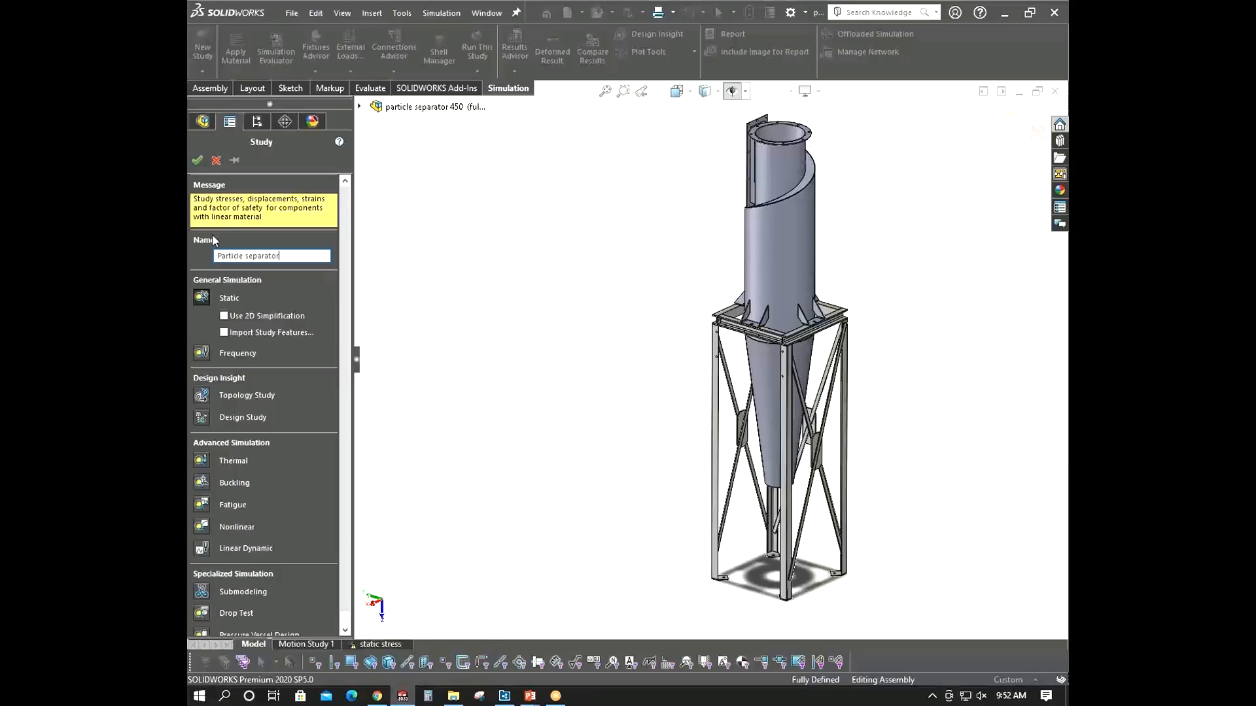
- Create the static study named Particle separator and expand the cyclone separator's bodies under Parts
{"action": "left_click", "coordinate": [196, 160]}
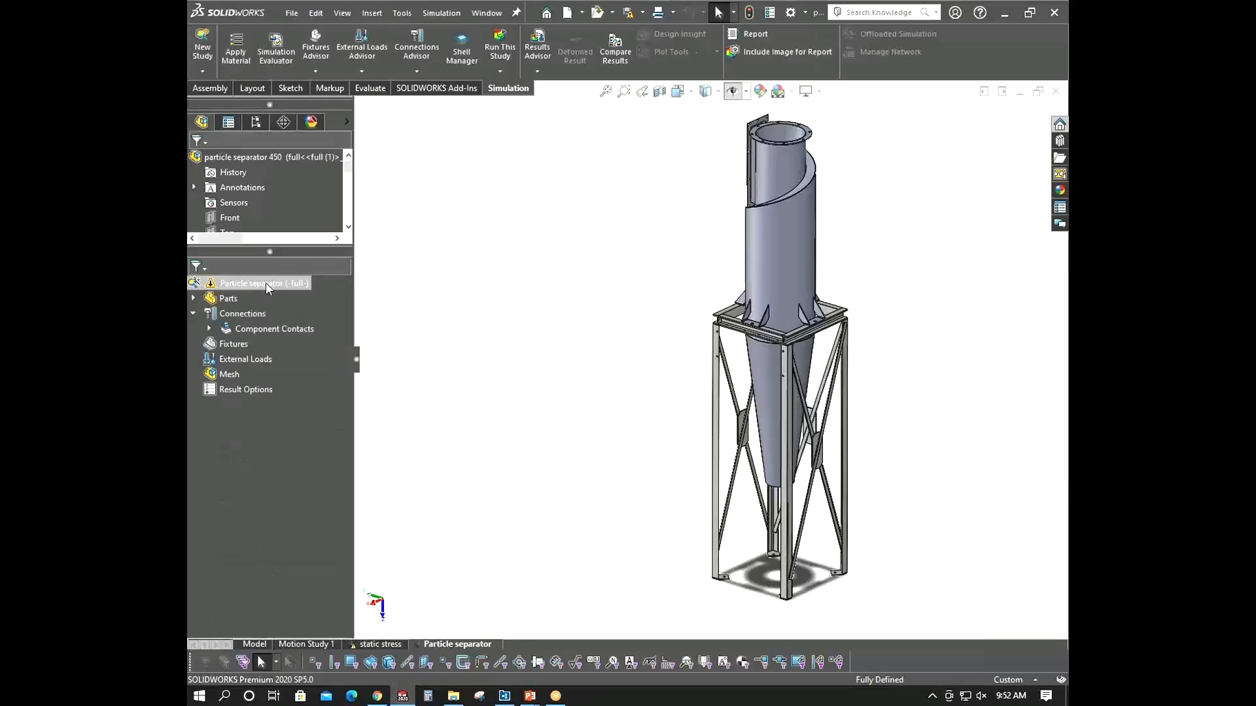
{"action": "left_click", "coordinate": [193, 298]}
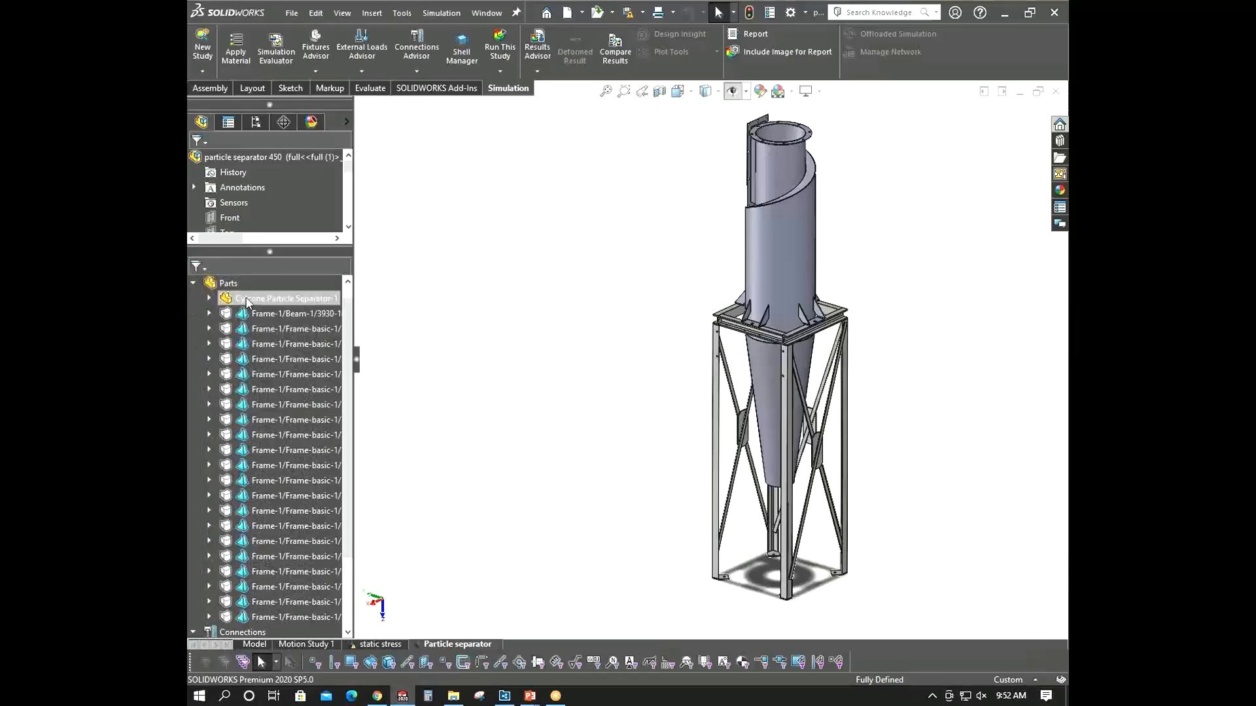
{"action": "left_click", "coordinate": [193, 283]}
{"action": "left_click", "coordinate": [194, 298]}
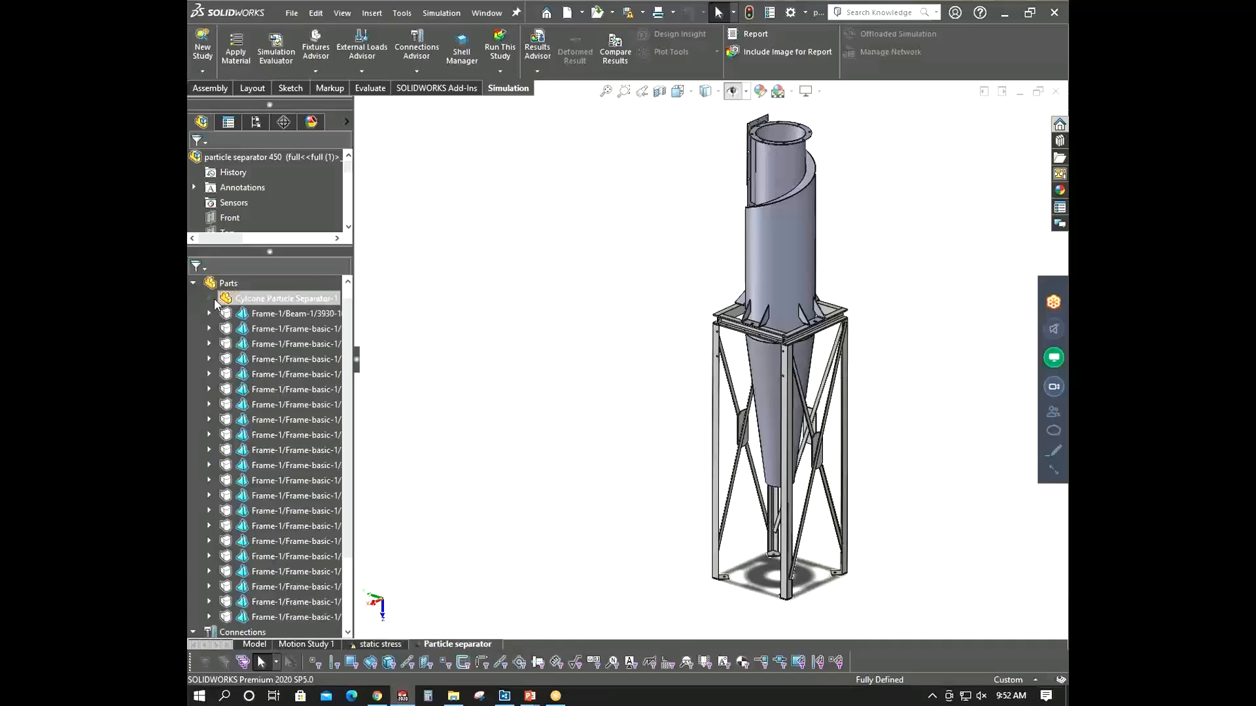
{"action": "left_click", "coordinate": [212, 299]}
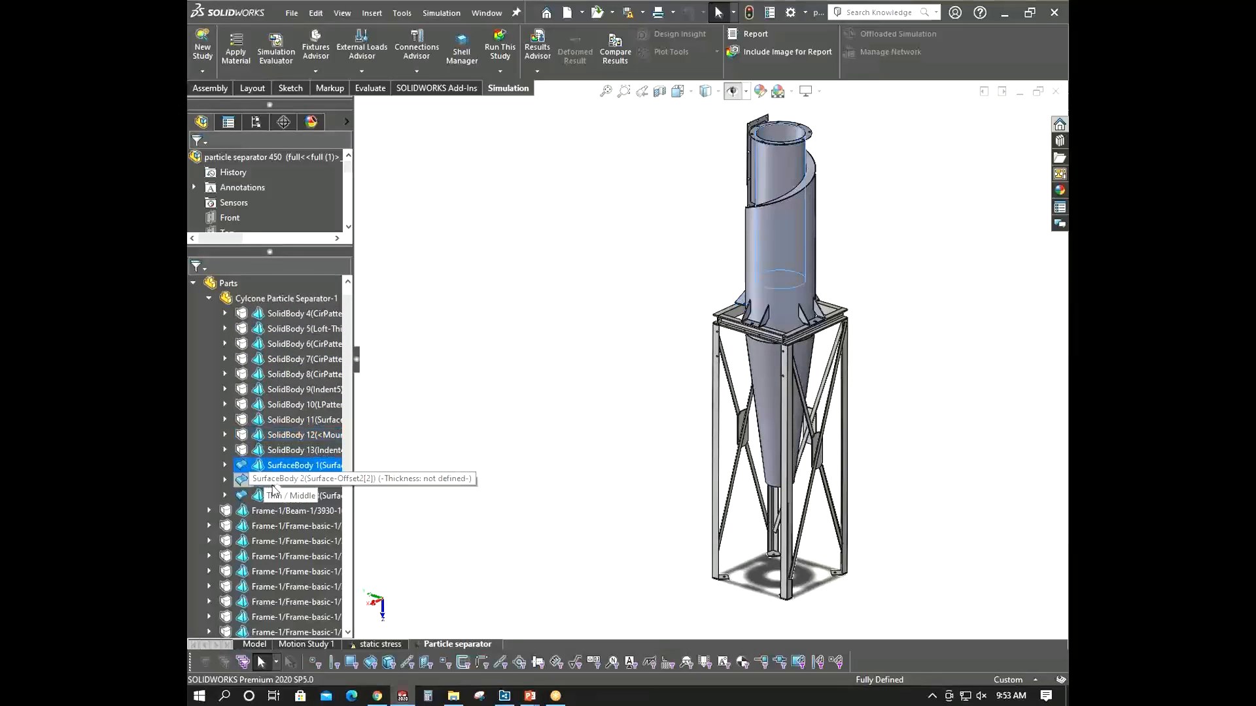
- Exclude the three surface bodies of the cyclone separator from the analysis
{"action": "left_click", "coordinate": [273, 496]}
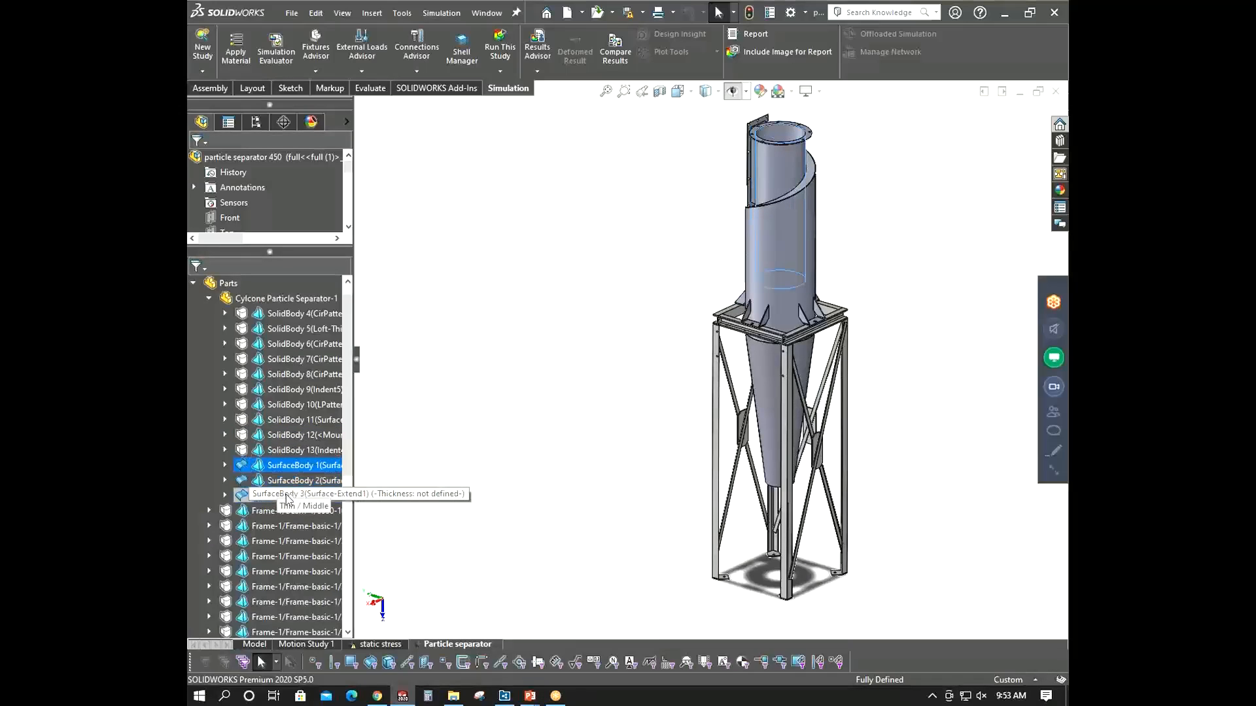
{"action": "left_click", "coordinate": [287, 465], "text": "shift"}
{"action": "right_click", "coordinate": [287, 467]}
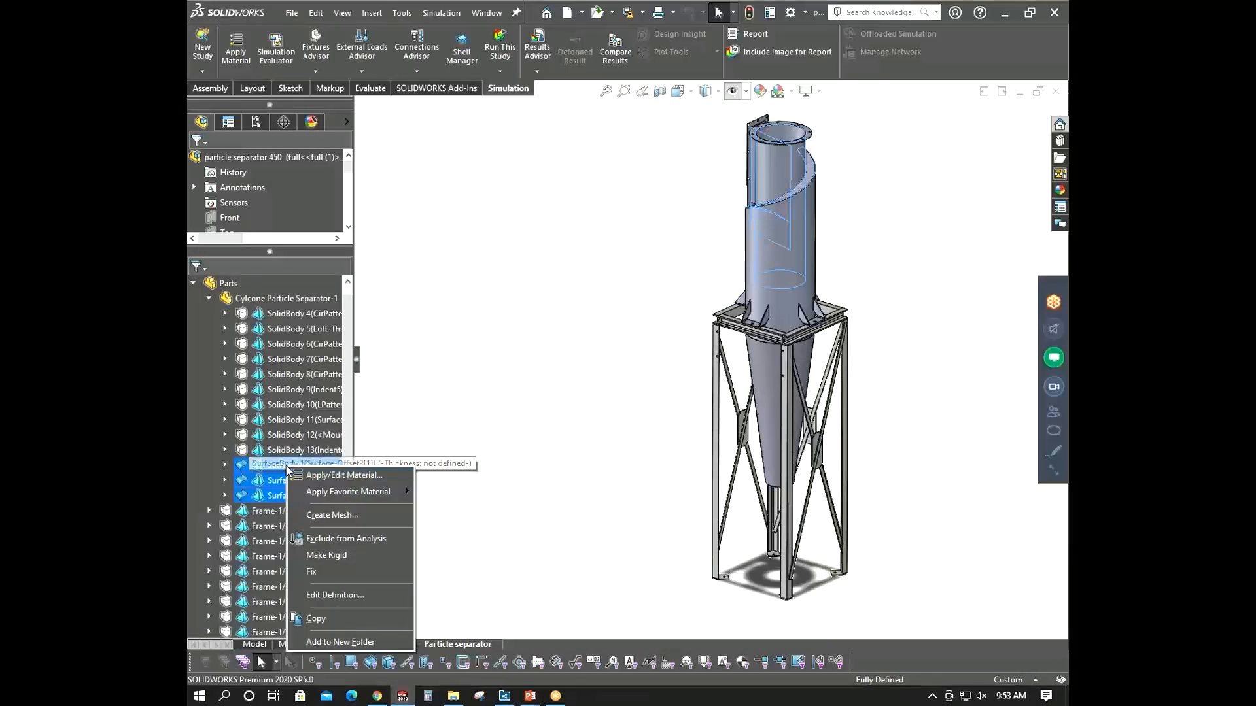
{"action": "left_click", "coordinate": [347, 538]}
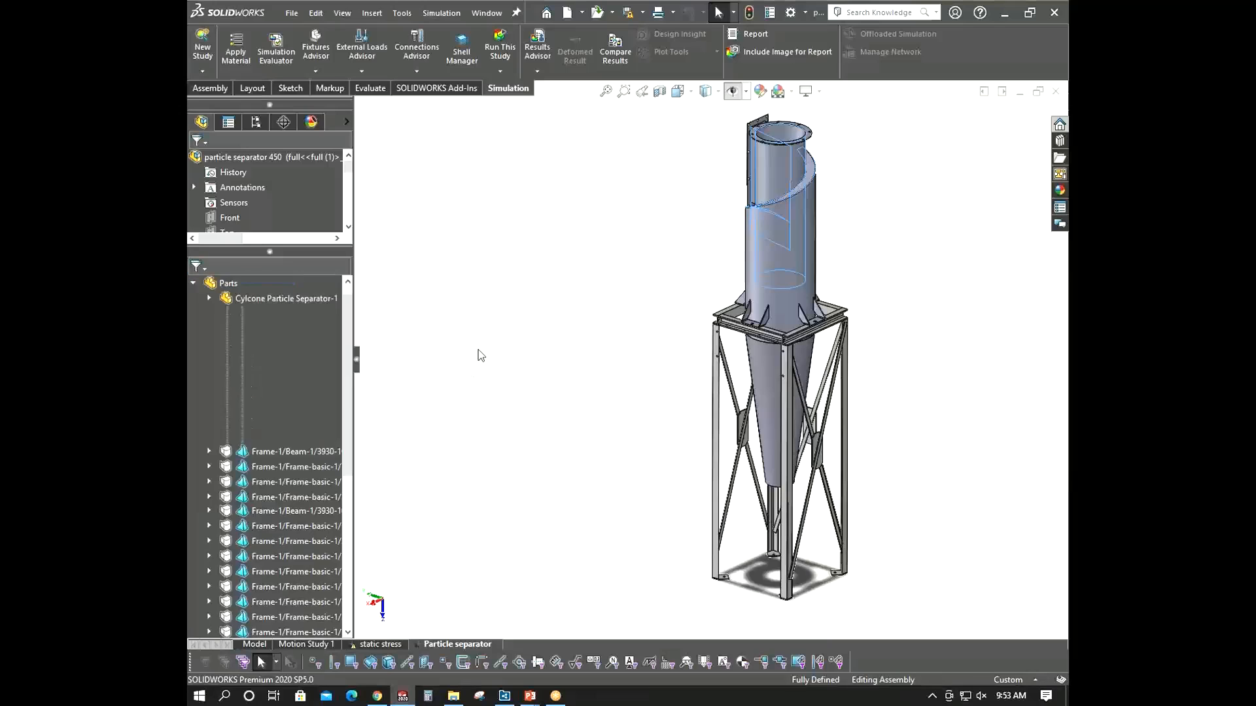
- Inspect the separator's solid bodies by selecting them in the study tree and rotating the model
{"action": "mouse_move", "coordinate": [601, 332]}
{"action": "middle_mouse_down"}
{"action": "mouse_move", "coordinate": [580, 283]}
{"action": "mouse_move", "coordinate": [608, 342]}
{"action": "middle_mouse_up"}
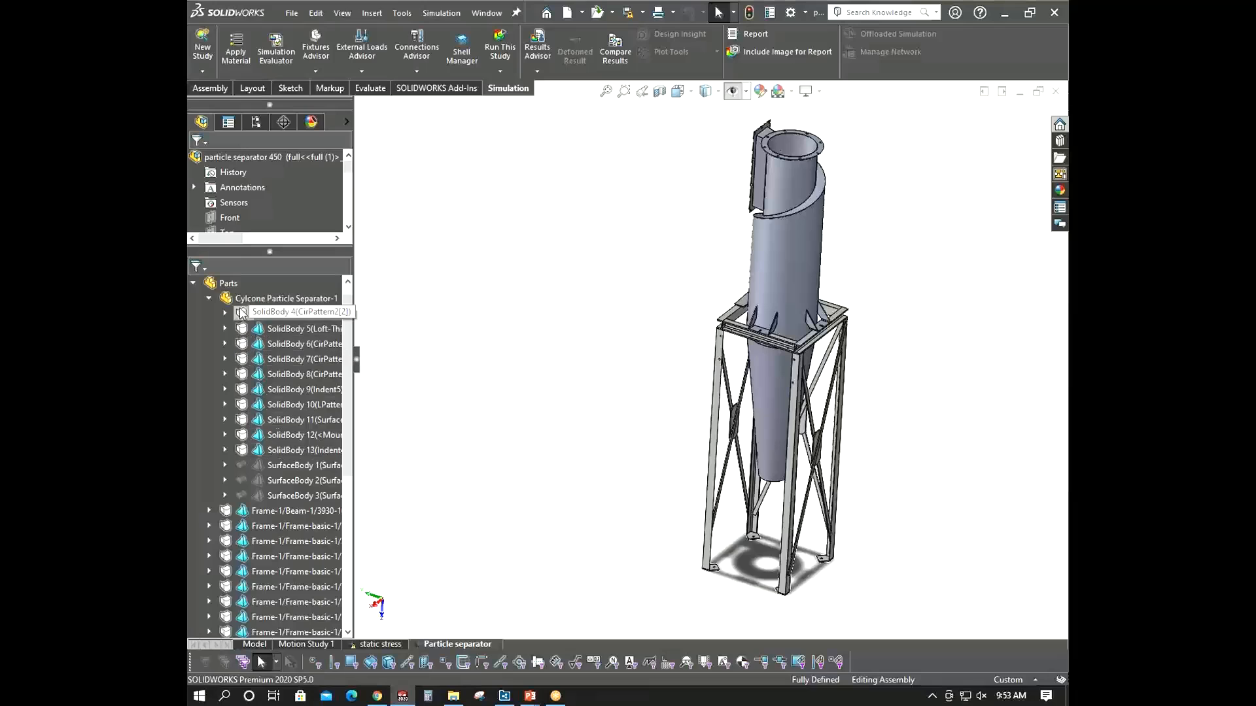
{"action": "left_click", "coordinate": [291, 314]}
{"action": "left_click", "coordinate": [291, 331]}
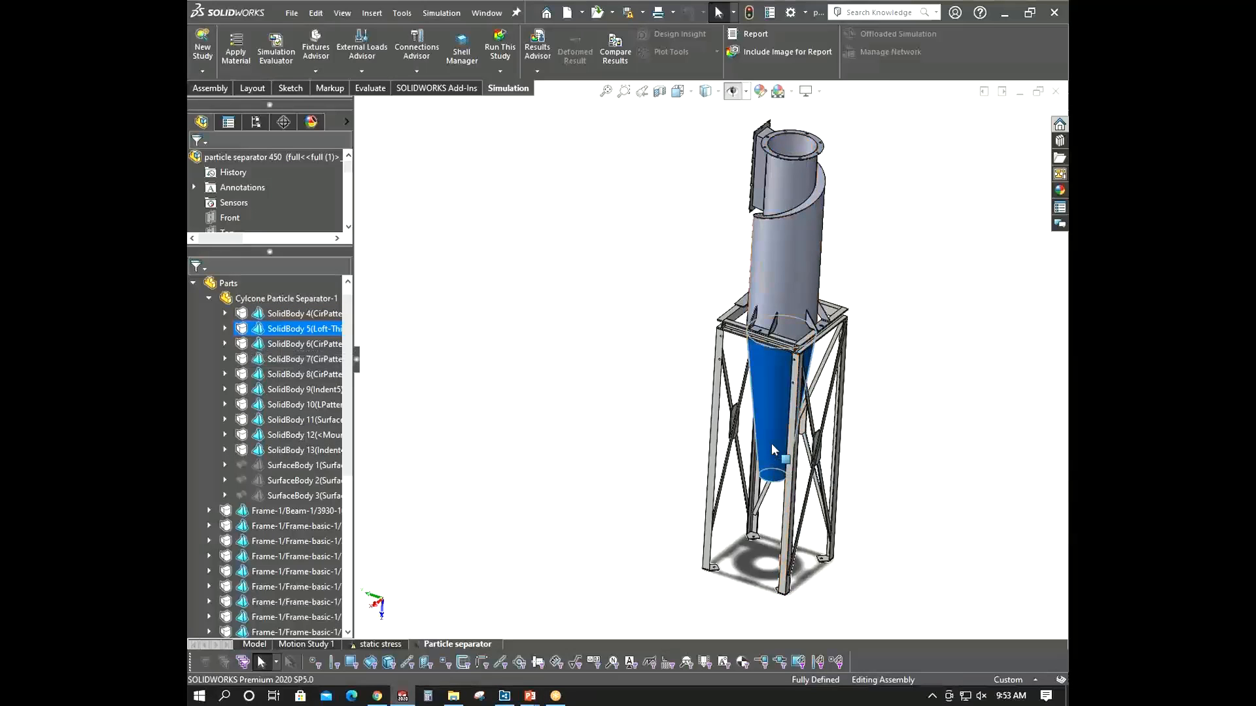
{"action": "middle_click_drag", "start_coordinate": [772, 450], "coordinate": [799, 447]}
{"action": "left_click", "coordinate": [465, 357]}
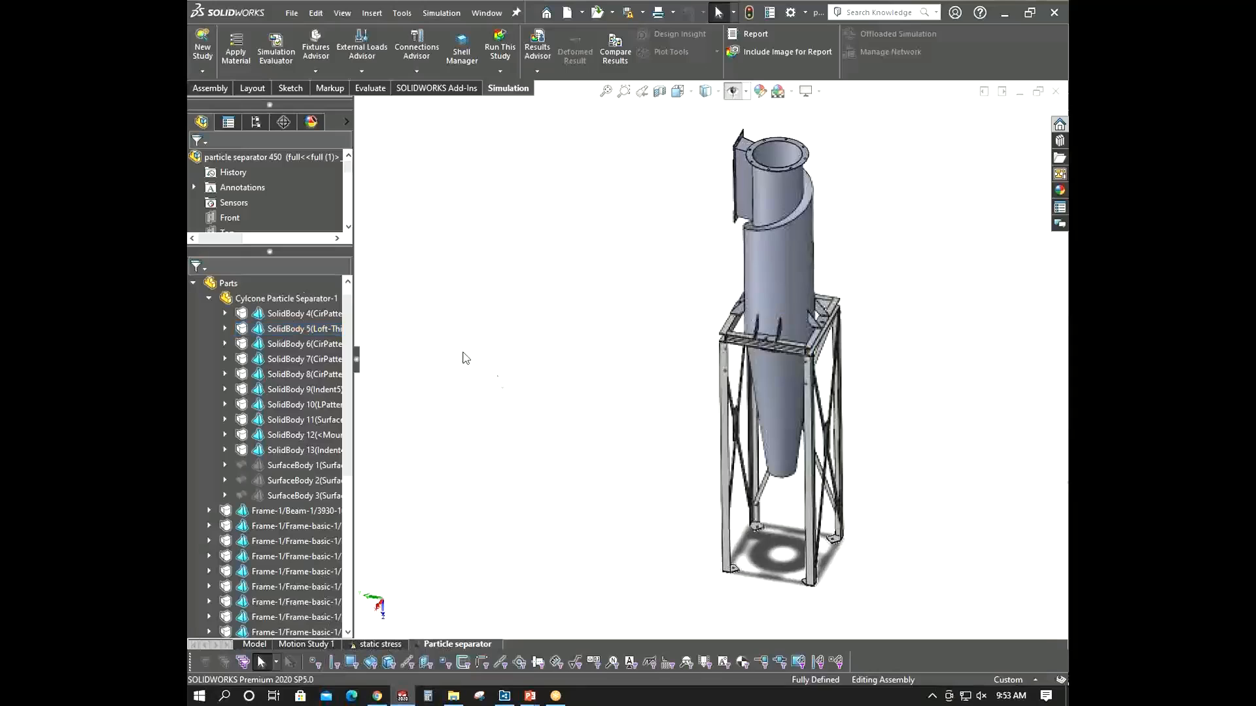
{"action": "left_click", "coordinate": [210, 298]}
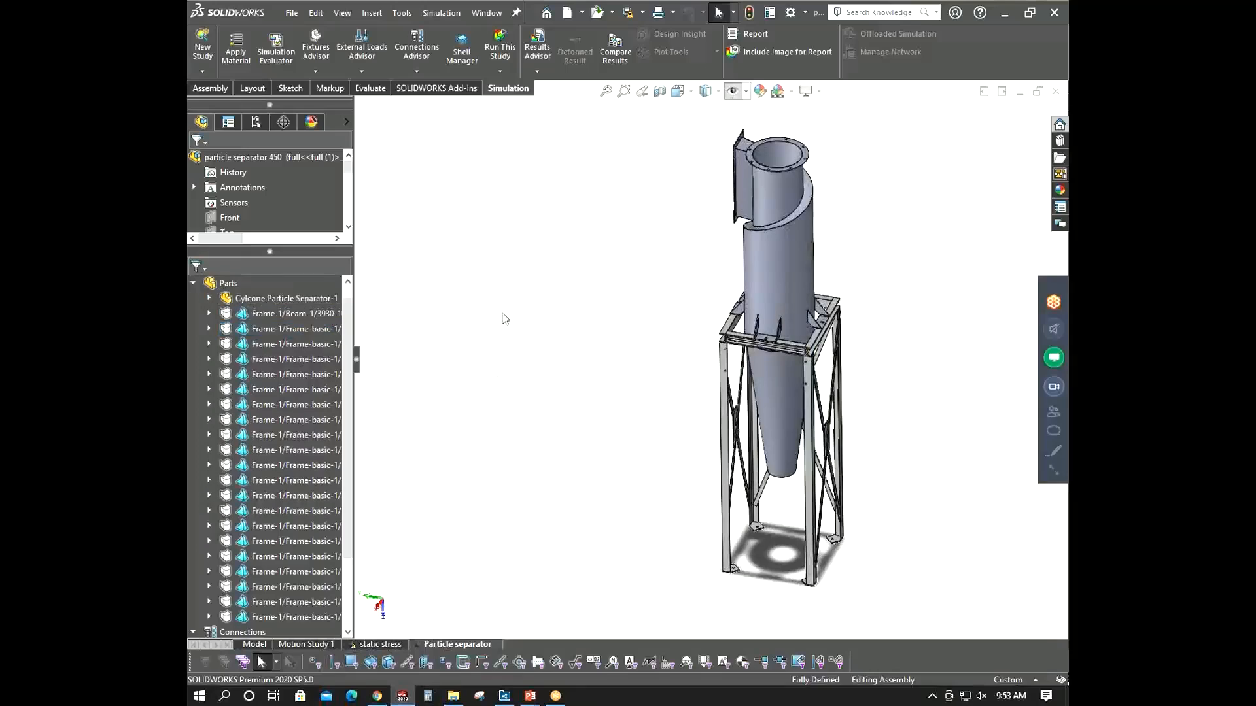
- Create a section view of the assembly through the Top plane
{"action": "left_click", "coordinate": [659, 91]}
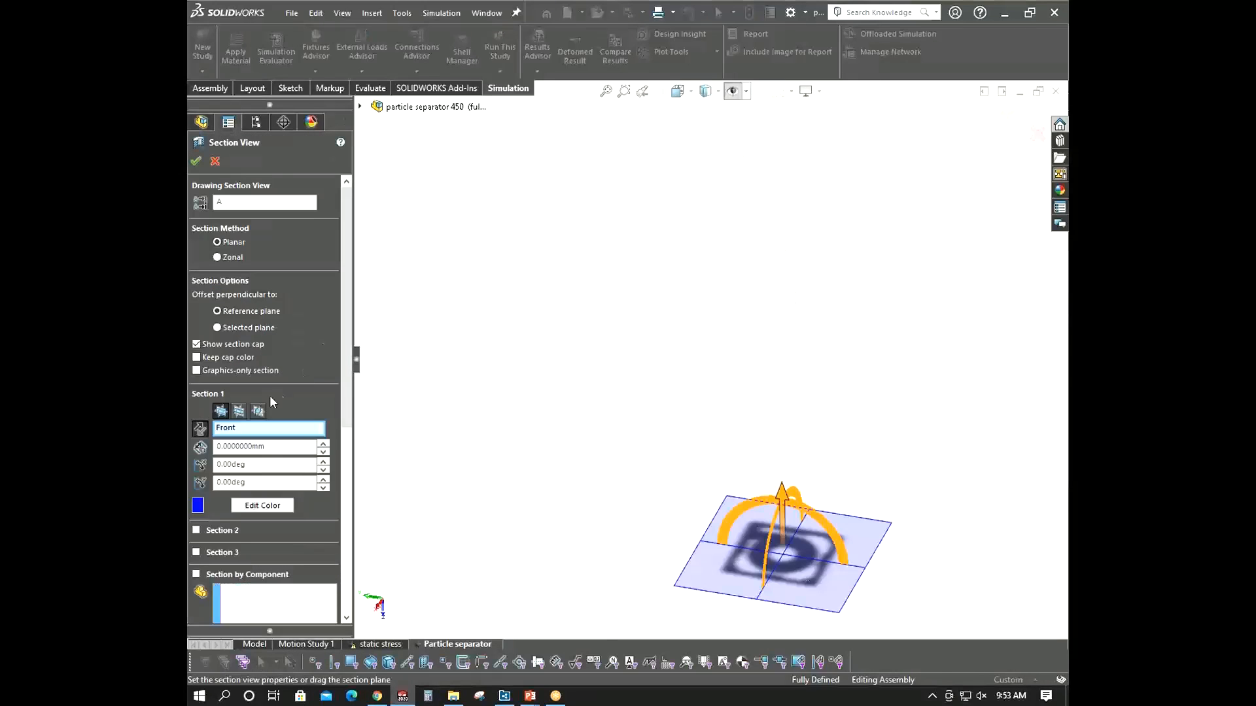
{"action": "left_click", "coordinate": [239, 411]}
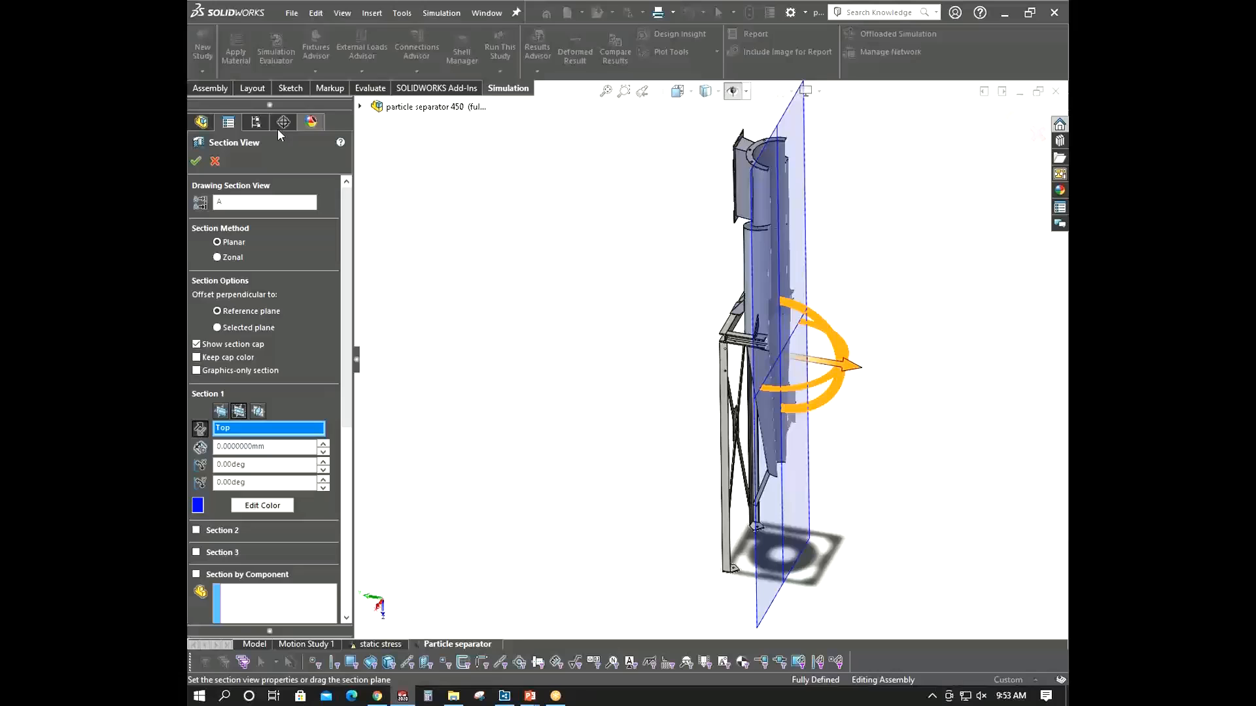
{"action": "left_click", "coordinate": [195, 160]}
- Measure the wall thickness at an edge of the sectioned separator cylinder
{"action": "scroll", "coordinate": [798, 210], "scroll_direction": "down", "scroll_amount": 5}
{"action": "middle_click_drag", "start_coordinate": [716, 184], "coordinate": [634, 135]}
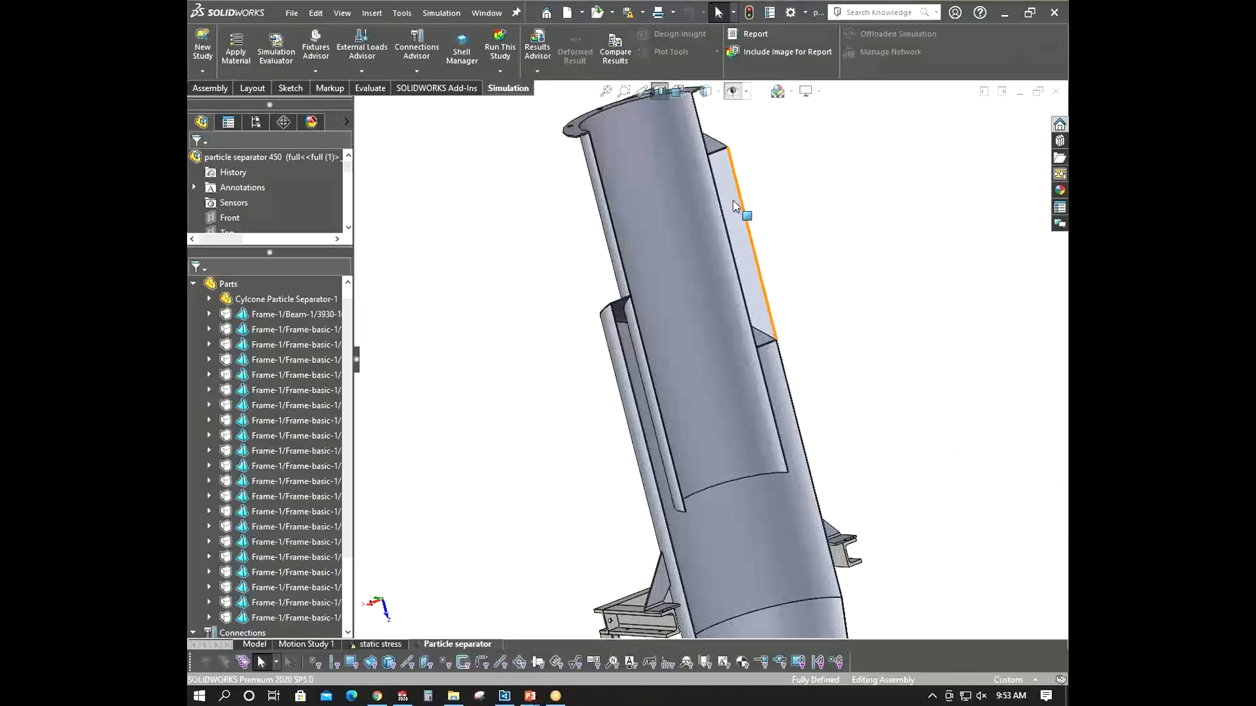
{"action": "scroll", "coordinate": [733, 206], "scroll_direction": "down", "scroll_amount": 10}
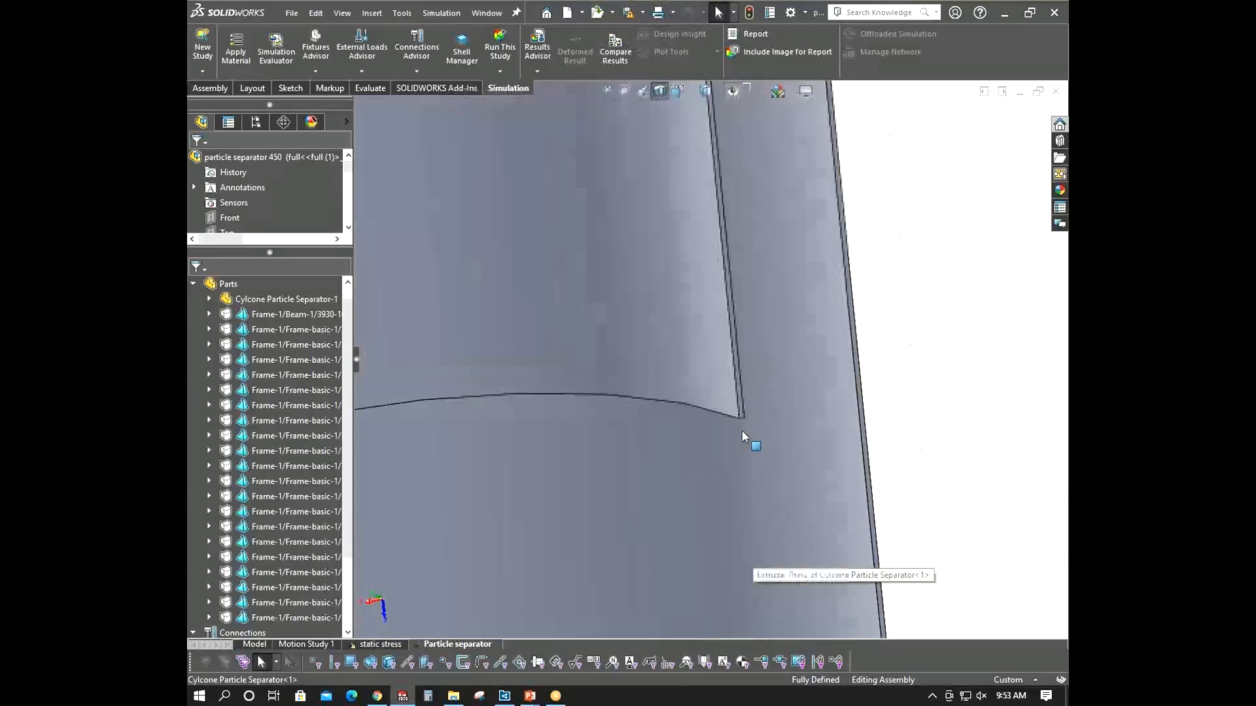
{"action": "scroll", "coordinate": [743, 437], "scroll_direction": "down", "scroll_amount": 2}
{"action": "left_click", "coordinate": [372, 88]}
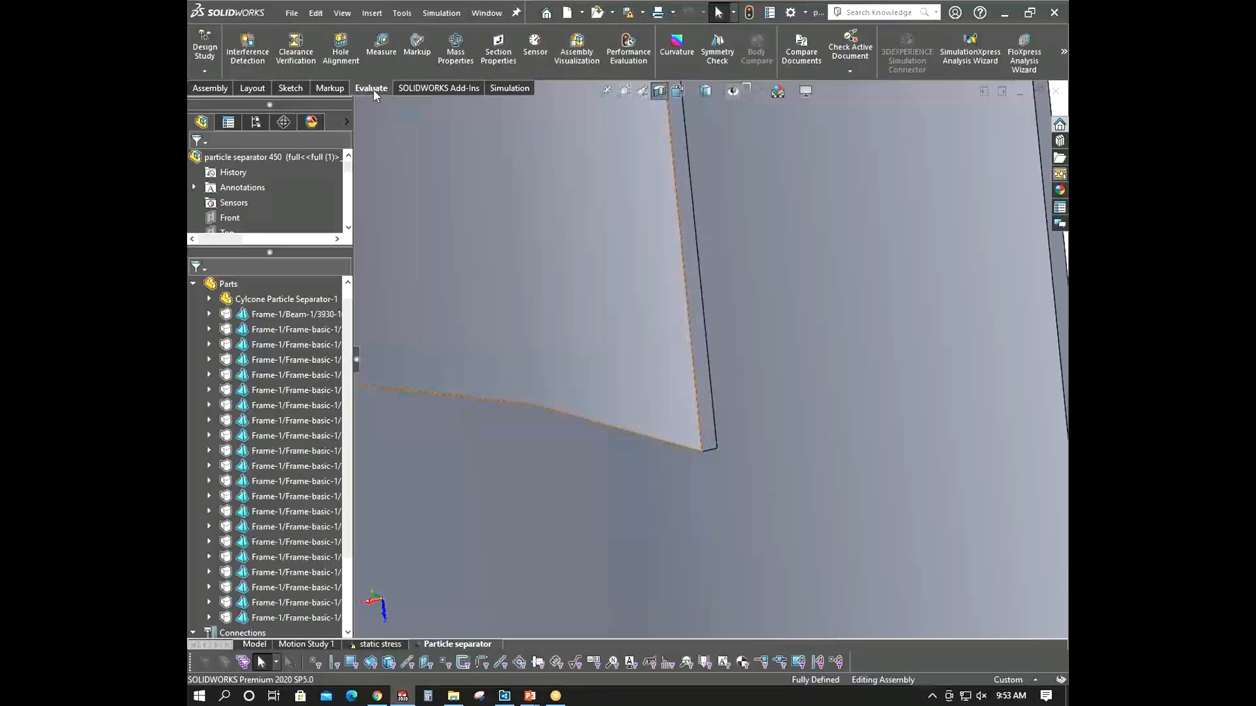
{"action": "left_click", "coordinate": [382, 46]}
{"action": "left_click", "coordinate": [710, 450]}
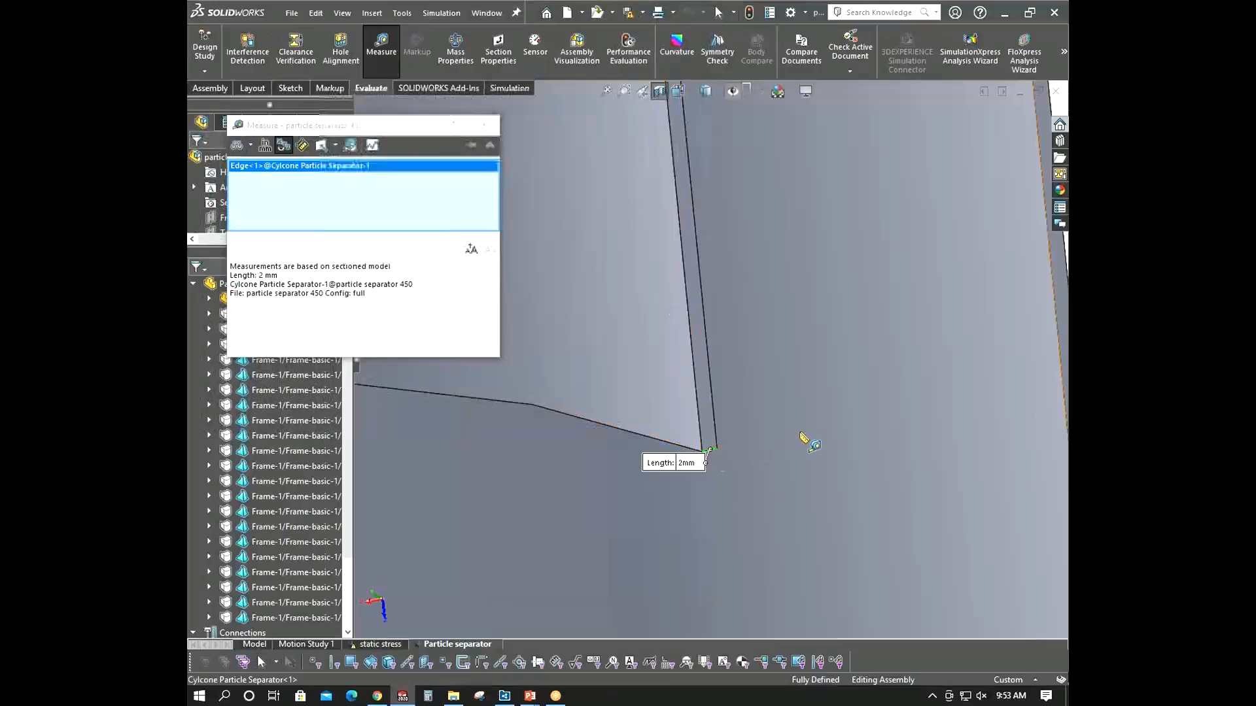
{"action": "left_click", "coordinate": [489, 126]}
- Measure the wall thickness at another sectioned edge further down the separator
{"action": "scroll", "coordinate": [794, 482], "scroll_direction": "up", "scroll_amount": 8}
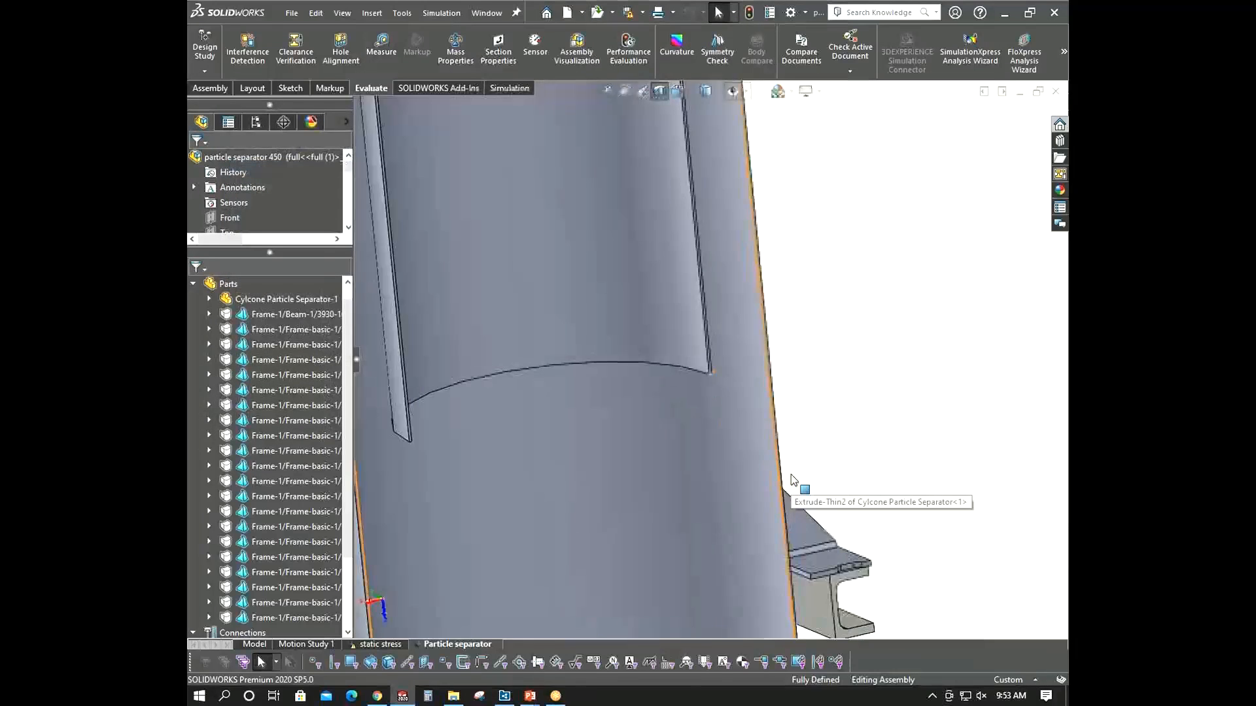
{"action": "scroll", "coordinate": [788, 497], "scroll_direction": "up", "scroll_amount": 2}
{"action": "scroll", "coordinate": [785, 513], "scroll_direction": "down", "scroll_amount": 8}
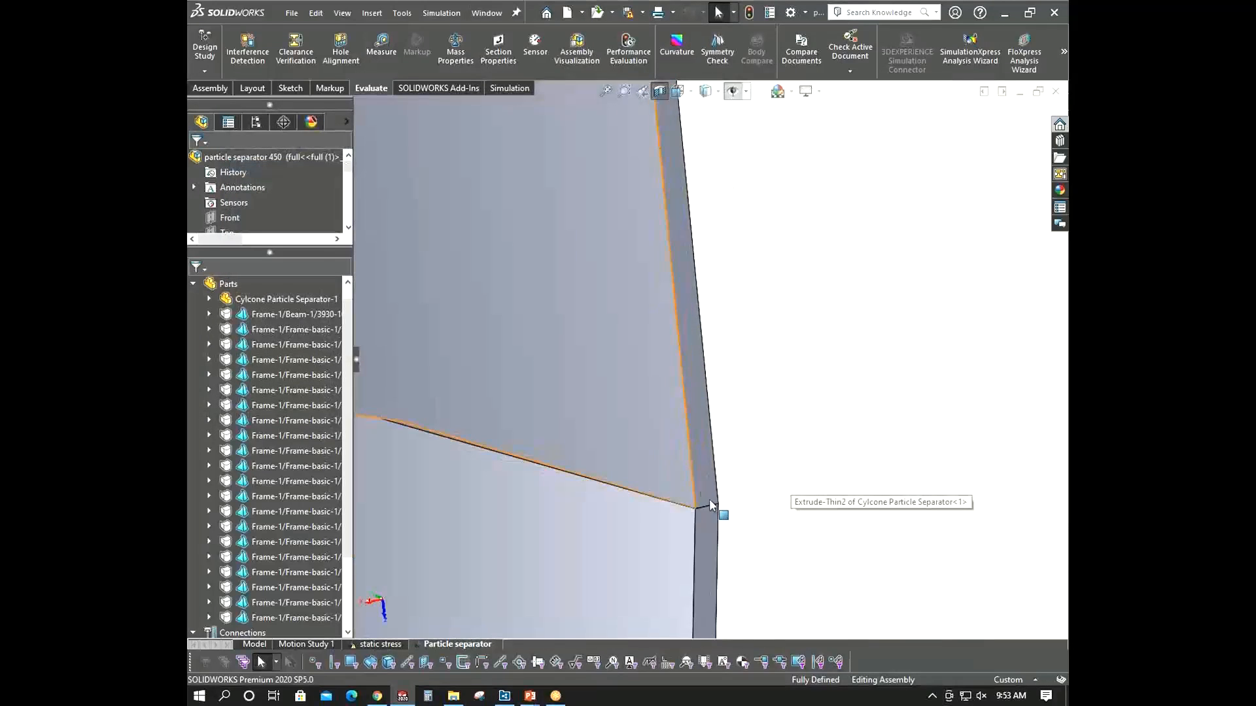
{"action": "left_click", "coordinate": [382, 45]}
{"action": "left_click", "coordinate": [717, 513]}
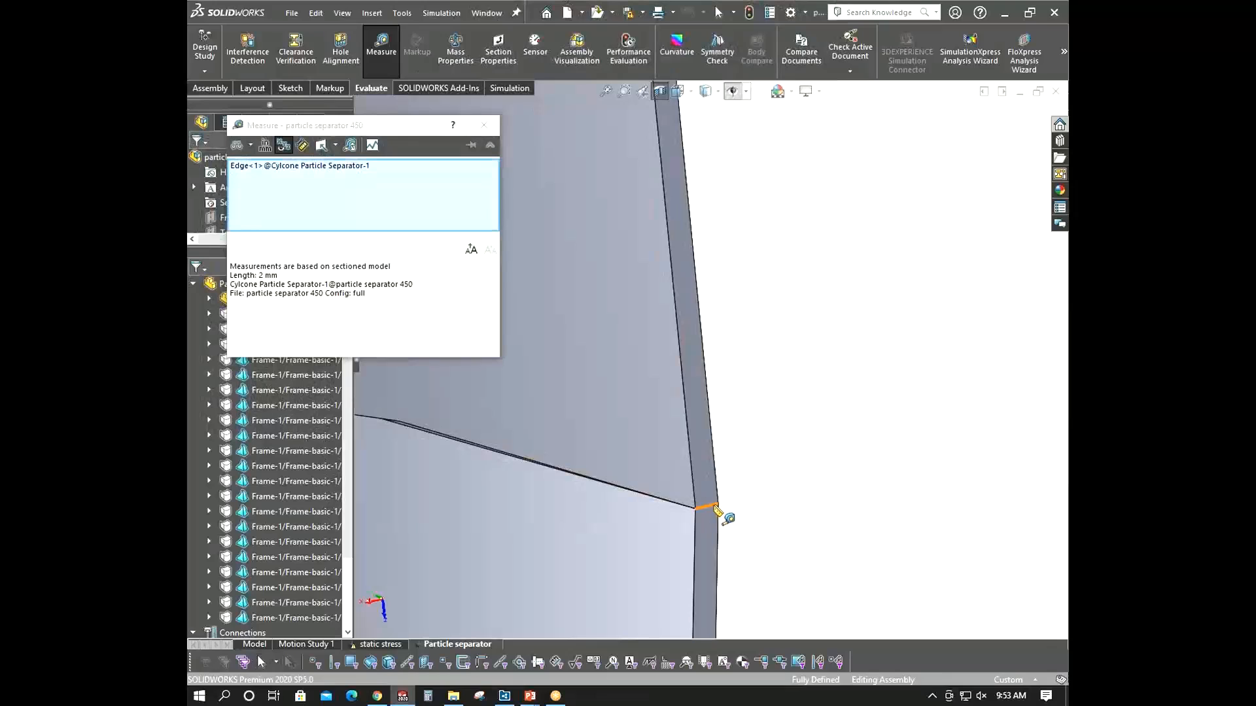
{"action": "left_click", "coordinate": [716, 506]}
{"action": "scroll", "coordinate": [841, 500], "scroll_direction": "up", "scroll_amount": 6}
{"action": "left_click", "coordinate": [854, 474]}
{"action": "scroll", "coordinate": [719, 446], "scroll_direction": "down", "scroll_amount": 4}
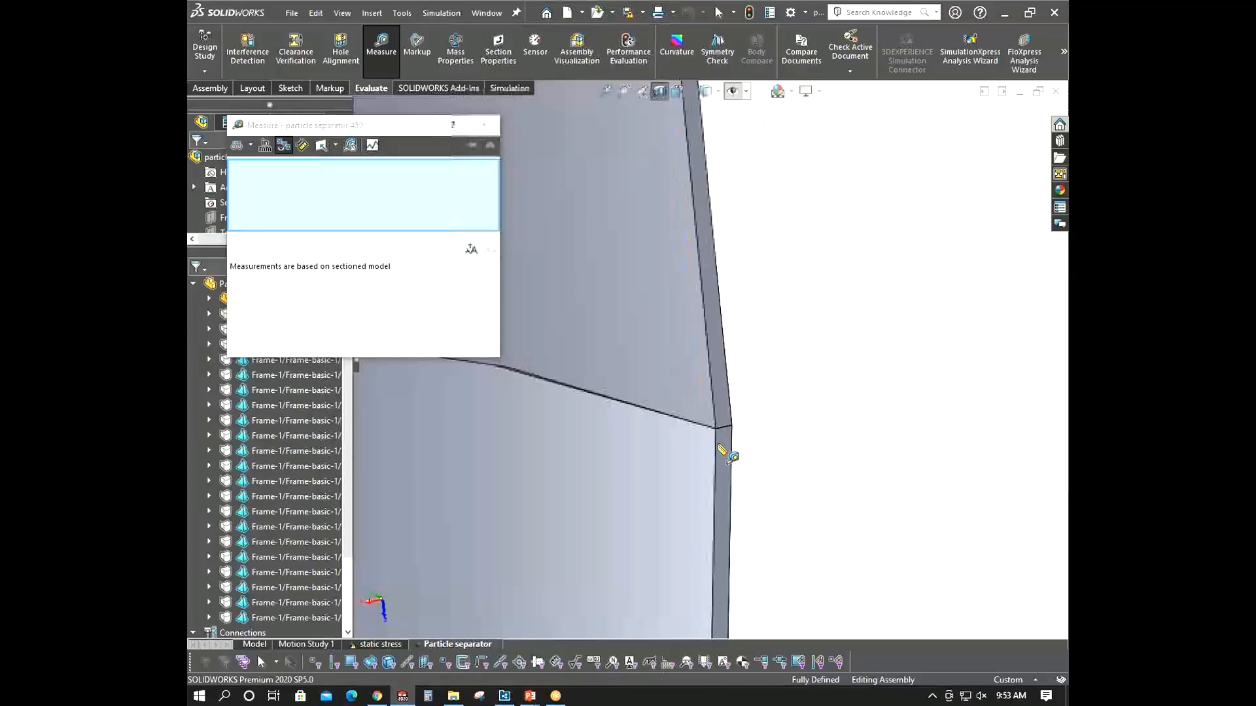
{"action": "scroll", "coordinate": [722, 451], "scroll_direction": "down", "scroll_amount": 2}
{"action": "left_click", "coordinate": [731, 375]}
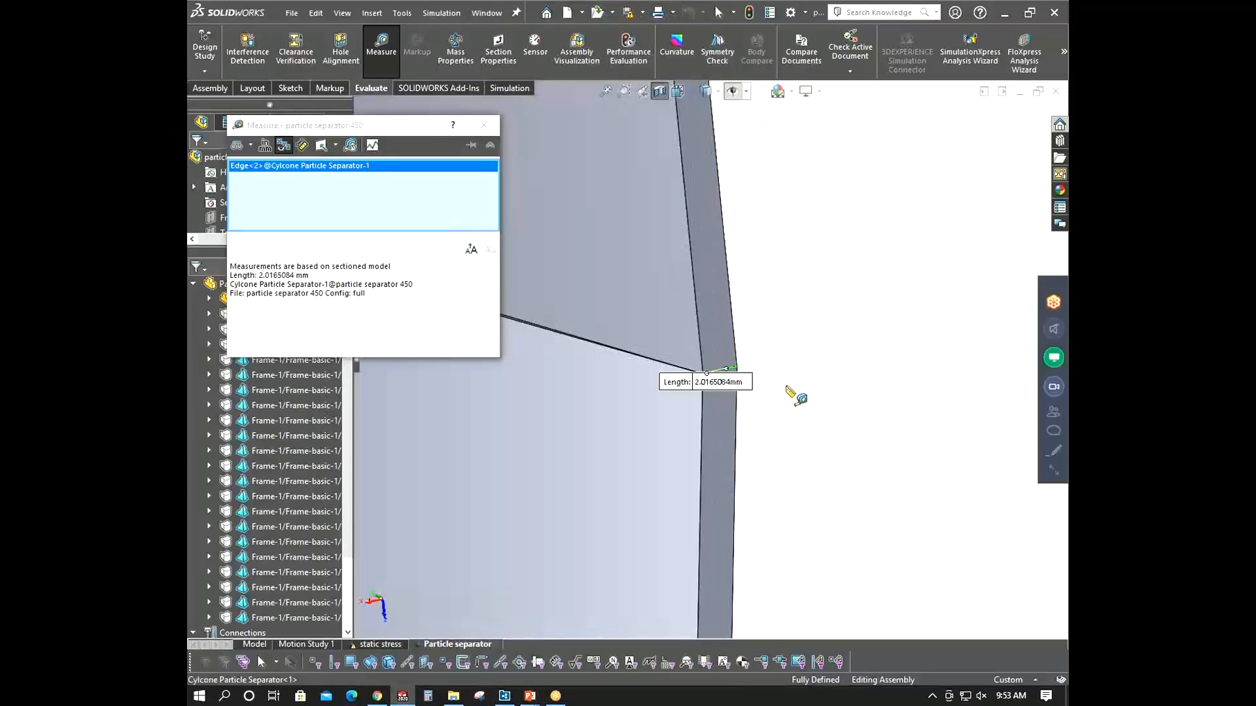
{"action": "left_click", "coordinate": [791, 391]}
{"action": "key", "text": "Escape"}
- Turn off the section view
{"action": "scroll", "coordinate": [788, 382], "scroll_direction": "up", "scroll_amount": 10}
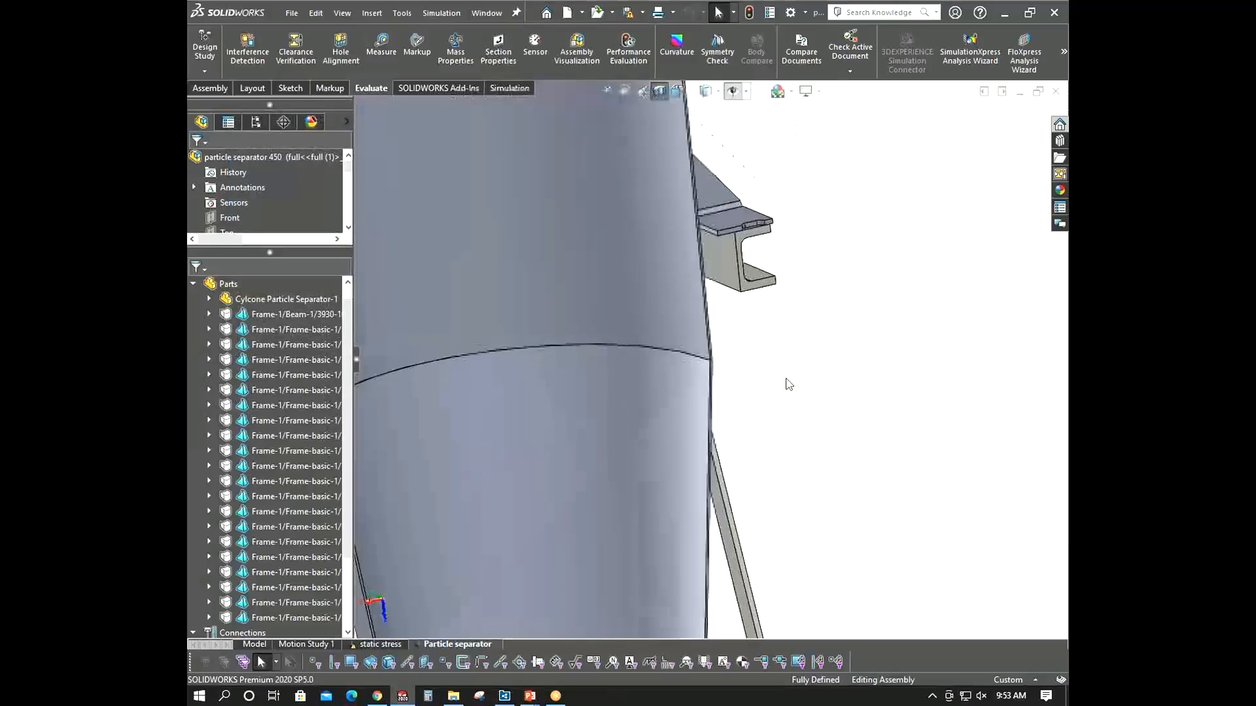
{"action": "mouse_move", "coordinate": [786, 370]}
{"action": "middle_mouse_down"}
{"action": "mouse_move", "coordinate": [762, 440]}
{"action": "mouse_move", "coordinate": [805, 370]}
{"action": "middle_mouse_up"}
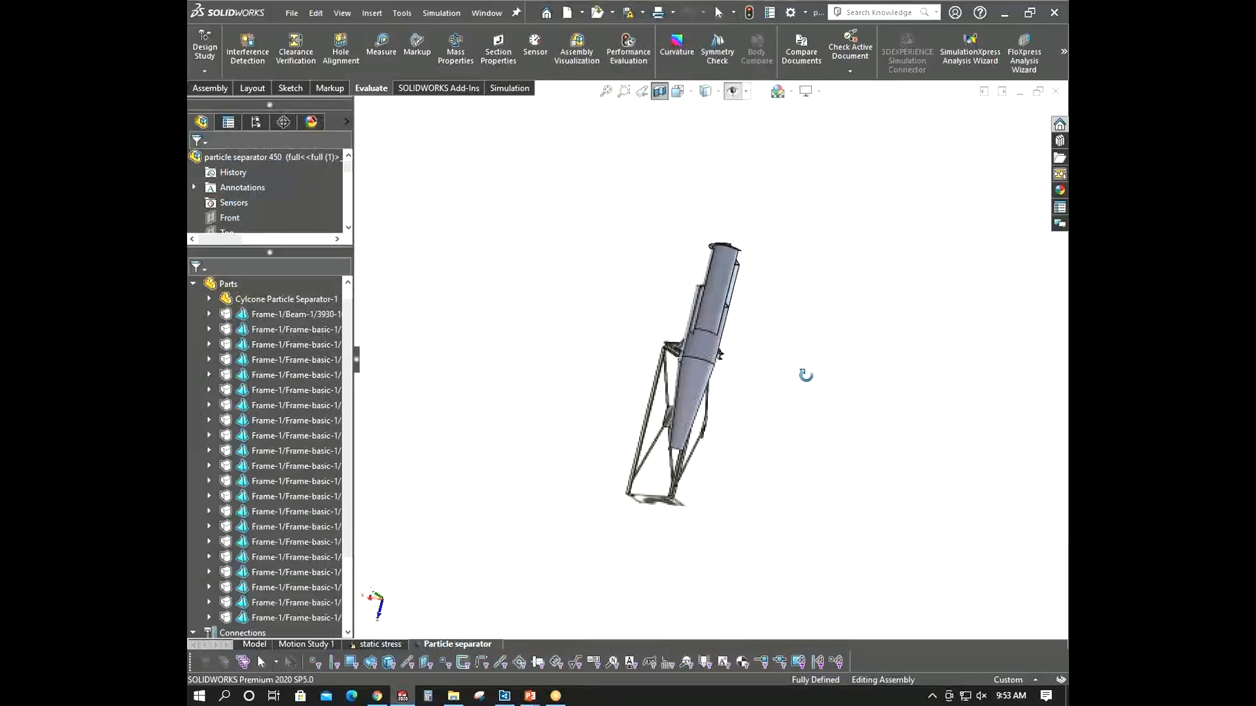
{"action": "left_click", "coordinate": [659, 90]}
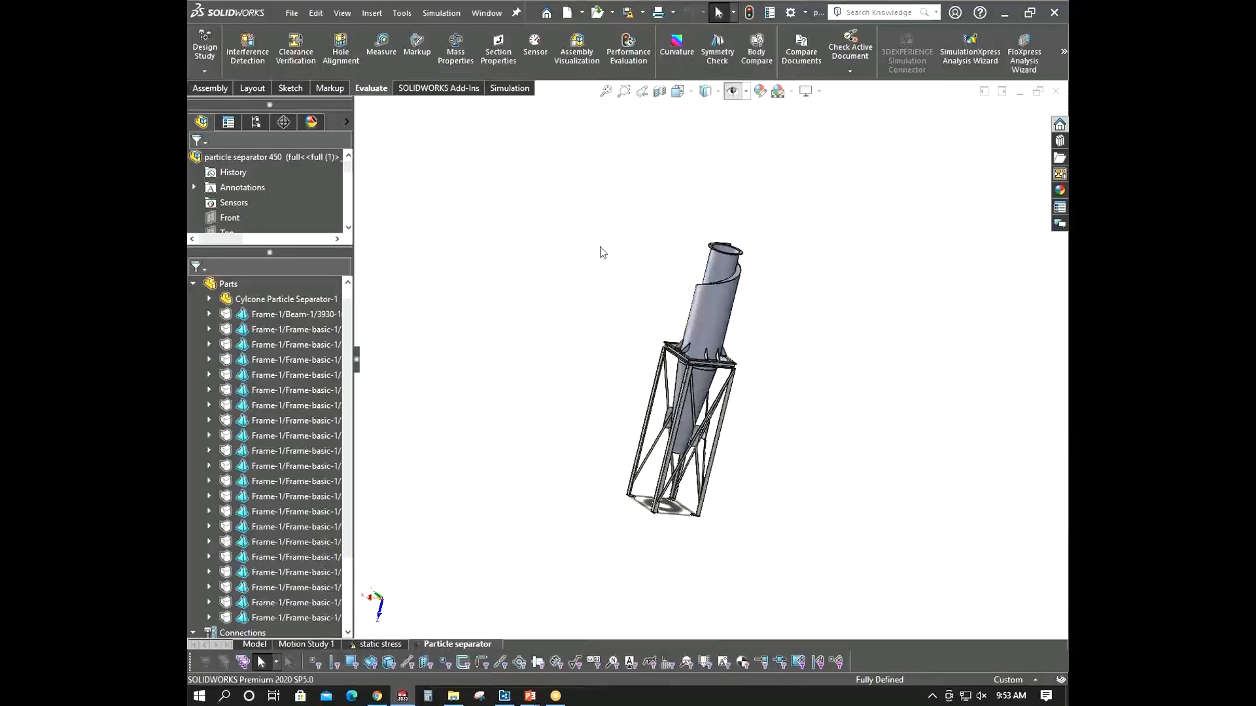
- Isolate the cyclone separator component in the graphics area
{"action": "middle_click_drag", "start_coordinate": [601, 294], "coordinate": [697, 353]}
{"action": "left_click", "coordinate": [697, 340]}
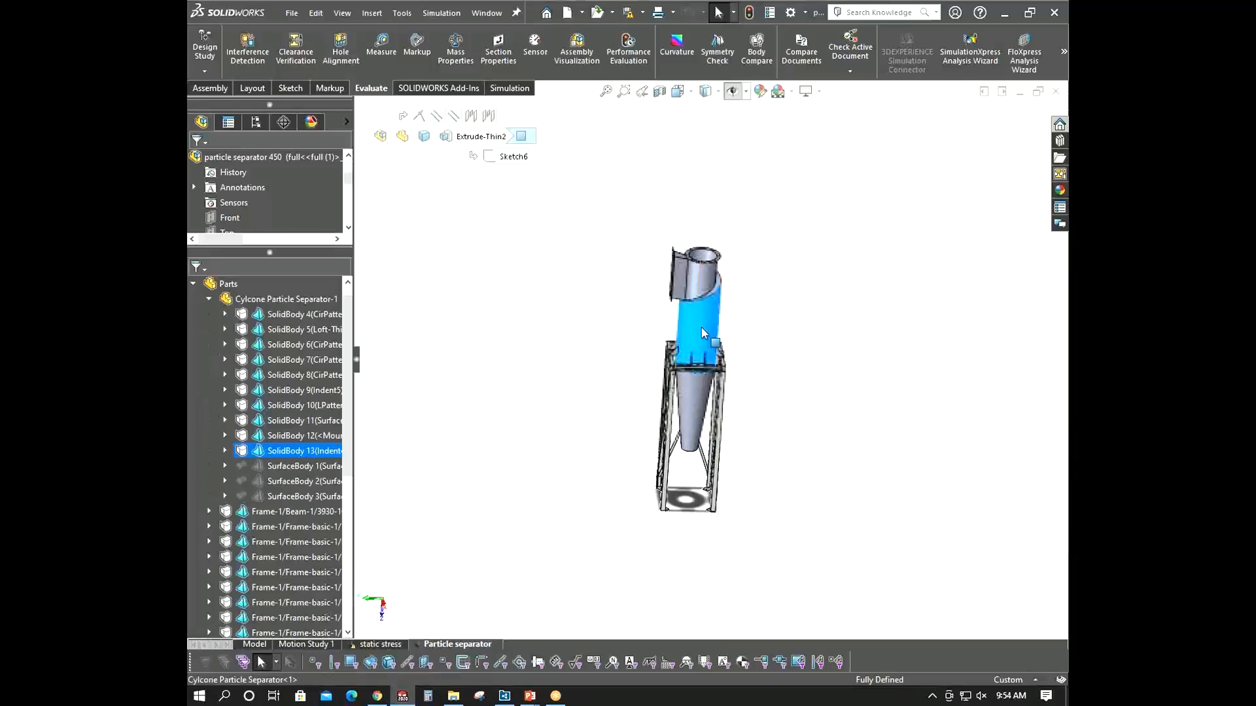
{"action": "right_click", "coordinate": [276, 302]}
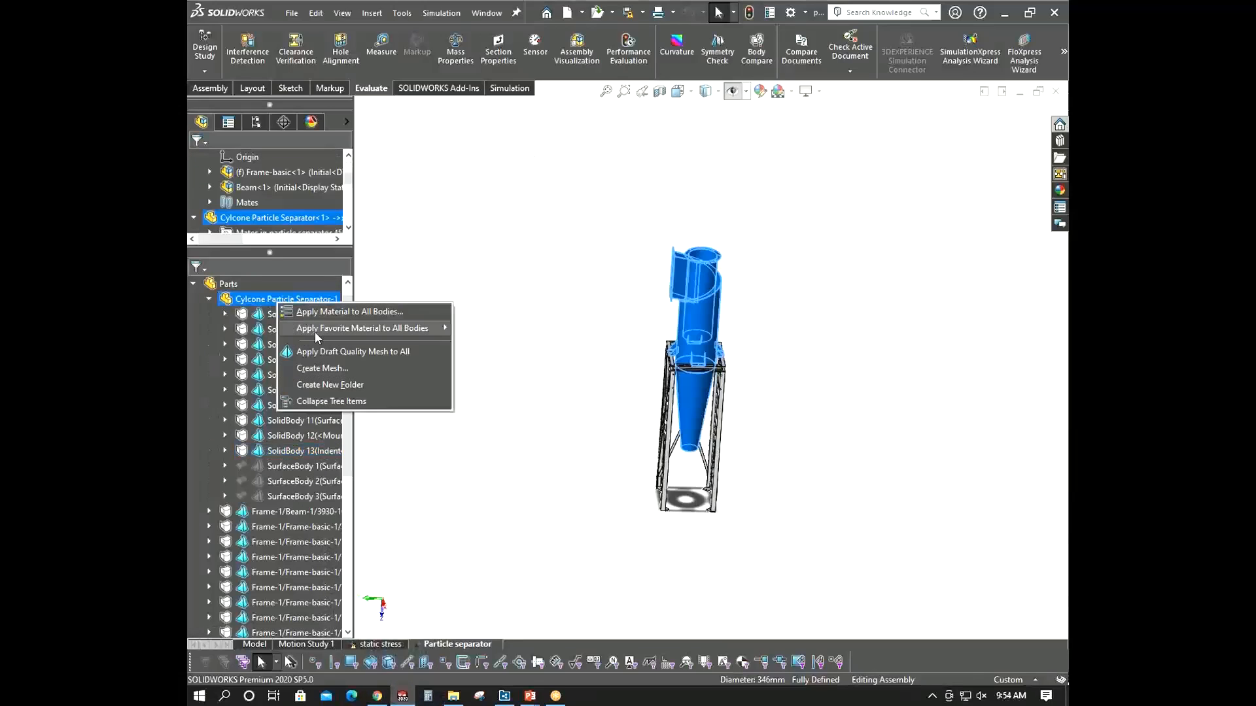
{"action": "left_click", "coordinate": [646, 353]}
{"action": "left_click", "coordinate": [701, 326]}
{"action": "right_click", "coordinate": [701, 326]}
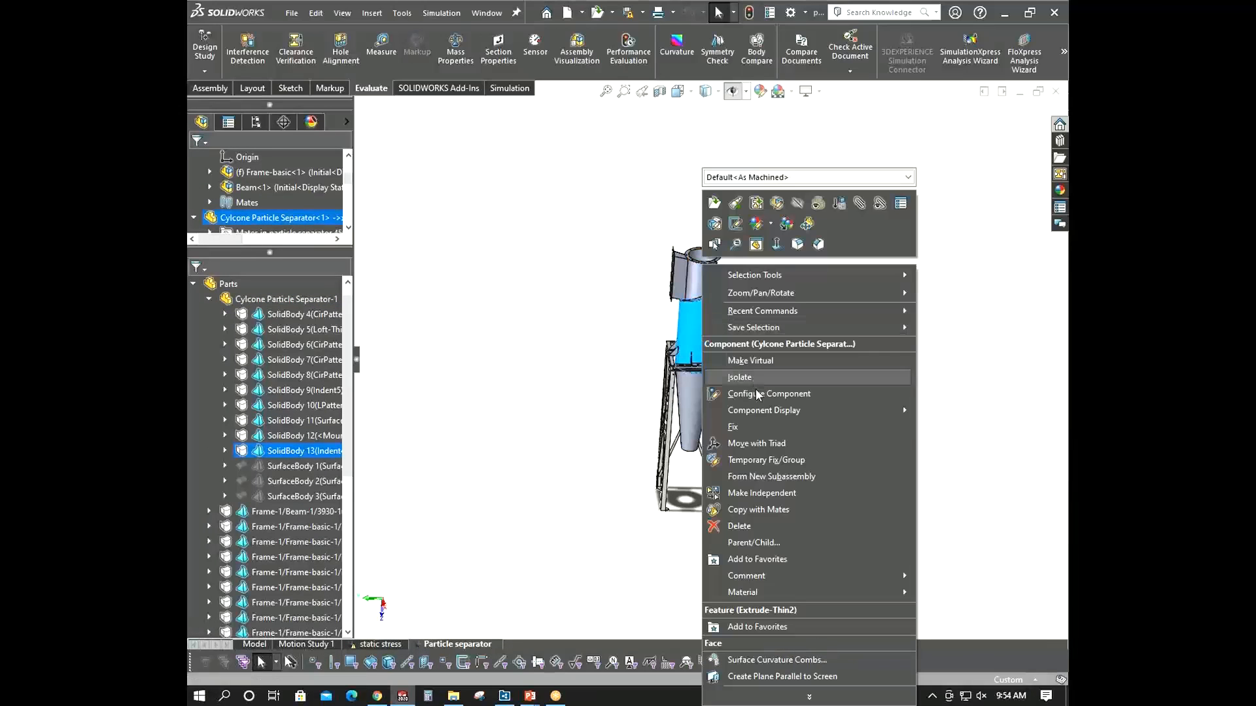
{"action": "left_click", "coordinate": [756, 374]}
- Start a shell definition on the conical lower solid body and make it a thin 2 mm shell on its face
{"action": "scroll", "coordinate": [731, 352], "scroll_direction": "down", "scroll_amount": 5}
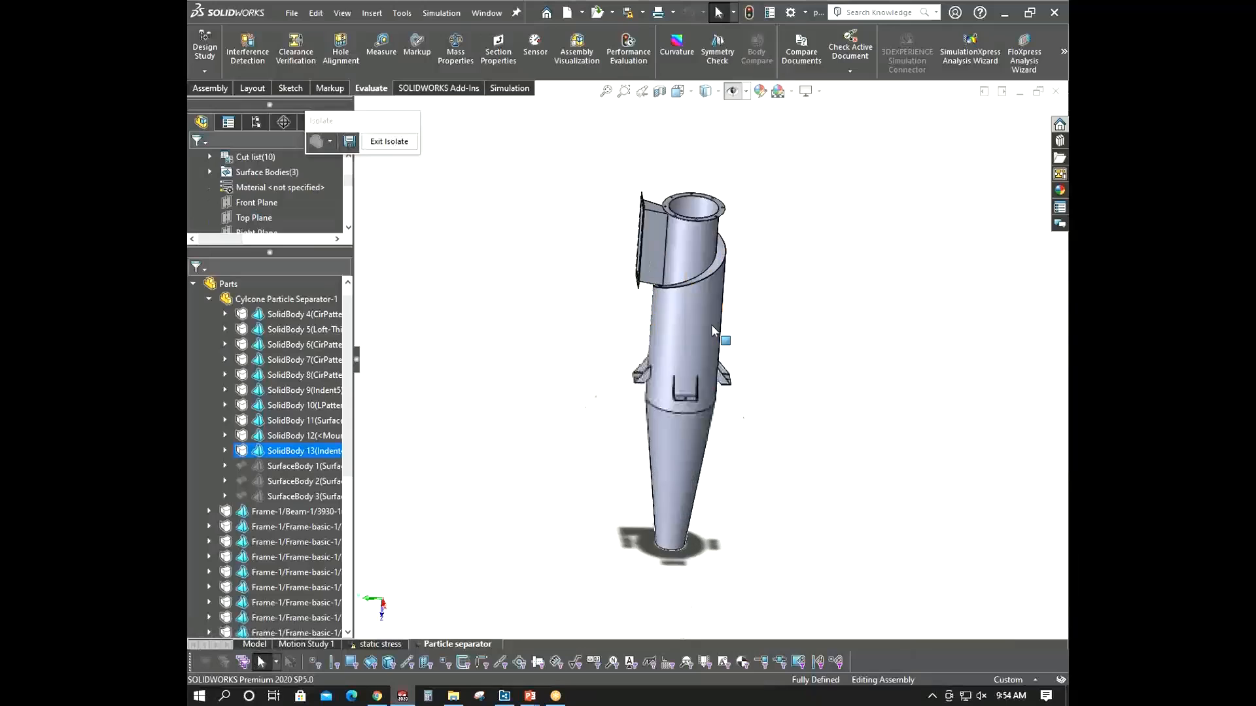
{"action": "middle_click_drag", "start_coordinate": [716, 330], "coordinate": [621, 404]}
{"action": "scroll", "coordinate": [620, 399], "scroll_direction": "up", "scroll_amount": 3}
{"action": "left_click", "coordinate": [463, 368]}
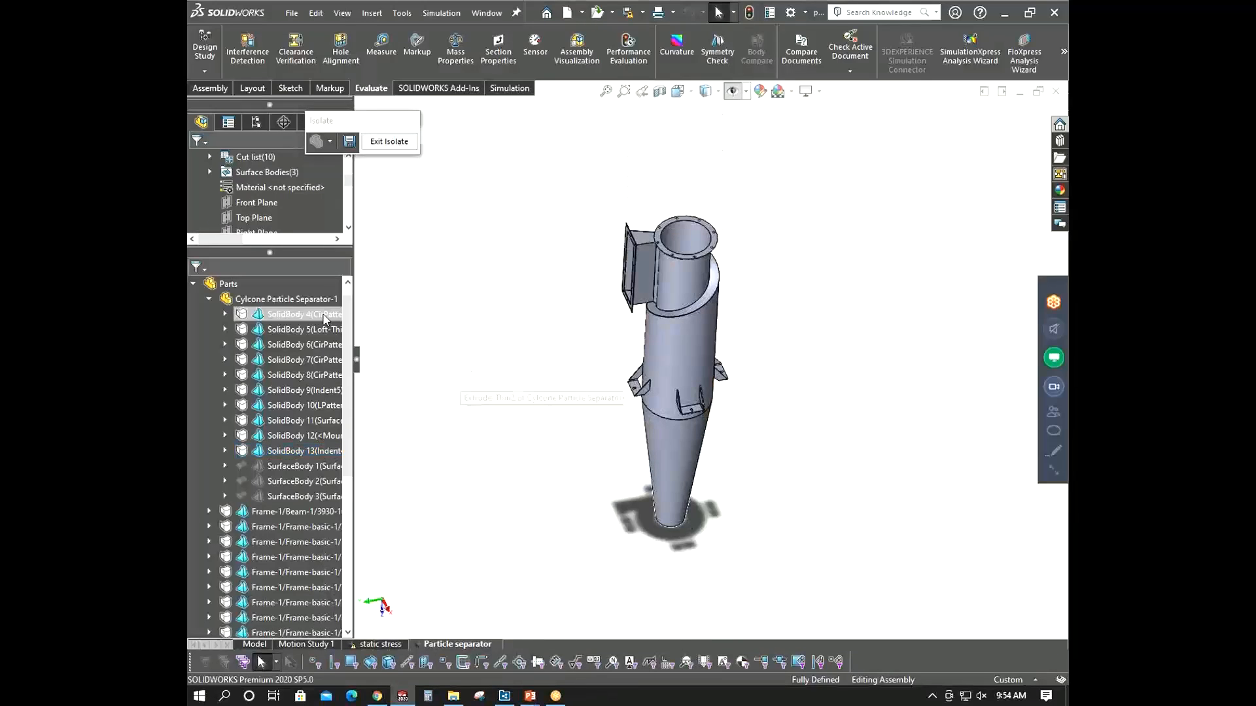
{"action": "left_click", "coordinate": [315, 315]}
{"action": "left_click", "coordinate": [315, 329]}
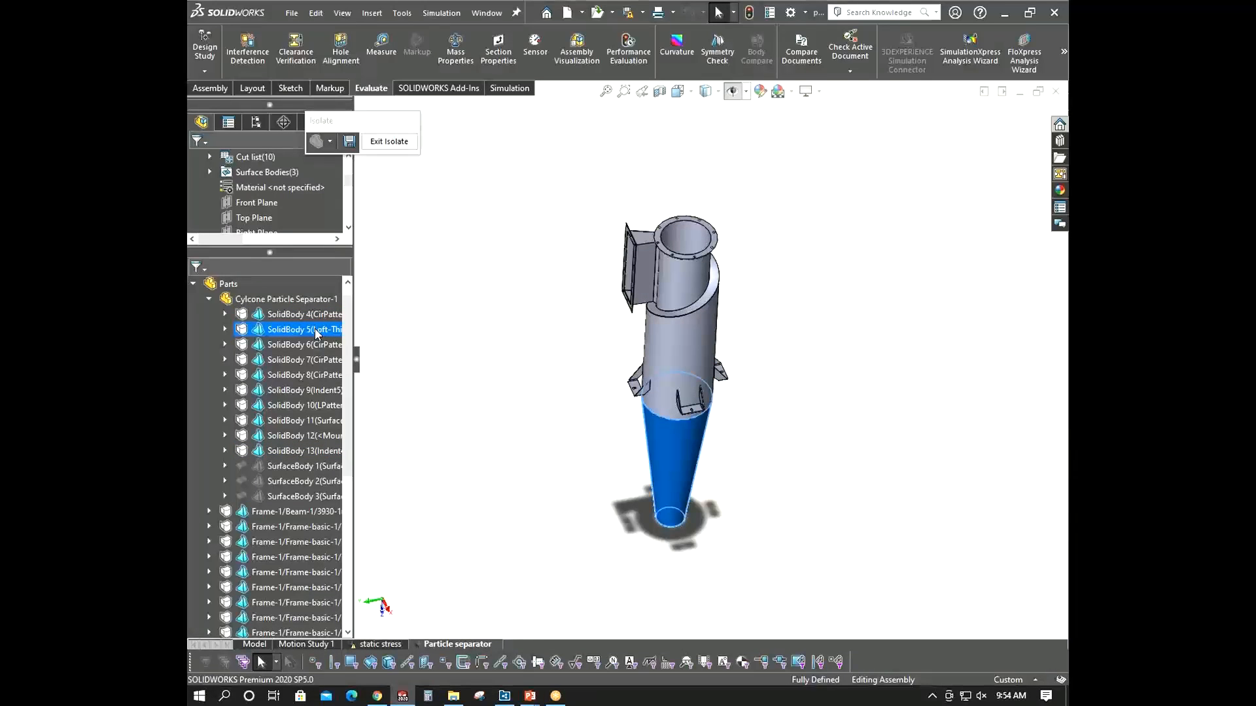
{"action": "right_click", "coordinate": [315, 329]}
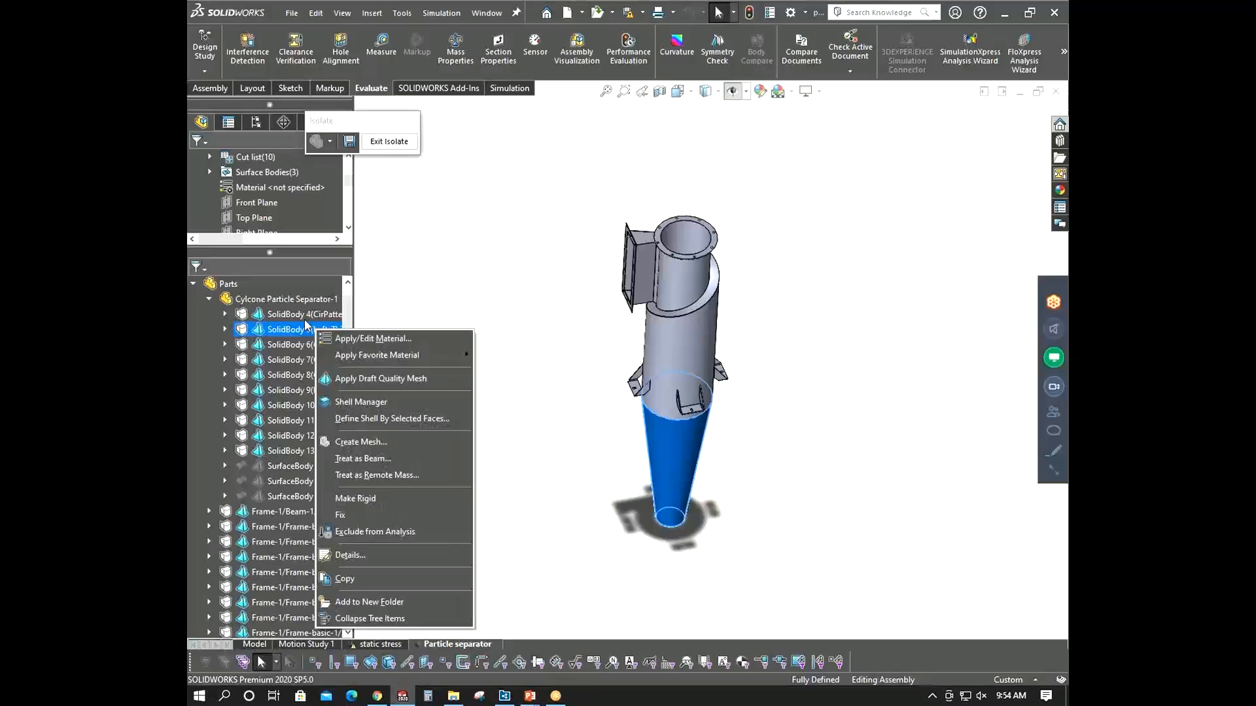
{"action": "left_click", "coordinate": [376, 419]}
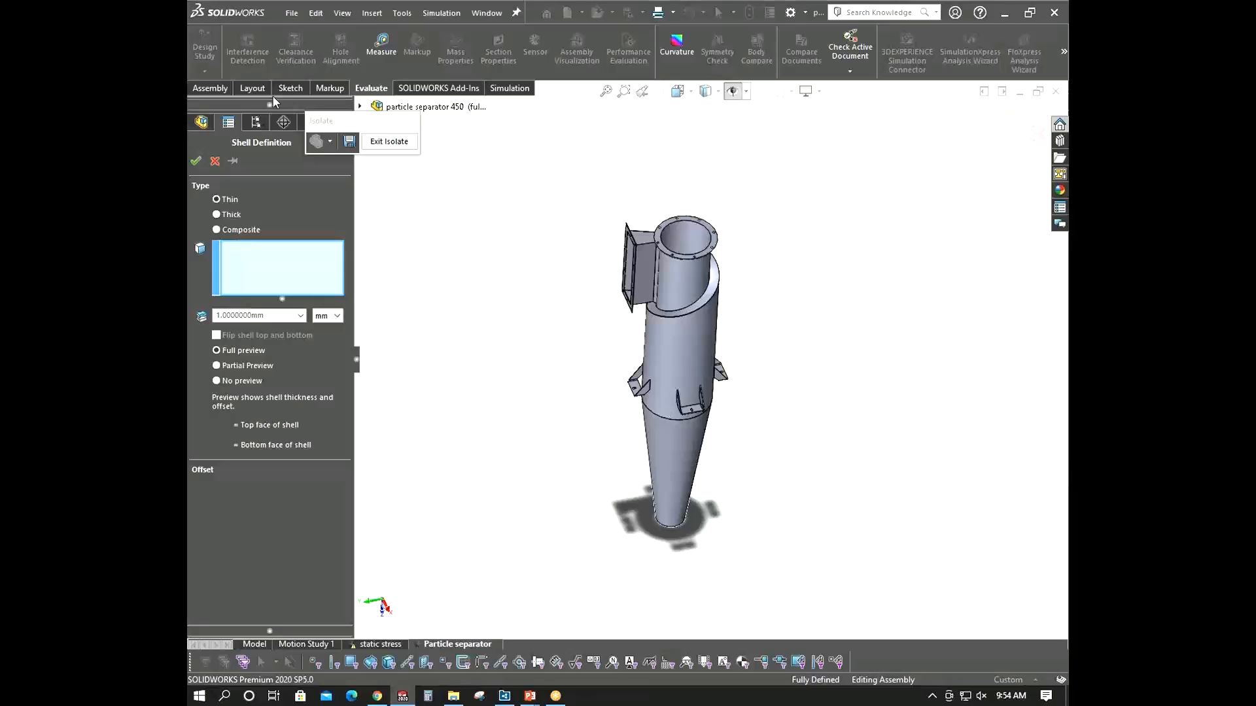
{"action": "left_click", "coordinate": [235, 199]}
{"action": "left_click_drag", "start_coordinate": [272, 317], "coordinate": [208, 324]}
{"action": "left_click", "coordinate": [649, 449]}
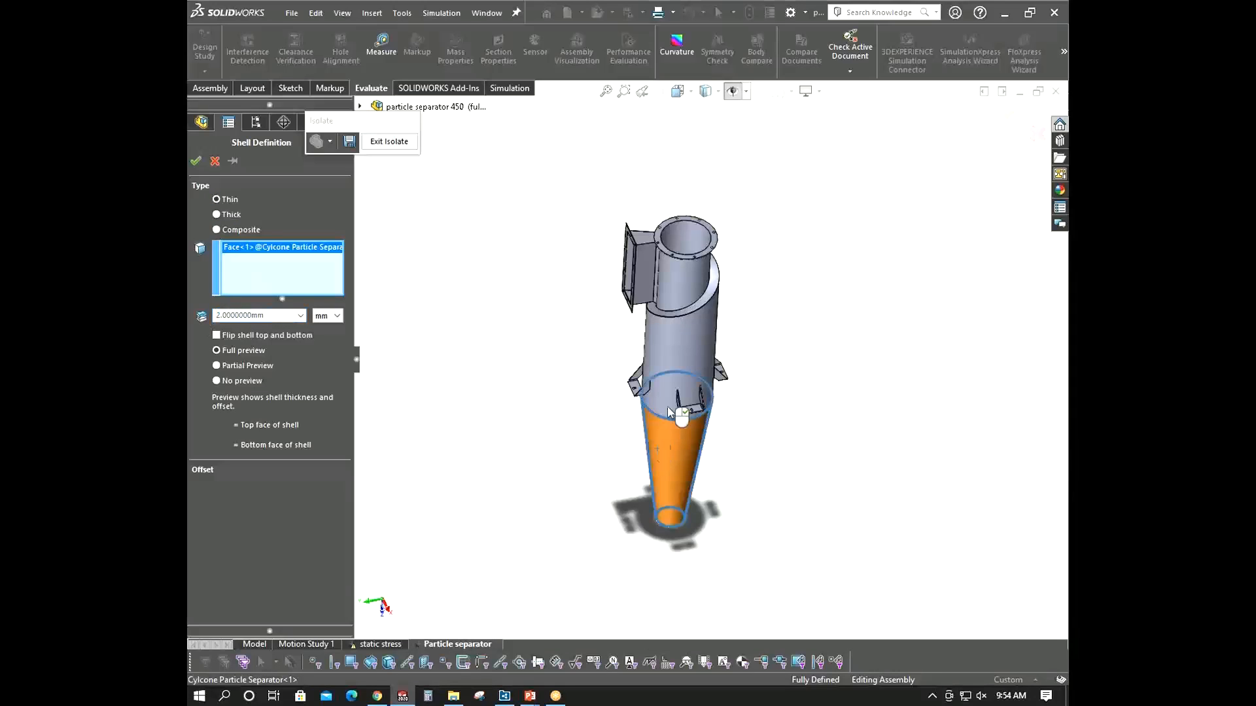
- Set the cone shell's offset to the bottom surface and accept the shell definition
{"action": "scroll", "coordinate": [694, 315], "scroll_direction": "down", "scroll_amount": 5}
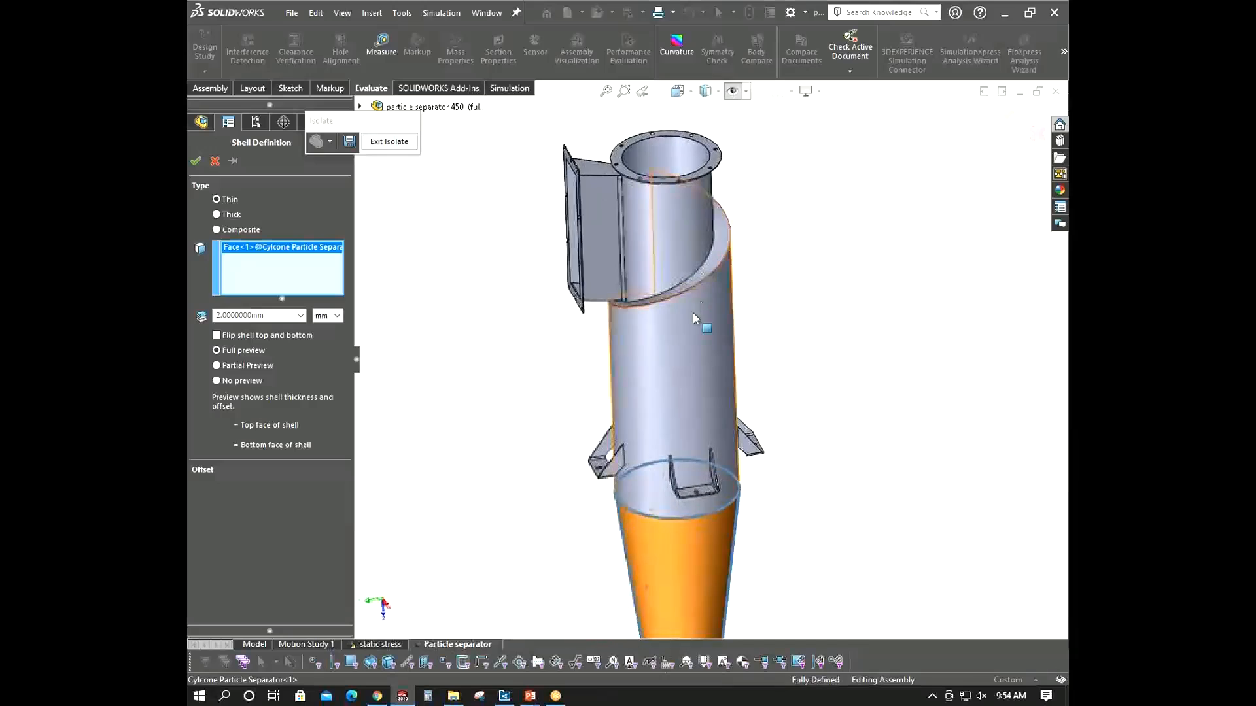
{"action": "scroll", "coordinate": [693, 316], "scroll_direction": "up", "scroll_amount": 5}
{"action": "left_click", "coordinate": [304, 467]}
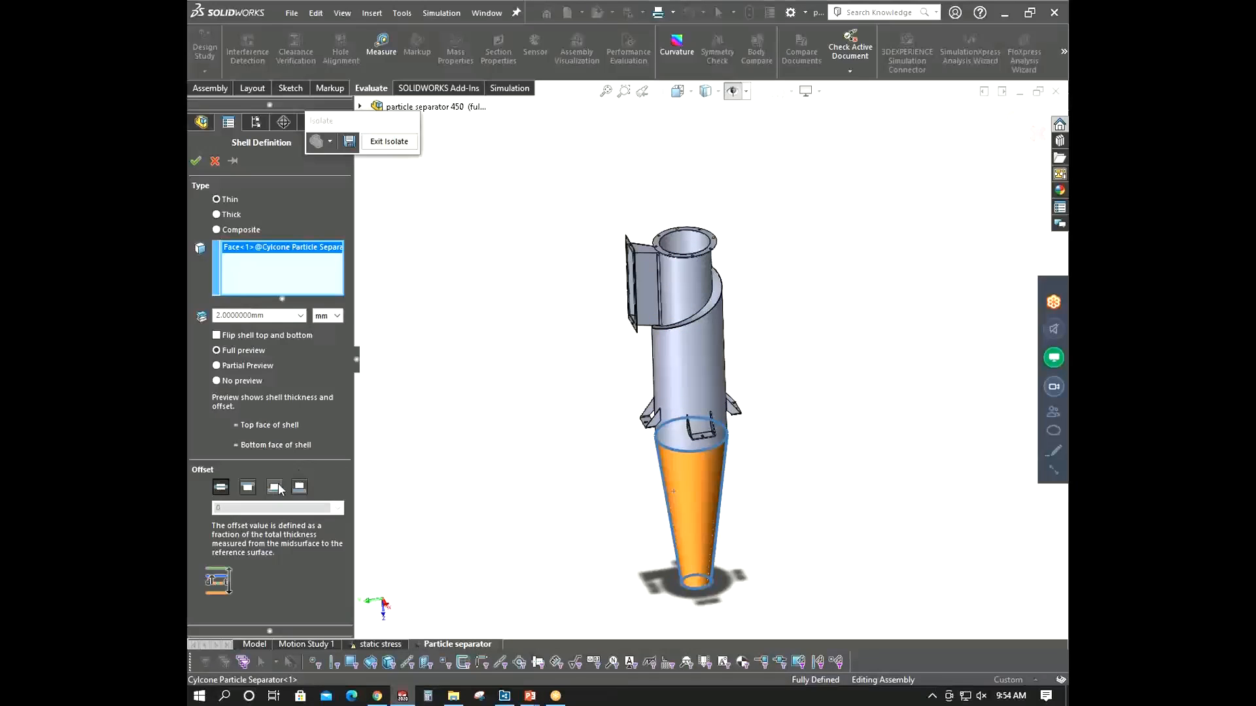
{"action": "scroll", "coordinate": [696, 587], "scroll_direction": "down", "scroll_amount": 10}
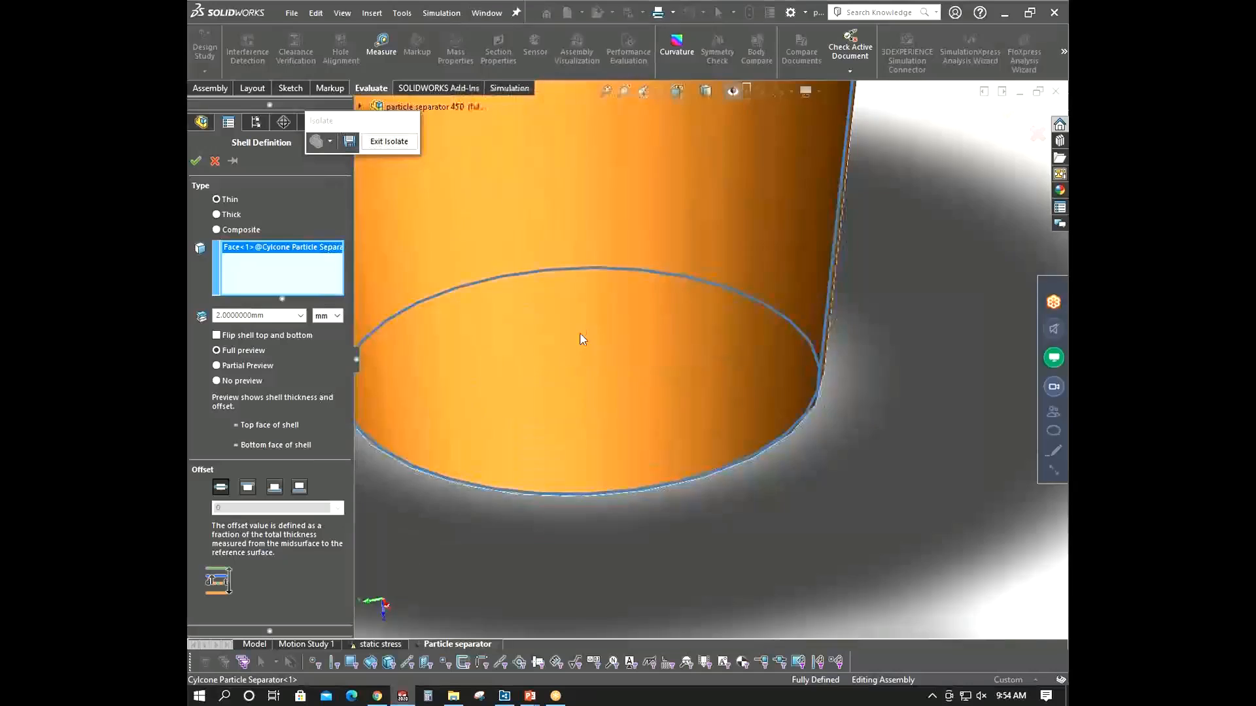
{"action": "middle_click_drag", "start_coordinate": [582, 338], "coordinate": [744, 340]}
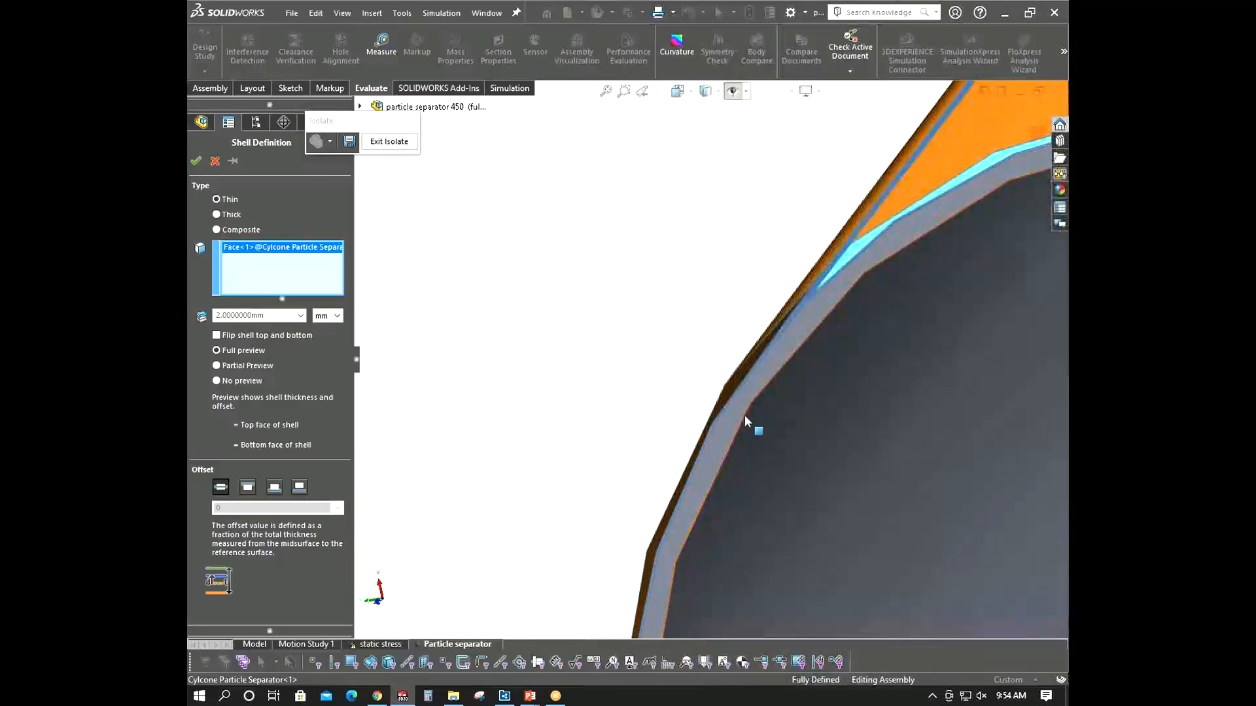
{"action": "scroll", "coordinate": [738, 423], "scroll_direction": "down", "scroll_amount": 4}
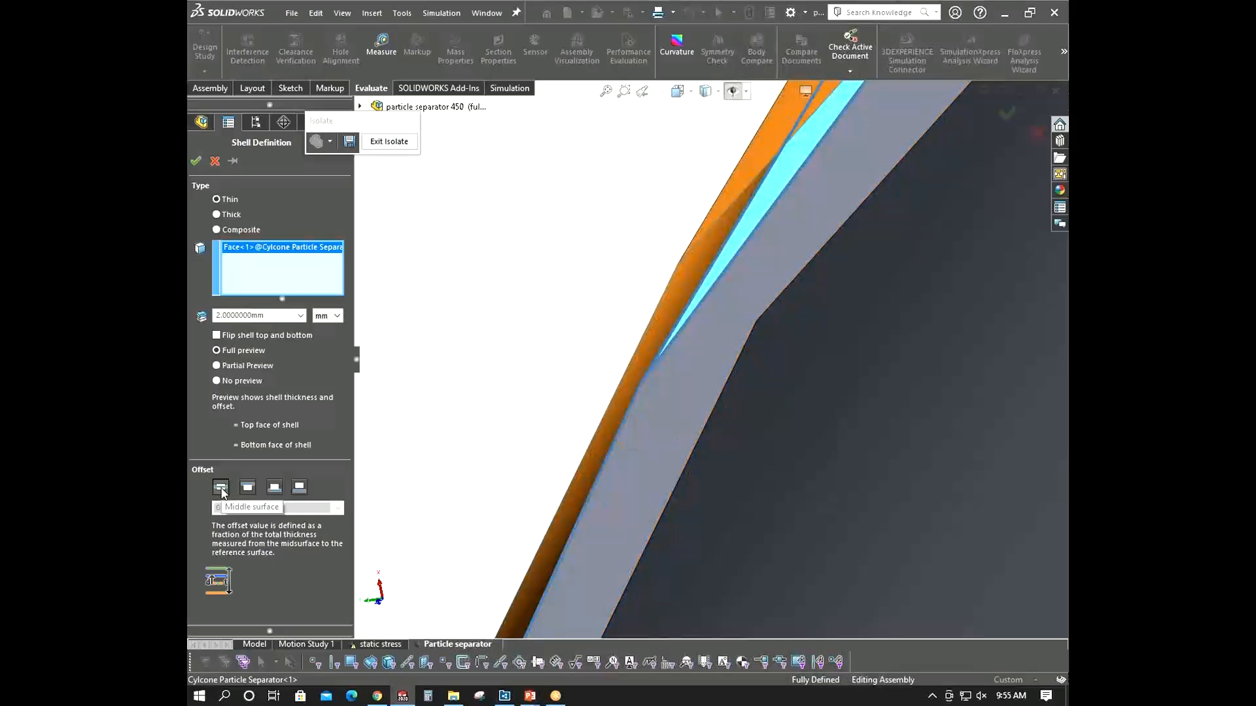
{"action": "scroll", "coordinate": [739, 321], "scroll_direction": "down", "scroll_amount": 5}
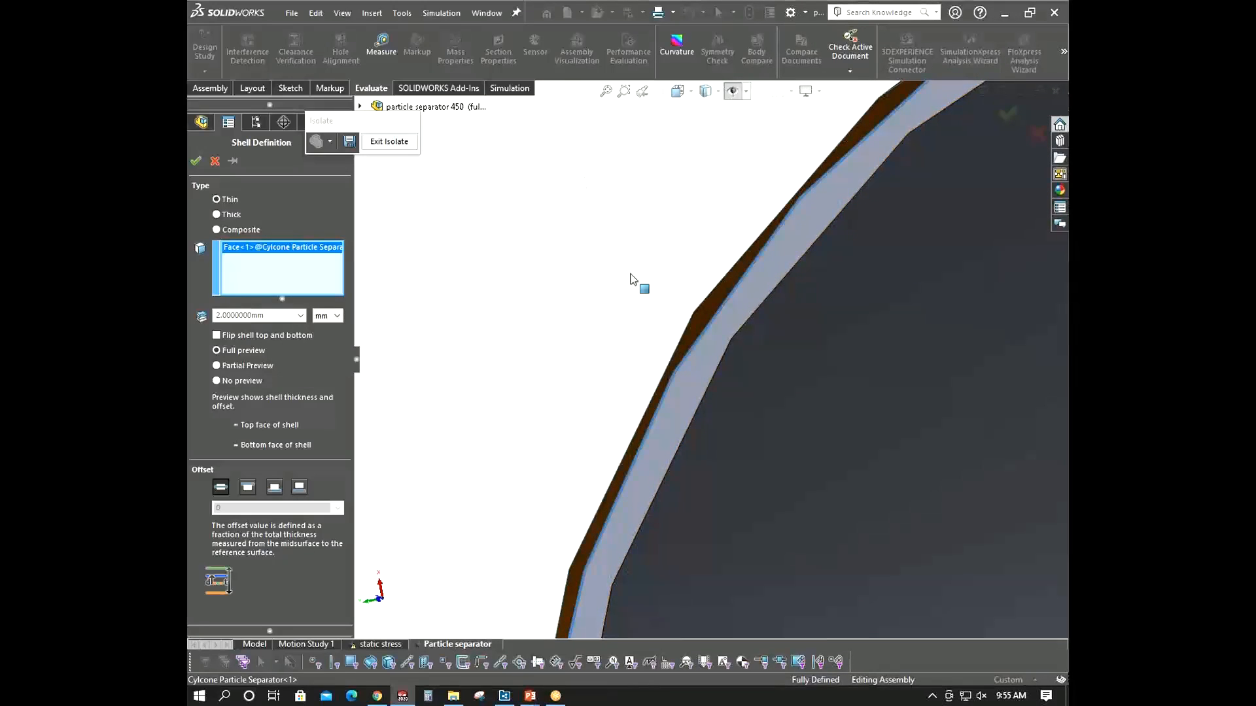
{"action": "middle_click_drag", "start_coordinate": [799, 452], "coordinate": [781, 431]}
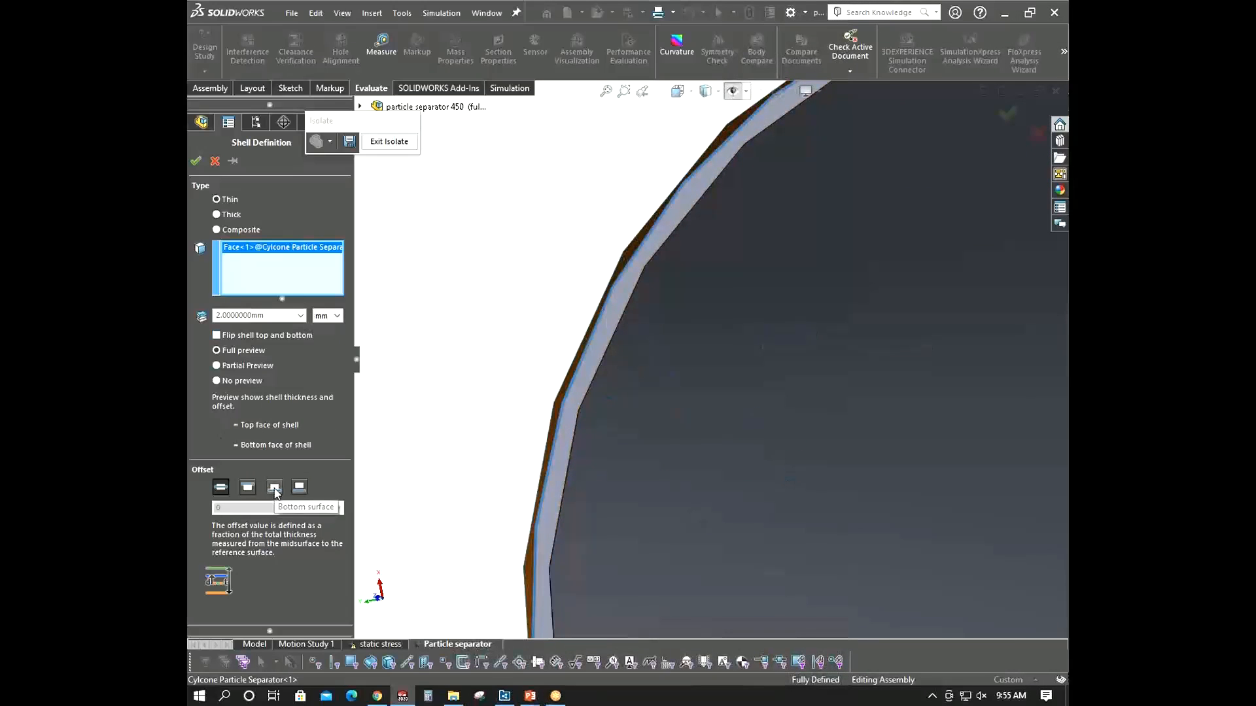
{"action": "left_click", "coordinate": [274, 487]}
{"action": "scroll", "coordinate": [745, 377], "scroll_direction": "up", "scroll_amount": 8}
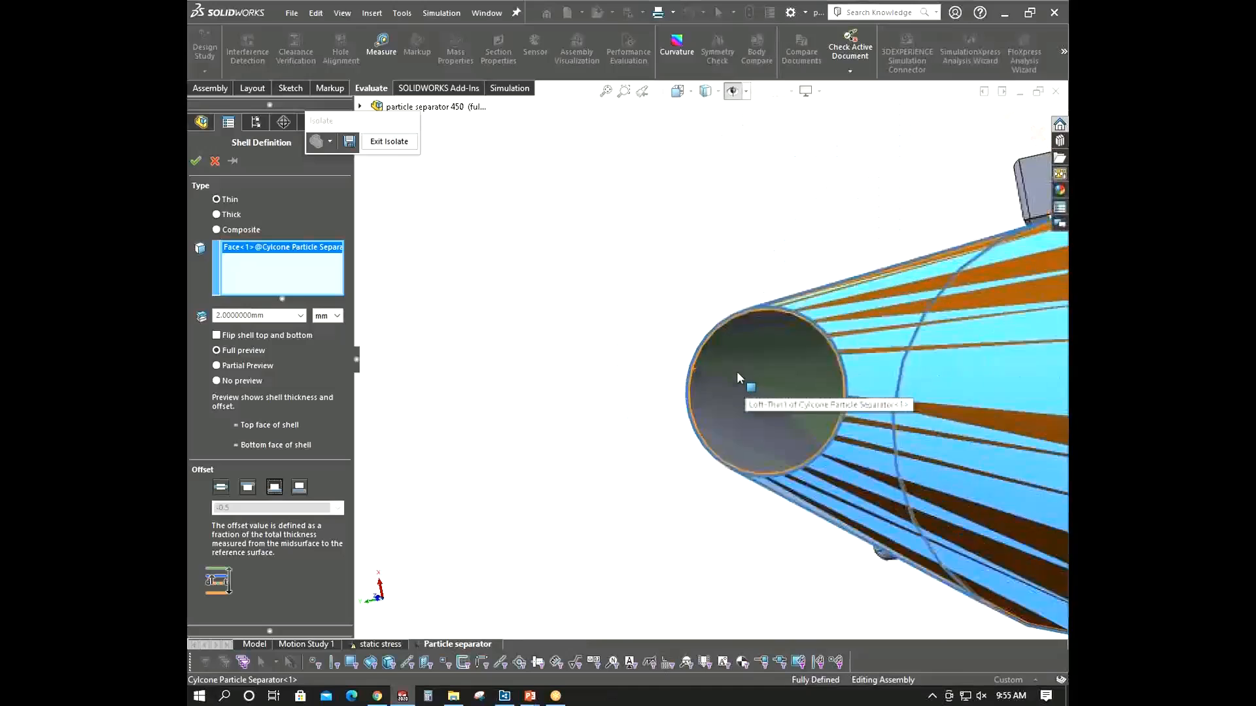
{"action": "scroll", "coordinate": [736, 372], "scroll_direction": "up", "scroll_amount": 3}
{"action": "middle_click_drag", "start_coordinate": [737, 371], "coordinate": [681, 356]}
{"action": "scroll", "coordinate": [756, 355], "scroll_direction": "down", "scroll_amount": 3}
{"action": "scroll", "coordinate": [677, 387], "scroll_direction": "up", "scroll_amount": 3}
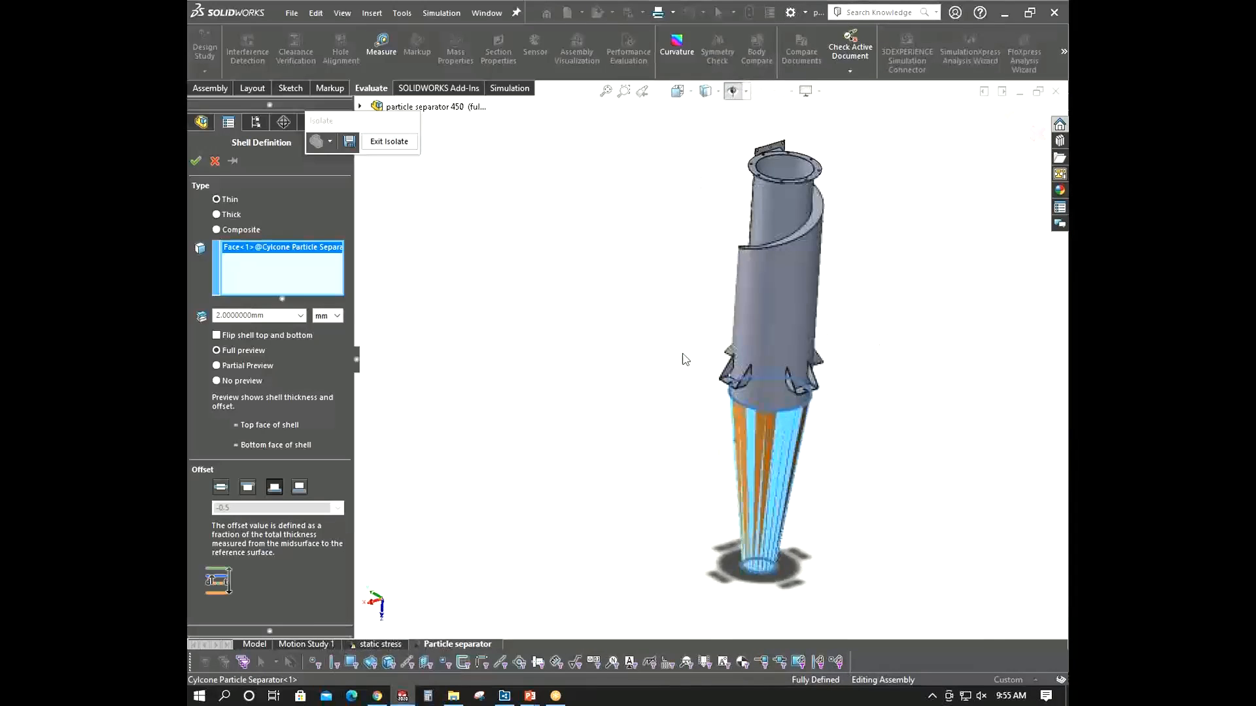
{"action": "left_click", "coordinate": [195, 161]}
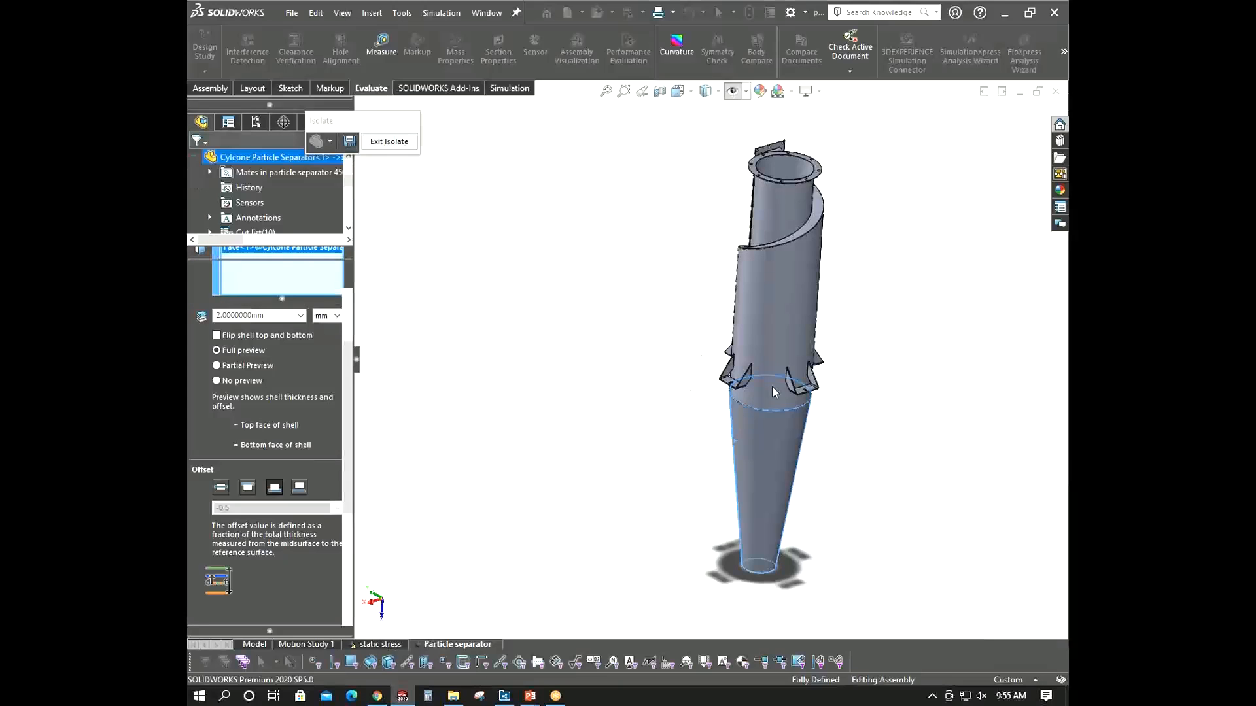
- Apply Plain Carbon Steel as the material for all parts
{"action": "scroll", "coordinate": [682, 485], "scroll_direction": "down", "scroll_amount": 5}
{"action": "scroll", "coordinate": [683, 485], "scroll_direction": "up", "scroll_amount": 5}
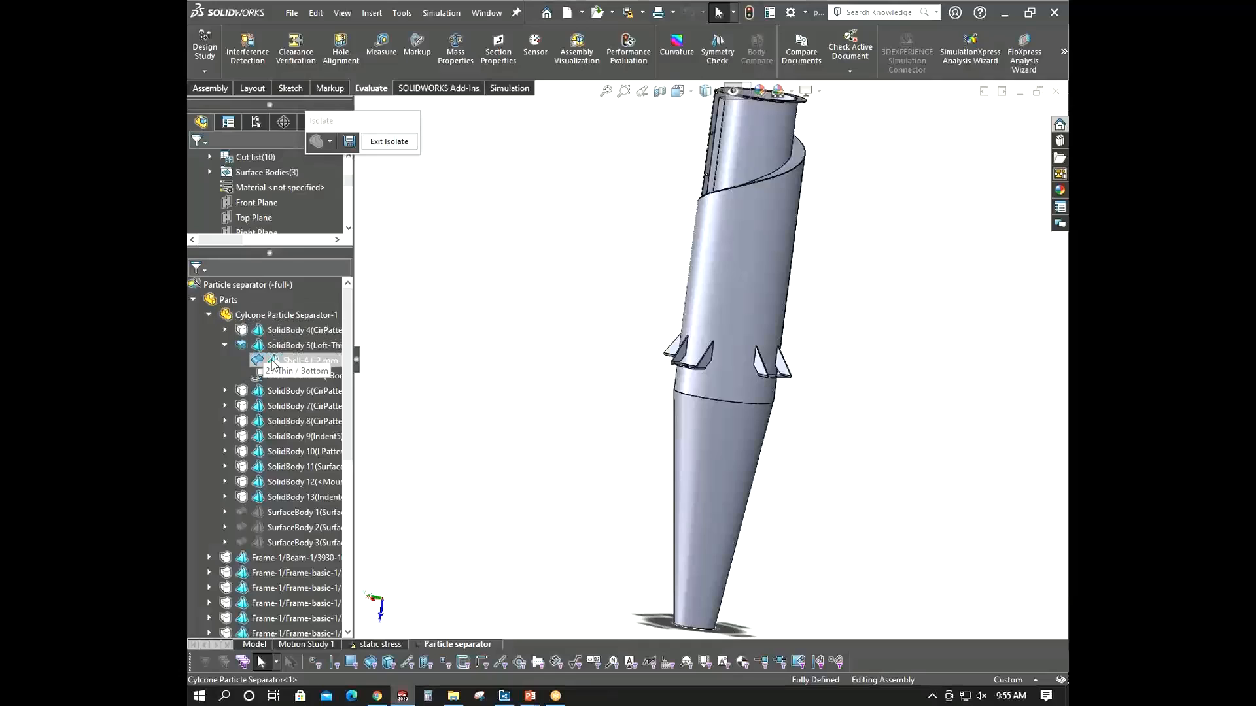
{"action": "right_click", "coordinate": [225, 298]}
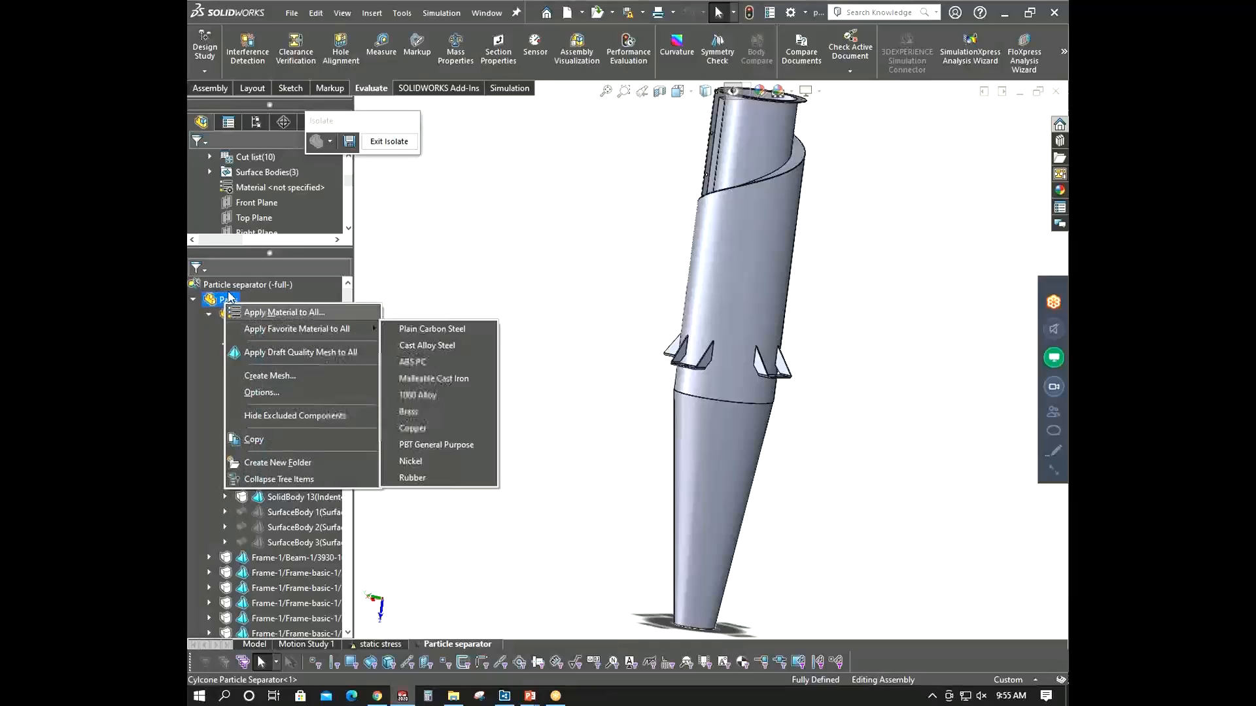
{"action": "left_click", "coordinate": [401, 328]}
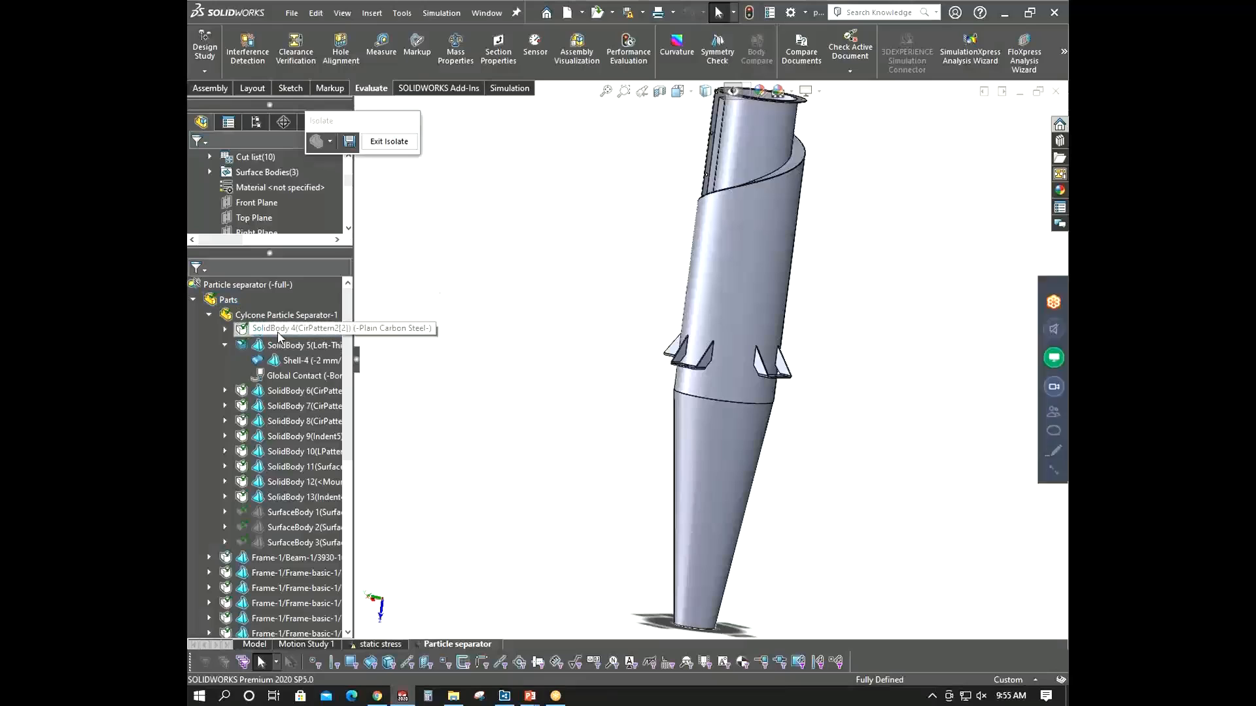
- Highlight several solid bodies of the separator in the tree to identify each one
{"action": "left_click", "coordinate": [301, 331]}
{"action": "middle_click_drag", "start_coordinate": [610, 339], "coordinate": [594, 408]}
{"action": "left_click", "coordinate": [285, 392]}
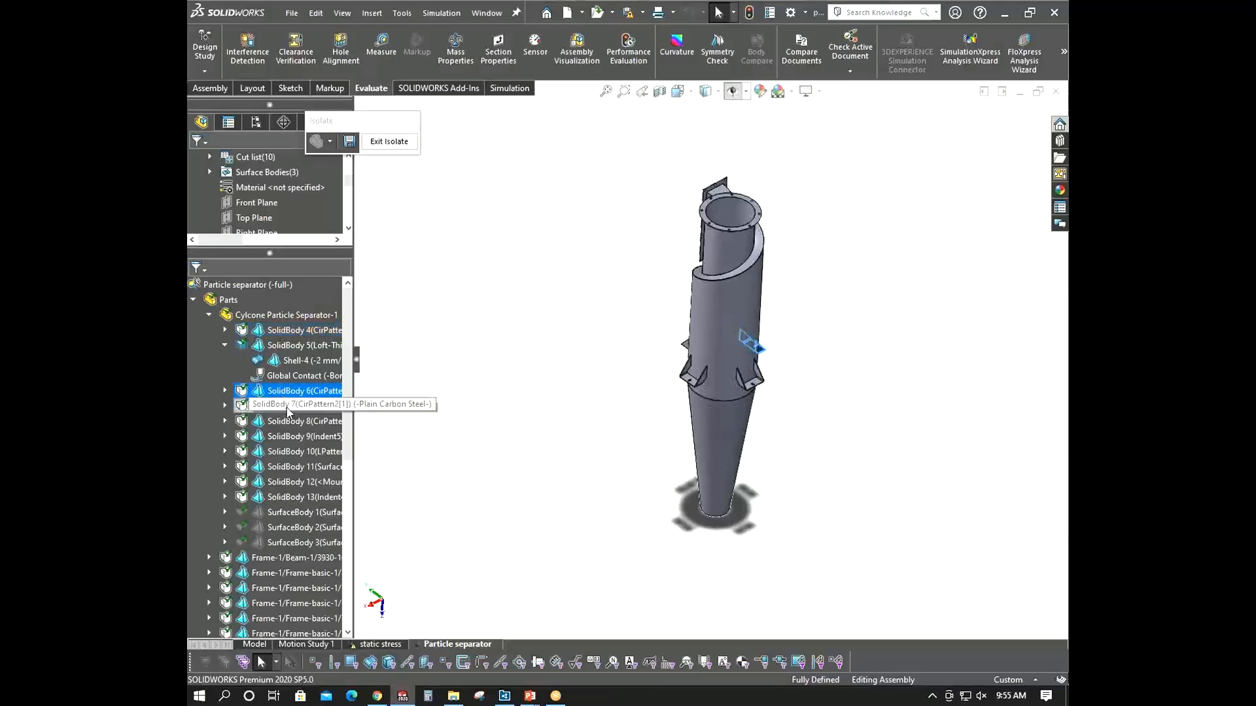
{"action": "left_click", "coordinate": [286, 408]}
{"action": "left_click", "coordinate": [286, 424]}
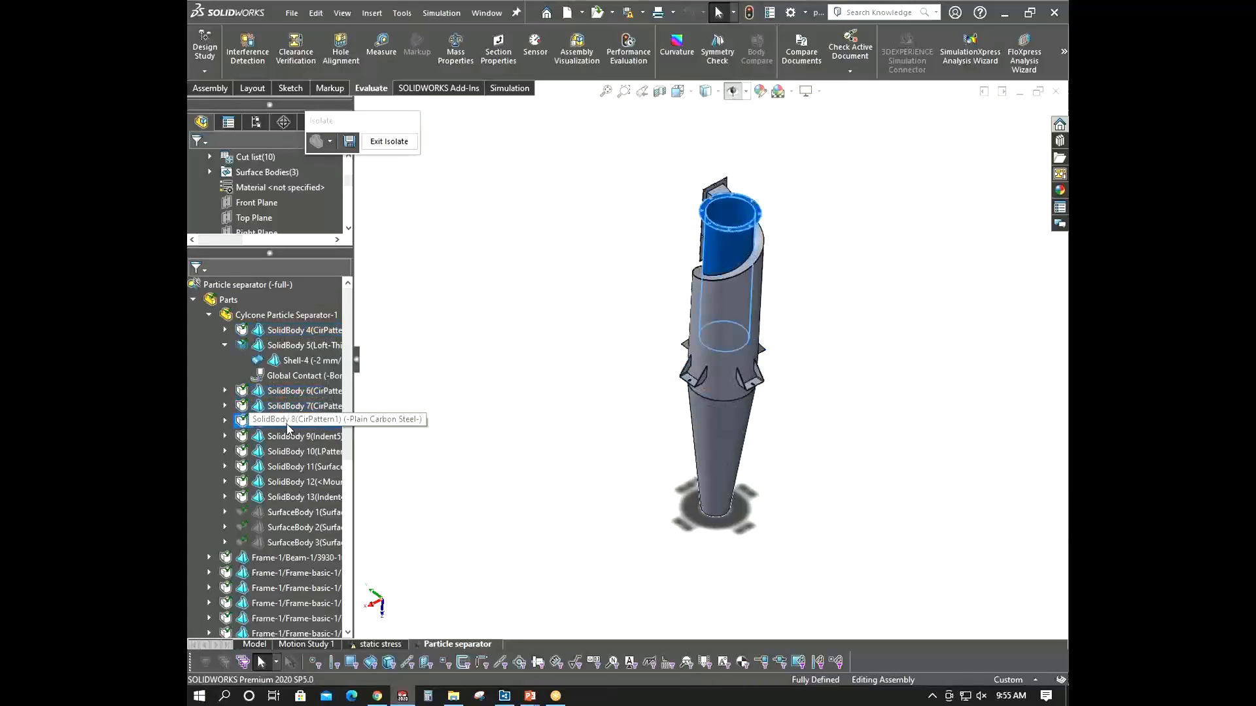
{"action": "scroll", "coordinate": [725, 216], "scroll_direction": "down", "scroll_amount": 3}
{"action": "middle_click_drag", "start_coordinate": [724, 216], "coordinate": [715, 350]}
{"action": "right_click", "coordinate": [317, 424]}
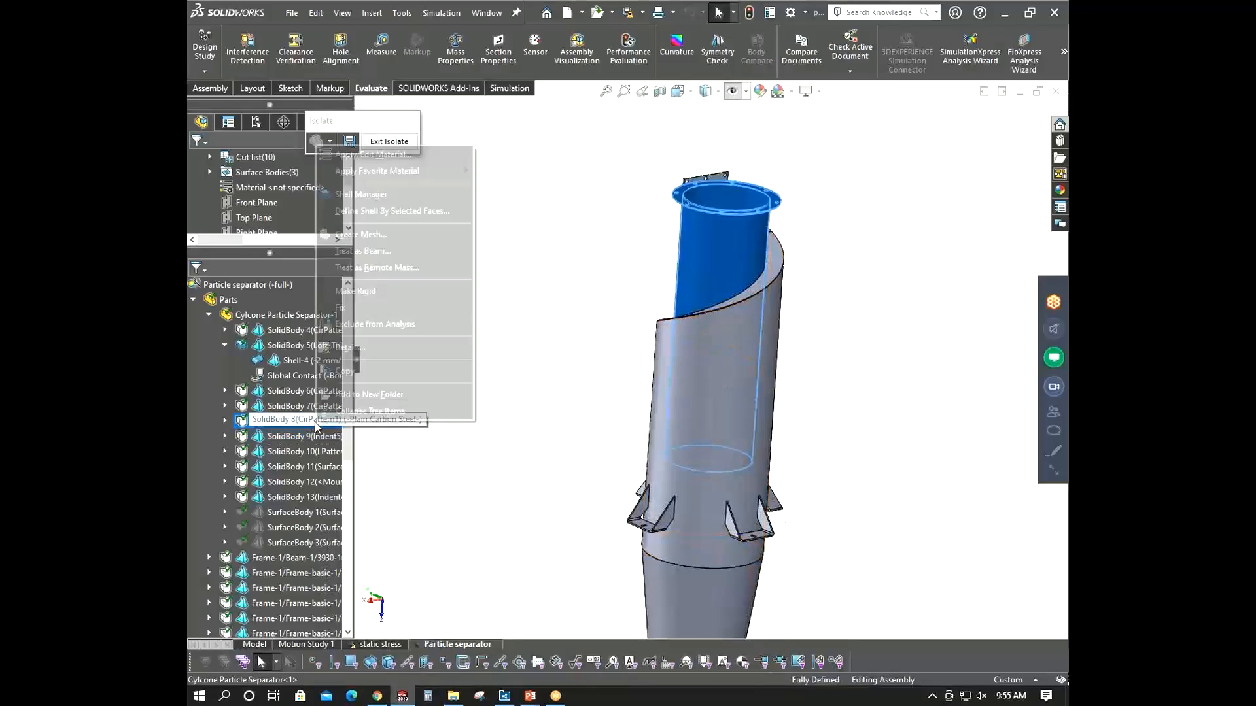
{"action": "left_click", "coordinate": [589, 310]}
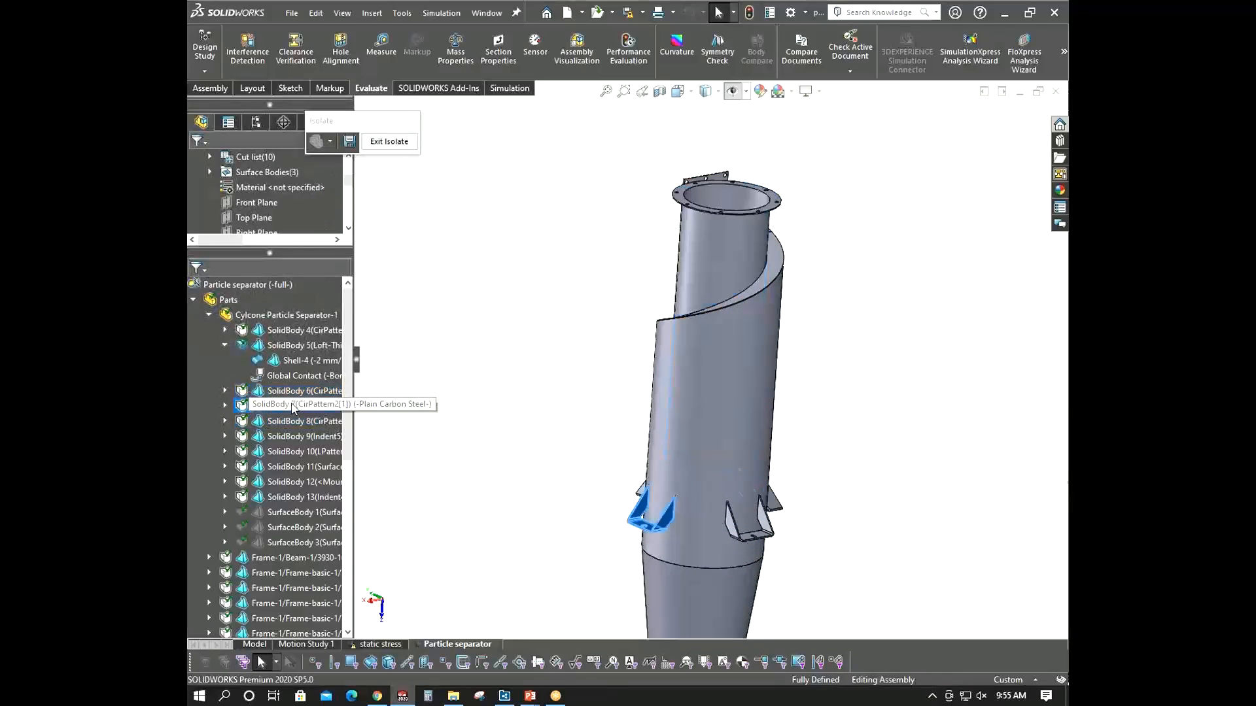
- Inspect the upper inlet cylinder body closely around its flange and wall
{"action": "left_click", "coordinate": [287, 330]}
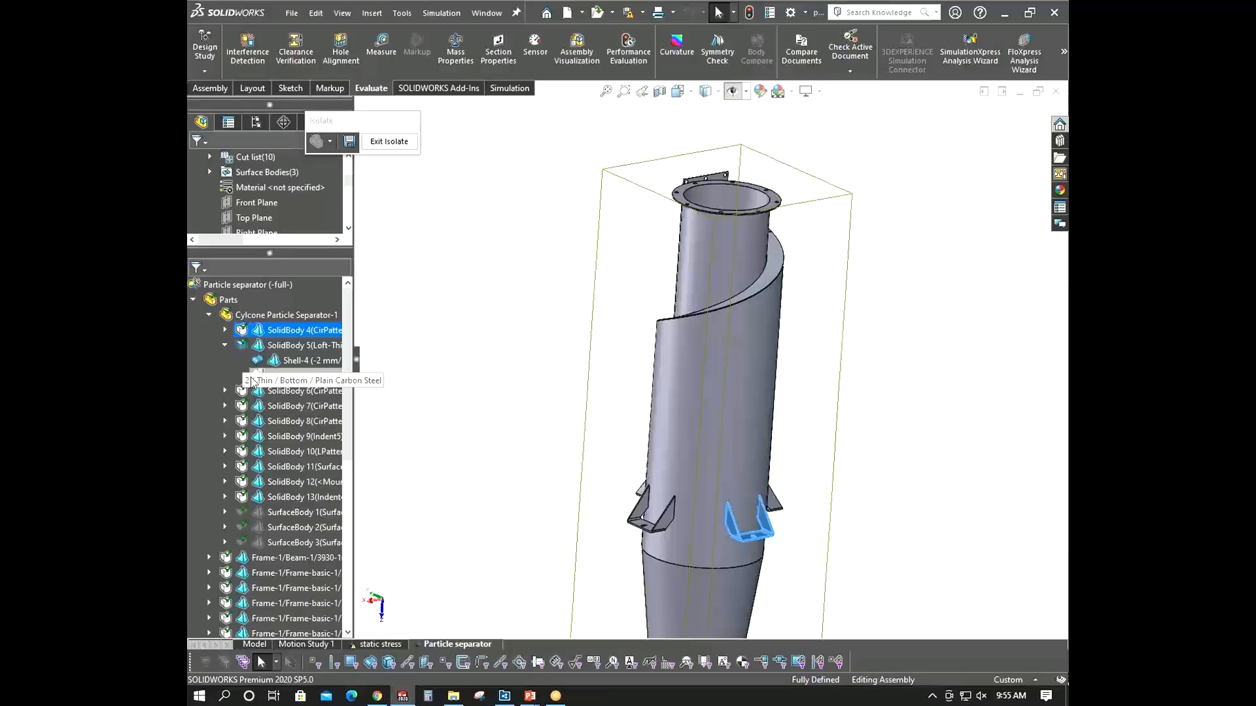
{"action": "left_click", "coordinate": [226, 346]}
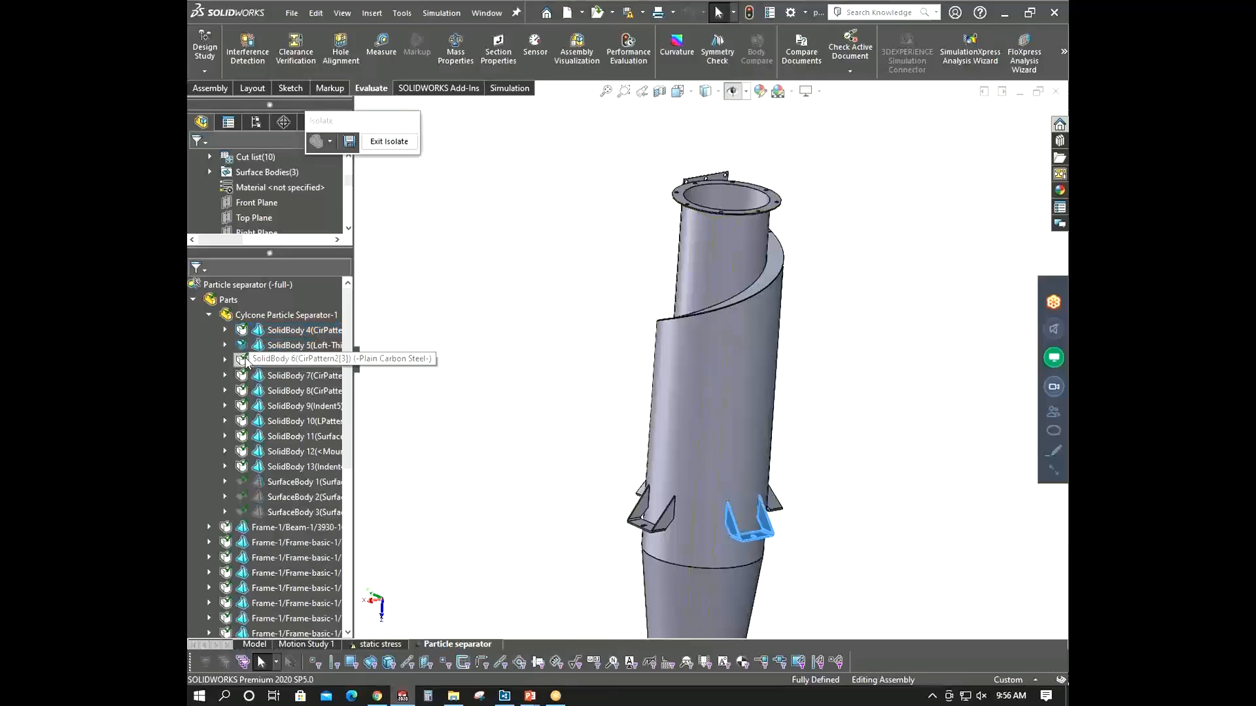
{"action": "right_click", "coordinate": [285, 395]}
{"action": "left_click", "coordinate": [283, 390]}
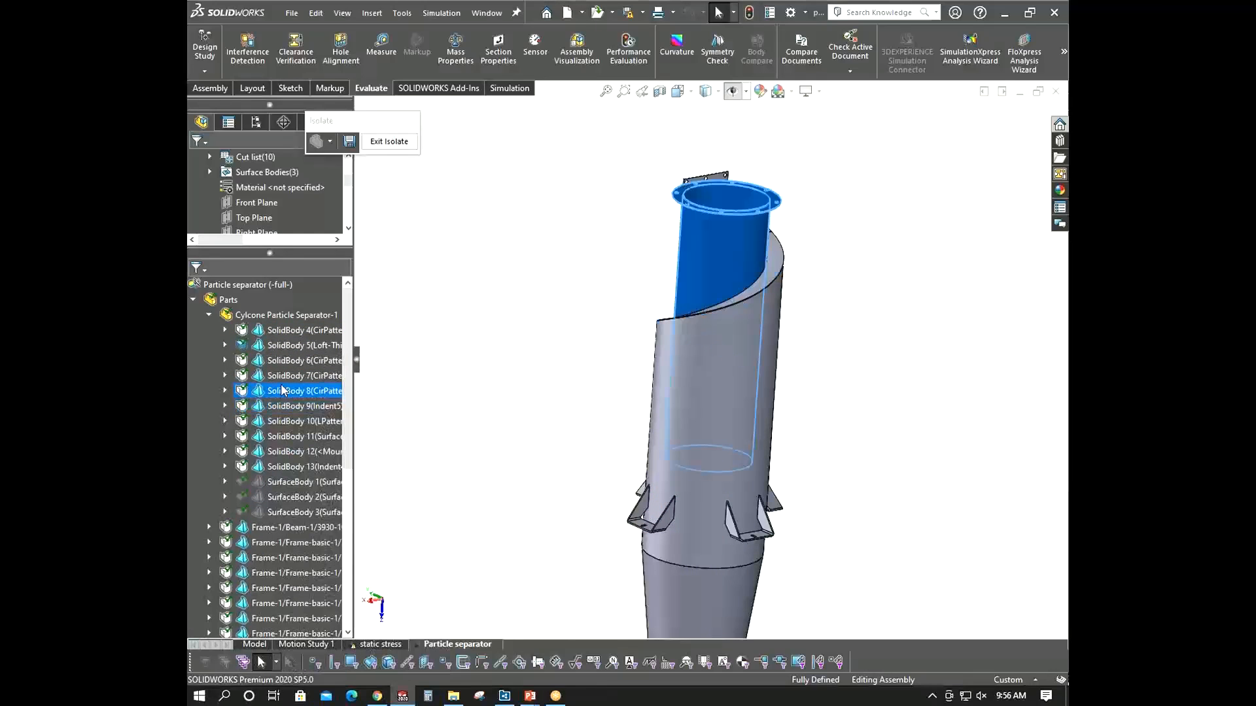
{"action": "right_click", "coordinate": [283, 390]}
{"action": "left_click", "coordinate": [507, 360]}
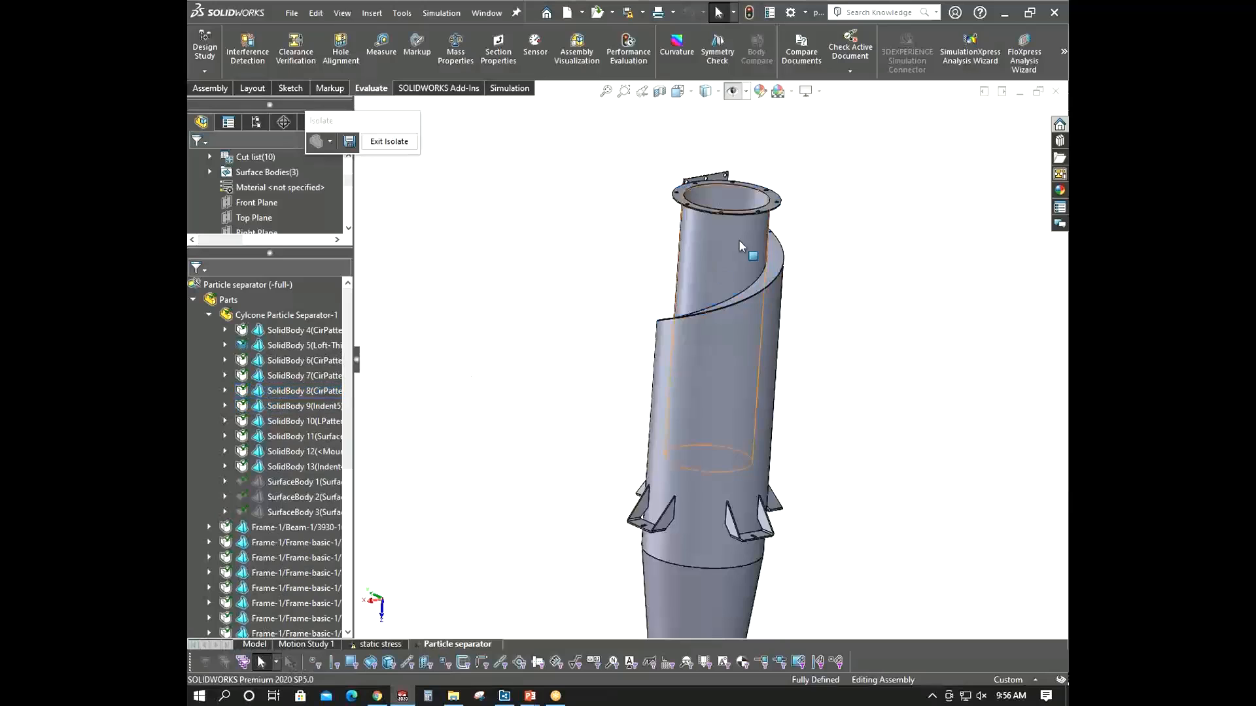
{"action": "scroll", "coordinate": [712, 173], "scroll_direction": "down", "scroll_amount": 10}
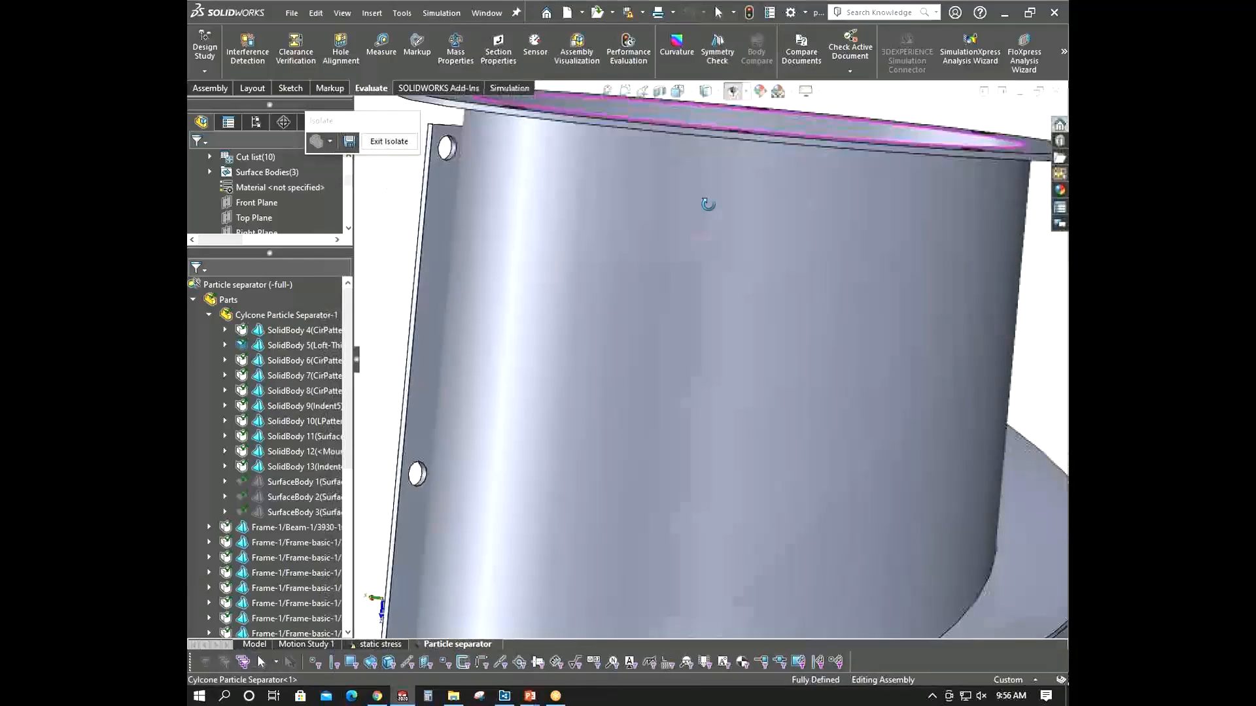
{"action": "middle_click_drag", "start_coordinate": [708, 204], "coordinate": [665, 293]}
{"action": "left_click", "coordinate": [690, 309]}
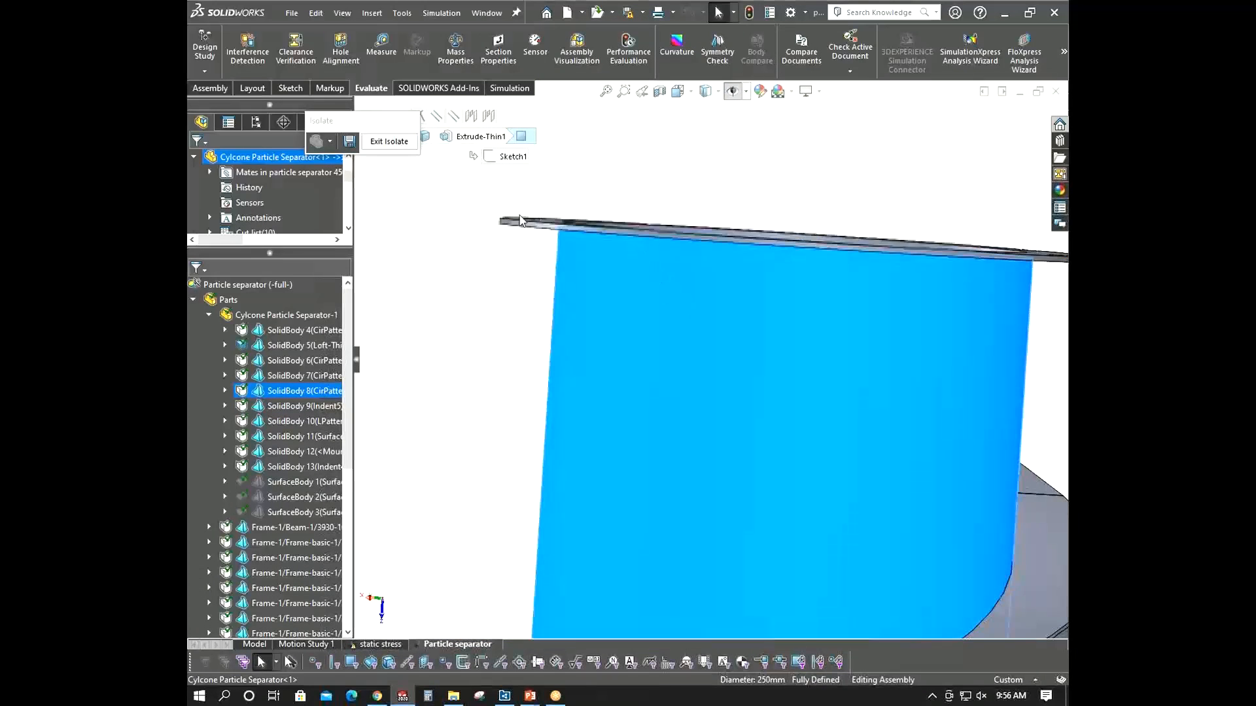
{"action": "middle_click_drag", "start_coordinate": [522, 220], "coordinate": [558, 283]}
{"action": "scroll", "coordinate": [559, 277], "scroll_direction": "down", "scroll_amount": 3}
{"action": "scroll", "coordinate": [545, 343], "scroll_direction": "up", "scroll_amount": 10}
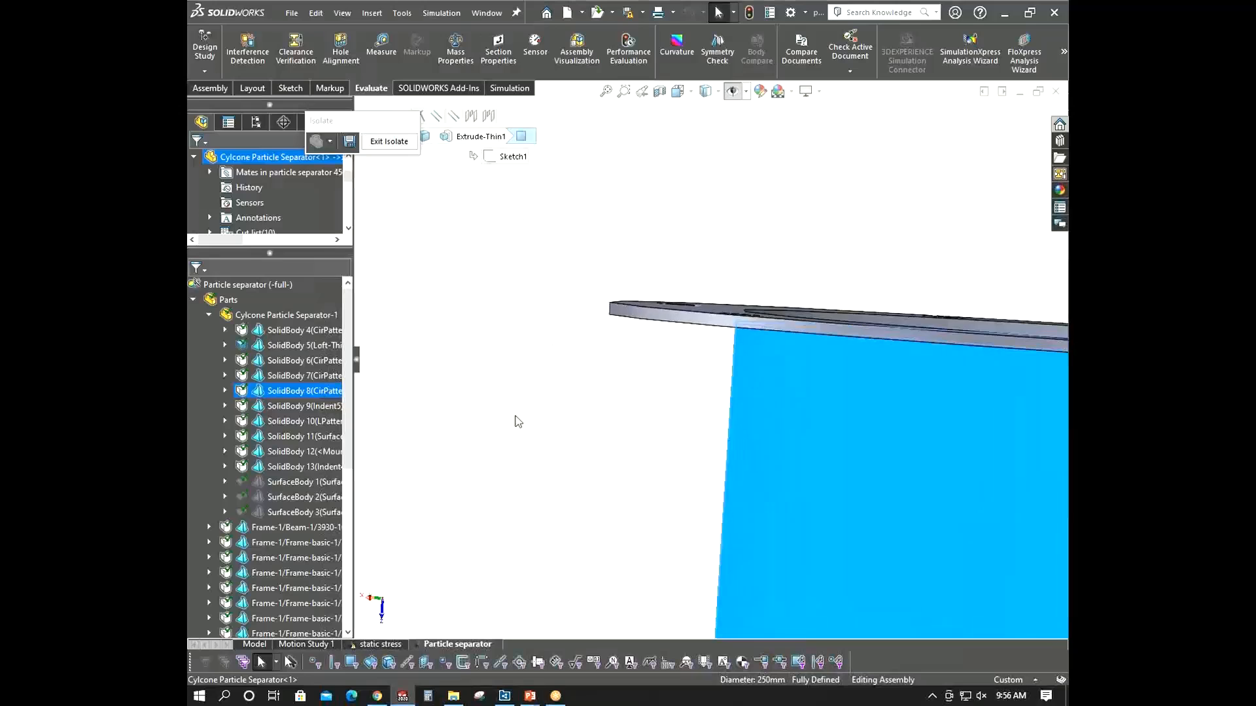
{"action": "left_click", "coordinate": [620, 429]}
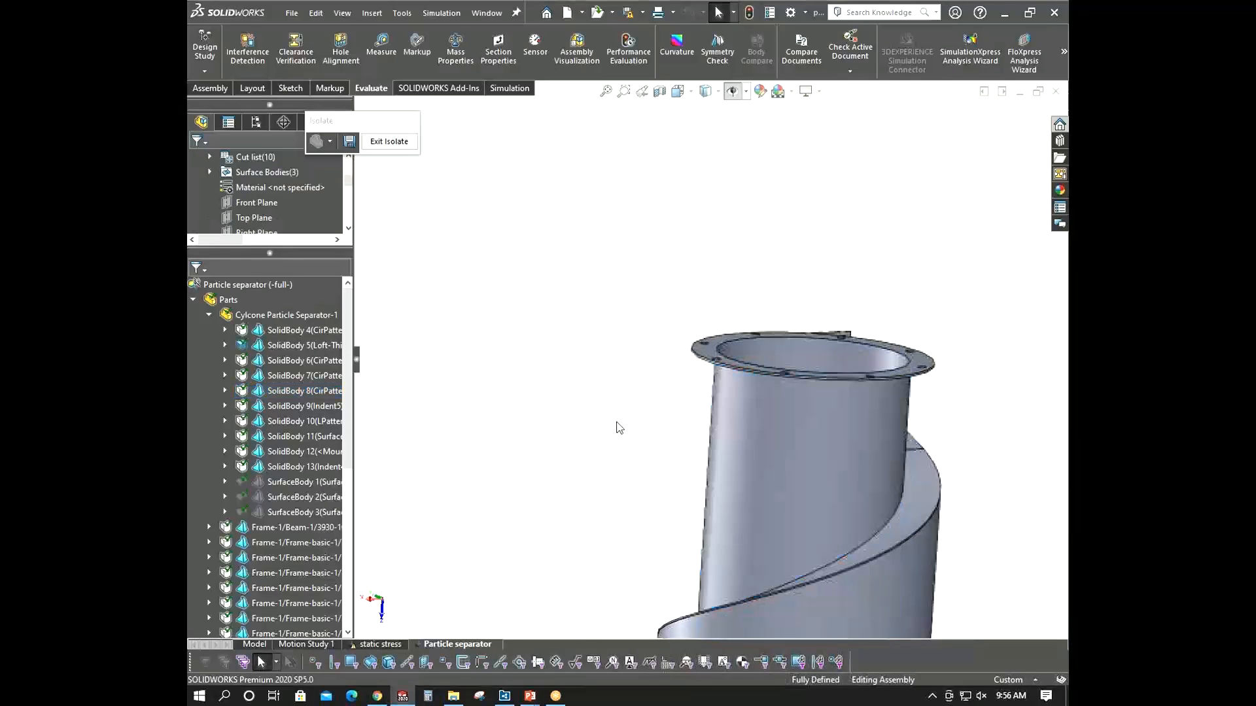
{"action": "middle_click_drag", "start_coordinate": [617, 426], "coordinate": [623, 427]}
- Define a 2 mm thin shell on the upper inlet cylinder's wall face and accept it
{"action": "right_click", "coordinate": [304, 390]}
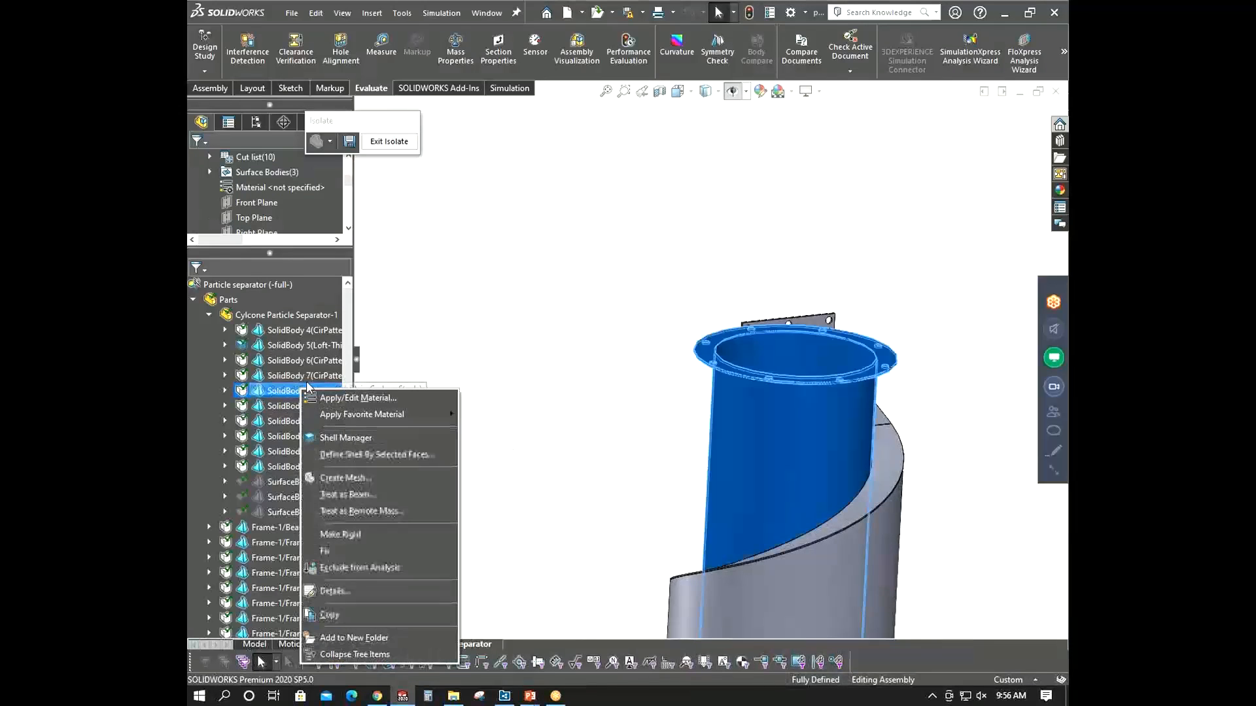
{"action": "left_click", "coordinate": [366, 454]}
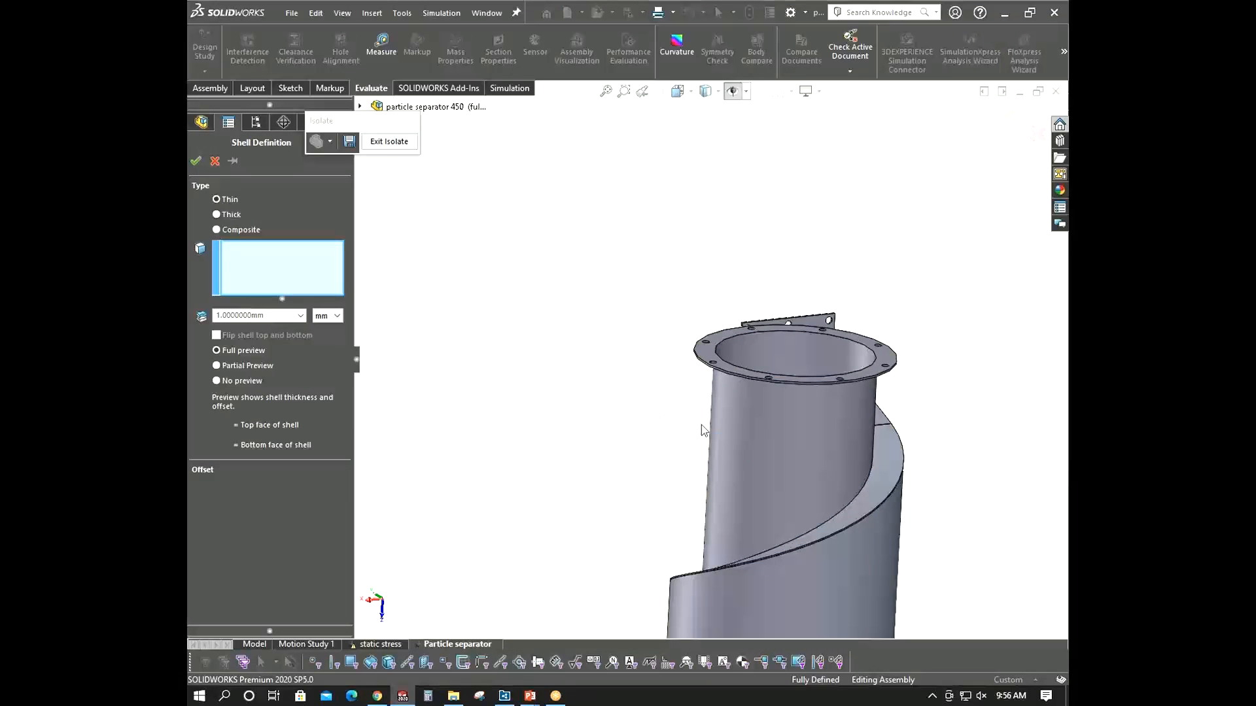
{"action": "left_click", "coordinate": [793, 440]}
{"action": "middle_click_drag", "start_coordinate": [794, 441], "coordinate": [826, 505]}
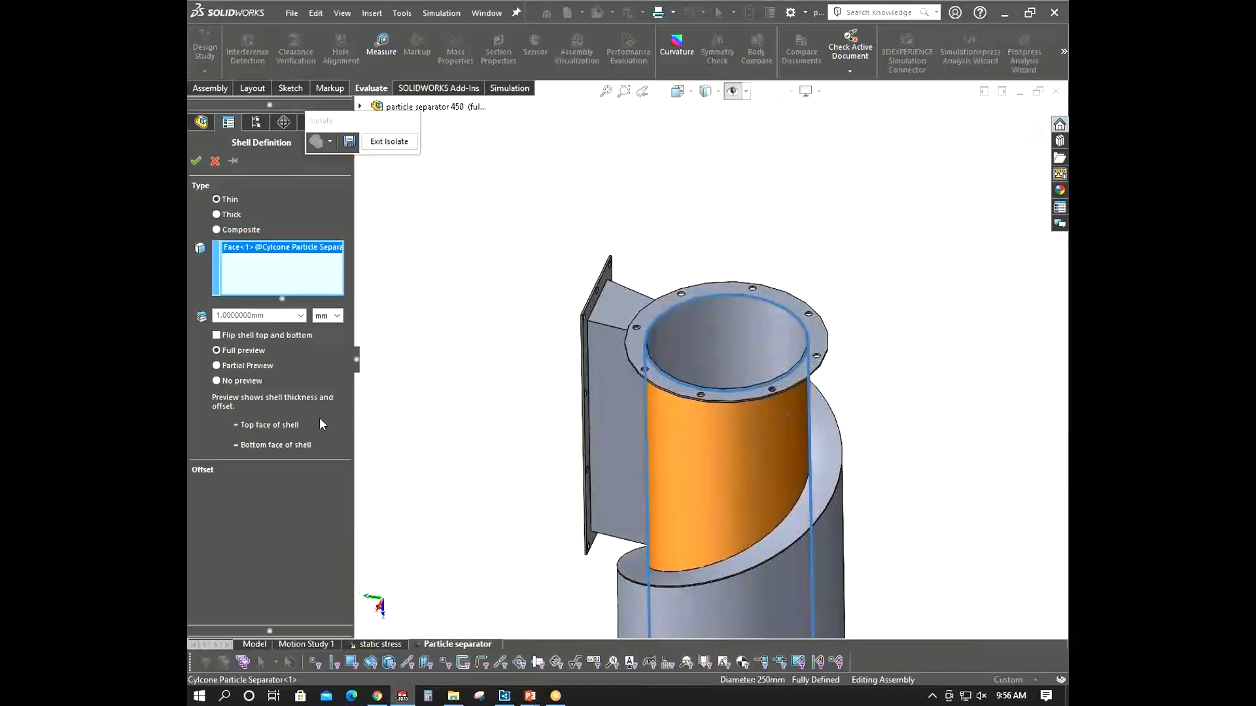
{"action": "left_click", "coordinate": [256, 316]}
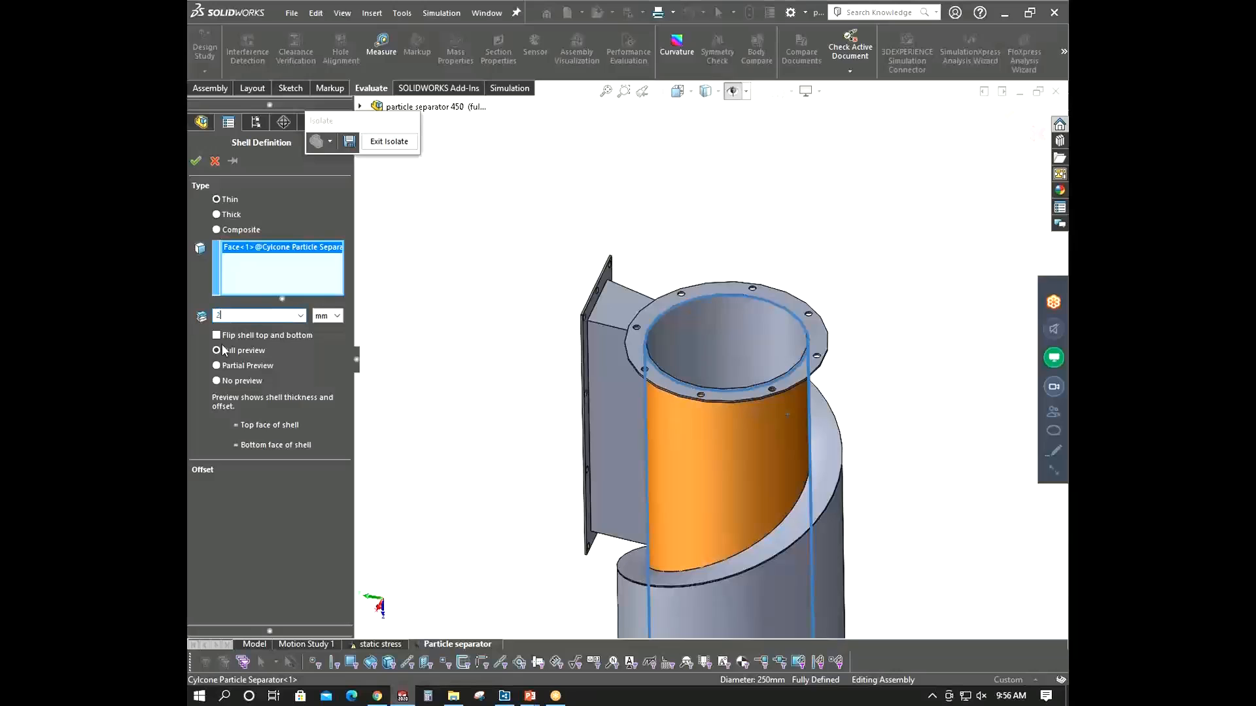
{"action": "scroll", "coordinate": [787, 335], "scroll_direction": "down", "scroll_amount": 4}
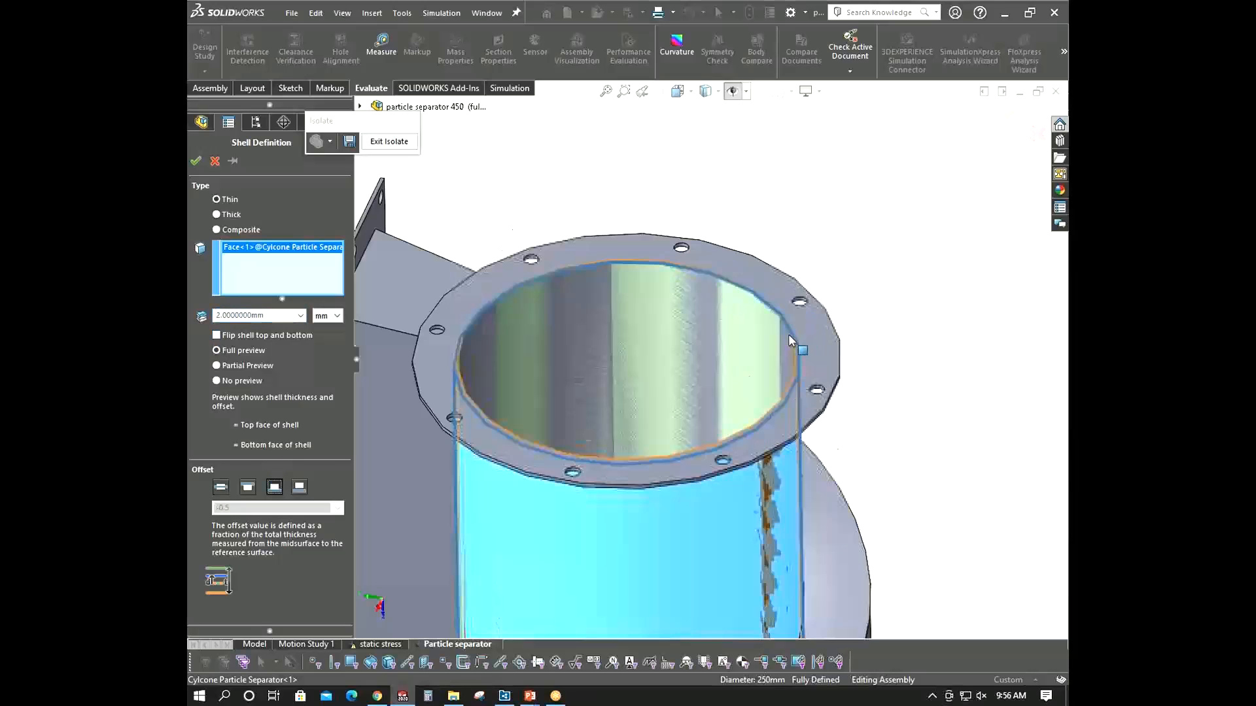
{"action": "middle_click_drag", "start_coordinate": [788, 335], "coordinate": [752, 367]}
{"action": "scroll", "coordinate": [391, 372], "scroll_direction": "down", "scroll_amount": 3}
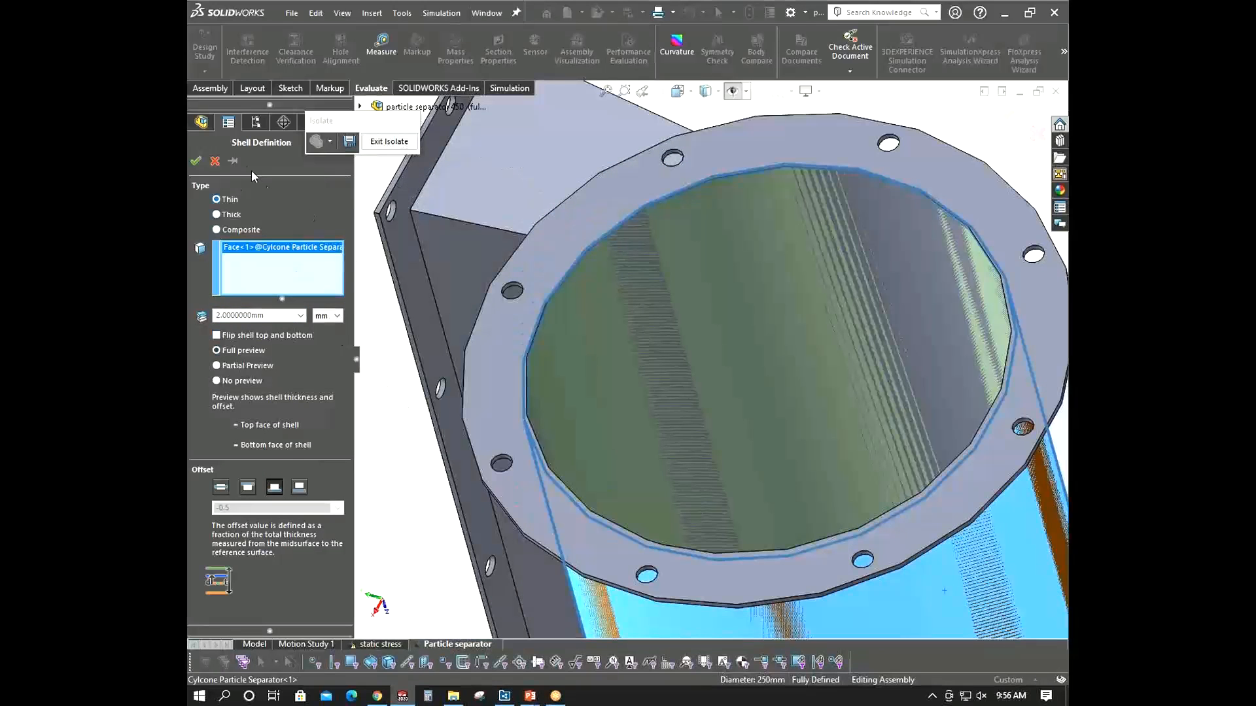
{"action": "left_click", "coordinate": [198, 167]}
- Define a 3 mm thin shell on the inlet cylinder's flange face, accept it and close the shell dialog
{"action": "scroll", "coordinate": [640, 490], "scroll_direction": "up", "scroll_amount": 2}
{"action": "middle_click_drag", "start_coordinate": [640, 491], "coordinate": [657, 248]}
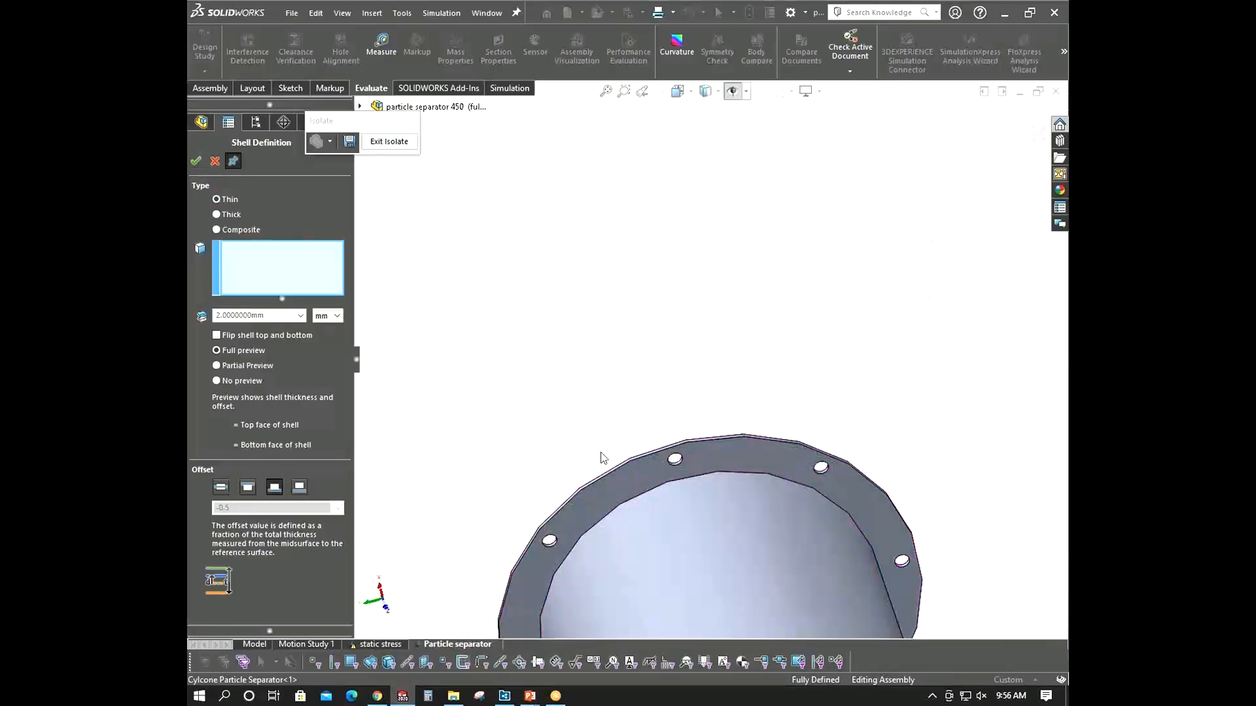
{"action": "left_click", "coordinate": [611, 477]}
{"action": "middle_click_drag", "start_coordinate": [618, 484], "coordinate": [568, 456]}
{"action": "scroll", "coordinate": [568, 456], "scroll_direction": "down", "scroll_amount": 3}
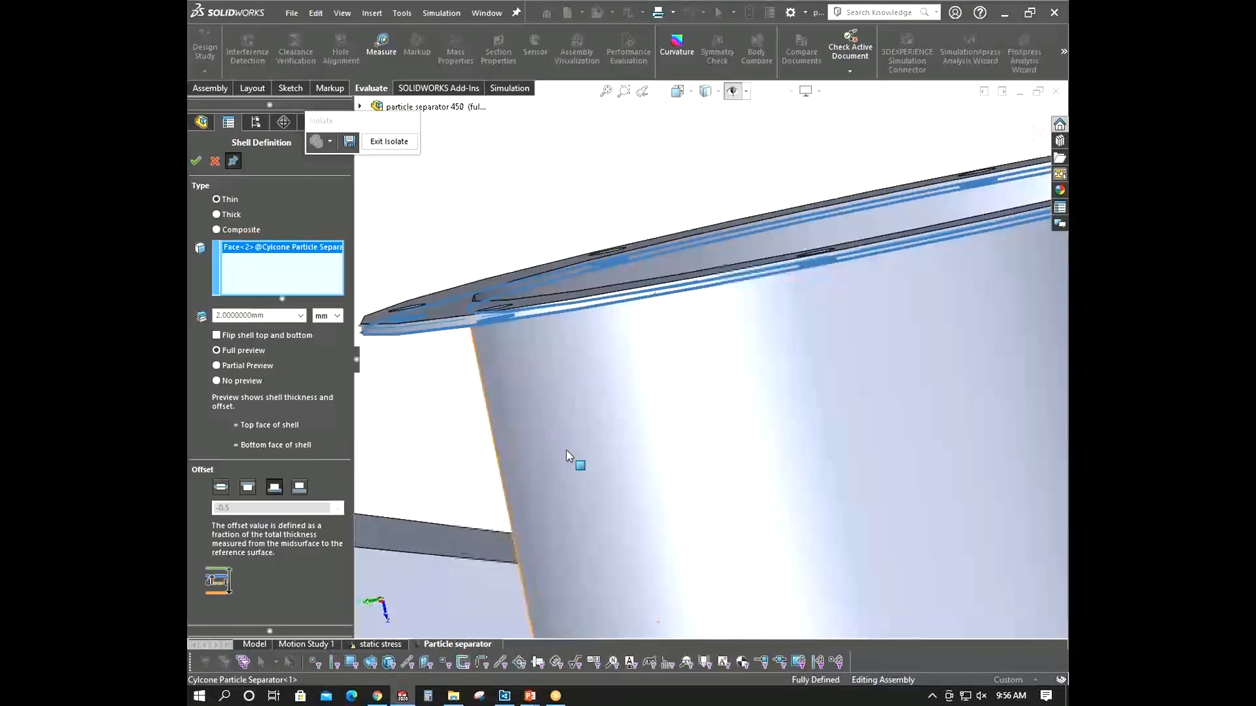
{"action": "left_click", "coordinate": [291, 319]}
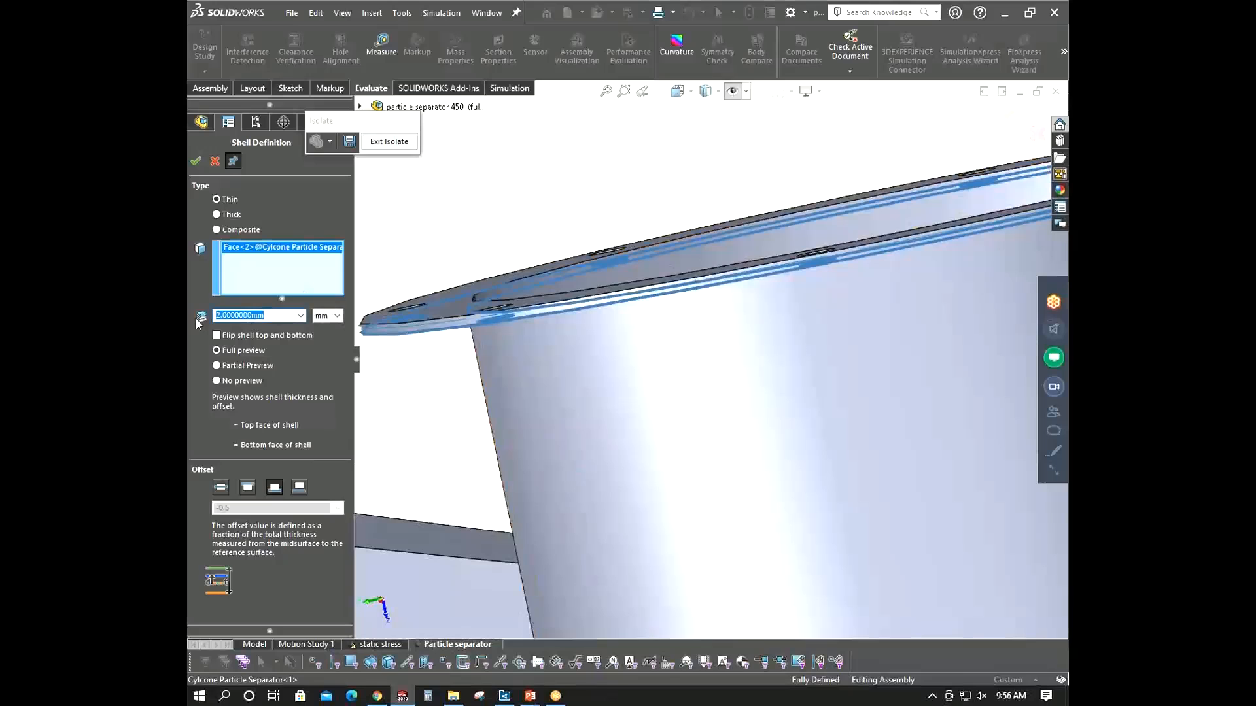
{"action": "type", "text": "3"}
{"action": "middle_click_drag", "start_coordinate": [552, 267], "coordinate": [586, 450]}
{"action": "scroll", "coordinate": [585, 435], "scroll_direction": "up", "scroll_amount": 5}
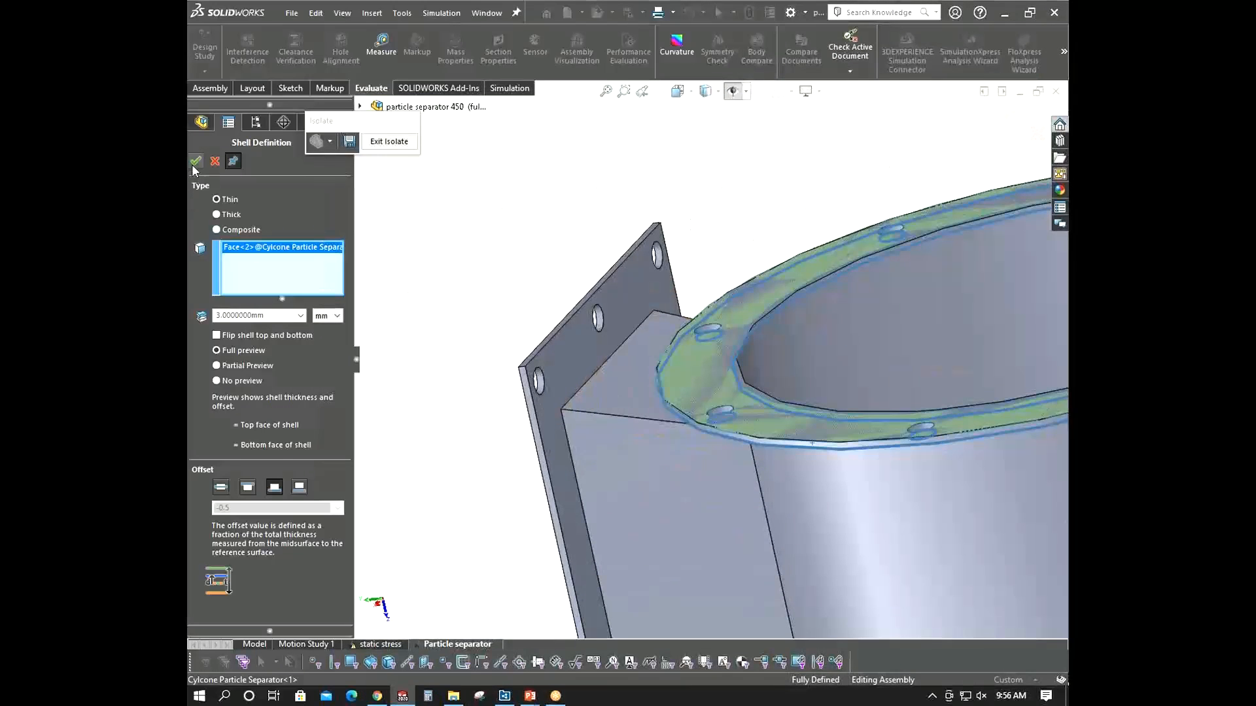
{"action": "left_click", "coordinate": [193, 163]}
{"action": "scroll", "coordinate": [629, 417], "scroll_direction": "up", "scroll_amount": 5}
{"action": "scroll", "coordinate": [630, 417], "scroll_direction": "up", "scroll_amount": 5}
{"action": "mouse_move", "coordinate": [686, 409]}
{"action": "middle_mouse_down"}
{"action": "mouse_move", "coordinate": [724, 412]}
{"action": "mouse_move", "coordinate": [746, 397]}
{"action": "mouse_move", "coordinate": [692, 380]}
{"action": "mouse_move", "coordinate": [700, 427]}
{"action": "middle_mouse_up"}
{"action": "left_click", "coordinate": [214, 162]}
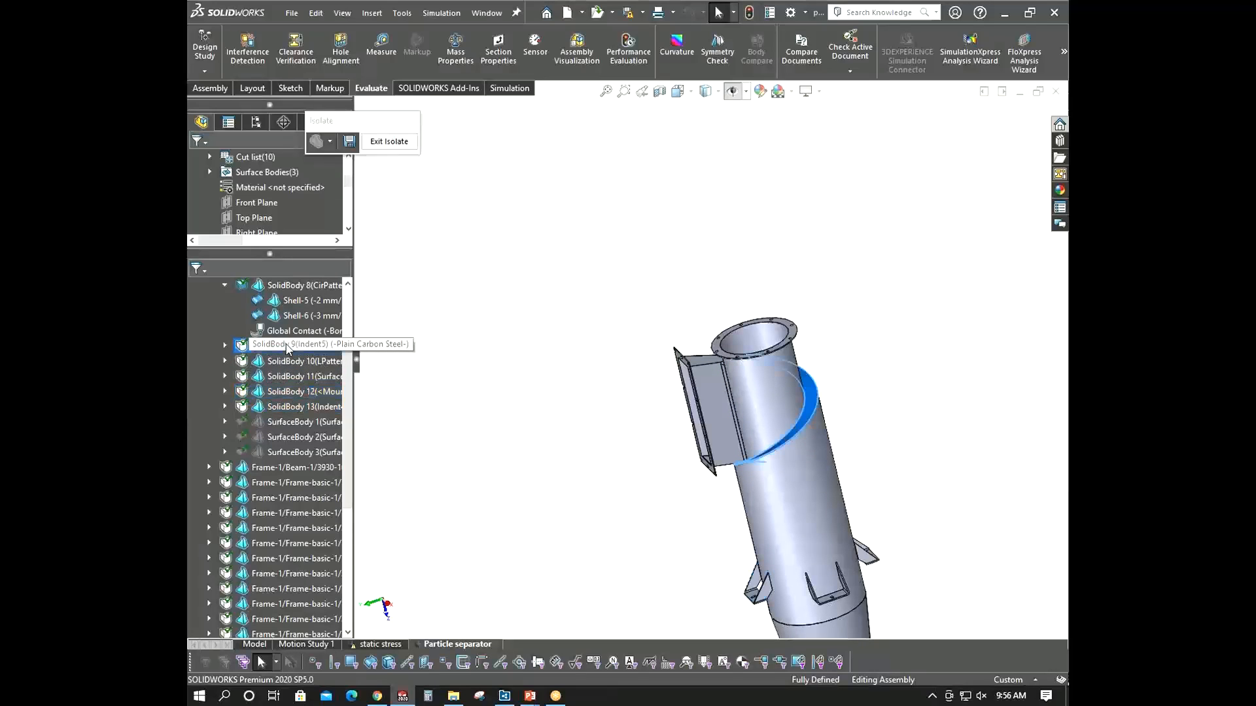
- Define a 2 mm thin shell on the helical plate's face, offset to the bottom surface, and accept it
{"action": "right_click", "coordinate": [288, 346]}
{"action": "left_click", "coordinate": [321, 410]}
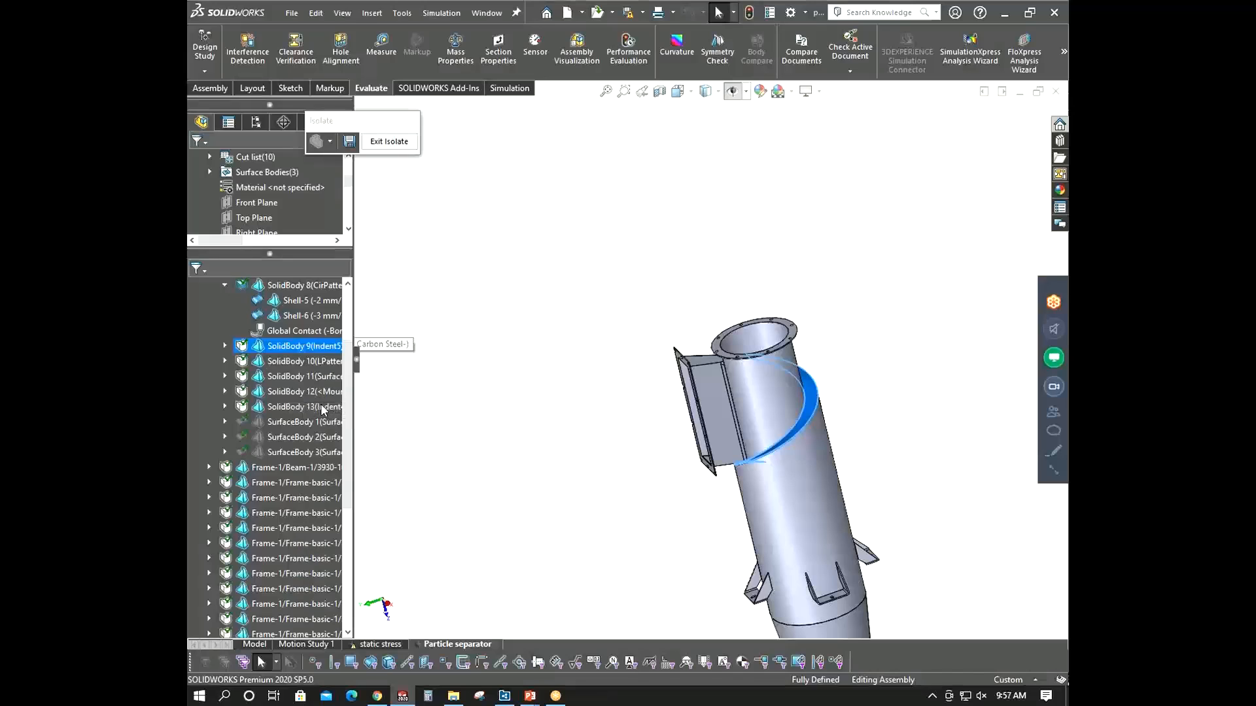
{"action": "scroll", "coordinate": [801, 431], "scroll_direction": "down", "scroll_amount": 3}
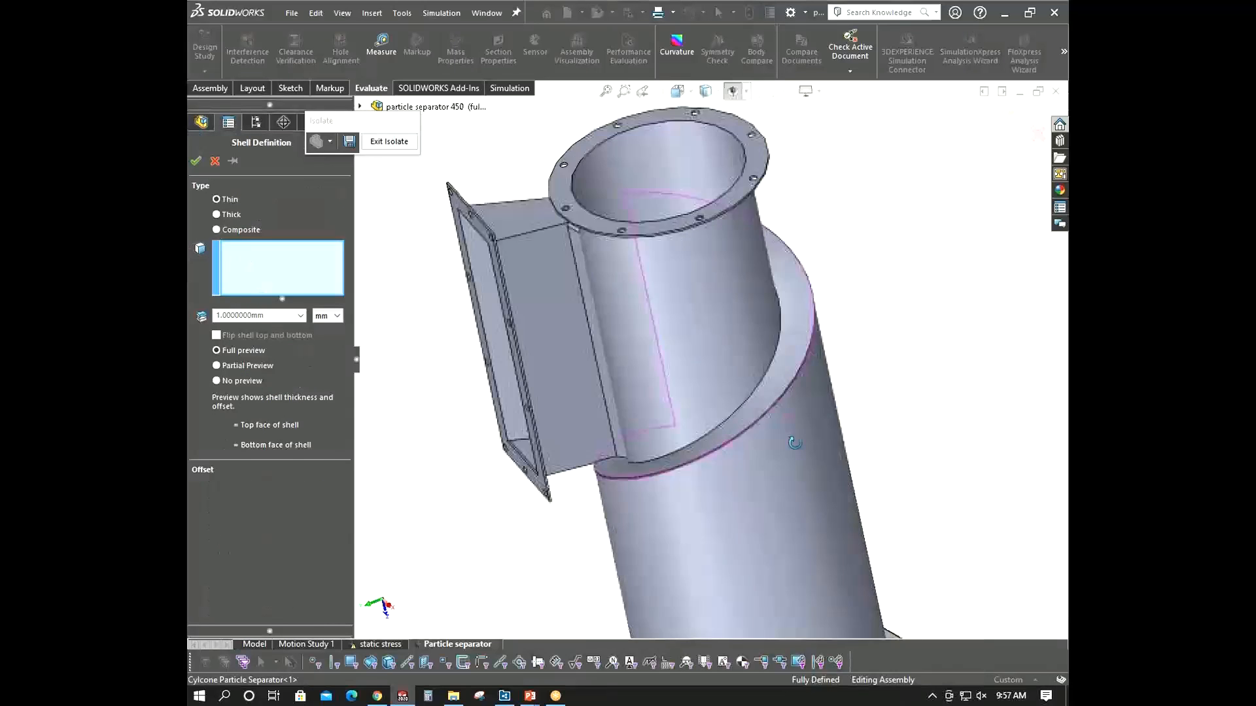
{"action": "left_click", "coordinate": [742, 409]}
{"action": "scroll", "coordinate": [705, 454], "scroll_direction": "down", "scroll_amount": 3}
{"action": "middle_click_drag", "start_coordinate": [705, 454], "coordinate": [712, 428]}
{"action": "scroll", "coordinate": [712, 430], "scroll_direction": "down", "scroll_amount": 5}
{"action": "scroll", "coordinate": [718, 426], "scroll_direction": "up", "scroll_amount": 1}
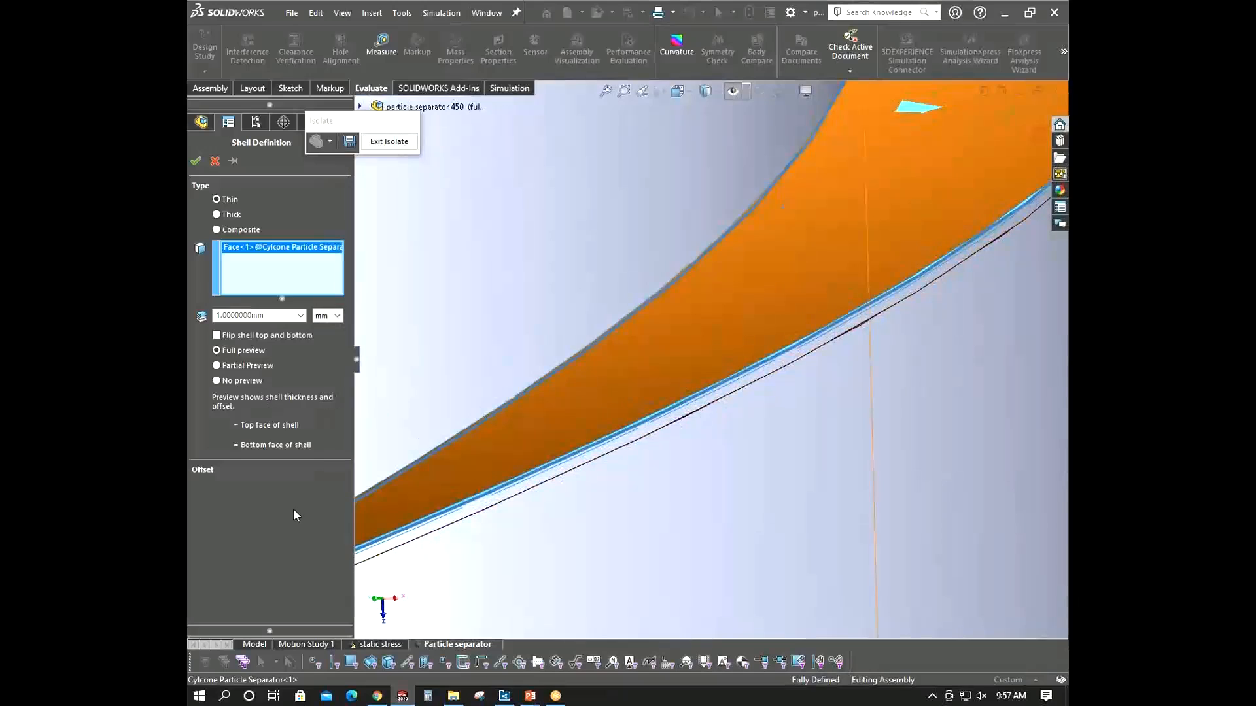
{"action": "double_click", "coordinate": [274, 319]}
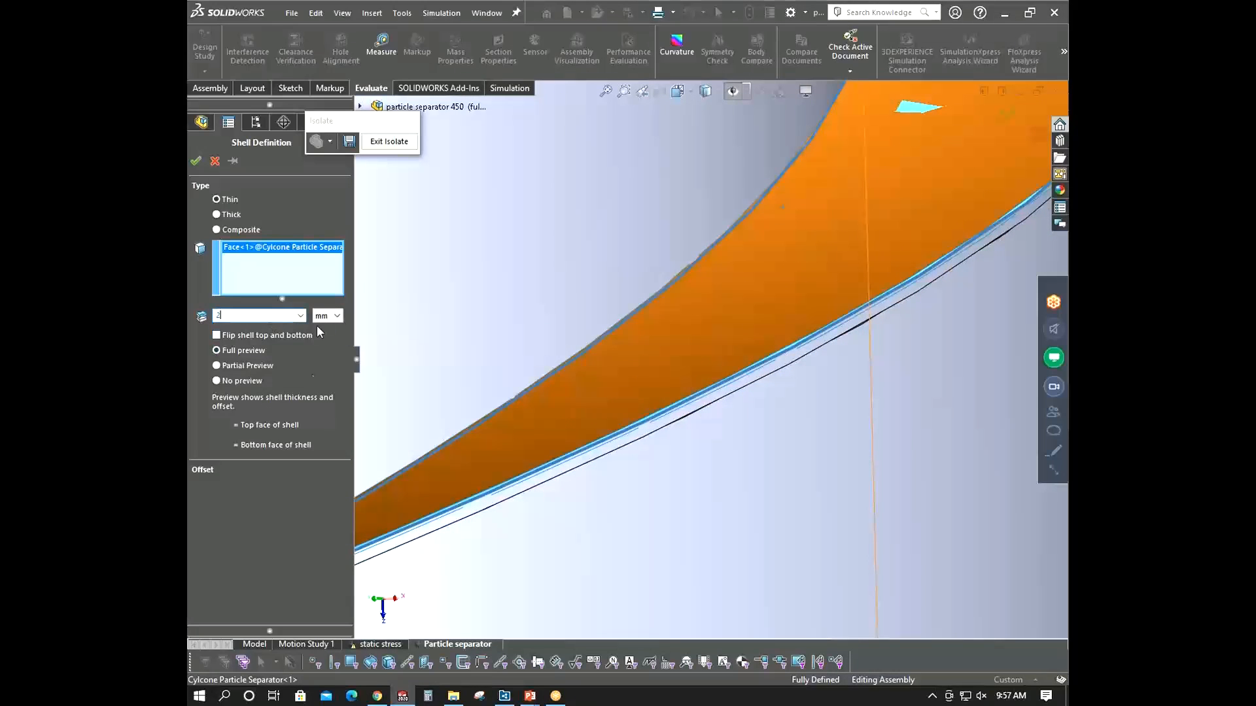
{"action": "key", "text": "Return"}
{"action": "left_click", "coordinate": [261, 465]}
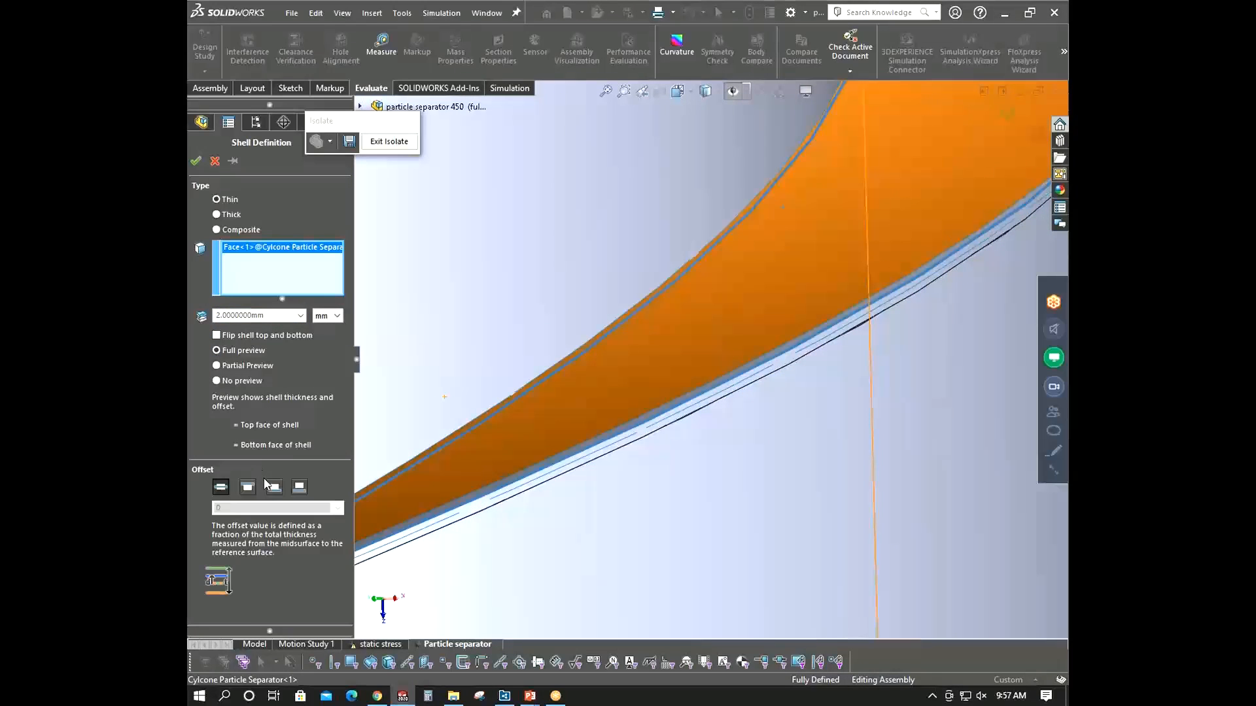
{"action": "left_click", "coordinate": [275, 486]}
{"action": "middle_click_drag", "start_coordinate": [603, 457], "coordinate": [554, 378]}
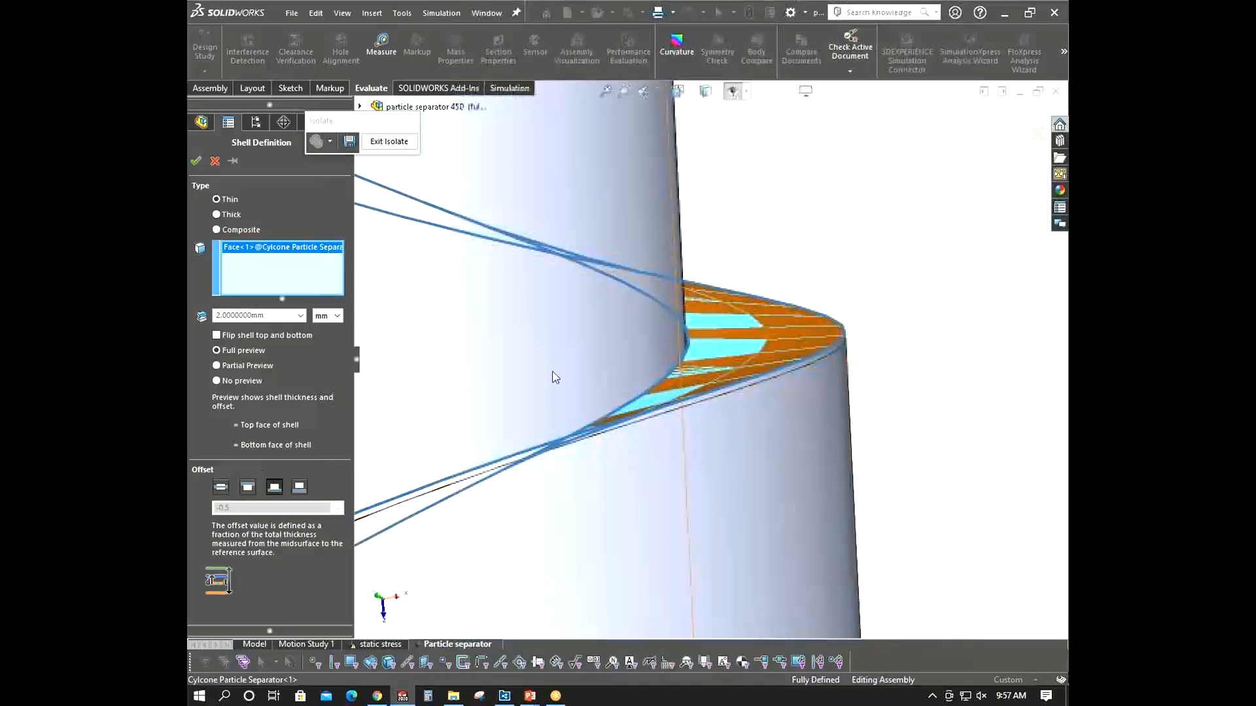
{"action": "left_click", "coordinate": [199, 161]}
- Highlight solid bodies 10 to 13 in the tree to identify each one on the model
{"action": "scroll", "coordinate": [684, 367], "scroll_direction": "up", "scroll_amount": 5}
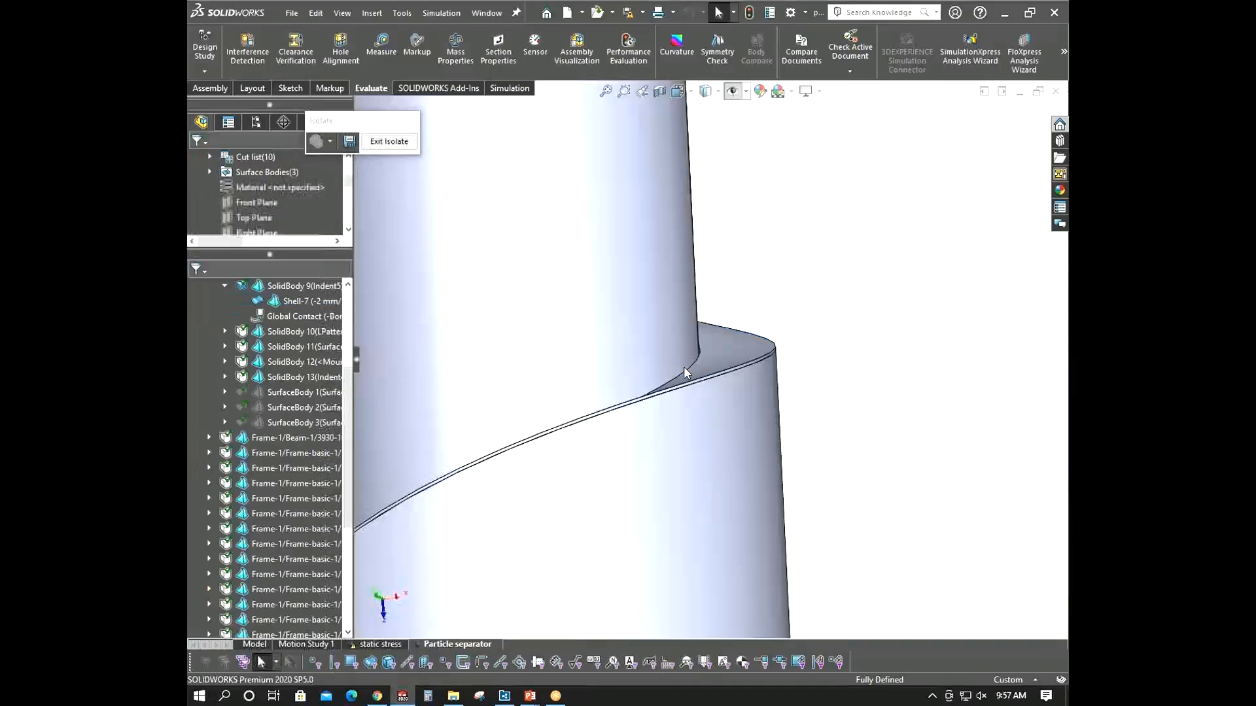
{"action": "middle_click_drag", "start_coordinate": [684, 367], "coordinate": [698, 426]}
{"action": "left_click", "coordinate": [285, 334]}
{"action": "scroll", "coordinate": [555, 401], "scroll_direction": "up", "scroll_amount": 1}
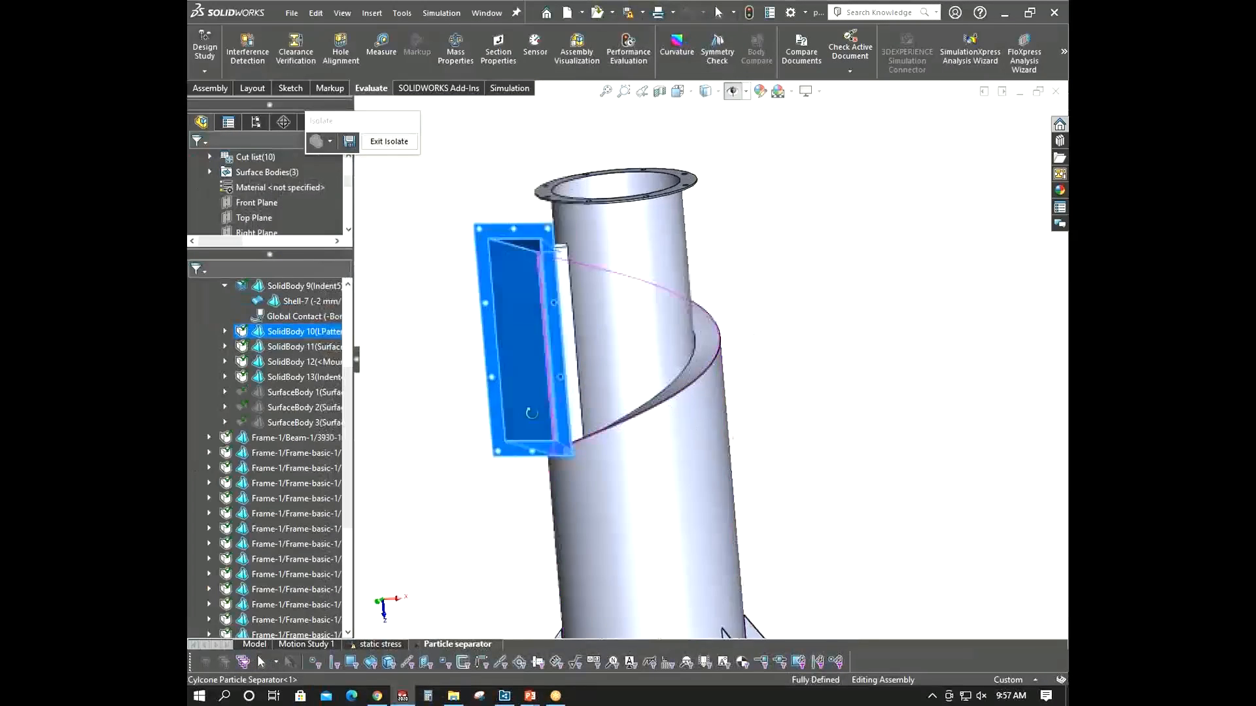
{"action": "middle_click_drag", "start_coordinate": [527, 414], "coordinate": [497, 429]}
{"action": "left_click", "coordinate": [301, 348]}
{"action": "scroll", "coordinate": [675, 386], "scroll_direction": "up", "scroll_amount": 3}
{"action": "scroll", "coordinate": [674, 386], "scroll_direction": "down", "scroll_amount": 1}
{"action": "middle_click_drag", "start_coordinate": [674, 386], "coordinate": [648, 413]}
{"action": "left_click", "coordinate": [308, 360]}
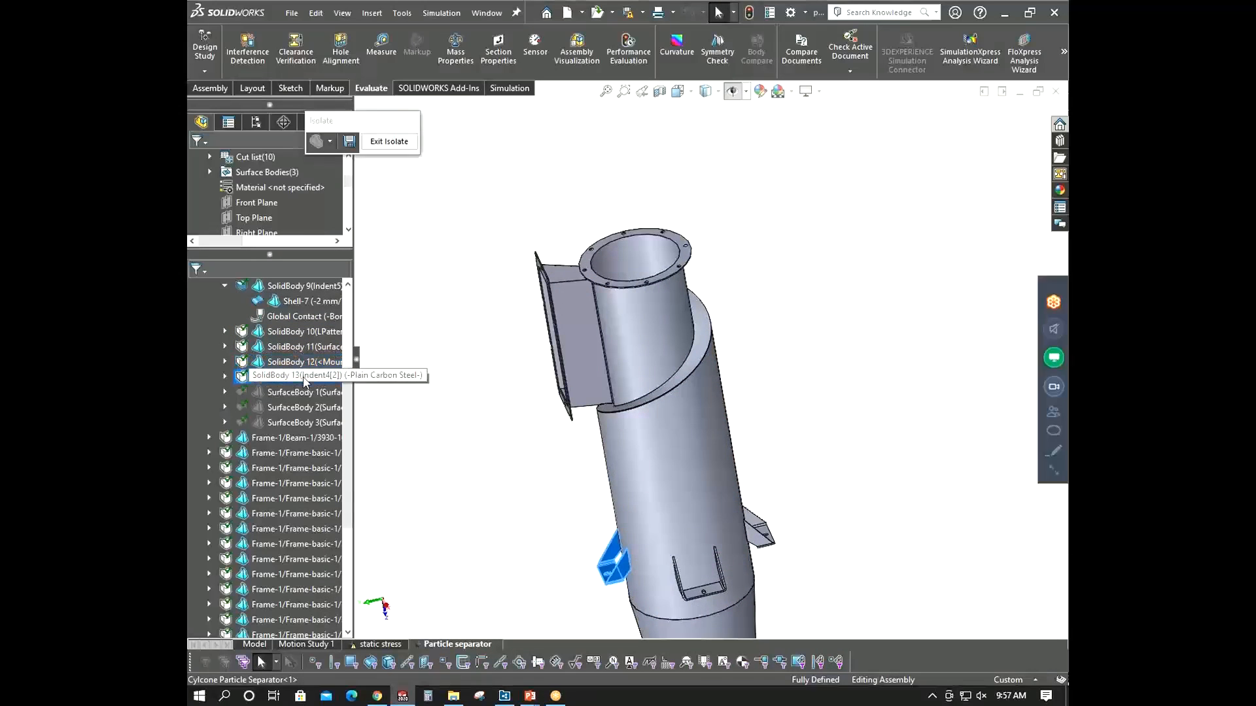
{"action": "left_click", "coordinate": [304, 378]}
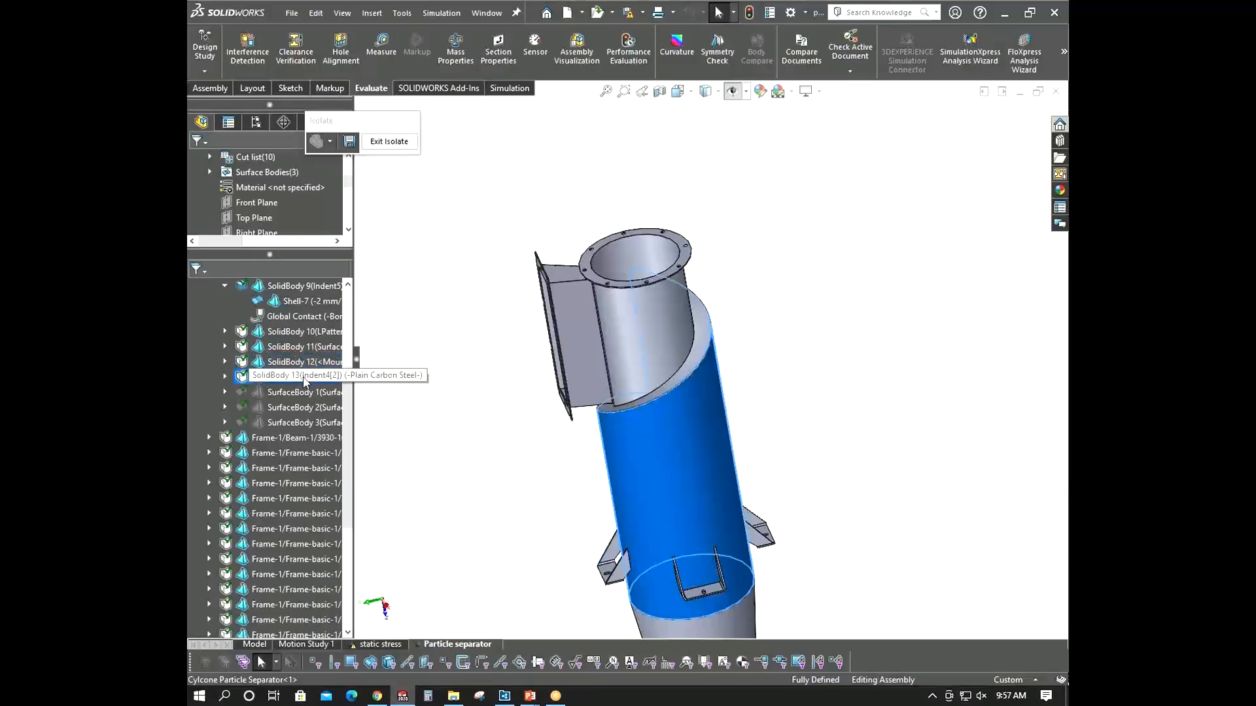
- Define a 2 mm thin shell on the lower cylinder body's face, offset to the bottom surface, and accept it
{"action": "right_click", "coordinate": [305, 378]}
{"action": "left_click", "coordinate": [367, 443]}
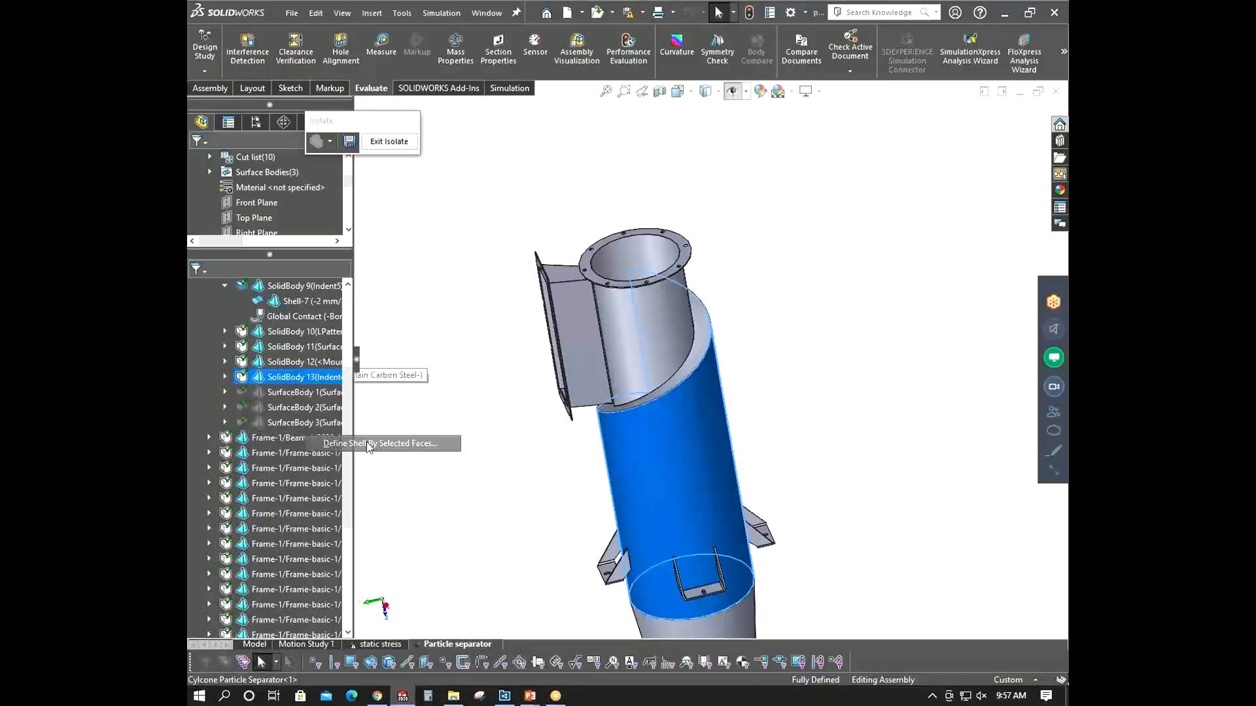
{"action": "left_click", "coordinate": [281, 315]}
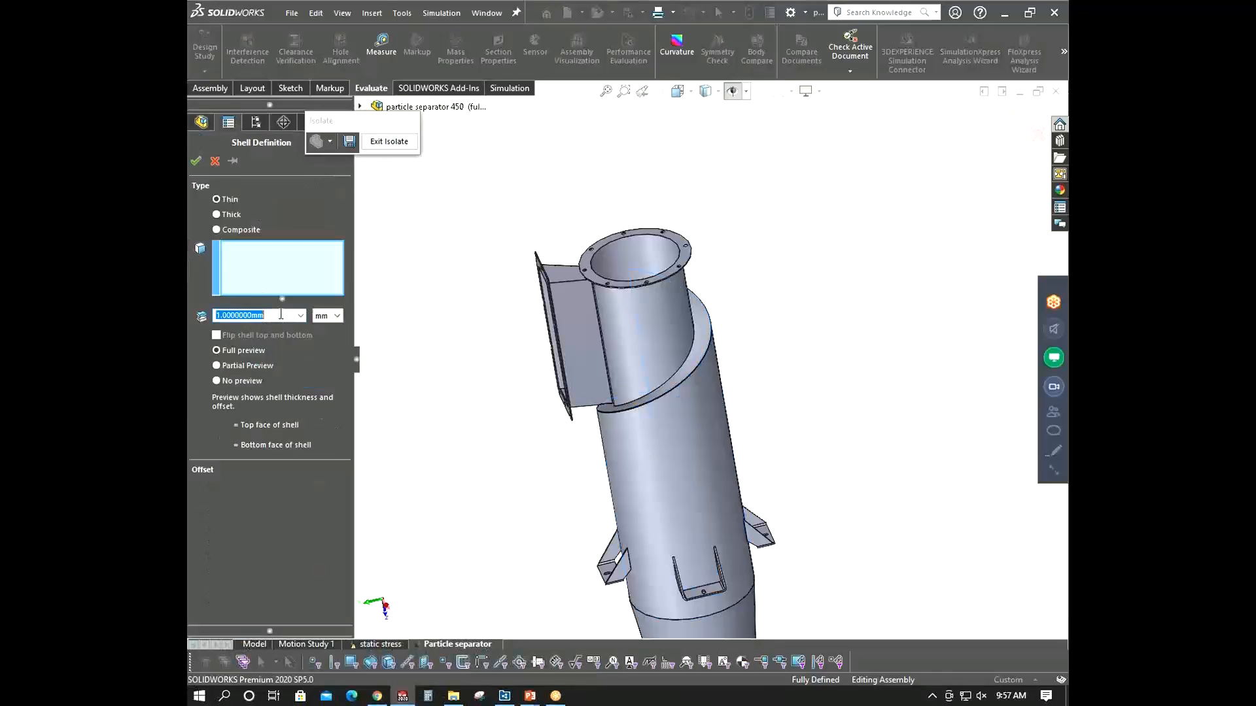
{"action": "key", "text": "Return"}
{"action": "left_click", "coordinate": [640, 447]}
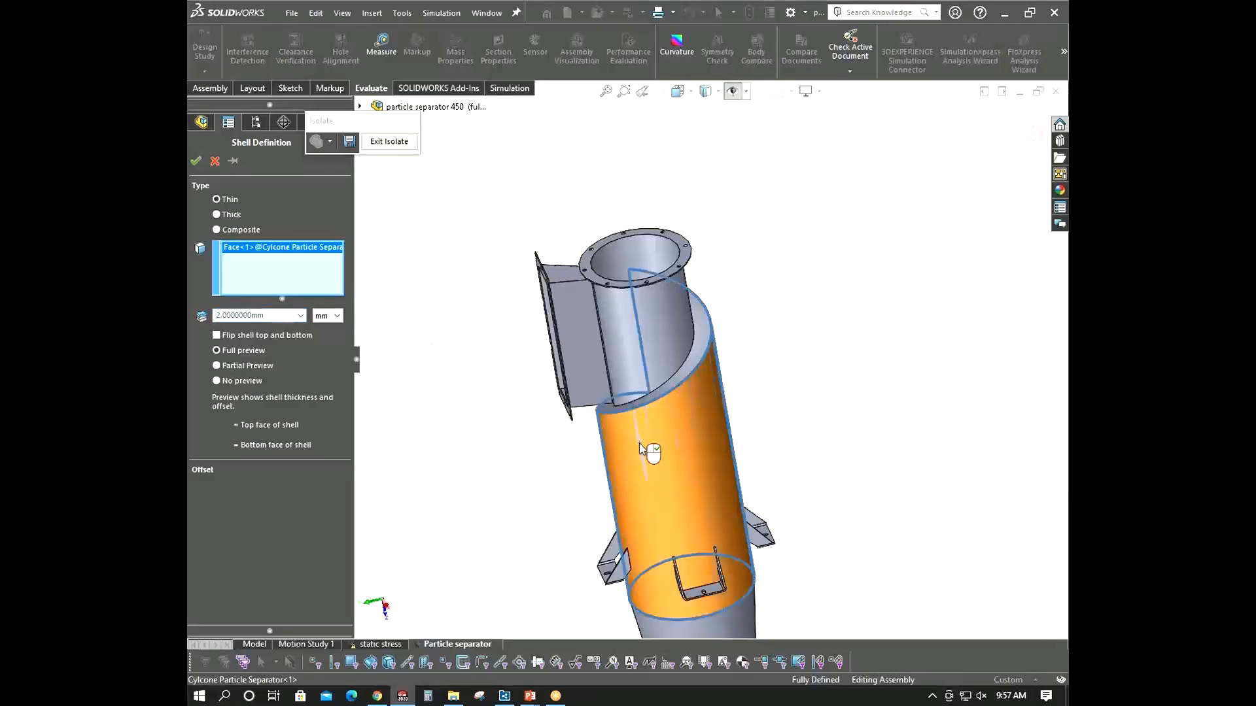
{"action": "left_click", "coordinate": [202, 470]}
{"action": "left_click", "coordinate": [268, 489]}
{"action": "left_click", "coordinate": [195, 162]}
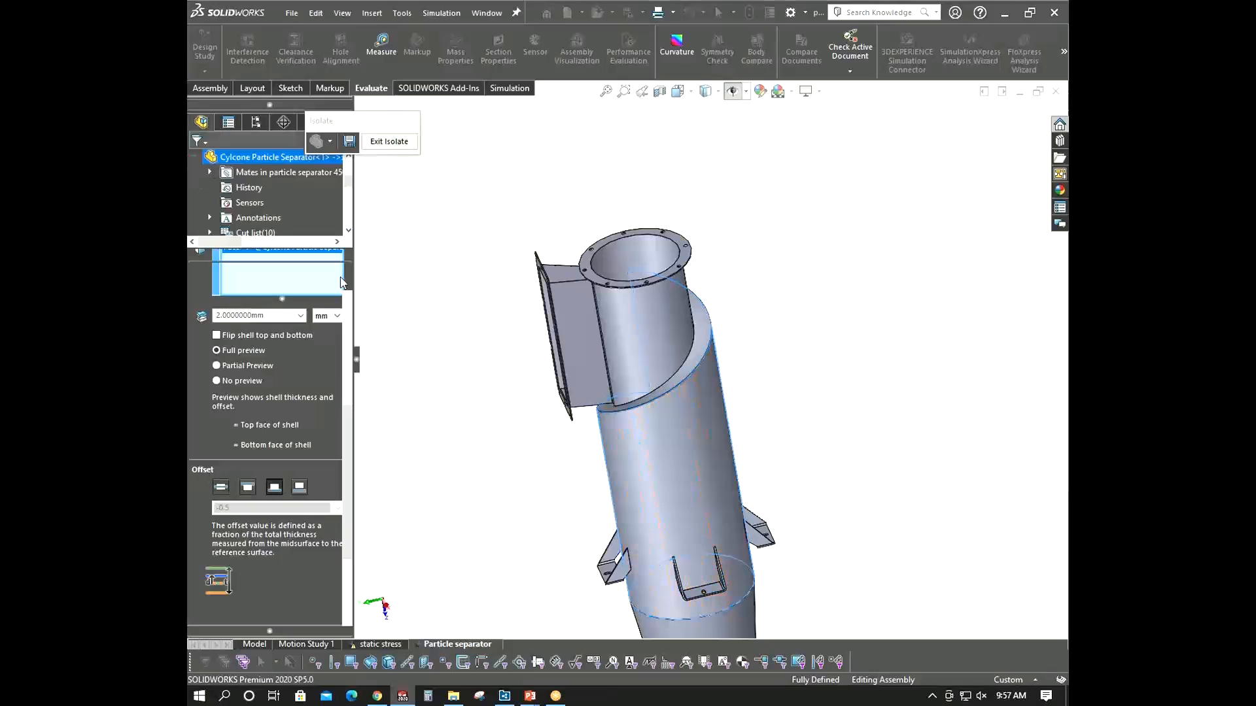
- Start a shell definition for the rectangular inlet duct body and select its seven wall faces
{"action": "scroll", "coordinate": [287, 422], "scroll_direction": "up", "scroll_amount": 3}
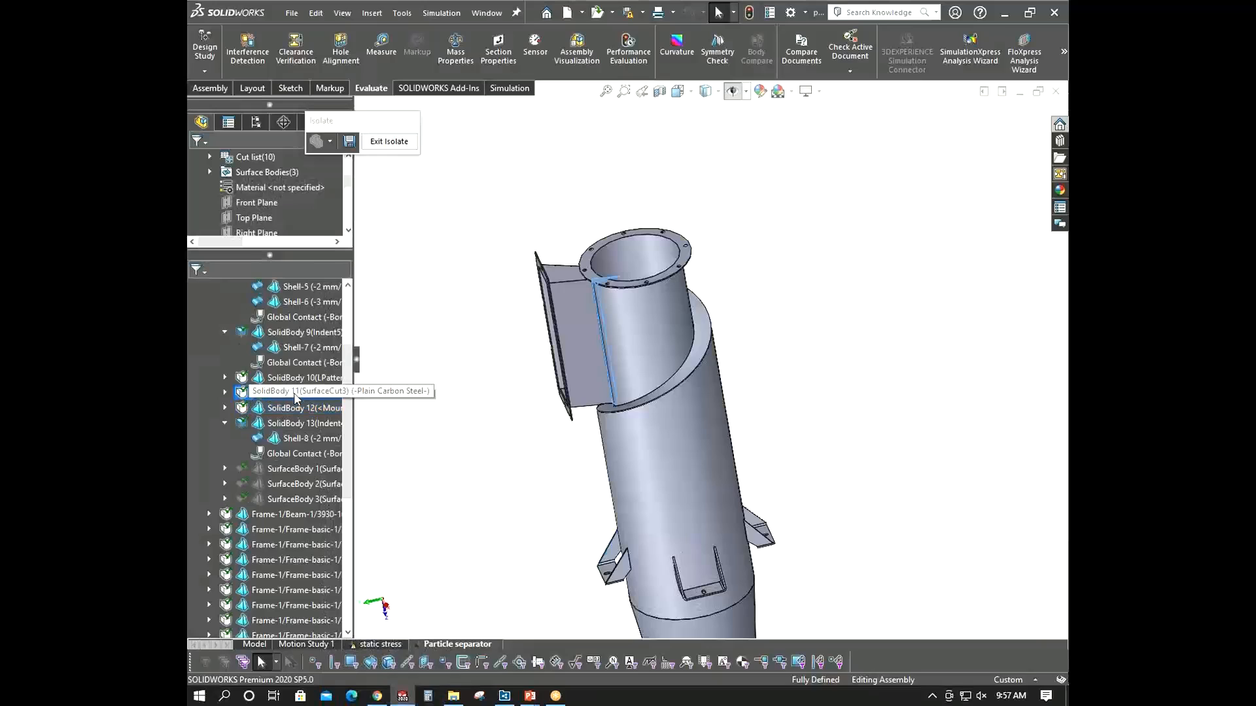
{"action": "left_click", "coordinate": [300, 381]}
{"action": "right_click", "coordinate": [300, 379]}
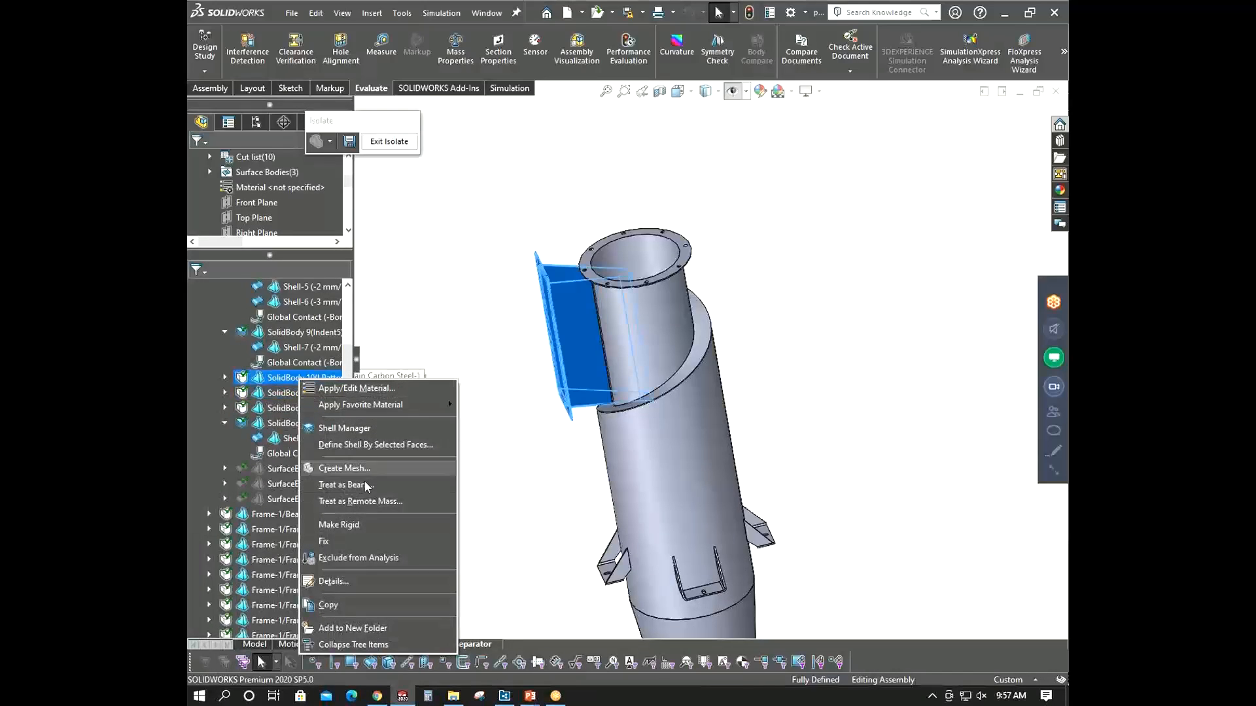
{"action": "left_click", "coordinate": [365, 444]}
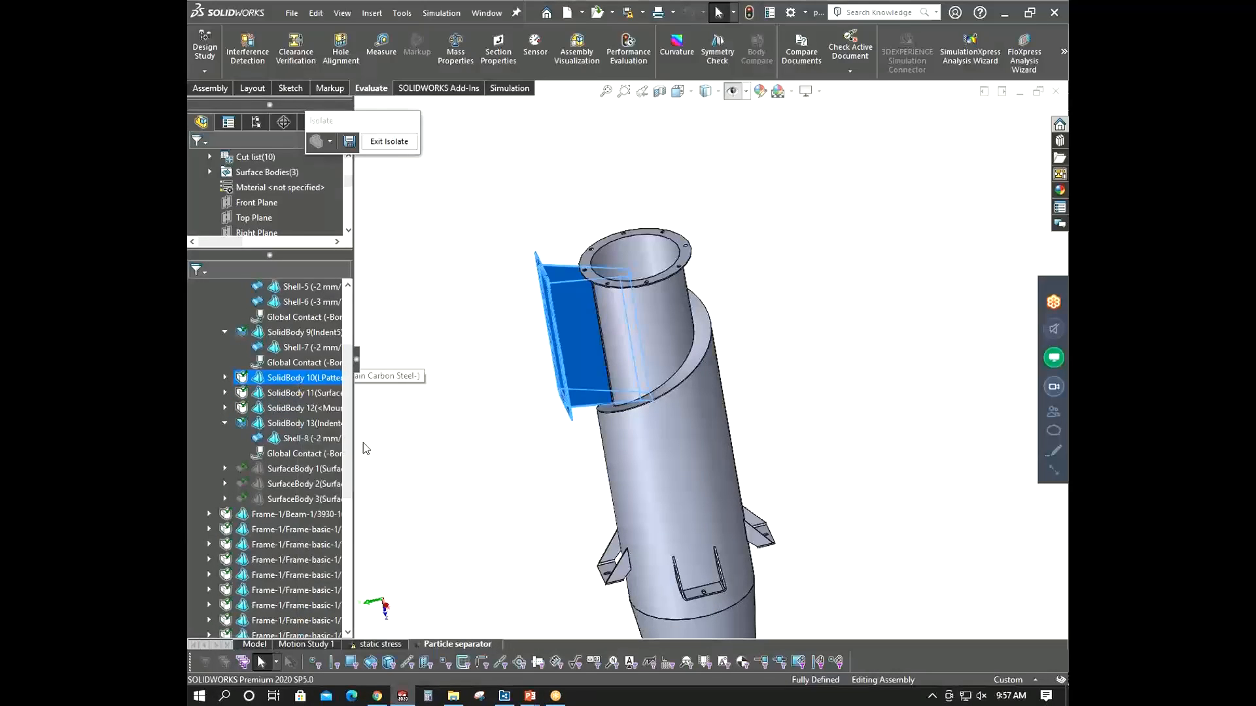
{"action": "left_click", "coordinate": [586, 308]}
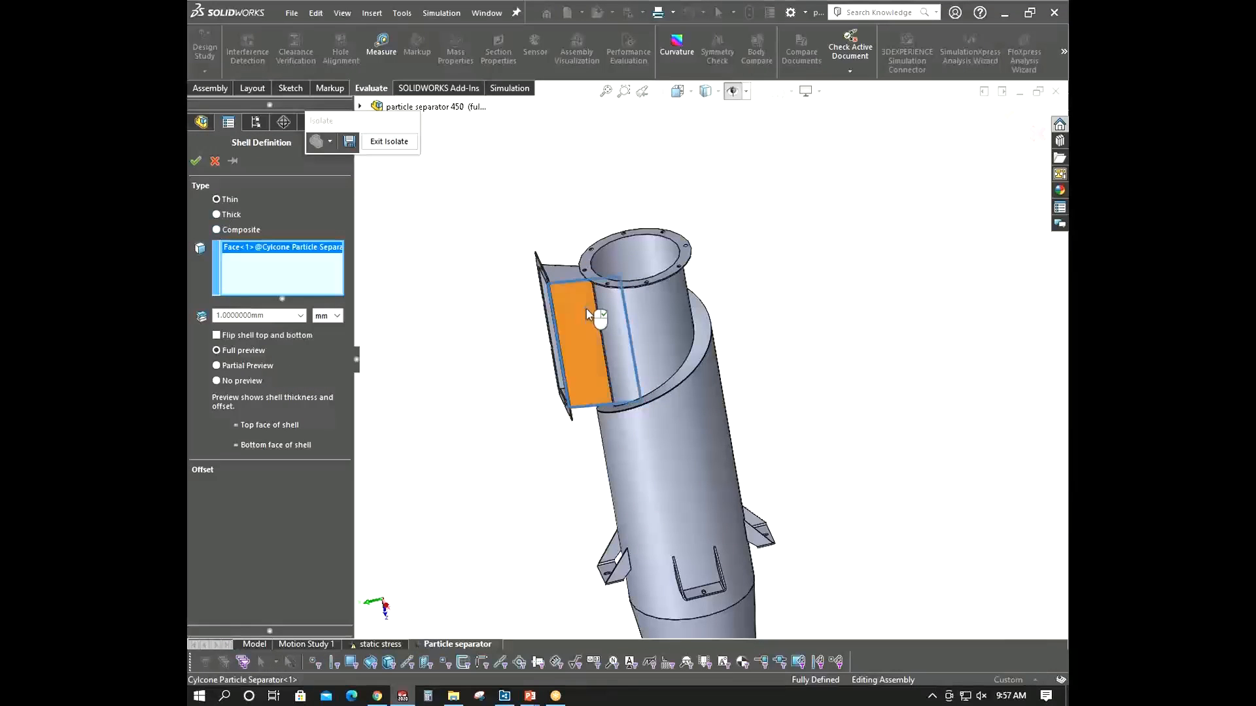
{"action": "middle_click_drag", "start_coordinate": [586, 309], "coordinate": [501, 451]}
{"action": "left_click", "coordinate": [588, 283]}
{"action": "left_click", "coordinate": [516, 272]}
{"action": "left_click", "coordinate": [487, 393]}
{"action": "middle_click_drag", "start_coordinate": [477, 359], "coordinate": [483, 277]}
{"action": "scroll", "coordinate": [483, 278], "scroll_direction": "down", "scroll_amount": 4}
{"action": "scroll", "coordinate": [638, 135], "scroll_direction": "up", "scroll_amount": 3}
{"action": "scroll", "coordinate": [768, 189], "scroll_direction": "down", "scroll_amount": 5}
{"action": "middle_click_drag", "start_coordinate": [768, 188], "coordinate": [661, 235]}
{"action": "left_click", "coordinate": [661, 236]}
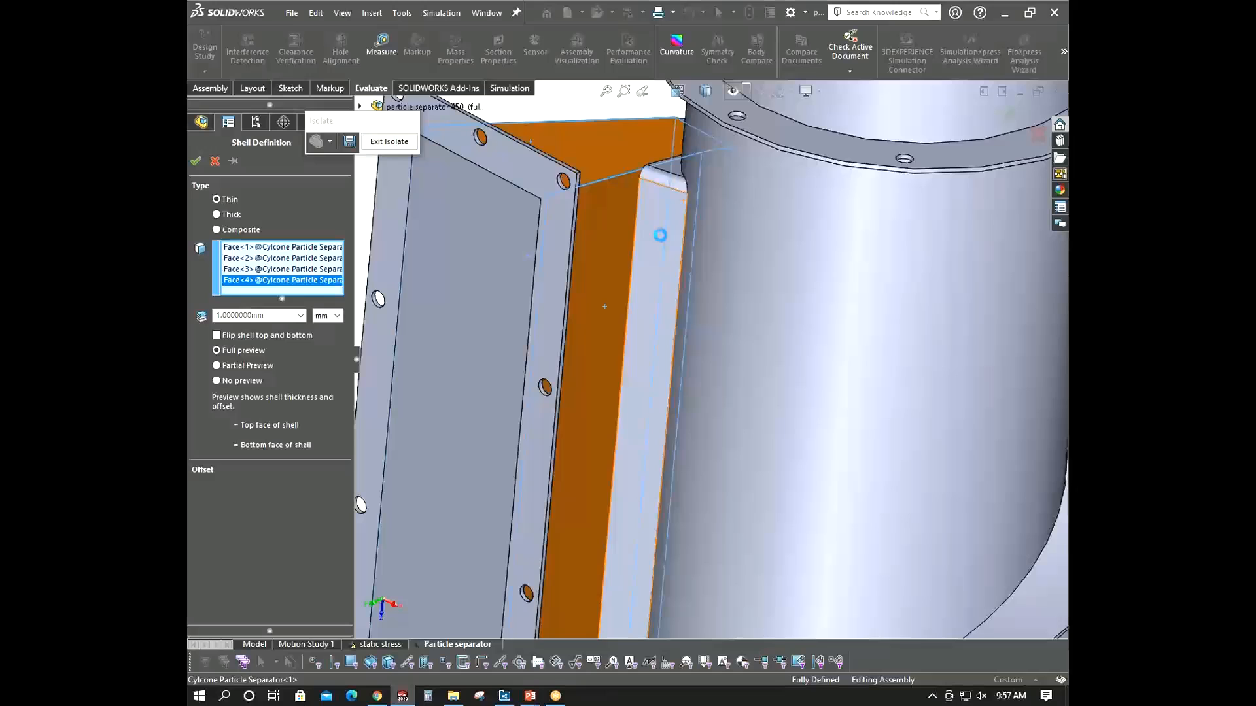
{"action": "left_click", "coordinate": [662, 175]}
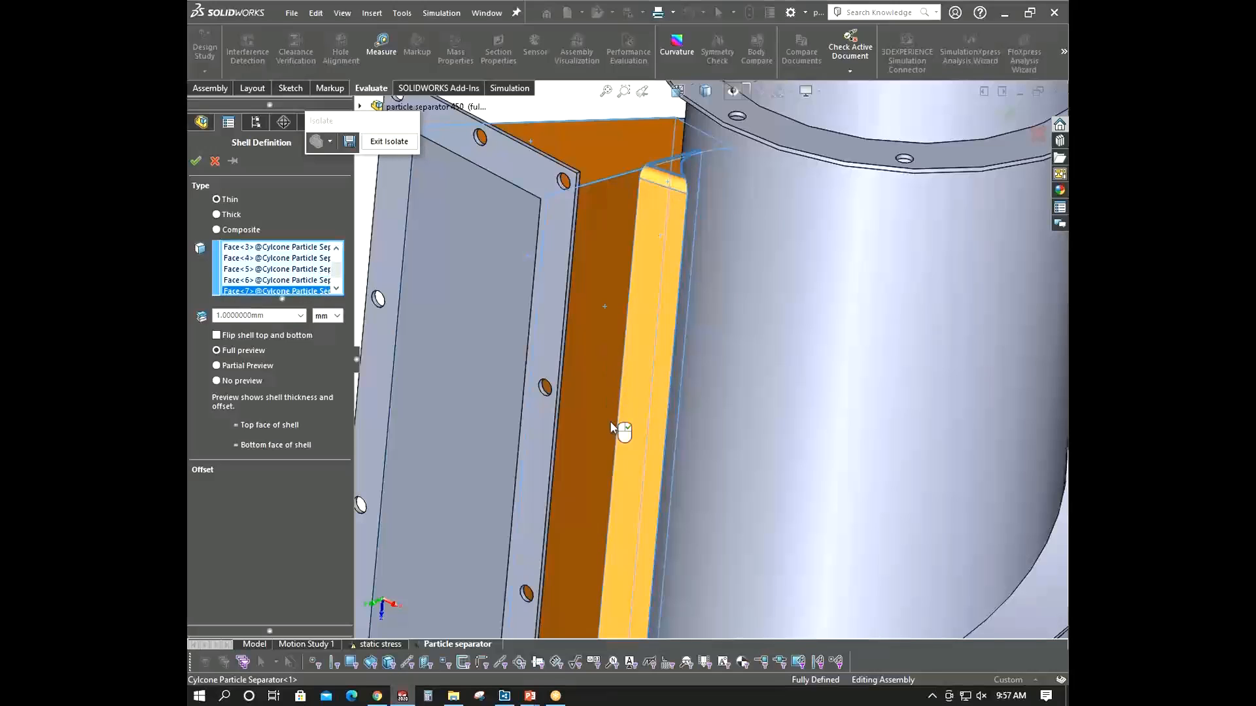
{"action": "scroll", "coordinate": [613, 435], "scroll_direction": "up", "scroll_amount": 5}
{"action": "scroll", "coordinate": [631, 448], "scroll_direction": "down", "scroll_amount": 3}
{"action": "middle_click_drag", "start_coordinate": [648, 459], "coordinate": [638, 485]}
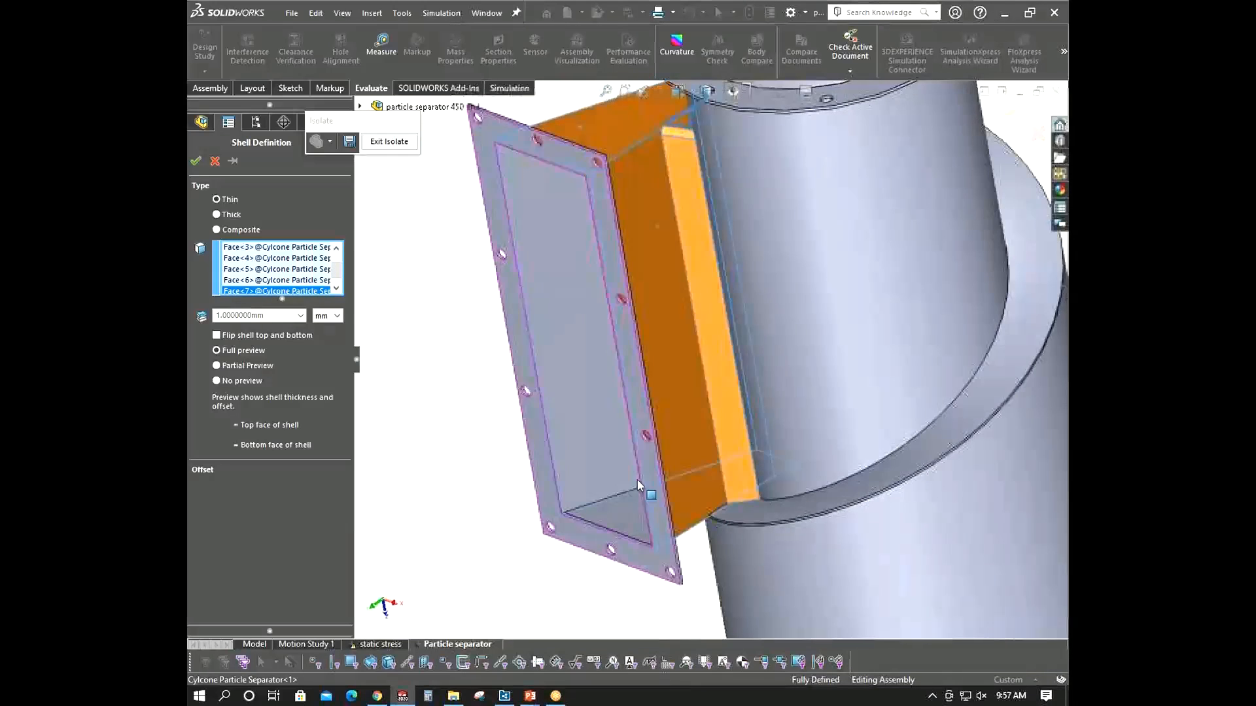
- Set the duct shell thickness to 2 mm, offset it to the bottom surface, and accept it
{"action": "left_click", "coordinate": [277, 316]}
{"action": "type", "text": "2"}
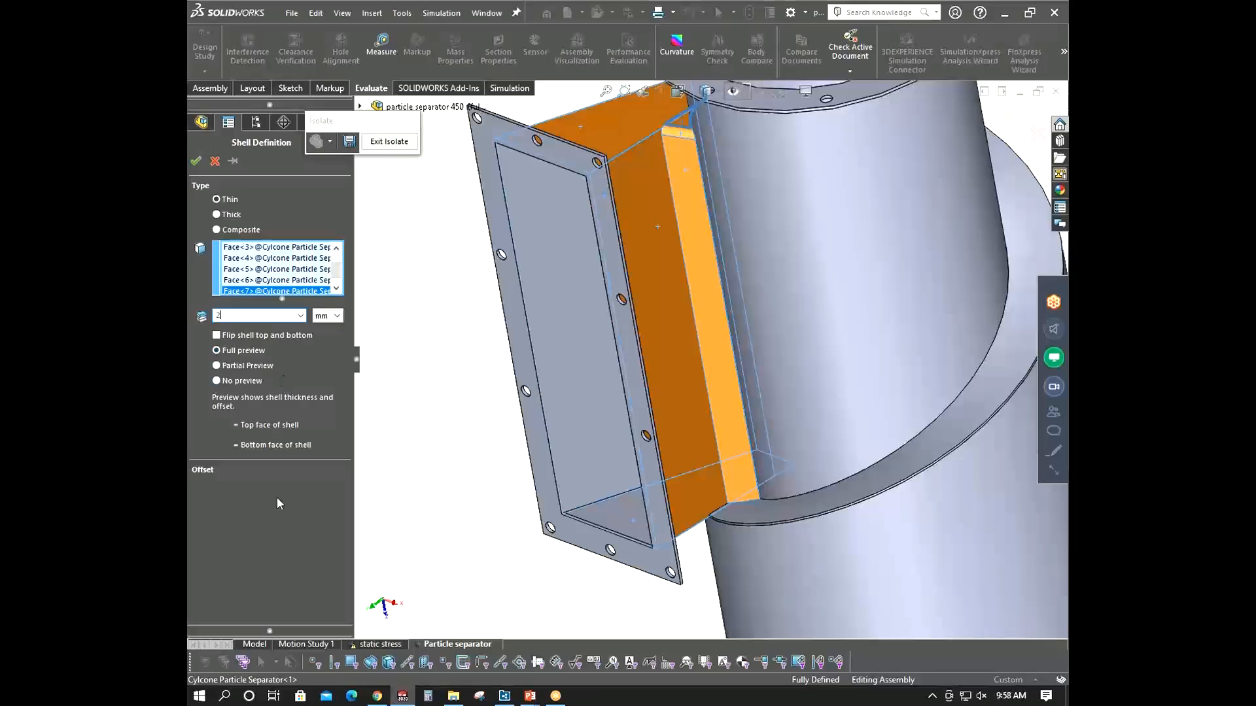
{"action": "left_click", "coordinate": [280, 469]}
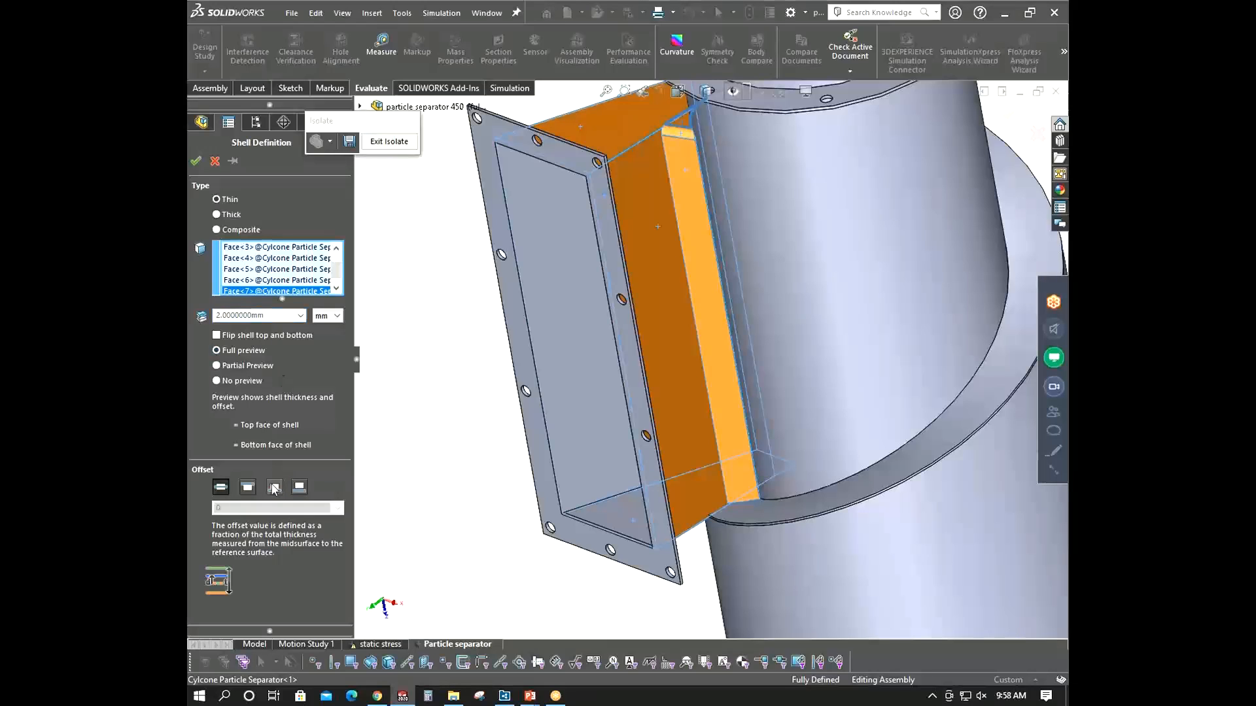
{"action": "scroll", "coordinate": [555, 445], "scroll_direction": "up", "scroll_amount": 3}
{"action": "middle_click_drag", "start_coordinate": [555, 446], "coordinate": [603, 404]}
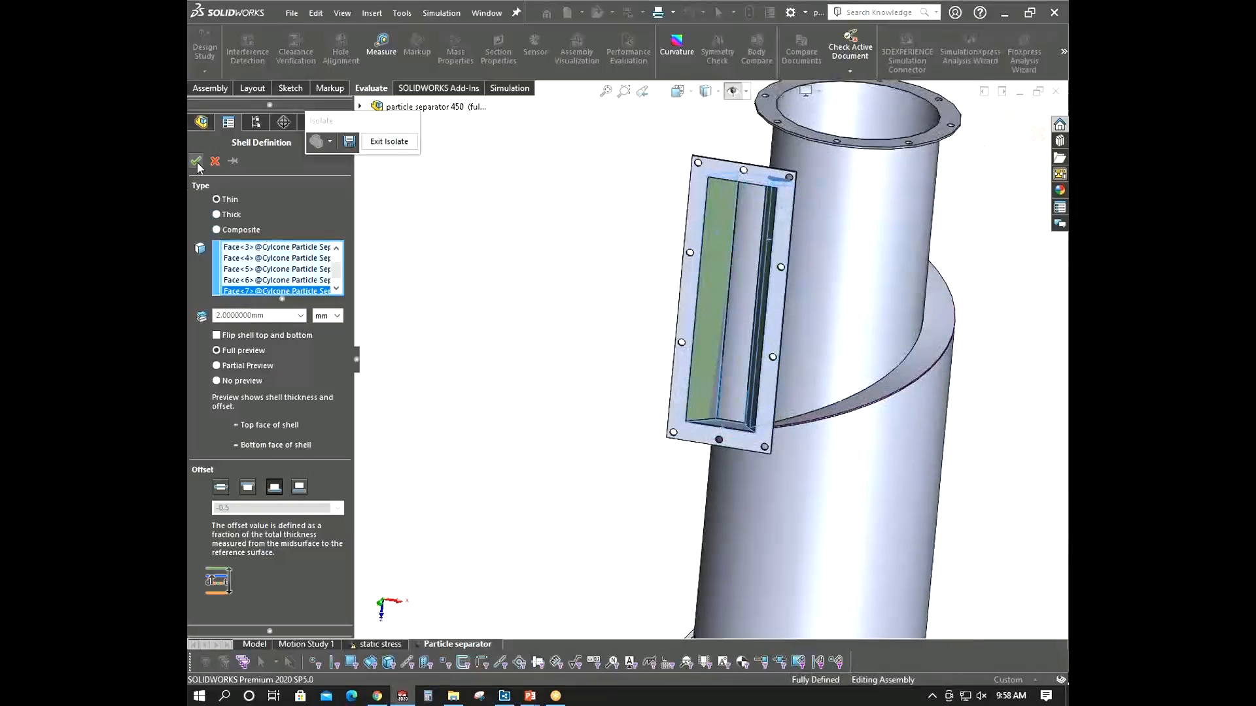
{"action": "left_click", "coordinate": [195, 164]}
- Define a 3 mm thin shell on the inlet duct's flange face, accept it, and close the shell definition
{"action": "scroll", "coordinate": [703, 194], "scroll_direction": "down", "scroll_amount": 5}
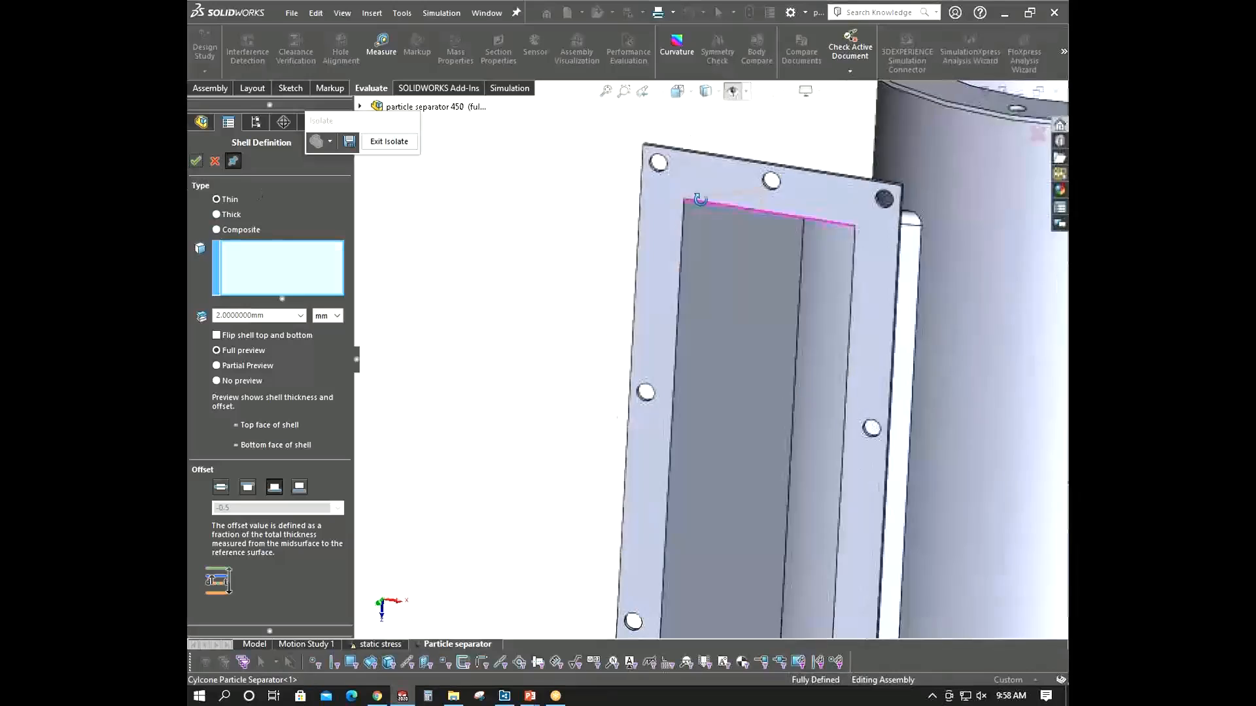
{"action": "middle_click_drag", "start_coordinate": [701, 199], "coordinate": [618, 159]}
{"action": "scroll", "coordinate": [703, 243], "scroll_direction": "up", "scroll_amount": 3}
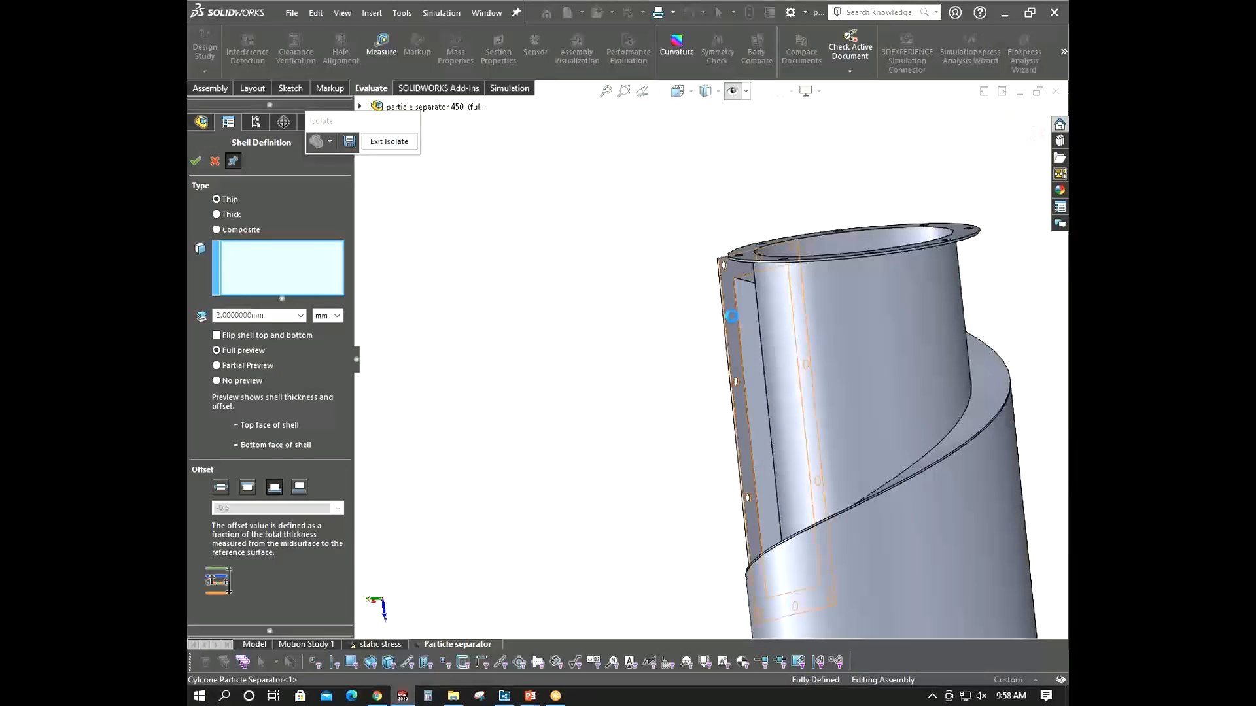
{"action": "left_click", "coordinate": [732, 316]}
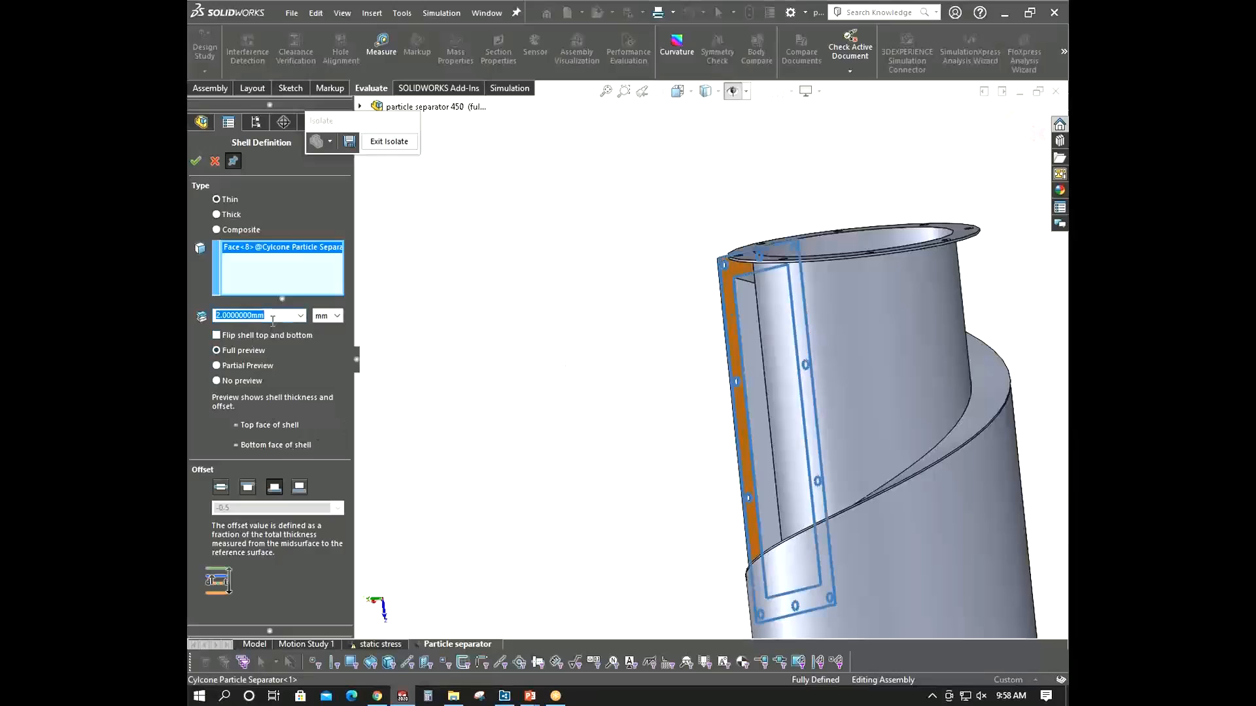
{"action": "key", "text": "Return"}
{"action": "scroll", "coordinate": [639, 301], "scroll_direction": "down", "scroll_amount": 2}
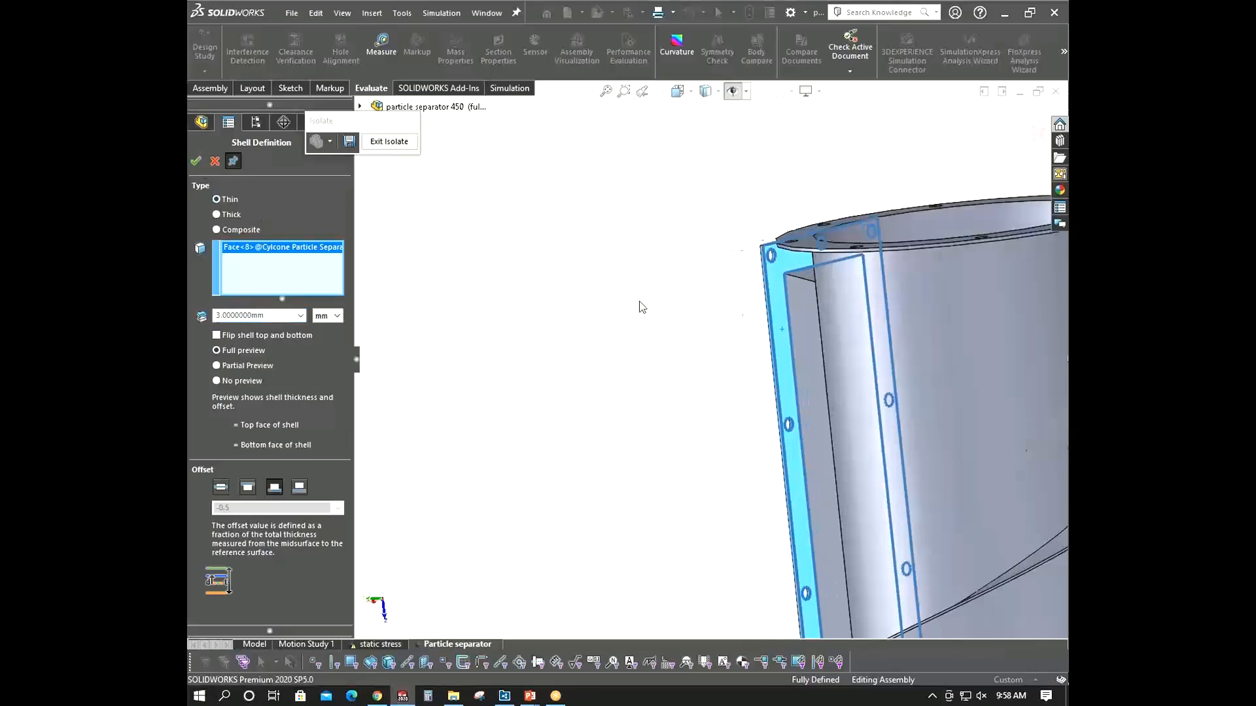
{"action": "middle_click_drag", "start_coordinate": [639, 301], "coordinate": [771, 305]}
{"action": "left_click", "coordinate": [196, 161]}
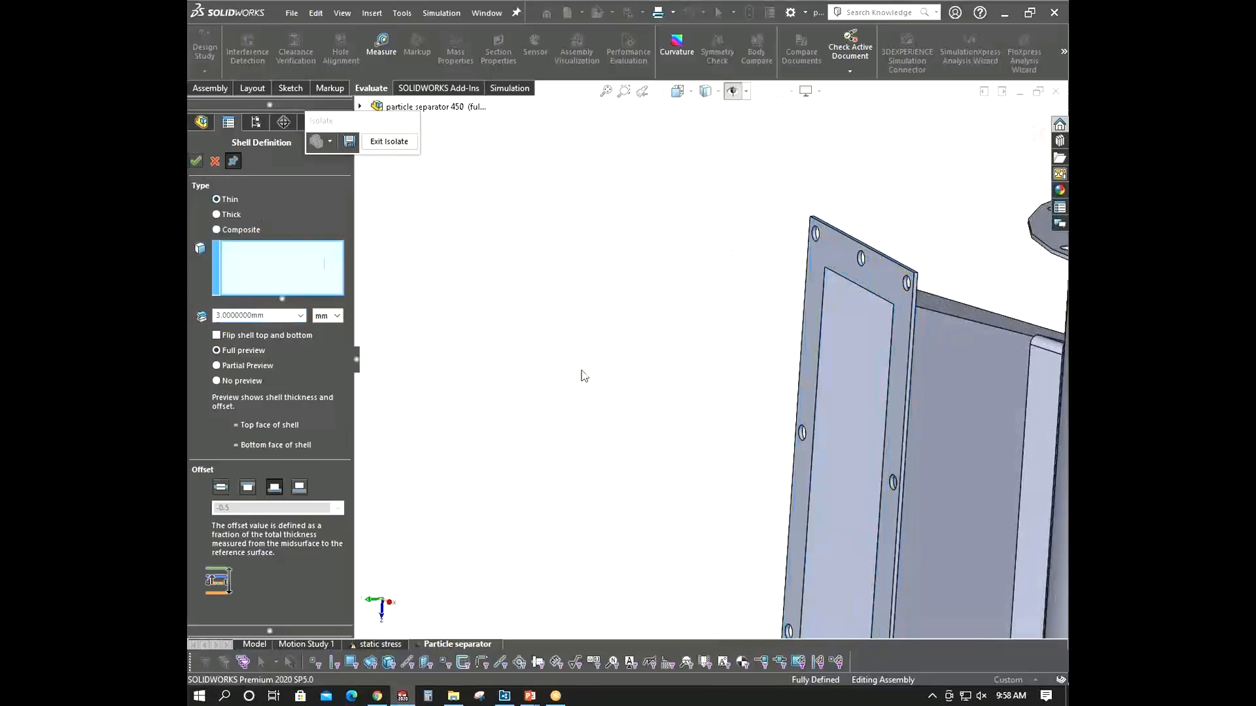
{"action": "scroll", "coordinate": [566, 395], "scroll_direction": "up", "scroll_amount": 3}
{"action": "left_click", "coordinate": [214, 162]}
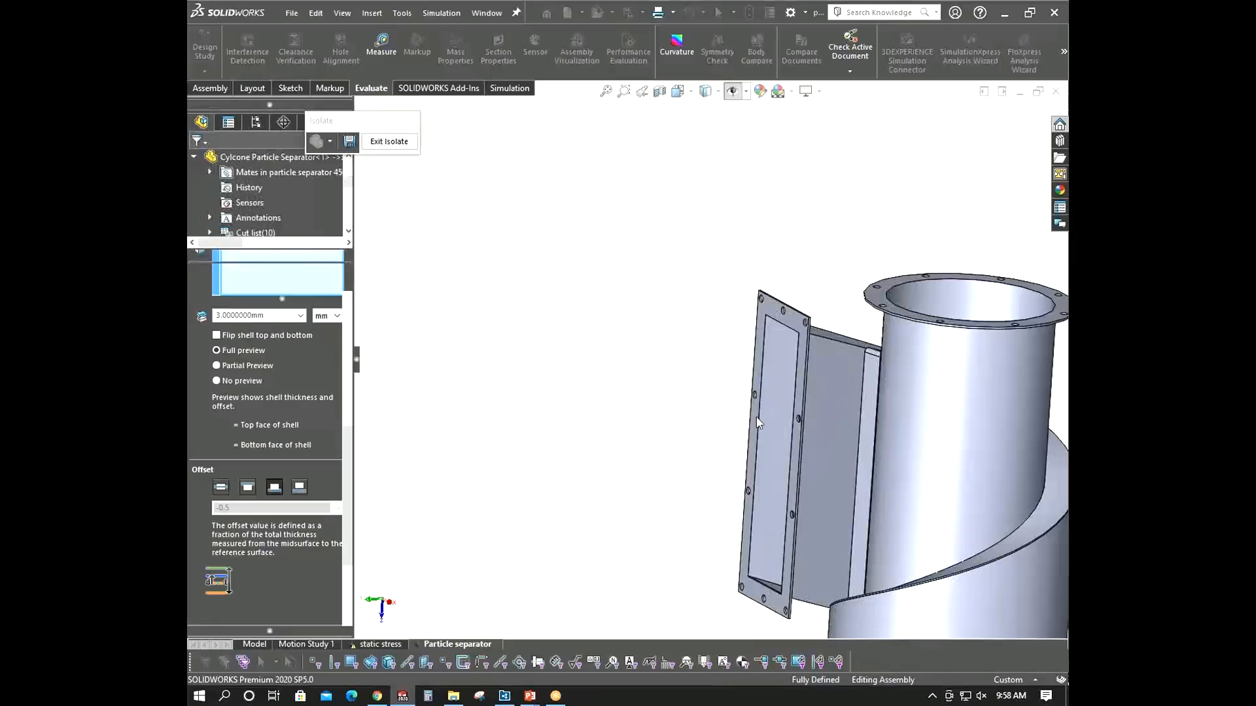
- Review the solid and surface bodies and their shell definitions in the study tree
{"action": "scroll", "coordinate": [264, 446], "scroll_direction": "up", "scroll_amount": 4}
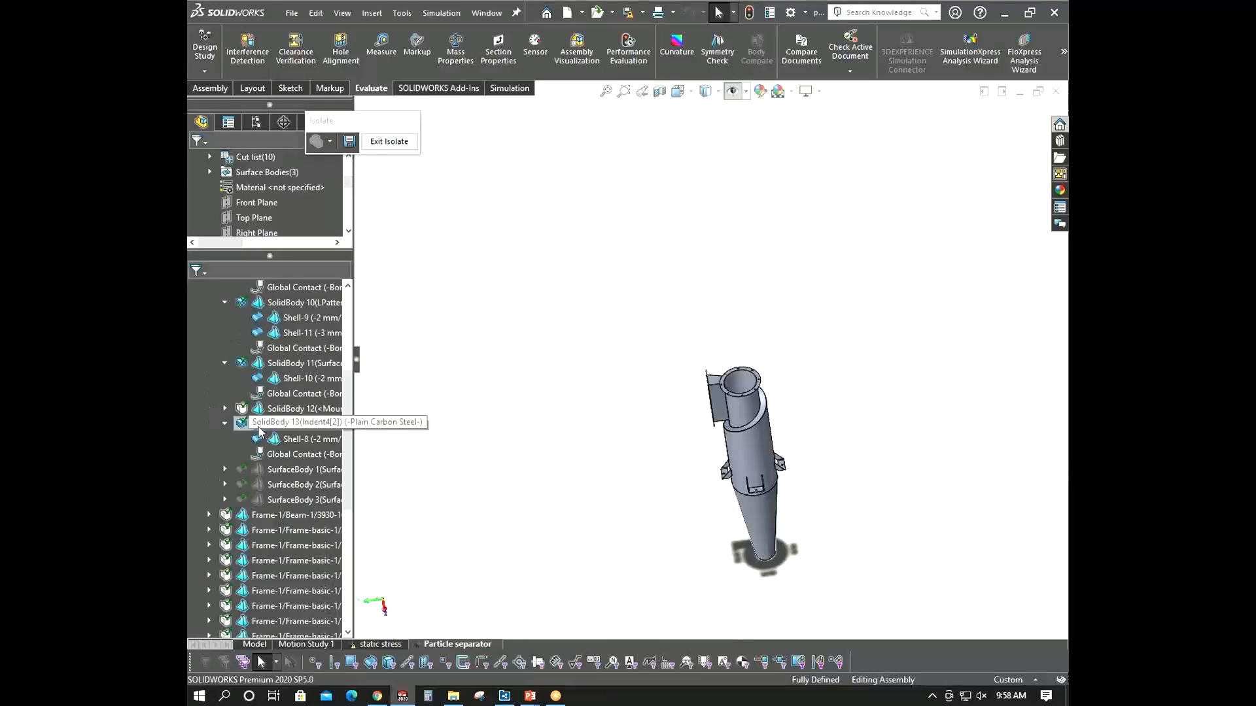
{"action": "scroll", "coordinate": [226, 392], "scroll_direction": "up", "scroll_amount": 5}
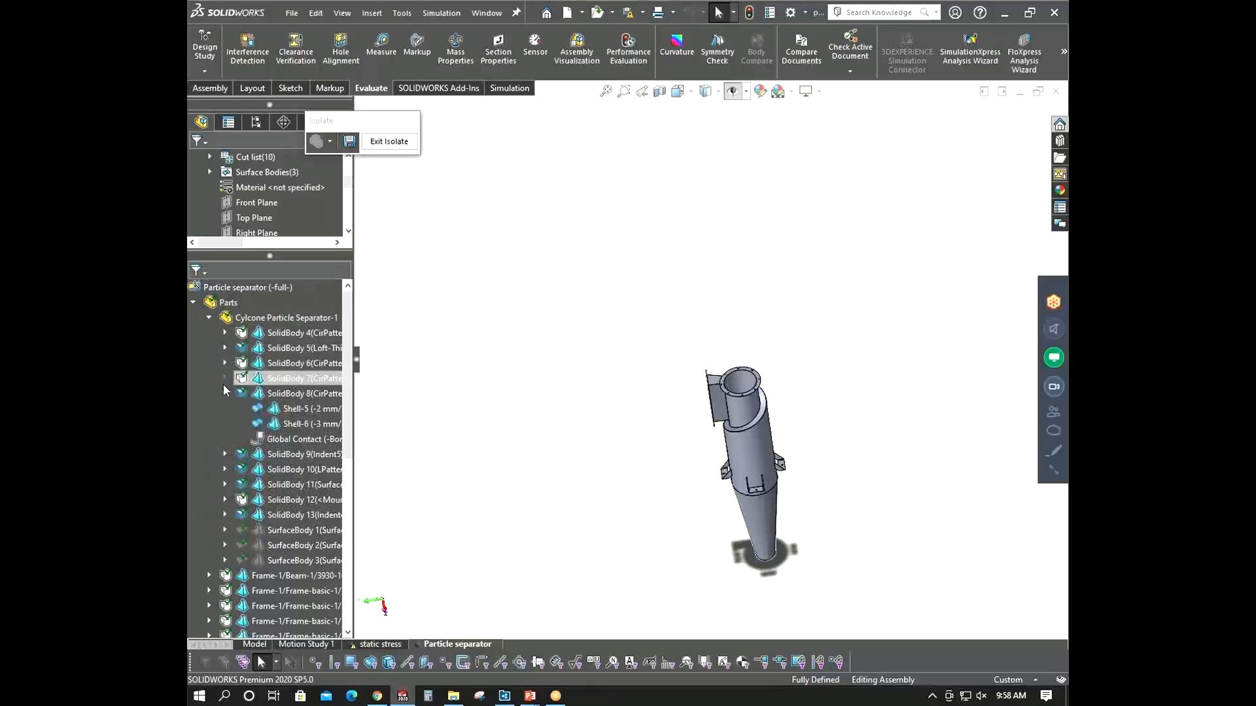
{"action": "left_click", "coordinate": [224, 393]}
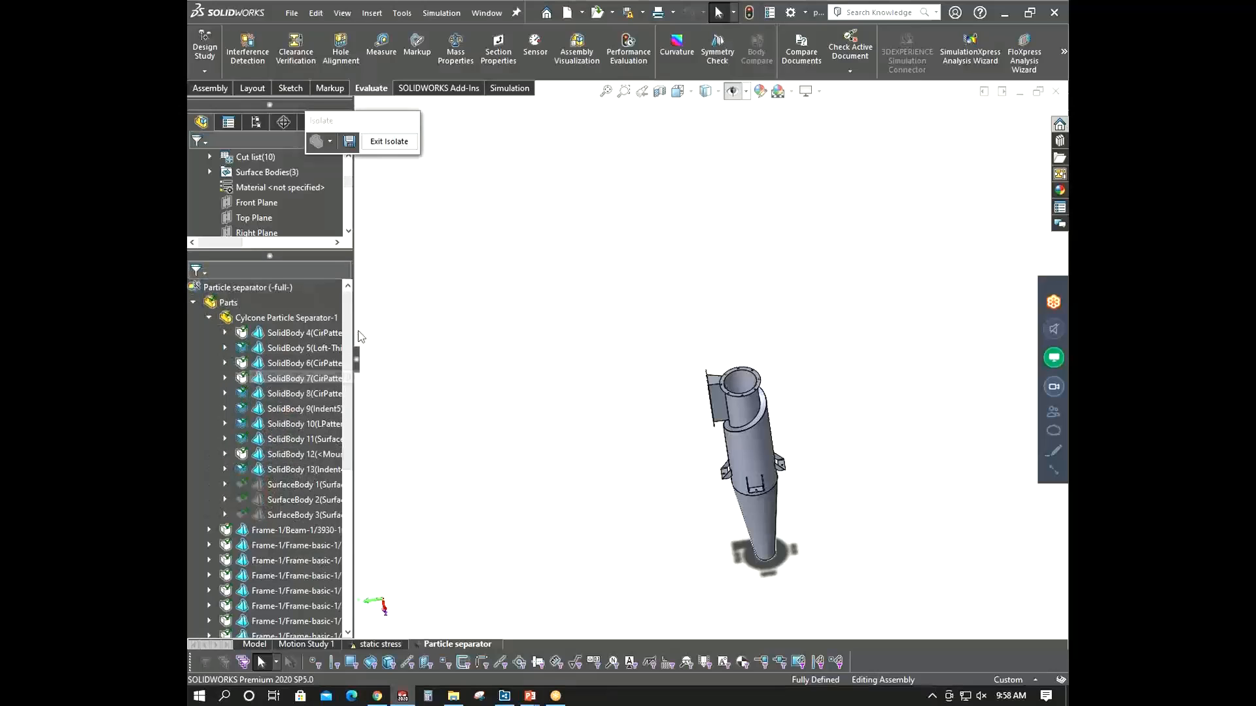
{"action": "left_click_drag", "start_coordinate": [348, 333], "coordinate": [345, 416]}
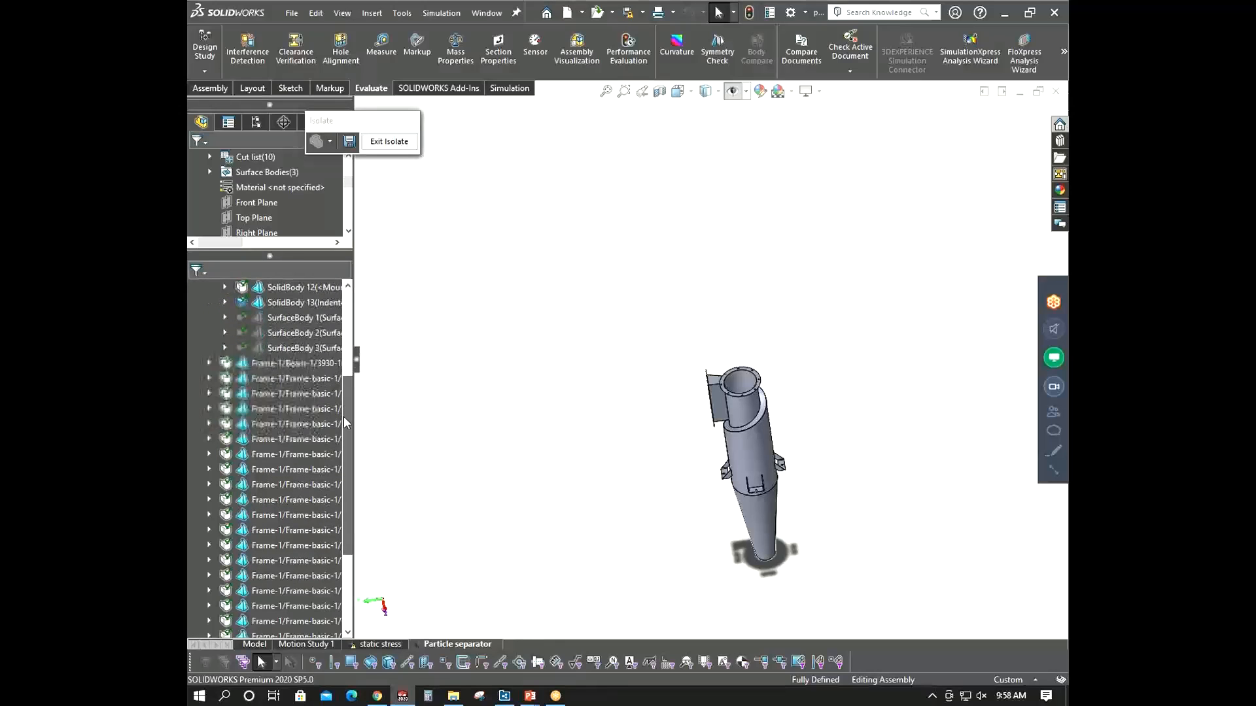
{"action": "left_click", "coordinate": [291, 350]}
{"action": "scroll", "coordinate": [693, 509], "scroll_direction": "down", "scroll_amount": 3}
{"action": "middle_click_drag", "start_coordinate": [704, 499], "coordinate": [736, 439]}
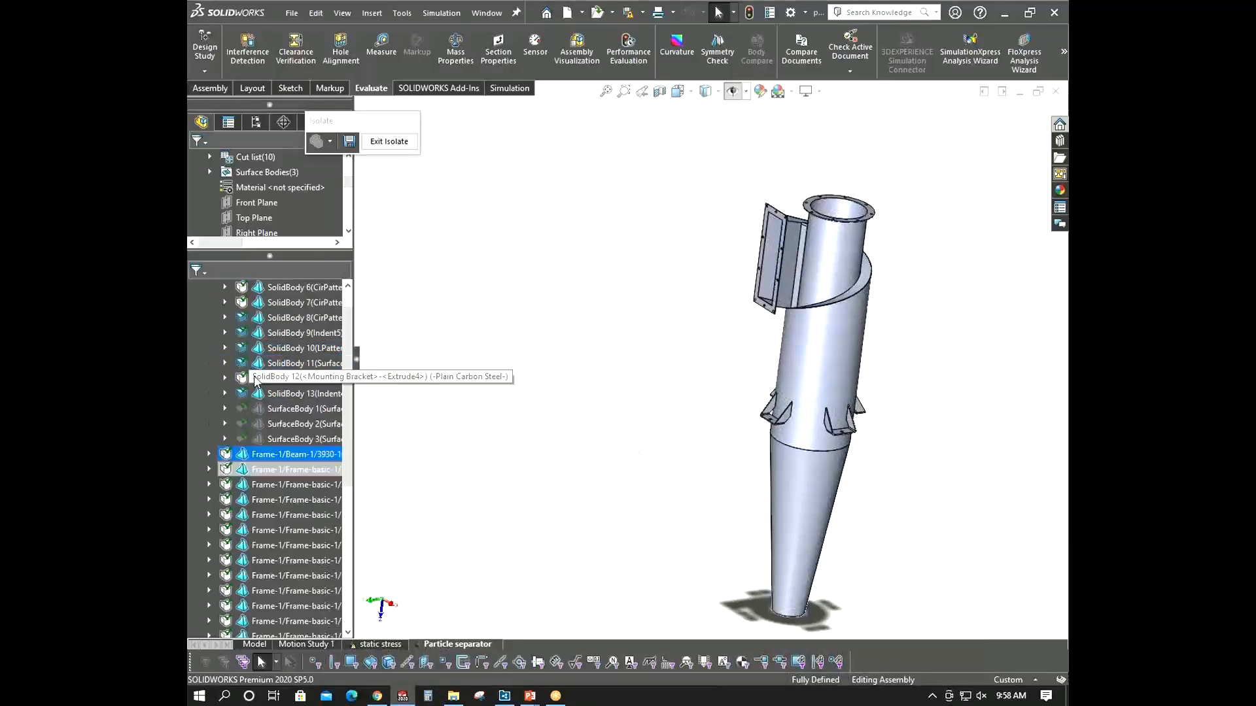
{"action": "scroll", "coordinate": [207, 525], "scroll_direction": "up", "scroll_amount": 5}
{"action": "left_click", "coordinate": [209, 318]}
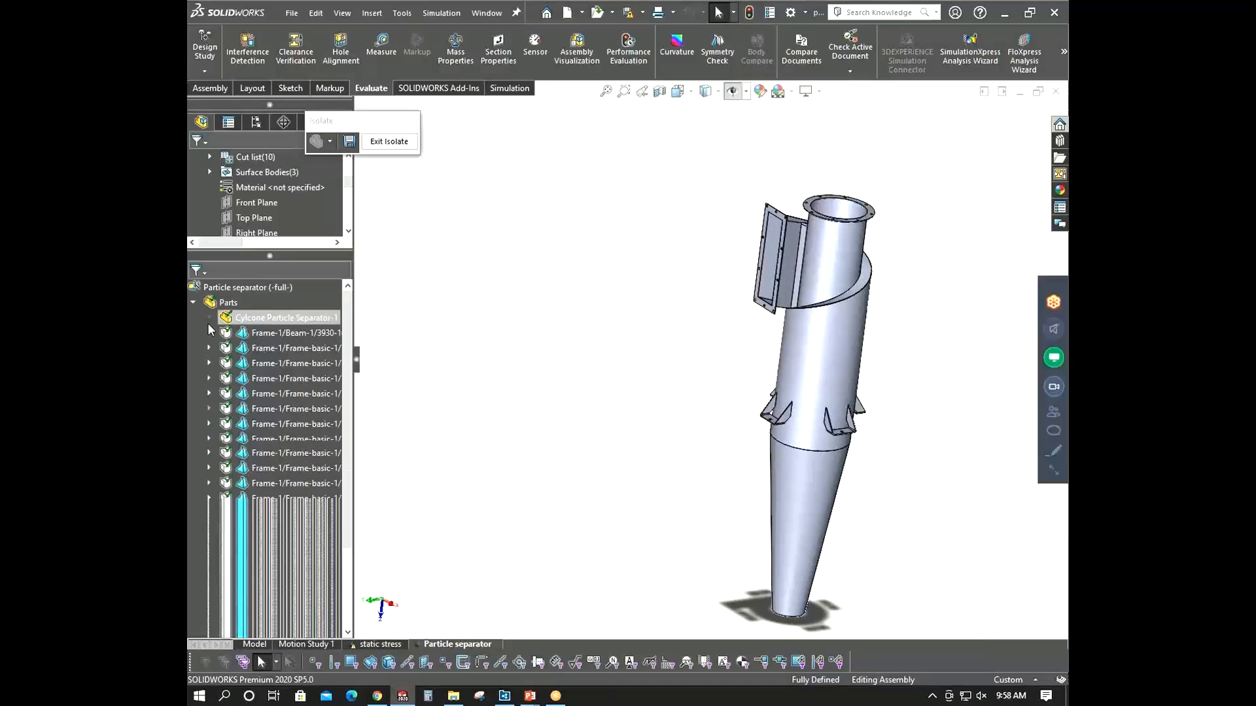
- Exit the isolated view to show the full assembly including the support frame
{"action": "left_click", "coordinate": [389, 141]}
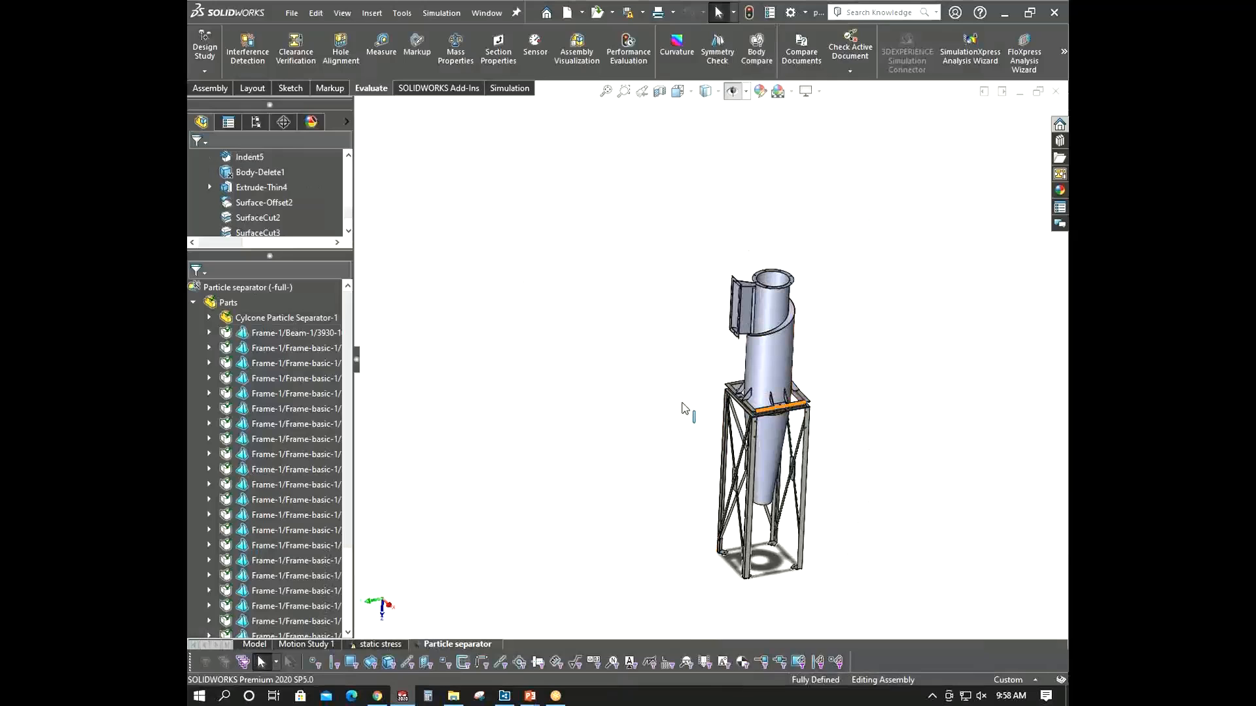
{"action": "scroll", "coordinate": [682, 408], "scroll_direction": "down", "scroll_amount": 5}
{"action": "scroll", "coordinate": [682, 408], "scroll_direction": "up", "scroll_amount": 3}
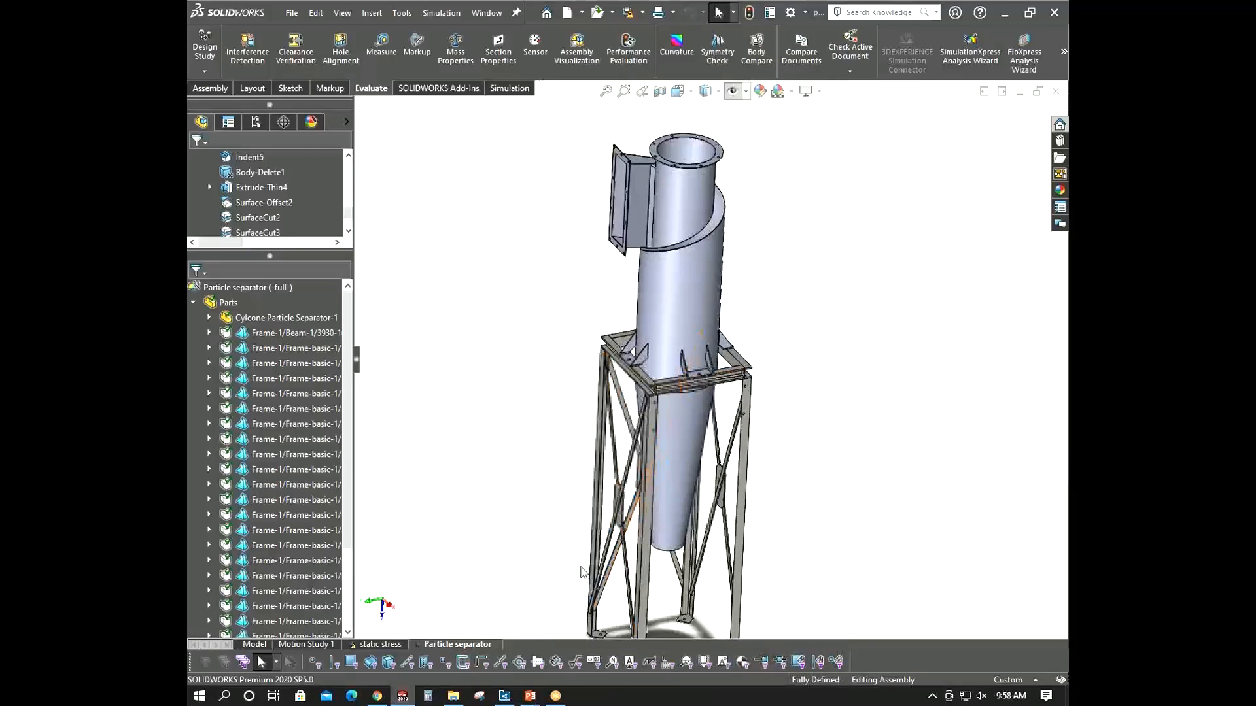
{"action": "left_click", "coordinate": [193, 303]}
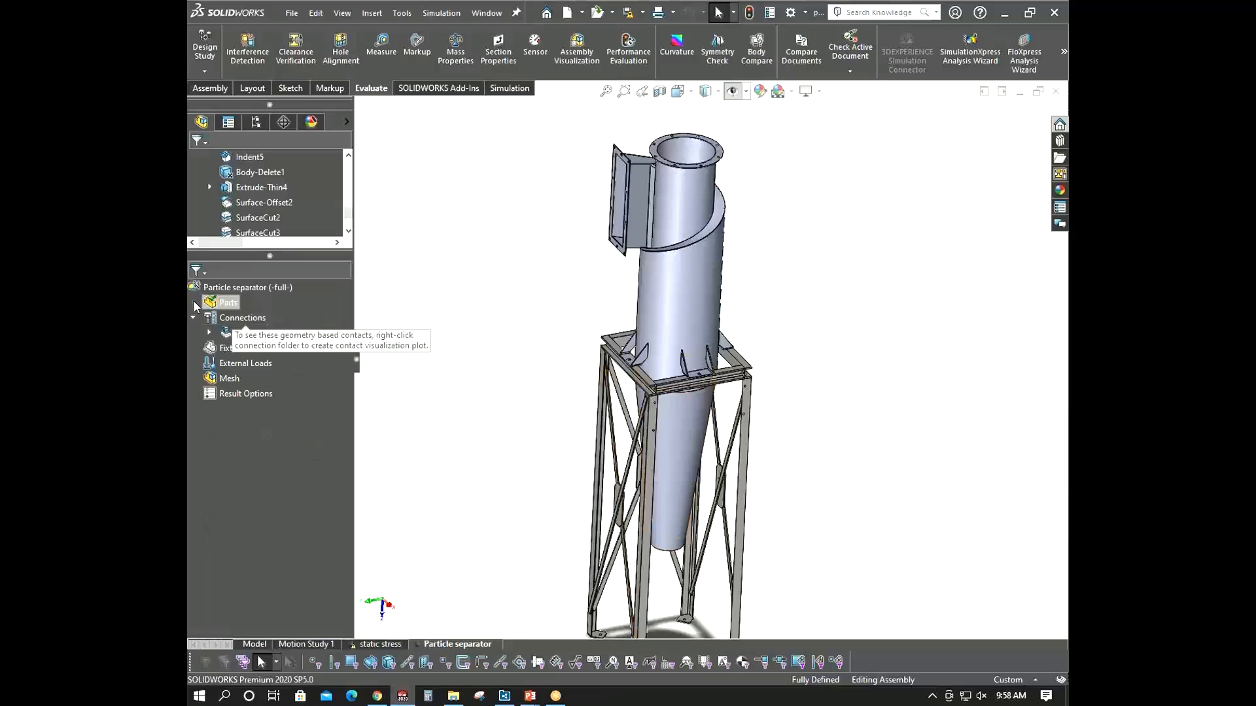
{"action": "left_click", "coordinate": [194, 301]}
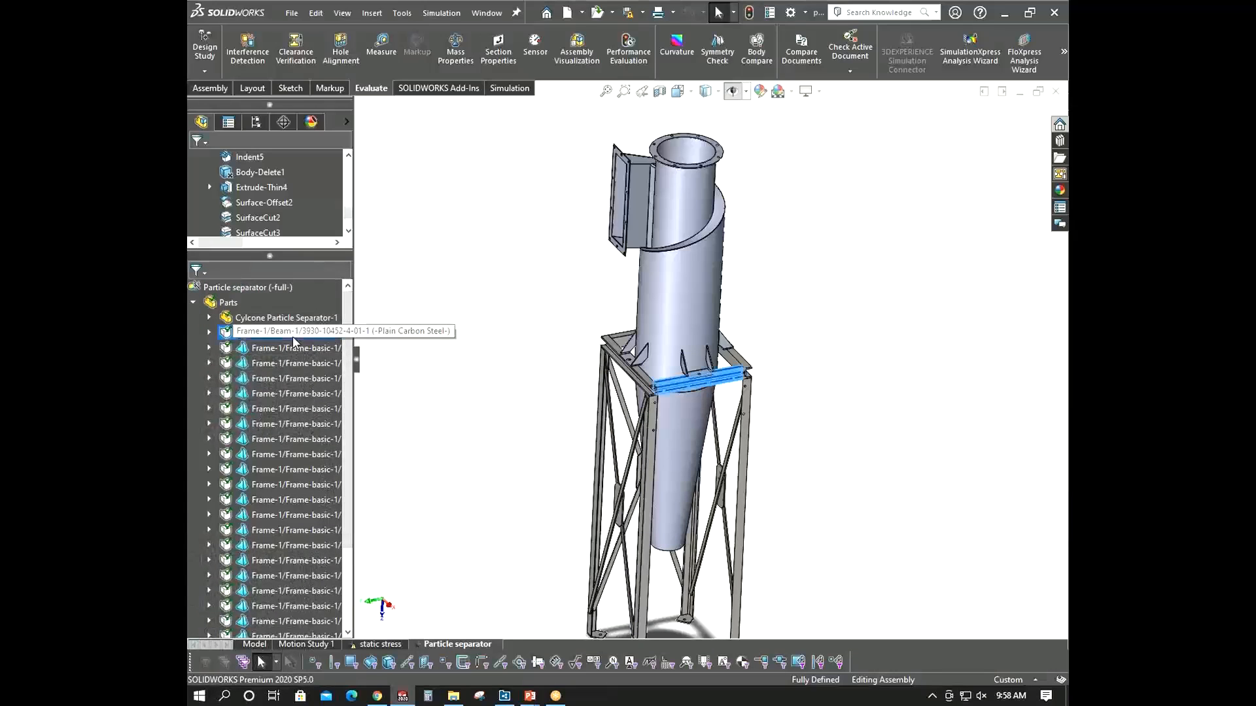
- Select all the frame members in the study tree and treat the selected bodies as beams
{"action": "left_click", "coordinate": [293, 336]}
{"action": "left_click", "coordinate": [292, 347], "text": "ctrl"}
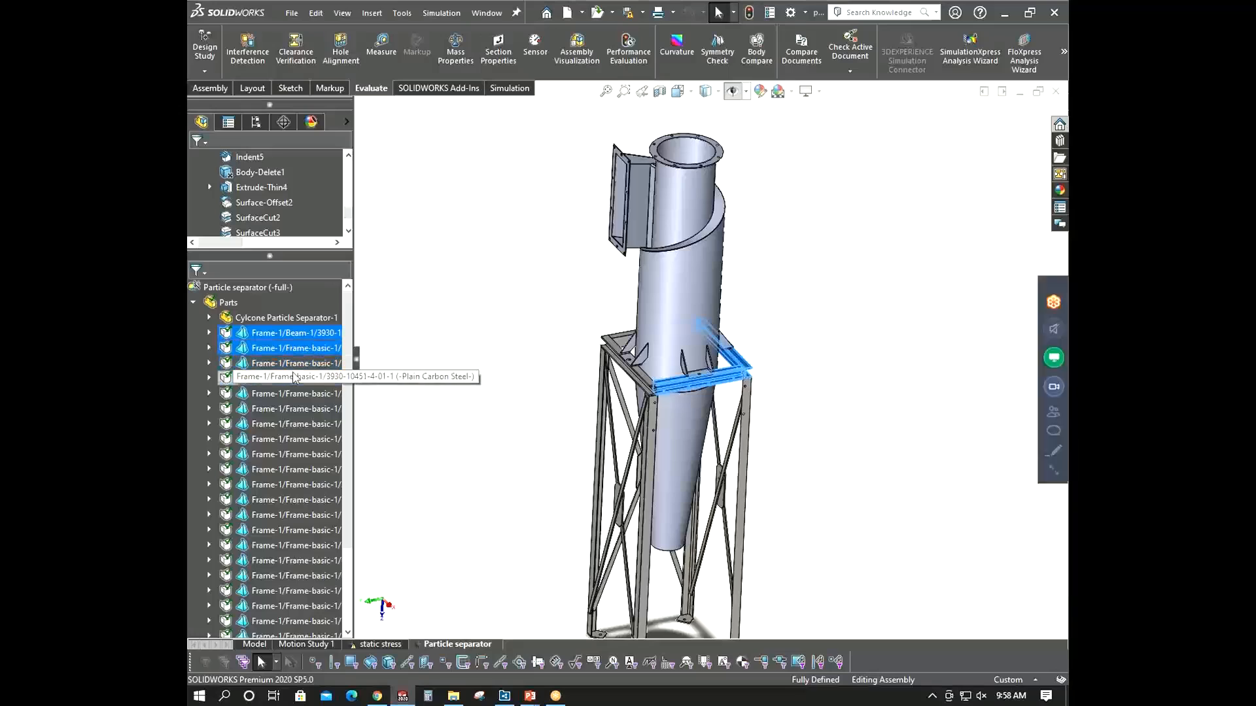
{"action": "left_click", "coordinate": [292, 378], "text": "ctrl"}
{"action": "left_click", "coordinate": [291, 363], "text": "ctrl"}
{"action": "left_click", "coordinate": [288, 393], "text": "ctrl"}
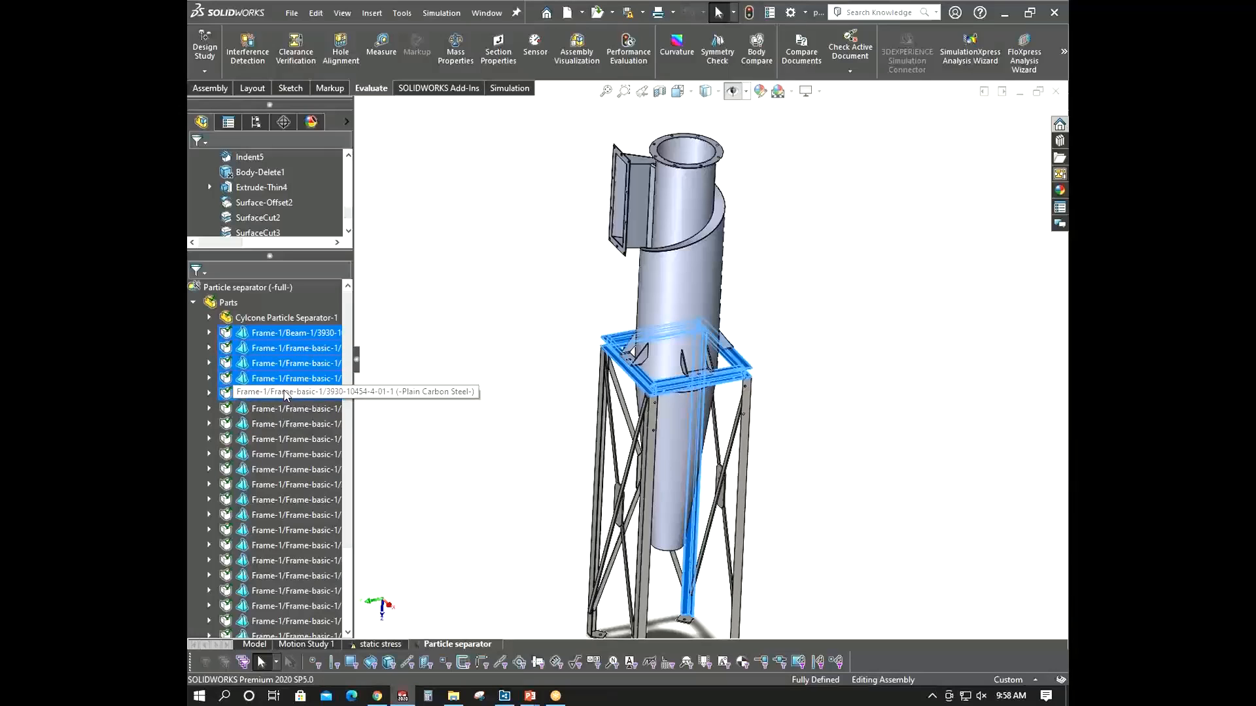
{"action": "left_click", "coordinate": [280, 427], "text": "ctrl"}
{"action": "left_click", "coordinate": [275, 456], "text": "ctrl"}
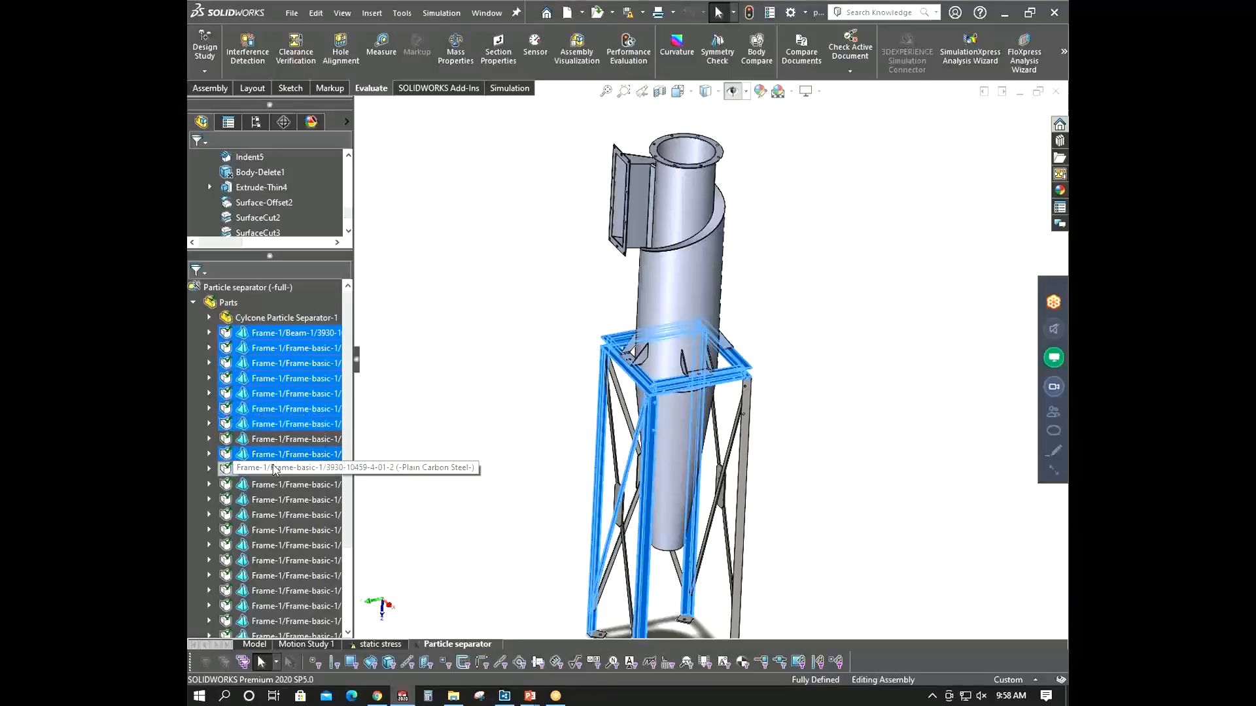
{"action": "left_click", "coordinate": [274, 470], "text": "ctrl"}
{"action": "left_click", "coordinate": [274, 442], "text": "ctrl"}
{"action": "left_click", "coordinate": [273, 487], "text": "ctrl"}
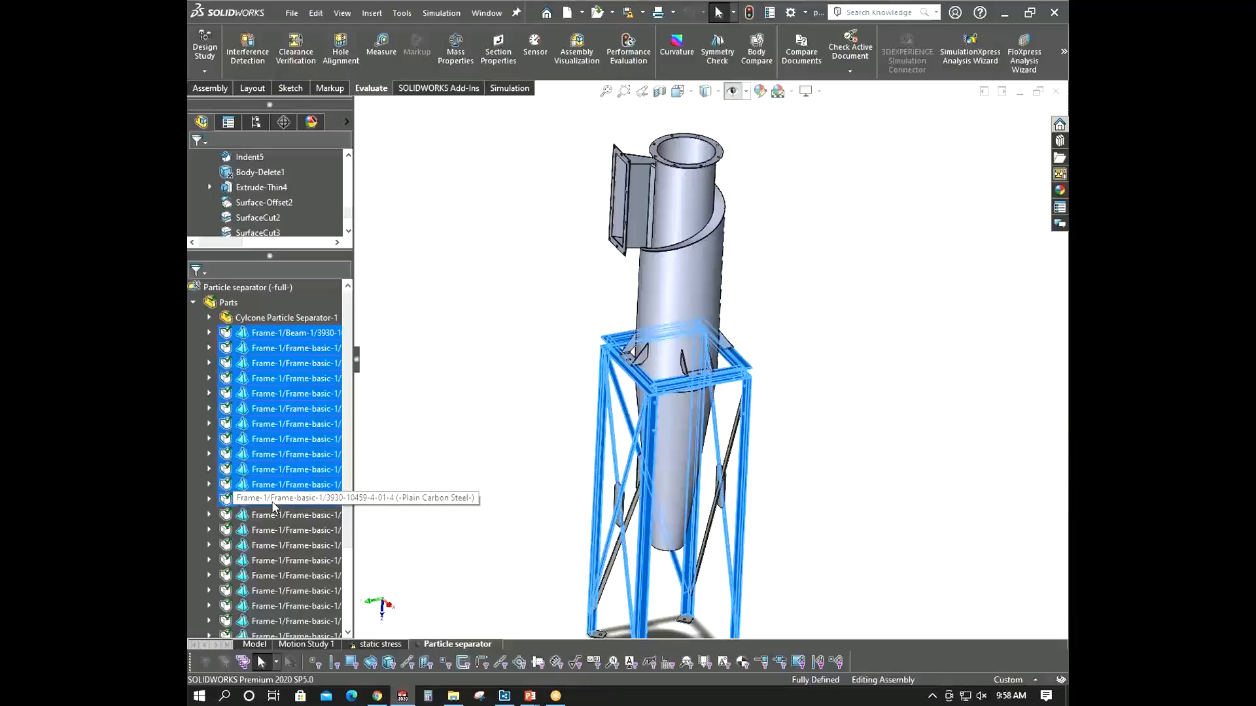
{"action": "left_click", "coordinate": [274, 502], "text": "ctrl"}
{"action": "left_click", "coordinate": [274, 516], "text": "ctrl"}
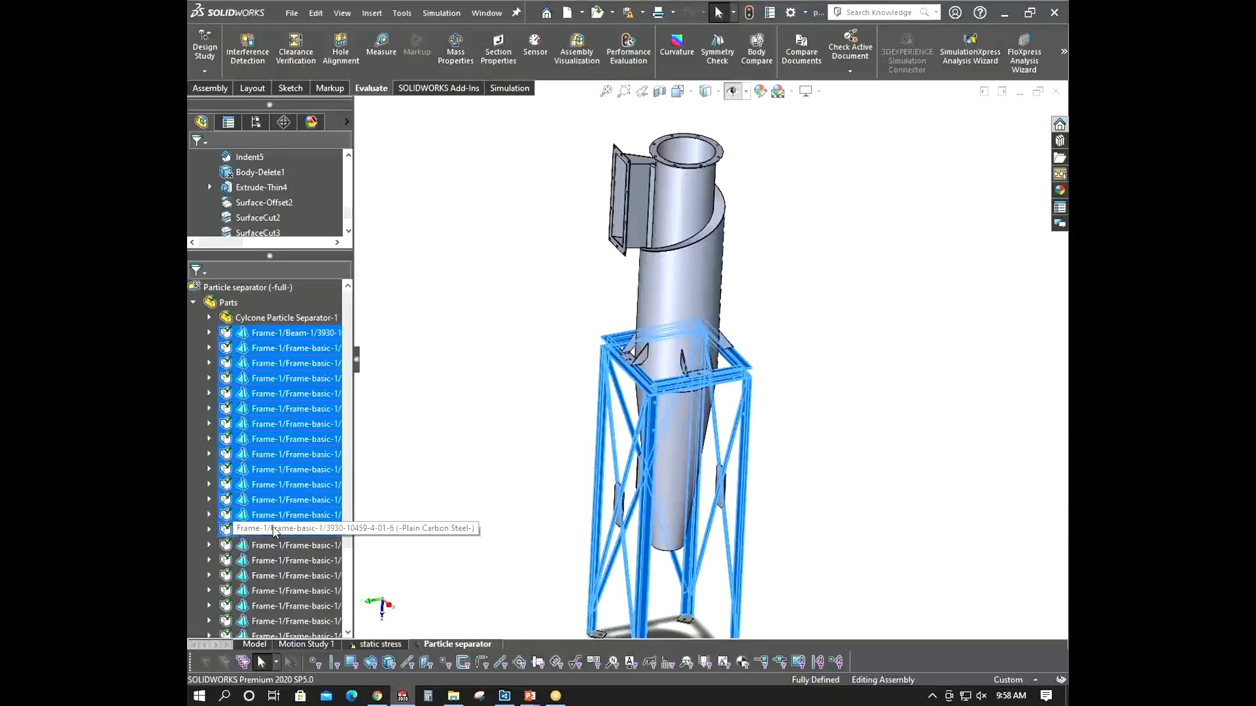
{"action": "left_click", "coordinate": [274, 532], "text": "ctrl"}
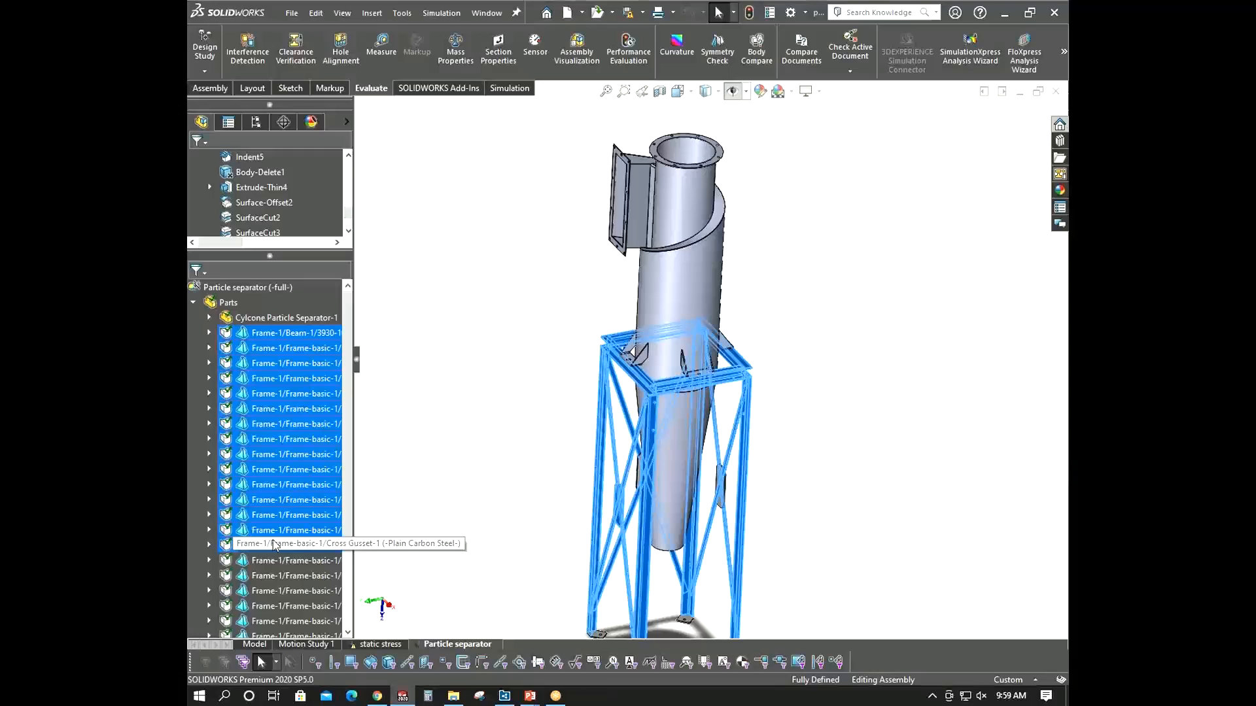
{"action": "left_click", "coordinate": [274, 541], "text": "ctrl"}
{"action": "scroll", "coordinate": [274, 541], "scroll_direction": "down", "scroll_amount": 3}
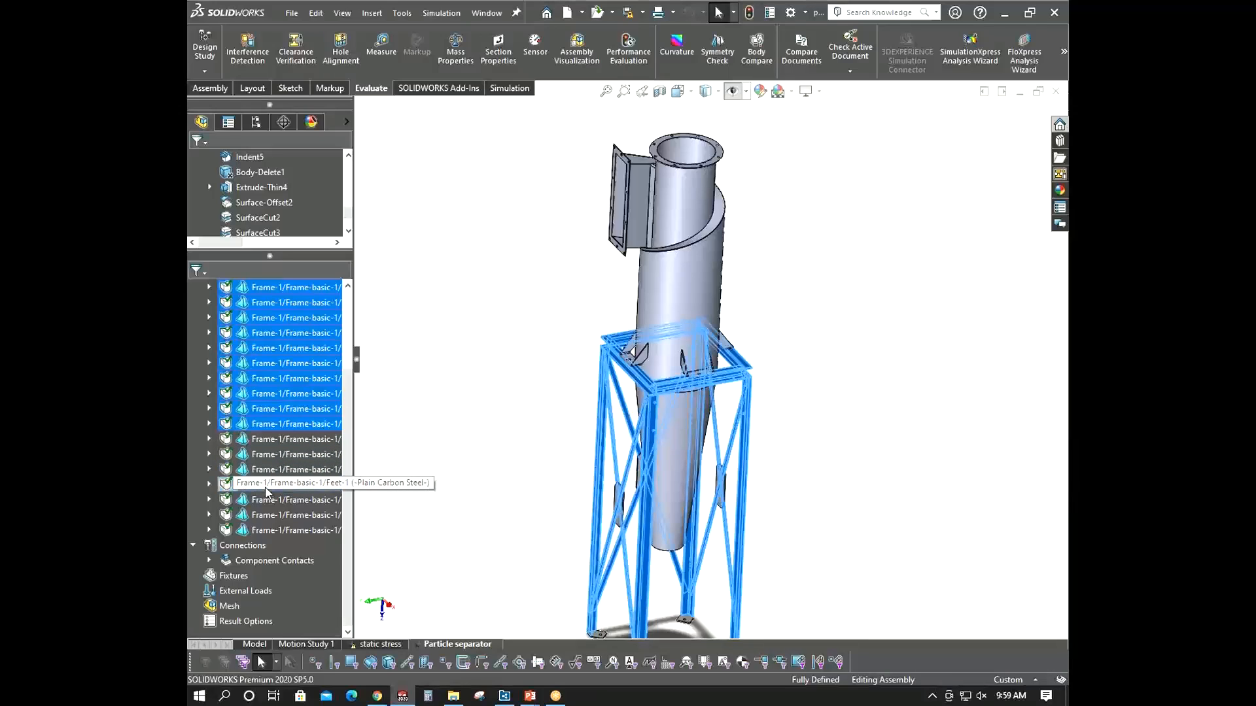
{"action": "scroll", "coordinate": [449, 522], "scroll_direction": "up", "scroll_amount": 3}
{"action": "scroll", "coordinate": [709, 532], "scroll_direction": "down", "scroll_amount": 4}
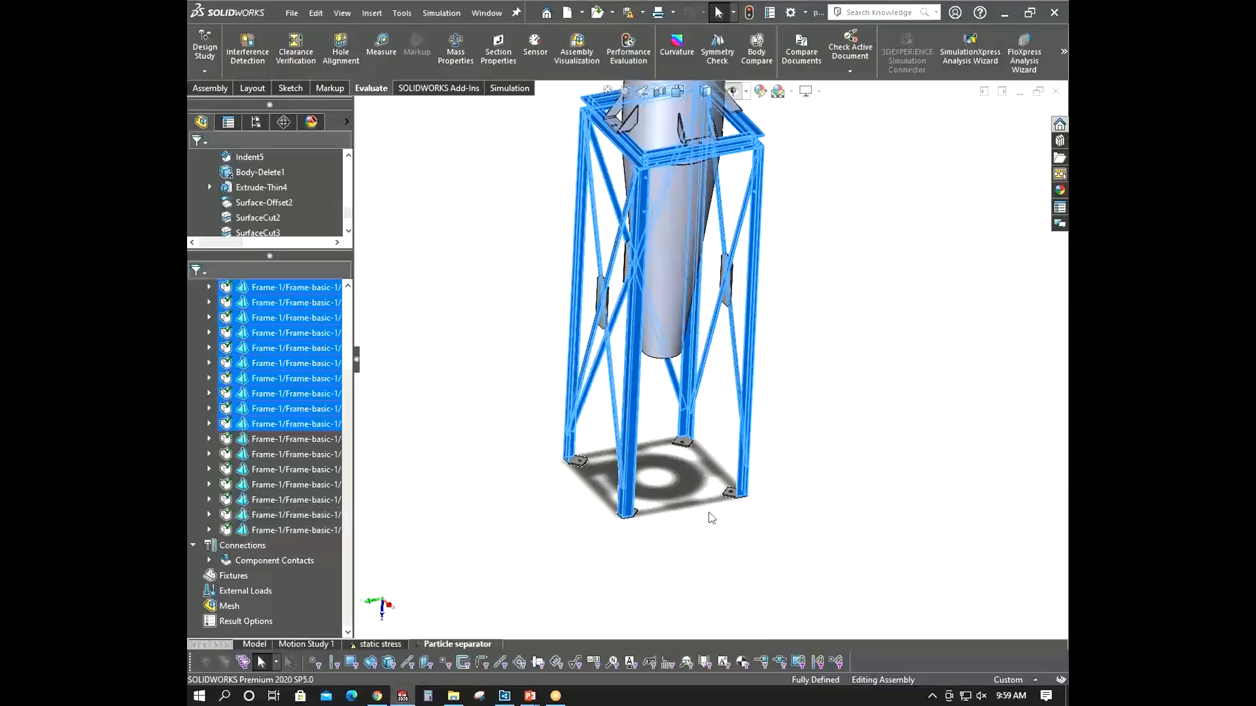
{"action": "right_click", "coordinate": [286, 366]}
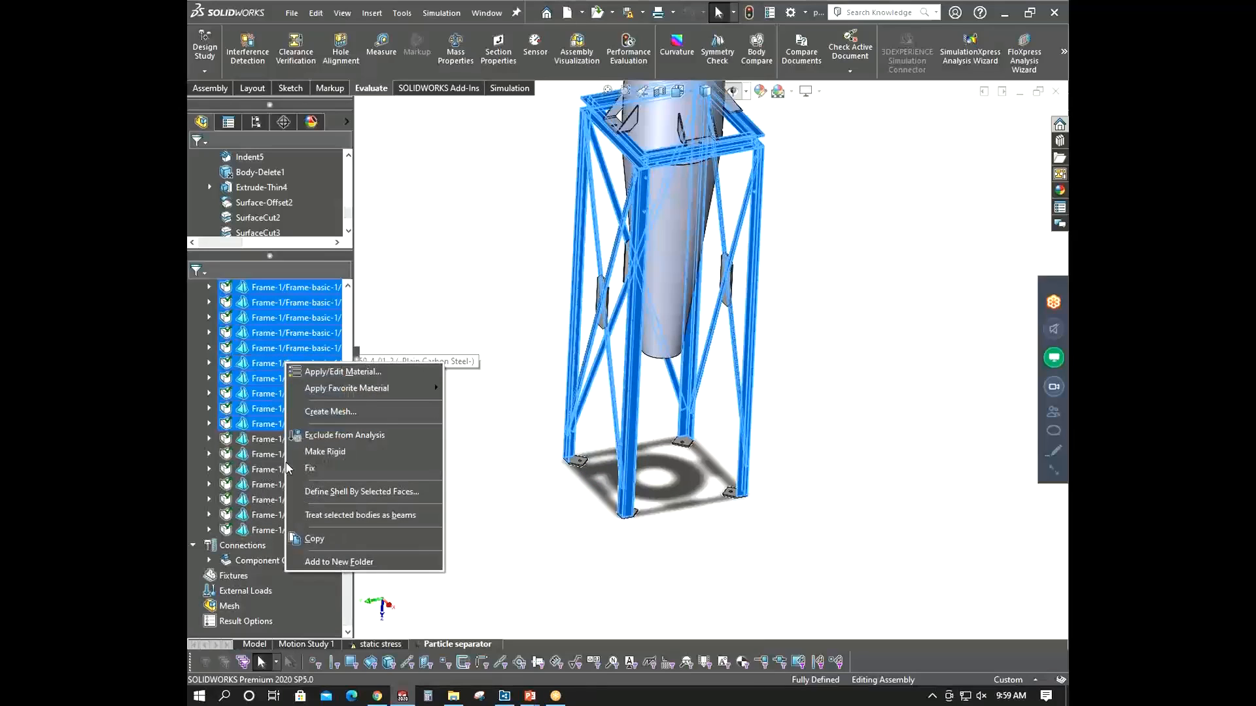
{"action": "left_click", "coordinate": [307, 516]}
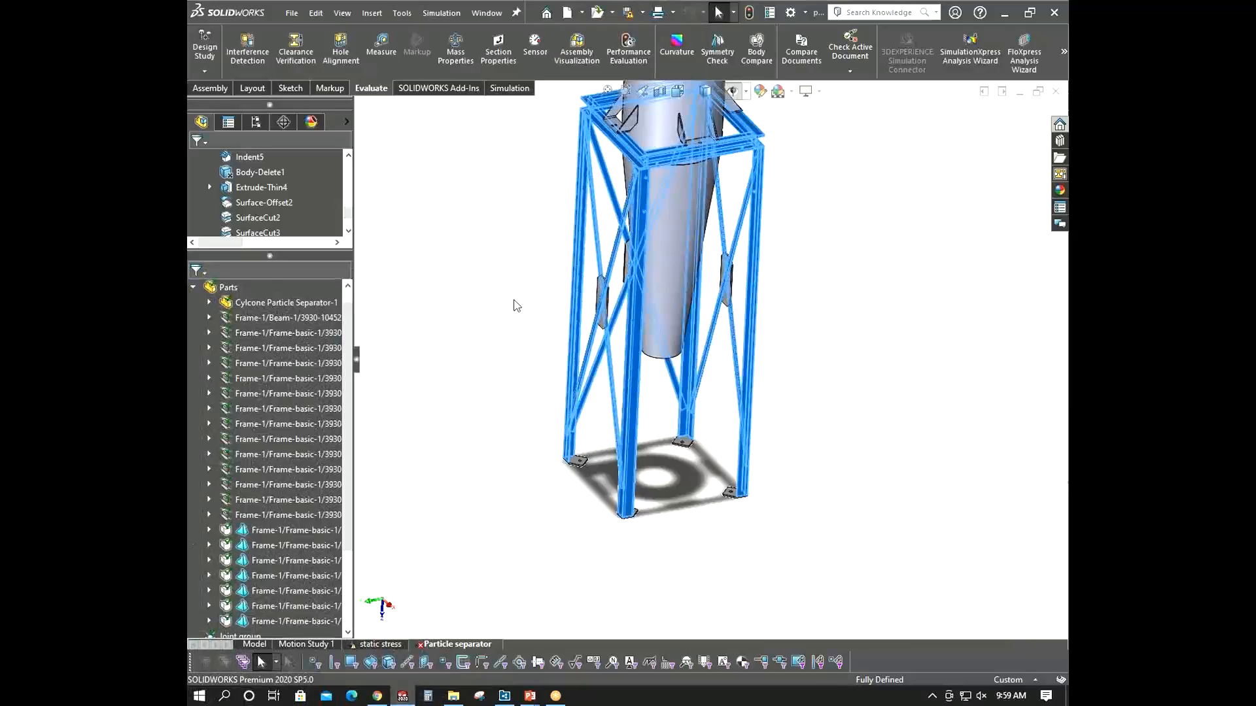
- Display the beam joints on the model and inspect them around the support frame
{"action": "left_click", "coordinate": [192, 288]}
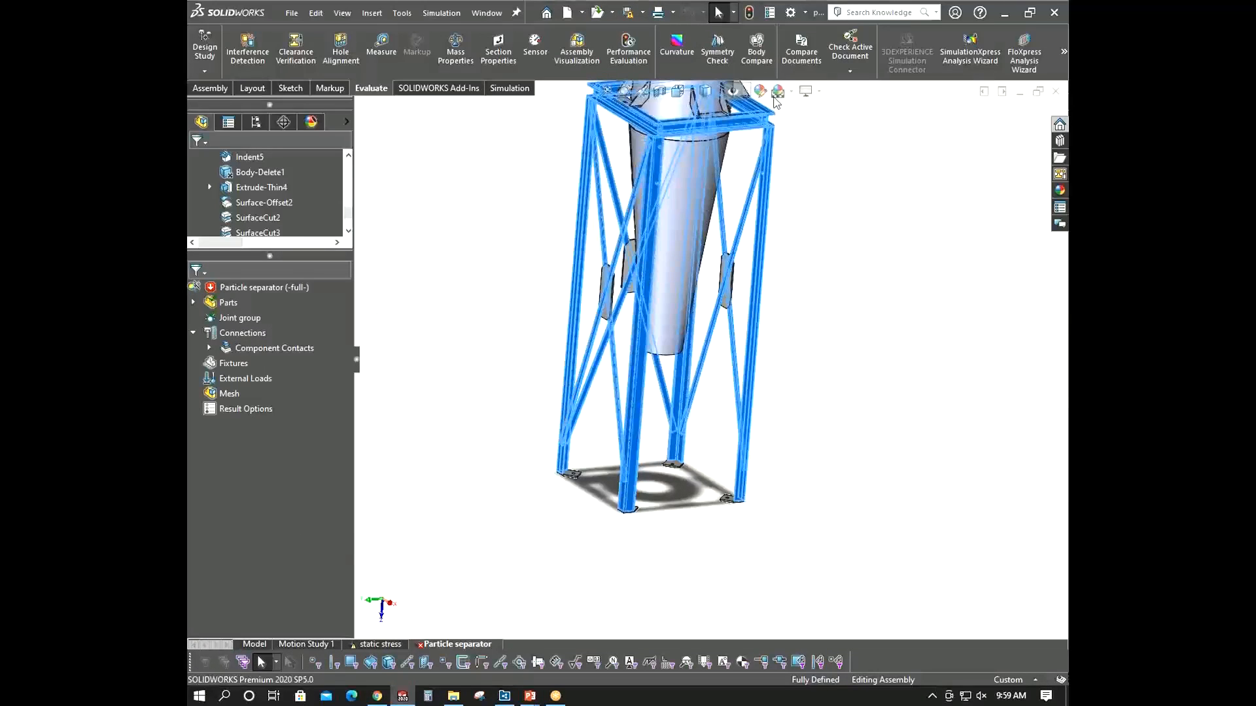
{"action": "left_click", "coordinate": [732, 93]}
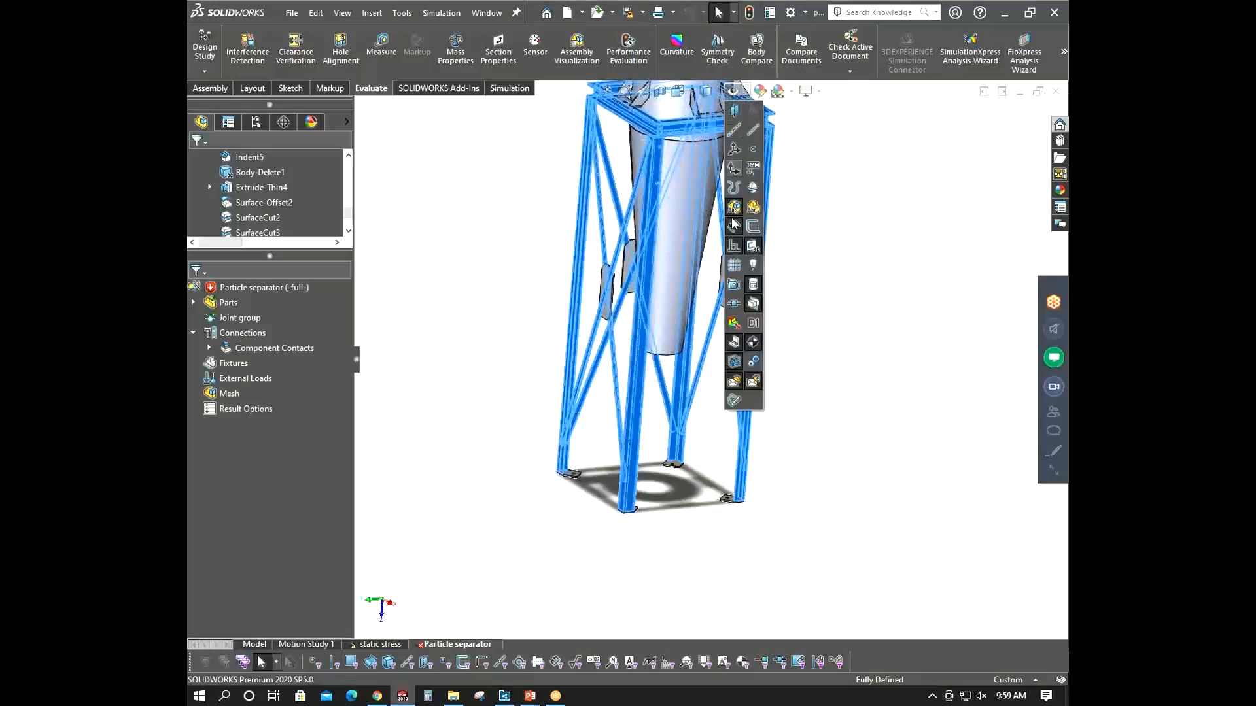
{"action": "left_click", "coordinate": [734, 320]}
{"action": "scroll", "coordinate": [799, 297], "scroll_direction": "up", "scroll_amount": 5}
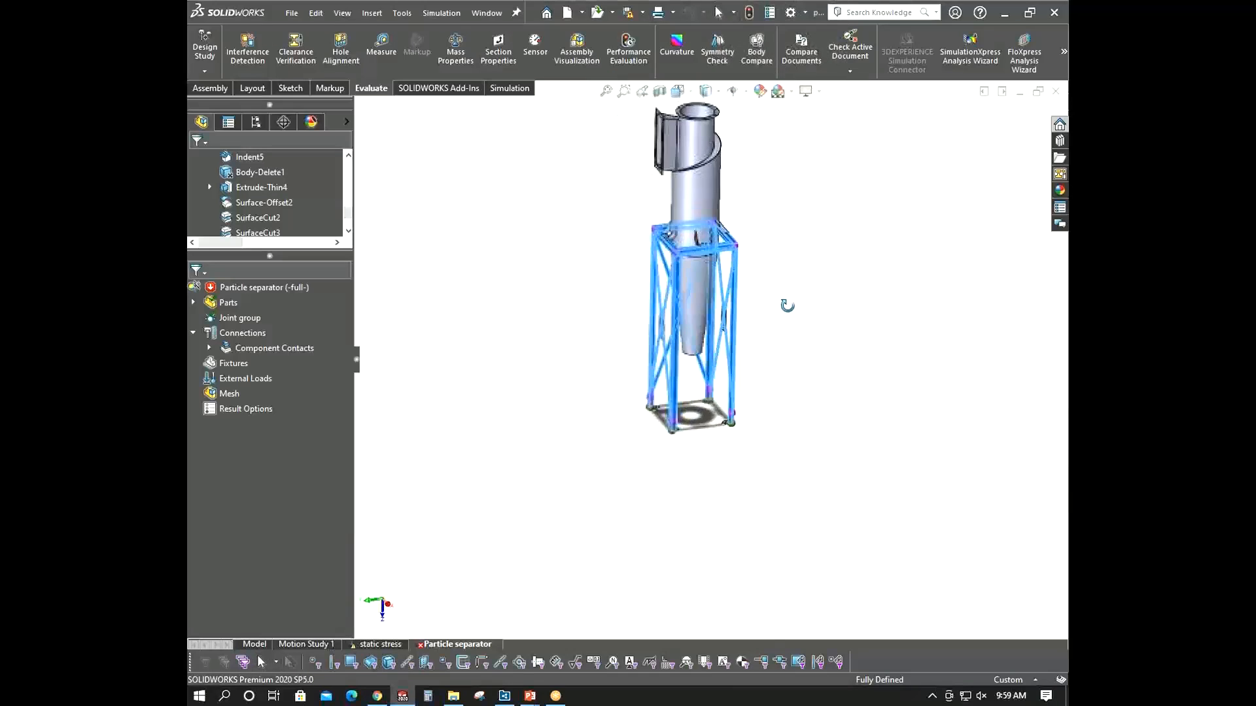
{"action": "middle_click_drag", "start_coordinate": [775, 327], "coordinate": [739, 320]}
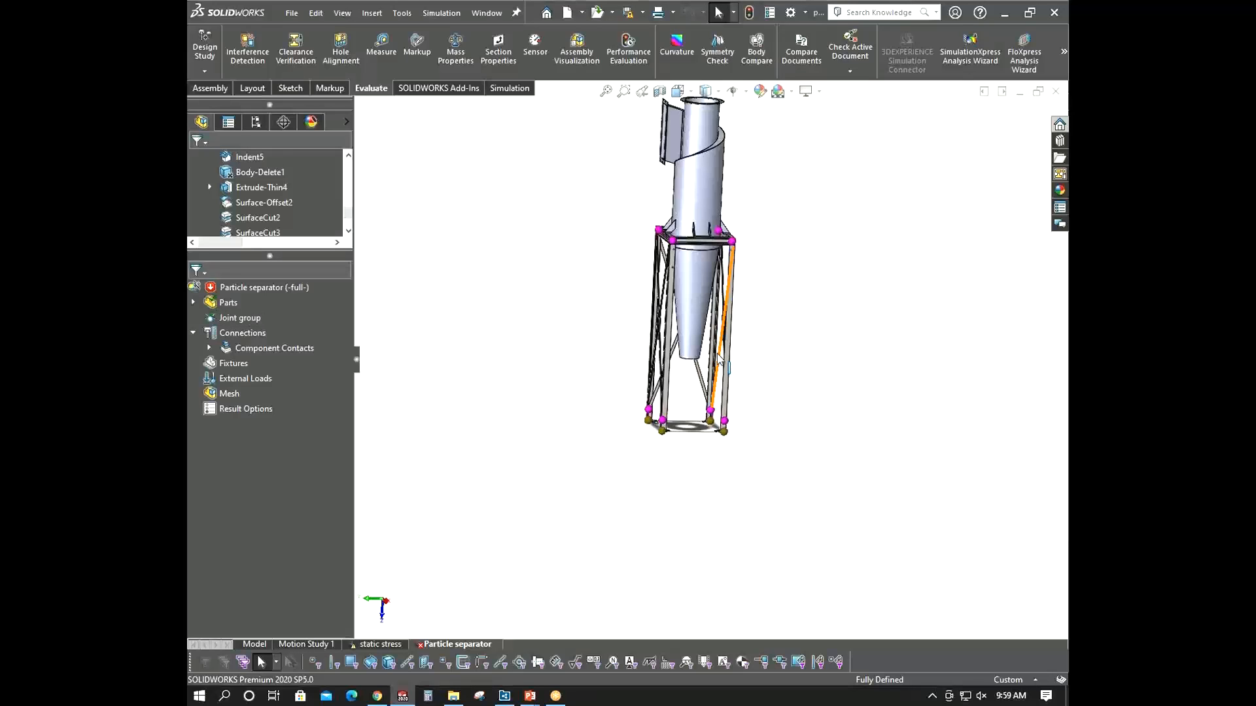
{"action": "scroll", "coordinate": [714, 338], "scroll_direction": "down", "scroll_amount": 4}
{"action": "scroll", "coordinate": [714, 338], "scroll_direction": "up", "scroll_amount": 5}
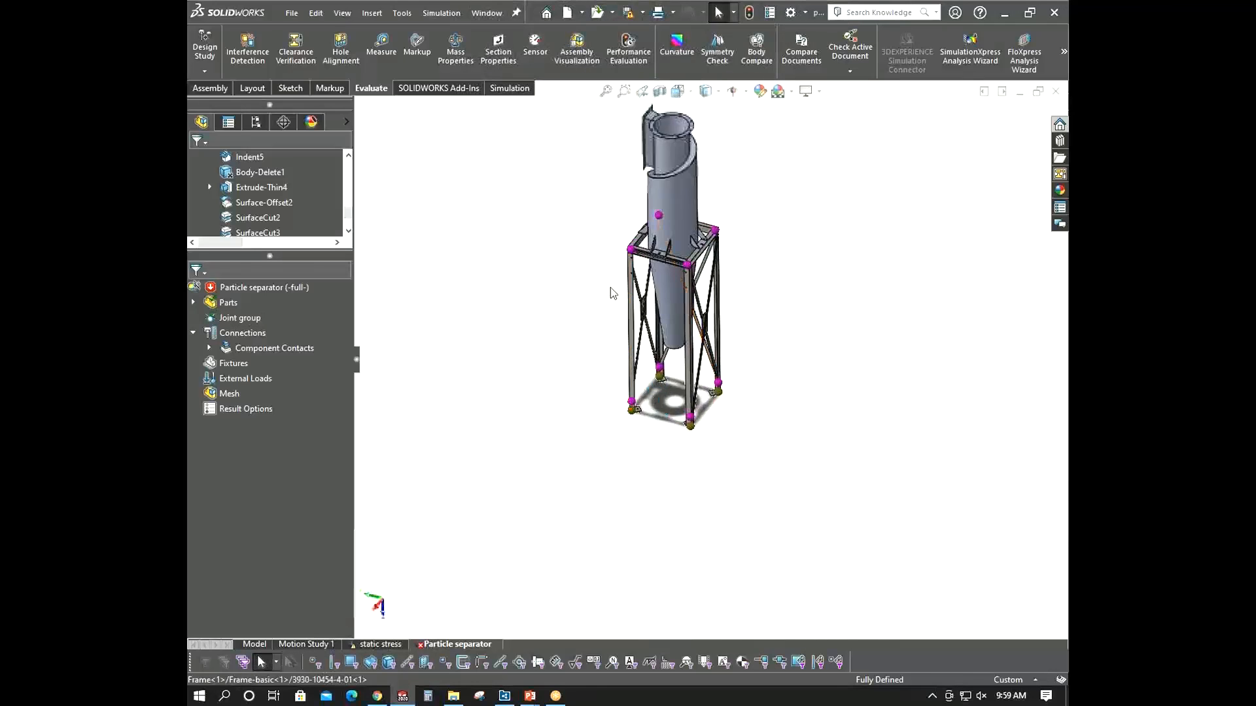
{"action": "scroll", "coordinate": [671, 254], "scroll_direction": "down", "scroll_amount": 5}
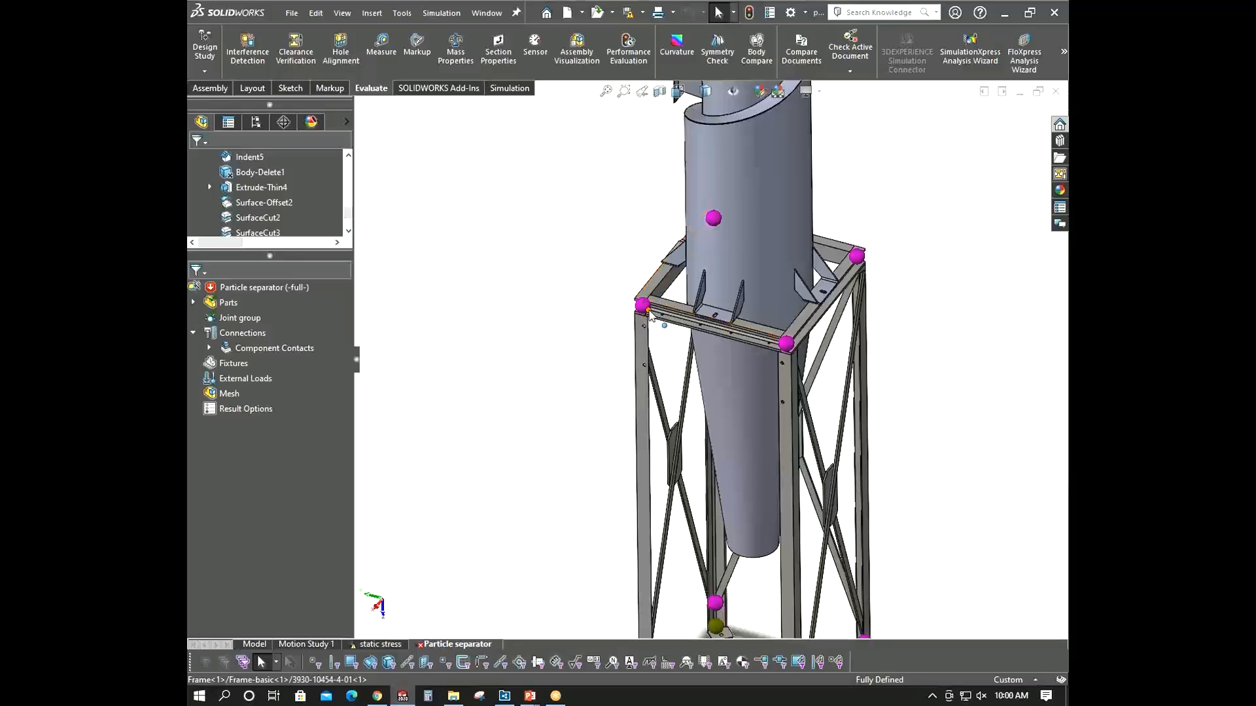
- Orbit and zoom around the support frame to examine its base and top joints
{"action": "scroll", "coordinate": [645, 504], "scroll_direction": "up", "scroll_amount": 3}
{"action": "scroll", "coordinate": [676, 536], "scroll_direction": "down", "scroll_amount": 5}
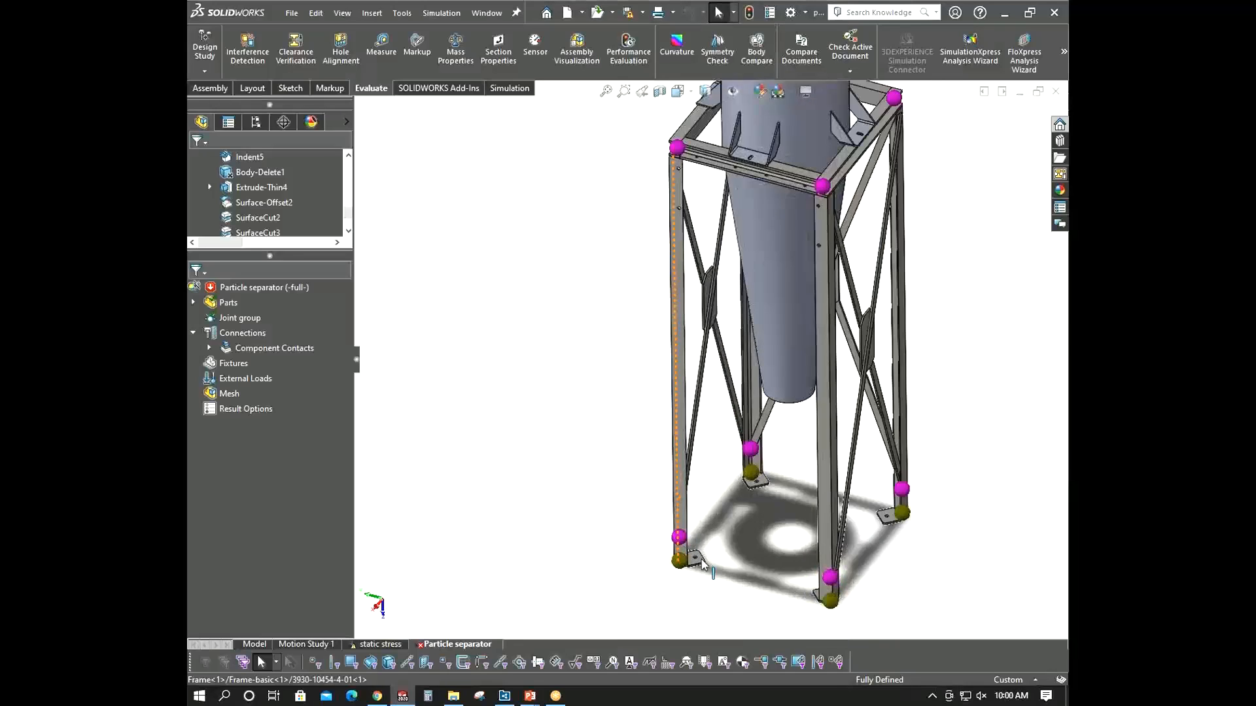
{"action": "scroll", "coordinate": [661, 478], "scroll_direction": "up", "scroll_amount": 5}
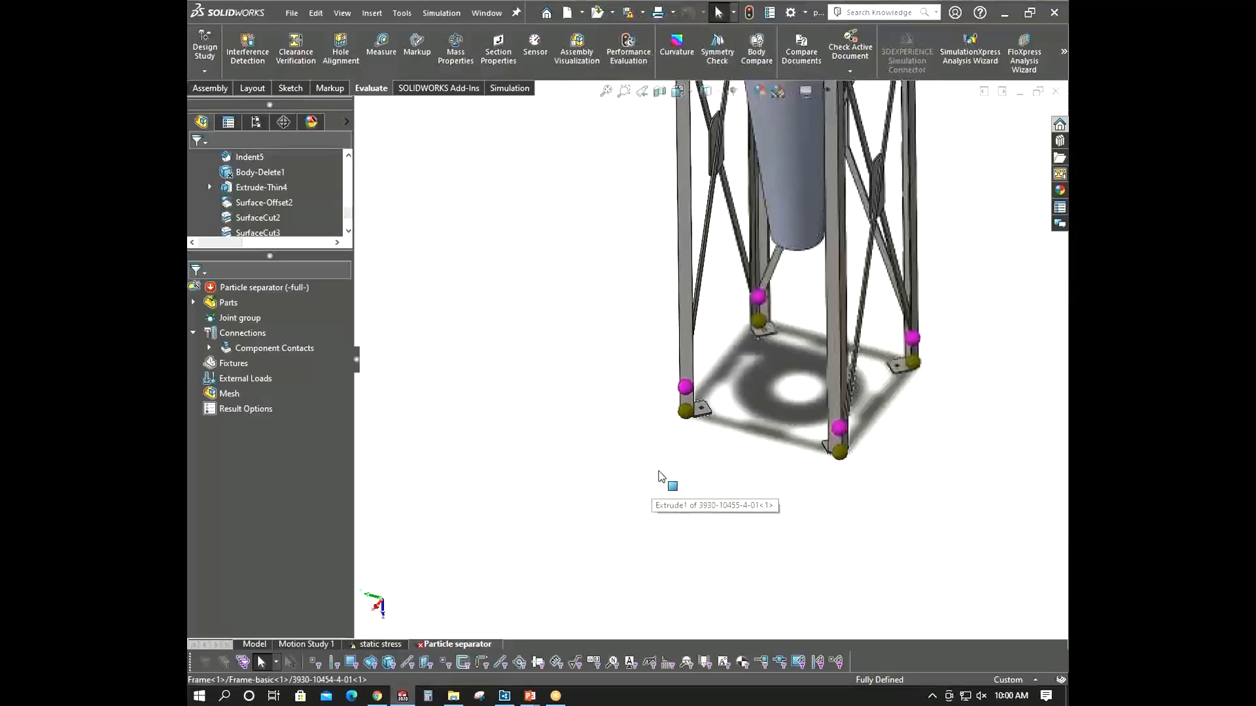
{"action": "middle_click_drag", "start_coordinate": [664, 482], "coordinate": [639, 440]}
{"action": "scroll", "coordinate": [697, 395], "scroll_direction": "up", "scroll_amount": 5}
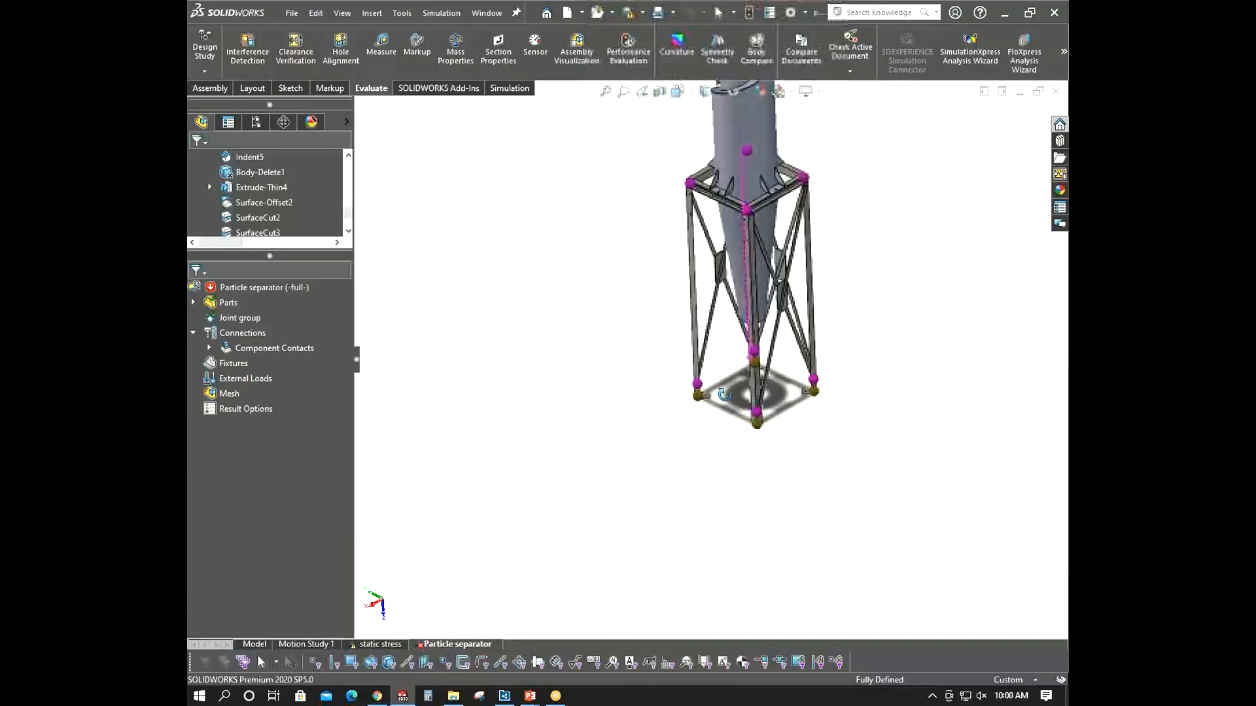
{"action": "scroll", "coordinate": [564, 460], "scroll_direction": "down", "scroll_amount": 2}
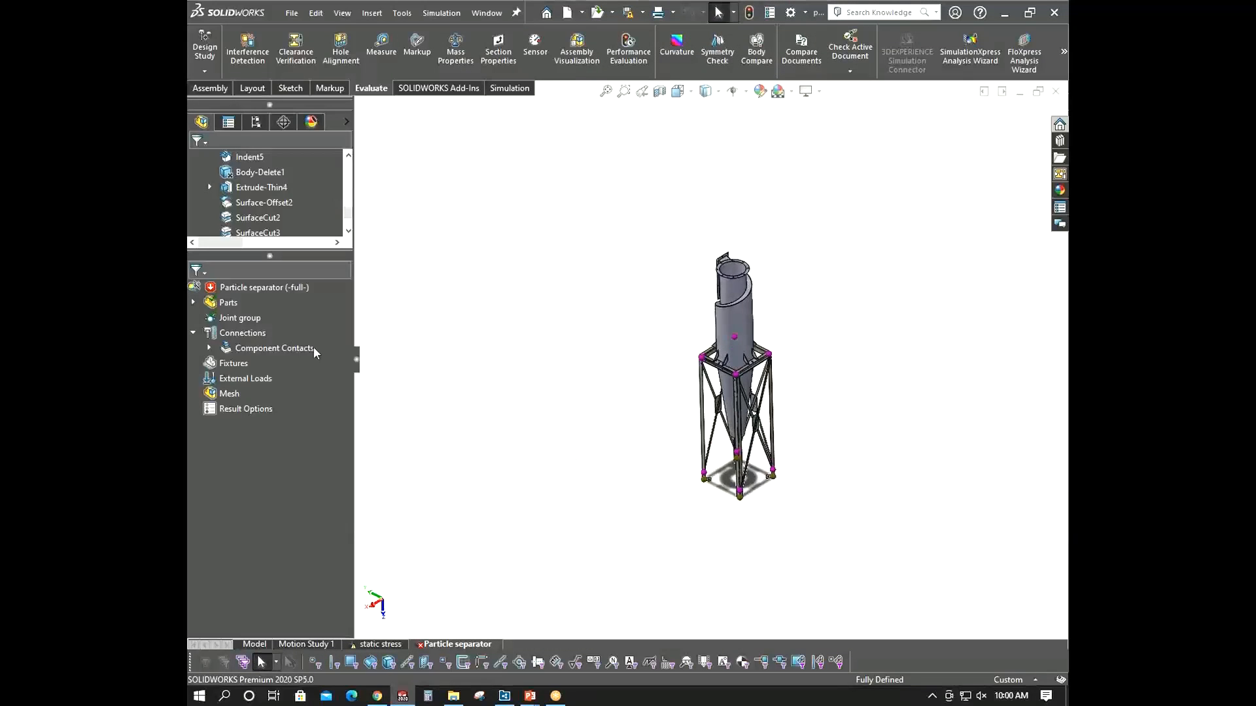
- Start a shell definition for the frame part with cross gussets and select the three gusset faces
{"action": "left_click", "coordinate": [193, 302]}
{"action": "scroll", "coordinate": [779, 437], "scroll_direction": "down", "scroll_amount": 5}
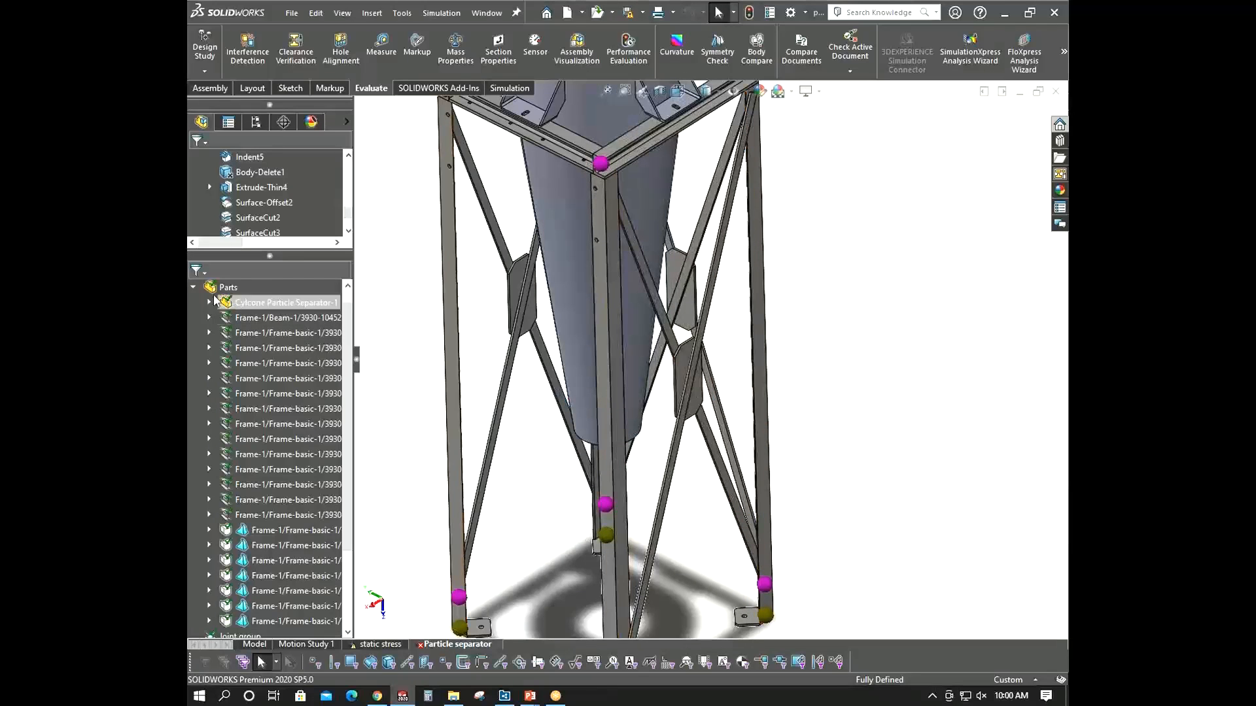
{"action": "left_click", "coordinate": [193, 287]}
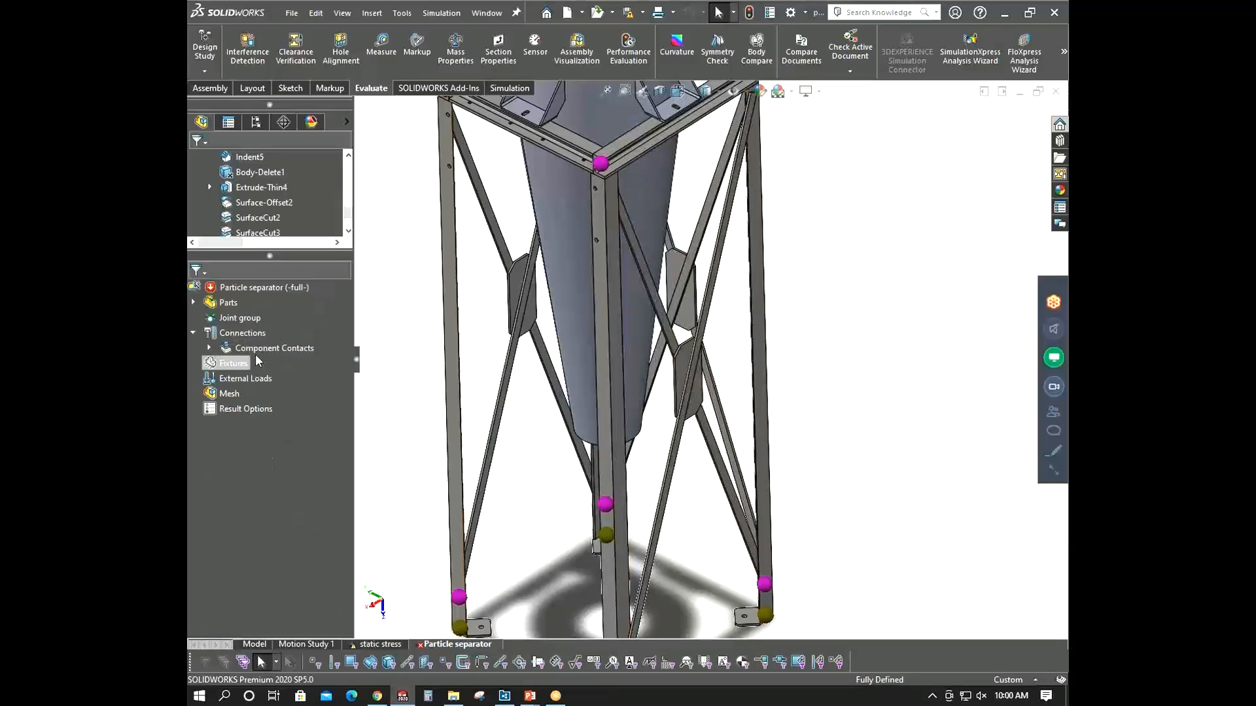
{"action": "left_click", "coordinate": [193, 302]}
{"action": "right_click", "coordinate": [259, 426]}
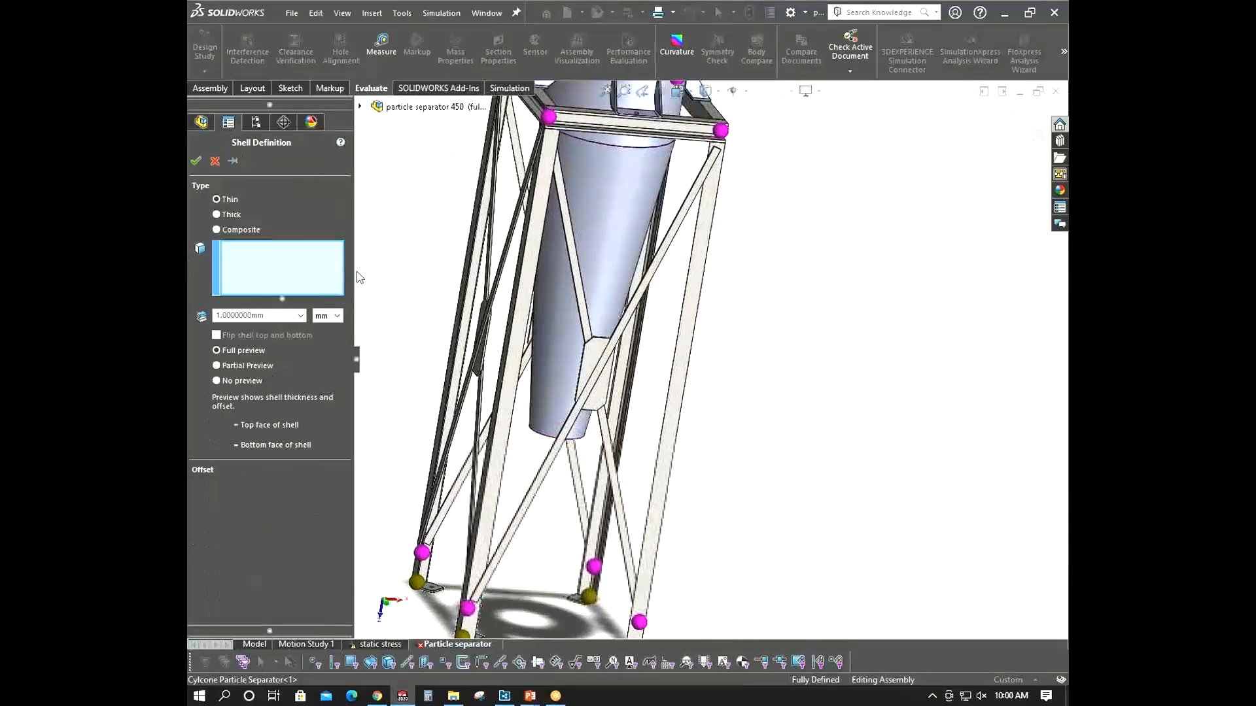
{"action": "left_click", "coordinate": [607, 359]}
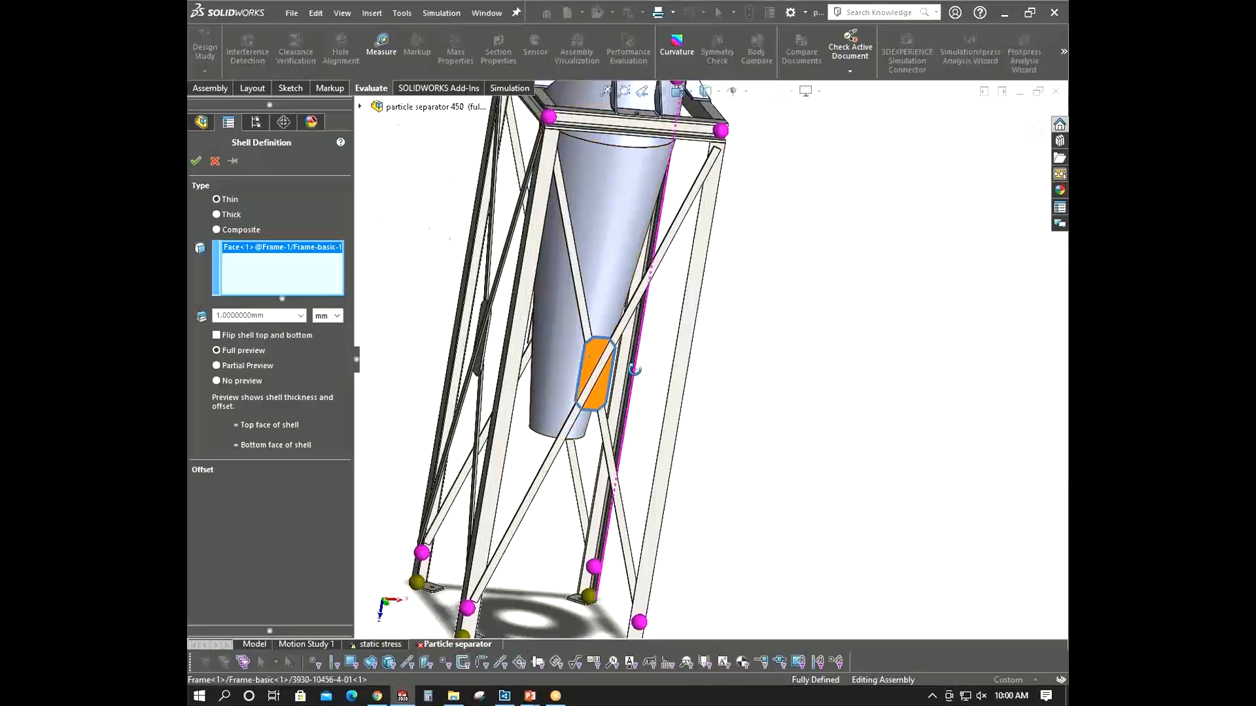
{"action": "mouse_move", "coordinate": [607, 359]}
{"action": "middle_mouse_down"}
{"action": "mouse_move", "coordinate": [499, 373]}
{"action": "mouse_move", "coordinate": [417, 289]}
{"action": "mouse_move", "coordinate": [597, 374]}
{"action": "middle_mouse_up"}
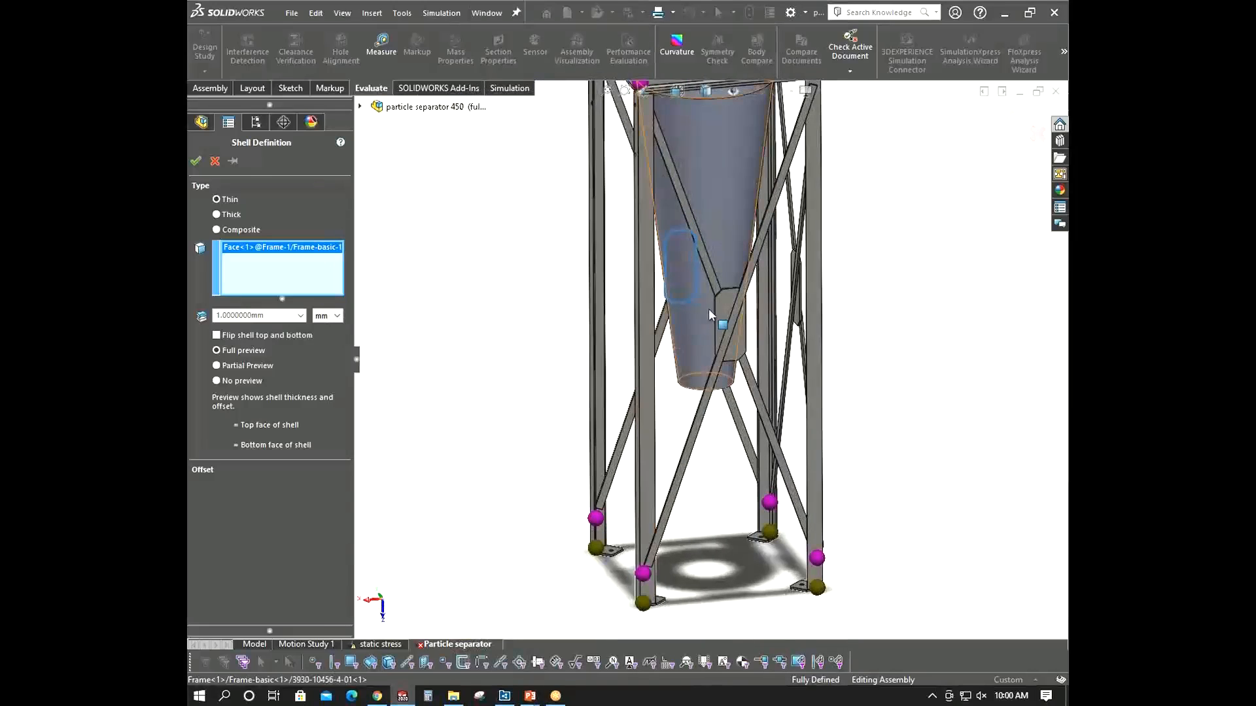
{"action": "left_click", "coordinate": [747, 332]}
{"action": "scroll", "coordinate": [748, 332], "scroll_direction": "up", "scroll_amount": 1}
{"action": "middle_click_drag", "start_coordinate": [748, 332], "coordinate": [654, 294]}
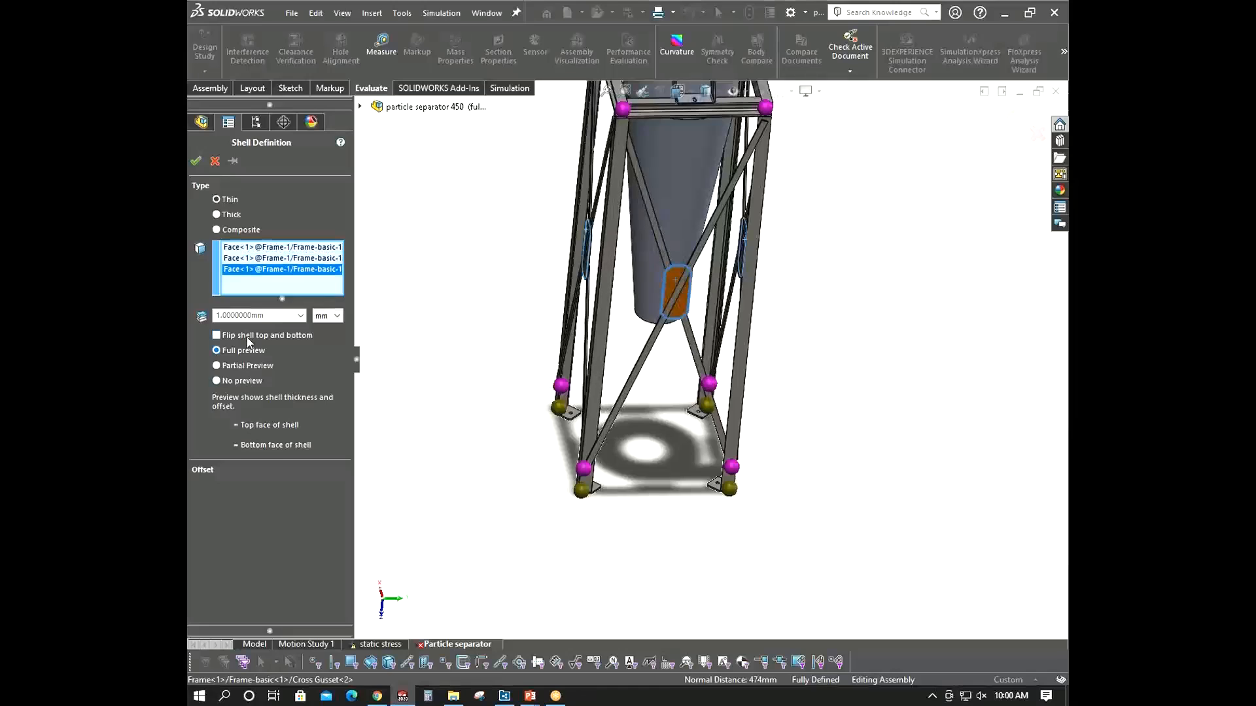
{"action": "scroll", "coordinate": [709, 308], "scroll_direction": "down", "scroll_amount": 10}
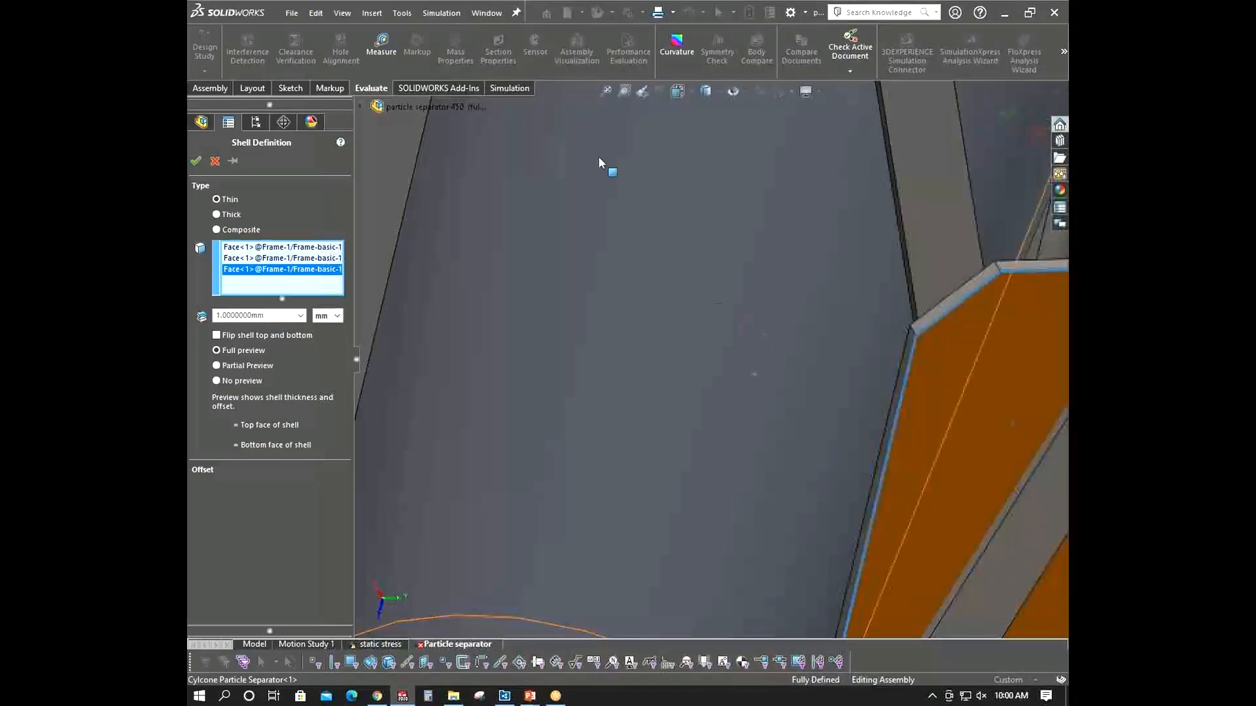
- Measure the thickness of a cross gusset edge
{"action": "left_click", "coordinate": [381, 45]}
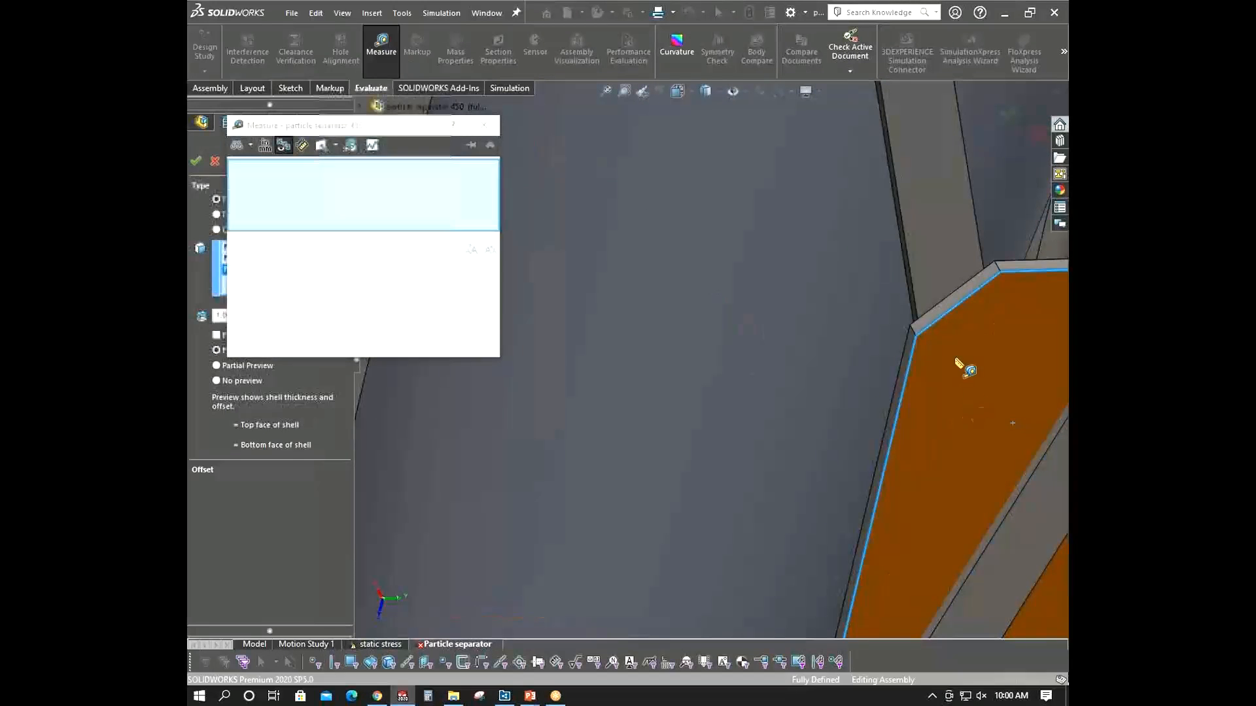
{"action": "left_click", "coordinate": [916, 337]}
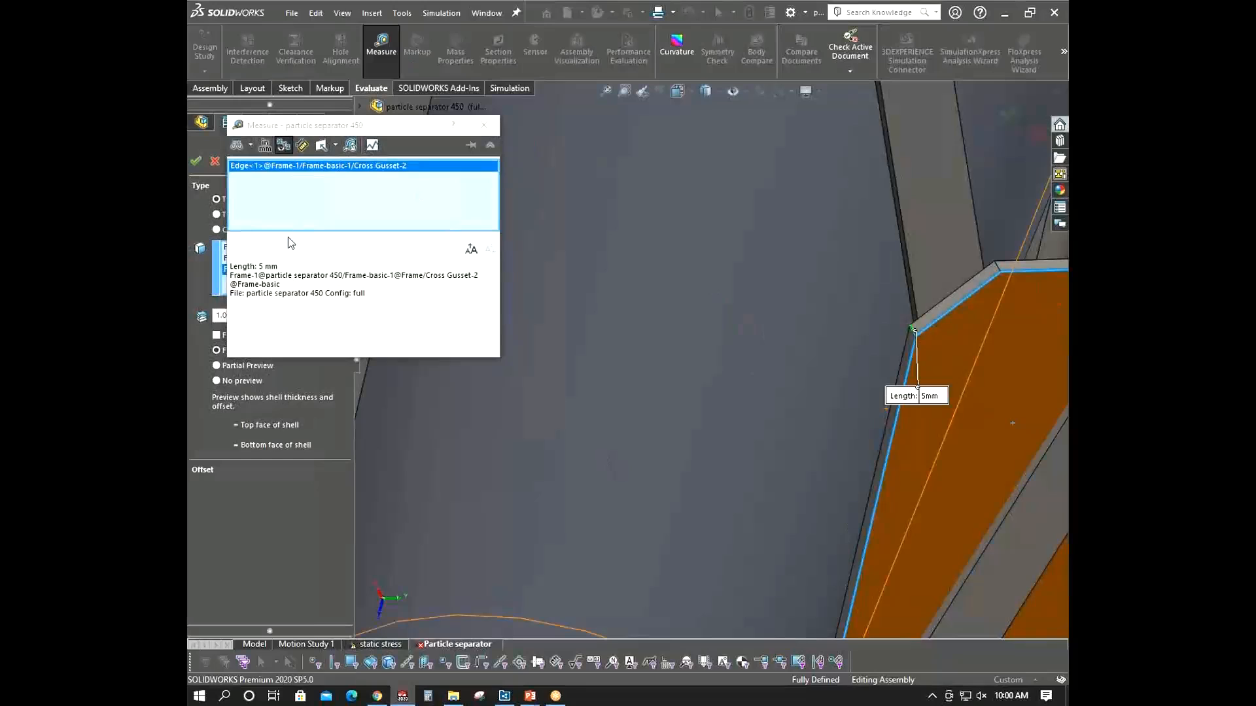
{"action": "left_click", "coordinate": [484, 125]}
- Define the gusset shells as thick with a 5 mm thickness and confirm
{"action": "left_click", "coordinate": [281, 316]}
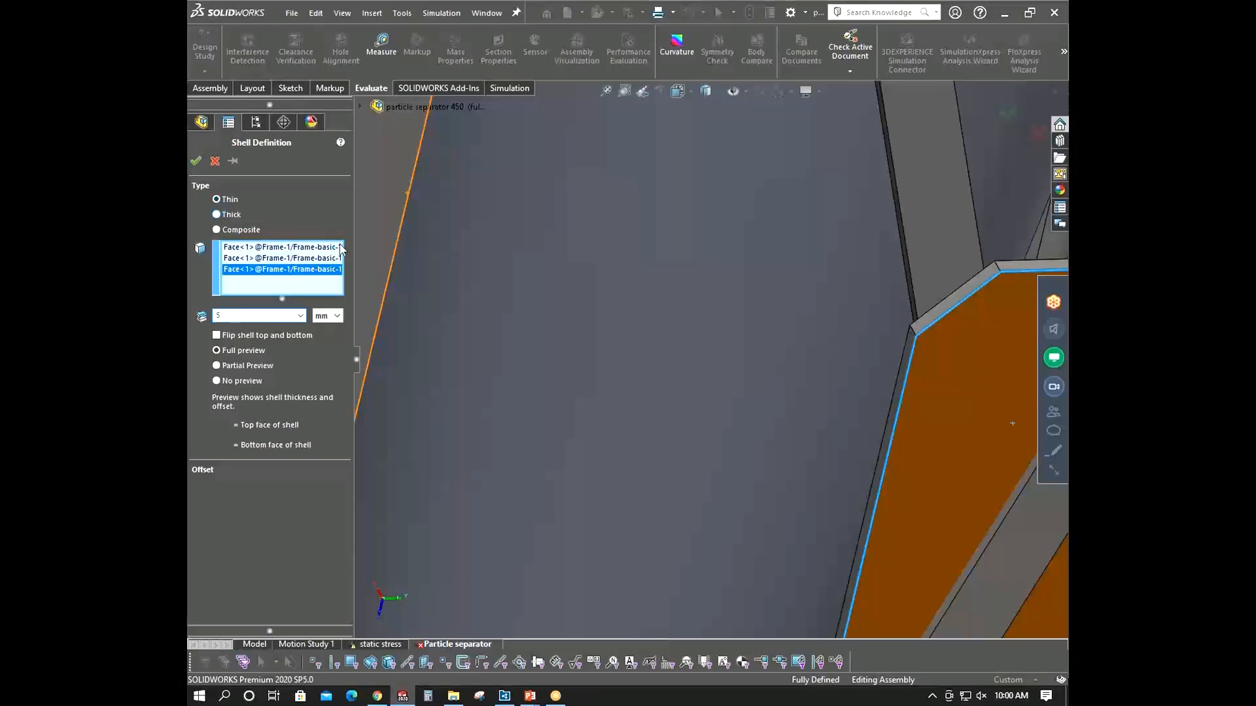
{"action": "scroll", "coordinate": [743, 390], "scroll_direction": "up", "scroll_amount": 5}
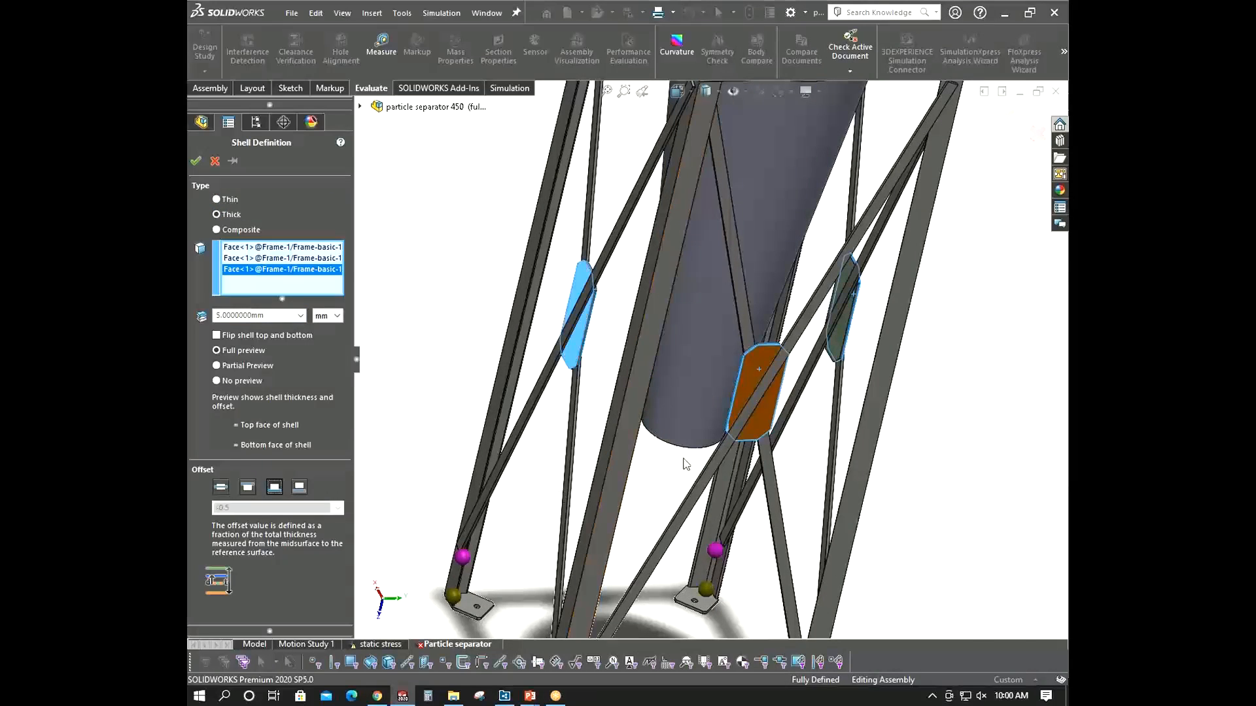
{"action": "scroll", "coordinate": [864, 393], "scroll_direction": "down", "scroll_amount": 8}
{"action": "middle_click_drag", "start_coordinate": [878, 420], "coordinate": [719, 422]}
{"action": "left_click", "coordinate": [196, 162]}
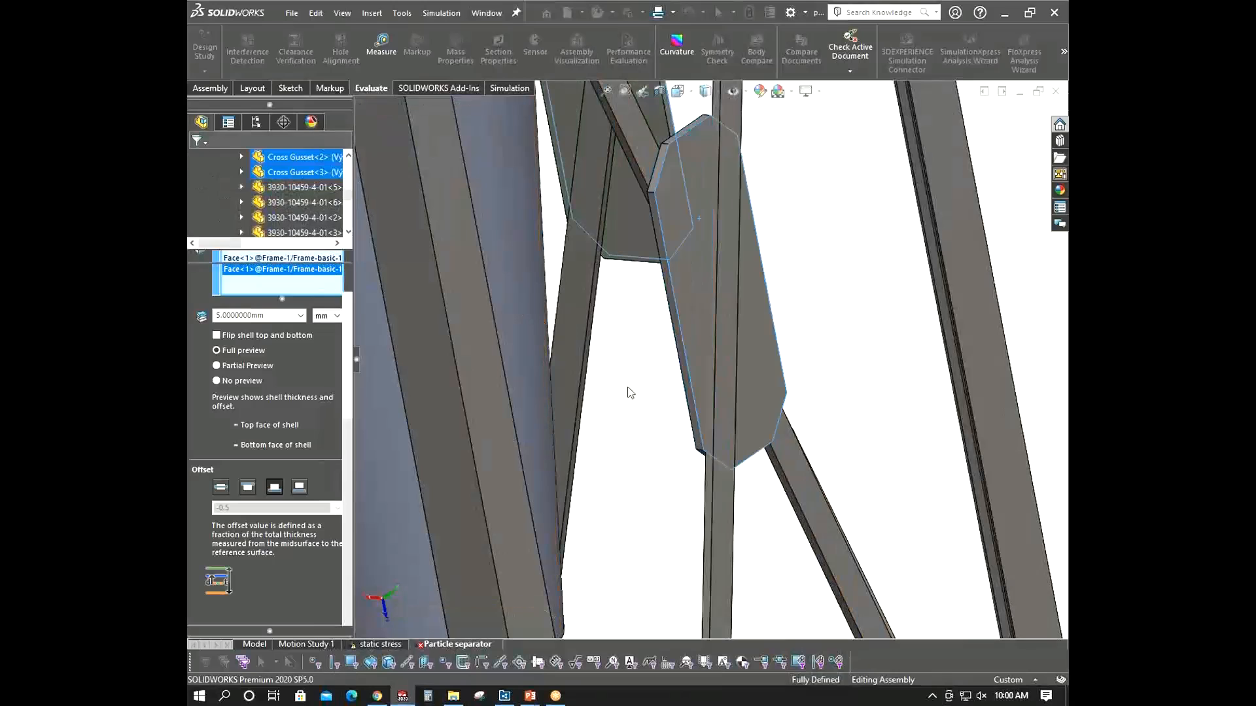
- Review the new gusset shell definitions in the parts list, then collapse the parts tree
{"action": "scroll", "coordinate": [739, 423], "scroll_direction": "up", "scroll_amount": 10}
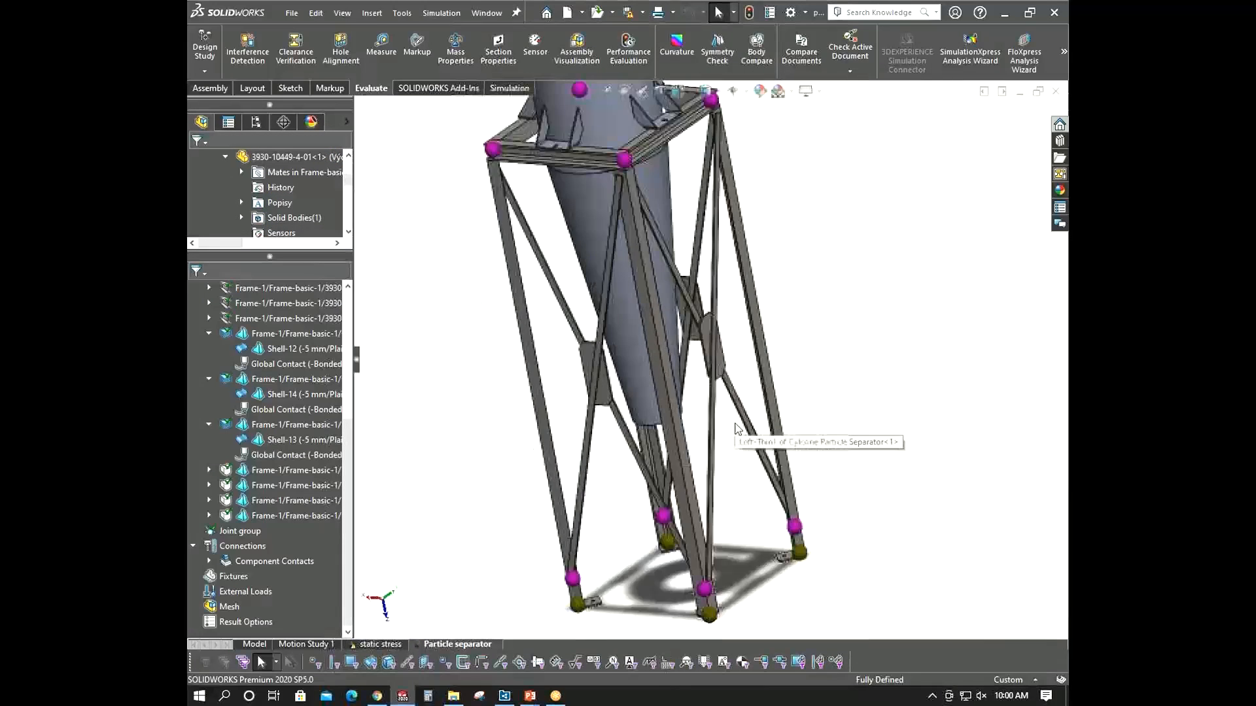
{"action": "middle_click_drag", "start_coordinate": [739, 426], "coordinate": [883, 388]}
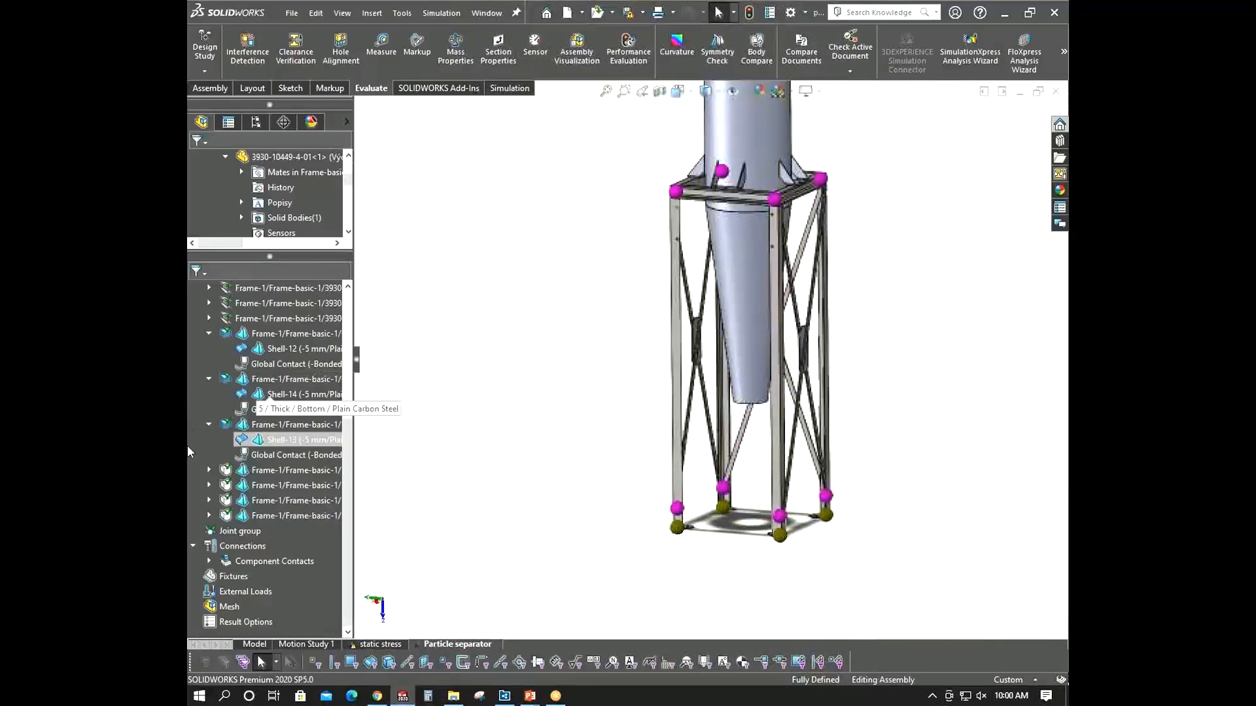
{"action": "left_click", "coordinate": [210, 425]}
{"action": "left_click", "coordinate": [209, 409]}
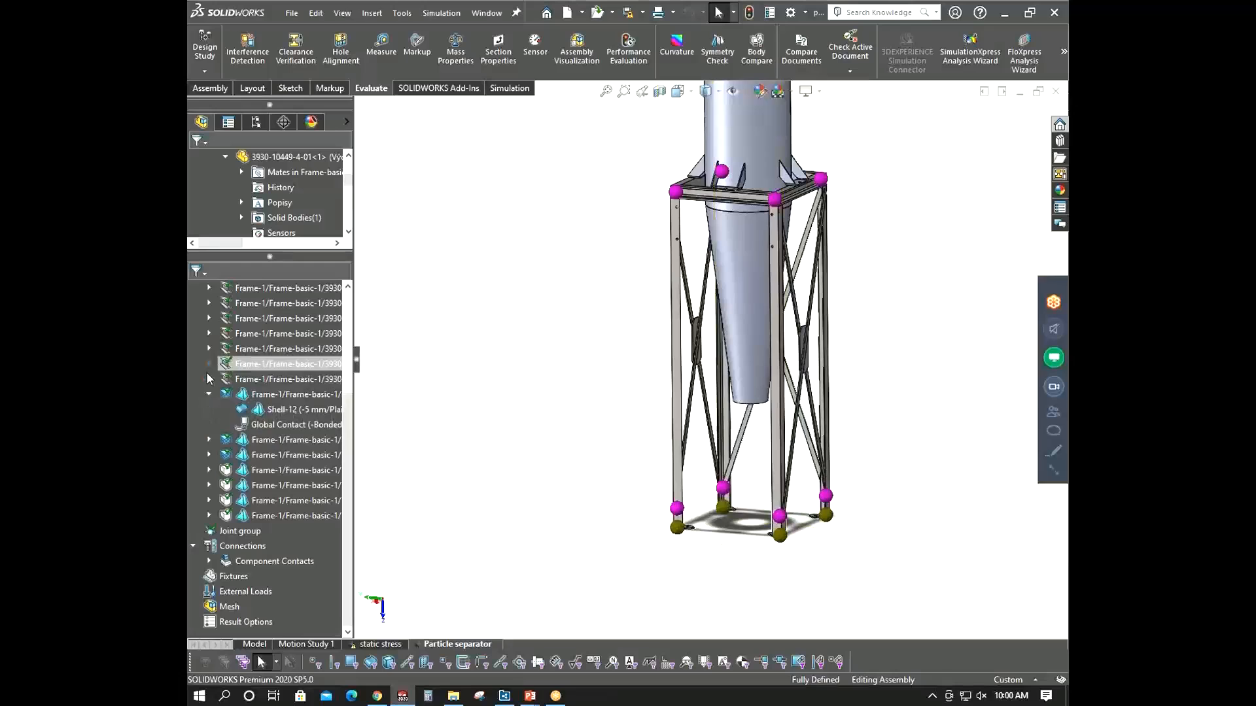
{"action": "scroll", "coordinate": [335, 401], "scroll_direction": "up", "scroll_amount": 3}
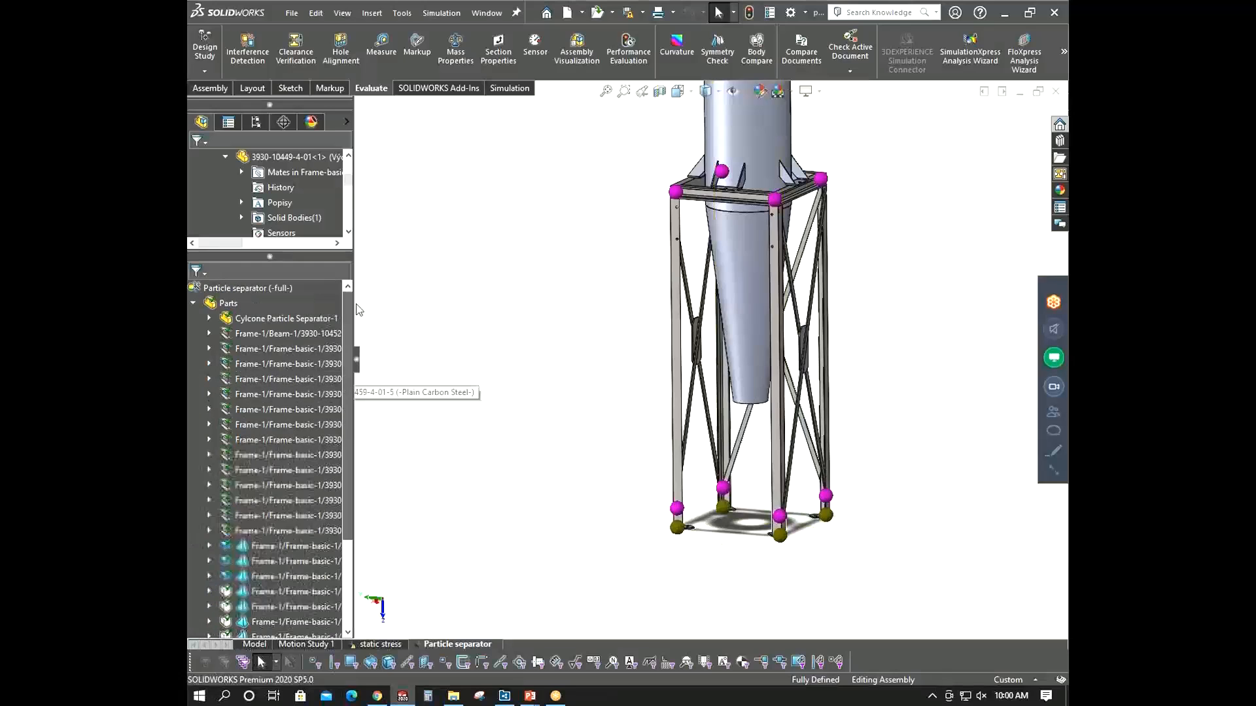
{"action": "left_click", "coordinate": [195, 304]}
{"action": "scroll", "coordinate": [740, 291], "scroll_direction": "down", "scroll_amount": 3}
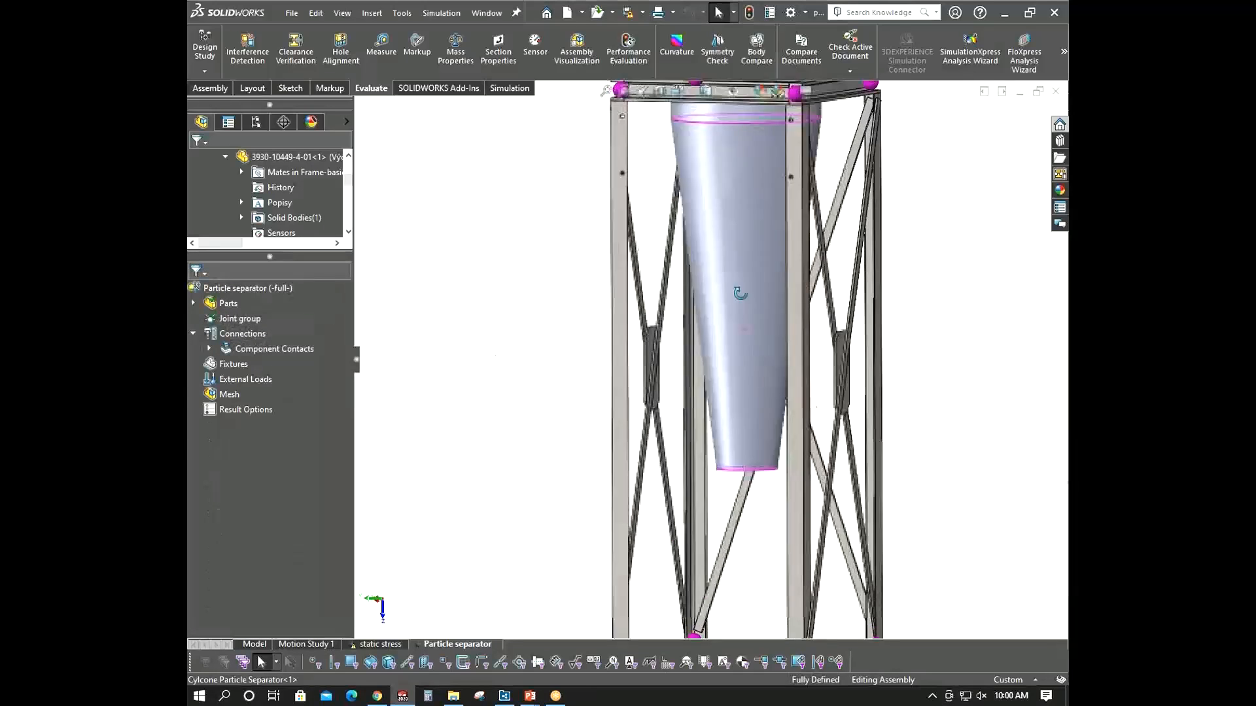
- Open a new manual contact set and set its type to Bonded
{"action": "middle_click_drag", "start_coordinate": [740, 292], "coordinate": [703, 338]}
{"action": "scroll", "coordinate": [700, 343], "scroll_direction": "up", "scroll_amount": 4}
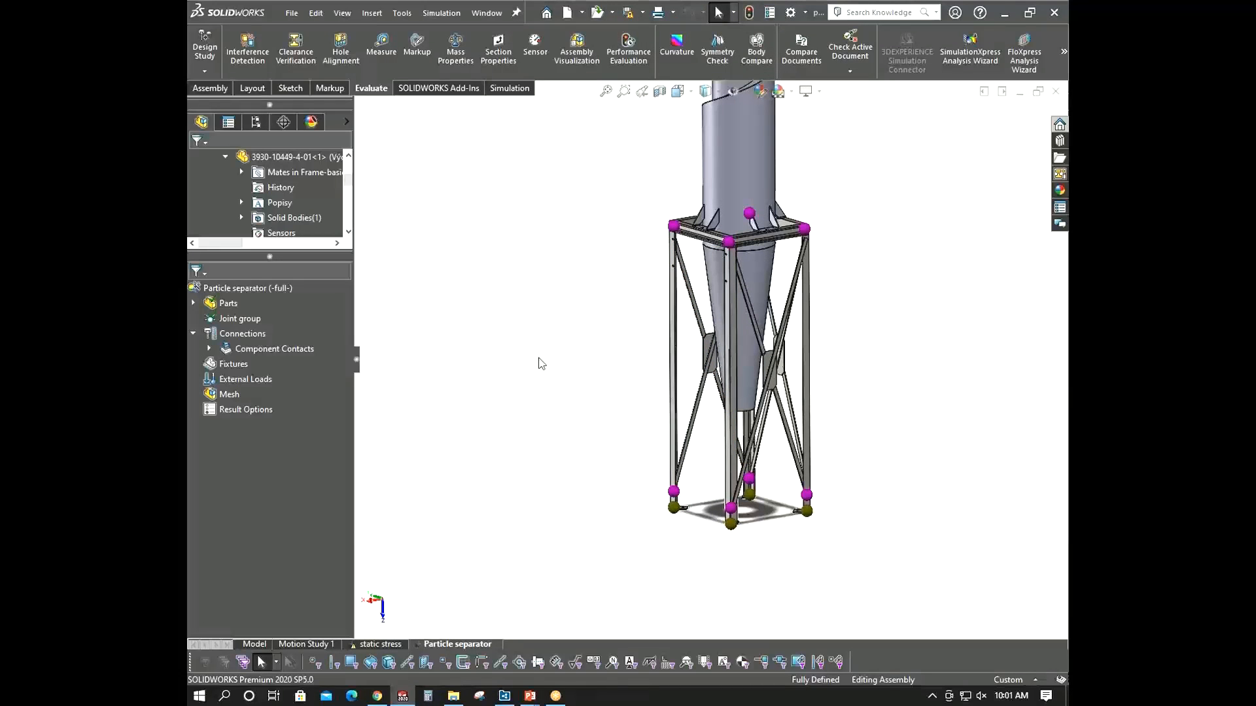
{"action": "middle_click_drag", "start_coordinate": [541, 363], "coordinate": [541, 377]}
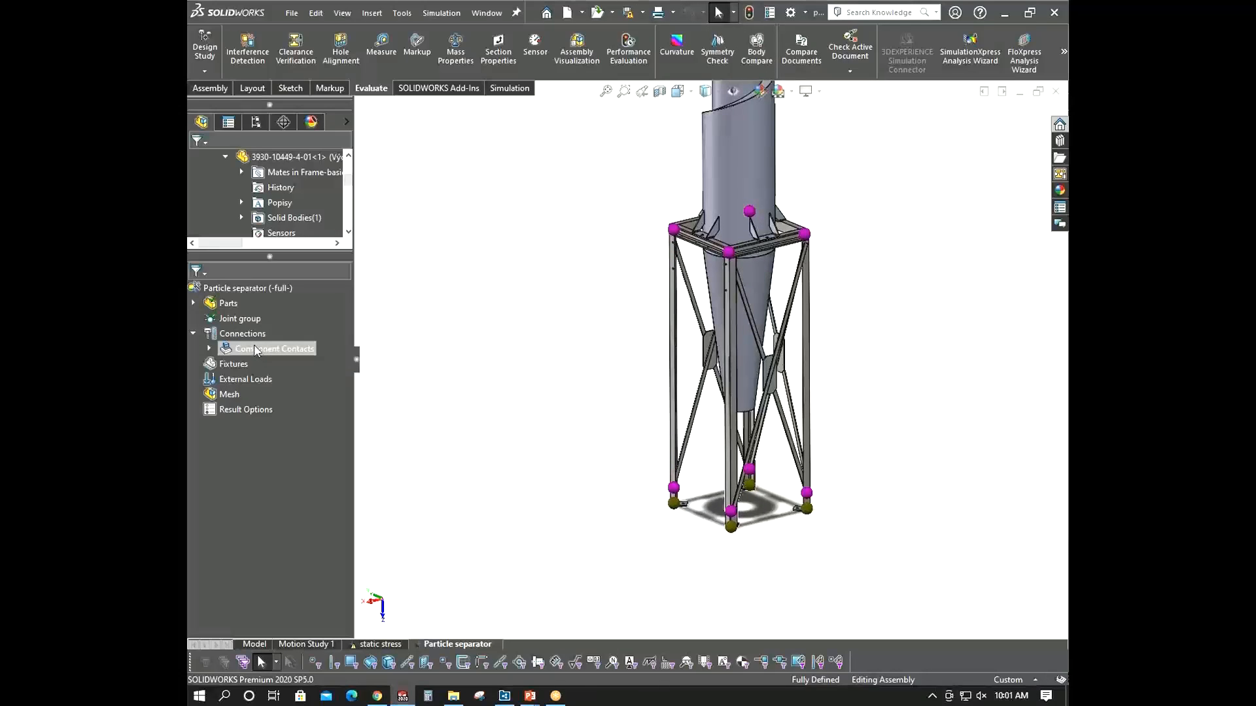
{"action": "mouse_move", "coordinate": [606, 353]}
{"action": "middle_mouse_down"}
{"action": "mouse_move", "coordinate": [619, 319]}
{"action": "mouse_move", "coordinate": [619, 348]}
{"action": "middle_mouse_up"}
{"action": "scroll", "coordinate": [618, 346], "scroll_direction": "up", "scroll_amount": 2}
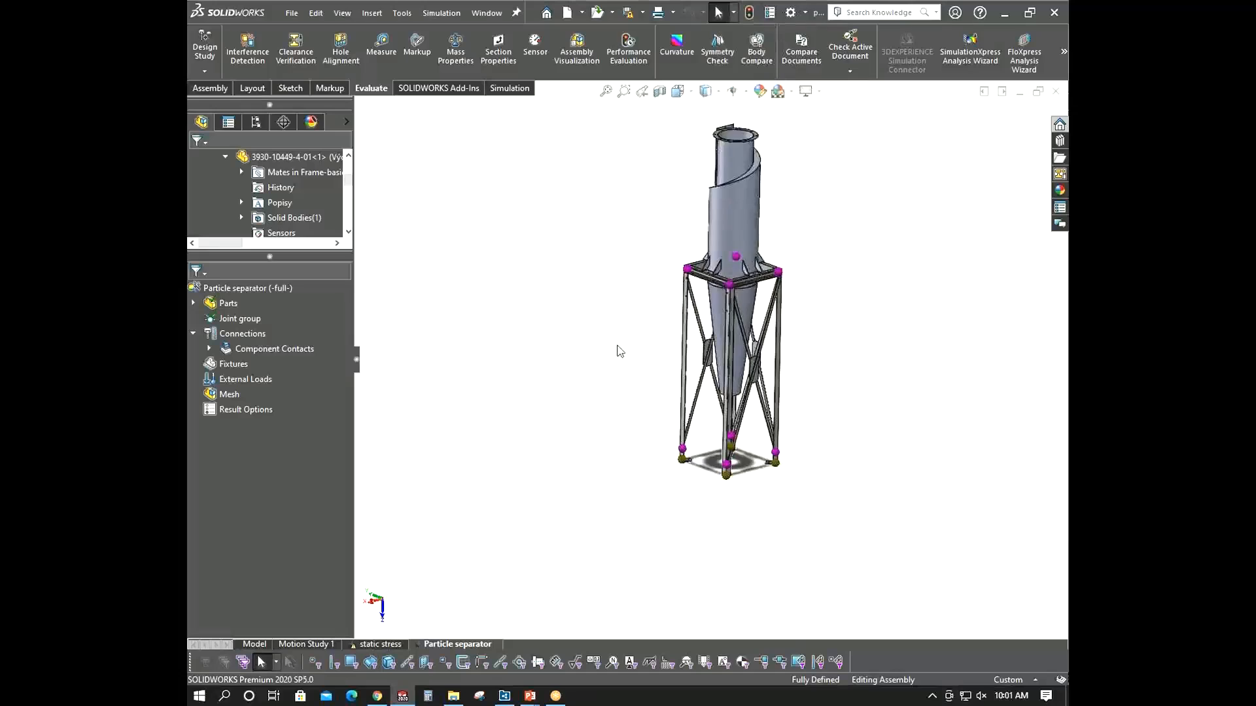
{"action": "scroll", "coordinate": [738, 287], "scroll_direction": "down", "scroll_amount": 3}
{"action": "scroll", "coordinate": [751, 447], "scroll_direction": "down", "scroll_amount": 3}
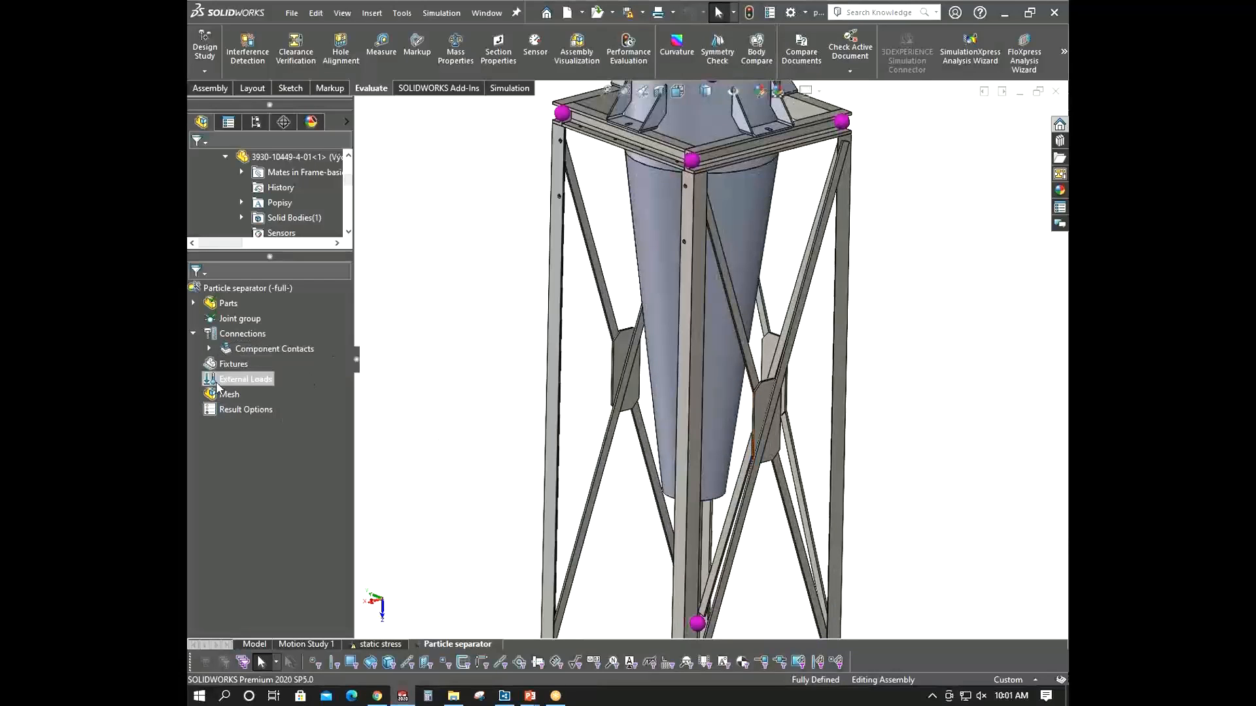
{"action": "right_click", "coordinate": [219, 338]}
{"action": "left_click", "coordinate": [305, 373]}
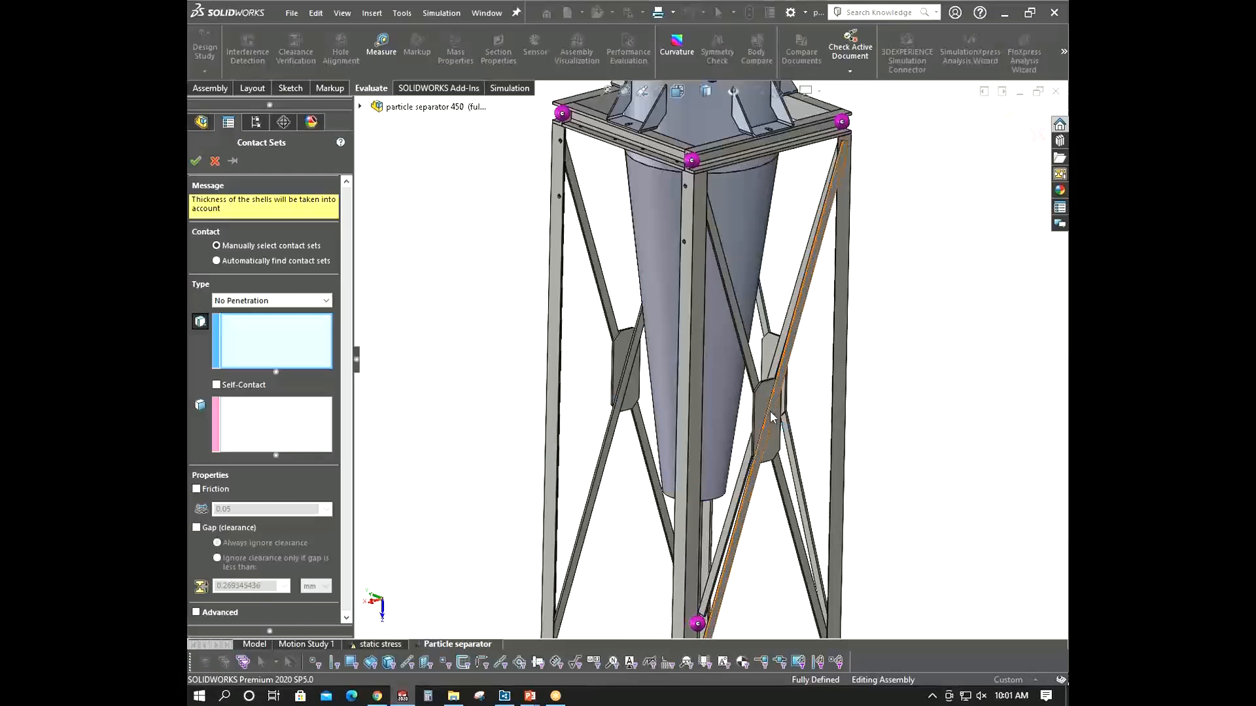
{"action": "left_click", "coordinate": [271, 301]}
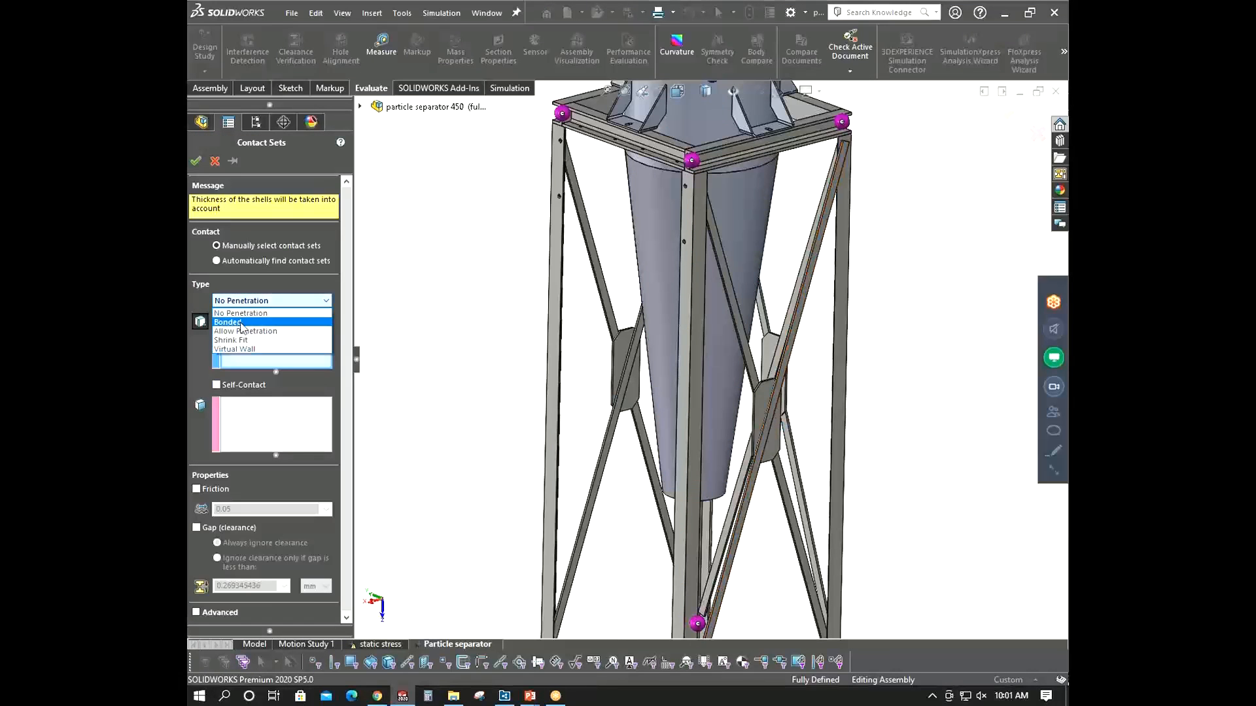
{"action": "left_click", "coordinate": [241, 323]}
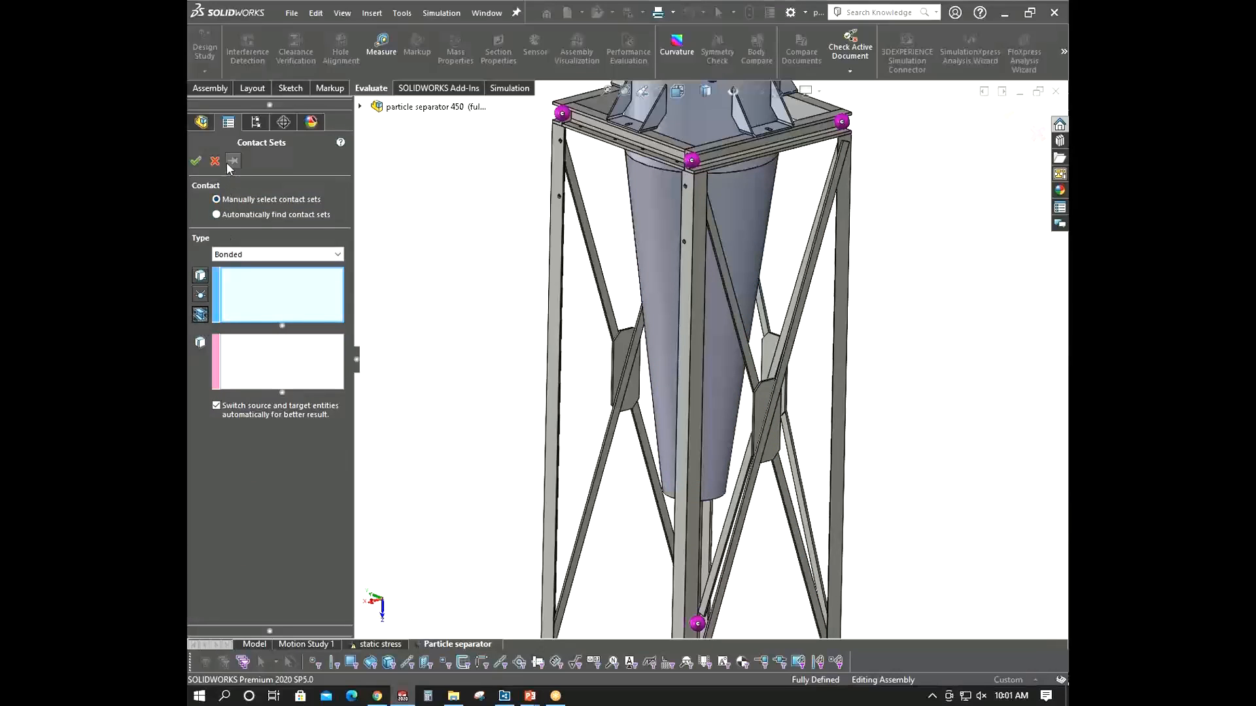
- Select two crossing braces as the first set and the cross gusset face as the second set, then confirm
{"action": "left_click", "coordinate": [805, 331]}
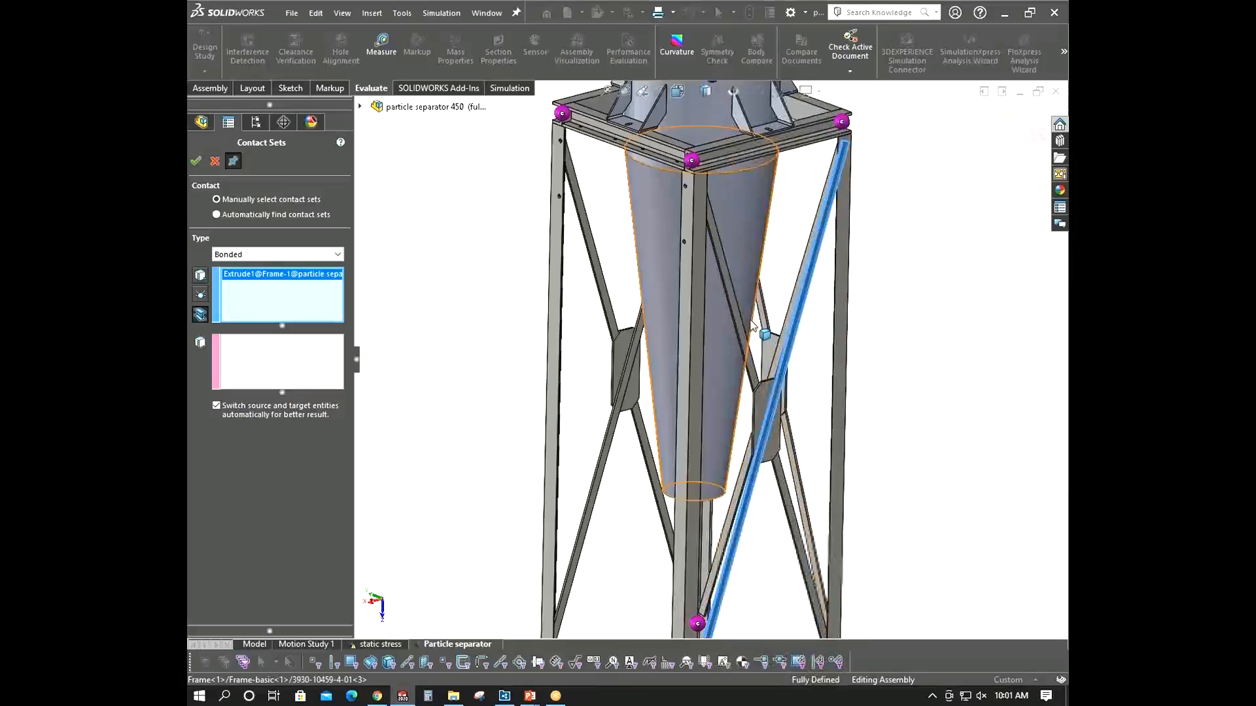
{"action": "left_click", "coordinate": [736, 329]}
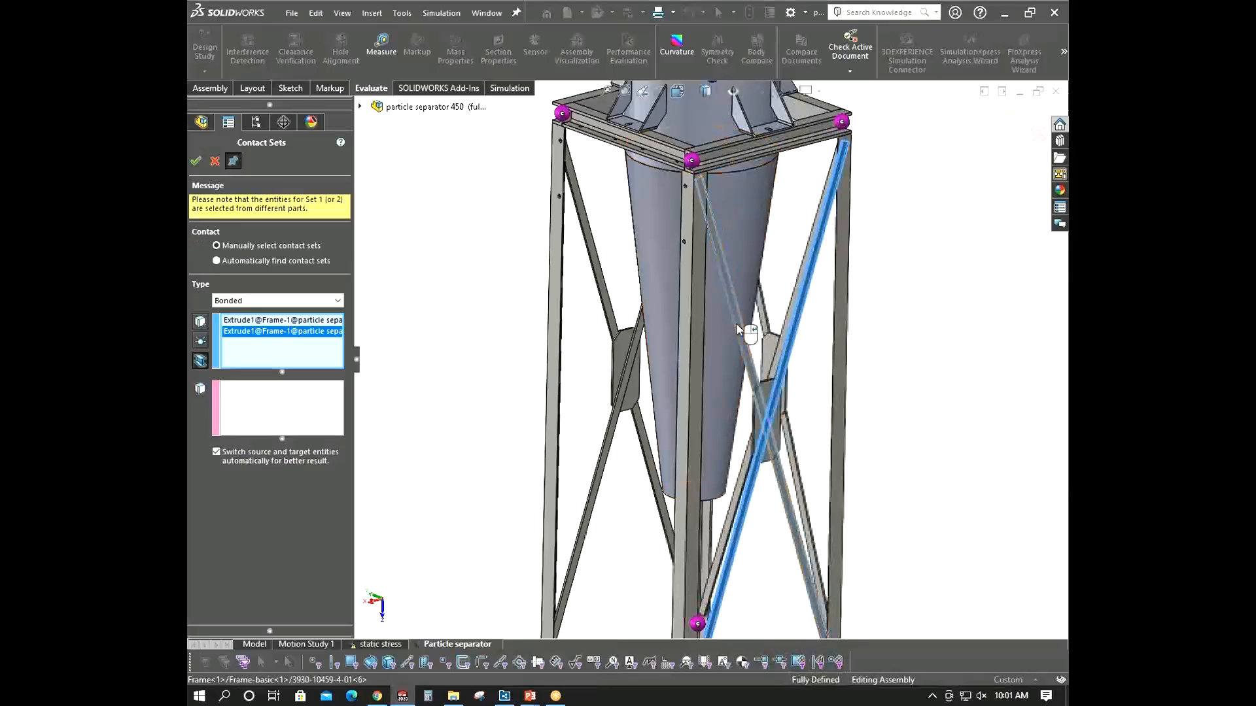
{"action": "left_click", "coordinate": [247, 411]}
{"action": "scroll", "coordinate": [724, 392], "scroll_direction": "down", "scroll_amount": 5}
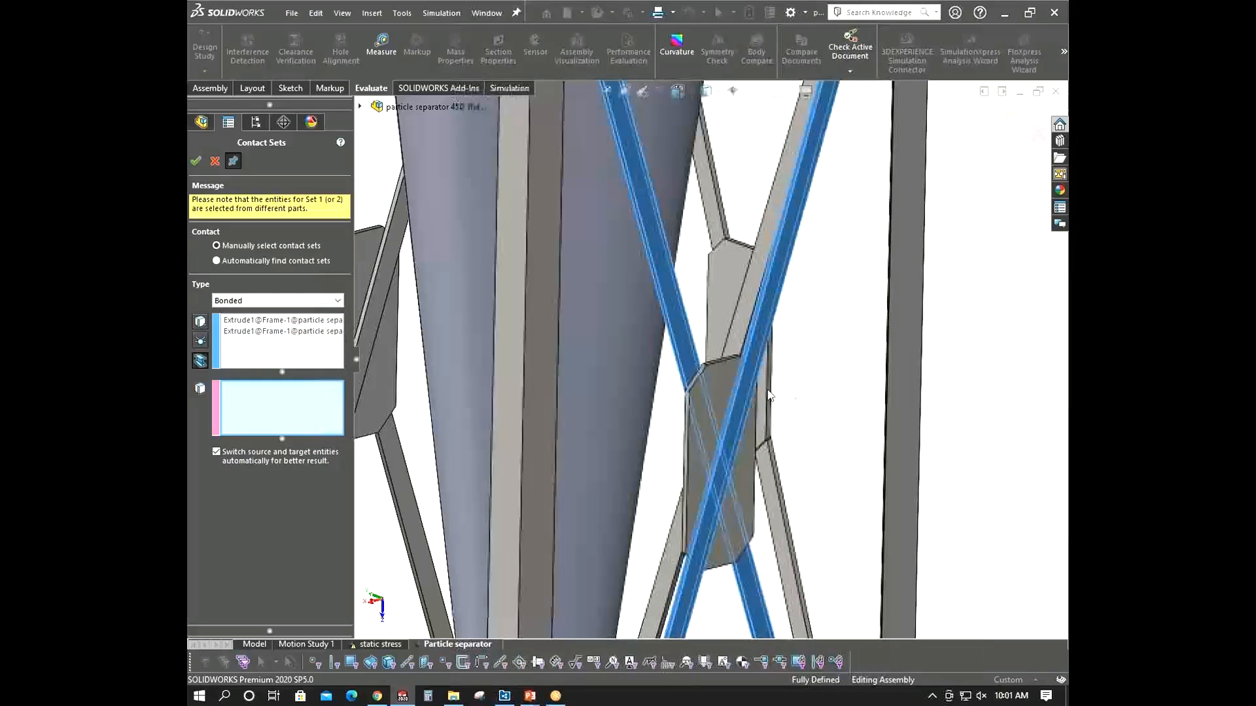
{"action": "scroll", "coordinate": [724, 392], "scroll_direction": "up", "scroll_amount": 2}
{"action": "left_click", "coordinate": [728, 387]}
{"action": "scroll", "coordinate": [729, 386], "scroll_direction": "up", "scroll_amount": 2}
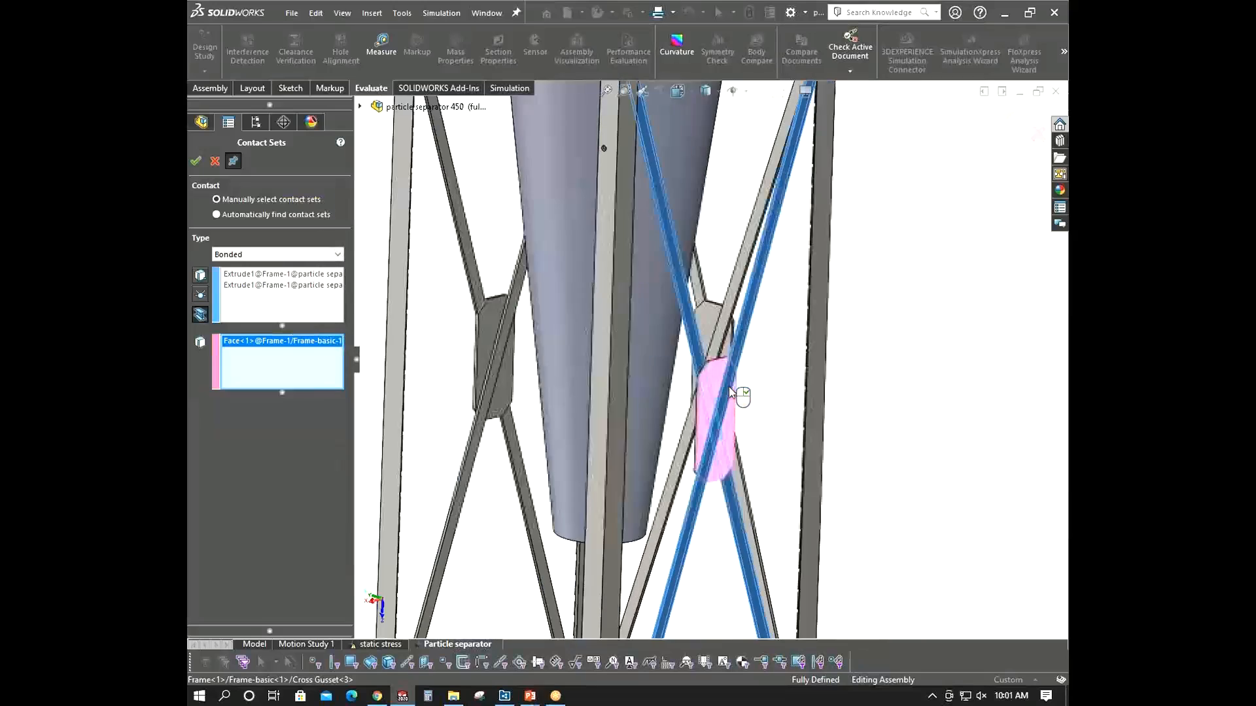
{"action": "scroll", "coordinate": [728, 387], "scroll_direction": "up", "scroll_amount": 6}
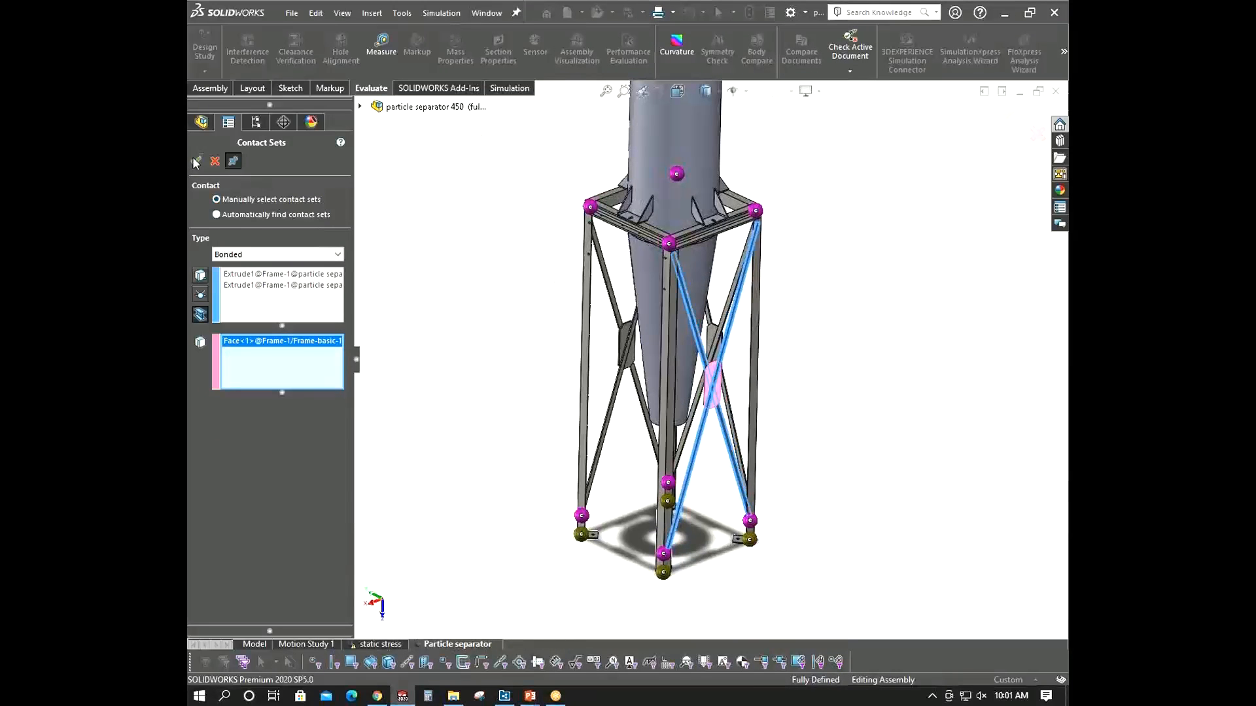
{"action": "left_click", "coordinate": [194, 161]}
- Bond another pair of crossing braces as the first set to their cross gusset face as the second set, and confirm
{"action": "middle_click_drag", "start_coordinate": [451, 261], "coordinate": [670, 356]}
{"action": "scroll", "coordinate": [670, 353], "scroll_direction": "down", "scroll_amount": 2}
{"action": "left_click", "coordinate": [846, 338]}
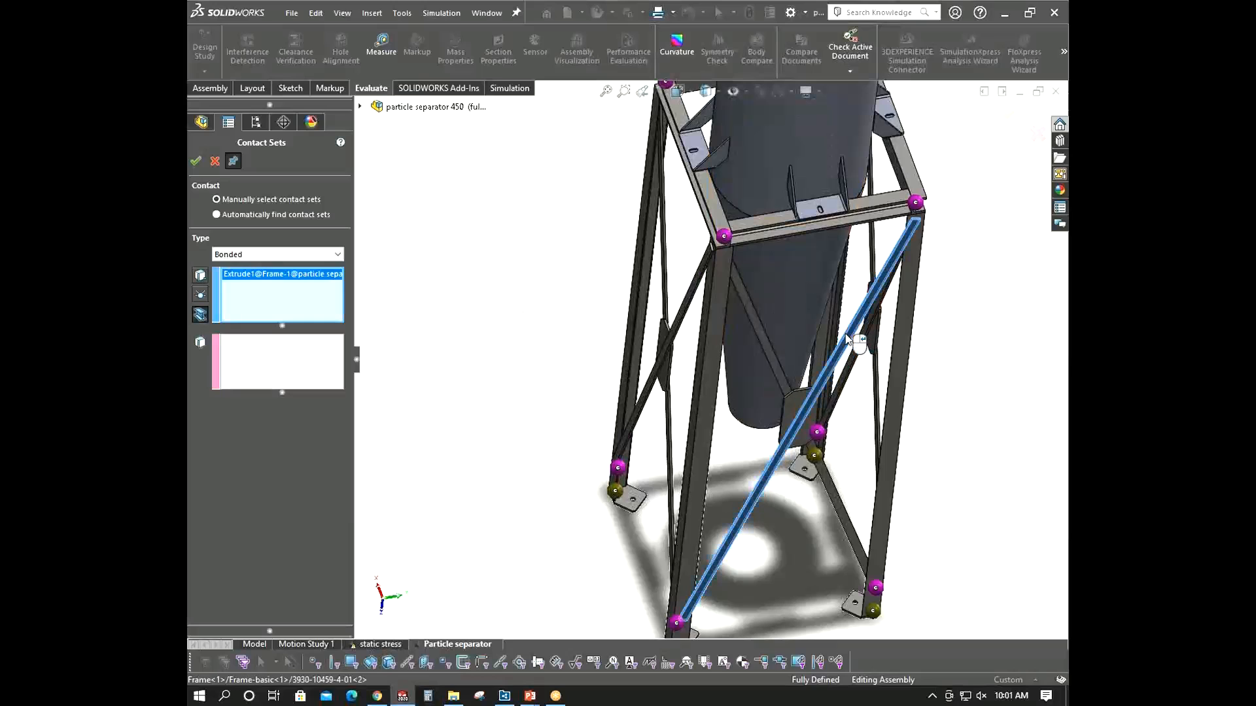
{"action": "left_click", "coordinate": [776, 367]}
{"action": "left_click", "coordinate": [277, 403]}
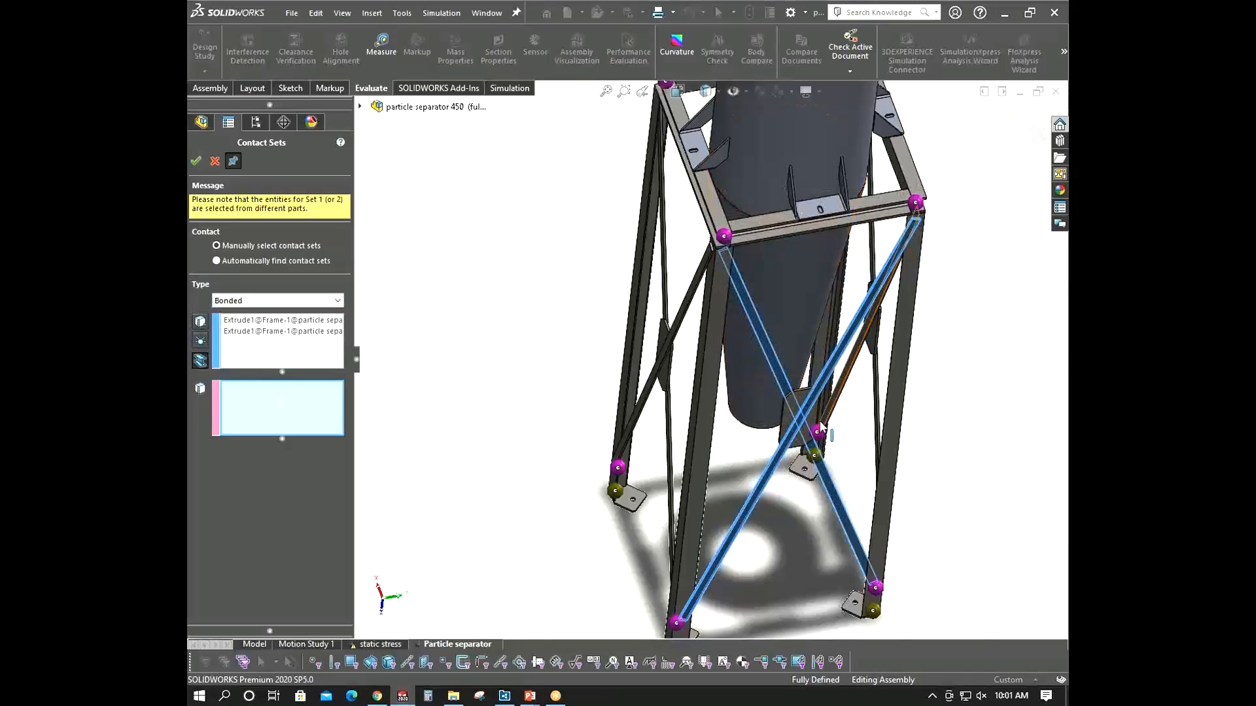
{"action": "scroll", "coordinate": [824, 425], "scroll_direction": "down", "scroll_amount": 3}
{"action": "left_click", "coordinate": [733, 399]}
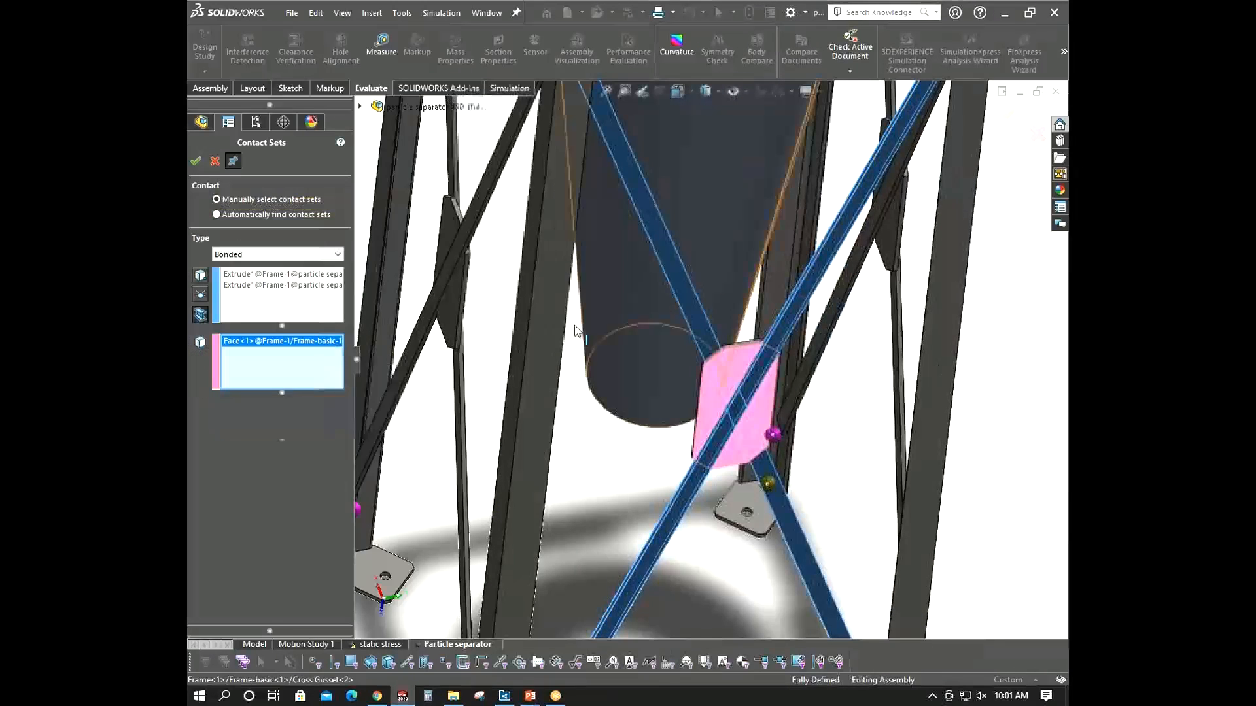
{"action": "left_click", "coordinate": [198, 162]}
- Bond the crossing braces on the adjacent frame side to their cross gusset face and confirm
{"action": "scroll", "coordinate": [741, 357], "scroll_direction": "up", "scroll_amount": 4}
{"action": "middle_click_drag", "start_coordinate": [714, 283], "coordinate": [646, 290]}
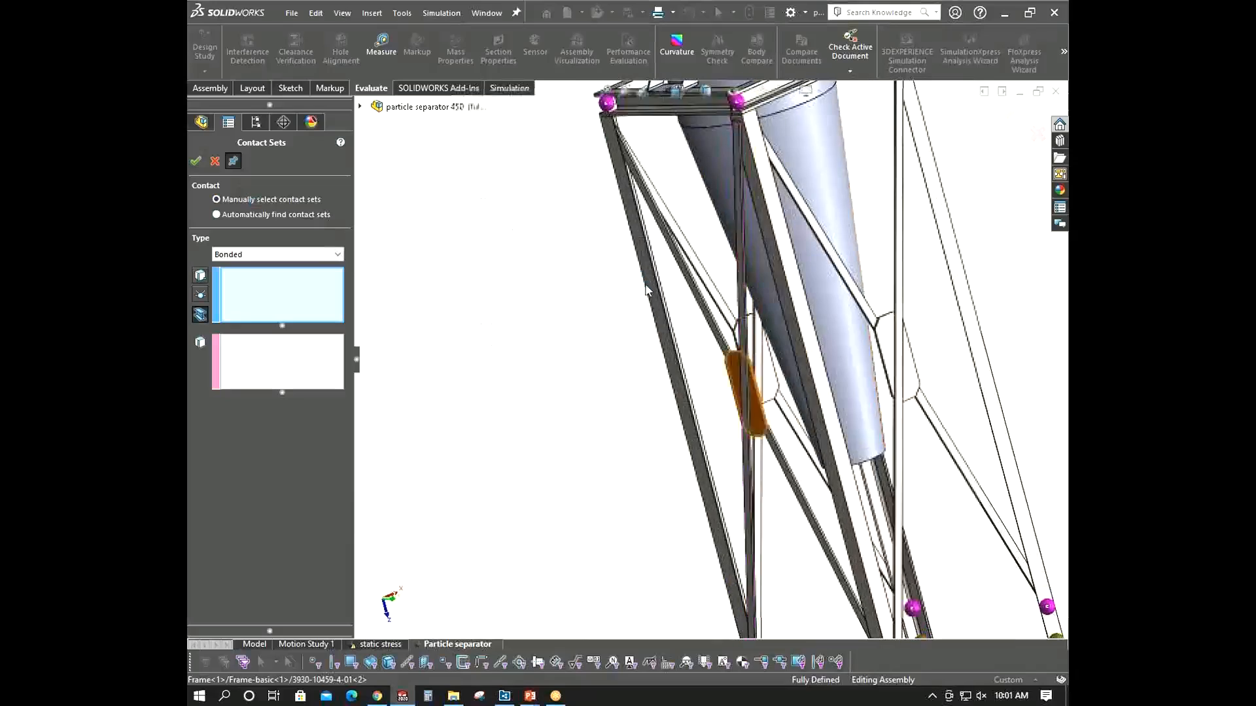
{"action": "left_click", "coordinate": [897, 262]}
{"action": "left_click", "coordinate": [870, 308]}
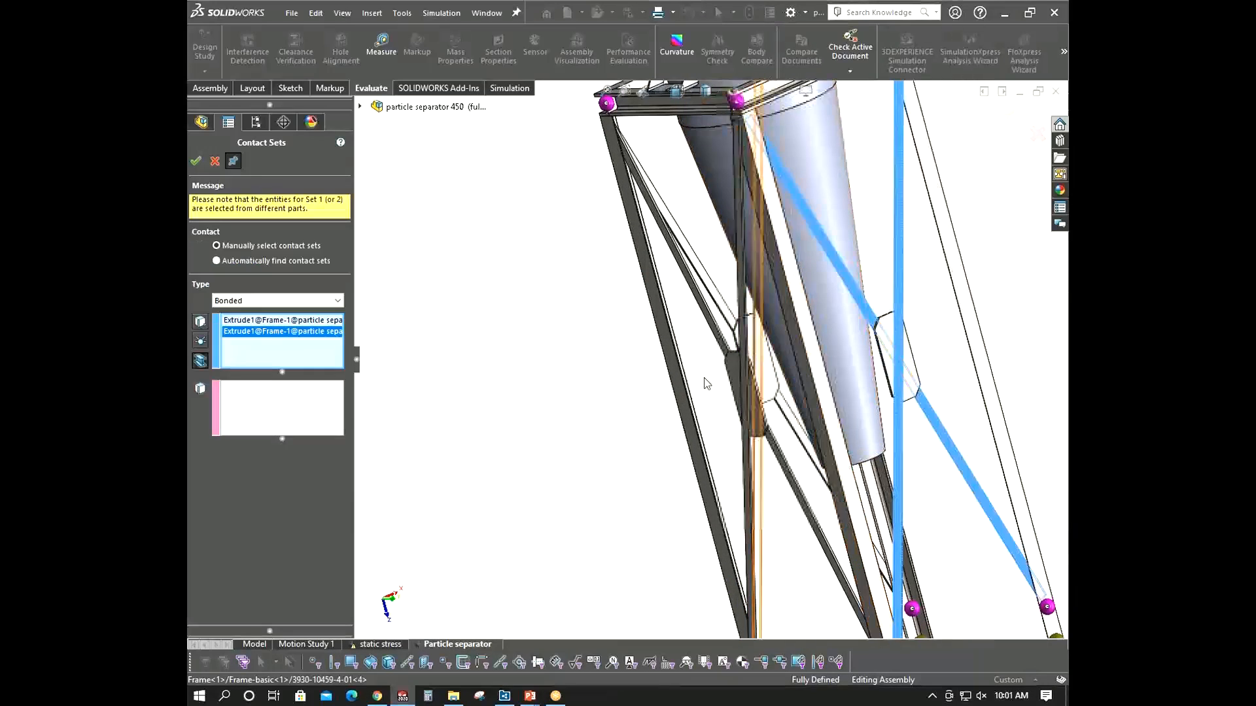
{"action": "left_click", "coordinate": [331, 412]}
{"action": "scroll", "coordinate": [869, 311], "scroll_direction": "down", "scroll_amount": 3}
{"action": "left_click", "coordinate": [862, 305]}
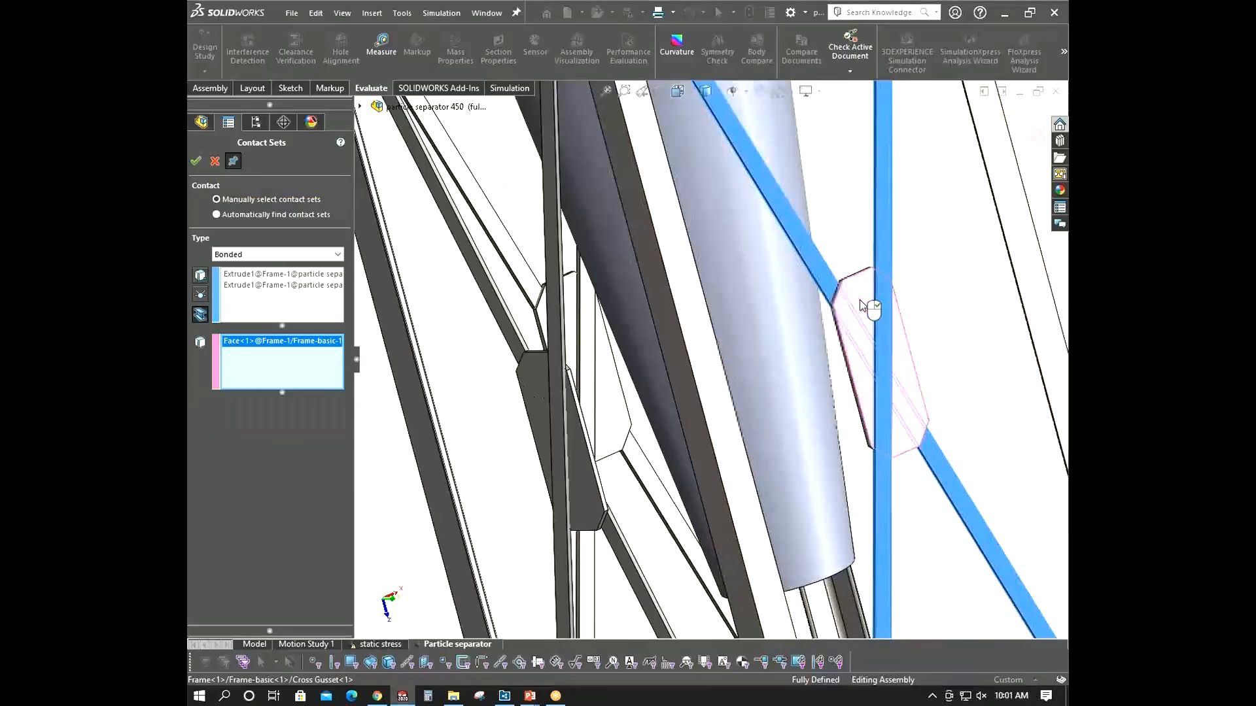
{"action": "scroll", "coordinate": [862, 305], "scroll_direction": "up", "scroll_amount": 4}
{"action": "mouse_move", "coordinate": [870, 308]}
{"action": "middle_mouse_down"}
{"action": "mouse_move", "coordinate": [892, 233]}
{"action": "mouse_move", "coordinate": [850, 294]}
{"action": "middle_mouse_up"}
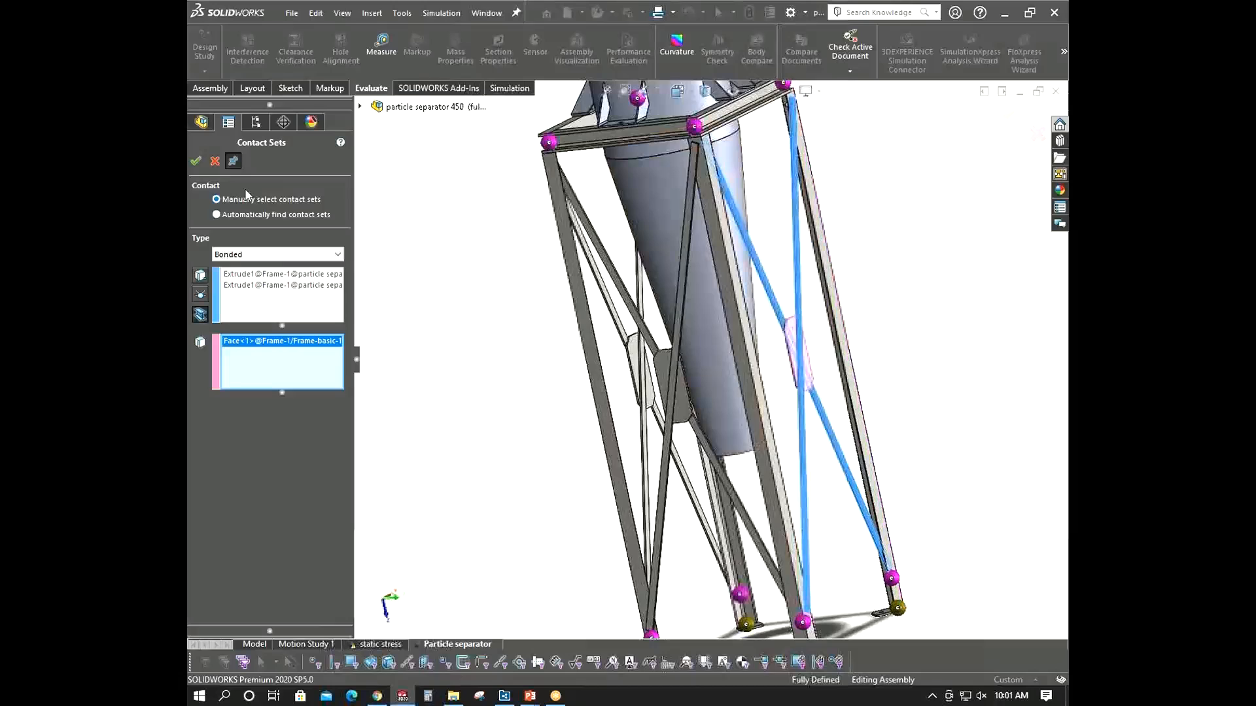
{"action": "left_click", "coordinate": [198, 162]}
- Bond a leg's bottom beam joint to the face of its foot plate and confirm
{"action": "scroll", "coordinate": [745, 421], "scroll_direction": "up", "scroll_amount": 3}
{"action": "middle_click_drag", "start_coordinate": [746, 420], "coordinate": [758, 451]}
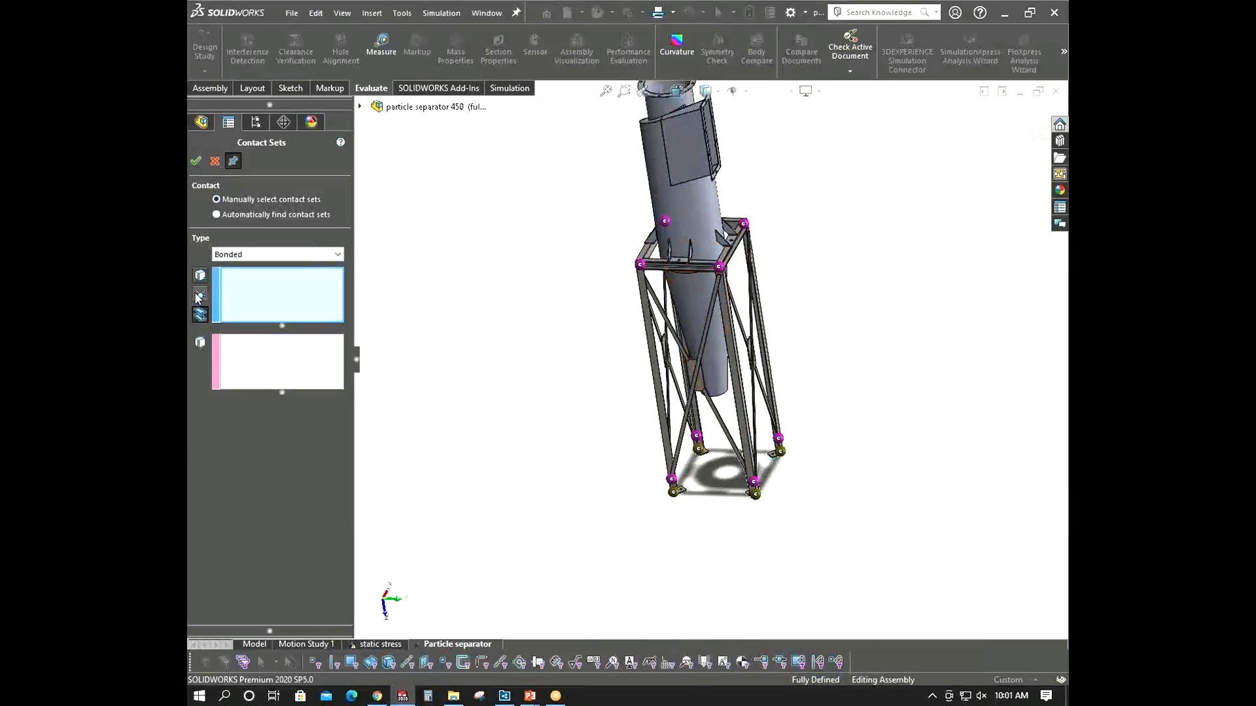
{"action": "scroll", "coordinate": [688, 477], "scroll_direction": "down", "scroll_amount": 8}
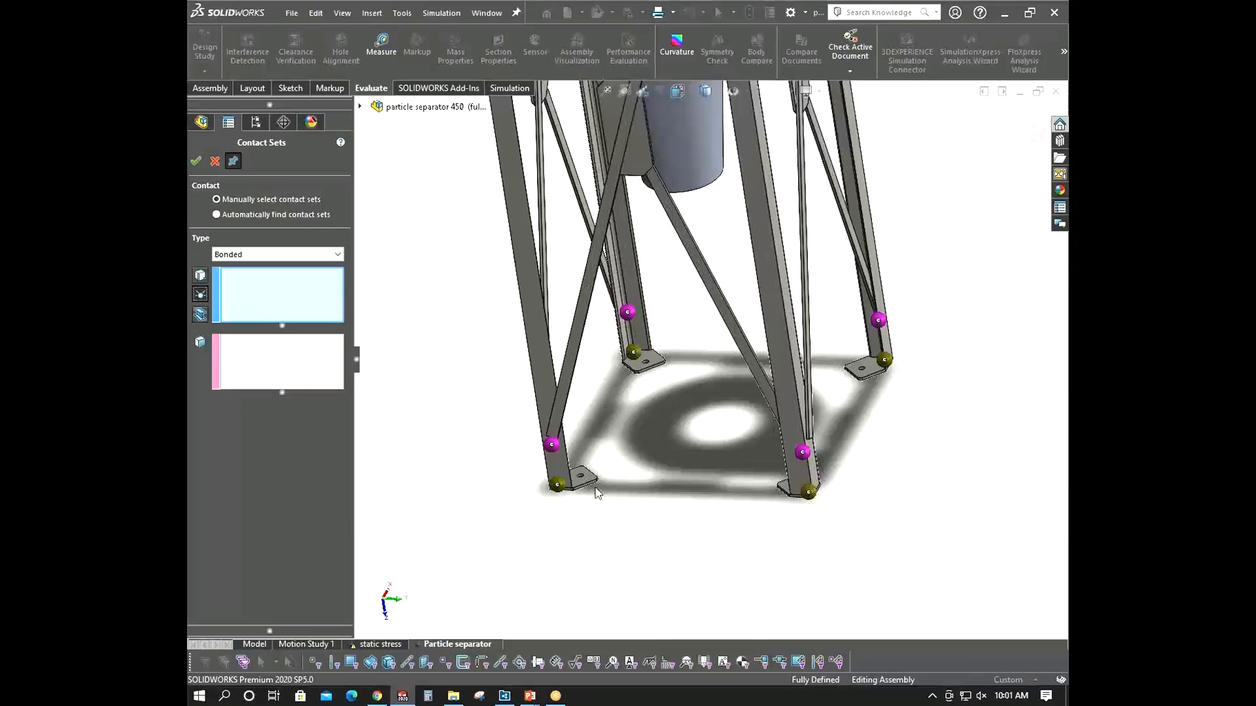
{"action": "scroll", "coordinate": [594, 422], "scroll_direction": "down", "scroll_amount": 3}
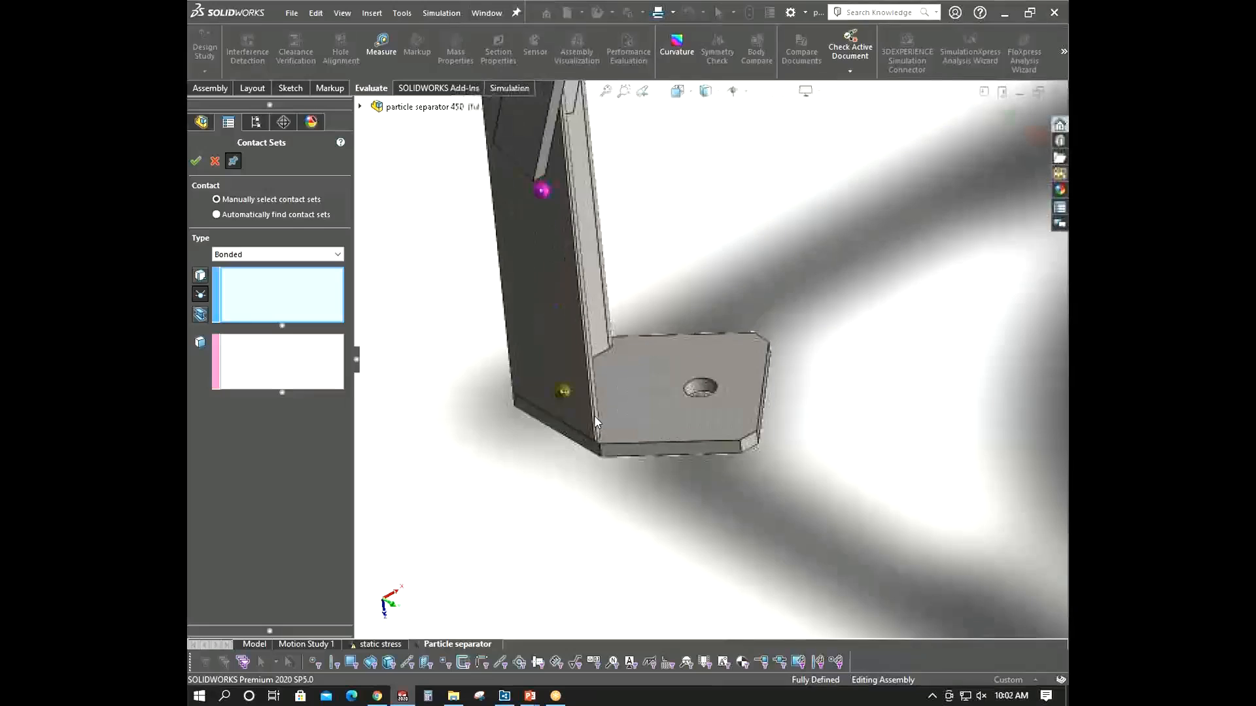
{"action": "left_click", "coordinate": [566, 393]}
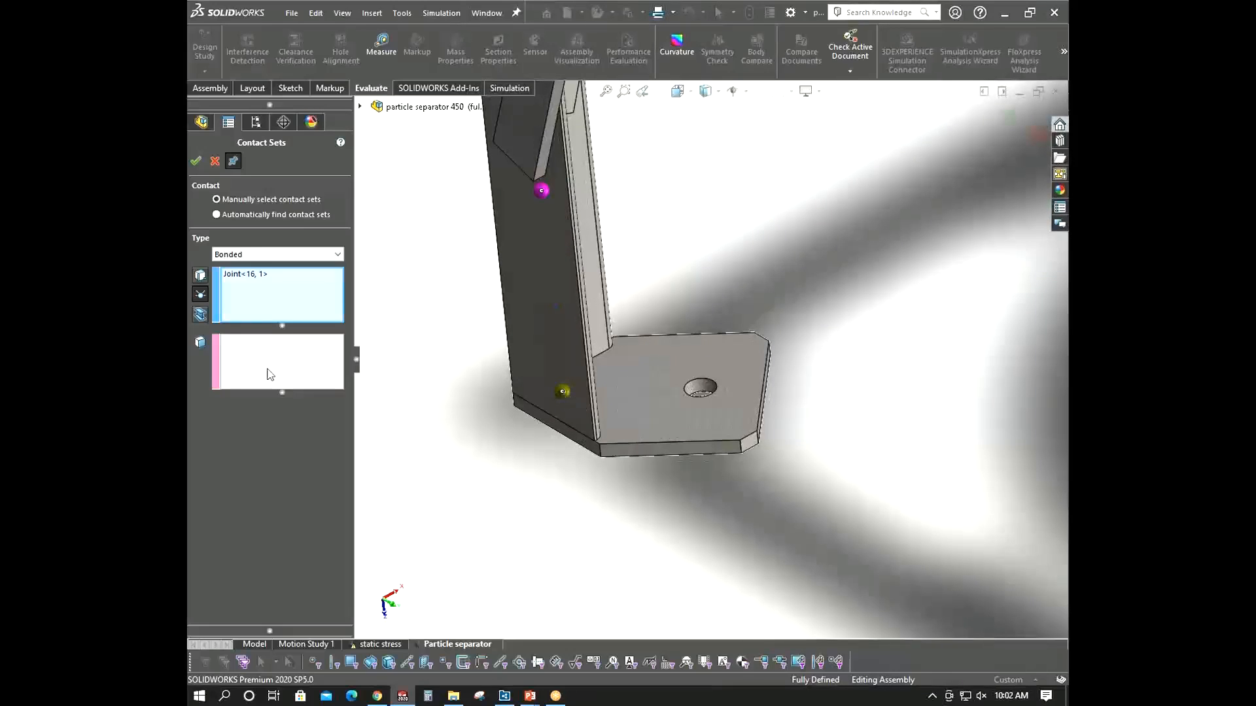
{"action": "left_click", "coordinate": [625, 393]}
{"action": "left_click", "coordinate": [196, 161]}
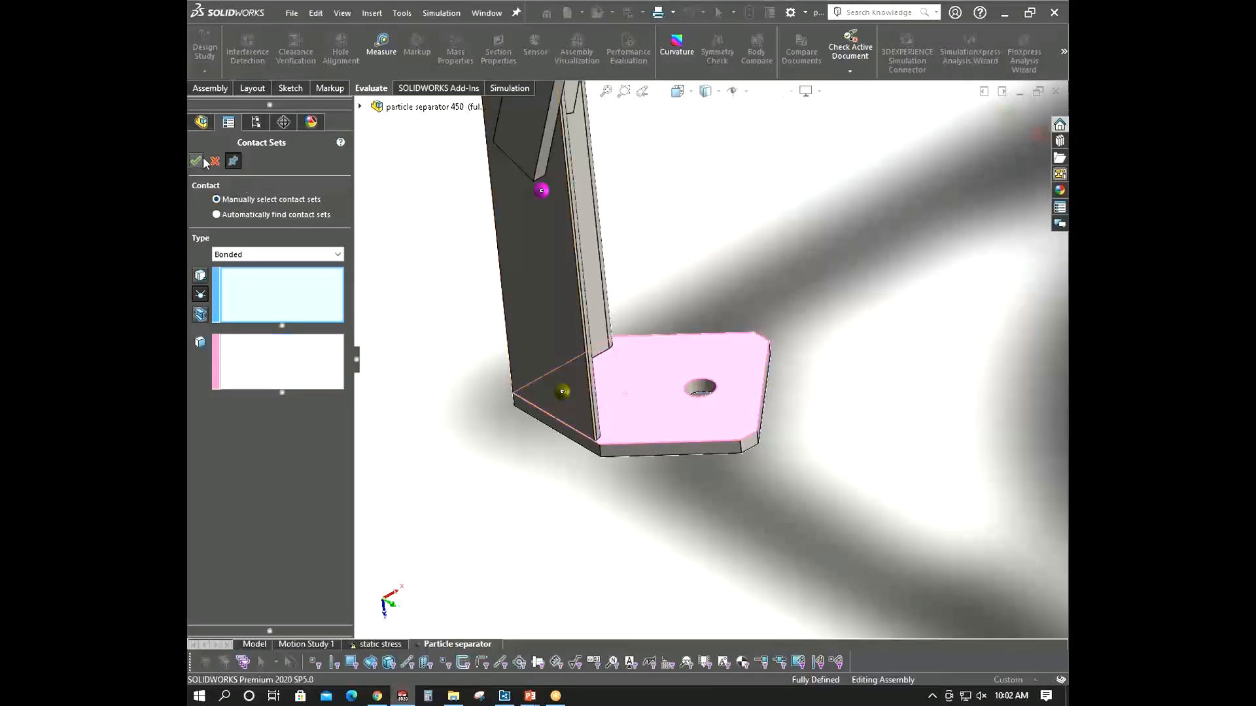
- Bond the next leg's bottom joint to its foot plate face and confirm
{"action": "middle_click_drag", "start_coordinate": [628, 307], "coordinate": [652, 312]}
{"action": "scroll", "coordinate": [654, 312], "scroll_direction": "up", "scroll_amount": 8}
{"action": "scroll", "coordinate": [863, 456], "scroll_direction": "down", "scroll_amount": 9}
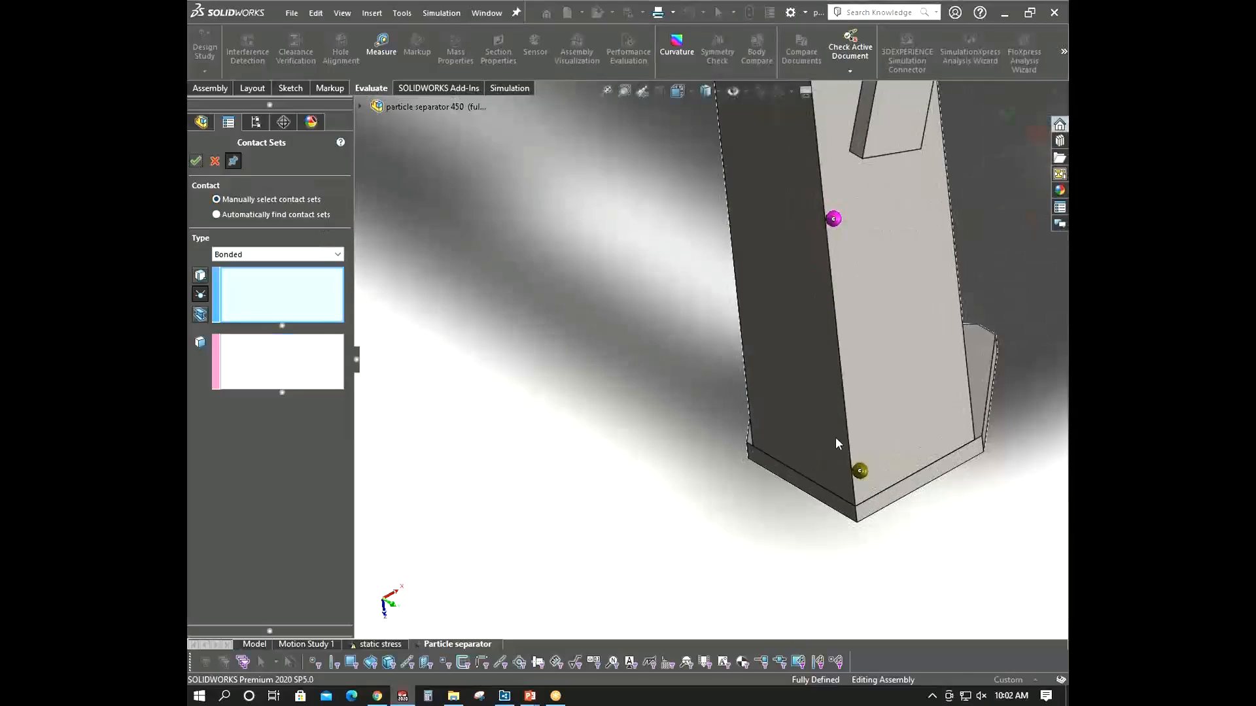
{"action": "left_click", "coordinate": [860, 471]}
{"action": "left_click", "coordinate": [242, 353]}
{"action": "middle_click_drag", "start_coordinate": [772, 308], "coordinate": [707, 367]}
{"action": "left_click", "coordinate": [922, 453]}
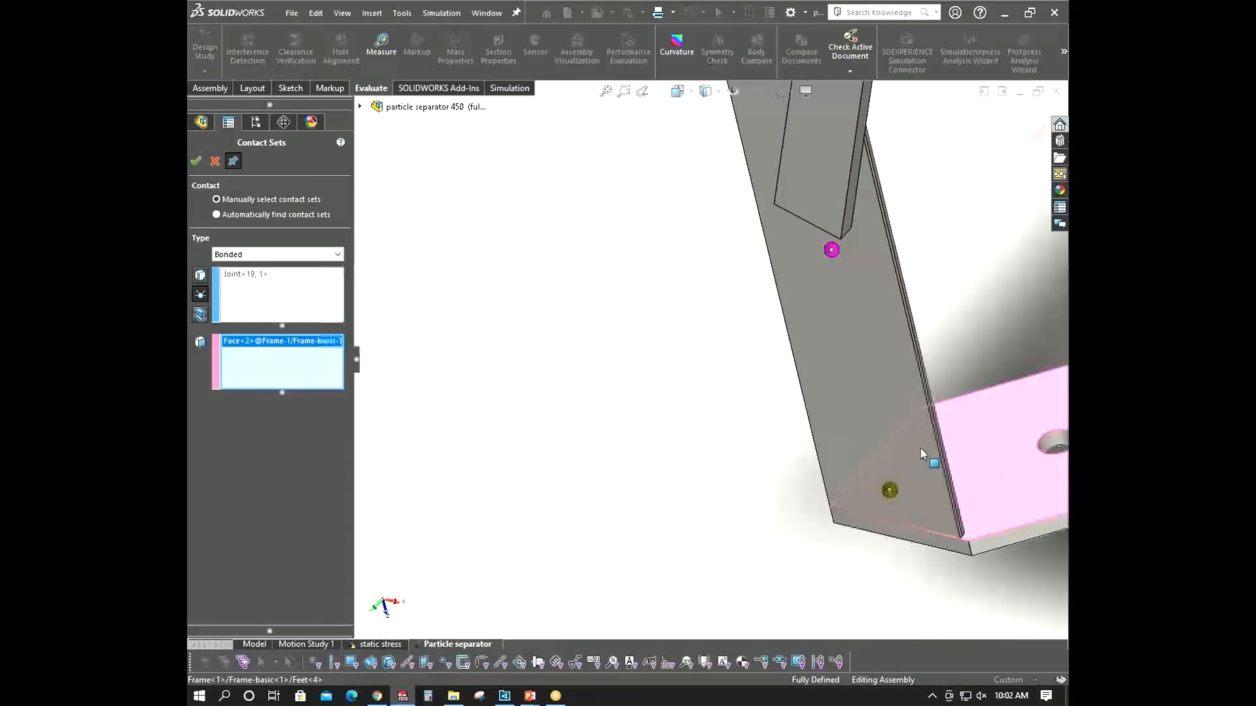
{"action": "left_click", "coordinate": [196, 160]}
- Bond a third leg's bottom joint to its foot plate face and confirm
{"action": "scroll", "coordinate": [849, 454], "scroll_direction": "up", "scroll_amount": 6}
{"action": "scroll", "coordinate": [898, 336], "scroll_direction": "down", "scroll_amount": 5}
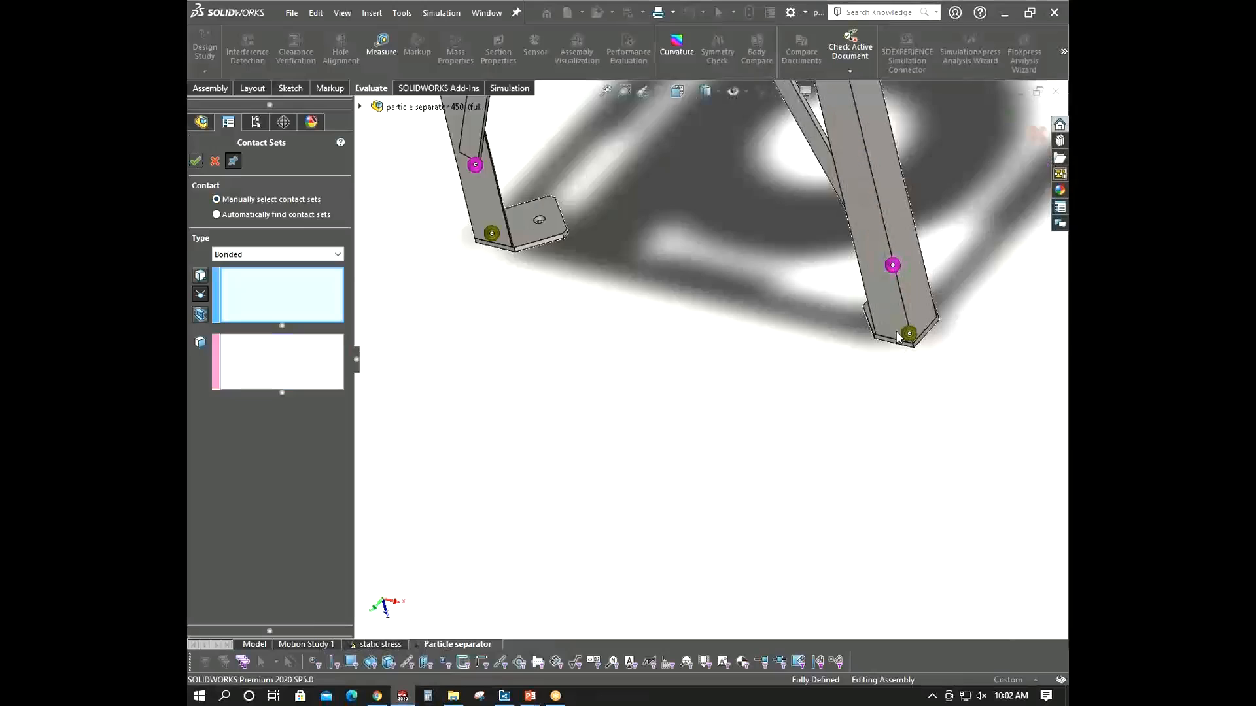
{"action": "scroll", "coordinate": [898, 335], "scroll_direction": "down", "scroll_amount": 3}
{"action": "left_click", "coordinate": [886, 342]}
{"action": "middle_click_drag", "start_coordinate": [886, 342], "coordinate": [484, 359]}
{"action": "left_click", "coordinate": [977, 347]}
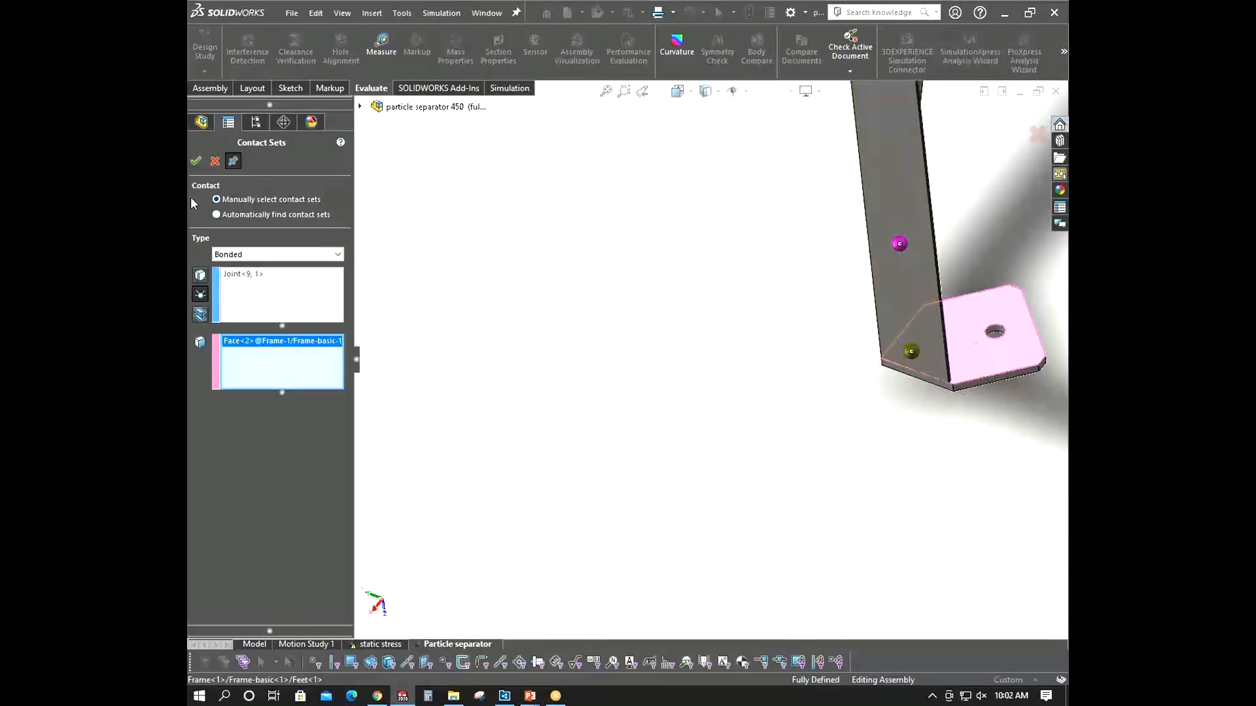
{"action": "left_click", "coordinate": [195, 160]}
{"action": "scroll", "coordinate": [745, 426], "scroll_direction": "up", "scroll_amount": 5}
{"action": "scroll", "coordinate": [774, 404], "scroll_direction": "down", "scroll_amount": 6}
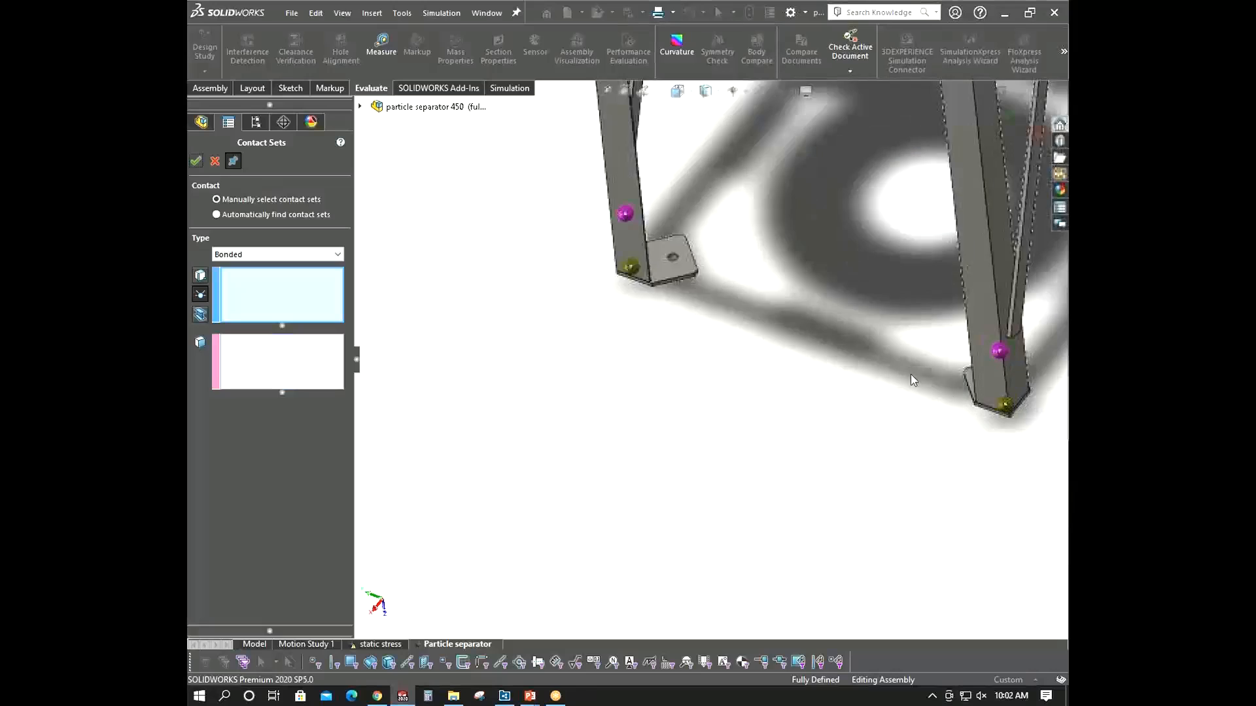
{"action": "scroll", "coordinate": [1005, 389], "scroll_direction": "down", "scroll_amount": 3}
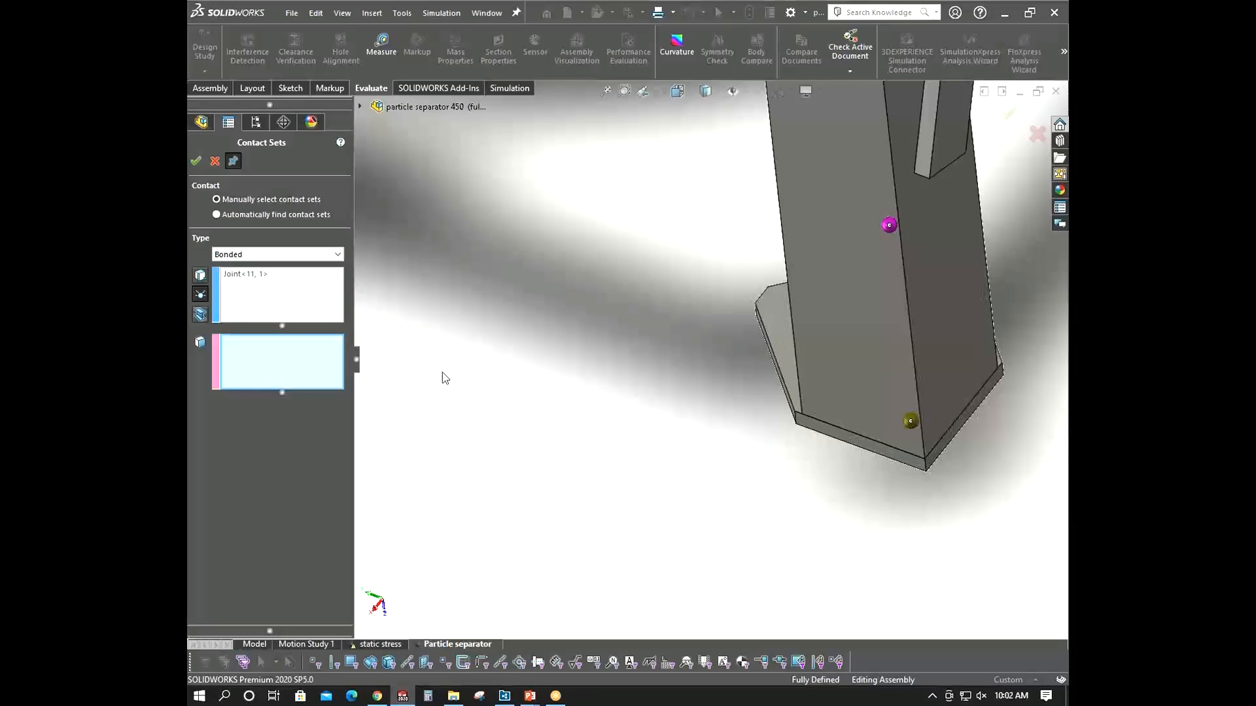
{"action": "middle_click_drag", "start_coordinate": [620, 365], "coordinate": [765, 337]}
{"action": "scroll", "coordinate": [756, 362], "scroll_direction": "up", "scroll_amount": 6}
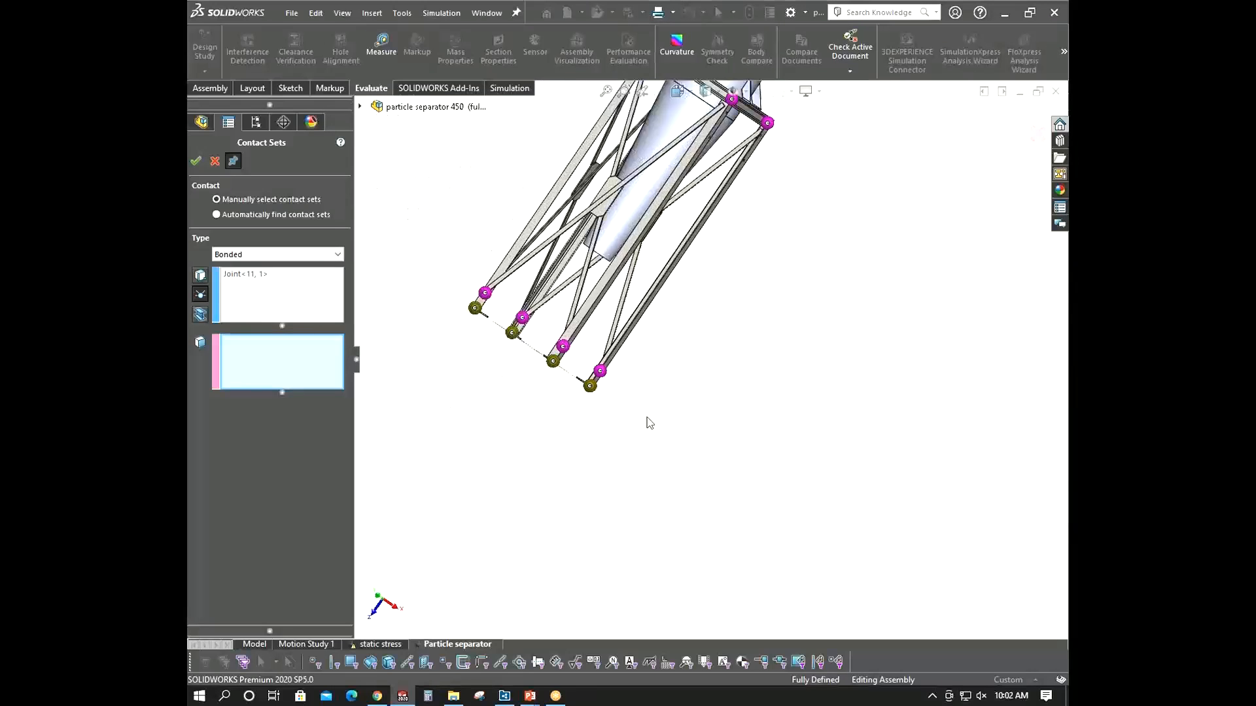
{"action": "middle_click_drag", "start_coordinate": [644, 421], "coordinate": [707, 391]}
{"action": "scroll", "coordinate": [707, 391], "scroll_direction": "down", "scroll_amount": 5}
{"action": "scroll", "coordinate": [752, 318], "scroll_direction": "up", "scroll_amount": 2}
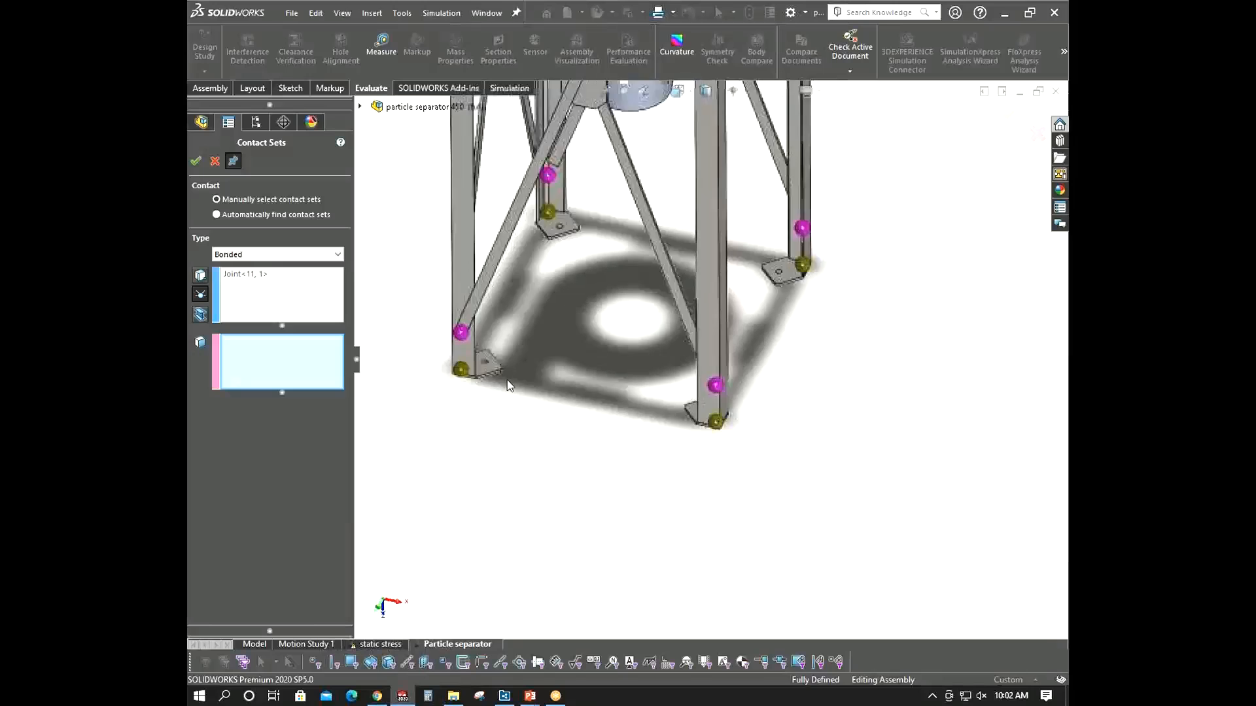
{"action": "scroll", "coordinate": [769, 311], "scroll_direction": "down", "scroll_amount": 3}
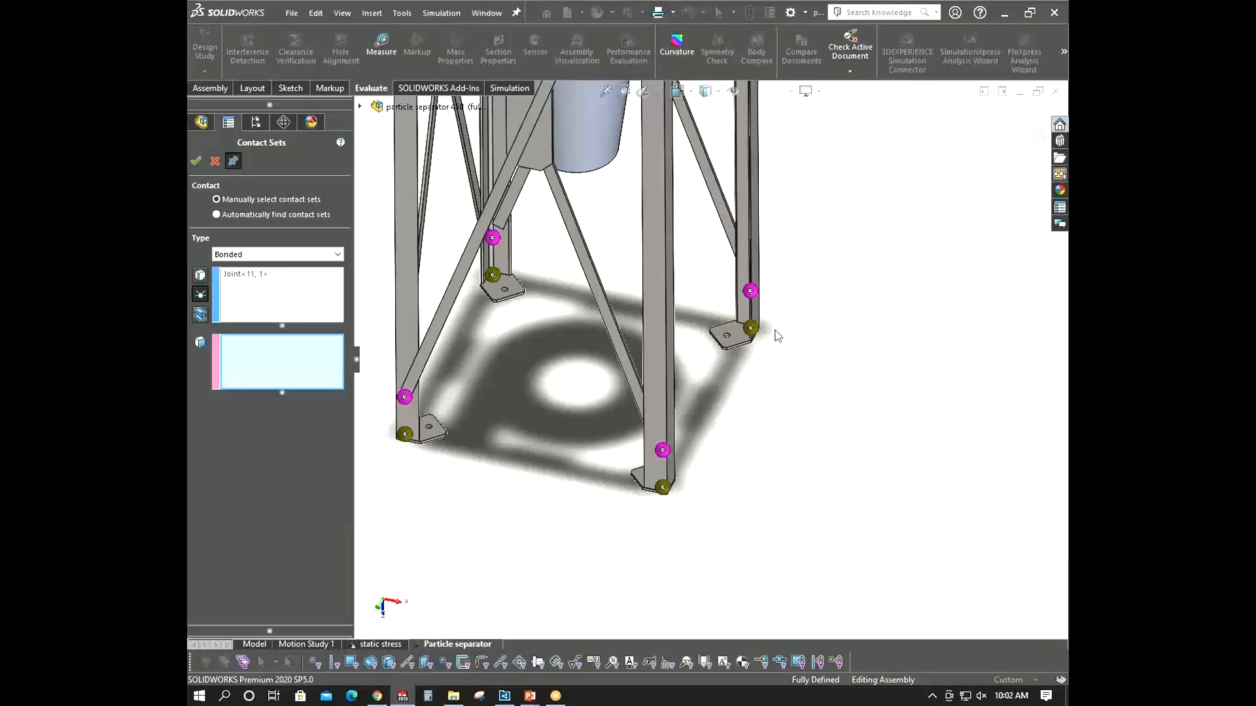
{"action": "left_click", "coordinate": [271, 278]}
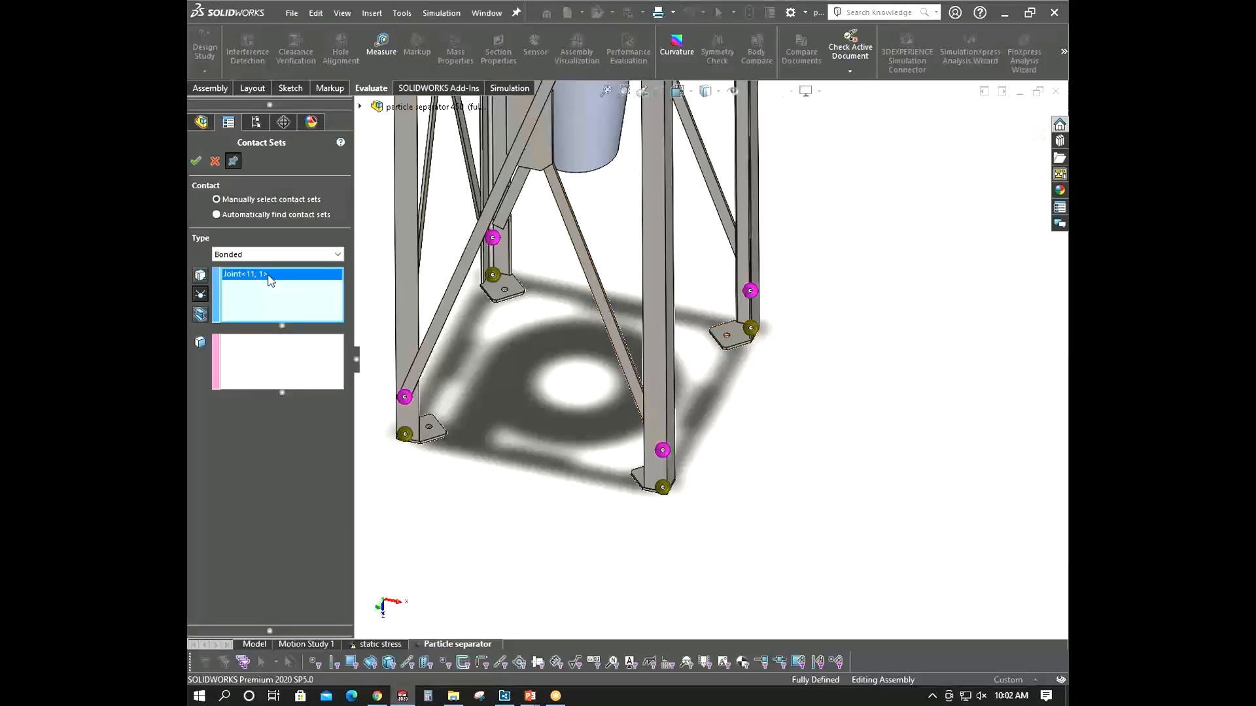
{"action": "right_click", "coordinate": [270, 279]}
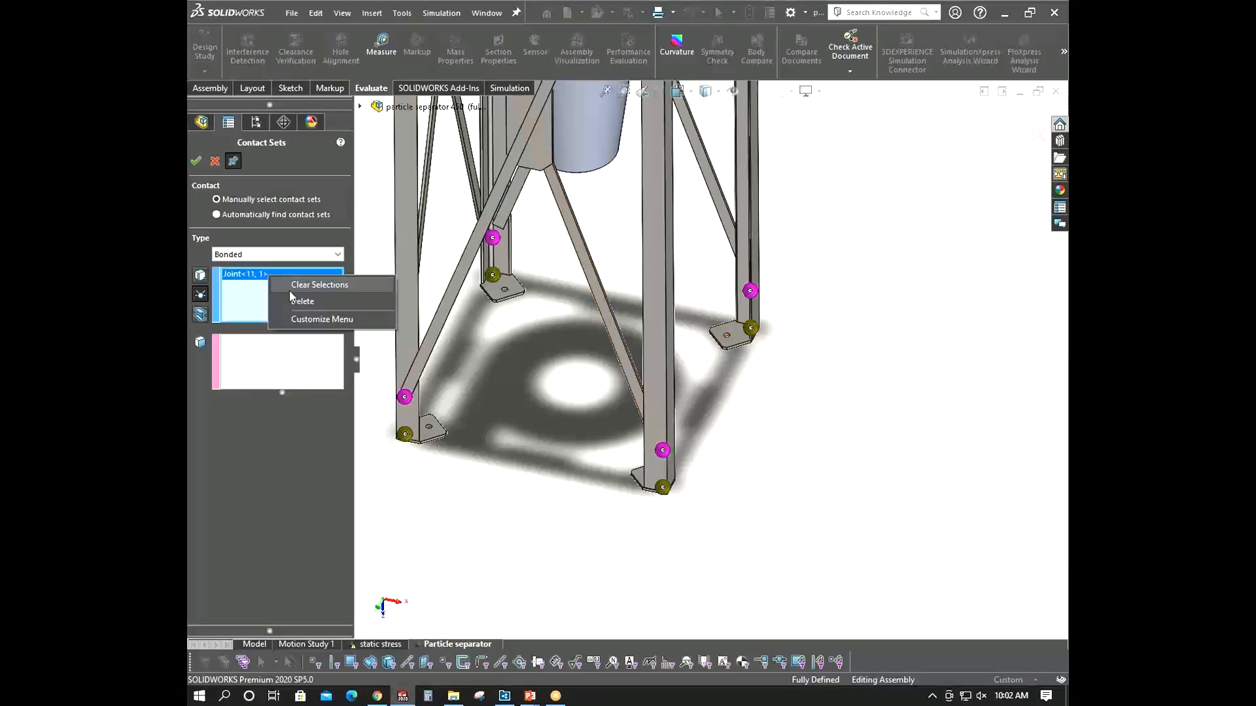
{"action": "left_click", "coordinate": [542, 339]}
{"action": "mouse_move", "coordinate": [576, 375]}
{"action": "middle_mouse_down"}
{"action": "mouse_move", "coordinate": [588, 370]}
{"action": "mouse_move", "coordinate": [552, 401]}
{"action": "mouse_move", "coordinate": [561, 390]}
{"action": "middle_mouse_up"}
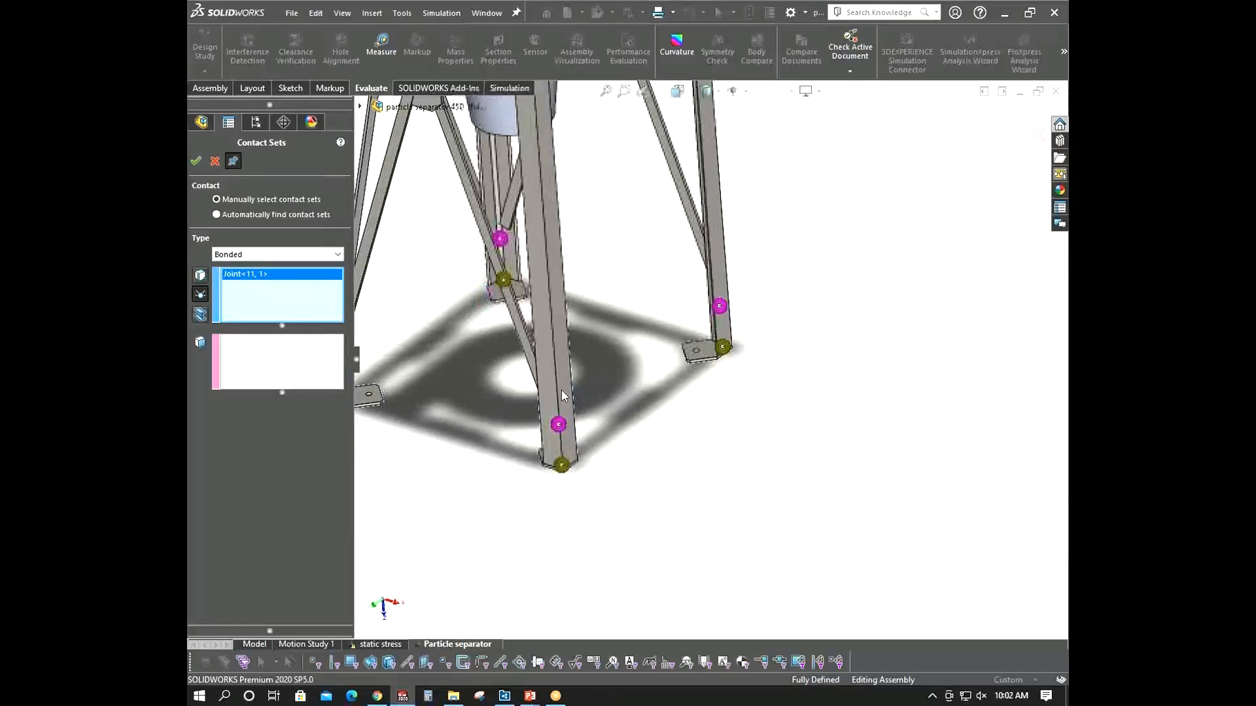
{"action": "key", "text": "Return"}
- Create a new bonded contact set linking the fourth leg's bottom joint to its foot plate face and confirm
{"action": "left_click", "coordinate": [307, 425]}
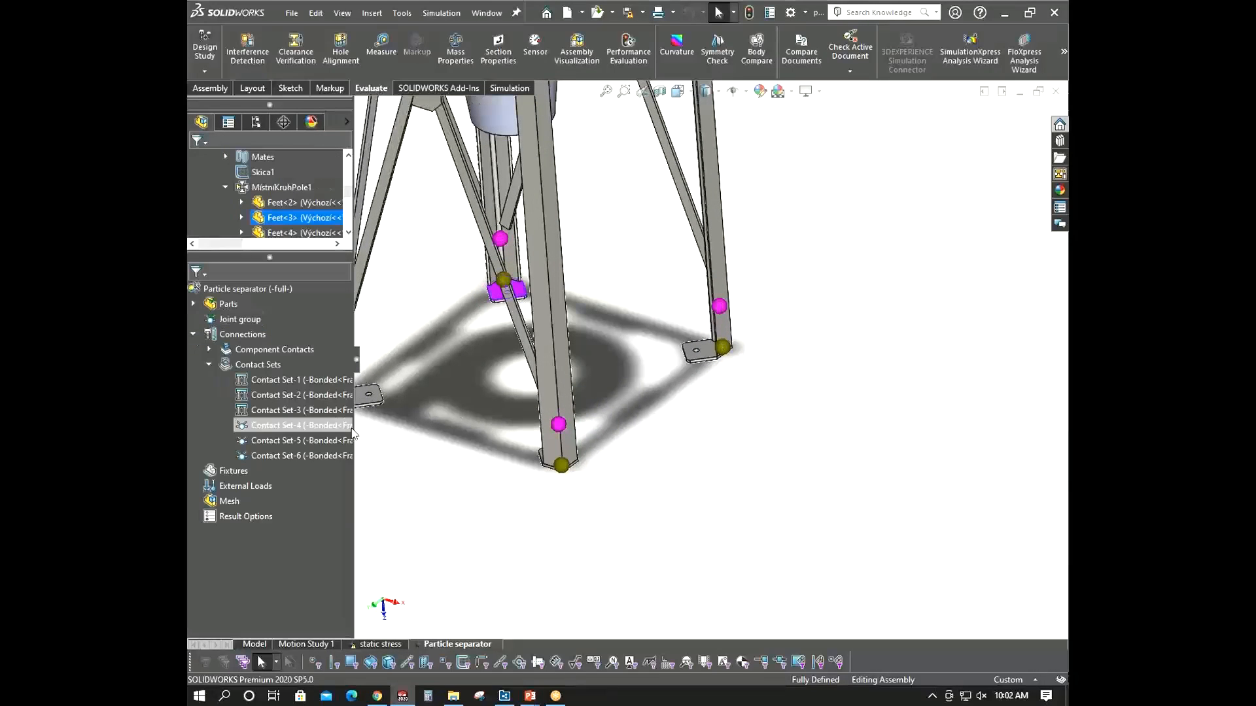
{"action": "left_click", "coordinate": [320, 444]}
{"action": "left_click", "coordinate": [319, 453]}
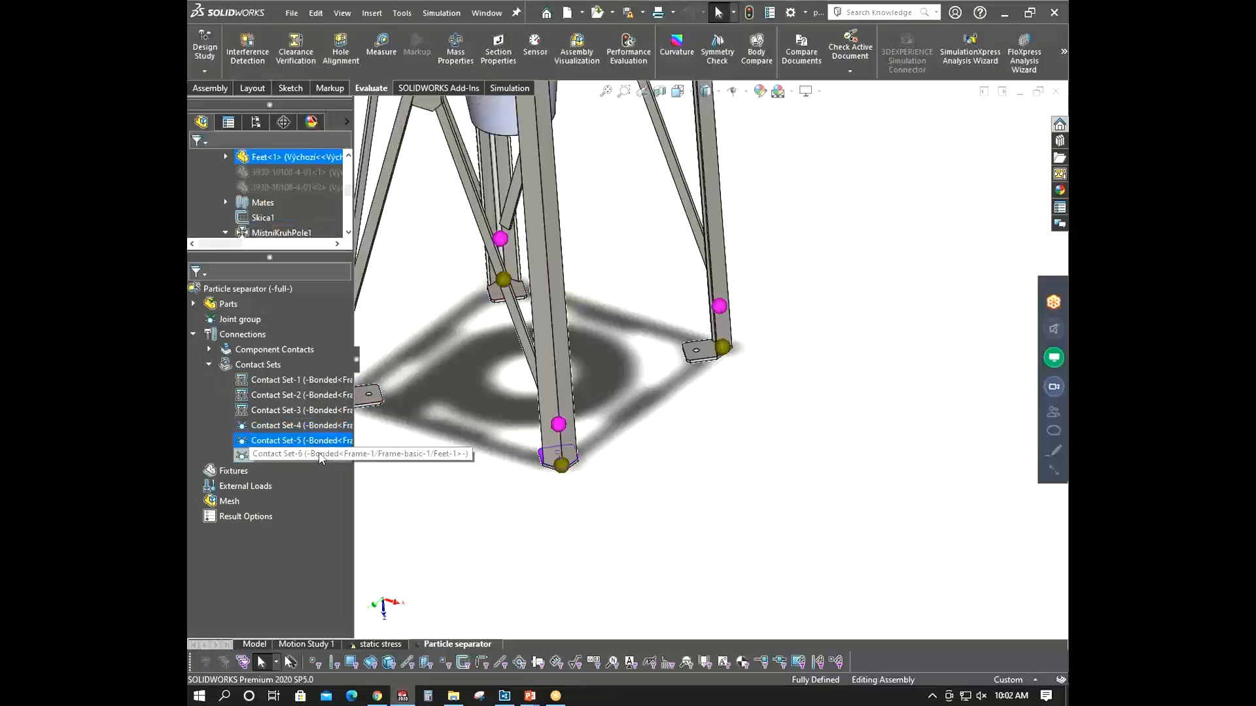
{"action": "scroll", "coordinate": [767, 366], "scroll_direction": "down", "scroll_amount": 2}
{"action": "left_click", "coordinate": [678, 450]}
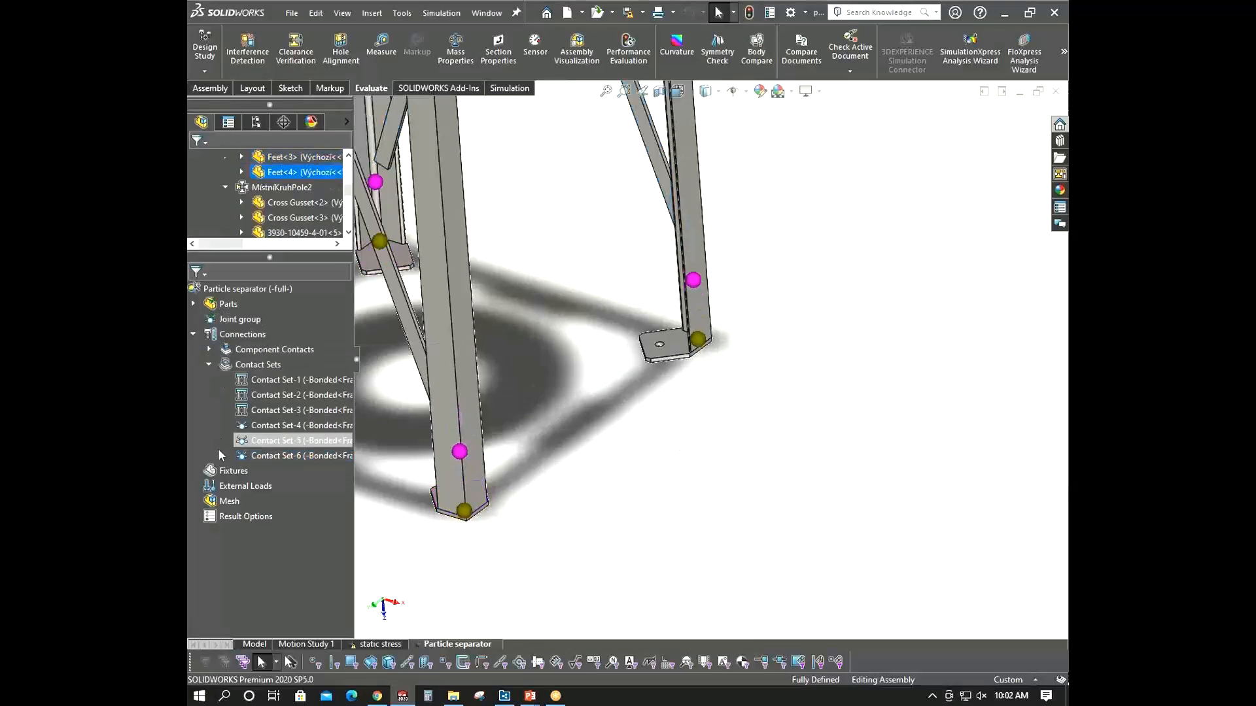
{"action": "right_click", "coordinate": [230, 365]}
{"action": "left_click", "coordinate": [323, 390]}
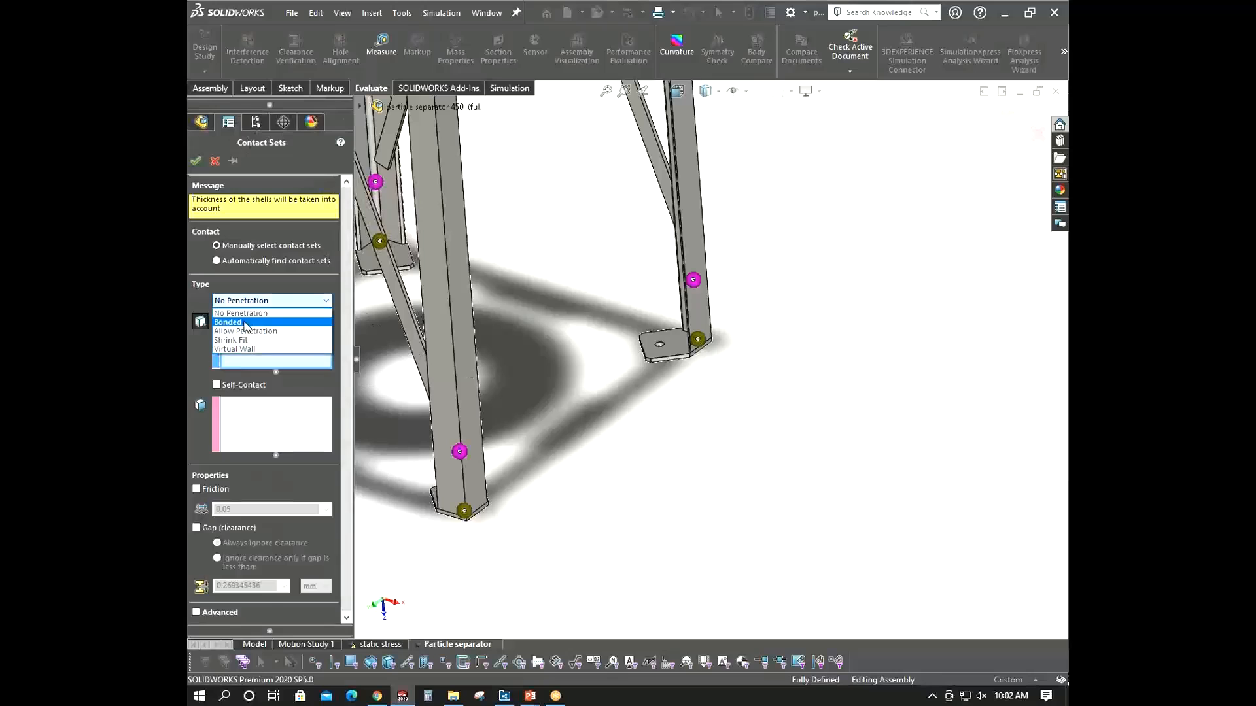
{"action": "left_click", "coordinate": [246, 323]}
{"action": "scroll", "coordinate": [713, 336], "scroll_direction": "down", "scroll_amount": 3}
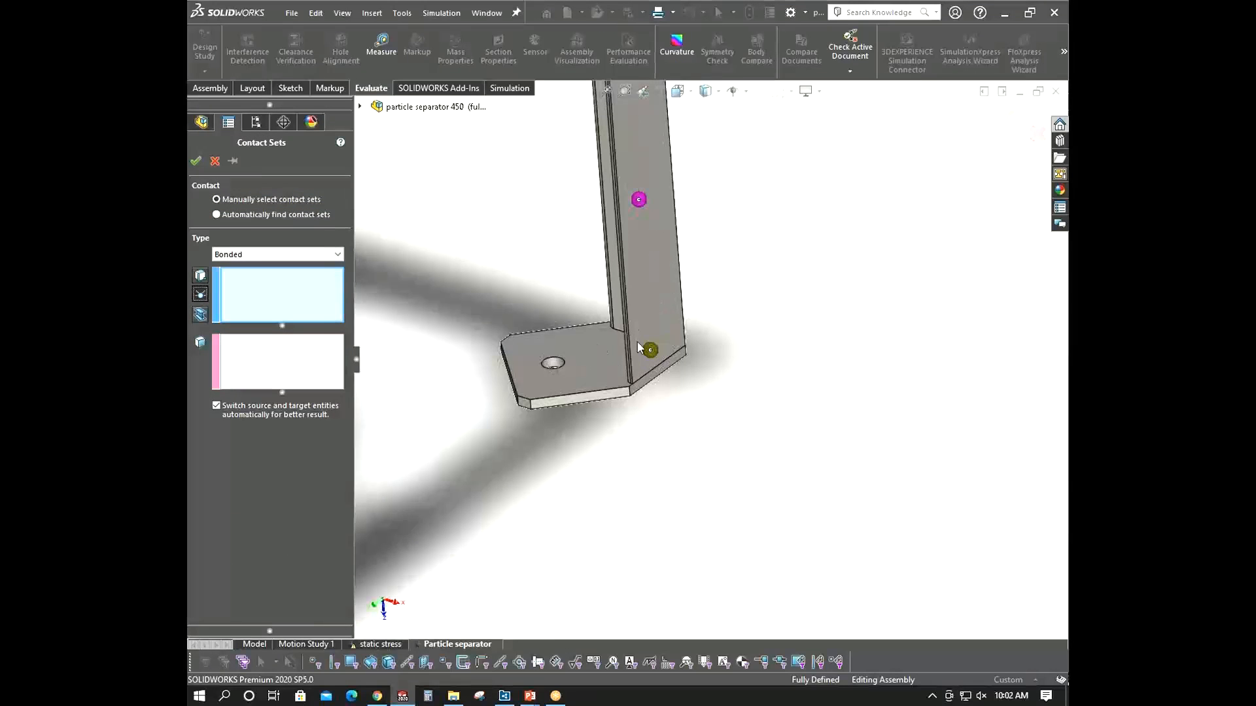
{"action": "left_click", "coordinate": [650, 352]}
{"action": "left_click", "coordinate": [316, 364]}
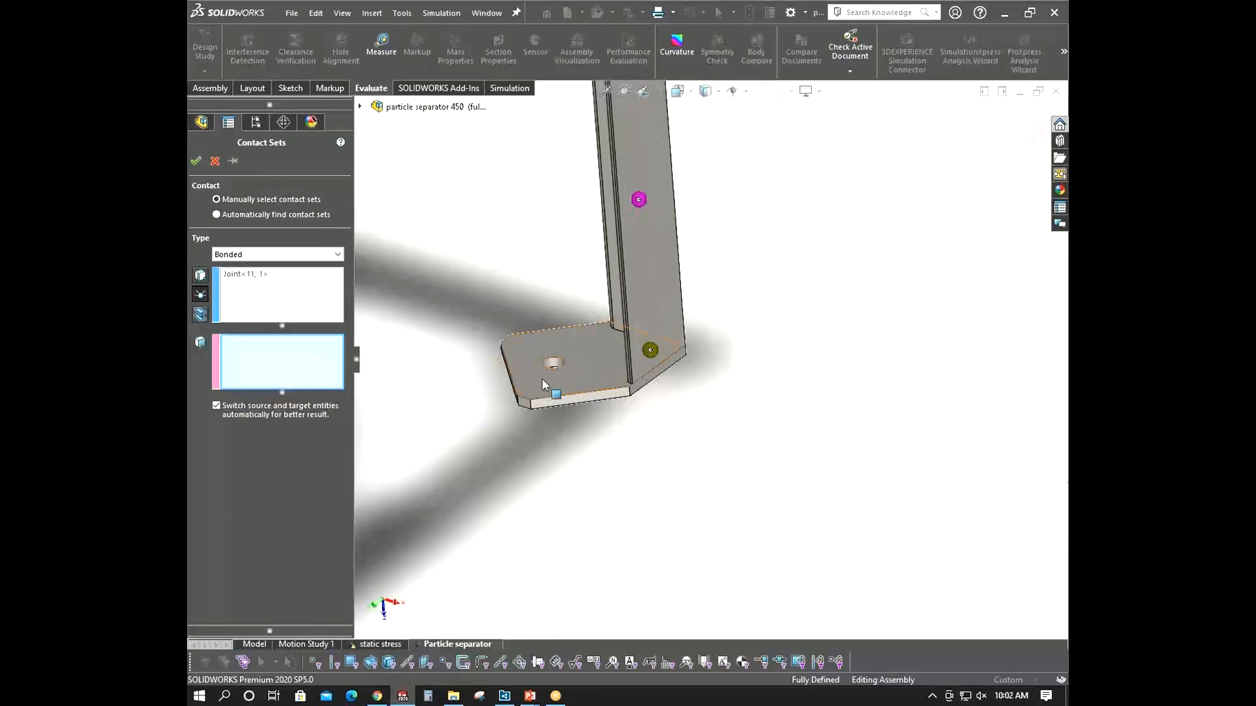
{"action": "left_click", "coordinate": [194, 161]}
- Create a bonded contact set between a top frame beam and the bottom face of the gusset bracket resting on it, and confirm
{"action": "scroll", "coordinate": [771, 412], "scroll_direction": "up", "scroll_amount": 10}
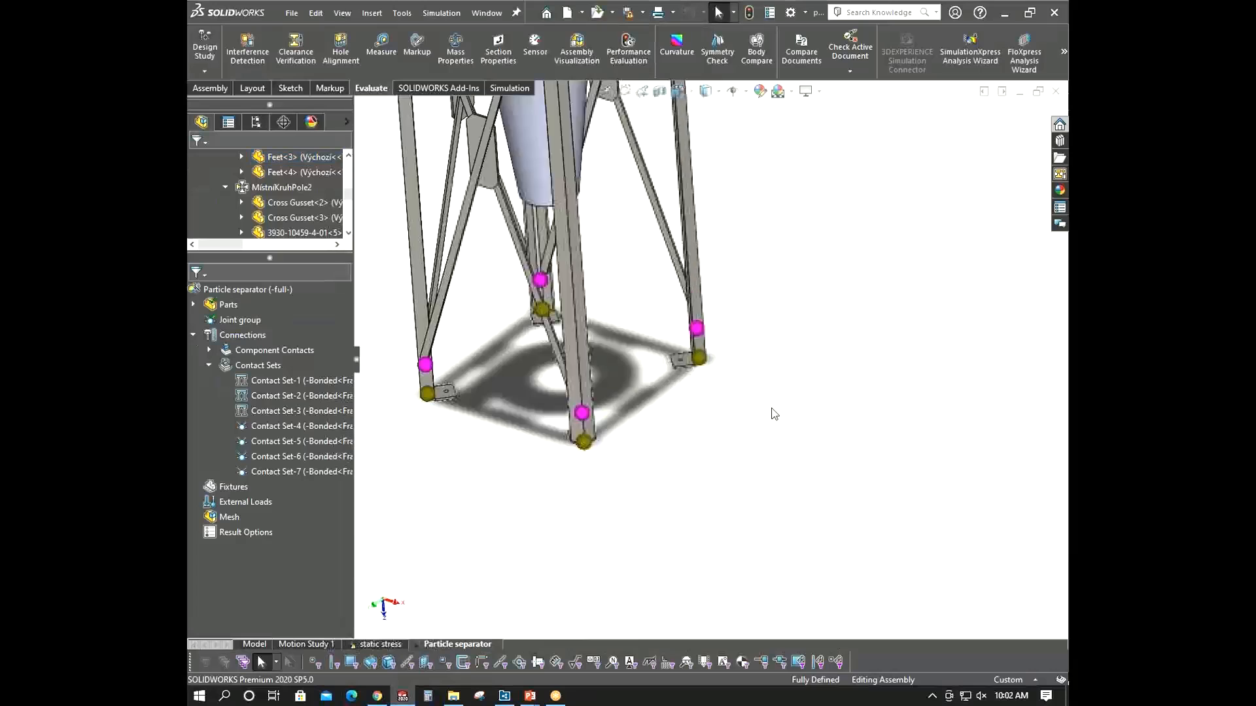
{"action": "middle_click_drag", "start_coordinate": [786, 370], "coordinate": [783, 376]}
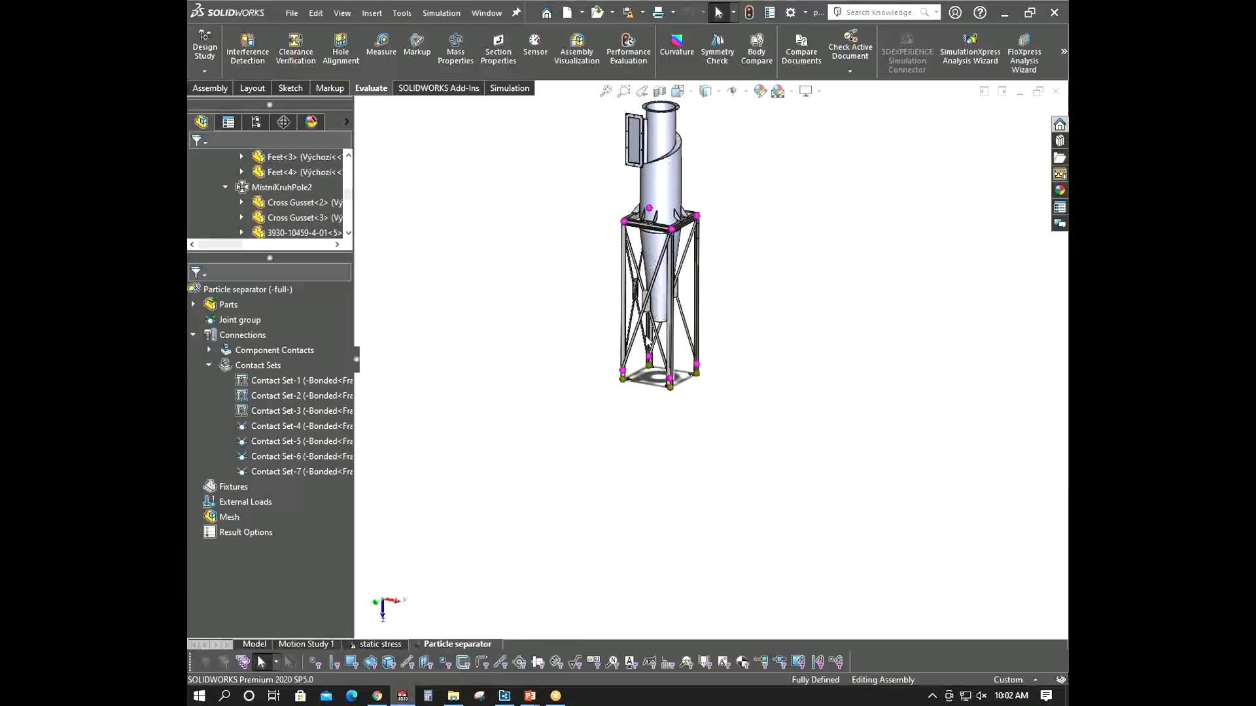
{"action": "scroll", "coordinate": [654, 216], "scroll_direction": "down", "scroll_amount": 7}
{"action": "middle_click_drag", "start_coordinate": [548, 242], "coordinate": [547, 327]}
{"action": "scroll", "coordinate": [680, 258], "scroll_direction": "down", "scroll_amount": 5}
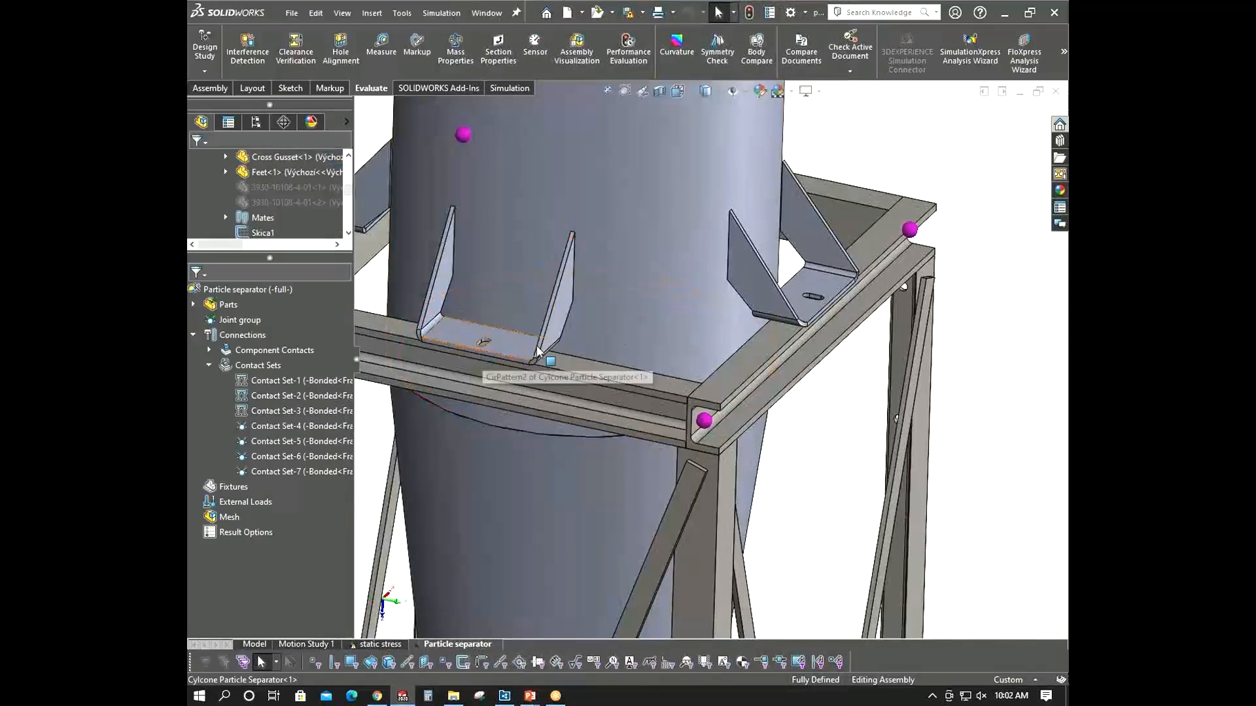
{"action": "scroll", "coordinate": [794, 229], "scroll_direction": "up", "scroll_amount": 5}
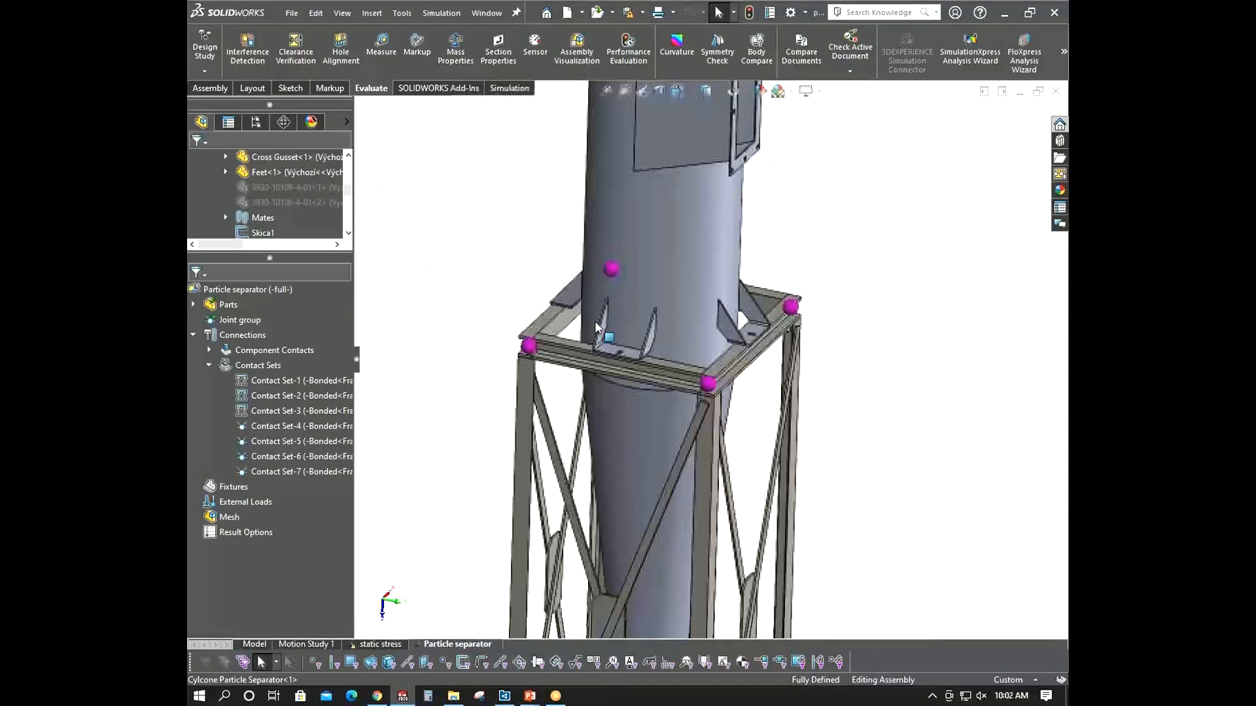
{"action": "middle_click_drag", "start_coordinate": [794, 229], "coordinate": [737, 340]}
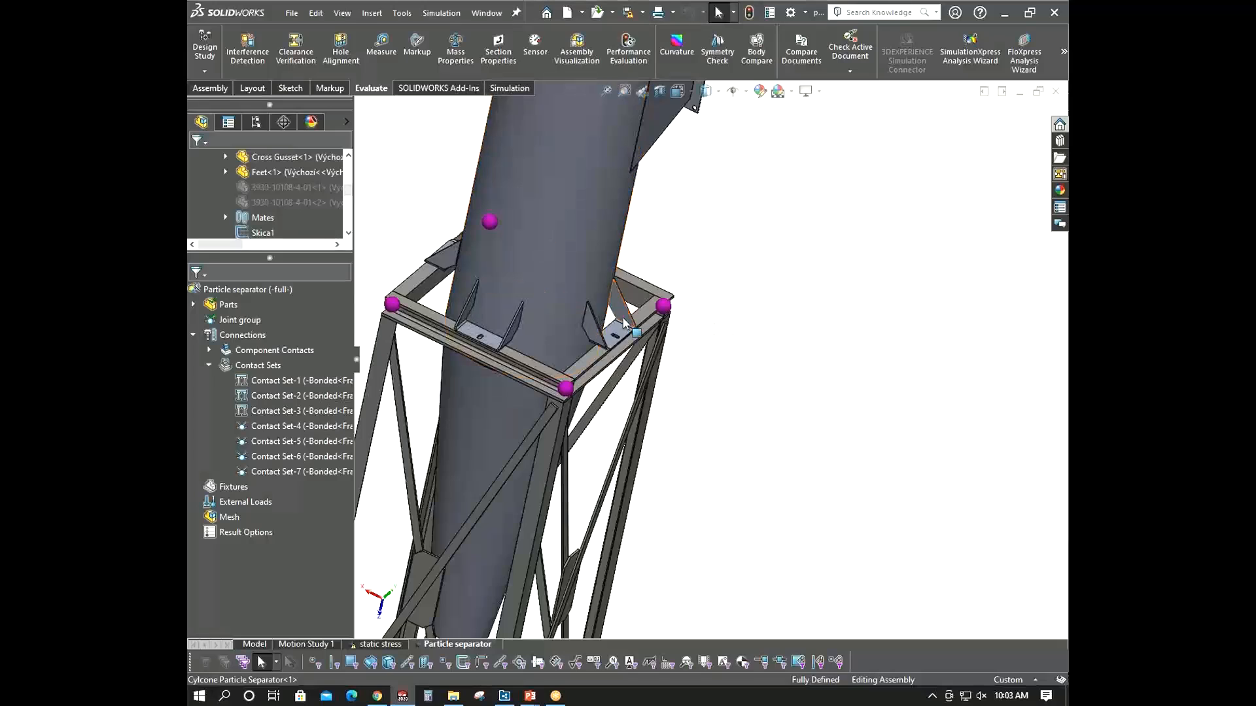
{"action": "middle_click_drag", "start_coordinate": [622, 324], "coordinate": [614, 310]}
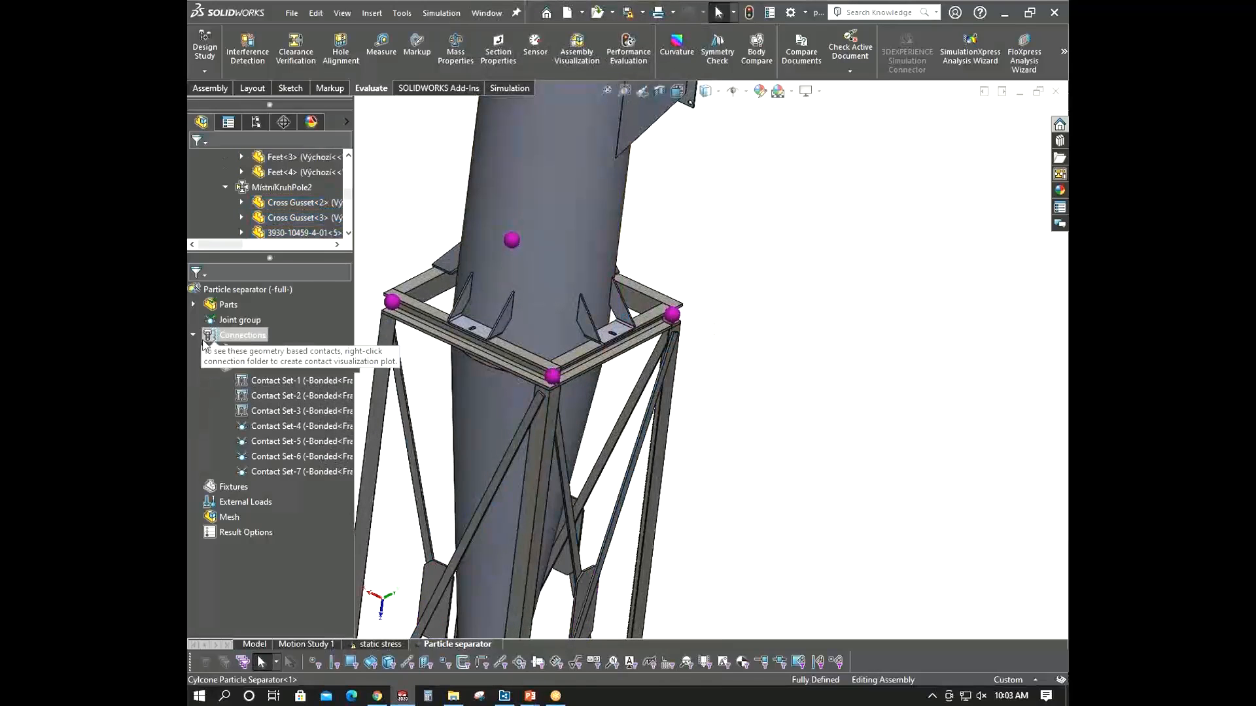
{"action": "left_click", "coordinate": [194, 335]}
{"action": "scroll", "coordinate": [527, 351], "scroll_direction": "up", "scroll_amount": 2}
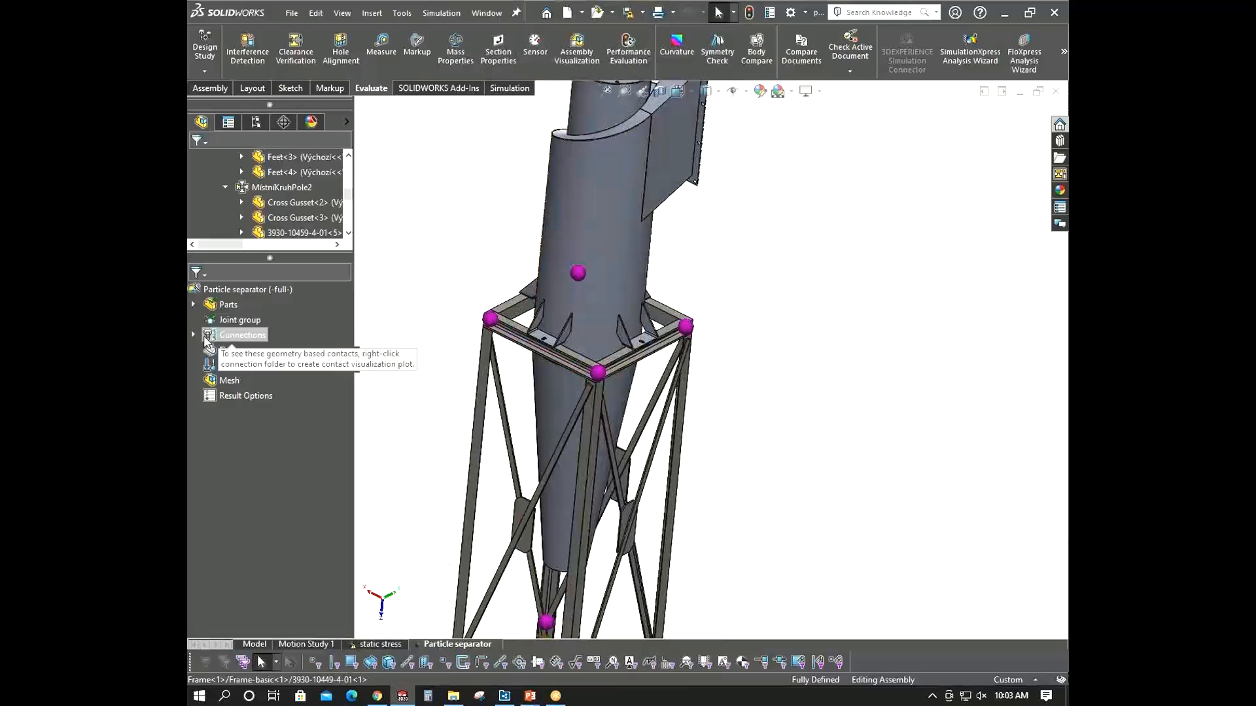
{"action": "double_click", "coordinate": [208, 336]}
{"action": "right_click", "coordinate": [255, 366]}
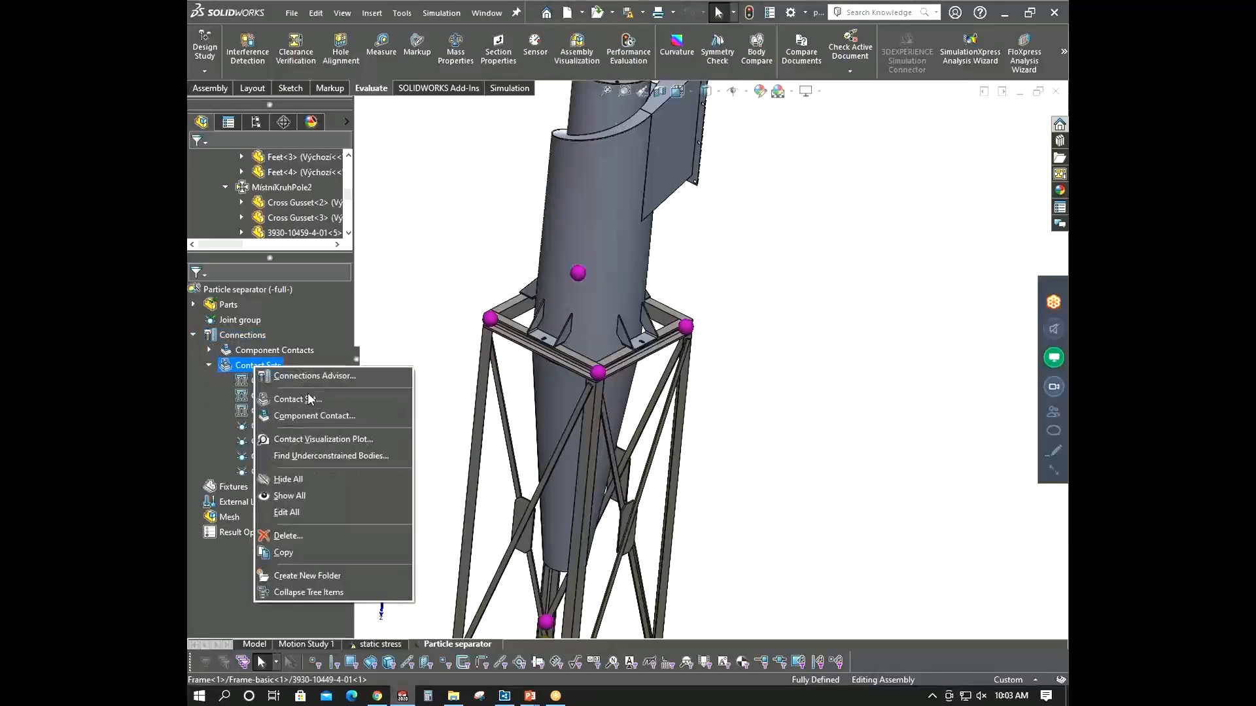
{"action": "key", "text": "Escape"}
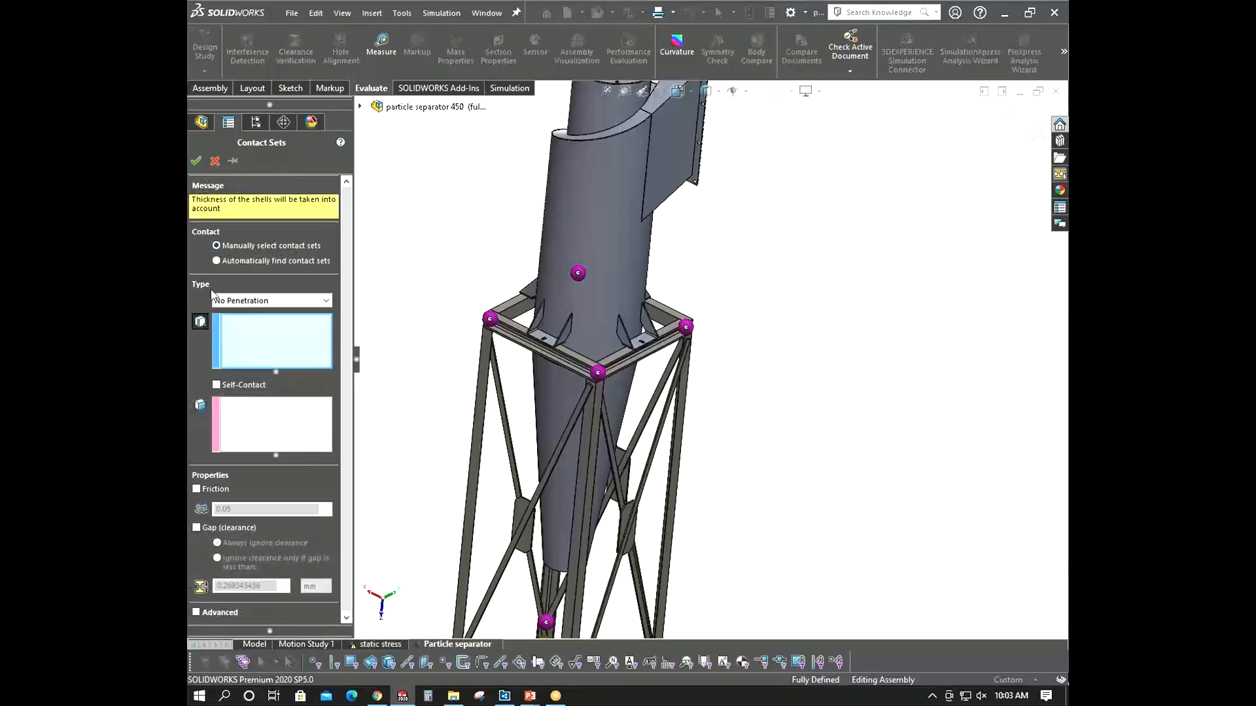
{"action": "left_click", "coordinate": [233, 322]}
{"action": "scroll", "coordinate": [691, 343], "scroll_direction": "down", "scroll_amount": 6}
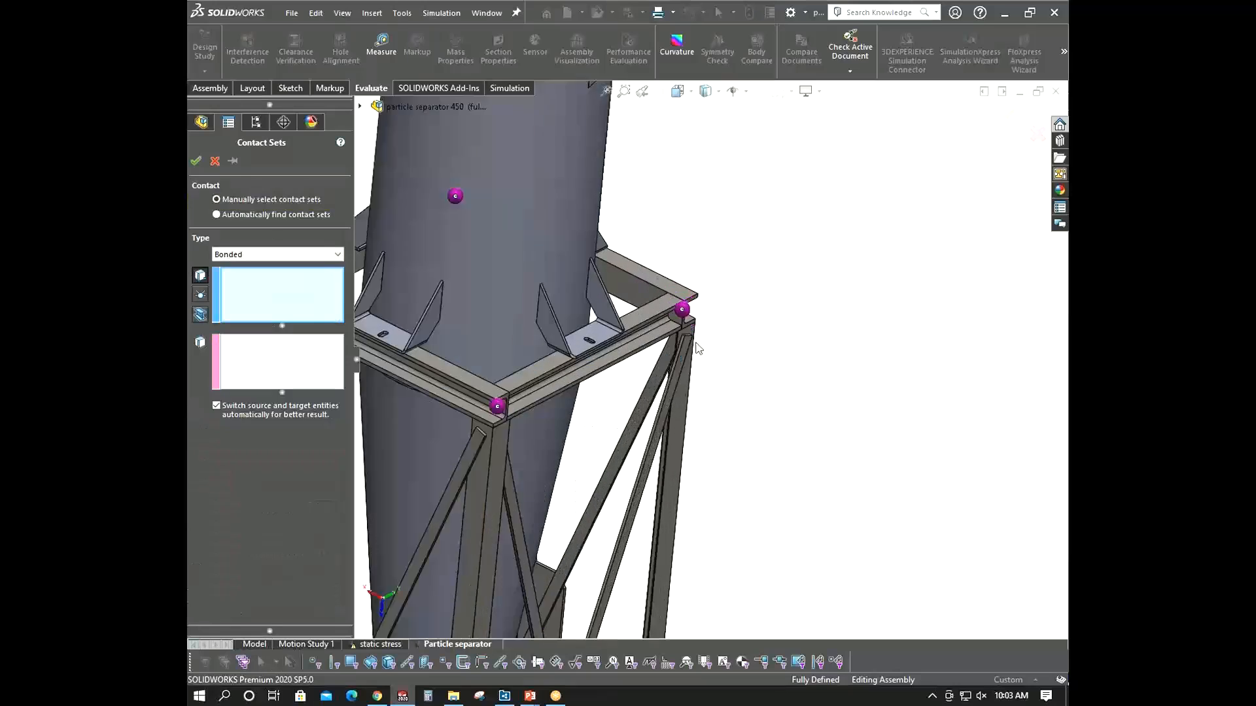
{"action": "left_click", "coordinate": [456, 388]}
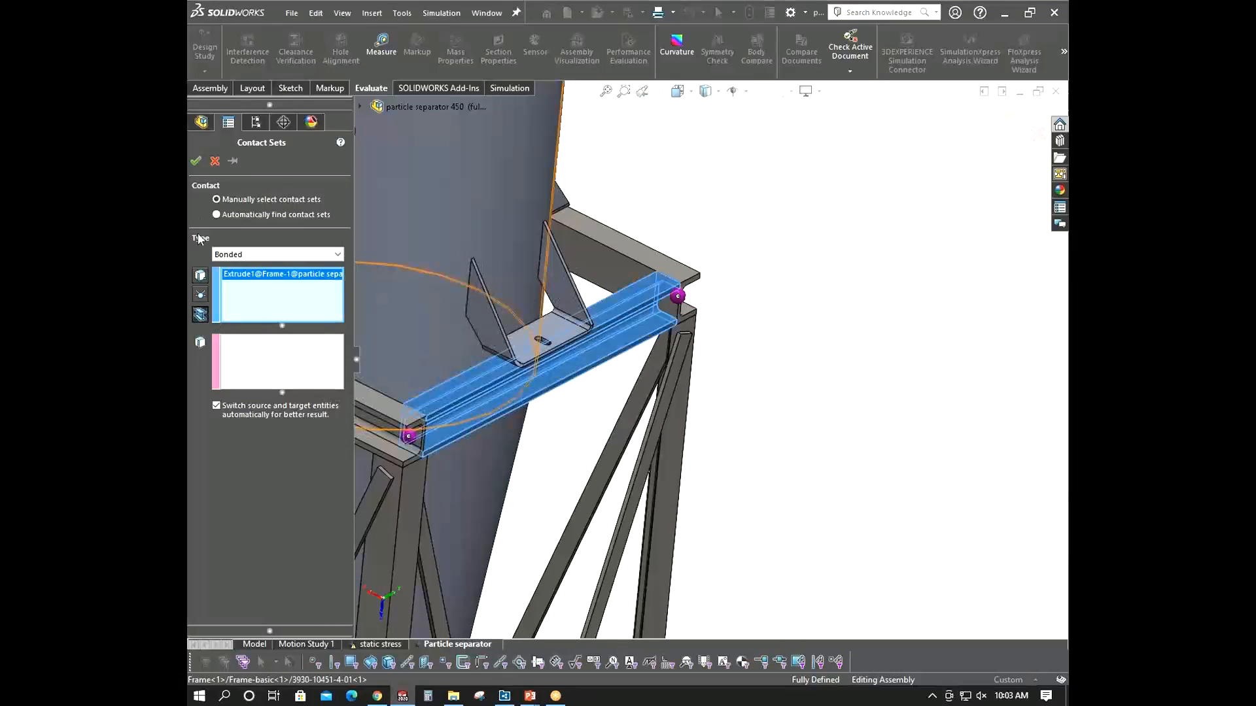
{"action": "left_click", "coordinate": [199, 163]}
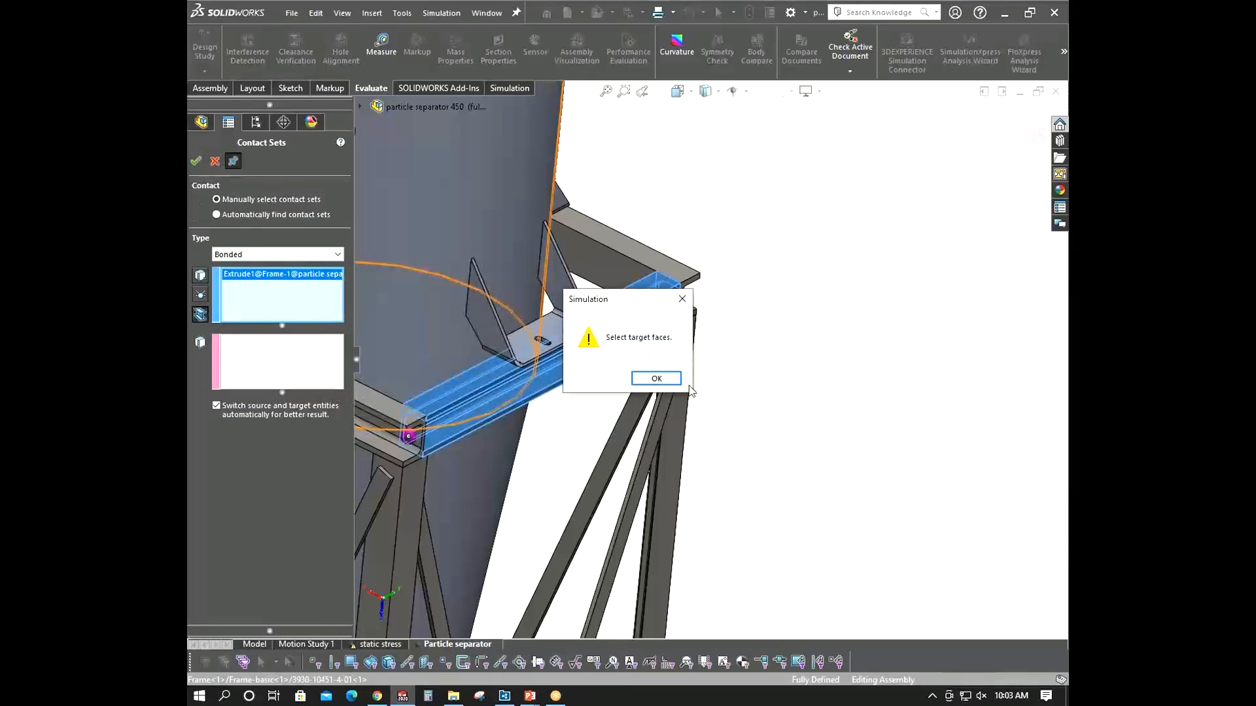
{"action": "left_click", "coordinate": [663, 380]}
{"action": "left_click", "coordinate": [320, 369]}
{"action": "middle_click_drag", "start_coordinate": [548, 310], "coordinate": [480, 237]}
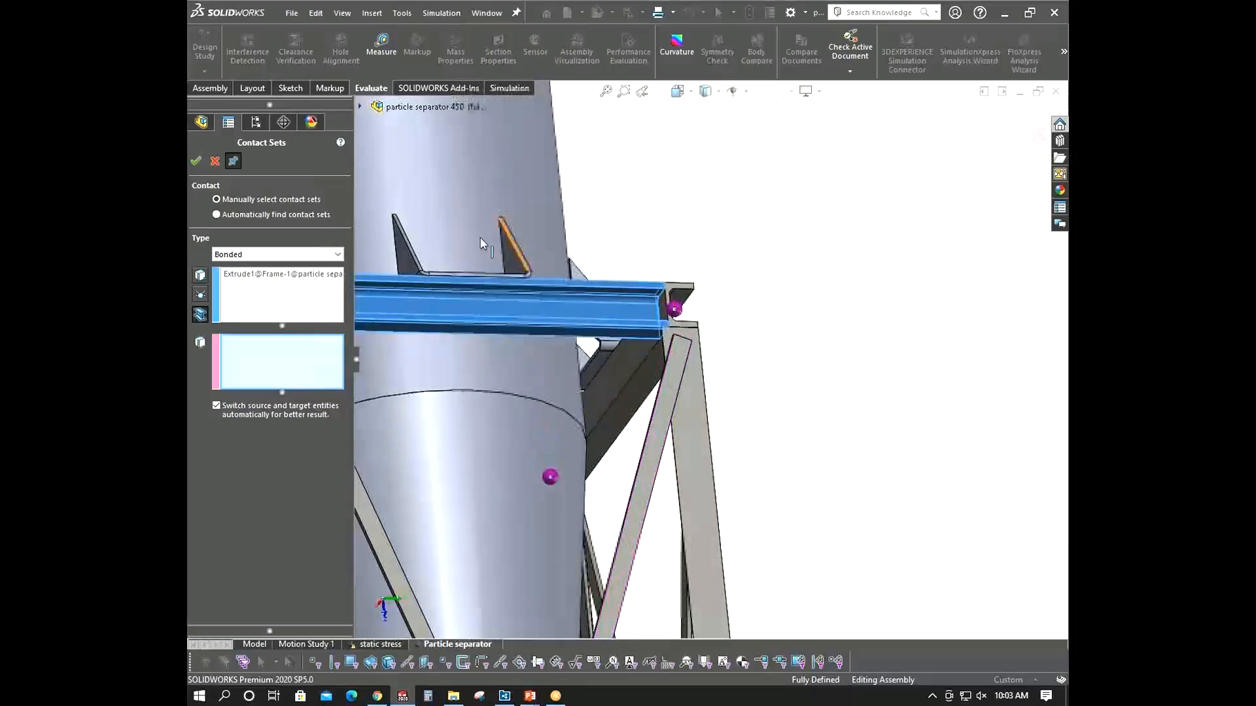
{"action": "scroll", "coordinate": [497, 364], "scroll_direction": "down", "scroll_amount": 8}
{"action": "left_click", "coordinate": [492, 391]}
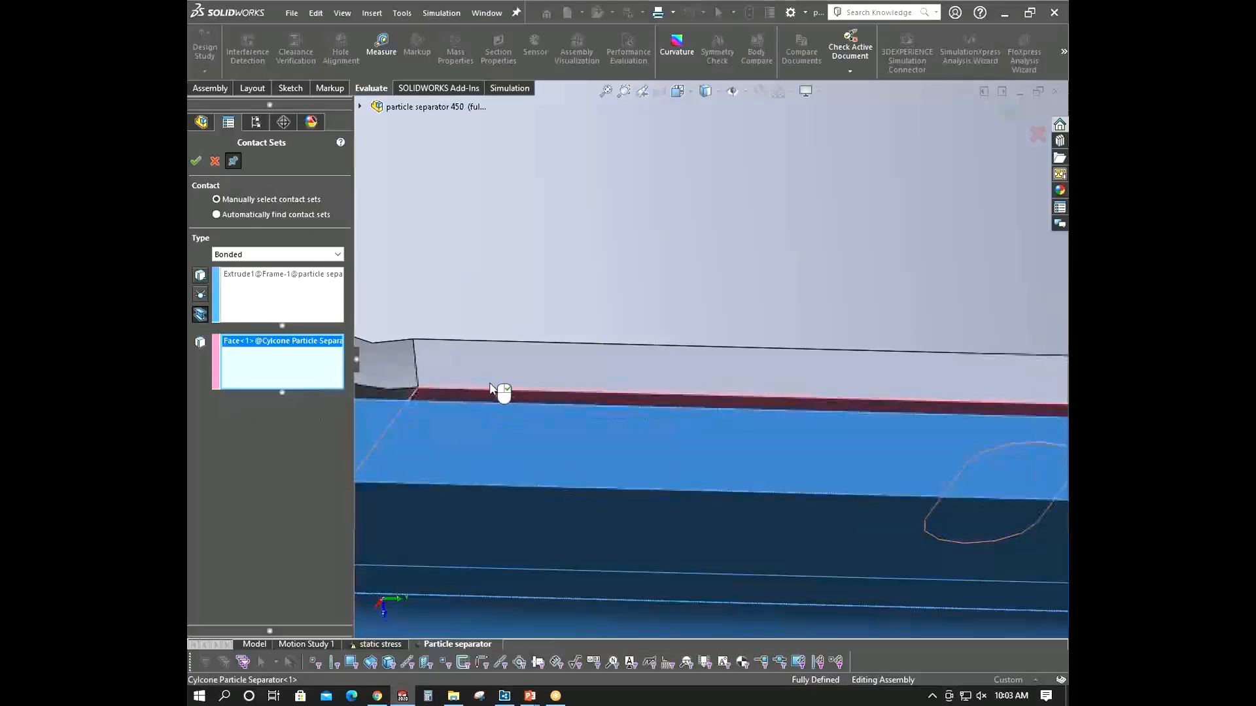
{"action": "left_click", "coordinate": [196, 161]}
- Bond the next top frame beam to the face of the gusset bracket sitting on it and confirm
{"action": "middle_click_drag", "start_coordinate": [586, 356], "coordinate": [932, 452]}
{"action": "scroll", "coordinate": [760, 406], "scroll_direction": "up", "scroll_amount": 6}
{"action": "left_click", "coordinate": [932, 451]}
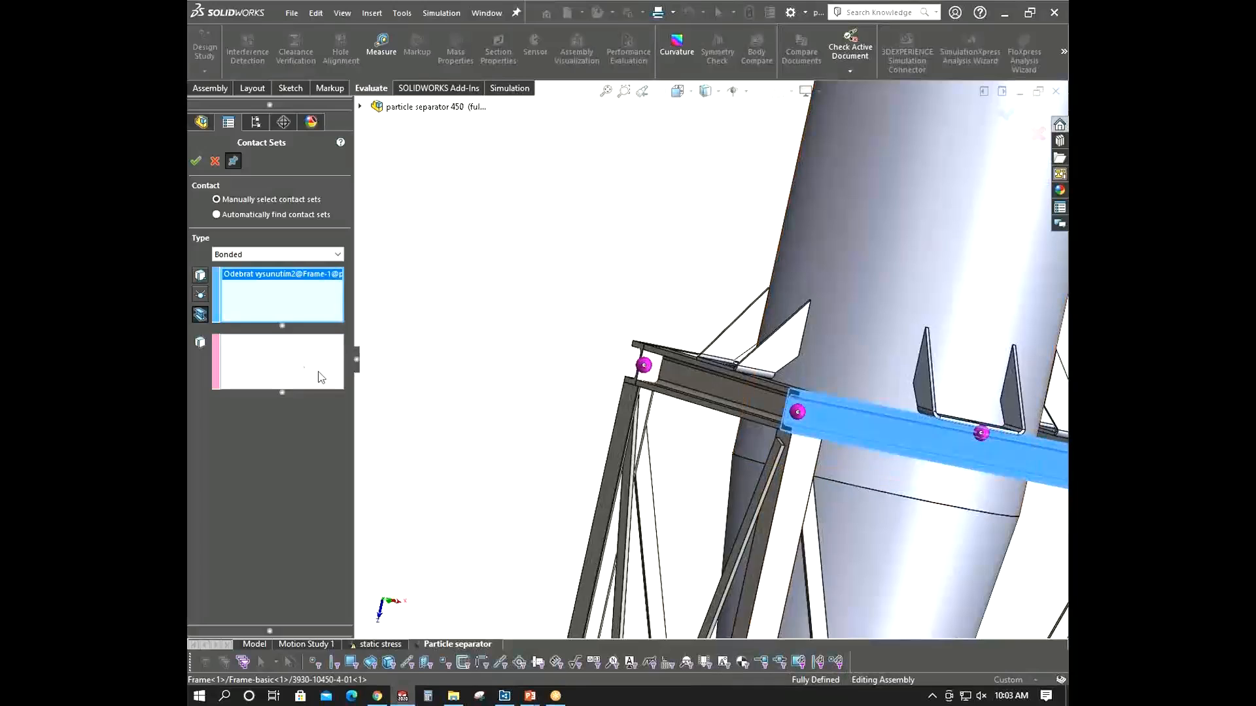
{"action": "scroll", "coordinate": [865, 407], "scroll_direction": "down", "scroll_amount": 10}
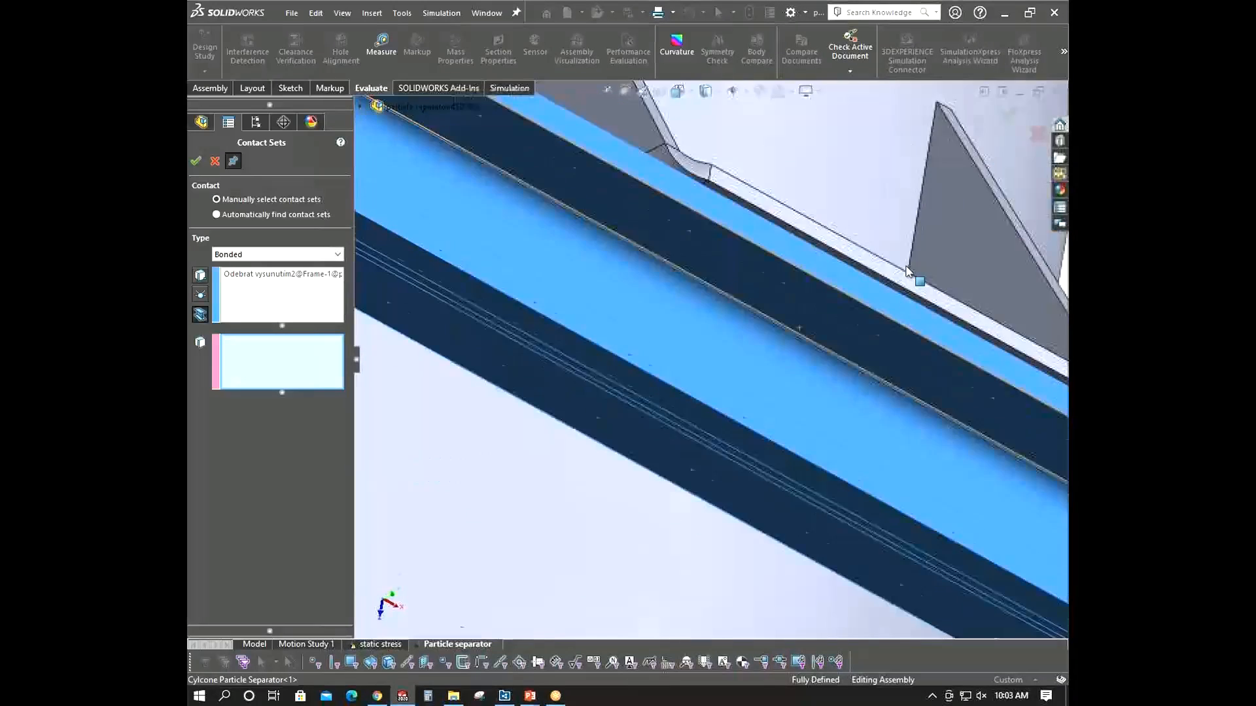
{"action": "scroll", "coordinate": [907, 272], "scroll_direction": "up", "scroll_amount": 3}
{"action": "left_click", "coordinate": [809, 285]}
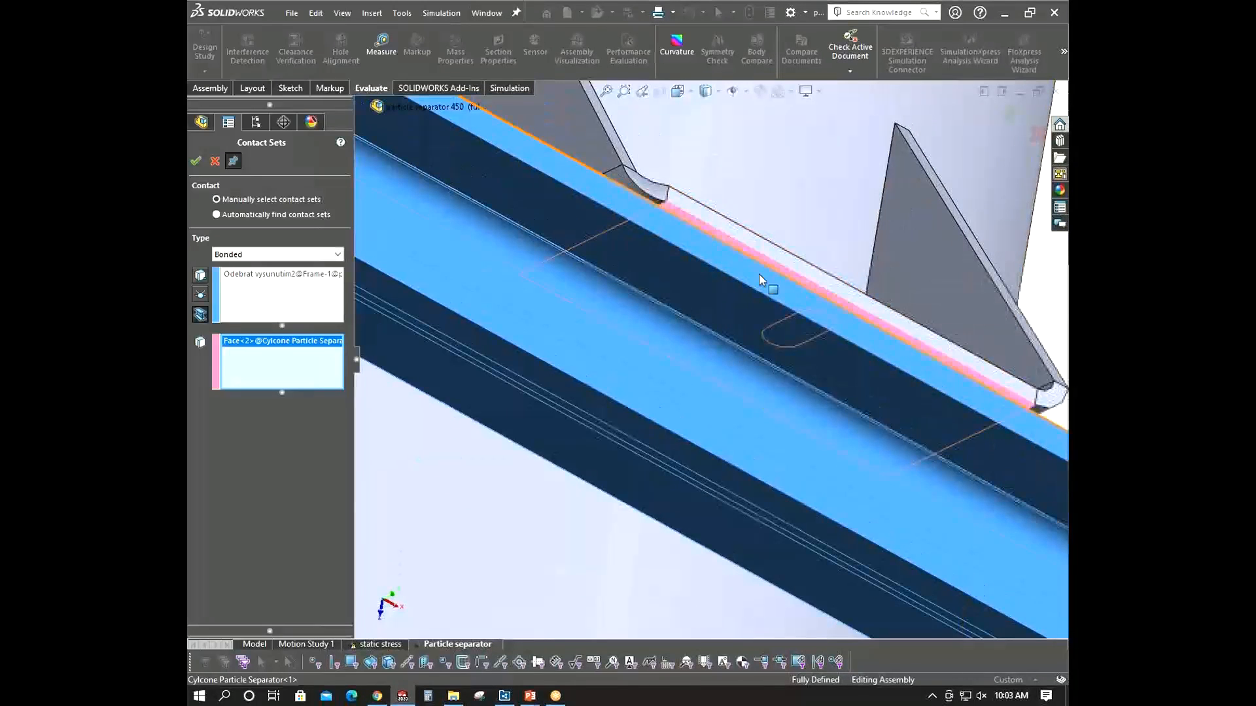
{"action": "left_click", "coordinate": [196, 161]}
- Bond a third top frame beam to its gusset bracket face, clearing a wrongly picked cyclone face first, and confirm
{"action": "scroll", "coordinate": [819, 344], "scroll_direction": "up", "scroll_amount": 10}
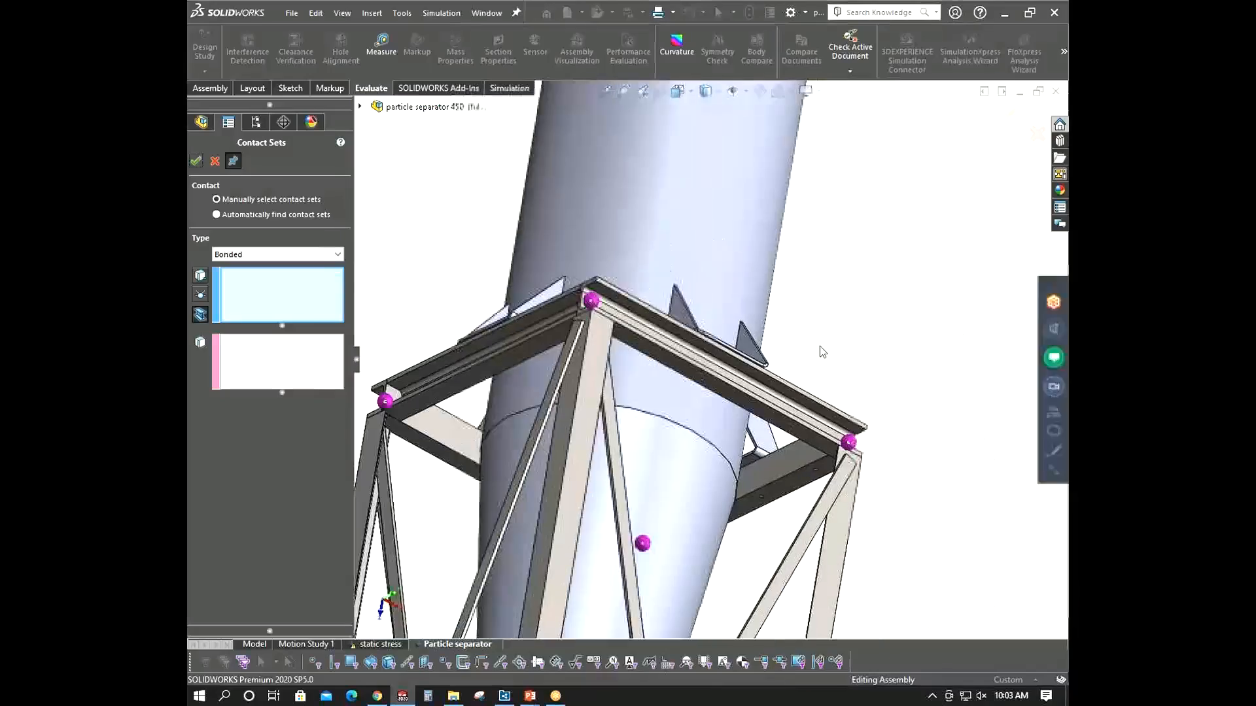
{"action": "middle_click_drag", "start_coordinate": [819, 346], "coordinate": [939, 450]}
{"action": "scroll", "coordinate": [946, 403], "scroll_direction": "down", "scroll_amount": 10}
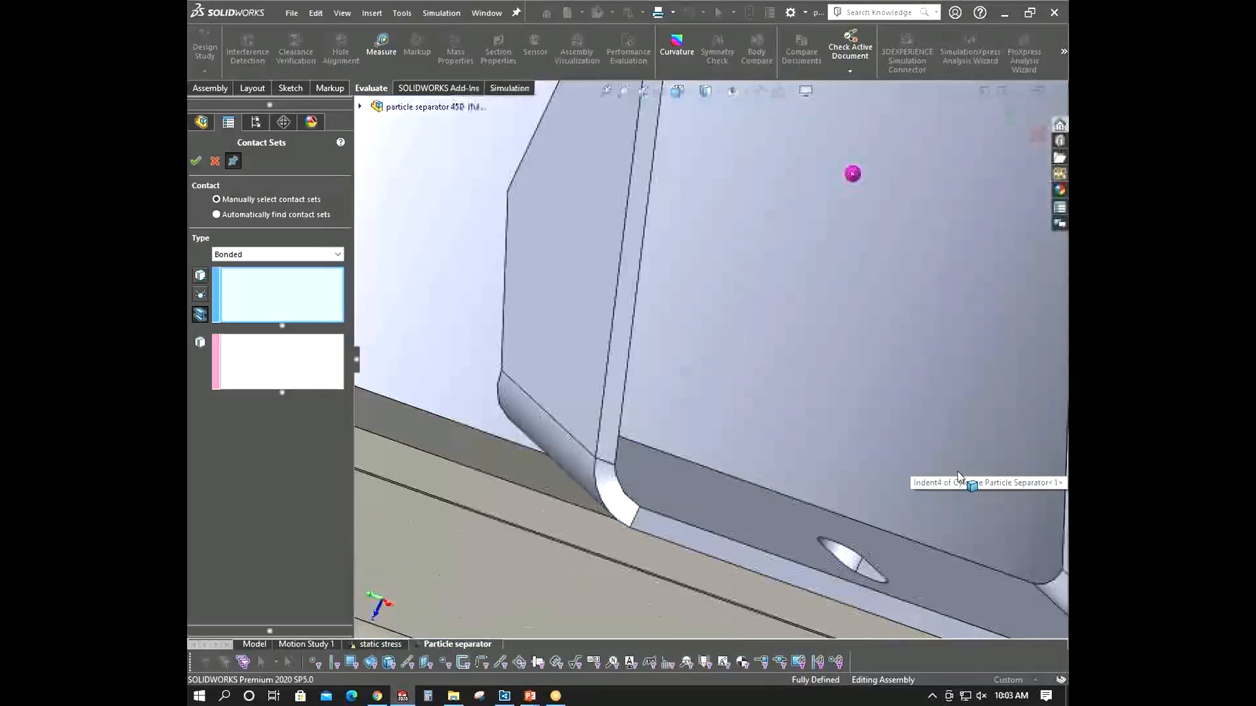
{"action": "scroll", "coordinate": [791, 268], "scroll_direction": "down", "scroll_amount": 2}
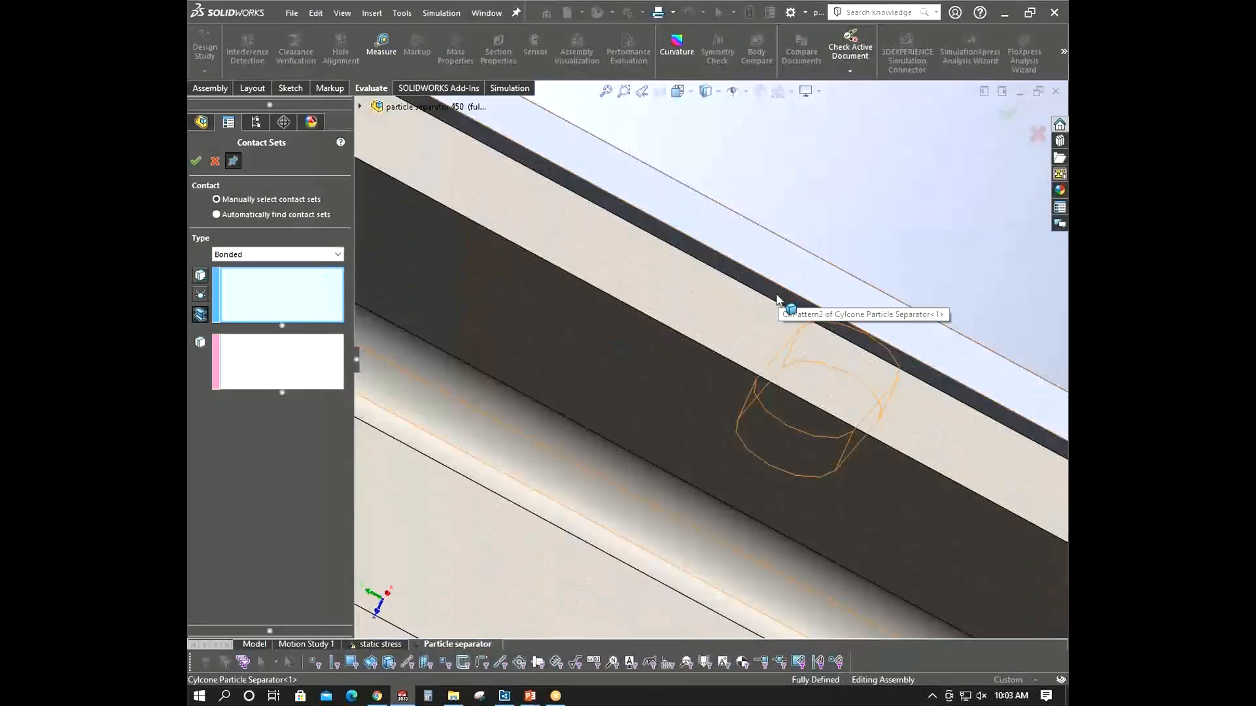
{"action": "left_click", "coordinate": [749, 281]}
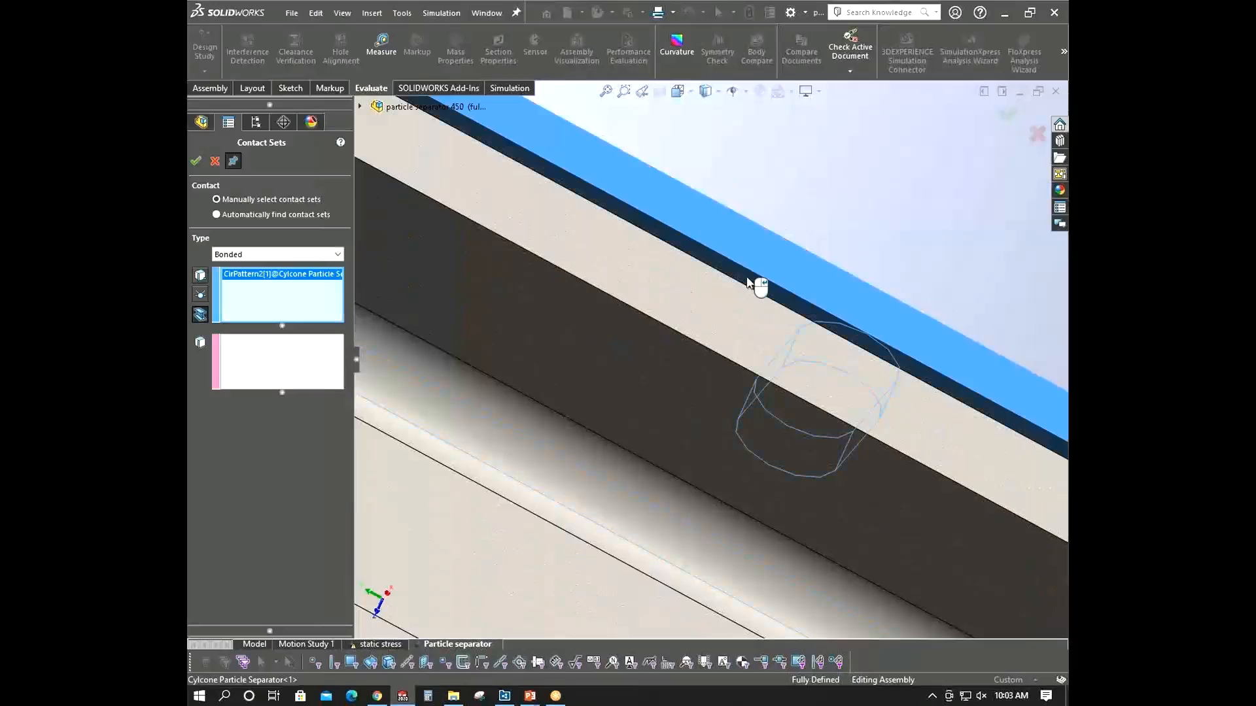
{"action": "right_click", "coordinate": [271, 275]}
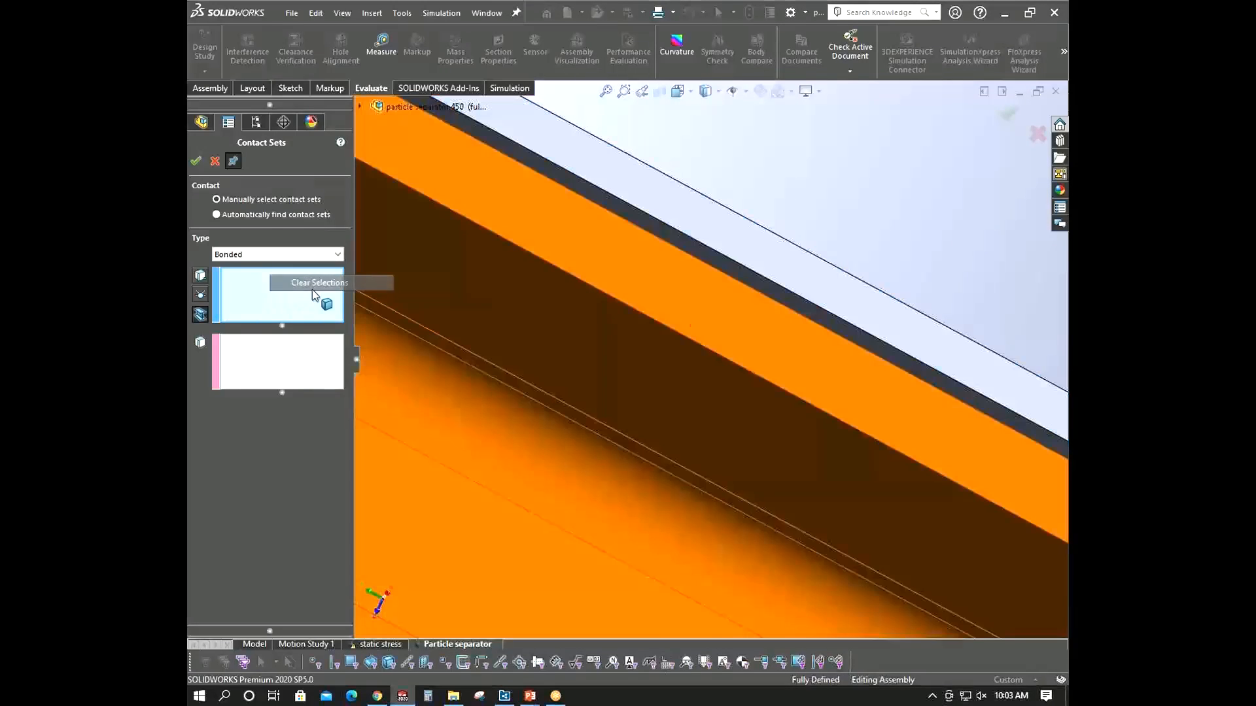
{"action": "left_click", "coordinate": [312, 288]}
{"action": "left_click", "coordinate": [525, 308]}
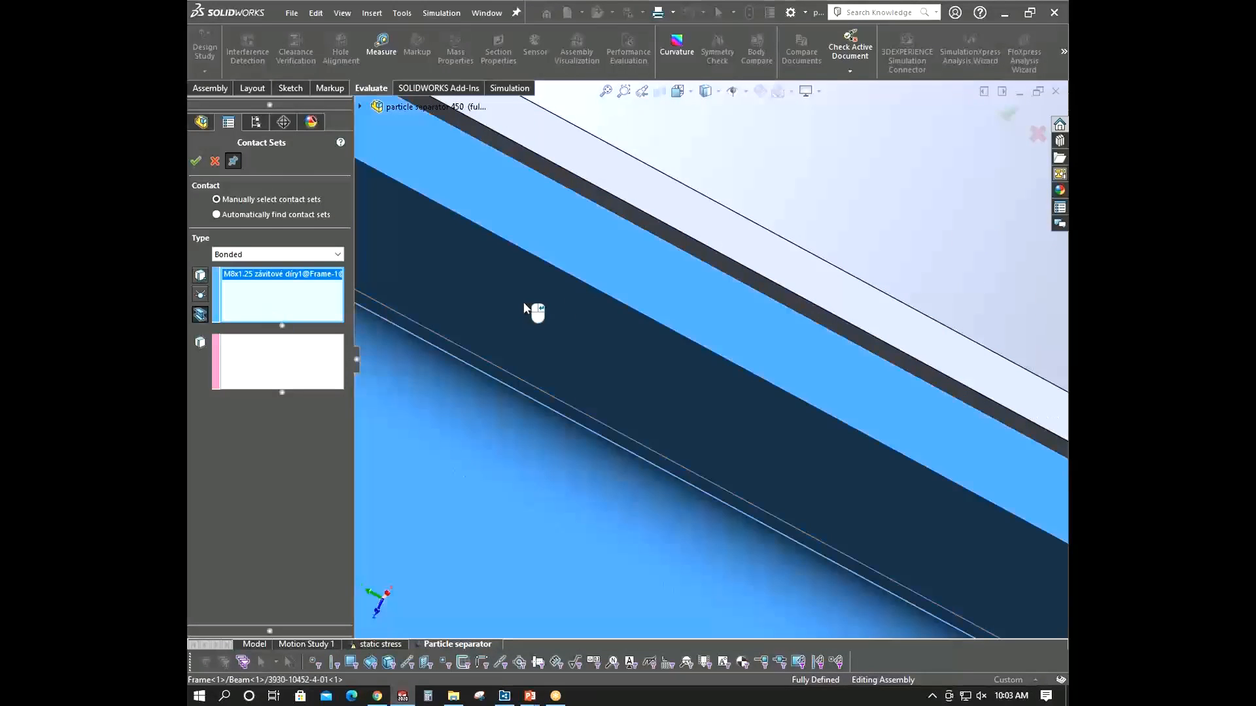
{"action": "left_click", "coordinate": [719, 264]}
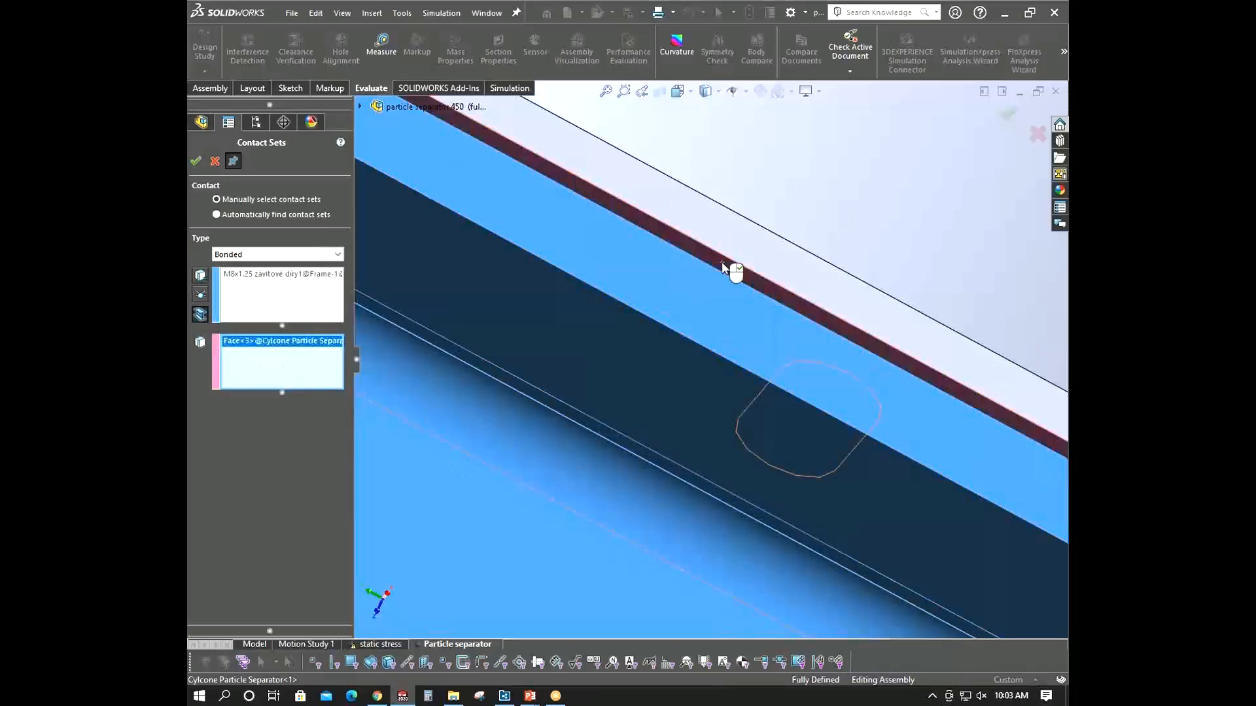
{"action": "middle_click_drag", "start_coordinate": [708, 250], "coordinate": [708, 306]}
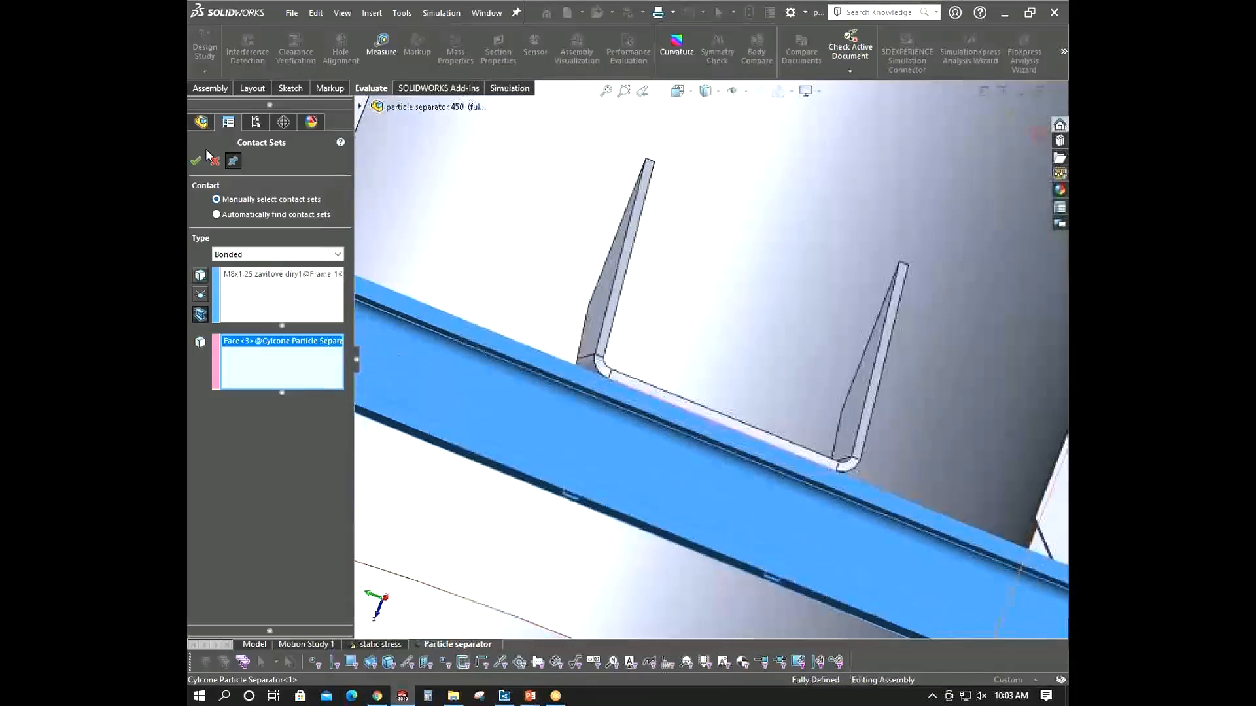
{"action": "left_click", "coordinate": [195, 161]}
- Bond the fourth top frame beam to its gusset bracket face, confirm, and close the contact set dialog
{"action": "scroll", "coordinate": [641, 387], "scroll_direction": "up", "scroll_amount": 7}
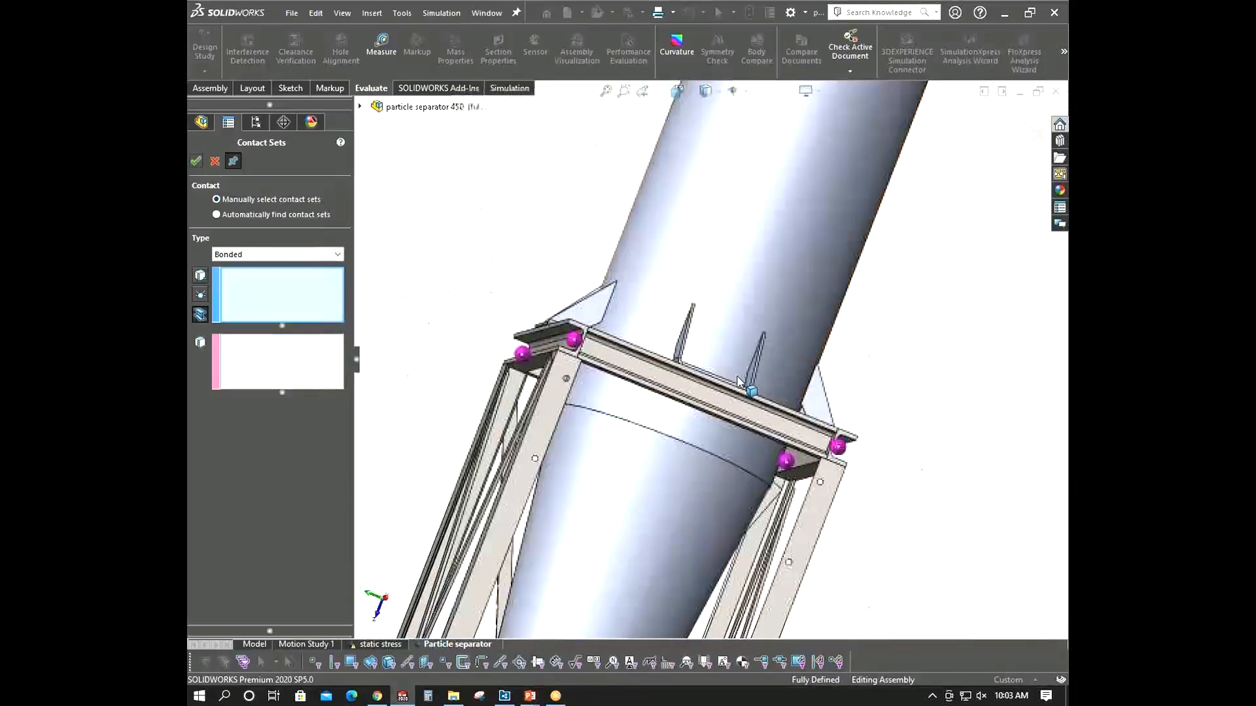
{"action": "middle_click_drag", "start_coordinate": [641, 386], "coordinate": [704, 321]}
{"action": "scroll", "coordinate": [719, 366], "scroll_direction": "down", "scroll_amount": 4}
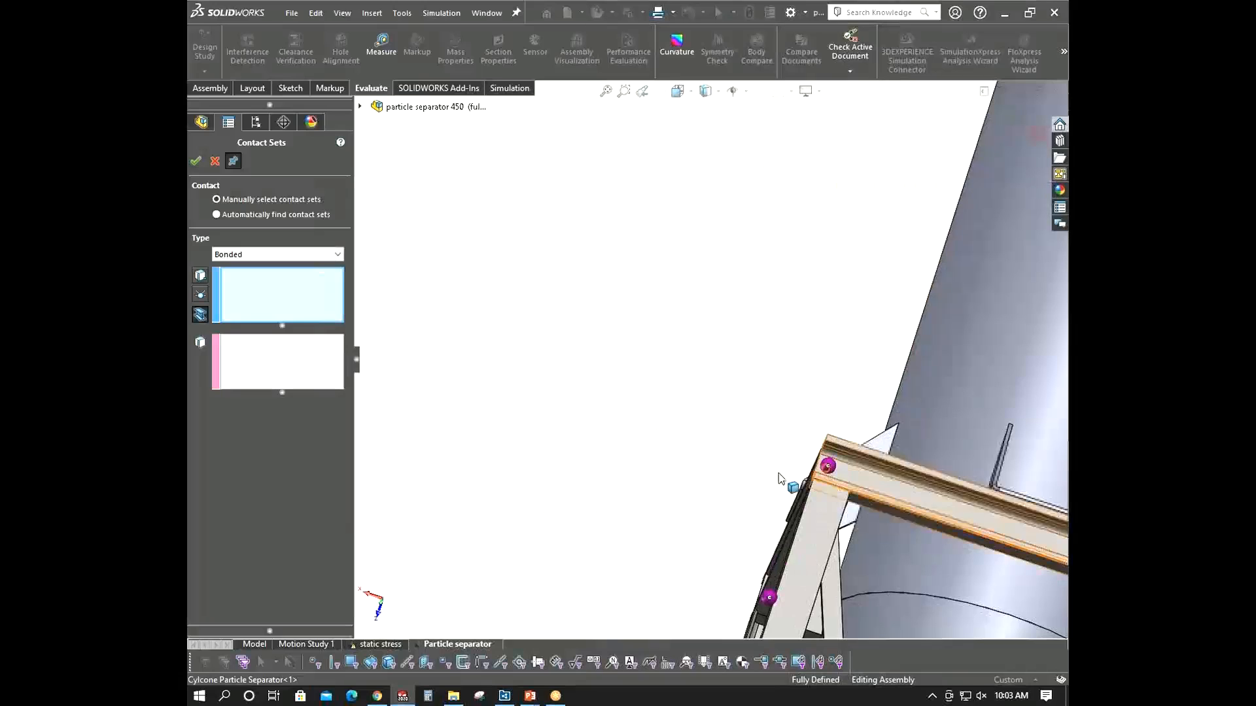
{"action": "left_click", "coordinate": [779, 477]}
{"action": "scroll", "coordinate": [829, 508], "scroll_direction": "up", "scroll_amount": 6}
{"action": "scroll", "coordinate": [829, 504], "scroll_direction": "down", "scroll_amount": 5}
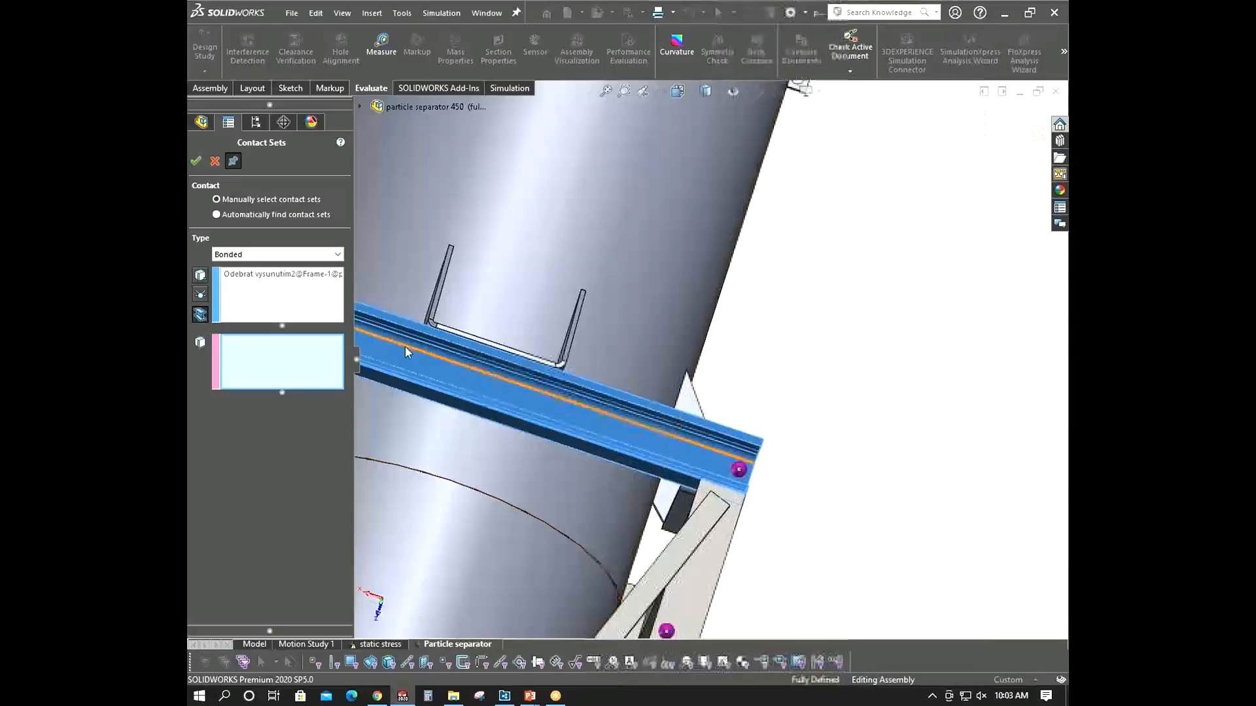
{"action": "scroll", "coordinate": [405, 347], "scroll_direction": "down", "scroll_amount": 5}
{"action": "scroll", "coordinate": [625, 305], "scroll_direction": "down", "scroll_amount": 6}
{"action": "left_click", "coordinate": [694, 355]}
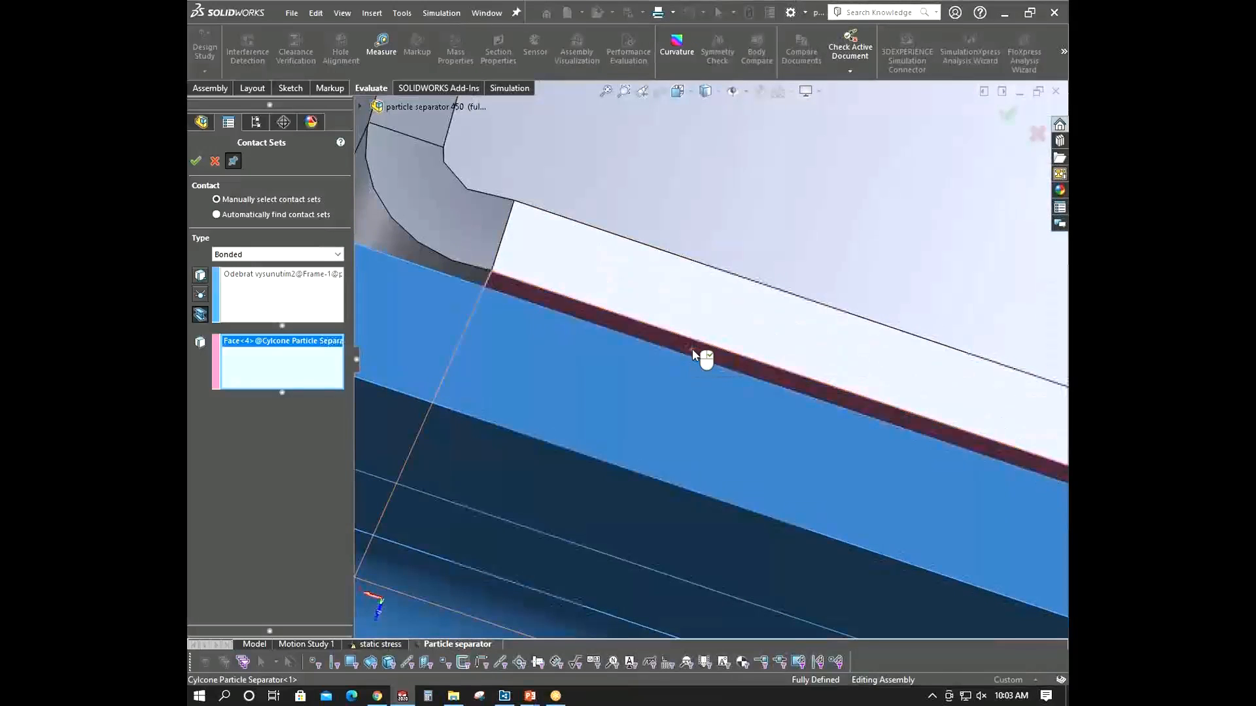
{"action": "scroll", "coordinate": [692, 353], "scroll_direction": "up", "scroll_amount": 6}
{"action": "scroll", "coordinate": [690, 352], "scroll_direction": "up", "scroll_amount": 3}
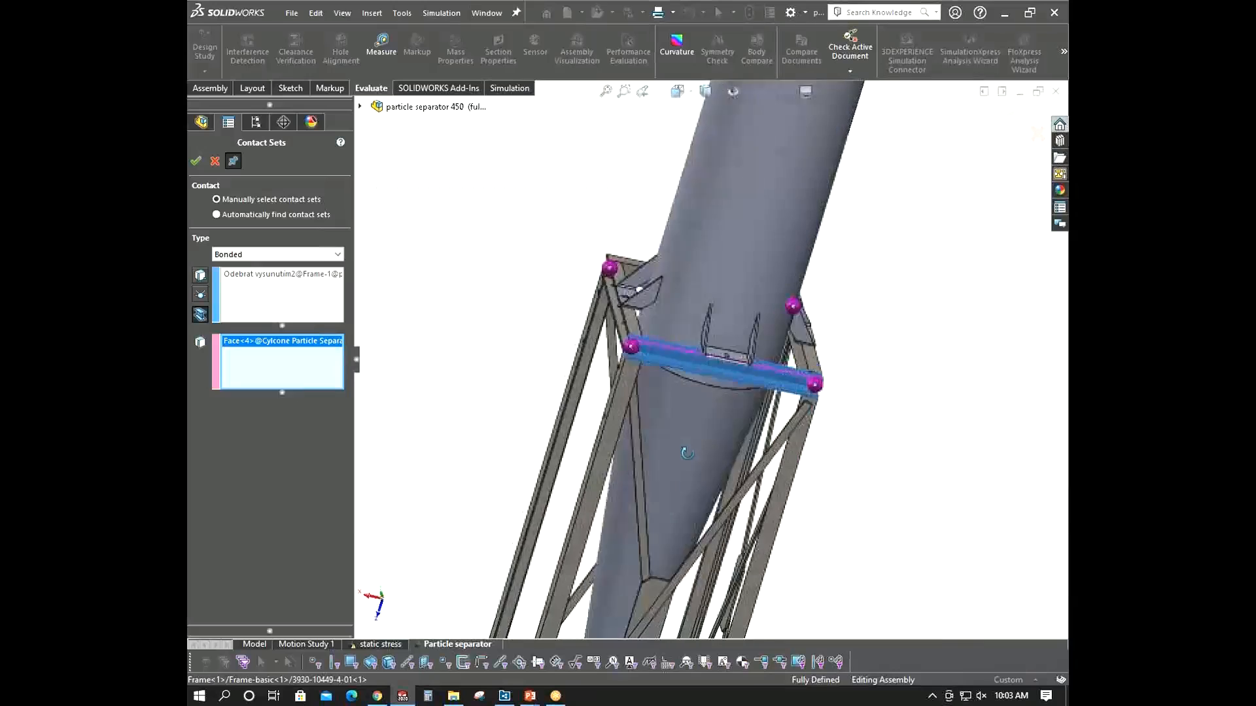
{"action": "left_click", "coordinate": [195, 161]}
{"action": "scroll", "coordinate": [743, 413], "scroll_direction": "up", "scroll_amount": 5}
{"action": "middle_click_drag", "start_coordinate": [743, 413], "coordinate": [669, 392]}
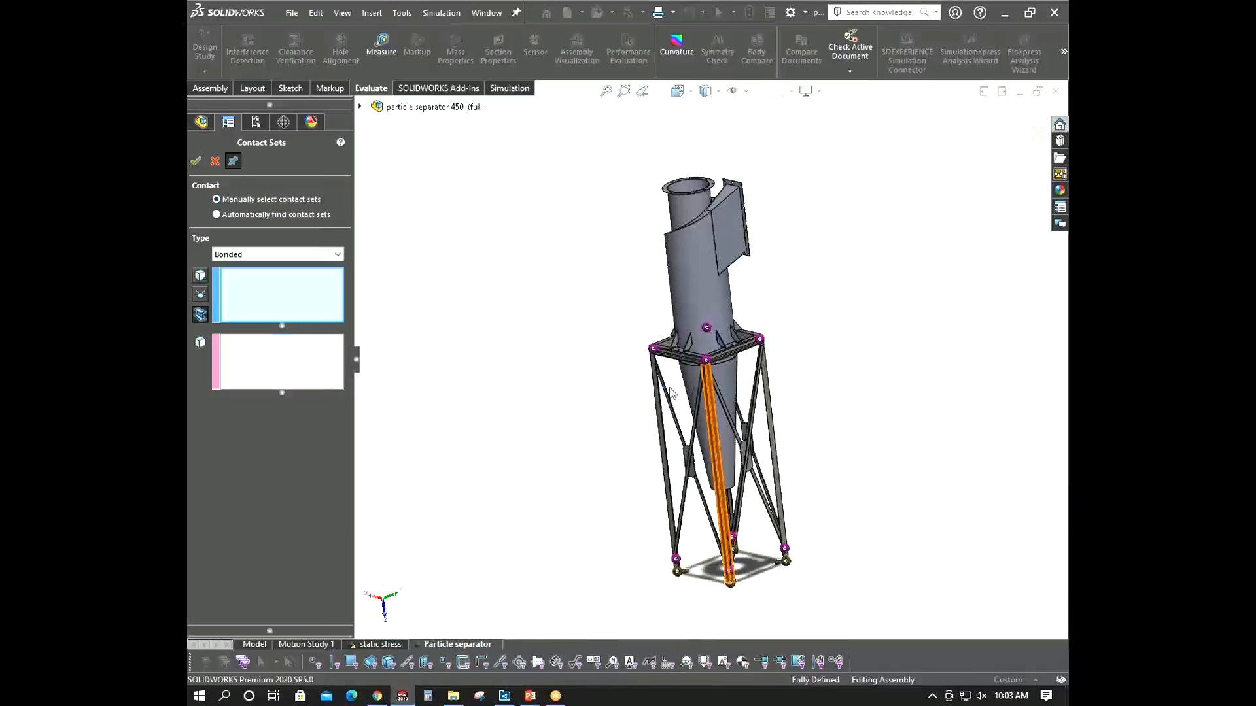
{"action": "left_click", "coordinate": [217, 161]}
- Zoom in on the cyclone's mounting brackets above the top frame and inspect the cyclone body in the parts tree
{"action": "middle_click_drag", "start_coordinate": [611, 379], "coordinate": [897, 415]}
{"action": "scroll", "coordinate": [752, 350], "scroll_direction": "down", "scroll_amount": 5}
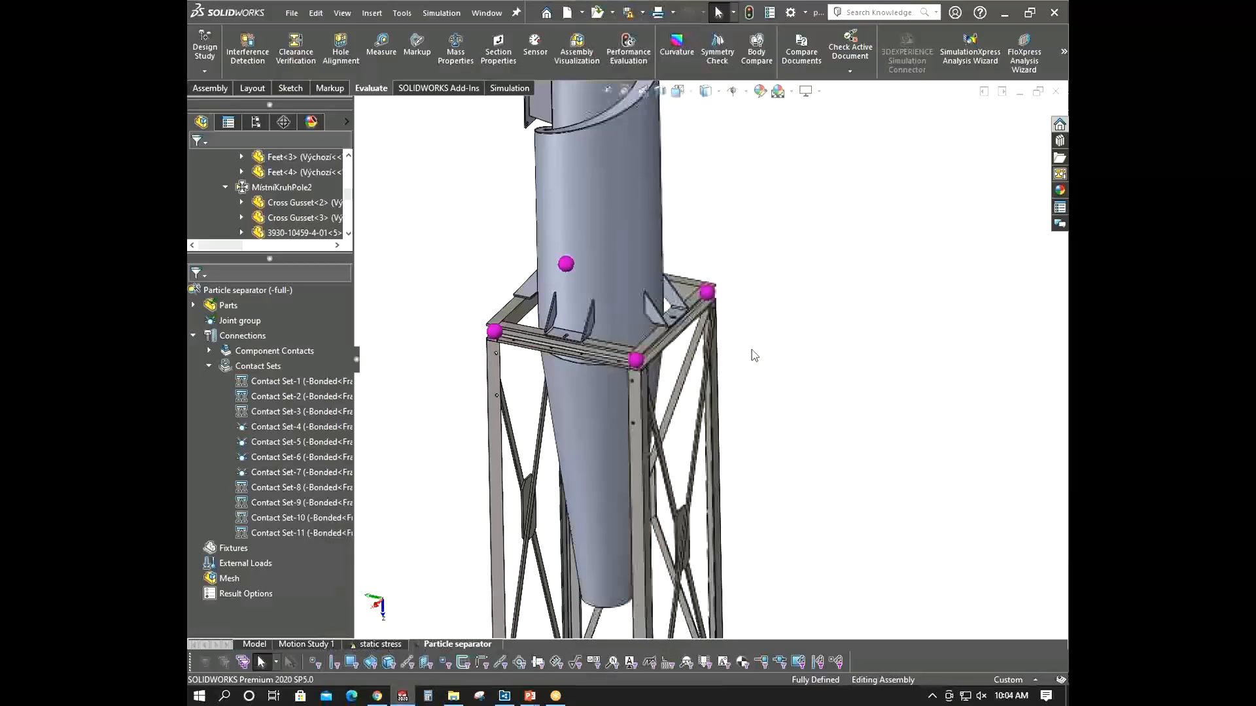
{"action": "scroll", "coordinate": [608, 278], "scroll_direction": "down", "scroll_amount": 4}
{"action": "middle_click_drag", "start_coordinate": [608, 278], "coordinate": [666, 291]}
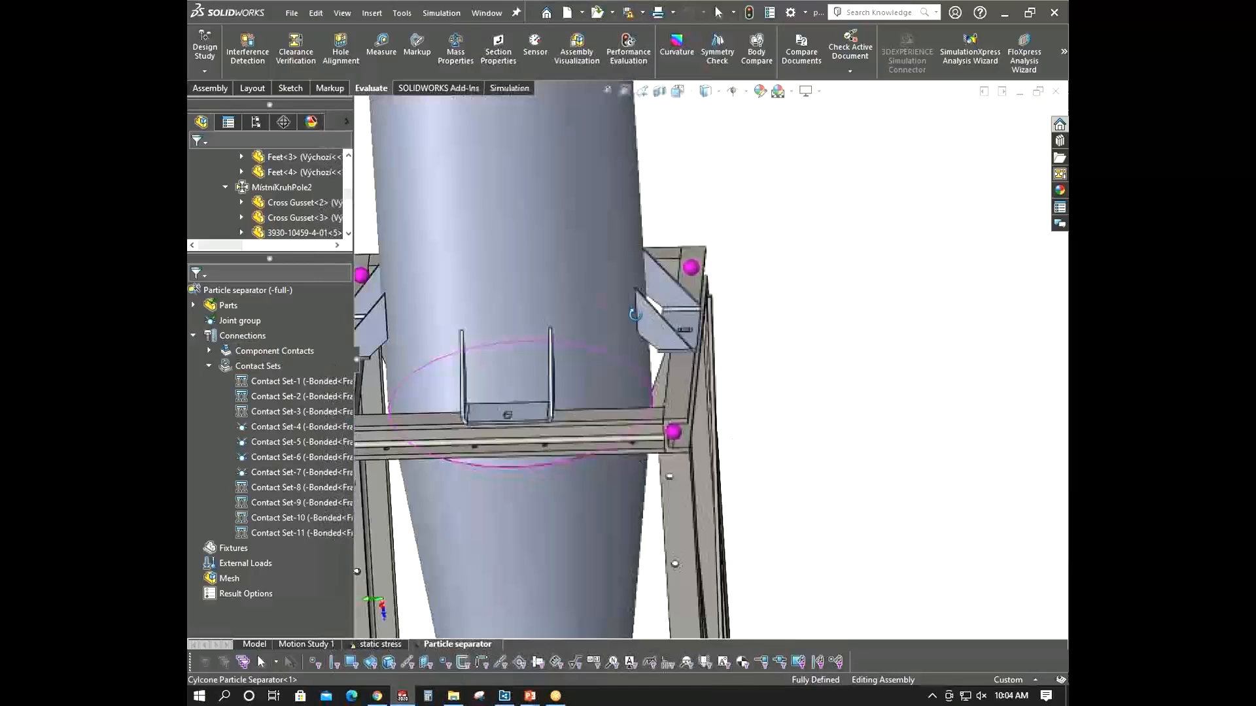
{"action": "scroll", "coordinate": [605, 367], "scroll_direction": "up", "scroll_amount": 3}
{"action": "scroll", "coordinate": [600, 369], "scroll_direction": "down", "scroll_amount": 2}
{"action": "middle_click_drag", "start_coordinate": [600, 369], "coordinate": [574, 364]}
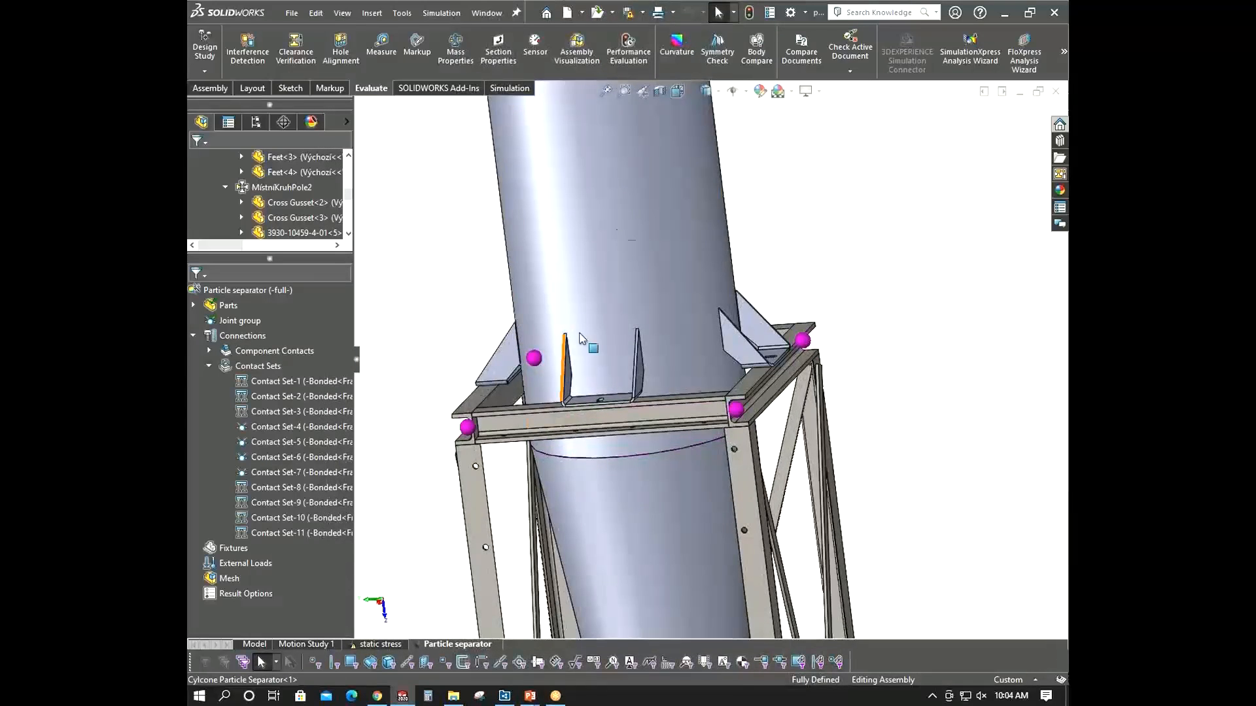
{"action": "left_click", "coordinate": [616, 210]}
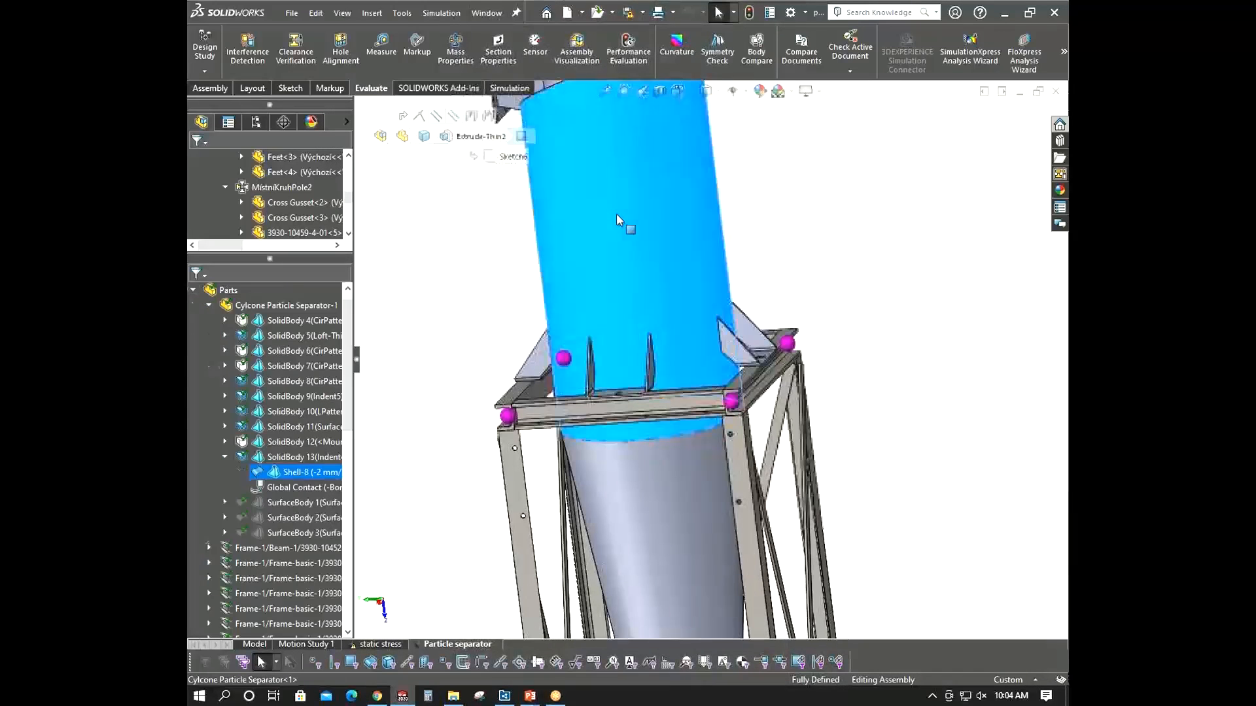
{"action": "left_click", "coordinate": [415, 373]}
{"action": "left_click", "coordinate": [209, 306]}
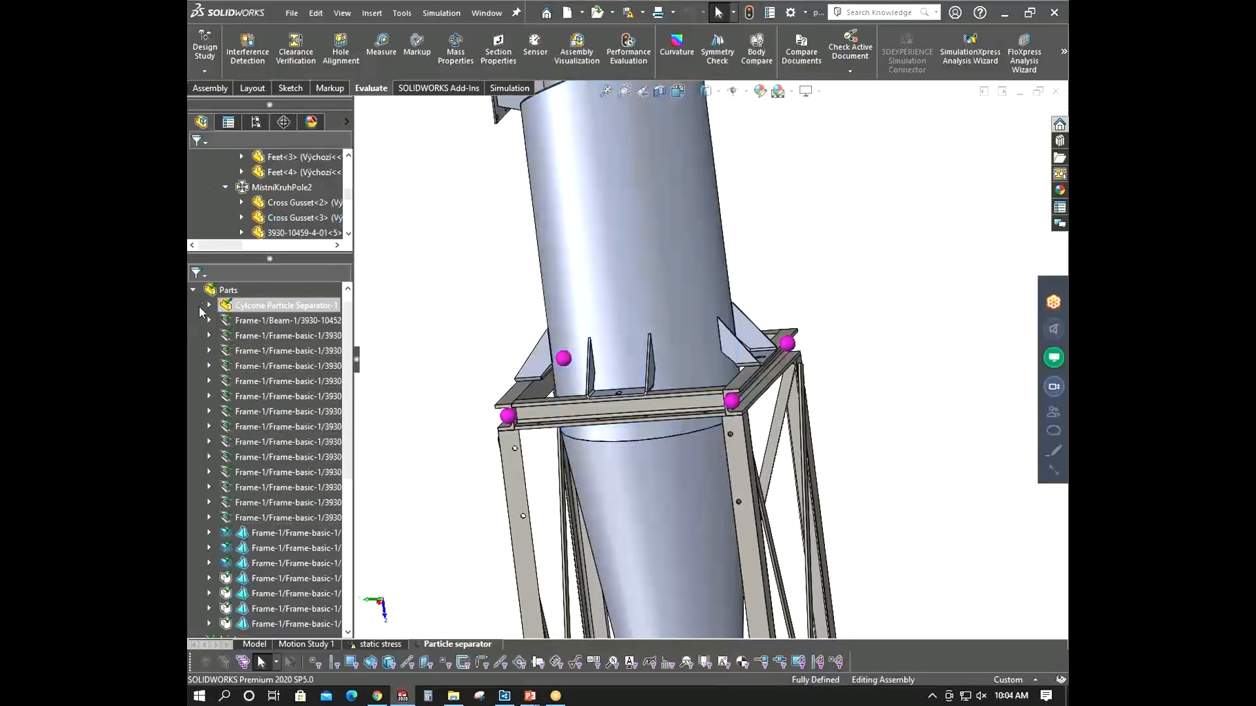
{"action": "left_click", "coordinate": [193, 291]}
- Start a new bonded contact set, picking the cyclone shell face and a hidden rib face of the first mounting bracket
{"action": "right_click", "coordinate": [255, 364]}
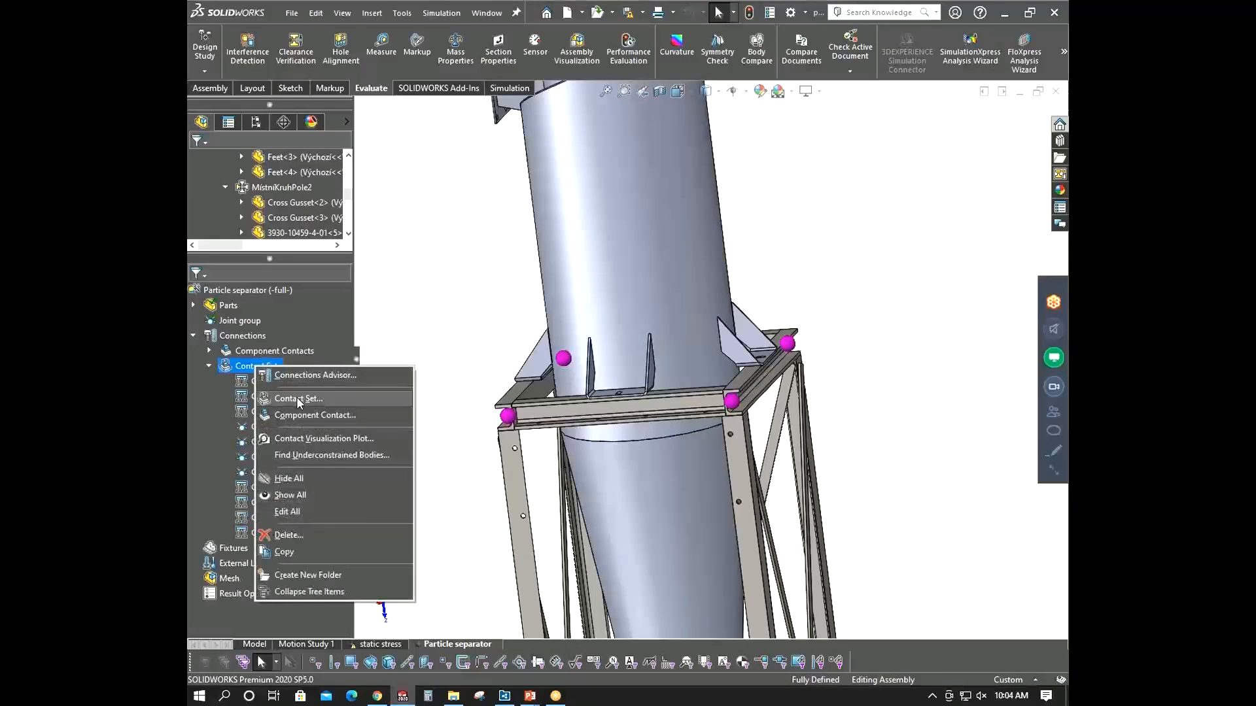
{"action": "key", "text": "Escape"}
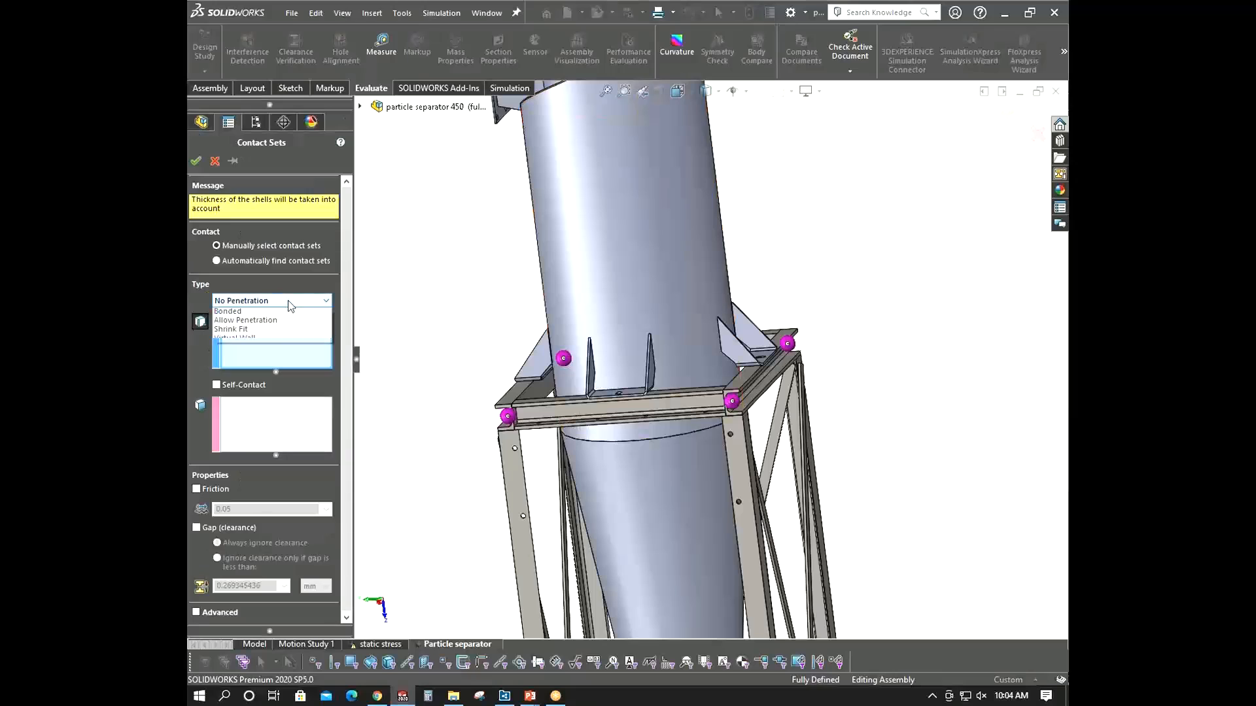
{"action": "left_click", "coordinate": [251, 323]}
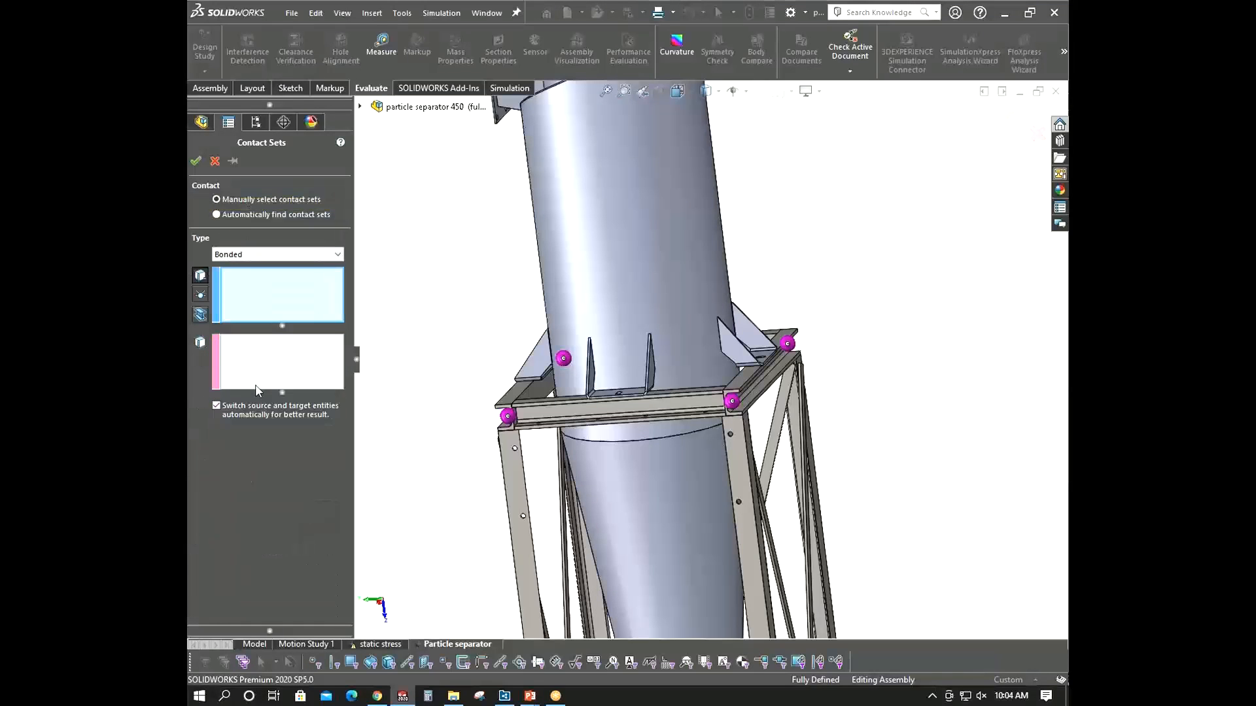
{"action": "mouse_move", "coordinate": [666, 272]}
{"action": "middle_mouse_down"}
{"action": "mouse_move", "coordinate": [641, 235]}
{"action": "mouse_move", "coordinate": [646, 267]}
{"action": "middle_mouse_up"}
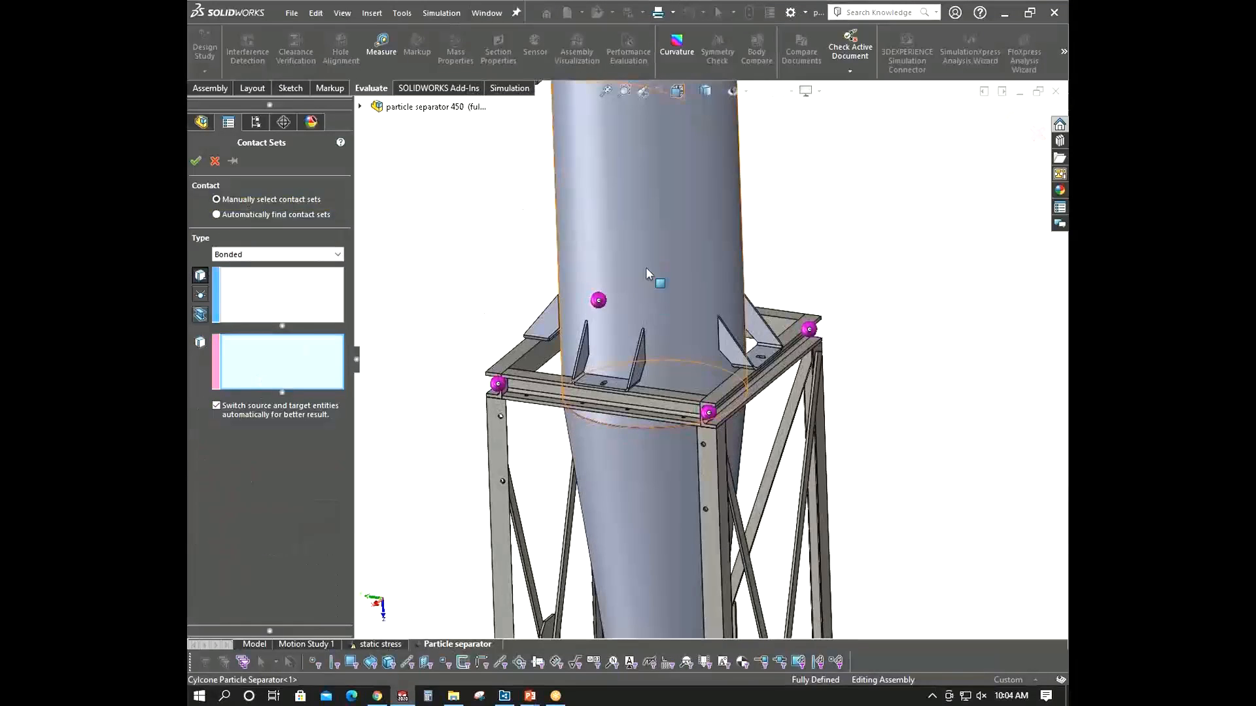
{"action": "left_click", "coordinate": [646, 265]}
{"action": "scroll", "coordinate": [673, 308], "scroll_direction": "down", "scroll_amount": 6}
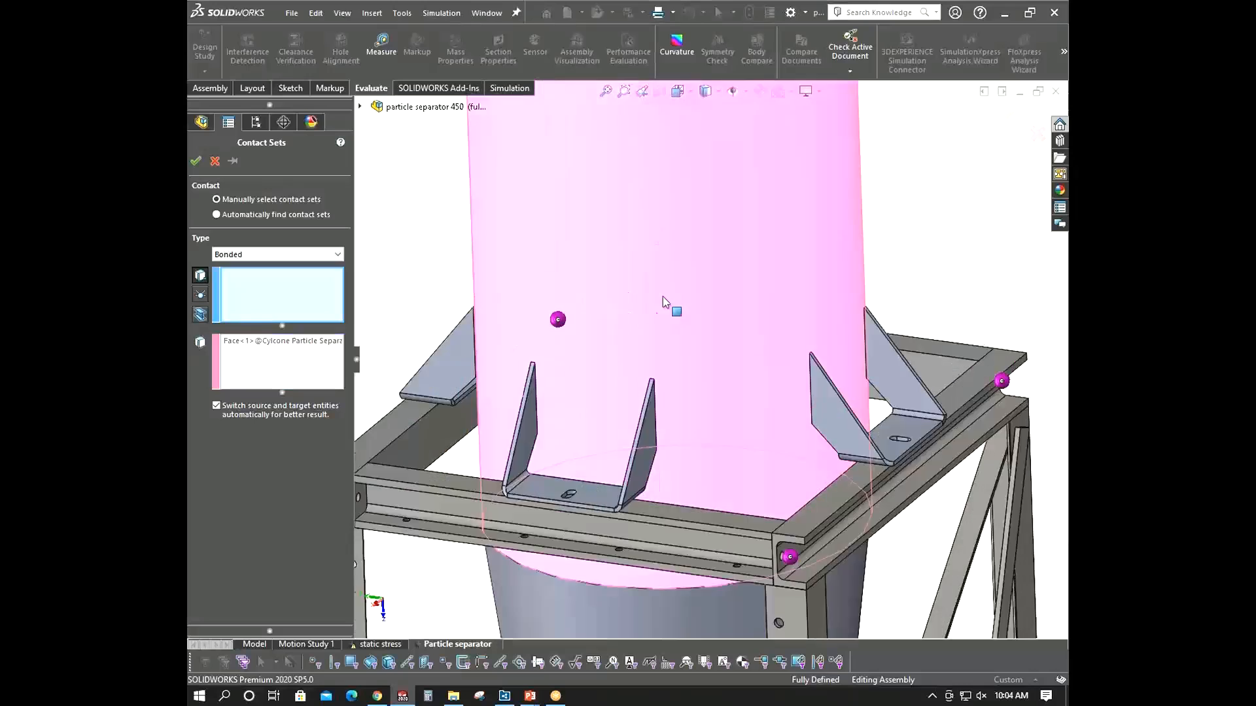
{"action": "right_click", "coordinate": [653, 451]}
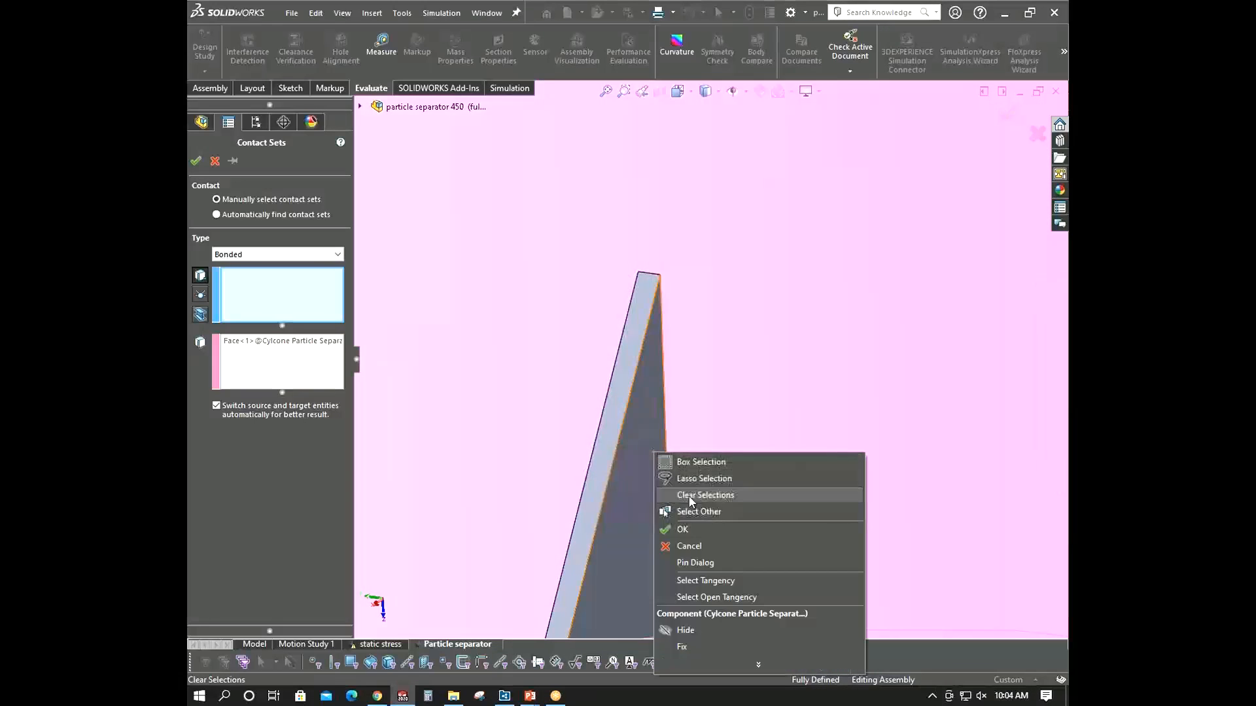
{"action": "left_click", "coordinate": [703, 512]}
{"action": "left_click", "coordinate": [652, 452]}
- Add the bracket's second rib face, reselect the cyclone shell face as the other set, and confirm the contact
{"action": "scroll", "coordinate": [653, 451], "scroll_direction": "up", "scroll_amount": 6}
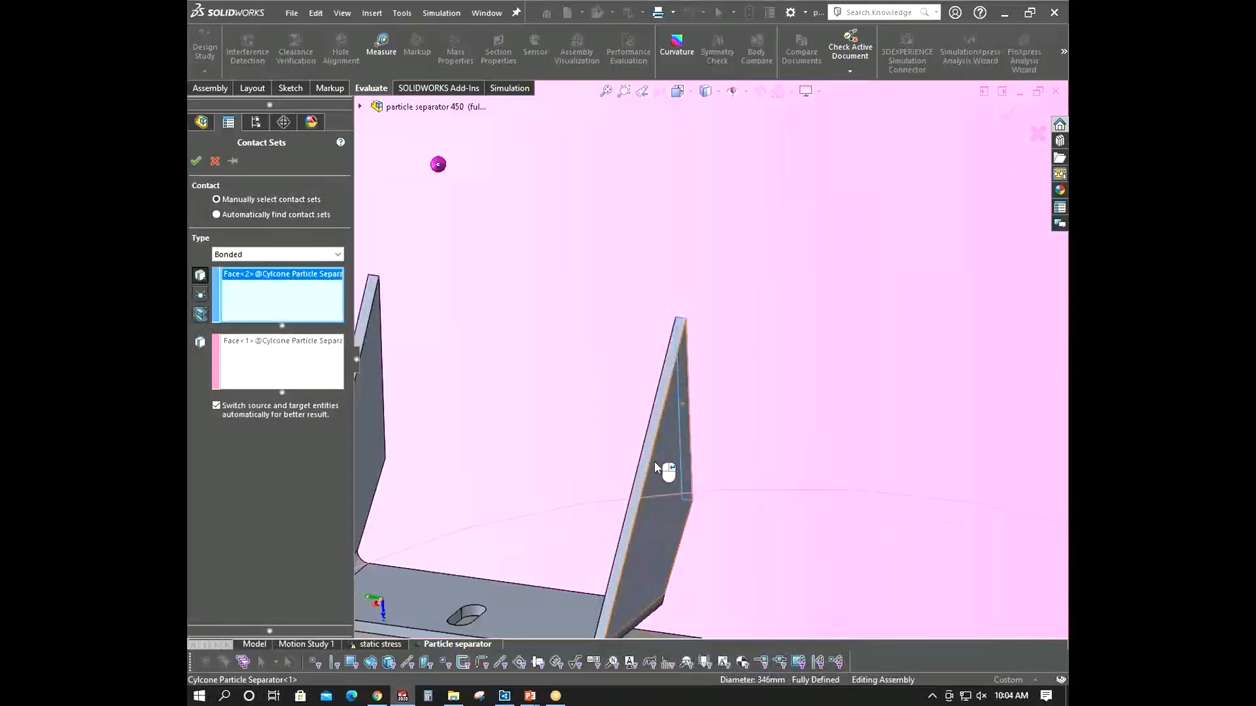
{"action": "scroll", "coordinate": [598, 363], "scroll_direction": "down", "scroll_amount": 6}
{"action": "right_click", "coordinate": [595, 358]}
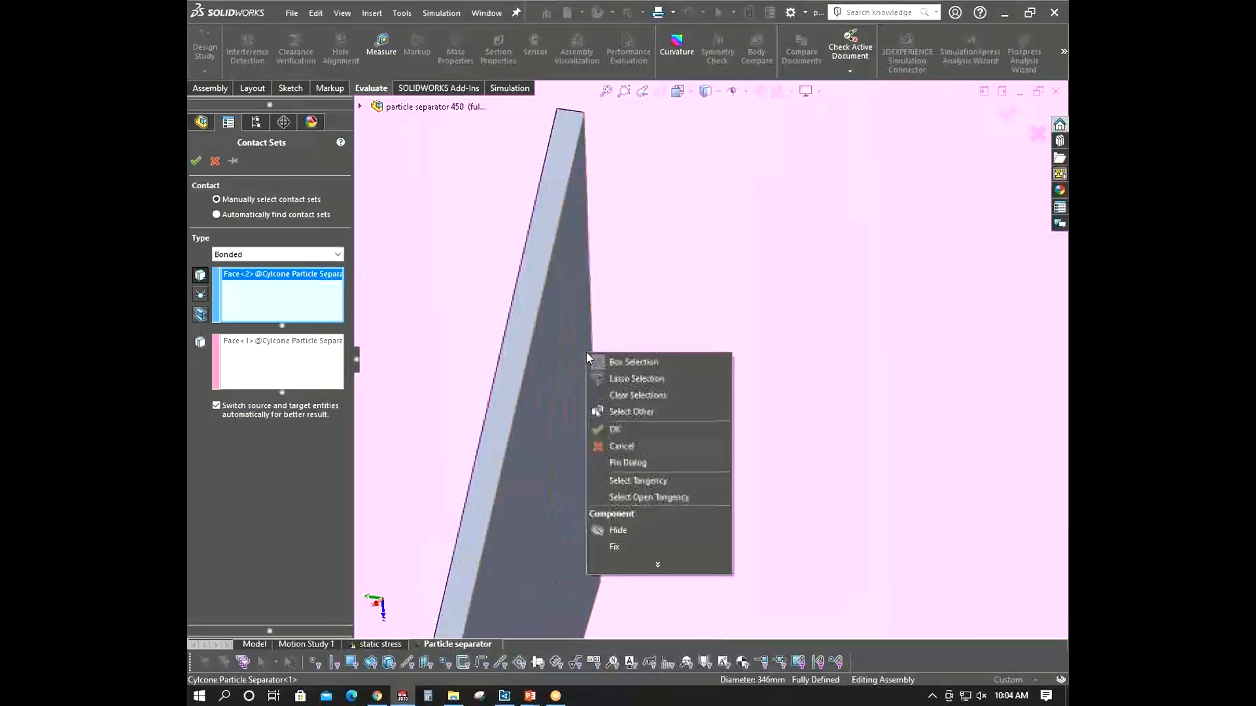
{"action": "left_click", "coordinate": [628, 412]}
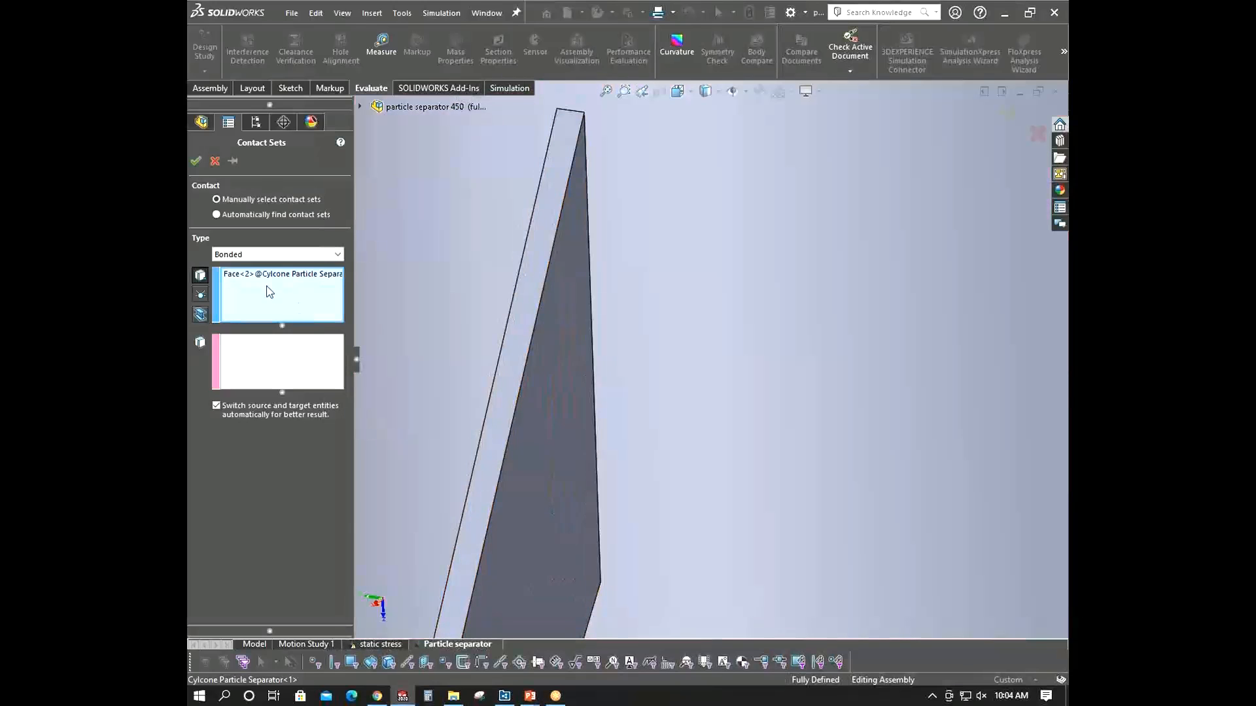
{"action": "scroll", "coordinate": [585, 439], "scroll_direction": "up", "scroll_amount": 5}
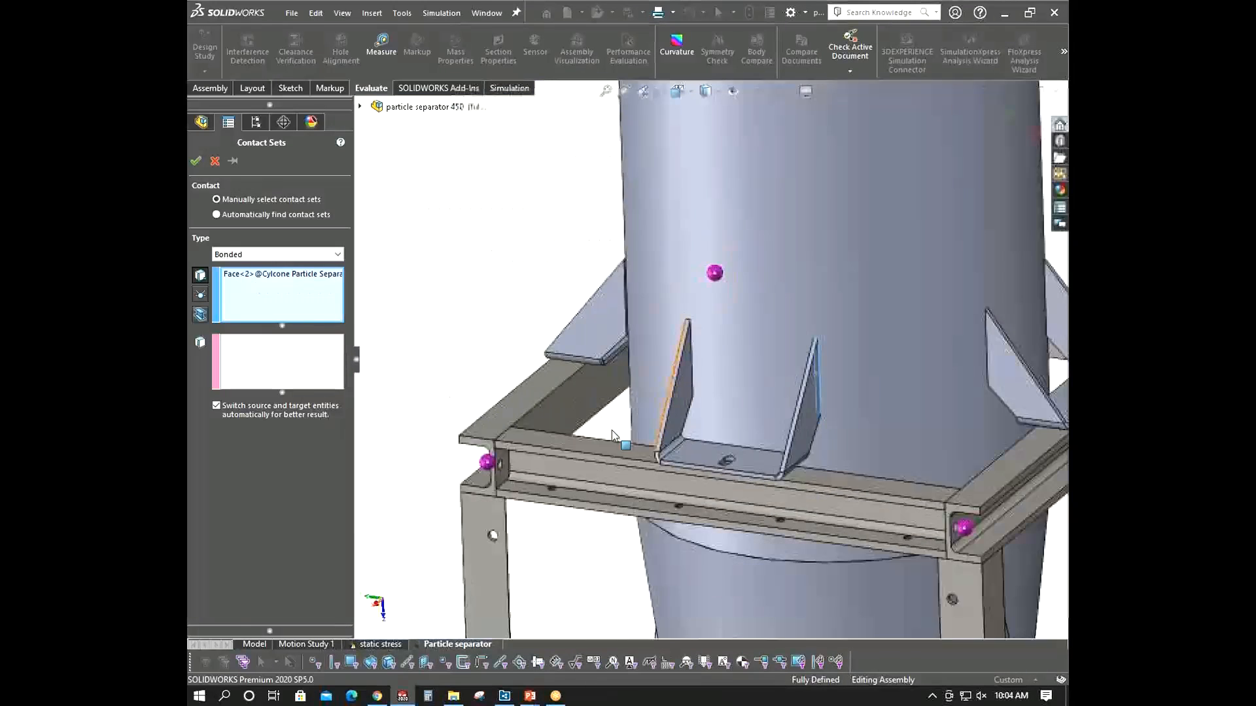
{"action": "scroll", "coordinate": [726, 366], "scroll_direction": "down", "scroll_amount": 6}
{"action": "scroll", "coordinate": [680, 403], "scroll_direction": "down", "scroll_amount": 2}
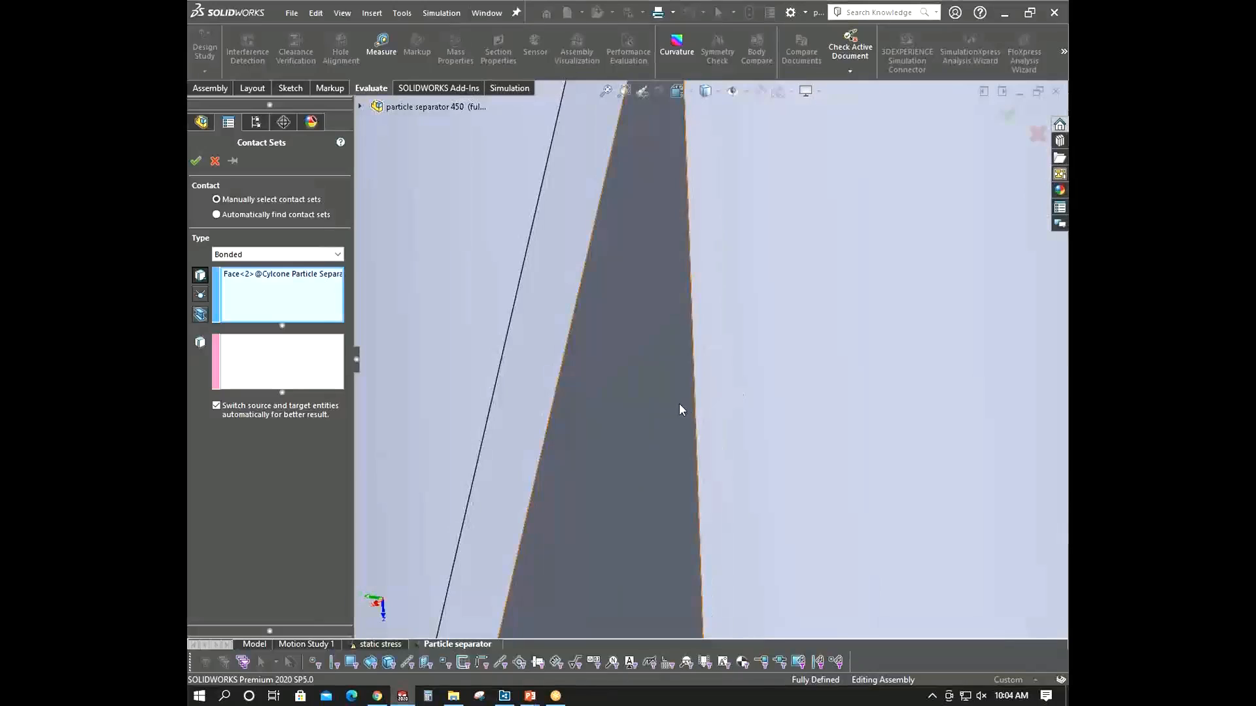
{"action": "right_click", "coordinate": [683, 404]}
{"action": "left_click", "coordinate": [720, 464]}
{"action": "left_click", "coordinate": [681, 392]}
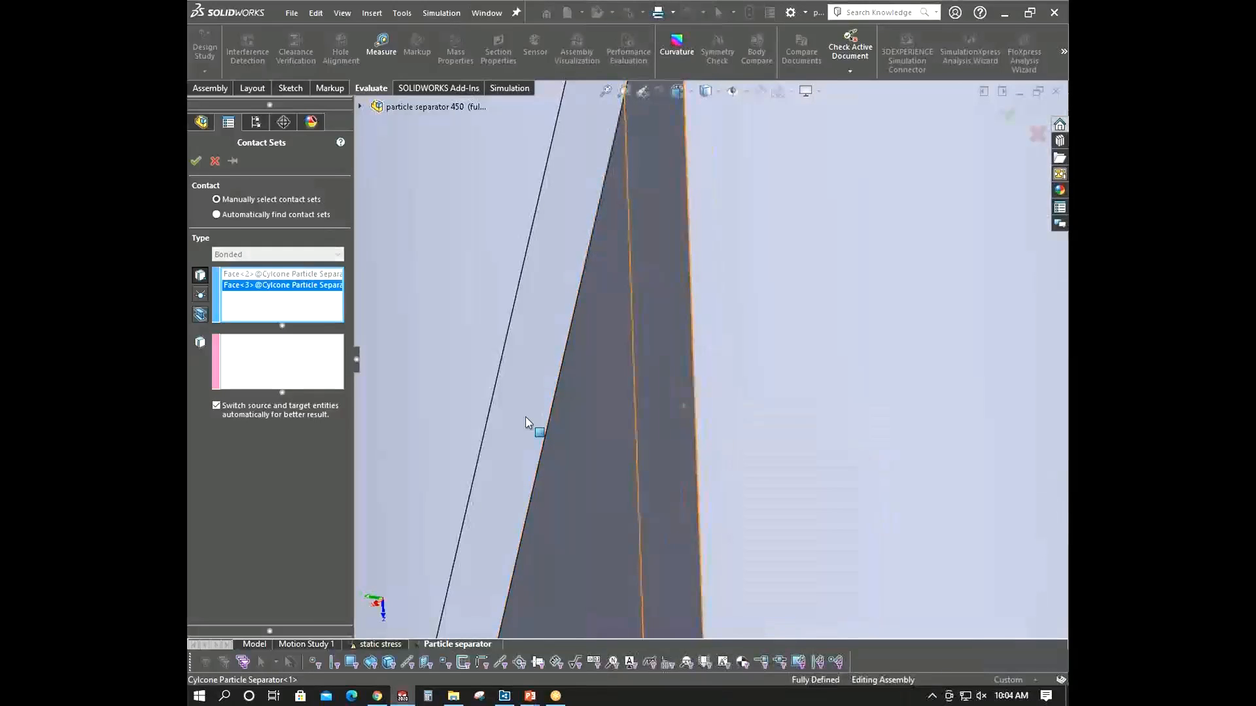
{"action": "left_click", "coordinate": [282, 363]}
{"action": "left_click", "coordinate": [799, 353]}
{"action": "scroll", "coordinate": [799, 353], "scroll_direction": "up", "scroll_amount": 5}
{"action": "scroll", "coordinate": [798, 356], "scroll_direction": "up", "scroll_amount": 3}
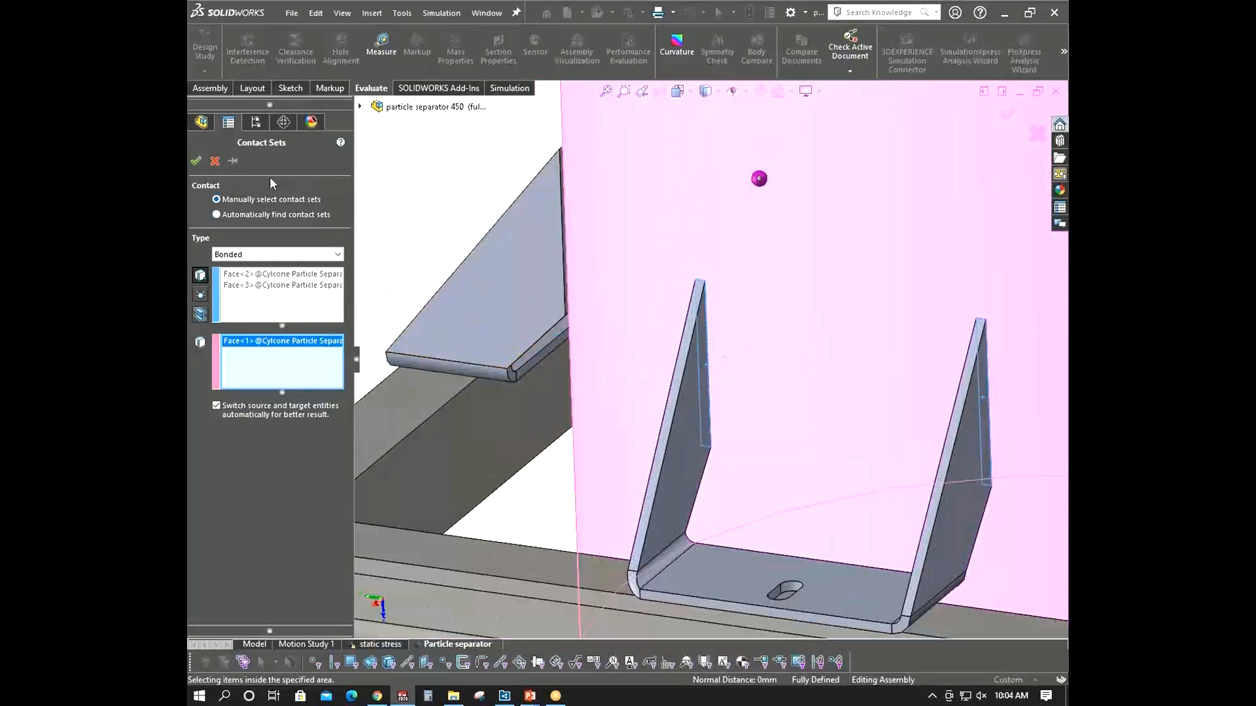
{"action": "left_click", "coordinate": [199, 162]}
- Bond both rib faces of the next mounting bracket to the cyclone shell face and confirm
{"action": "scroll", "coordinate": [857, 359], "scroll_direction": "up", "scroll_amount": 6}
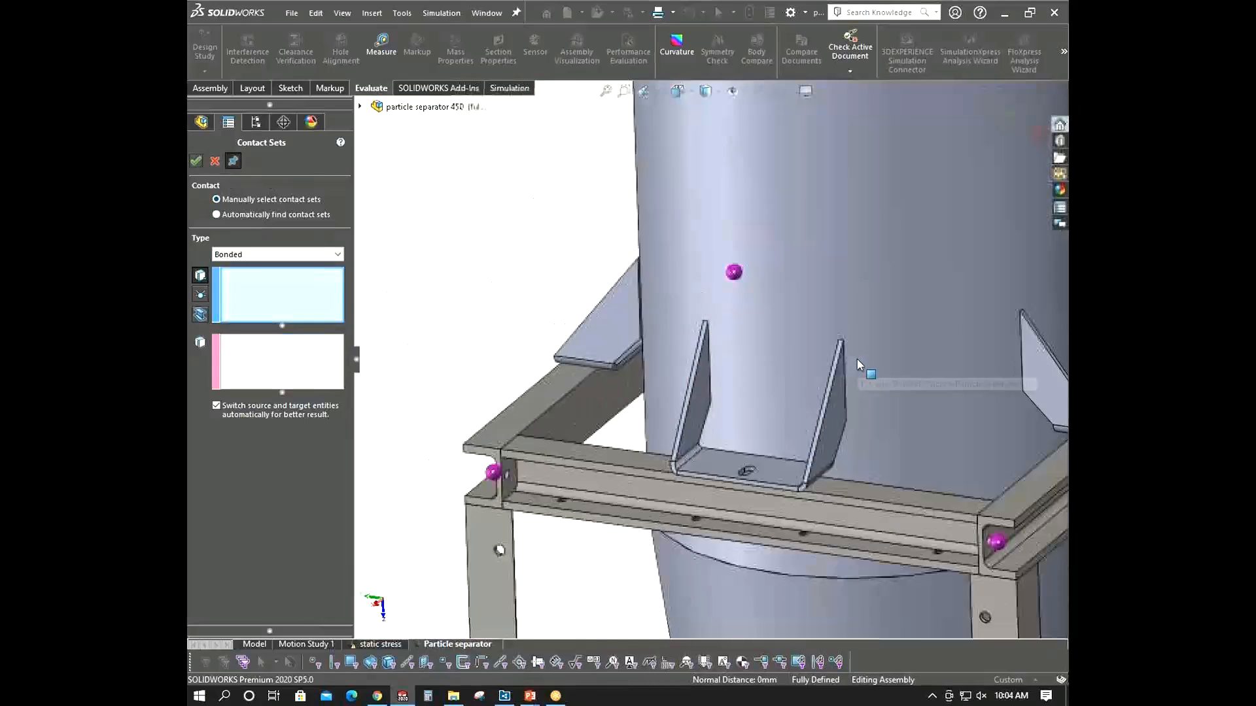
{"action": "scroll", "coordinate": [831, 334], "scroll_direction": "down", "scroll_amount": 10}
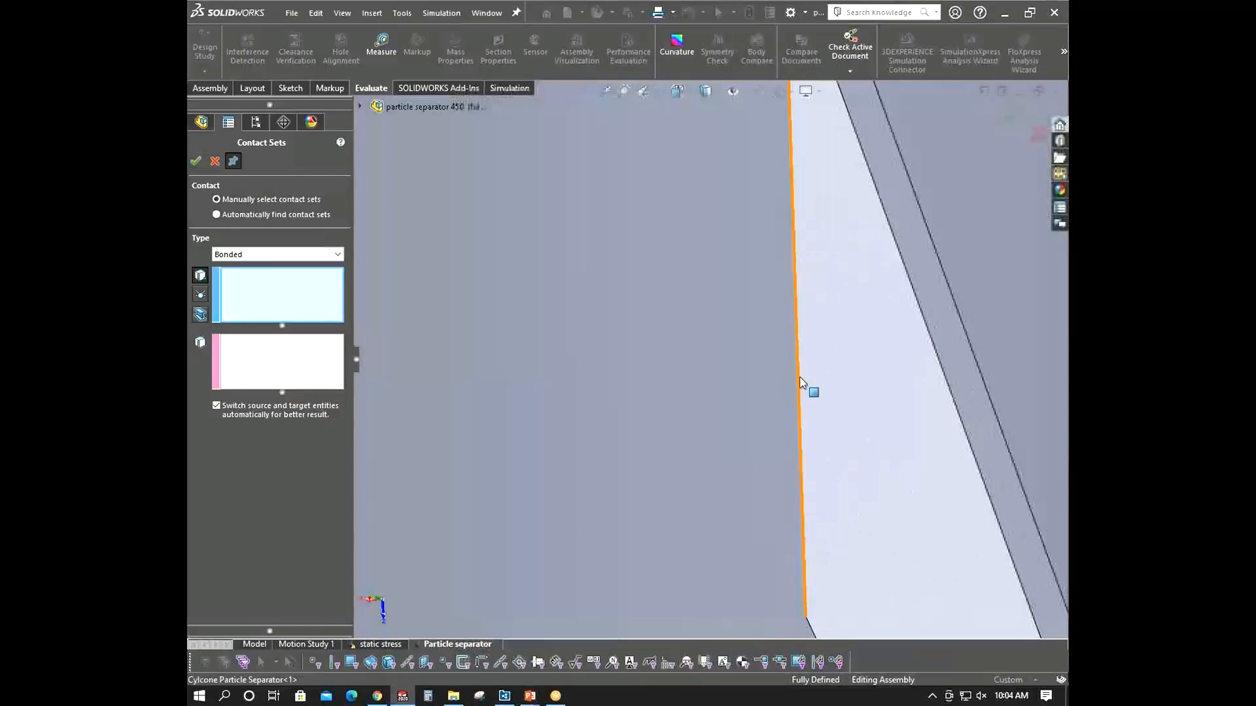
{"action": "right_click", "coordinate": [796, 376]}
{"action": "left_click", "coordinate": [815, 431]}
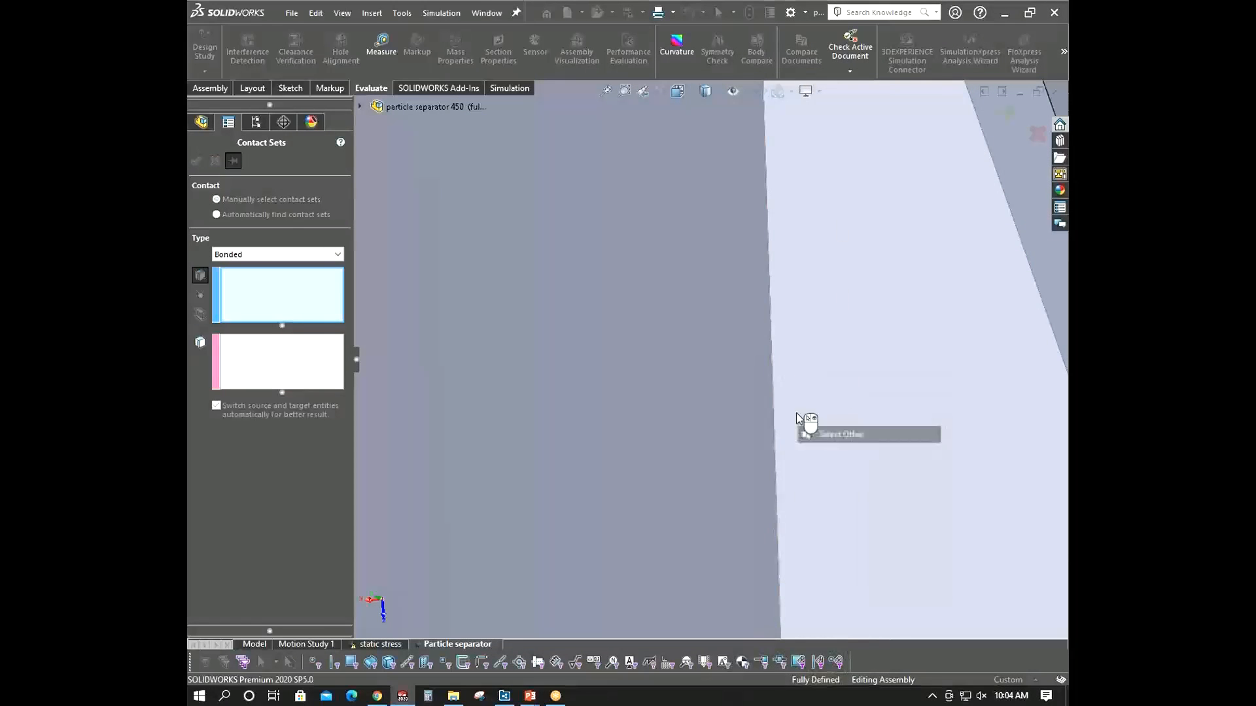
{"action": "left_click", "coordinate": [792, 393]}
{"action": "left_click", "coordinate": [598, 325]}
{"action": "scroll", "coordinate": [614, 328], "scroll_direction": "up", "scroll_amount": 8}
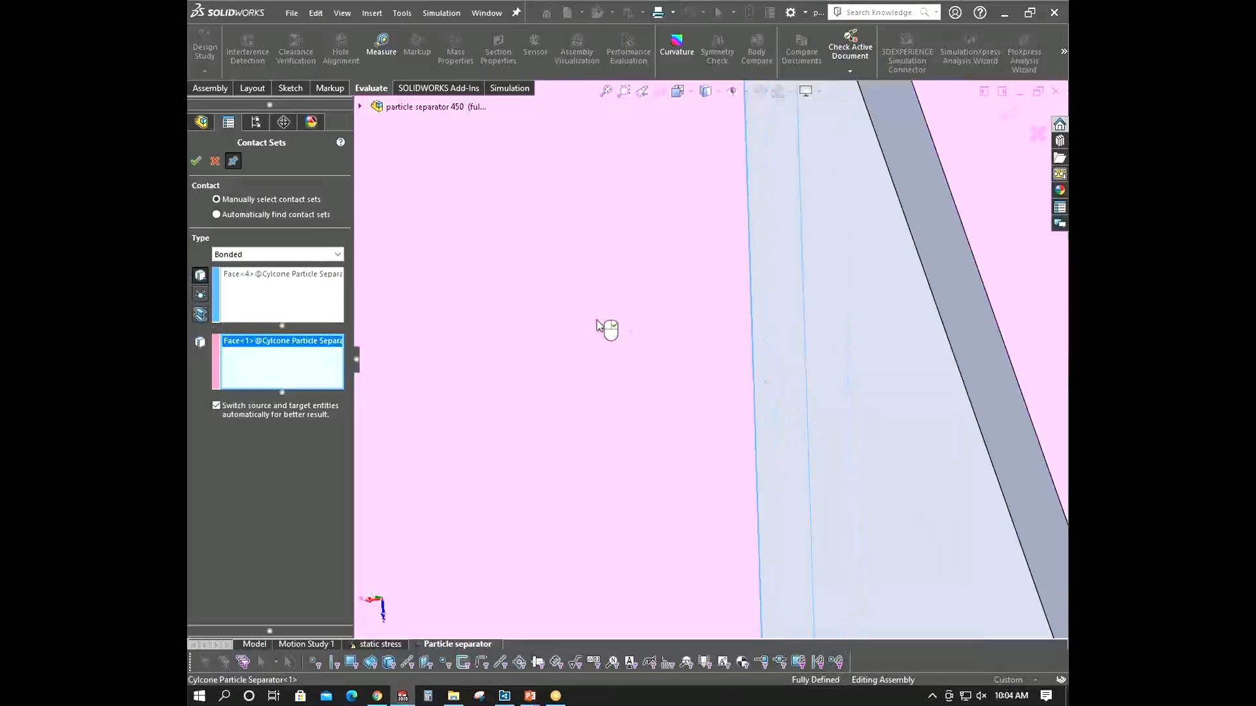
{"action": "middle_click_drag", "start_coordinate": [550, 274], "coordinate": [368, 314]}
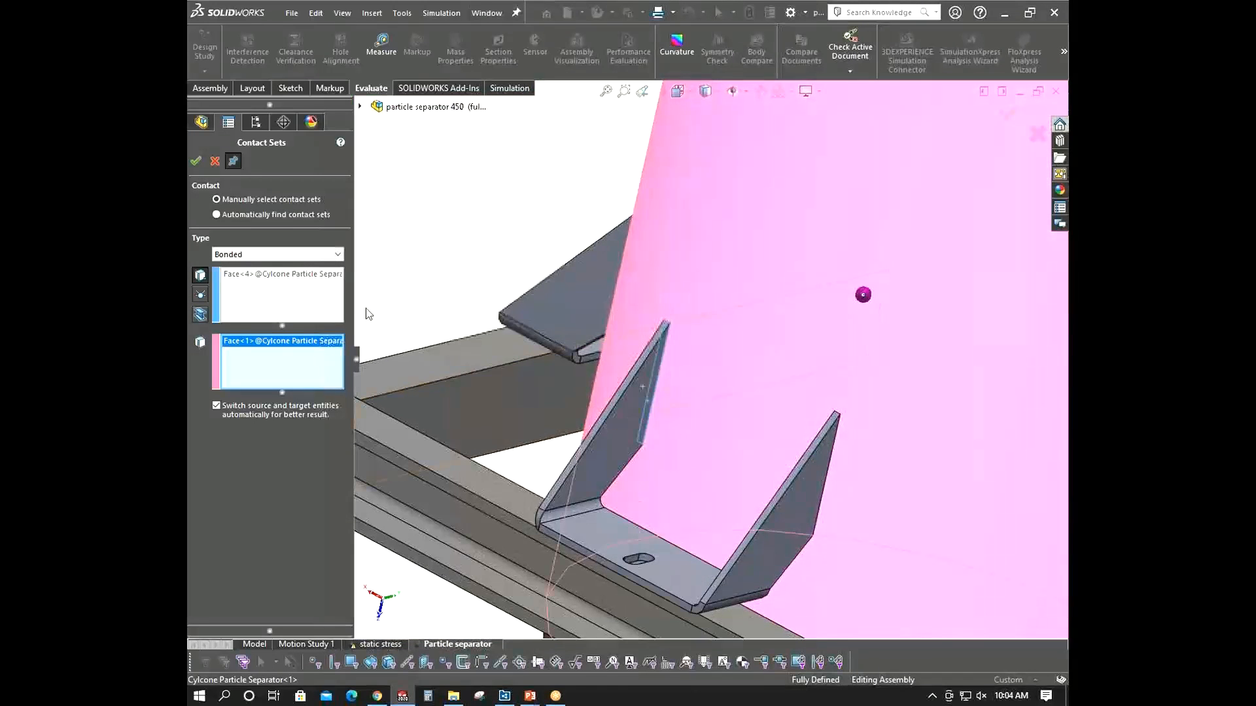
{"action": "scroll", "coordinate": [720, 458], "scroll_direction": "down", "scroll_amount": 12}
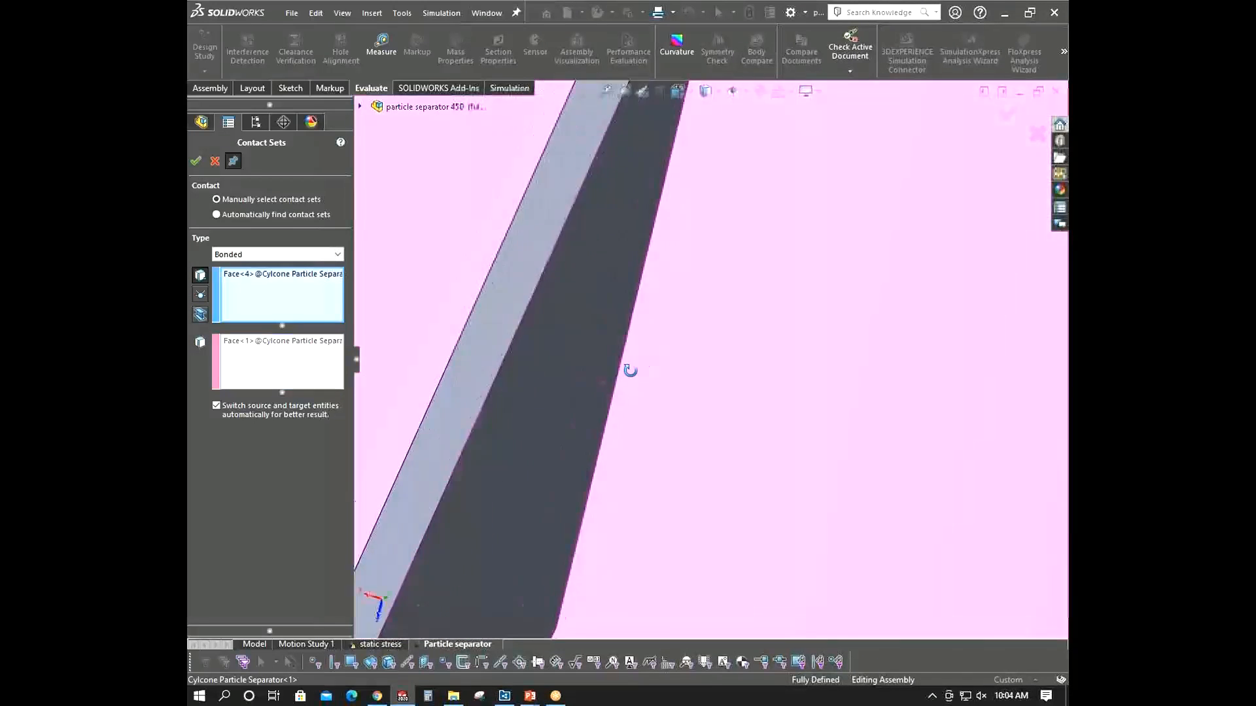
{"action": "right_click", "coordinate": [613, 376]}
{"action": "left_click", "coordinate": [646, 431]}
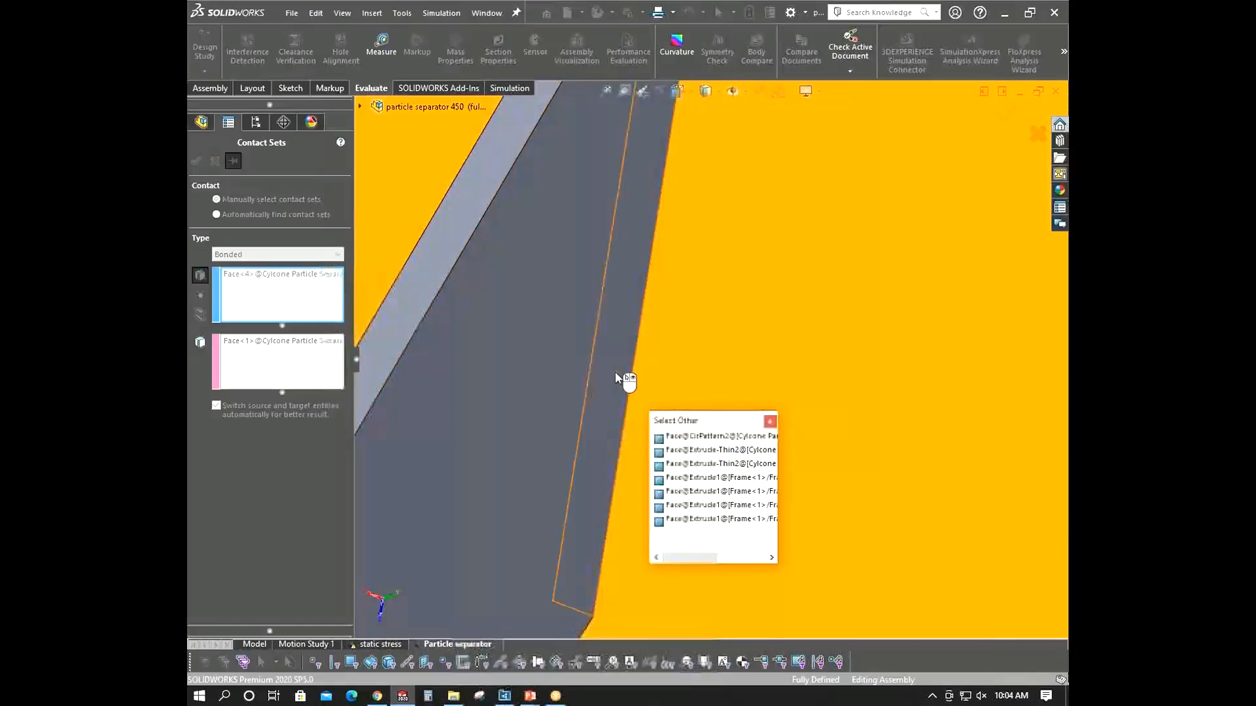
{"action": "left_click", "coordinate": [615, 372]}
{"action": "scroll", "coordinate": [724, 364], "scroll_direction": "up", "scroll_amount": 10}
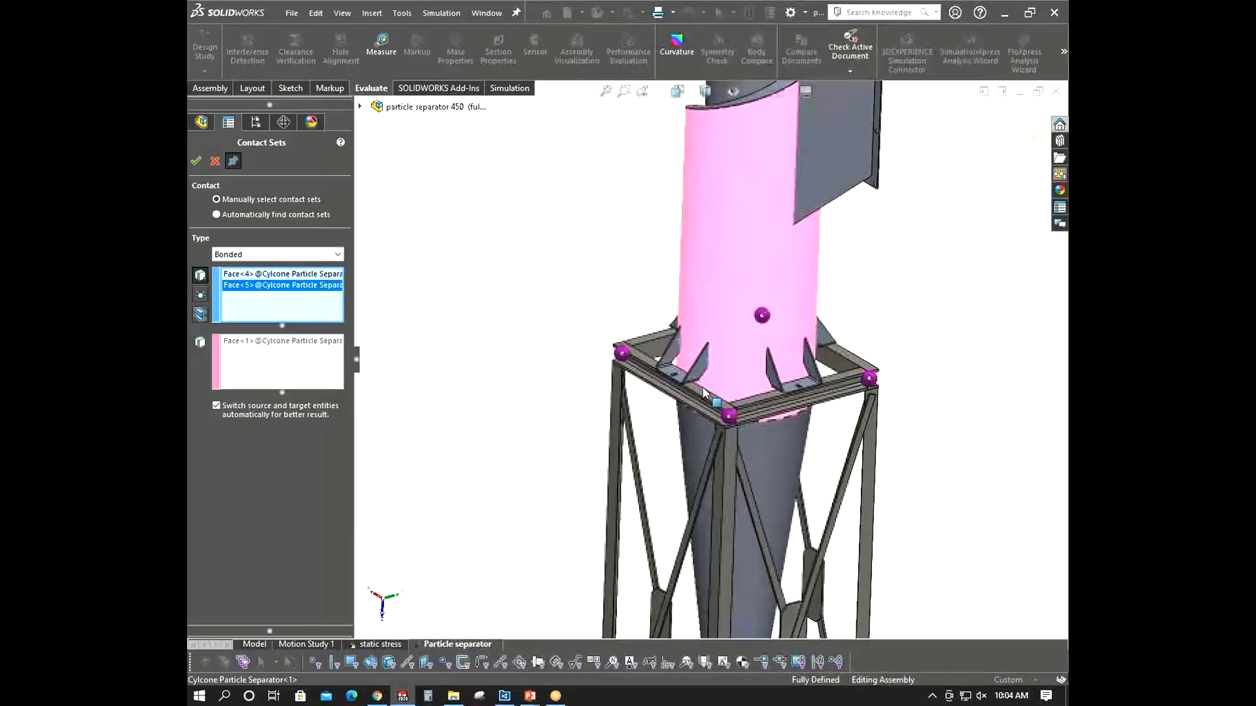
{"action": "left_click", "coordinate": [197, 162]}
- Bond the third mounting bracket's two rib faces to the cyclone shell face and confirm
{"action": "scroll", "coordinate": [737, 242], "scroll_direction": "down", "scroll_amount": 5}
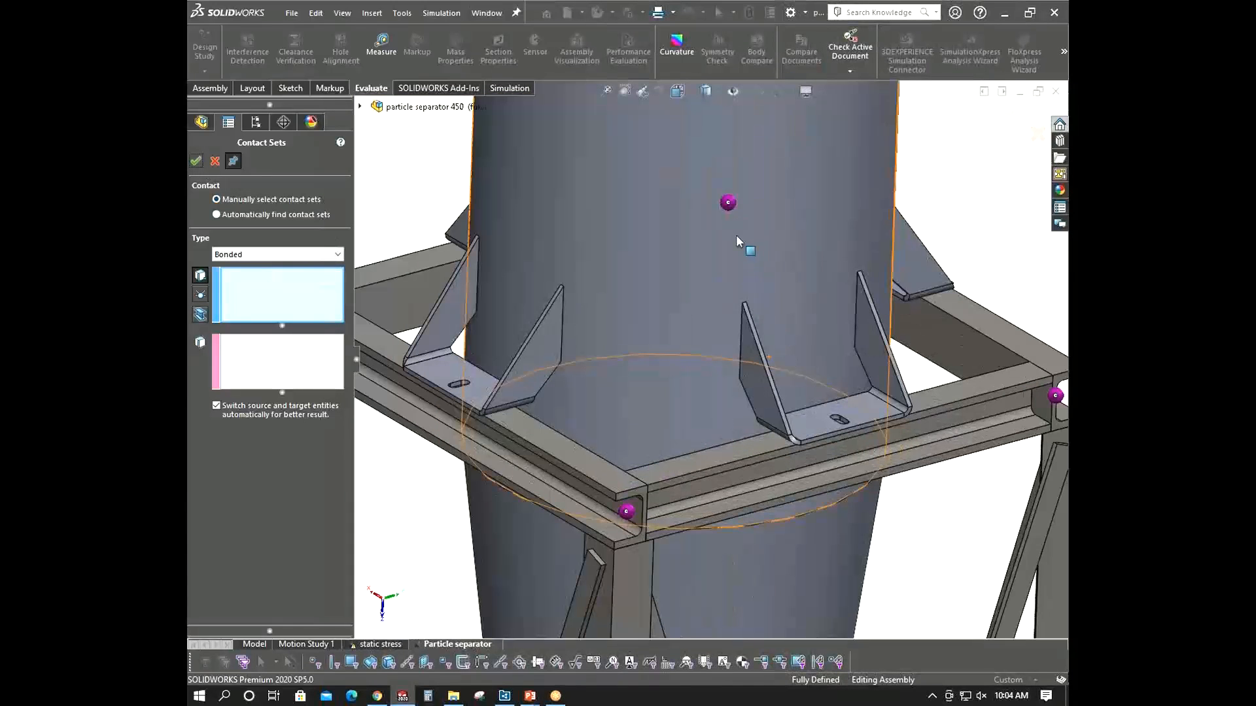
{"action": "left_click", "coordinate": [566, 292]}
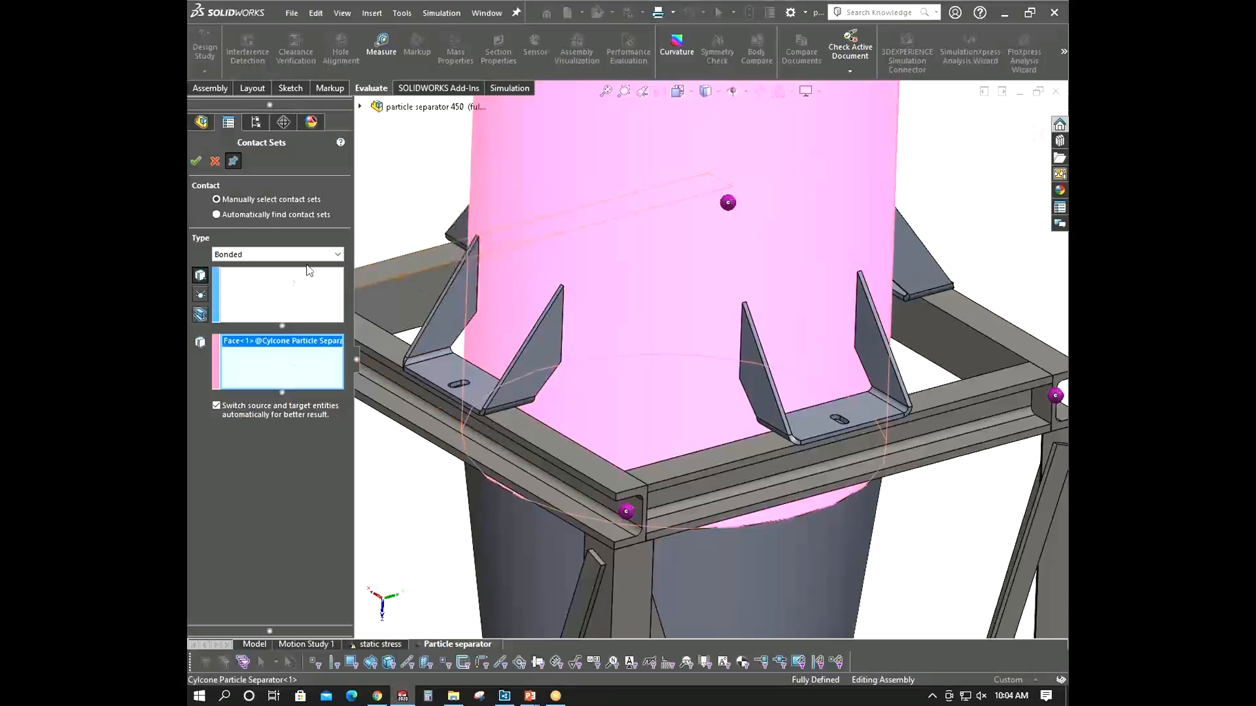
{"action": "scroll", "coordinate": [721, 389], "scroll_direction": "down", "scroll_amount": 5}
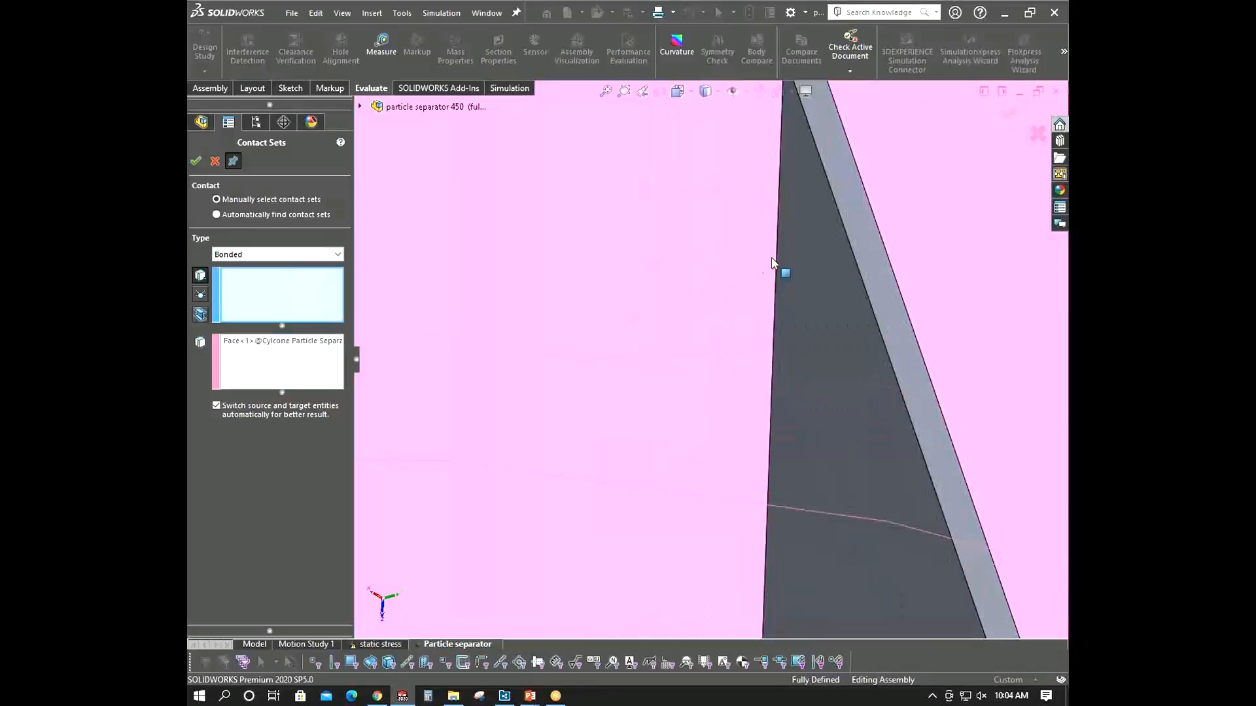
{"action": "scroll", "coordinate": [780, 291], "scroll_direction": "down", "scroll_amount": 2}
{"action": "right_click", "coordinate": [776, 314]}
{"action": "left_click", "coordinate": [803, 378]}
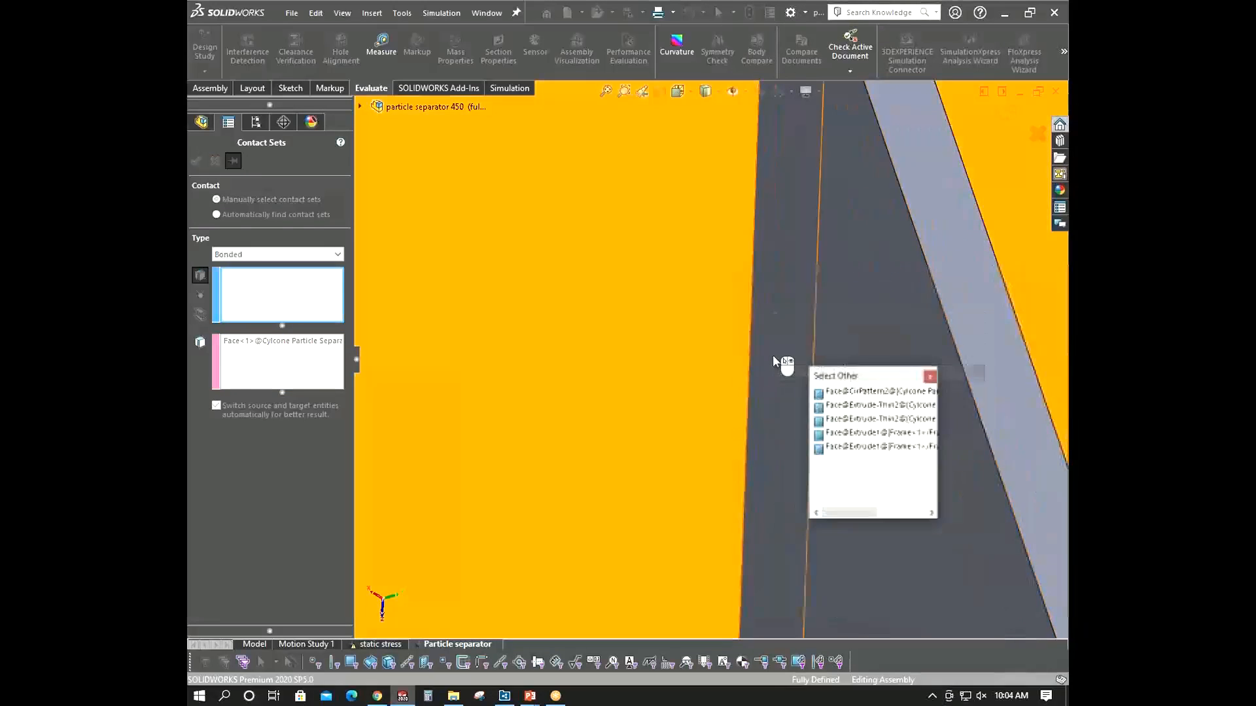
{"action": "left_click", "coordinate": [825, 393]}
{"action": "scroll", "coordinate": [815, 414], "scroll_direction": "up", "scroll_amount": 10}
{"action": "middle_click_drag", "start_coordinate": [868, 425], "coordinate": [759, 389]}
{"action": "scroll", "coordinate": [915, 345], "scroll_direction": "down", "scroll_amount": 4}
{"action": "scroll", "coordinate": [728, 322], "scroll_direction": "down", "scroll_amount": 5}
{"action": "right_click", "coordinate": [741, 333]}
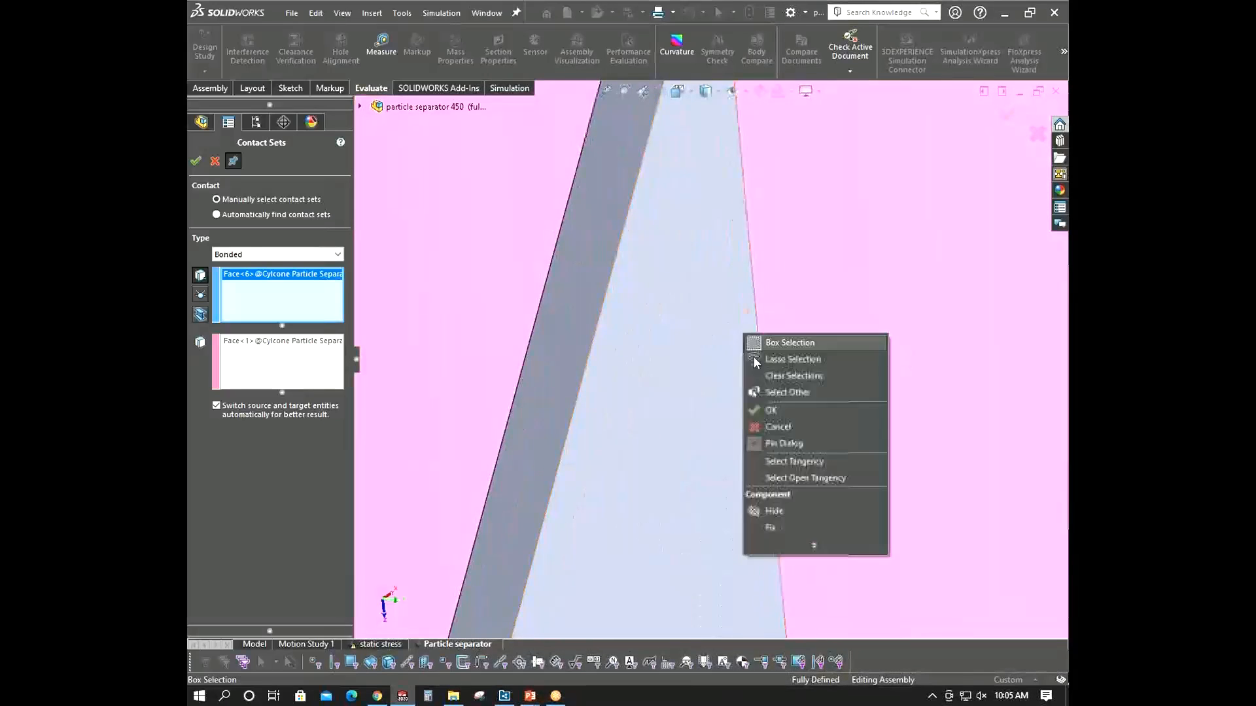
{"action": "left_click", "coordinate": [781, 393]}
{"action": "left_click", "coordinate": [757, 376]}
{"action": "scroll", "coordinate": [759, 375], "scroll_direction": "up", "scroll_amount": 8}
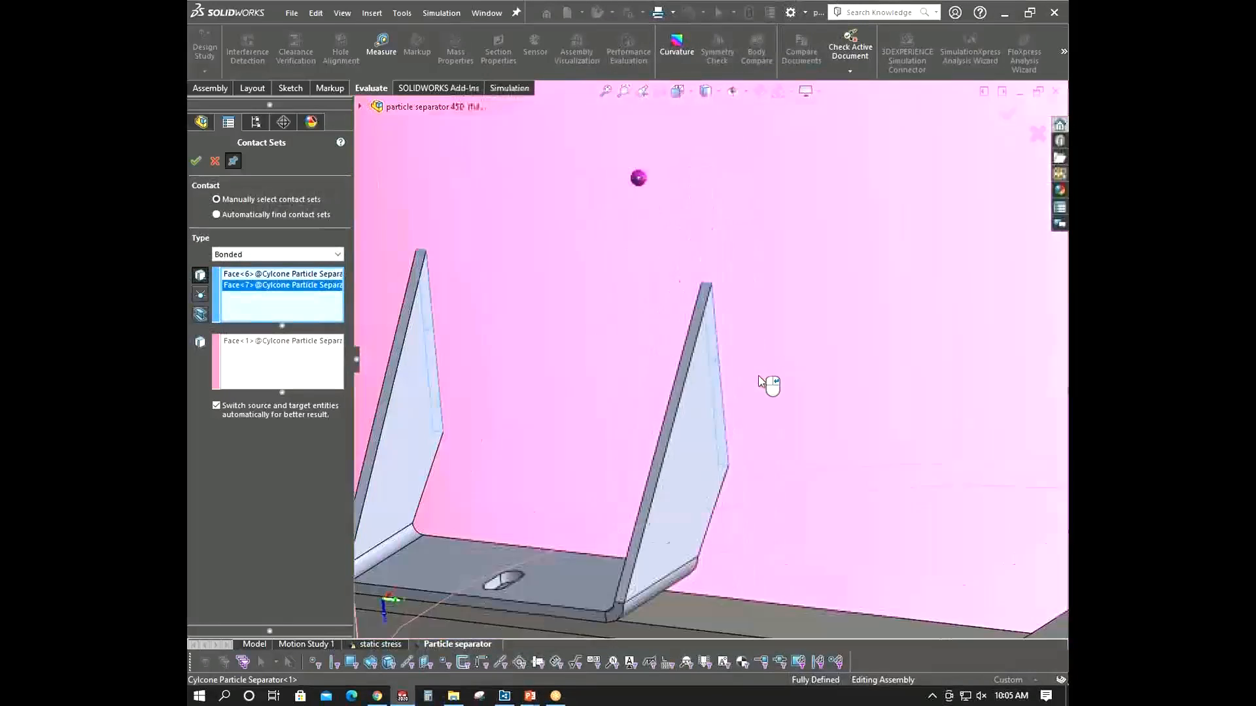
{"action": "left_click", "coordinate": [196, 161]}
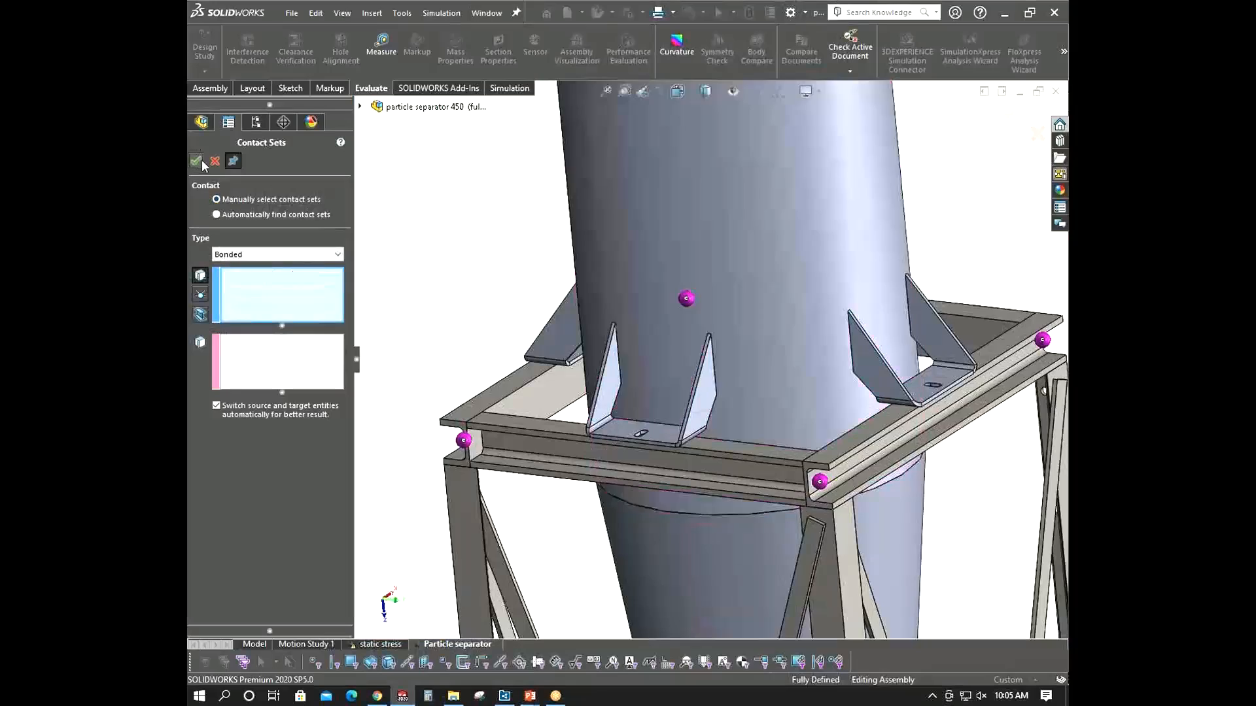
- Start the fourth mounting bracket's contact set by picking its first hidden rib face
{"action": "scroll", "coordinate": [817, 387], "scroll_direction": "up", "scroll_amount": 4}
{"action": "middle_click_drag", "start_coordinate": [817, 387], "coordinate": [810, 349]}
{"action": "scroll", "coordinate": [809, 348], "scroll_direction": "down", "scroll_amount": 3}
{"action": "scroll", "coordinate": [811, 350], "scroll_direction": "down", "scroll_amount": 6}
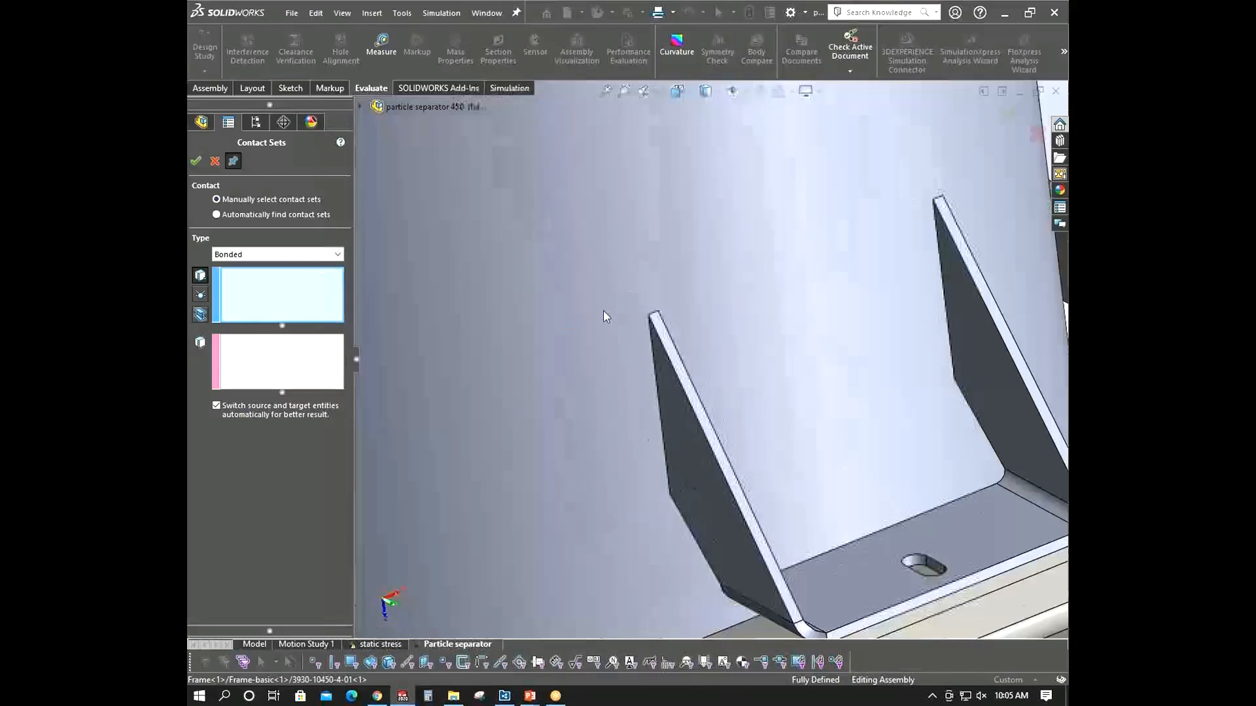
{"action": "right_click", "coordinate": [704, 418]}
{"action": "left_click", "coordinate": [738, 472]}
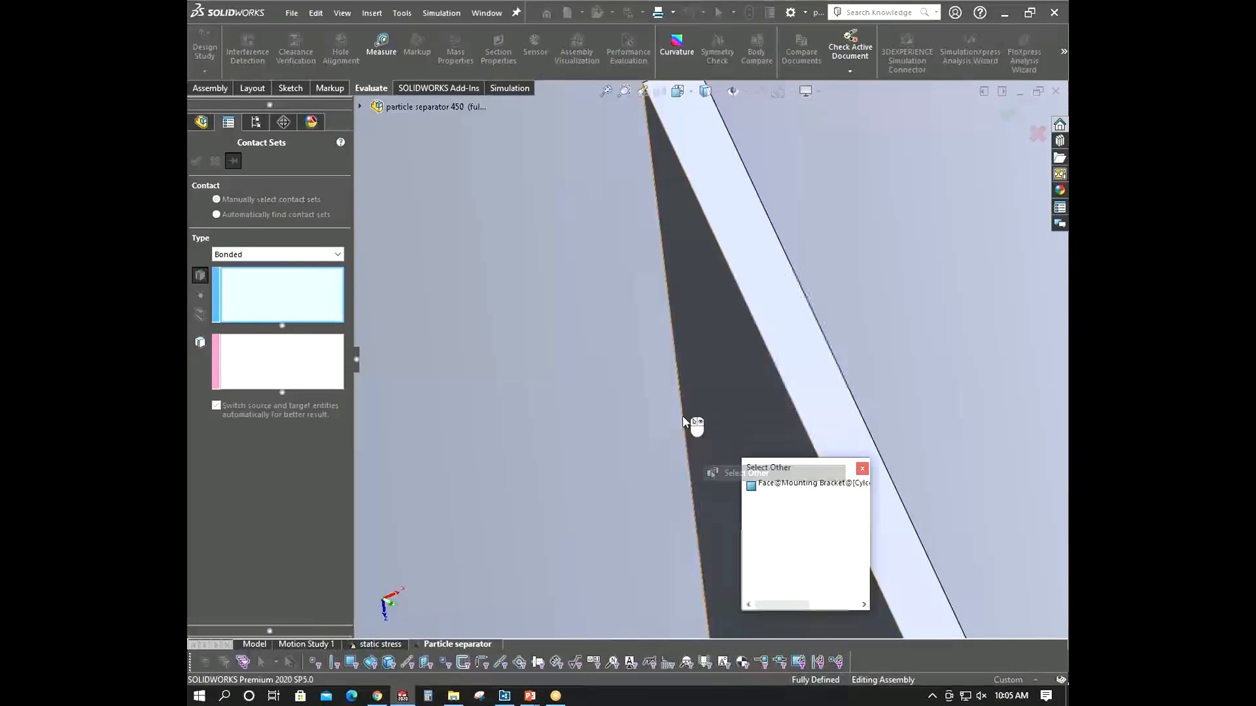
{"action": "left_click", "coordinate": [689, 395]}
- Add the bracket's second rib face, select the cyclone shell face as the other set, and confirm the bonded contact
{"action": "scroll", "coordinate": [693, 395], "scroll_direction": "up", "scroll_amount": 5}
{"action": "scroll", "coordinate": [706, 392], "scroll_direction": "up", "scroll_amount": 6}
{"action": "middle_click_drag", "start_coordinate": [756, 355], "coordinate": [682, 397]}
{"action": "scroll", "coordinate": [726, 347], "scroll_direction": "down", "scroll_amount": 6}
{"action": "middle_click_drag", "start_coordinate": [725, 346], "coordinate": [682, 335]}
{"action": "scroll", "coordinate": [793, 372], "scroll_direction": "down", "scroll_amount": 8}
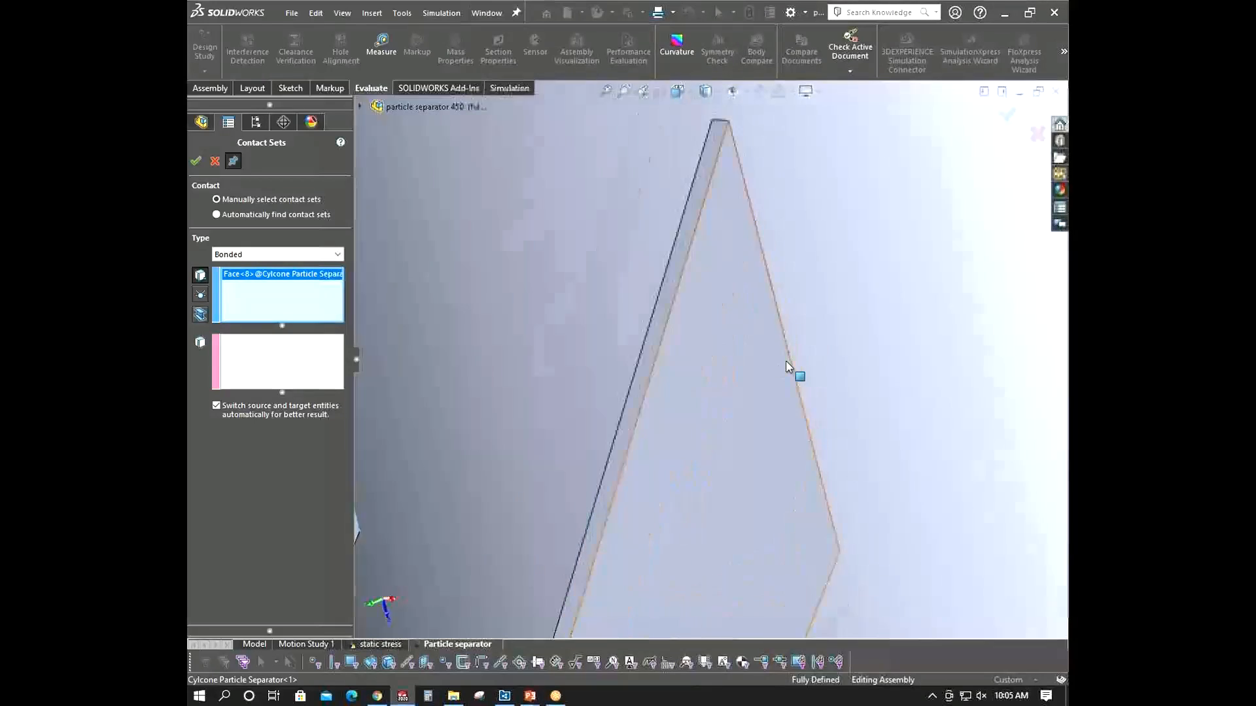
{"action": "right_click", "coordinate": [768, 409]}
{"action": "left_click", "coordinate": [806, 463]}
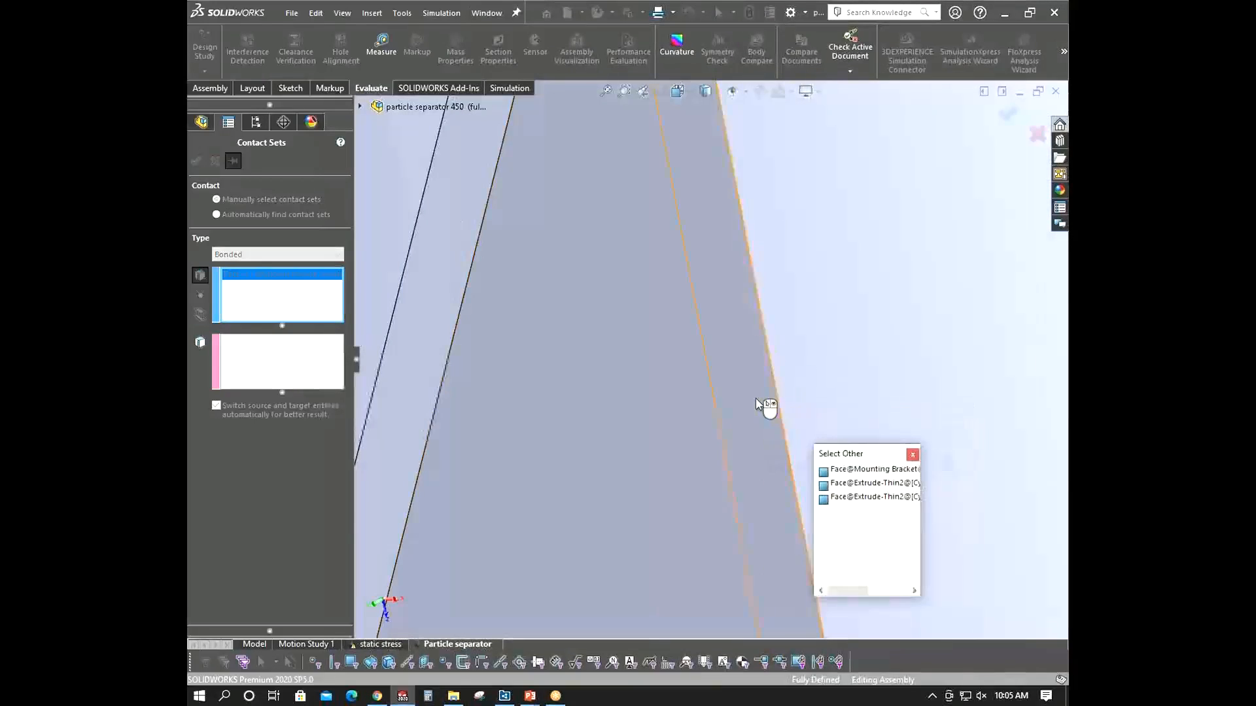
{"action": "left_click", "coordinate": [755, 398]}
{"action": "left_click", "coordinate": [884, 299]}
{"action": "scroll", "coordinate": [818, 339], "scroll_direction": "up", "scroll_amount": 10}
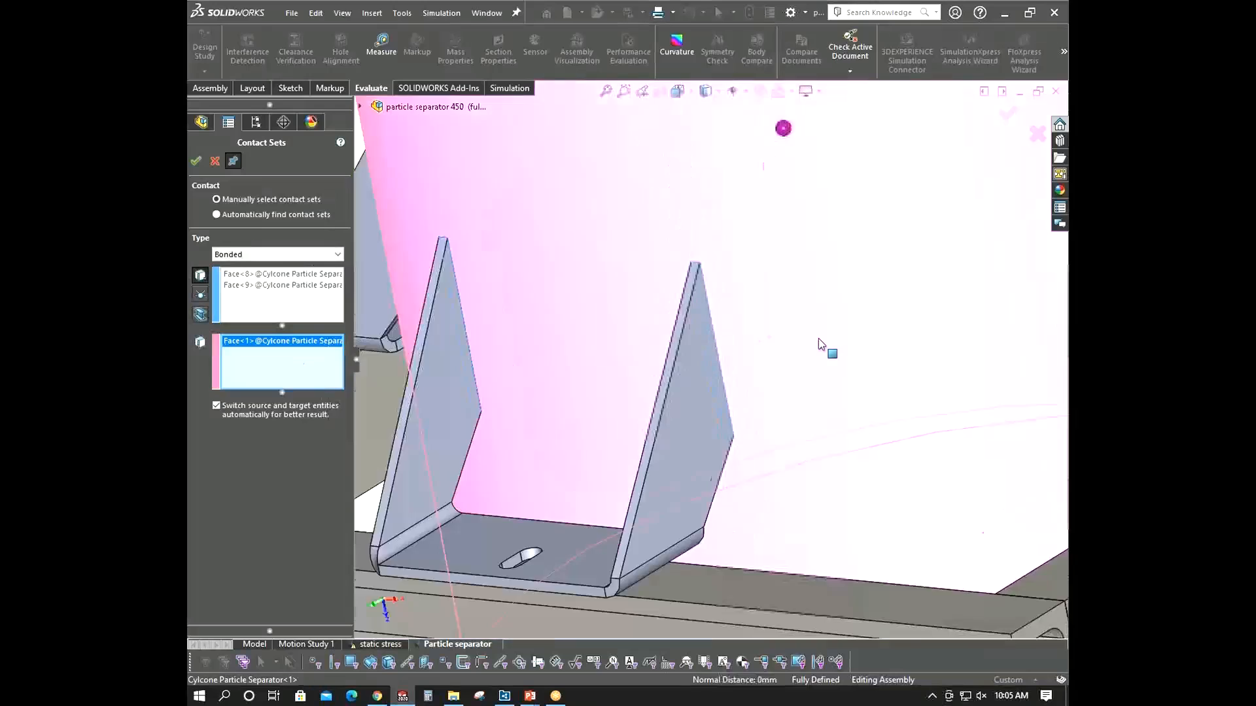
{"action": "left_click", "coordinate": [199, 163]}
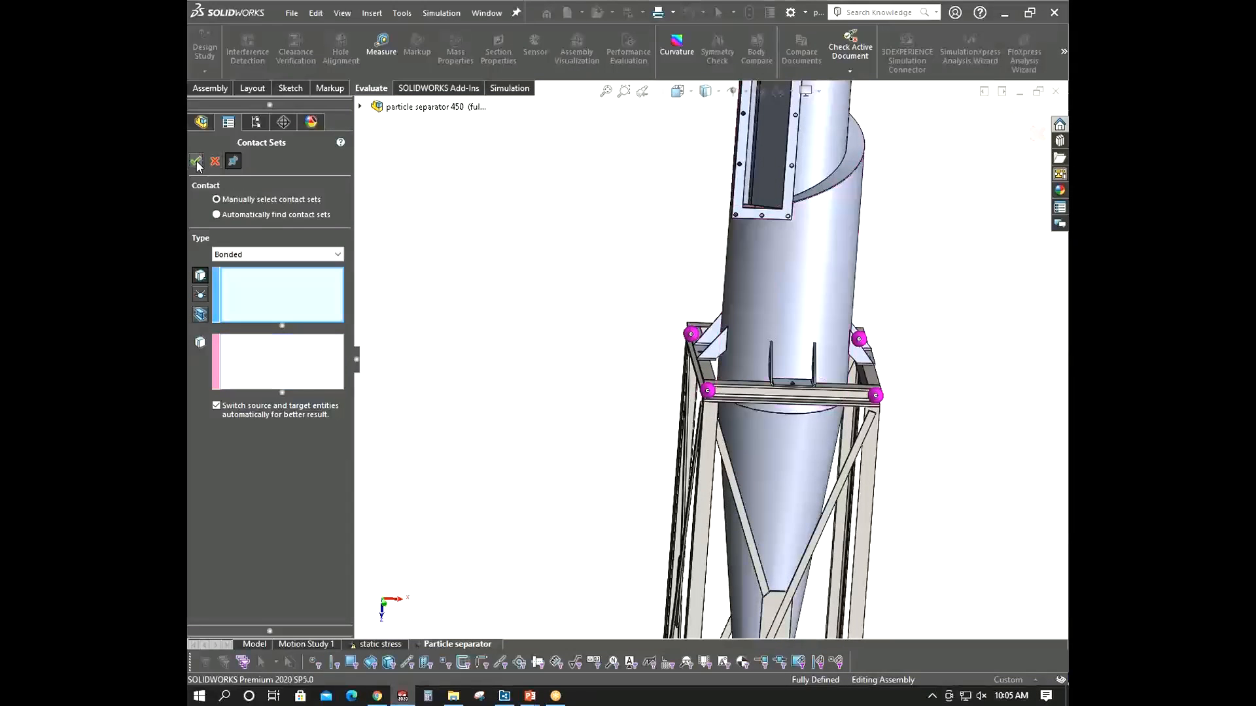
- Close the Contact Sets dialog
{"action": "scroll", "coordinate": [813, 367], "scroll_direction": "up", "scroll_amount": 5}
{"action": "middle_click_drag", "start_coordinate": [813, 367], "coordinate": [698, 275]}
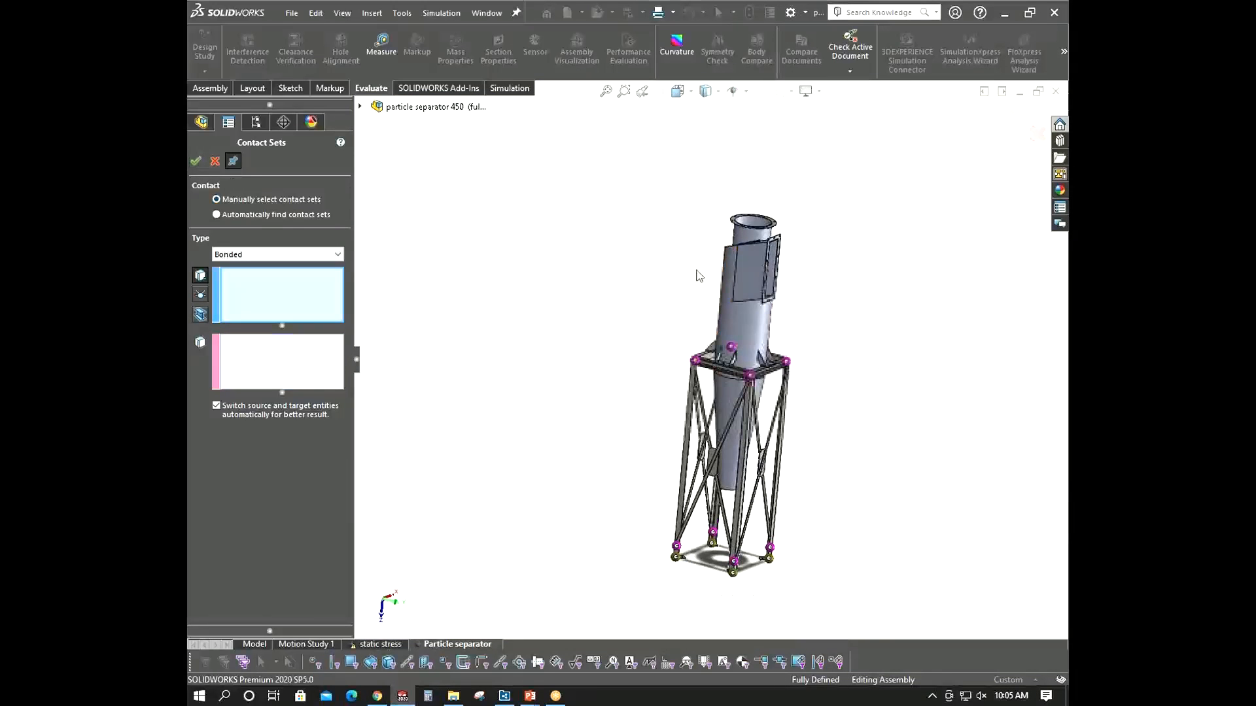
{"action": "left_click", "coordinate": [215, 162]}
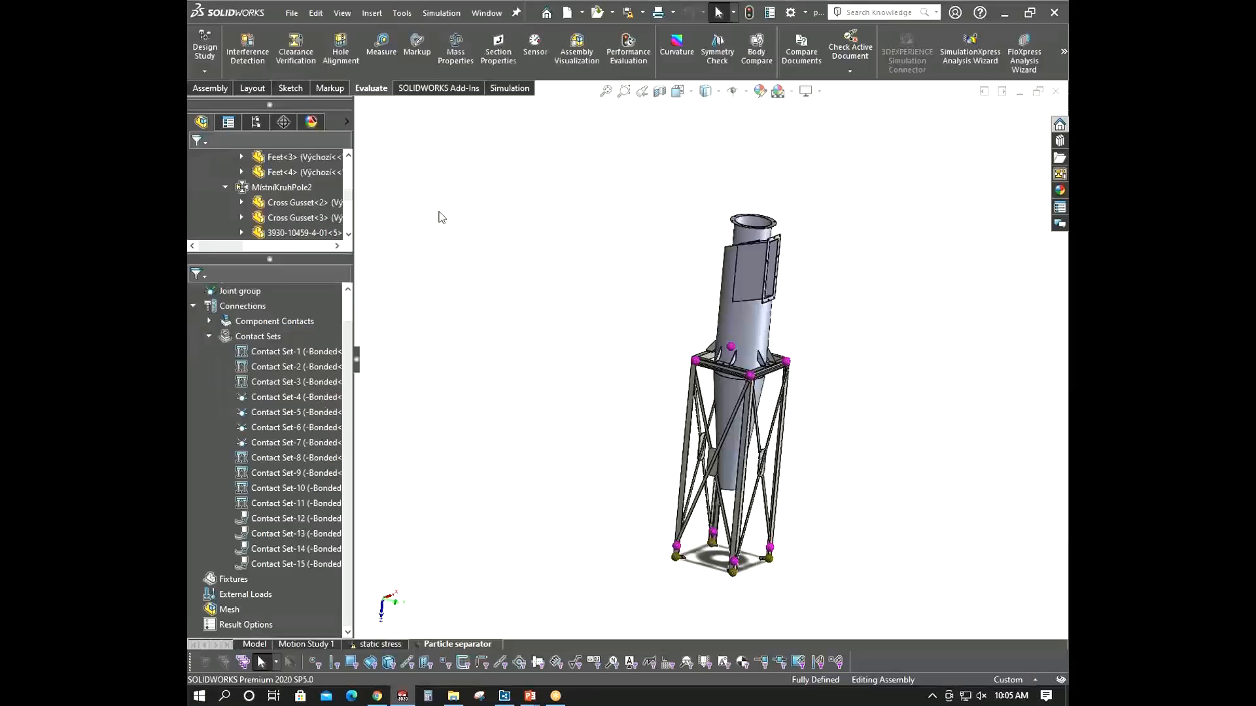
{"action": "scroll", "coordinate": [745, 223], "scroll_direction": "down", "scroll_amount": 6}
{"action": "scroll", "coordinate": [555, 383], "scroll_direction": "up", "scroll_amount": 4}
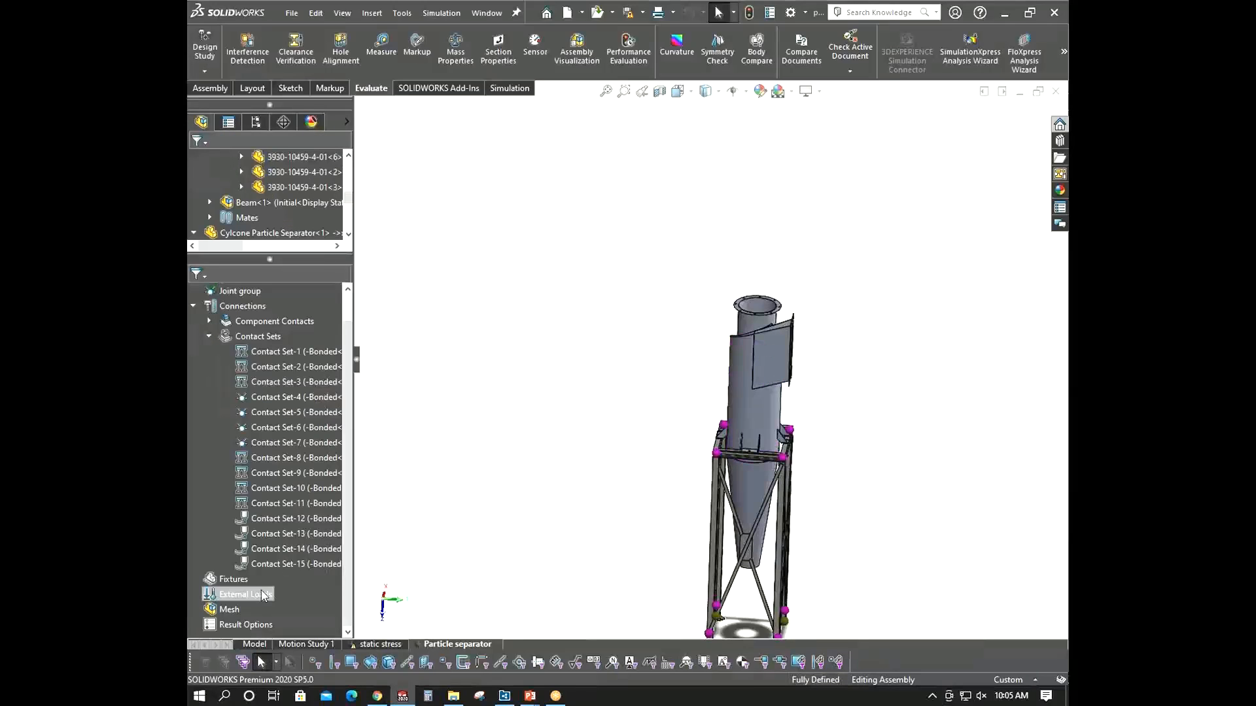
- Start a Fixed Geometry fixture and select the bottom faces of the first two frame feet
{"action": "left_click", "coordinate": [232, 579]}
{"action": "middle_click_drag", "start_coordinate": [682, 432], "coordinate": [869, 392]}
{"action": "scroll", "coordinate": [869, 392], "scroll_direction": "down", "scroll_amount": 6}
{"action": "middle_click_drag", "start_coordinate": [676, 386], "coordinate": [506, 404]}
{"action": "right_click", "coordinate": [235, 581]}
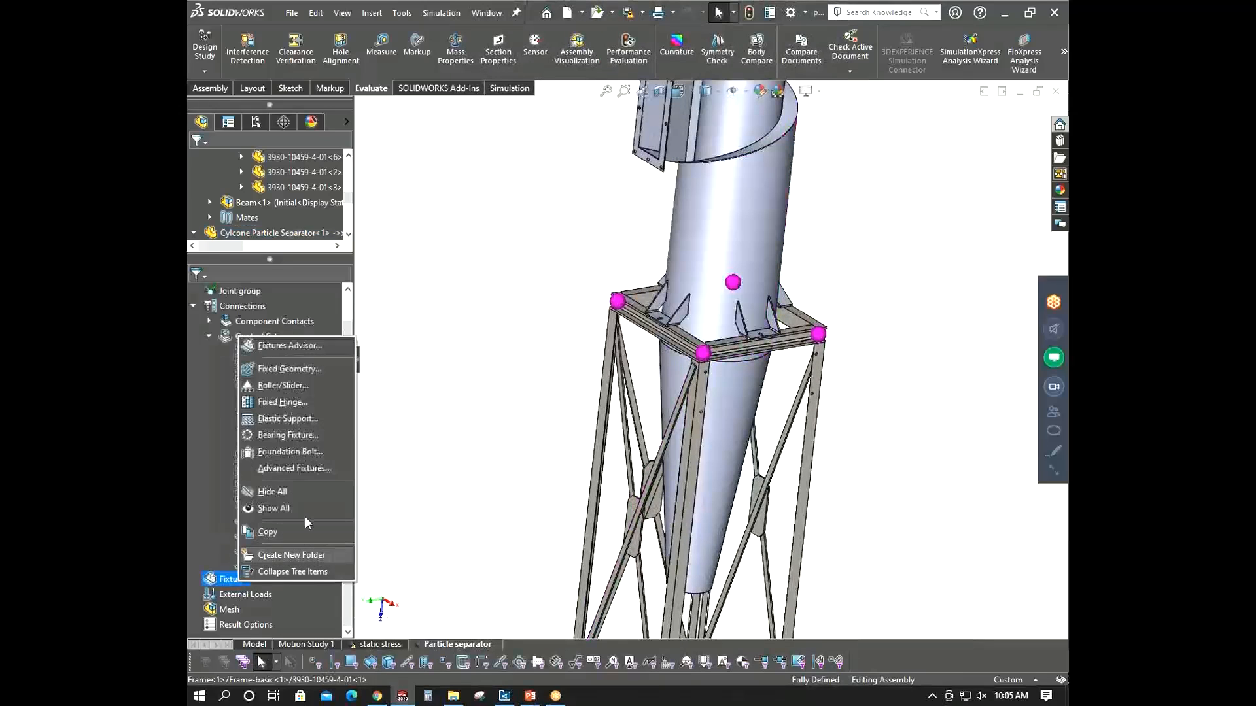
{"action": "left_click", "coordinate": [275, 374]}
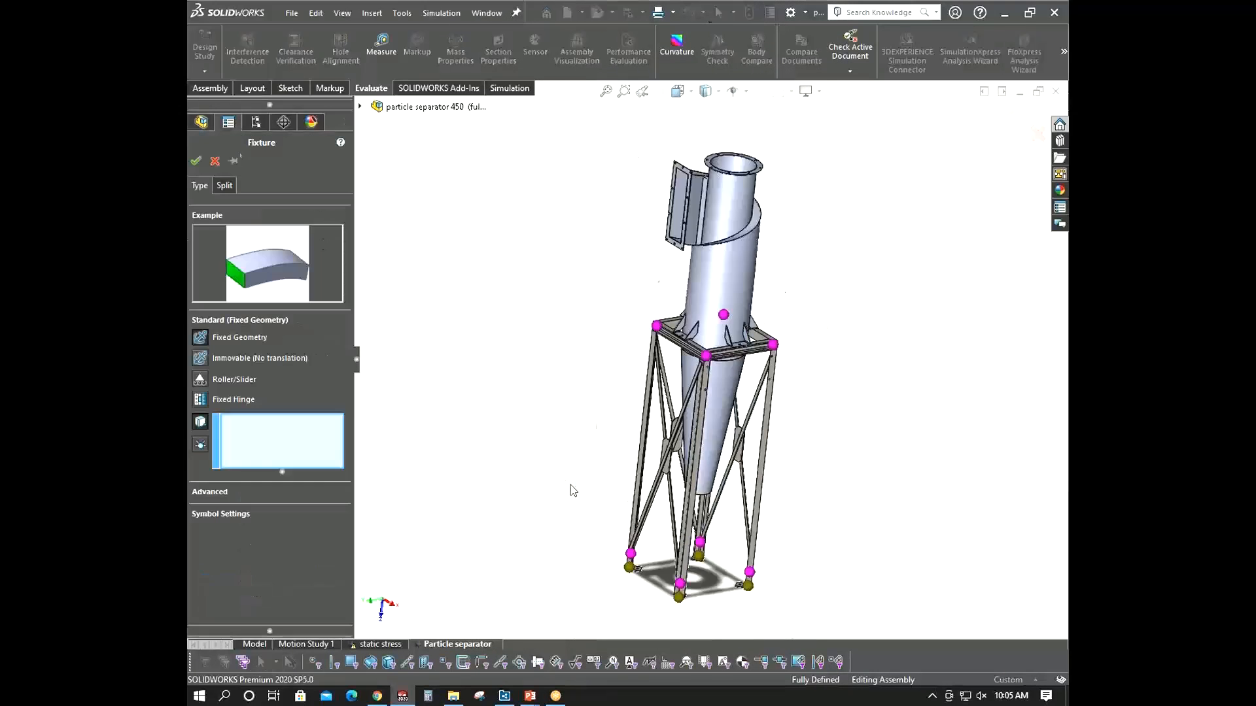
{"action": "scroll", "coordinate": [756, 459], "scroll_direction": "down", "scroll_amount": 8}
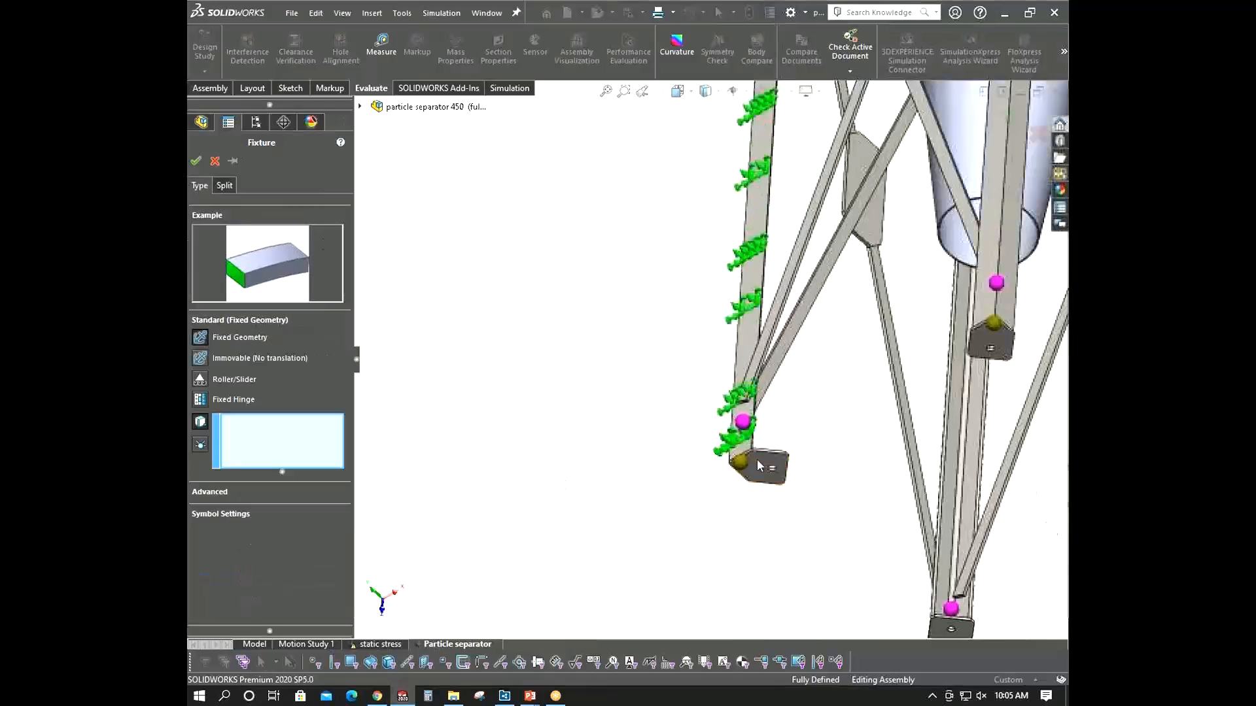
{"action": "left_click", "coordinate": [750, 444]}
{"action": "scroll", "coordinate": [846, 488], "scroll_direction": "up", "scroll_amount": 4}
{"action": "scroll", "coordinate": [840, 482], "scroll_direction": "down", "scroll_amount": 4}
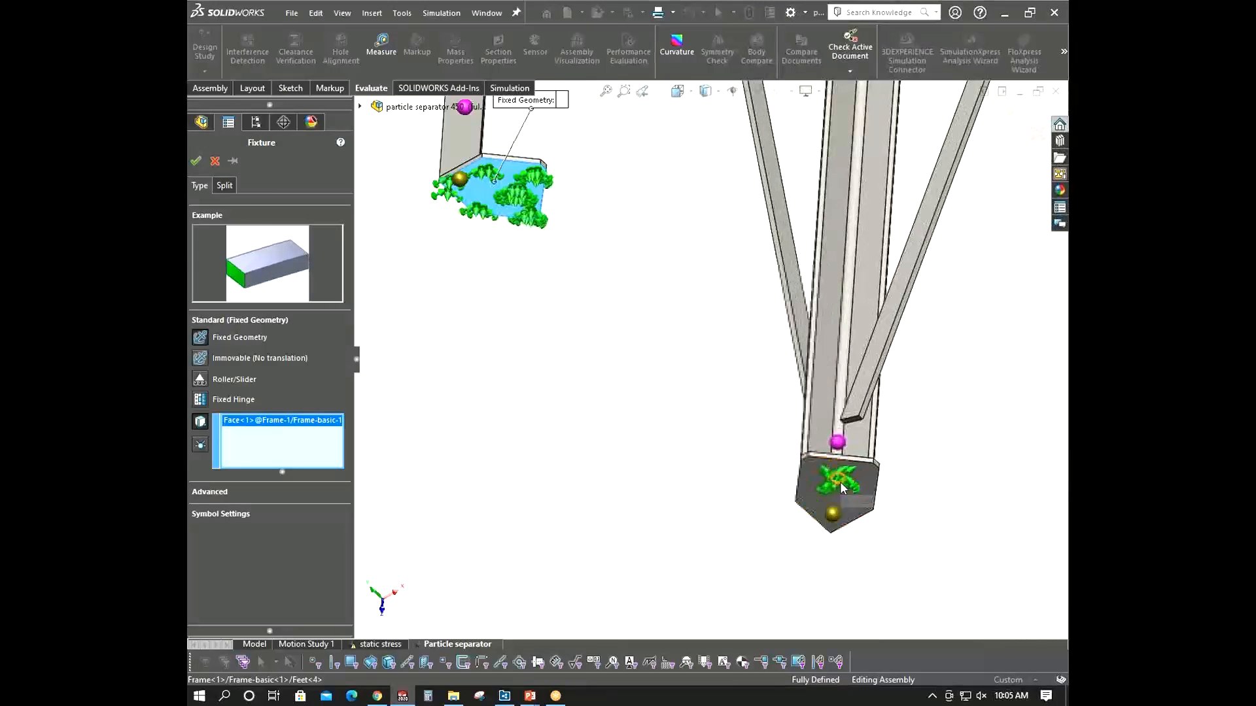
{"action": "left_click", "coordinate": [864, 485]}
- Add the bottom faces of the remaining two frame feet and confirm the fixture
{"action": "scroll", "coordinate": [867, 489], "scroll_direction": "up", "scroll_amount": 4}
{"action": "scroll", "coordinate": [783, 237], "scroll_direction": "down", "scroll_amount": 6}
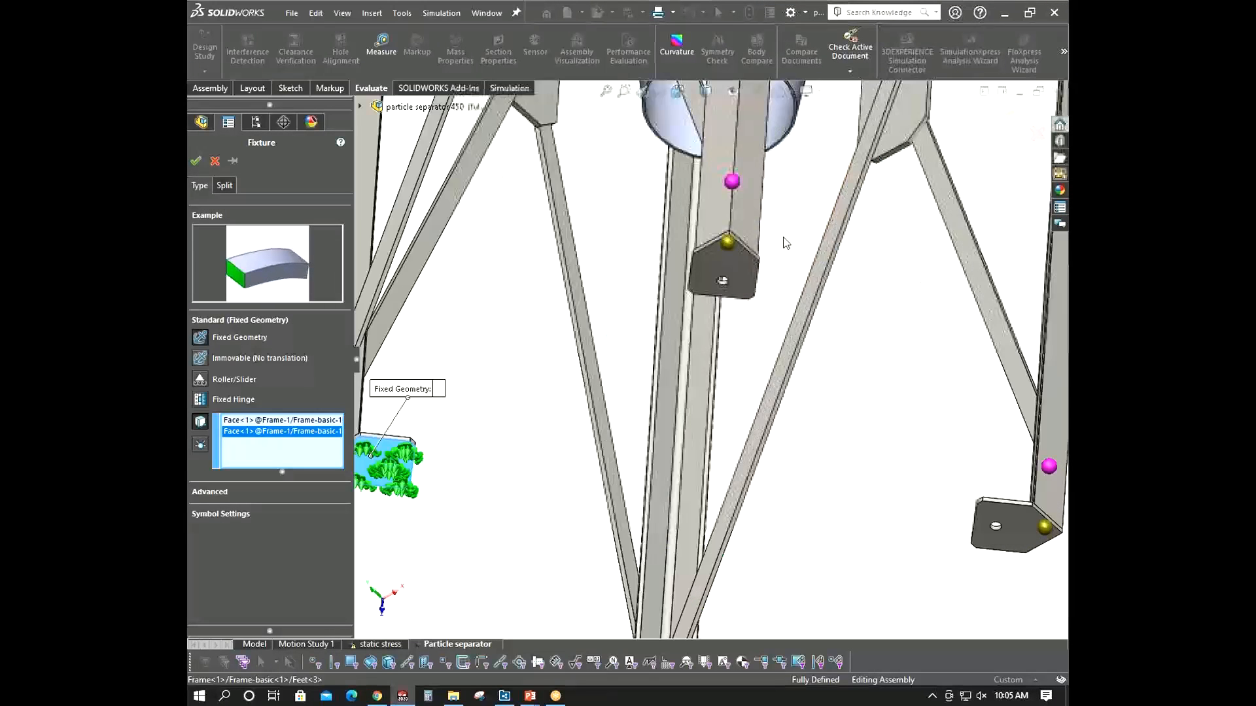
{"action": "scroll", "coordinate": [715, 306], "scroll_direction": "up", "scroll_amount": 2}
{"action": "scroll", "coordinate": [715, 314], "scroll_direction": "down", "scroll_amount": 6}
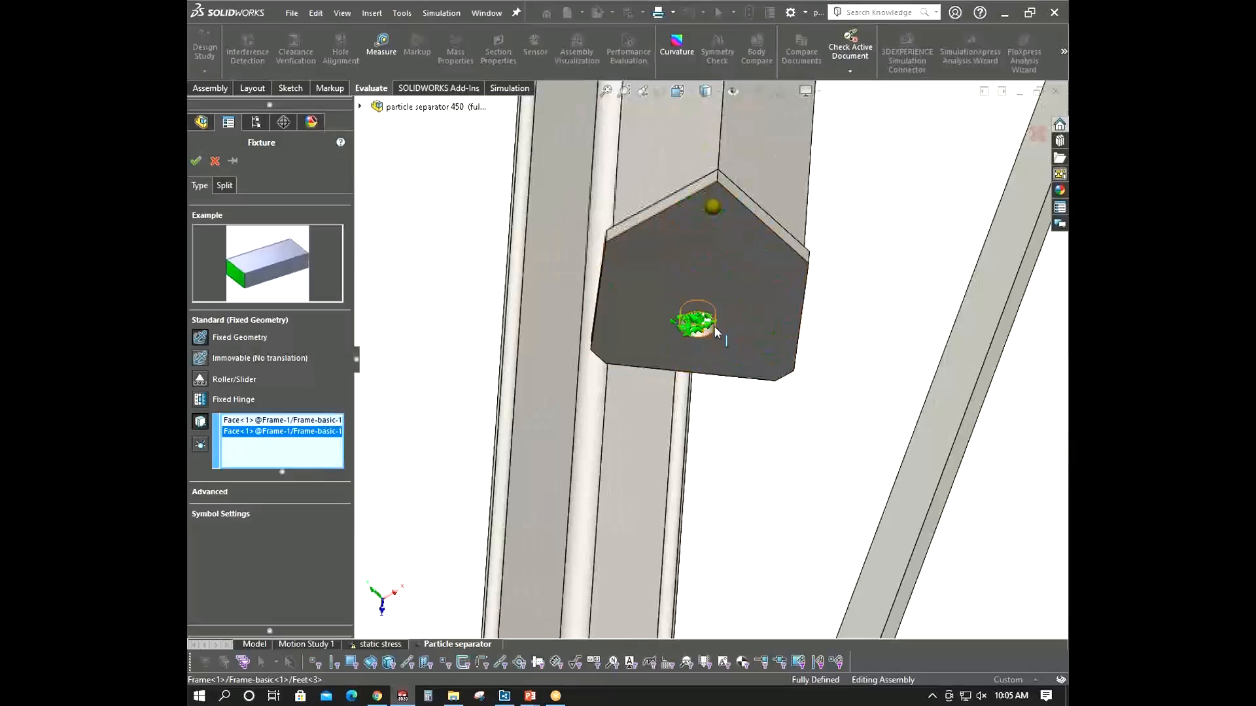
{"action": "left_click", "coordinate": [698, 323]}
{"action": "scroll", "coordinate": [700, 325], "scroll_direction": "up", "scroll_amount": 5}
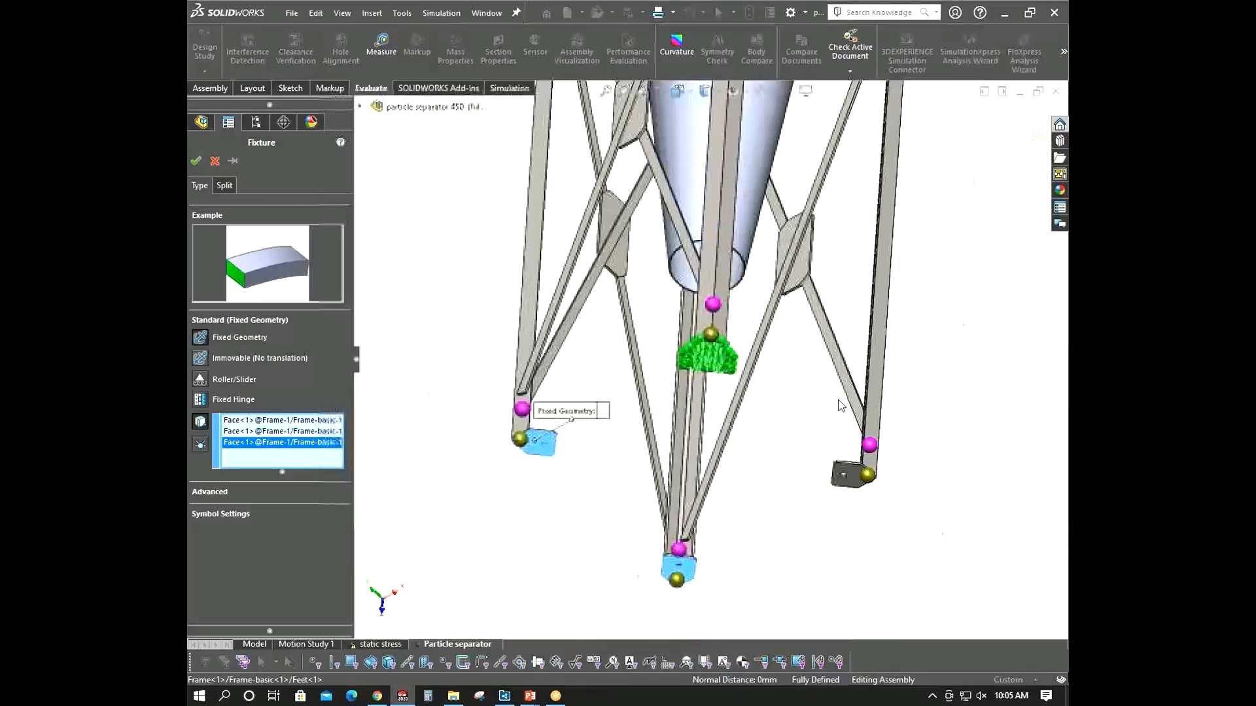
{"action": "scroll", "coordinate": [806, 477], "scroll_direction": "down", "scroll_amount": 3}
{"action": "scroll", "coordinate": [807, 477], "scroll_direction": "down", "scroll_amount": 3}
{"action": "left_click", "coordinate": [823, 449]}
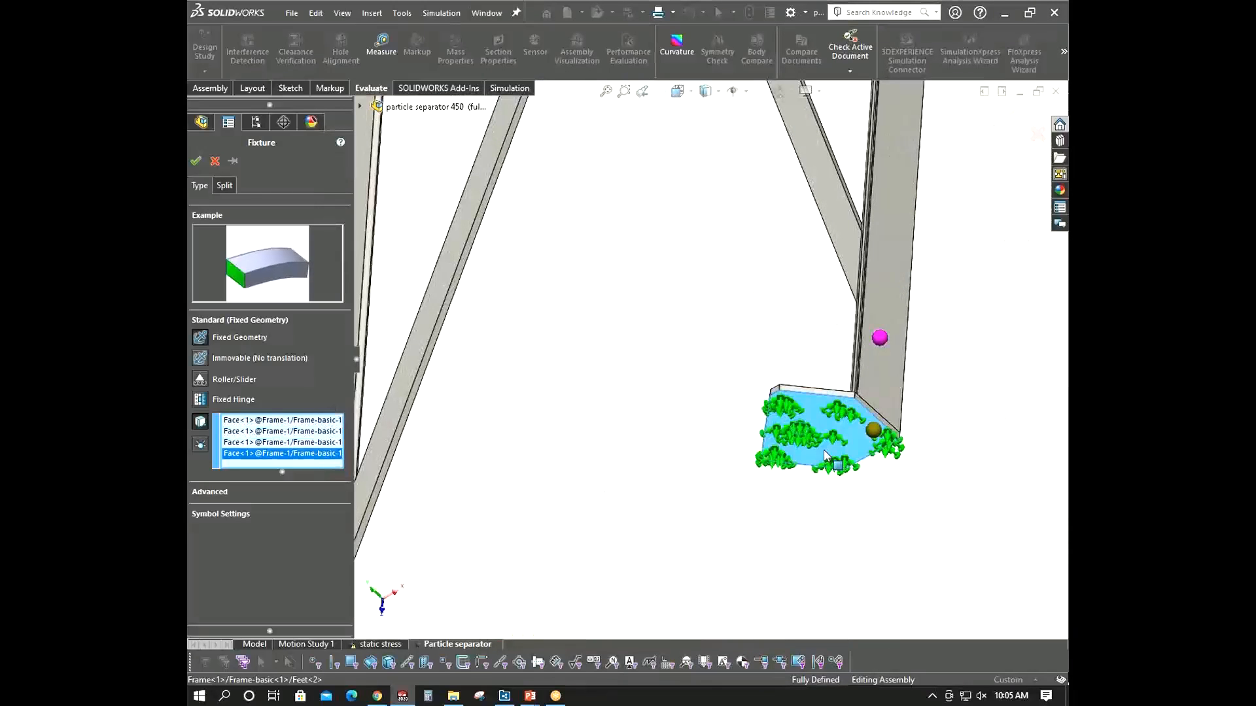
{"action": "scroll", "coordinate": [823, 449], "scroll_direction": "up", "scroll_amount": 5}
{"action": "key", "text": "Return"}
{"action": "scroll", "coordinate": [686, 323], "scroll_direction": "up", "scroll_amount": 8}
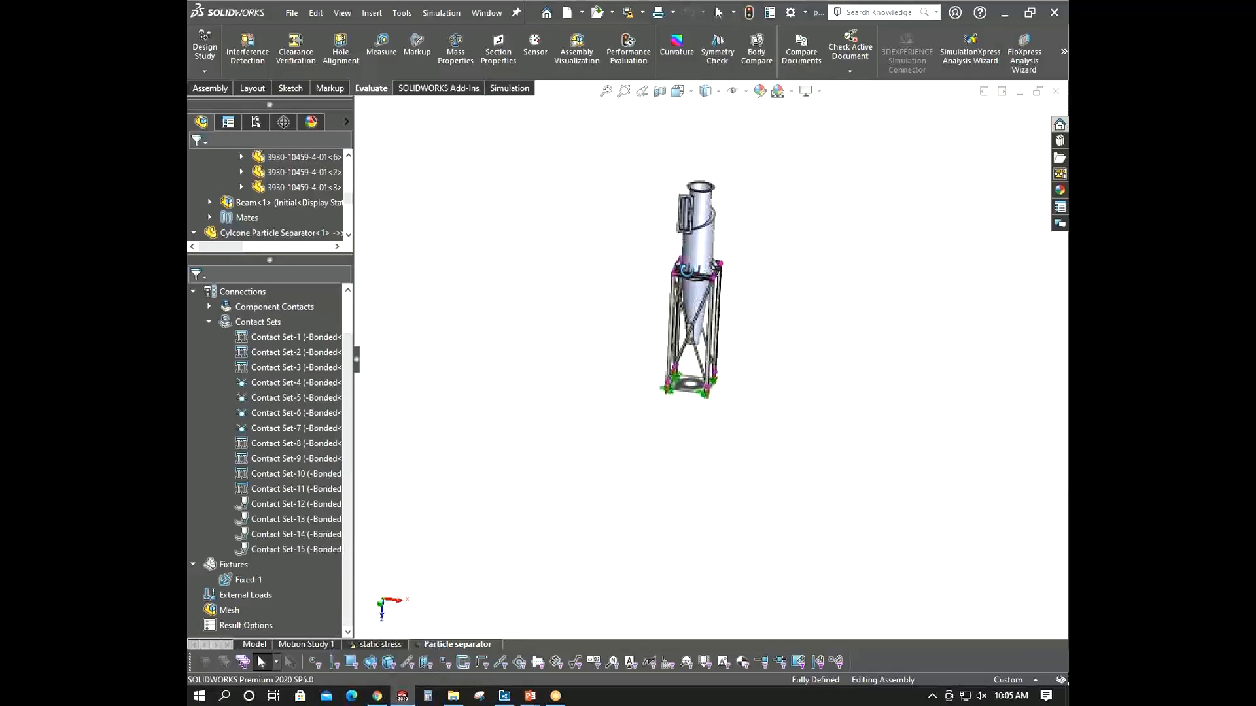
- Collapse the contact sets folder in the study tree
{"action": "mouse_move", "coordinate": [704, 275]}
{"action": "middle_mouse_down"}
{"action": "mouse_move", "coordinate": [723, 261]}
{"action": "mouse_move", "coordinate": [701, 264]}
{"action": "middle_mouse_up"}
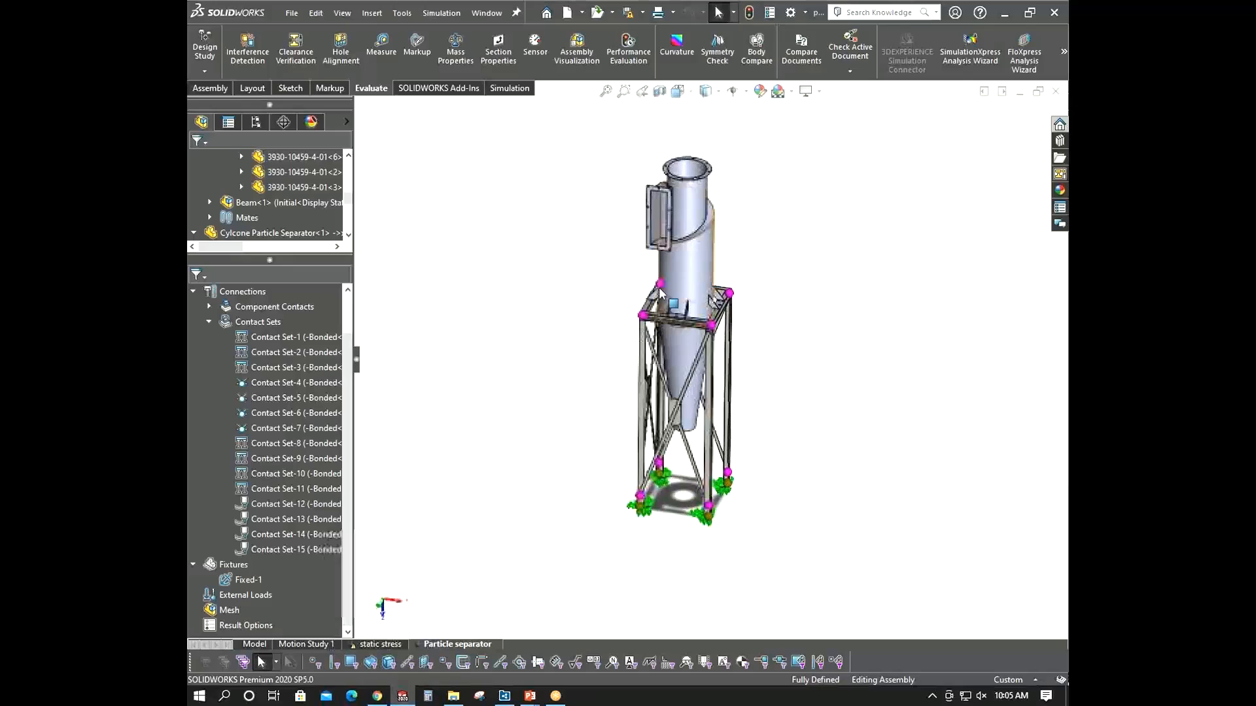
{"action": "scroll", "coordinate": [647, 174], "scroll_direction": "down", "scroll_amount": 5}
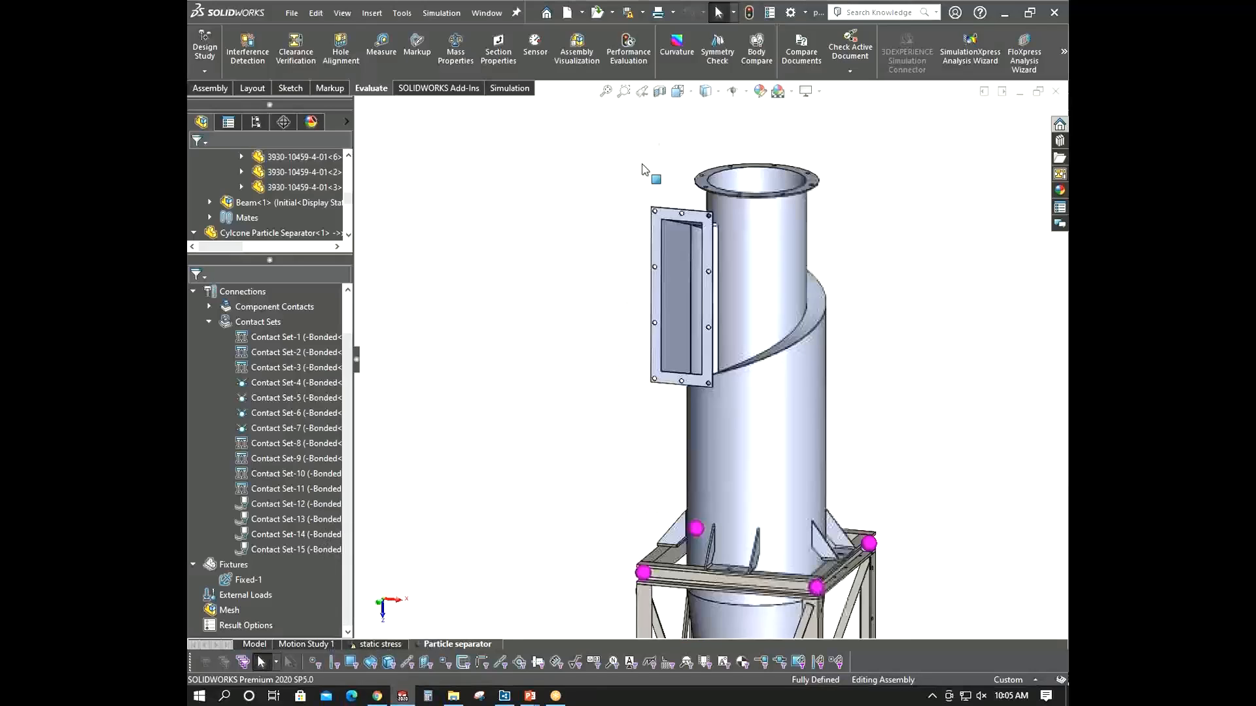
{"action": "left_click", "coordinate": [211, 322]}
{"action": "left_click", "coordinate": [234, 395]}
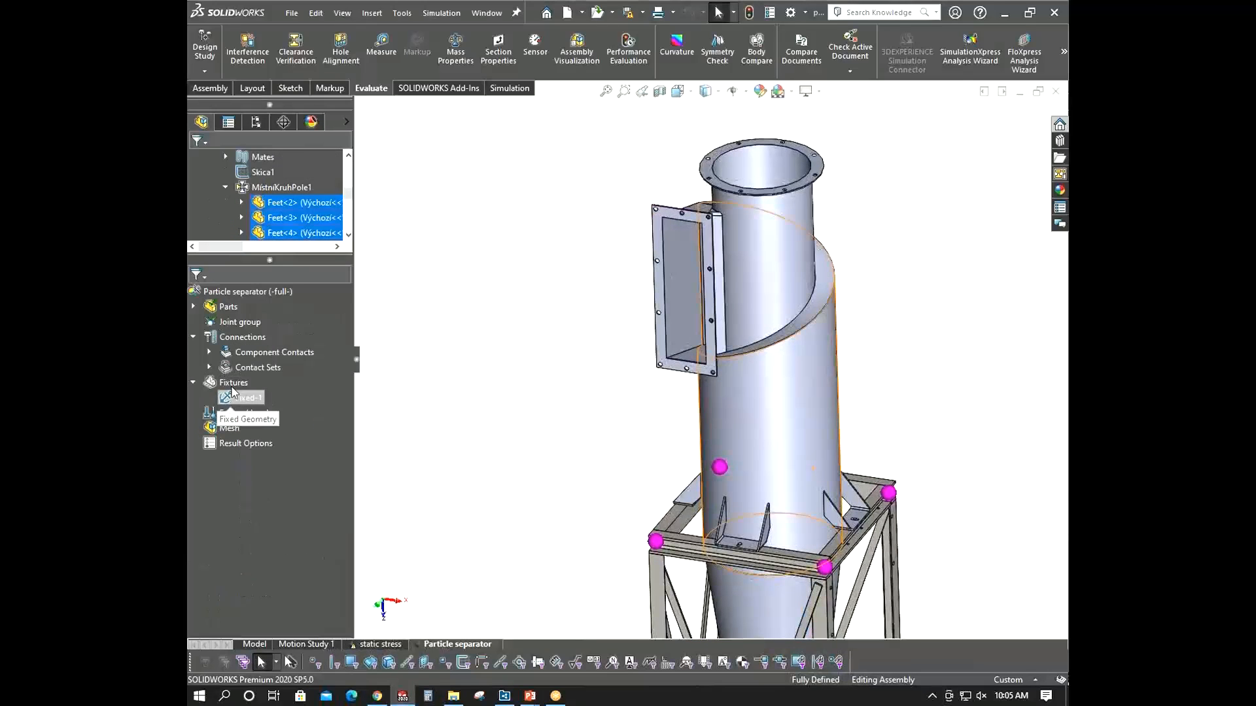
{"action": "right_click", "coordinate": [248, 397]}
{"action": "left_click", "coordinate": [240, 412]}
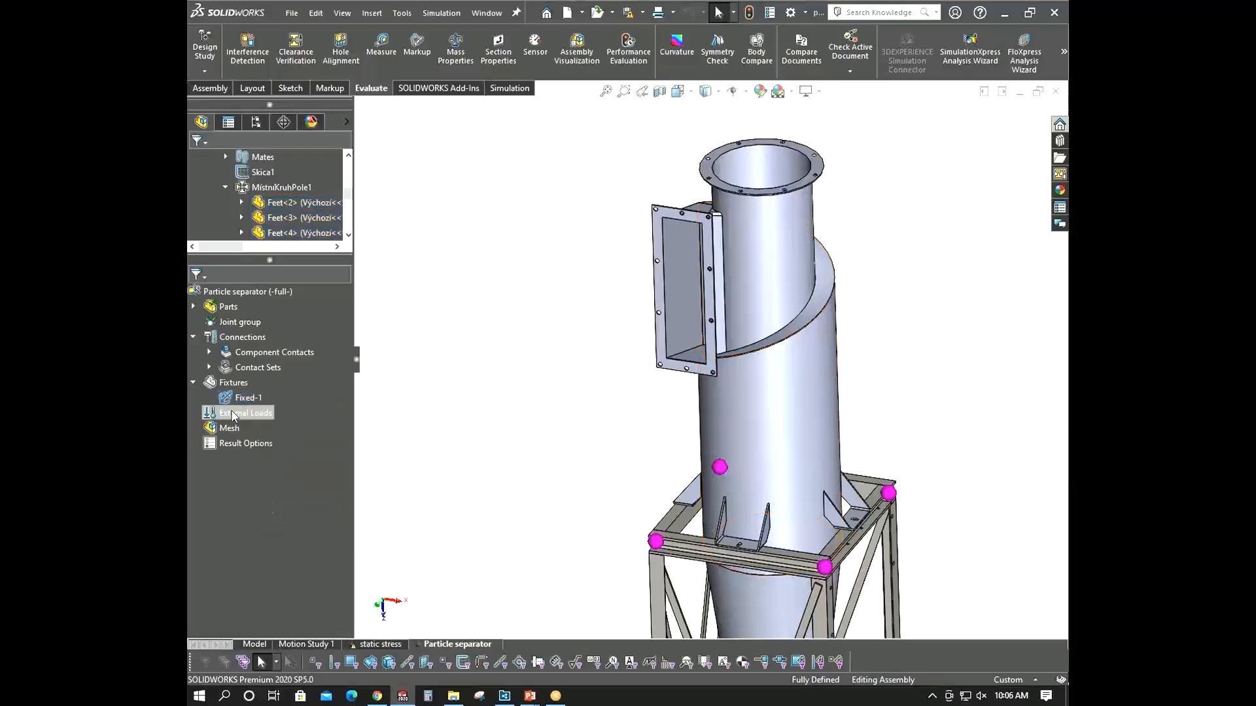
- Start a Force load and select the inlet duct flange face on the cyclone
{"action": "right_click", "coordinate": [239, 412]}
{"action": "left_click", "coordinate": [297, 105]}
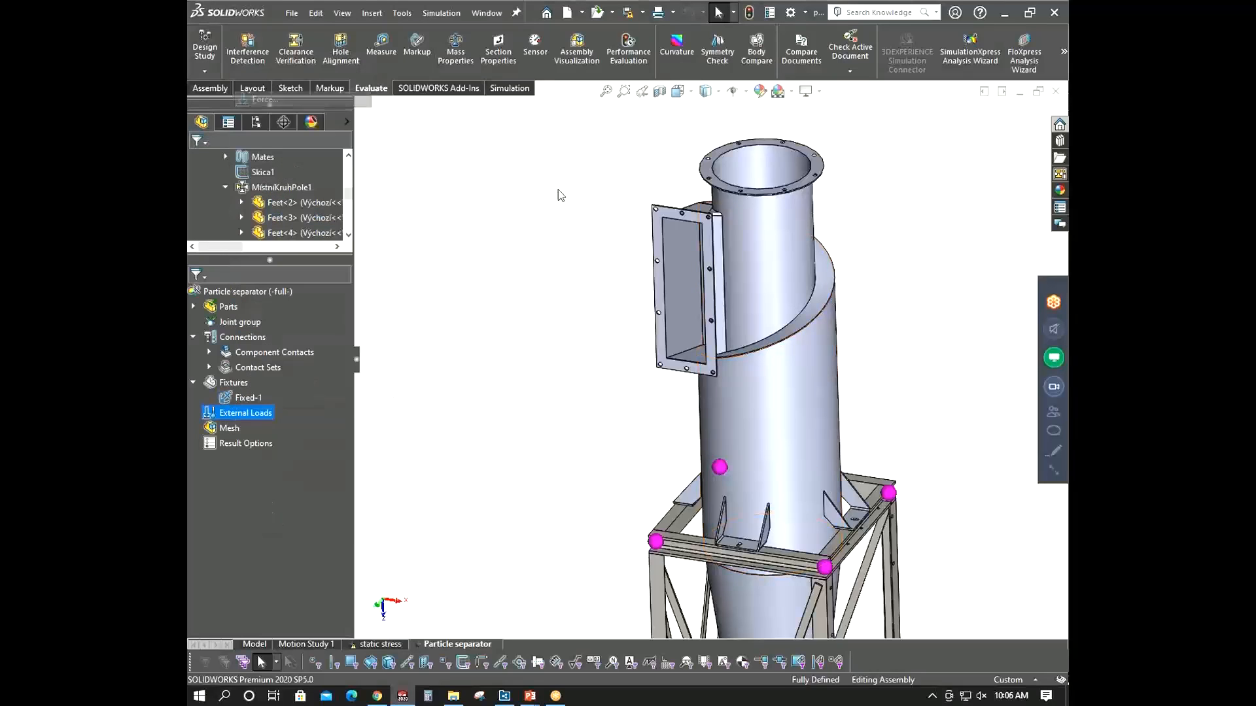
{"action": "middle_click_drag", "start_coordinate": [662, 204], "coordinate": [759, 283]}
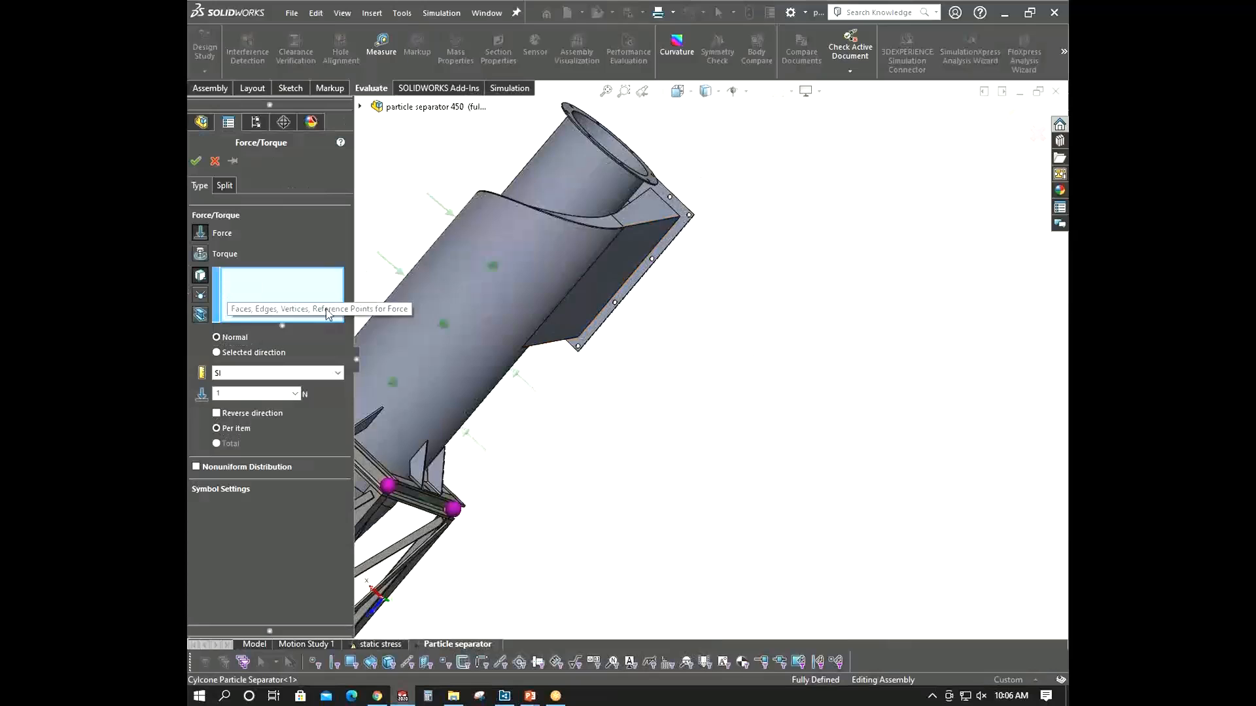
{"action": "middle_click_drag", "start_coordinate": [659, 248], "coordinate": [633, 353]}
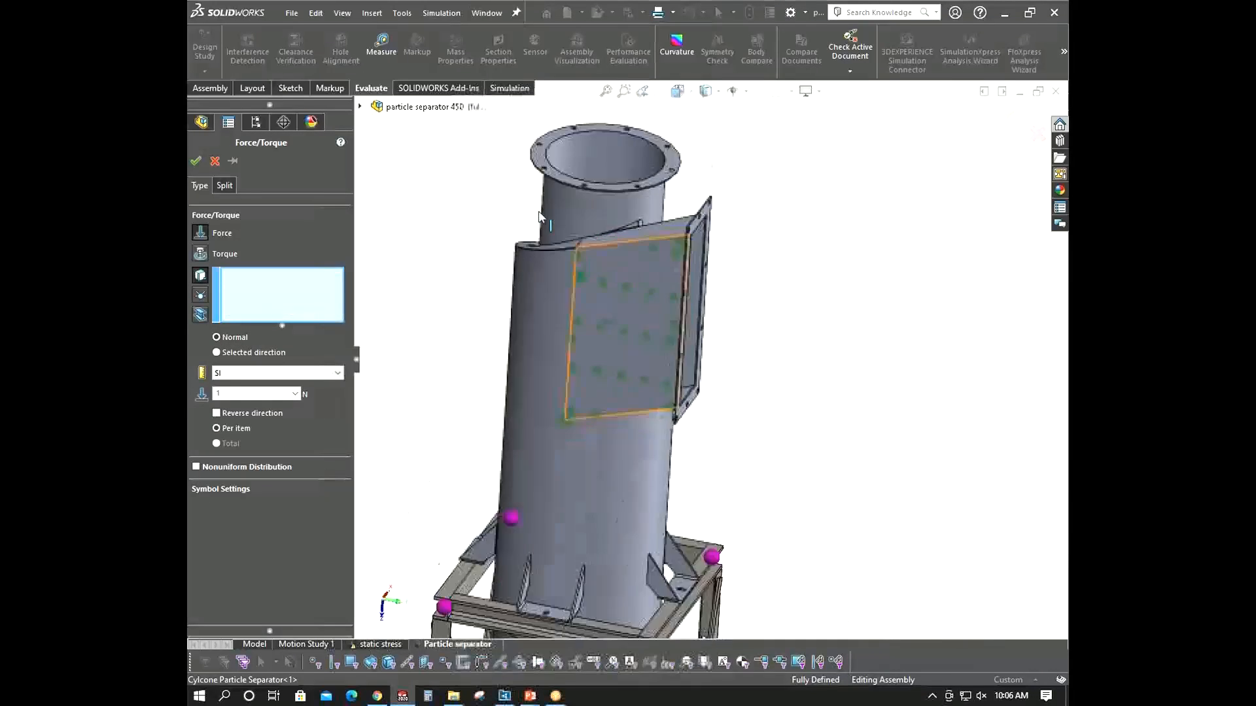
{"action": "scroll", "coordinate": [638, 363], "scroll_direction": "up", "scroll_amount": 4}
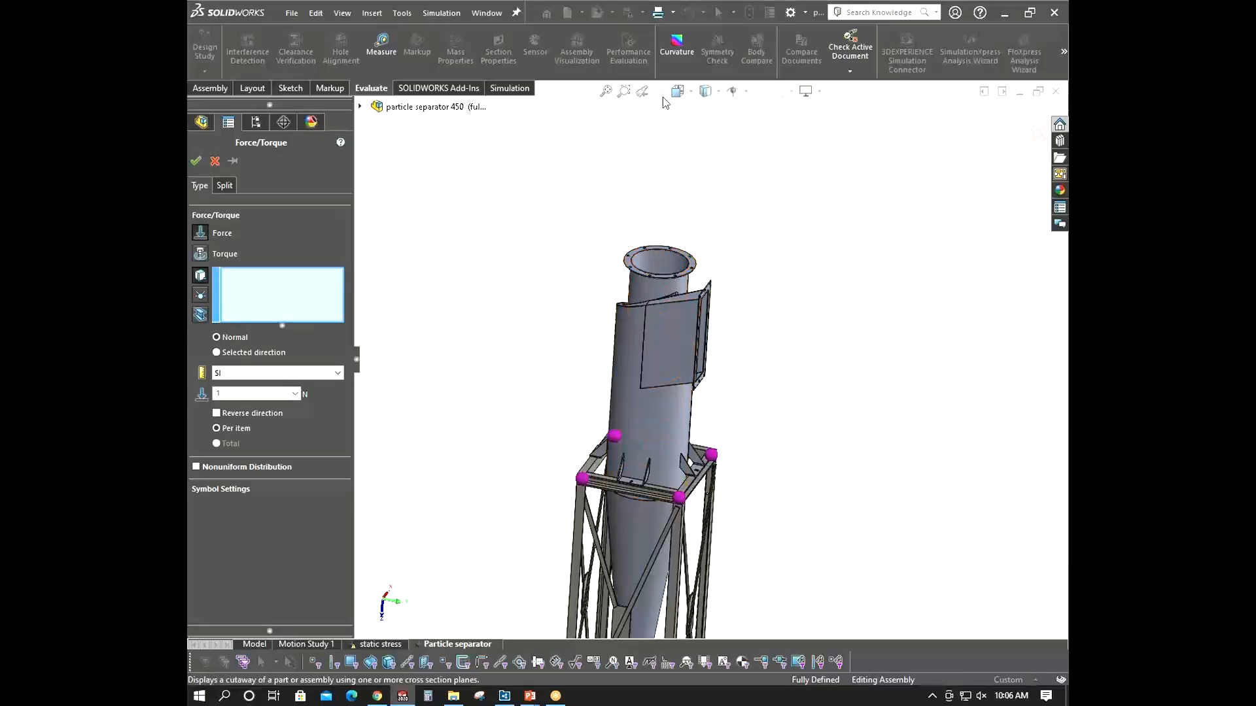
{"action": "scroll", "coordinate": [771, 336], "scroll_direction": "up", "scroll_amount": 5}
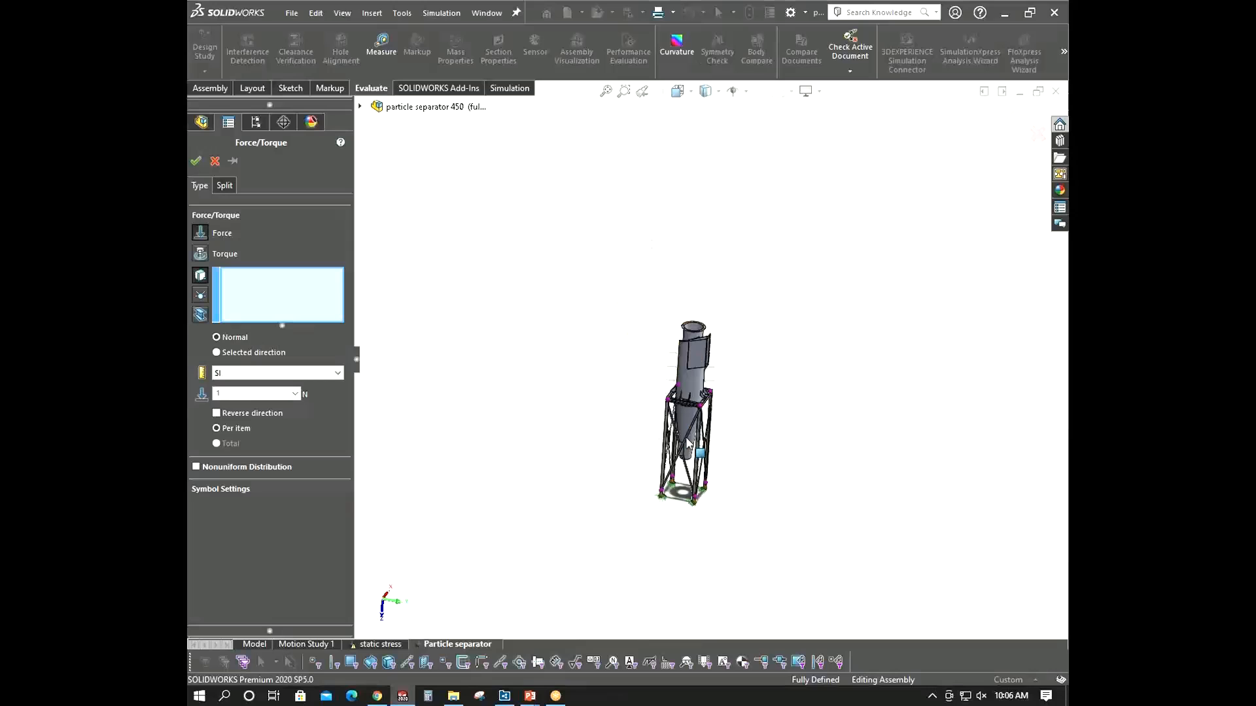
{"action": "scroll", "coordinate": [729, 352], "scroll_direction": "down", "scroll_amount": 4}
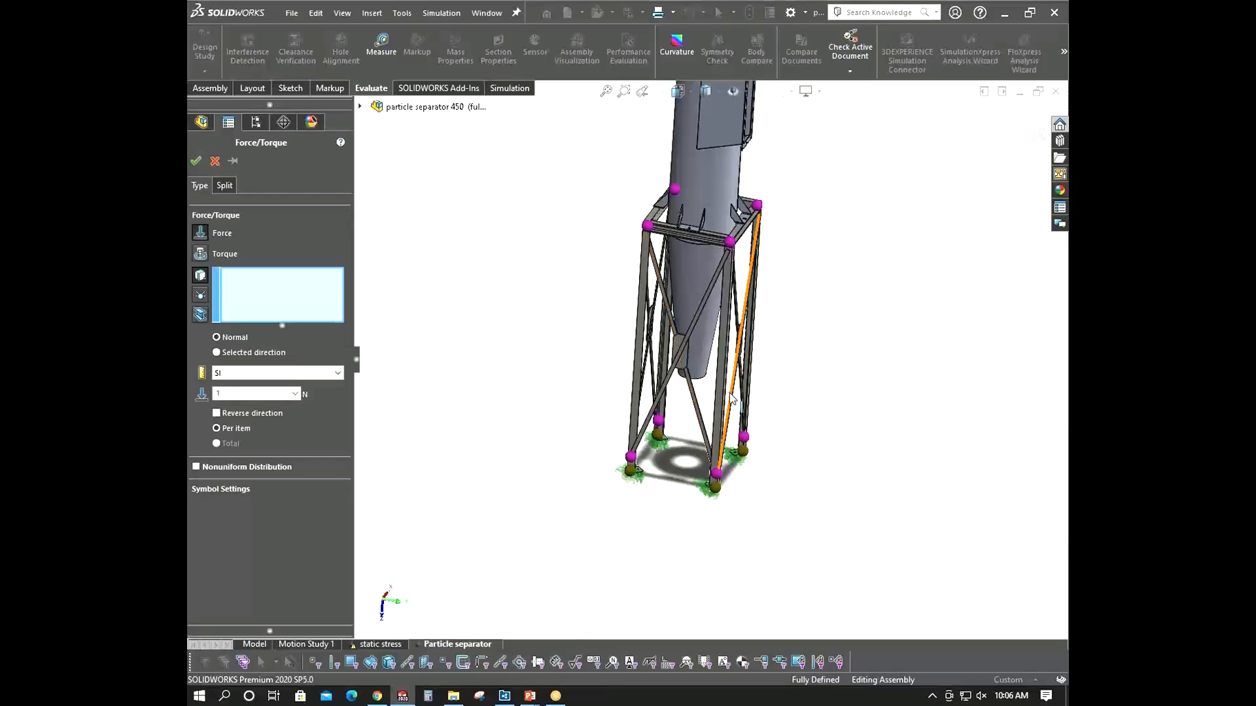
{"action": "scroll", "coordinate": [765, 185], "scroll_direction": "down", "scroll_amount": 3}
{"action": "scroll", "coordinate": [725, 182], "scroll_direction": "up", "scroll_amount": 4}
{"action": "scroll", "coordinate": [693, 311], "scroll_direction": "down", "scroll_amount": 5}
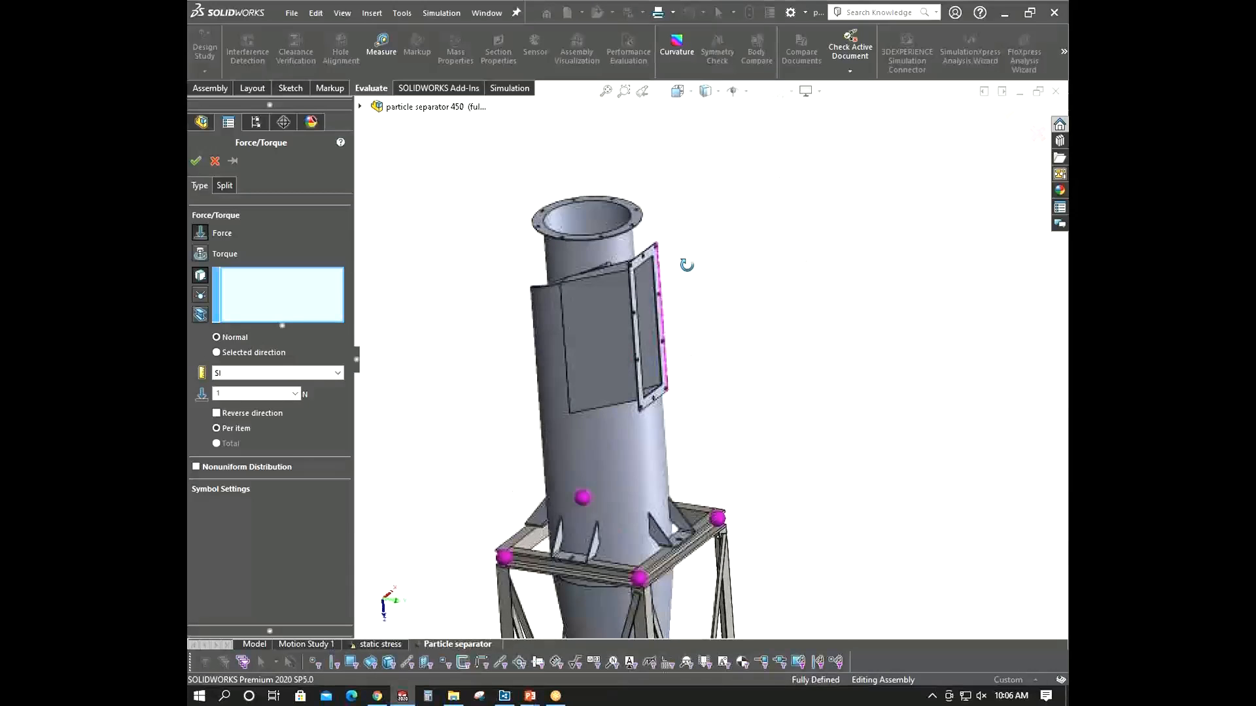
{"action": "scroll", "coordinate": [726, 300], "scroll_direction": "up", "scroll_amount": 3}
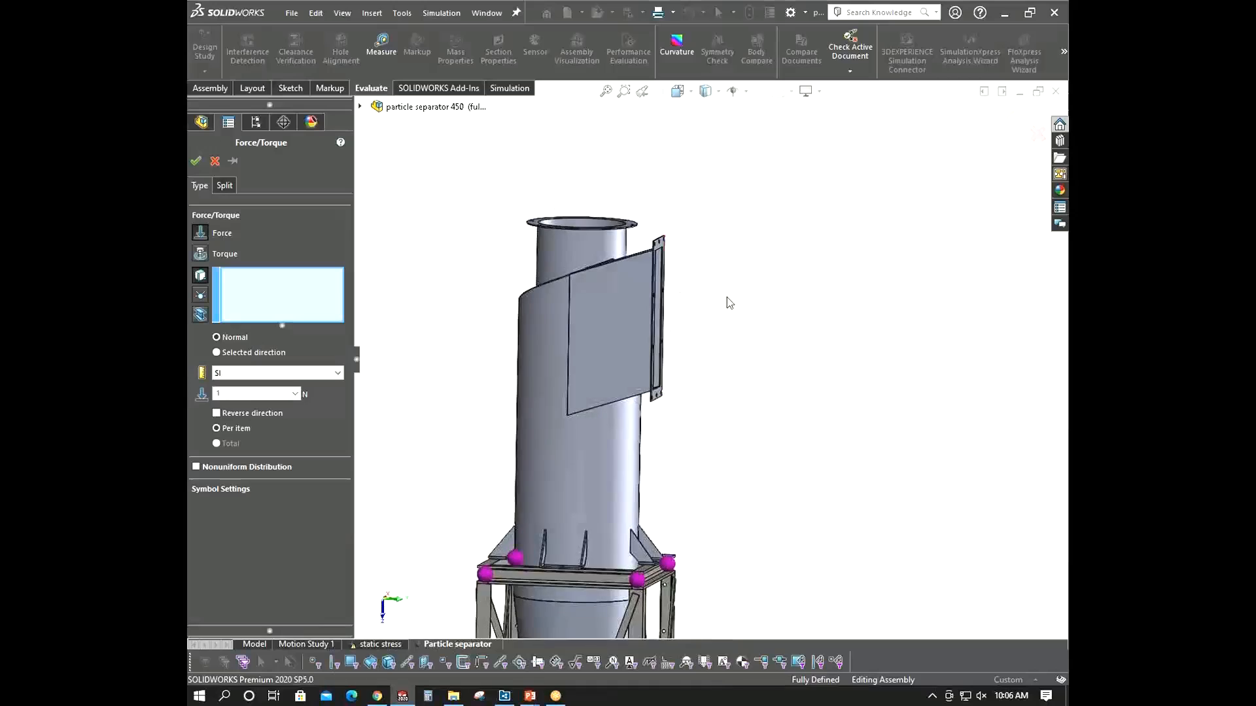
{"action": "scroll", "coordinate": [677, 324], "scroll_direction": "down", "scroll_amount": 6}
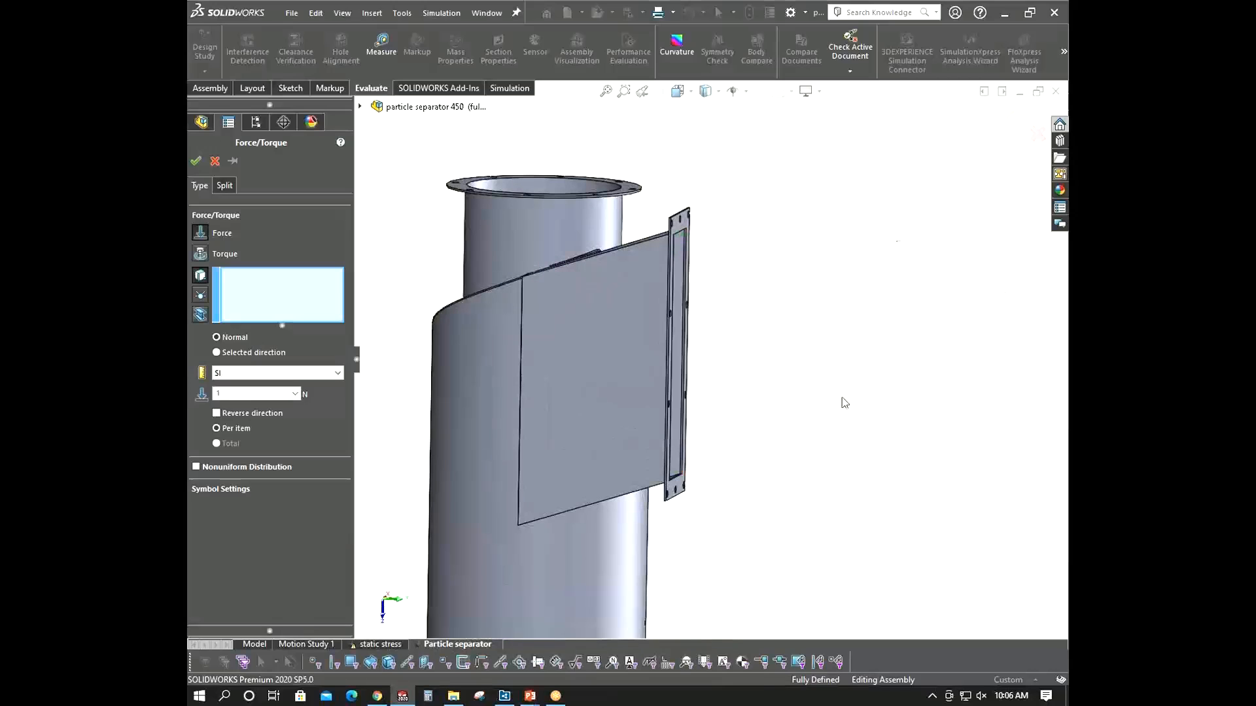
{"action": "scroll", "coordinate": [896, 376], "scroll_direction": "up", "scroll_amount": 5}
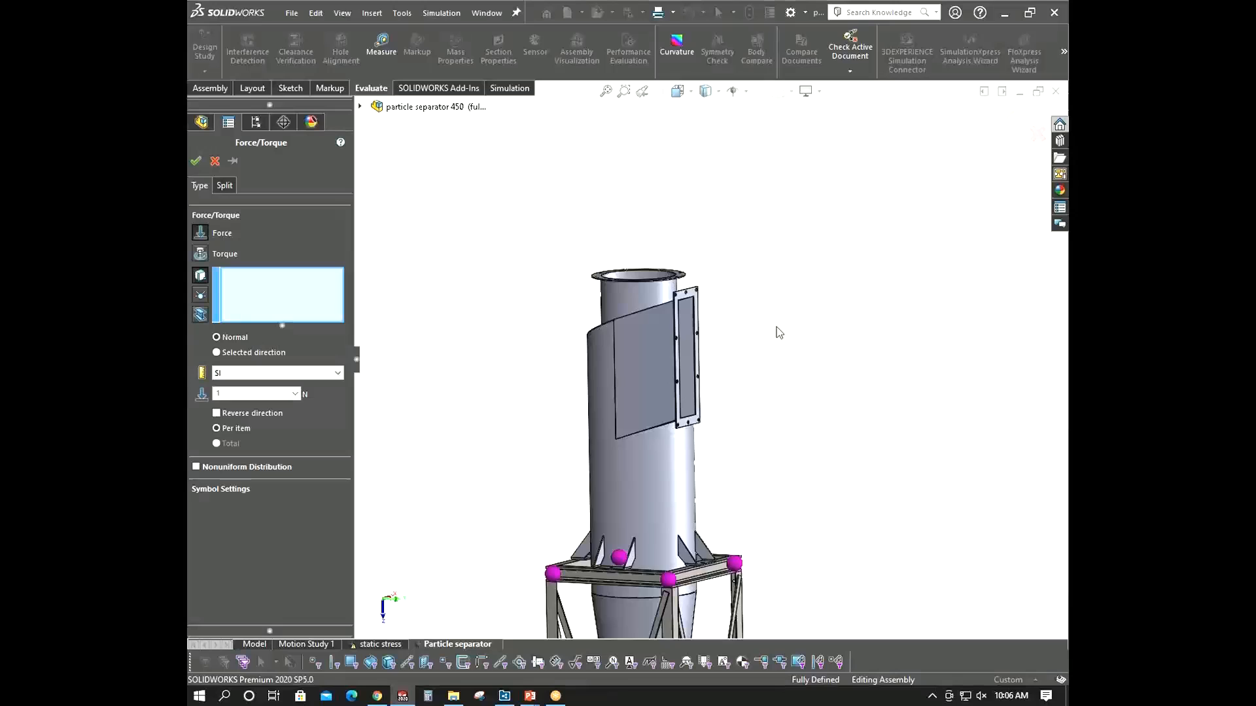
{"action": "scroll", "coordinate": [778, 333], "scroll_direction": "down", "scroll_amount": 3}
{"action": "middle_click_drag", "start_coordinate": [748, 312], "coordinate": [608, 308]}
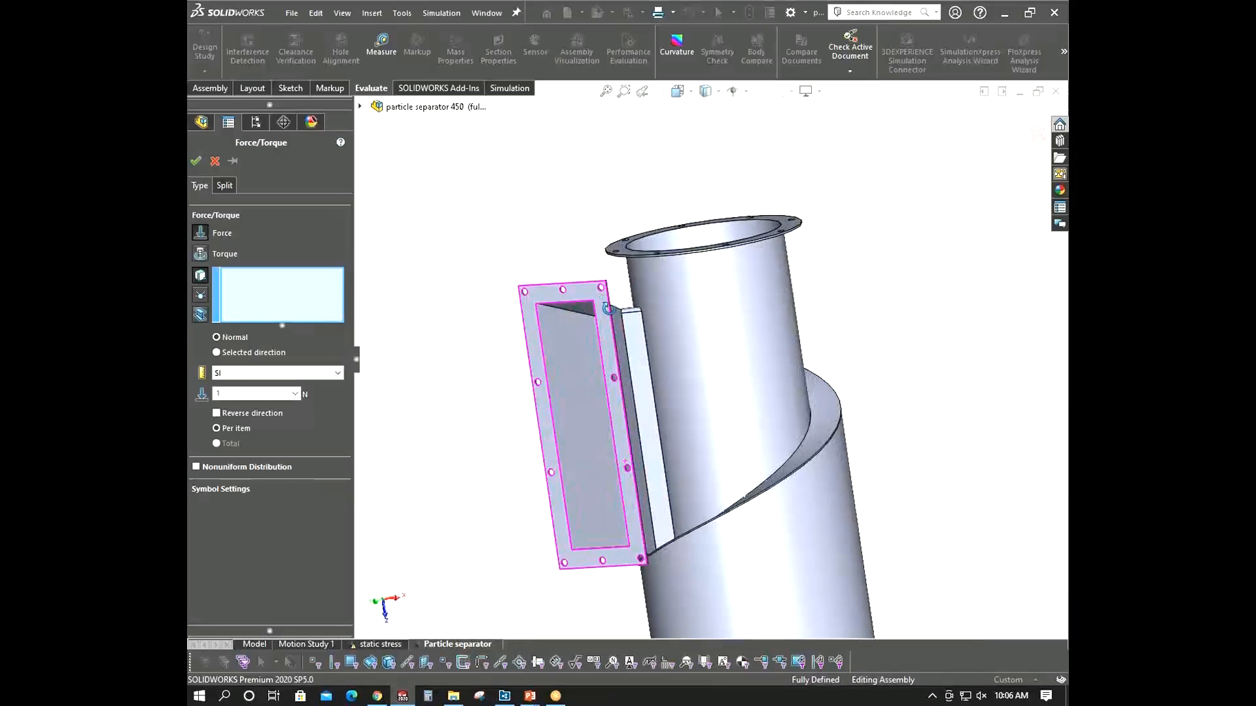
{"action": "left_click", "coordinate": [603, 331]}
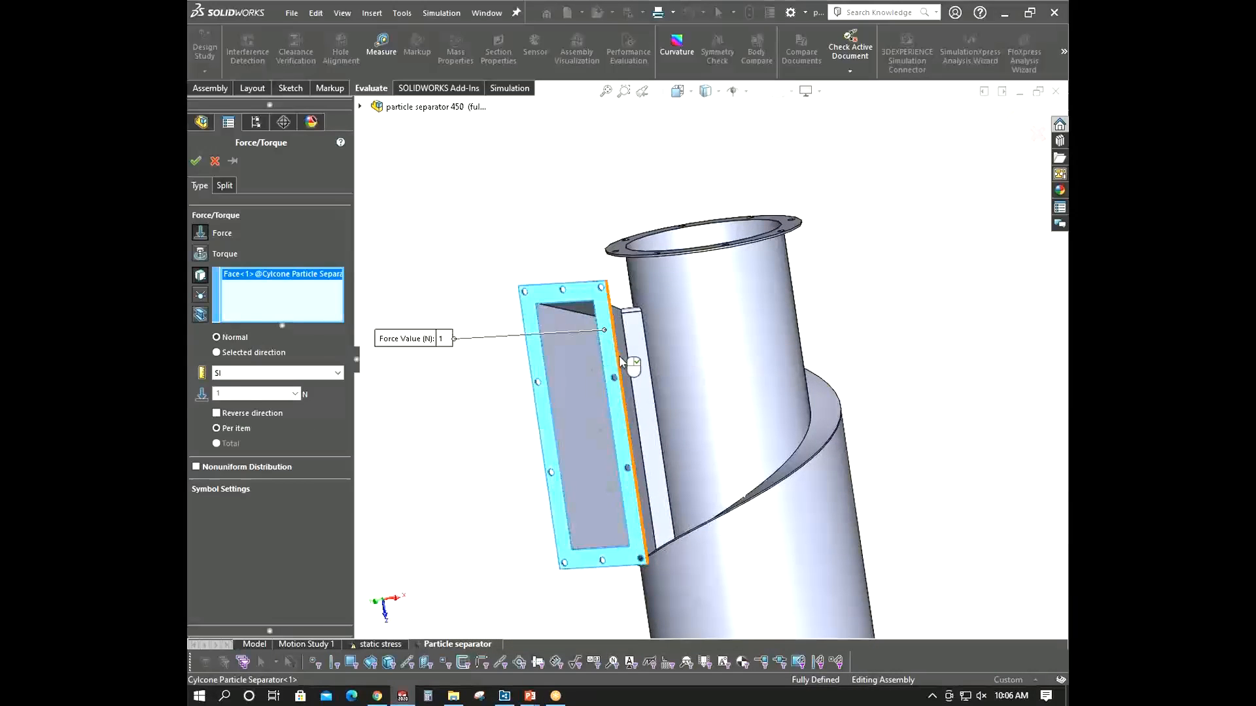
{"action": "middle_click_drag", "start_coordinate": [621, 362], "coordinate": [550, 406]}
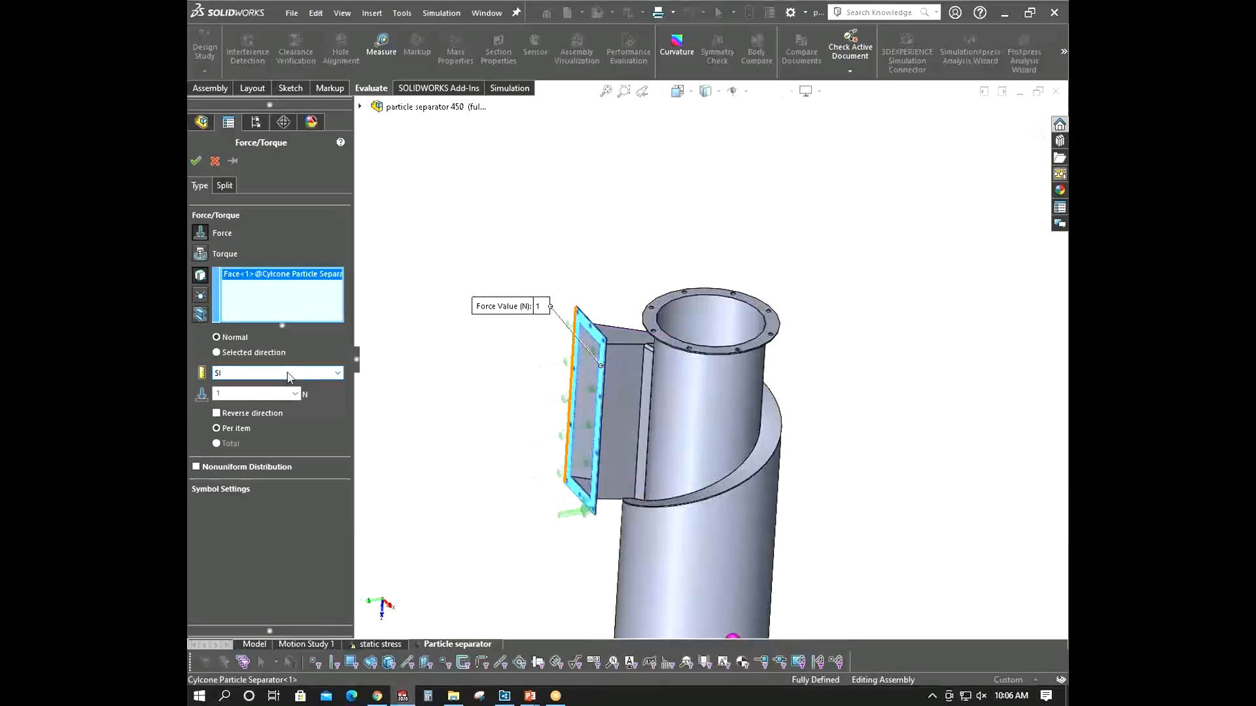
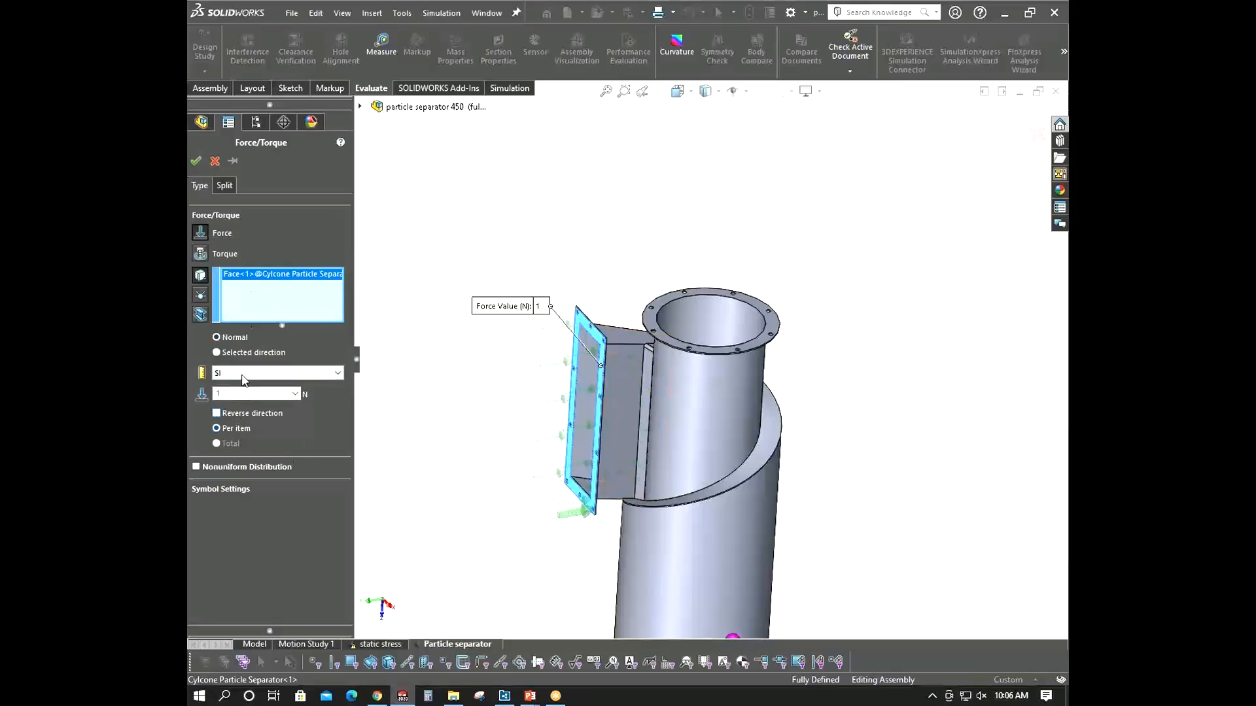
- Switch the force to a selected direction and use the assembly's Top plane as the direction reference
{"action": "left_click", "coordinate": [218, 353]}
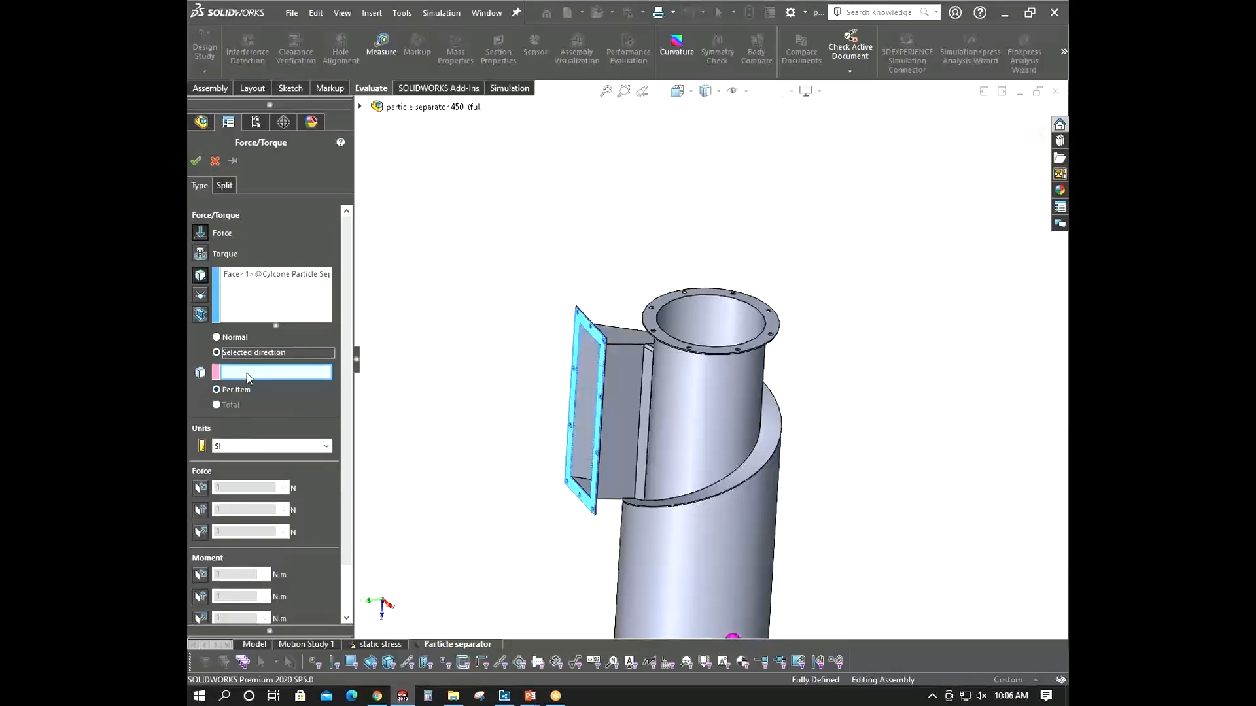
{"action": "scroll", "coordinate": [505, 449], "scroll_direction": "up", "scroll_amount": 3}
{"action": "middle_click_drag", "start_coordinate": [505, 449], "coordinate": [528, 426]}
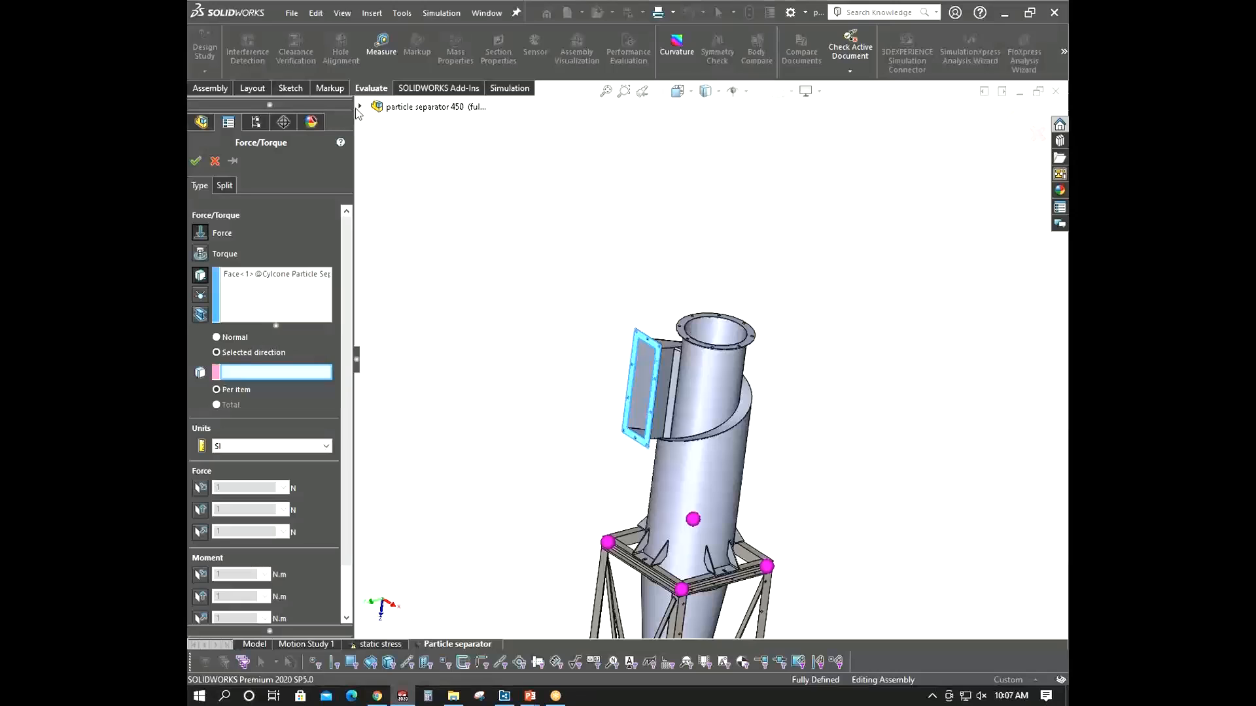
{"action": "left_click", "coordinate": [360, 106]}
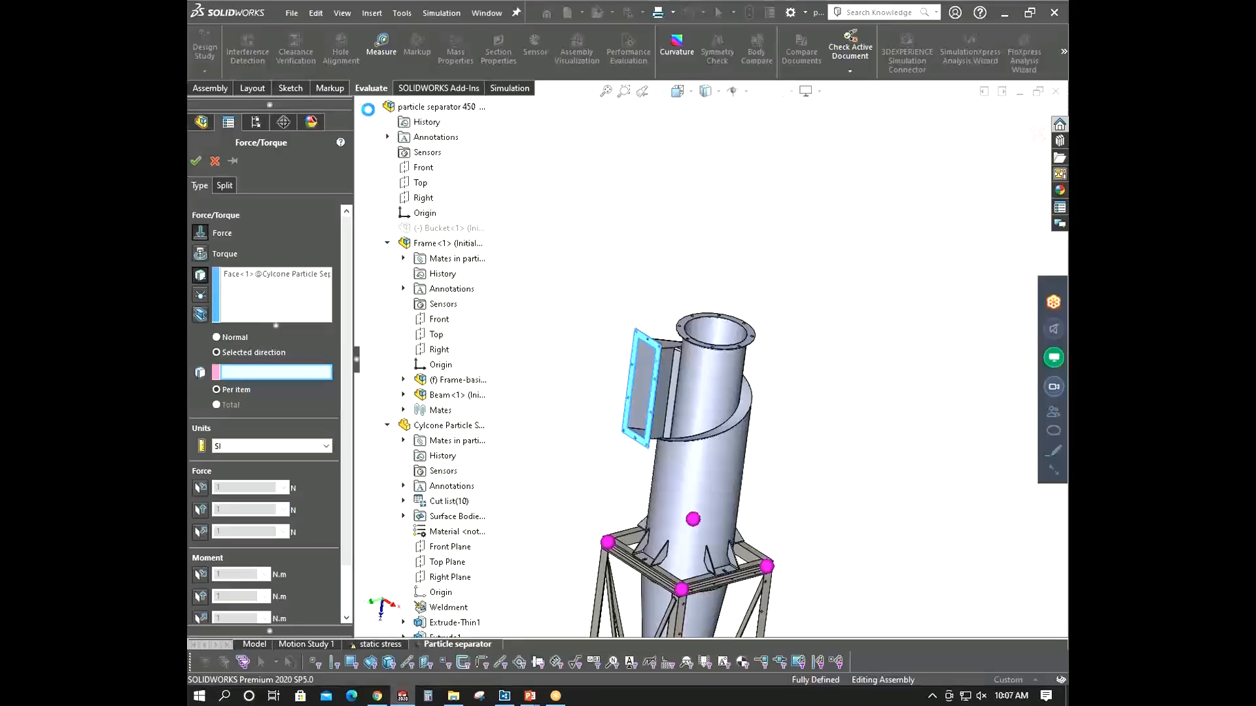
{"action": "left_click", "coordinate": [421, 184]}
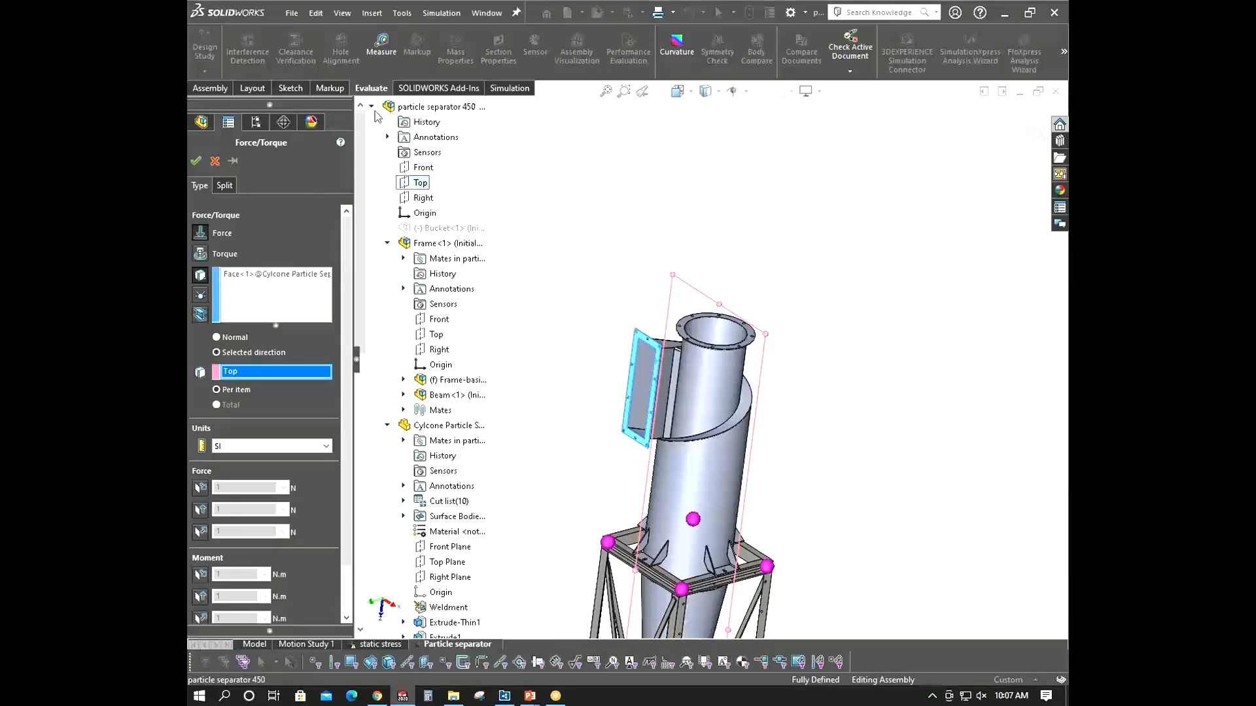
- Enable the two along-plane force components and set them to 45 N and 75 N
{"action": "middle_click_drag", "start_coordinate": [563, 277], "coordinate": [779, 421]}
{"action": "scroll", "coordinate": [657, 377], "scroll_direction": "down", "scroll_amount": 3}
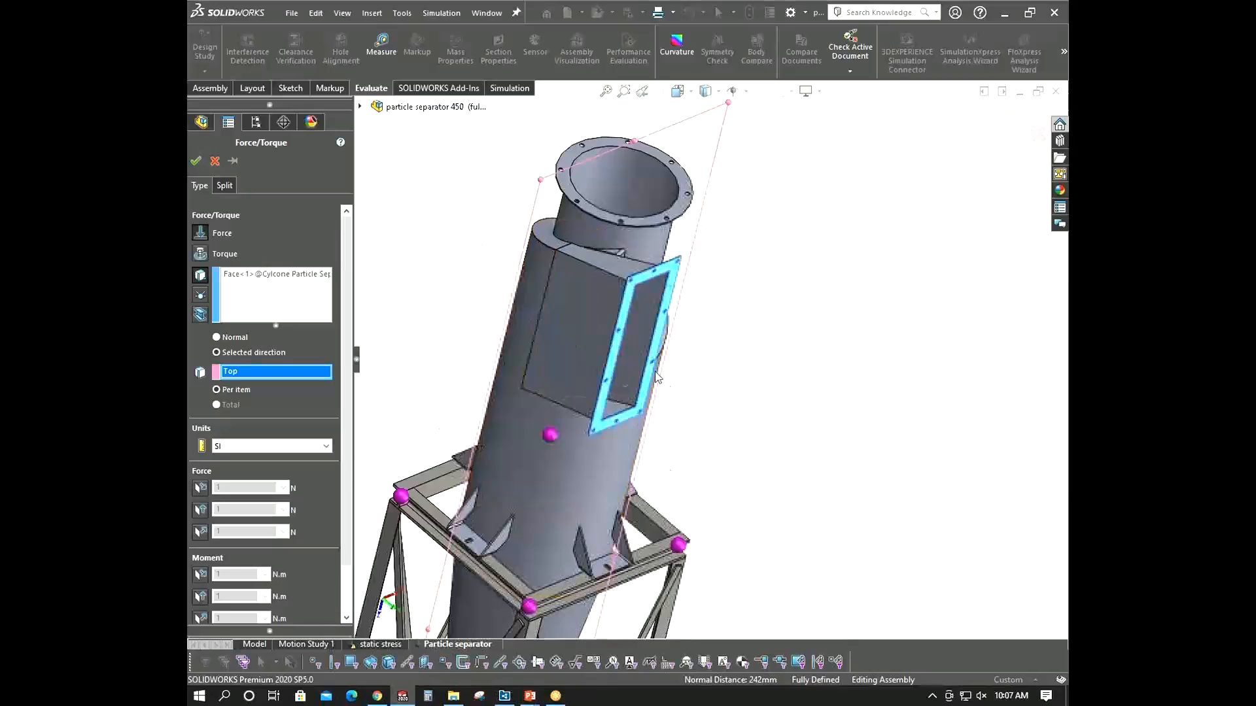
{"action": "mouse_move", "coordinate": [657, 378]}
{"action": "middle_mouse_down"}
{"action": "mouse_move", "coordinate": [611, 270]}
{"action": "mouse_move", "coordinate": [665, 368]}
{"action": "middle_mouse_up"}
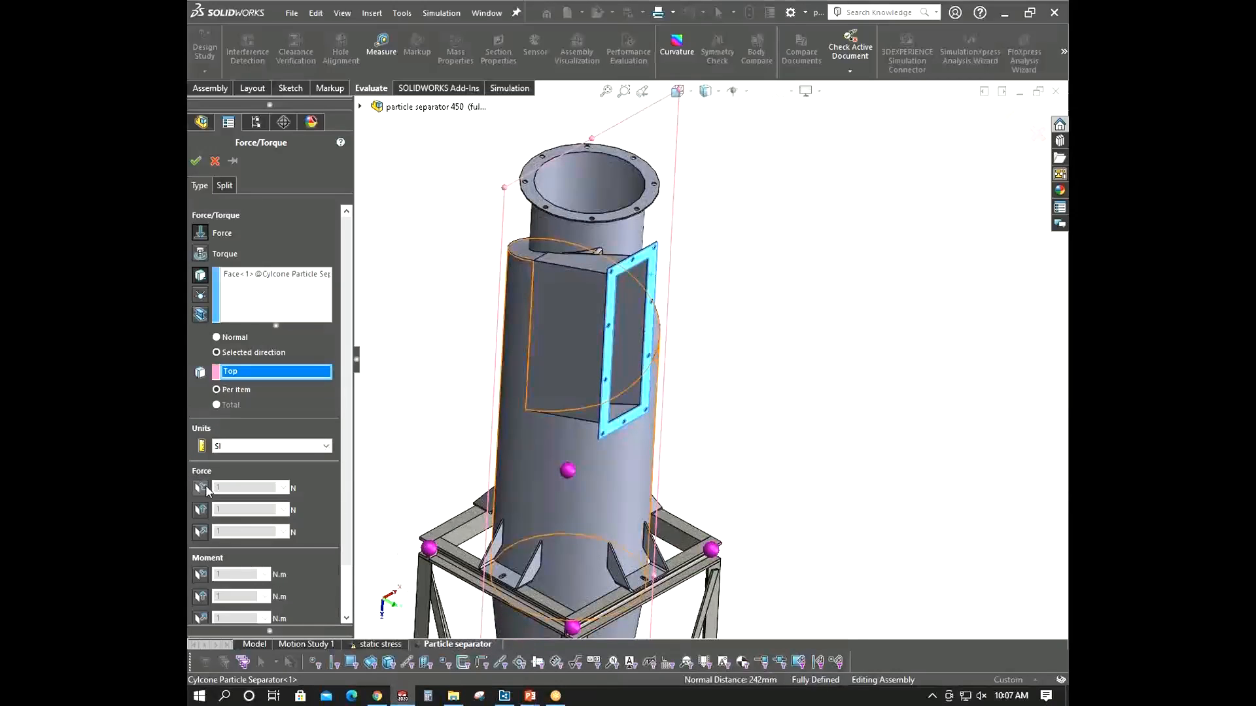
{"action": "left_click", "coordinate": [200, 488]}
{"action": "type", "text": "45"}
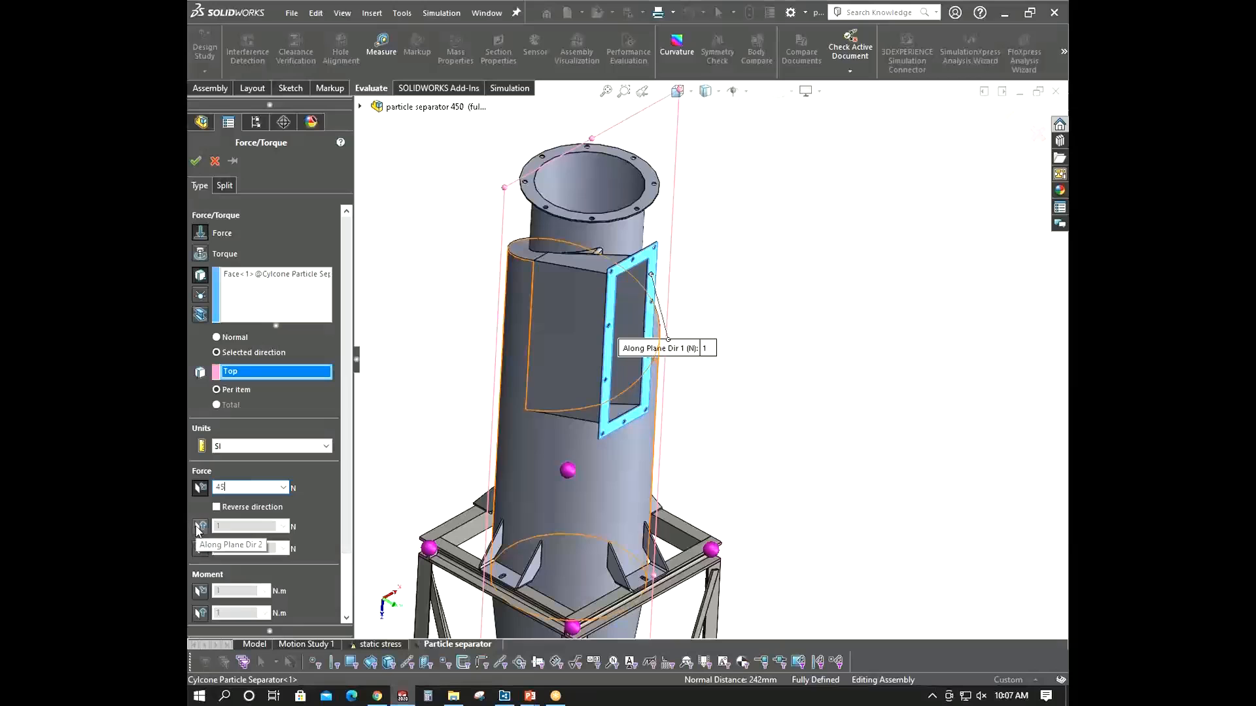
{"action": "left_click", "coordinate": [201, 526]}
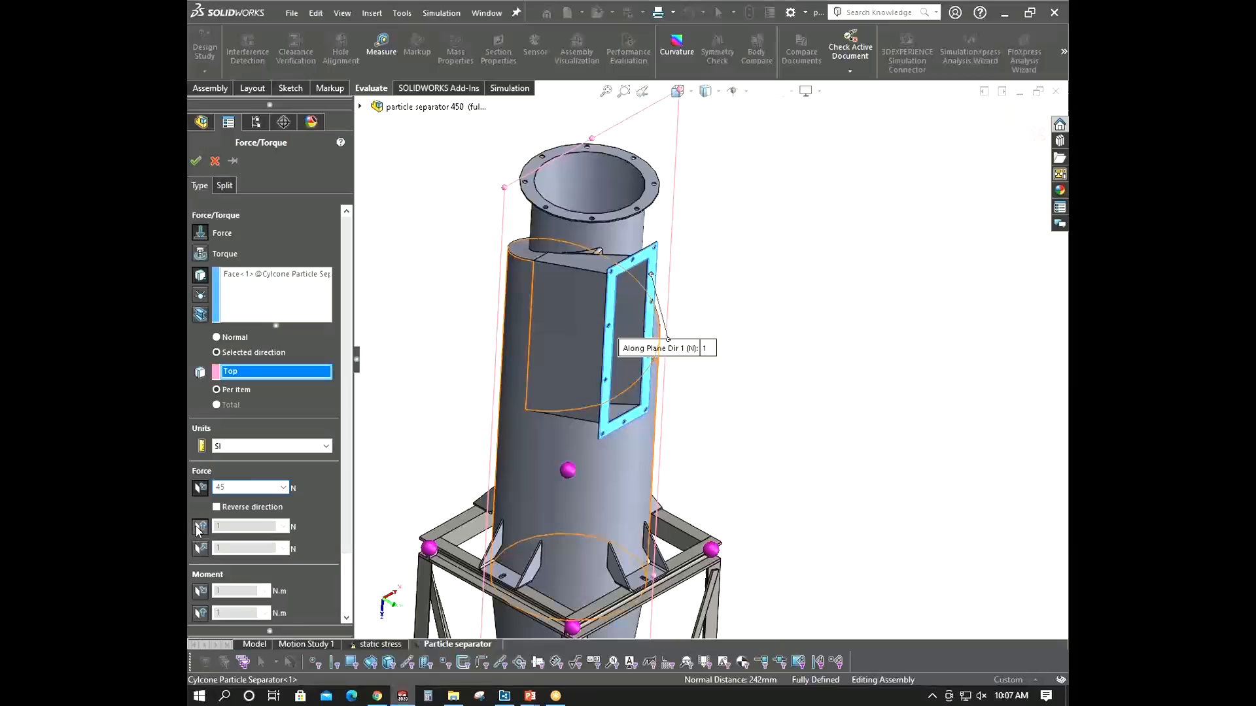
{"action": "type", "text": "75"}
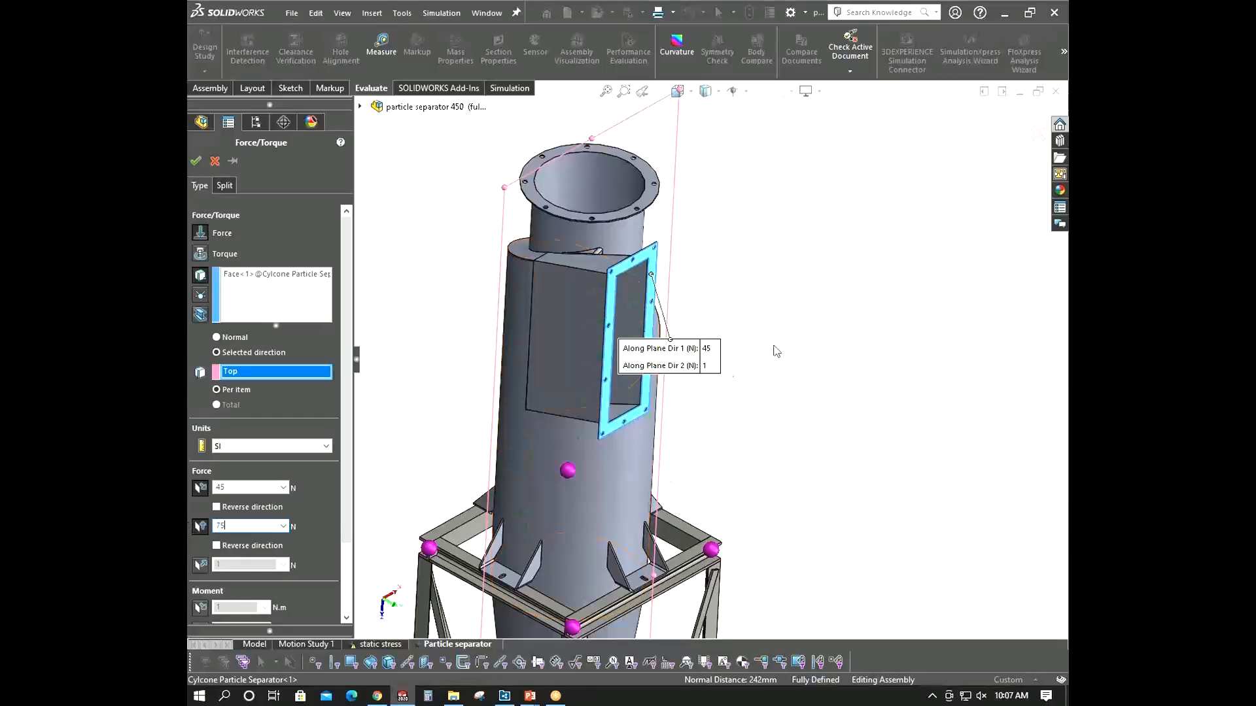
- Keep 45 N along plane direction 1, disable direction 2, and apply 75 N normal to the plane, reversed
{"action": "scroll", "coordinate": [642, 293], "scroll_direction": "down", "scroll_amount": 3}
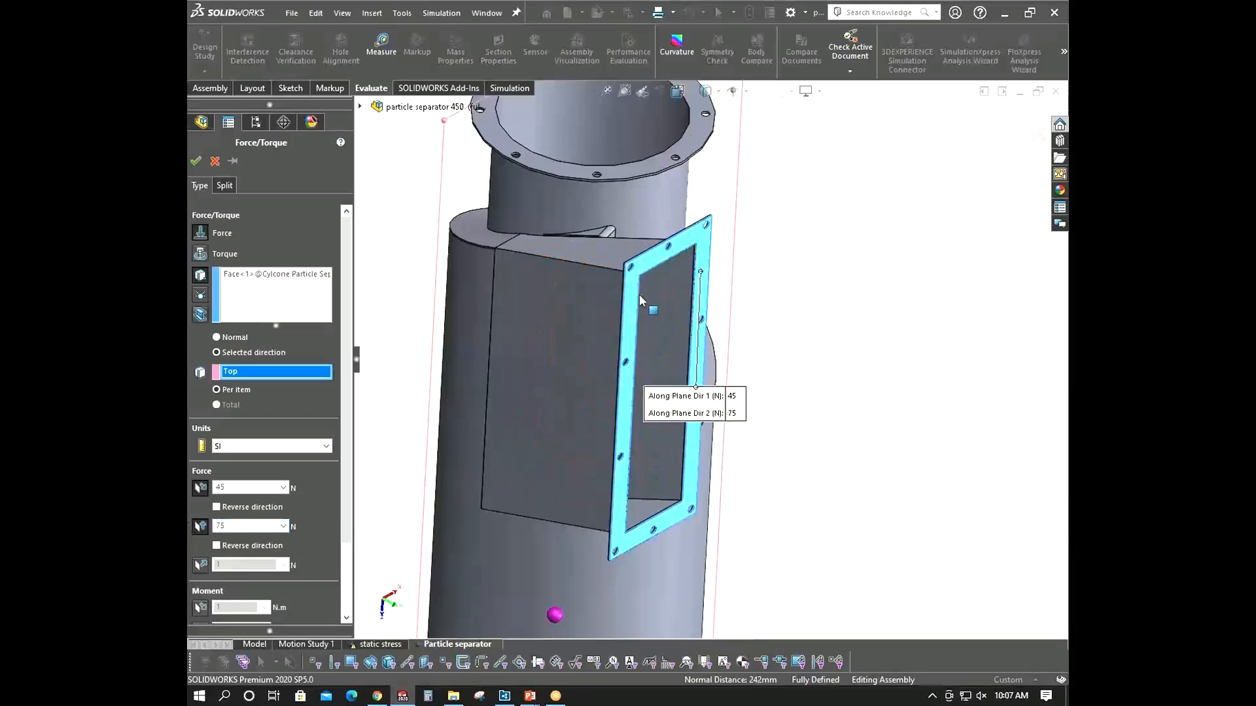
{"action": "middle_click_drag", "start_coordinate": [642, 301], "coordinate": [439, 432]}
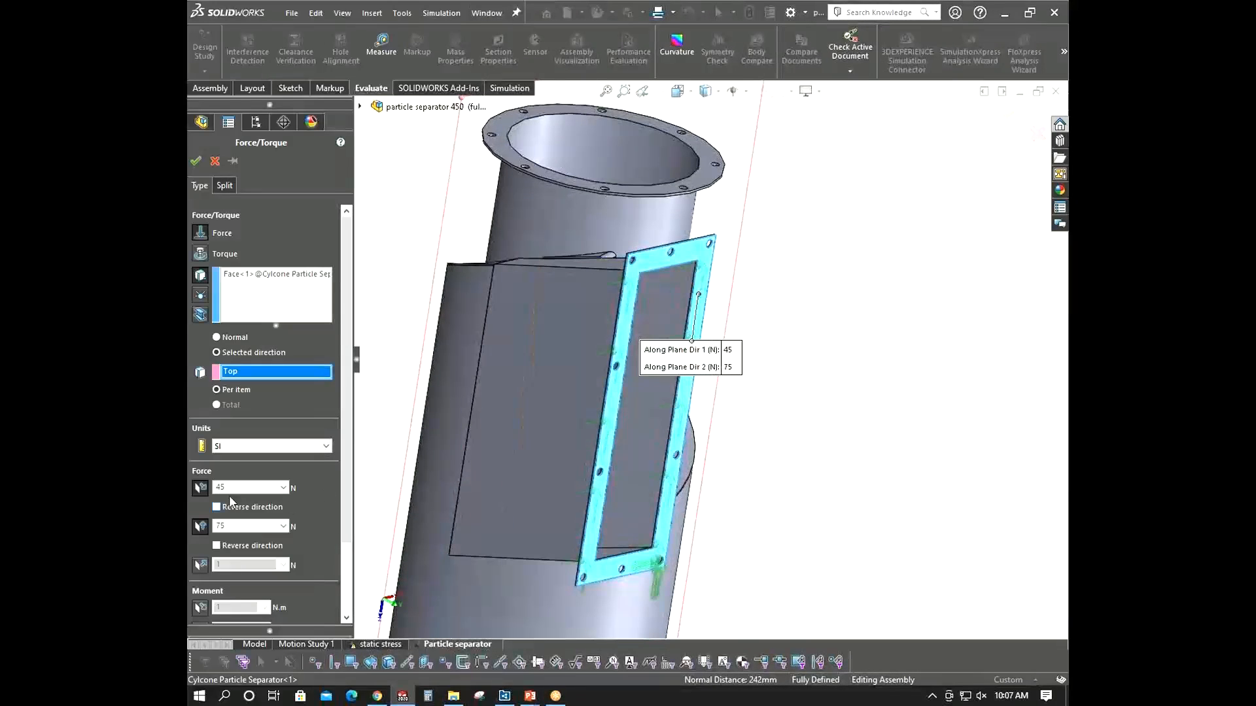
{"action": "left_click", "coordinate": [201, 487]}
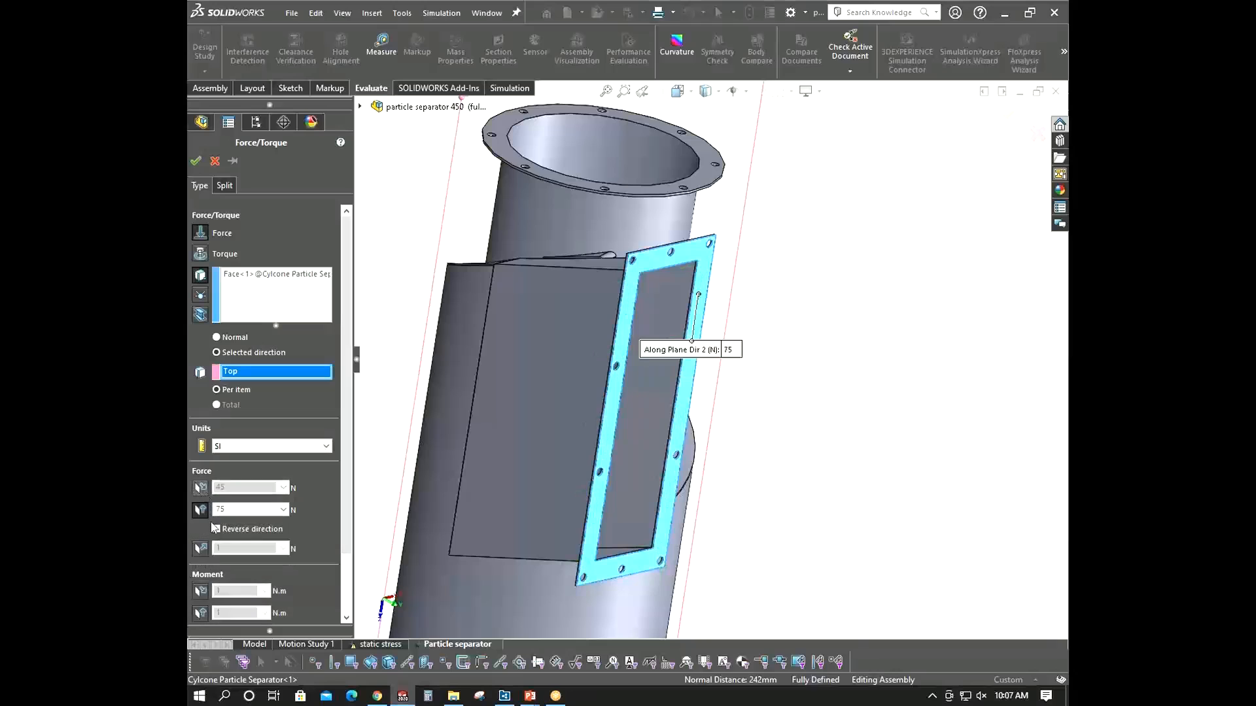
{"action": "left_click", "coordinate": [201, 549]}
{"action": "left_click", "coordinate": [232, 551]}
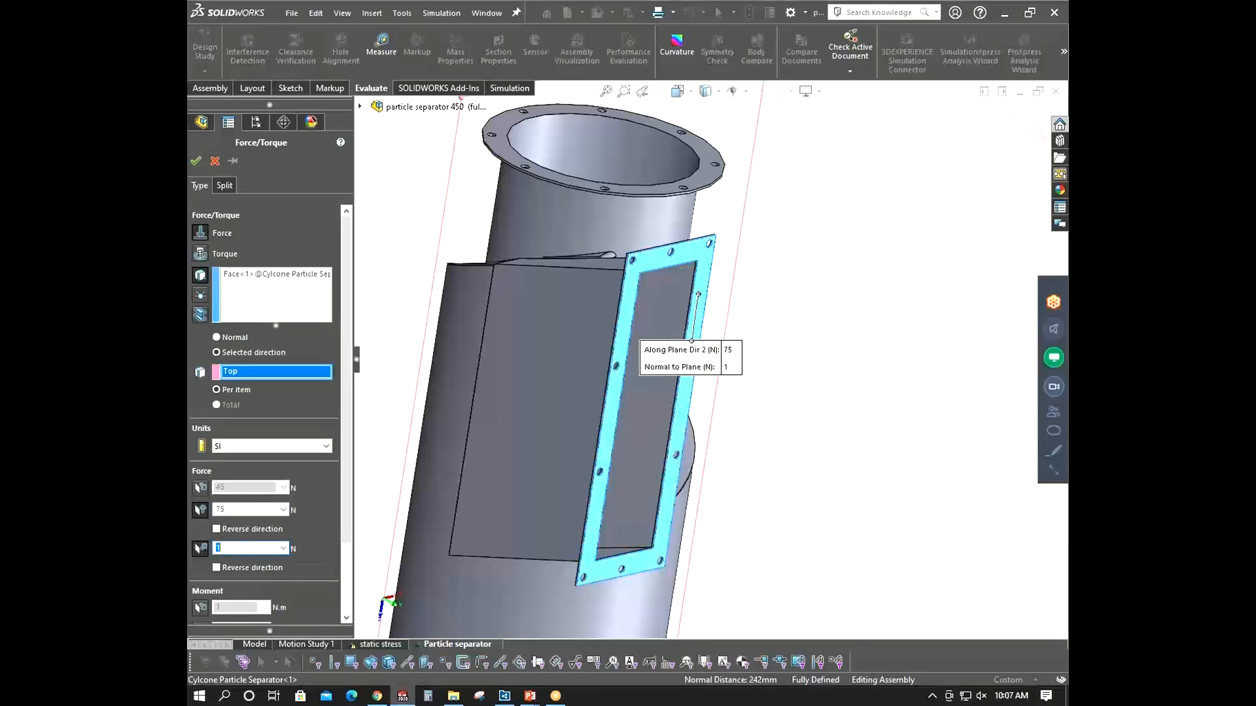
{"action": "type", "text": "45"}
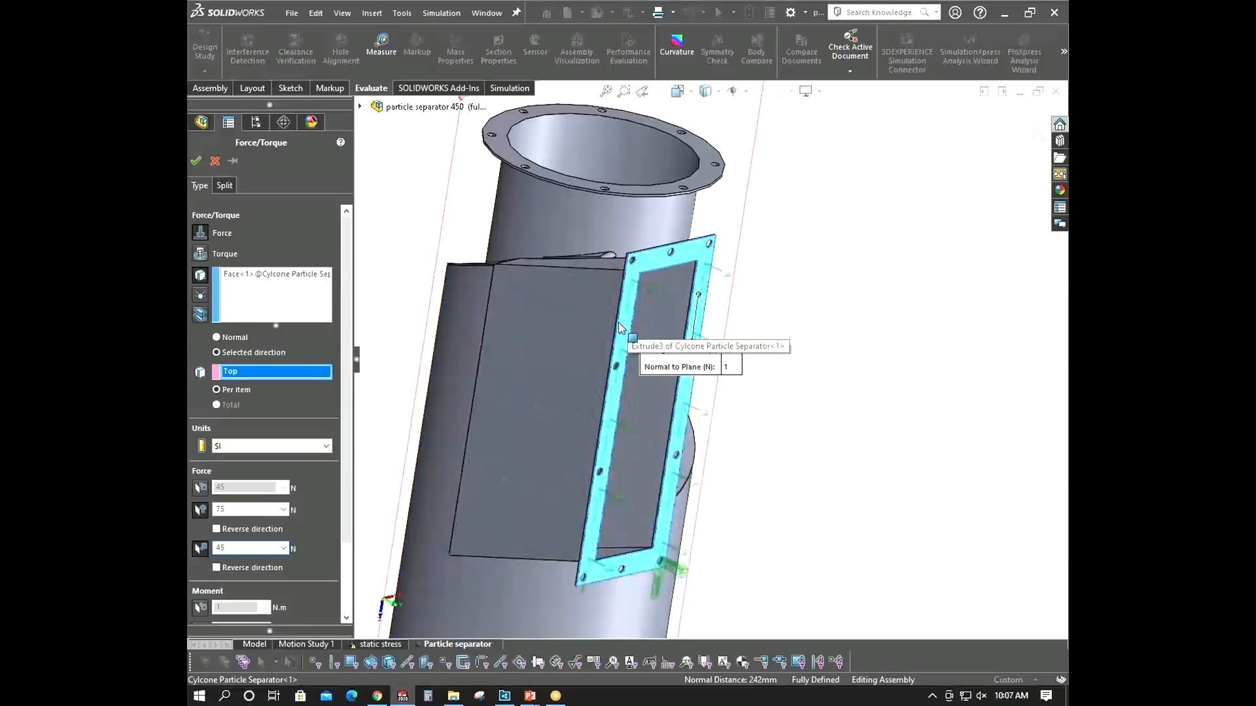
{"action": "left_click", "coordinate": [201, 488]}
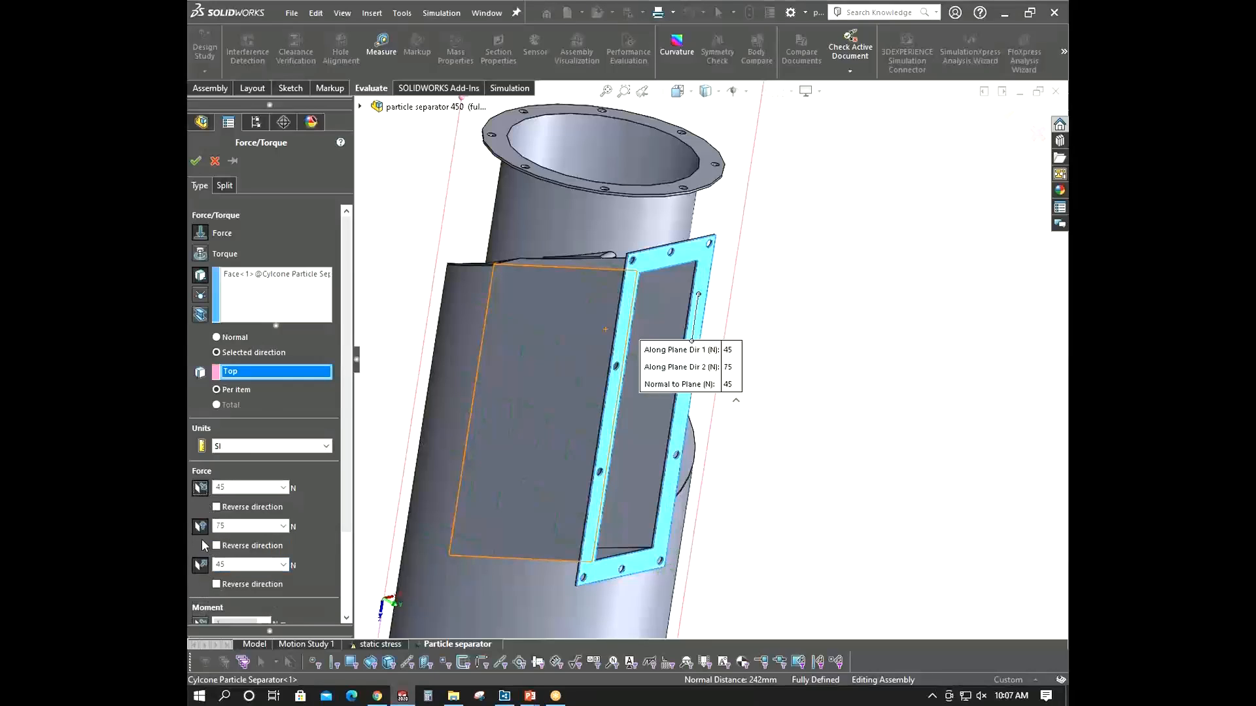
{"action": "left_click", "coordinate": [201, 527]}
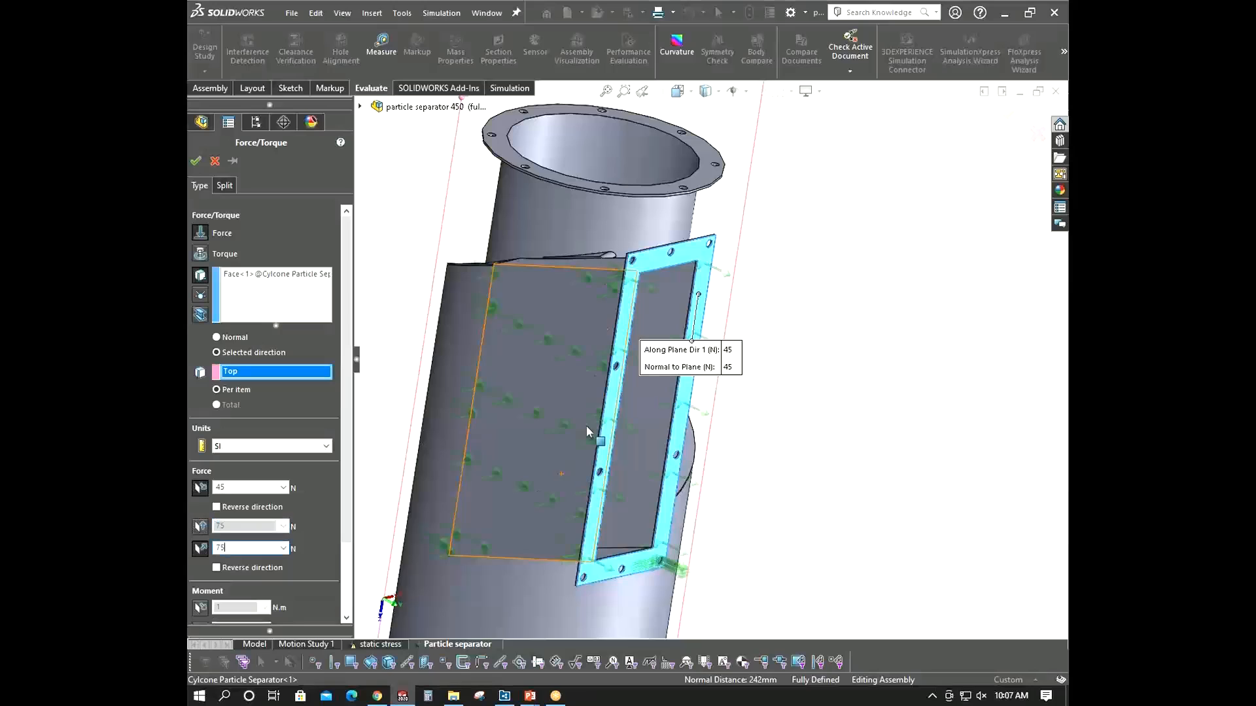
{"action": "left_click", "coordinate": [217, 568]}
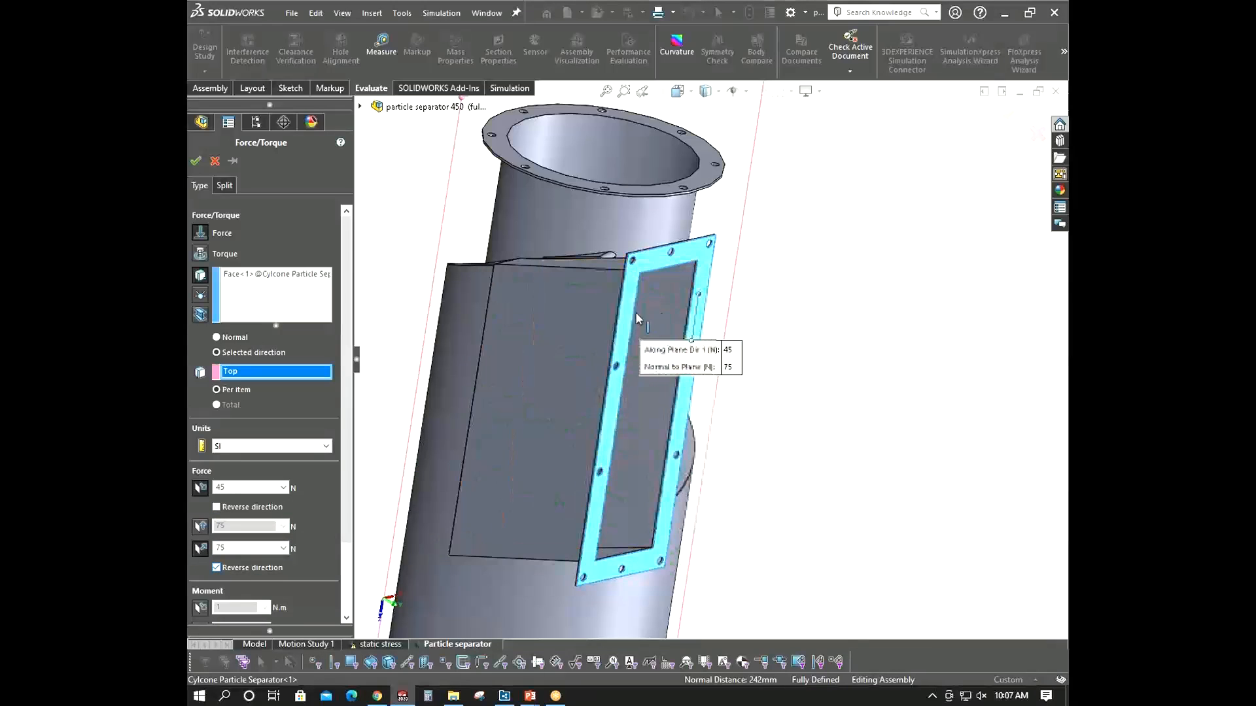
- Try to confirm the force load on the selected face
{"action": "middle_click_drag", "start_coordinate": [627, 328], "coordinate": [527, 311]}
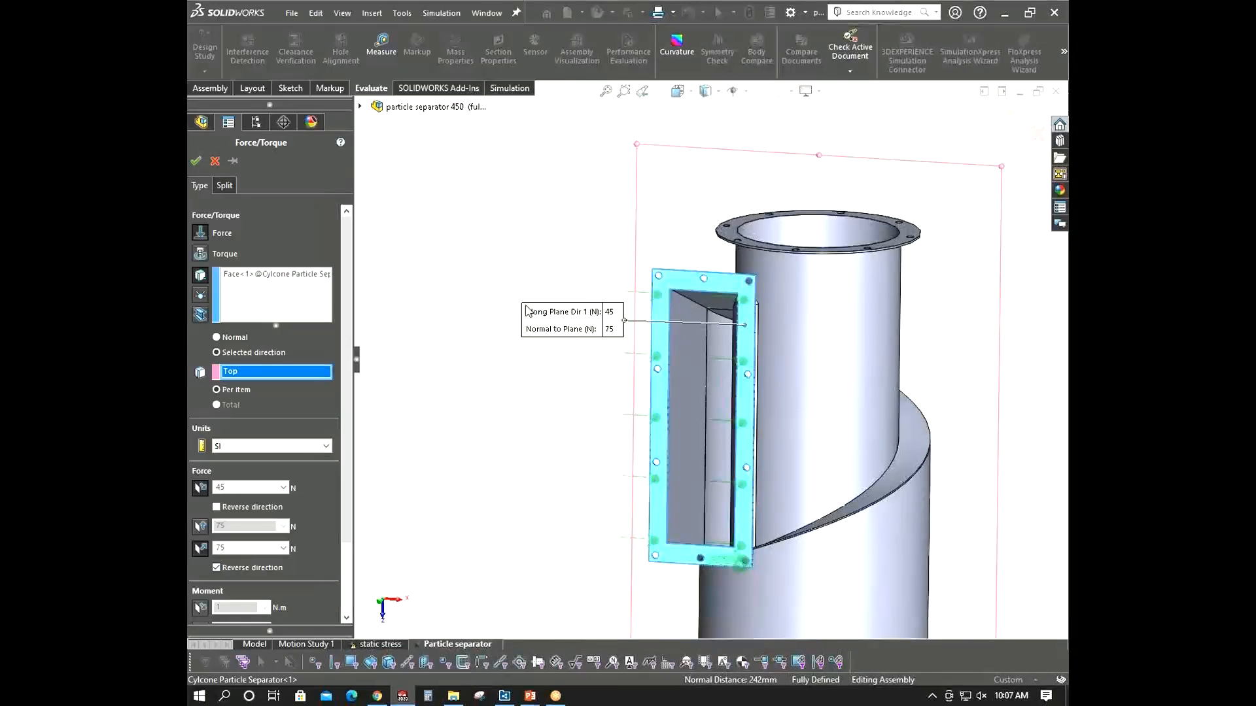
{"action": "left_click", "coordinate": [196, 164]}
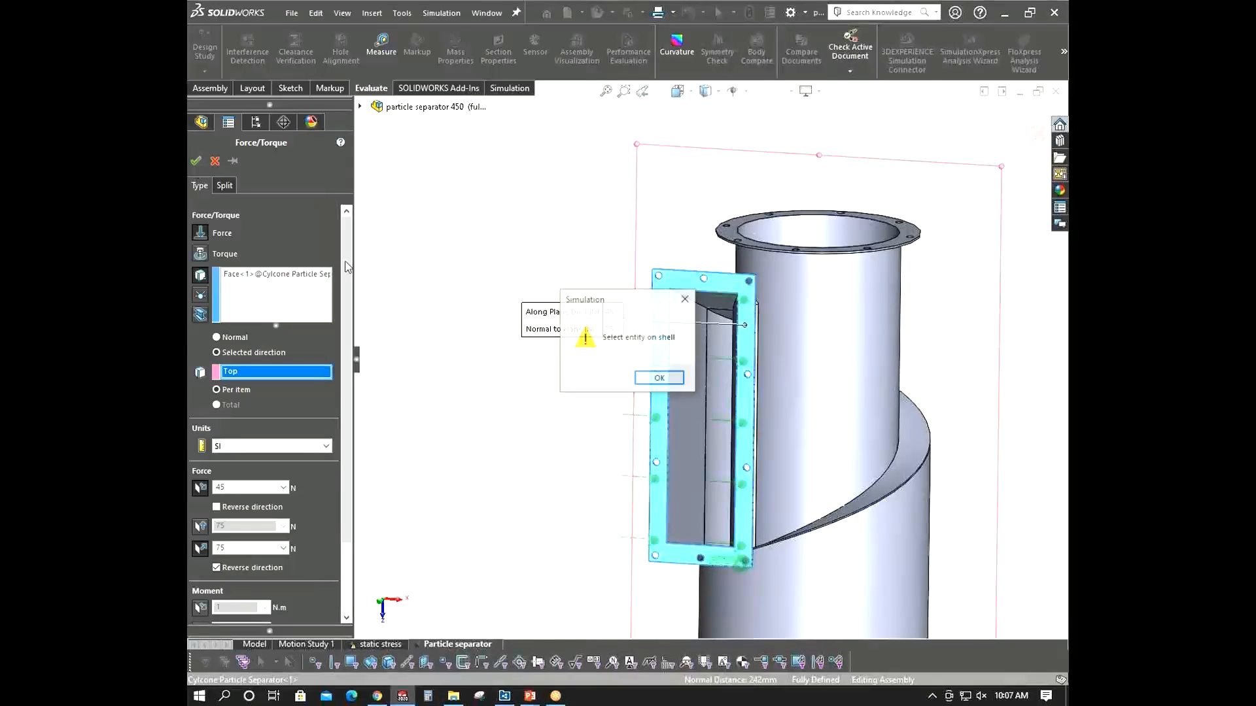
{"action": "left_click", "coordinate": [659, 379]}
- Replace the load face with a face on the inlet duct shell and confirm the force load
{"action": "middle_click_drag", "start_coordinate": [597, 423], "coordinate": [815, 442]}
{"action": "middle_click_drag", "start_coordinate": [701, 286], "coordinate": [664, 331]}
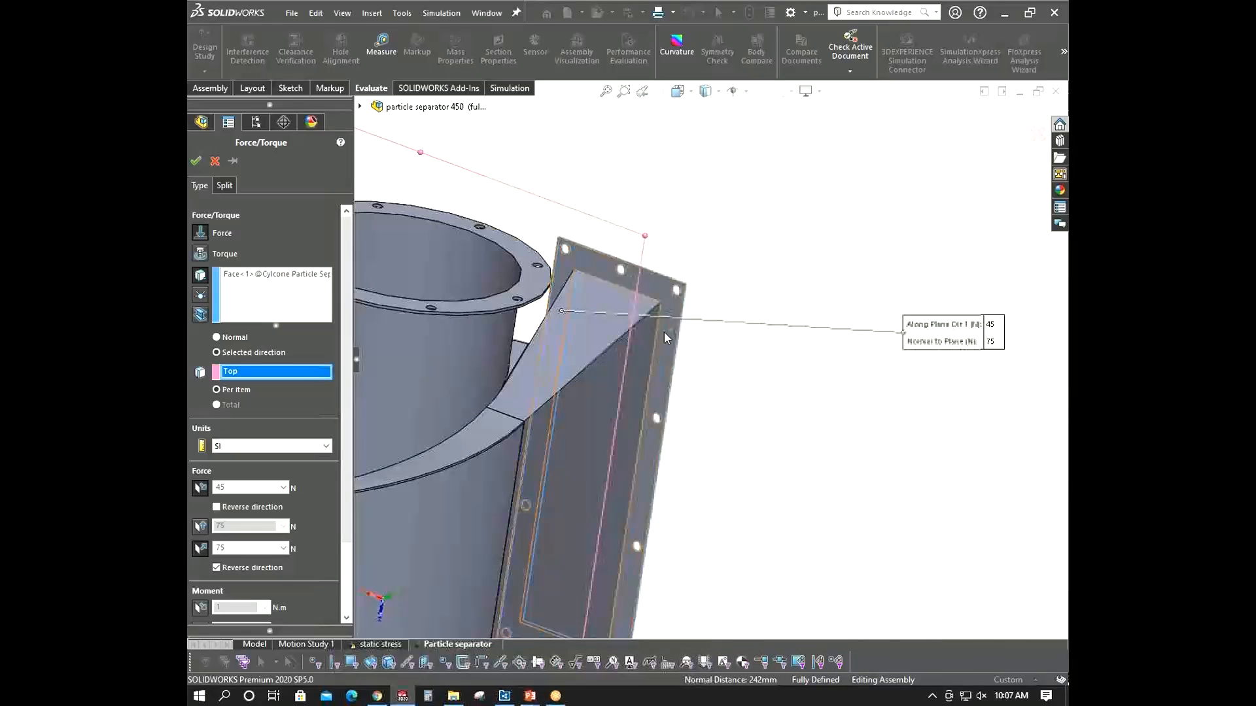
{"action": "right_click", "coordinate": [283, 278]}
{"action": "left_click", "coordinate": [310, 290]}
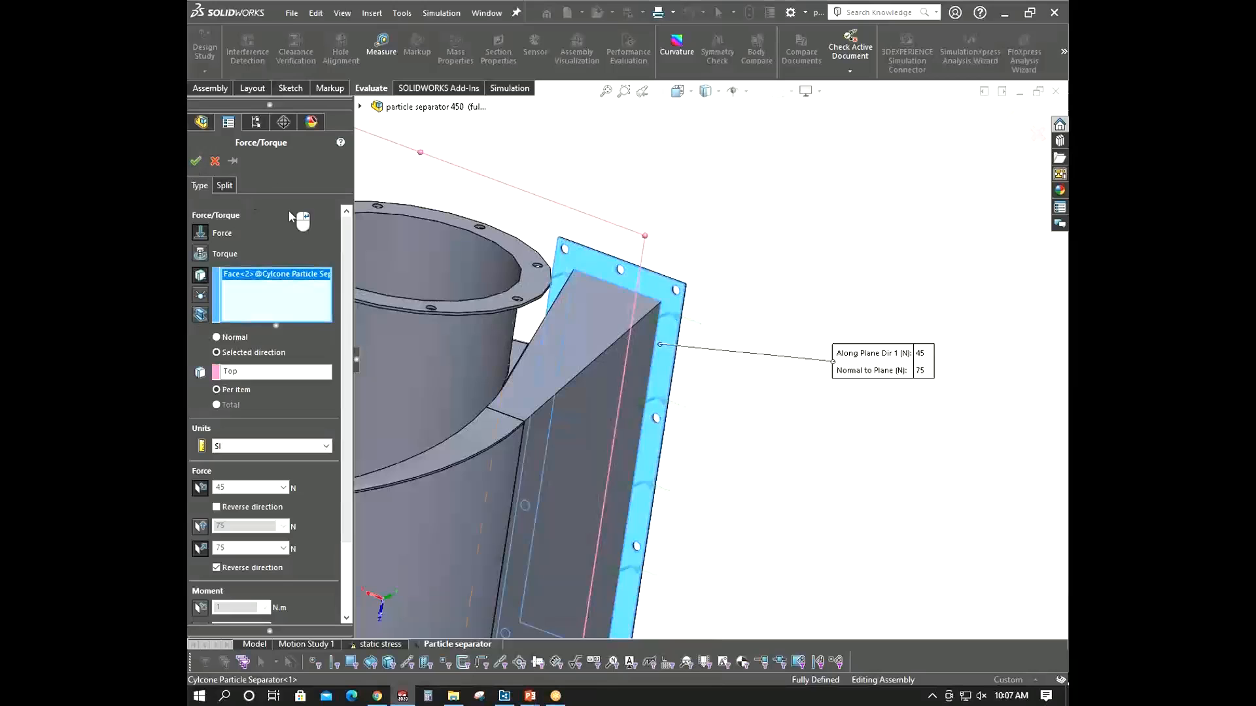
{"action": "scroll", "coordinate": [529, 320], "scroll_direction": "up", "scroll_amount": 3}
{"action": "middle_click_drag", "start_coordinate": [530, 321], "coordinate": [425, 344]}
{"action": "scroll", "coordinate": [350, 288], "scroll_direction": "down", "scroll_amount": 2}
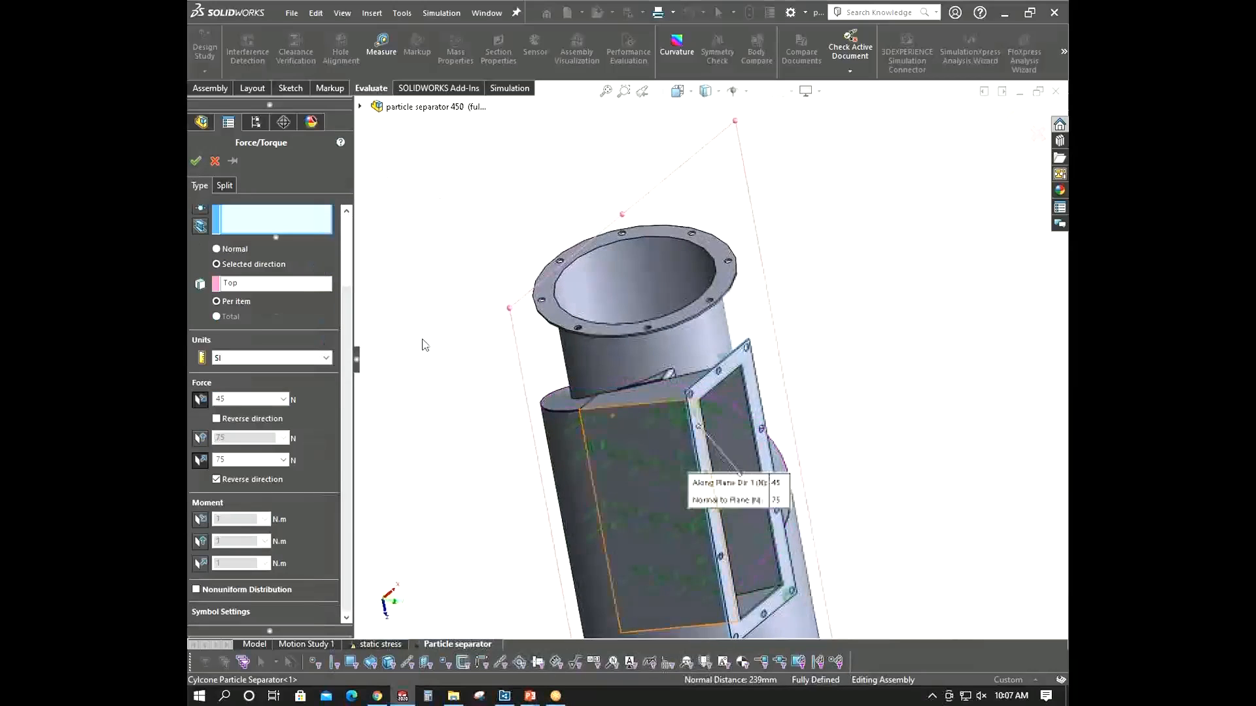
{"action": "scroll", "coordinate": [722, 429], "scroll_direction": "down", "scroll_amount": 1}
{"action": "middle_click_drag", "start_coordinate": [722, 428], "coordinate": [715, 451]}
{"action": "left_click", "coordinate": [200, 160]}
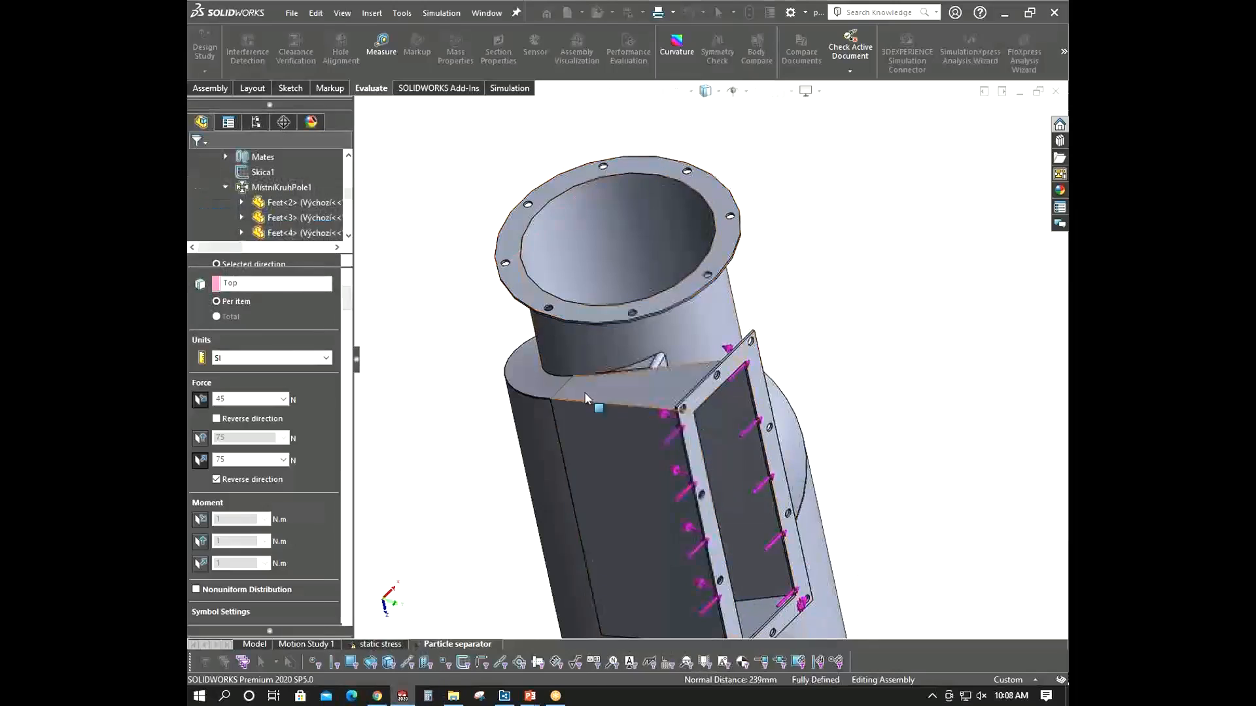
- Start a second Force load with a selected direction and pick the front top beam of the frame
{"action": "scroll", "coordinate": [589, 422], "scroll_direction": "up", "scroll_amount": 7}
{"action": "middle_click_drag", "start_coordinate": [590, 424], "coordinate": [489, 402]}
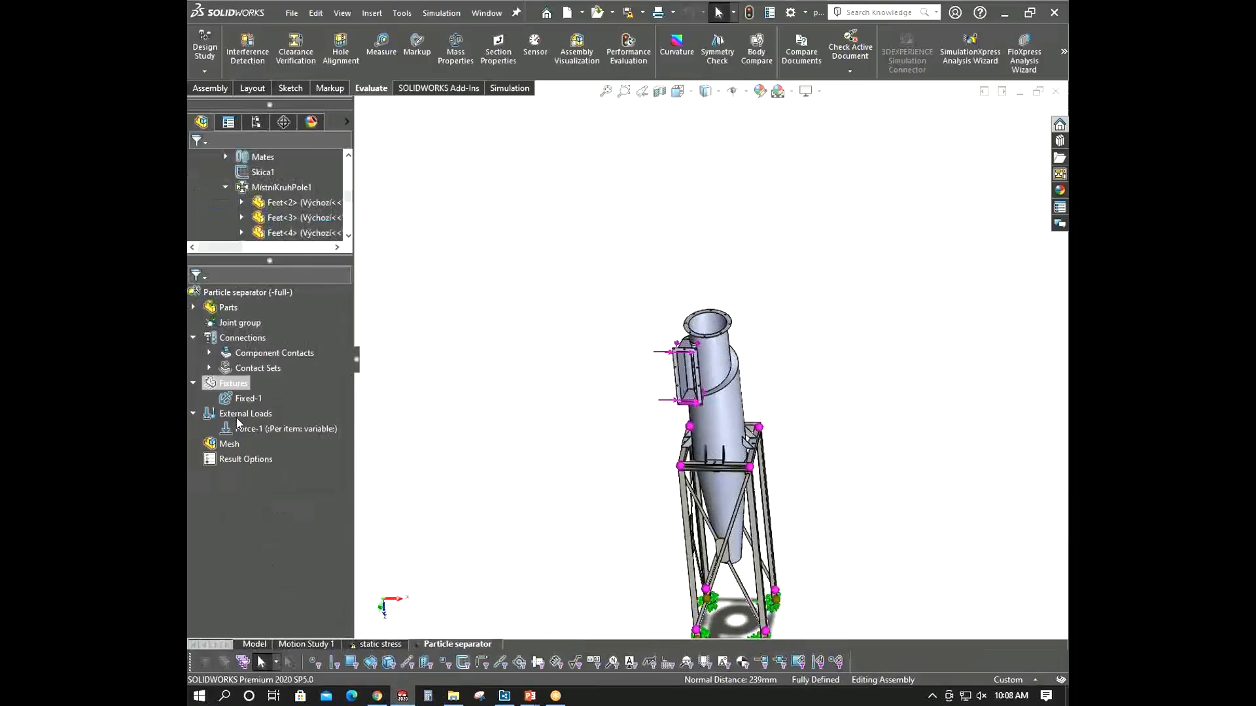
{"action": "right_click", "coordinate": [238, 417]}
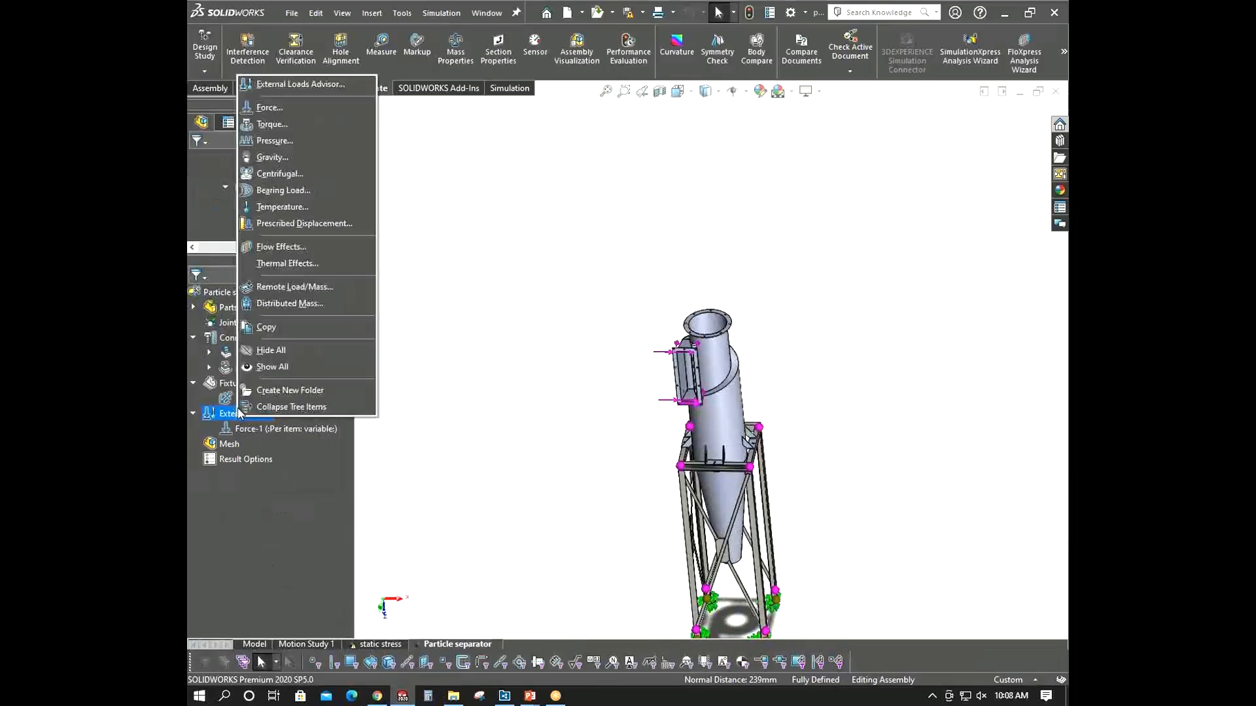
{"action": "left_click", "coordinate": [311, 112]}
{"action": "scroll", "coordinate": [698, 490], "scroll_direction": "down", "scroll_amount": 5}
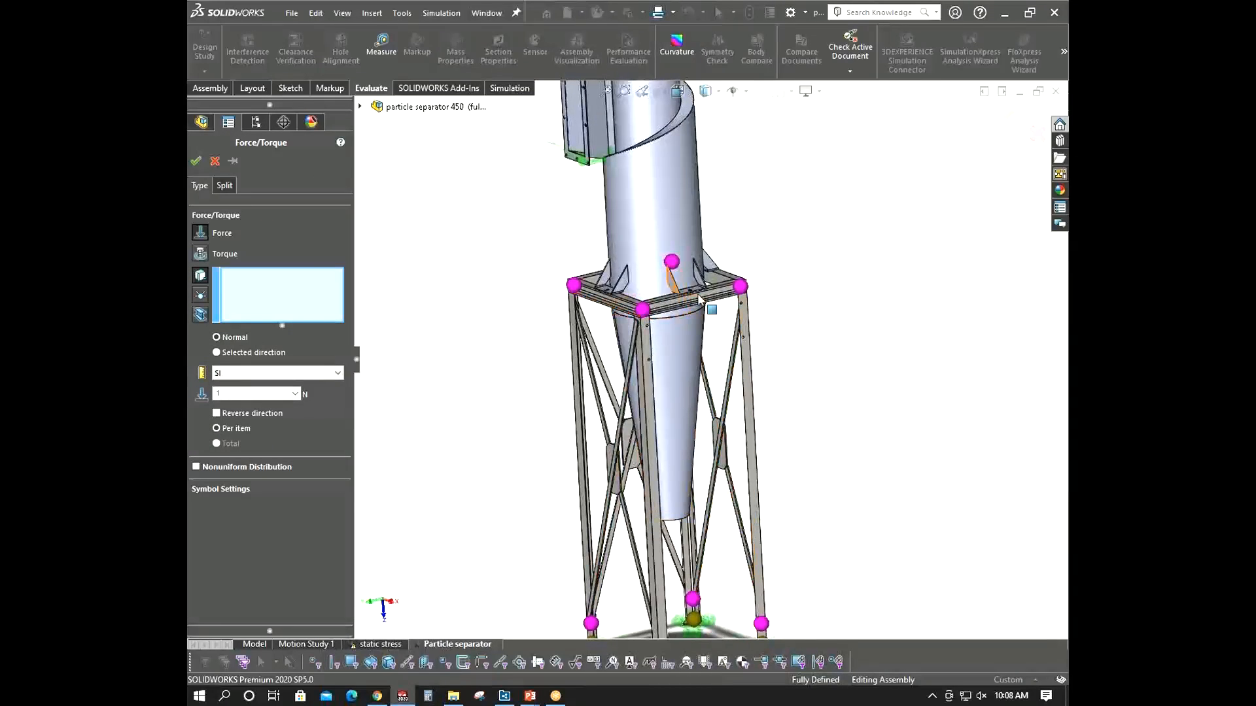
{"action": "scroll", "coordinate": [713, 324], "scroll_direction": "up", "scroll_amount": 3}
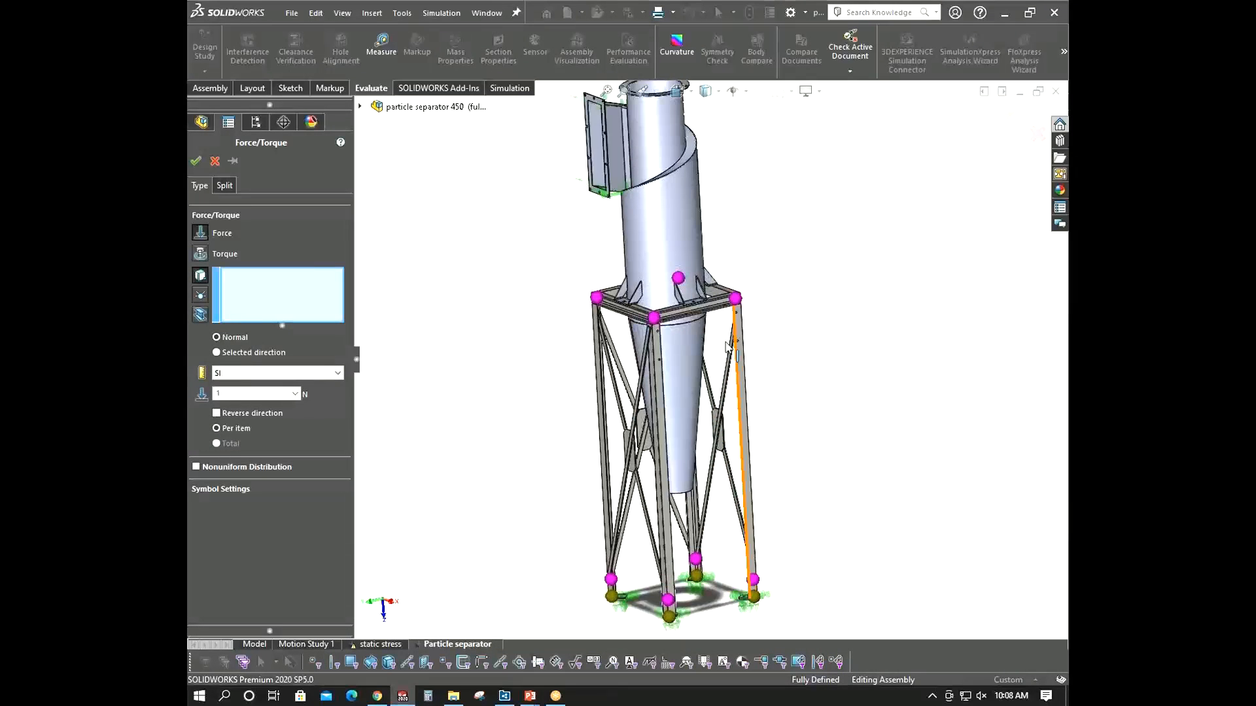
{"action": "scroll", "coordinate": [728, 347], "scroll_direction": "down", "scroll_amount": 4}
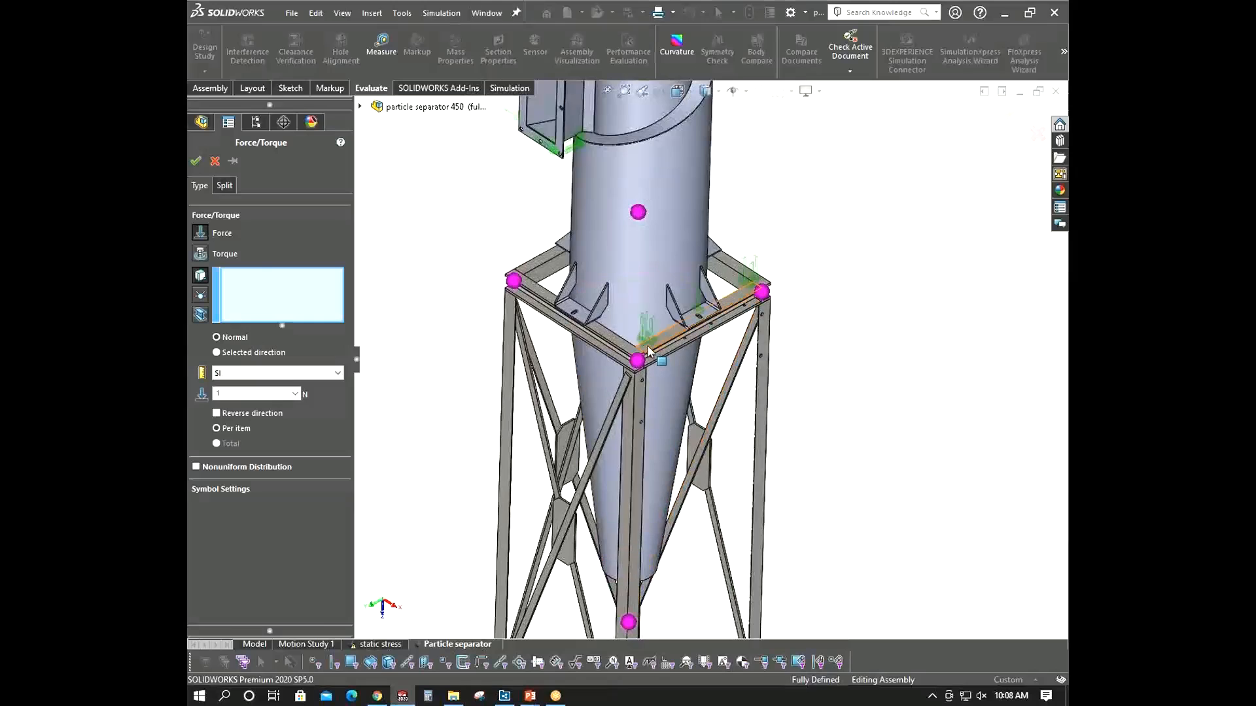
{"action": "left_click", "coordinate": [215, 352]}
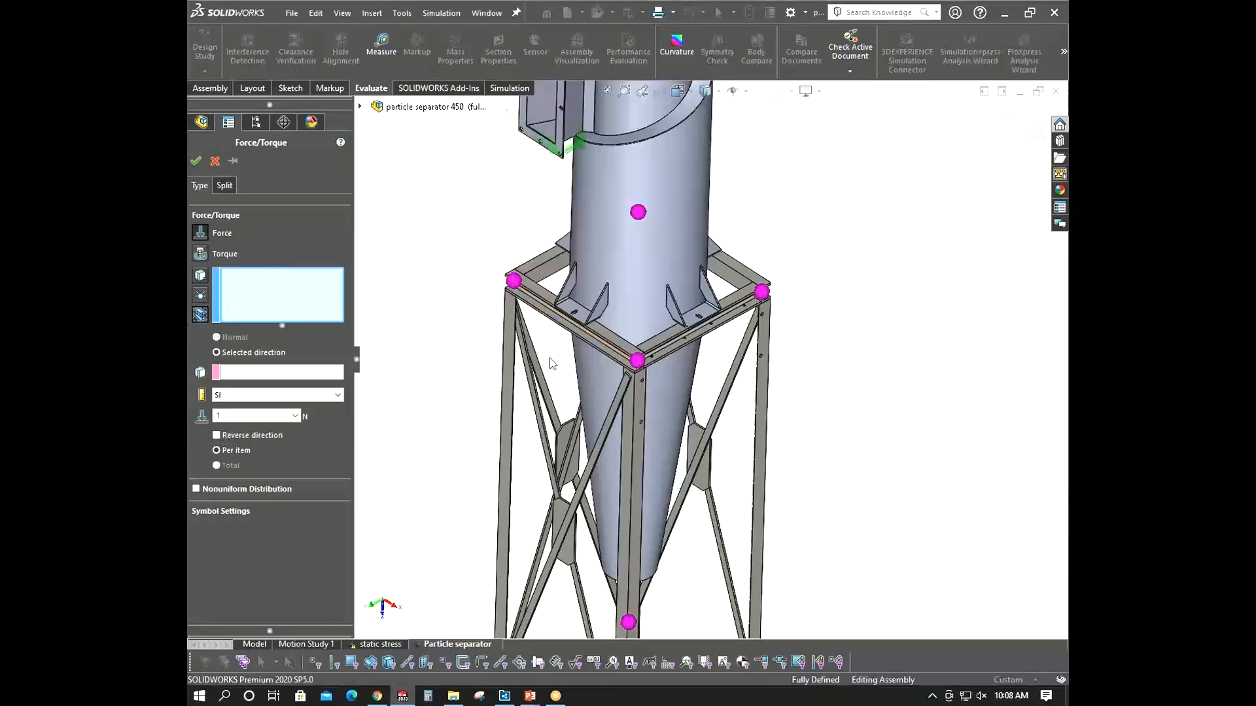
{"action": "left_click", "coordinate": [658, 345]}
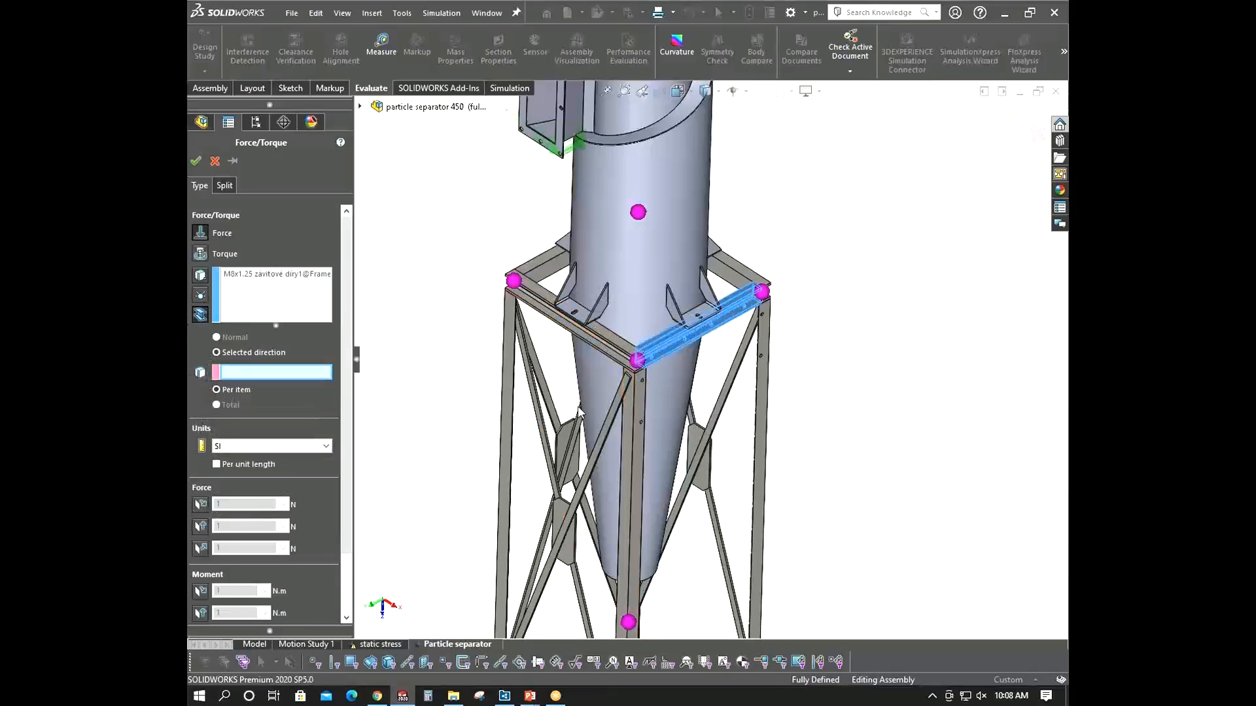
- Use the vertical frame leg edge as direction, set the force to 150 N, and confirm the load
{"action": "scroll", "coordinate": [578, 412], "scroll_direction": "up", "scroll_amount": 5}
{"action": "scroll", "coordinate": [687, 393], "scroll_direction": "down", "scroll_amount": 4}
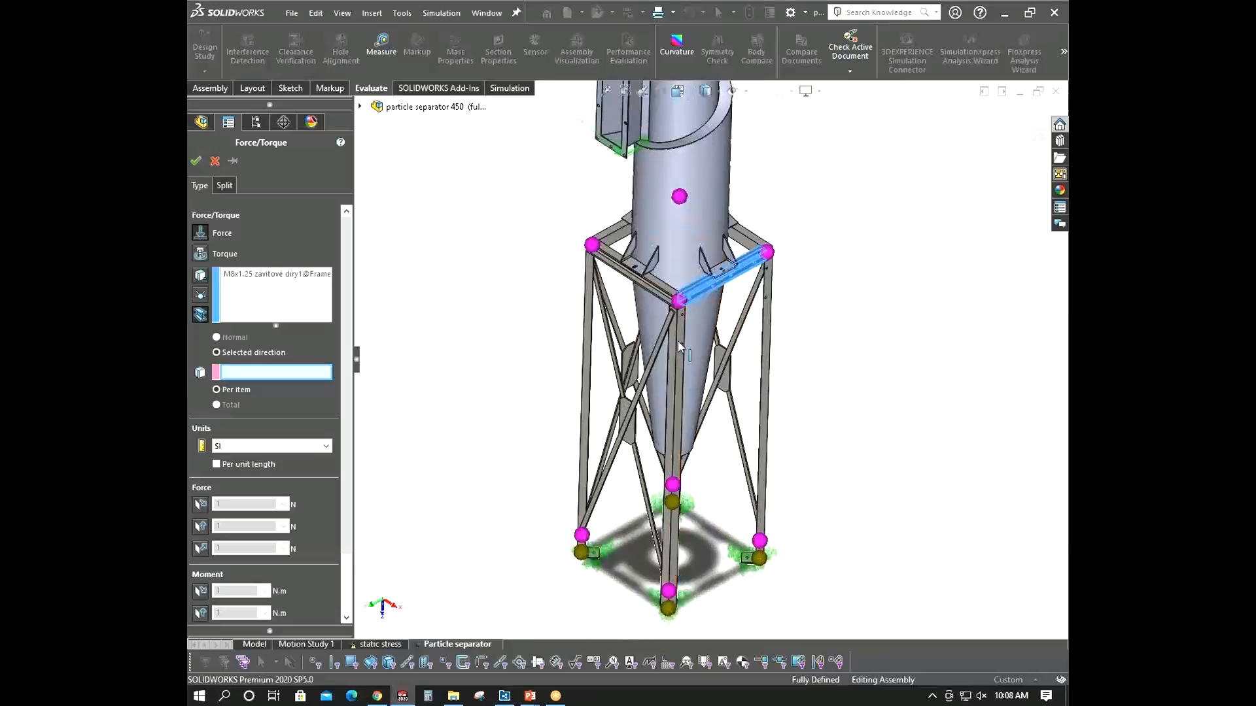
{"action": "left_click", "coordinate": [679, 342]}
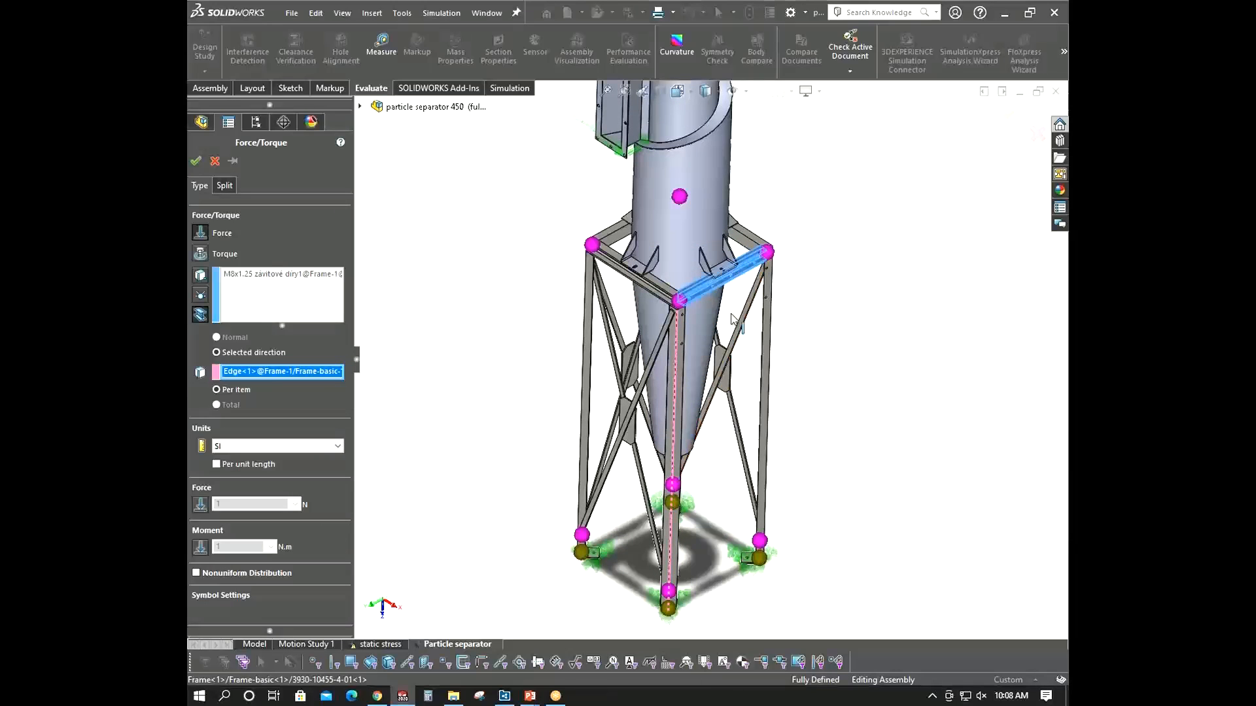
{"action": "left_click", "coordinate": [201, 507]}
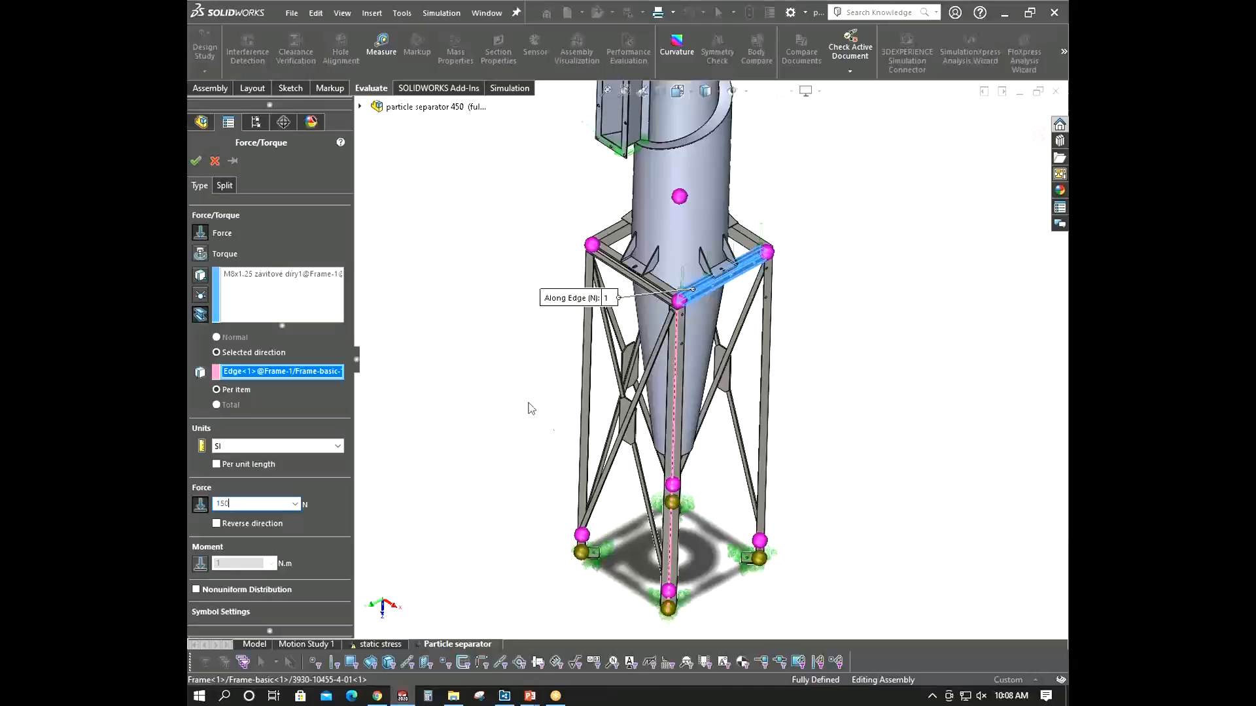
{"action": "left_click", "coordinate": [195, 161]}
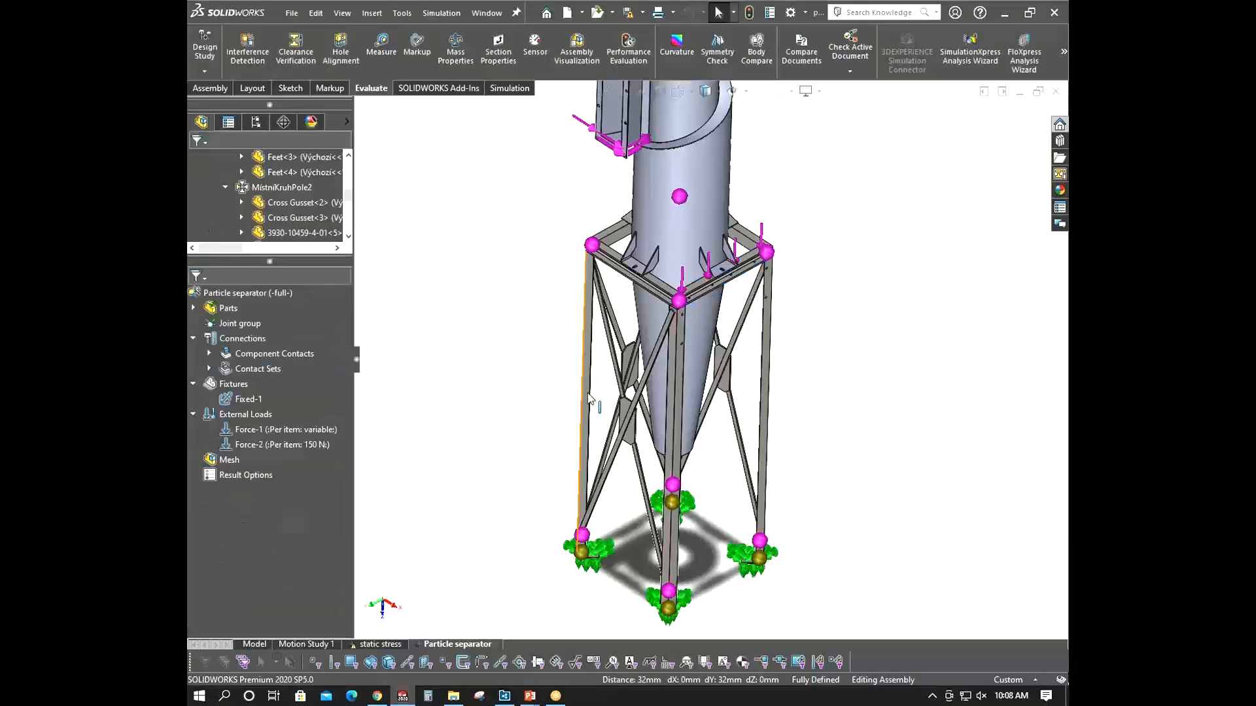
- Create a fine curvature-based mesh for the particle separator study
{"action": "right_click", "coordinate": [269, 293]}
{"action": "left_click", "coordinate": [512, 241]}
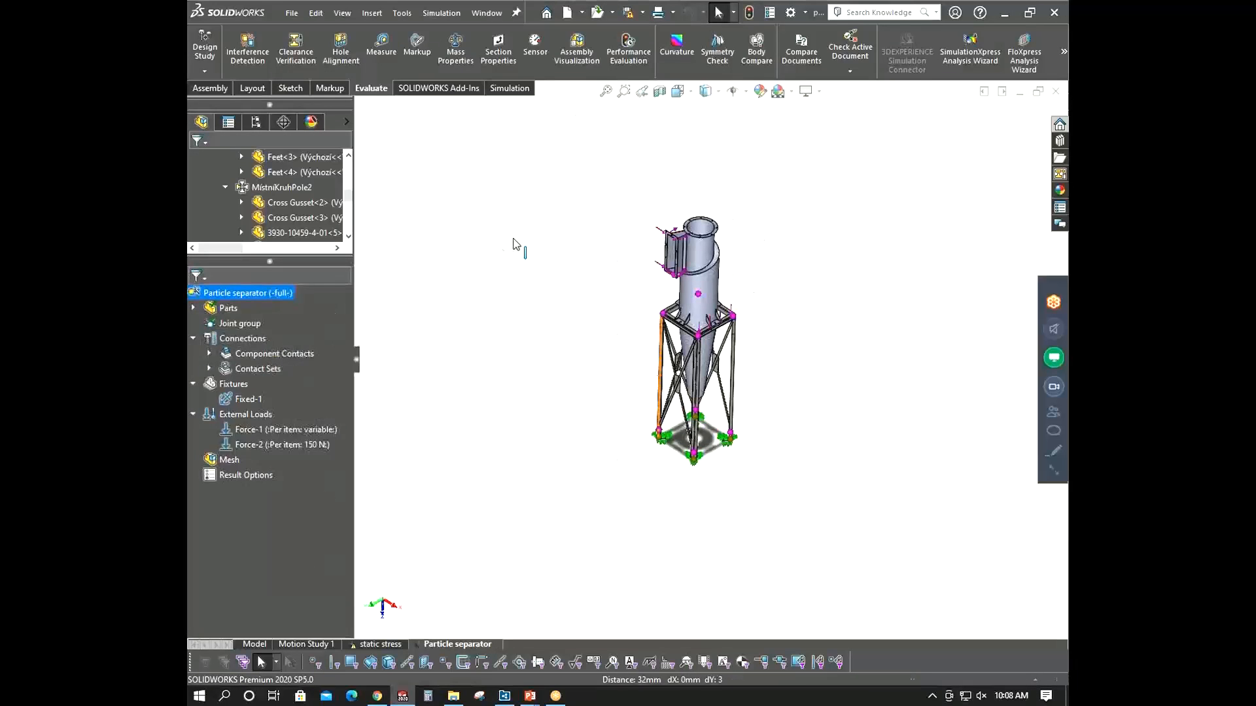
{"action": "right_click", "coordinate": [221, 456]}
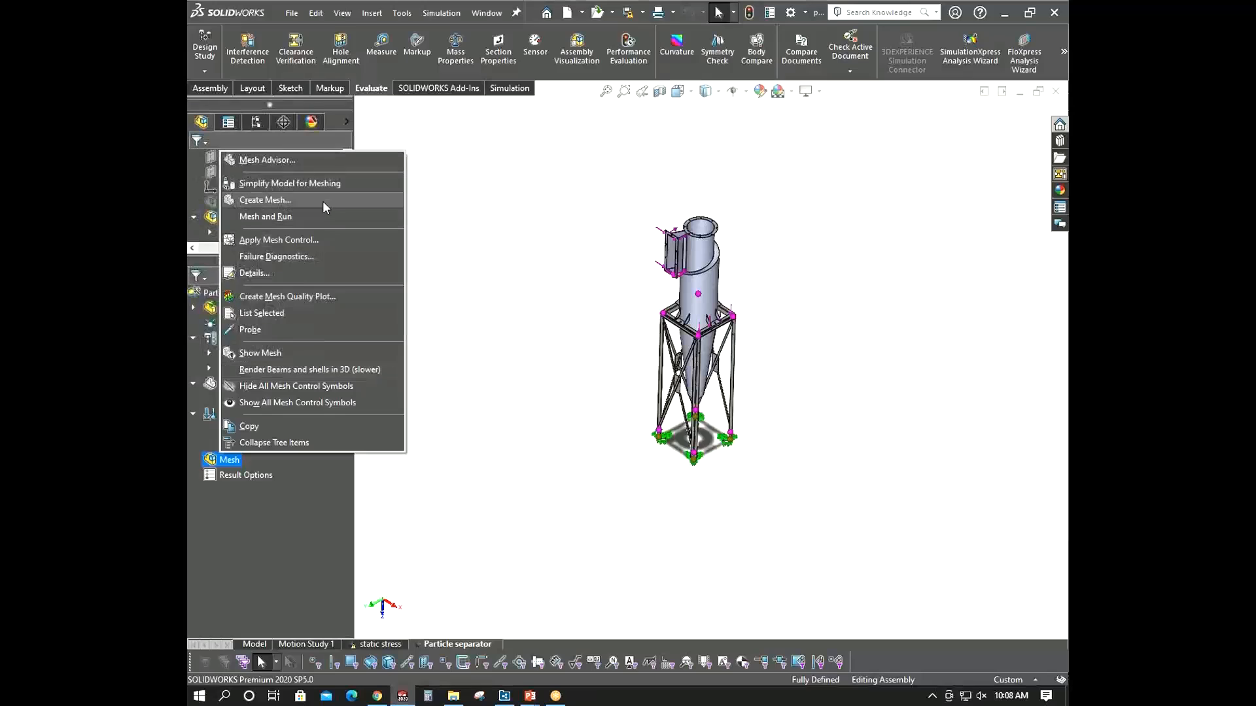
{"action": "left_click", "coordinate": [323, 200]}
{"action": "left_click", "coordinate": [288, 283]}
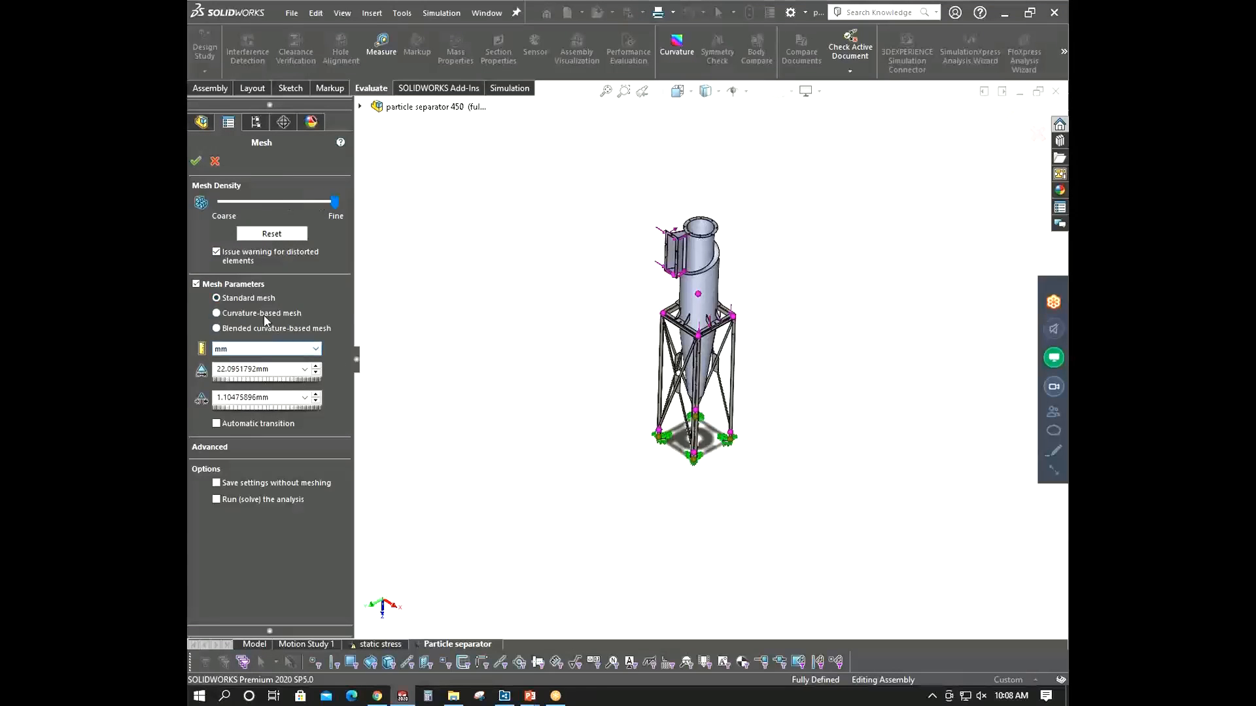
{"action": "left_click", "coordinate": [264, 315]}
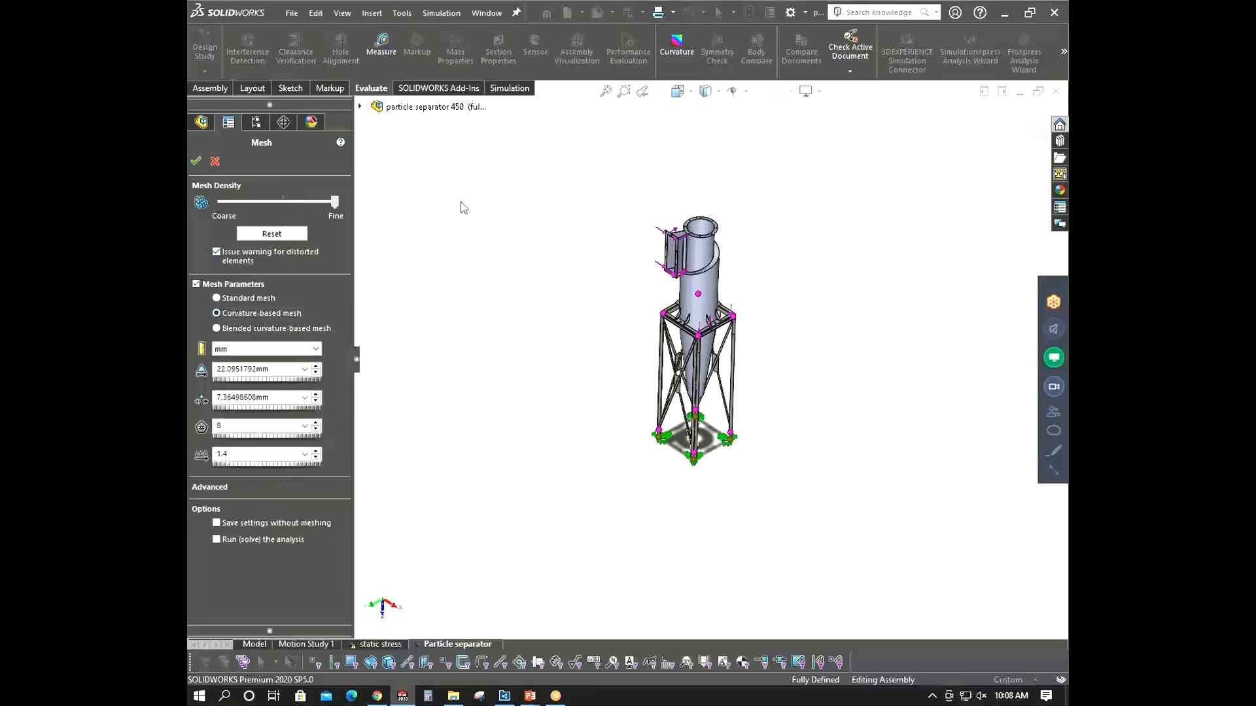
{"action": "left_click", "coordinate": [196, 161]}
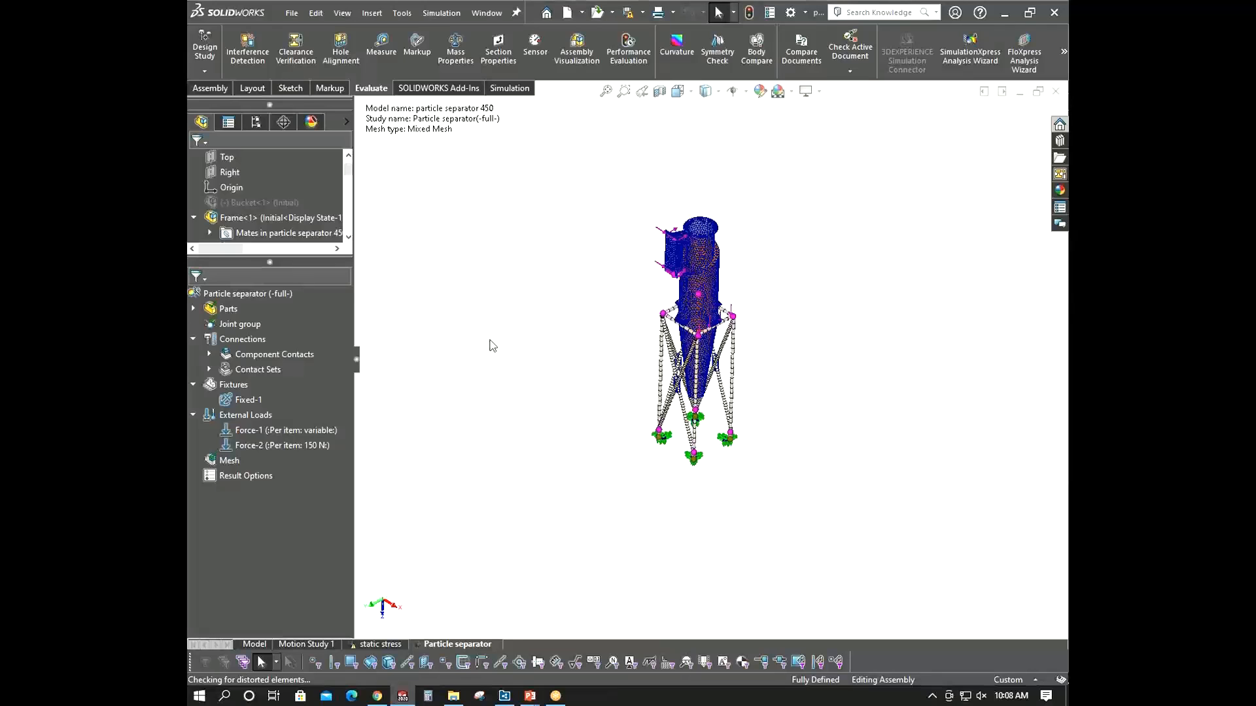
- Run the static stress study of the particle separator
{"action": "scroll", "coordinate": [647, 237], "scroll_direction": "down", "scroll_amount": 5}
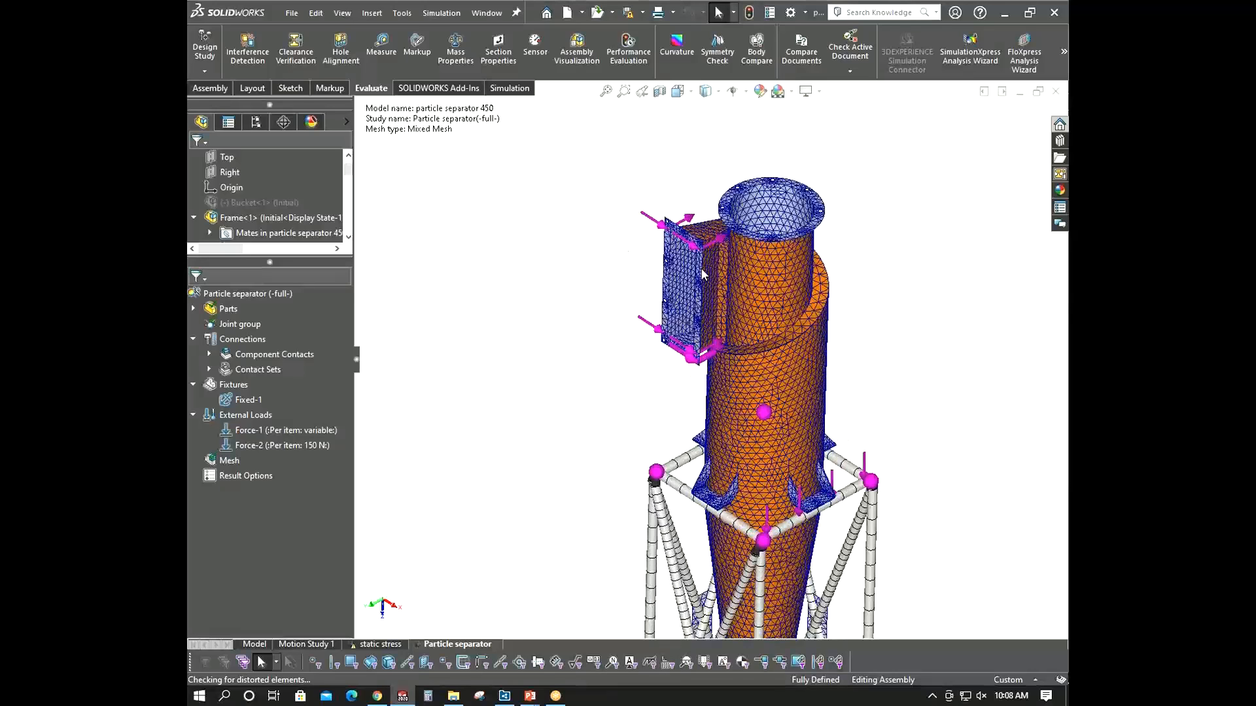
{"action": "right_click", "coordinate": [247, 299]}
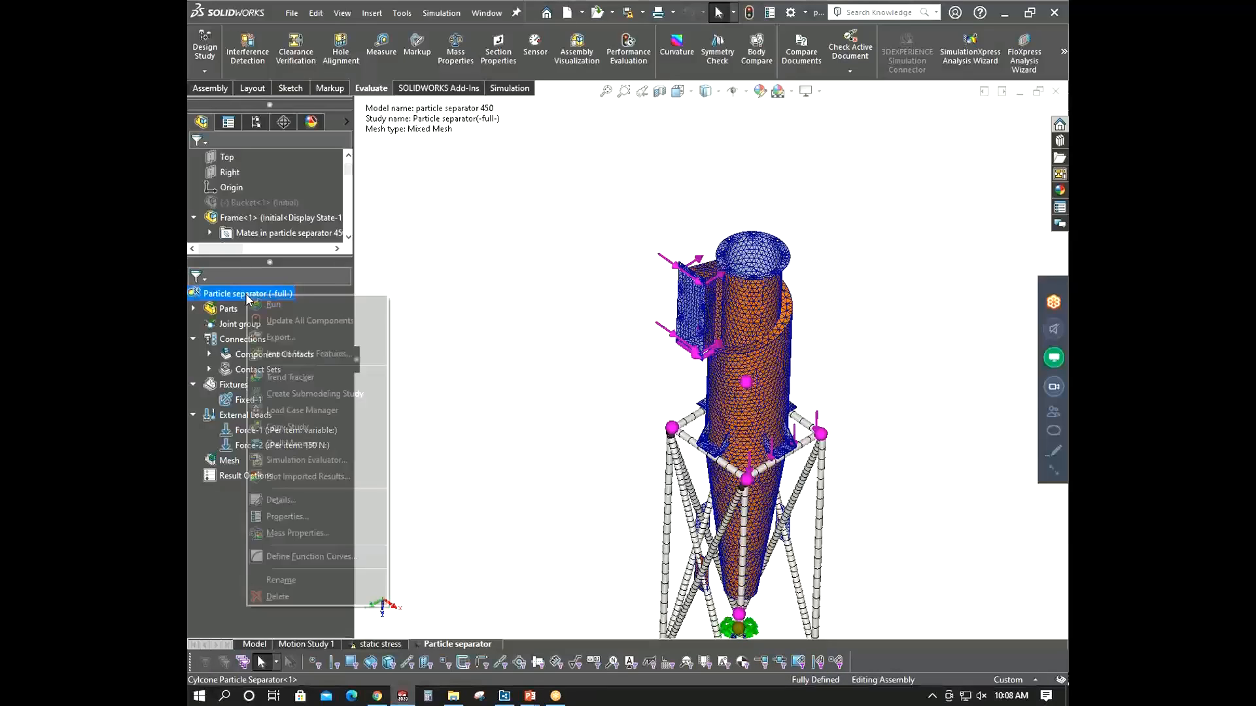
{"action": "left_click", "coordinate": [278, 301]}
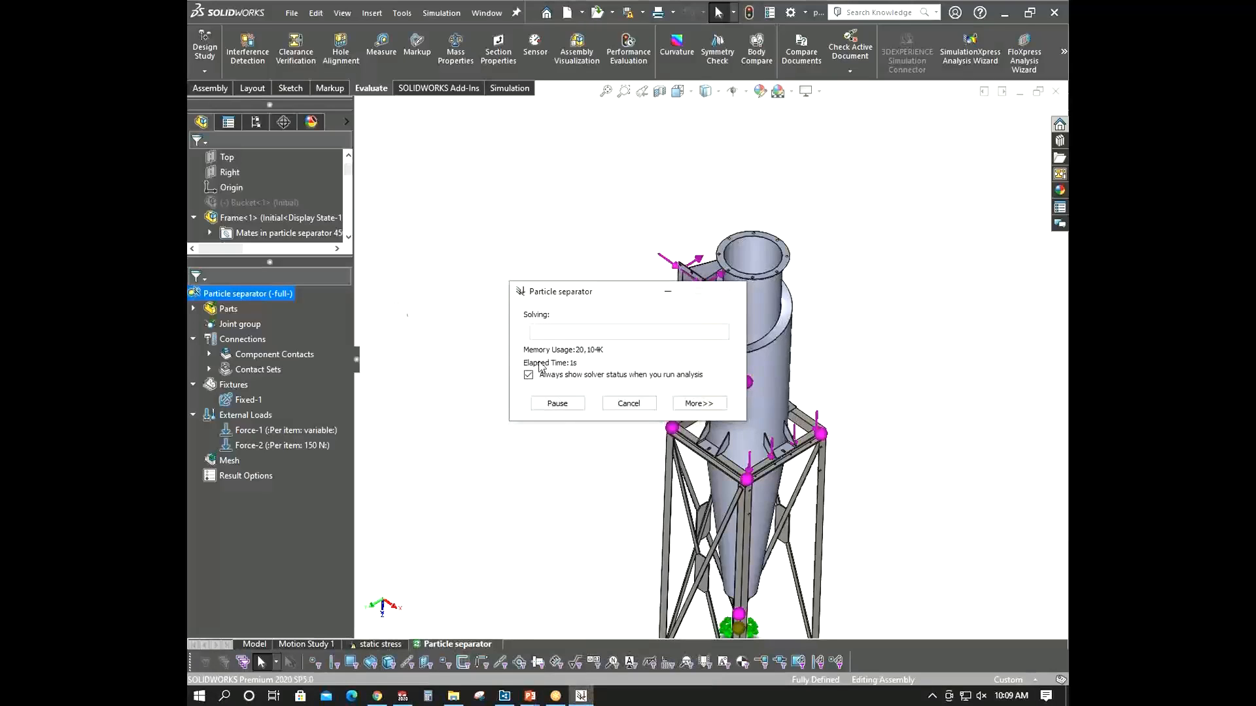
{"action": "left_click", "coordinate": [680, 402]}
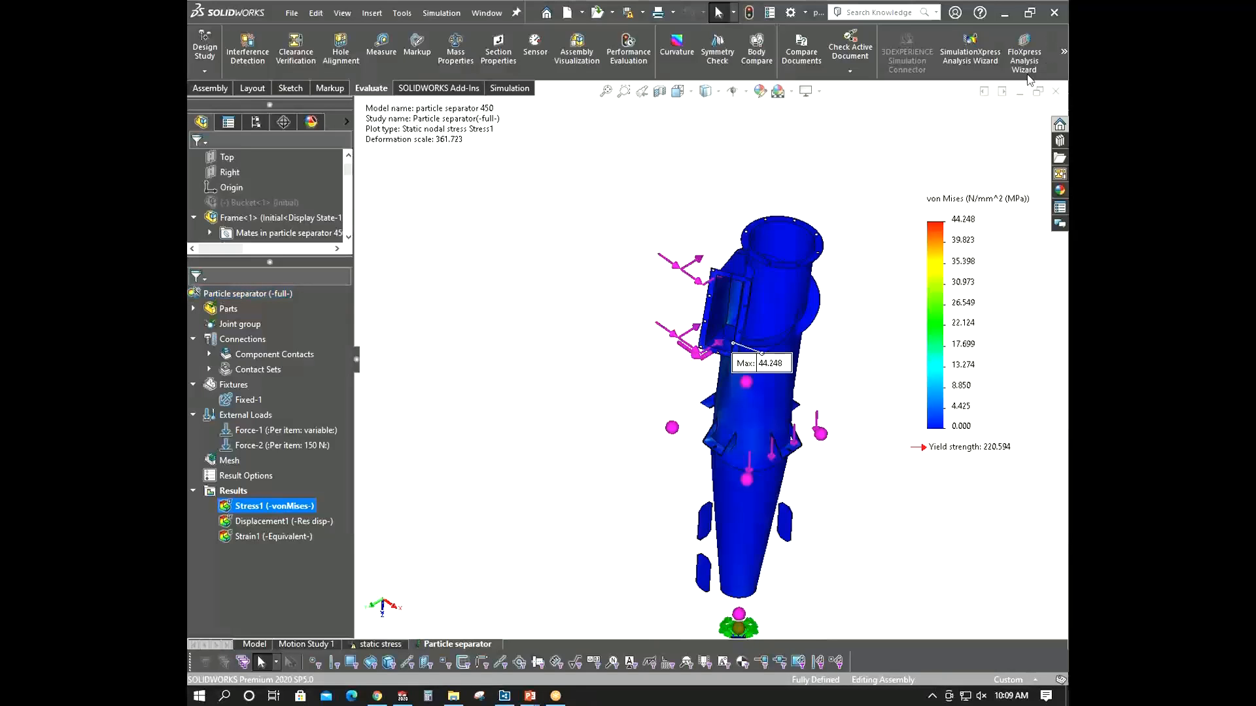
- Examine the von Mises stress plot around the inlet duct, cyclone and frame
{"action": "scroll", "coordinate": [870, 329], "scroll_direction": "up", "scroll_amount": 1}
{"action": "middle_click_drag", "start_coordinate": [870, 330], "coordinate": [824, 302]}
{"action": "scroll", "coordinate": [824, 302], "scroll_direction": "down", "scroll_amount": 1}
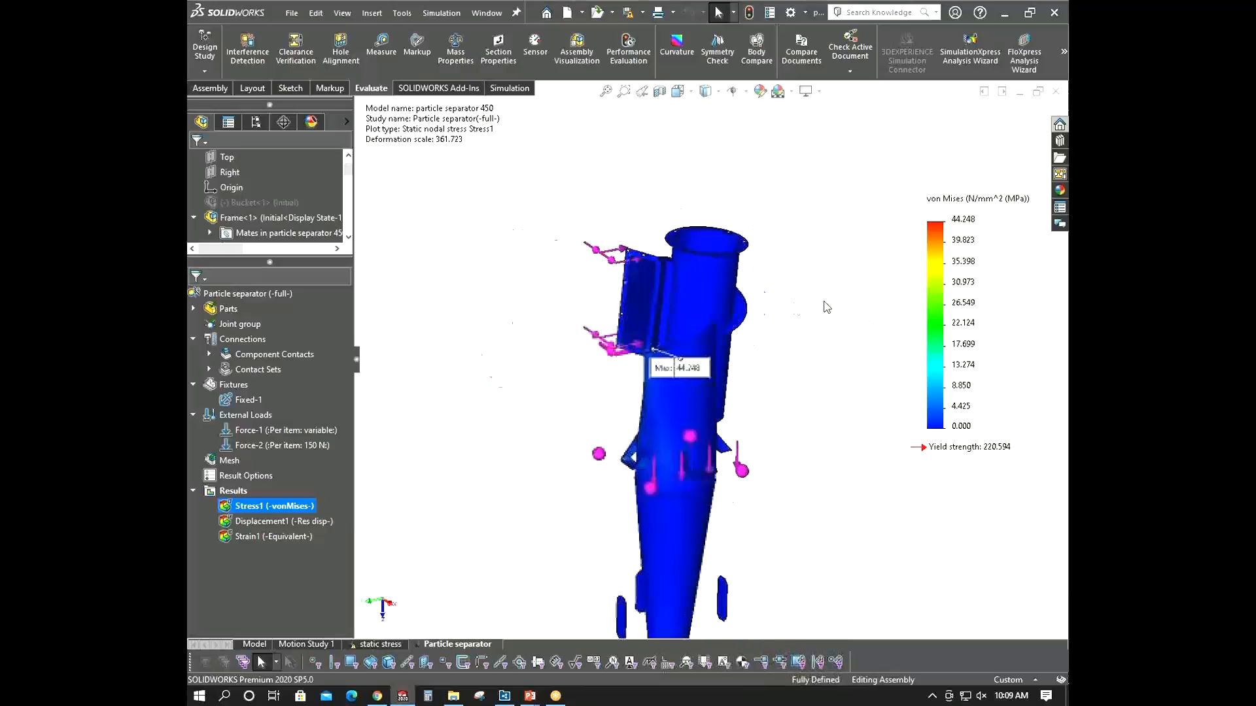
{"action": "scroll", "coordinate": [826, 308], "scroll_direction": "down", "scroll_amount": 3}
{"action": "scroll", "coordinate": [505, 423], "scroll_direction": "up", "scroll_amount": 2}
{"action": "middle_click_drag", "start_coordinate": [504, 423], "coordinate": [512, 449]}
{"action": "scroll", "coordinate": [591, 398], "scroll_direction": "down", "scroll_amount": 3}
{"action": "middle_click_drag", "start_coordinate": [591, 398], "coordinate": [606, 362]}
{"action": "middle_click_drag", "start_coordinate": [606, 399], "coordinate": [720, 355]}
{"action": "scroll", "coordinate": [594, 337], "scroll_direction": "down", "scroll_amount": 2}
{"action": "scroll", "coordinate": [659, 405], "scroll_direction": "up", "scroll_amount": 3}
{"action": "scroll", "coordinate": [661, 403], "scroll_direction": "up", "scroll_amount": 5}
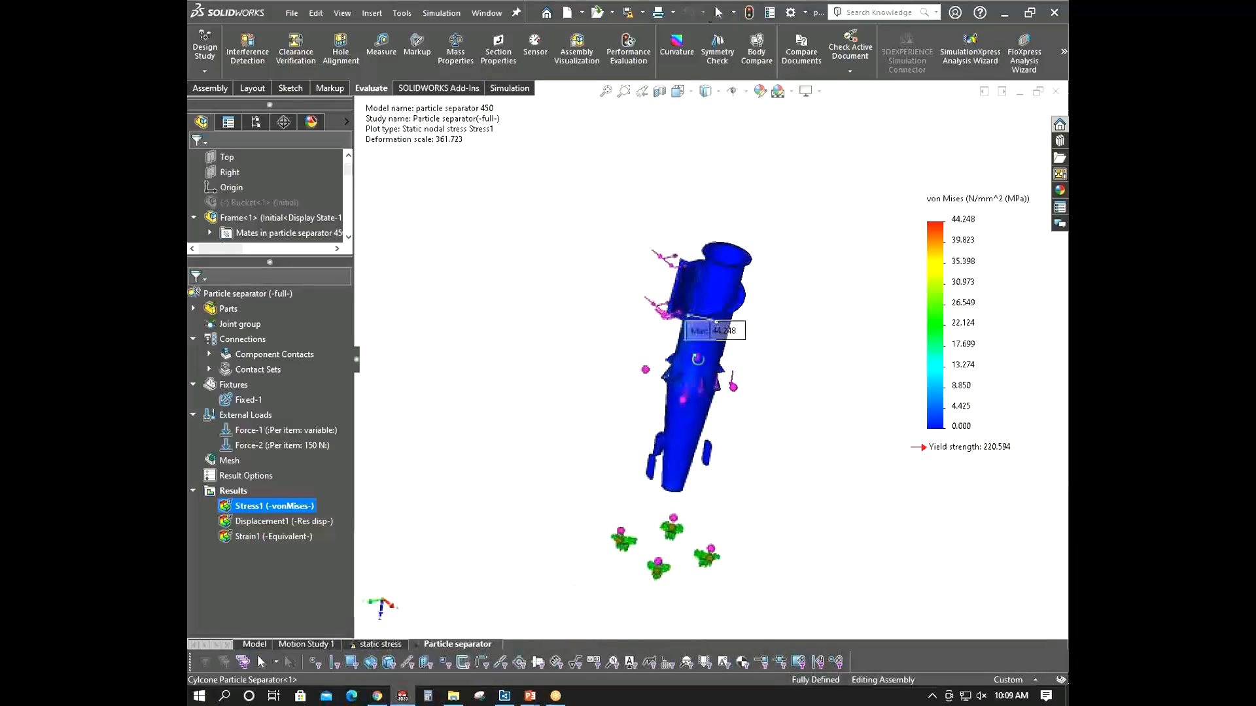
- Define a beam stress plot showing upper bound axial and bending stress in N/mm^2 (MPa)
{"action": "right_click", "coordinate": [227, 492]}
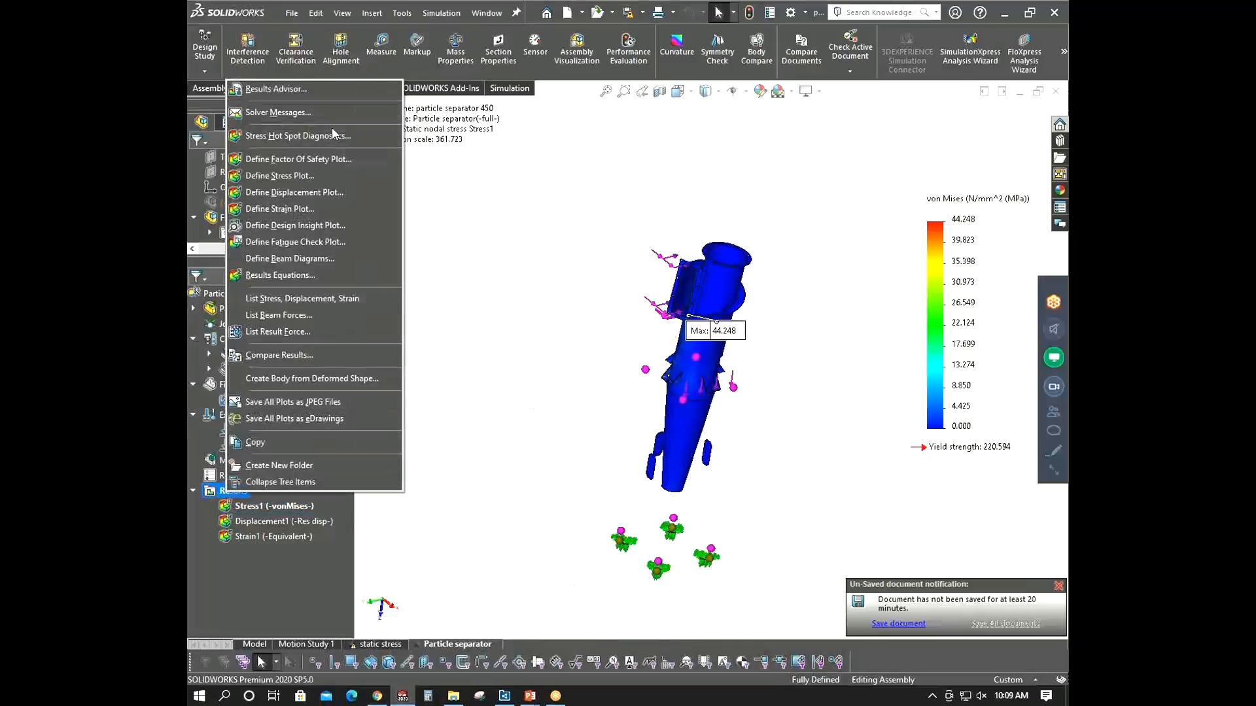
{"action": "left_click", "coordinate": [581, 335]}
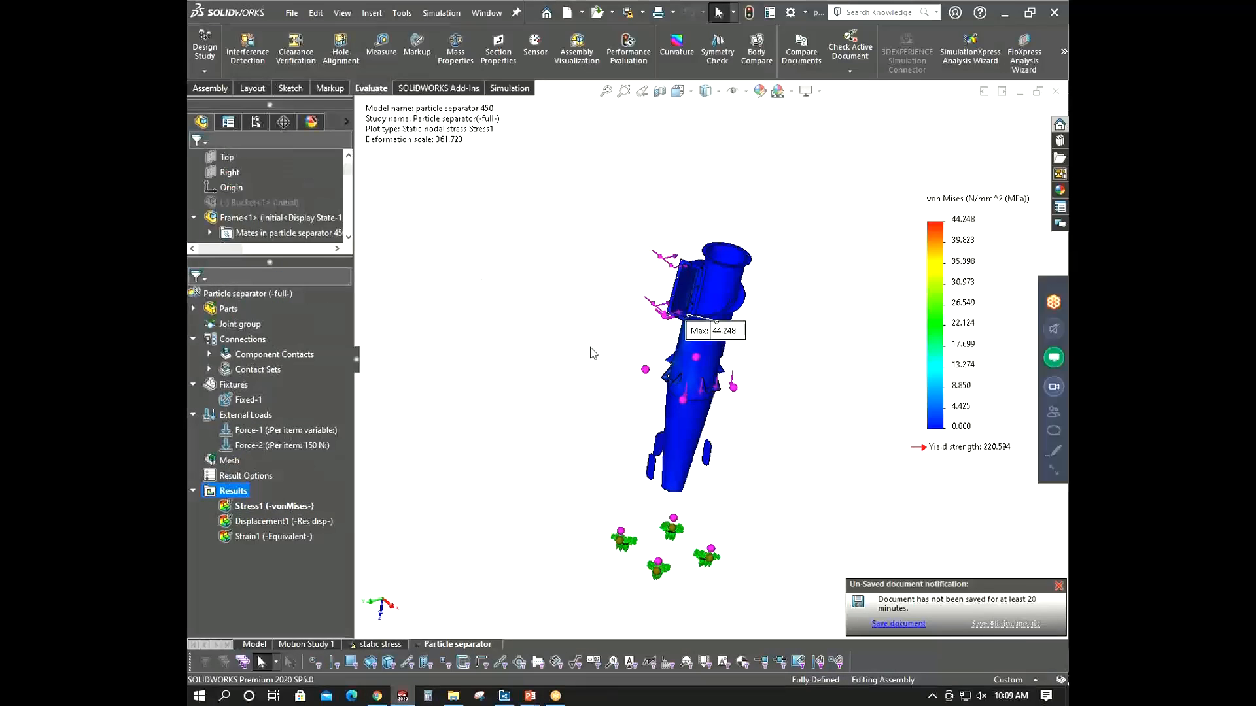
{"action": "right_click", "coordinate": [221, 491]}
{"action": "left_click", "coordinate": [289, 181]}
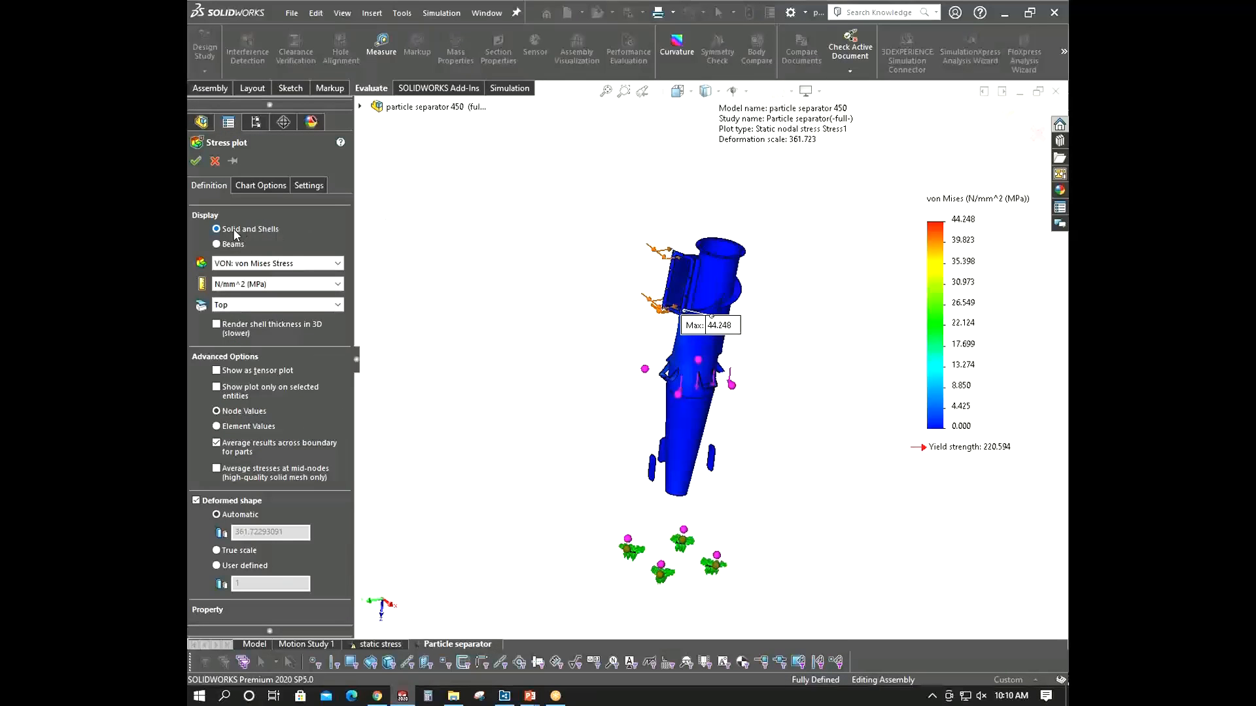
{"action": "left_click", "coordinate": [217, 244]}
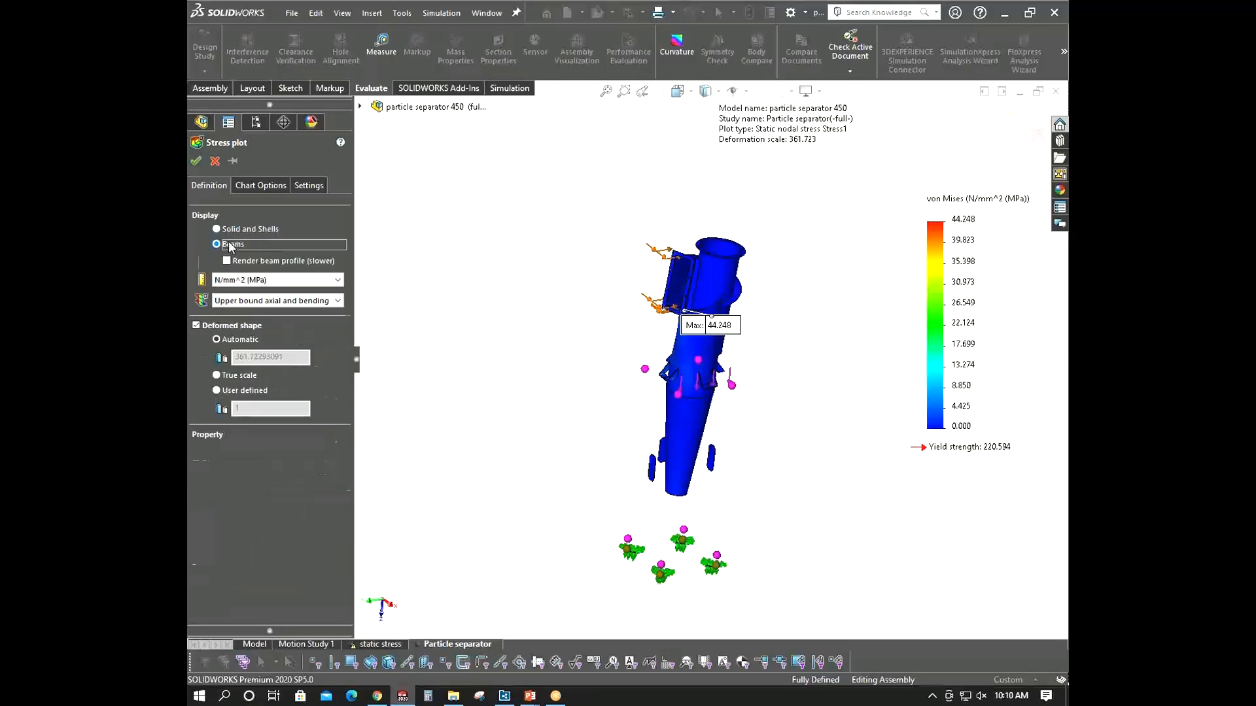
{"action": "left_click", "coordinate": [264, 301]}
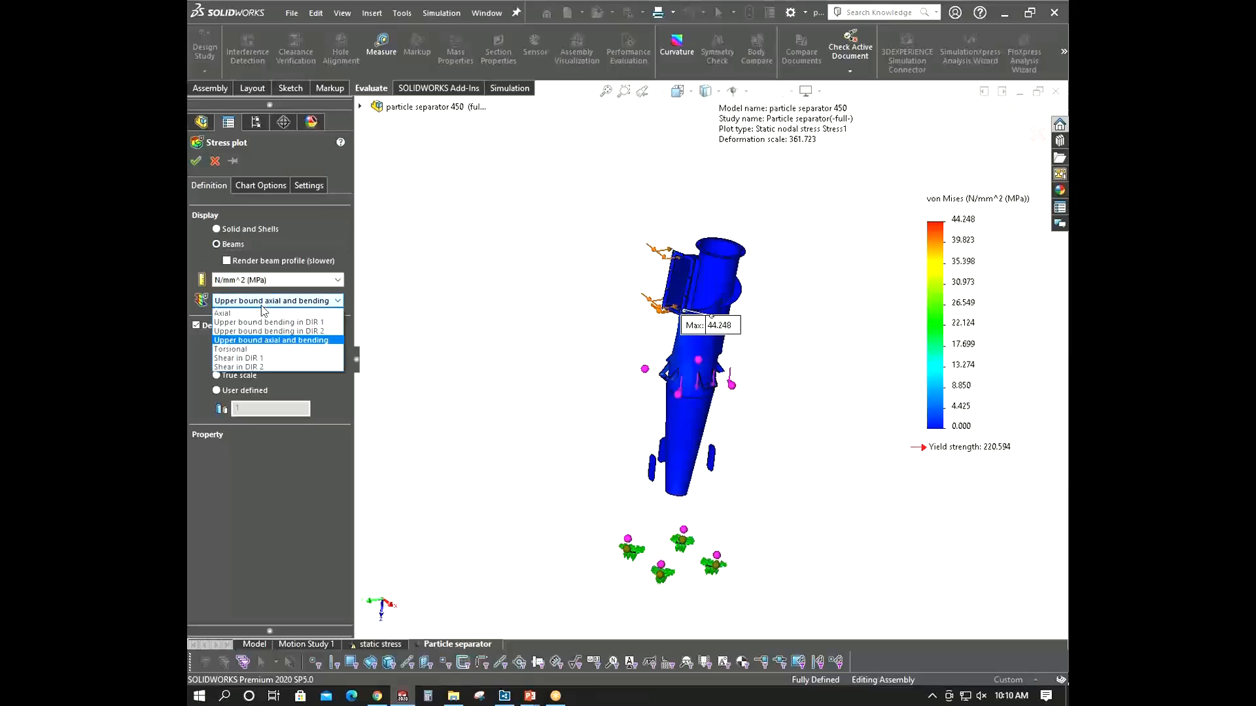
{"action": "left_click", "coordinate": [257, 340]}
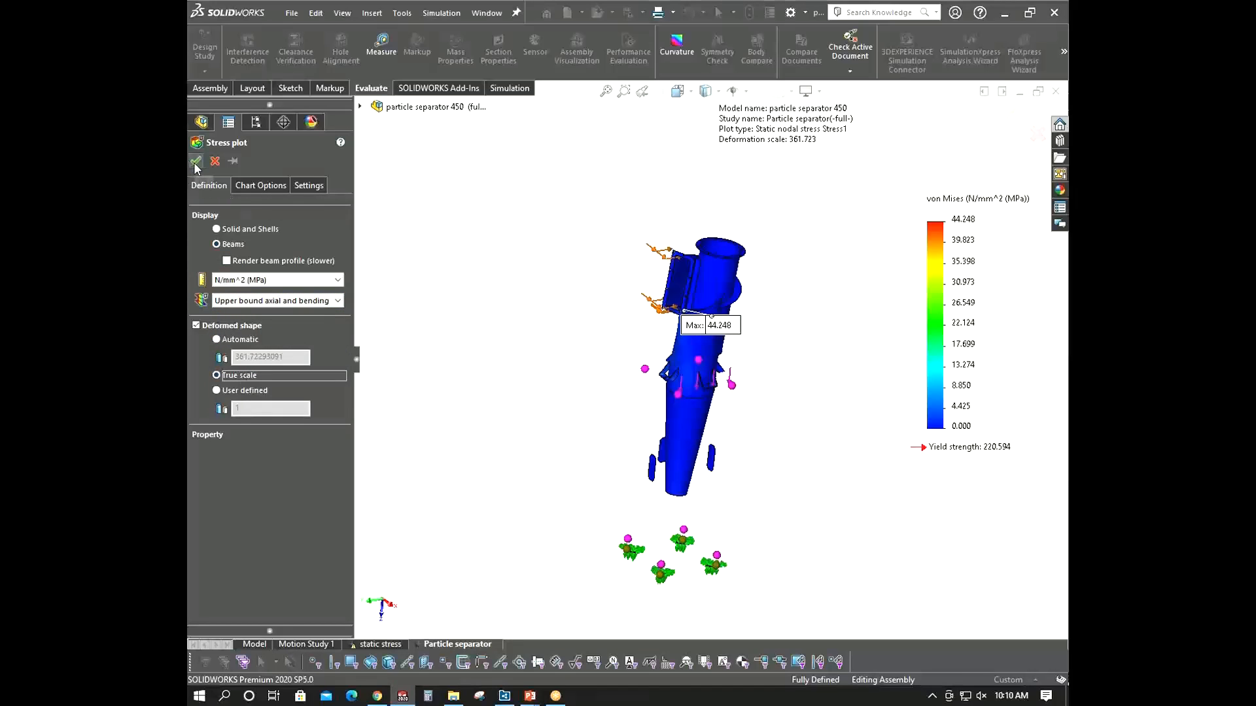
{"action": "middle_click_drag", "start_coordinate": [586, 313], "coordinate": [570, 289]}
{"action": "scroll", "coordinate": [697, 393], "scroll_direction": "down", "scroll_amount": 3}
{"action": "middle_click_drag", "start_coordinate": [696, 391], "coordinate": [692, 376]}
- Hide the beam stress plot to return to the model view
{"action": "right_click", "coordinate": [288, 552]}
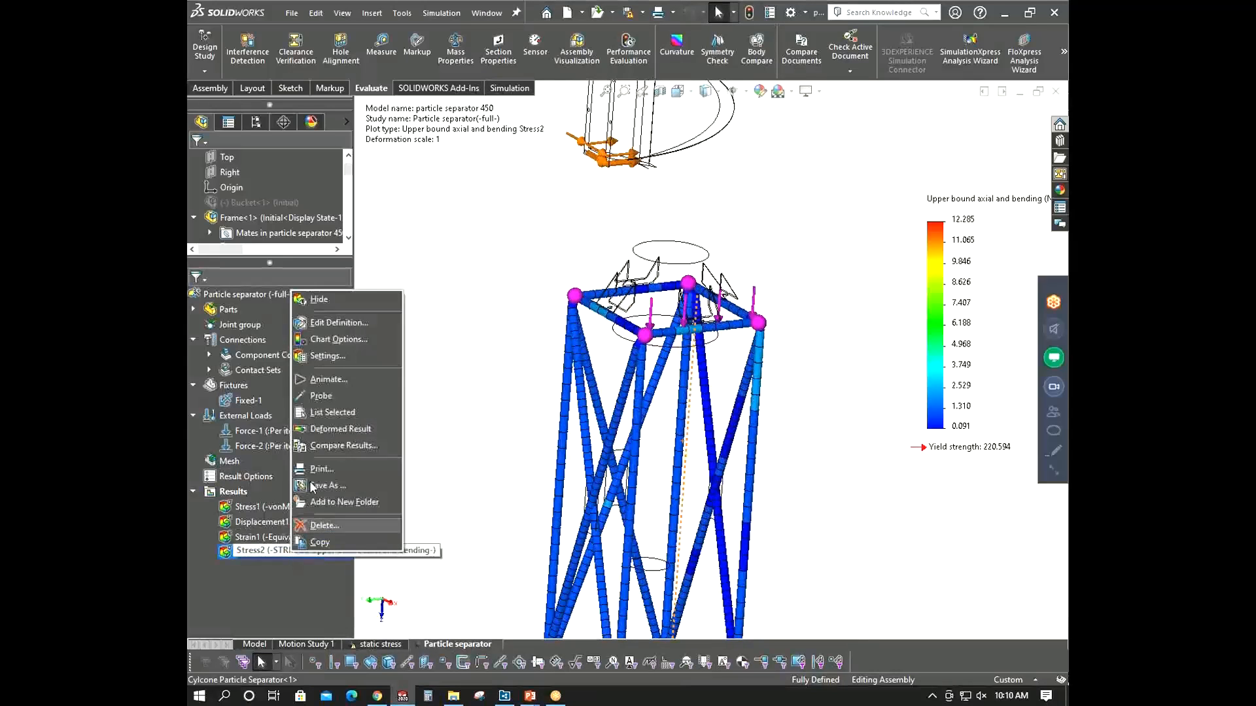
{"action": "left_click", "coordinate": [340, 523]}
{"action": "scroll", "coordinate": [587, 301], "scroll_direction": "up", "scroll_amount": 5}
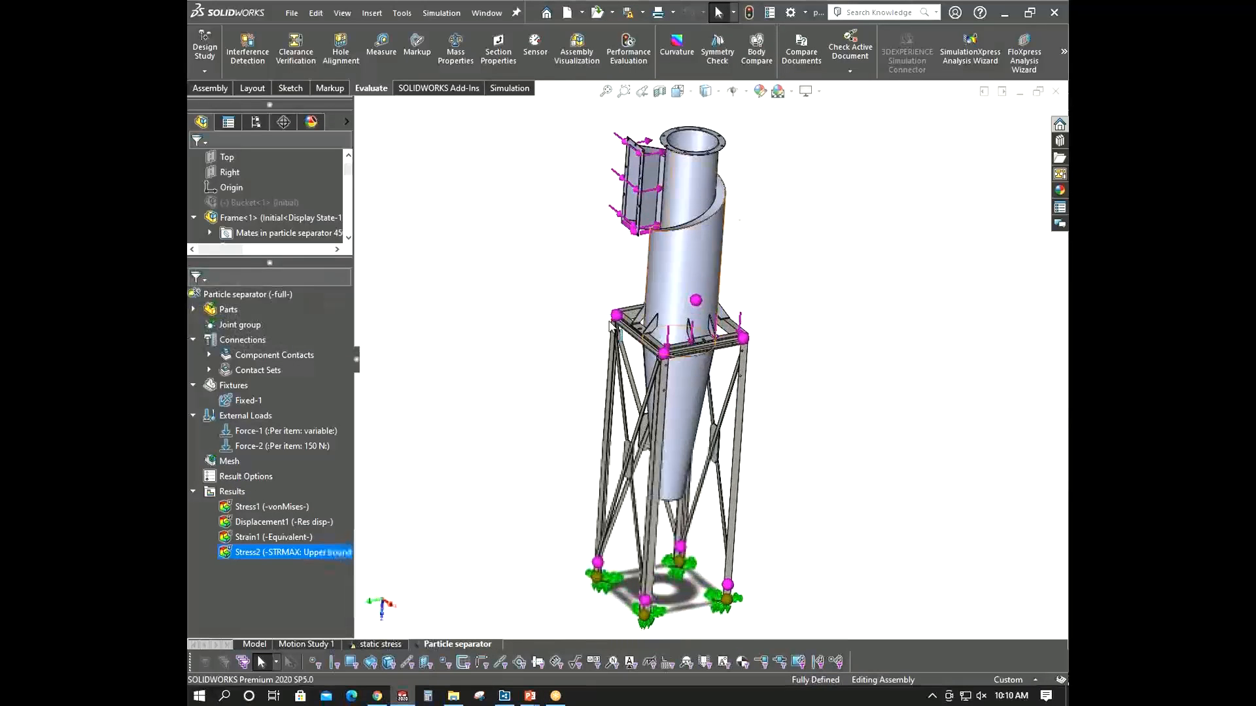
{"action": "scroll", "coordinate": [692, 271], "scroll_direction": "down", "scroll_amount": 5}
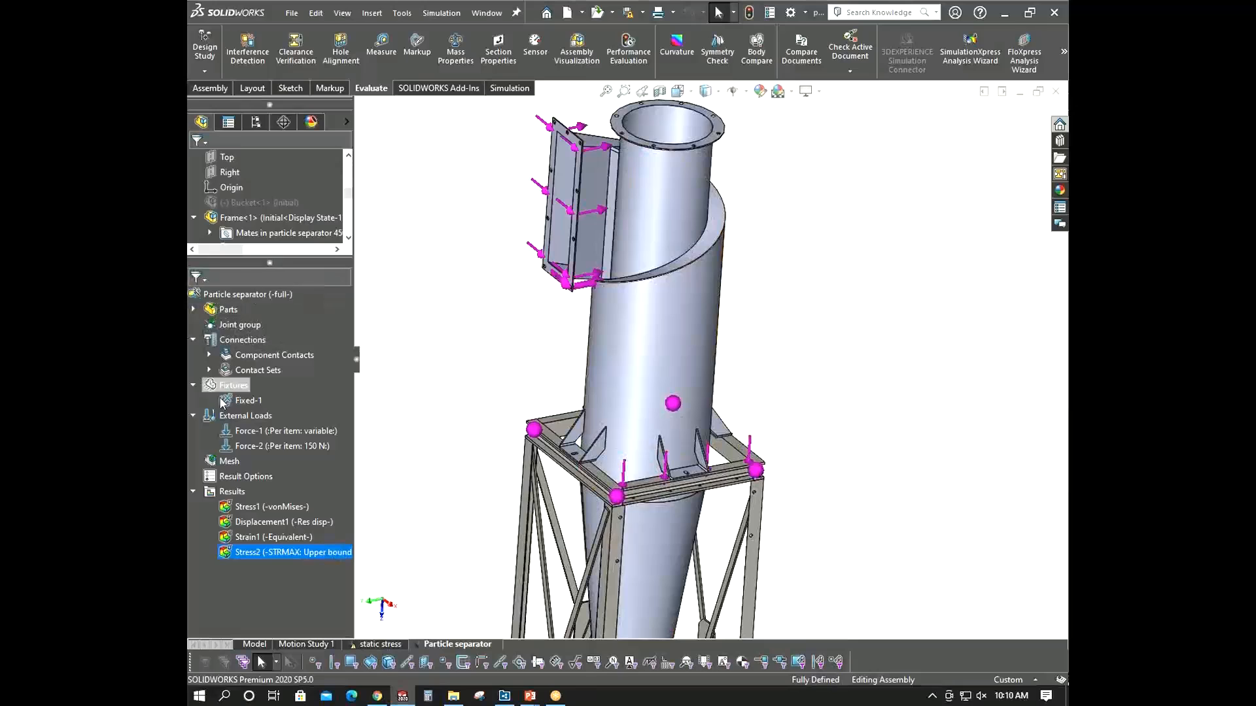
{"action": "scroll", "coordinate": [227, 386], "scroll_direction": "down", "scroll_amount": 5}
- Start a bonded contact set and pick the inlet scroll's lower edge on the cyclone shell as the first set
{"action": "right_click", "coordinate": [257, 370]}
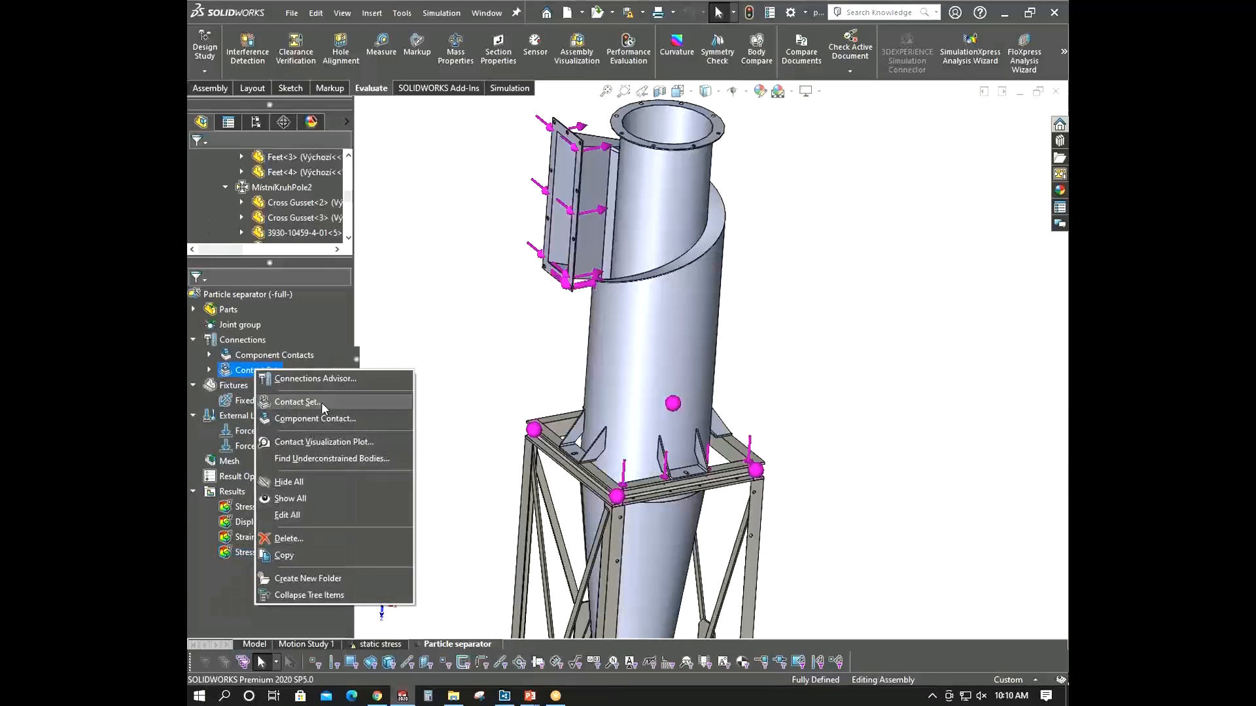
{"action": "key", "text": "Escape"}
{"action": "scroll", "coordinate": [667, 280], "scroll_direction": "down", "scroll_amount": 10}
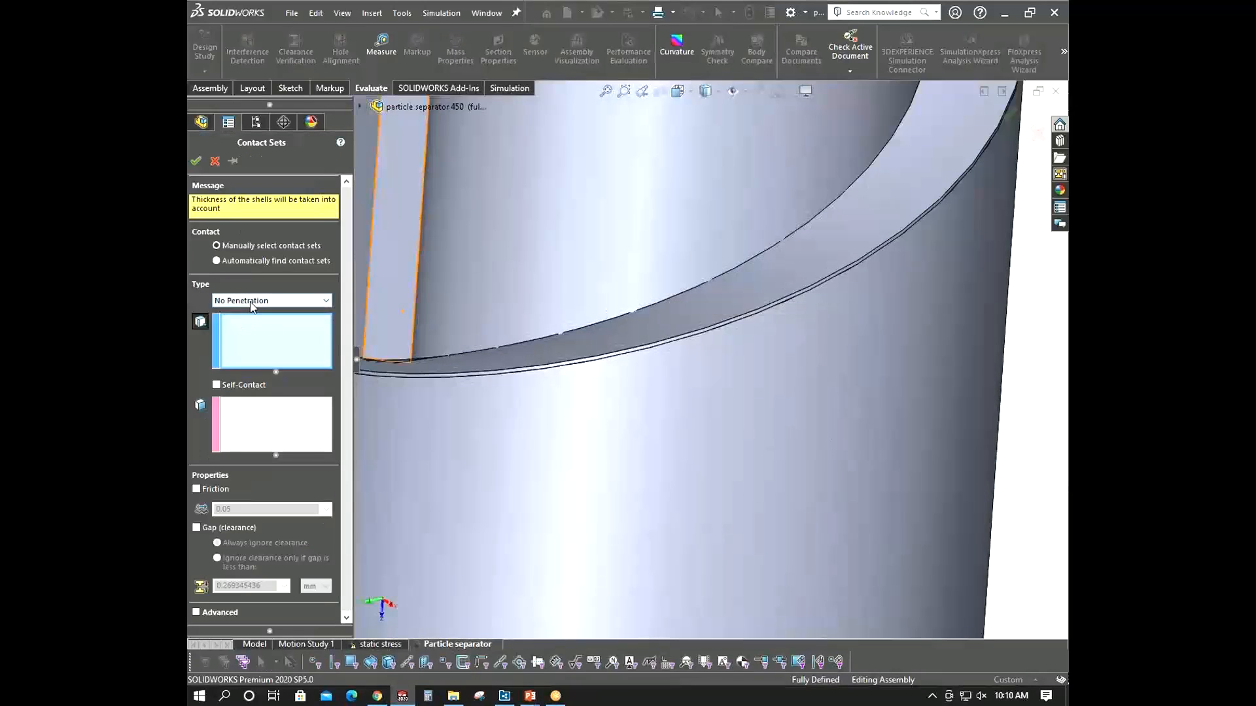
{"action": "left_click", "coordinate": [253, 301]}
{"action": "left_click", "coordinate": [242, 323]}
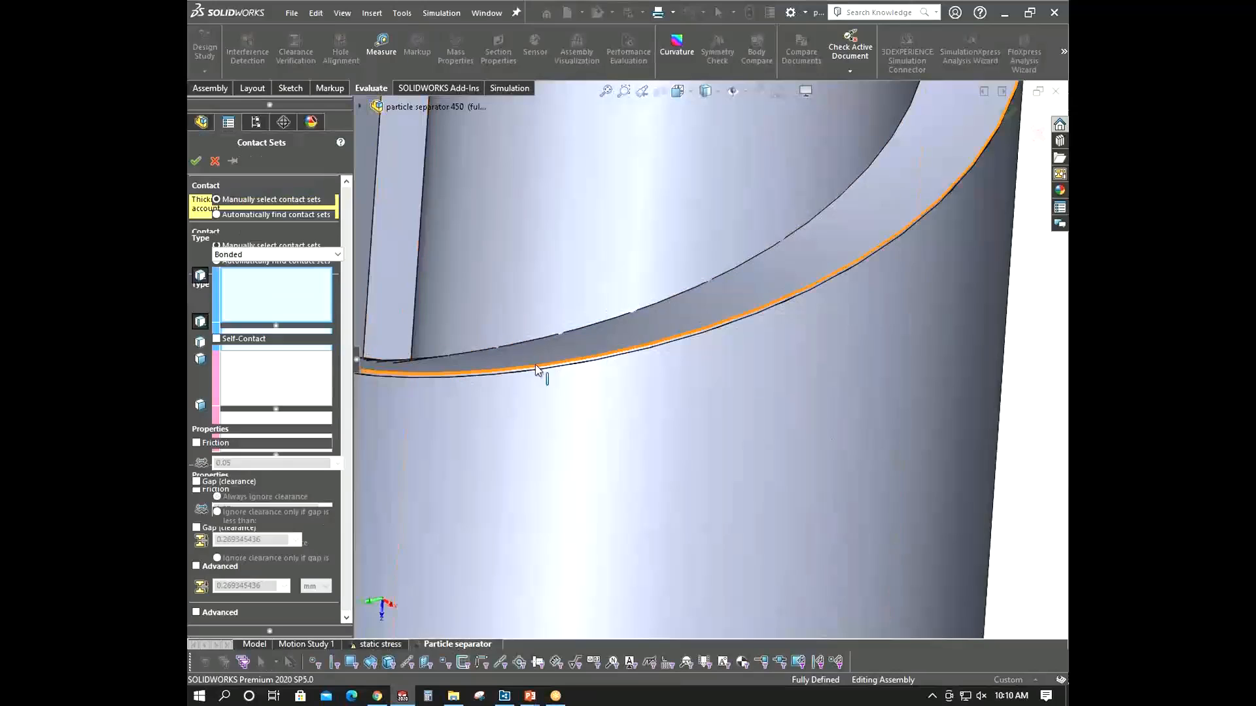
{"action": "left_click", "coordinate": [573, 366]}
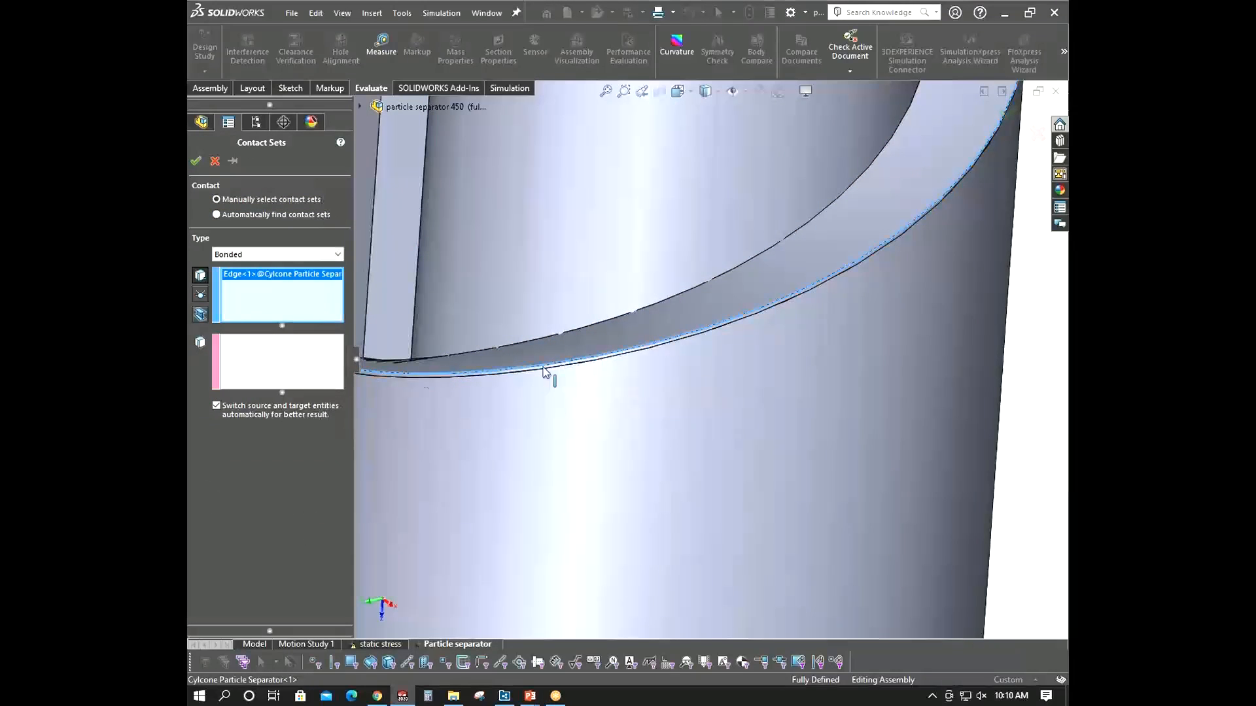
{"action": "left_click", "coordinate": [297, 370]}
- Try edges and a face of the cyclone shell as the second contact set, then clear them
{"action": "scroll", "coordinate": [626, 353], "scroll_direction": "down", "scroll_amount": 3}
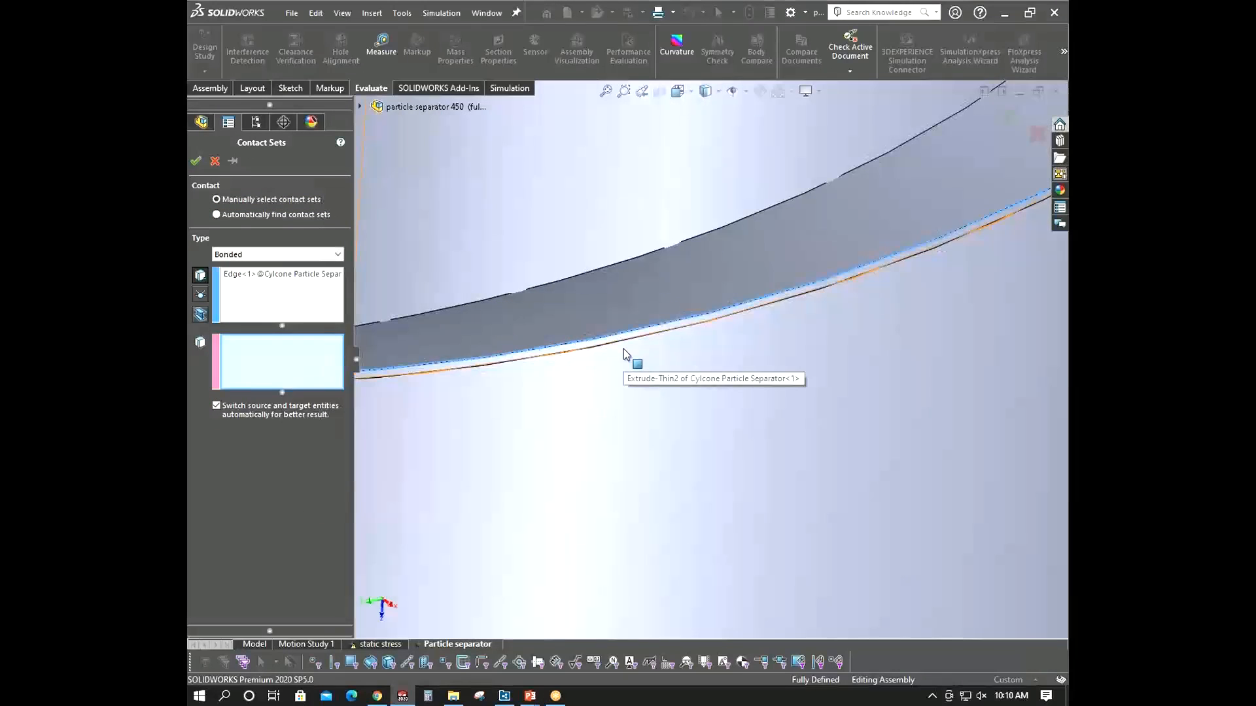
{"action": "left_click", "coordinate": [626, 345]}
{"action": "scroll", "coordinate": [627, 340], "scroll_direction": "down", "scroll_amount": 3}
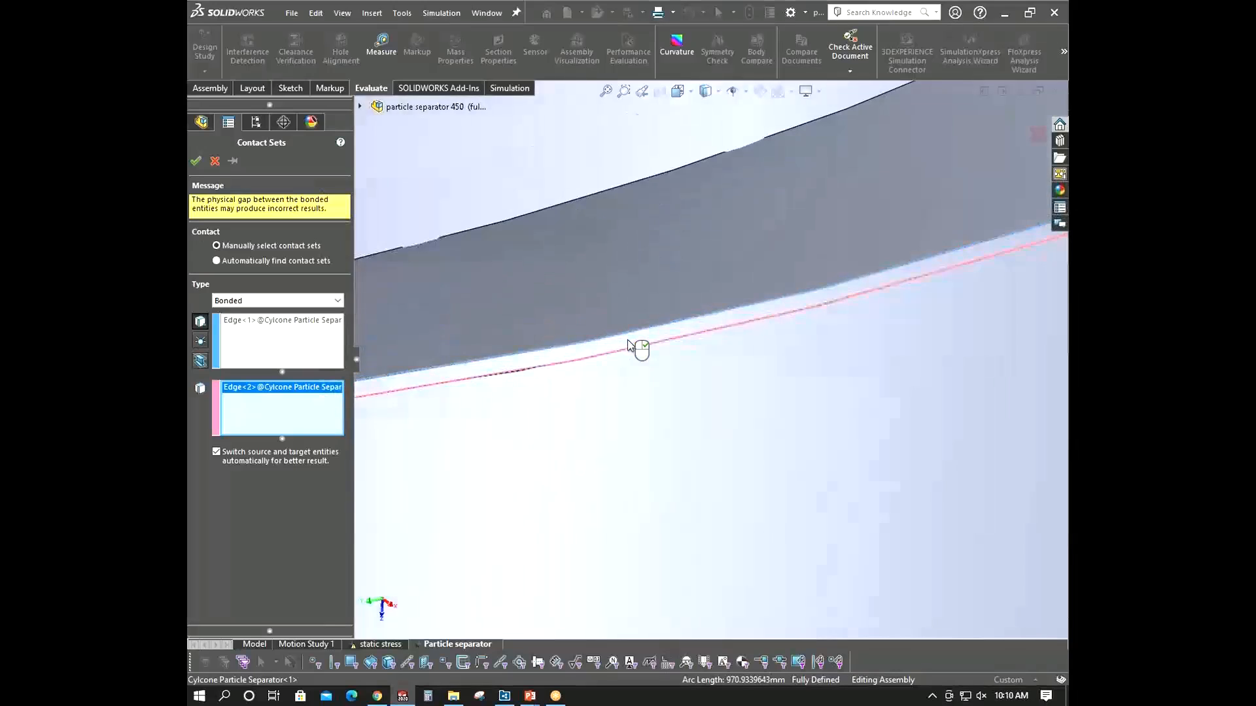
{"action": "left_click", "coordinate": [197, 161]}
{"action": "left_click", "coordinate": [661, 376]}
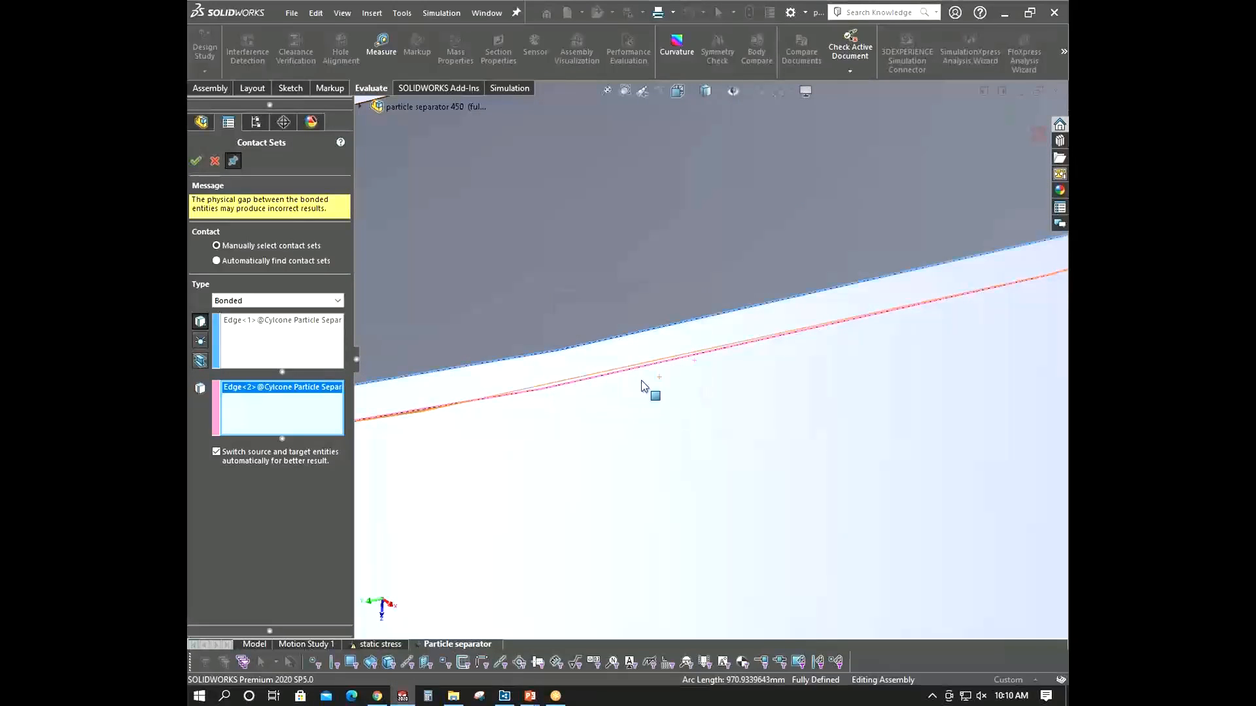
{"action": "scroll", "coordinate": [571, 409], "scroll_direction": "up", "scroll_amount": 3}
{"action": "middle_click_drag", "start_coordinate": [571, 409], "coordinate": [608, 380]}
{"action": "scroll", "coordinate": [608, 378], "scroll_direction": "down", "scroll_amount": 4}
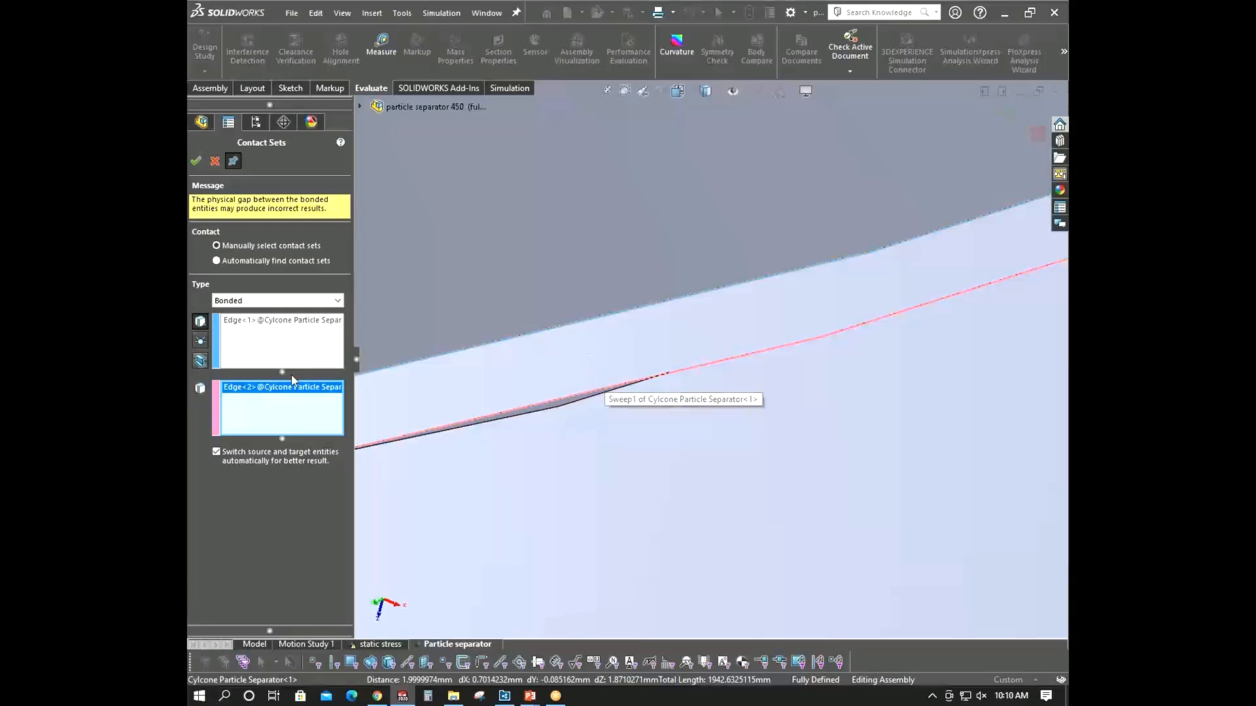
{"action": "right_click", "coordinate": [328, 390]}
{"action": "left_click", "coordinate": [351, 419]}
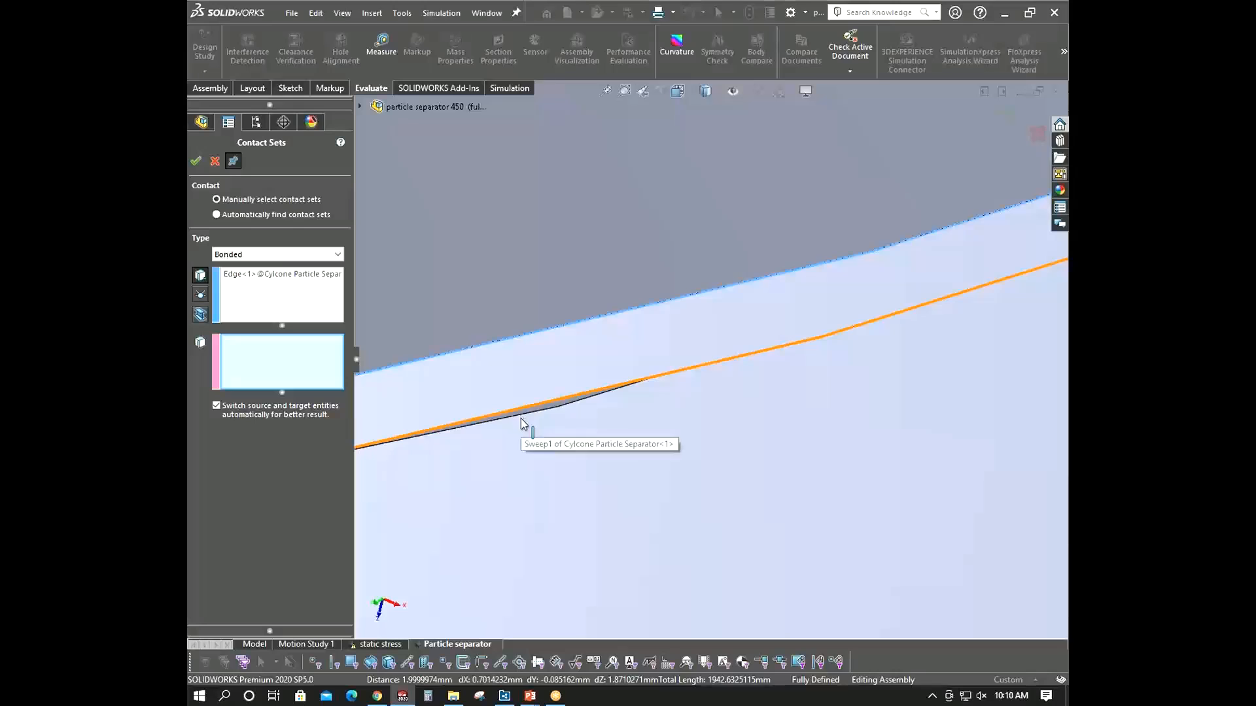
{"action": "left_click", "coordinate": [559, 411]}
{"action": "right_click", "coordinate": [273, 403]}
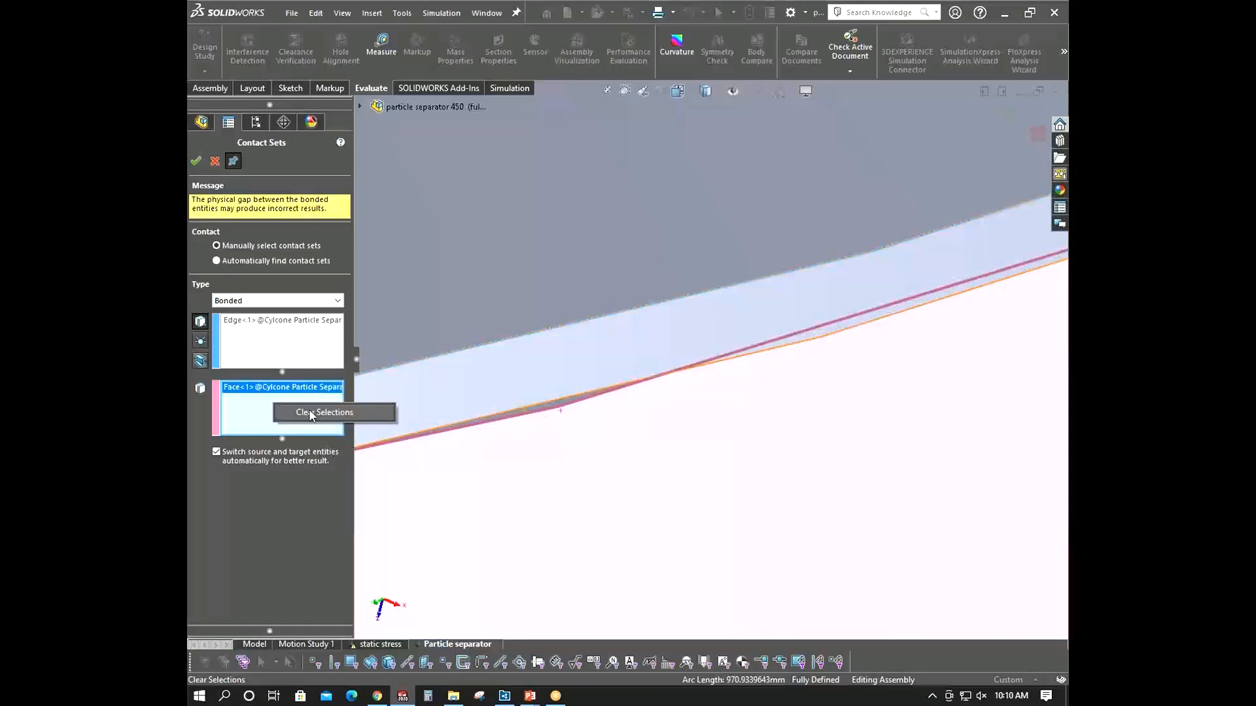
{"action": "left_click", "coordinate": [310, 413]}
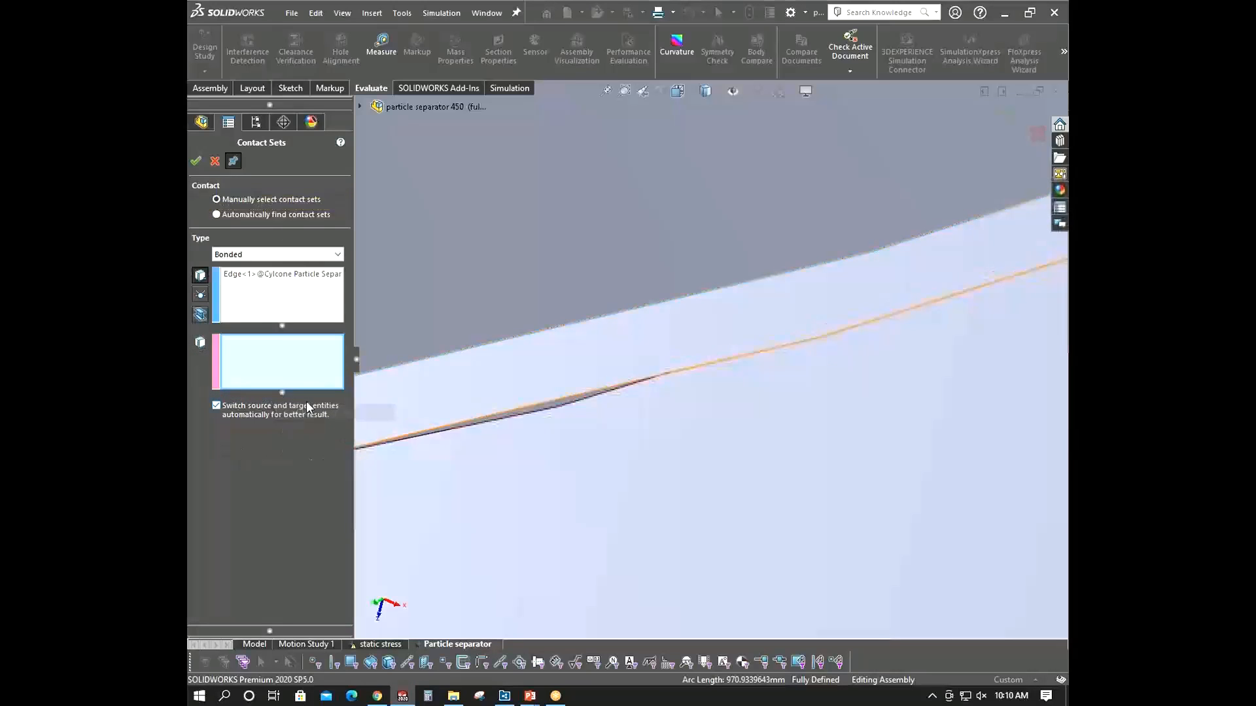
- Pick the Indent4 edge of the cyclone shell as the second set and confirm the bonded contact set
{"action": "right_click", "coordinate": [535, 410]}
{"action": "left_click", "coordinate": [575, 469]}
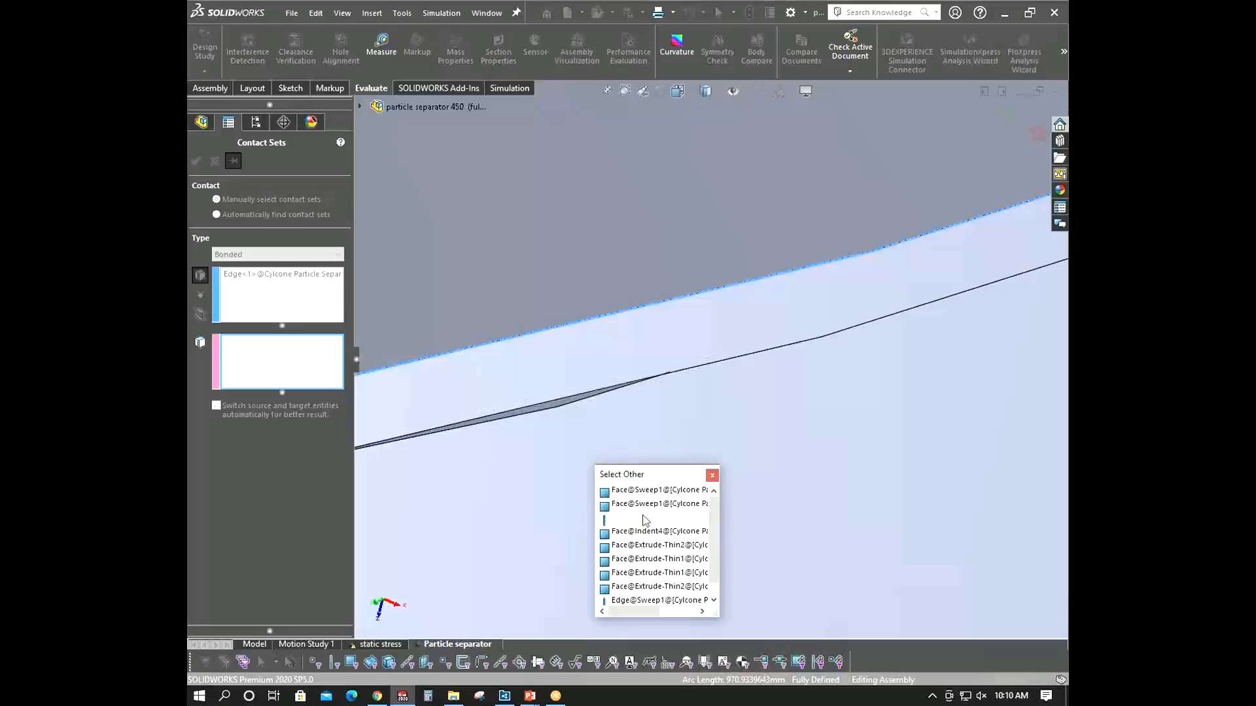
{"action": "left_click_drag", "start_coordinate": [715, 521], "coordinate": [719, 550]}
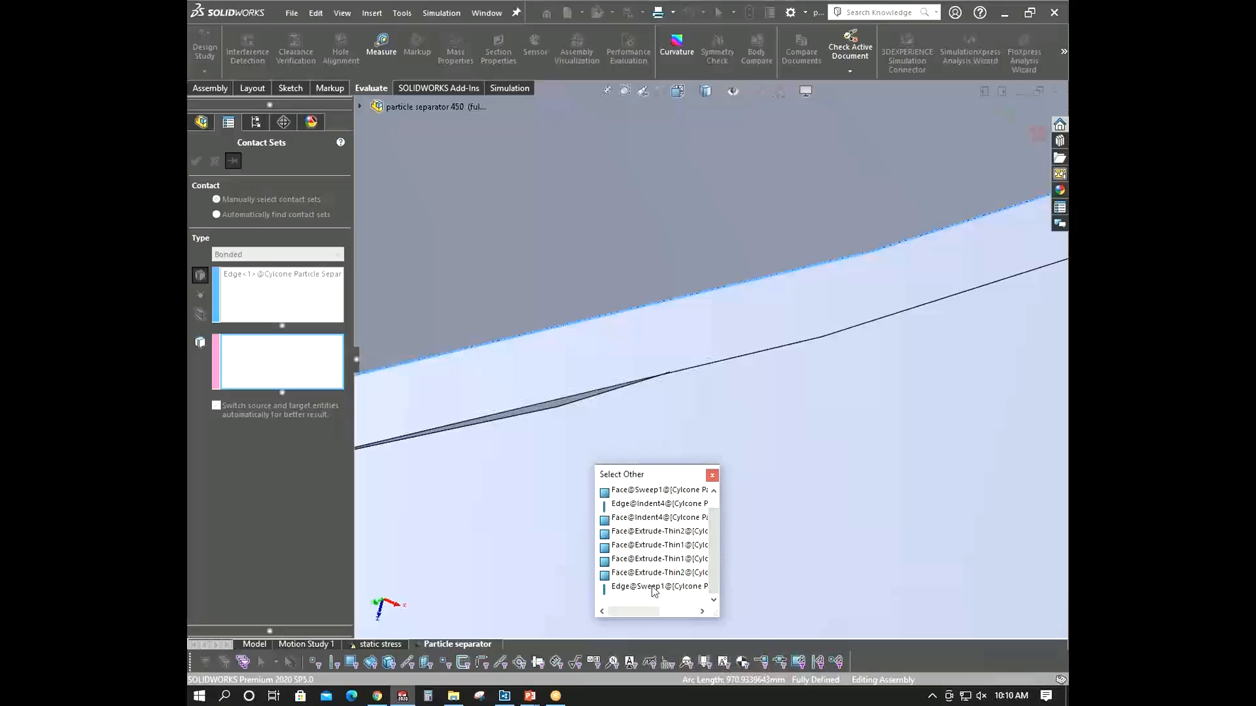
{"action": "left_click", "coordinate": [711, 476]}
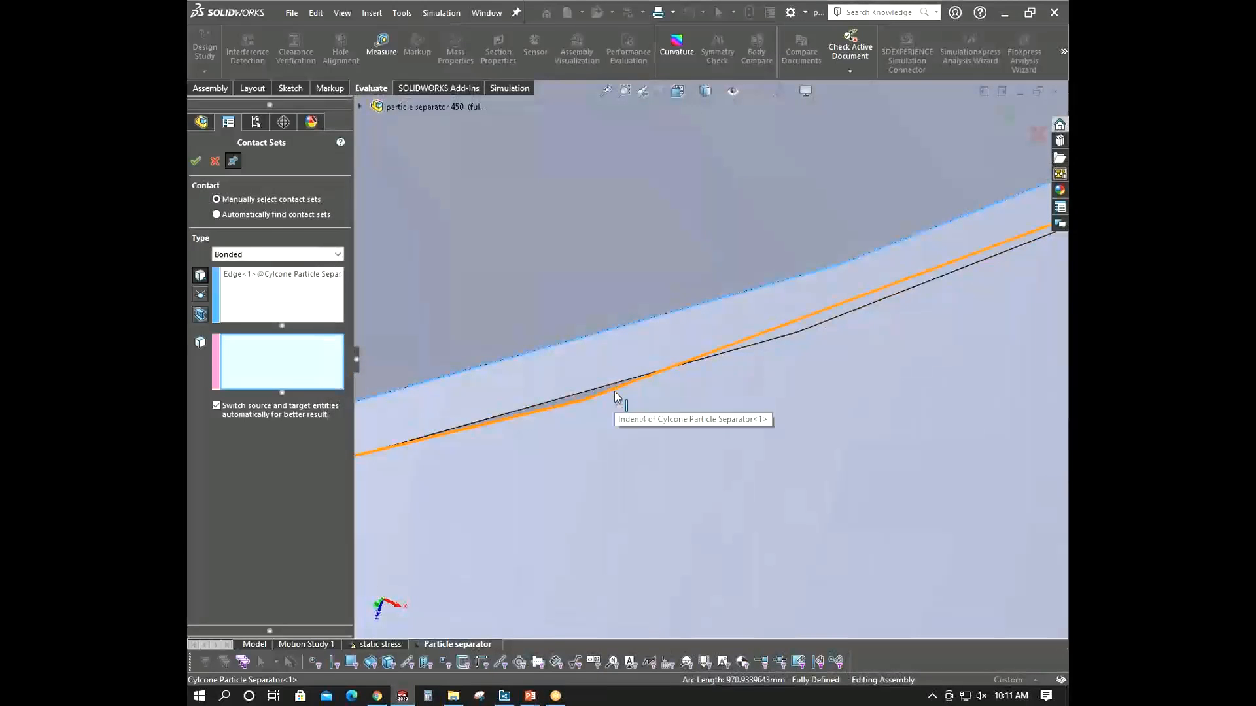
{"action": "left_click", "coordinate": [614, 391]}
{"action": "left_click", "coordinate": [194, 164]}
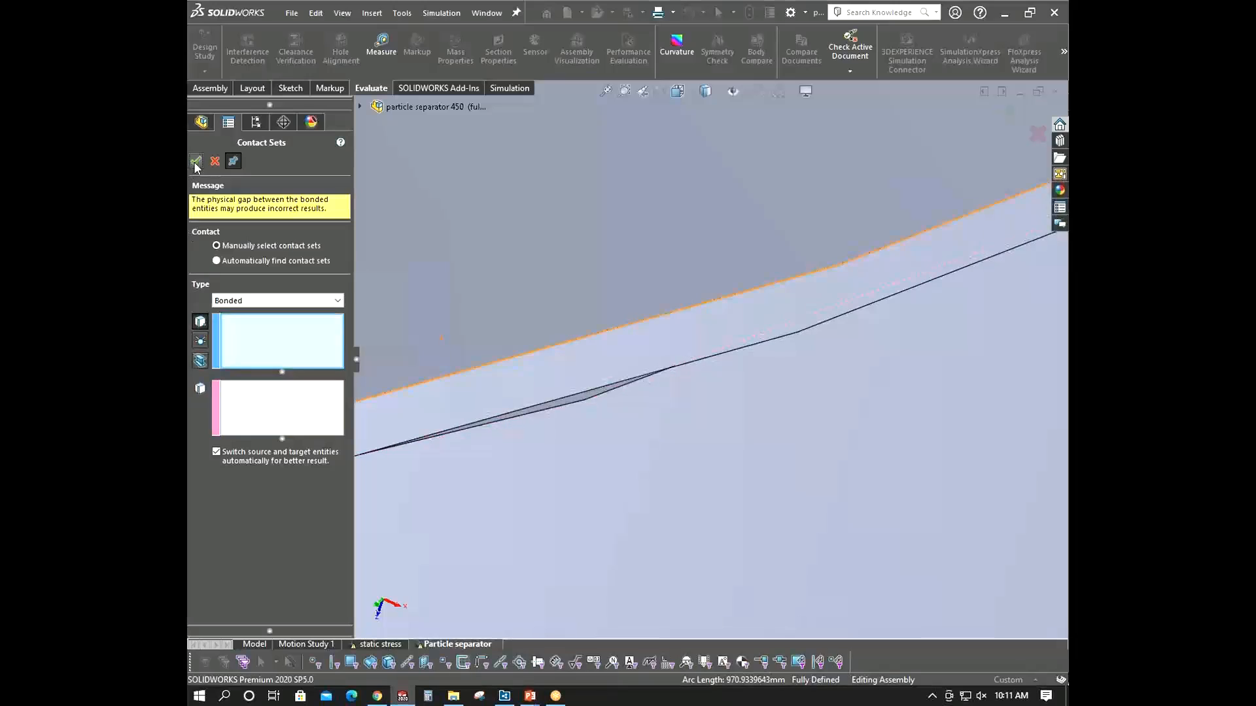
- Close the contact sets dialog and run the Particle separator static study
{"action": "left_click", "coordinate": [215, 161]}
{"action": "scroll", "coordinate": [662, 383], "scroll_direction": "up", "scroll_amount": 5}
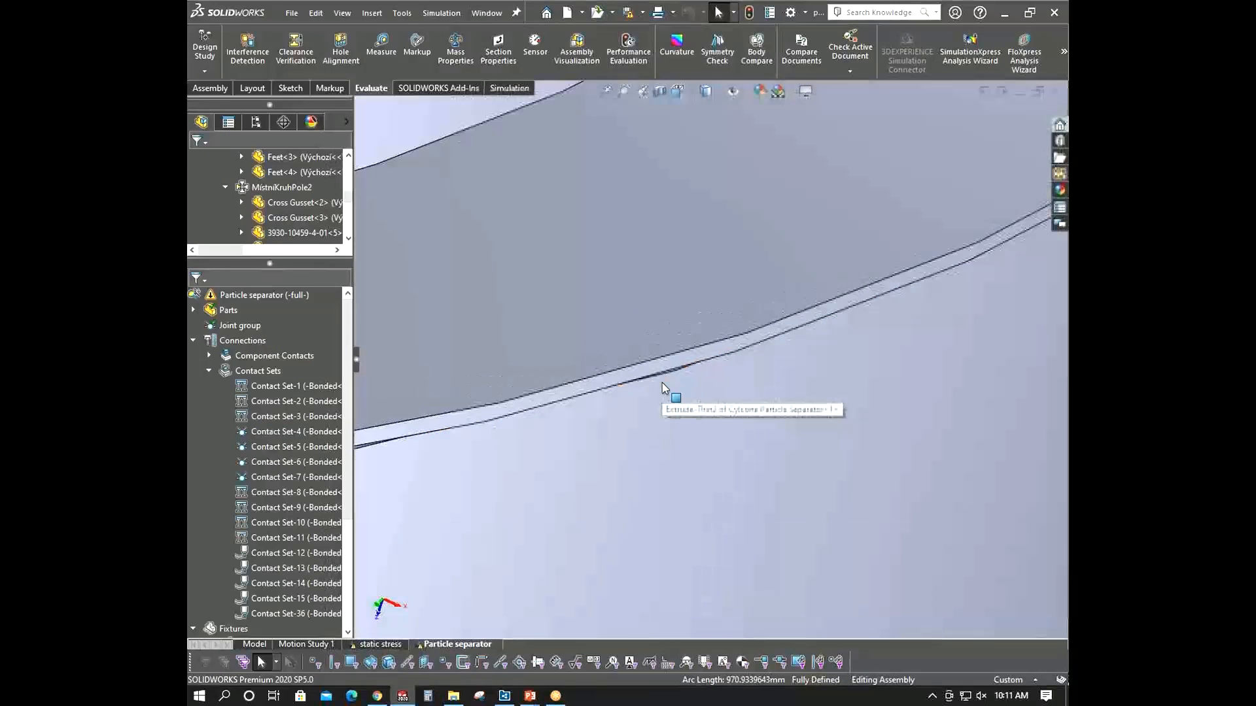
{"action": "scroll", "coordinate": [663, 383], "scroll_direction": "up", "scroll_amount": 10}
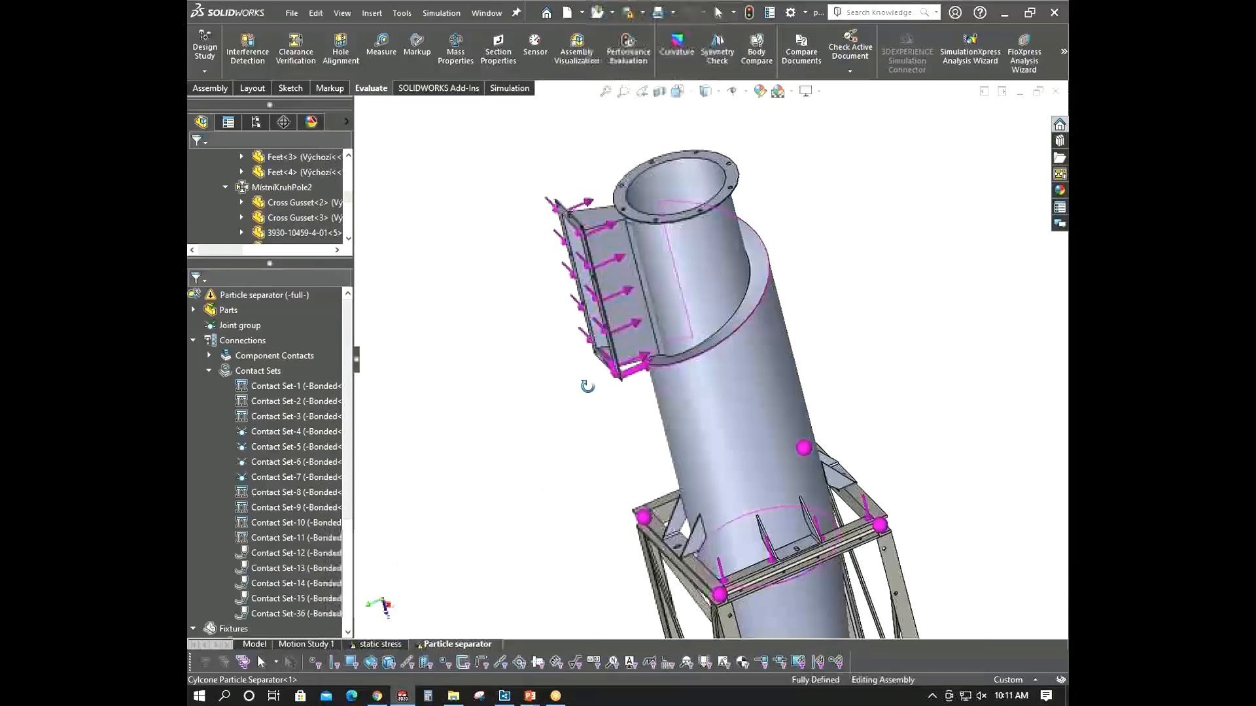
{"action": "right_click", "coordinate": [249, 295]}
{"action": "left_click", "coordinate": [273, 316]}
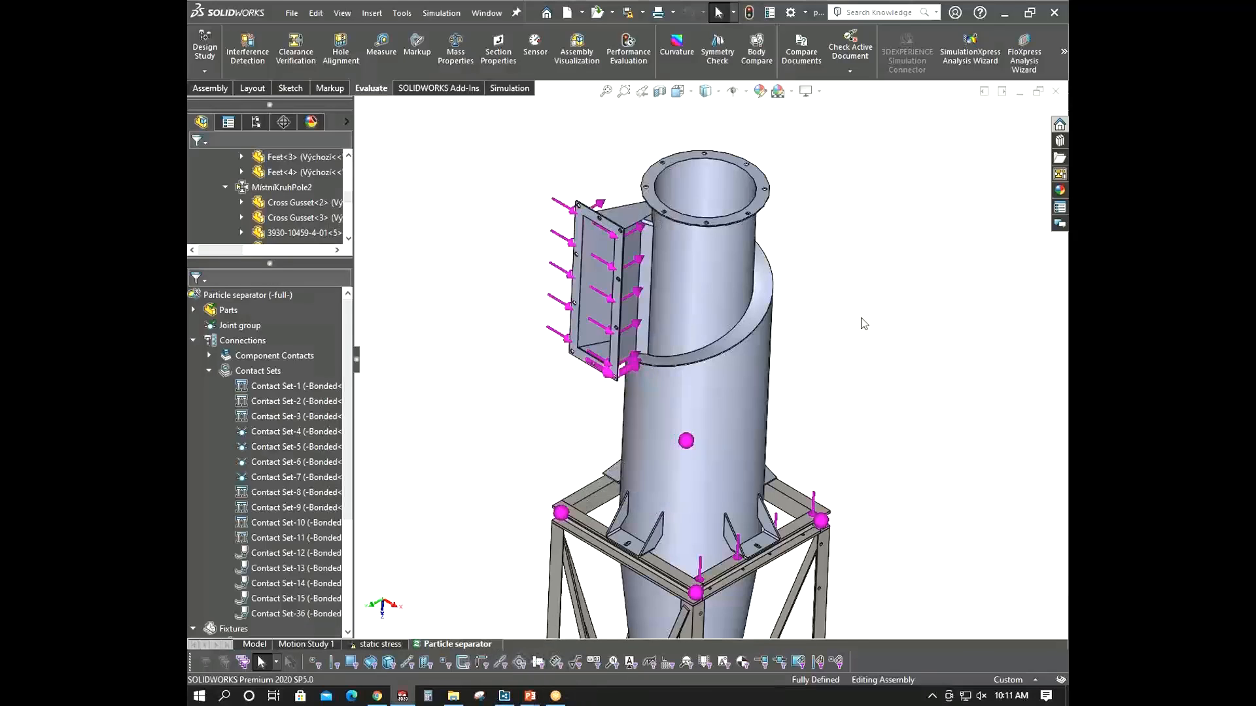
{"action": "middle_click_drag", "start_coordinate": [778, 371], "coordinate": [552, 421]}
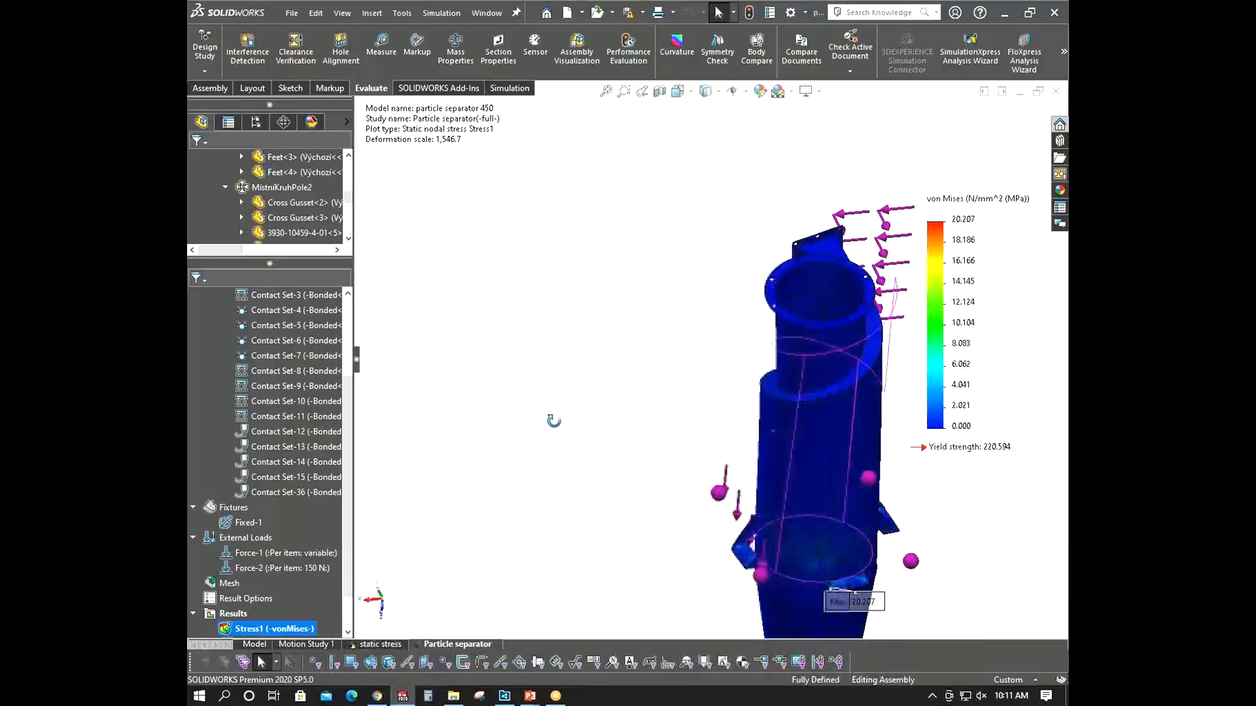
- Examine the von Mises stress plot around the maximum stress marker on the cyclone
{"action": "scroll", "coordinate": [837, 559], "scroll_direction": "down", "scroll_amount": 6}
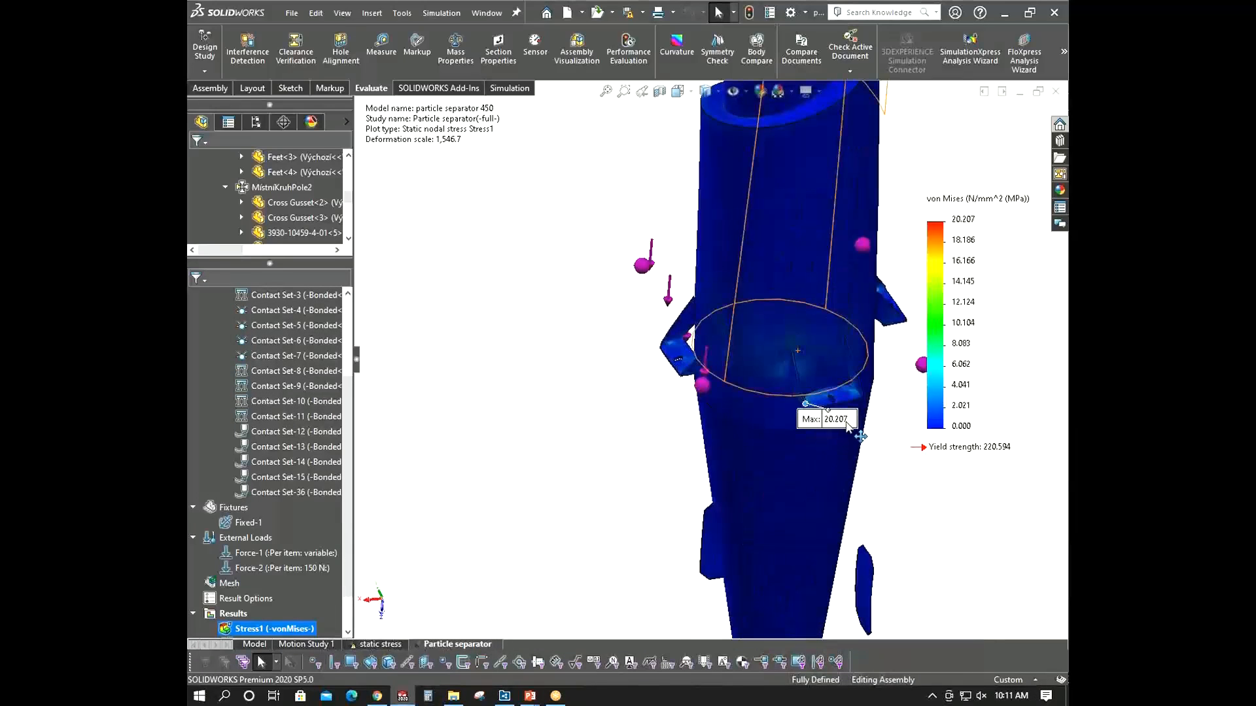
{"action": "scroll", "coordinate": [864, 379], "scroll_direction": "down", "scroll_amount": 6}
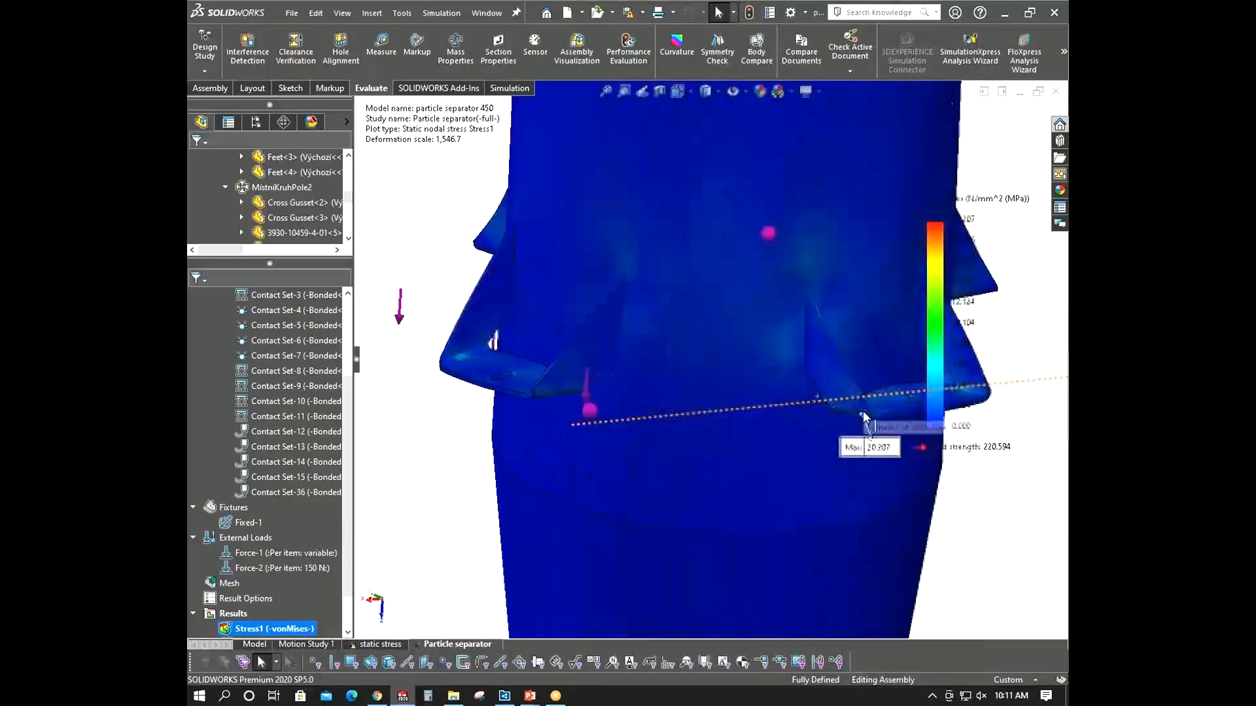
{"action": "scroll", "coordinate": [843, 353], "scroll_direction": "up", "scroll_amount": 10}
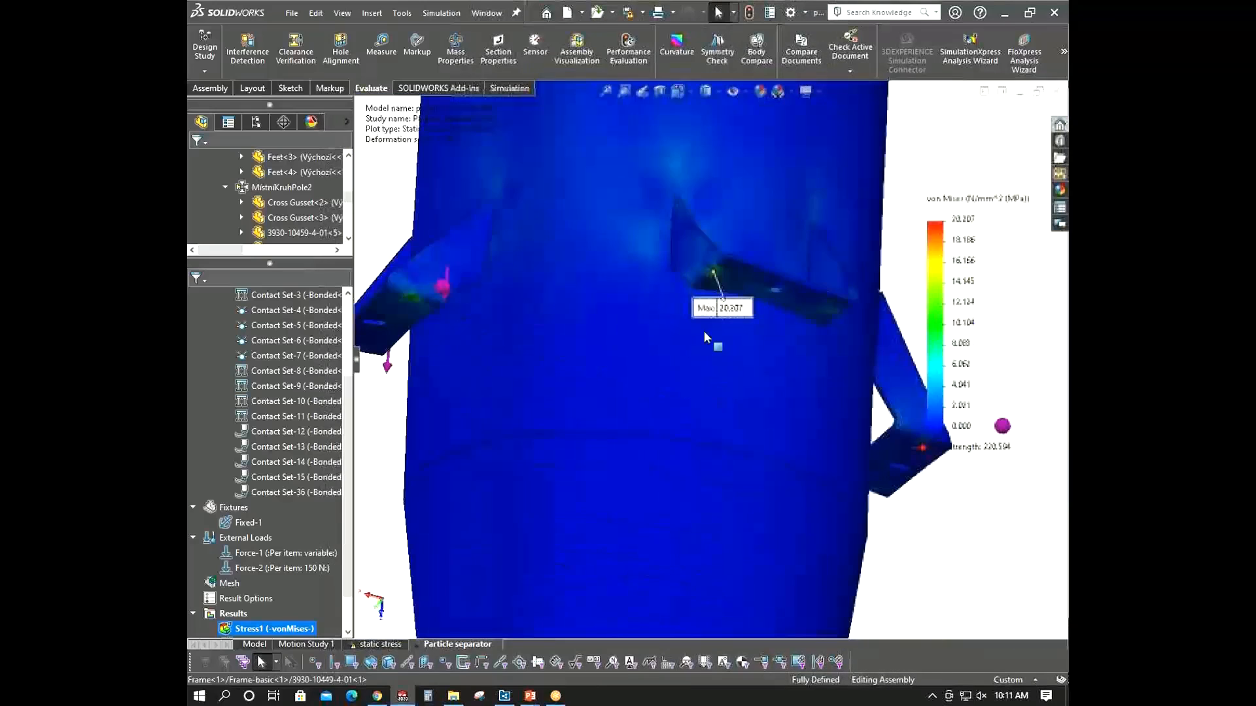
{"action": "scroll", "coordinate": [704, 365], "scroll_direction": "up", "scroll_amount": 7}
{"action": "middle_click_drag", "start_coordinate": [704, 365], "coordinate": [780, 504]}
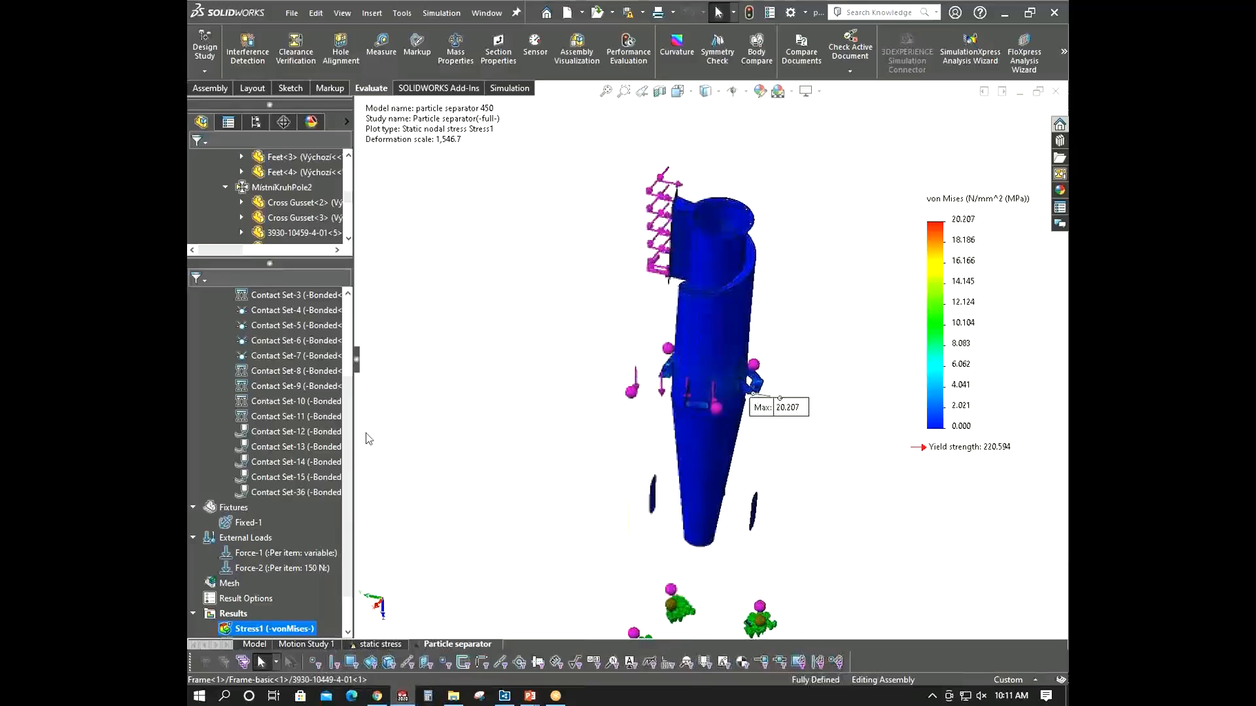
{"action": "left_click_drag", "start_coordinate": [350, 437], "coordinate": [352, 477]}
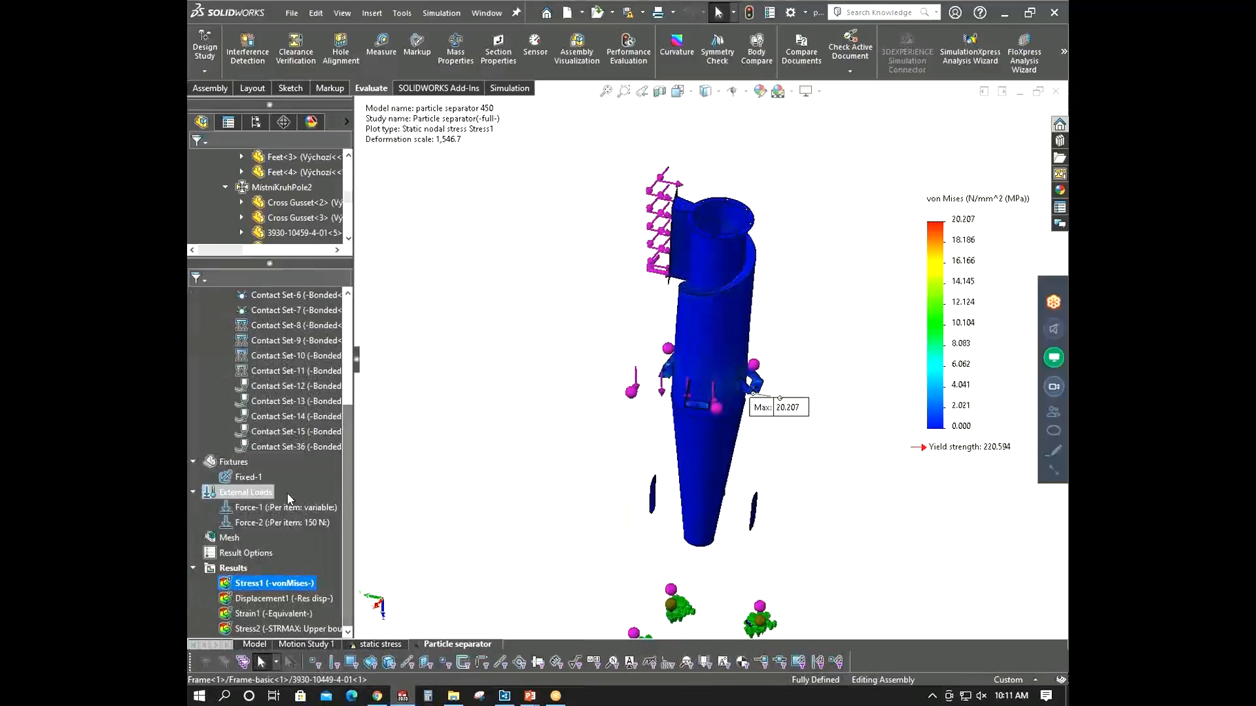
- Add a gravity load of 9.81 m/s^2 referenced to the Front plane, directed downward
{"action": "right_click", "coordinate": [247, 495]}
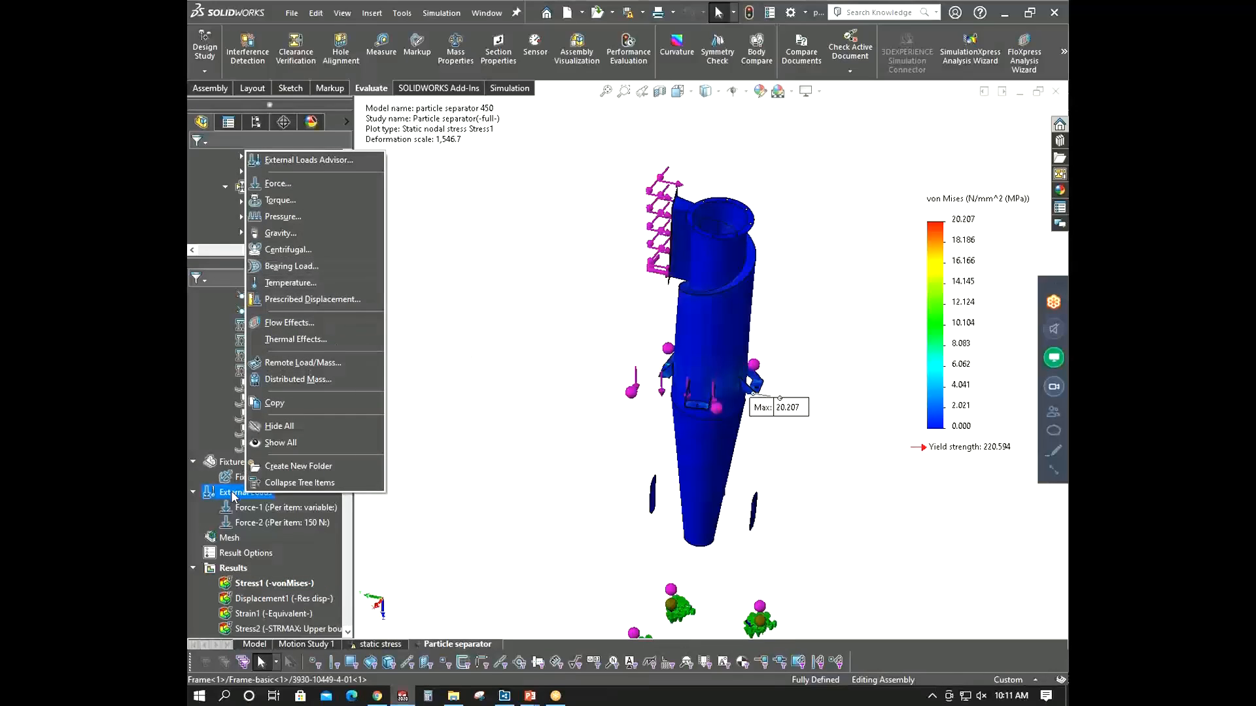
{"action": "left_click", "coordinate": [298, 232]}
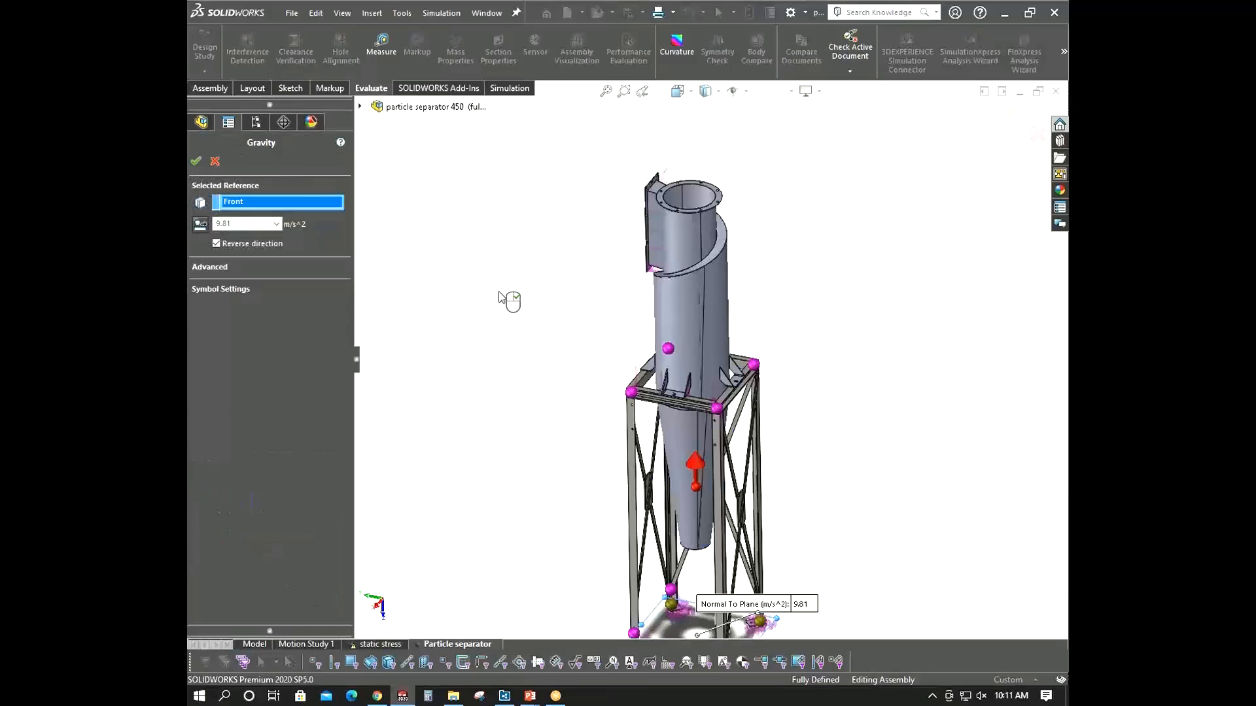
{"action": "scroll", "coordinate": [641, 399], "scroll_direction": "up", "scroll_amount": 4}
{"action": "middle_click_drag", "start_coordinate": [641, 398], "coordinate": [644, 432]}
{"action": "scroll", "coordinate": [687, 488], "scroll_direction": "down", "scroll_amount": 4}
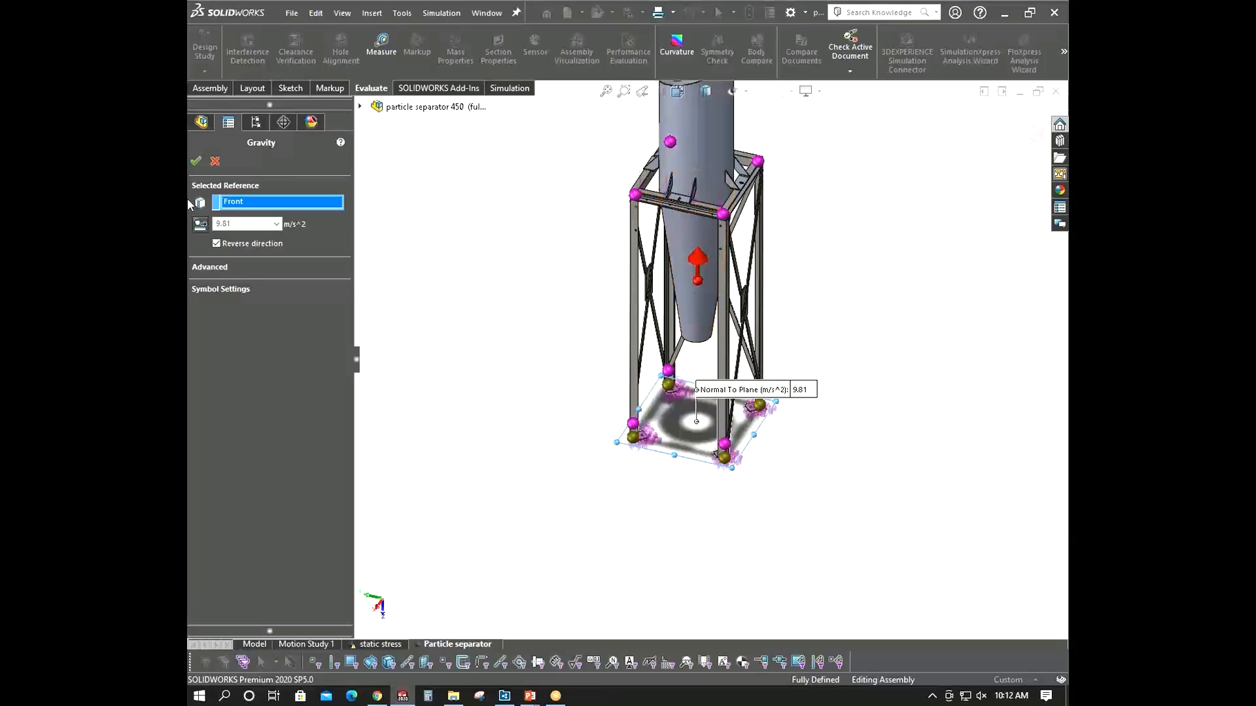
{"action": "left_click", "coordinate": [195, 159]}
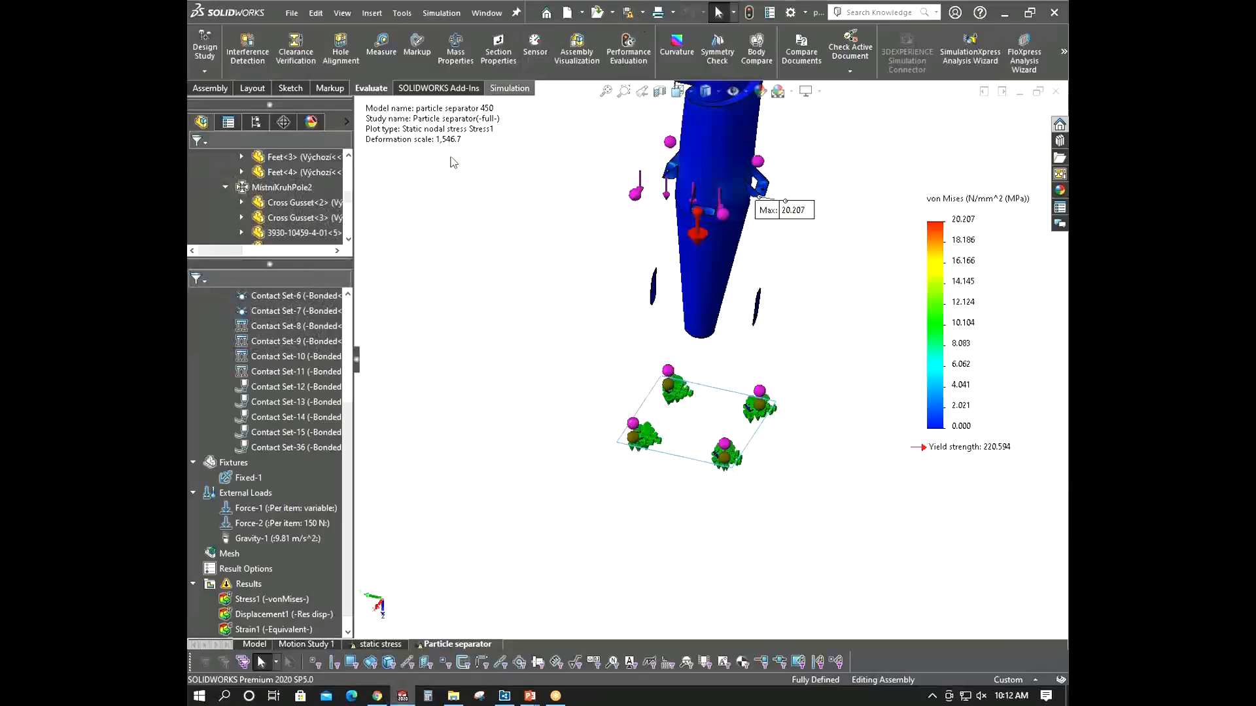
- Examine the updated von Mises stress plot around the cyclone's maximum stress location
{"action": "left_click", "coordinate": [490, 87]}
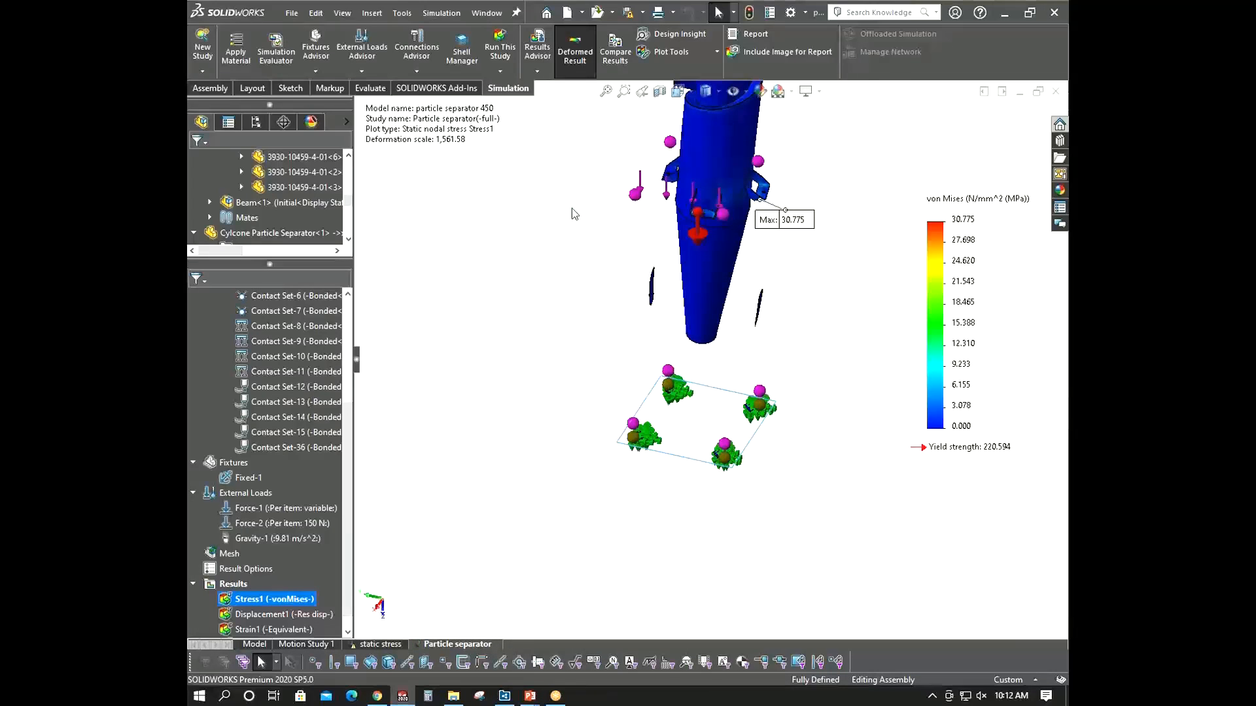
{"action": "scroll", "coordinate": [965, 239], "scroll_direction": "up", "scroll_amount": 3}
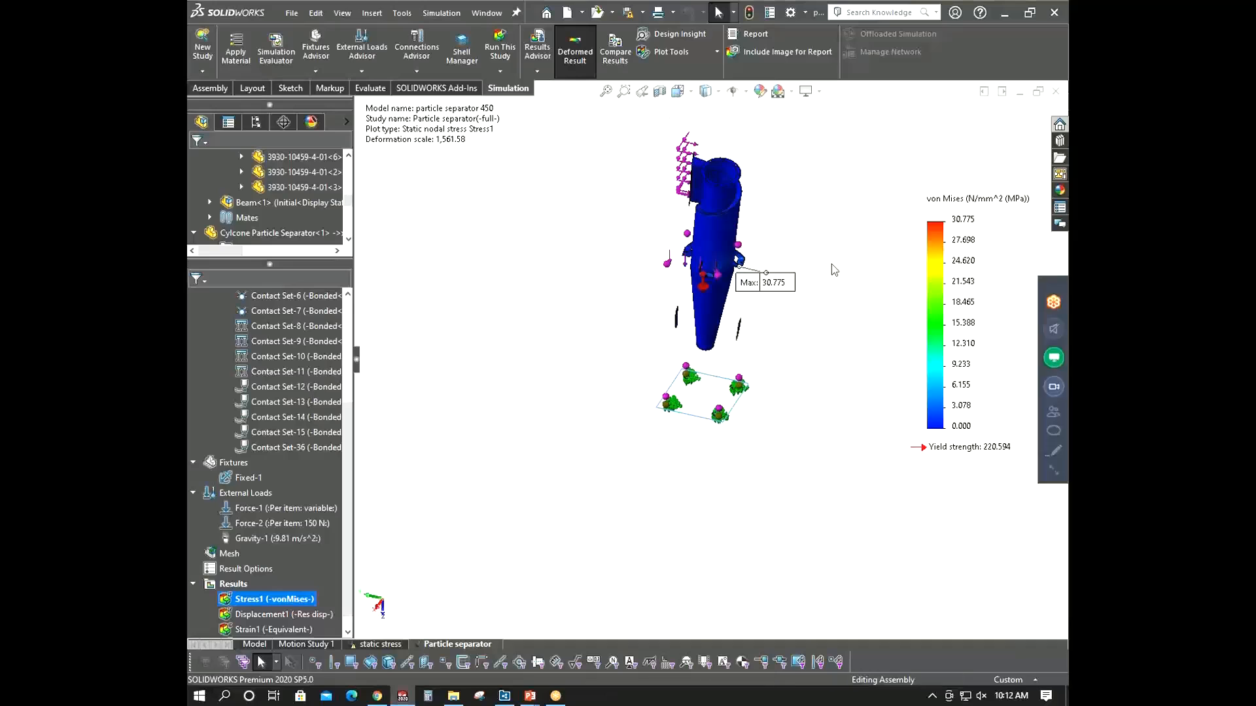
{"action": "scroll", "coordinate": [971, 234], "scroll_direction": "down", "scroll_amount": 2}
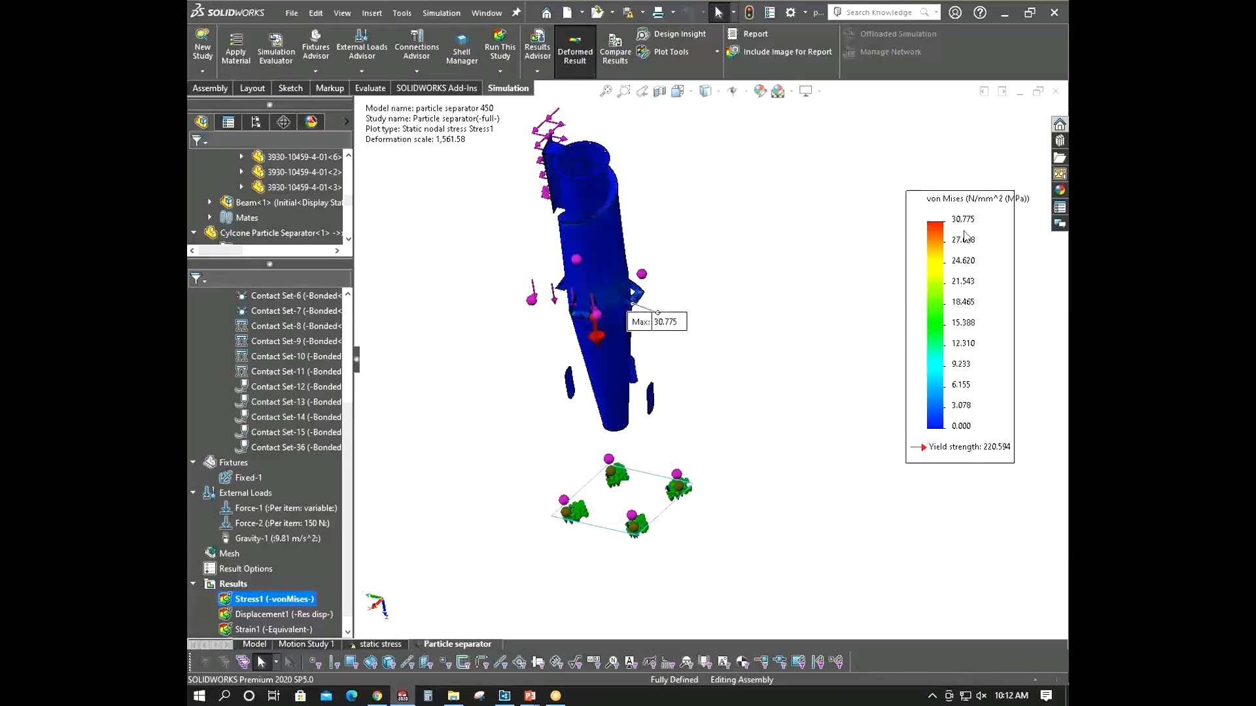
{"action": "scroll", "coordinate": [594, 314], "scroll_direction": "down", "scroll_amount": 8}
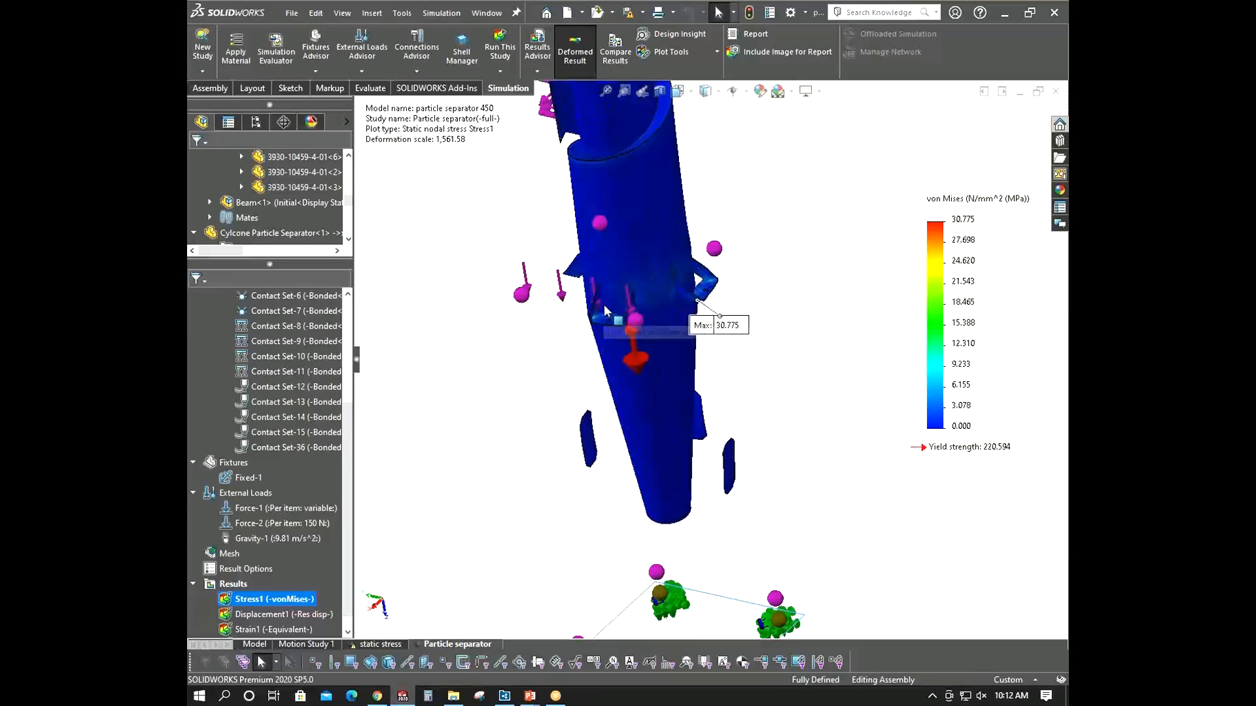
{"action": "middle_click_drag", "start_coordinate": [618, 340], "coordinate": [698, 297]}
{"action": "scroll", "coordinate": [699, 297], "scroll_direction": "up", "scroll_amount": 5}
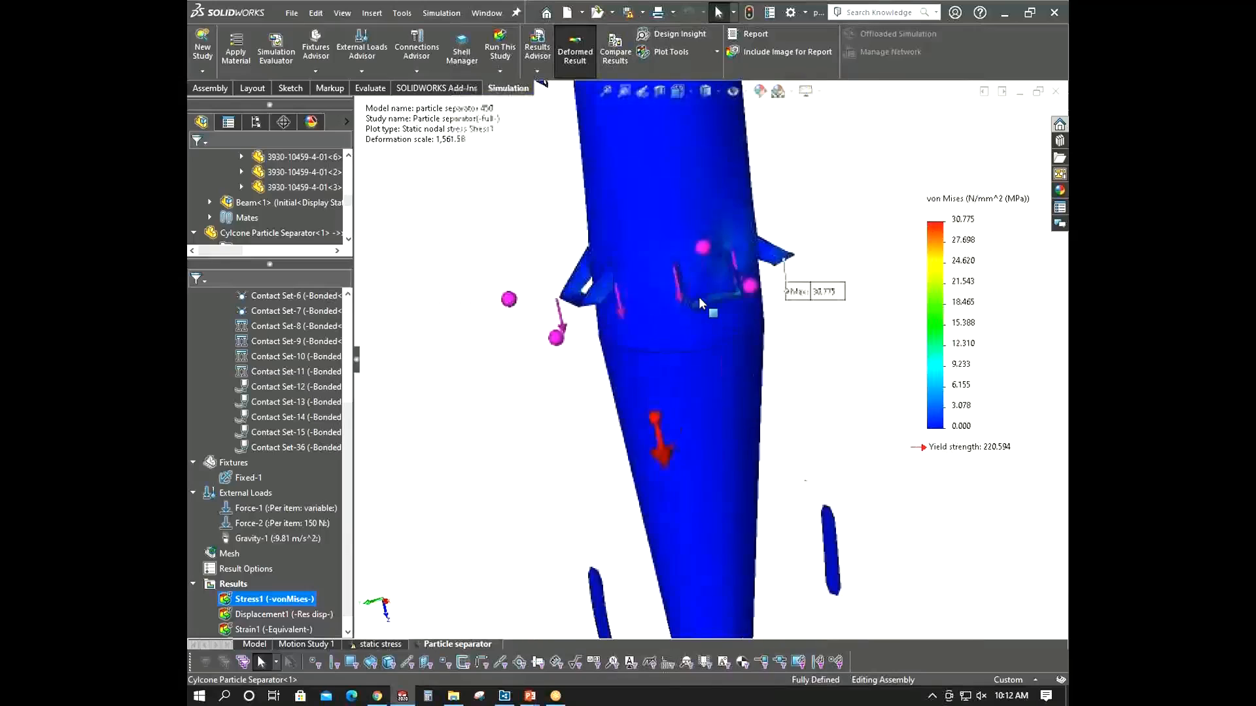
{"action": "scroll", "coordinate": [700, 243], "scroll_direction": "down", "scroll_amount": 4}
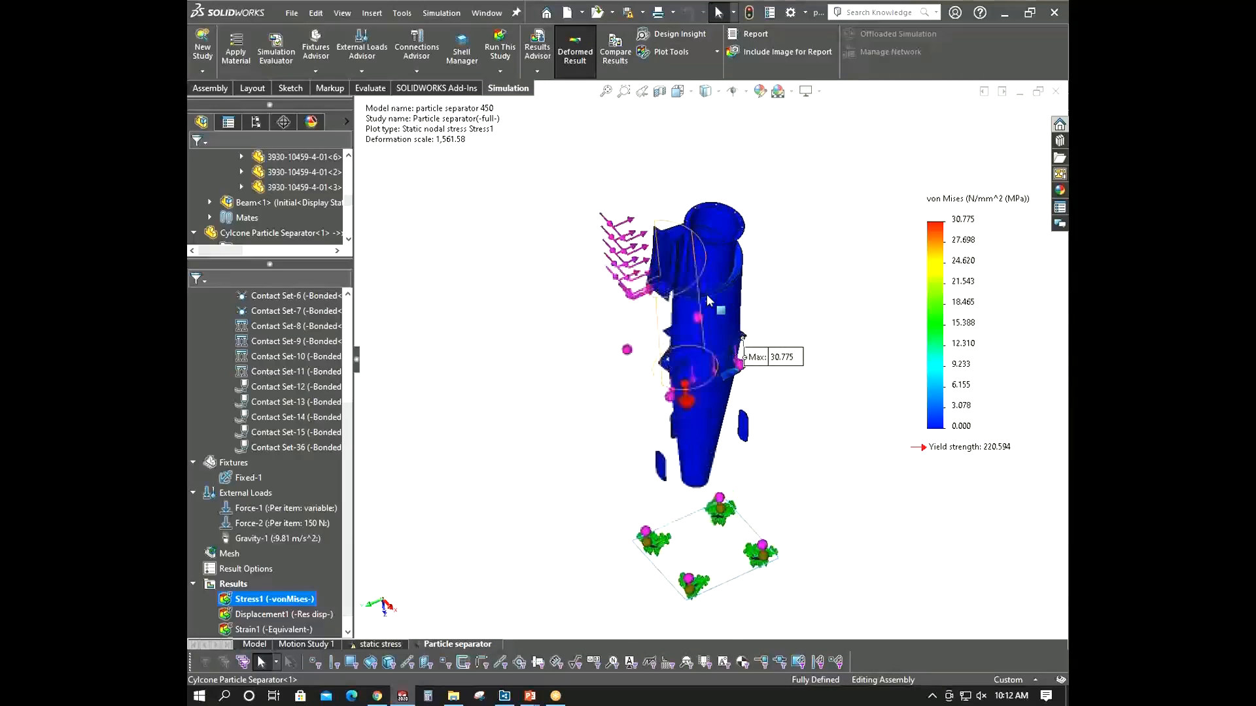
{"action": "middle_click_drag", "start_coordinate": [702, 245], "coordinate": [754, 300]}
{"action": "scroll", "coordinate": [762, 298], "scroll_direction": "up", "scroll_amount": 3}
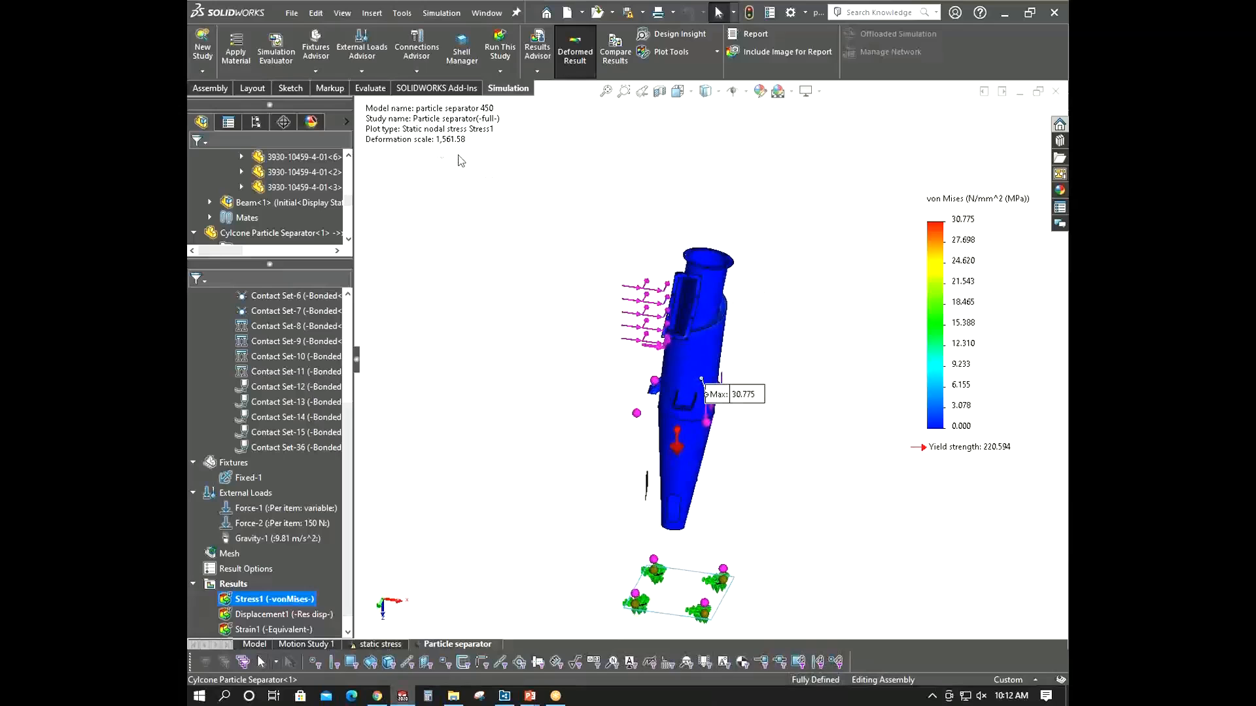
{"action": "scroll", "coordinate": [683, 291], "scroll_direction": "down", "scroll_amount": 3}
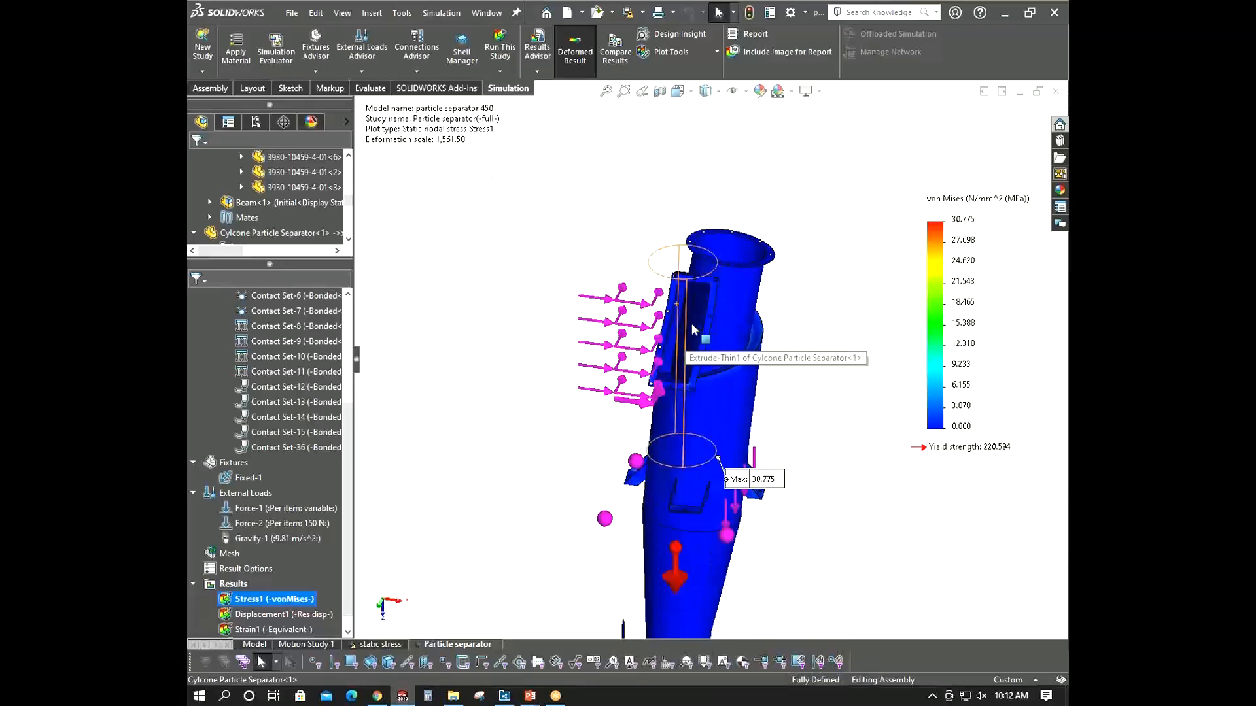
{"action": "middle_click_drag", "start_coordinate": [692, 323], "coordinate": [645, 333]}
- Show the Displacement1 plot and examine the resultant displacement across the assembly
{"action": "double_click", "coordinate": [286, 614]}
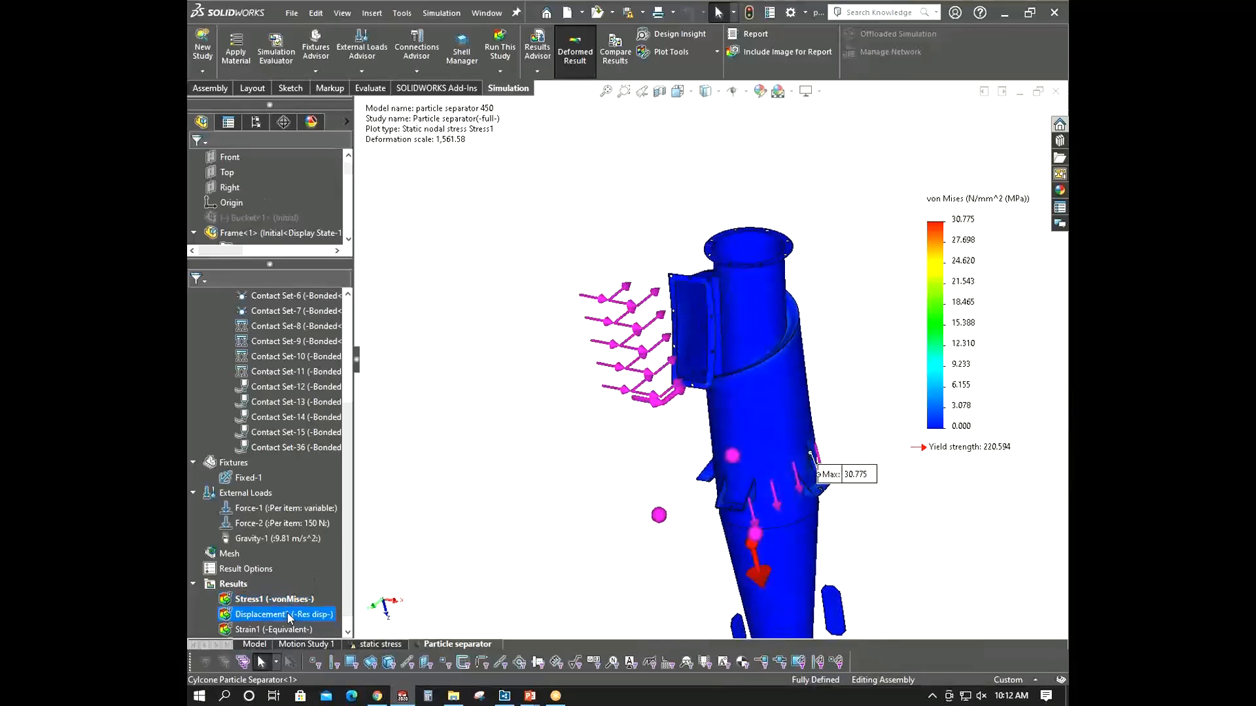
{"action": "key", "text": "f"}
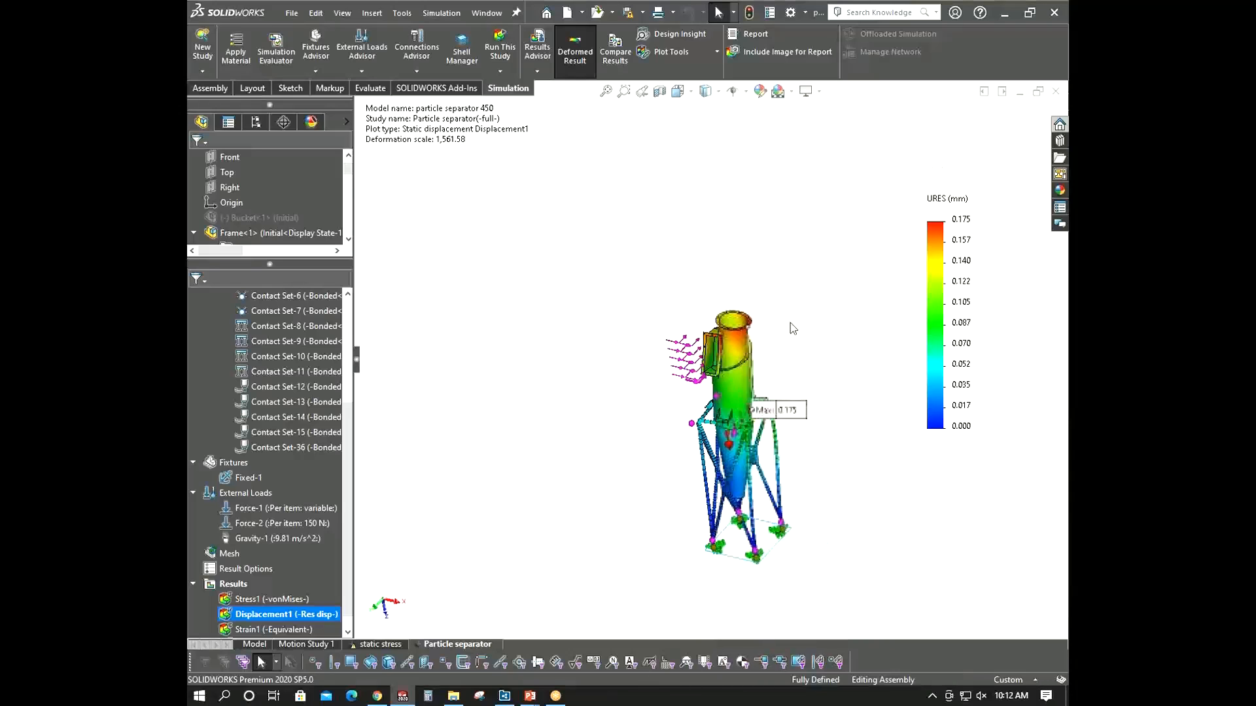
{"action": "scroll", "coordinate": [771, 513], "scroll_direction": "down", "scroll_amount": 5}
{"action": "scroll", "coordinate": [268, 618], "scroll_direction": "down", "scroll_amount": 1}
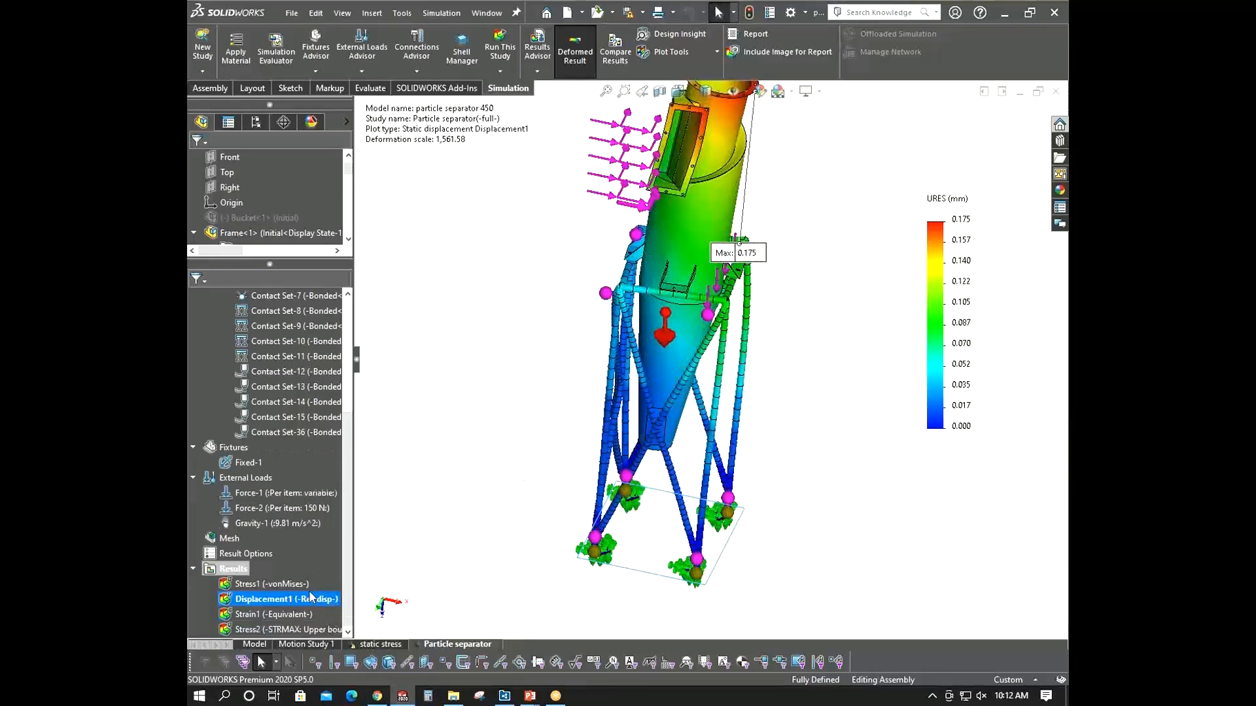
- Show the Stress2 upper bound axial and bending plot and examine the frame beams
{"action": "double_click", "coordinate": [268, 629]}
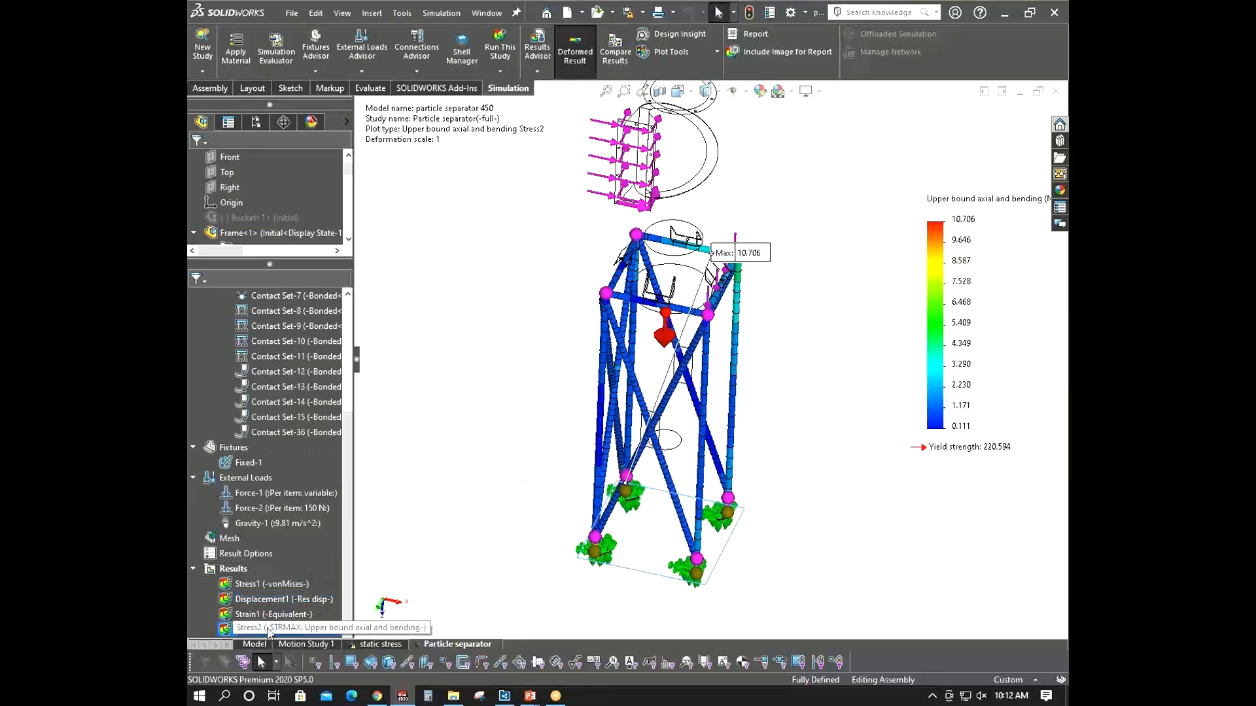
{"action": "scroll", "coordinate": [715, 314], "scroll_direction": "down", "scroll_amount": 4}
{"action": "middle_click_drag", "start_coordinate": [645, 331], "coordinate": [611, 337]}
{"action": "scroll", "coordinate": [612, 337], "scroll_direction": "up", "scroll_amount": 4}
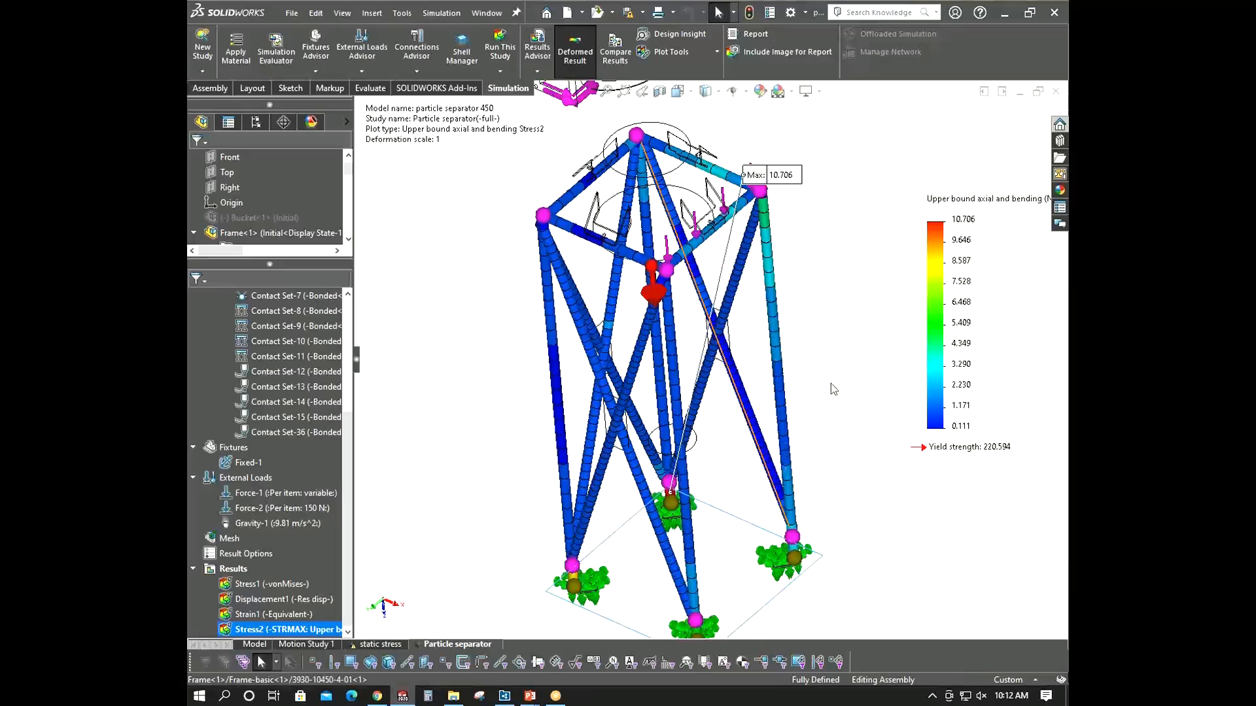
{"action": "scroll", "coordinate": [720, 340], "scroll_direction": "up", "scroll_amount": 1}
{"action": "middle_click_drag", "start_coordinate": [717, 339], "coordinate": [743, 342]}
{"action": "scroll", "coordinate": [706, 327], "scroll_direction": "up", "scroll_amount": 3}
{"action": "middle_click_drag", "start_coordinate": [663, 306], "coordinate": [618, 275]}
{"action": "scroll", "coordinate": [591, 318], "scroll_direction": "down", "scroll_amount": 2}
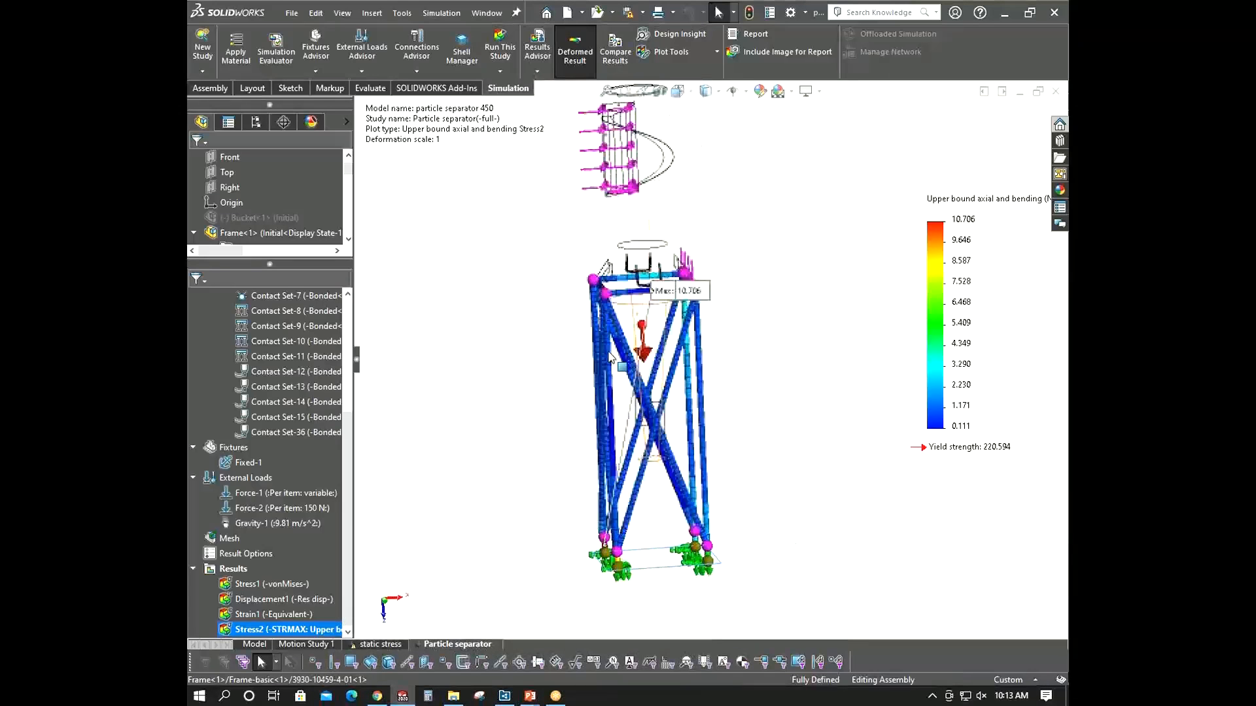
{"action": "middle_click_drag", "start_coordinate": [981, 461], "coordinate": [728, 456]}
{"action": "scroll", "coordinate": [727, 456], "scroll_direction": "down", "scroll_amount": 3}
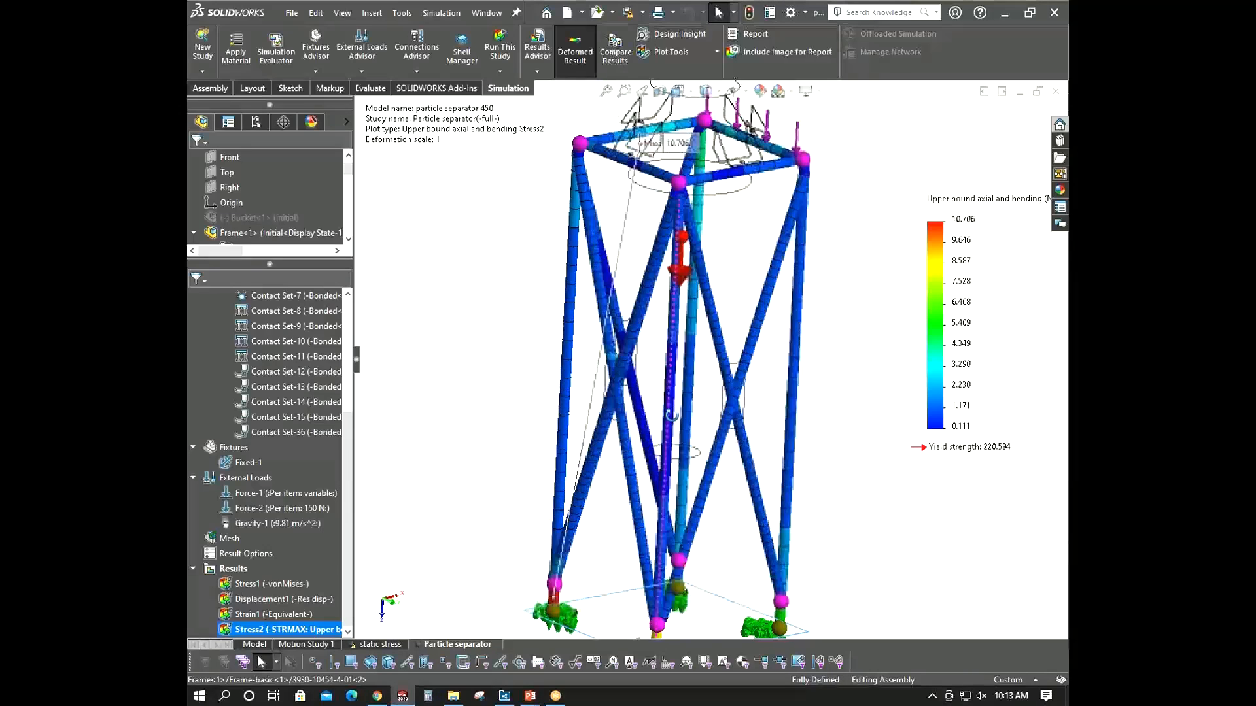
- Hide the Stress2 plot and switch to the PowerPoint training slides
{"action": "right_click", "coordinate": [260, 632]}
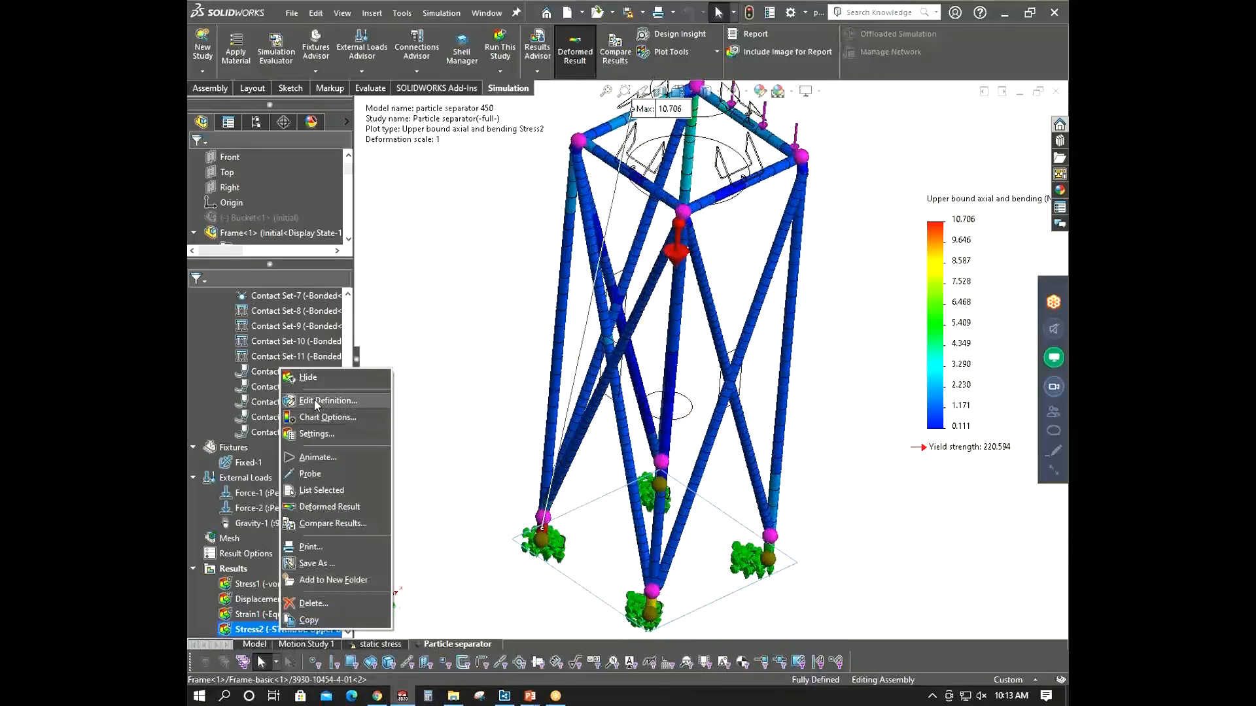
{"action": "left_click", "coordinate": [318, 379]}
{"action": "scroll", "coordinate": [609, 401], "scroll_direction": "up", "scroll_amount": 5}
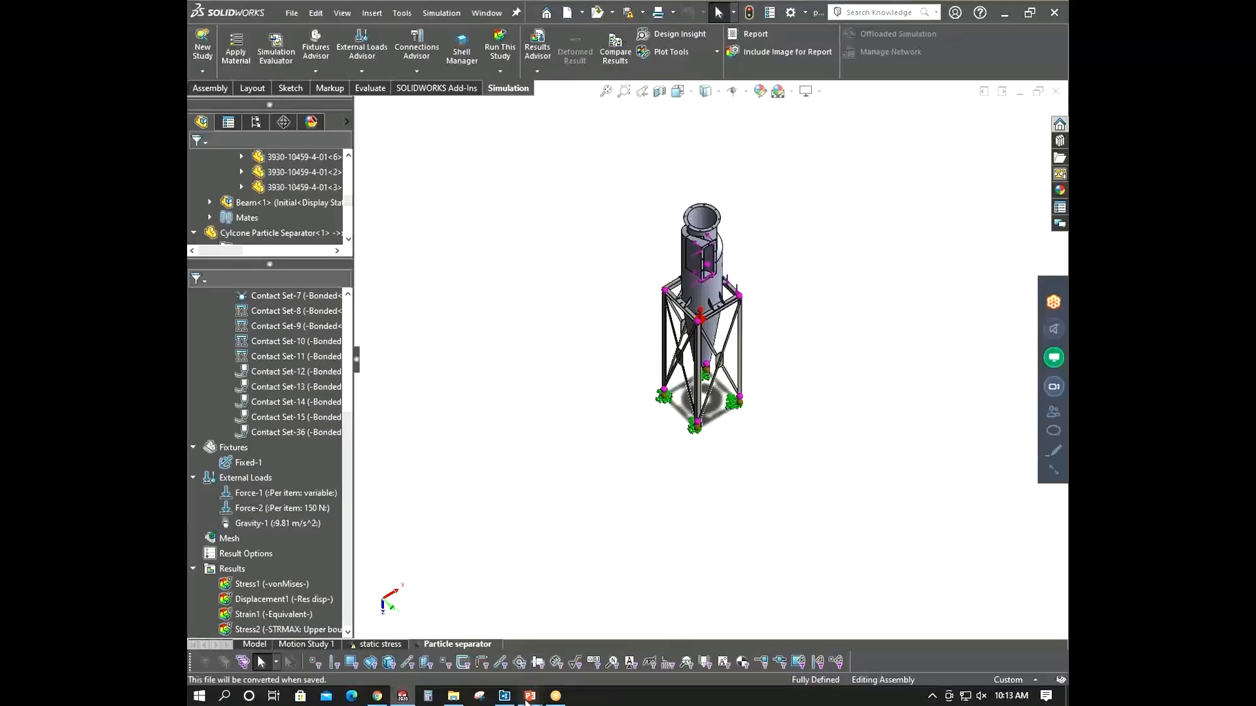
{"action": "mouse_move", "coordinate": [529, 697]}
{"action": "left_click", "coordinate": [554, 638]}
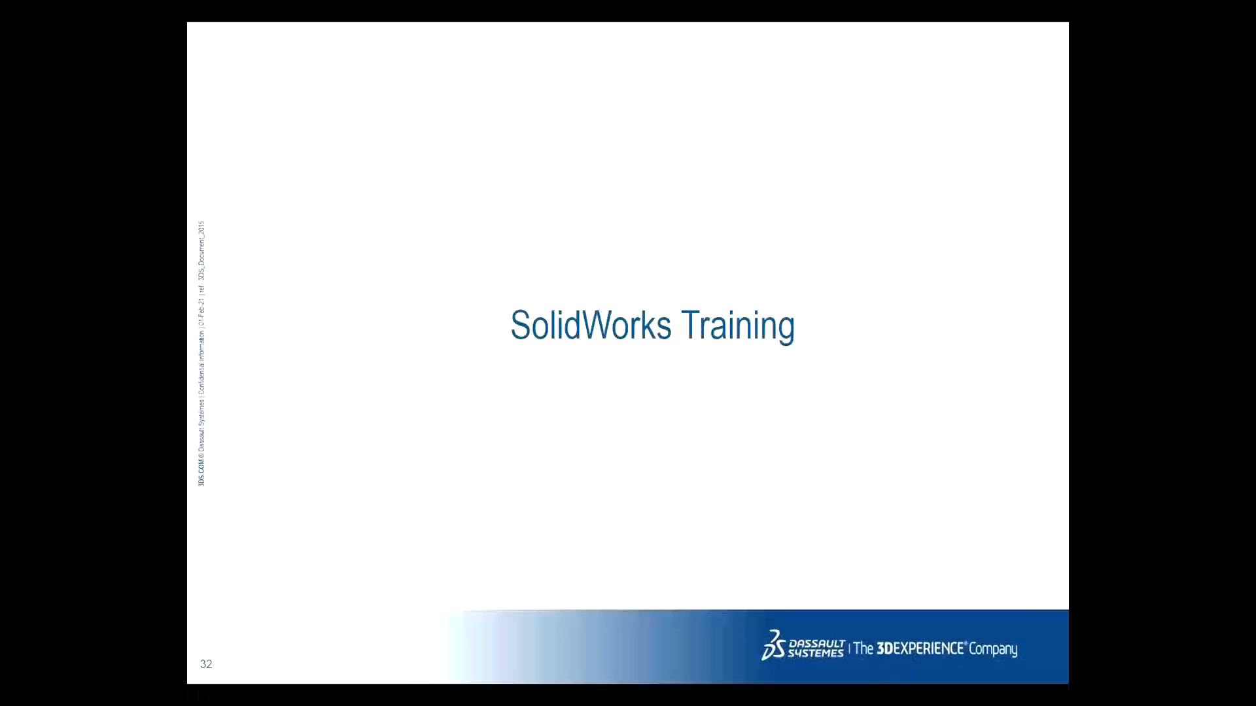
{"action": "scroll", "coordinate": [584, 424], "scroll_direction": "down", "scroll_amount": 2}
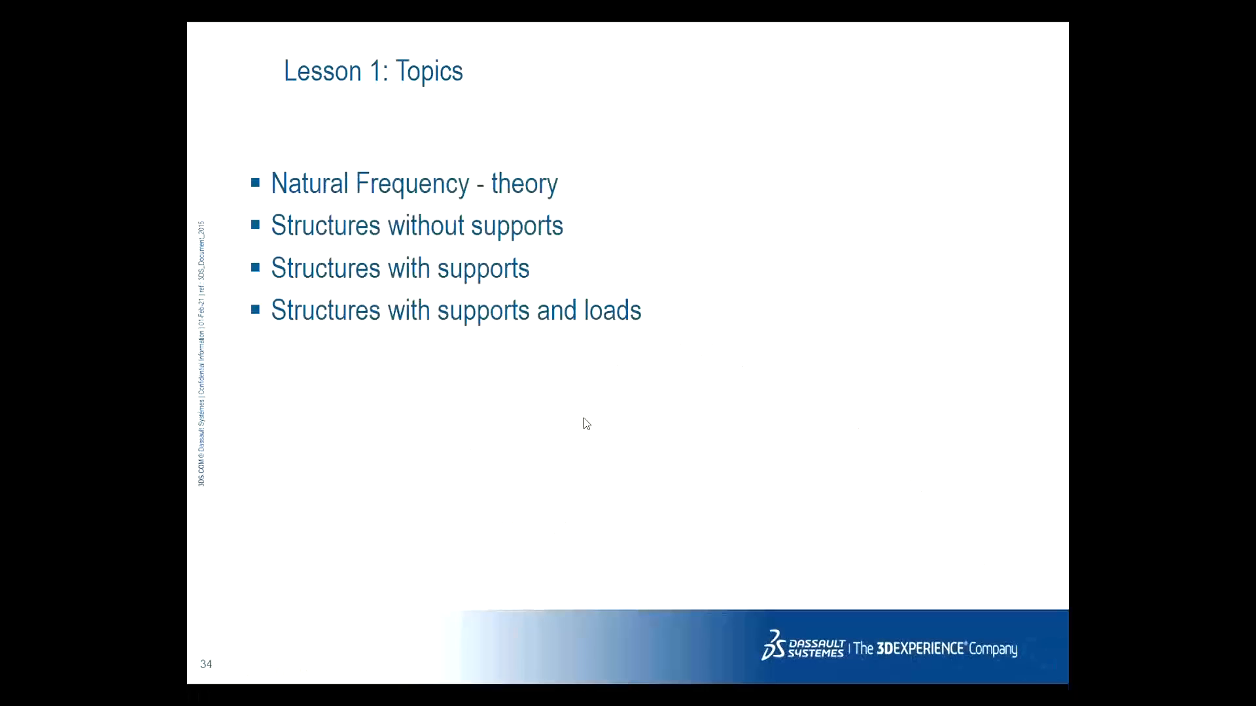
{"action": "scroll", "coordinate": [584, 423], "scroll_direction": "up", "scroll_amount": 1}
{"action": "scroll", "coordinate": [584, 424], "scroll_direction": "up", "scroll_amount": 1}
{"action": "scroll", "coordinate": [586, 424], "scroll_direction": "down", "scroll_amount": 1}
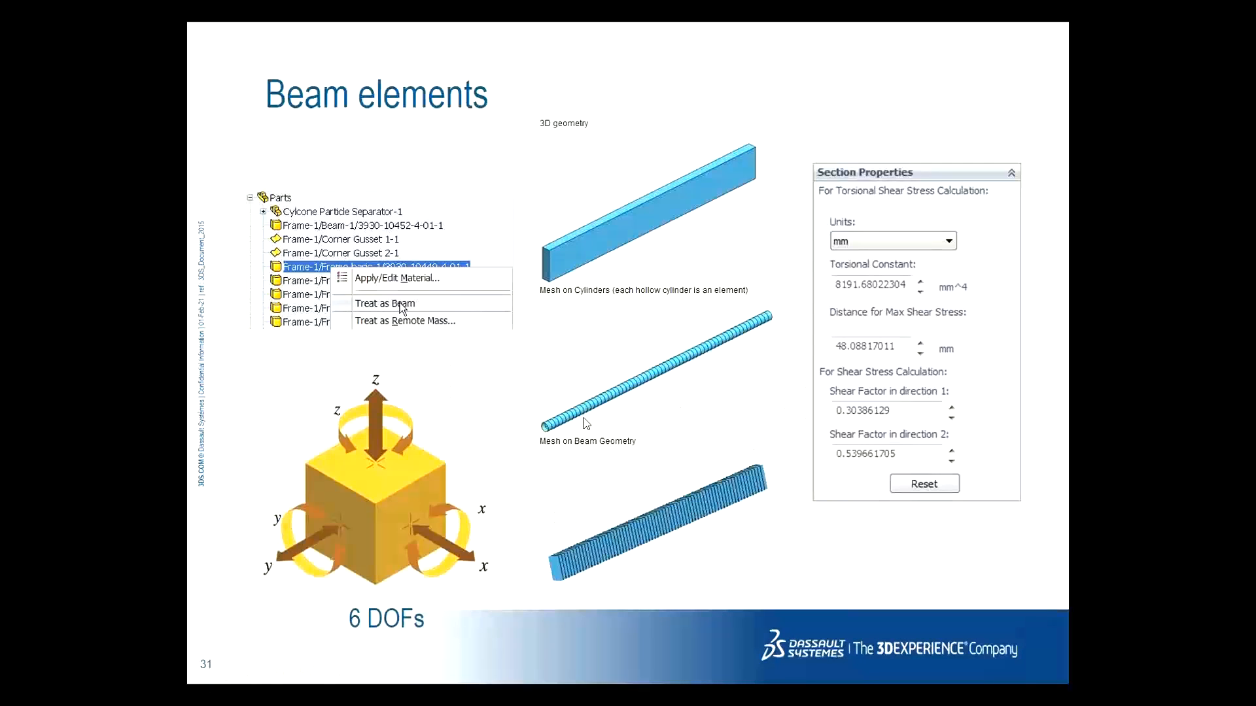
{"action": "scroll", "coordinate": [586, 424], "scroll_direction": "up", "scroll_amount": 1}
{"action": "scroll", "coordinate": [586, 424], "scroll_direction": "down", "scroll_amount": 1}
{"action": "scroll", "coordinate": [586, 424], "scroll_direction": "up", "scroll_amount": 1}
{"action": "scroll", "coordinate": [586, 424], "scroll_direction": "down", "scroll_amount": 1}
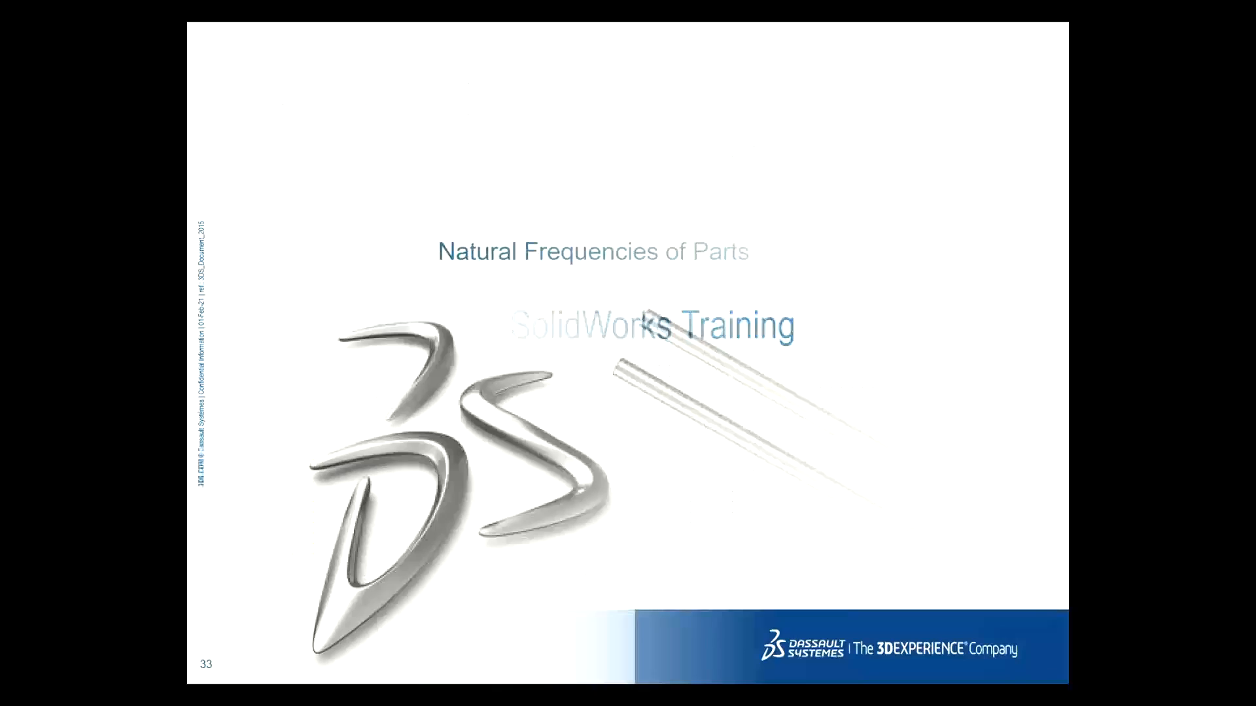
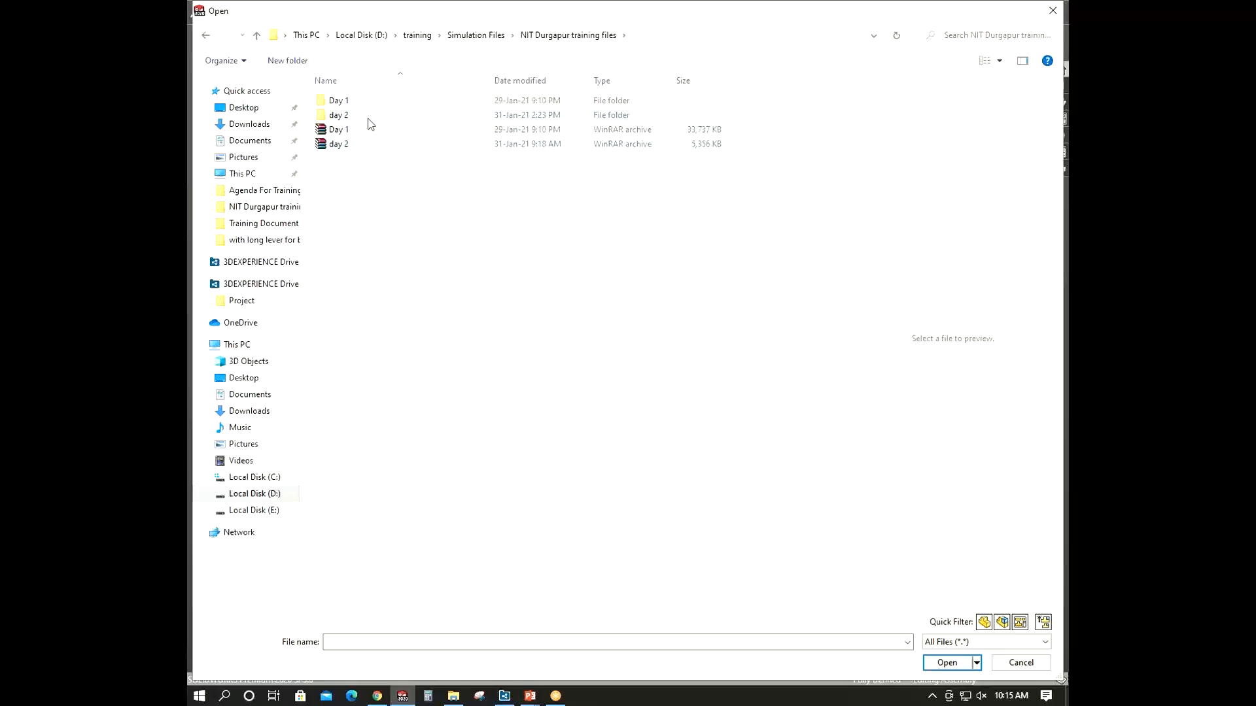
- Open the tuning fork part from the Day 1 folder of the NIT Durgapur training files
{"action": "double_click", "coordinate": [368, 117]}
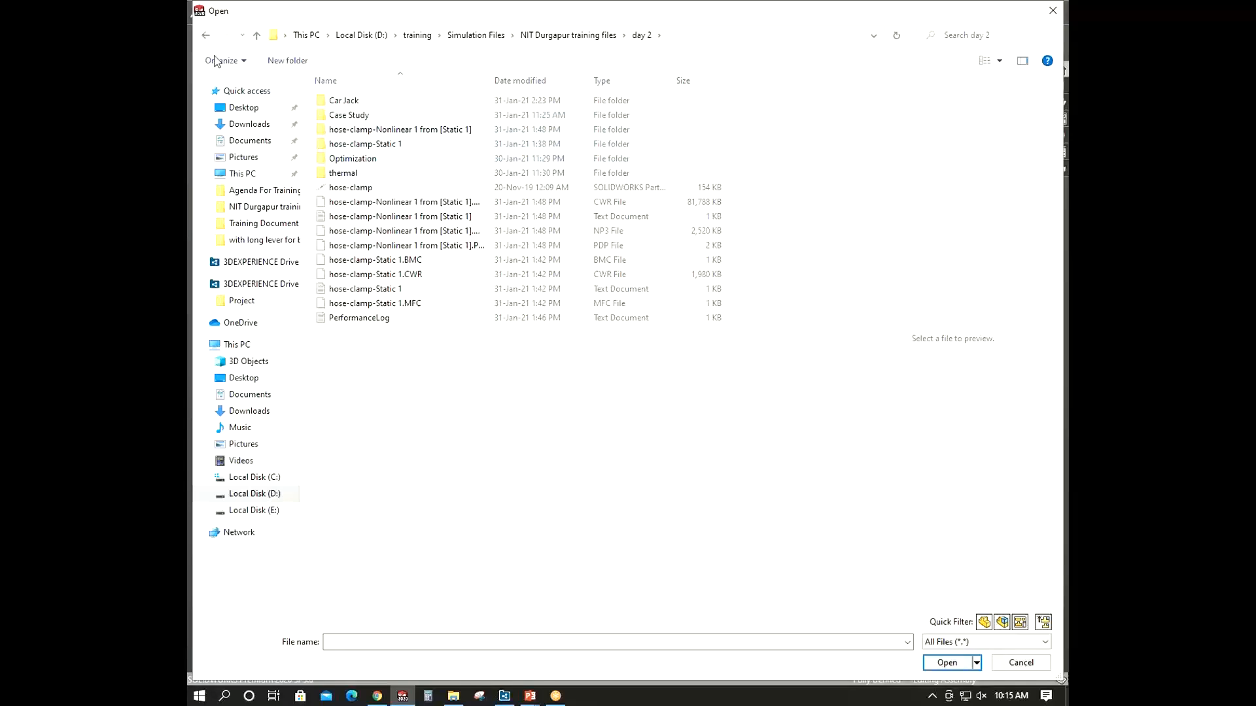
{"action": "left_click", "coordinate": [205, 36]}
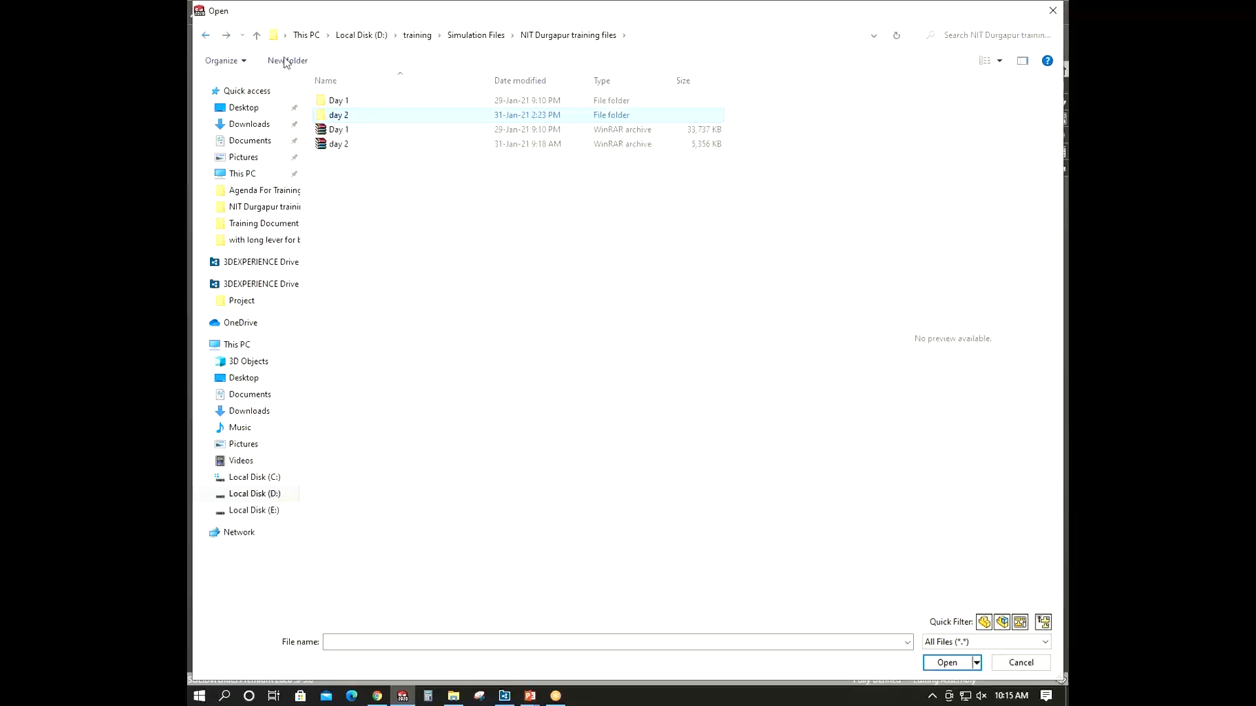
{"action": "double_click", "coordinate": [383, 102]}
{"action": "left_click", "coordinate": [365, 143]}
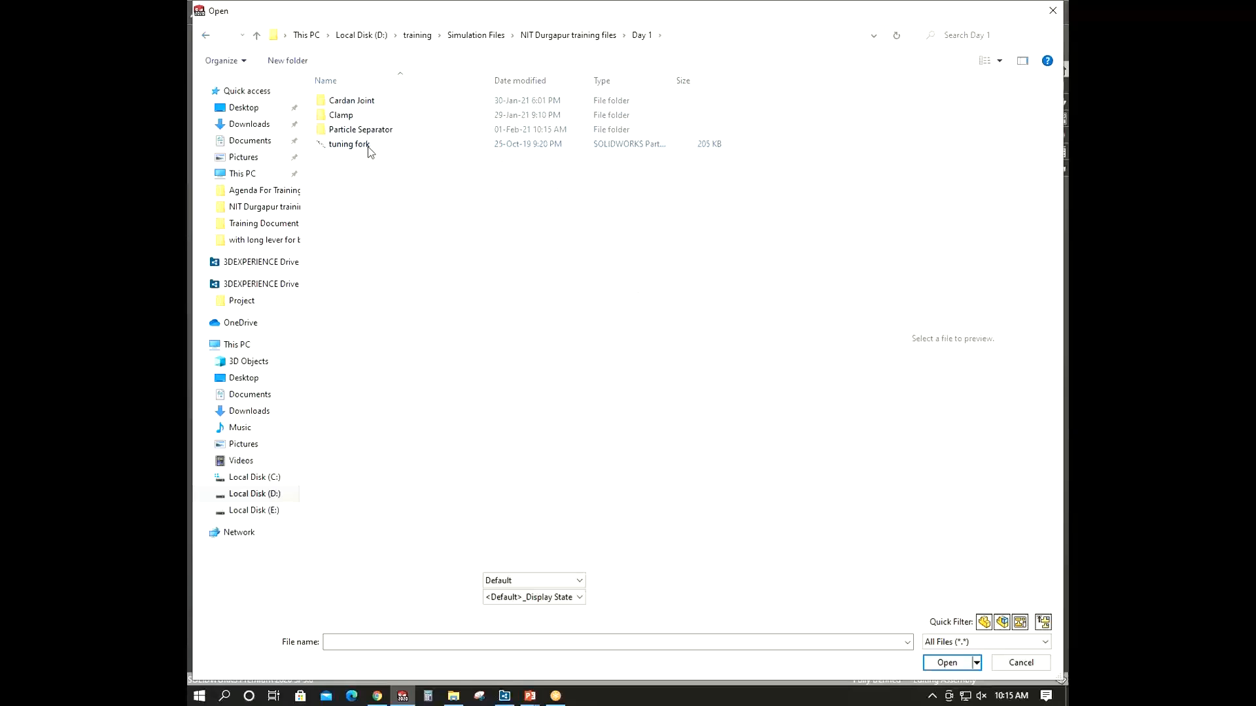
{"action": "left_click", "coordinate": [945, 664]}
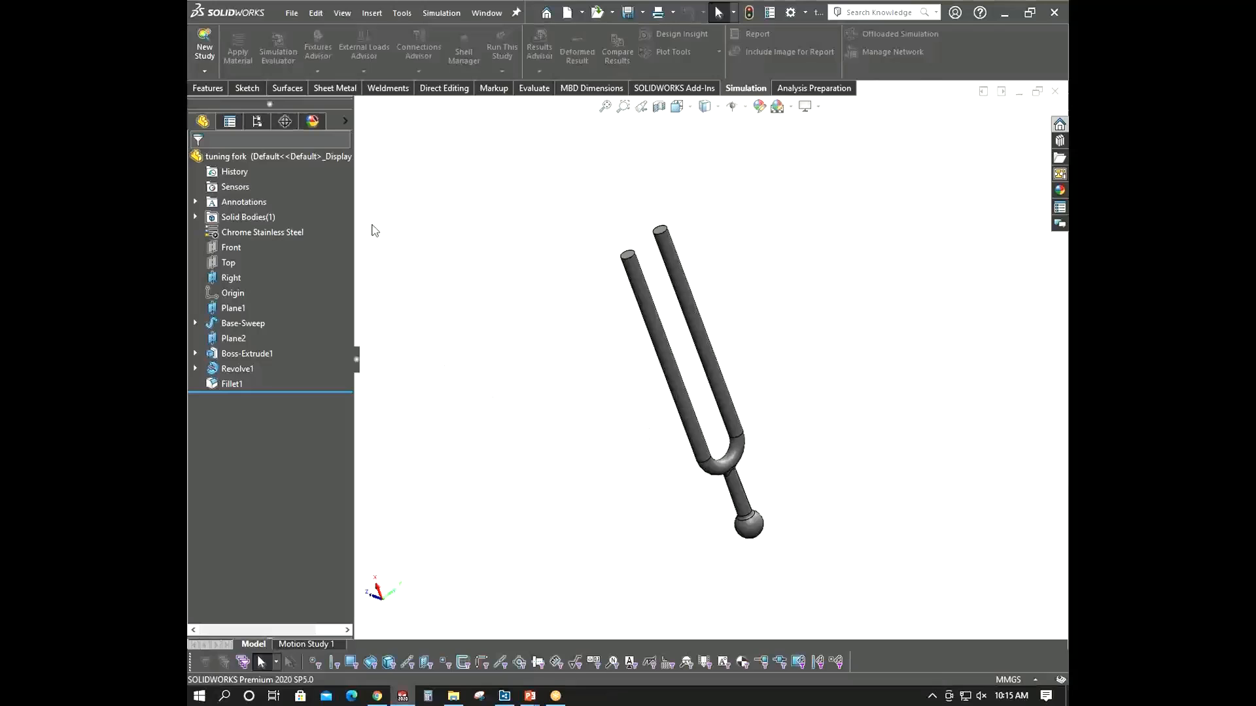
- Create a new Frequency study for the tuning fork
{"action": "middle_click_drag", "start_coordinate": [587, 390], "coordinate": [605, 337]}
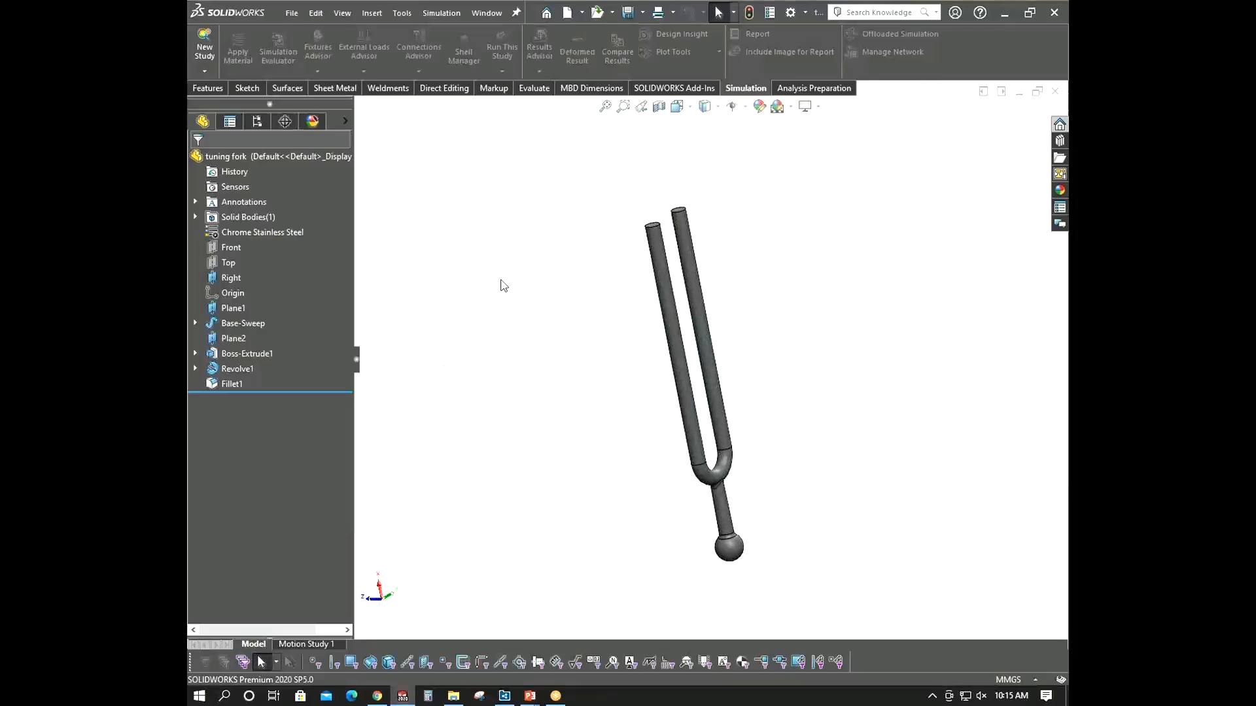
{"action": "scroll", "coordinate": [719, 556], "scroll_direction": "down", "scroll_amount": 5}
{"action": "scroll", "coordinate": [705, 505], "scroll_direction": "up", "scroll_amount": 3}
{"action": "middle_click_drag", "start_coordinate": [704, 502], "coordinate": [660, 216]}
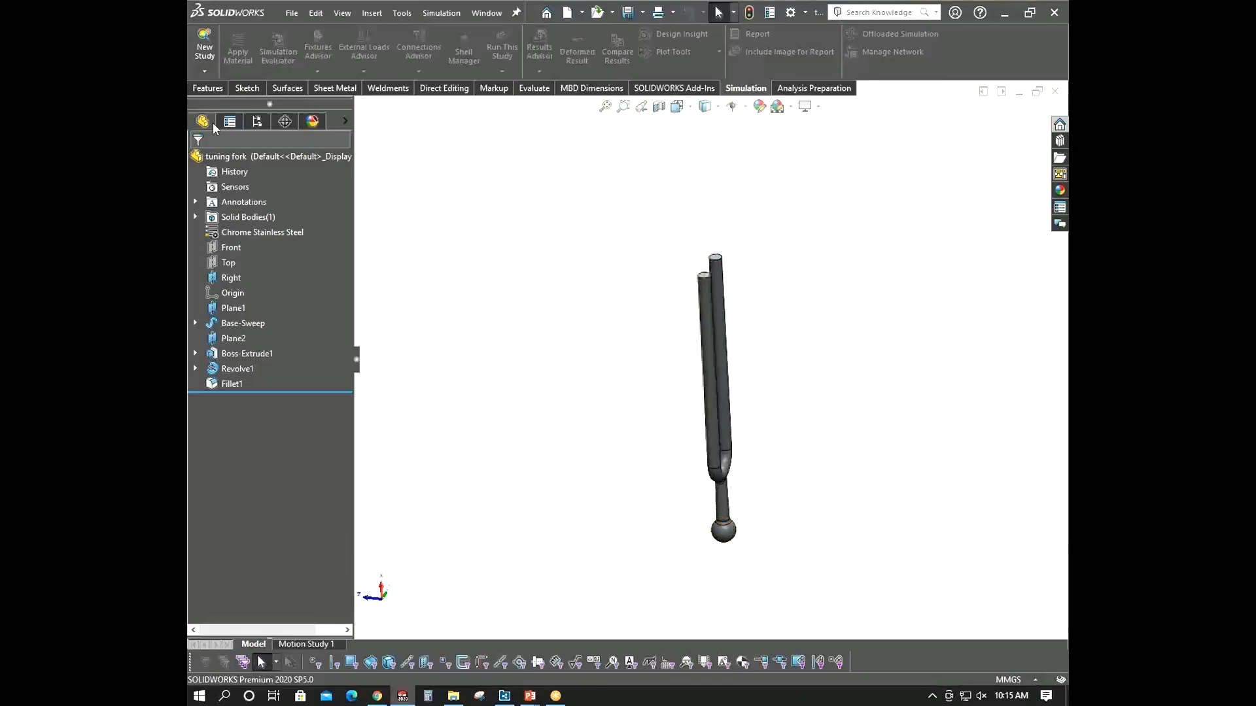
{"action": "left_click", "coordinate": [204, 51]}
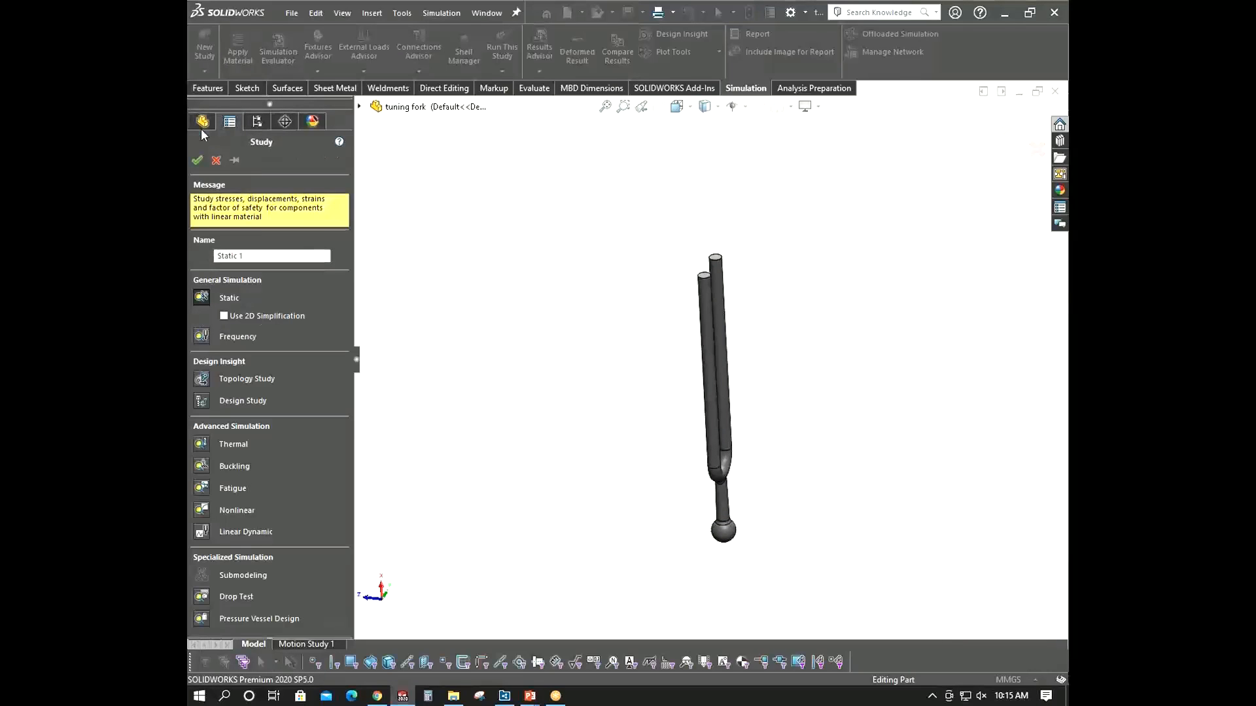
{"action": "left_click", "coordinate": [206, 339]}
{"action": "left_click", "coordinate": [198, 161]}
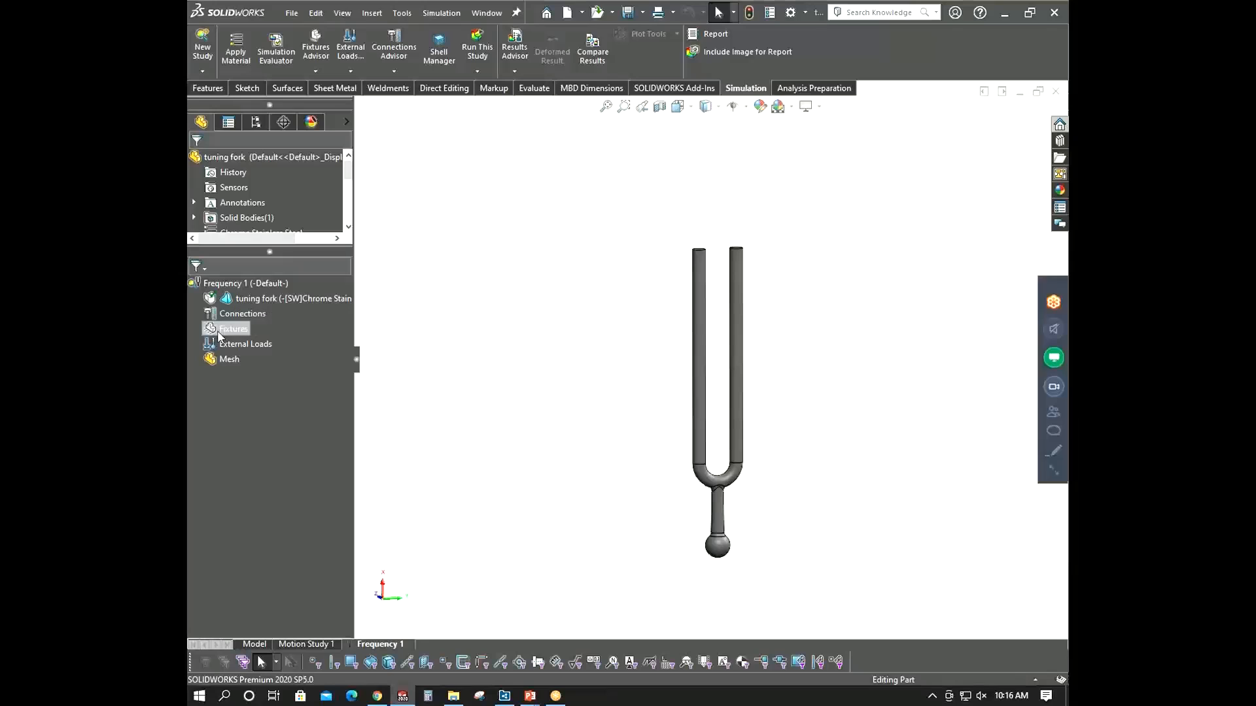
- Add a Fixed Geometry fixture on the ball at the end of the fork's handle
{"action": "right_click", "coordinate": [233, 328]}
{"action": "left_click", "coordinate": [235, 341]}
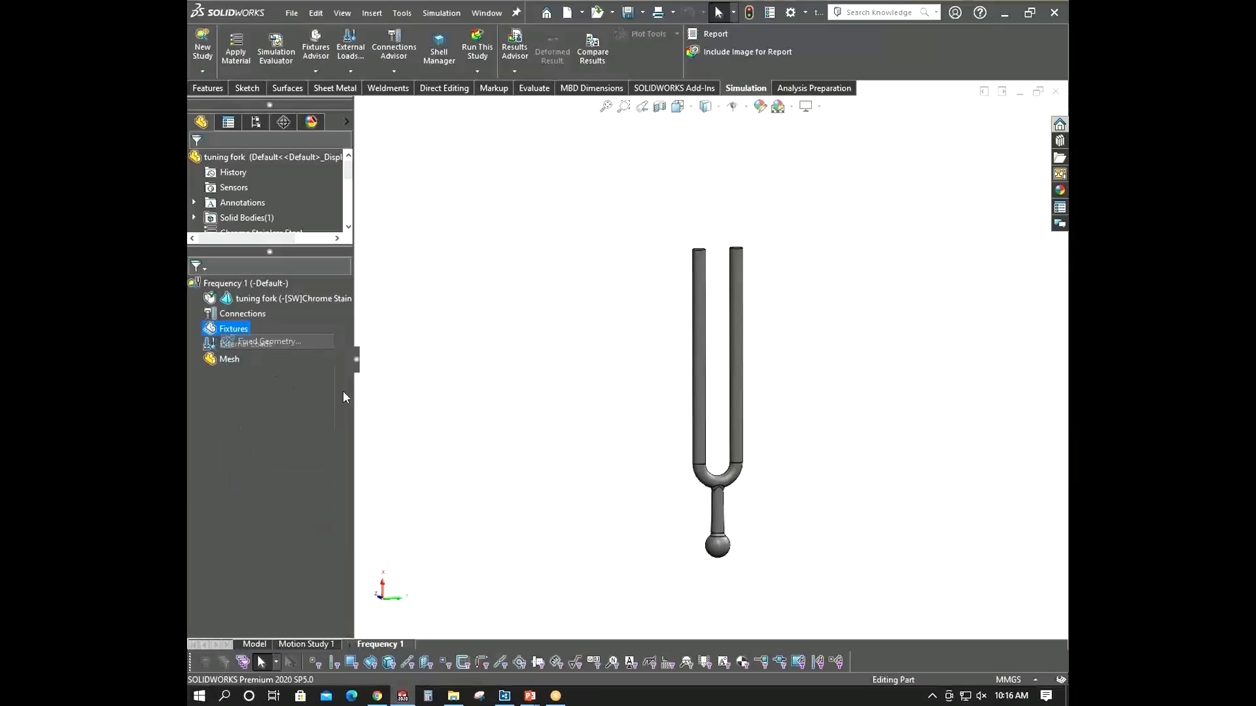
{"action": "left_click", "coordinate": [719, 548]}
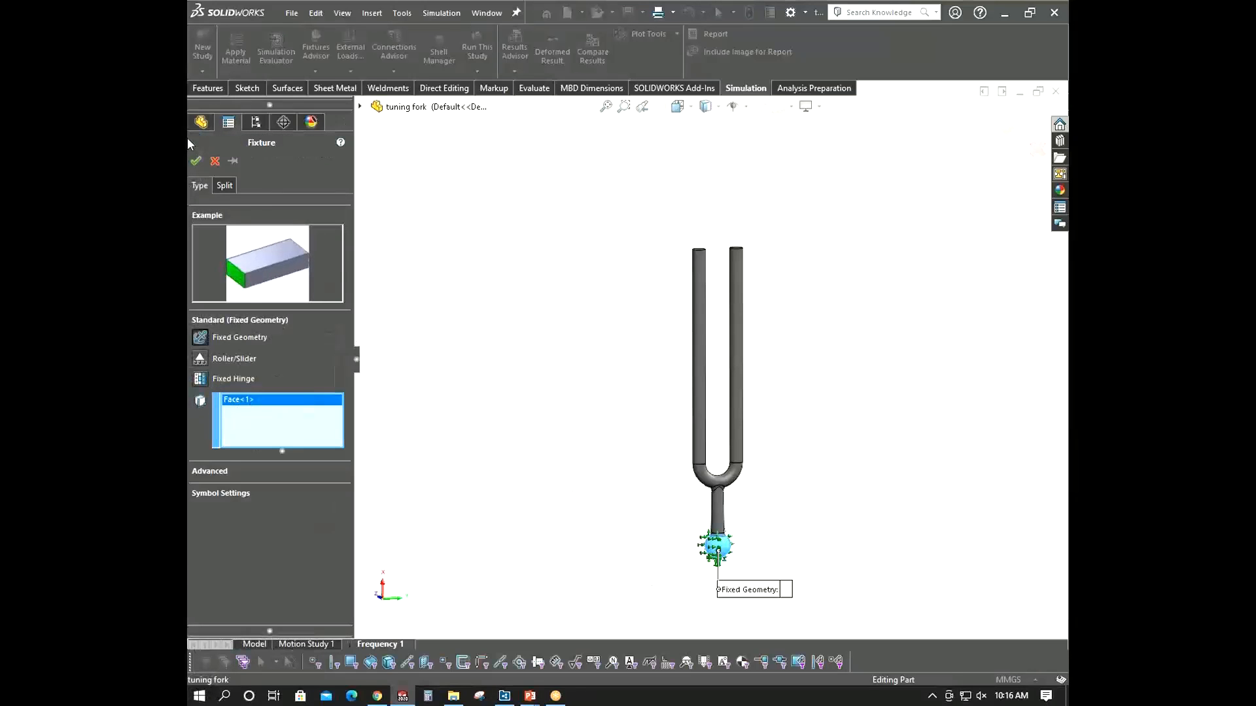
{"action": "left_click", "coordinate": [195, 161]}
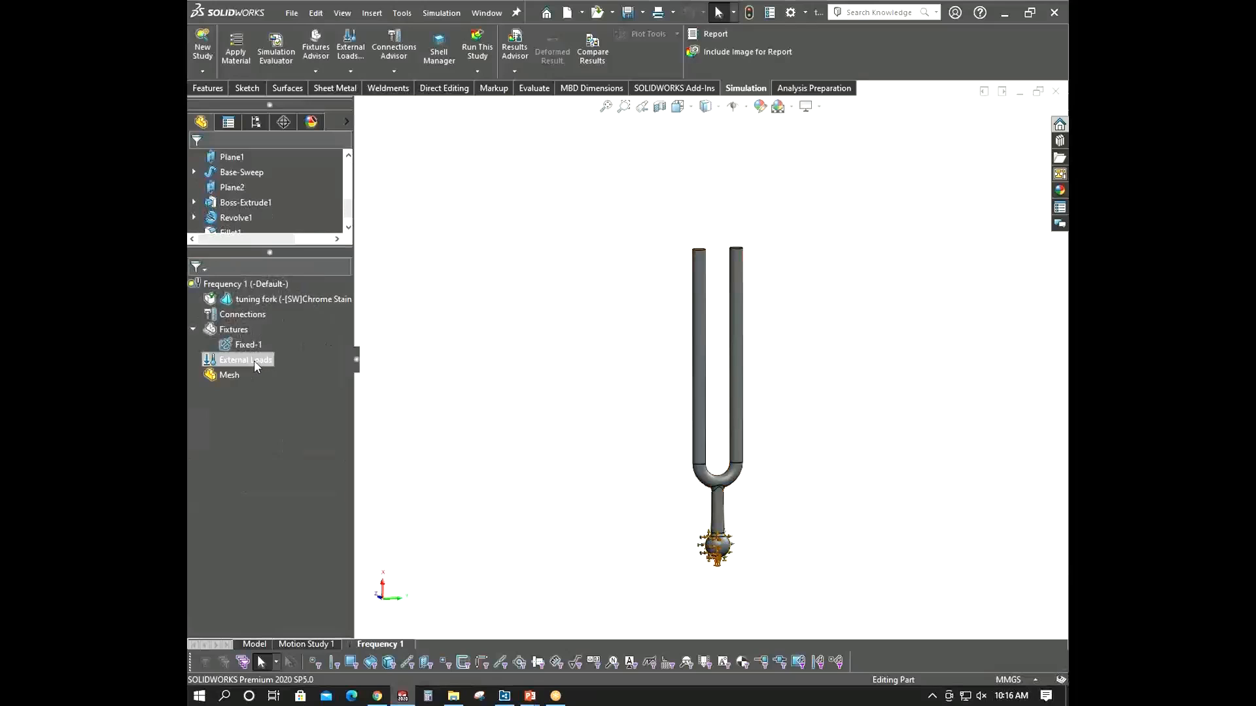
- Mesh the tuning fork using the default mesh settings
{"action": "right_click", "coordinate": [236, 375]}
{"action": "left_click", "coordinate": [283, 423]}
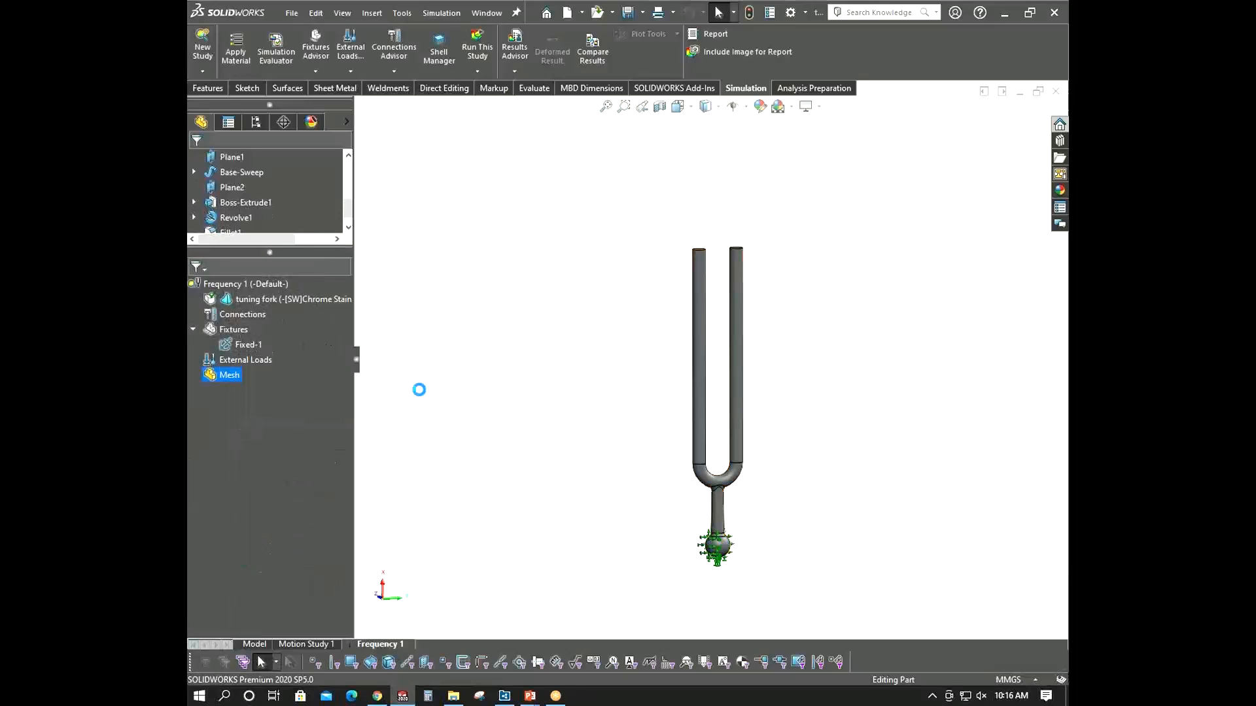
{"action": "left_click", "coordinate": [196, 162]}
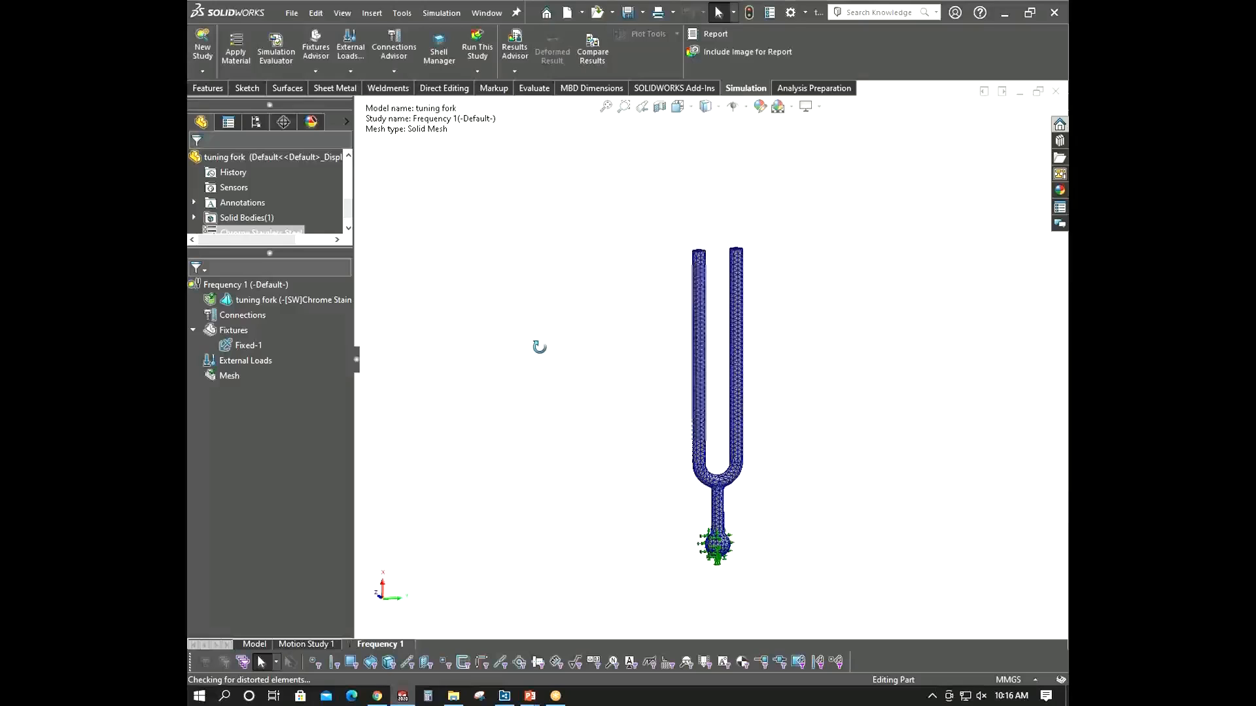
- Run the Frequency 1 study
{"action": "right_click", "coordinate": [229, 285]}
{"action": "left_click", "coordinate": [255, 294]}
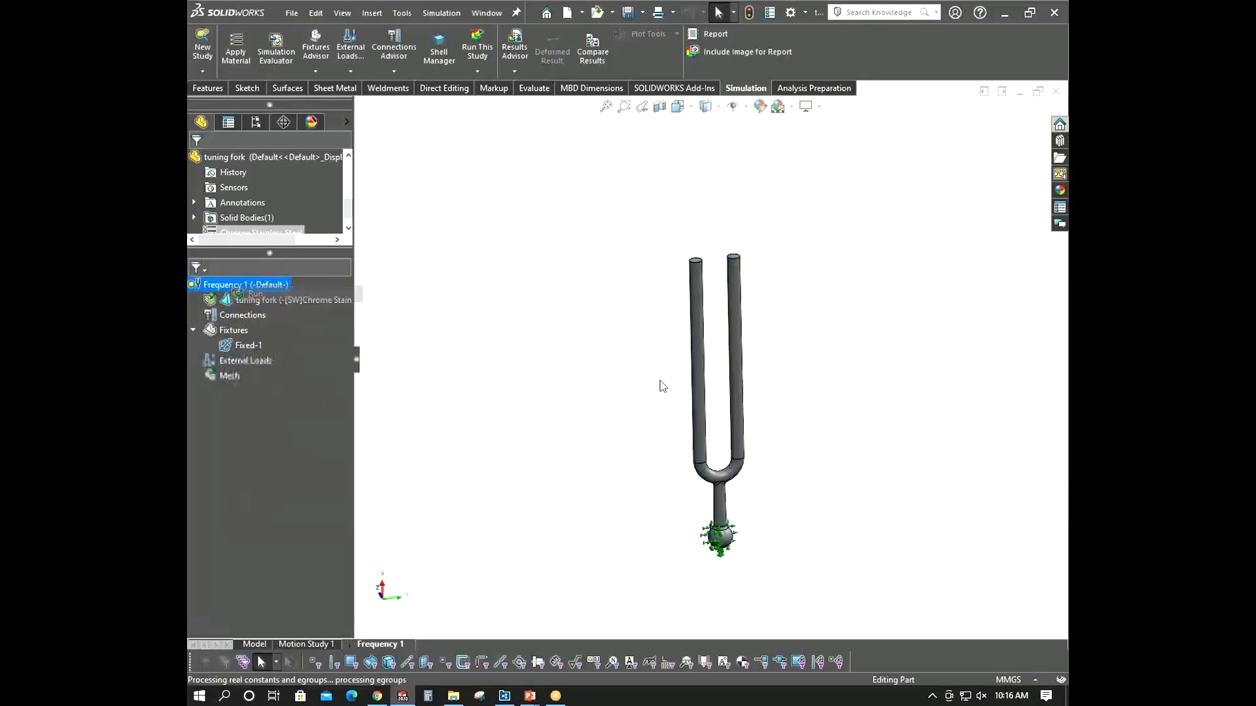
{"action": "left_click", "coordinate": [678, 404]}
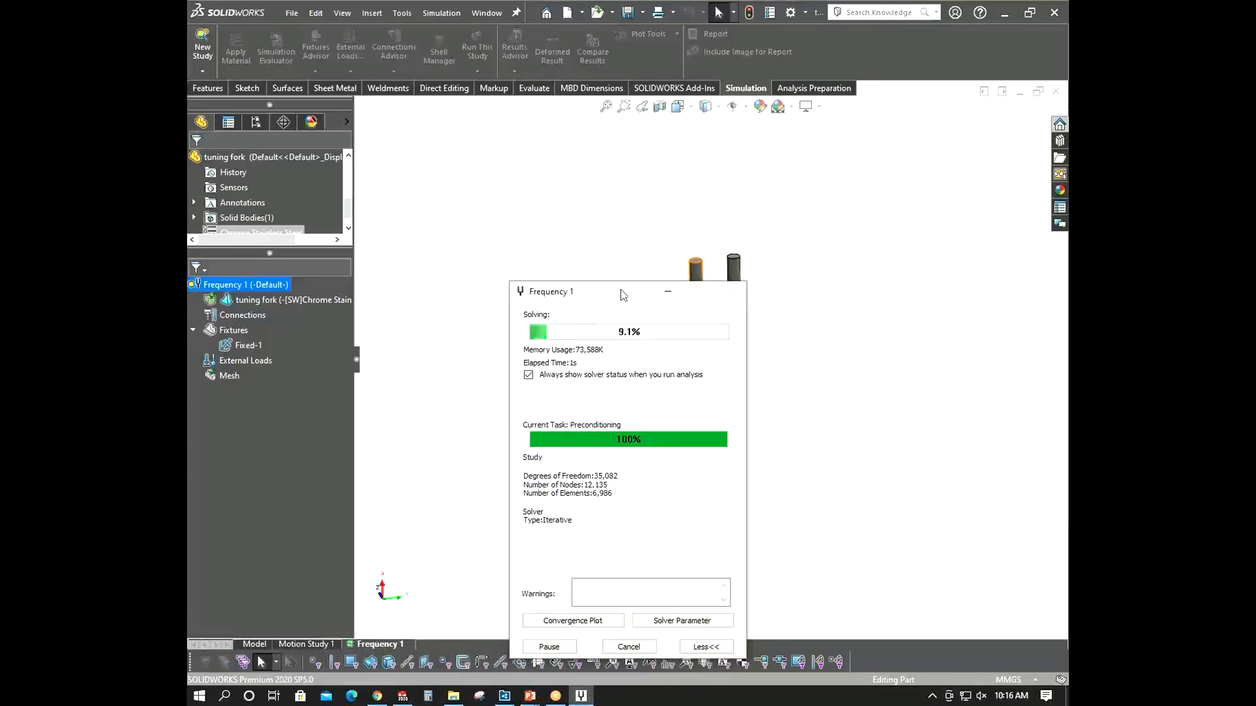
{"action": "left_click_drag", "start_coordinate": [620, 290], "coordinate": [432, 250]}
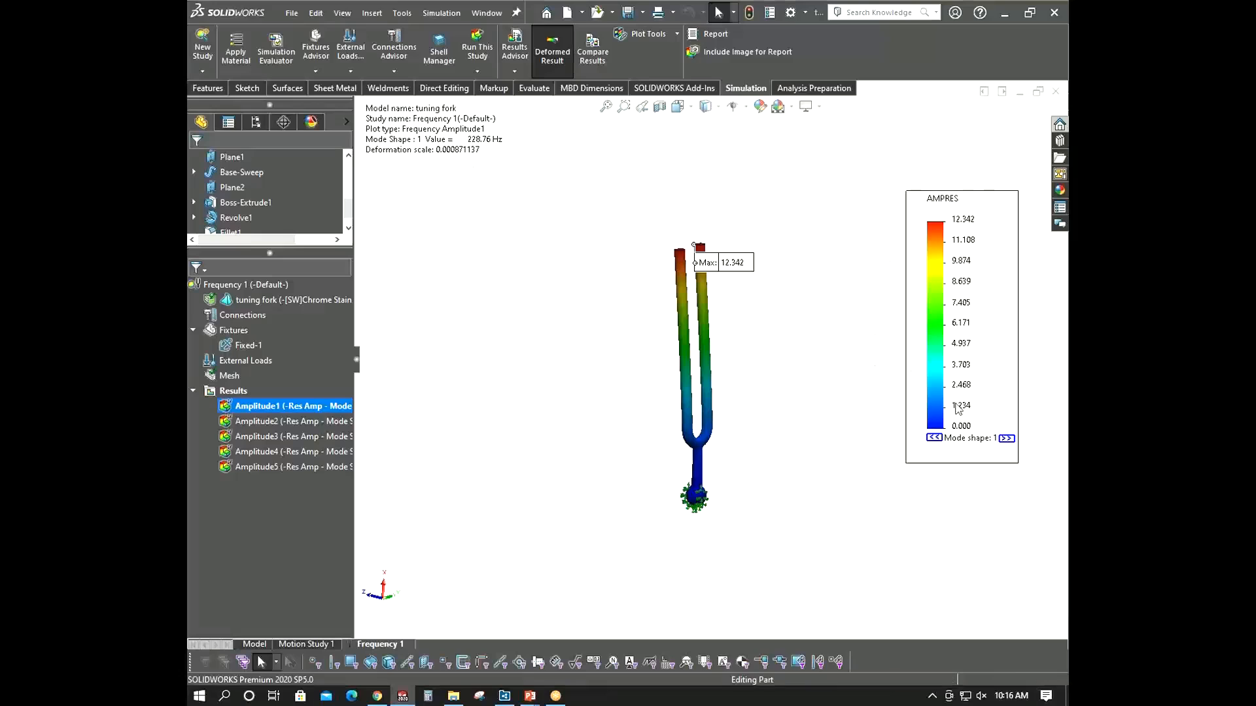
- Examine the Amplitude1, Amplitude2 and Amplitude3 mode shape plots of the fork
{"action": "scroll", "coordinate": [927, 241], "scroll_direction": "down", "scroll_amount": 1}
{"action": "middle_click_drag", "start_coordinate": [929, 239], "coordinate": [921, 244]}
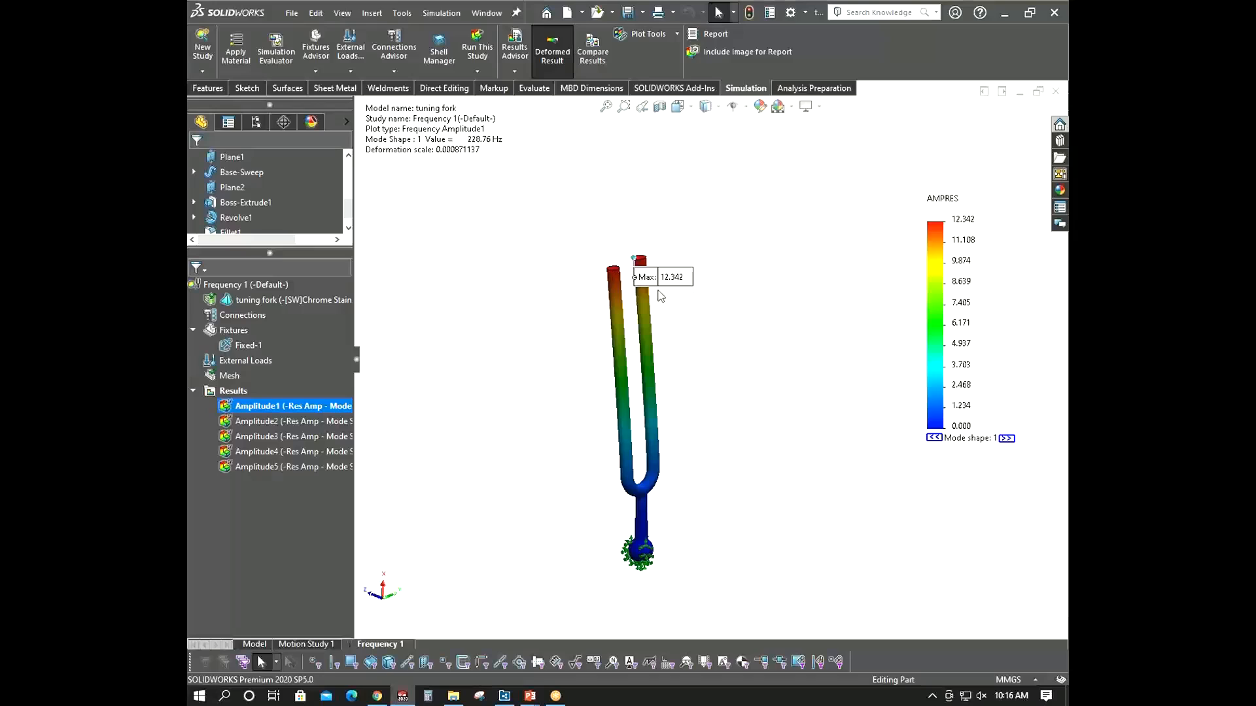
{"action": "left_click_drag", "start_coordinate": [689, 288], "coordinate": [743, 185]}
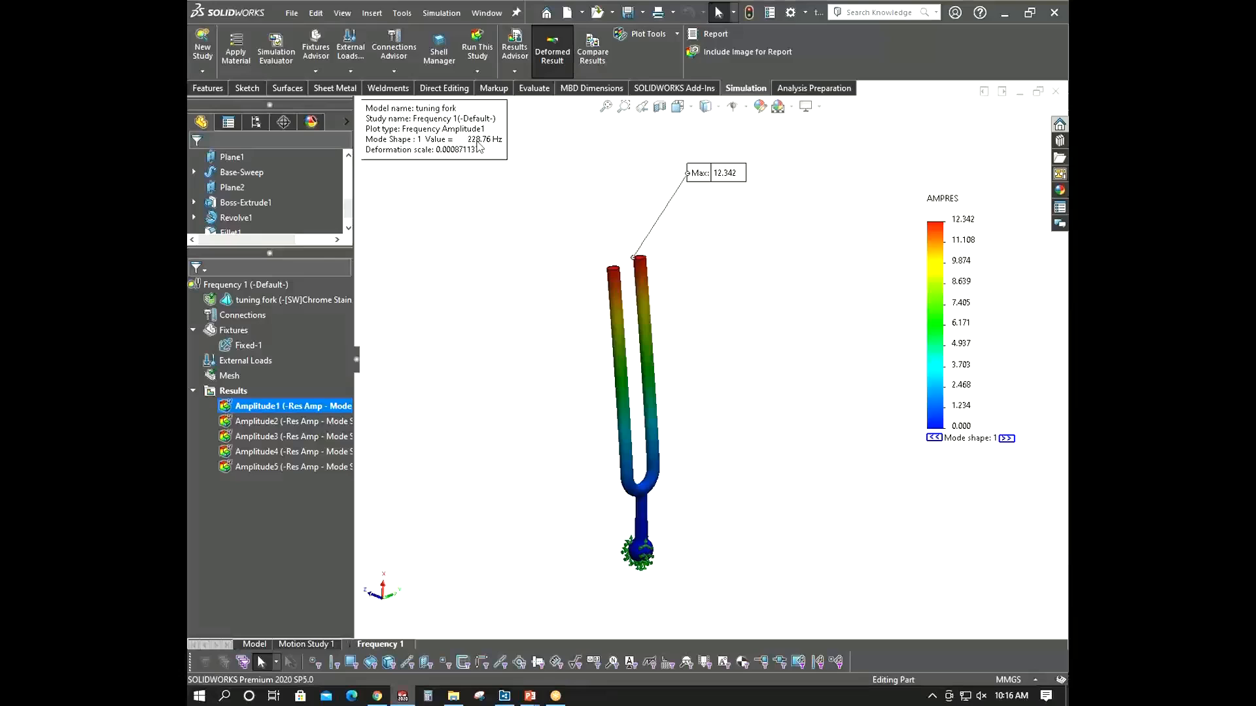
{"action": "left_click", "coordinate": [319, 420]}
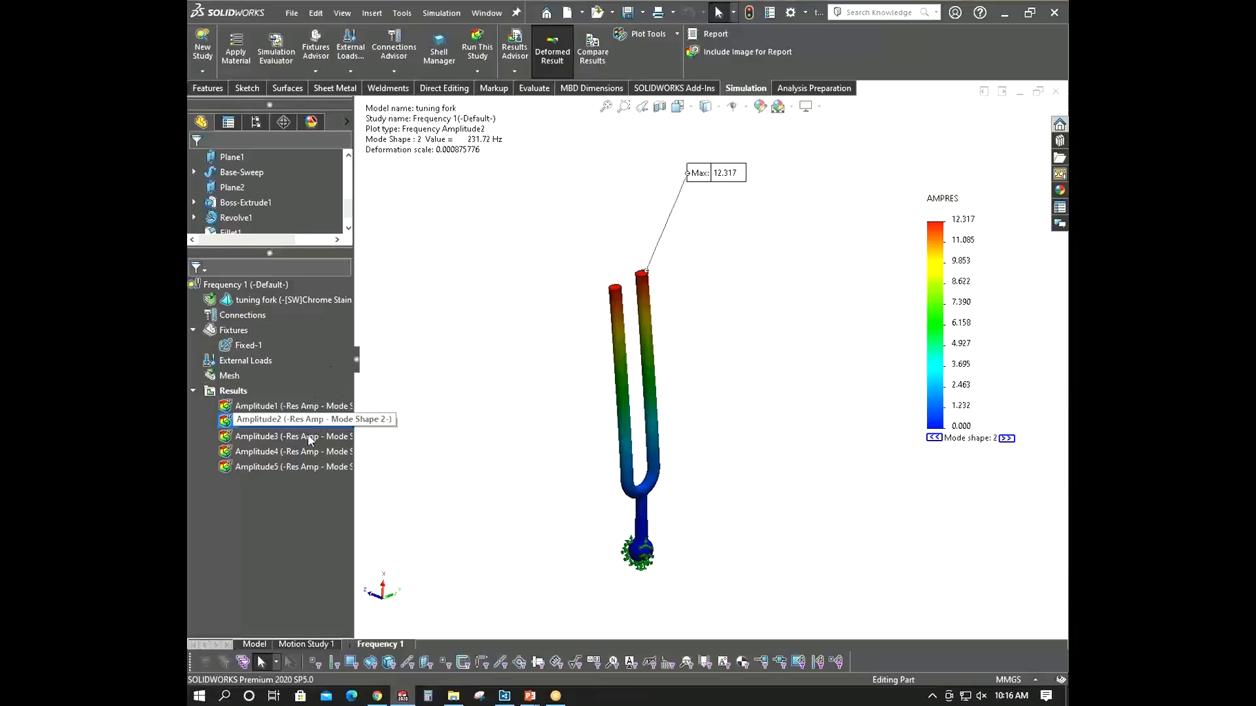
{"action": "left_click", "coordinate": [307, 436]}
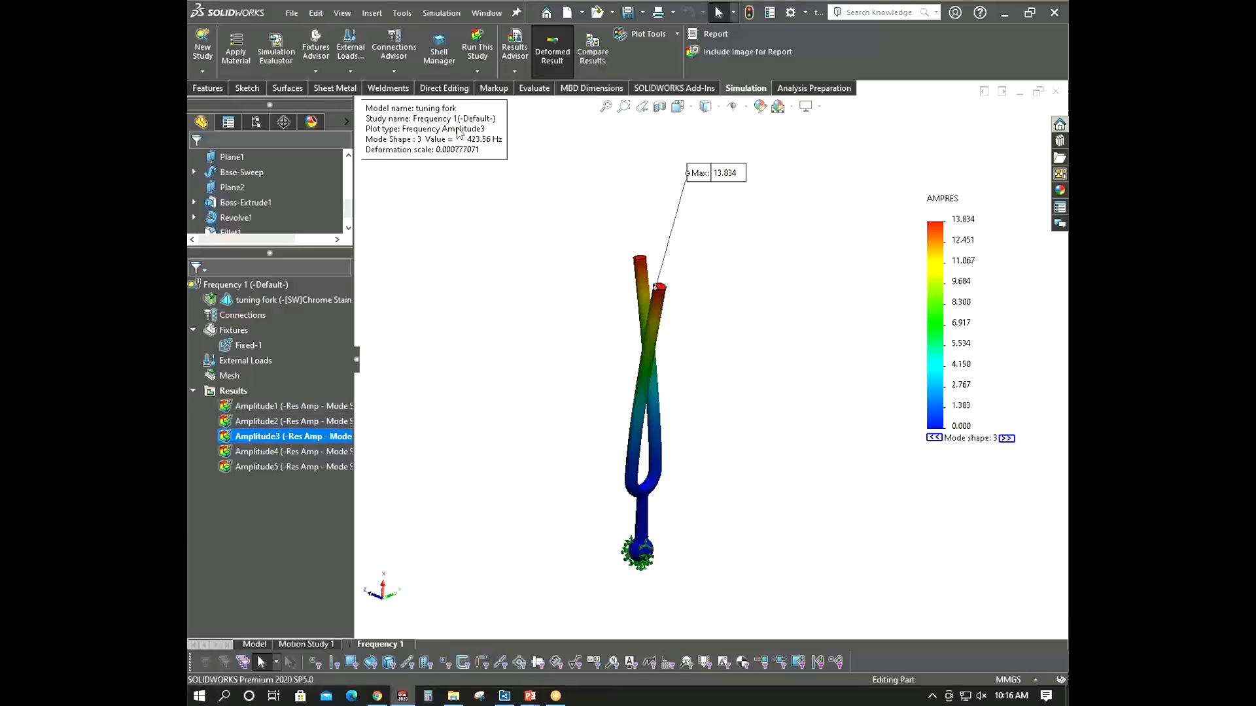
{"action": "middle_click_drag", "start_coordinate": [504, 149], "coordinate": [563, 347]}
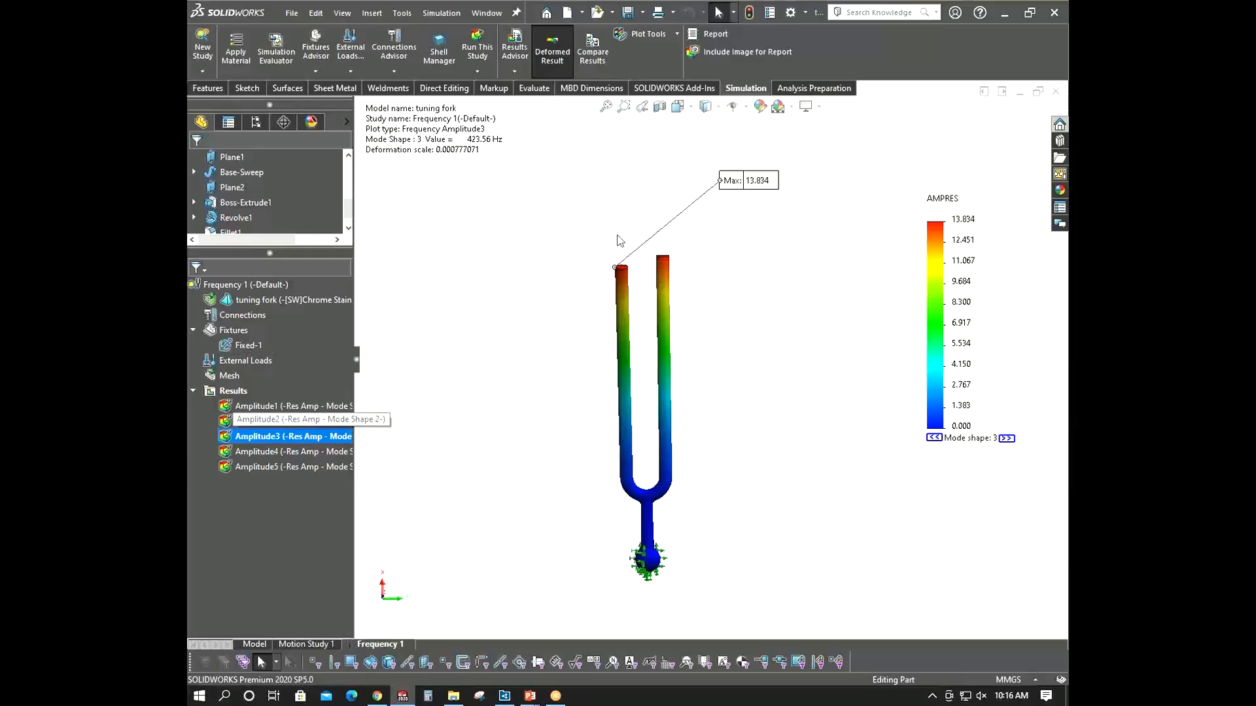
{"action": "middle_click_drag", "start_coordinate": [620, 241], "coordinate": [607, 381]}
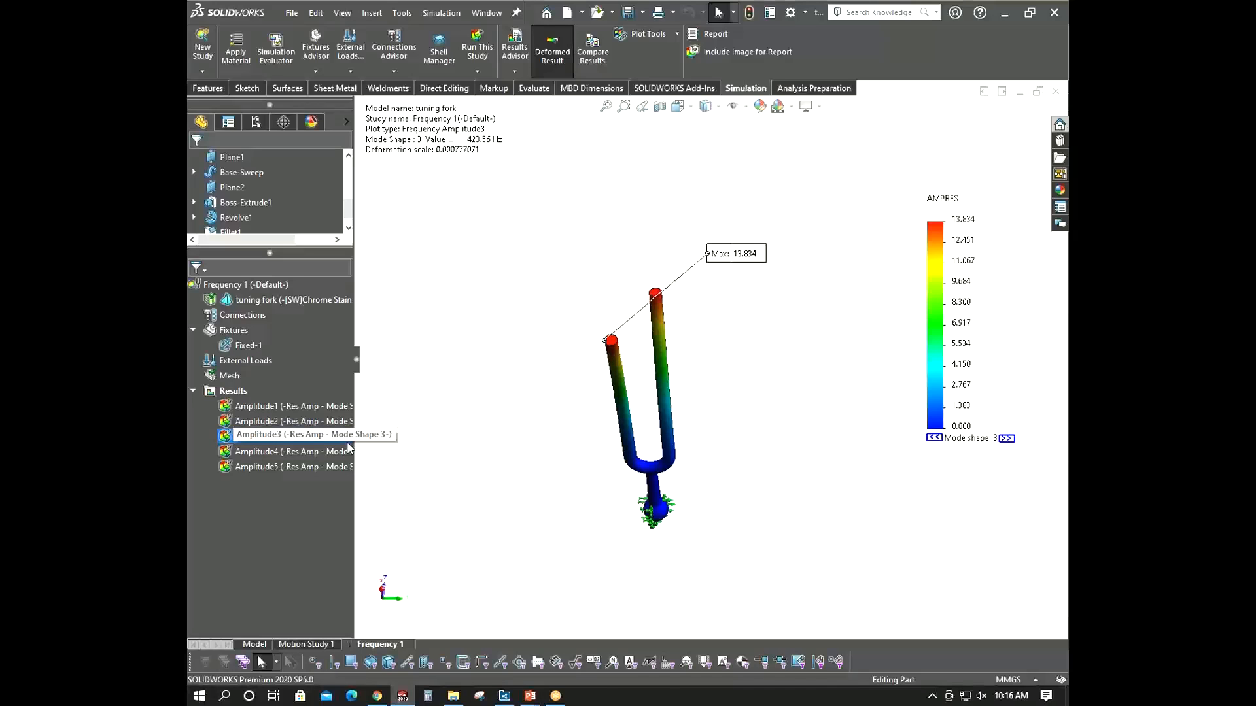
- Hide the Amplitude3 mode shape plot
{"action": "right_click", "coordinate": [310, 437]}
{"action": "right_click", "coordinate": [309, 437]}
{"action": "left_click", "coordinate": [339, 116]}
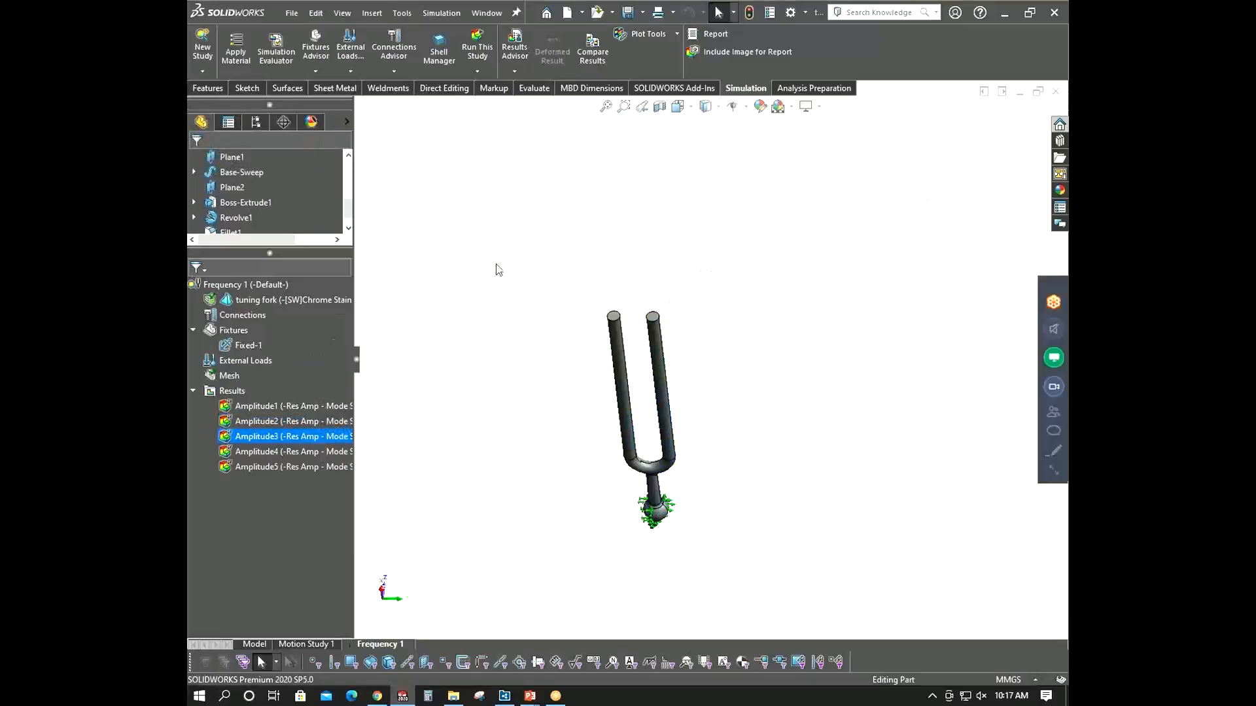
- Copy the Frequency 1 study into a new Frequency study named without fixtures
{"action": "middle_click_drag", "start_coordinate": [608, 480], "coordinate": [656, 464]}
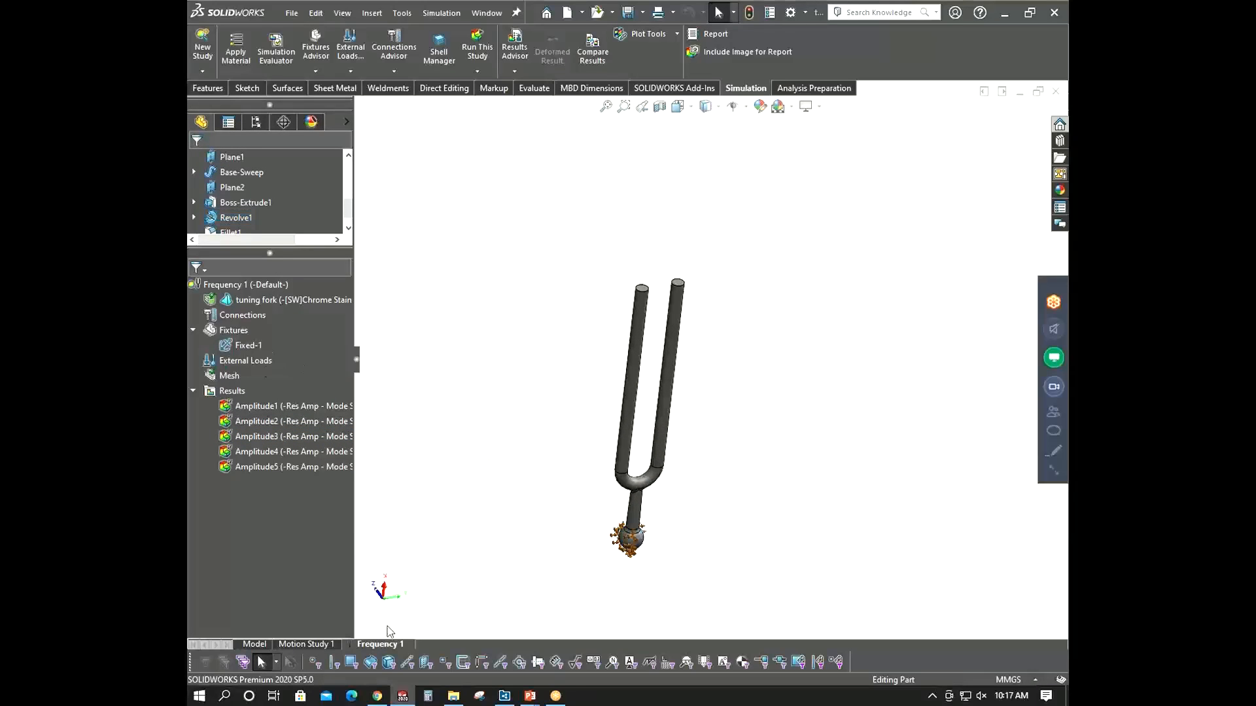
{"action": "right_click", "coordinate": [386, 644]}
{"action": "left_click", "coordinate": [418, 558]}
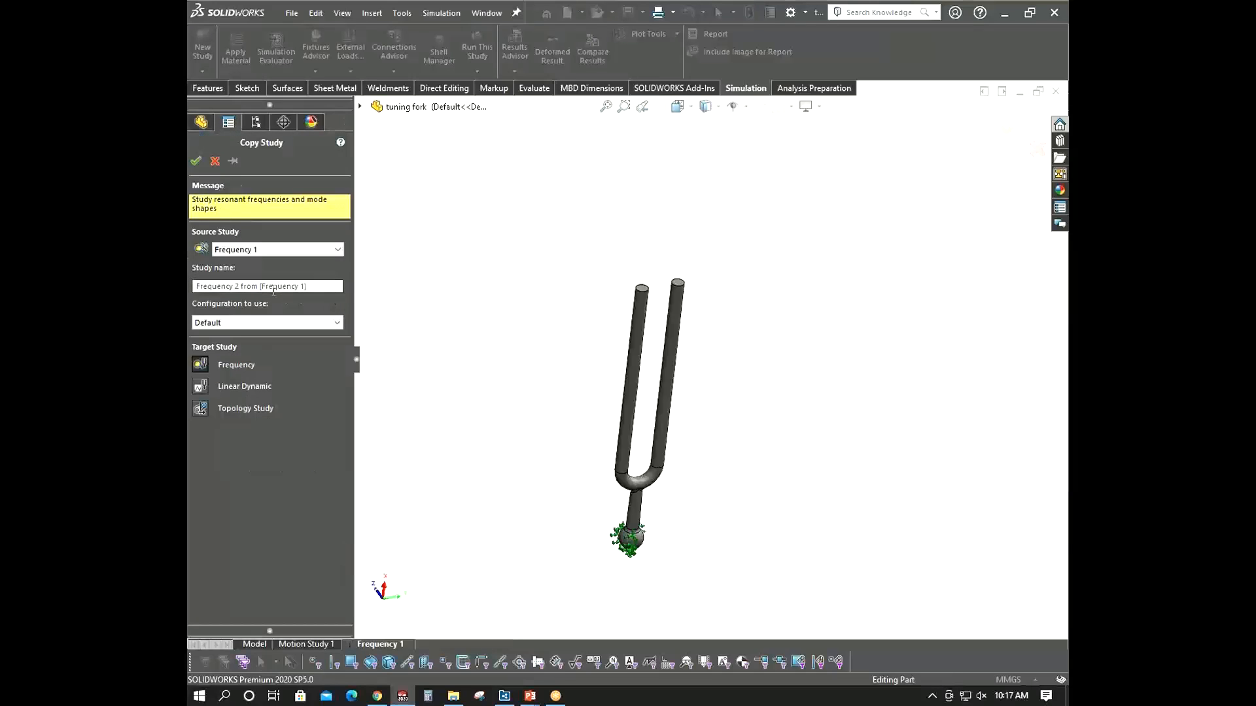
{"action": "triple_click", "coordinate": [190, 291]}
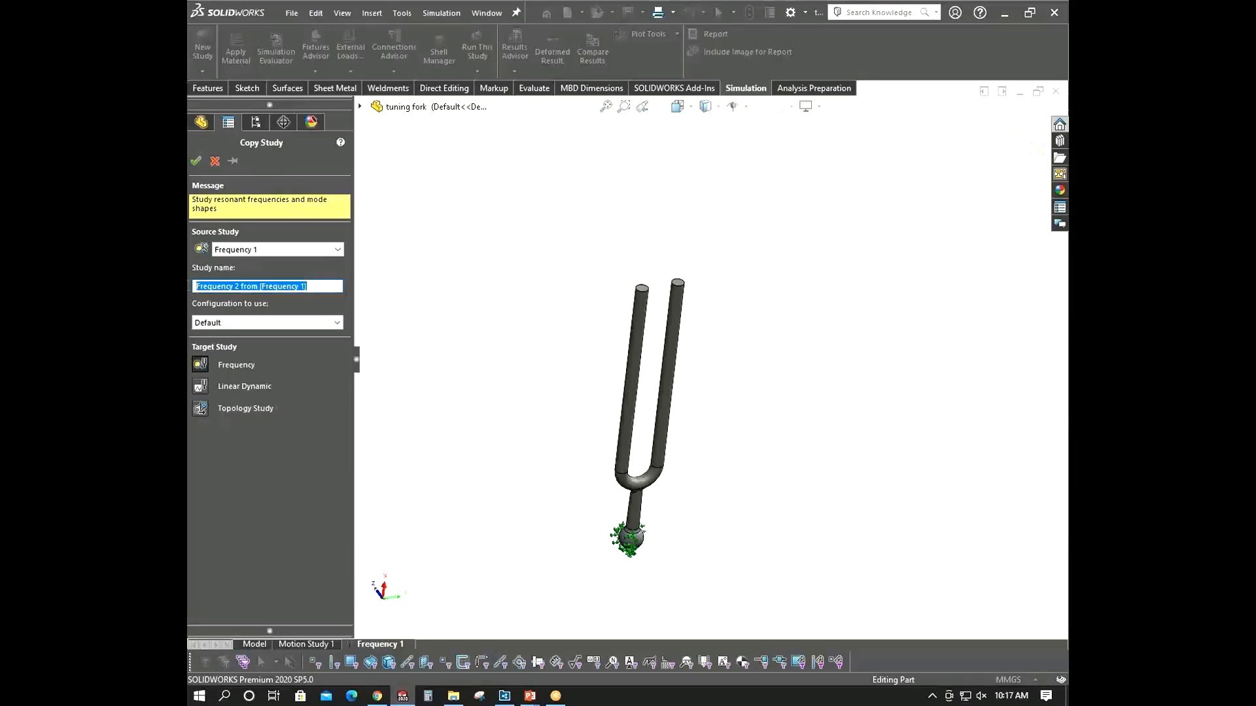
{"action": "type", "text": "v"}
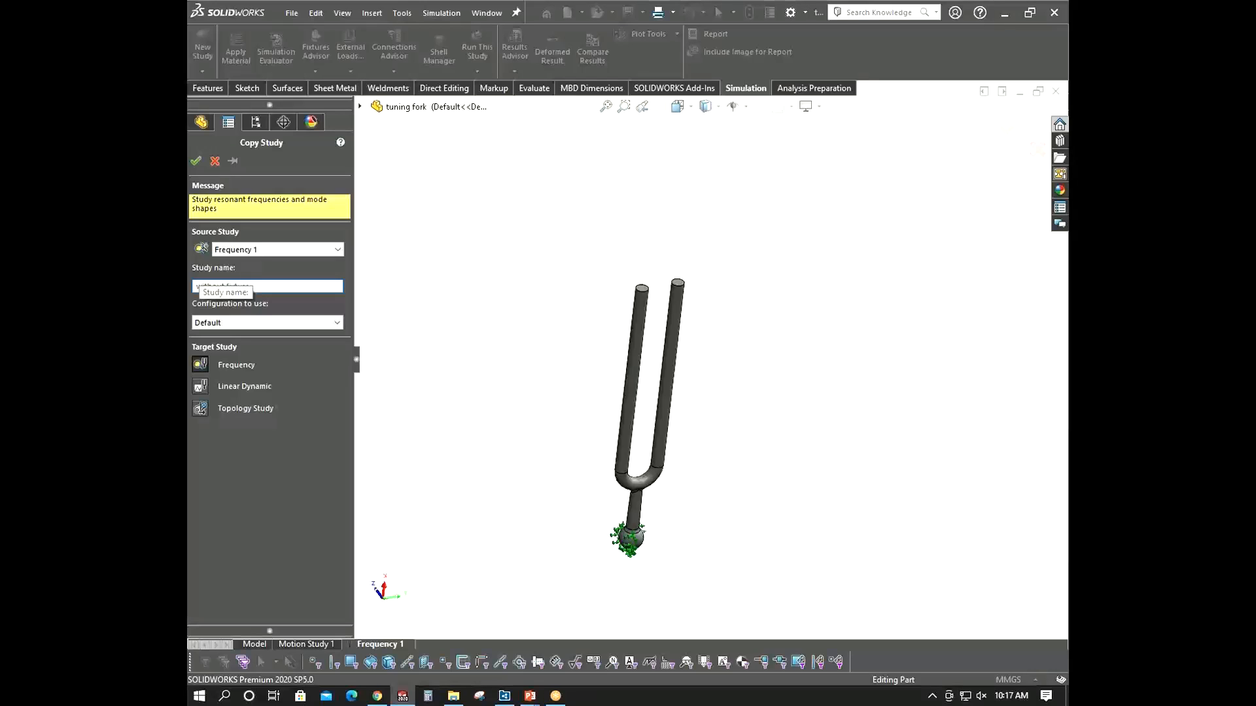
{"action": "left_click", "coordinate": [195, 161]}
- Suppress the Fixed-1 fixture in the without fixtures study and run that study
{"action": "right_click", "coordinate": [247, 355]}
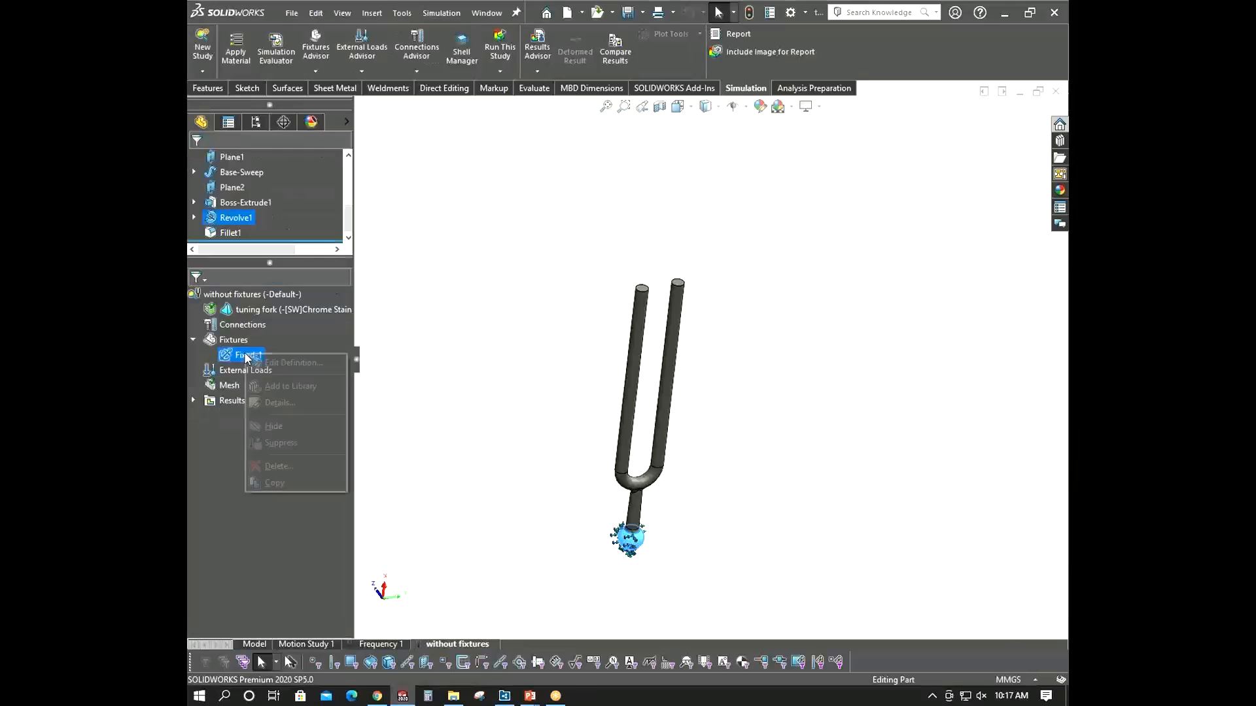
{"action": "left_click", "coordinate": [281, 443]}
{"action": "right_click", "coordinate": [252, 295]}
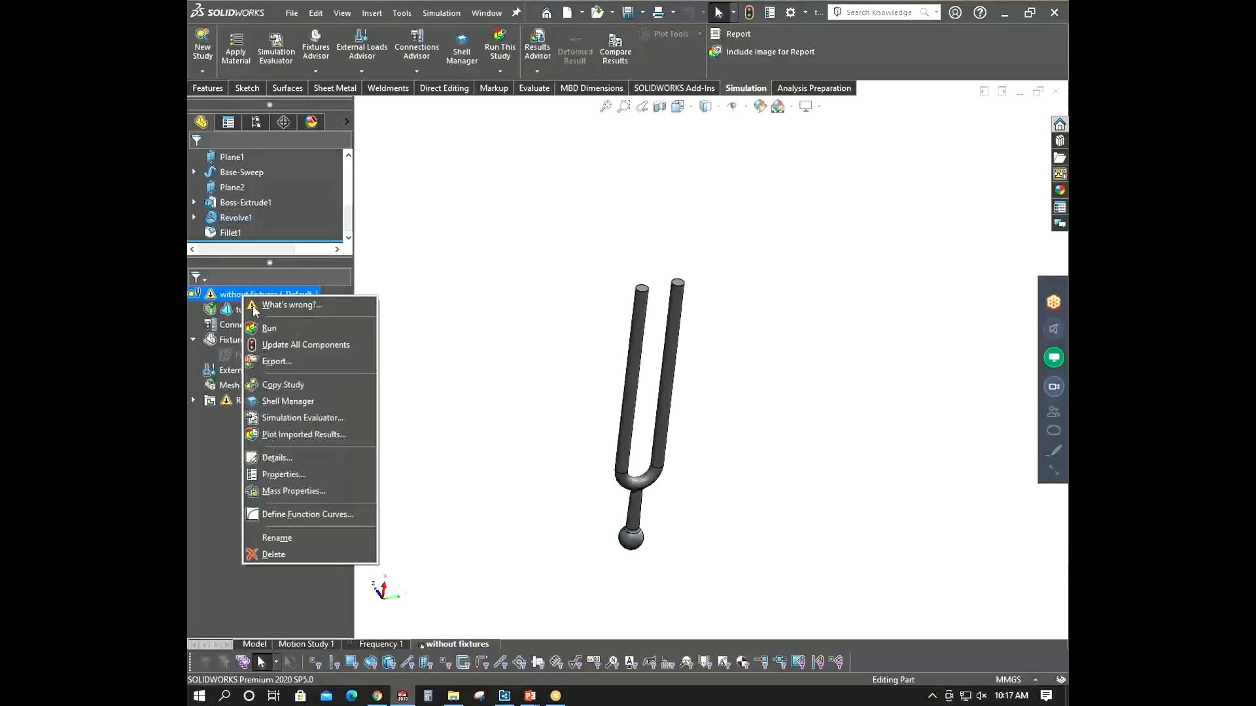
{"action": "left_click", "coordinate": [281, 303]}
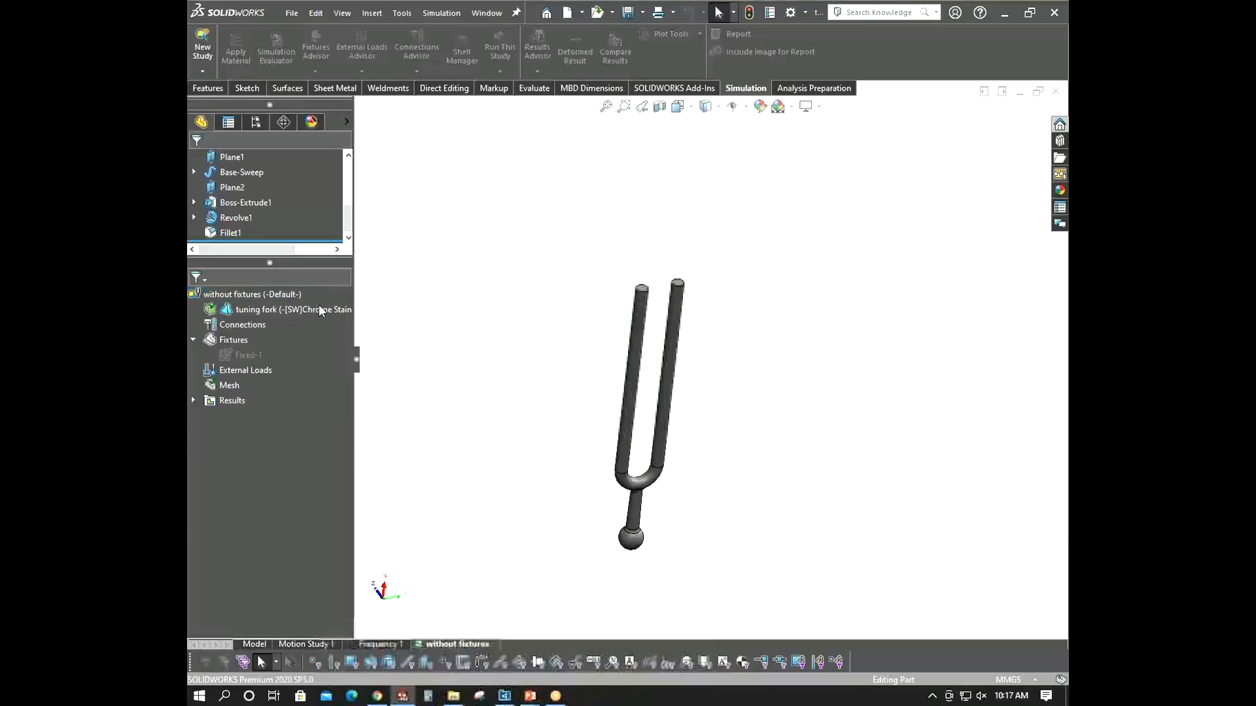
{"action": "middle_click_drag", "start_coordinate": [633, 300], "coordinate": [597, 257]}
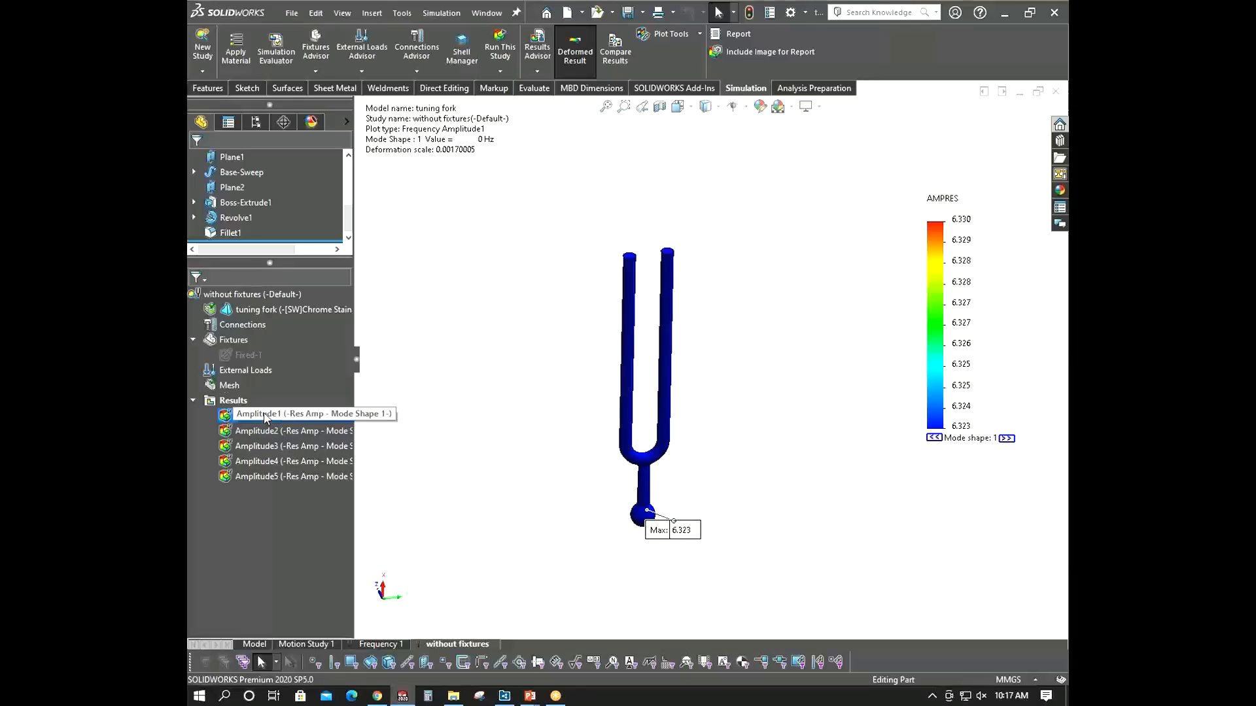
- Review the without fixtures amplitude results and return to the Frequency 1 study
{"action": "right_click", "coordinate": [249, 404]}
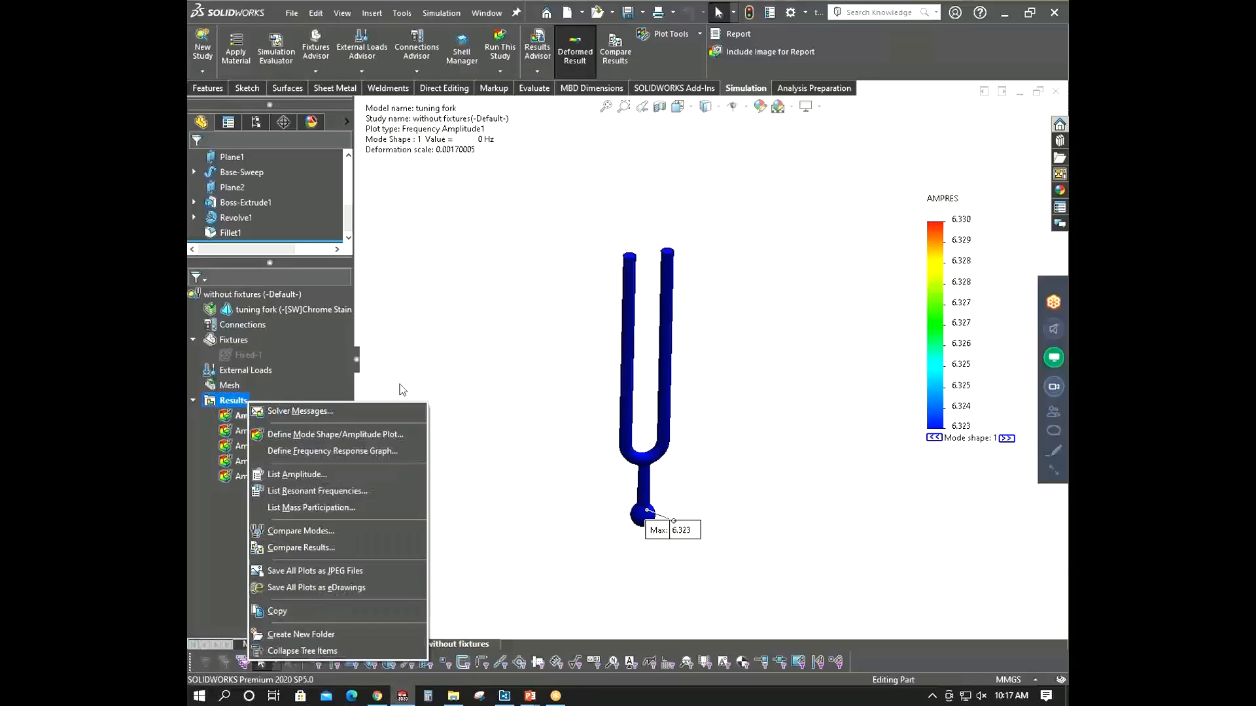
{"action": "left_click", "coordinate": [495, 347]}
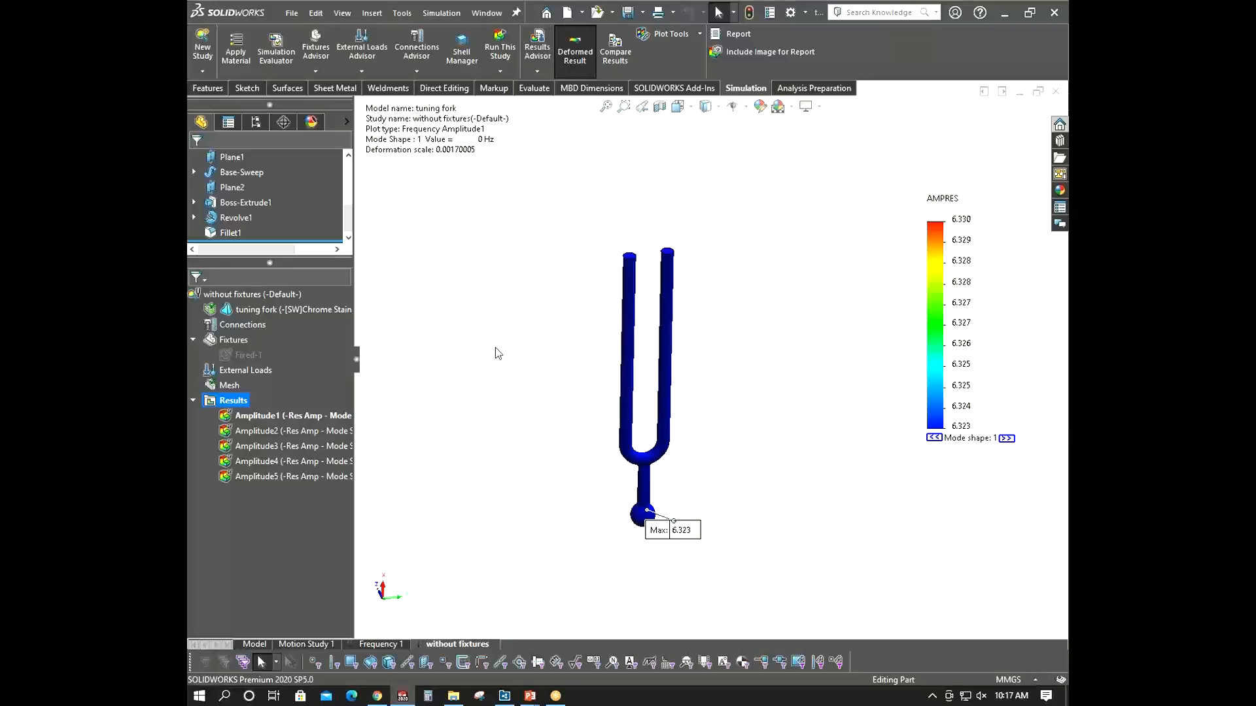
{"action": "middle_click_drag", "start_coordinate": [565, 387], "coordinate": [575, 395]}
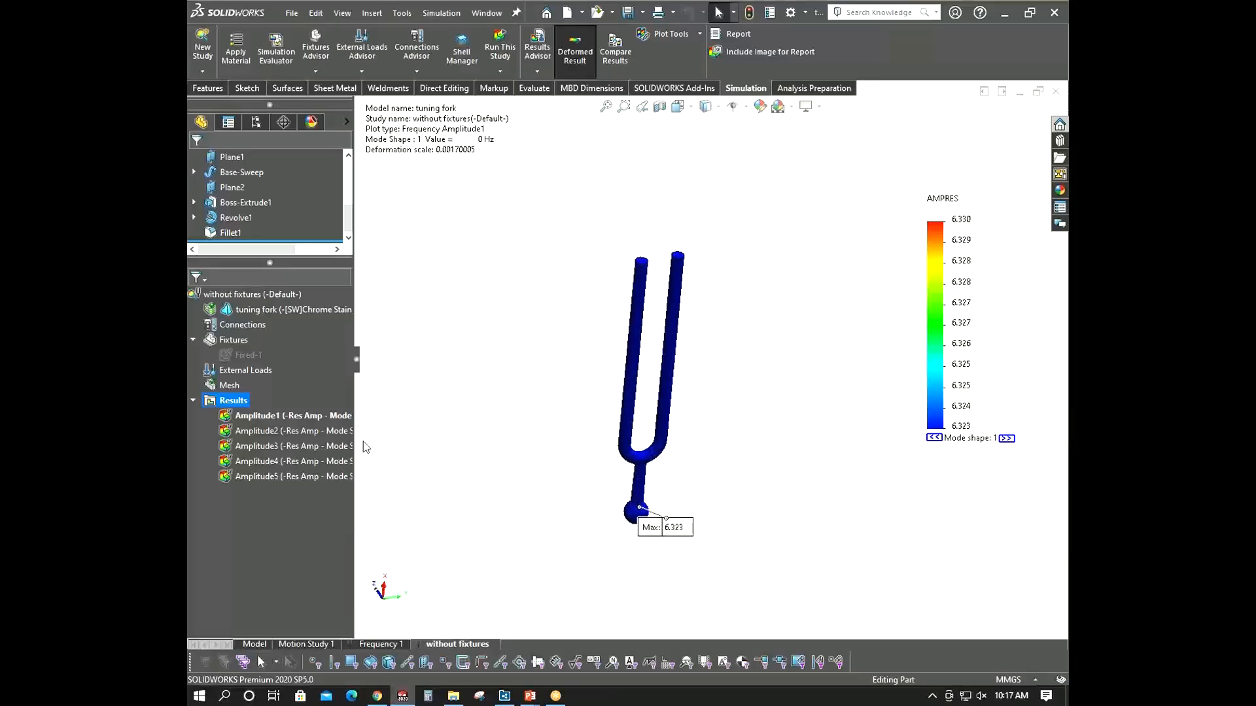
{"action": "left_click", "coordinate": [379, 644]}
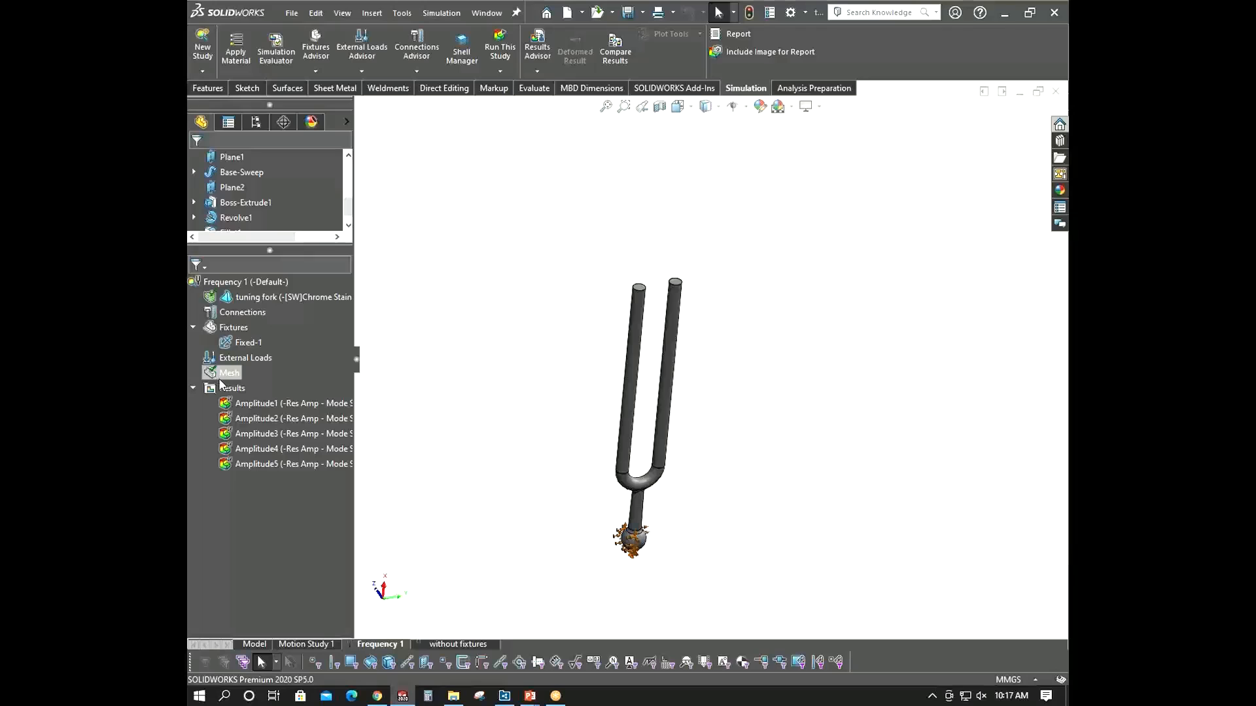
- List the resonant frequencies of the Frequency 1 study
{"action": "right_click", "coordinate": [222, 387]}
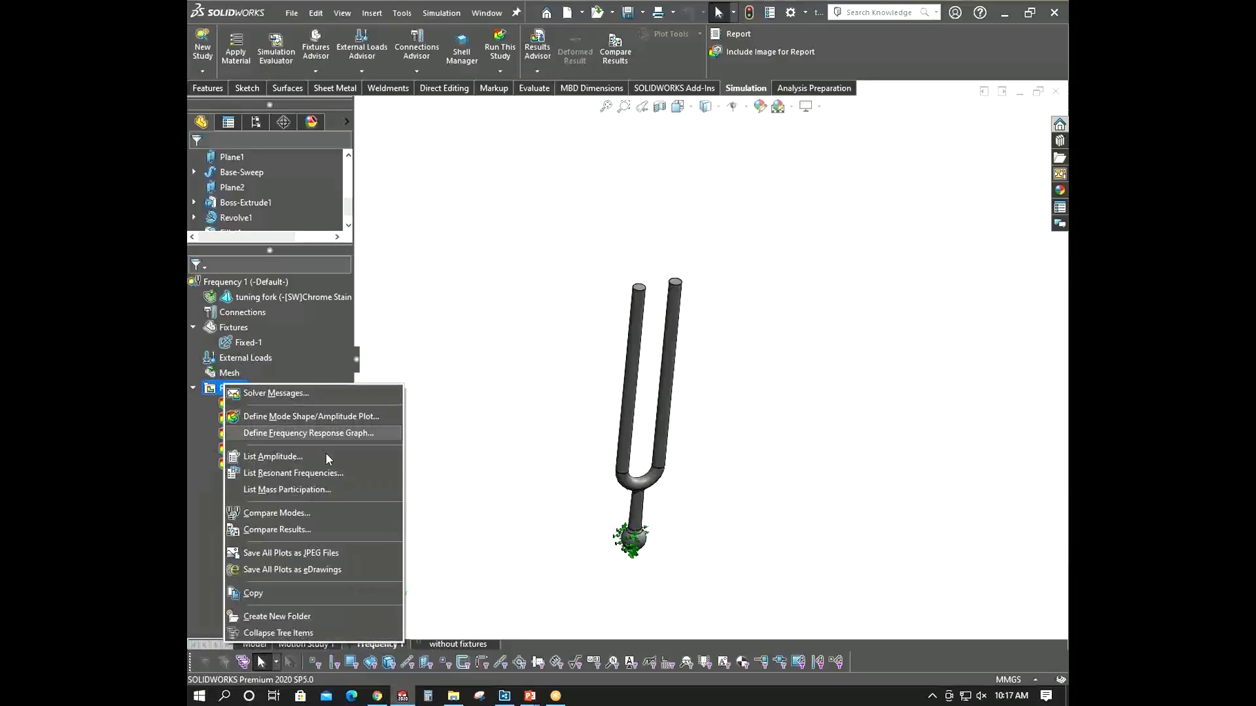
{"action": "left_click", "coordinate": [323, 473]}
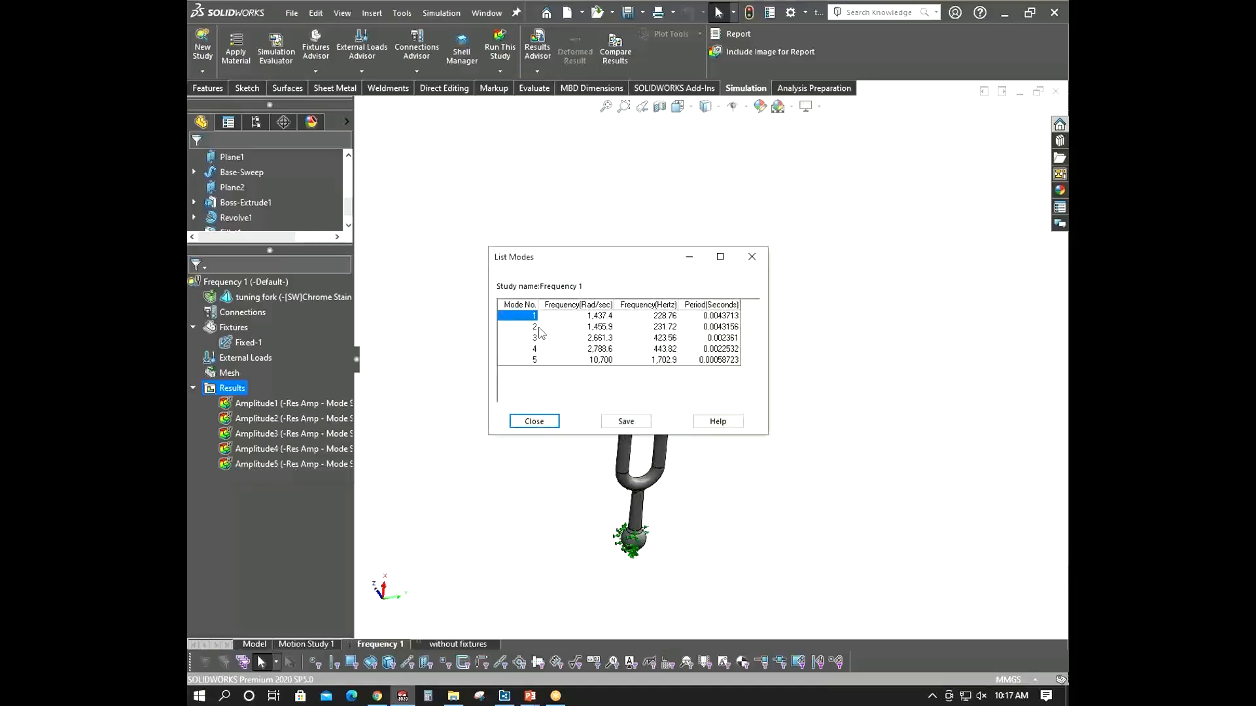
{"action": "left_click_drag", "start_coordinate": [579, 258], "coordinate": [522, 249]}
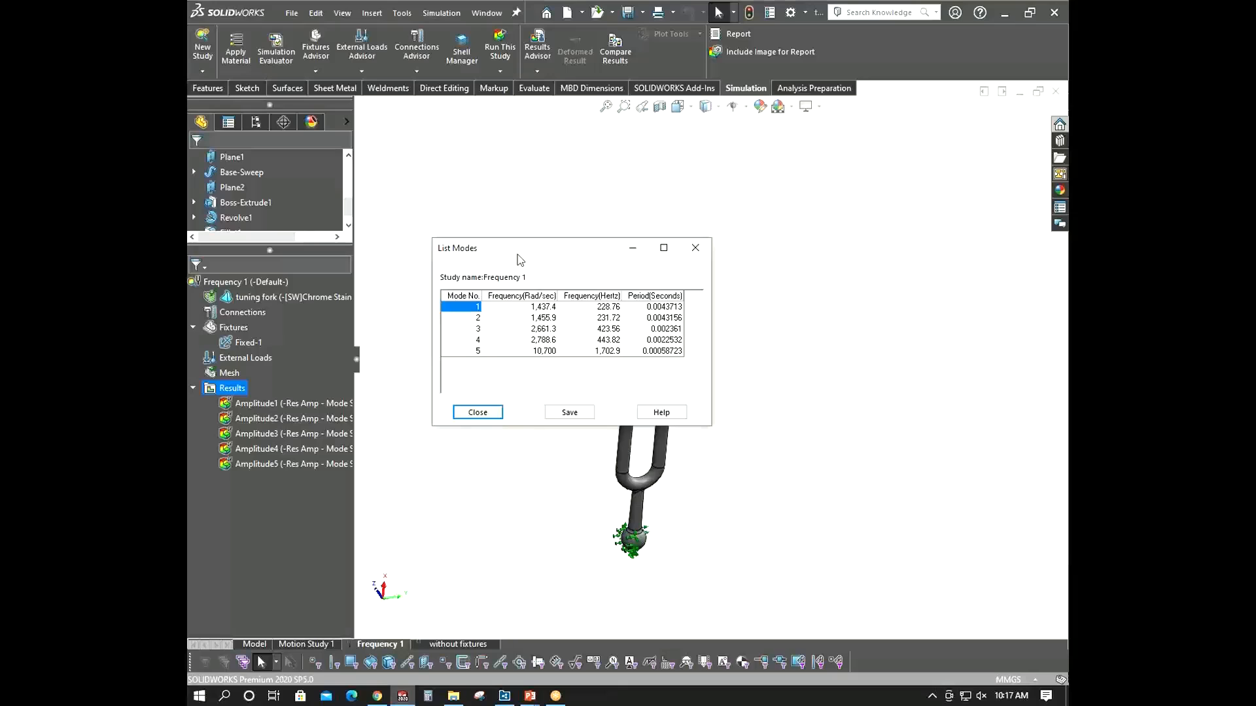
{"action": "left_click", "coordinate": [478, 412]}
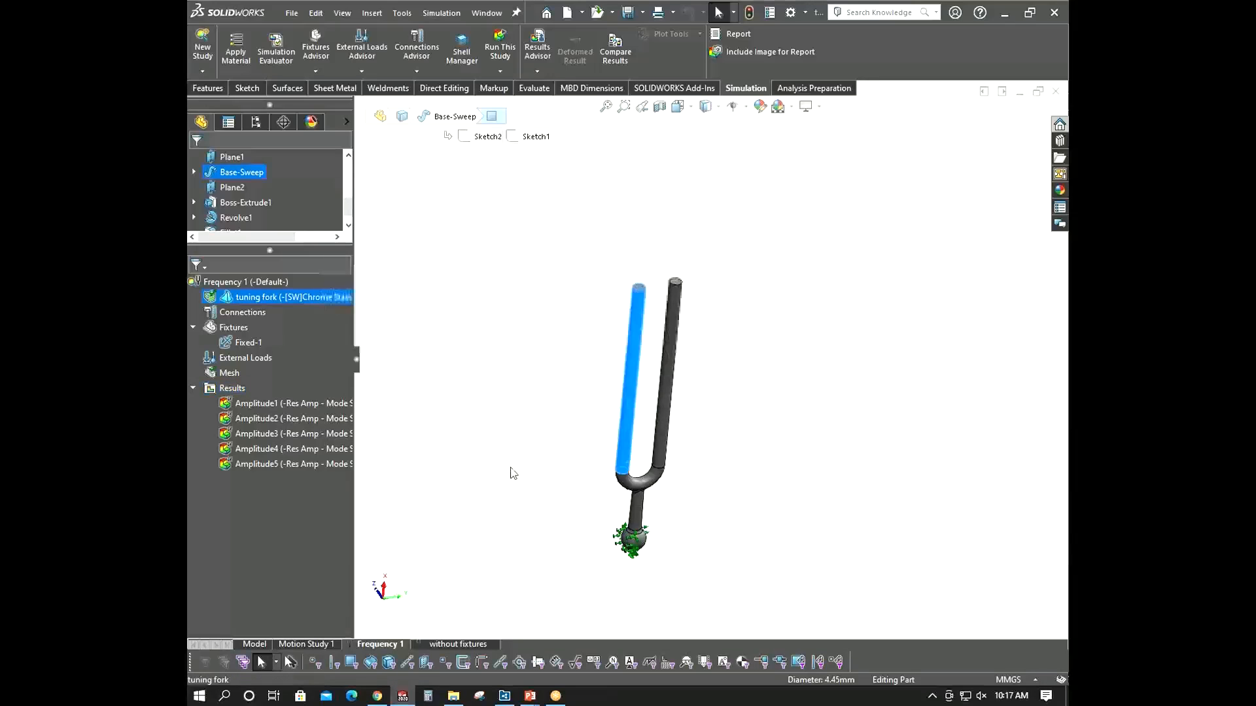
- Switch to the without fixtures study and list its resonant frequencies
{"action": "left_click", "coordinate": [466, 644]}
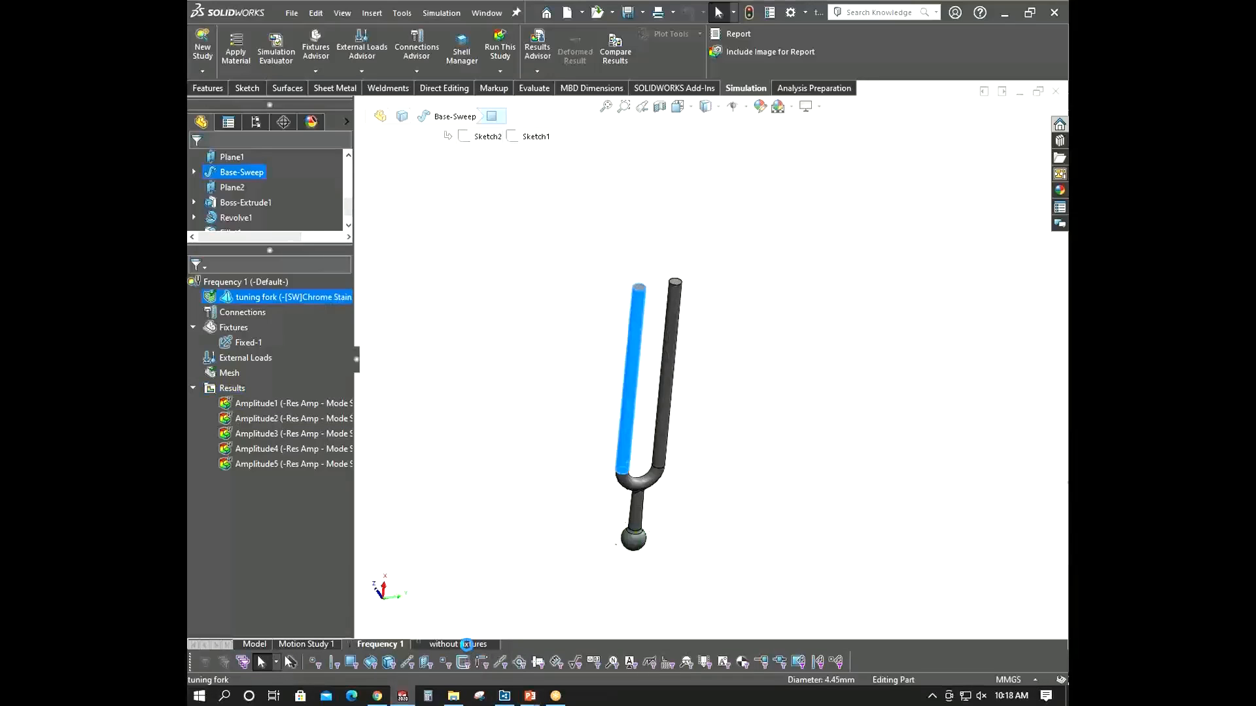
{"action": "right_click", "coordinate": [236, 398]}
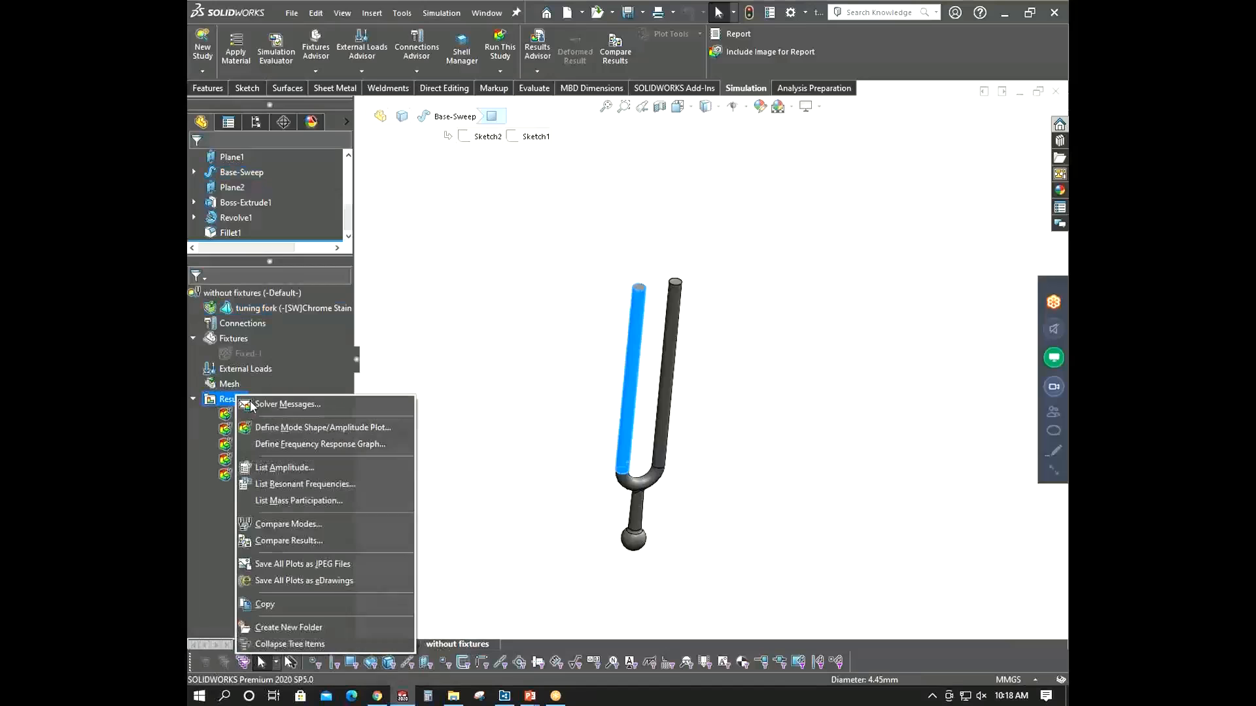
{"action": "left_click", "coordinate": [305, 484]}
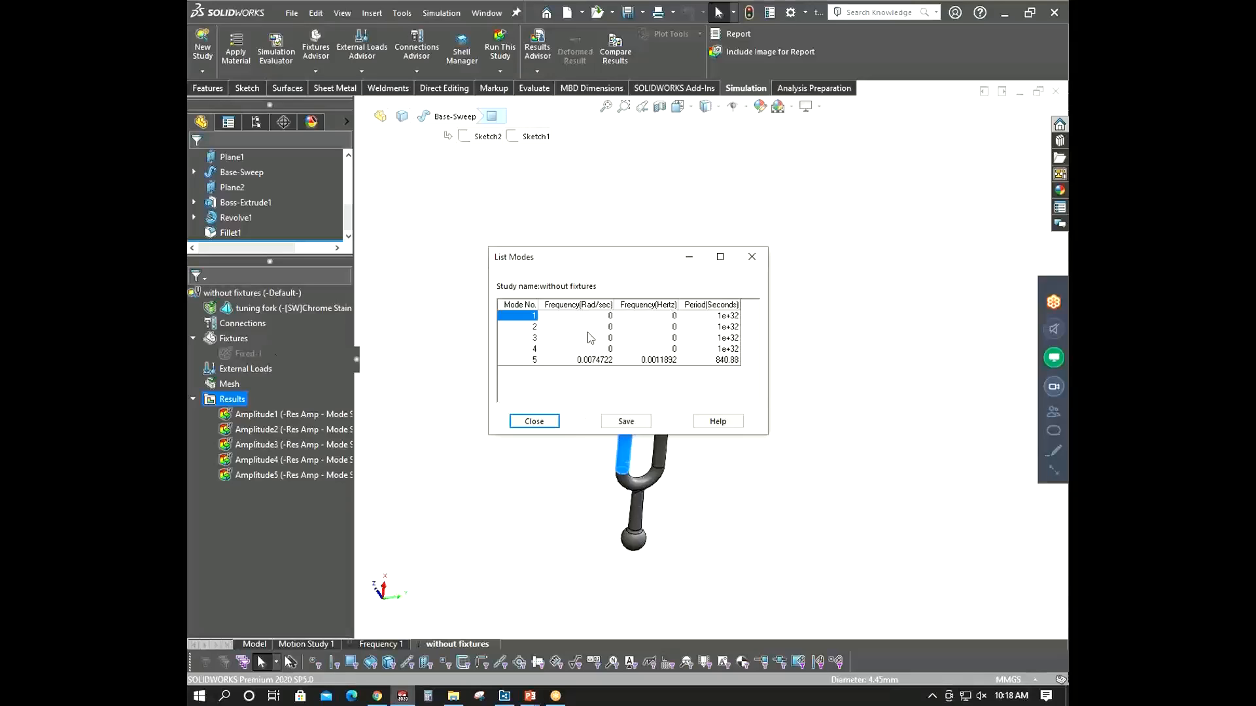
{"action": "left_click", "coordinate": [531, 422]}
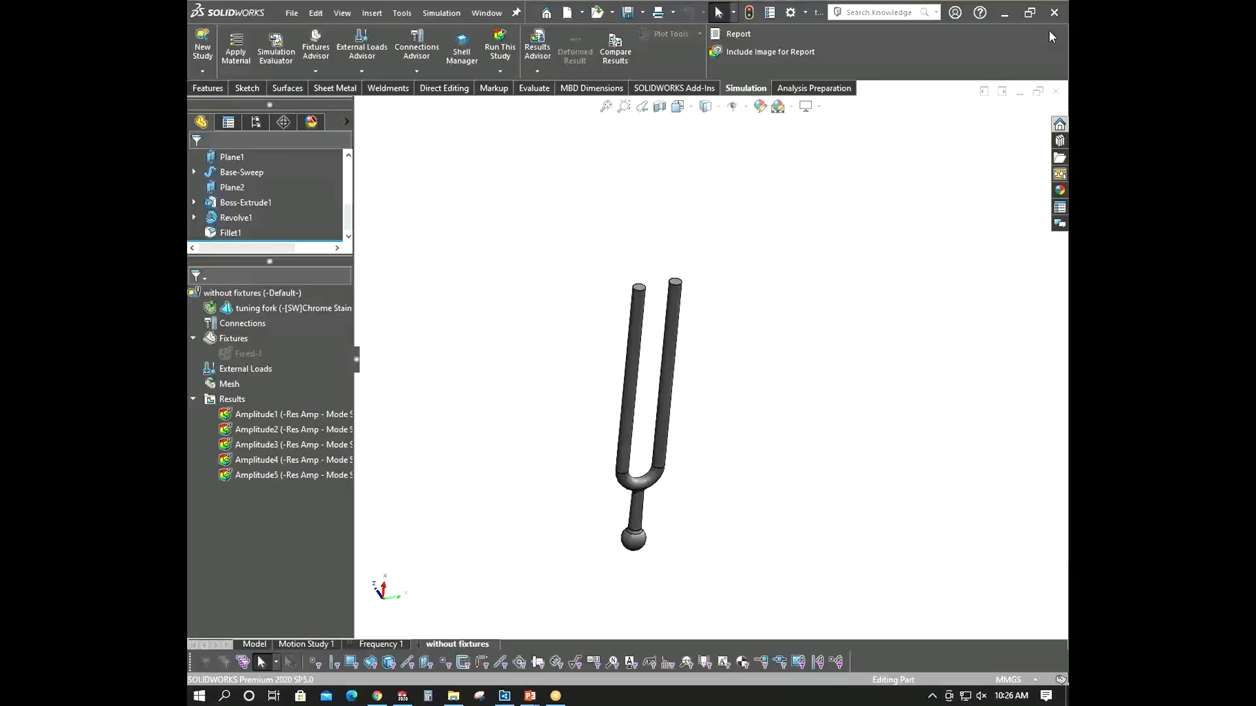
- Copy the without fixtures study into a new Frequency study named prestressed
{"action": "middle_click_drag", "start_coordinate": [838, 378], "coordinate": [818, 402]}
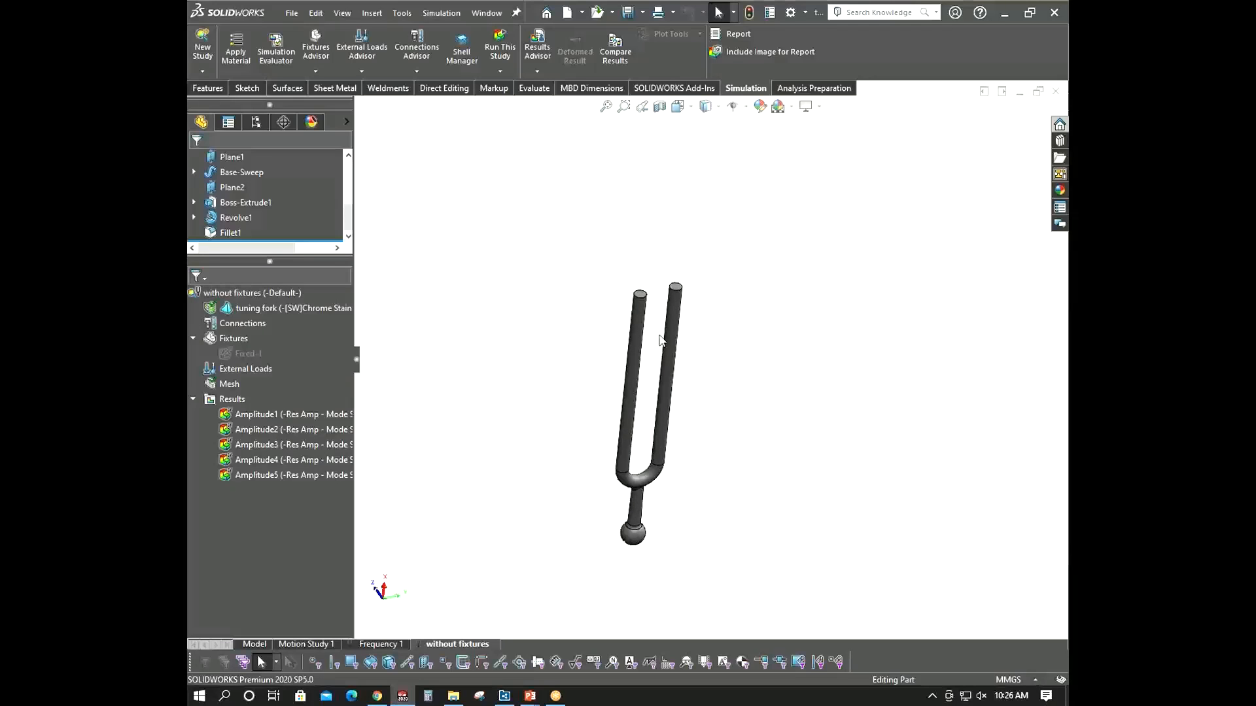
{"action": "scroll", "coordinate": [642, 258], "scroll_direction": "down", "scroll_amount": 1}
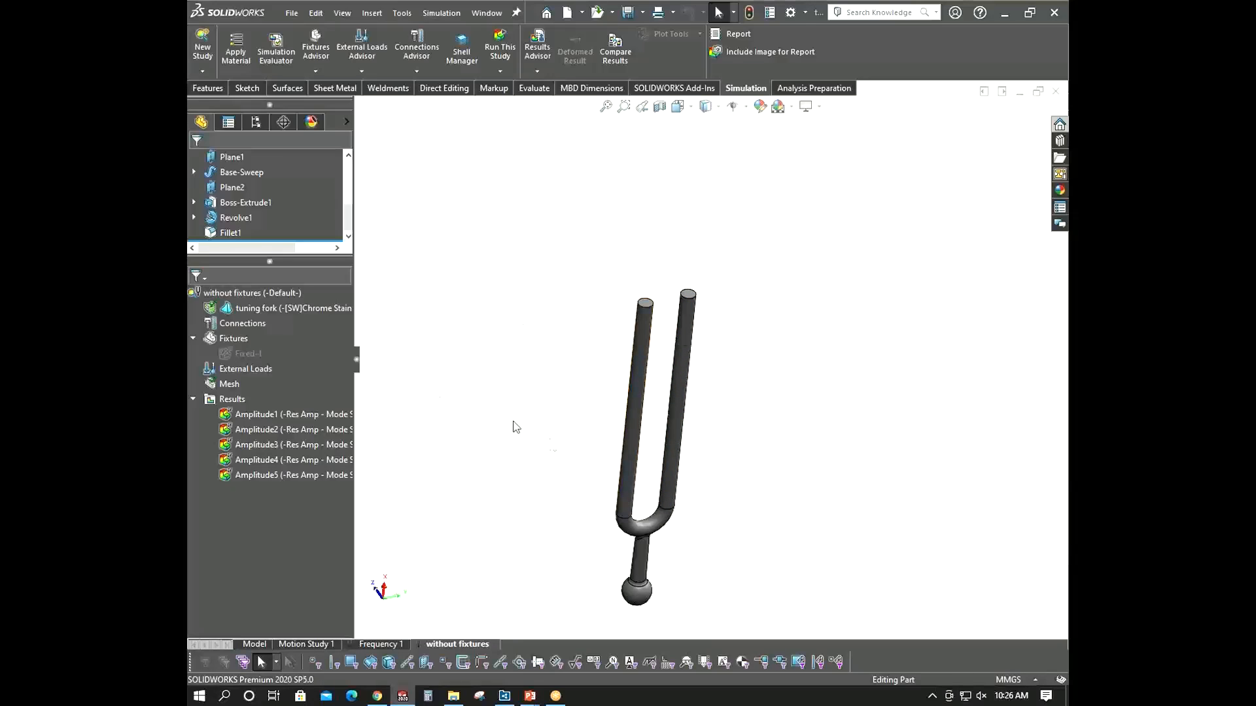
{"action": "middle_click_drag", "start_coordinate": [515, 426], "coordinate": [547, 421]}
{"action": "right_click", "coordinate": [452, 646]}
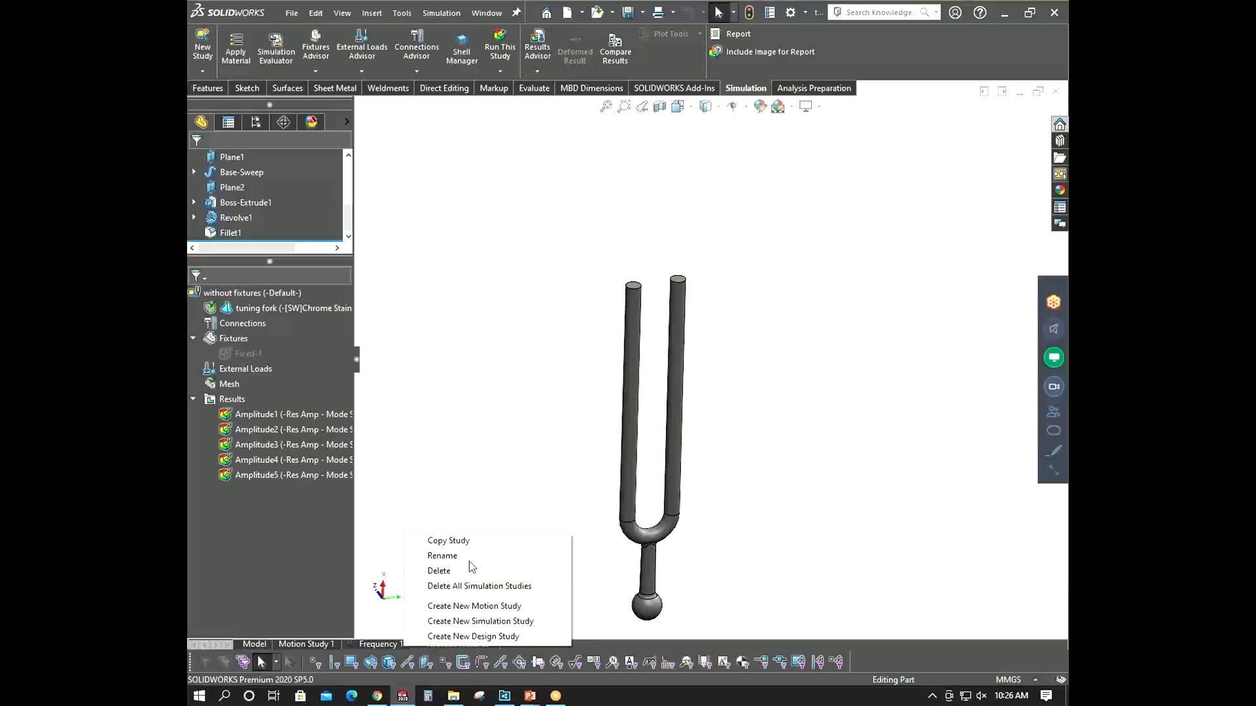
{"action": "left_click", "coordinate": [475, 548]}
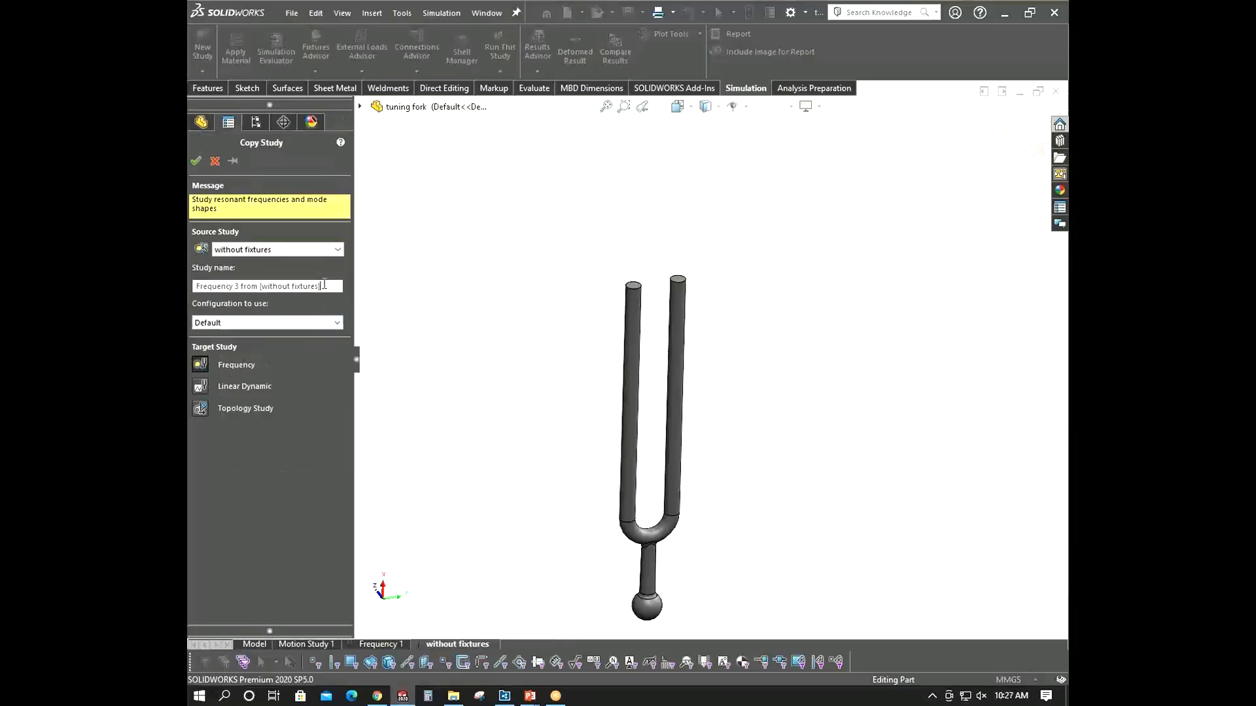
{"action": "left_click_drag", "start_coordinate": [319, 288], "coordinate": [187, 288]}
{"action": "type", "text": "prest"}
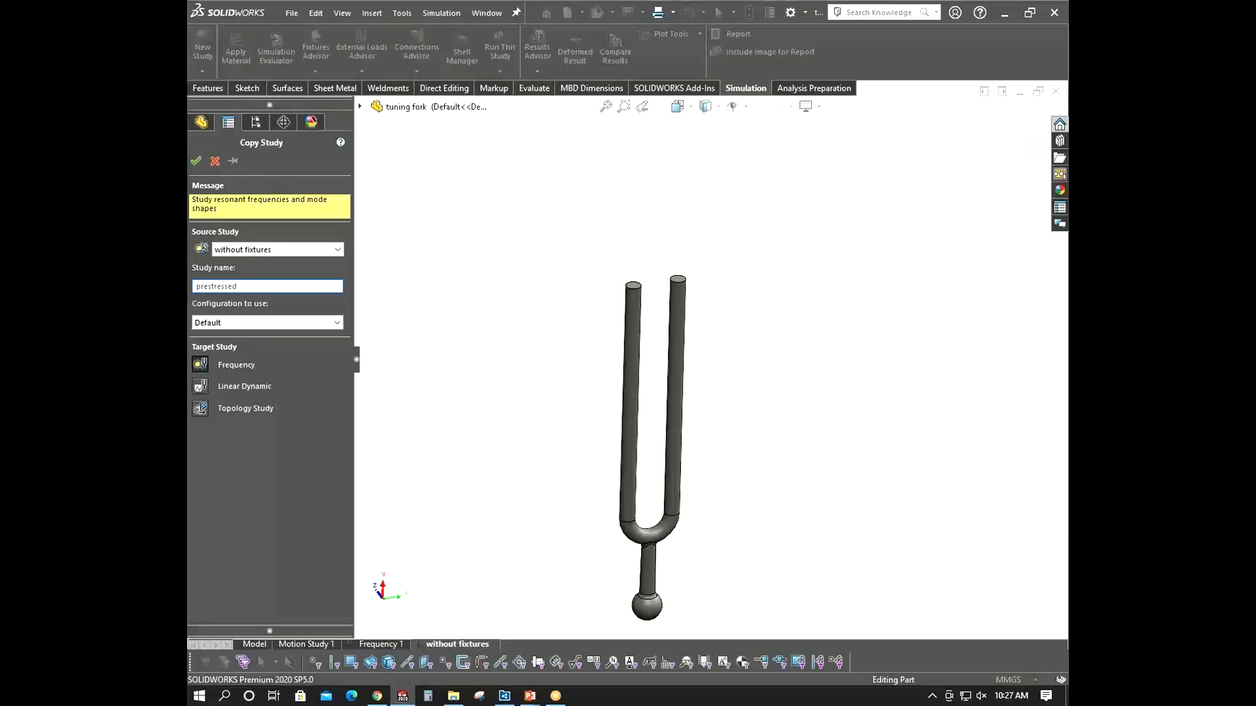
{"action": "type", "text": "ressed"}
{"action": "left_click", "coordinate": [196, 161]}
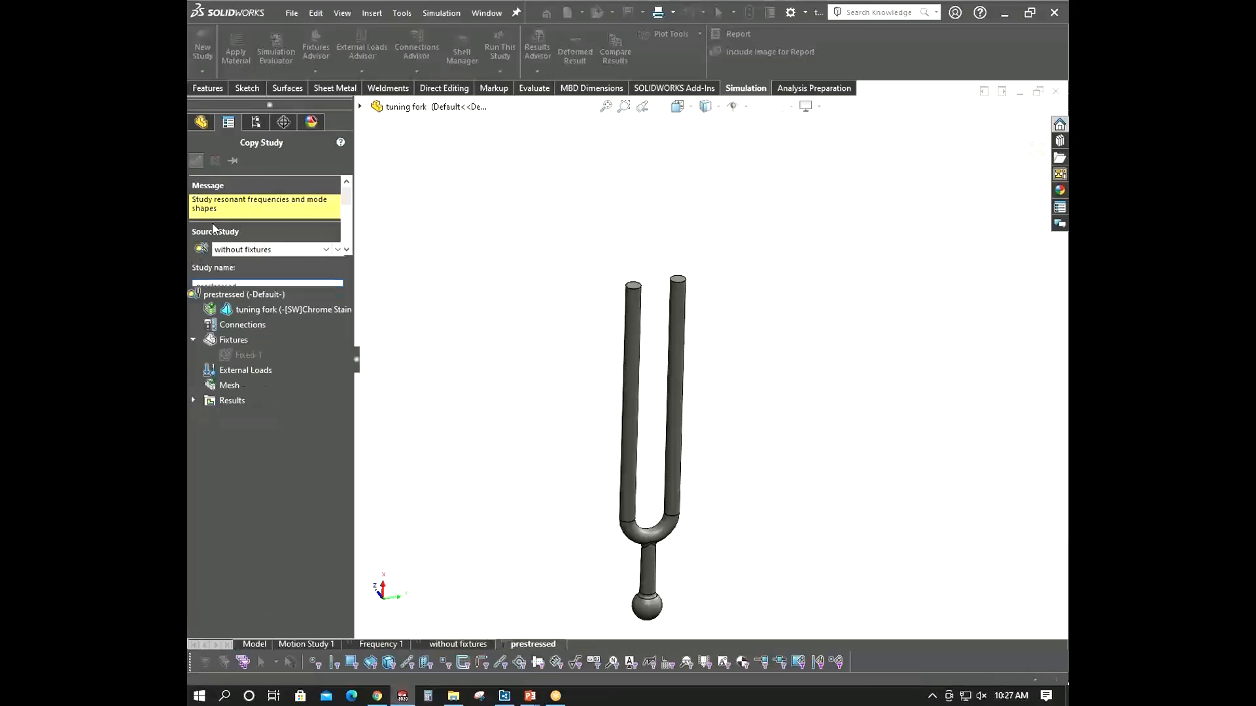
- Unsuppress the Fixed-1 fixture and apply a 450 N normal force per item to the top faces of both tines
{"action": "right_click", "coordinate": [244, 361]}
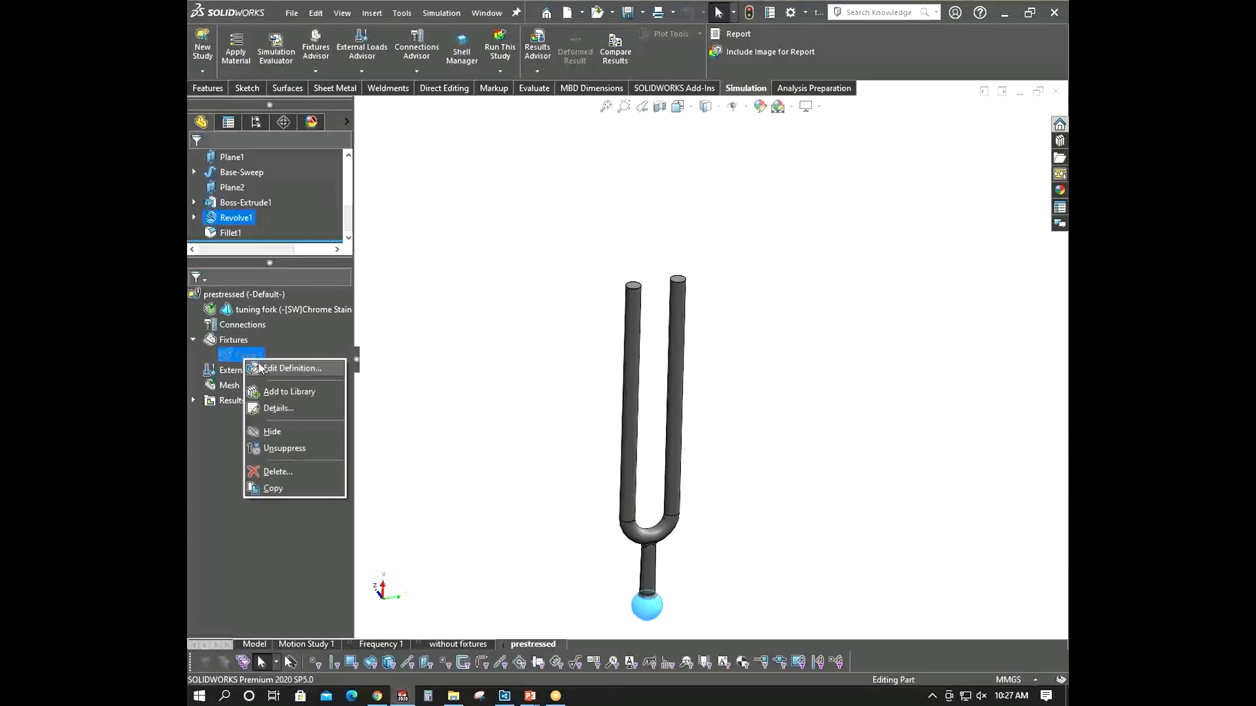
{"action": "left_click", "coordinate": [282, 448]}
{"action": "right_click", "coordinate": [242, 371]}
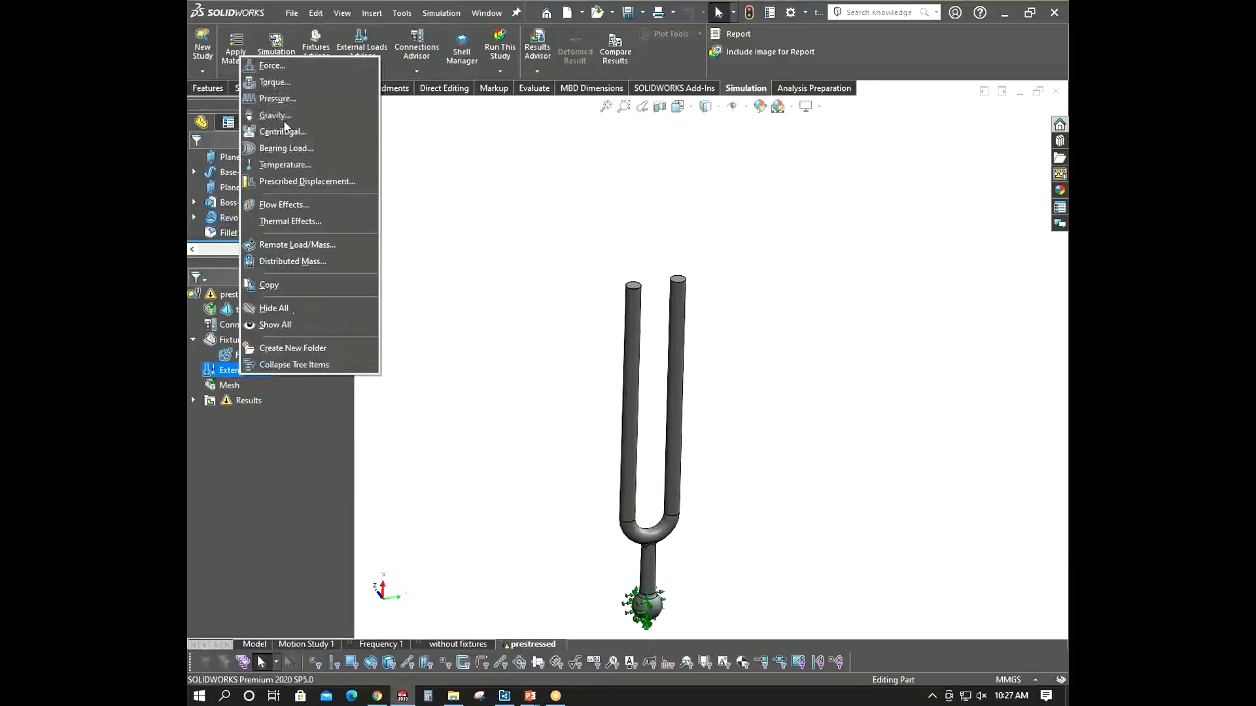
{"action": "left_click", "coordinate": [272, 63]}
{"action": "scroll", "coordinate": [647, 287], "scroll_direction": "down", "scroll_amount": 3}
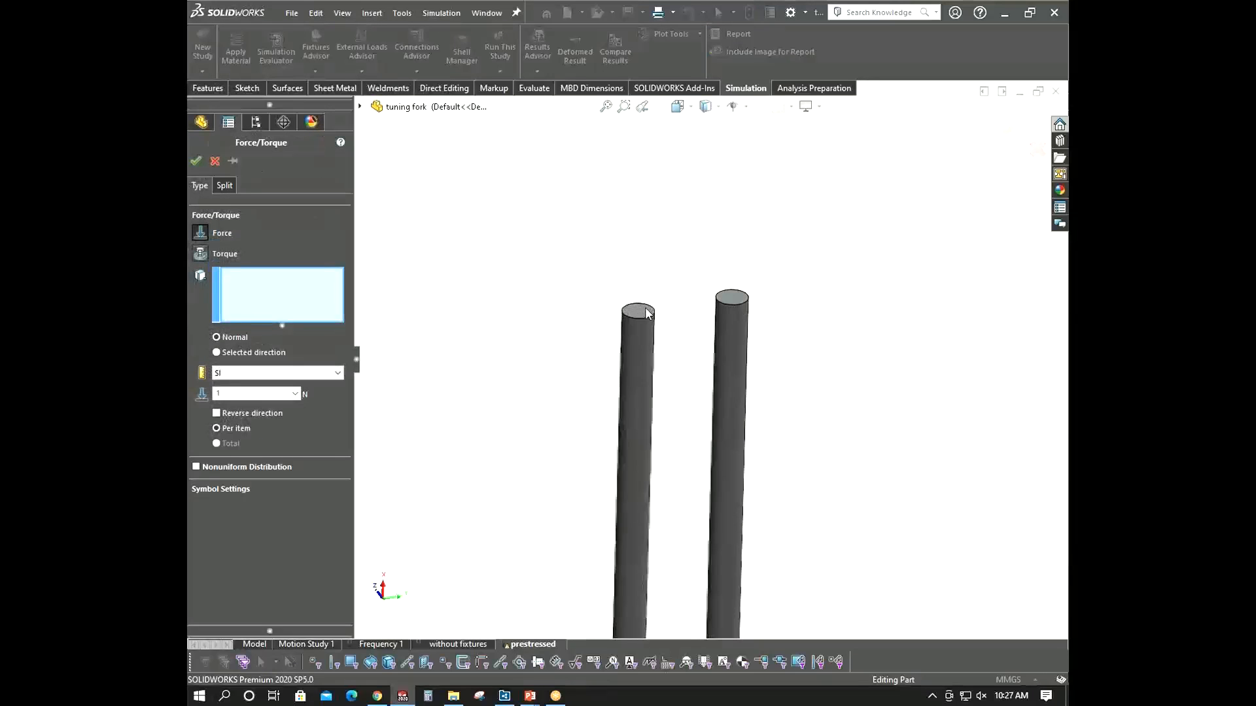
{"action": "left_click", "coordinate": [640, 312]}
{"action": "left_click", "coordinate": [730, 297]}
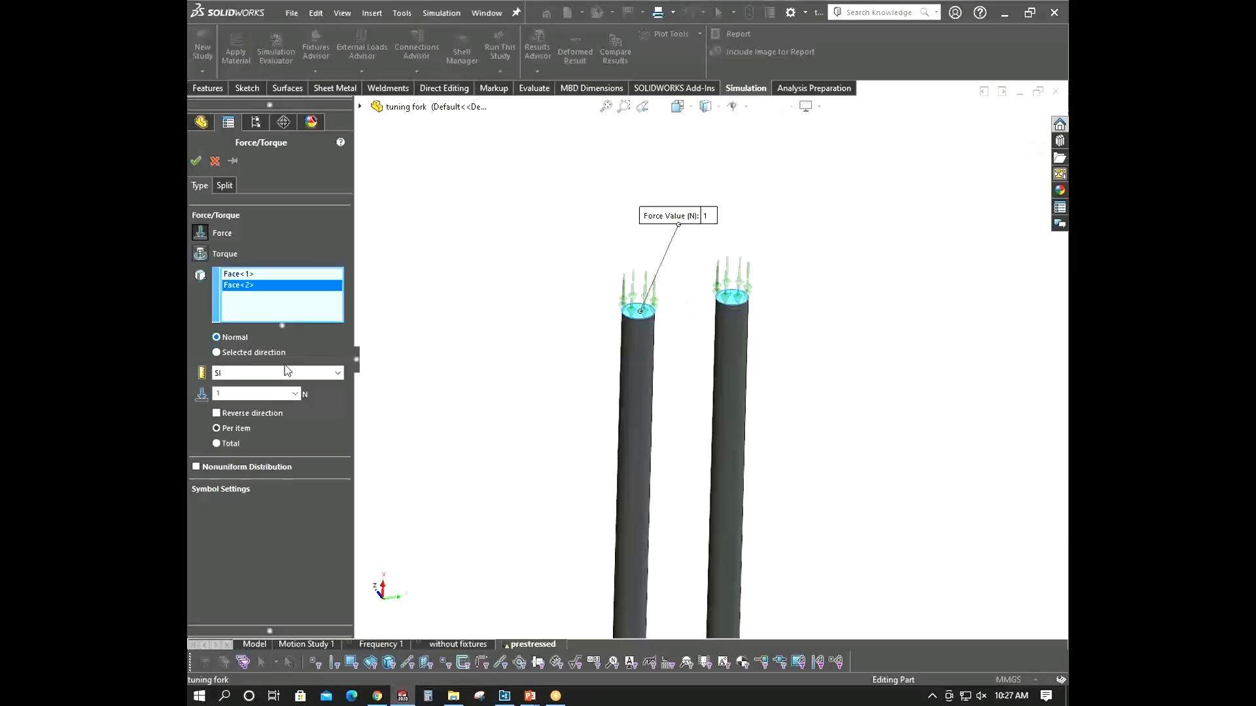
{"action": "double_click", "coordinate": [275, 393]}
{"action": "type", "text": "450"}
{"action": "left_click", "coordinate": [194, 160]}
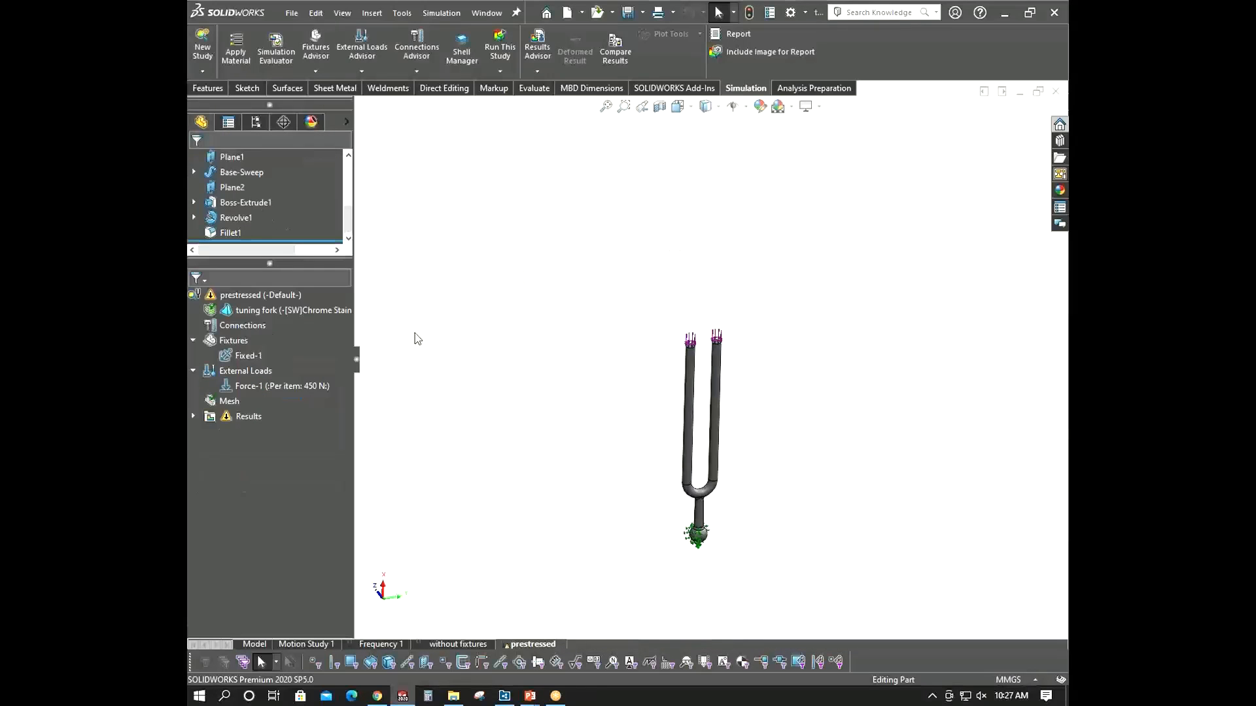
- Run the prestressed study and compare its Amplitude1 plot with the Frequency 1 Amplitude1 plot across all studies
{"action": "right_click", "coordinate": [242, 293]}
{"action": "left_click", "coordinate": [281, 301]}
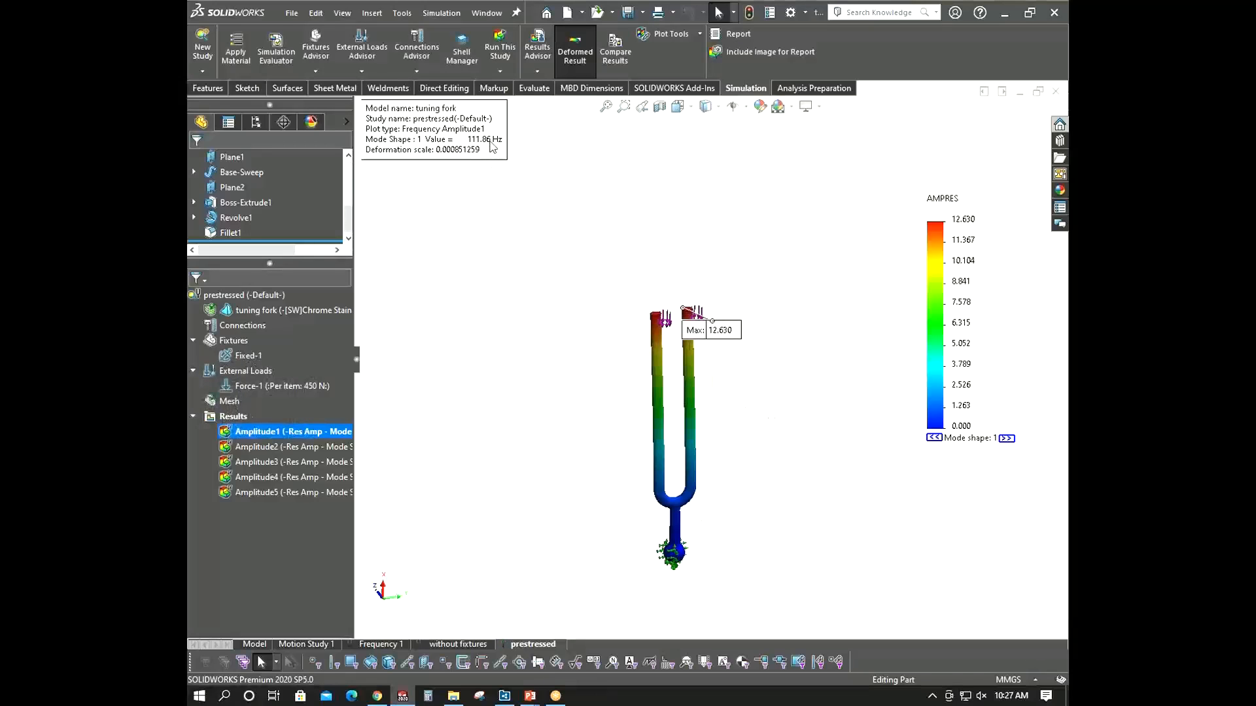
{"action": "left_click", "coordinate": [616, 56]}
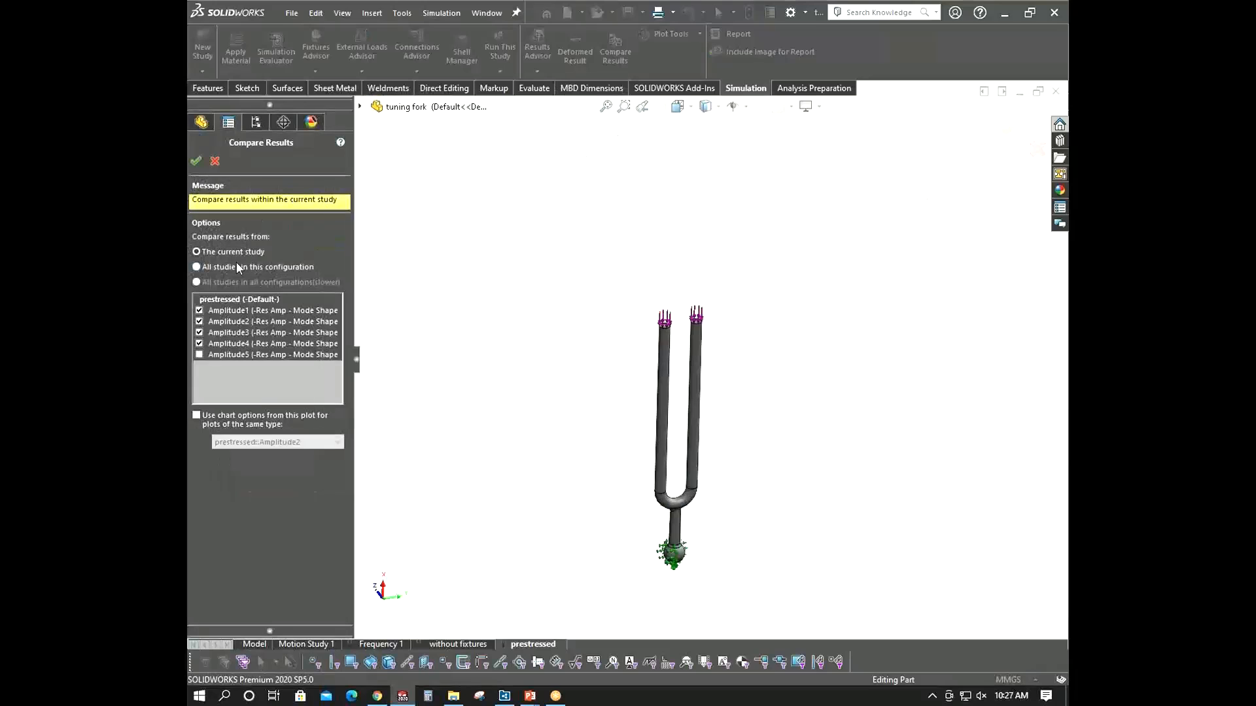
{"action": "left_click", "coordinate": [217, 266]}
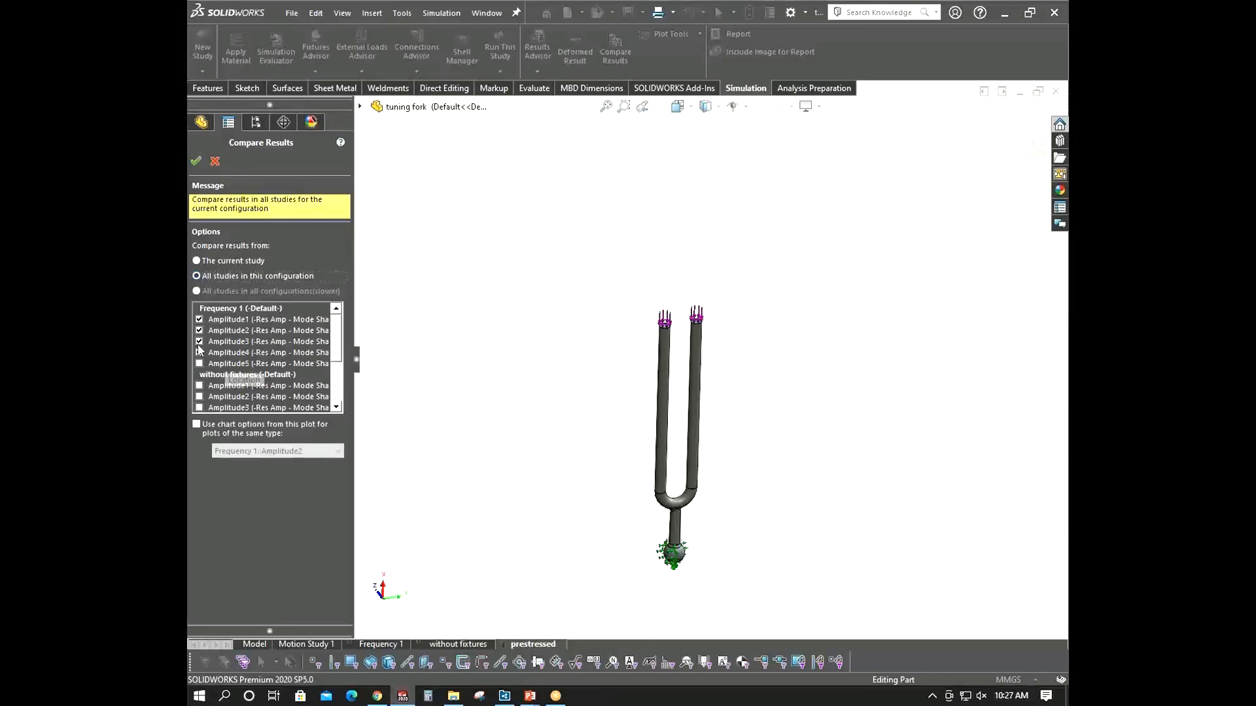
{"action": "left_click", "coordinate": [200, 330]}
{"action": "left_click", "coordinate": [200, 341]}
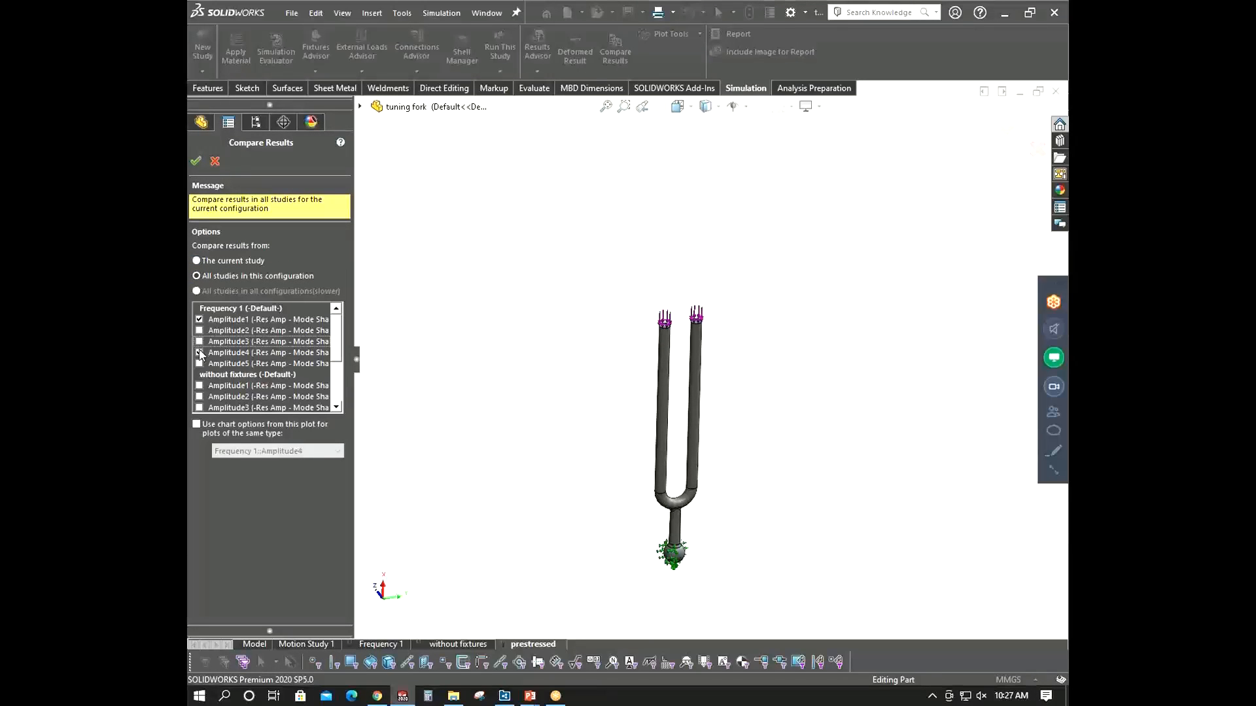
{"action": "left_click", "coordinate": [199, 351]}
{"action": "left_click_drag", "start_coordinate": [336, 332], "coordinate": [326, 389]}
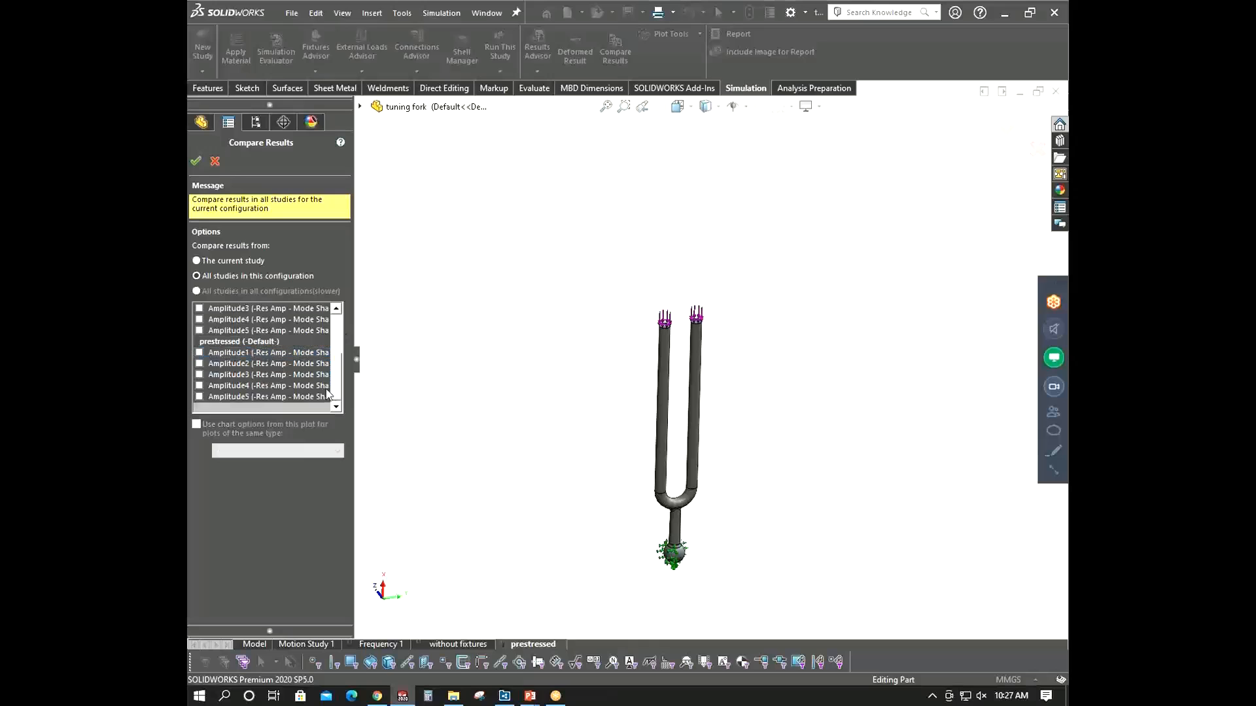
{"action": "left_click", "coordinate": [199, 352]}
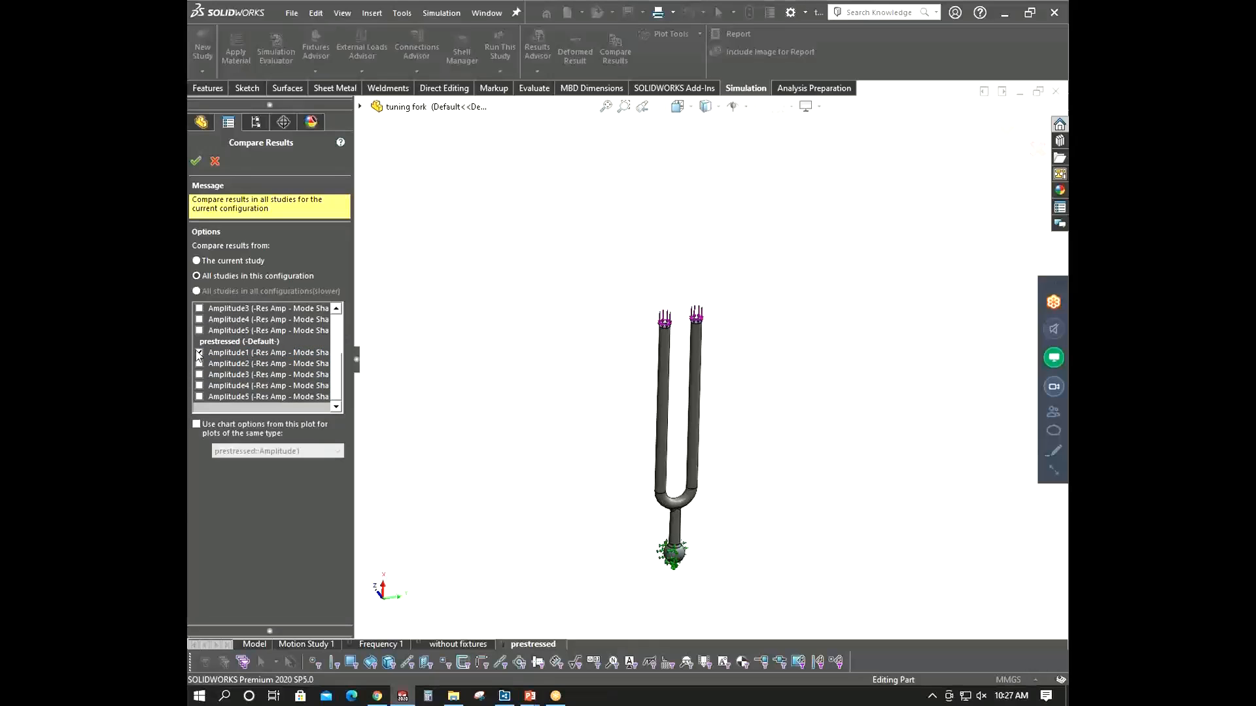
{"action": "left_click", "coordinate": [198, 162]}
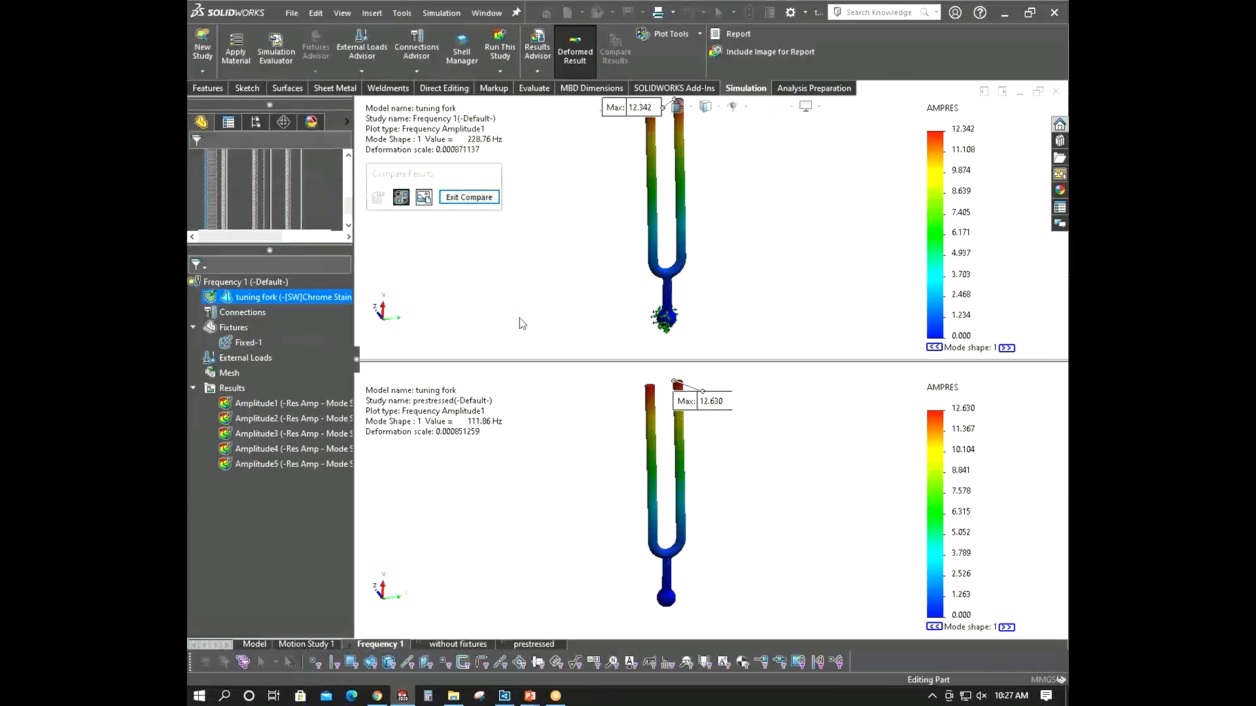
- Examine the side-by-side Amplitude1 mode shapes of the Frequency 1 and prestressed studies
{"action": "scroll", "coordinate": [681, 230], "scroll_direction": "up", "scroll_amount": 2}
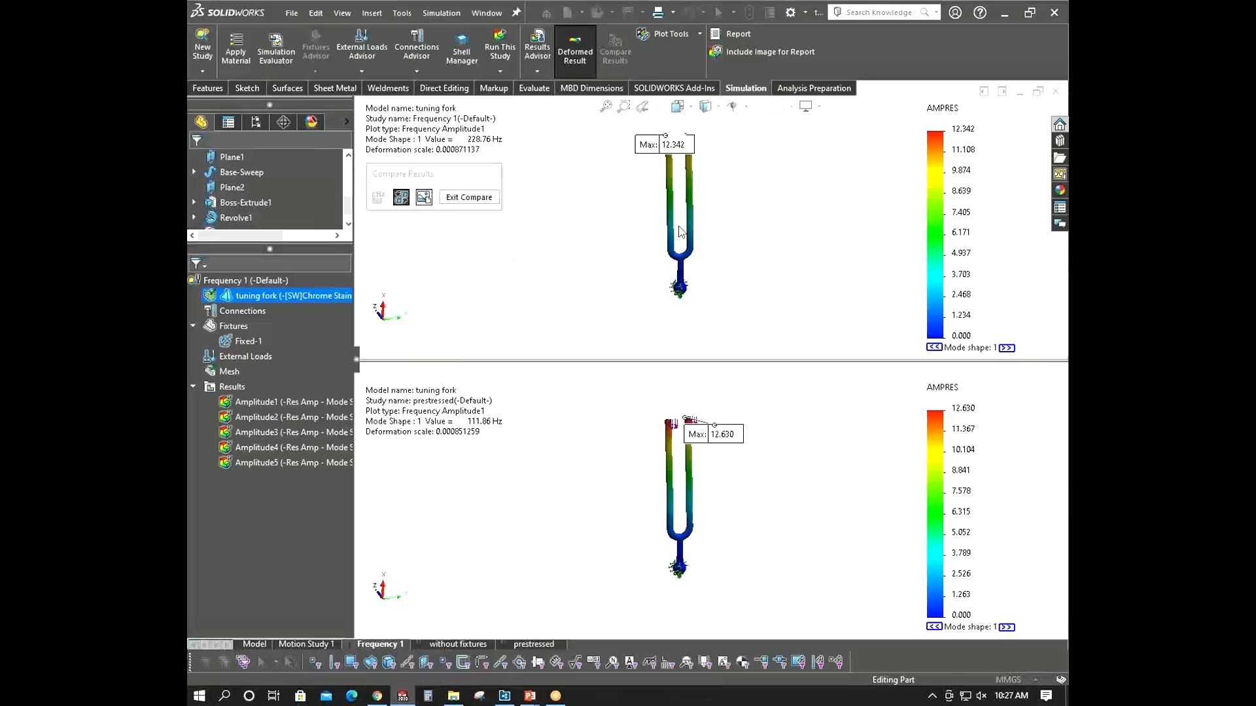
{"action": "left_click_drag", "start_coordinate": [680, 145], "coordinate": [629, 123]}
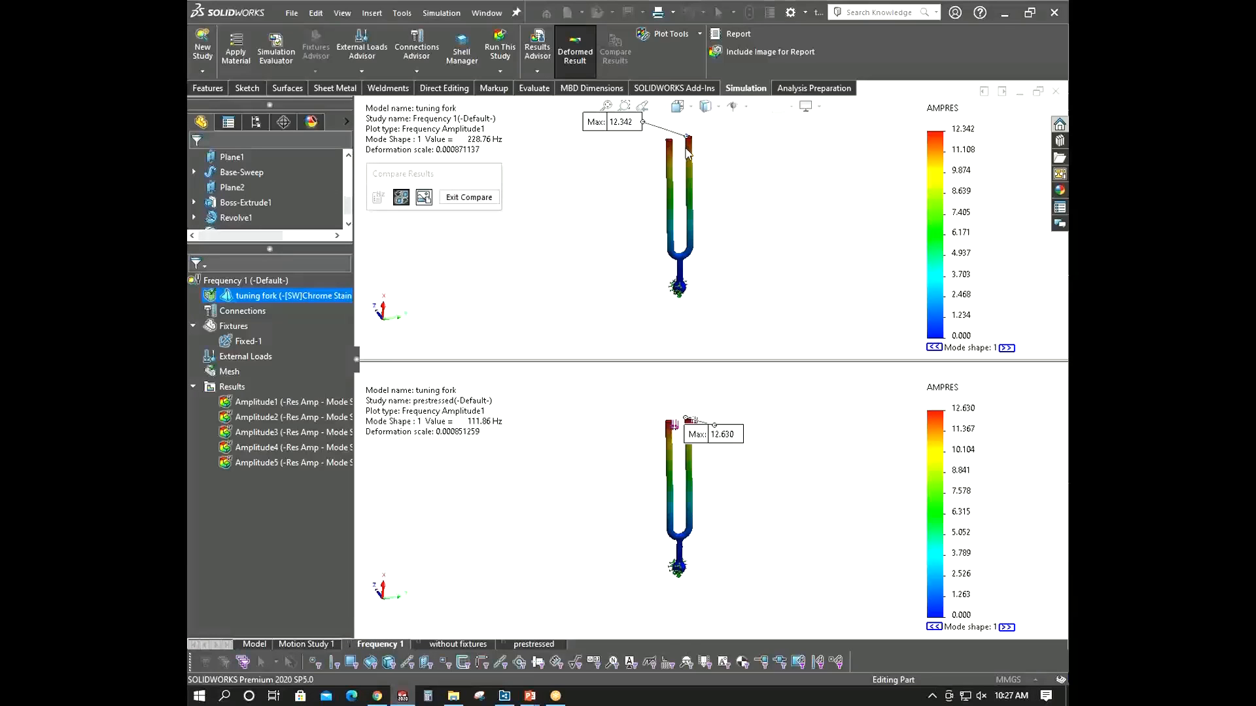
{"action": "scroll", "coordinate": [687, 152], "scroll_direction": "down", "scroll_amount": 2}
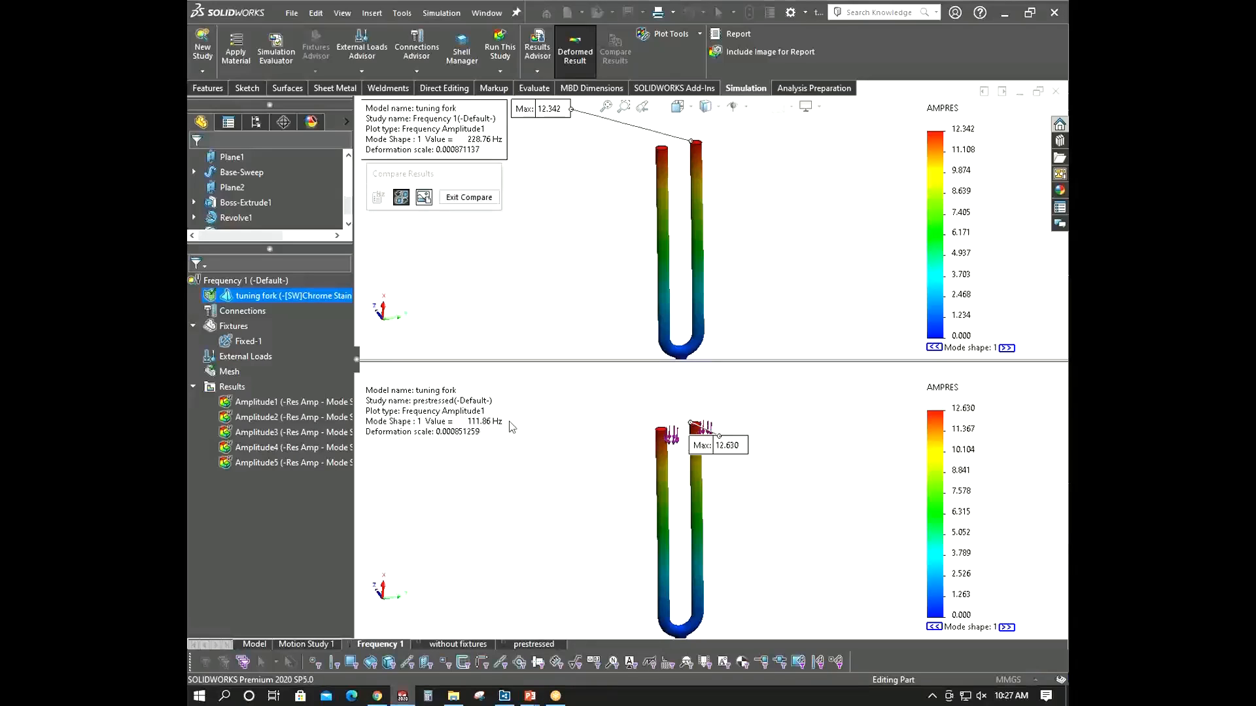
{"action": "scroll", "coordinate": [825, 462], "scroll_direction": "up", "scroll_amount": 3}
{"action": "scroll", "coordinate": [688, 292], "scroll_direction": "up", "scroll_amount": 3}
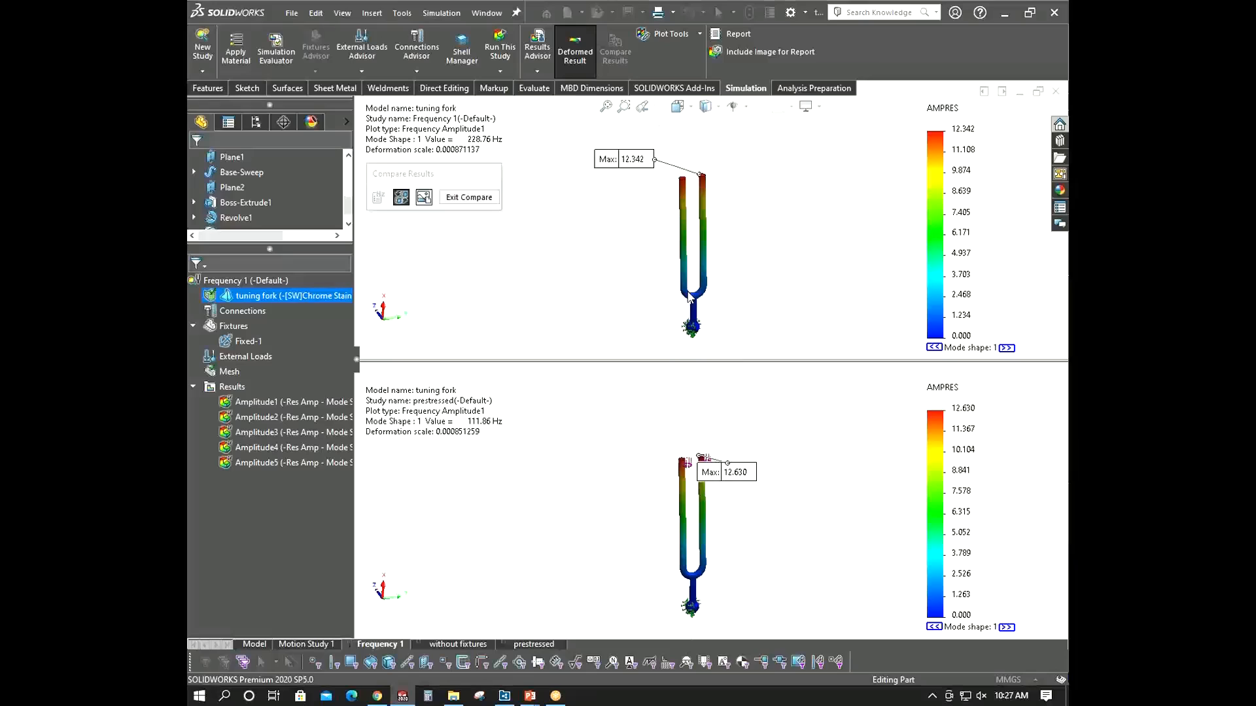
{"action": "middle_click_drag", "start_coordinate": [695, 298], "coordinate": [709, 316]}
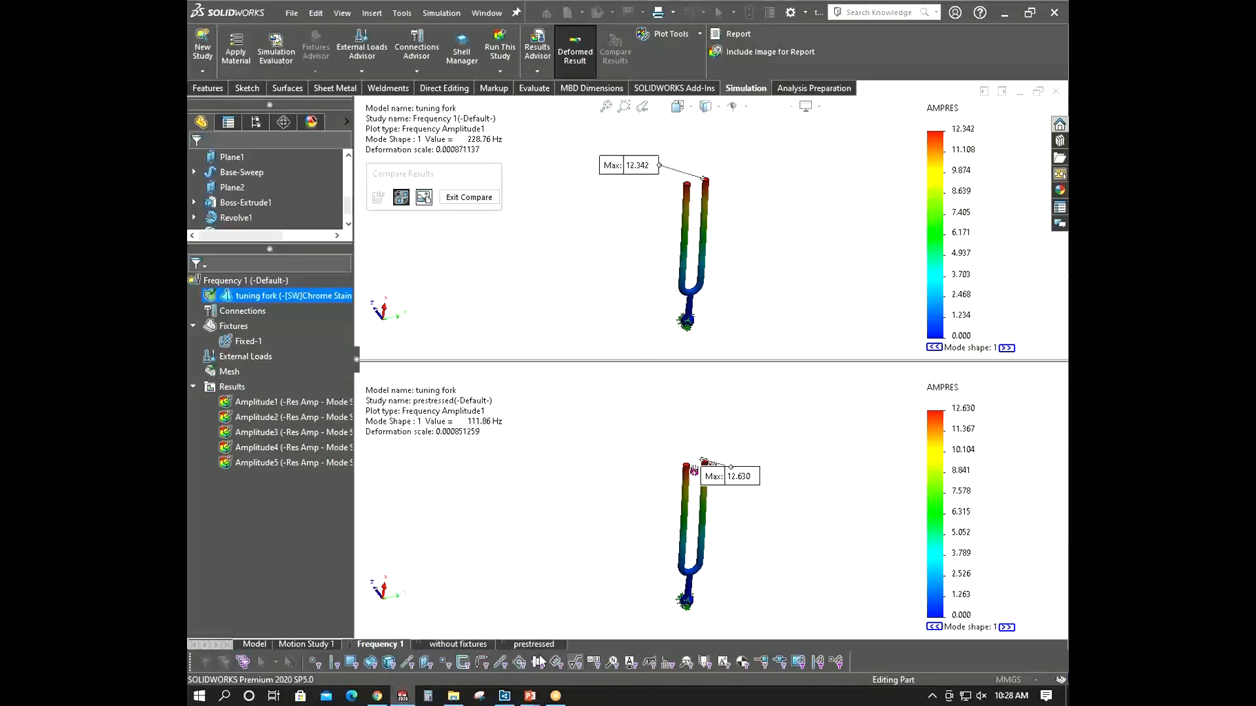
- Switch to Notepad by opening it from the Windows search
{"action": "left_click", "coordinate": [224, 695]}
{"action": "type", "text": "notepad"}
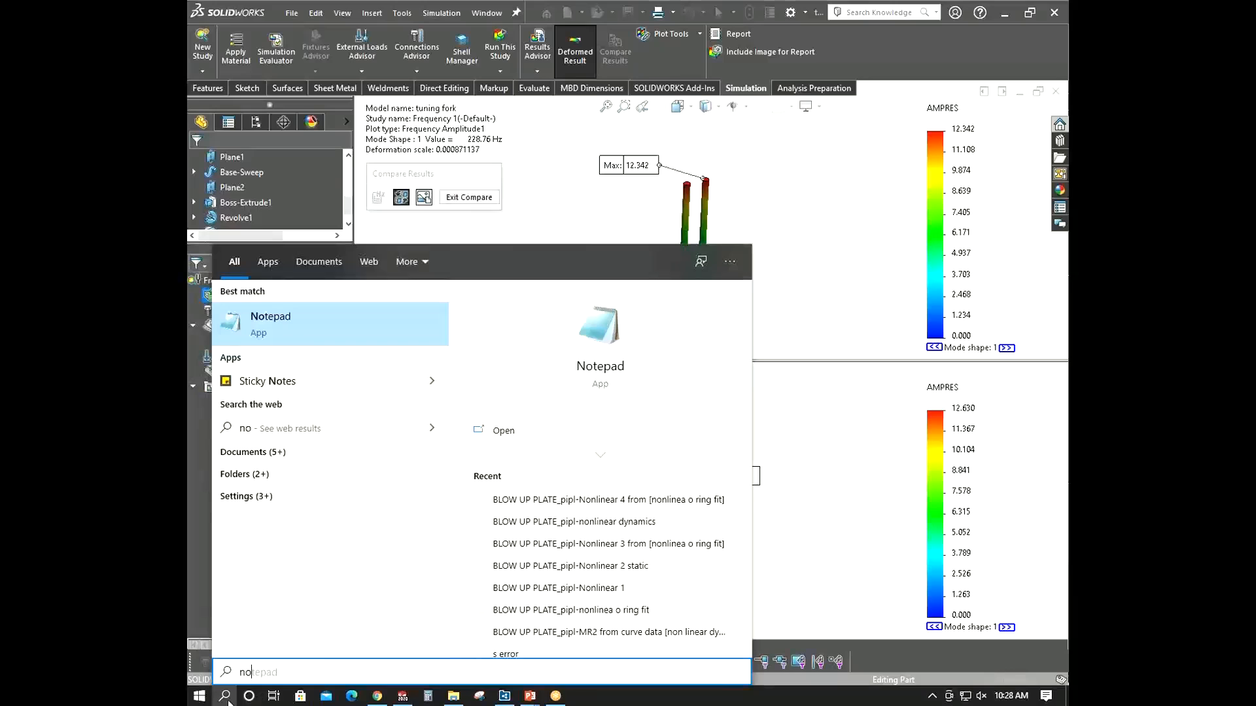
{"action": "key", "text": "Return"}
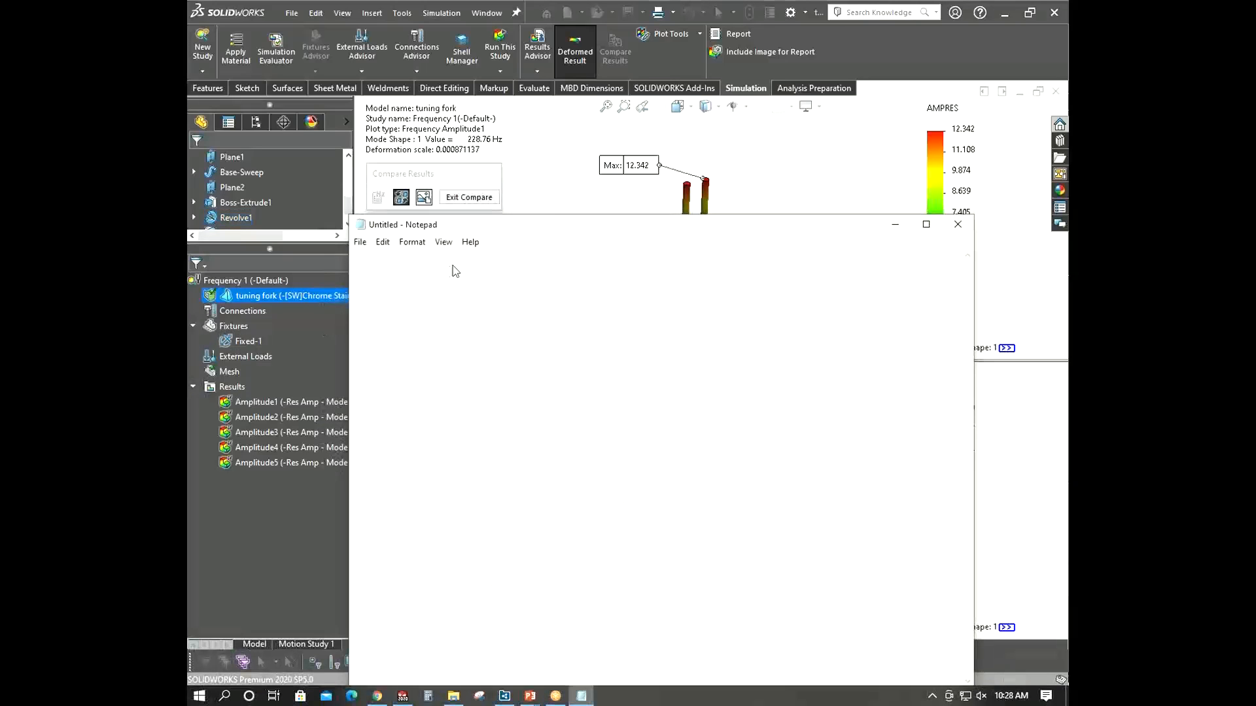
{"action": "left_click_drag", "start_coordinate": [567, 215], "coordinate": [568, 168]}
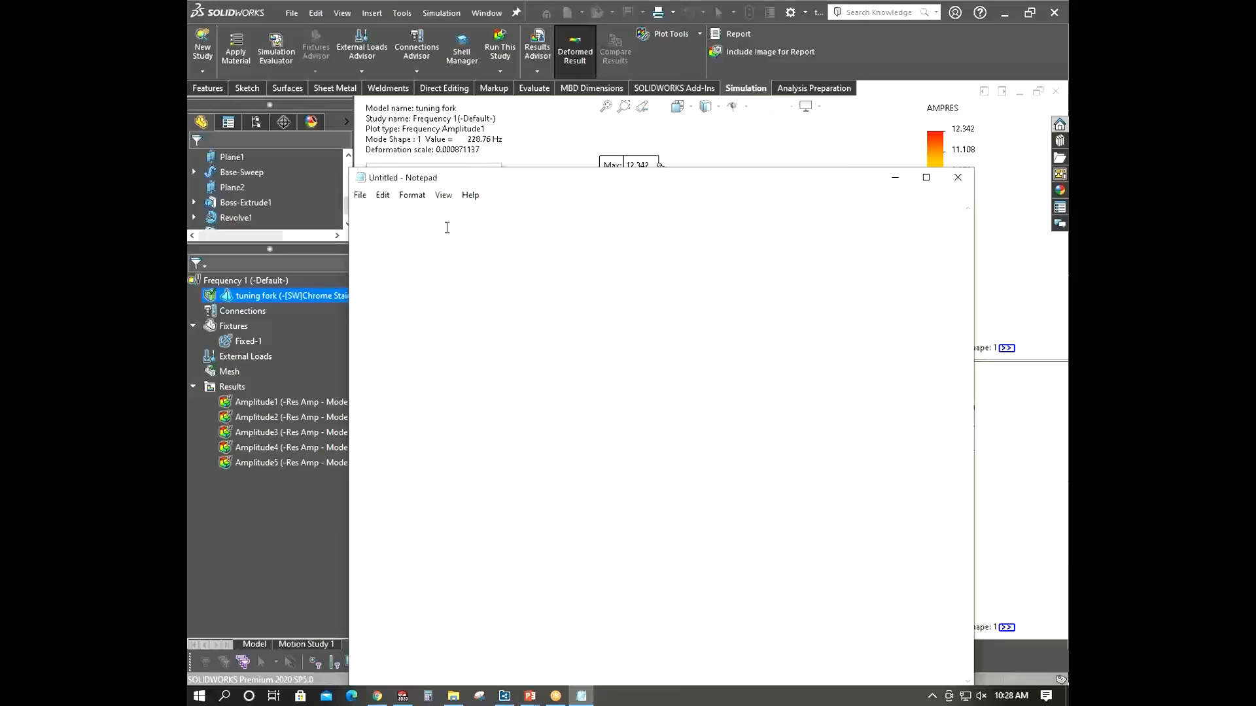
- Write the natural frequency formula wn = (k/m)^0.5 in the Notepad document
{"action": "type", "text": "wn = (k/m)^0.5"}
{"action": "left_click_drag", "start_coordinate": [706, 170], "coordinate": [732, 249]}
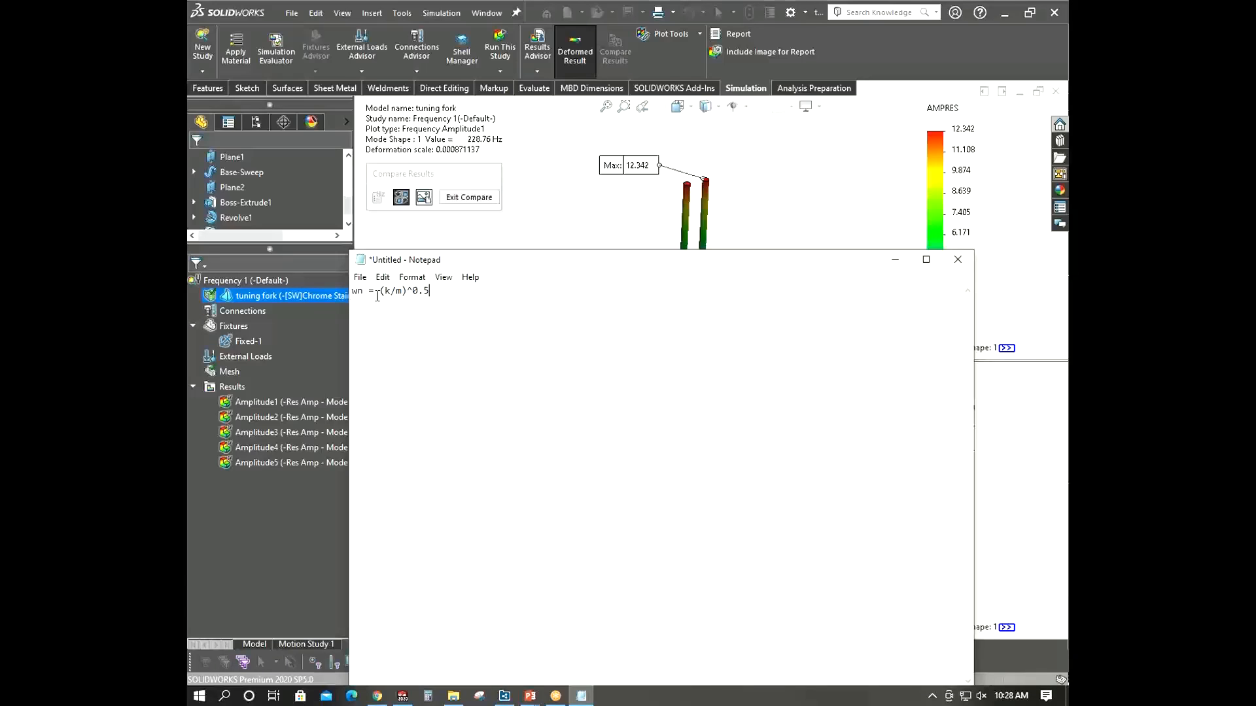
- Close Notepad without saving the formula document
{"action": "left_click", "coordinate": [952, 259]}
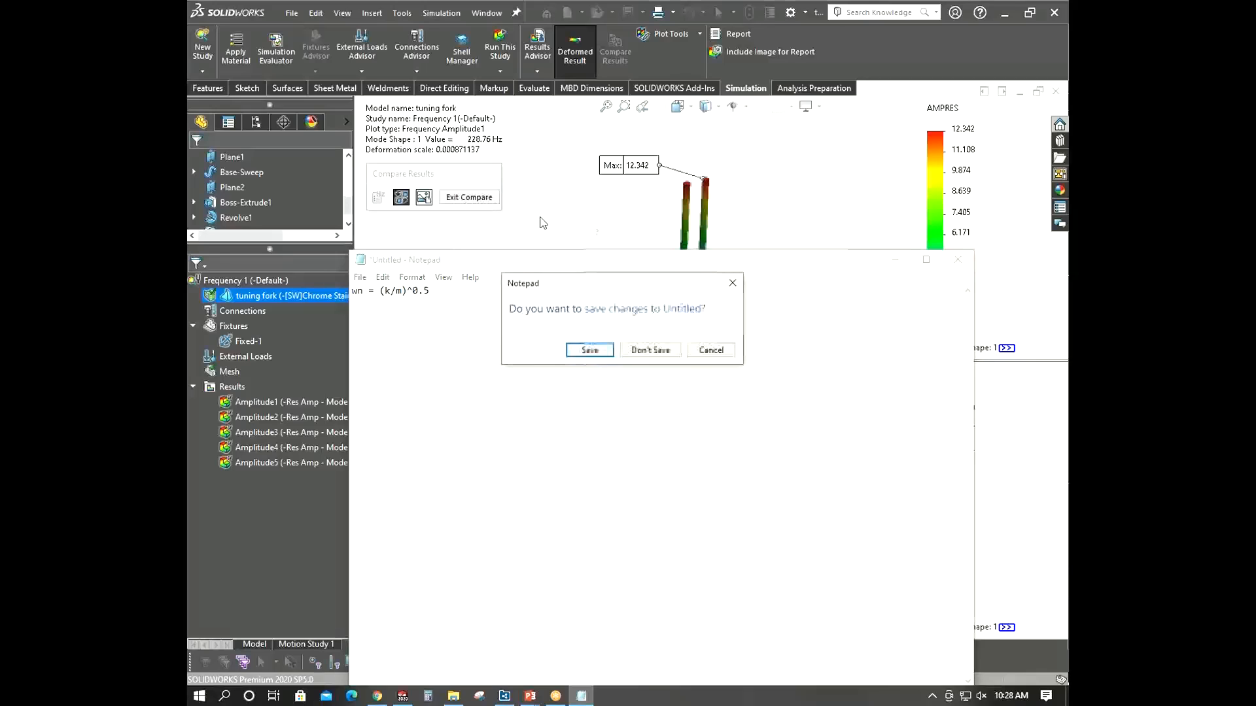
{"action": "left_click", "coordinate": [653, 352]}
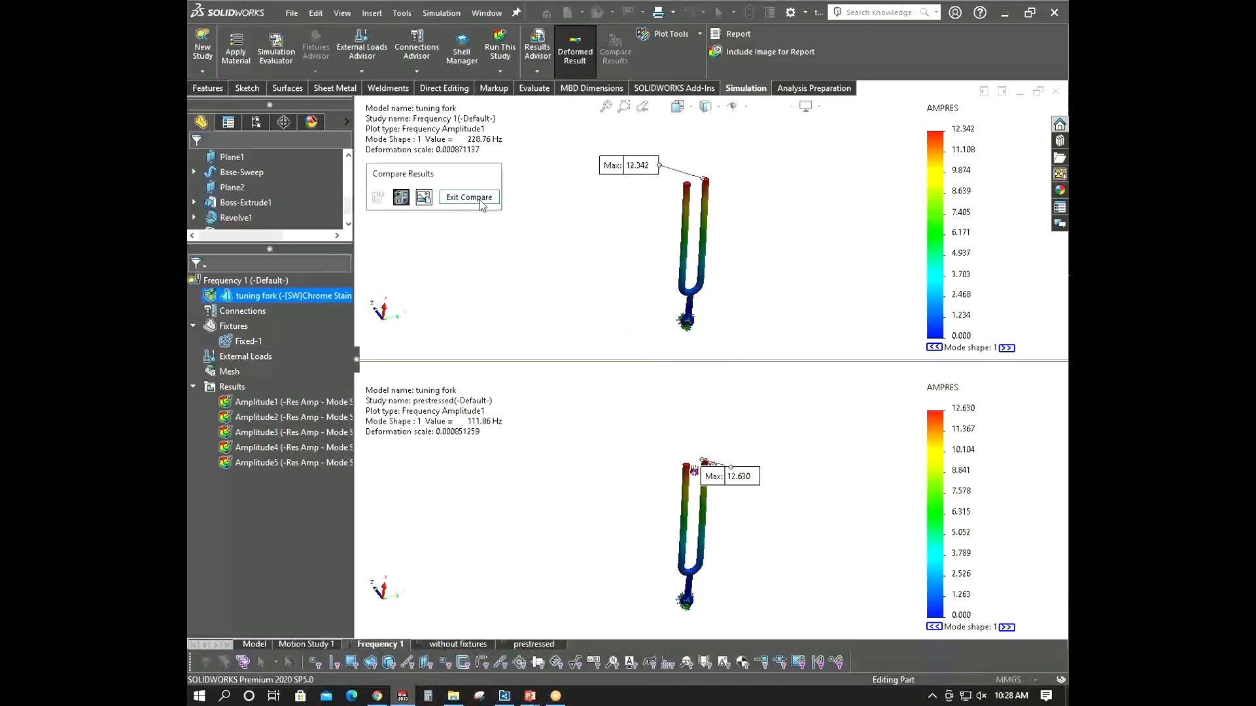
- Exit the results comparison so only the Frequency 1 Amplitude1 plot is shown
{"action": "left_click", "coordinate": [468, 196]}
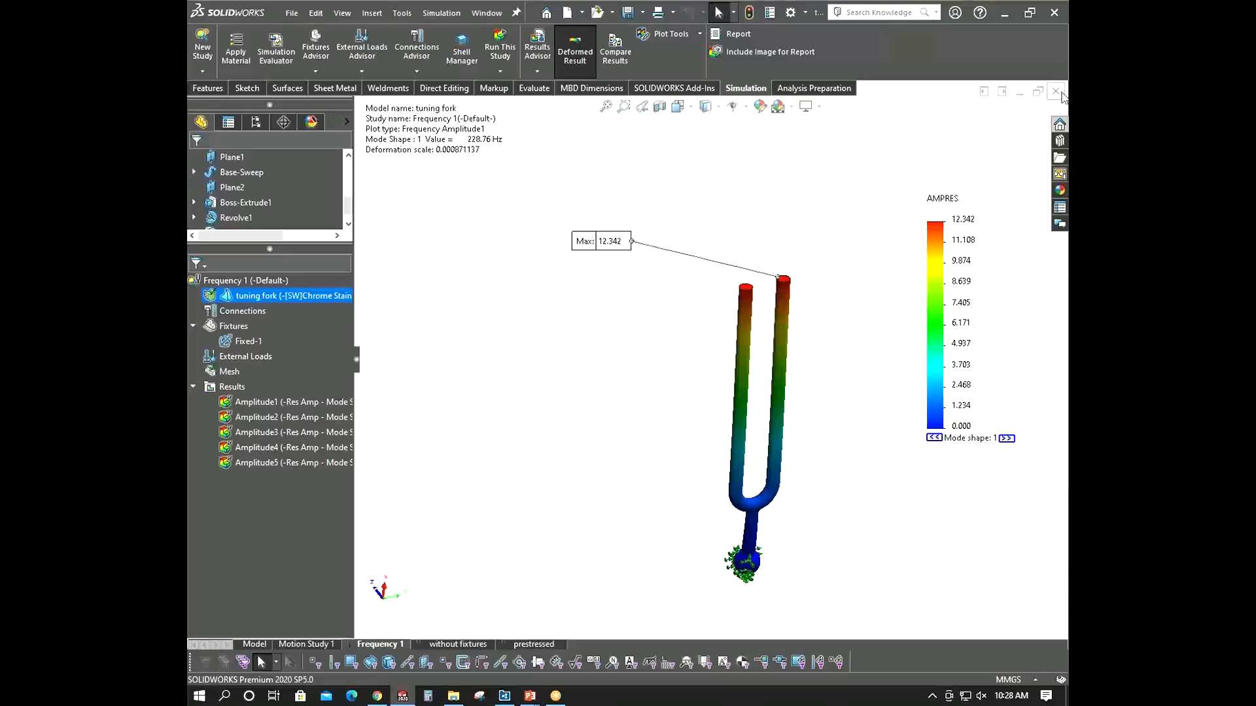
{"action": "scroll", "coordinate": [817, 406], "scroll_direction": "up", "scroll_amount": 2}
{"action": "scroll", "coordinate": [815, 401], "scroll_direction": "down", "scroll_amount": 3}
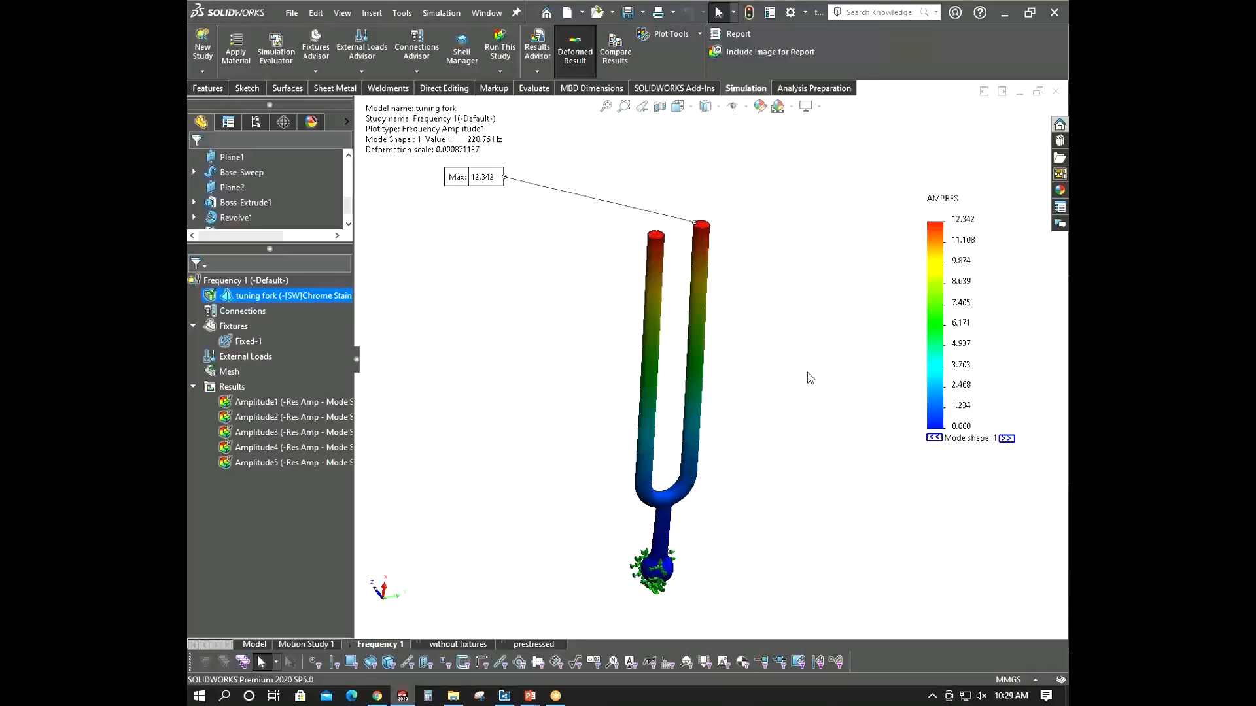
{"action": "mouse_move", "coordinate": [785, 363]}
{"action": "middle_mouse_down"}
{"action": "mouse_move", "coordinate": [756, 348]}
{"action": "mouse_move", "coordinate": [775, 343]}
{"action": "middle_mouse_up"}
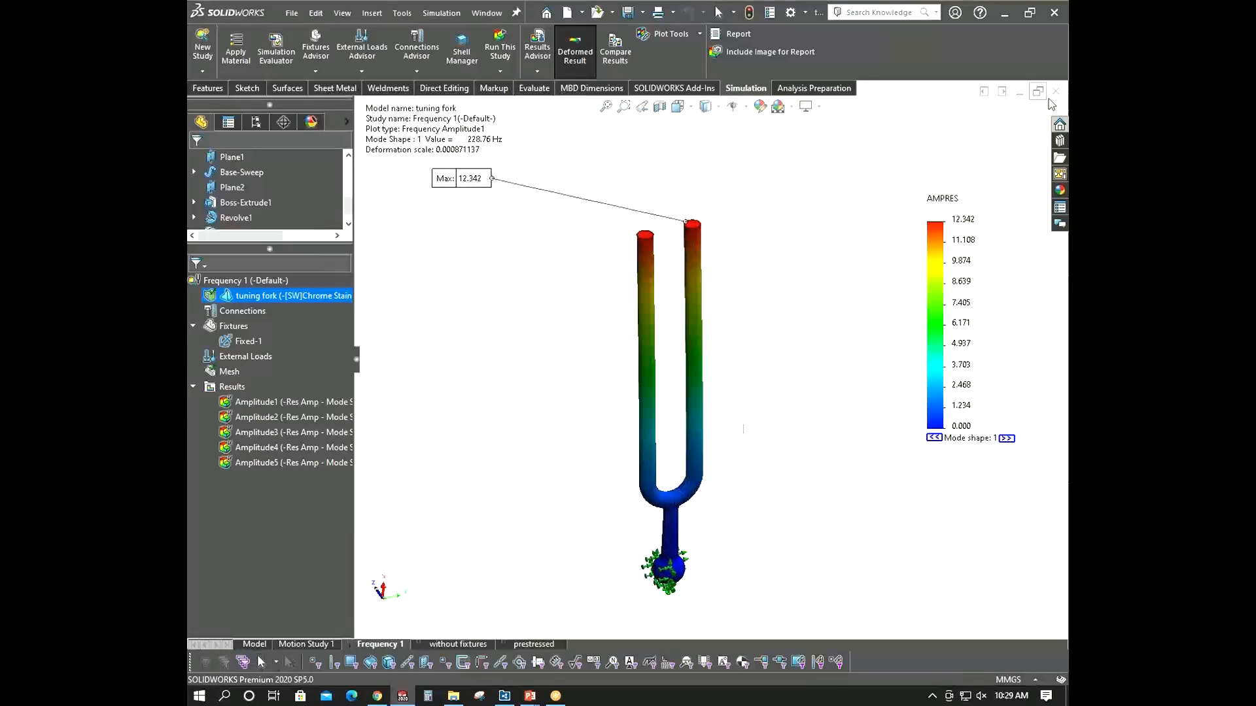
- Switch to the PowerPoint slide show and advance past the mode shapes with support slide
{"action": "mouse_move", "coordinate": [538, 702]}
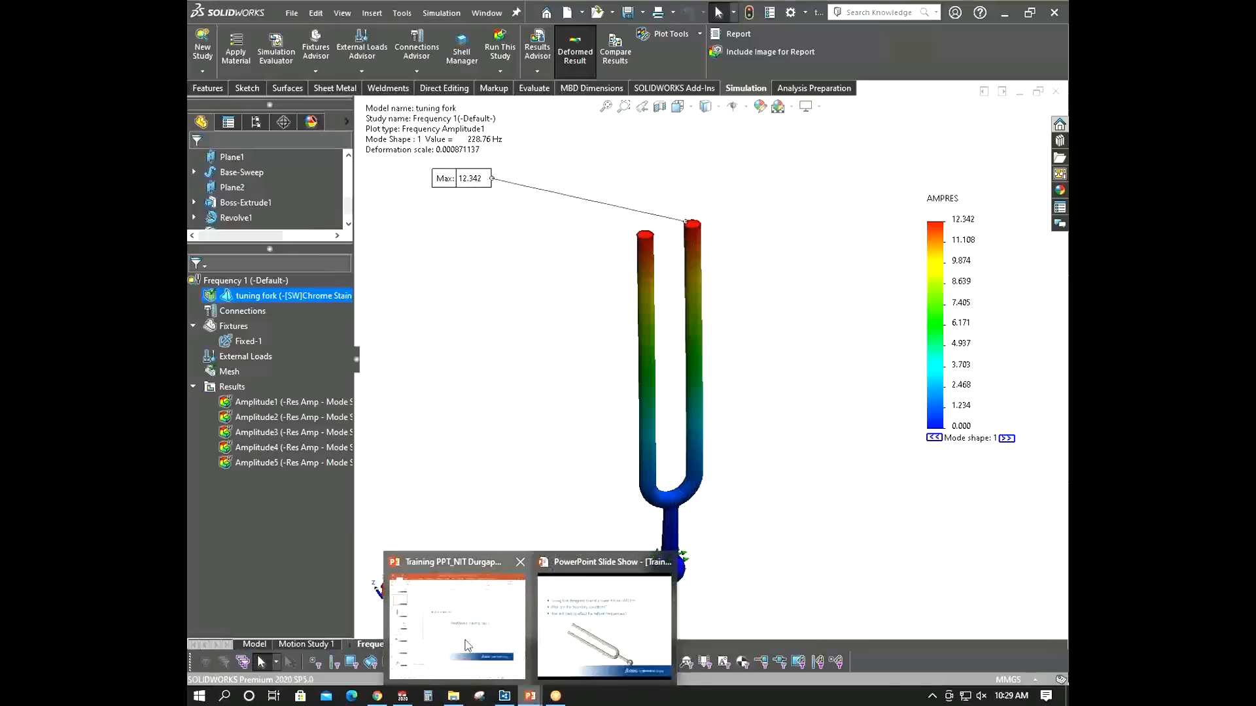
{"action": "left_click", "coordinate": [617, 608]}
{"action": "left_click", "coordinate": [457, 301]}
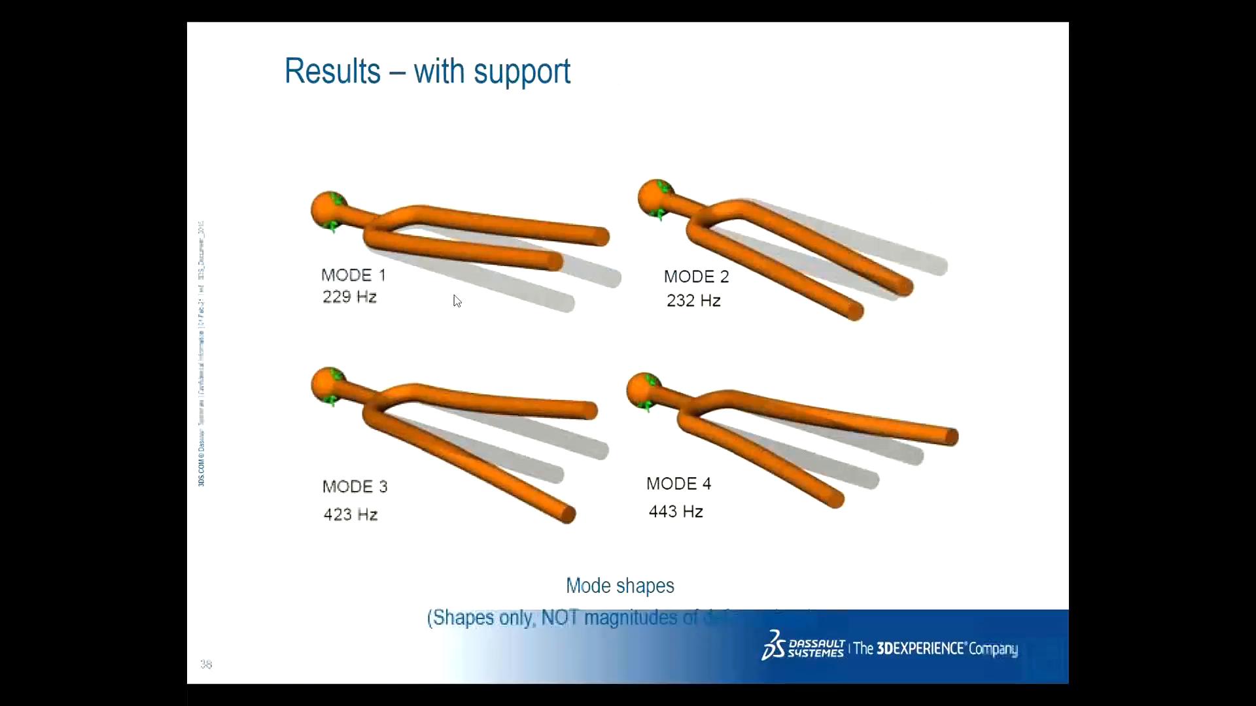
{"action": "left_click", "coordinate": [457, 288]}
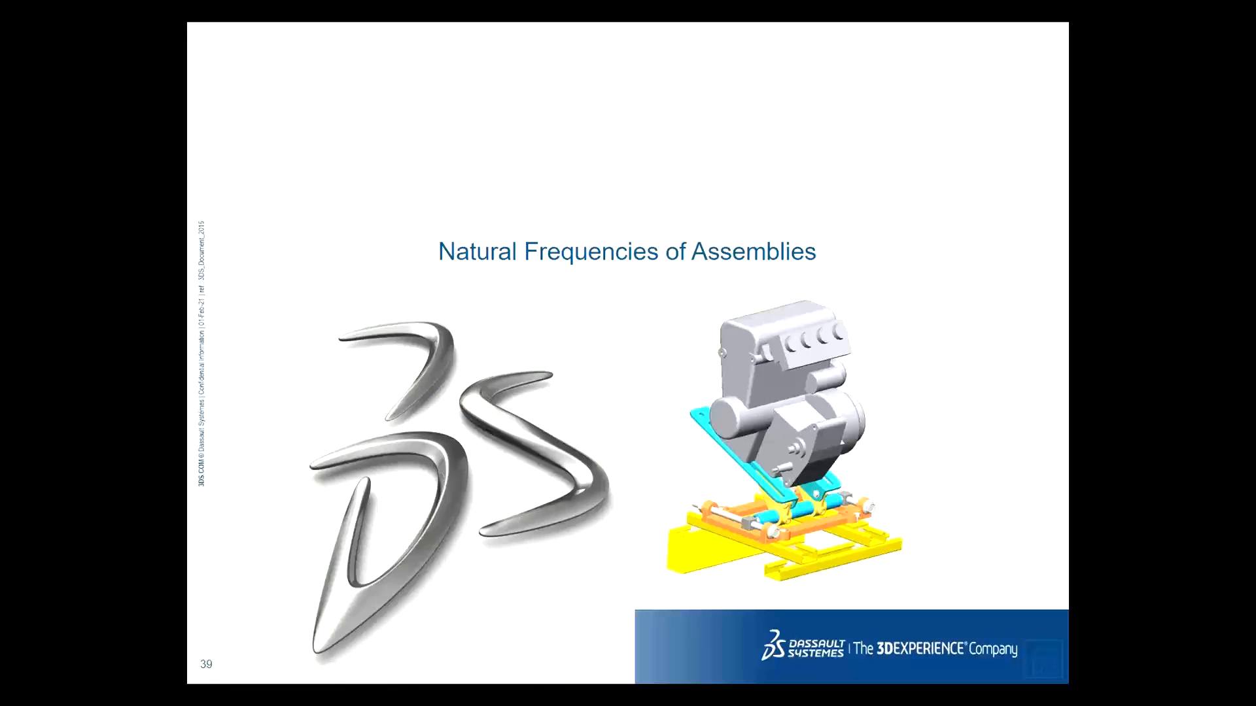
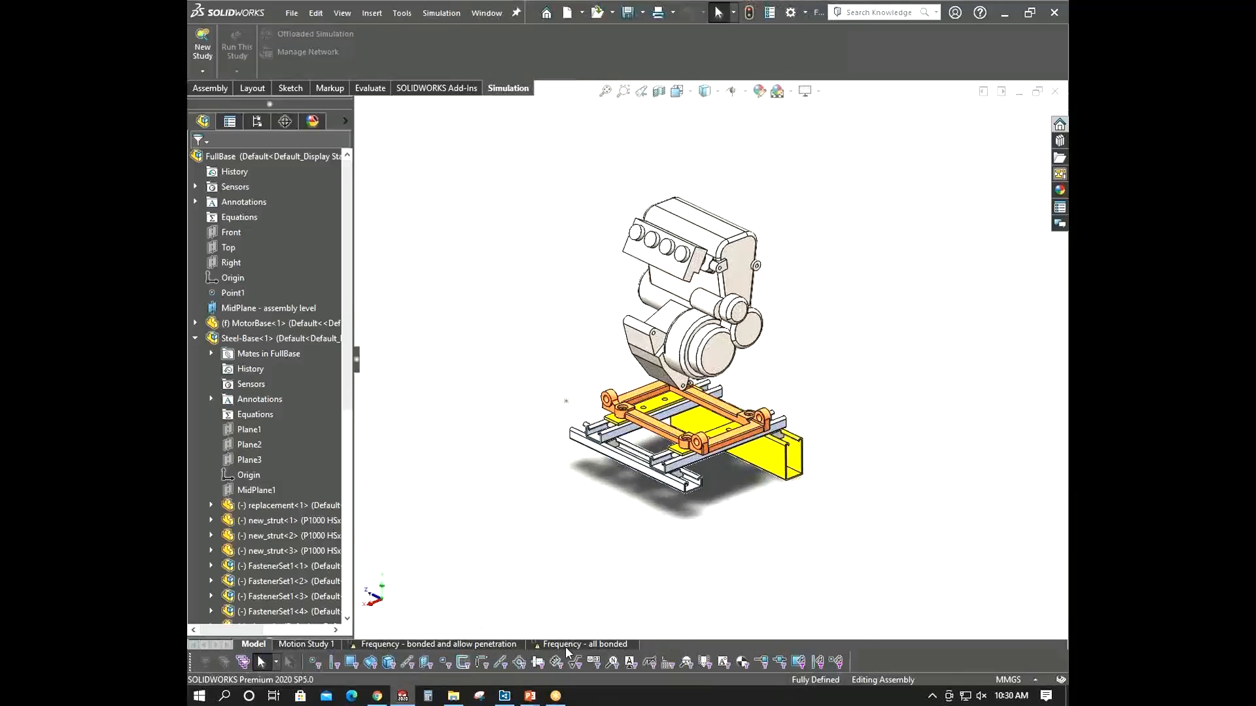
- Create a new frequency study named Frequency 3 for the engine and base assembly
{"action": "scroll", "coordinate": [790, 384], "scroll_direction": "down", "scroll_amount": 2}
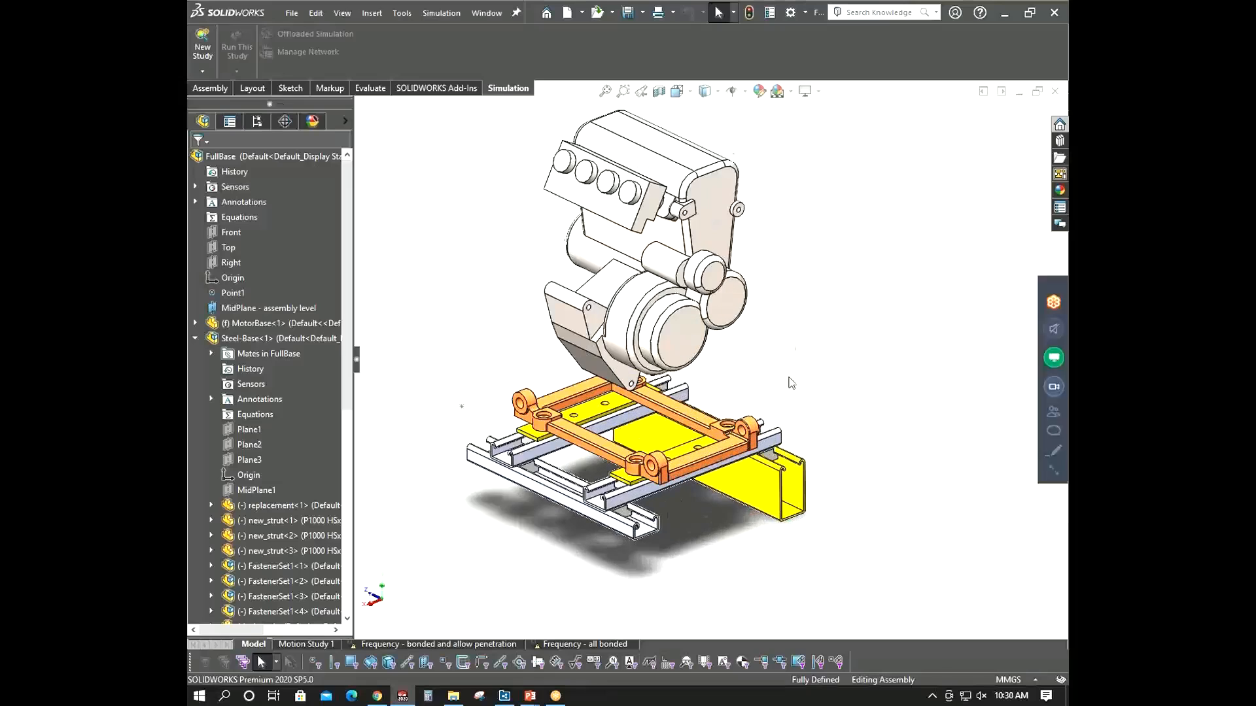
{"action": "mouse_move", "coordinate": [791, 384]}
{"action": "middle_mouse_down"}
{"action": "mouse_move", "coordinate": [785, 326]}
{"action": "mouse_move", "coordinate": [779, 374]}
{"action": "middle_mouse_up"}
{"action": "scroll", "coordinate": [663, 461], "scroll_direction": "up", "scroll_amount": 2}
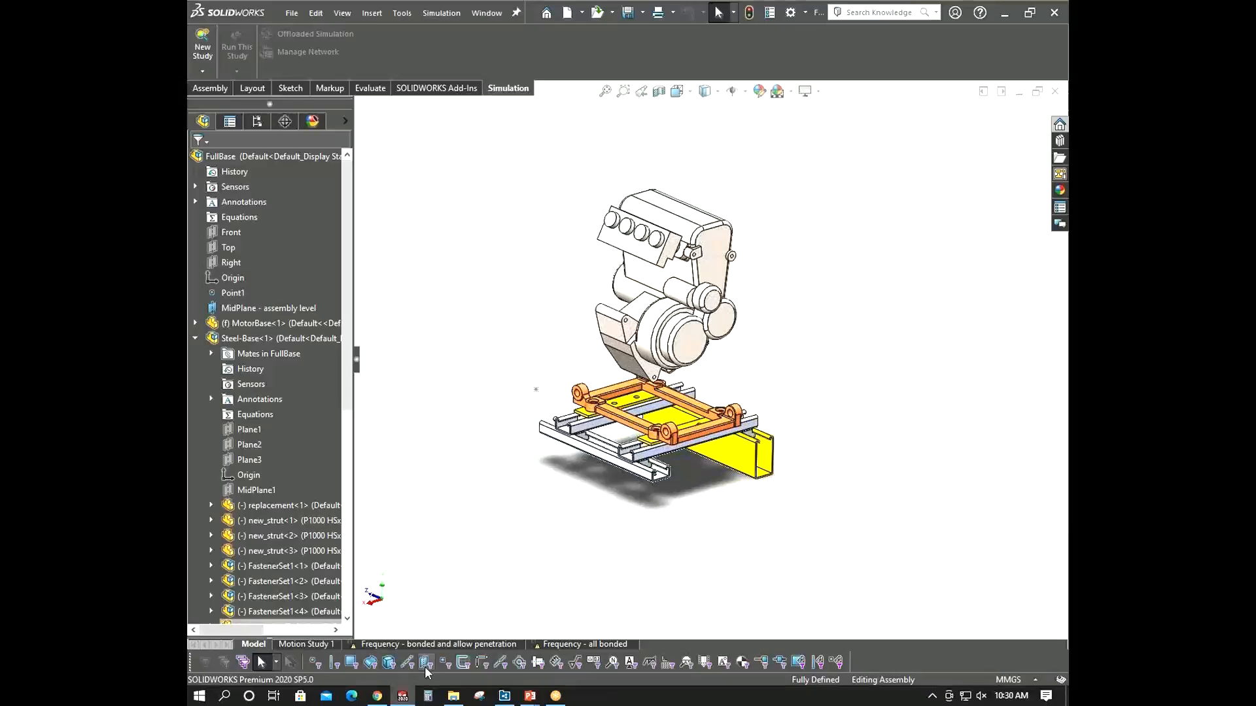
{"action": "left_click", "coordinate": [202, 51]}
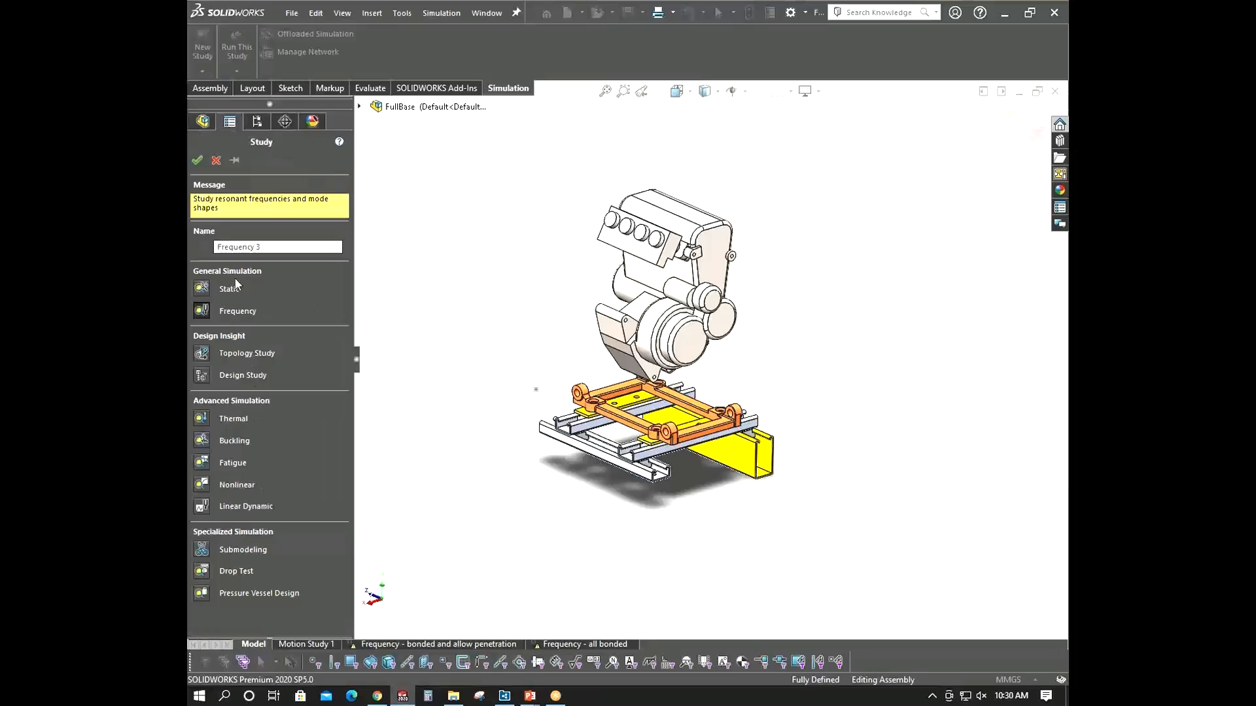
{"action": "left_click", "coordinate": [195, 160]}
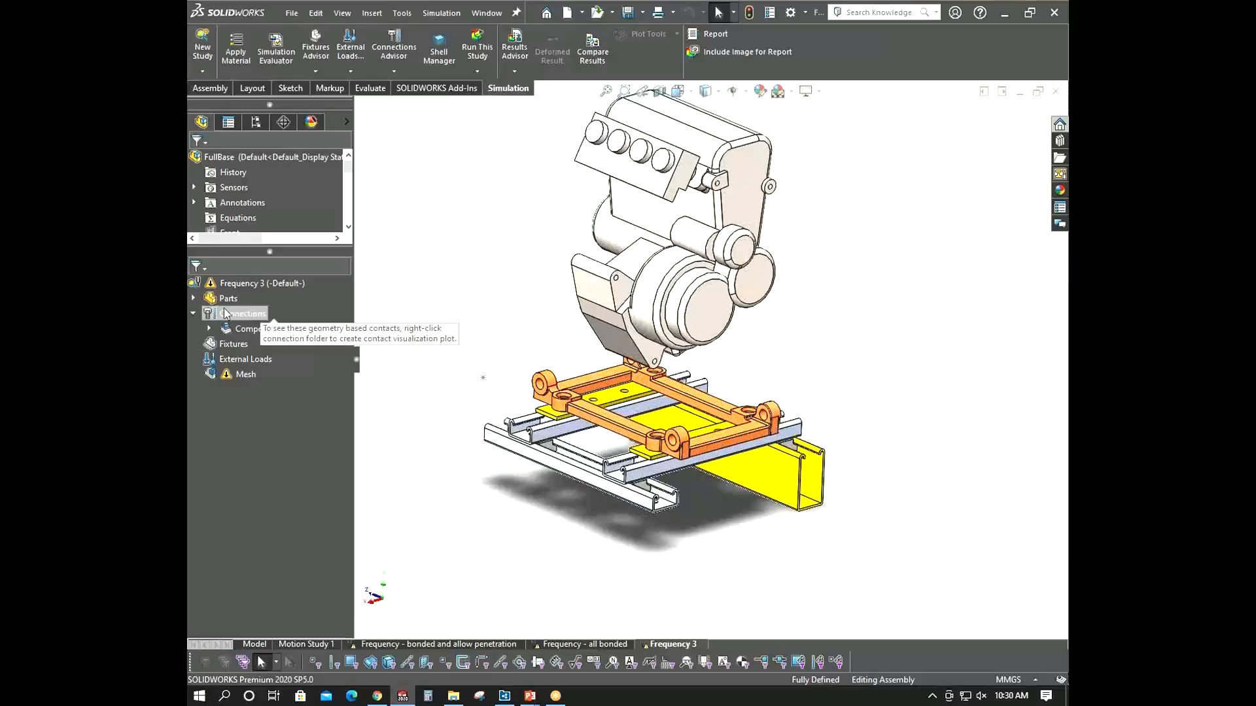
- Apply Plain Carbon Steel as the material to all parts in the study
{"action": "left_click", "coordinate": [204, 302]}
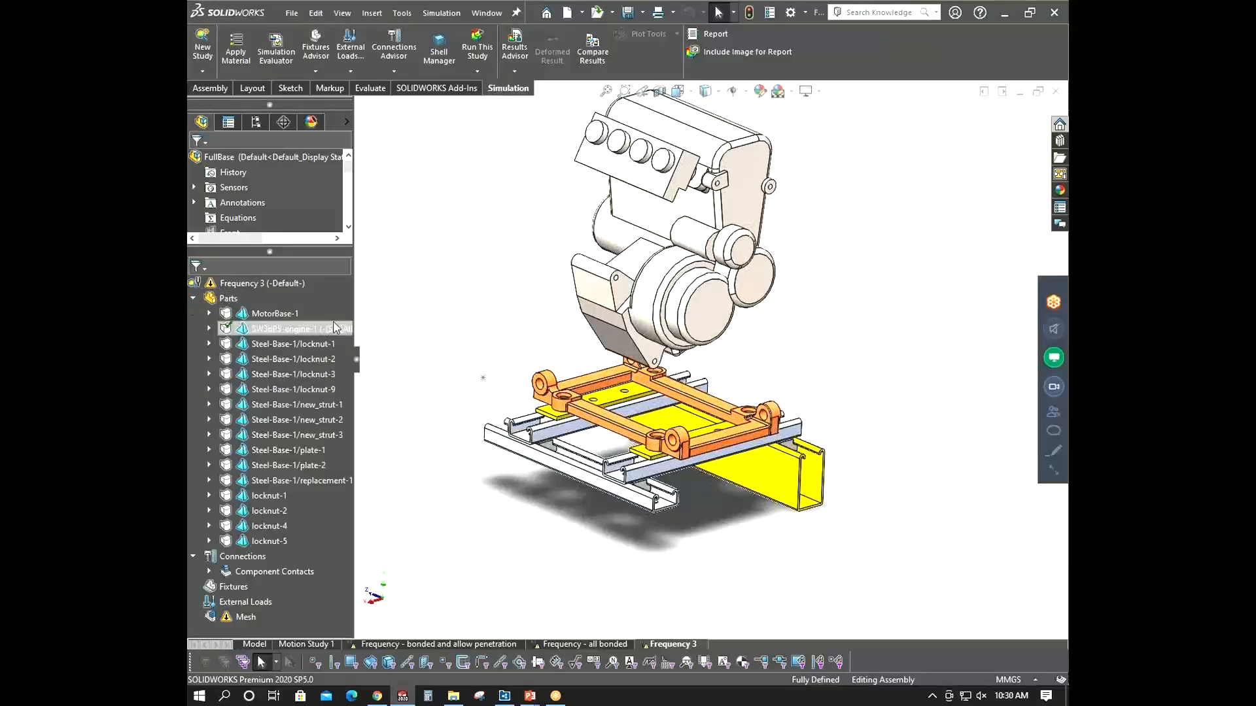
{"action": "right_click", "coordinate": [238, 317]}
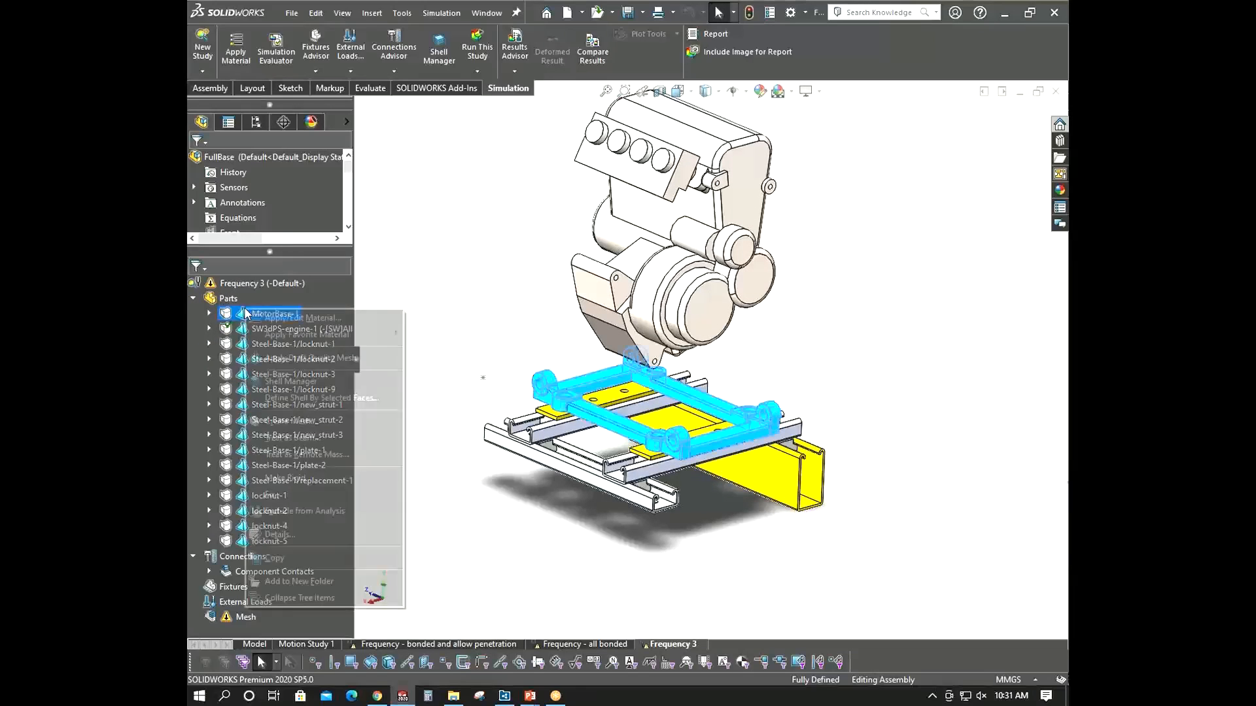
{"action": "left_click", "coordinate": [229, 298]}
{"action": "right_click", "coordinate": [238, 299]}
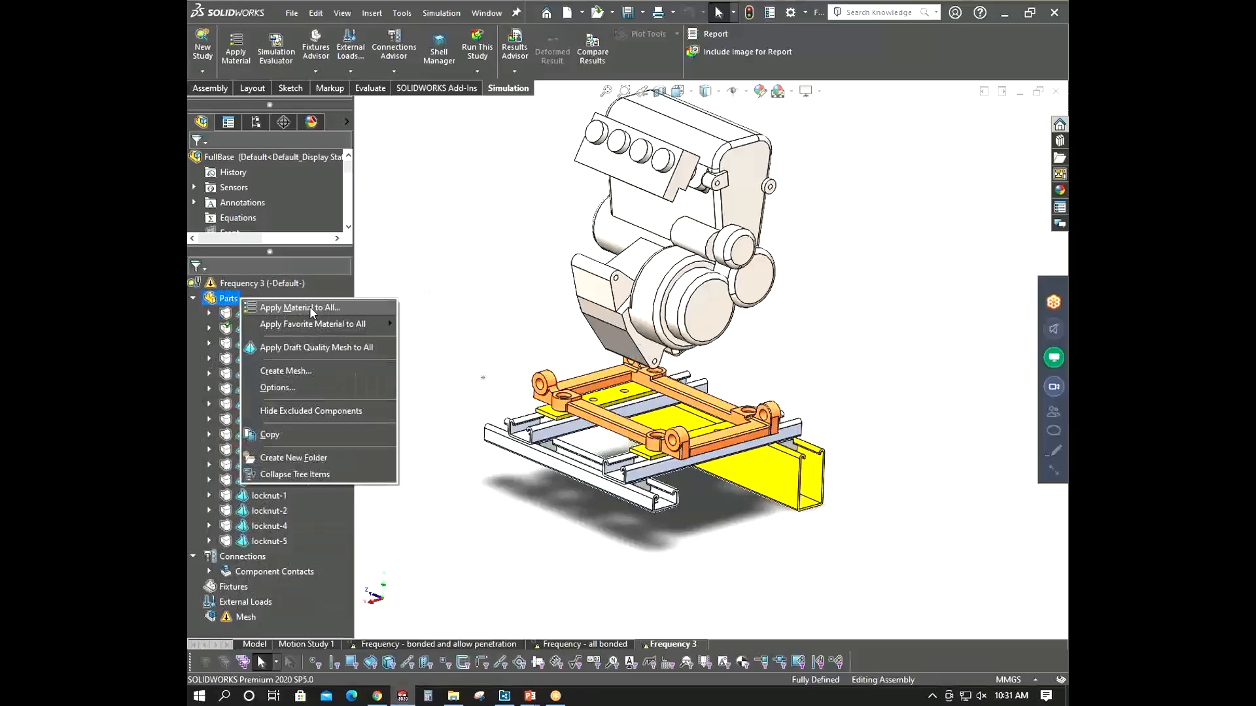
{"action": "left_click", "coordinate": [461, 283]}
{"action": "left_click", "coordinate": [229, 298]}
{"action": "right_click", "coordinate": [228, 298]}
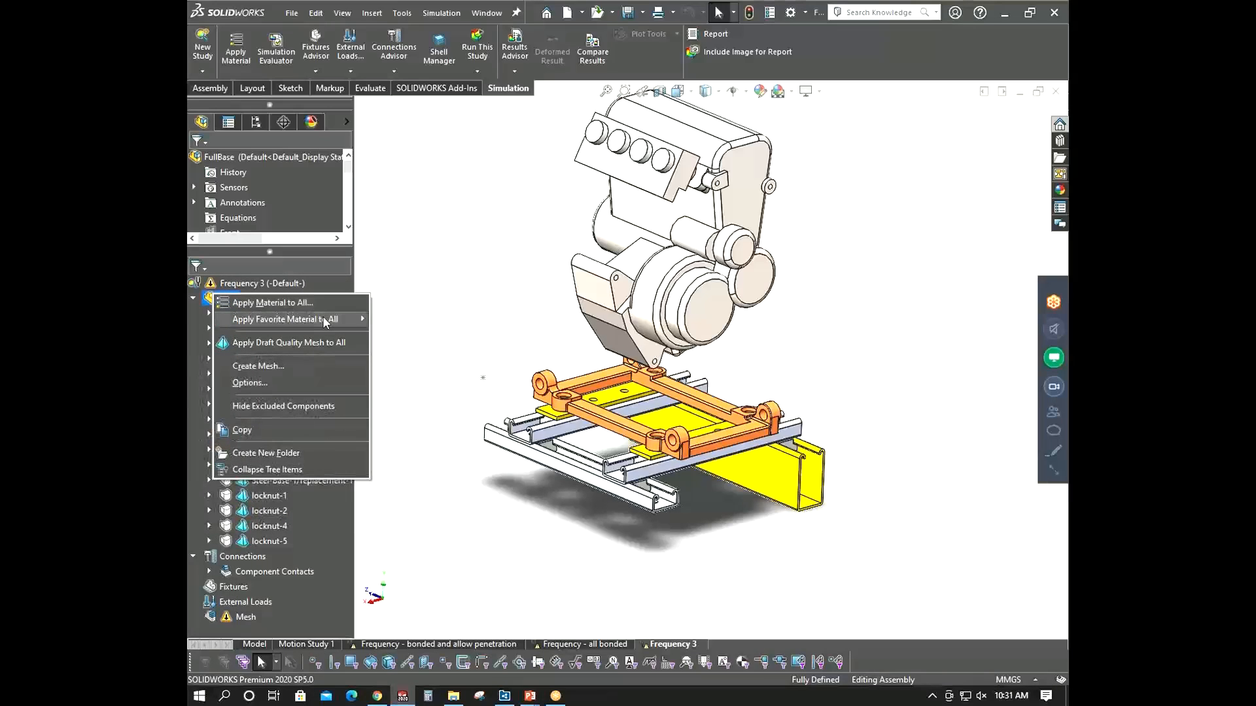
{"action": "mouse_move", "coordinate": [323, 319]}
{"action": "left_click", "coordinate": [411, 319]}
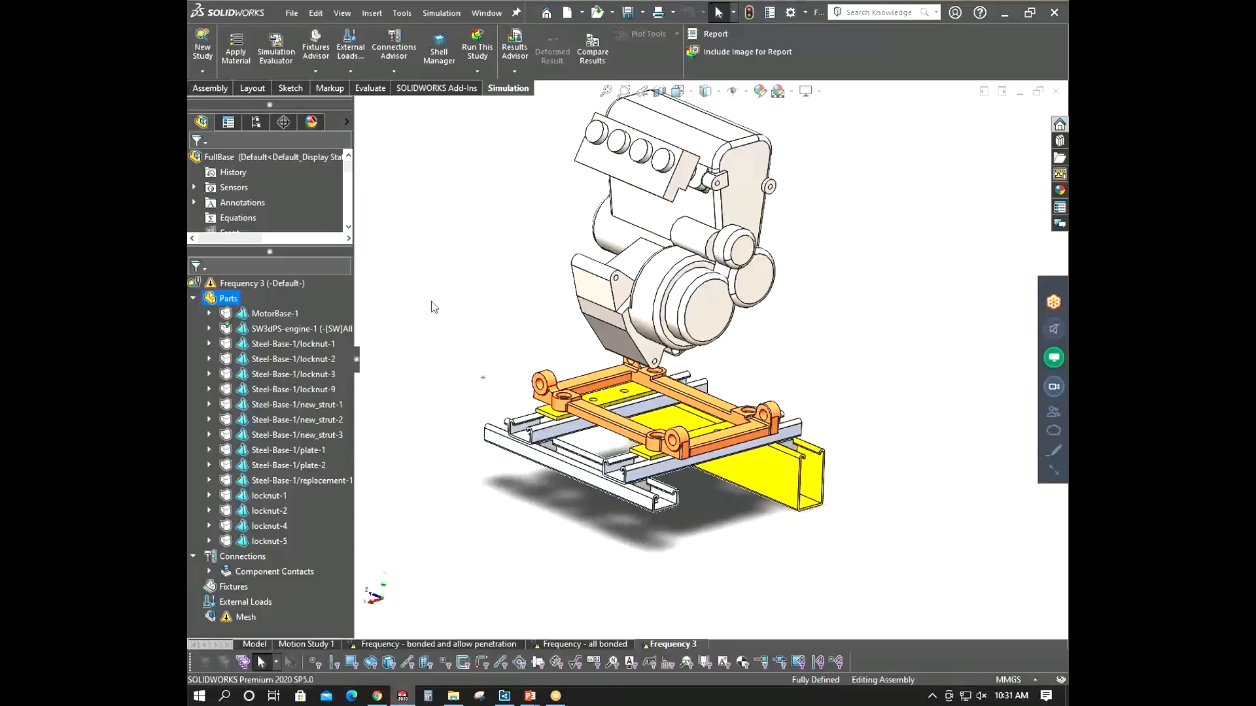
{"action": "left_click", "coordinate": [194, 298]}
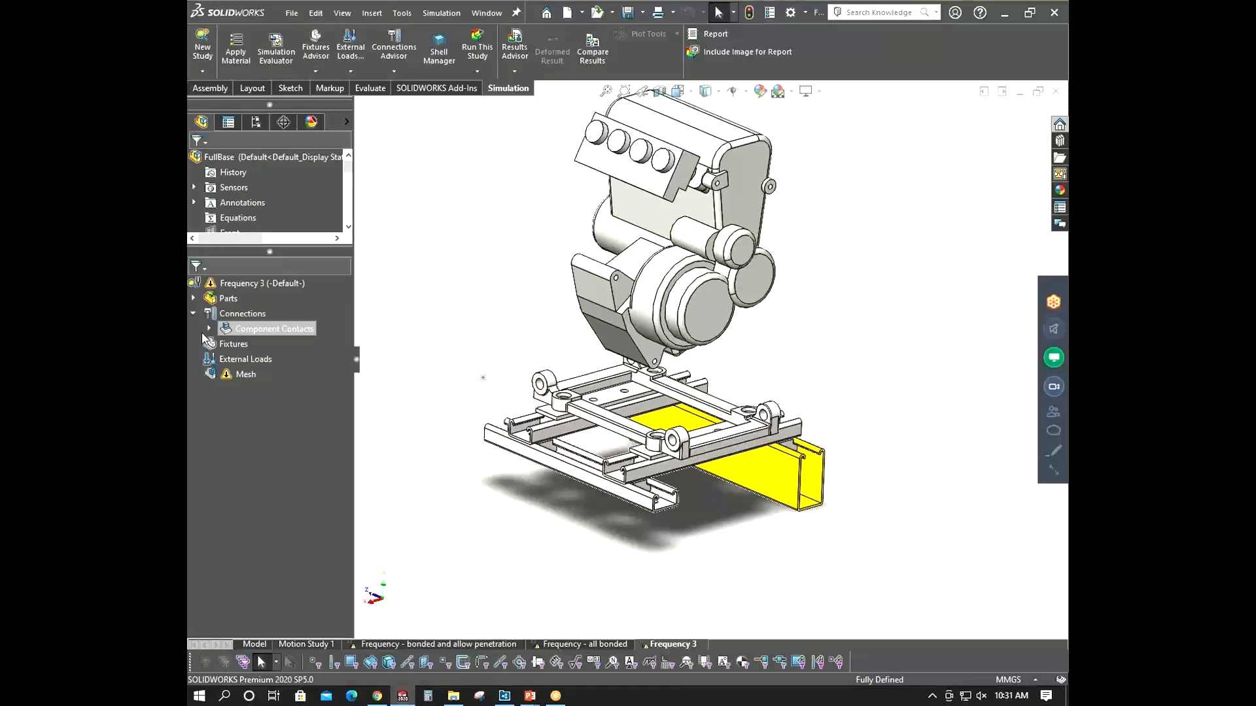
- Treat the engine as a remote mass connected to the four mounting-hole faces of the motor base
{"action": "scroll", "coordinate": [516, 353], "scroll_direction": "up", "scroll_amount": 3}
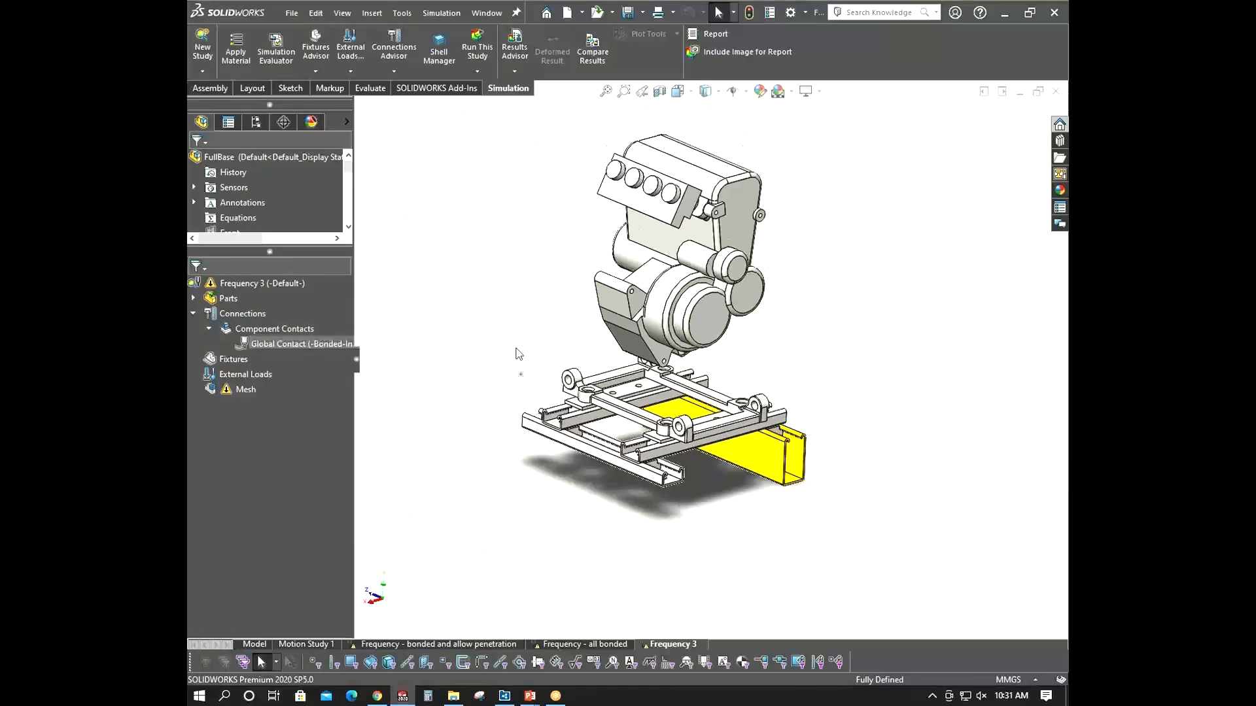
{"action": "middle_click_drag", "start_coordinate": [516, 354], "coordinate": [563, 339]}
{"action": "scroll", "coordinate": [563, 339], "scroll_direction": "down", "scroll_amount": 3}
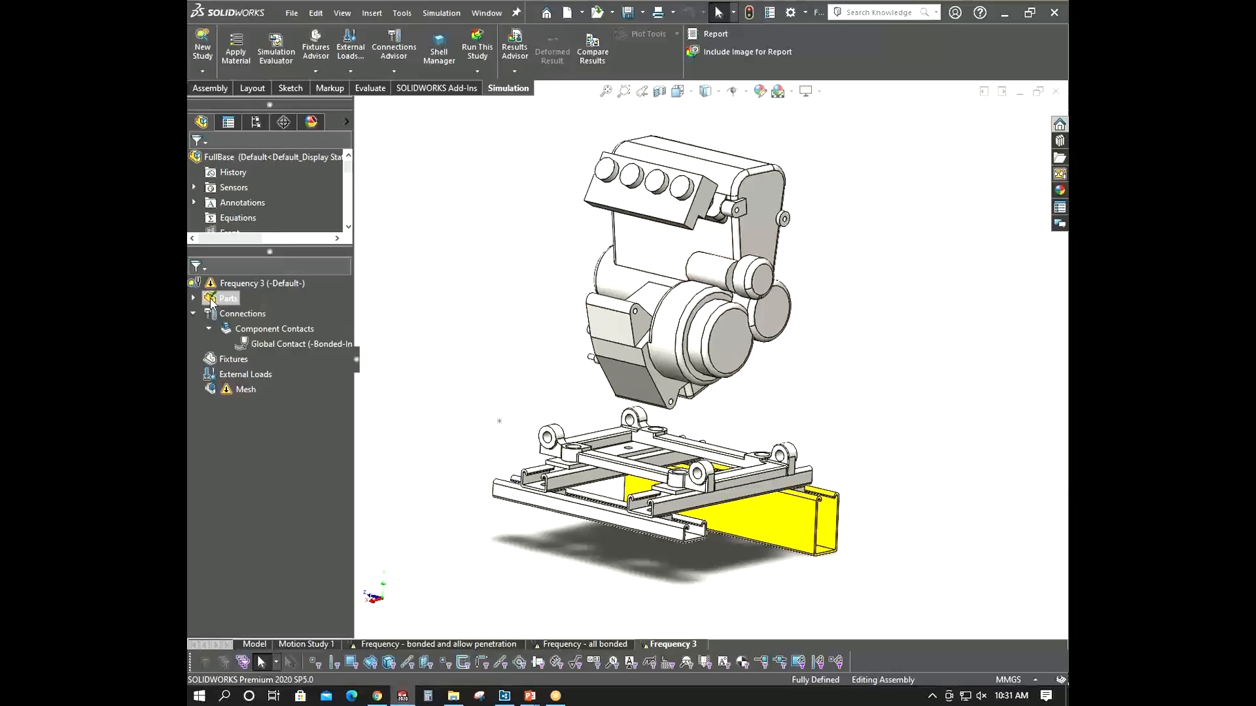
{"action": "right_click", "coordinate": [210, 299]}
{"action": "left_click", "coordinate": [506, 355]}
{"action": "left_click", "coordinate": [193, 299]}
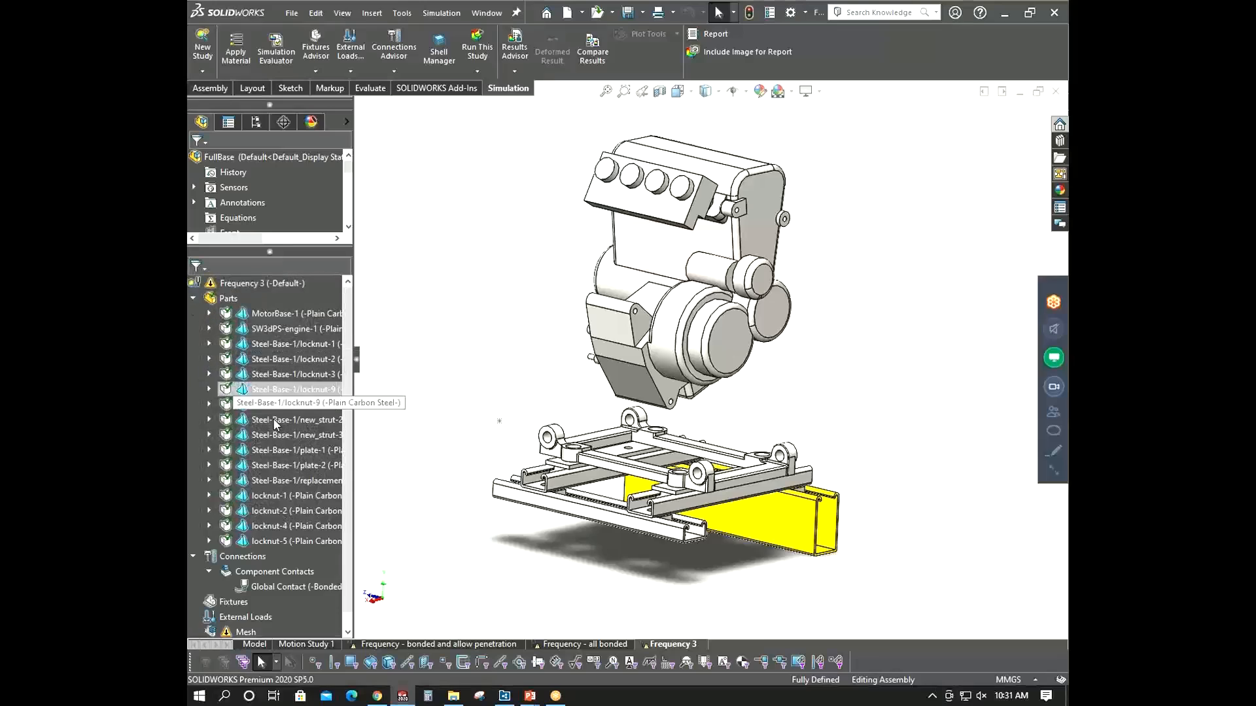
{"action": "right_click", "coordinate": [280, 329]}
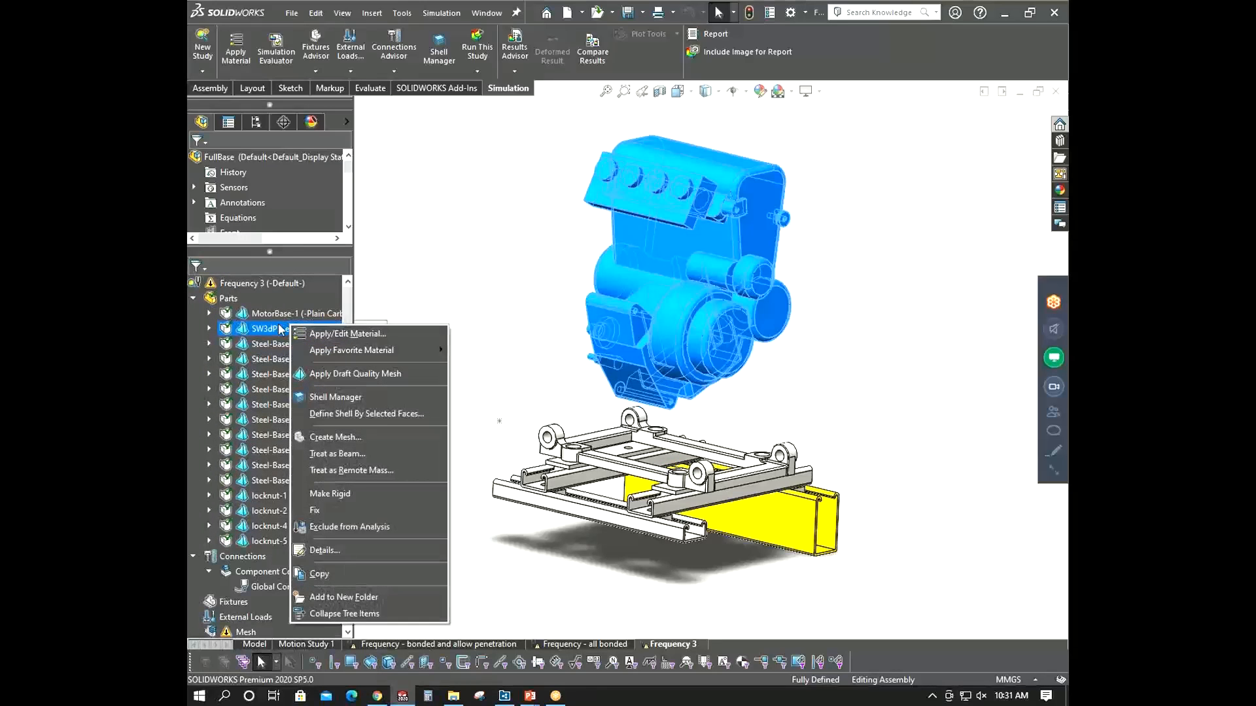
{"action": "left_click", "coordinate": [378, 470]}
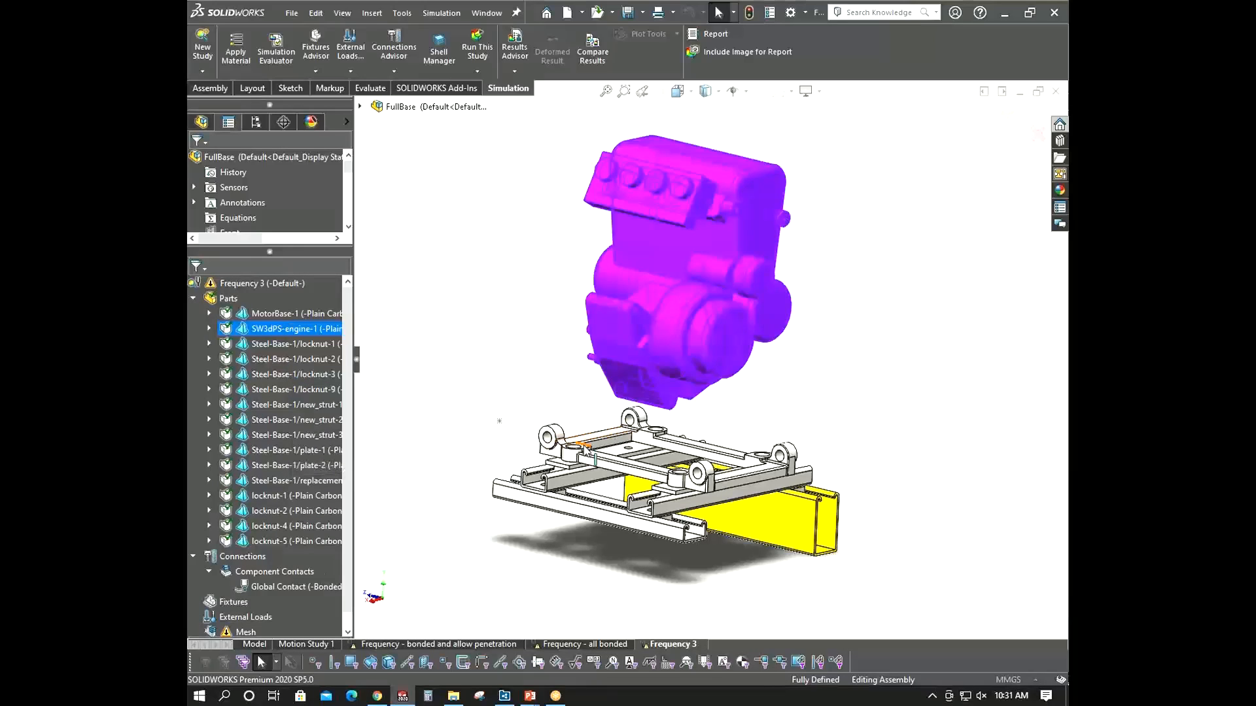
{"action": "scroll", "coordinate": [582, 447], "scroll_direction": "down", "scroll_amount": 6}
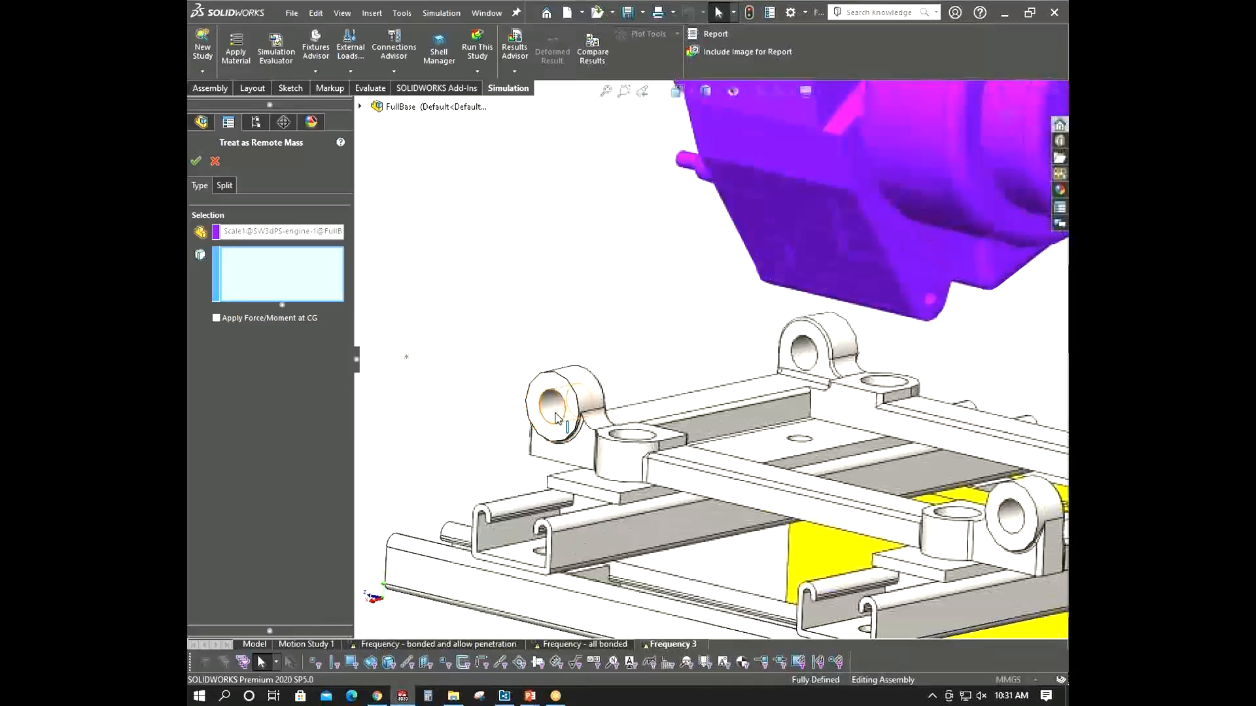
{"action": "left_click", "coordinate": [556, 410]}
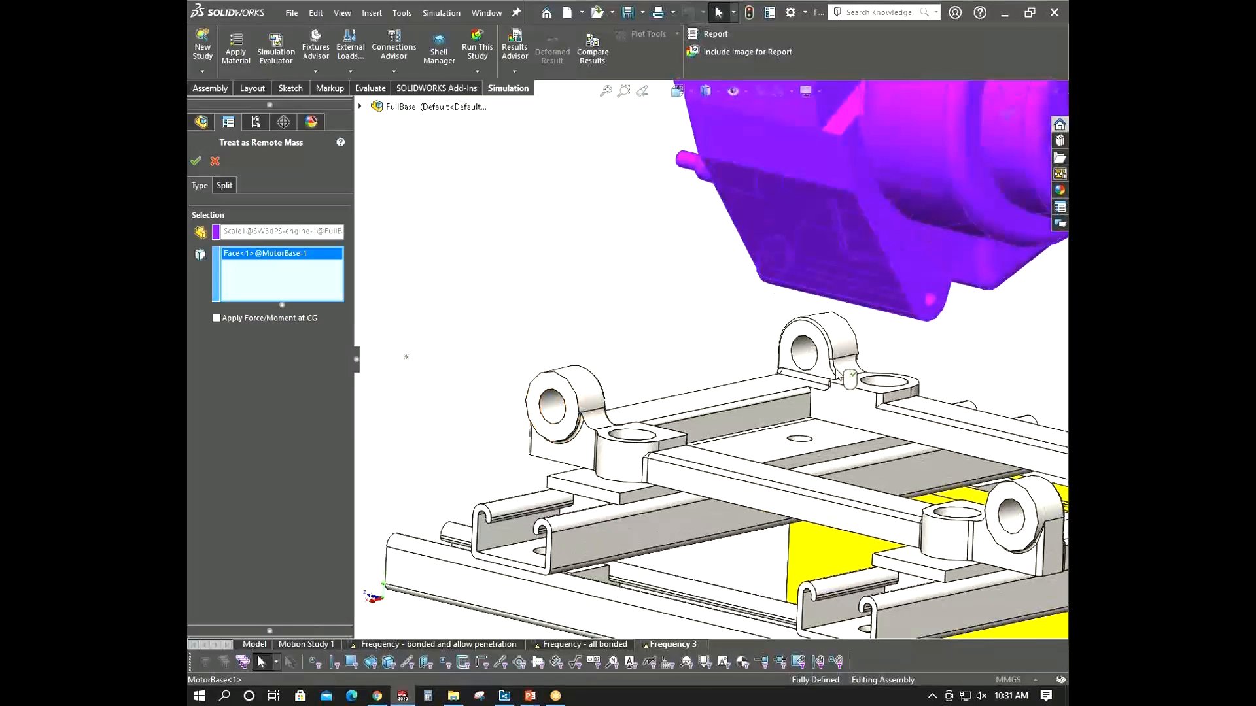
{"action": "left_click", "coordinate": [1007, 521]}
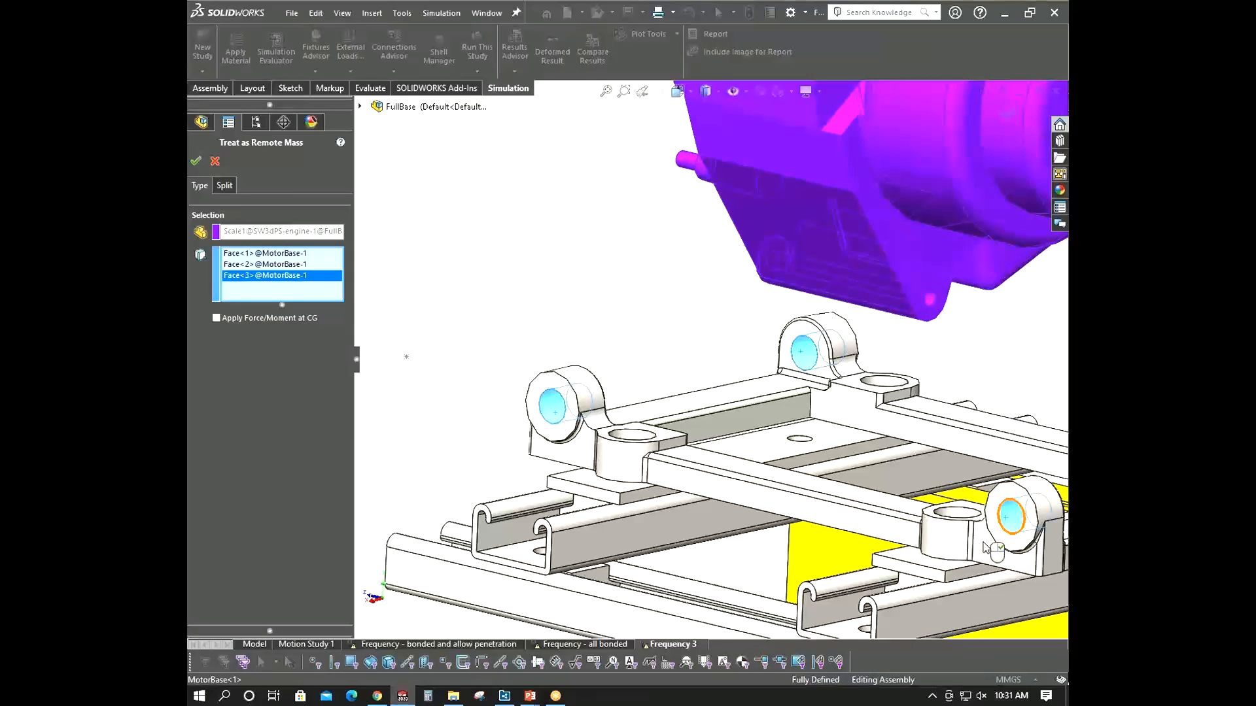
{"action": "scroll", "coordinate": [988, 548], "scroll_direction": "up", "scroll_amount": 8}
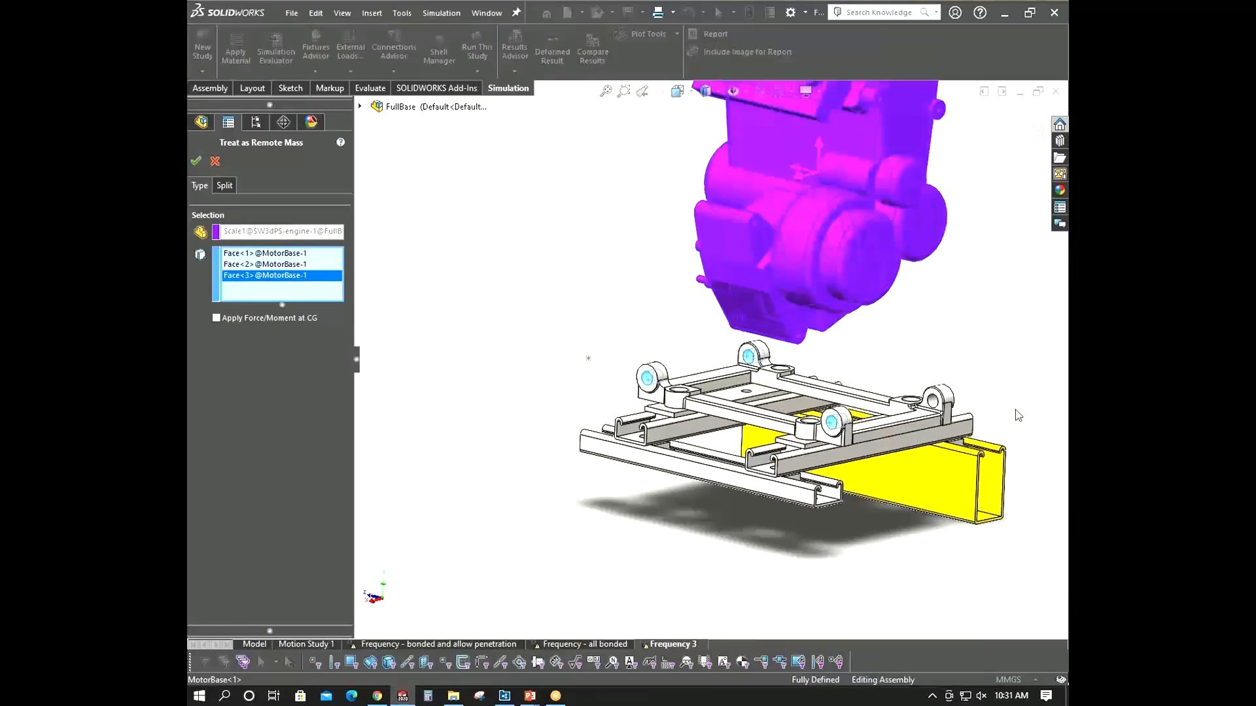
{"action": "scroll", "coordinate": [885, 400], "scroll_direction": "down", "scroll_amount": 4}
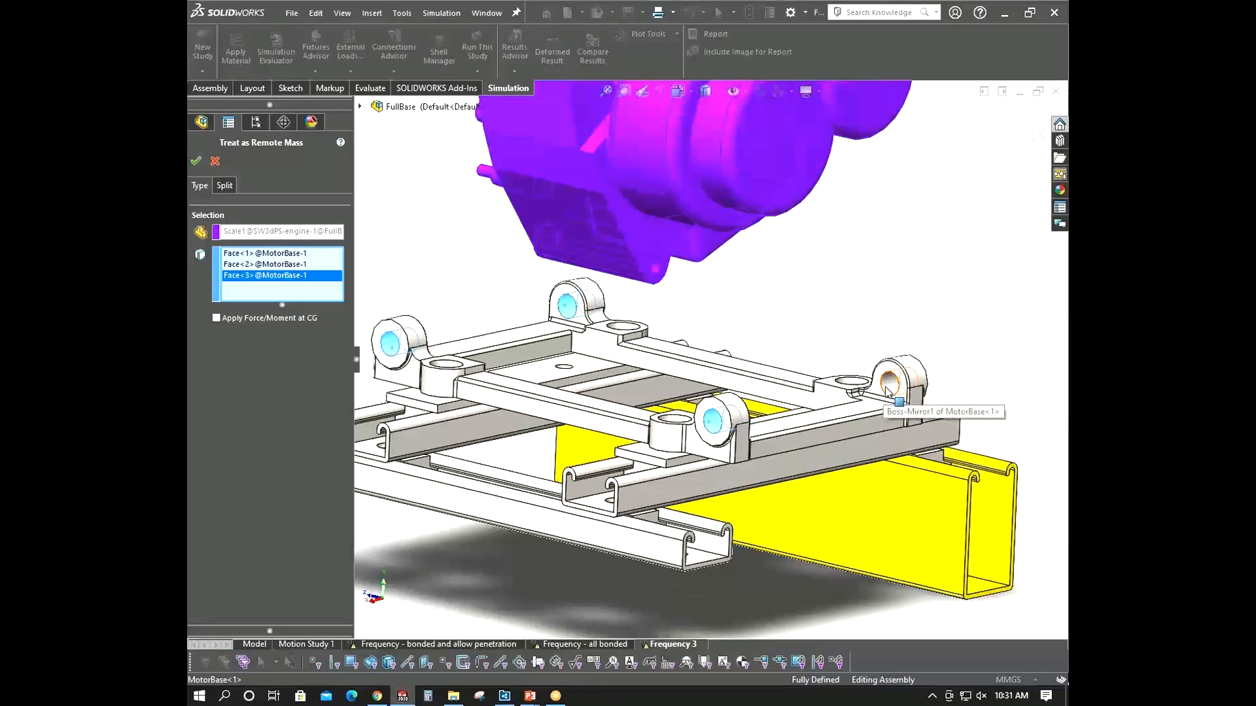
{"action": "left_click", "coordinate": [195, 161]}
- Examine the remote mass and the steel base assembly from several angles
{"action": "scroll", "coordinate": [700, 344], "scroll_direction": "up", "scroll_amount": 4}
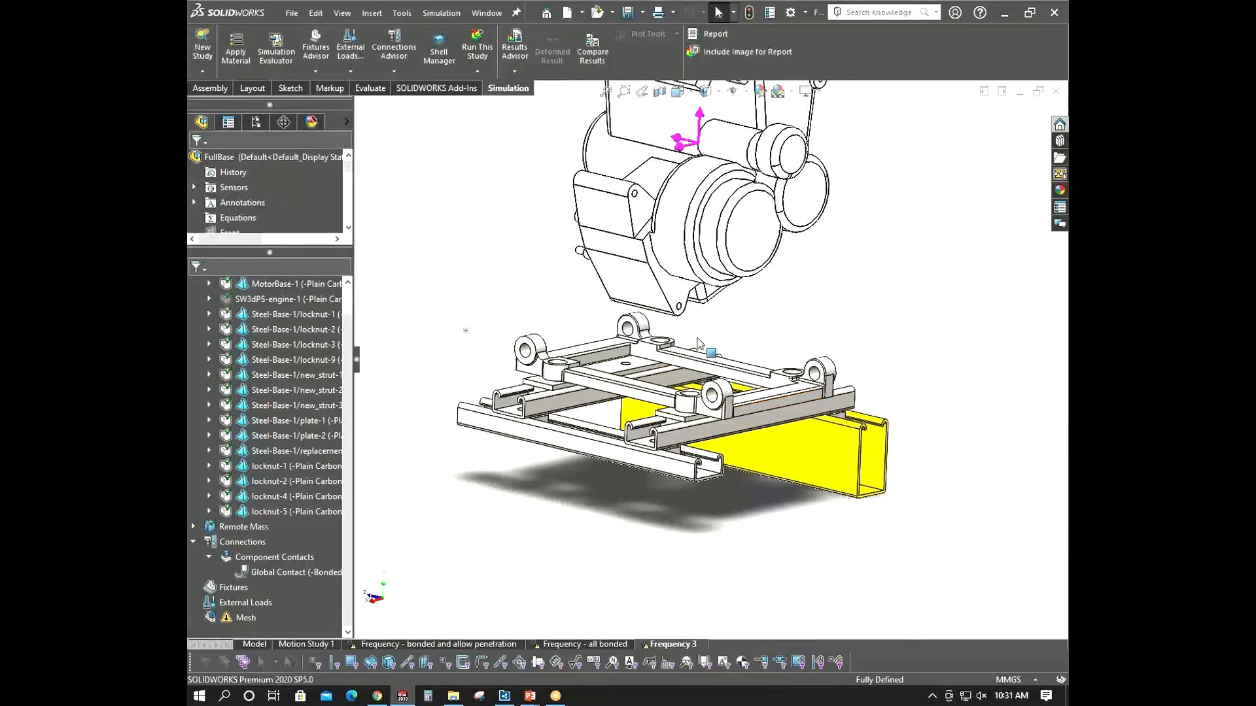
{"action": "middle_click_drag", "start_coordinate": [698, 341], "coordinate": [660, 348]}
{"action": "scroll", "coordinate": [661, 348], "scroll_direction": "up", "scroll_amount": 3}
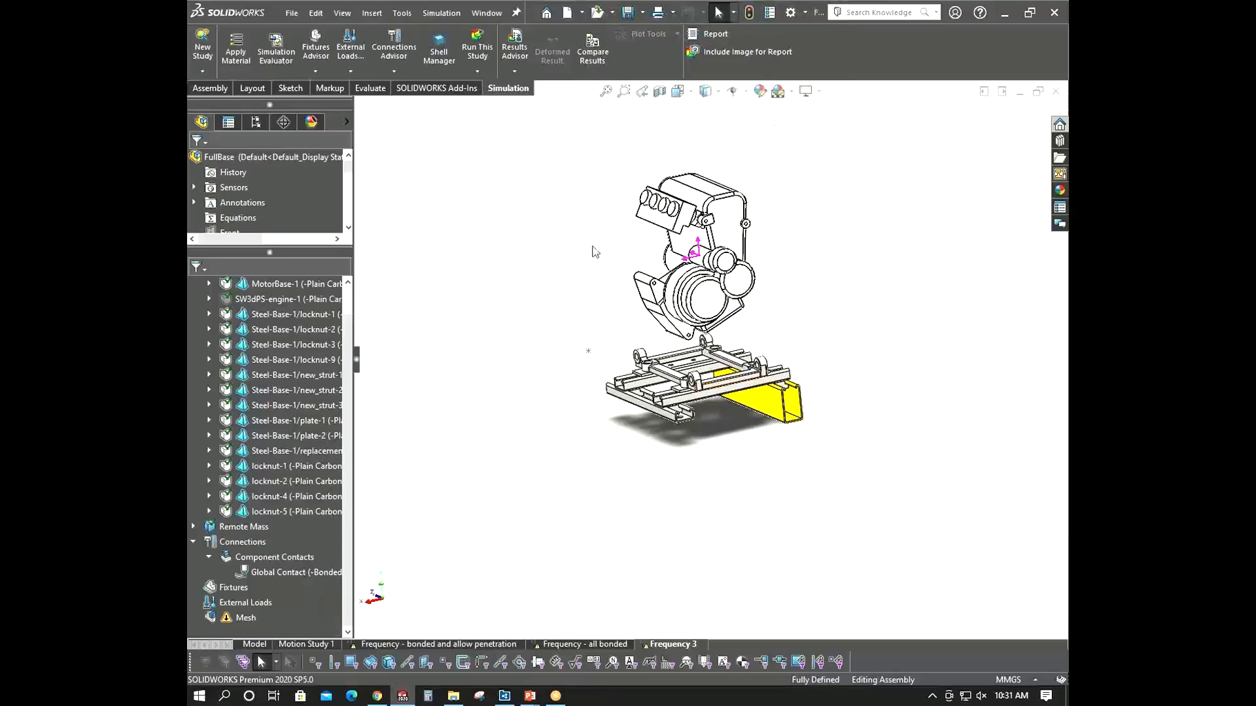
{"action": "left_click", "coordinate": [705, 265]}
{"action": "middle_click_drag", "start_coordinate": [786, 353], "coordinate": [785, 327]}
{"action": "left_click", "coordinate": [778, 330]}
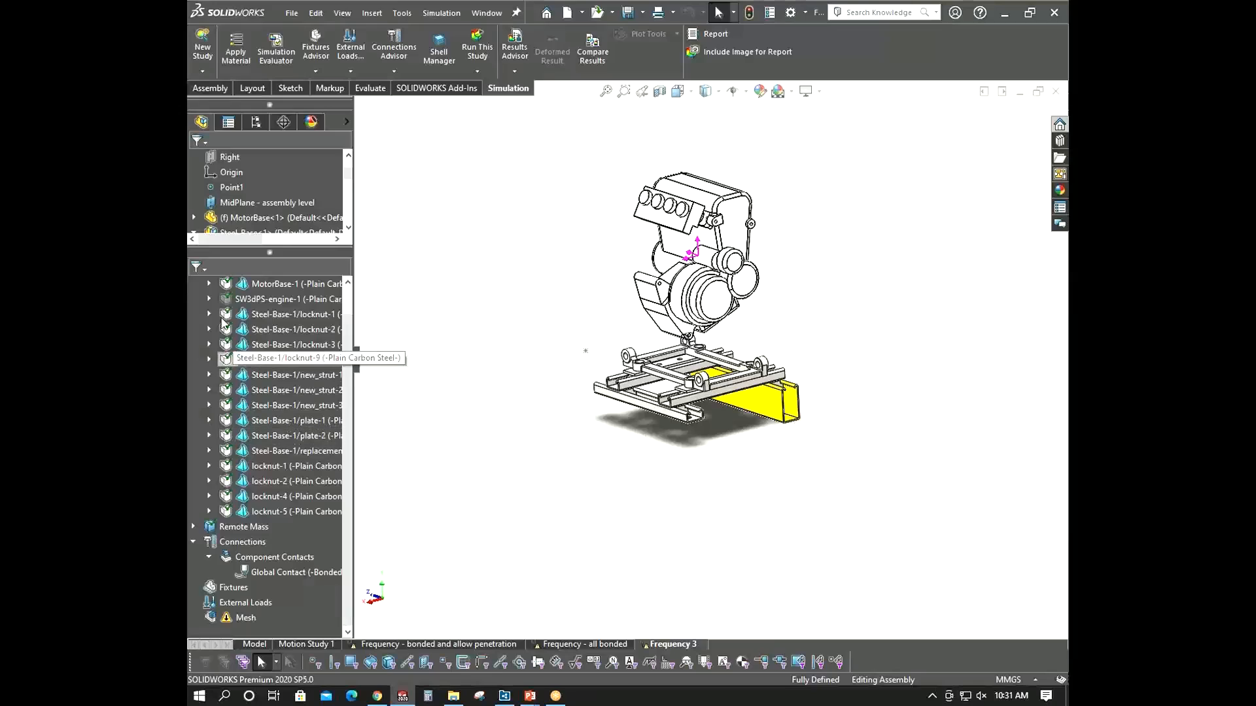
{"action": "left_click", "coordinate": [195, 527]}
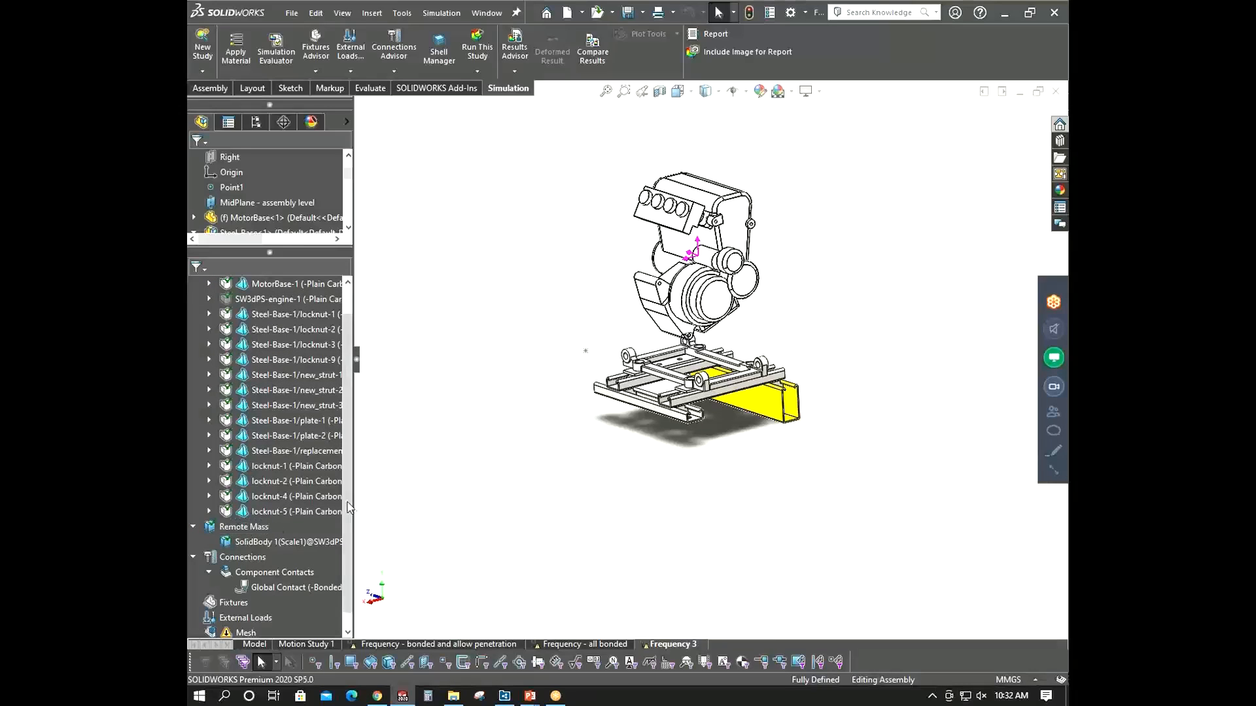
{"action": "left_click_drag", "start_coordinate": [348, 485], "coordinate": [358, 425]}
{"action": "left_click", "coordinate": [193, 300]}
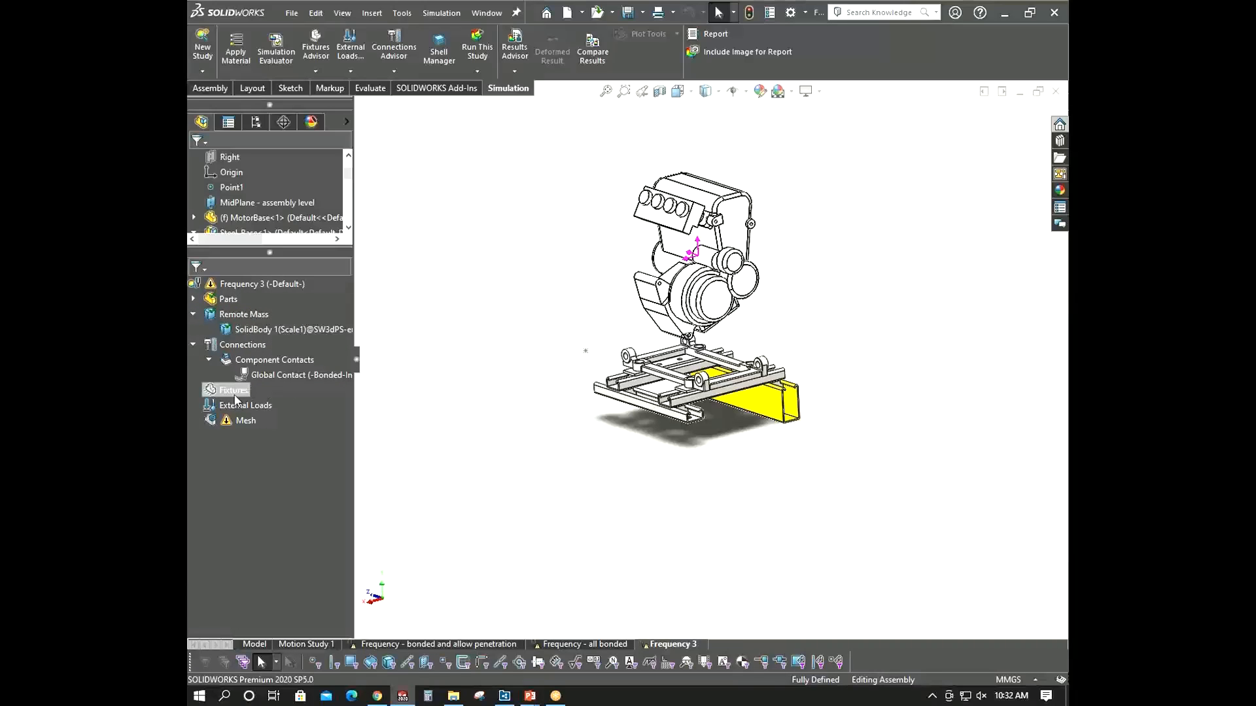
{"action": "scroll", "coordinate": [615, 348], "scroll_direction": "down", "scroll_amount": 3}
{"action": "mouse_move", "coordinate": [614, 348]}
{"action": "middle_mouse_down"}
{"action": "mouse_move", "coordinate": [615, 313]}
{"action": "mouse_move", "coordinate": [620, 370]}
{"action": "middle_mouse_up"}
{"action": "scroll", "coordinate": [799, 450], "scroll_direction": "down", "scroll_amount": 3}
{"action": "middle_click_drag", "start_coordinate": [800, 450], "coordinate": [911, 460]}
{"action": "scroll", "coordinate": [563, 451], "scroll_direction": "down", "scroll_amount": 4}
{"action": "mouse_move", "coordinate": [562, 452]}
{"action": "middle_mouse_down"}
{"action": "mouse_move", "coordinate": [676, 416]}
{"action": "mouse_move", "coordinate": [620, 465]}
{"action": "mouse_move", "coordinate": [579, 387]}
{"action": "mouse_move", "coordinate": [574, 449]}
{"action": "middle_mouse_up"}
{"action": "scroll", "coordinate": [574, 449], "scroll_direction": "up", "scroll_amount": 3}
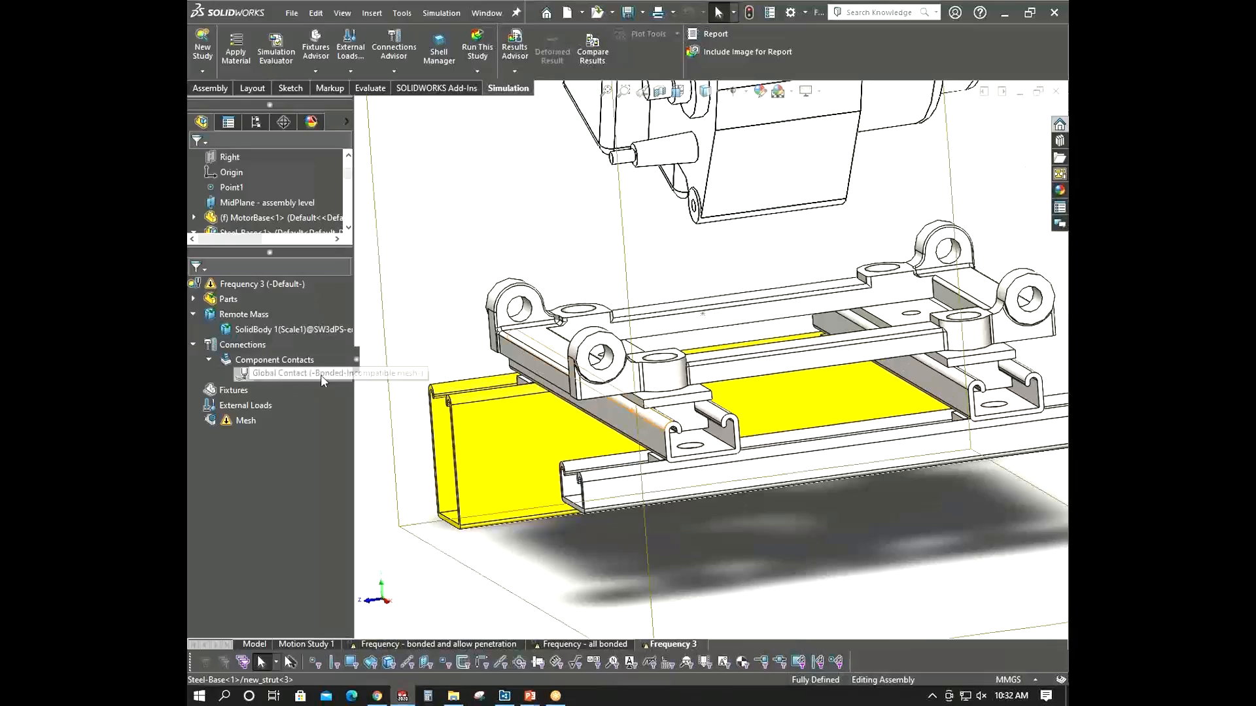
{"action": "scroll", "coordinate": [656, 456], "scroll_direction": "down", "scroll_amount": 2}
{"action": "middle_click_drag", "start_coordinate": [656, 456], "coordinate": [677, 501]}
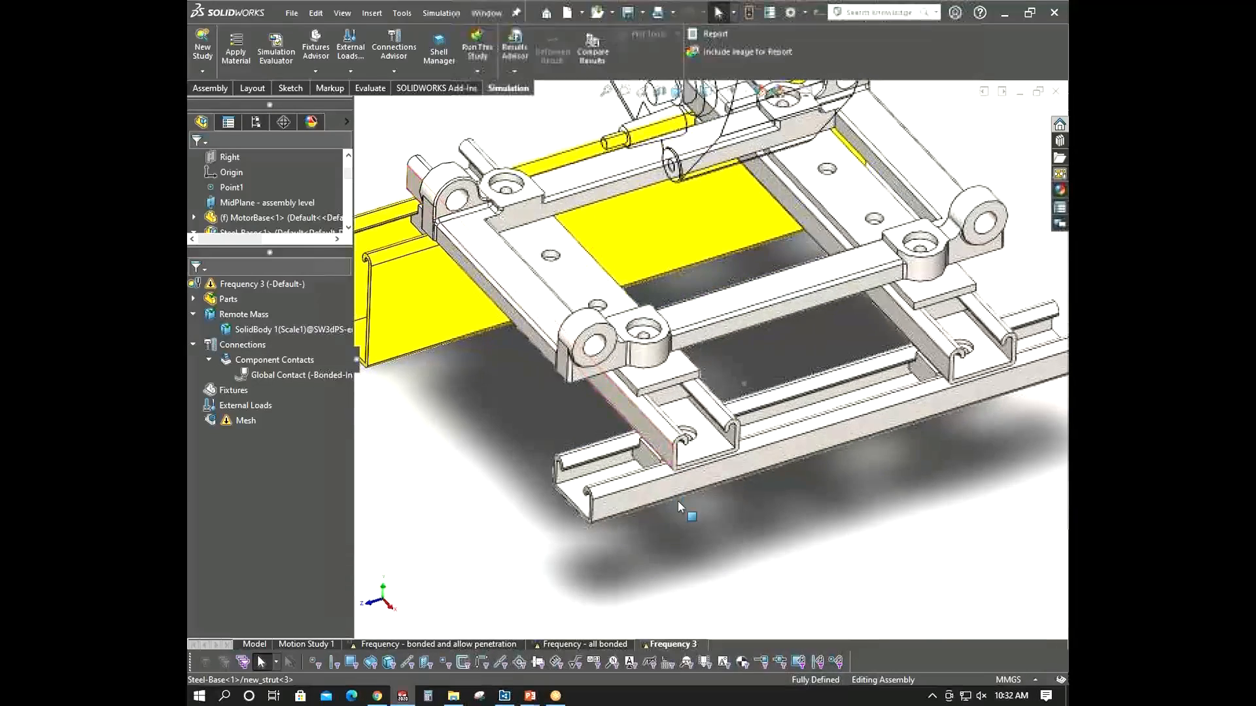
- Calculate a contact visualization plot for the whole FullBase assembly
{"action": "left_click", "coordinate": [265, 314]}
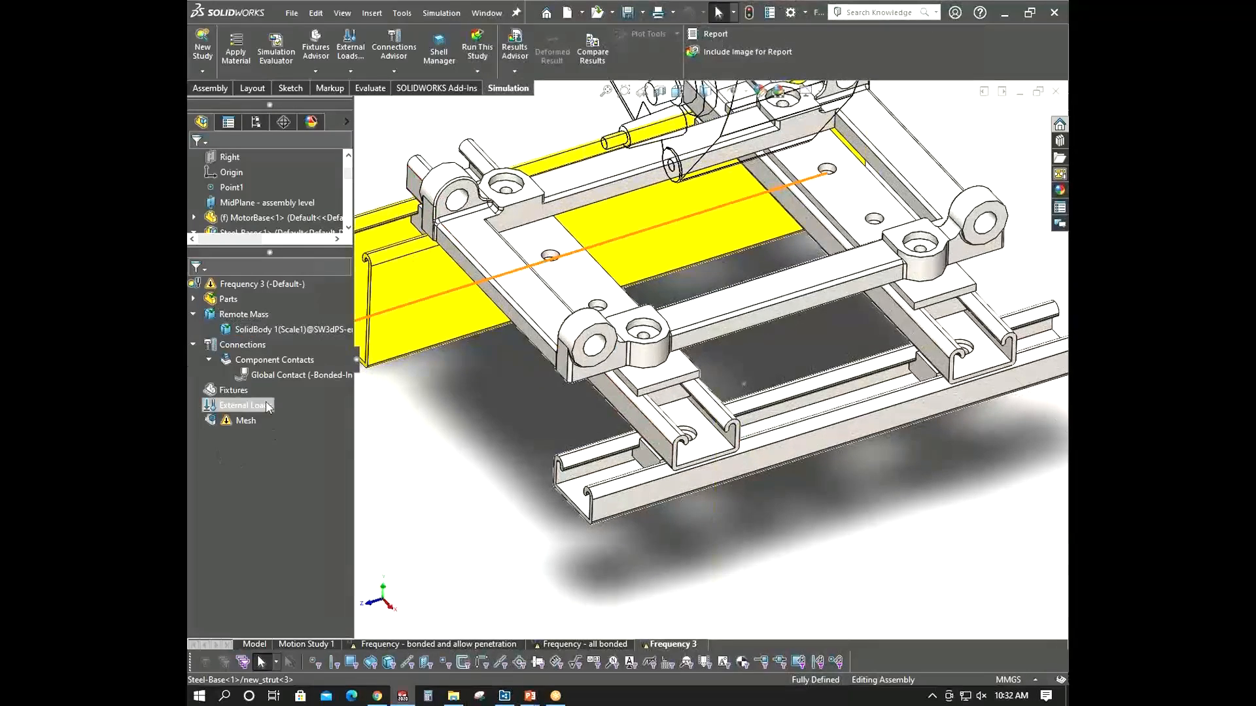
{"action": "right_click", "coordinate": [252, 346]}
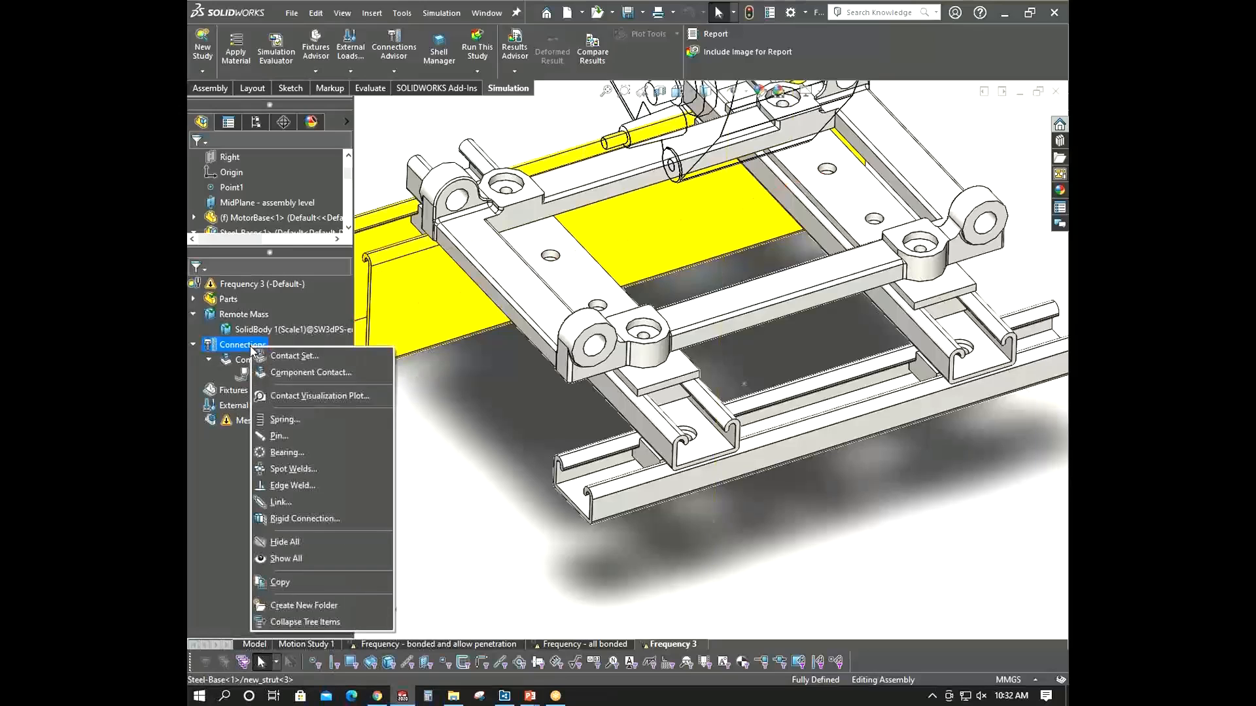
{"action": "left_click", "coordinate": [308, 395]}
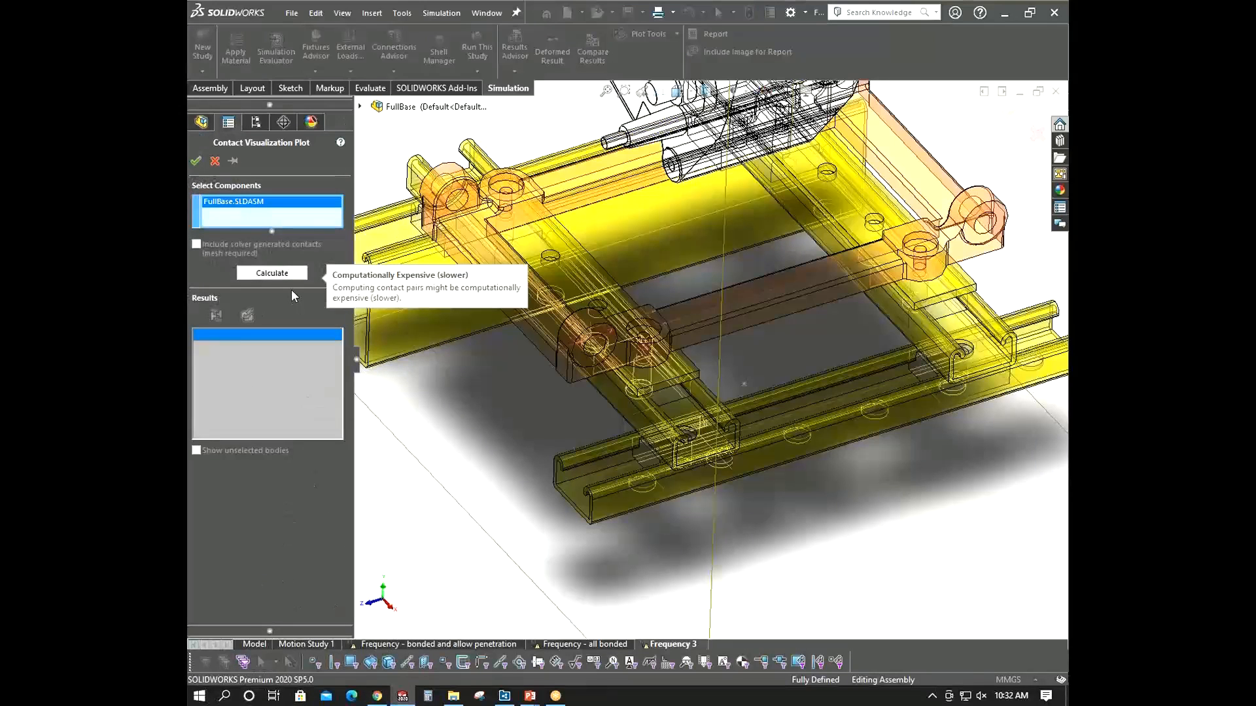
{"action": "left_click", "coordinate": [281, 274]}
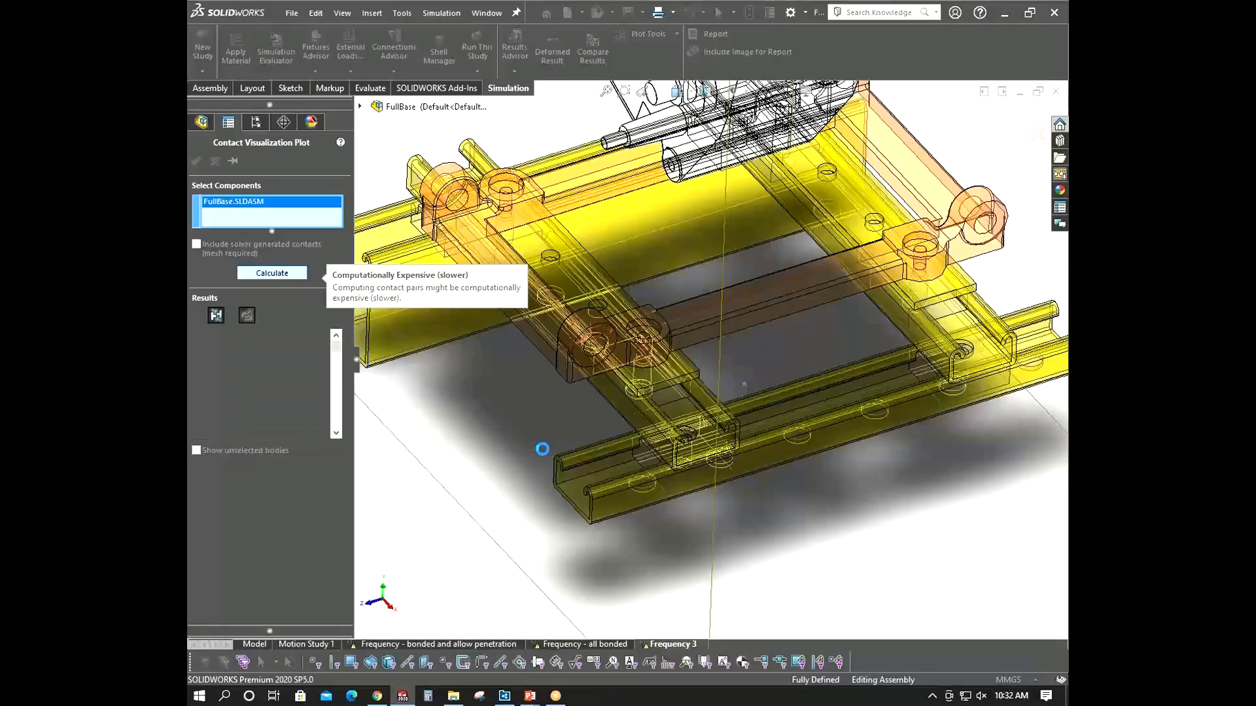
- Inspect the bonded contact areas of the contact visualization plot around the base from several angles, then close the plot
{"action": "scroll", "coordinate": [554, 452], "scroll_direction": "up", "scroll_amount": 3}
{"action": "middle_click_drag", "start_coordinate": [554, 453], "coordinate": [550, 395]}
{"action": "scroll", "coordinate": [731, 401], "scroll_direction": "down", "scroll_amount": 5}
{"action": "scroll", "coordinate": [580, 438], "scroll_direction": "down", "scroll_amount": 2}
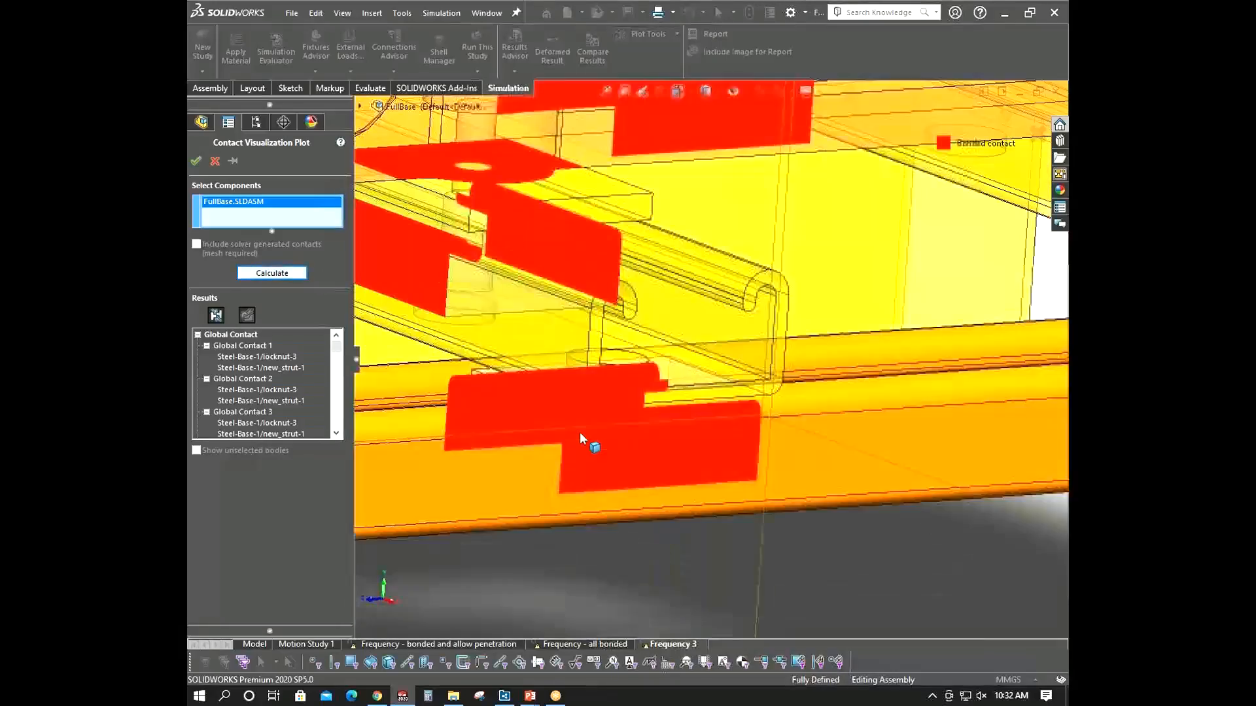
{"action": "scroll", "coordinate": [580, 438], "scroll_direction": "up", "scroll_amount": 6}
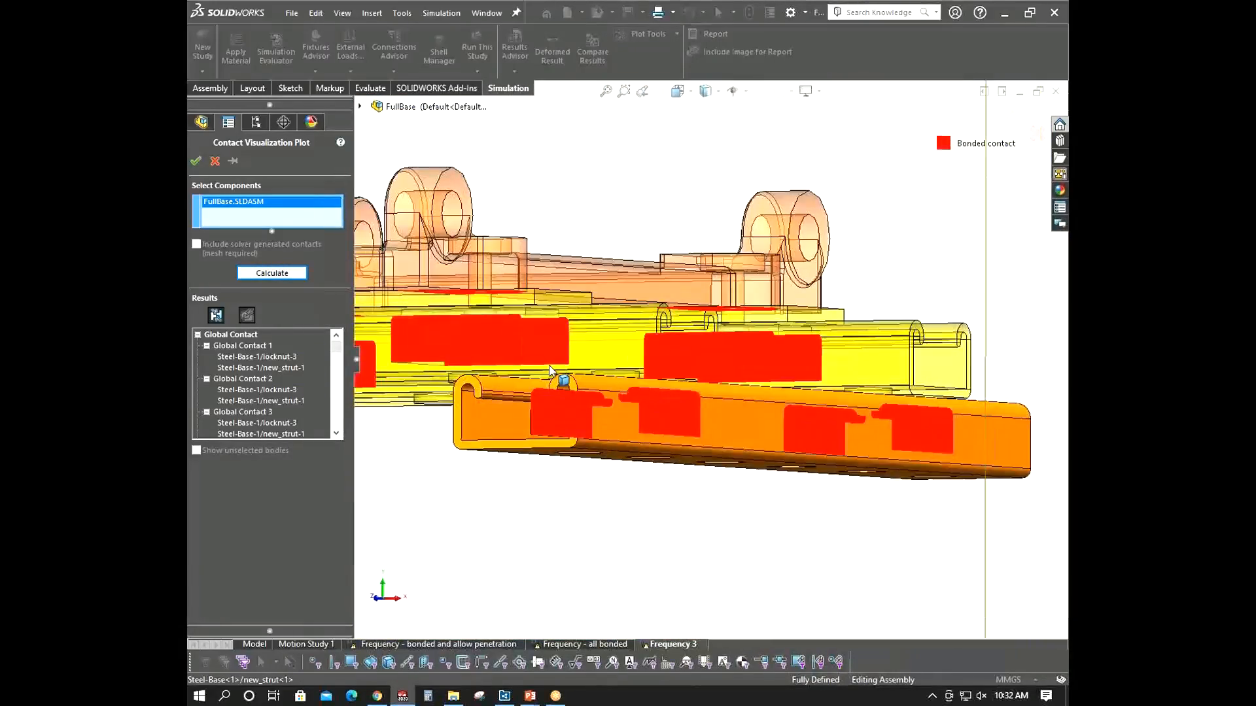
{"action": "scroll", "coordinate": [509, 339], "scroll_direction": "up", "scroll_amount": 7}
{"action": "scroll", "coordinate": [509, 342], "scroll_direction": "down", "scroll_amount": 7}
{"action": "middle_click_drag", "start_coordinate": [650, 378], "coordinate": [554, 410]}
{"action": "scroll", "coordinate": [706, 393], "scroll_direction": "up", "scroll_amount": 7}
{"action": "scroll", "coordinate": [706, 395], "scroll_direction": "down", "scroll_amount": 4}
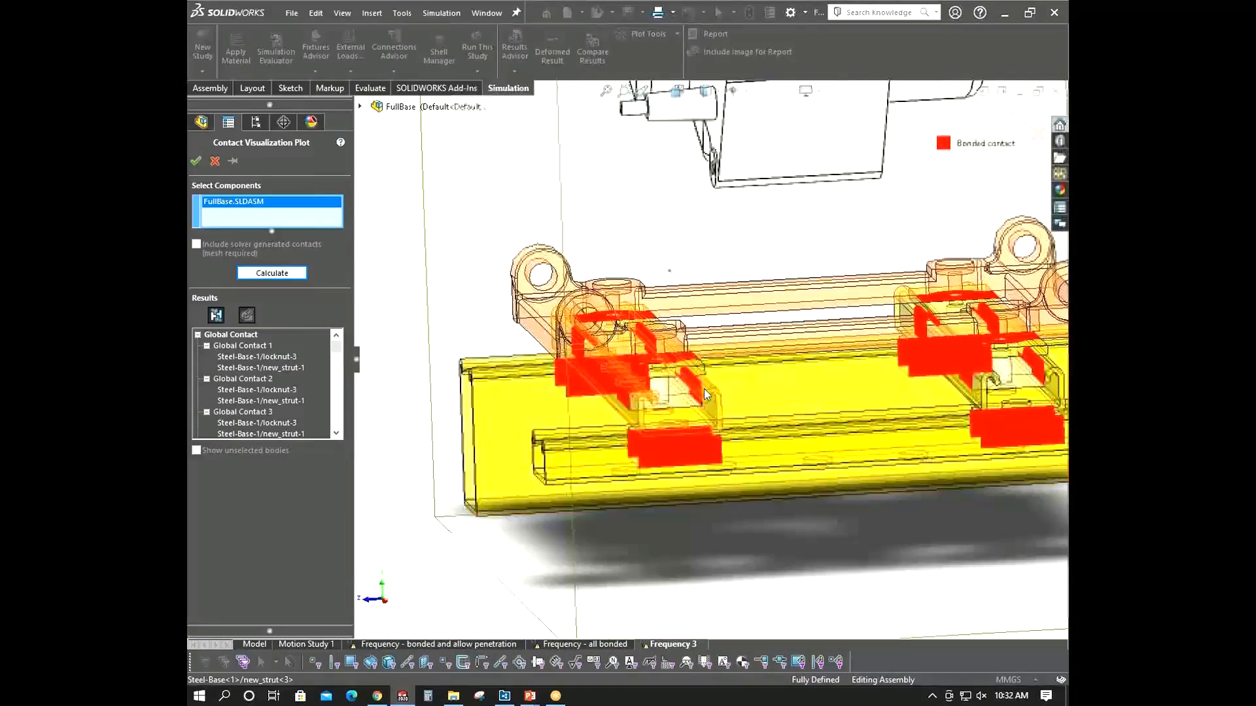
{"action": "scroll", "coordinate": [697, 386], "scroll_direction": "down", "scroll_amount": 3}
{"action": "mouse_move", "coordinate": [686, 378]}
{"action": "middle_mouse_down"}
{"action": "mouse_move", "coordinate": [709, 367]}
{"action": "mouse_move", "coordinate": [734, 392]}
{"action": "mouse_move", "coordinate": [723, 419]}
{"action": "mouse_move", "coordinate": [670, 364]}
{"action": "middle_mouse_up"}
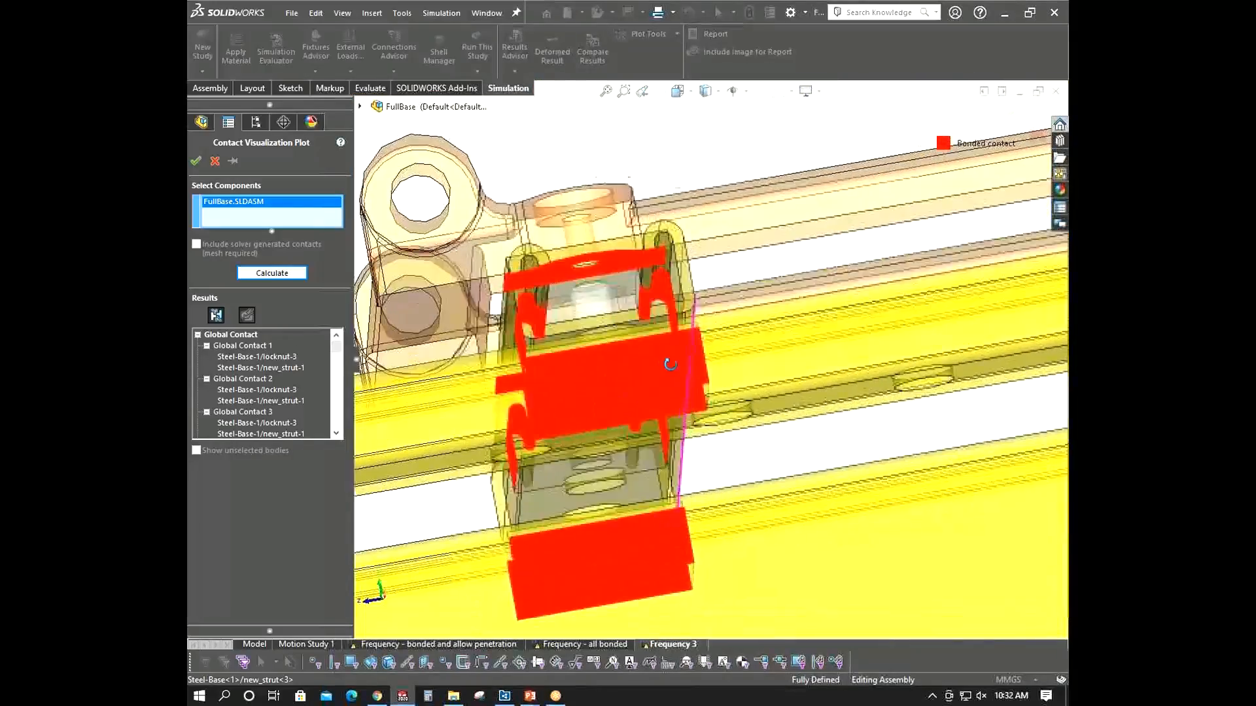
{"action": "scroll", "coordinate": [669, 364], "scroll_direction": "up", "scroll_amount": 8}
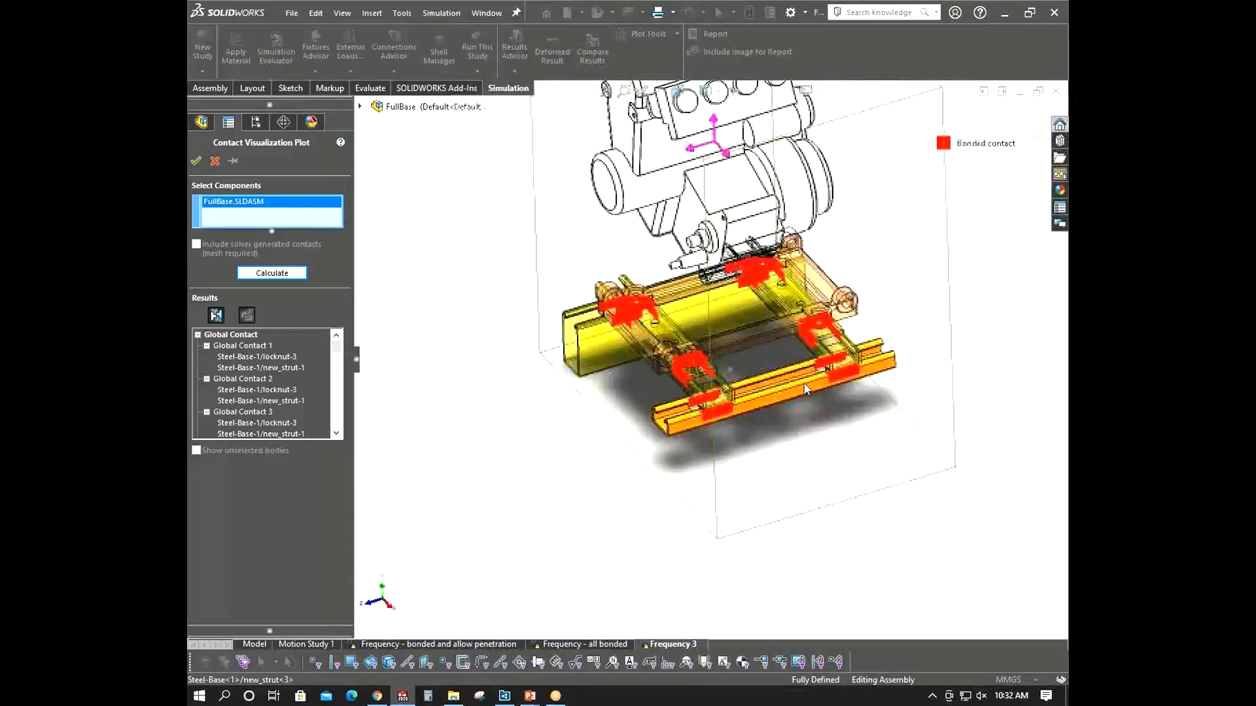
{"action": "scroll", "coordinate": [804, 390], "scroll_direction": "down", "scroll_amount": 4}
{"action": "middle_click_drag", "start_coordinate": [805, 389], "coordinate": [864, 394]}
{"action": "scroll", "coordinate": [673, 524], "scroll_direction": "down", "scroll_amount": 3}
{"action": "middle_click_drag", "start_coordinate": [673, 524], "coordinate": [722, 407]}
{"action": "scroll", "coordinate": [668, 544], "scroll_direction": "up", "scroll_amount": 3}
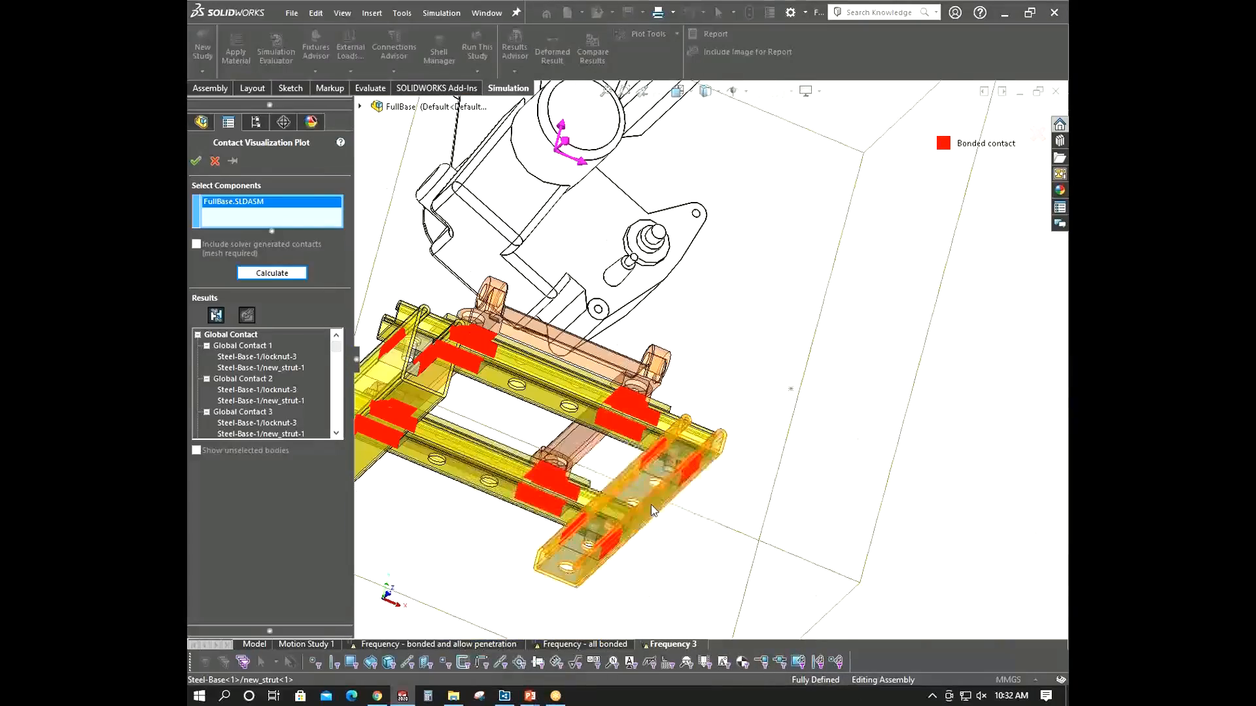
{"action": "middle_click_drag", "start_coordinate": [660, 523], "coordinate": [556, 379]}
{"action": "scroll", "coordinate": [509, 445], "scroll_direction": "up", "scroll_amount": 1}
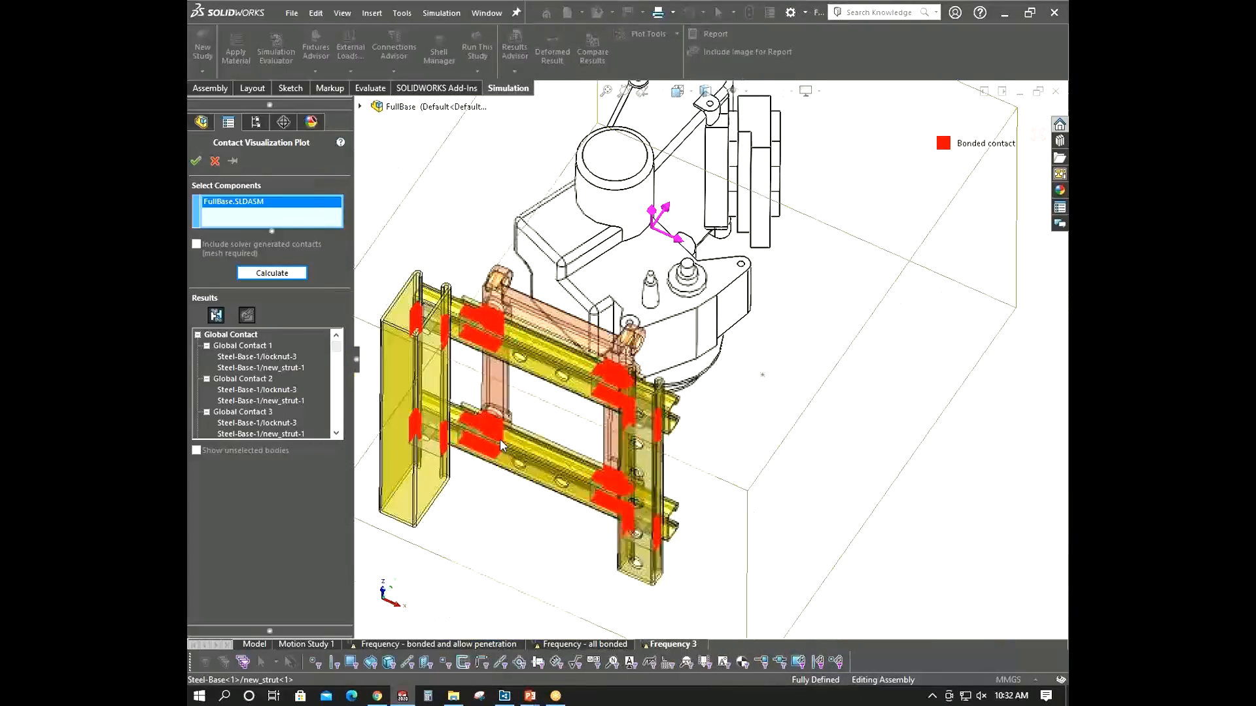
{"action": "middle_click_drag", "start_coordinate": [415, 419], "coordinate": [383, 356]}
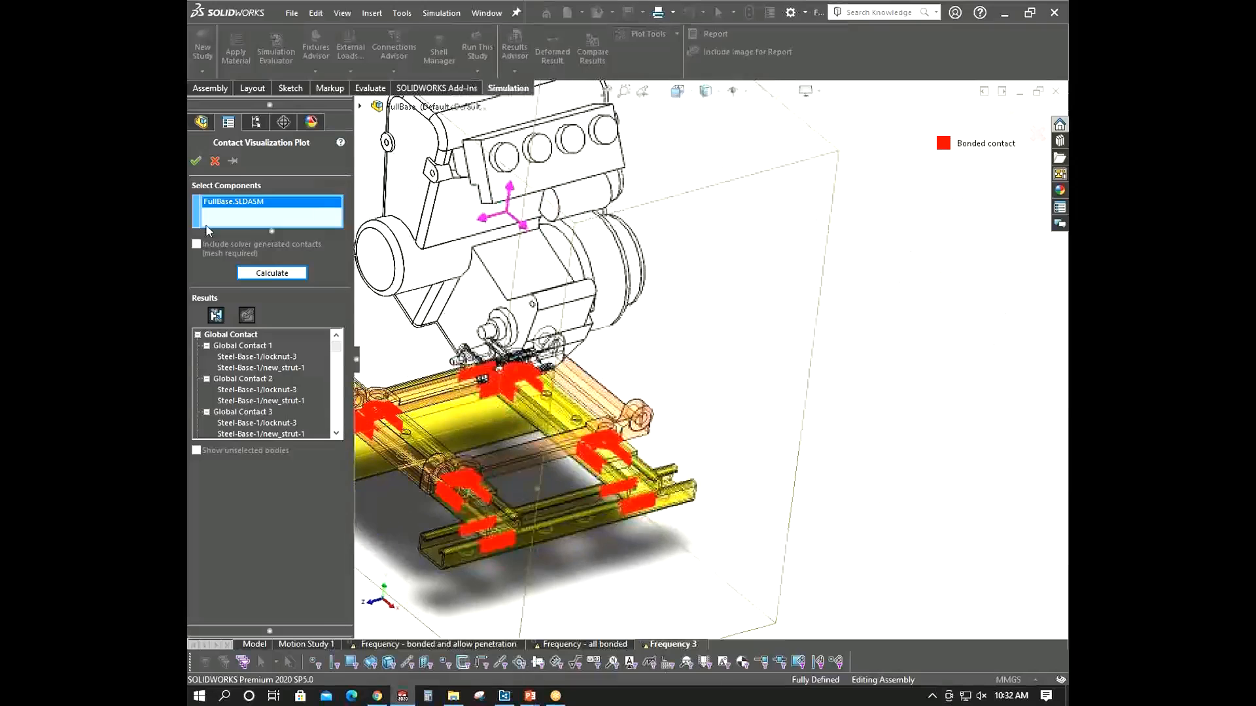
{"action": "left_click", "coordinate": [215, 161]}
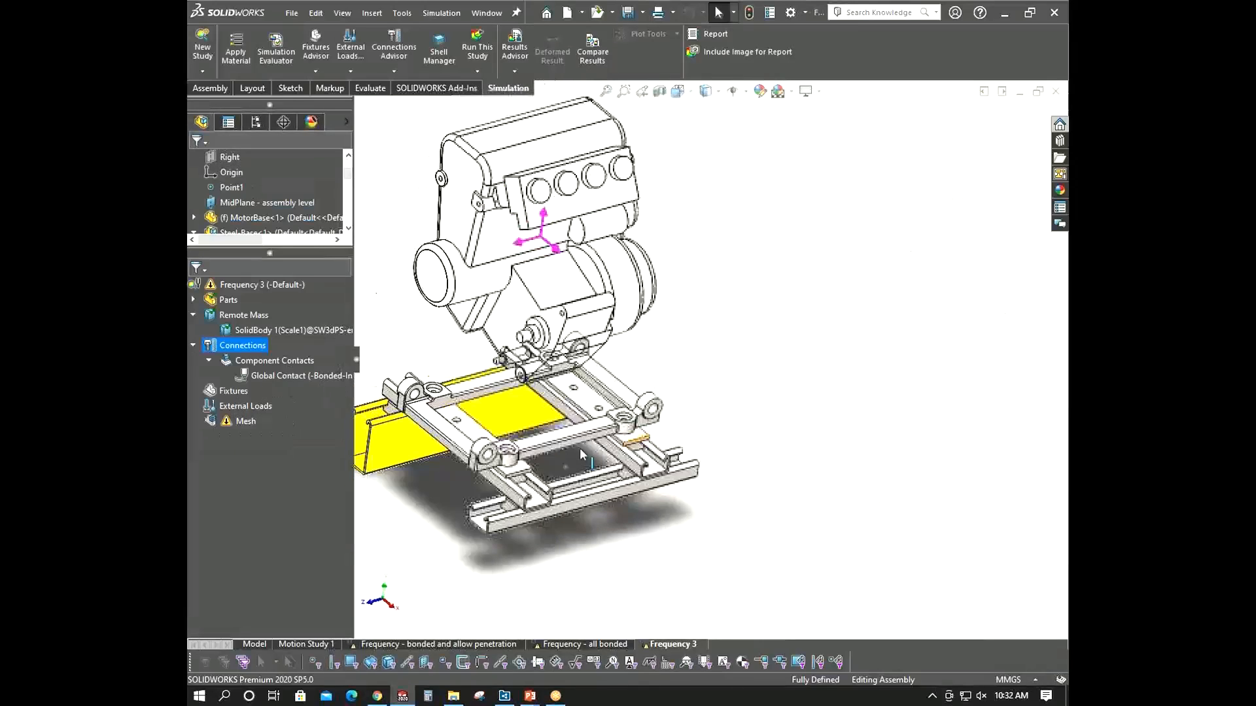
- Start a bonded contact set and select the four inner lip faces of one strut as the first set
{"action": "right_click", "coordinate": [241, 346]}
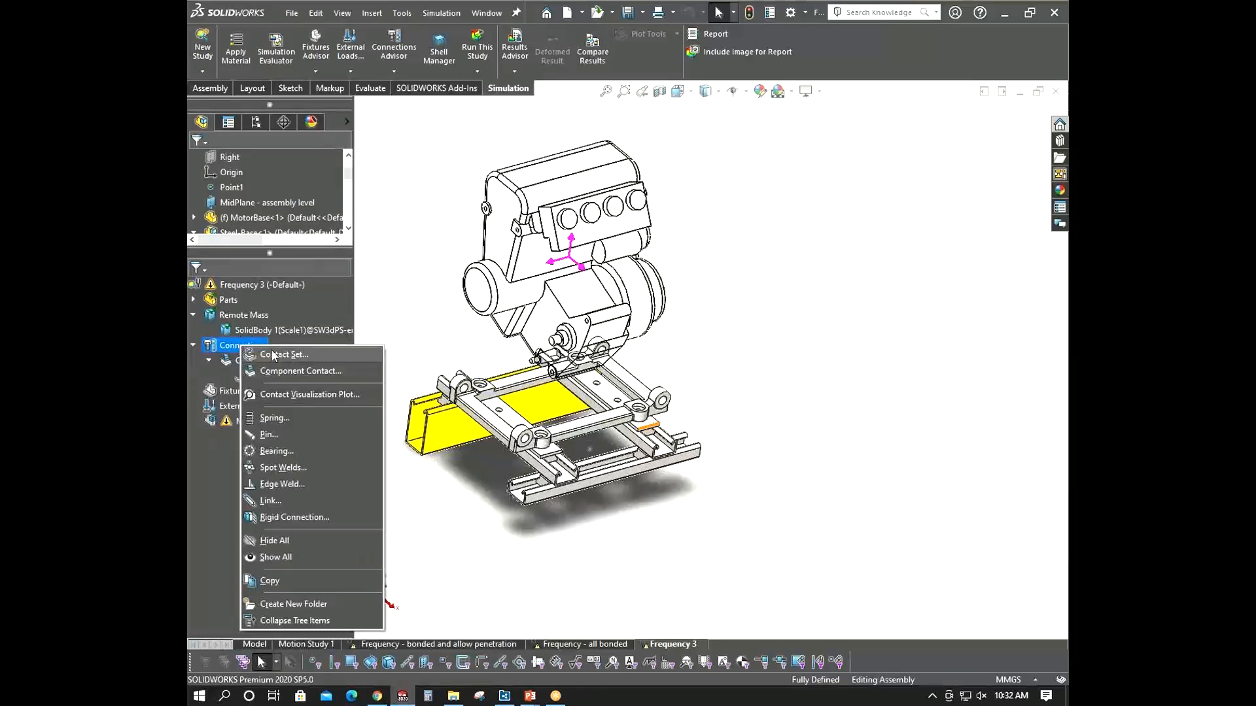
{"action": "left_click", "coordinate": [275, 355]}
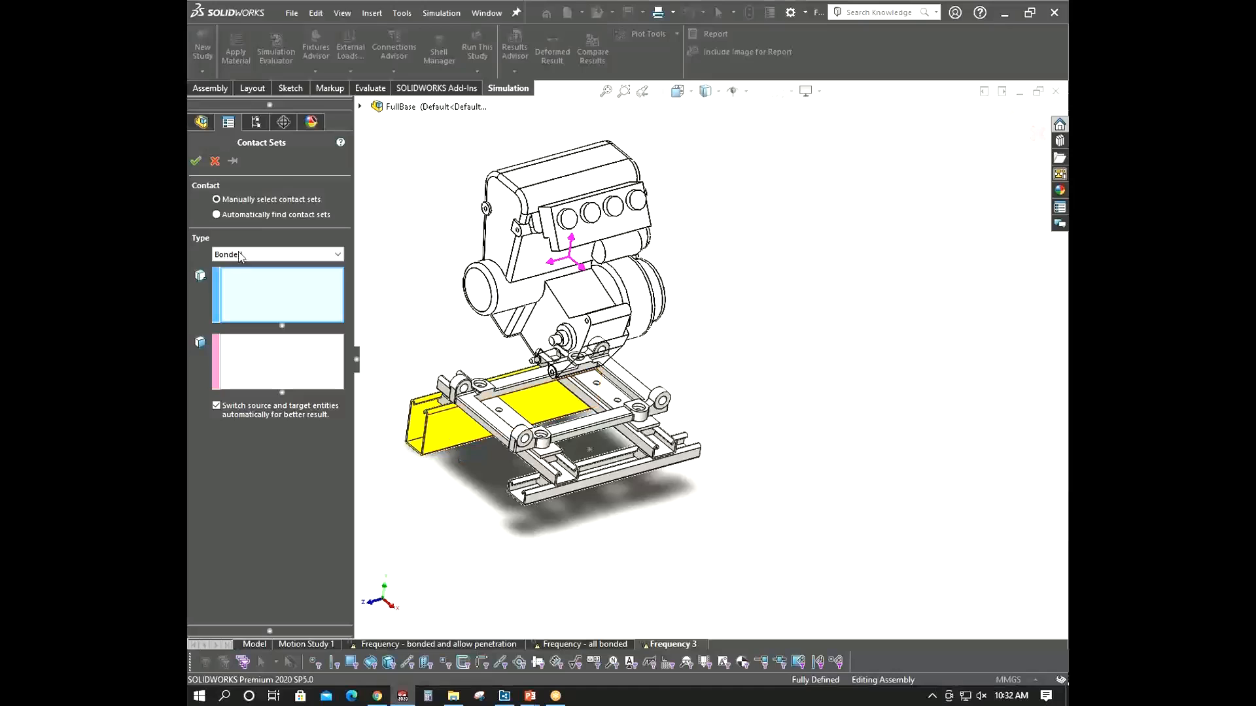
{"action": "scroll", "coordinate": [559, 517], "scroll_direction": "down", "scroll_amount": 8}
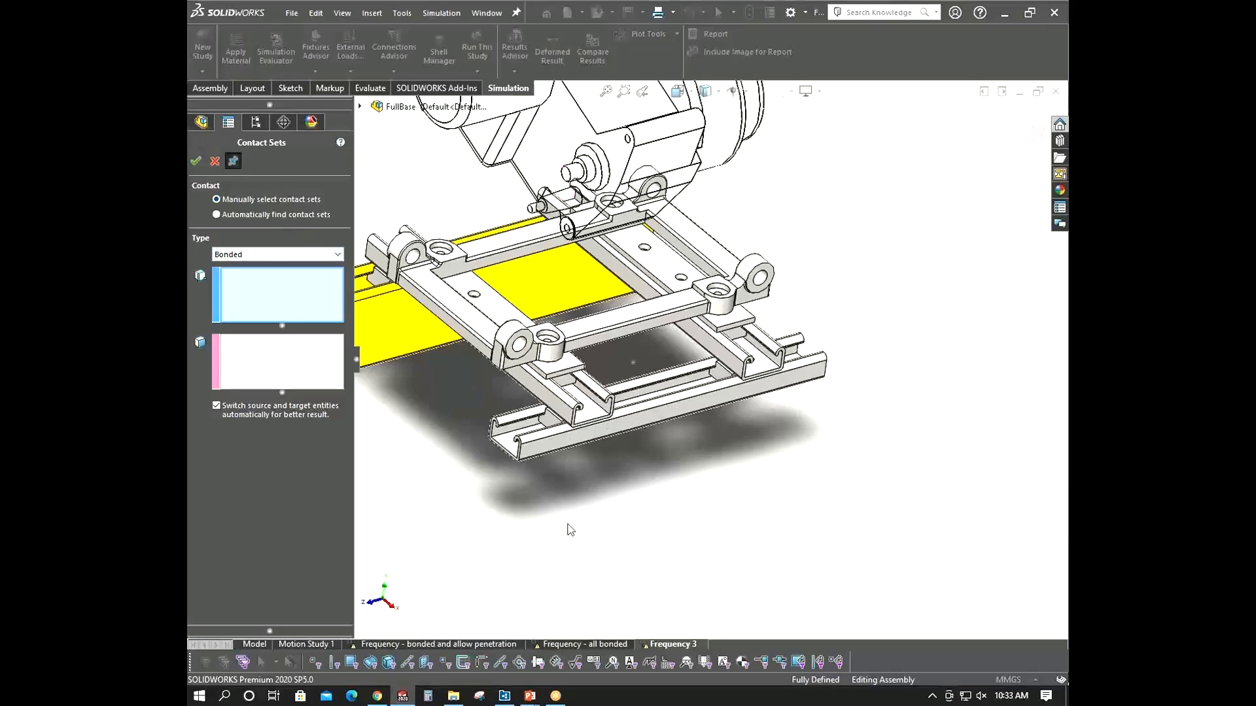
{"action": "middle_click_drag", "start_coordinate": [543, 331], "coordinate": [626, 453]}
{"action": "scroll", "coordinate": [626, 453], "scroll_direction": "down", "scroll_amount": 3}
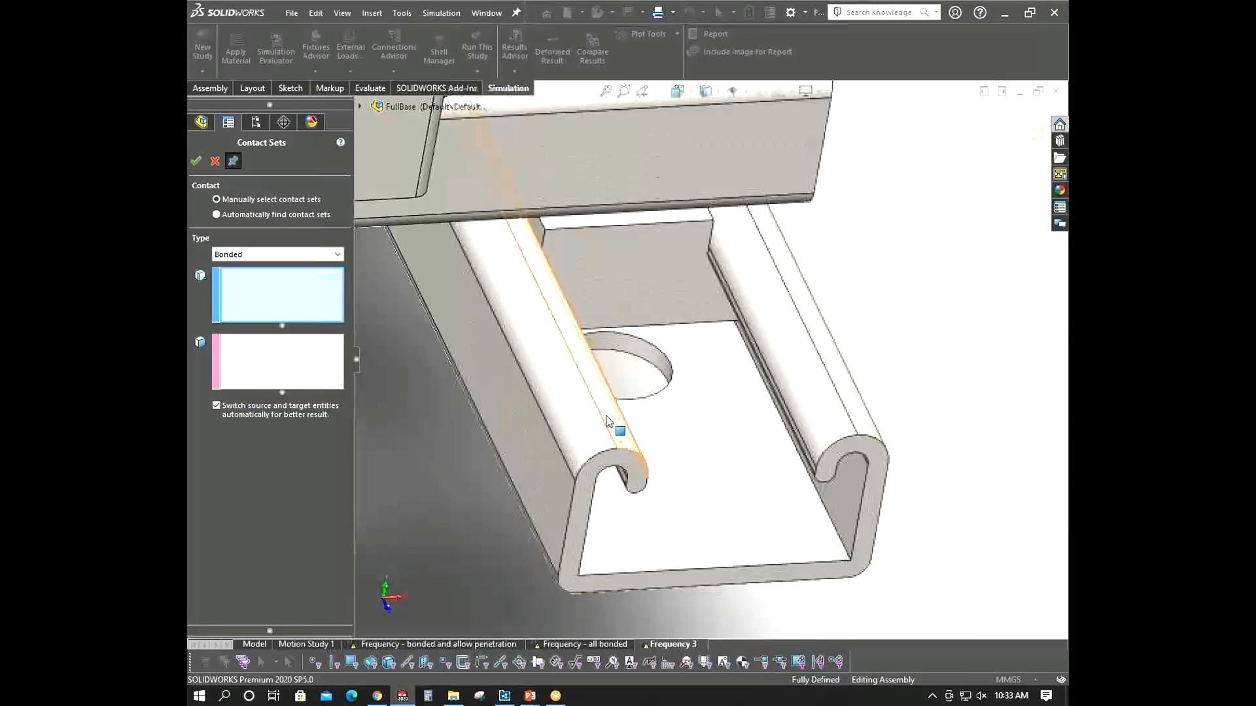
{"action": "left_click", "coordinate": [607, 417]}
{"action": "left_click", "coordinate": [581, 417]}
{"action": "left_click", "coordinate": [866, 411]}
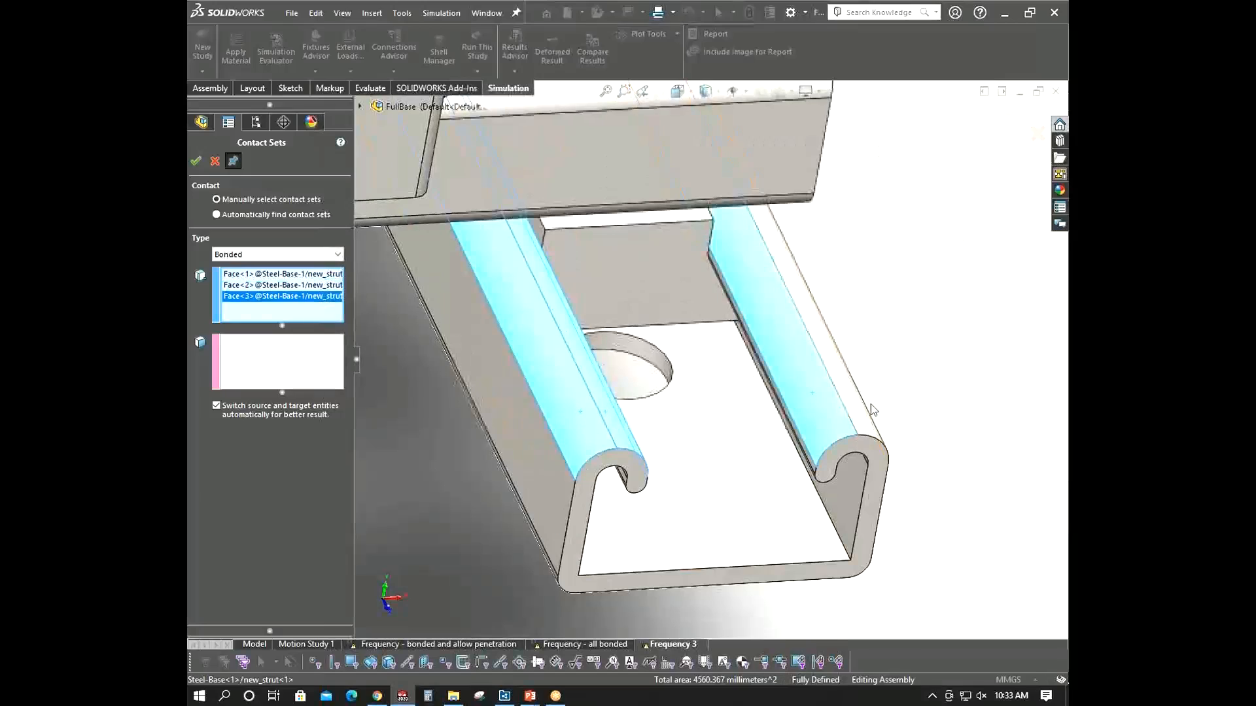
{"action": "left_click", "coordinate": [822, 454]}
{"action": "scroll", "coordinate": [627, 467], "scroll_direction": "up", "scroll_amount": 3}
{"action": "middle_click_drag", "start_coordinate": [627, 467], "coordinate": [510, 393]}
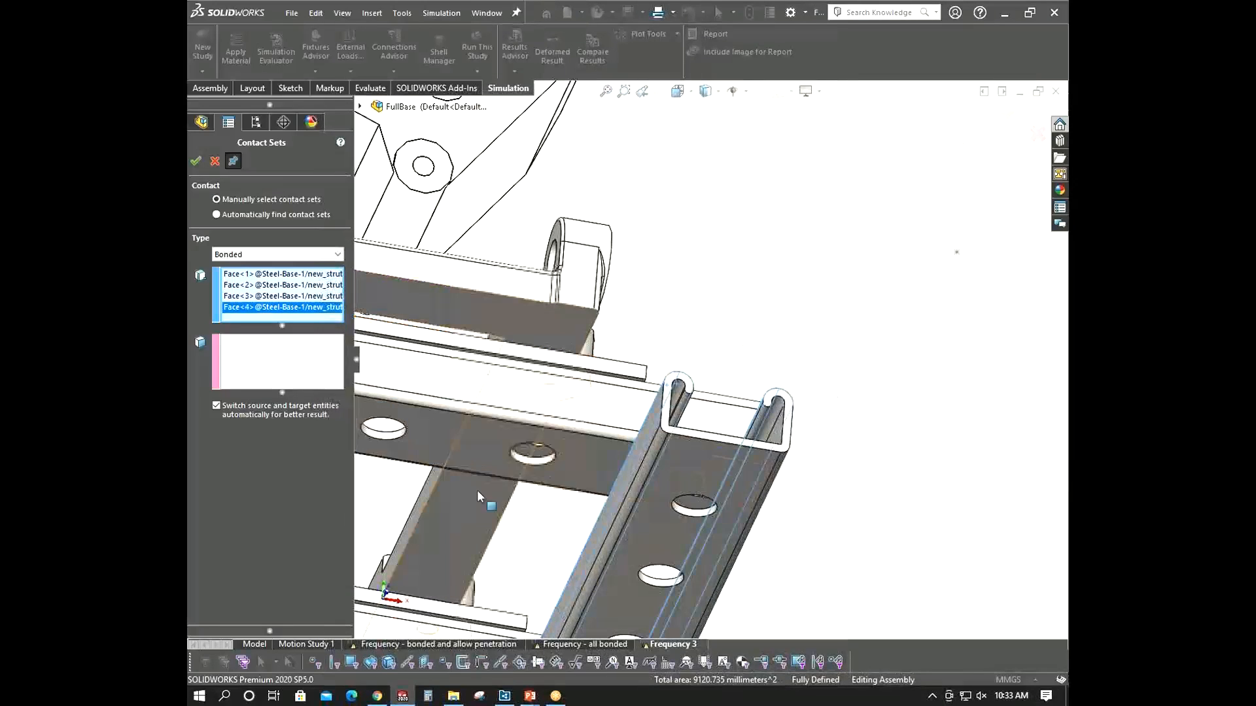
- Select the crossing strut's contacting face as the second set of the bonded contact
{"action": "left_click", "coordinate": [237, 351]}
{"action": "left_click", "coordinate": [553, 458]}
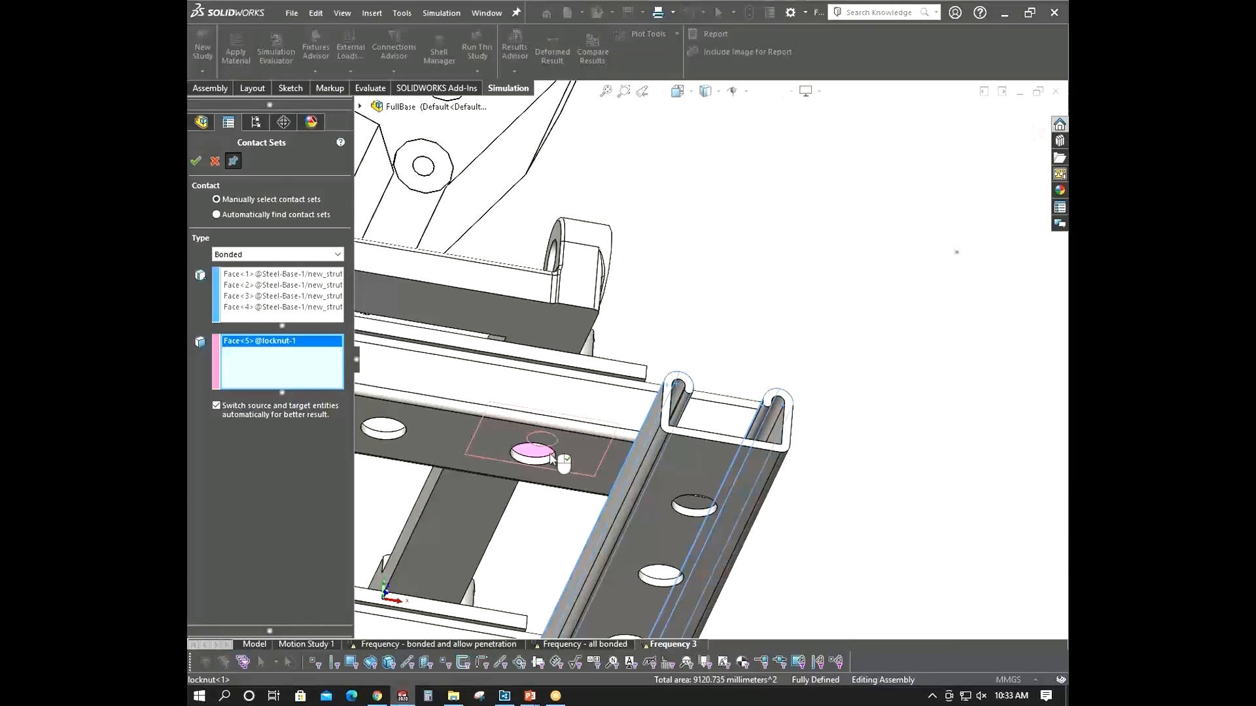
{"action": "left_click", "coordinate": [550, 455]}
{"action": "left_click", "coordinate": [607, 454]}
{"action": "scroll", "coordinate": [557, 514], "scroll_direction": "up", "scroll_amount": 4}
{"action": "scroll", "coordinate": [611, 423], "scroll_direction": "down", "scroll_amount": 5}
{"action": "left_click", "coordinate": [614, 429]}
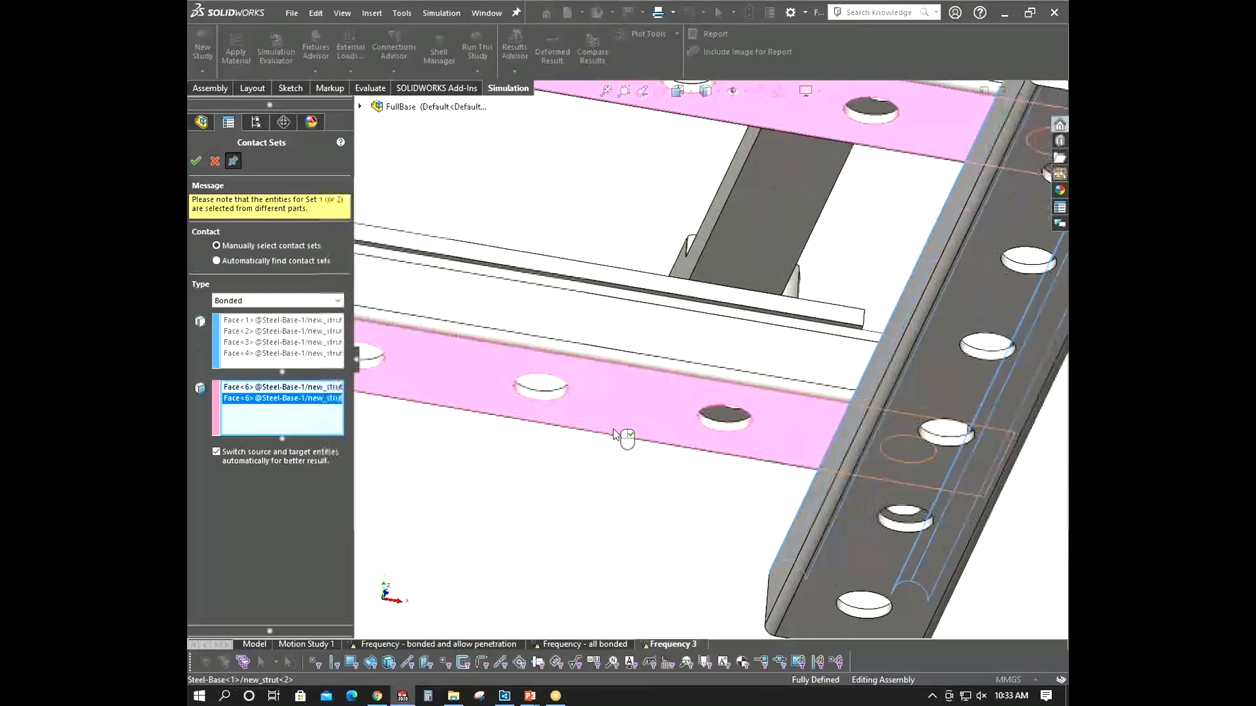
{"action": "scroll", "coordinate": [614, 430], "scroll_direction": "up", "scroll_amount": 8}
{"action": "middle_click_drag", "start_coordinate": [613, 431], "coordinate": [591, 546]}
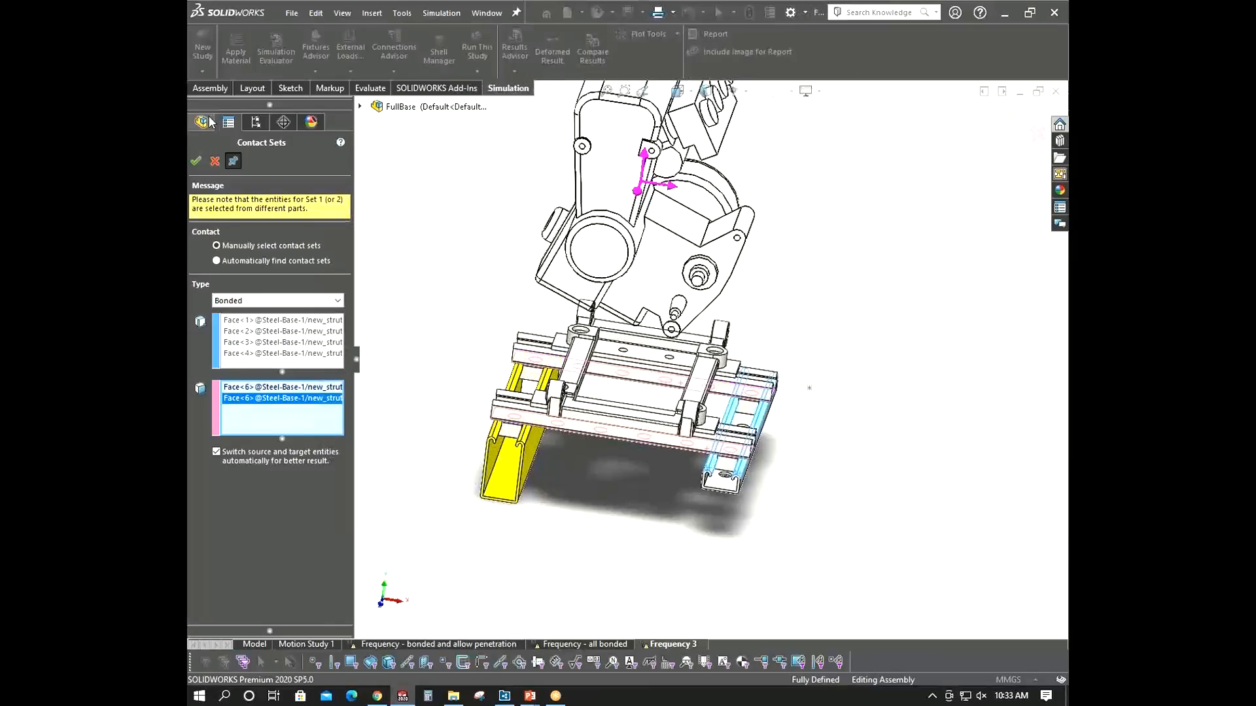
- Select the four inner lip faces of the replacement strut as the first set of a new bonded contact
{"action": "scroll", "coordinate": [538, 458], "scroll_direction": "down", "scroll_amount": 6}
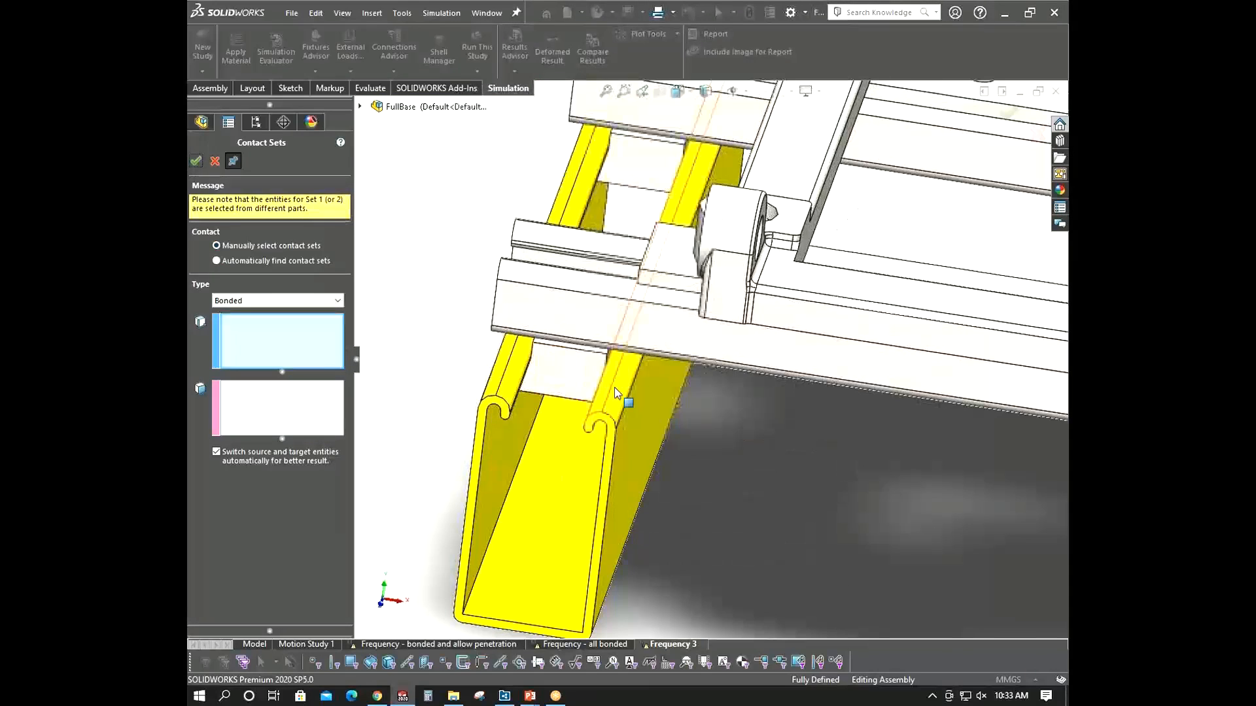
{"action": "left_click", "coordinate": [611, 395]}
{"action": "left_click", "coordinate": [606, 395]}
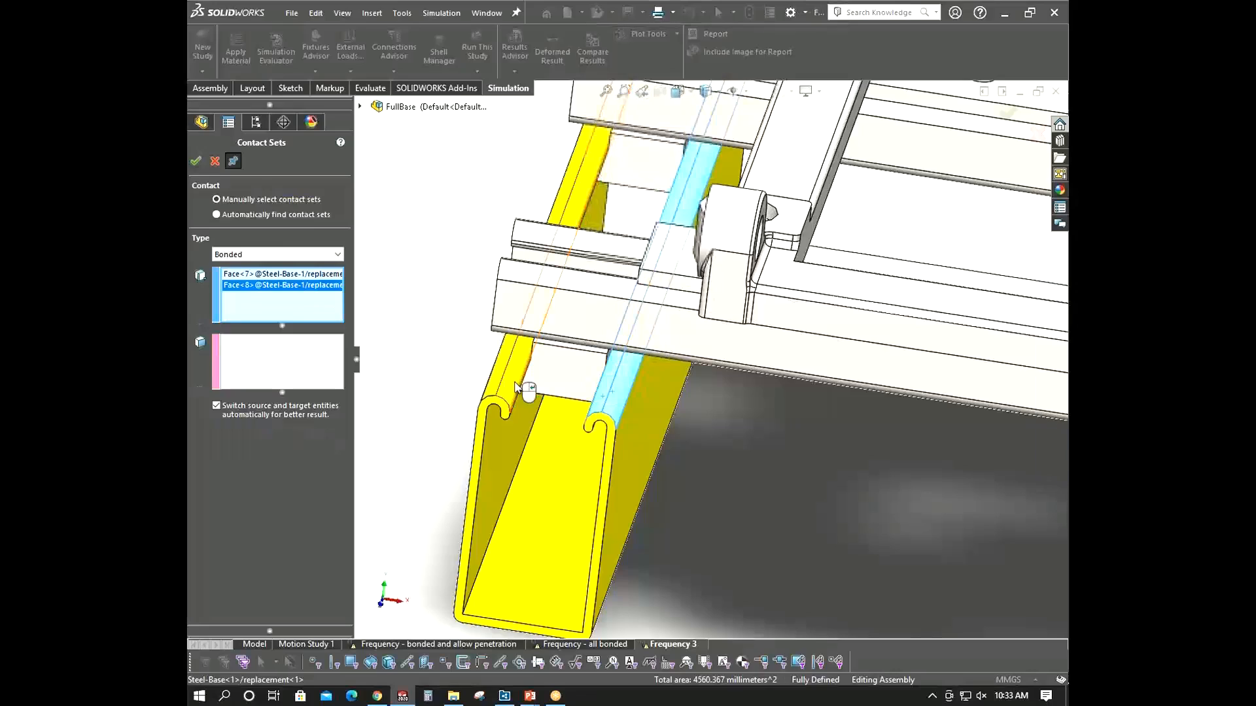
{"action": "left_click", "coordinate": [515, 387]}
{"action": "left_click", "coordinate": [503, 386]}
{"action": "middle_click_drag", "start_coordinate": [502, 386], "coordinate": [542, 225]}
- Select the crossing strut's contacting face as the second set and apply the bonded contact set
{"action": "left_click", "coordinate": [231, 373]}
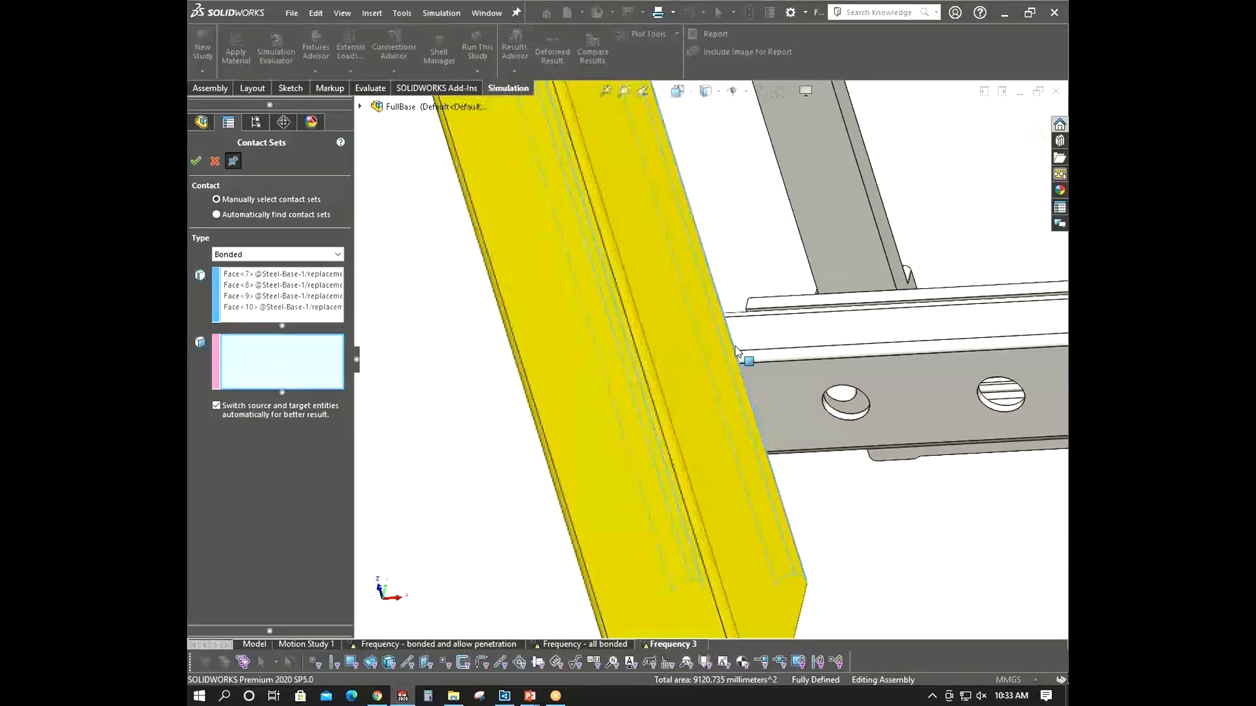
{"action": "left_click", "coordinate": [735, 353]}
{"action": "scroll", "coordinate": [706, 294], "scroll_direction": "up", "scroll_amount": 4}
{"action": "scroll", "coordinate": [690, 237], "scroll_direction": "down", "scroll_amount": 1}
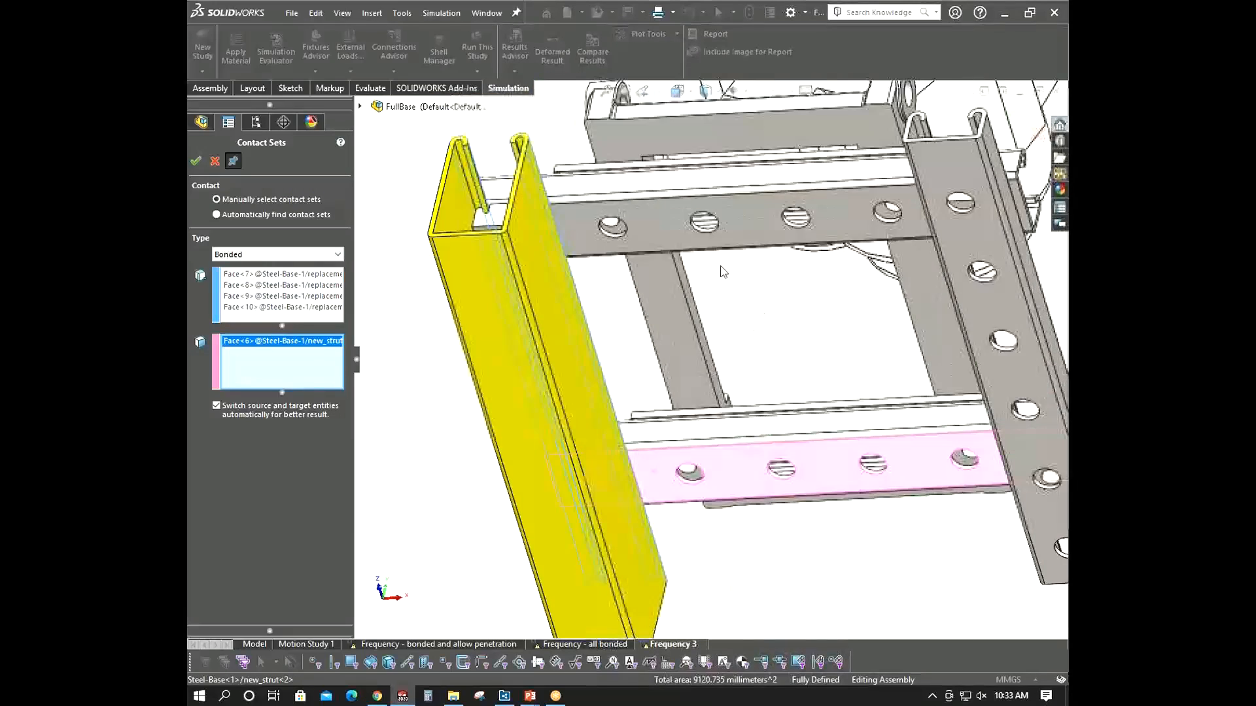
{"action": "left_click", "coordinate": [688, 233]}
{"action": "scroll", "coordinate": [689, 232], "scroll_direction": "down", "scroll_amount": 3}
{"action": "middle_click_drag", "start_coordinate": [689, 232], "coordinate": [189, 174]}
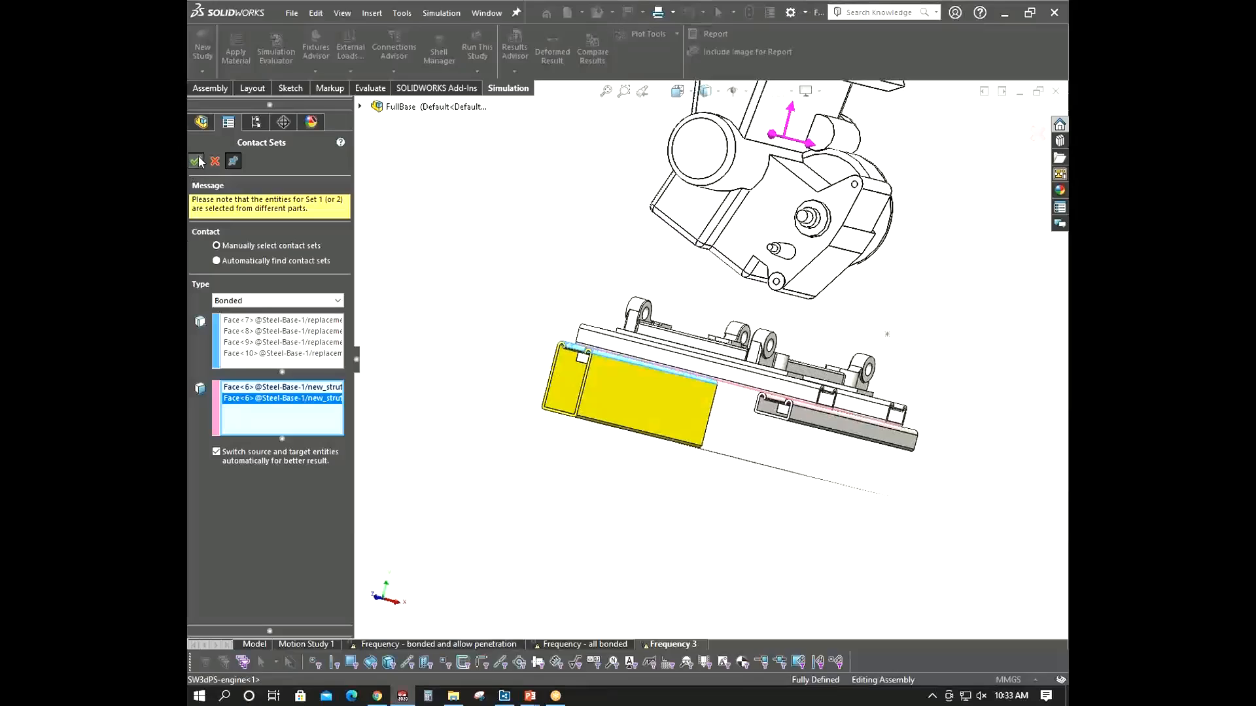
{"action": "left_click", "coordinate": [196, 161]}
{"action": "middle_click_drag", "start_coordinate": [497, 367], "coordinate": [855, 473]}
{"action": "scroll", "coordinate": [734, 402], "scroll_direction": "up", "scroll_amount": 5}
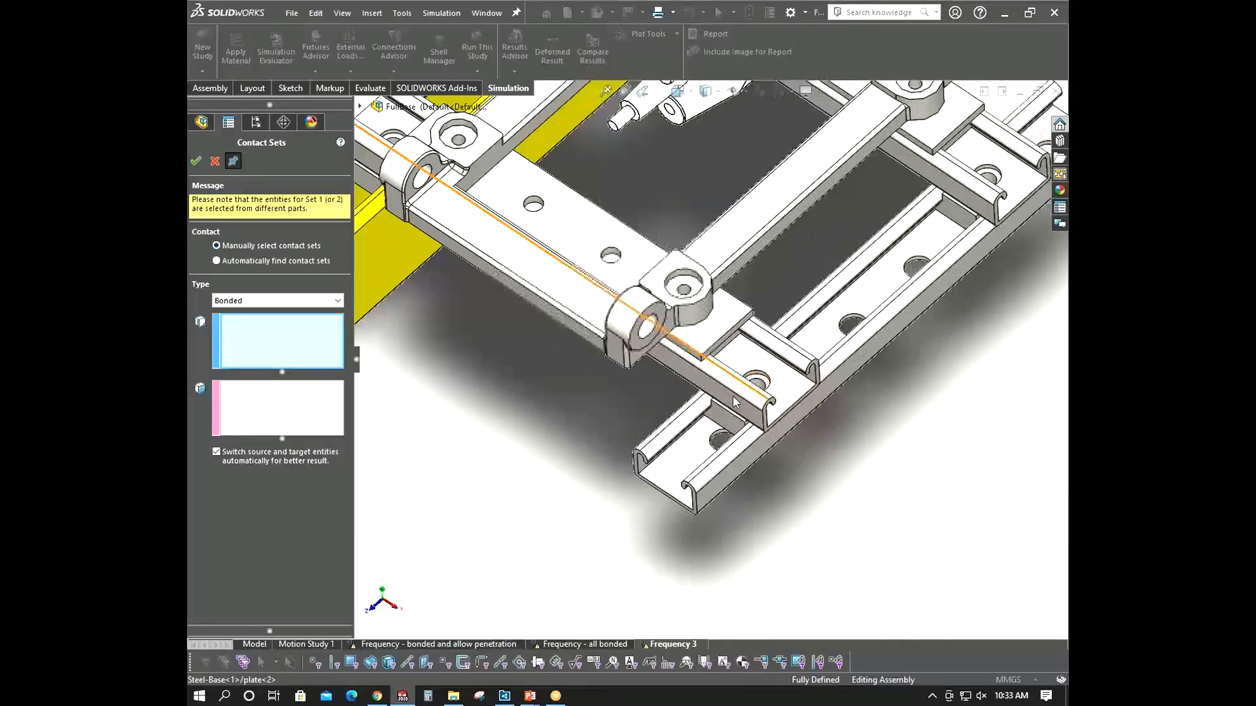
{"action": "middle_click_drag", "start_coordinate": [733, 402], "coordinate": [752, 350]}
{"action": "scroll", "coordinate": [752, 350], "scroll_direction": "up", "scroll_amount": 6}
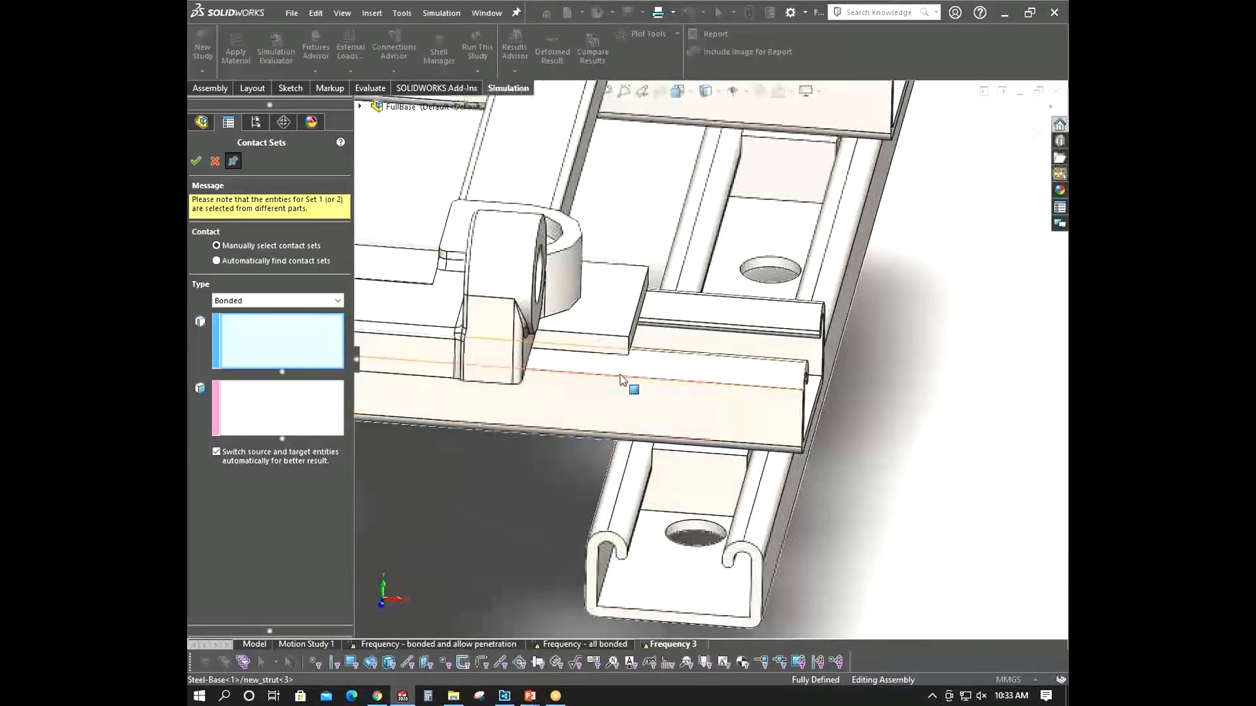
{"action": "scroll", "coordinate": [690, 443], "scroll_direction": "up", "scroll_amount": 6}
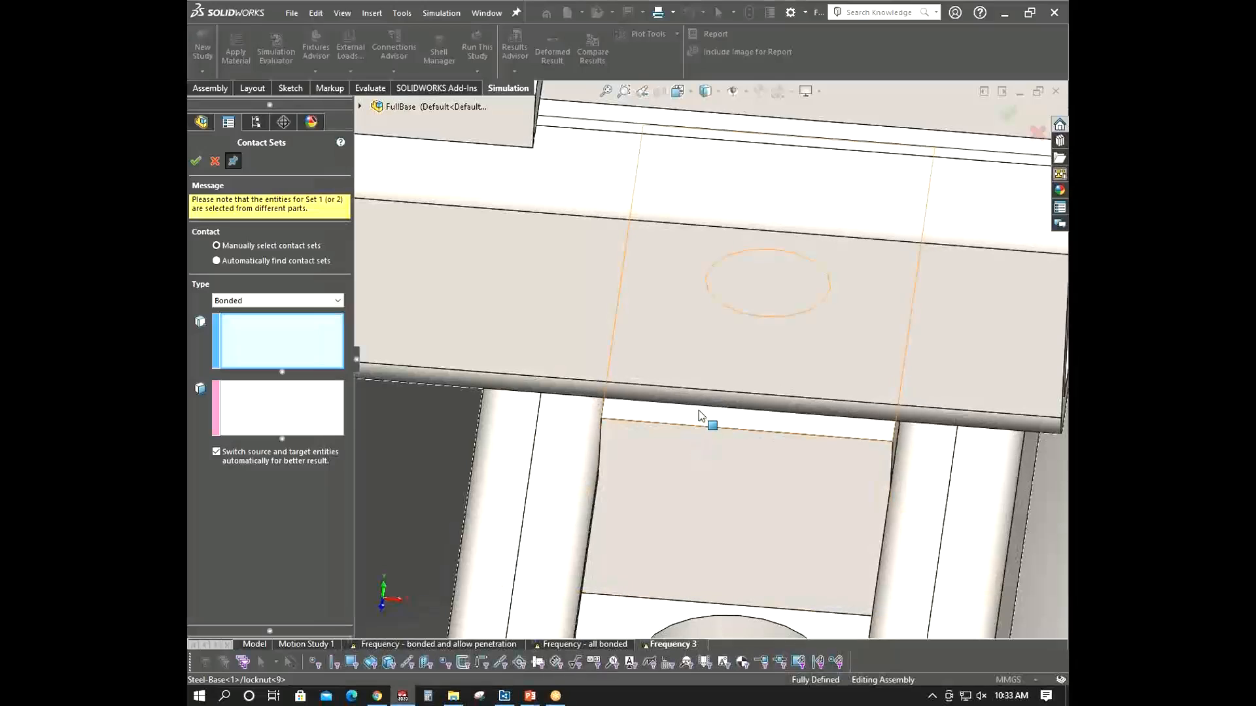
{"action": "left_click", "coordinate": [672, 424]}
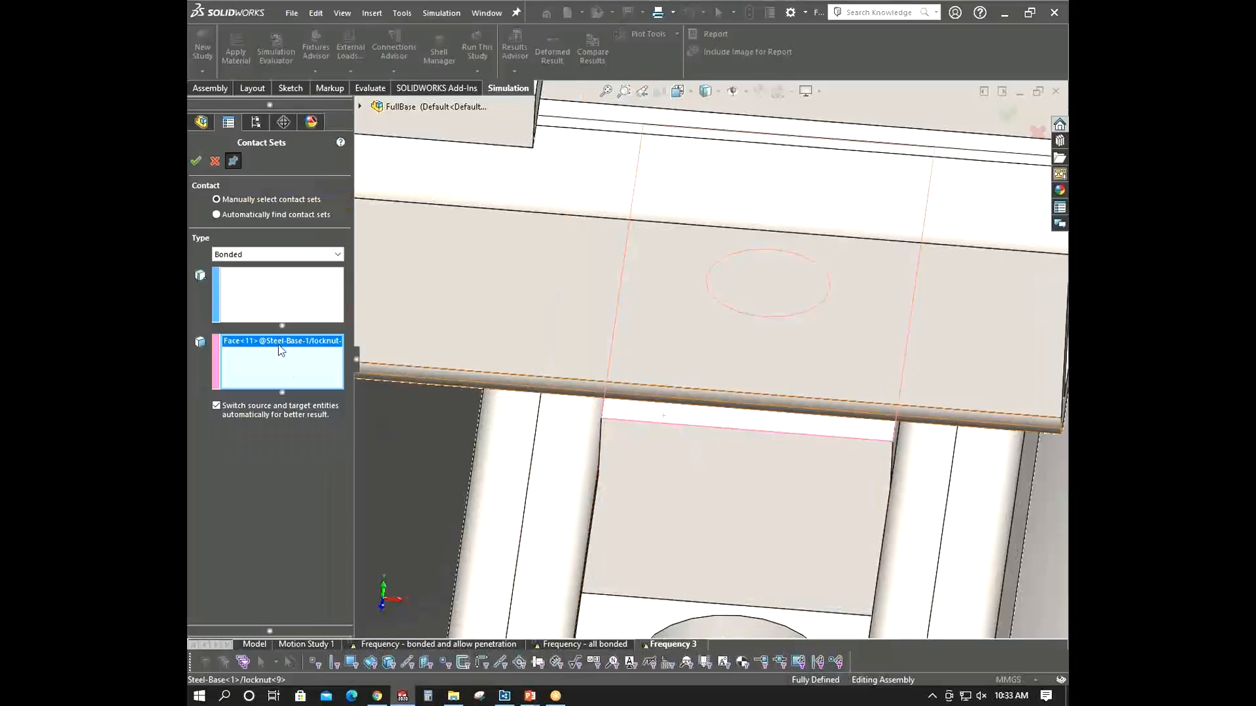
{"action": "scroll", "coordinate": [717, 397], "scroll_direction": "up", "scroll_amount": 3}
{"action": "middle_click_drag", "start_coordinate": [717, 398], "coordinate": [704, 340]}
{"action": "right_click", "coordinate": [280, 362]}
{"action": "left_click", "coordinate": [307, 370]}
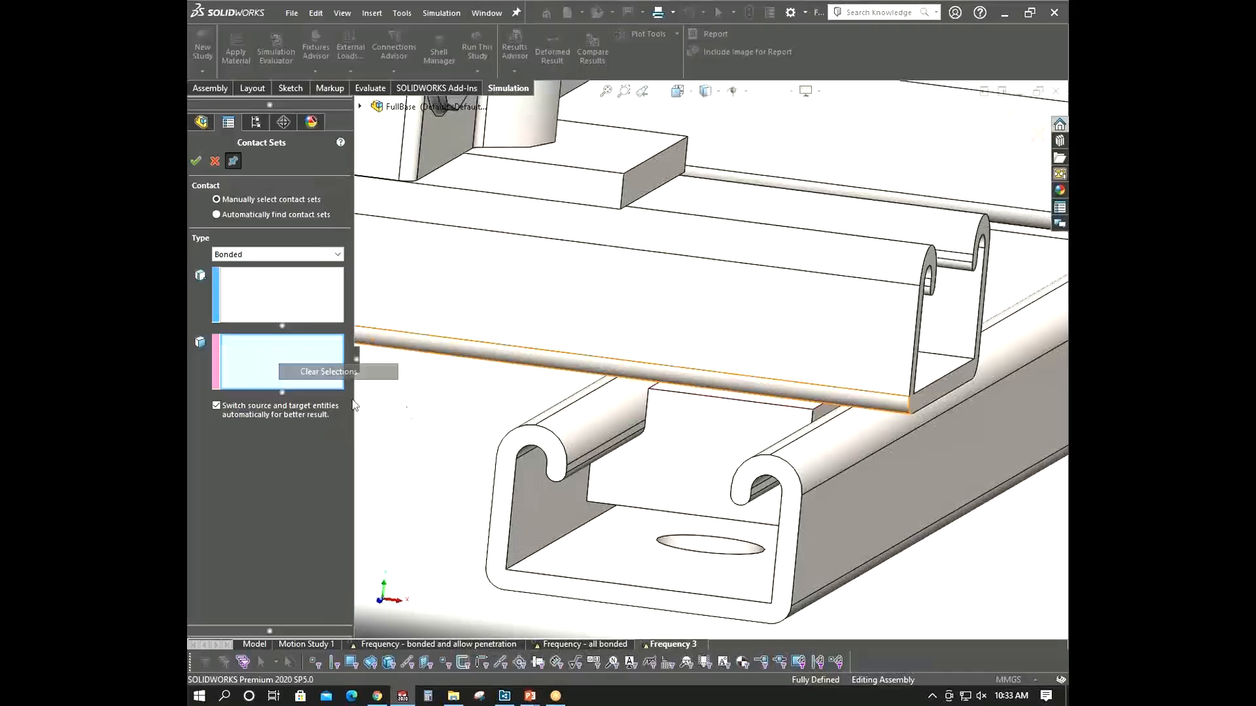
- Select the plate's narrow face inside the strut channel as the second set of a bonded contact
{"action": "scroll", "coordinate": [888, 465], "scroll_direction": "up", "scroll_amount": 3}
{"action": "middle_click_drag", "start_coordinate": [888, 465], "coordinate": [746, 476]}
{"action": "scroll", "coordinate": [705, 157], "scroll_direction": "down", "scroll_amount": 8}
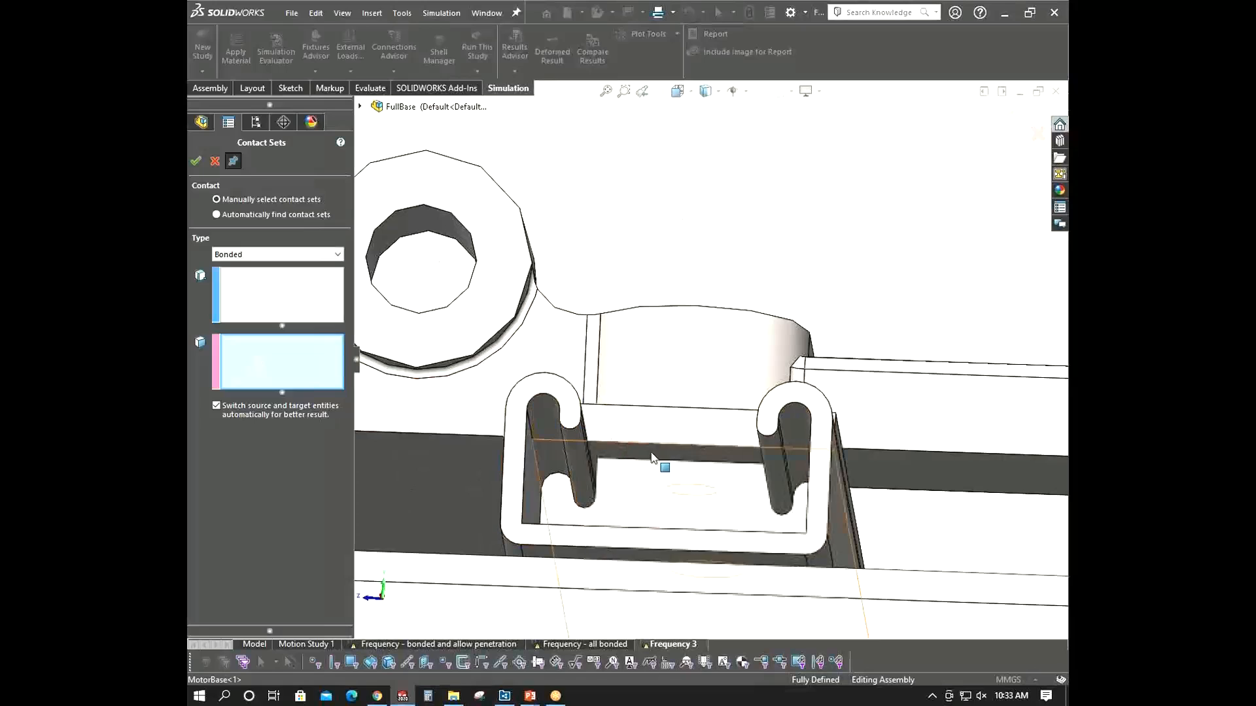
{"action": "left_click", "coordinate": [652, 458]}
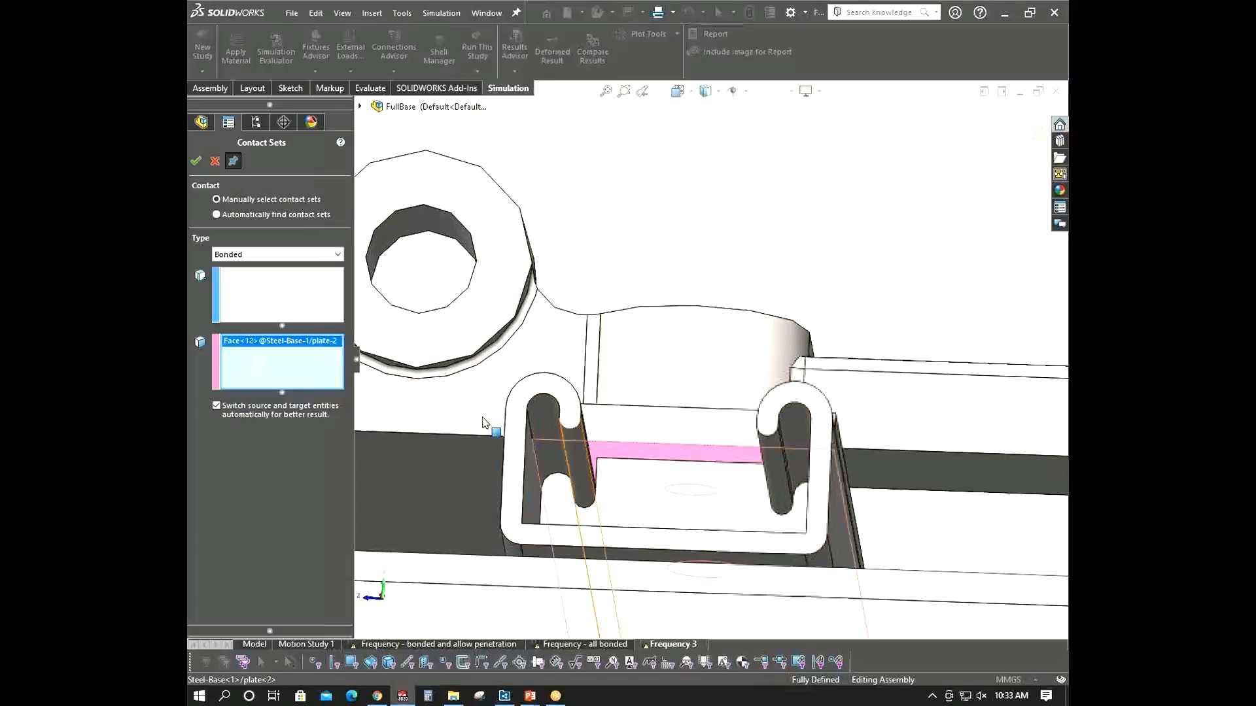
{"action": "right_click", "coordinate": [659, 478]}
{"action": "left_click", "coordinate": [680, 528]}
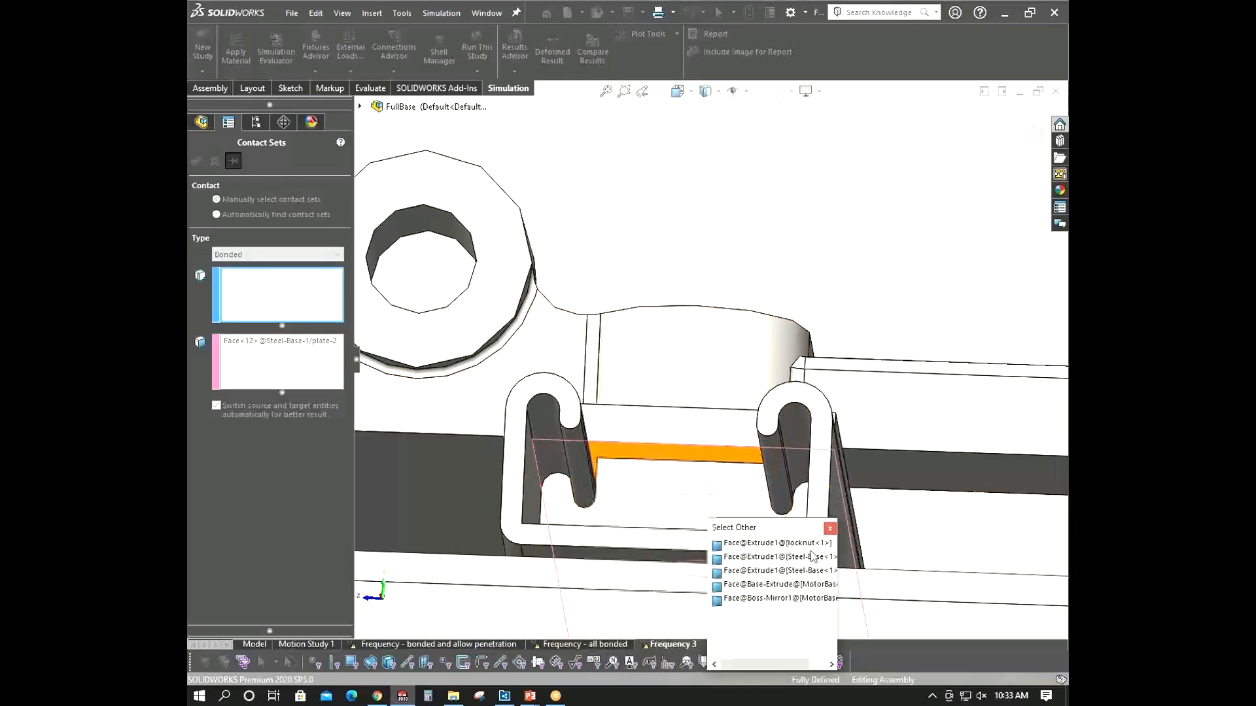
{"action": "left_click", "coordinate": [831, 543]}
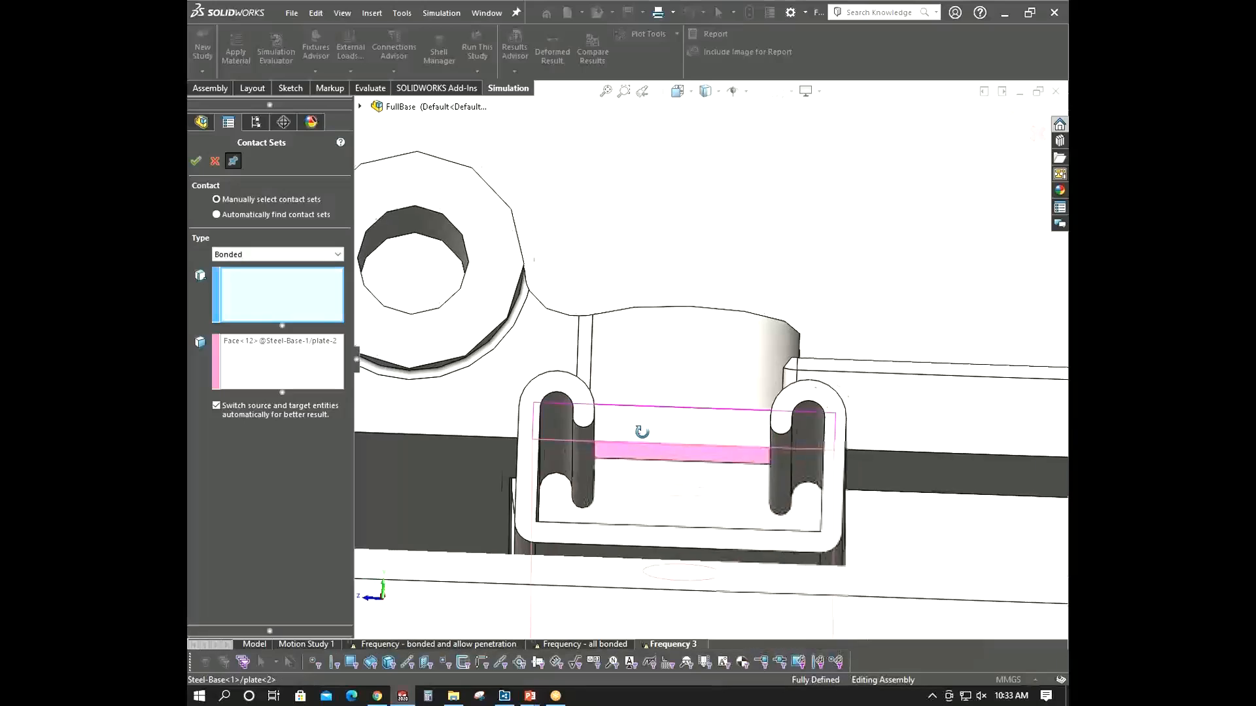
{"action": "middle_click_drag", "start_coordinate": [641, 426], "coordinate": [671, 465]}
{"action": "scroll", "coordinate": [671, 465], "scroll_direction": "down", "scroll_amount": 5}
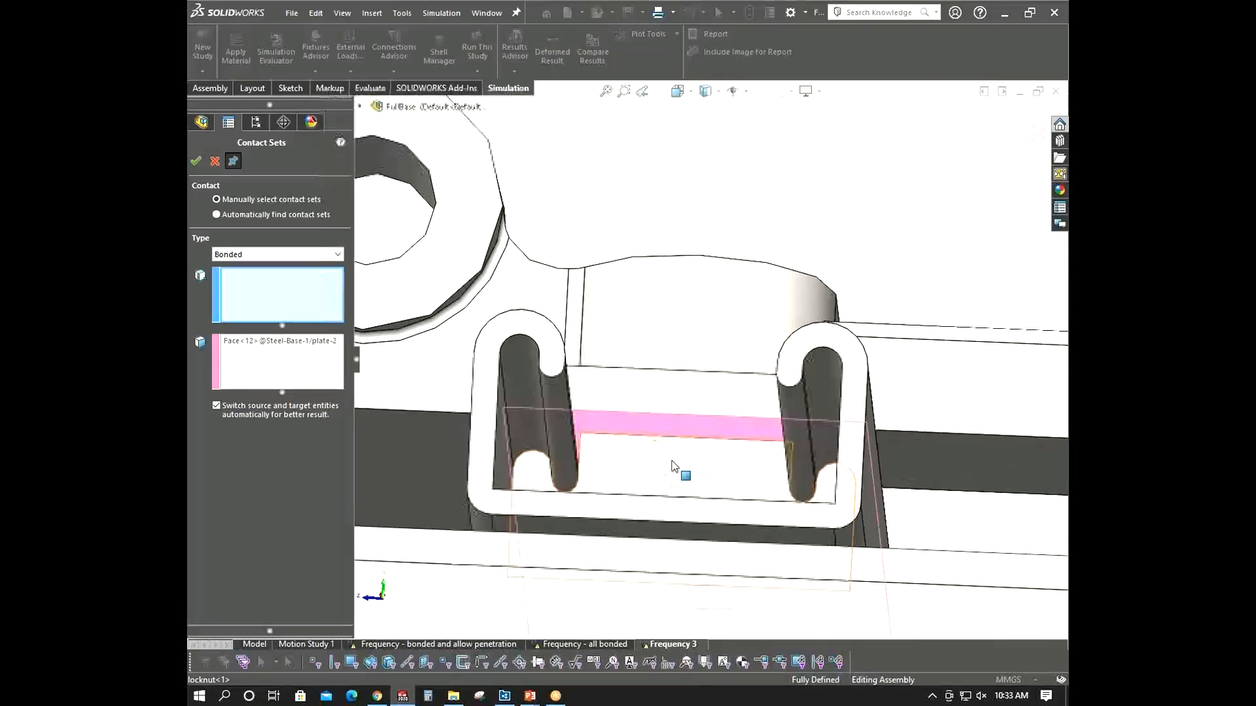
- Select the hidden locknut face behind the plate as the first set using Select Other
{"action": "right_click", "coordinate": [655, 442]}
{"action": "left_click", "coordinate": [719, 502]}
{"action": "left_click", "coordinate": [659, 417]}
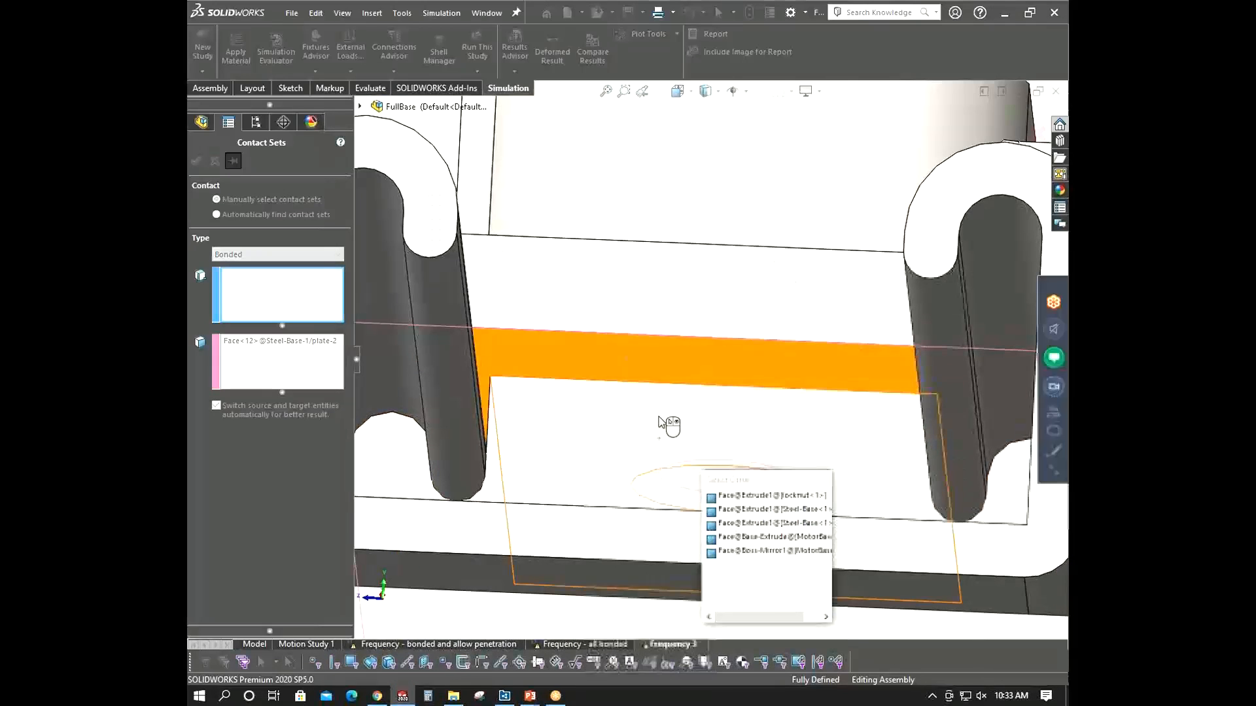
{"action": "scroll", "coordinate": [659, 415], "scroll_direction": "up", "scroll_amount": 7}
{"action": "scroll", "coordinate": [661, 421], "scroll_direction": "up", "scroll_amount": 3}
{"action": "middle_click_drag", "start_coordinate": [660, 421], "coordinate": [729, 531]}
{"action": "scroll", "coordinate": [728, 531], "scroll_direction": "up", "scroll_amount": 2}
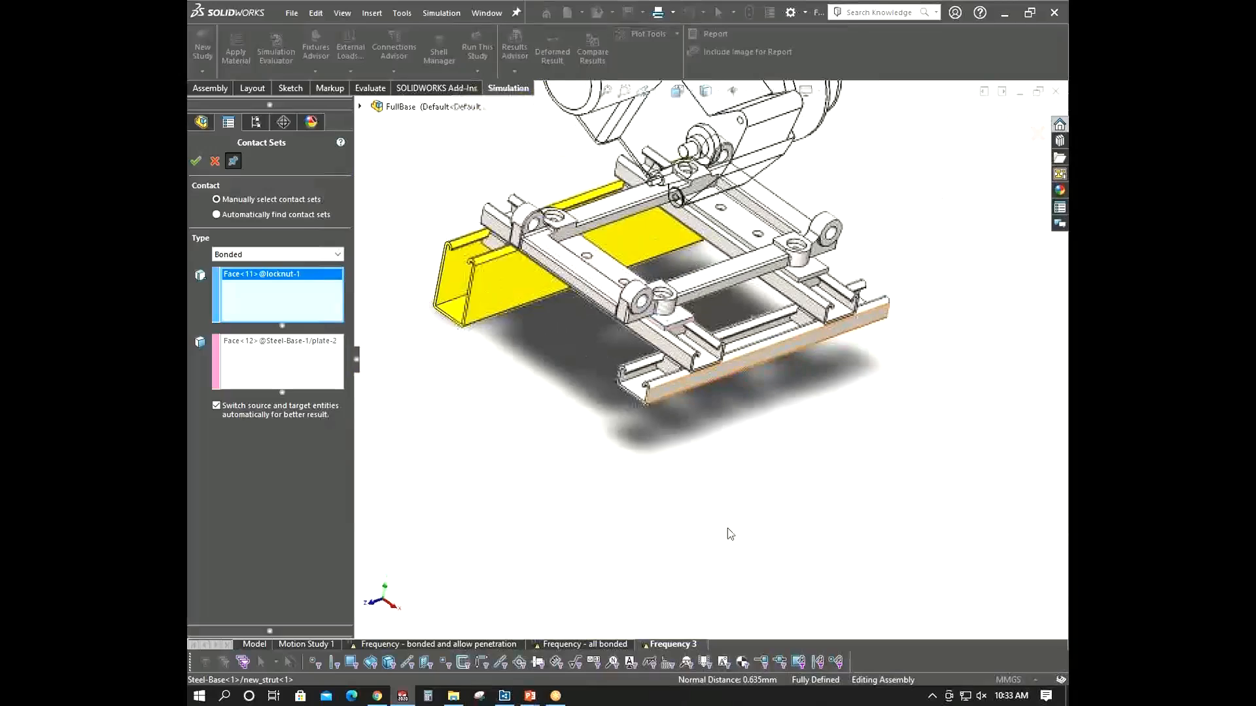
- Pick the locknut face hidden behind the plate as the first set via Select Other and apply the bonded contact
{"action": "middle_click_drag", "start_coordinate": [624, 301], "coordinate": [705, 278]}
{"action": "scroll", "coordinate": [435, 273], "scroll_direction": "down", "scroll_amount": 4}
{"action": "middle_click_drag", "start_coordinate": [430, 278], "coordinate": [520, 244]}
{"action": "scroll", "coordinate": [803, 354], "scroll_direction": "down", "scroll_amount": 6}
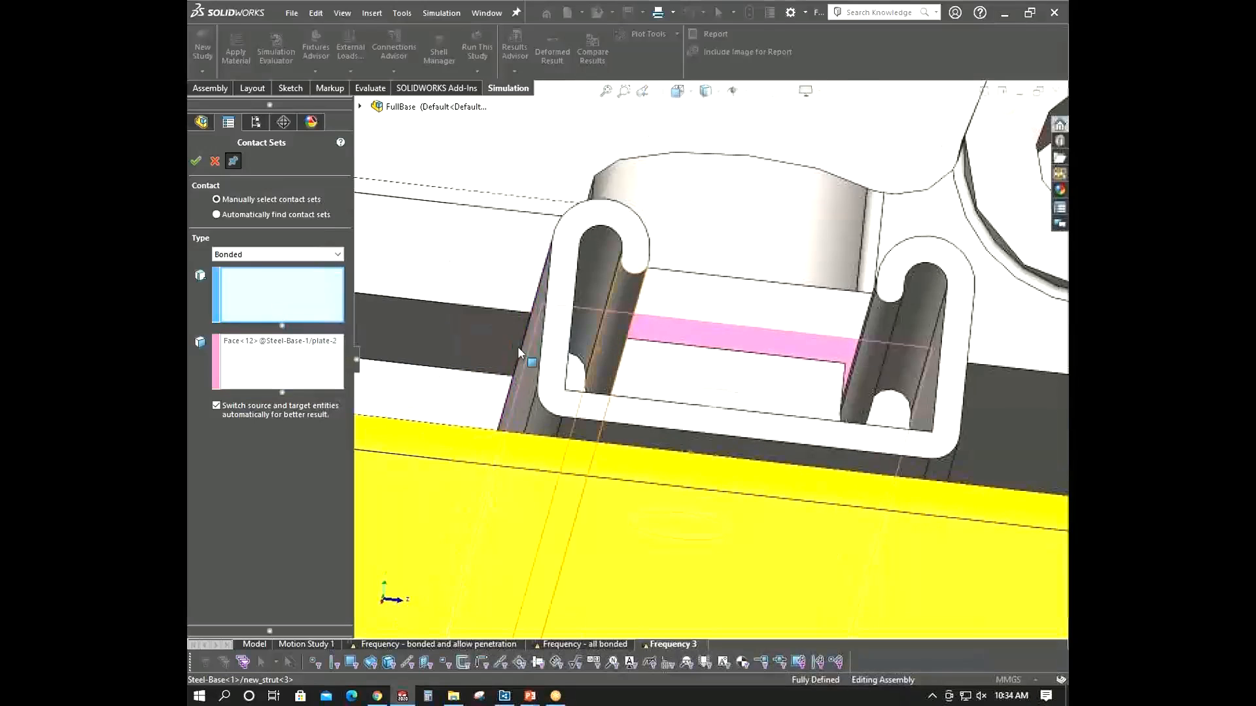
{"action": "scroll", "coordinate": [757, 373], "scroll_direction": "down", "scroll_amount": 5}
{"action": "right_click", "coordinate": [757, 373]}
{"action": "left_click", "coordinate": [795, 426]}
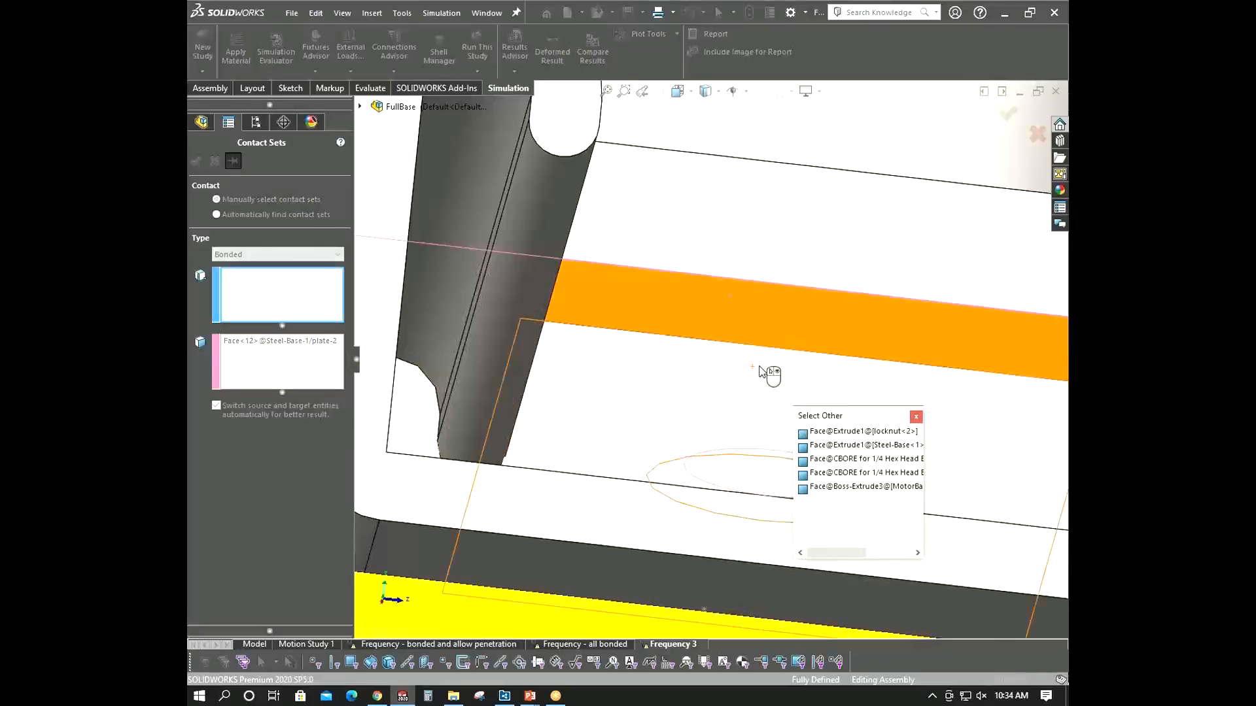
{"action": "left_click", "coordinate": [760, 373]}
{"action": "scroll", "coordinate": [647, 416], "scroll_direction": "up", "scroll_amount": 10}
{"action": "middle_click_drag", "start_coordinate": [648, 416], "coordinate": [622, 523]}
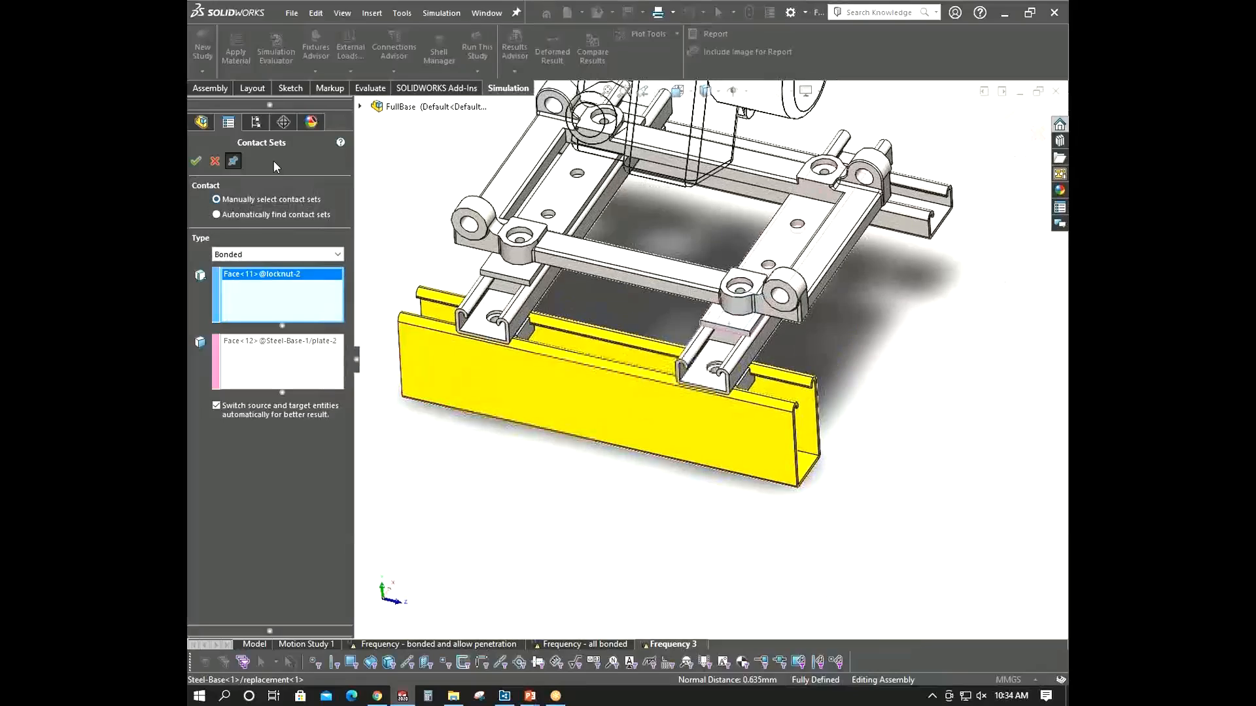
{"action": "left_click", "coordinate": [196, 161]}
- Select the other plate's narrow face inside its strut channel as the second set of a new bonded contact
{"action": "scroll", "coordinate": [603, 350], "scroll_direction": "down", "scroll_amount": 5}
{"action": "middle_click_drag", "start_coordinate": [602, 350], "coordinate": [578, 340]}
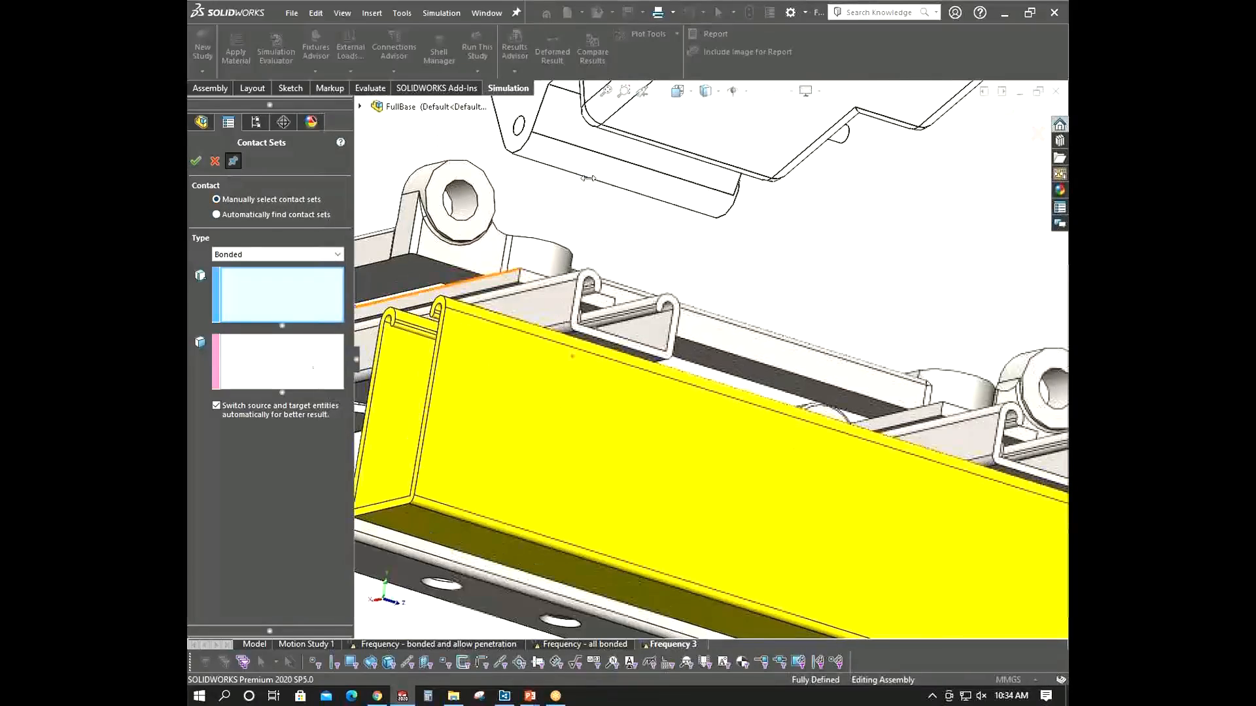
{"action": "scroll", "coordinate": [571, 264], "scroll_direction": "down", "scroll_amount": 5}
{"action": "mouse_move", "coordinate": [570, 264]}
{"action": "middle_mouse_down"}
{"action": "mouse_move", "coordinate": [548, 243]}
{"action": "mouse_move", "coordinate": [575, 246]}
{"action": "mouse_move", "coordinate": [564, 272]}
{"action": "middle_mouse_up"}
{"action": "left_click", "coordinate": [534, 374]}
{"action": "left_click", "coordinate": [277, 285]}
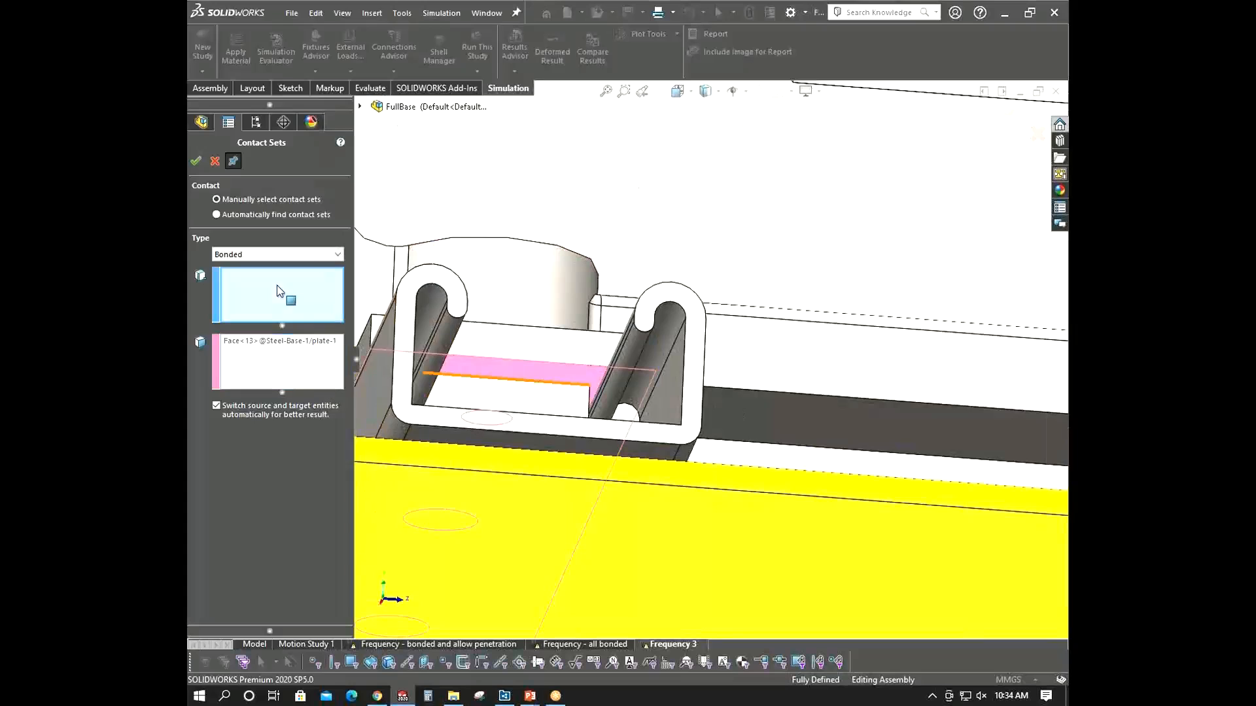
- Pick the hidden locknut face behind that plate as the first set via Select Other and apply the contact
{"action": "scroll", "coordinate": [509, 394], "scroll_direction": "down", "scroll_amount": 3}
{"action": "middle_click_drag", "start_coordinate": [508, 395], "coordinate": [552, 401]}
{"action": "scroll", "coordinate": [562, 396], "scroll_direction": "down", "scroll_amount": 4}
{"action": "right_click", "coordinate": [577, 387]}
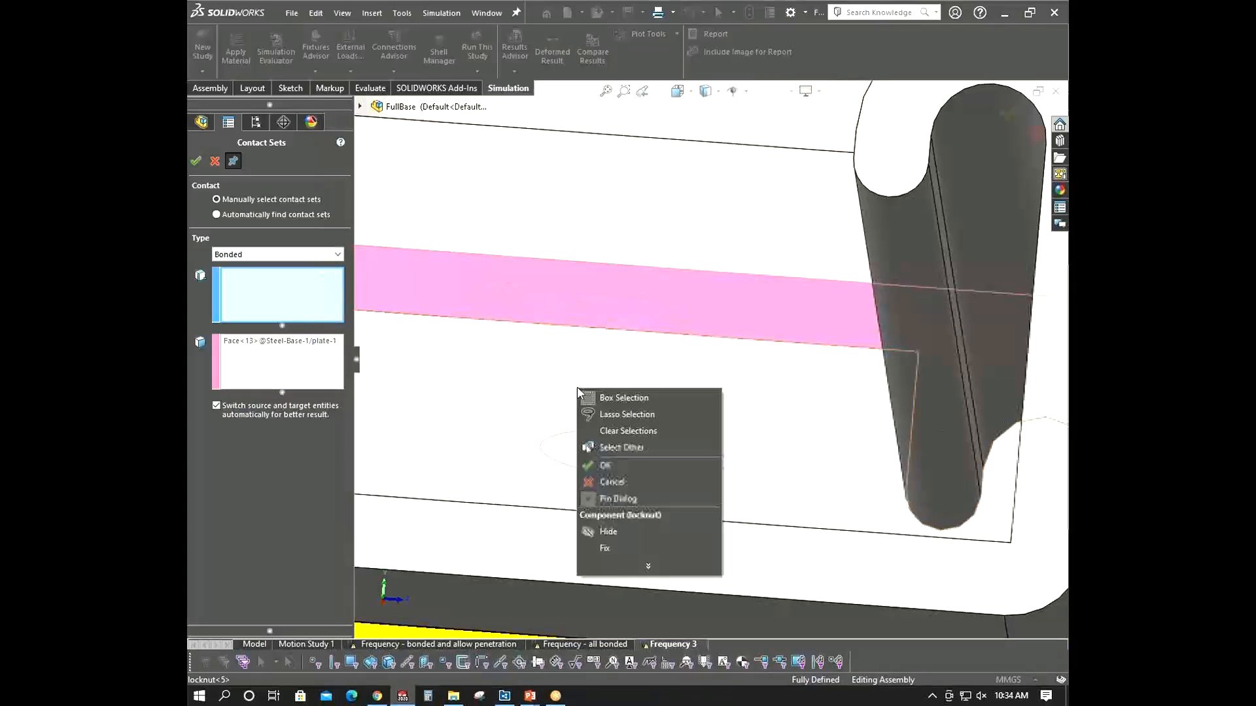
{"action": "left_click", "coordinate": [621, 450]}
{"action": "left_click", "coordinate": [611, 374]}
{"action": "scroll", "coordinate": [611, 389], "scroll_direction": "up", "scroll_amount": 6}
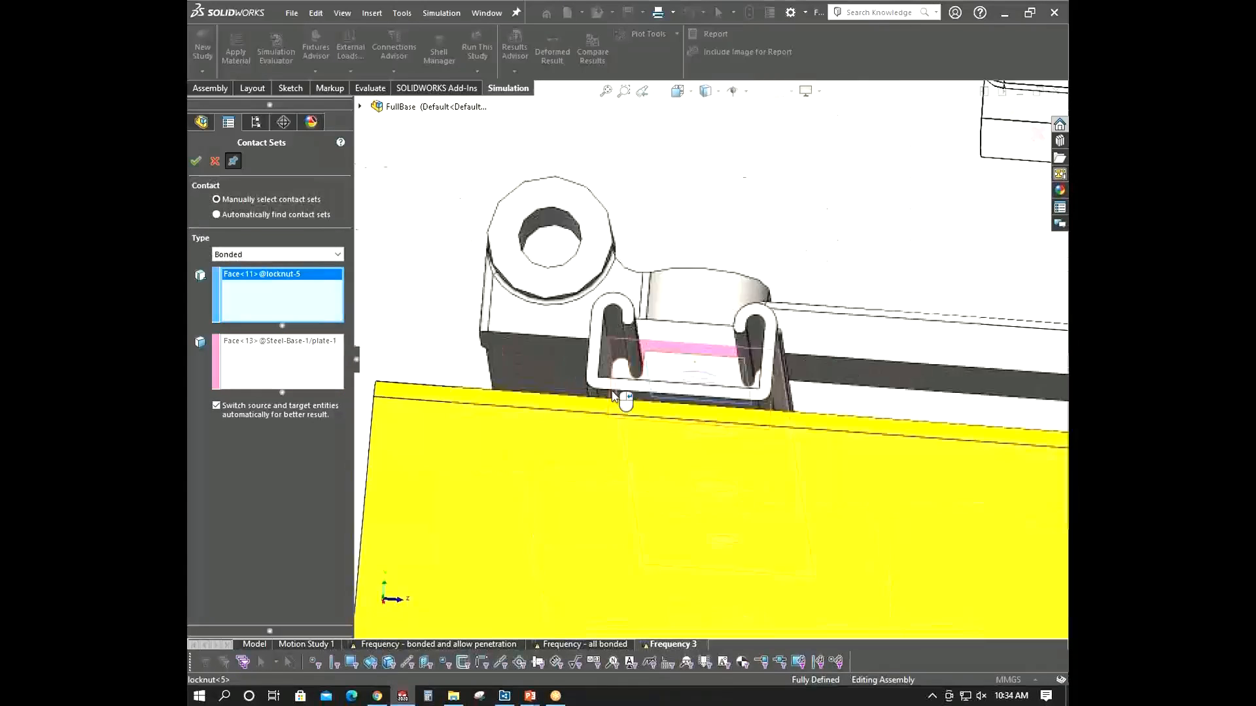
{"action": "middle_click_drag", "start_coordinate": [612, 393], "coordinate": [635, 482]}
{"action": "left_click", "coordinate": [201, 159]}
- Select the plate's narrow face inside the next strut channel as the second set of another bonded contact
{"action": "scroll", "coordinate": [684, 391], "scroll_direction": "up", "scroll_amount": 8}
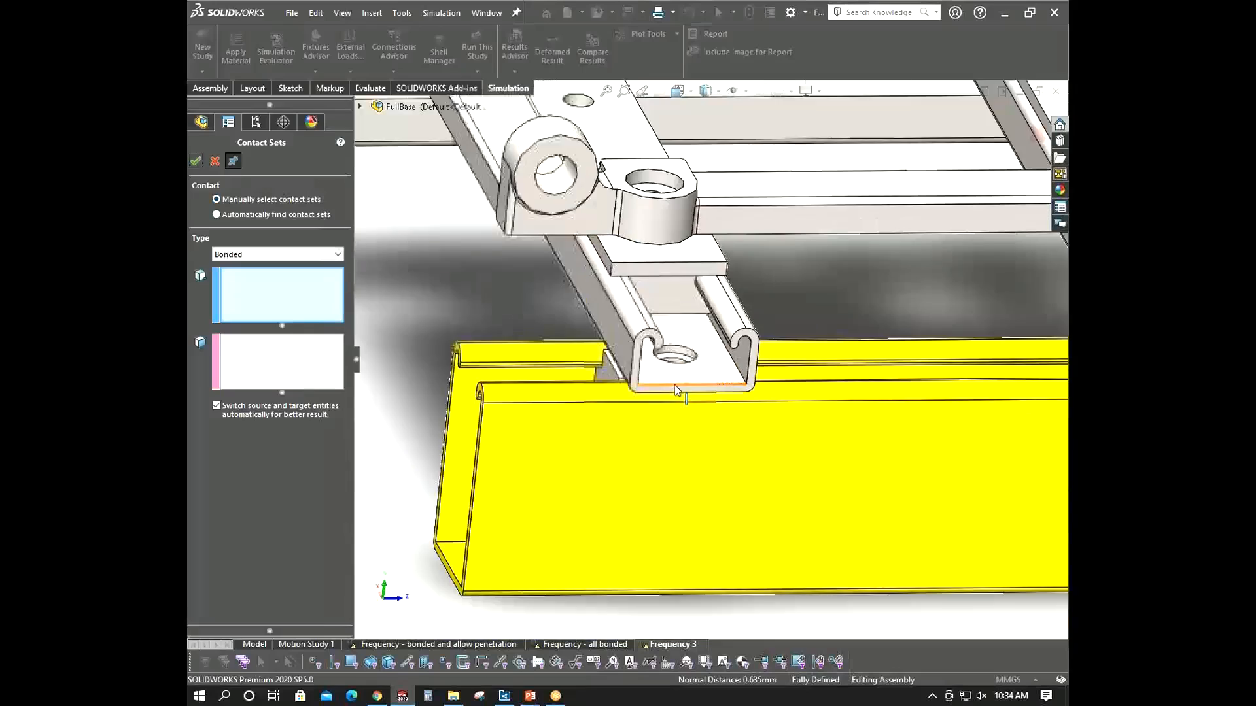
{"action": "middle_click_drag", "start_coordinate": [677, 390], "coordinate": [830, 396]}
{"action": "scroll", "coordinate": [551, 357], "scroll_direction": "down", "scroll_amount": 8}
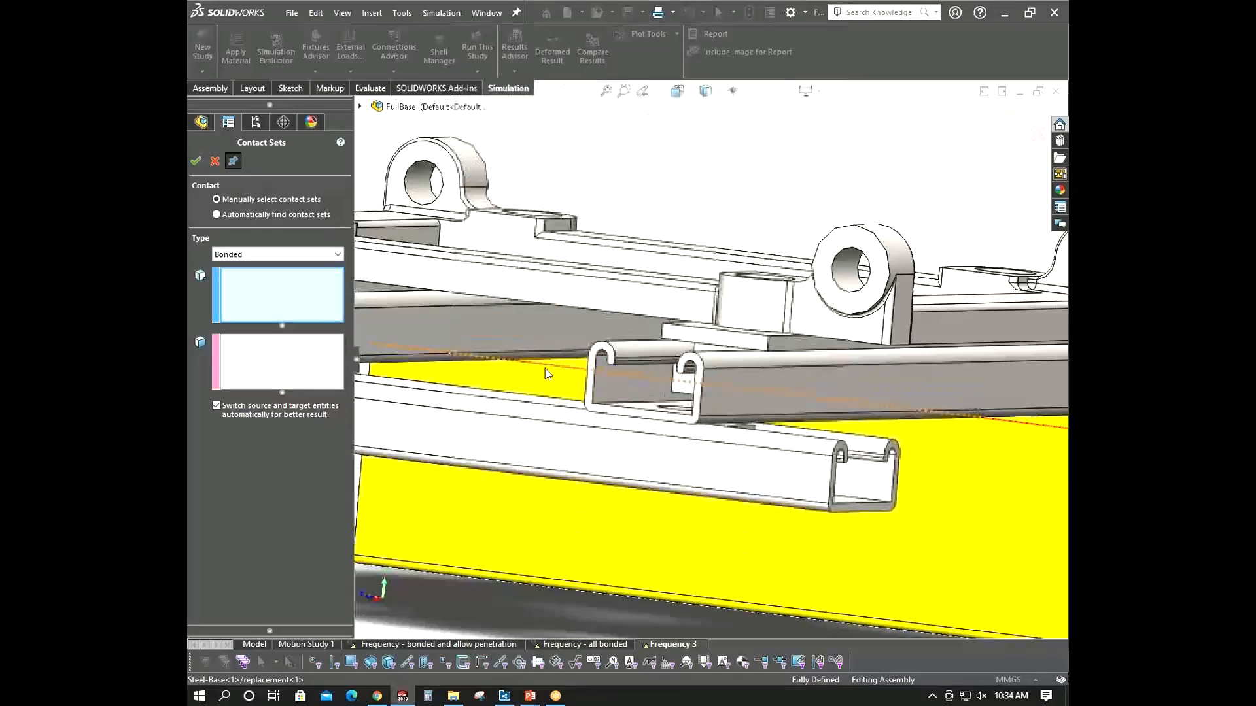
{"action": "middle_click_drag", "start_coordinate": [547, 373], "coordinate": [586, 342]}
{"action": "scroll", "coordinate": [594, 340], "scroll_direction": "up", "scroll_amount": 7}
{"action": "scroll", "coordinate": [912, 296], "scroll_direction": "down", "scroll_amount": 5}
{"action": "scroll", "coordinate": [955, 305], "scroll_direction": "down", "scroll_amount": 5}
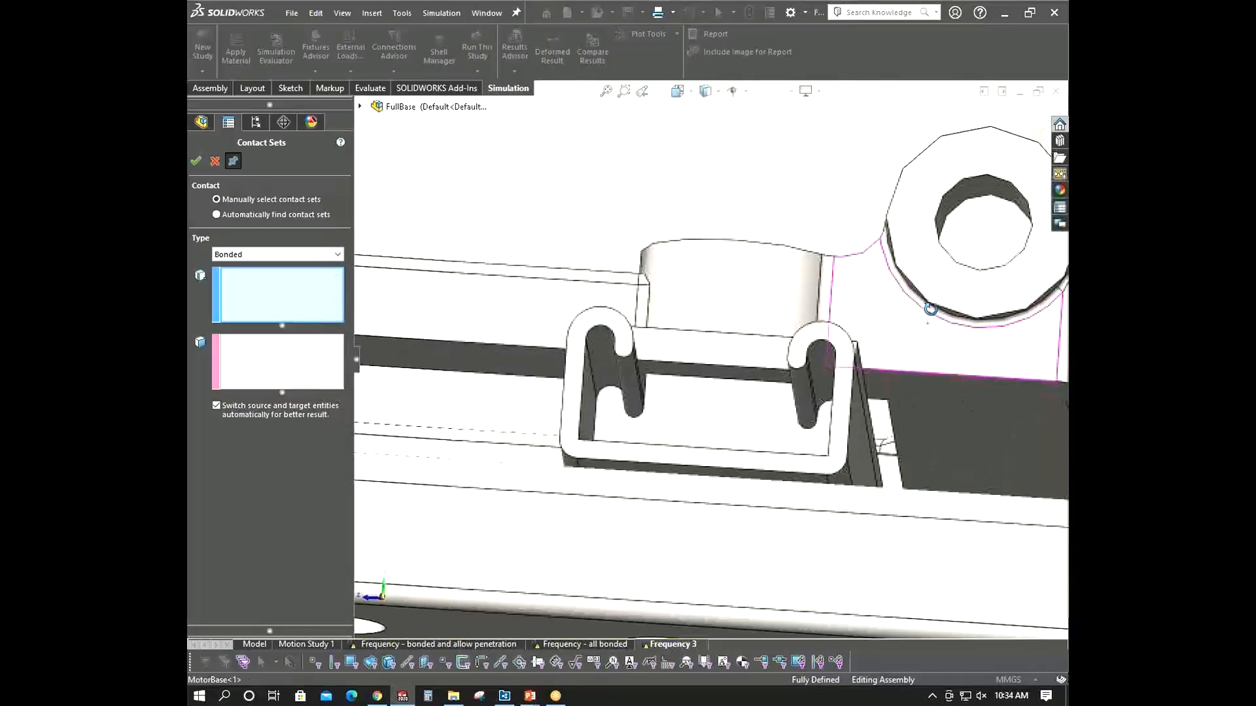
{"action": "left_click", "coordinate": [311, 359]}
{"action": "scroll", "coordinate": [701, 420], "scroll_direction": "down", "scroll_amount": 5}
{"action": "left_click", "coordinate": [701, 420]}
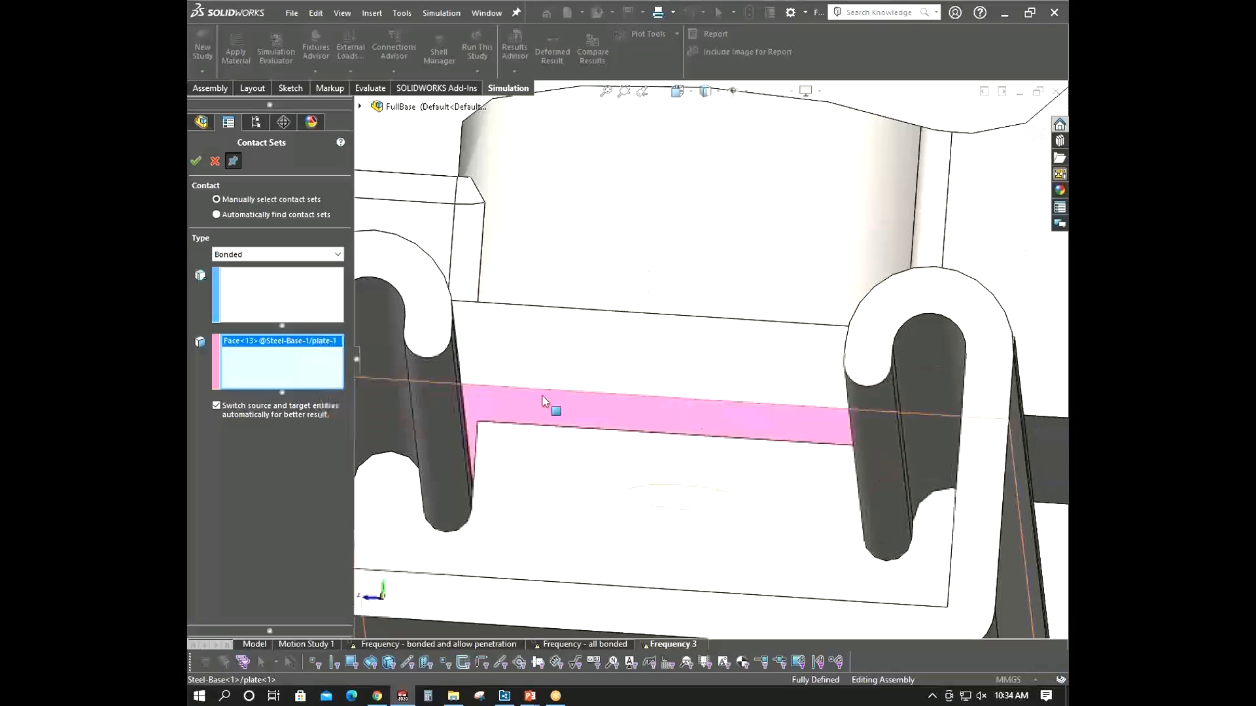
- Pick the locknut face behind it as the first set via Select Other, apply the contact and close the contact sets
{"action": "middle_click_drag", "start_coordinate": [552, 401], "coordinate": [681, 462]}
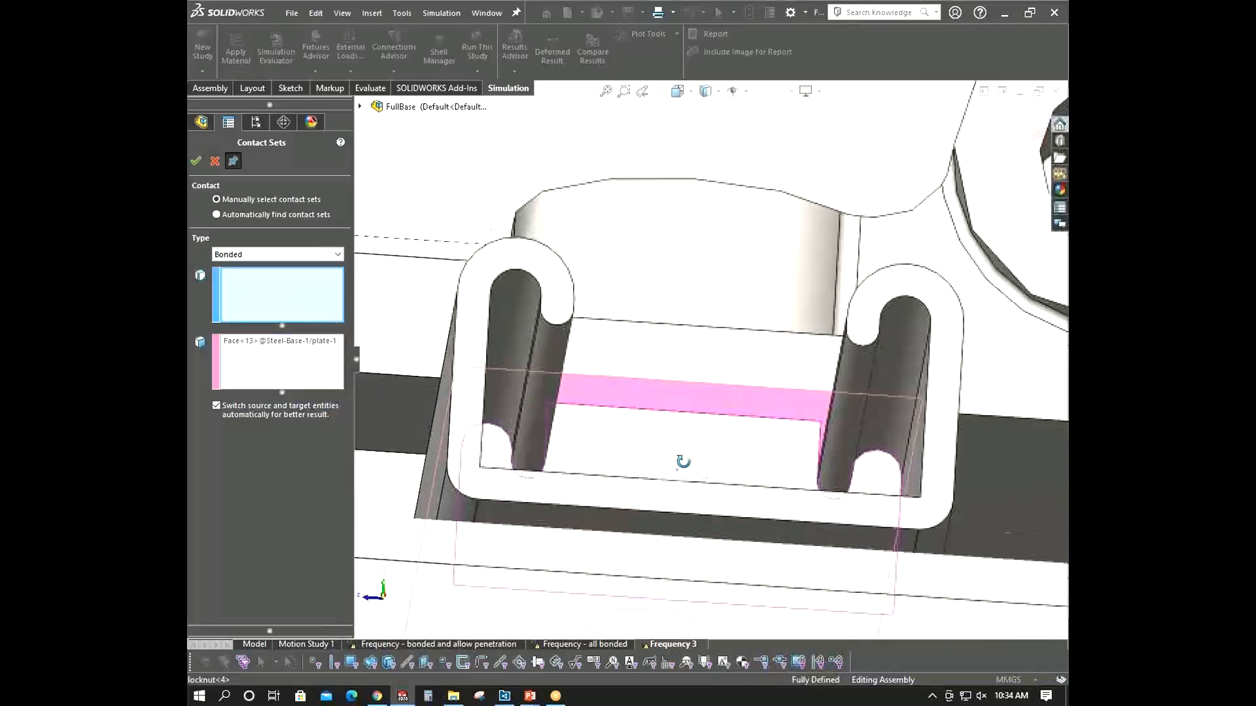
{"action": "scroll", "coordinate": [684, 419], "scroll_direction": "down", "scroll_amount": 5}
{"action": "right_click", "coordinate": [676, 402]}
{"action": "left_click", "coordinate": [704, 456]}
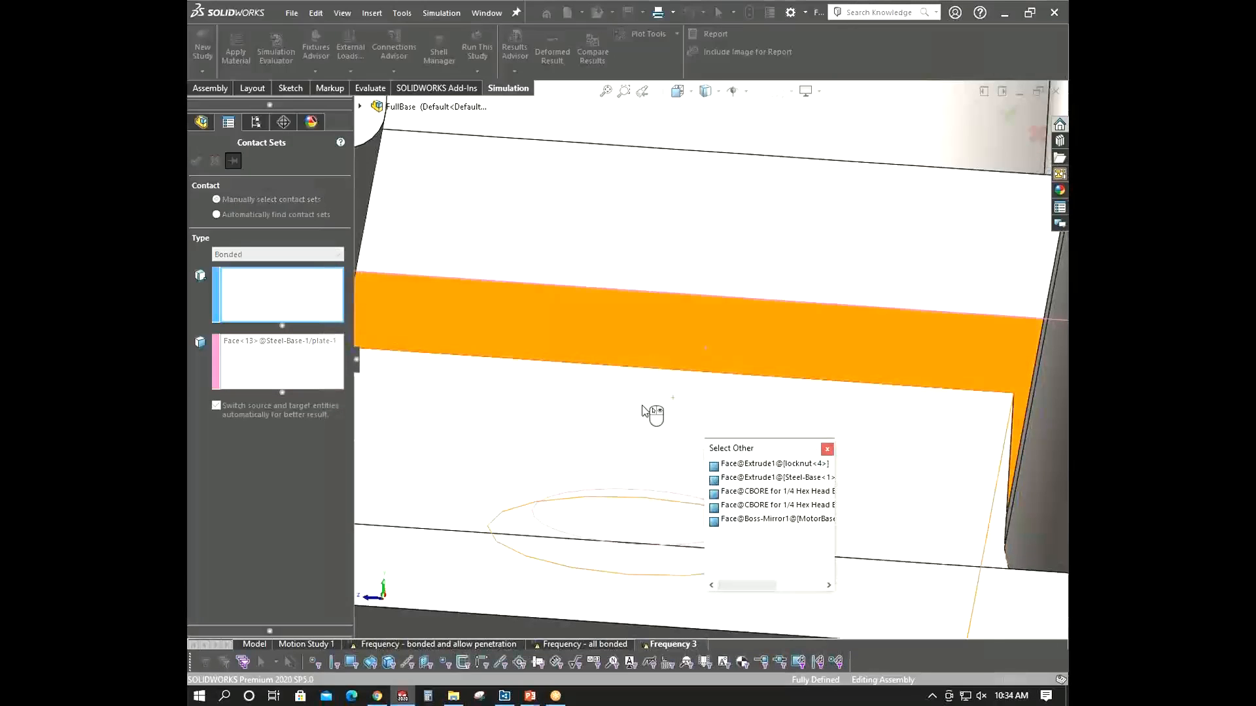
{"action": "left_click", "coordinate": [650, 412]}
{"action": "scroll", "coordinate": [650, 412], "scroll_direction": "up", "scroll_amount": 5}
{"action": "middle_click_drag", "start_coordinate": [650, 412], "coordinate": [604, 523]}
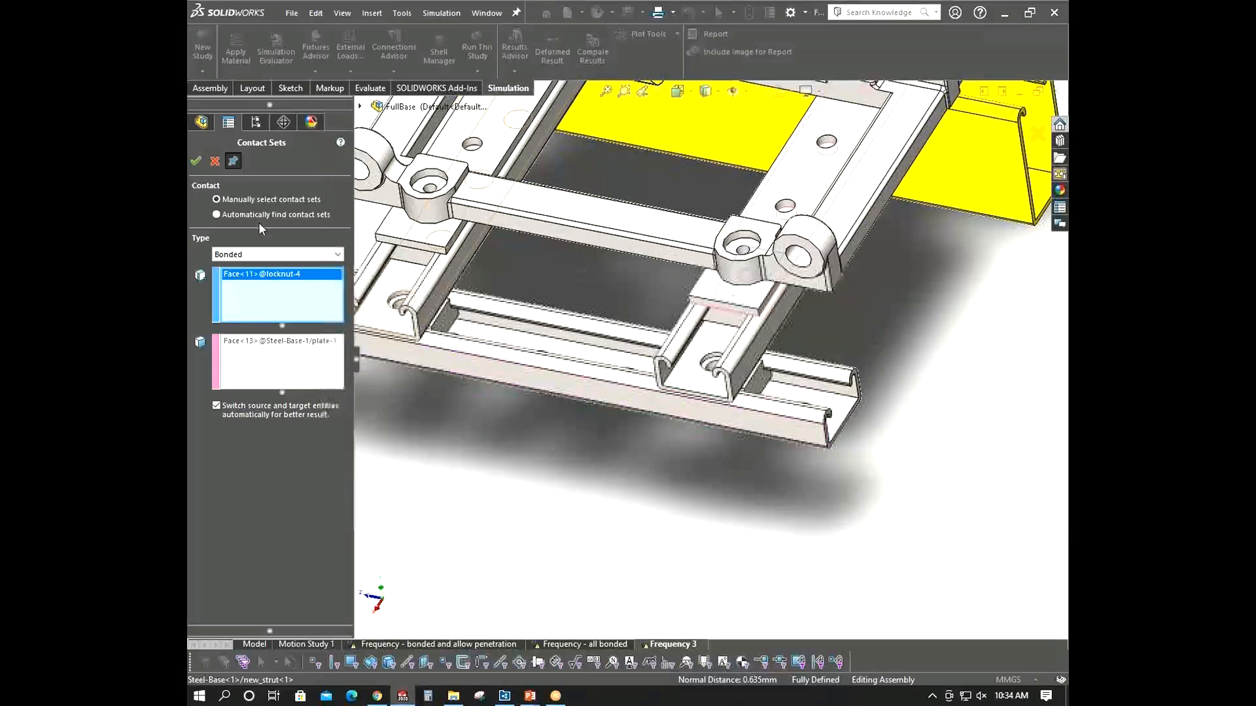
{"action": "left_click", "coordinate": [196, 162]}
{"action": "left_click", "coordinate": [216, 161]}
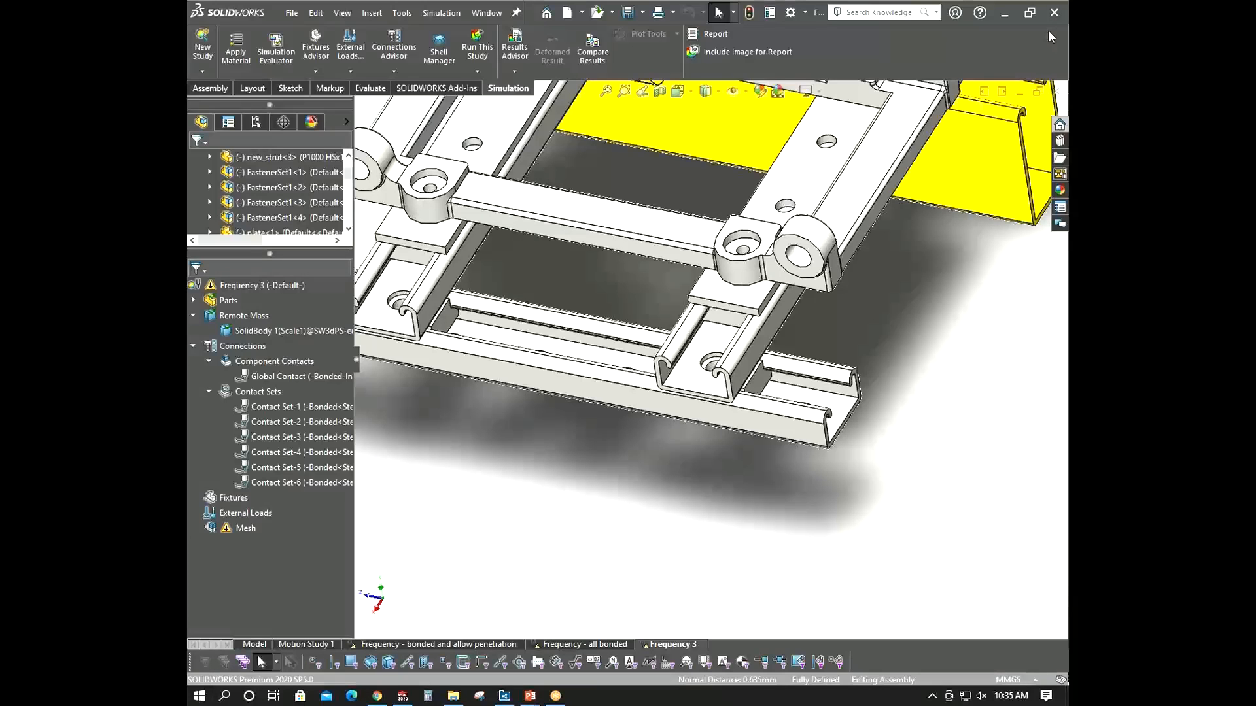
- Run the Frequency 3 study
{"action": "scroll", "coordinate": [755, 458], "scroll_direction": "up", "scroll_amount": 5}
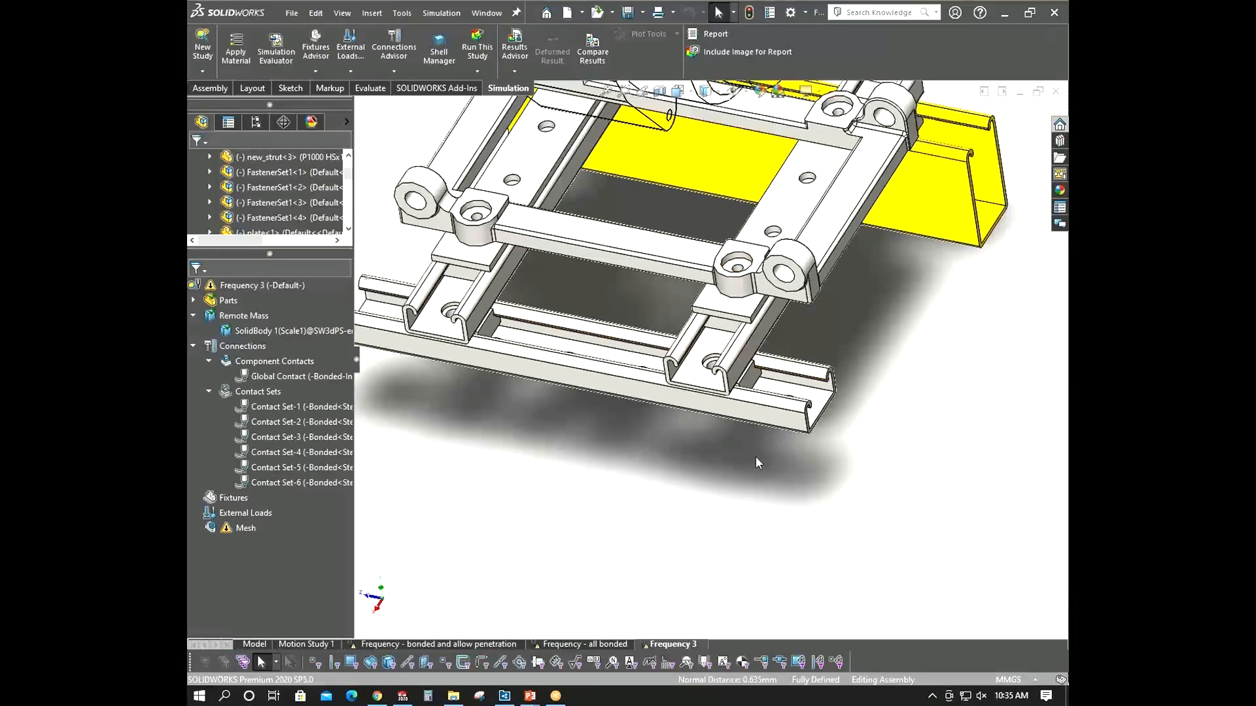
{"action": "scroll", "coordinate": [688, 436], "scroll_direction": "down", "scroll_amount": 5}
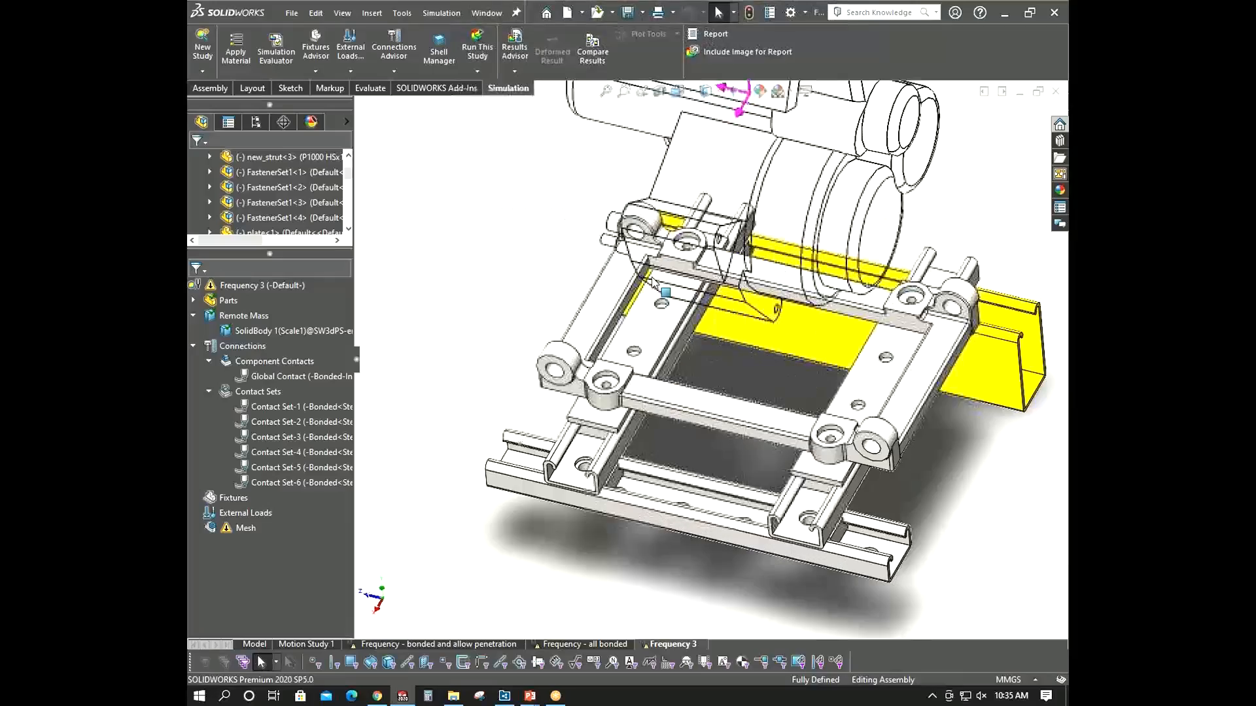
{"action": "middle_click_drag", "start_coordinate": [745, 414], "coordinate": [777, 425]}
{"action": "scroll", "coordinate": [777, 425], "scroll_direction": "up", "scroll_amount": 6}
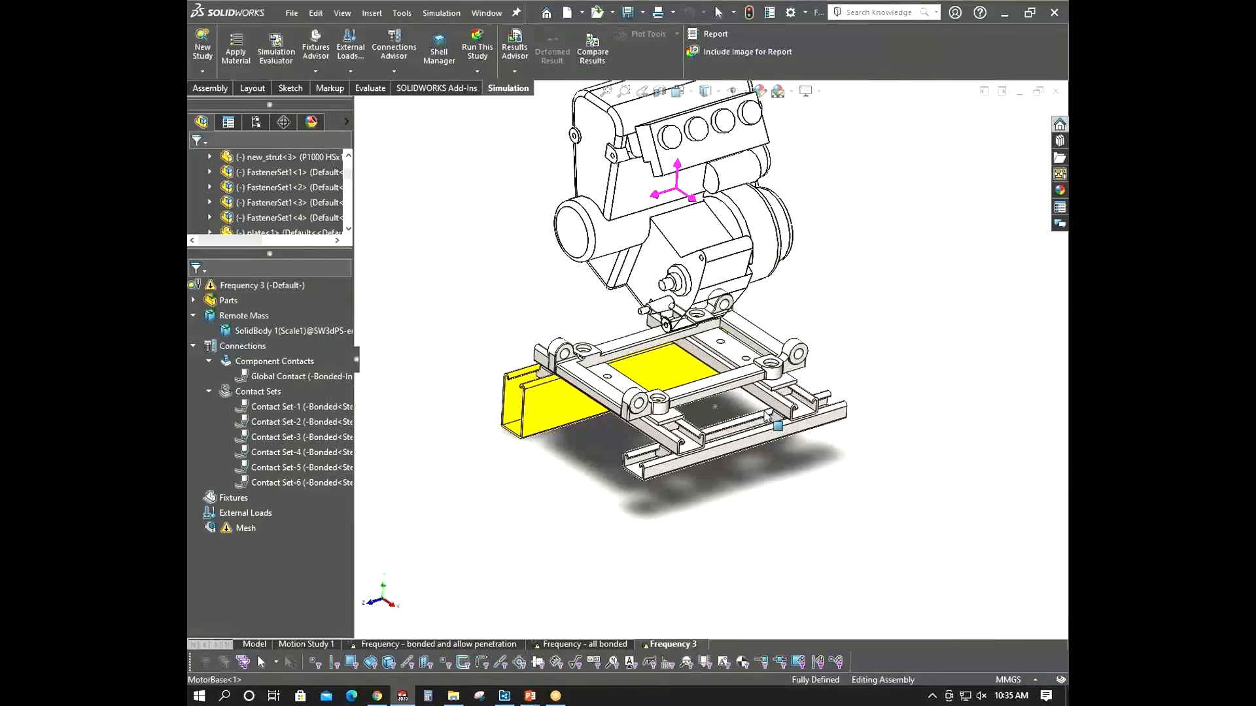
{"action": "scroll", "coordinate": [567, 287], "scroll_direction": "down", "scroll_amount": 3}
{"action": "scroll", "coordinate": [566, 303], "scroll_direction": "up", "scroll_amount": 4}
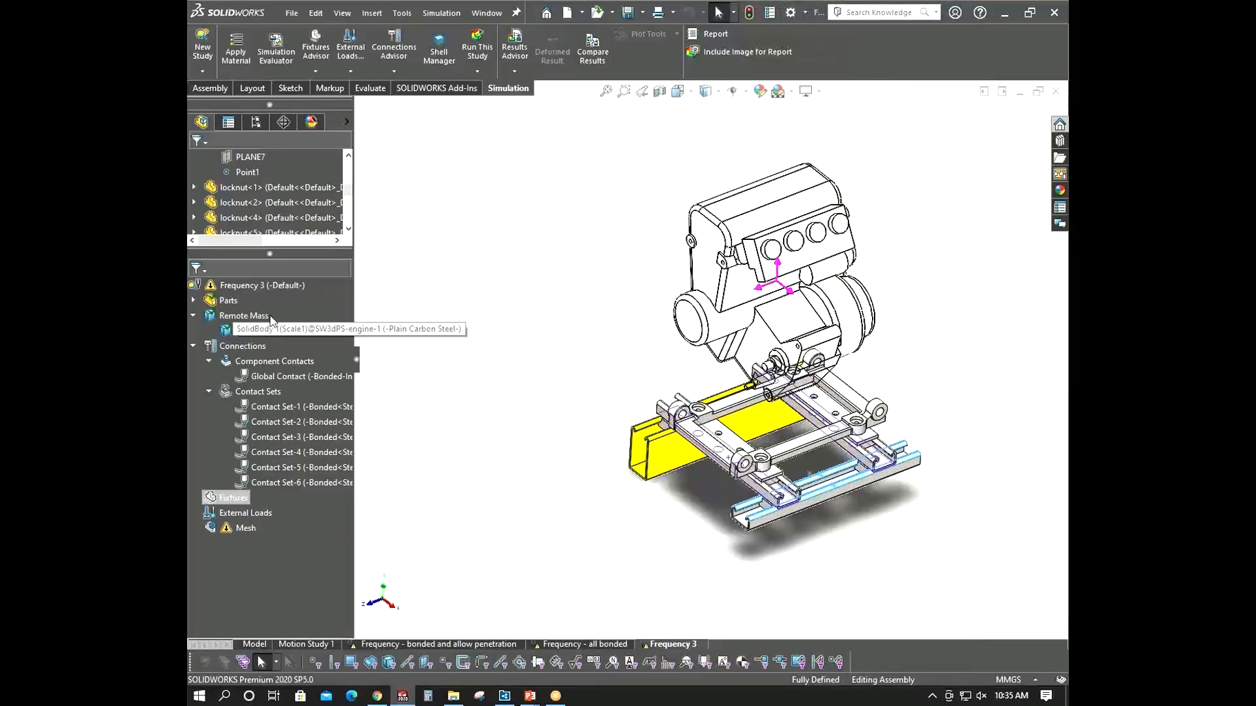
{"action": "left_click", "coordinate": [262, 286]}
{"action": "right_click", "coordinate": [263, 285]}
{"action": "left_click", "coordinate": [297, 350]}
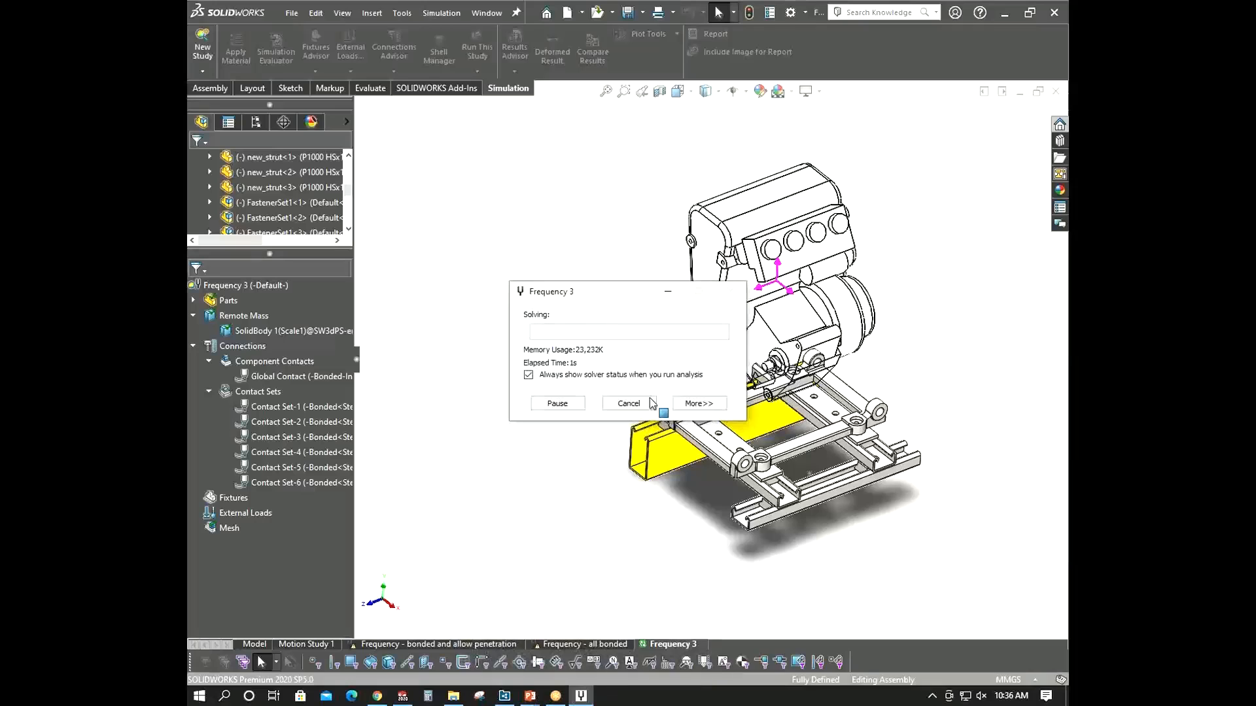
{"action": "left_click", "coordinate": [698, 404]}
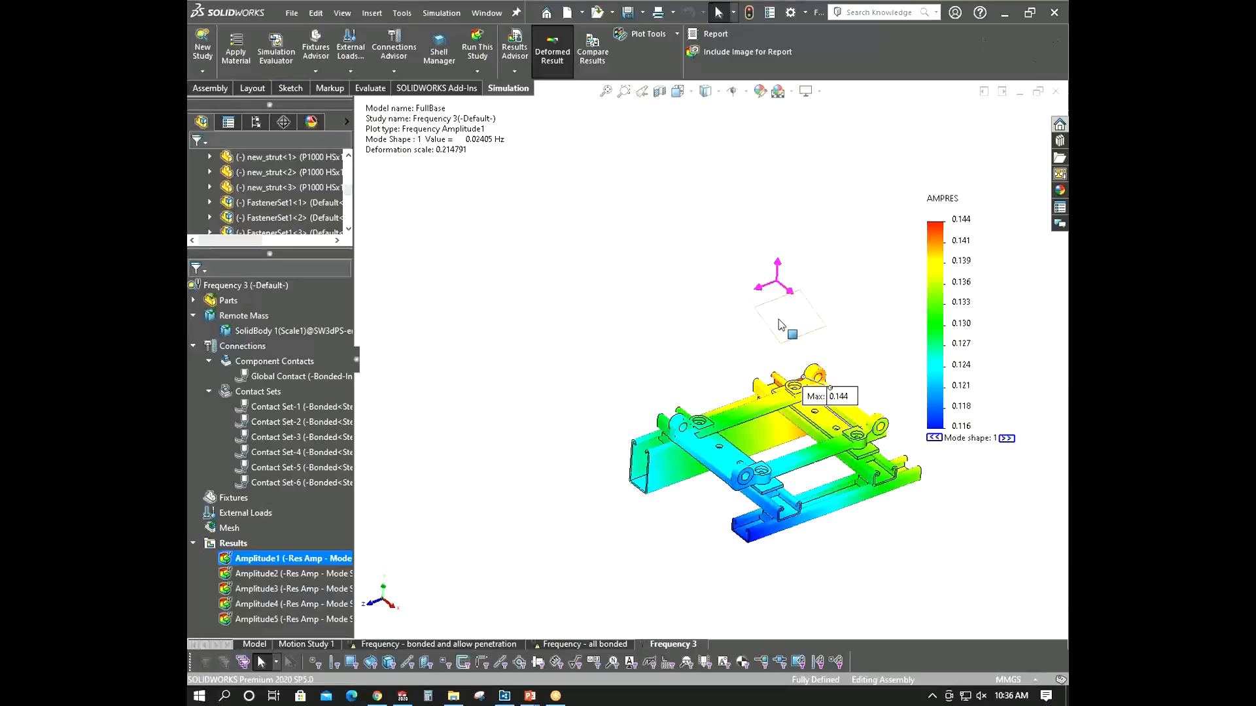
- Animate the first amplitude mode-shape plot and close the animation
{"action": "scroll", "coordinate": [779, 325], "scroll_direction": "up", "scroll_amount": 4}
{"action": "middle_click_drag", "start_coordinate": [817, 357], "coordinate": [823, 295]}
{"action": "scroll", "coordinate": [711, 408], "scroll_direction": "down", "scroll_amount": 4}
{"action": "middle_click_drag", "start_coordinate": [712, 408], "coordinate": [710, 469]}
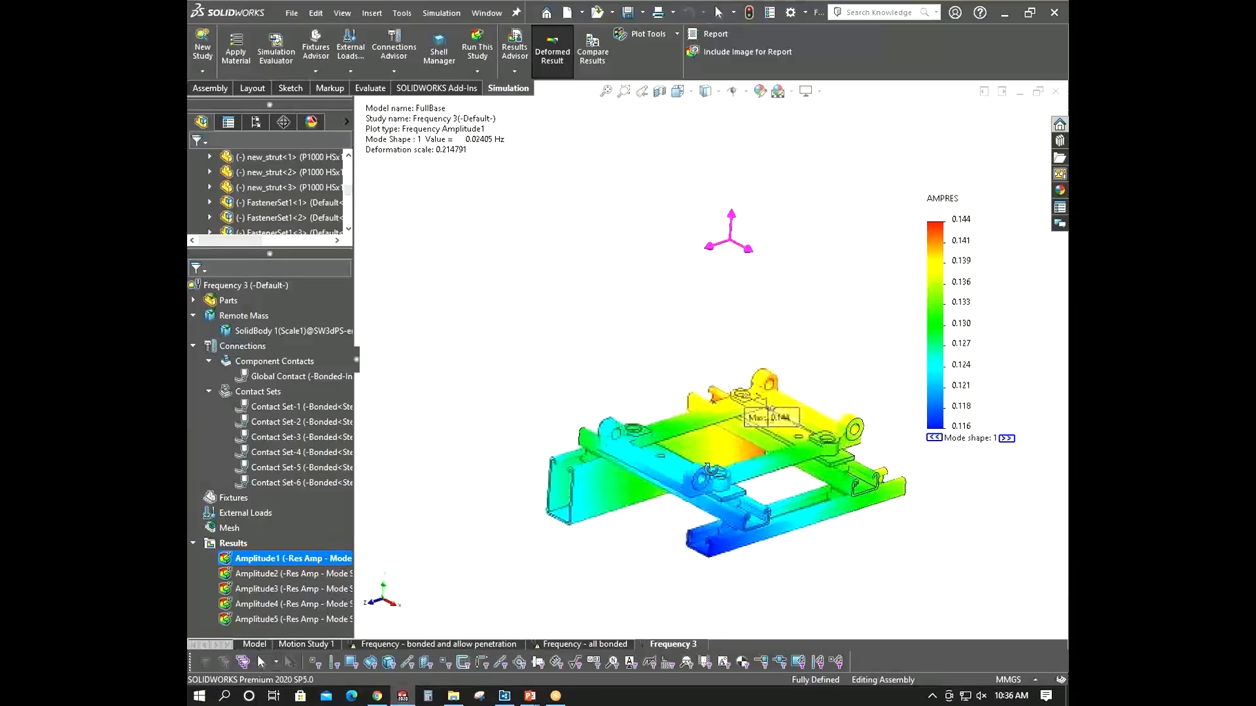
{"action": "scroll", "coordinate": [710, 363], "scroll_direction": "up", "scroll_amount": 3}
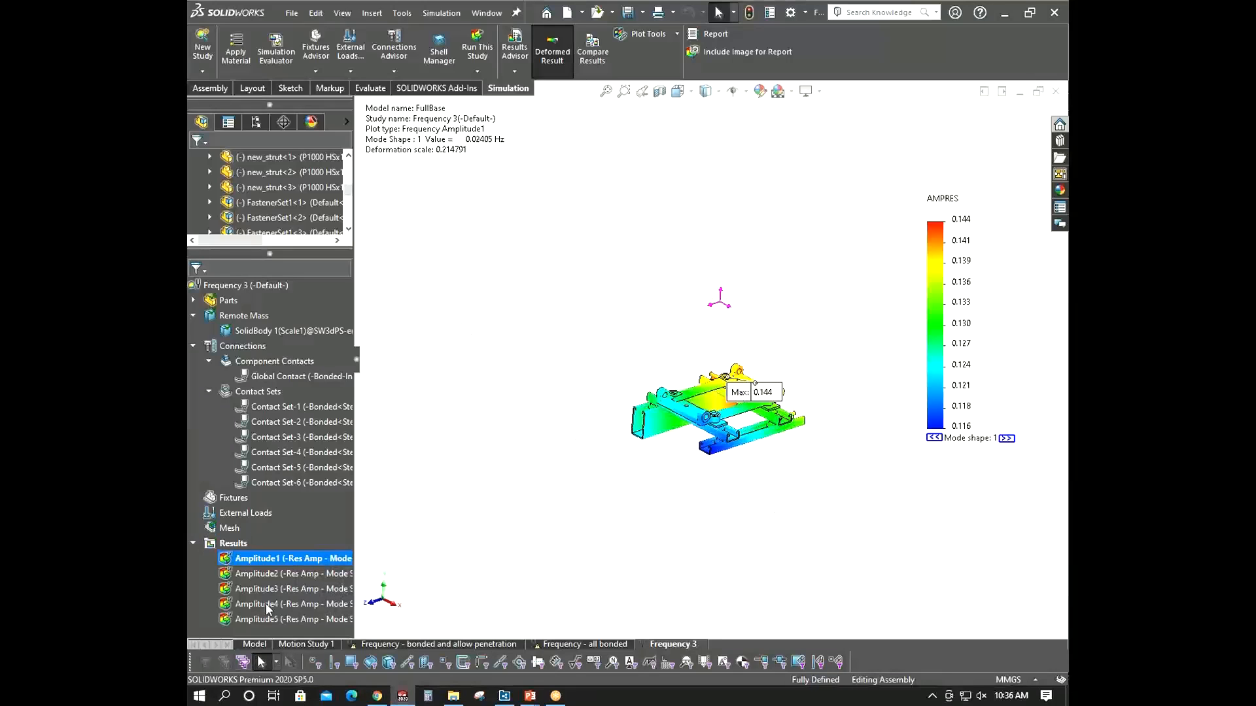
{"action": "right_click", "coordinate": [307, 559]}
{"action": "left_click", "coordinate": [353, 323]}
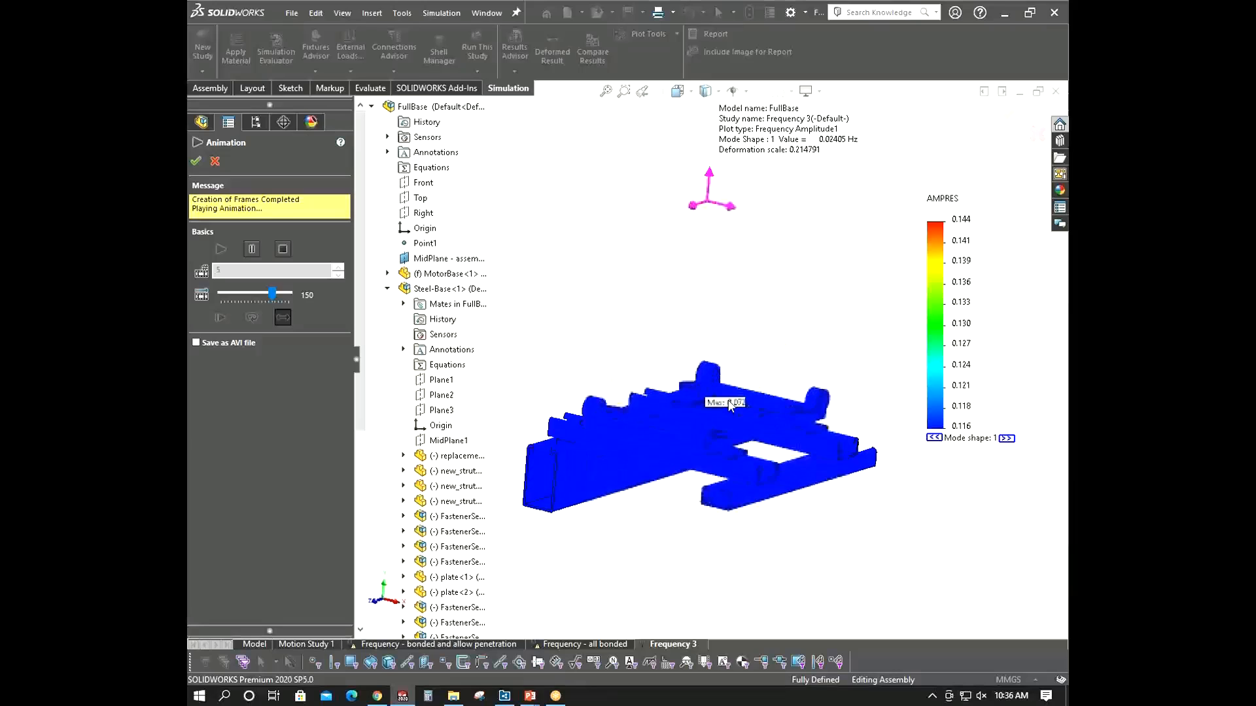
{"action": "left_click", "coordinate": [372, 107]}
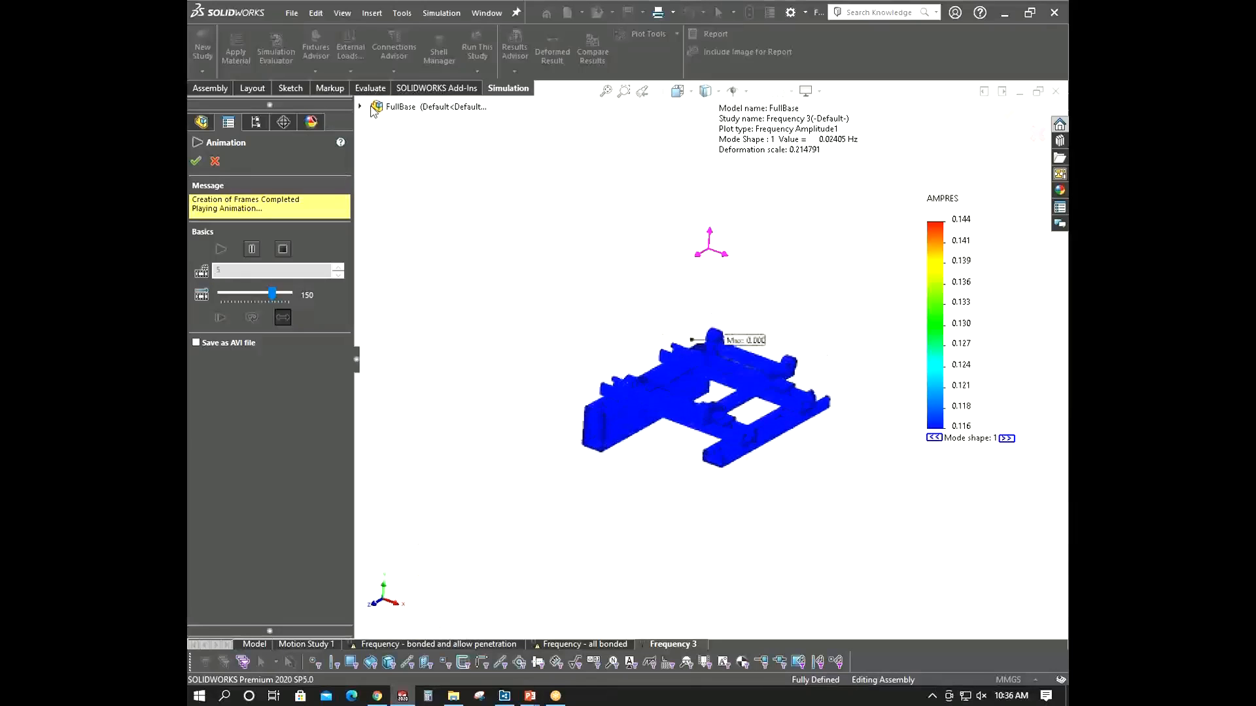
{"action": "left_click", "coordinate": [196, 161]}
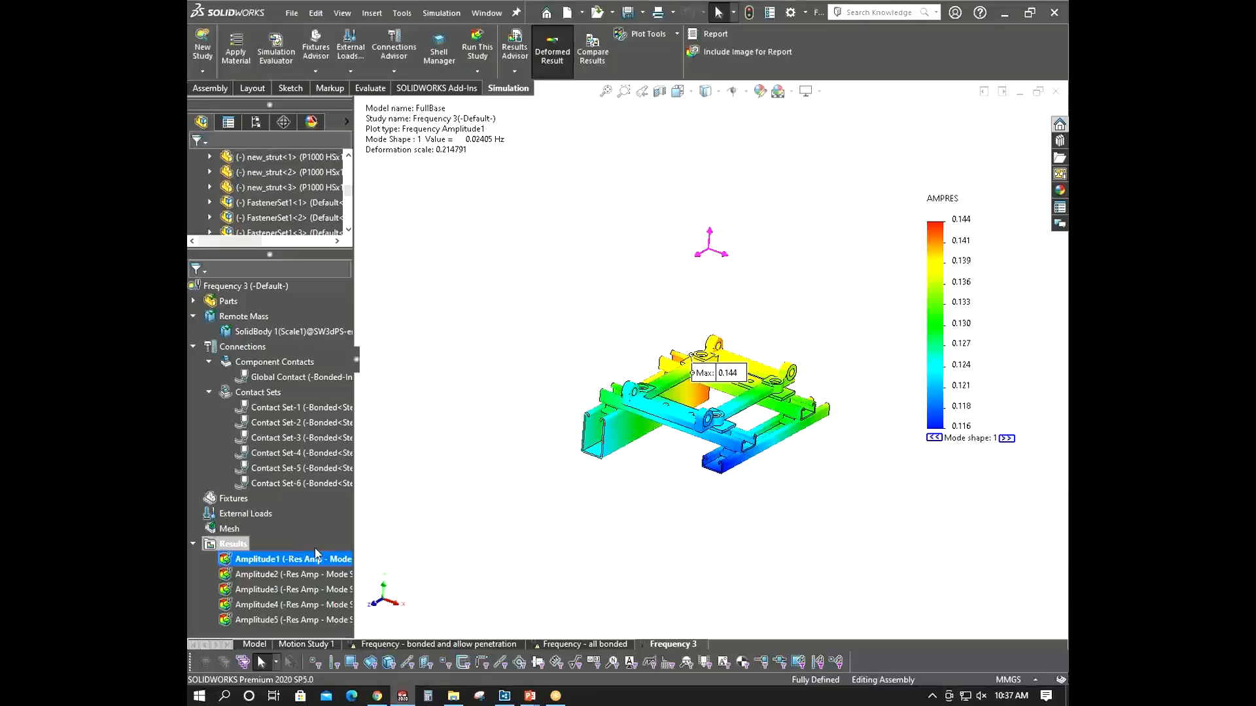
- Hide the result plot and add a Fixed Geometry fixture on the bottom faces of the replacement strut and a new strut
{"action": "right_click", "coordinate": [315, 553]}
{"action": "left_click", "coordinate": [366, 236]}
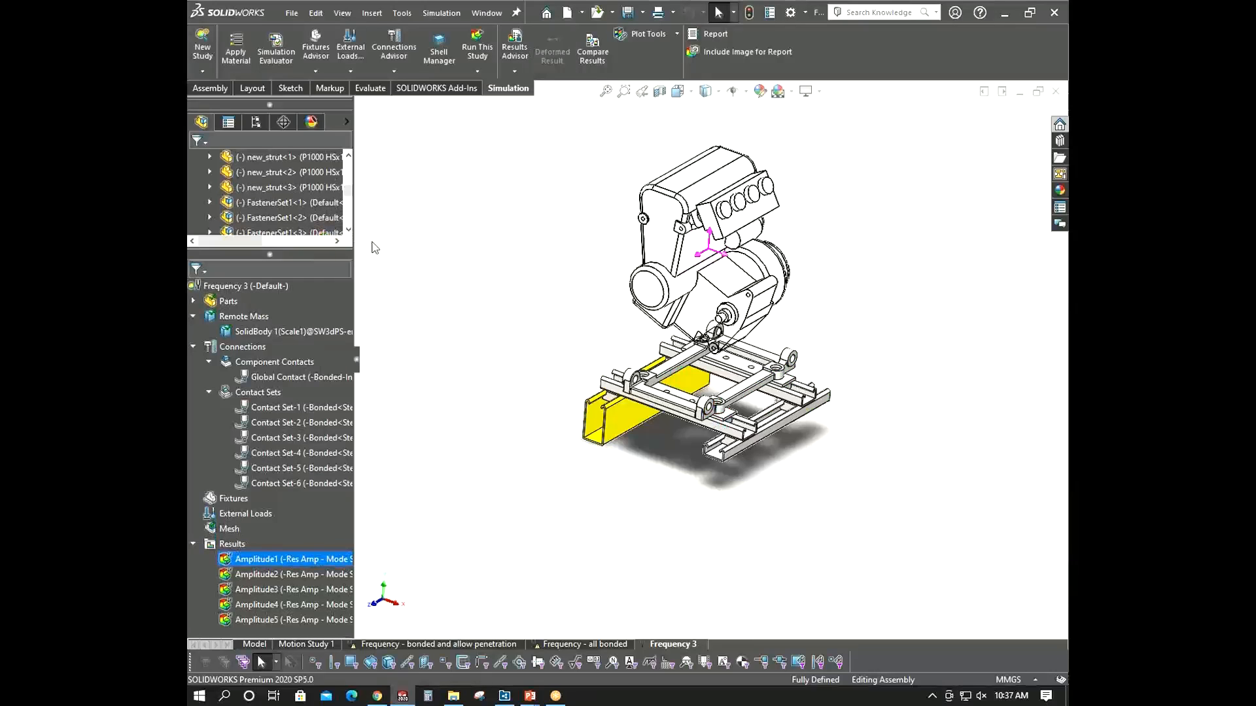
{"action": "right_click", "coordinate": [233, 499]}
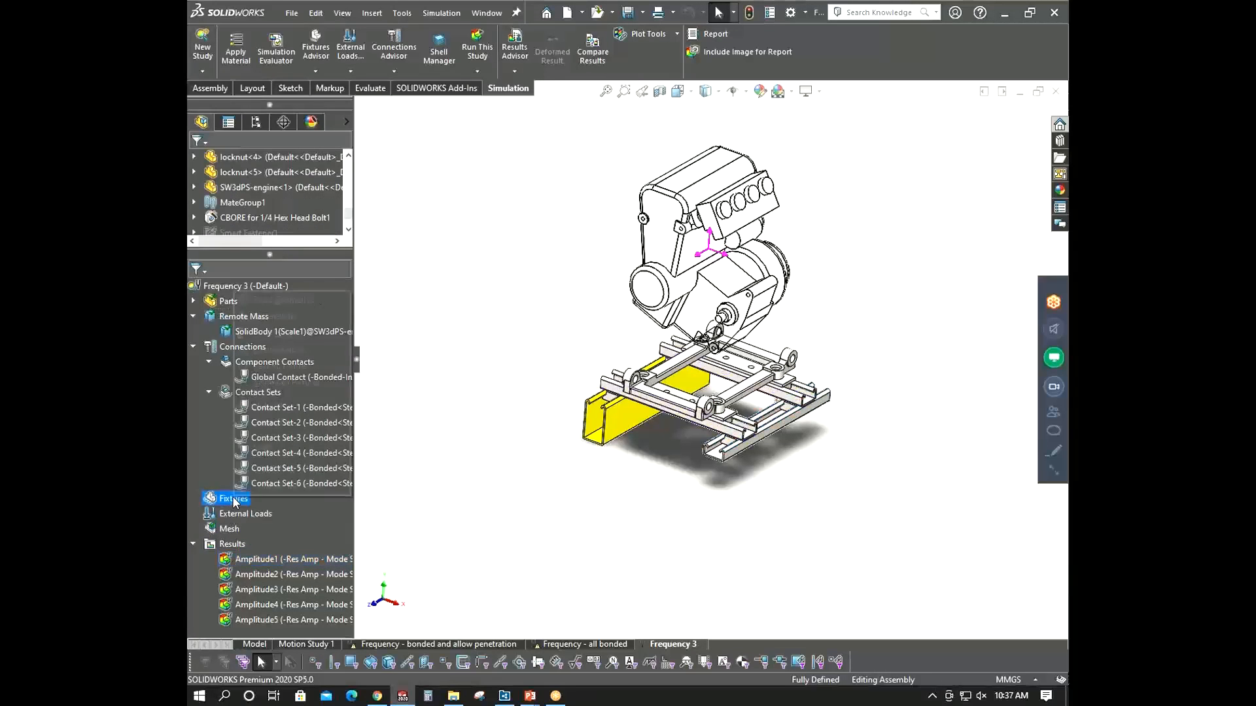
{"action": "left_click", "coordinate": [282, 299]}
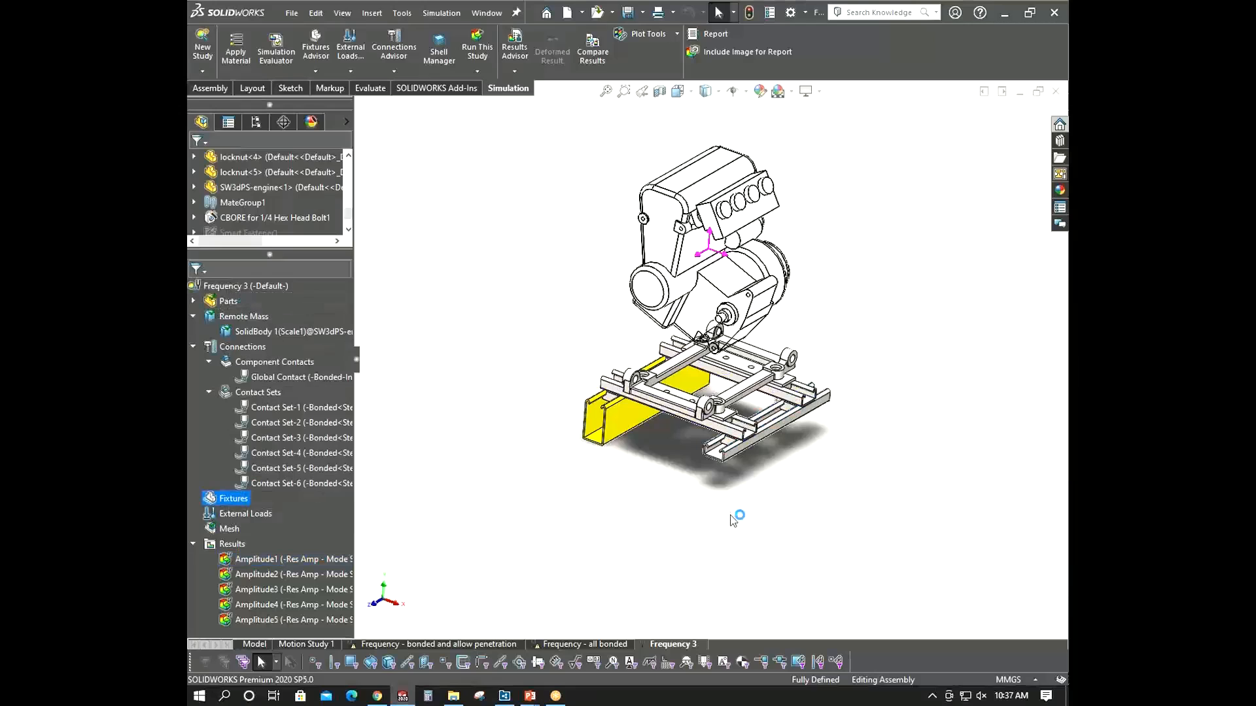
{"action": "middle_click_drag", "start_coordinate": [734, 518], "coordinate": [620, 453]}
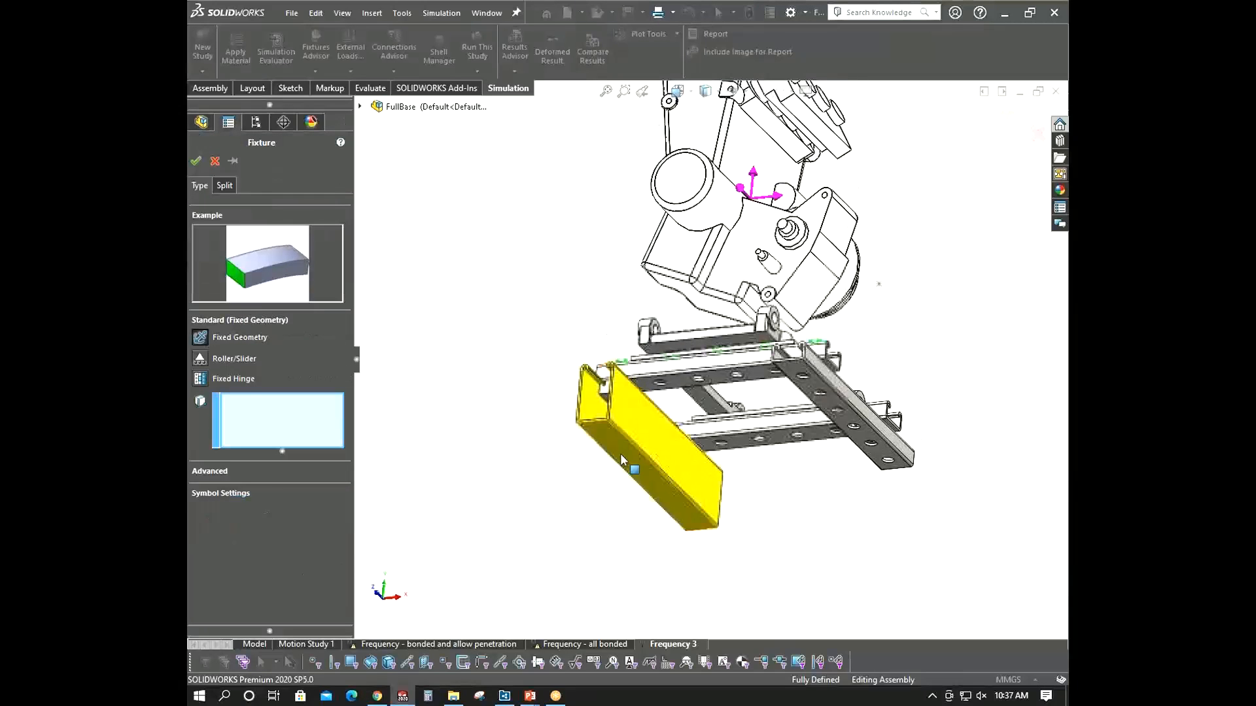
{"action": "left_click", "coordinate": [620, 454]}
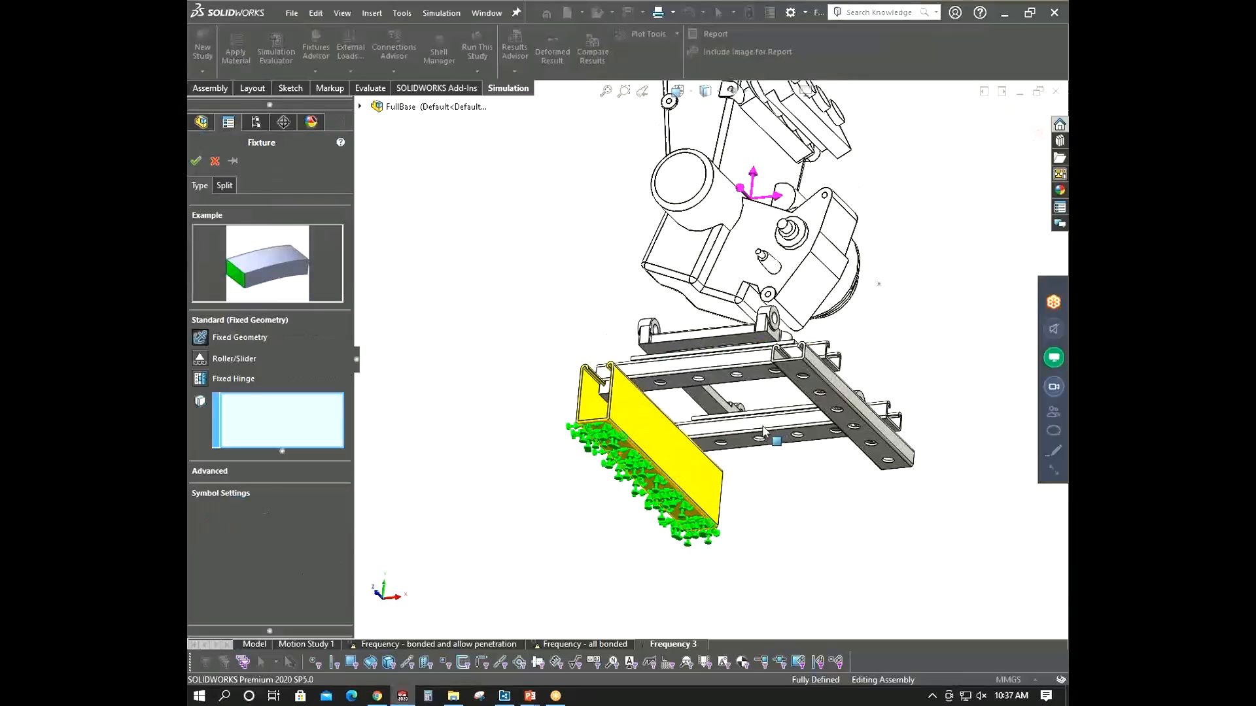
{"action": "left_click", "coordinate": [835, 401]}
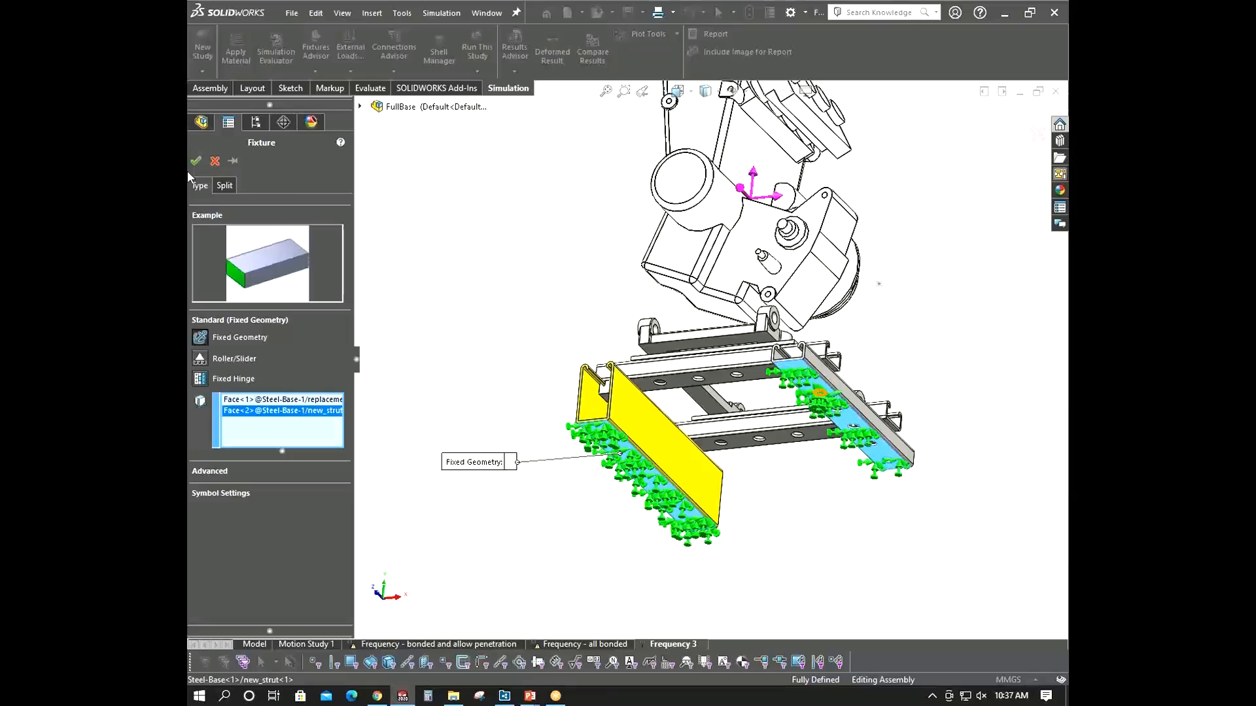
{"action": "scroll", "coordinate": [528, 364], "scroll_direction": "up", "scroll_amount": 3}
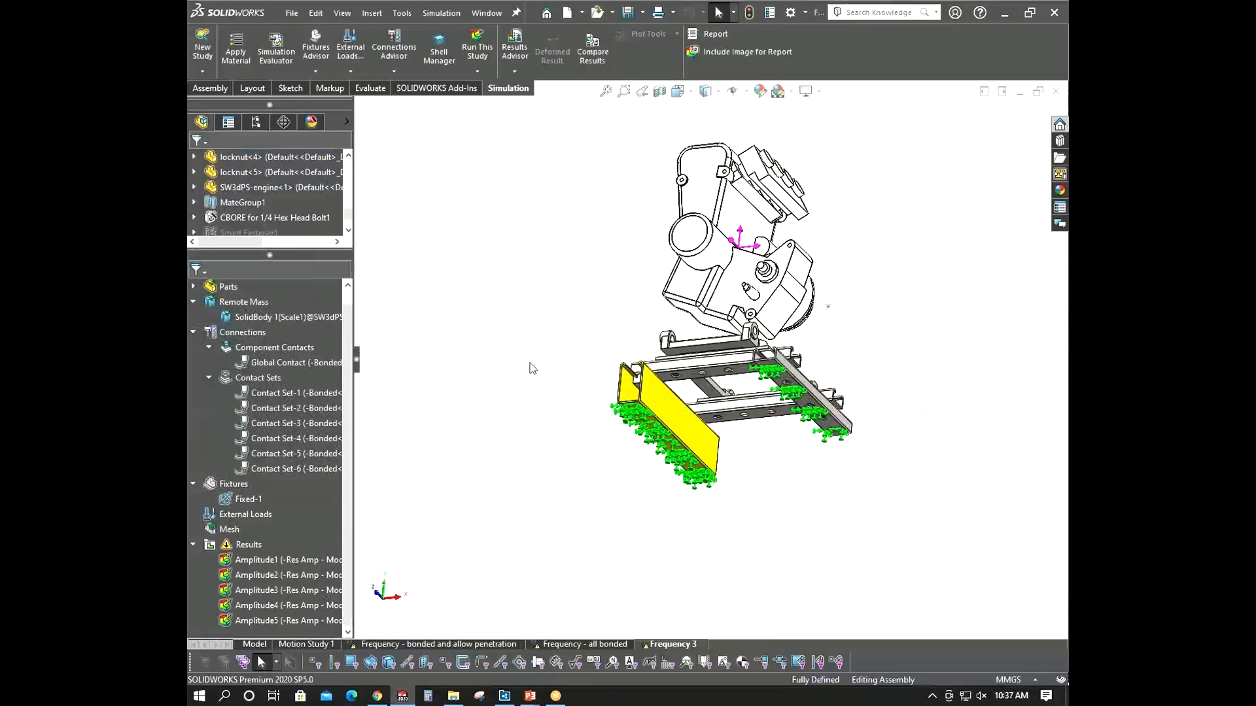
- Rerun the Frequency 3 study with the new fixture
{"action": "middle_click_drag", "start_coordinate": [527, 402], "coordinate": [527, 437]}
{"action": "scroll", "coordinate": [307, 345], "scroll_direction": "up", "scroll_amount": 1}
{"action": "right_click", "coordinate": [243, 287]}
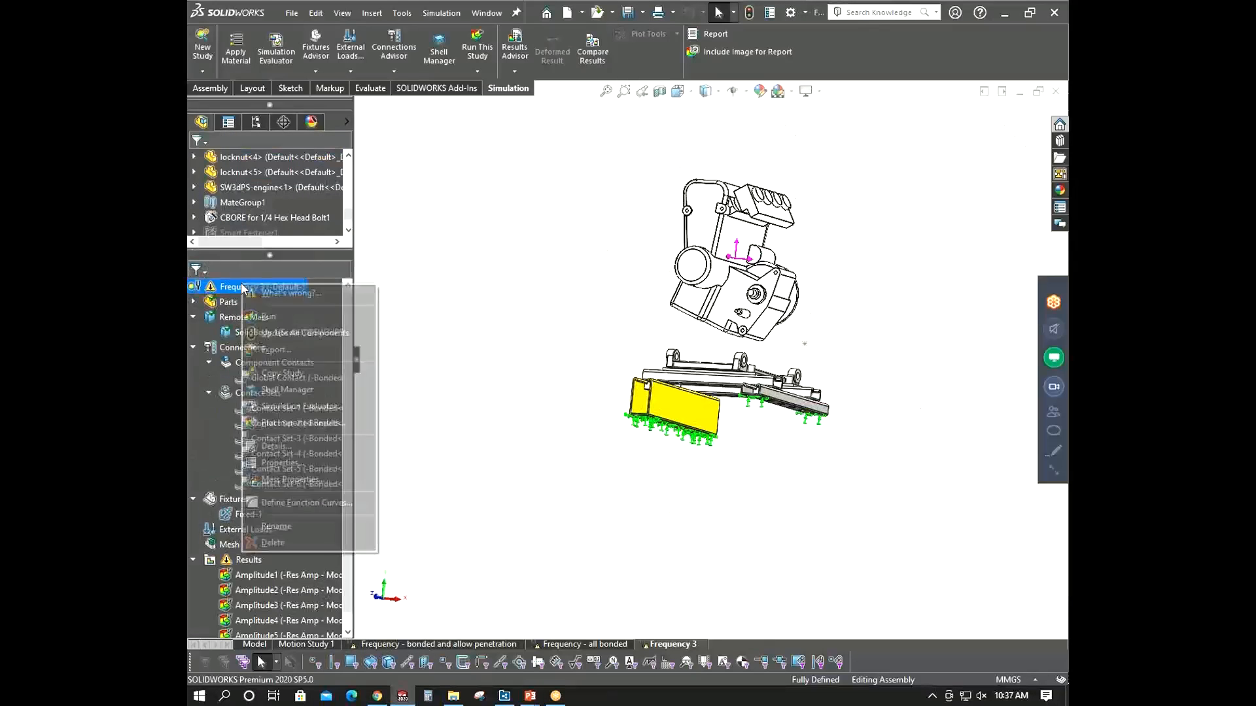
{"action": "left_click", "coordinate": [262, 312]}
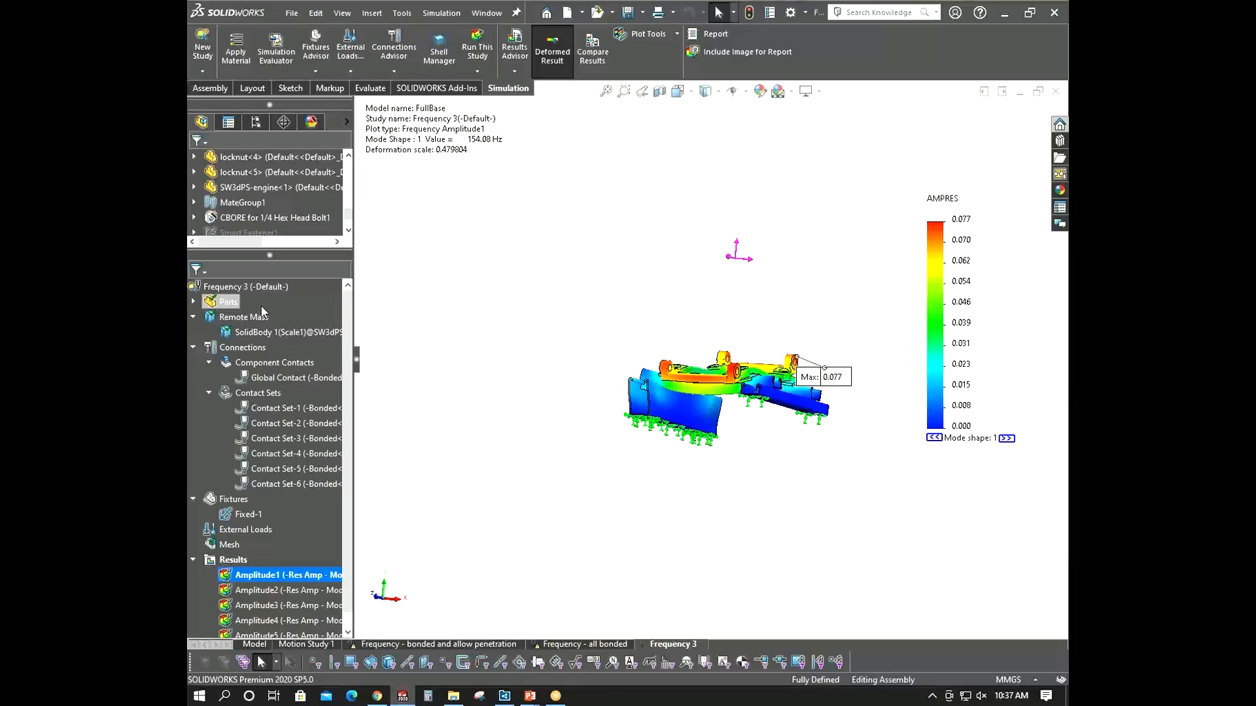
- Inspect the Frequency 3 first mode-shape plot from several angles and zoom levels
{"action": "scroll", "coordinate": [291, 168], "scroll_direction": "up", "scroll_amount": 7}
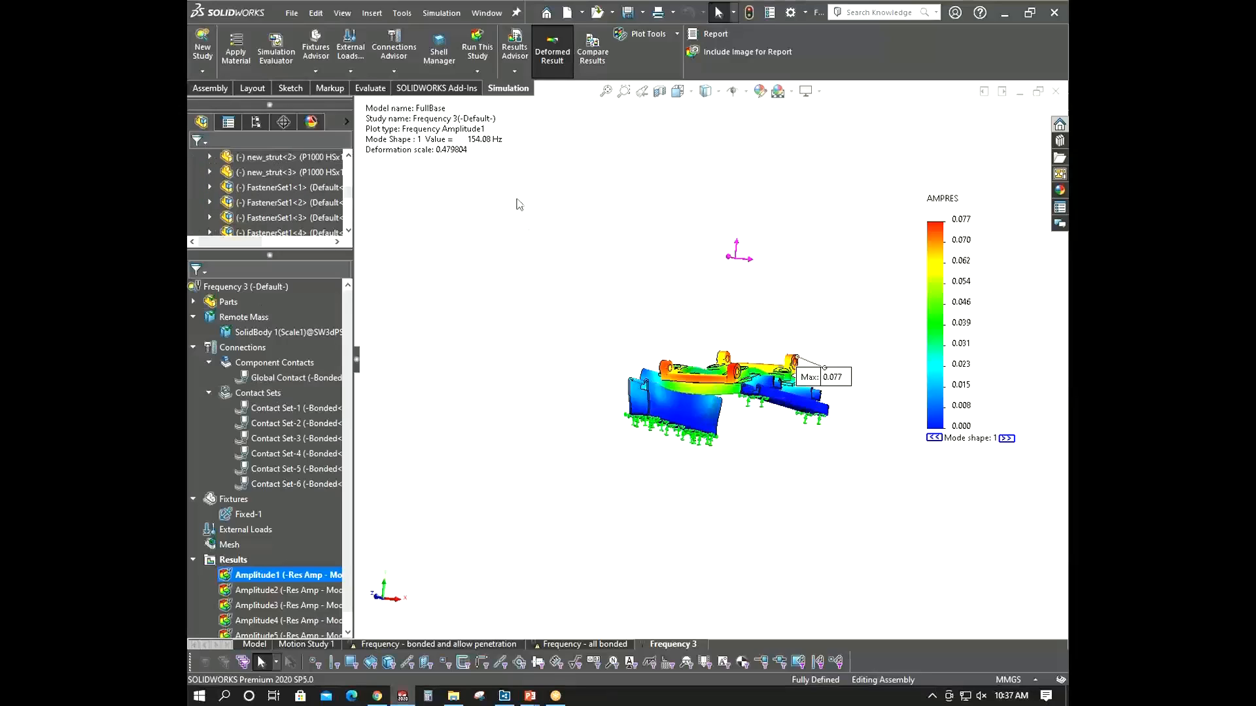
{"action": "middle_click_drag", "start_coordinate": [670, 299], "coordinate": [707, 378]}
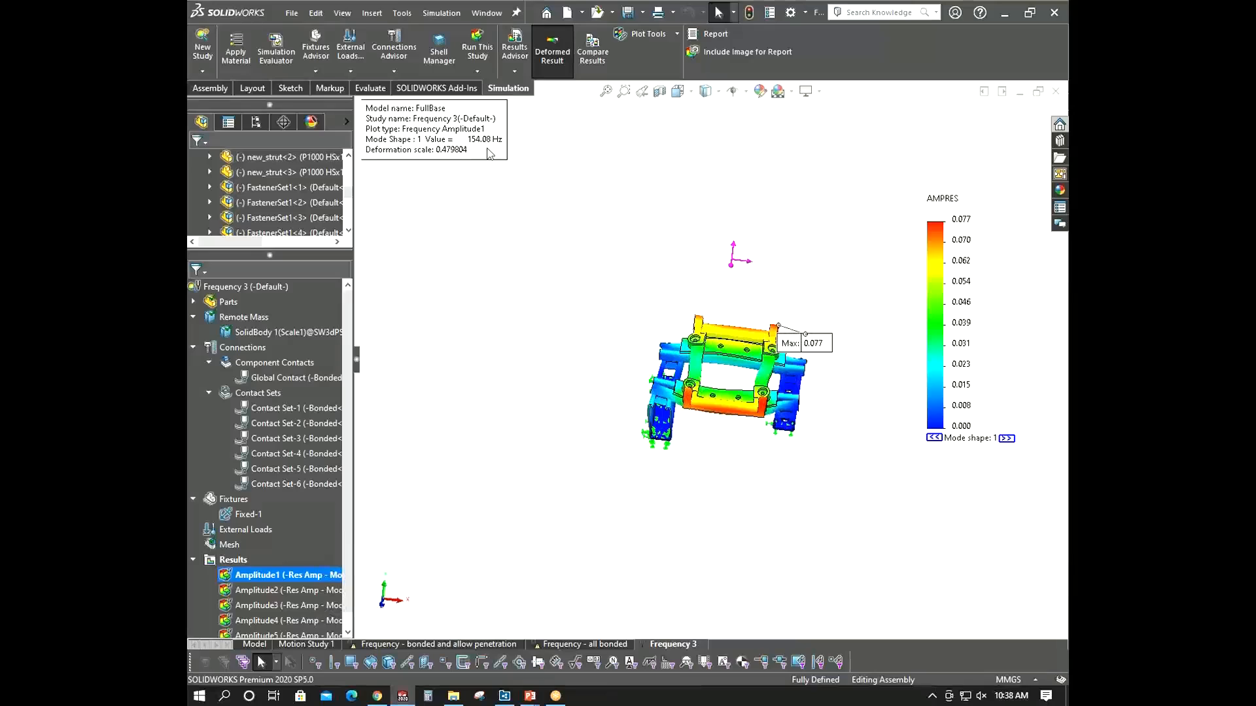
{"action": "scroll", "coordinate": [810, 349], "scroll_direction": "down", "scroll_amount": 3}
{"action": "middle_click_drag", "start_coordinate": [810, 351], "coordinate": [693, 456]}
{"action": "scroll", "coordinate": [764, 445], "scroll_direction": "down", "scroll_amount": 3}
{"action": "scroll", "coordinate": [646, 422], "scroll_direction": "up", "scroll_amount": 5}
{"action": "scroll", "coordinate": [693, 456], "scroll_direction": "down", "scroll_amount": 8}
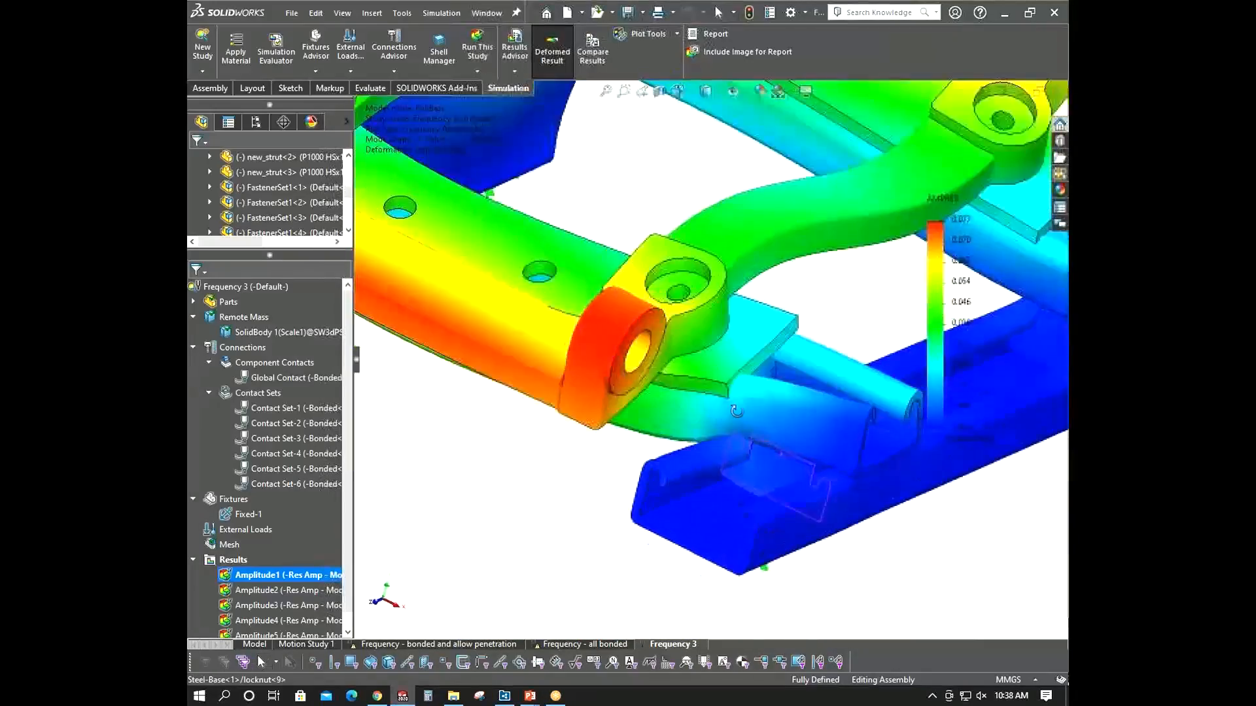
{"action": "scroll", "coordinate": [736, 411], "scroll_direction": "up", "scroll_amount": 8}
{"action": "middle_click_drag", "start_coordinate": [736, 411], "coordinate": [739, 396]}
{"action": "scroll", "coordinate": [739, 395], "scroll_direction": "up", "scroll_amount": 3}
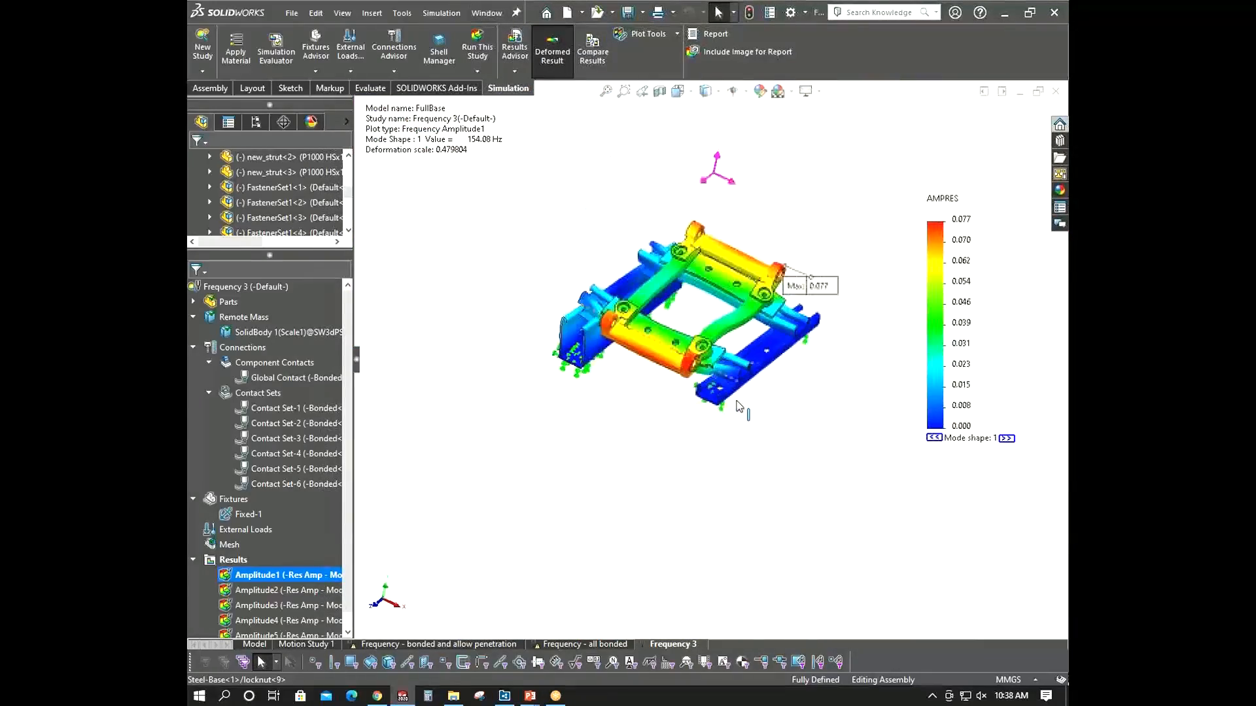
- Animate the Frequency 3 first amplitude plot and close the animation
{"action": "right_click", "coordinate": [294, 575]}
{"action": "left_click", "coordinate": [390, 341]}
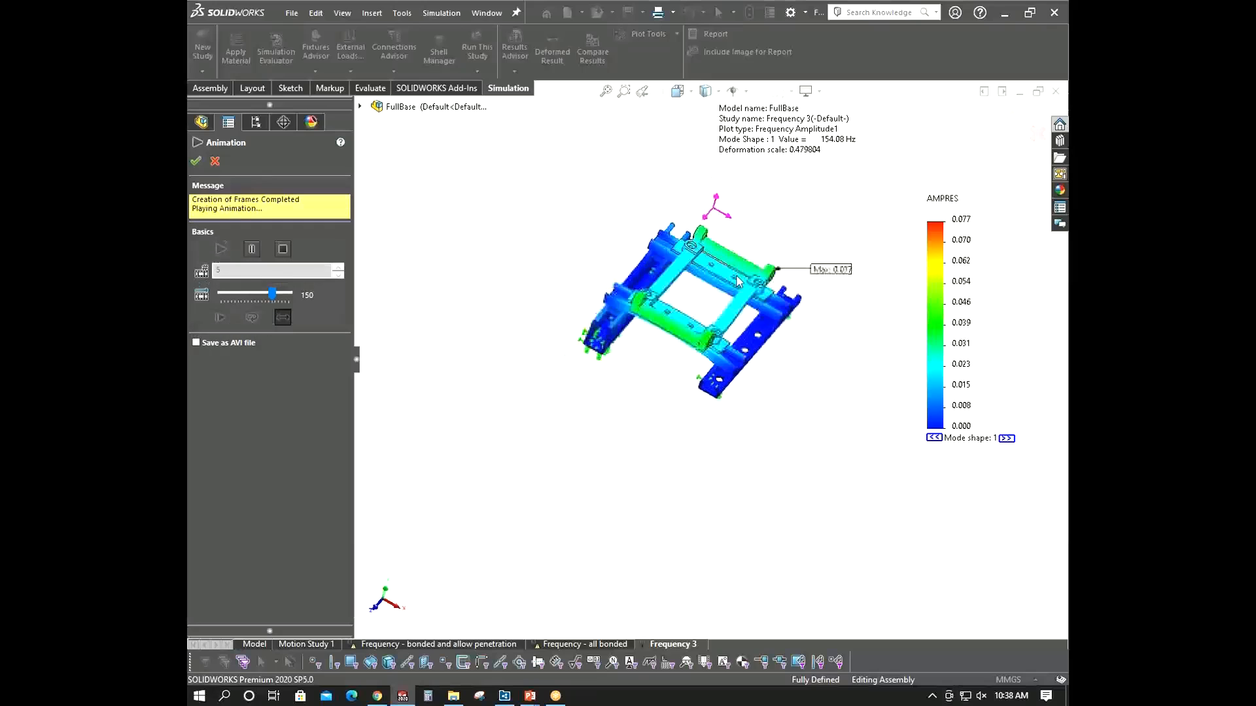
{"action": "scroll", "coordinate": [736, 272], "scroll_direction": "down", "scroll_amount": 3}
{"action": "middle_click_drag", "start_coordinate": [736, 271], "coordinate": [715, 222]}
{"action": "scroll", "coordinate": [715, 222], "scroll_direction": "up", "scroll_amount": 3}
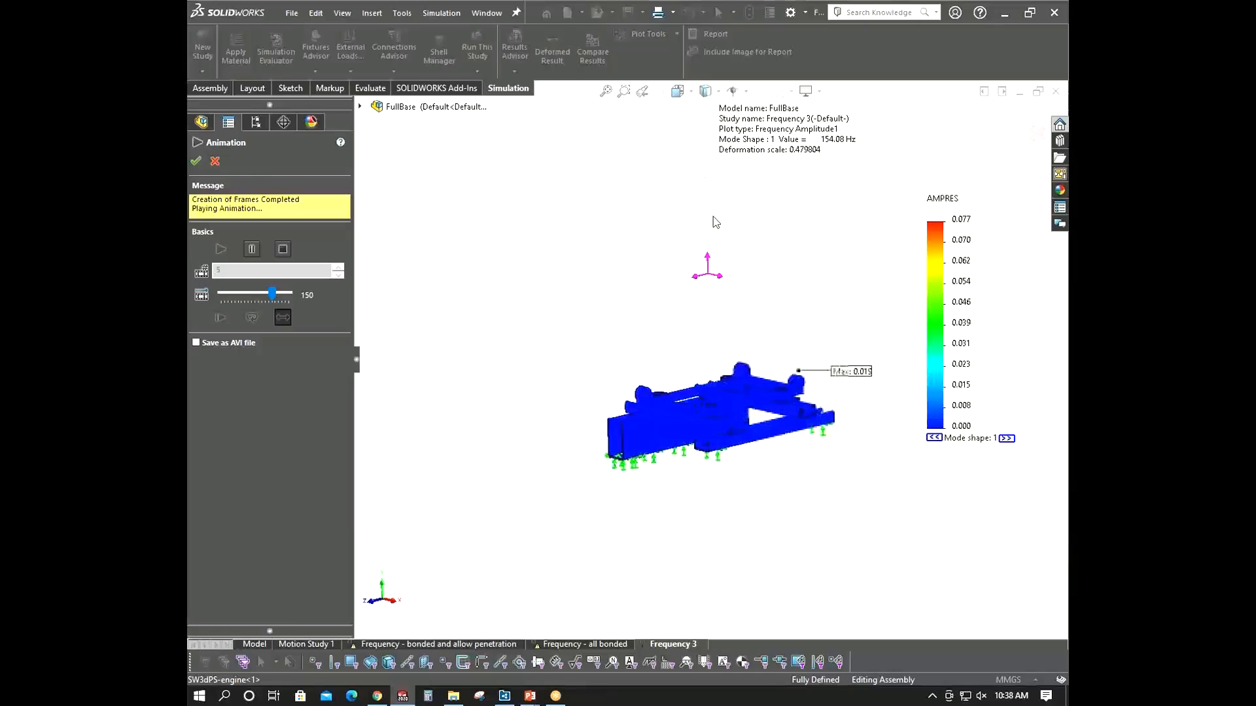
{"action": "middle_click_drag", "start_coordinate": [839, 362], "coordinate": [838, 412]}
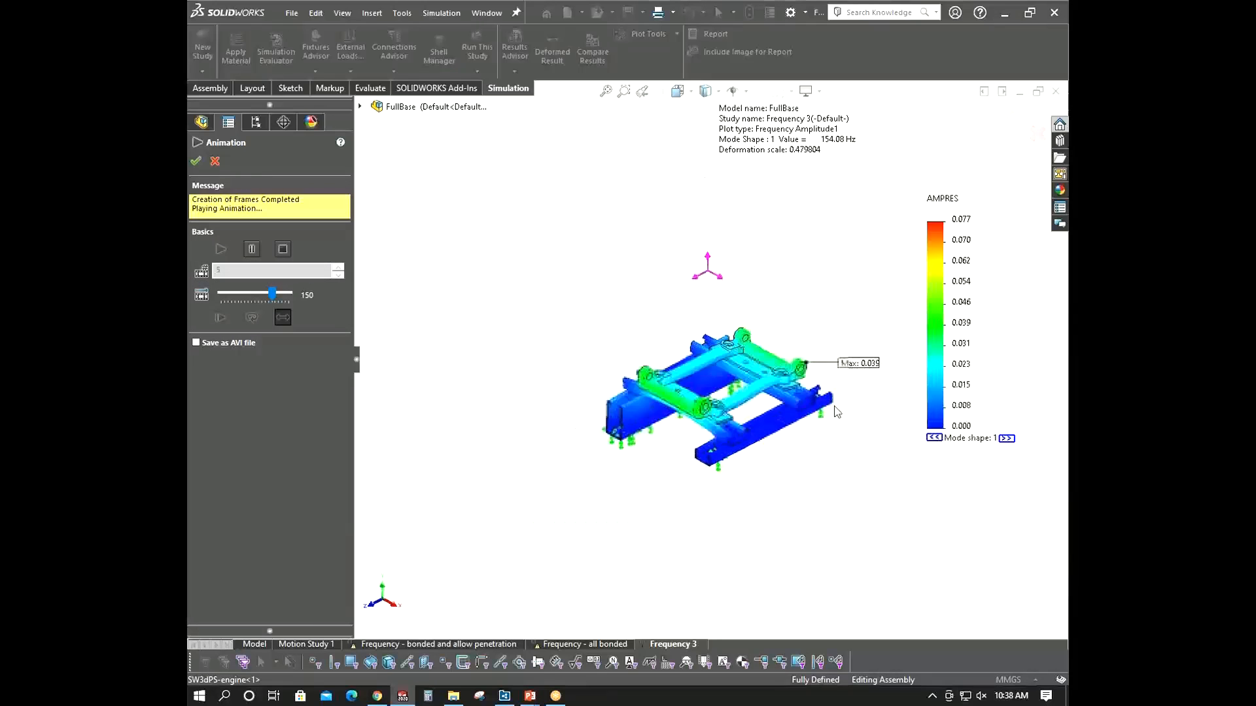
{"action": "left_click", "coordinate": [215, 162]}
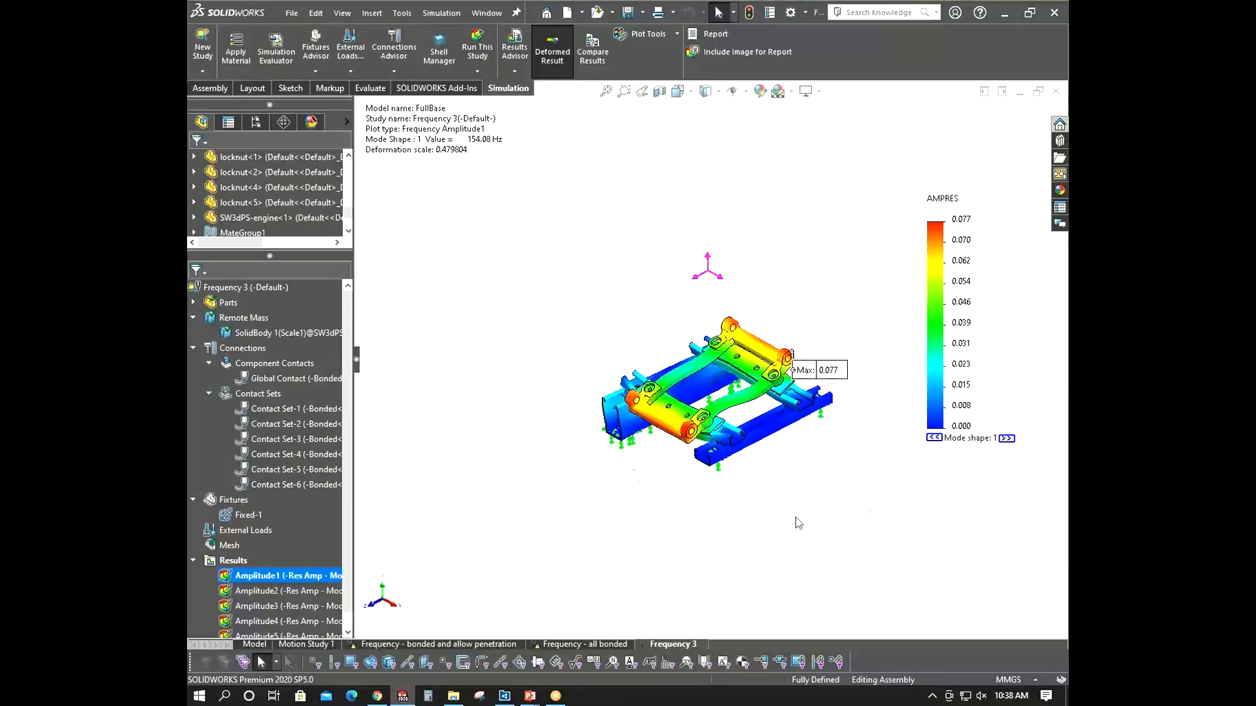
- Hide the amplitude plot and inspect the motor base, plates and struts under the engine
{"action": "right_click", "coordinate": [332, 574]}
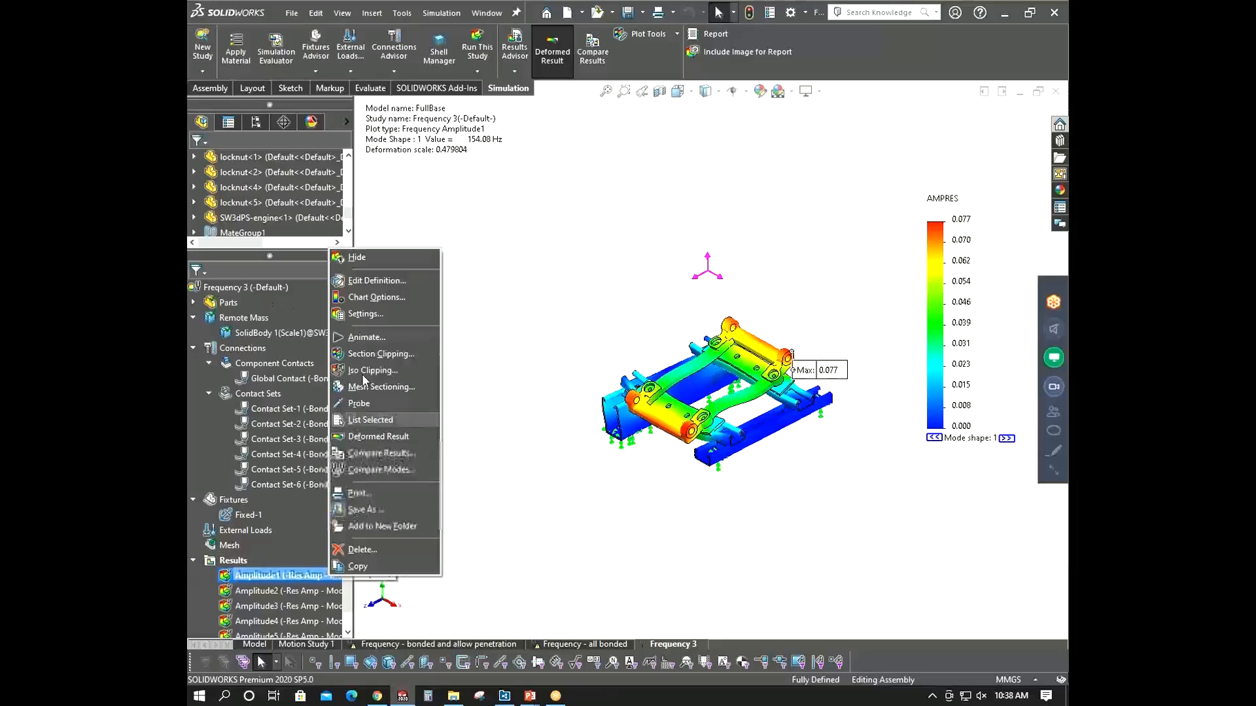
{"action": "left_click", "coordinate": [363, 258]}
{"action": "middle_click_drag", "start_coordinate": [571, 435], "coordinate": [623, 452]}
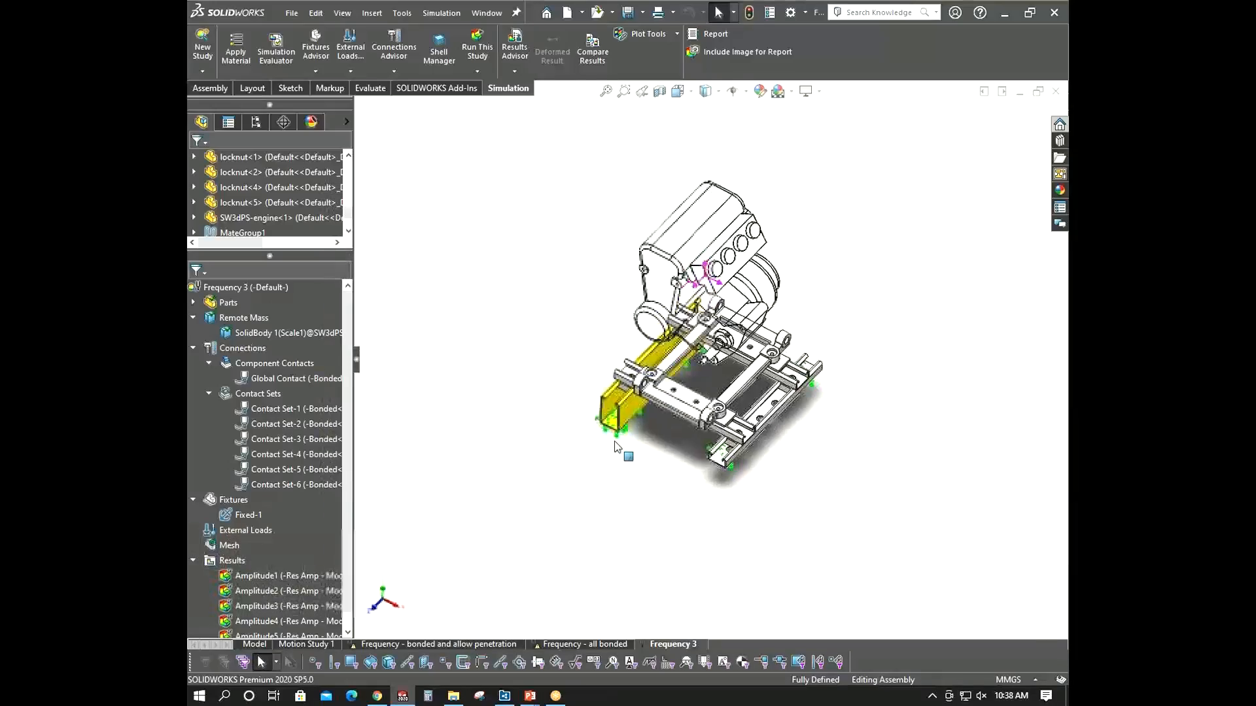
{"action": "scroll", "coordinate": [696, 326], "scroll_direction": "down", "scroll_amount": 3}
{"action": "scroll", "coordinate": [638, 416], "scroll_direction": "down", "scroll_amount": 3}
{"action": "scroll", "coordinate": [638, 419], "scroll_direction": "down", "scroll_amount": 5}
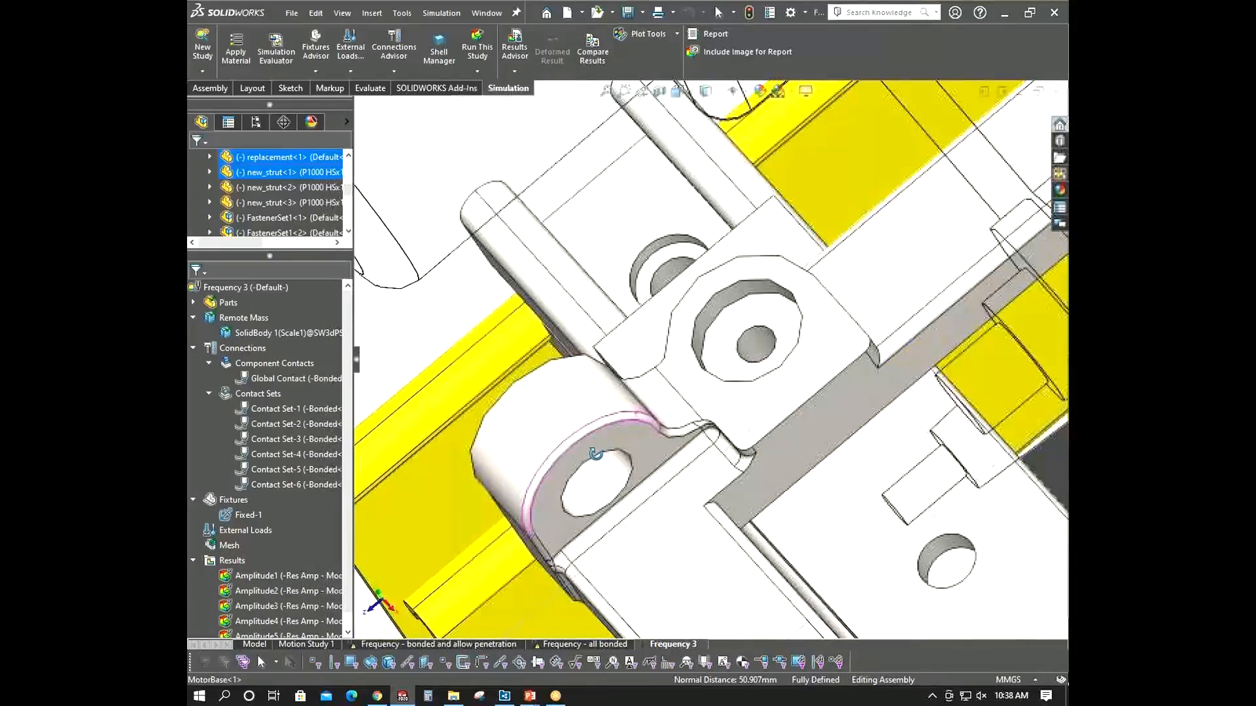
{"action": "left_click", "coordinate": [712, 411]}
{"action": "middle_click_drag", "start_coordinate": [714, 419], "coordinate": [601, 460]}
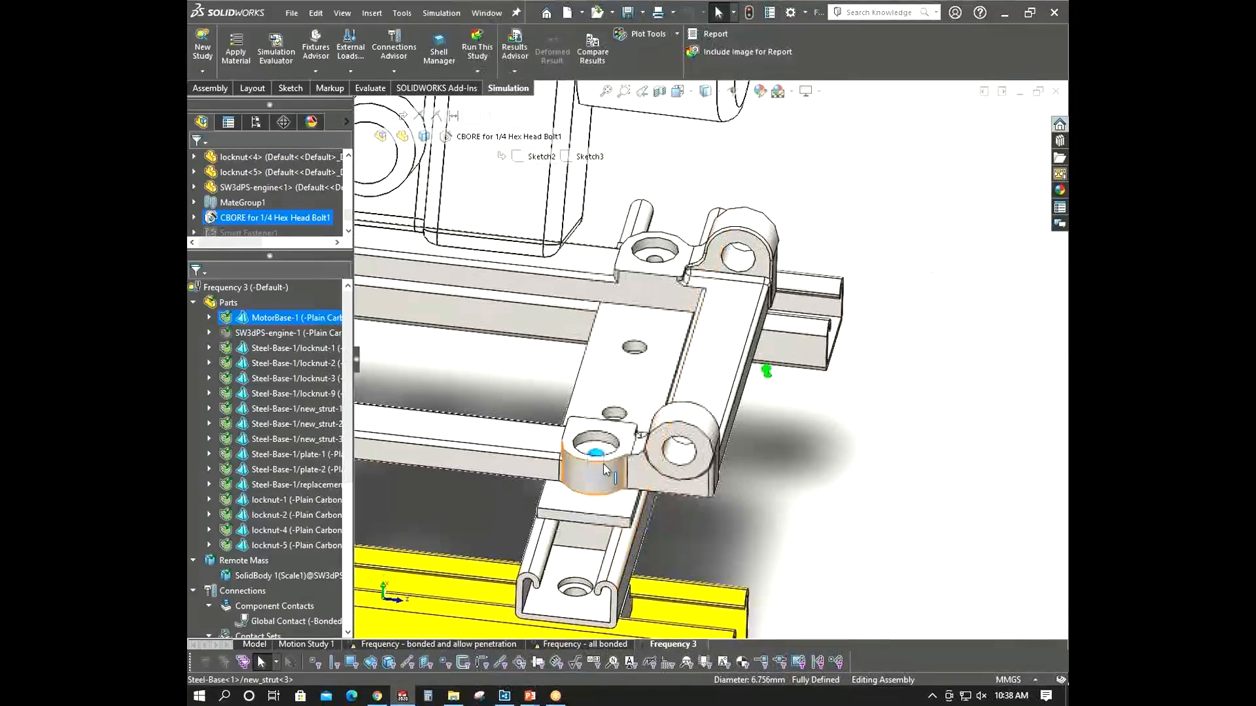
{"action": "scroll", "coordinate": [602, 460], "scroll_direction": "up", "scroll_amount": 5}
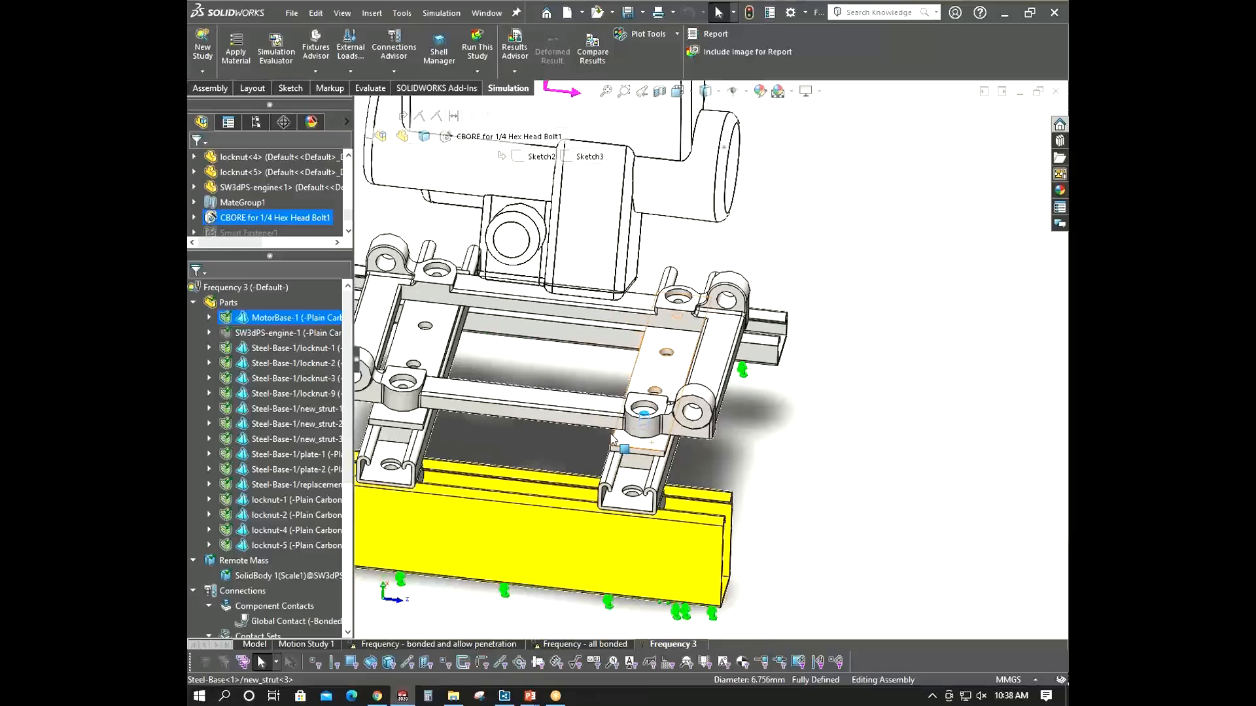
{"action": "scroll", "coordinate": [546, 395], "scroll_direction": "down", "scroll_amount": 2}
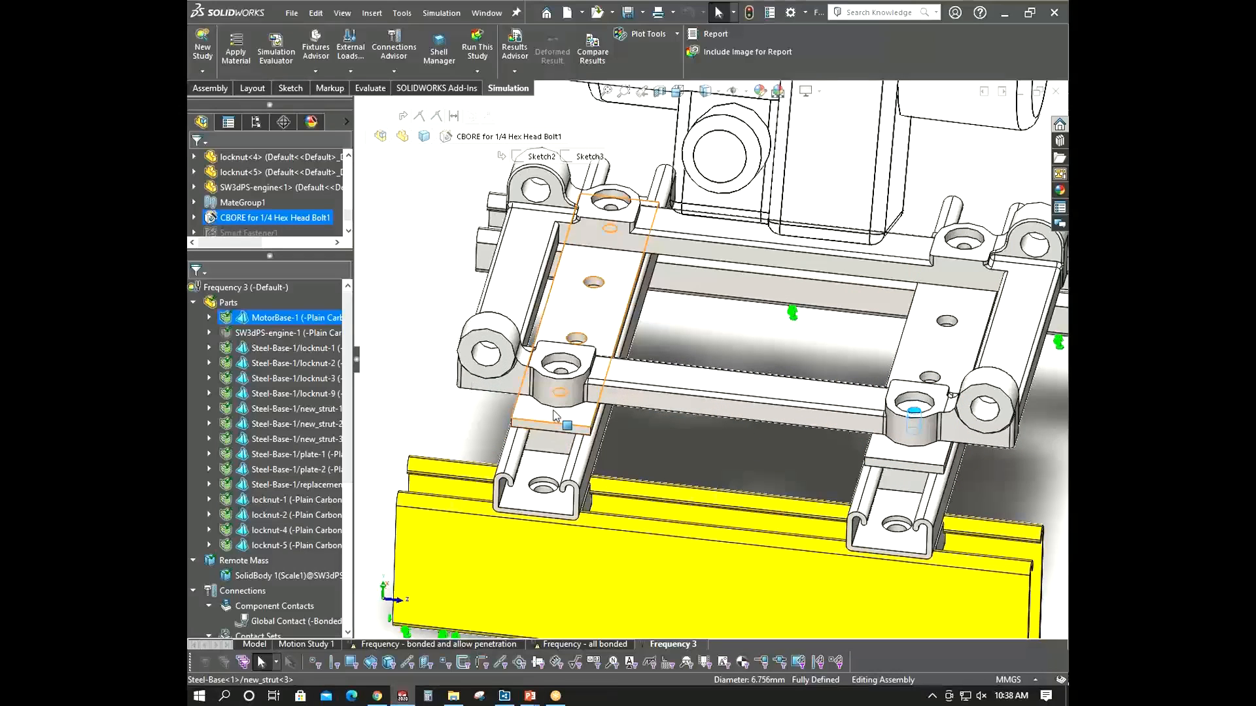
{"action": "left_click", "coordinate": [555, 416]}
{"action": "scroll", "coordinate": [554, 408], "scroll_direction": "up", "scroll_amount": 6}
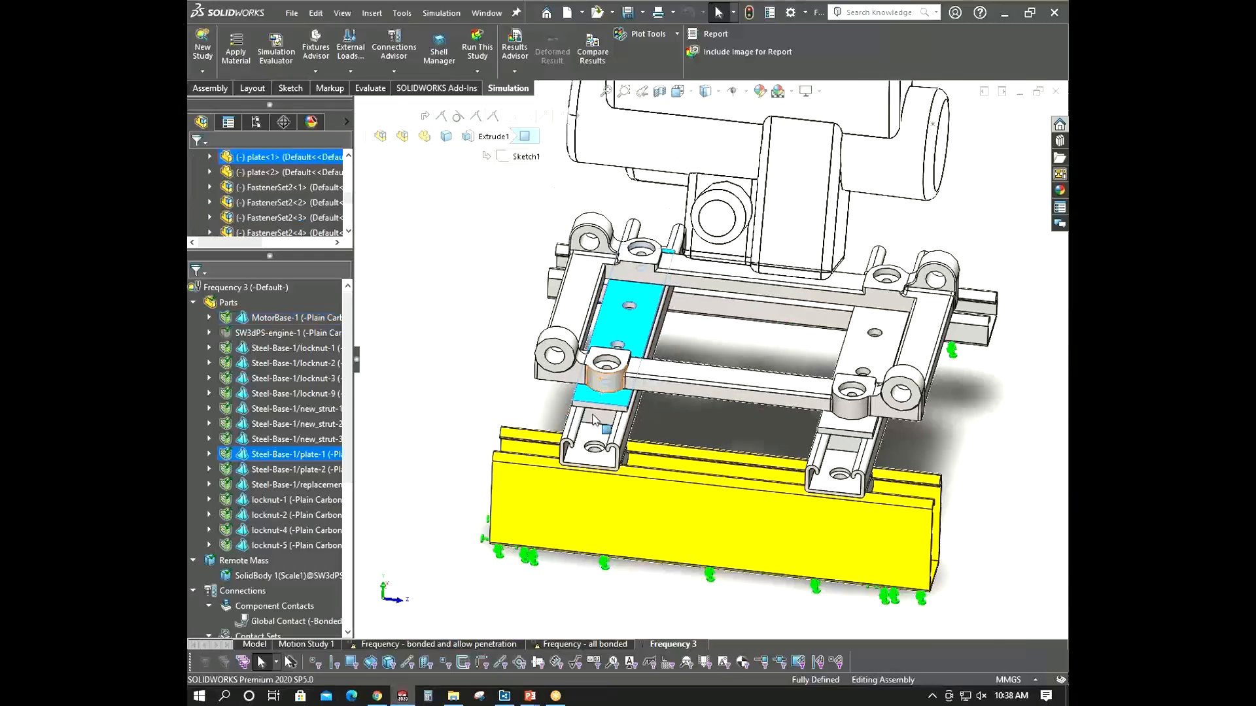
{"action": "left_click", "coordinate": [440, 612]}
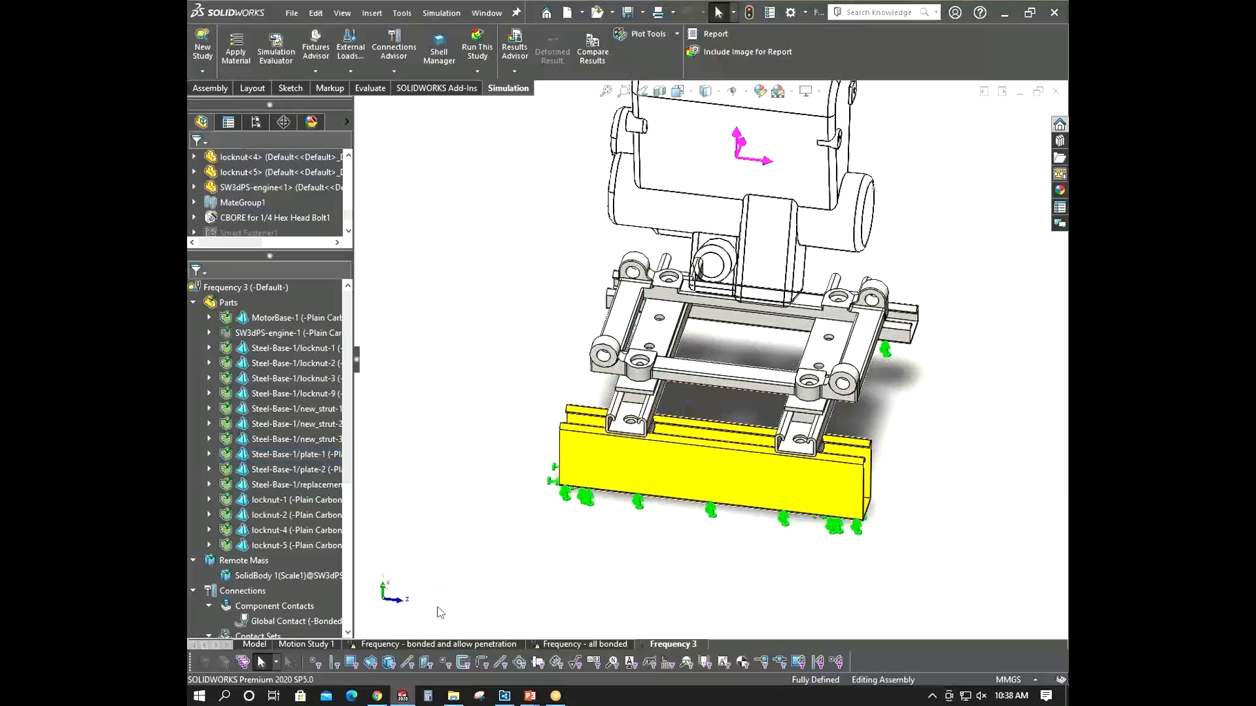
- Switch to the Frequency - bonded and allow penetration study and expand its connectors
{"action": "left_click", "coordinate": [496, 645]}
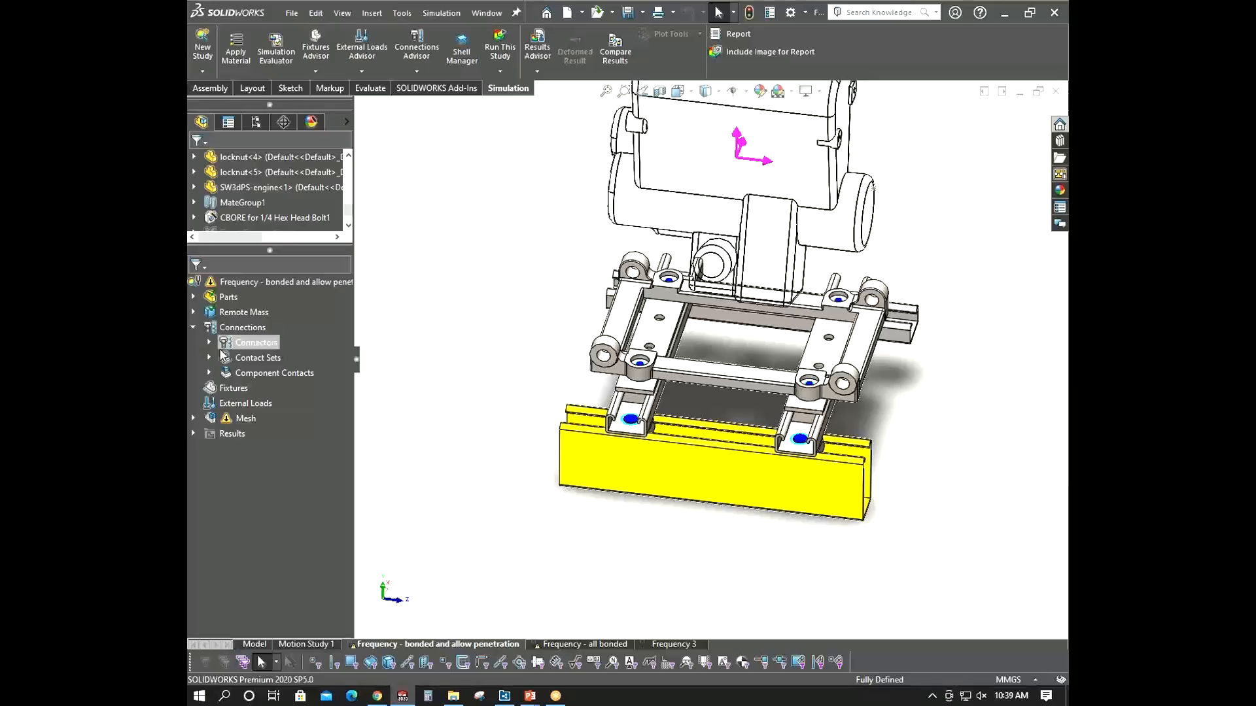
{"action": "left_click", "coordinate": [213, 349]}
{"action": "scroll", "coordinate": [653, 362], "scroll_direction": "down", "scroll_amount": 10}
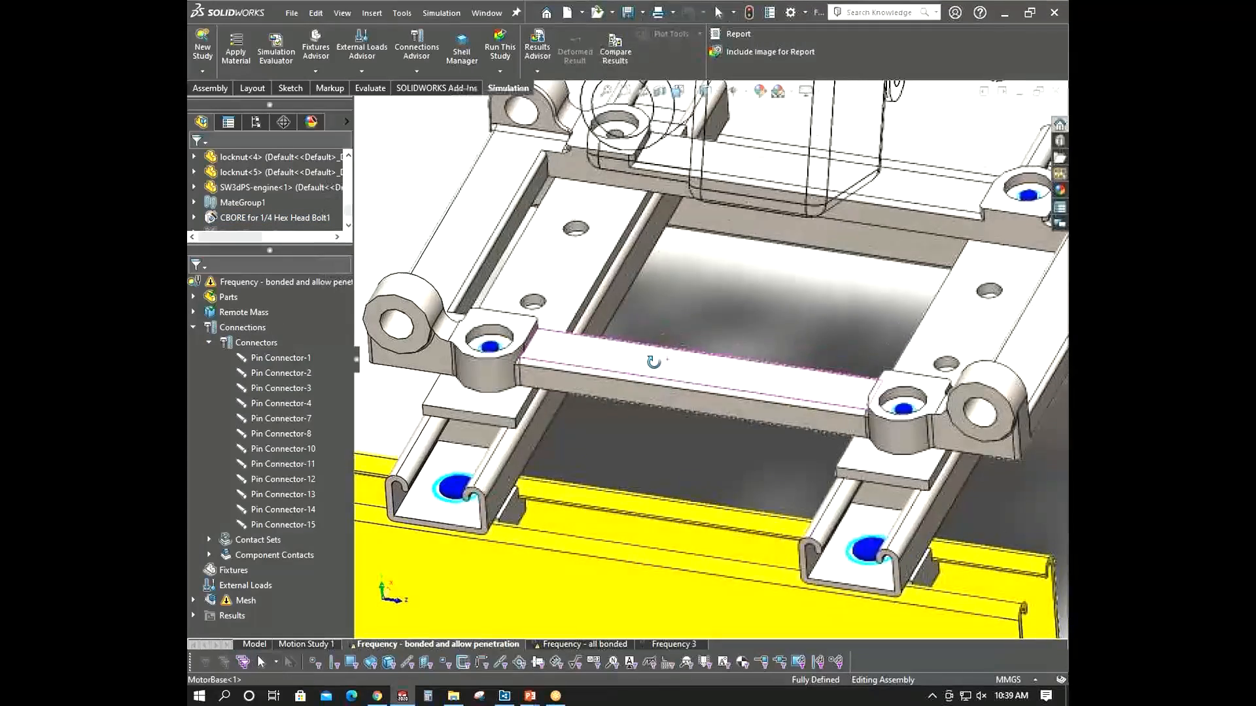
- Examine the pin connectors between the motor base, plates and struts from several angles
{"action": "middle_click_drag", "start_coordinate": [653, 362], "coordinate": [653, 366]}
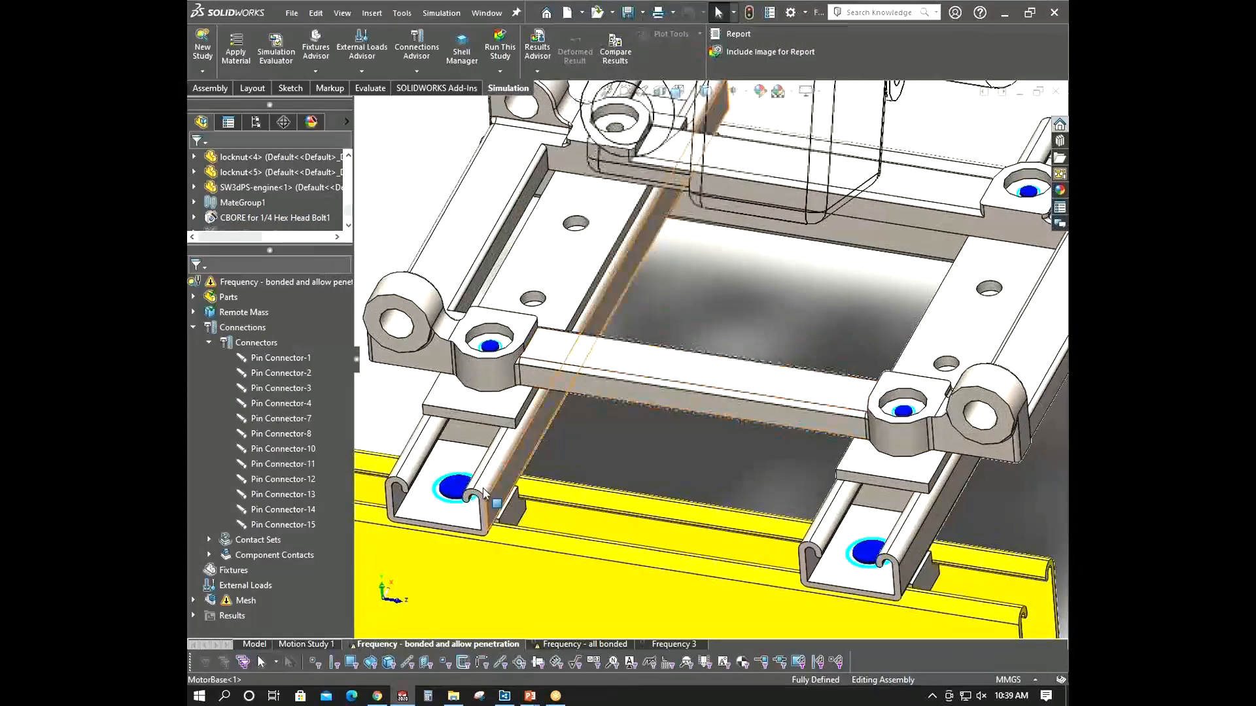
{"action": "middle_click_drag", "start_coordinate": [461, 492], "coordinate": [432, 468]}
{"action": "scroll", "coordinate": [445, 491], "scroll_direction": "down", "scroll_amount": 6}
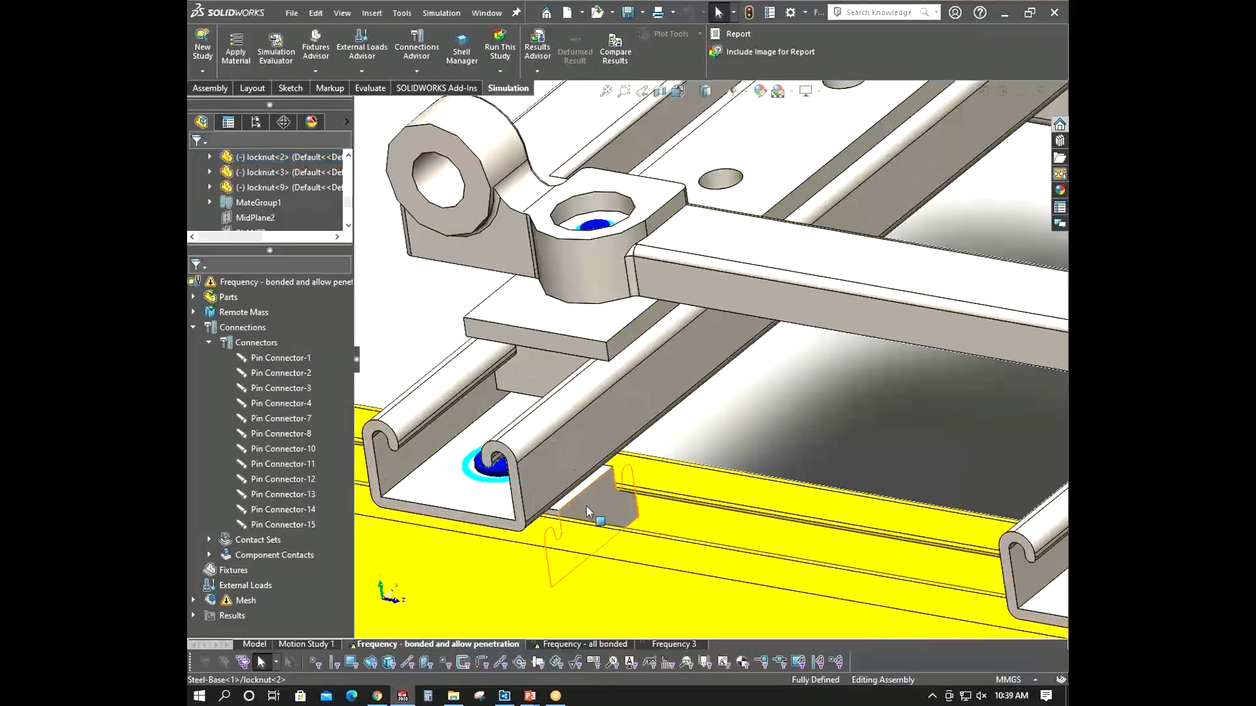
{"action": "scroll", "coordinate": [556, 435], "scroll_direction": "up", "scroll_amount": 2}
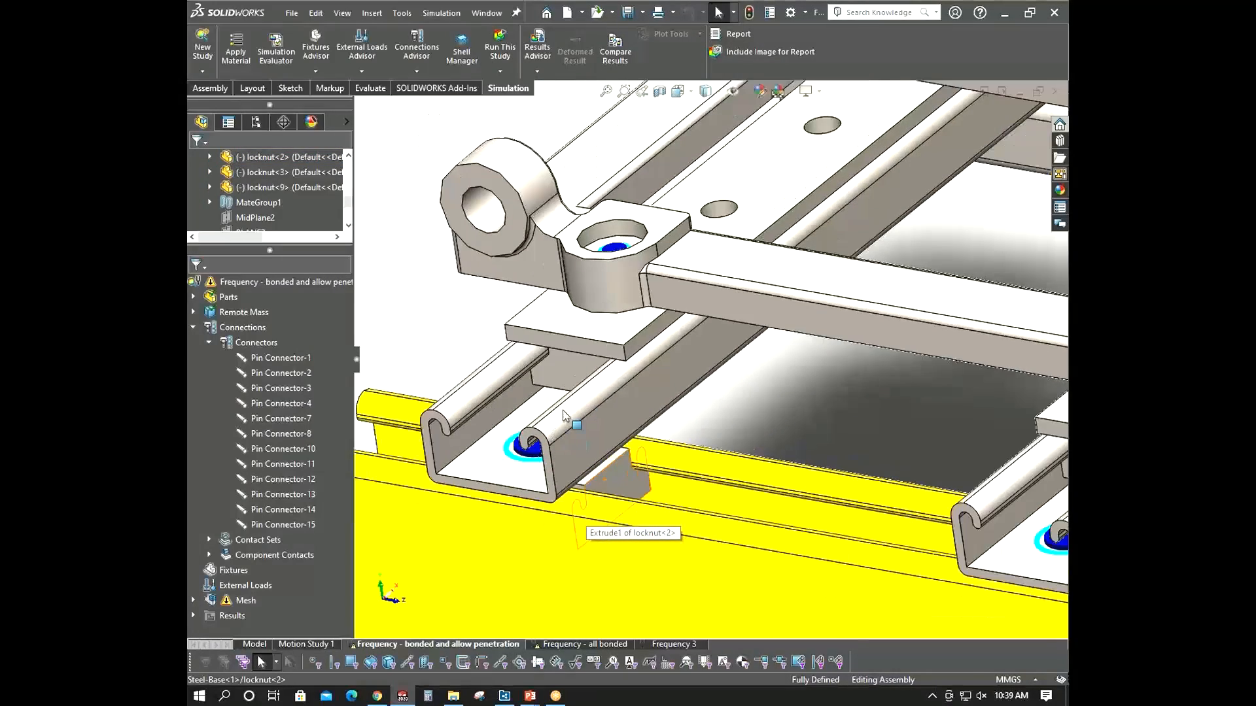
{"action": "scroll", "coordinate": [650, 443], "scroll_direction": "down", "scroll_amount": 2}
{"action": "middle_click_drag", "start_coordinate": [626, 433], "coordinate": [711, 485]}
{"action": "scroll", "coordinate": [647, 461], "scroll_direction": "up", "scroll_amount": 6}
{"action": "scroll", "coordinate": [664, 429], "scroll_direction": "up", "scroll_amount": 3}
{"action": "mouse_move", "coordinate": [569, 484]}
{"action": "middle_mouse_down"}
{"action": "mouse_move", "coordinate": [603, 430]}
{"action": "mouse_move", "coordinate": [572, 484]}
{"action": "mouse_move", "coordinate": [559, 476]}
{"action": "middle_mouse_up"}
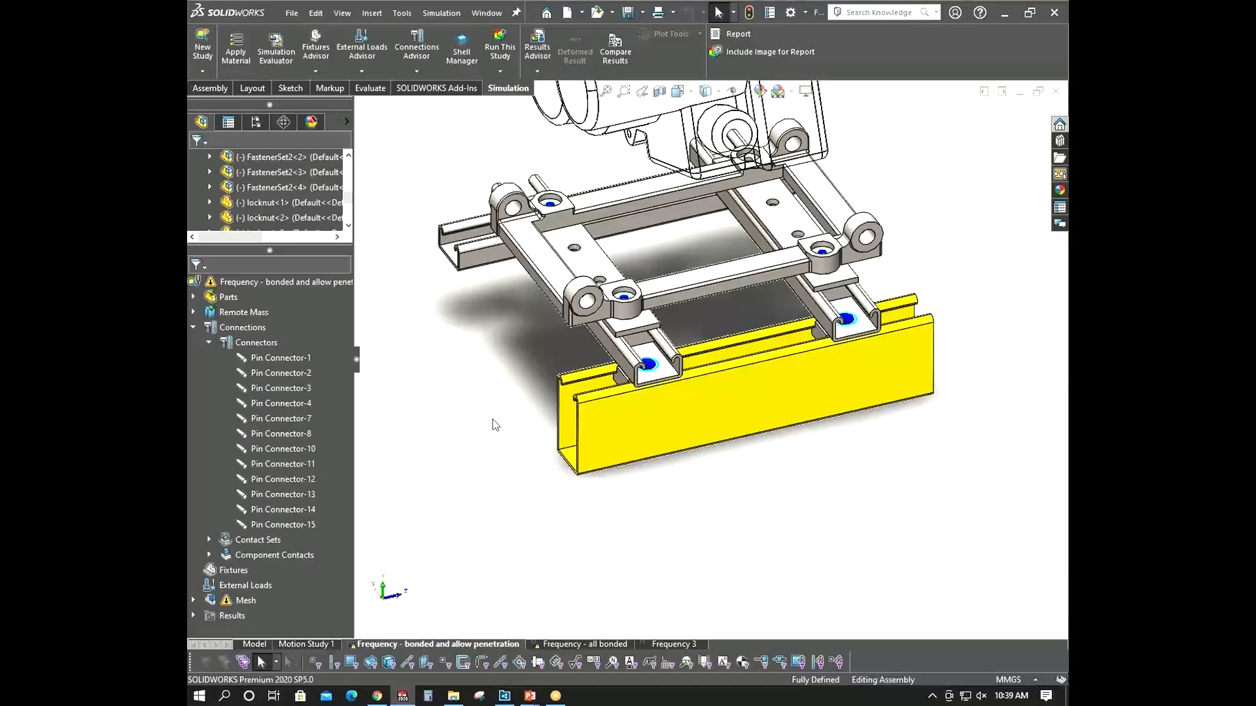
{"action": "scroll", "coordinate": [715, 412], "scroll_direction": "down", "scroll_amount": 4}
{"action": "middle_click_drag", "start_coordinate": [687, 412], "coordinate": [722, 407]}
{"action": "scroll", "coordinate": [722, 406], "scroll_direction": "up", "scroll_amount": 3}
{"action": "scroll", "coordinate": [639, 440], "scroll_direction": "up", "scroll_amount": 2}
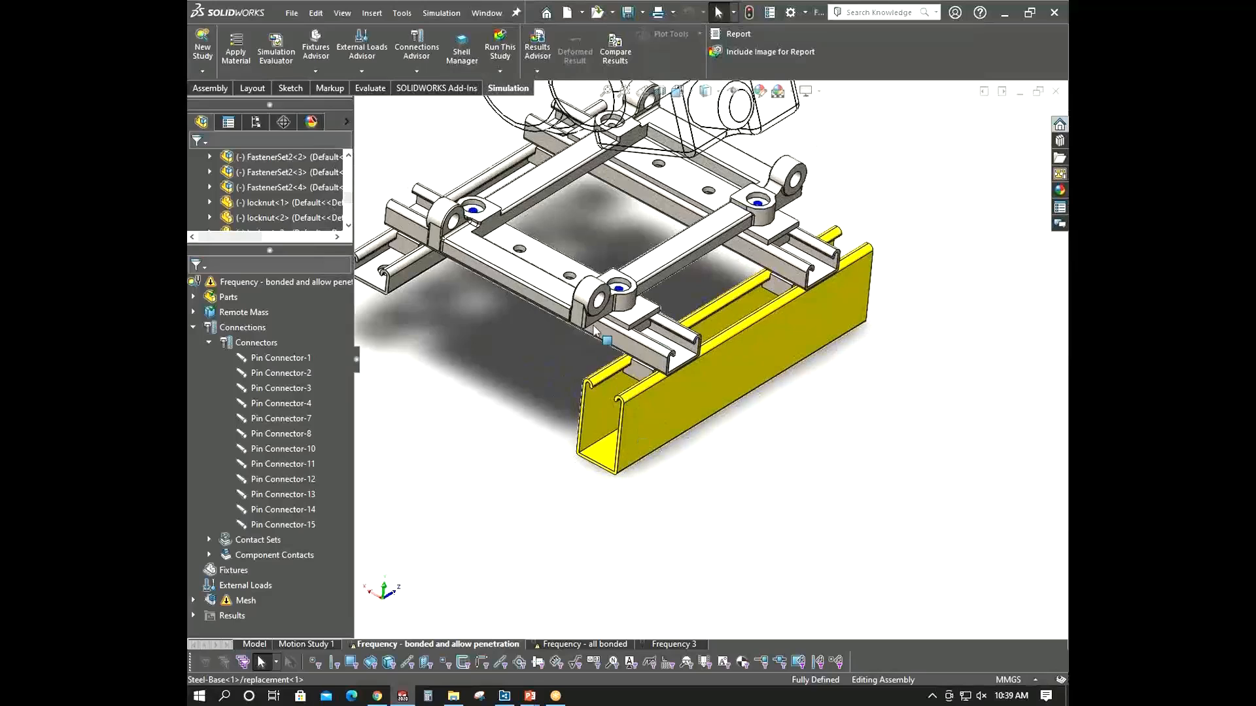
{"action": "scroll", "coordinate": [591, 334], "scroll_direction": "down", "scroll_amount": 3}
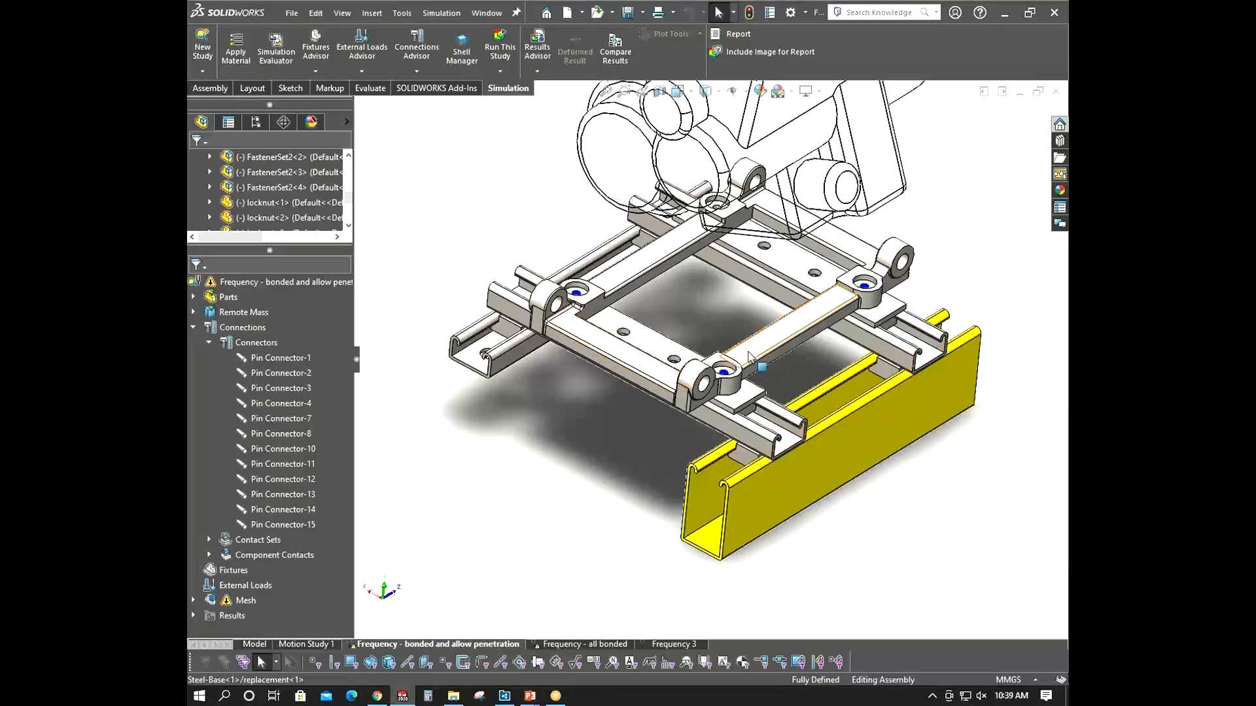
{"action": "scroll", "coordinate": [703, 378], "scroll_direction": "down", "scroll_amount": 3}
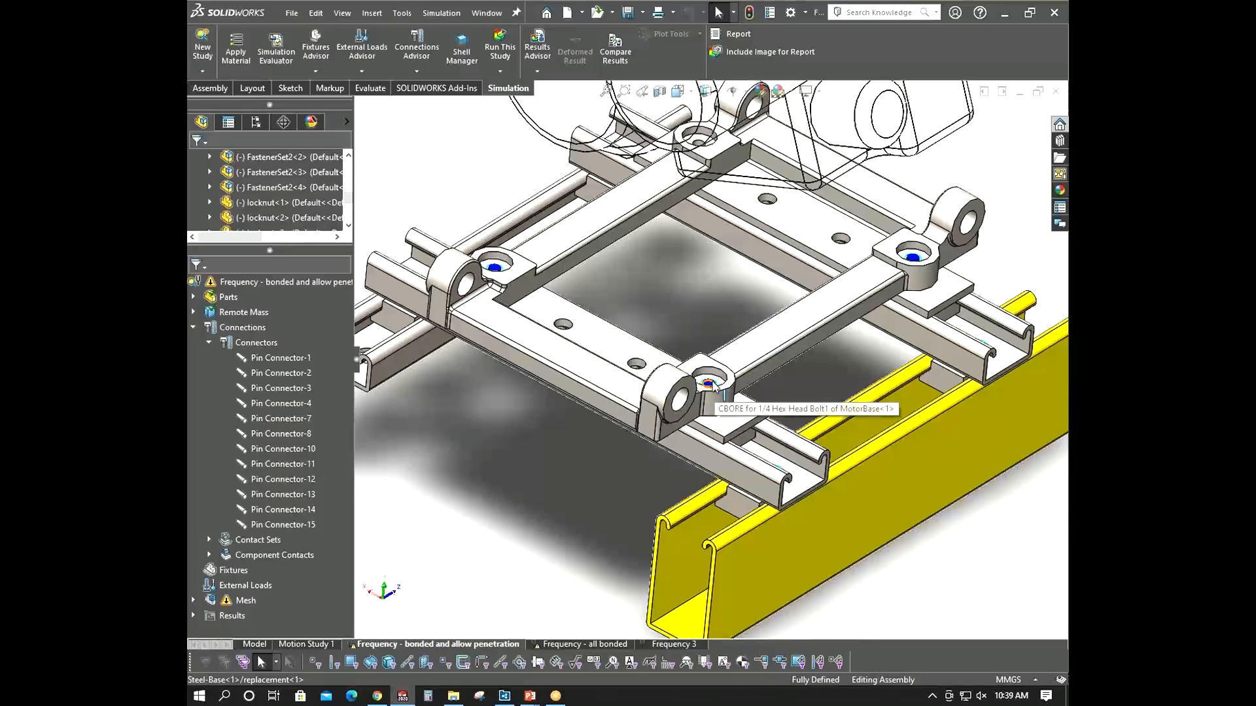
{"action": "scroll", "coordinate": [709, 384], "scroll_direction": "down", "scroll_amount": 3}
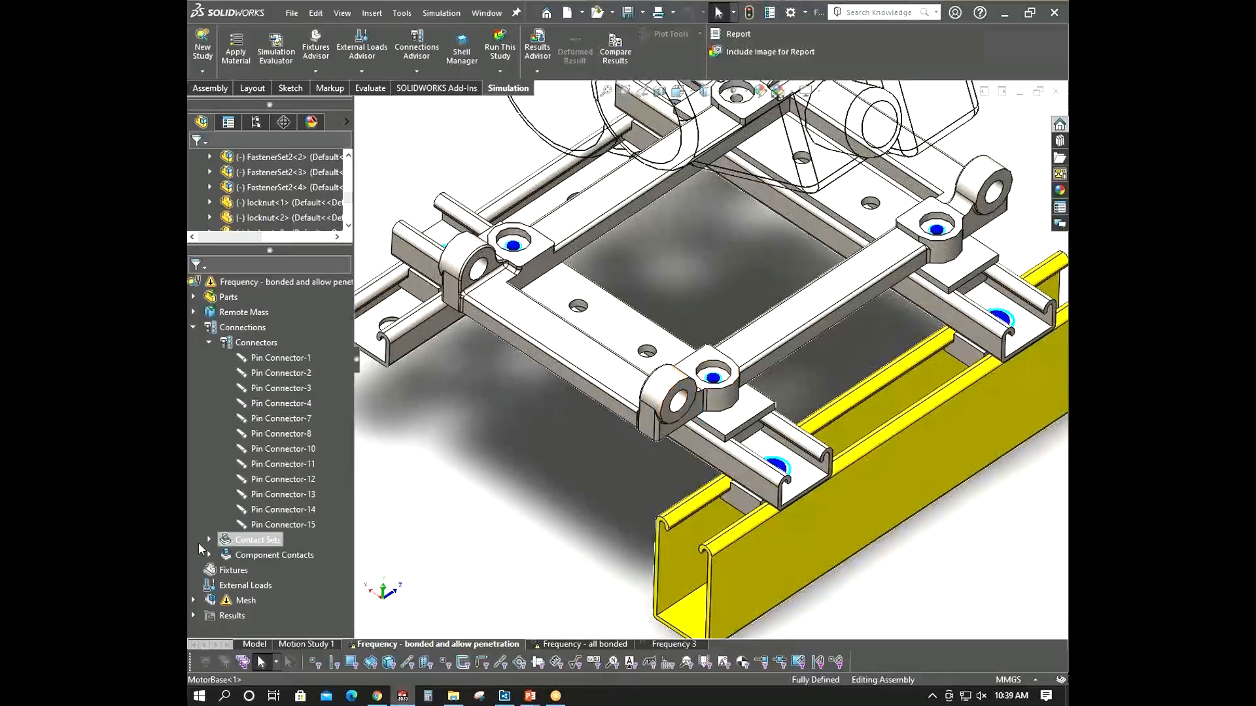
- Review each of the three contact sets and the component contacts of this study
{"action": "left_click", "coordinate": [209, 541]}
{"action": "left_click", "coordinate": [310, 560]}
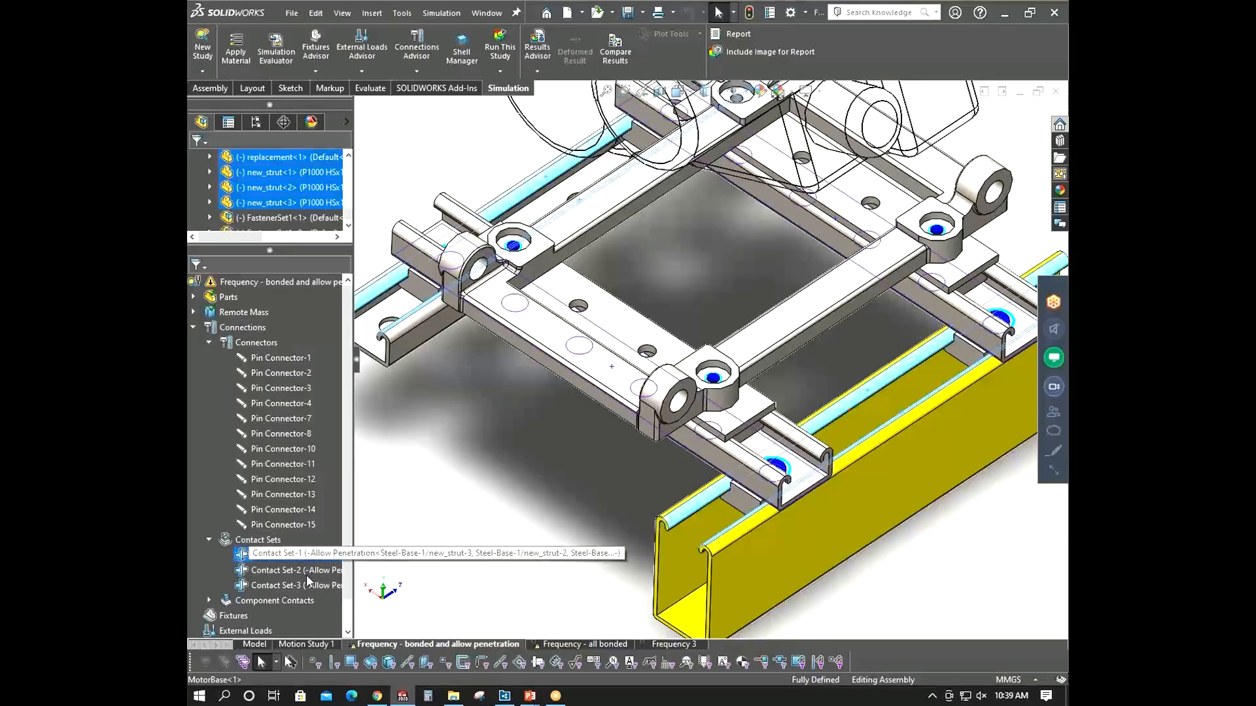
{"action": "left_click", "coordinate": [305, 574]}
{"action": "left_click", "coordinate": [304, 590]}
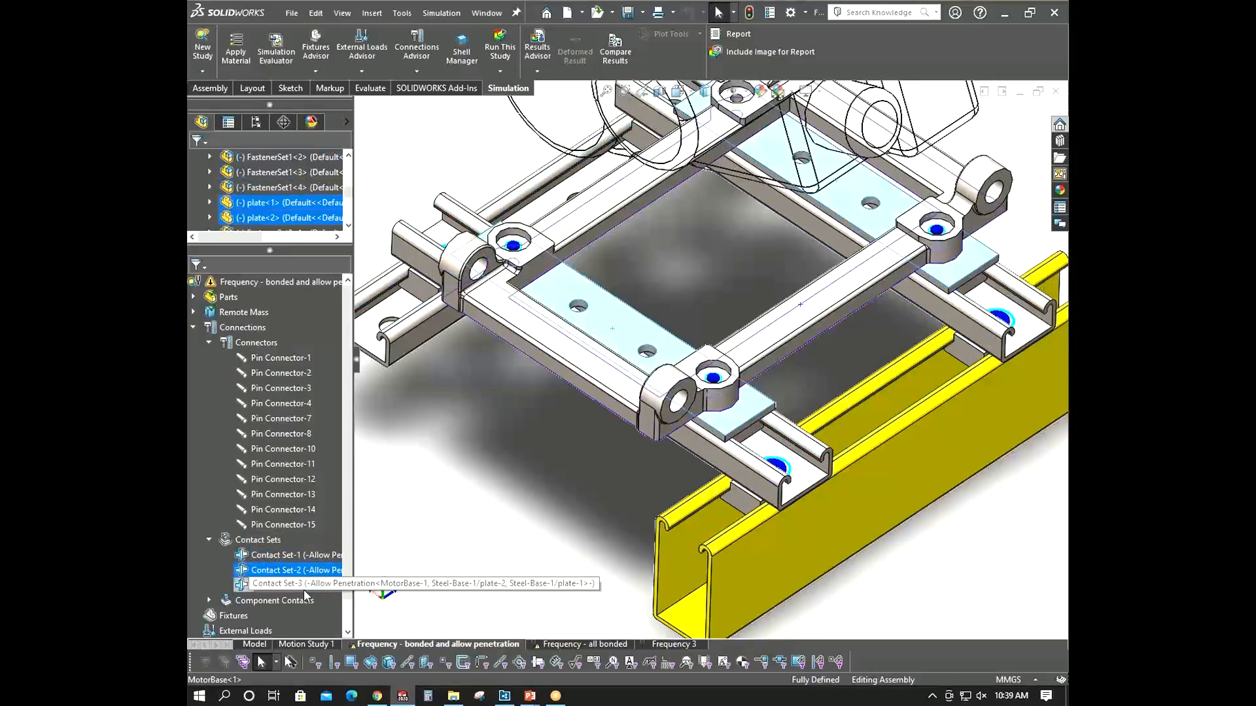
{"action": "left_click", "coordinate": [422, 476]}
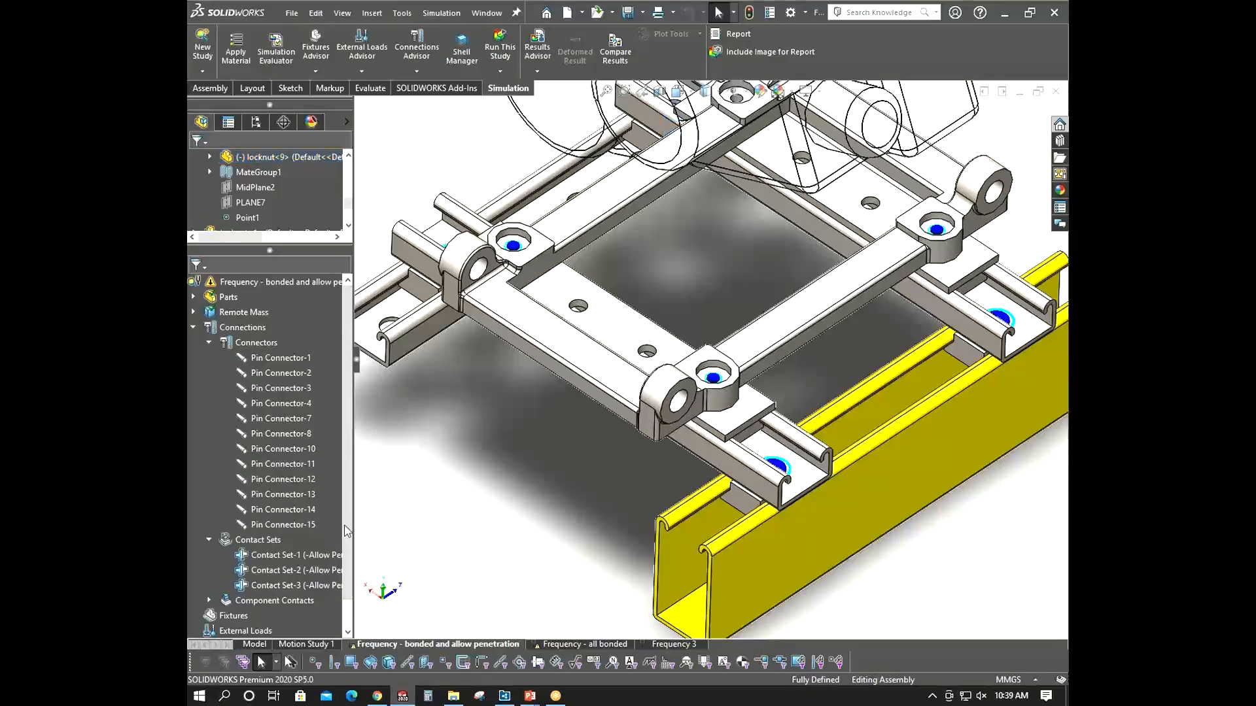
{"action": "left_click_drag", "start_coordinate": [346, 531], "coordinate": [345, 602]}
{"action": "double_click", "coordinate": [219, 570]}
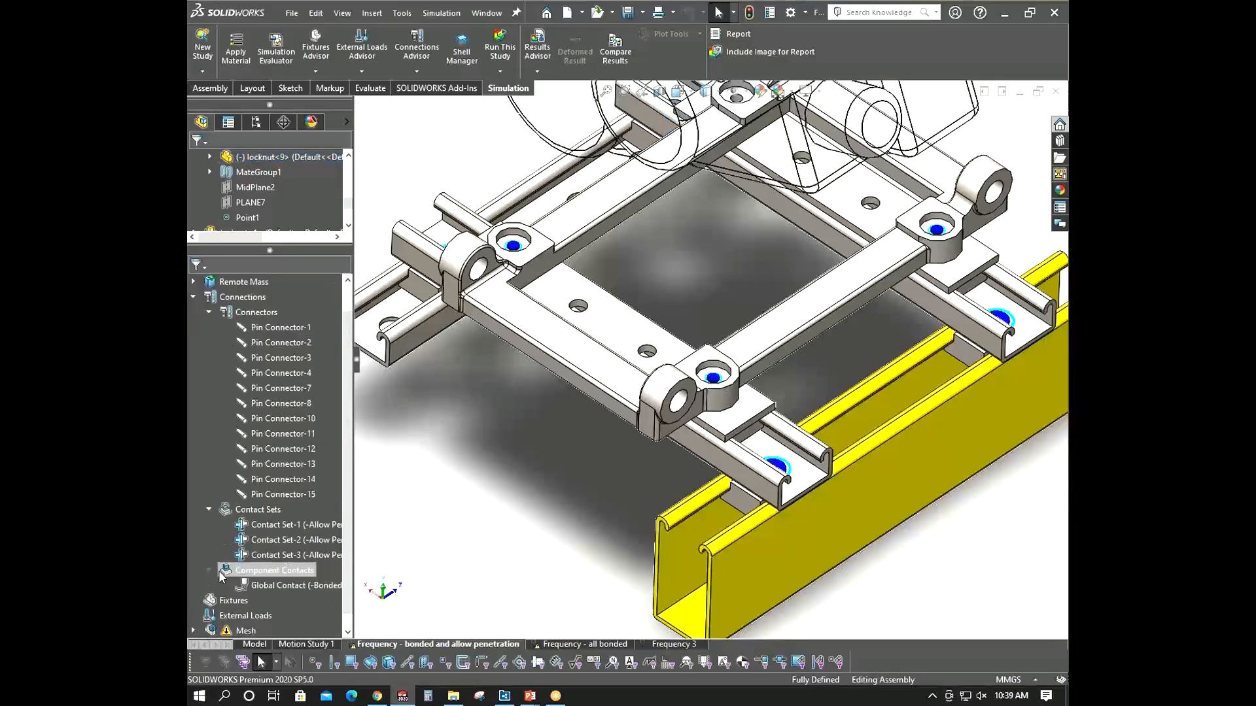
{"action": "scroll", "coordinate": [305, 295], "scroll_direction": "up", "scroll_amount": 2}
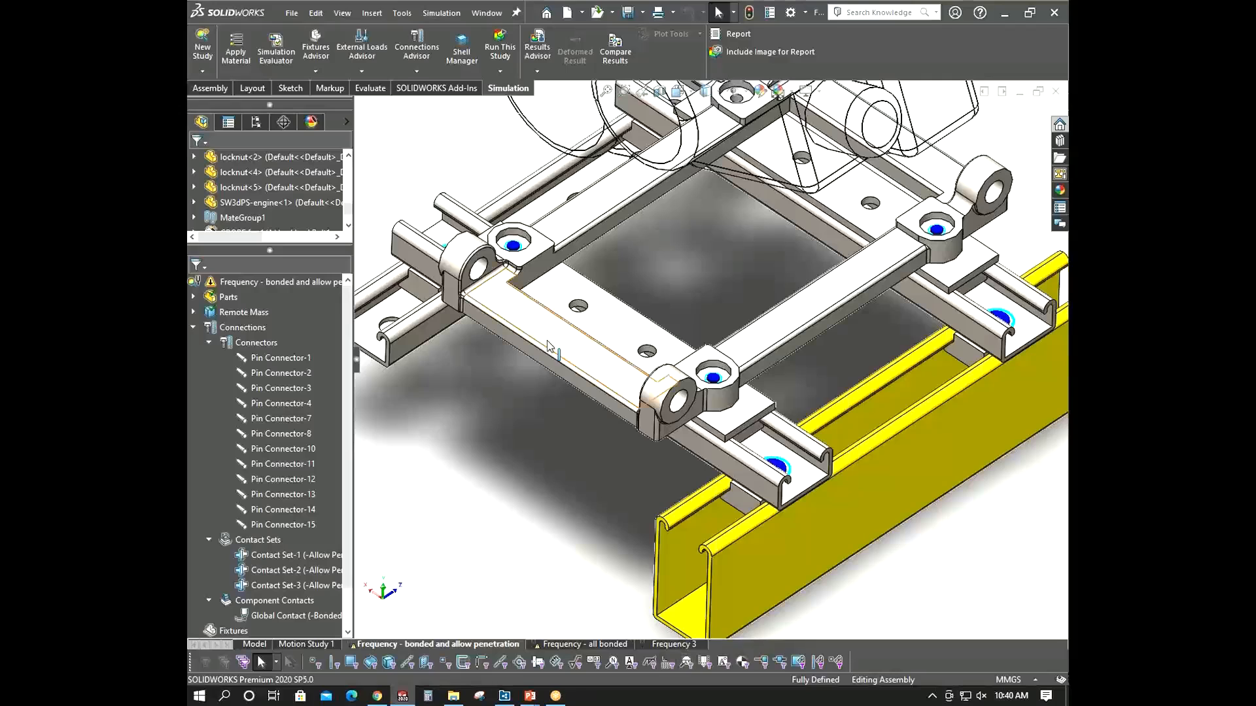
- Run all studies and close the run status dialog
{"action": "left_click", "coordinate": [501, 73]}
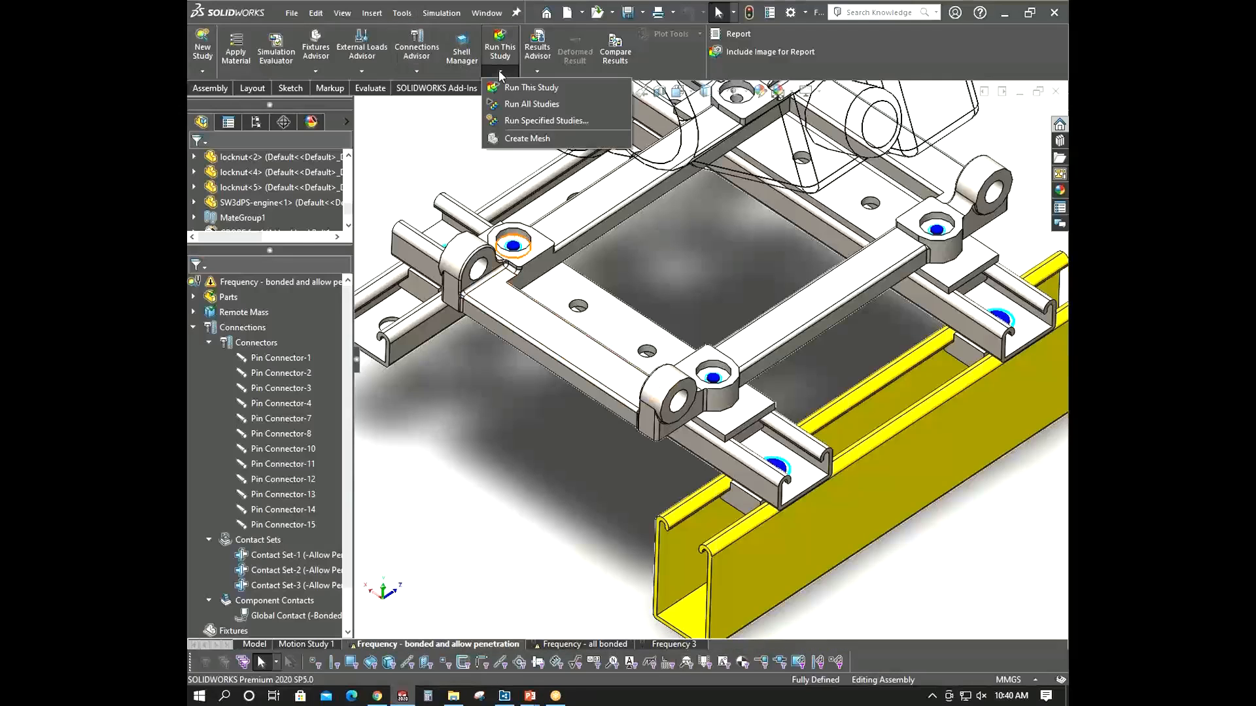
{"action": "left_click", "coordinate": [516, 104]}
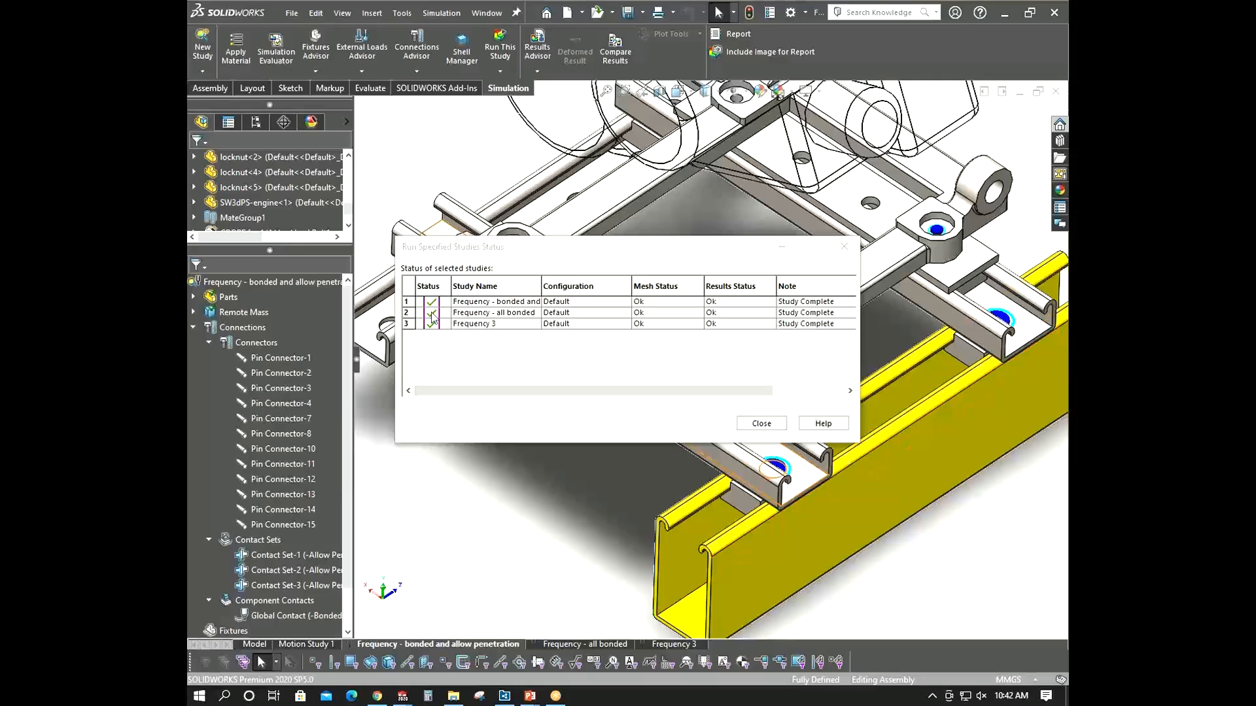
{"action": "left_click", "coordinate": [760, 424]}
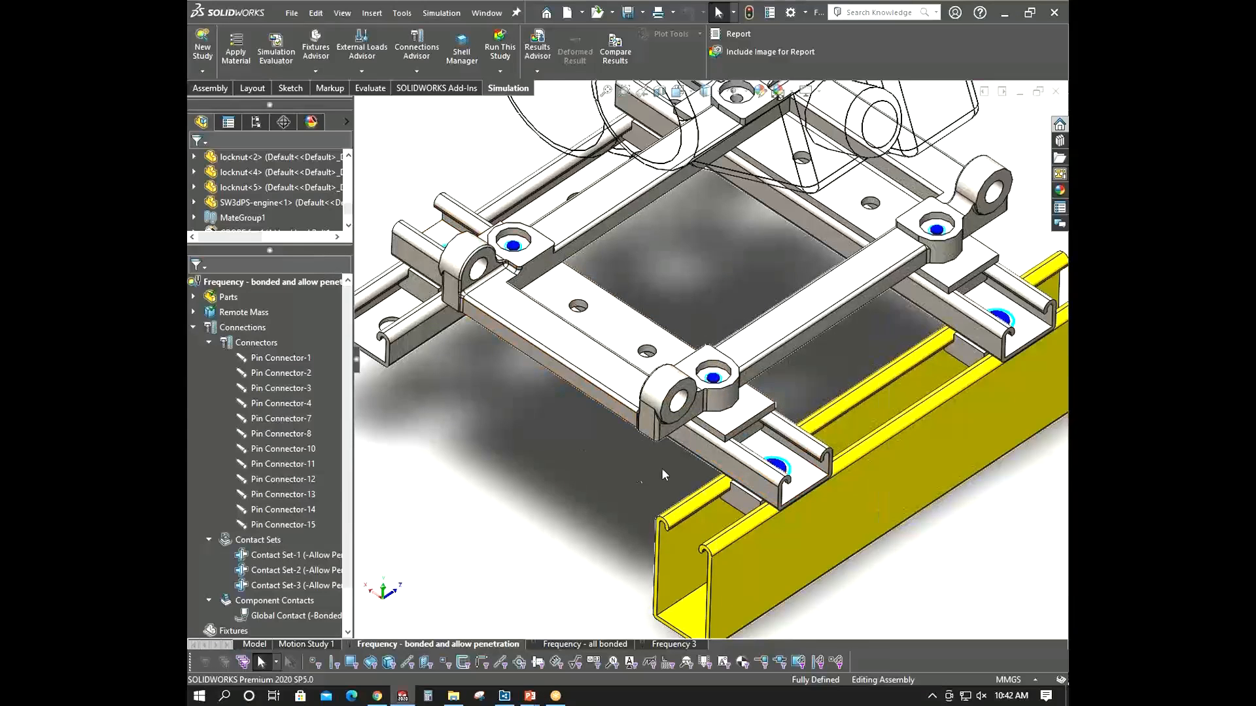
{"action": "scroll", "coordinate": [662, 460], "scroll_direction": "up", "scroll_amount": 5}
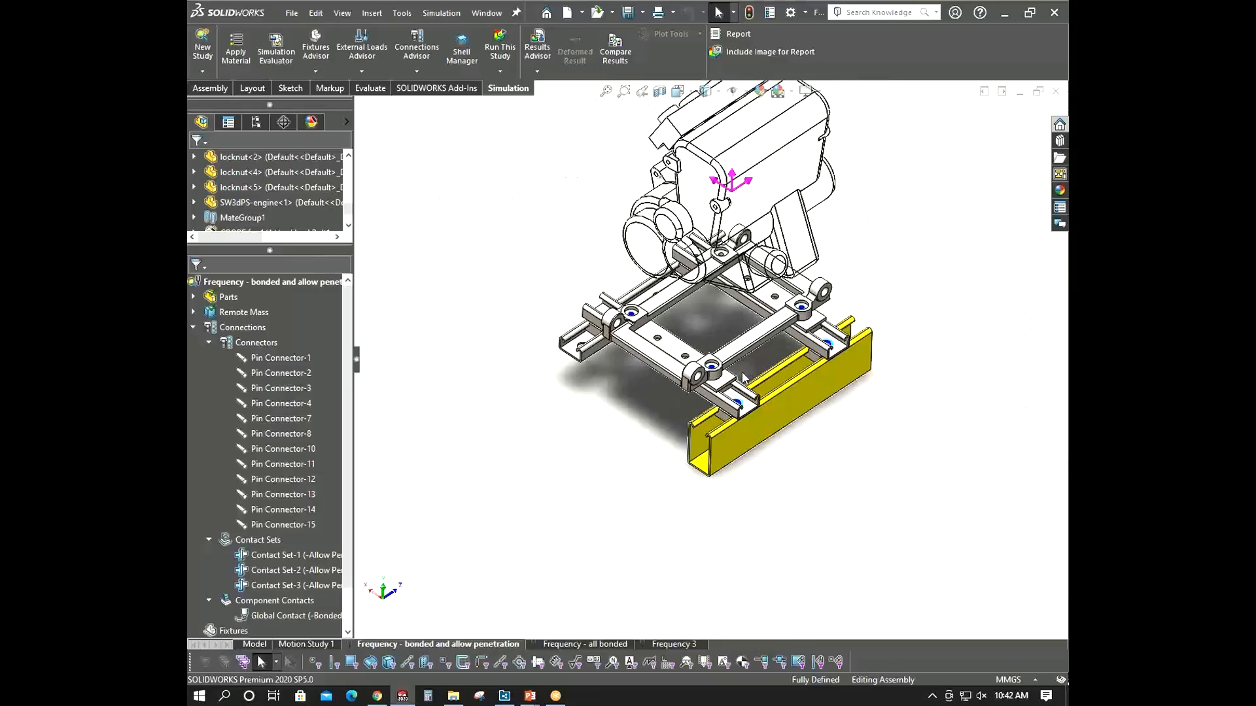
- Compare the first mode shape of the bonded and allow penetration study with the first mode shape of Frequency 3, then exit the comparison
{"action": "scroll", "coordinate": [838, 238], "scroll_direction": "up", "scroll_amount": 1}
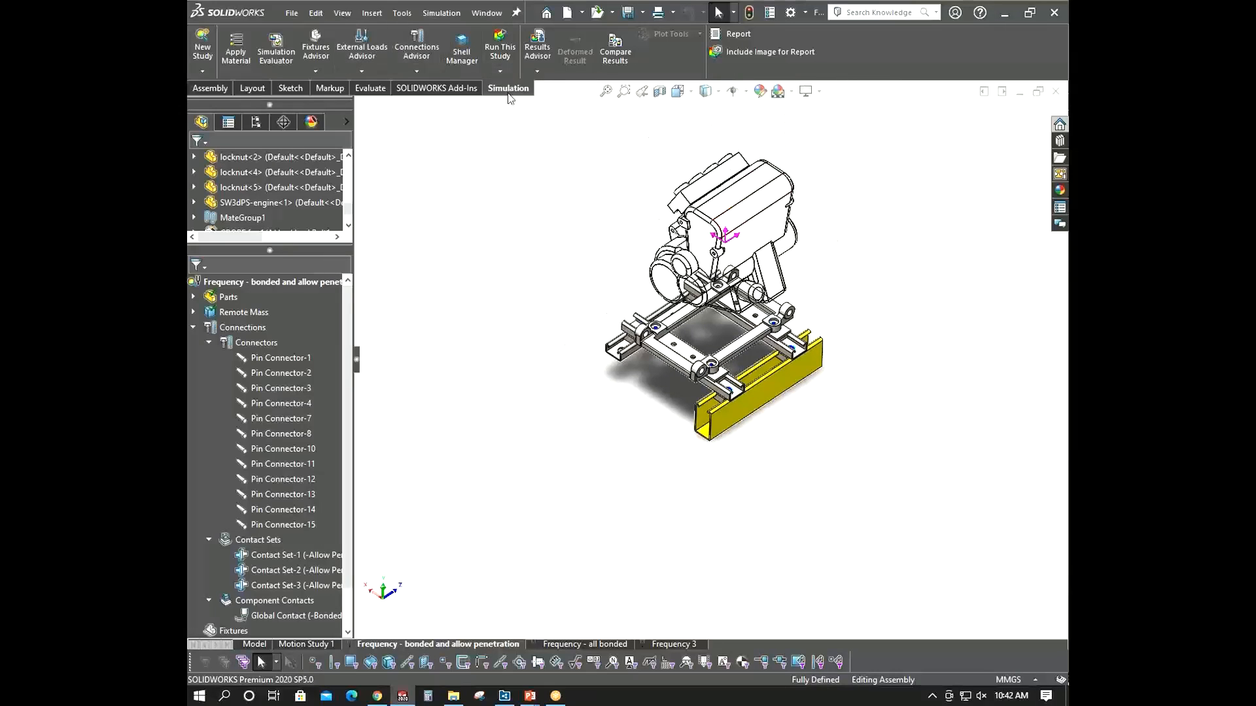
{"action": "left_click", "coordinate": [613, 55]}
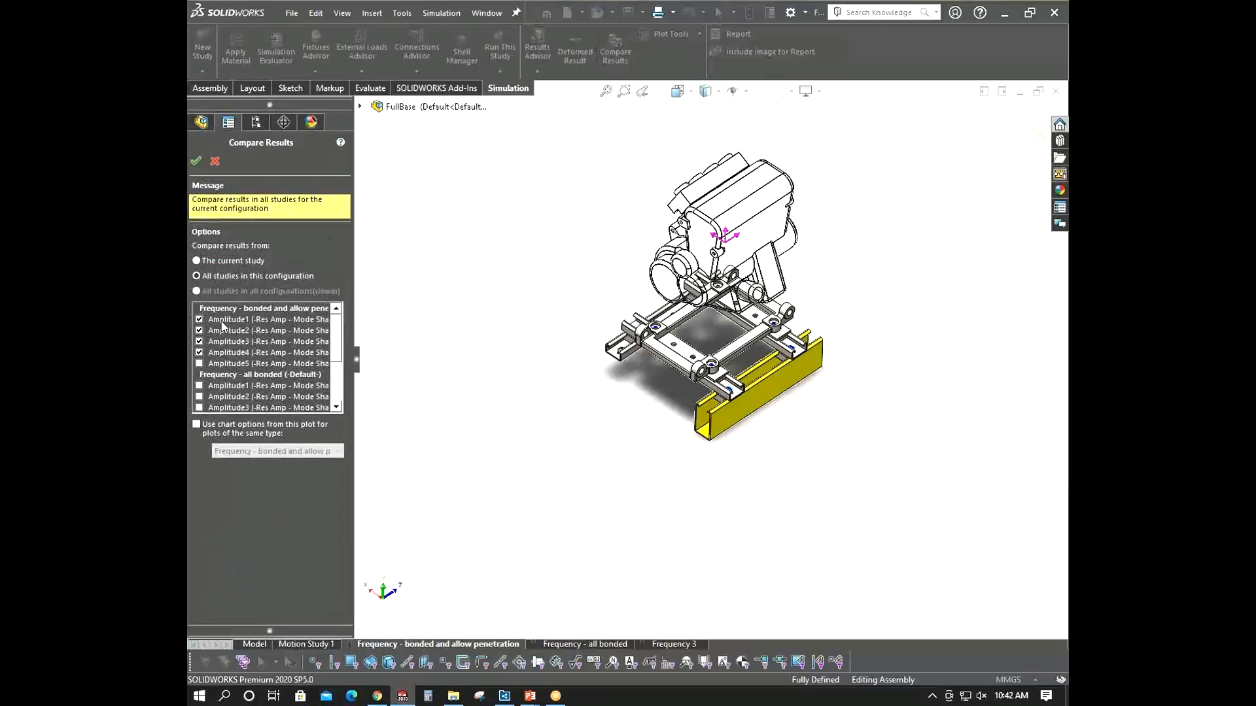
{"action": "left_click", "coordinate": [199, 330]}
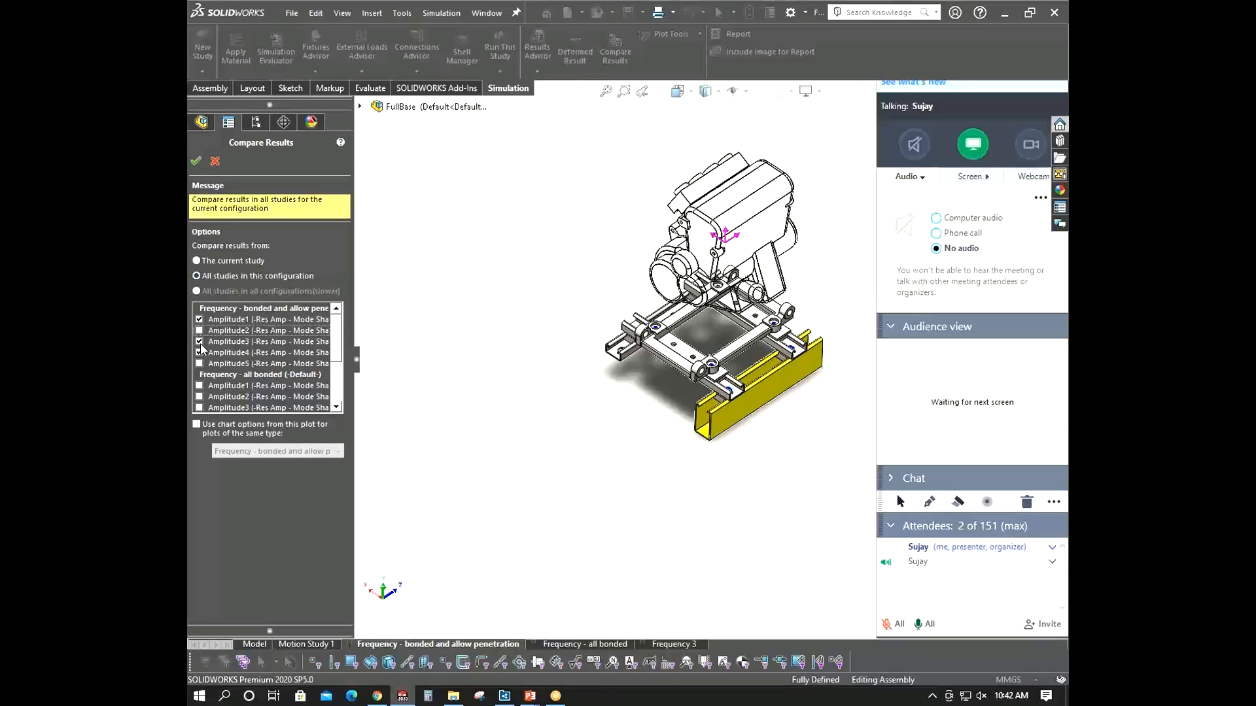
{"action": "left_click", "coordinate": [200, 341]}
{"action": "left_click", "coordinate": [199, 353]}
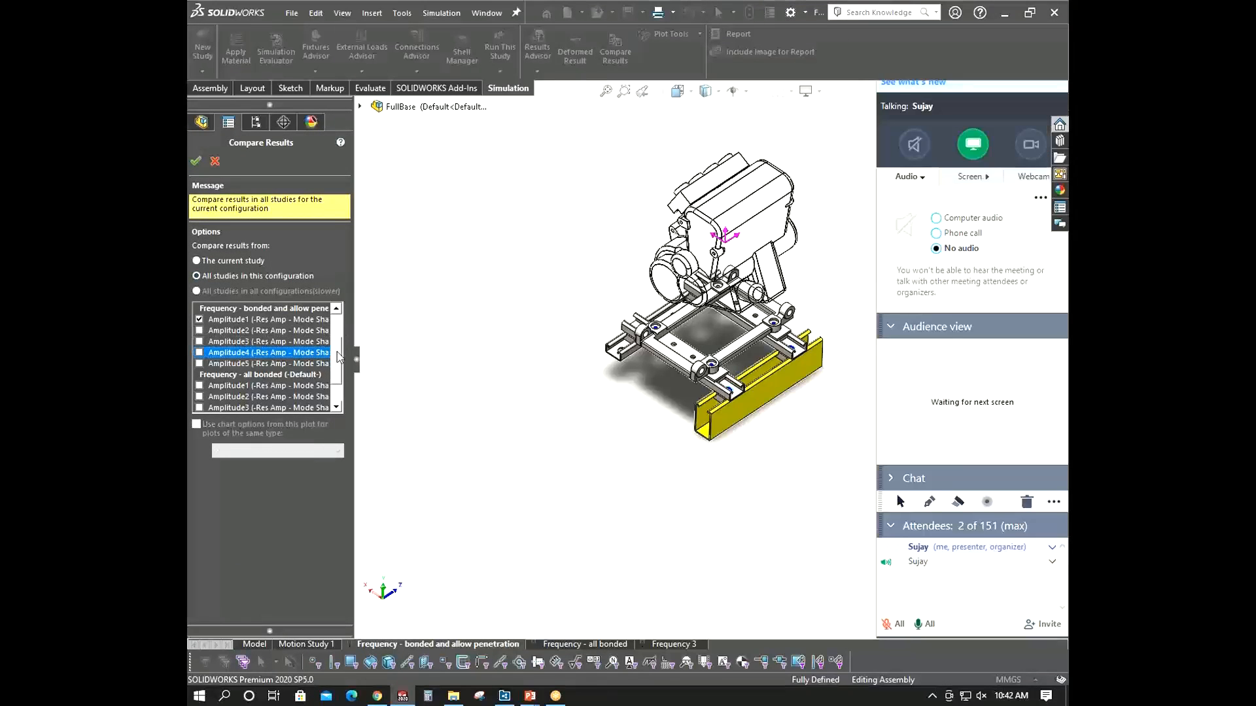
{"action": "scroll", "coordinate": [339, 378], "scroll_direction": "down", "scroll_amount": 3}
{"action": "left_click", "coordinate": [199, 353]}
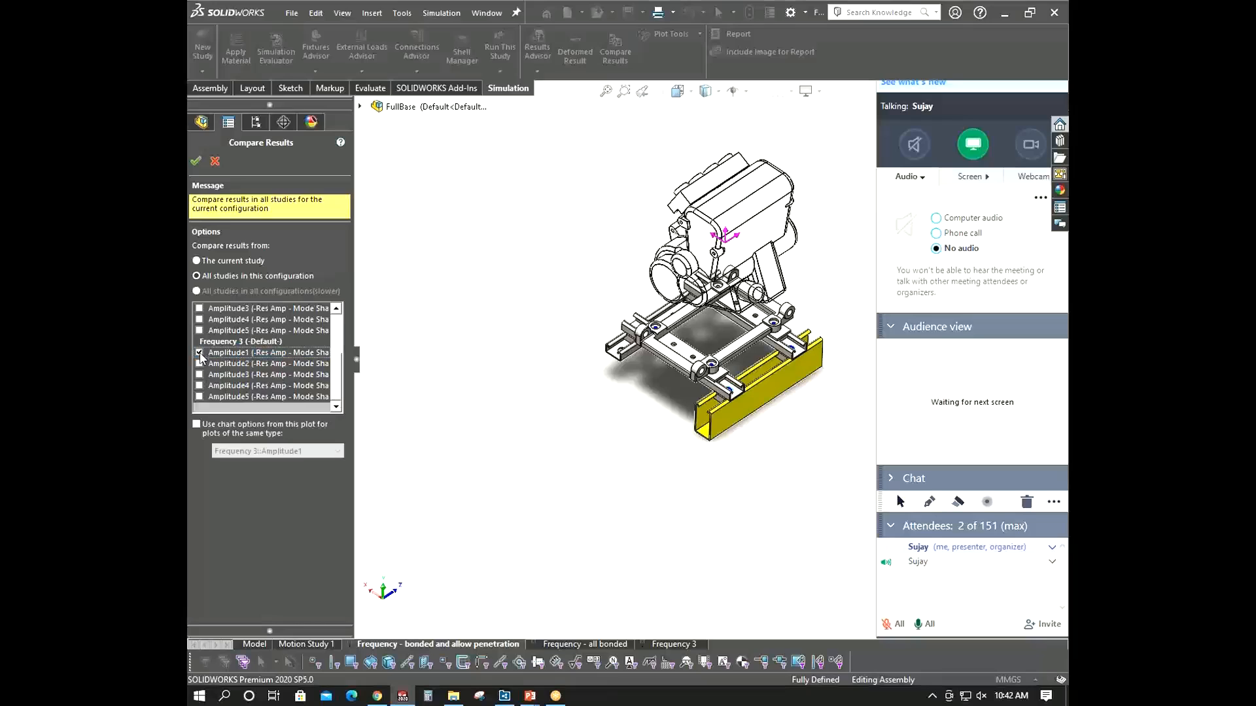
{"action": "left_click", "coordinate": [196, 161]}
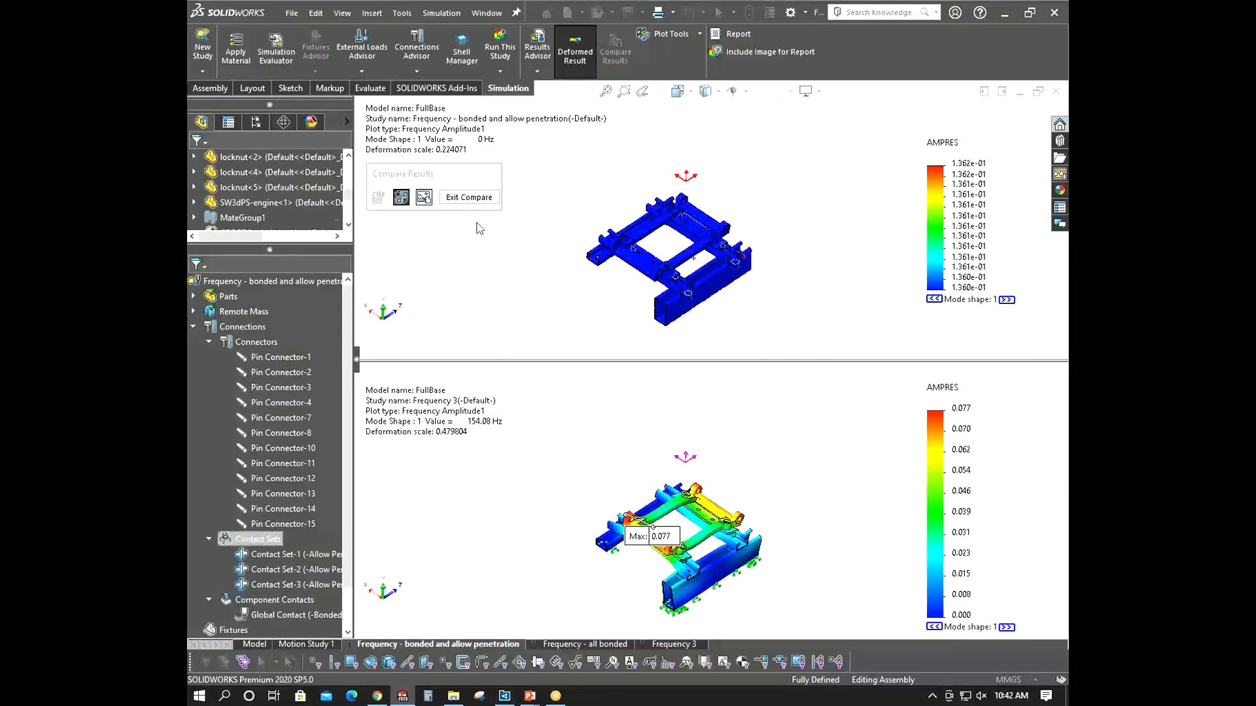
{"action": "left_click", "coordinate": [469, 197]}
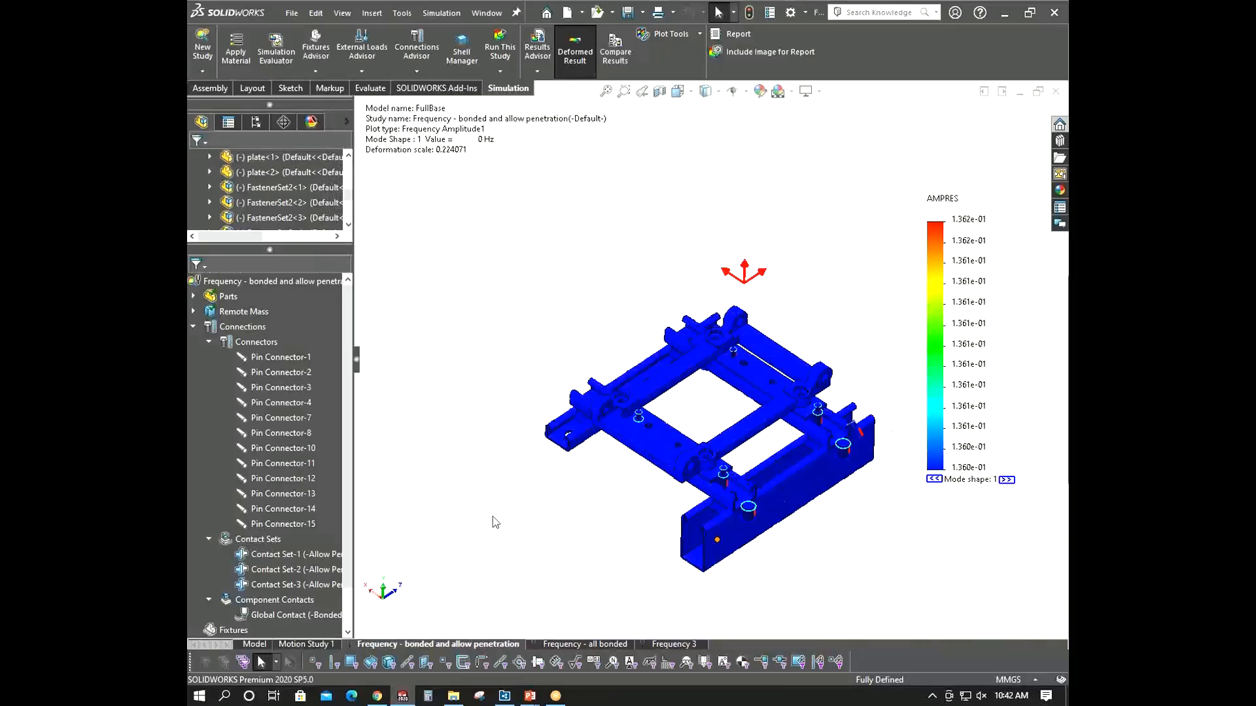
- Add a Fixed Geometry fixture on the bottom face of the outer new strut of the steel base
{"action": "scroll", "coordinate": [296, 574], "scroll_direction": "down", "scroll_amount": 1}
{"action": "right_click", "coordinate": [234, 582]}
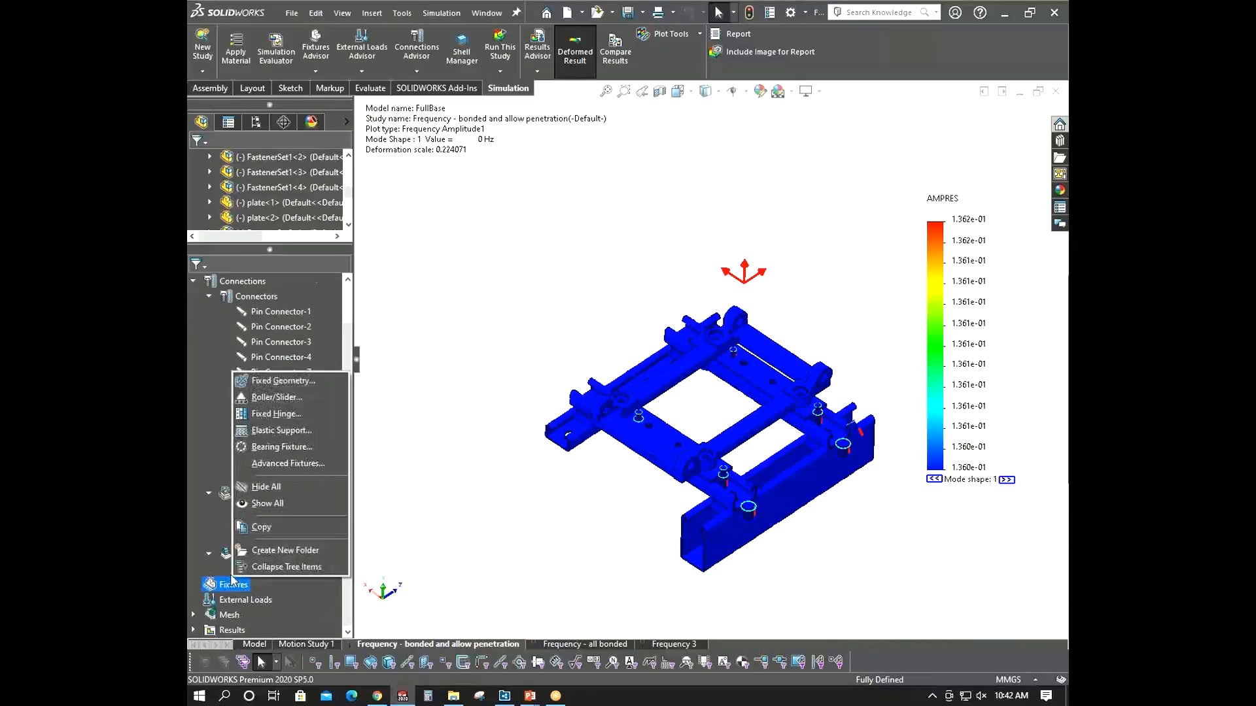
{"action": "left_click", "coordinate": [276, 380]}
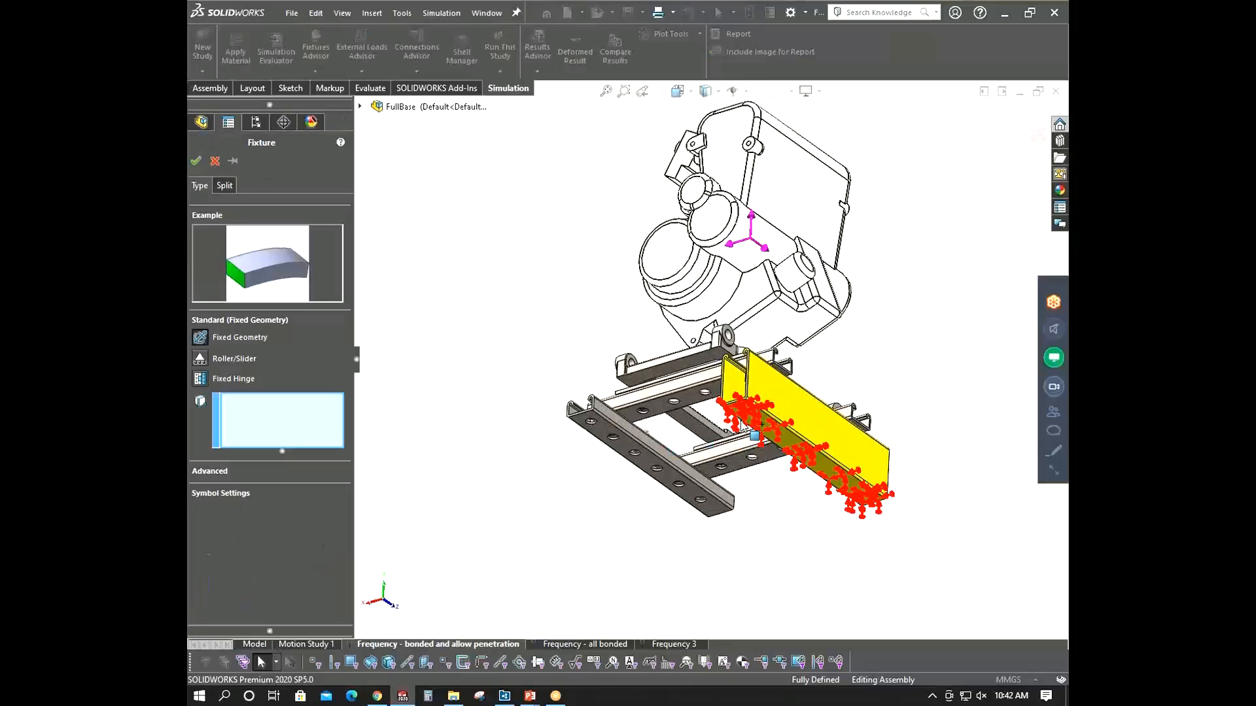
{"action": "left_click", "coordinate": [762, 426]}
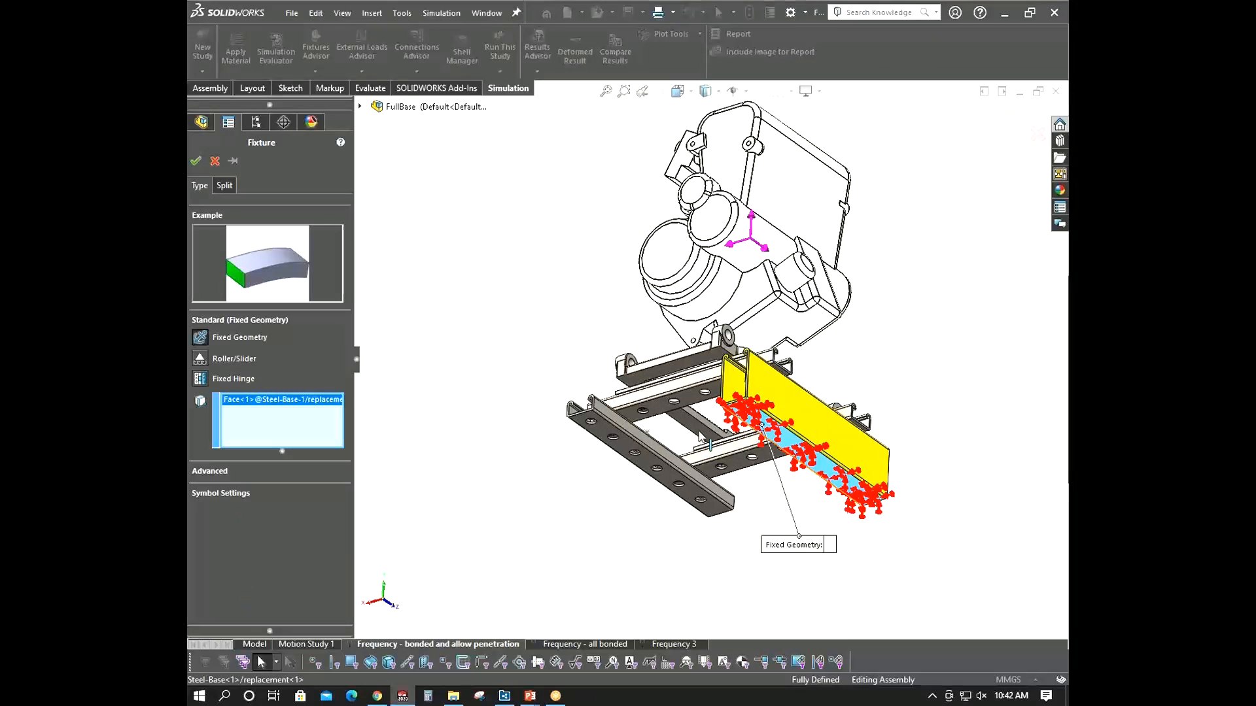
{"action": "left_click", "coordinate": [605, 430]}
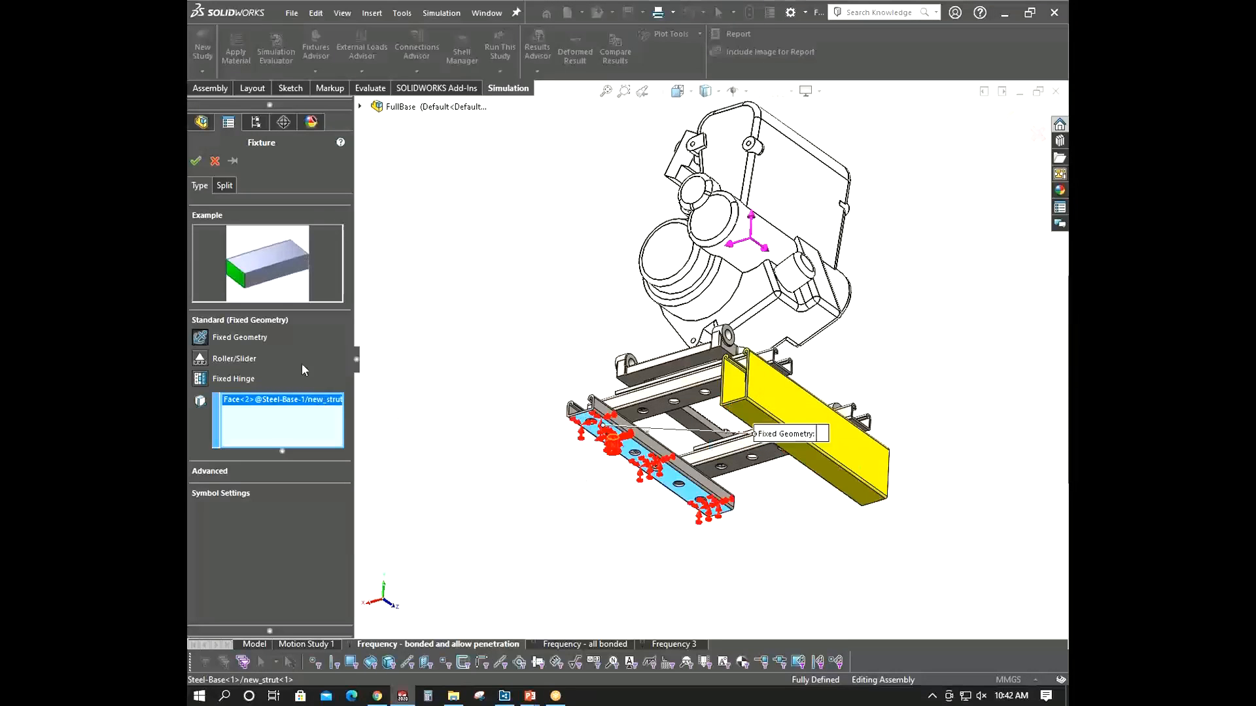
{"action": "left_click", "coordinate": [195, 161]}
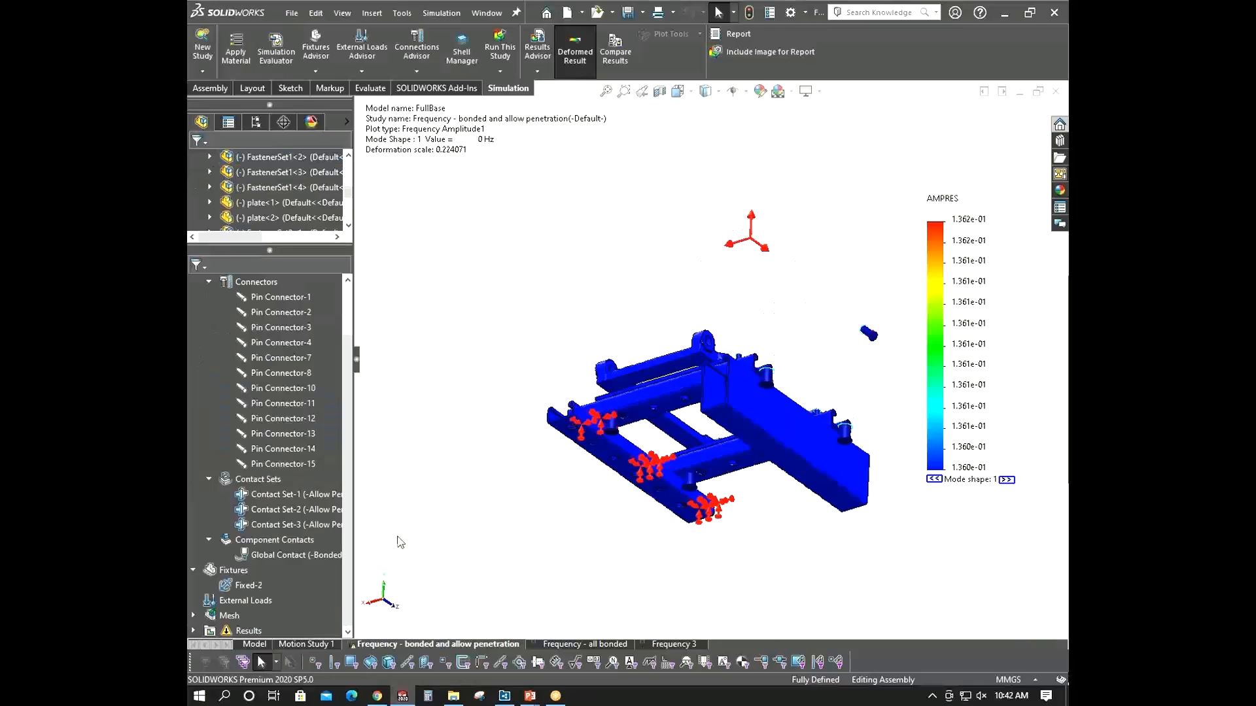
- Run the bonded and allow penetration study with the new fixture
{"action": "left_click", "coordinate": [249, 585]}
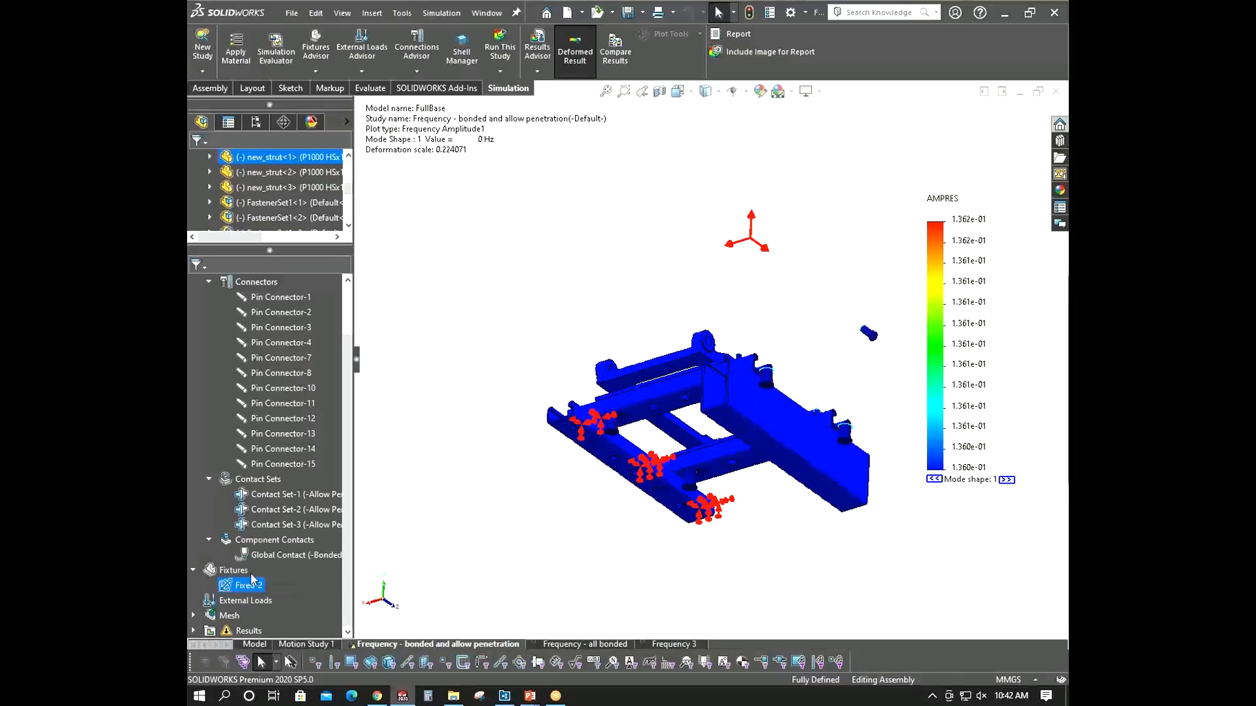
{"action": "left_click", "coordinate": [500, 51]}
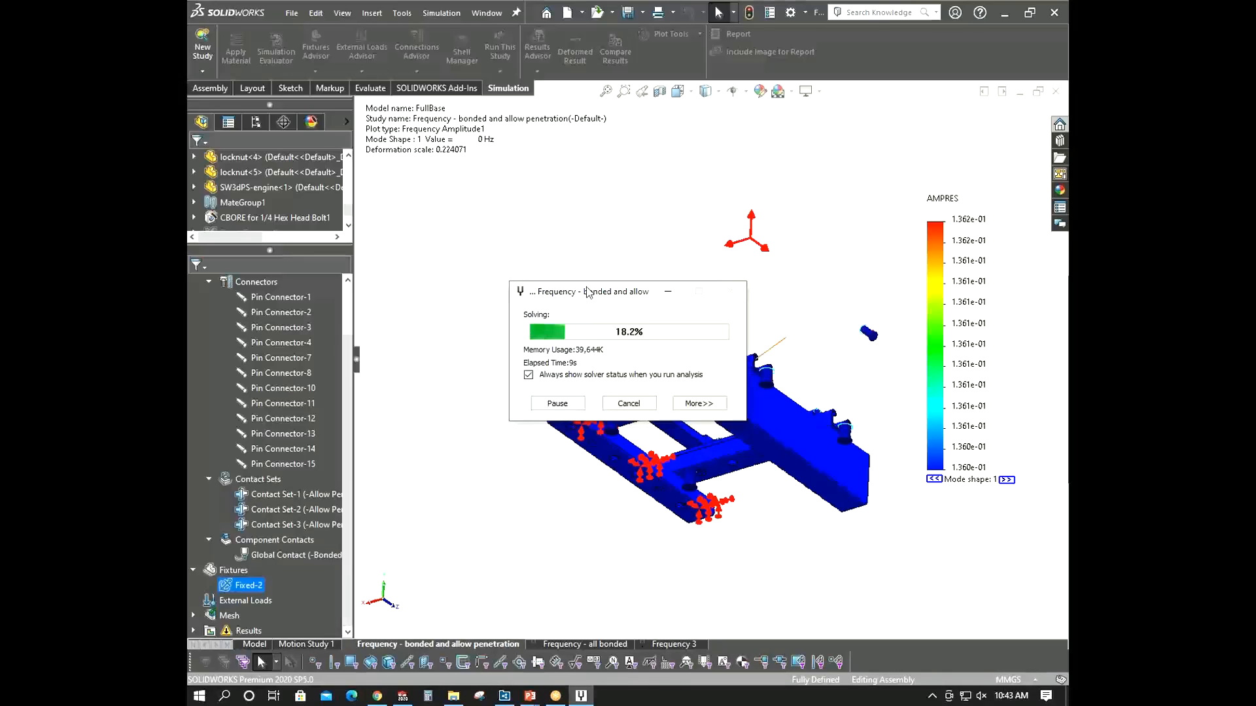
{"action": "left_click_drag", "start_coordinate": [589, 292], "coordinate": [444, 278]}
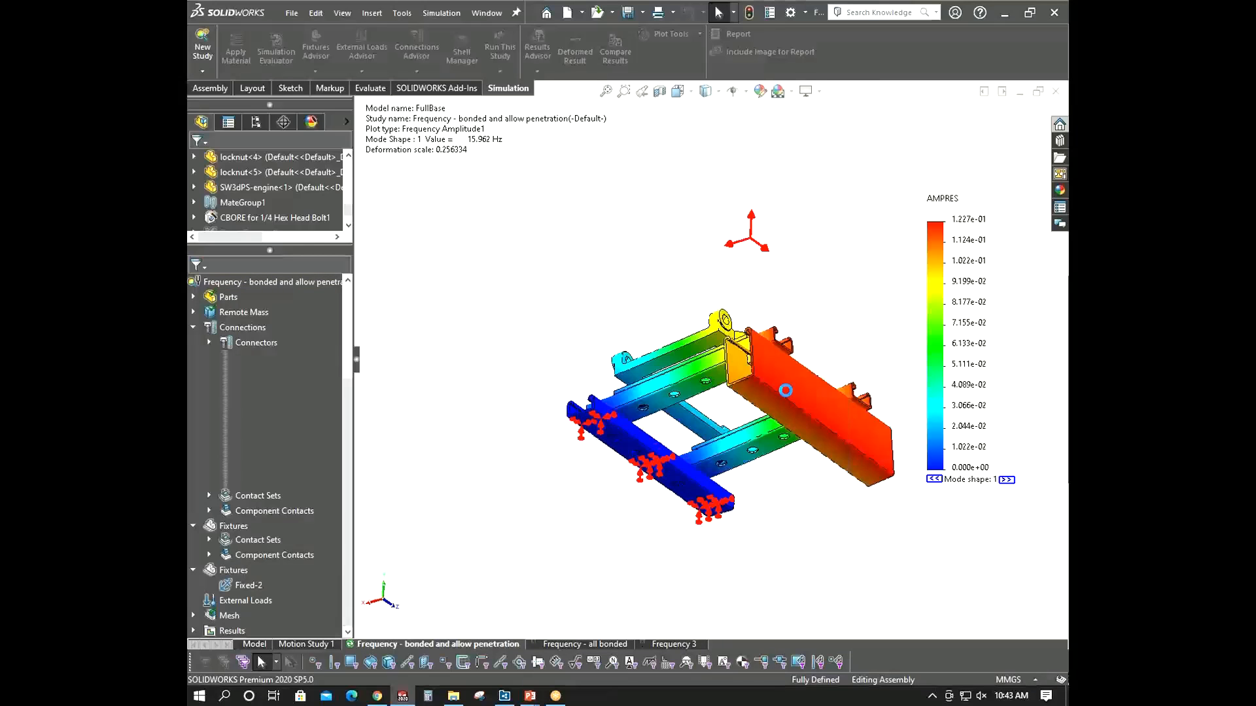
- Animate the first mode shape result, orbit around it, and close the animation
{"action": "middle_click_drag", "start_coordinate": [738, 419], "coordinate": [731, 453]}
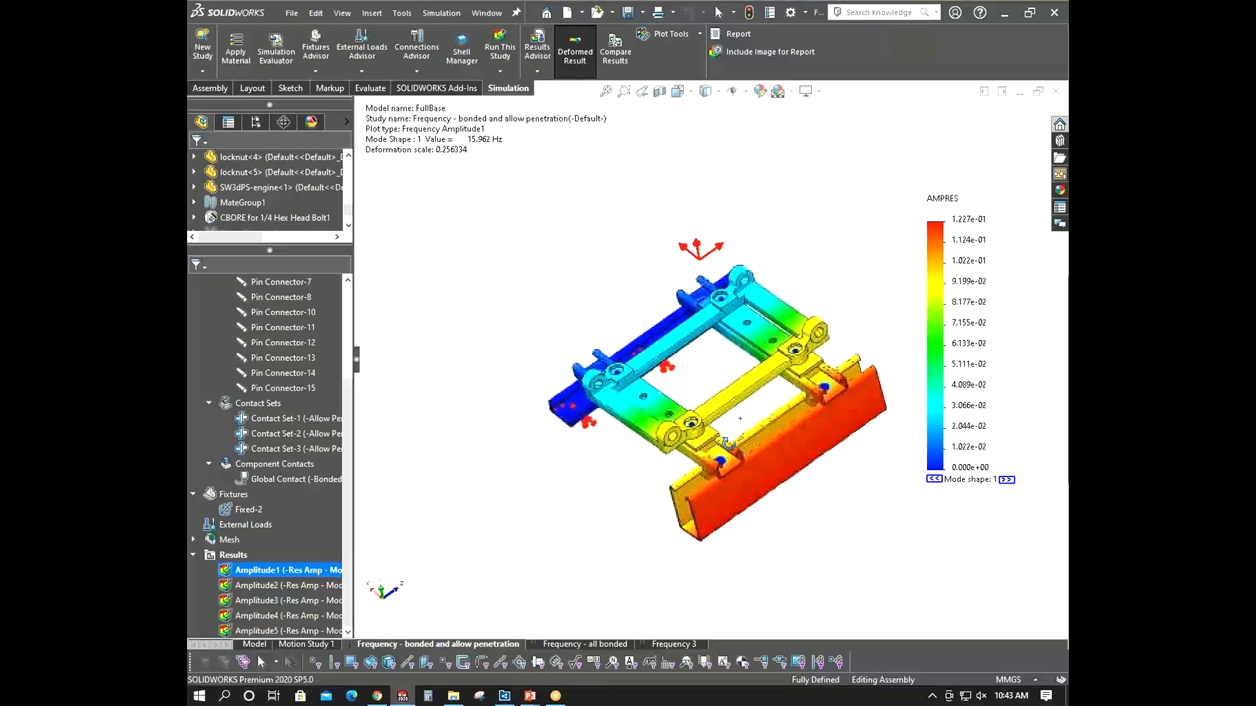
{"action": "right_click", "coordinate": [276, 575]}
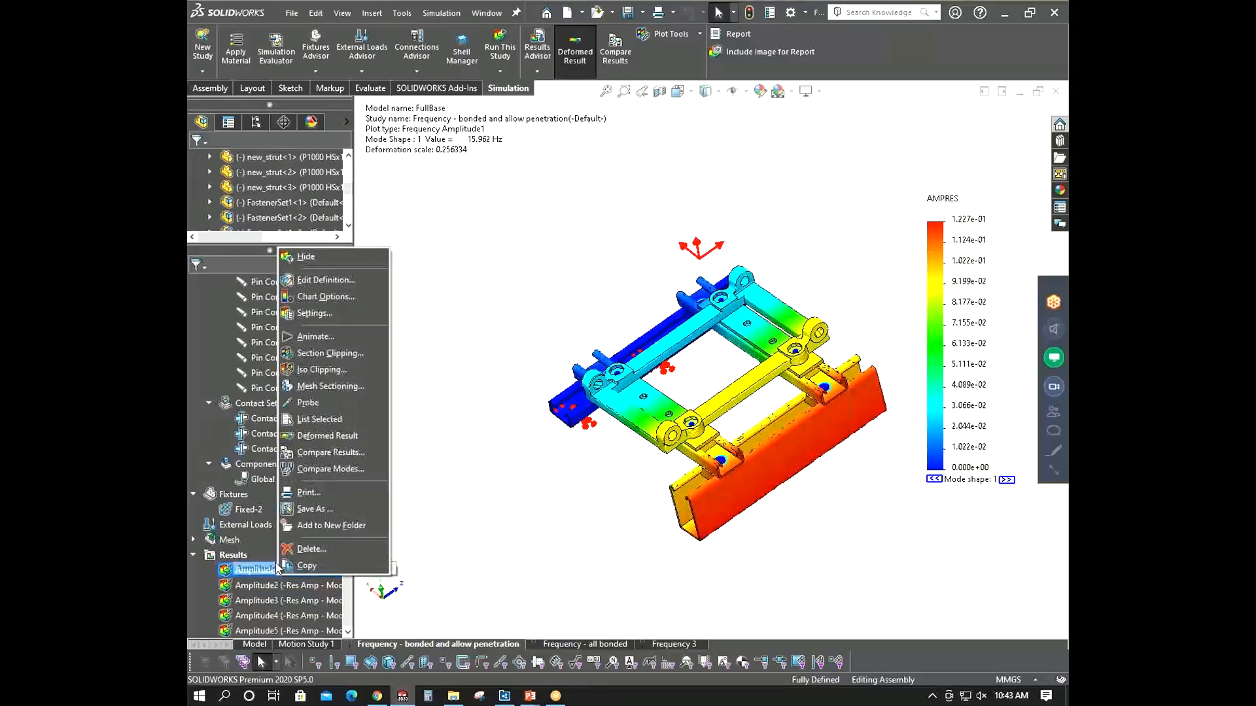
{"action": "left_click", "coordinate": [340, 334]}
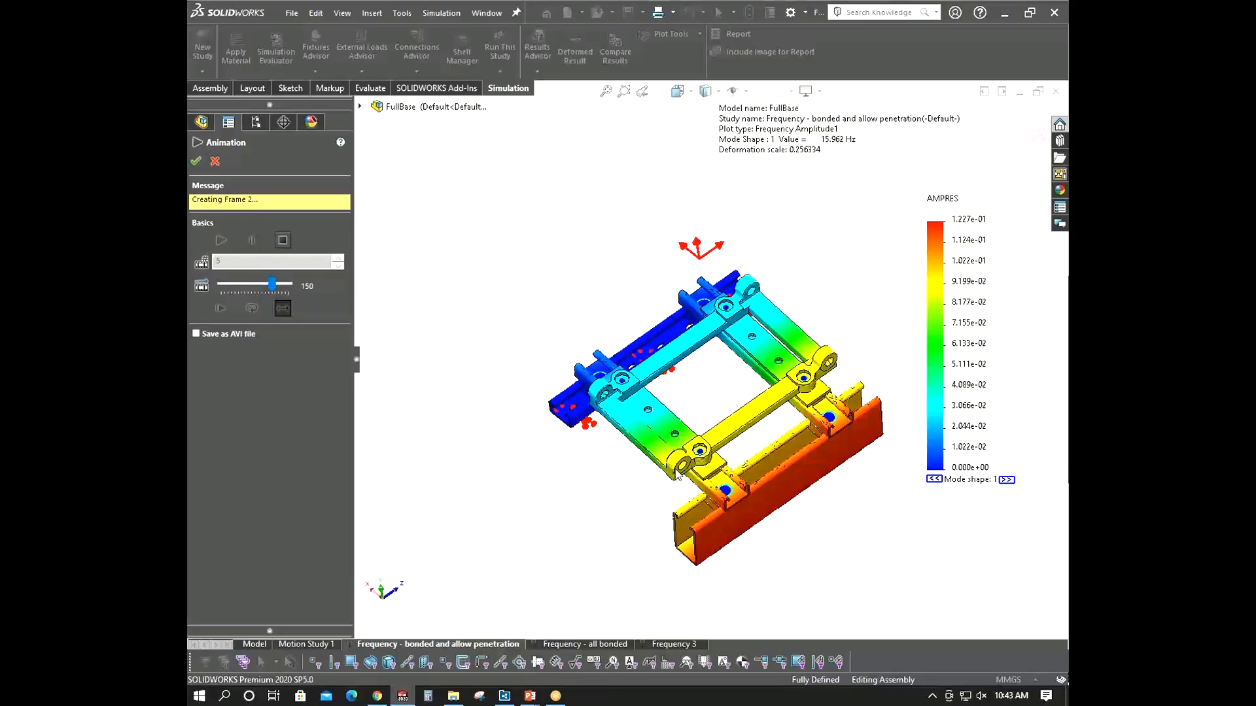
{"action": "middle_click_drag", "start_coordinate": [724, 406], "coordinate": [740, 259]}
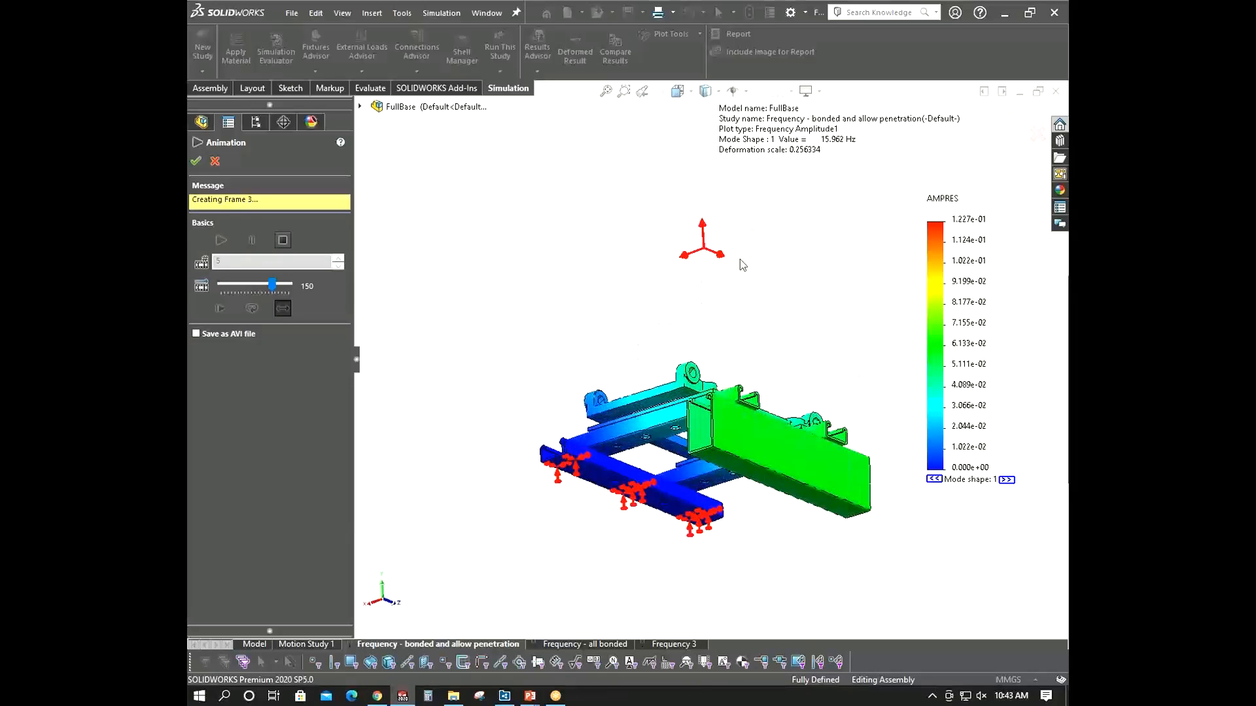
{"action": "left_click", "coordinate": [218, 162]}
- Edit the Fixed-2 fixture to also fix the bottom face of the replacement channel
{"action": "right_click", "coordinate": [247, 511]}
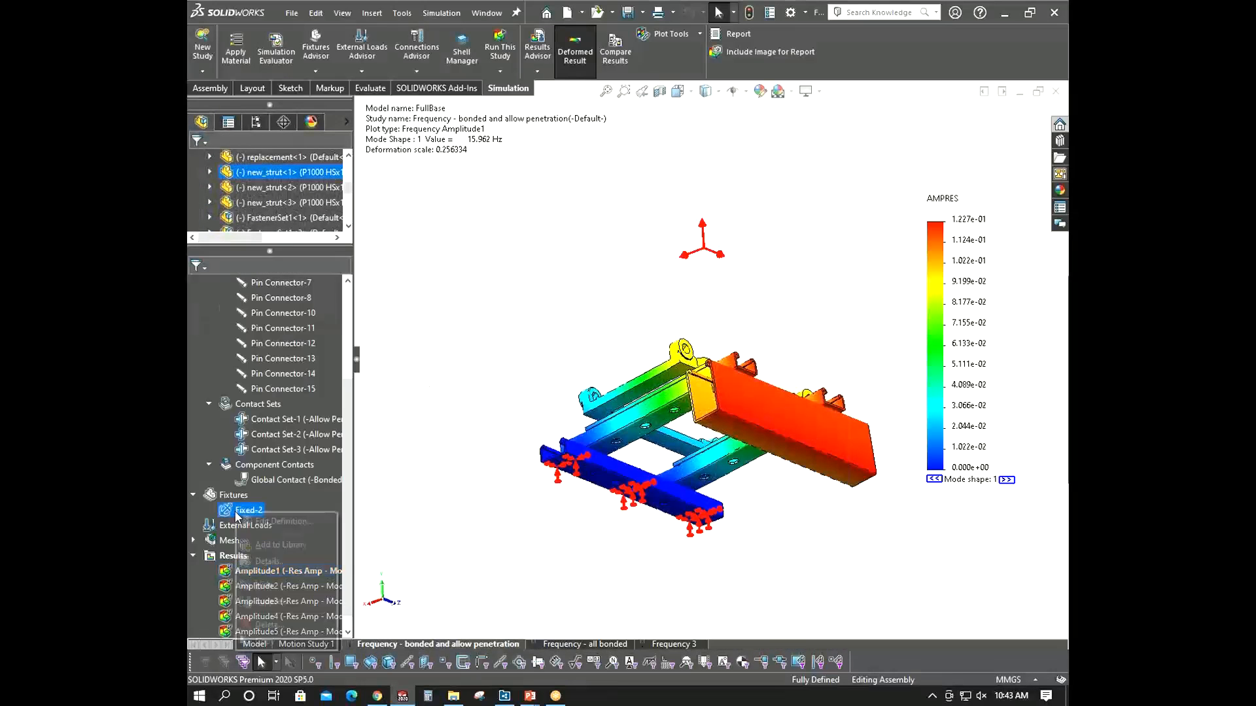
{"action": "left_click", "coordinate": [281, 535]}
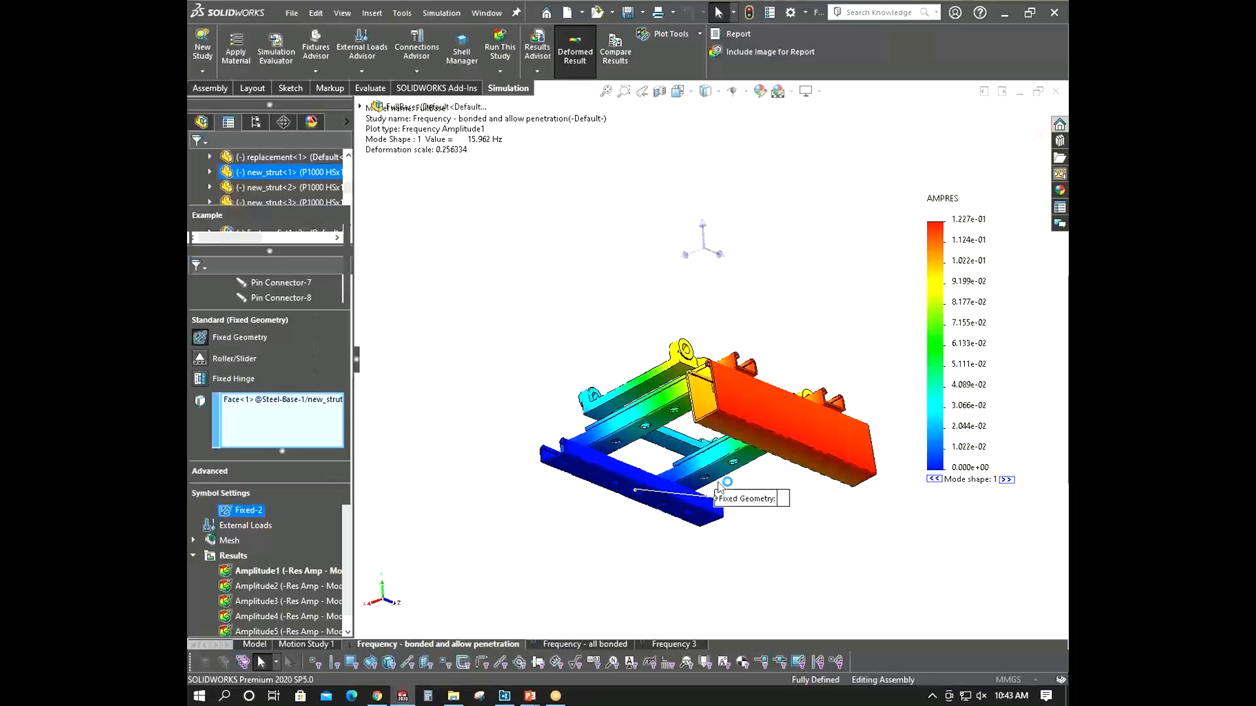
{"action": "left_click", "coordinate": [743, 453]}
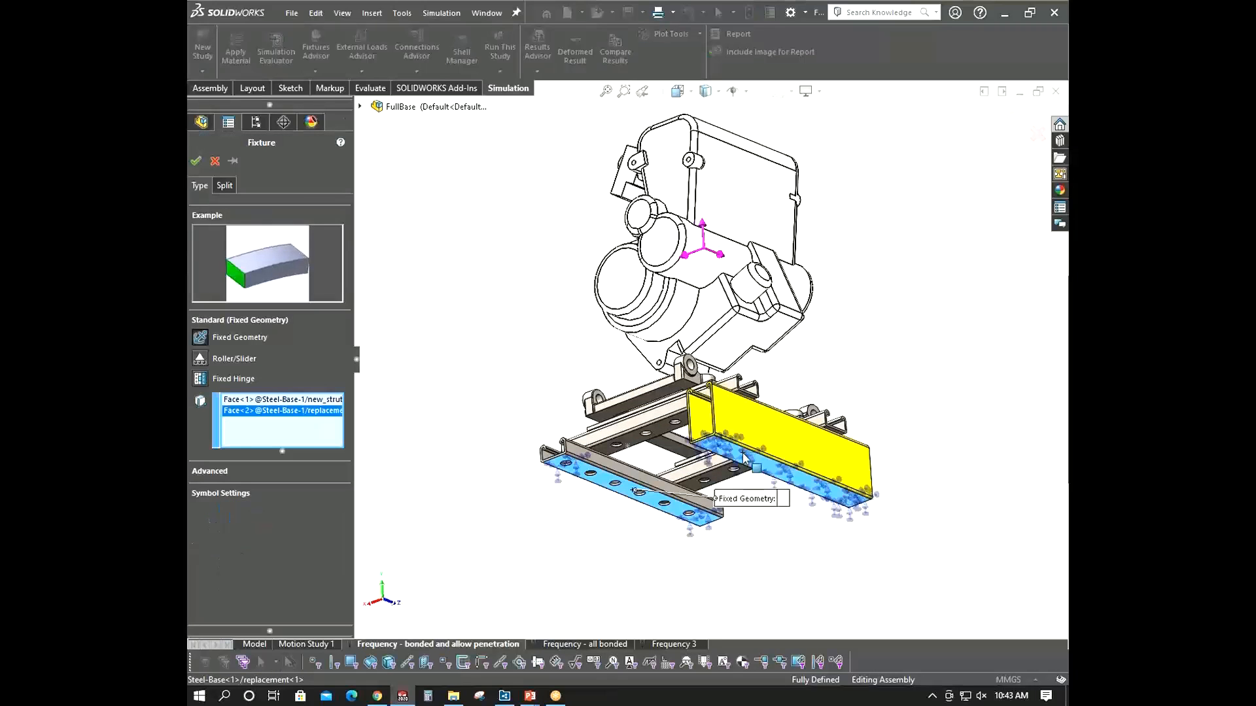
{"action": "left_click", "coordinate": [195, 164]}
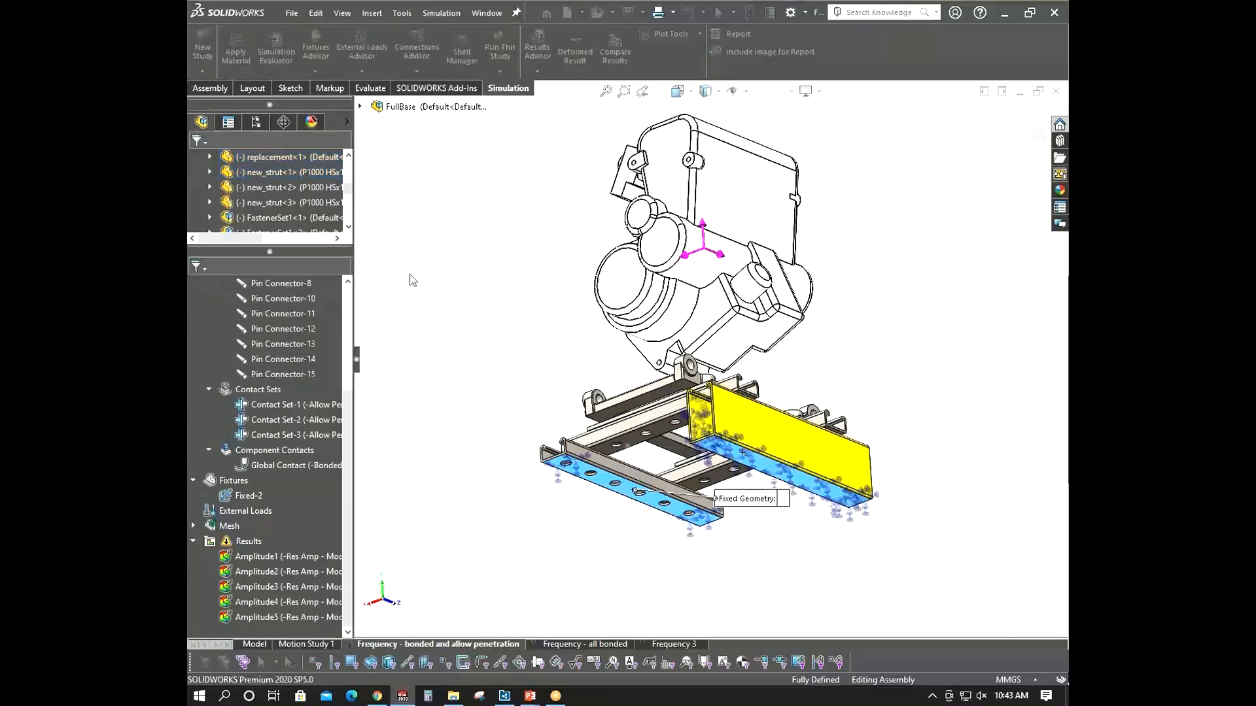
- Rerun the study with the updated fixture
{"action": "left_click", "coordinate": [505, 44]}
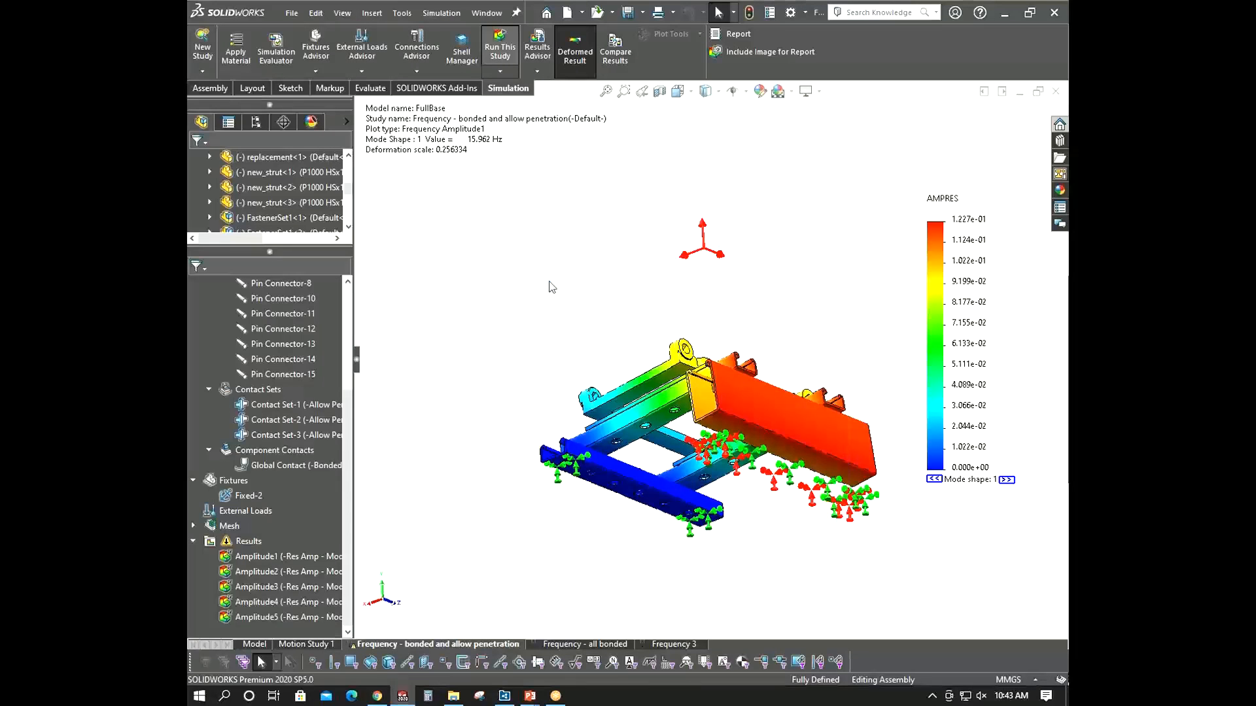
{"action": "left_click", "coordinate": [698, 403]}
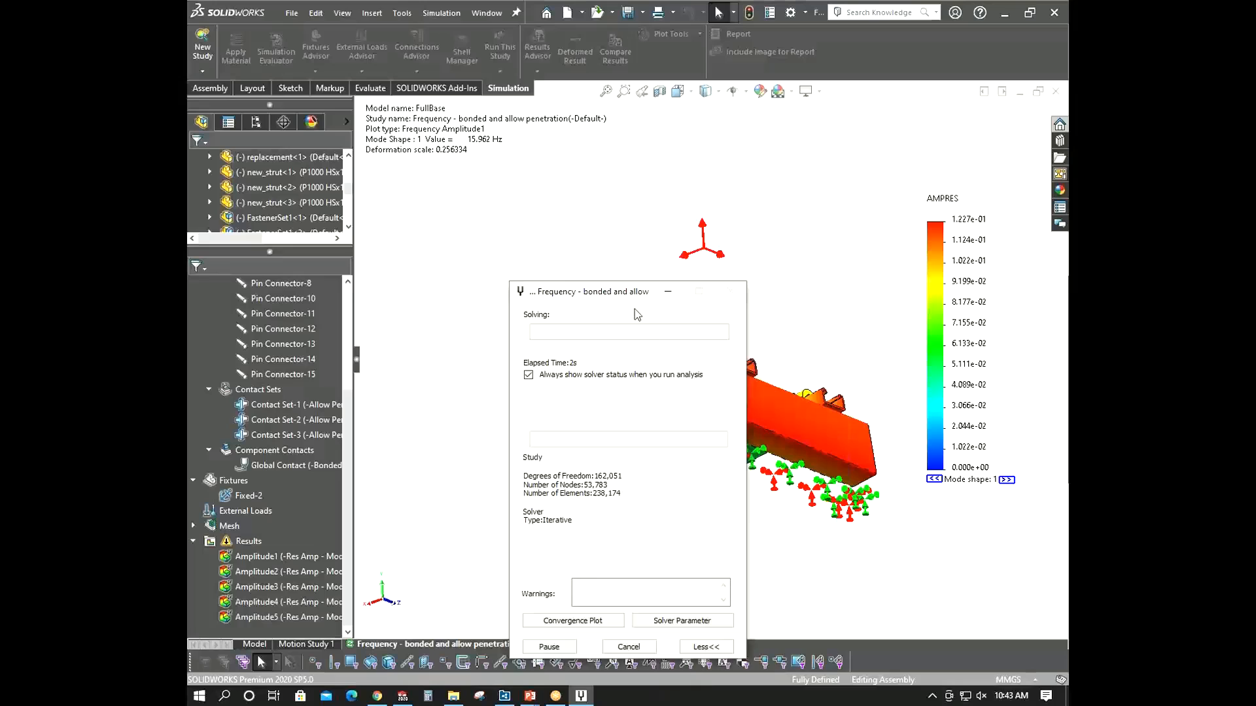
{"action": "left_click_drag", "start_coordinate": [631, 301], "coordinate": [492, 147]}
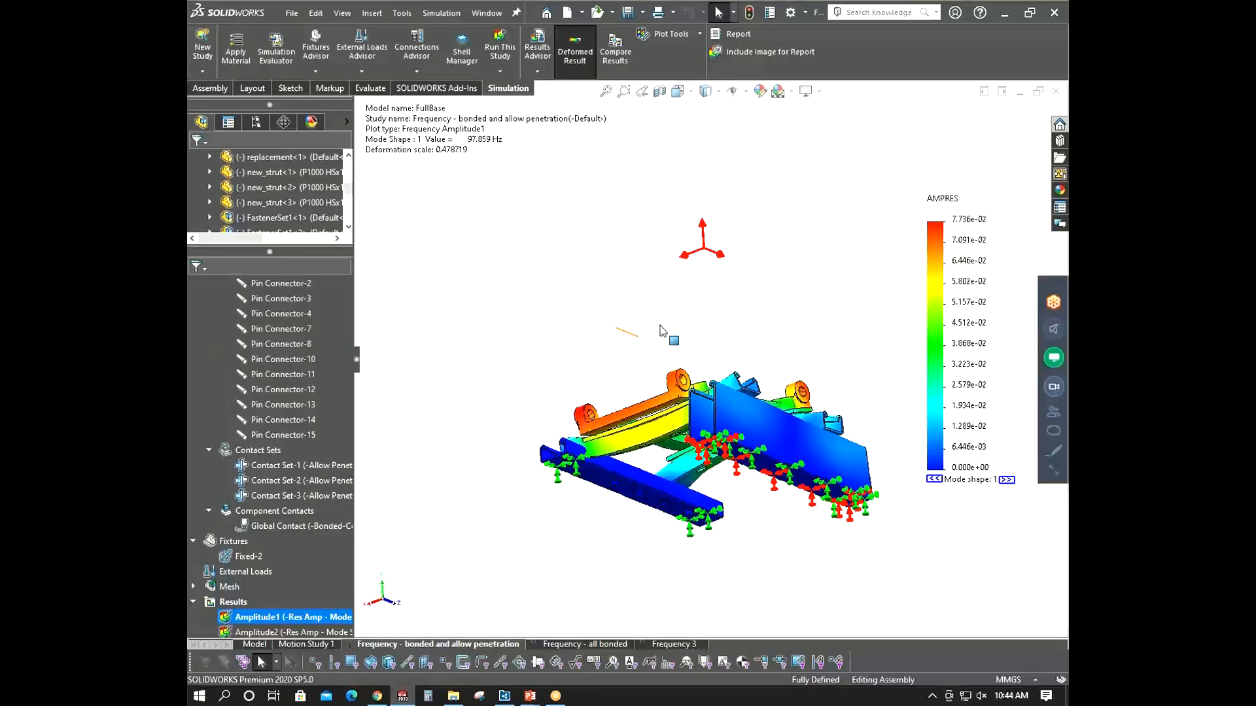
- Examine the new first mode shape up close around the plates, pins and struts
{"action": "middle_click_drag", "start_coordinate": [688, 371], "coordinate": [679, 481]}
{"action": "scroll", "coordinate": [687, 433], "scroll_direction": "down", "scroll_amount": 3}
{"action": "scroll", "coordinate": [684, 484], "scroll_direction": "down", "scroll_amount": 1}
{"action": "scroll", "coordinate": [684, 485], "scroll_direction": "down", "scroll_amount": 2}
{"action": "scroll", "coordinate": [678, 481], "scroll_direction": "down", "scroll_amount": 4}
{"action": "scroll", "coordinate": [668, 439], "scroll_direction": "down", "scroll_amount": 2}
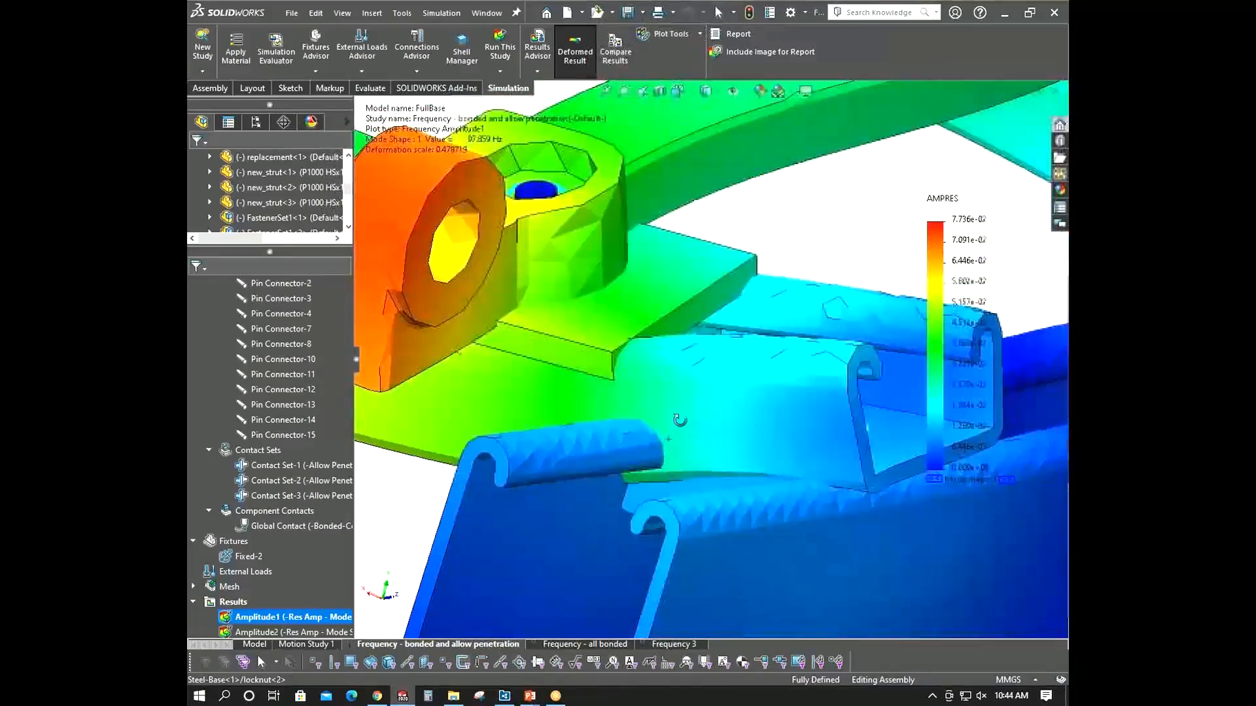
{"action": "mouse_move", "coordinate": [678, 420]}
{"action": "middle_mouse_down"}
{"action": "mouse_move", "coordinate": [689, 429]}
{"action": "mouse_move", "coordinate": [680, 422]}
{"action": "middle_mouse_up"}
{"action": "scroll", "coordinate": [638, 506], "scroll_direction": "up", "scroll_amount": 9}
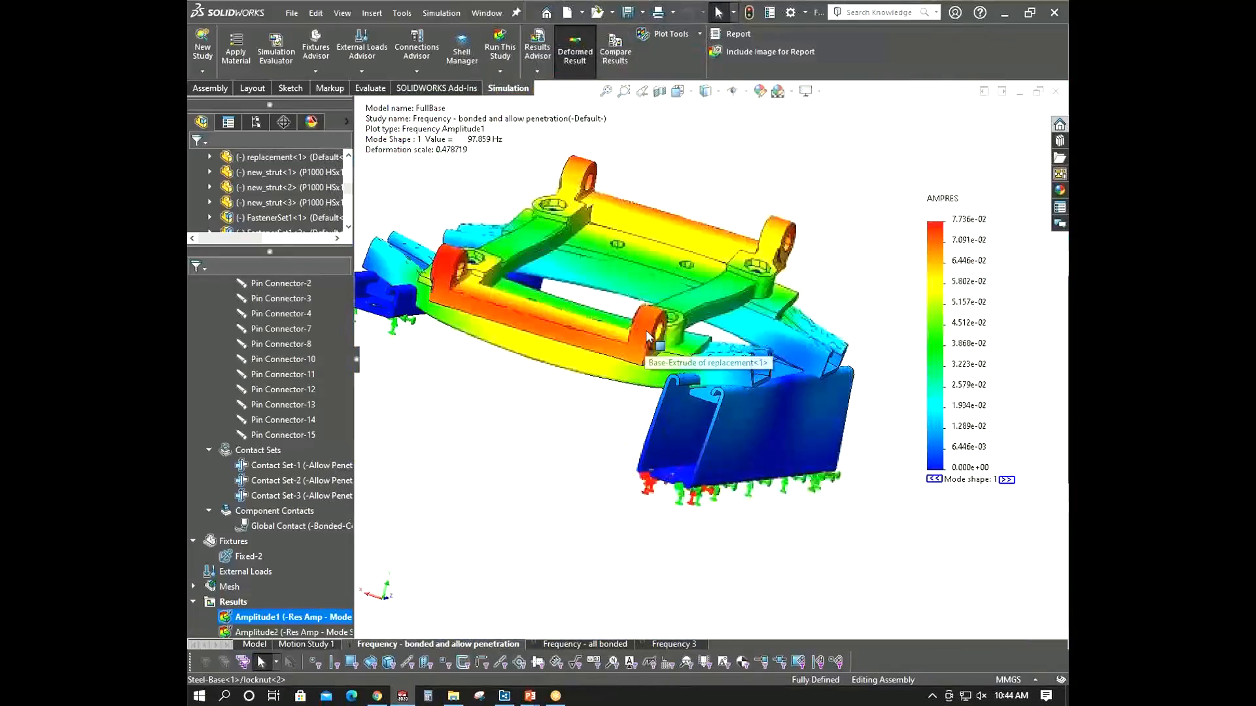
{"action": "scroll", "coordinate": [647, 363], "scroll_direction": "down", "scroll_amount": 1}
{"action": "middle_click_drag", "start_coordinate": [647, 364], "coordinate": [510, 364]}
{"action": "scroll", "coordinate": [474, 366], "scroll_direction": "up", "scroll_amount": 1}
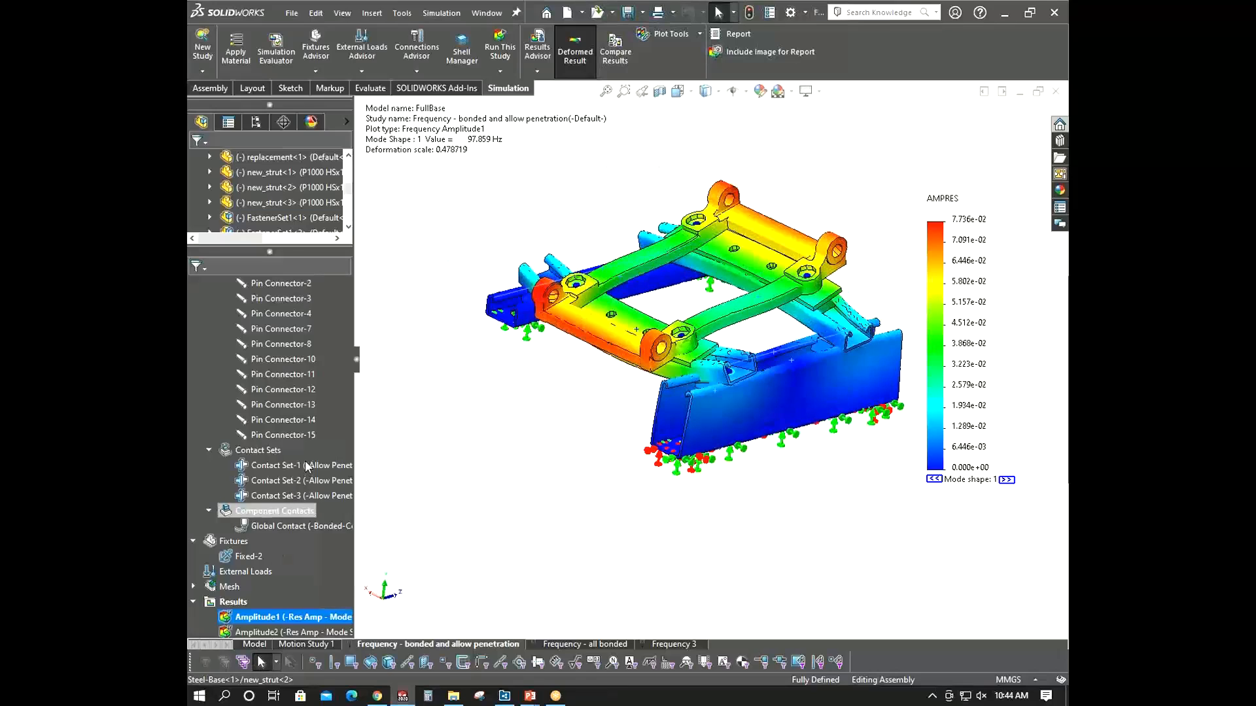
- Highlight Contact Set-1 and orbit and zoom around the deformed base to inspect it
{"action": "left_click", "coordinate": [281, 465]}
{"action": "scroll", "coordinate": [709, 367], "scroll_direction": "down", "scroll_amount": 5}
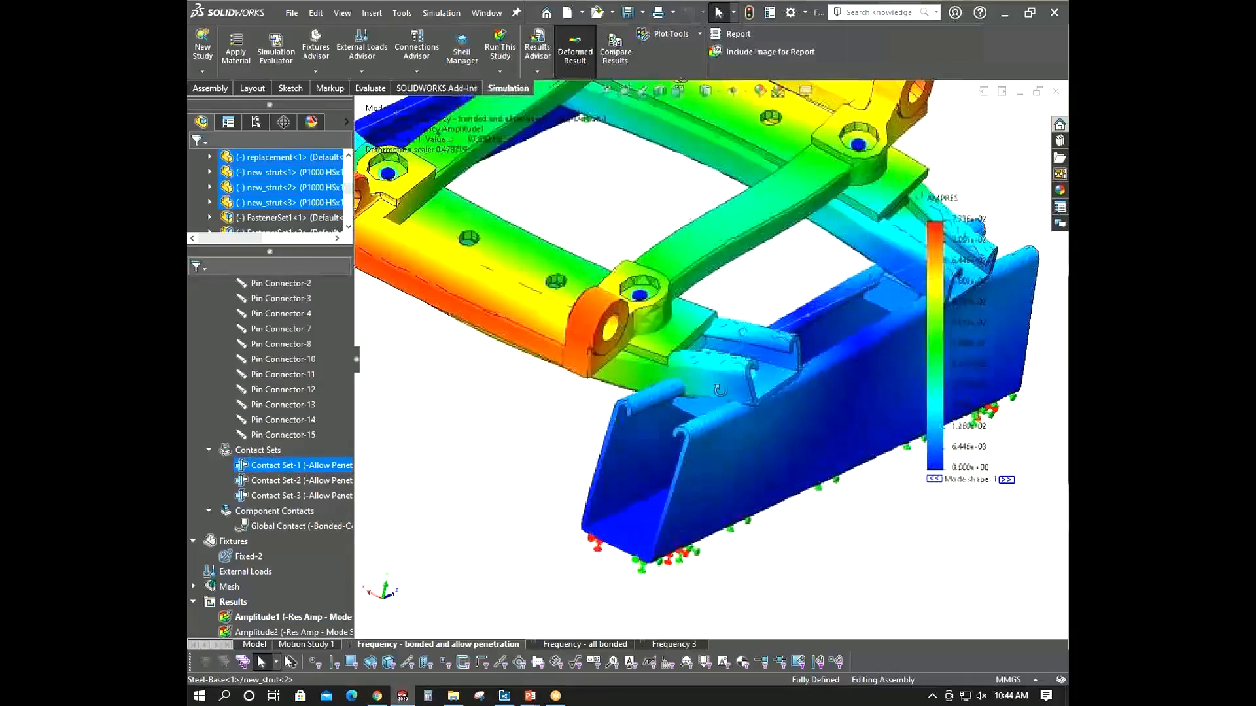
{"action": "scroll", "coordinate": [632, 337], "scroll_direction": "up", "scroll_amount": 6}
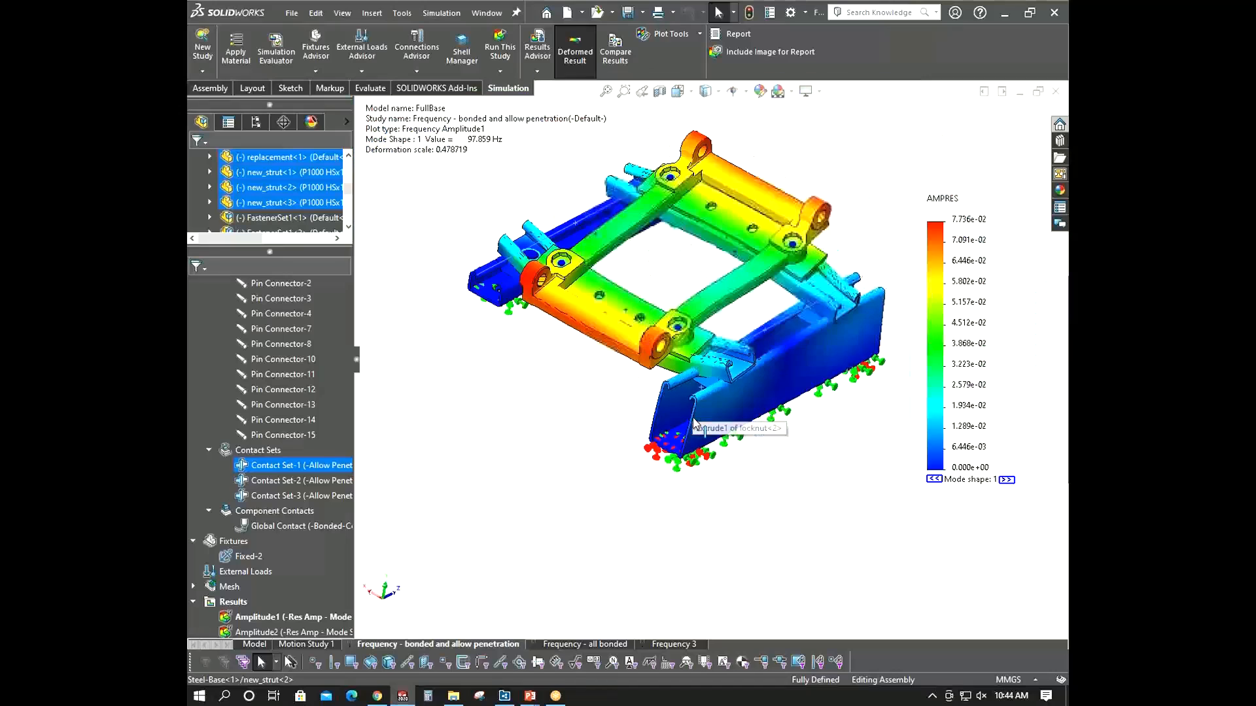
{"action": "scroll", "coordinate": [633, 332], "scroll_direction": "up", "scroll_amount": 3}
{"action": "scroll", "coordinate": [815, 321], "scroll_direction": "down", "scroll_amount": 2}
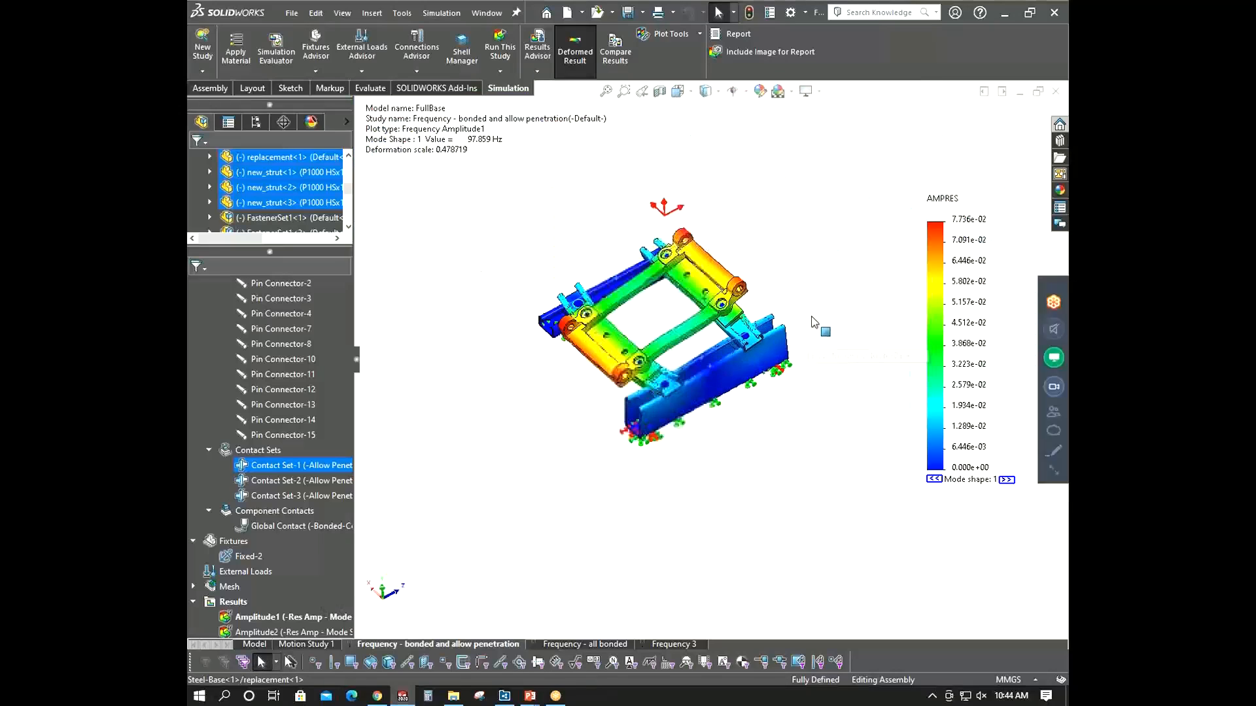
{"action": "middle_click_drag", "start_coordinate": [814, 318], "coordinate": [832, 261]}
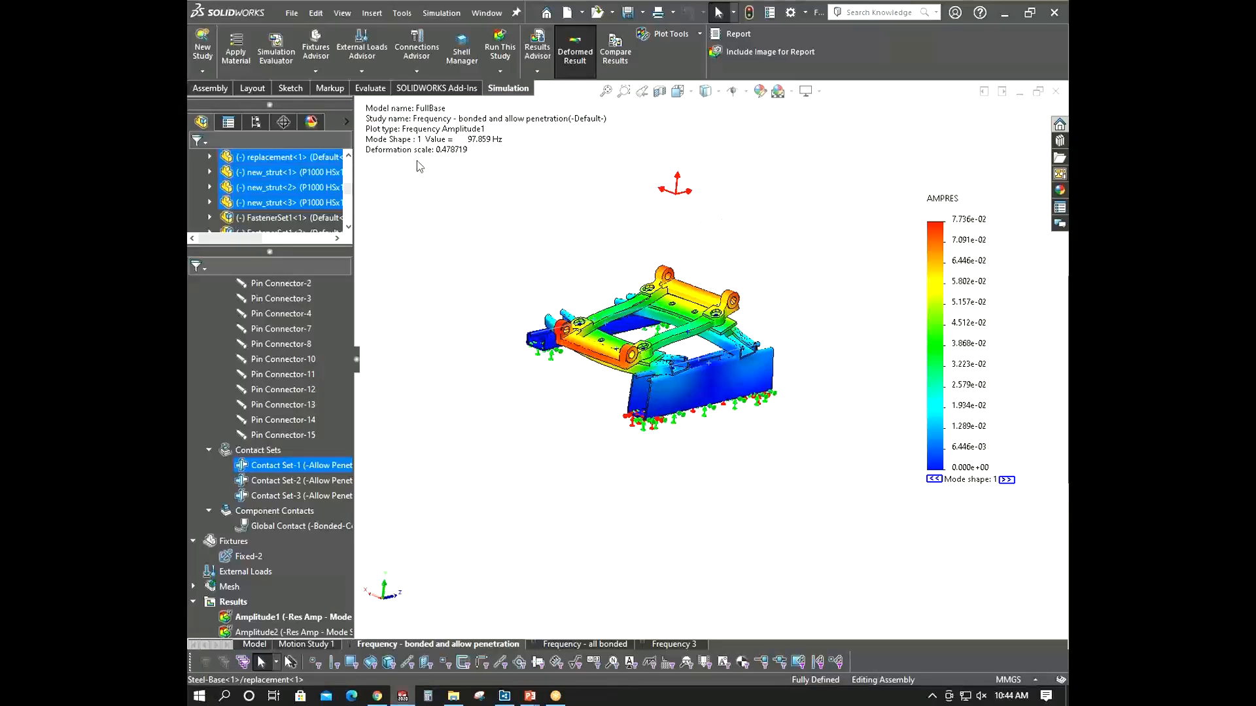
{"action": "scroll", "coordinate": [618, 336], "scroll_direction": "down", "scroll_amount": 3}
{"action": "middle_click_drag", "start_coordinate": [615, 337], "coordinate": [627, 391]}
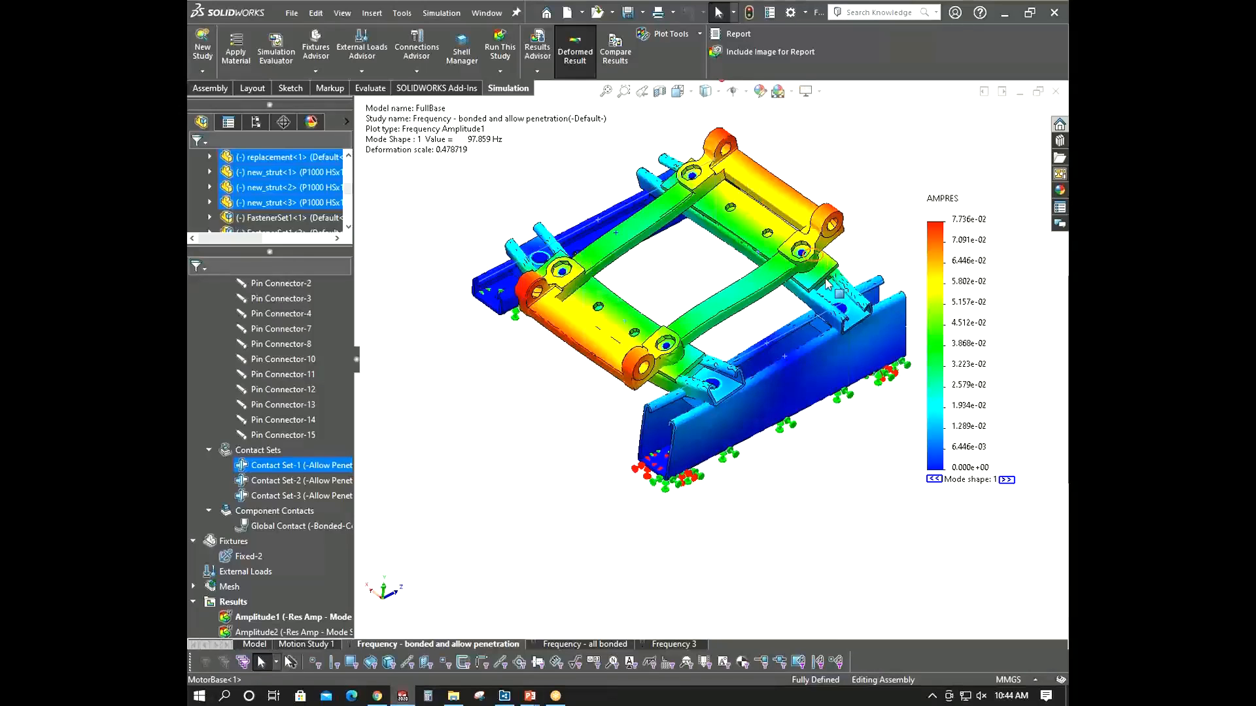
{"action": "middle_click_drag", "start_coordinate": [579, 411], "coordinate": [763, 237]}
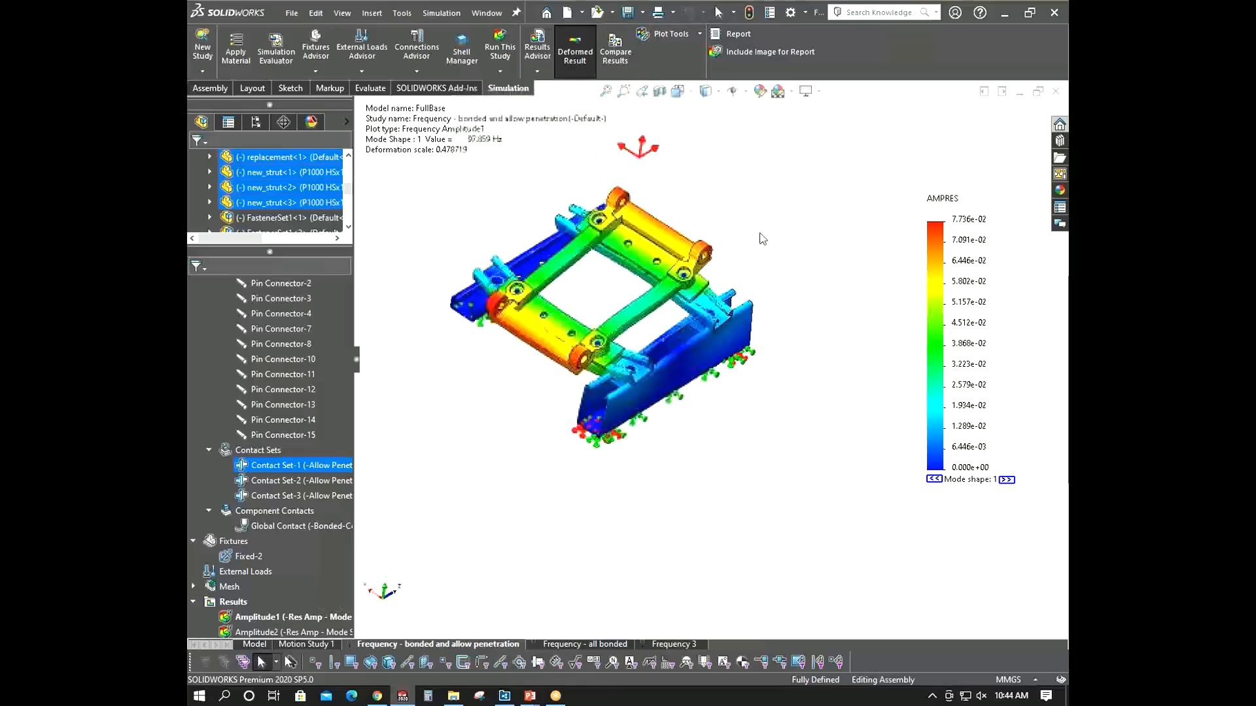
- Compare the first mode amplitude plots of the Frequency 3 study and the bonded and allow penetration study
{"action": "scroll", "coordinate": [697, 287], "scroll_direction": "up", "scroll_amount": 3}
{"action": "scroll", "coordinate": [484, 320], "scroll_direction": "down", "scroll_amount": 3}
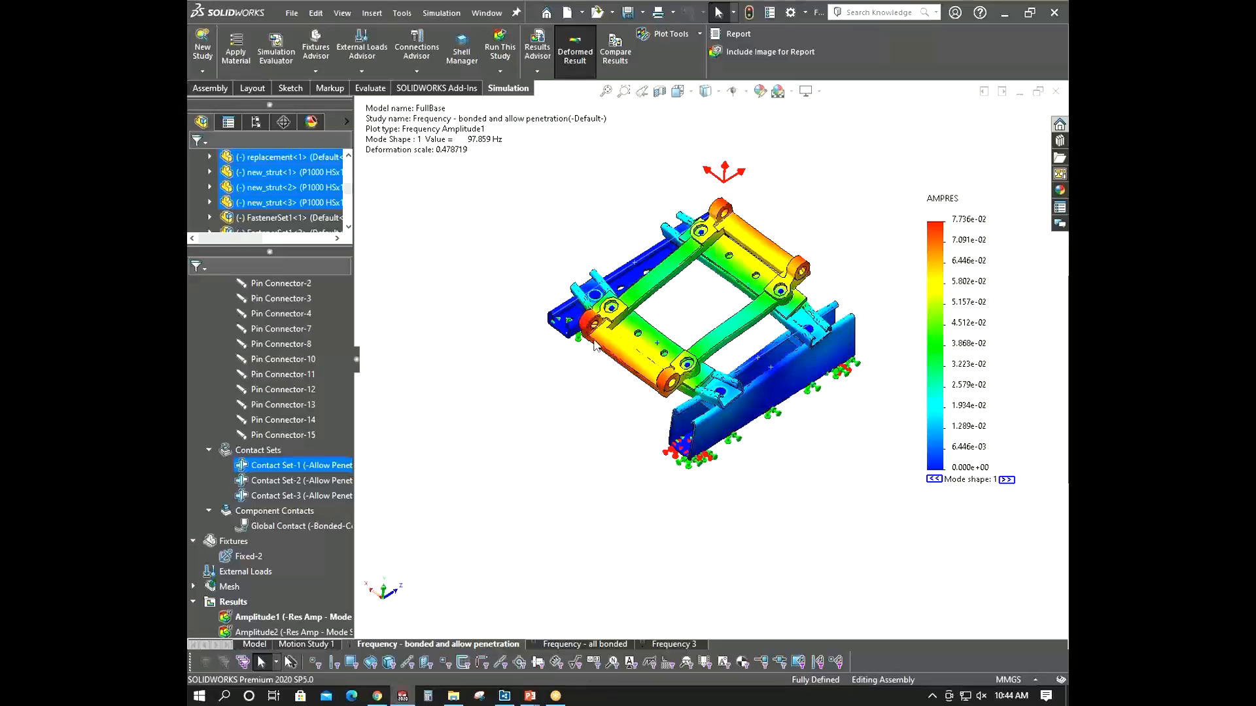
{"action": "left_click", "coordinate": [661, 645]}
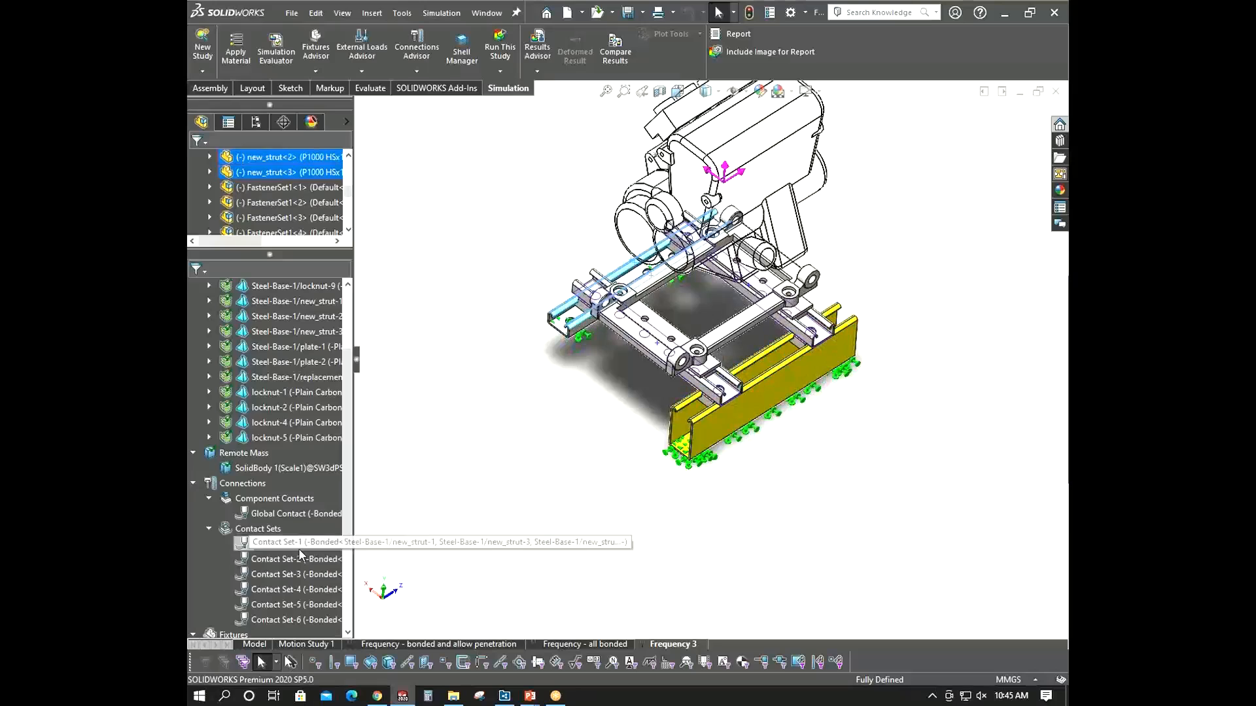
{"action": "right_click", "coordinate": [243, 561]}
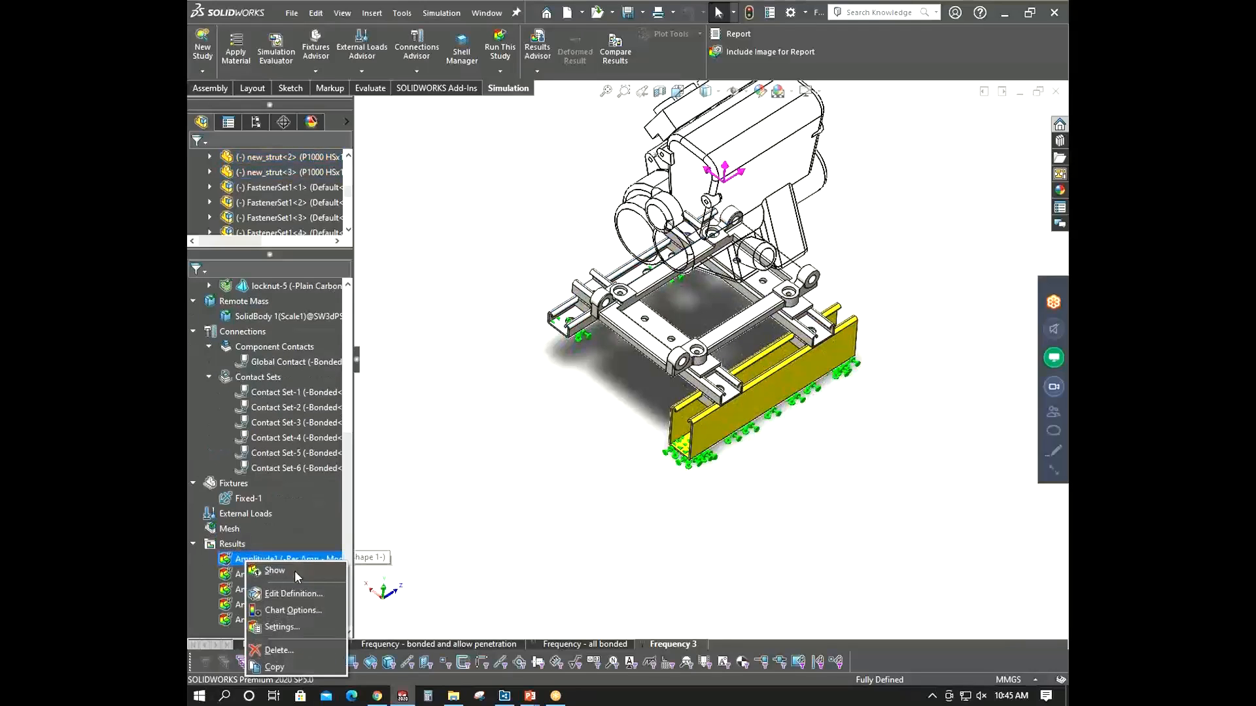
{"action": "left_click", "coordinate": [295, 572]}
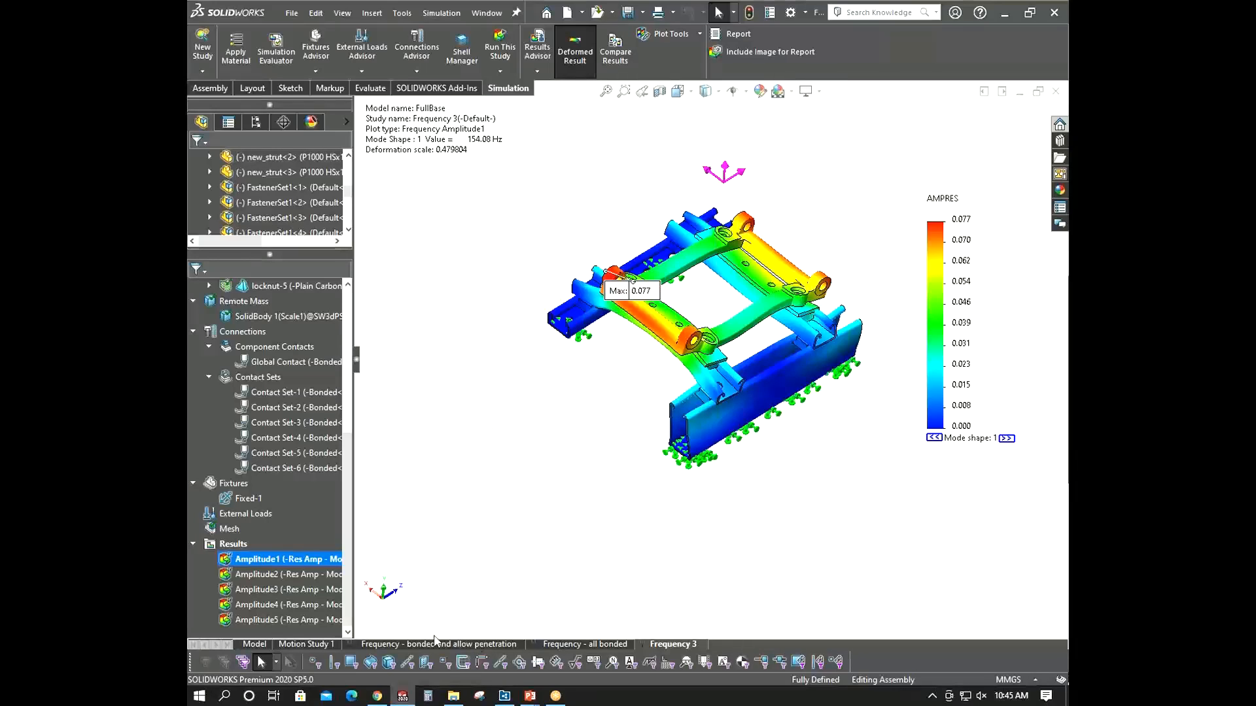
{"action": "left_click", "coordinate": [412, 645]}
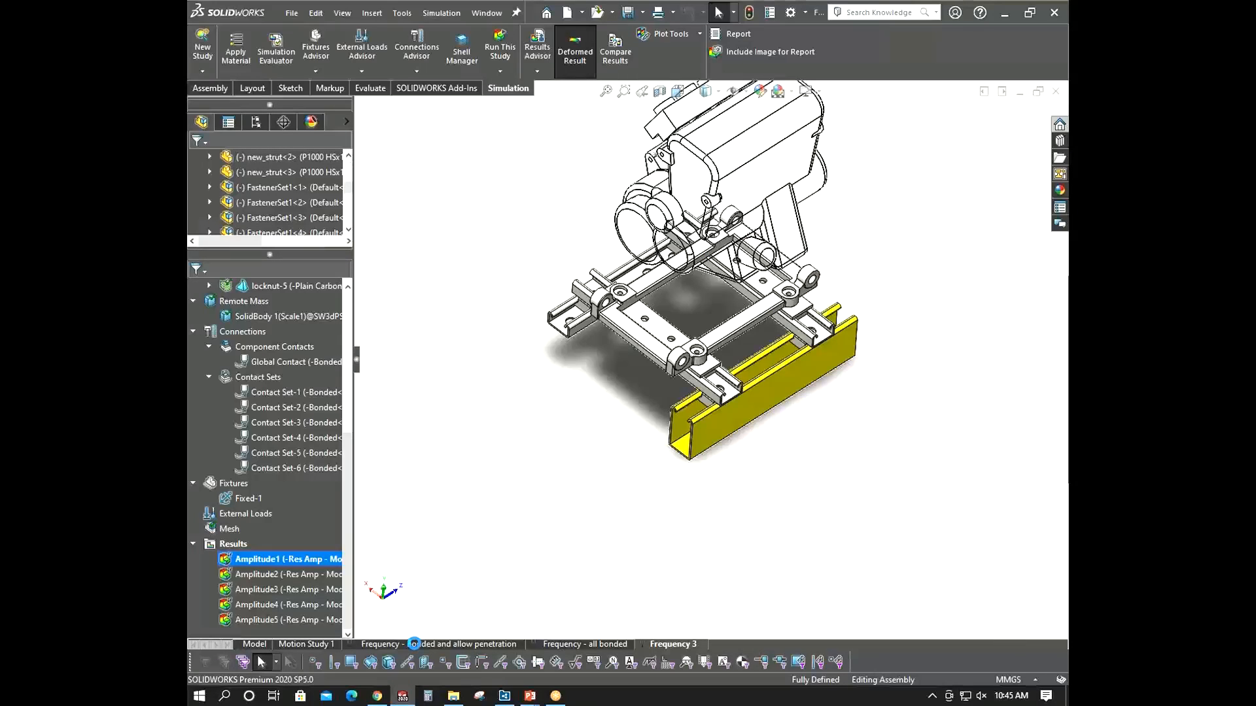
{"action": "left_click", "coordinate": [288, 615]}
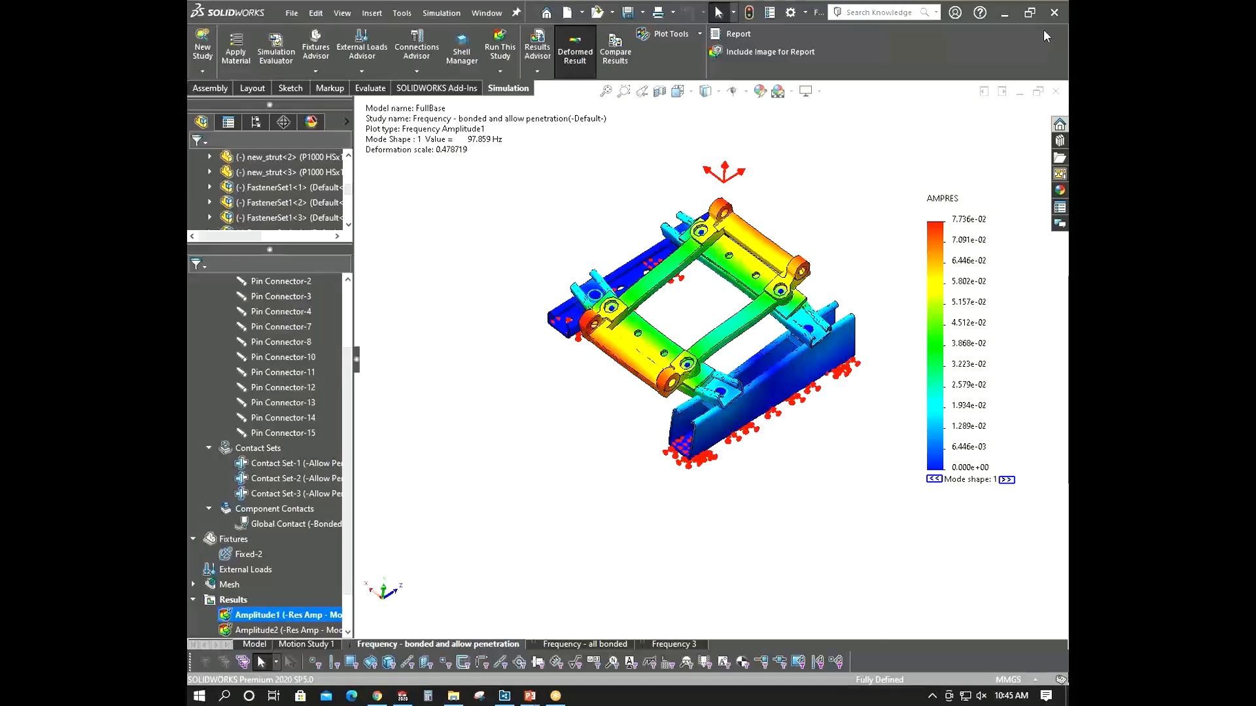
- Hide the Amplitude1 plot and switch to the presentation slides
{"action": "right_click", "coordinate": [298, 617]}
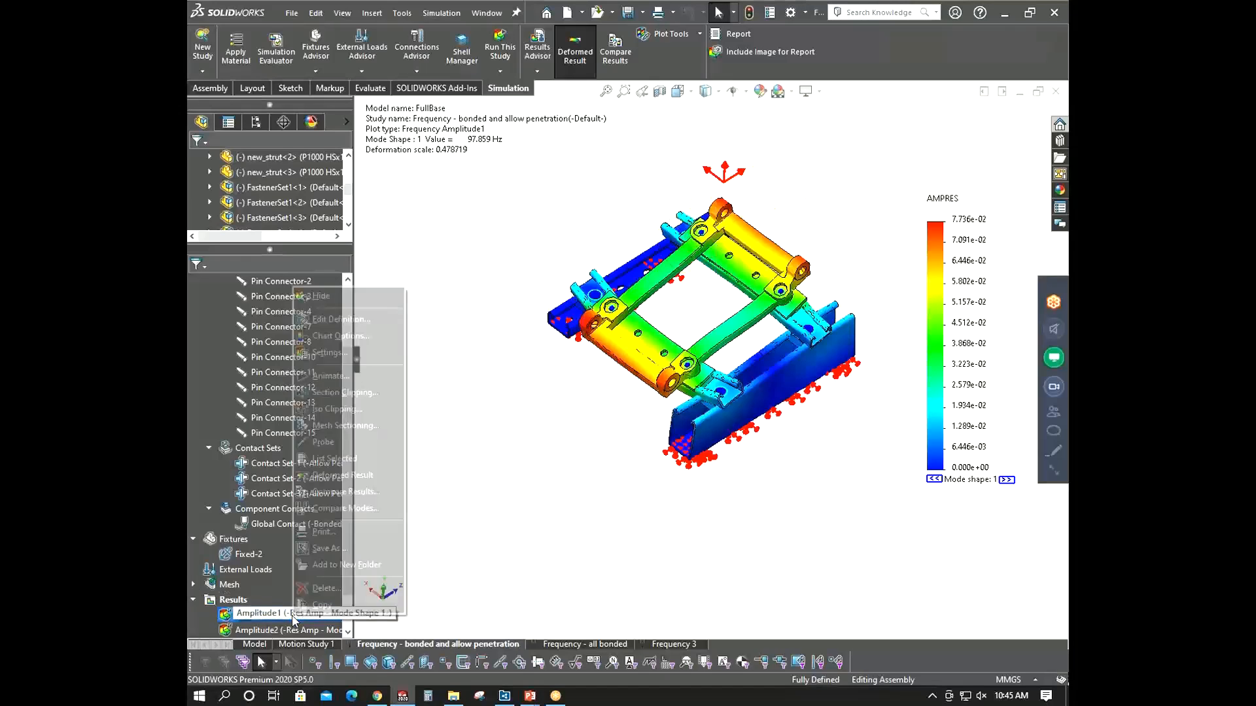
{"action": "left_click", "coordinate": [321, 296]}
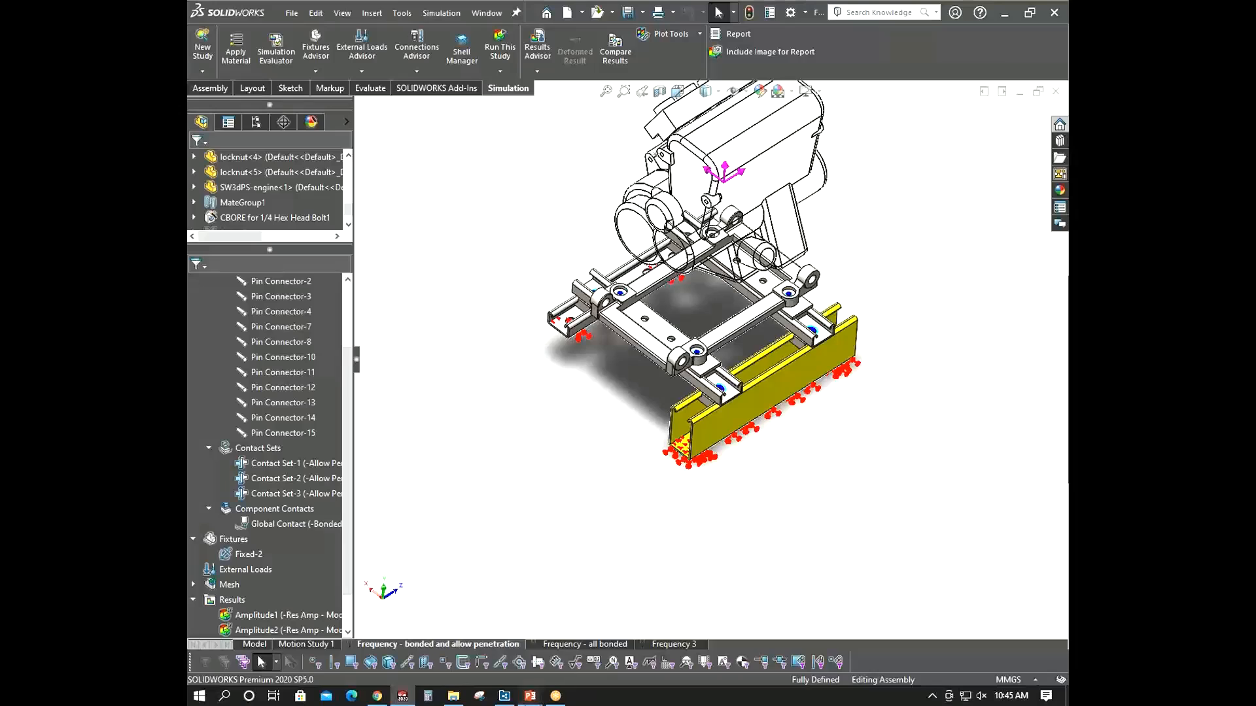
{"action": "mouse_move", "coordinate": [530, 695]}
{"action": "left_click", "coordinate": [573, 667]}
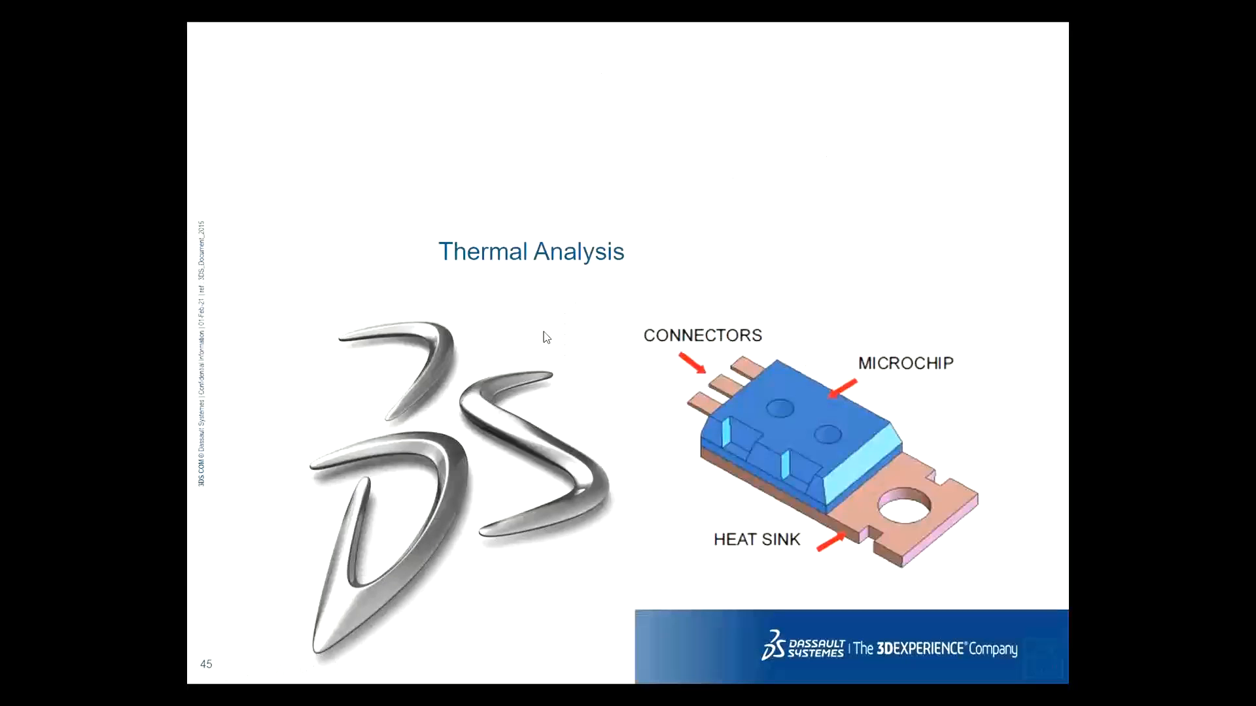
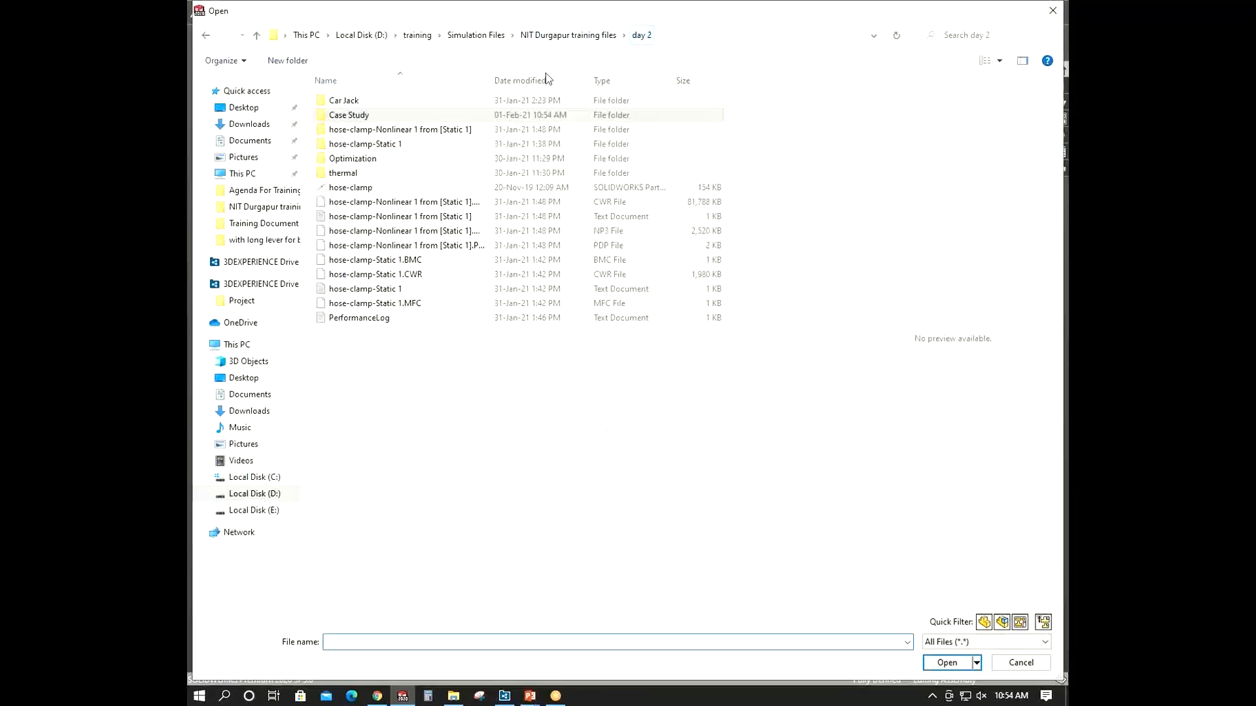
- Open the regulator assembly from the thermal Case Study folder, showing top-level assembly files
{"action": "double_click", "coordinate": [375, 170]}
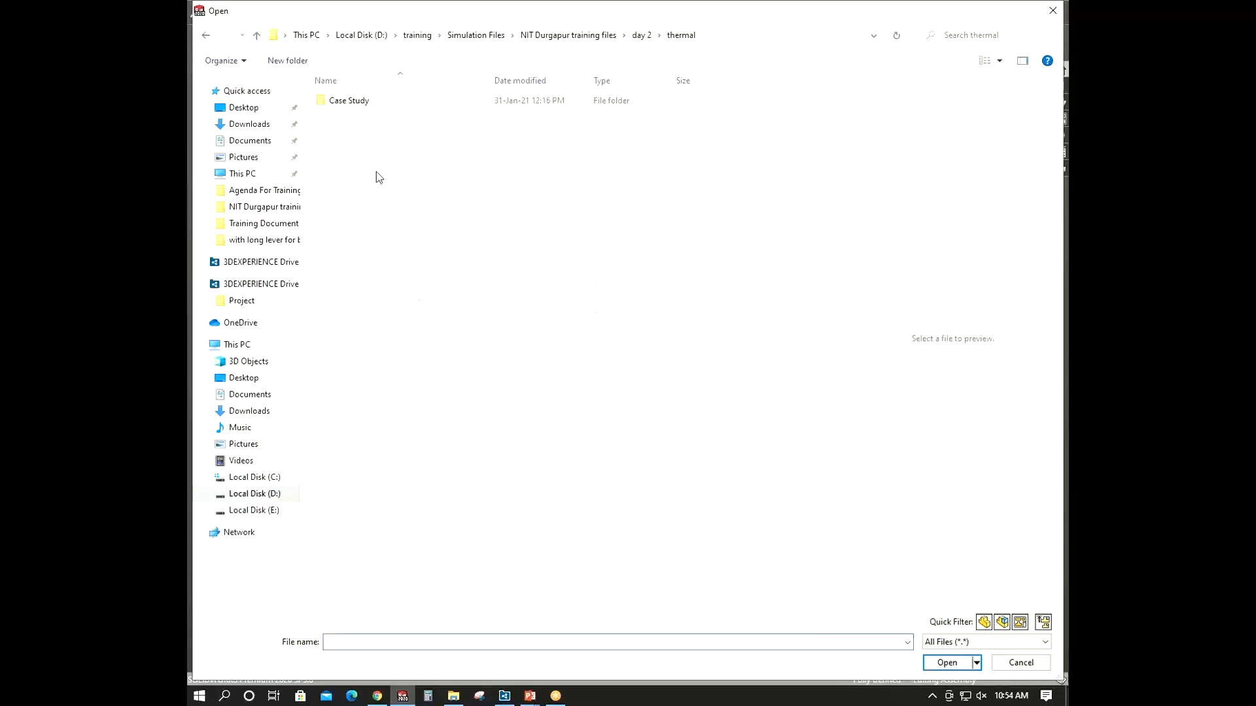
{"action": "double_click", "coordinate": [363, 104]}
{"action": "left_click", "coordinate": [1042, 622]}
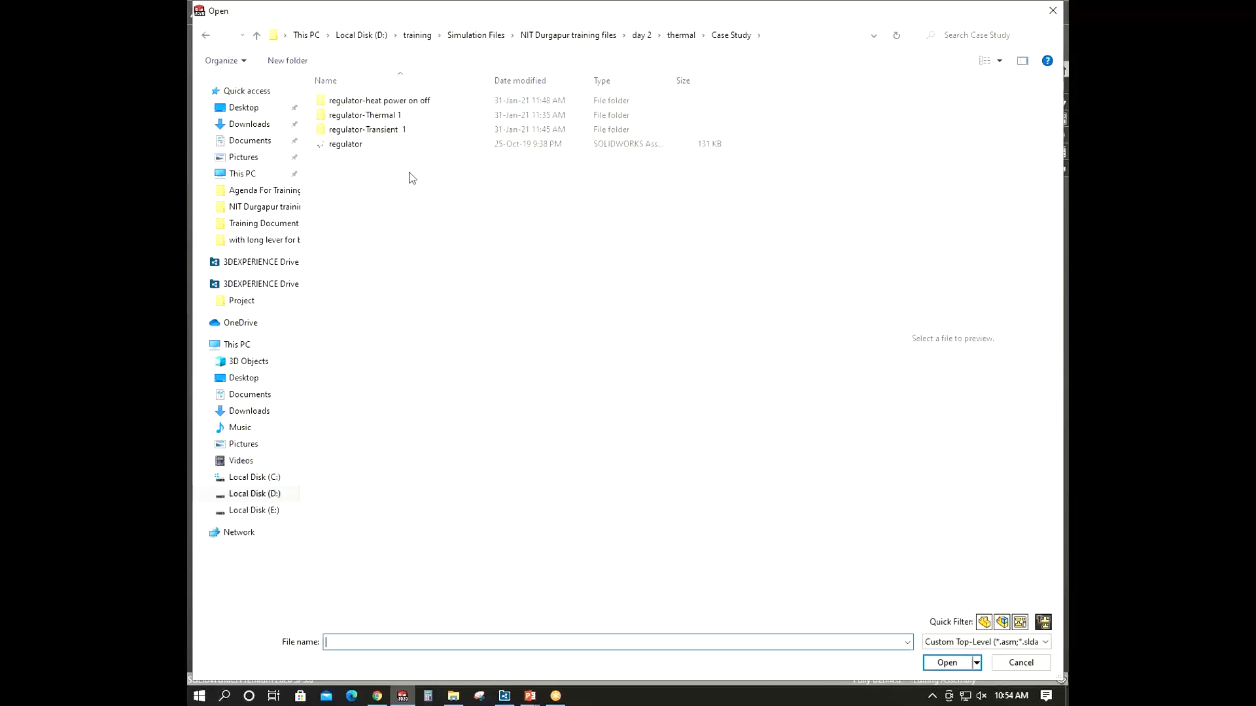
{"action": "left_click", "coordinate": [370, 145]}
{"action": "left_click", "coordinate": [947, 663]}
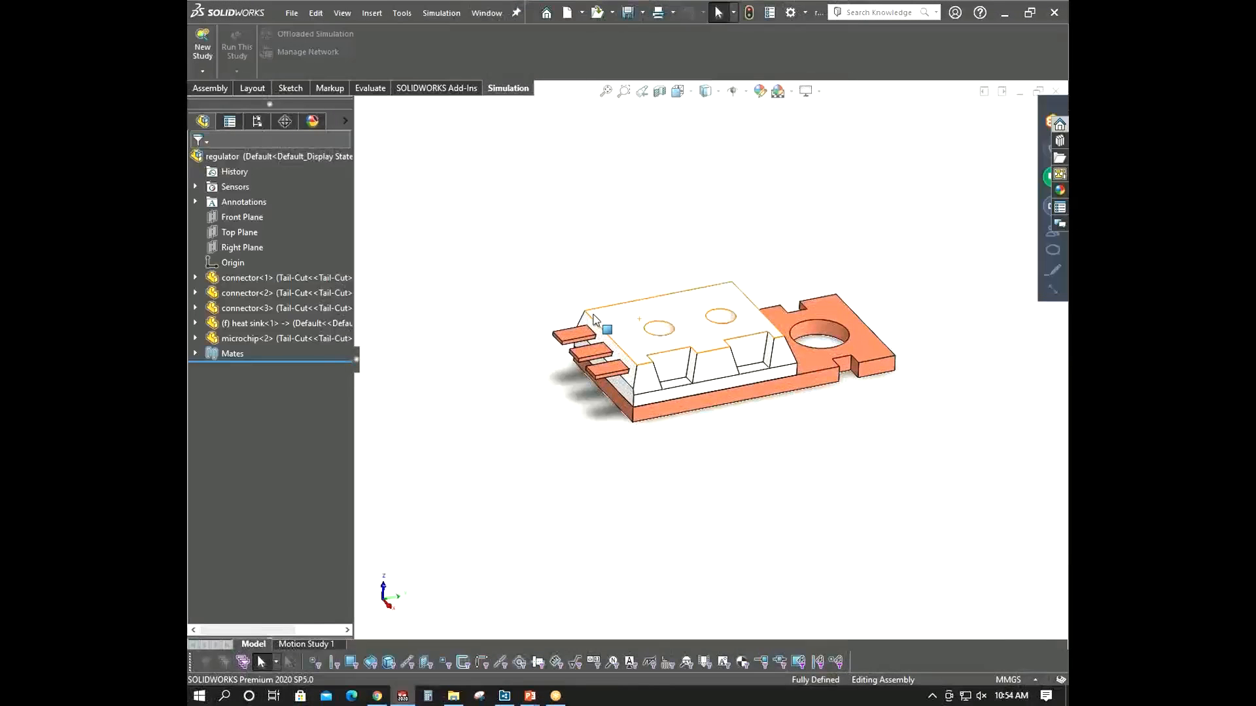
- Create a new Thermal study from the Advanced Simulation options
{"action": "middle_click_drag", "start_coordinate": [476, 207], "coordinate": [737, 395]}
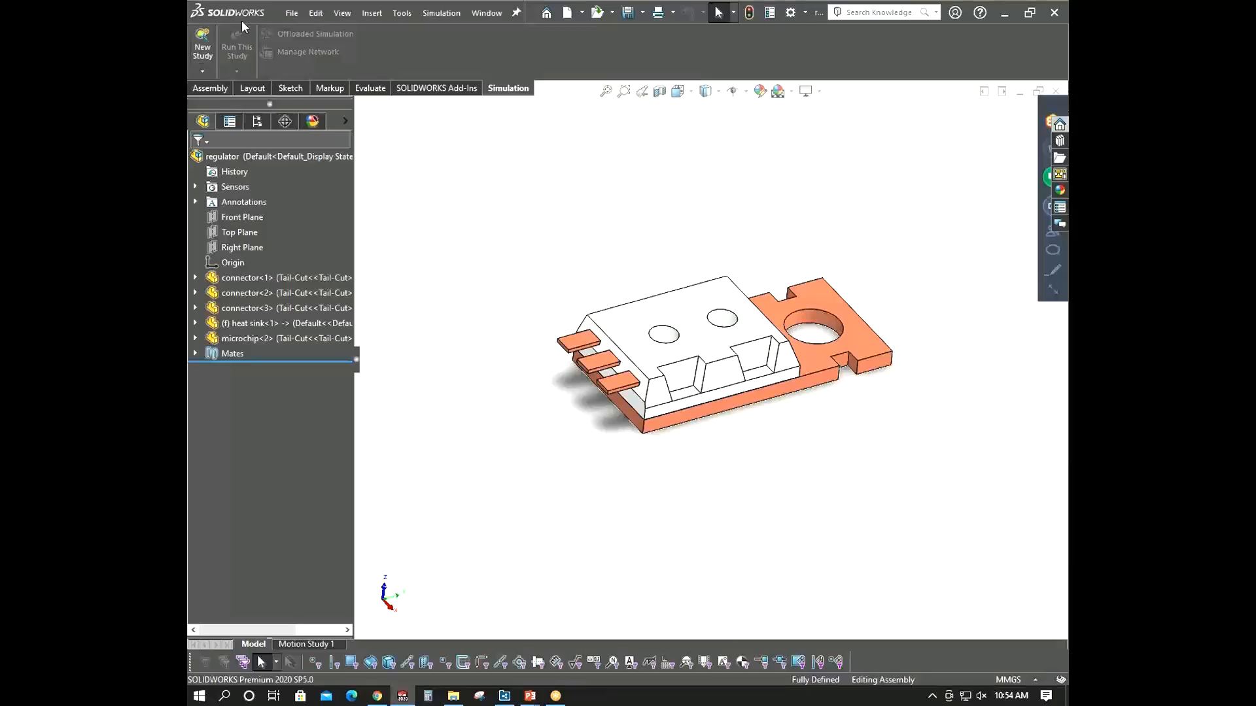
{"action": "left_click", "coordinate": [191, 48]}
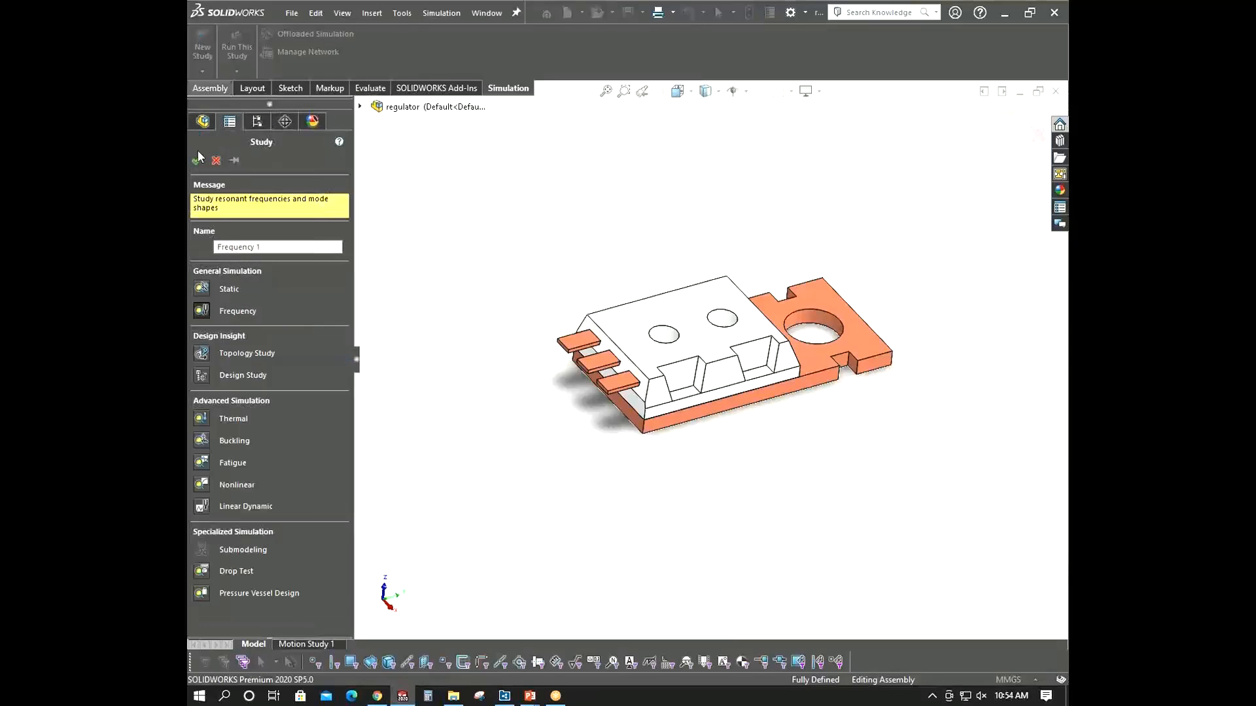
{"action": "left_click", "coordinate": [199, 289]}
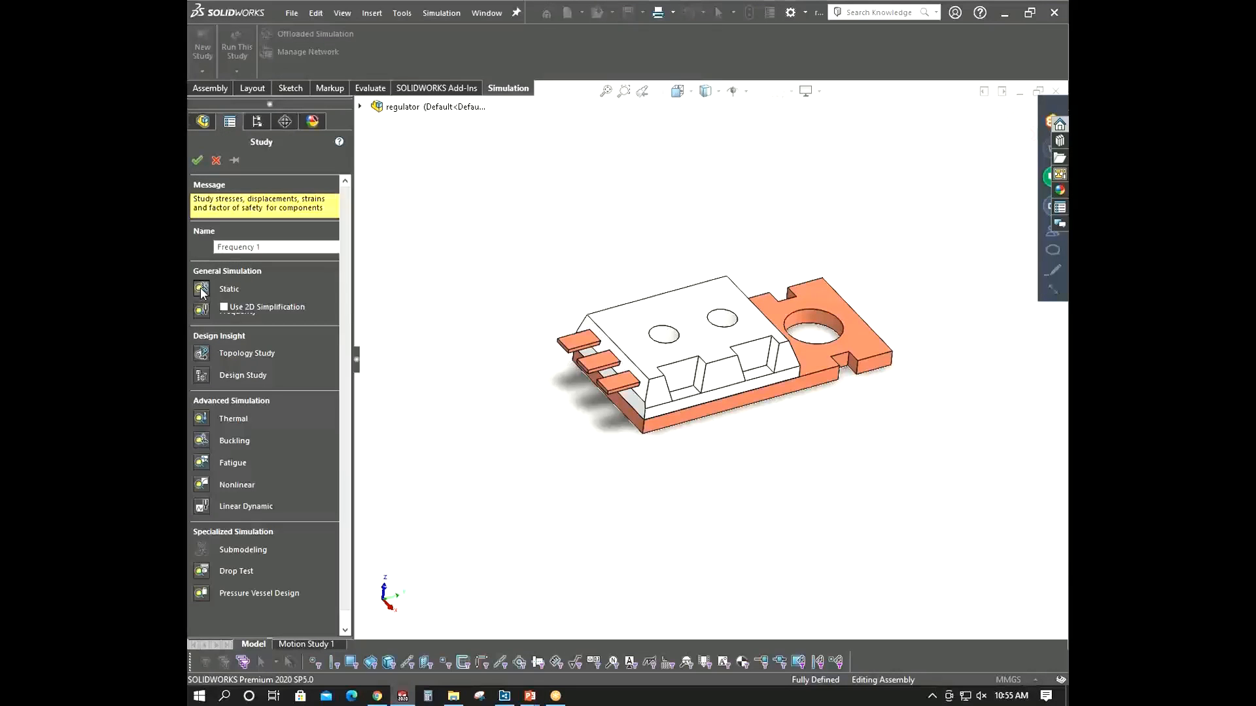
{"action": "left_click", "coordinate": [222, 400]}
{"action": "left_click", "coordinate": [205, 413]}
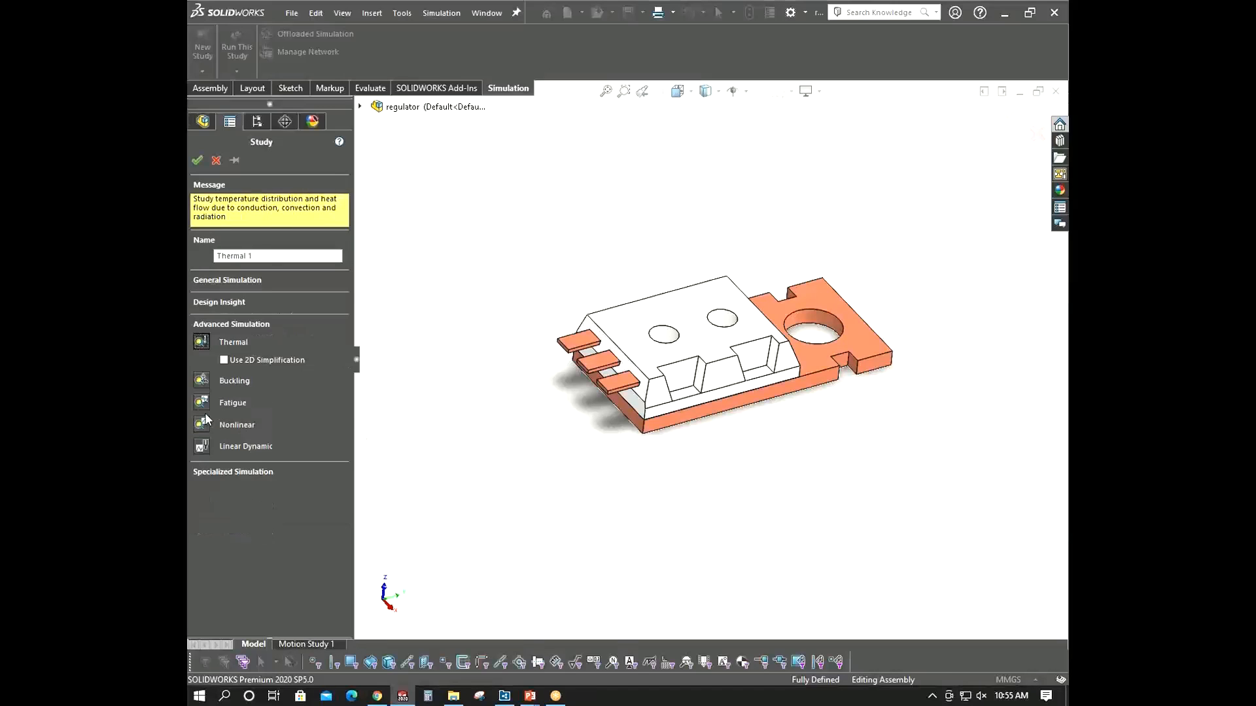
{"action": "left_click", "coordinate": [198, 160]}
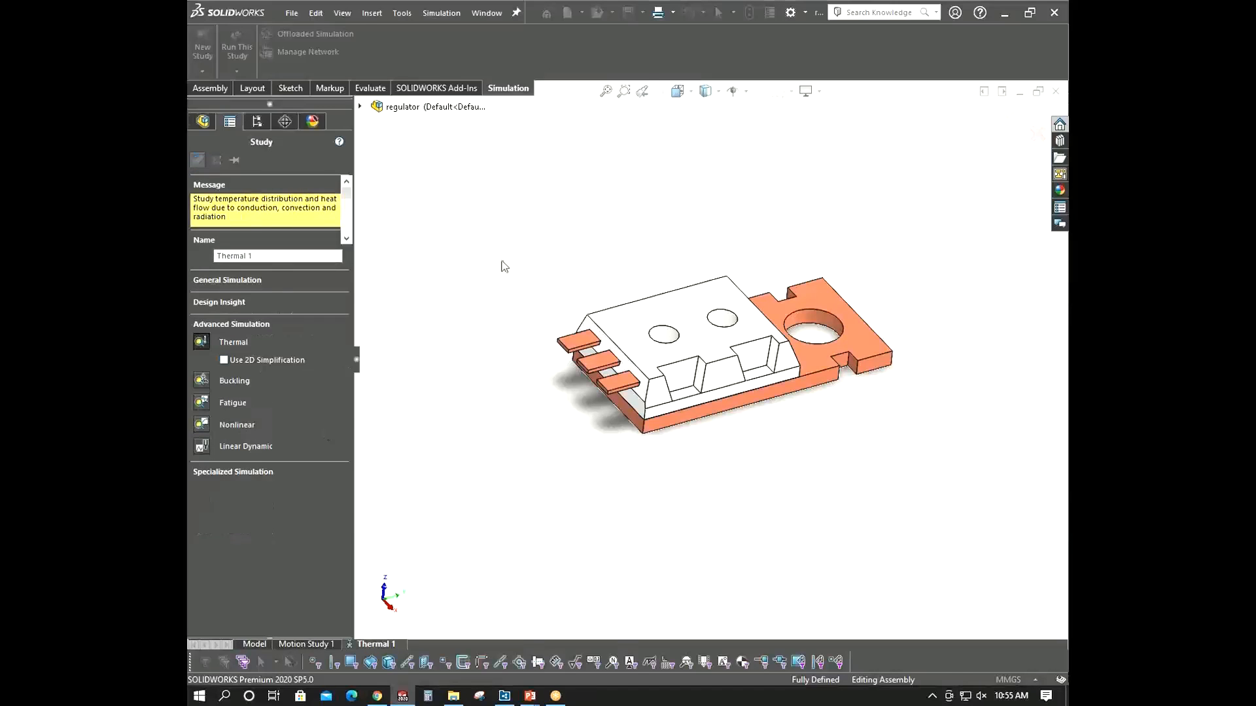
- Open the thermal study's properties to check the steady-state solution type and solver settings, then close them
{"action": "right_click", "coordinate": [277, 290]}
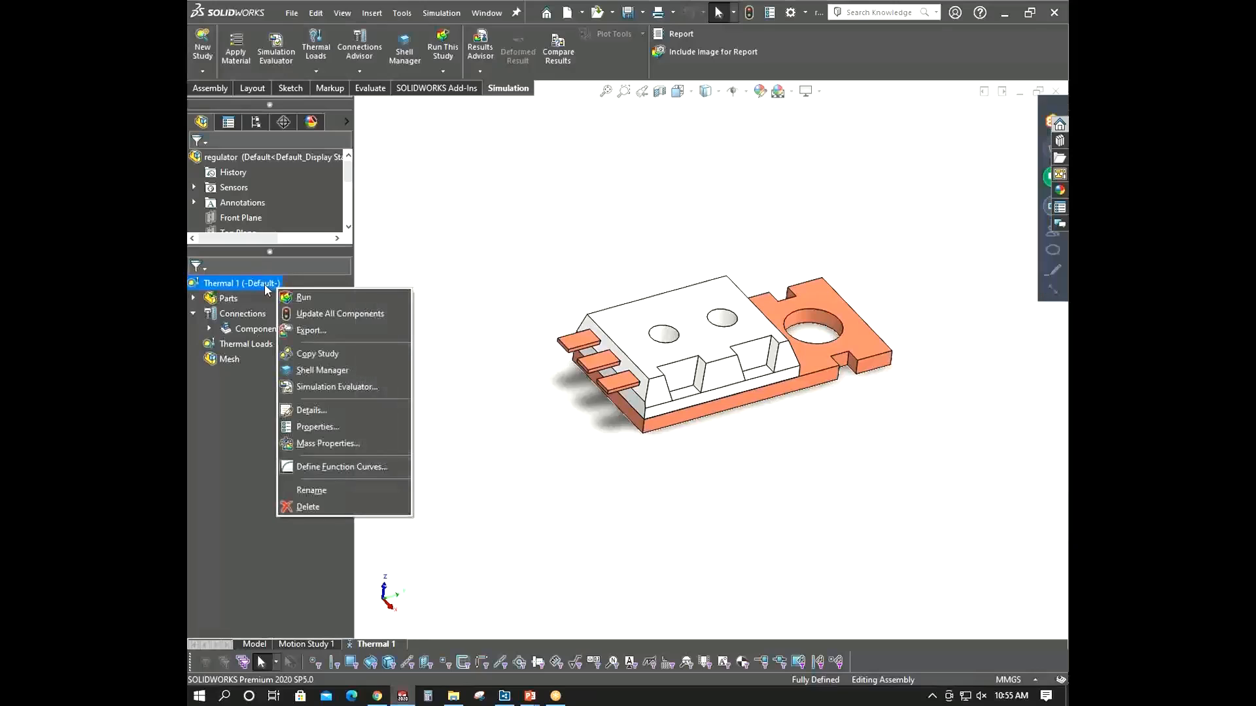
{"action": "left_click", "coordinate": [302, 427]}
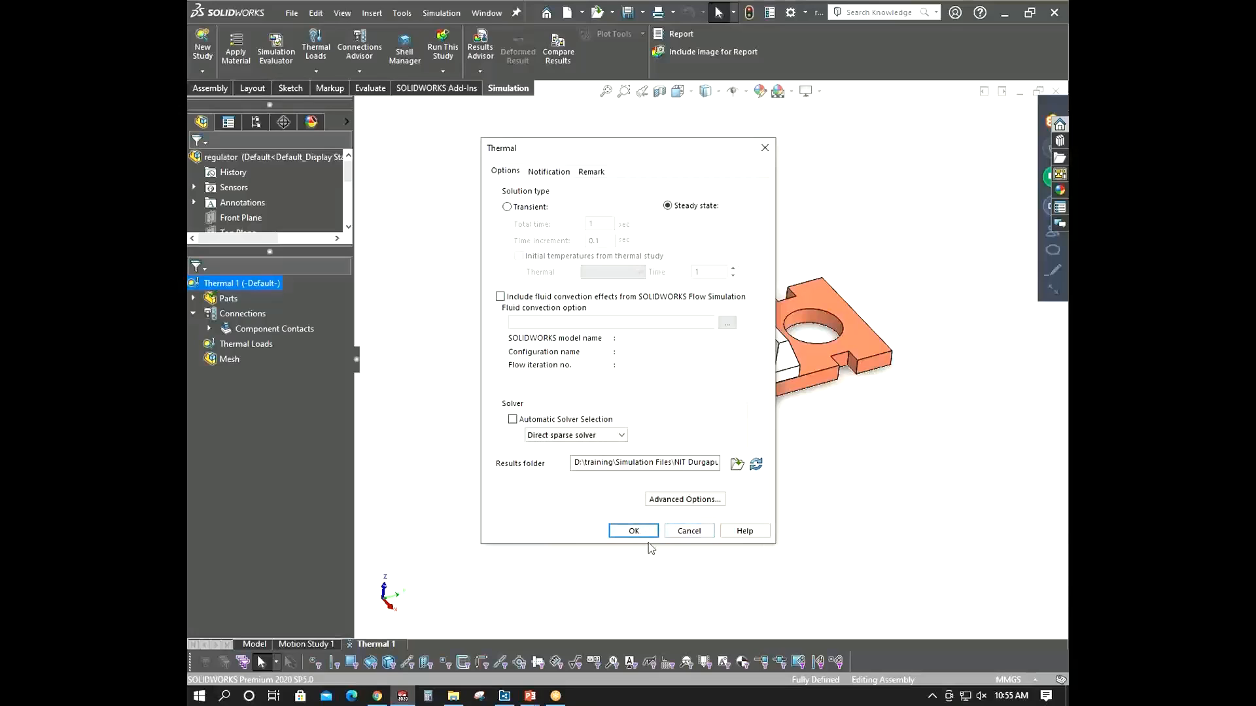
{"action": "left_click", "coordinate": [633, 531]}
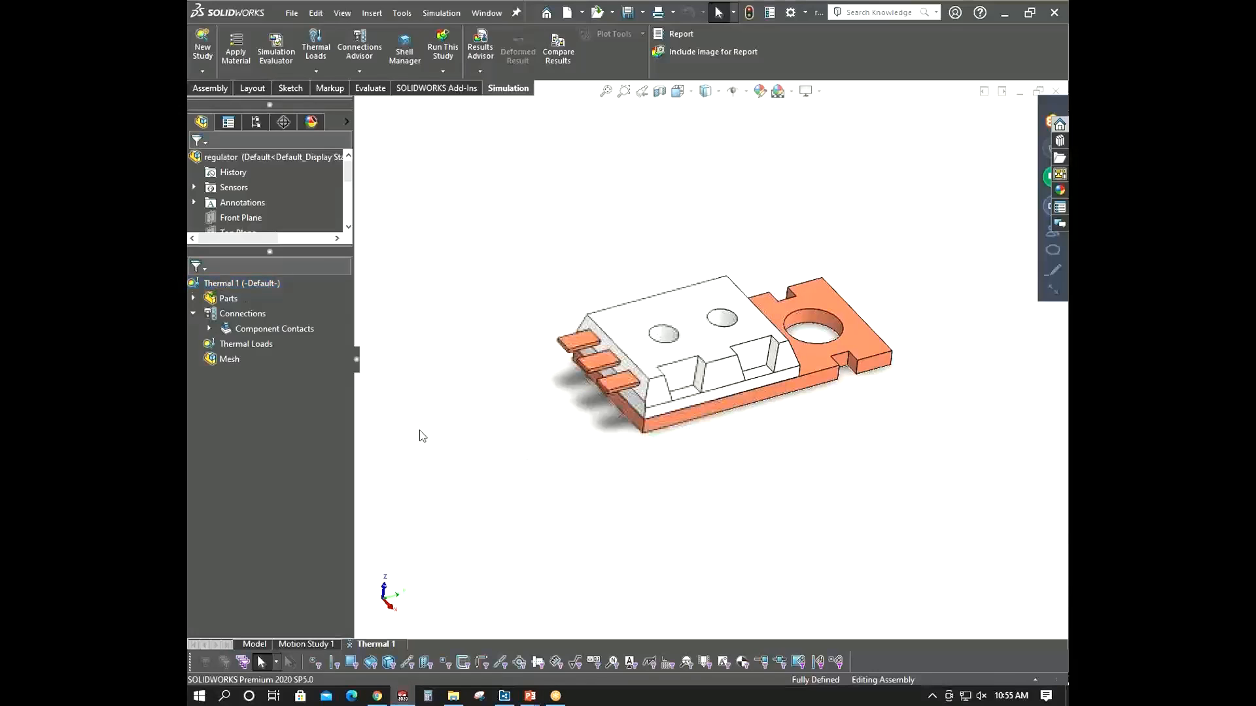
- Expand the study's Parts and Component Contacts folders to review part materials and the global contact
{"action": "double_click", "coordinate": [204, 302]}
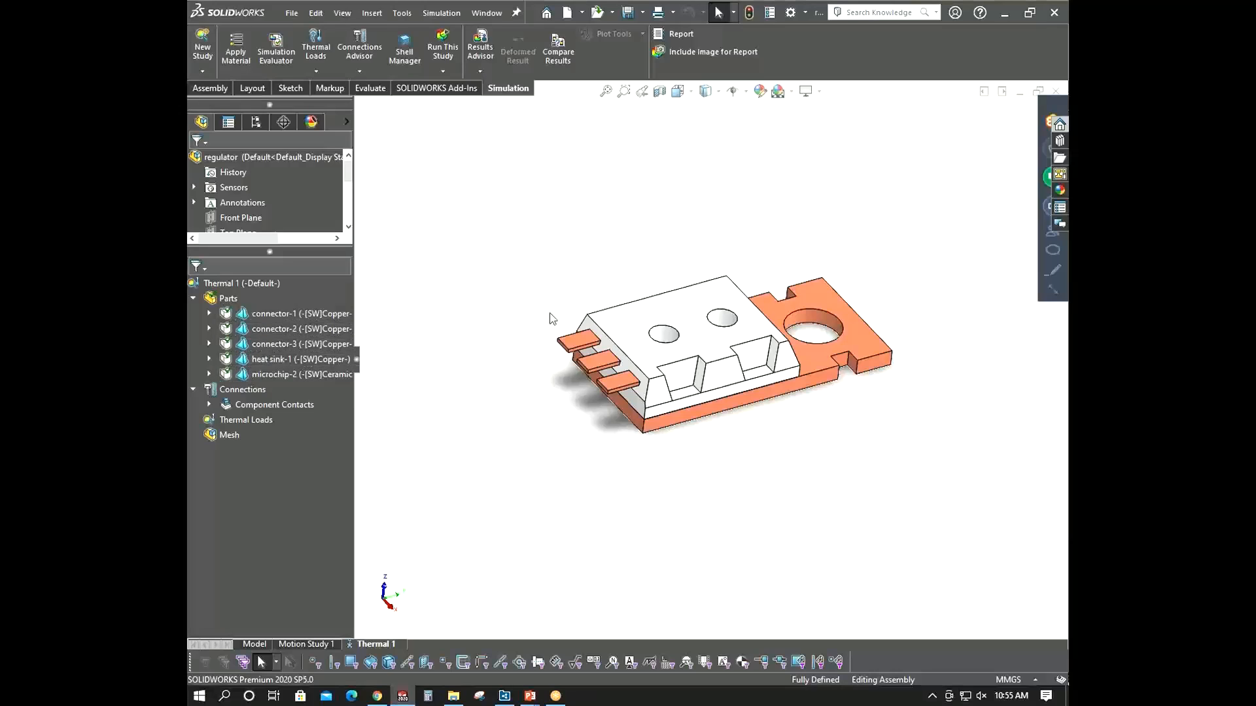
{"action": "scroll", "coordinate": [781, 307], "scroll_direction": "down", "scroll_amount": 3}
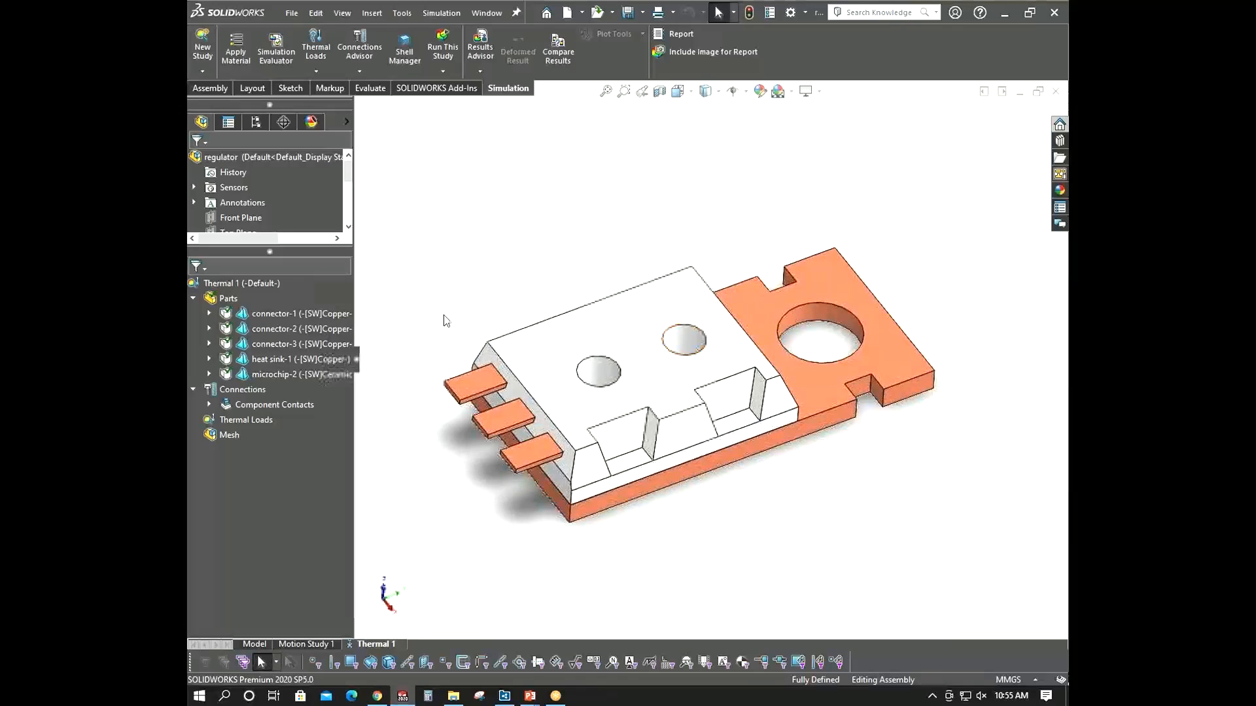
{"action": "double_click", "coordinate": [210, 406]}
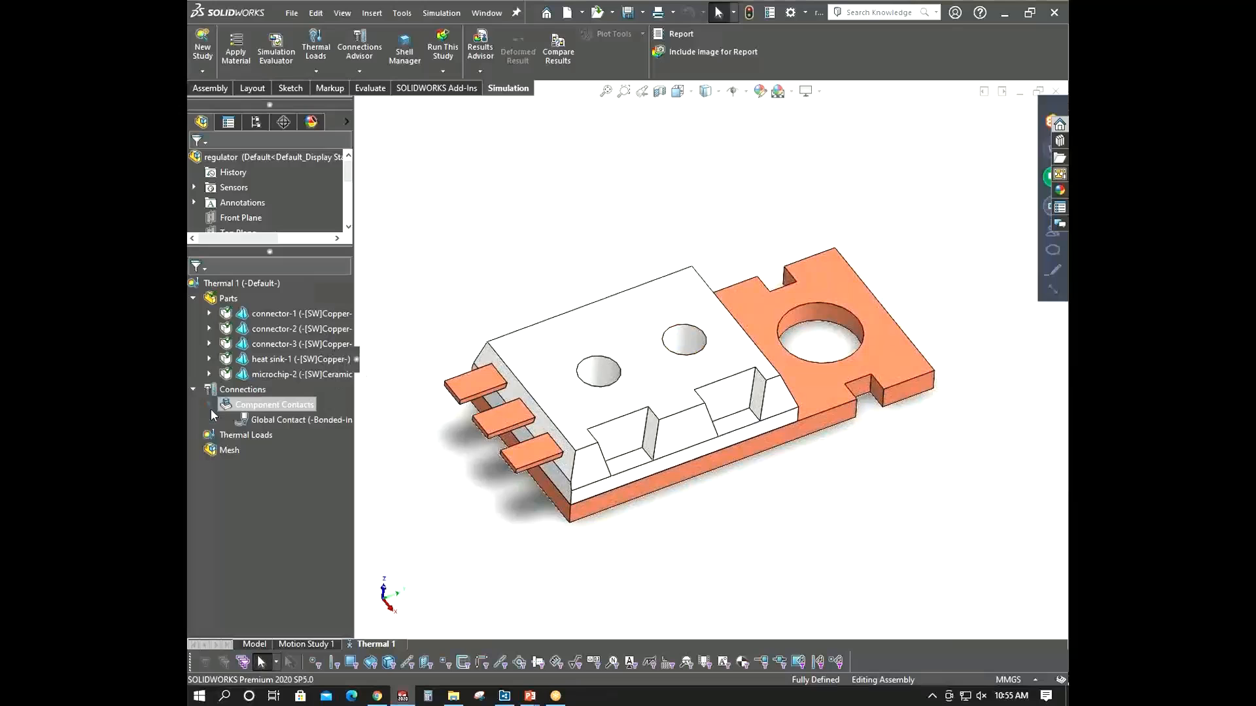
{"action": "left_click", "coordinate": [209, 405]}
- Select the microchip and orbit and zoom around the assembly to inspect the microchip-to-heat-sink interface
{"action": "middle_click_drag", "start_coordinate": [642, 477], "coordinate": [651, 400]}
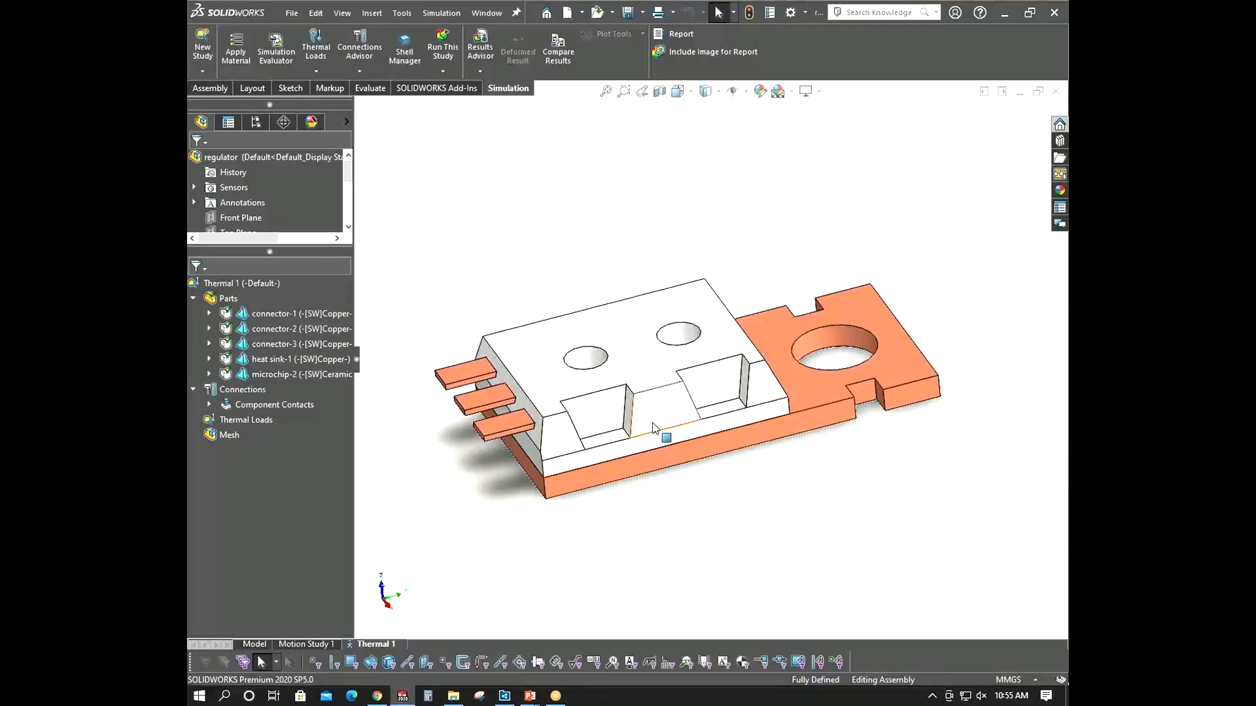
{"action": "left_click", "coordinate": [658, 419]}
{"action": "left_click", "coordinate": [646, 364]}
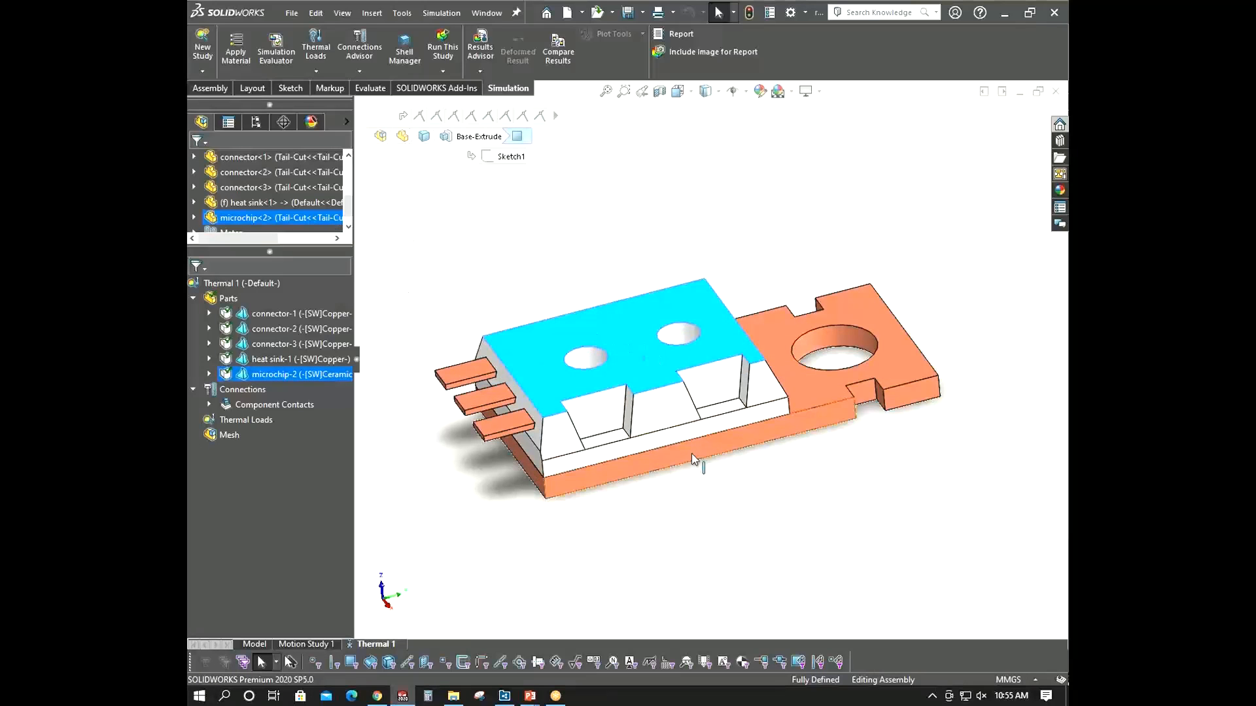
{"action": "middle_click_drag", "start_coordinate": [729, 462], "coordinate": [709, 402]}
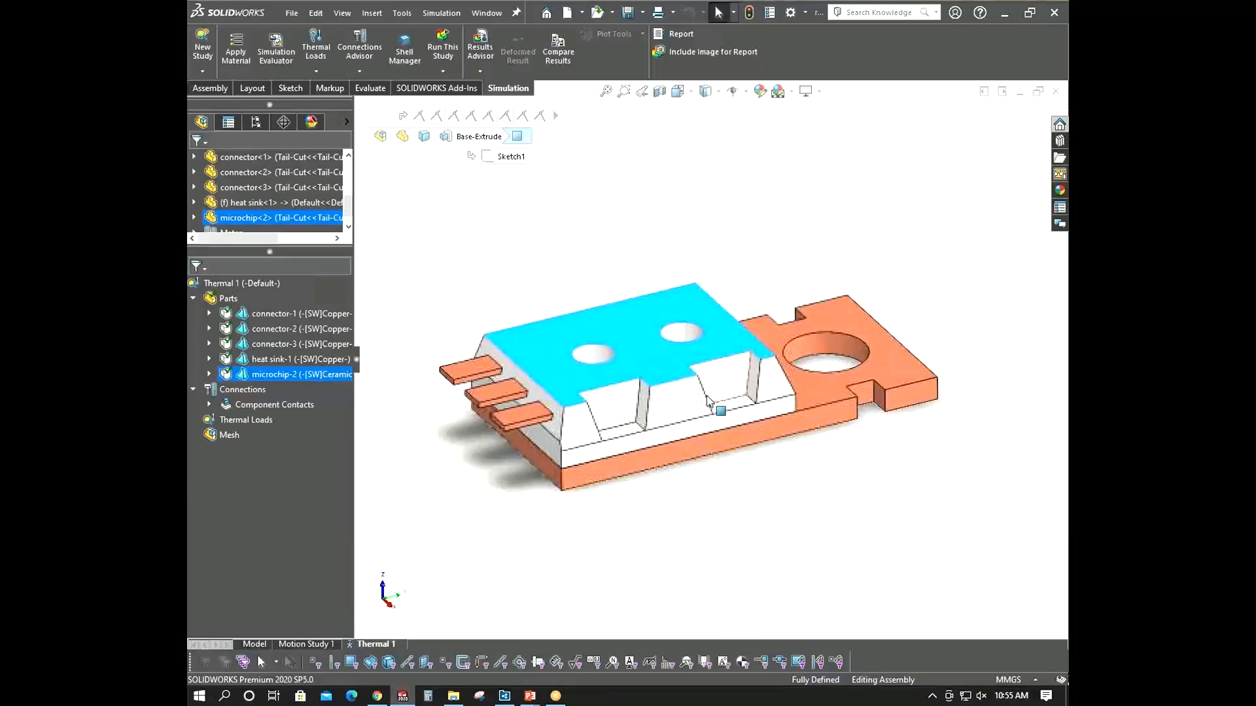
{"action": "middle_click_drag", "start_coordinate": [465, 412], "coordinate": [443, 482]}
{"action": "left_click", "coordinate": [412, 419]}
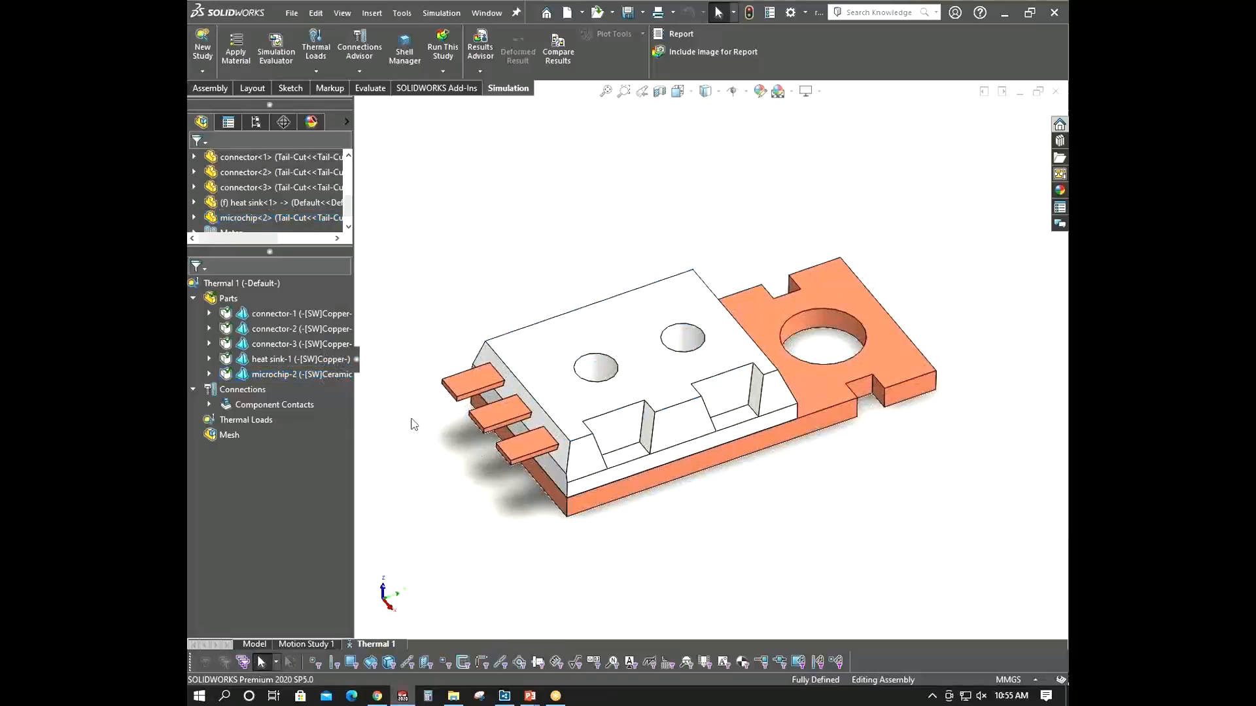
{"action": "scroll", "coordinate": [638, 462], "scroll_direction": "down", "scroll_amount": 5}
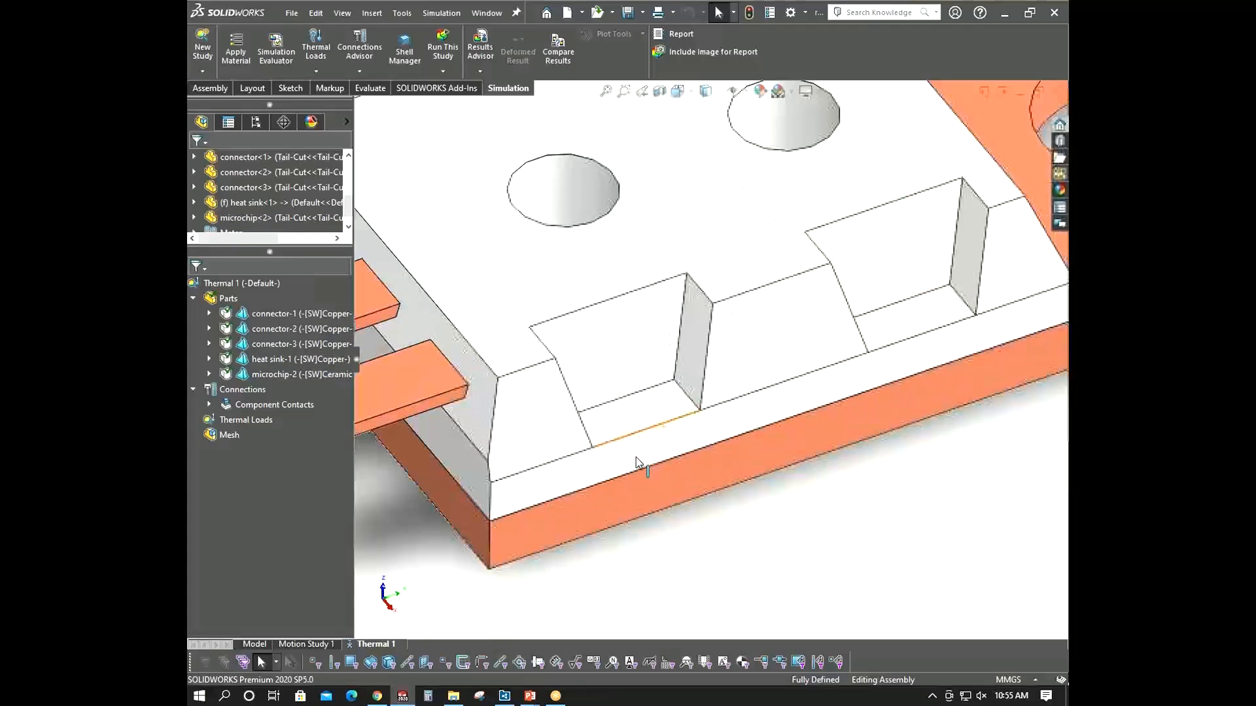
{"action": "scroll", "coordinate": [638, 462], "scroll_direction": "up", "scroll_amount": 5}
{"action": "mouse_move", "coordinate": [589, 499]}
{"action": "middle_mouse_down"}
{"action": "mouse_move", "coordinate": [588, 442]}
{"action": "mouse_move", "coordinate": [589, 497]}
{"action": "middle_mouse_up"}
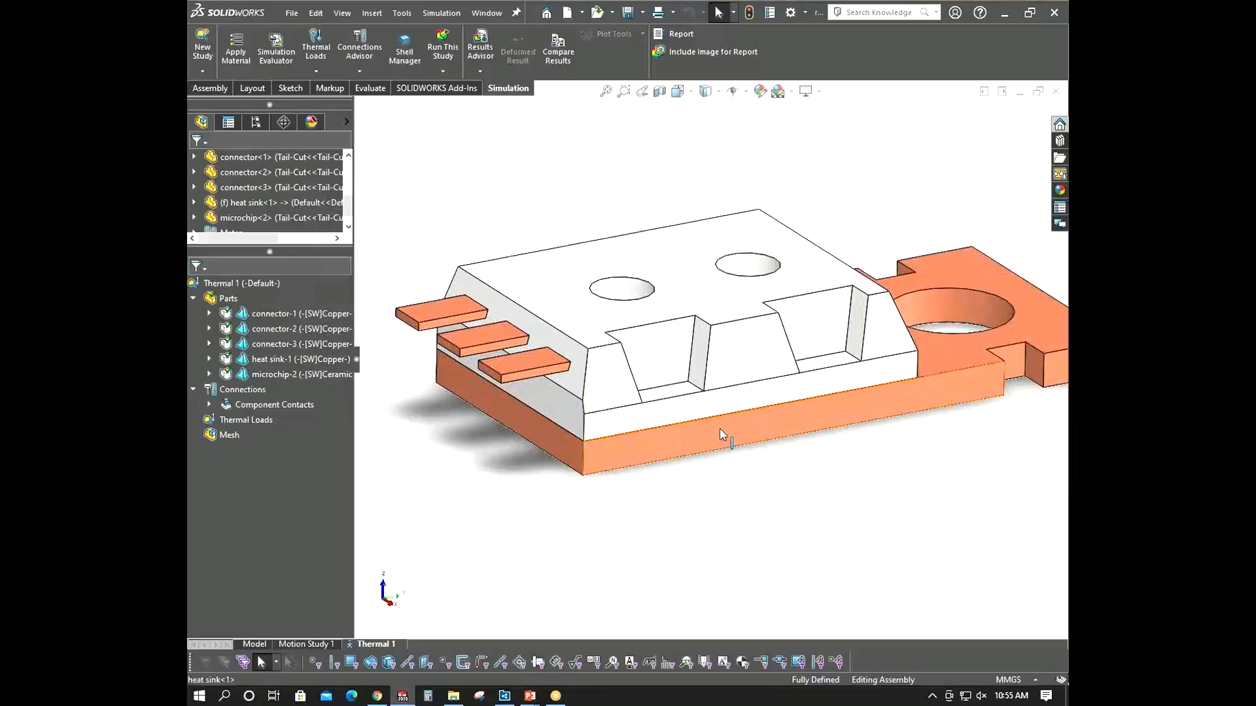
{"action": "middle_click_drag", "start_coordinate": [635, 504], "coordinate": [635, 513]}
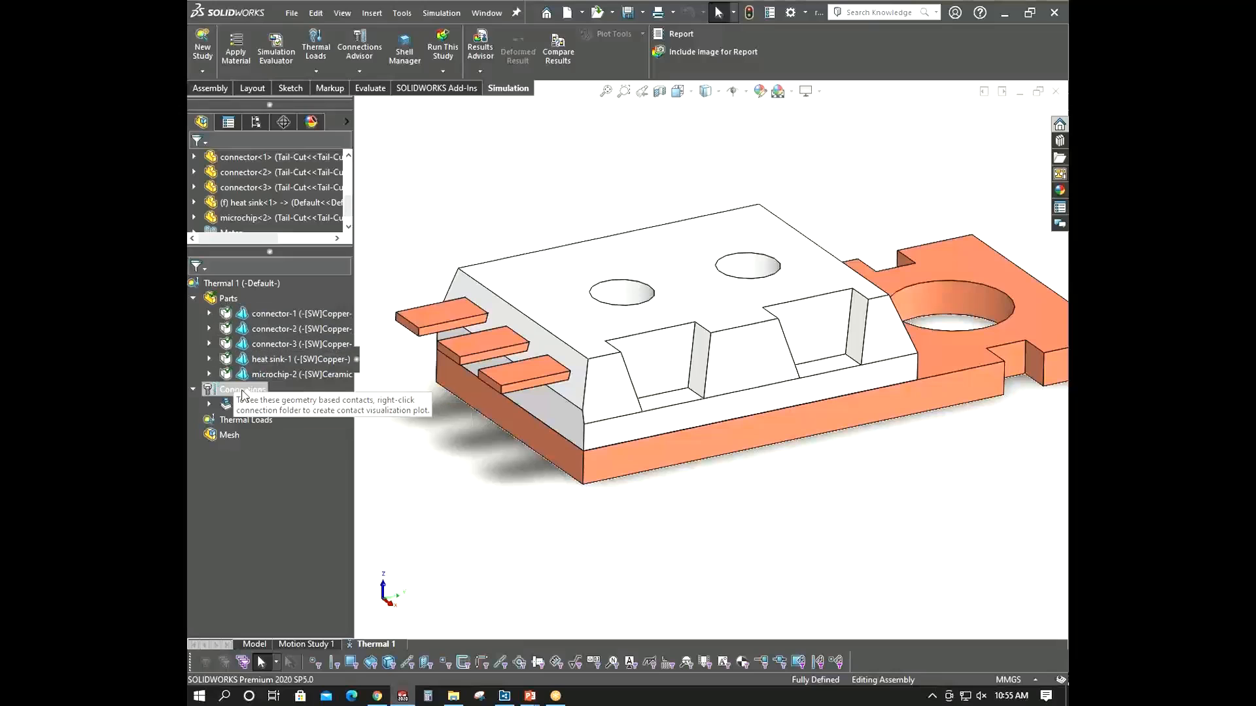
{"action": "right_click", "coordinate": [242, 393]}
{"action": "left_click", "coordinate": [272, 395]}
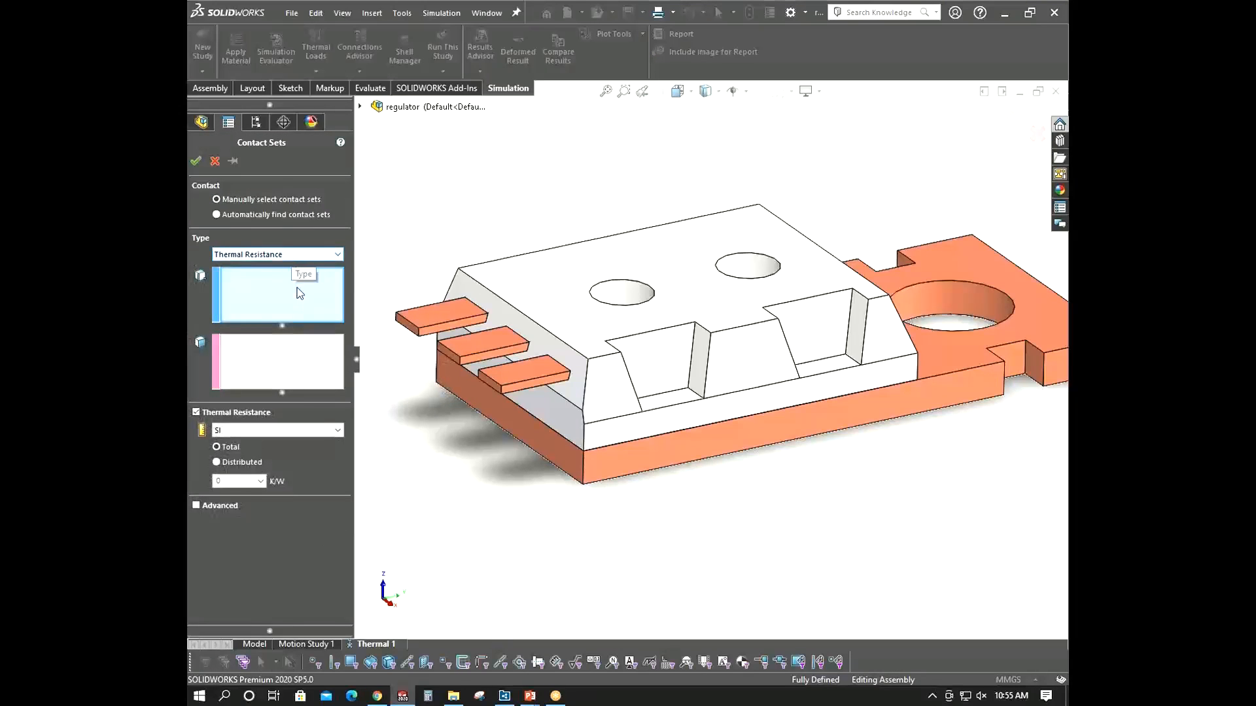
{"action": "middle_click_drag", "start_coordinate": [826, 390], "coordinate": [709, 449]}
{"action": "scroll", "coordinate": [765, 406], "scroll_direction": "down", "scroll_amount": 5}
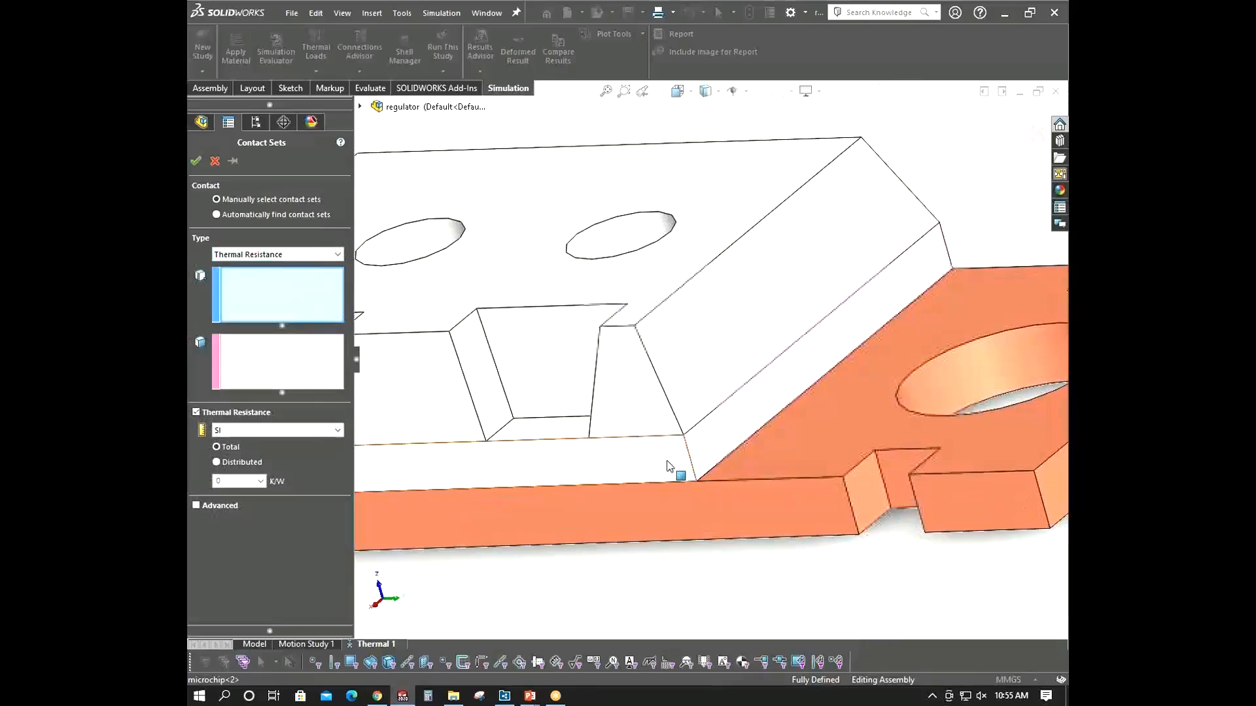
{"action": "right_click", "coordinate": [662, 463]}
{"action": "left_click", "coordinate": [536, 111]}
{"action": "scroll", "coordinate": [550, 208], "scroll_direction": "up", "scroll_amount": 1}
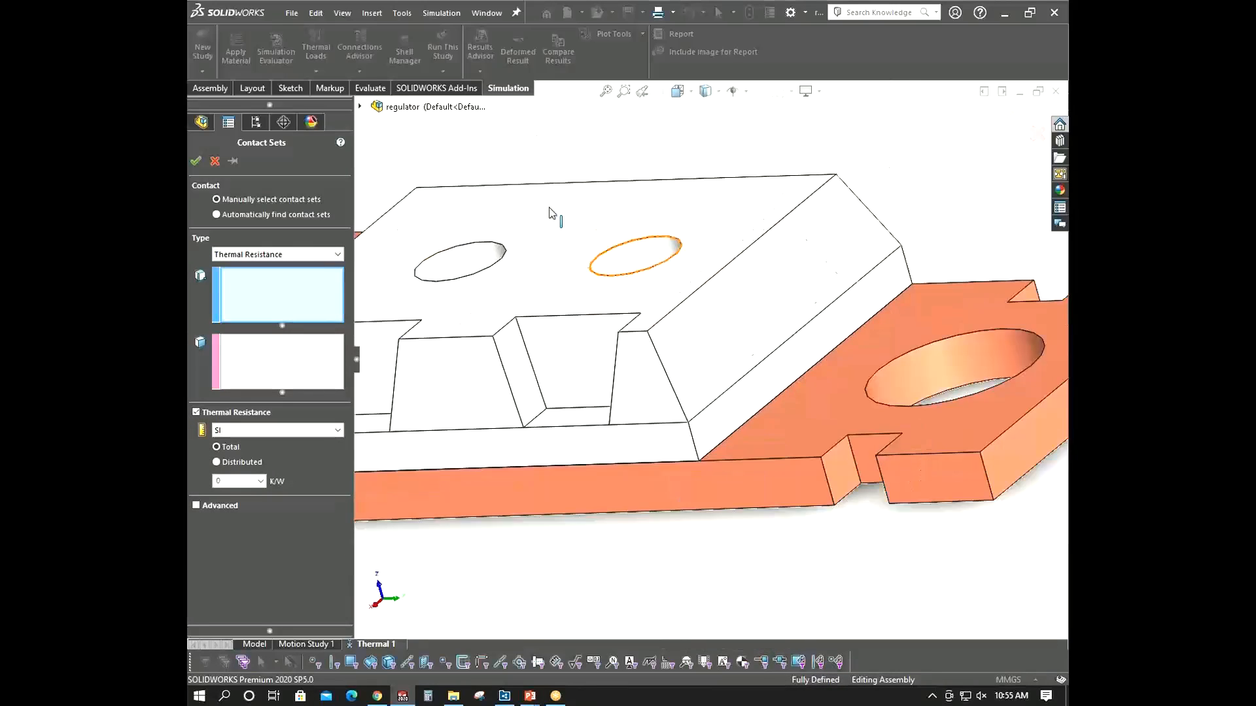
{"action": "scroll", "coordinate": [549, 213], "scroll_direction": "up", "scroll_amount": 1}
{"action": "middle_click_drag", "start_coordinate": [549, 214], "coordinate": [477, 247]}
{"action": "left_click", "coordinate": [256, 122]}
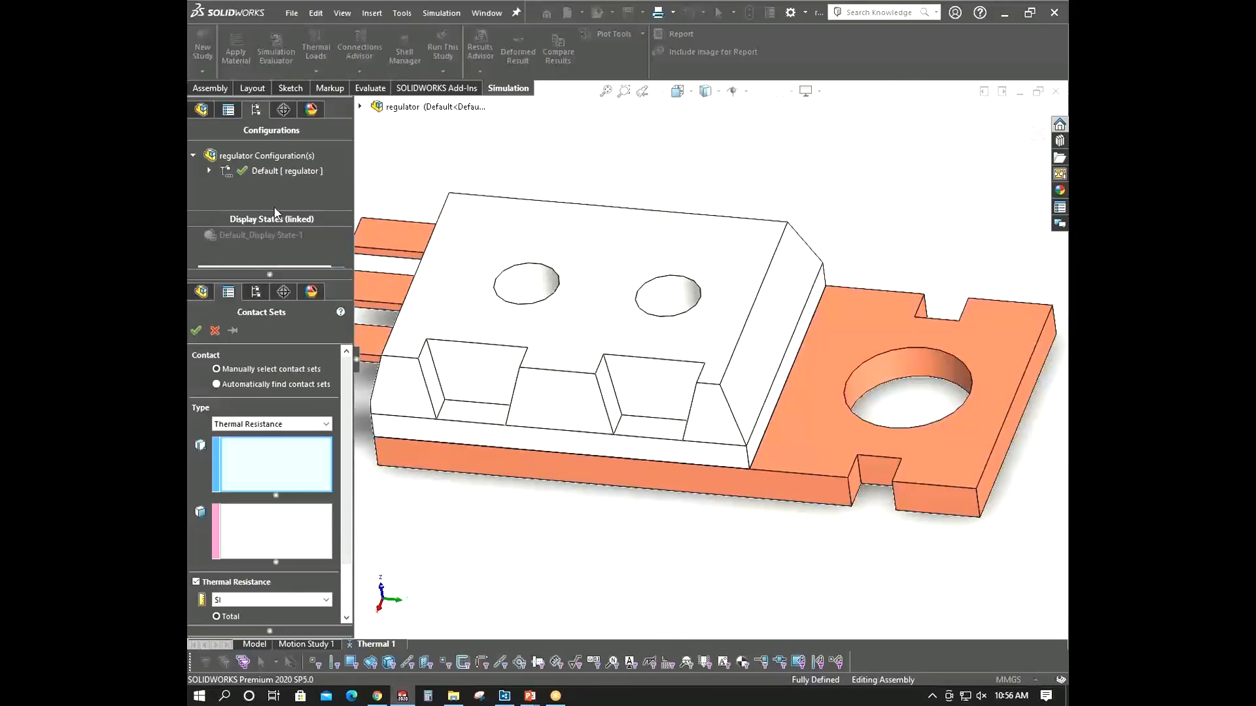
{"action": "left_click", "coordinate": [209, 170]}
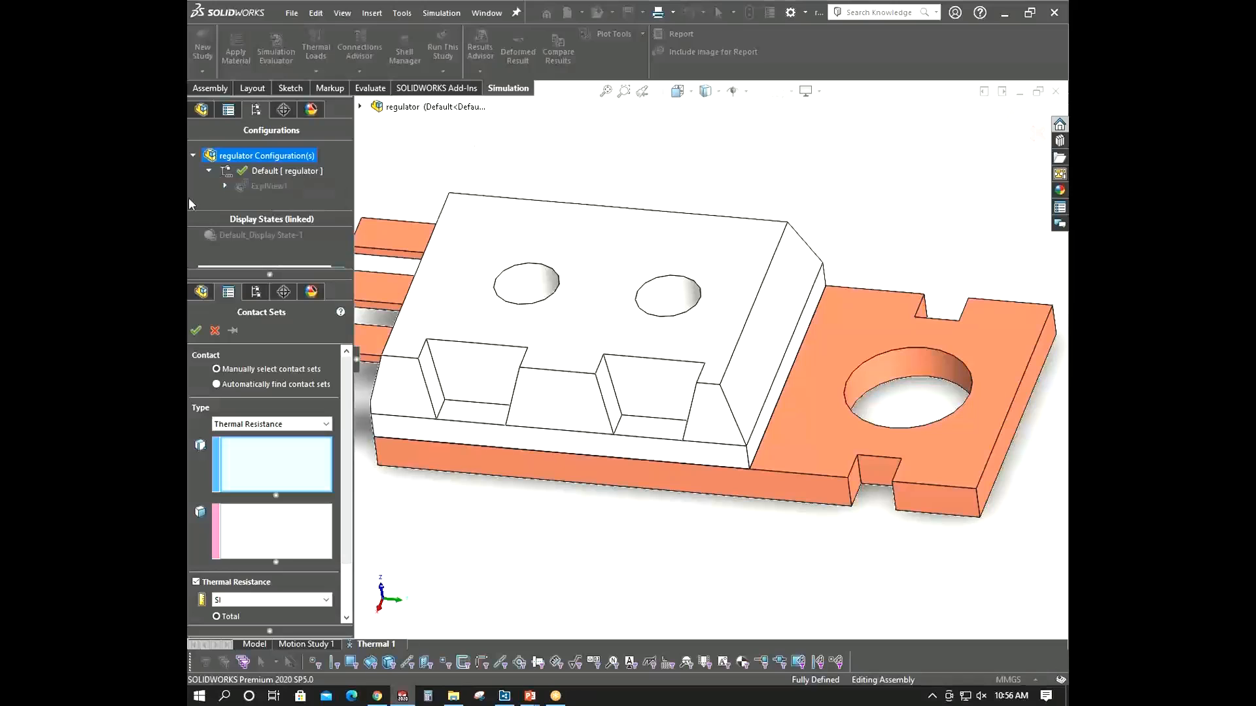
{"action": "left_click", "coordinate": [214, 331]}
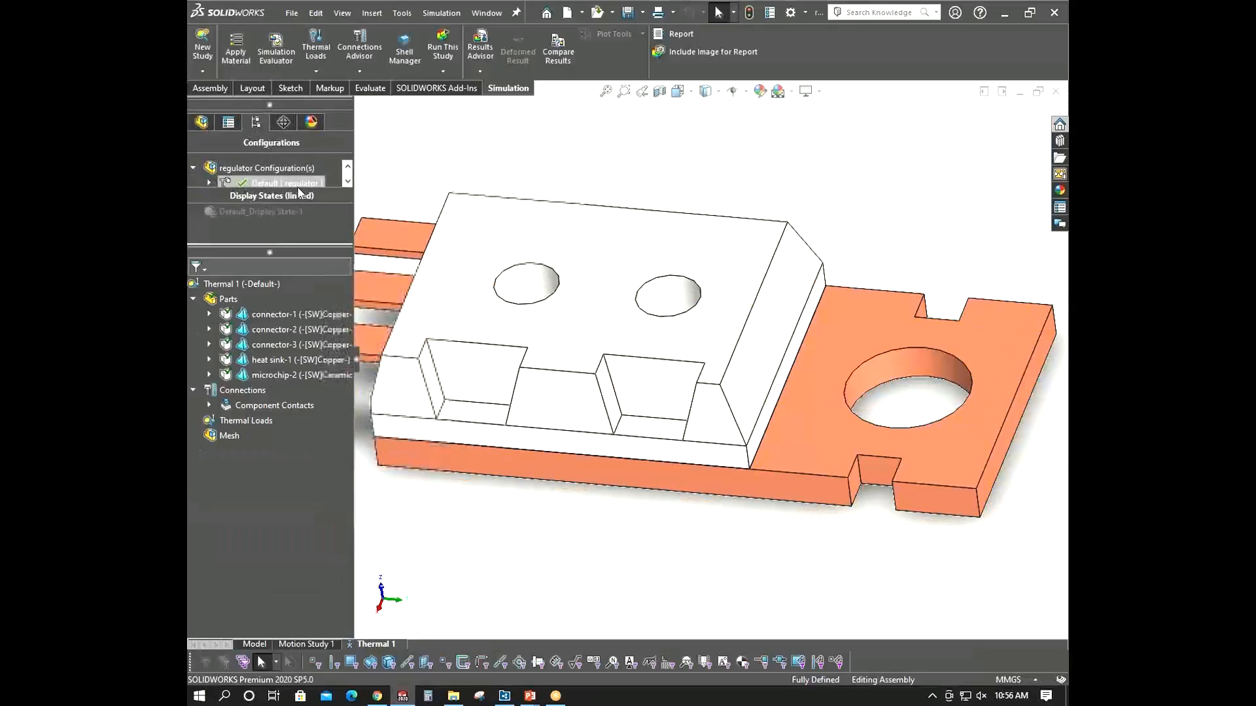
- Show the exploded view ExplView1 of the Default configuration to separate the microchip from the heat sink
{"action": "left_click_drag", "start_coordinate": [264, 250], "coordinate": [261, 332]}
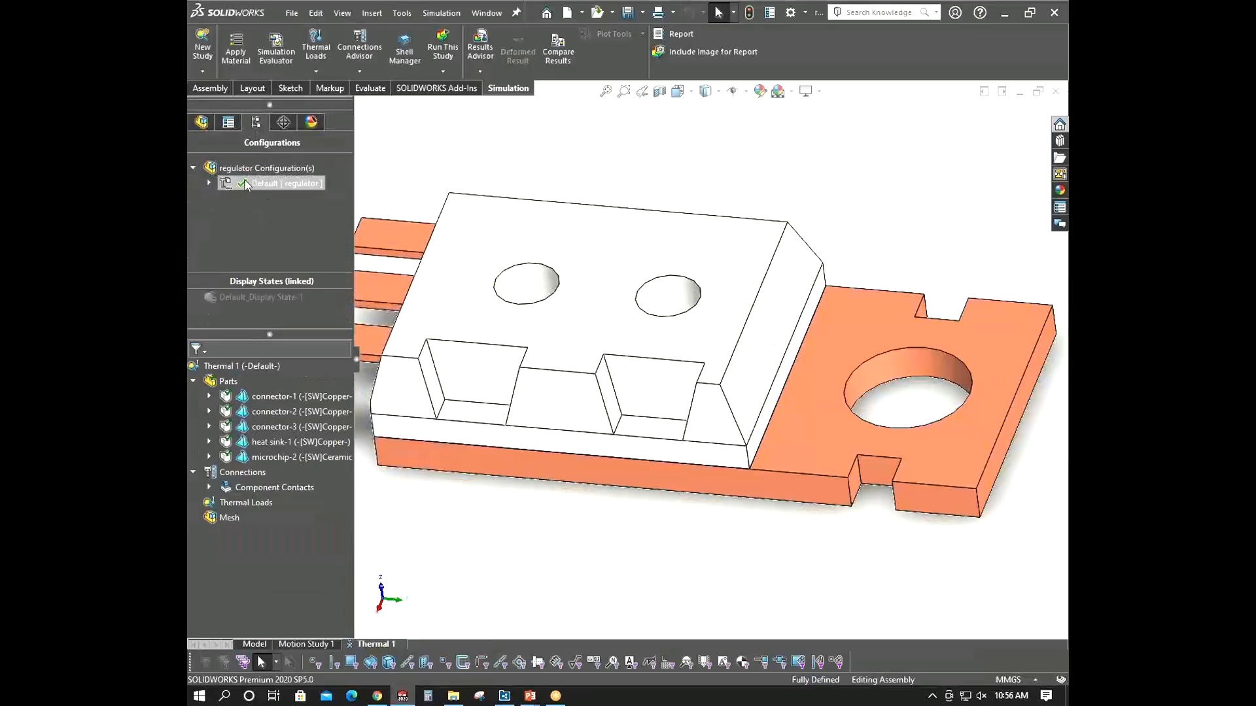
{"action": "left_click", "coordinate": [268, 198]}
{"action": "right_click", "coordinate": [249, 198]}
{"action": "left_click", "coordinate": [278, 207]}
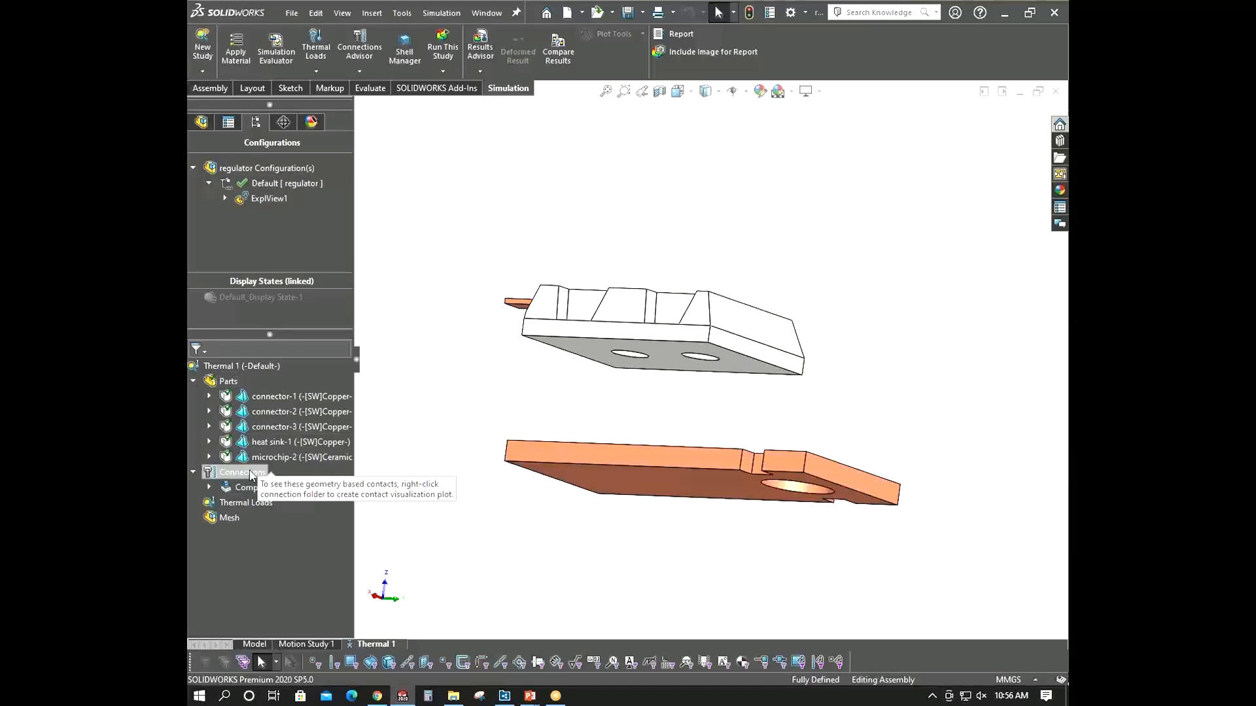
- Create a thermal resistance contact set and pick the microchip's bottom face as the first set
{"action": "right_click", "coordinate": [241, 462]}
{"action": "right_click", "coordinate": [238, 469]}
{"action": "left_click", "coordinate": [281, 481]}
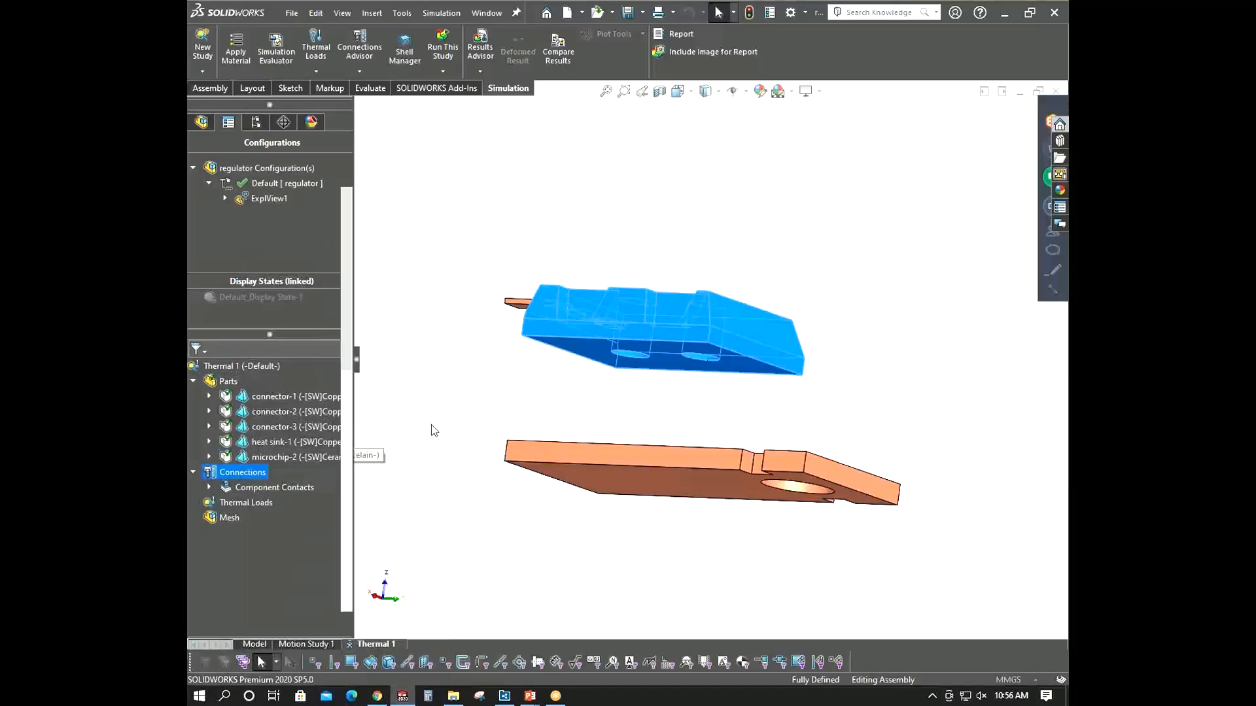
{"action": "middle_click_drag", "start_coordinate": [606, 376], "coordinate": [620, 317]}
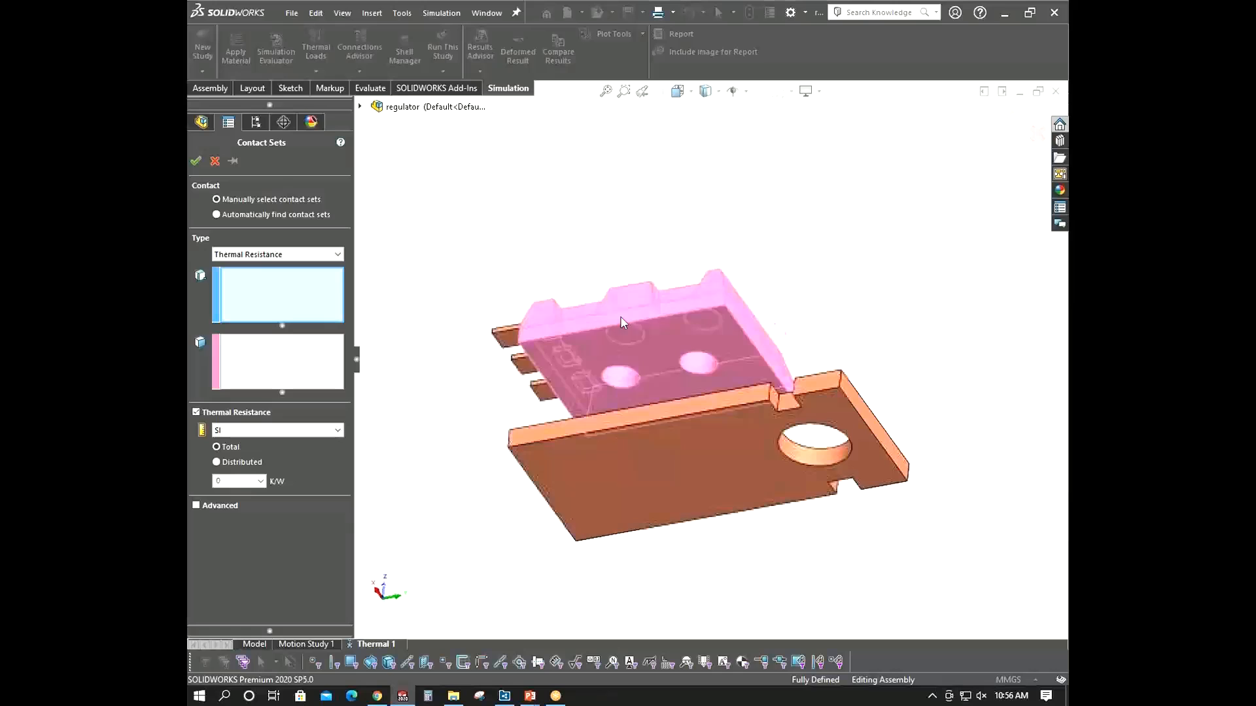
{"action": "left_click", "coordinate": [591, 343]}
{"action": "middle_click_drag", "start_coordinate": [562, 350], "coordinate": [454, 474]}
- Pick the three heat sink top faces under the microchip as the contact set's second set
{"action": "left_click", "coordinate": [307, 364]}
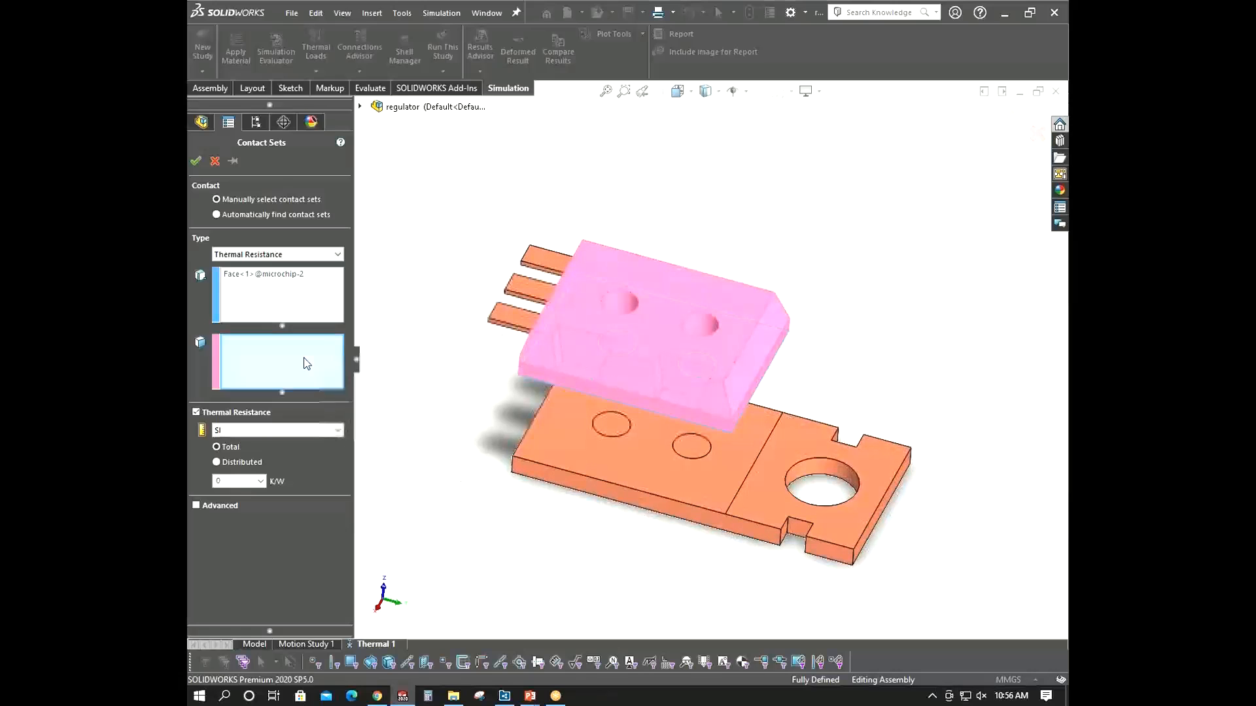
{"action": "left_click", "coordinate": [676, 477]}
{"action": "left_click", "coordinate": [688, 448]}
{"action": "left_click", "coordinate": [614, 429]}
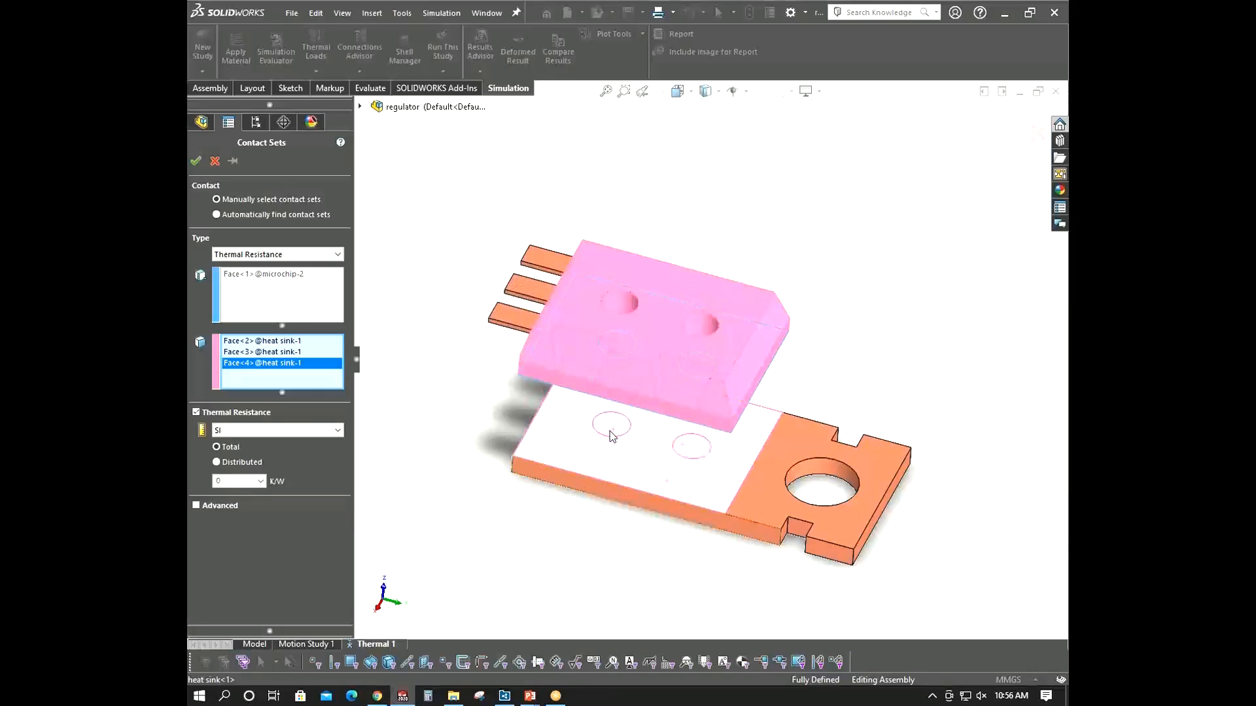
{"action": "middle_click_drag", "start_coordinate": [610, 433], "coordinate": [624, 484]}
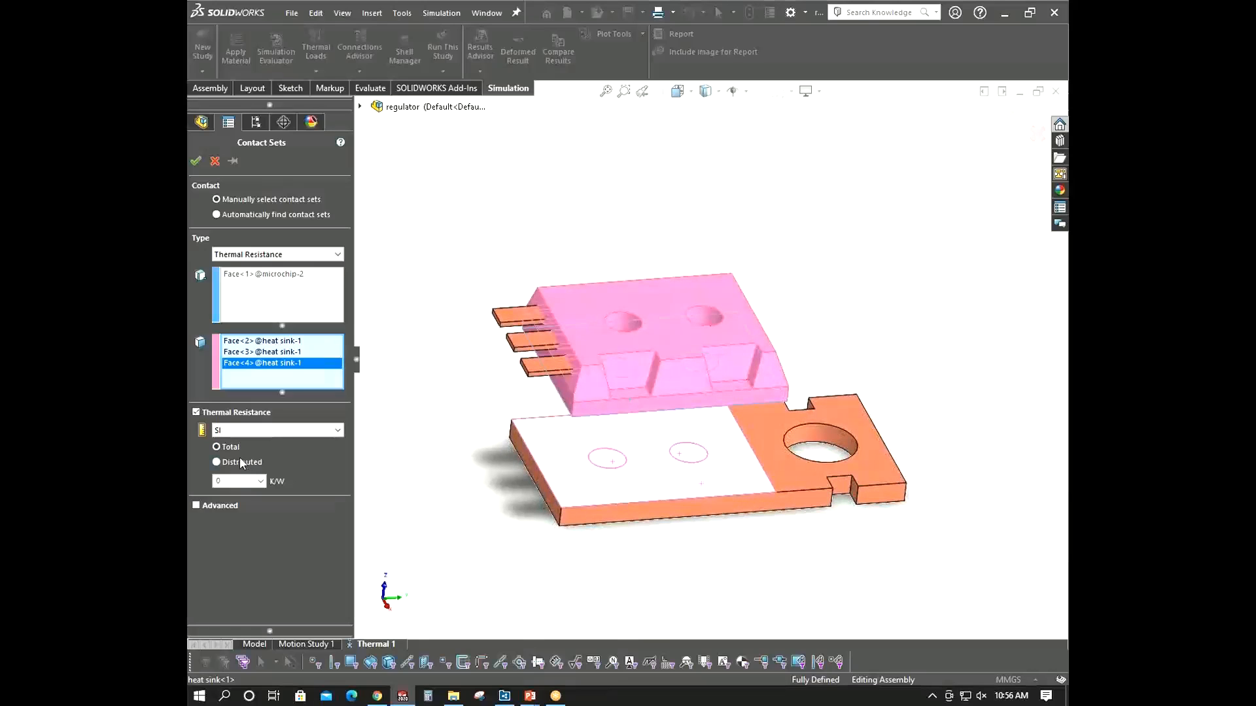
{"action": "middle_click_drag", "start_coordinate": [624, 426], "coordinate": [586, 409]}
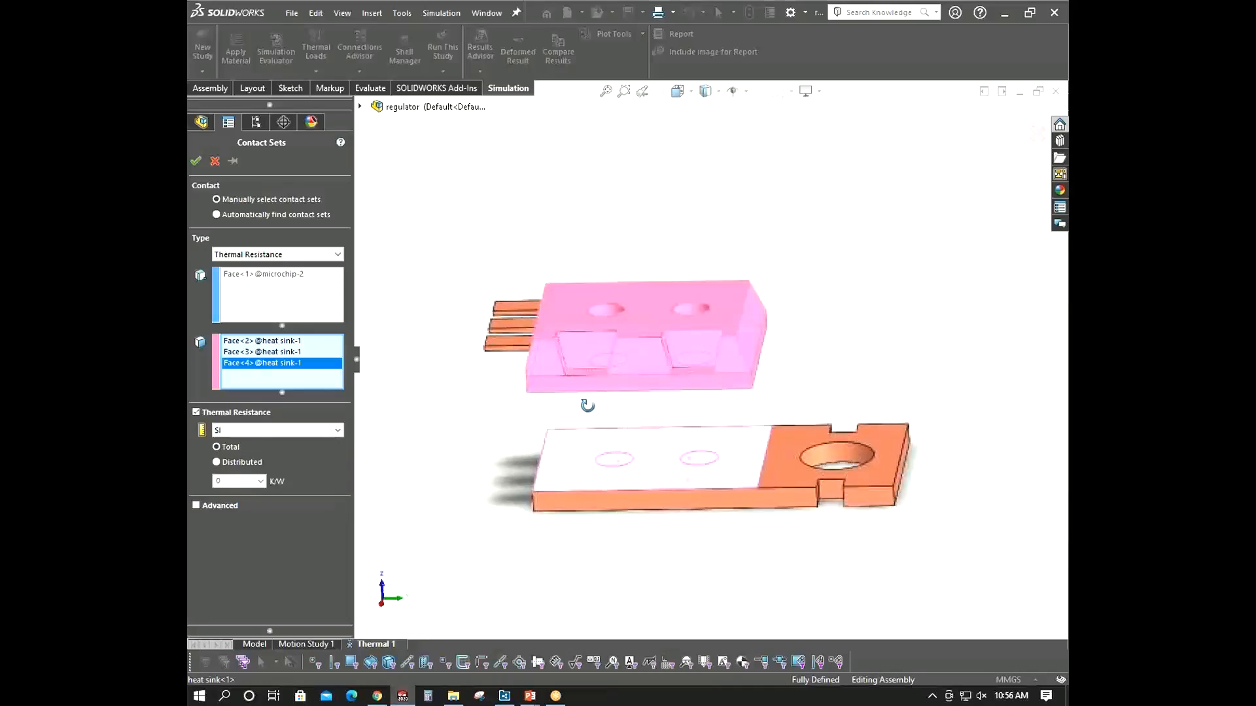
- Set a distributed thermal resistance of 2.857e-06 (K.m^2)/W and accept the contact set
{"action": "left_click", "coordinate": [235, 462]}
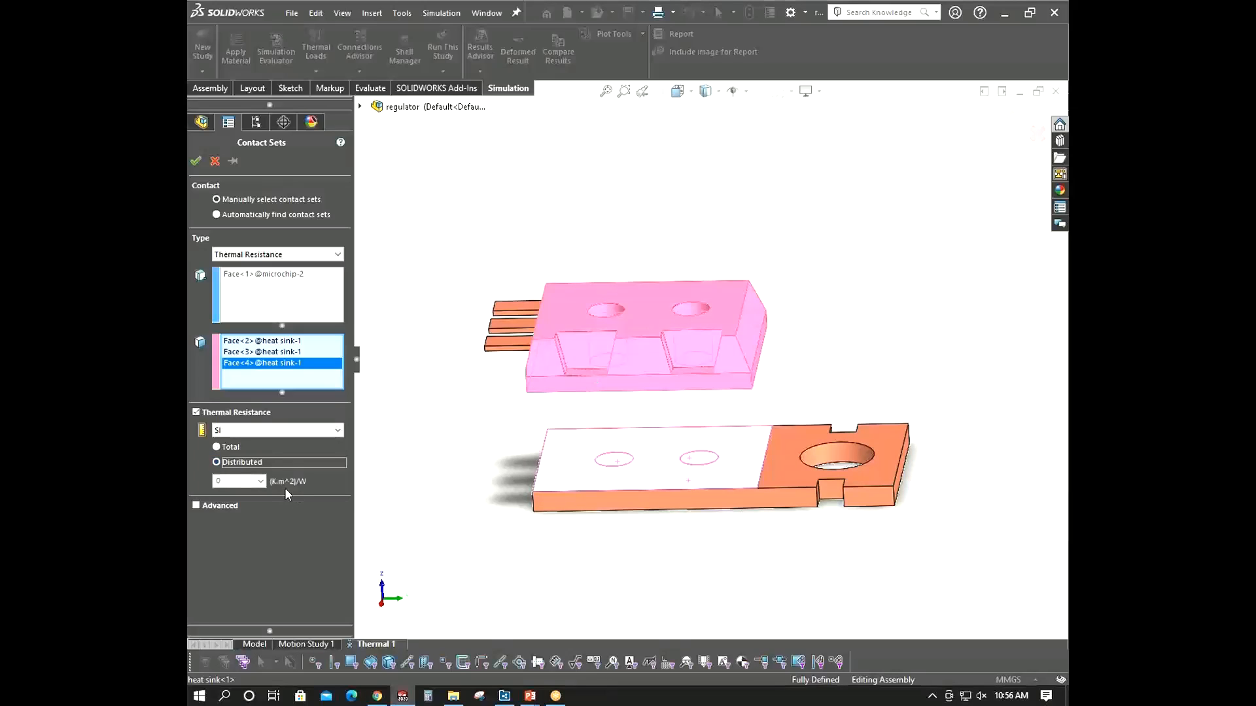
{"action": "mouse_move", "coordinate": [645, 443]}
{"action": "middle_mouse_down"}
{"action": "mouse_move", "coordinate": [650, 351]}
{"action": "mouse_move", "coordinate": [645, 440]}
{"action": "middle_mouse_up"}
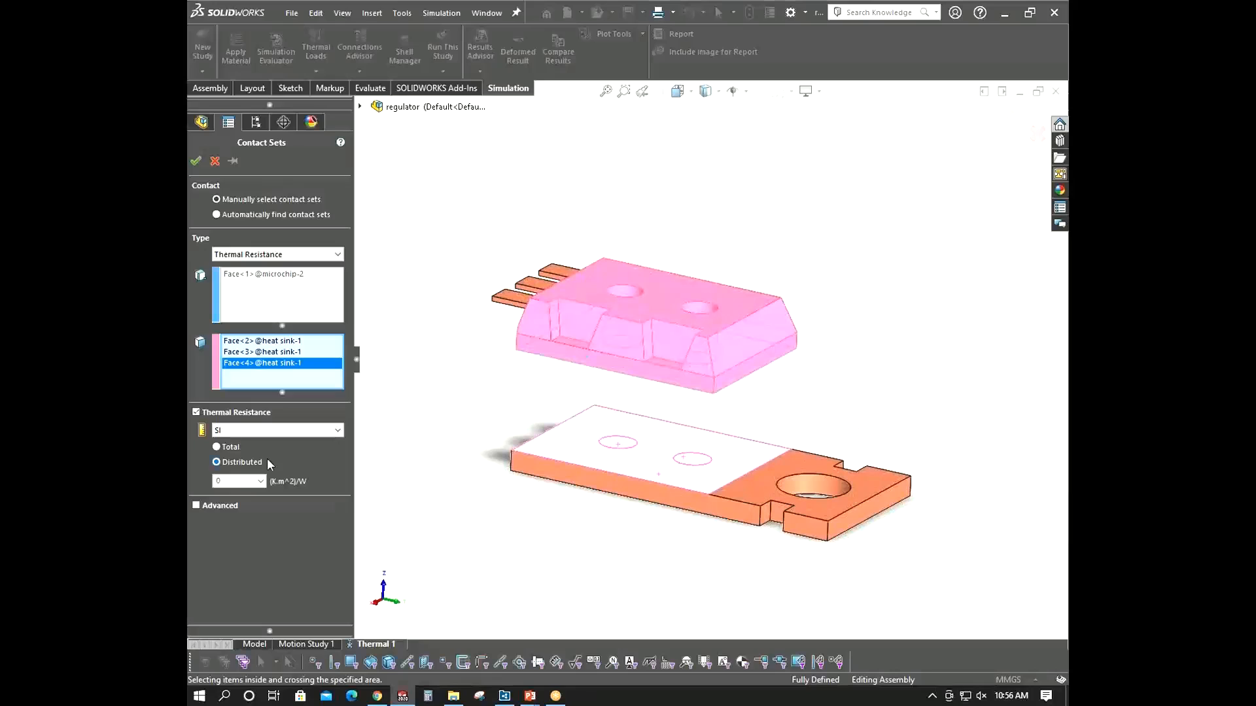
{"action": "double_click", "coordinate": [227, 482]}
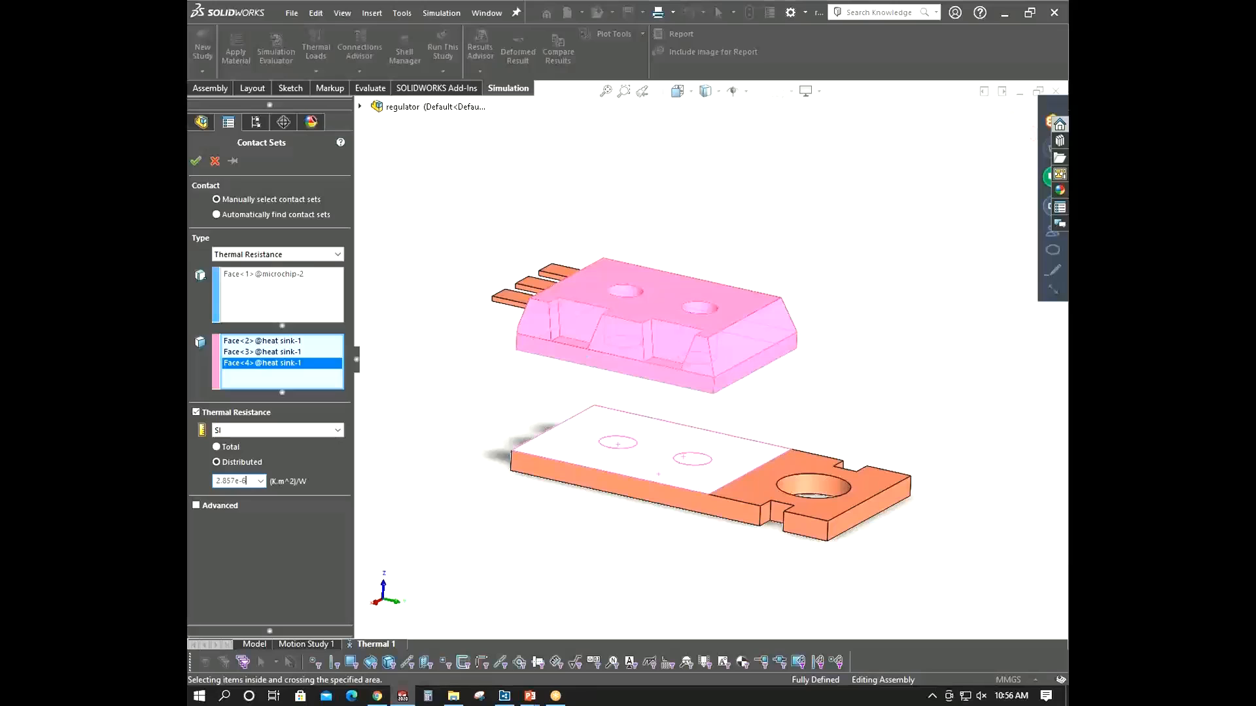
{"action": "left_click", "coordinate": [224, 508]}
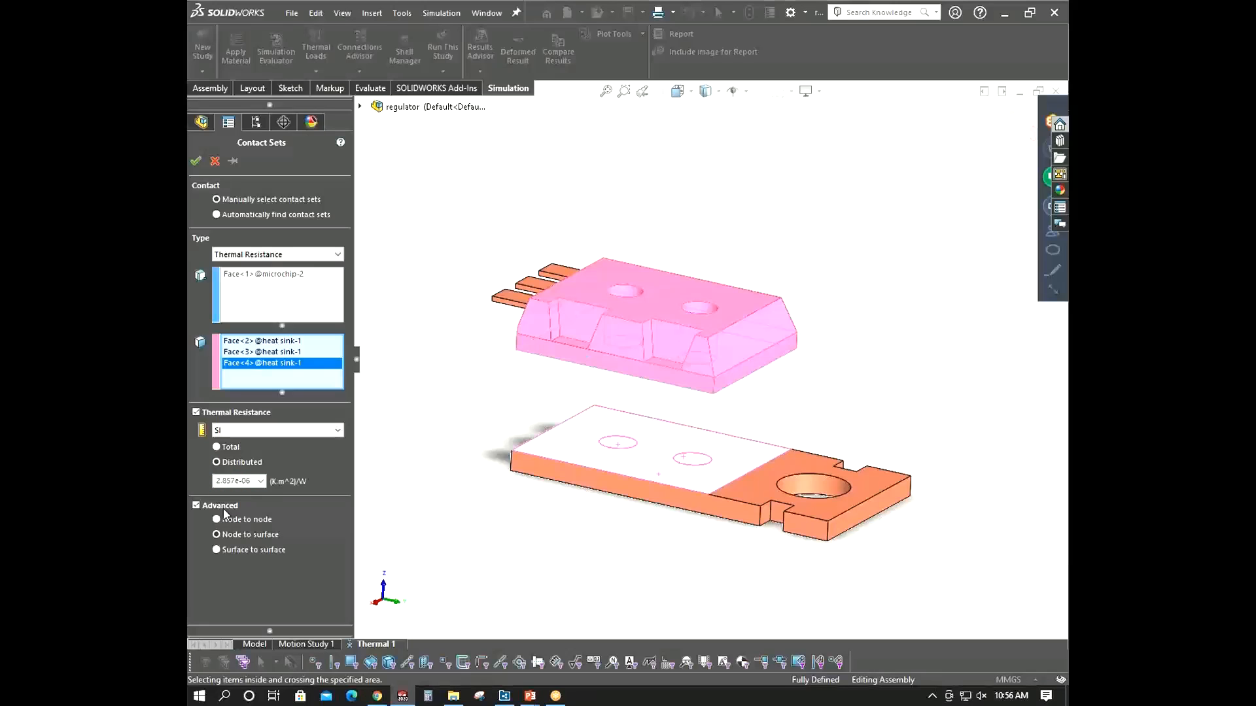
{"action": "left_click", "coordinate": [222, 508]}
{"action": "left_click", "coordinate": [196, 161]}
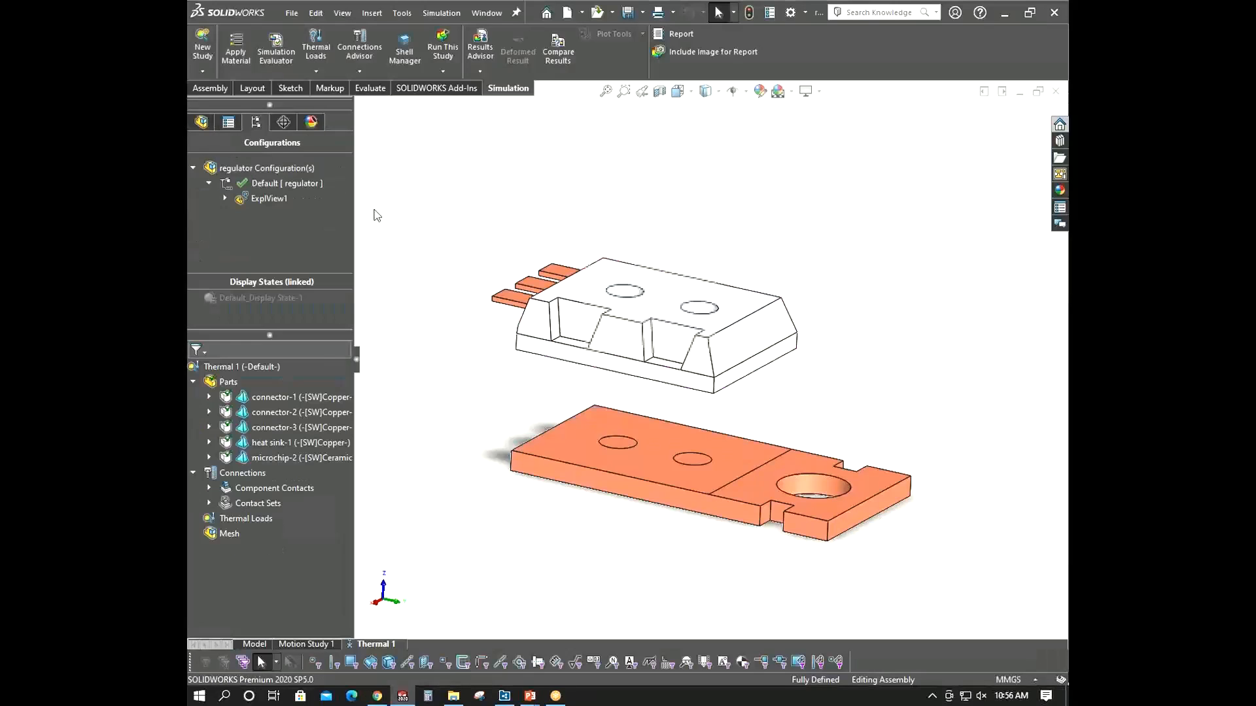
- Collapse the exploded view ExplView1 so the microchip sits back on the heat sink
{"action": "right_click", "coordinate": [265, 198]}
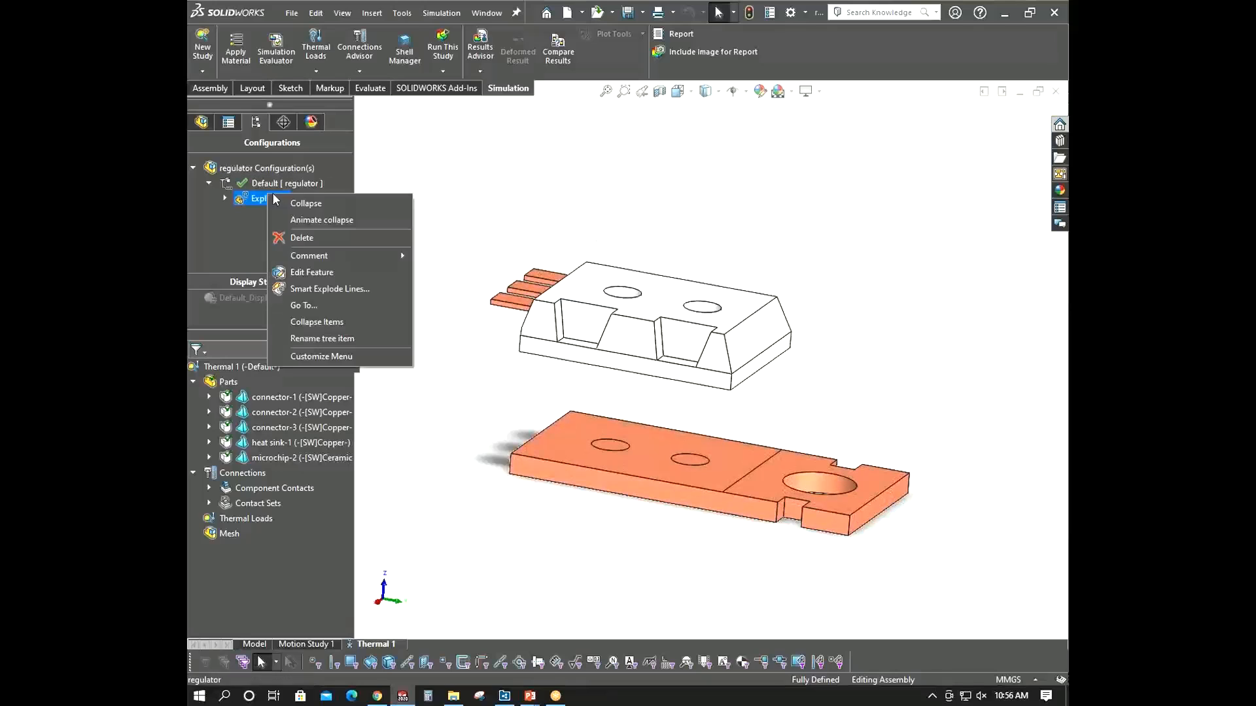
{"action": "left_click", "coordinate": [288, 202]}
{"action": "middle_click_drag", "start_coordinate": [650, 185], "coordinate": [707, 247]}
{"action": "scroll", "coordinate": [656, 252], "scroll_direction": "down", "scroll_amount": 2}
{"action": "scroll", "coordinate": [707, 247], "scroll_direction": "up", "scroll_amount": 3}
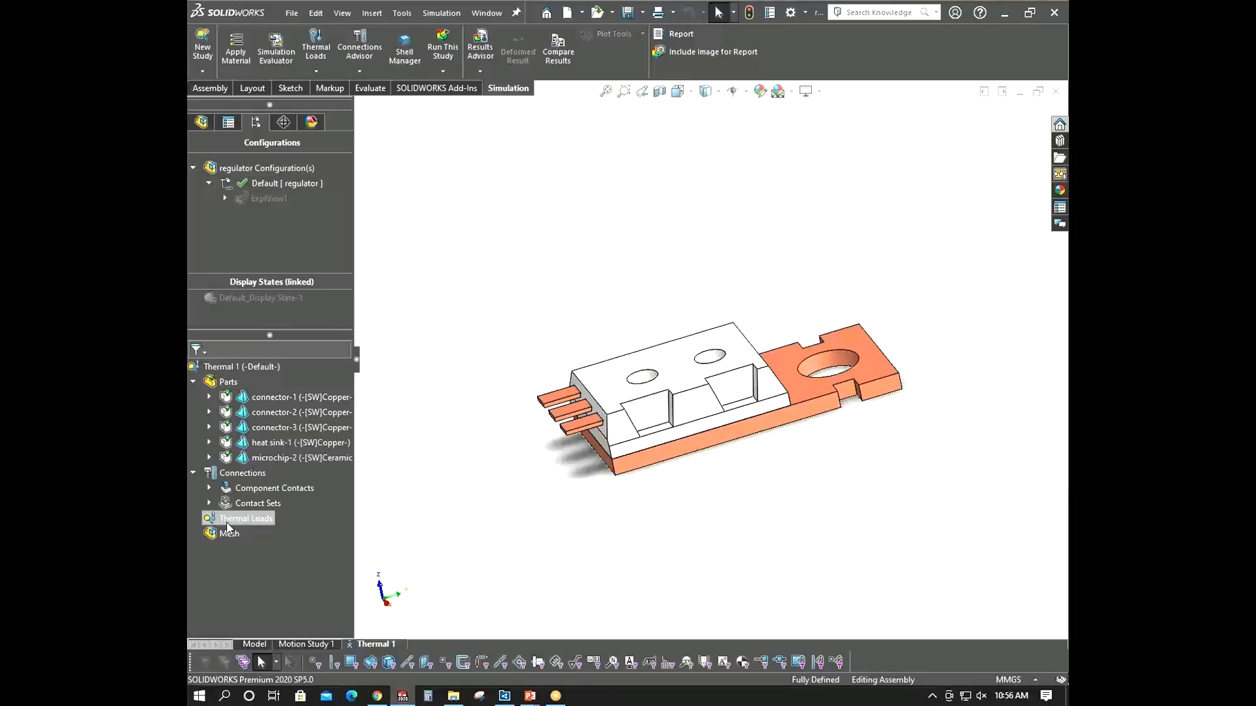
- Start a heat power thermal load and select the microchip component as its entity
{"action": "right_click", "coordinate": [227, 523]}
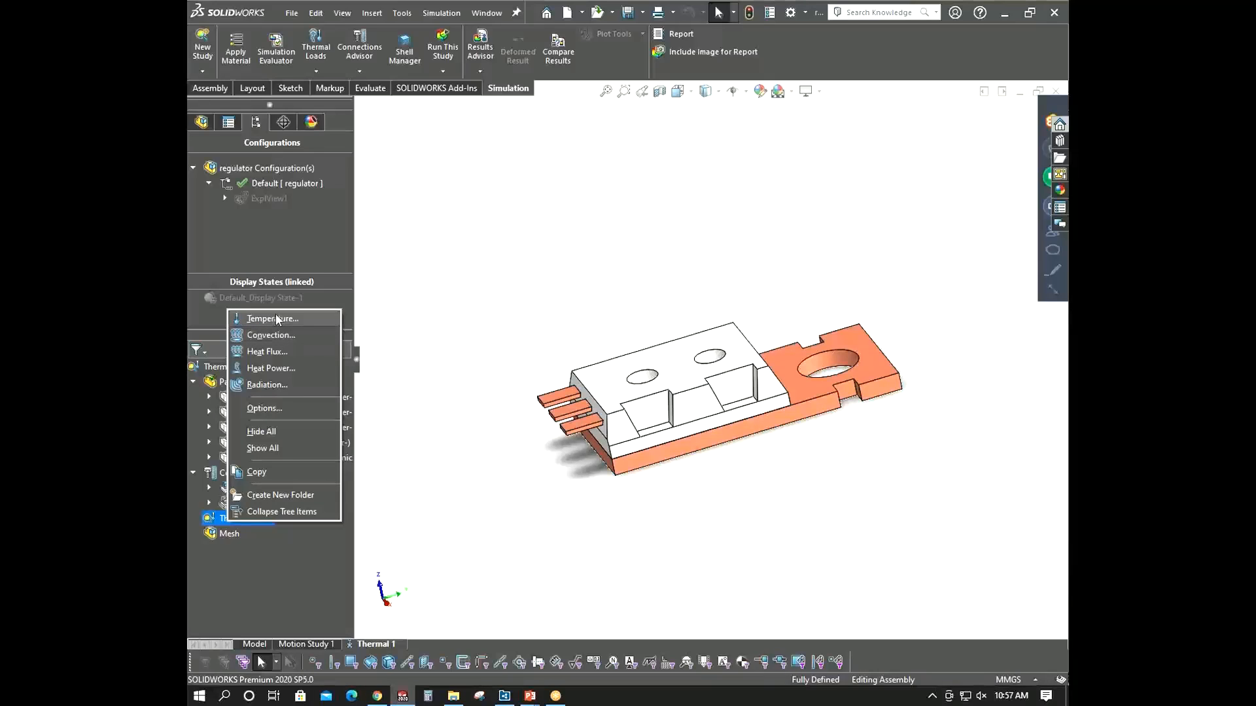
{"action": "left_click", "coordinate": [278, 367]}
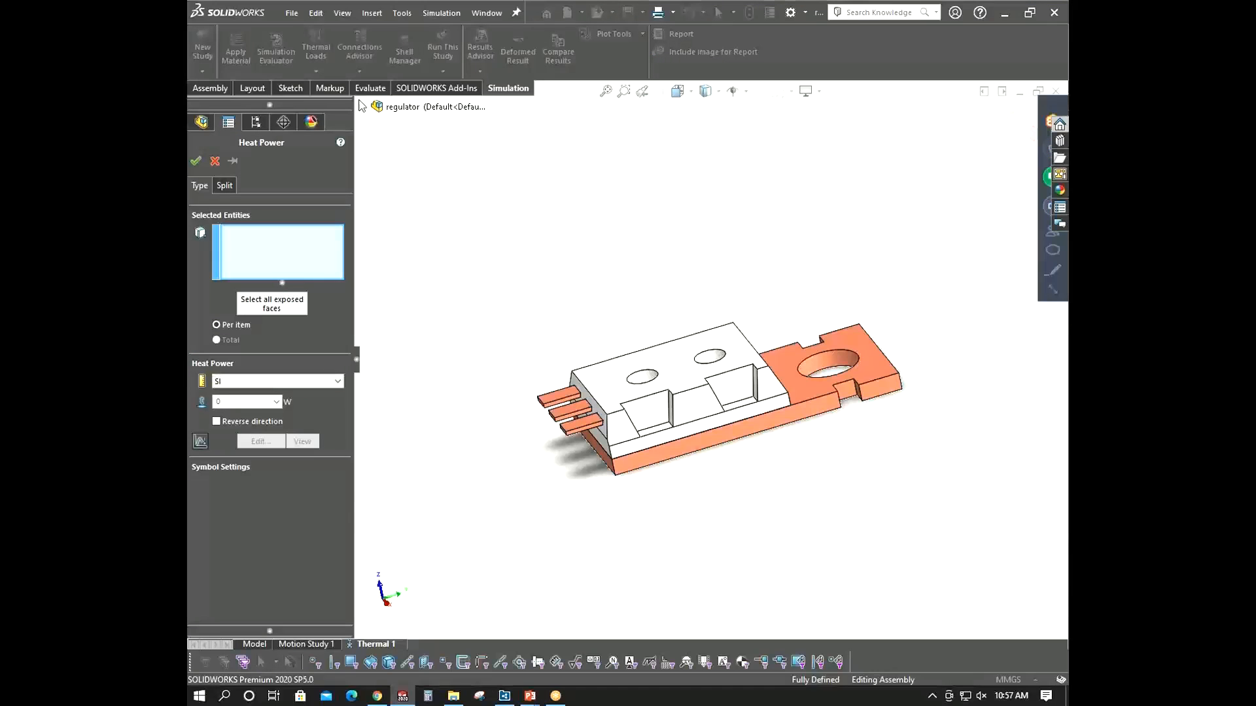
{"action": "left_click", "coordinate": [360, 106]}
{"action": "left_click", "coordinate": [432, 290]}
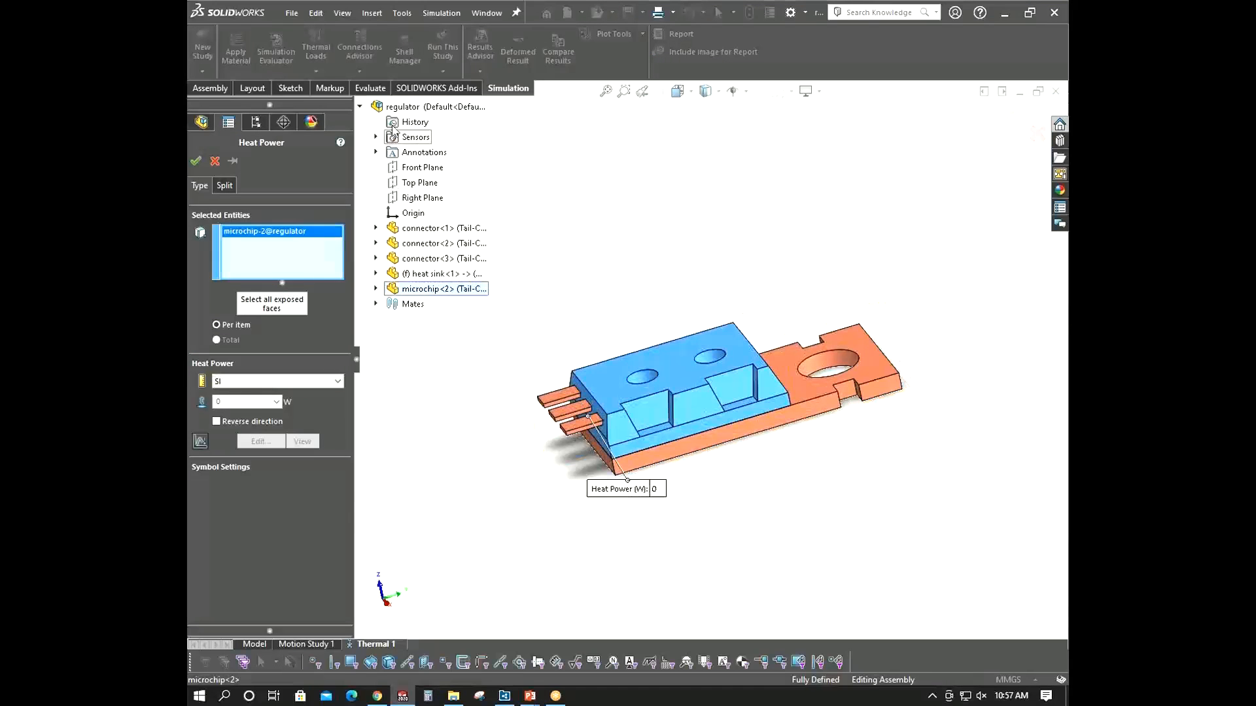
{"action": "left_click", "coordinate": [360, 106]}
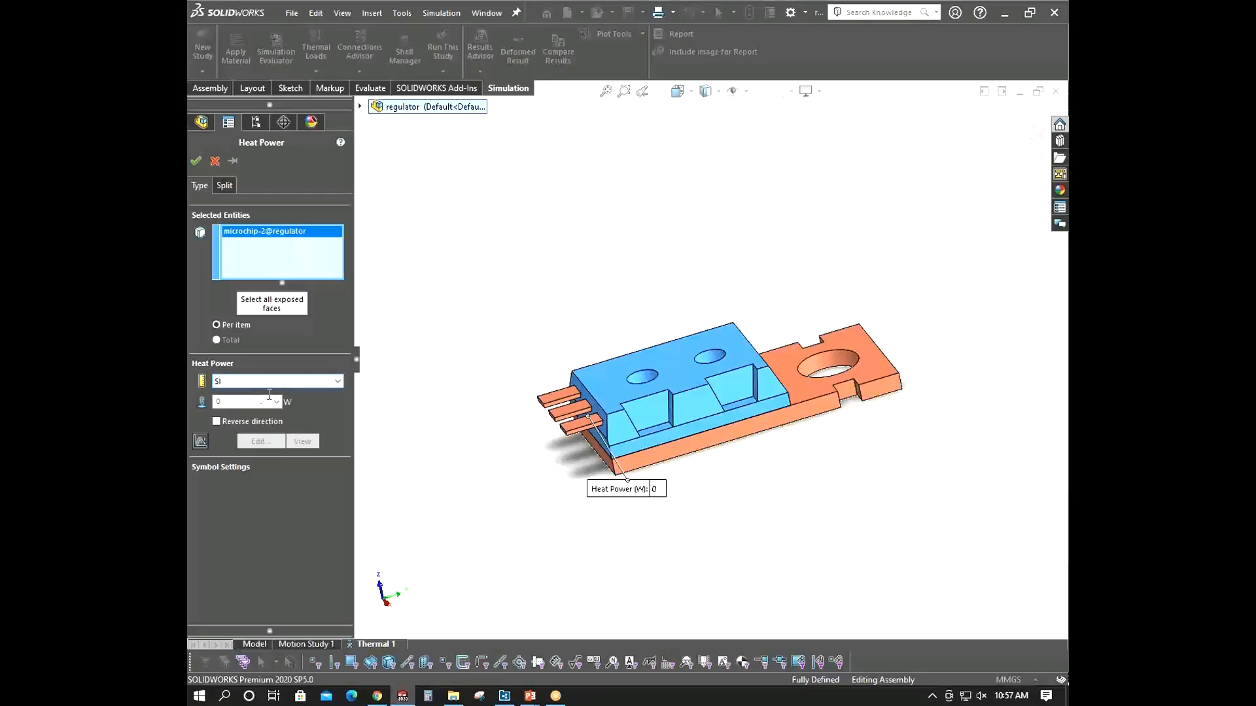
- Set the heat power to 25 W per item and accept the load
{"action": "left_click", "coordinate": [249, 401]}
{"action": "type", "text": "5"}
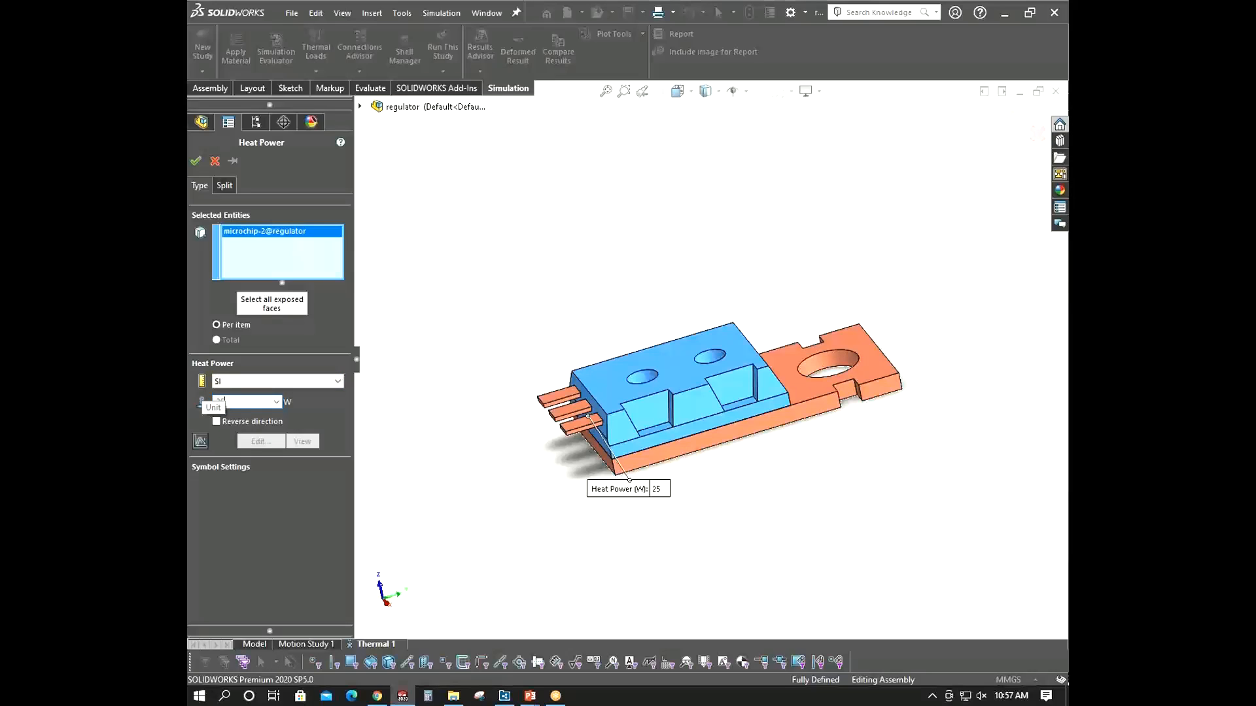
{"action": "middle_click_drag", "start_coordinate": [744, 463], "coordinate": [660, 500]}
{"action": "middle_click_drag", "start_coordinate": [451, 330], "coordinate": [489, 323]}
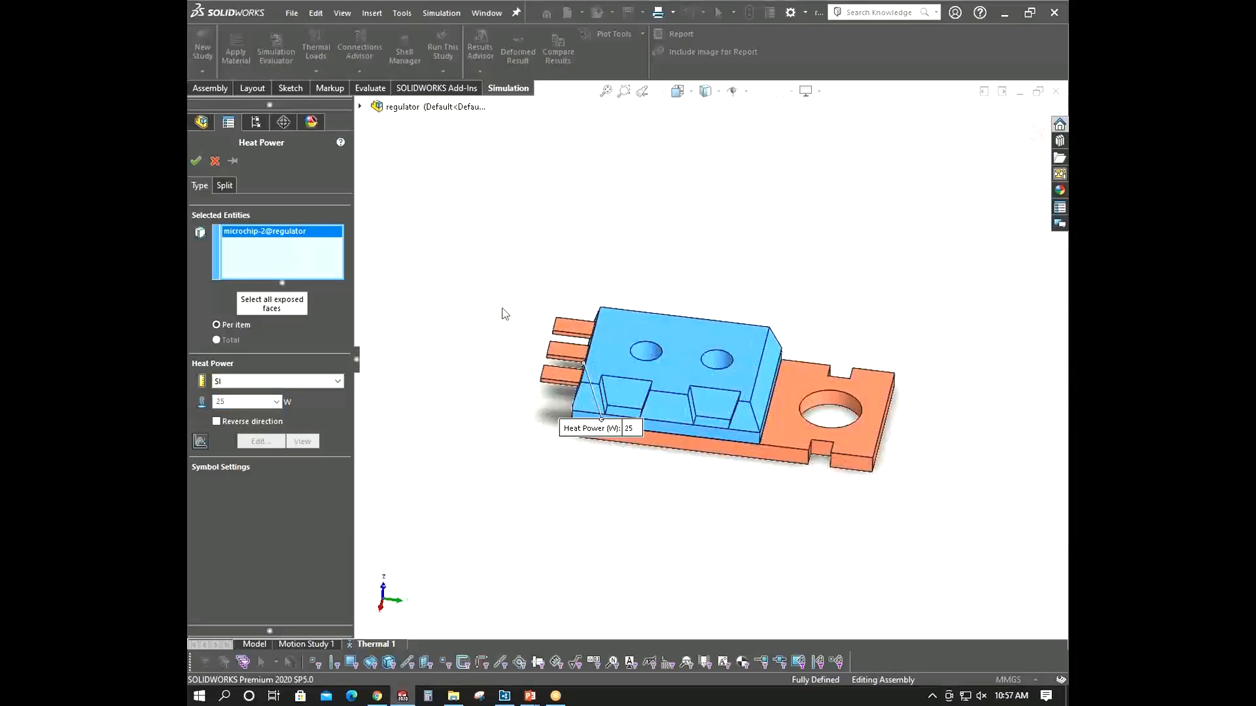
{"action": "left_click", "coordinate": [196, 161]}
- Apply convection to all exposed faces with coefficient 250 W/(m^2.K) and bulk ambient temperature 300 K
{"action": "middle_click_drag", "start_coordinate": [468, 384], "coordinate": [446, 343]}
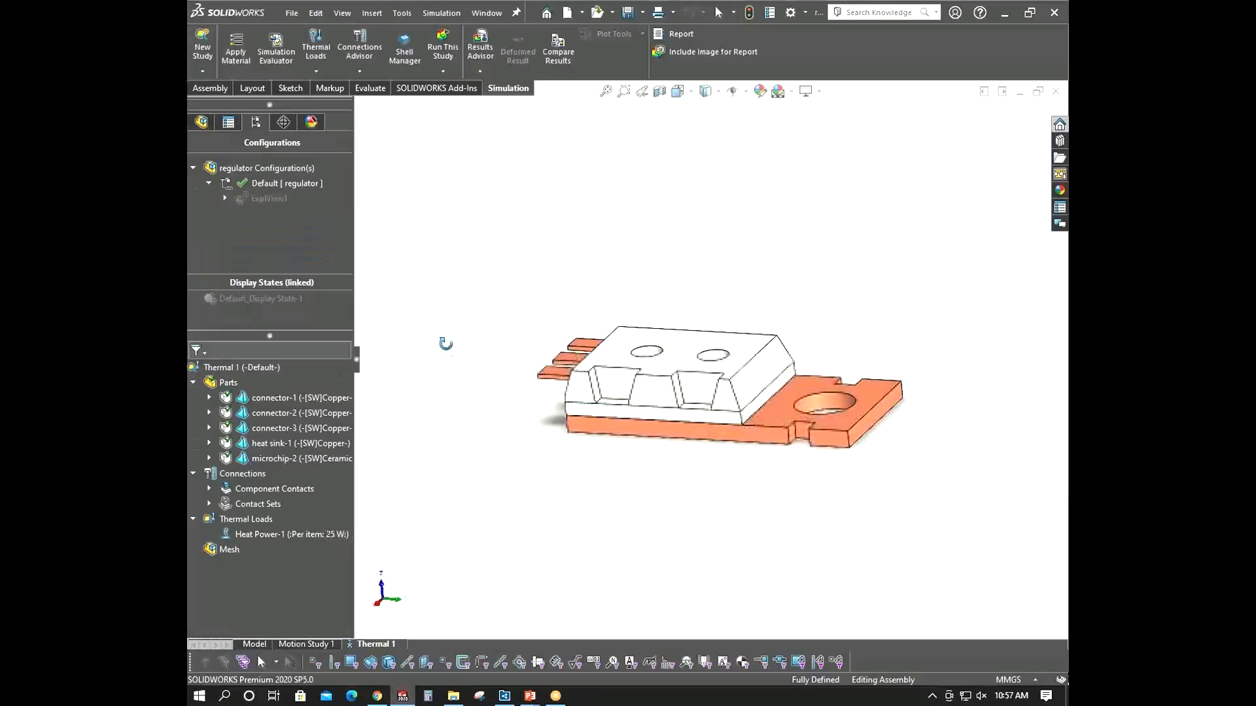
{"action": "middle_click_drag", "start_coordinate": [723, 460], "coordinate": [726, 477]}
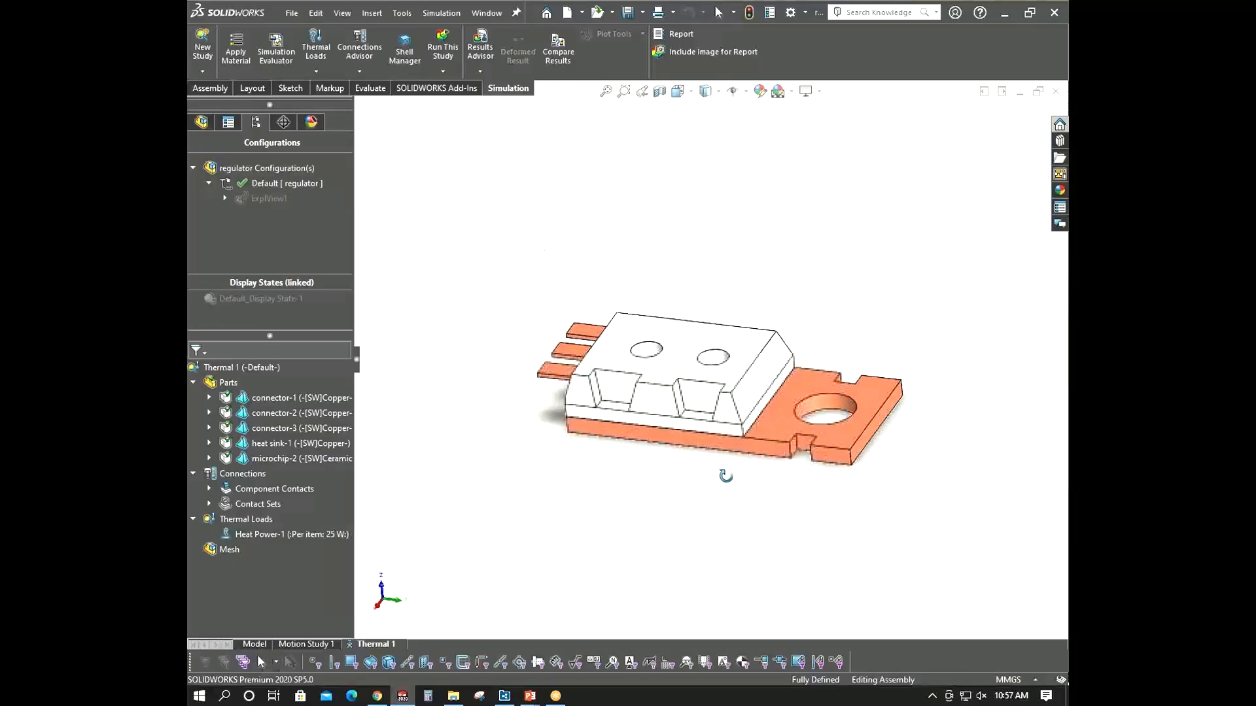
{"action": "right_click", "coordinate": [257, 520]}
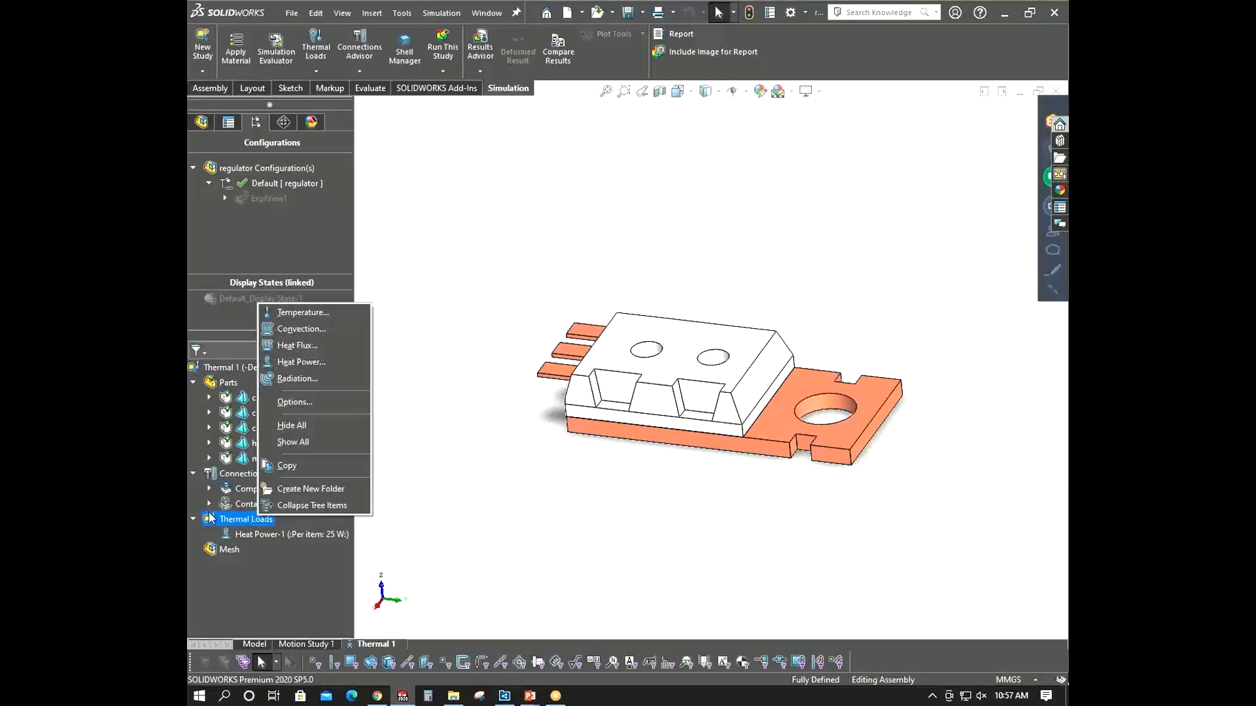
{"action": "left_click", "coordinate": [308, 327]}
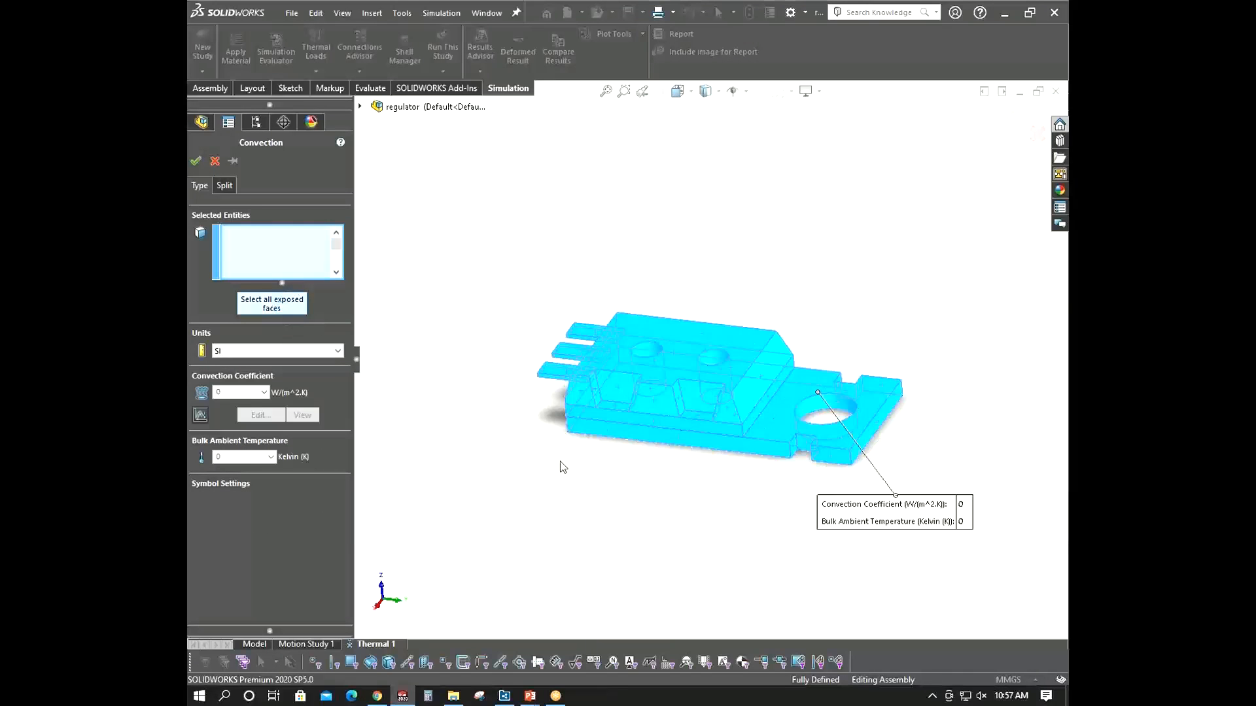
{"action": "left_click", "coordinate": [225, 392]}
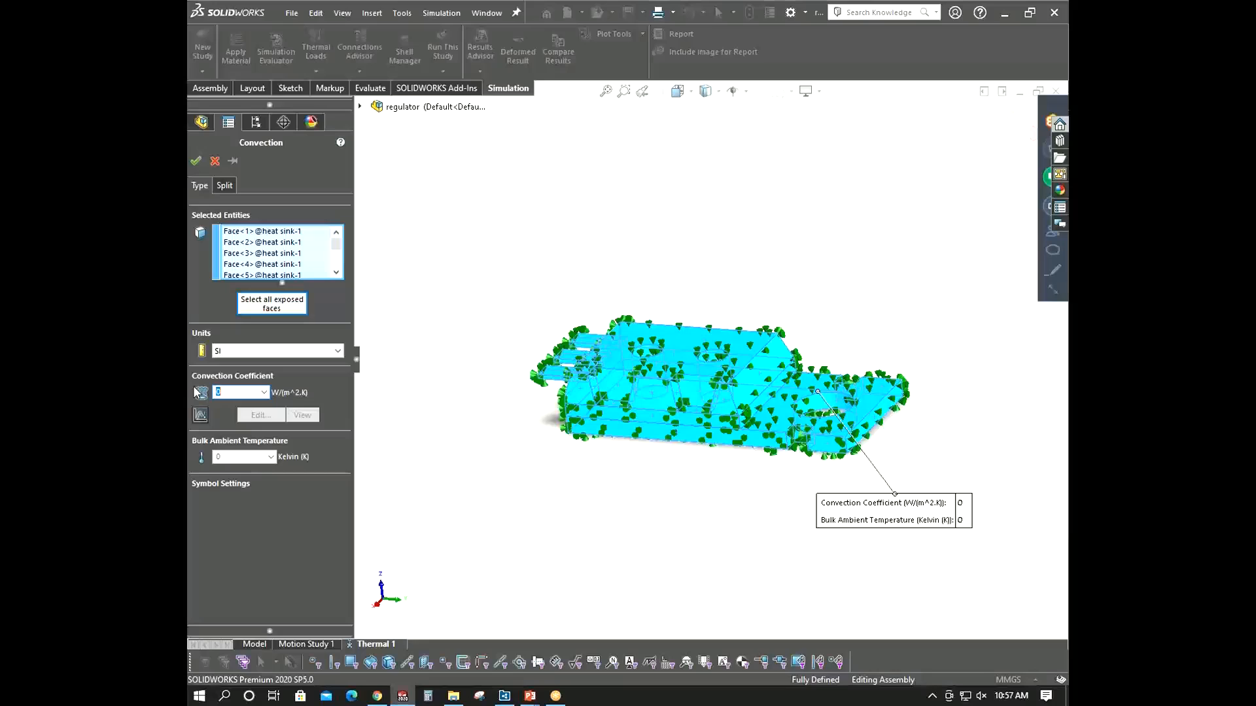
{"action": "type", "text": "250"}
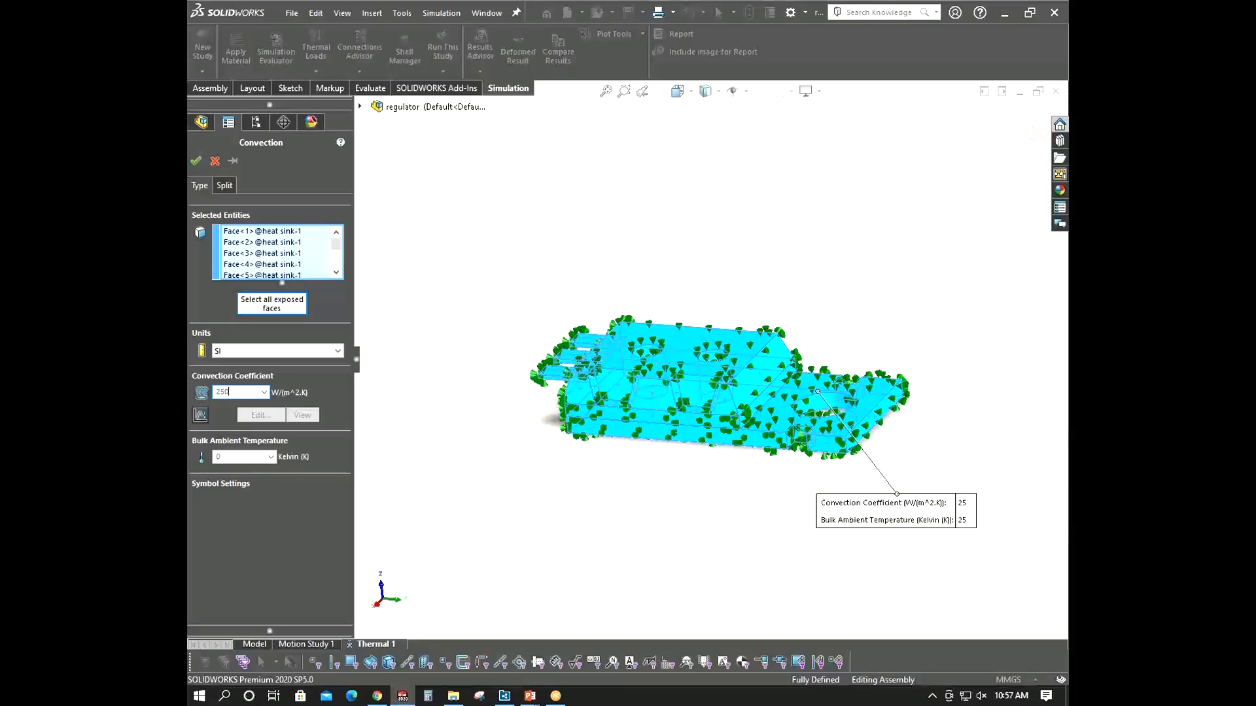
{"action": "key", "text": "Tab"}
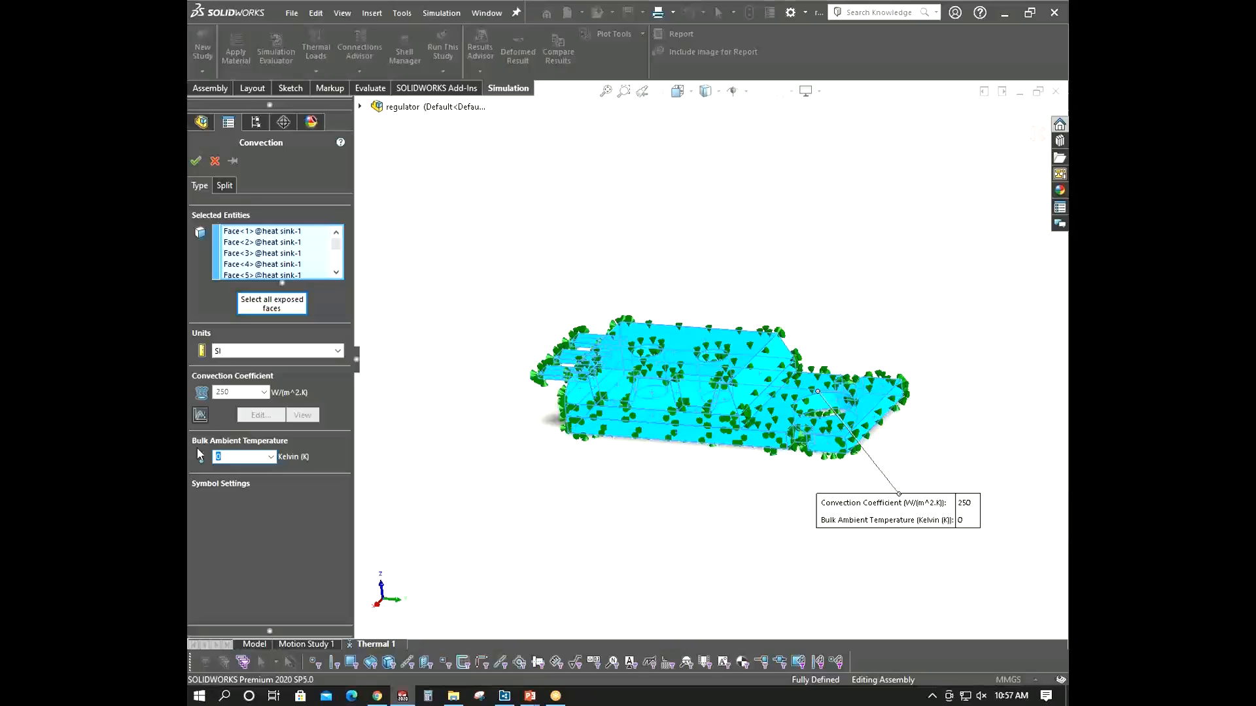
{"action": "type", "text": "300"}
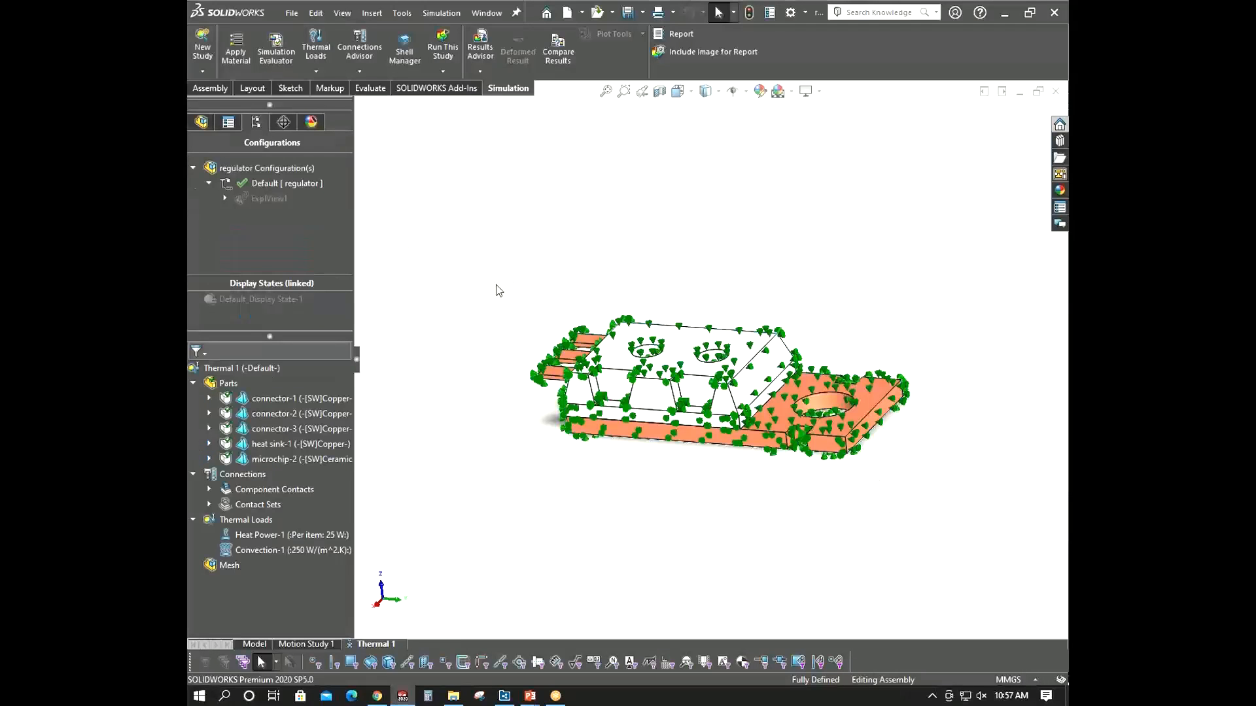
- Start a second convection load and pick side faces of the microchip
{"action": "scroll", "coordinate": [674, 378], "scroll_direction": "down", "scroll_amount": 5}
{"action": "scroll", "coordinate": [675, 380], "scroll_direction": "up", "scroll_amount": 3}
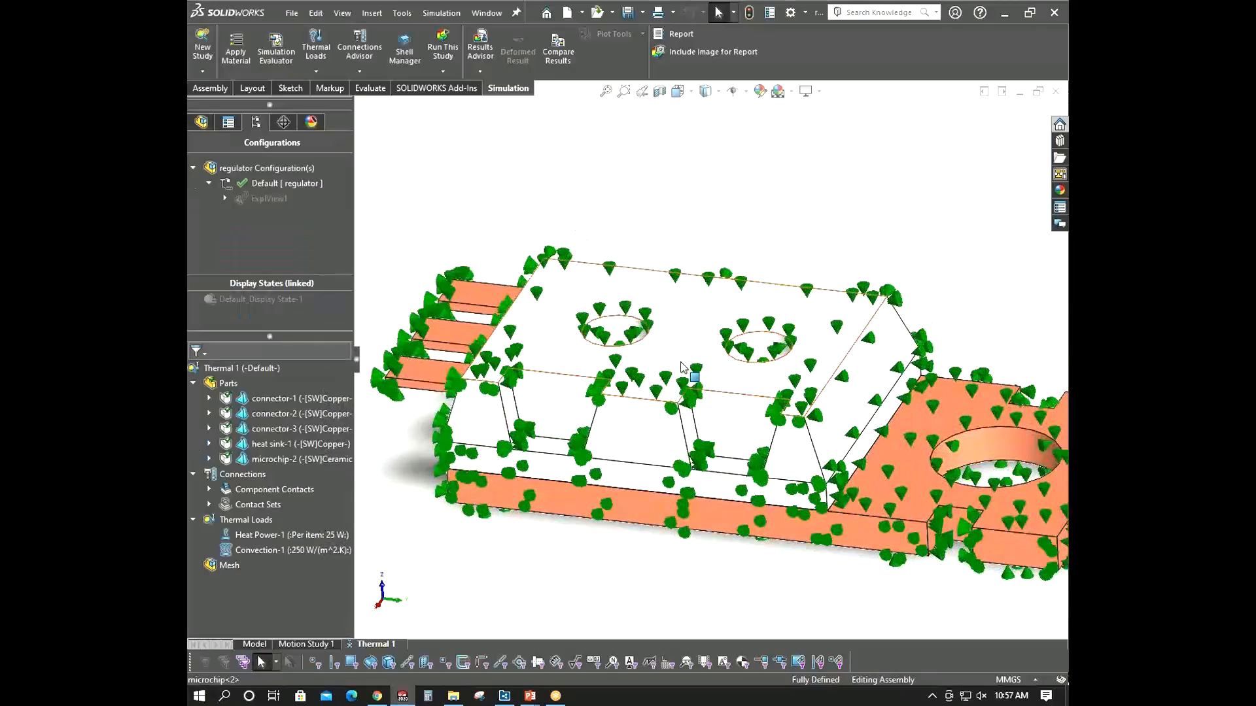
{"action": "middle_click_drag", "start_coordinate": [668, 373], "coordinate": [739, 308]}
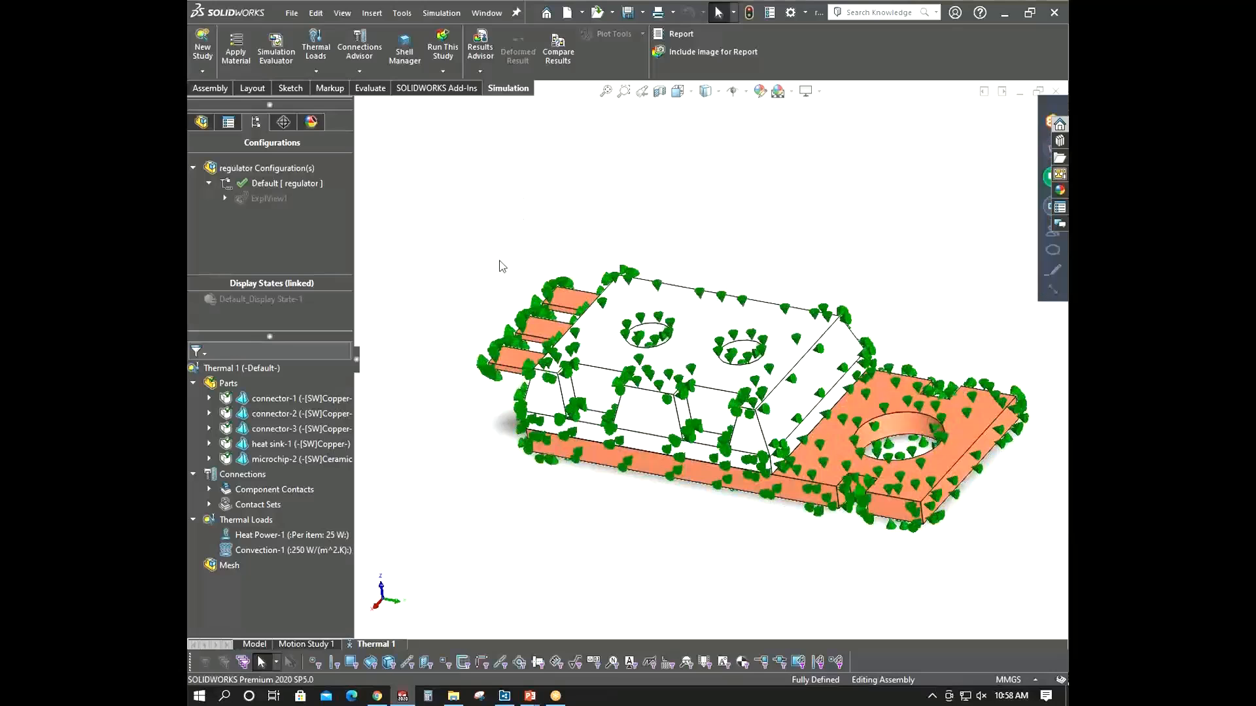
{"action": "right_click", "coordinate": [237, 523]}
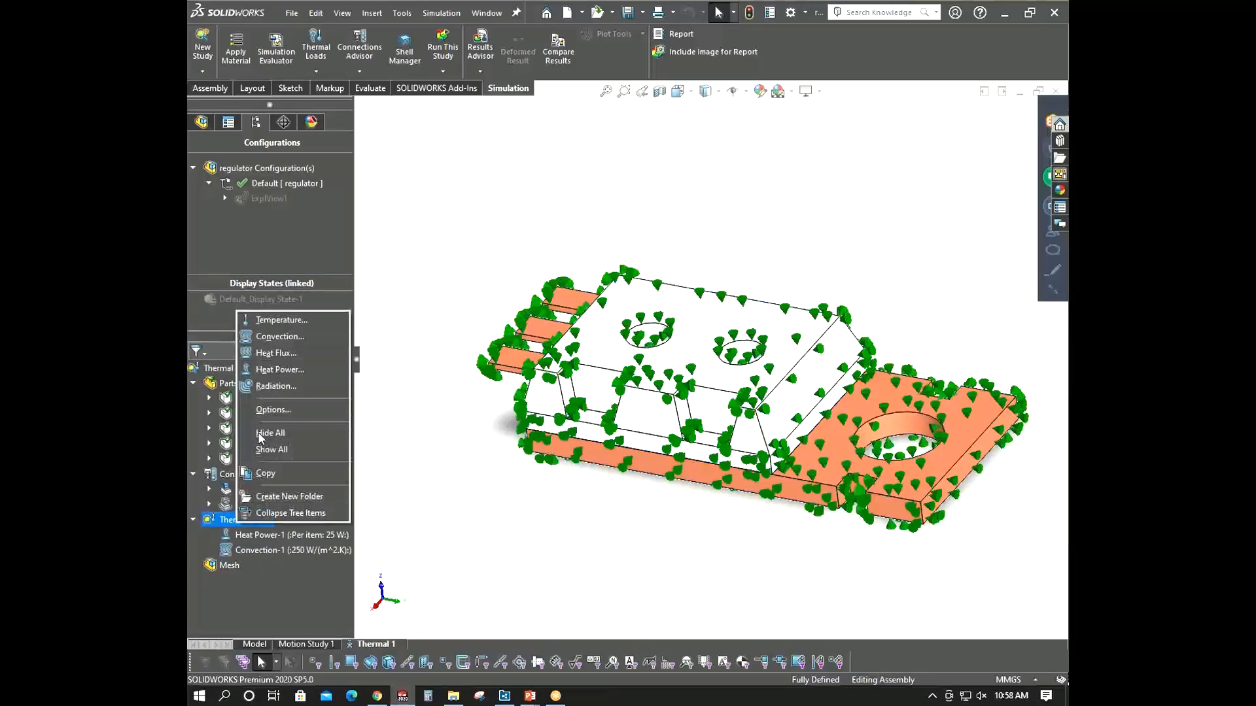
{"action": "left_click", "coordinate": [282, 337]}
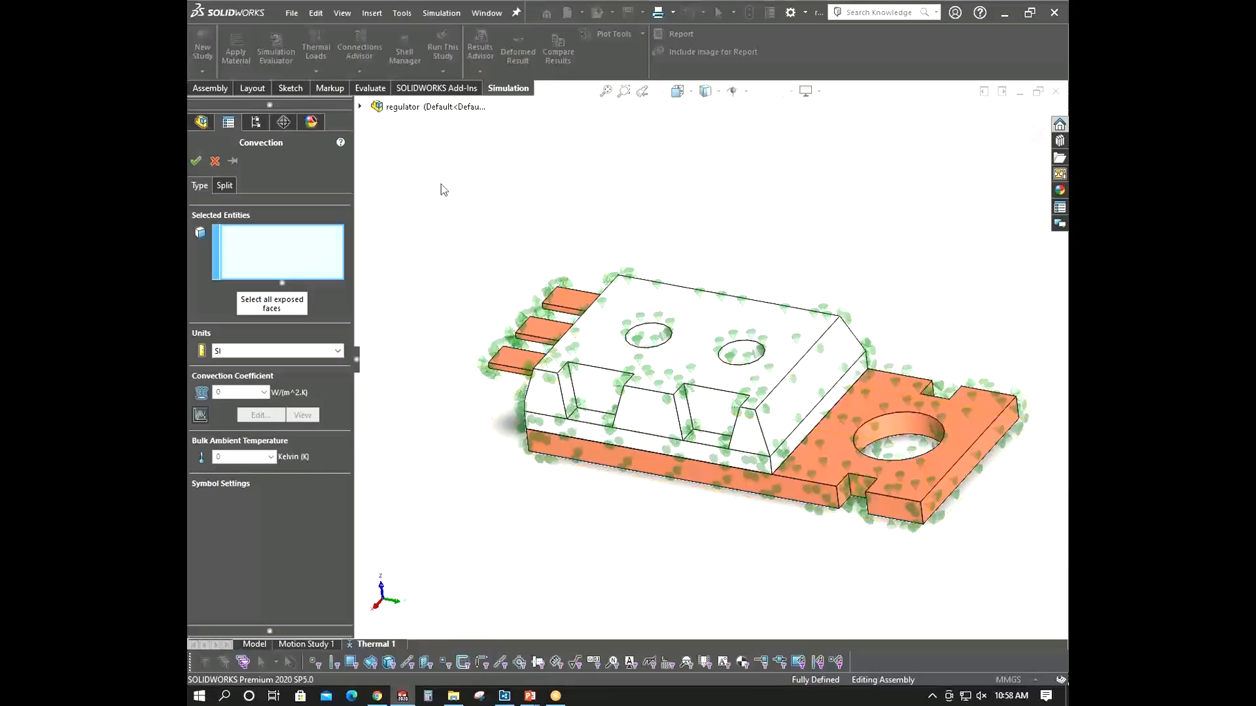
{"action": "scroll", "coordinate": [661, 386], "scroll_direction": "down", "scroll_amount": 5}
{"action": "scroll", "coordinate": [654, 406], "scroll_direction": "up", "scroll_amount": 5}
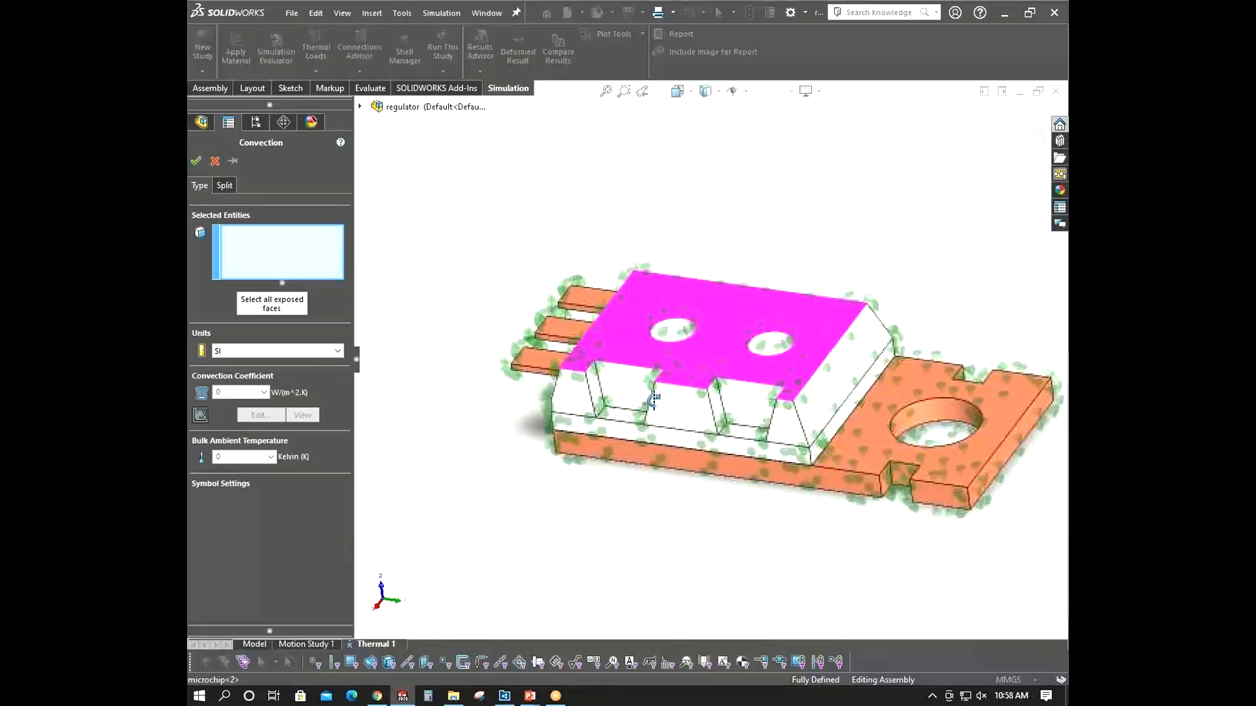
{"action": "left_click", "coordinate": [719, 419]}
{"action": "left_click", "coordinate": [644, 403]}
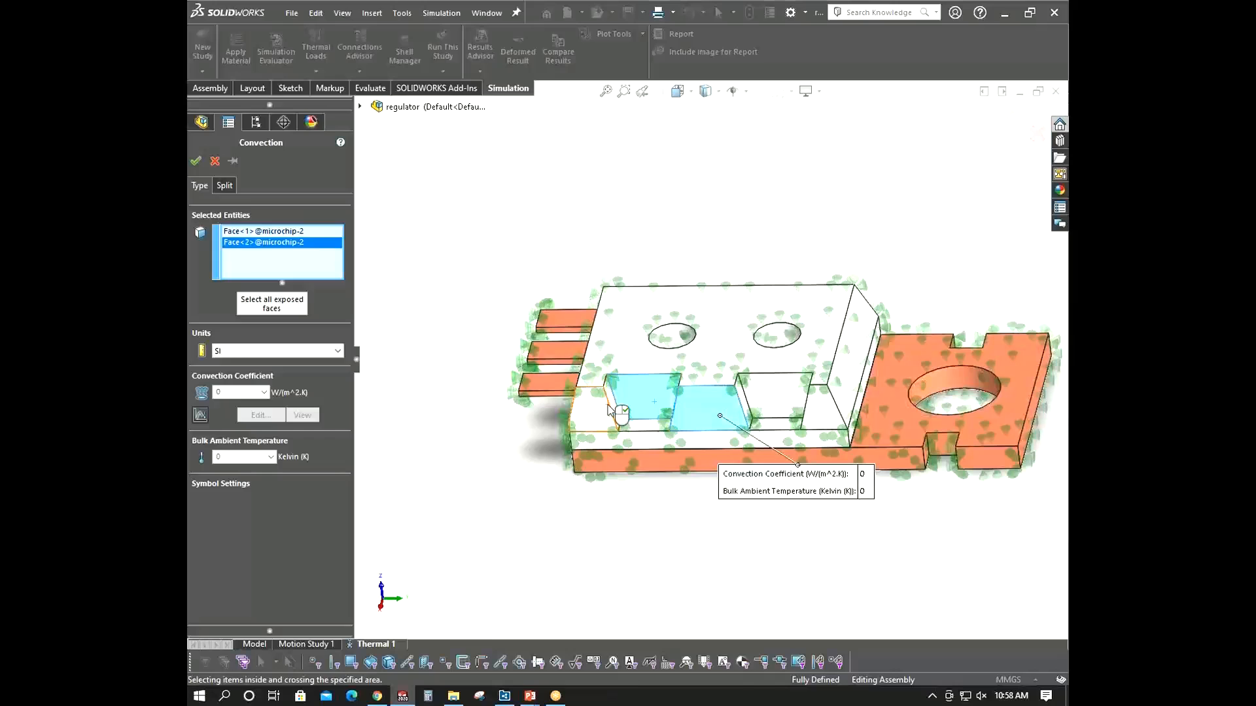
- Select the microchip's exposed top, side and hole faces for the second convection load
{"action": "left_click", "coordinate": [614, 405]}
{"action": "left_click", "coordinate": [589, 409]}
{"action": "left_click", "coordinate": [607, 347]}
{"action": "left_click", "coordinate": [680, 335]}
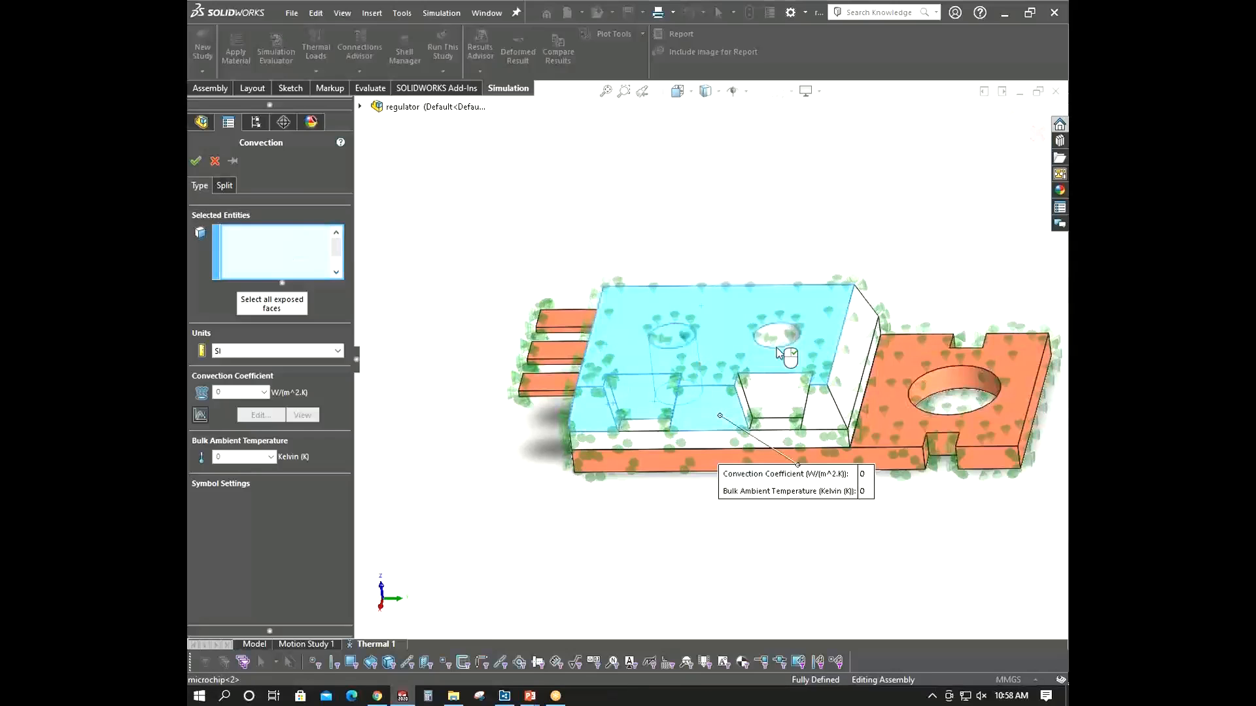
{"action": "left_click", "coordinate": [773, 348]}
{"action": "left_click", "coordinate": [776, 335]}
{"action": "left_click", "coordinate": [683, 342]}
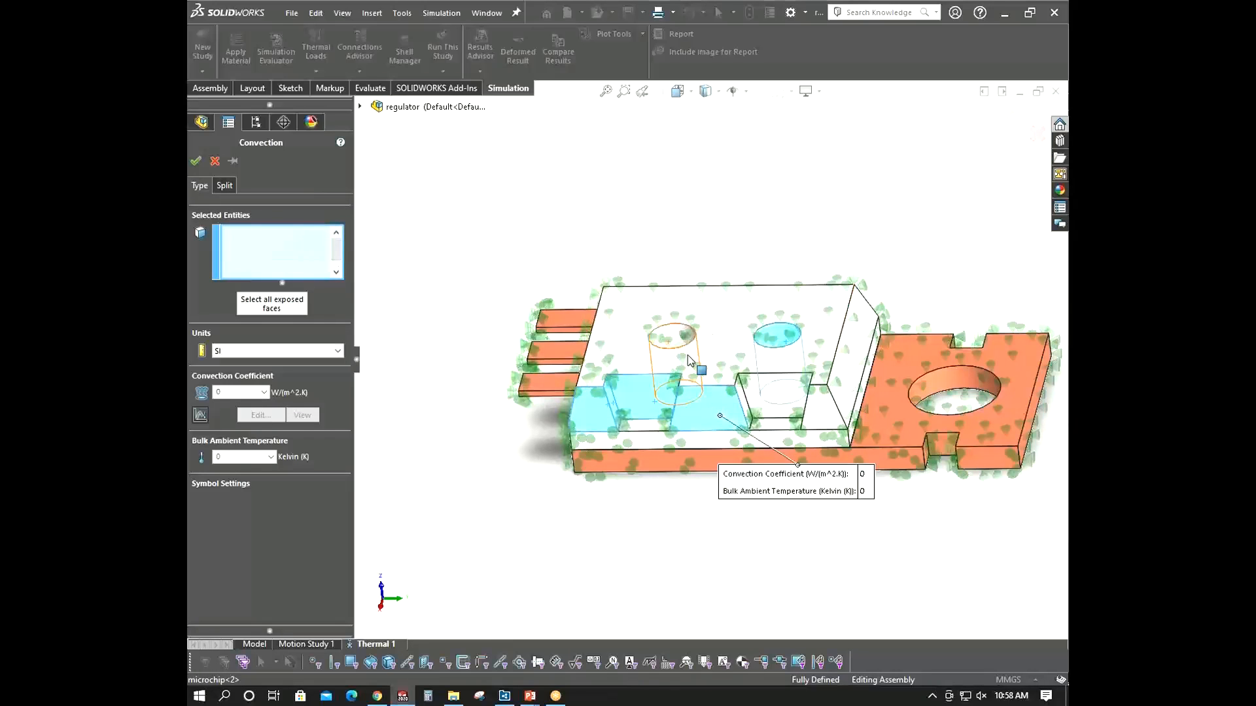
{"action": "left_click", "coordinate": [744, 364]}
{"action": "left_click", "coordinate": [773, 390]}
{"action": "left_click", "coordinate": [745, 398]}
{"action": "middle_click_drag", "start_coordinate": [806, 407], "coordinate": [850, 404]}
{"action": "left_click", "coordinate": [853, 402]}
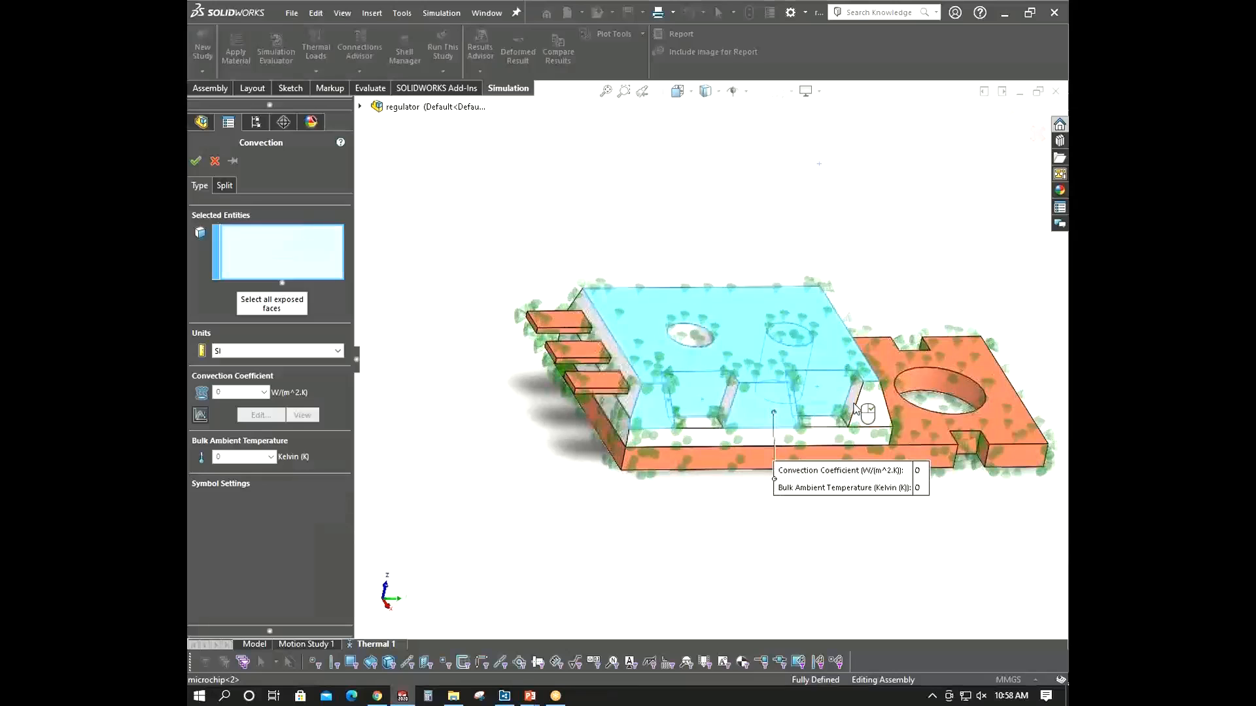
{"action": "left_click", "coordinate": [863, 404]}
{"action": "left_click", "coordinate": [689, 340]}
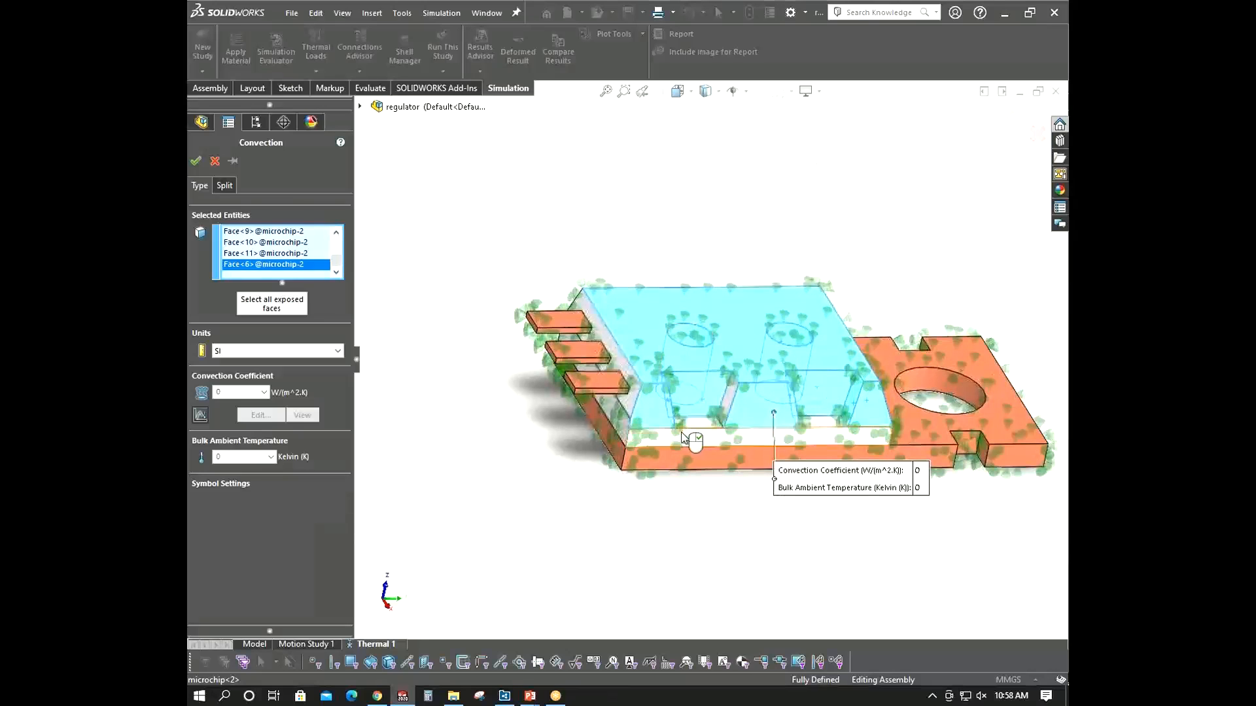
{"action": "left_click", "coordinate": [690, 435]}
{"action": "left_click", "coordinate": [695, 423]}
{"action": "left_click", "coordinate": [818, 423]}
{"action": "middle_click_drag", "start_coordinate": [852, 401], "coordinate": [667, 369]}
{"action": "left_click", "coordinate": [791, 415]}
{"action": "left_click", "coordinate": [725, 413]}
{"action": "left_click", "coordinate": [711, 437]}
{"action": "left_click", "coordinate": [793, 398]}
{"action": "left_click", "coordinate": [797, 420]}
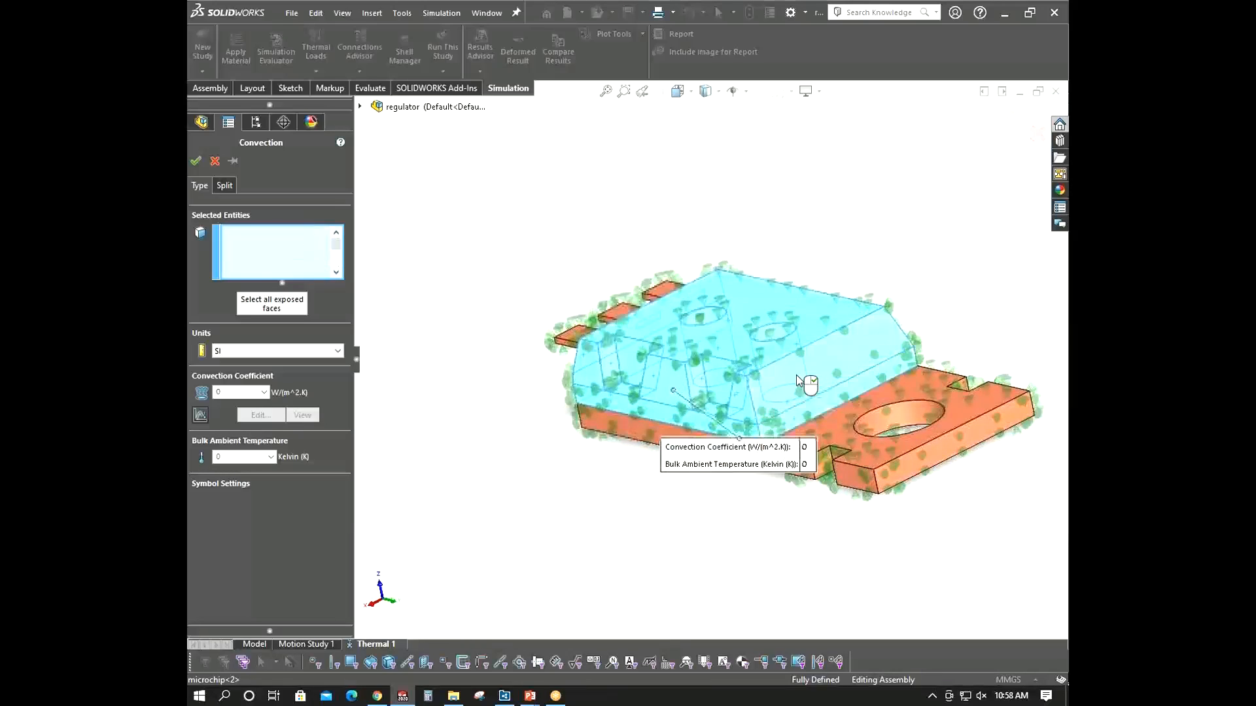
{"action": "middle_click_drag", "start_coordinate": [802, 382], "coordinate": [686, 401]}
{"action": "left_click", "coordinate": [818, 368]}
{"action": "left_click", "coordinate": [831, 380]}
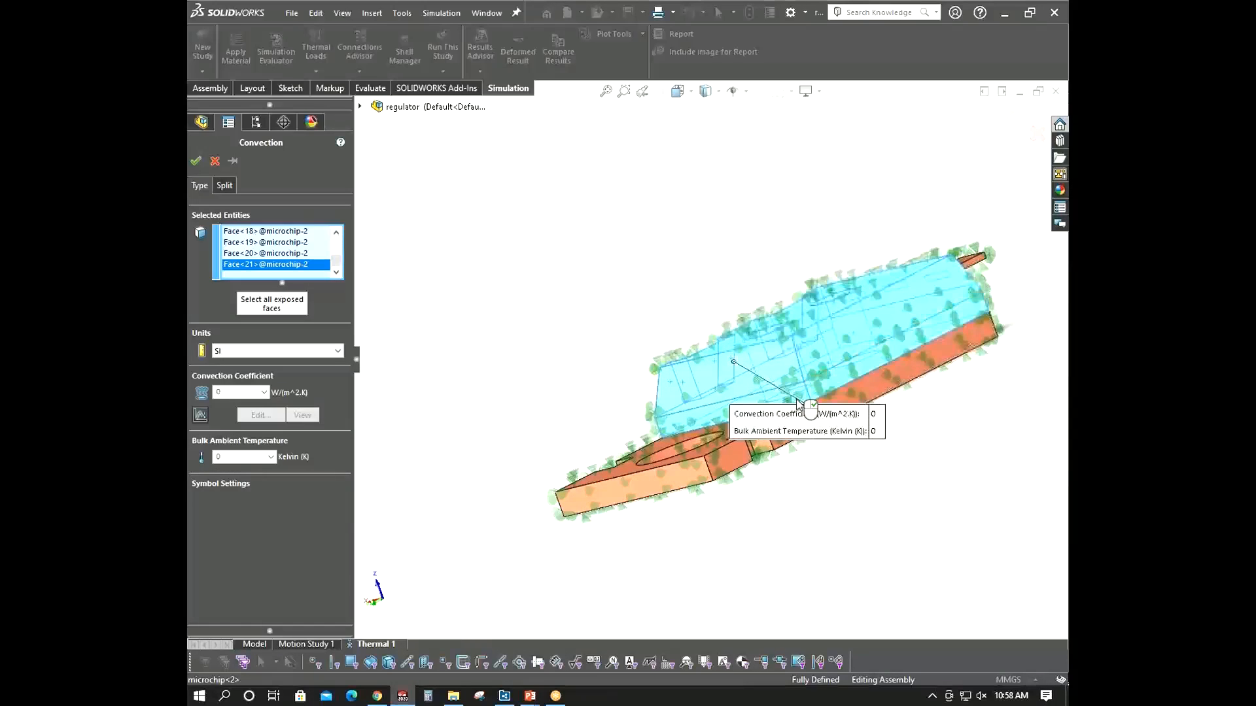
{"action": "middle_click_drag", "start_coordinate": [821, 399], "coordinate": [582, 282]}
- Set the second convection coefficient to 100 W/(m^2.K) and accept the load
{"action": "left_click", "coordinate": [216, 395]}
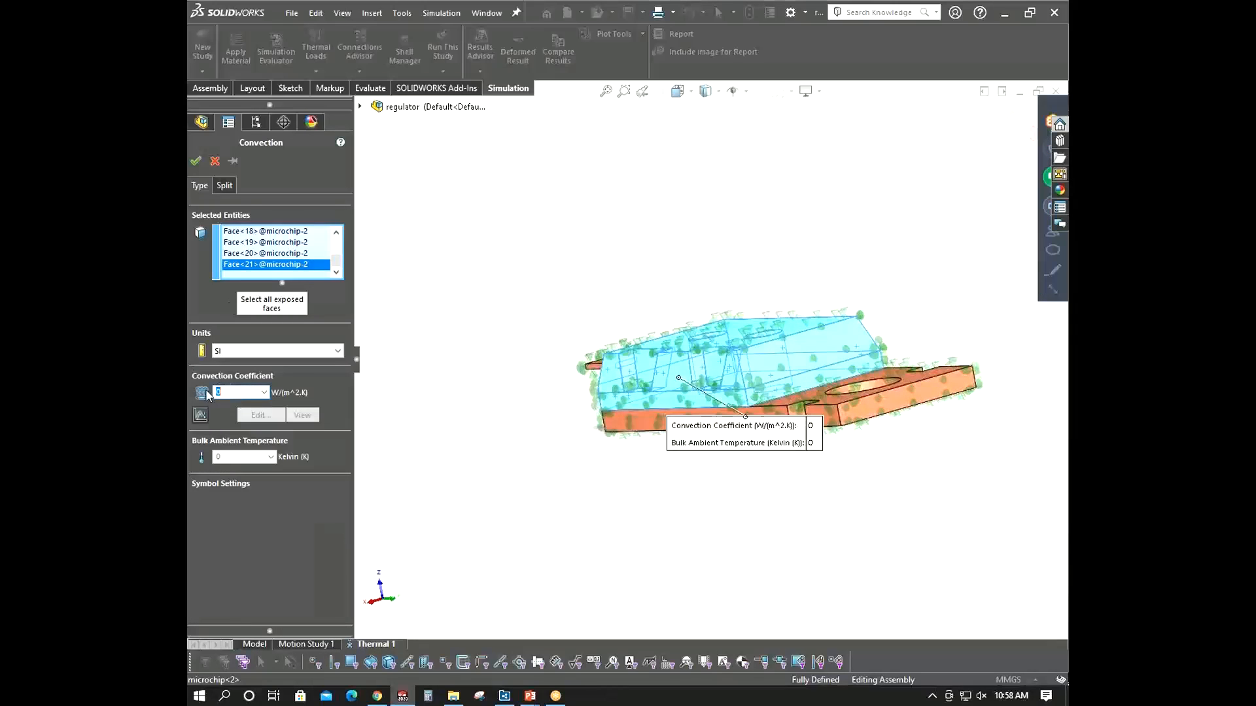
{"action": "type", "text": "100"}
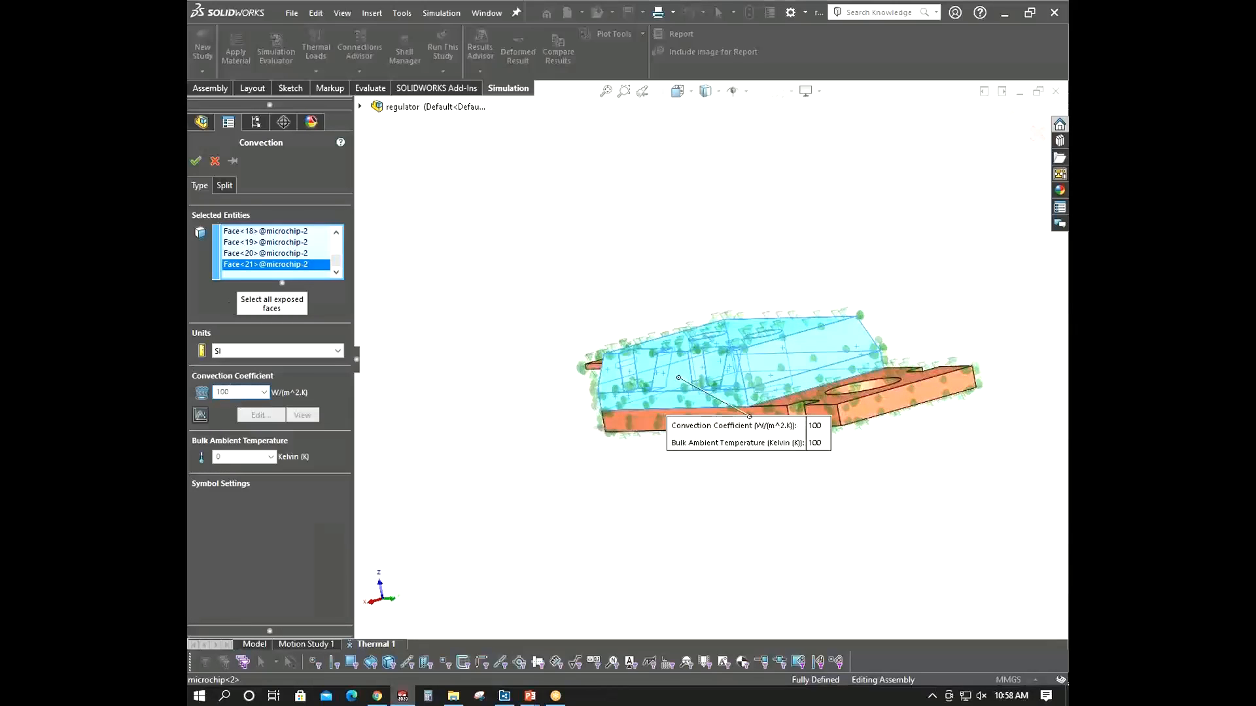
{"action": "left_click", "coordinate": [244, 455]}
{"action": "left_click", "coordinate": [196, 166]}
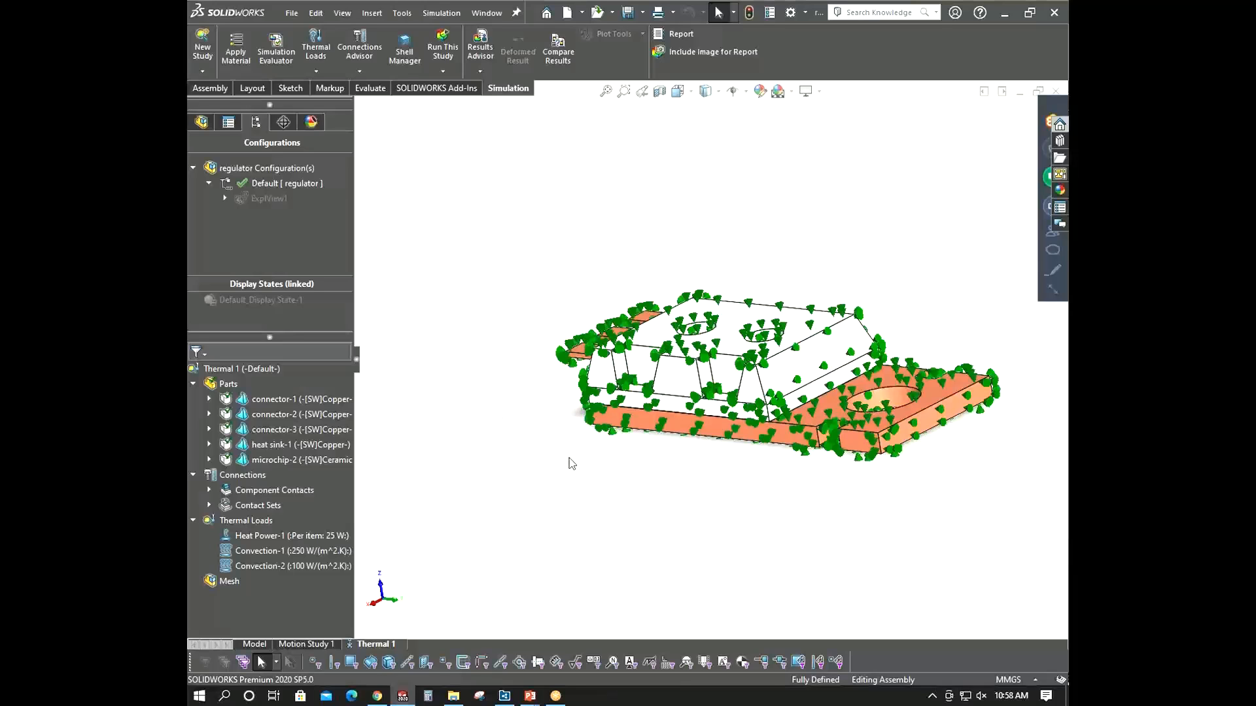
- Mesh the model and run the thermal study
{"action": "middle_click_drag", "start_coordinate": [569, 459], "coordinate": [583, 451]}
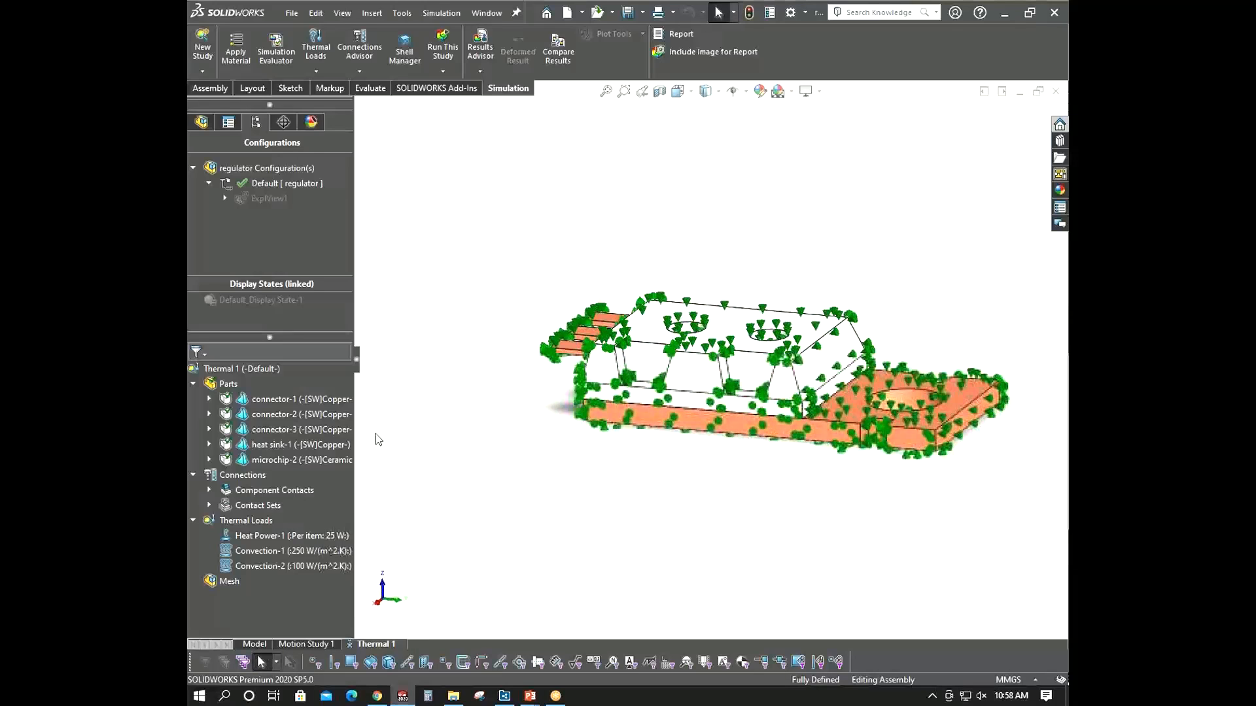
{"action": "right_click", "coordinate": [225, 584]}
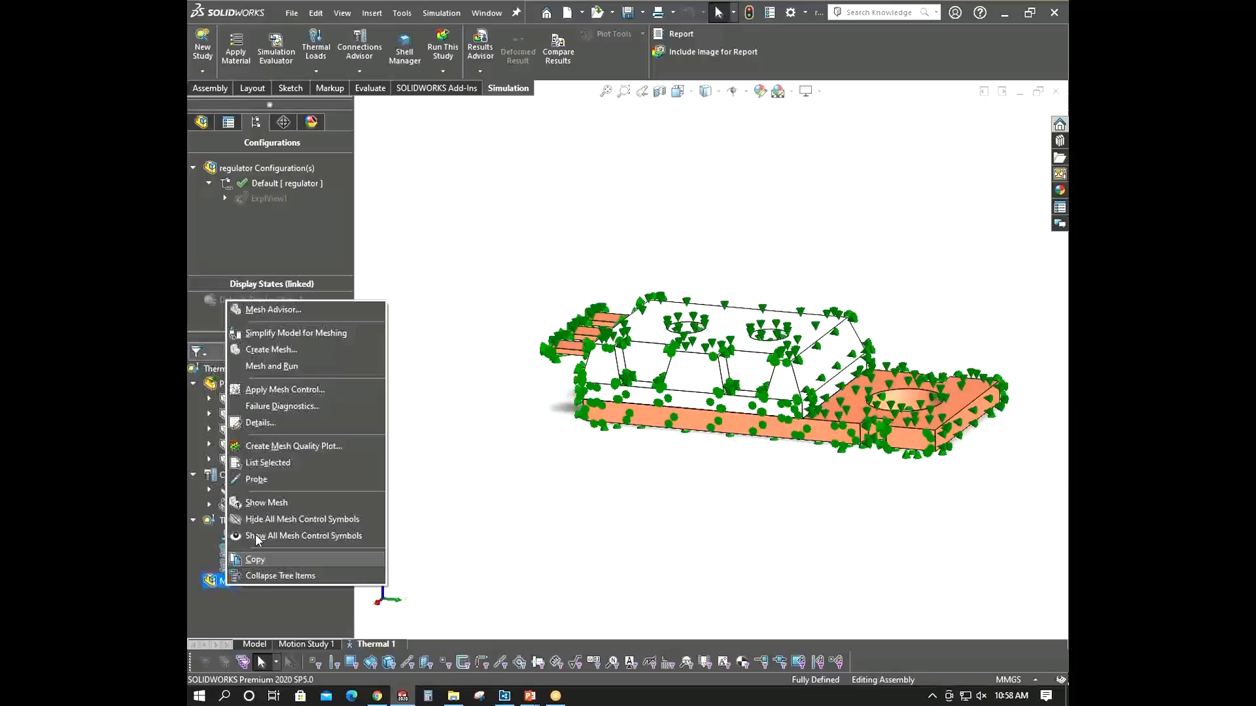
{"action": "left_click", "coordinate": [299, 358]}
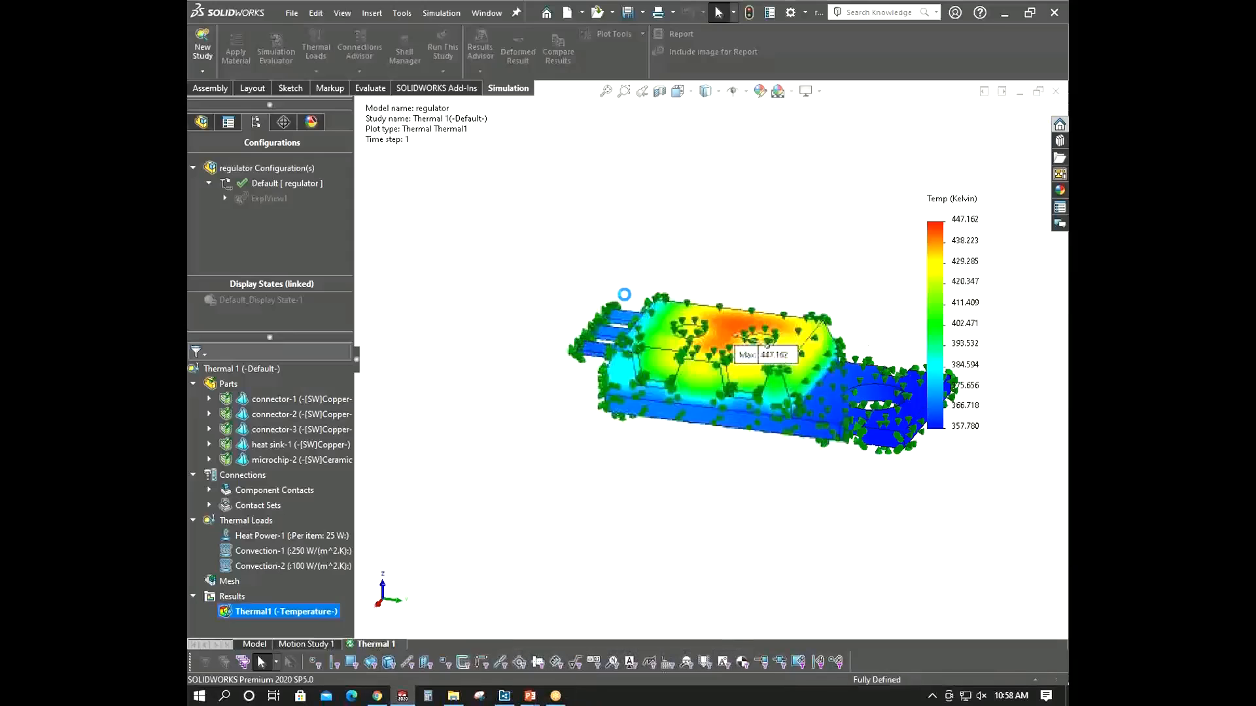
- Hide all thermal load symbols on the temperature plot
{"action": "middle_click_drag", "start_coordinate": [624, 294], "coordinate": [795, 306]}
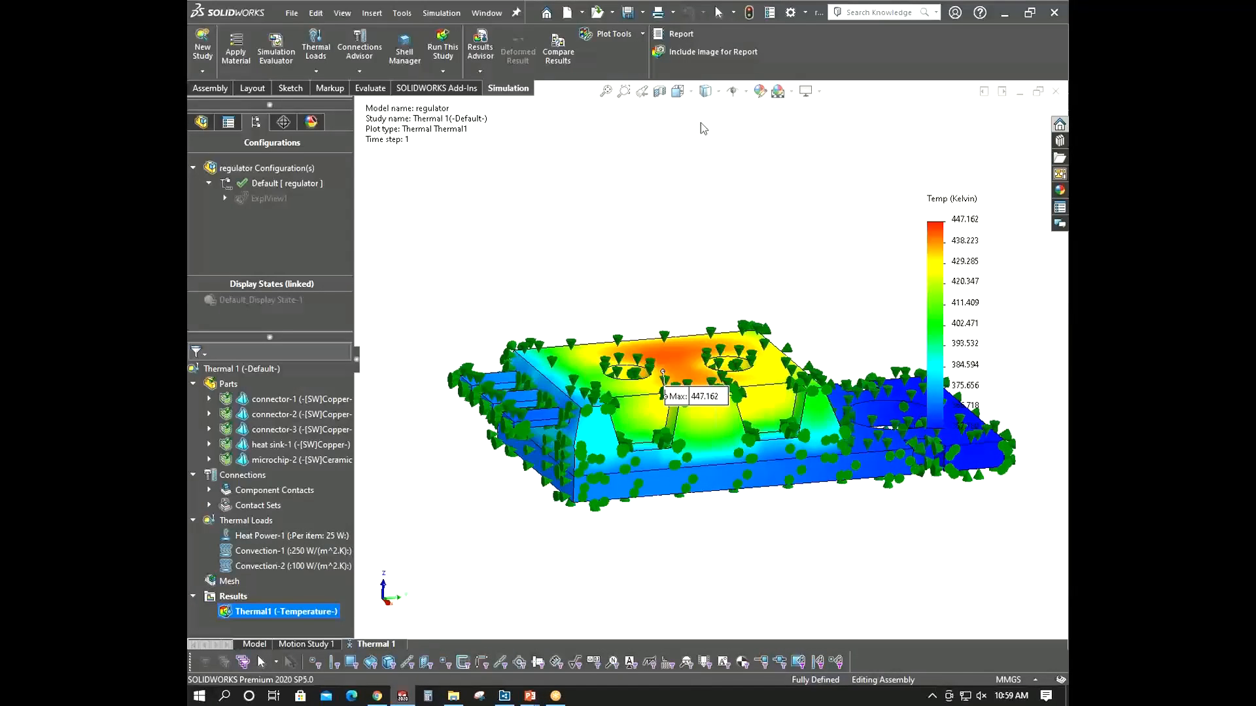
{"action": "right_click", "coordinate": [232, 513]}
{"action": "right_click", "coordinate": [231, 516]}
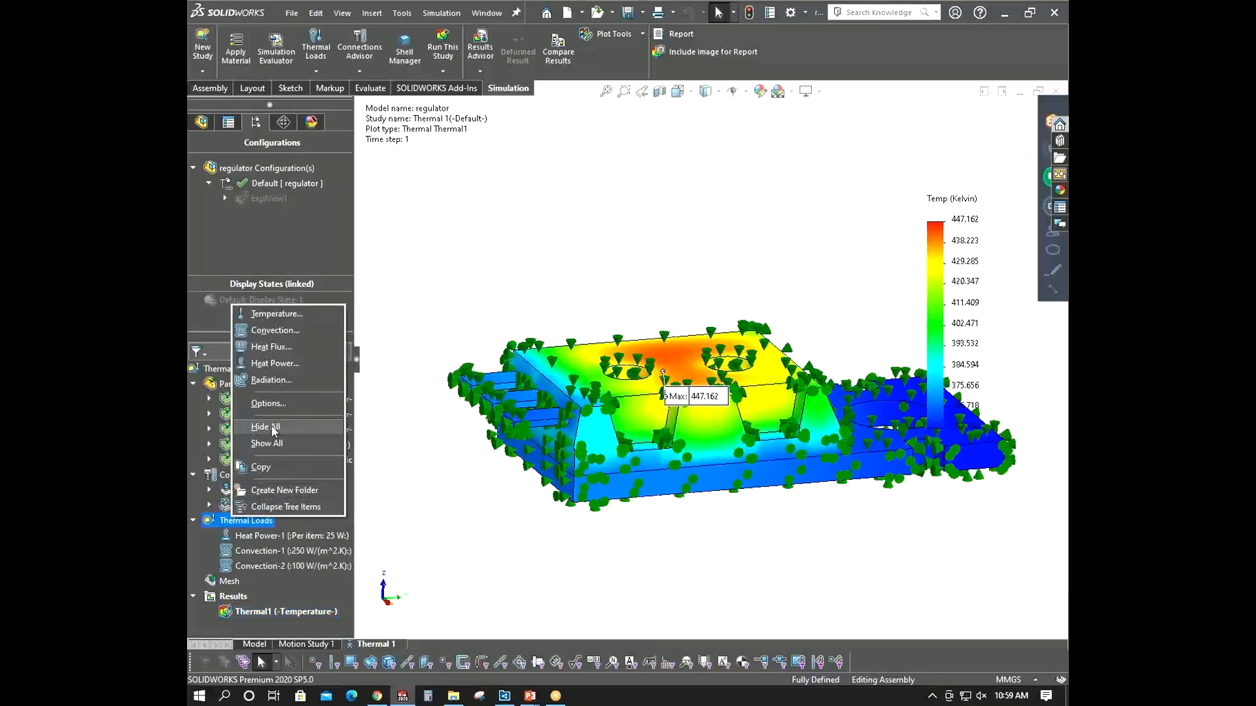
{"action": "left_click", "coordinate": [271, 425]}
- Open section clipping for the temperature plot and use the Right Plane as the section plane
{"action": "left_click_drag", "start_coordinate": [695, 395], "coordinate": [722, 289]}
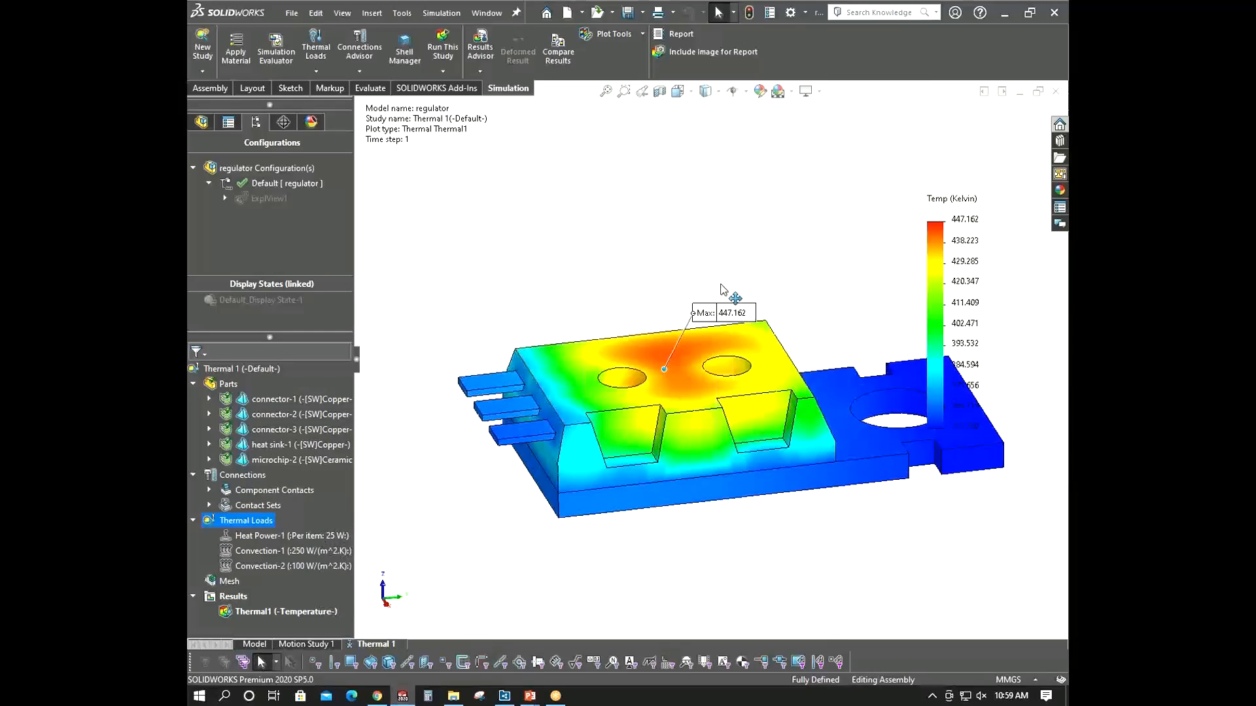
{"action": "middle_click_drag", "start_coordinate": [721, 289], "coordinate": [644, 310]}
{"action": "scroll", "coordinate": [660, 387], "scroll_direction": "up", "scroll_amount": 3}
{"action": "scroll", "coordinate": [694, 372], "scroll_direction": "down", "scroll_amount": 3}
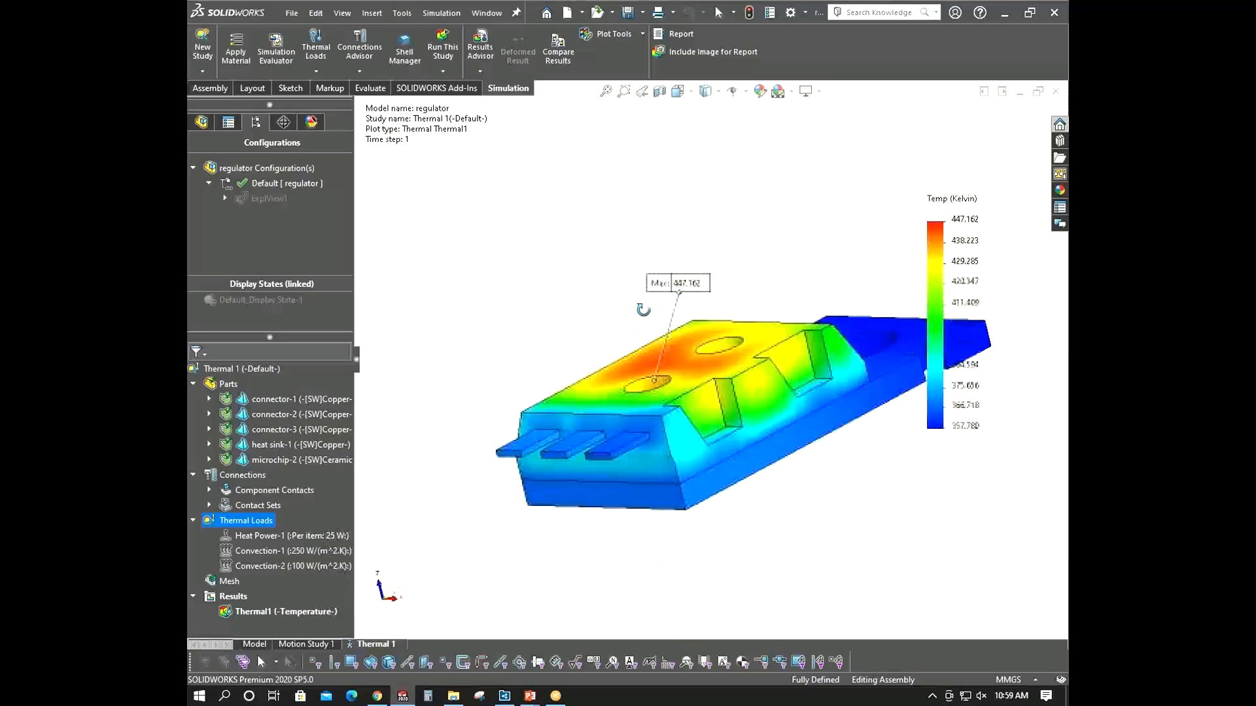
{"action": "middle_click_drag", "start_coordinate": [525, 478], "coordinate": [628, 527]}
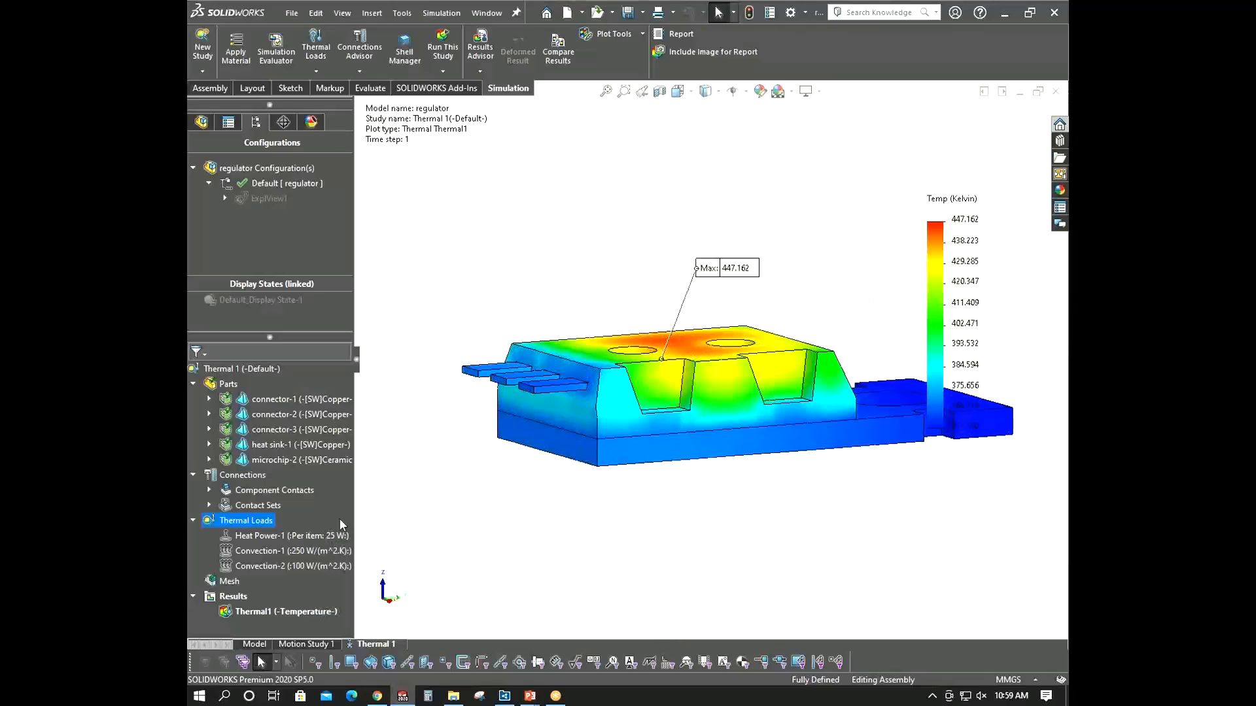
{"action": "right_click", "coordinate": [266, 613]}
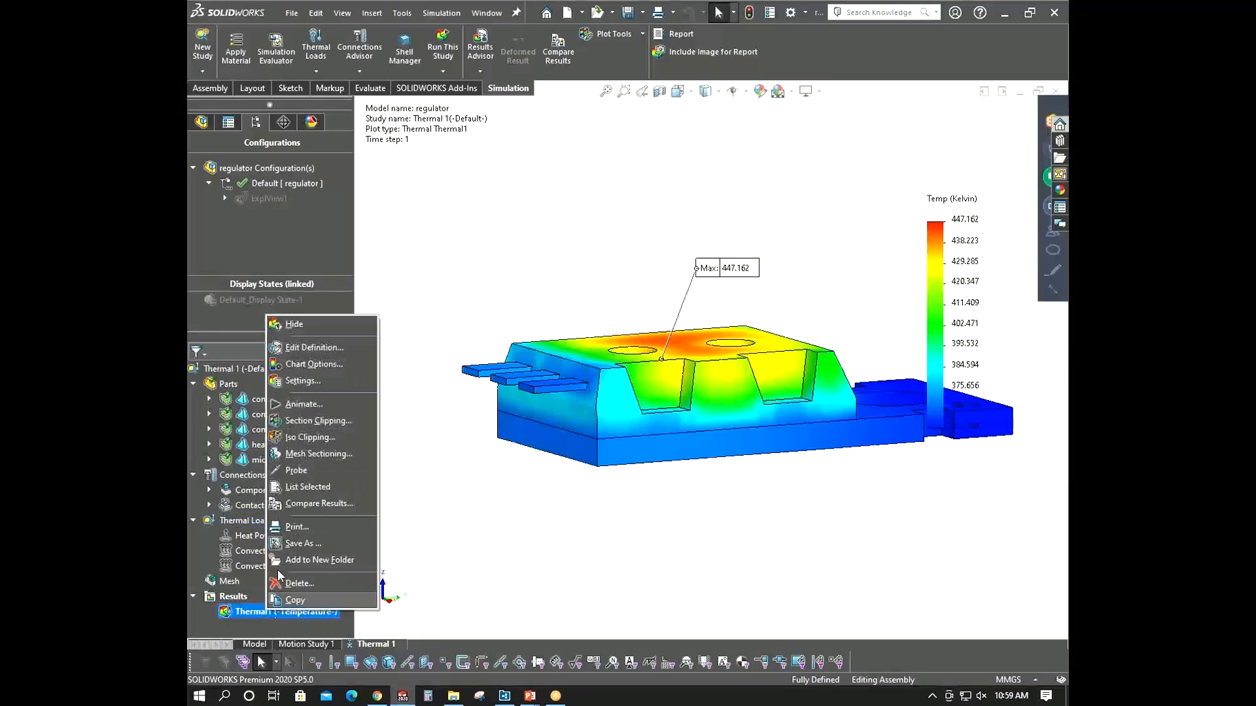
{"action": "left_click", "coordinate": [319, 422]}
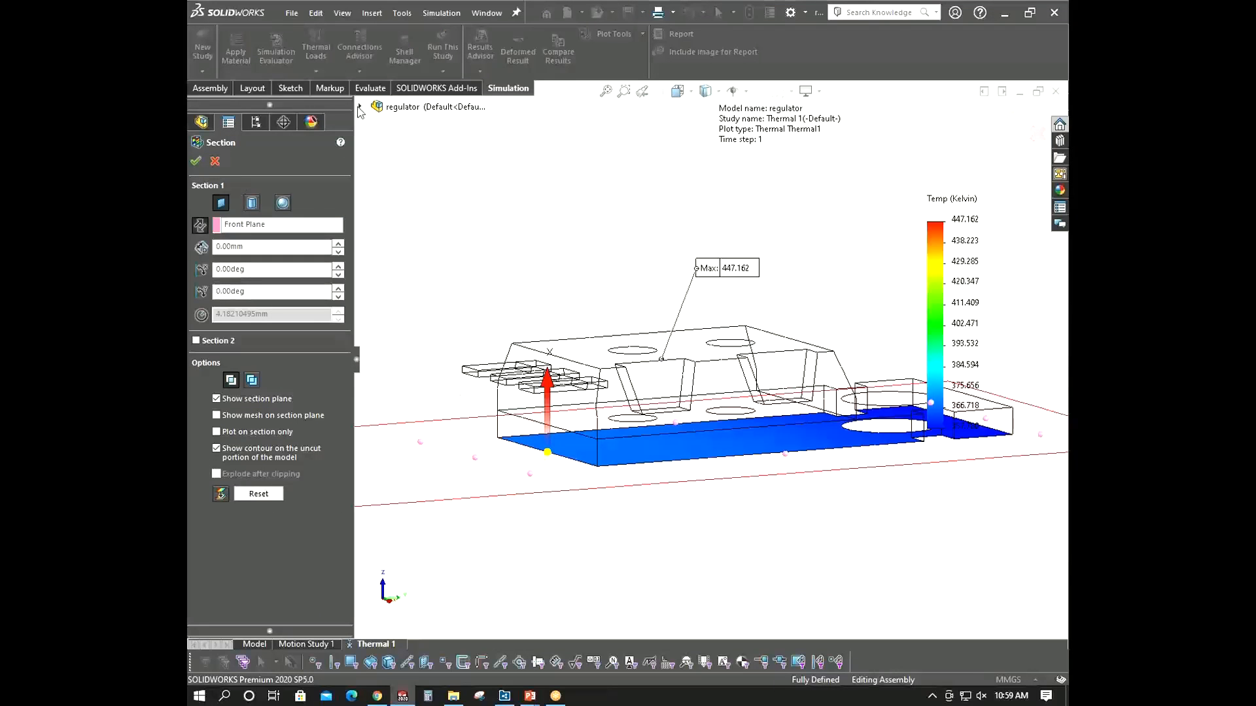
{"action": "left_click", "coordinate": [359, 107]}
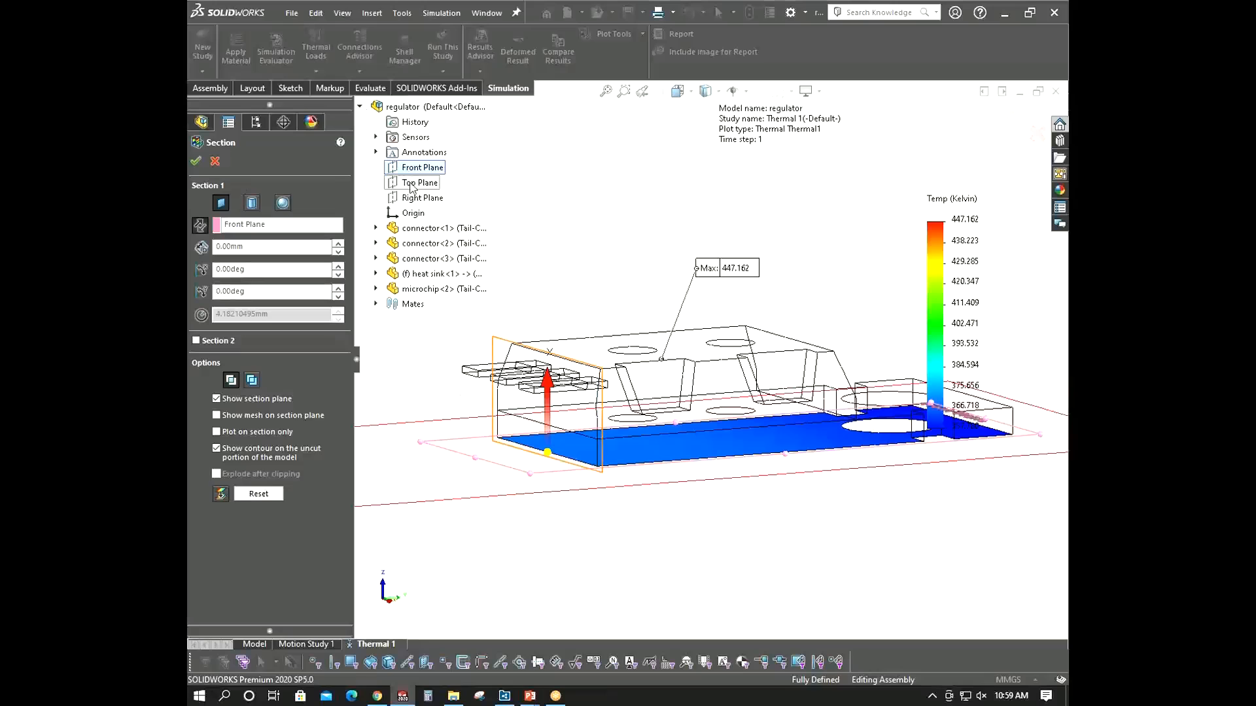
{"action": "left_click", "coordinate": [290, 228]}
{"action": "left_click", "coordinate": [421, 197]}
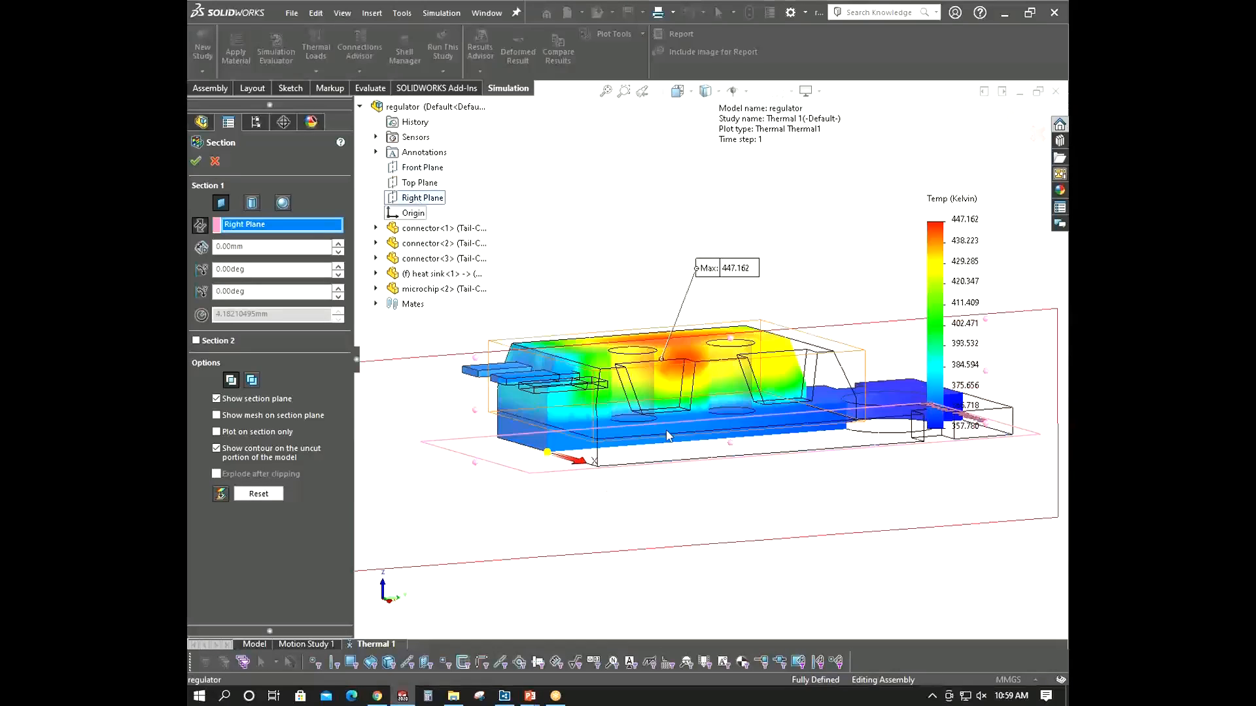
- Offset the section about -3.46 mm, turn off the section plane display, and accept the clipping
{"action": "middle_click_drag", "start_coordinate": [714, 505], "coordinate": [712, 394]}
{"action": "scroll", "coordinate": [712, 394], "scroll_direction": "down", "scroll_amount": 1}
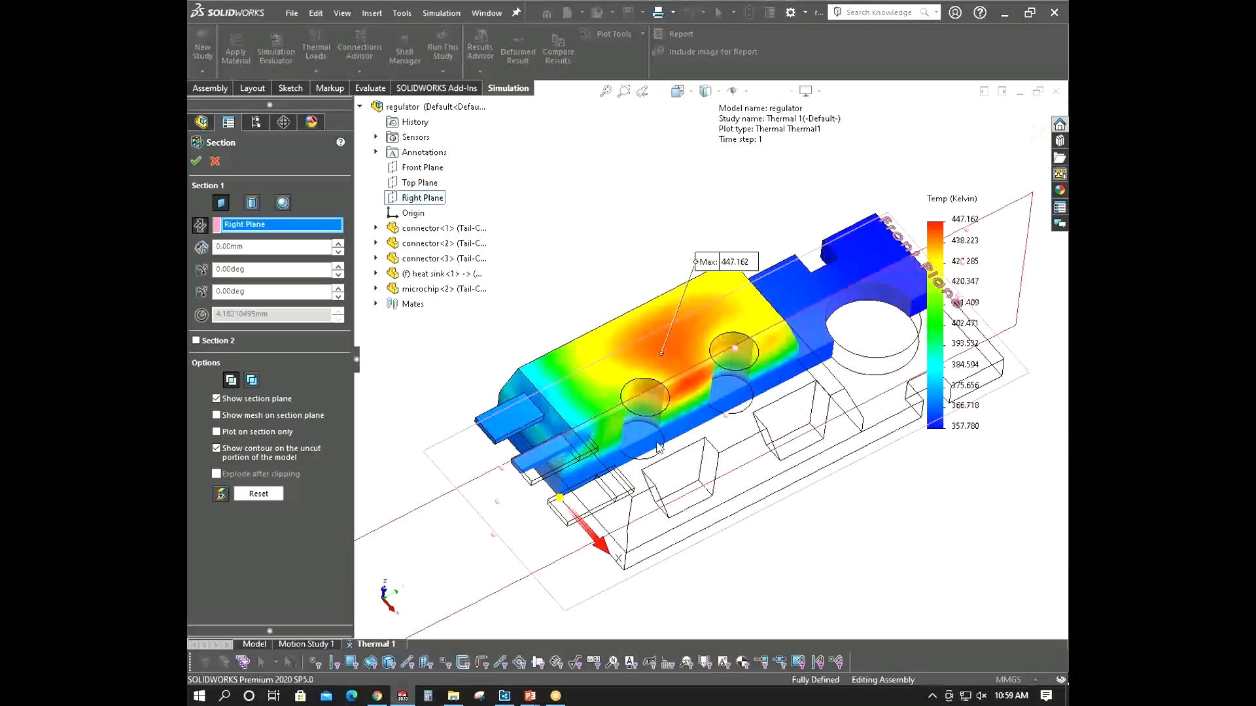
{"action": "left_click_drag", "start_coordinate": [608, 552], "coordinate": [585, 503]}
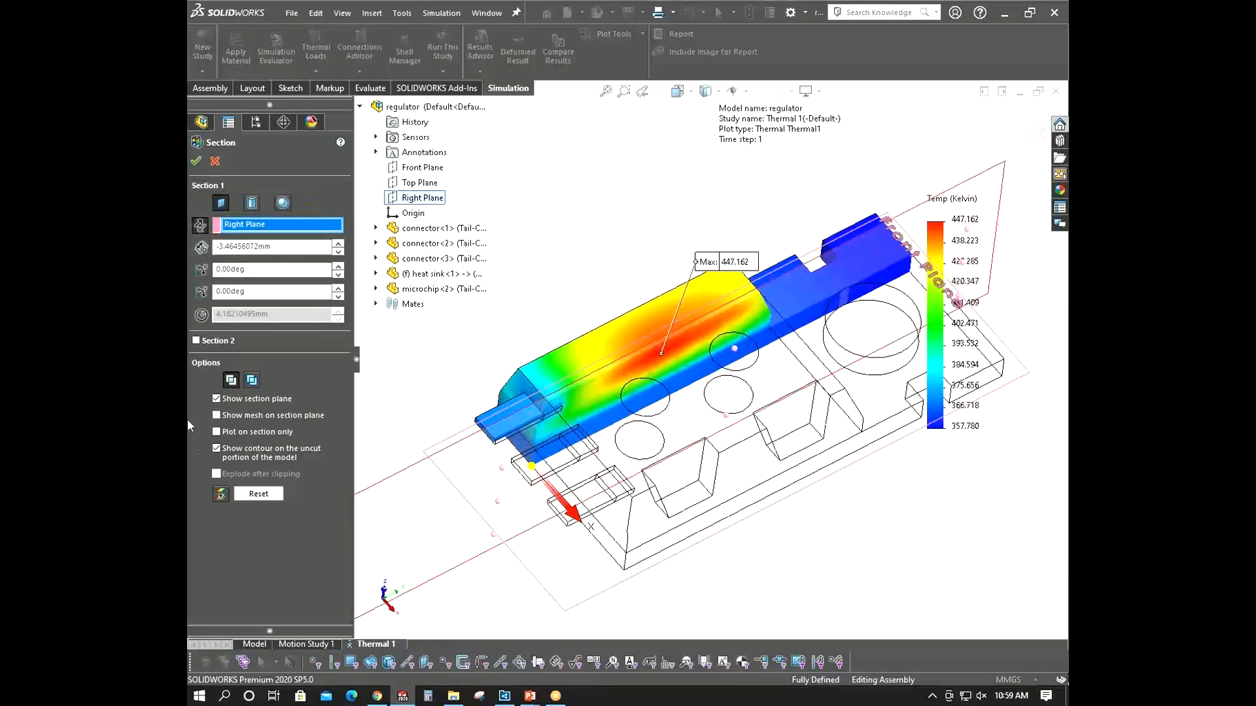
{"action": "left_click", "coordinate": [222, 399]}
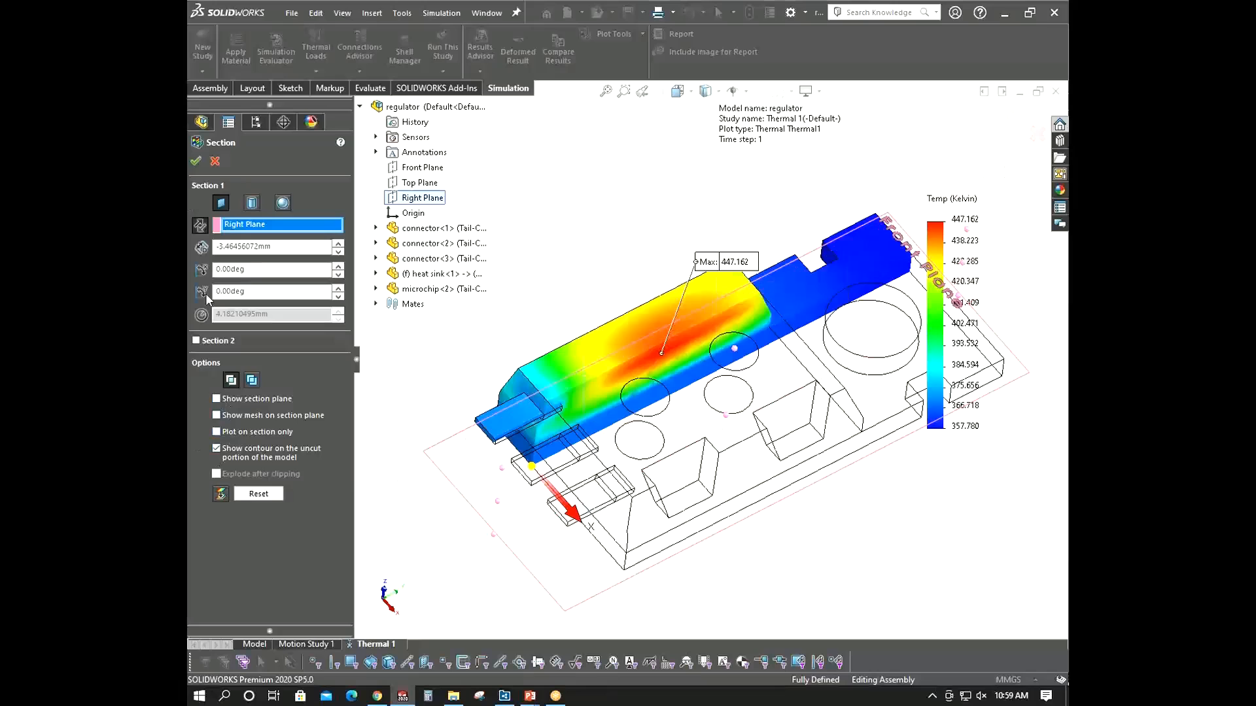
{"action": "left_click", "coordinate": [195, 161]}
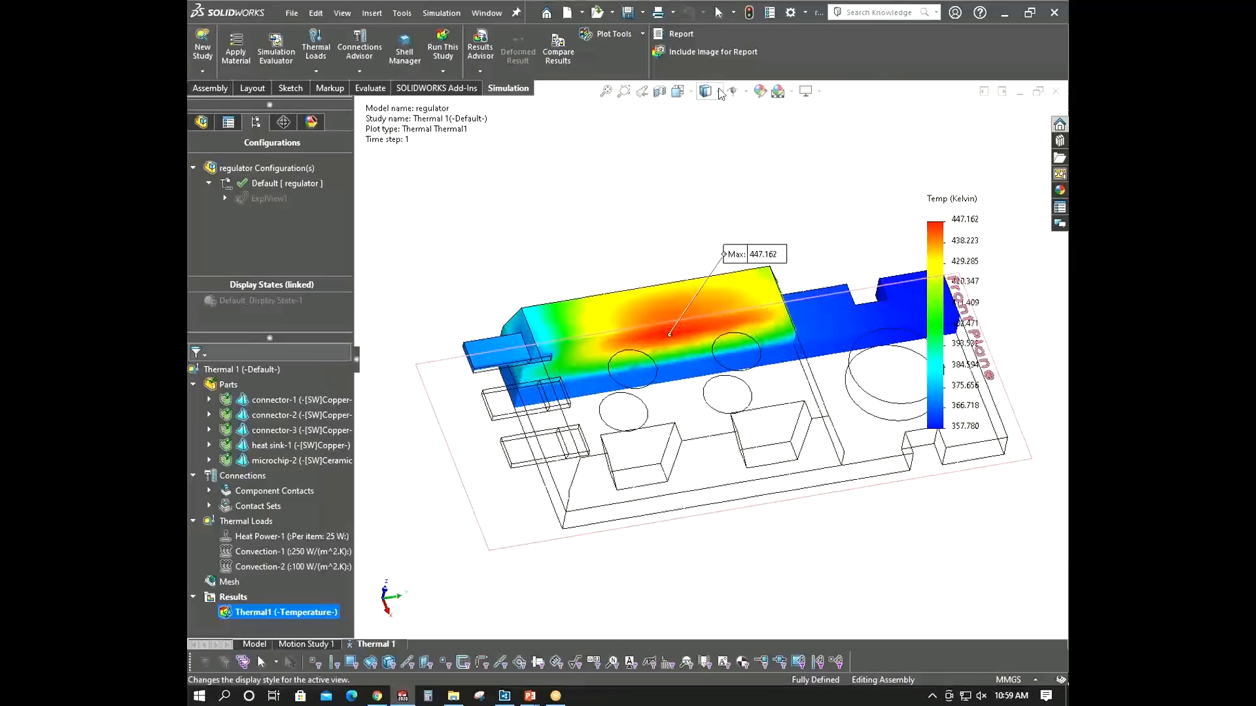
- Examine the sectioned temperature plot from the left and right side views
{"action": "left_click", "coordinate": [694, 95]}
{"action": "left_click", "coordinate": [695, 151]}
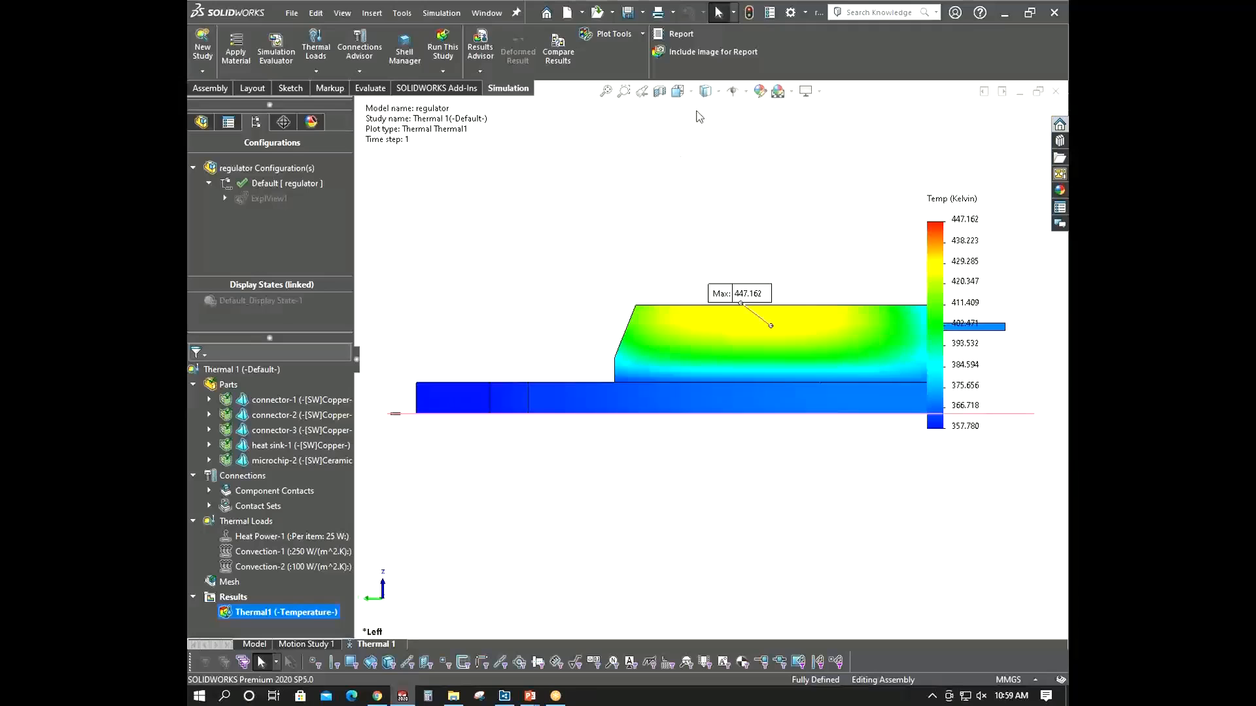
{"action": "left_click", "coordinate": [703, 92]}
{"action": "left_click", "coordinate": [723, 145]}
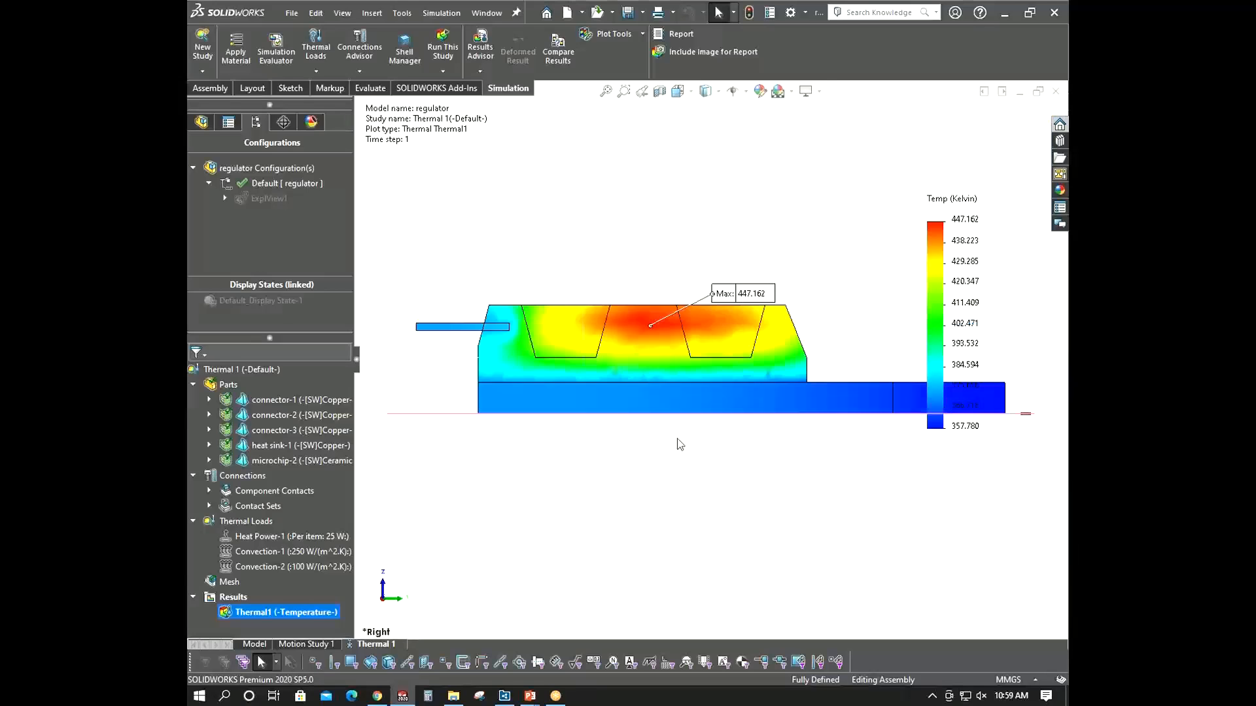
{"action": "scroll", "coordinate": [674, 352], "scroll_direction": "down", "scroll_amount": 2}
{"action": "scroll", "coordinate": [686, 354], "scroll_direction": "up", "scroll_amount": 5}
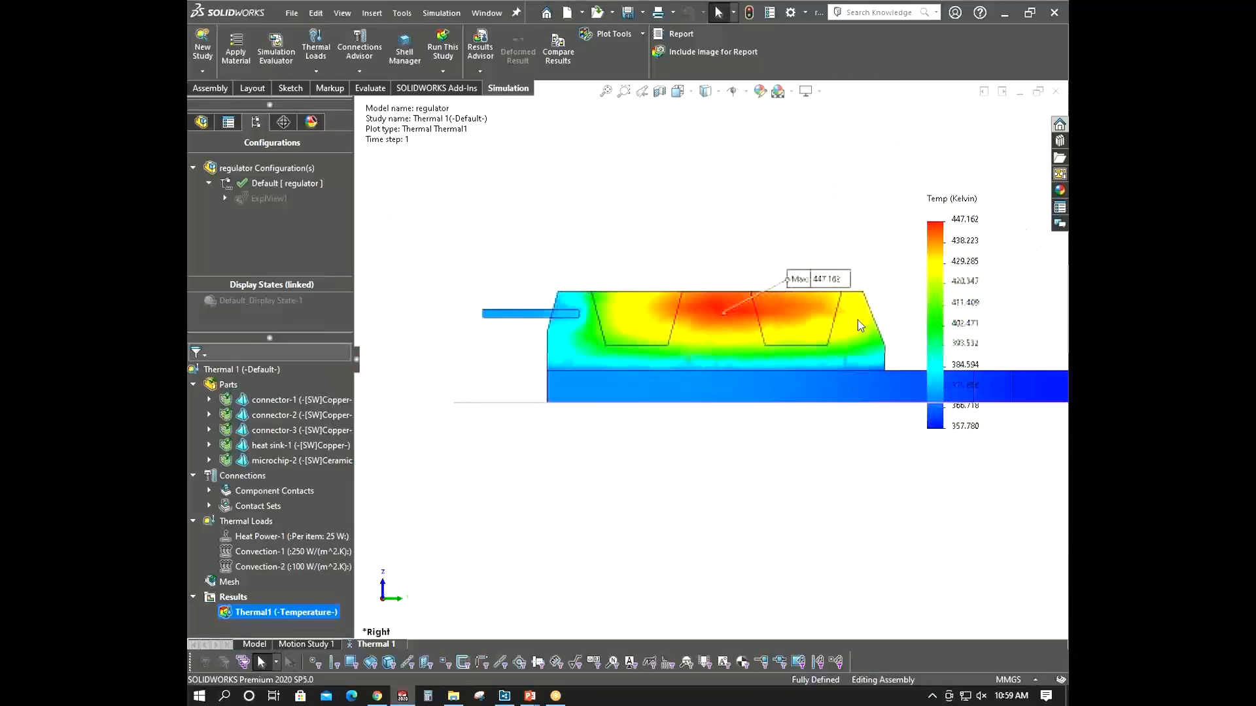
{"action": "scroll", "coordinate": [905, 281], "scroll_direction": "down", "scroll_amount": 2}
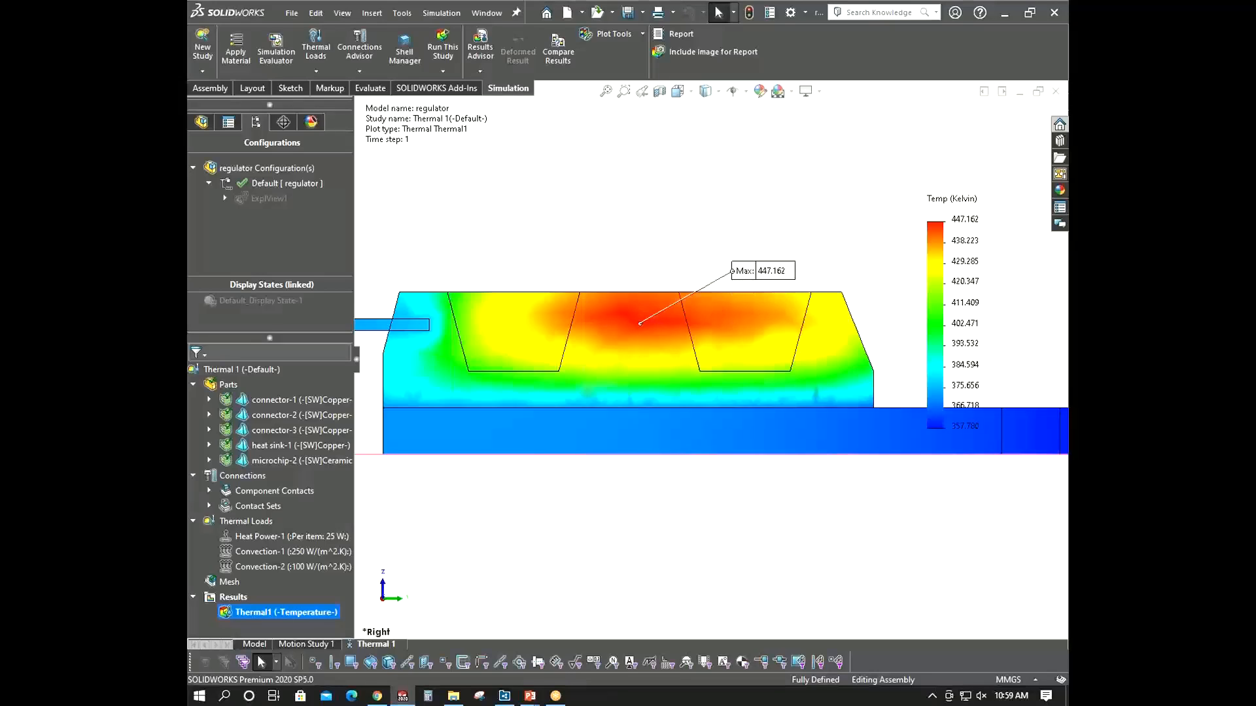
- Change the temperature plot's display units to Celsius
{"action": "right_click", "coordinate": [292, 613]}
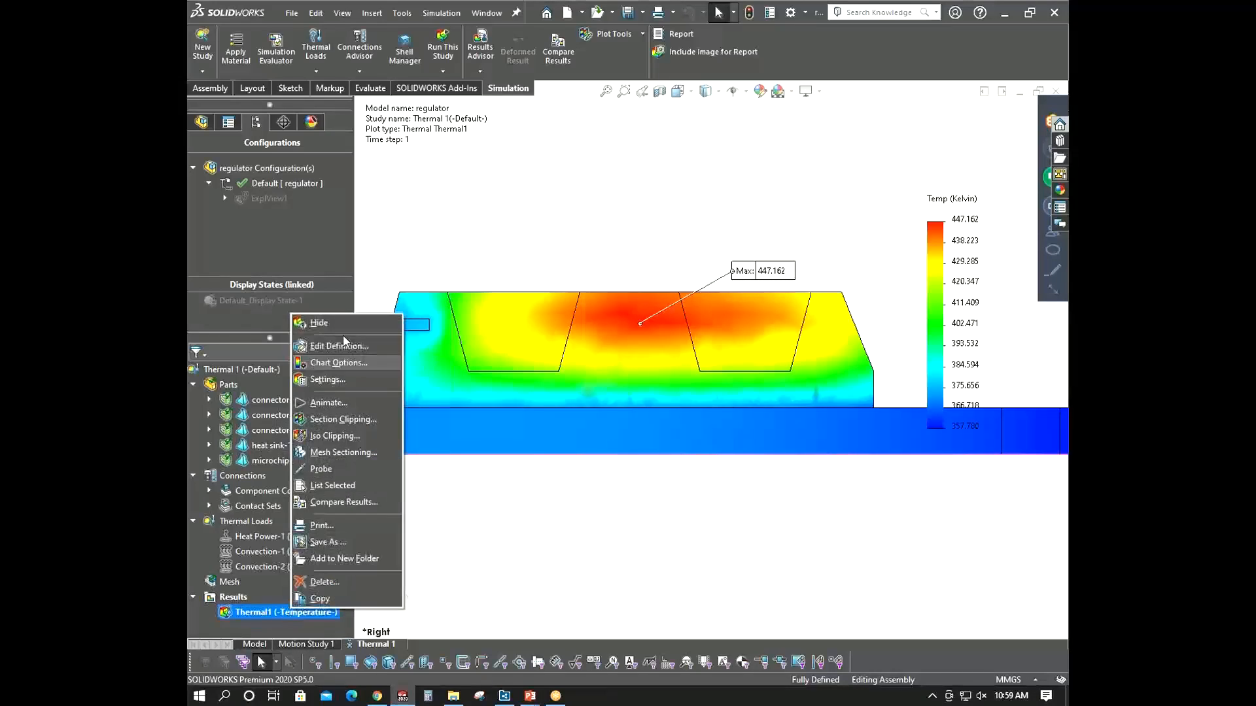
{"action": "left_click", "coordinate": [339, 346]}
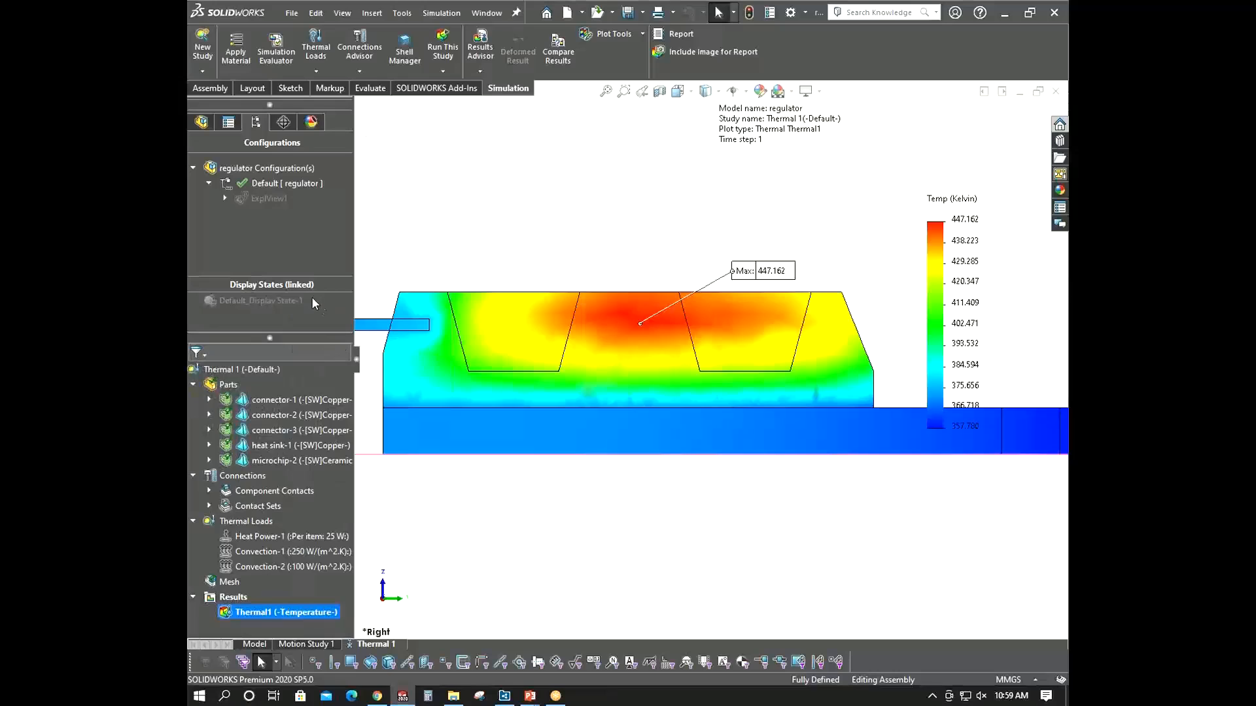
{"action": "left_click", "coordinate": [238, 254]}
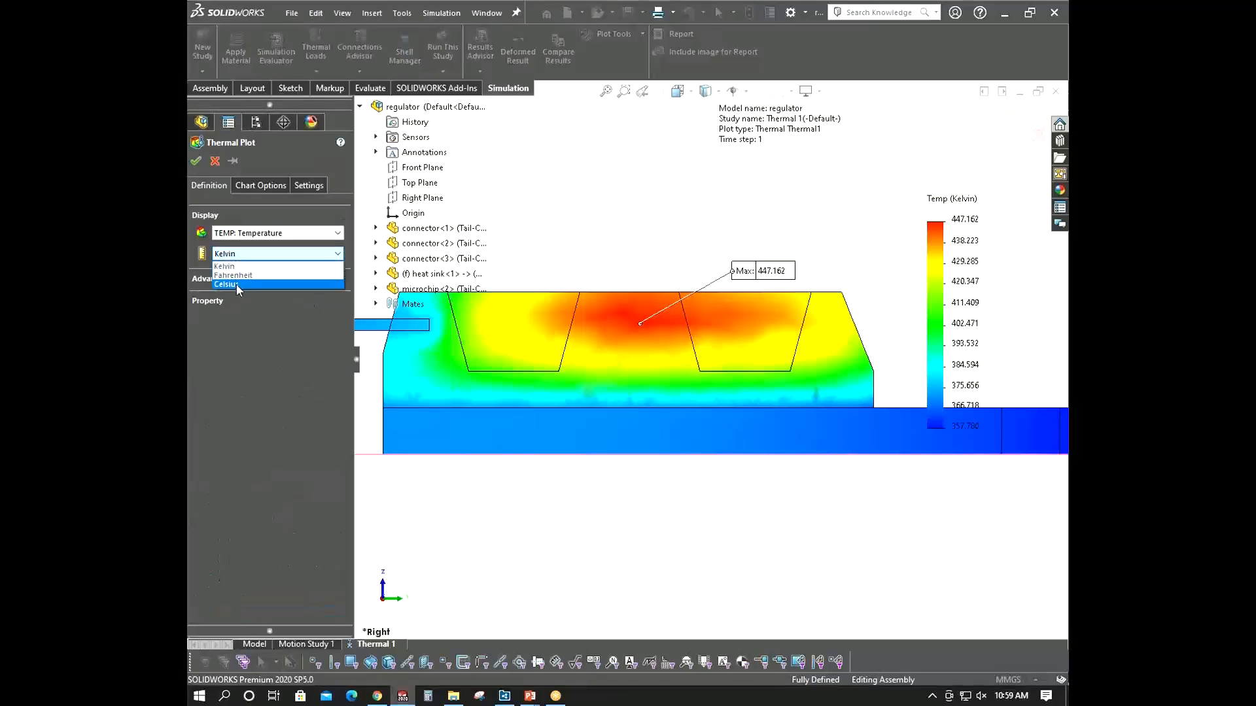
{"action": "left_click", "coordinate": [237, 285]}
{"action": "left_click", "coordinate": [195, 161]}
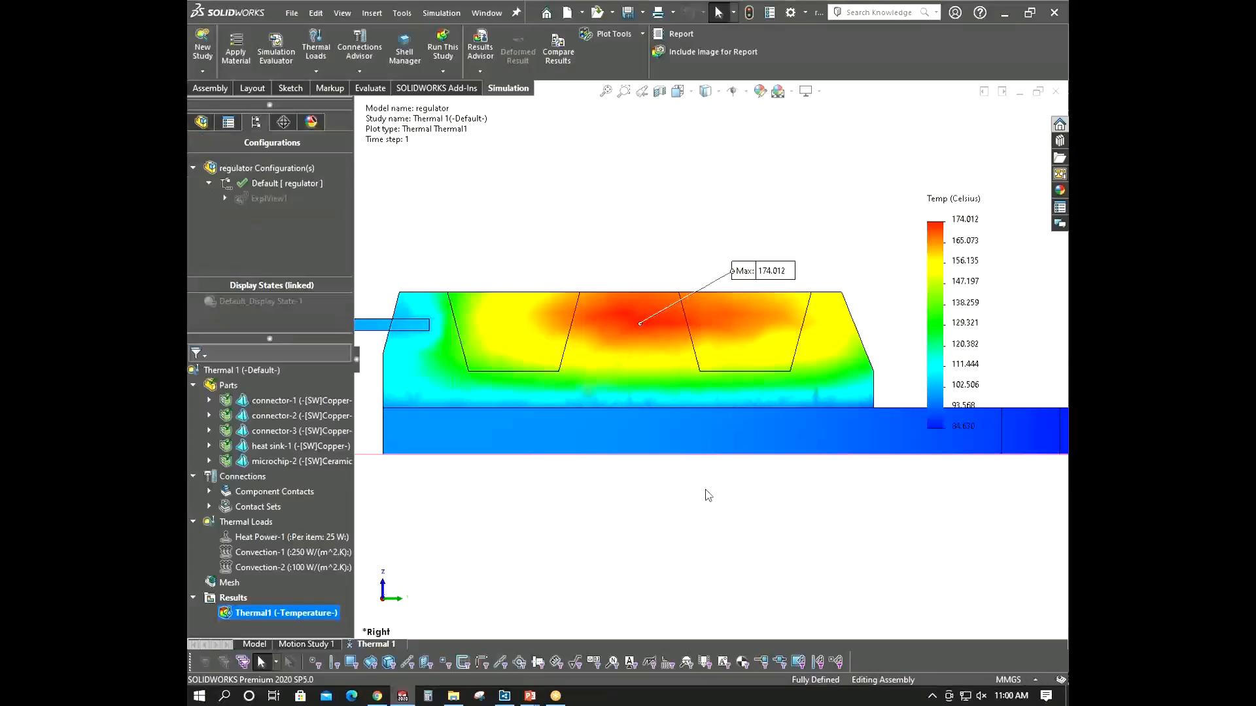
{"action": "scroll", "coordinate": [509, 402], "scroll_direction": "down", "scroll_amount": 3}
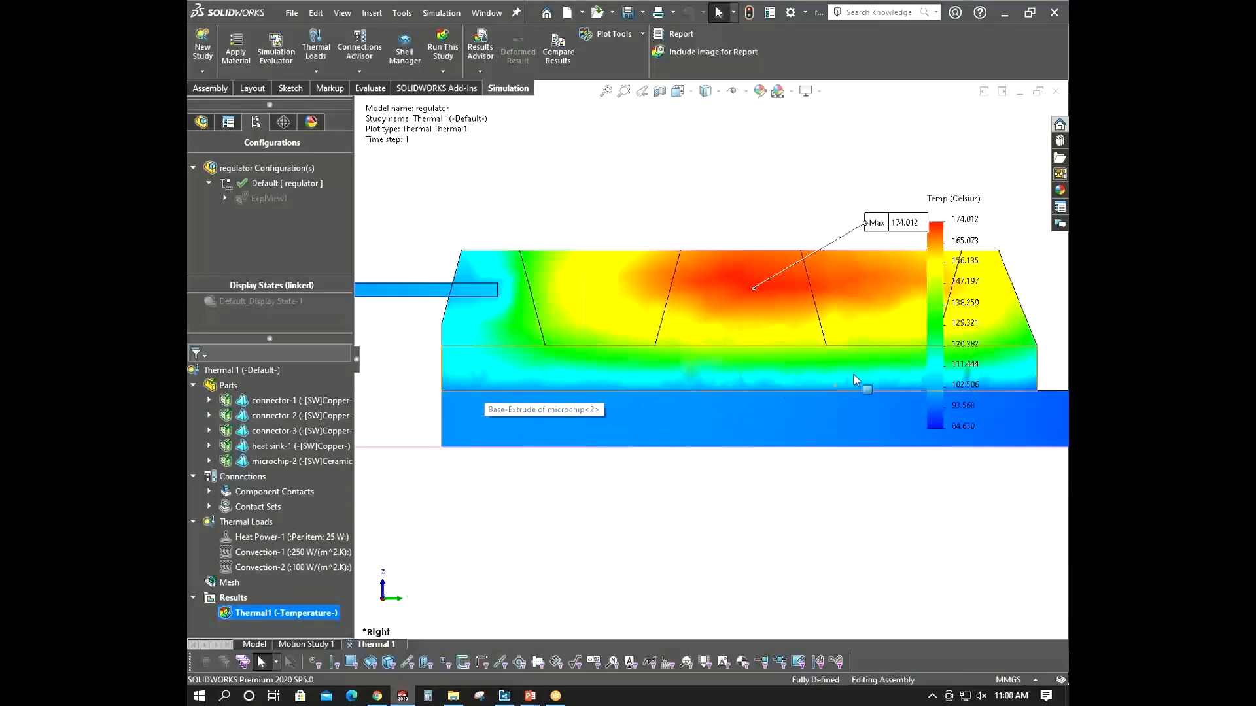
{"action": "scroll", "coordinate": [916, 414], "scroll_direction": "down", "scroll_amount": 2}
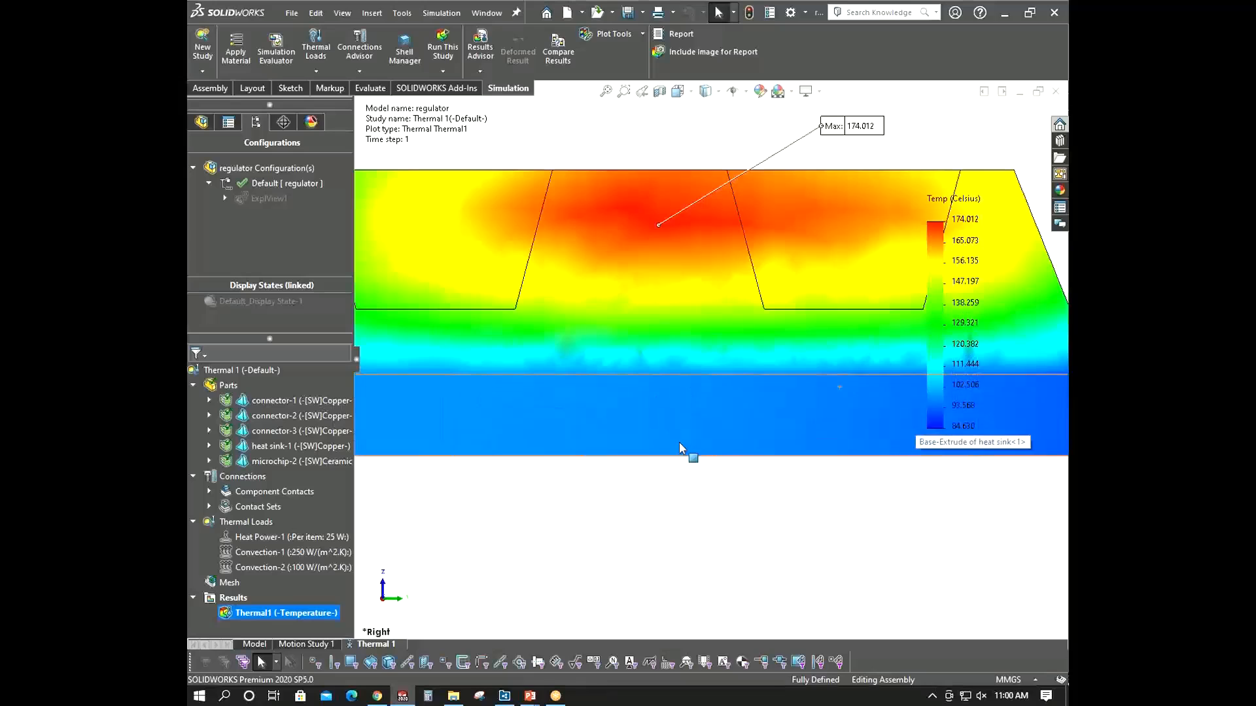
- Hide the steady-state temperature plot
{"action": "scroll", "coordinate": [645, 417], "scroll_direction": "up", "scroll_amount": 5}
{"action": "middle_click_drag", "start_coordinate": [645, 420], "coordinate": [665, 378]}
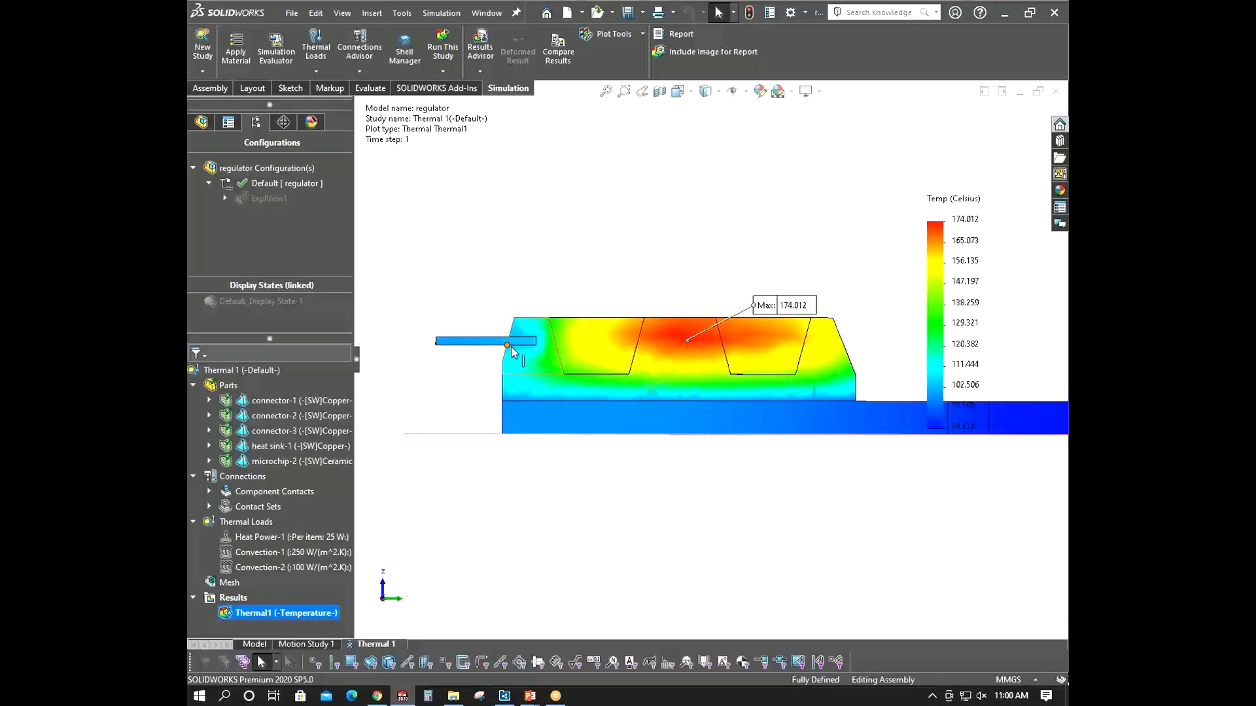
{"action": "middle_click_drag", "start_coordinate": [514, 370], "coordinate": [586, 479]}
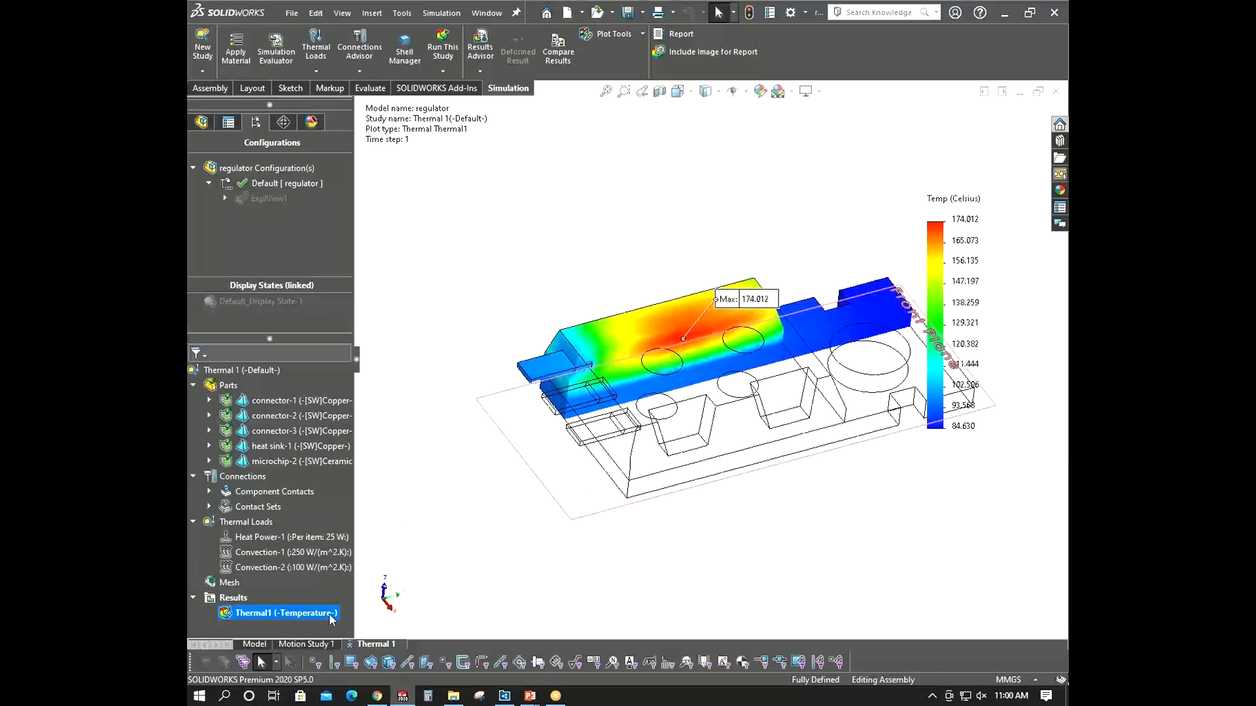
{"action": "right_click", "coordinate": [330, 619]}
{"action": "left_click", "coordinate": [358, 328]}
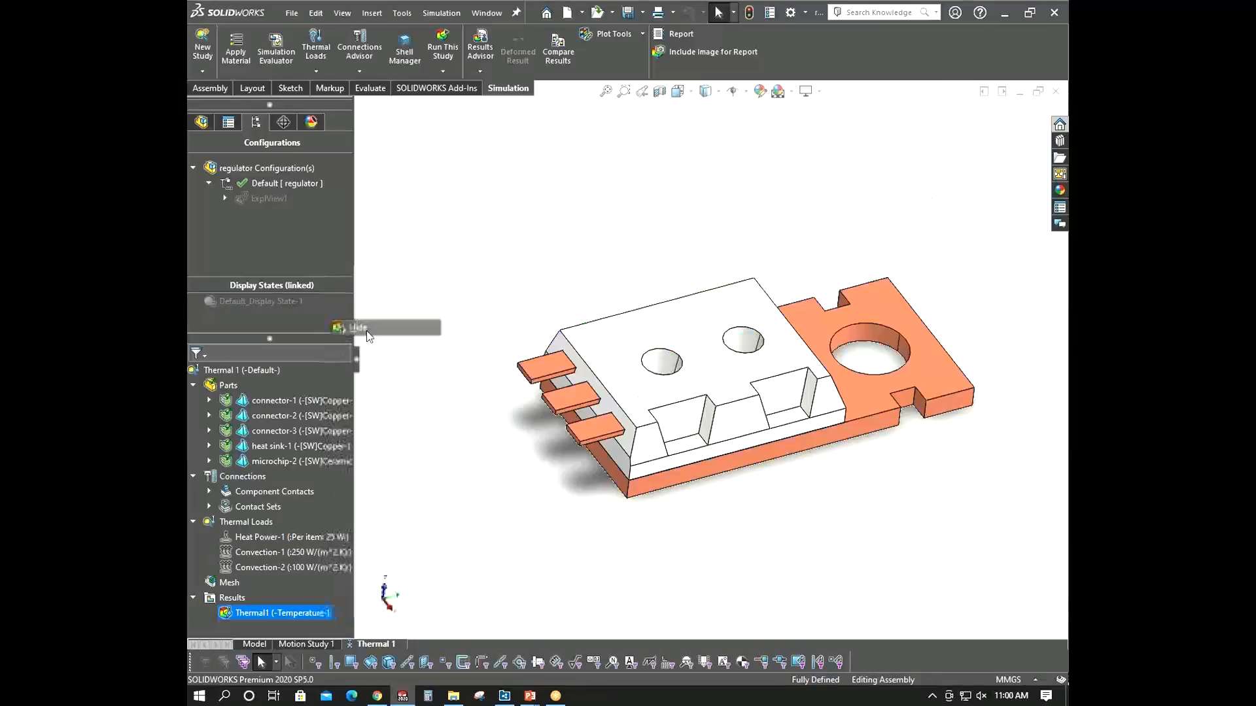
{"action": "left_click", "coordinate": [664, 495]}
- Copy the thermal study into a new study named transient for 5 min
{"action": "right_click", "coordinate": [389, 644]}
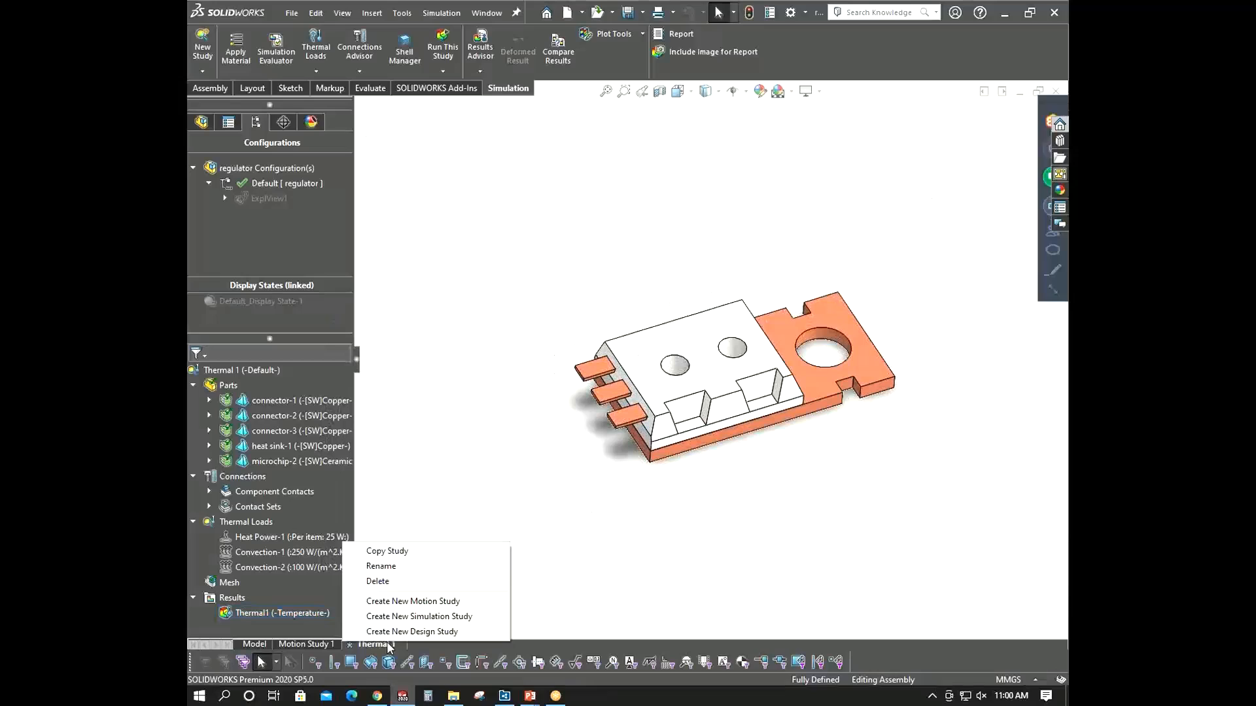
{"action": "left_click", "coordinate": [395, 553]}
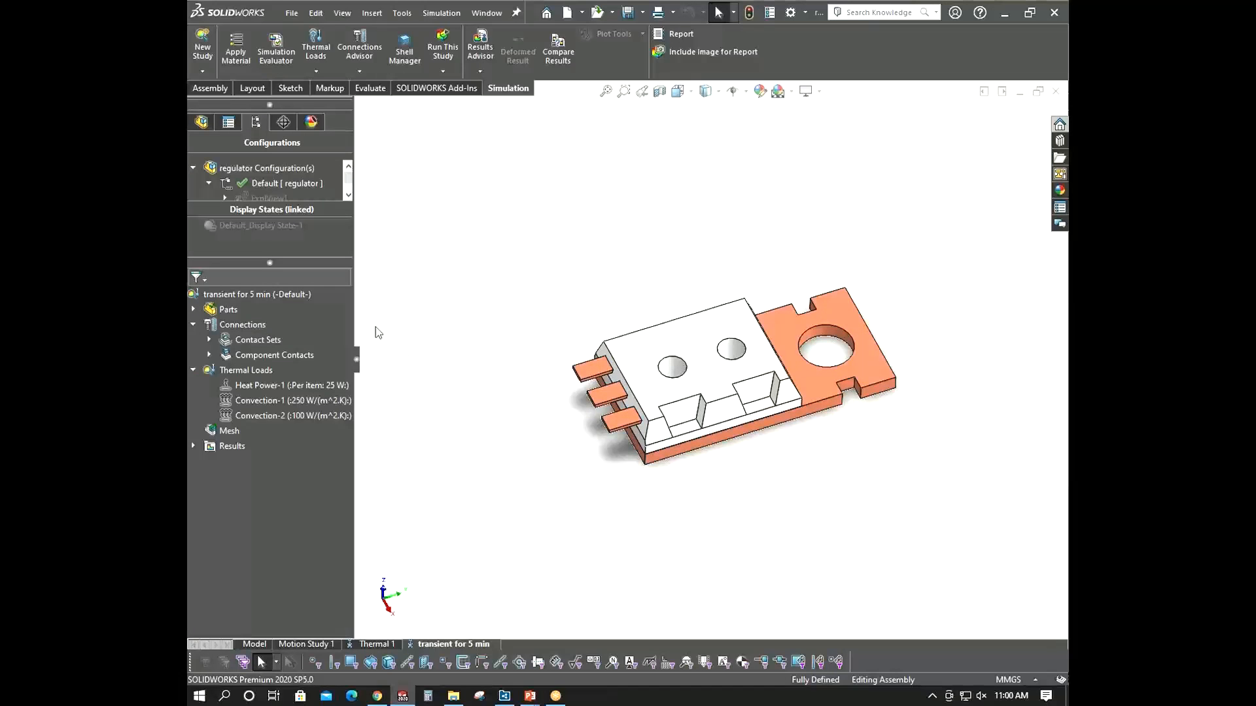
- Open the new study's properties and accept a transient solution with 300 s total time and 10 s time increment
{"action": "right_click", "coordinate": [282, 296]}
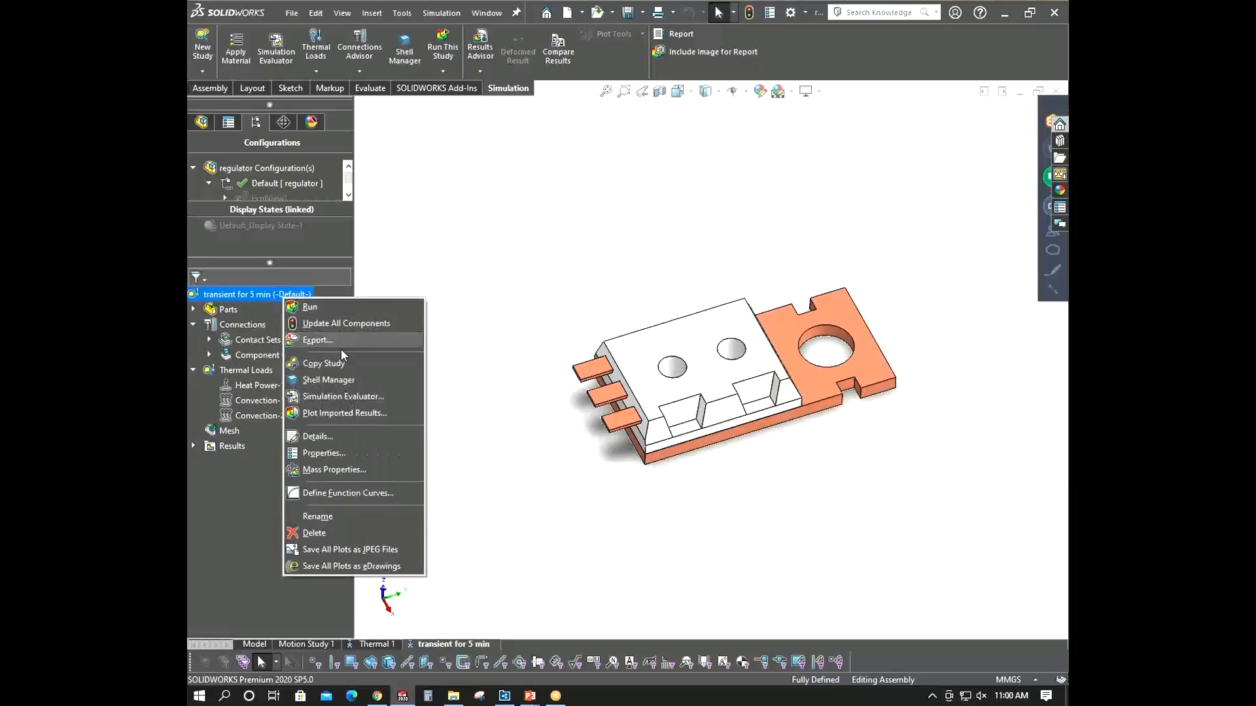
{"action": "left_click", "coordinate": [357, 454]}
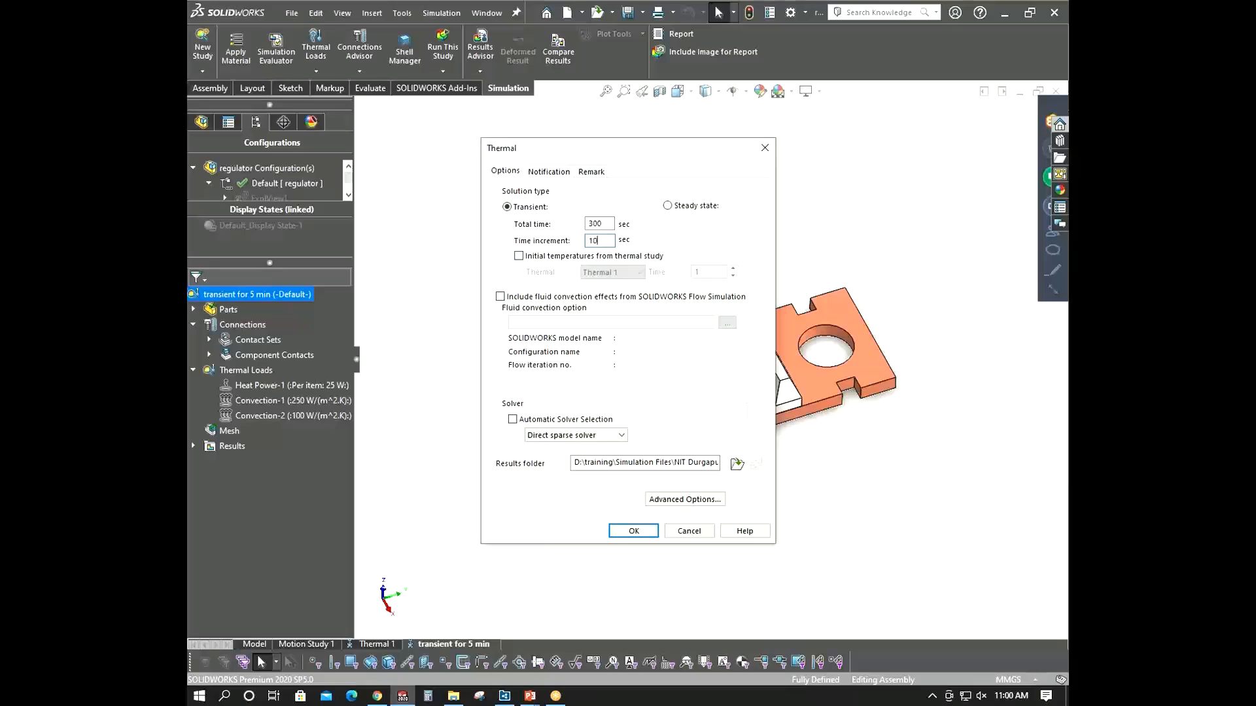
{"action": "left_click_drag", "start_coordinate": [603, 145], "coordinate": [401, 139]}
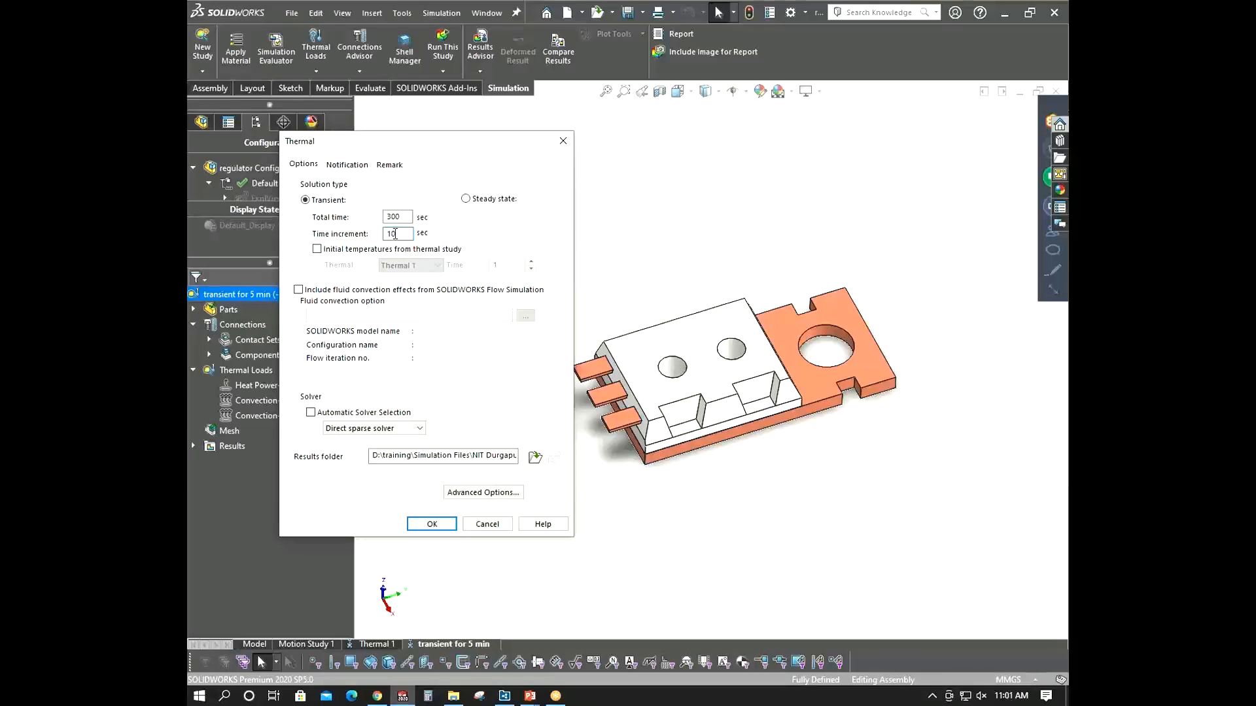
{"action": "left_click", "coordinate": [431, 526]}
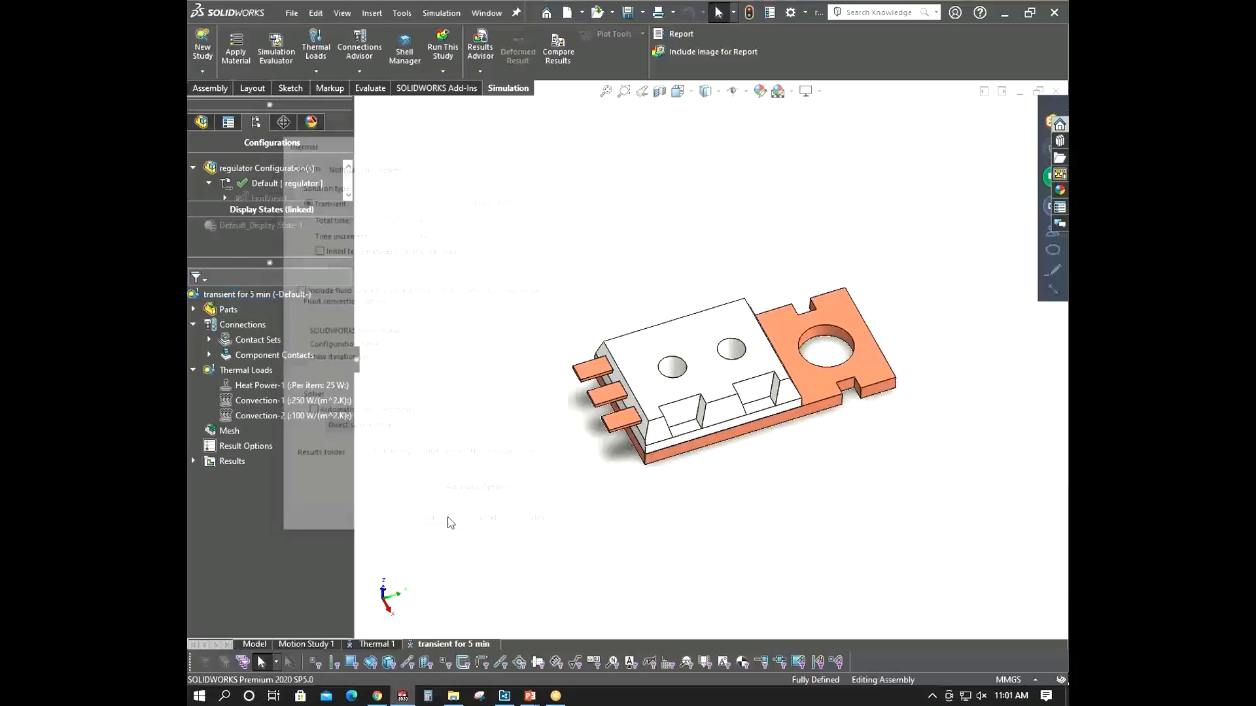
- Add an initial temperature of 25 °C to all exposed faces of the assembly
{"action": "left_click", "coordinate": [304, 401]}
{"action": "left_click", "coordinate": [584, 426]}
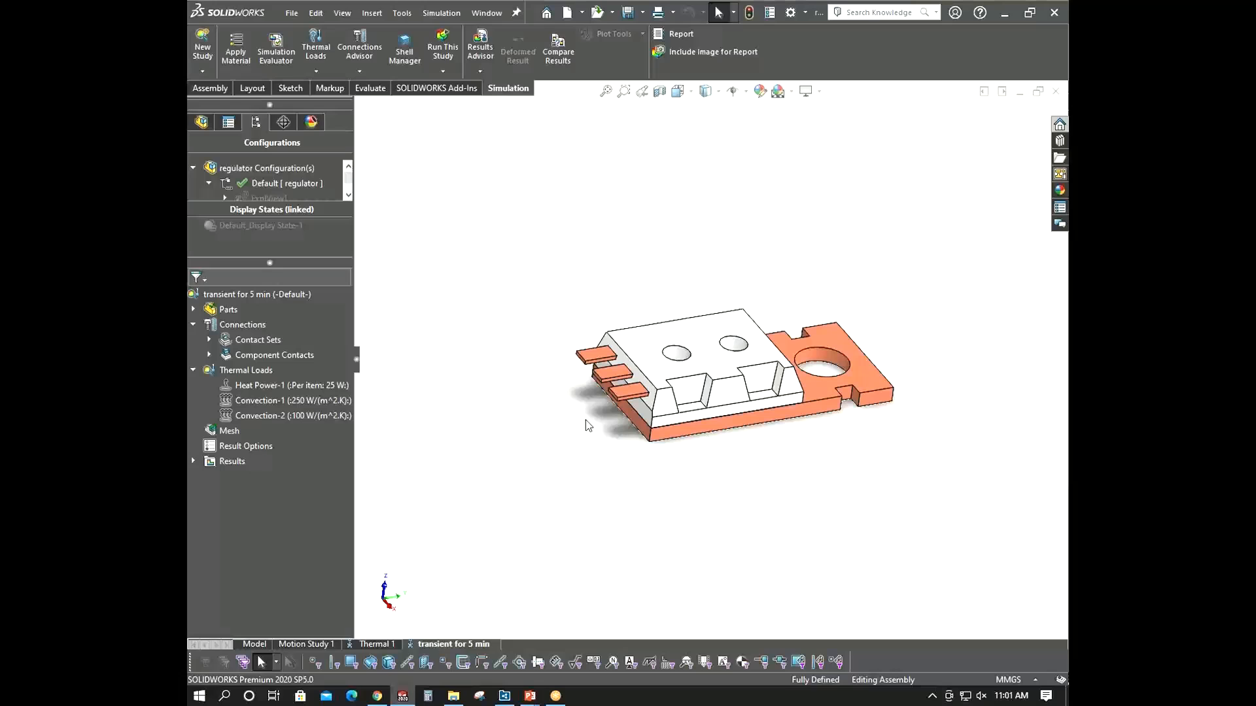
{"action": "middle_click_drag", "start_coordinate": [542, 385], "coordinate": [805, 337]}
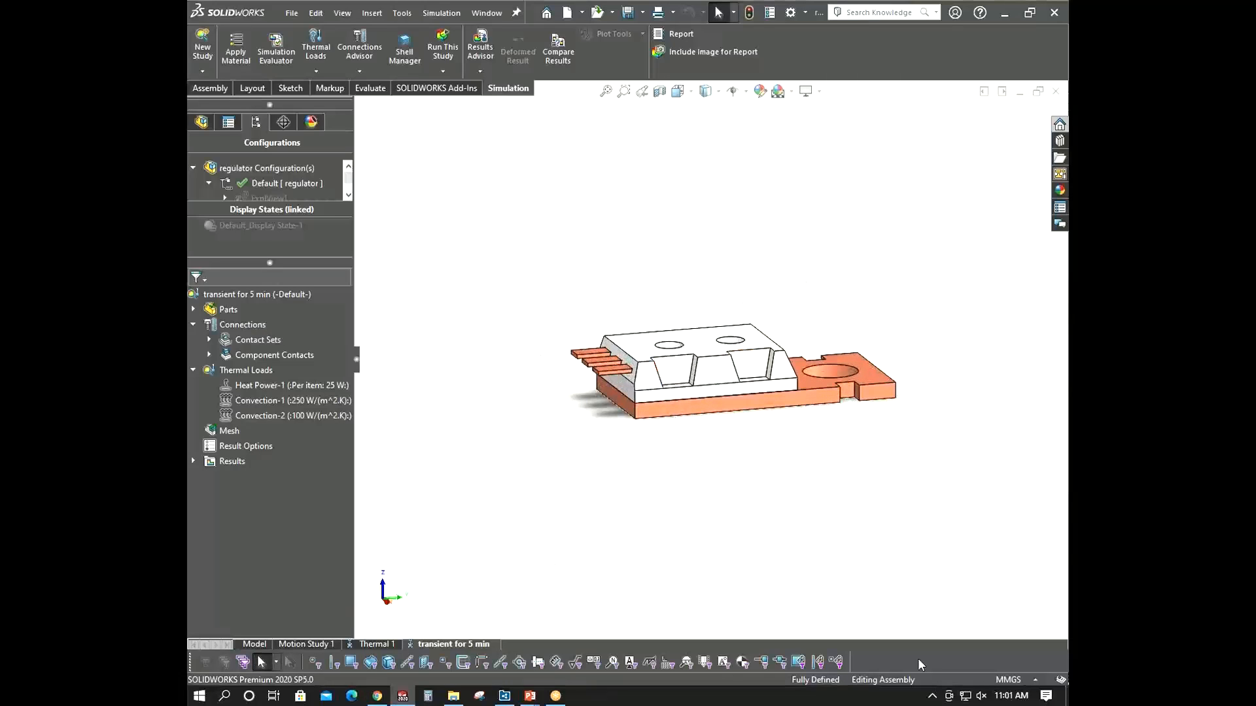
{"action": "right_click", "coordinate": [245, 370]}
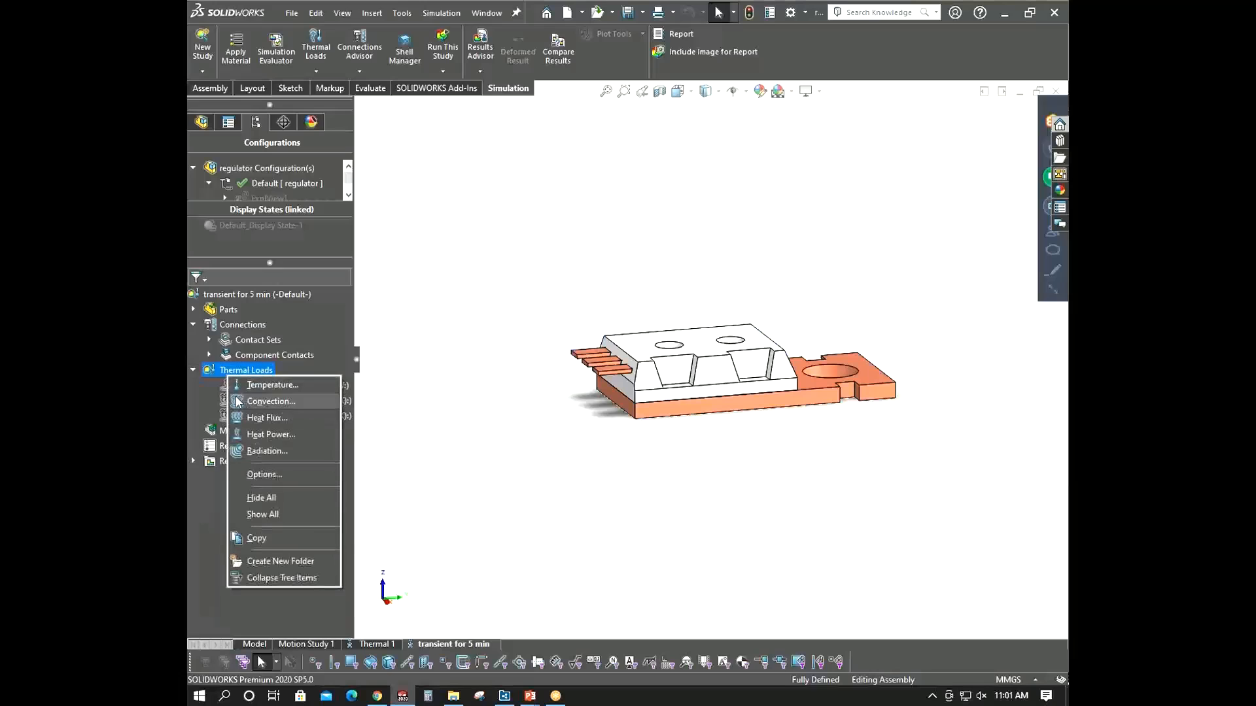
{"action": "left_click", "coordinate": [247, 385]}
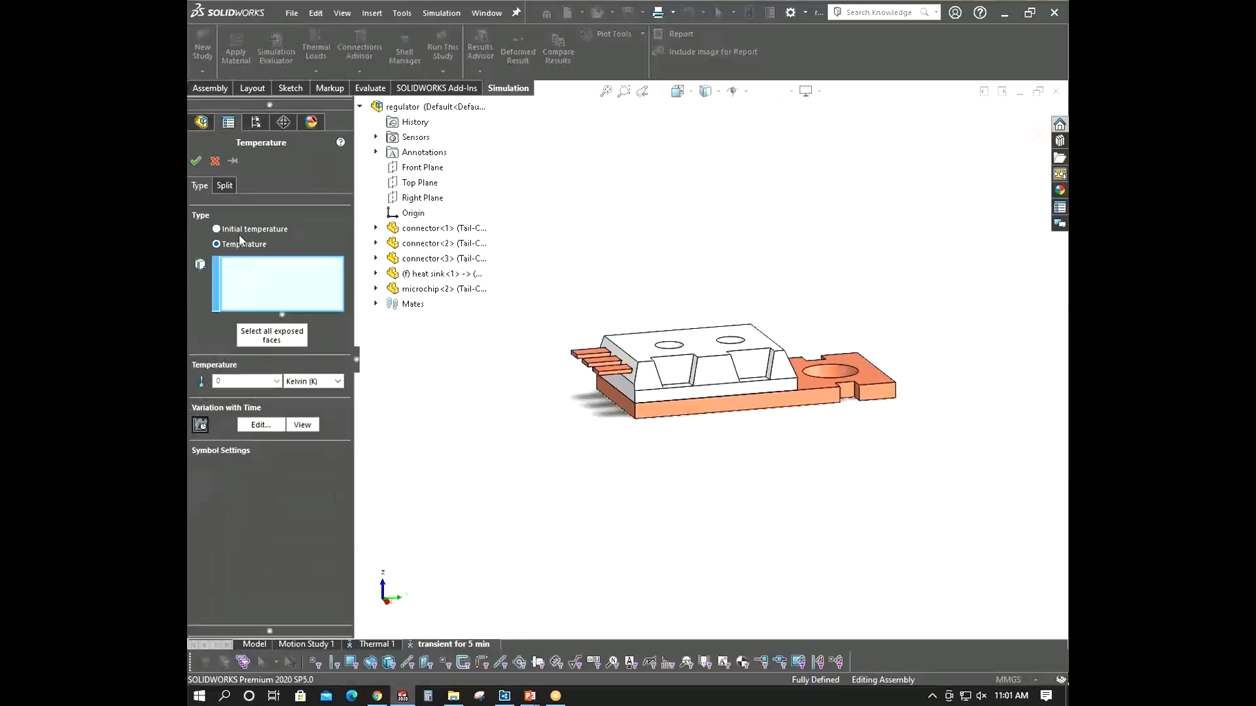
{"action": "left_click", "coordinate": [240, 229]}
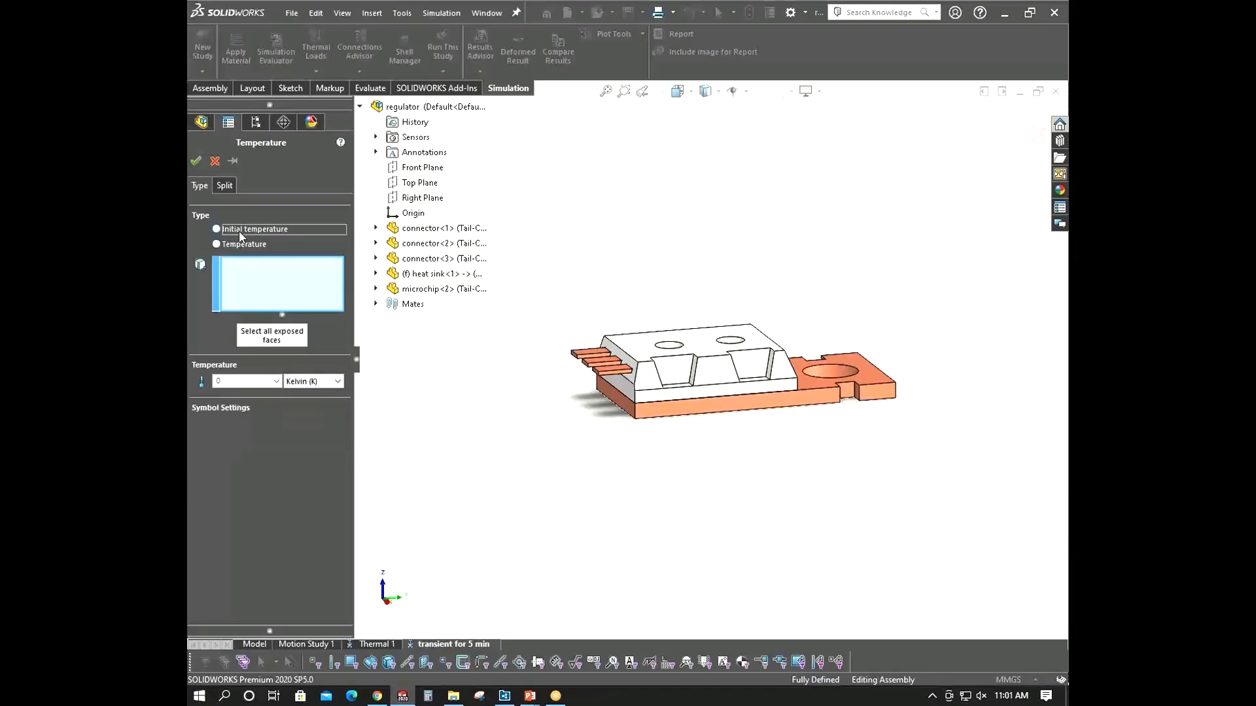
{"action": "left_click", "coordinate": [286, 342]}
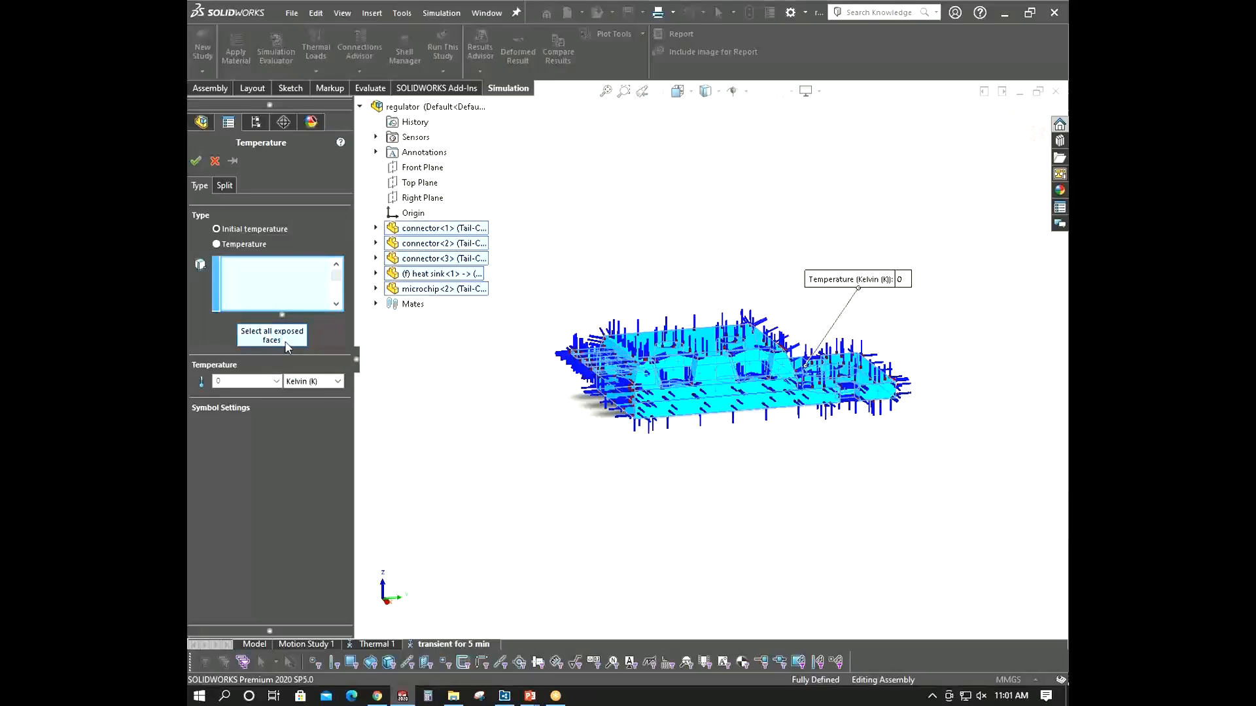
{"action": "left_click", "coordinate": [337, 382]}
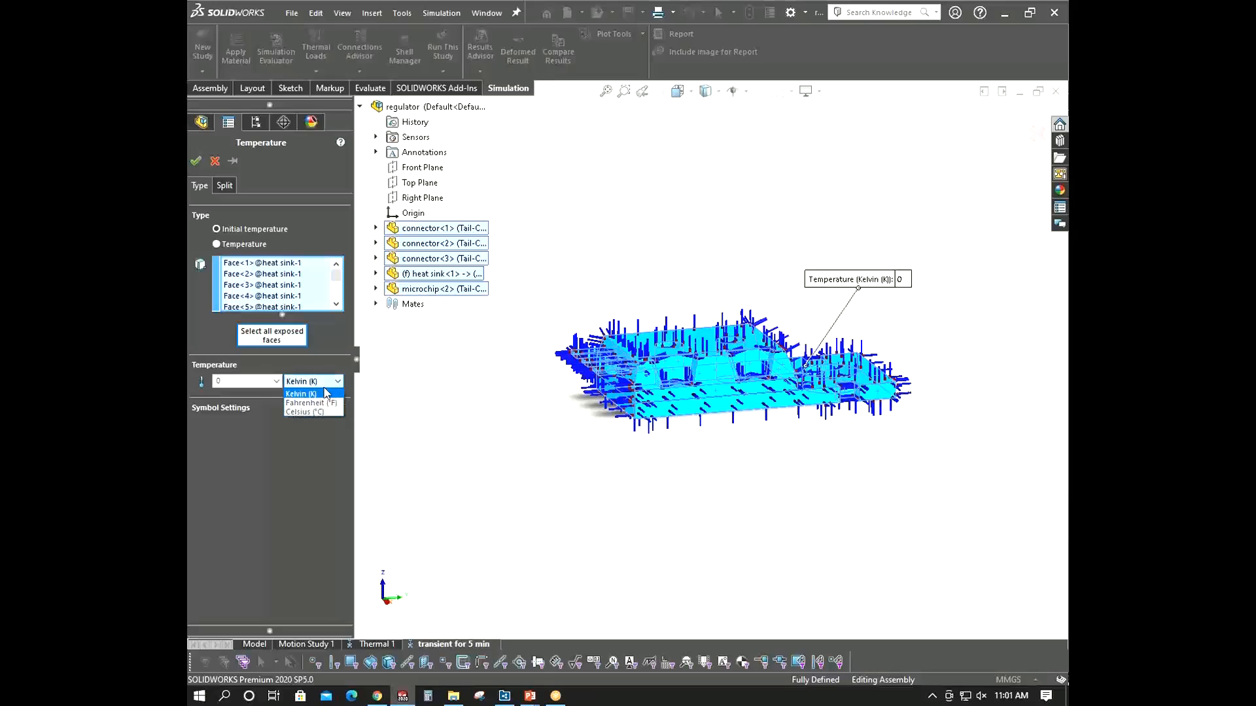
{"action": "left_click", "coordinate": [303, 412]}
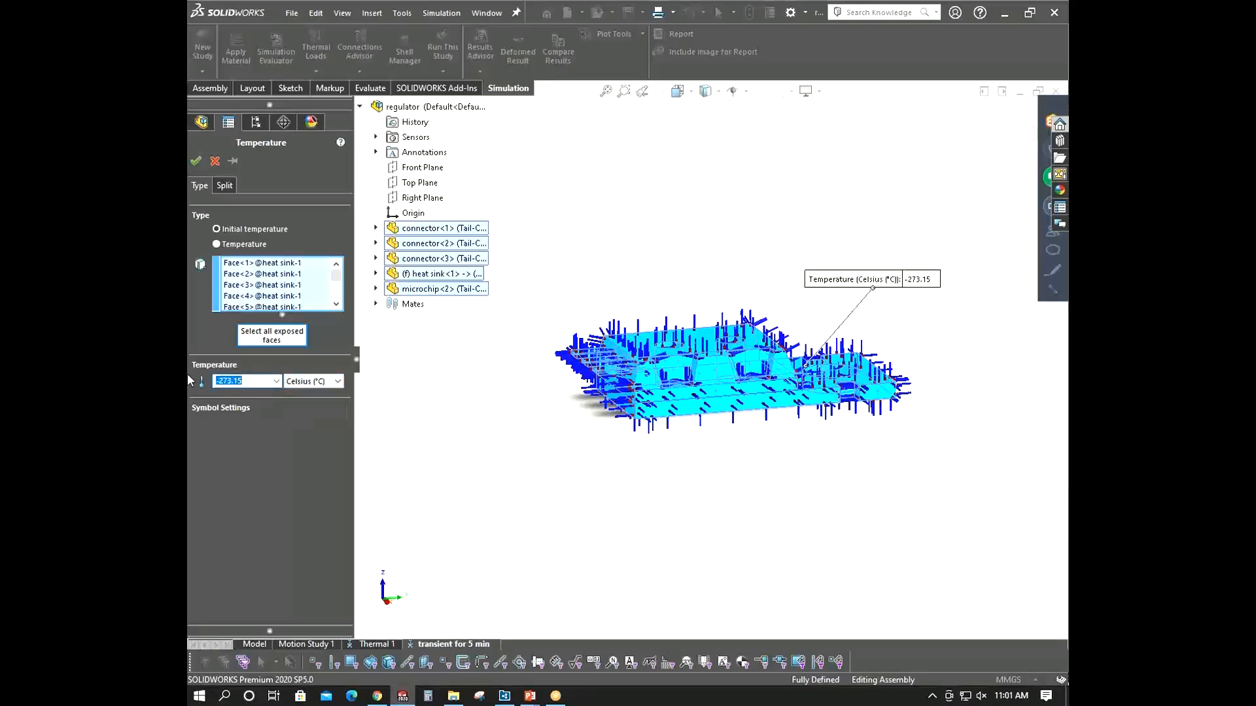
{"action": "type", "text": "25"}
{"action": "left_click", "coordinate": [196, 161]}
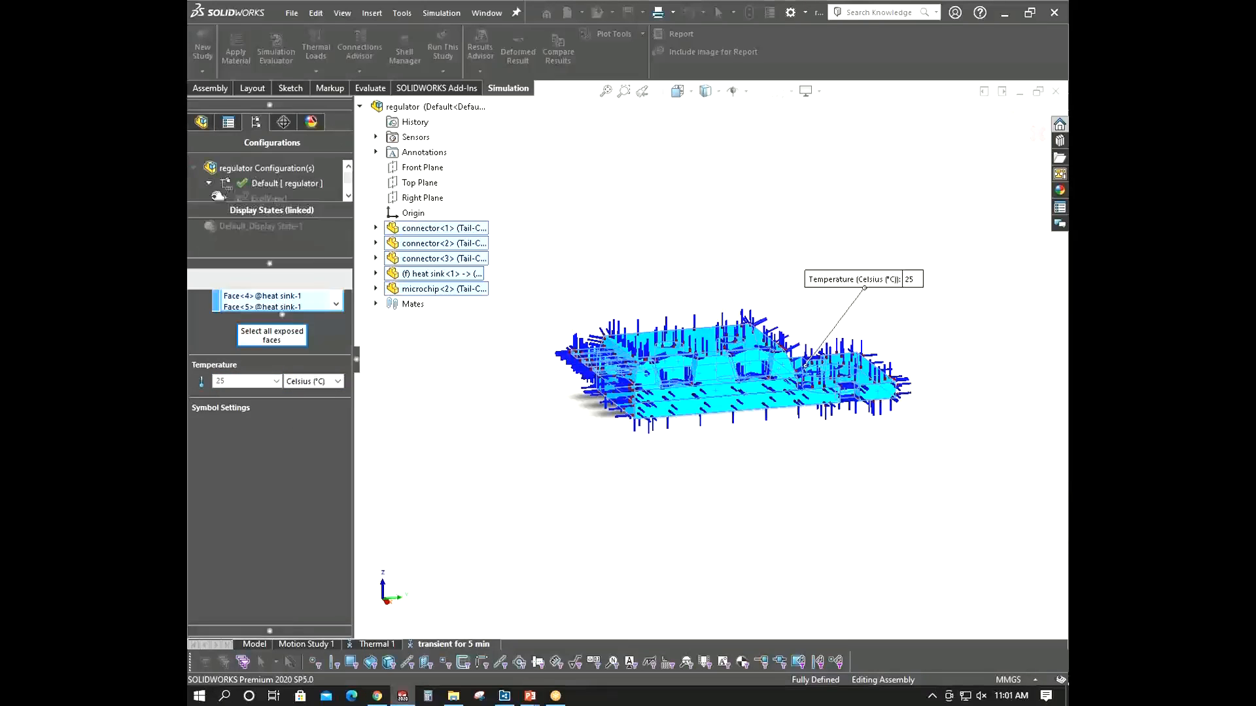
- Run the transient study and expand the solver progress details
{"action": "right_click", "coordinate": [254, 295]}
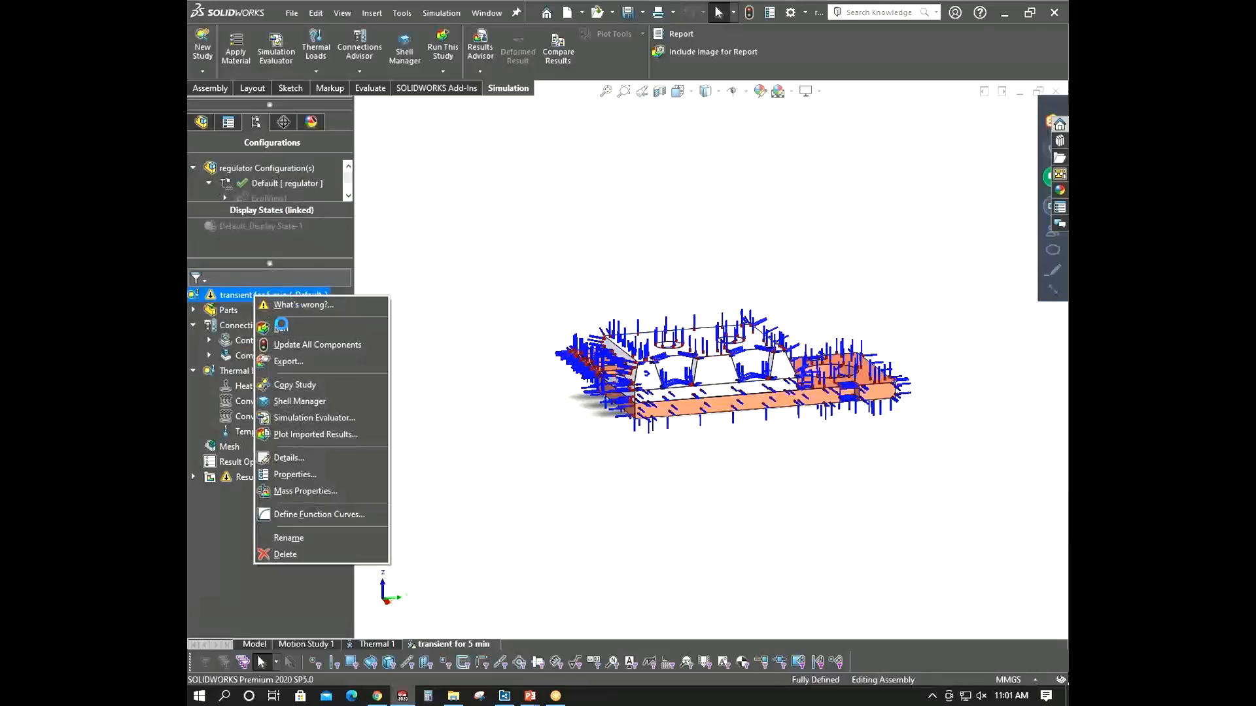
{"action": "left_click", "coordinate": [281, 327]}
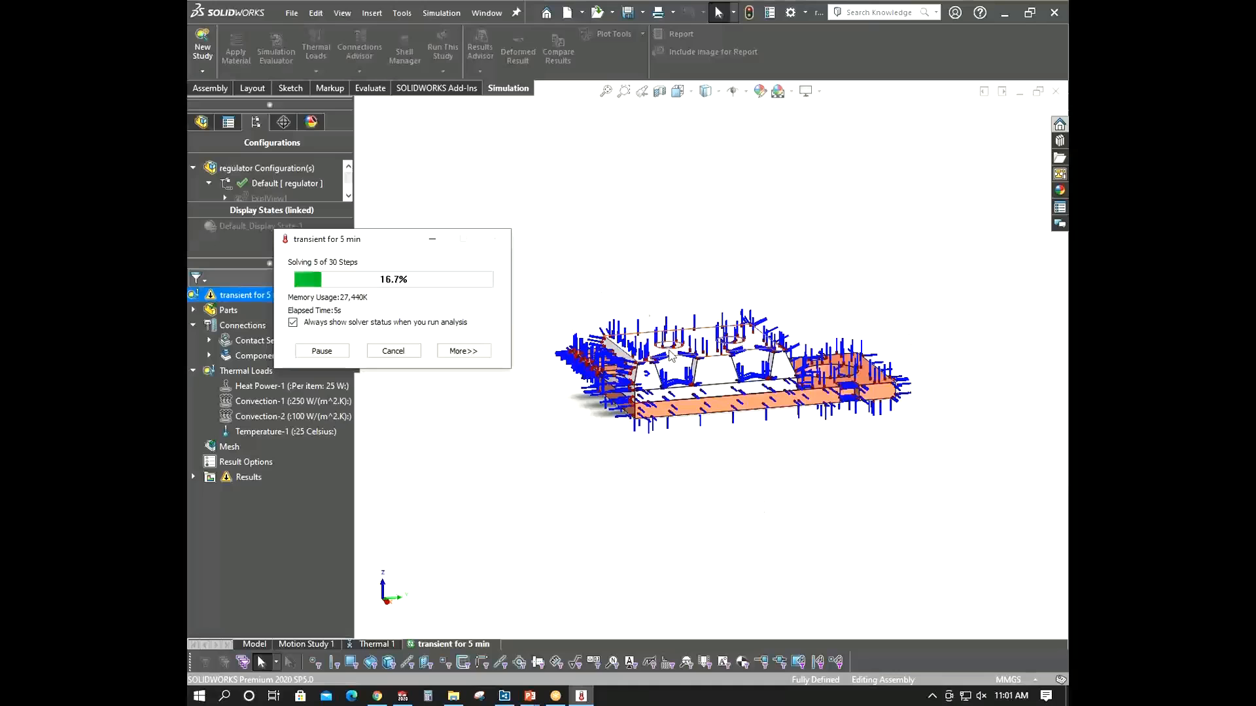
{"action": "left_click", "coordinate": [465, 352]}
{"action": "left_click_drag", "start_coordinate": [336, 267], "coordinate": [431, 208]}
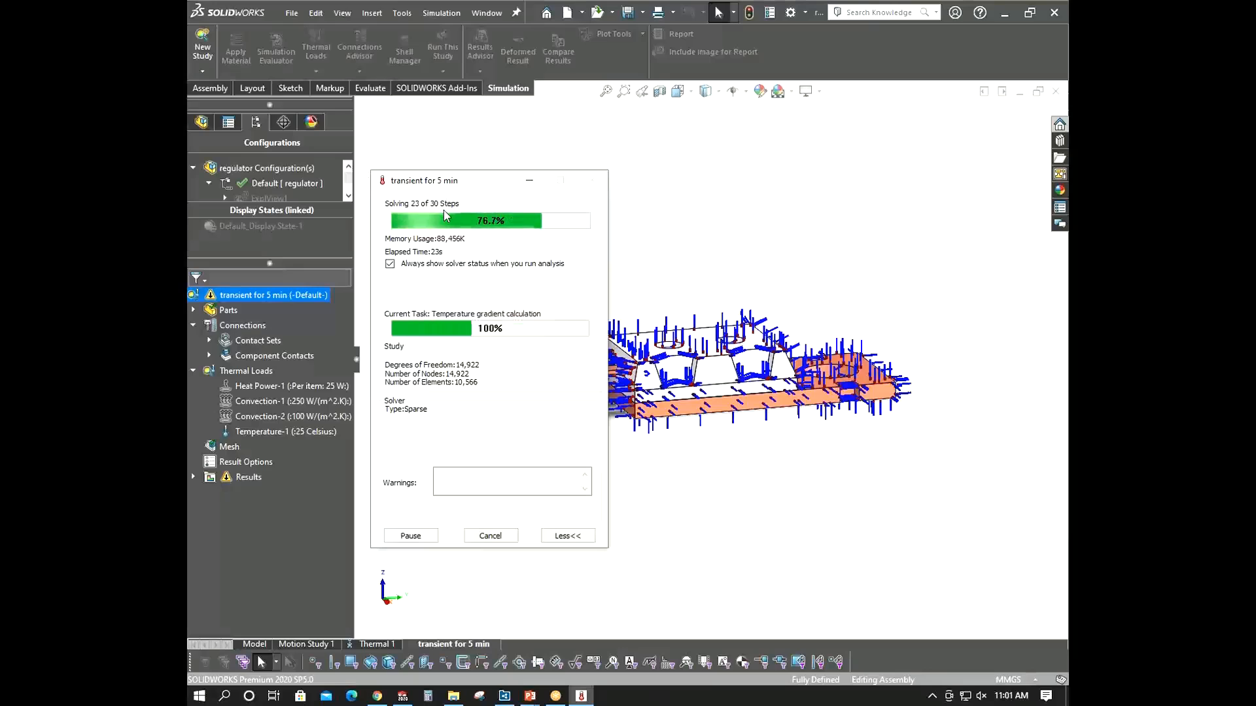
{"action": "left_click", "coordinate": [411, 536]}
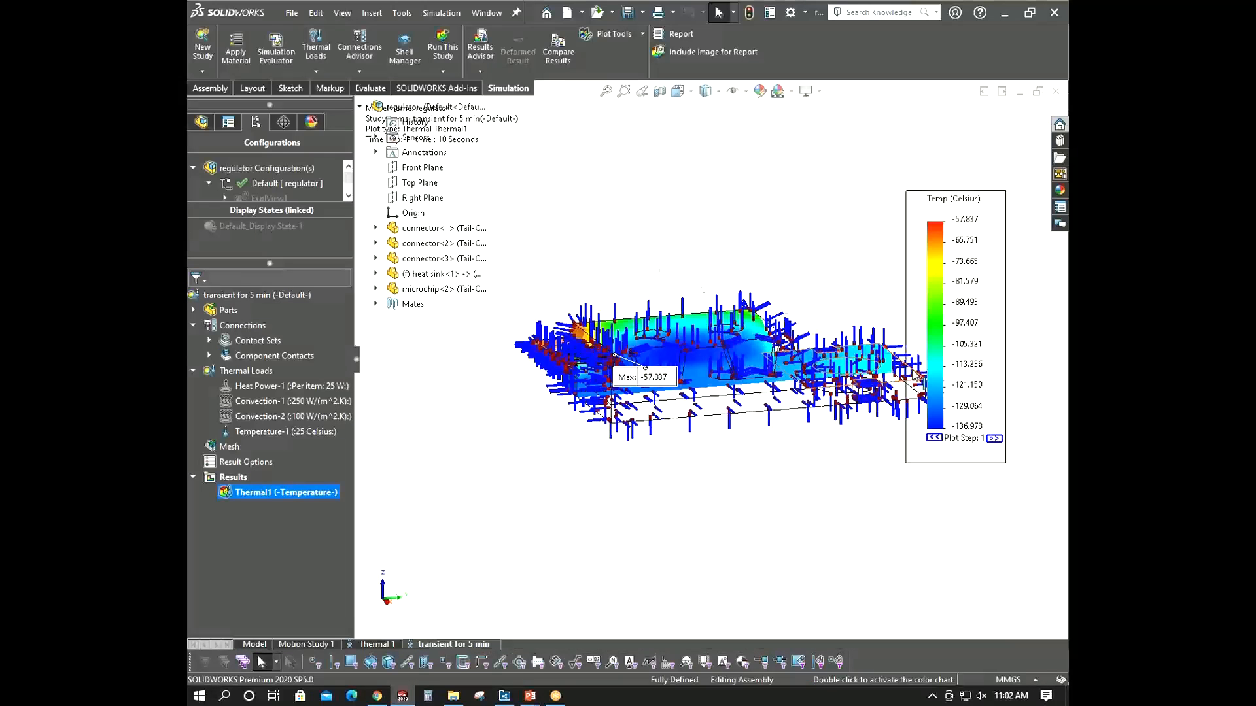
- Hide the initial temperature load symbols in the view
{"action": "scroll", "coordinate": [649, 353], "scroll_direction": "down", "scroll_amount": 3}
{"action": "middle_click_drag", "start_coordinate": [650, 353], "coordinate": [631, 324]}
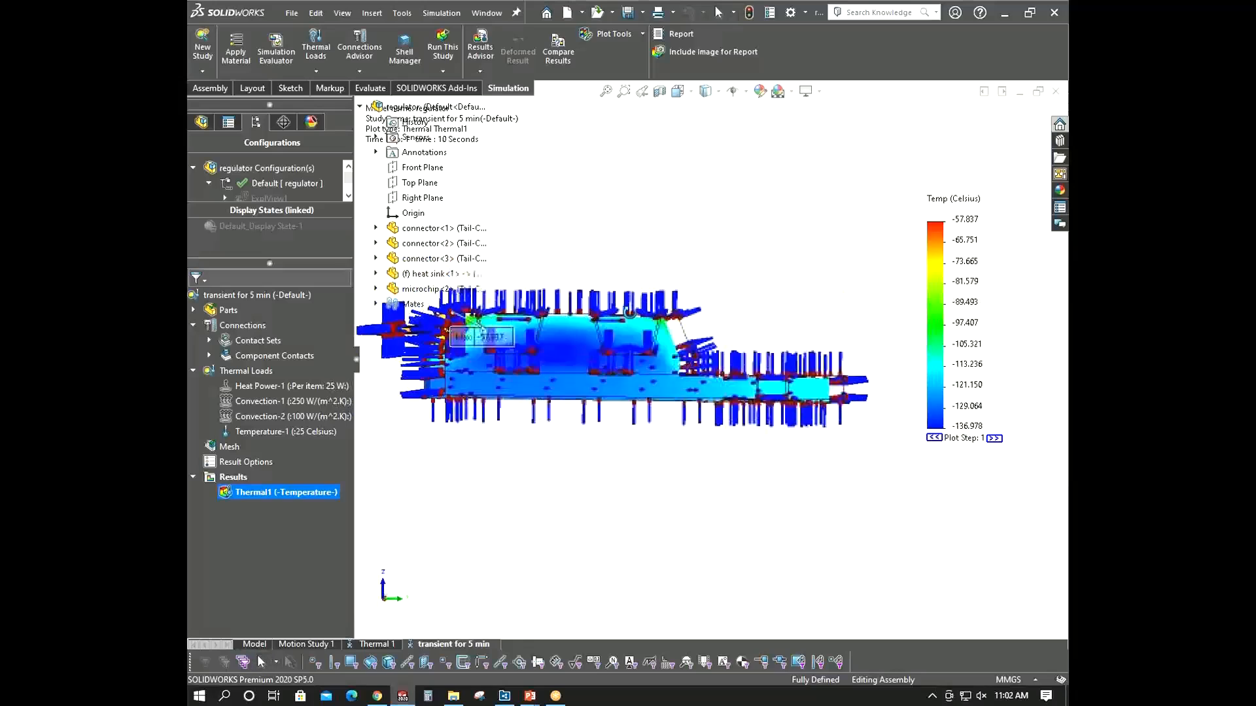
{"action": "left_click", "coordinate": [239, 433]}
{"action": "right_click", "coordinate": [280, 433]}
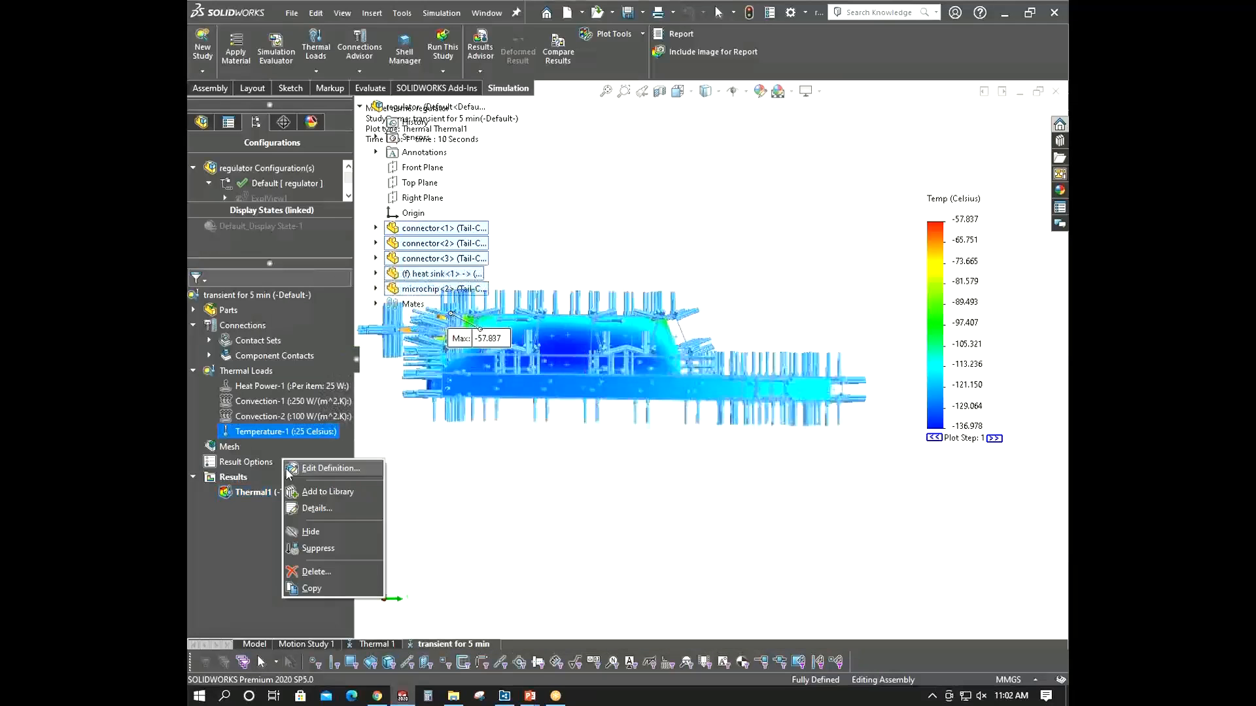
{"action": "left_click", "coordinate": [313, 531]}
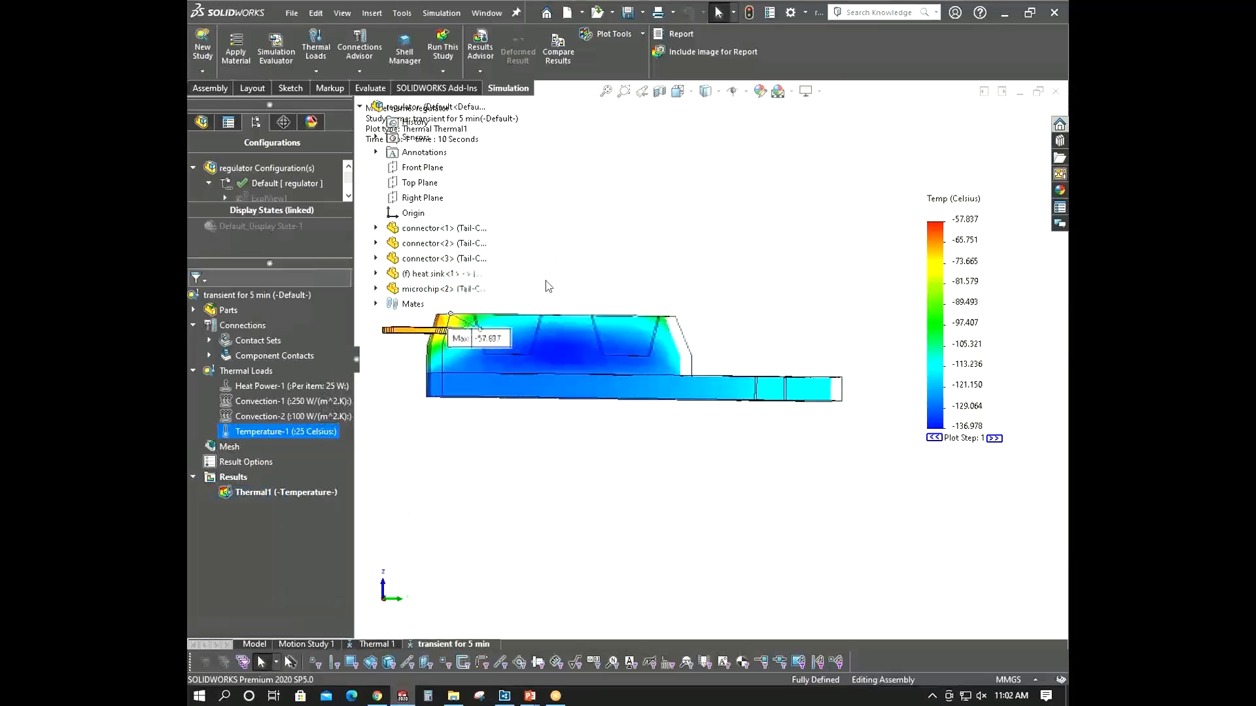
- Examine the transient temperature plot and the Convection-1 load definition, closing it without changes
{"action": "middle_click_drag", "start_coordinate": [524, 275], "coordinate": [593, 338]}
{"action": "scroll", "coordinate": [559, 327], "scroll_direction": "down", "scroll_amount": 4}
{"action": "mouse_move", "coordinate": [521, 350]}
{"action": "middle_mouse_down"}
{"action": "mouse_move", "coordinate": [518, 308]}
{"action": "mouse_move", "coordinate": [526, 362]}
{"action": "middle_mouse_up"}
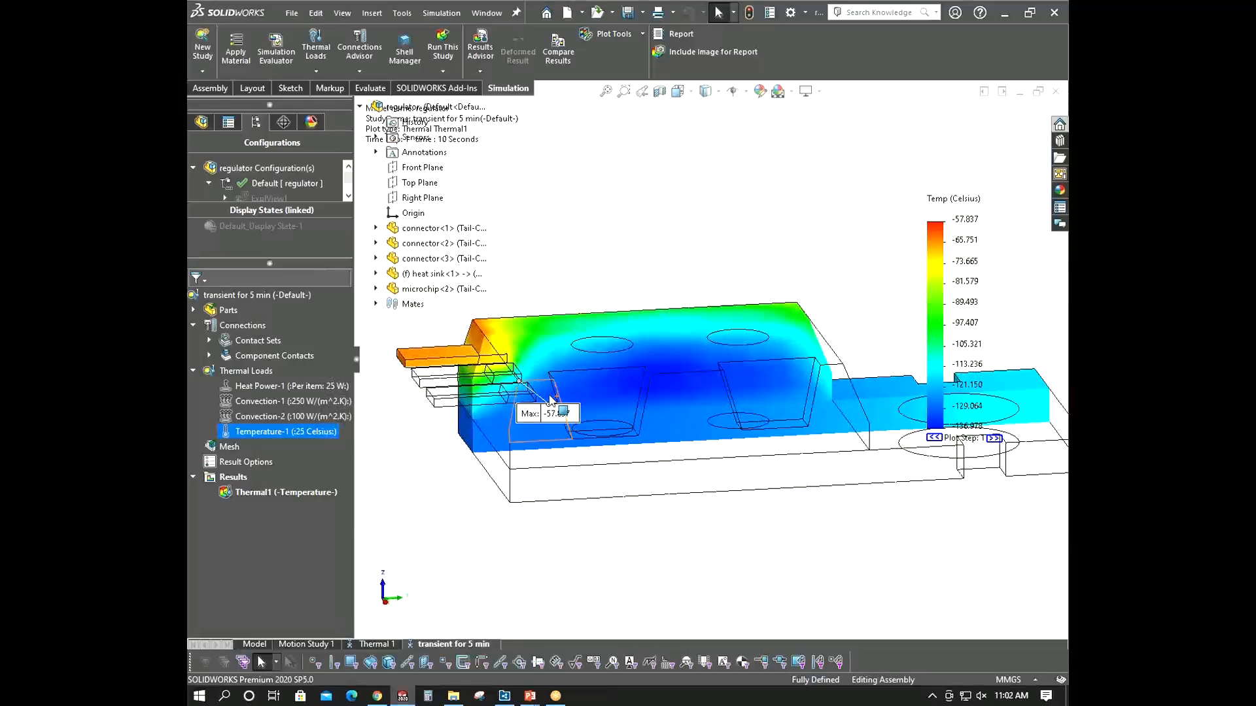
{"action": "scroll", "coordinate": [563, 396], "scroll_direction": "up", "scroll_amount": 2}
{"action": "middle_click_drag", "start_coordinate": [638, 271], "coordinate": [632, 294]}
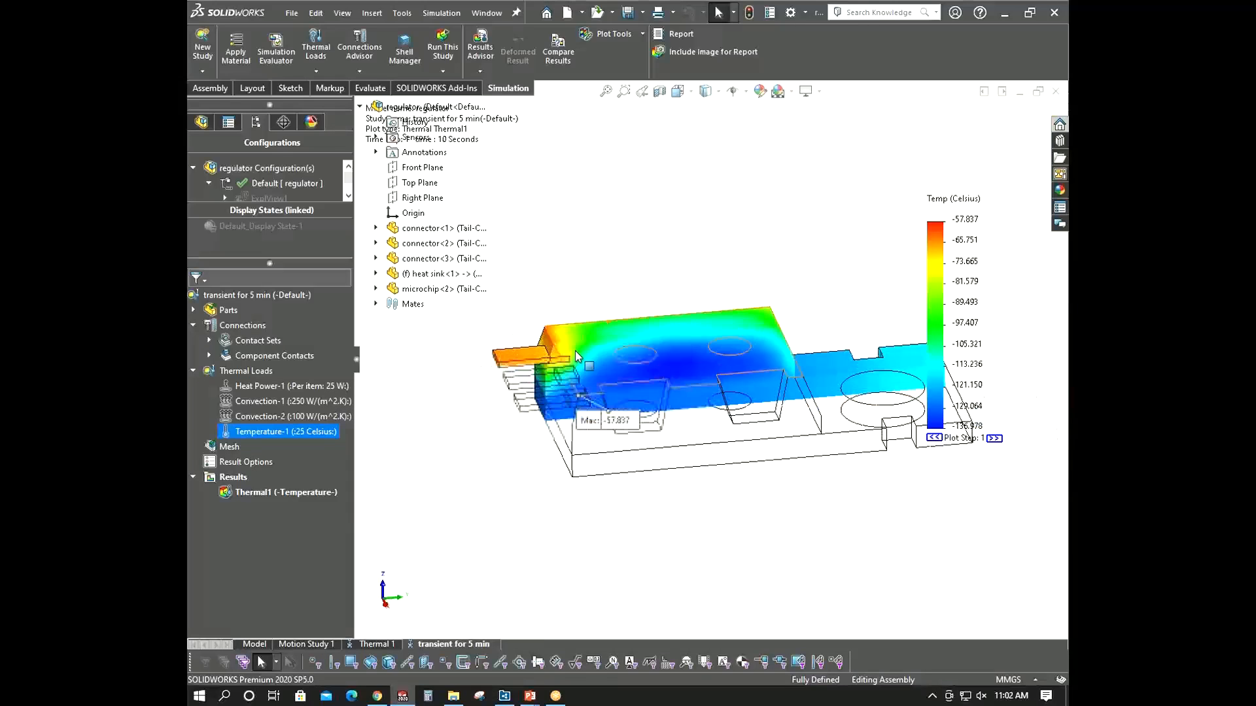
{"action": "left_click", "coordinate": [274, 433]}
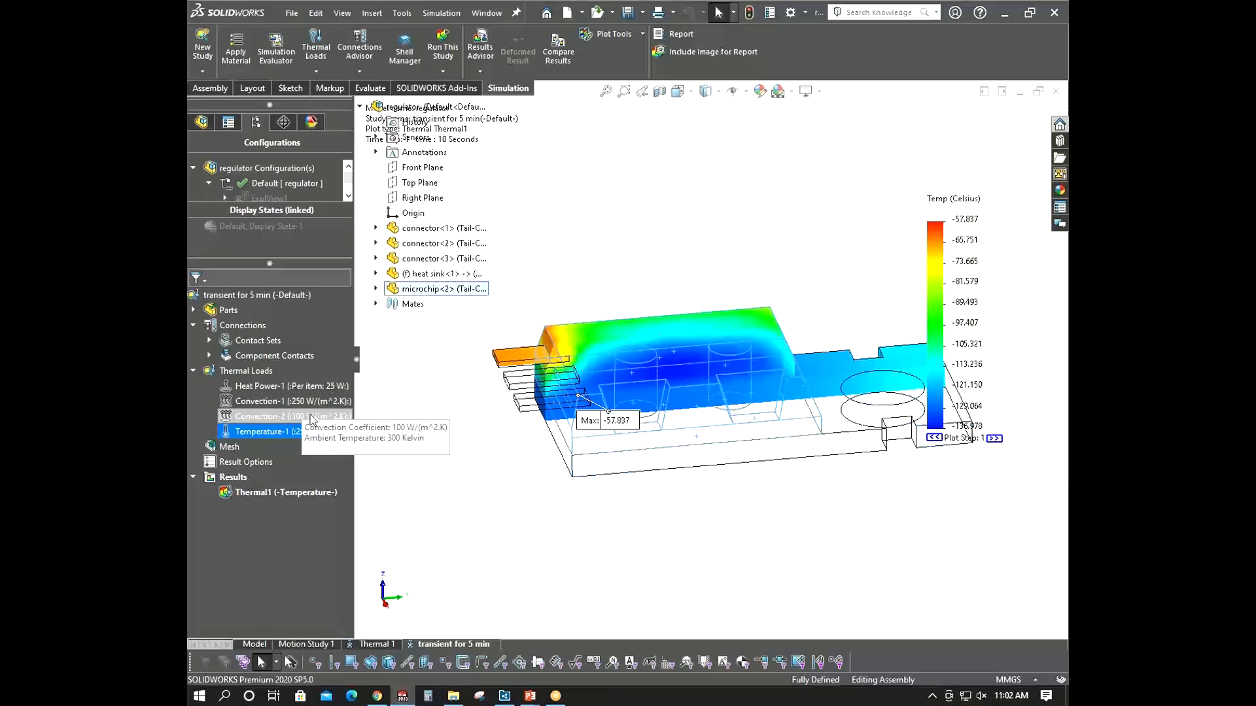
{"action": "right_click", "coordinate": [318, 403]}
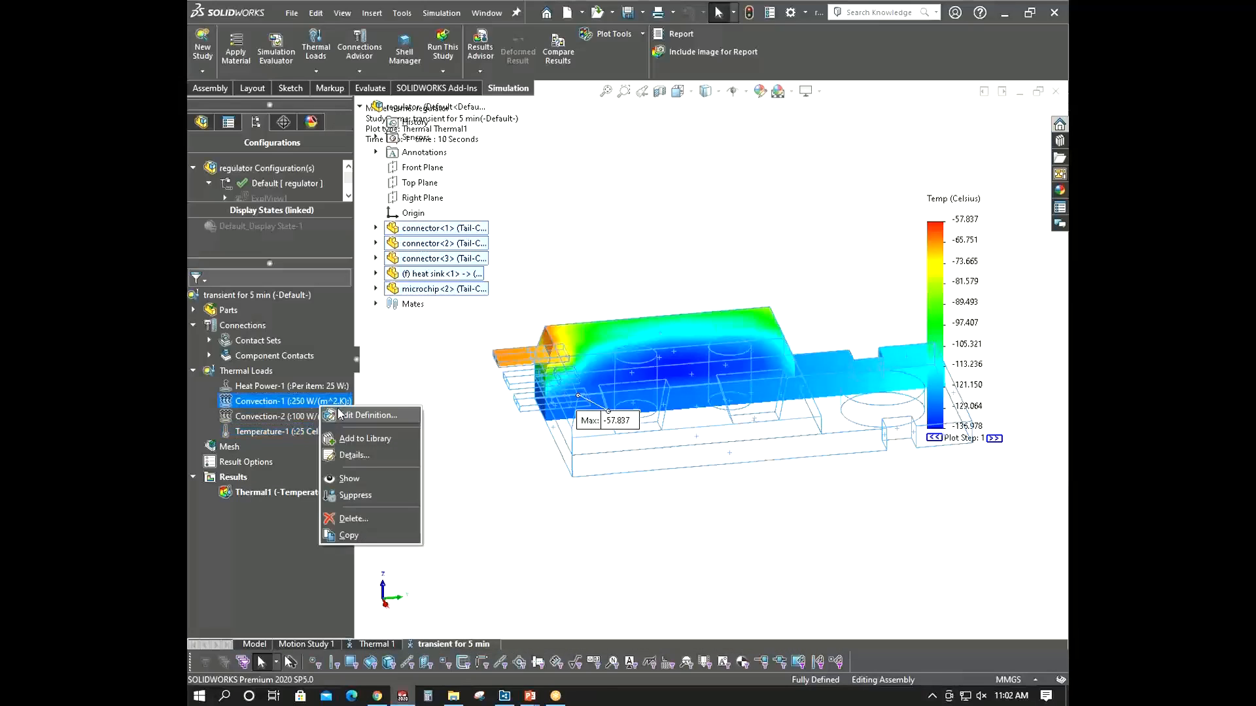
{"action": "key", "text": "Escape"}
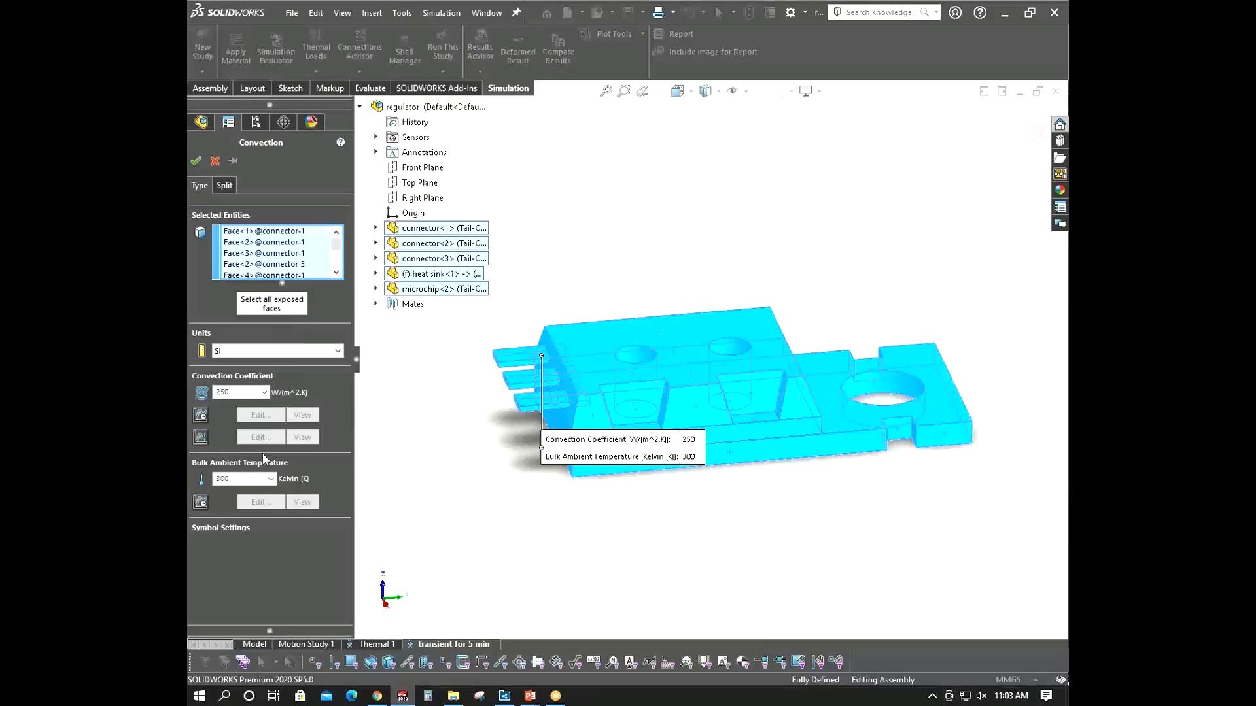
{"action": "left_click", "coordinate": [215, 161]}
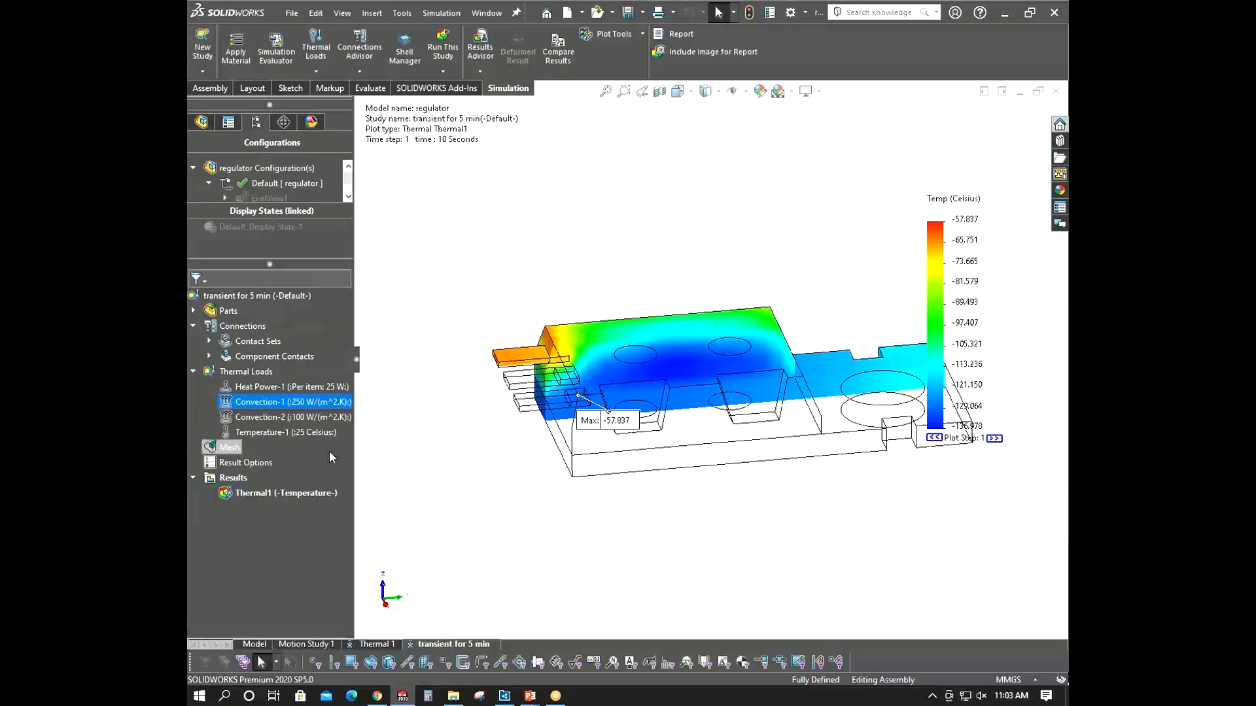
- Animate the transient temperature plot through its time steps and close the animation
{"action": "right_click", "coordinate": [304, 490]}
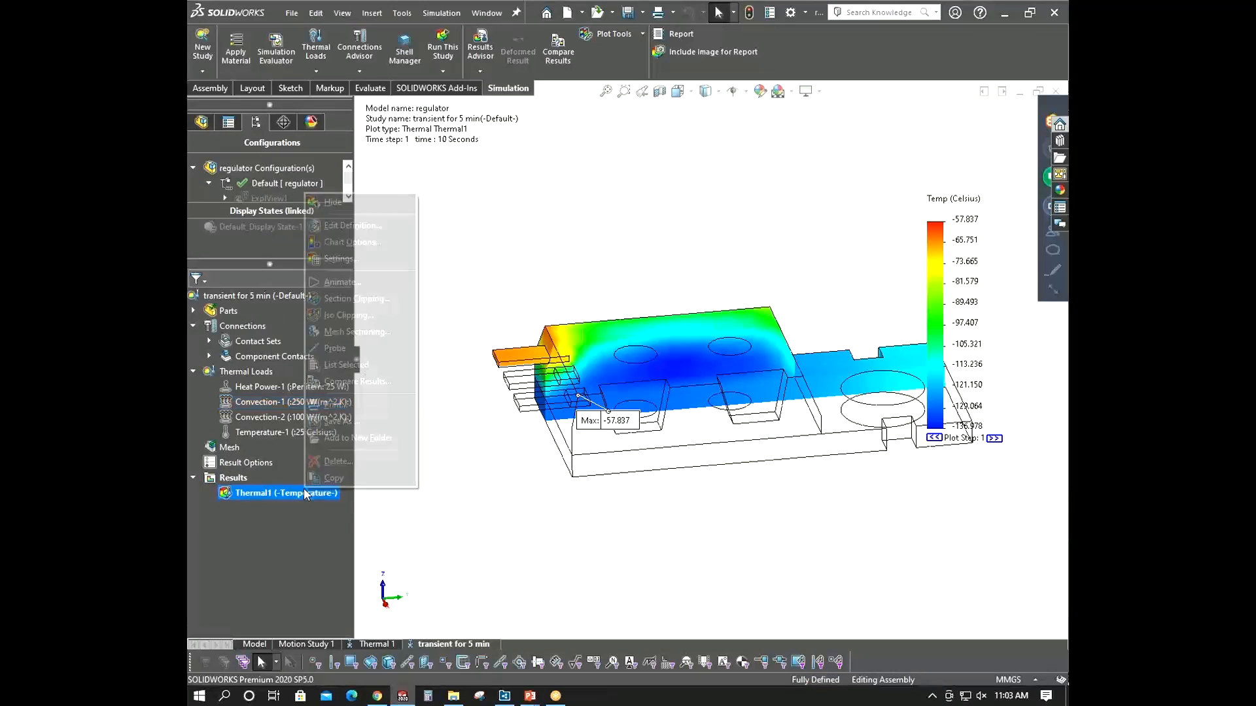
{"action": "left_click", "coordinate": [364, 278]}
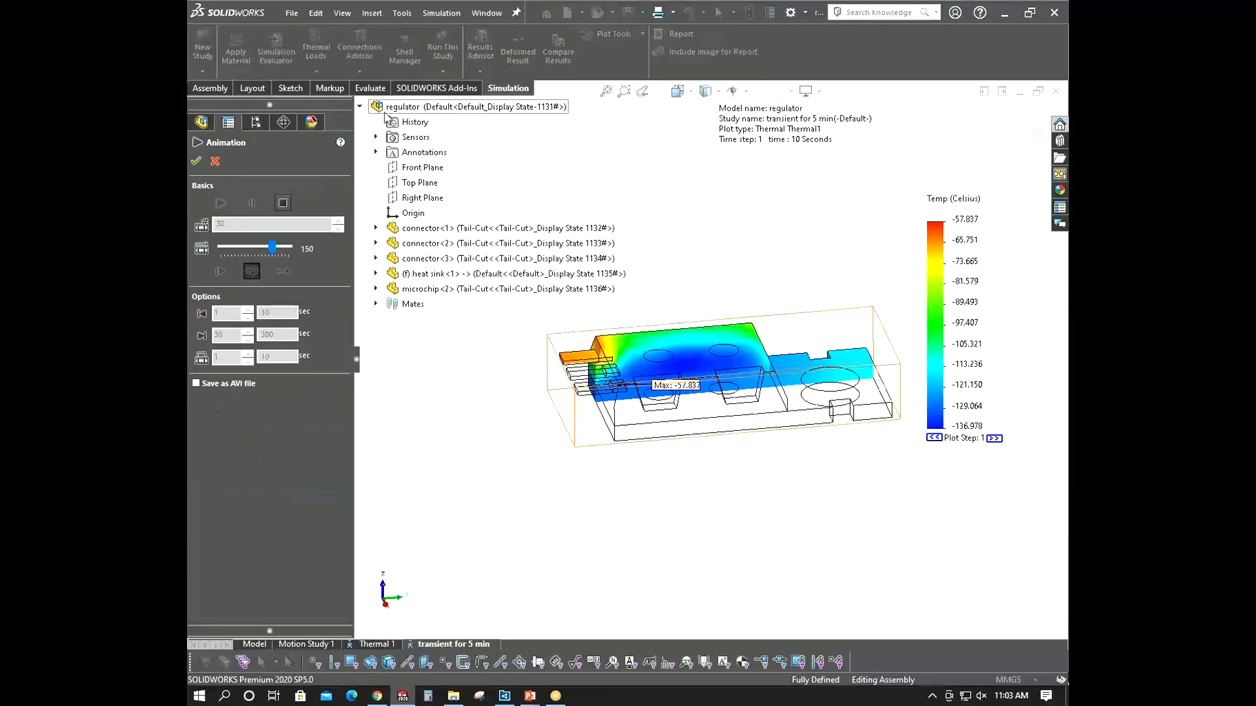
{"action": "scroll", "coordinate": [786, 368], "scroll_direction": "down", "scroll_amount": 2}
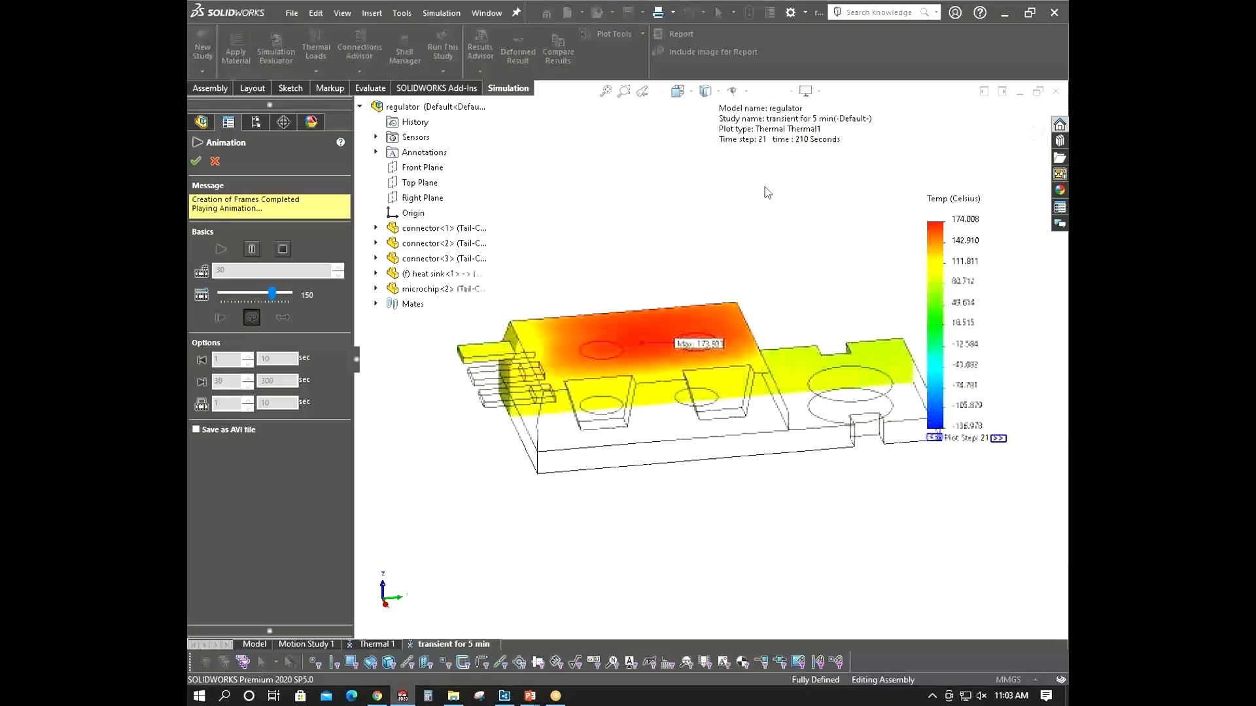
{"action": "left_click", "coordinate": [213, 160]}
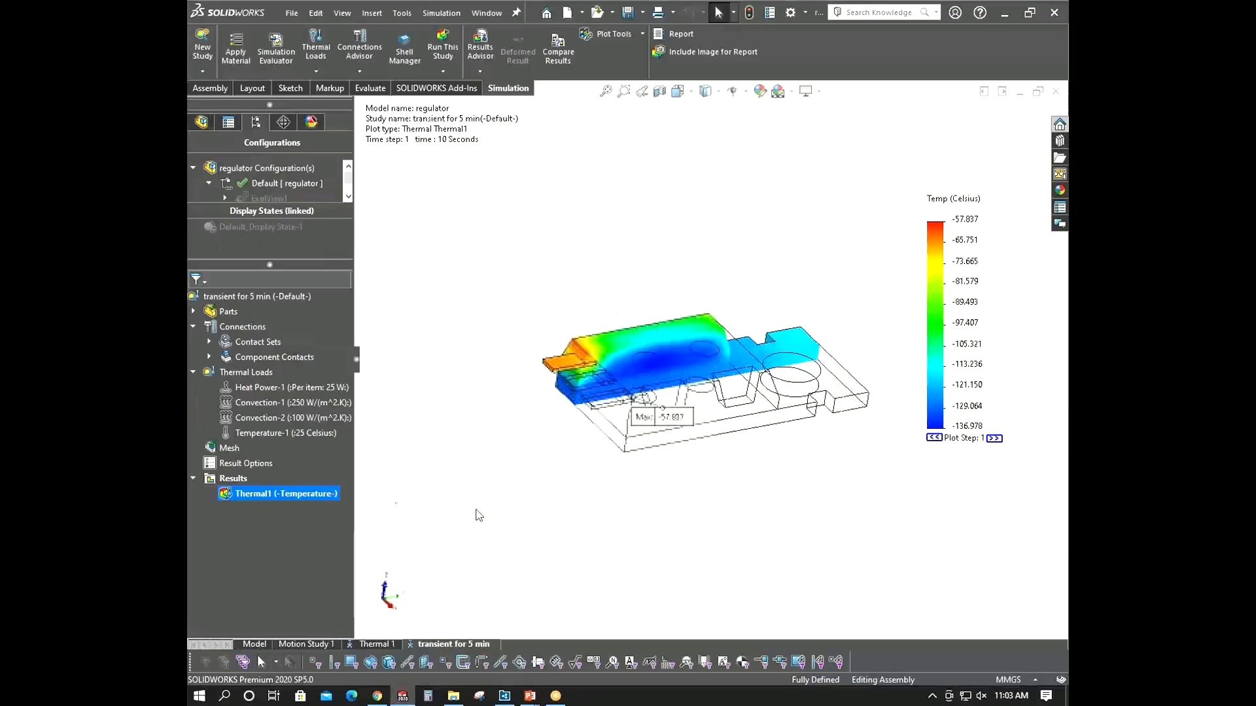
- Hide the transient temperature plot in the view
{"action": "right_click", "coordinate": [255, 493]}
{"action": "left_click", "coordinate": [315, 209]}
{"action": "middle_click_drag", "start_coordinate": [571, 403], "coordinate": [552, 454]}
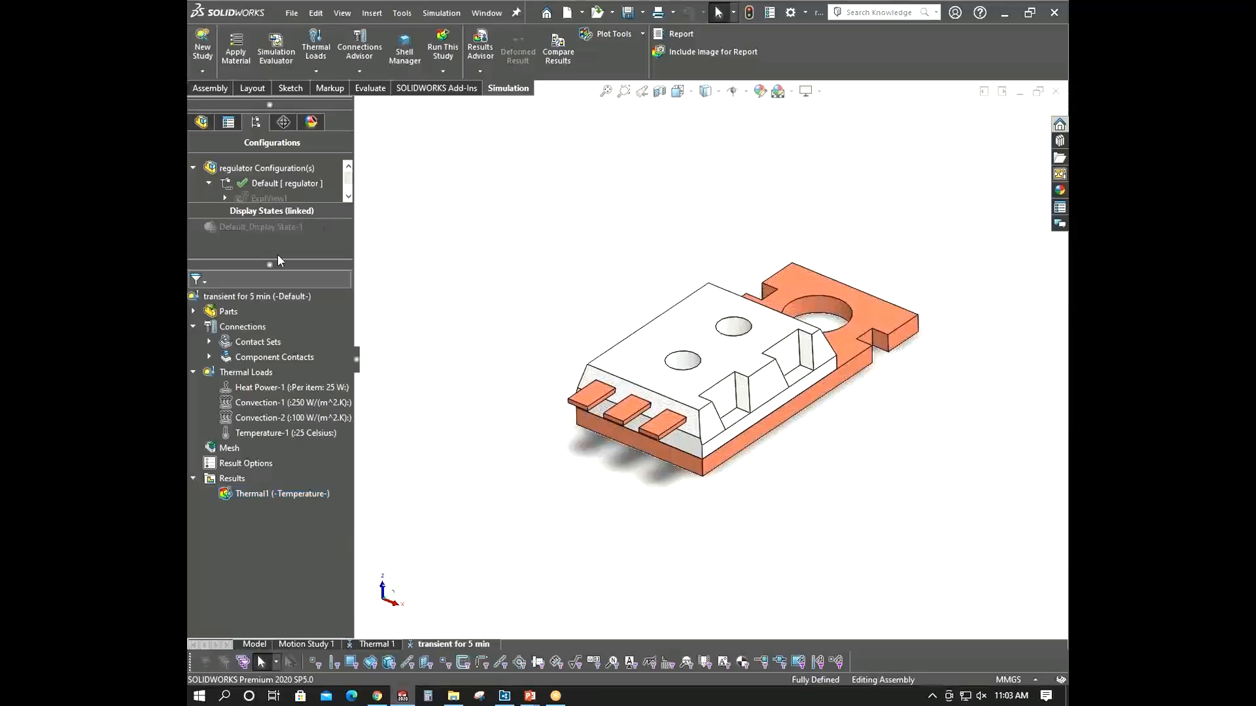
- Examine the sensors listed in the assembly feature tree, then restore the panel layout
{"action": "left_click_drag", "start_coordinate": [277, 265], "coordinate": [278, 417]}
{"action": "left_click", "coordinate": [201, 121]}
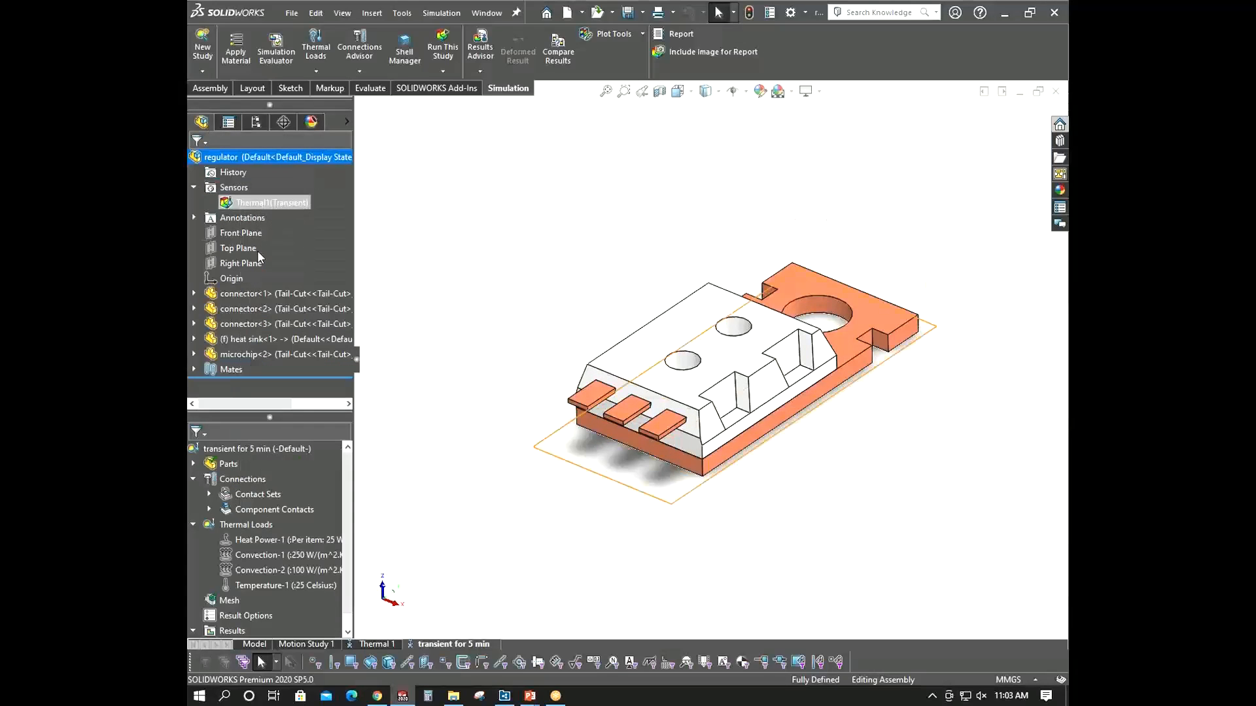
{"action": "left_click", "coordinate": [193, 187]}
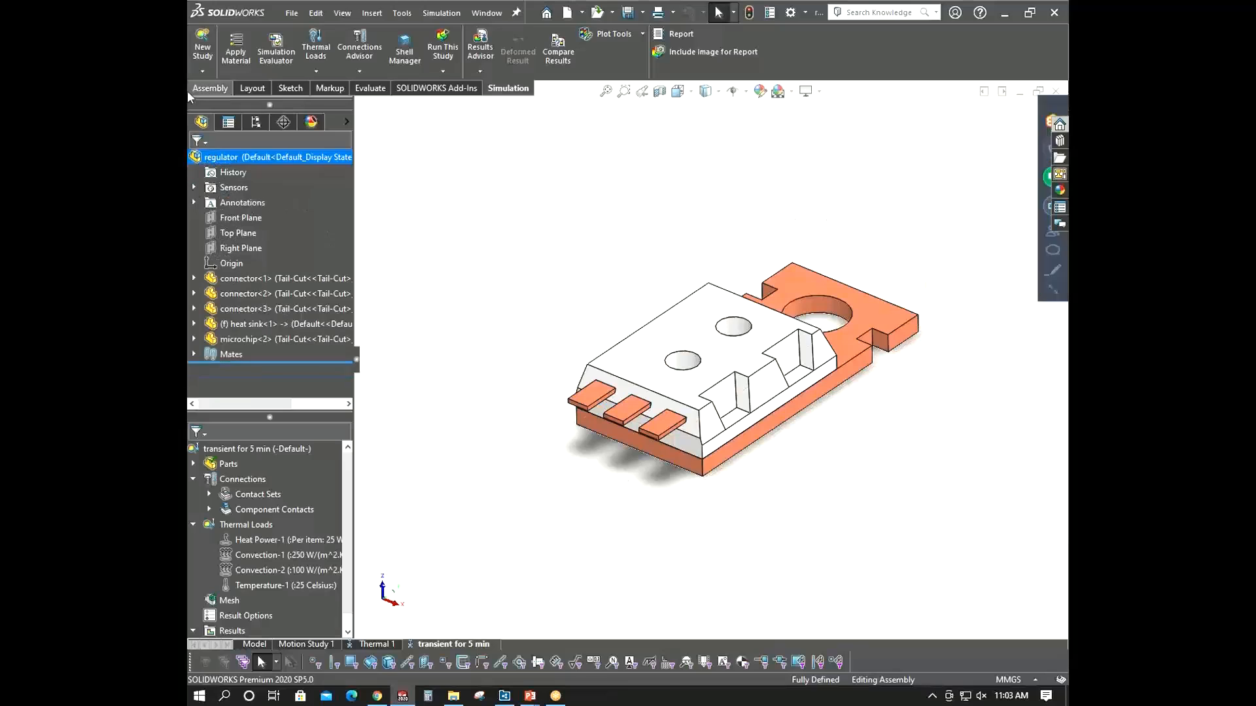
{"action": "left_click_drag", "start_coordinate": [264, 421], "coordinate": [264, 268]}
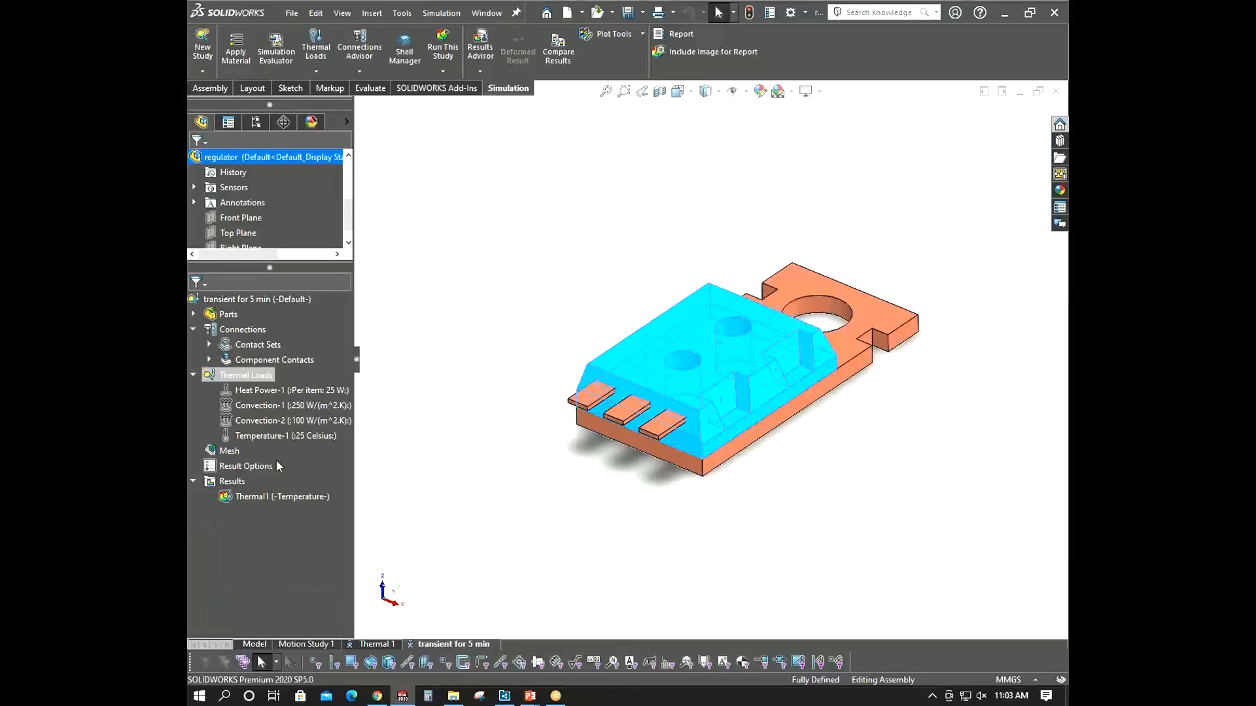
- Create a transient sensor graph of the Thermal1 sensor temperature against time
{"action": "right_click", "coordinate": [249, 497]}
{"action": "key", "text": "Escape"}
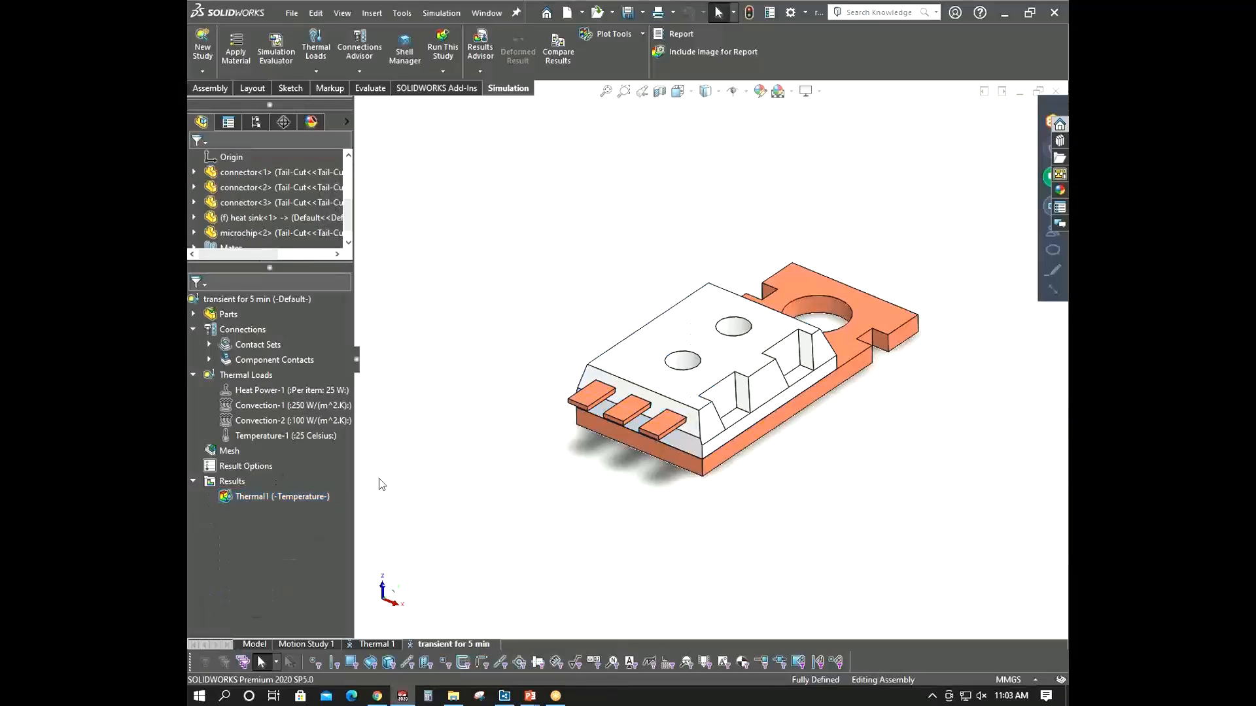
{"action": "right_click", "coordinate": [231, 485]}
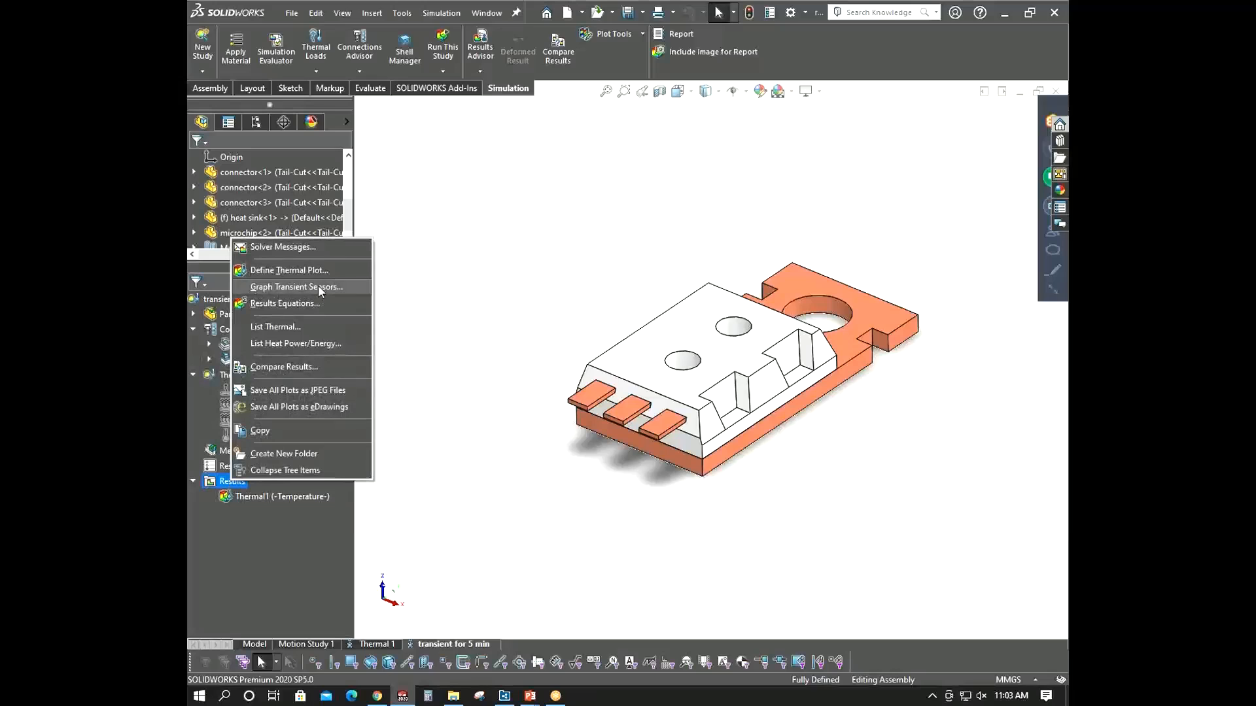
{"action": "left_click", "coordinate": [319, 286]}
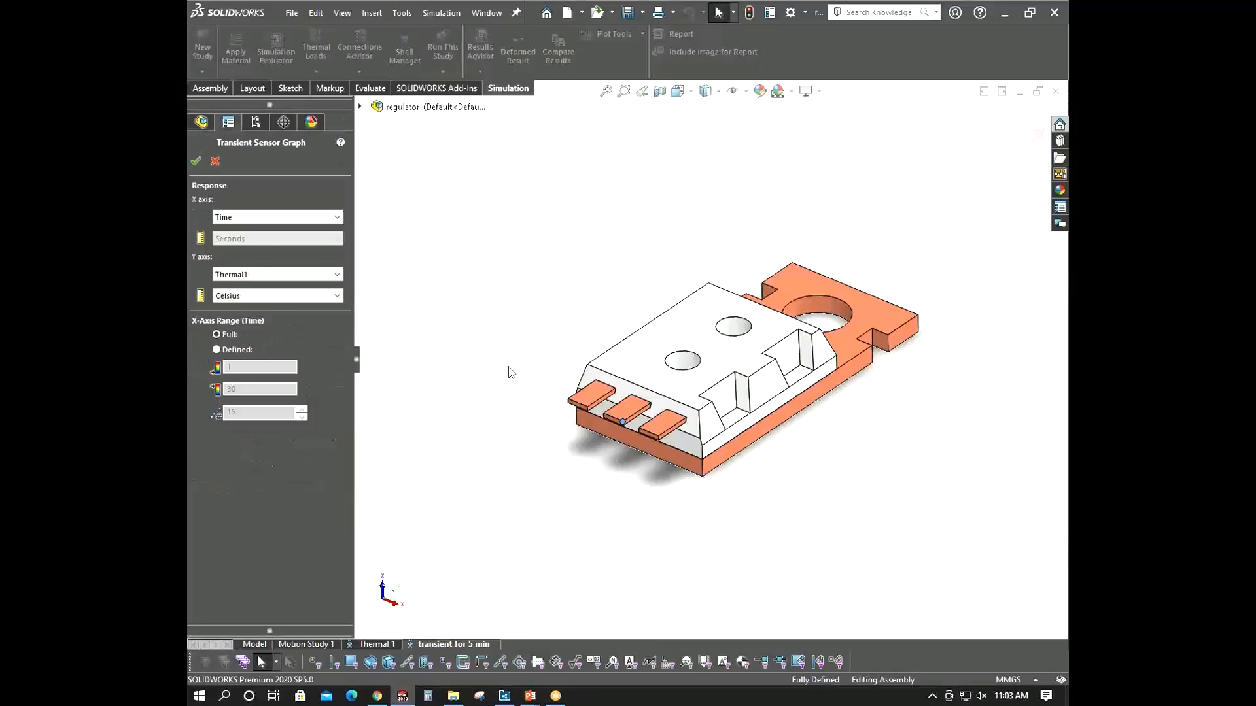
{"action": "scroll", "coordinate": [626, 424], "scroll_direction": "down", "scroll_amount": 3}
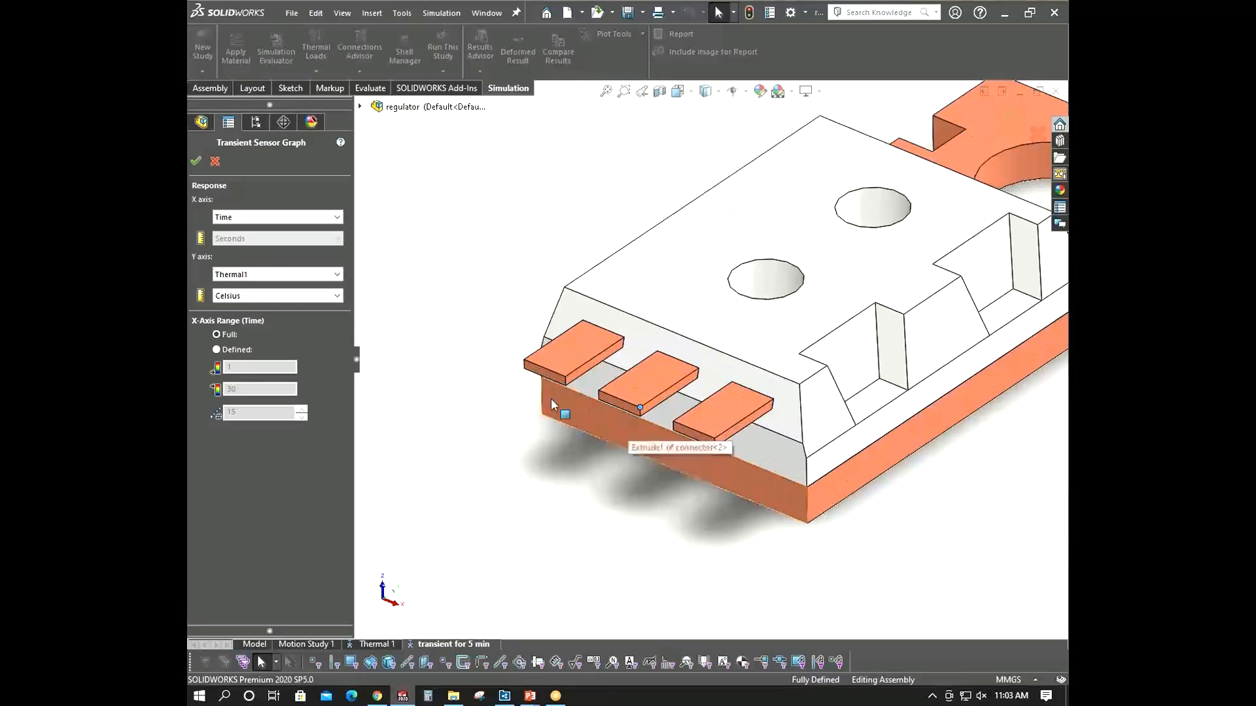
{"action": "left_click", "coordinate": [195, 161]}
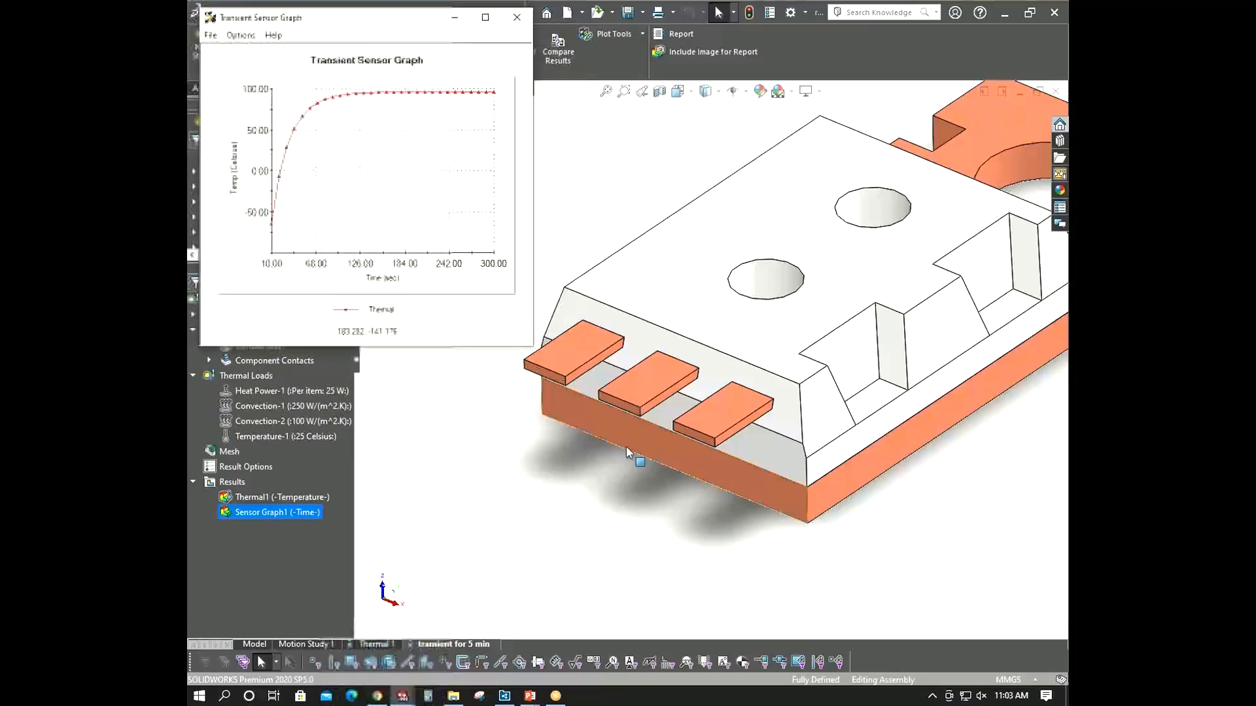
- Enlarge the transient sensor graph window to review the curve and close it
{"action": "scroll", "coordinate": [627, 448], "scroll_direction": "up", "scroll_amount": 4}
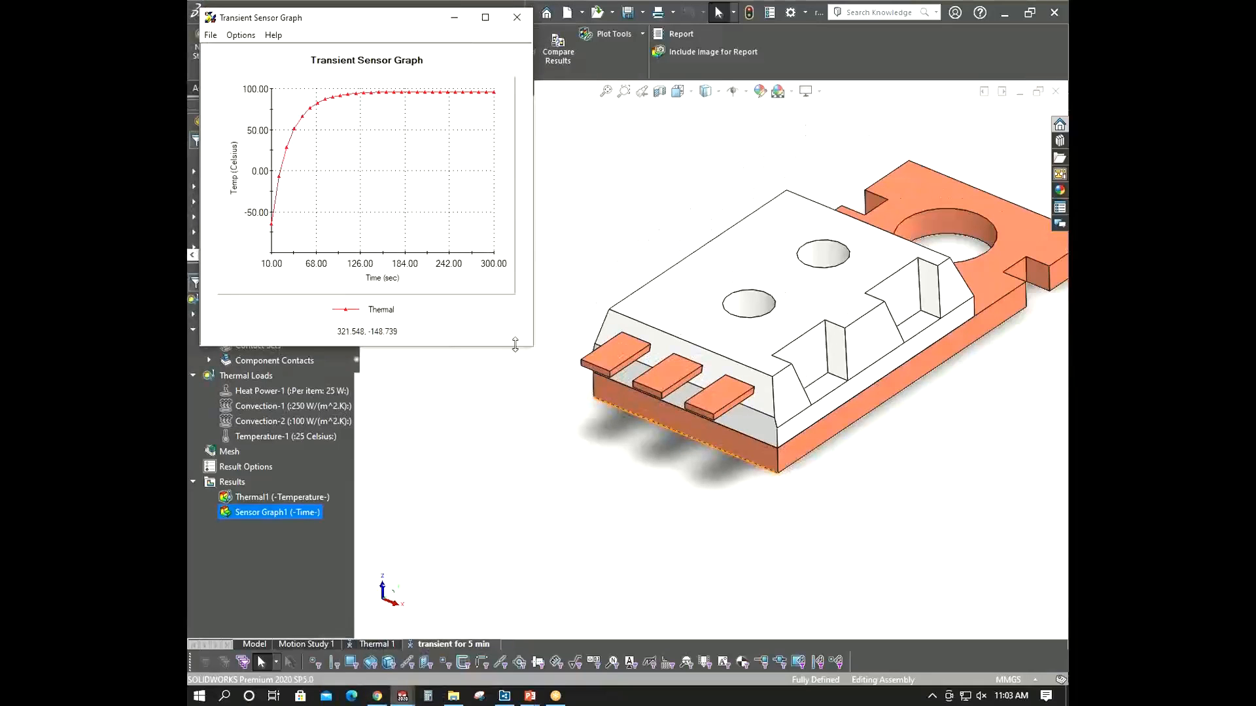
{"action": "left_click_drag", "start_coordinate": [515, 345], "coordinate": [516, 488]}
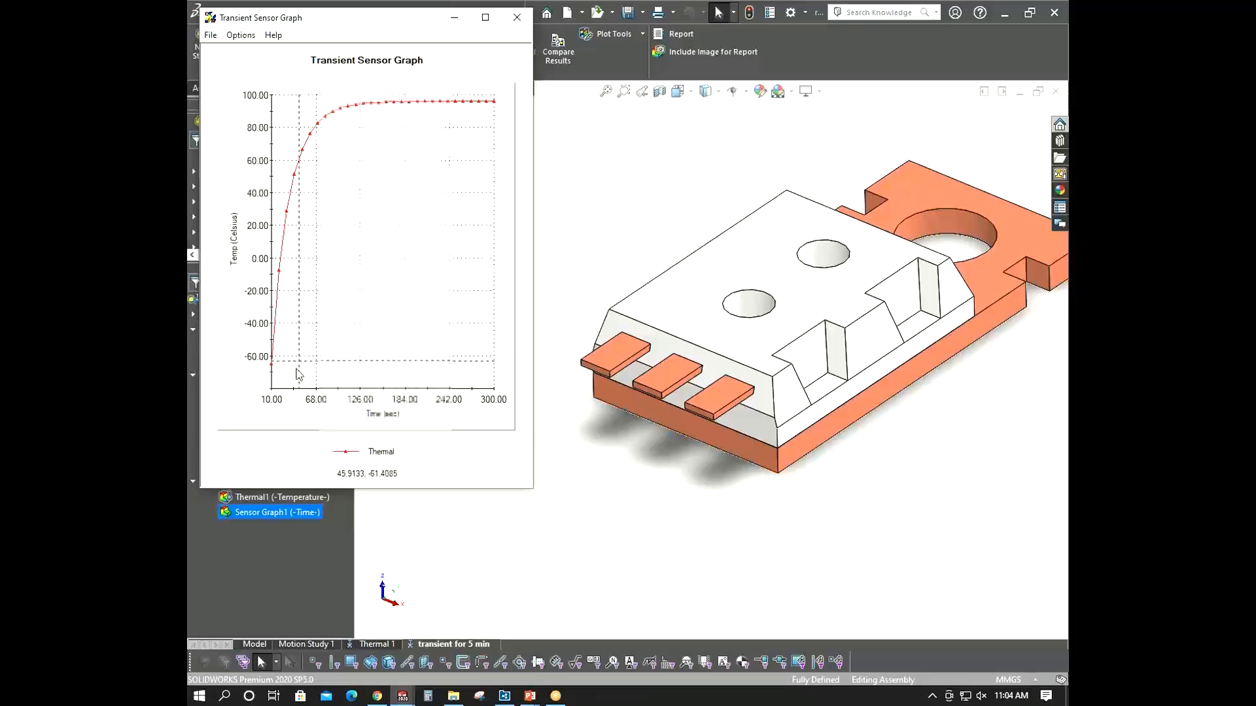
{"action": "left_click", "coordinate": [516, 17]}
{"action": "scroll", "coordinate": [522, 457], "scroll_direction": "up", "scroll_amount": 3}
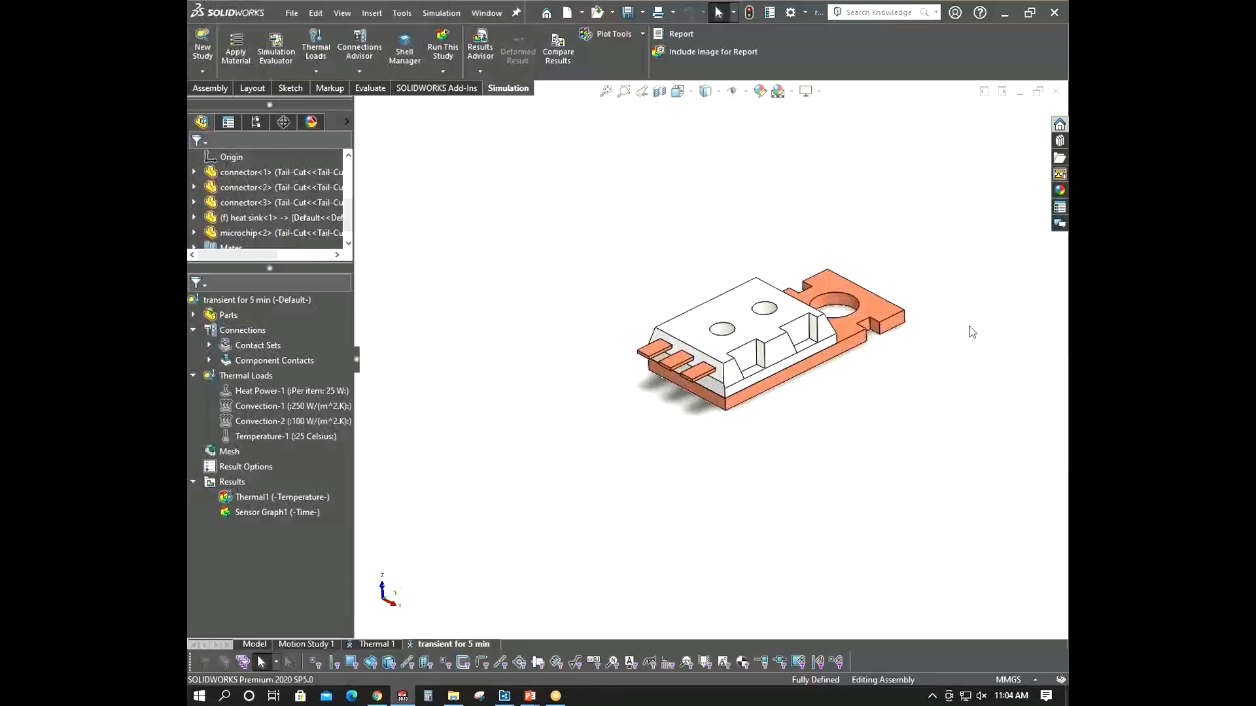
{"action": "scroll", "coordinate": [969, 331], "scroll_direction": "down", "scroll_amount": 4}
{"action": "scroll", "coordinate": [964, 328], "scroll_direction": "up", "scroll_amount": 3}
{"action": "middle_click_drag", "start_coordinate": [964, 328], "coordinate": [972, 337]}
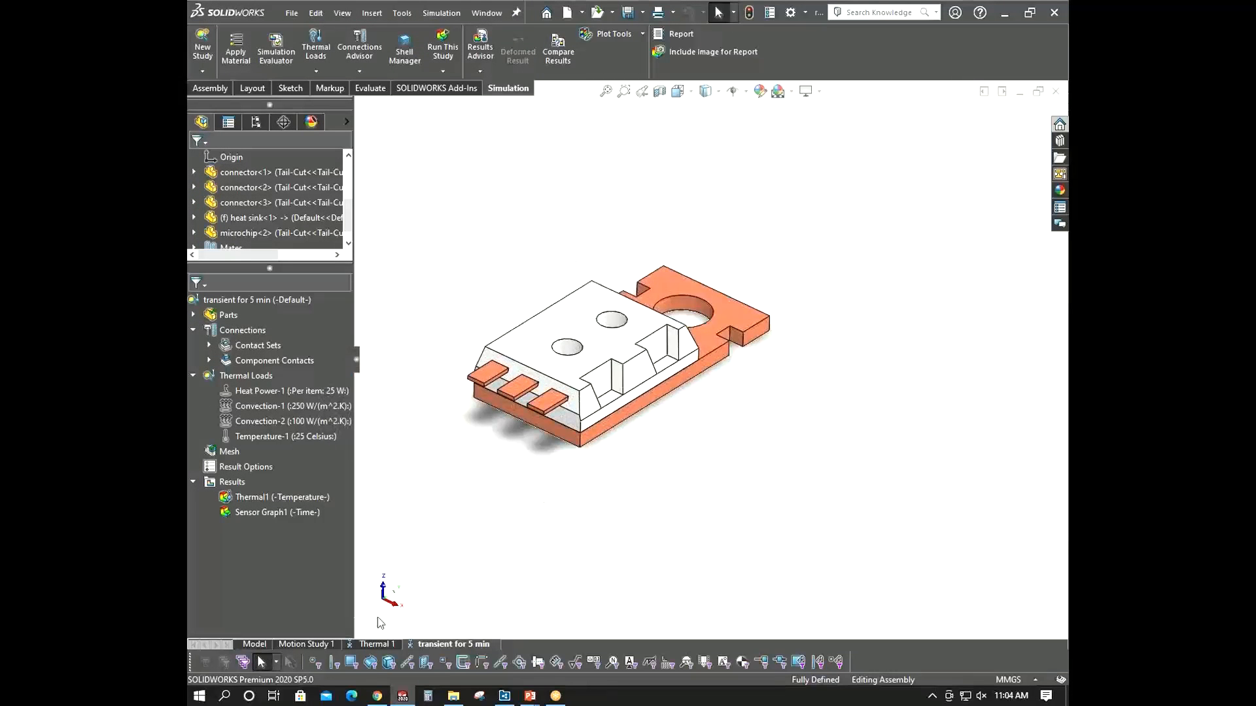
- Copy the Thermal 1 study into a new study named switch off heat power
{"action": "left_click", "coordinate": [369, 645]}
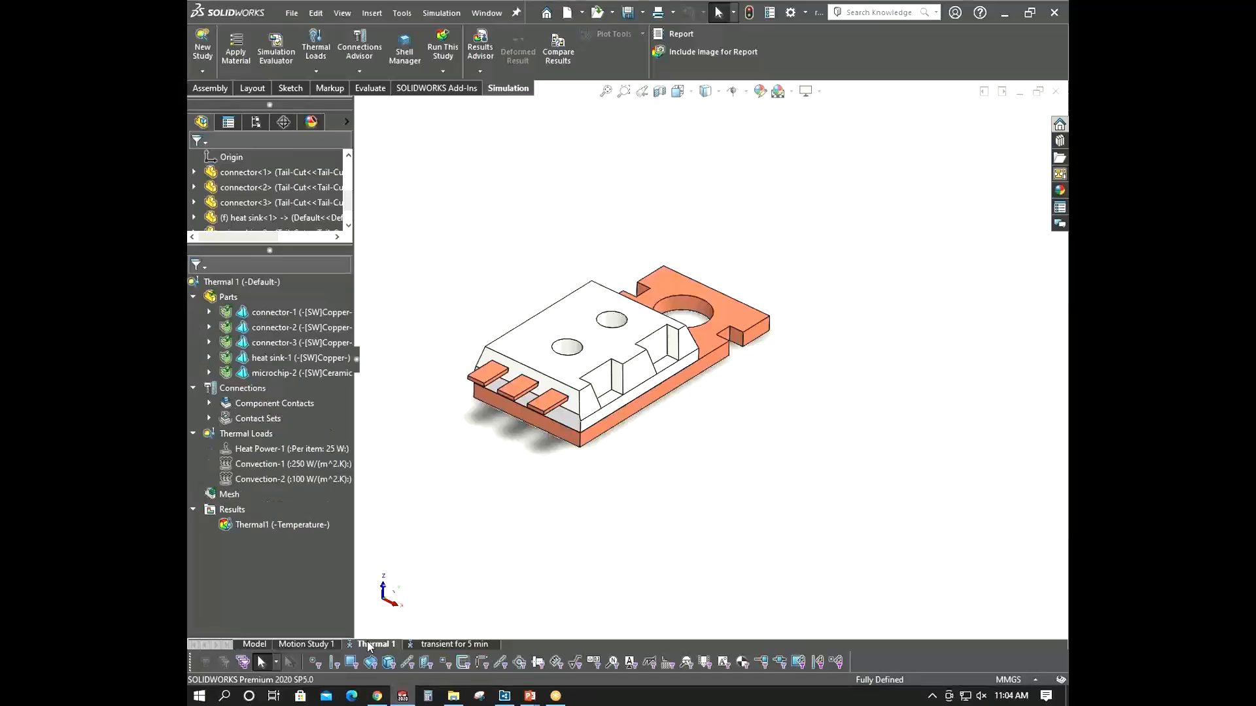
{"action": "right_click", "coordinate": [368, 645]}
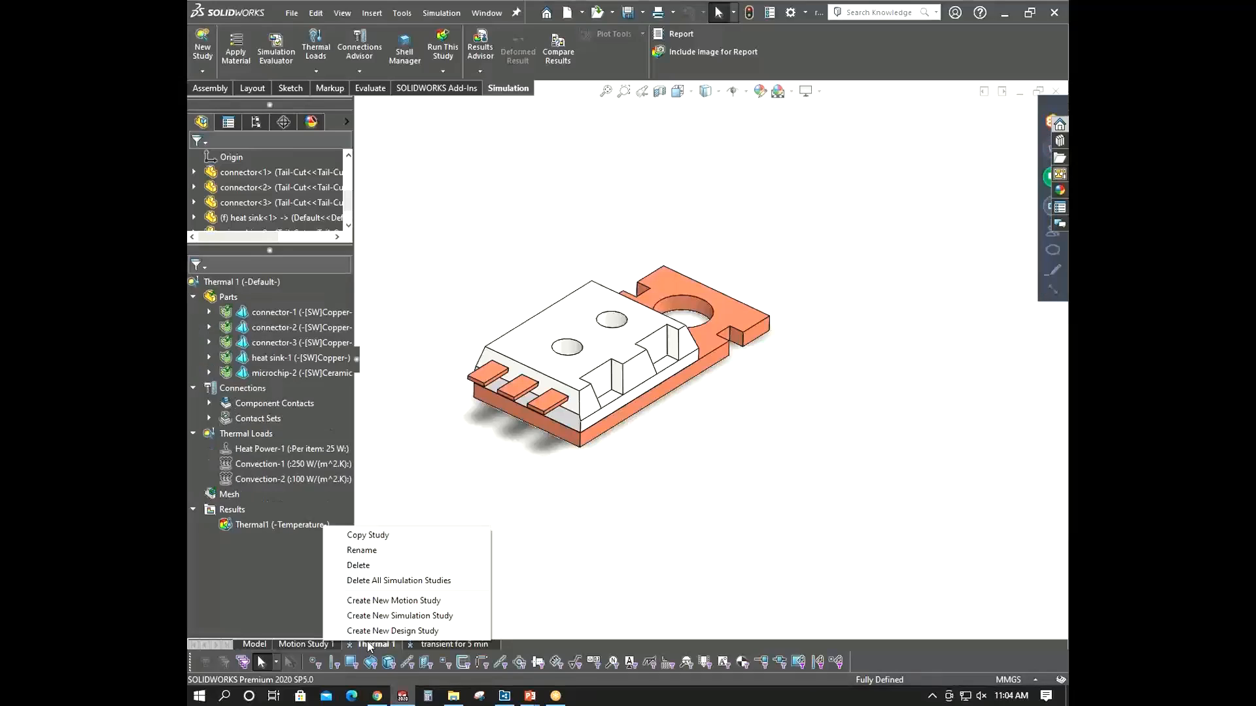
{"action": "left_click", "coordinate": [380, 538]}
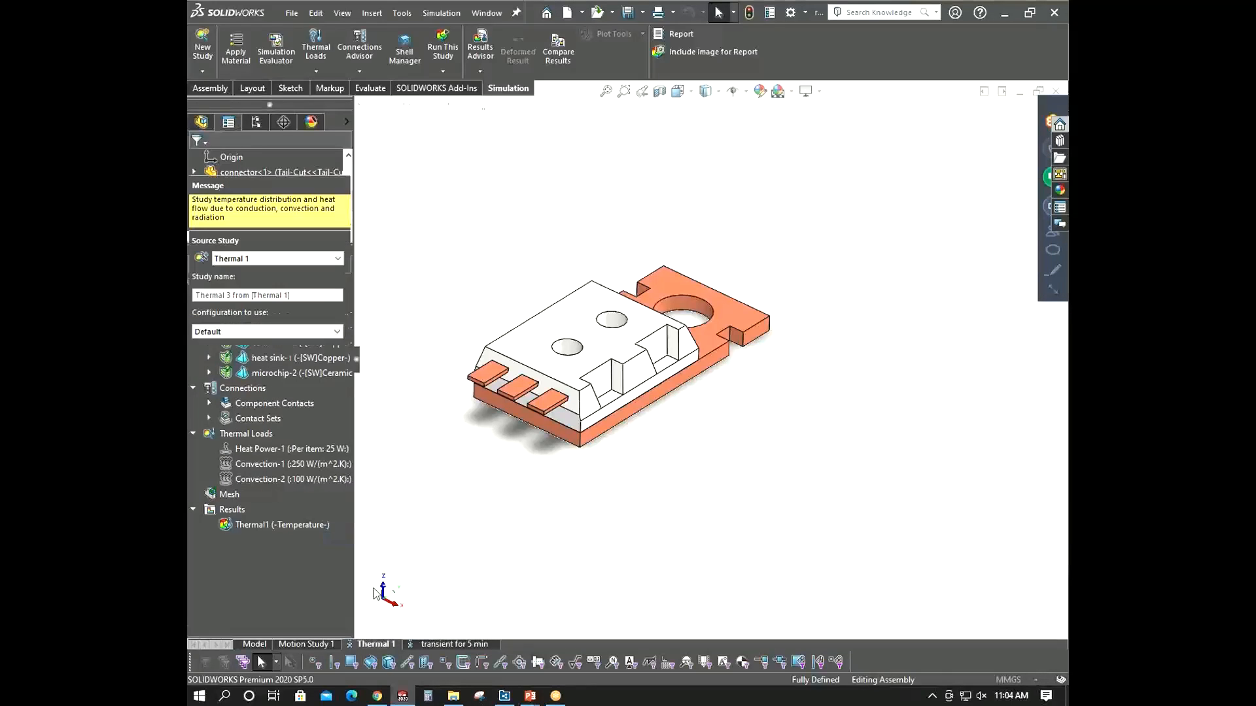
{"action": "triple_click", "coordinate": [297, 295]}
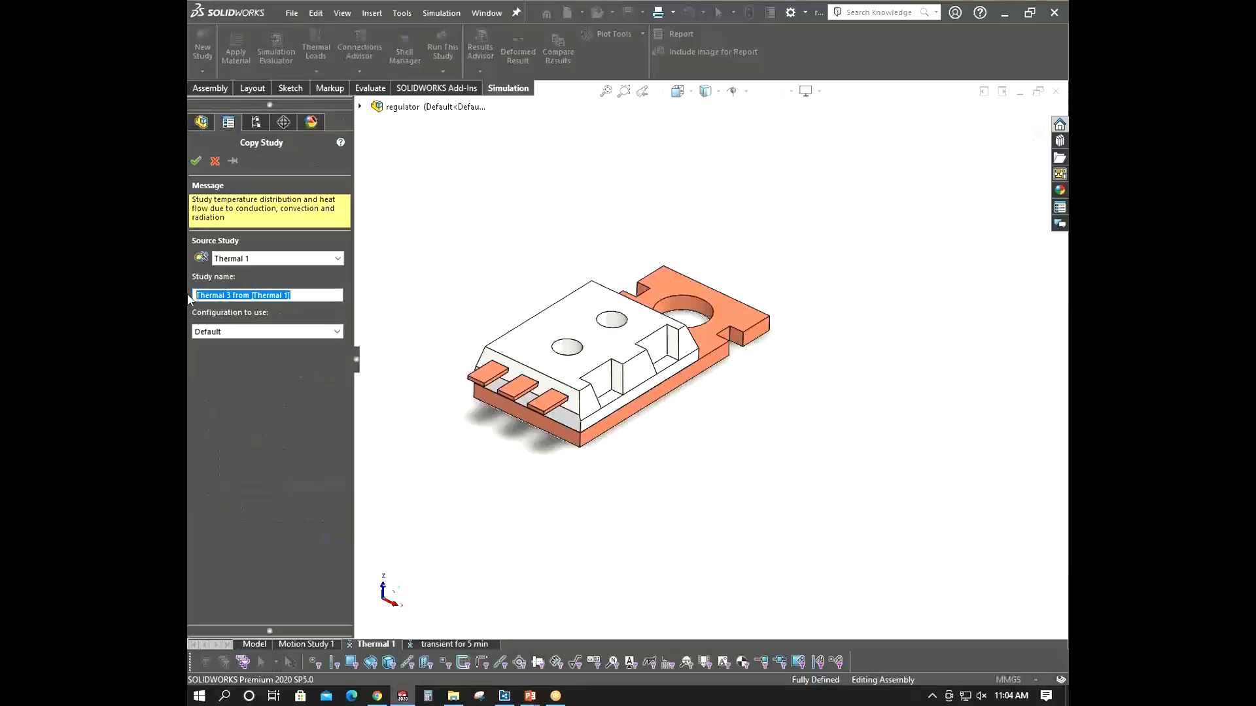
{"action": "type", "text": "witch off heat power"}
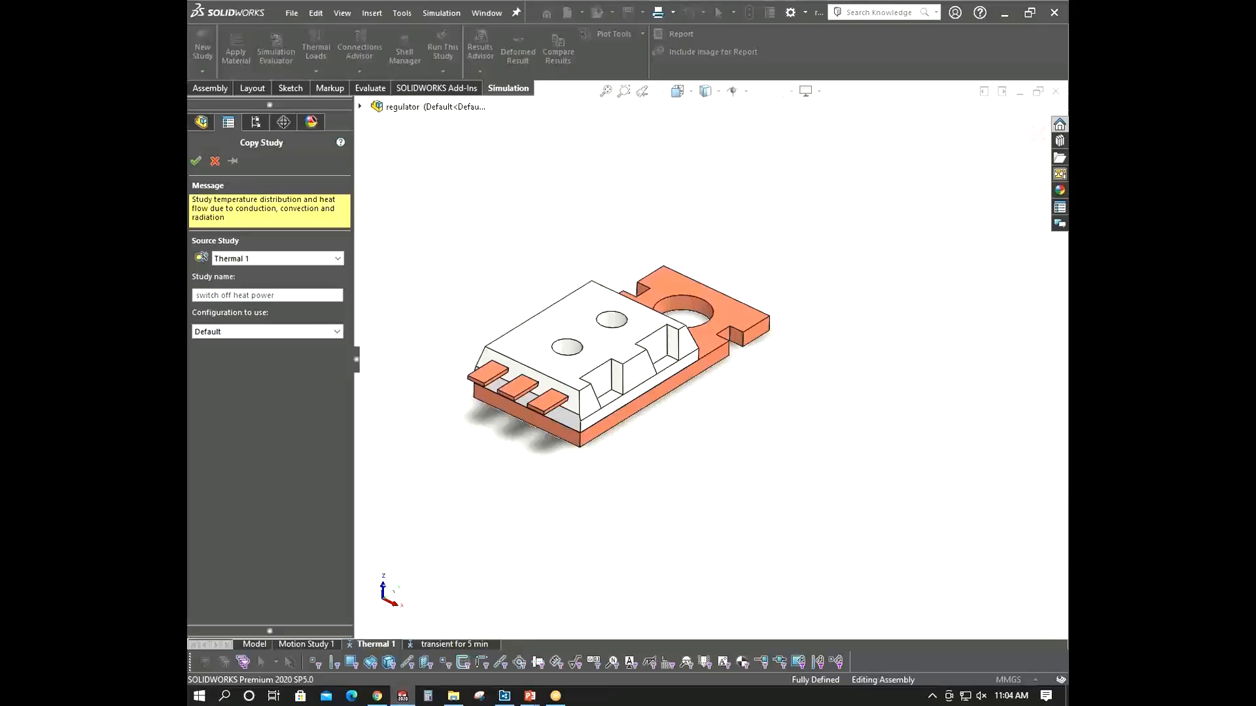
{"action": "left_click", "coordinate": [196, 162]}
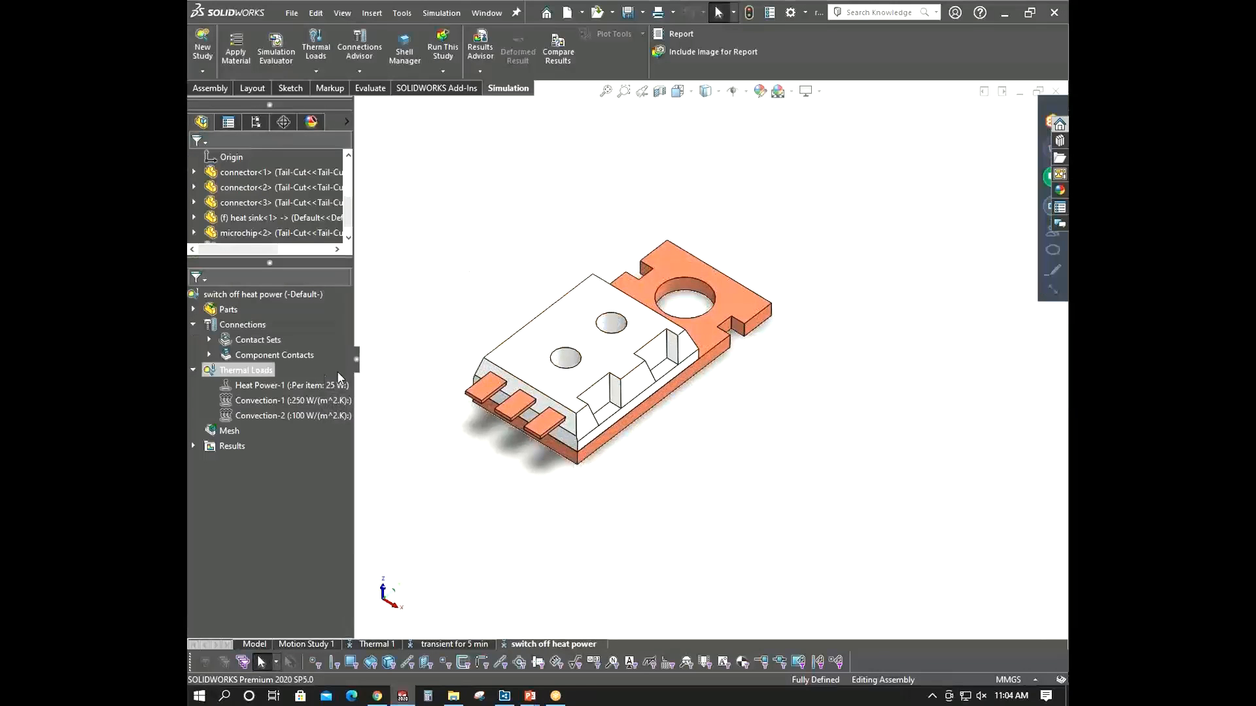
- Copy the 25 Celsius Temperature-1 initial condition from the transient study into the switch off heat power study
{"action": "left_click", "coordinate": [298, 383]}
{"action": "right_click", "coordinate": [298, 384]}
{"action": "left_click", "coordinate": [419, 312]}
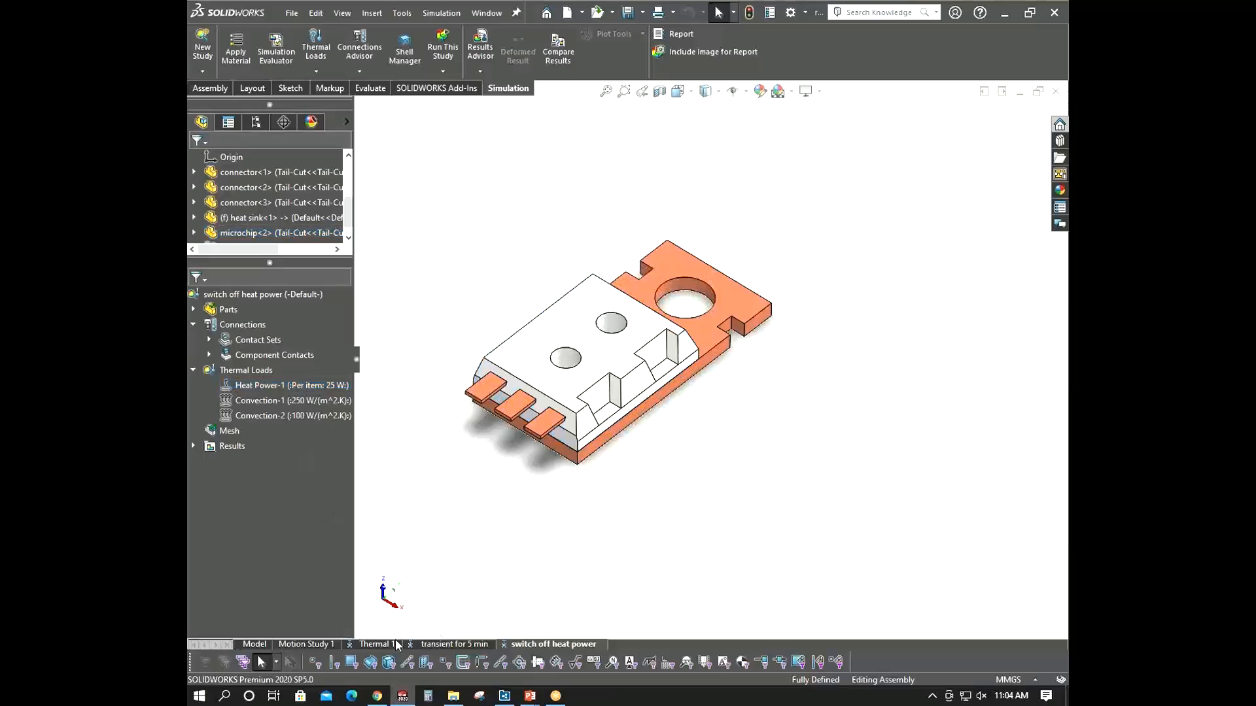
{"action": "left_click", "coordinate": [445, 644]}
{"action": "left_click", "coordinate": [254, 433]}
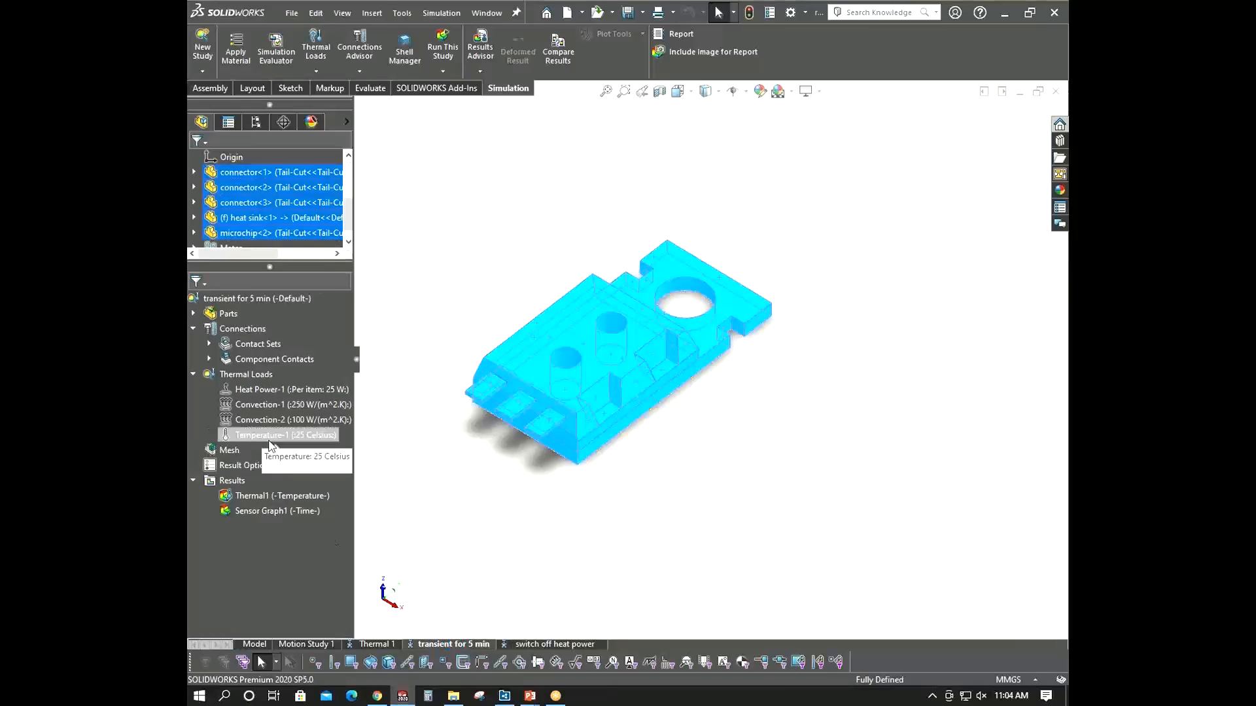
{"action": "left_click", "coordinate": [547, 644]}
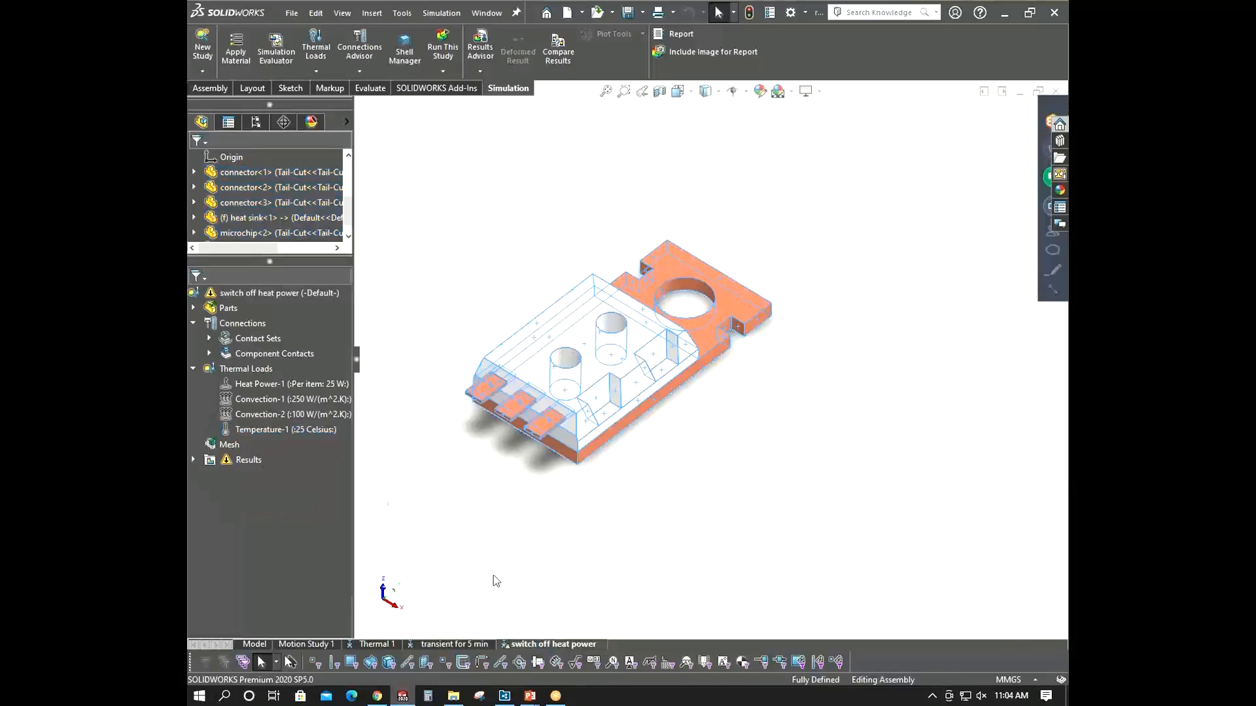
{"action": "right_click", "coordinate": [266, 386]}
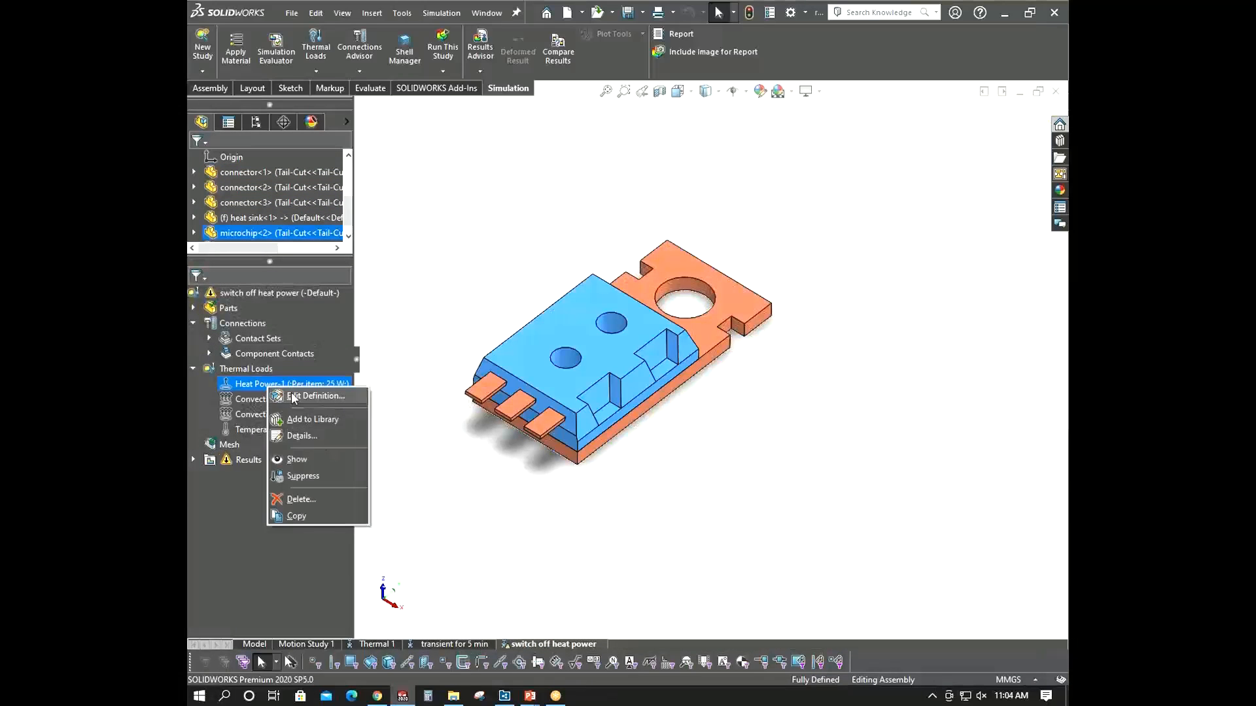
{"action": "left_click", "coordinate": [293, 391]}
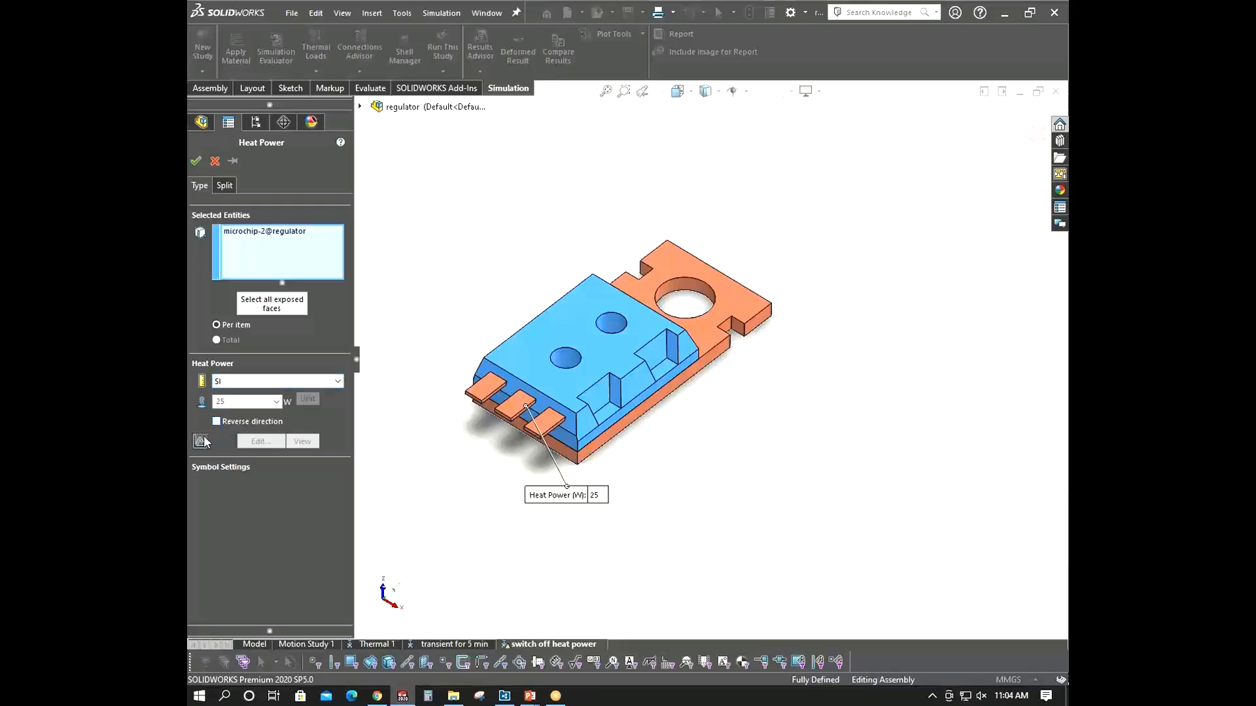
{"action": "left_click", "coordinate": [202, 442]}
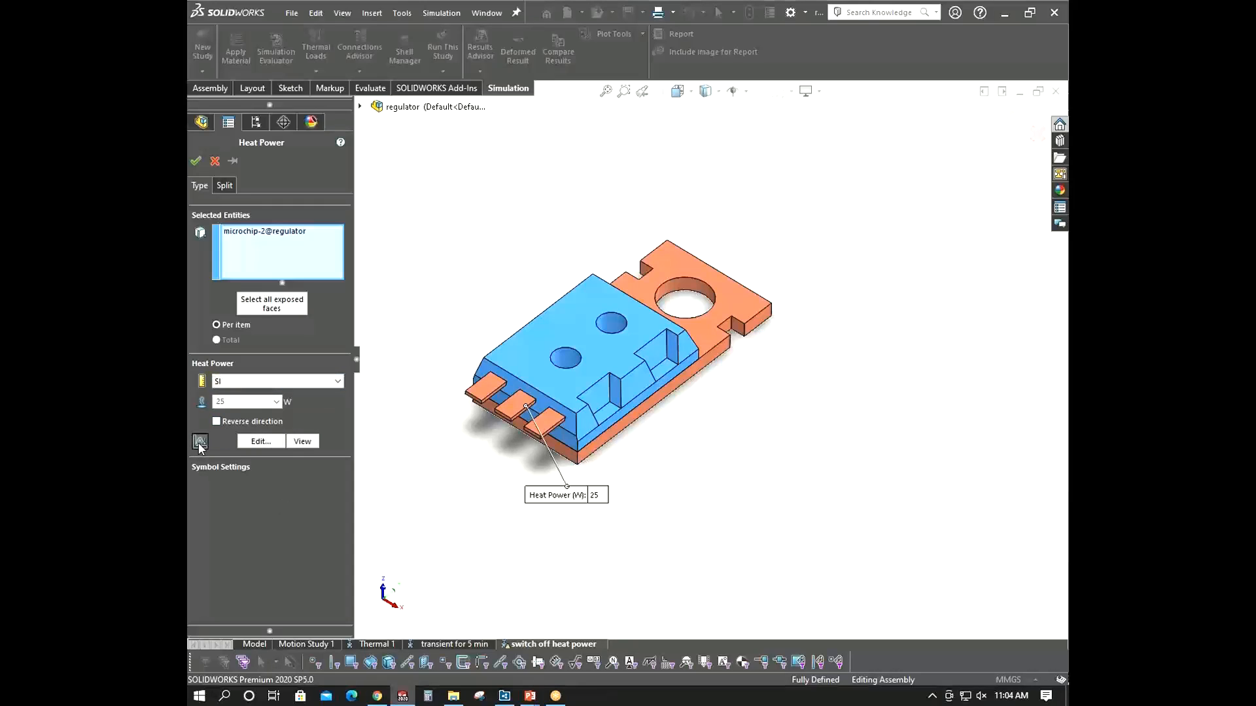
{"action": "left_click", "coordinate": [265, 442]}
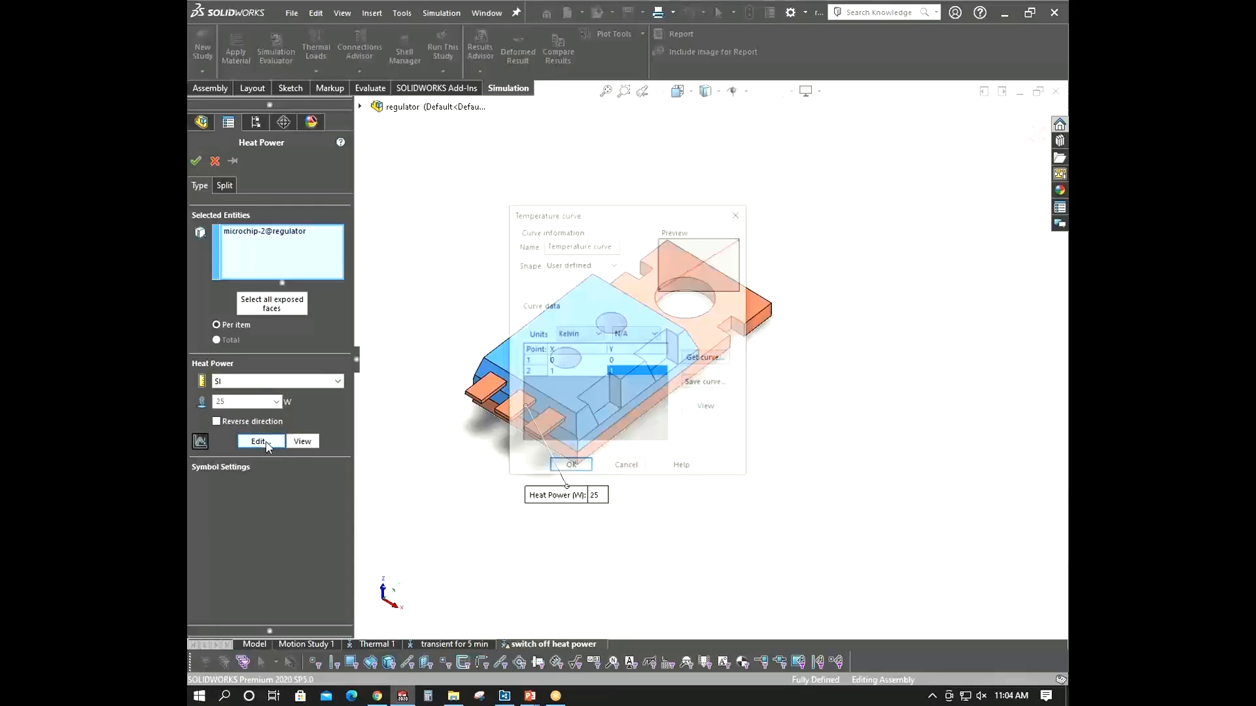
{"action": "left_click", "coordinate": [536, 374]}
{"action": "left_click", "coordinate": [568, 364]}
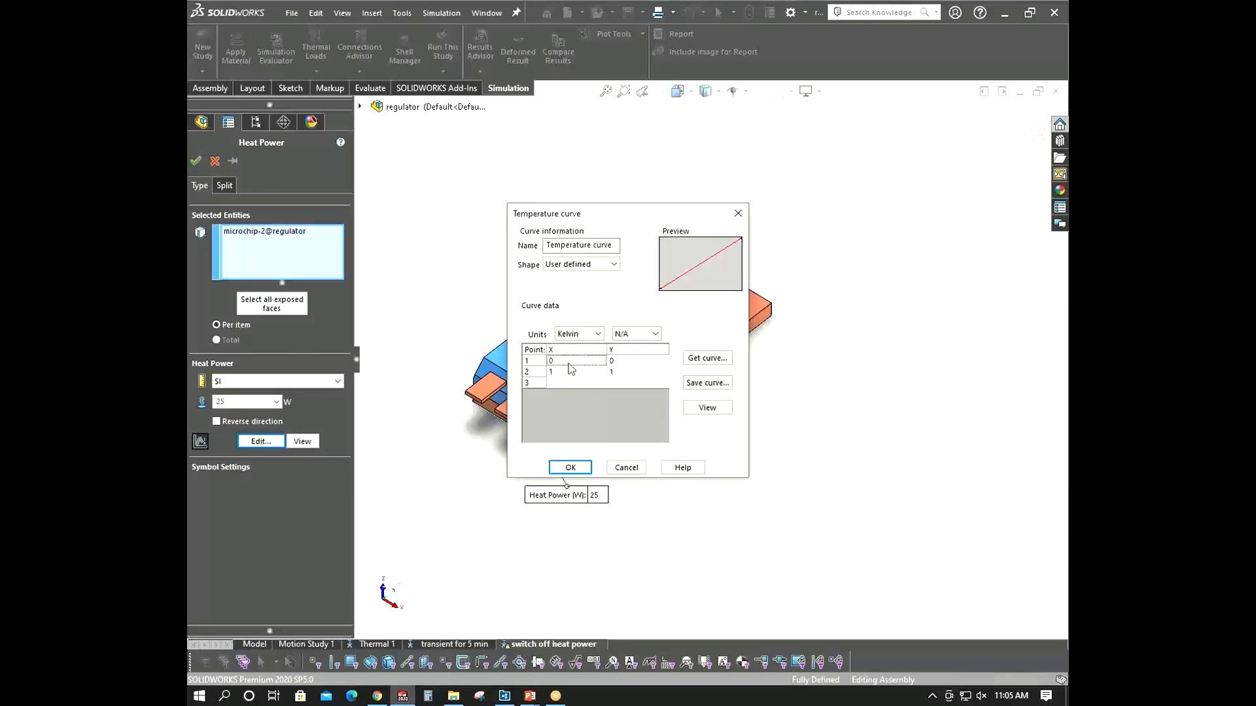
{"action": "left_click", "coordinate": [576, 335]}
{"action": "left_click", "coordinate": [580, 366]}
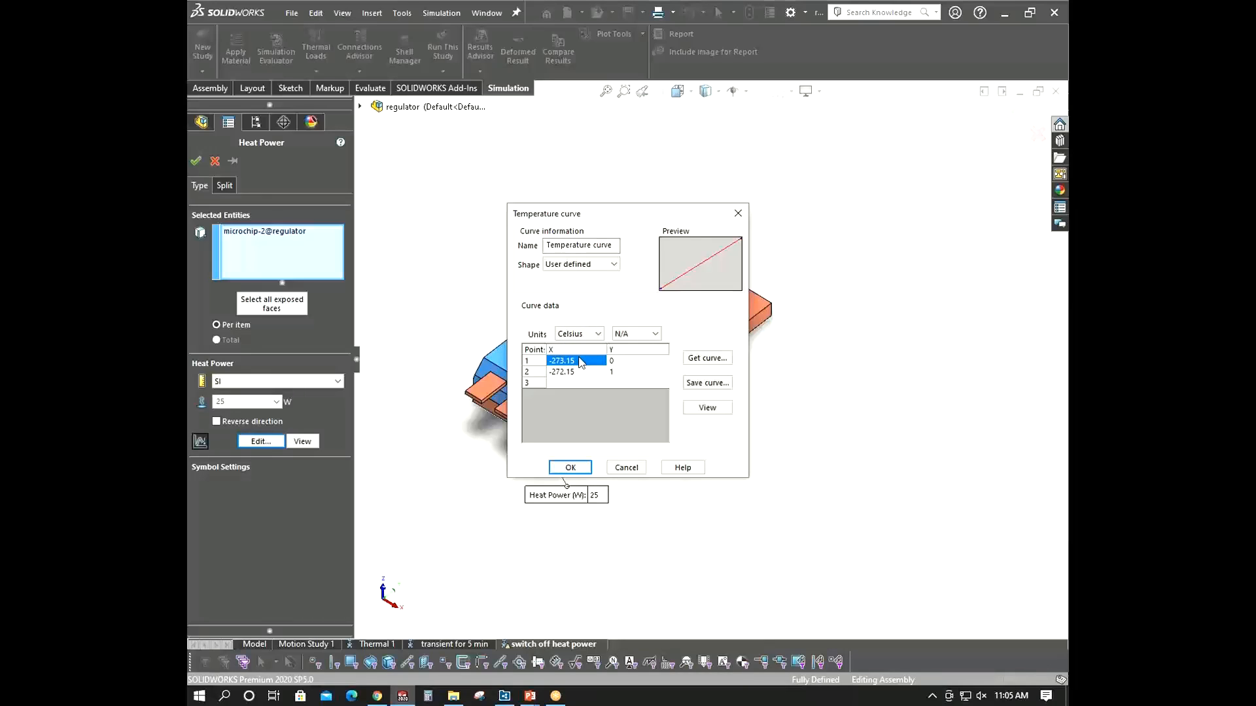
{"action": "left_click", "coordinate": [737, 214]}
{"action": "left_click", "coordinate": [215, 161]}
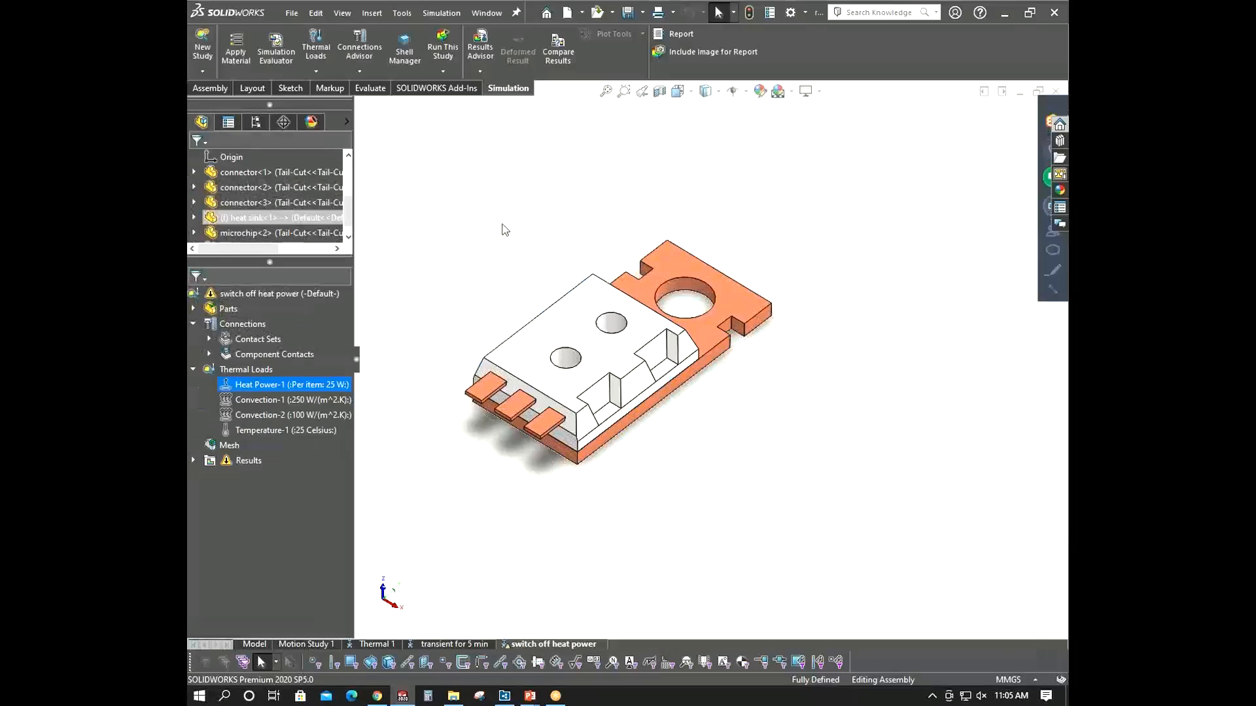
- Set the switch off heat power study properties to a transient solution with 300 s total time
{"action": "right_click", "coordinate": [302, 292]}
{"action": "left_click", "coordinate": [345, 473]}
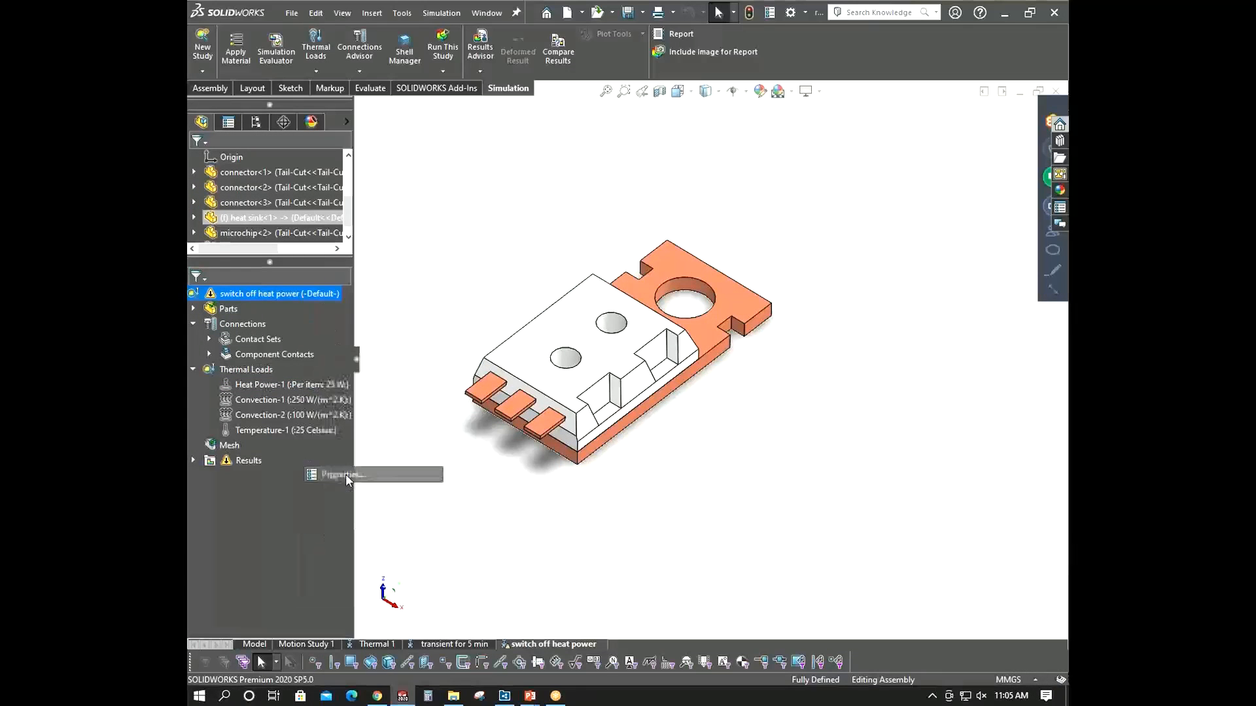
{"action": "left_click", "coordinate": [518, 207]}
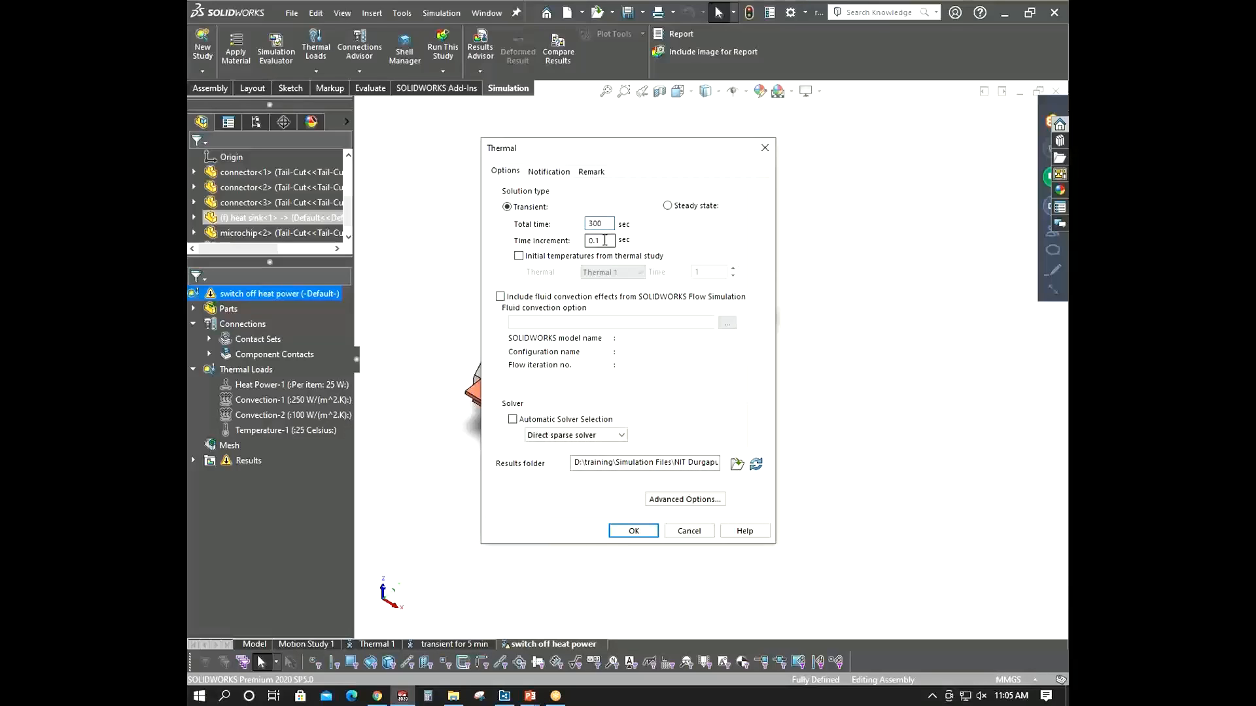
{"action": "left_click", "coordinate": [634, 531]}
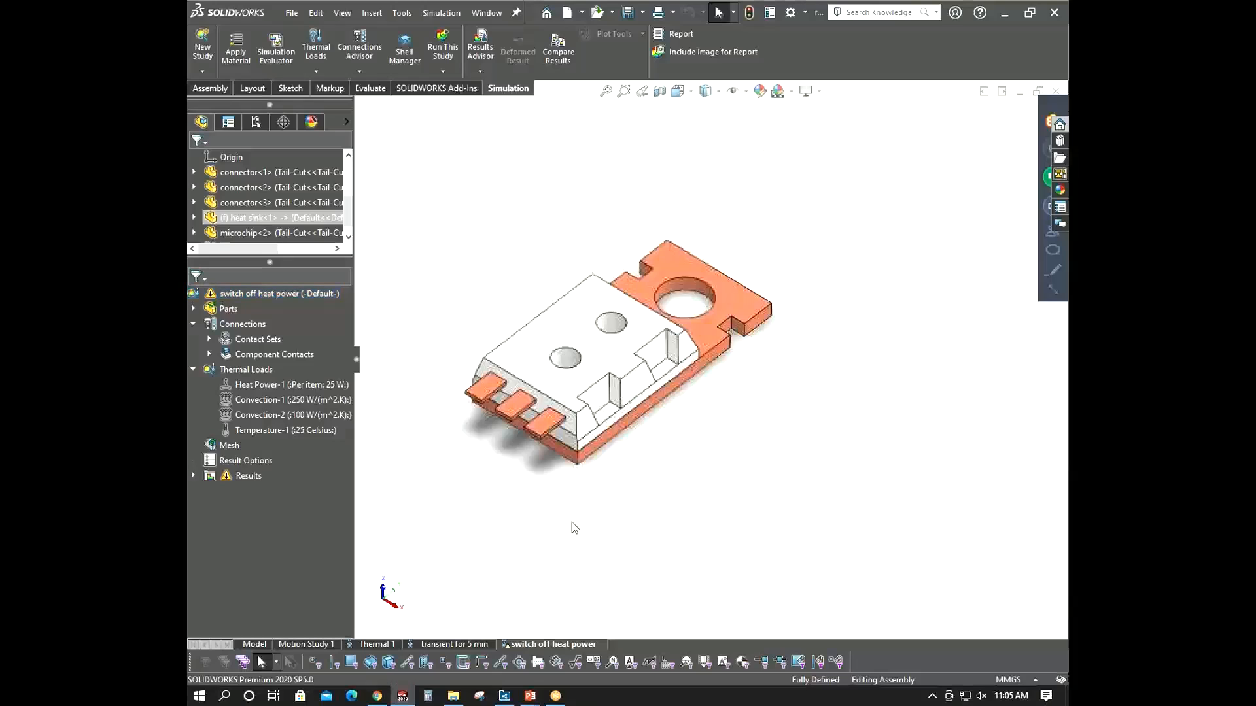
- Edit the Heat Power-1 load to use a time curve and open the time curve editor
{"action": "left_click", "coordinate": [252, 385]}
{"action": "right_click", "coordinate": [255, 385]}
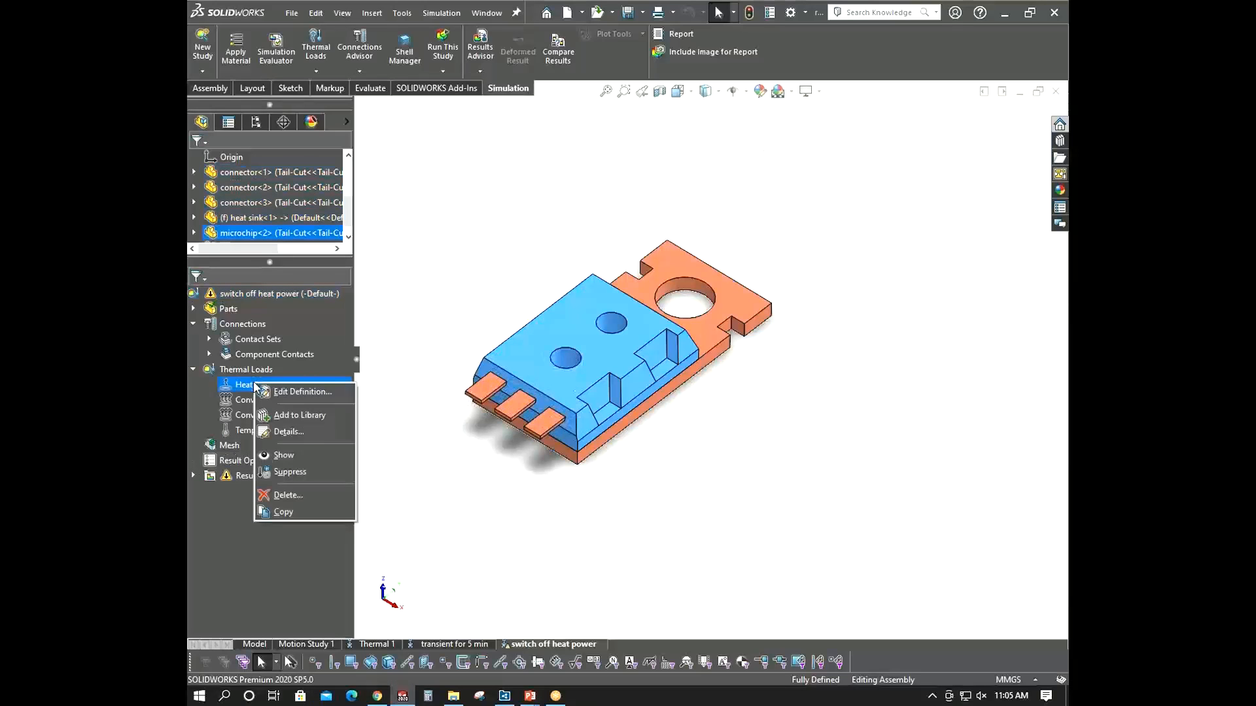
{"action": "left_click", "coordinate": [268, 391]}
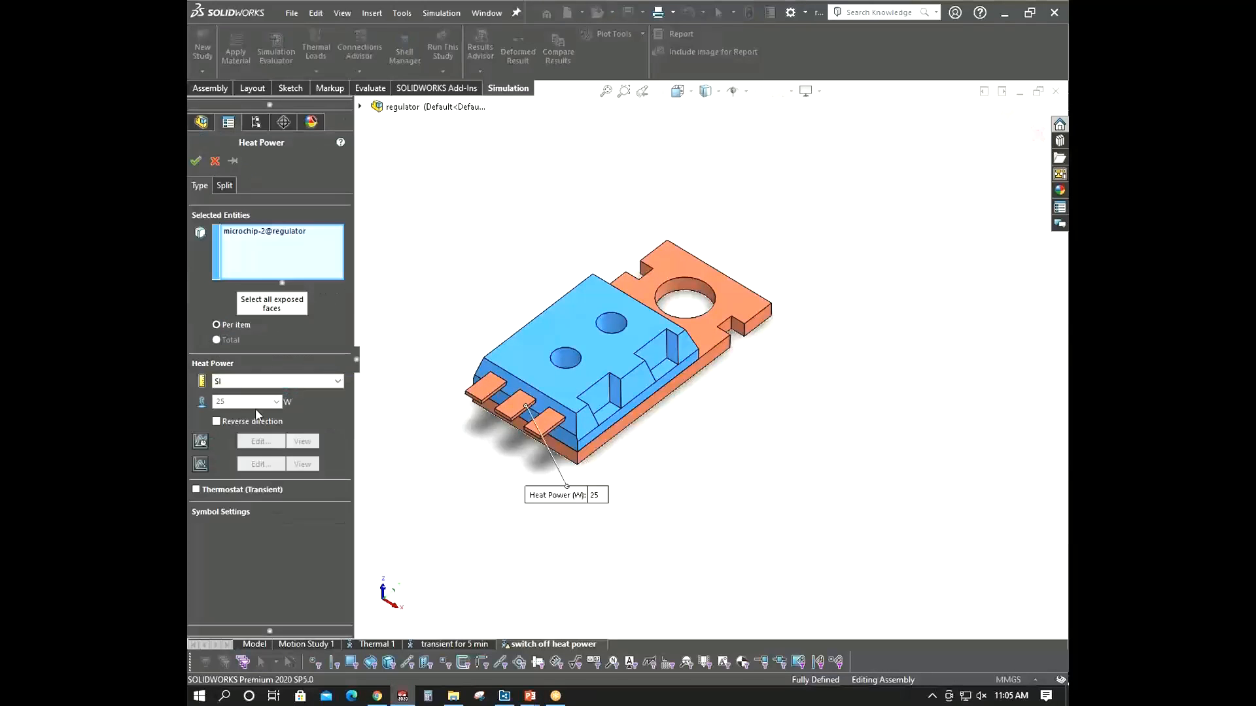
{"action": "left_click", "coordinate": [200, 442]}
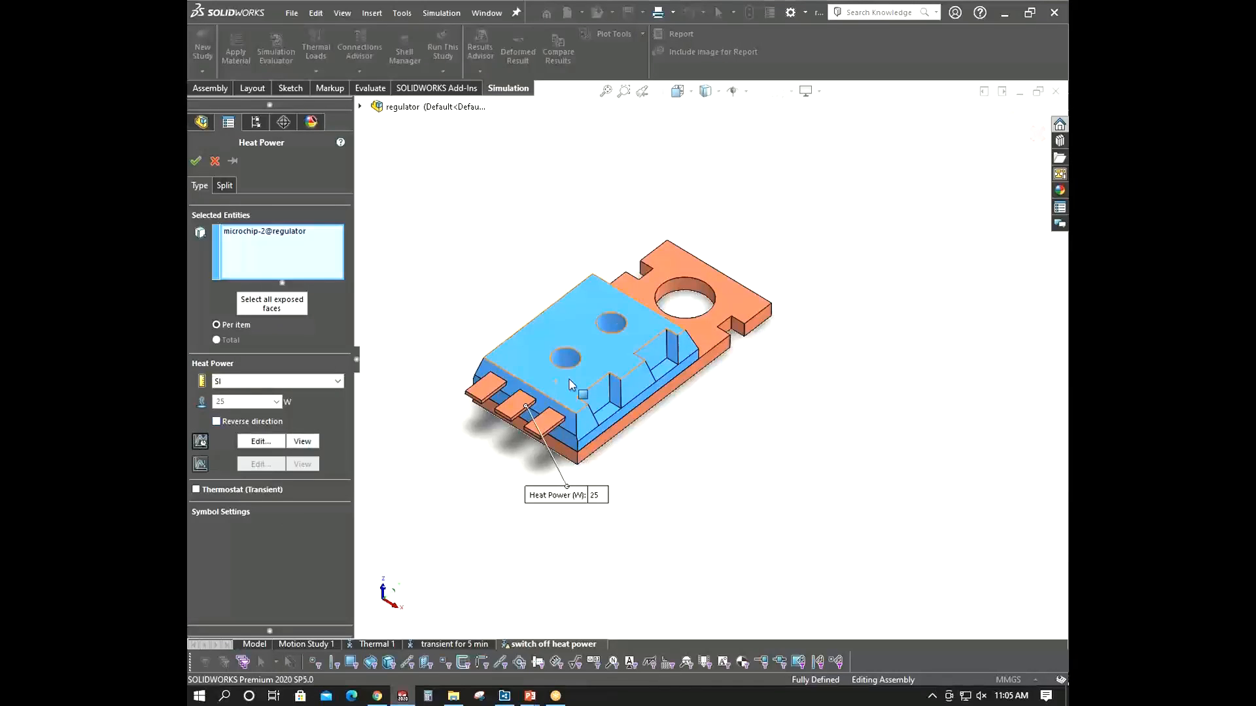
{"action": "left_click", "coordinate": [261, 442]}
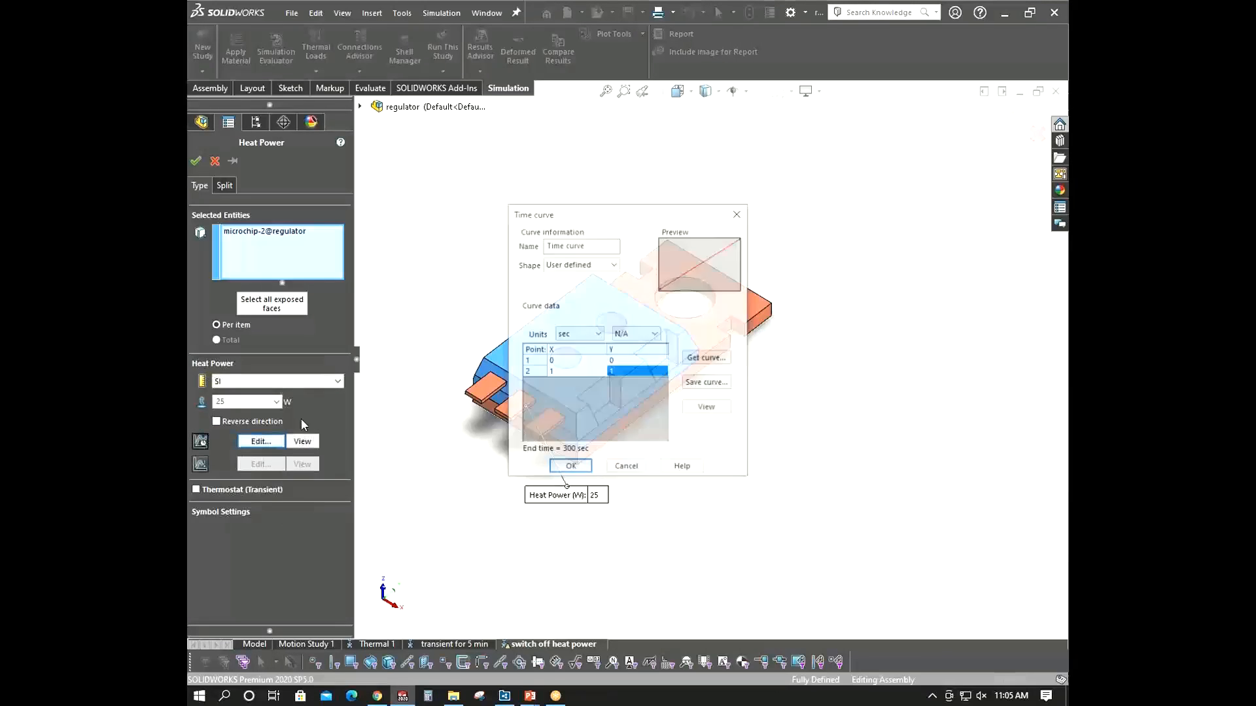
- Define the time curve points (0,0), (30,1), (60,0) and (300,0), preview the curve, and confirm the heat power
{"action": "key", "text": "Return"}
{"action": "left_click", "coordinate": [571, 377]}
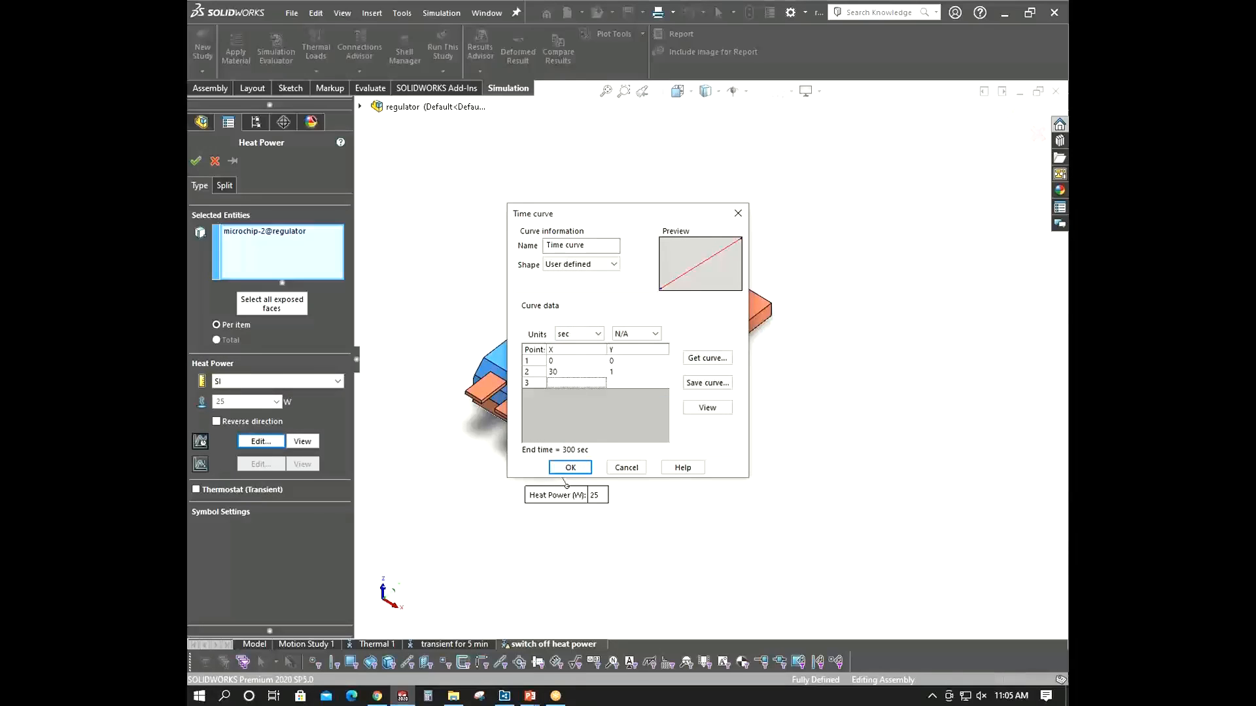
{"action": "left_click", "coordinate": [624, 382]}
{"action": "type", "text": "0"}
{"action": "double_click", "coordinate": [529, 384]}
{"action": "left_click", "coordinate": [576, 393]}
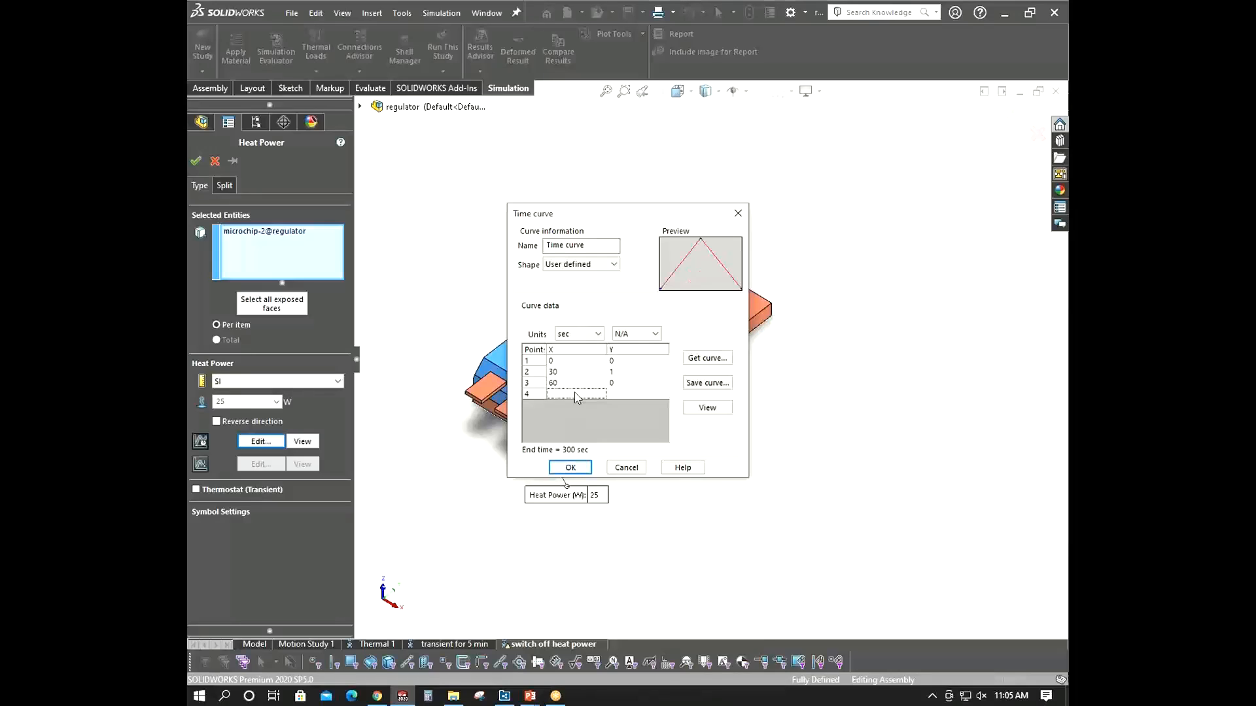
{"action": "type", "text": "300"}
{"action": "key", "text": "Tab"}
{"action": "type", "text": "0"}
{"action": "left_click", "coordinate": [707, 408]}
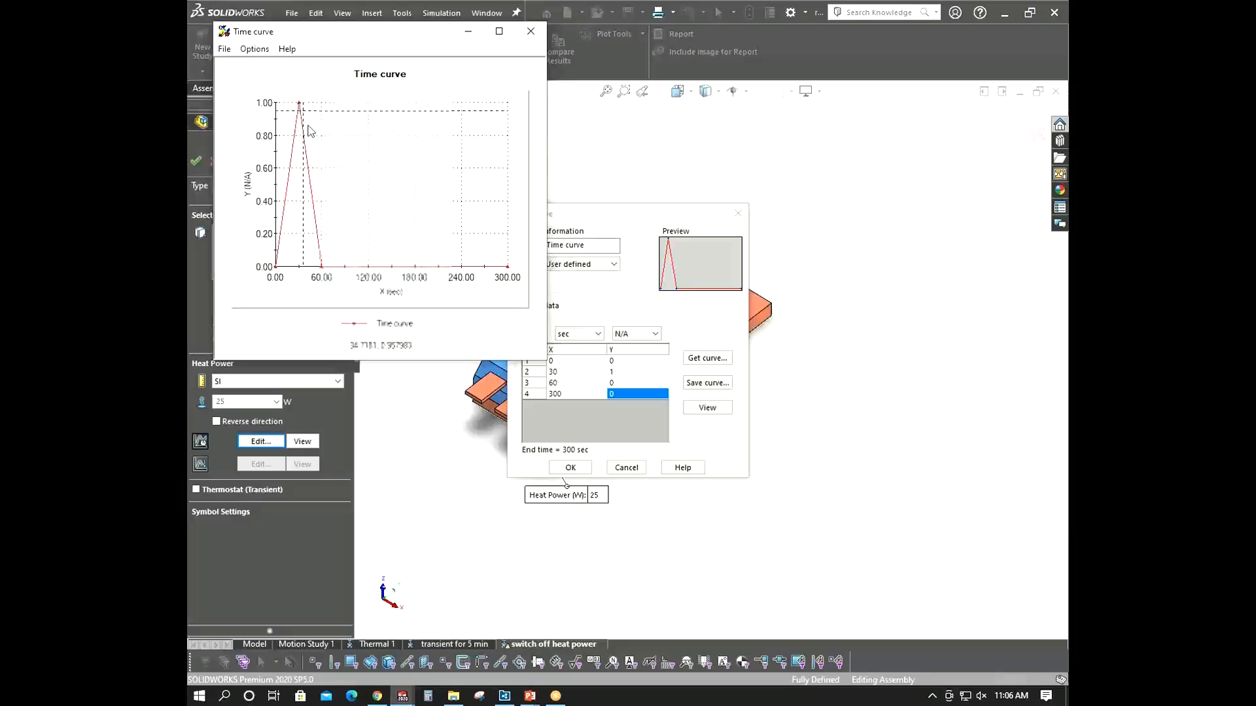
{"action": "left_click", "coordinate": [530, 30]}
{"action": "left_click", "coordinate": [571, 467]}
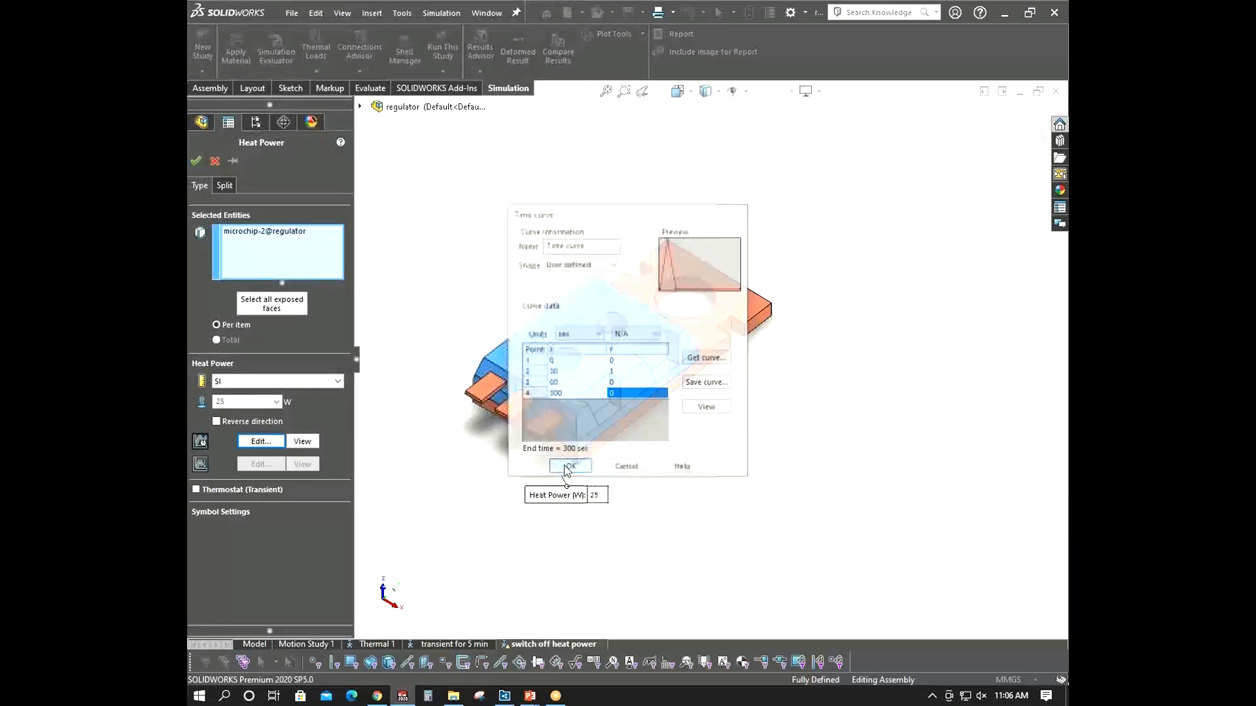
{"action": "left_click", "coordinate": [197, 160]}
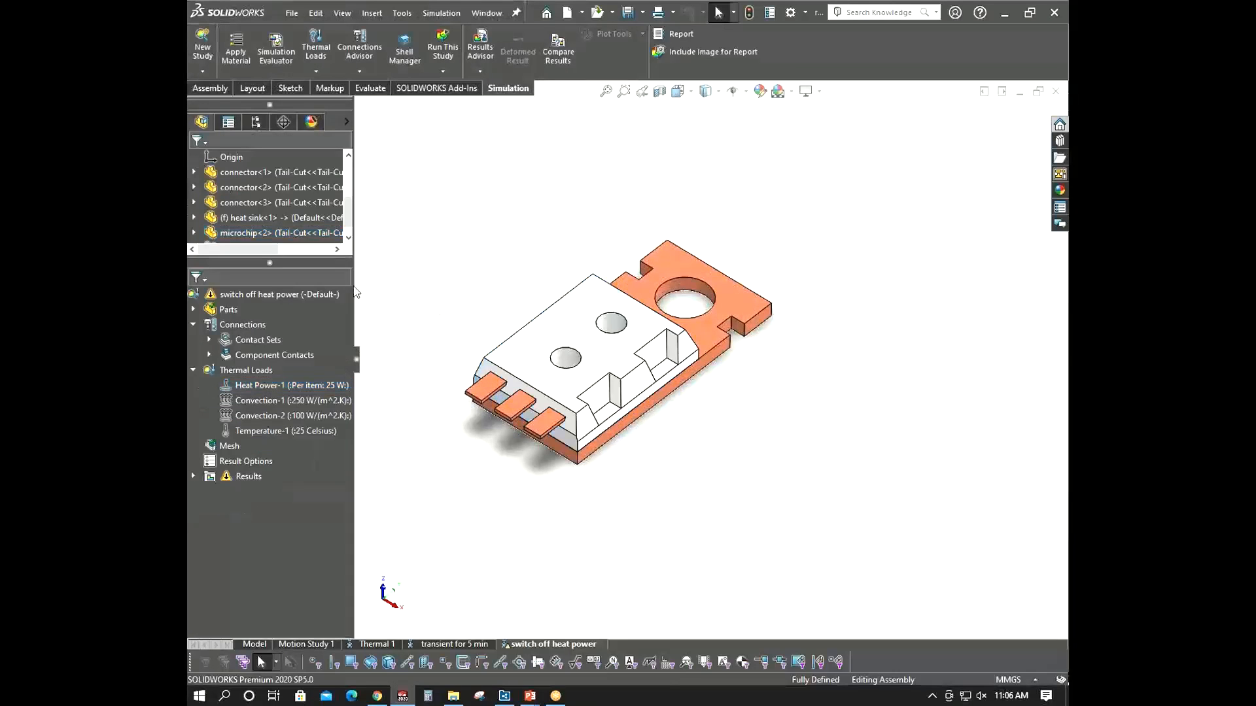
- Run the switch off heat power study
{"action": "right_click", "coordinate": [288, 295]}
{"action": "left_click", "coordinate": [314, 328]}
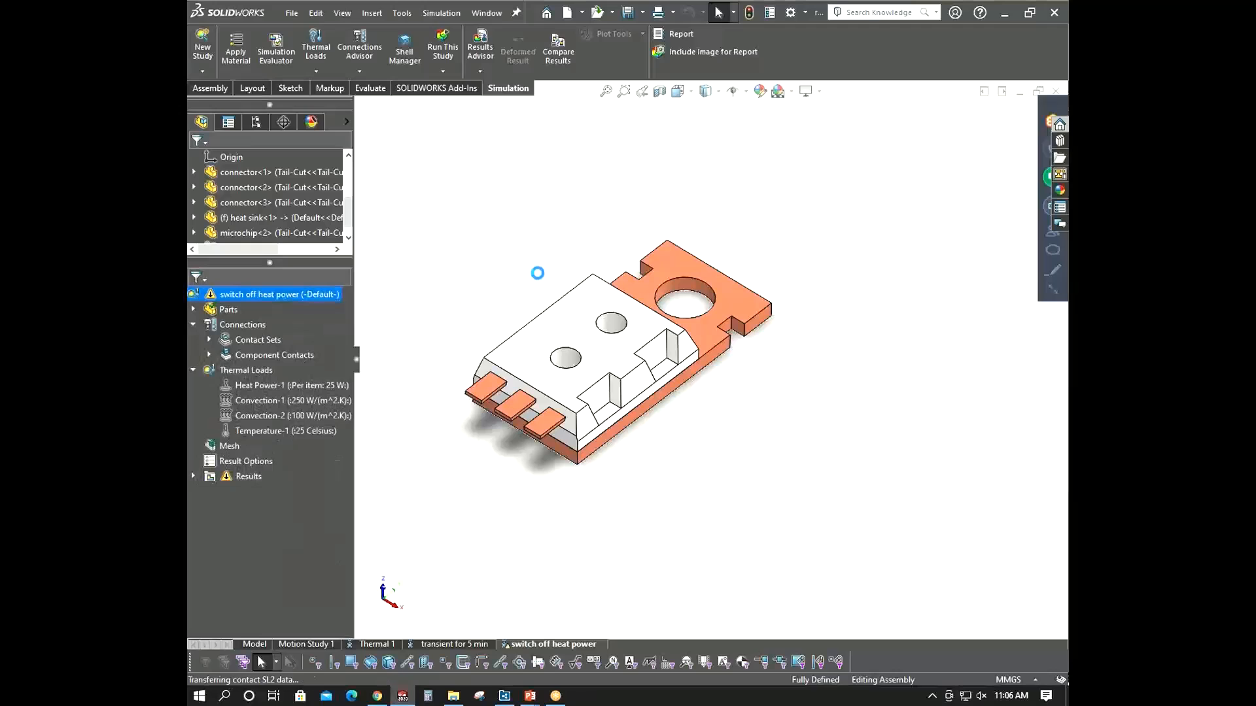
{"action": "left_click_drag", "start_coordinate": [621, 298], "coordinate": [419, 124]}
{"action": "left_click", "coordinate": [558, 241]}
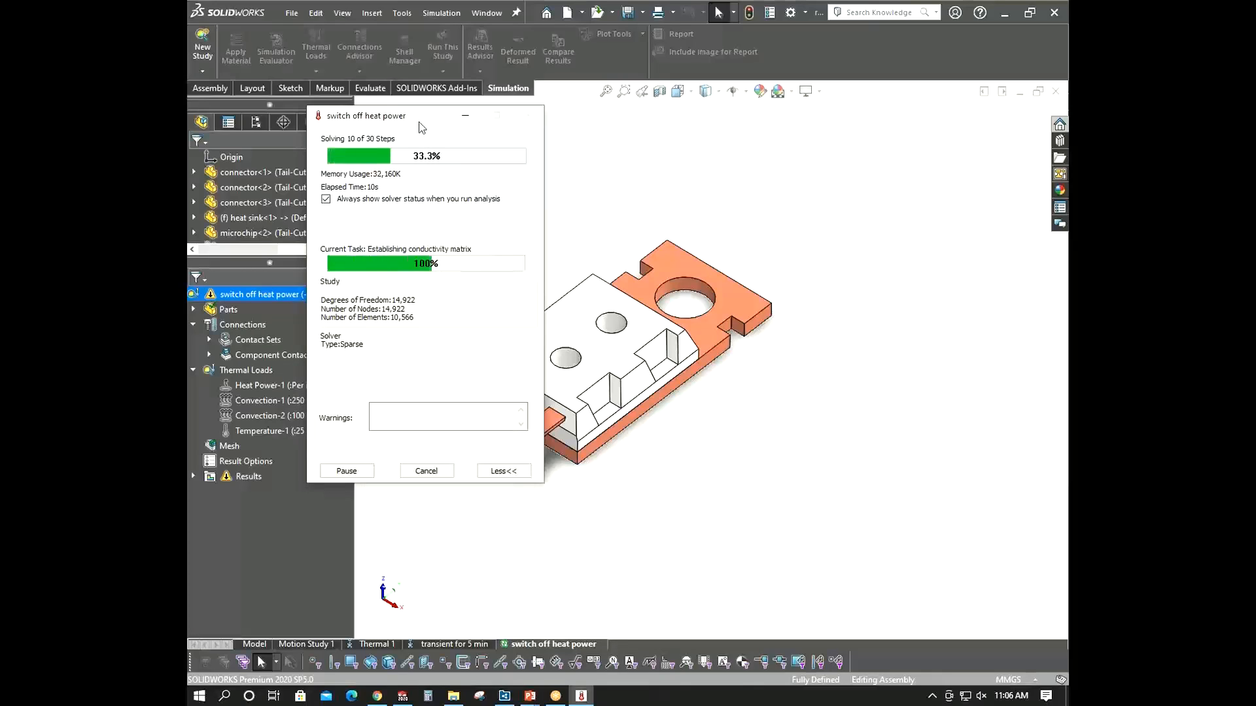
{"action": "left_click", "coordinate": [1060, 288]}
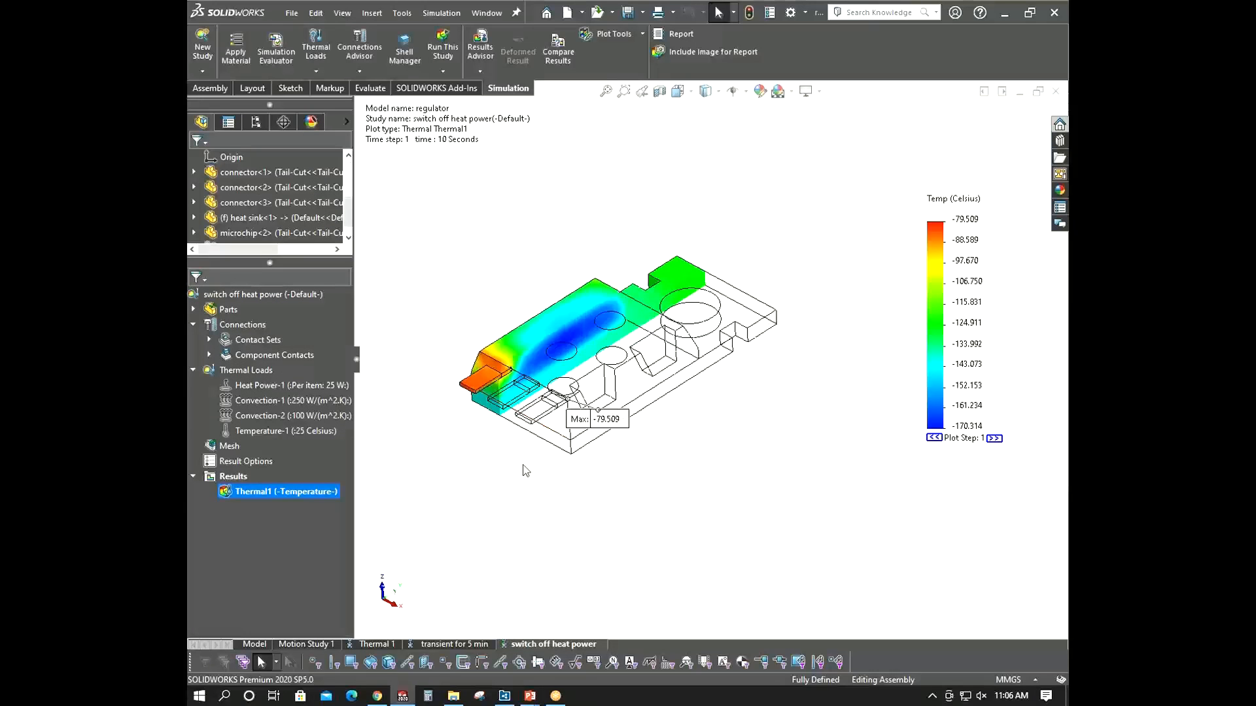
- Graph the transient sensor temperature against time, enlarge the graph window to review it, and close it
{"action": "right_click", "coordinate": [239, 476]}
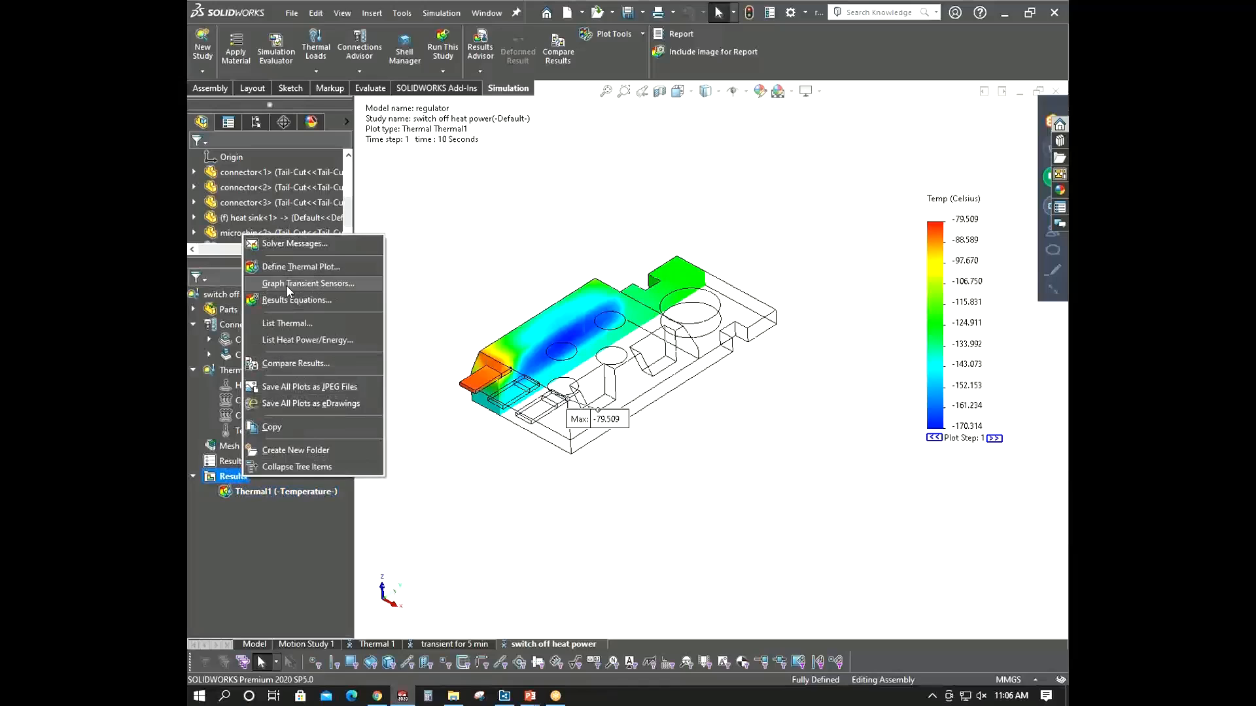
{"action": "left_click", "coordinate": [319, 284]}
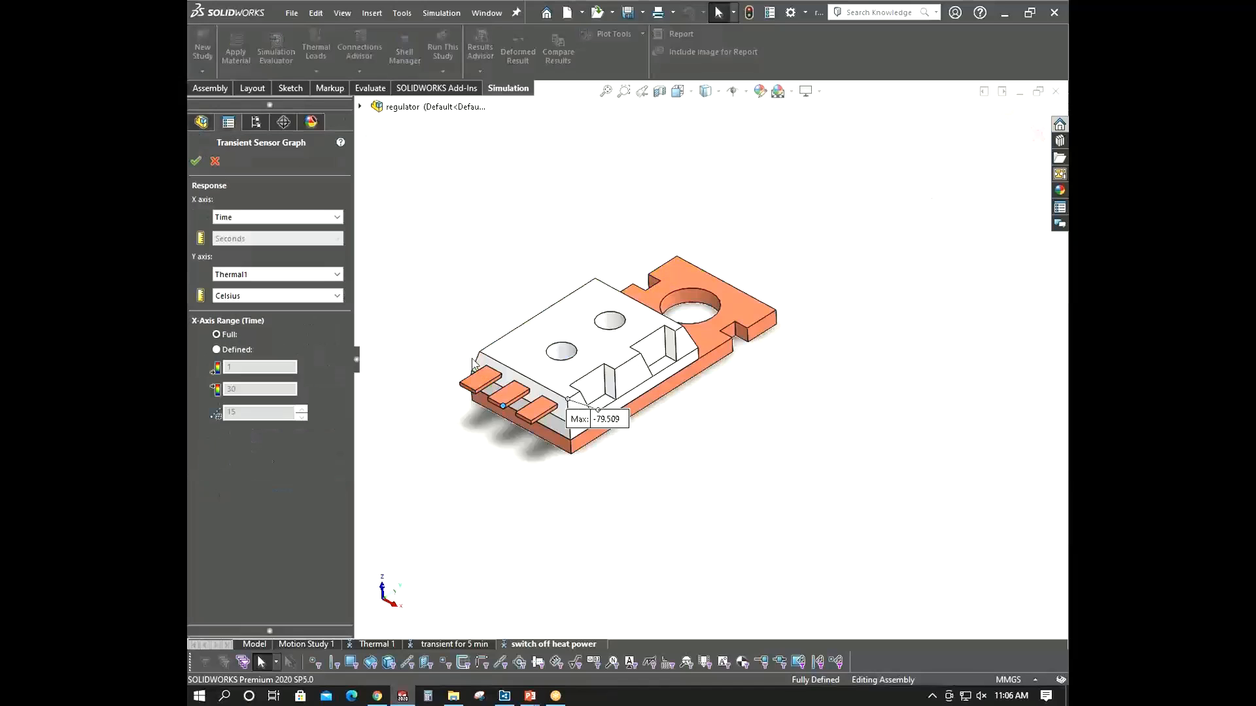
{"action": "left_click", "coordinate": [195, 161]}
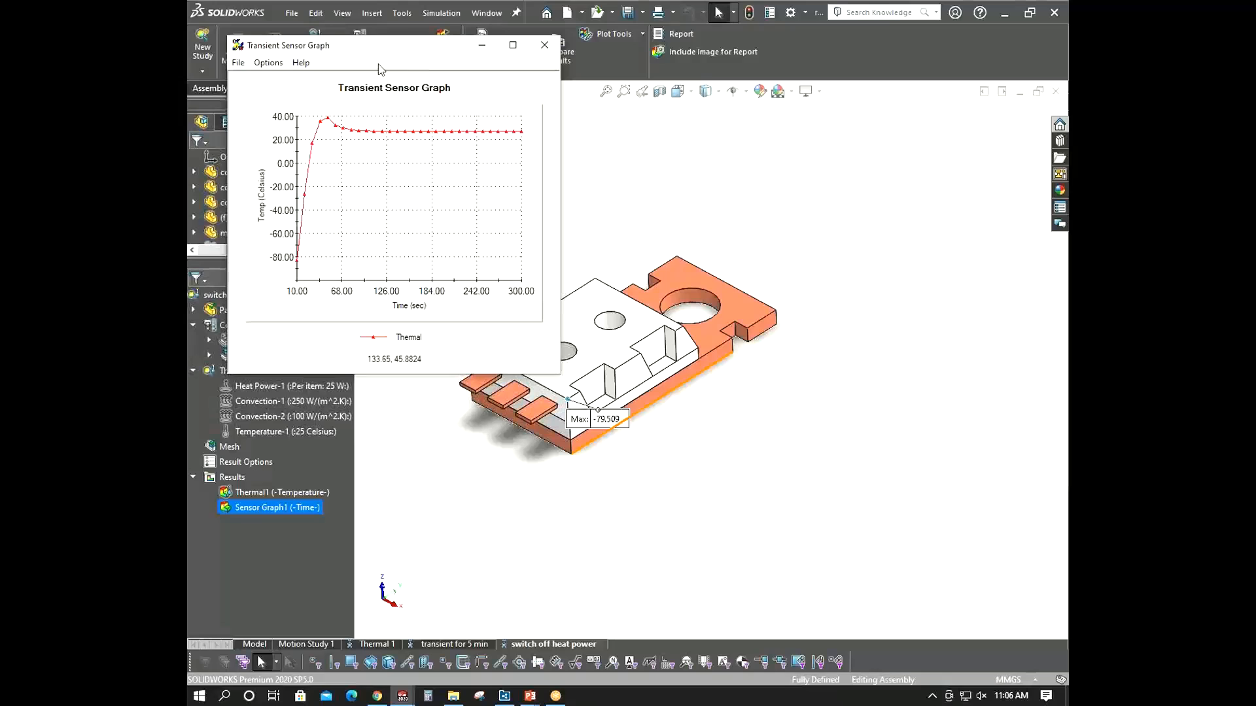
{"action": "left_click_drag", "start_coordinate": [391, 59], "coordinate": [339, 49]}
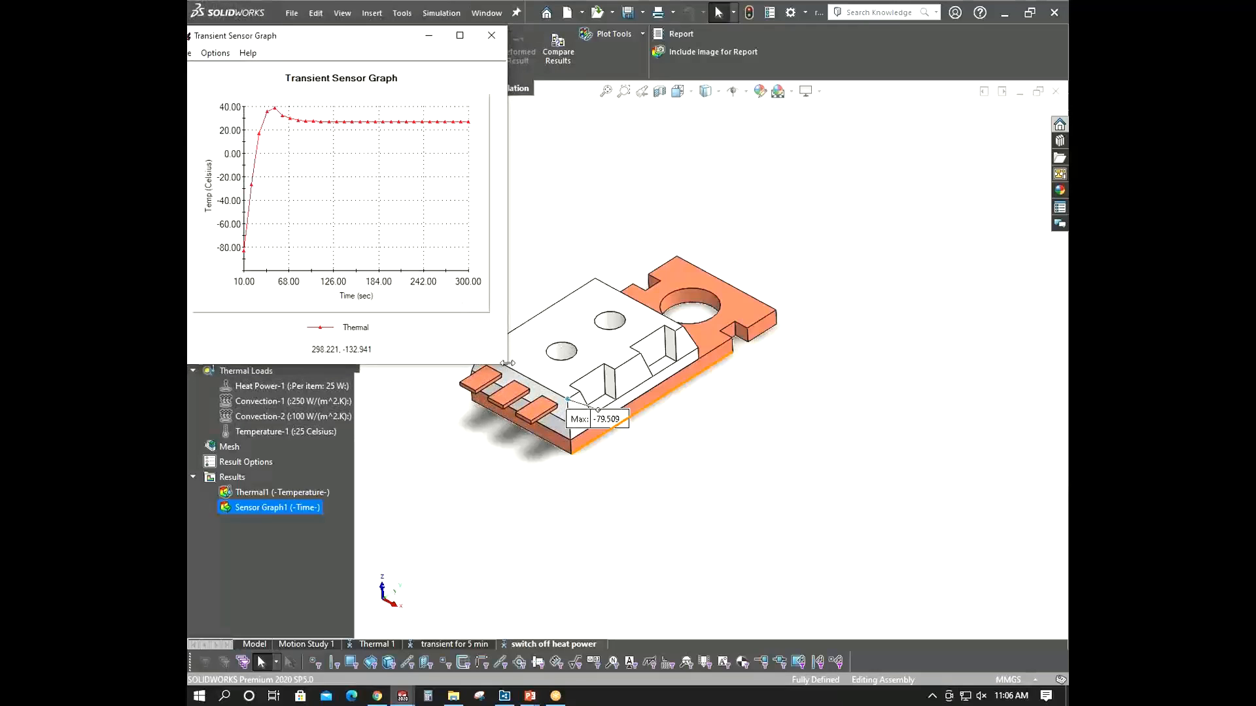
{"action": "left_click_drag", "start_coordinate": [508, 363], "coordinate": [632, 363]}
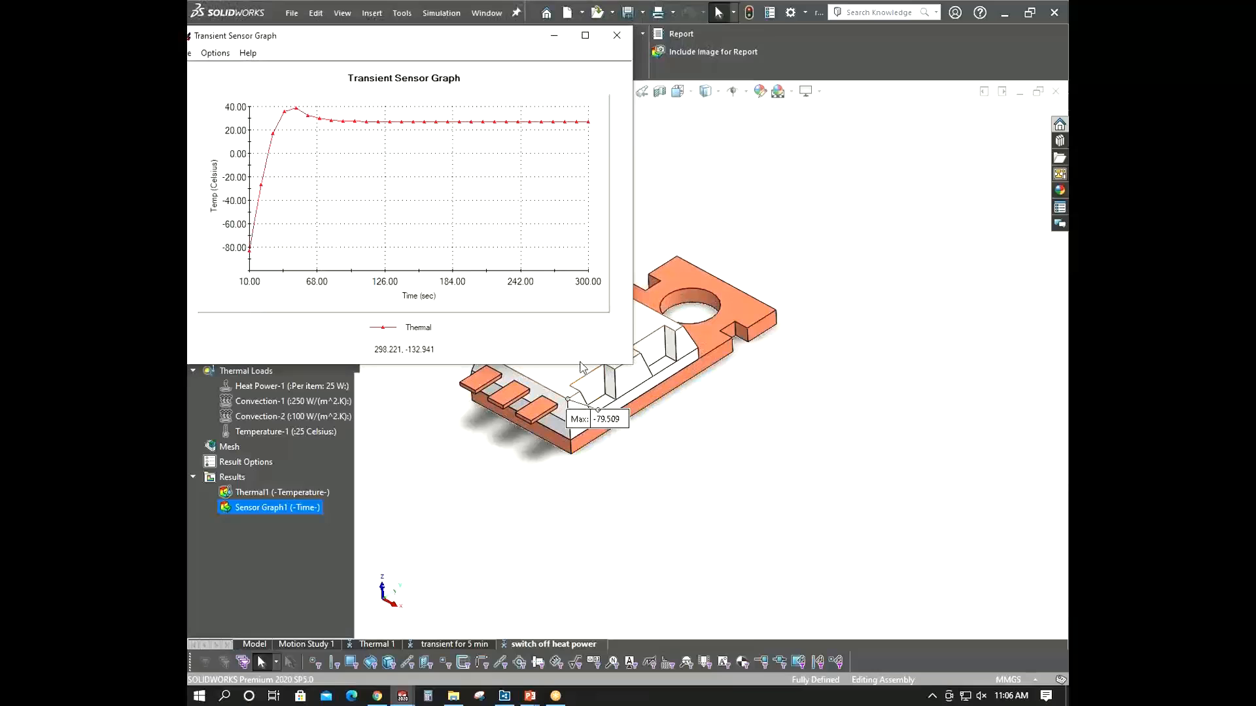
{"action": "left_click_drag", "start_coordinate": [580, 365], "coordinate": [576, 593]}
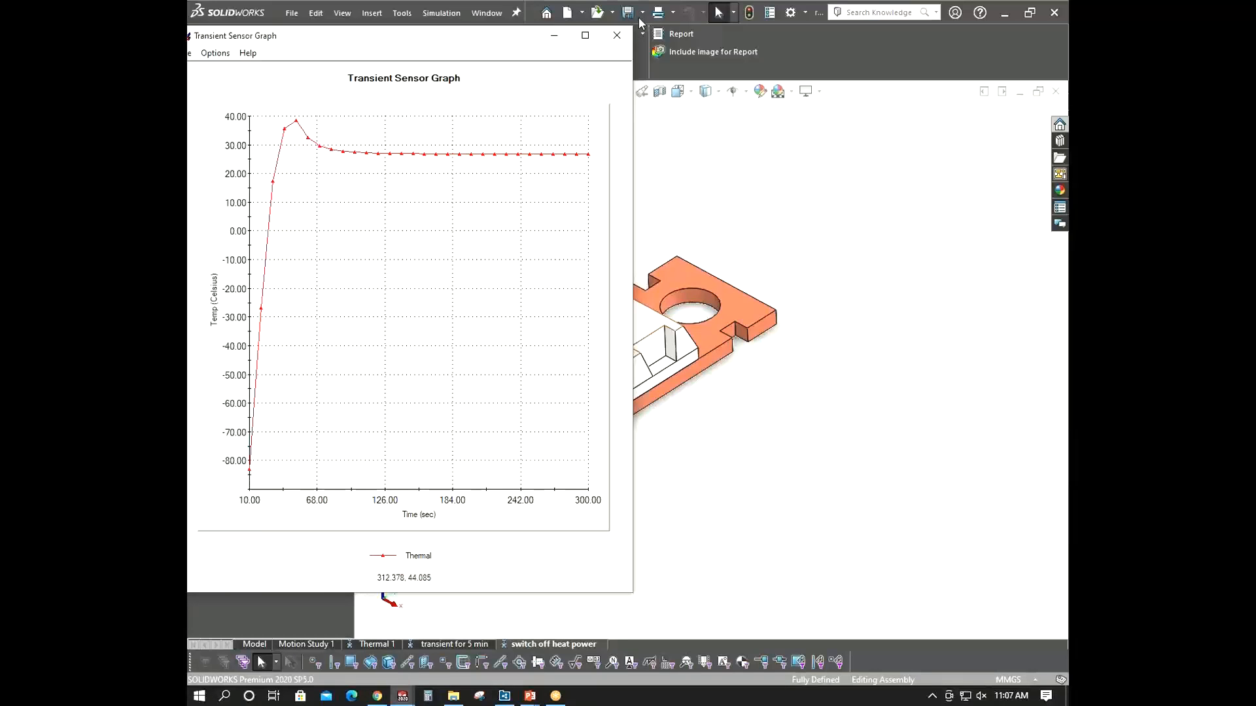
{"action": "left_click", "coordinate": [617, 35]}
- Open the Temperature-1 initial condition definition to check its value and units, then close it
{"action": "left_click", "coordinate": [327, 432]}
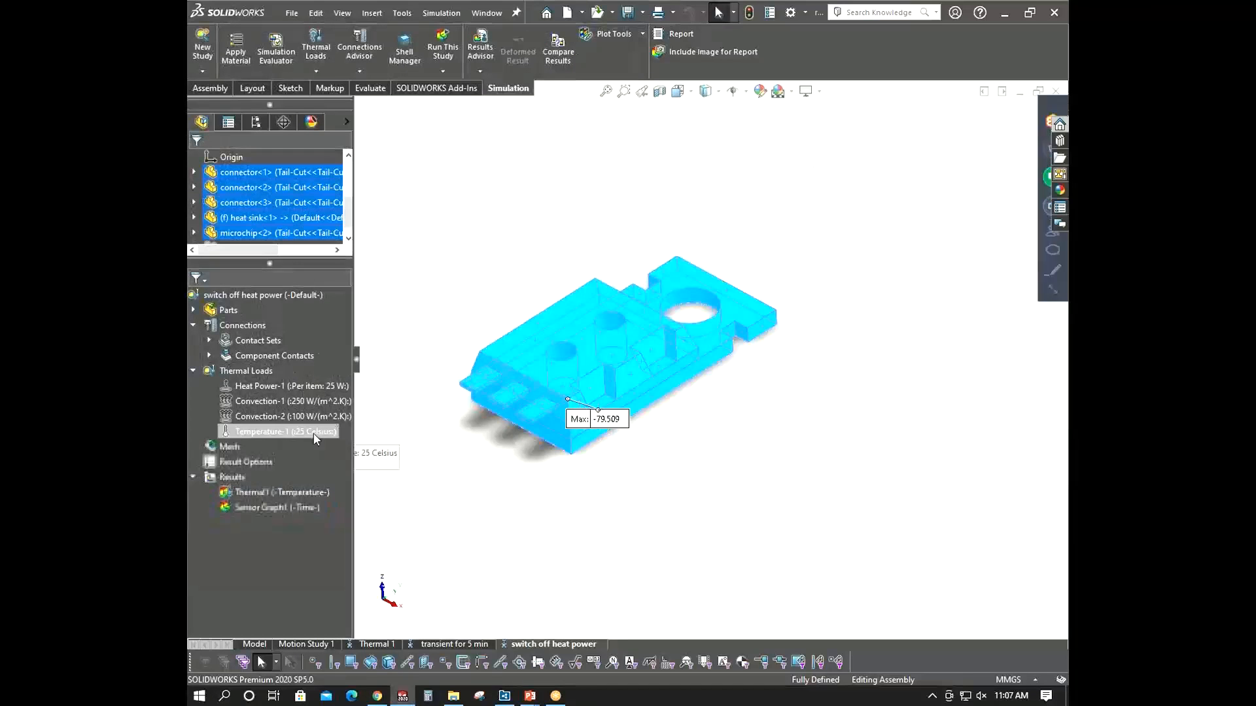
{"action": "right_click", "coordinate": [330, 433]}
{"action": "left_click", "coordinate": [367, 440]}
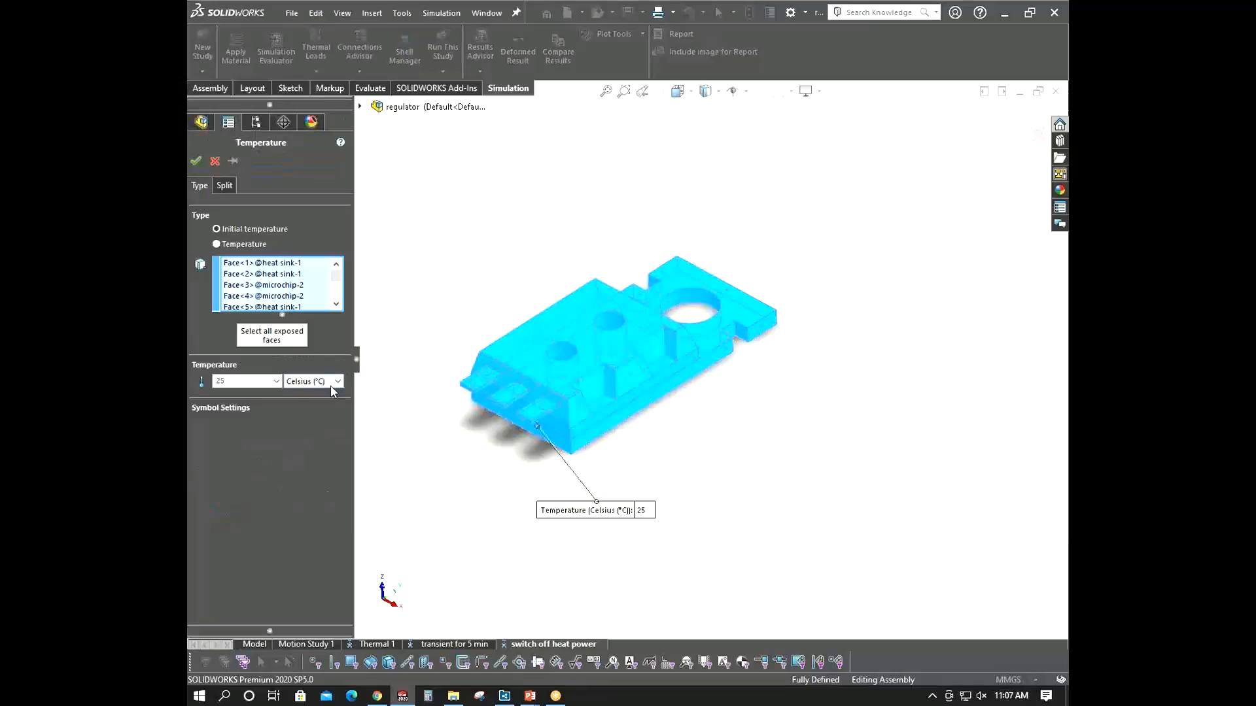
{"action": "left_click", "coordinate": [331, 384]}
{"action": "left_click", "coordinate": [332, 391]}
{"action": "scroll", "coordinate": [676, 472], "scroll_direction": "up", "scroll_amount": 3}
{"action": "left_click", "coordinate": [196, 161]}
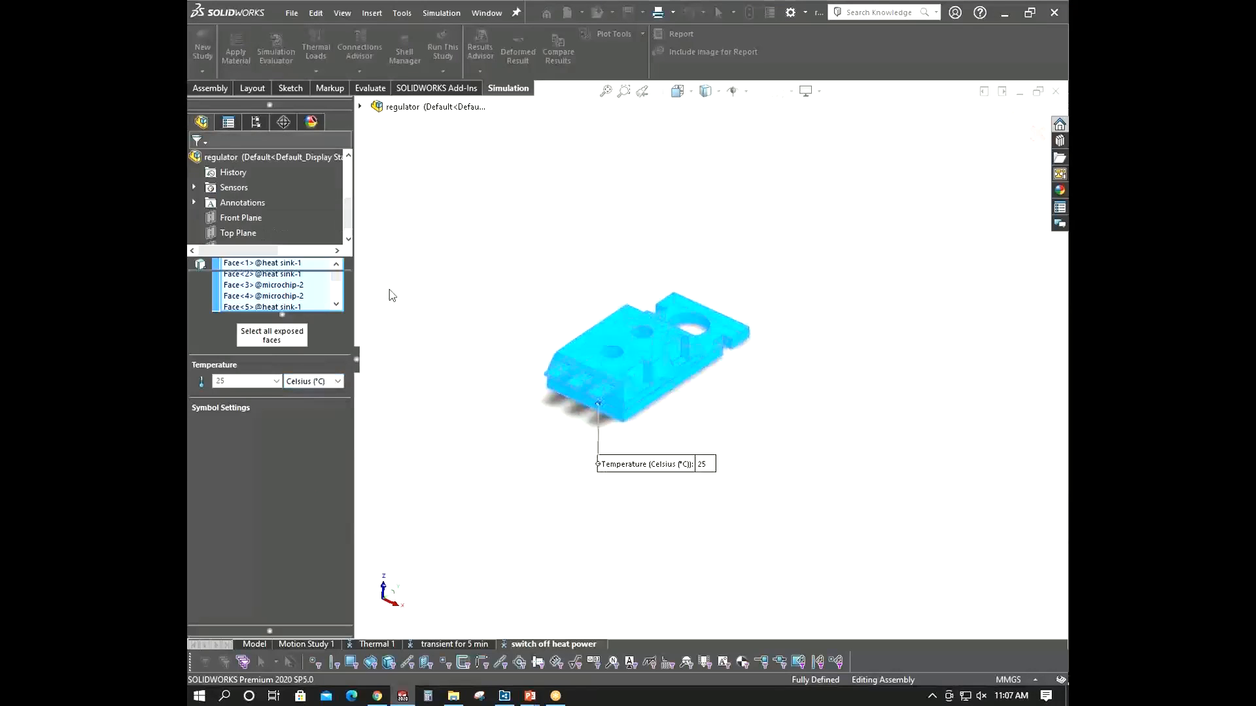
- Open the Convection-2 definition to review its settings and cancel
{"action": "left_click", "coordinate": [322, 415]}
{"action": "right_click", "coordinate": [325, 419]}
{"action": "left_click", "coordinate": [366, 424]}
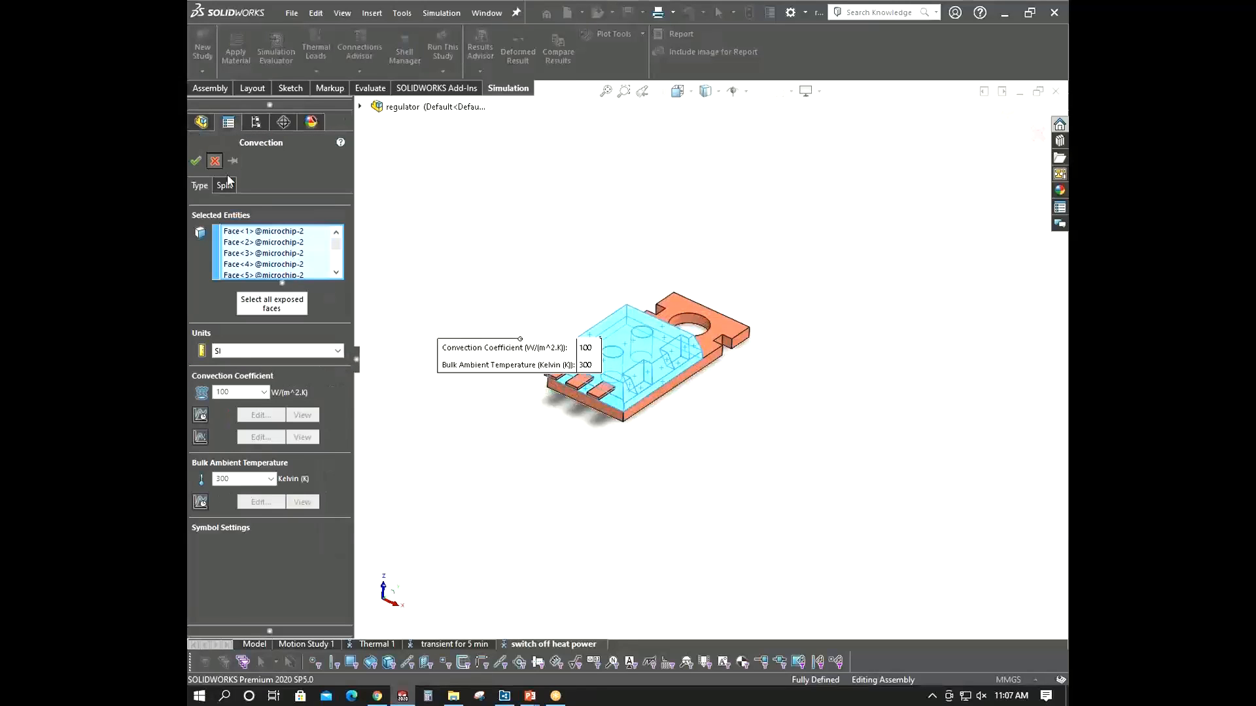
{"action": "left_click", "coordinate": [214, 161]}
- Set the study's initial temperatures to come from the transient for 5 min thermal study
{"action": "right_click", "coordinate": [293, 300]}
{"action": "left_click", "coordinate": [348, 454]}
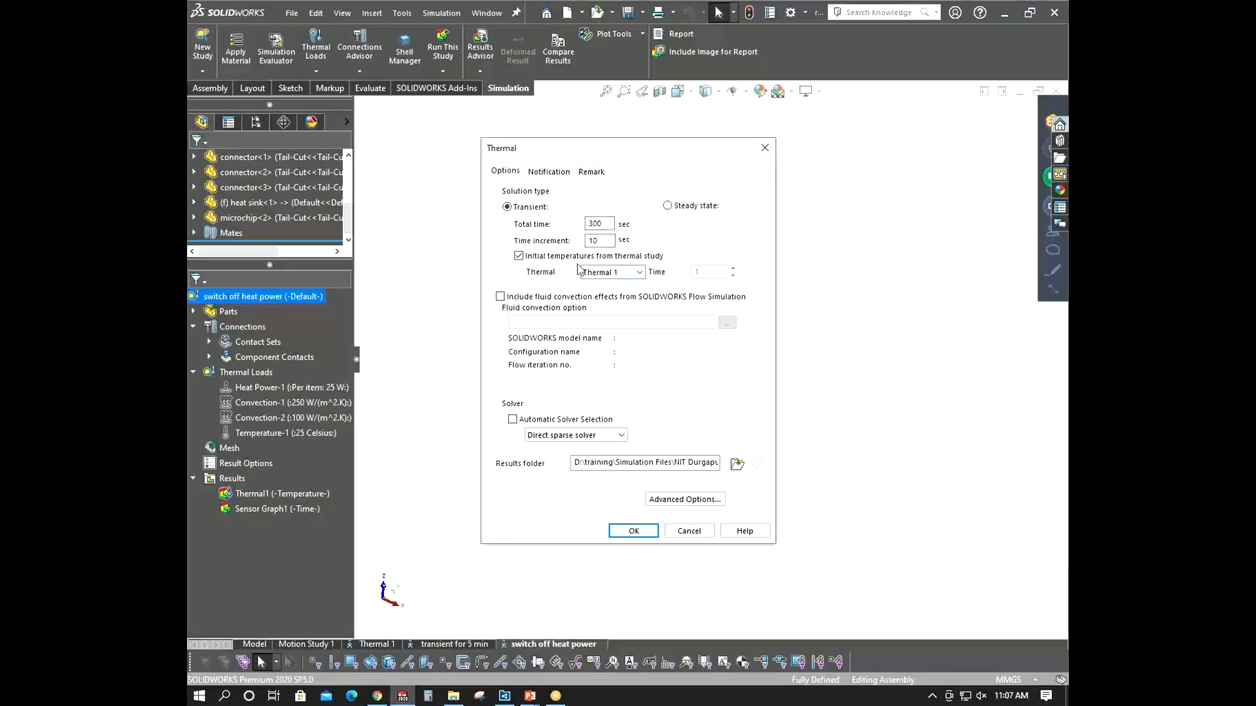
{"action": "left_click", "coordinate": [635, 273]}
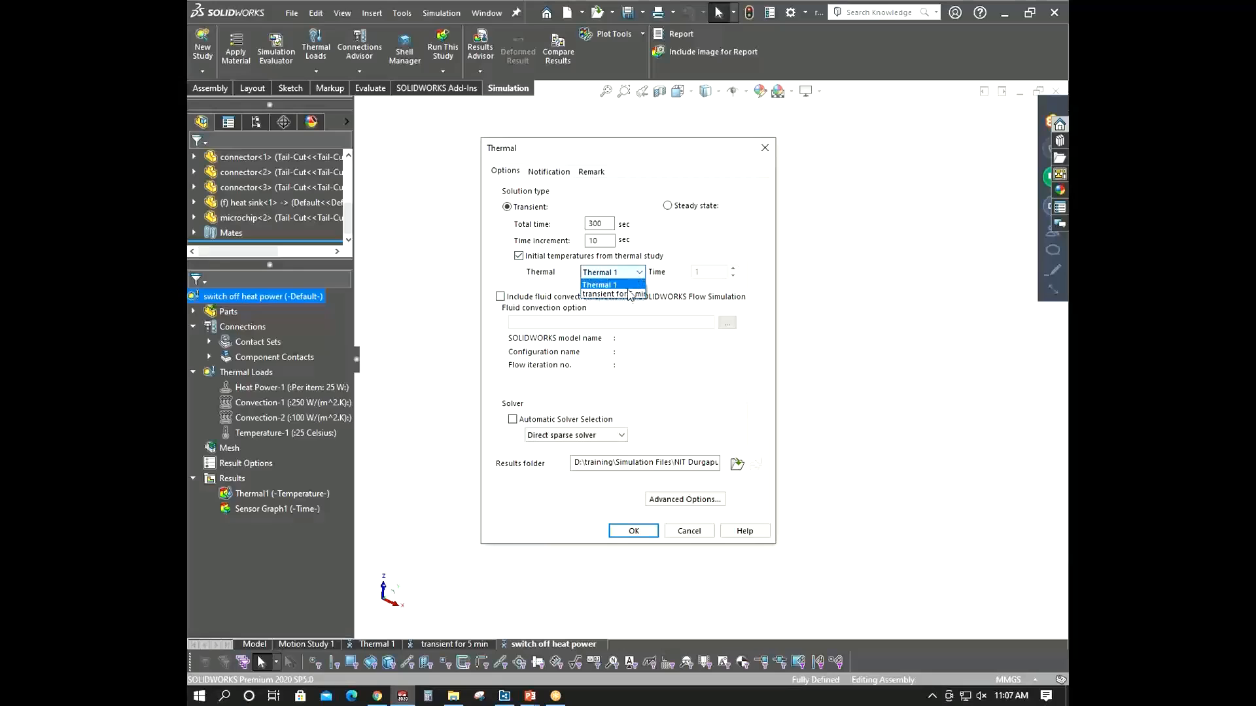
{"action": "left_click", "coordinate": [628, 294]}
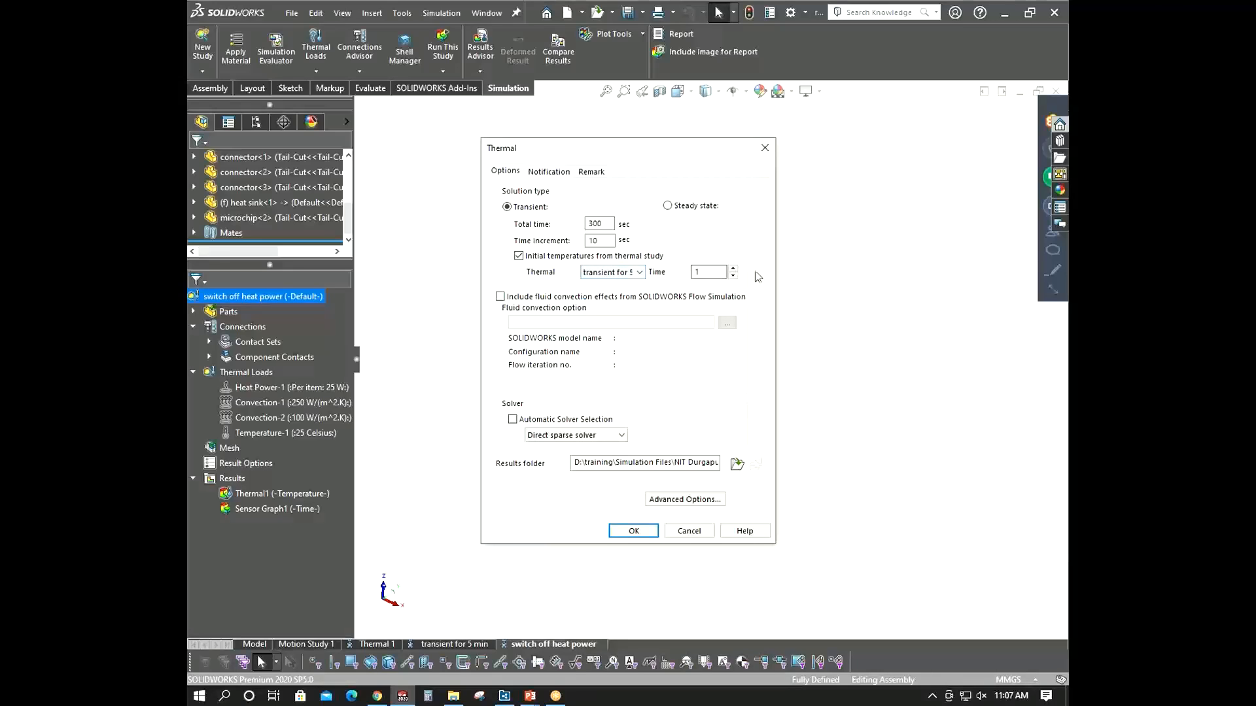
{"action": "left_click", "coordinate": [633, 530]}
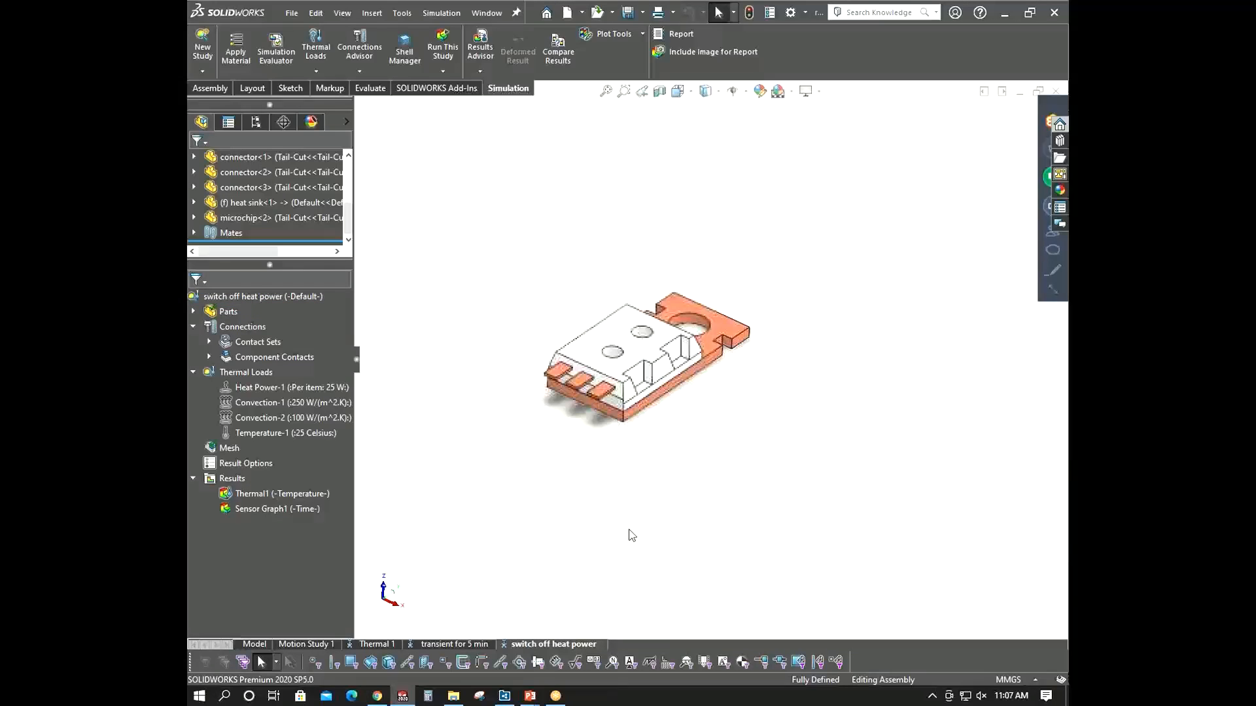
- Rerun the switch off heat power study and expand the solver progress details
{"action": "right_click", "coordinate": [296, 297]}
{"action": "left_click", "coordinate": [336, 307]}
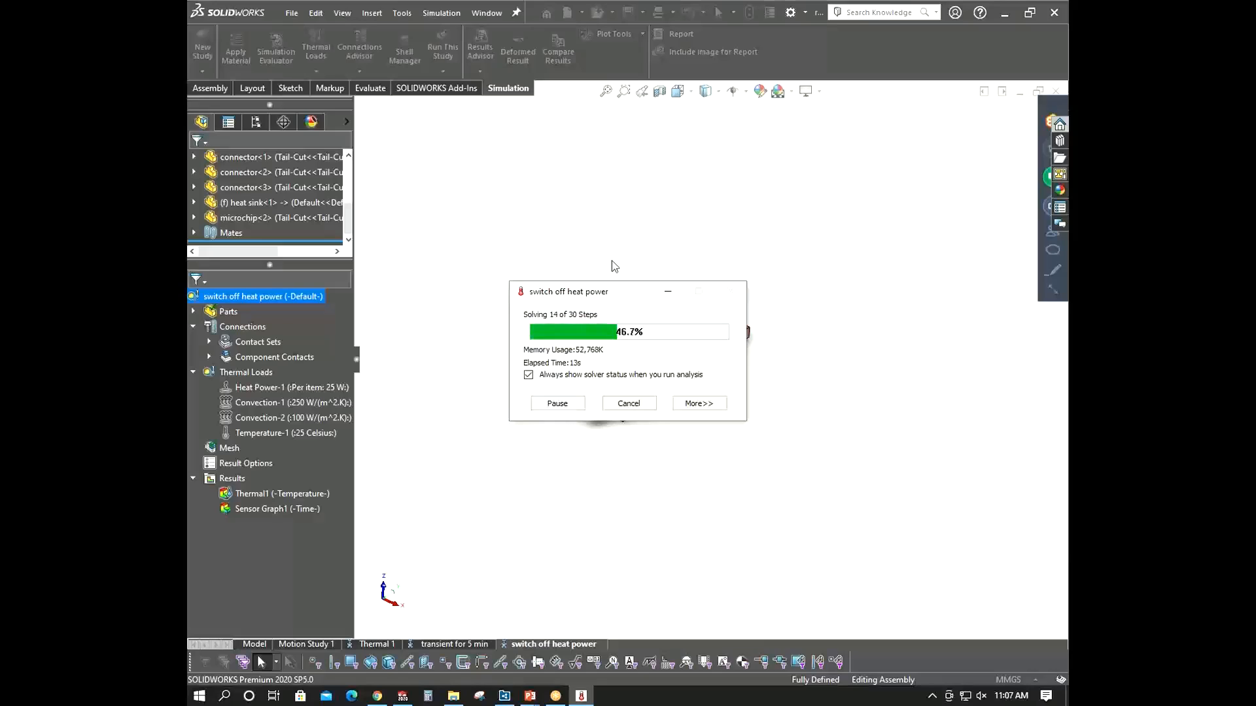
{"action": "left_click", "coordinate": [696, 403]}
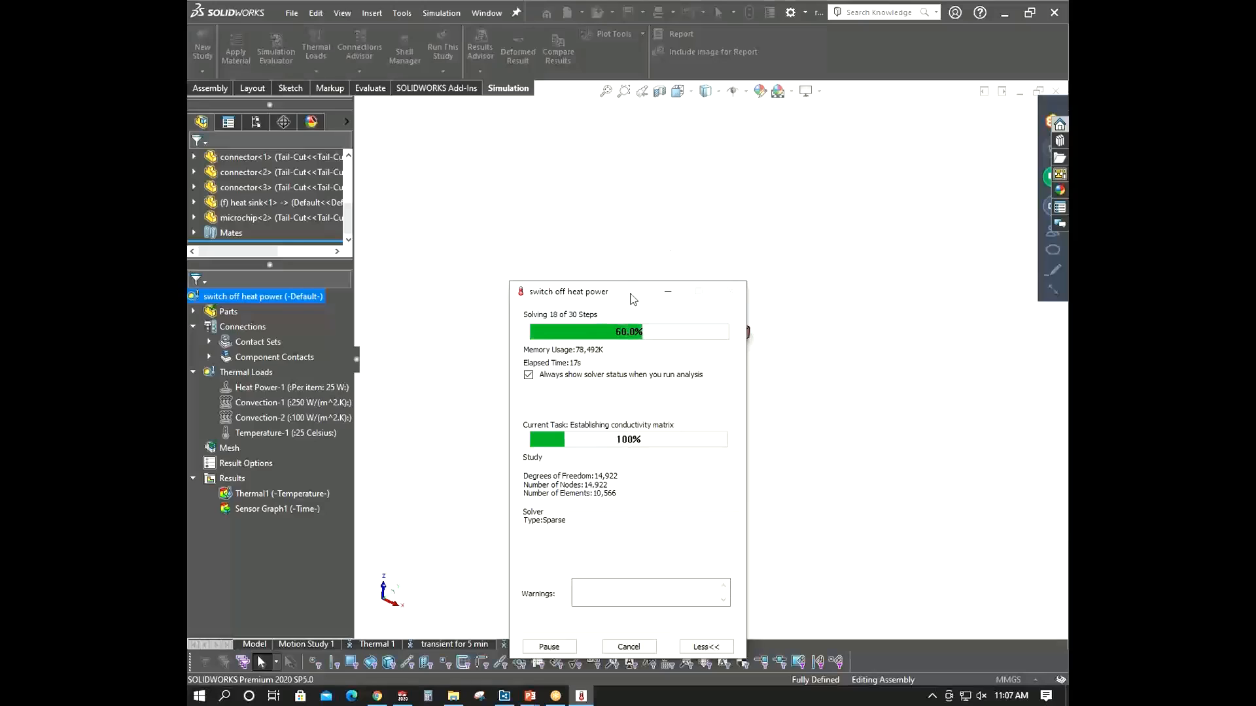
{"action": "left_click_drag", "start_coordinate": [630, 294], "coordinate": [572, 202]}
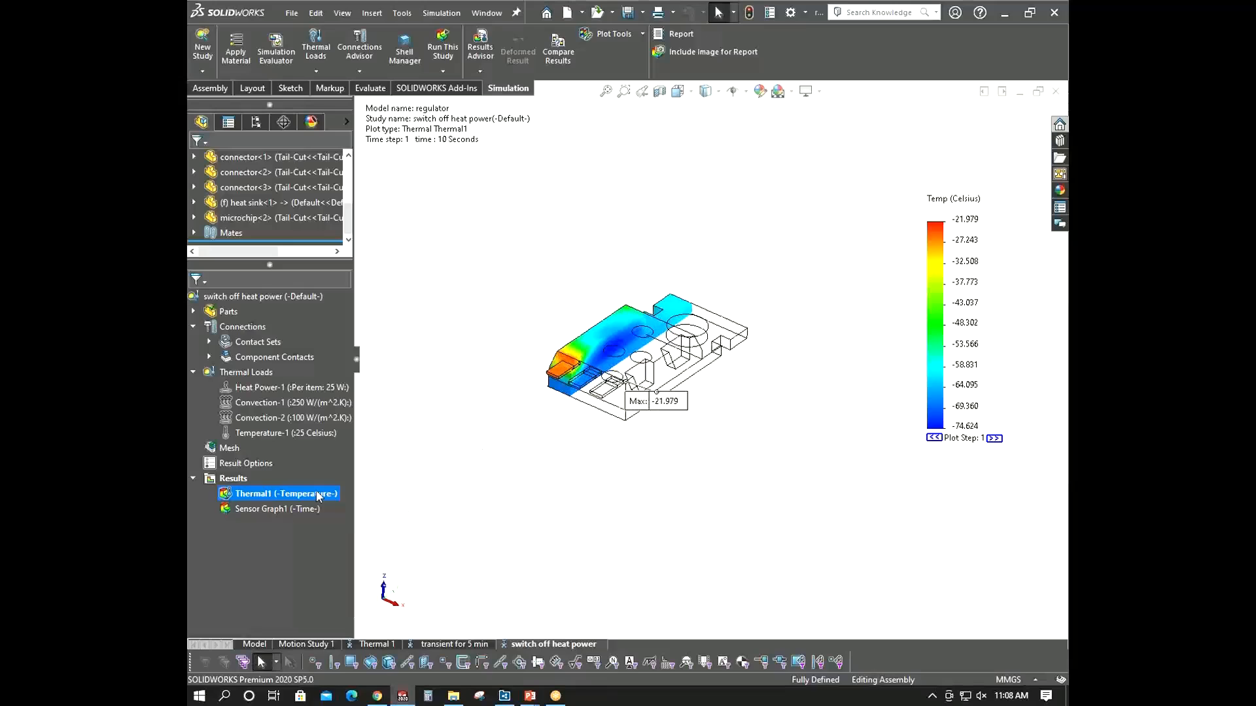
- Open the sensor graph of the rerun study, enlarge it to review the curve, and close it
{"action": "double_click", "coordinate": [304, 507]}
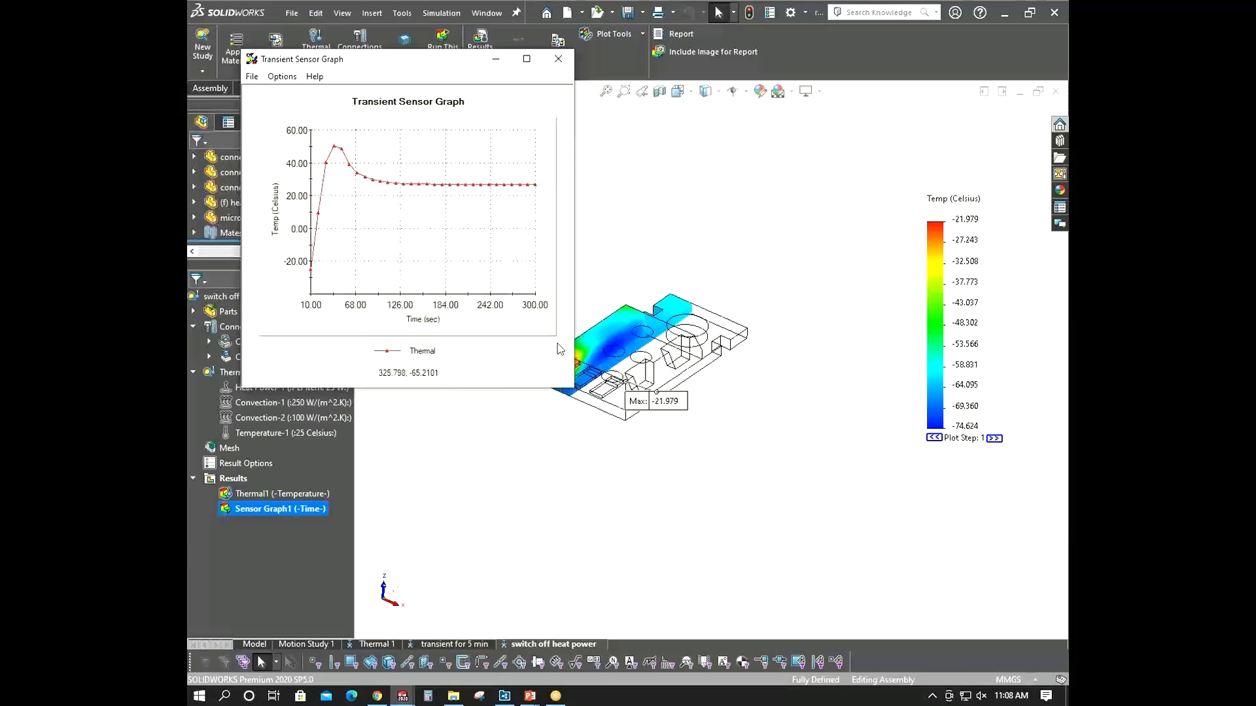
{"action": "left_click_drag", "start_coordinate": [573, 387], "coordinate": [767, 577]}
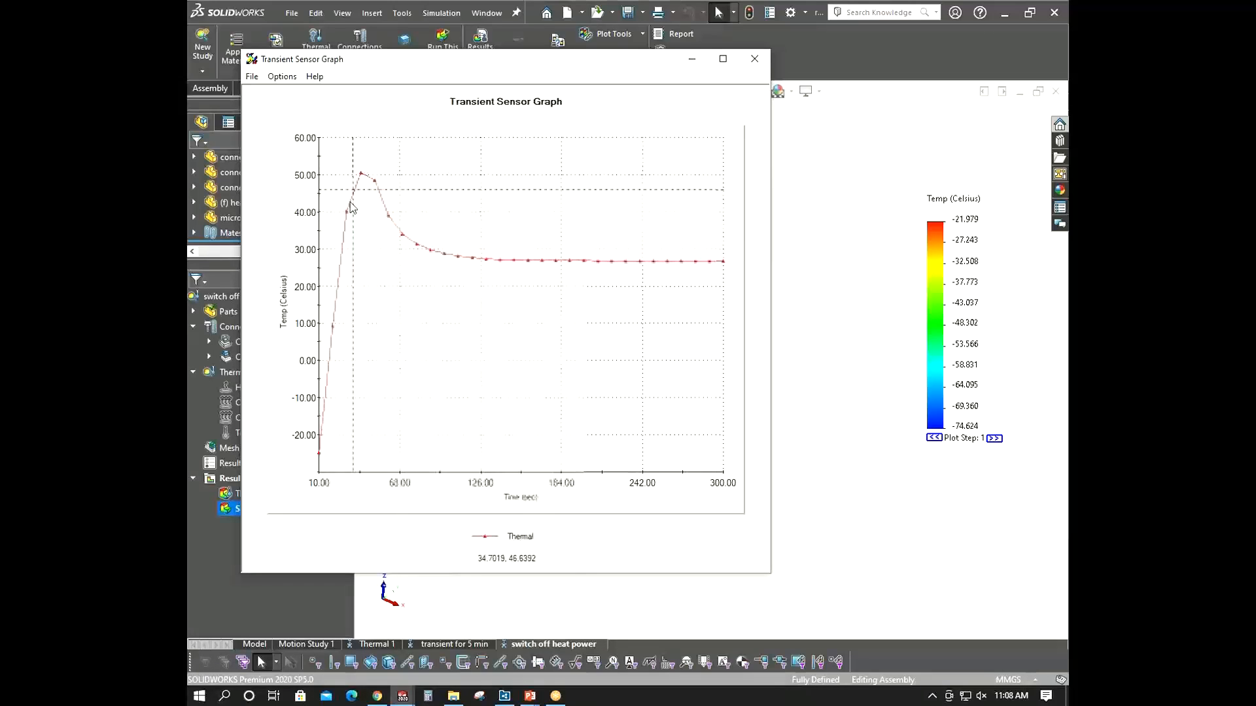
{"action": "left_click", "coordinate": [764, 60]}
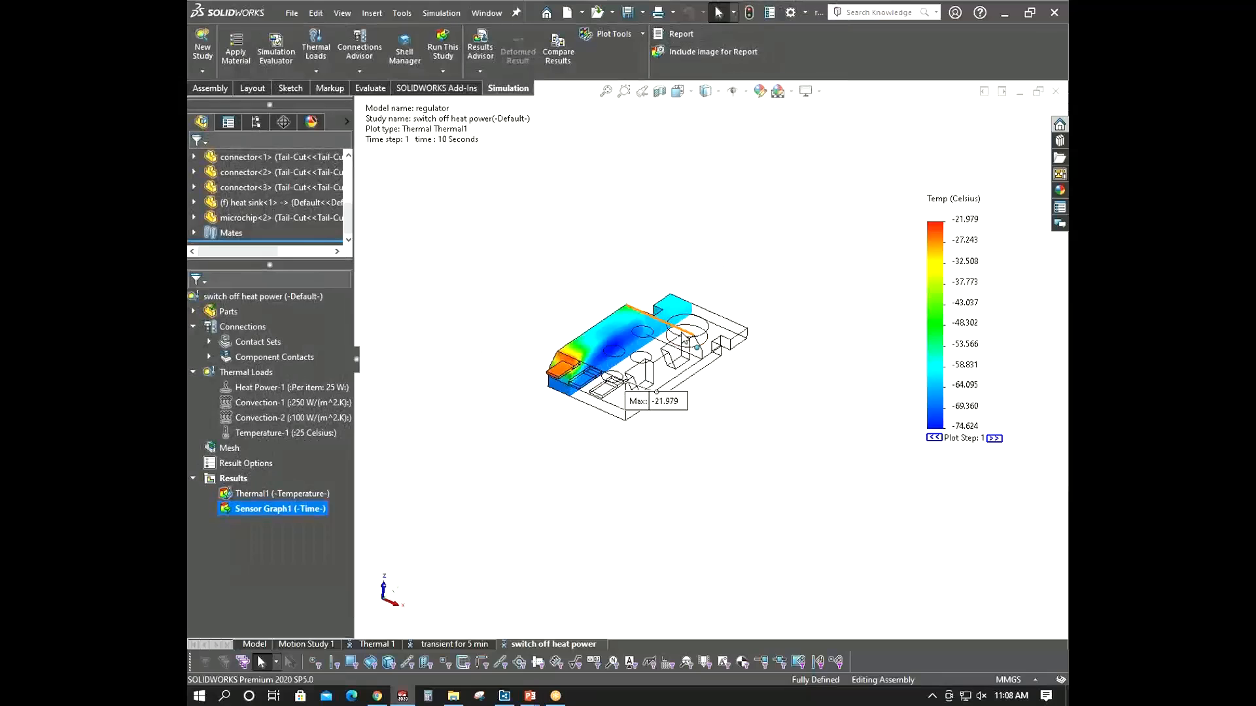
- Switch to the transient for 5 min study to compare it
{"action": "right_click", "coordinate": [276, 511]}
{"action": "left_click", "coordinate": [367, 518]}
{"action": "left_click", "coordinate": [481, 644]}
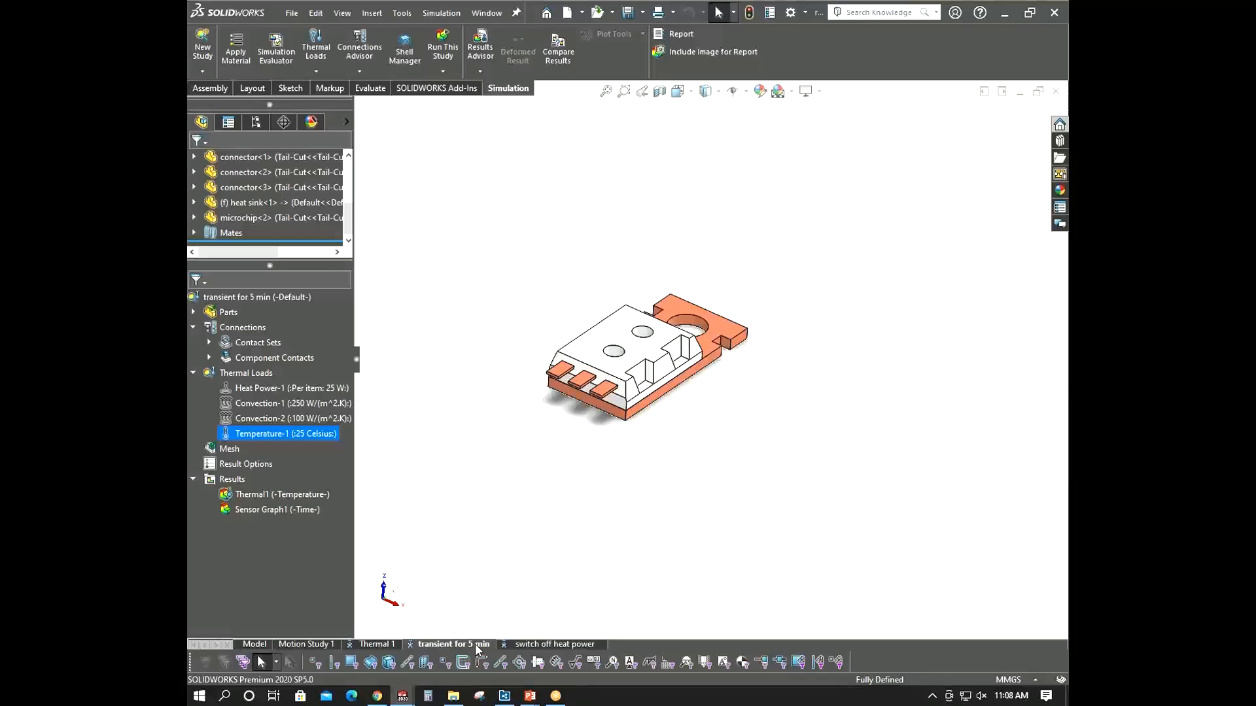
- Copy the switch off heat power study into a new study named Thermostat
{"action": "left_click", "coordinate": [541, 645]}
{"action": "right_click", "coordinate": [542, 646]}
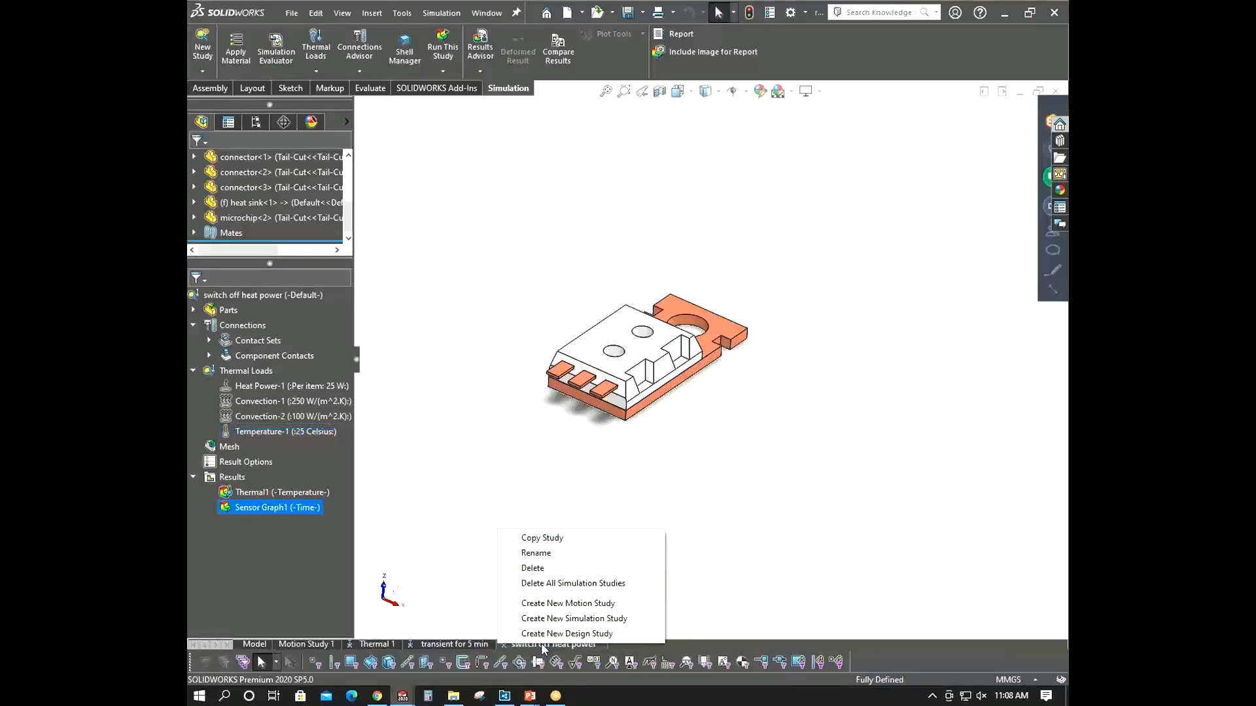
{"action": "left_click", "coordinate": [576, 539]}
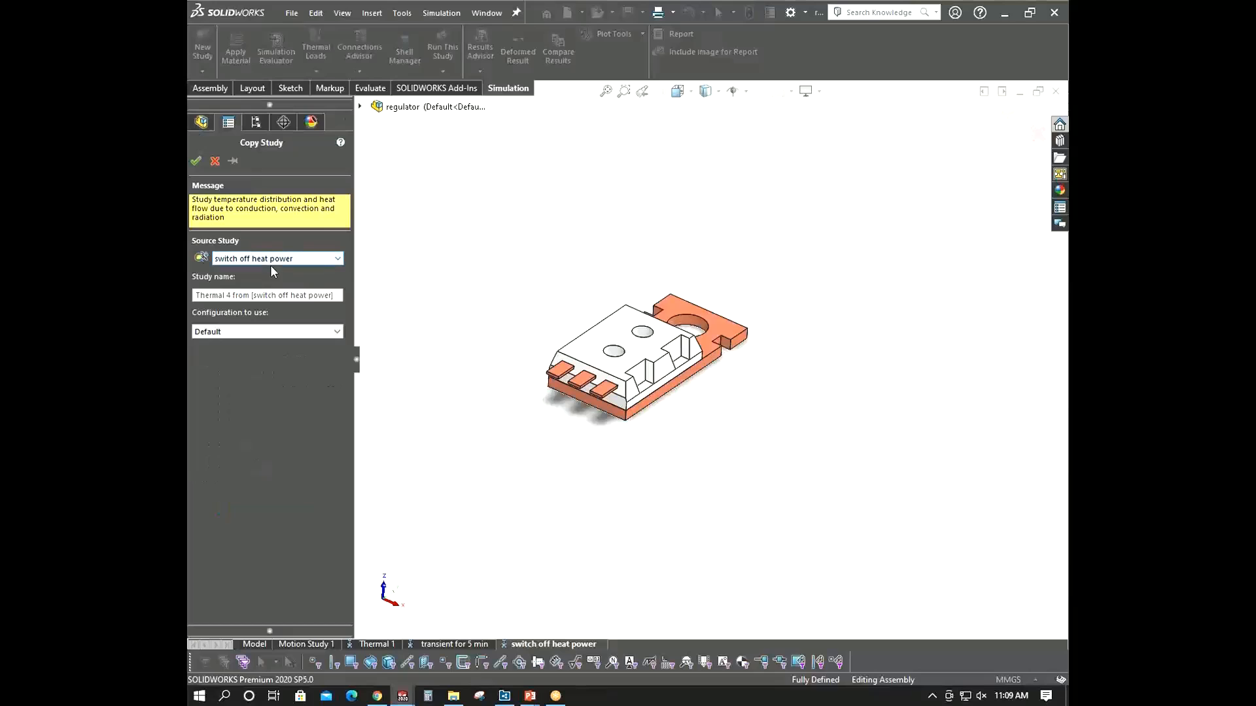
{"action": "left_click_drag", "start_coordinate": [337, 300], "coordinate": [187, 300]}
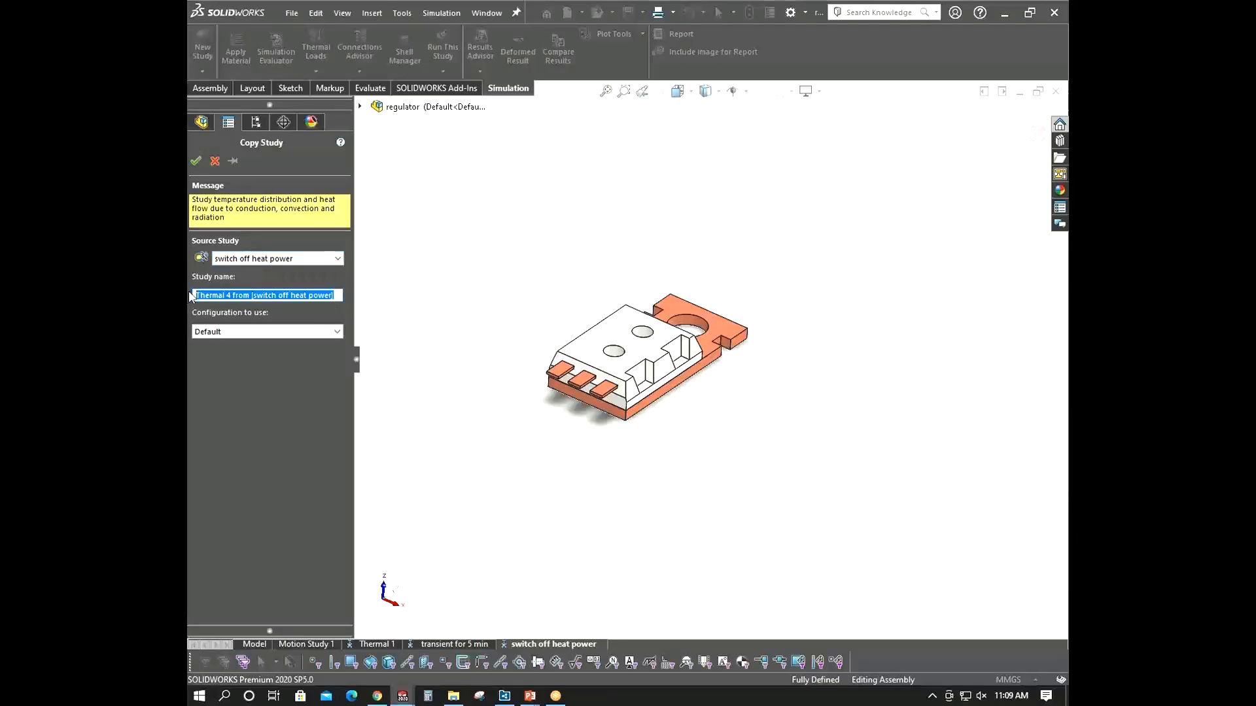
{"action": "type", "text": "Thermostat"}
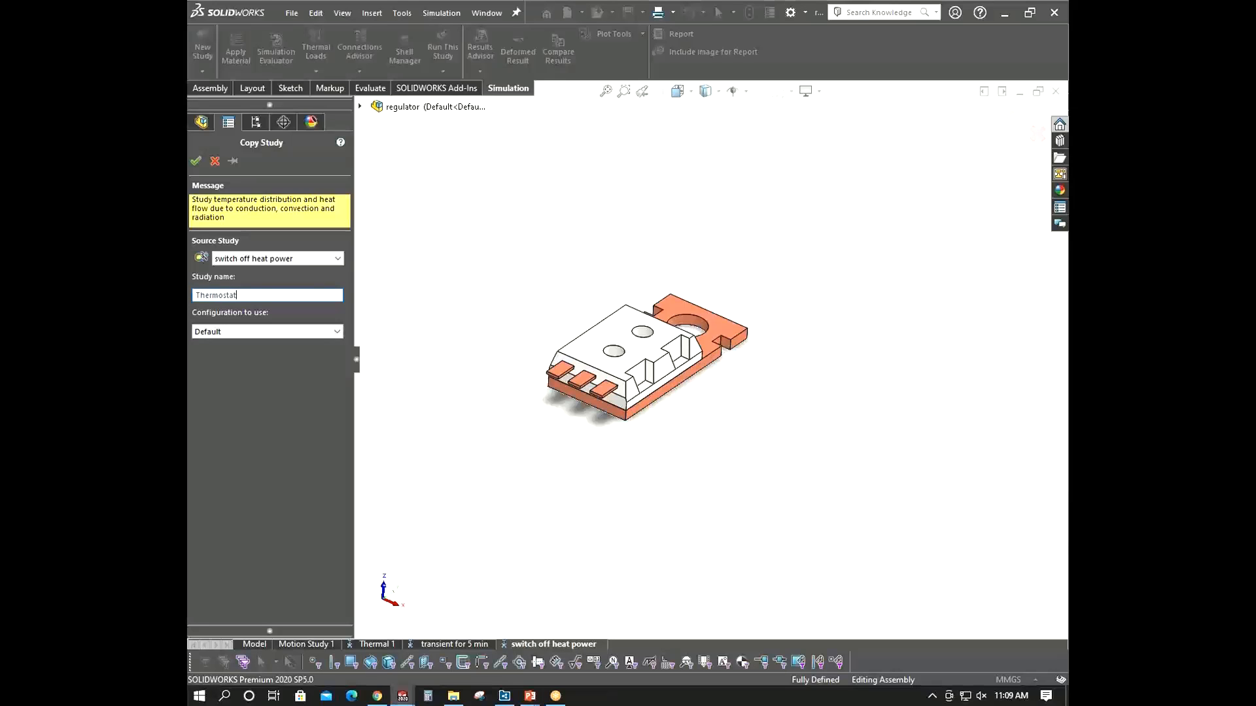
{"action": "left_click", "coordinate": [195, 160]}
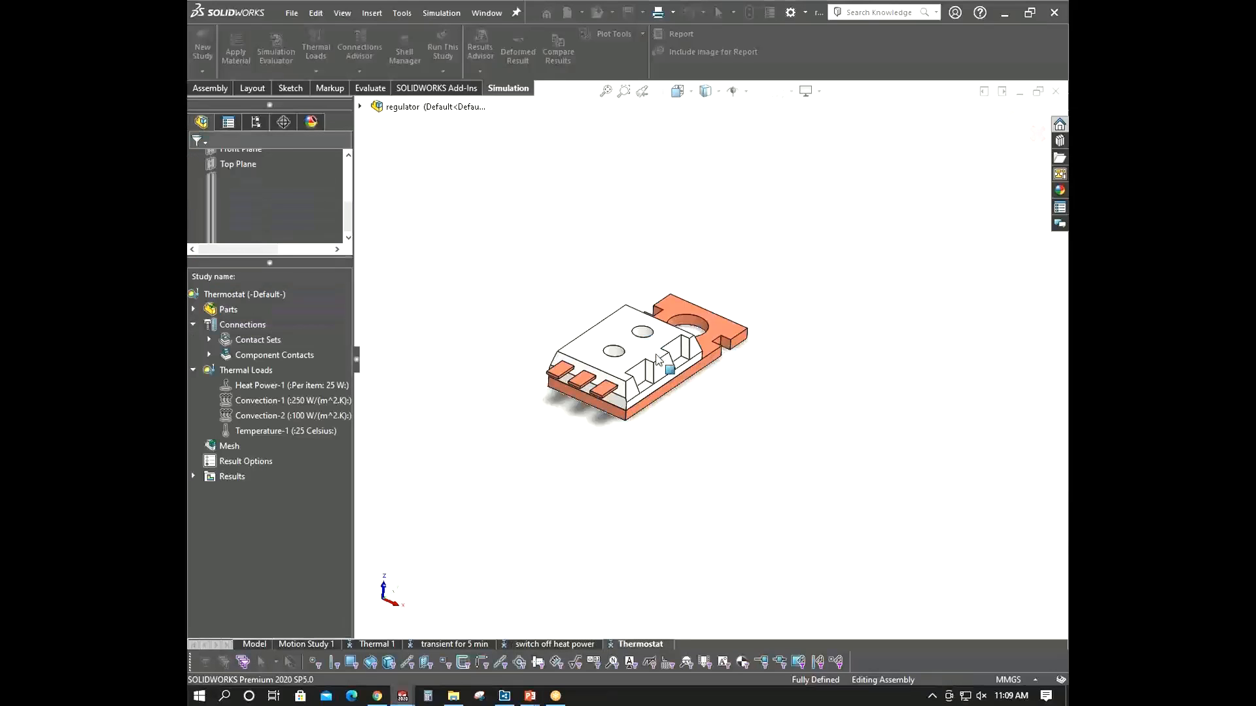
{"action": "middle_click_drag", "start_coordinate": [574, 451], "coordinate": [561, 425]}
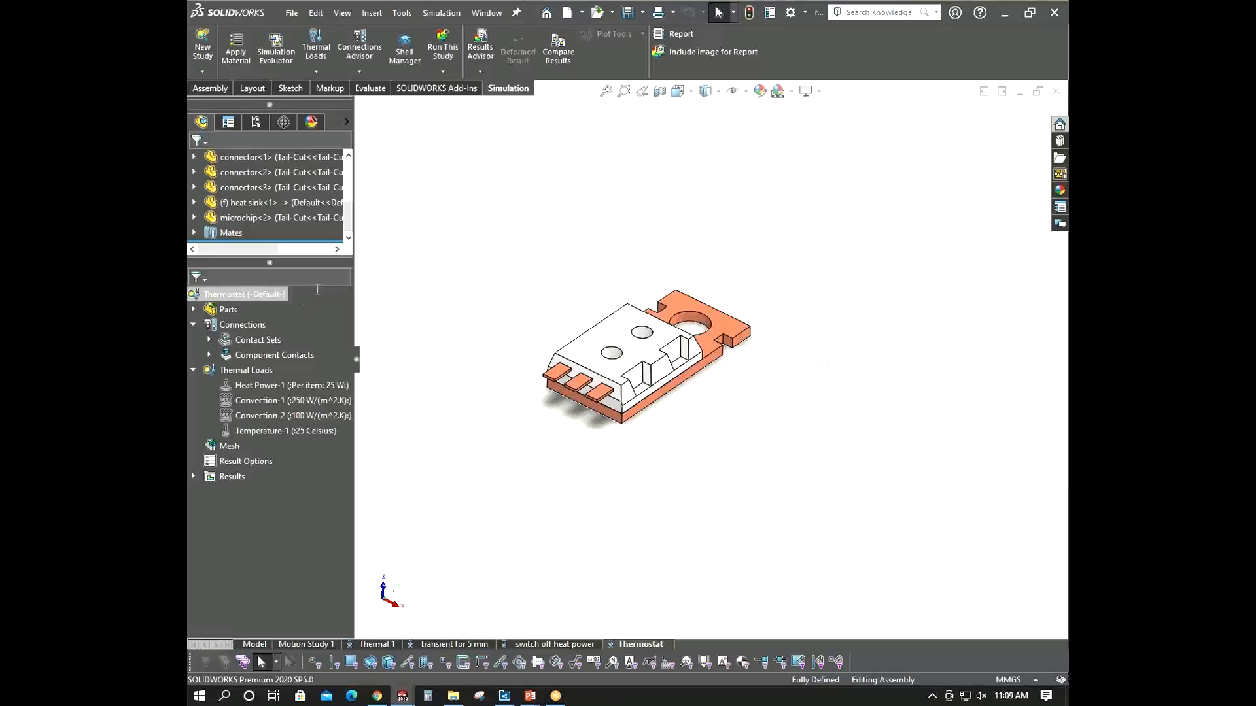
{"action": "middle_click_drag", "start_coordinate": [559, 351], "coordinate": [550, 329]}
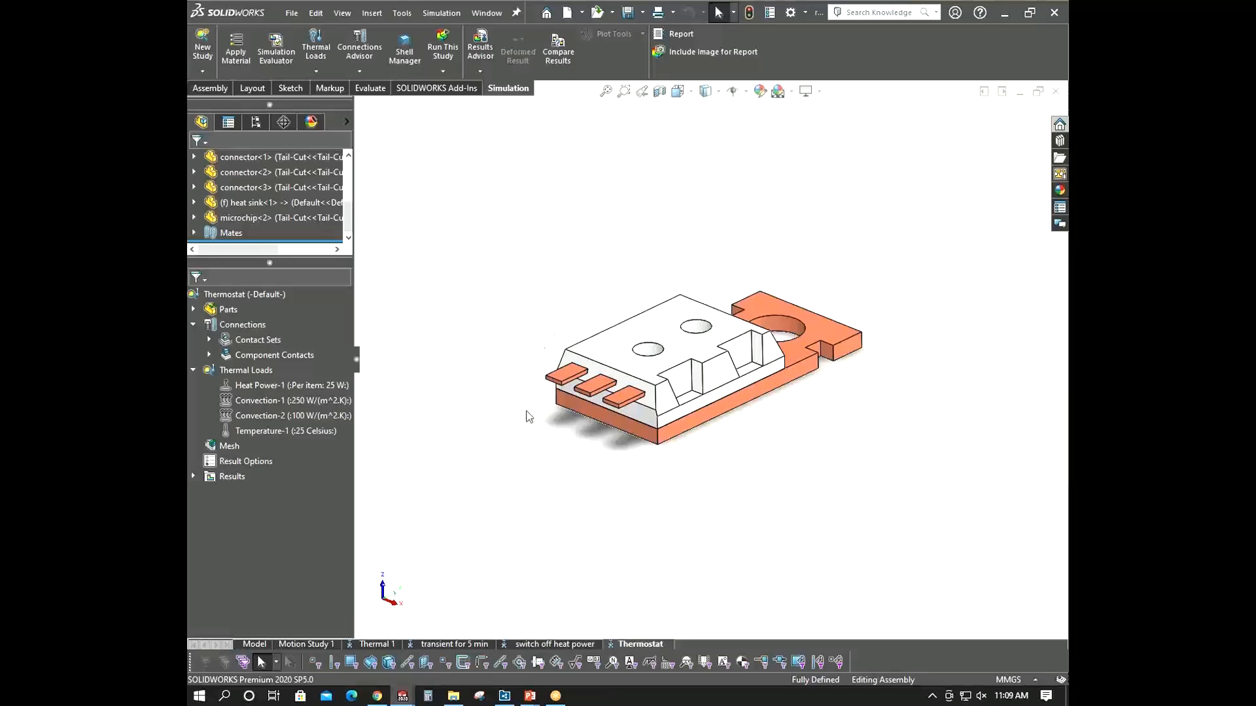
{"action": "middle_click_drag", "start_coordinate": [695, 332], "coordinate": [640, 346]}
{"action": "mouse_move", "coordinate": [639, 297]}
{"action": "middle_mouse_down"}
{"action": "mouse_move", "coordinate": [628, 275]}
{"action": "mouse_move", "coordinate": [626, 291]}
{"action": "middle_mouse_up"}
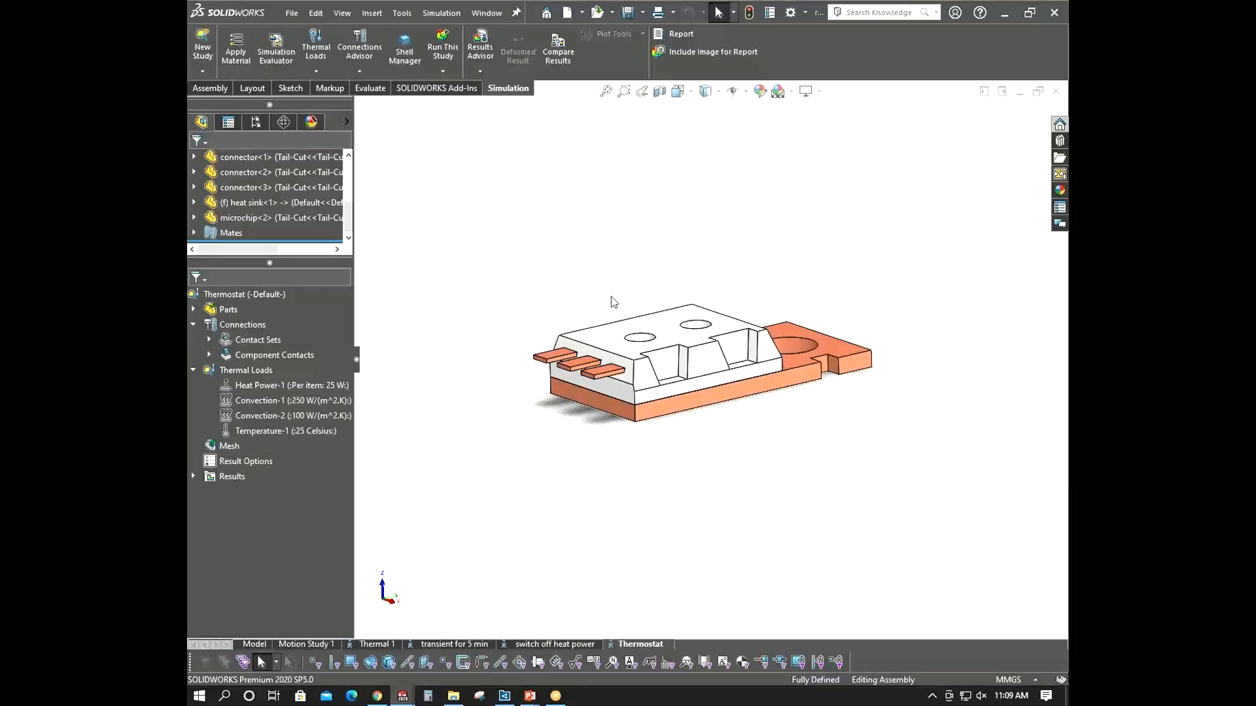
{"action": "middle_click_drag", "start_coordinate": [683, 310], "coordinate": [669, 439]}
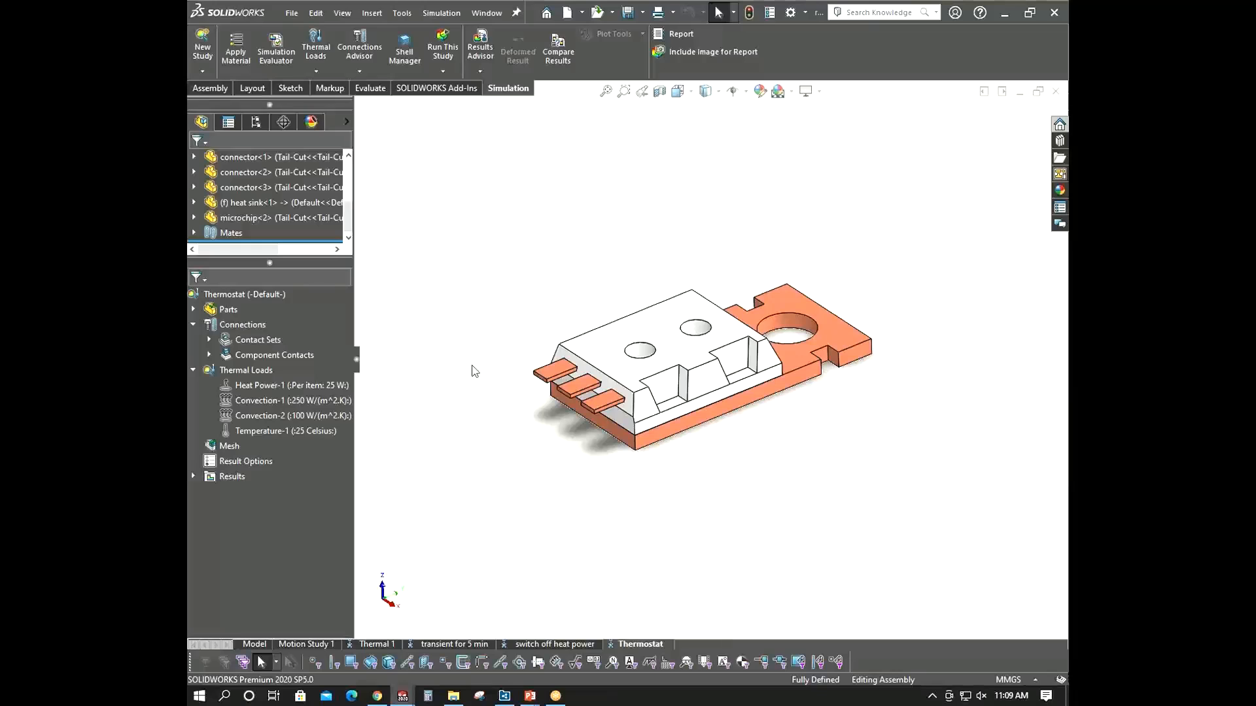
{"action": "right_click", "coordinate": [300, 385]}
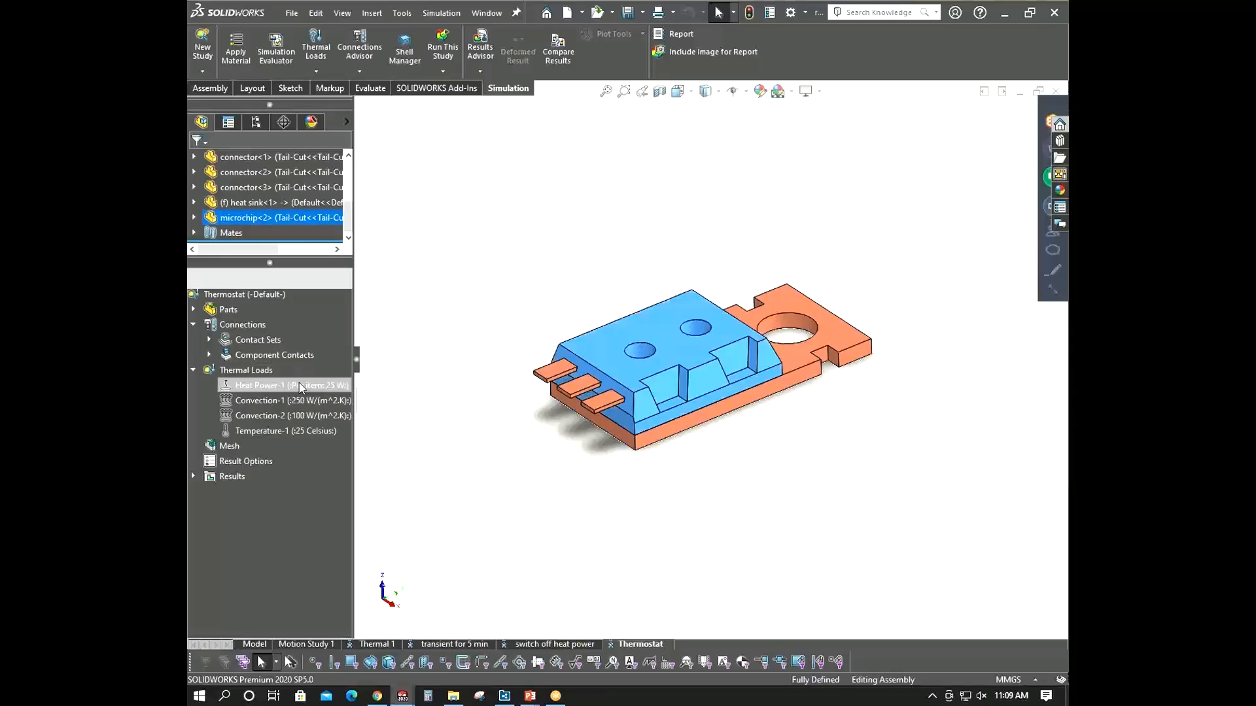
- In the Thermostat study's properties, set the time increment to 5 s and clear initial temperatures from a thermal study
{"action": "right_click", "coordinate": [251, 294]}
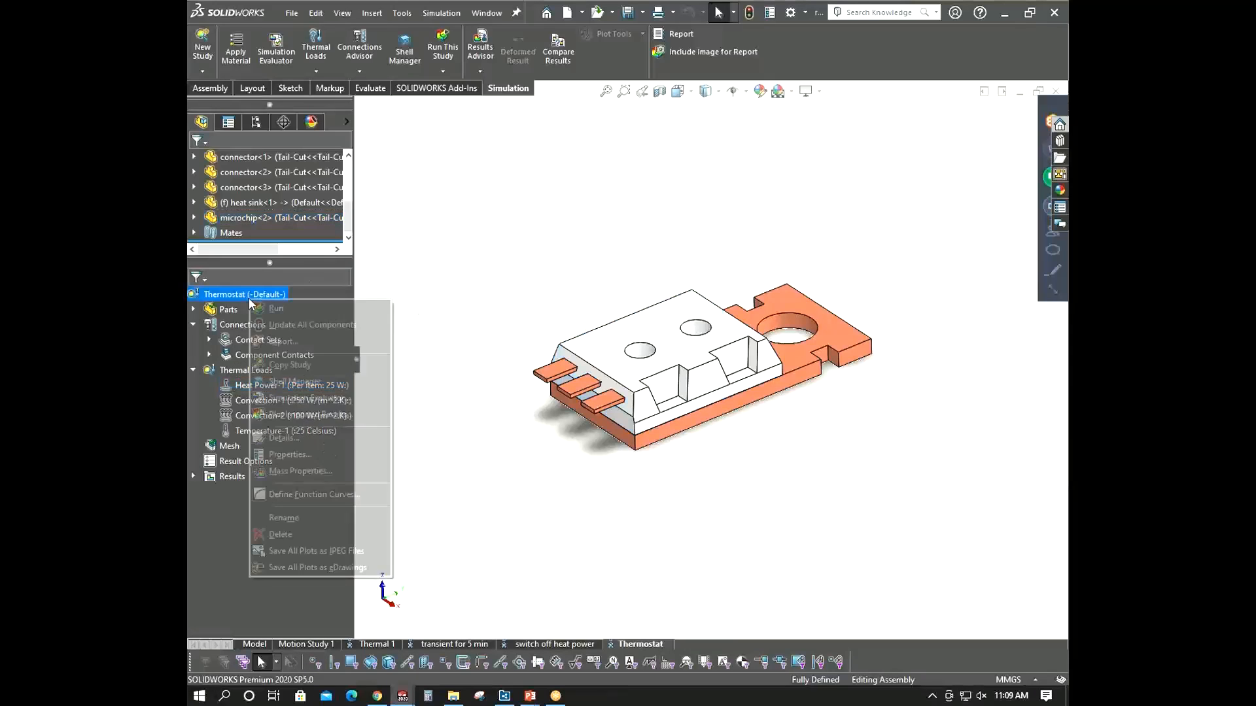
{"action": "left_click", "coordinate": [293, 457]}
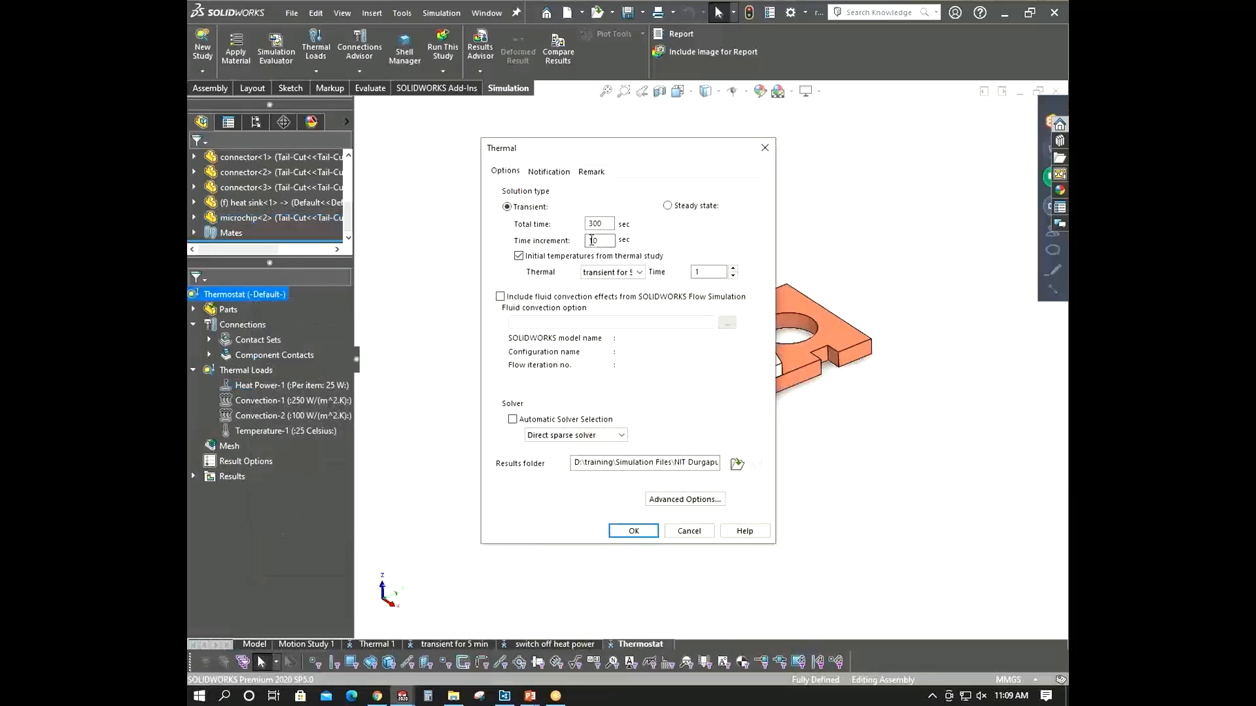
{"action": "type", "text": "5"}
{"action": "left_click", "coordinate": [613, 272]}
{"action": "left_click", "coordinate": [568, 257]}
{"action": "left_click", "coordinate": [566, 257]}
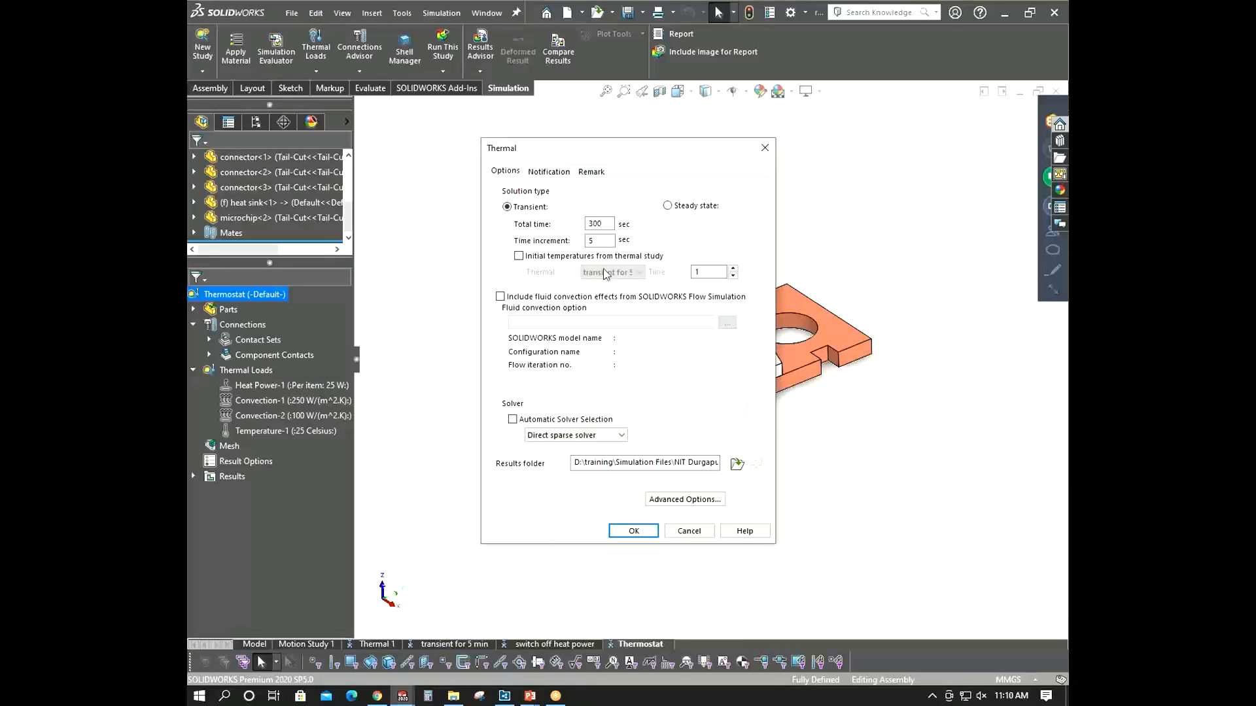
{"action": "left_click", "coordinate": [526, 257]}
{"action": "left_click", "coordinate": [633, 273]}
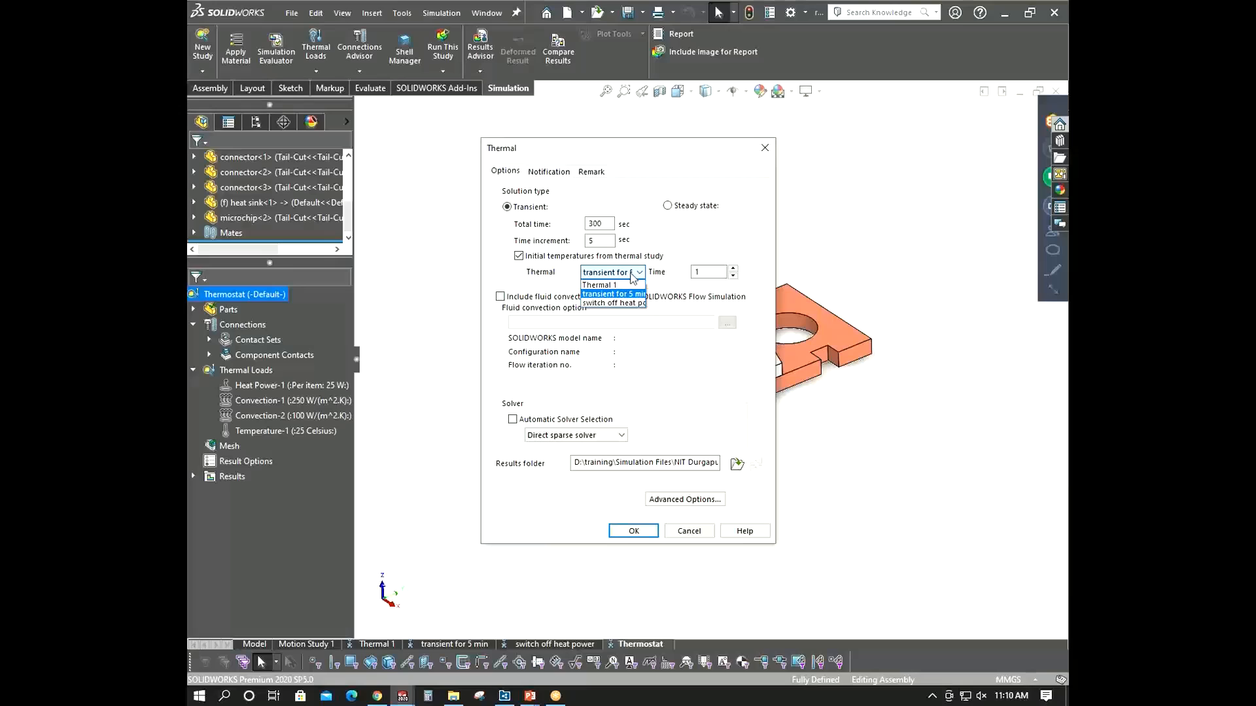
{"action": "left_click", "coordinate": [613, 294]}
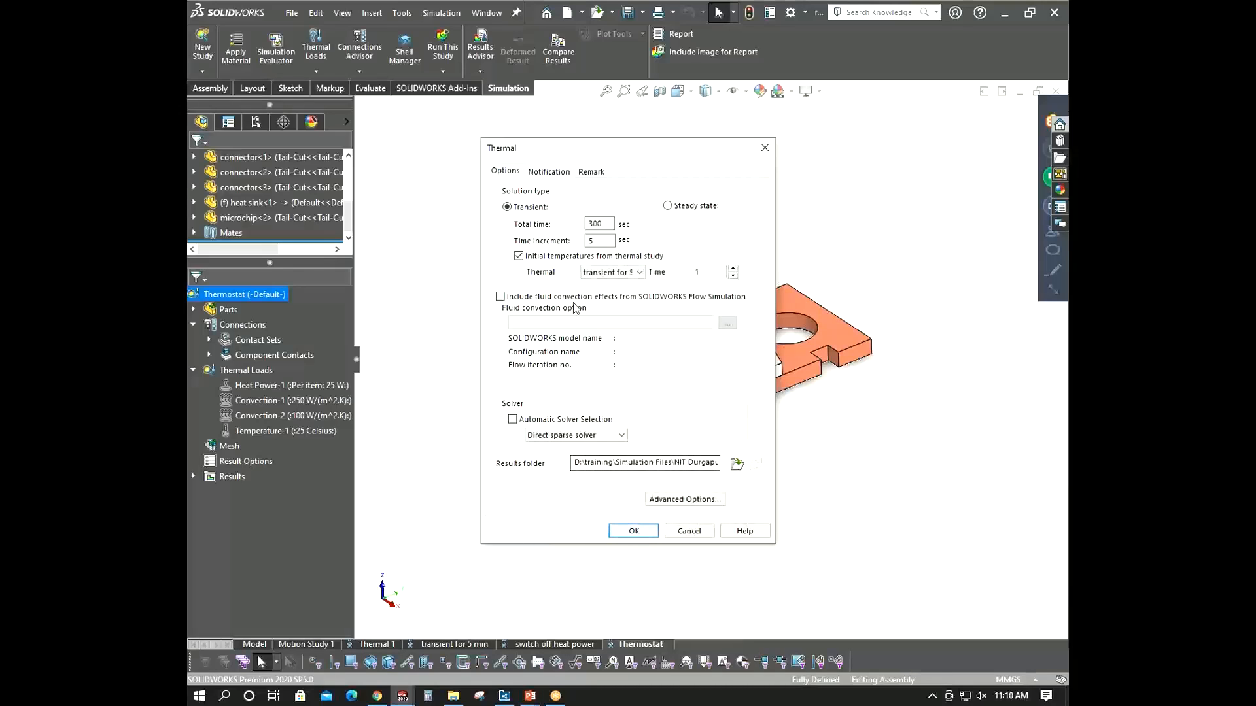
{"action": "left_click", "coordinate": [520, 256]}
{"action": "left_click", "coordinate": [652, 532]}
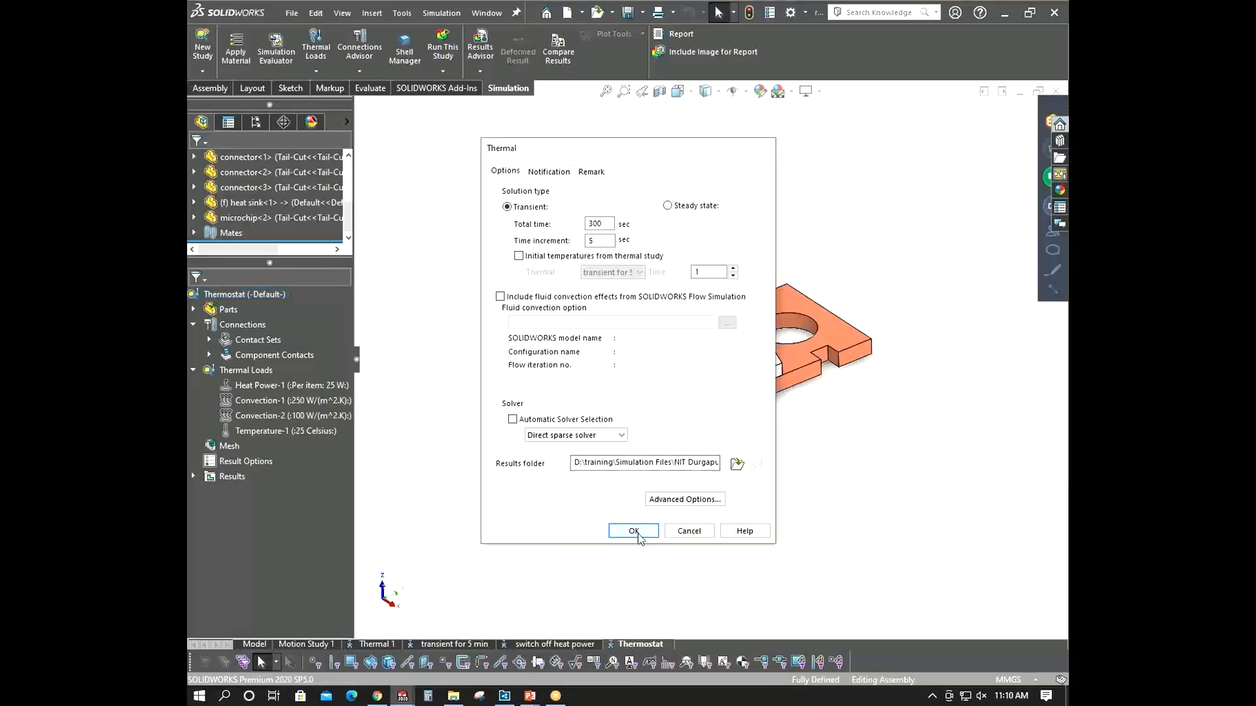
- Redefine the temperature load as an initial temperature of 25 °C on the selected faces
{"action": "right_click", "coordinate": [261, 431]}
{"action": "left_click", "coordinate": [305, 442]}
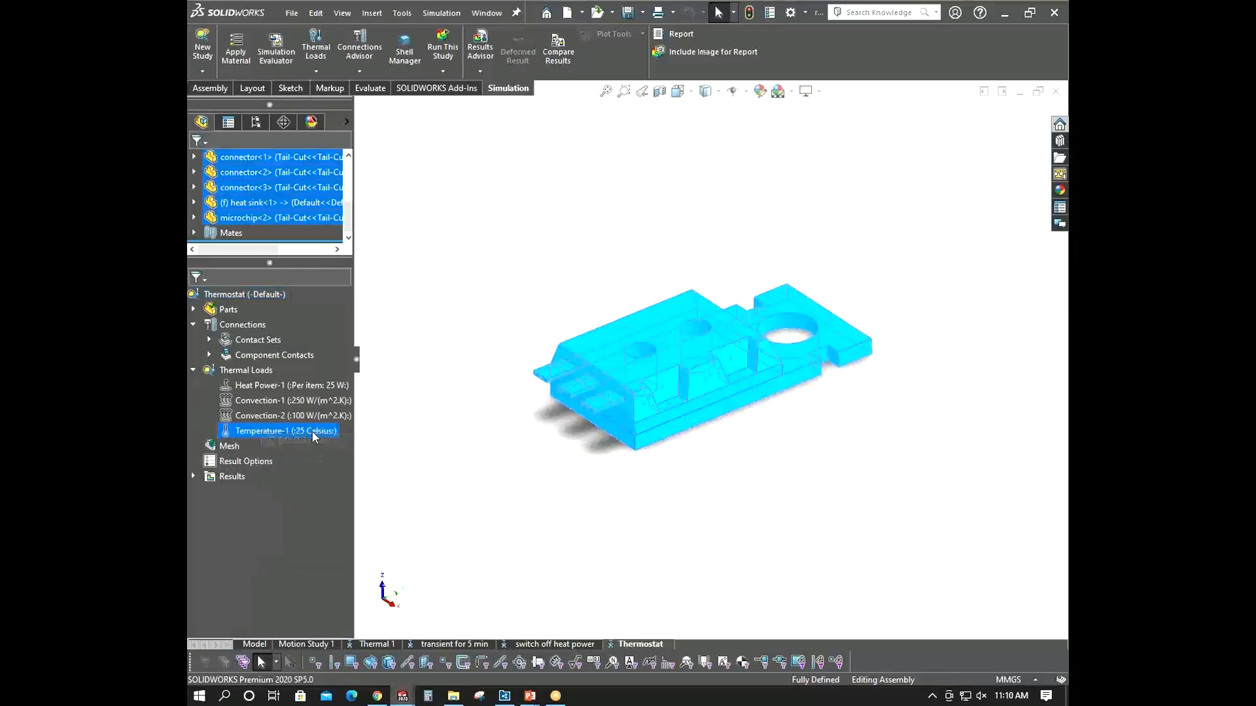
{"action": "left_click", "coordinate": [237, 230]}
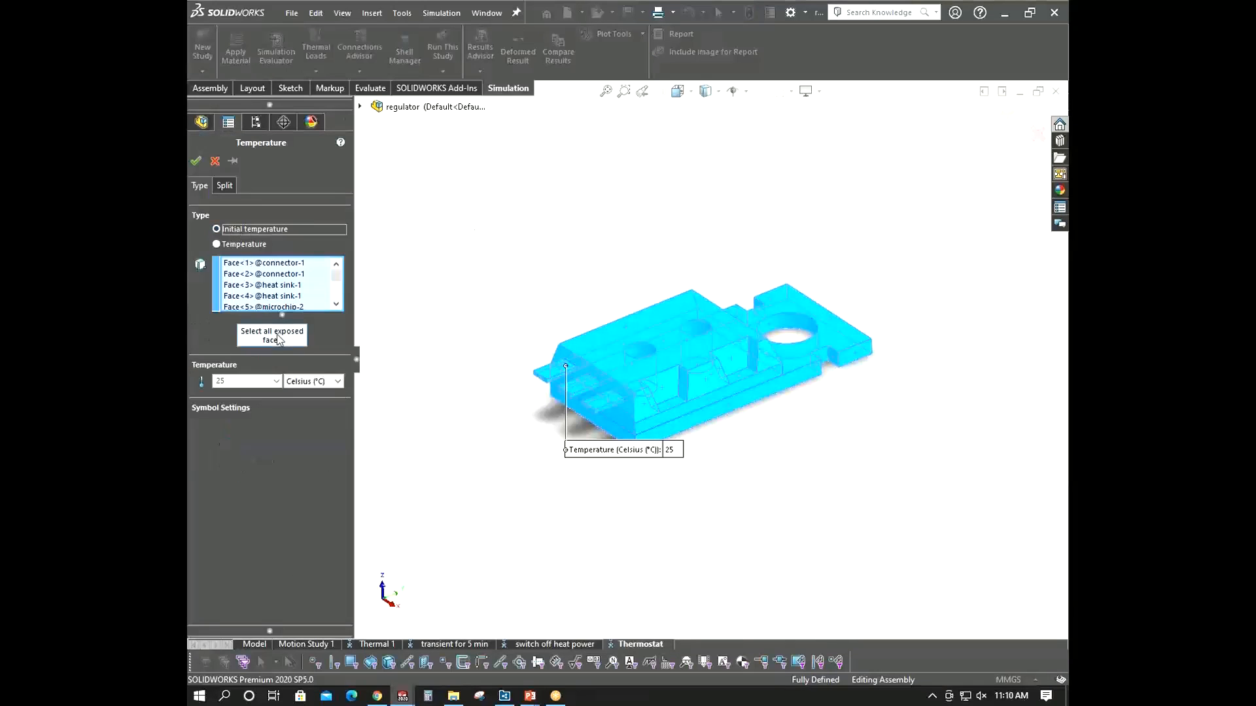
{"action": "double_click", "coordinate": [258, 381]}
{"action": "type", "text": "2"}
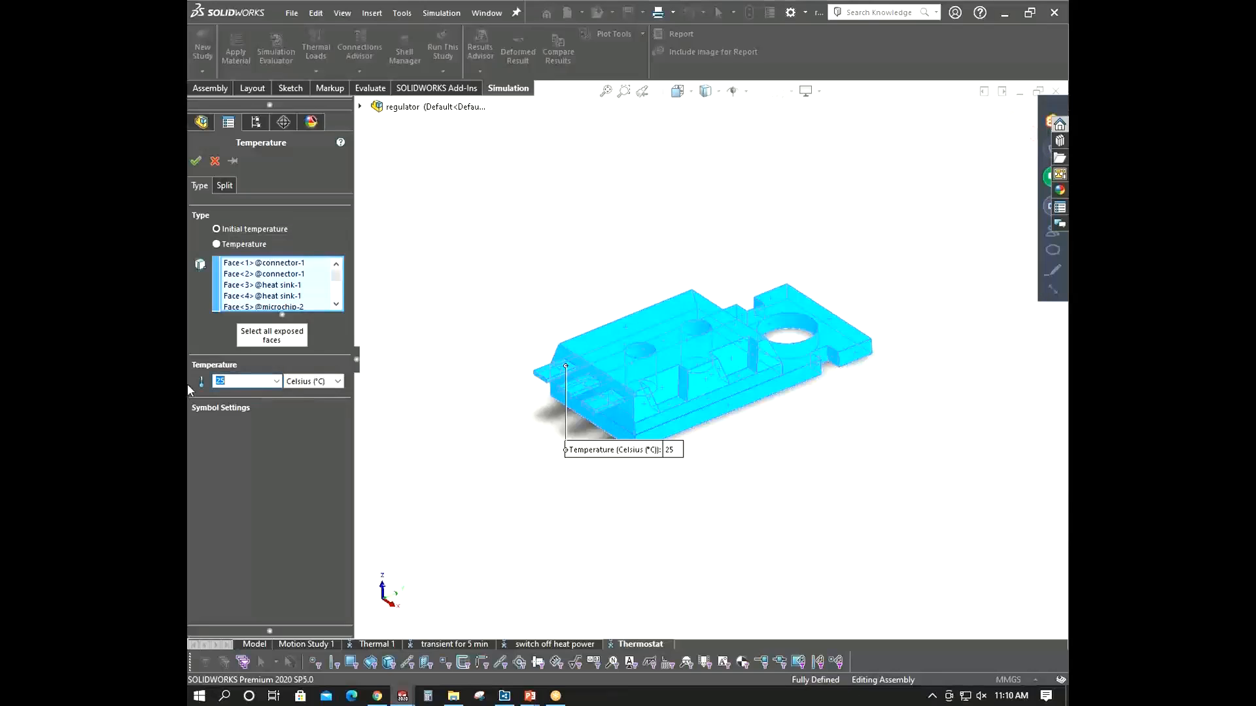
{"action": "type", "text": "5"}
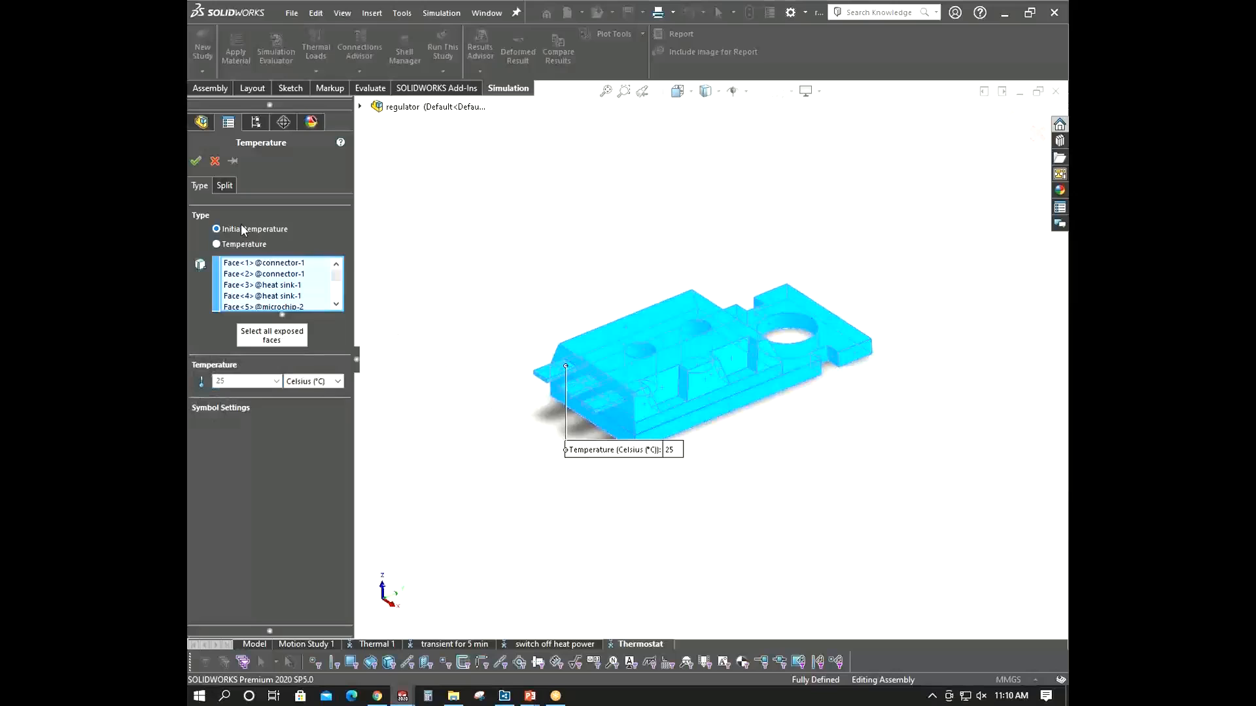
{"action": "left_click", "coordinate": [196, 161]}
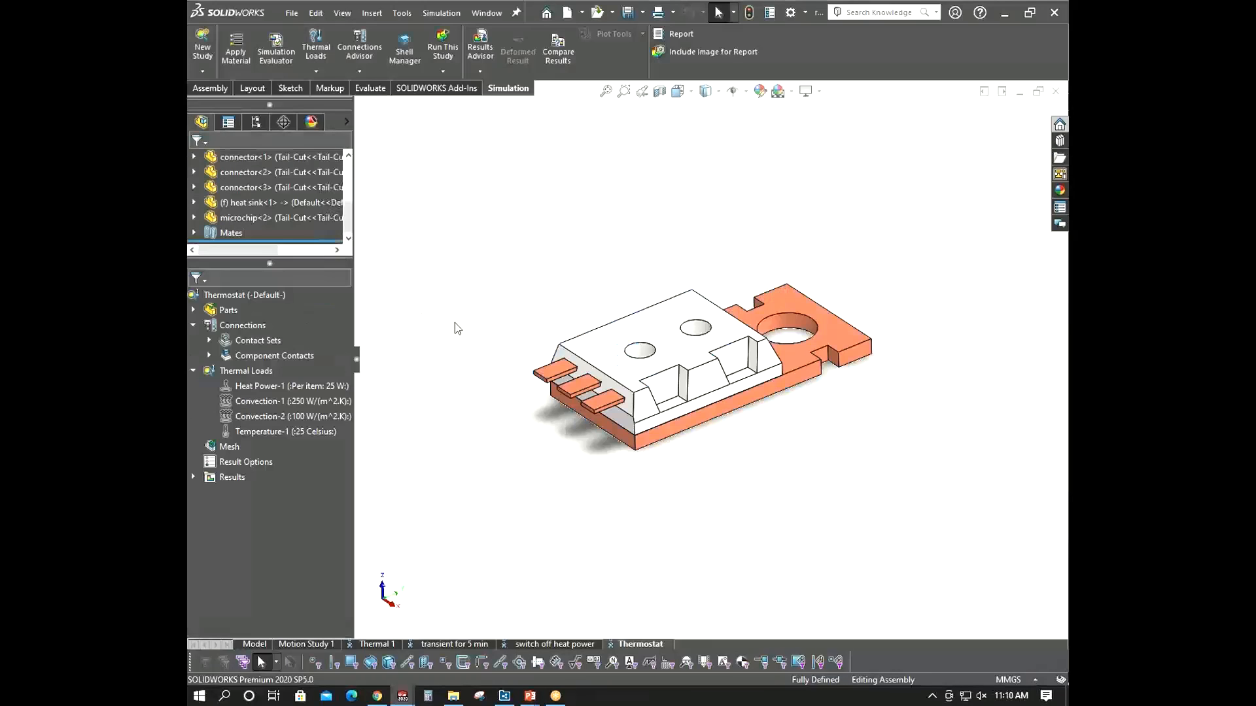
- Check the Thermostat study's details and properties without changing them
{"action": "right_click", "coordinate": [236, 296]}
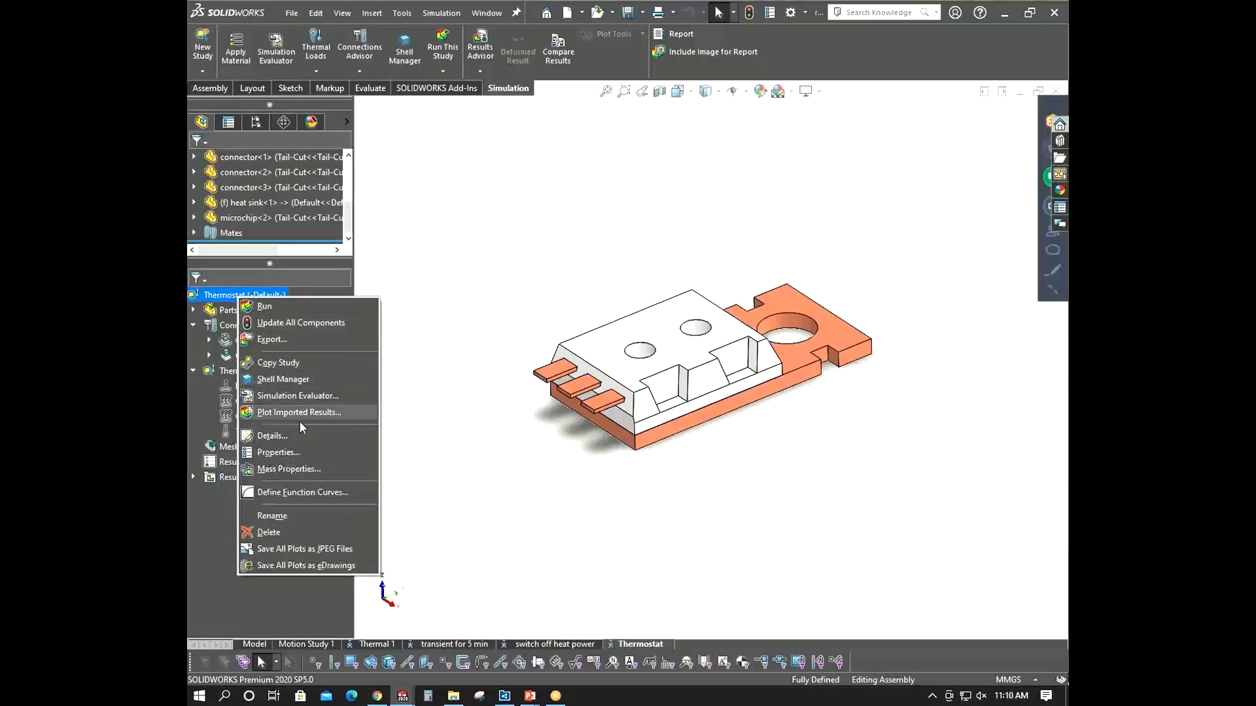
{"action": "left_click", "coordinate": [299, 438]}
{"action": "left_click", "coordinate": [369, 13]}
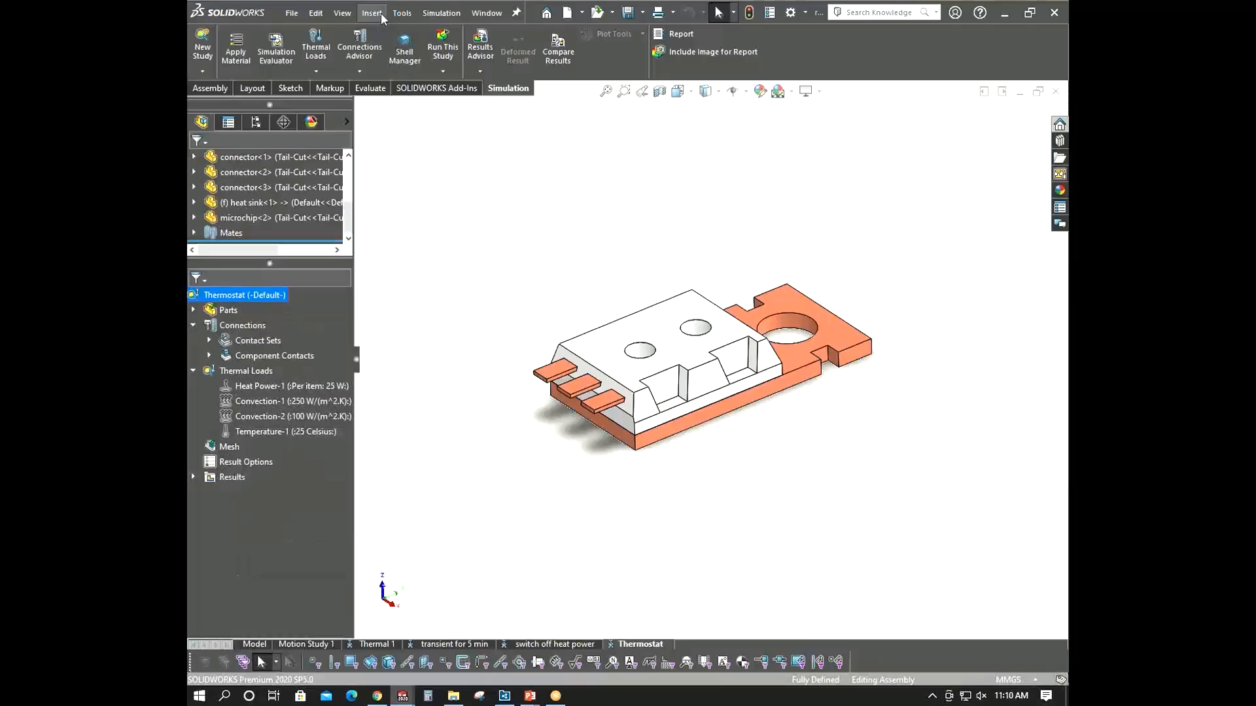
{"action": "right_click", "coordinate": [242, 295]}
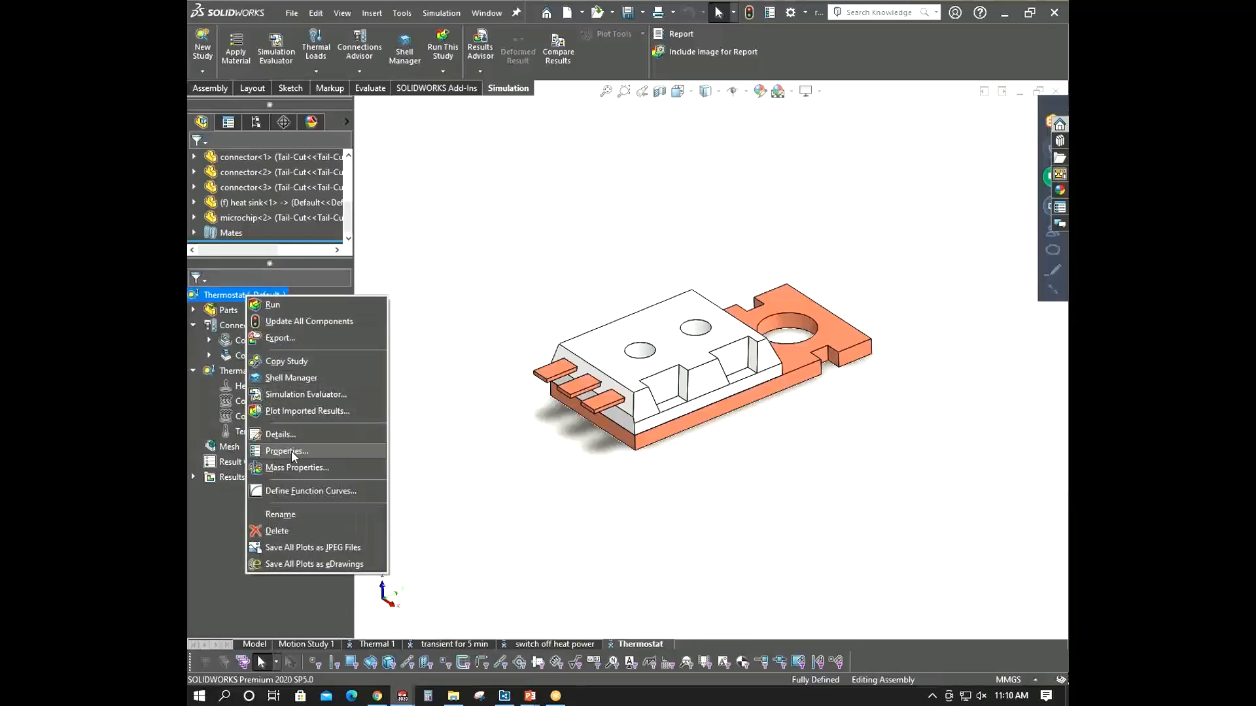
{"action": "left_click", "coordinate": [288, 451]}
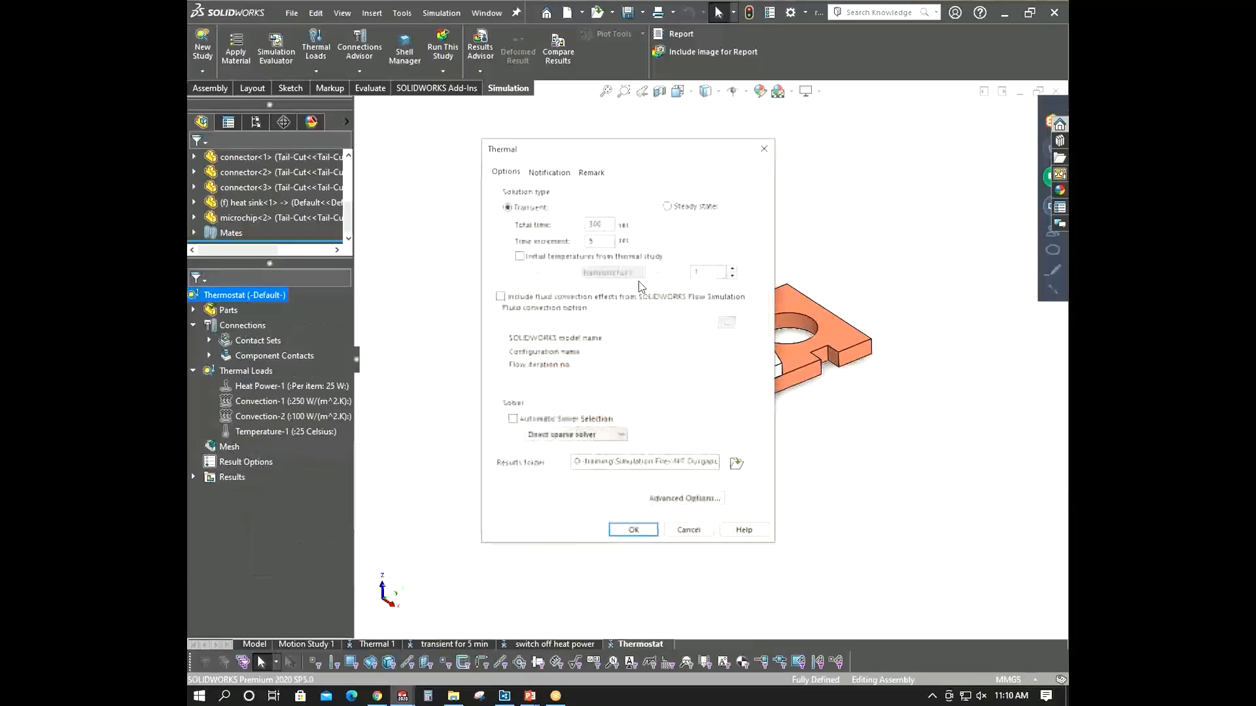
{"action": "left_click", "coordinate": [633, 531]}
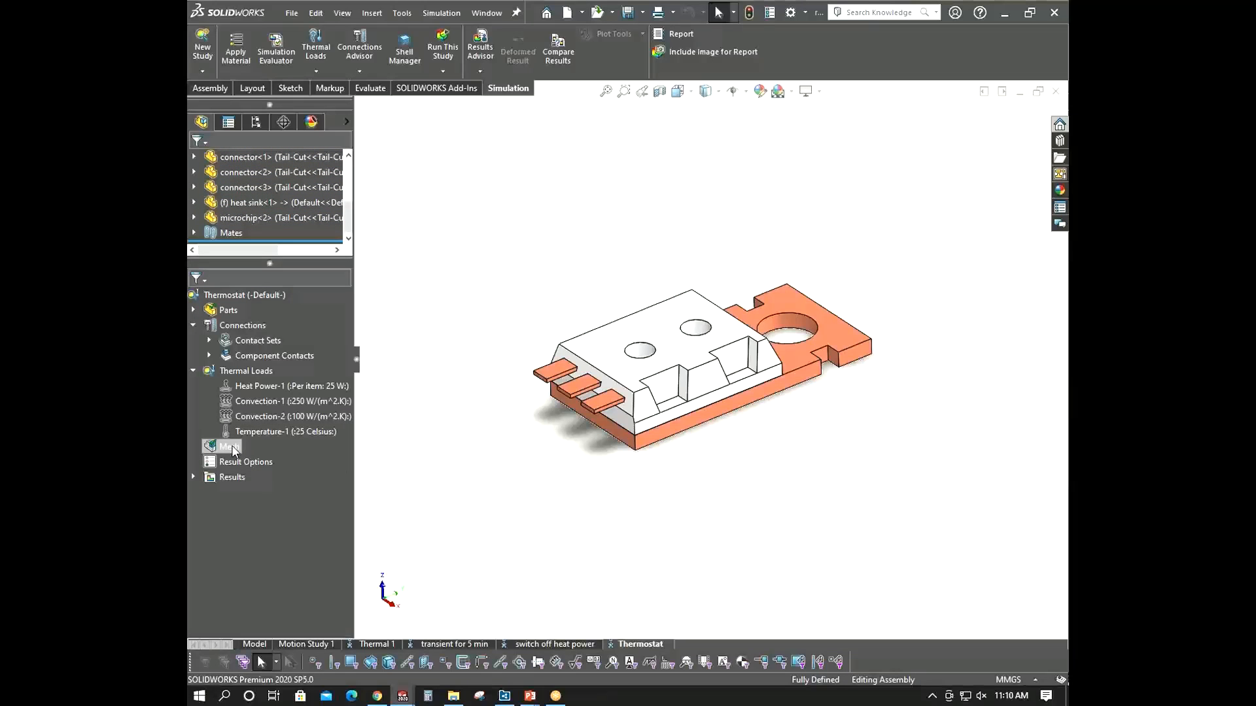
- Edit the heat power load, view its time curve, and turn off the time-curve variation
{"action": "right_click", "coordinate": [258, 387]}
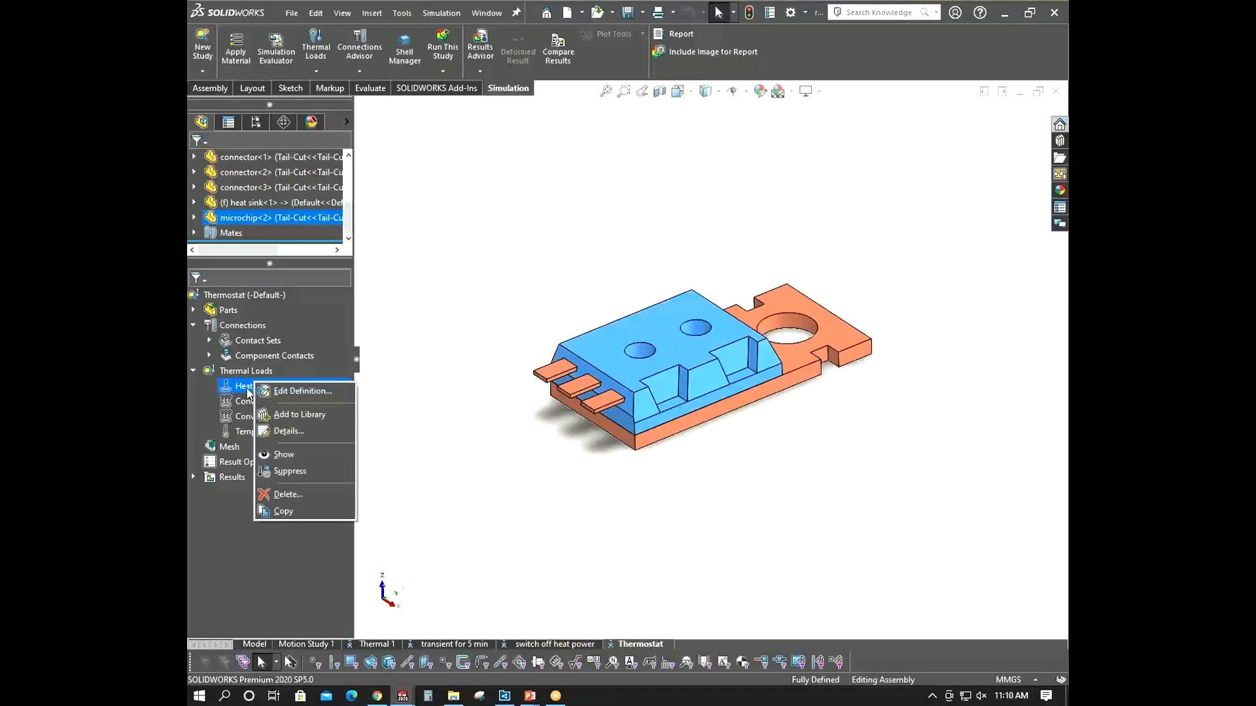
{"action": "left_click", "coordinate": [301, 391]}
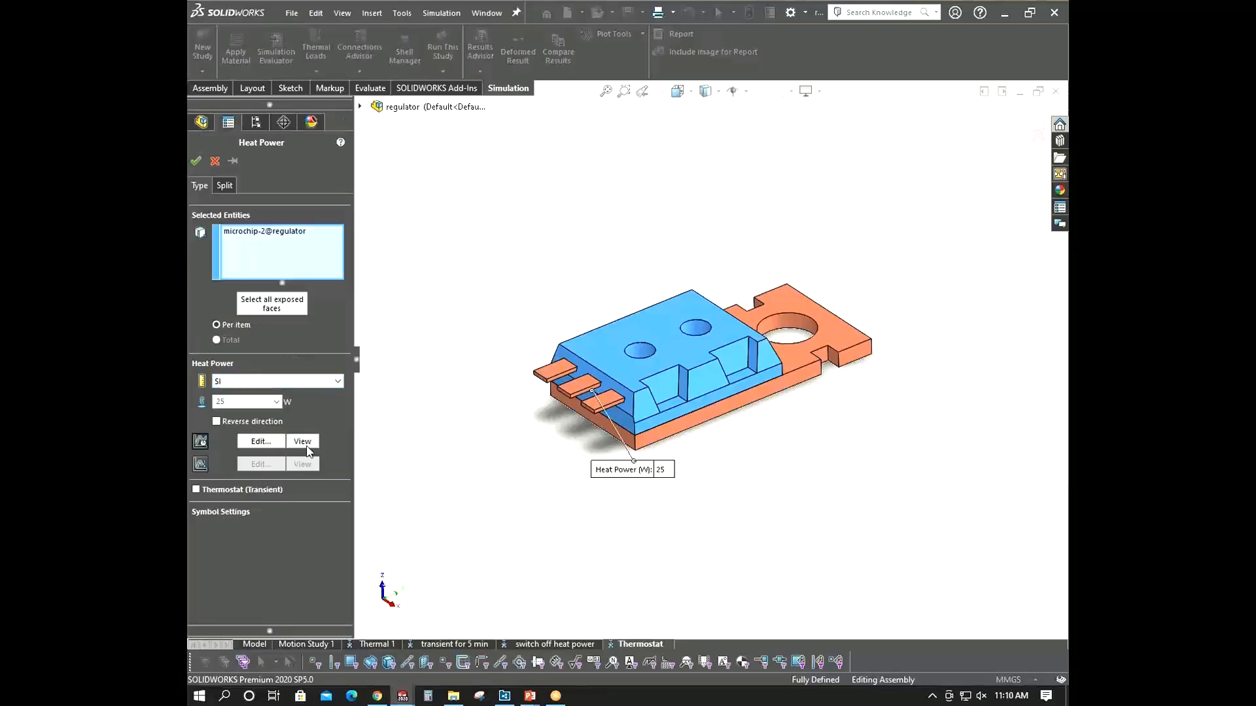
{"action": "left_click", "coordinate": [302, 442]}
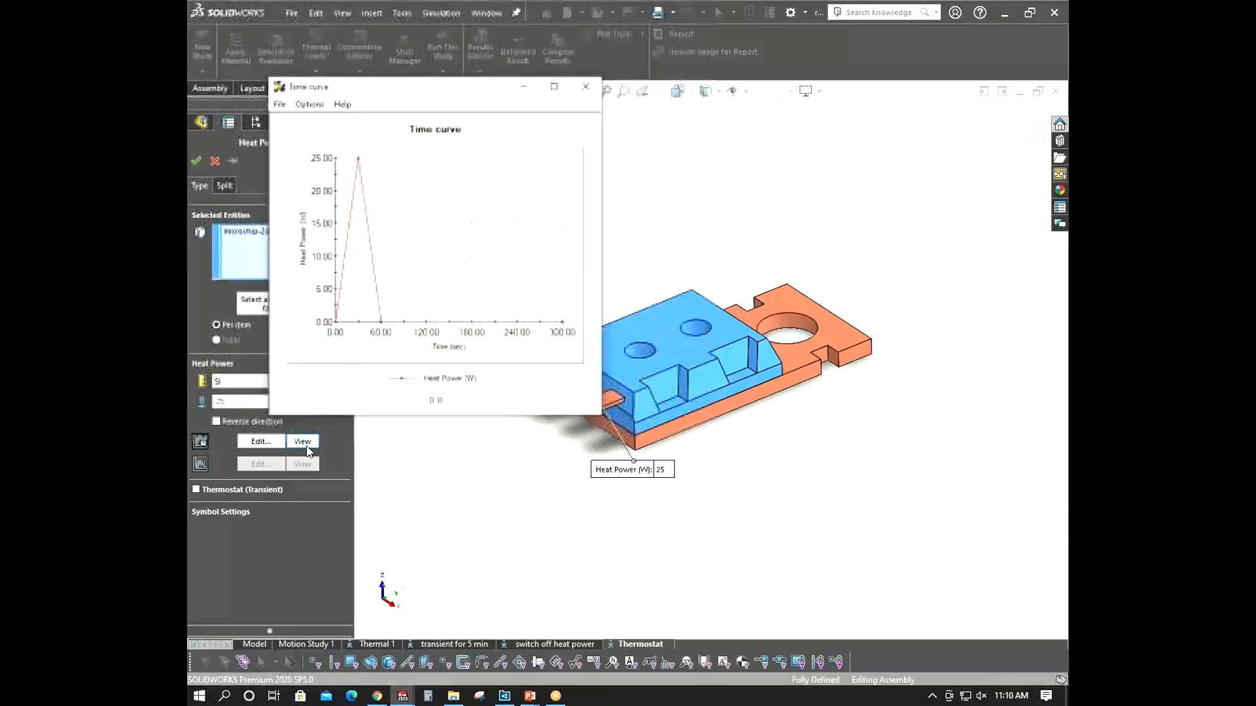
{"action": "left_click", "coordinate": [592, 88]}
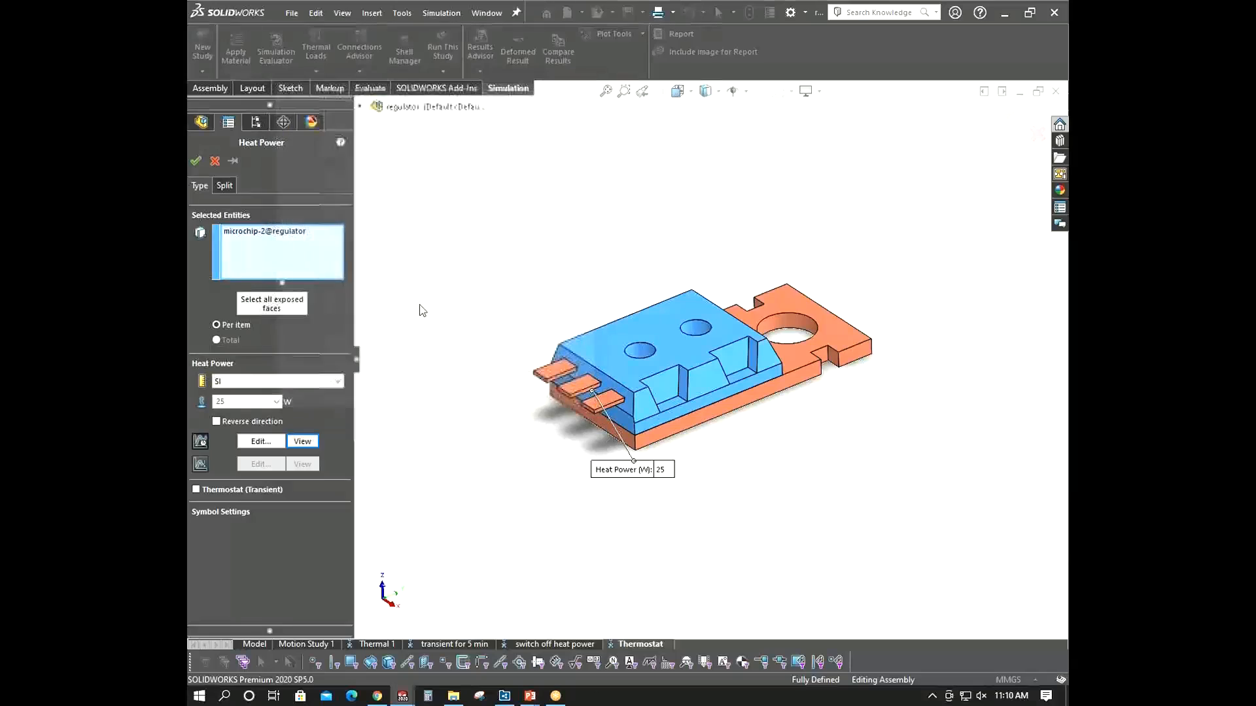
{"action": "left_click", "coordinate": [200, 442]}
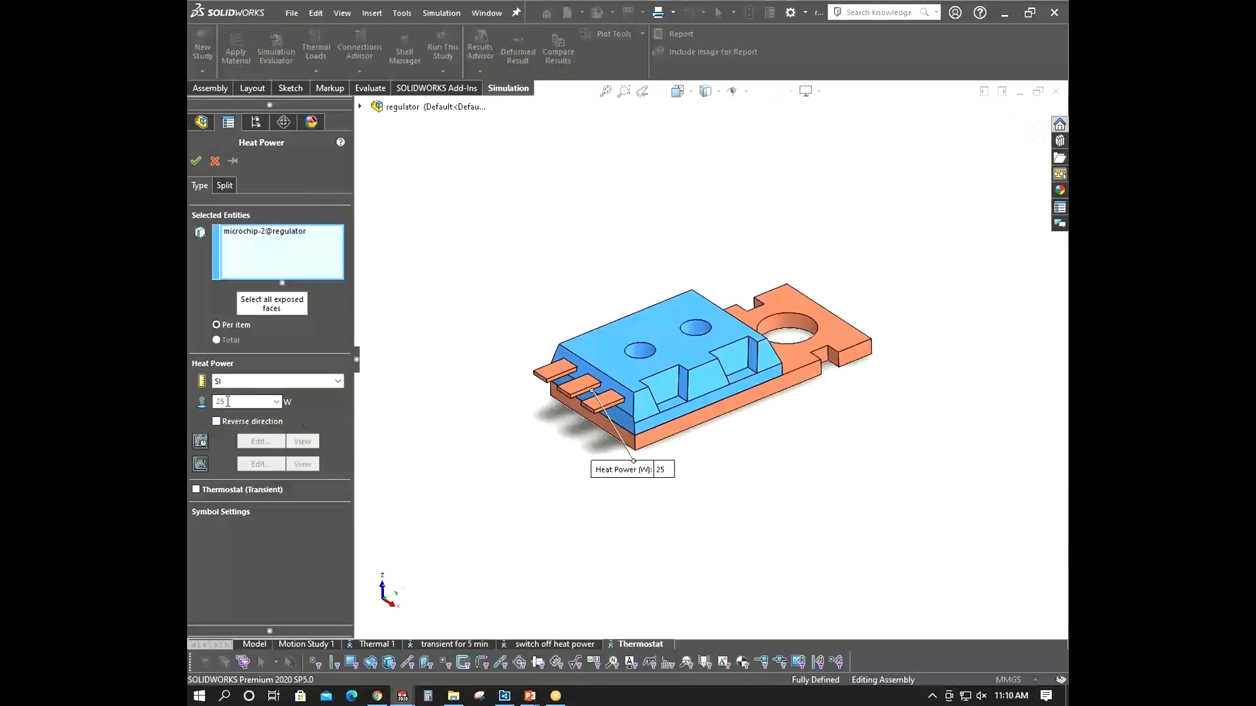
{"action": "left_click", "coordinate": [206, 492]}
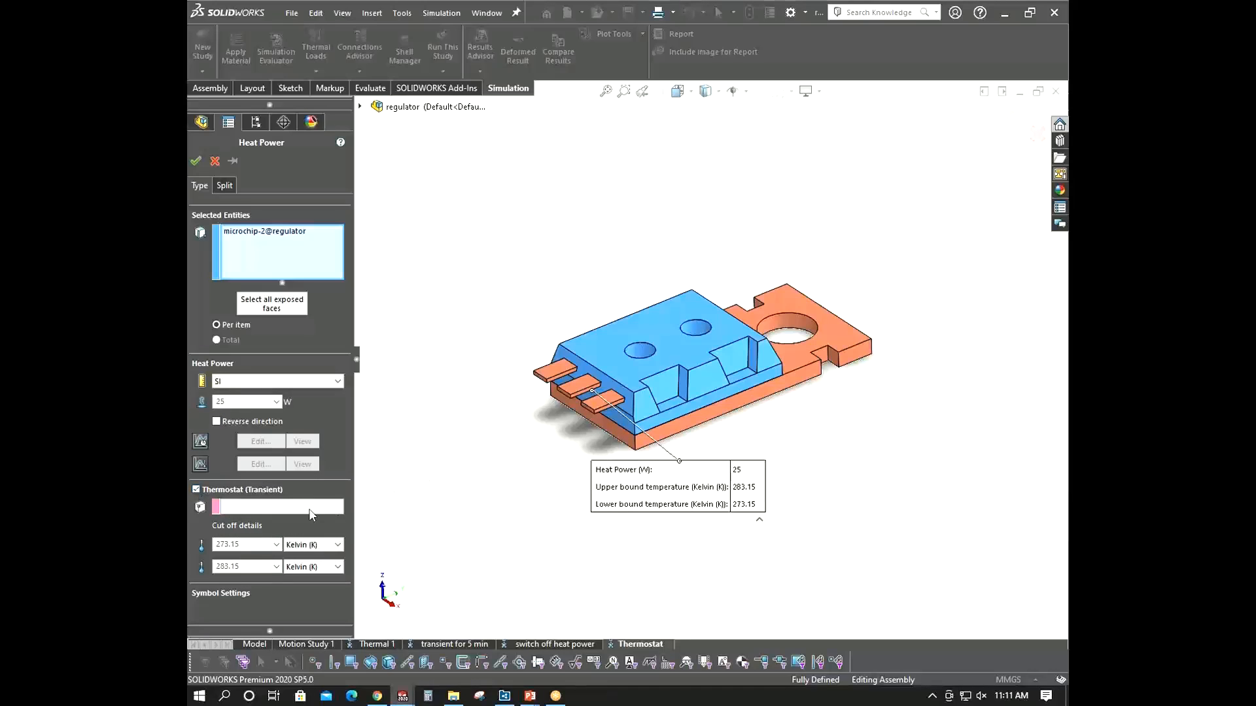
{"action": "scroll", "coordinate": [591, 384], "scroll_direction": "down", "scroll_amount": 2}
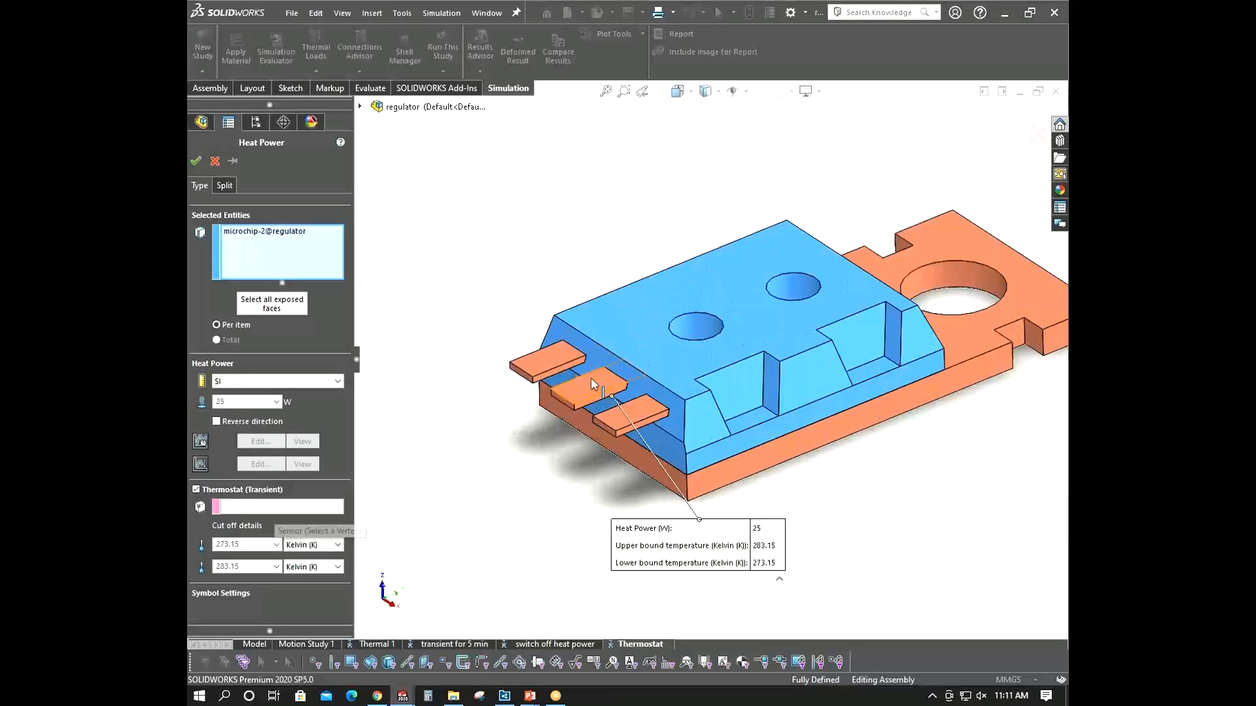
{"action": "scroll", "coordinate": [585, 389], "scroll_direction": "down", "scroll_amount": 1}
{"action": "left_click", "coordinate": [577, 407]}
{"action": "left_click", "coordinate": [247, 505]}
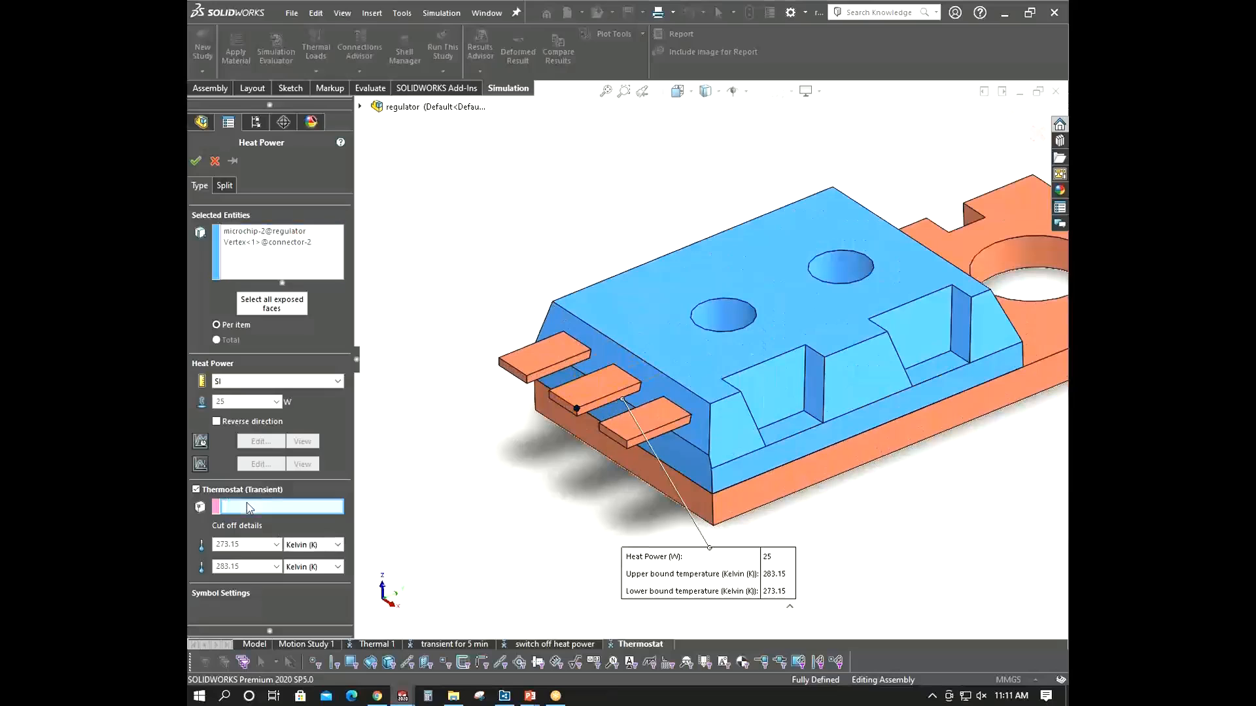
{"action": "left_click", "coordinate": [578, 408]}
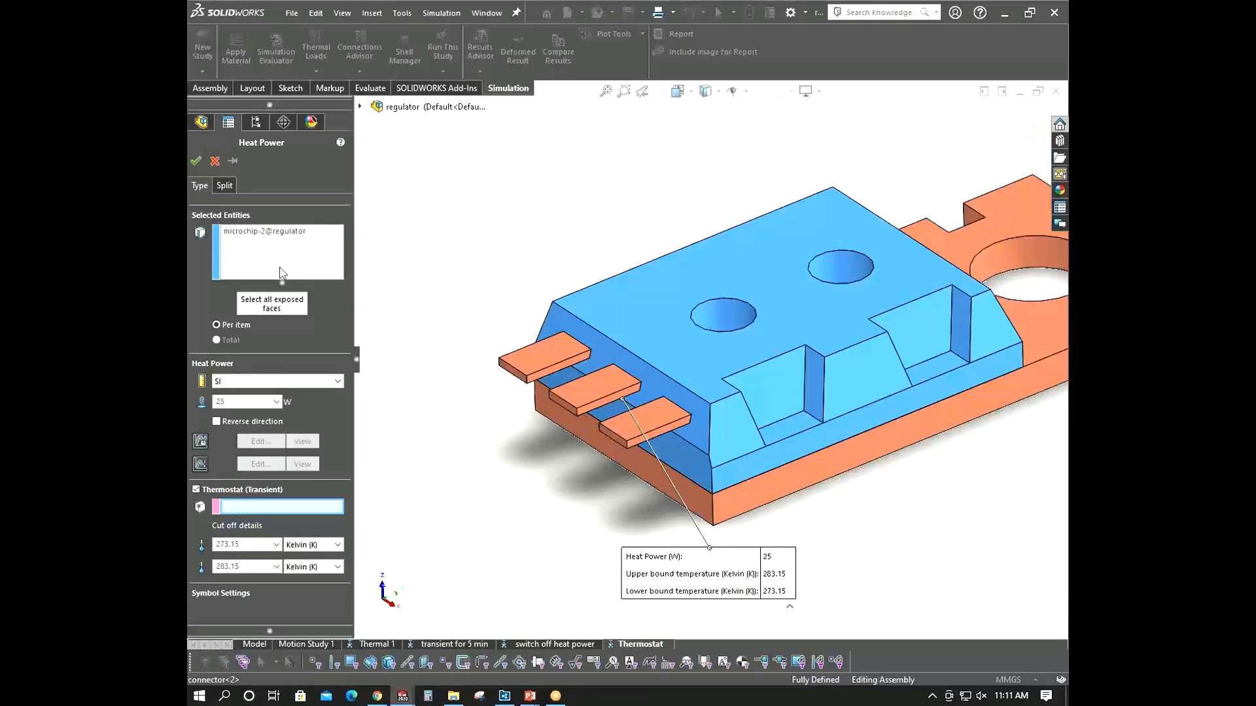
{"action": "right_click", "coordinate": [270, 244]}
{"action": "left_click", "coordinate": [217, 161]}
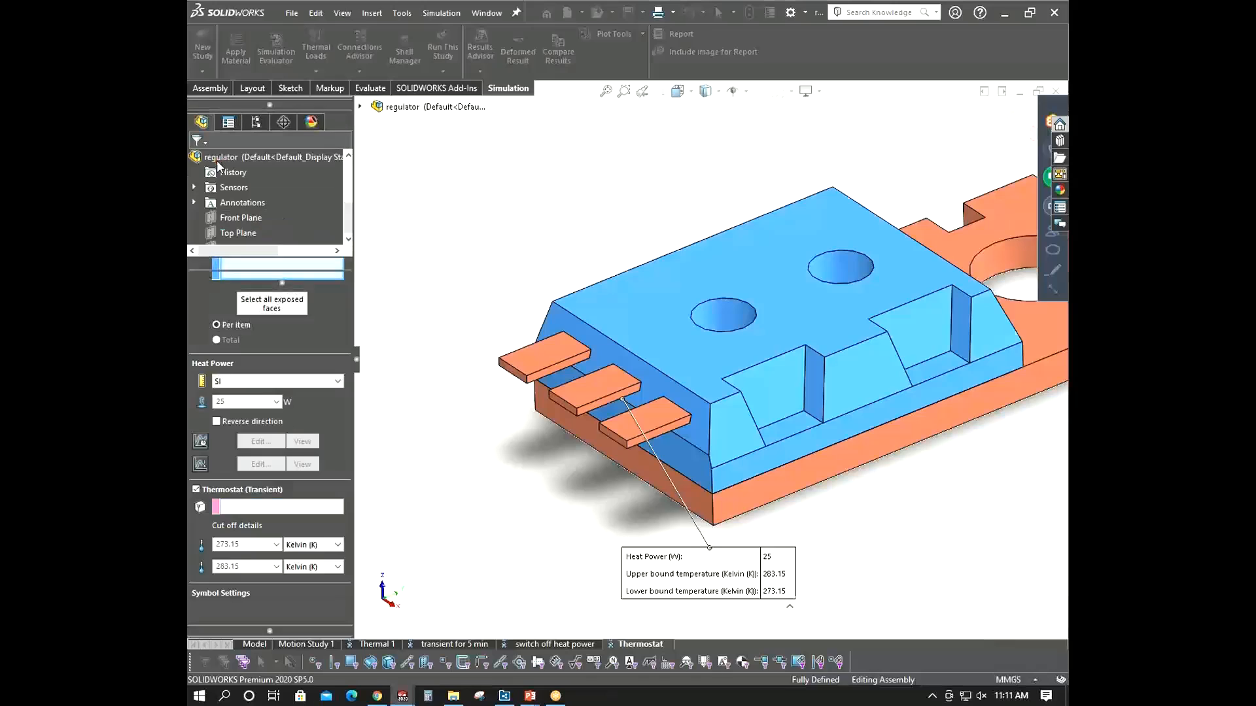
- Reopen the heat power load, enable its thermostat, and pick a vertex on the middle connector as the sensor
{"action": "right_click", "coordinate": [251, 390]}
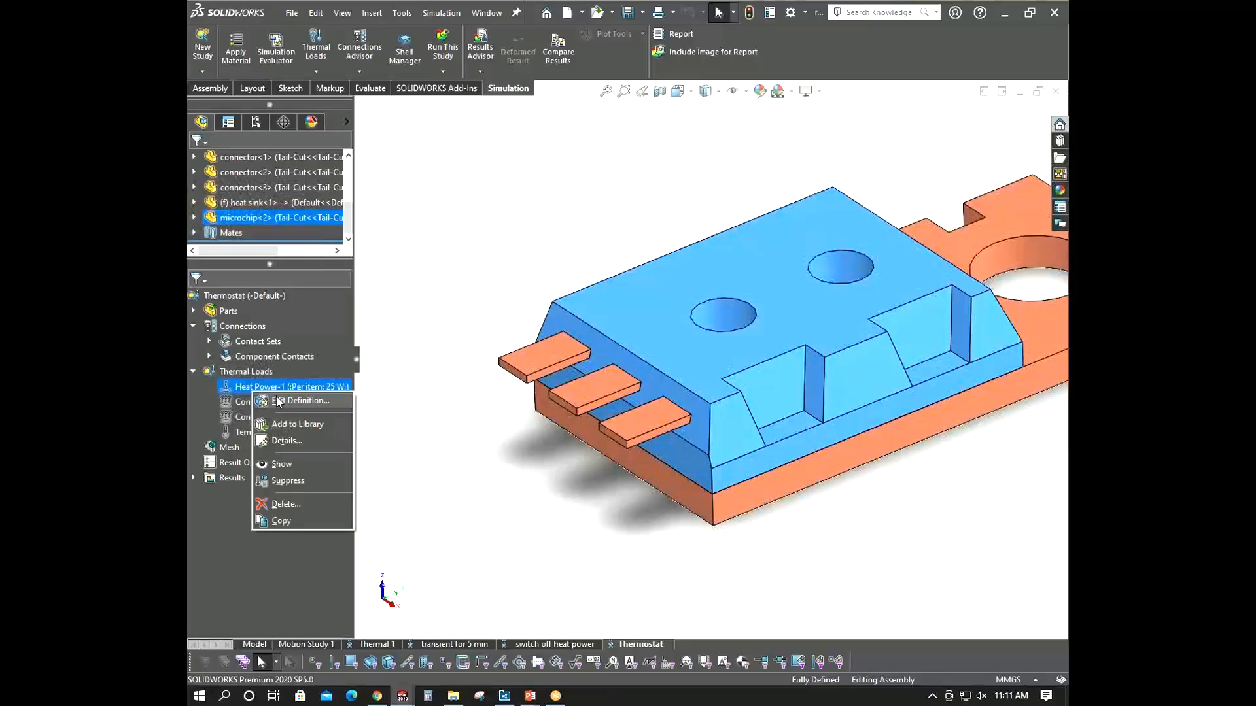
{"action": "left_click", "coordinate": [269, 400]}
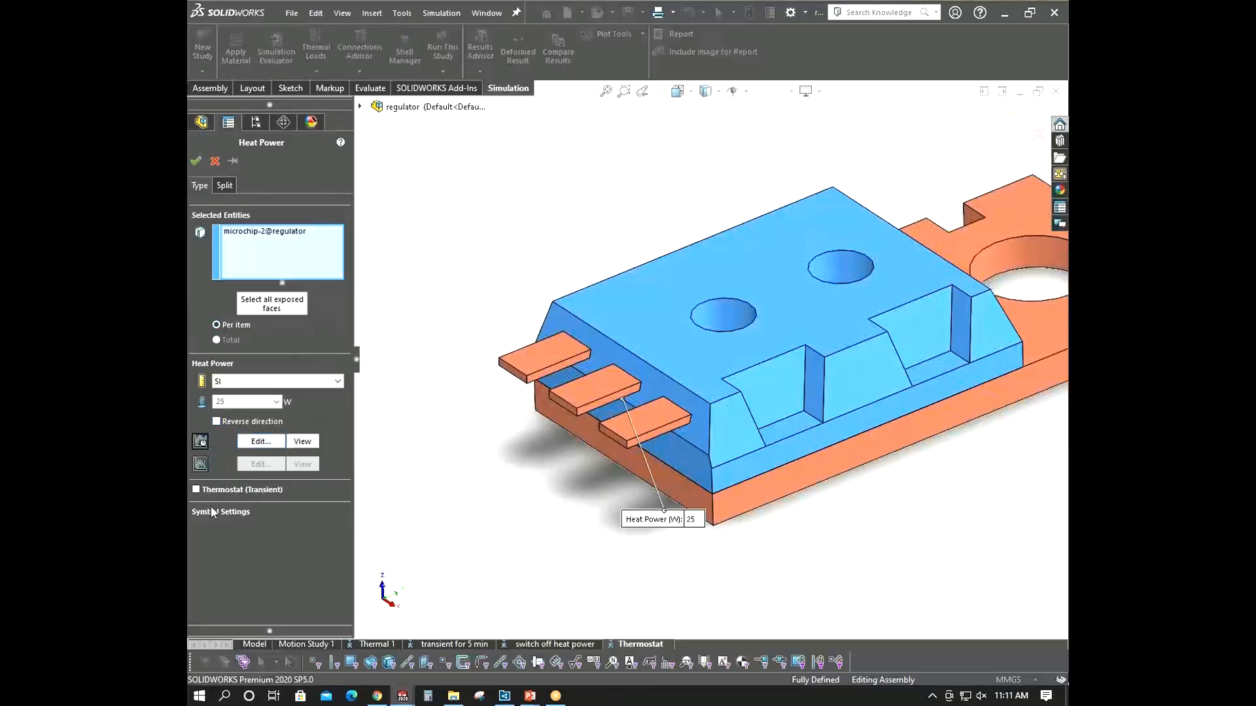
{"action": "left_click", "coordinate": [196, 489]}
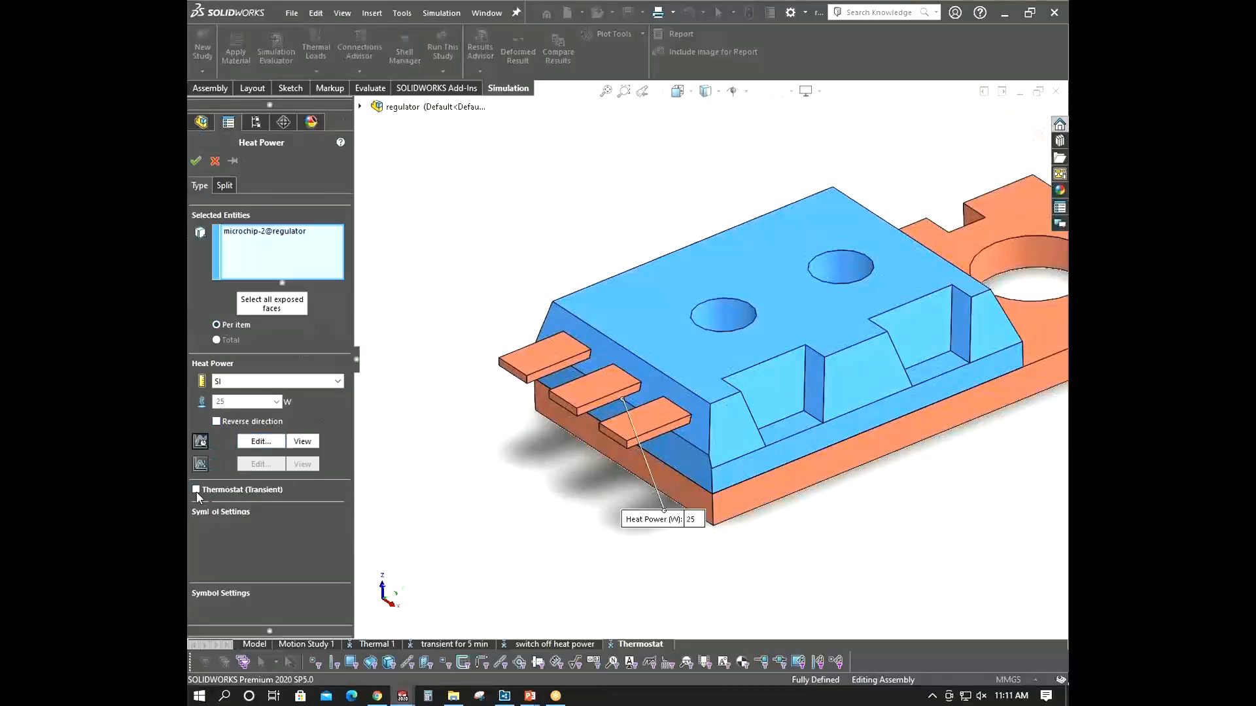
{"action": "left_click", "coordinate": [577, 409]}
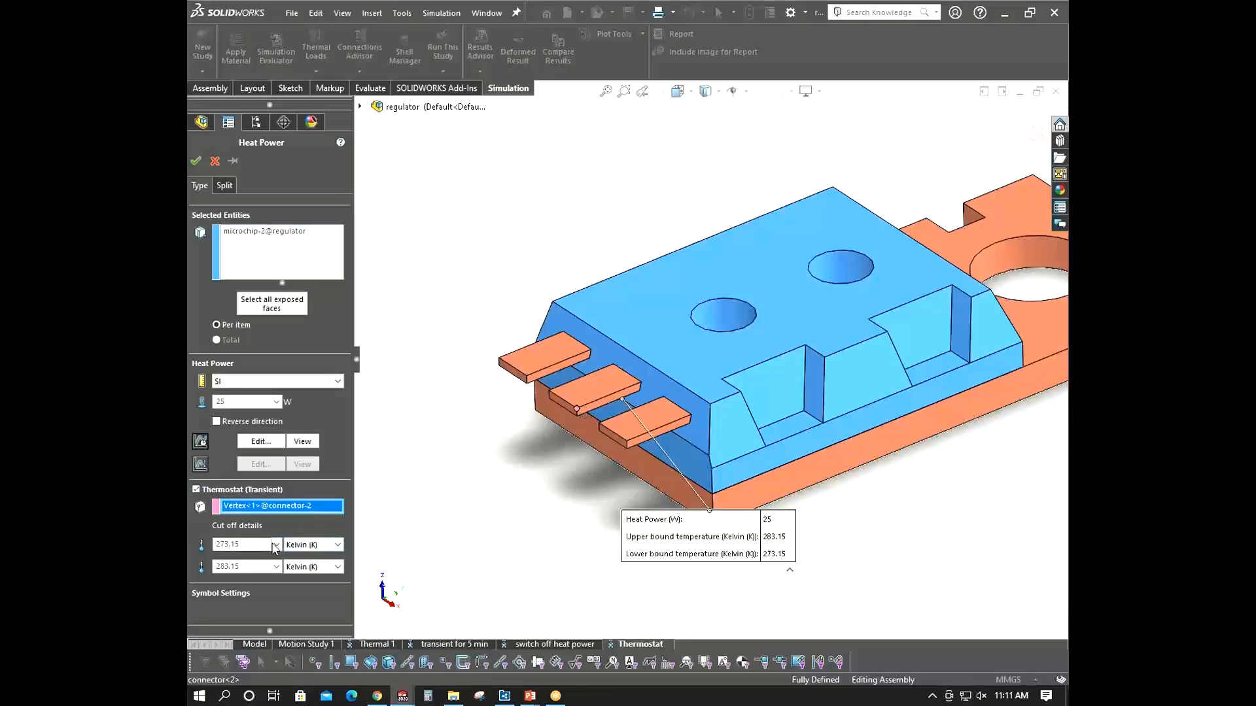
- Set the thermostat cut-off temperatures in Celsius to 40 °C lower and 60 °C upper, and accept the load
{"action": "left_click", "coordinate": [323, 545]}
{"action": "left_click", "coordinate": [307, 579]}
{"action": "left_click", "coordinate": [310, 569]}
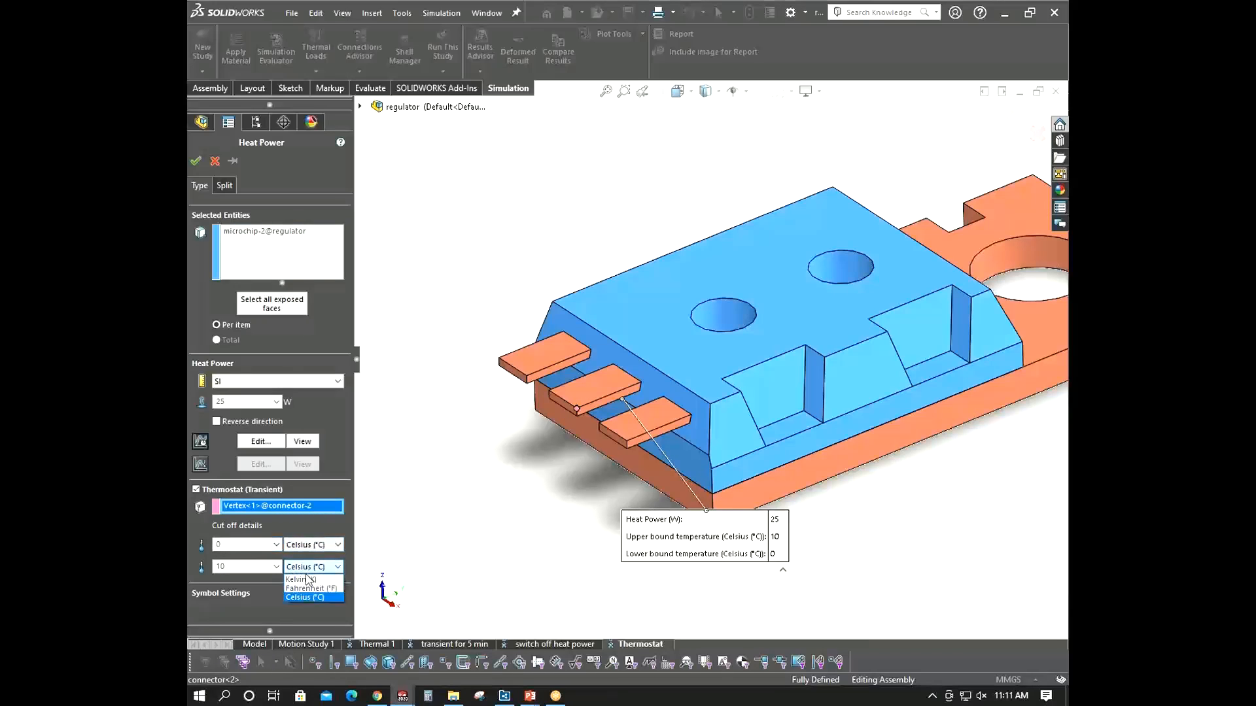
{"action": "left_click", "coordinate": [308, 597]}
{"action": "left_click_drag", "start_coordinate": [232, 546], "coordinate": [190, 548]}
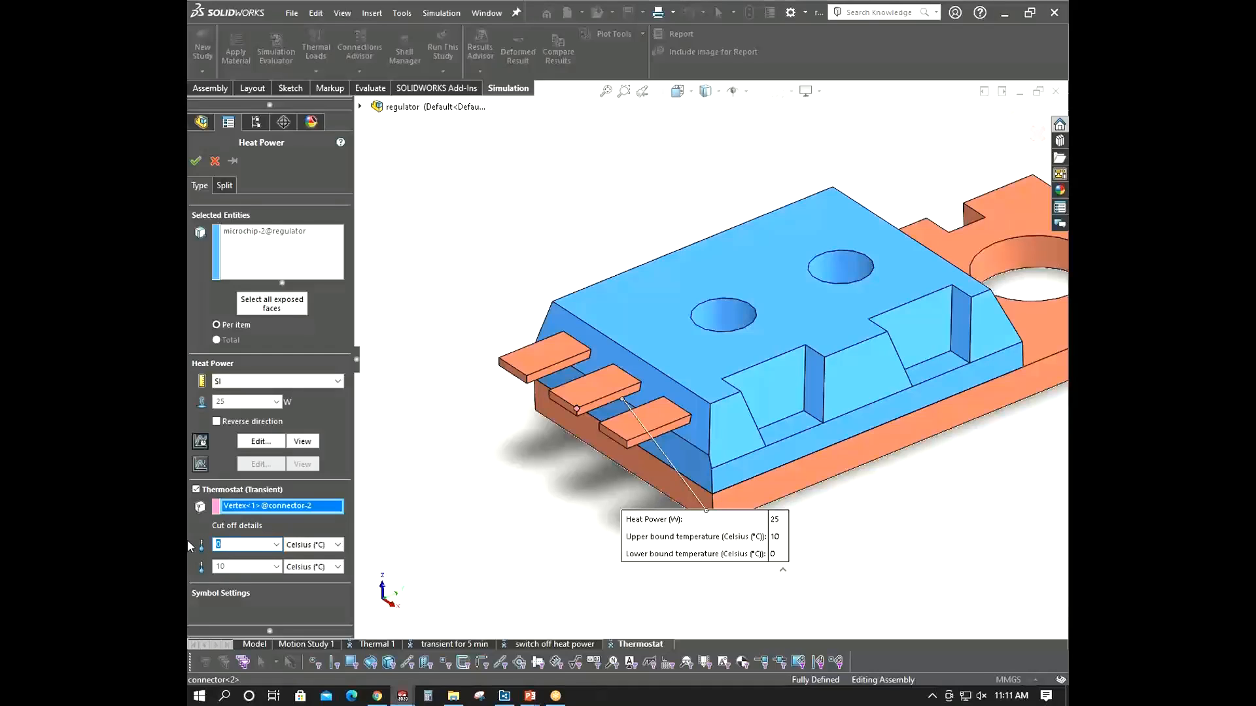
{"action": "type", "text": "40"}
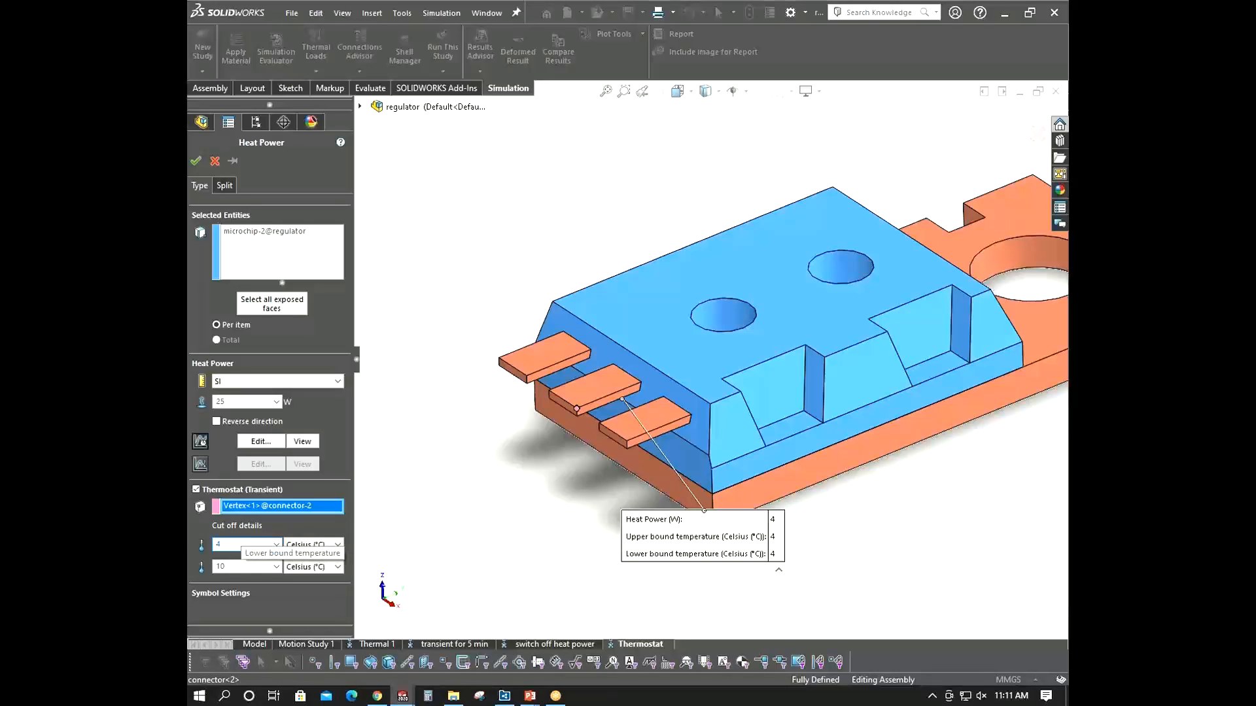
{"action": "double_click", "coordinate": [241, 567]}
{"action": "type", "text": "60"}
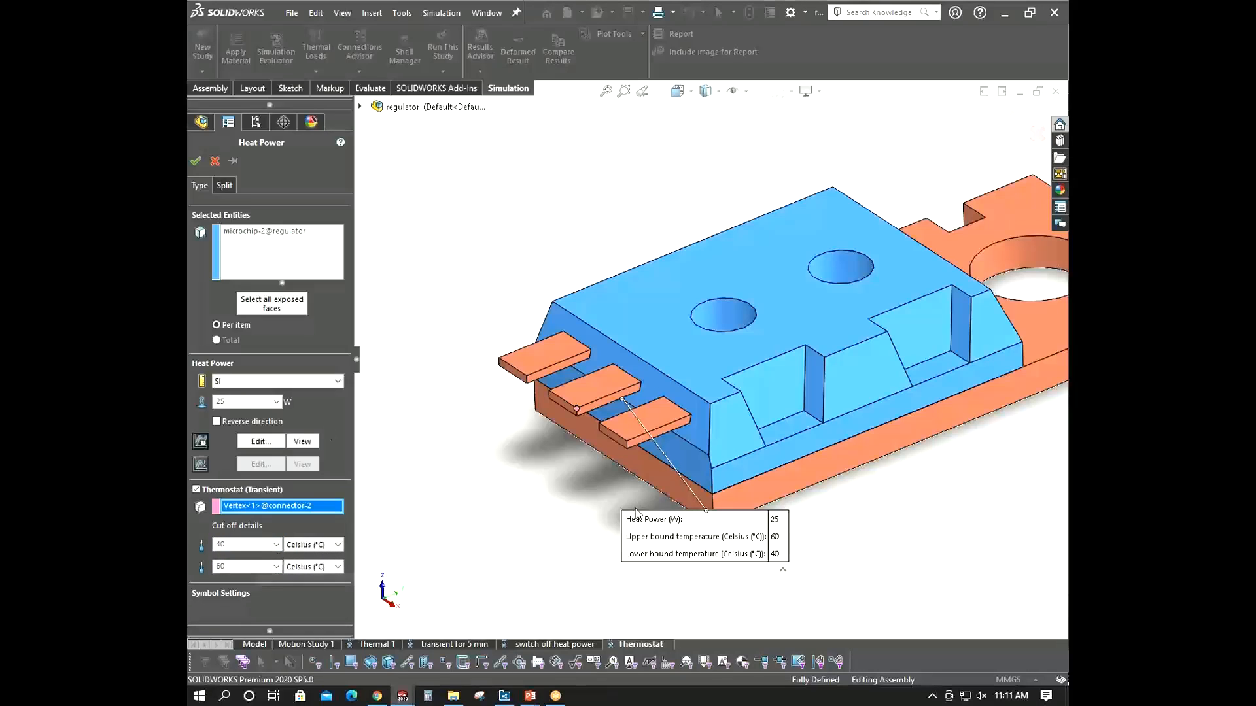
{"action": "type", "text": "f"}
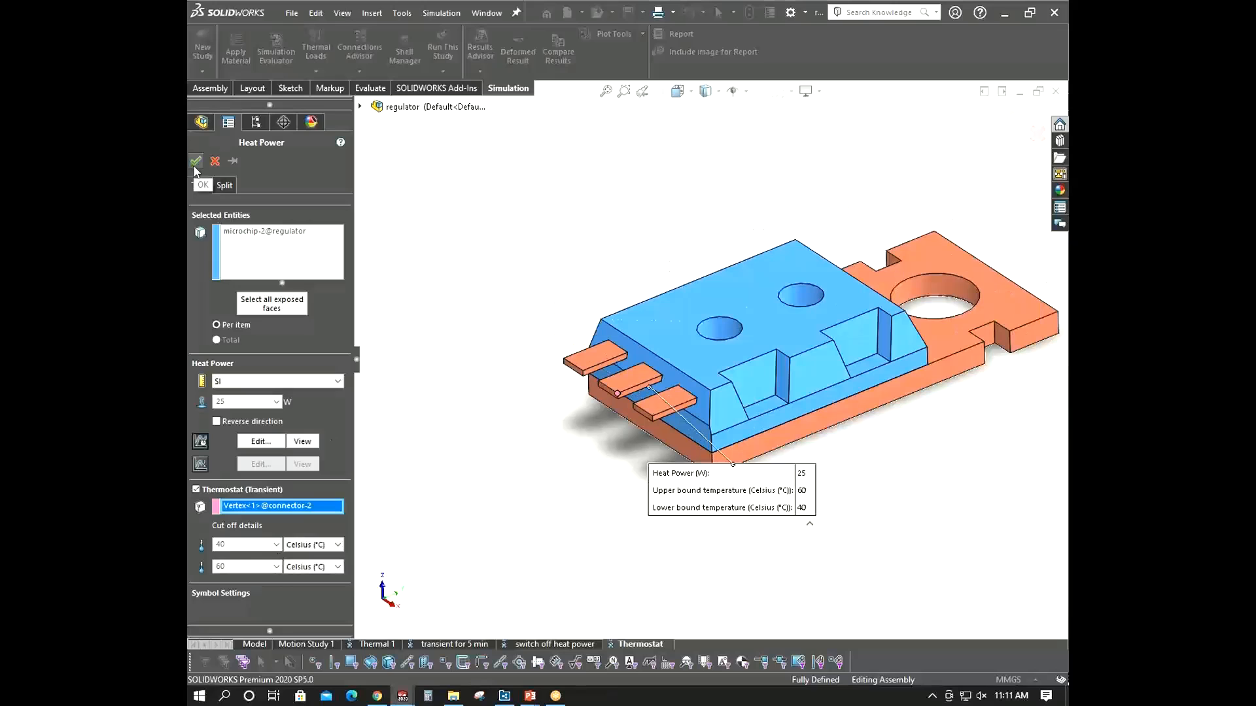
{"action": "left_click", "coordinate": [197, 159]}
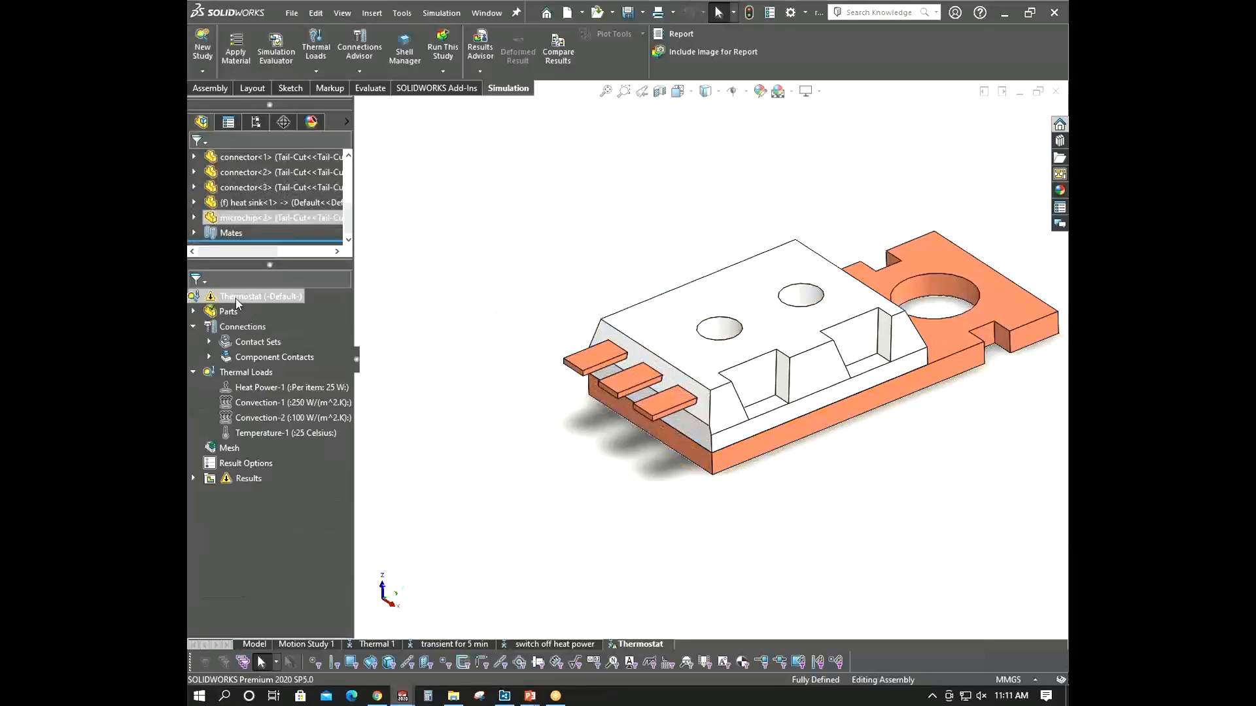
- Reopen the heat power load's time curve and delete its intermediate points
{"action": "right_click", "coordinate": [239, 297]}
{"action": "left_click", "coordinate": [271, 332]}
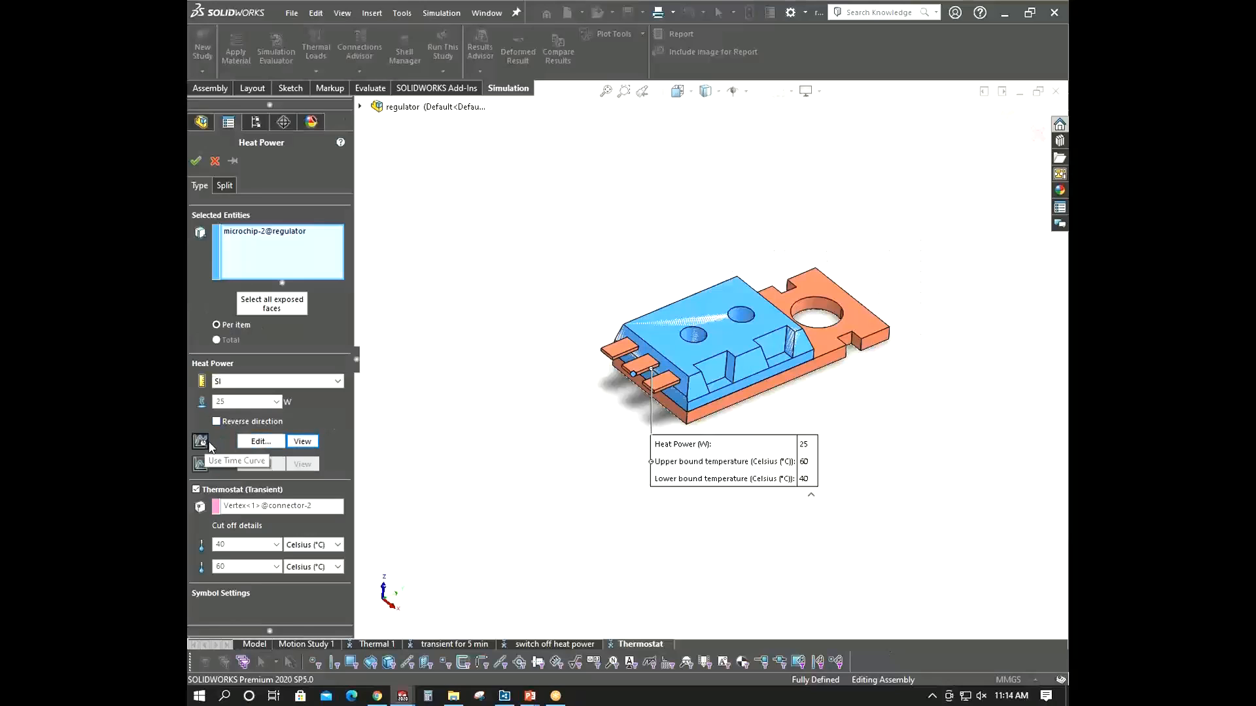
{"action": "left_click", "coordinate": [261, 441]}
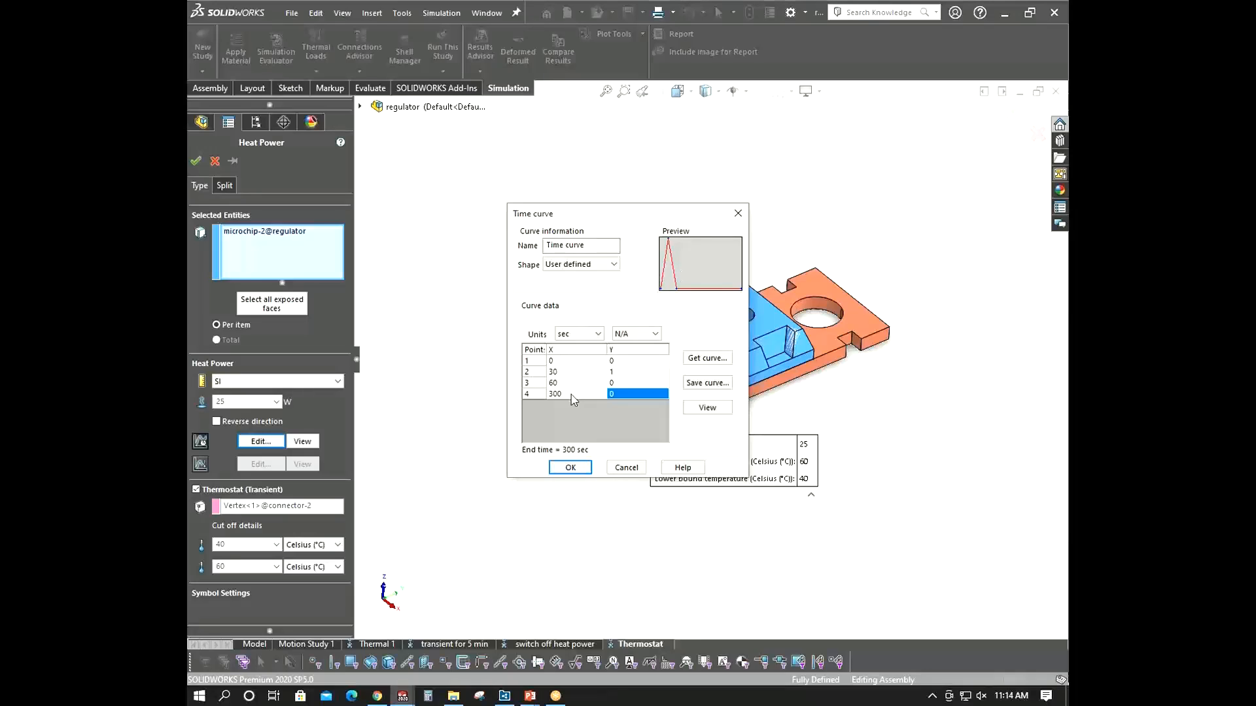
{"action": "left_click", "coordinate": [543, 383]}
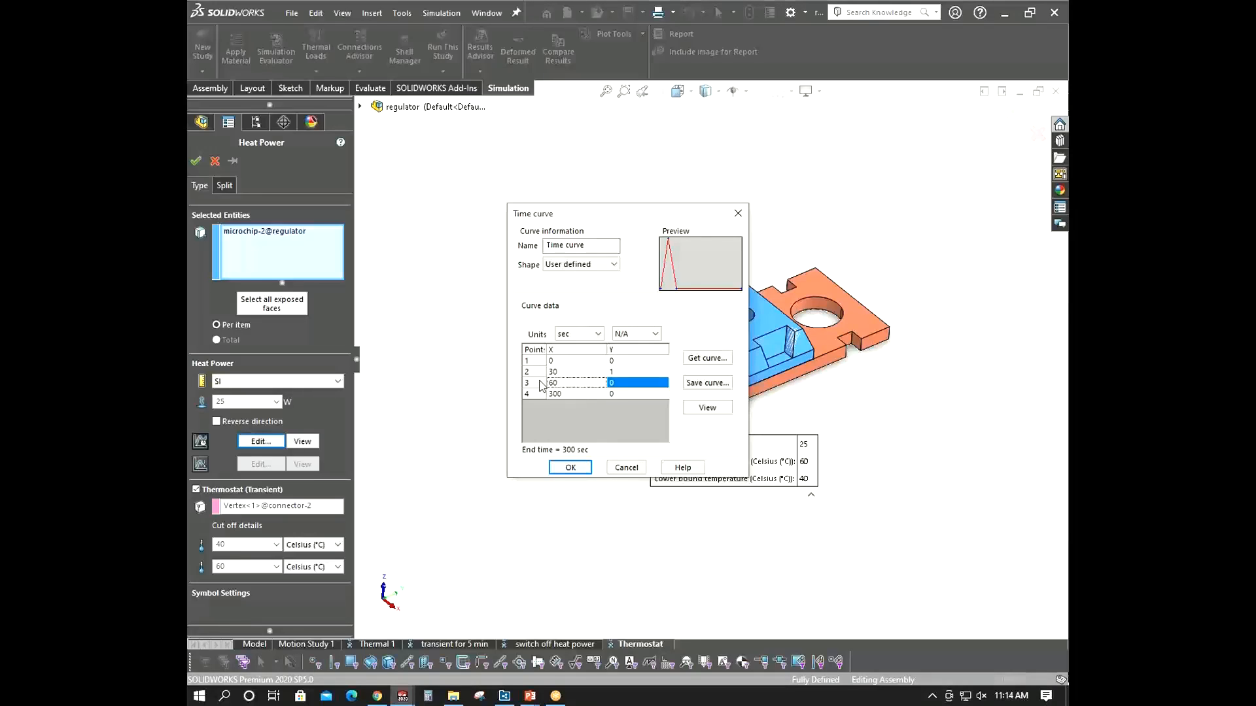
{"action": "right_click", "coordinate": [543, 383]}
{"action": "left_click", "coordinate": [575, 390]}
{"action": "right_click", "coordinate": [535, 368]}
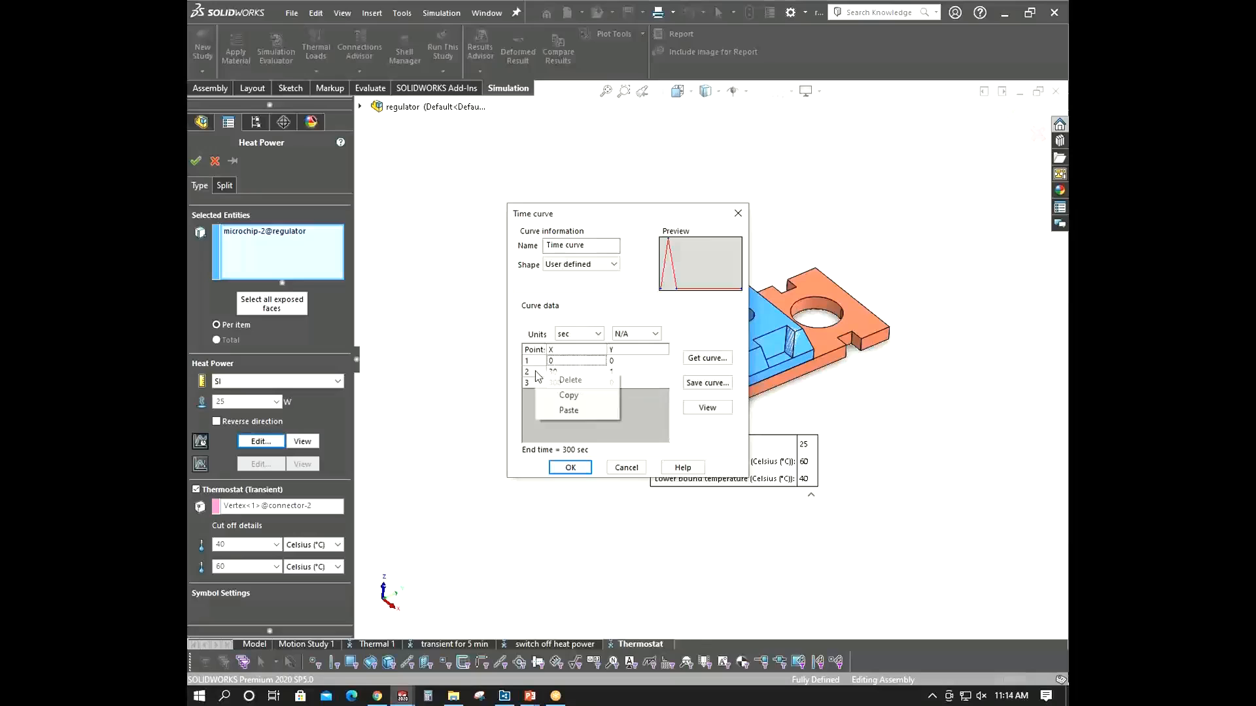
{"action": "left_click", "coordinate": [570, 377]}
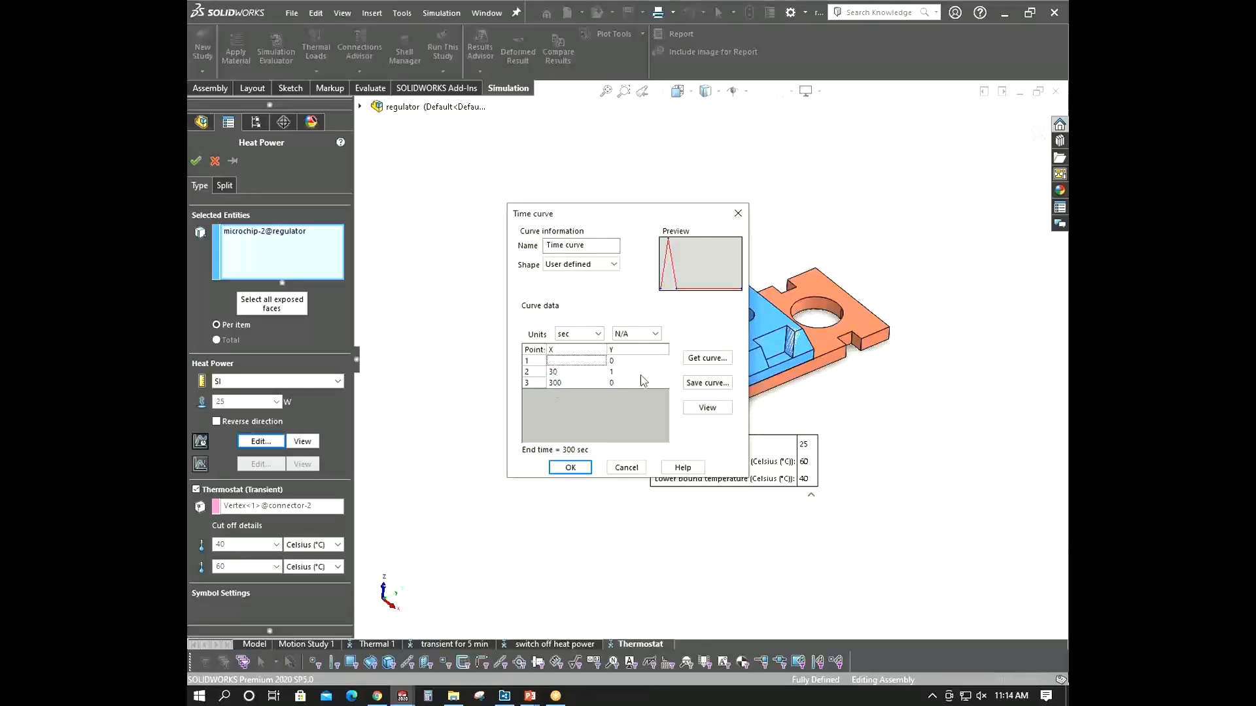
{"action": "right_click", "coordinate": [527, 378]}
{"action": "left_click", "coordinate": [528, 371]}
{"action": "right_click", "coordinate": [527, 371]}
{"action": "left_click", "coordinate": [563, 380]}
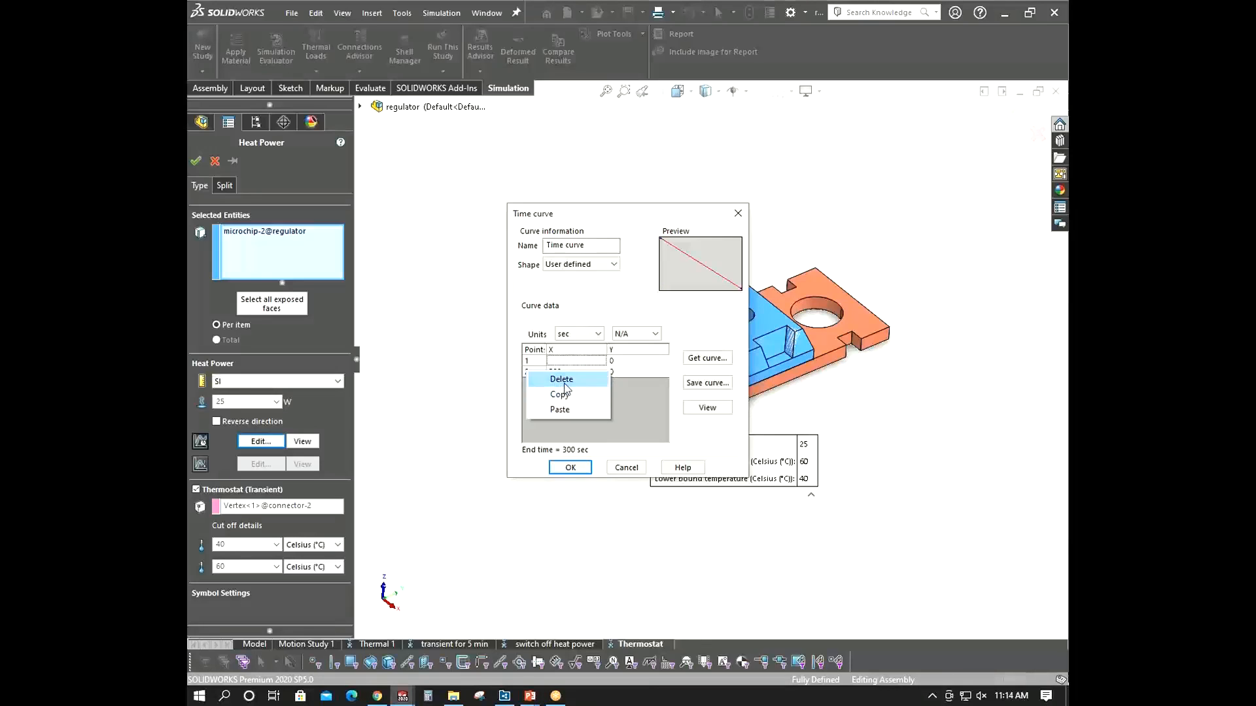
- Set the time curve to go from 0 at 0 s to 1 at 300 s and accept the load
{"action": "left_click", "coordinate": [567, 361]}
{"action": "type", "text": "0"}
{"action": "left_click", "coordinate": [622, 372]}
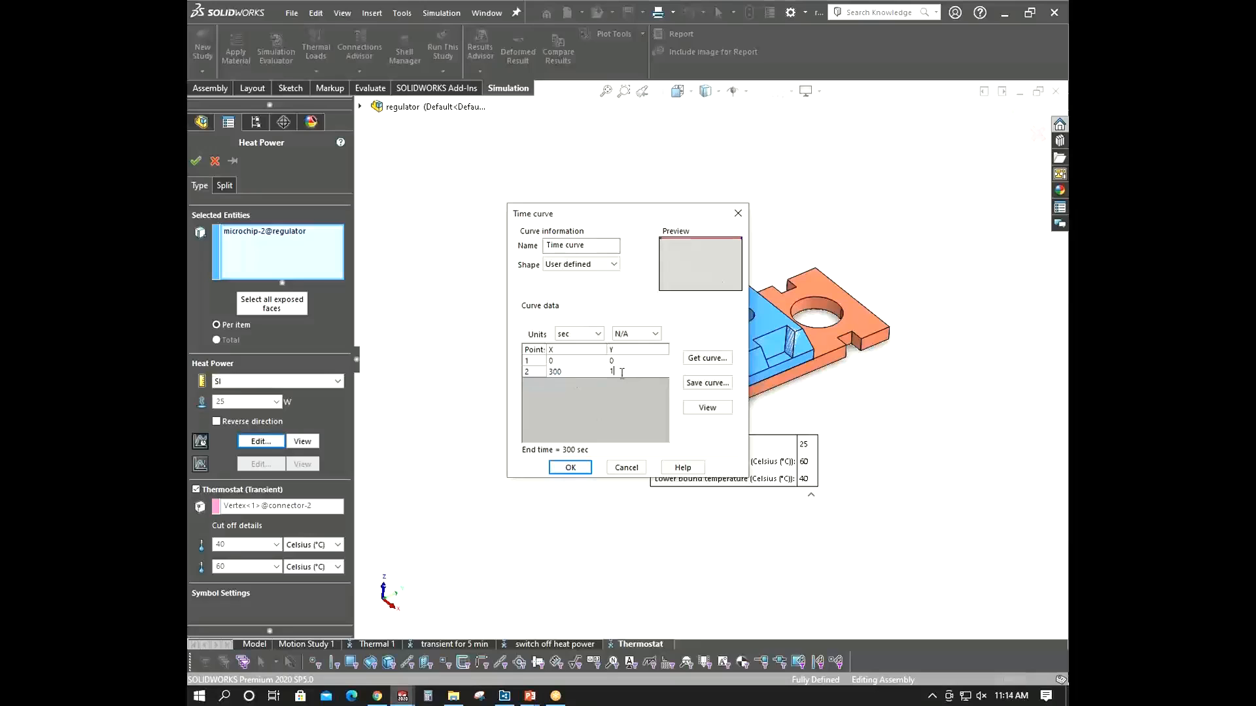
{"action": "type", "text": "1"}
{"action": "left_click", "coordinate": [571, 468]}
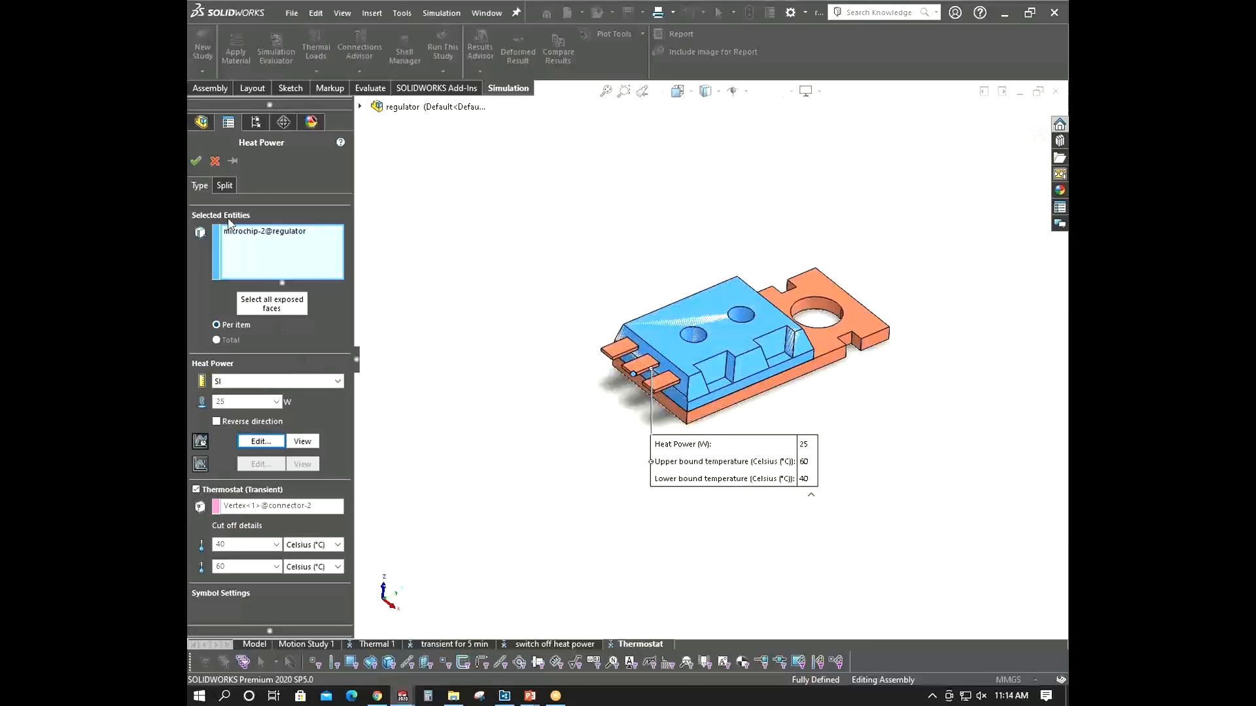
{"action": "left_click", "coordinate": [194, 162]}
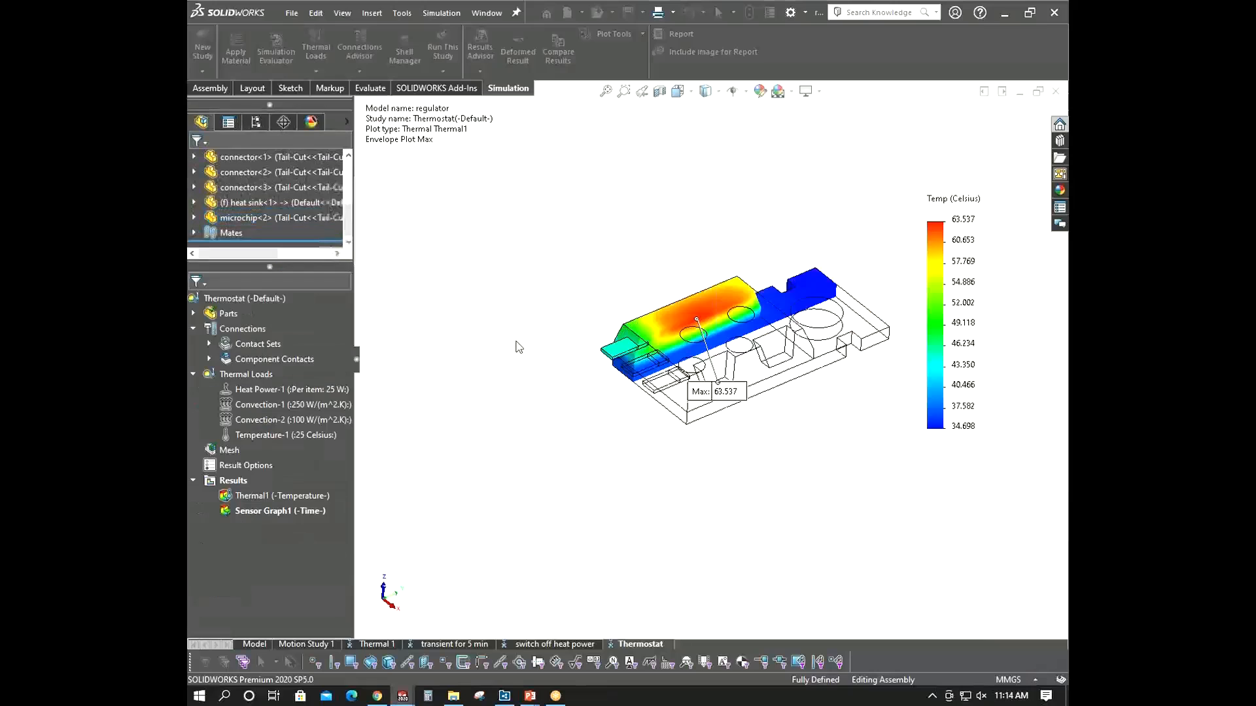
- Run the Thermostat study
{"action": "right_click", "coordinate": [271, 302]}
{"action": "left_click", "coordinate": [295, 314]}
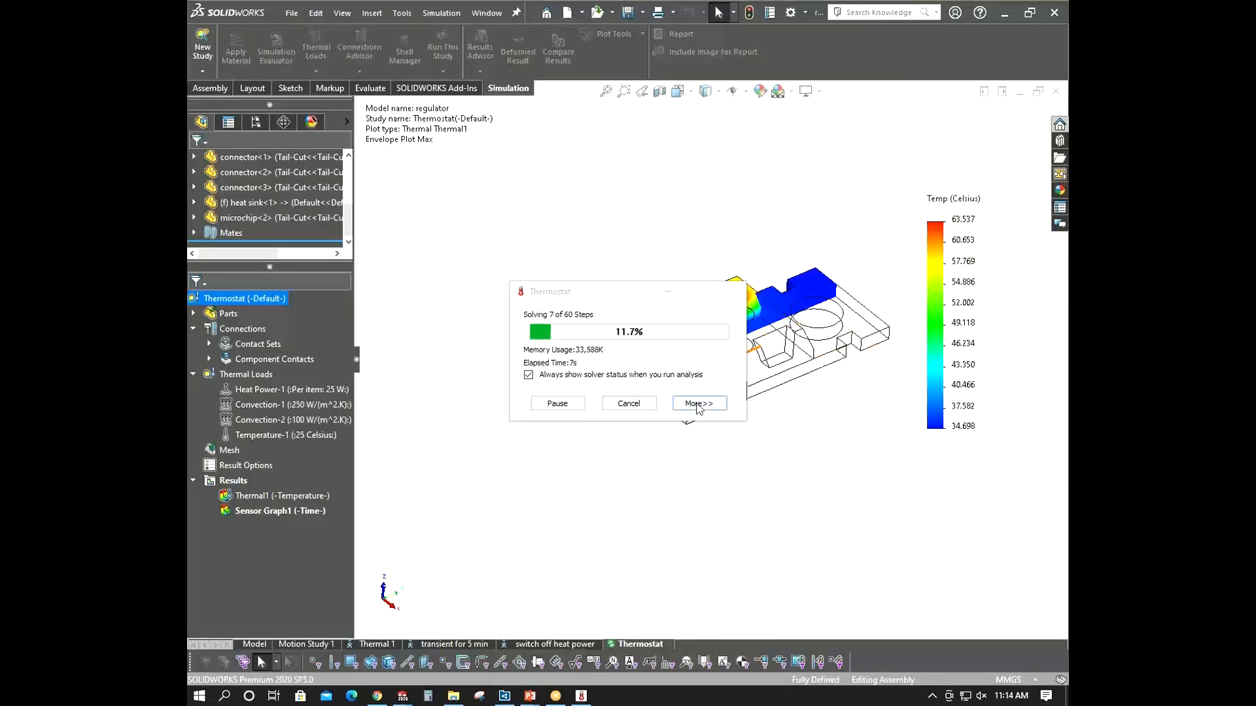
{"action": "left_click", "coordinate": [699, 405]}
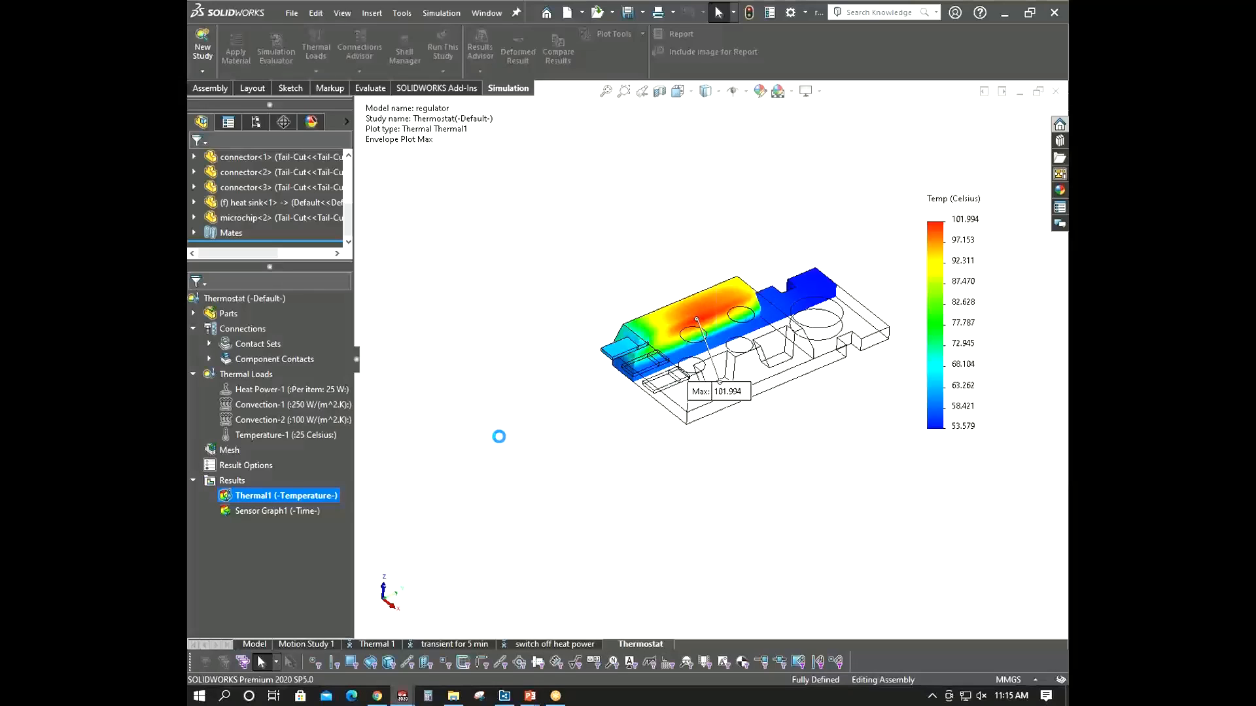
- Open the sensor graph to review the sensor temperature over time, then close it
{"action": "scroll", "coordinate": [654, 397], "scroll_direction": "up", "scroll_amount": 4}
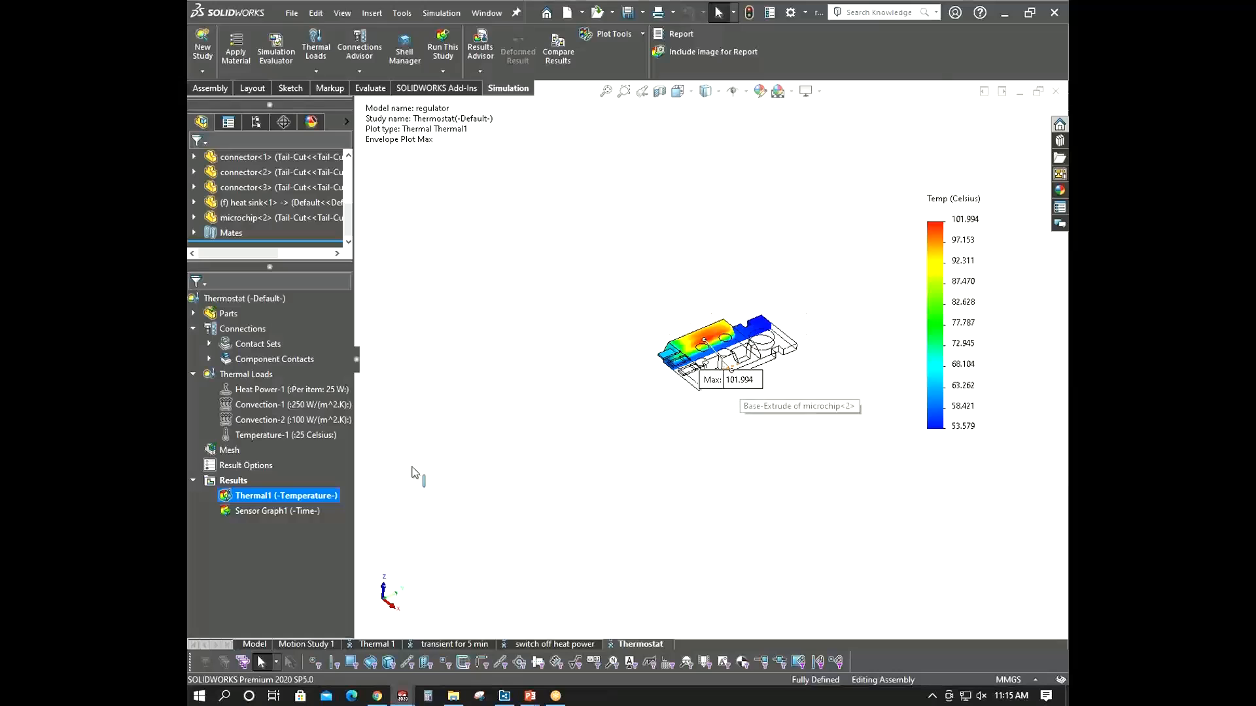
{"action": "double_click", "coordinate": [274, 511]}
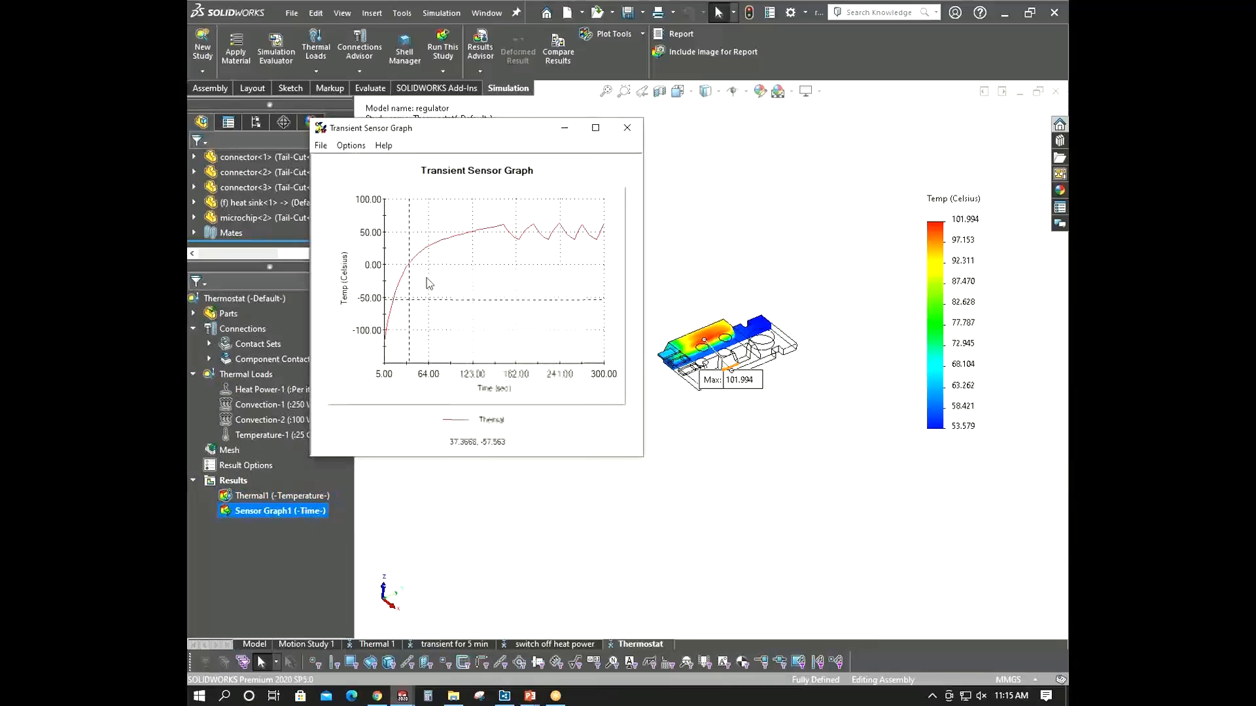
{"action": "left_click_drag", "start_coordinate": [644, 362], "coordinate": [961, 360]}
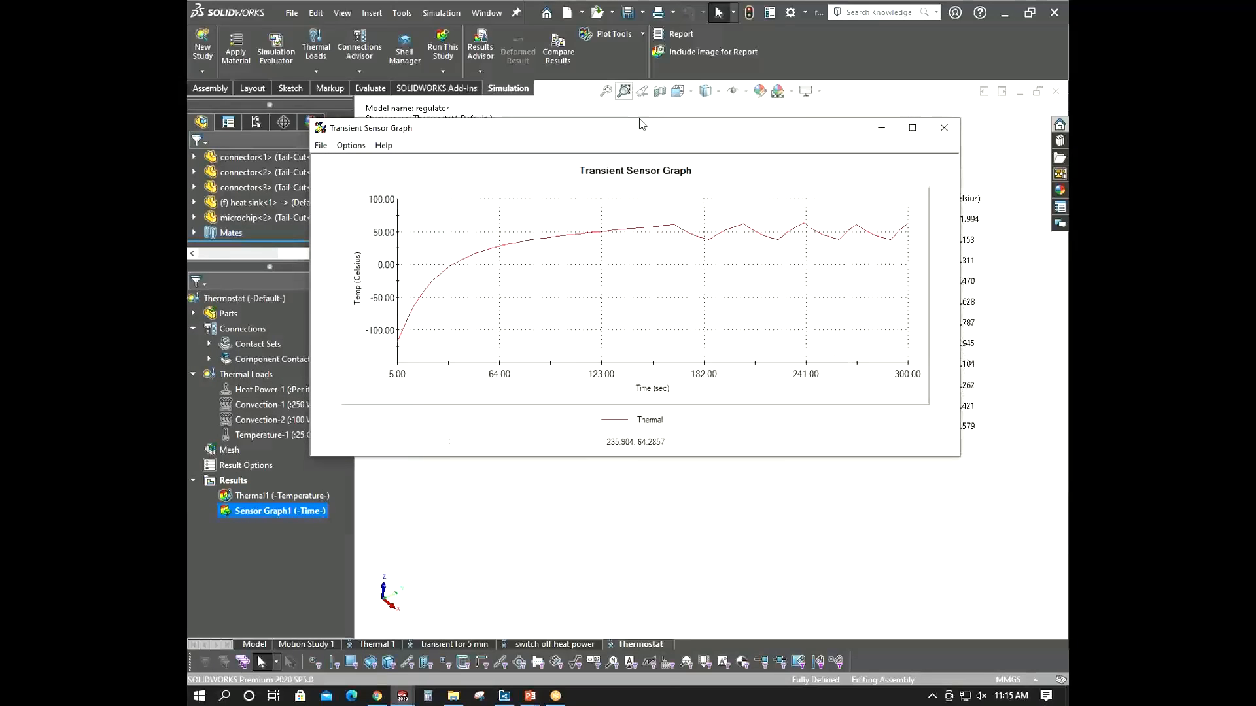
{"action": "left_click_drag", "start_coordinate": [640, 126], "coordinate": [524, 172]}
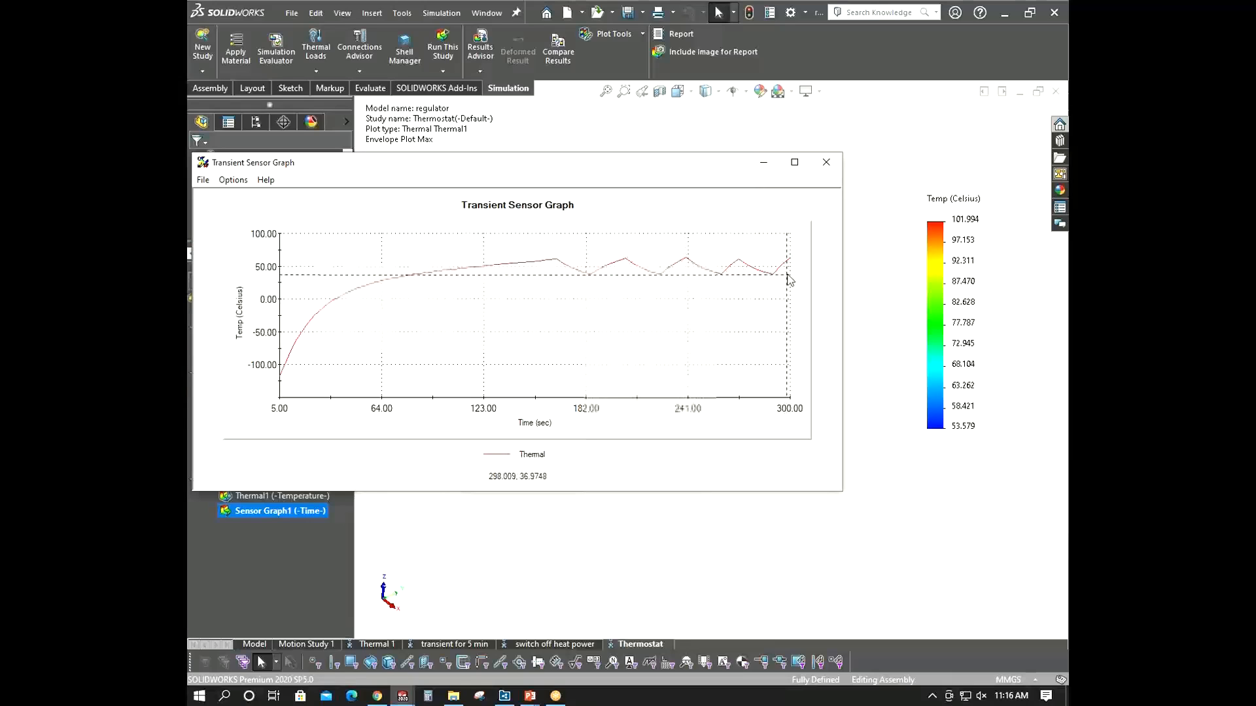
{"action": "left_click", "coordinate": [826, 164]}
{"action": "scroll", "coordinate": [775, 341], "scroll_direction": "down", "scroll_amount": 3}
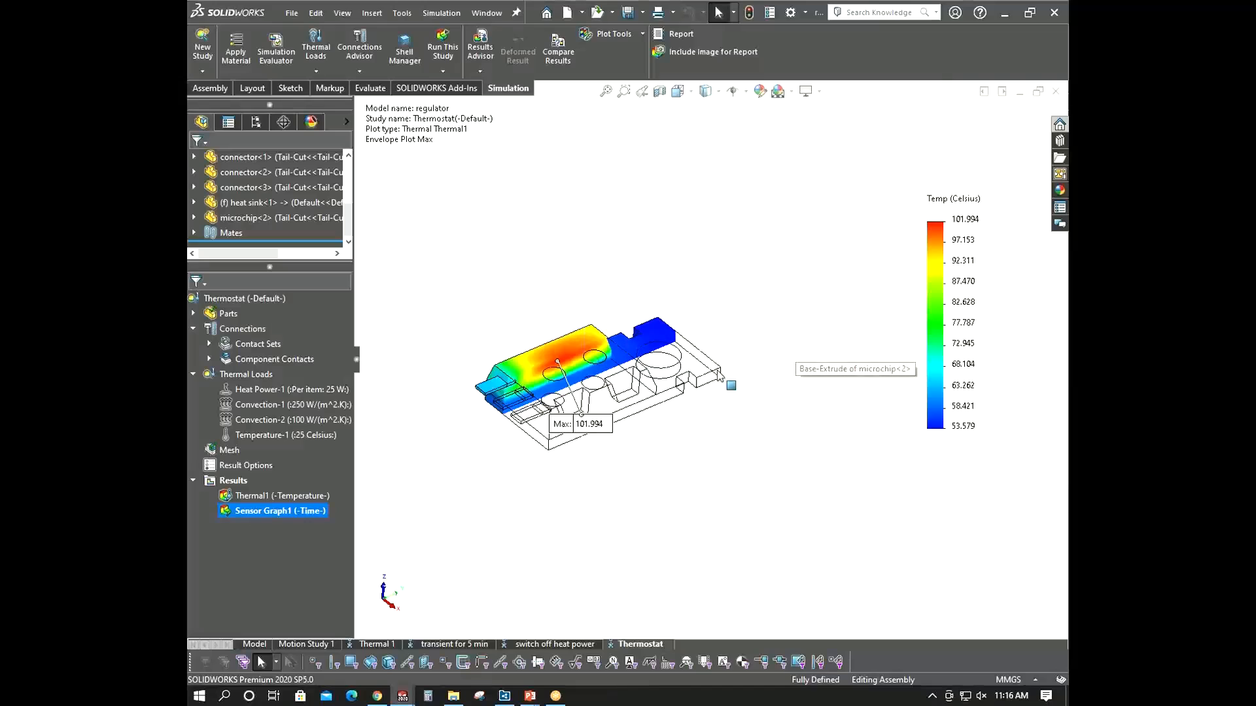
{"action": "middle_click_drag", "start_coordinate": [718, 371], "coordinate": [740, 337]}
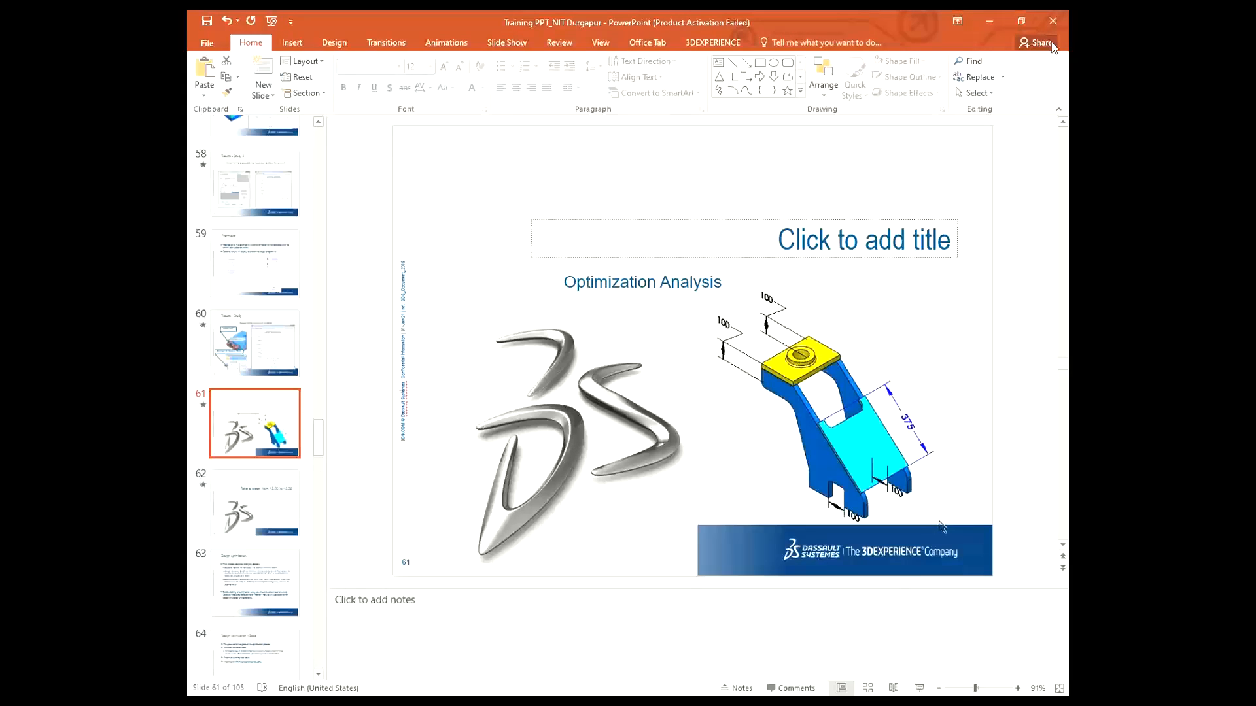
- Switch to PowerPoint and start the slide show from slide 61
{"action": "left_click", "coordinate": [919, 688]}
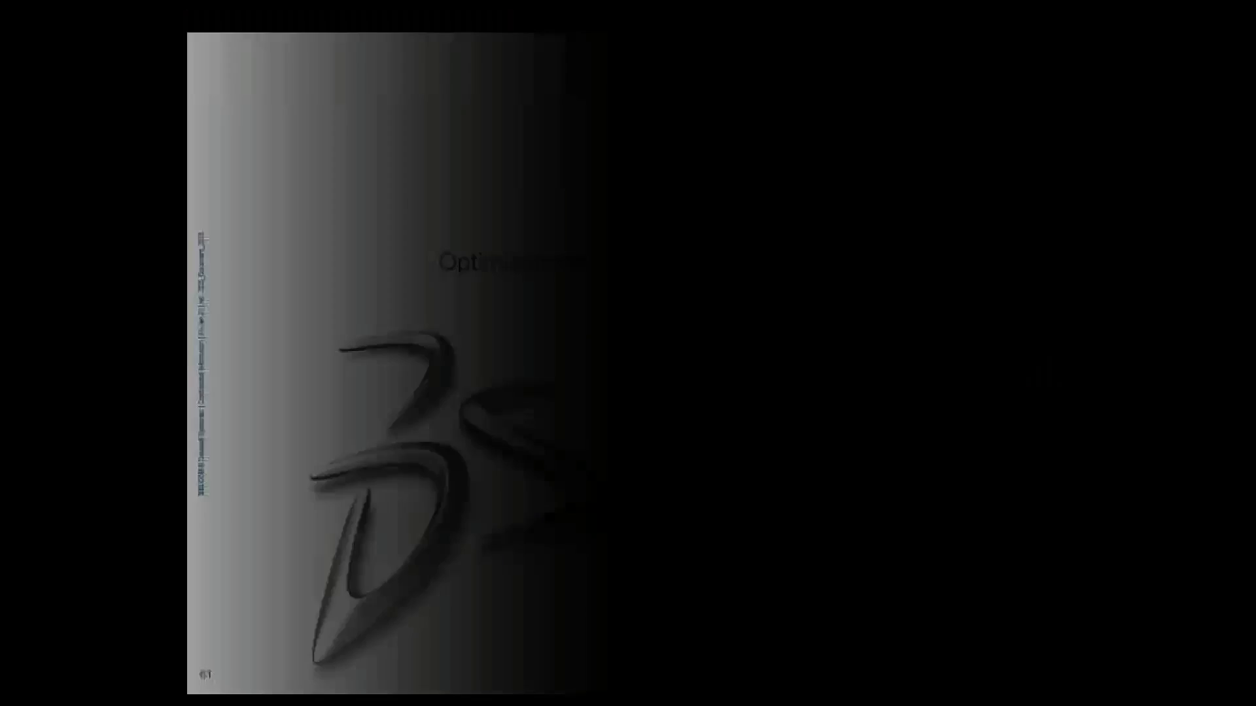
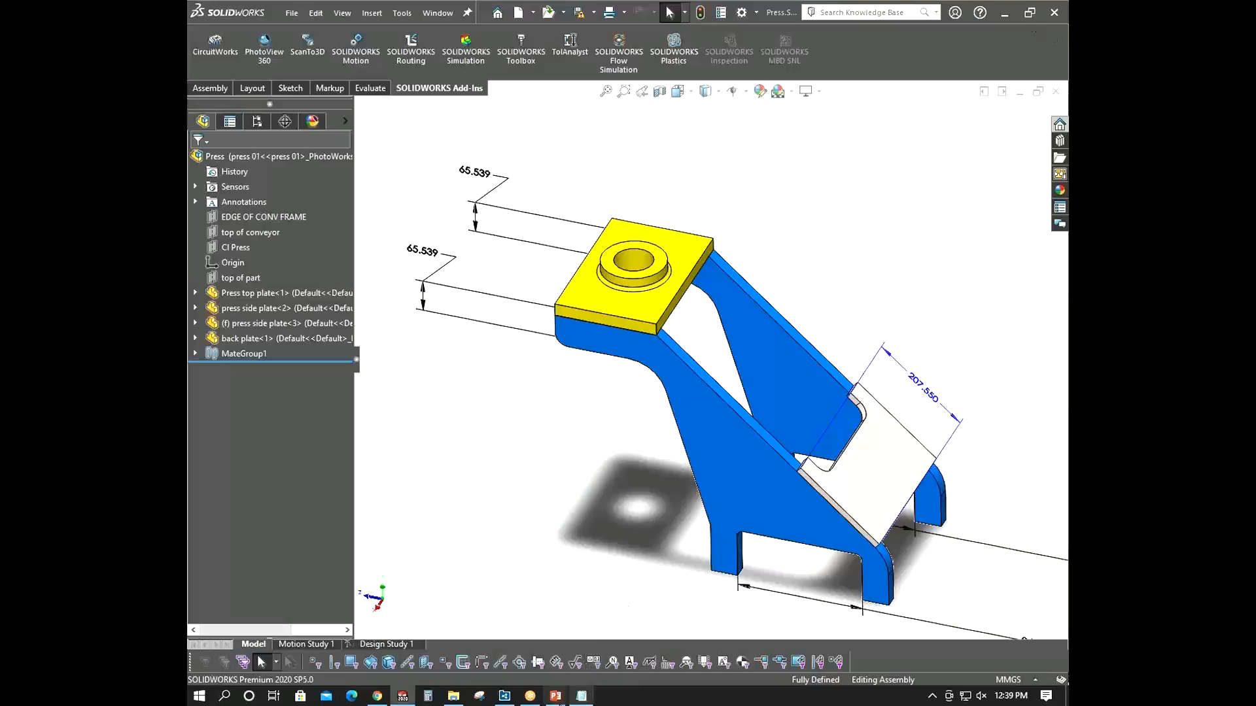
- Switch to the presentation and run the slide show through the optimization case study's conditions, model definition and steps slides
{"action": "mouse_move", "coordinate": [556, 696]}
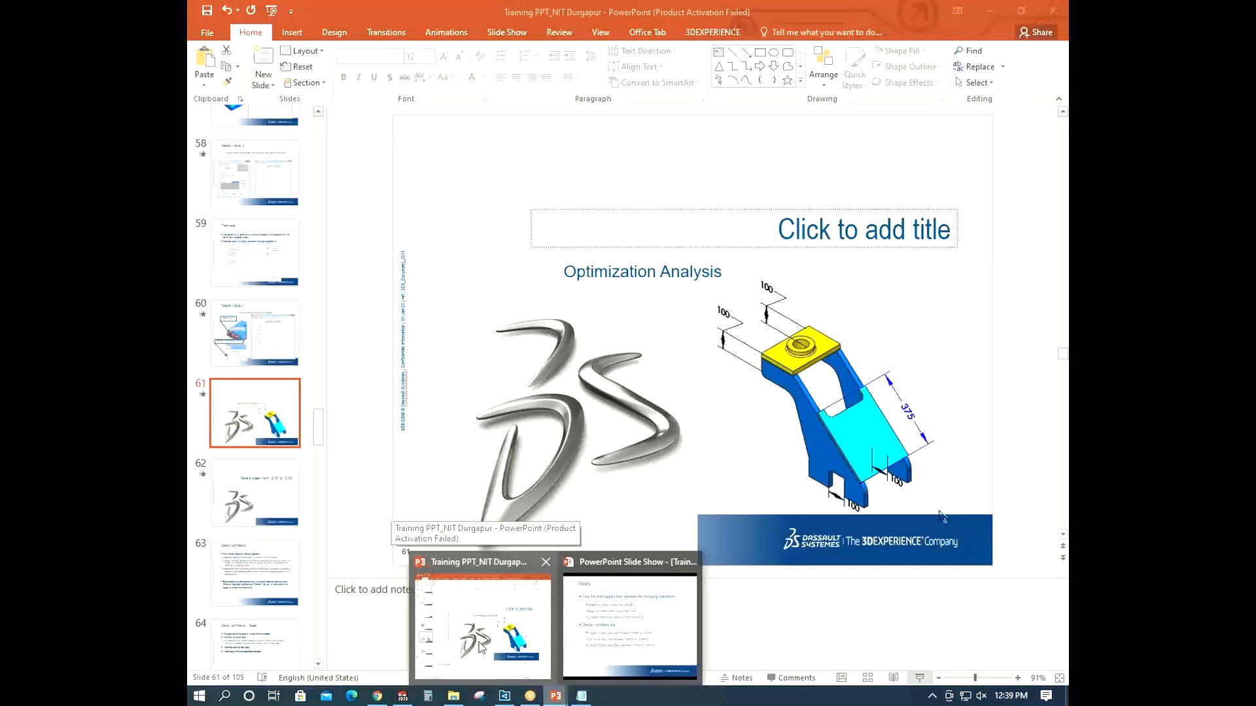
{"action": "left_click", "coordinate": [479, 646]}
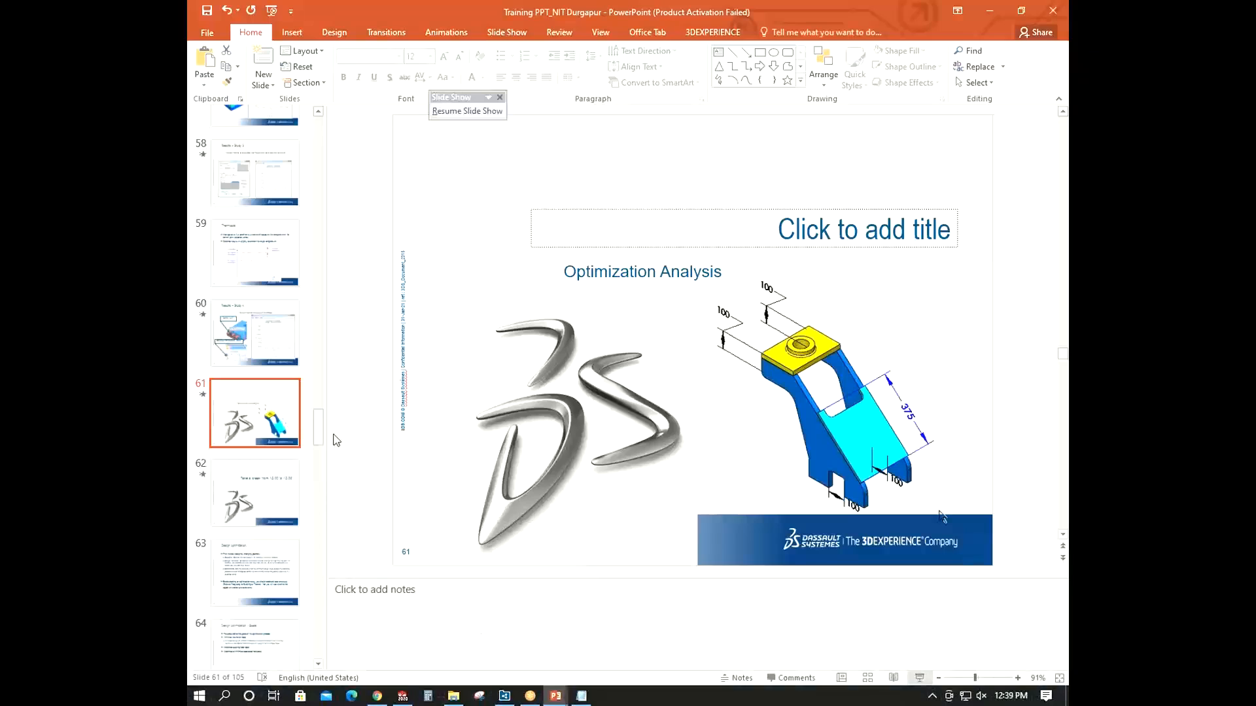
{"action": "left_click", "coordinate": [919, 677]}
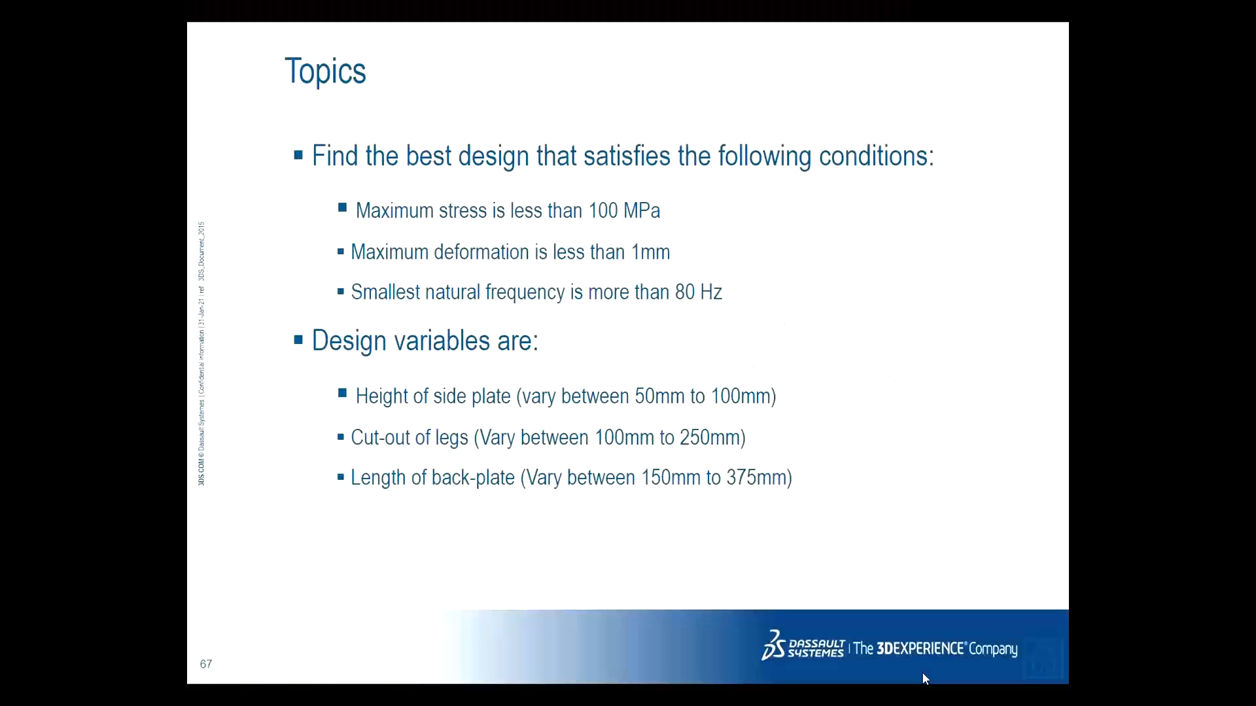
{"action": "left_click", "coordinate": [768, 478]}
{"action": "left_click", "coordinate": [768, 479]}
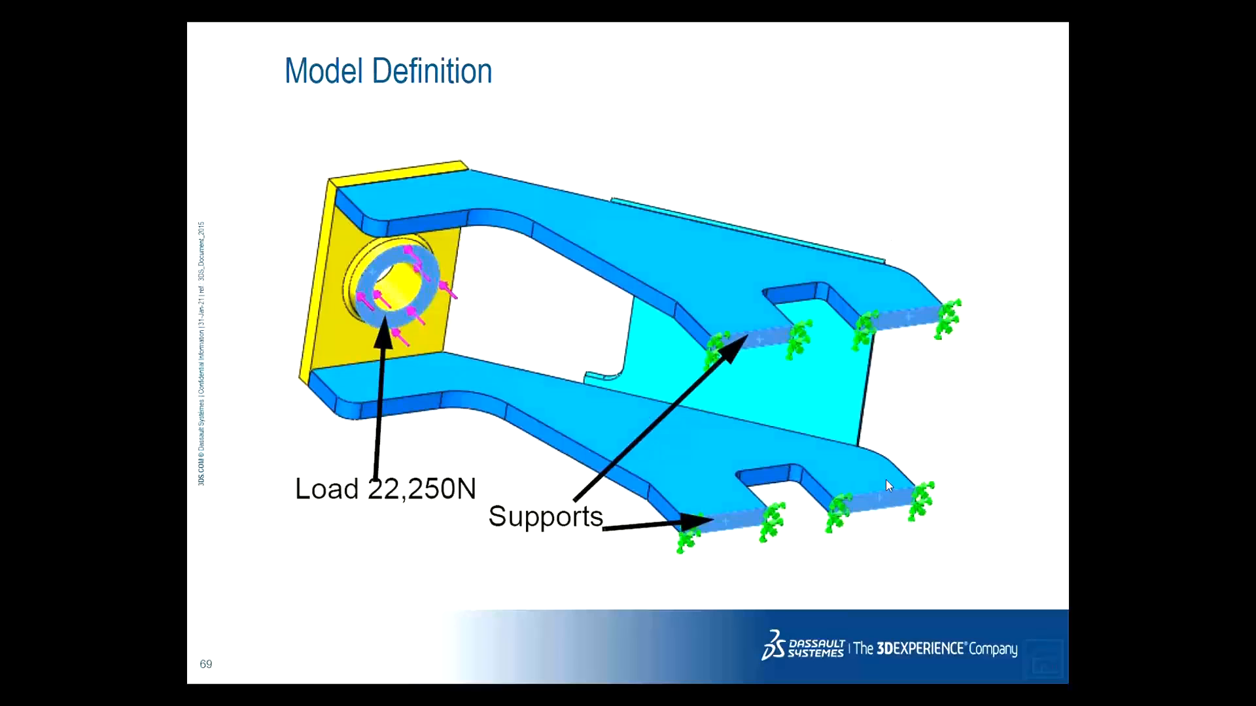
{"action": "key", "text": "Left"}
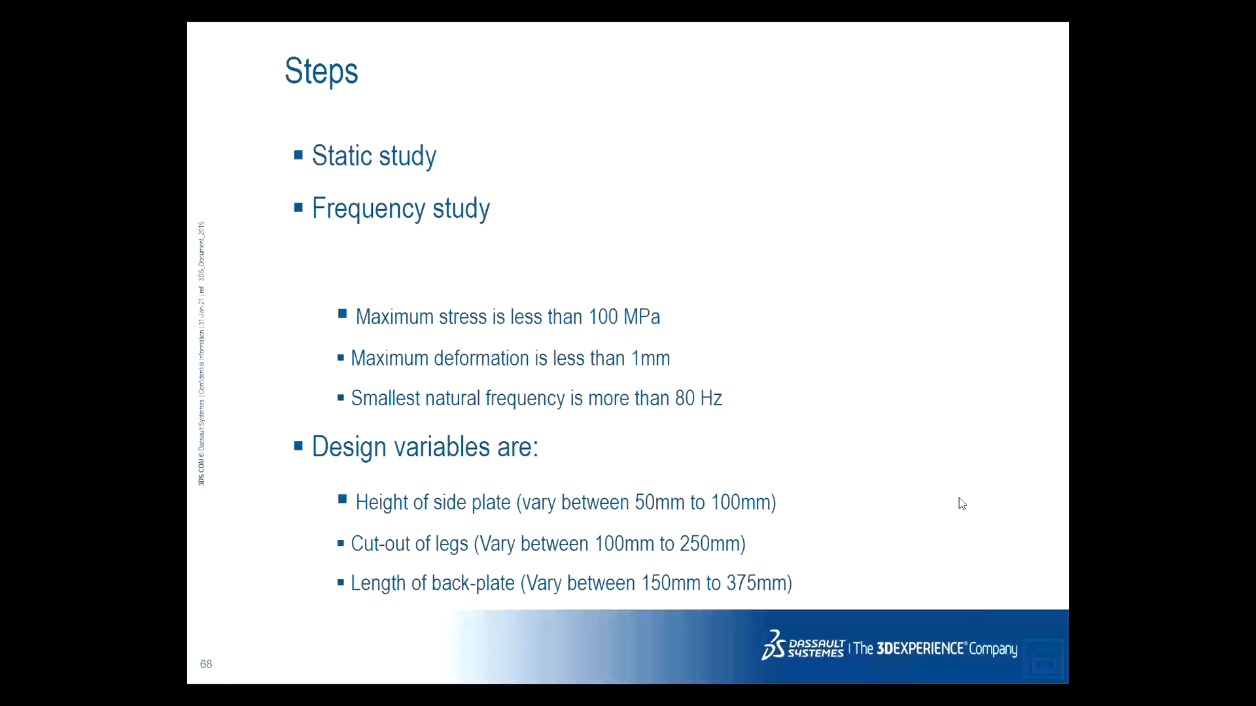
- Switch between open windows and exit the slide show back to the presentation's normal view
{"action": "key", "text": "alt+Tab"}
{"action": "key", "text": "alt+Tab"}
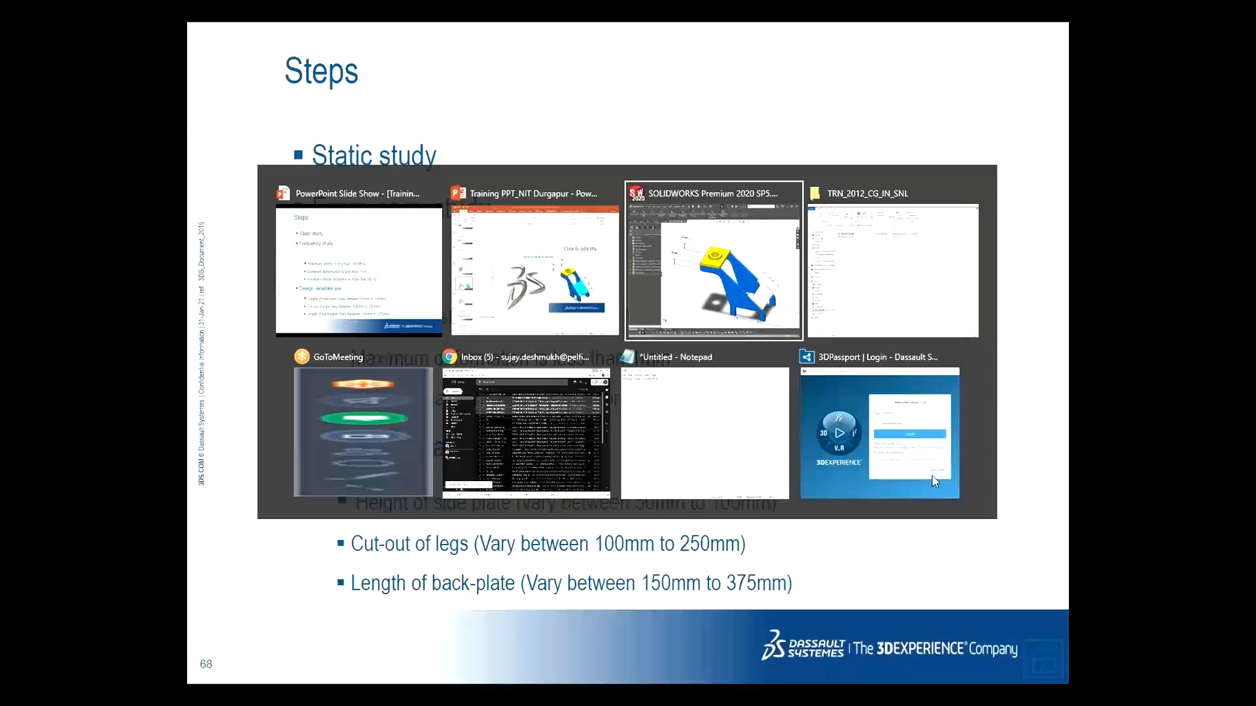
{"action": "middle_click_drag", "start_coordinate": [783, 259], "coordinate": [705, 337]}
{"action": "scroll", "coordinate": [705, 337], "scroll_direction": "up", "scroll_amount": 3}
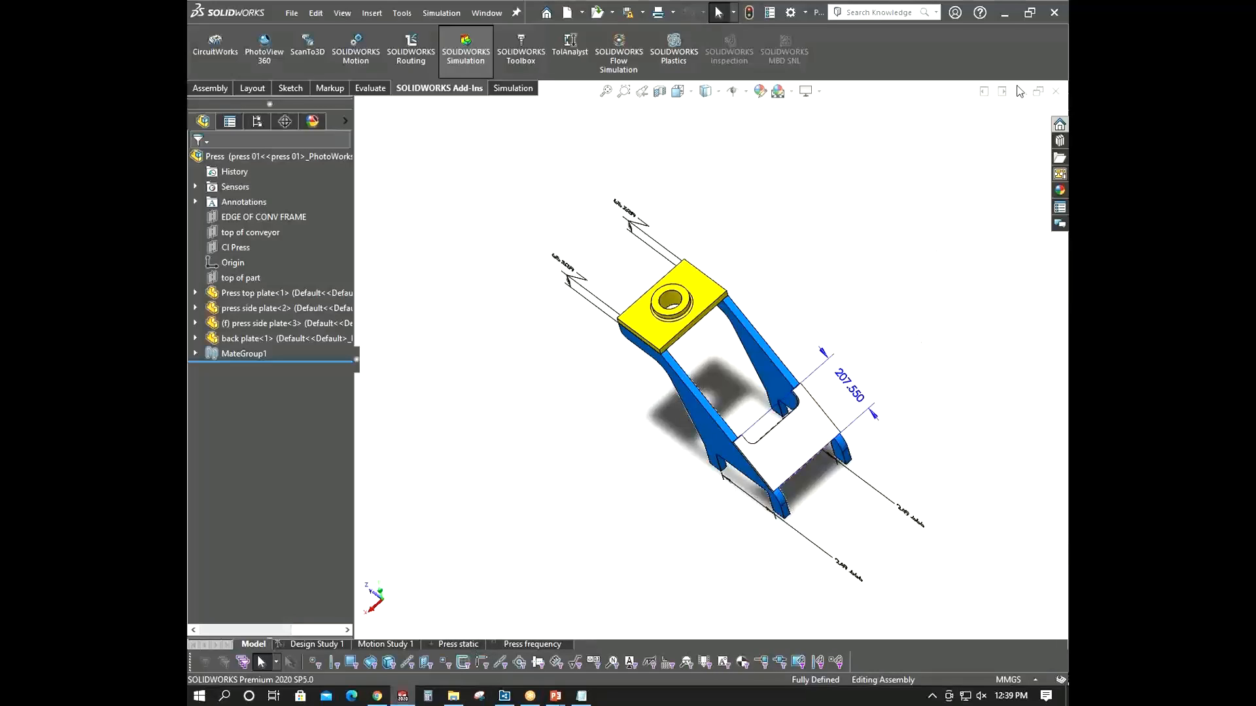
{"action": "left_click", "coordinate": [1008, 13]}
{"action": "key", "text": "alt+Tab"}
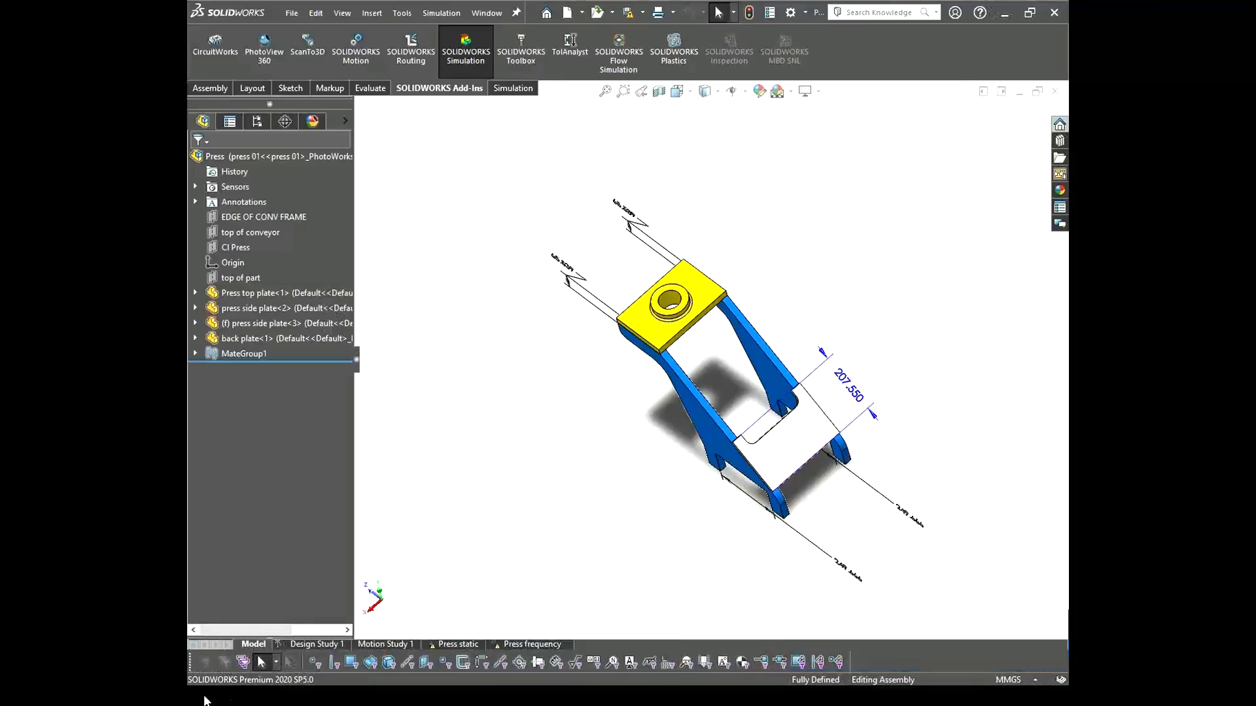
{"action": "left_click", "coordinate": [204, 700]}
{"action": "key", "text": "Escape"}
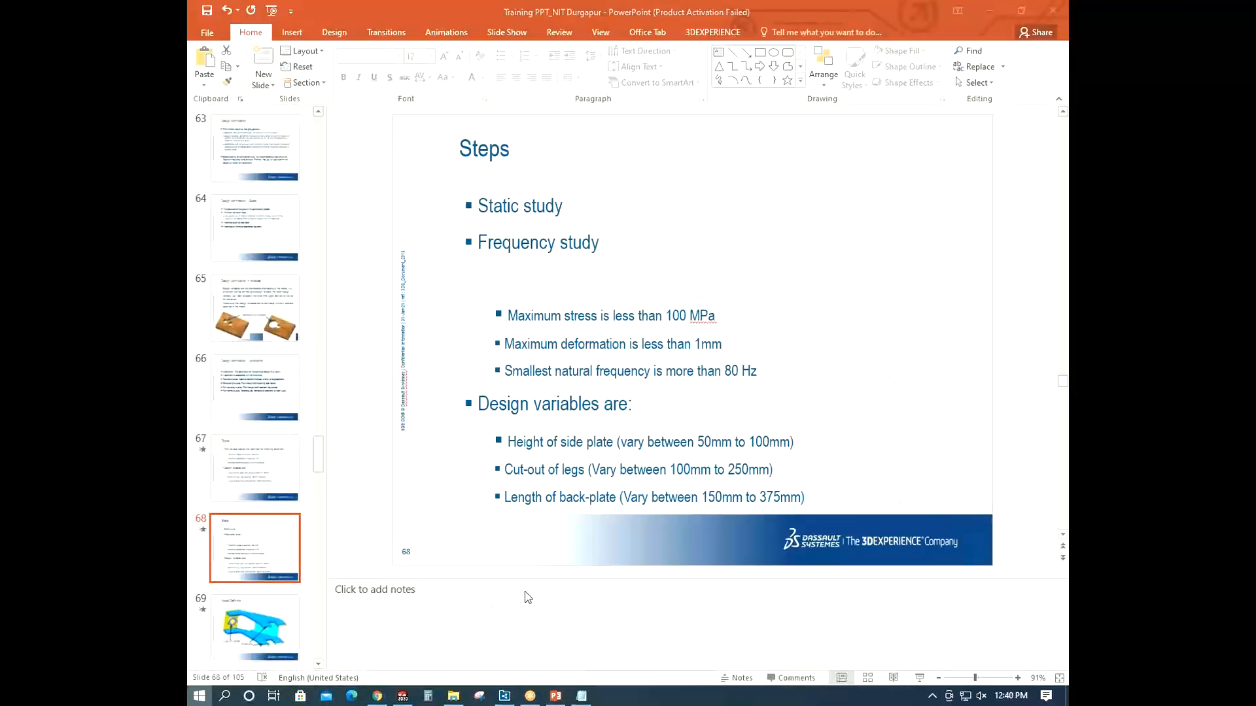
- Launch a new SOLIDWORKS session and dismiss its startup warning and welcome window
{"action": "key", "text": "super"}
{"action": "left_click", "coordinate": [762, 579]}
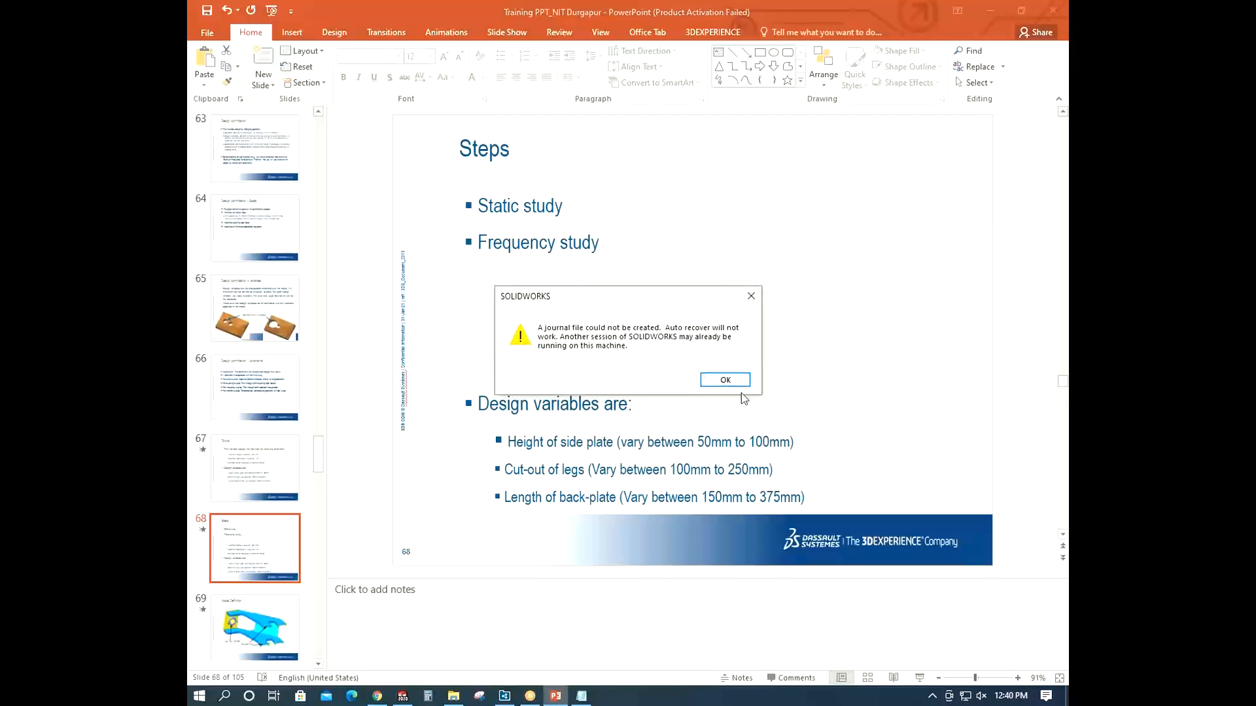
{"action": "left_click", "coordinate": [748, 379]}
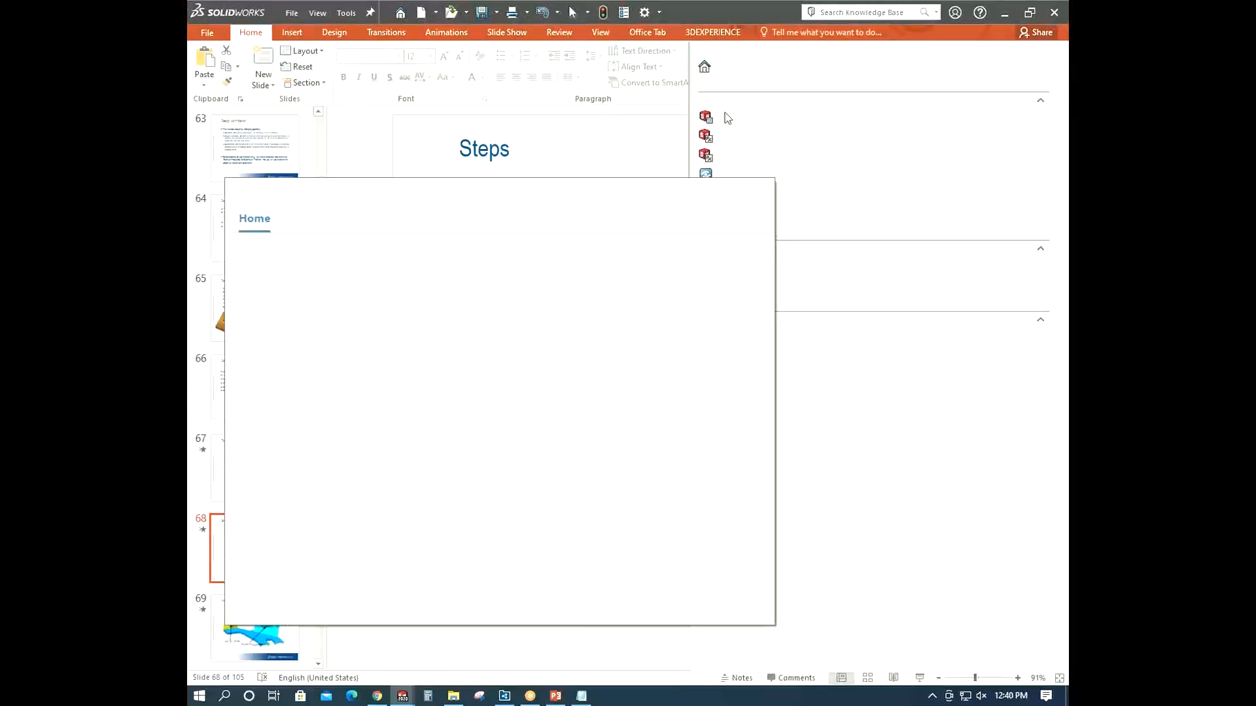
{"action": "left_click", "coordinate": [761, 191]}
- Open the Press assembly from D:\training\Simulation Files\NIT Durgapur training files\day 2\Optimization\Case Study
{"action": "left_click", "coordinate": [292, 13]}
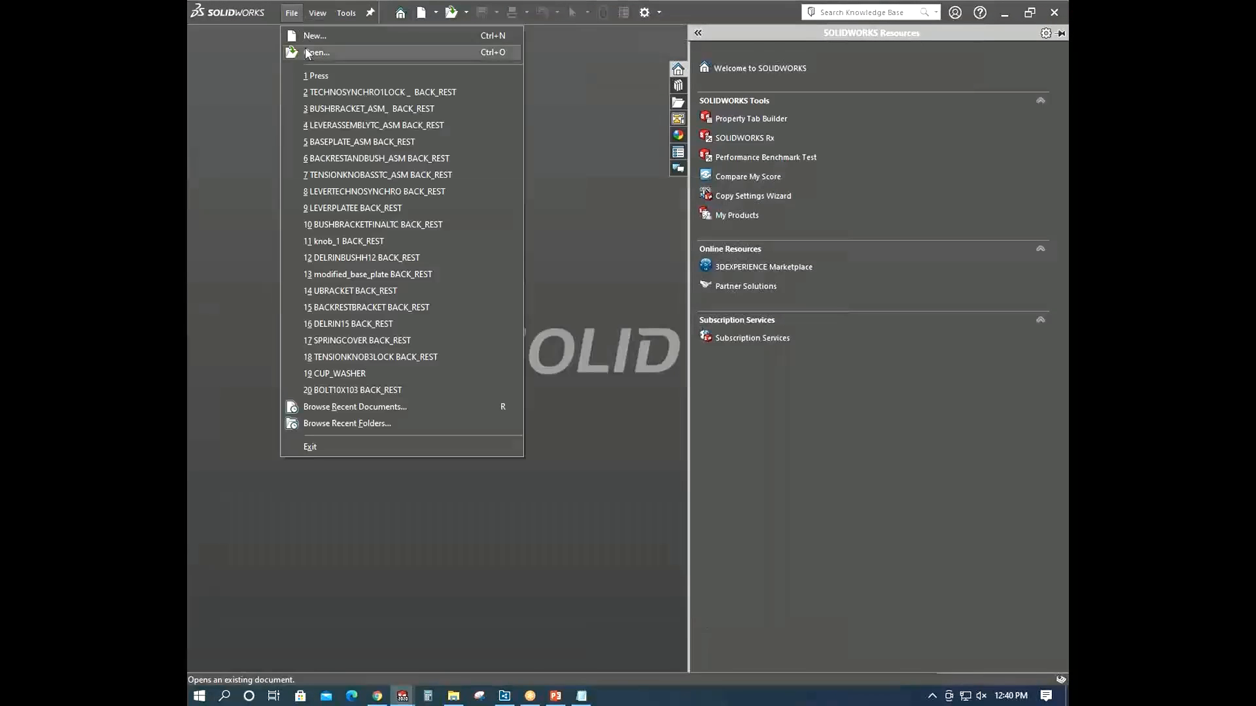
{"action": "left_click", "coordinate": [309, 52]}
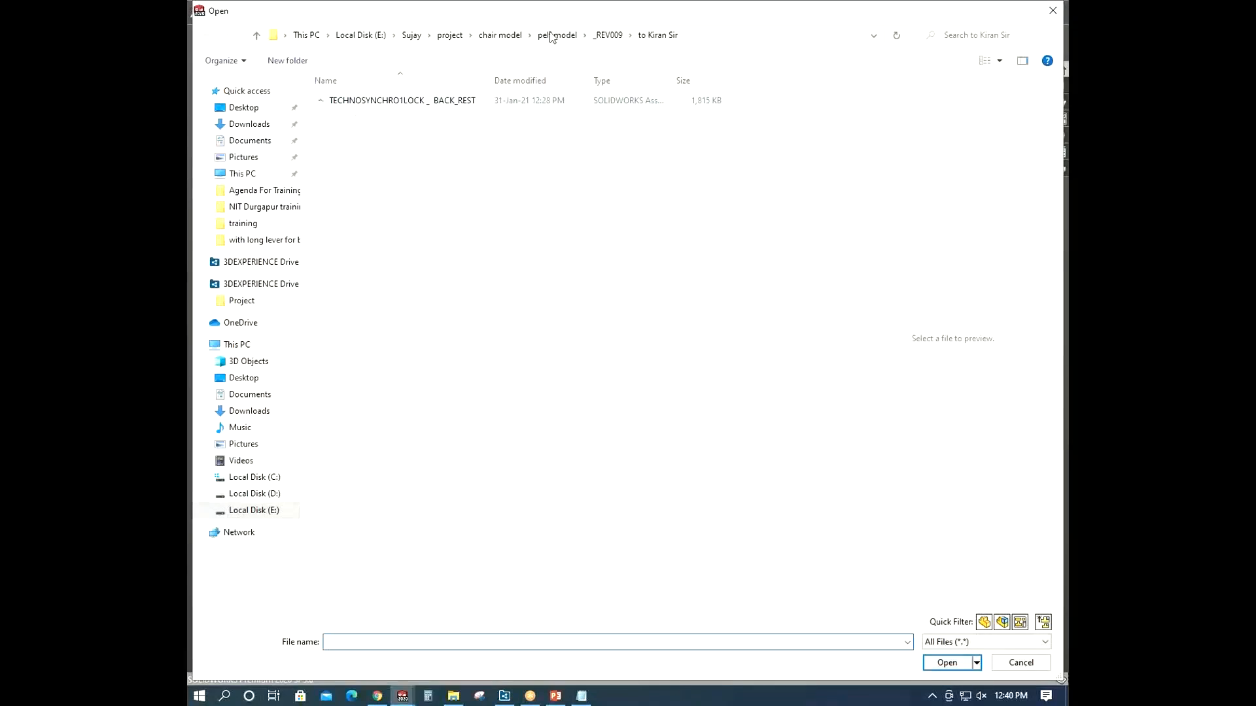
{"action": "left_click", "coordinate": [252, 510]}
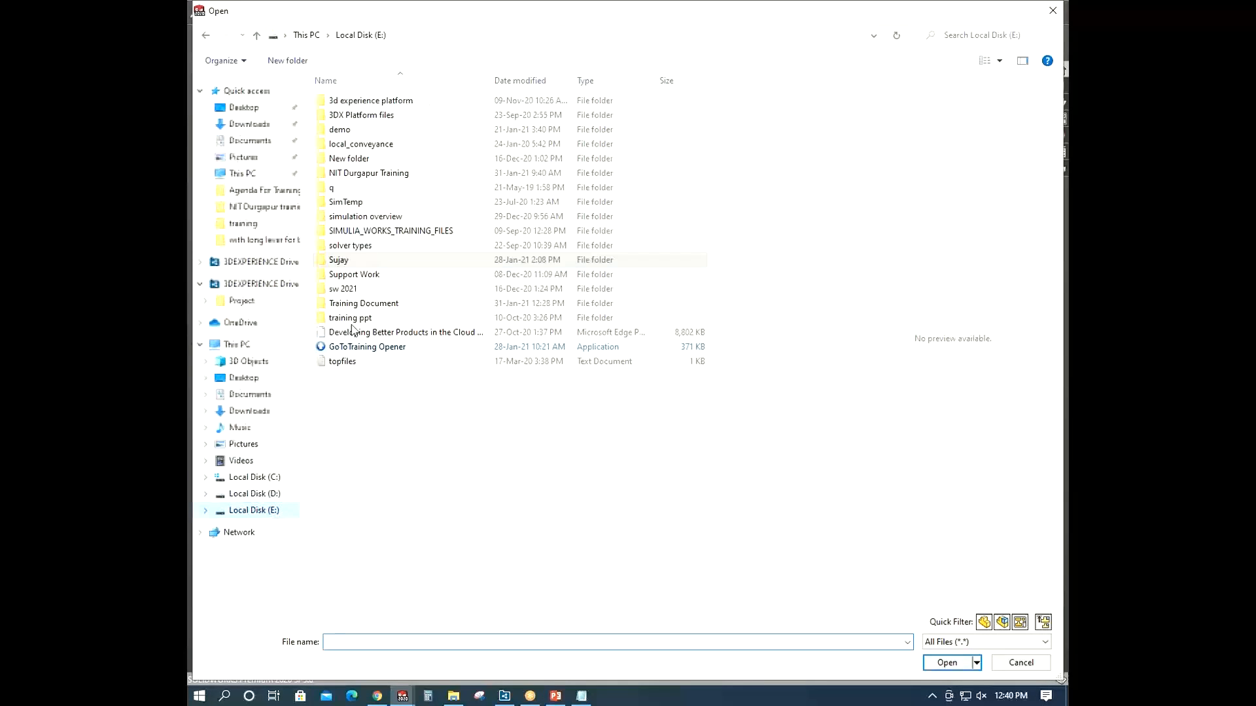
{"action": "double_click", "coordinate": [339, 260]}
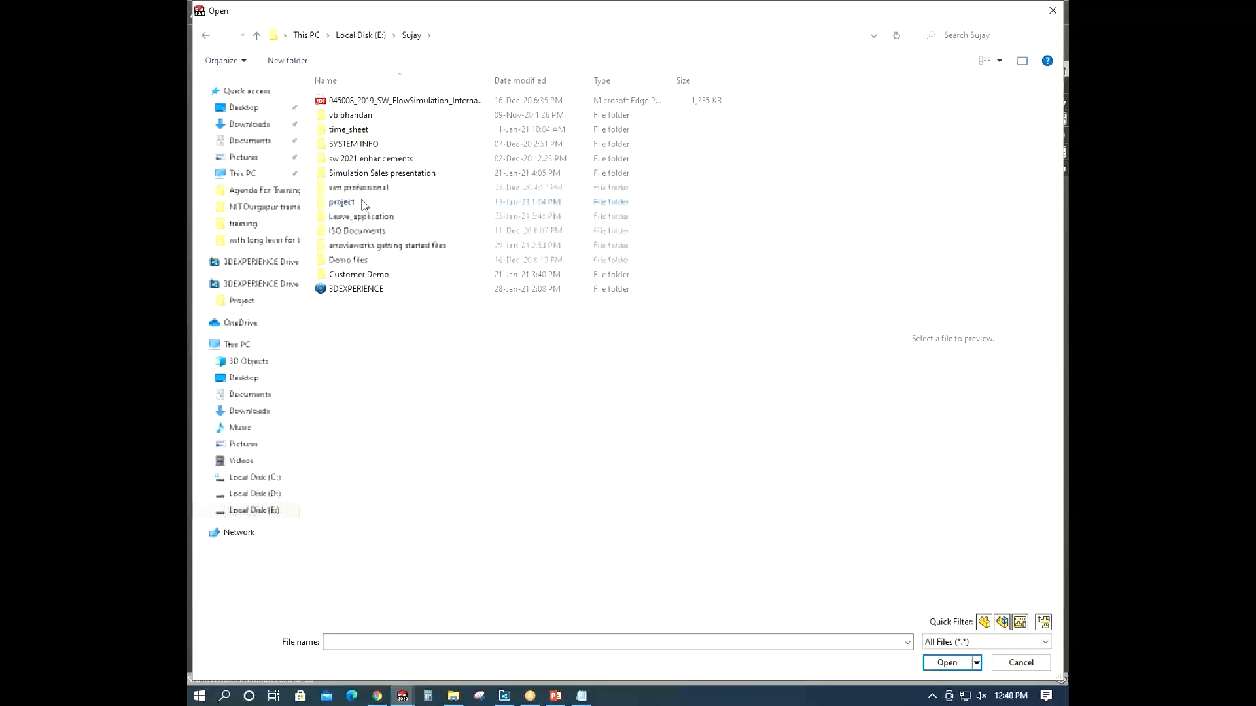
{"action": "left_click", "coordinate": [251, 493]}
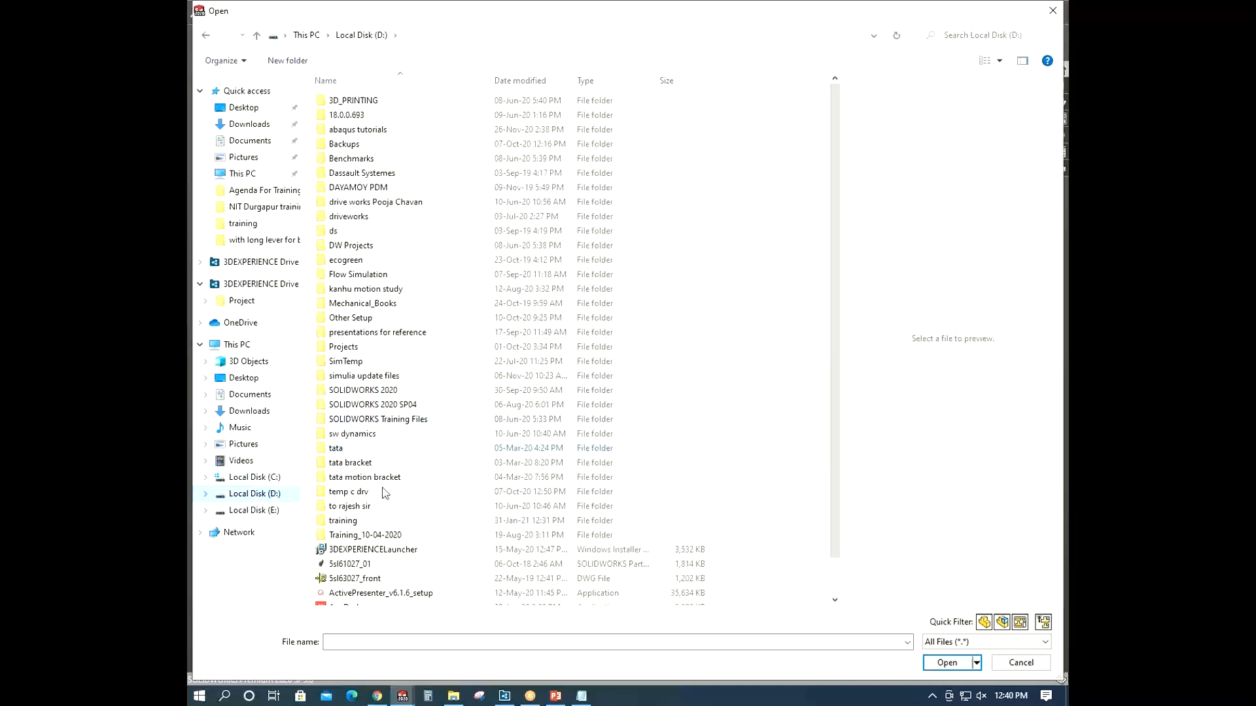
{"action": "double_click", "coordinate": [368, 518]}
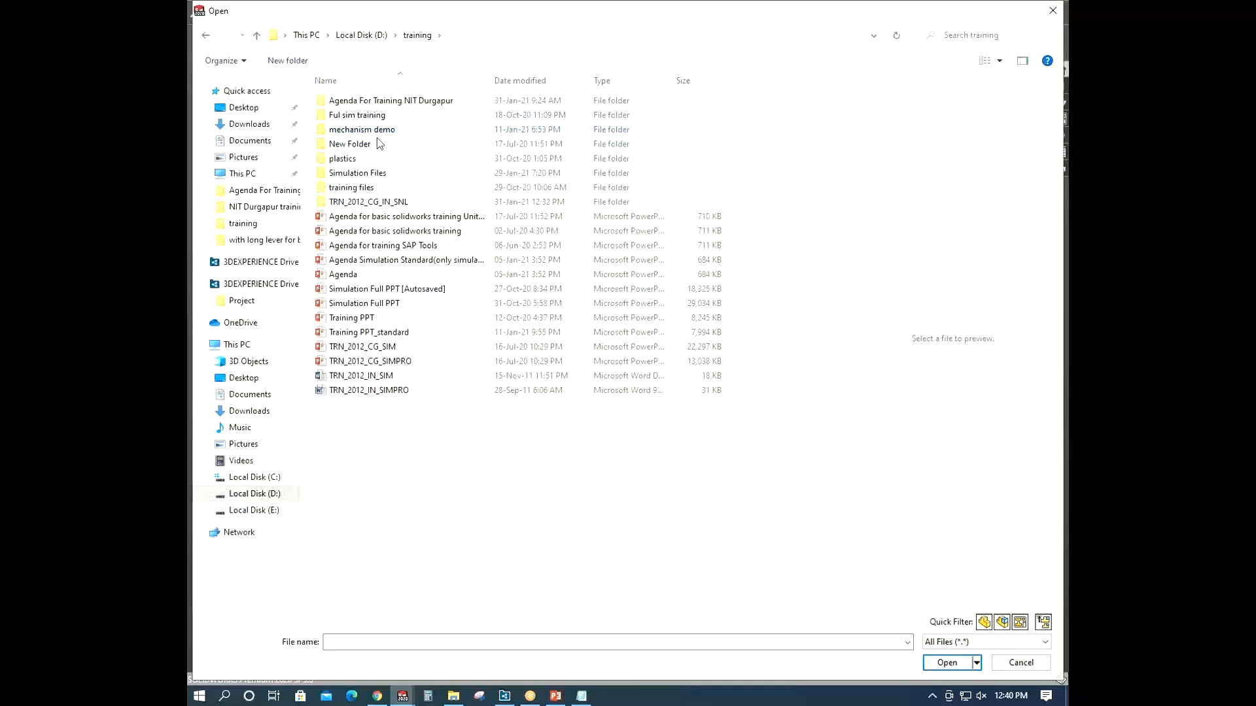
{"action": "double_click", "coordinate": [370, 173]}
{"action": "double_click", "coordinate": [370, 159]}
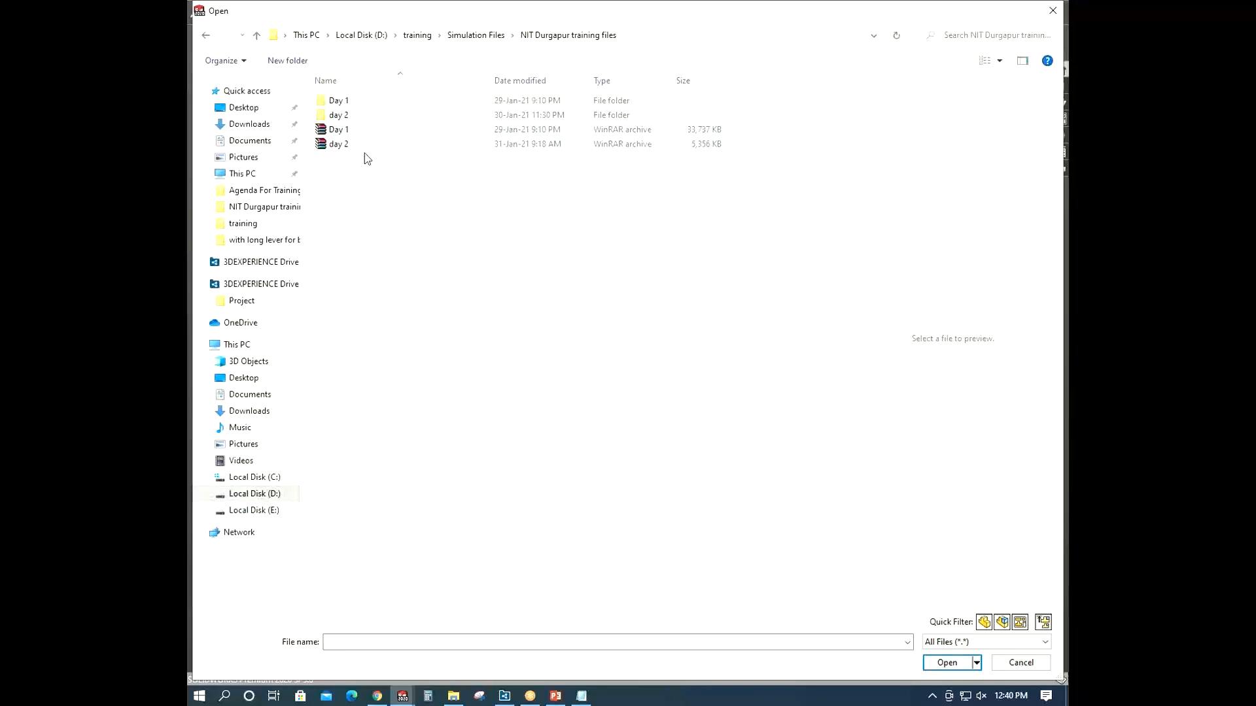
{"action": "double_click", "coordinate": [353, 115]}
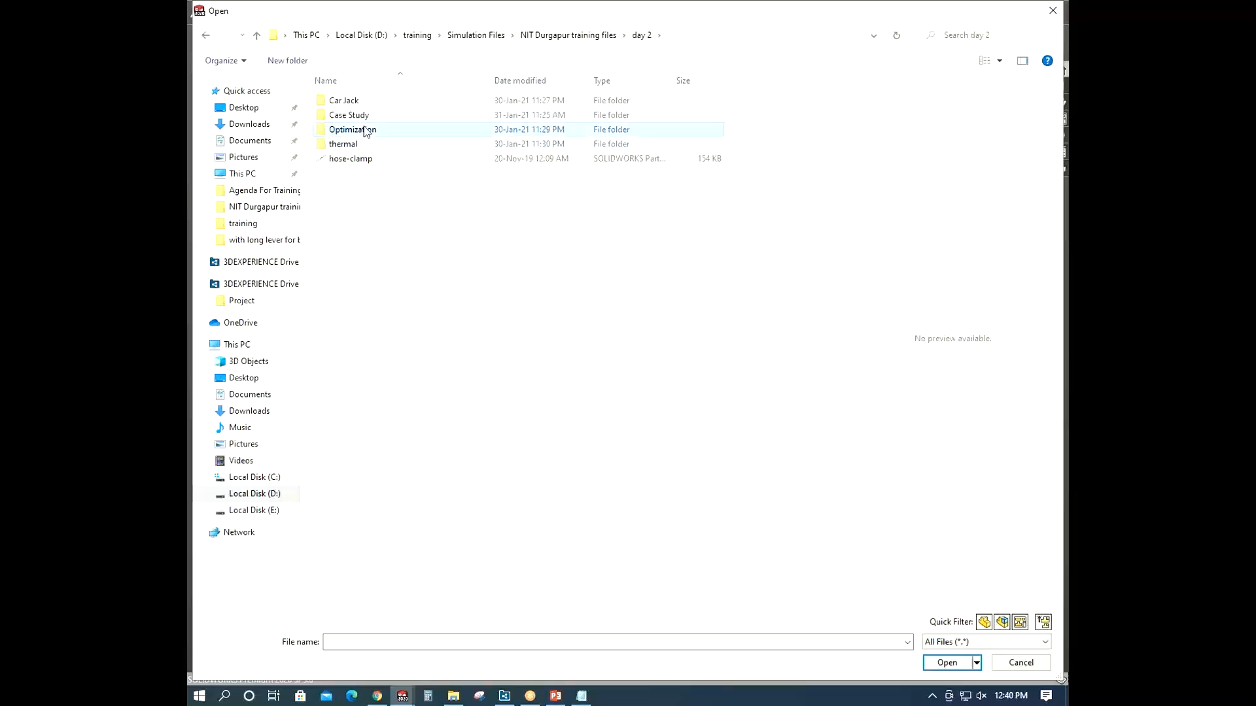
{"action": "double_click", "coordinate": [362, 129]}
{"action": "double_click", "coordinate": [356, 102]}
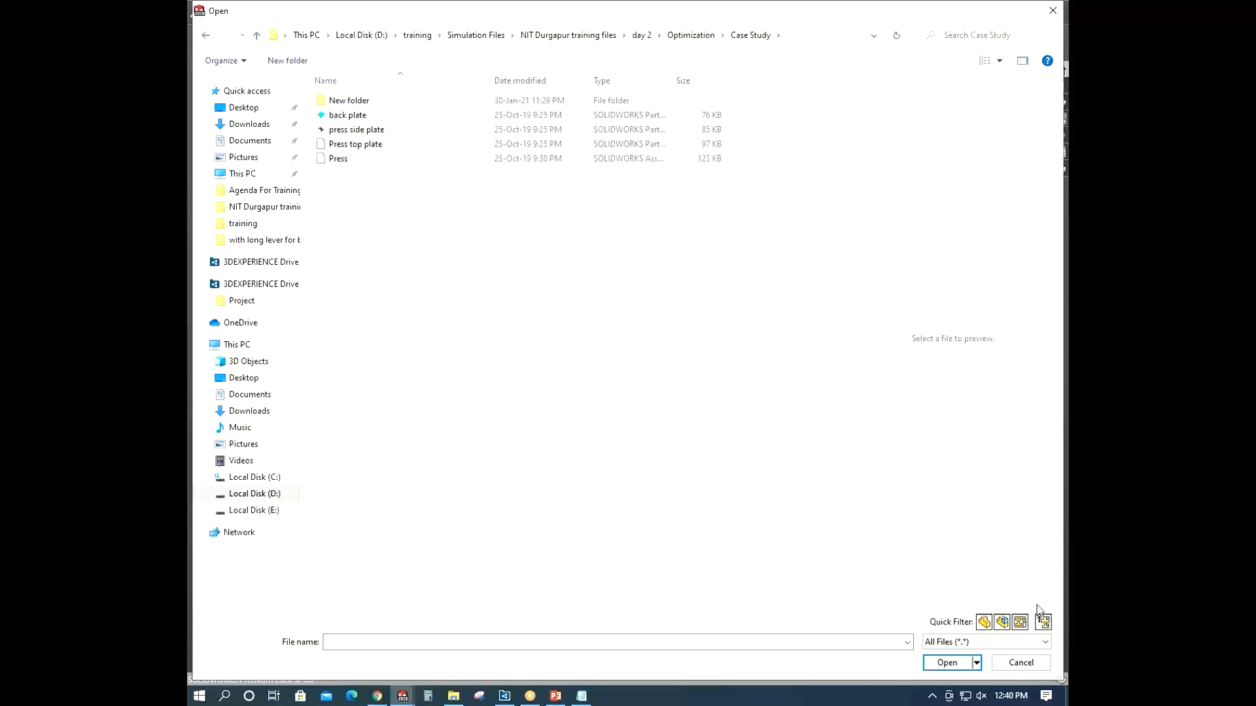
{"action": "left_click", "coordinate": [1042, 622]}
{"action": "left_click", "coordinate": [380, 117]}
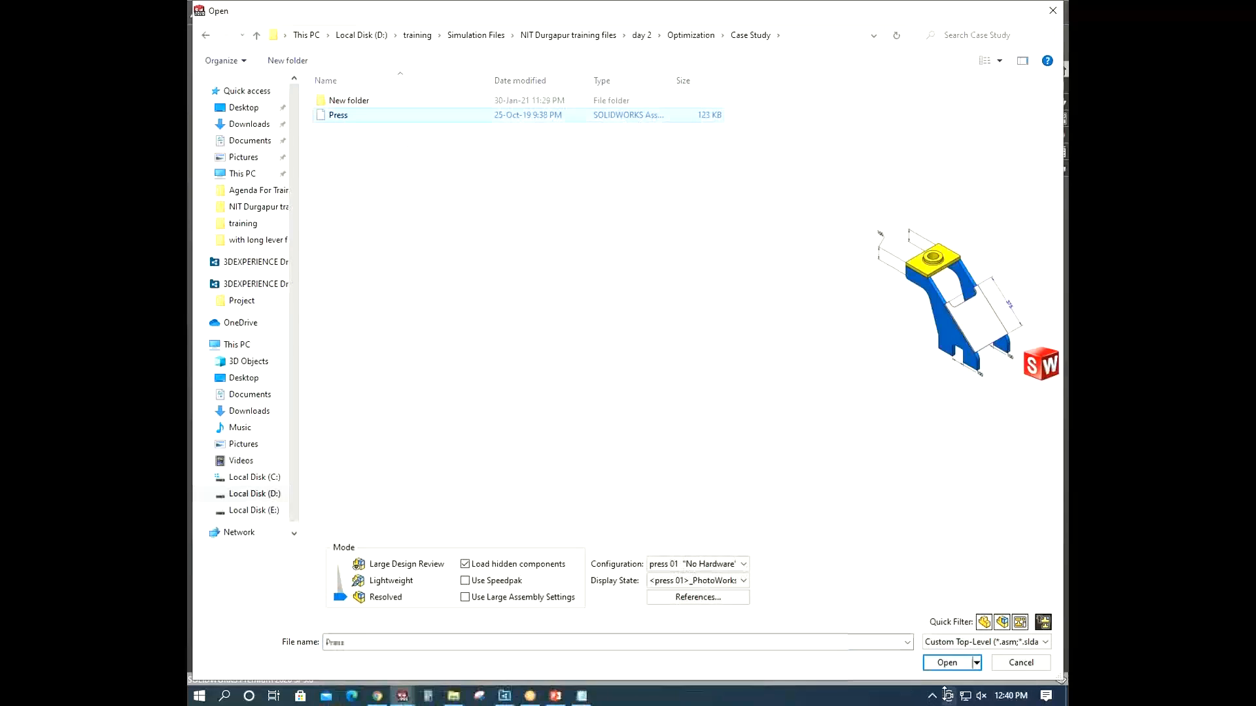
{"action": "left_click", "coordinate": [947, 663]}
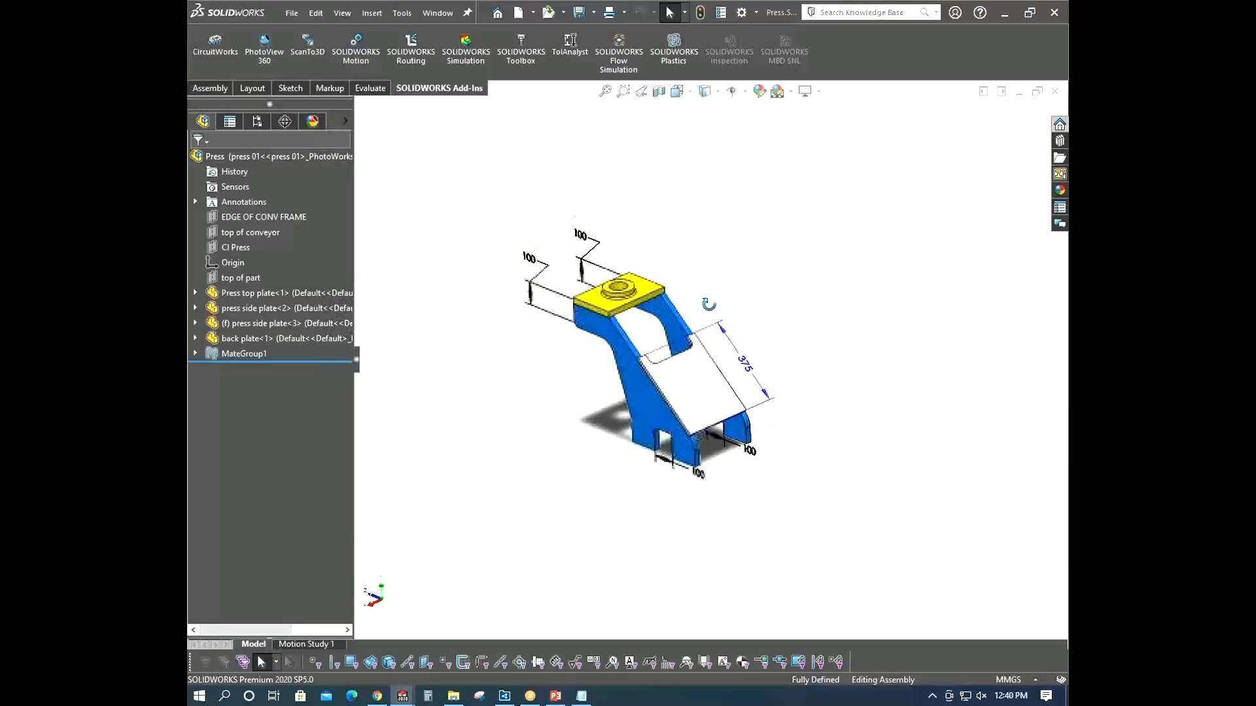
- Activate the SOLIDWORKS Simulation add-in and create a new Static study for the assembly
{"action": "left_click", "coordinate": [465, 46]}
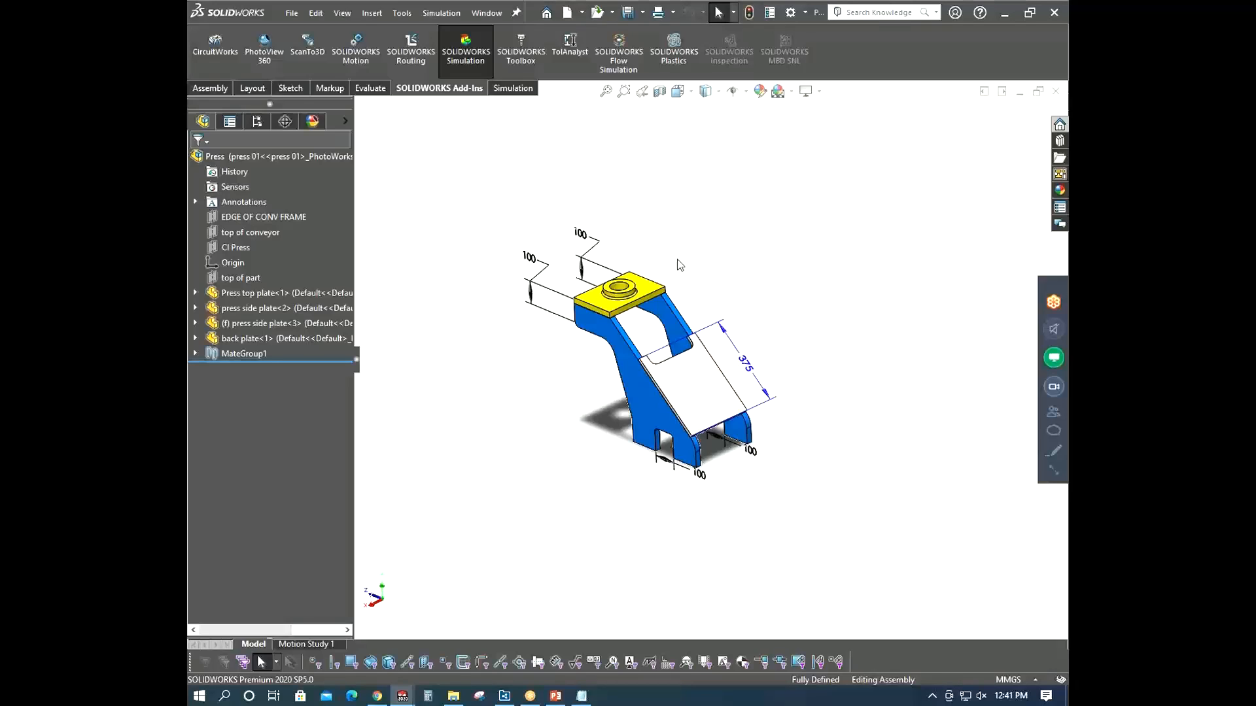
{"action": "left_click", "coordinate": [513, 89]}
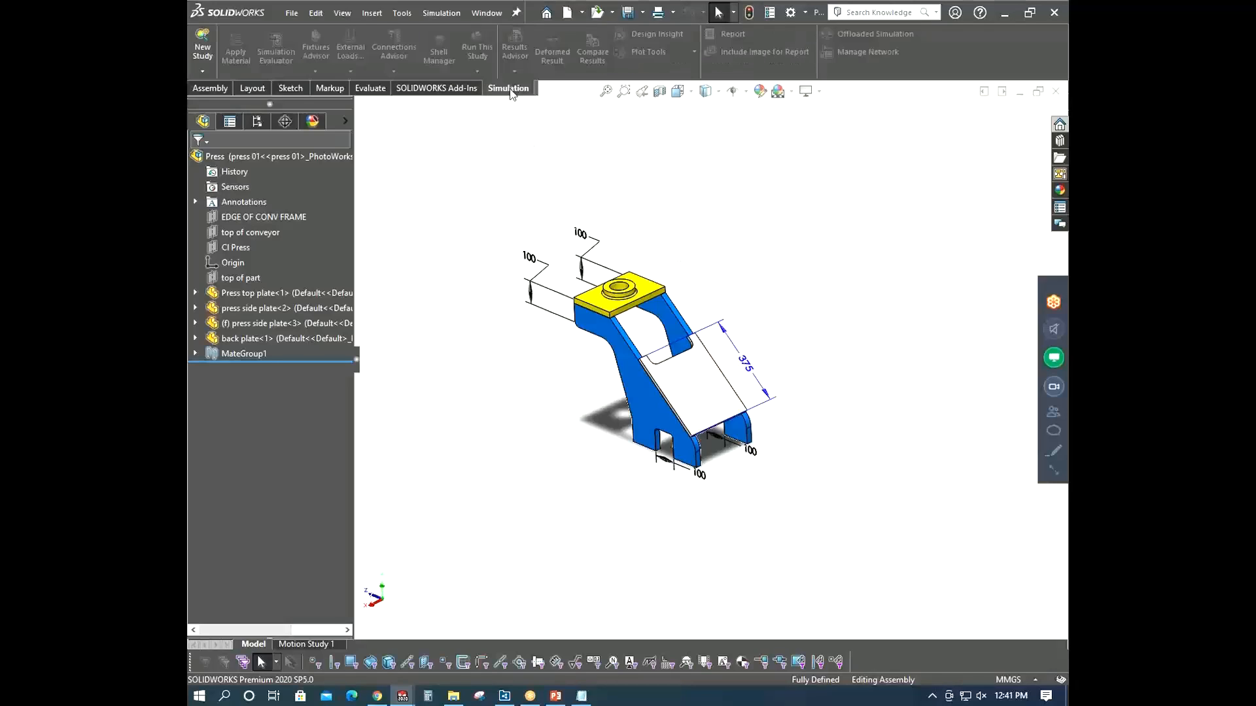
{"action": "left_click", "coordinate": [203, 50]}
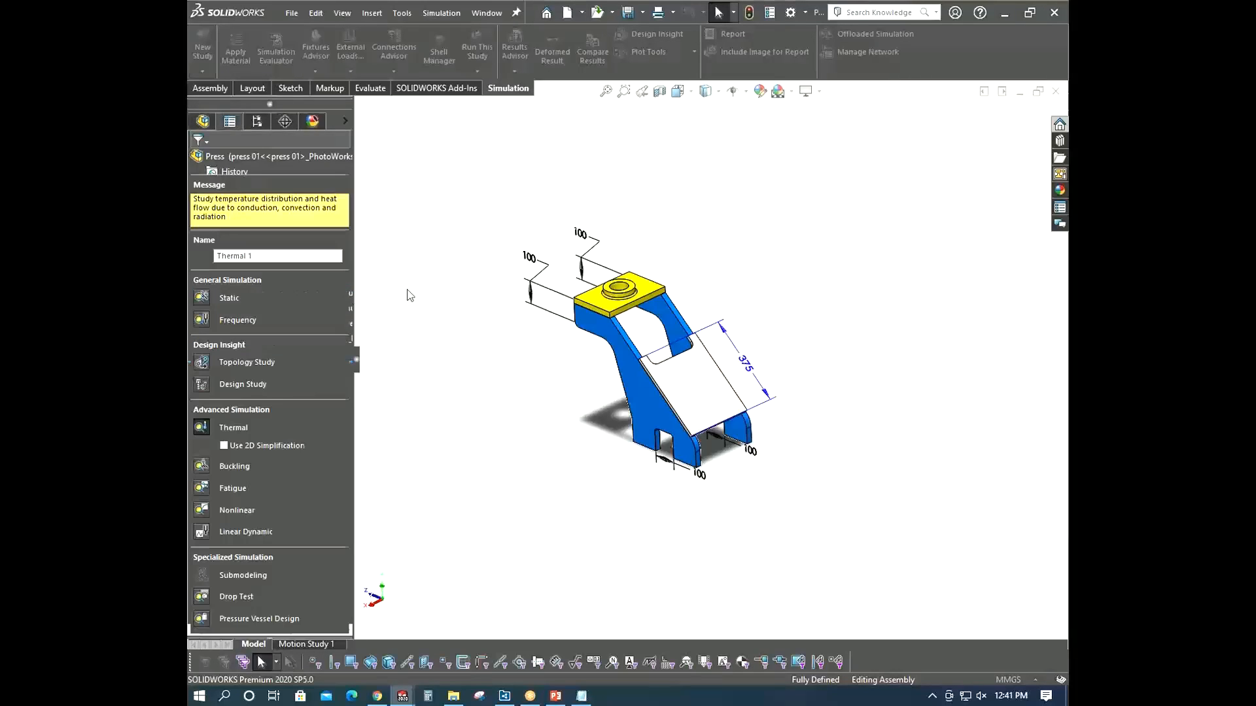
{"action": "left_click", "coordinate": [202, 298]}
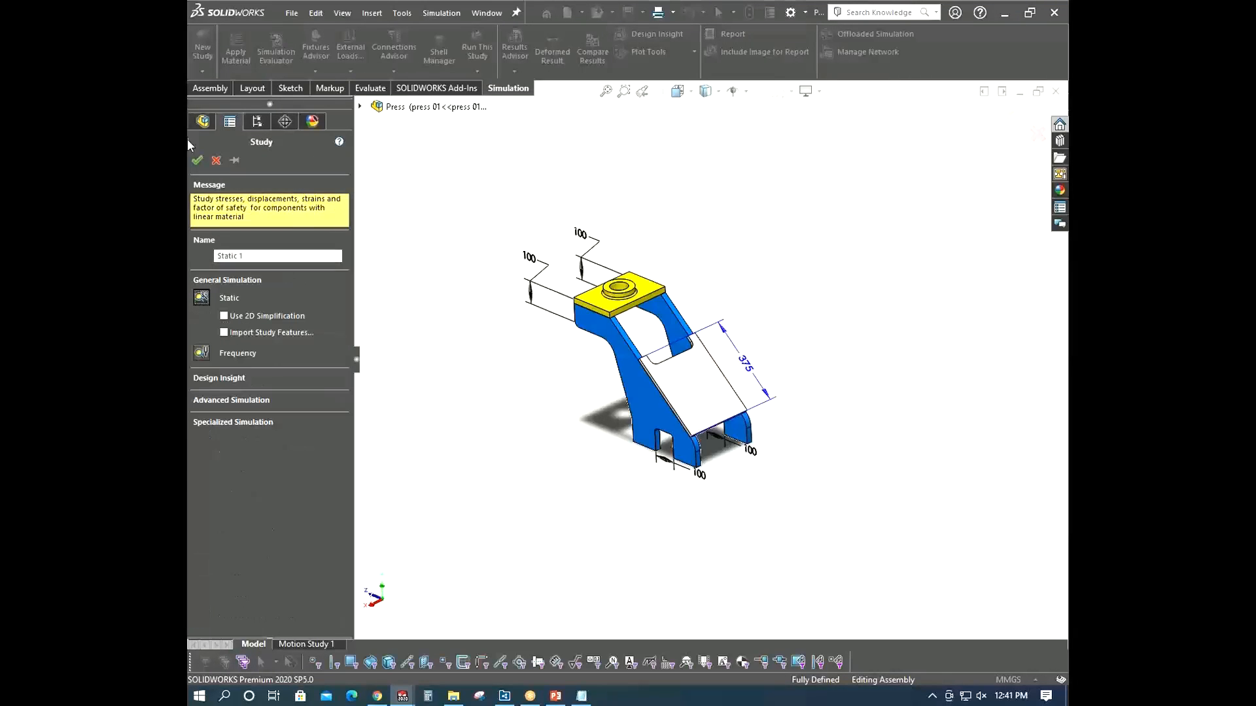
{"action": "left_click", "coordinate": [197, 161]}
{"action": "middle_click_drag", "start_coordinate": [521, 395], "coordinate": [463, 316]}
{"action": "right_click", "coordinate": [219, 349]}
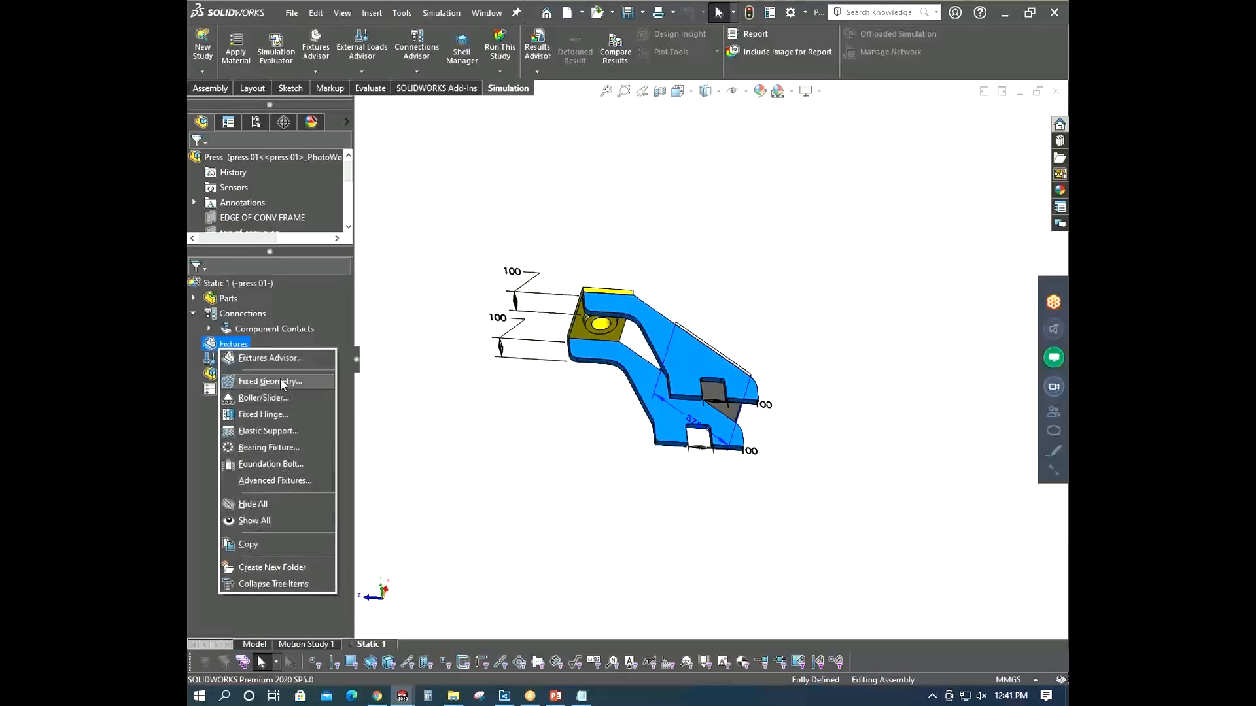
{"action": "left_click", "coordinate": [282, 383]}
{"action": "middle_click_drag", "start_coordinate": [620, 447], "coordinate": [826, 342]}
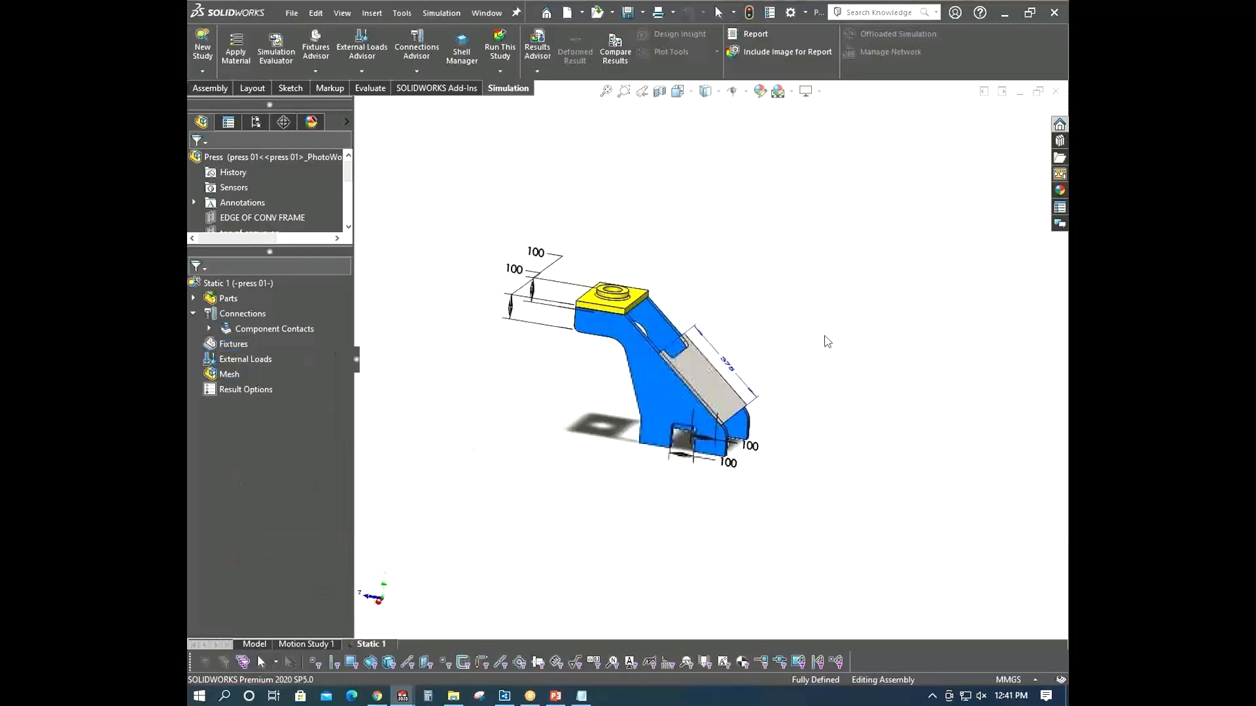
{"action": "middle_click_drag", "start_coordinate": [482, 409], "coordinate": [570, 406]}
{"action": "left_click", "coordinate": [193, 299]}
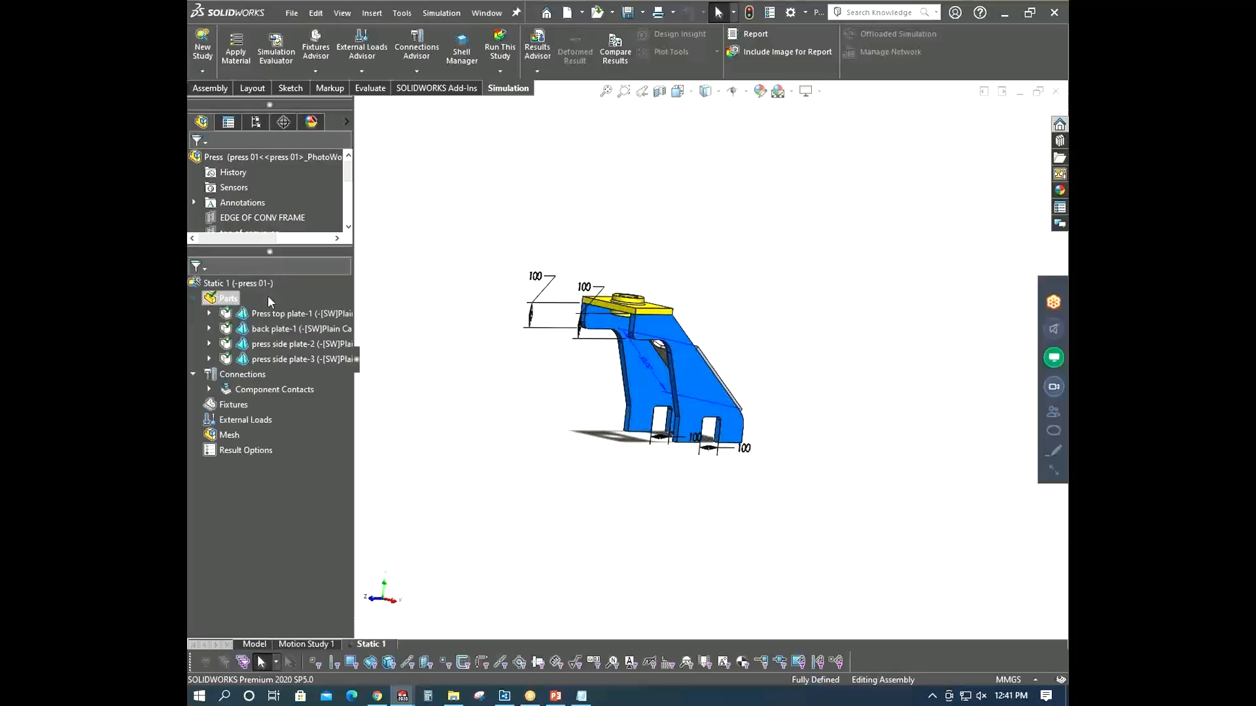
- Apply a Fixed Geometry fixture to the four bottom leg faces of both press side plates
{"action": "right_click", "coordinate": [222, 404]}
{"action": "left_click", "coordinate": [265, 437]}
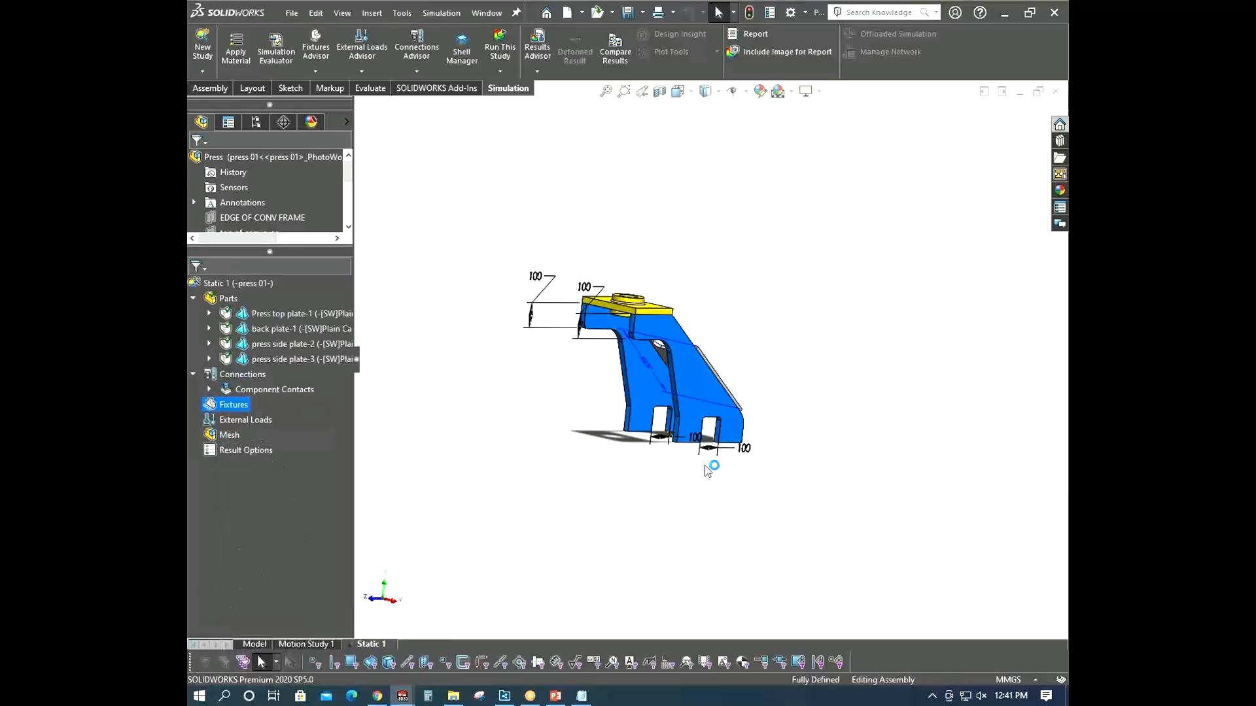
{"action": "scroll", "coordinate": [683, 393], "scroll_direction": "down", "scroll_amount": 3}
{"action": "middle_click_drag", "start_coordinate": [681, 384], "coordinate": [685, 367]}
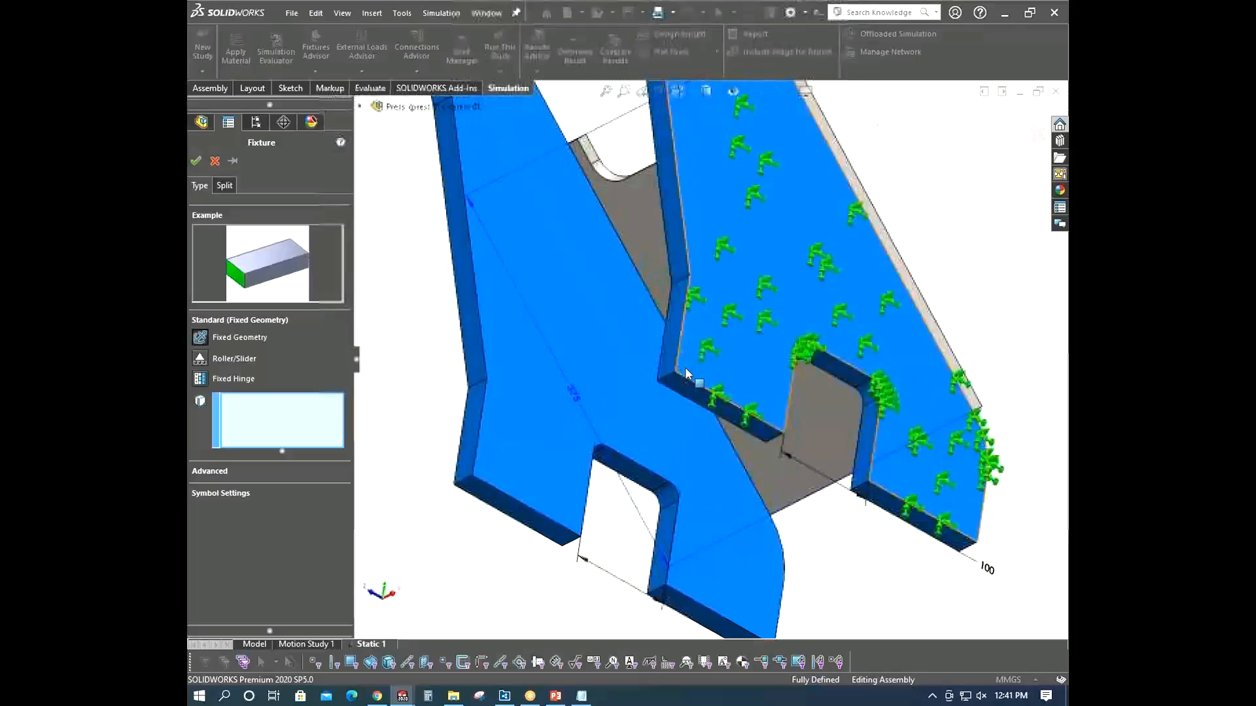
{"action": "left_click", "coordinate": [677, 397]}
{"action": "left_click", "coordinate": [523, 512]}
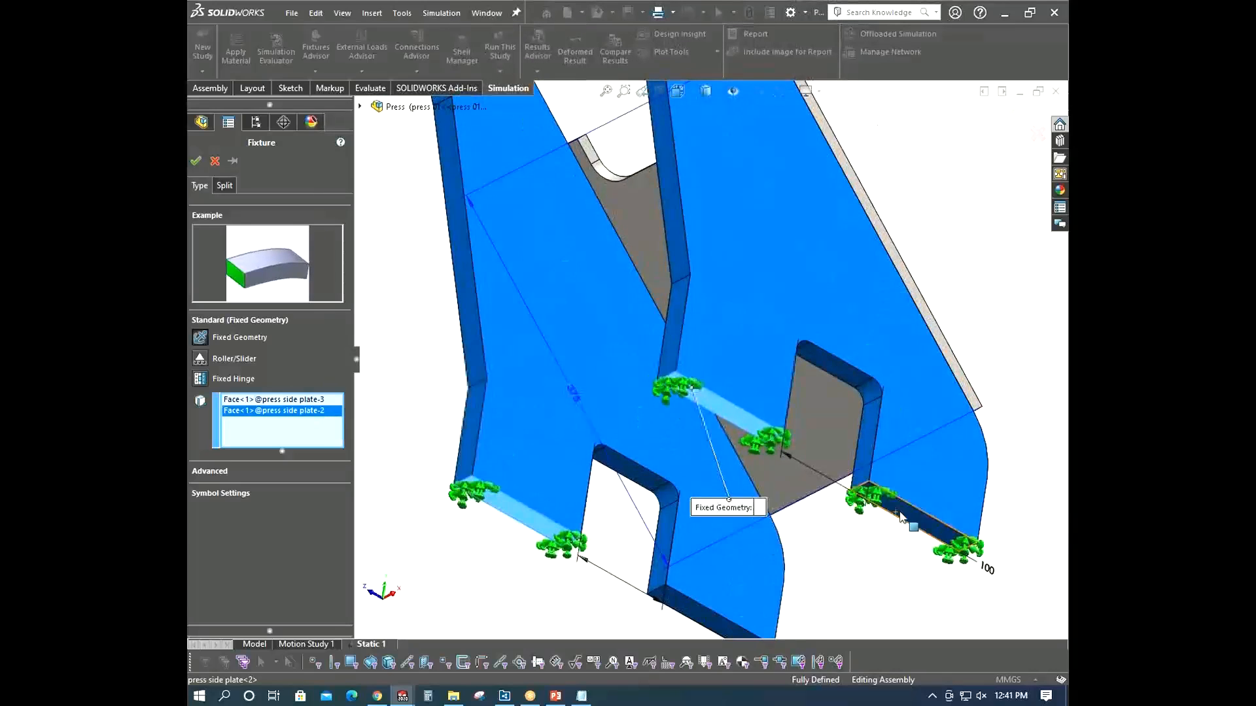
{"action": "left_click", "coordinate": [968, 556]}
{"action": "left_click", "coordinate": [690, 620]}
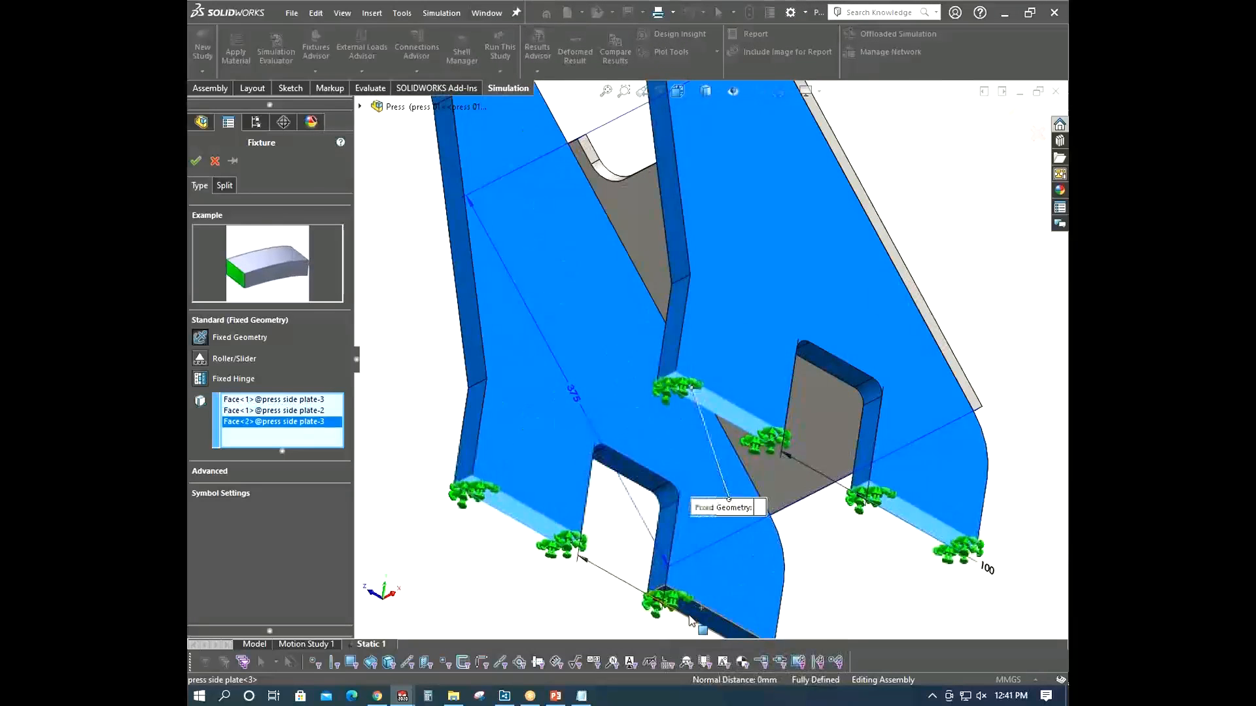
{"action": "left_click", "coordinate": [195, 160]}
- Apply a normal force of 22250 N per item to the top face of the press top plate
{"action": "scroll", "coordinate": [691, 303], "scroll_direction": "up", "scroll_amount": 5}
{"action": "middle_click_drag", "start_coordinate": [691, 303], "coordinate": [582, 412]}
{"action": "right_click", "coordinate": [246, 436]}
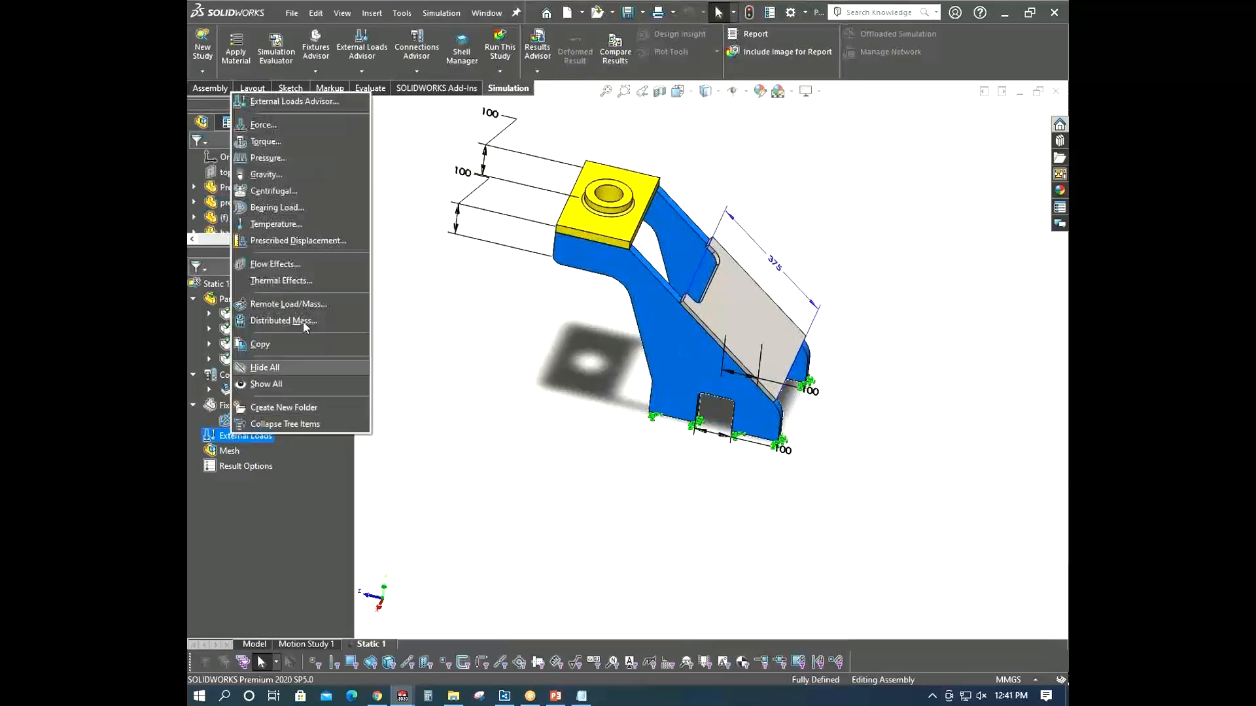
{"action": "left_click", "coordinate": [304, 134]}
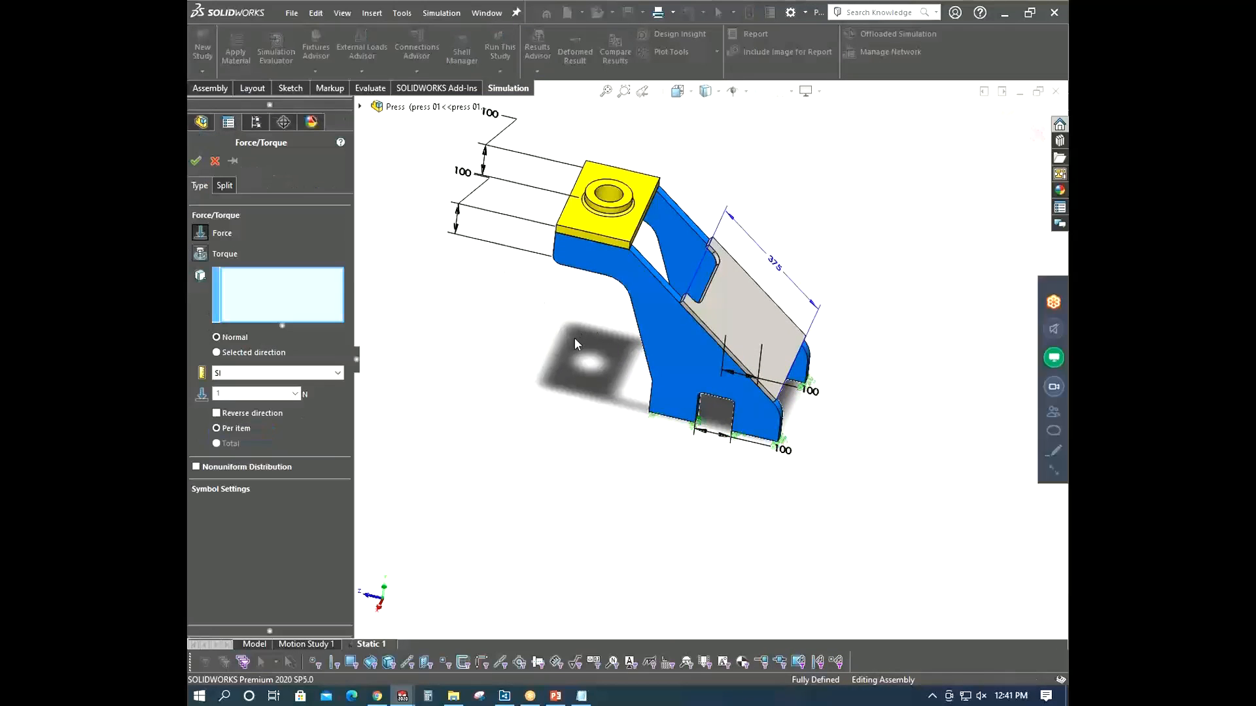
{"action": "middle_click_drag", "start_coordinate": [574, 337], "coordinate": [634, 235]}
{"action": "left_click", "coordinate": [632, 231]}
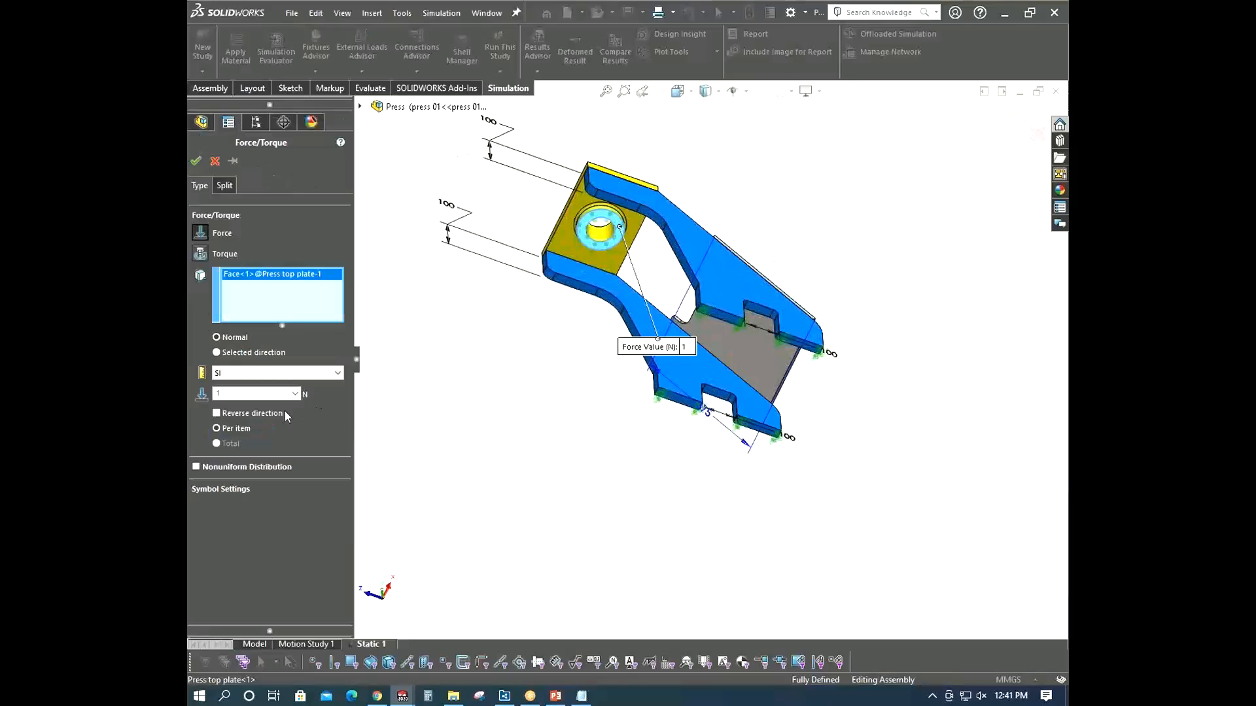
{"action": "left_click", "coordinate": [256, 394]}
{"action": "type", "text": "22250"}
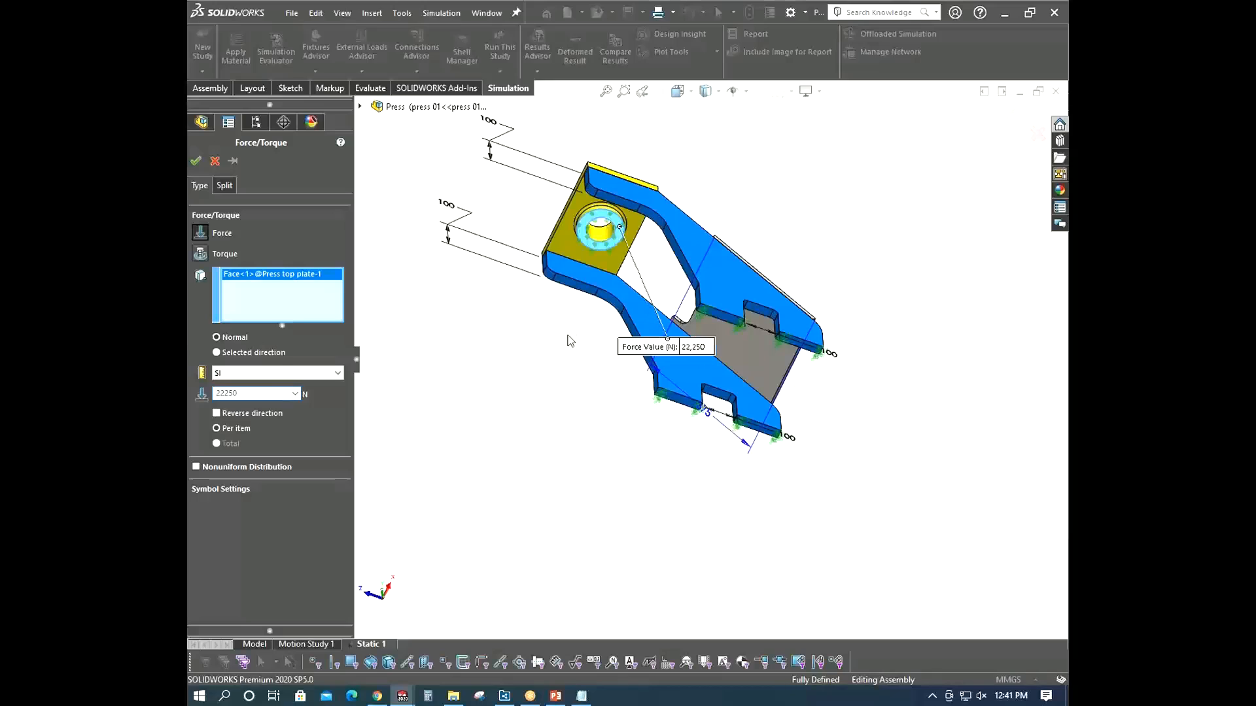
{"action": "middle_click_drag", "start_coordinate": [570, 331], "coordinate": [544, 499]}
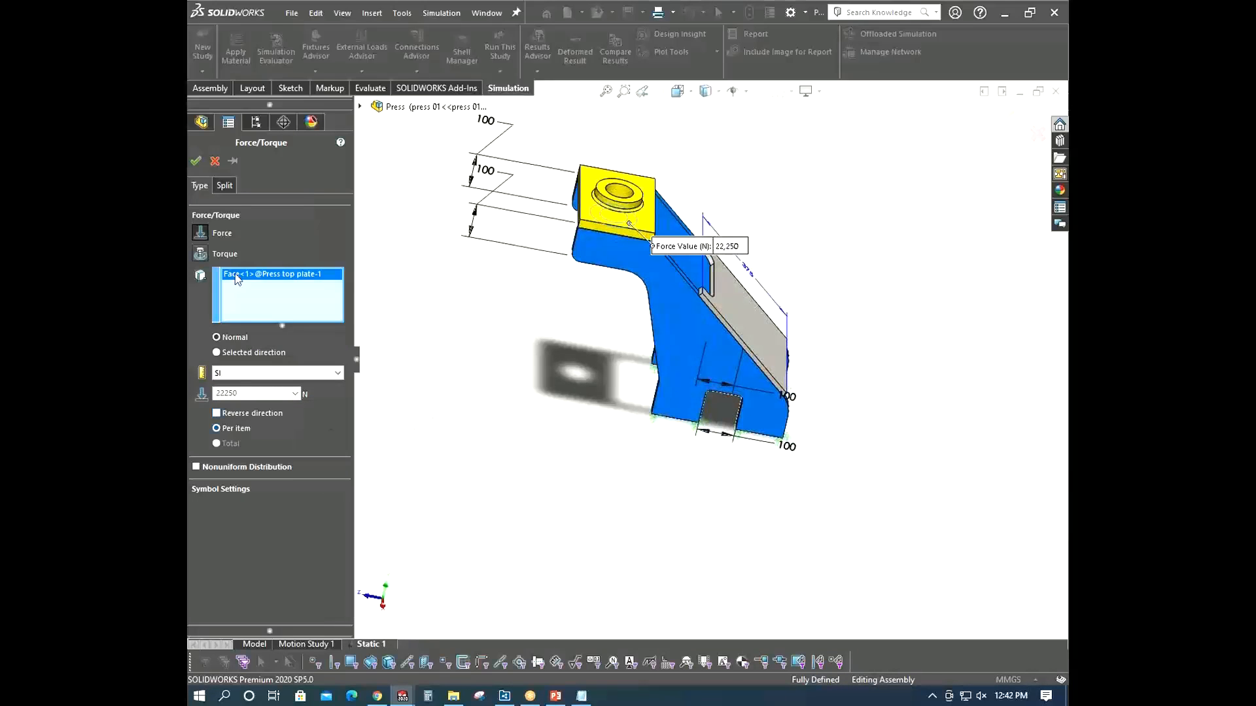
{"action": "left_click", "coordinate": [195, 160]}
- Create a fine curvature-based mesh for the Static 1 study
{"action": "middle_click_drag", "start_coordinate": [499, 328], "coordinate": [463, 337]}
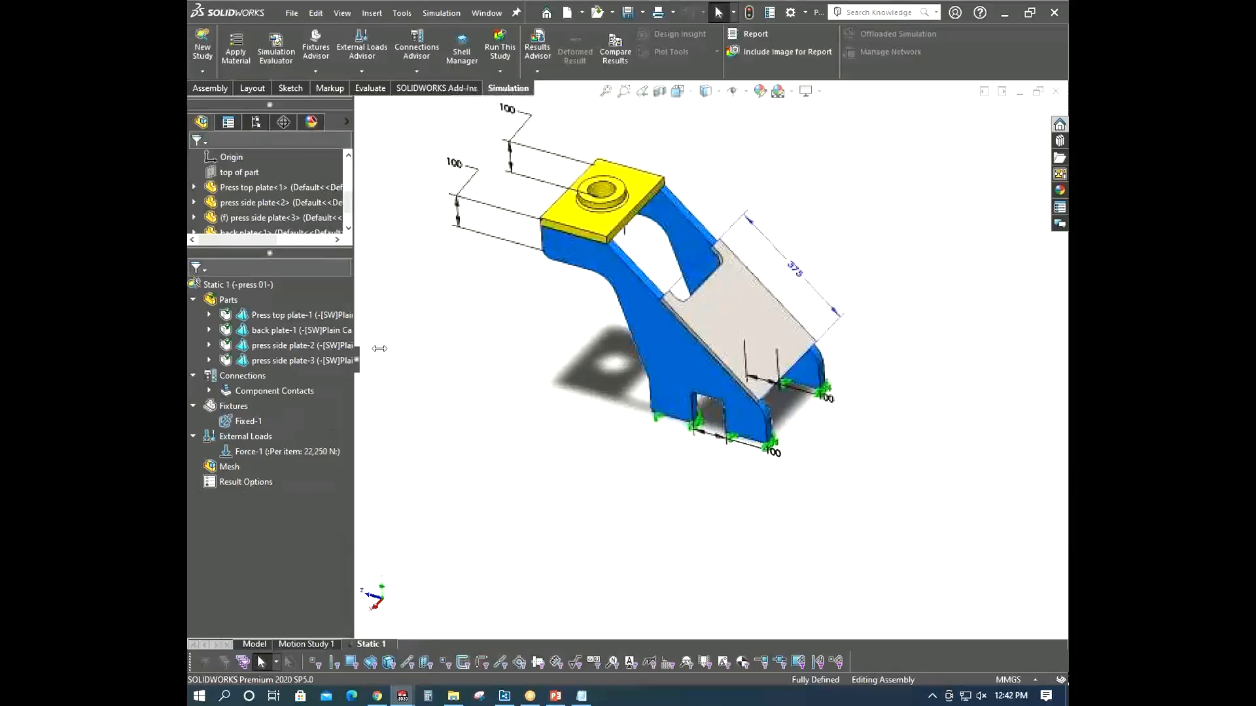
{"action": "right_click", "coordinate": [229, 466]}
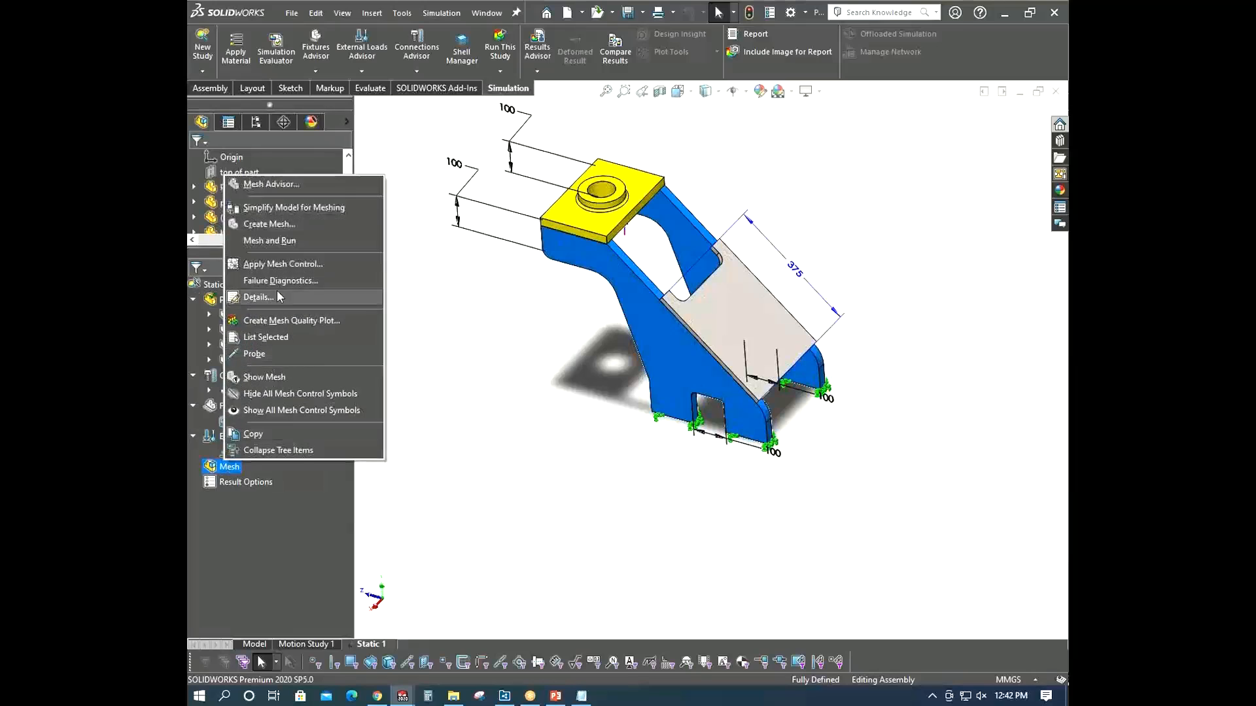
{"action": "left_click", "coordinate": [278, 225]}
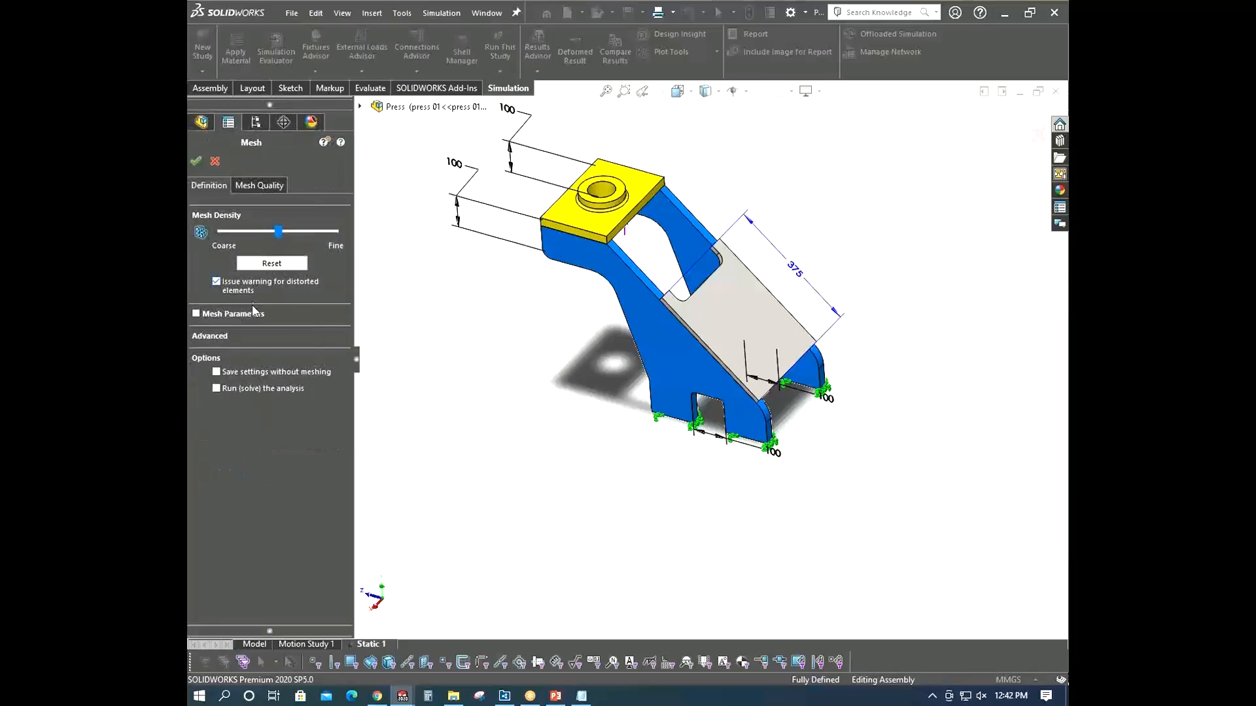
{"action": "left_click", "coordinate": [253, 312]}
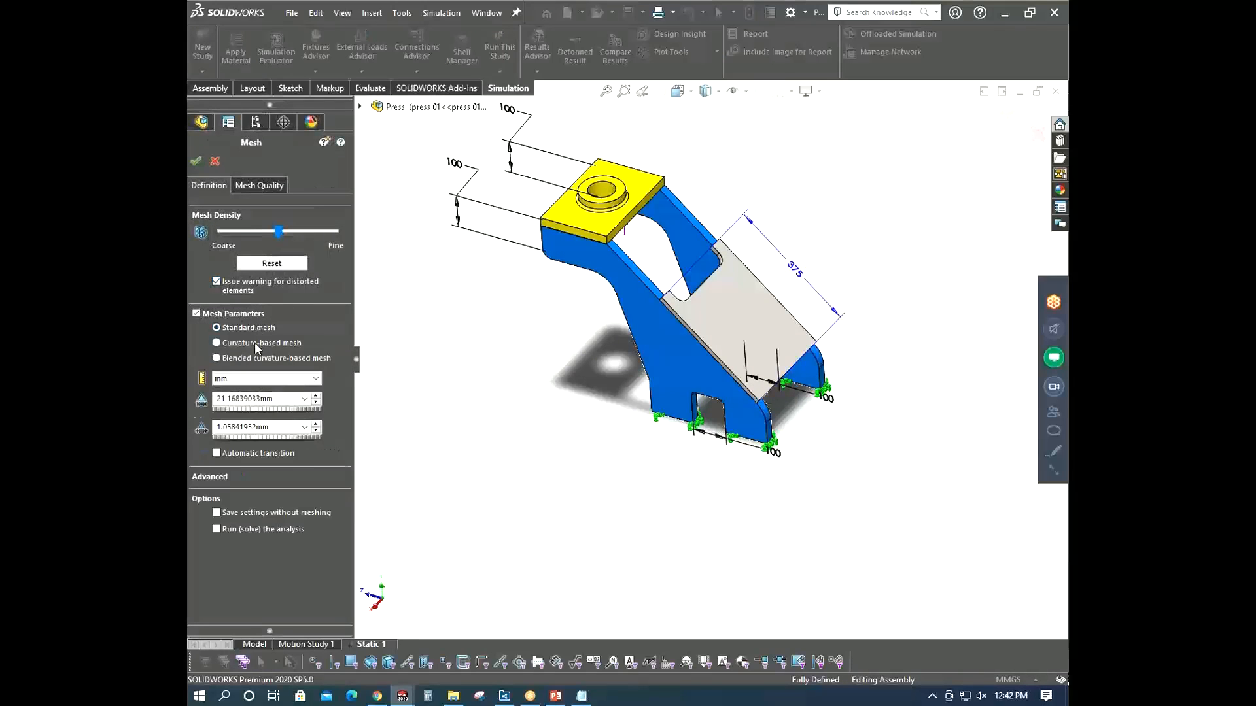
{"action": "left_click", "coordinate": [254, 342]}
{"action": "left_click_drag", "start_coordinate": [279, 231], "coordinate": [334, 231]}
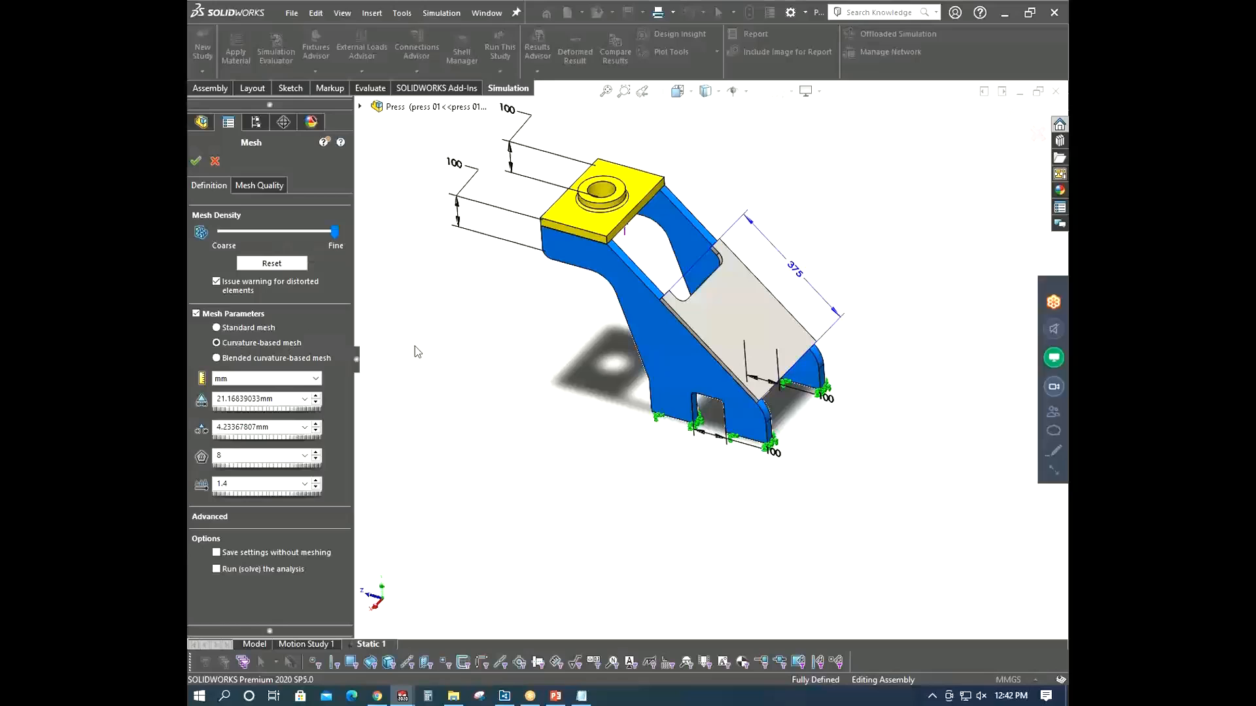
{"action": "left_click", "coordinate": [299, 518]}
{"action": "left_click", "coordinate": [196, 161]}
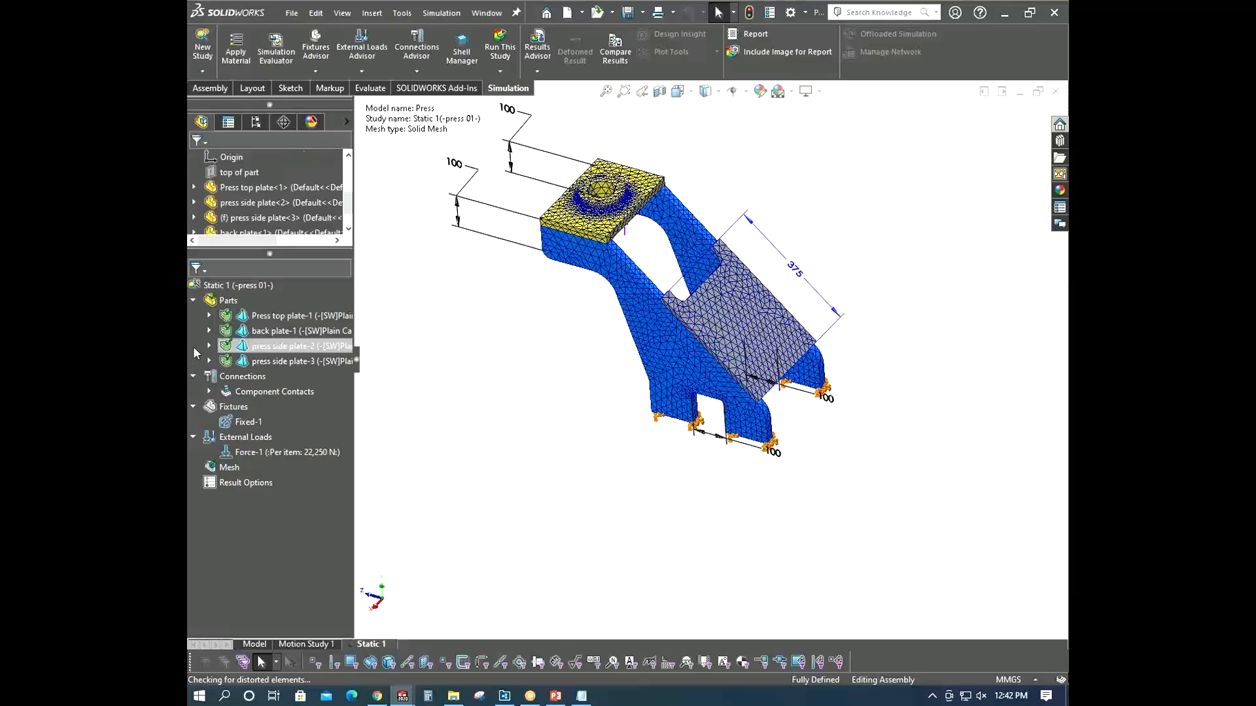
- Run the Static 1 study and expand the solver details
{"action": "right_click", "coordinate": [241, 286]}
{"action": "left_click", "coordinate": [282, 294]}
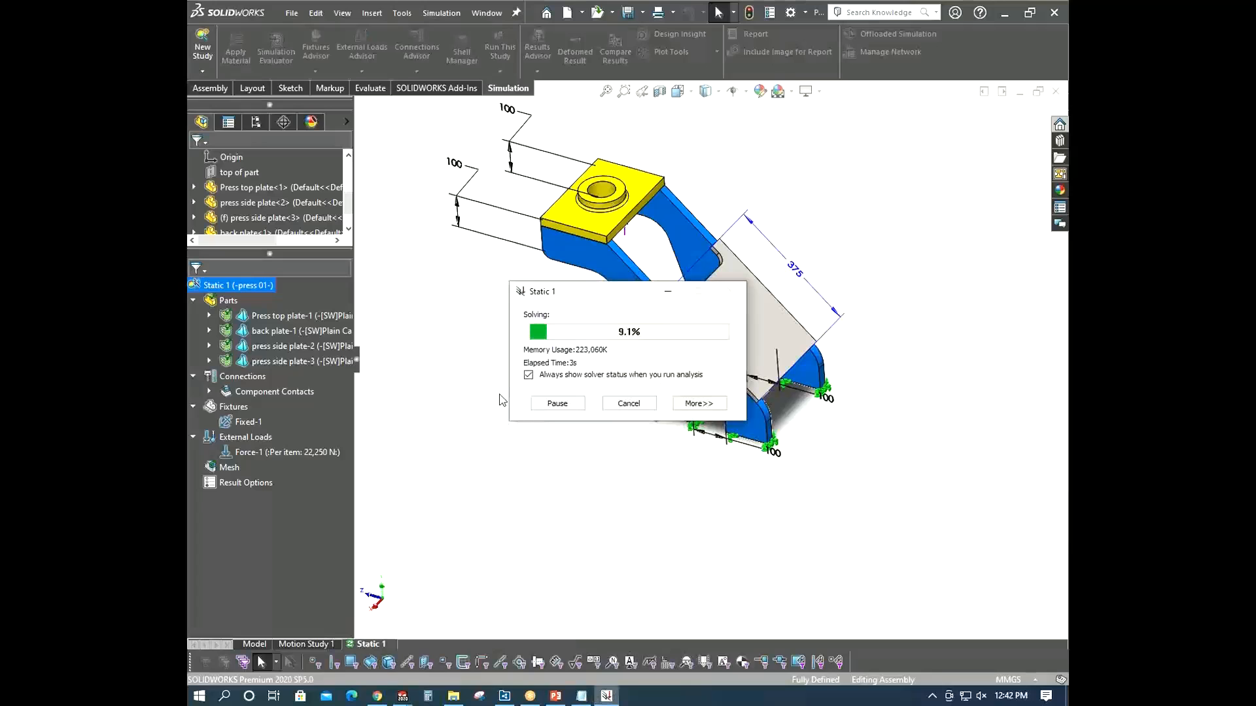
{"action": "left_click", "coordinate": [681, 403]}
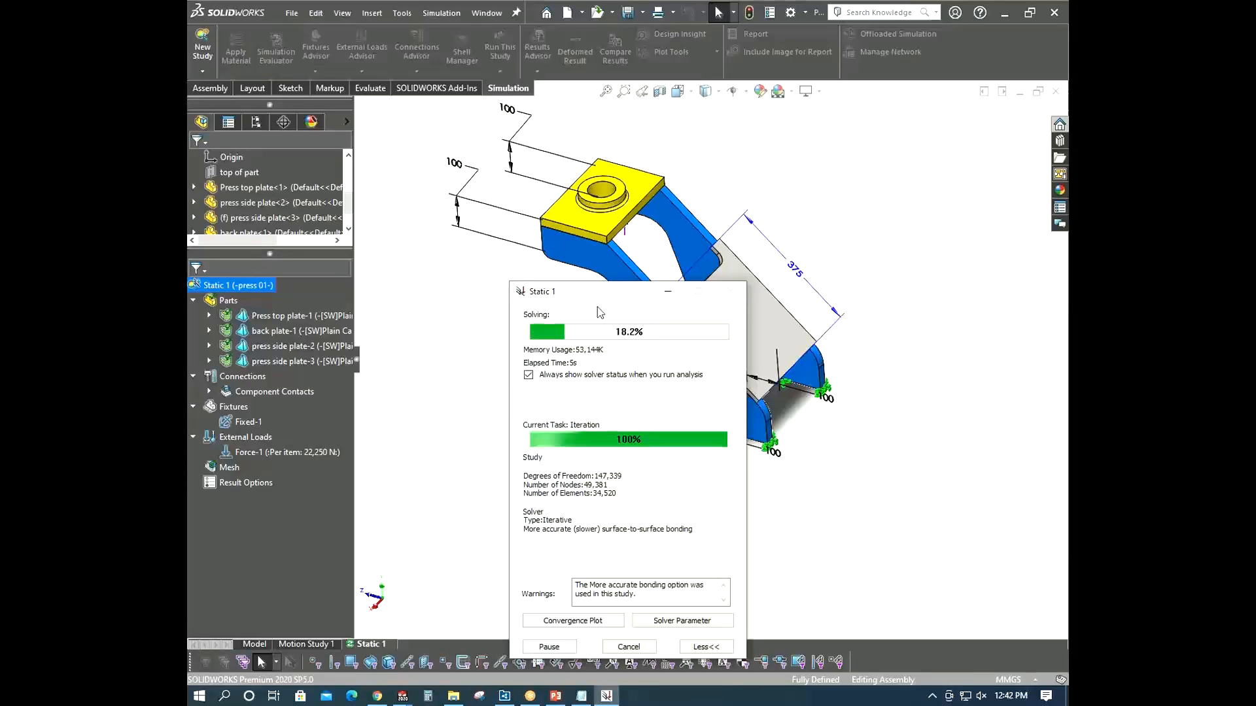
{"action": "left_click_drag", "start_coordinate": [576, 292], "coordinate": [501, 242]}
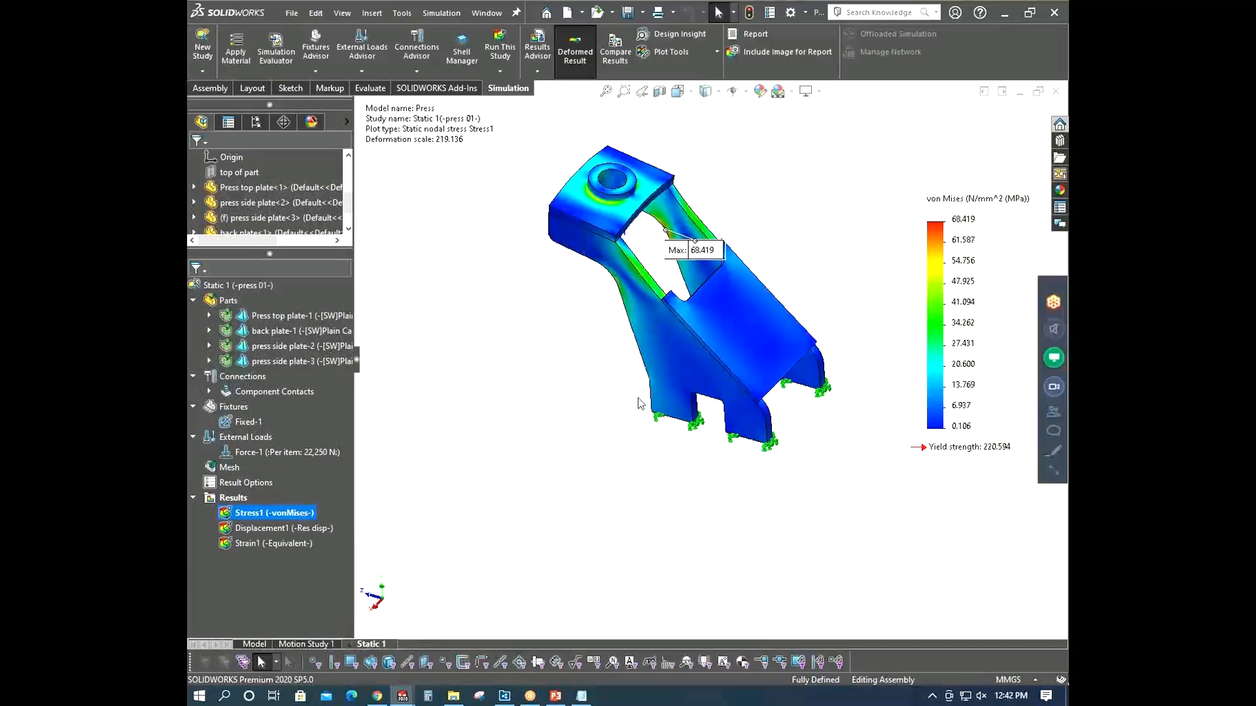
- Examine the von Mises stress and displacement result plots, then hide the plots
{"action": "scroll", "coordinate": [692, 278], "scroll_direction": "up", "scroll_amount": 2}
{"action": "mouse_move", "coordinate": [709, 267]}
{"action": "middle_mouse_down"}
{"action": "mouse_move", "coordinate": [704, 235]}
{"action": "mouse_move", "coordinate": [708, 282]}
{"action": "middle_mouse_up"}
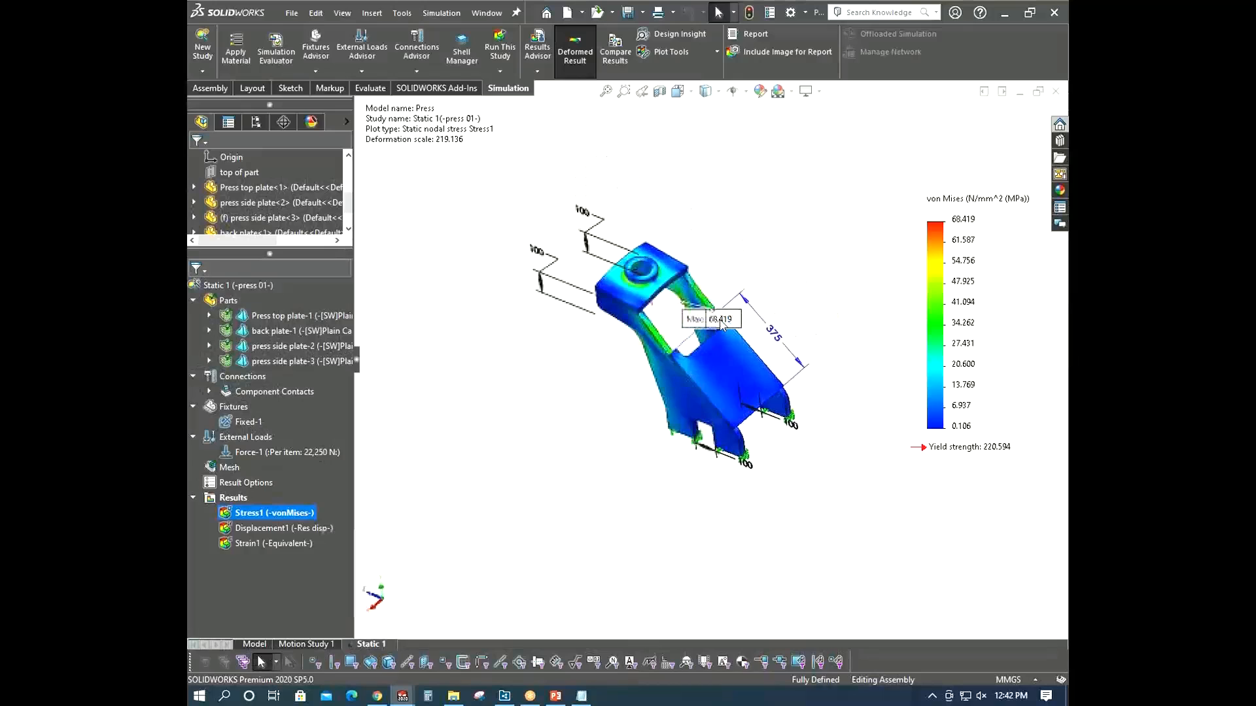
{"action": "scroll", "coordinate": [696, 324], "scroll_direction": "down", "scroll_amount": 3}
{"action": "left_click_drag", "start_coordinate": [696, 329], "coordinate": [715, 243]}
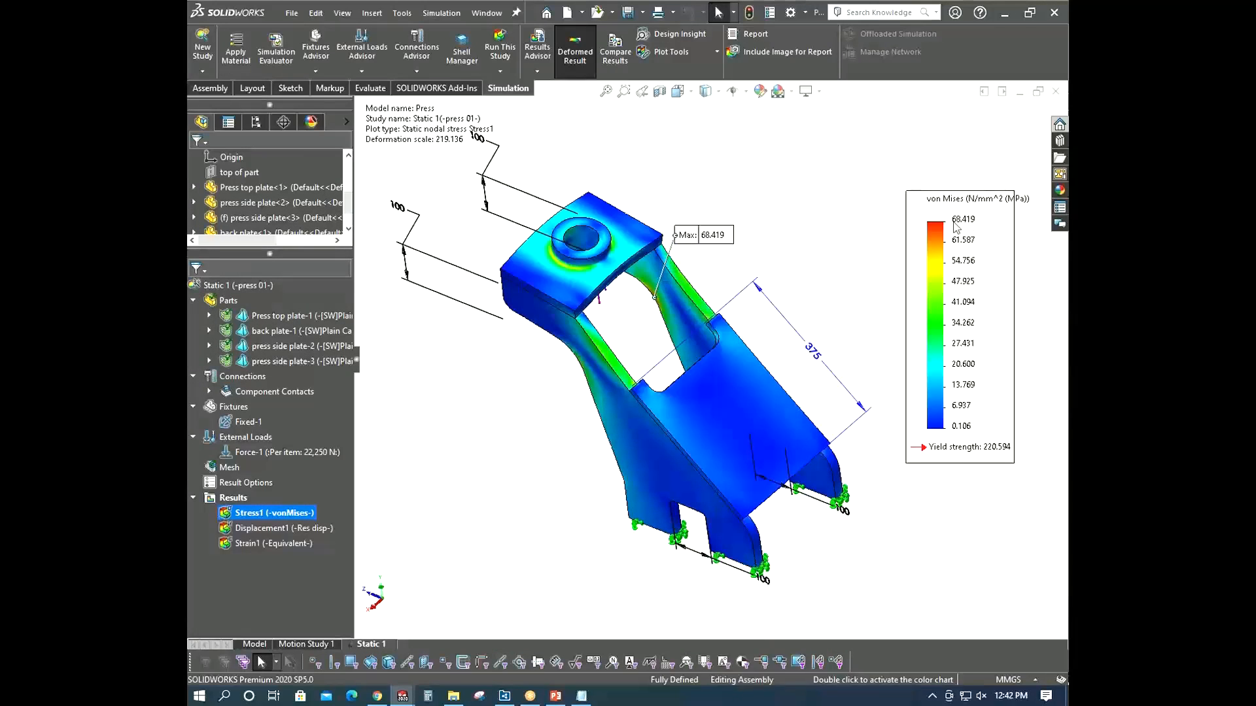
{"action": "right_click", "coordinate": [283, 514]}
{"action": "key", "text": "Escape"}
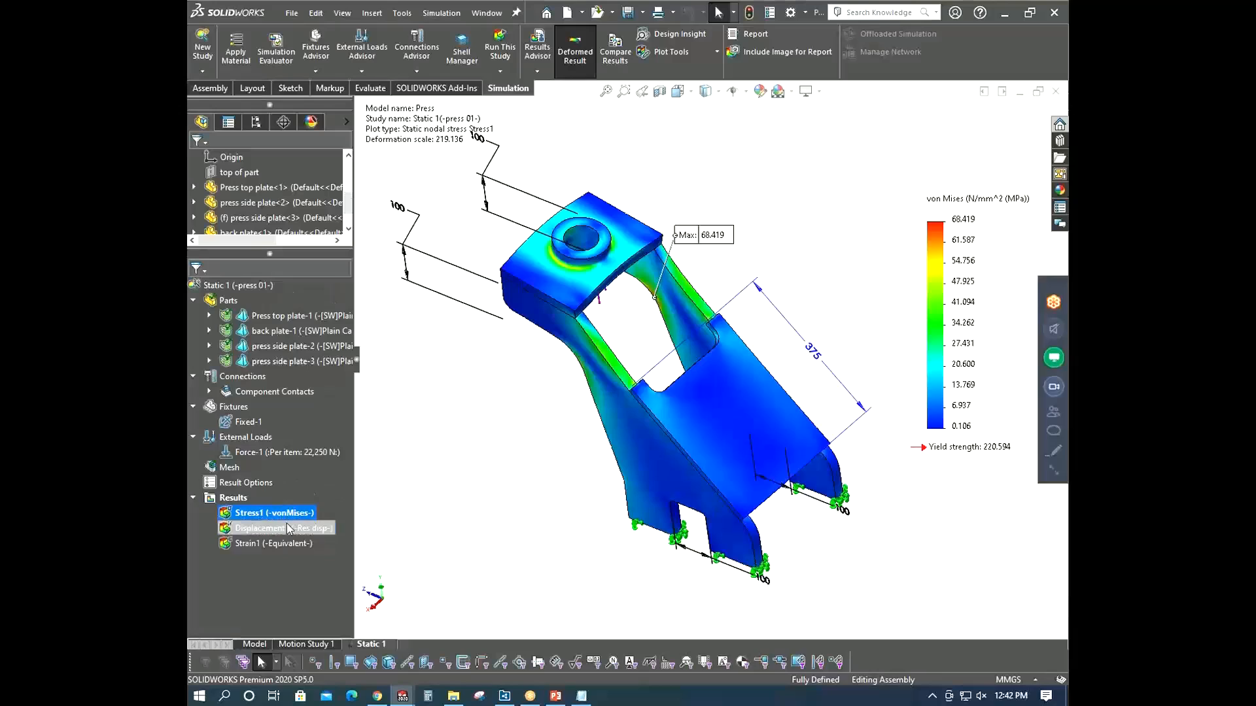
{"action": "left_click", "coordinate": [285, 526]}
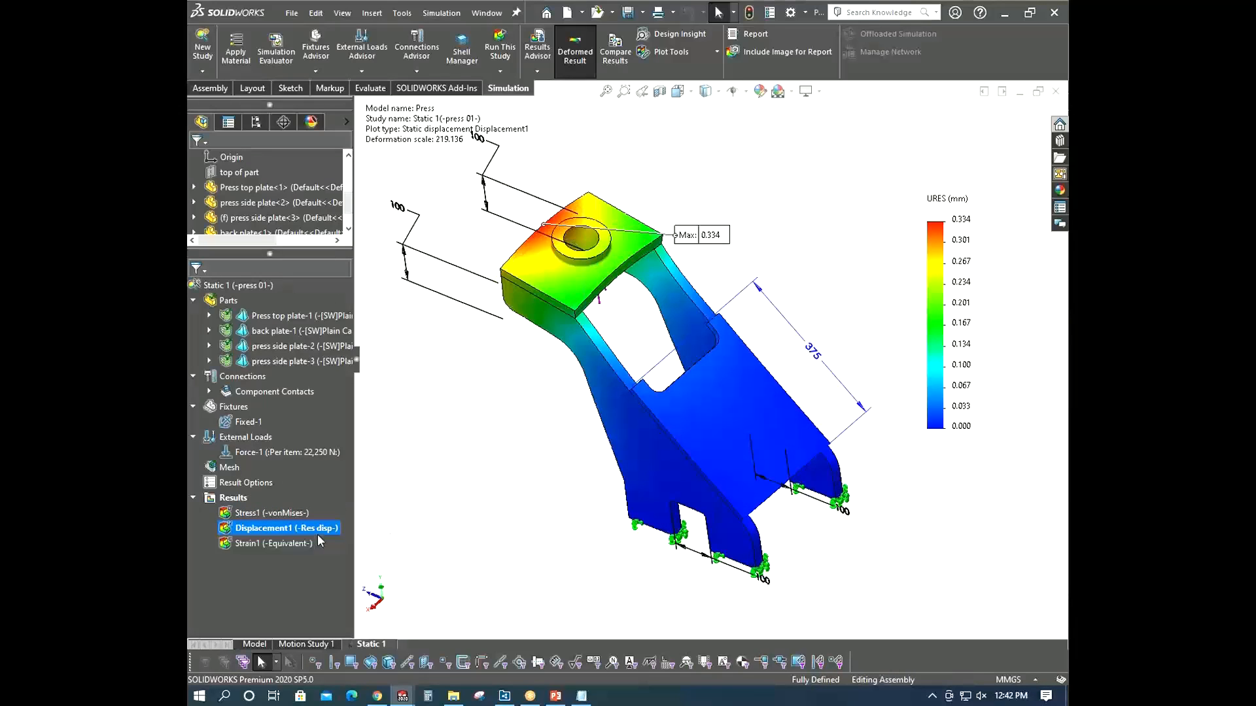
{"action": "right_click", "coordinate": [317, 529]}
{"action": "left_click", "coordinate": [370, 226]}
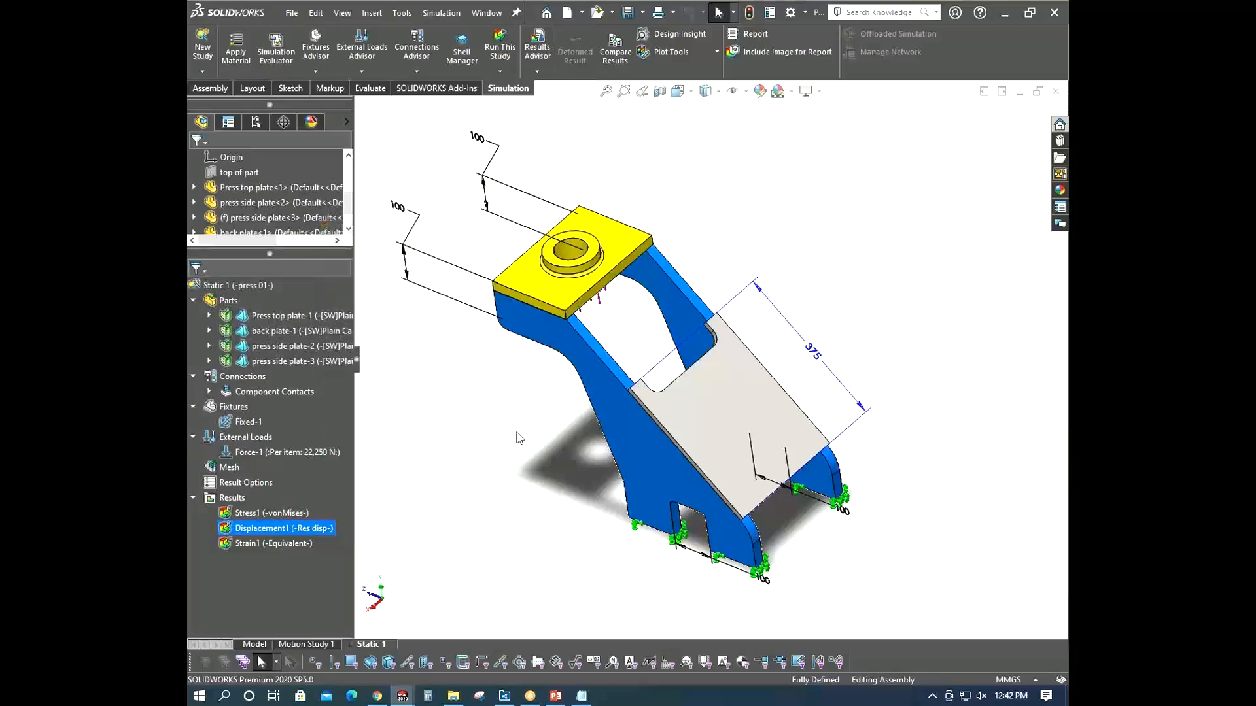
{"action": "scroll", "coordinate": [330, 320], "scroll_direction": "down", "scroll_amount": 1}
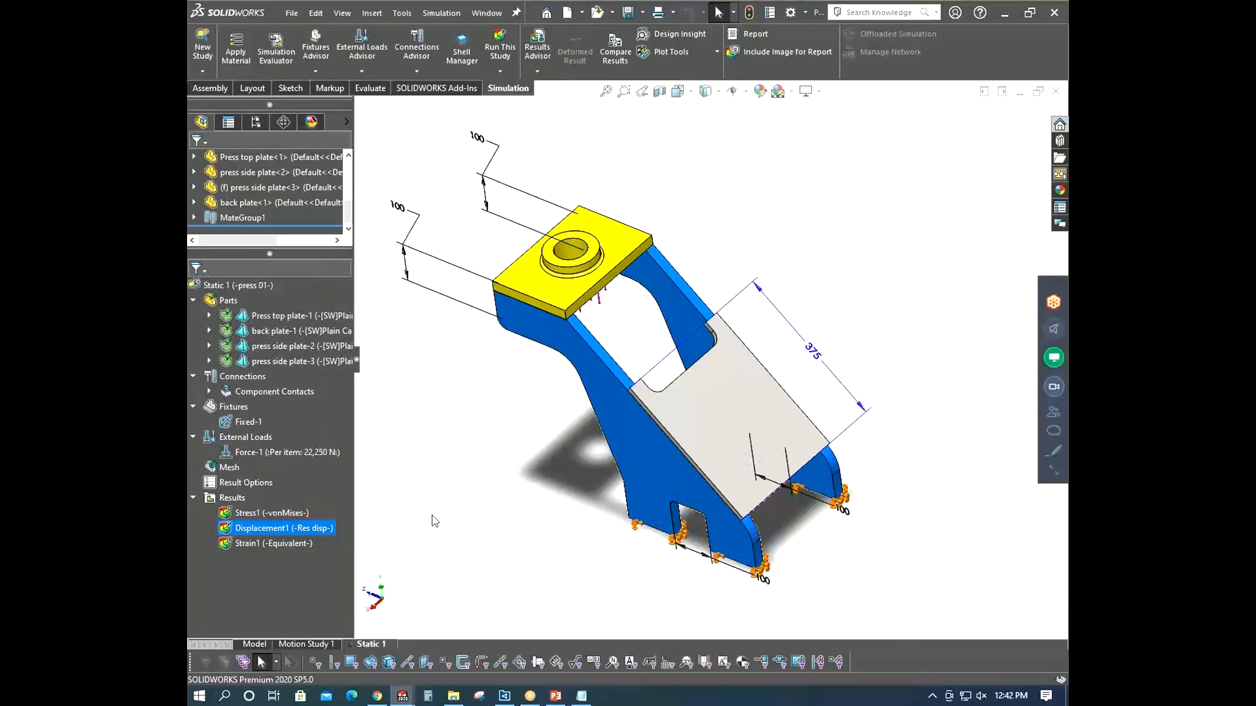
{"action": "right_click", "coordinate": [303, 515]}
{"action": "left_click", "coordinate": [326, 525]}
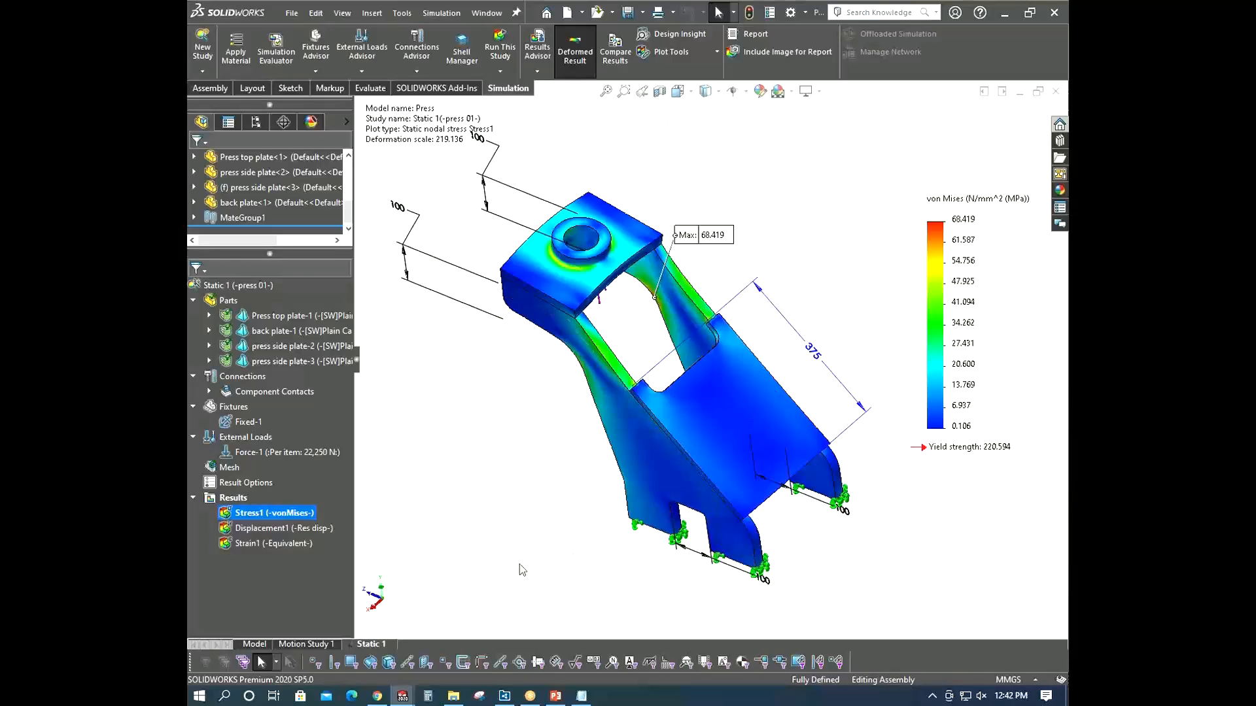
{"action": "right_click", "coordinate": [304, 514]}
{"action": "left_click", "coordinate": [327, 206]}
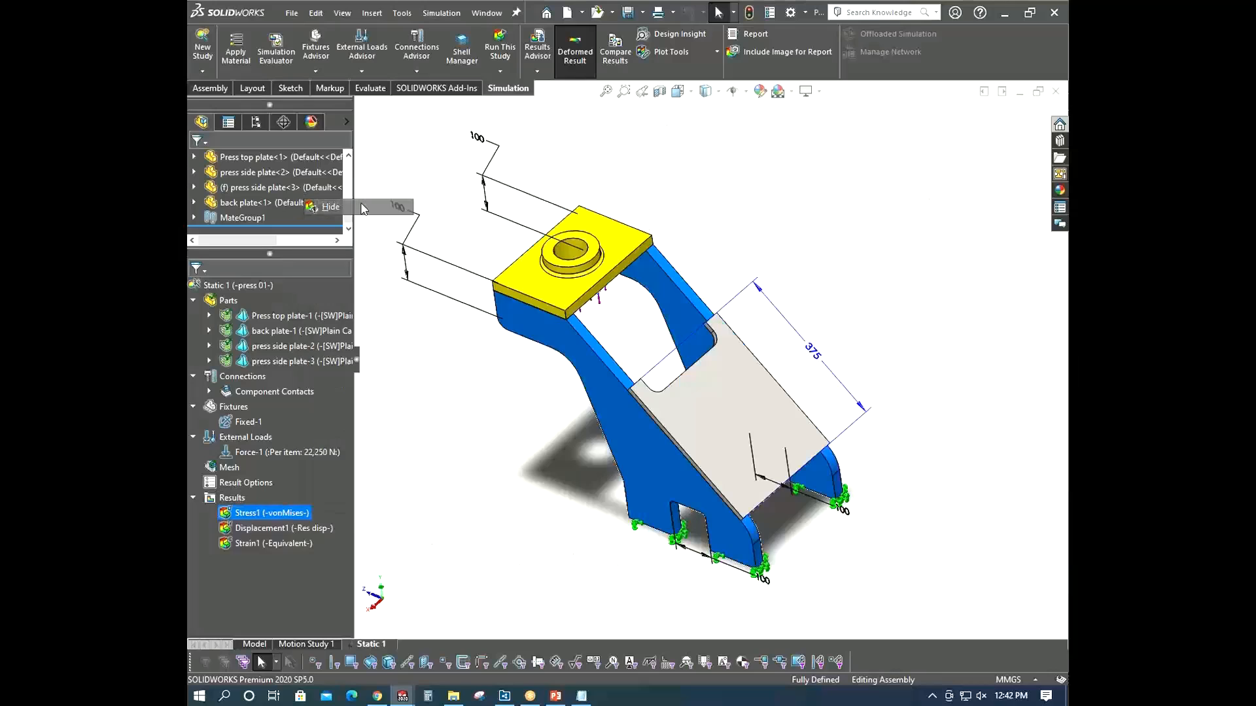
{"action": "left_click", "coordinate": [477, 548]}
{"action": "middle_click_drag", "start_coordinate": [491, 544], "coordinate": [507, 528]}
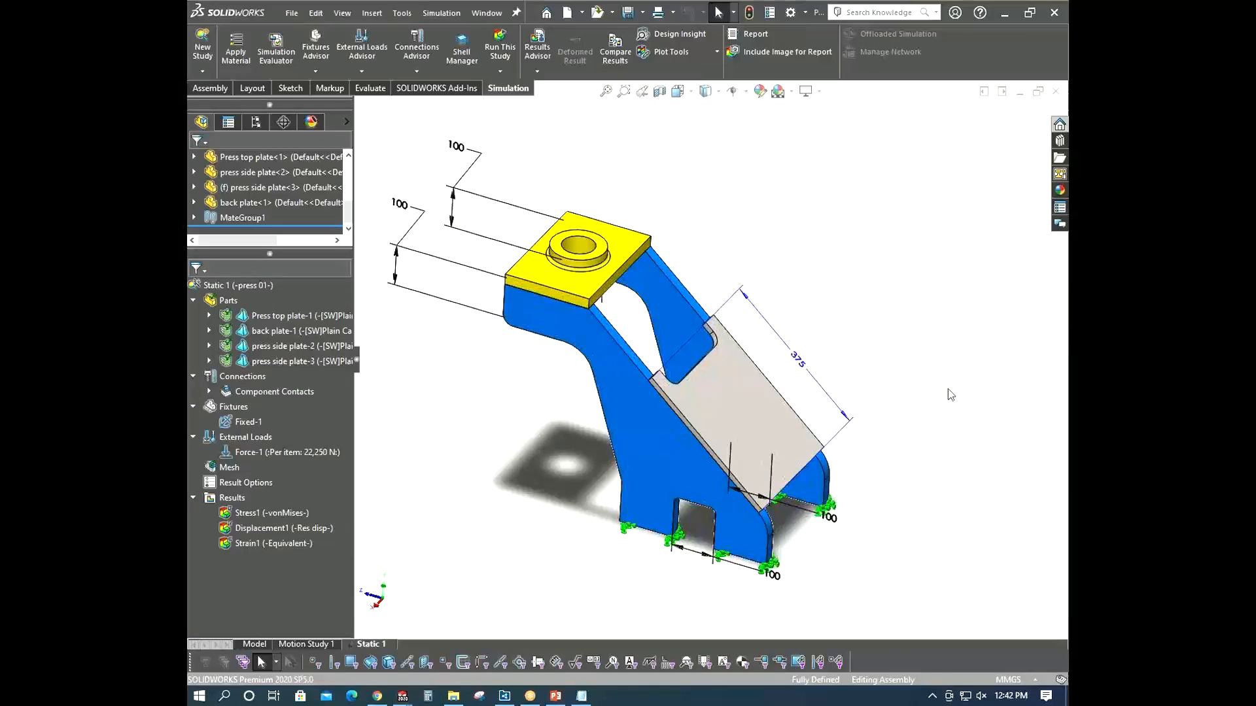
{"action": "mouse_move", "coordinate": [947, 390]}
{"action": "middle_mouse_down"}
{"action": "mouse_move", "coordinate": [937, 362]}
{"action": "mouse_move", "coordinate": [935, 381]}
{"action": "middle_mouse_up"}
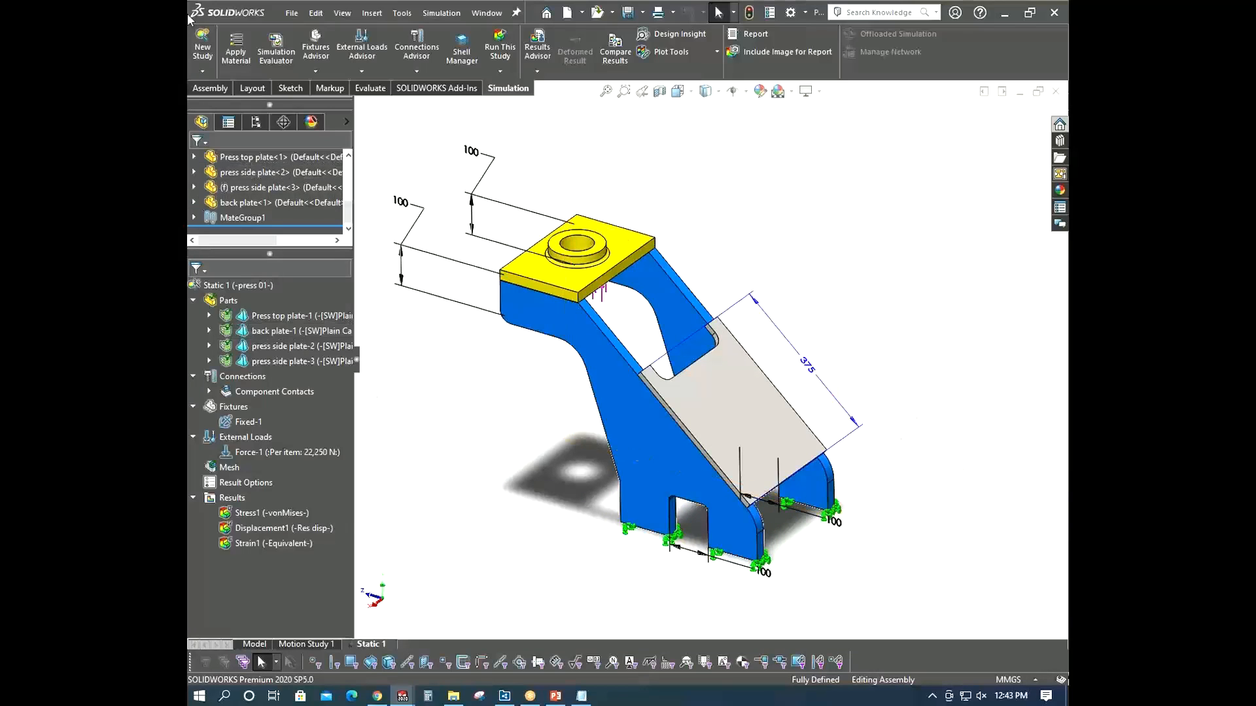
- Create a new Frequency study for the assembly
{"action": "left_click", "coordinate": [201, 41]}
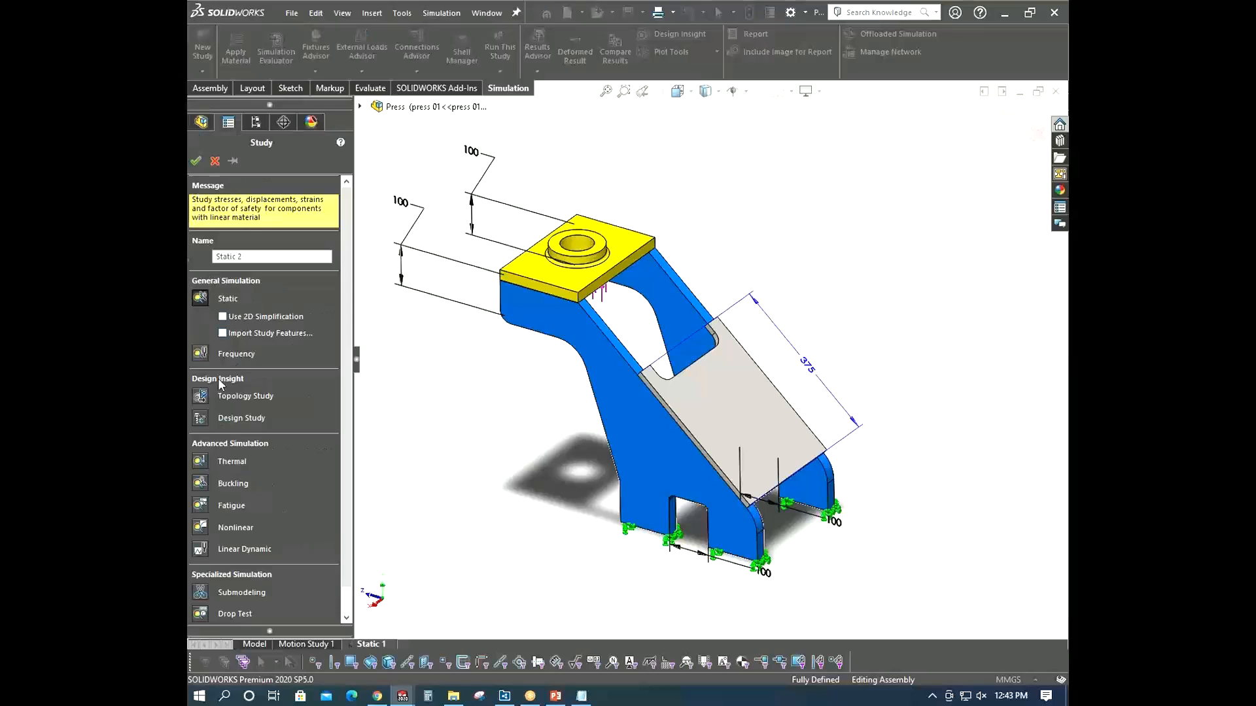
{"action": "left_click", "coordinate": [205, 354]}
{"action": "left_click", "coordinate": [196, 160]}
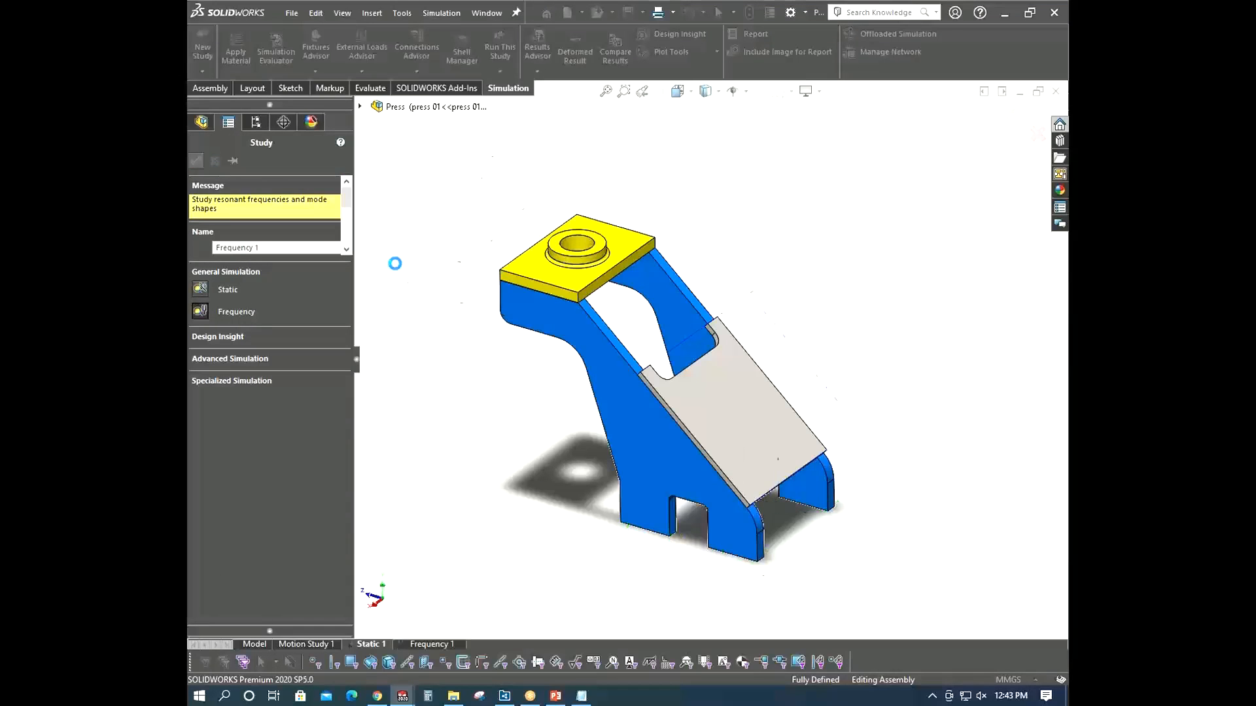
- Copy the fixture and mesh definitions from Static 1 into the Frequency 1 study
{"action": "left_click", "coordinate": [368, 644]}
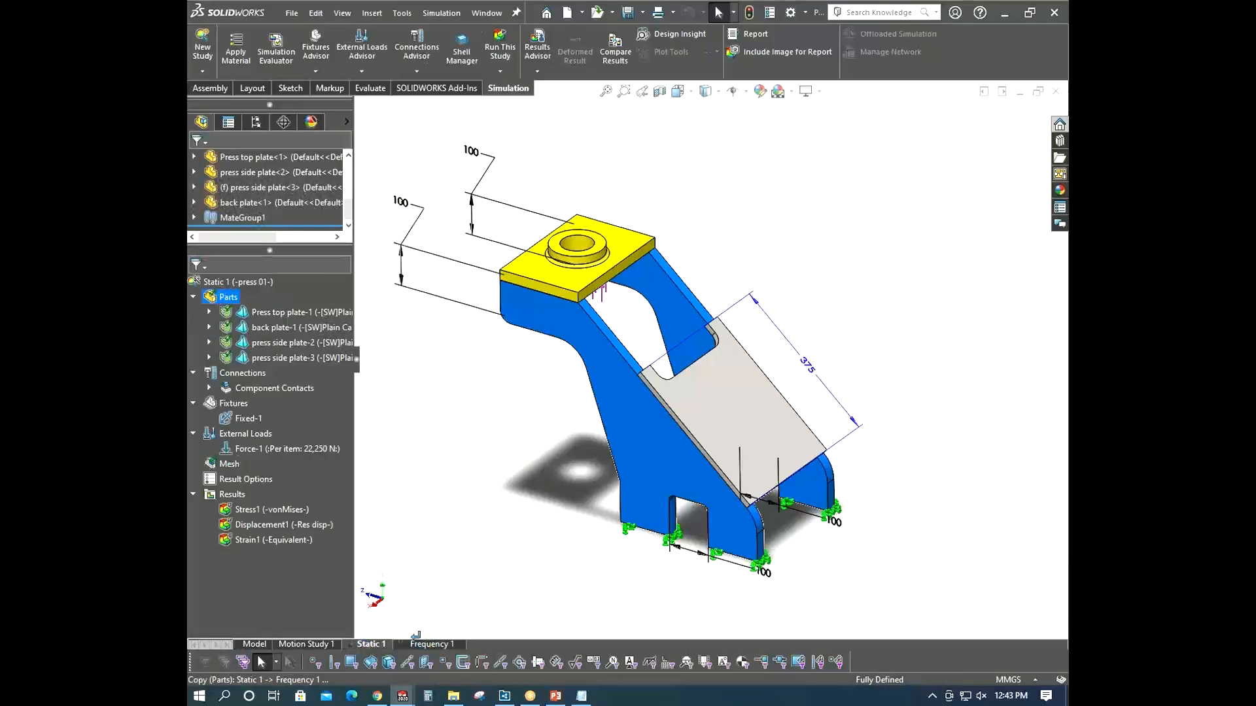
{"action": "left_click", "coordinate": [233, 404]}
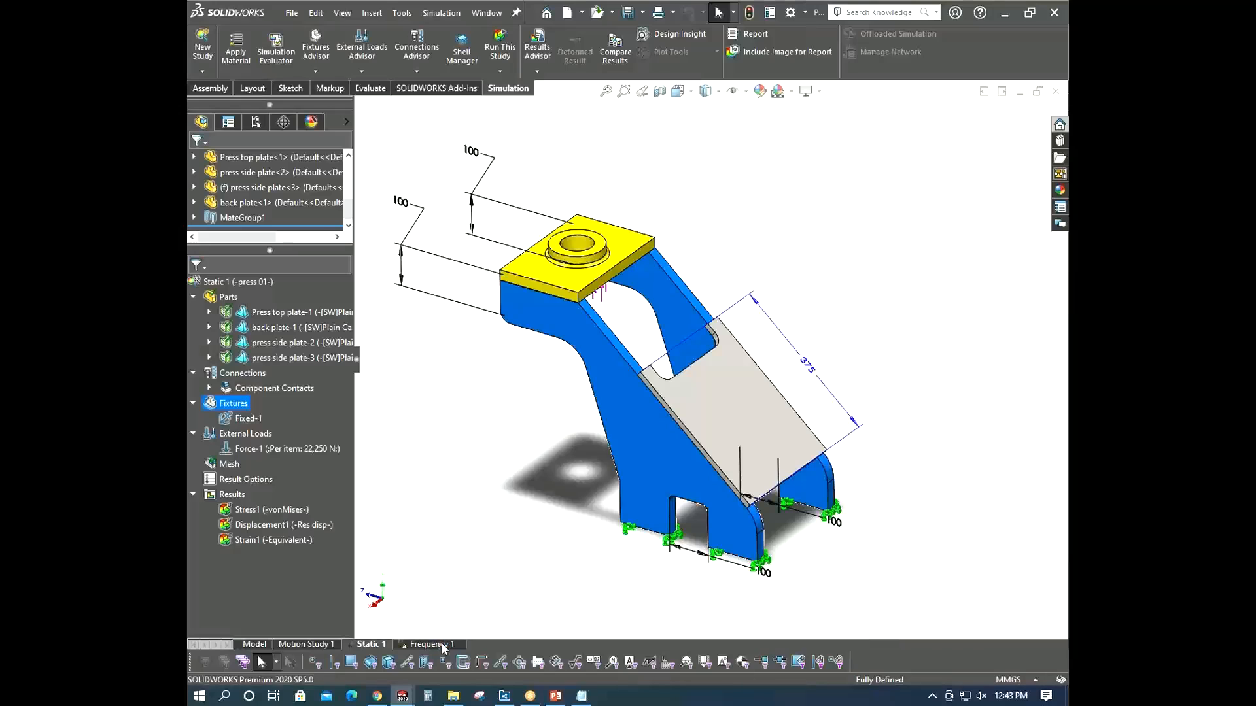
{"action": "left_click_drag", "start_coordinate": [229, 463], "coordinate": [428, 644]}
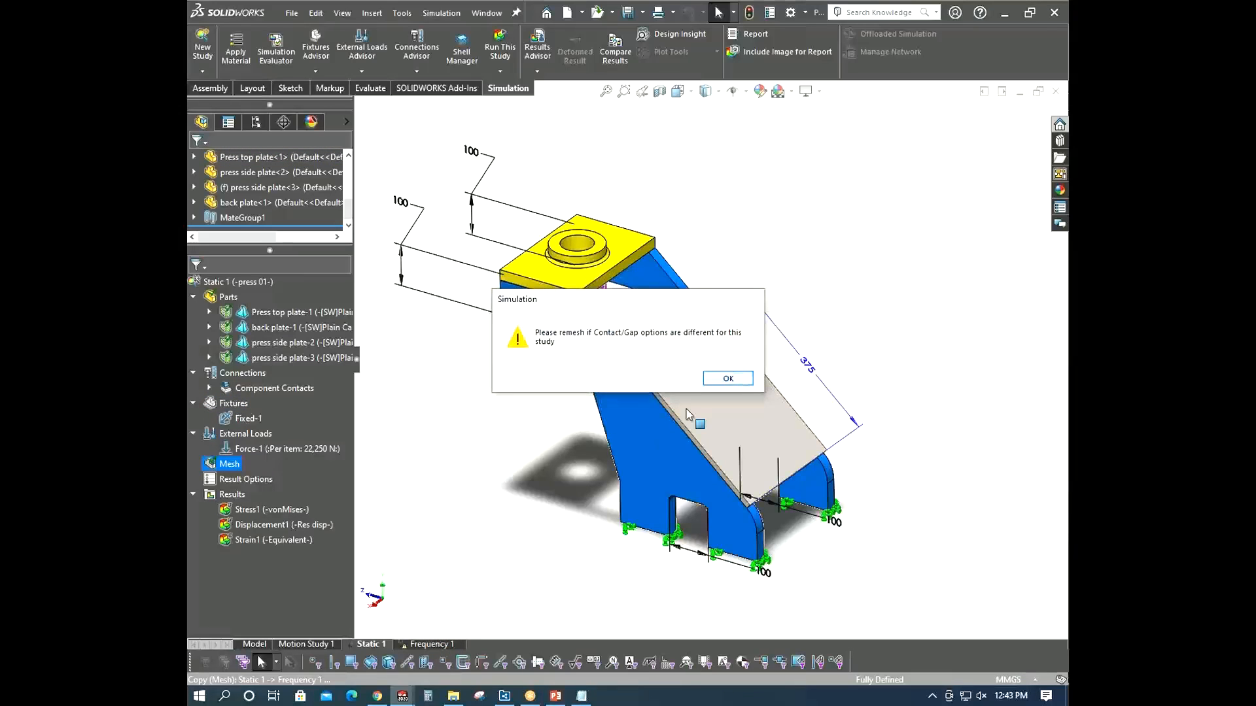
{"action": "key", "text": "Return"}
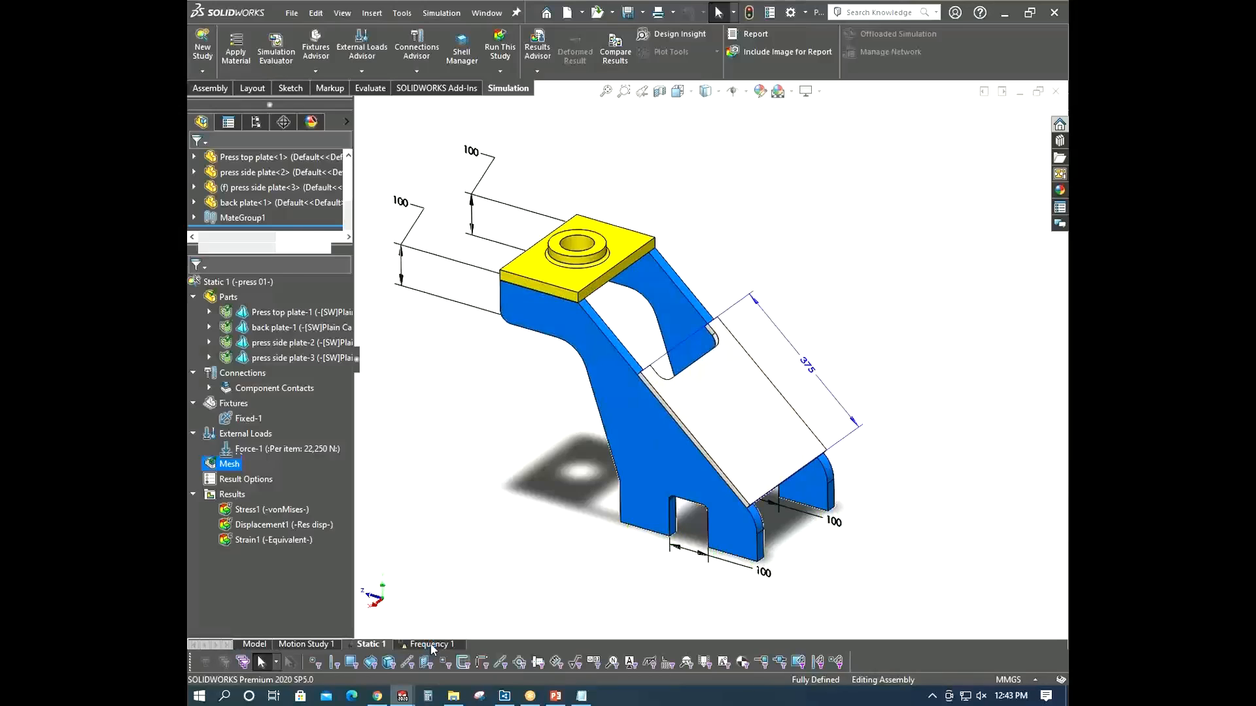
- Create the mesh for the Frequency 1 study using fine curvature-based mesh settings
{"action": "left_click", "coordinate": [430, 646]}
{"action": "scroll", "coordinate": [570, 392], "scroll_direction": "up", "scroll_amount": 3}
{"action": "mouse_move", "coordinate": [571, 384]}
{"action": "middle_mouse_down"}
{"action": "mouse_move", "coordinate": [662, 369]}
{"action": "mouse_move", "coordinate": [591, 395]}
{"action": "middle_mouse_up"}
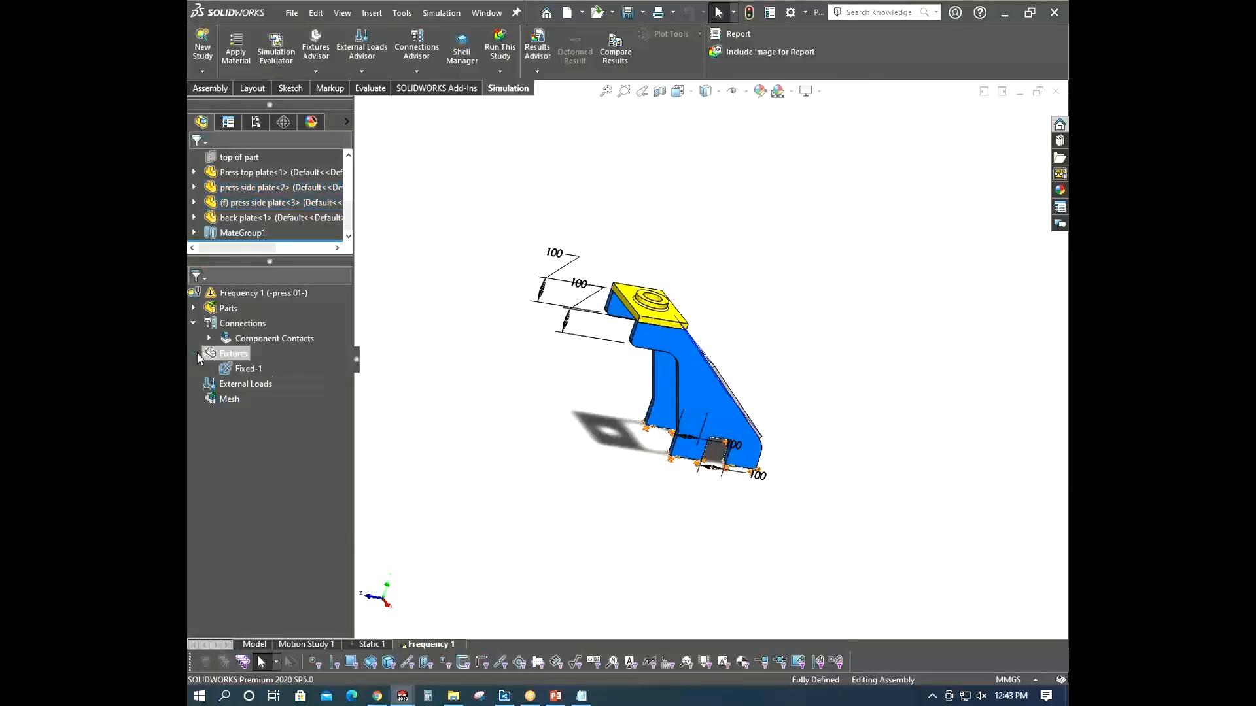
{"action": "right_click", "coordinate": [224, 402]}
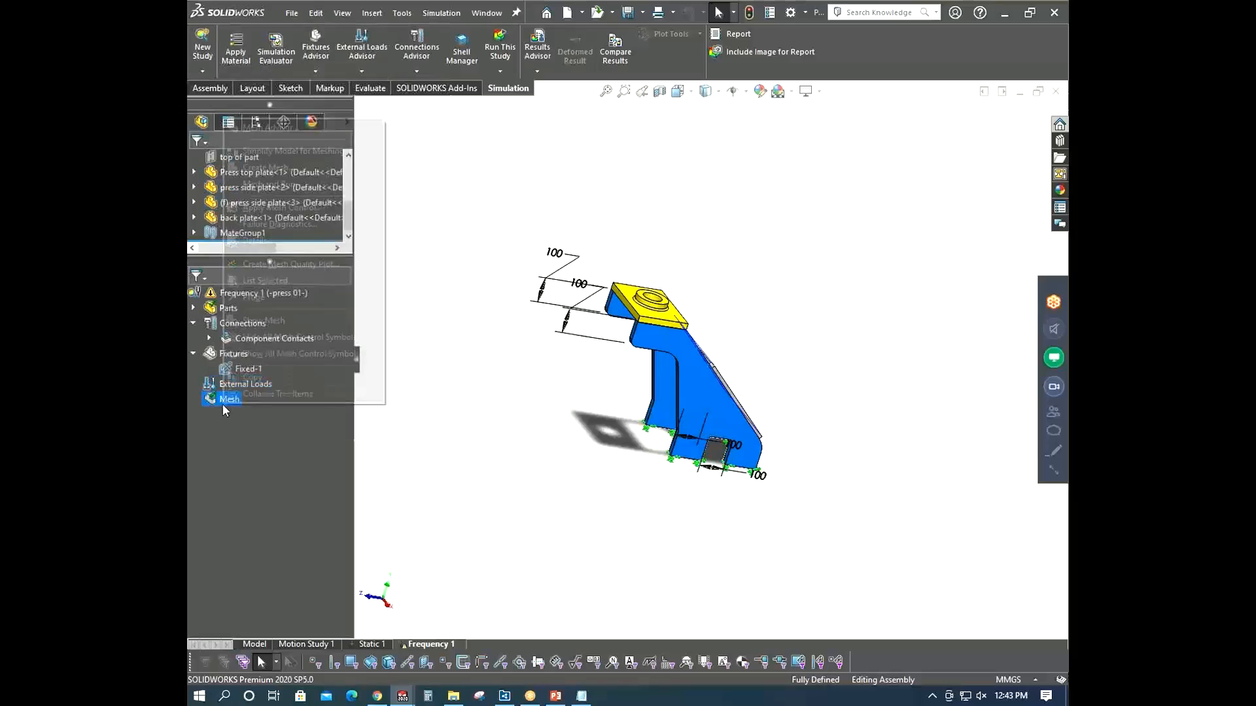
{"action": "left_click", "coordinate": [292, 165]}
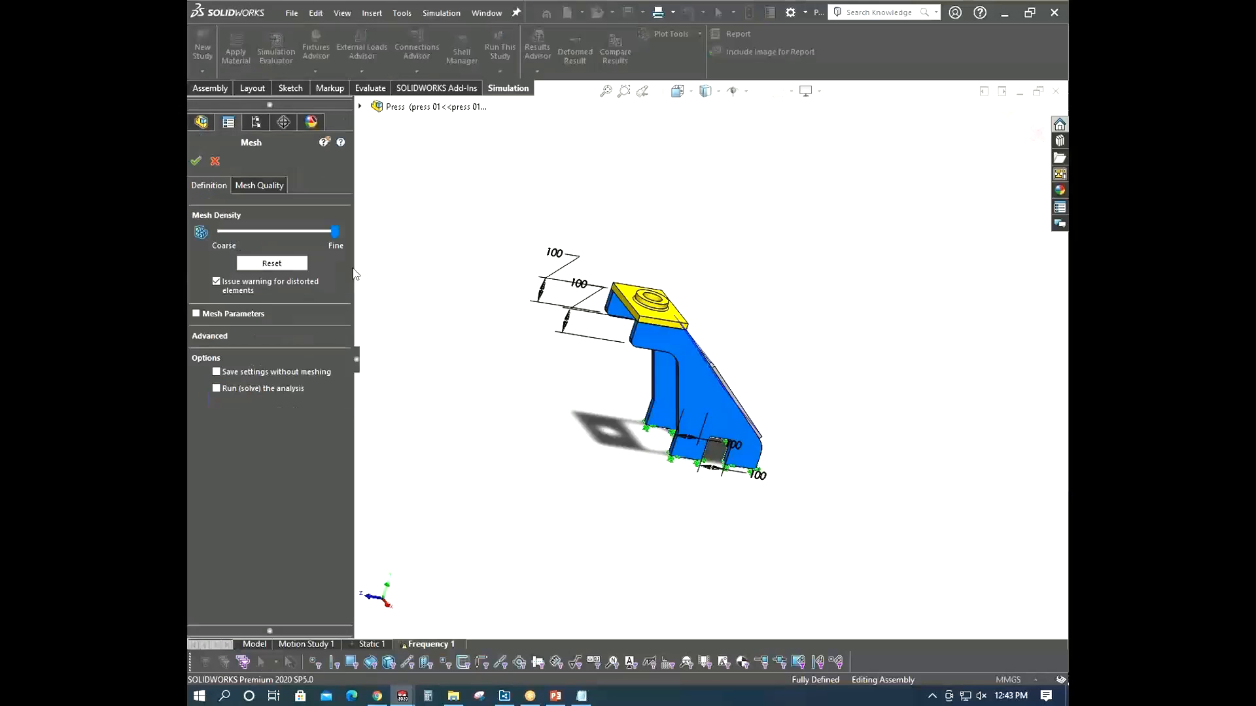
{"action": "left_click", "coordinate": [197, 313]}
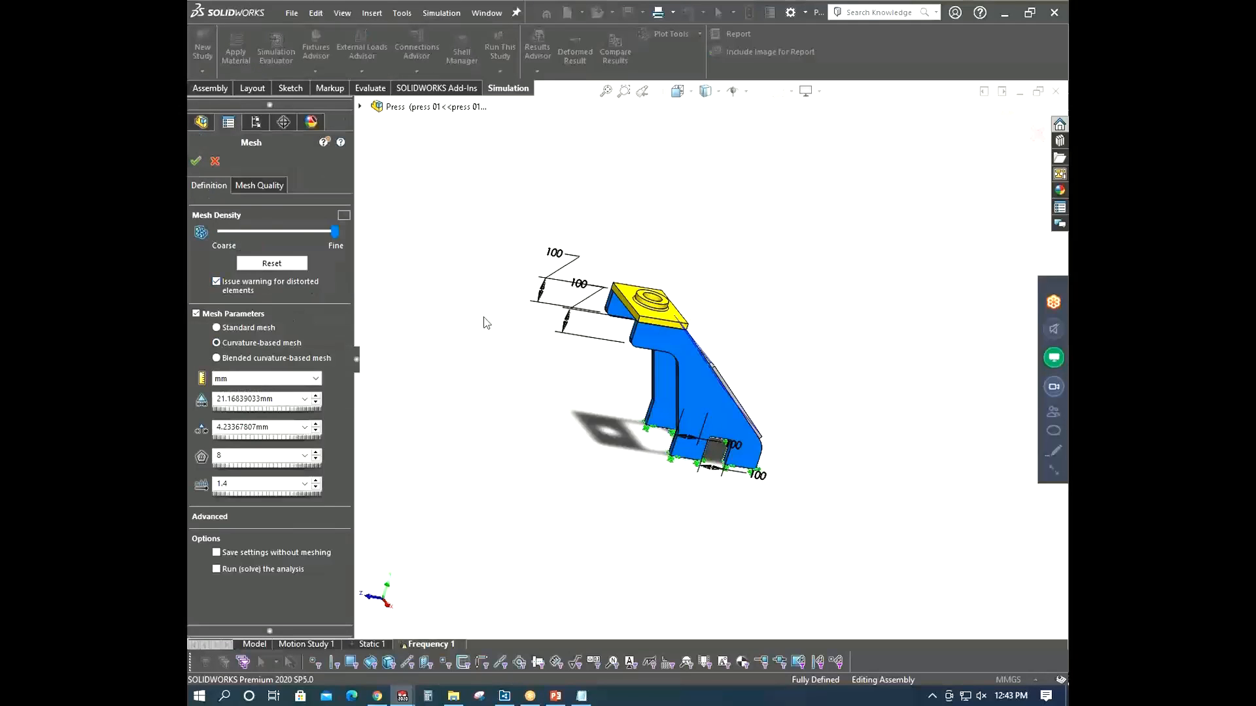
{"action": "left_click", "coordinate": [195, 161]}
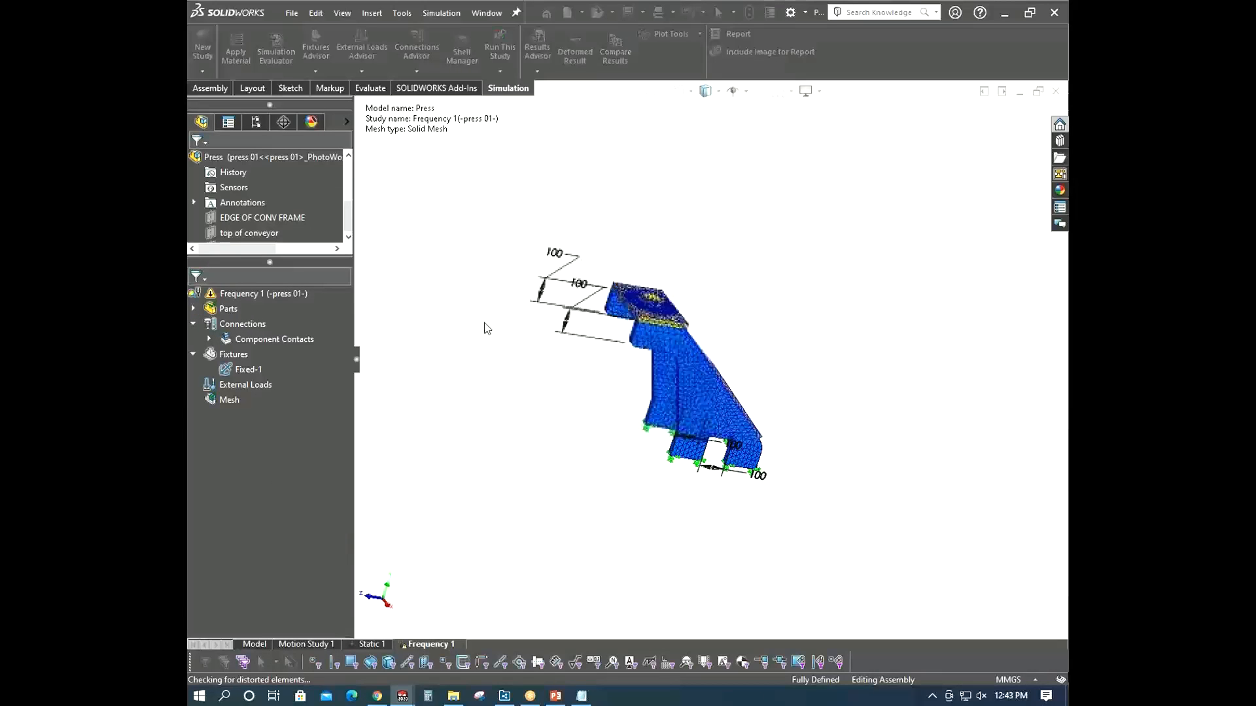
- Run the Frequency 1 study and let the solver finish
{"action": "right_click", "coordinate": [282, 293]}
{"action": "left_click", "coordinate": [312, 329]}
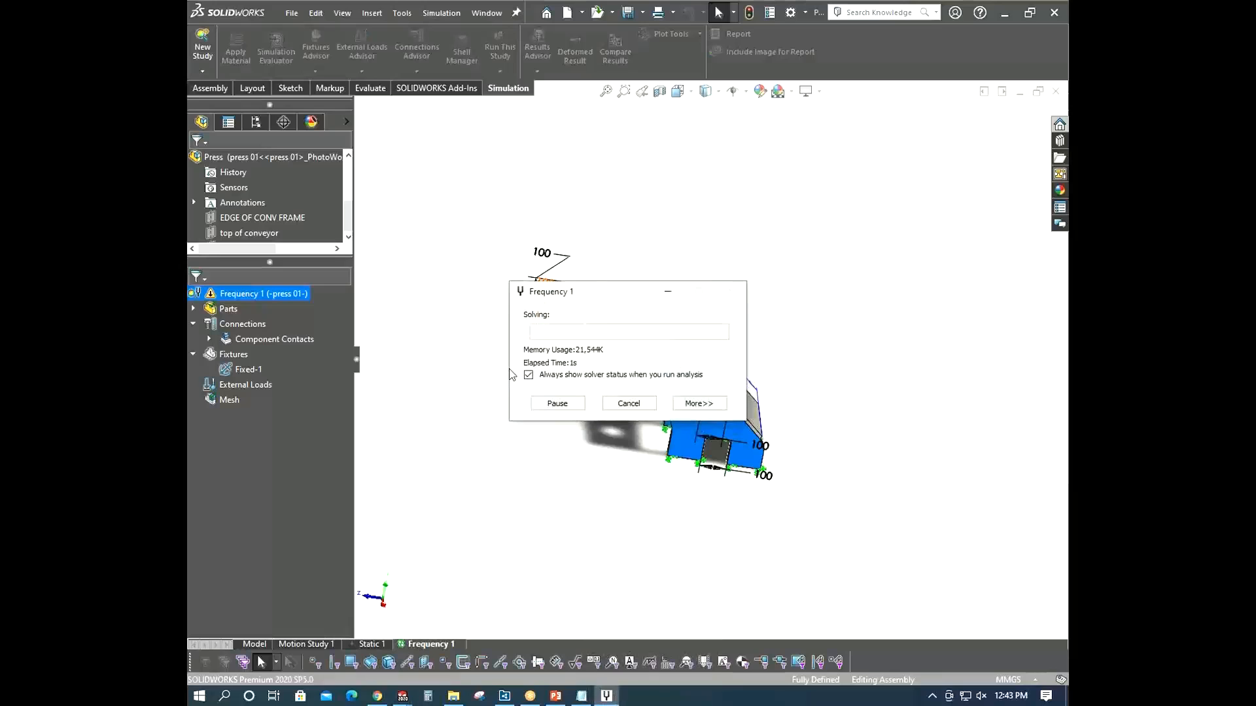
{"action": "left_click_drag", "start_coordinate": [626, 298], "coordinate": [364, 175]}
{"action": "left_click", "coordinate": [493, 317]}
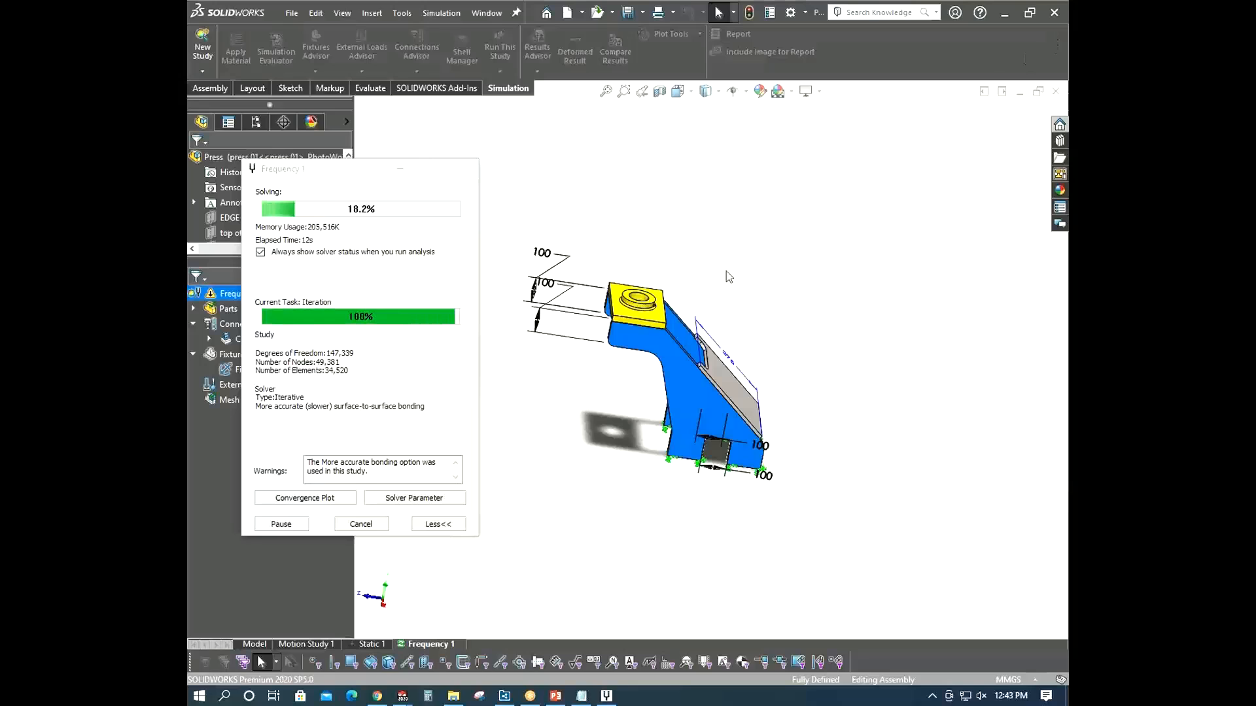
{"action": "left_click_drag", "start_coordinate": [334, 176], "coordinate": [338, 189]}
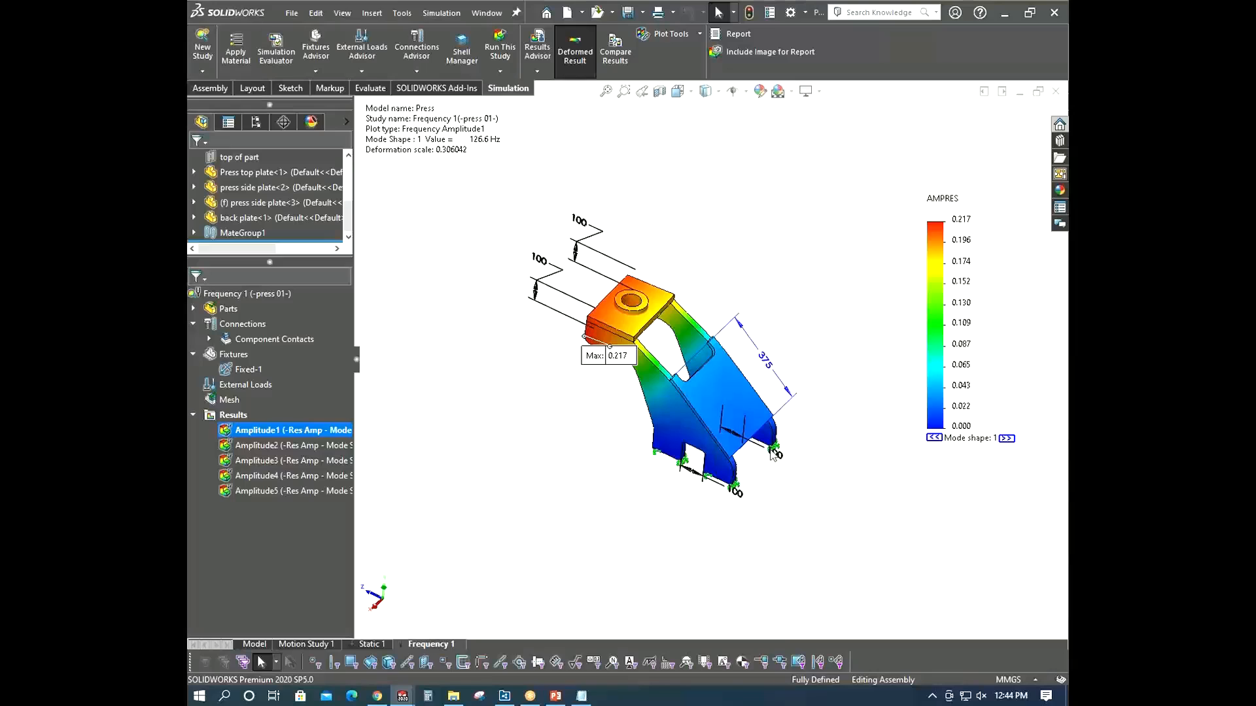
- Review the natural frequency formula noted in Notepad, then return to the model
{"action": "left_click", "coordinate": [581, 695]}
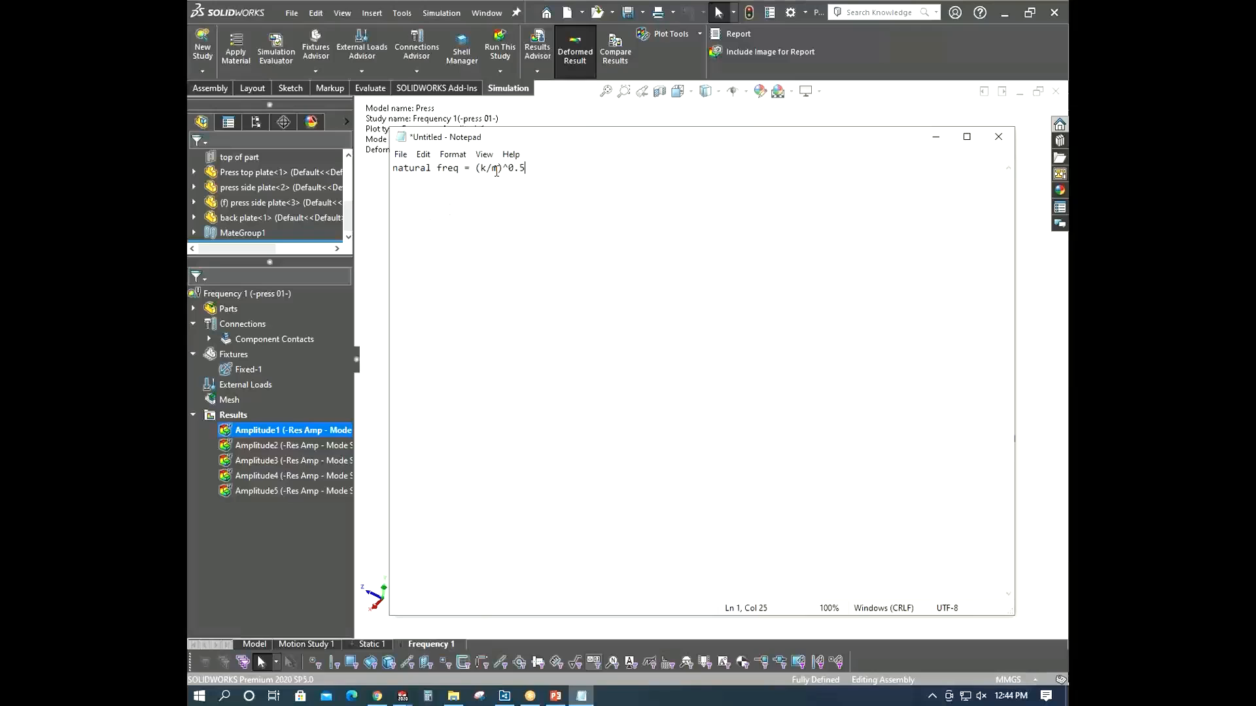
{"action": "left_click", "coordinate": [936, 137]}
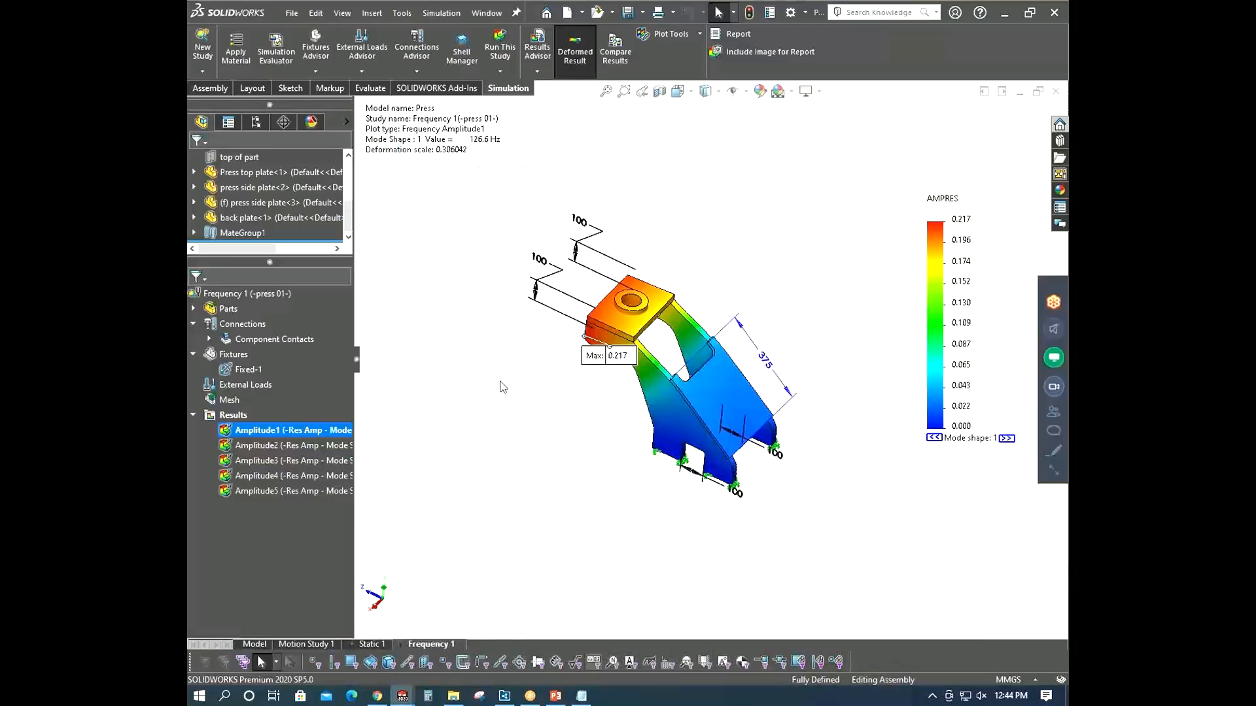
- Create a new Design Study for optimizing the assembly
{"action": "left_click", "coordinate": [203, 49]}
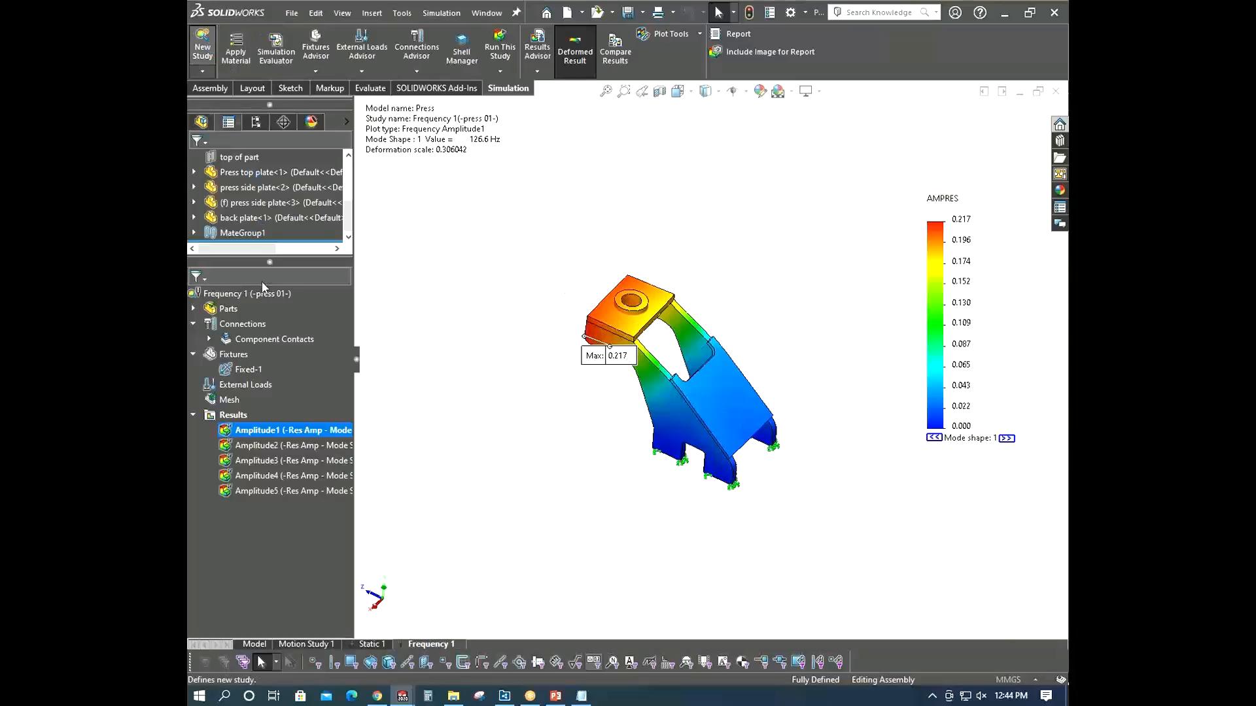
{"action": "left_click", "coordinate": [205, 376]}
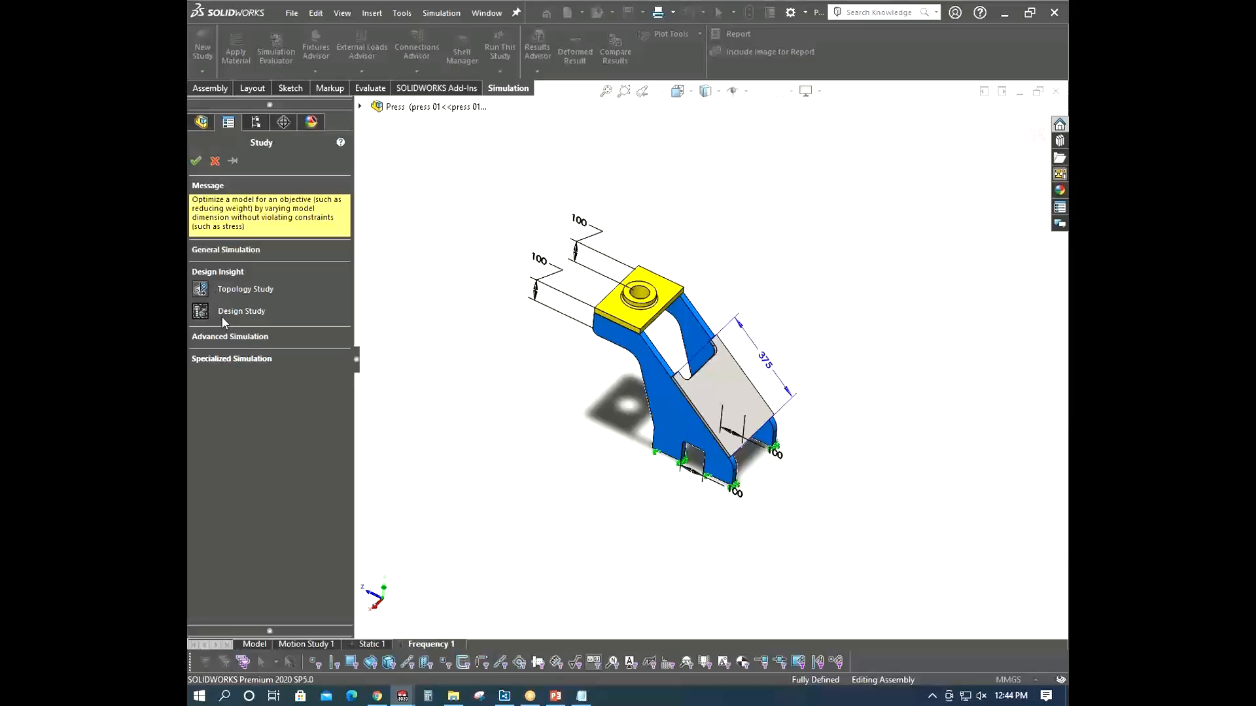
{"action": "left_click", "coordinate": [253, 338]}
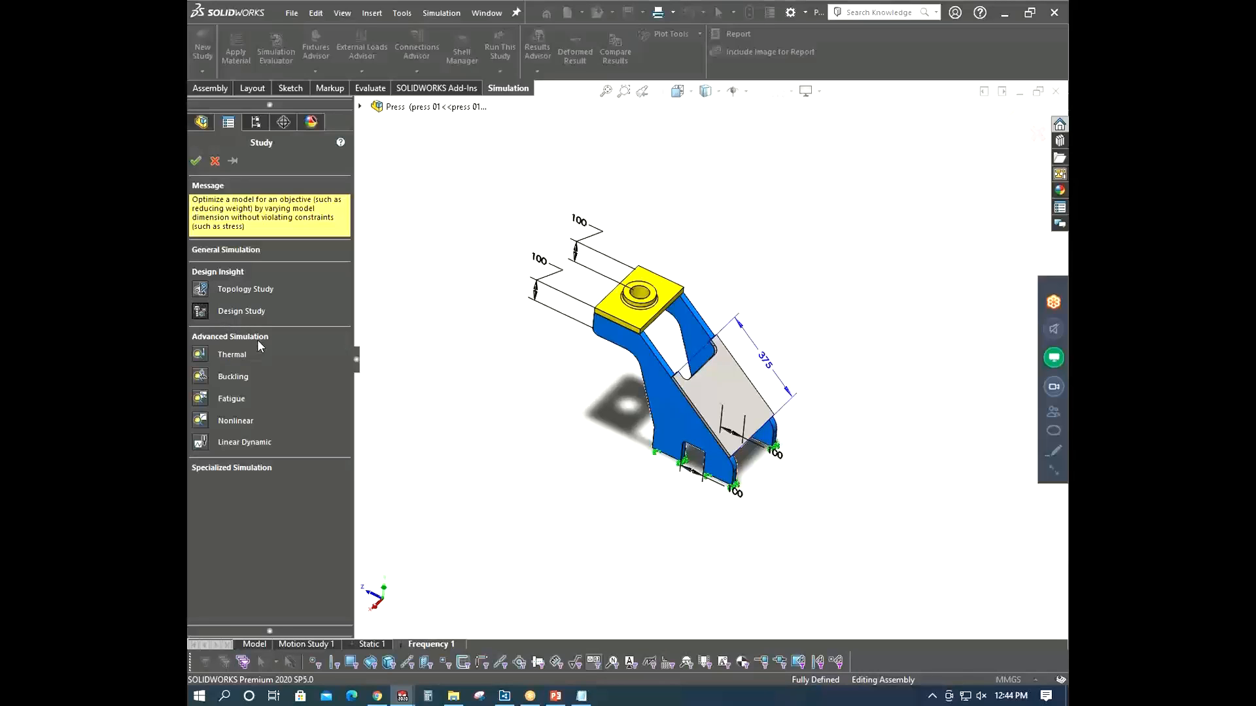
{"action": "left_click", "coordinate": [252, 469]}
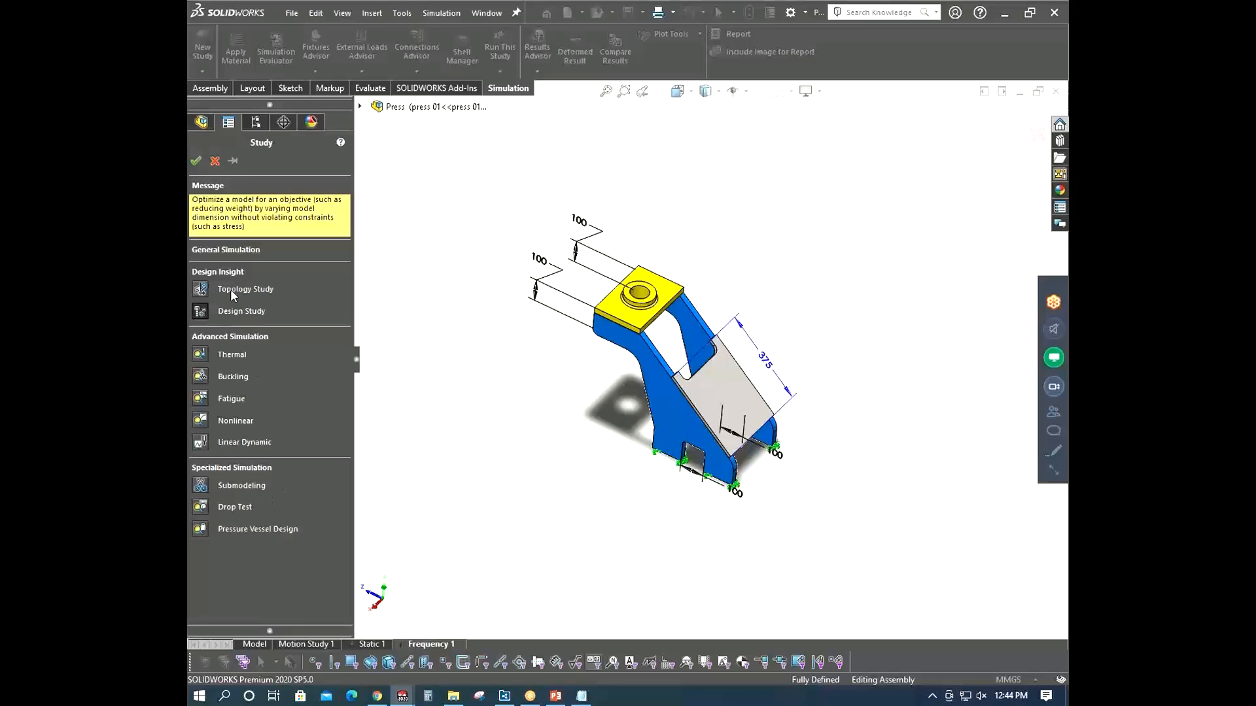
{"action": "left_click", "coordinate": [196, 160]}
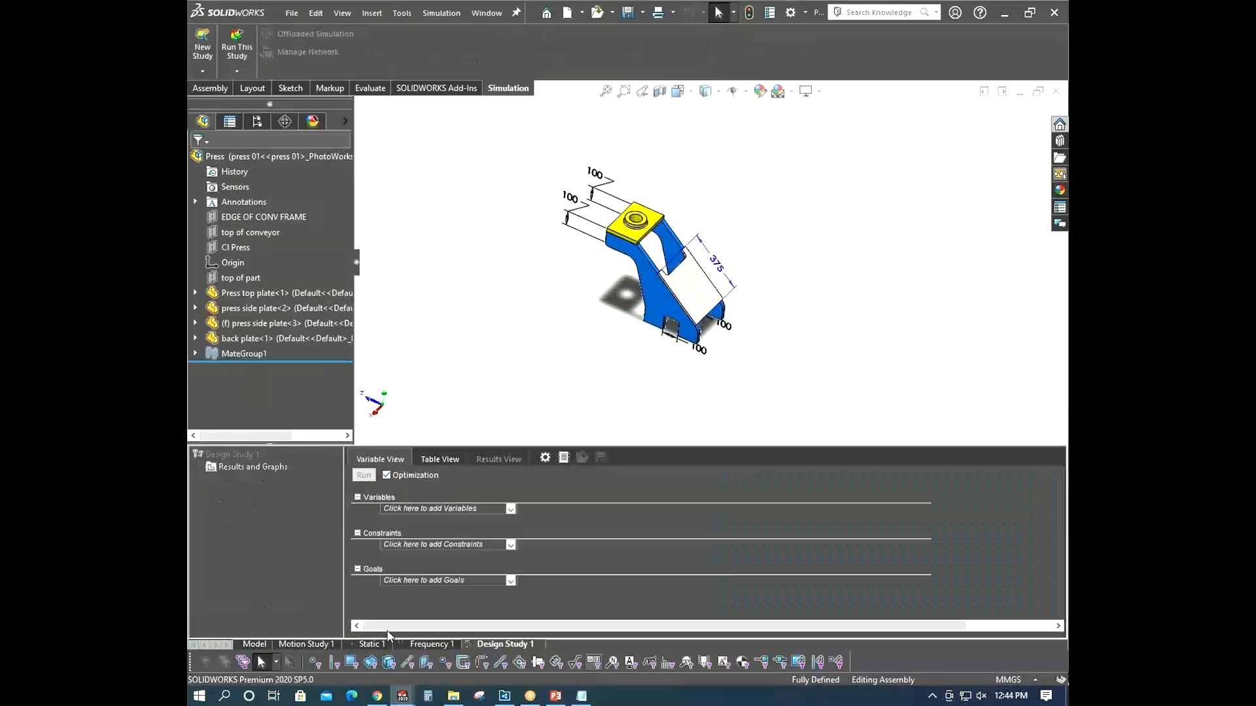
{"action": "scroll", "coordinate": [715, 203], "scroll_direction": "down", "scroll_amount": 3}
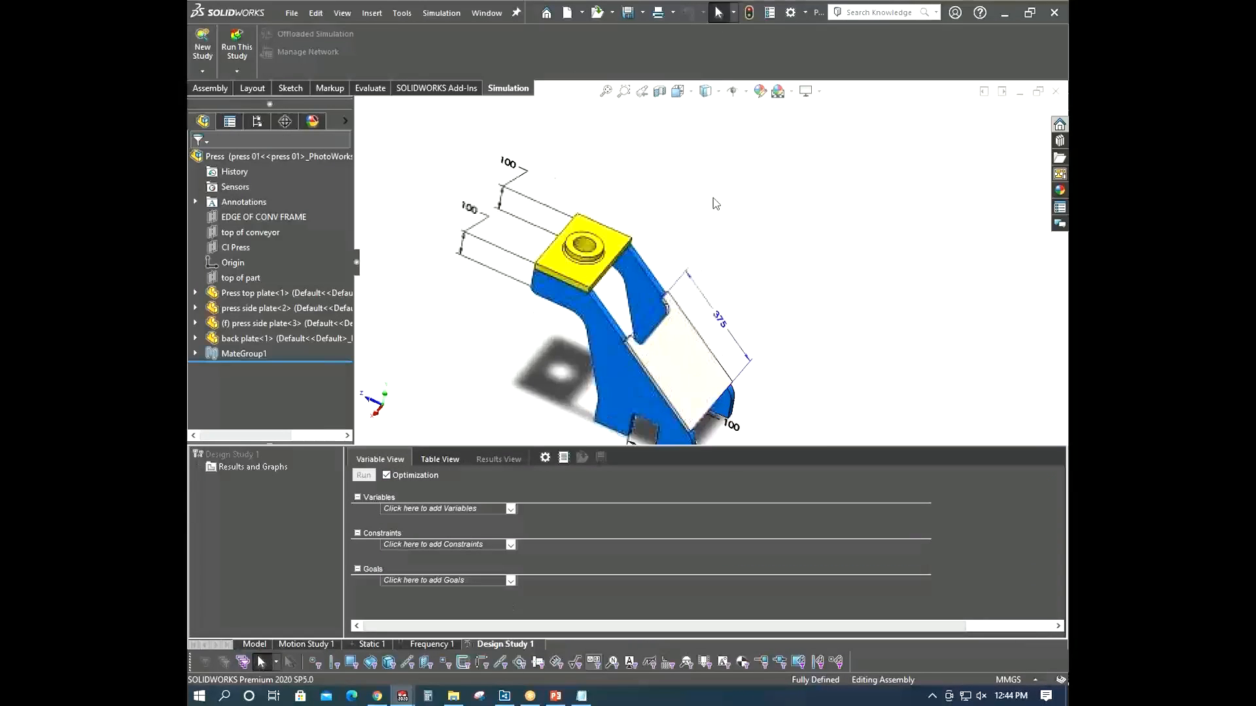
{"action": "scroll", "coordinate": [719, 201], "scroll_direction": "up", "scroll_amount": 3}
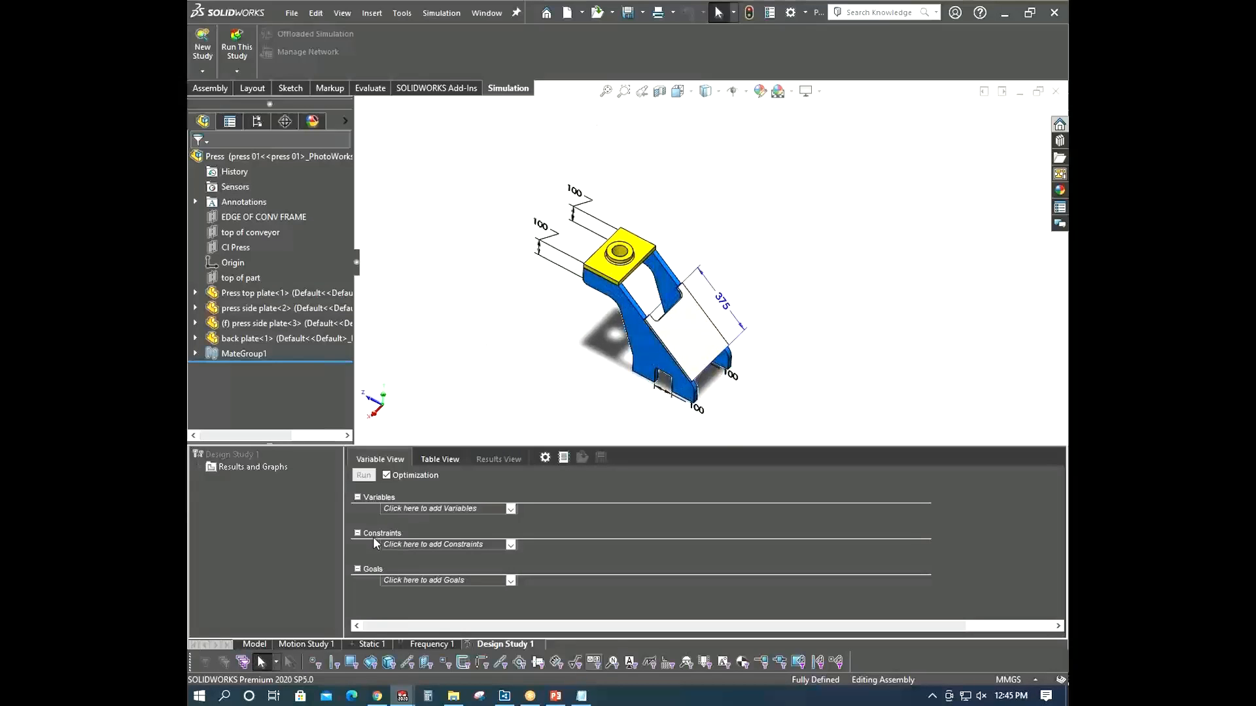
{"action": "mouse_move", "coordinate": [508, 395]}
{"action": "middle_mouse_down"}
{"action": "mouse_move", "coordinate": [512, 368]}
{"action": "mouse_move", "coordinate": [513, 380]}
{"action": "middle_mouse_up"}
{"action": "key", "text": "Escape"}
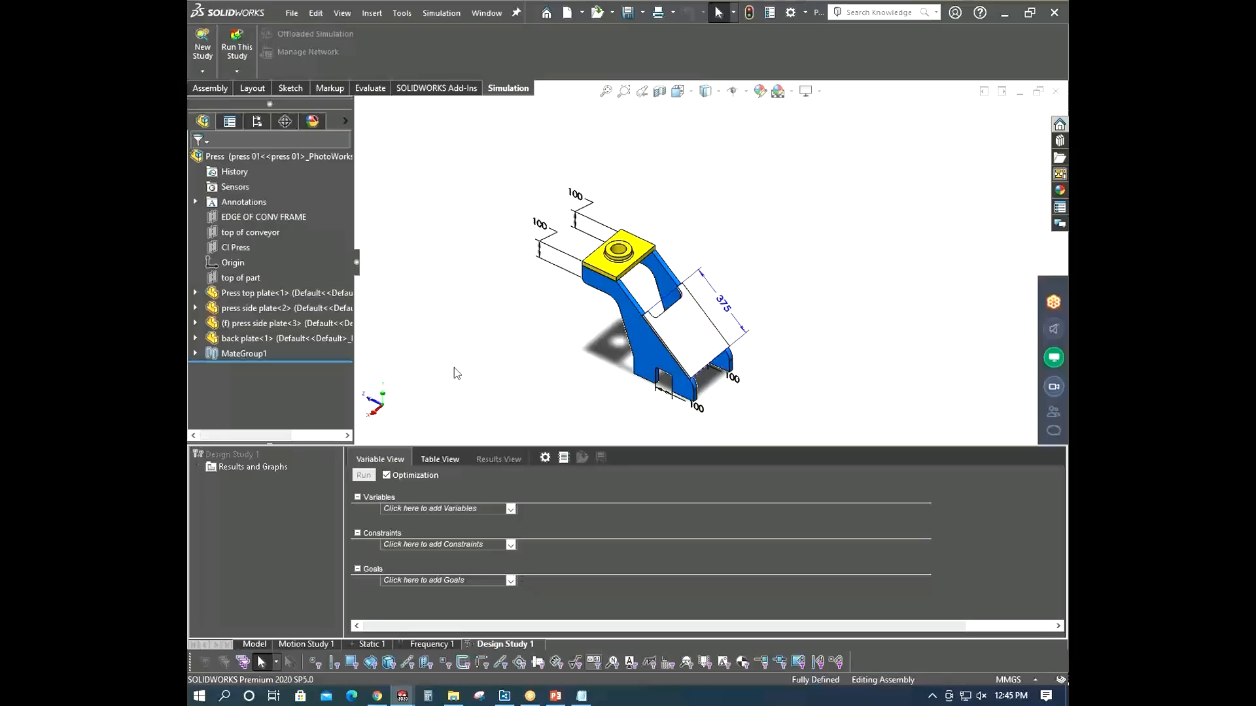
- Switch to PowerPoint and show the Steps slide listing constraints and design variables as a slide show
{"action": "left_click", "coordinate": [567, 697]}
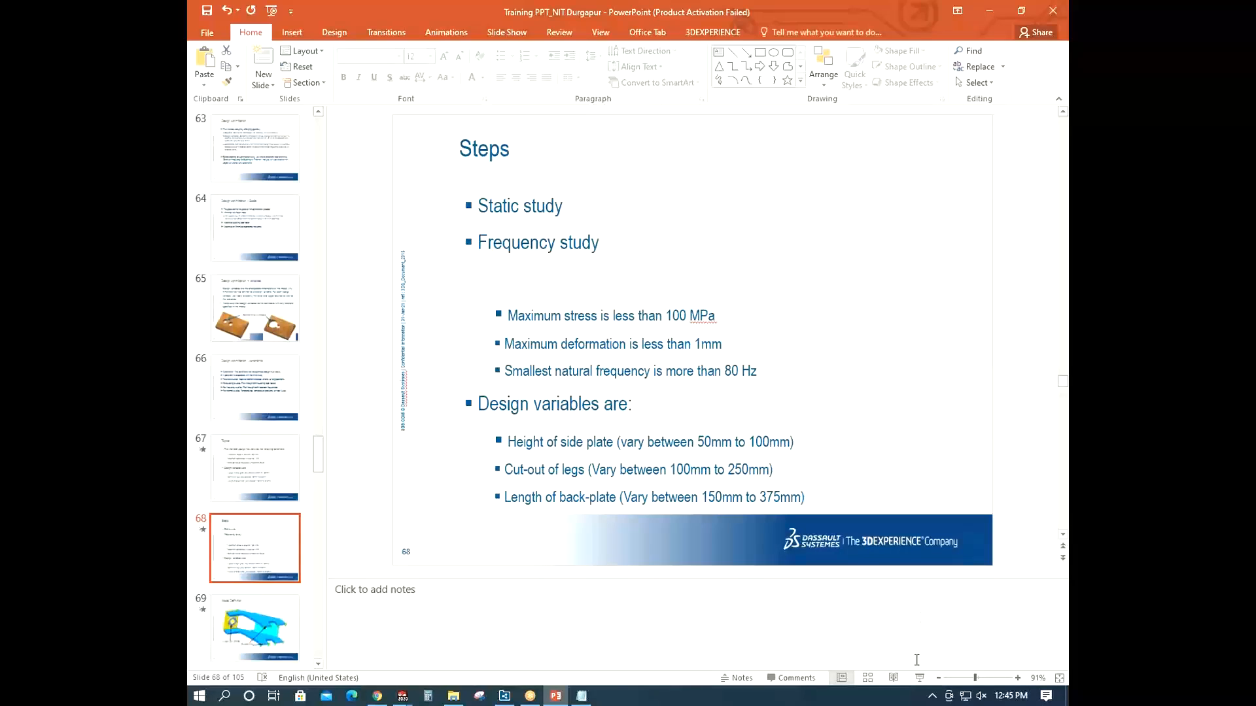
{"action": "left_click", "coordinate": [932, 696]}
{"action": "left_click", "coordinate": [832, 579]}
{"action": "left_click", "coordinate": [920, 679]}
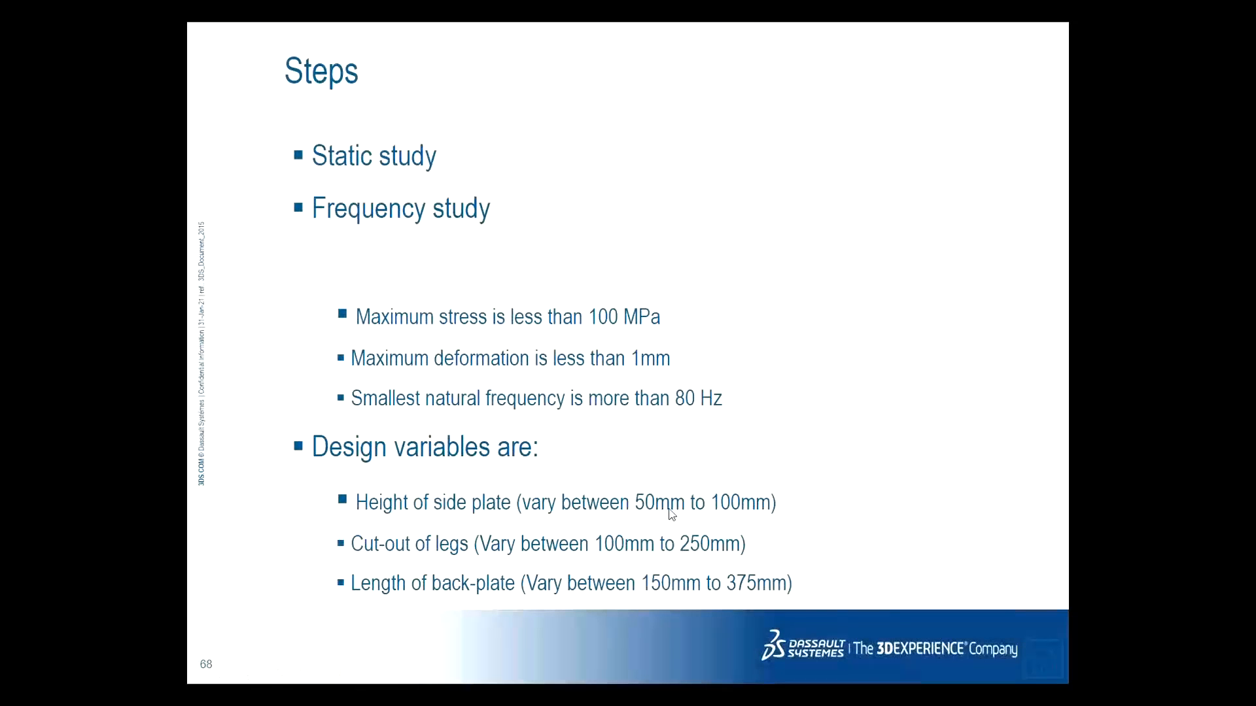
- Examine the side plate's height and leg cut-out dimensions on the model, comparing them with the slide
{"action": "key", "text": "alt+Tab"}
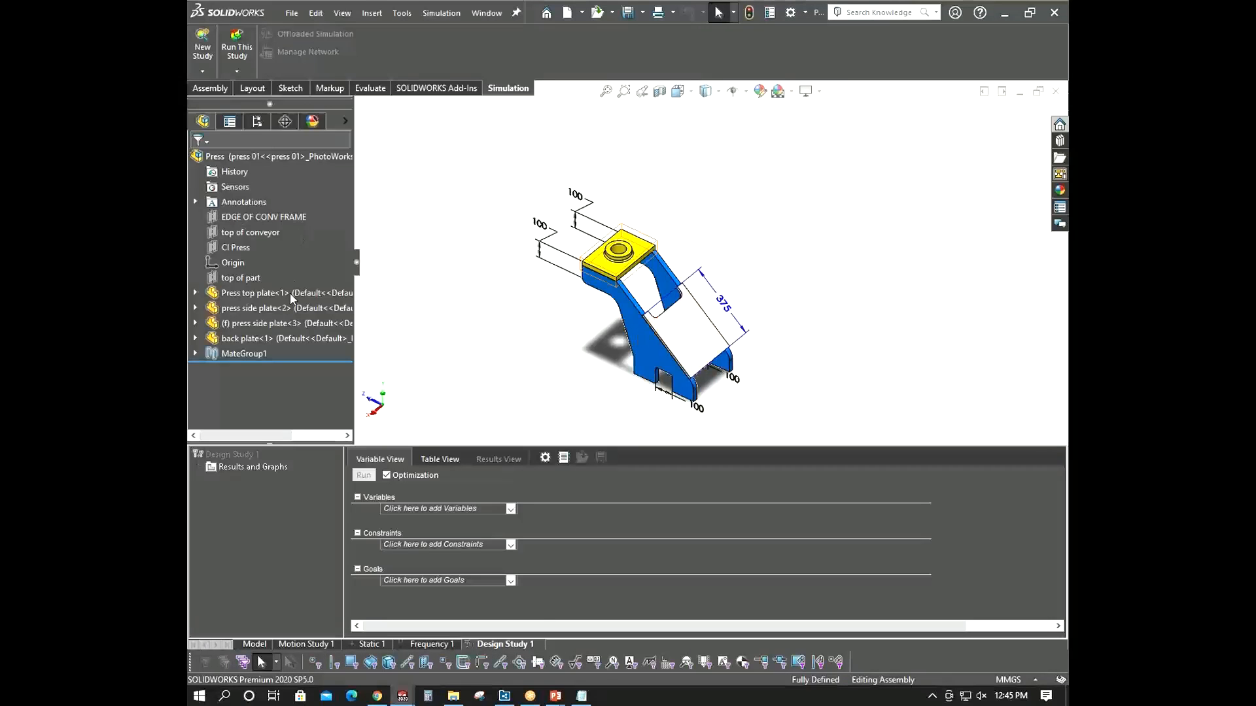
{"action": "left_click", "coordinate": [263, 323]}
{"action": "scroll", "coordinate": [716, 428], "scroll_direction": "down", "scroll_amount": 3}
{"action": "scroll", "coordinate": [610, 363], "scroll_direction": "down", "scroll_amount": 4}
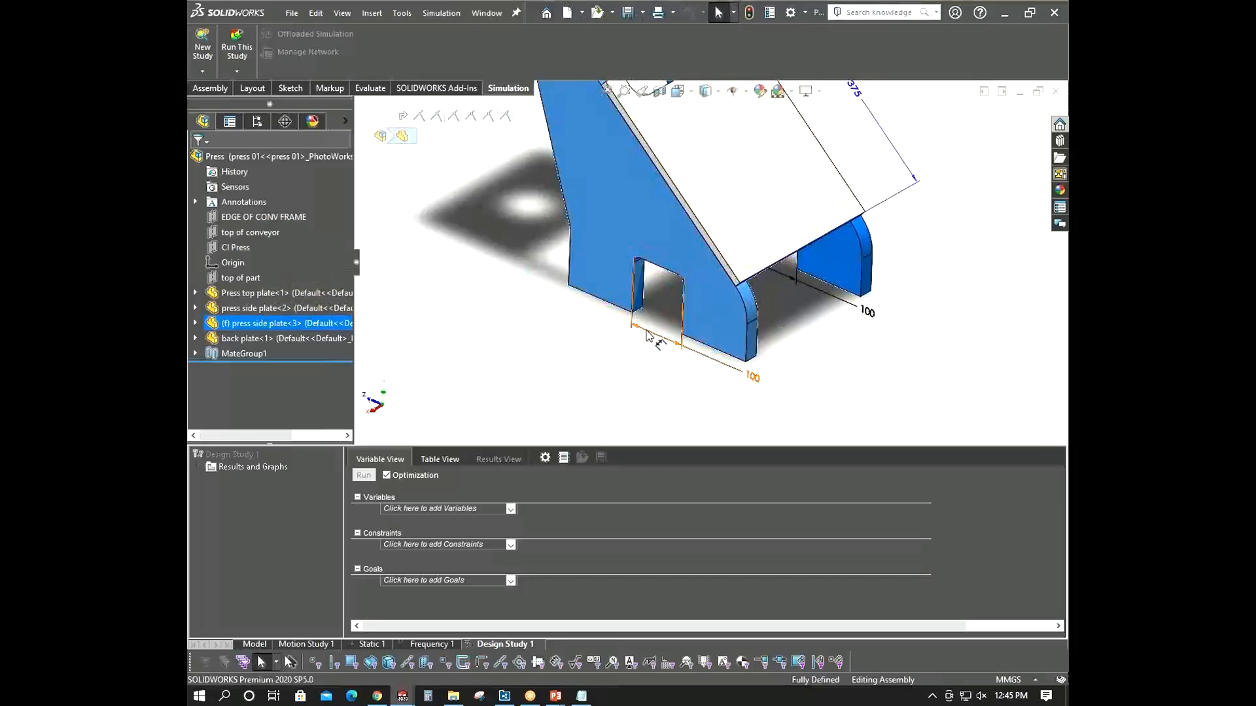
{"action": "scroll", "coordinate": [654, 317], "scroll_direction": "up", "scroll_amount": 3}
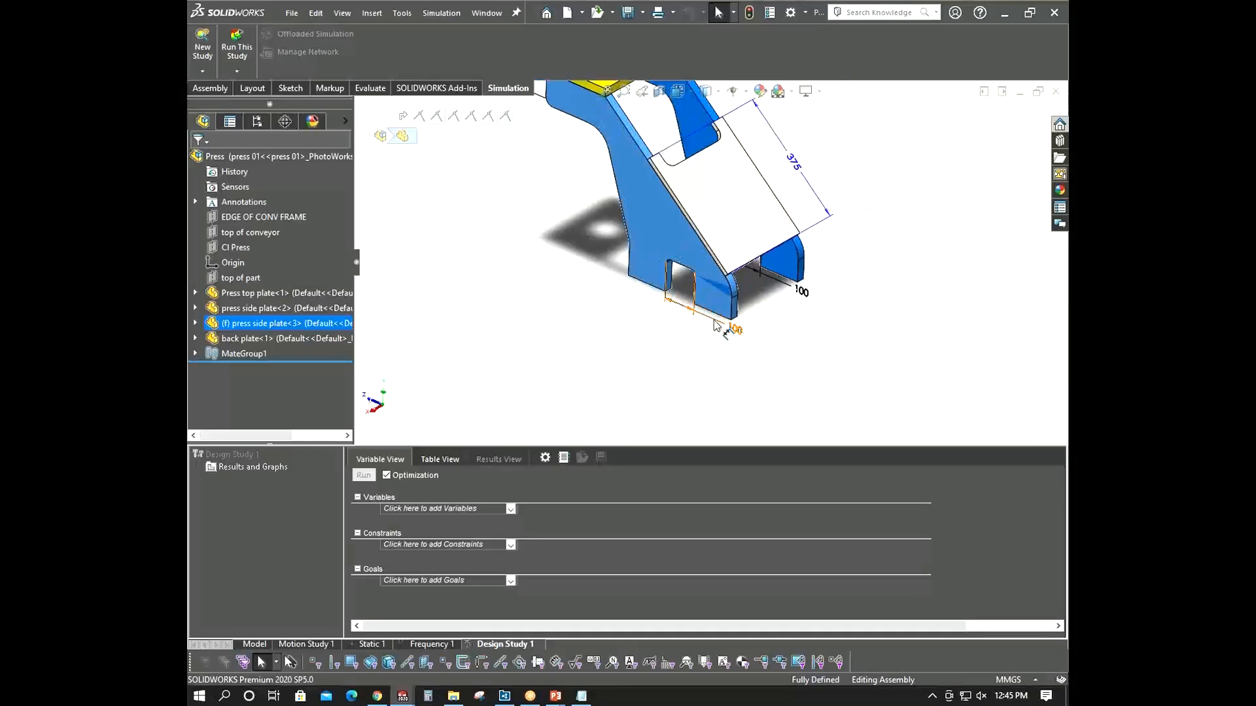
{"action": "scroll", "coordinate": [719, 323], "scroll_direction": "up", "scroll_amount": 3}
{"action": "scroll", "coordinate": [752, 333], "scroll_direction": "down", "scroll_amount": 4}
{"action": "key", "text": "alt+Tab"}
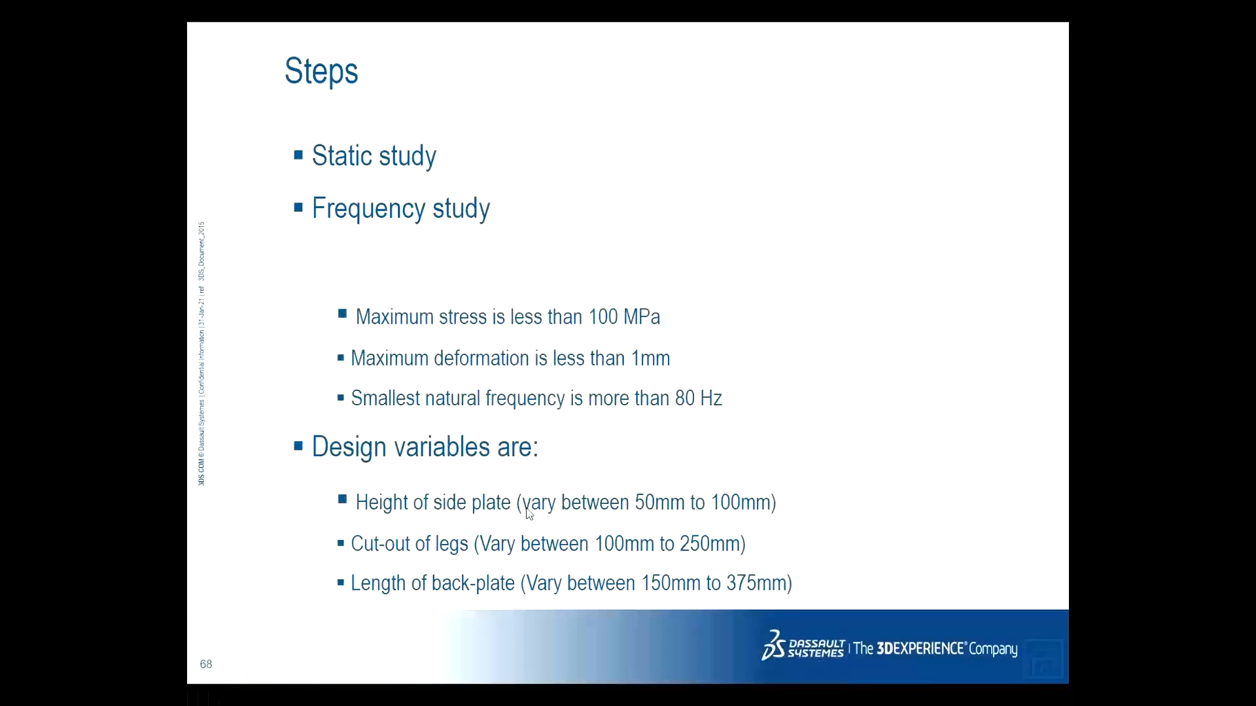
{"action": "key", "text": "alt+Tab"}
{"action": "middle_click_drag", "start_coordinate": [589, 359], "coordinate": [591, 319]}
{"action": "scroll", "coordinate": [451, 306], "scroll_direction": "up", "scroll_amount": 2}
{"action": "scroll", "coordinate": [438, 304], "scroll_direction": "down", "scroll_amount": 2}
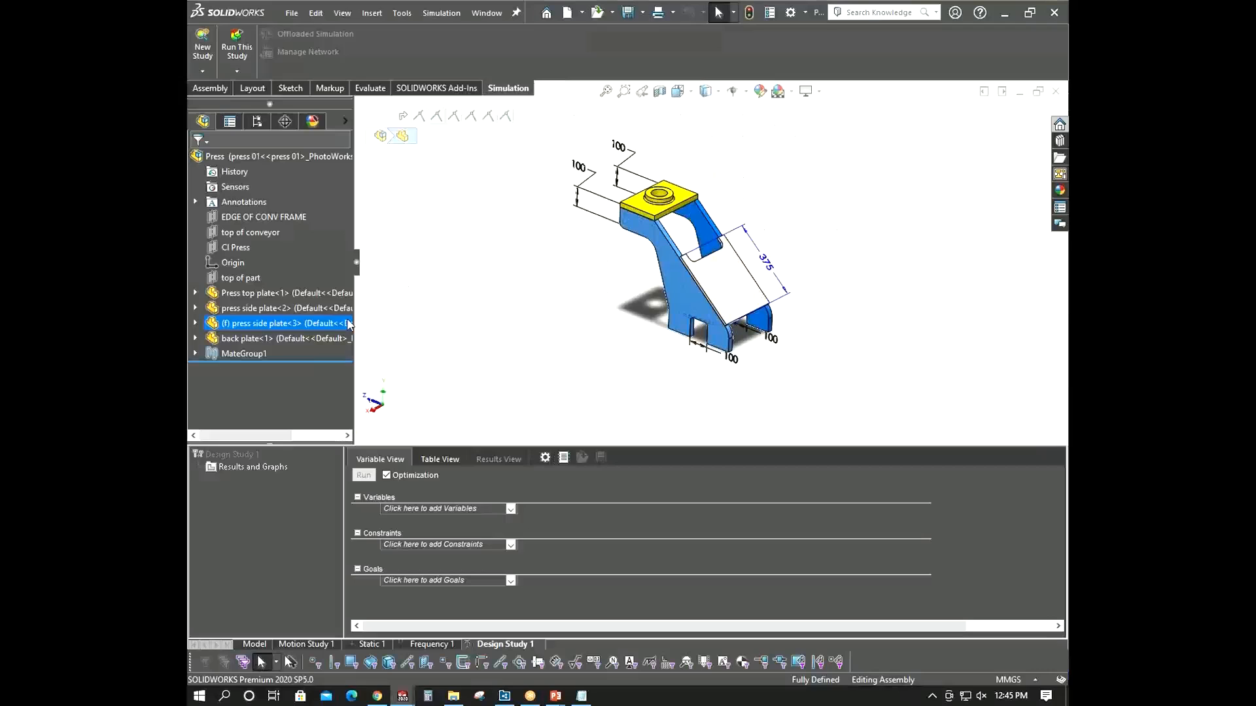
{"action": "scroll", "coordinate": [619, 199], "scroll_direction": "down", "scroll_amount": 2}
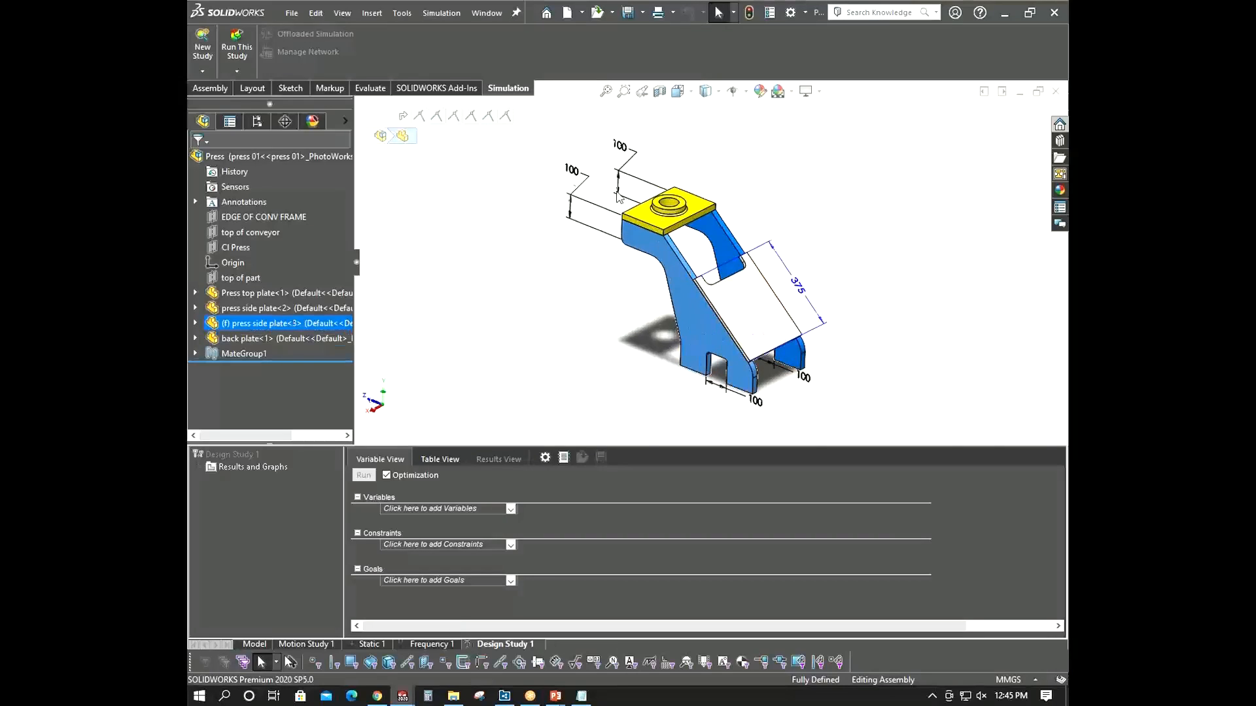
{"action": "scroll", "coordinate": [619, 199], "scroll_direction": "down", "scroll_amount": 2}
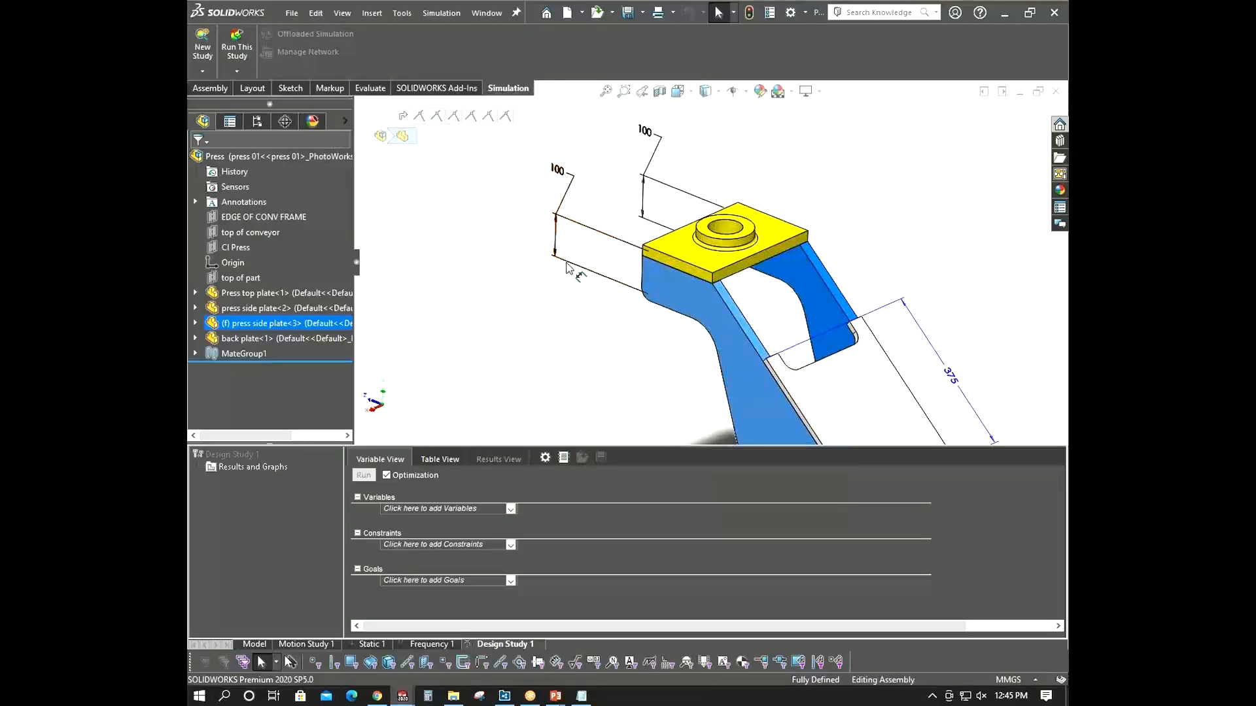
{"action": "scroll", "coordinate": [606, 229], "scroll_direction": "up", "scroll_amount": 3}
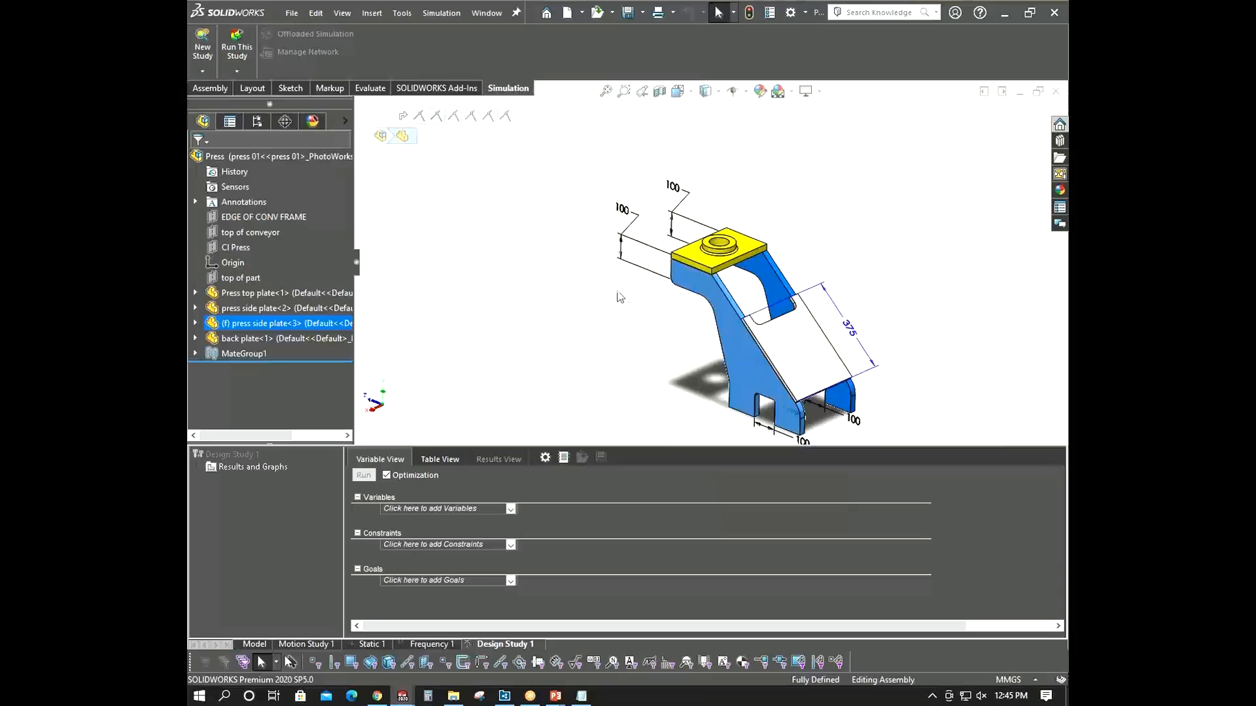
{"action": "key", "text": "alt+Tab"}
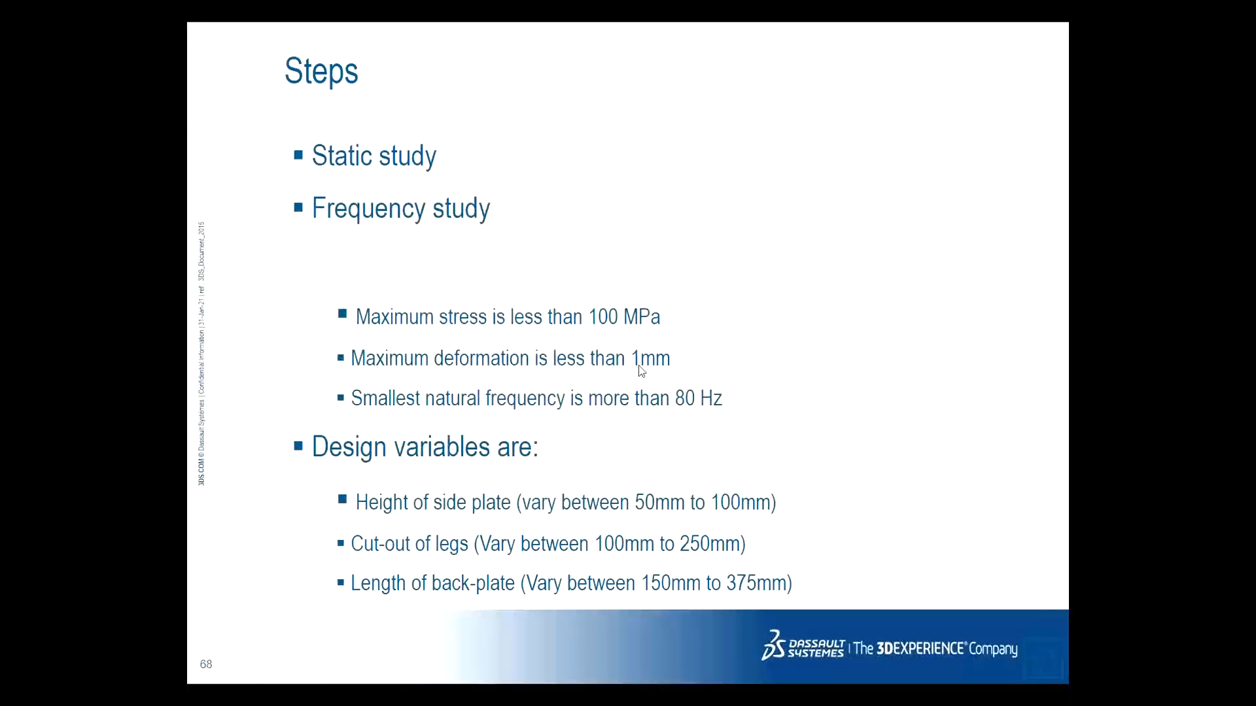
{"action": "key", "text": "alt+Tab"}
{"action": "scroll", "coordinate": [646, 209], "scroll_direction": "down", "scroll_amount": 3}
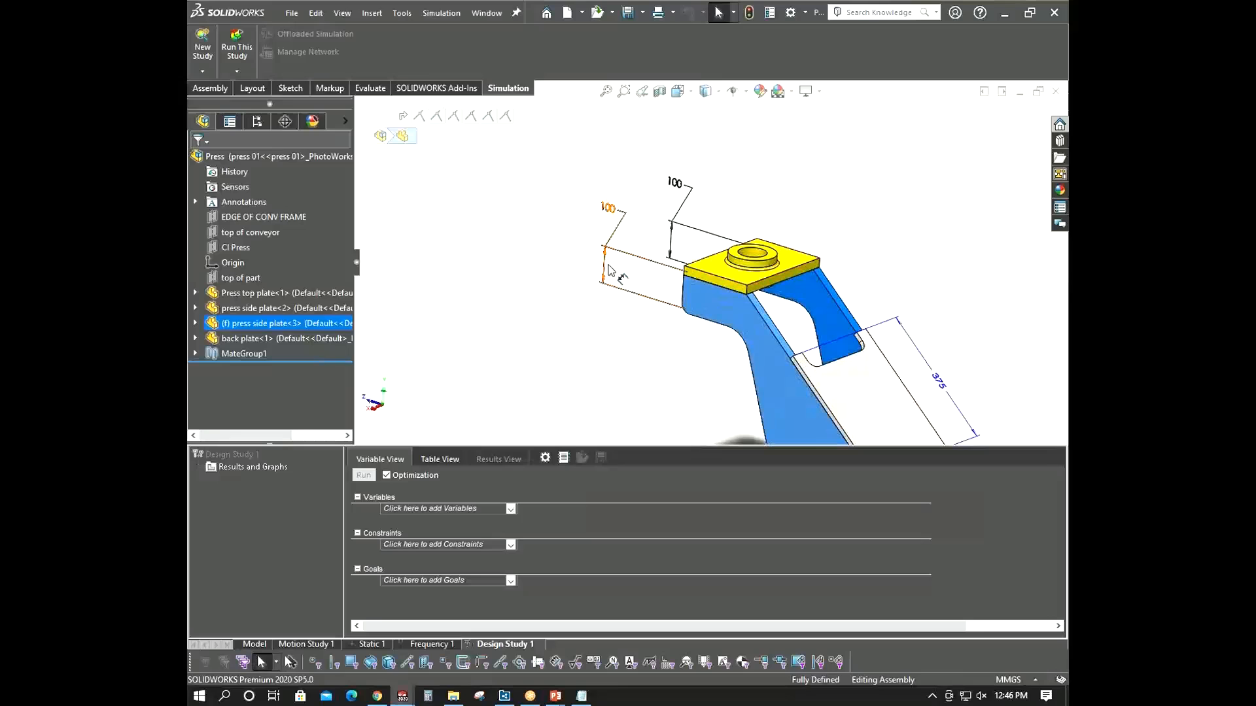
{"action": "scroll", "coordinate": [637, 361], "scroll_direction": "up", "scroll_amount": 4}
- Examine the leg cut-out and back-plate length dimensions on the model against the slide's design variables
{"action": "key", "text": "alt+Tab"}
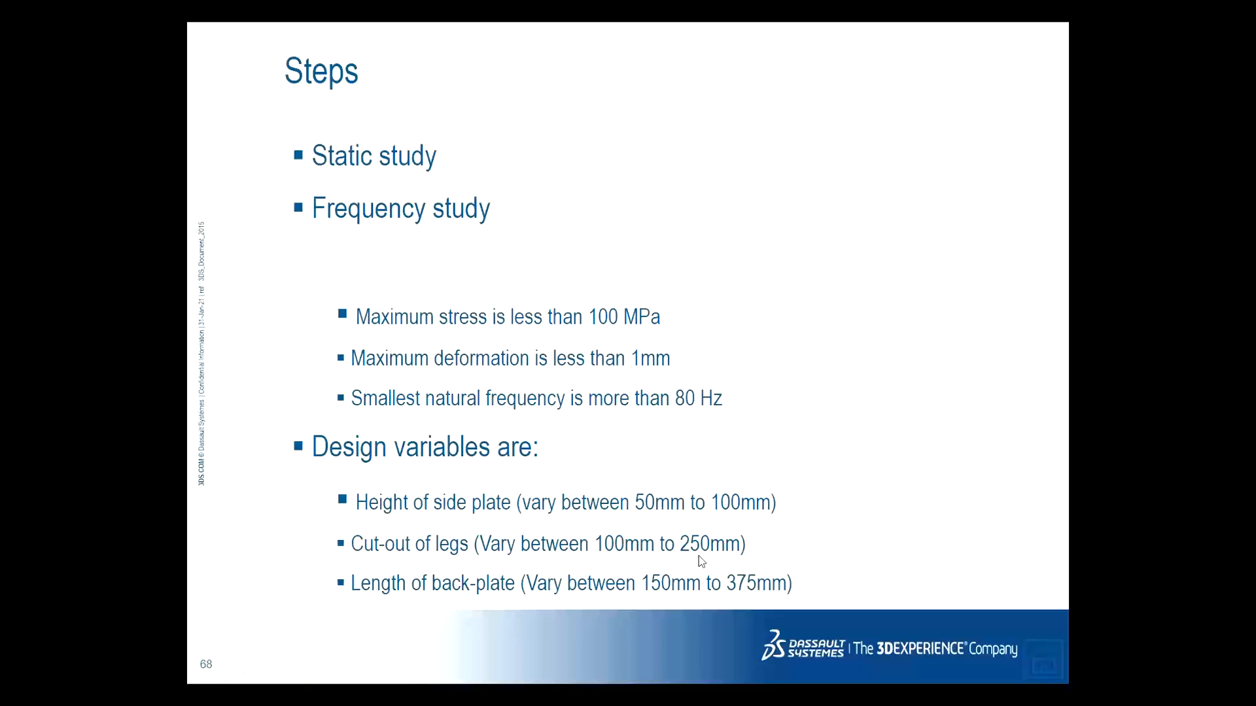
{"action": "key", "text": "alt+Tab"}
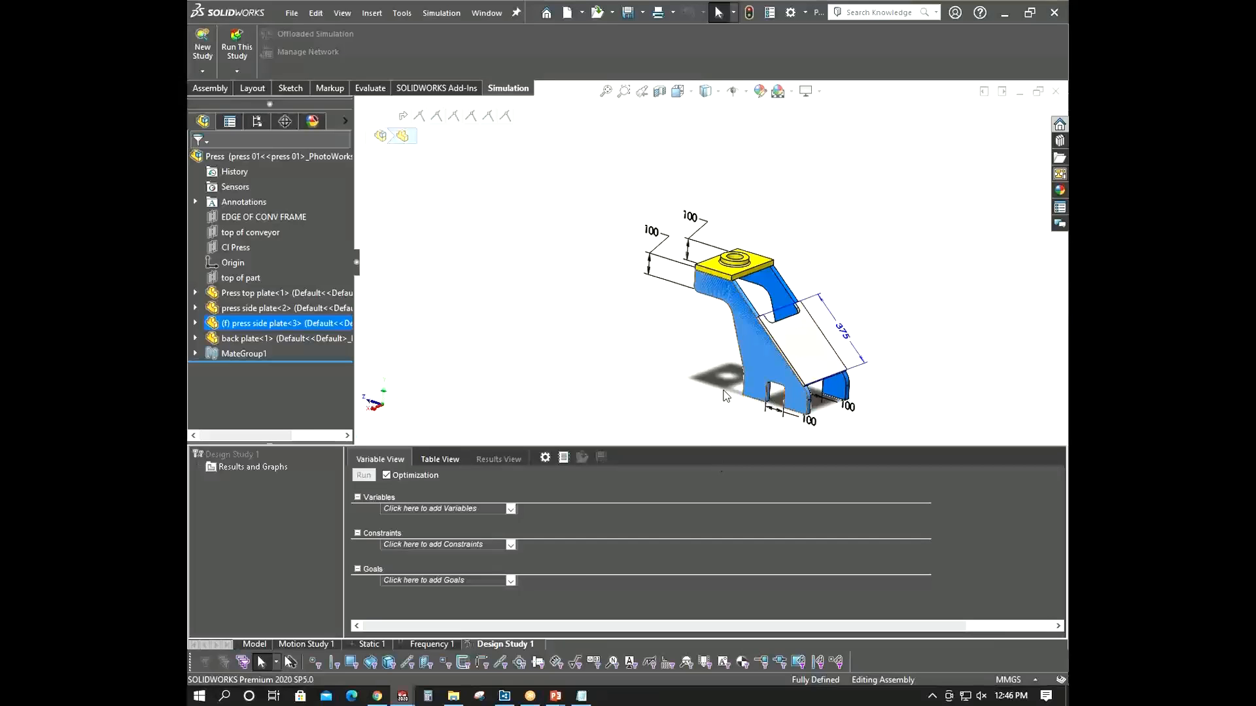
{"action": "scroll", "coordinate": [786, 396], "scroll_direction": "down", "scroll_amount": 5}
{"action": "scroll", "coordinate": [787, 397], "scroll_direction": "down", "scroll_amount": 3}
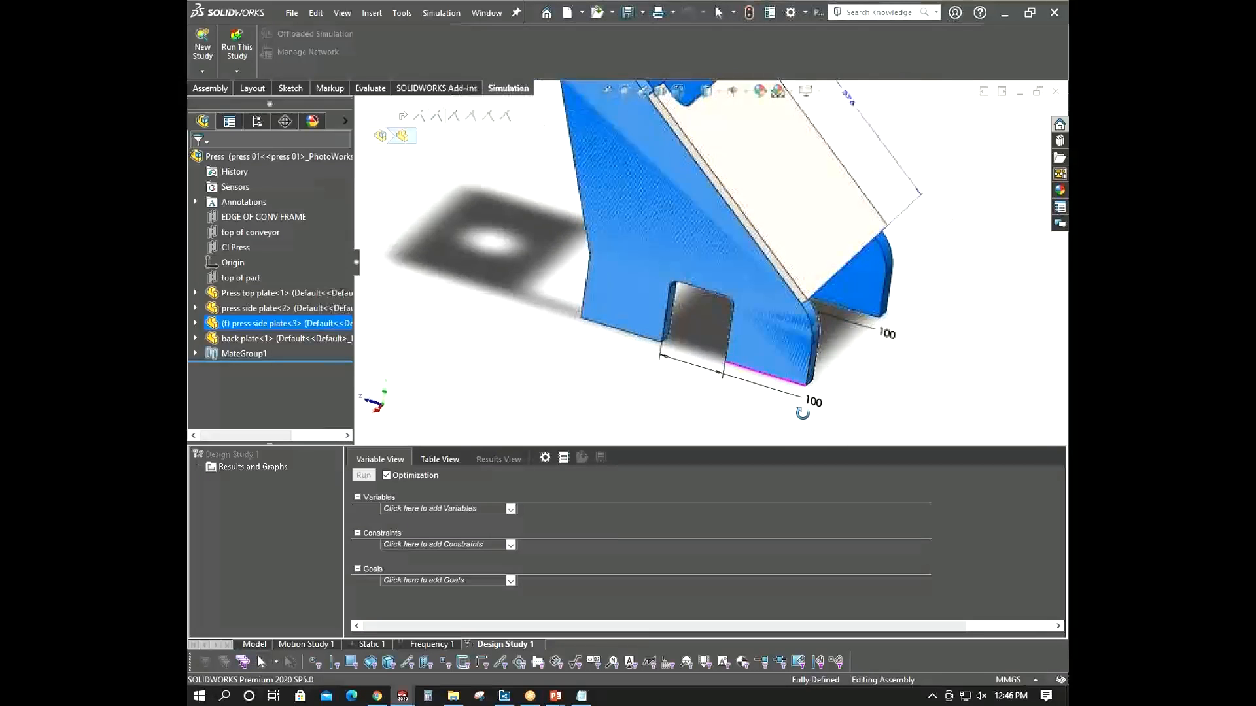
{"action": "scroll", "coordinate": [703, 372], "scroll_direction": "up", "scroll_amount": 2}
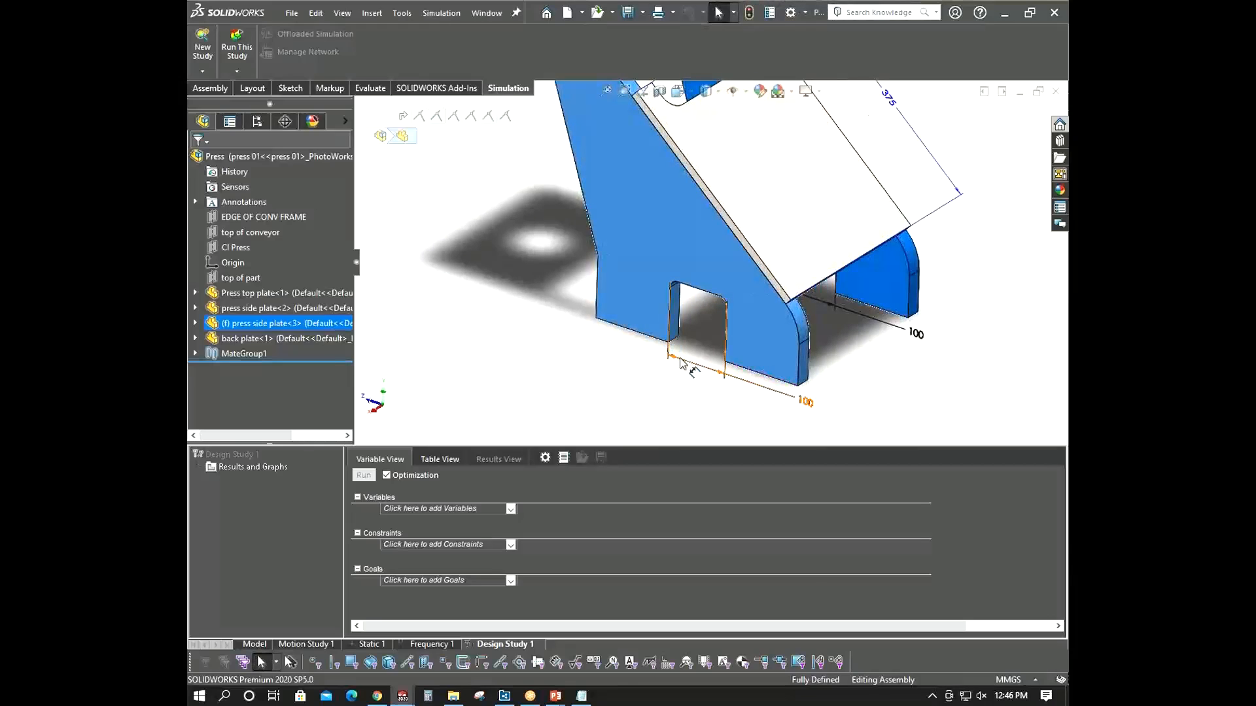
{"action": "scroll", "coordinate": [680, 364], "scroll_direction": "up", "scroll_amount": 3}
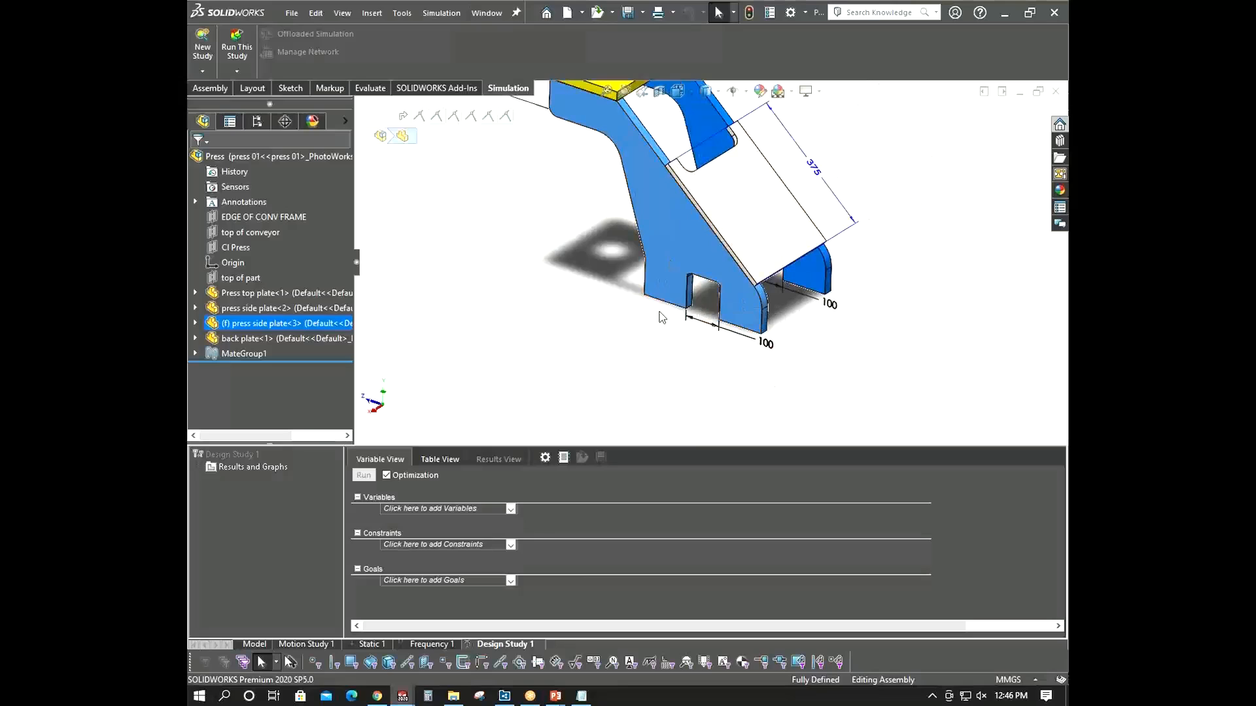
{"action": "key", "text": "alt+Tab"}
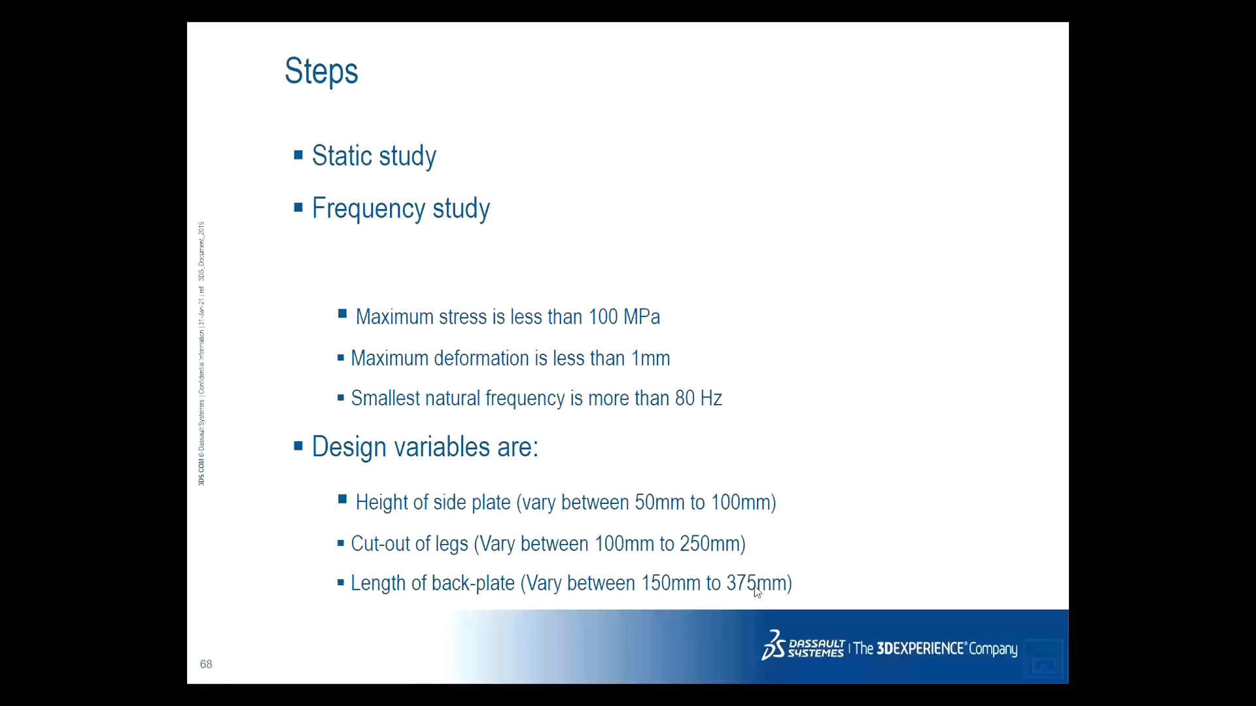
{"action": "key", "text": "alt+Tab"}
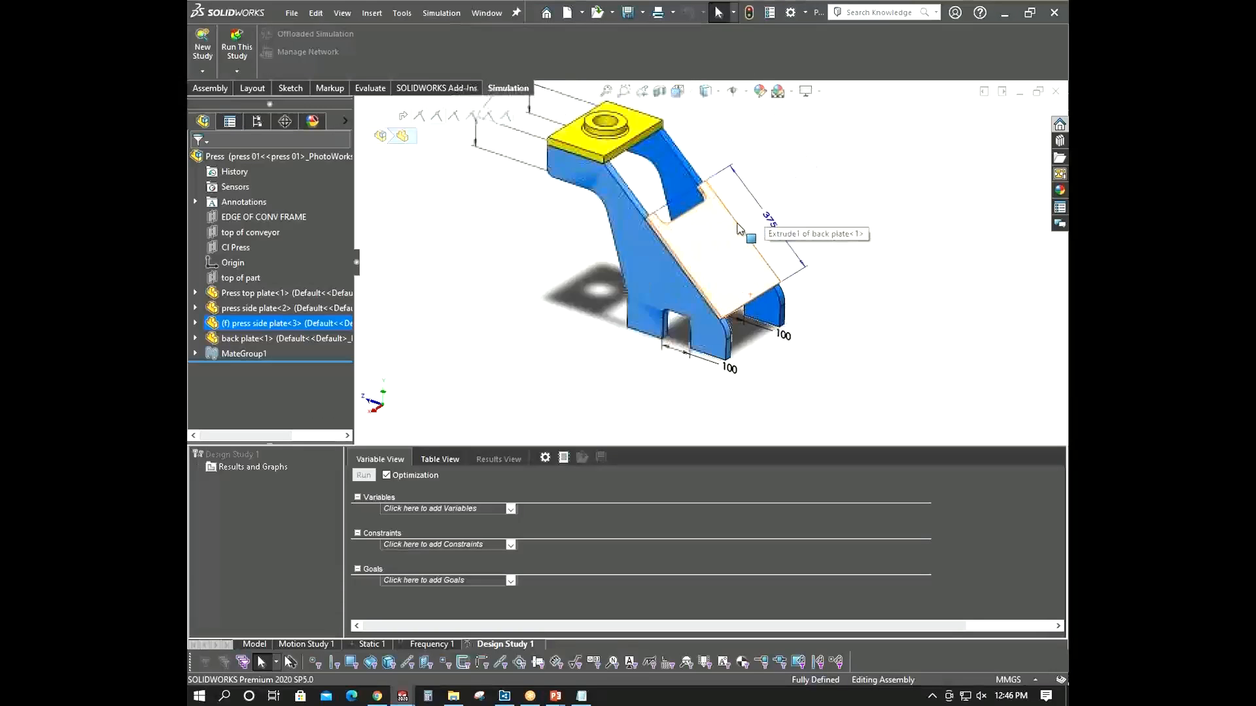
{"action": "scroll", "coordinate": [661, 169], "scroll_direction": "down", "scroll_amount": 3}
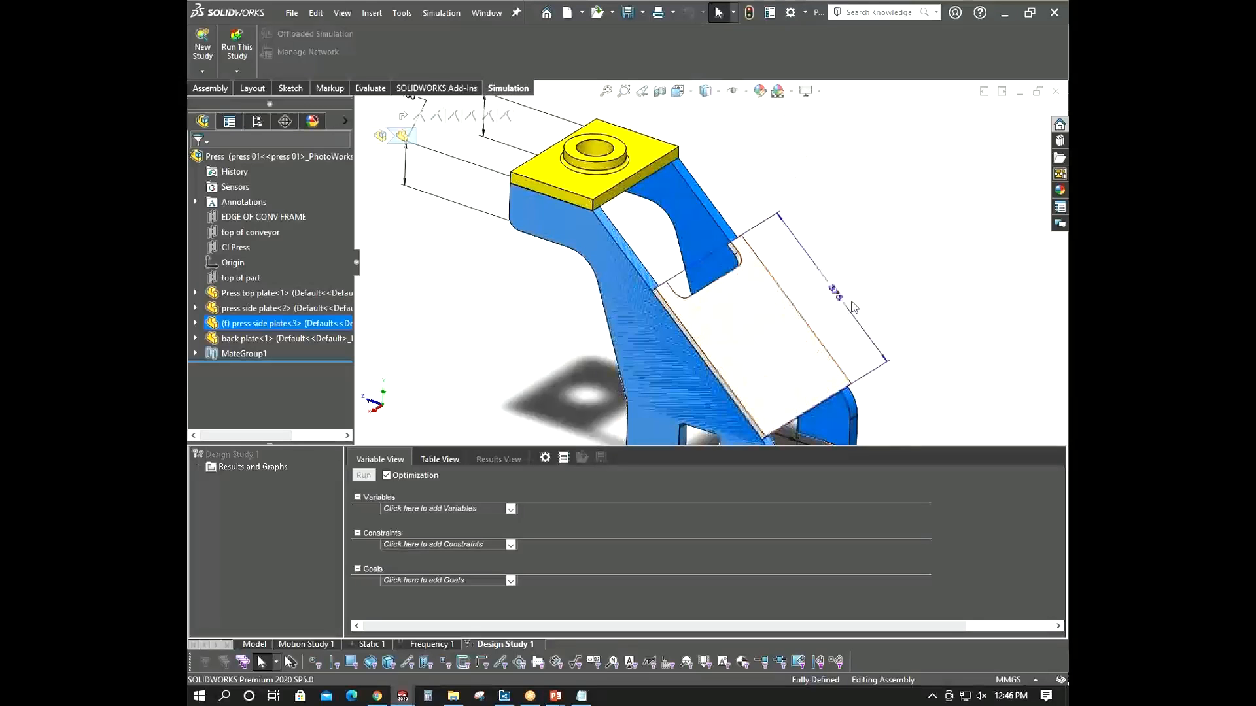
{"action": "scroll", "coordinate": [847, 306], "scroll_direction": "up", "scroll_amount": 2}
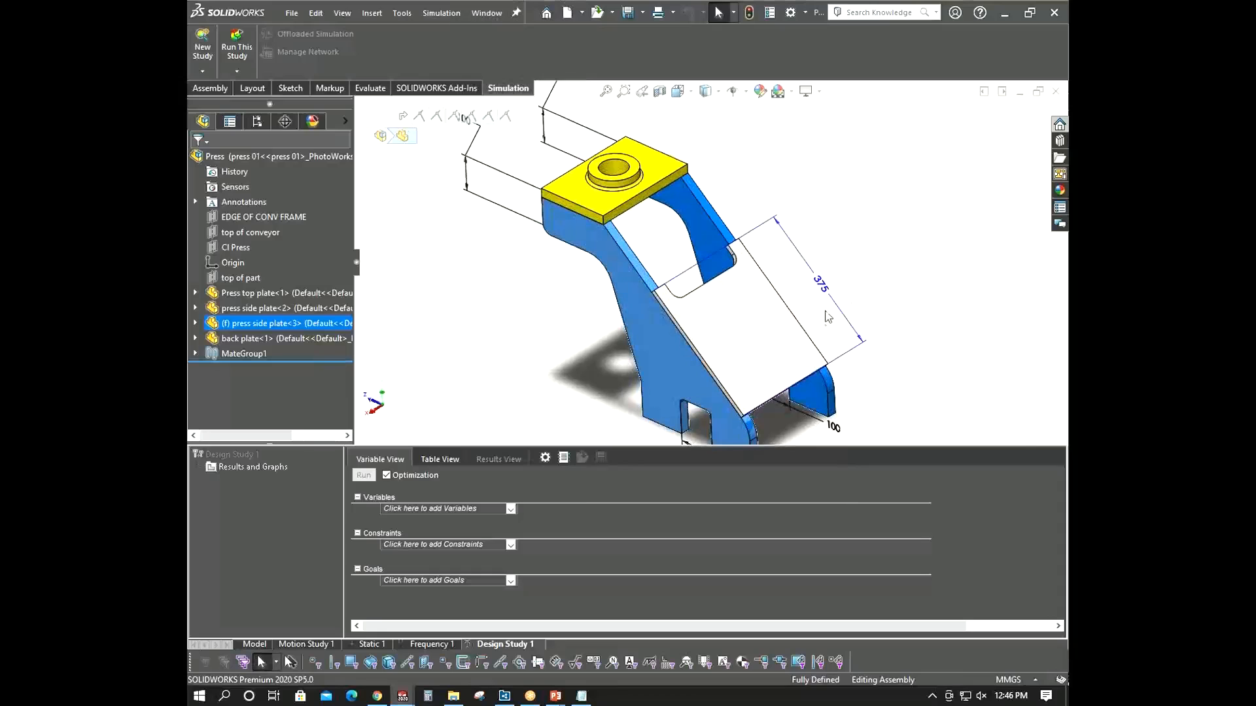
{"action": "scroll", "coordinate": [722, 355], "scroll_direction": "up", "scroll_amount": 2}
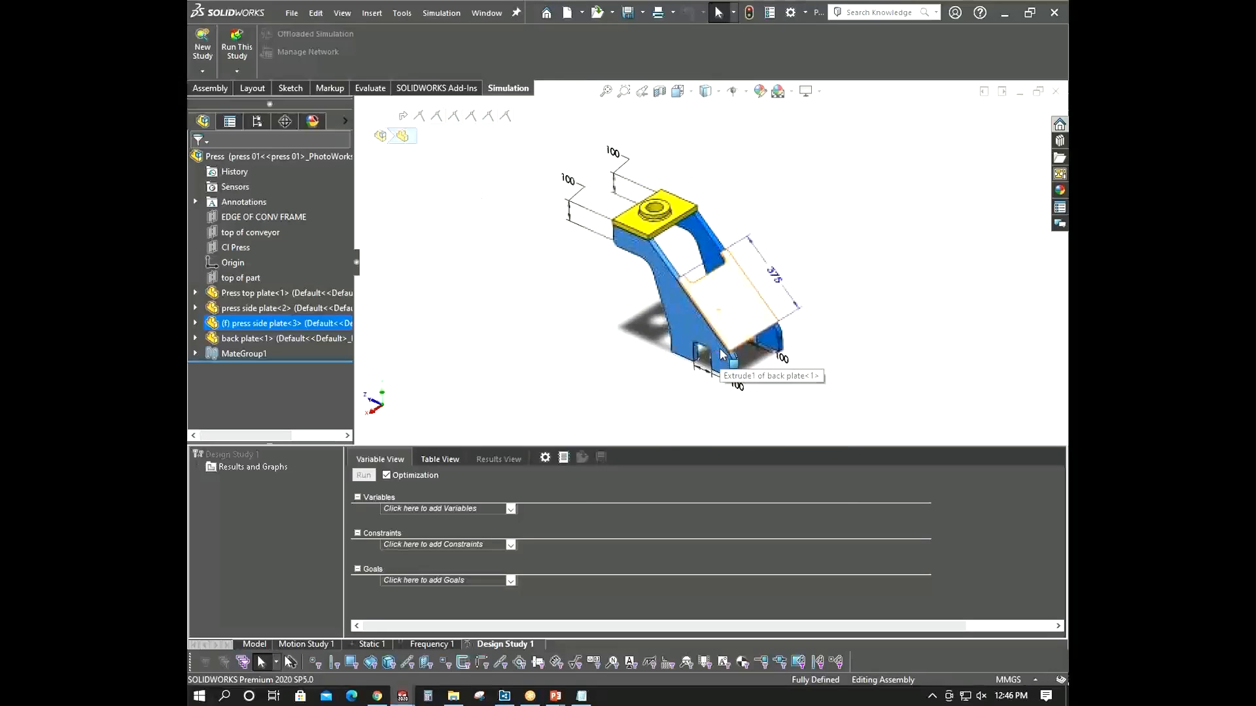
- Add a design study parameter named Height of side plate, linked to the side plate's 100 mm height dimension
{"action": "middle_click_drag", "start_coordinate": [733, 311], "coordinate": [531, 330]}
{"action": "left_click", "coordinate": [511, 509]}
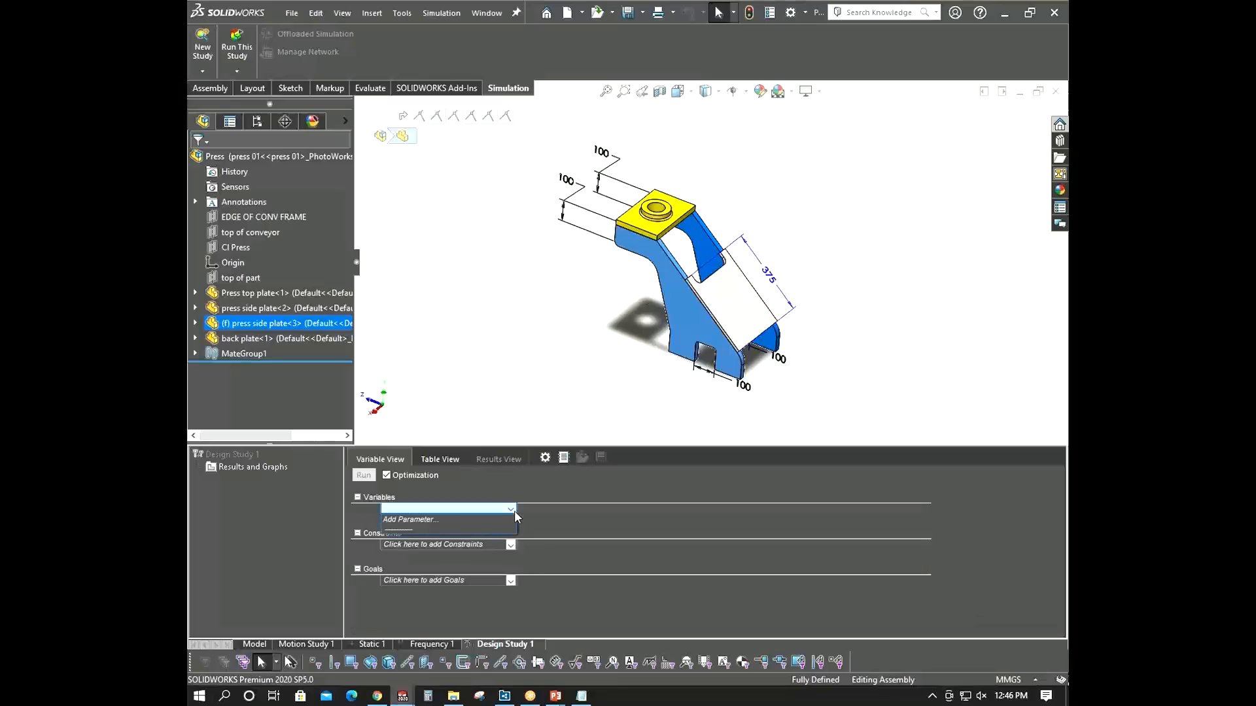
{"action": "left_click", "coordinate": [425, 517]}
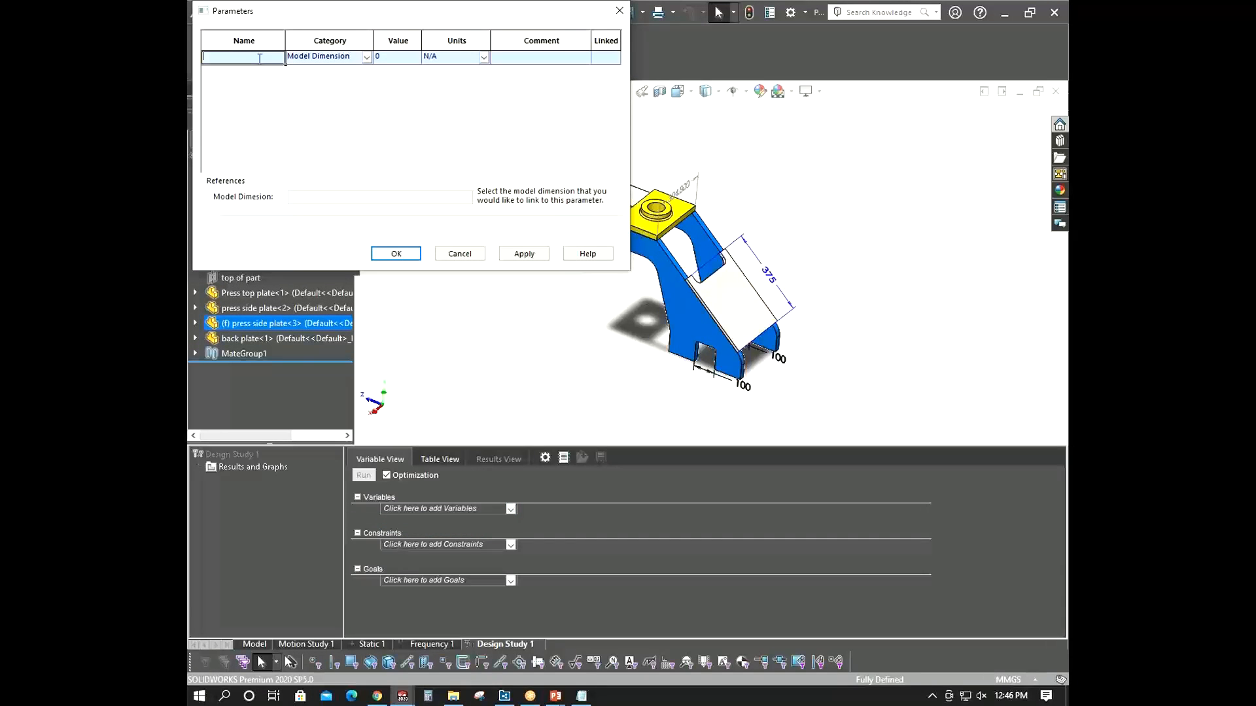
{"action": "mouse_move", "coordinate": [555, 696]}
{"action": "left_click", "coordinate": [610, 646]}
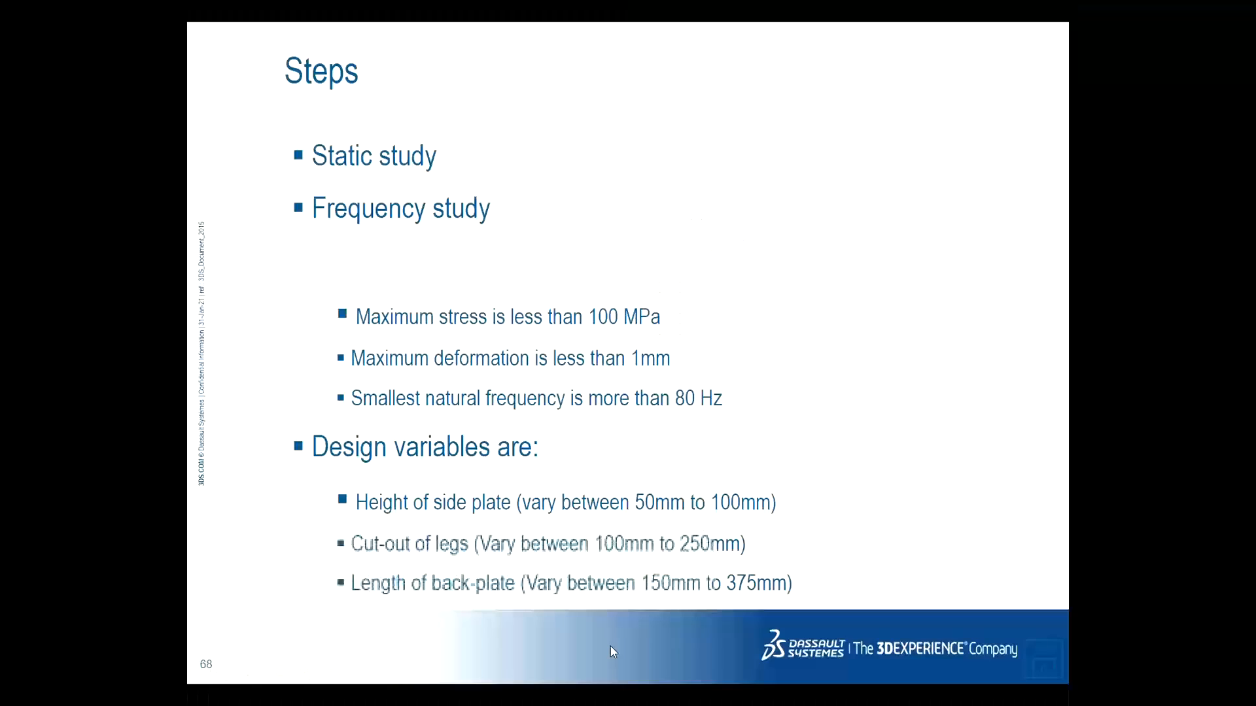
{"action": "key", "text": "alt+Tab"}
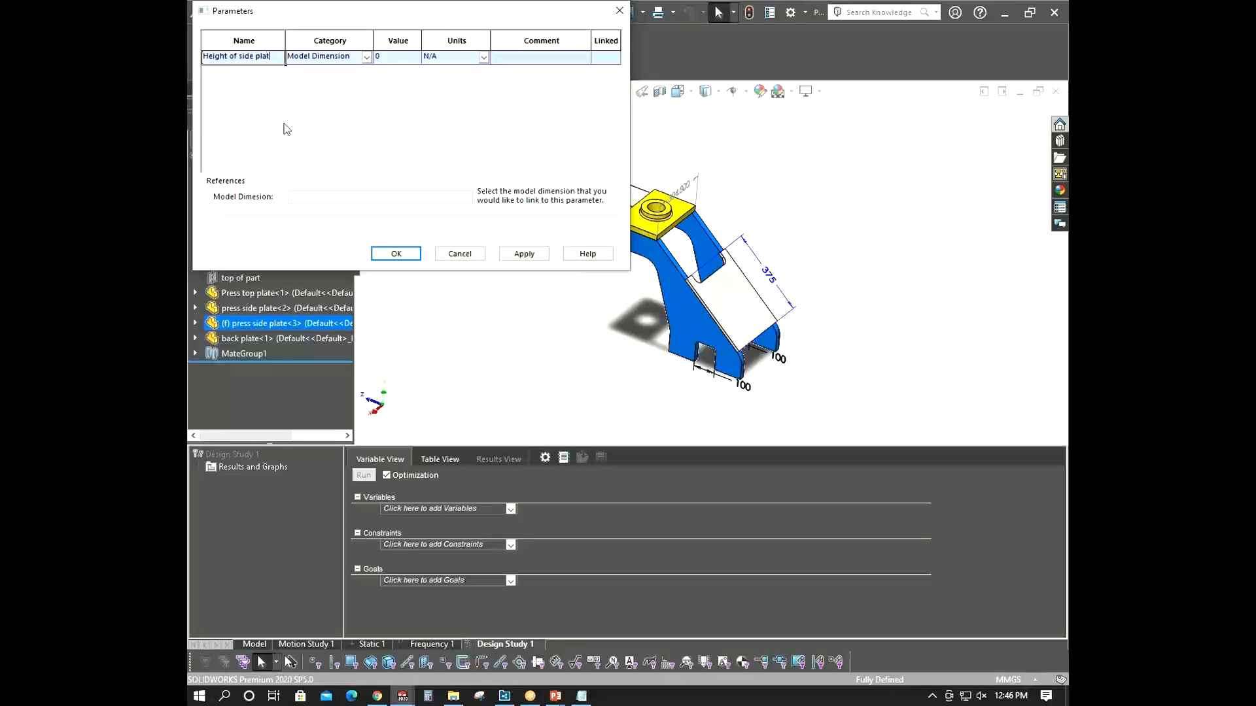
{"action": "left_click", "coordinate": [351, 58]}
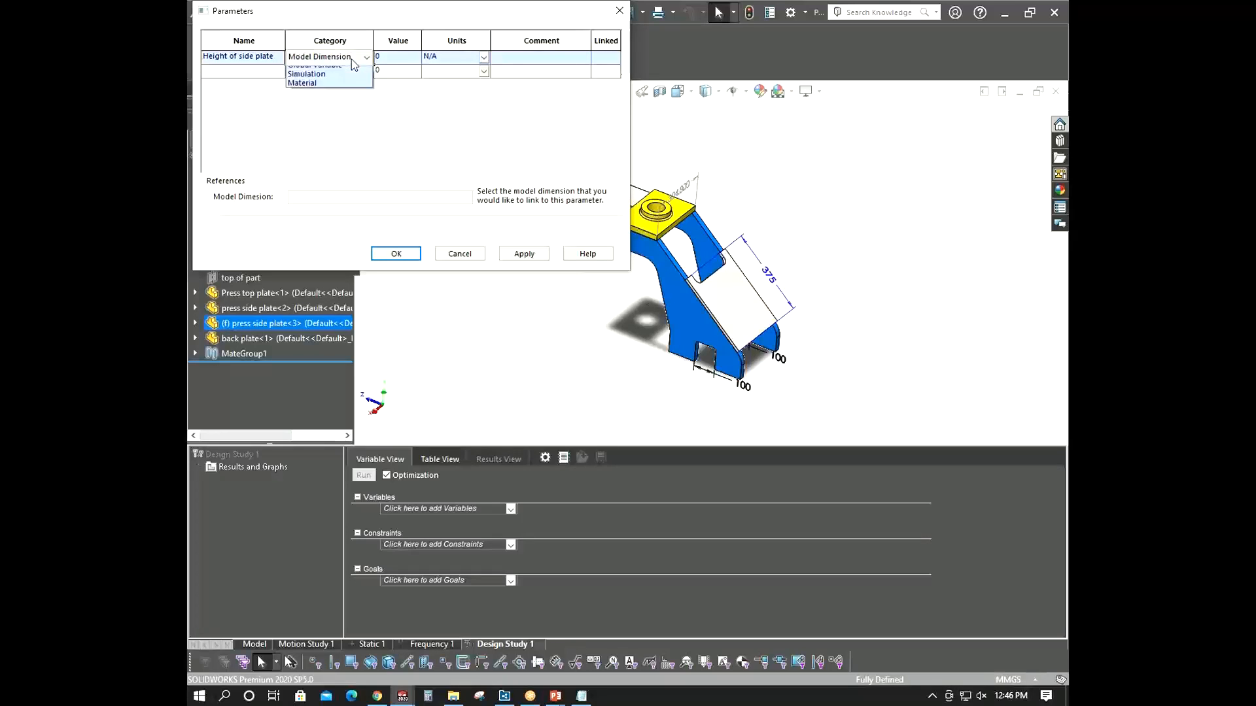
{"action": "left_click", "coordinate": [351, 58]}
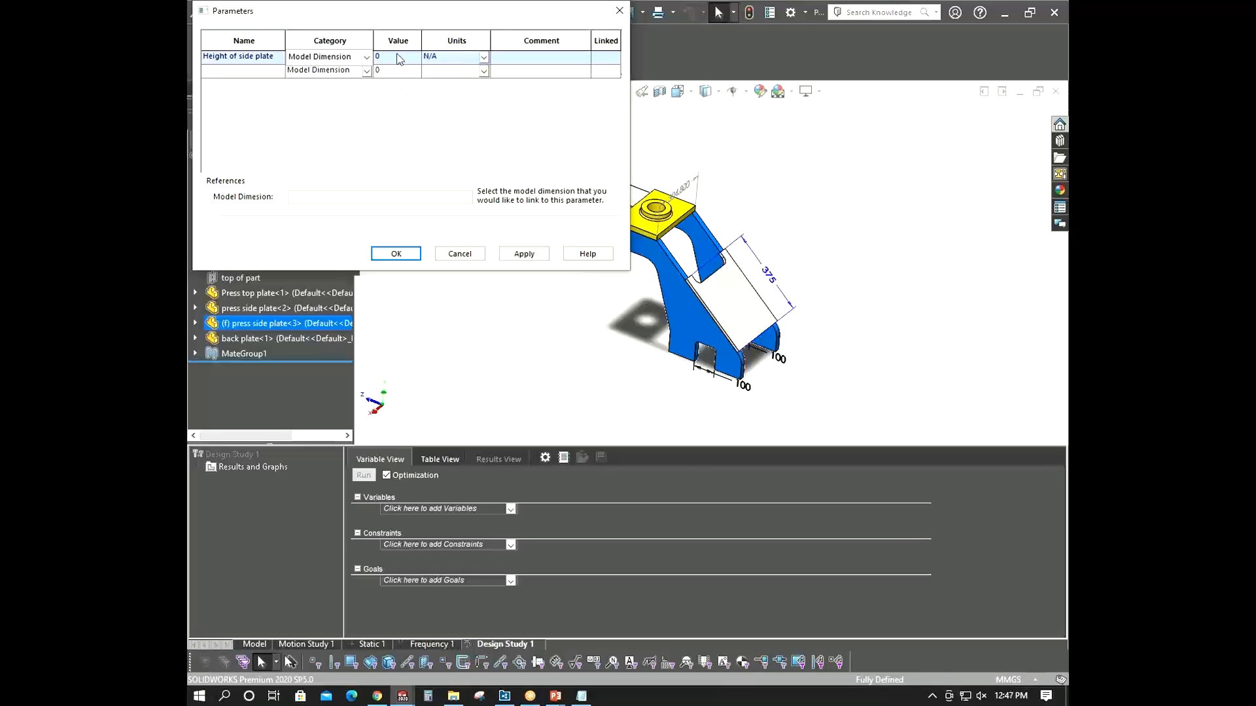
{"action": "scroll", "coordinate": [660, 188], "scroll_direction": "up", "scroll_amount": 1}
{"action": "scroll", "coordinate": [657, 191], "scroll_direction": "up", "scroll_amount": 2}
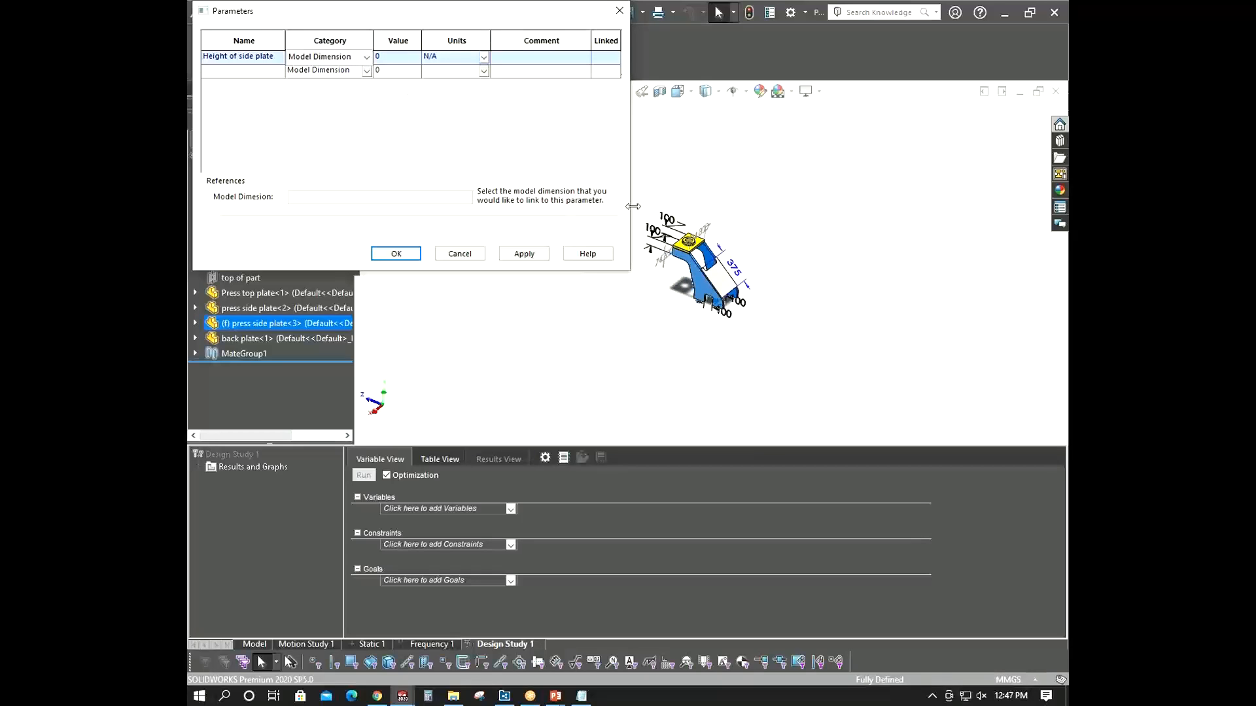
{"action": "left_click", "coordinate": [652, 231]}
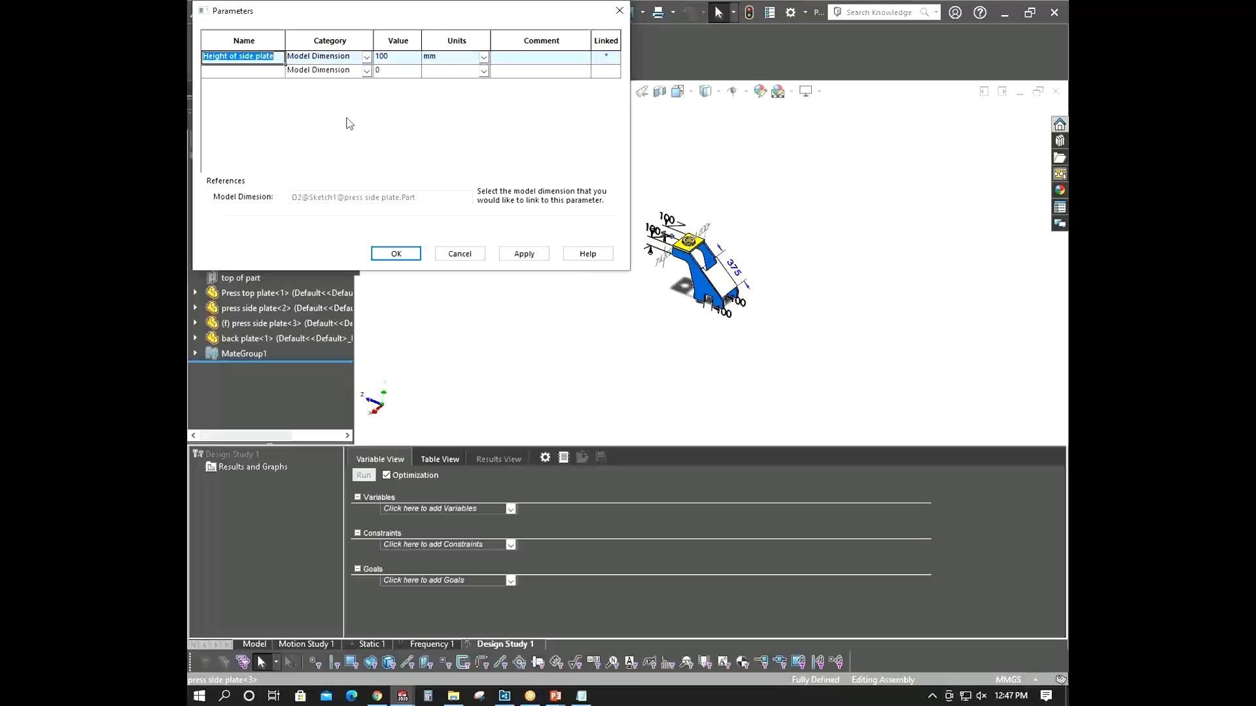
- Add a second parameter named Cut out of legs, linked to the leg cut-out dimension on the model
{"action": "left_click", "coordinate": [259, 77]}
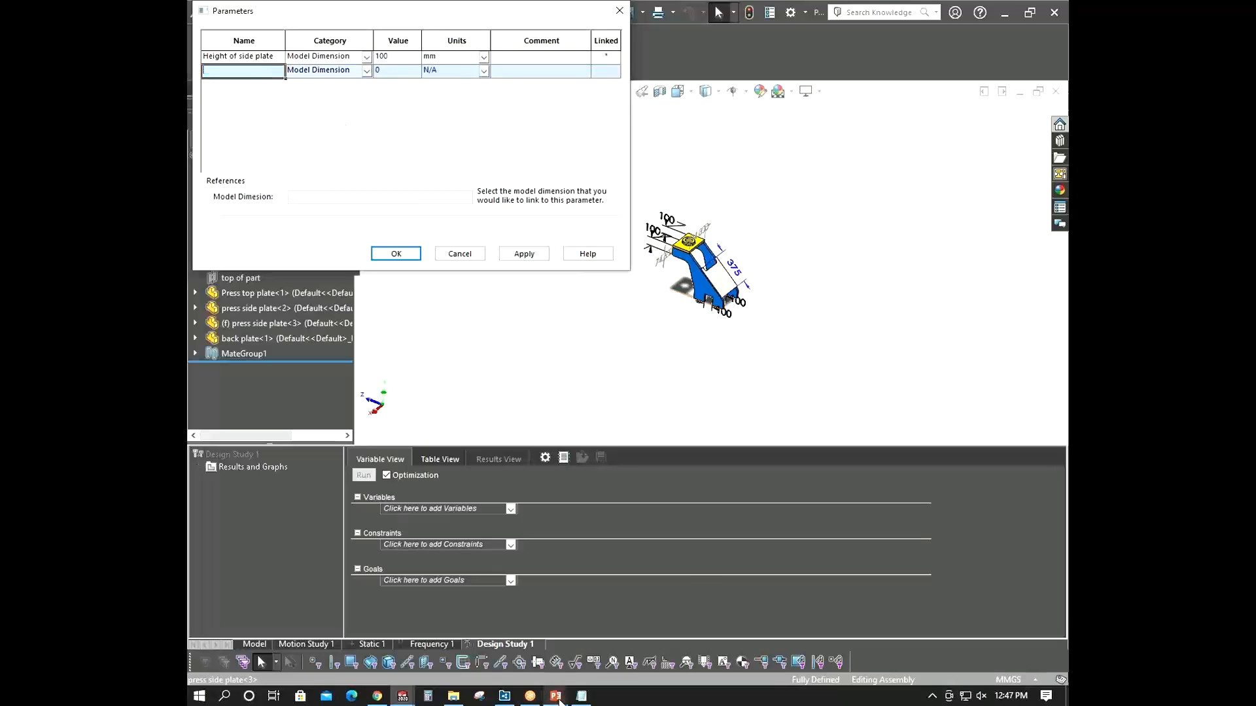
{"action": "mouse_move", "coordinate": [555, 696]}
{"action": "left_click", "coordinate": [598, 651]}
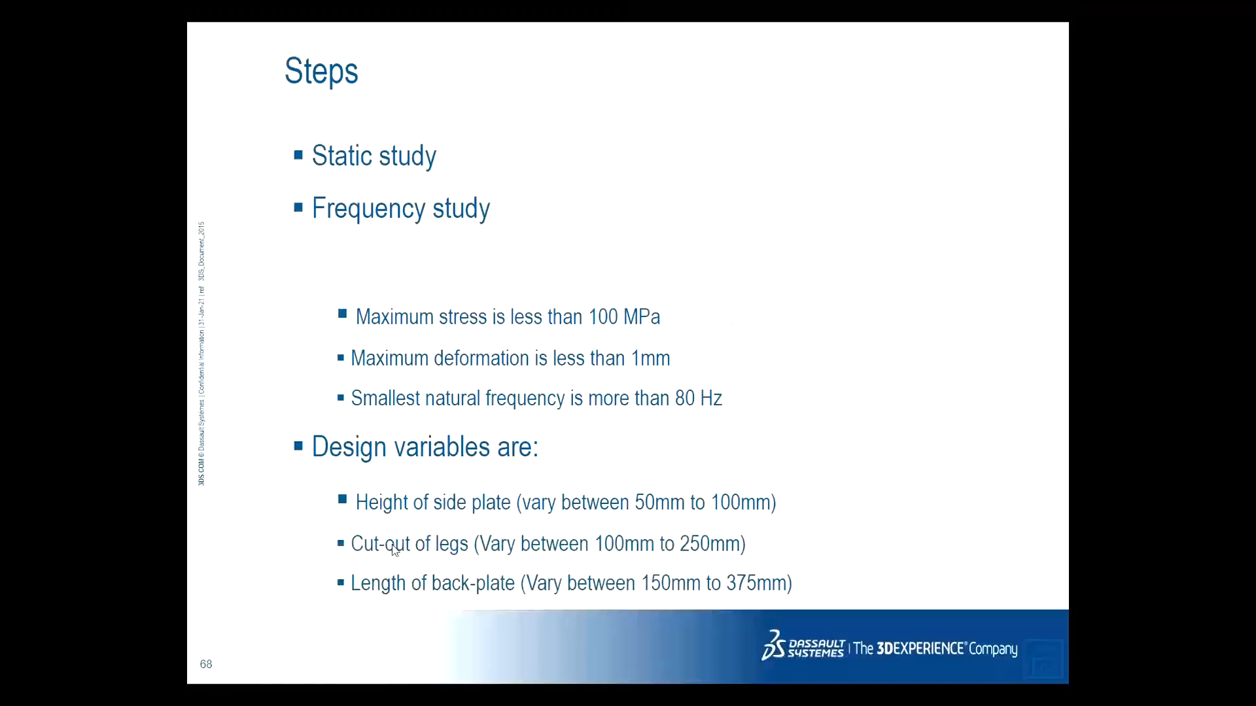
{"action": "key", "text": "alt+Tab"}
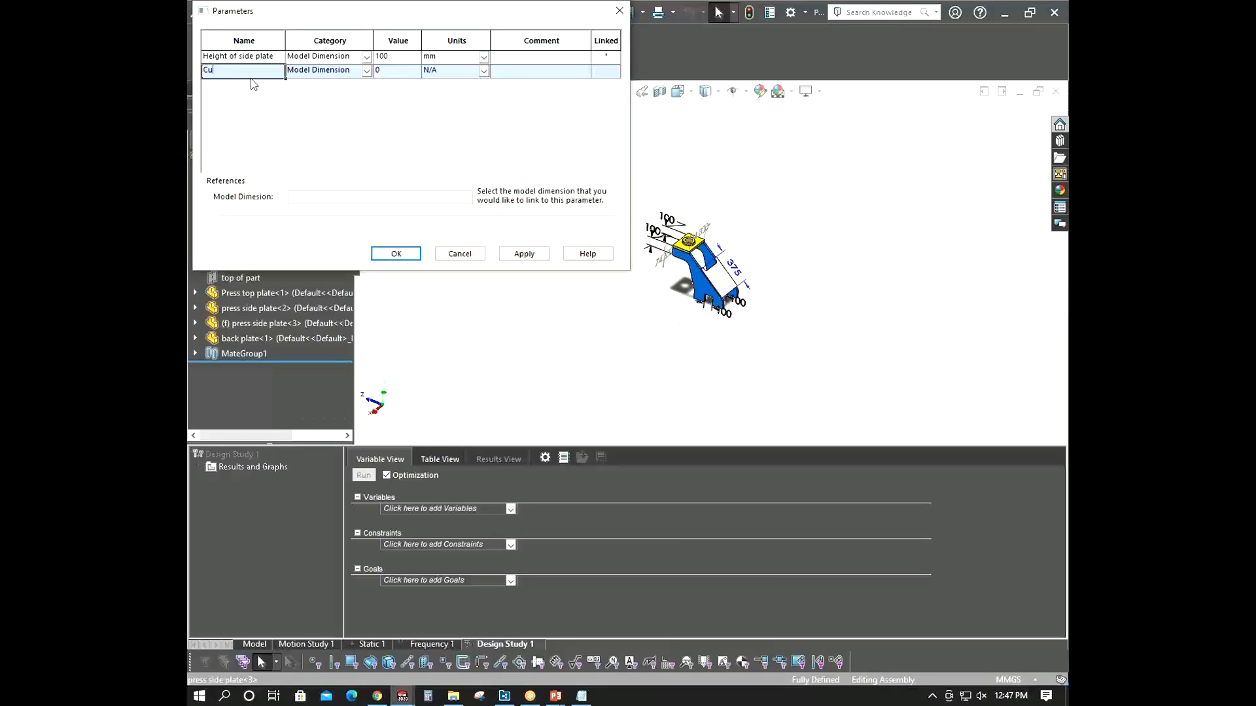
{"action": "type", "text": "Cut out of legs"}
{"action": "left_click", "coordinate": [731, 325]}
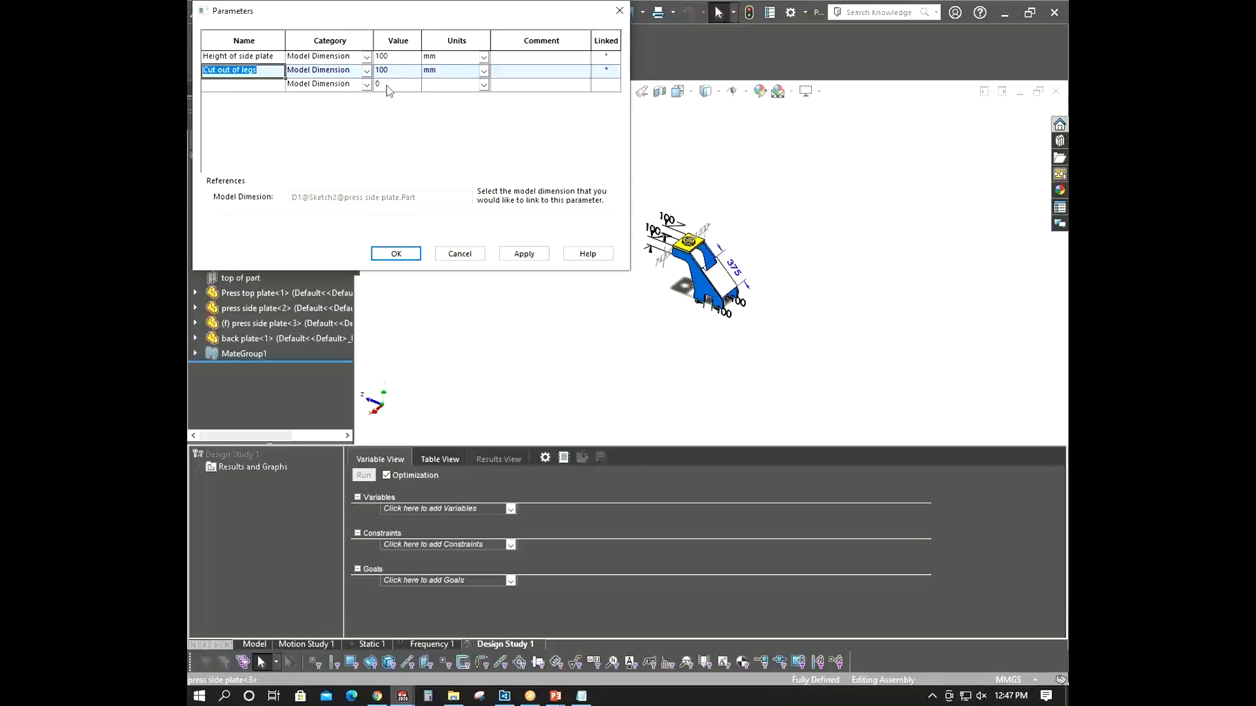
- Add a third parameter named Length of Back Platye, linked to the back plate's 375 length dimension, and close the dialog
{"action": "left_click", "coordinate": [264, 86]}
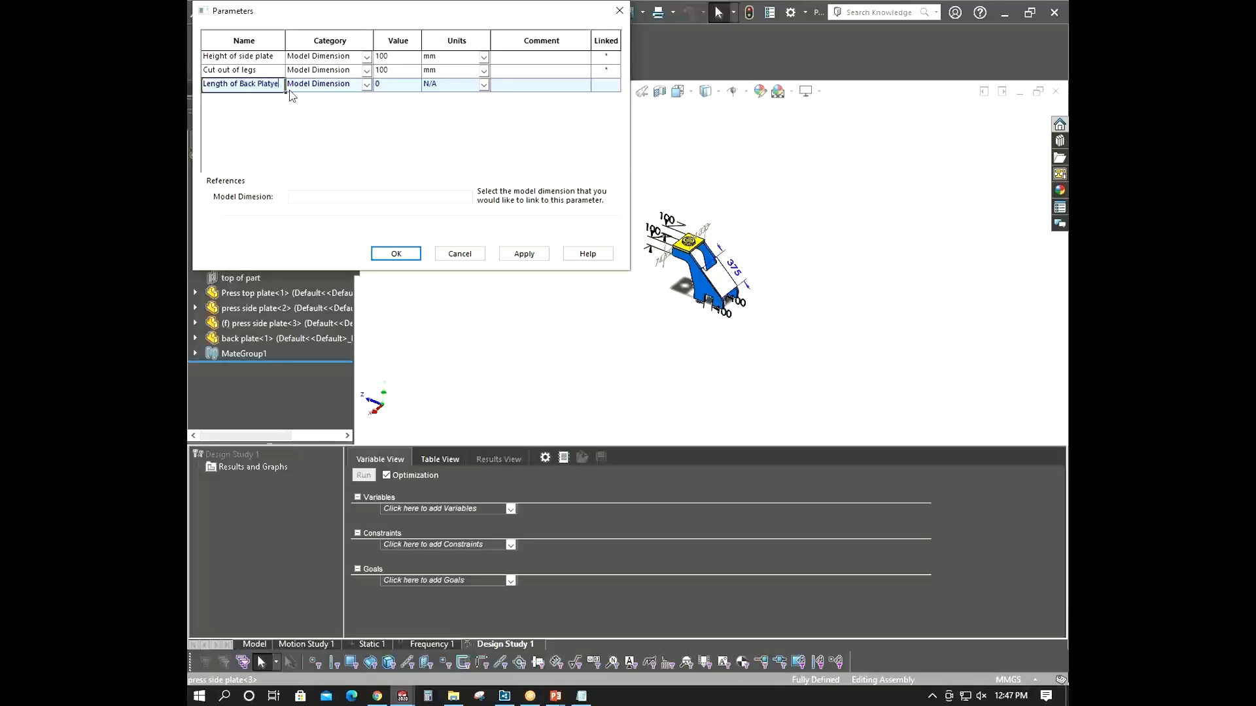
{"action": "left_click", "coordinate": [733, 268]}
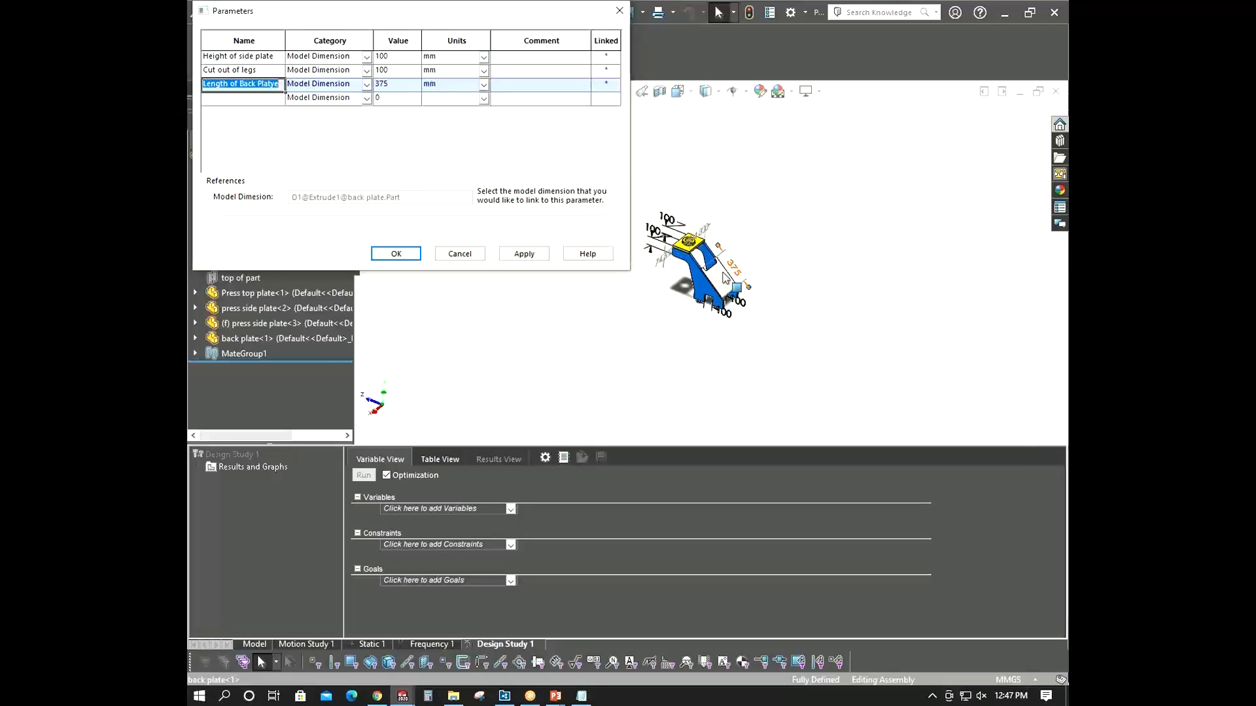
{"action": "left_click", "coordinate": [394, 254]}
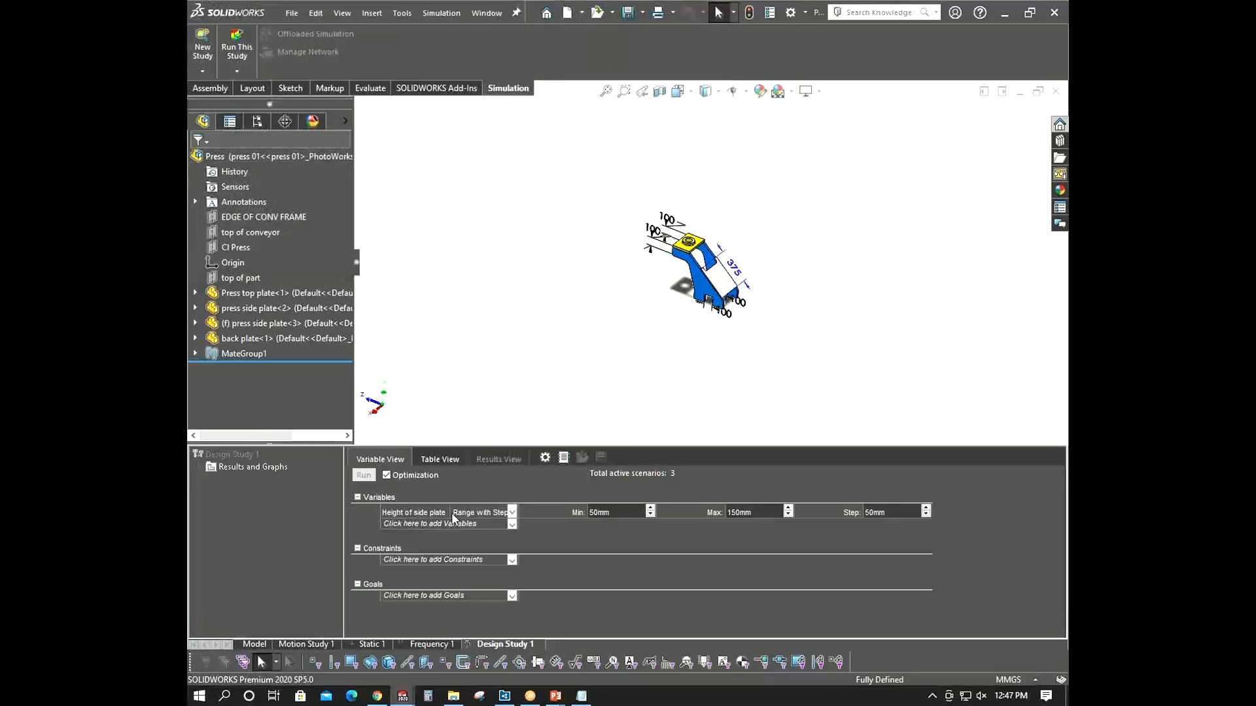
- Add Length of Back Platye and Cut out of legs as variables in the design study
{"action": "left_click", "coordinate": [444, 523]}
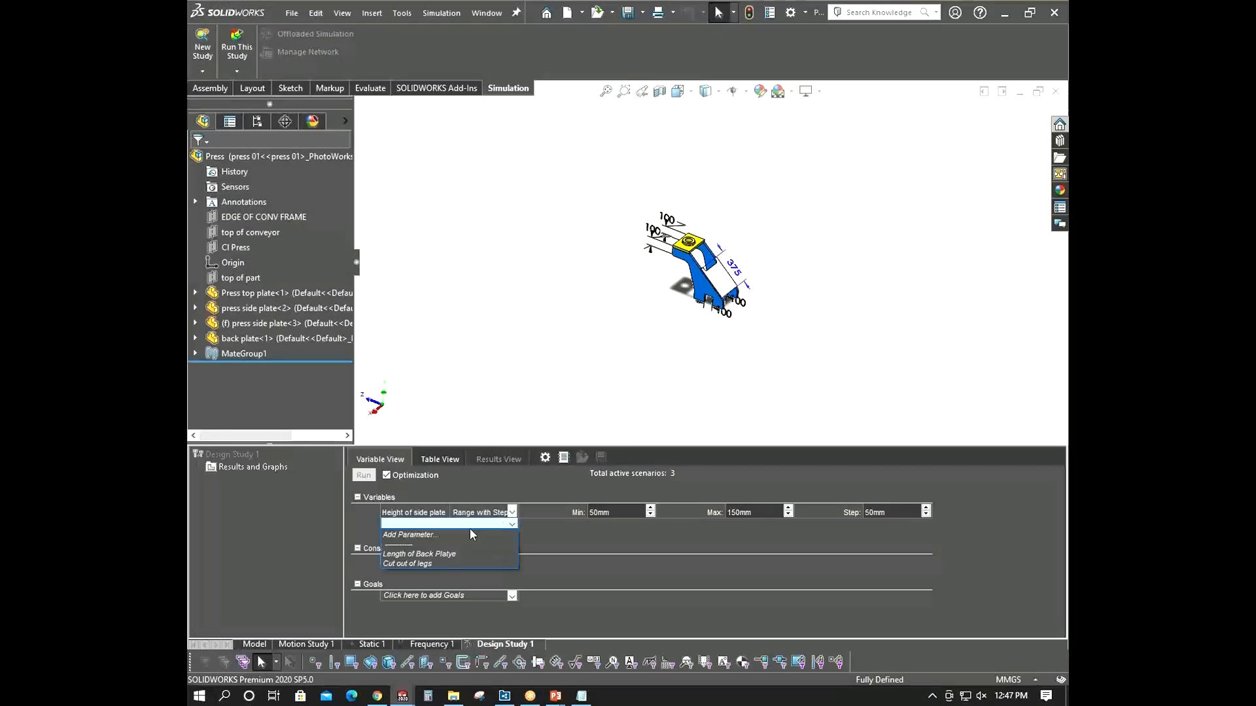
{"action": "left_click", "coordinate": [434, 555]}
{"action": "left_click", "coordinate": [512, 525]}
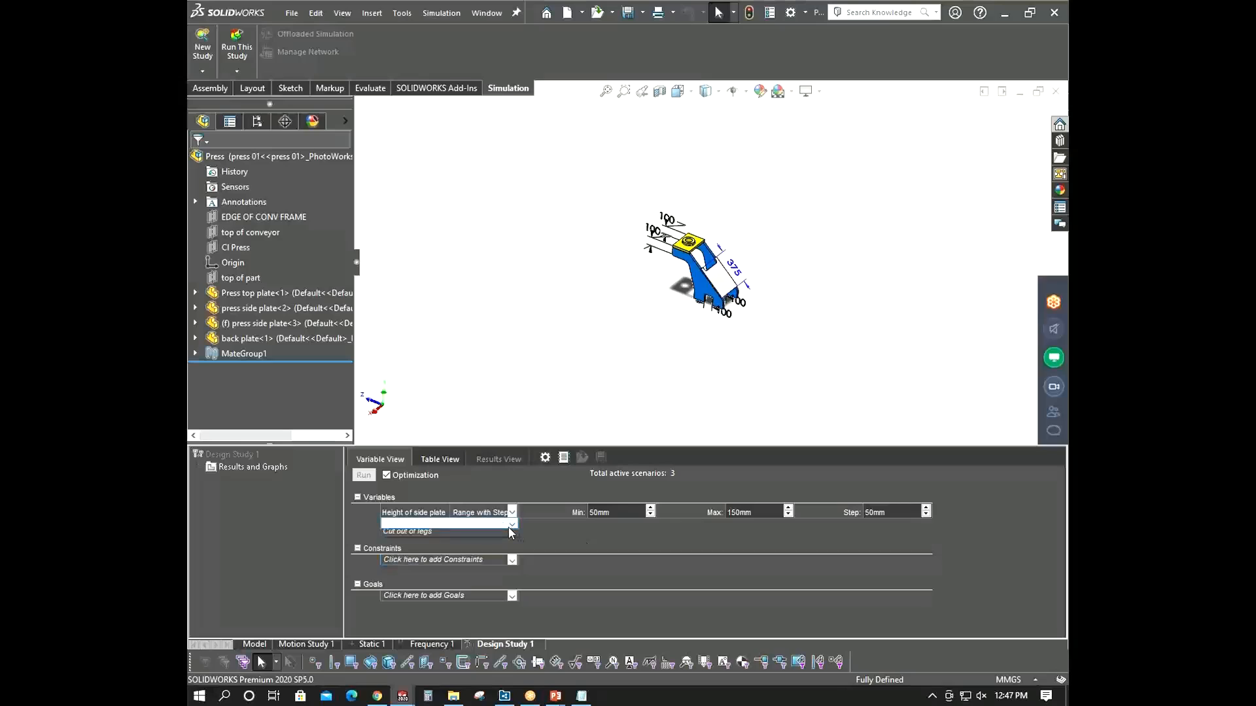
{"action": "left_click", "coordinate": [432, 553]}
{"action": "left_click", "coordinate": [451, 540]}
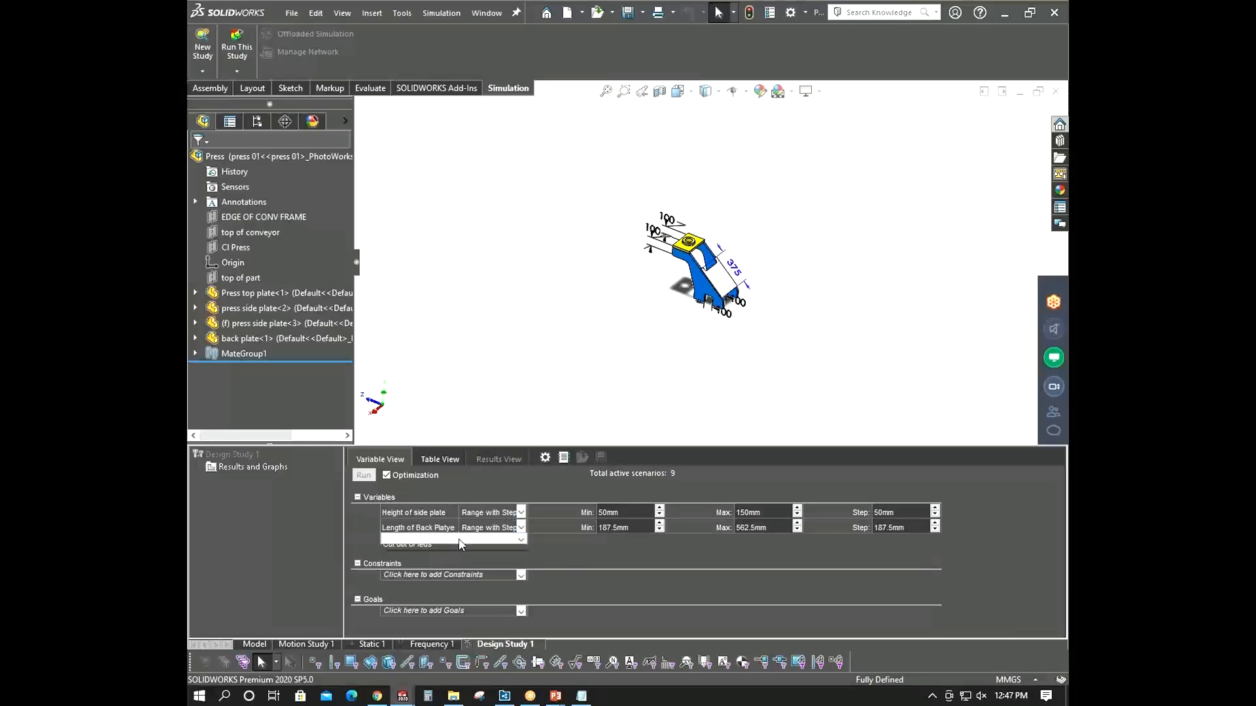
{"action": "left_click", "coordinate": [435, 569]}
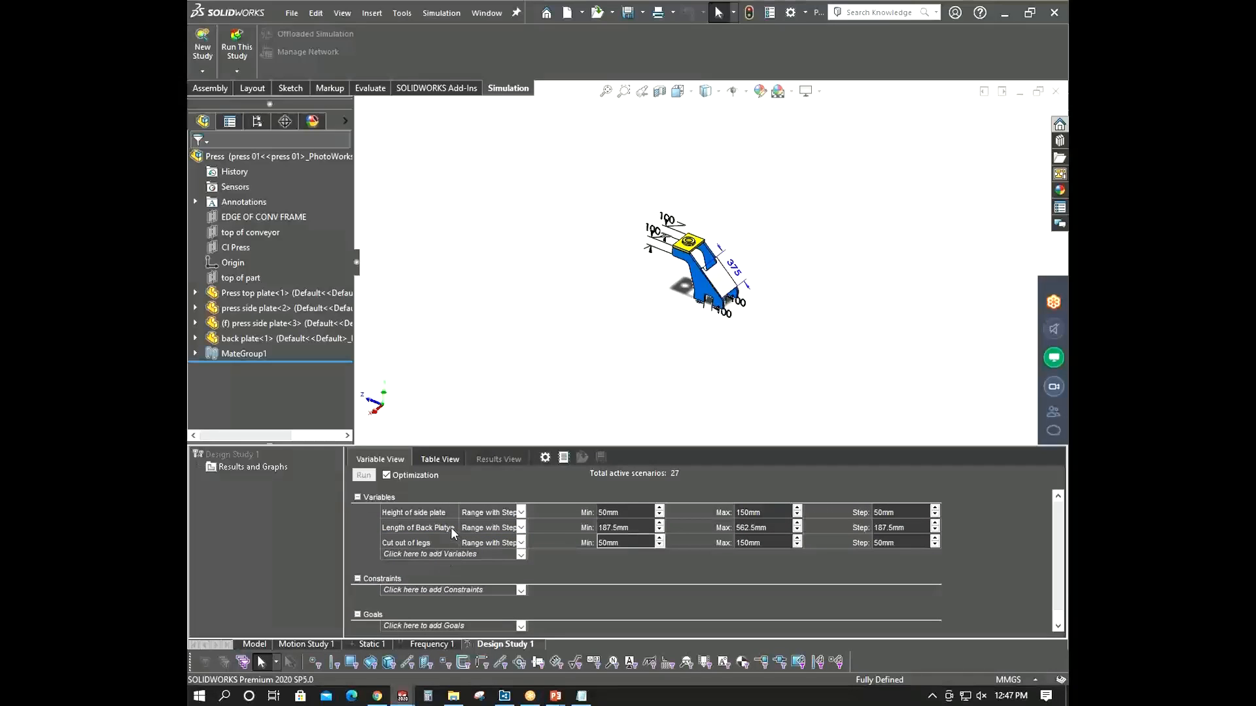
{"action": "right_click", "coordinate": [450, 527]}
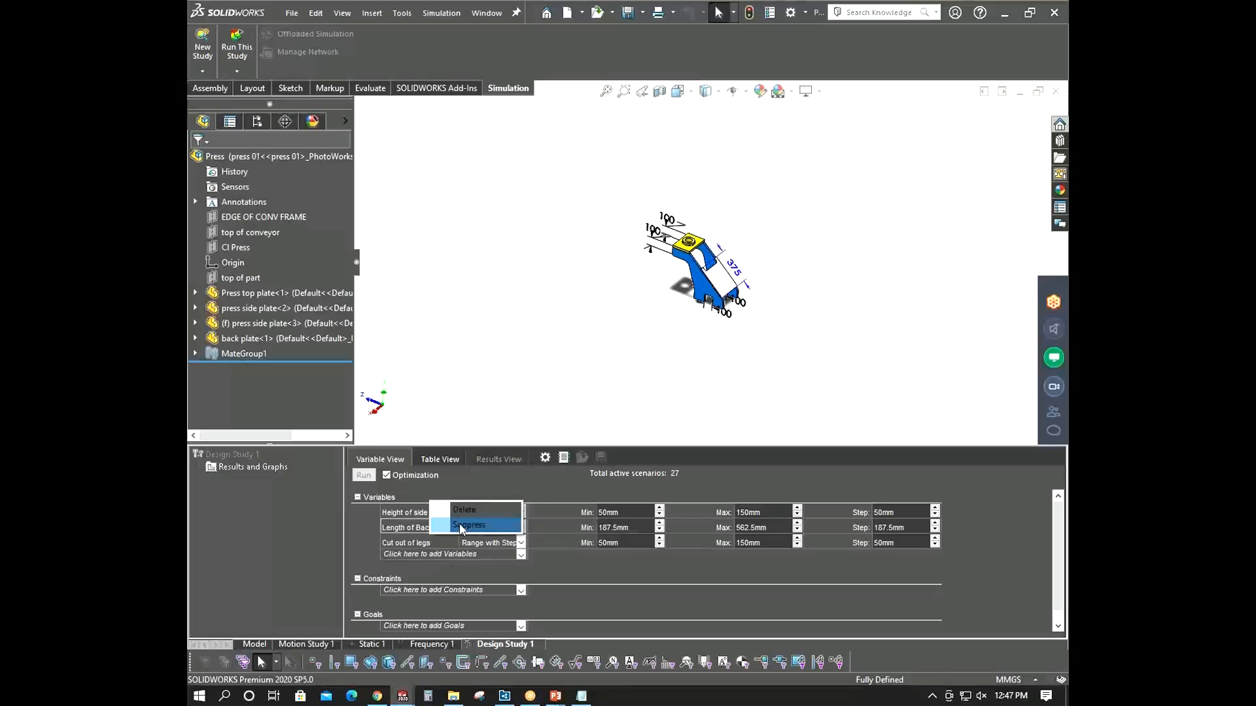
{"action": "left_click", "coordinate": [519, 567]}
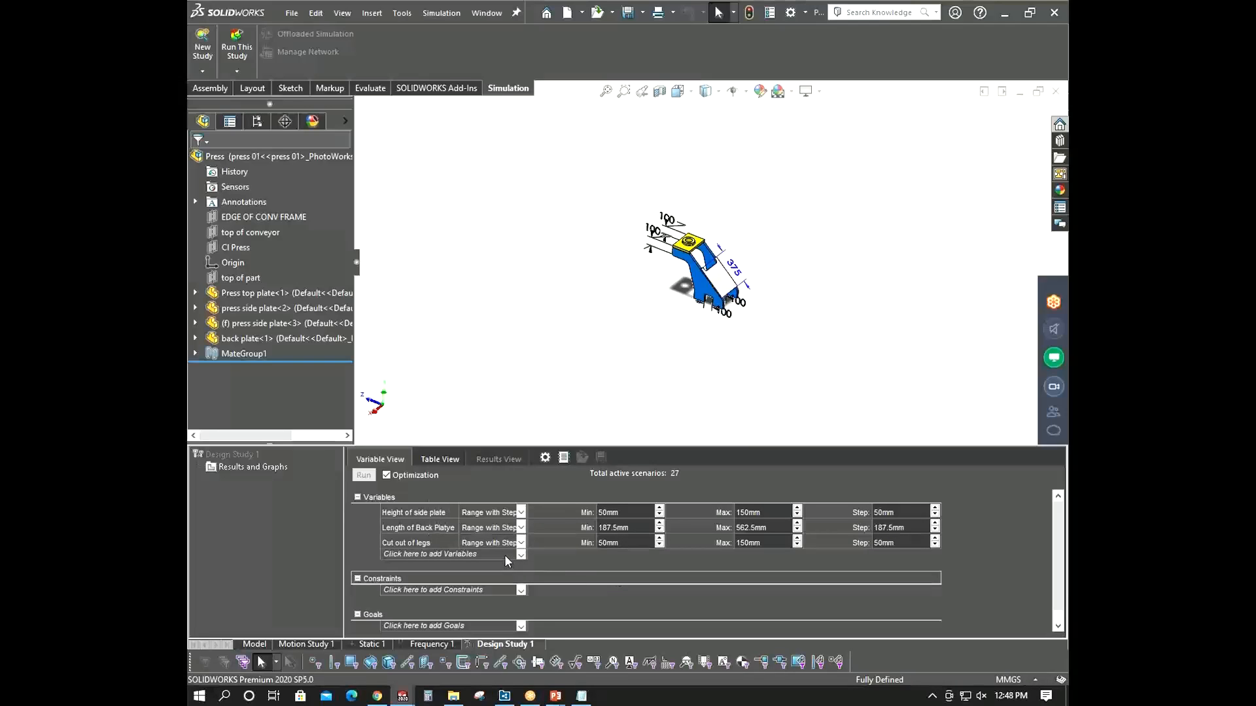
{"action": "left_click", "coordinate": [522, 514]}
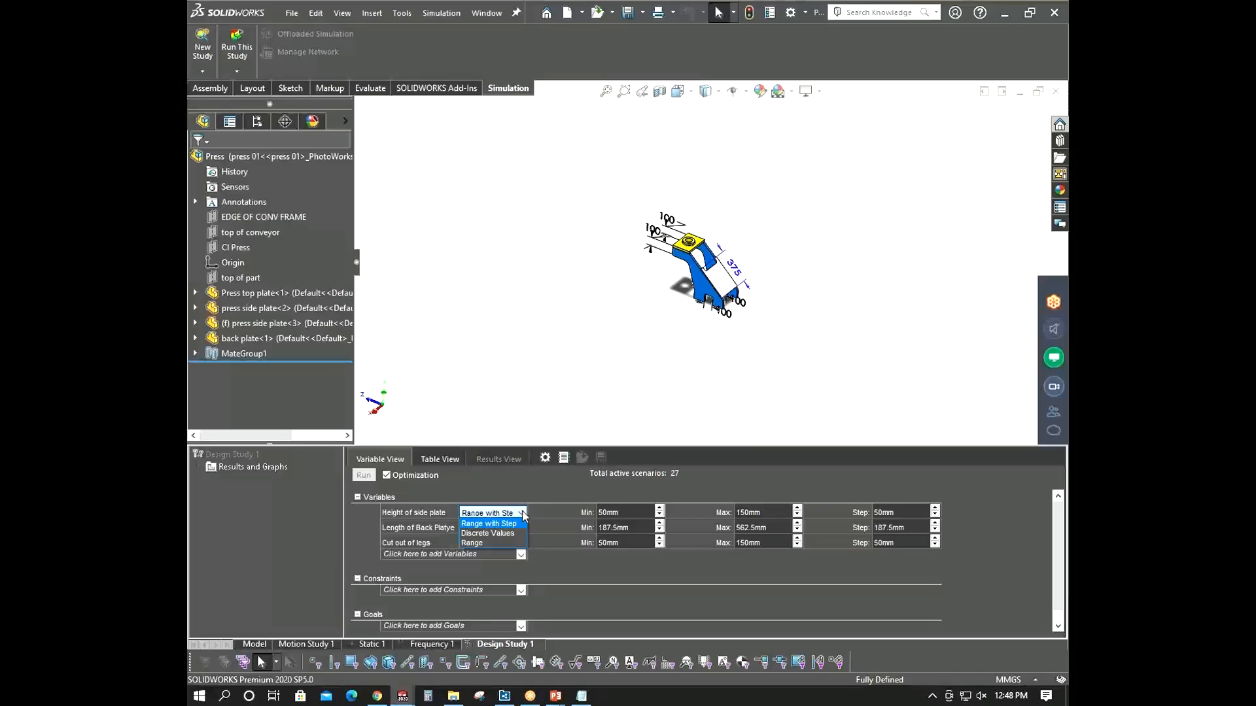
{"action": "left_click", "coordinate": [523, 514]}
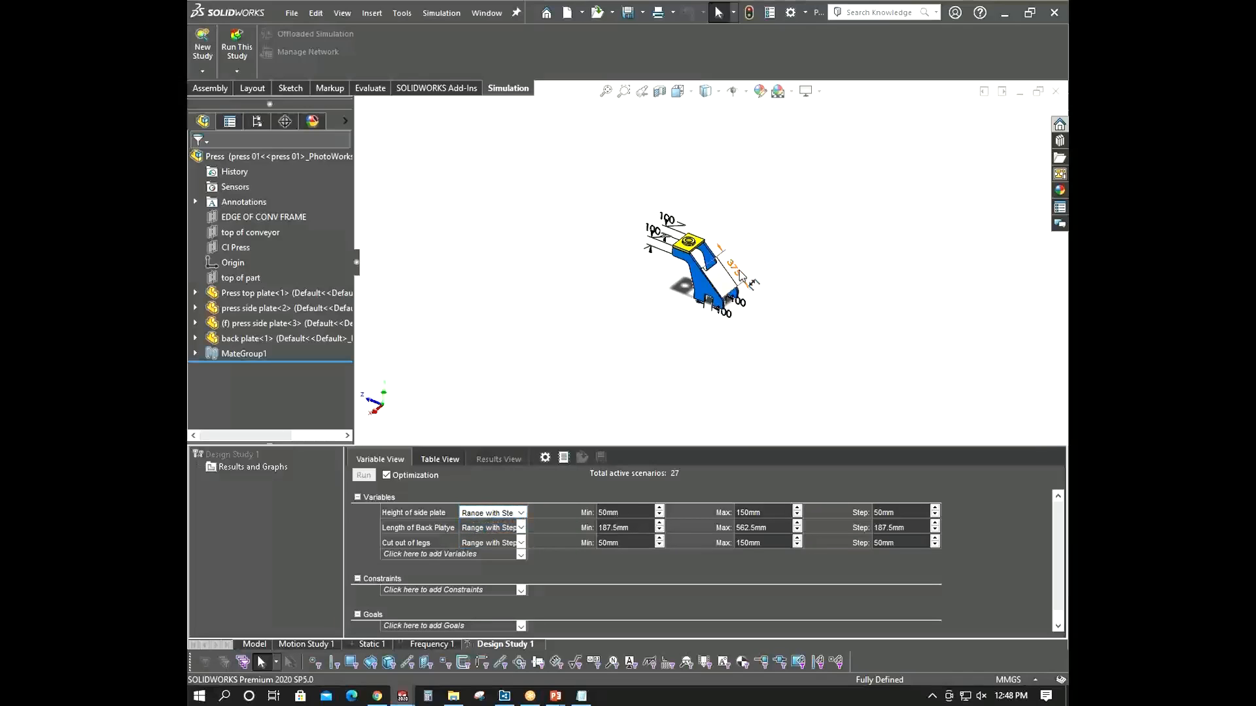
{"action": "scroll", "coordinate": [654, 275], "scroll_direction": "down", "scroll_amount": 2}
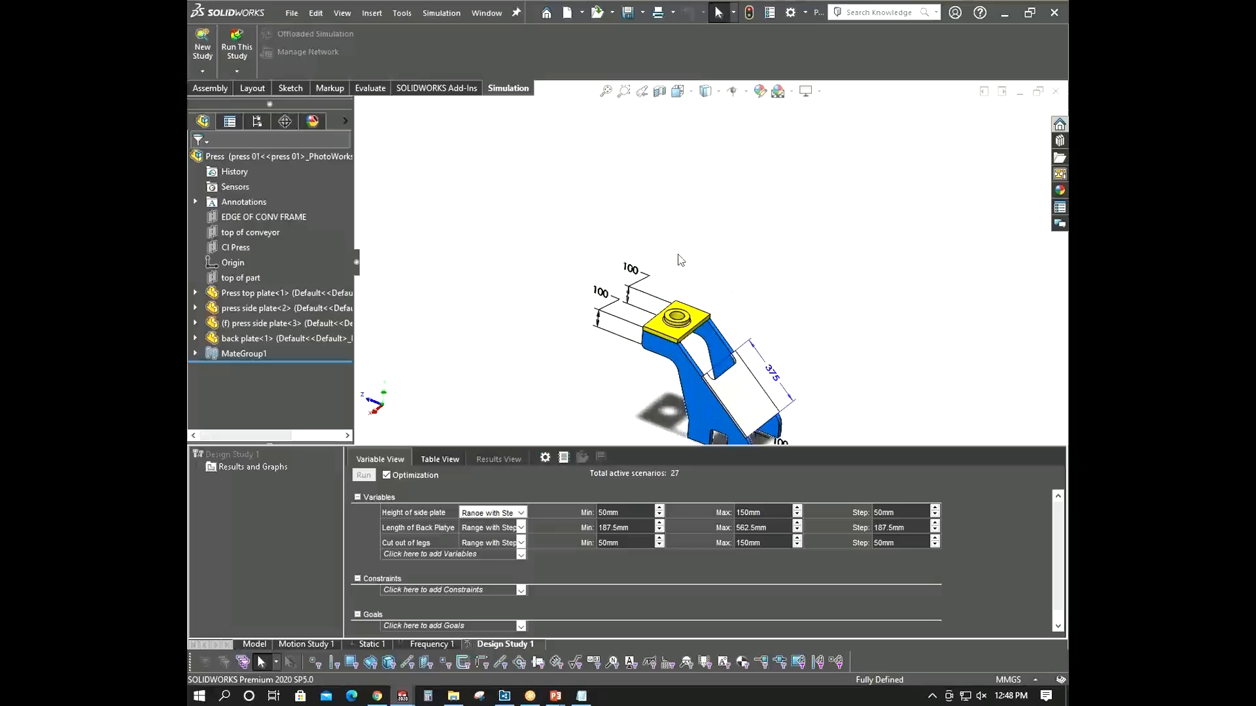
{"action": "scroll", "coordinate": [622, 387], "scroll_direction": "up", "scroll_amount": 2}
{"action": "scroll", "coordinate": [687, 262], "scroll_direction": "down", "scroll_amount": 3}
{"action": "scroll", "coordinate": [759, 298], "scroll_direction": "up", "scroll_amount": 2}
{"action": "scroll", "coordinate": [719, 274], "scroll_direction": "down", "scroll_amount": 2}
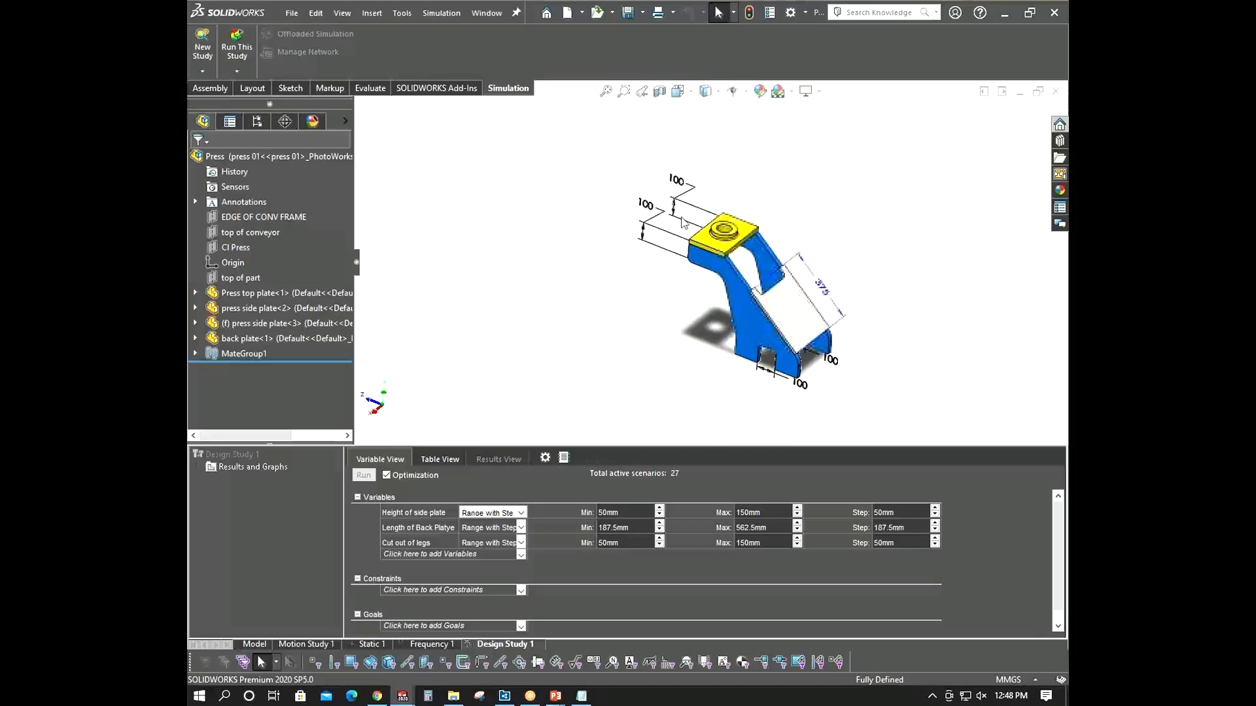
{"action": "scroll", "coordinate": [677, 245], "scroll_direction": "down", "scroll_amount": 2}
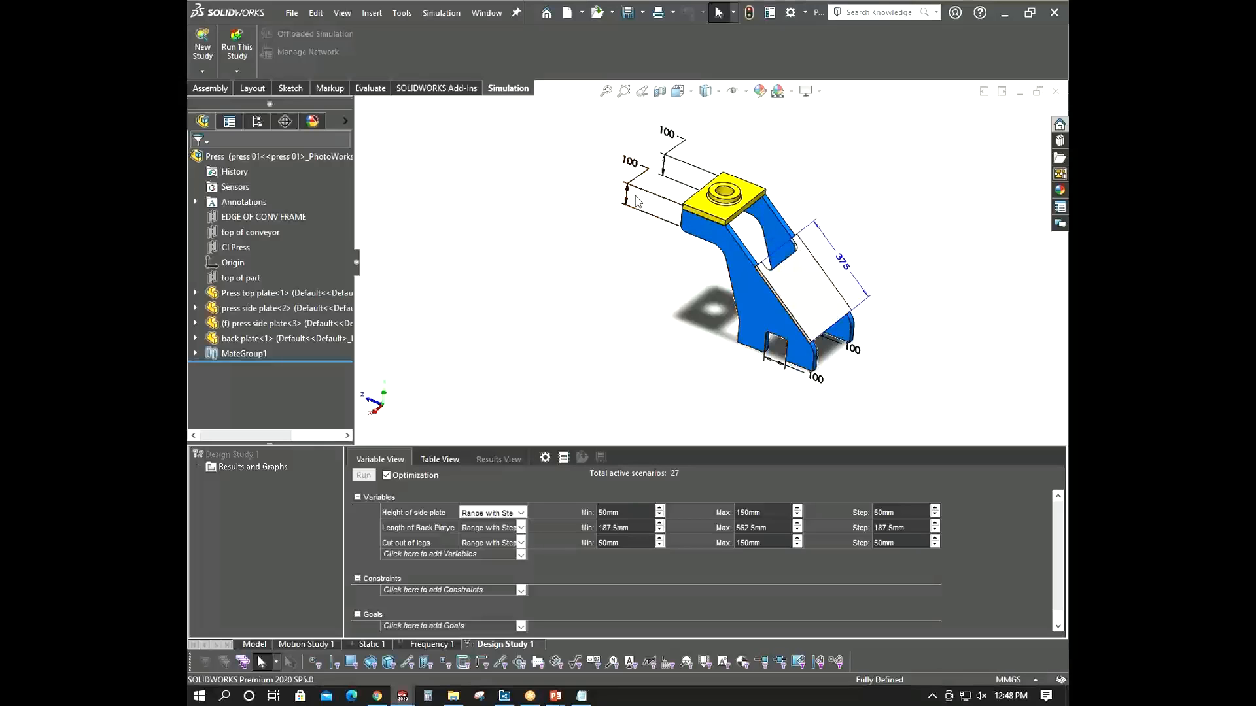
- Set Height of side plate's variation type to Range with a maximum of 100mm
{"action": "left_click", "coordinate": [521, 513]}
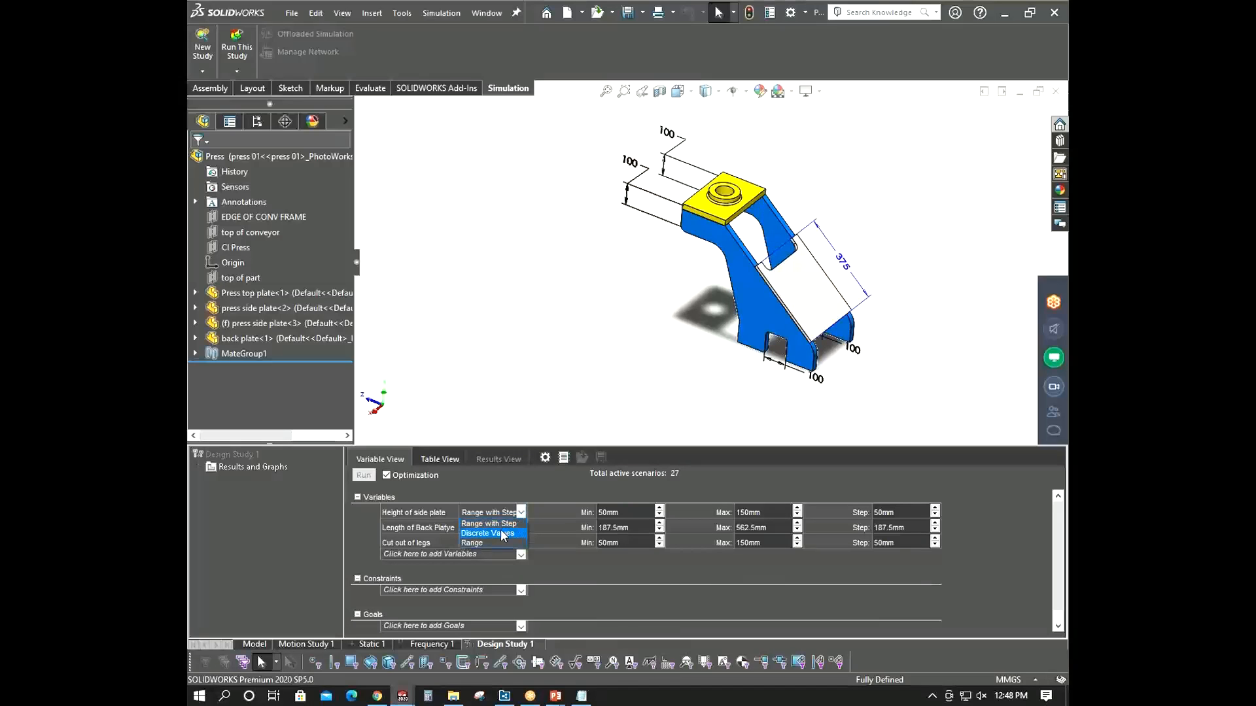
{"action": "left_click", "coordinate": [472, 543]}
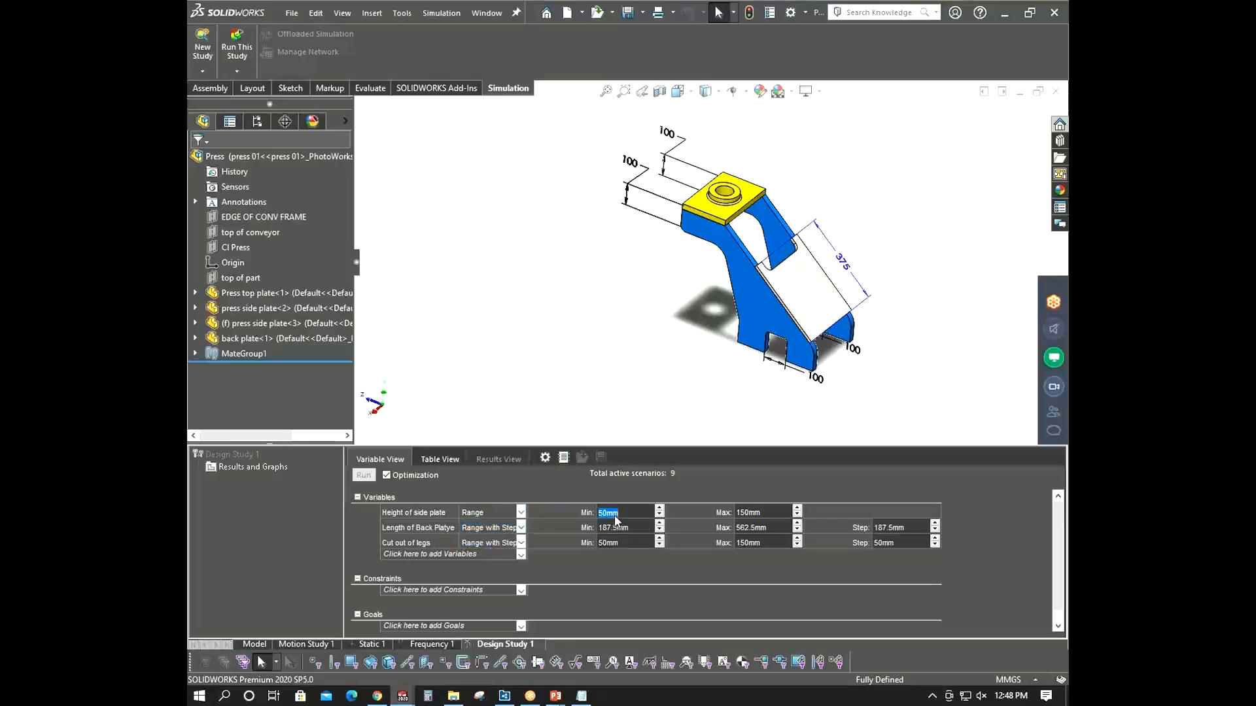
{"action": "left_click", "coordinate": [772, 512]}
{"action": "type", "text": "100mm"}
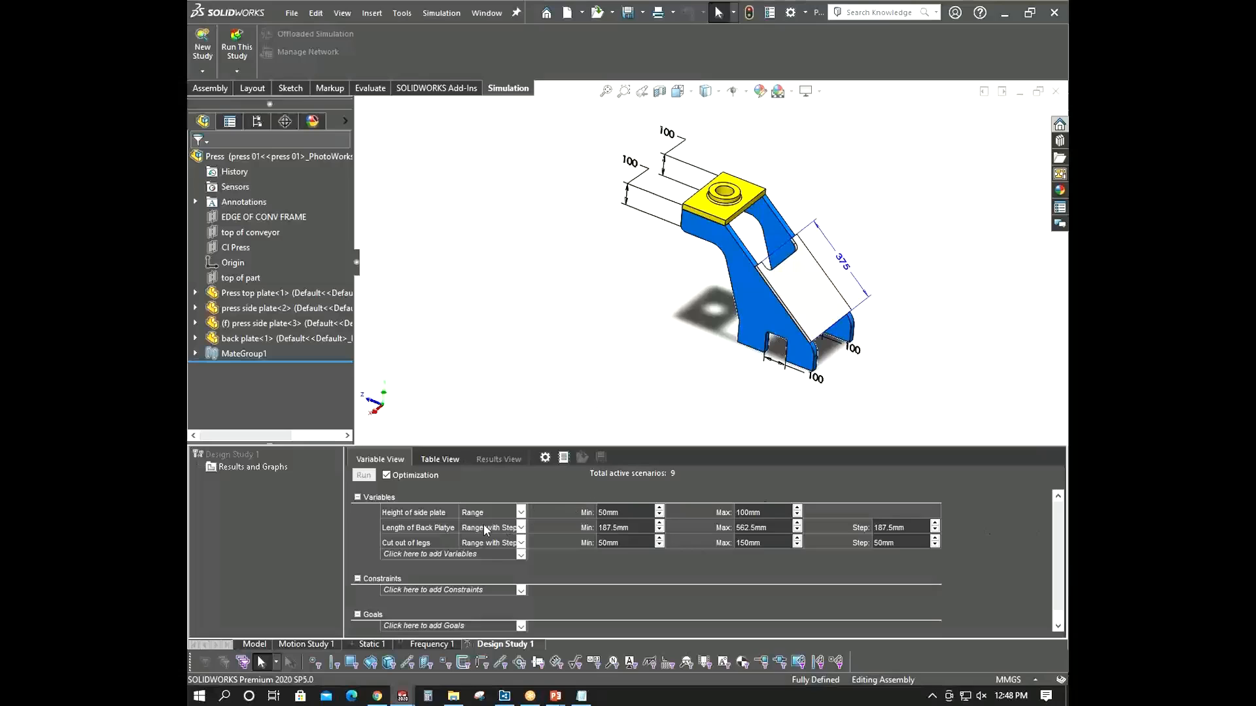
- Change Length of Back Platye's variation type to Range
{"action": "left_click", "coordinate": [520, 528]}
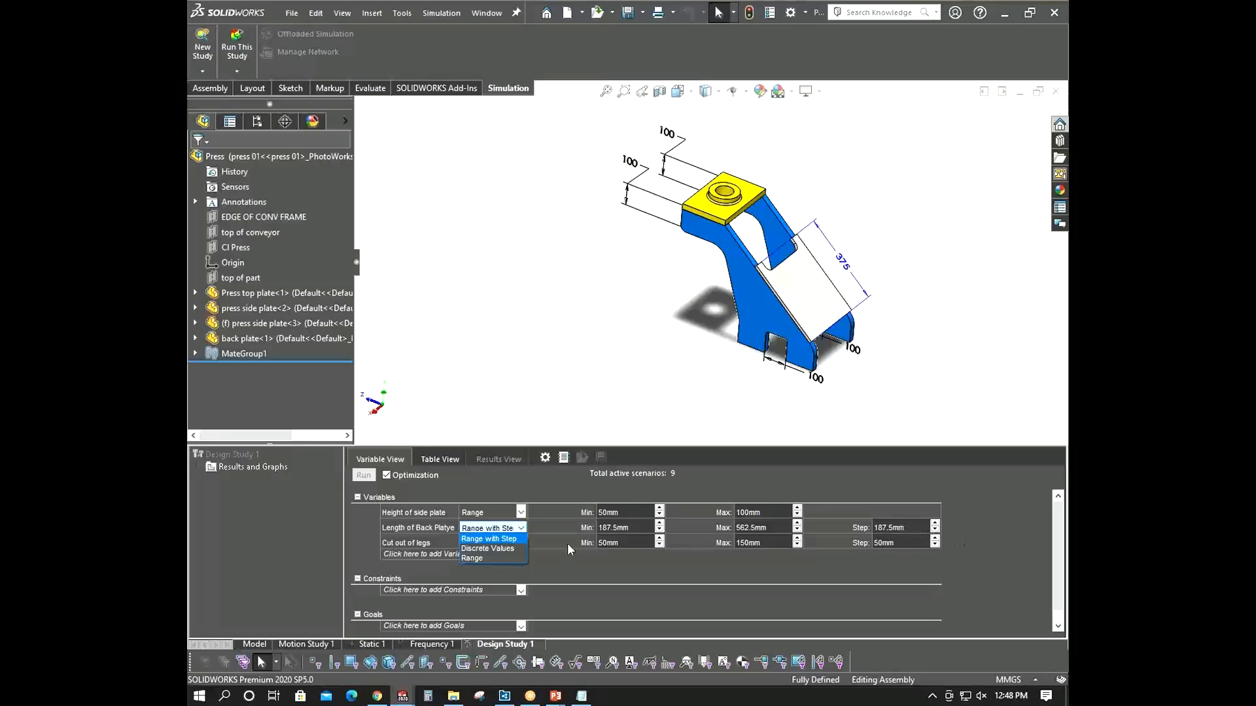
{"action": "left_click", "coordinate": [496, 553]}
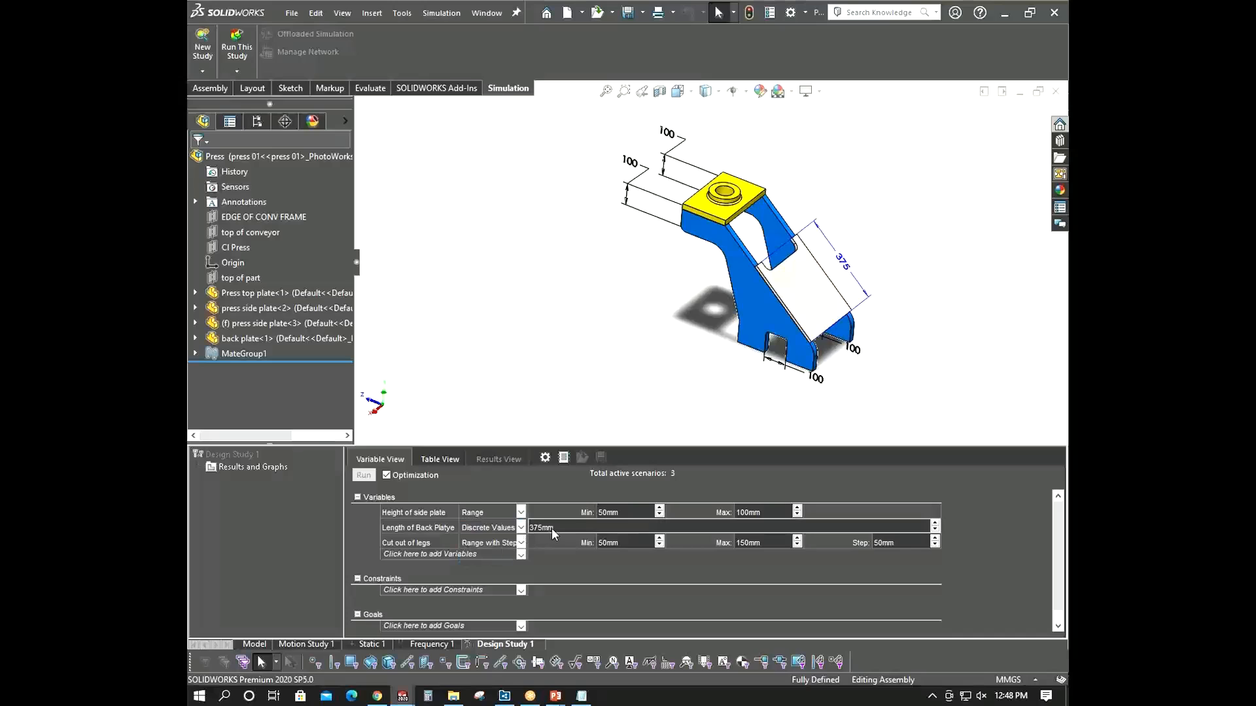
{"action": "left_click", "coordinate": [520, 528]}
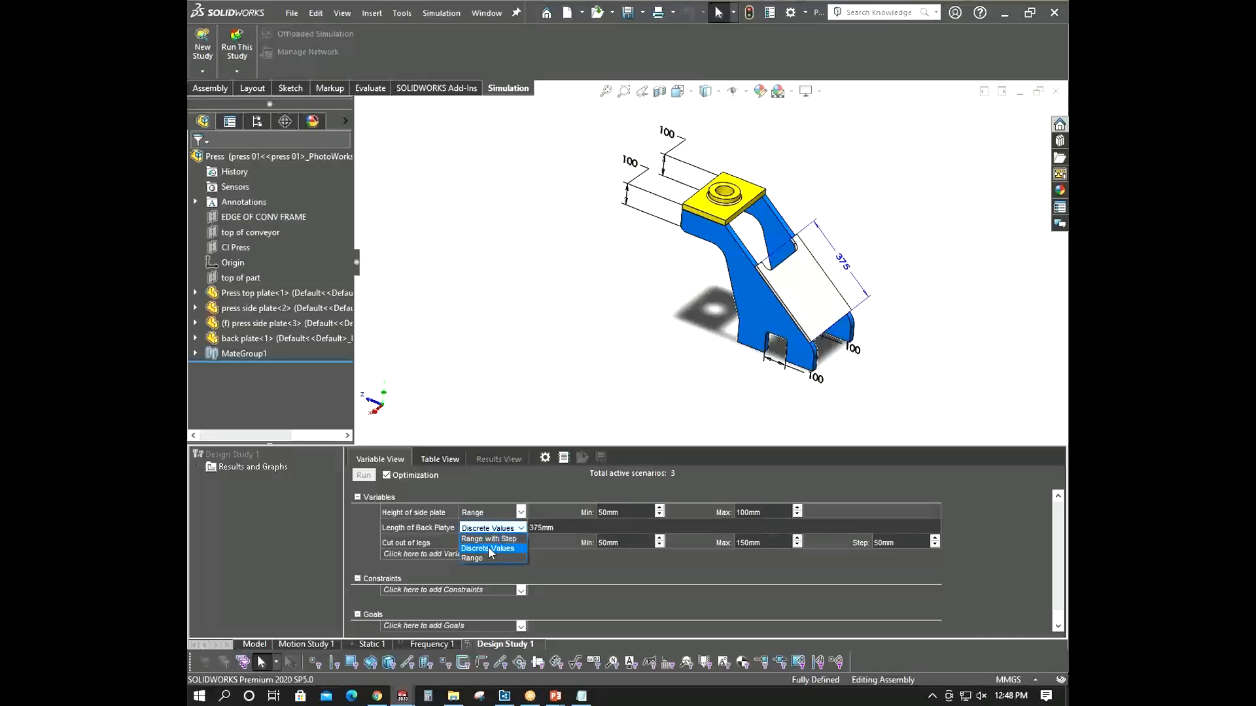
{"action": "left_click", "coordinate": [486, 557]}
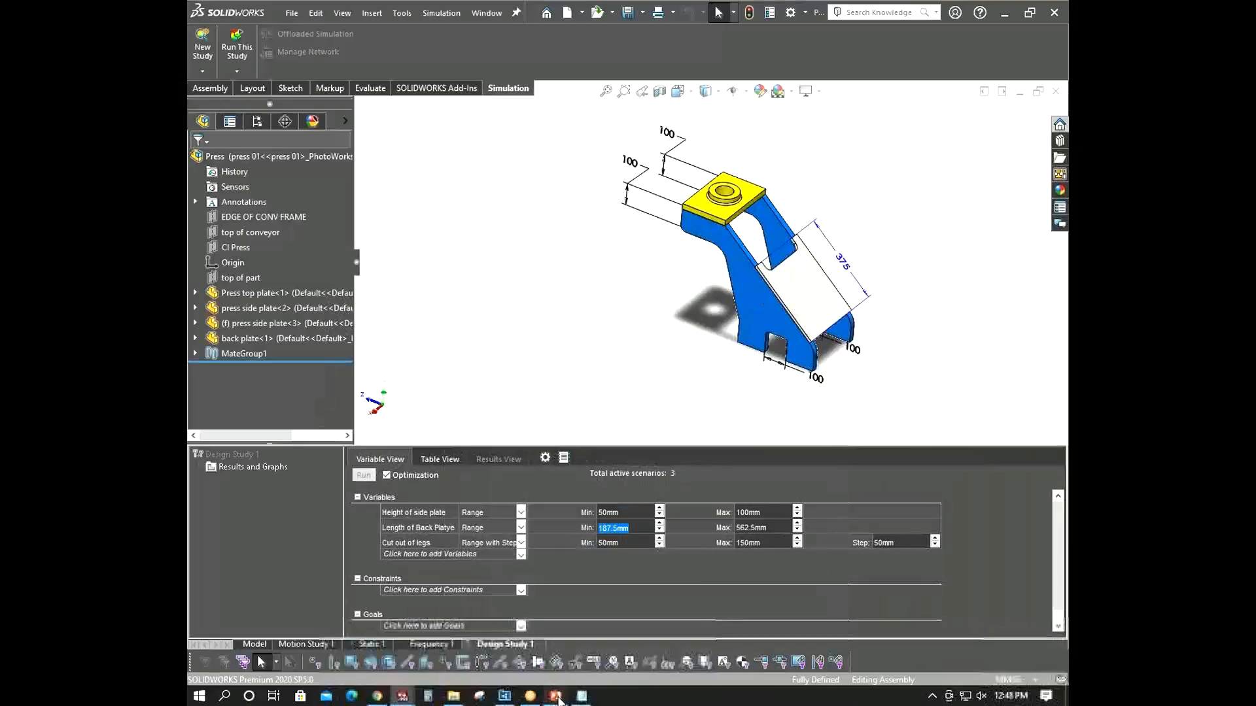
- Switch to the PowerPoint slide to review the design variable ranges, then return to the design study
{"action": "mouse_move", "coordinate": [555, 696]}
{"action": "left_click", "coordinate": [607, 645]}
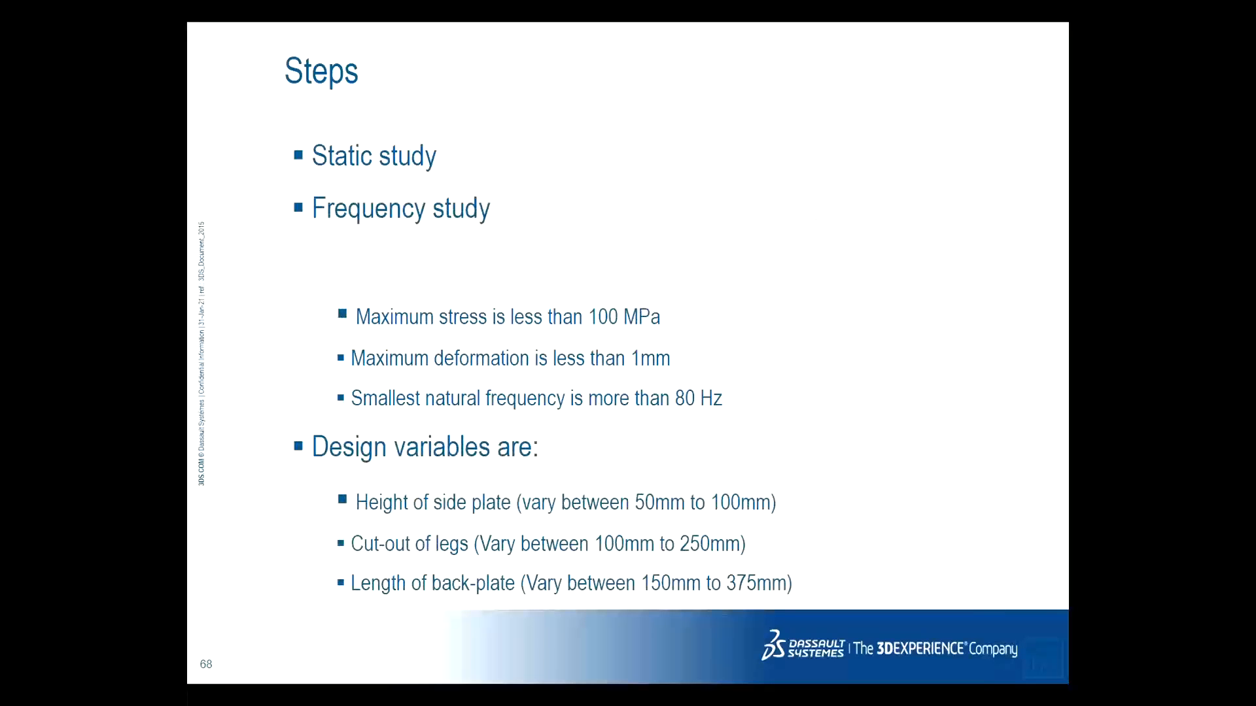
{"action": "key", "text": "alt+Tab"}
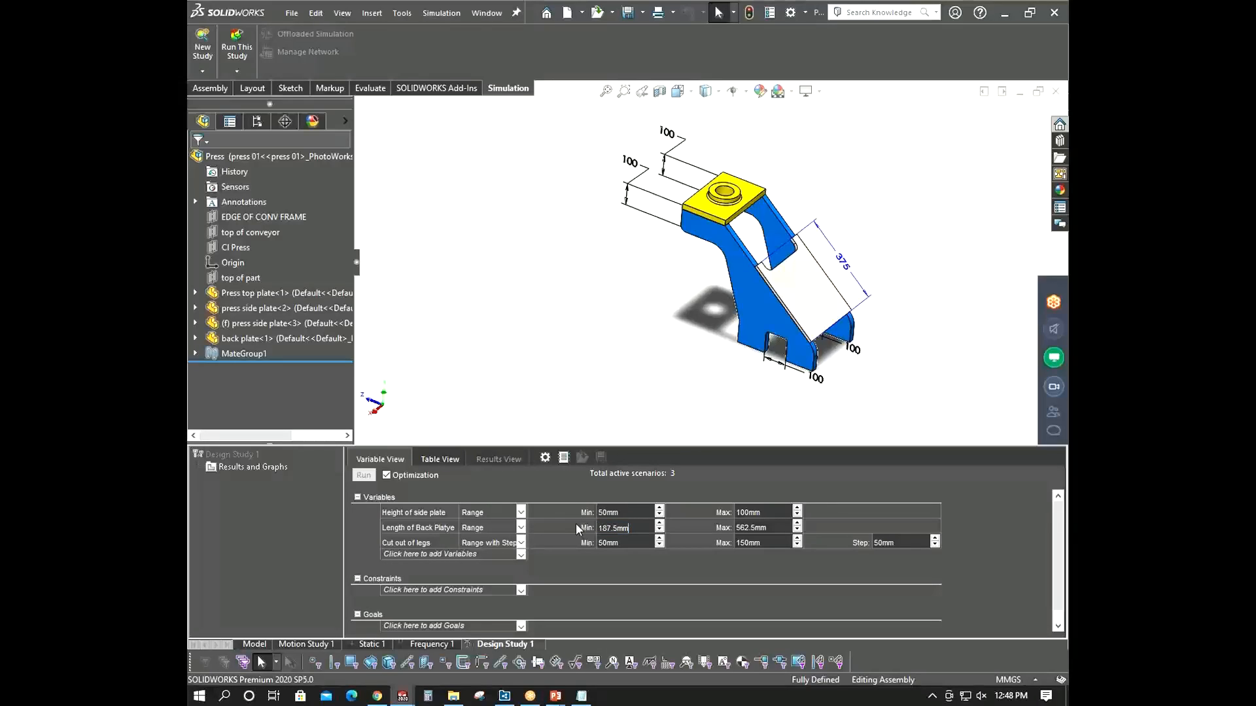
- Set Length of Back Platye's range to a minimum of 150 mm and a maximum of 375 mm
{"action": "left_click_drag", "start_coordinate": [633, 529], "coordinate": [574, 536]}
{"action": "type", "text": "150"}
{"action": "left_click", "coordinate": [763, 530]}
{"action": "type", "text": "375"}
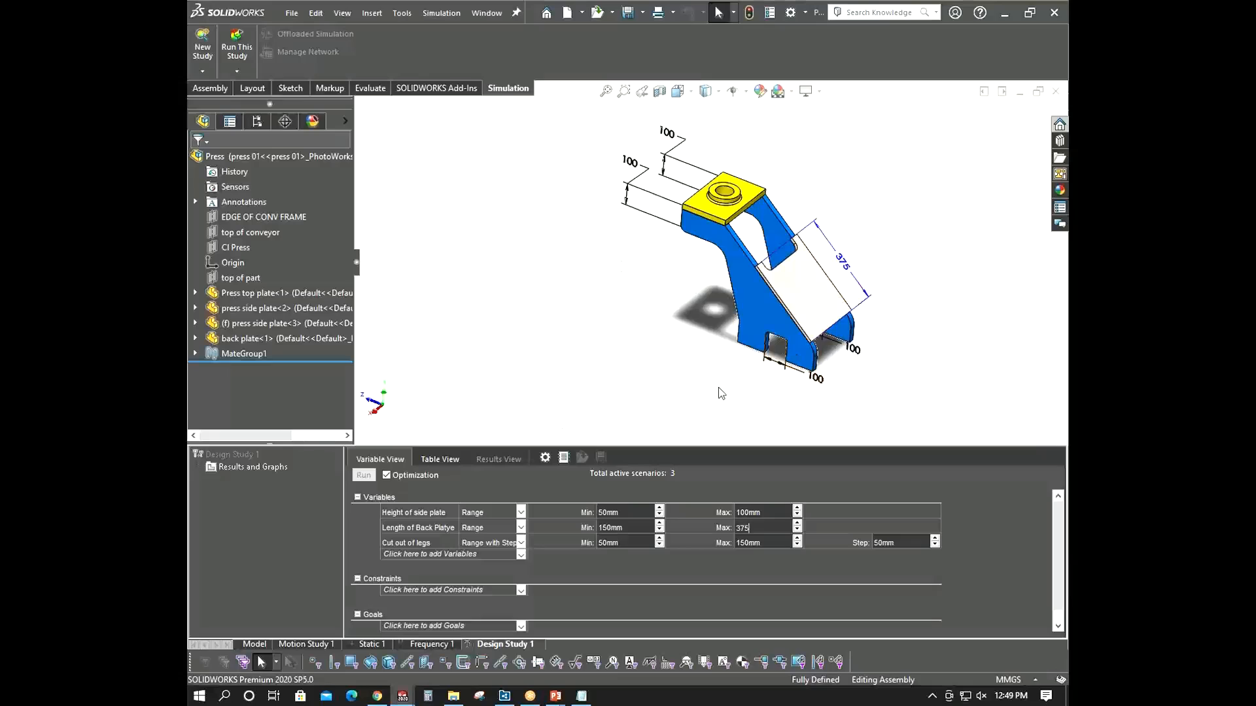
- Change Cut out of legs to a Range variation with a minimum of 100 mm and a maximum of 250 mm
{"action": "left_click", "coordinate": [521, 543]}
{"action": "left_click", "coordinate": [490, 566]}
{"action": "left_click", "coordinate": [623, 544]}
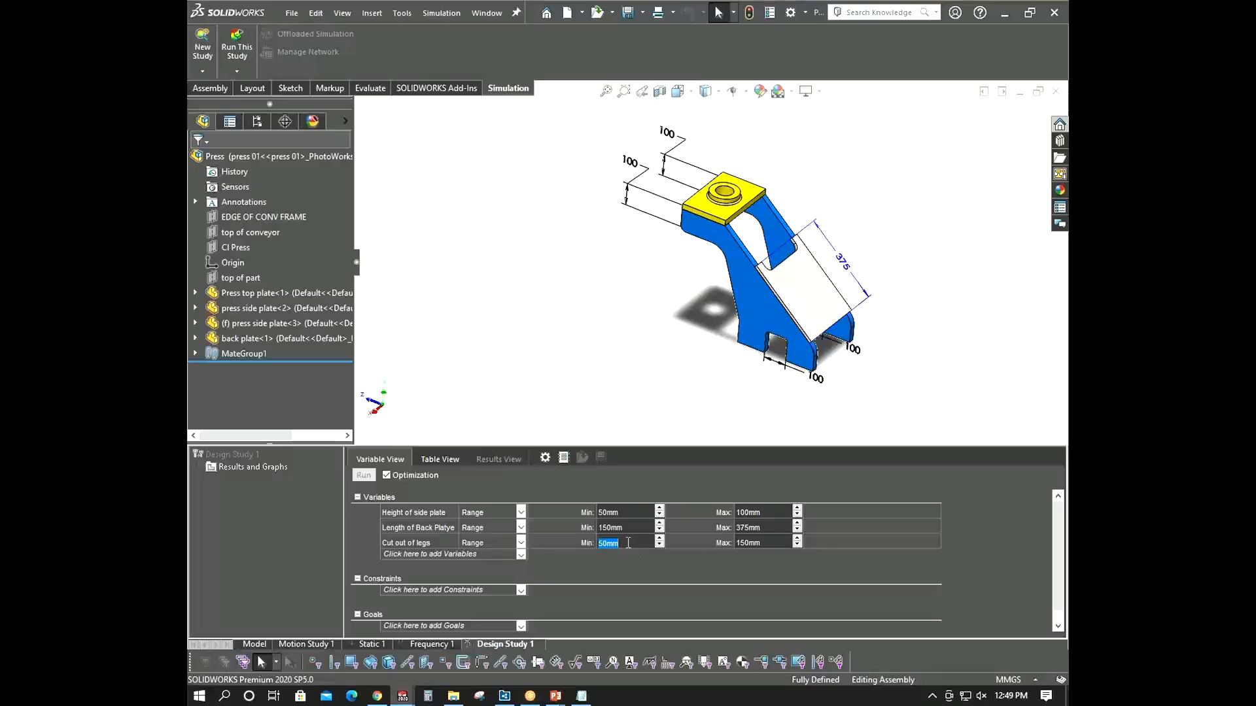
{"action": "type", "text": "100"}
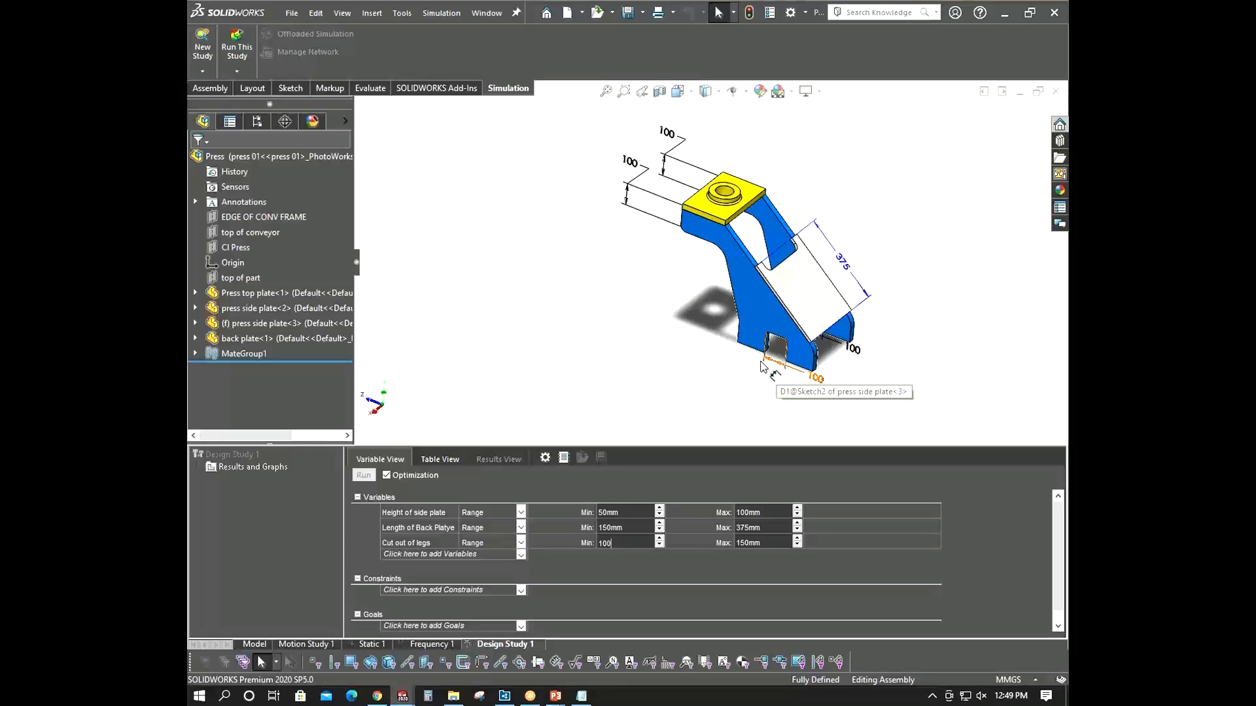
{"action": "scroll", "coordinate": [782, 360], "scroll_direction": "down", "scroll_amount": 4}
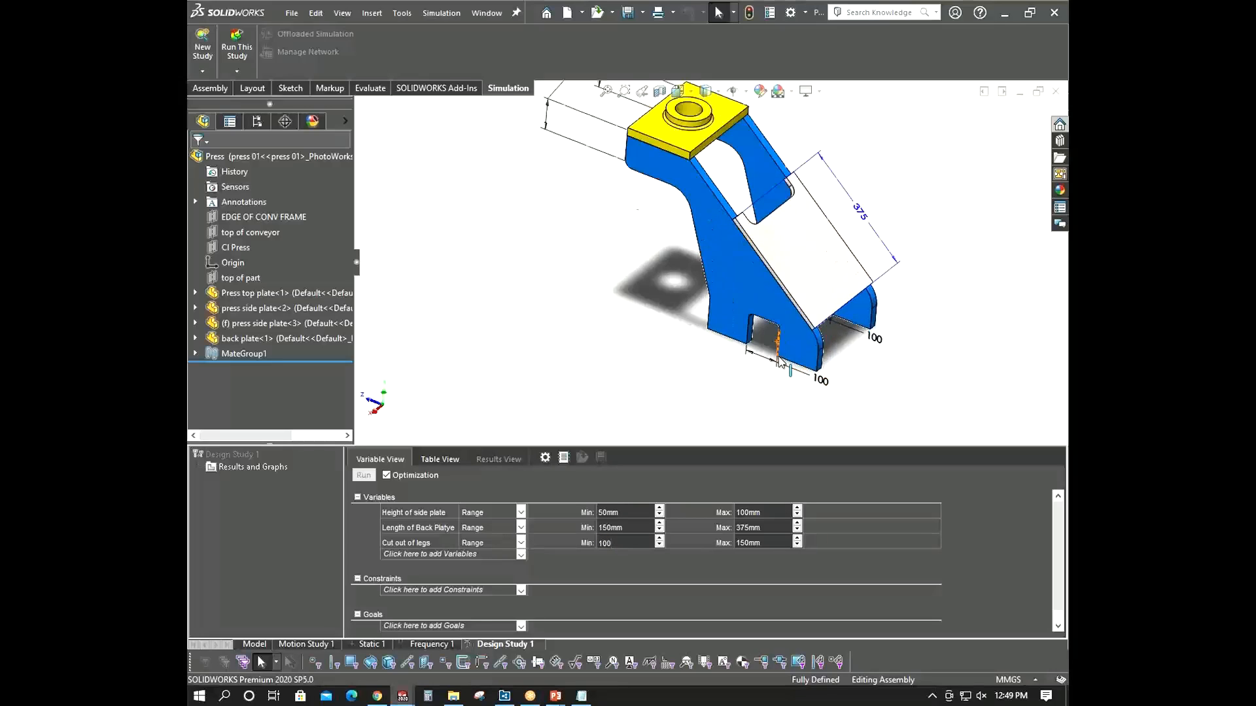
{"action": "left_click", "coordinate": [771, 543]}
{"action": "type", "text": "2"}
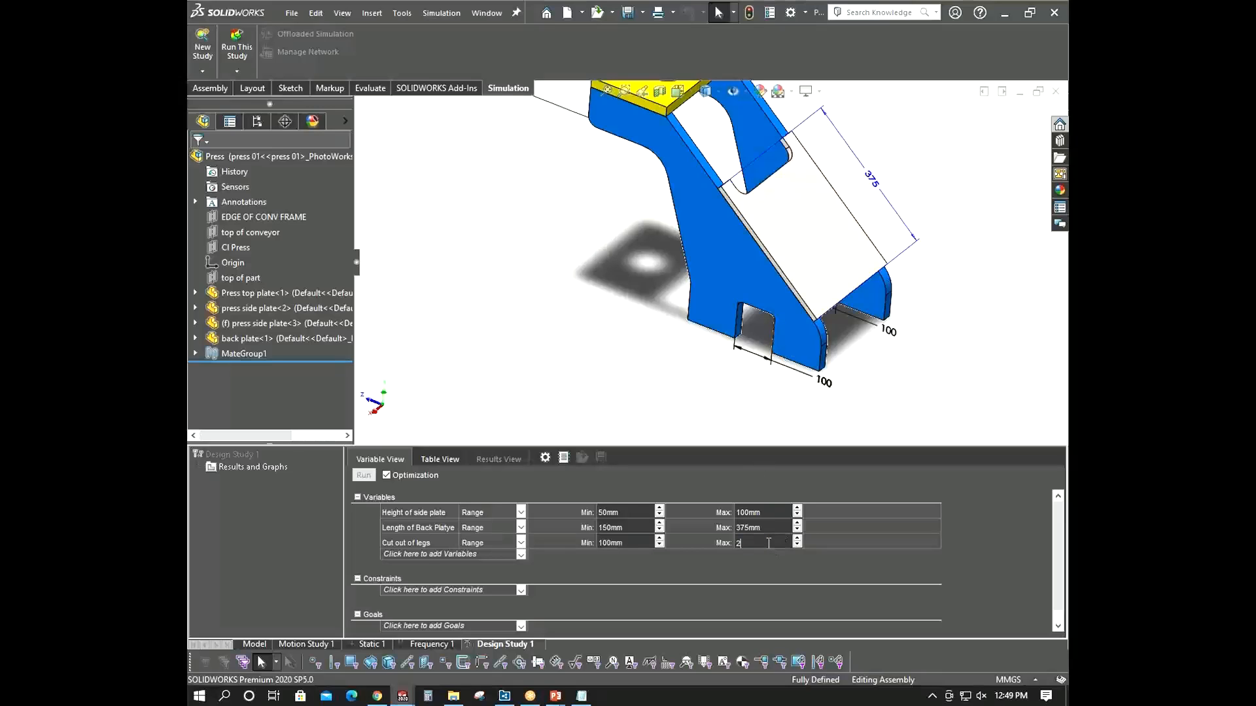
{"action": "type", "text": "50"}
{"action": "left_click", "coordinate": [559, 376]}
{"action": "scroll", "coordinate": [607, 353], "scroll_direction": "up", "scroll_amount": 3}
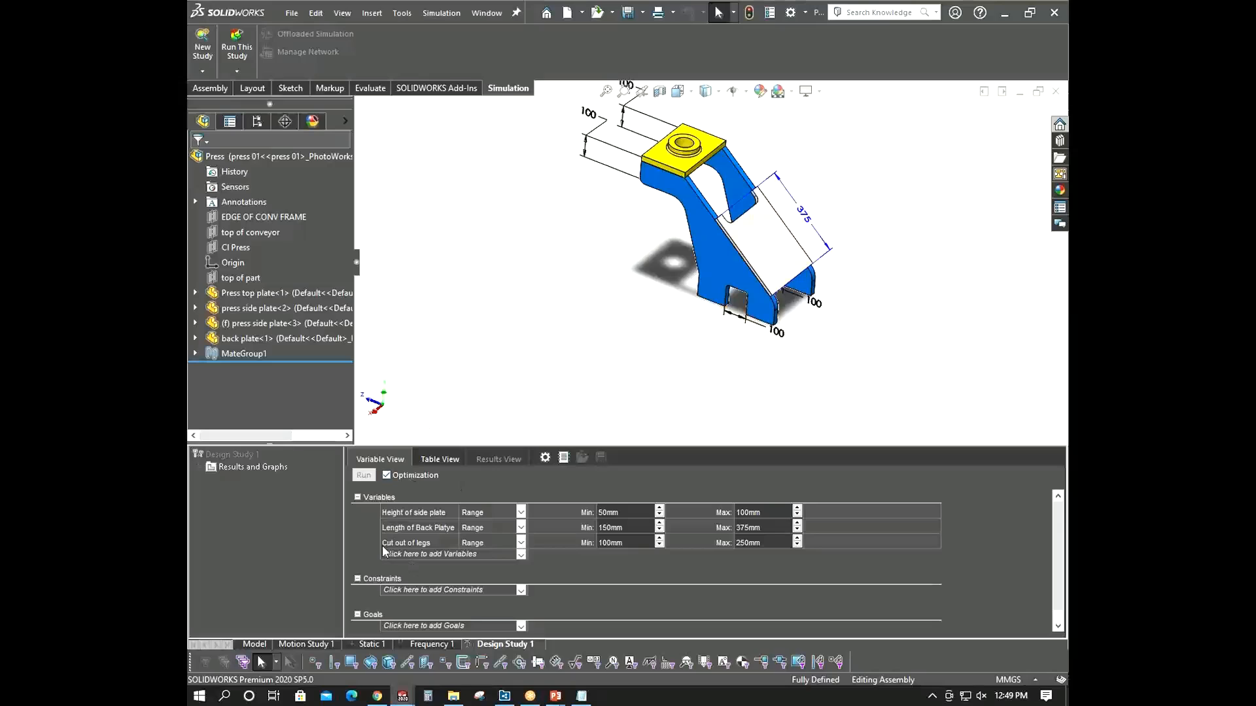
{"action": "left_click", "coordinate": [521, 590]}
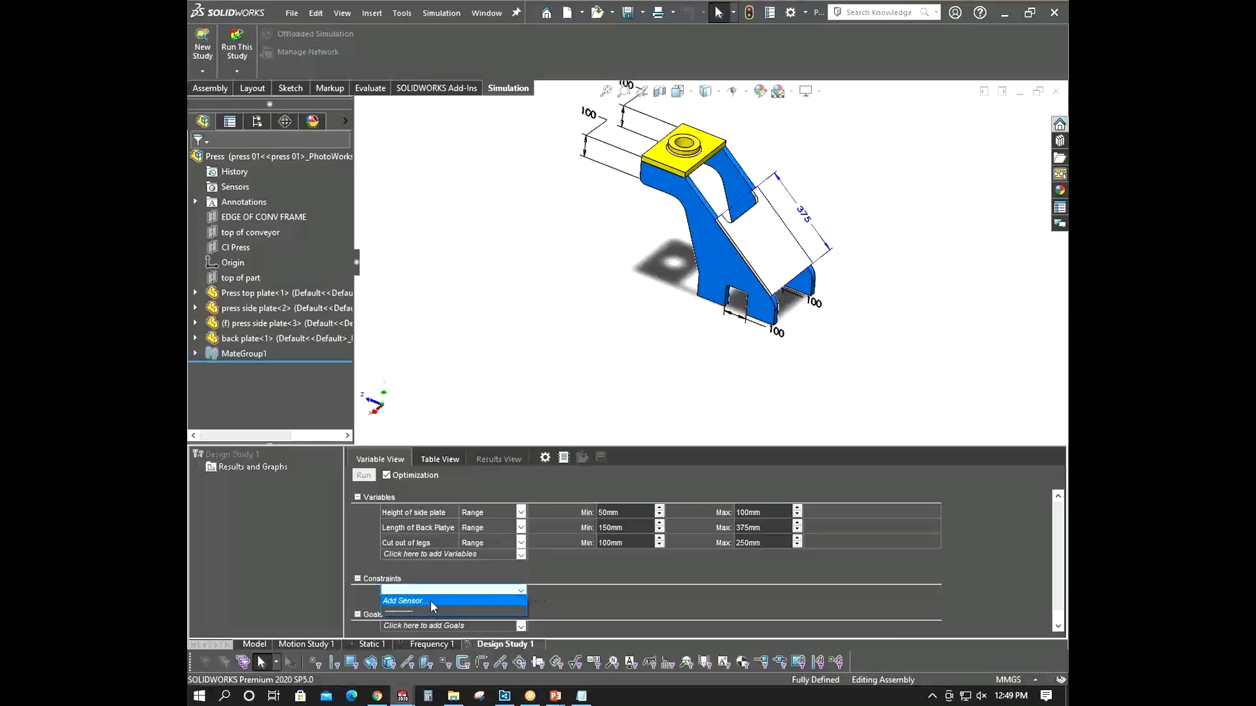
{"action": "left_click", "coordinate": [430, 600]}
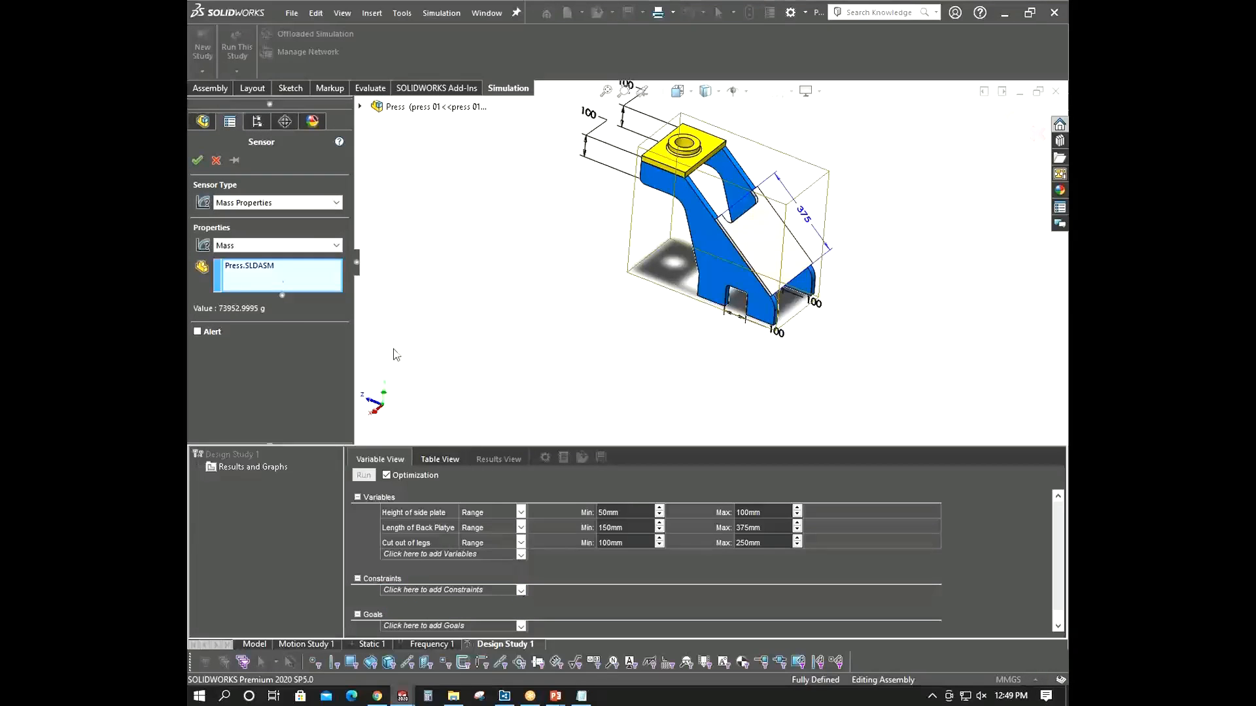
{"action": "left_click", "coordinate": [217, 161]}
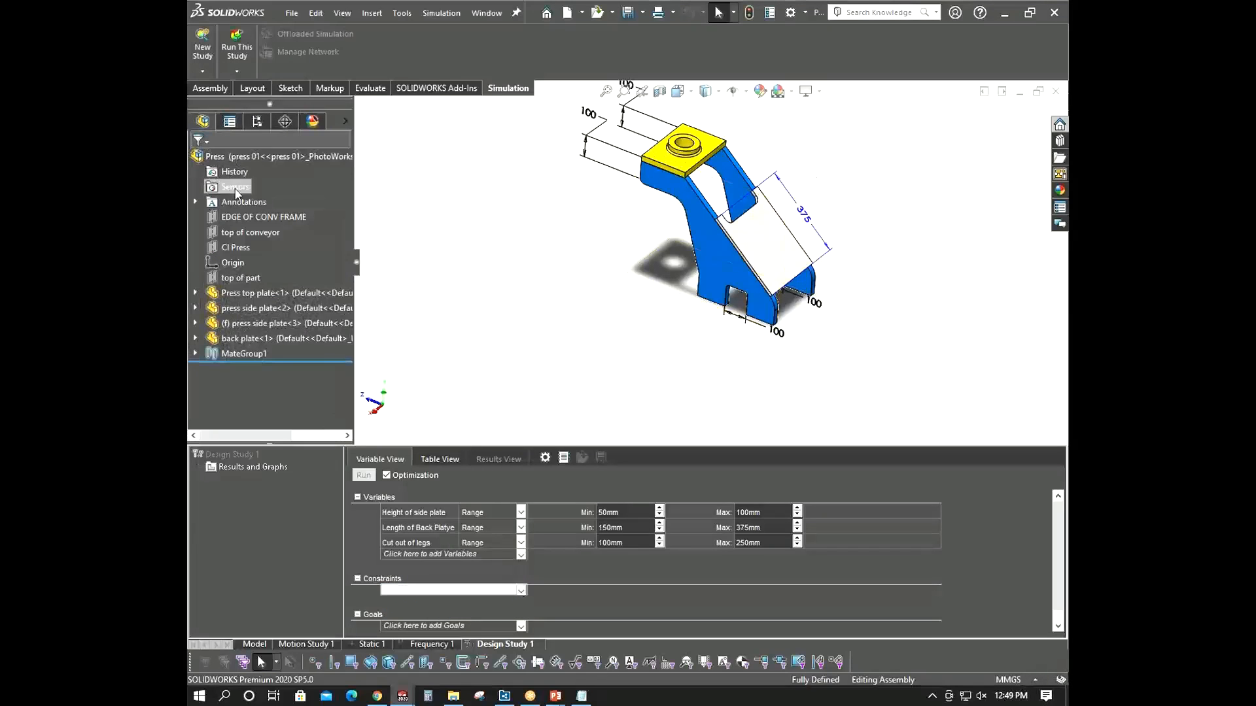
- Add a Simulation Data sensor for von Mises stress in N/mm^2 (MPa), Model Max across all steps, as a constraint
{"action": "left_click", "coordinate": [435, 590]}
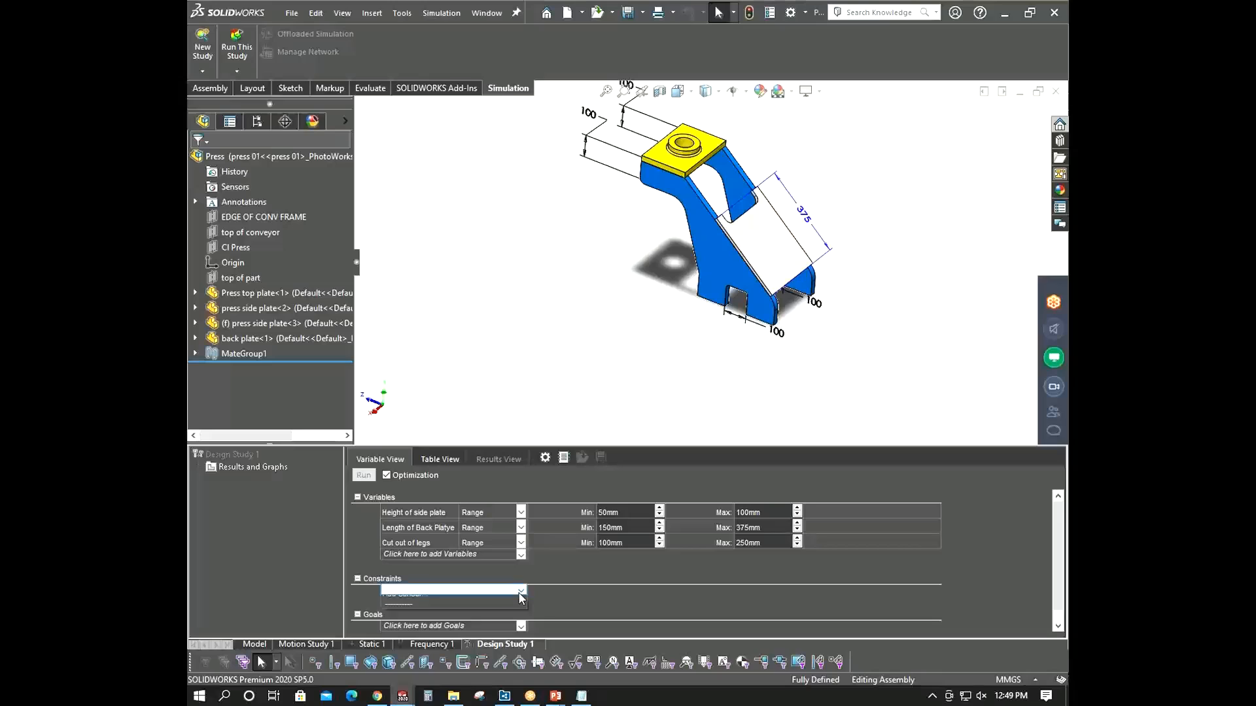
{"action": "left_click", "coordinate": [424, 600]}
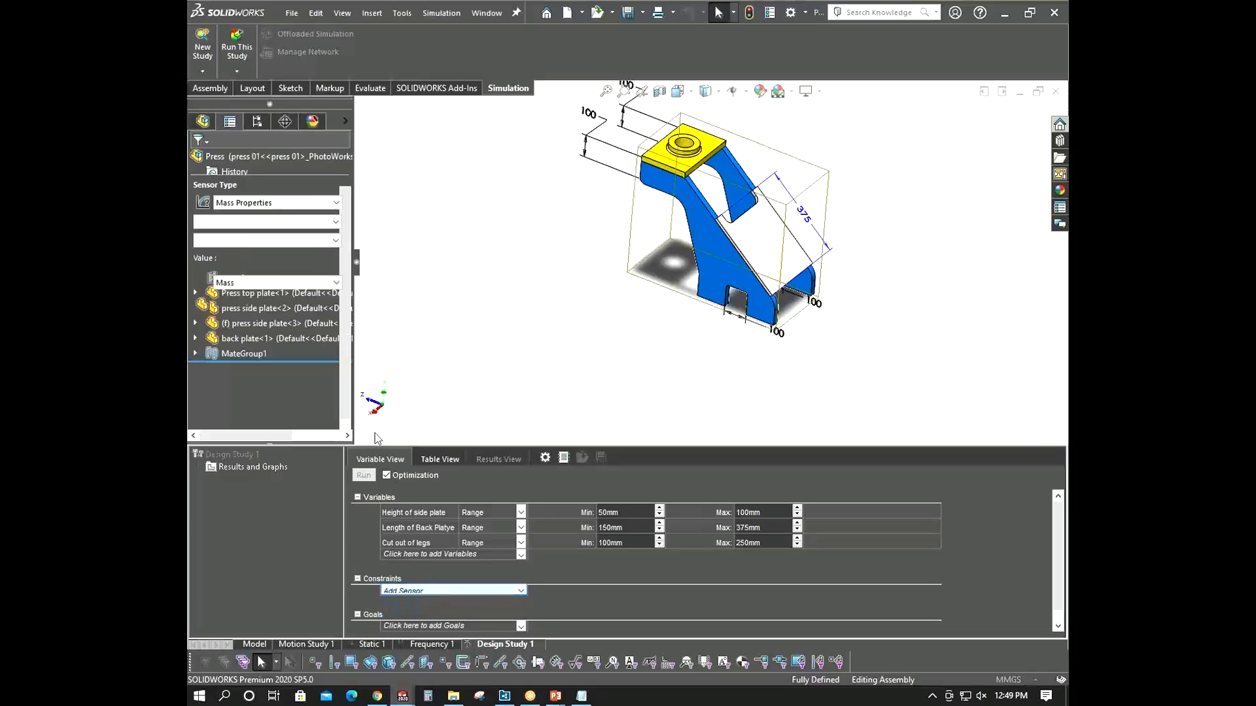
{"action": "left_click", "coordinate": [304, 204]}
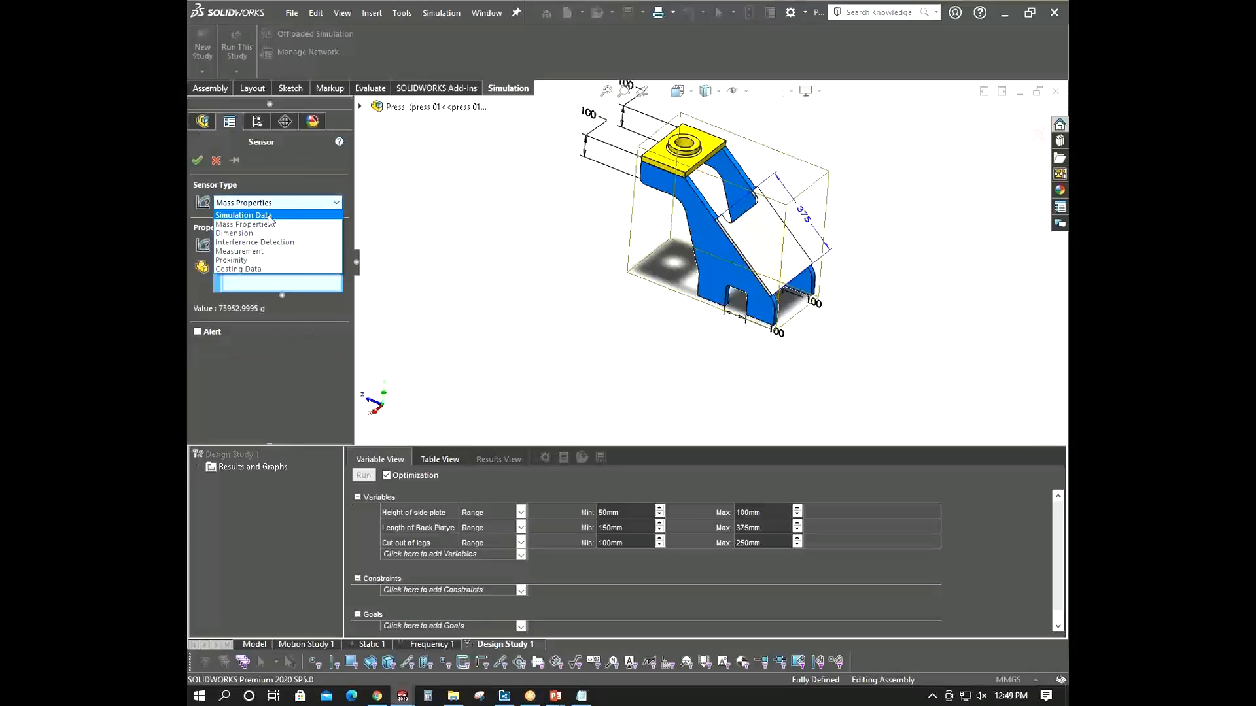
{"action": "left_click", "coordinate": [268, 215]}
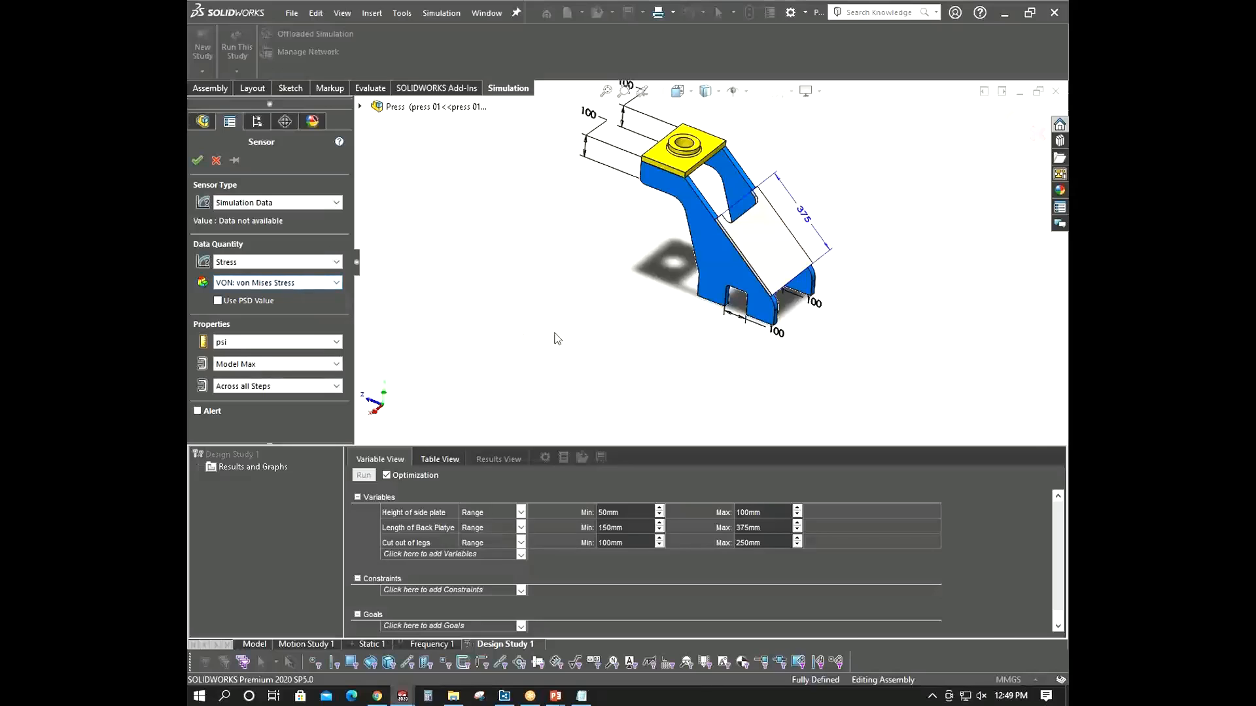
{"action": "scroll", "coordinate": [554, 336], "scroll_direction": "up", "scroll_amount": 1}
{"action": "middle_click_drag", "start_coordinate": [554, 336], "coordinate": [555, 345]}
{"action": "scroll", "coordinate": [728, 162], "scroll_direction": "down", "scroll_amount": 2}
{"action": "scroll", "coordinate": [728, 421], "scroll_direction": "up", "scroll_amount": 3}
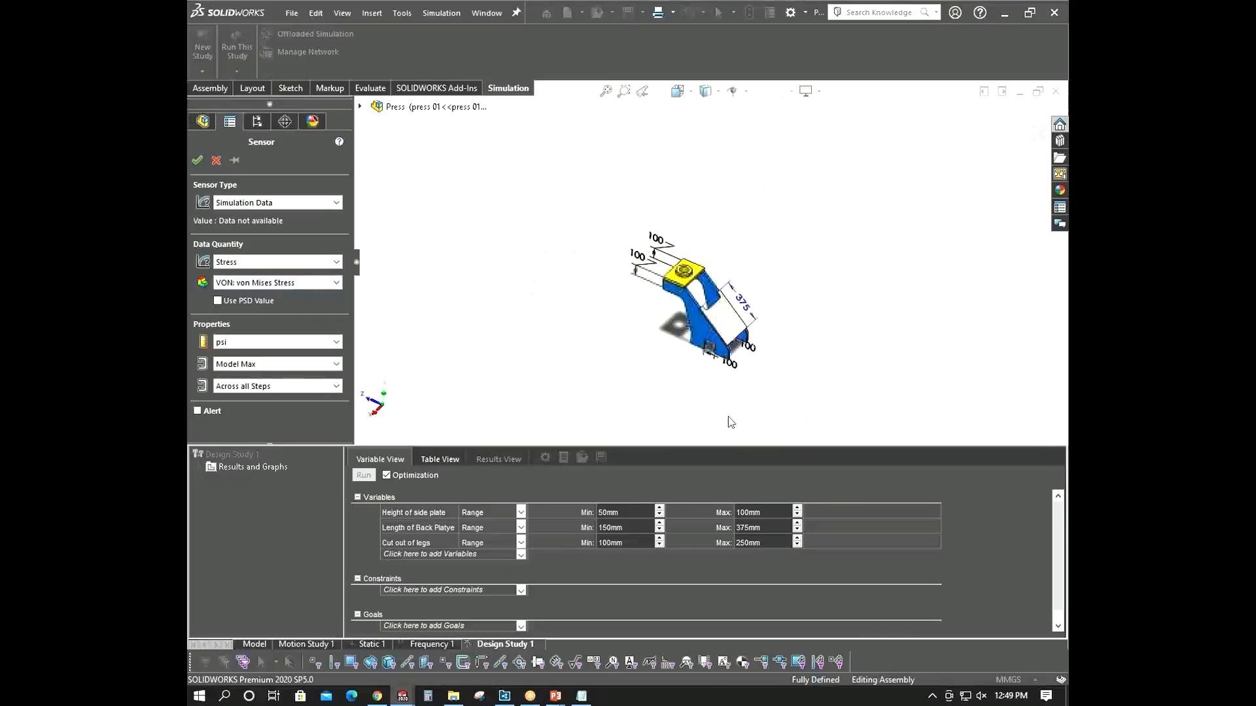
{"action": "scroll", "coordinate": [725, 188], "scroll_direction": "down", "scroll_amount": 4}
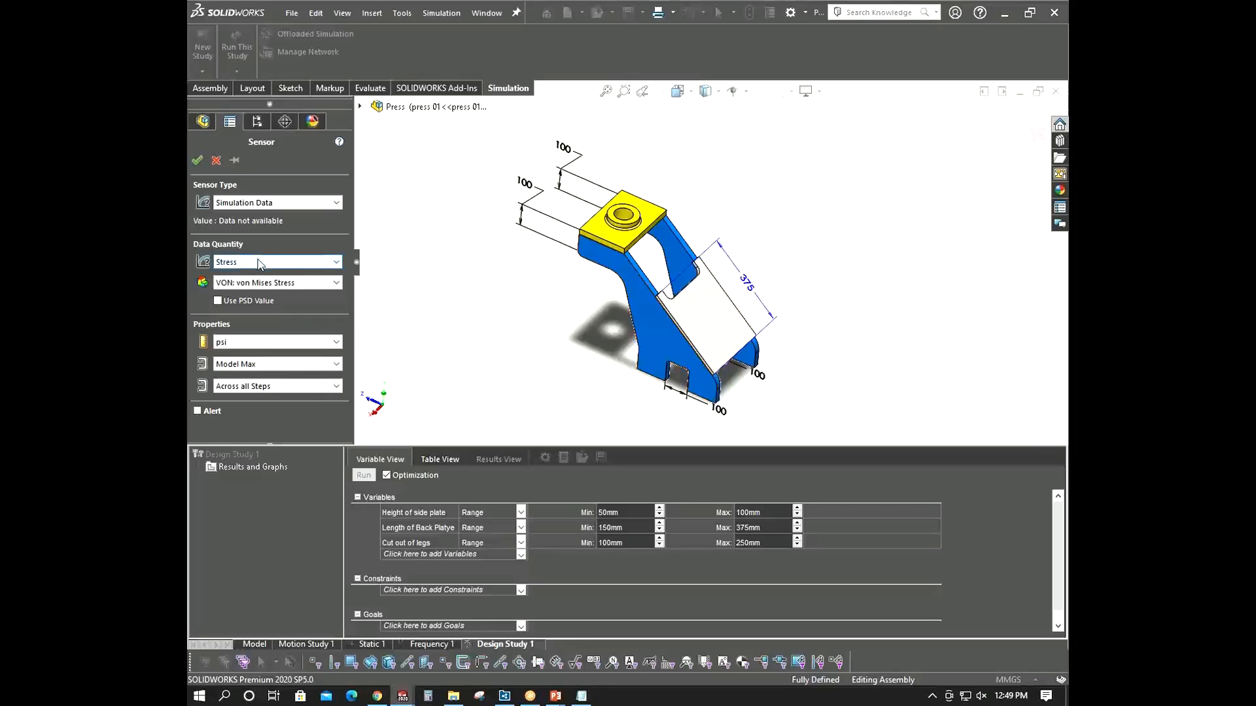
{"action": "left_click", "coordinate": [261, 345]}
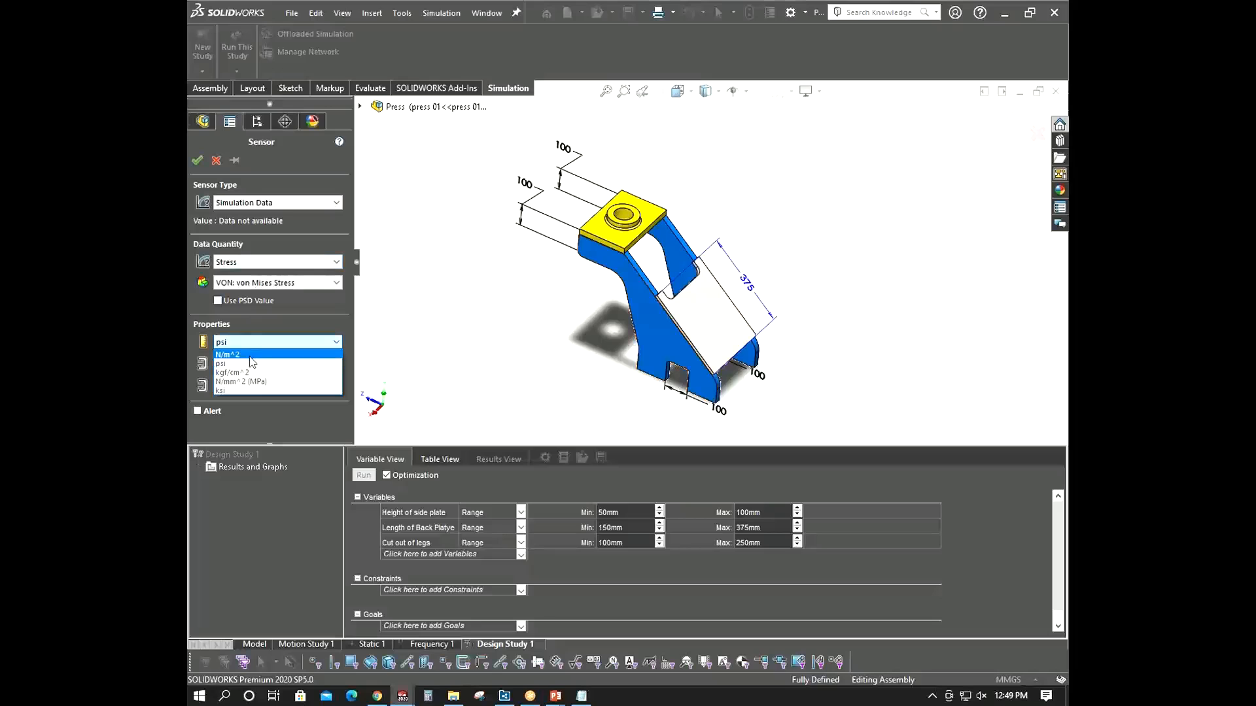
{"action": "left_click", "coordinate": [250, 381]}
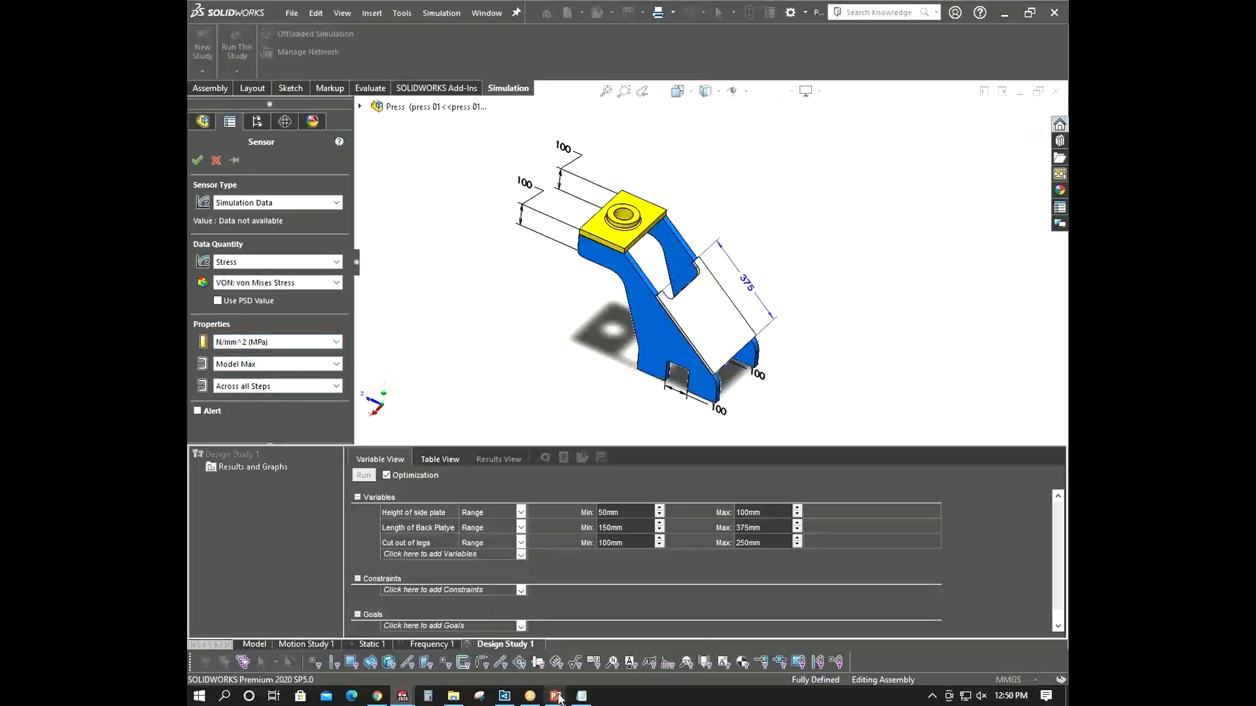
{"action": "mouse_move", "coordinate": [555, 696]}
{"action": "left_click", "coordinate": [629, 625]}
{"action": "left_click", "coordinate": [304, 368]}
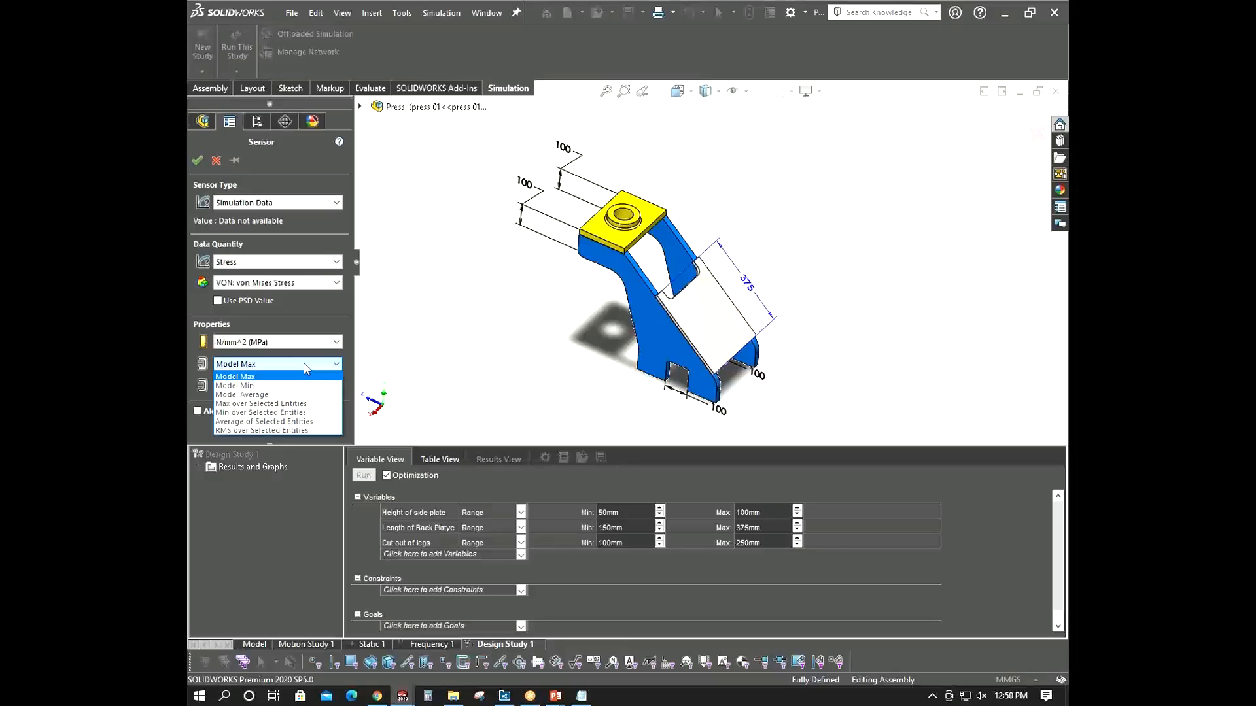
{"action": "left_click", "coordinate": [304, 376]}
{"action": "left_click", "coordinate": [283, 386]}
{"action": "left_click", "coordinate": [283, 386]}
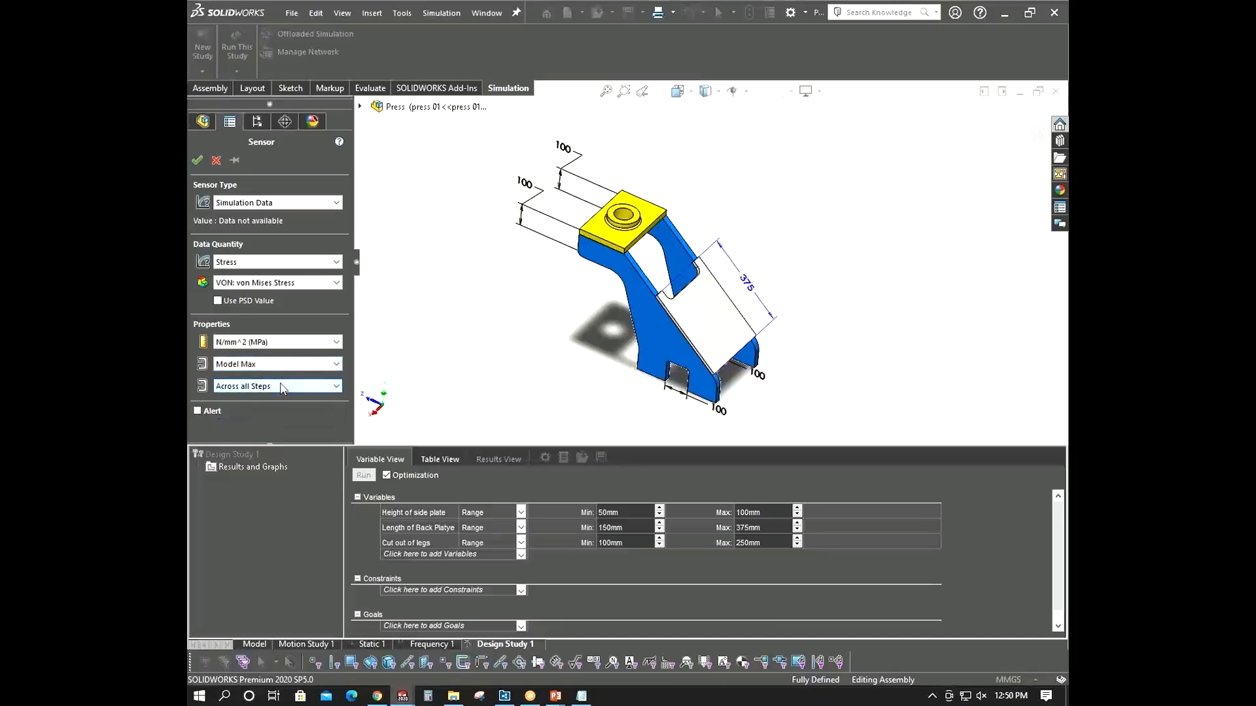
{"action": "left_click", "coordinate": [197, 160]}
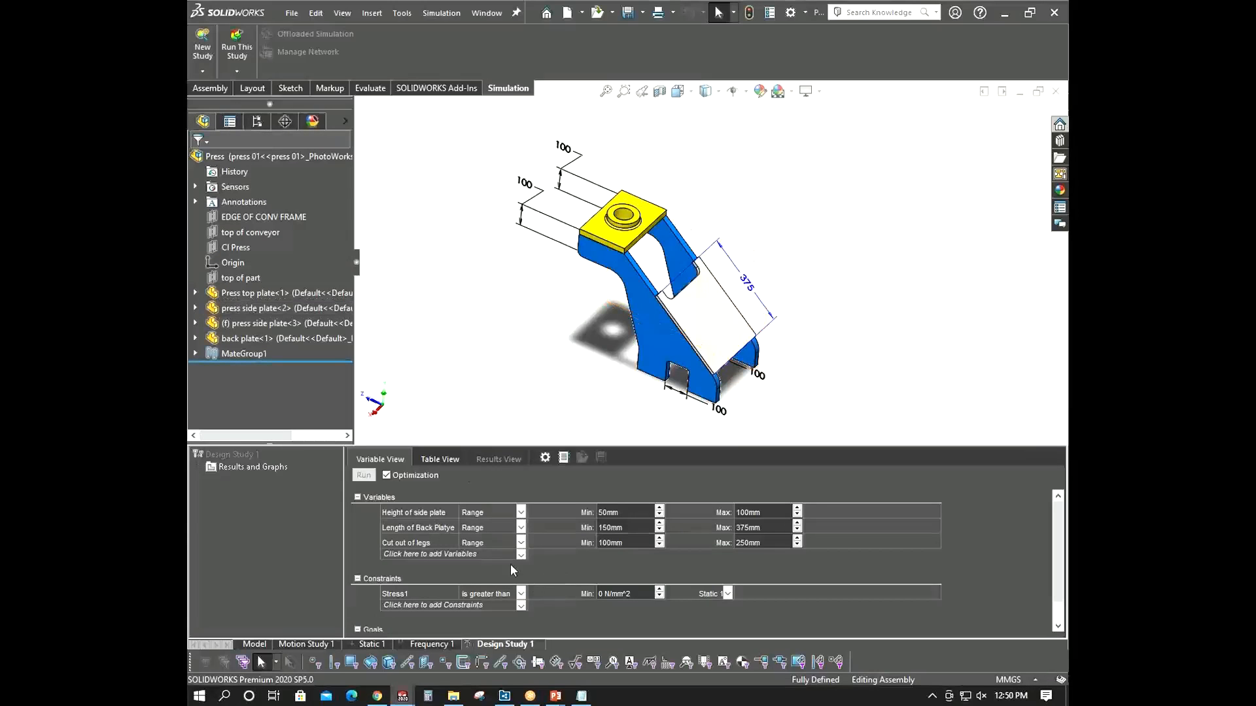
- Set the Stress1 constraint to is less than with a maximum of 100 N/mm^2
{"action": "left_click", "coordinate": [521, 597]}
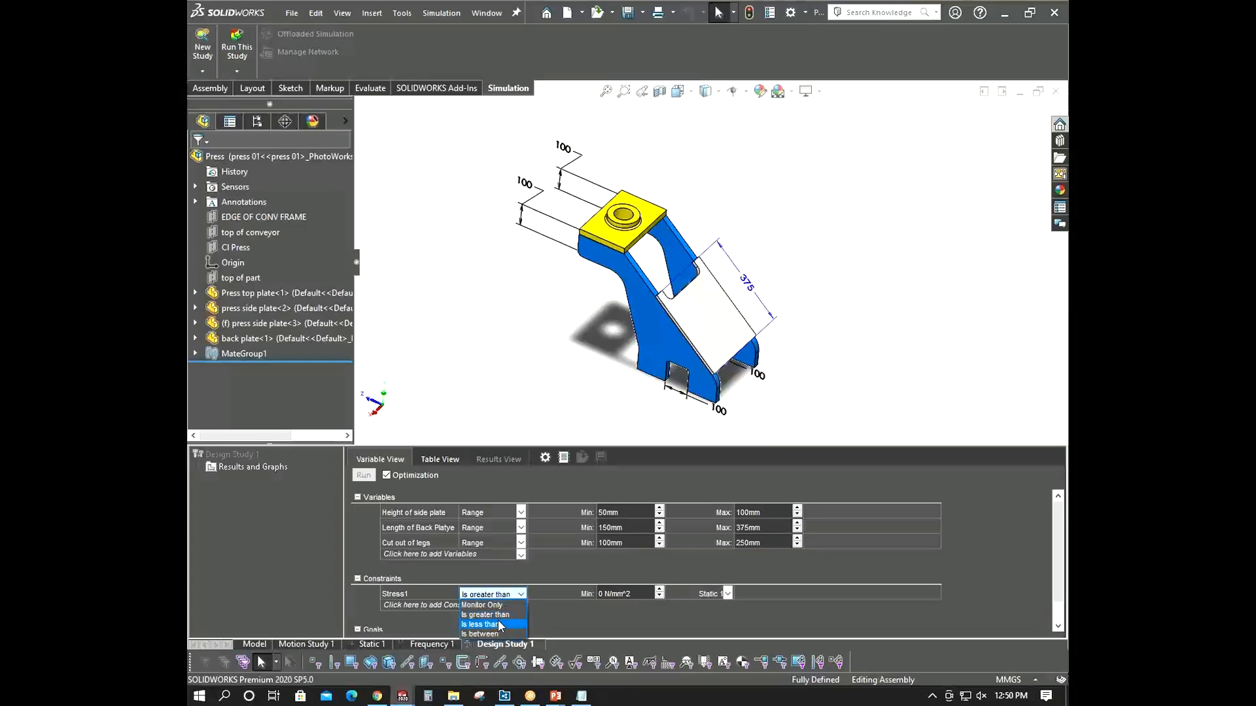
{"action": "left_click", "coordinate": [500, 626]}
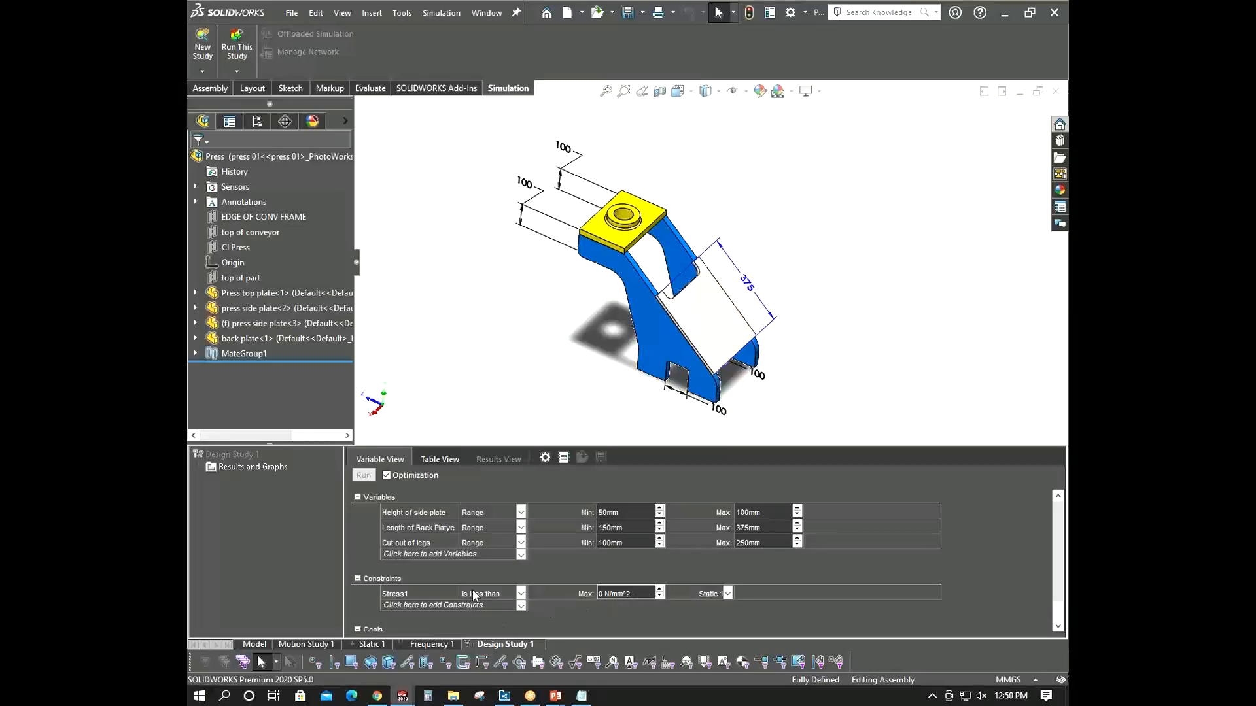
{"action": "left_click", "coordinate": [637, 594]}
{"action": "type", "text": "100"}
{"action": "left_click", "coordinate": [486, 384]}
- Switch to the PowerPoint slide to review the required stress and deformation limits, then return to the design study
{"action": "mouse_move", "coordinate": [555, 696]}
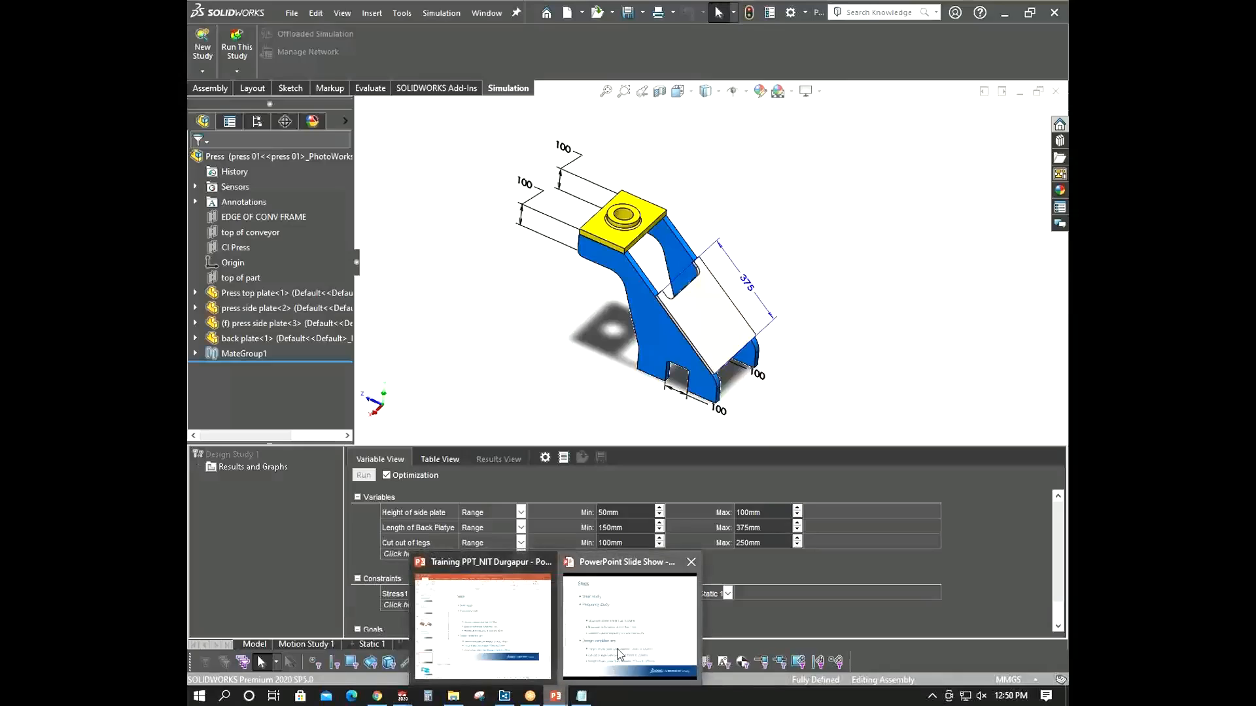
{"action": "left_click", "coordinate": [619, 654]}
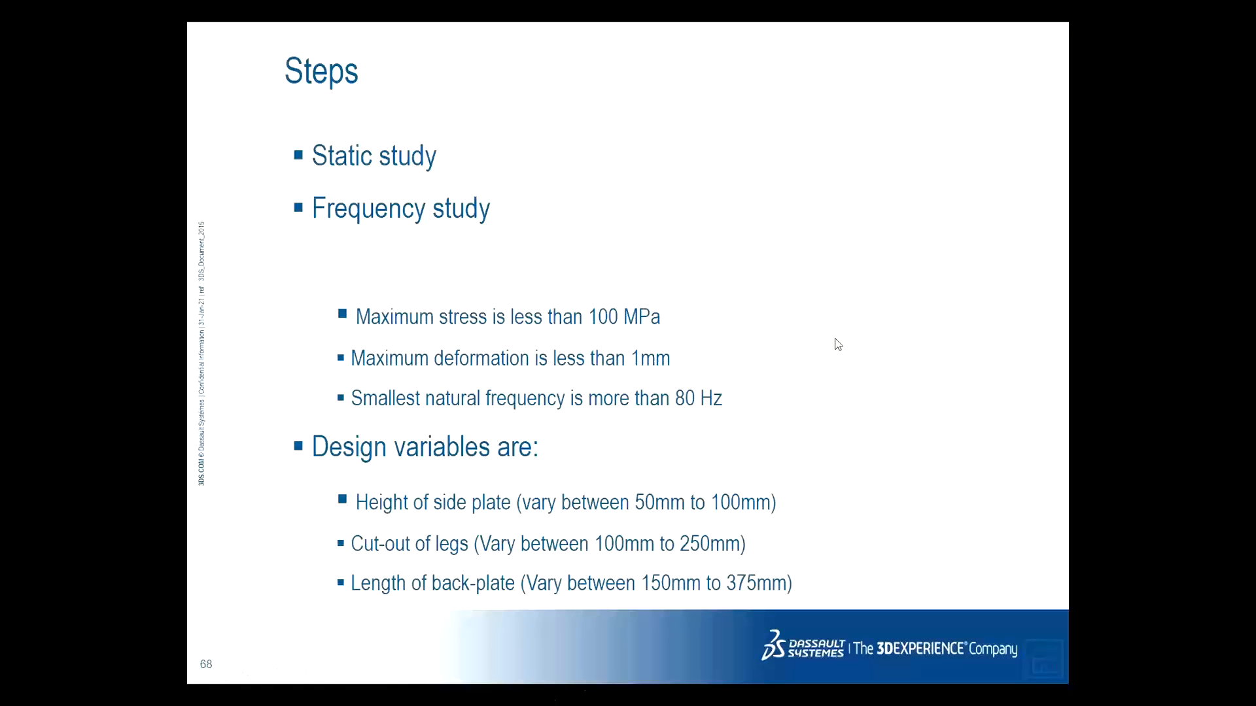
{"action": "key", "text": "alt+Tab"}
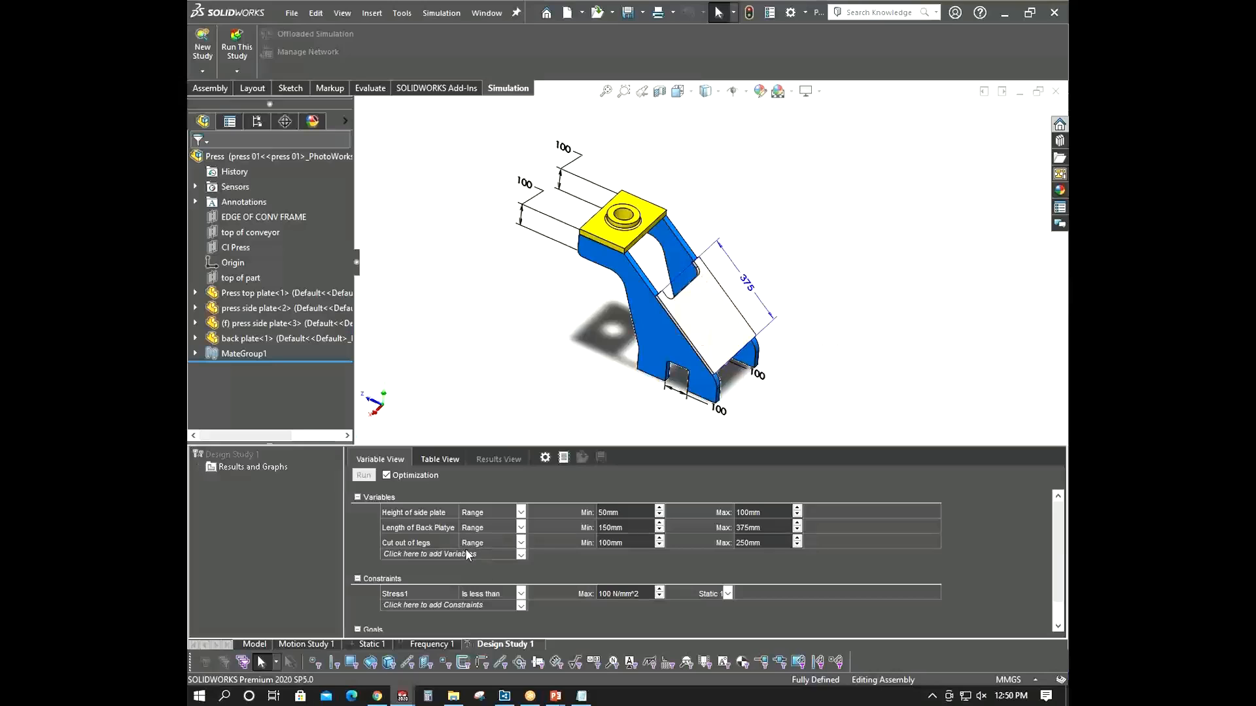
- Add a Simulation Data sensor for URES resultant displacement in mm, Model Max, as a second constraint
{"action": "left_click", "coordinate": [514, 605]}
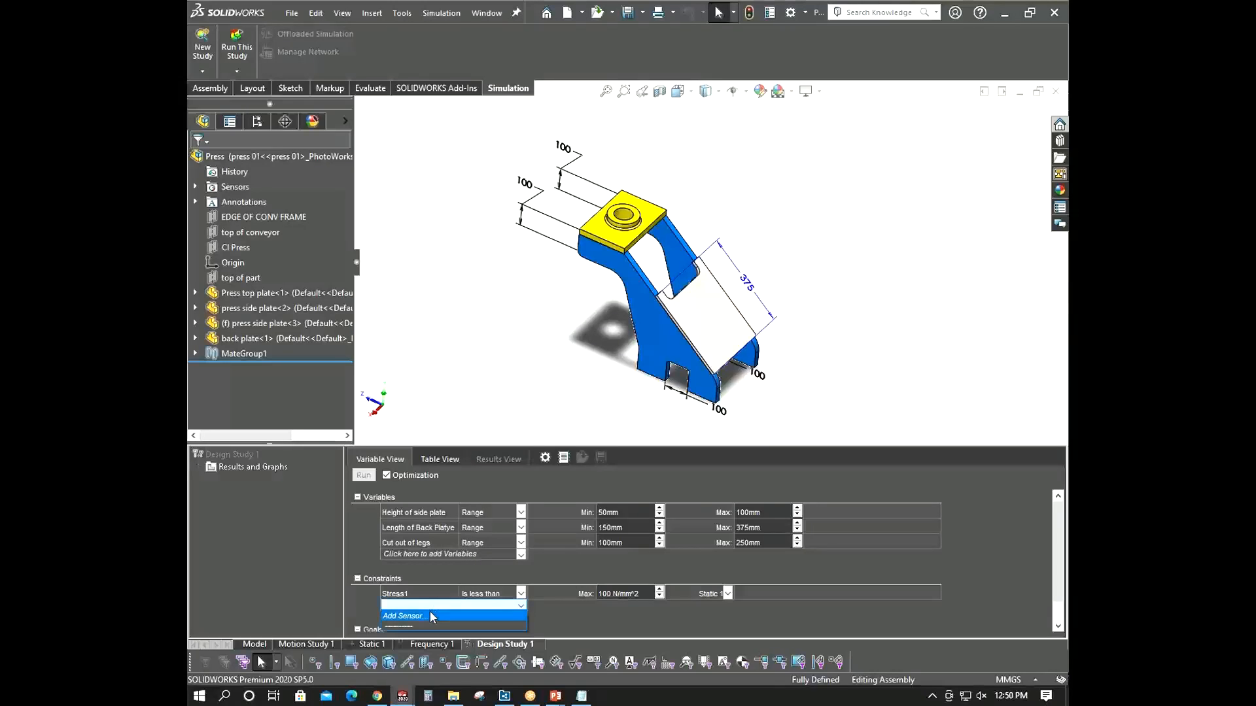
{"action": "left_click", "coordinate": [402, 615]}
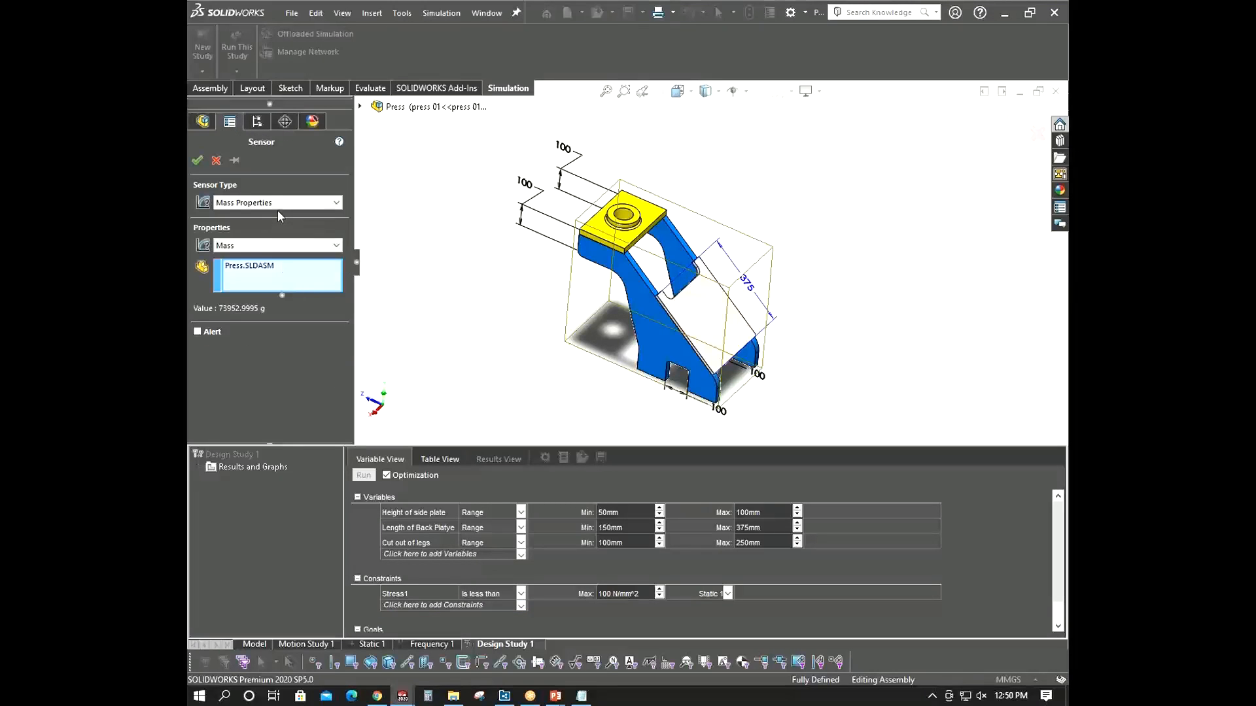
{"action": "left_click", "coordinate": [280, 204]}
{"action": "left_click", "coordinate": [261, 216]}
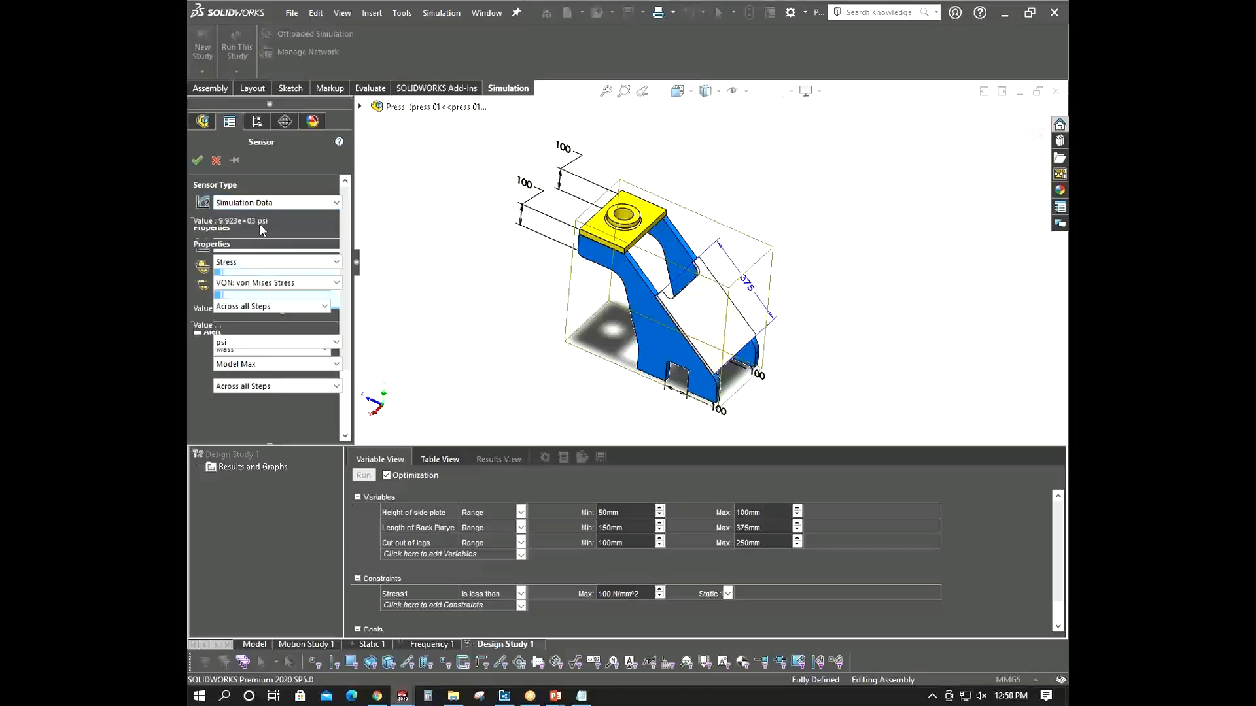
{"action": "left_click", "coordinate": [257, 265]}
{"action": "left_click", "coordinate": [259, 285]}
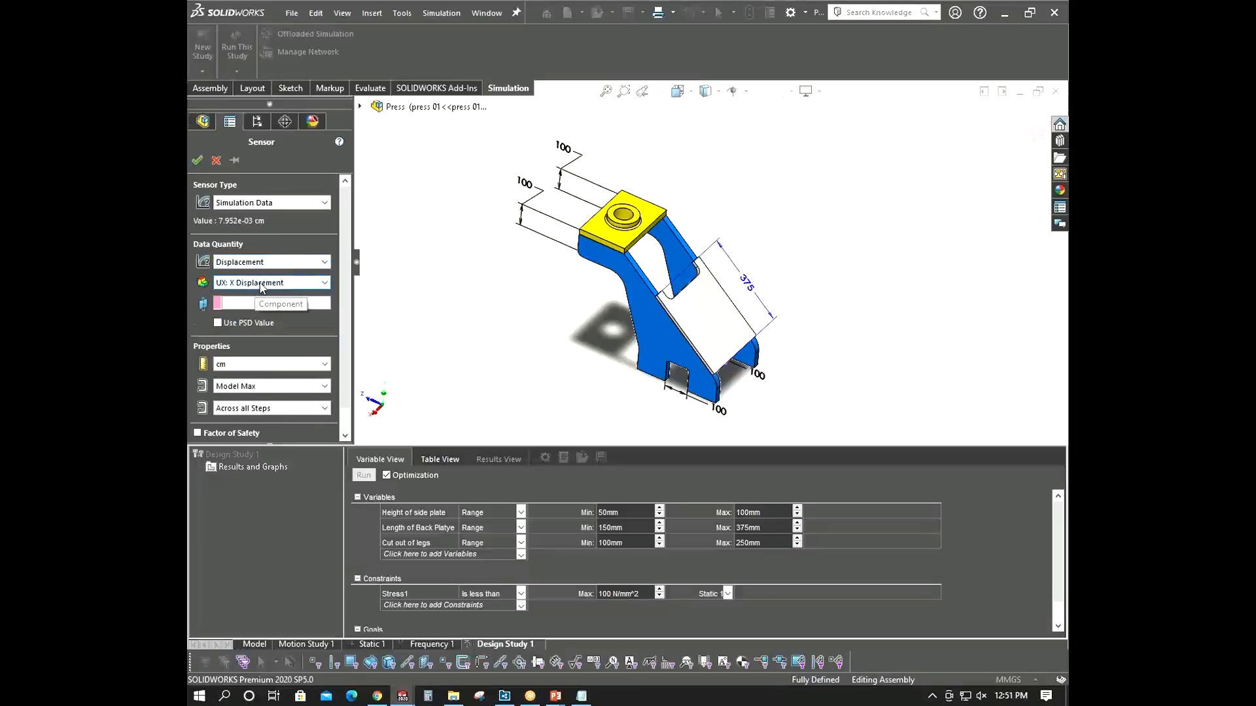
{"action": "left_click", "coordinate": [295, 286]}
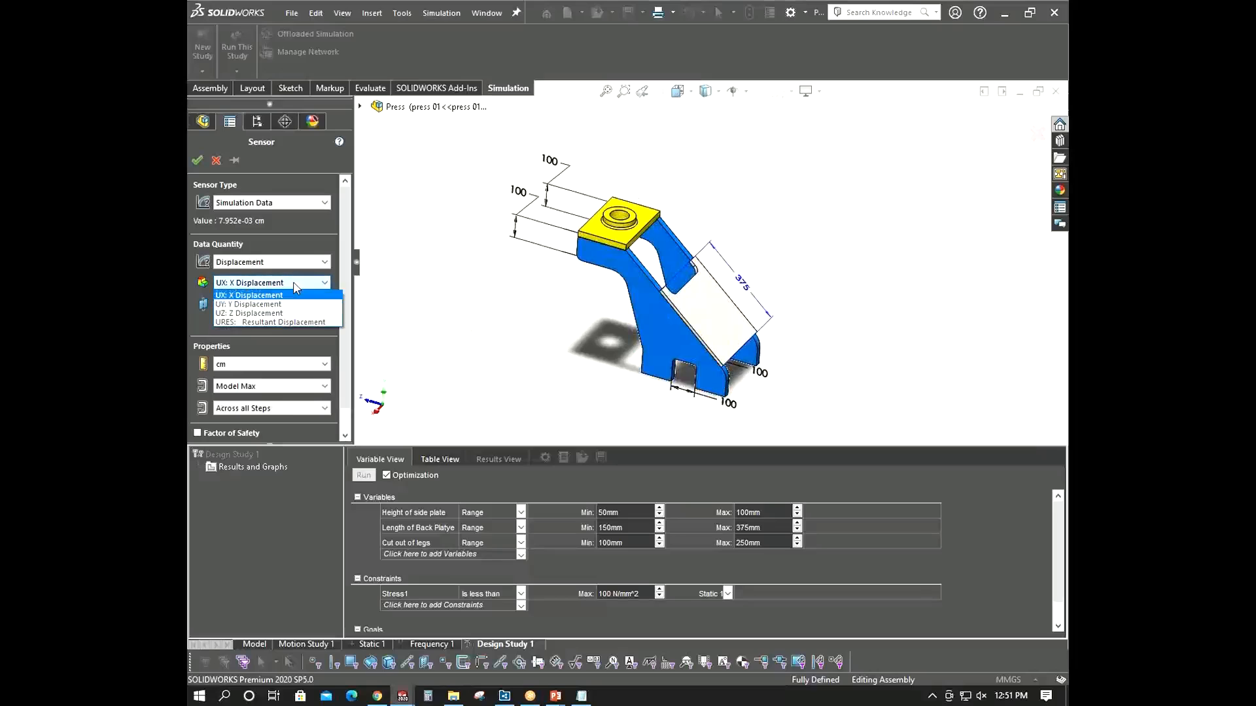
{"action": "left_click", "coordinate": [272, 320]}
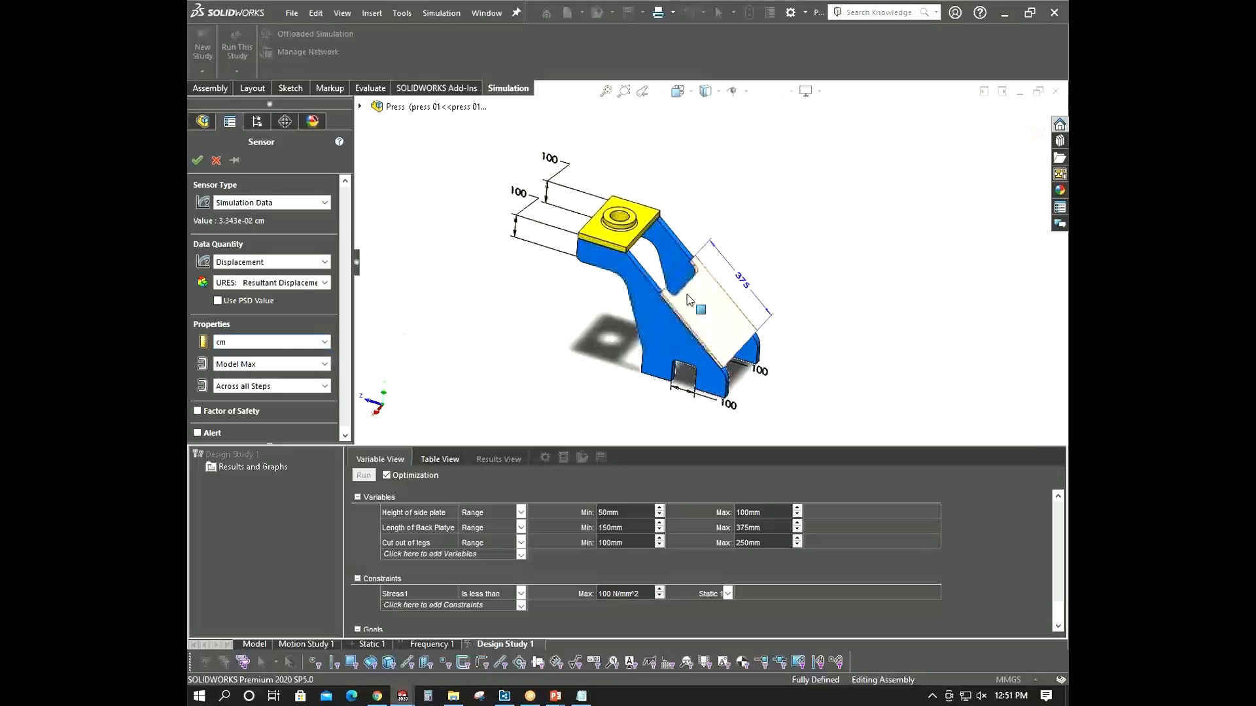
{"action": "left_click", "coordinate": [287, 342]}
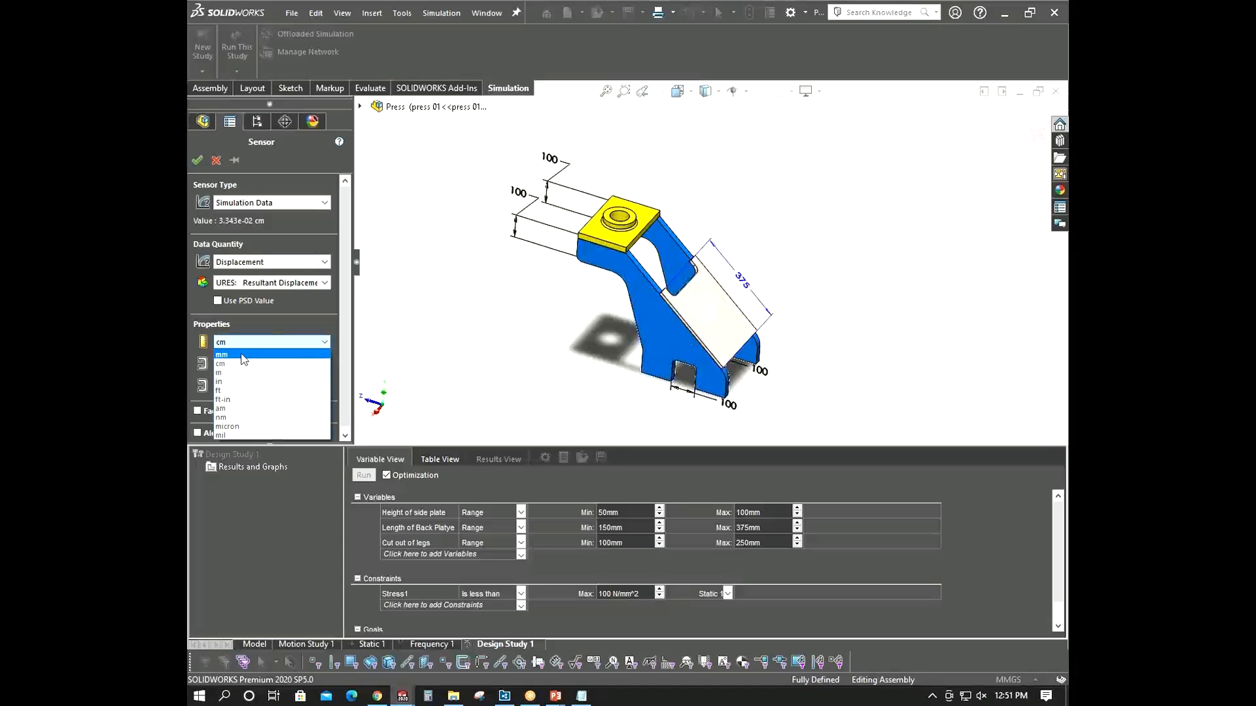
{"action": "left_click", "coordinate": [300, 367]}
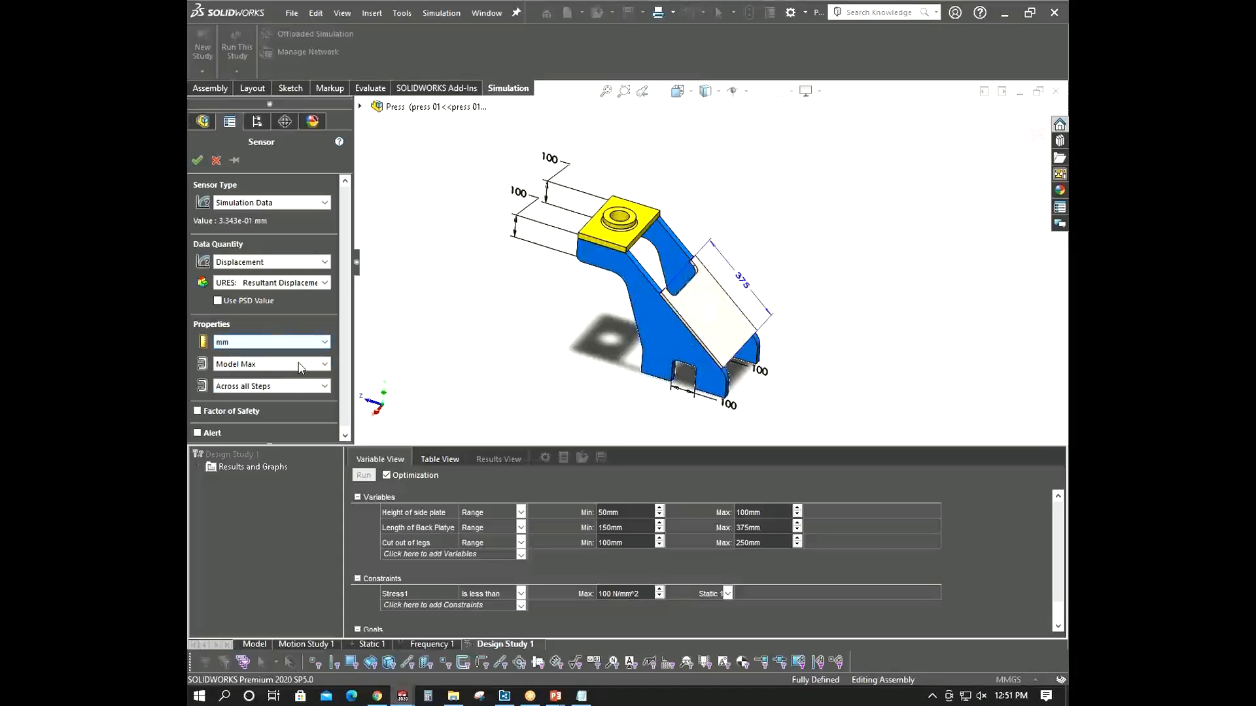
{"action": "left_click", "coordinate": [197, 160]}
- Set the Displacement1 constraint to is less than with a maximum of 1 mm
{"action": "left_click", "coordinate": [520, 609]}
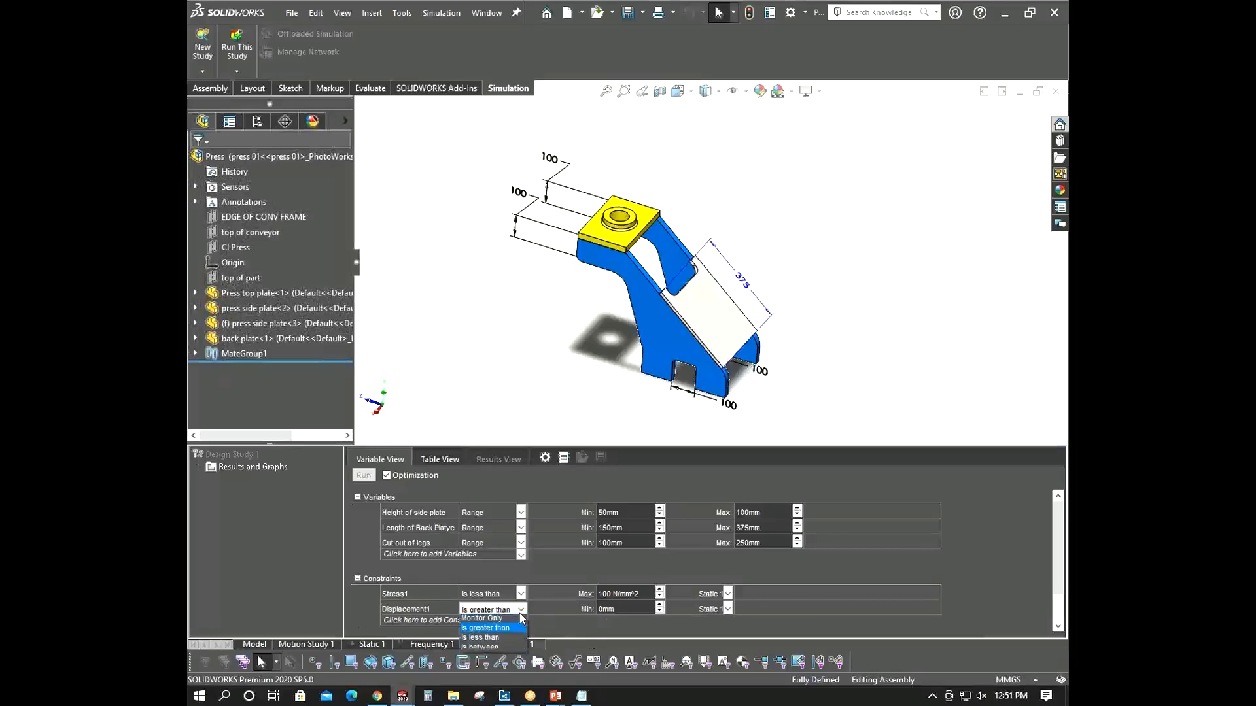
{"action": "left_click", "coordinate": [487, 638]}
{"action": "left_click", "coordinate": [621, 611]}
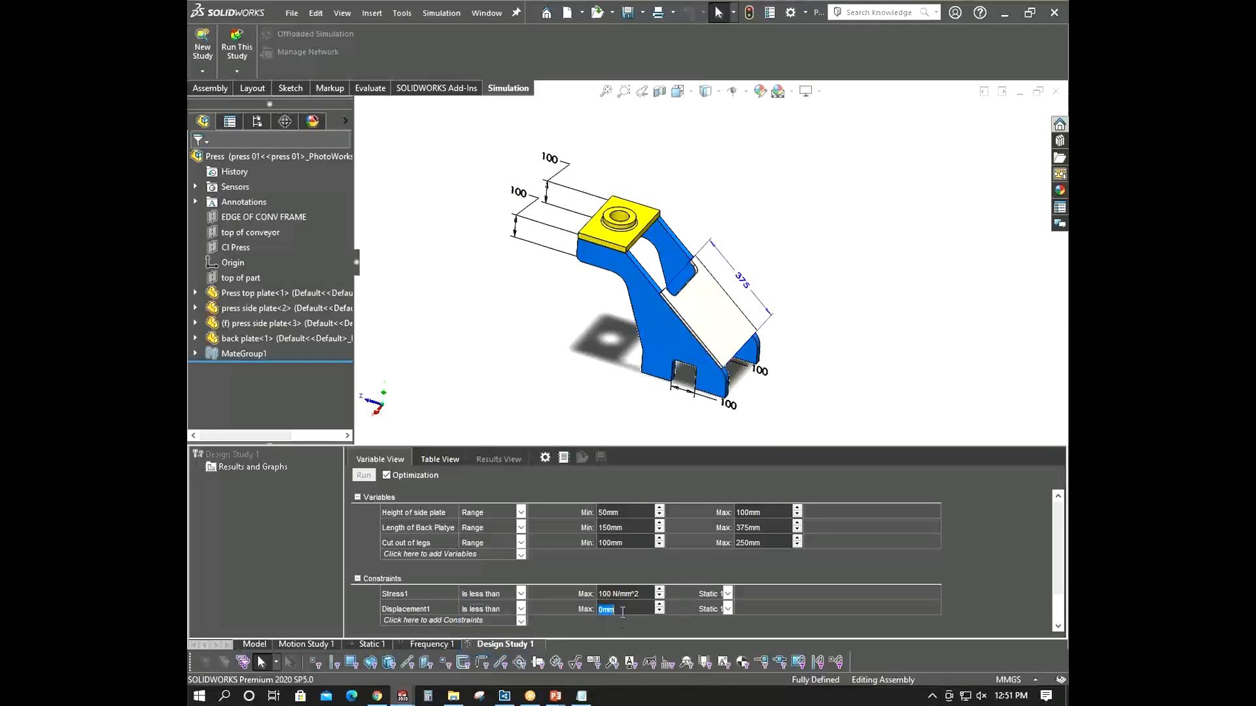
{"action": "type", "text": "1"}
{"action": "left_click", "coordinate": [449, 620]}
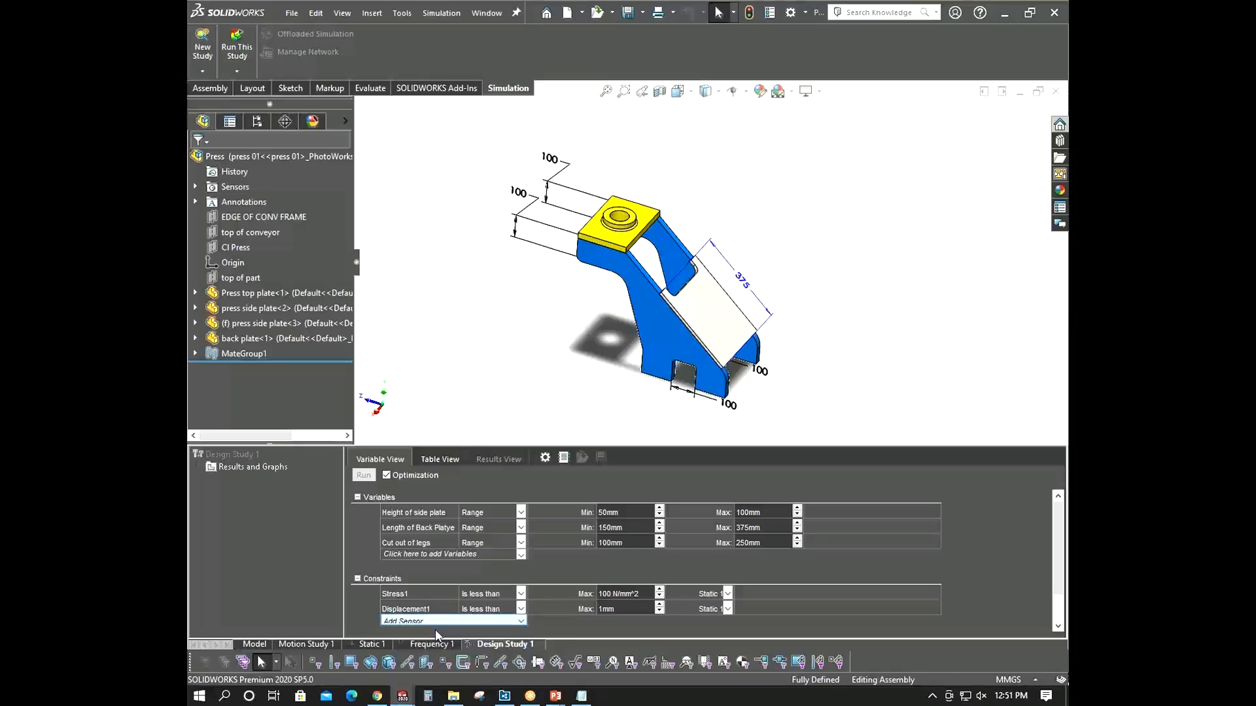
- Add a Simulation Data sensor for Frequency in Hz, Model Max, at specific mode shape 1 as a third constraint
{"action": "left_click", "coordinate": [434, 629]}
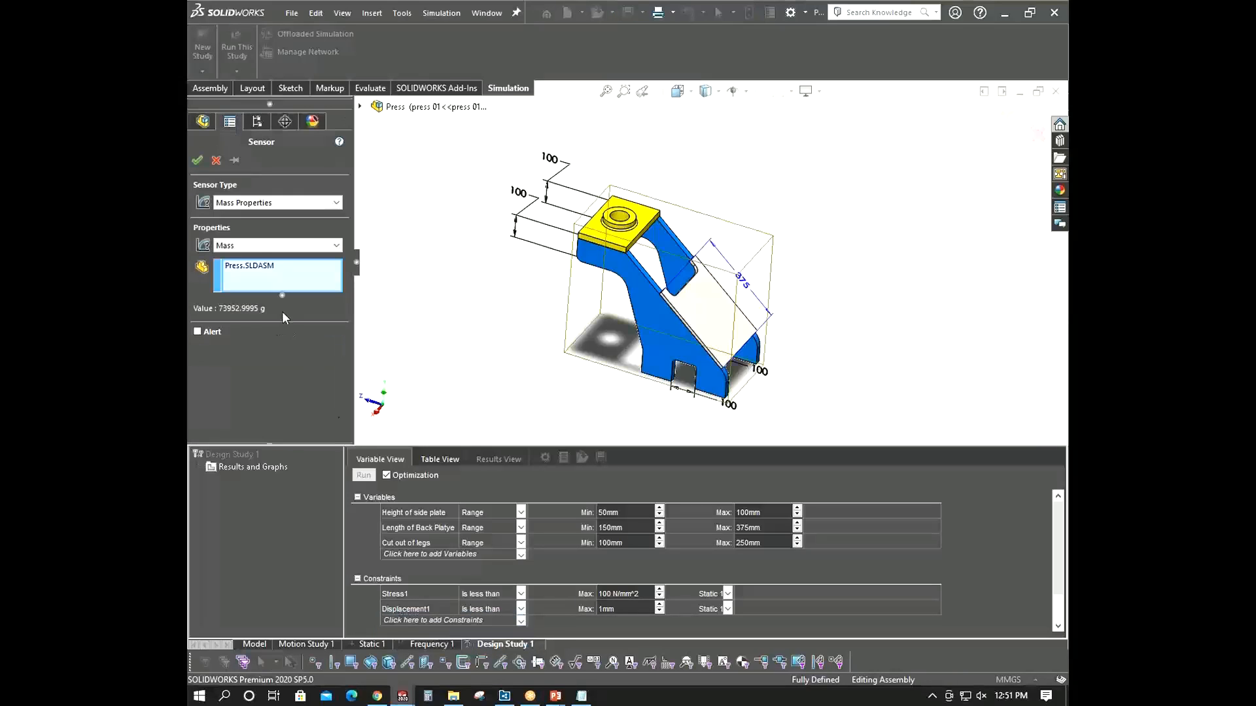
{"action": "left_click", "coordinate": [259, 248]}
{"action": "left_click", "coordinate": [259, 250]}
{"action": "left_click", "coordinate": [320, 203]}
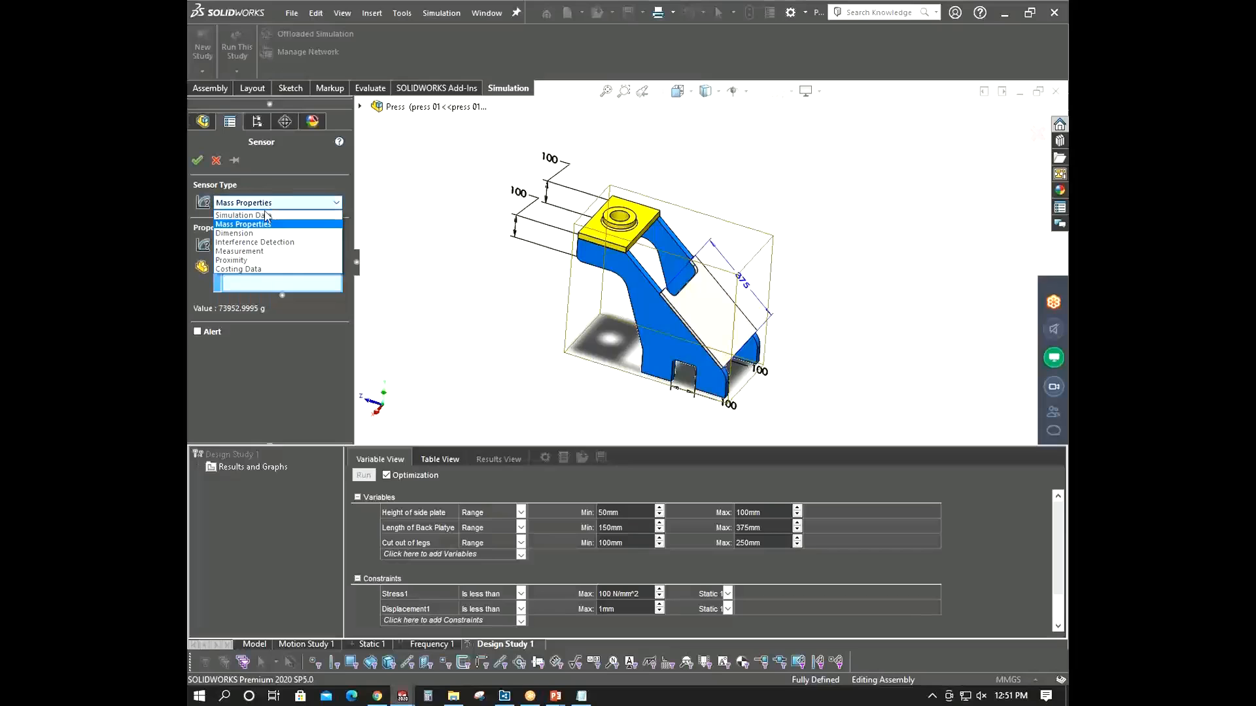
{"action": "left_click", "coordinate": [250, 218]}
{"action": "left_click", "coordinate": [274, 262]}
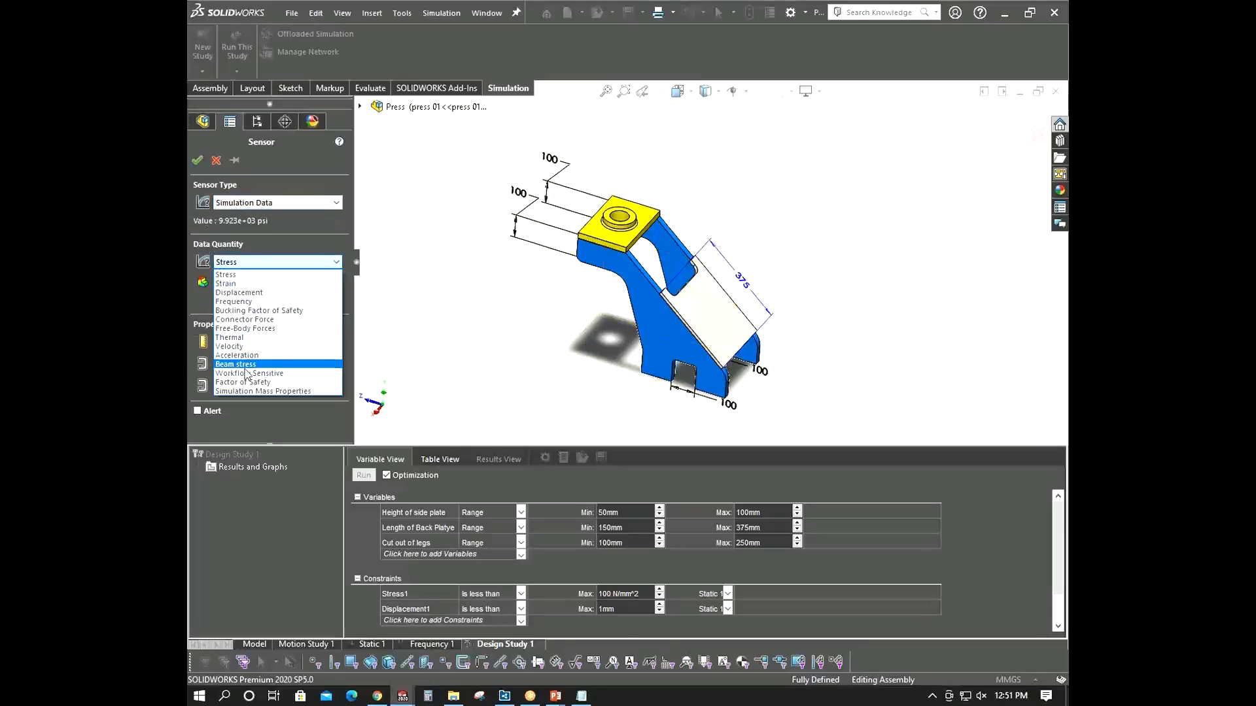
{"action": "left_click", "coordinate": [263, 301]}
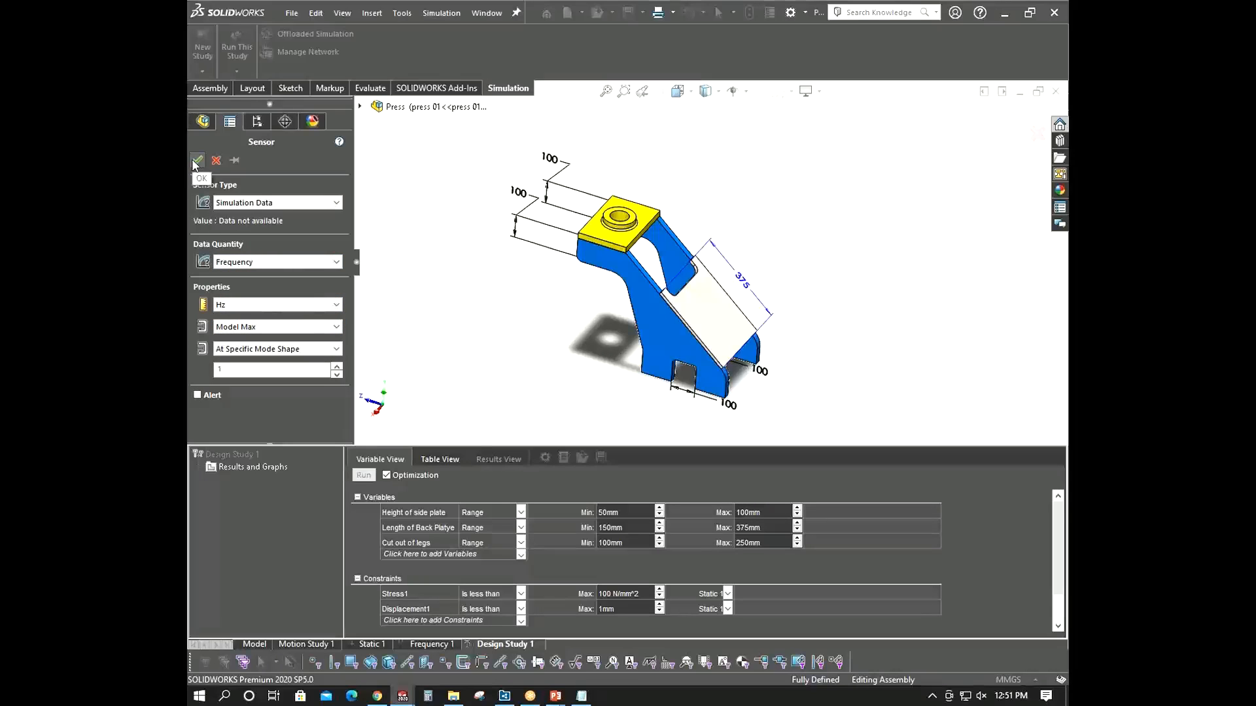
{"action": "left_click", "coordinate": [300, 349]}
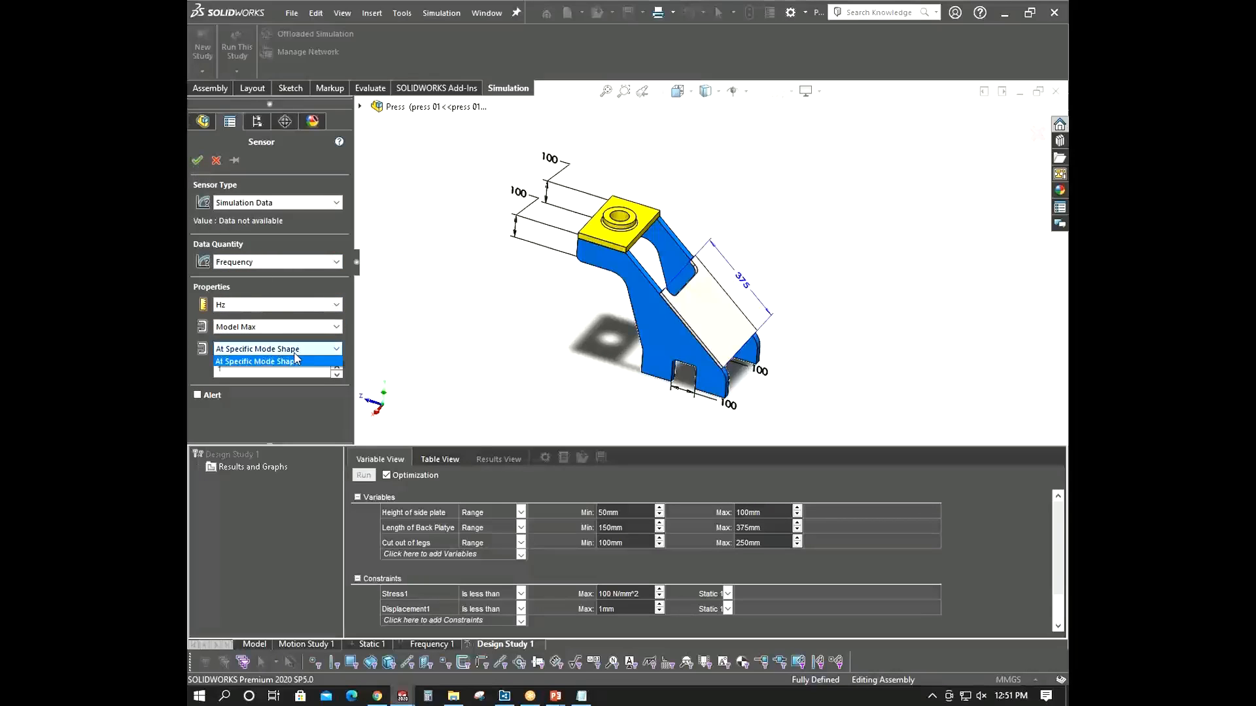
{"action": "left_click", "coordinate": [299, 360]}
{"action": "left_click", "coordinate": [197, 161]}
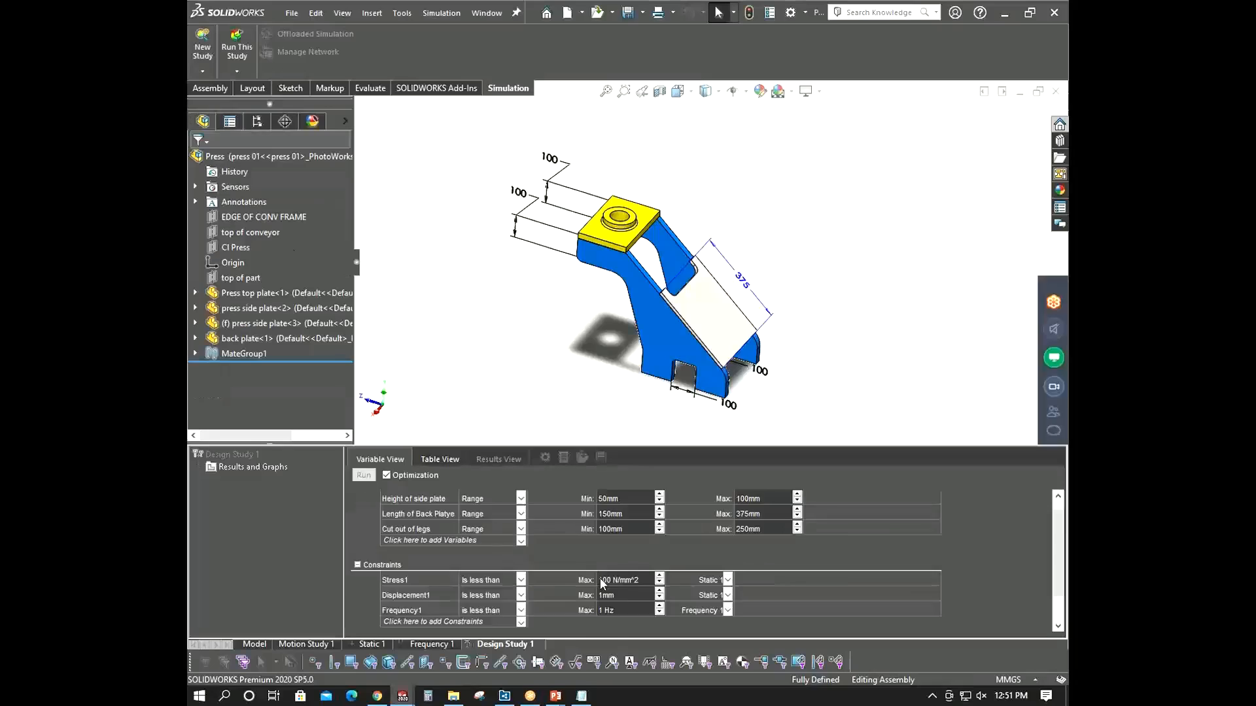
- Switch to the PowerPoint slide to review the required natural frequency limit, then return to the design study
{"action": "mouse_move", "coordinate": [555, 695]}
{"action": "left_click", "coordinate": [602, 610]}
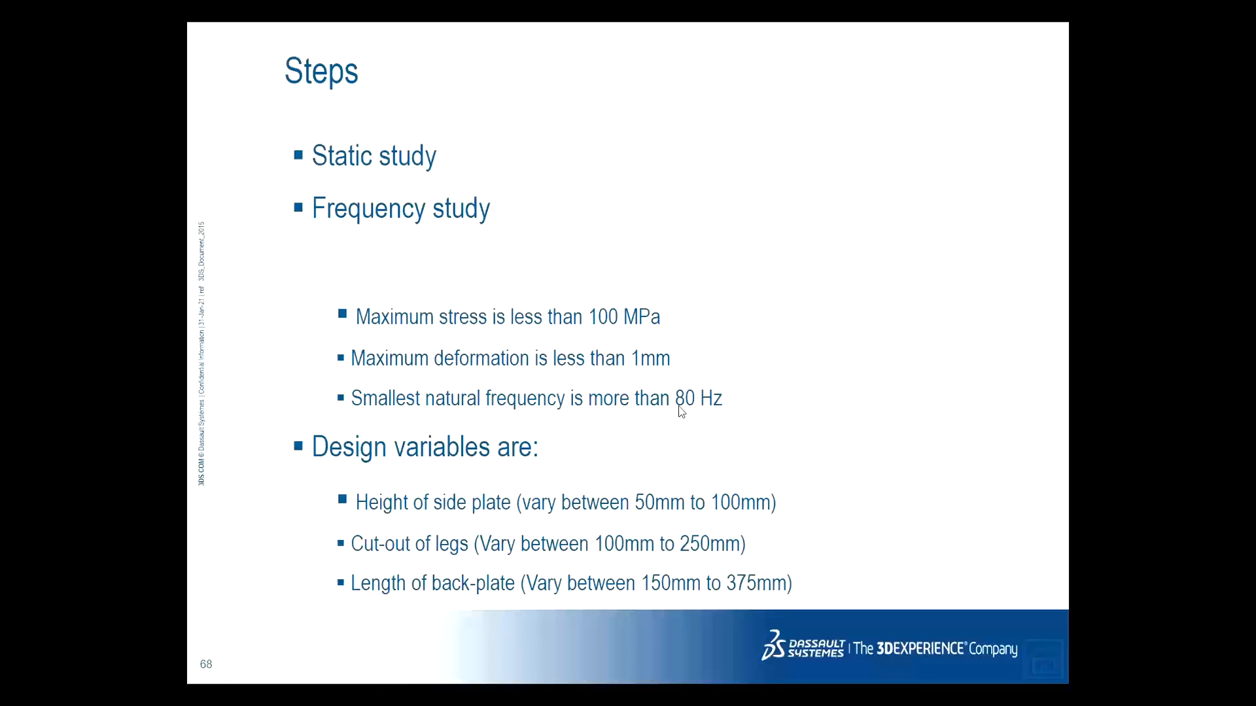
{"action": "key", "text": "alt+Tab"}
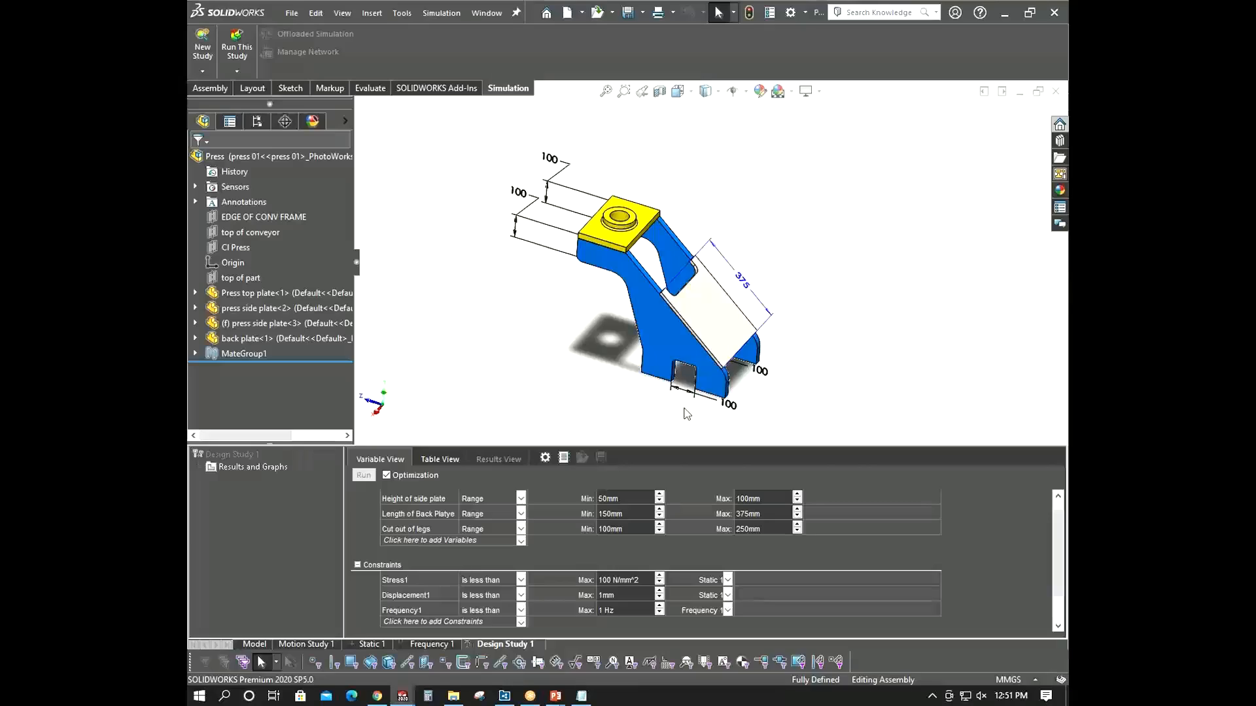
{"action": "key", "text": "alt+Tab"}
{"action": "key", "text": "alt+Tab"}
- Set the Frequency1 constraint to is greater than with a minimum of 80 Hz
{"action": "left_click", "coordinate": [521, 610]}
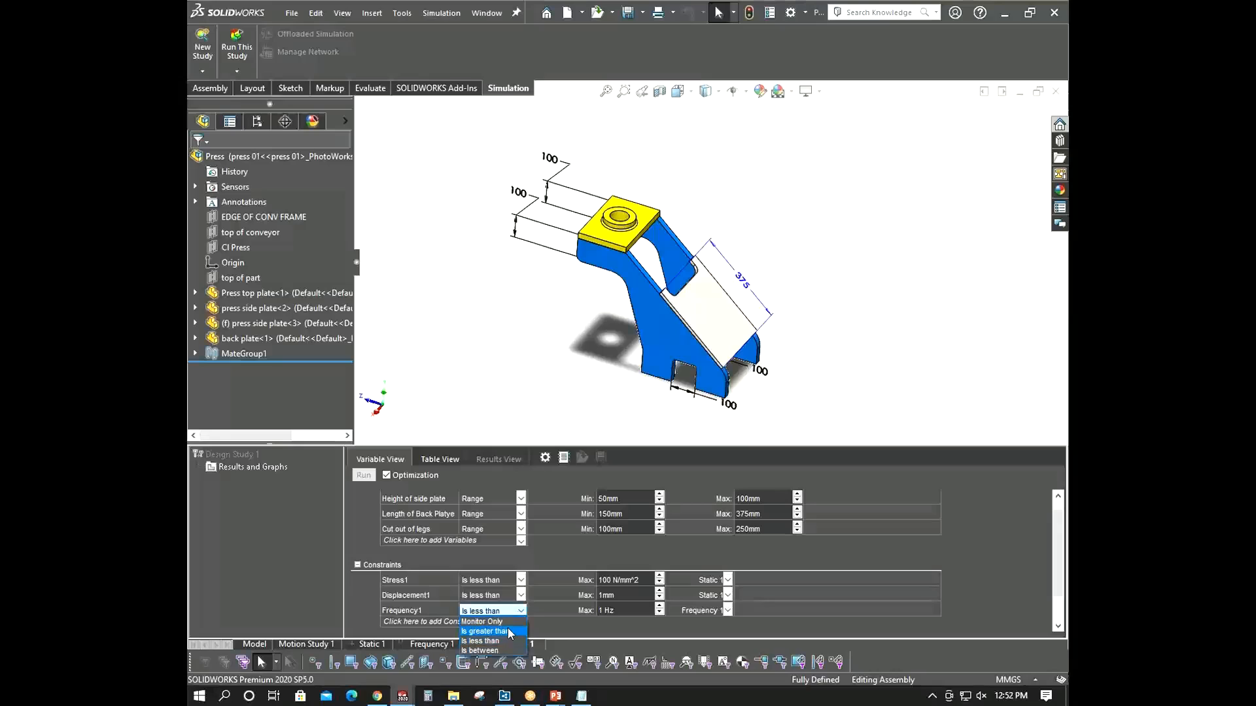
{"action": "left_click", "coordinate": [507, 631]}
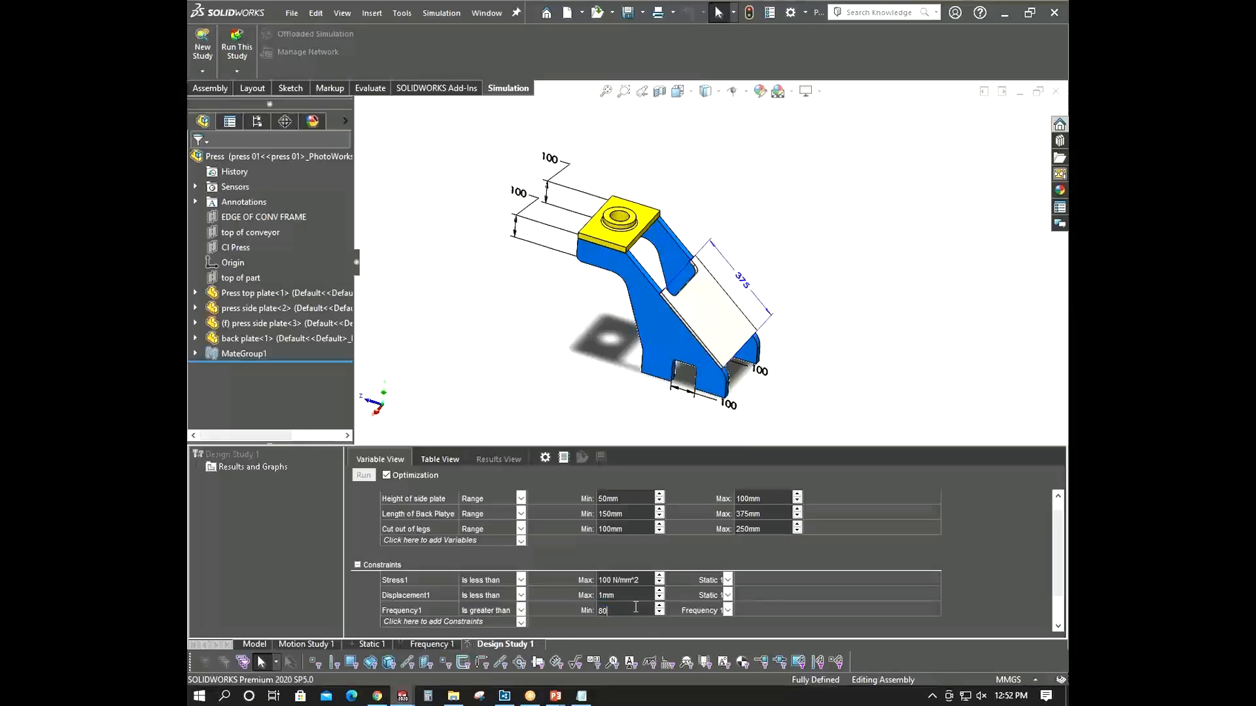
{"action": "left_click", "coordinate": [878, 268]}
- Switch to the PowerPoint slide again to review the constraint list, then return to the design study
{"action": "left_click", "coordinate": [571, 676]}
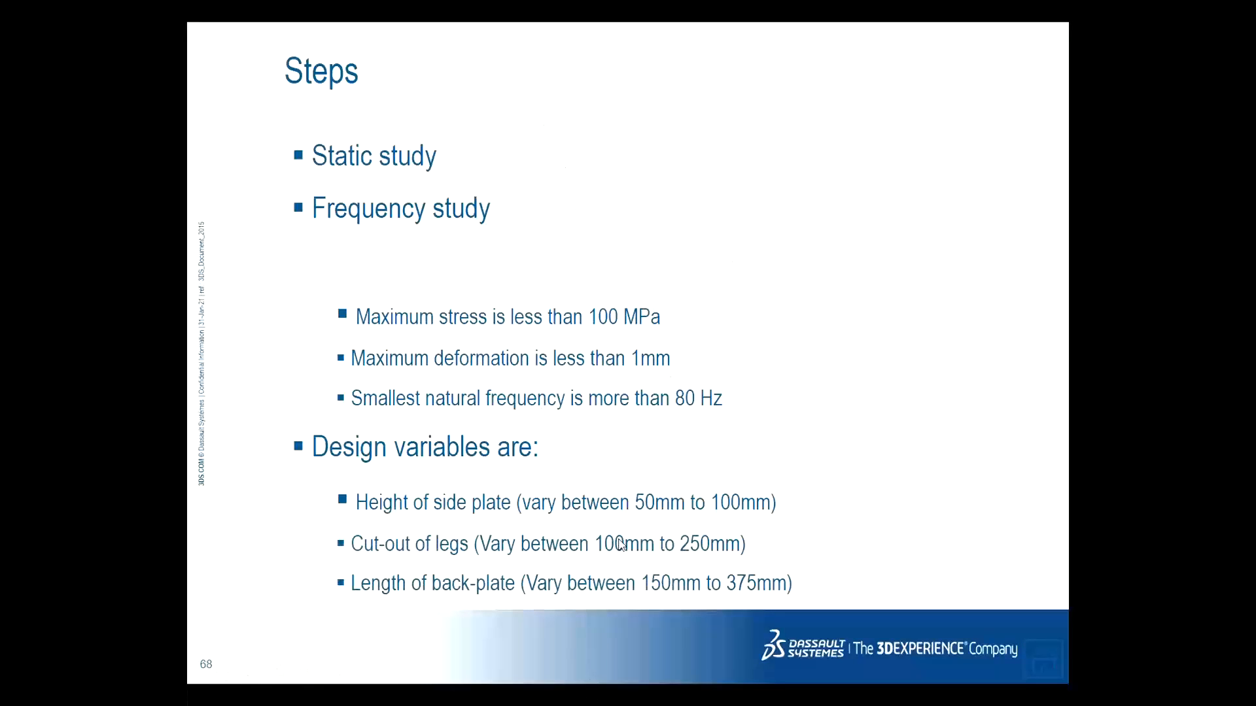
{"action": "key", "text": "alt+Tab"}
{"action": "scroll", "coordinate": [662, 217], "scroll_direction": "down", "scroll_amount": 3}
{"action": "mouse_move", "coordinate": [663, 226]}
{"action": "middle_mouse_down"}
{"action": "mouse_move", "coordinate": [650, 200]}
{"action": "mouse_move", "coordinate": [654, 219]}
{"action": "middle_mouse_up"}
{"action": "scroll", "coordinate": [654, 226], "scroll_direction": "up", "scroll_amount": 2}
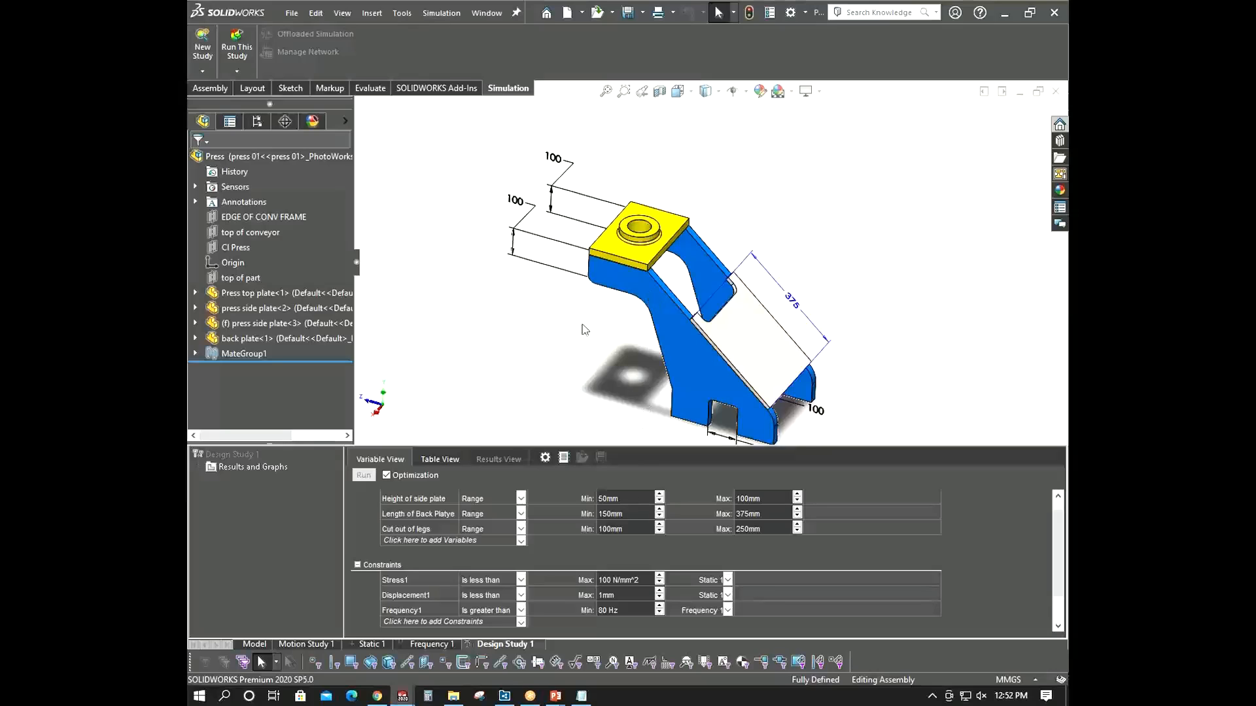
- Start a new Simulation Data sensor for UY: Y Displacement in mm, Max over Selected Entities, picking an edge of the top plate
{"action": "left_click", "coordinate": [521, 622]}
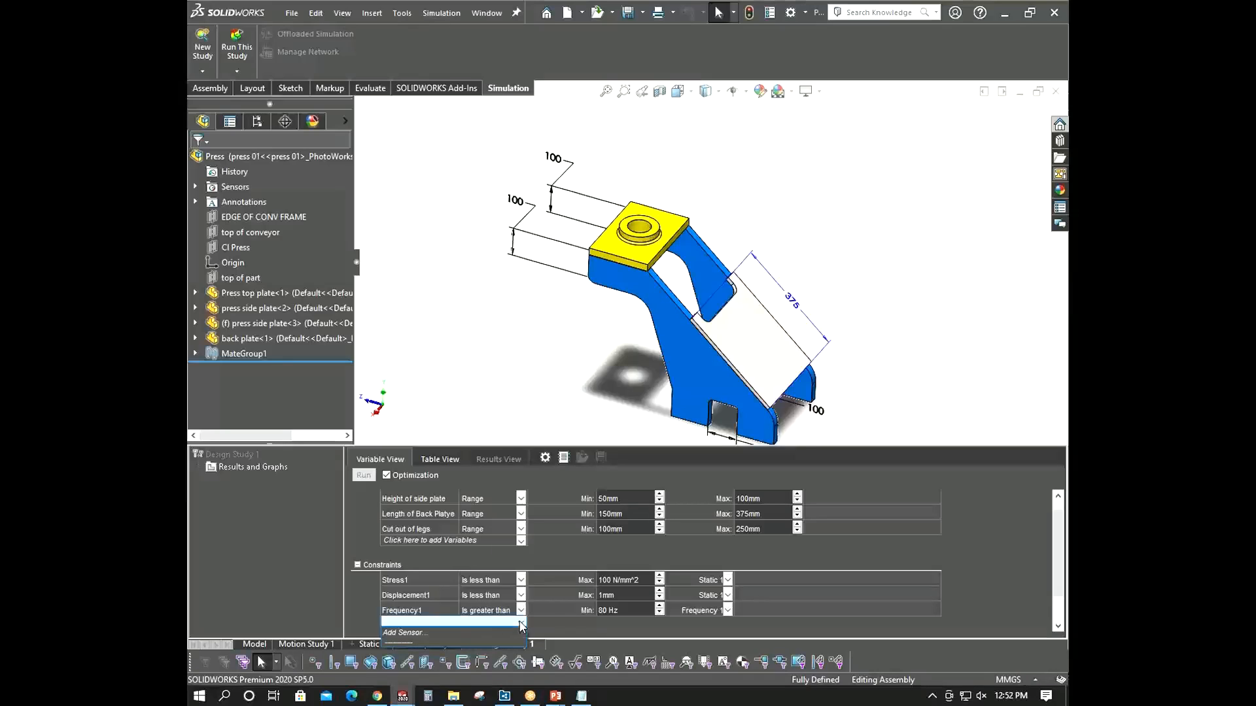
{"action": "left_click", "coordinate": [442, 632]}
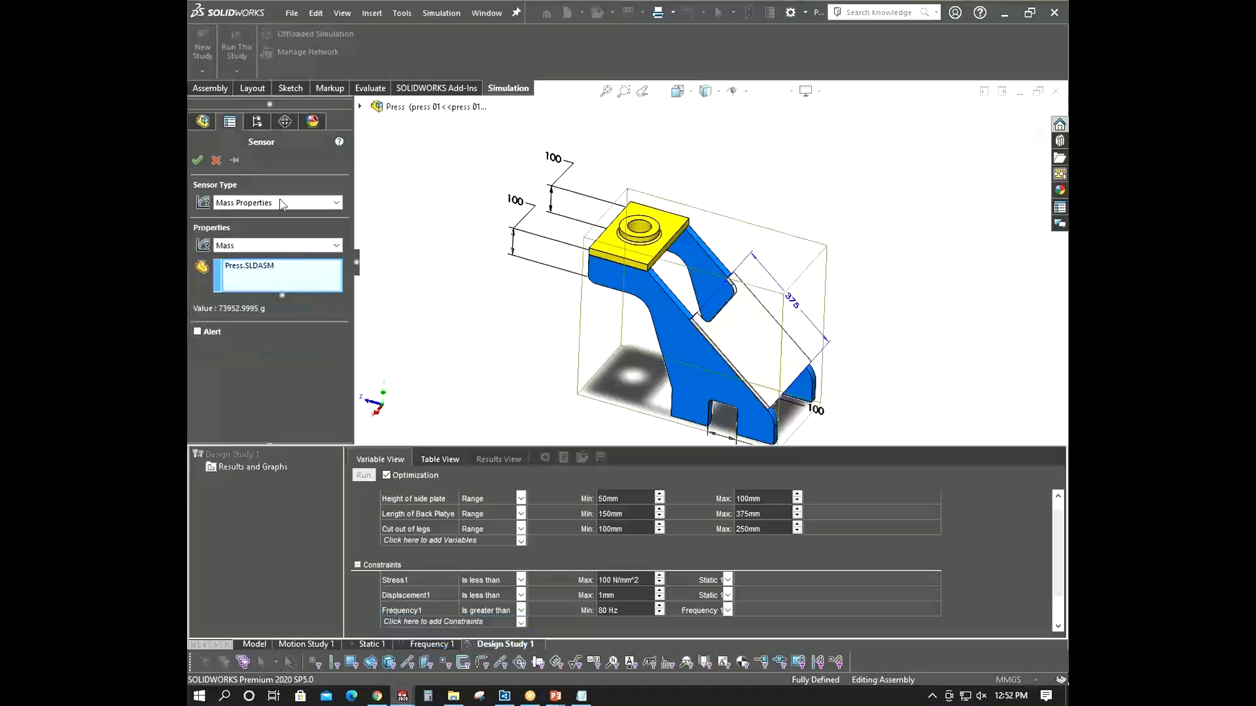
{"action": "left_click", "coordinate": [276, 209]}
{"action": "left_click", "coordinate": [266, 220]}
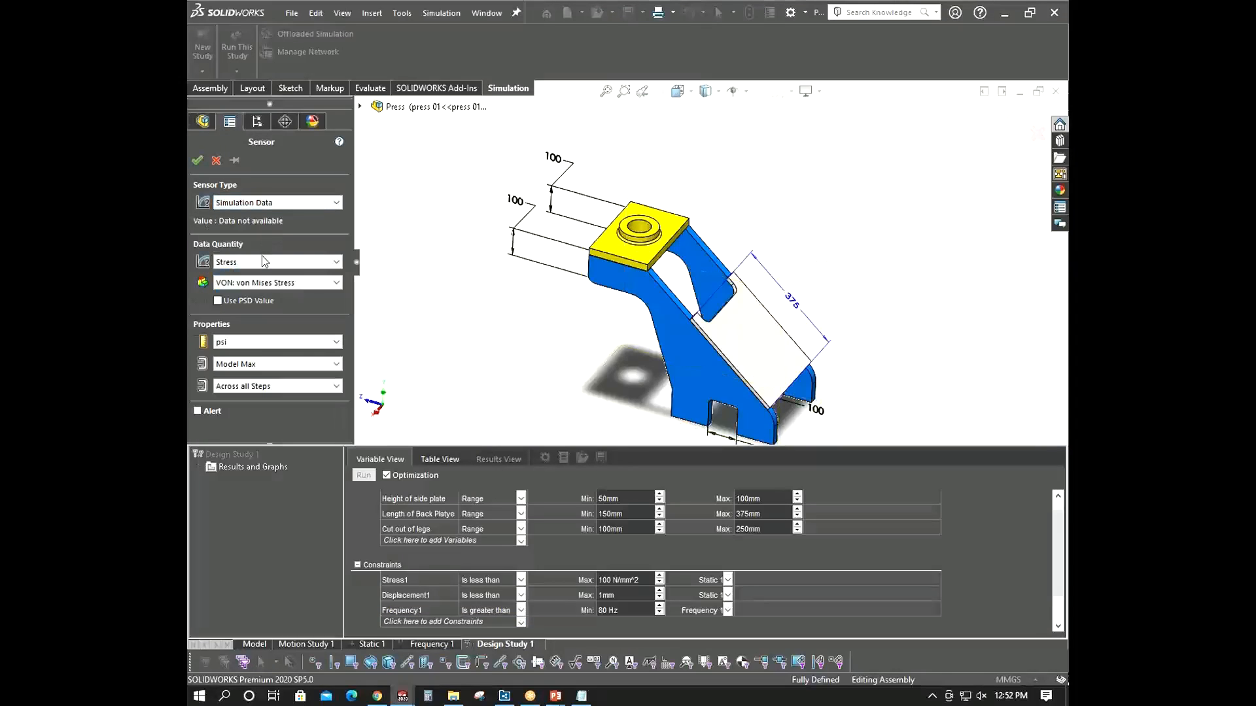
{"action": "left_click", "coordinate": [265, 262]}
{"action": "left_click", "coordinate": [258, 292]}
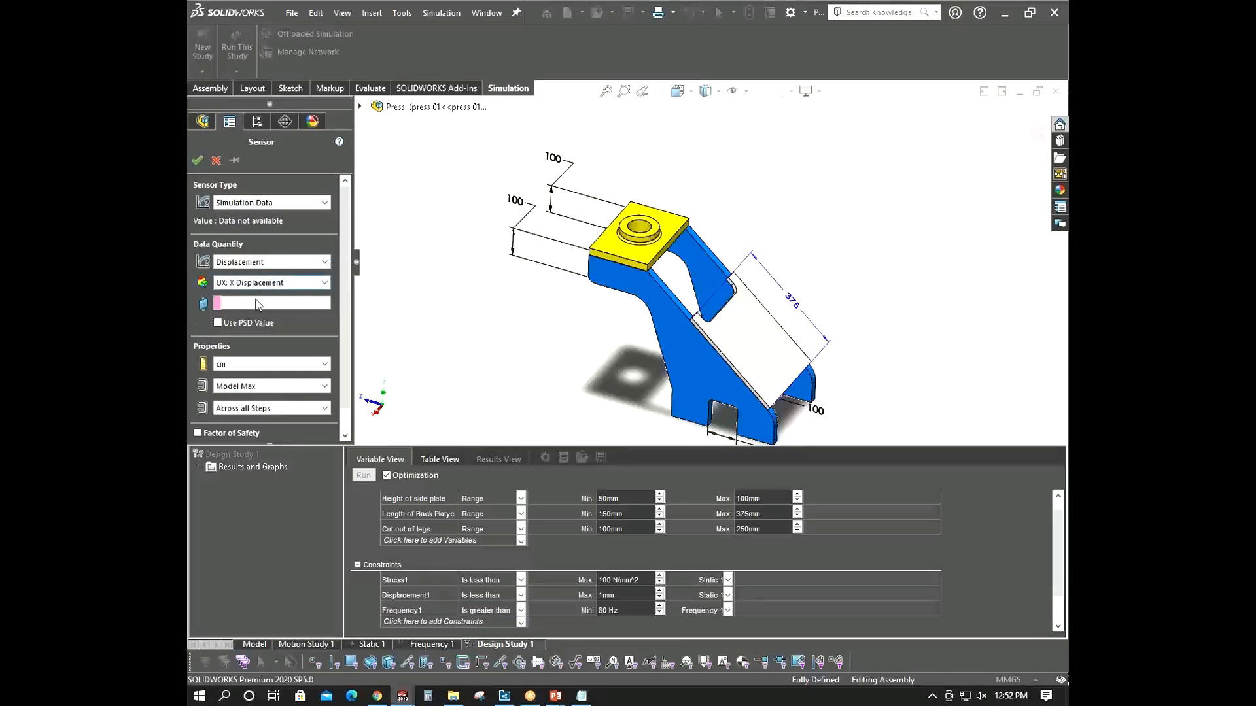
{"action": "left_click", "coordinate": [258, 283]}
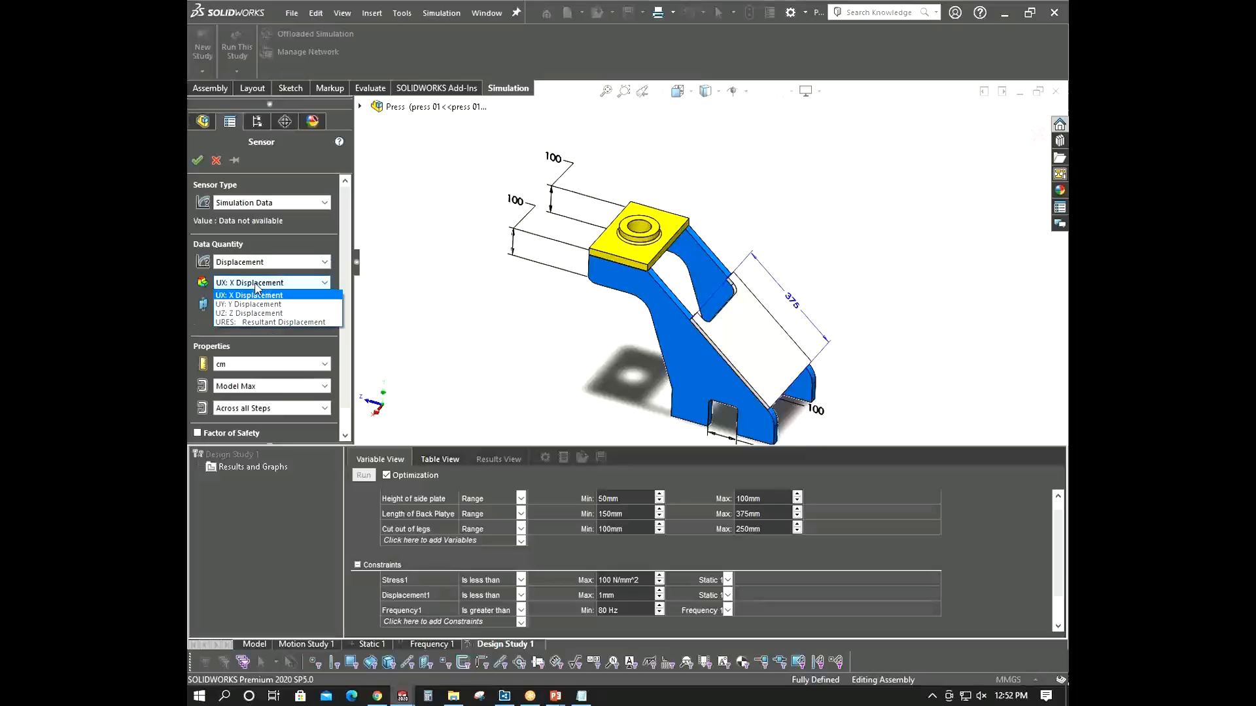
{"action": "left_click", "coordinate": [255, 304]}
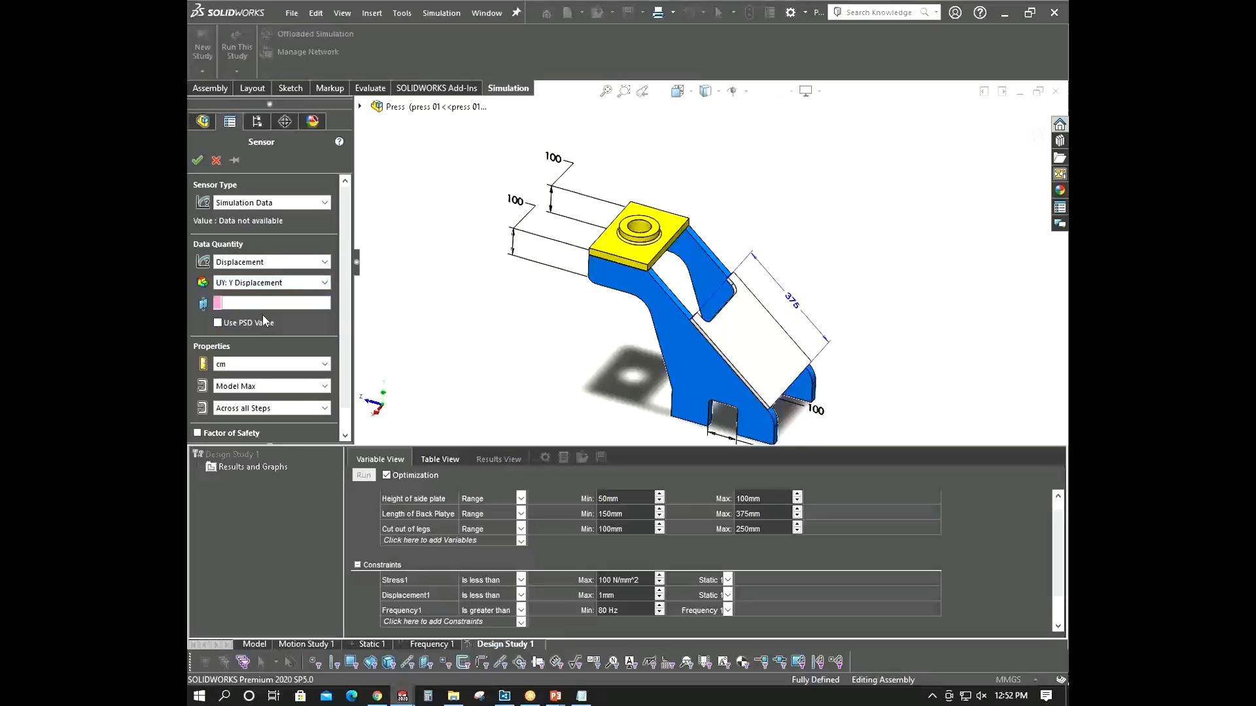
{"action": "left_click", "coordinate": [264, 365]}
{"action": "left_click", "coordinate": [259, 379]}
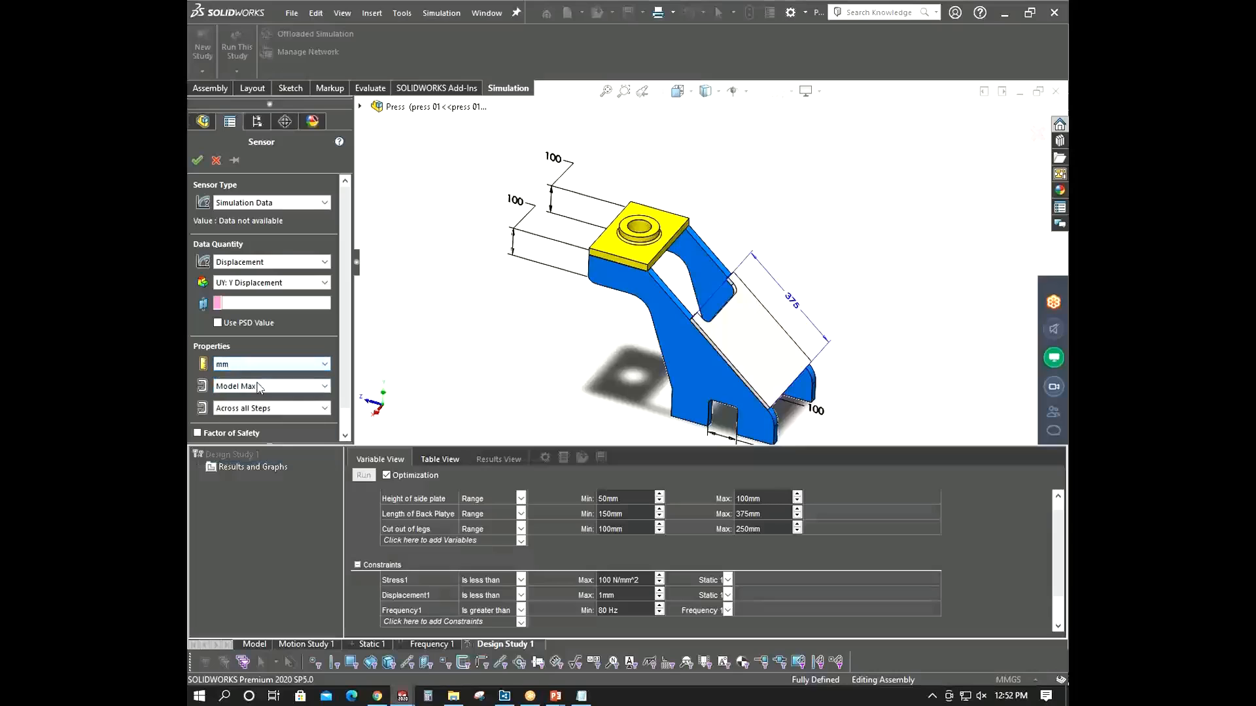
{"action": "left_click", "coordinate": [260, 386]}
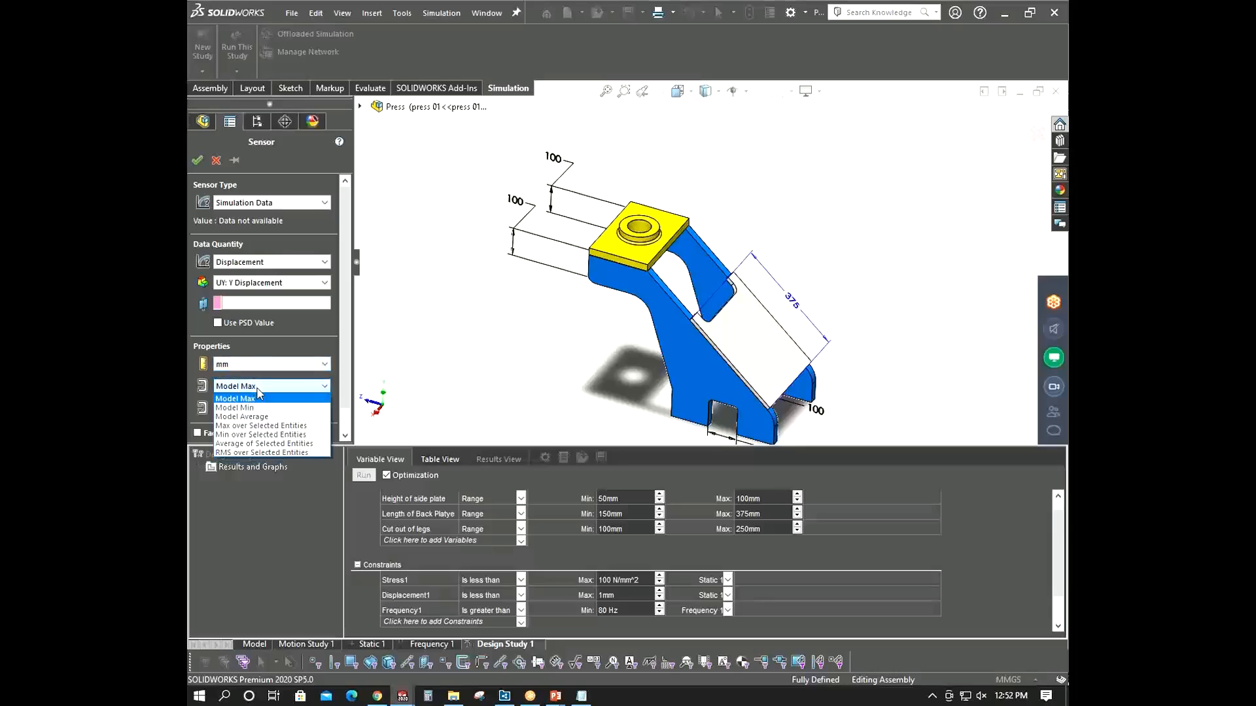
{"action": "left_click", "coordinate": [257, 426]}
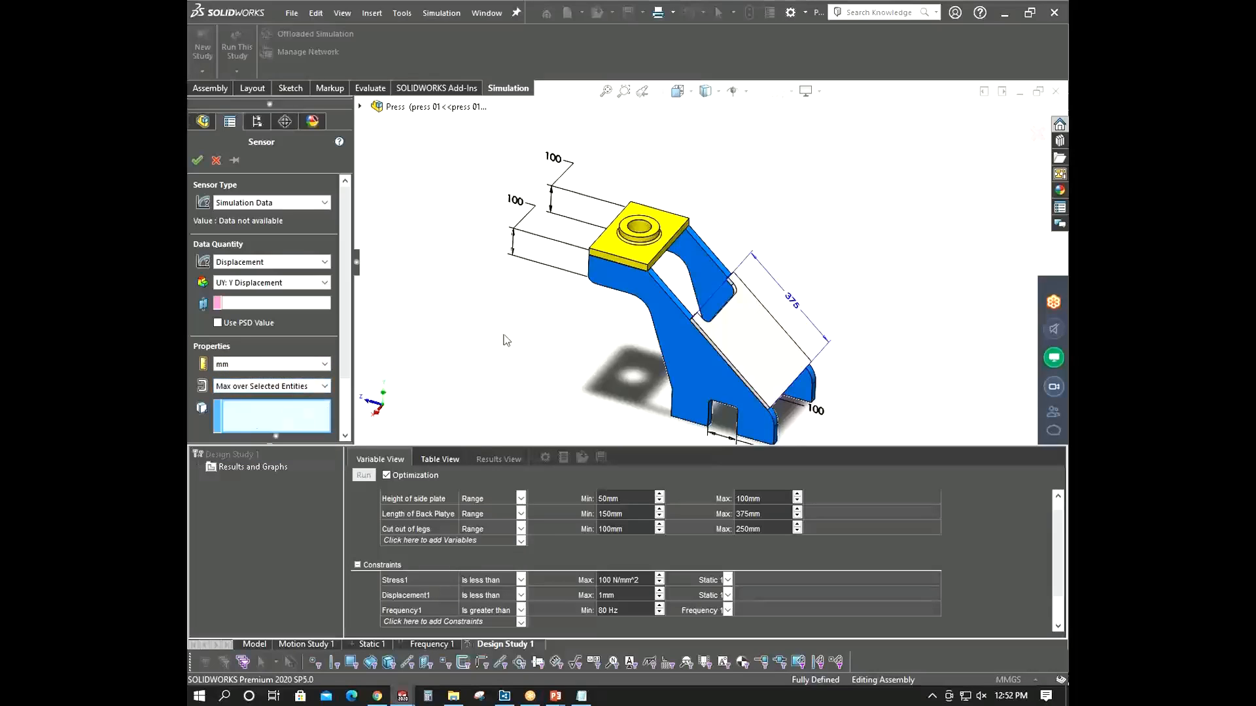
{"action": "left_click", "coordinate": [659, 257]}
- Zoom in and measure the length of the selected top plate edge
{"action": "scroll", "coordinate": [660, 255], "scroll_direction": "down", "scroll_amount": 3}
{"action": "scroll", "coordinate": [674, 255], "scroll_direction": "up", "scroll_amount": 4}
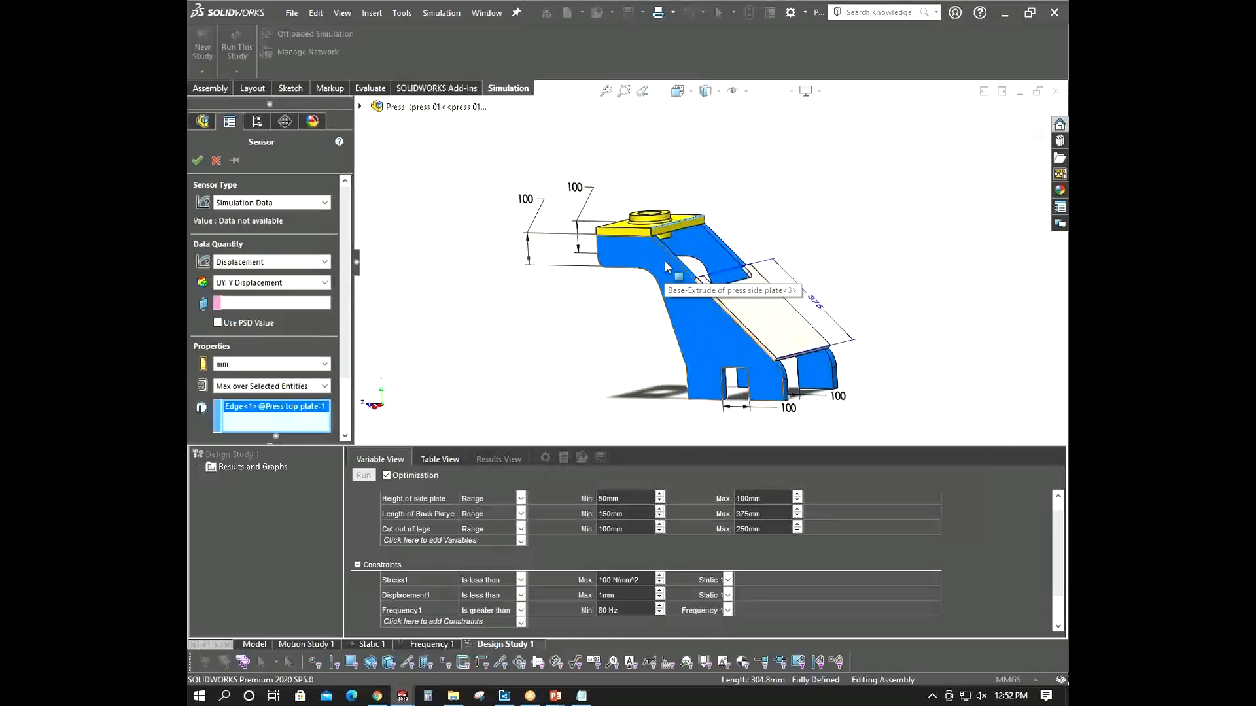
{"action": "scroll", "coordinate": [665, 262], "scroll_direction": "down", "scroll_amount": 3}
{"action": "key", "text": "Down"}
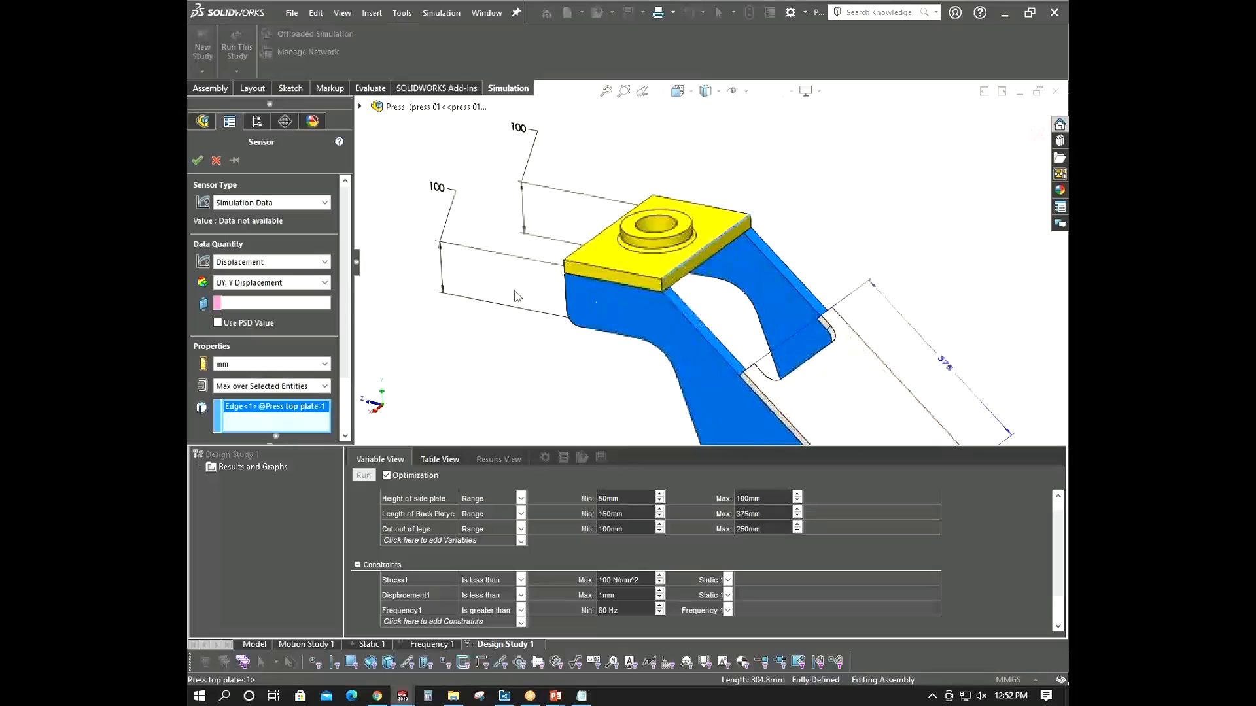
{"action": "left_click", "coordinate": [374, 83]}
{"action": "left_click", "coordinate": [381, 46]}
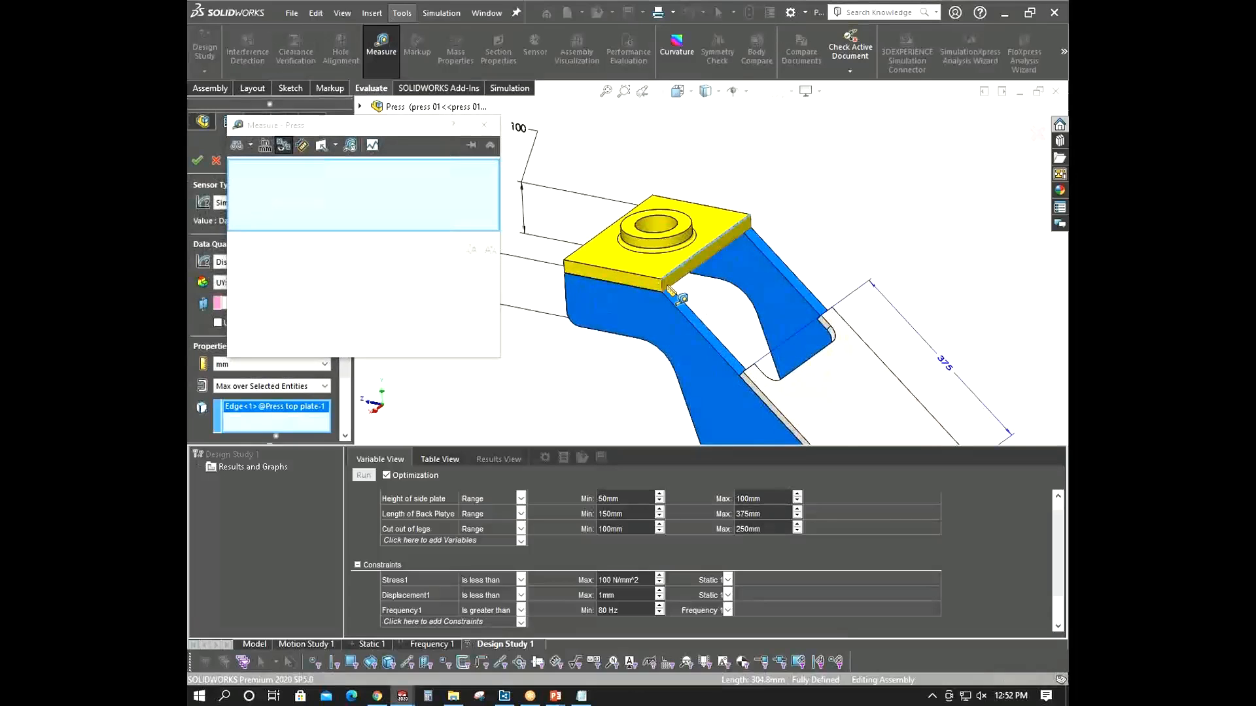
{"action": "left_click", "coordinate": [662, 281]}
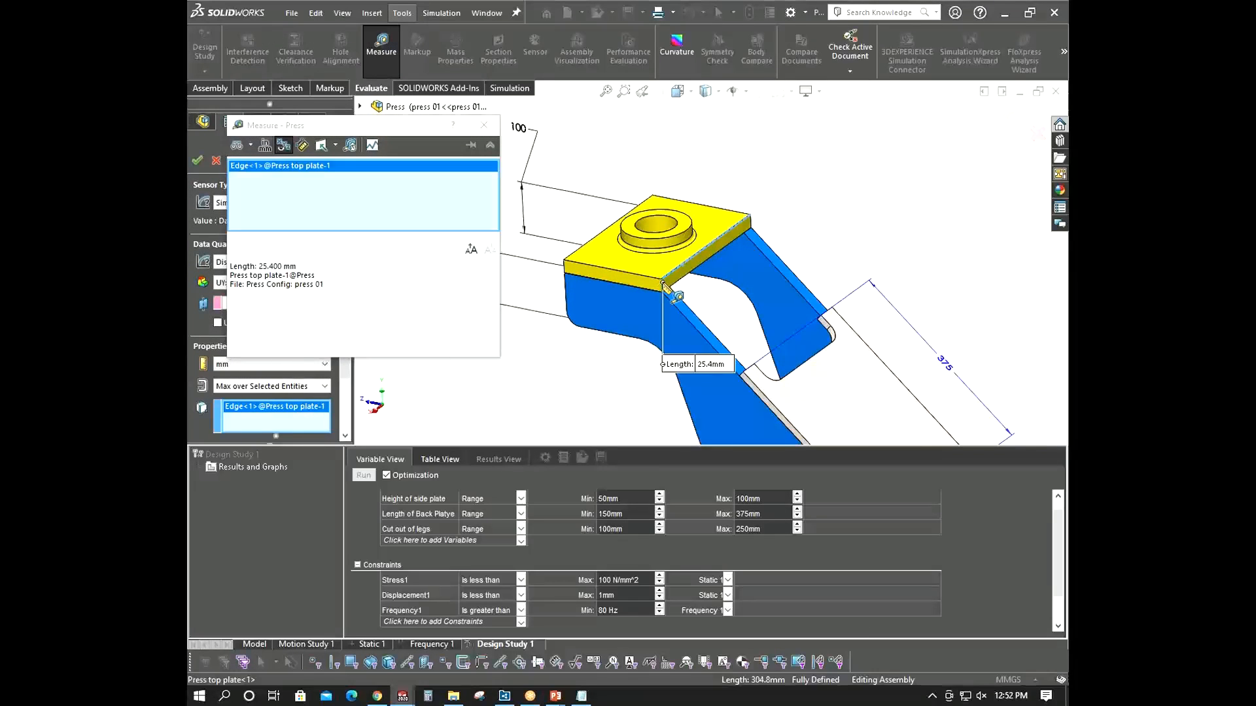
{"action": "left_click", "coordinate": [484, 125]}
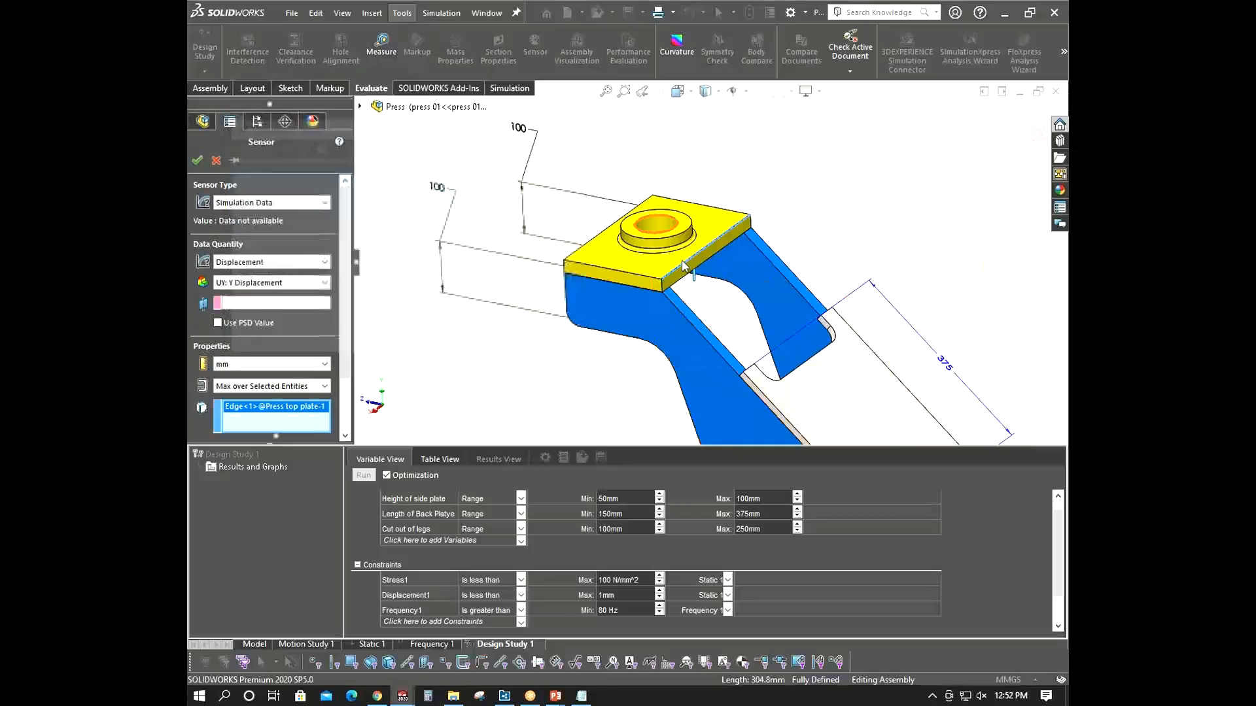
- Confirm the Y-displacement sensor to add it as a fourth constraint
{"action": "scroll", "coordinate": [699, 285], "scroll_direction": "up", "scroll_amount": 5}
{"action": "scroll", "coordinate": [699, 284], "scroll_direction": "down", "scroll_amount": 3}
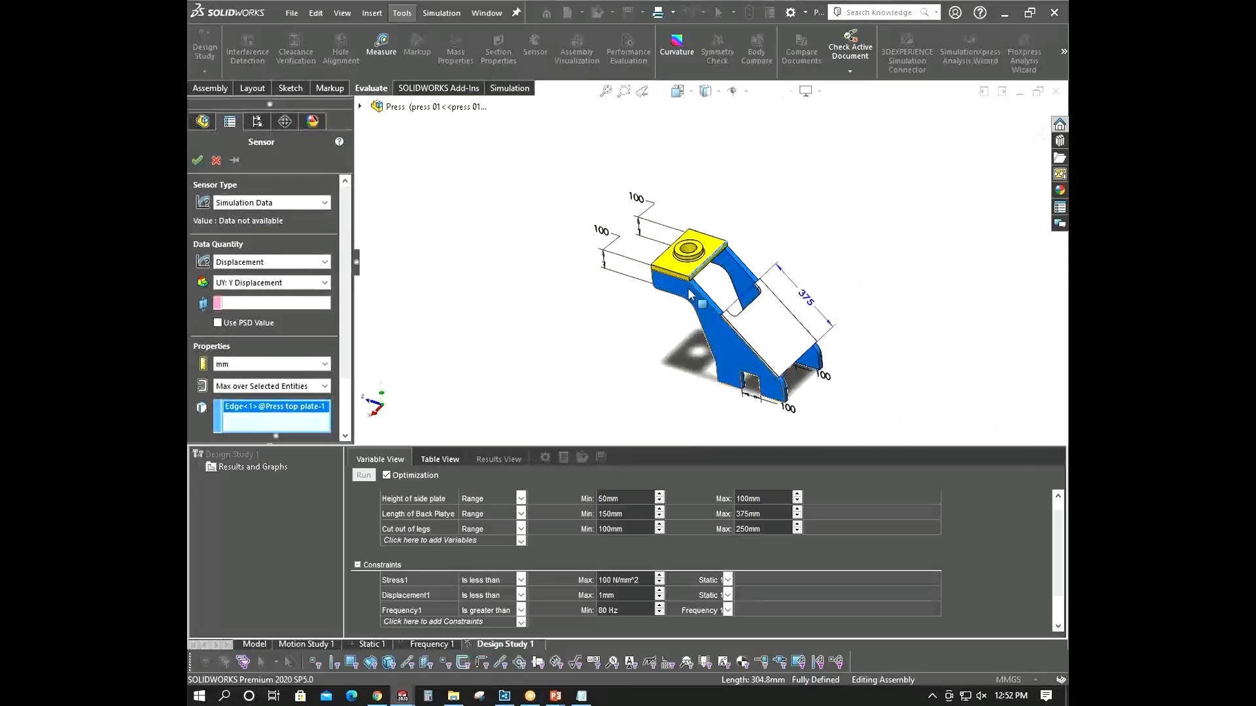
{"action": "scroll", "coordinate": [707, 288], "scroll_direction": "down", "scroll_amount": 3}
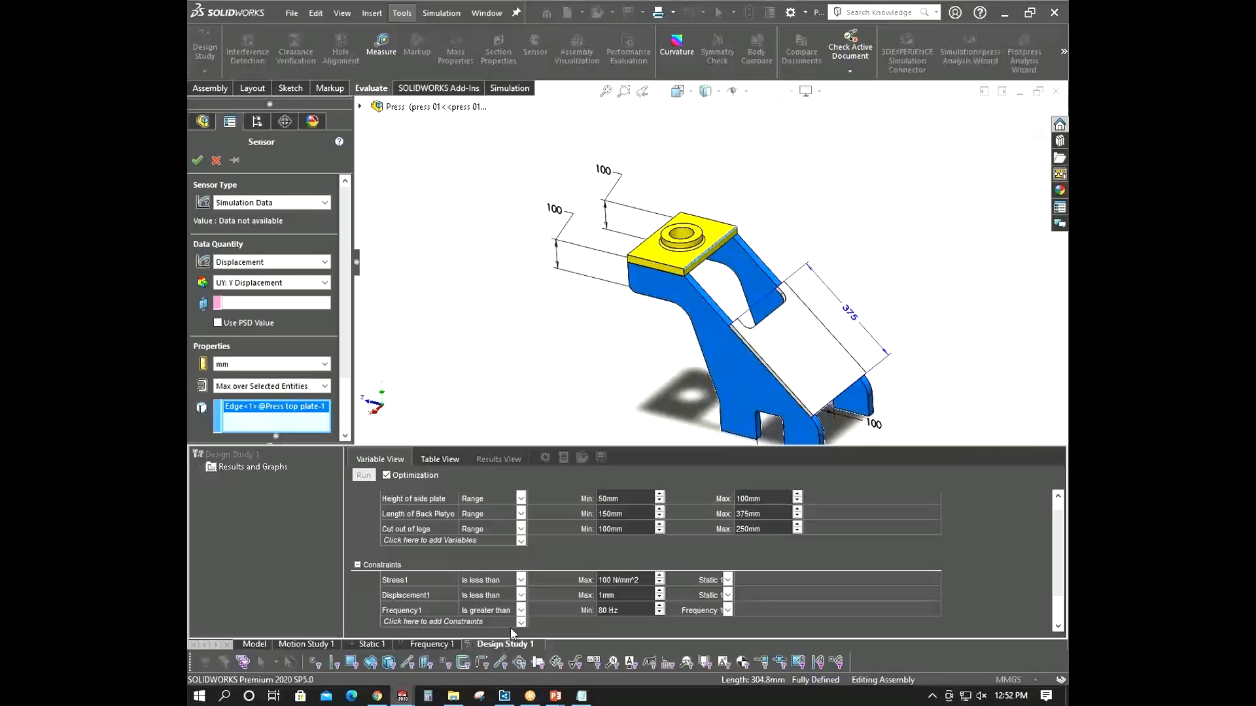
{"action": "left_click", "coordinate": [197, 161]}
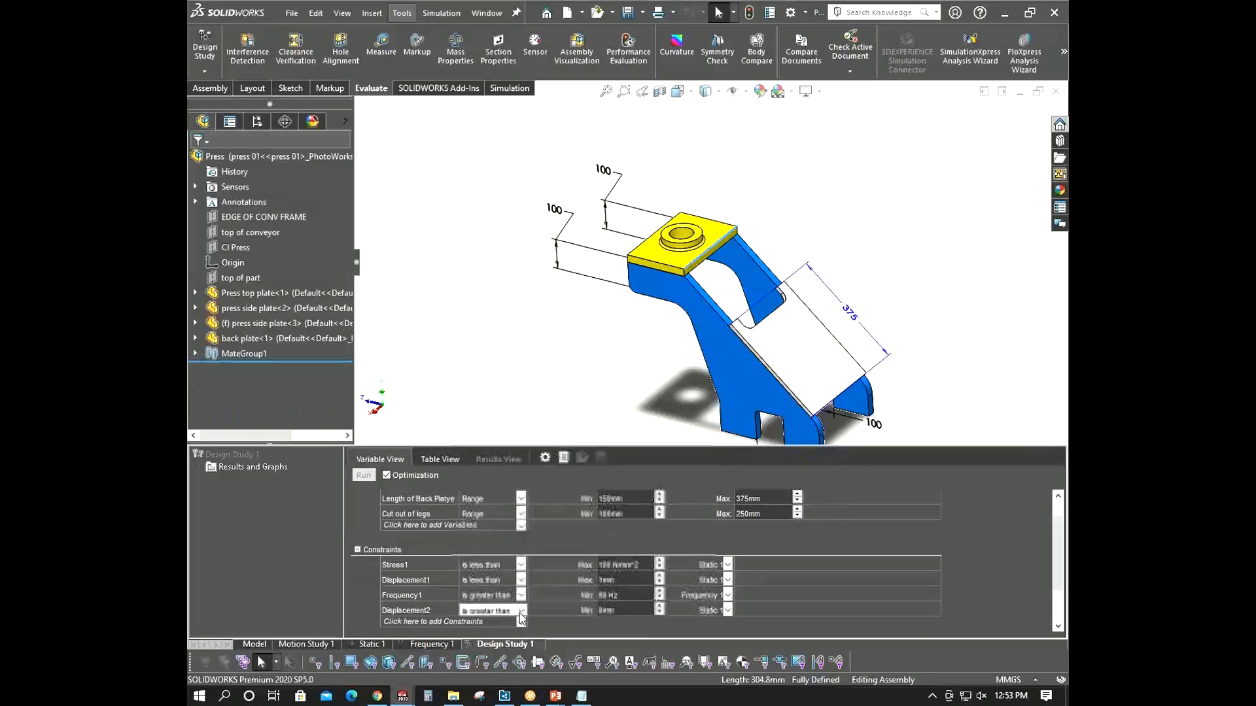
- Set the Displacement2 constraint to is less than with a maximum of 5 mm
{"action": "left_click", "coordinate": [497, 611]}
{"action": "left_click", "coordinate": [499, 641]}
{"action": "left_click", "coordinate": [619, 611]}
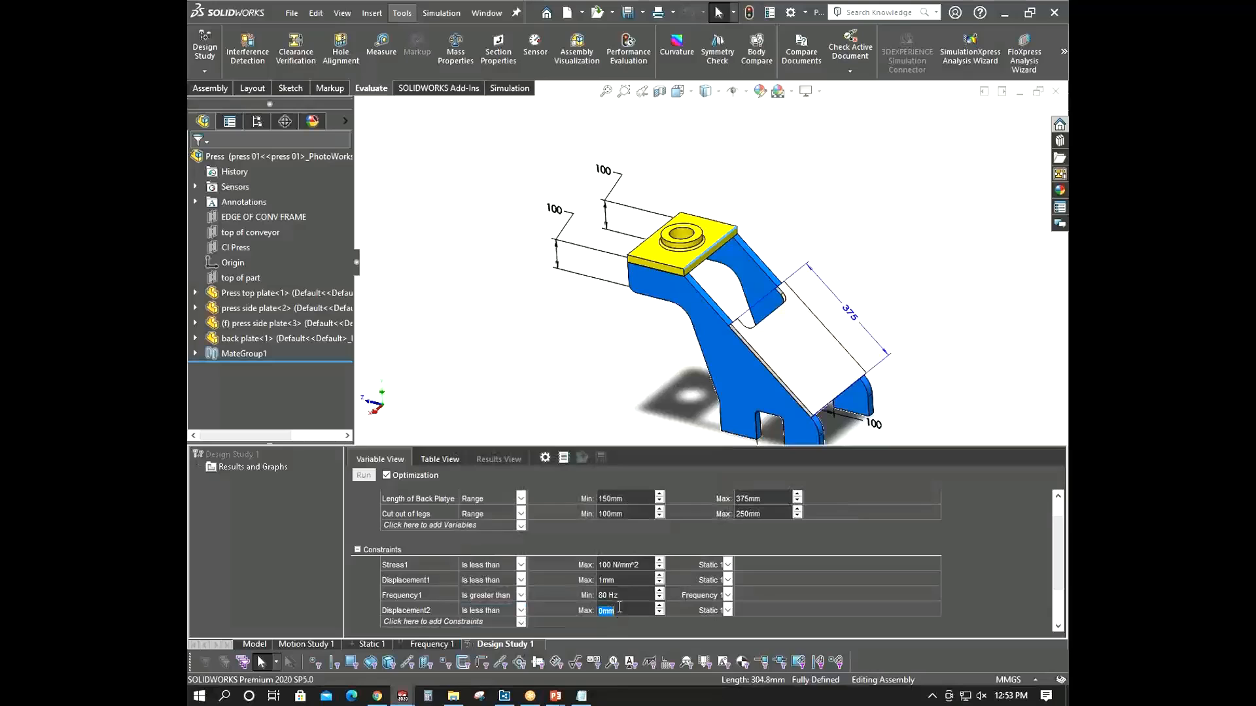
{"action": "left_click", "coordinate": [933, 353]}
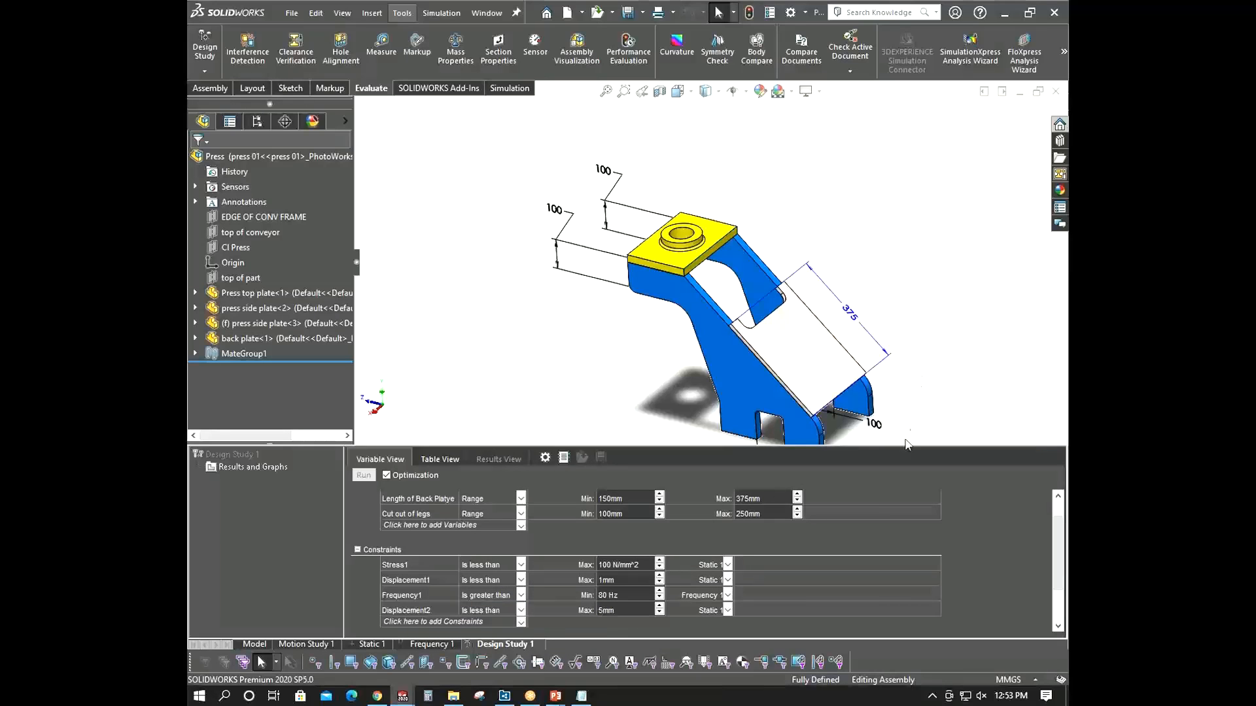
{"action": "left_click", "coordinate": [728, 565]}
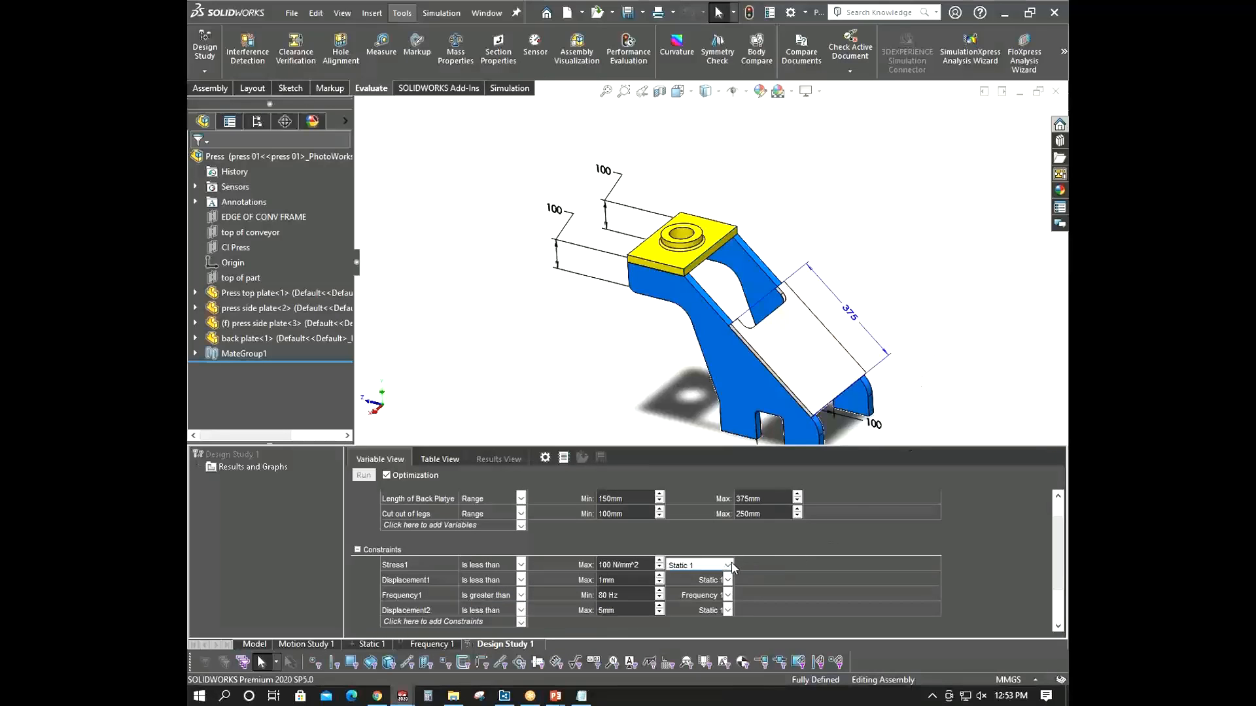
{"action": "left_click", "coordinate": [729, 565]}
{"action": "mouse_move", "coordinate": [635, 429]}
{"action": "middle_mouse_down"}
{"action": "mouse_move", "coordinate": [638, 457]}
{"action": "mouse_move", "coordinate": [633, 445]}
{"action": "middle_mouse_up"}
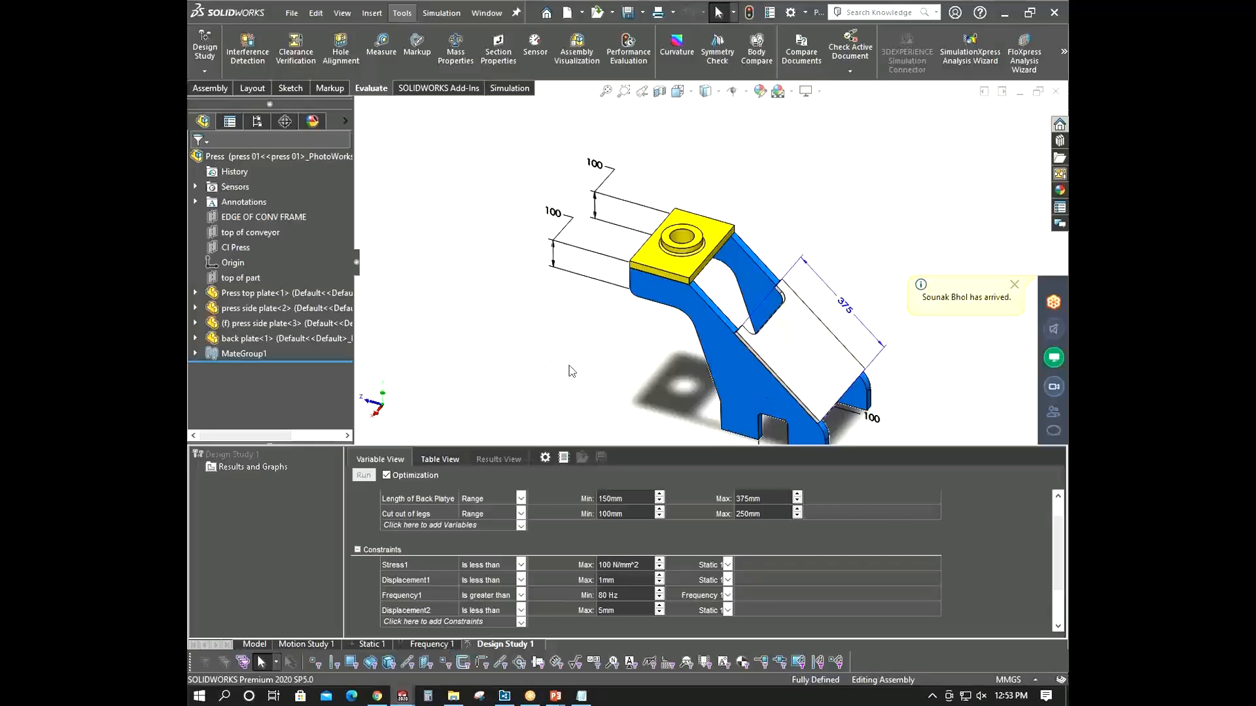
{"action": "middle_click_drag", "start_coordinate": [568, 367], "coordinate": [566, 369]}
- Add a Mass Properties sensor measuring the assembly's Mass as the design study's goal
{"action": "left_click_drag", "start_coordinate": [1058, 552], "coordinate": [1059, 585]}
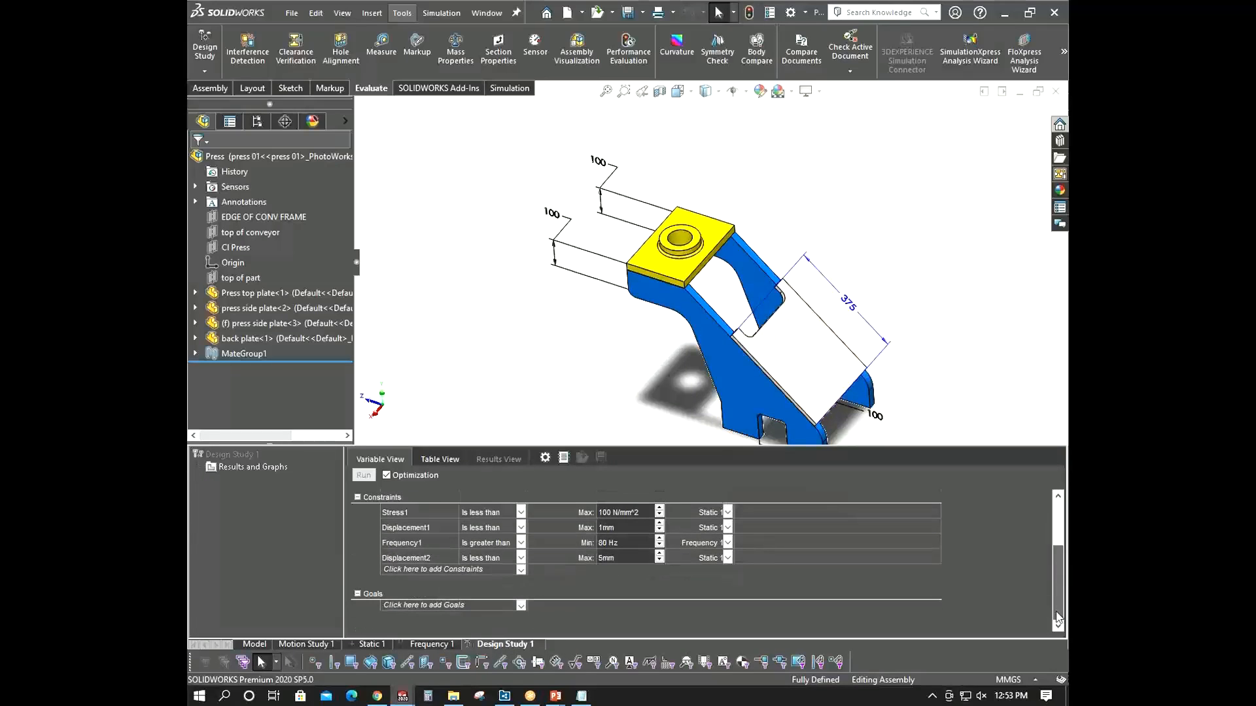
{"action": "left_click", "coordinate": [514, 604]}
{"action": "left_click", "coordinate": [518, 606]}
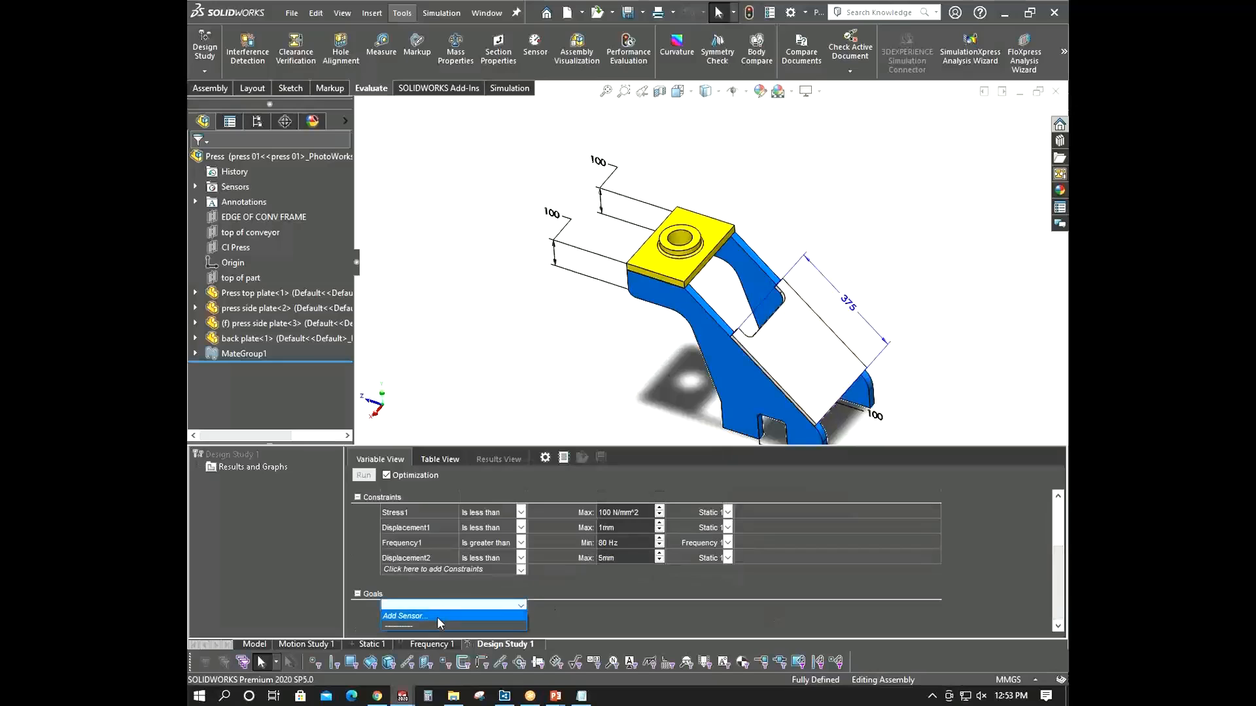
{"action": "left_click", "coordinate": [437, 618]}
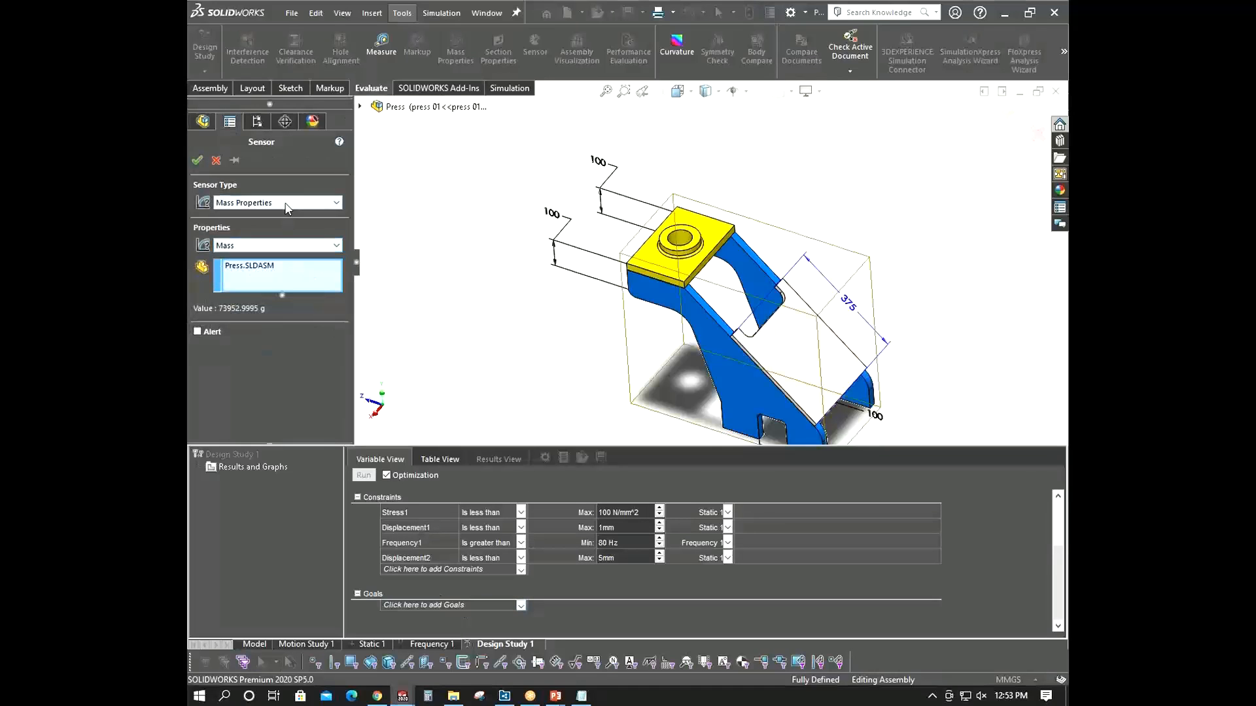
{"action": "left_click", "coordinate": [265, 248]}
{"action": "left_click", "coordinate": [264, 246]}
{"action": "left_click", "coordinate": [264, 247]}
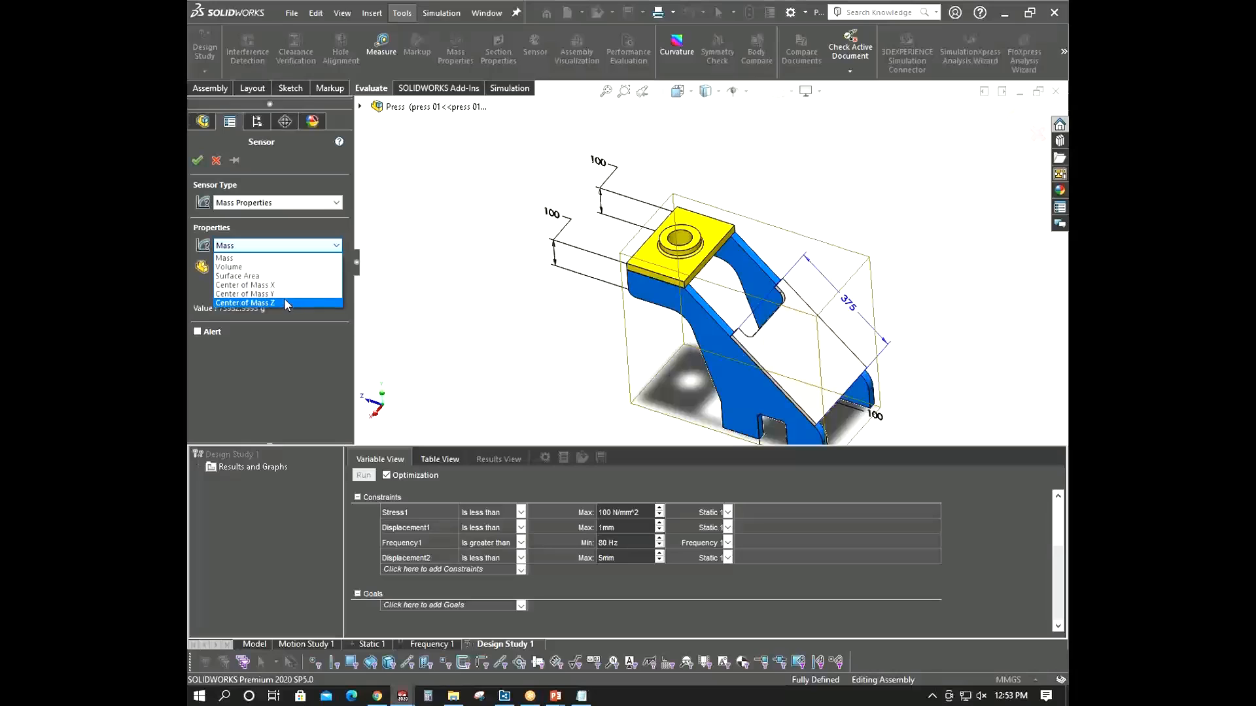
{"action": "left_click", "coordinate": [227, 260]}
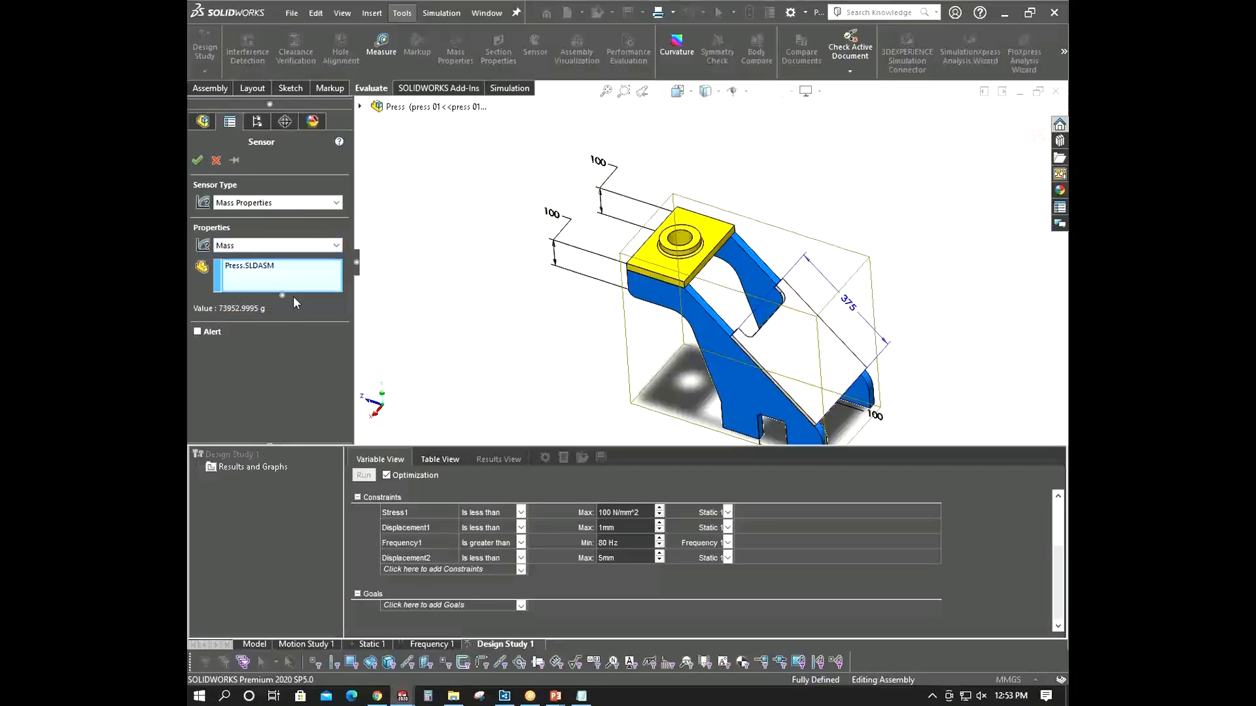
{"action": "left_click", "coordinate": [199, 160]}
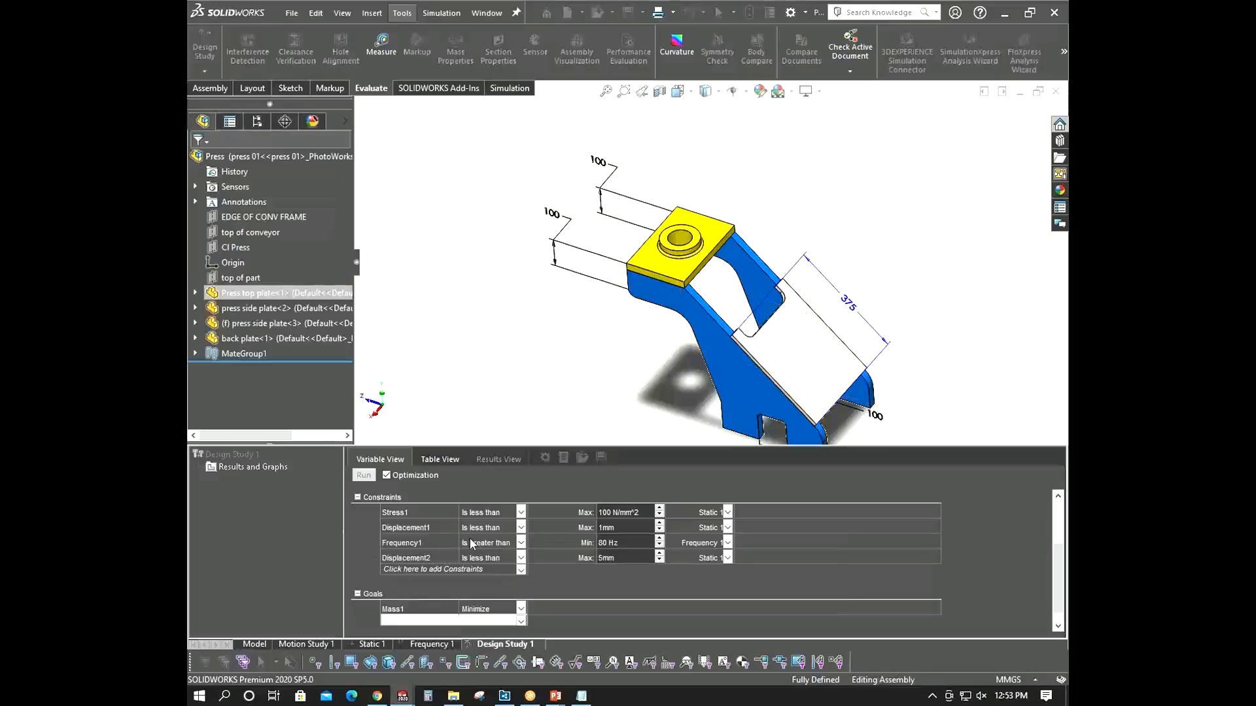
- Set the Mass1 goal to Minimize
{"action": "left_click", "coordinate": [522, 609]}
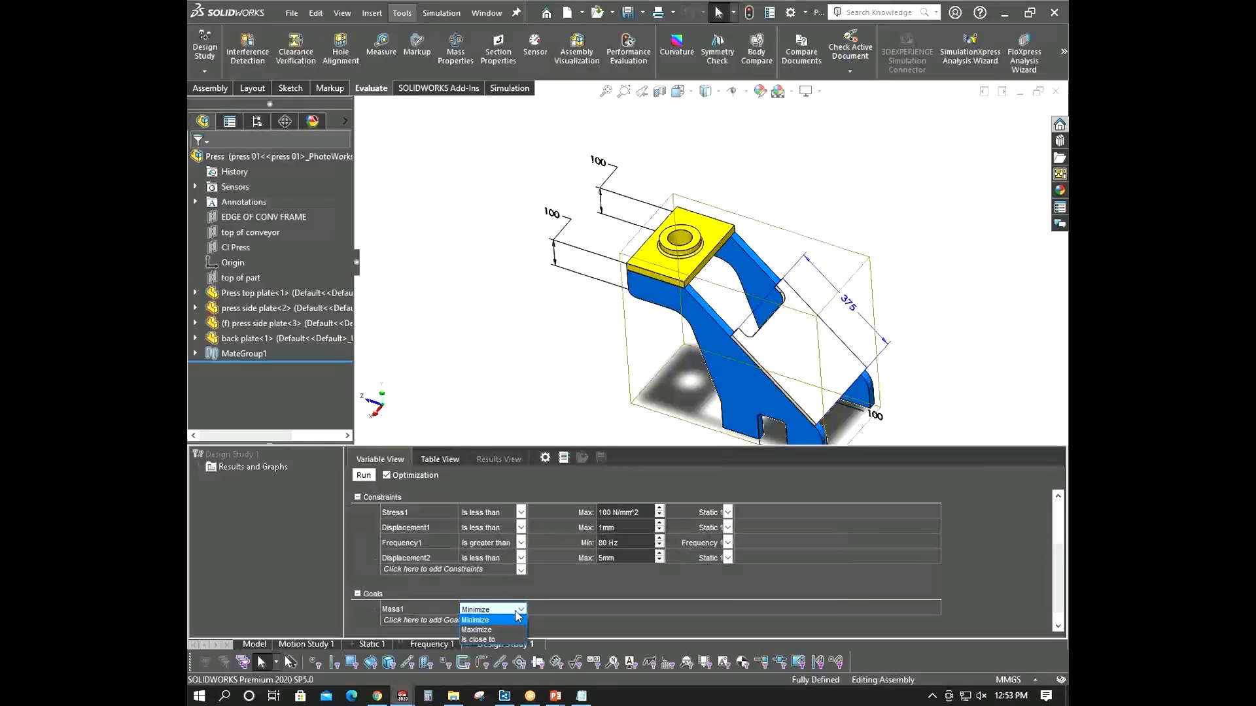
{"action": "left_click", "coordinate": [489, 620]}
{"action": "left_click", "coordinate": [521, 611]}
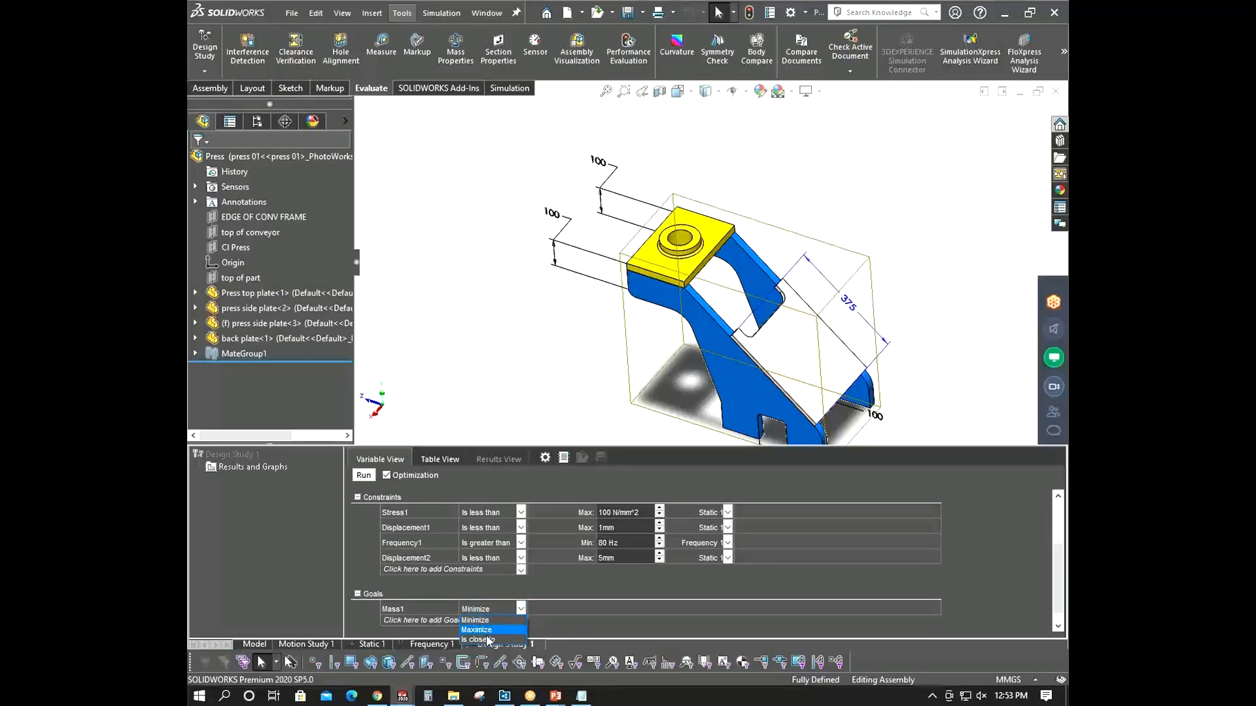
{"action": "left_click", "coordinate": [484, 640]}
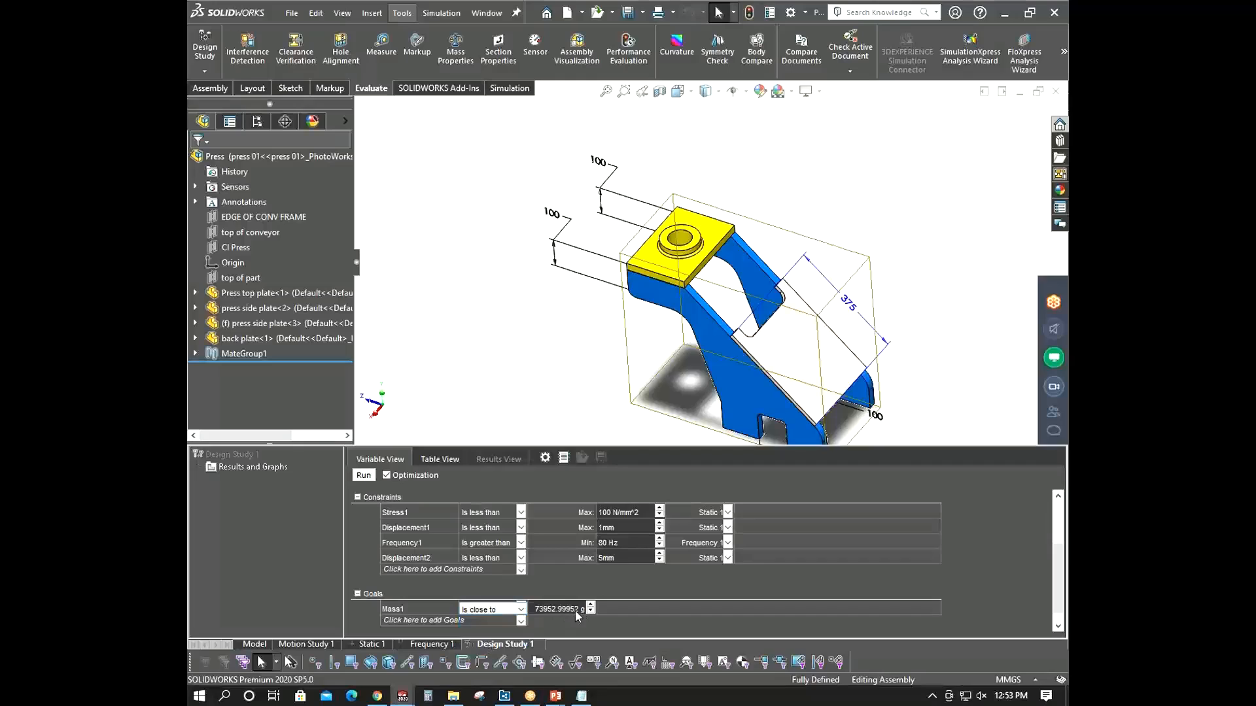
{"action": "left_click", "coordinate": [521, 610]}
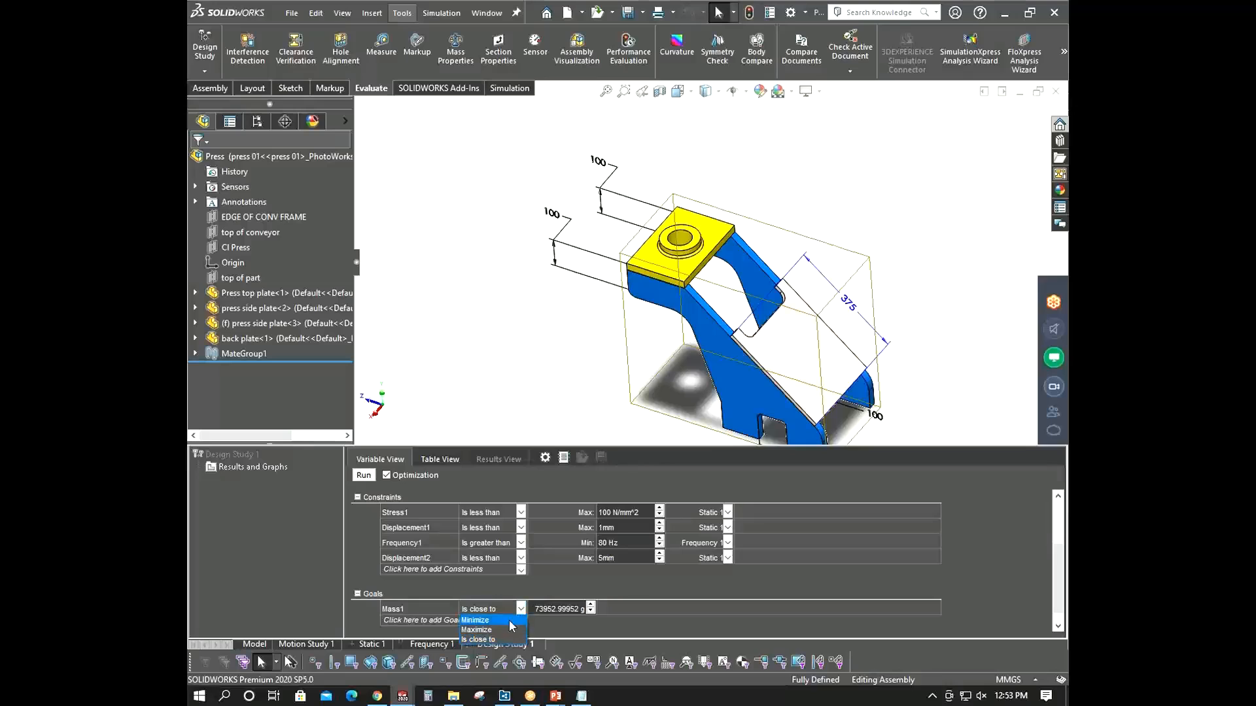
{"action": "left_click", "coordinate": [489, 621]}
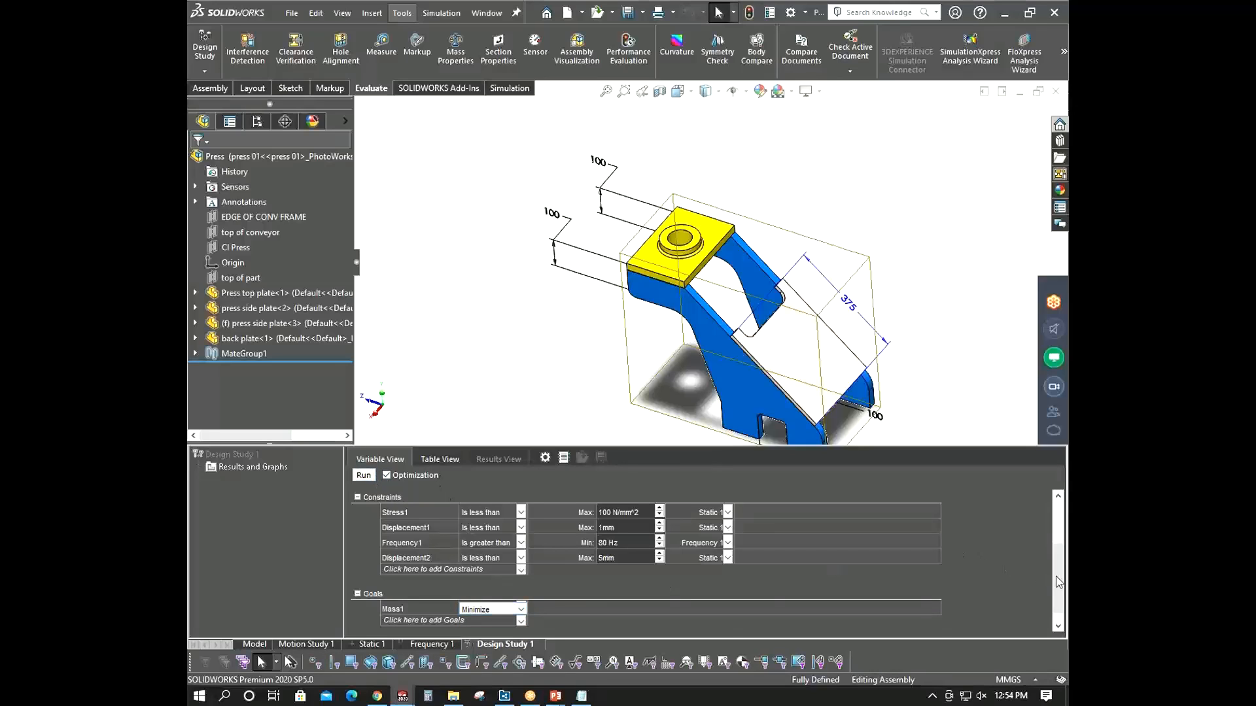
- Run the design study optimization
{"action": "scroll", "coordinate": [1058, 582], "scroll_direction": "up", "scroll_amount": 3}
{"action": "scroll", "coordinate": [1058, 582], "scroll_direction": "down", "scroll_amount": 3}
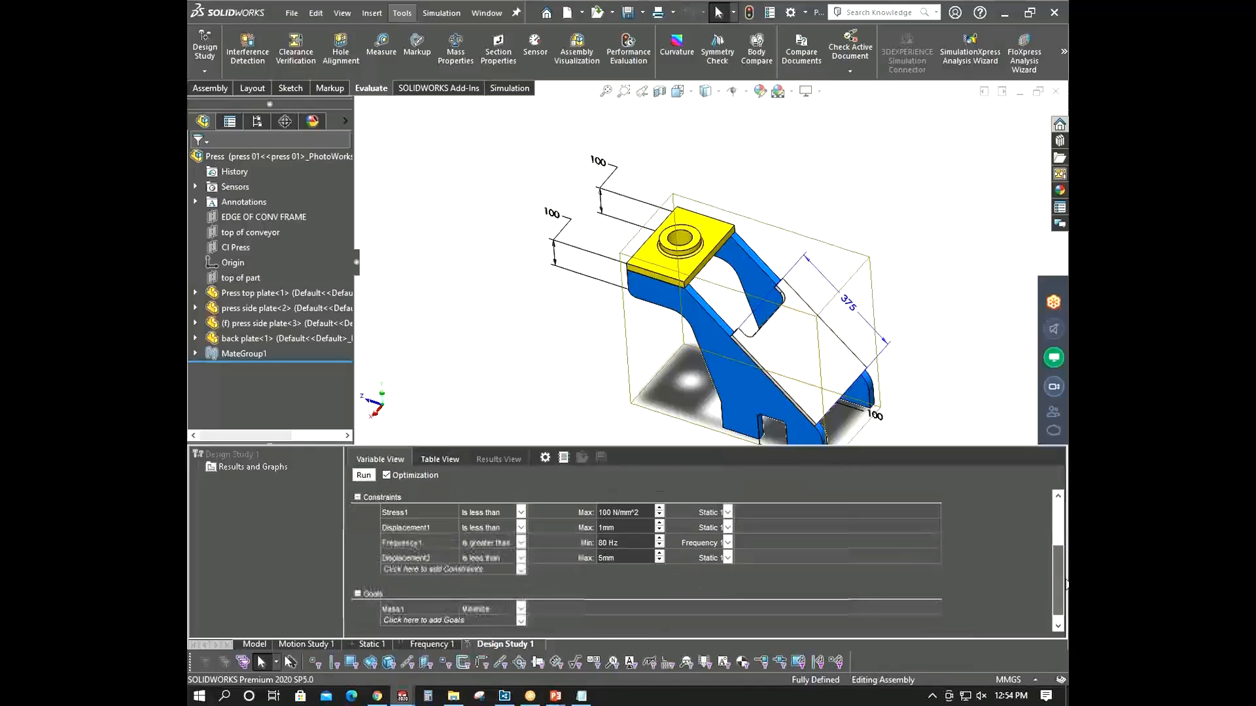
{"action": "left_click", "coordinate": [364, 476]}
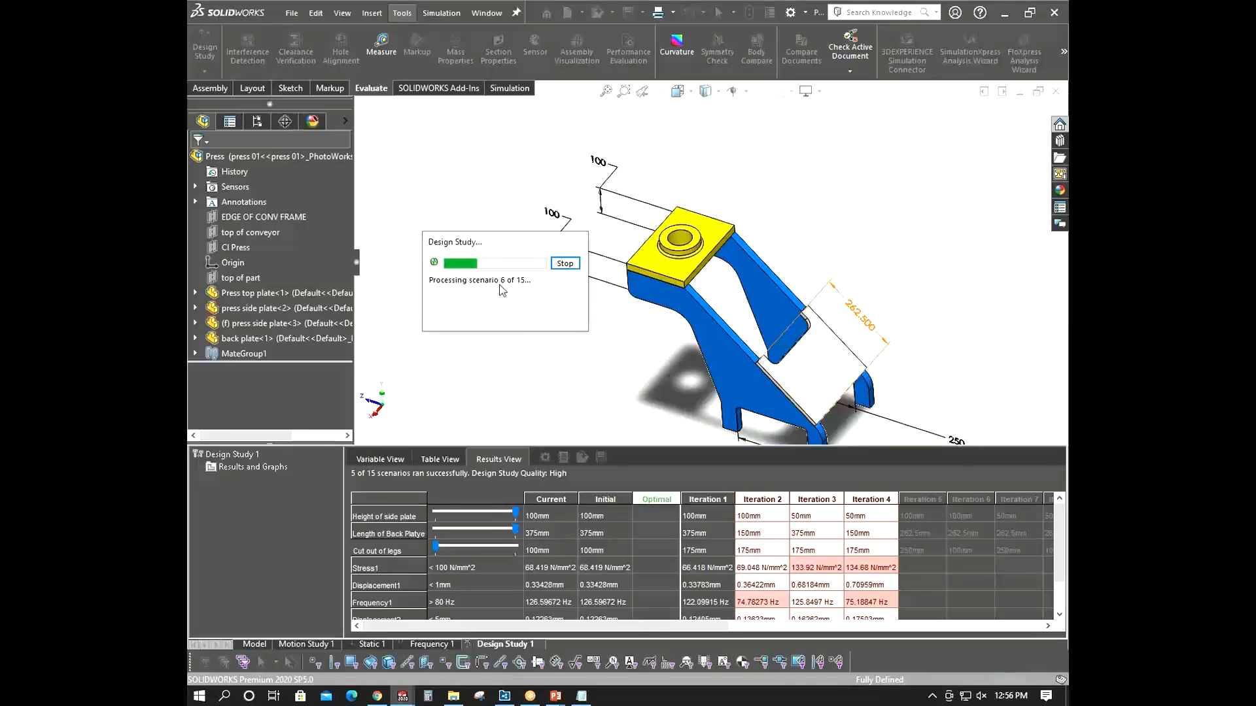
{"action": "left_click_drag", "start_coordinate": [497, 250], "coordinate": [449, 224]}
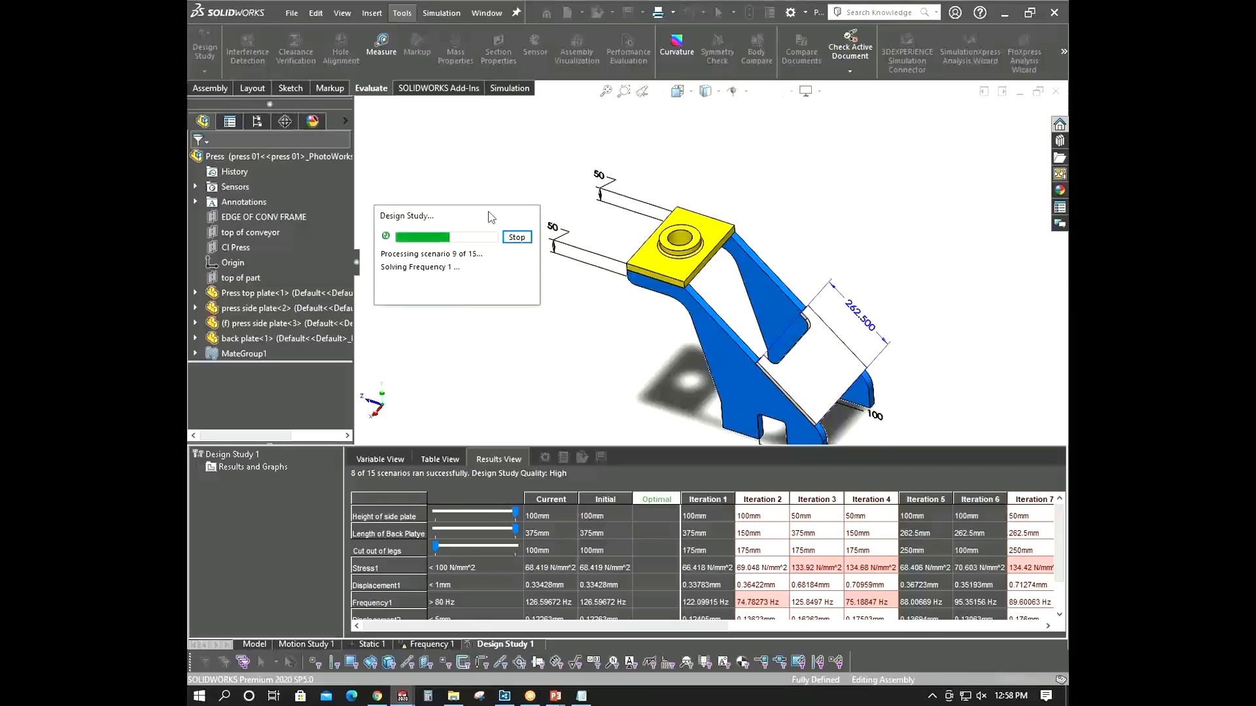
{"action": "left_click_drag", "start_coordinate": [487, 219], "coordinate": [481, 226]}
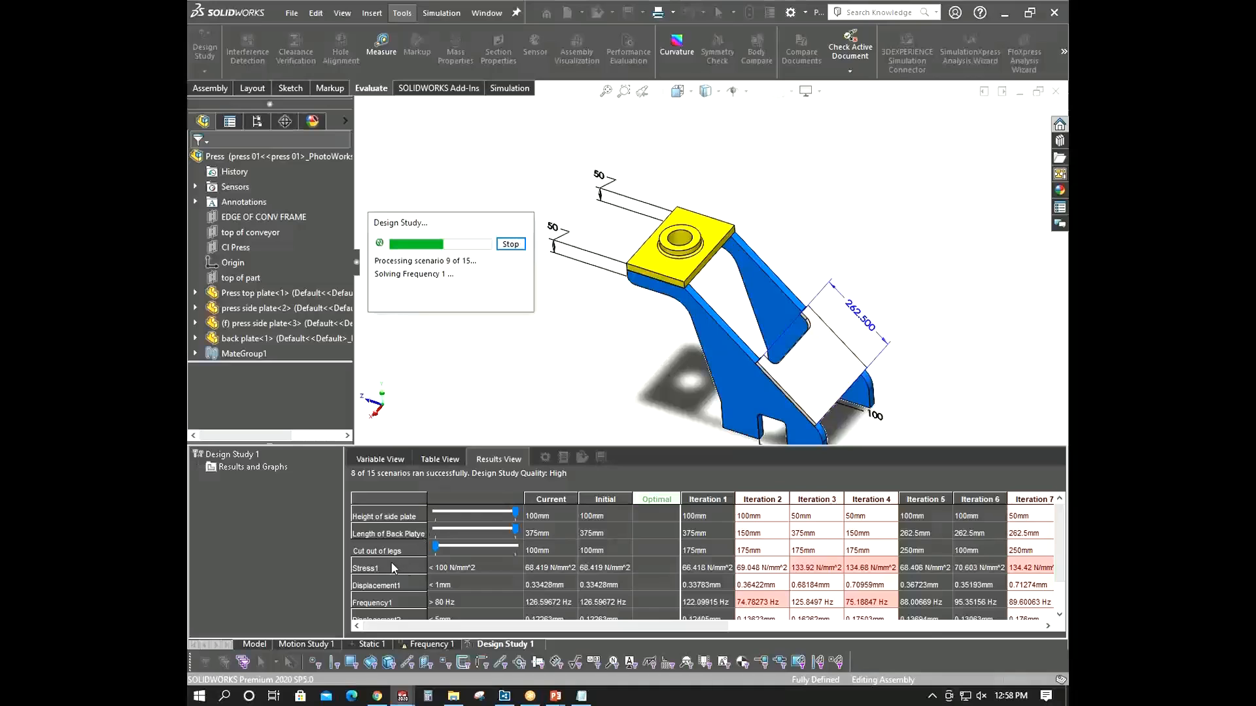
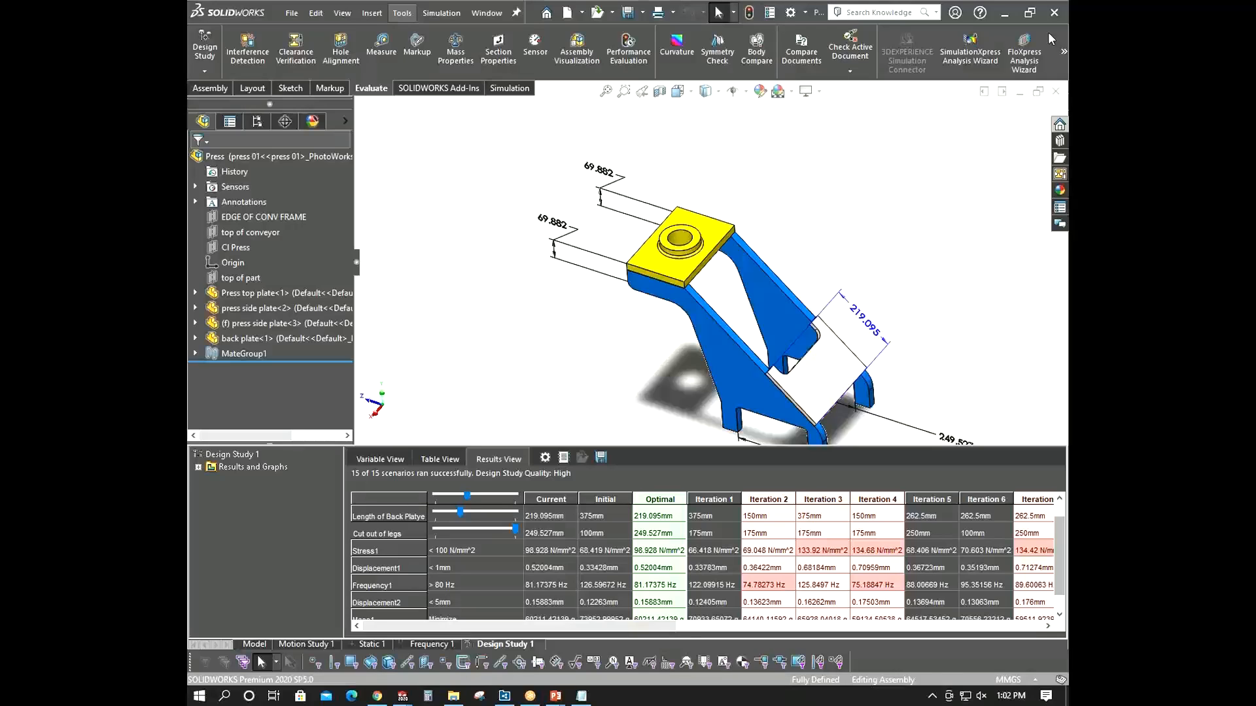
{"action": "scroll", "coordinate": [916, 346], "scroll_direction": "up", "scroll_amount": 3}
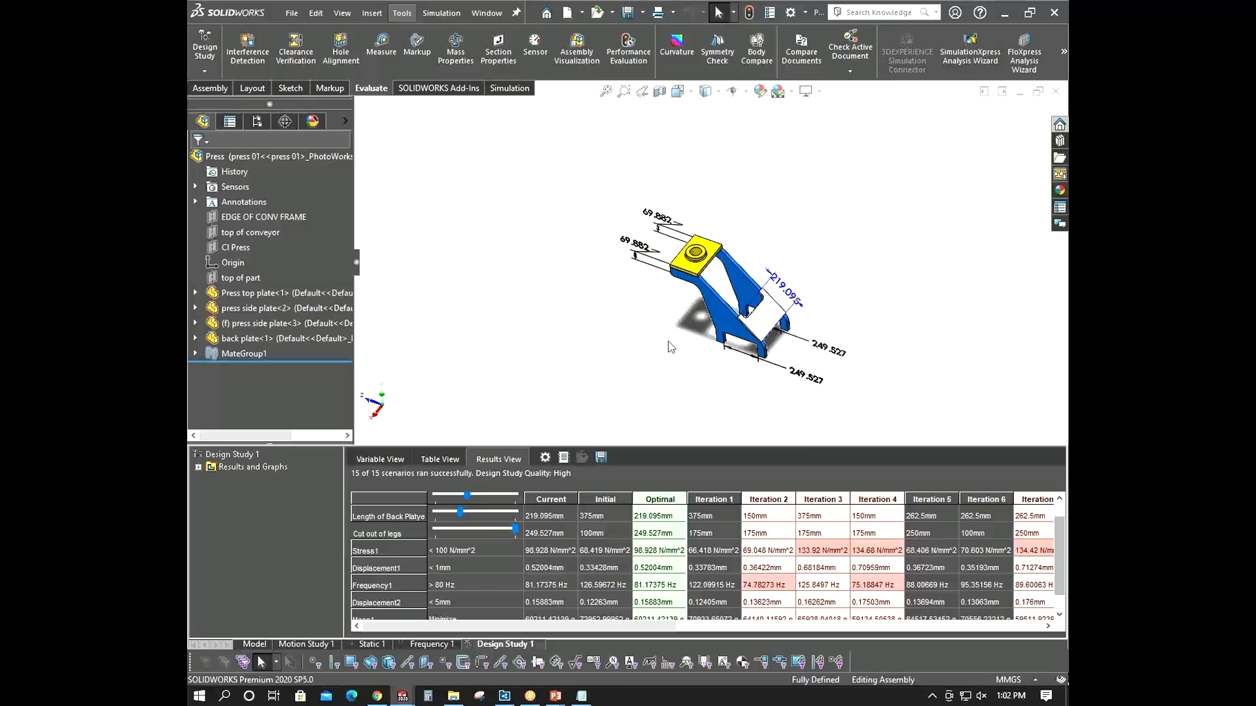
{"action": "middle_click_drag", "start_coordinate": [916, 334], "coordinate": [672, 305]}
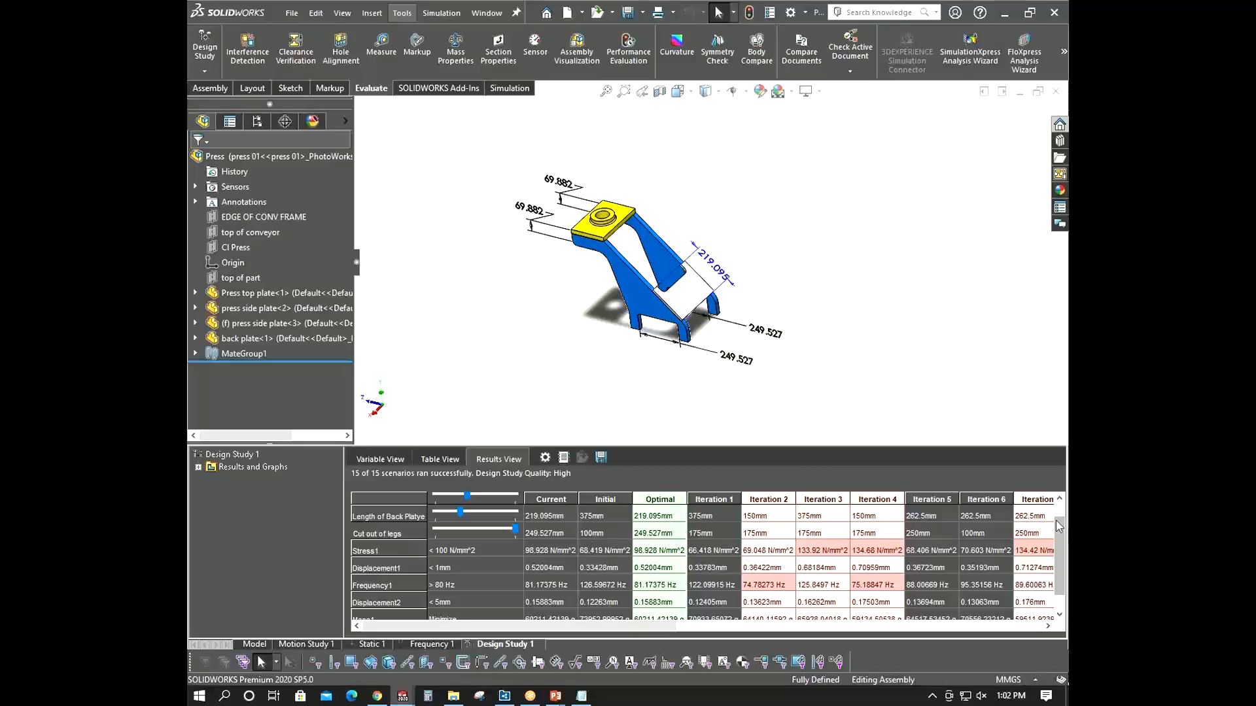
{"action": "left_click_drag", "start_coordinate": [785, 447], "coordinate": [791, 383]}
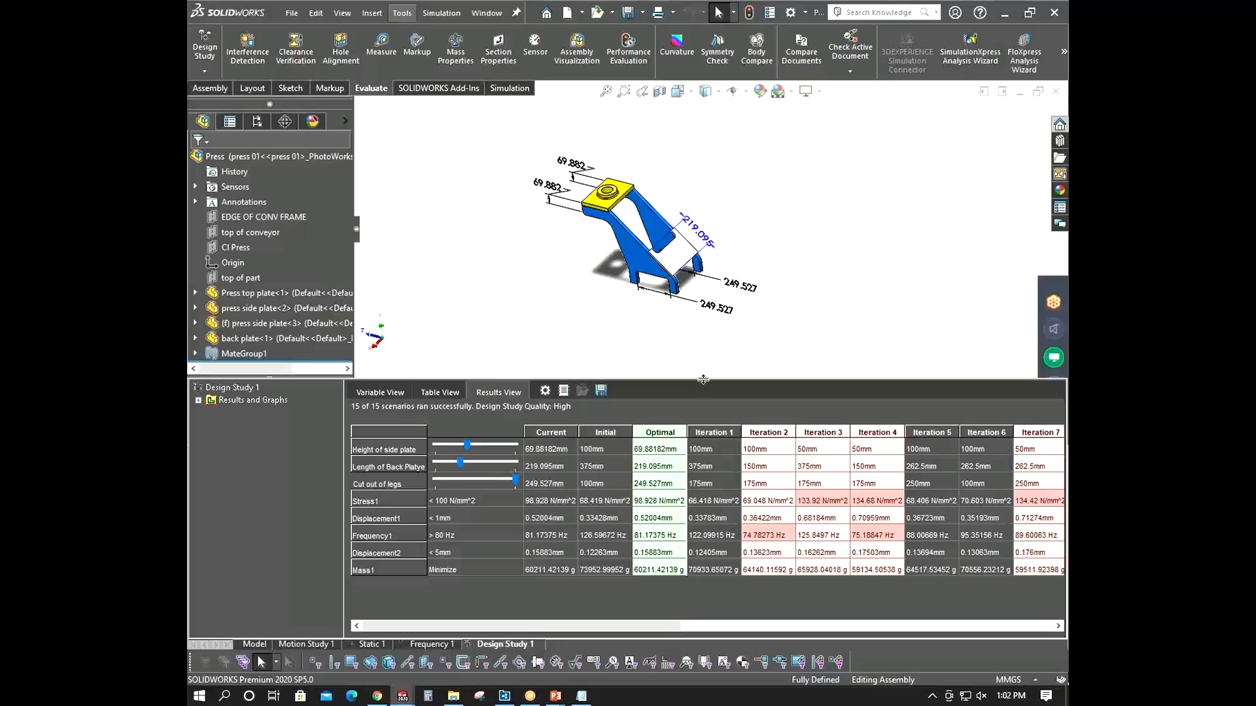
{"action": "left_click_drag", "start_coordinate": [703, 380], "coordinate": [705, 417]}
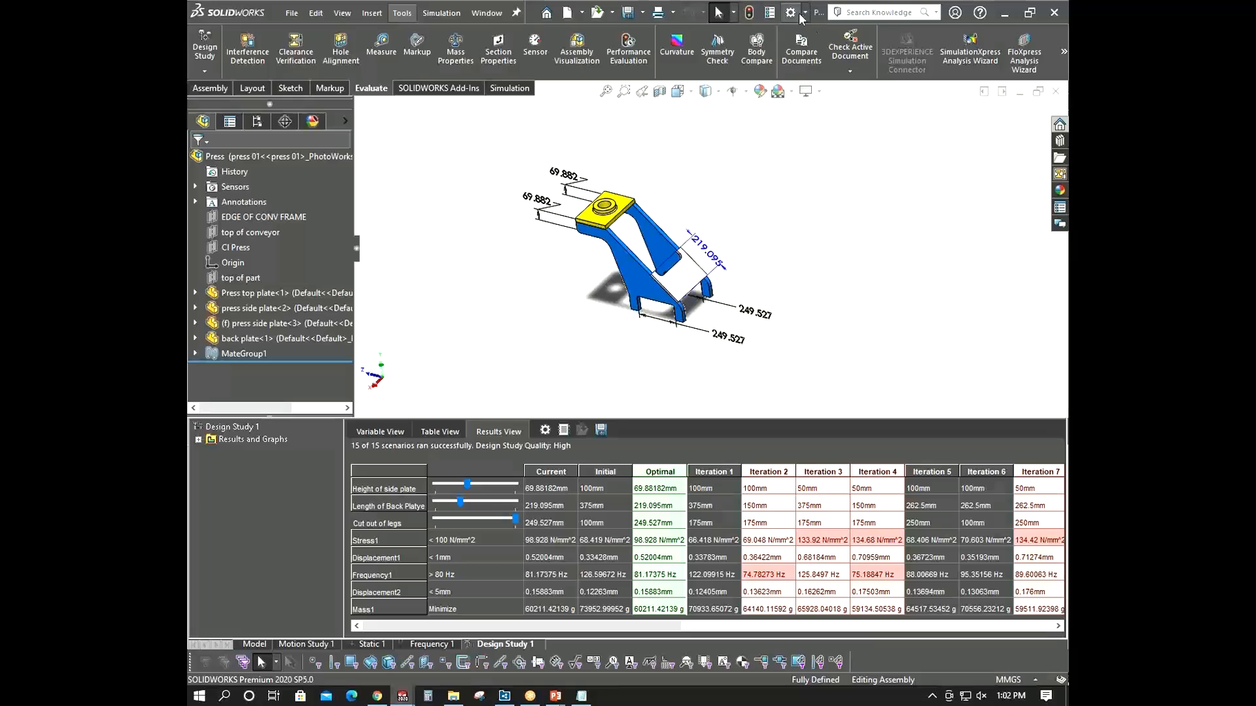
{"action": "left_click", "coordinate": [1012, 680]}
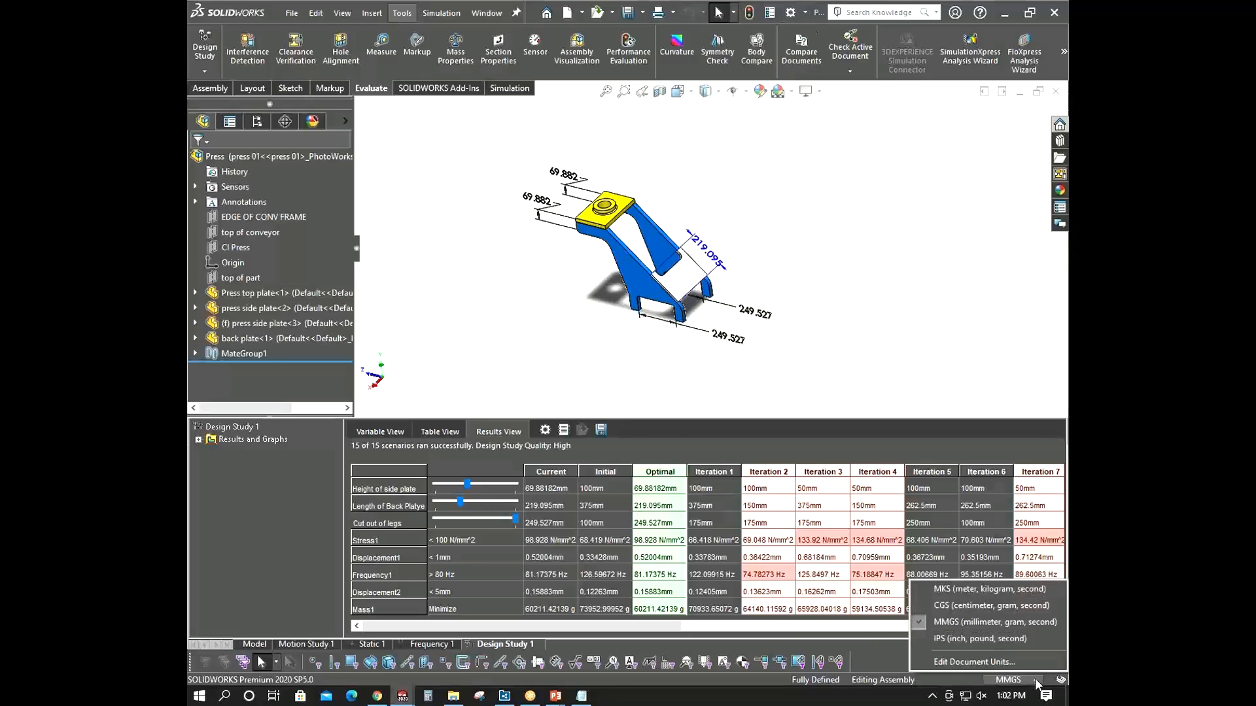
{"action": "left_click", "coordinate": [1016, 591]}
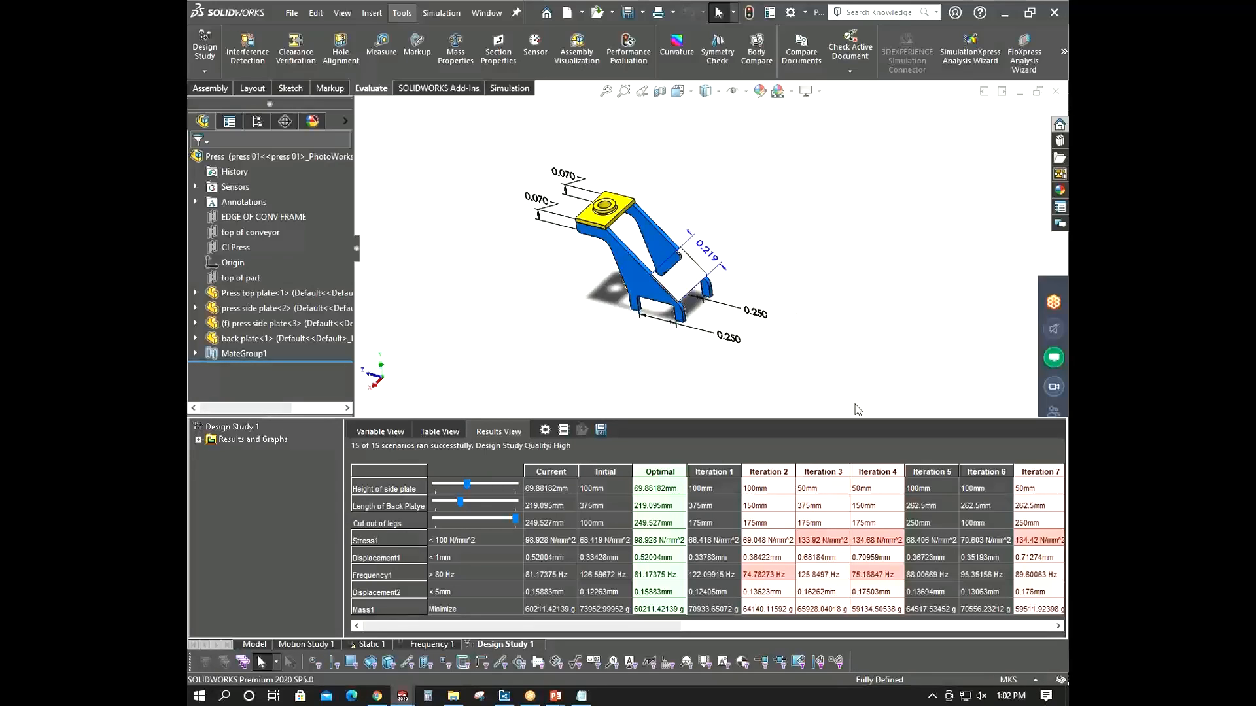
{"action": "left_click", "coordinate": [1027, 679]}
{"action": "left_click", "coordinate": [993, 618]}
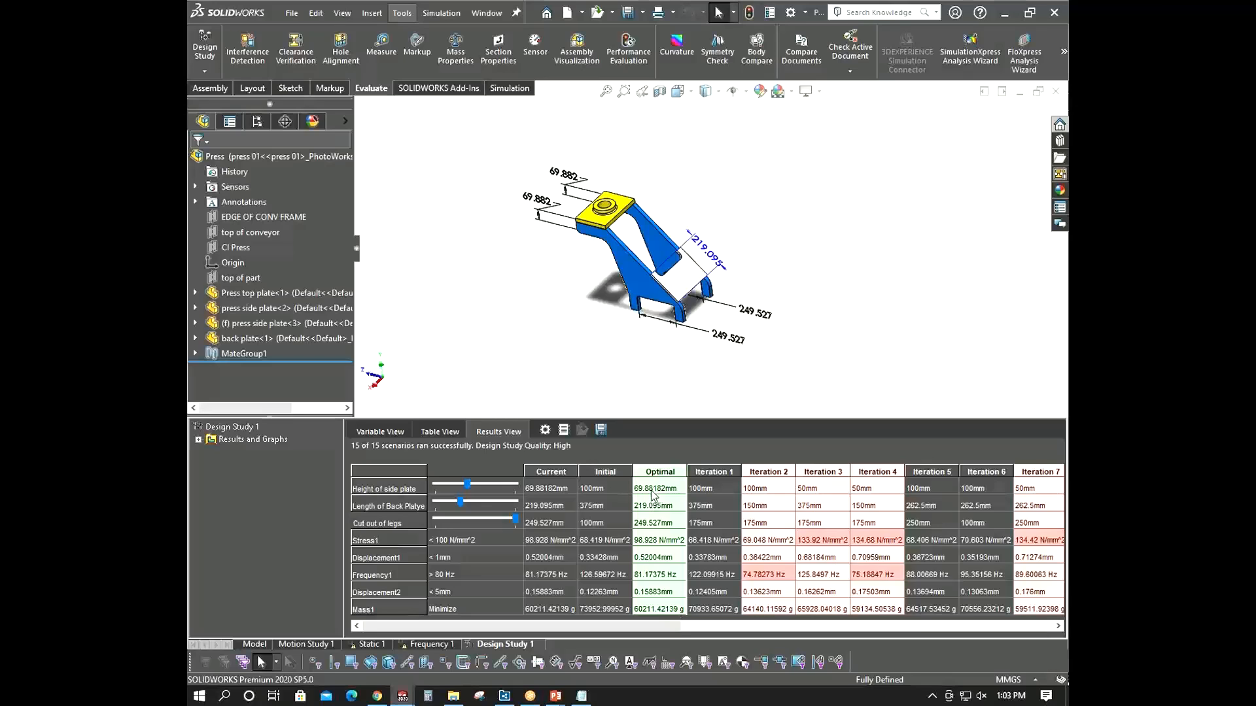
- Show the Initial scenario of the design study on the model and inspect it
{"action": "scroll", "coordinate": [662, 278], "scroll_direction": "down", "scroll_amount": 3}
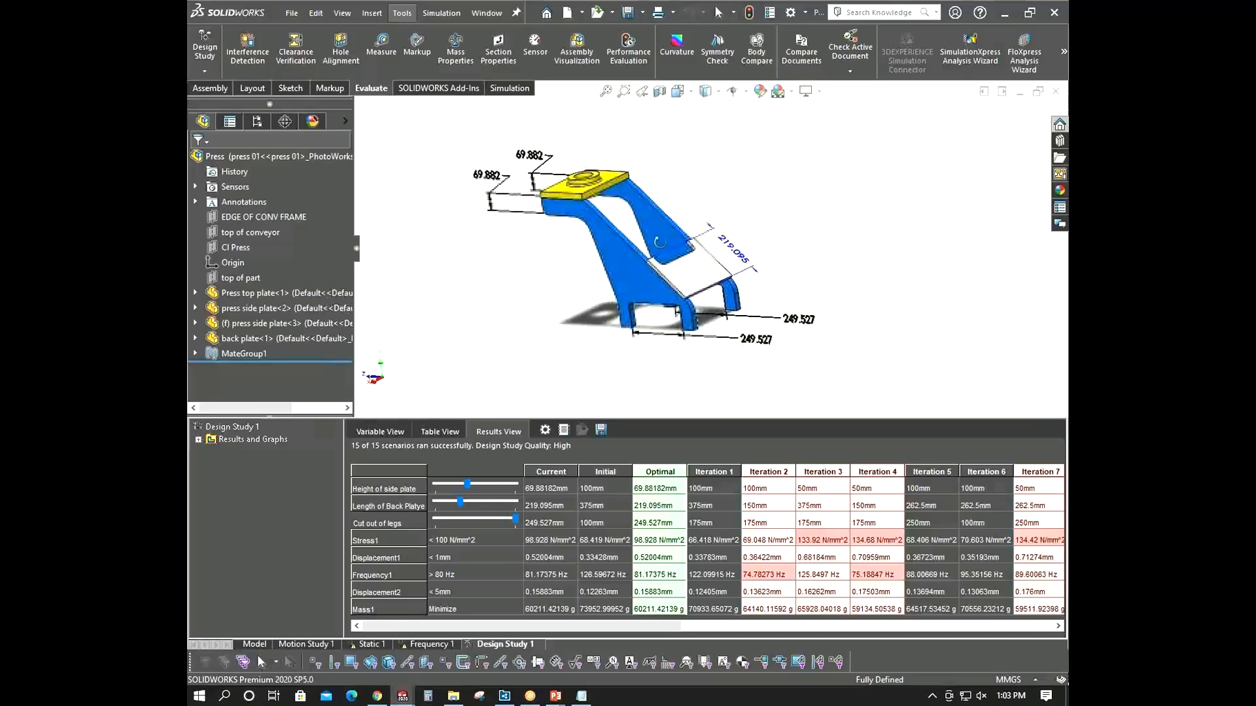
{"action": "scroll", "coordinate": [674, 291], "scroll_direction": "up", "scroll_amount": 3}
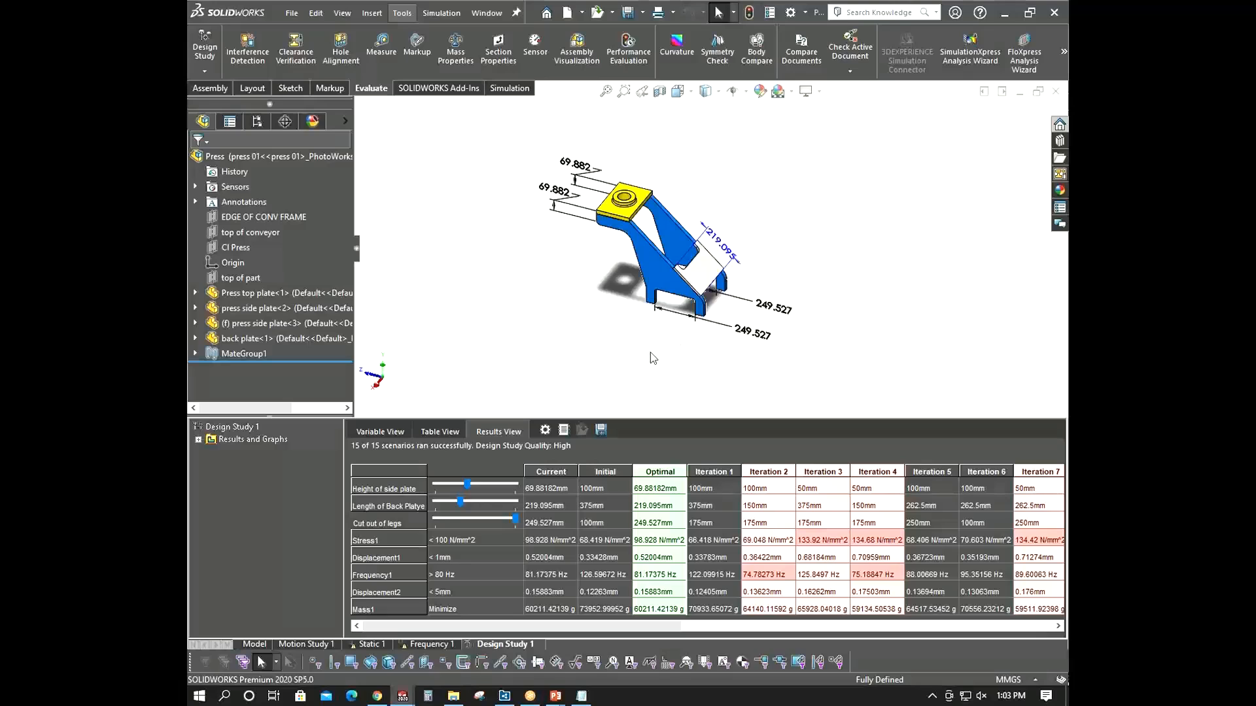
{"action": "left_click", "coordinate": [610, 469]}
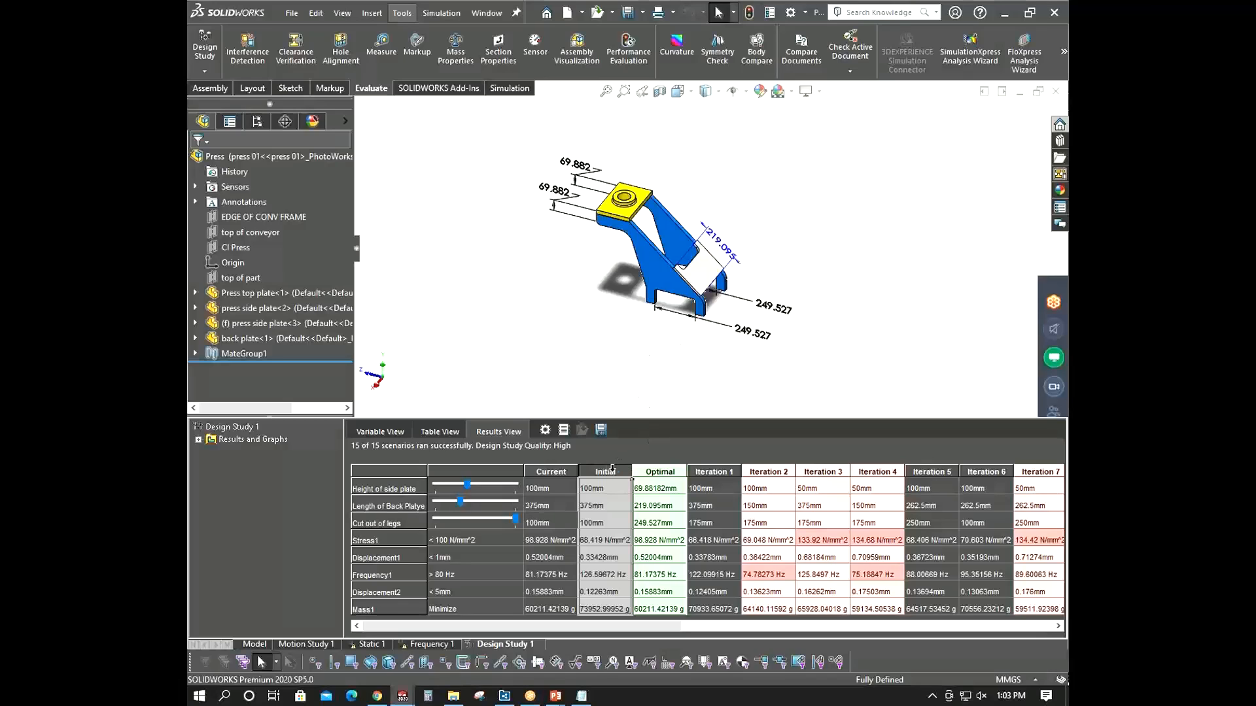
{"action": "scroll", "coordinate": [676, 197], "scroll_direction": "down", "scroll_amount": 4}
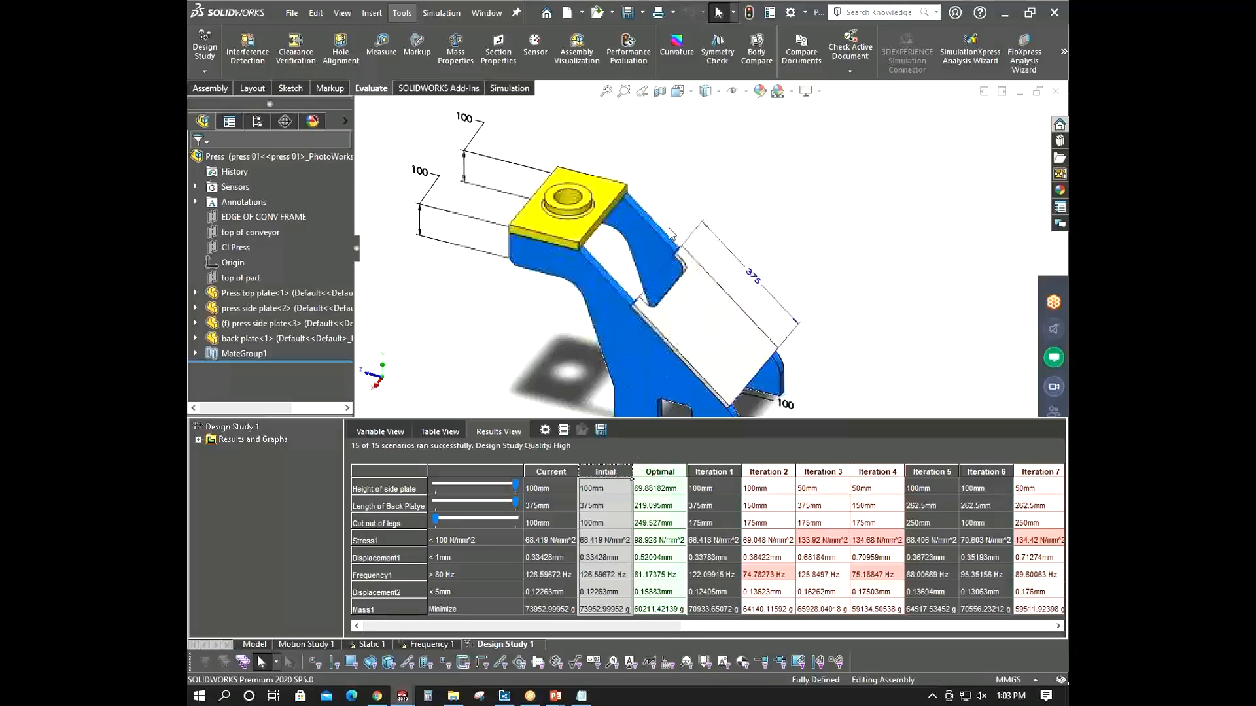
{"action": "mouse_move", "coordinate": [676, 198]}
{"action": "middle_mouse_down"}
{"action": "mouse_move", "coordinate": [664, 216]}
{"action": "mouse_move", "coordinate": [678, 193]}
{"action": "middle_mouse_up"}
{"action": "scroll", "coordinate": [711, 254], "scroll_direction": "up", "scroll_amount": 3}
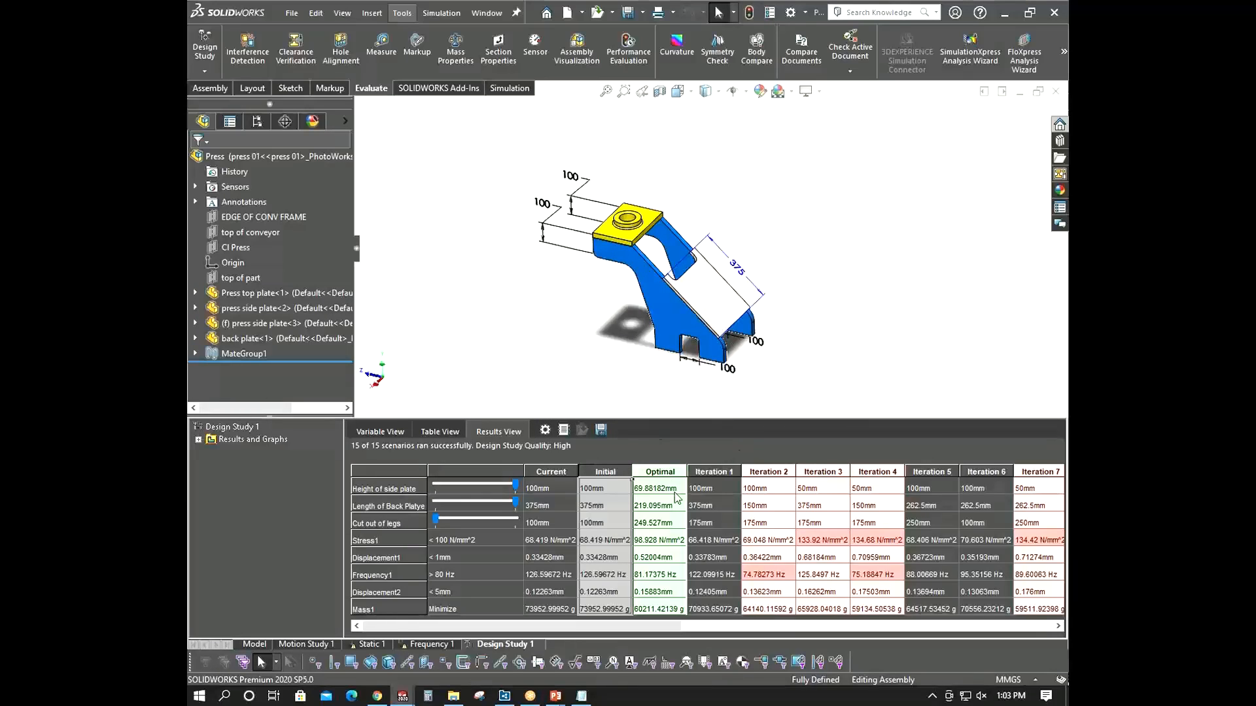
- Show the Optimal scenario on the model and inspect the resulting geometry
{"action": "left_click", "coordinate": [670, 471]}
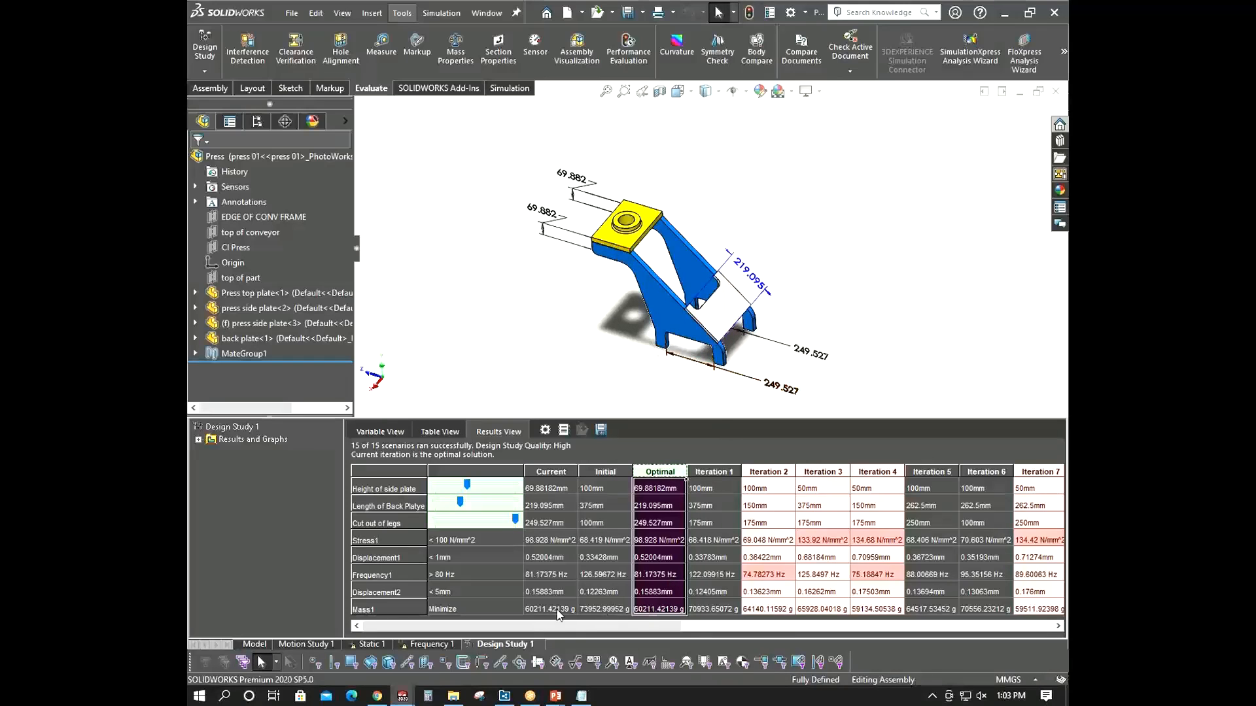
{"action": "scroll", "coordinate": [701, 314], "scroll_direction": "down", "scroll_amount": 3}
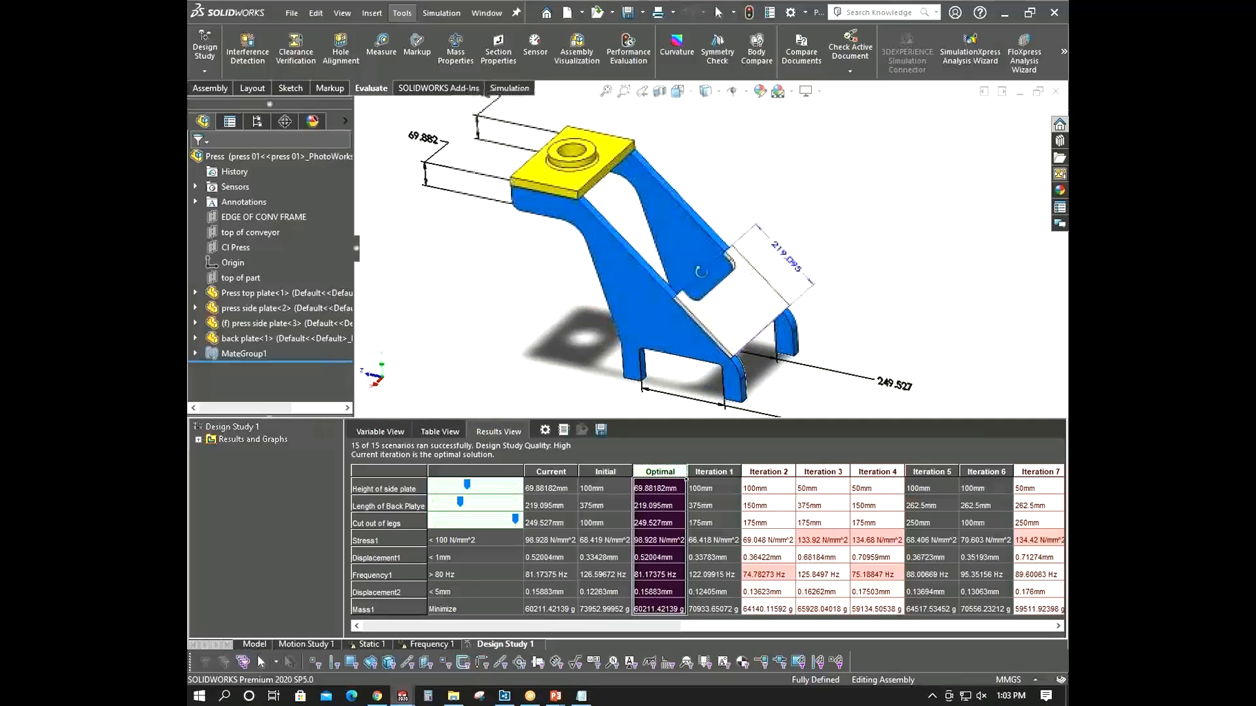
{"action": "scroll", "coordinate": [741, 326], "scroll_direction": "up", "scroll_amount": 5}
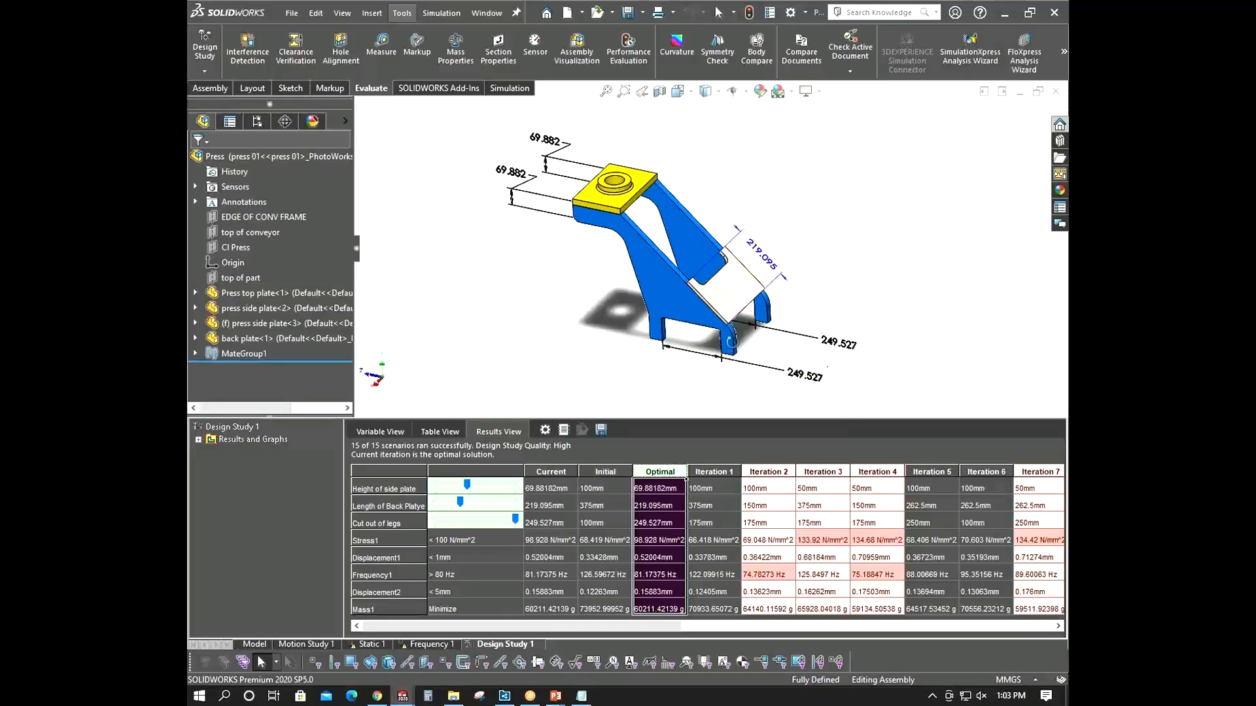
{"action": "middle_click_drag", "start_coordinate": [740, 326], "coordinate": [728, 285]}
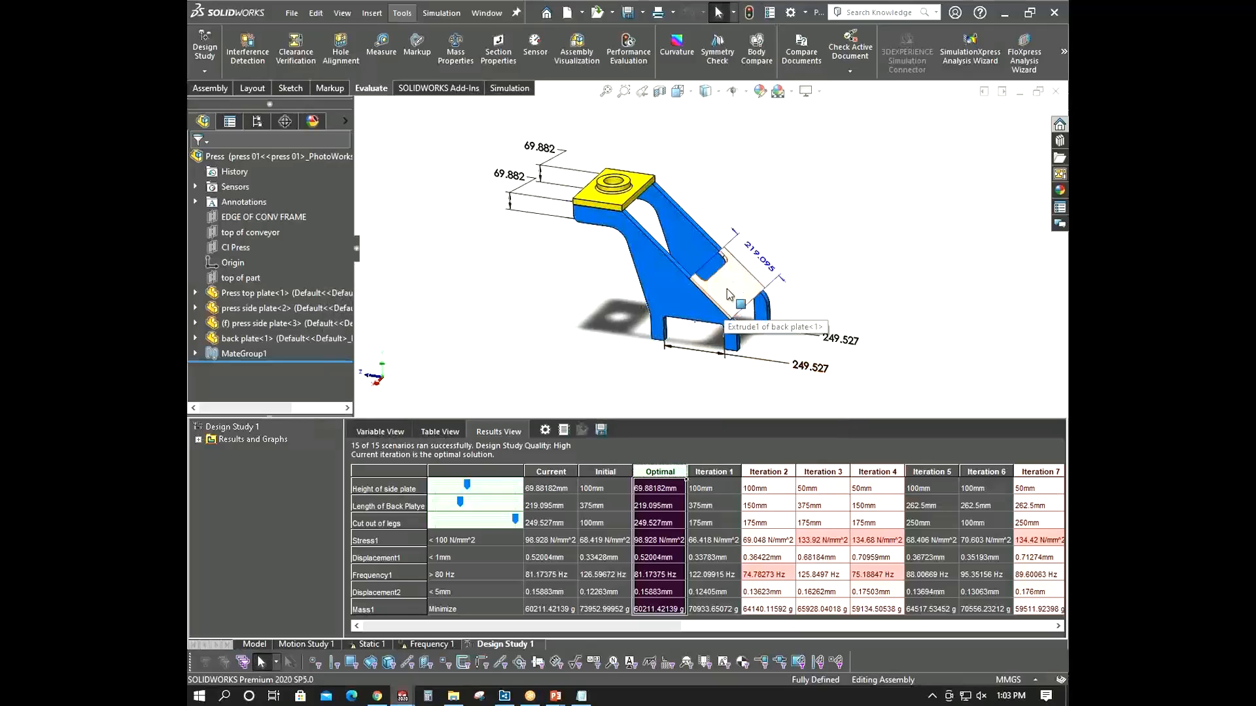
{"action": "middle_click_drag", "start_coordinate": [742, 294], "coordinate": [734, 290]}
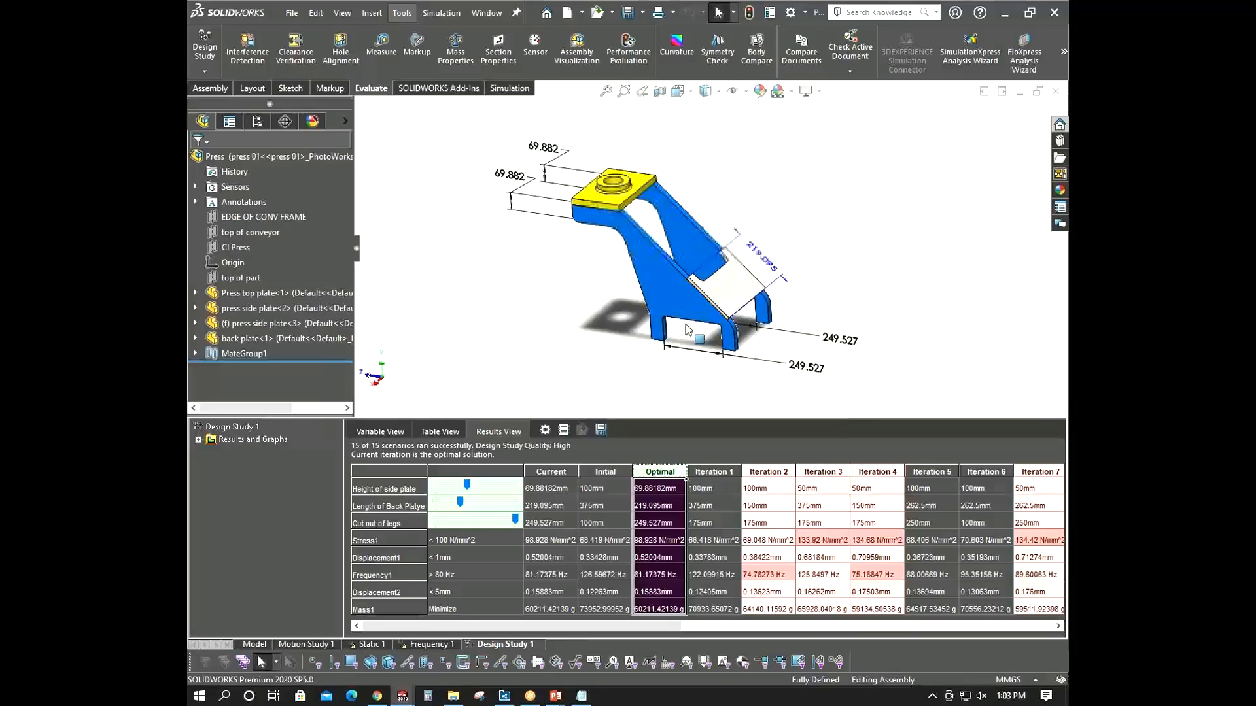
- Show Iteration 1 on the model and scroll through the iteration columns of the results table
{"action": "left_click", "coordinate": [716, 472]}
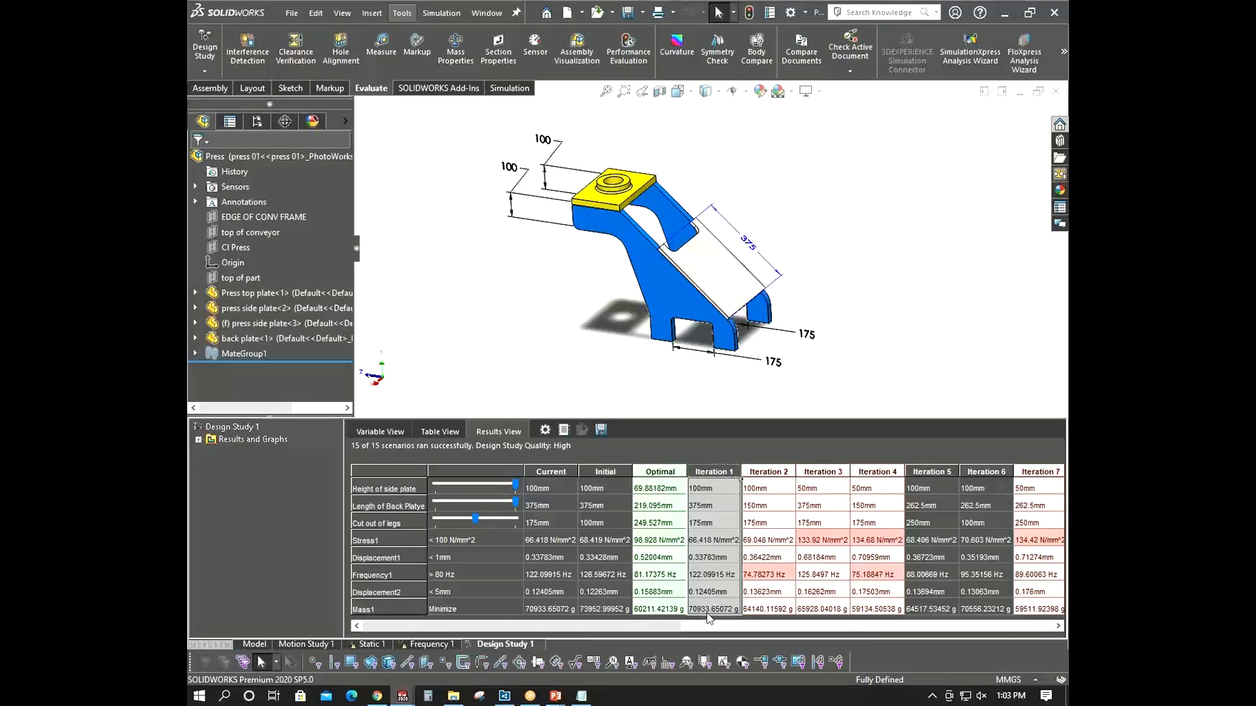
{"action": "left_click", "coordinate": [368, 611]}
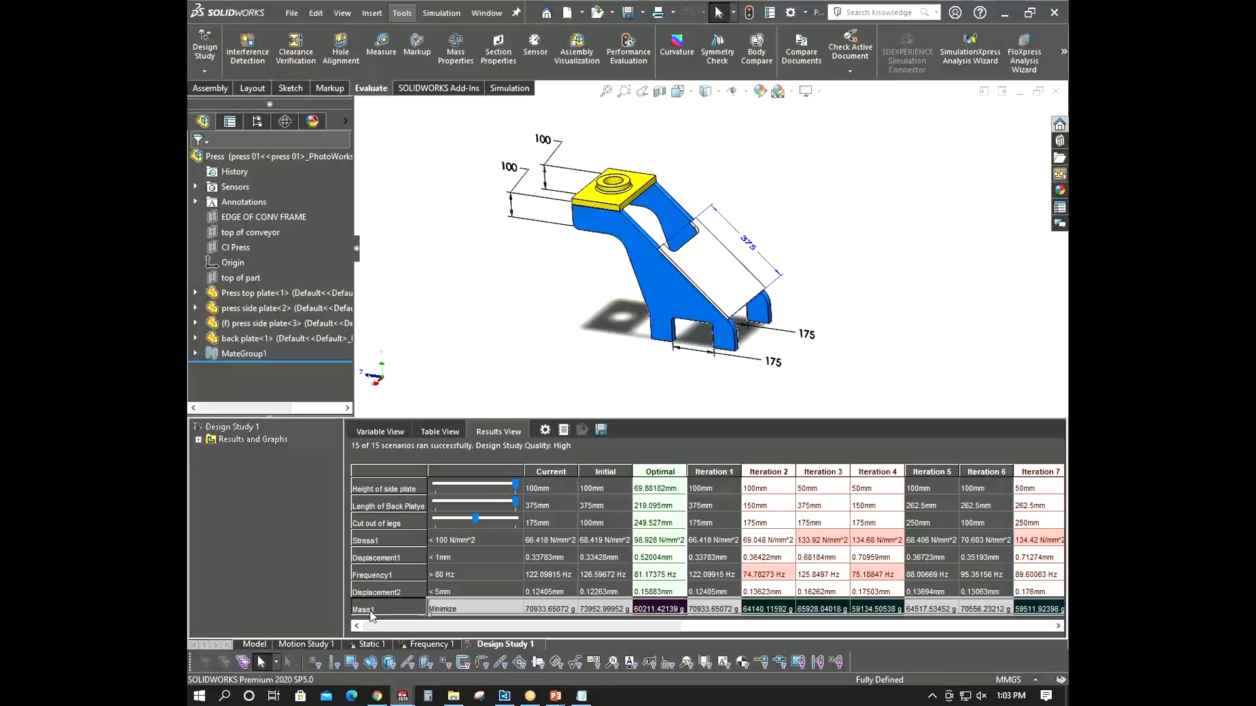
{"action": "left_click", "coordinate": [697, 466]}
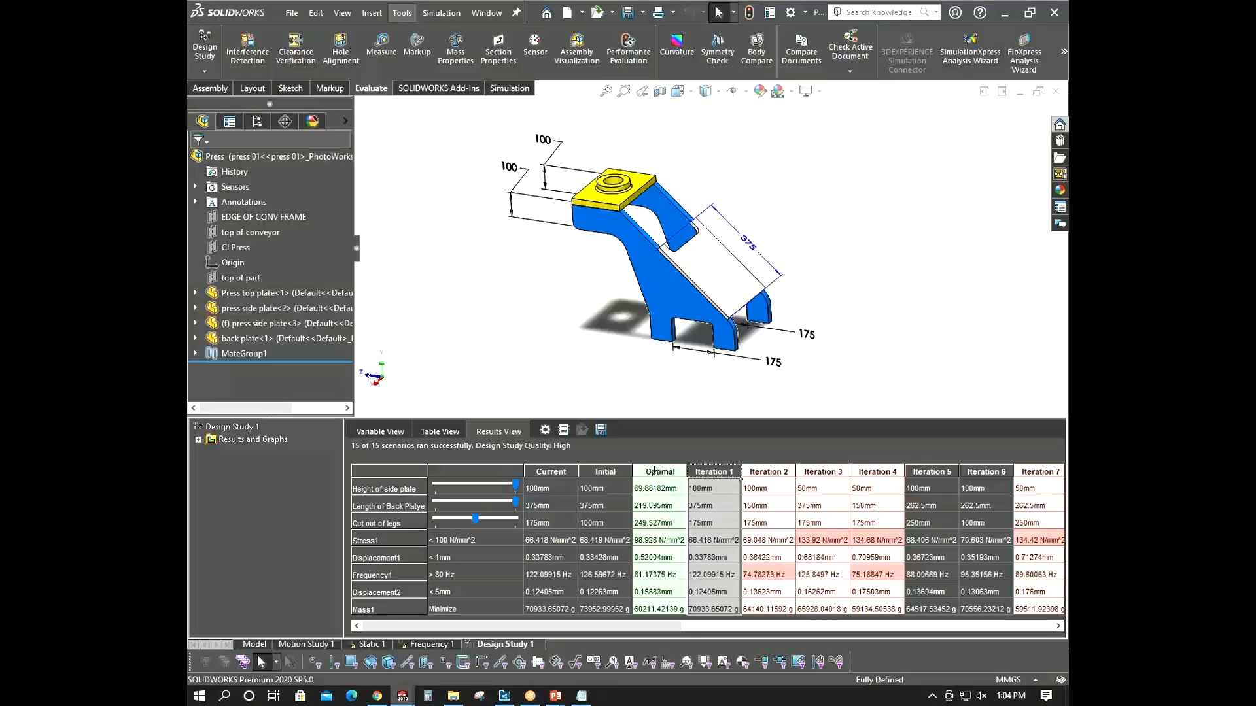
{"action": "left_click_drag", "start_coordinate": [667, 627], "coordinate": [729, 628]}
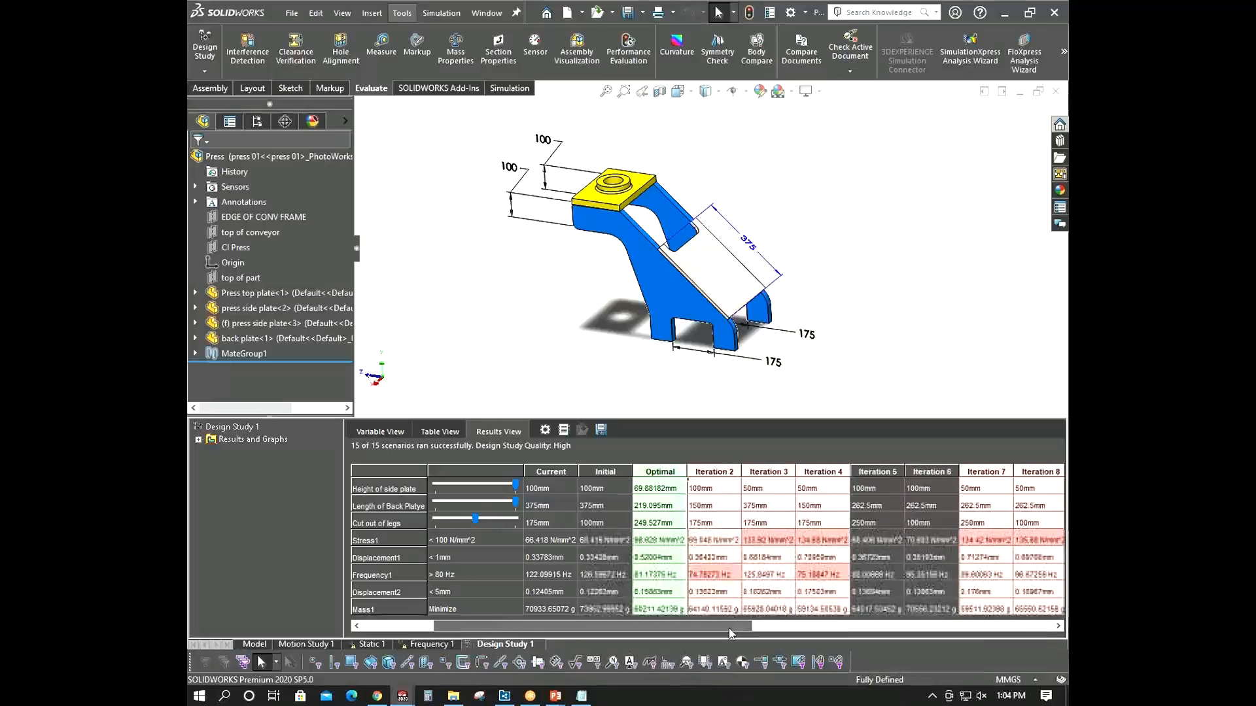
- Return the model to the Optimal scenario and inspect it from different angles
{"action": "left_click", "coordinate": [662, 465]}
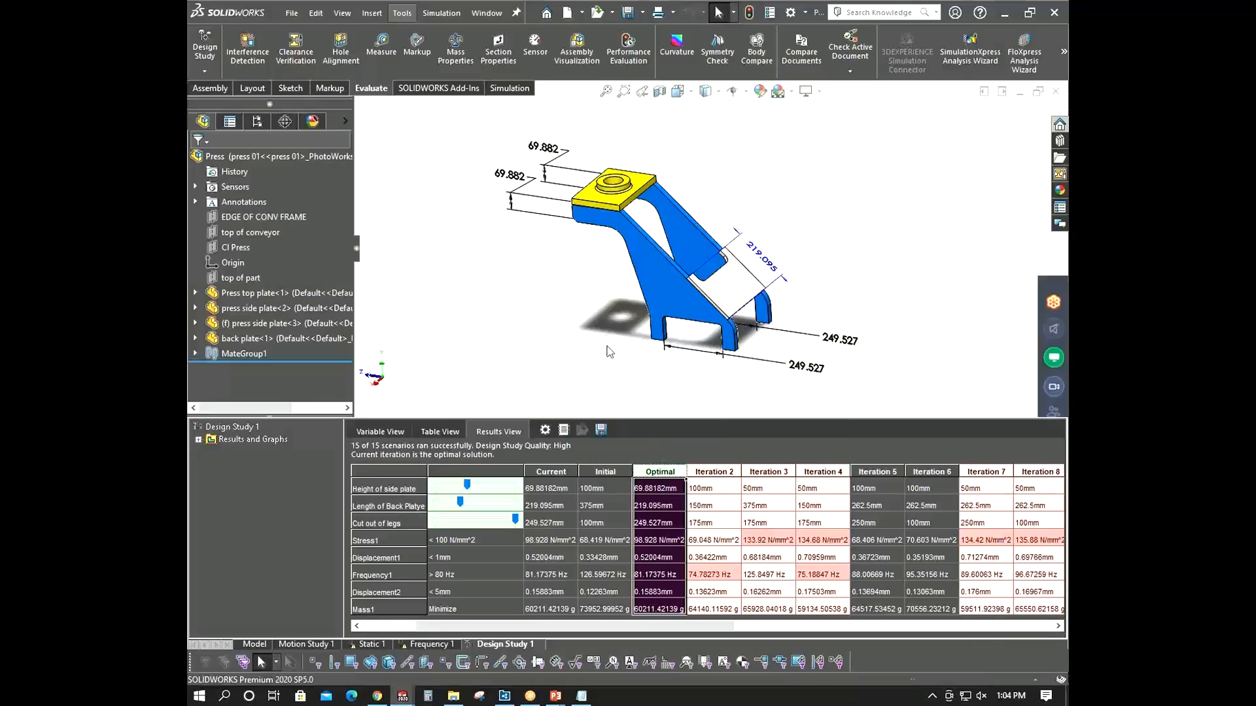
{"action": "middle_click_drag", "start_coordinate": [607, 346], "coordinate": [589, 389]}
{"action": "scroll", "coordinate": [594, 321], "scroll_direction": "up", "scroll_amount": 2}
{"action": "middle_click_drag", "start_coordinate": [594, 322], "coordinate": [612, 284]}
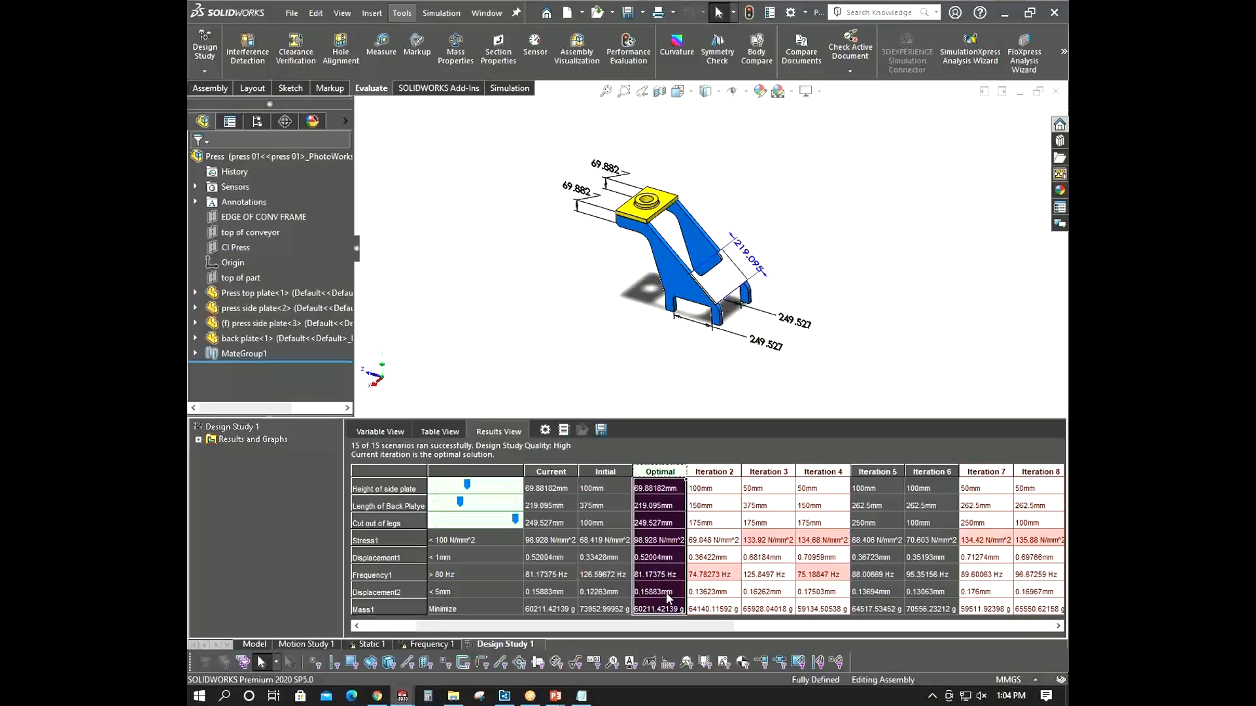
{"action": "scroll", "coordinate": [656, 219], "scroll_direction": "down", "scroll_amount": 1}
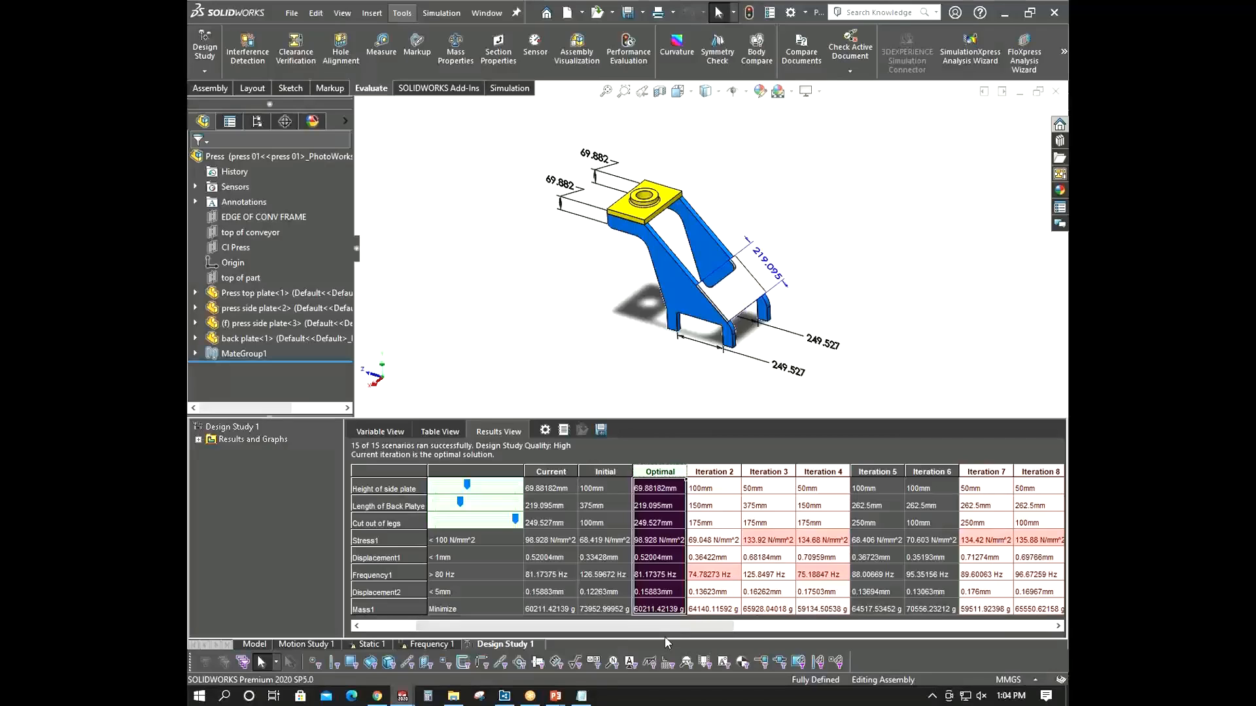
{"action": "left_click_drag", "start_coordinate": [664, 627], "coordinate": [600, 629]}
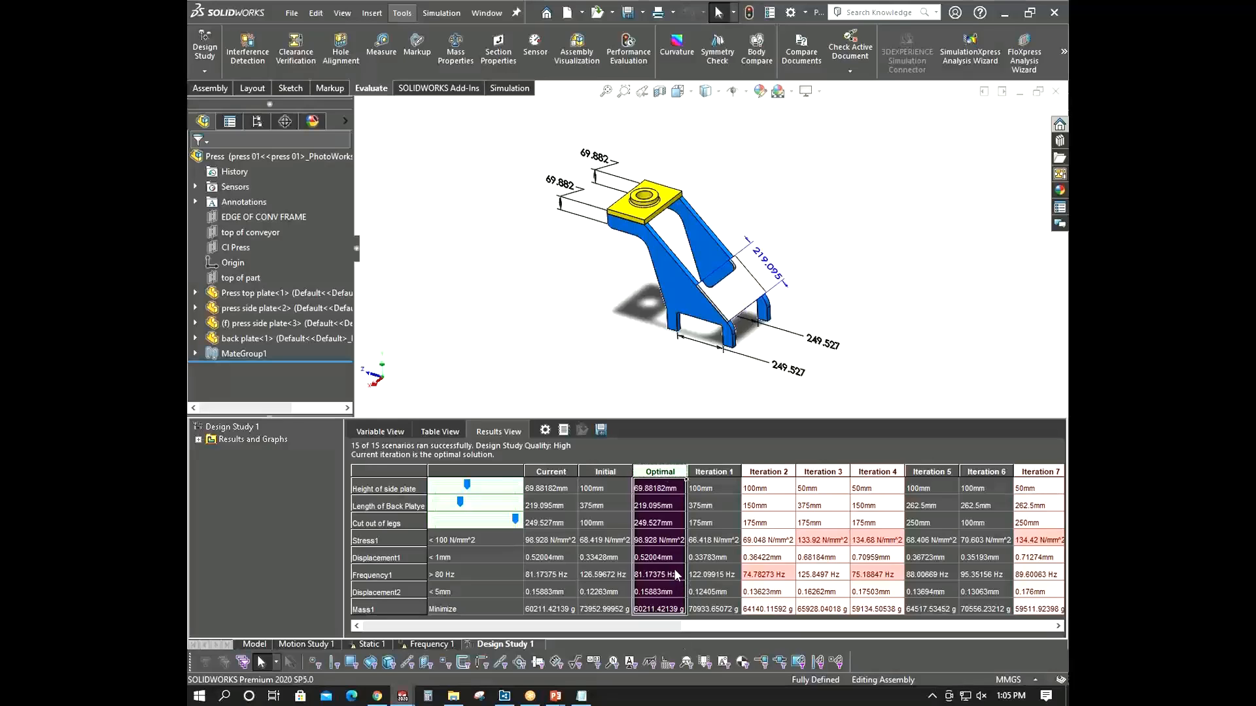
{"action": "mouse_move", "coordinate": [622, 324]}
{"action": "middle_mouse_down"}
{"action": "mouse_move", "coordinate": [619, 297]}
{"action": "mouse_move", "coordinate": [625, 331]}
{"action": "middle_mouse_up"}
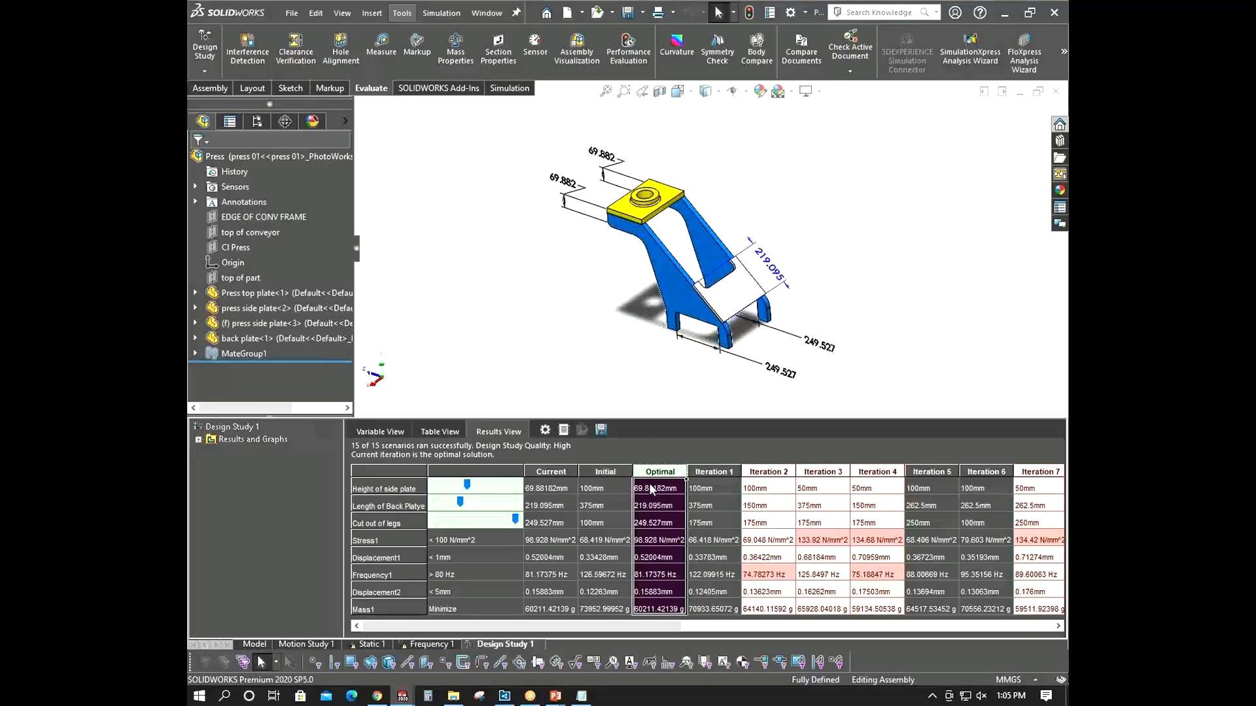
- Step through Iterations 1, 2 and 3 on the model, then apply the Optimal scenario again
{"action": "left_click", "coordinate": [713, 471]}
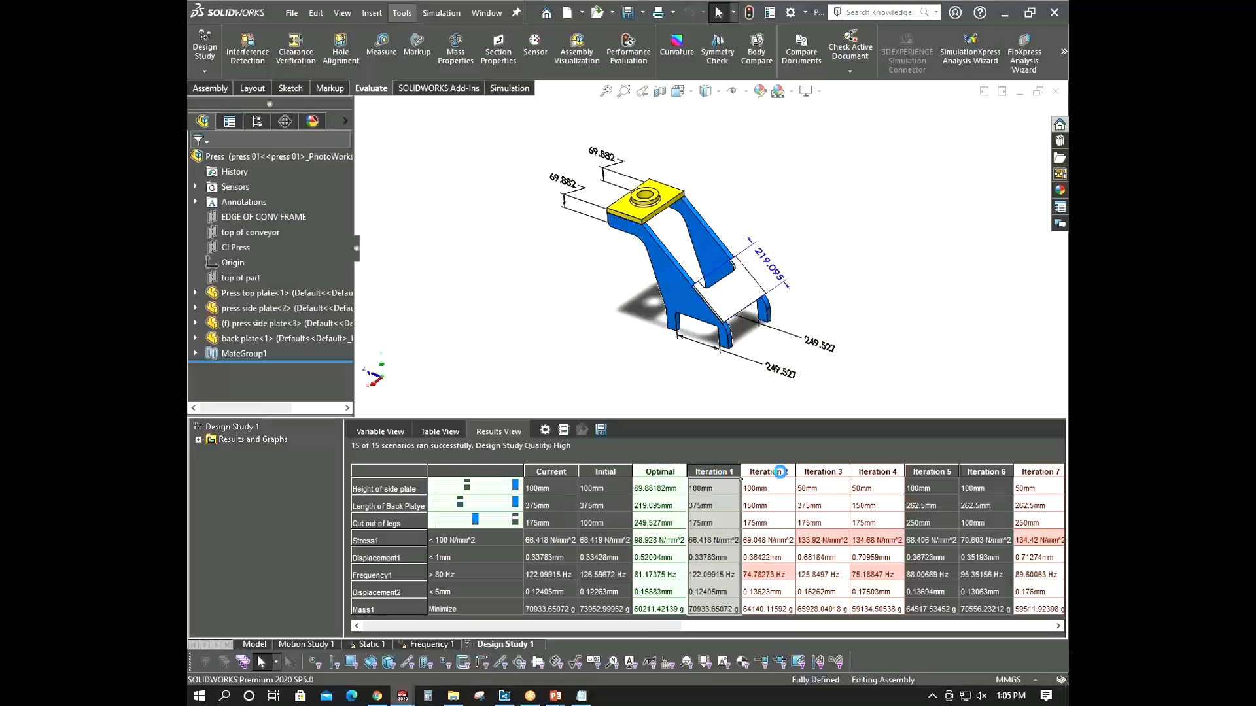
{"action": "left_click", "coordinate": [778, 472]}
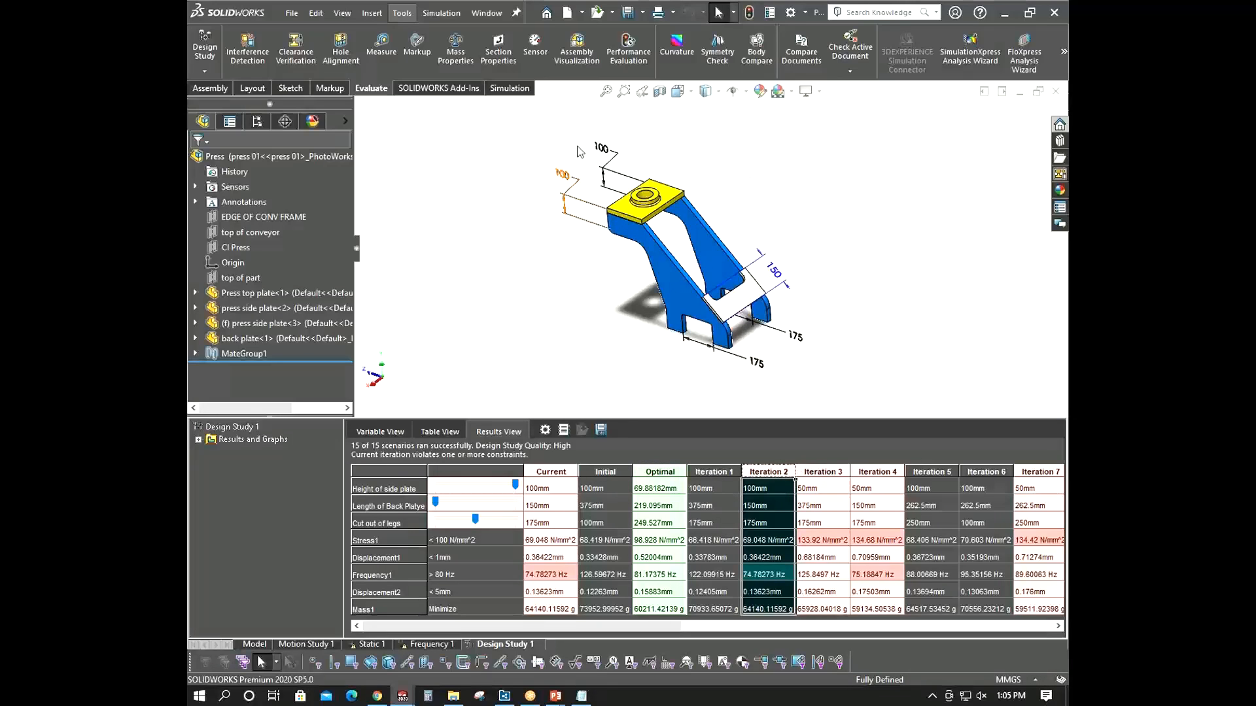
{"action": "left_click", "coordinate": [832, 467]}
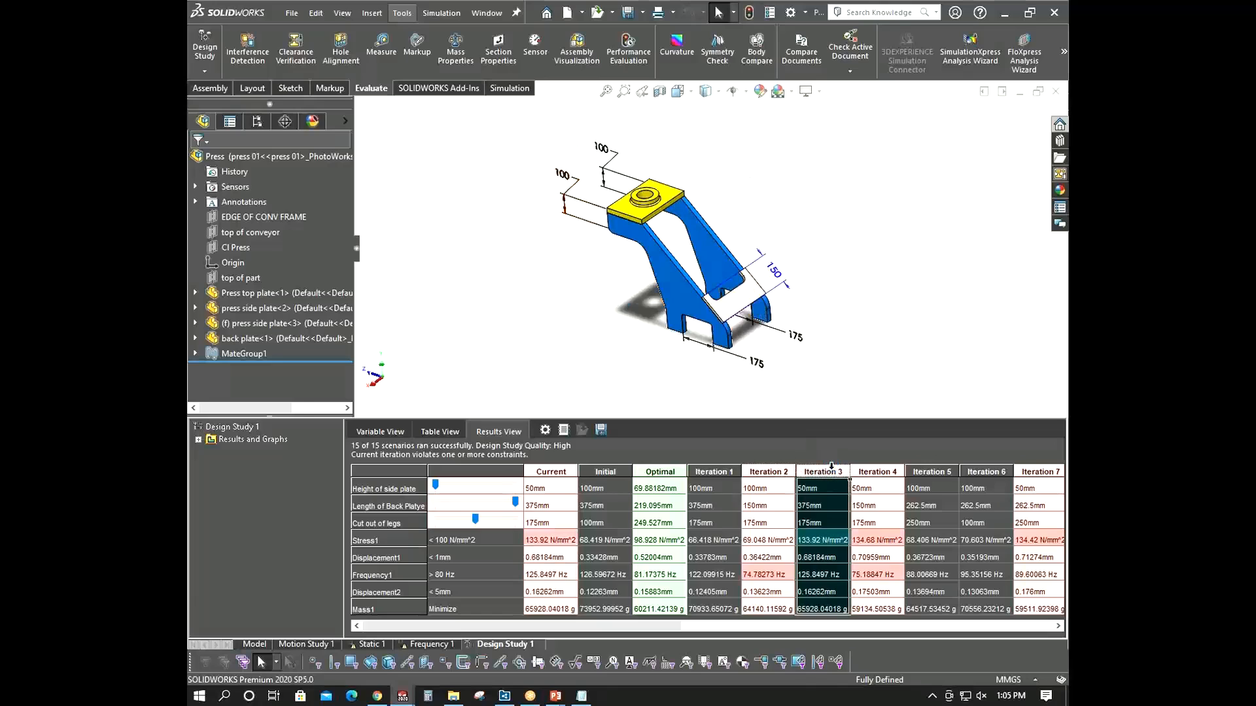
{"action": "left_click", "coordinate": [658, 471]}
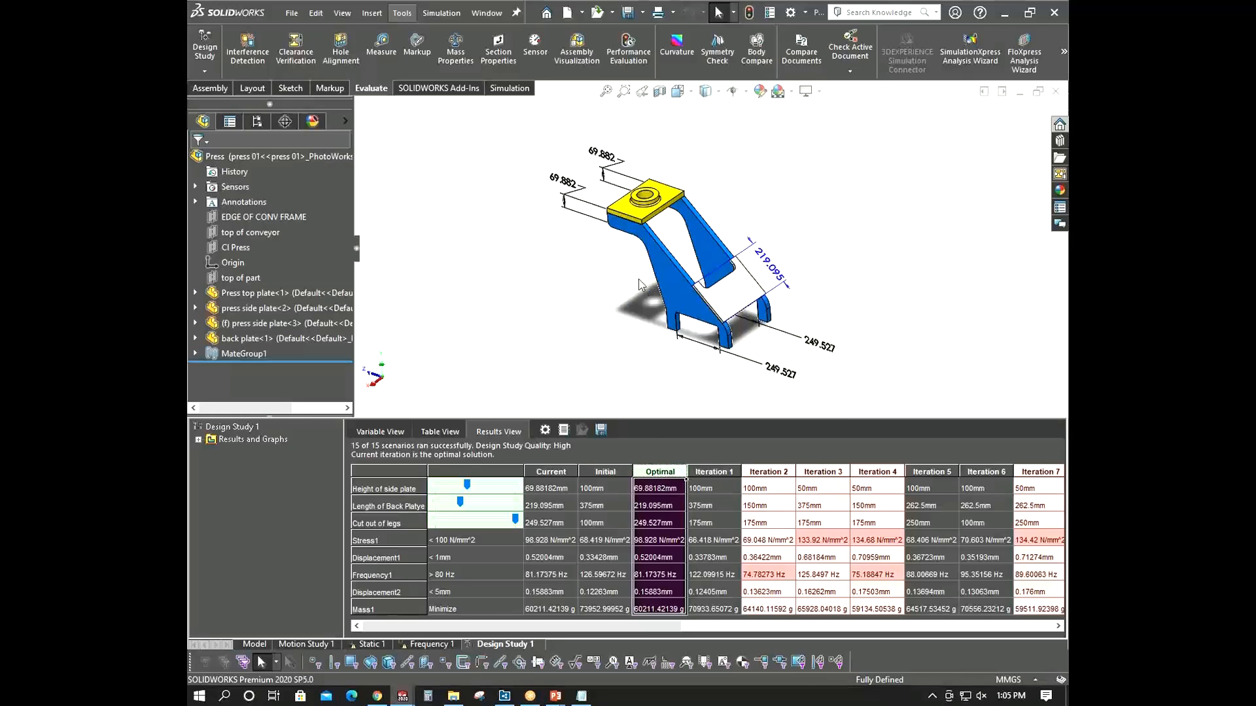
- Switch to the Static 1 study and update all its components
{"action": "left_click", "coordinate": [371, 646]}
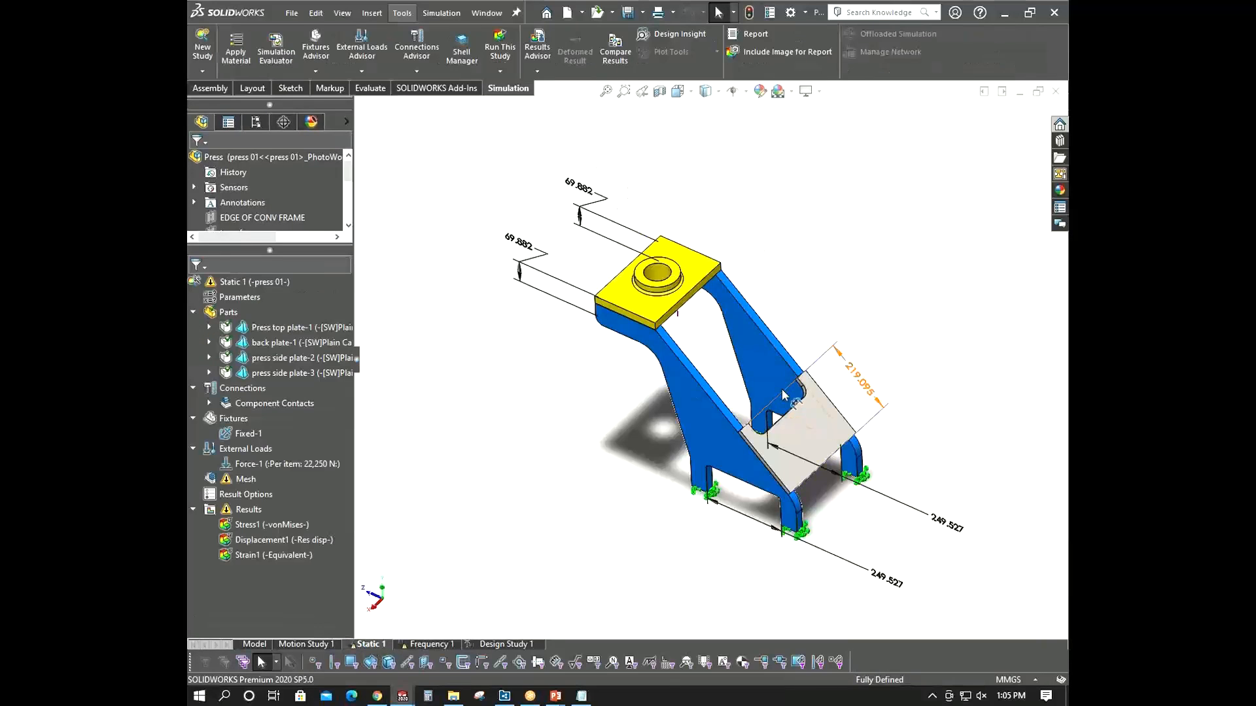
{"action": "scroll", "coordinate": [781, 402], "scroll_direction": "up", "scroll_amount": 2}
{"action": "middle_click_drag", "start_coordinate": [512, 504], "coordinate": [641, 393]}
{"action": "right_click", "coordinate": [283, 287]}
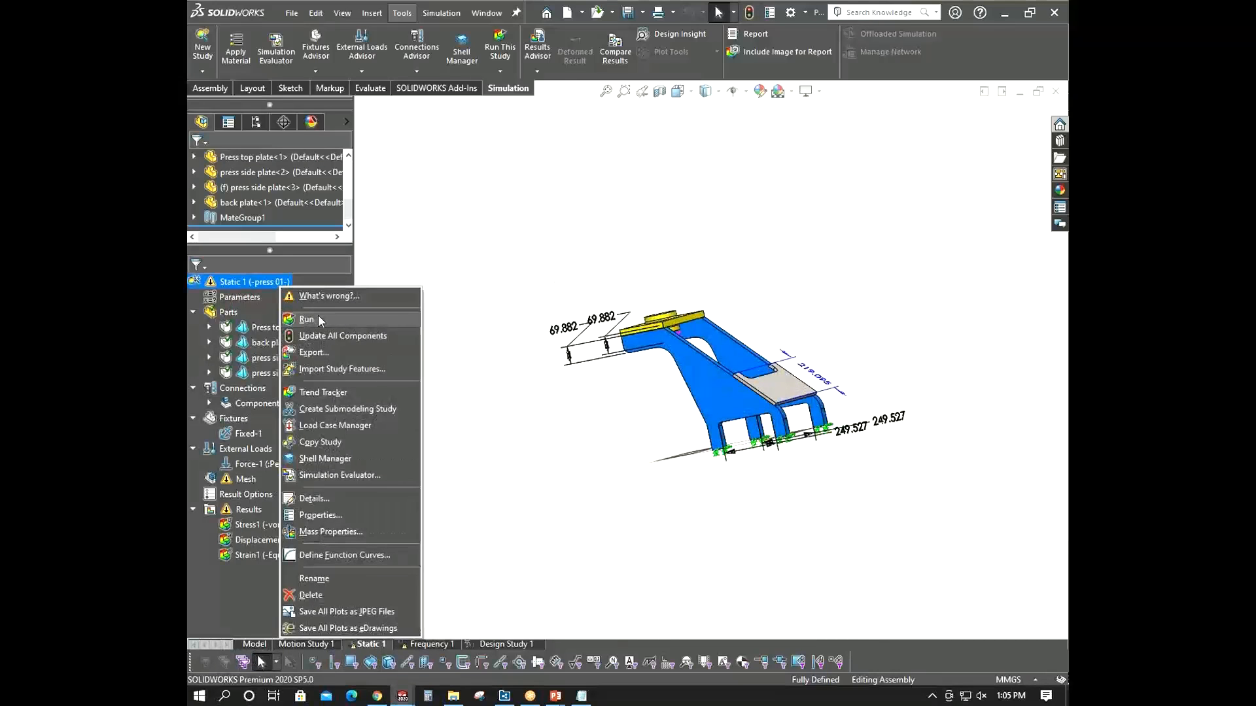
{"action": "left_click", "coordinate": [335, 334]}
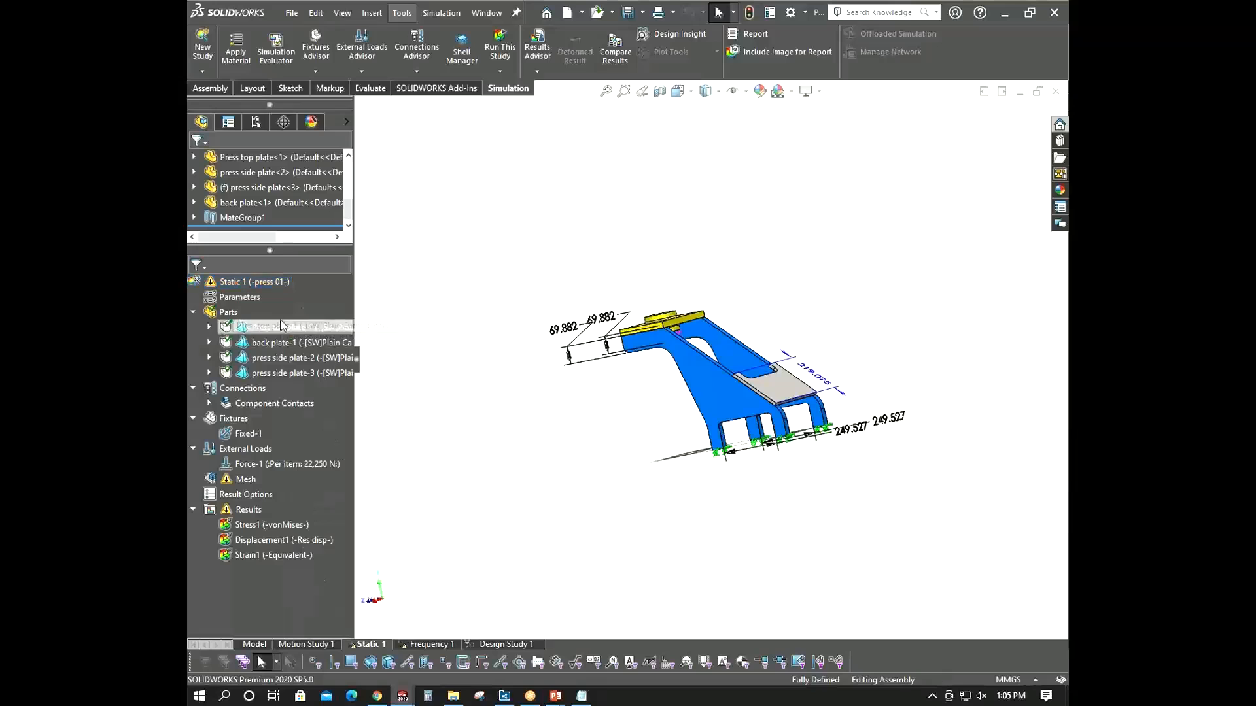
- Open the Static 1 study's properties and close them without changes
{"action": "right_click", "coordinate": [254, 284]}
{"action": "left_click", "coordinate": [328, 517]}
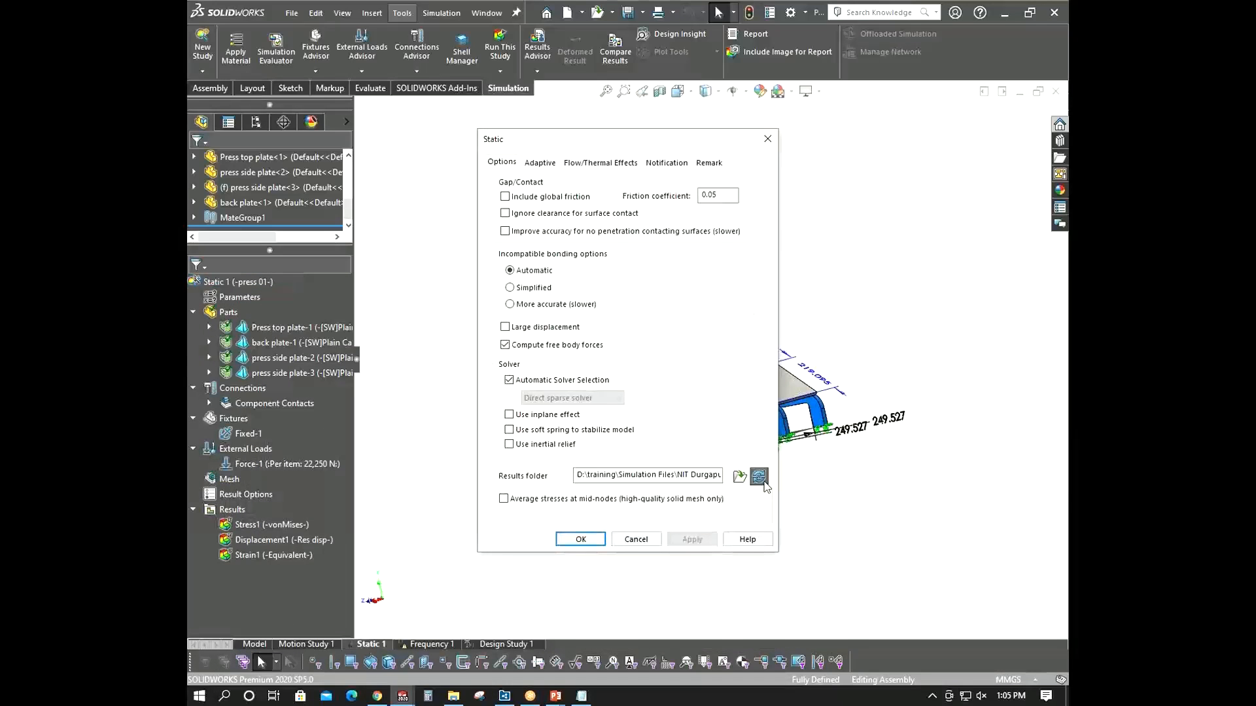
{"action": "left_click", "coordinate": [635, 540]}
{"action": "middle_click_drag", "start_coordinate": [549, 469], "coordinate": [560, 482]}
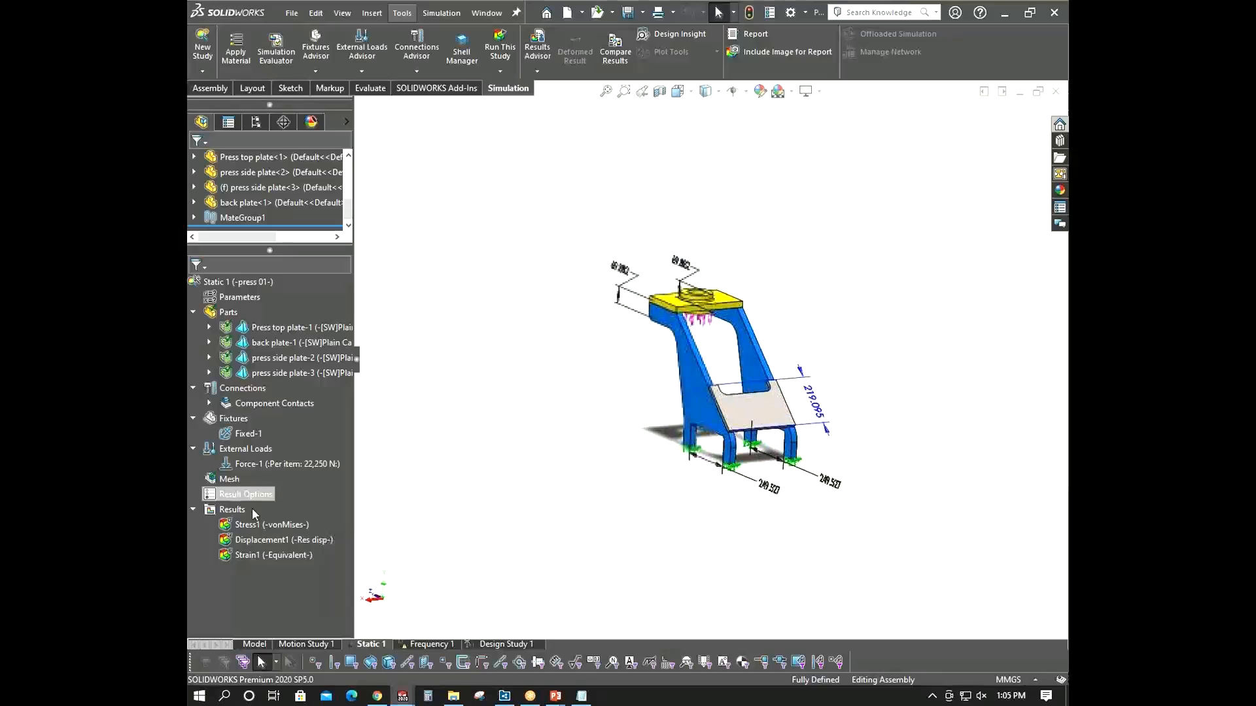
- Try to display the Stress1 von Mises plot of the Static 1 study
{"action": "right_click", "coordinate": [258, 525]}
{"action": "left_click", "coordinate": [280, 538]}
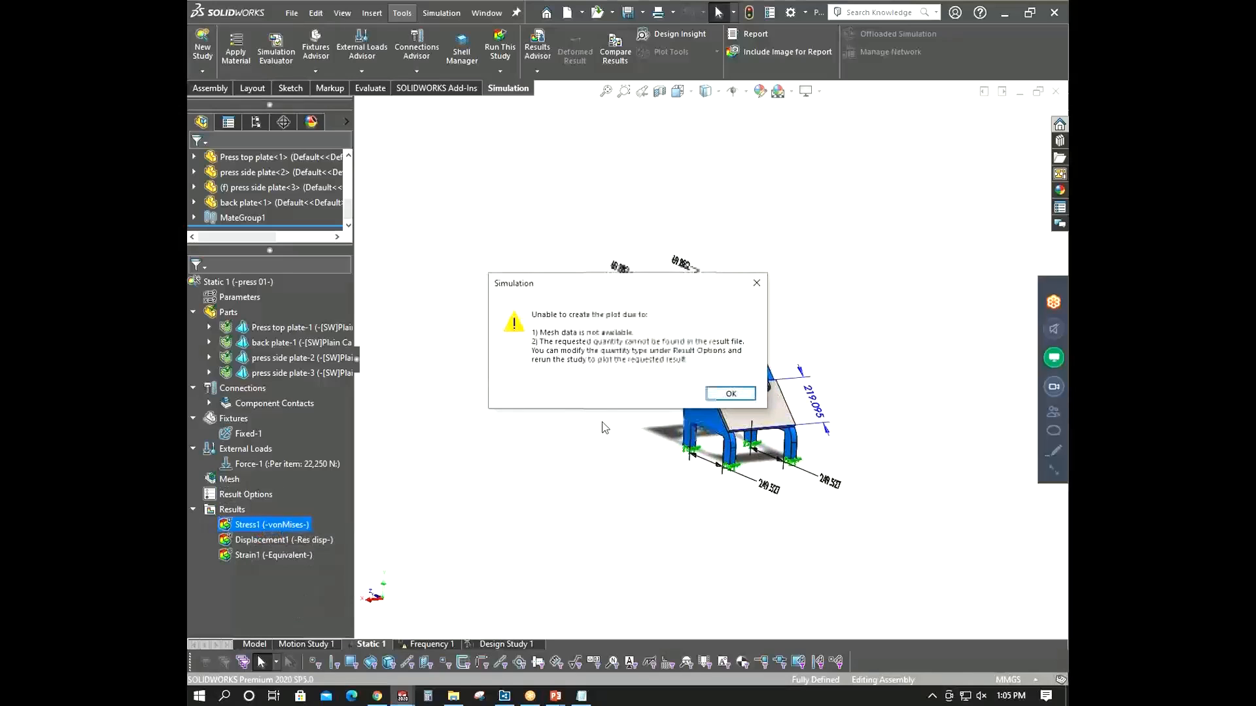
{"action": "left_click", "coordinate": [720, 395]}
- Try to run the Static 1 study and dismiss the error messages it produces
{"action": "middle_click_drag", "start_coordinate": [530, 482], "coordinate": [573, 501]}
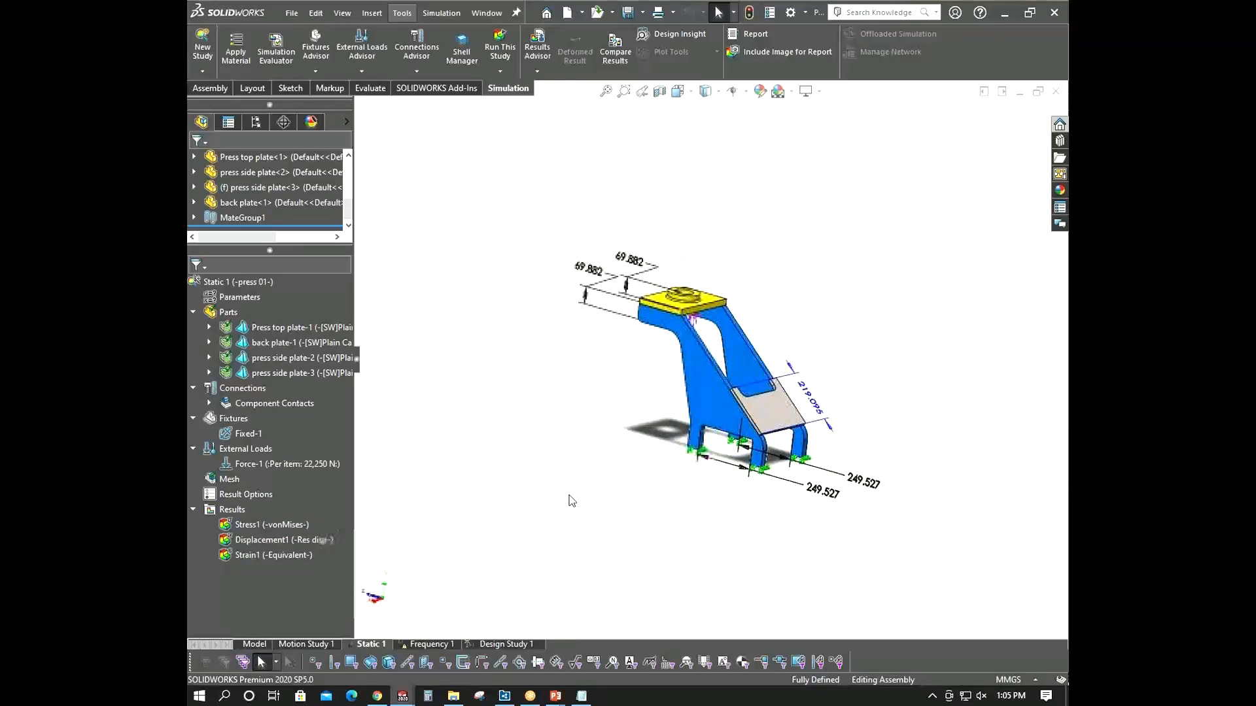
{"action": "right_click", "coordinate": [251, 284]}
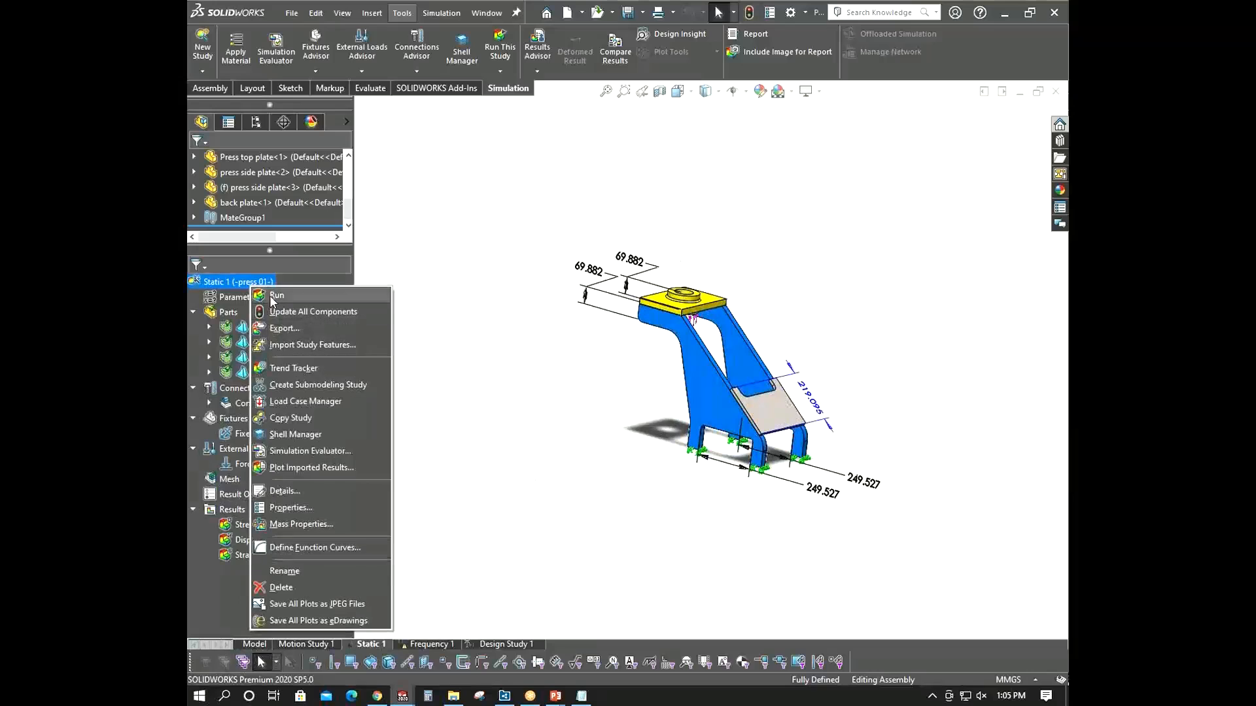
{"action": "left_click", "coordinate": [274, 297]}
{"action": "left_click", "coordinate": [679, 381]}
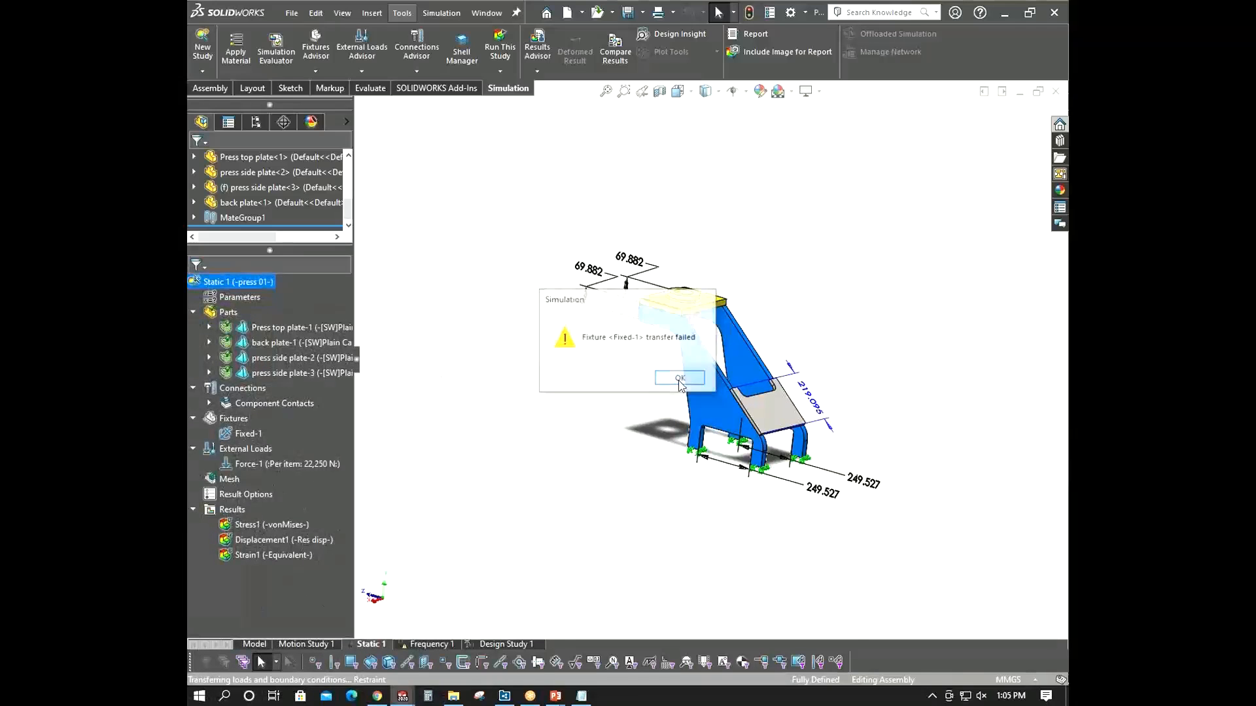
{"action": "left_click", "coordinate": [678, 381]}
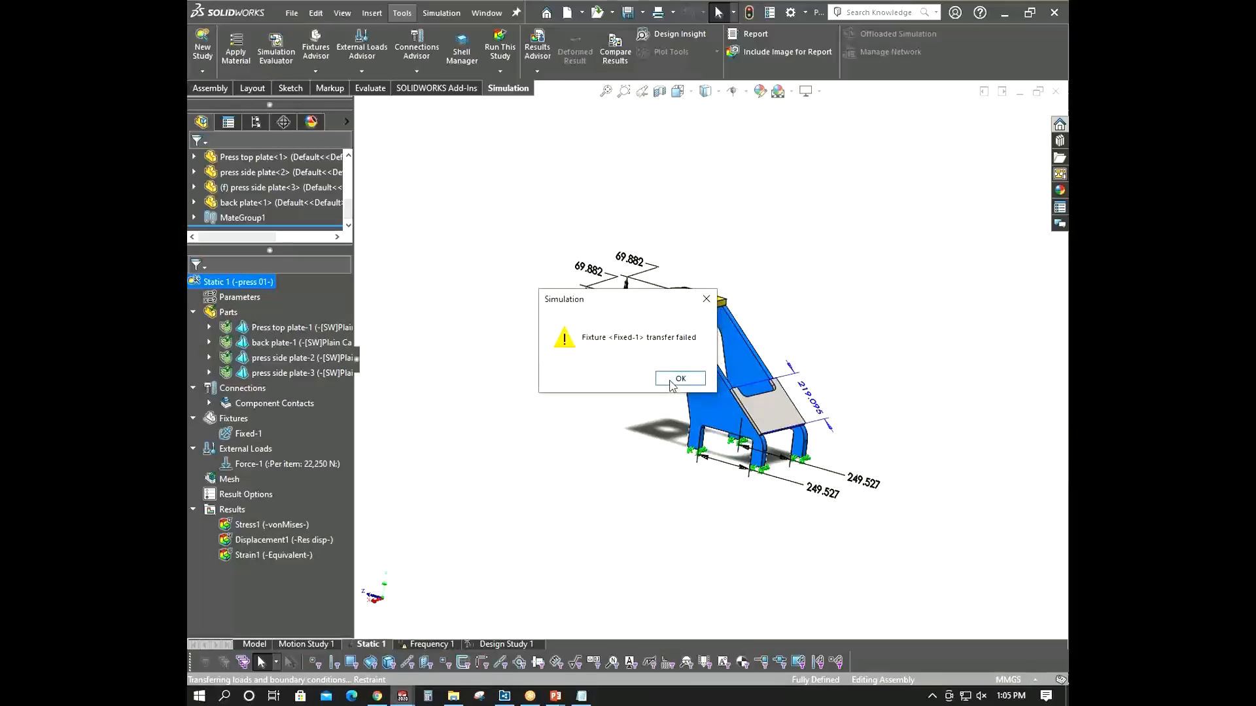
{"action": "left_click", "coordinate": [679, 381]}
{"action": "middle_click_drag", "start_coordinate": [541, 443], "coordinate": [555, 463]}
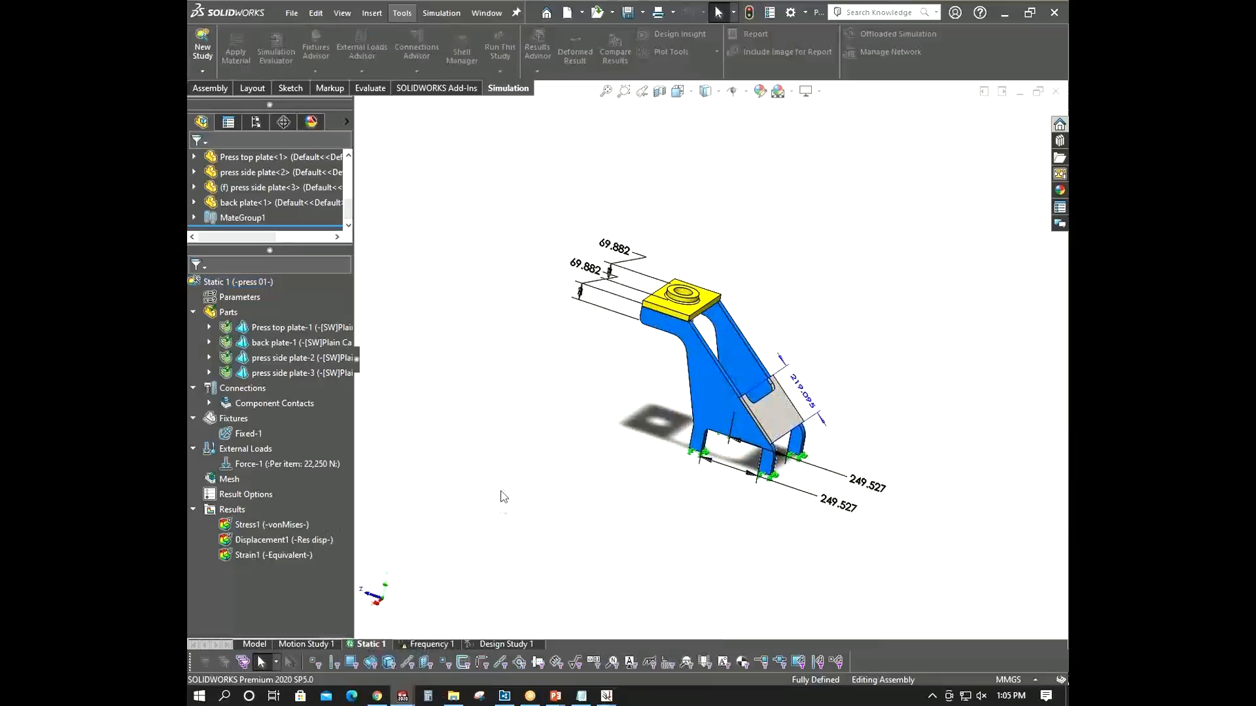
{"action": "left_click", "coordinate": [605, 695]}
{"action": "left_click", "coordinate": [651, 663]}
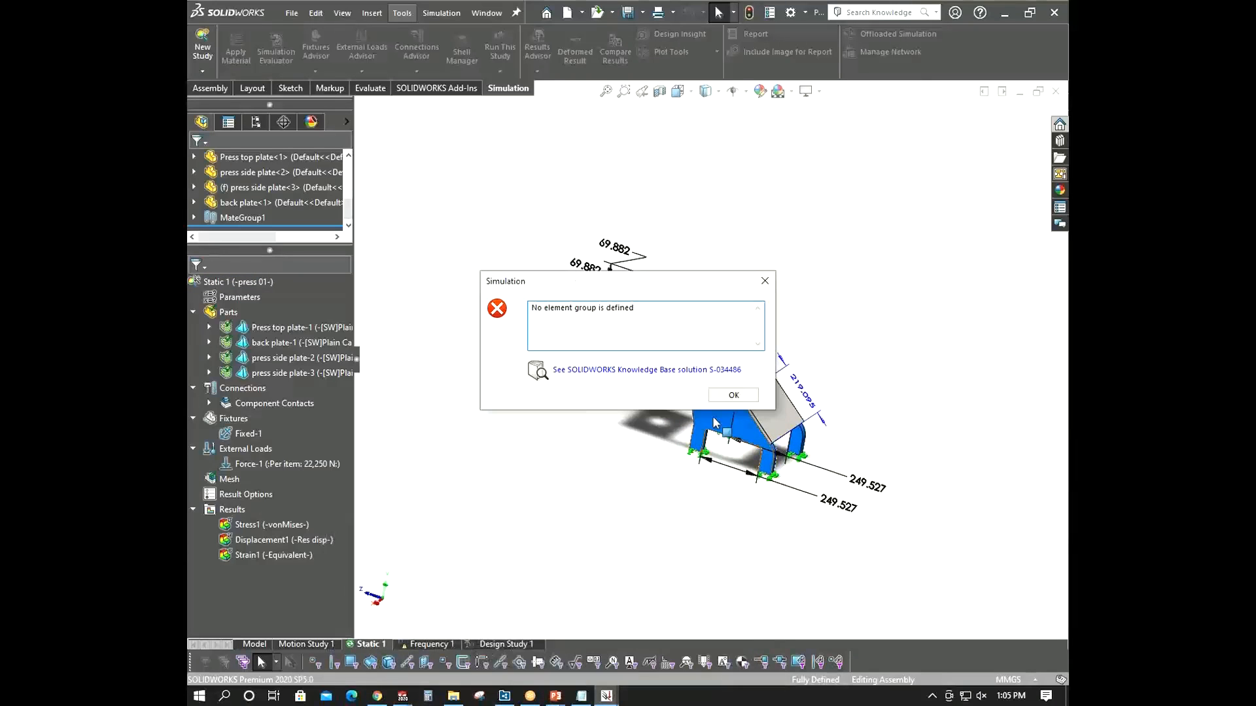
{"action": "left_click", "coordinate": [733, 395]}
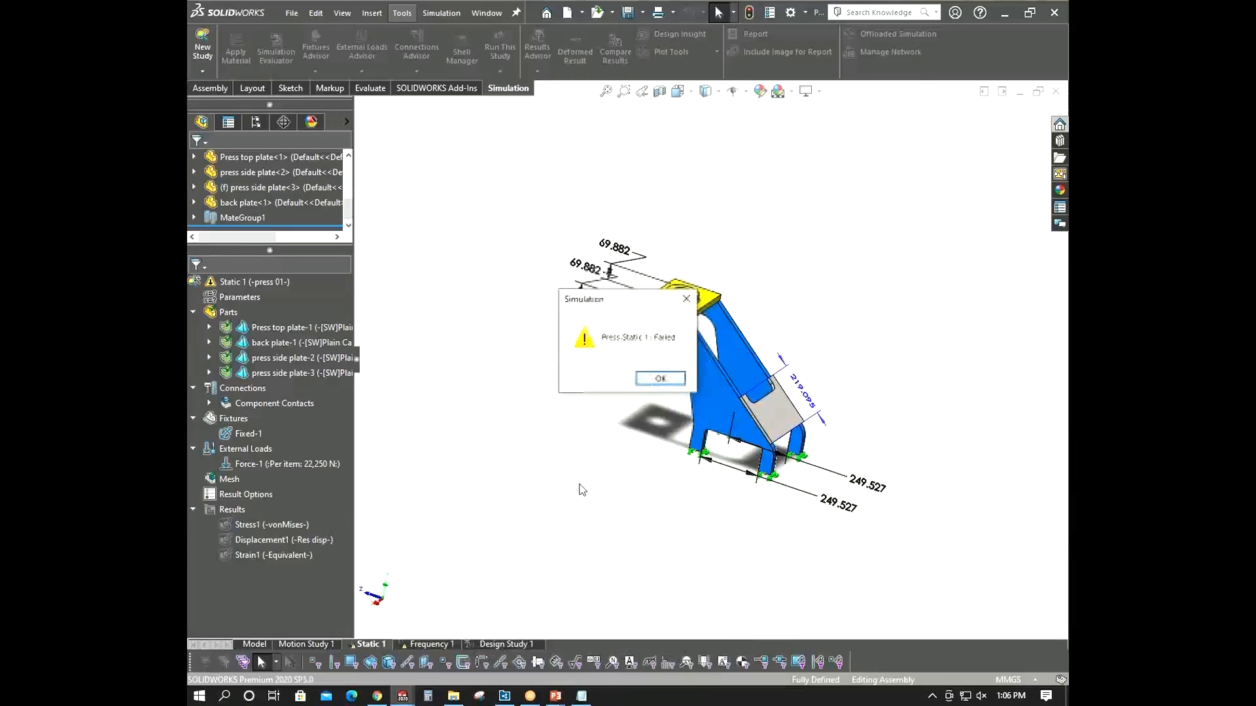
{"action": "left_click", "coordinate": [660, 377]}
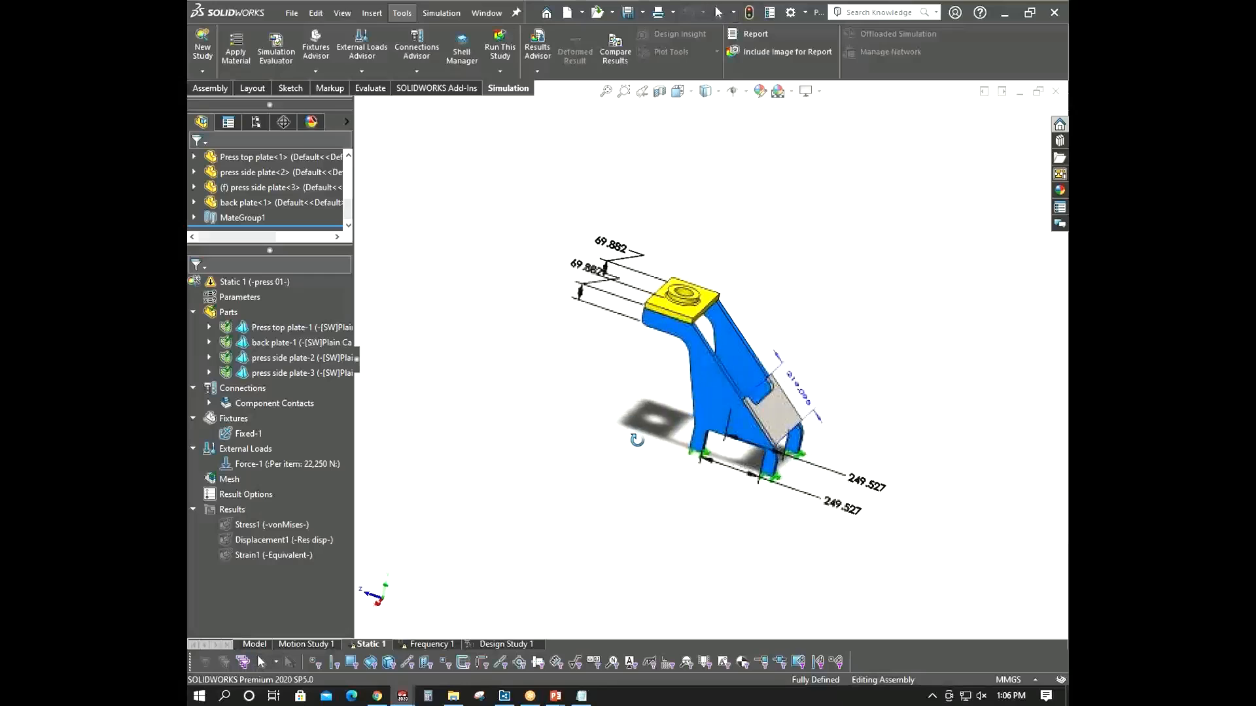
{"action": "right_click", "coordinate": [232, 484]}
{"action": "left_click", "coordinate": [325, 247]}
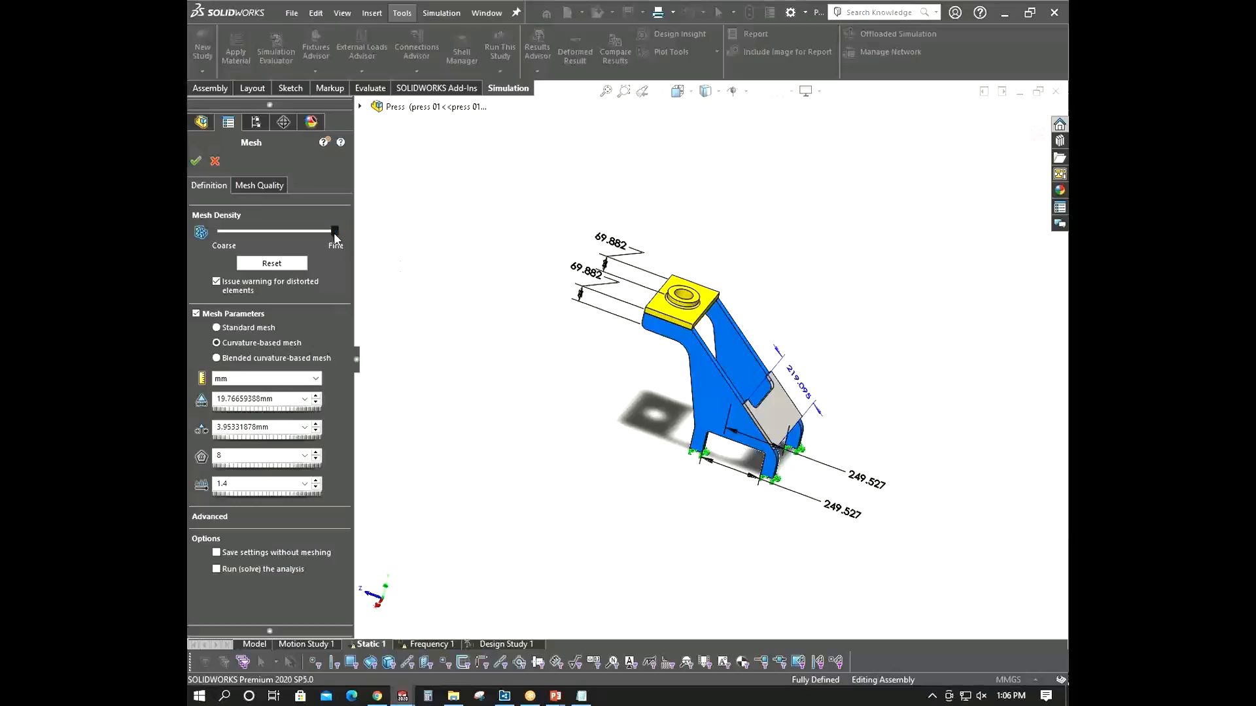
{"action": "mouse_move", "coordinate": [333, 237]}
{"action": "left_mouse_down"}
{"action": "mouse_move", "coordinate": [359, 239]}
{"action": "mouse_move", "coordinate": [332, 232]}
{"action": "left_mouse_up"}
{"action": "scroll", "coordinate": [706, 402], "scroll_direction": "down", "scroll_amount": 3}
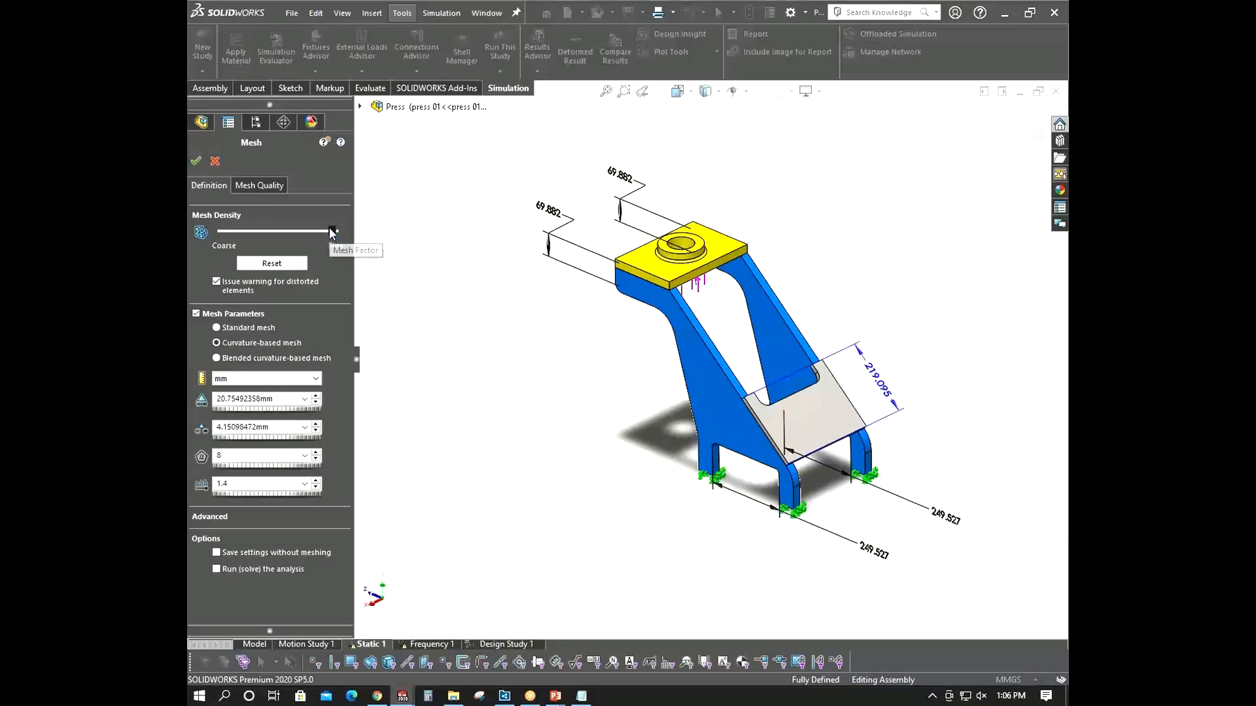
{"action": "left_click", "coordinate": [215, 161]}
- Create a mesh for the Static 1 study with the mesh density slider set to Fine
{"action": "right_click", "coordinate": [222, 477]}
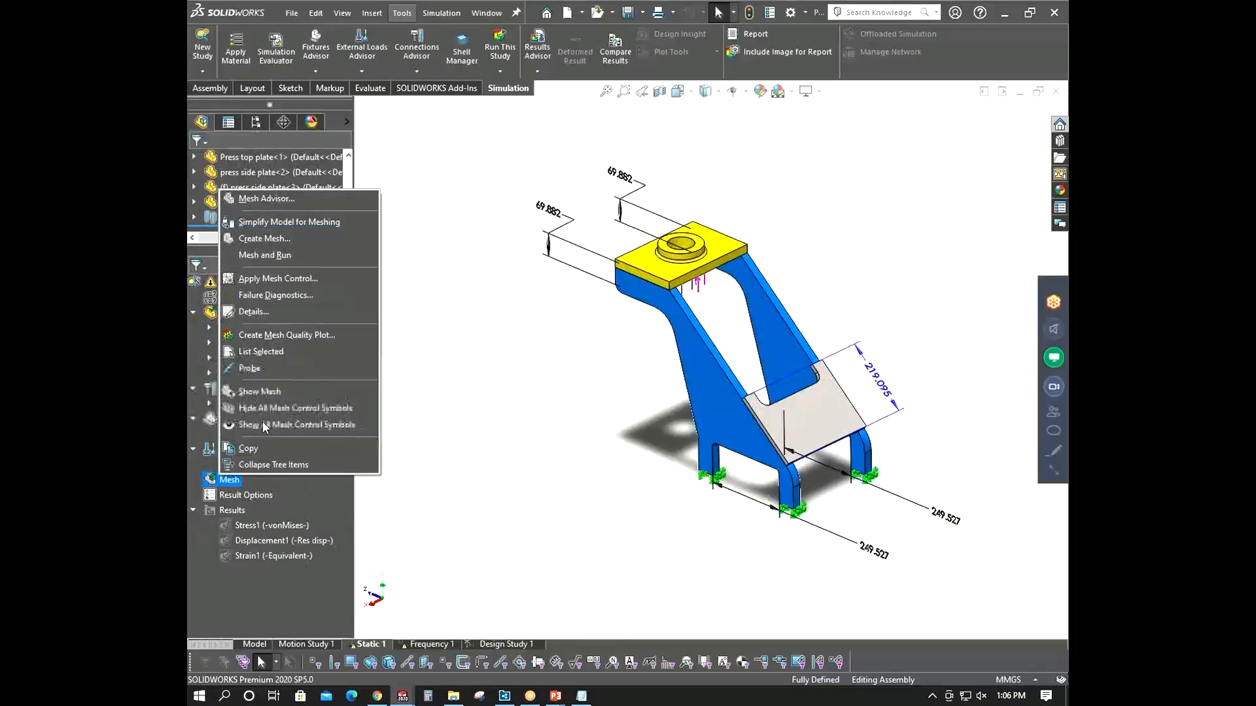
{"action": "left_click", "coordinate": [284, 239]}
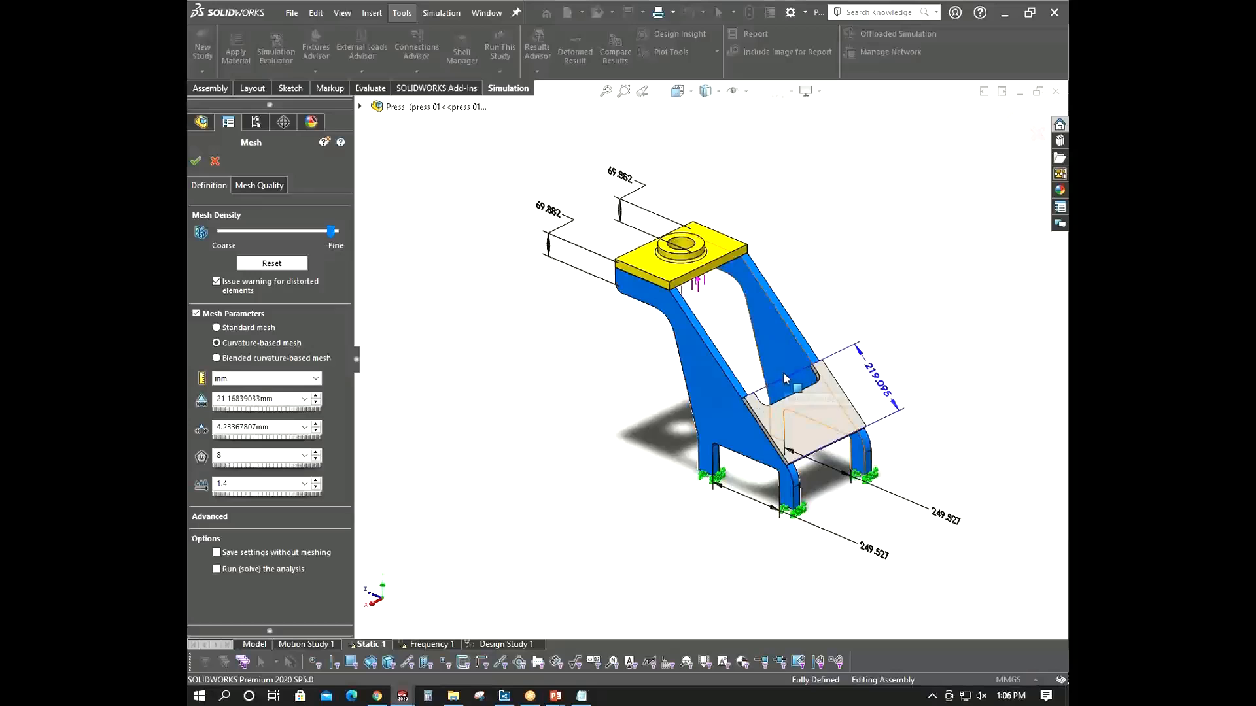
{"action": "middle_click_drag", "start_coordinate": [783, 371], "coordinate": [785, 398]}
{"action": "scroll", "coordinate": [779, 392], "scroll_direction": "down", "scroll_amount": 3}
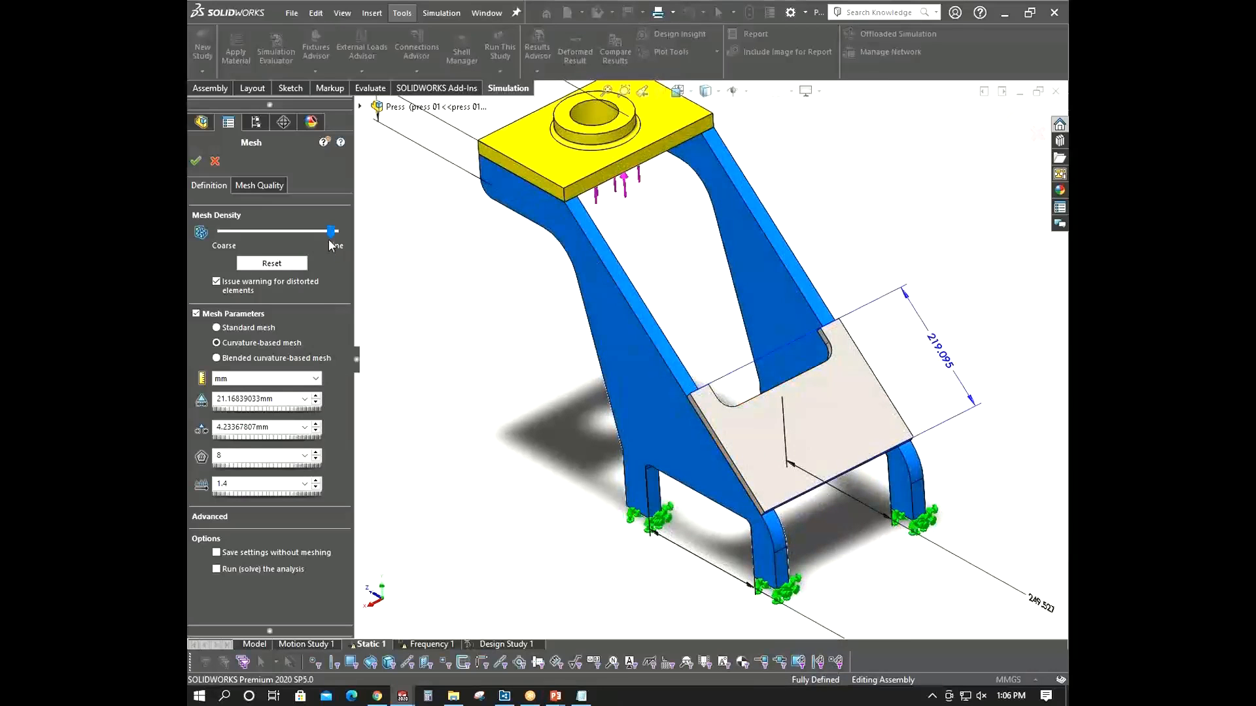
{"action": "left_click_drag", "start_coordinate": [331, 231], "coordinate": [347, 233]}
{"action": "left_click", "coordinate": [195, 161]}
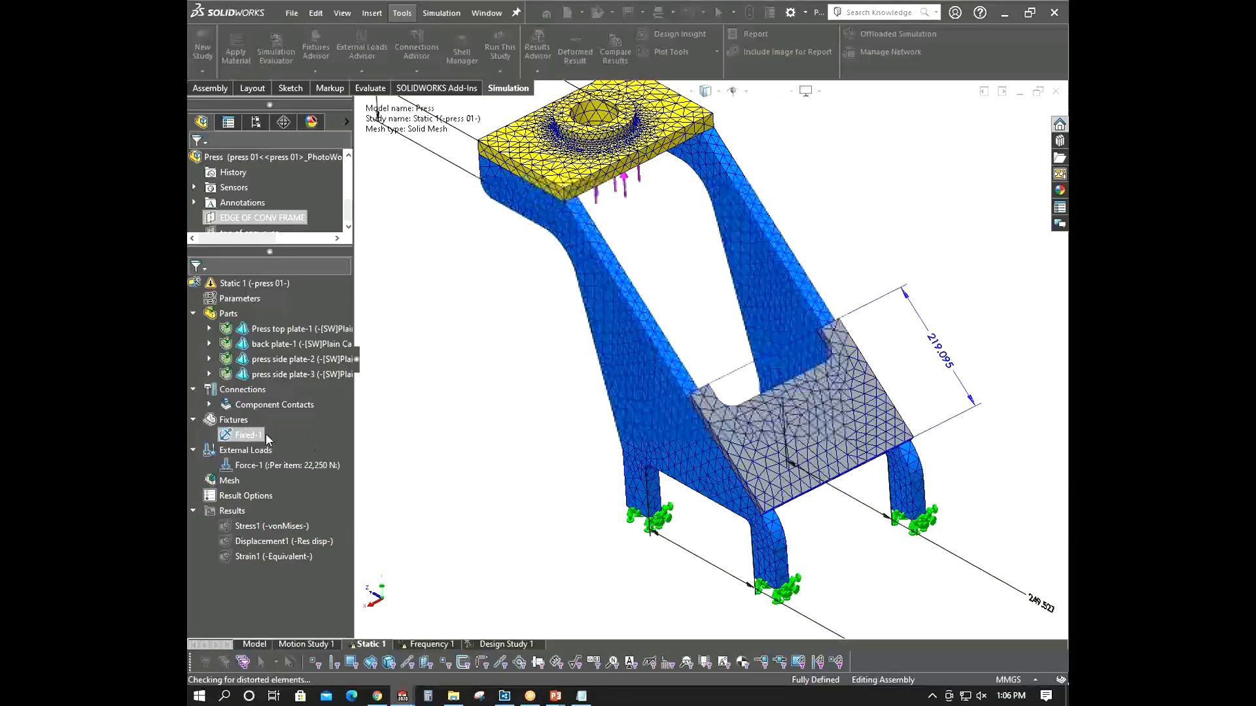
- Run the Static 1 study and zoom in on the maximum von Mises stress location
{"action": "right_click", "coordinate": [252, 285]}
{"action": "left_click", "coordinate": [287, 324]}
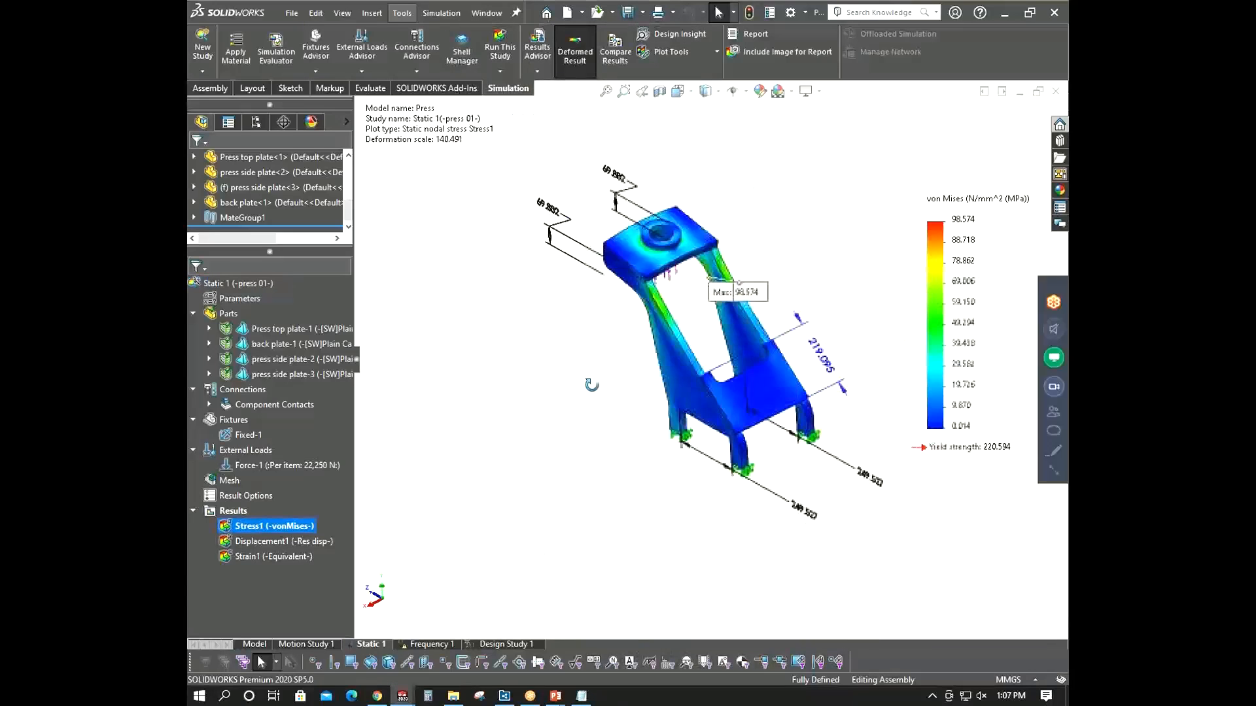
{"action": "middle_click_drag", "start_coordinate": [591, 384], "coordinate": [708, 305]}
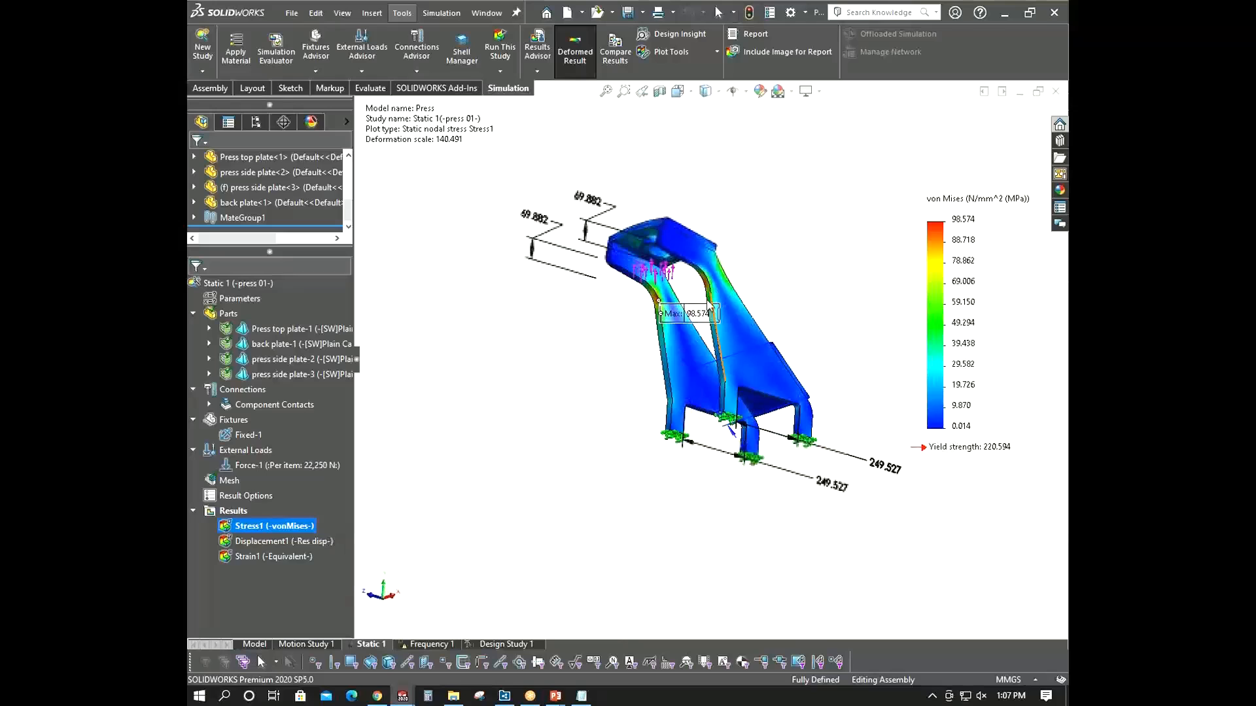
{"action": "scroll", "coordinate": [708, 304], "scroll_direction": "down", "scroll_amount": 5}
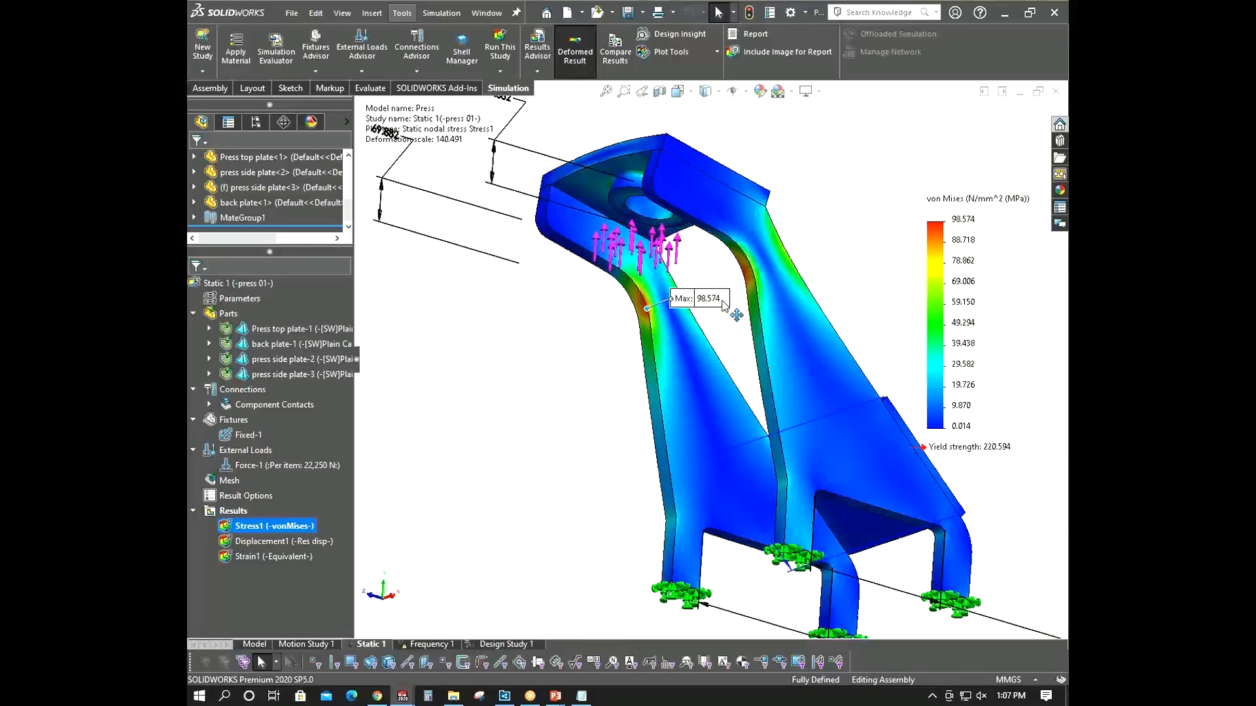
{"action": "left_click_drag", "start_coordinate": [722, 301], "coordinate": [725, 297]}
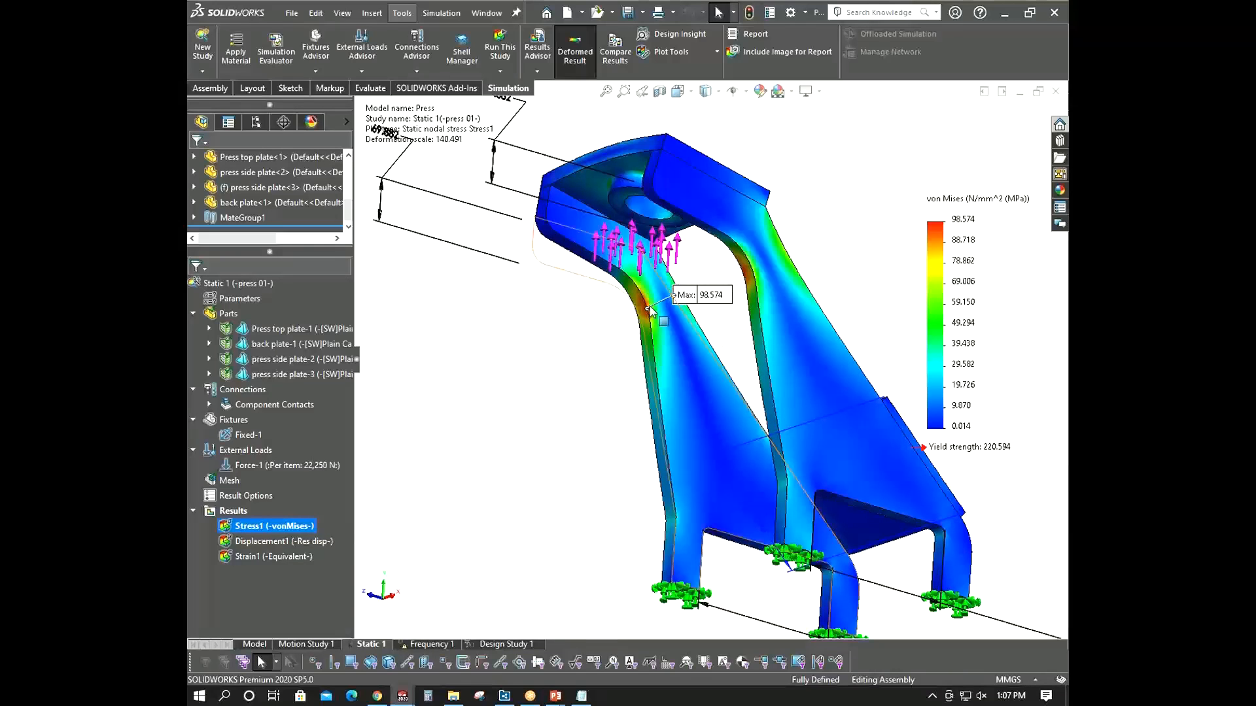
- Apply the Initial scenario in Design Study 1 and return to the Static 1 study
{"action": "left_click", "coordinate": [492, 644]}
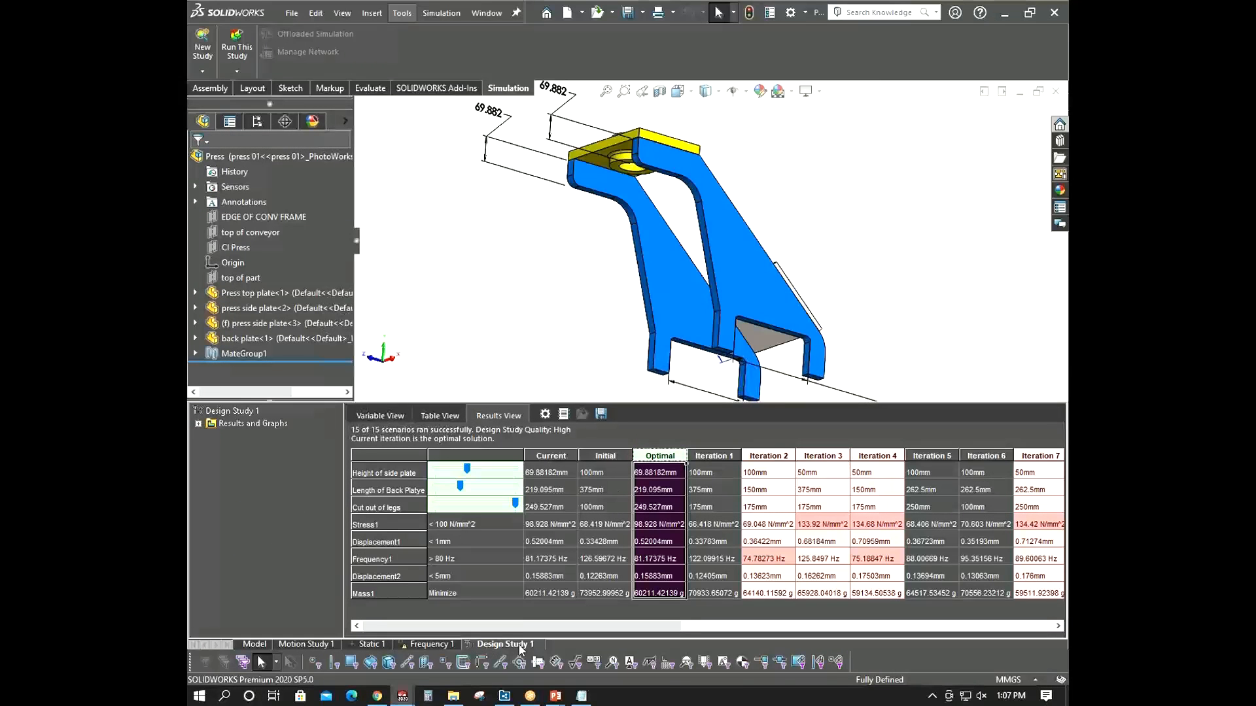
{"action": "left_click", "coordinate": [606, 456]}
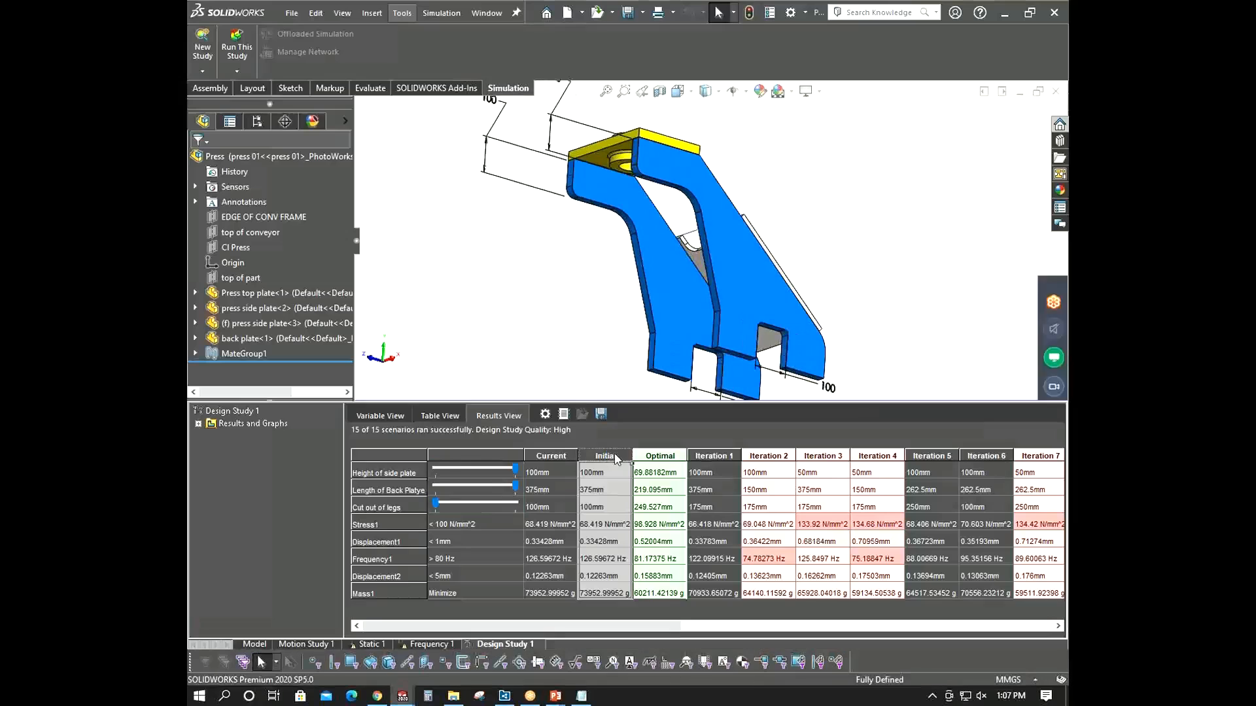
{"action": "left_click", "coordinate": [373, 644]}
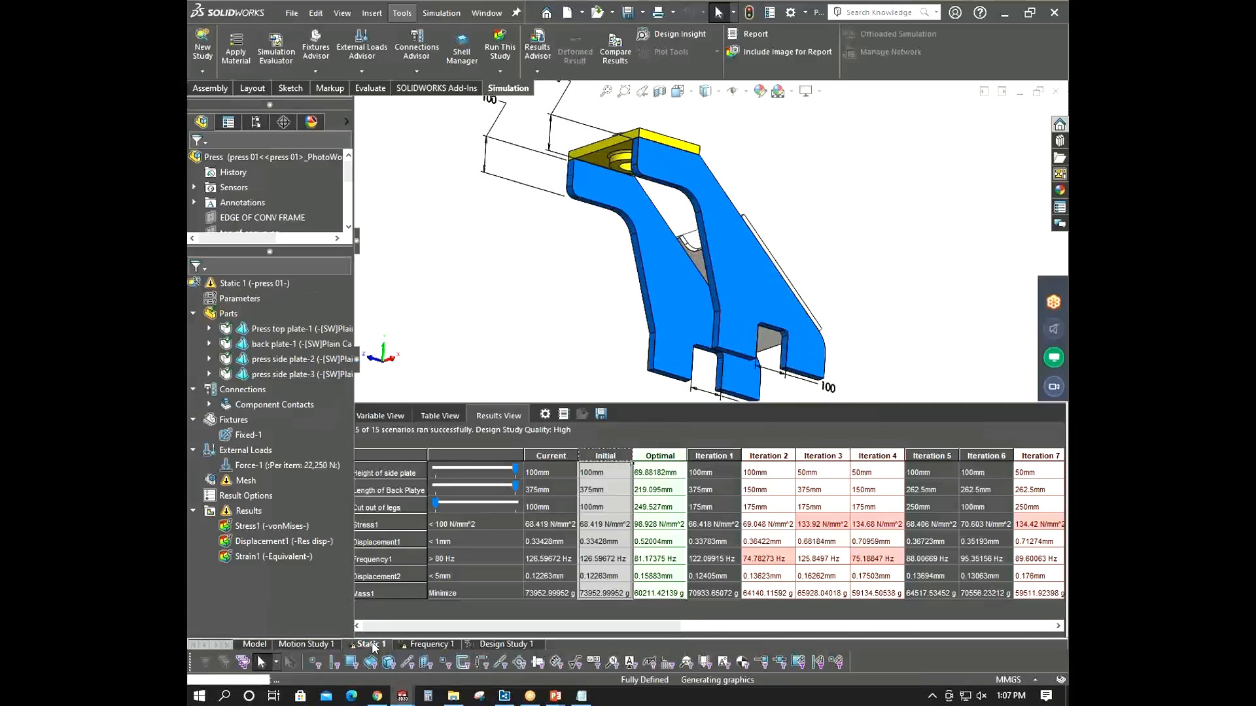
- Run the Static 1 study again and examine the maximum stress location in the new plot
{"action": "right_click", "coordinate": [250, 284]}
{"action": "left_click", "coordinate": [285, 318]}
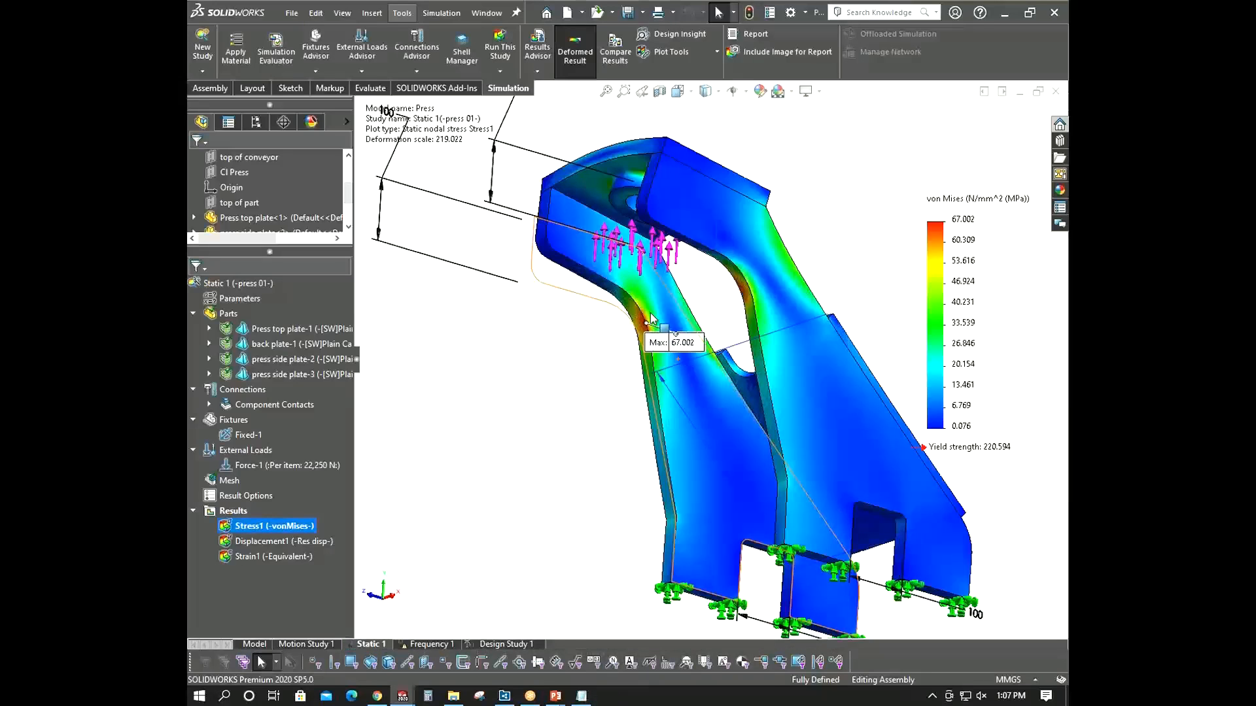
{"action": "scroll", "coordinate": [651, 319], "scroll_direction": "down", "scroll_amount": 2}
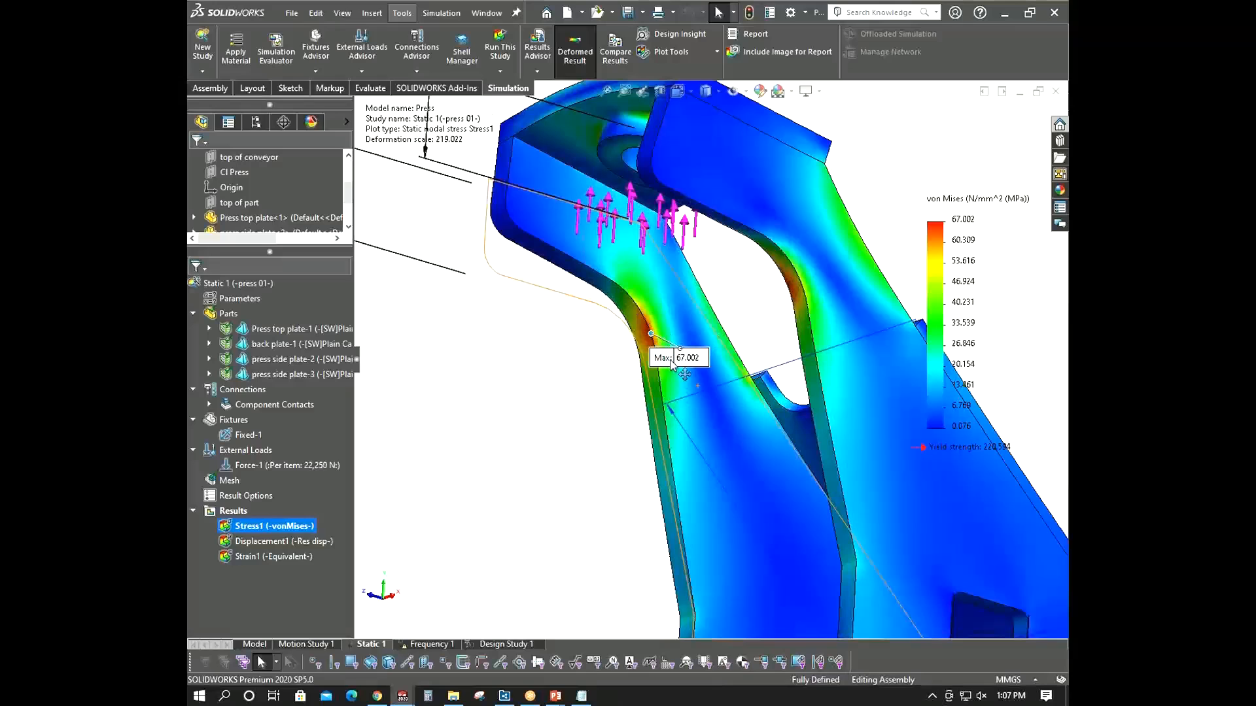
{"action": "left_click_drag", "start_coordinate": [671, 365], "coordinate": [682, 360]}
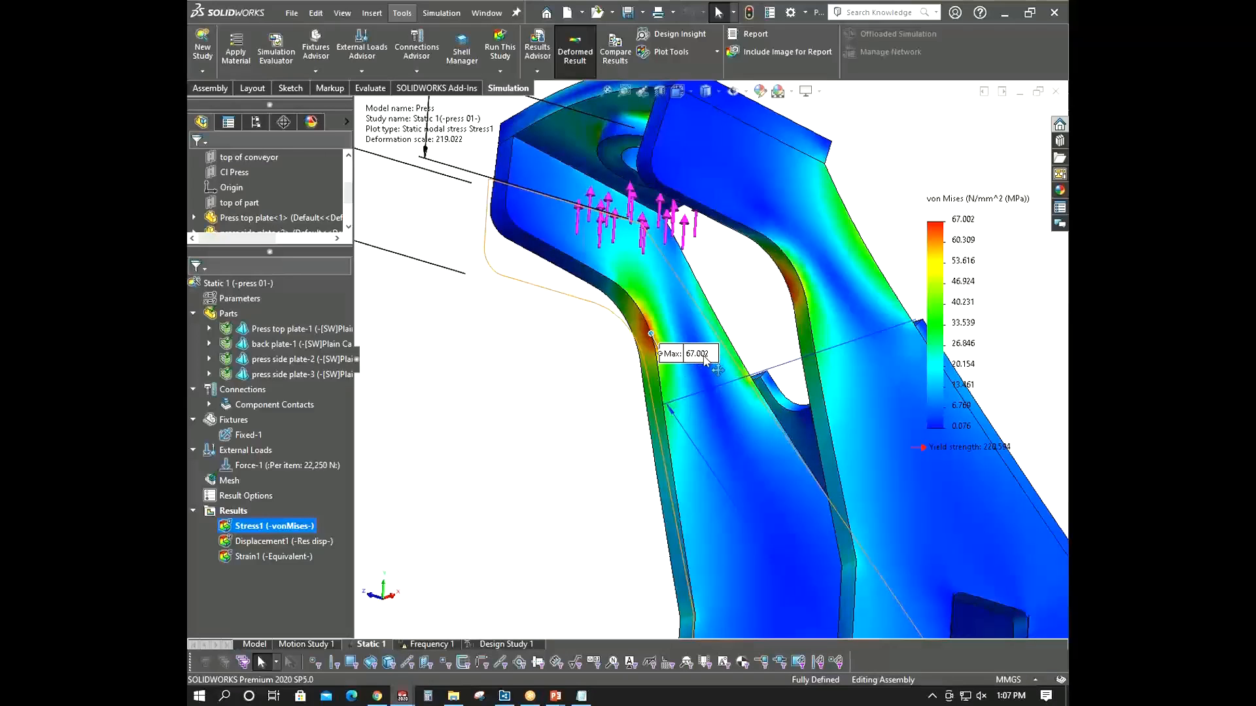
{"action": "scroll", "coordinate": [704, 360], "scroll_direction": "up", "scroll_amount": 4}
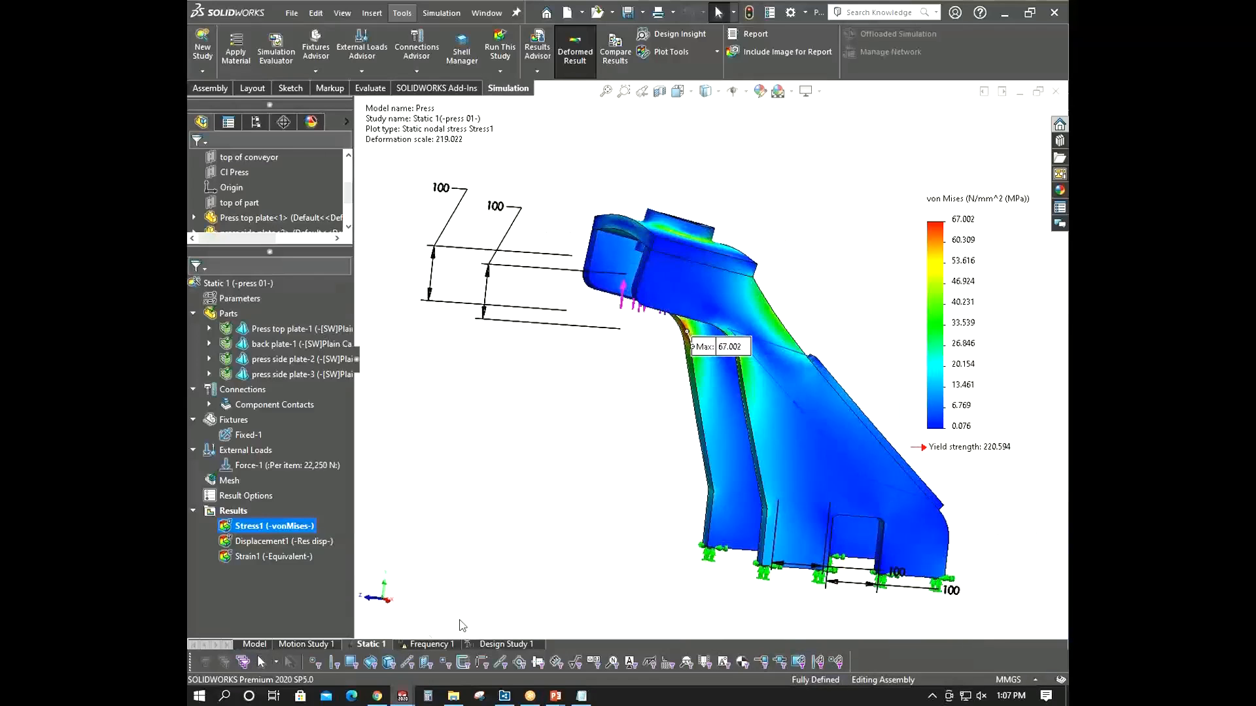
- Hide the Stress1 plot and rotate the model to view the plain assembly
{"action": "right_click", "coordinate": [258, 527]}
{"action": "left_click", "coordinate": [283, 221]}
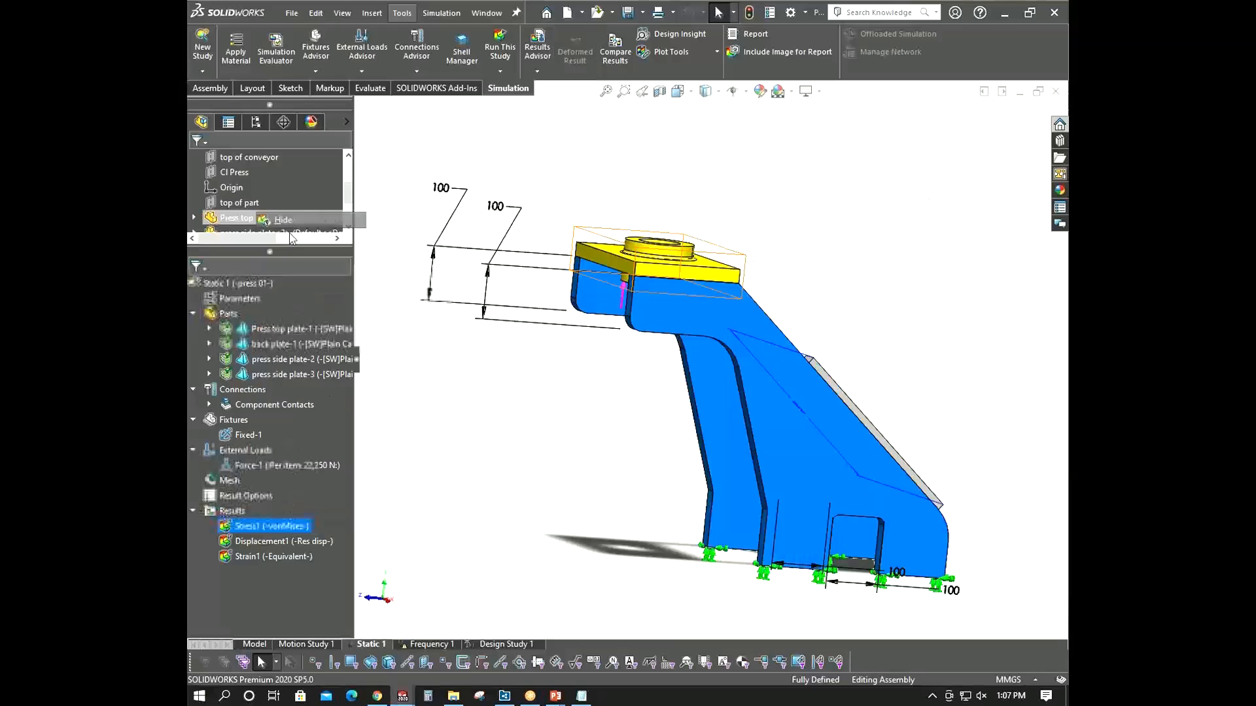
{"action": "middle_click_drag", "start_coordinate": [591, 448], "coordinate": [528, 455]}
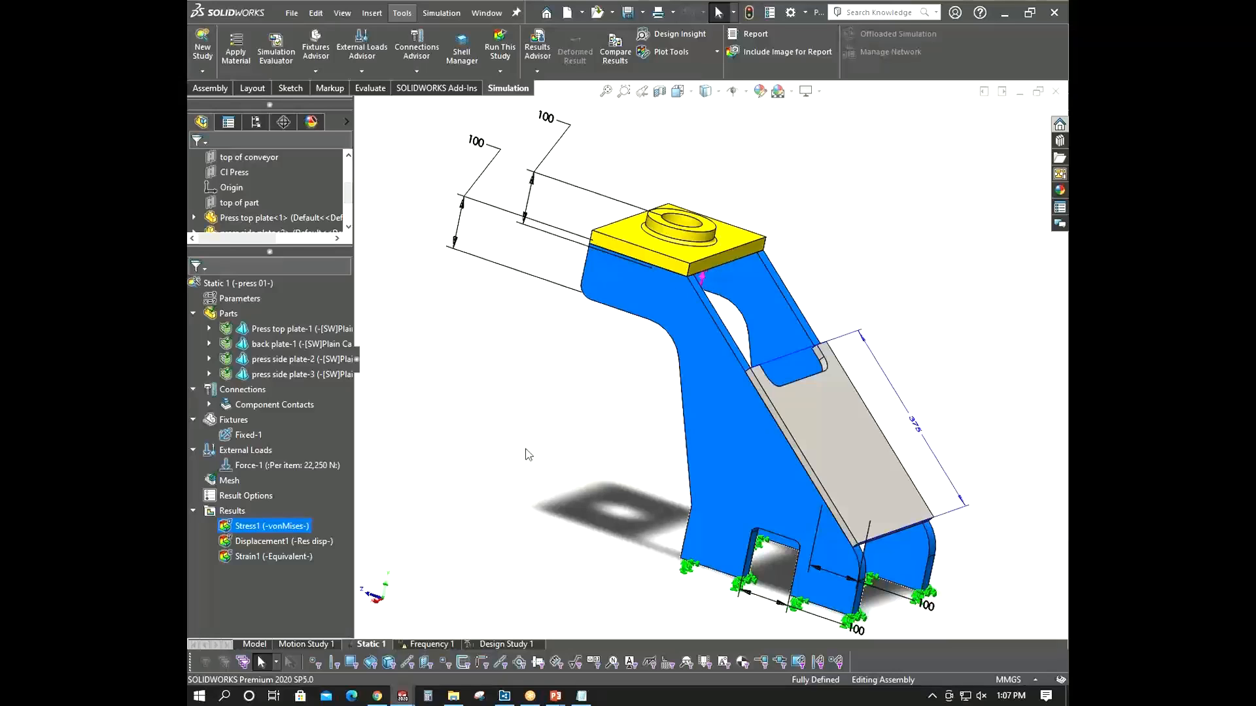
{"action": "middle_click_drag", "start_coordinate": [529, 455], "coordinate": [515, 479]}
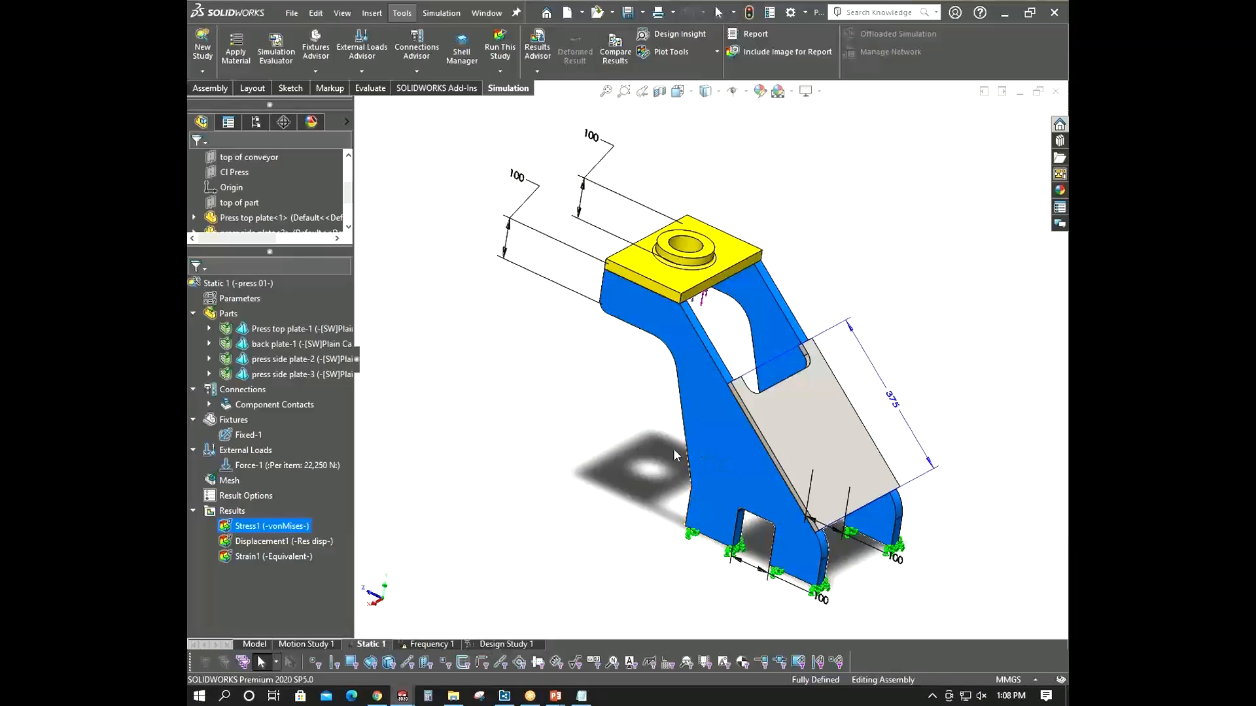
{"action": "middle_click_drag", "start_coordinate": [673, 449], "coordinate": [655, 461]}
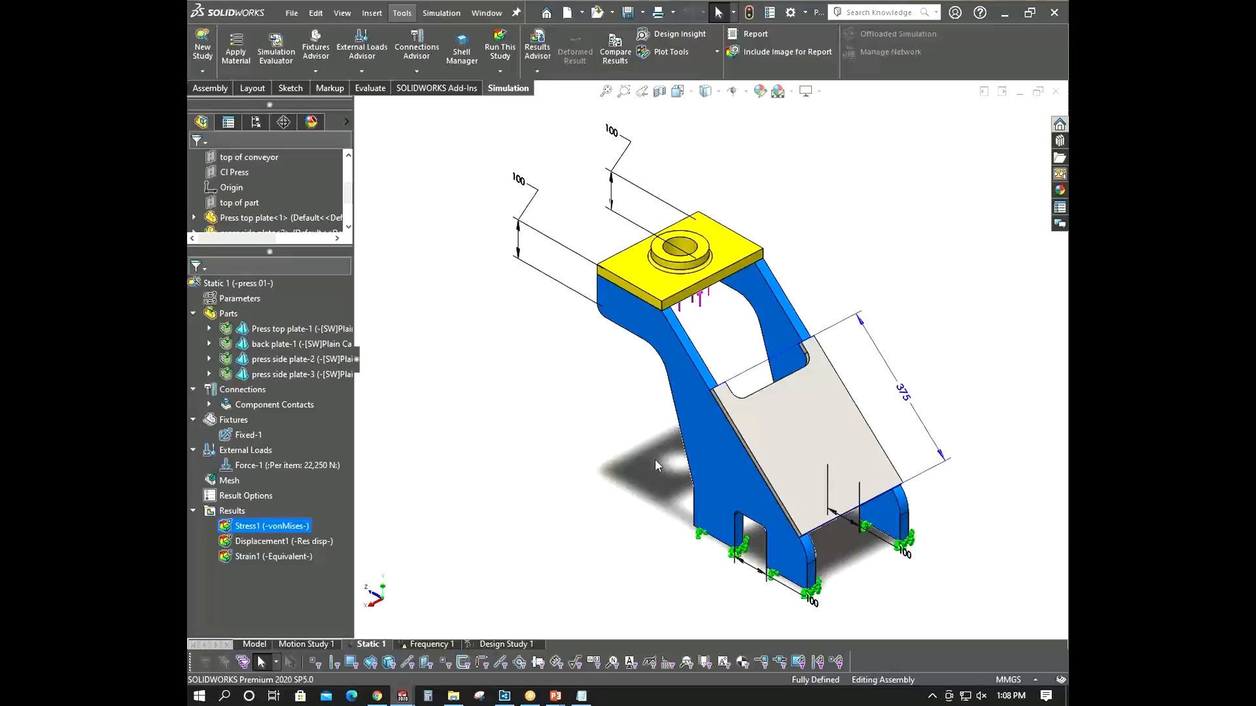
{"action": "left_click", "coordinate": [579, 387]}
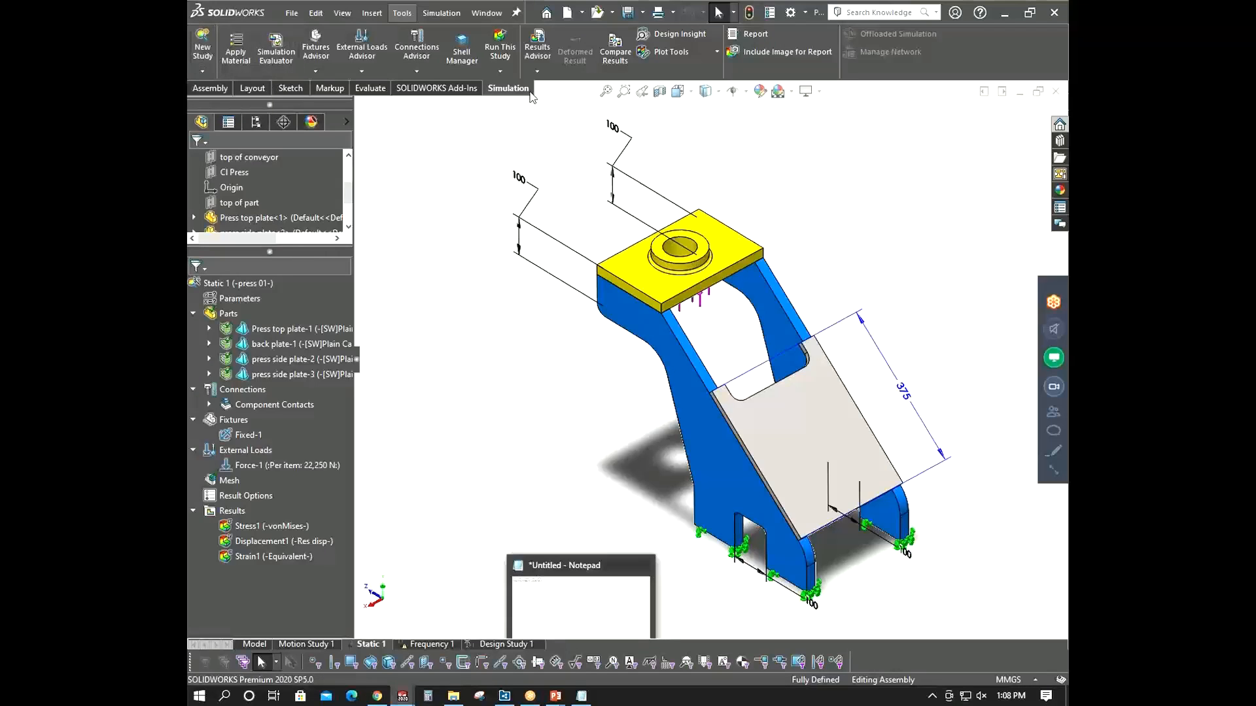
- Create a new Design Study
{"action": "left_click", "coordinate": [202, 47]}
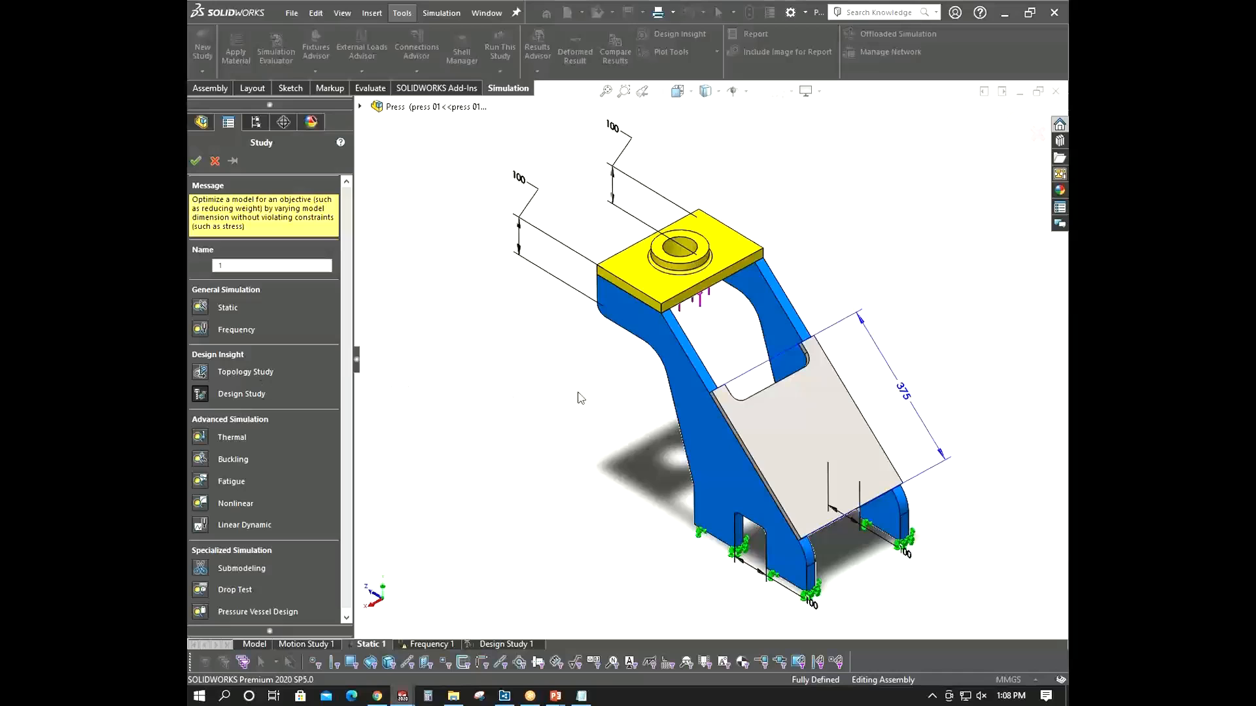
{"action": "scroll", "coordinate": [627, 417], "scroll_direction": "up", "scroll_amount": 3}
{"action": "middle_click_drag", "start_coordinate": [619, 415], "coordinate": [623, 404]}
{"action": "scroll", "coordinate": [767, 411], "scroll_direction": "down", "scroll_amount": 3}
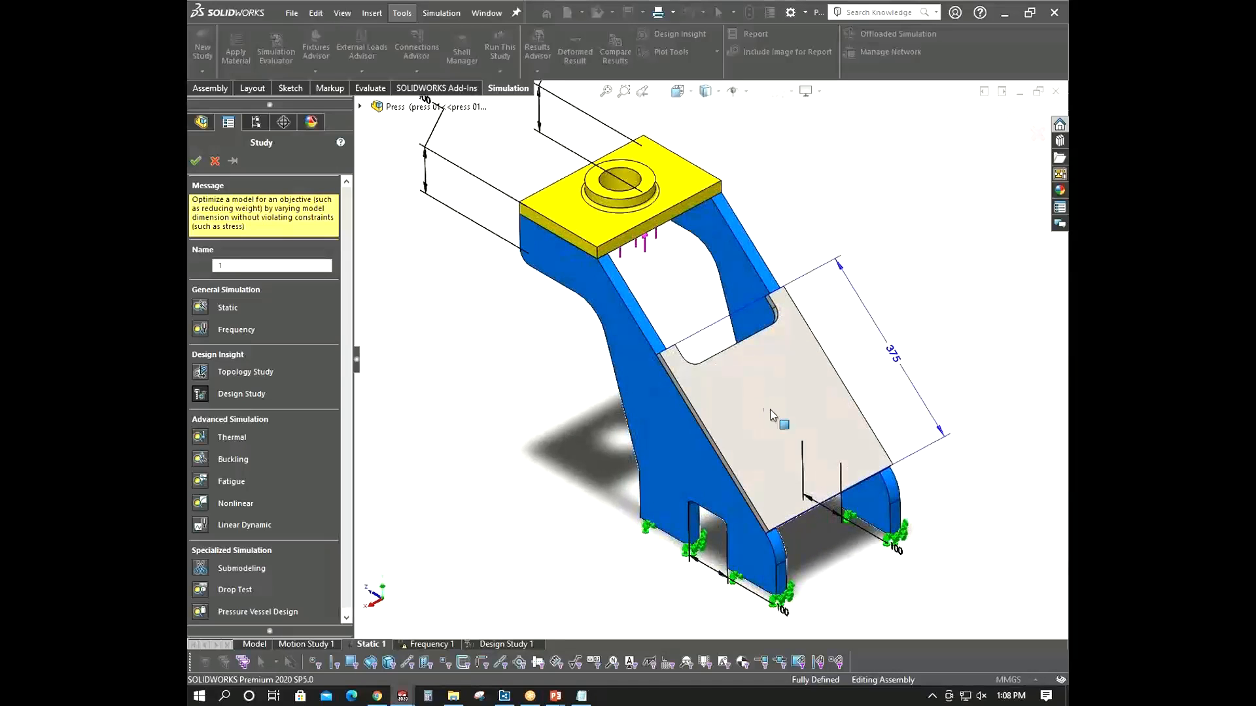
{"action": "scroll", "coordinate": [764, 410], "scroll_direction": "up", "scroll_amount": 2}
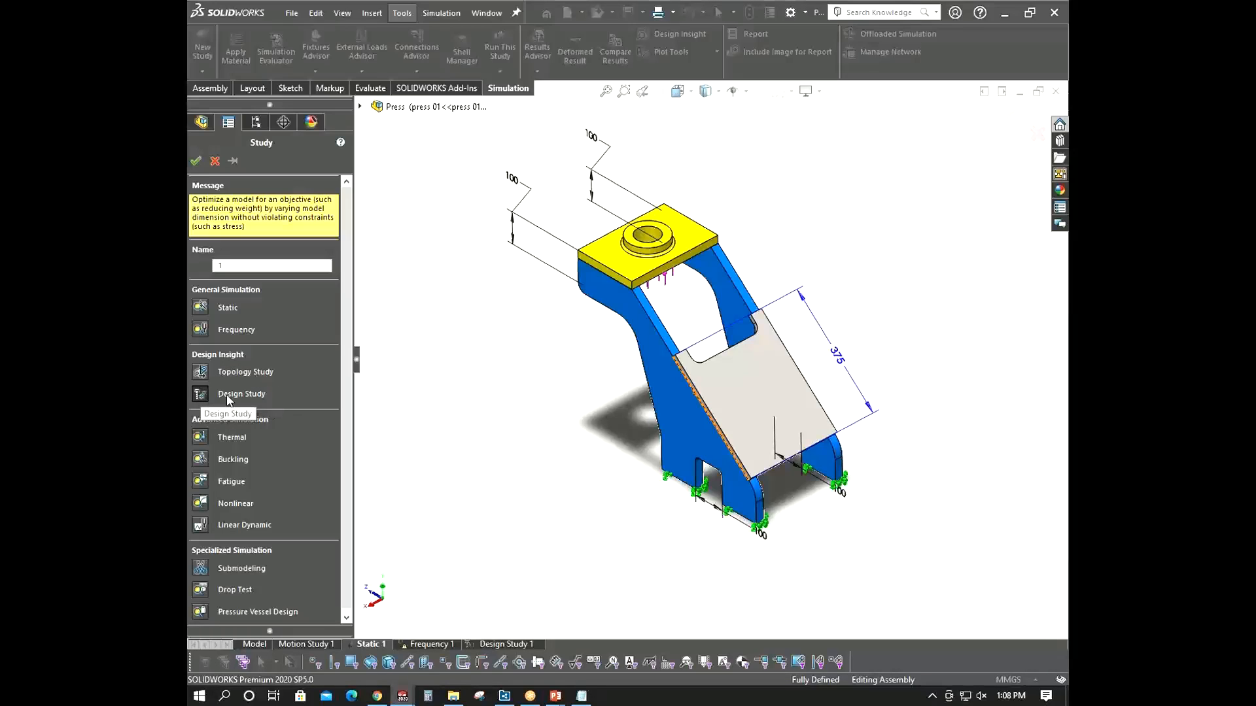
{"action": "left_click", "coordinate": [196, 161]}
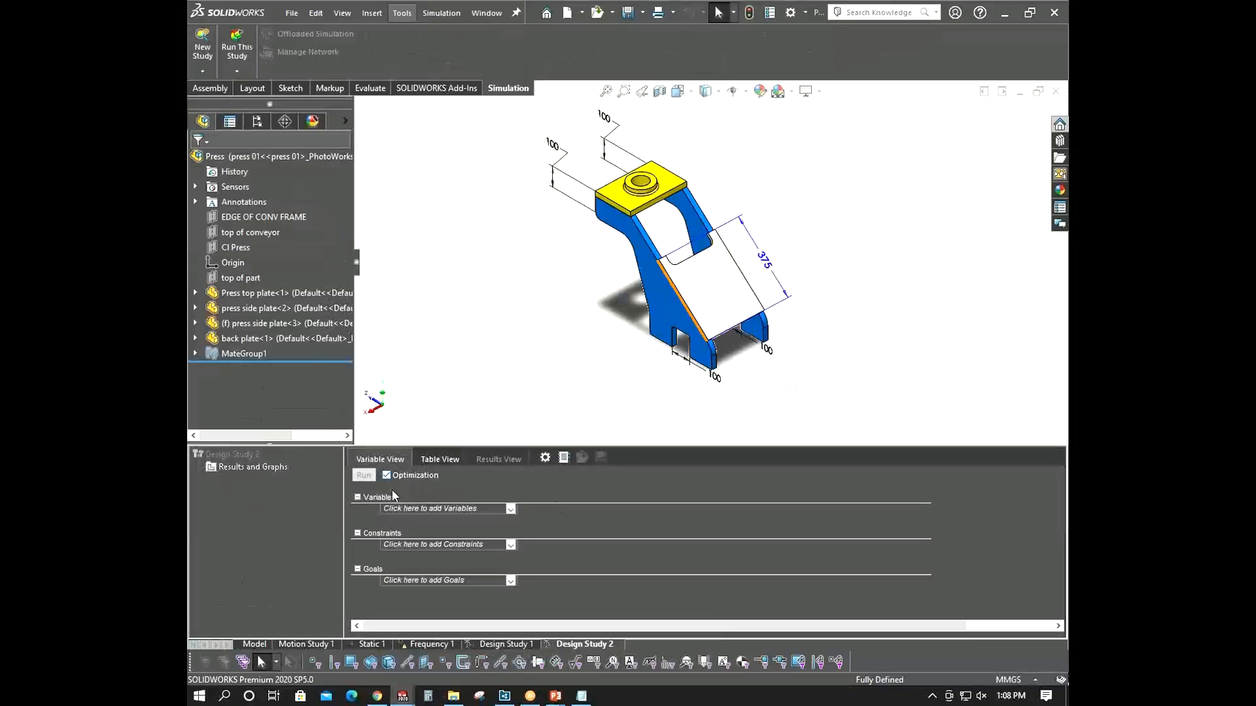
- Set a Design Study 2 goal to minimize the Mass1 sensor
{"action": "left_click", "coordinate": [511, 510]}
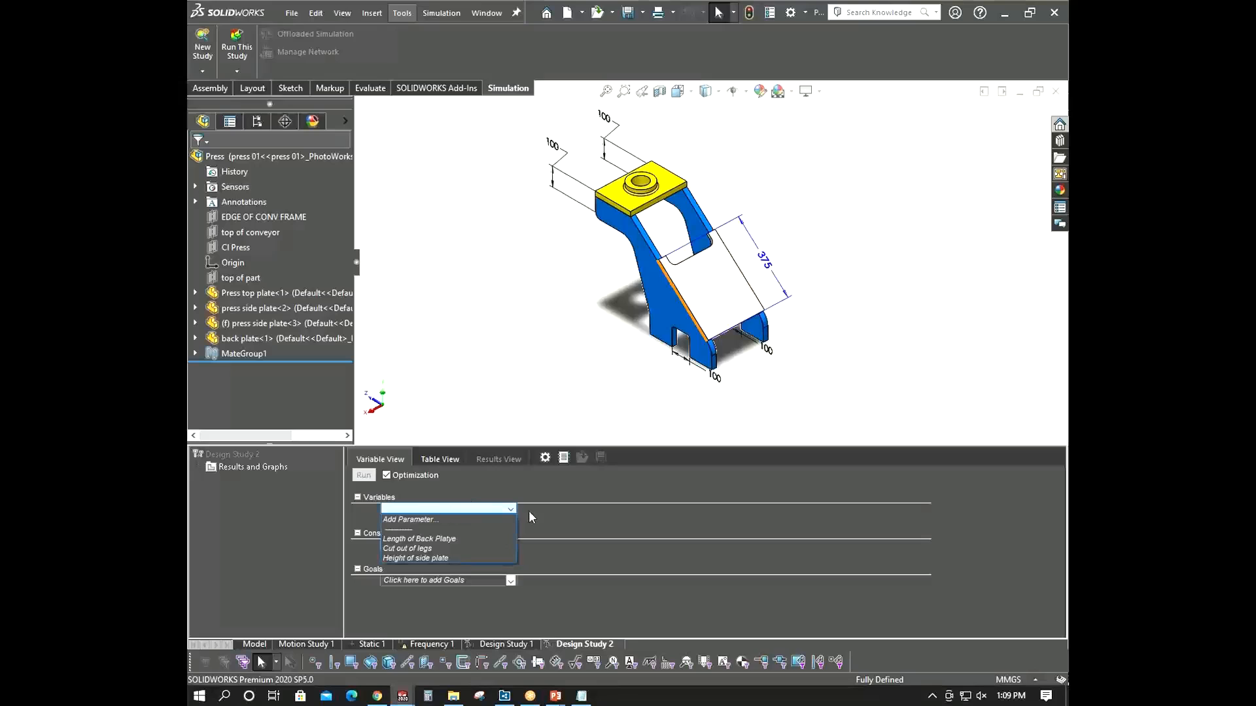
{"action": "left_click", "coordinate": [511, 510]}
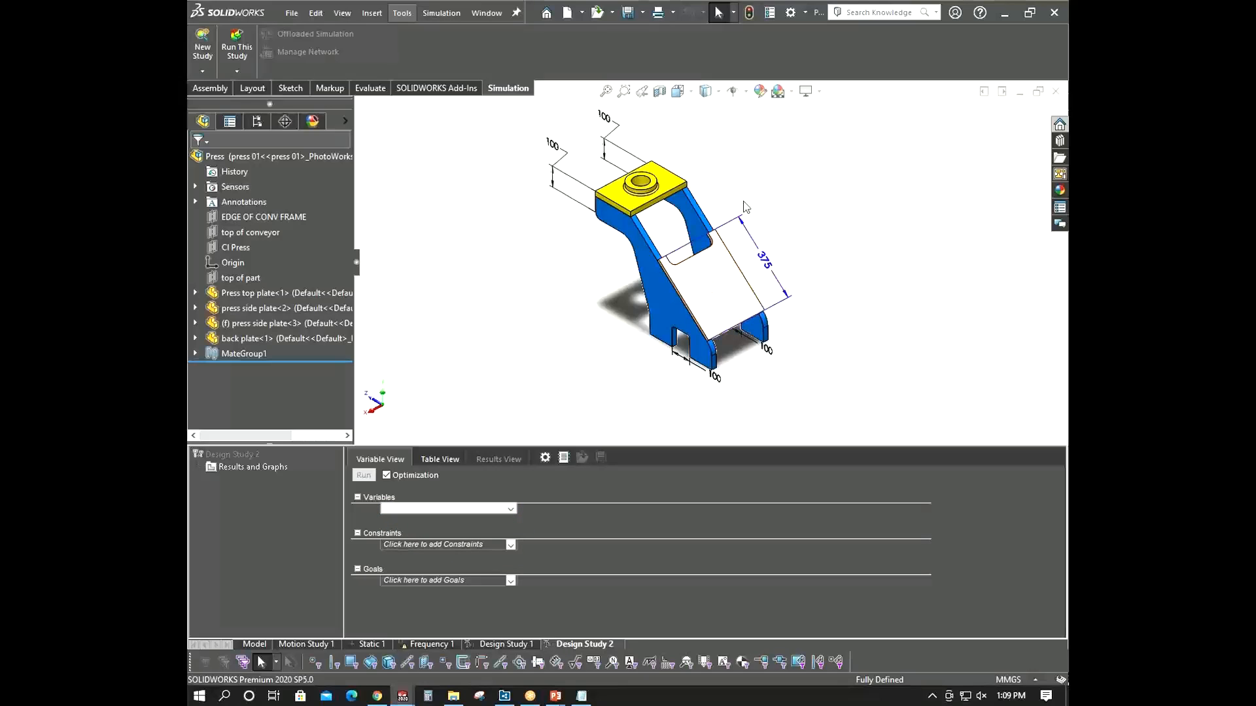
{"action": "left_click", "coordinate": [510, 545]}
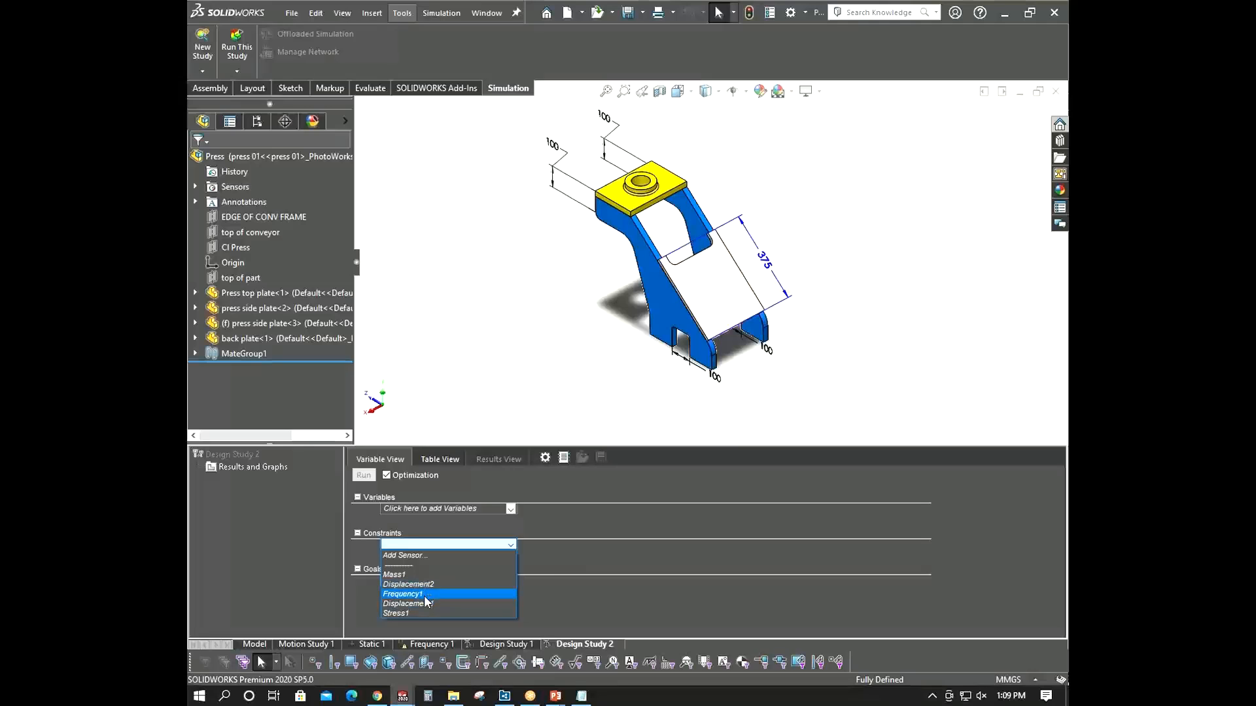
{"action": "left_click", "coordinate": [553, 408]}
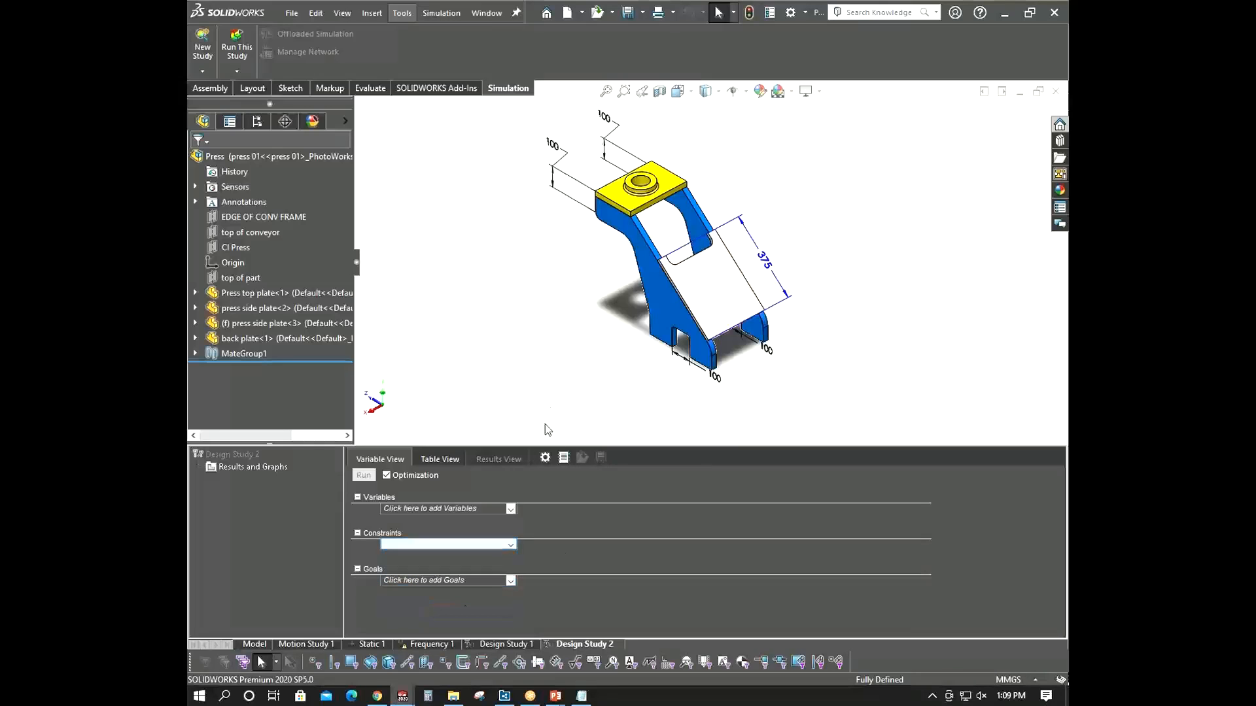
{"action": "left_click", "coordinate": [511, 581]}
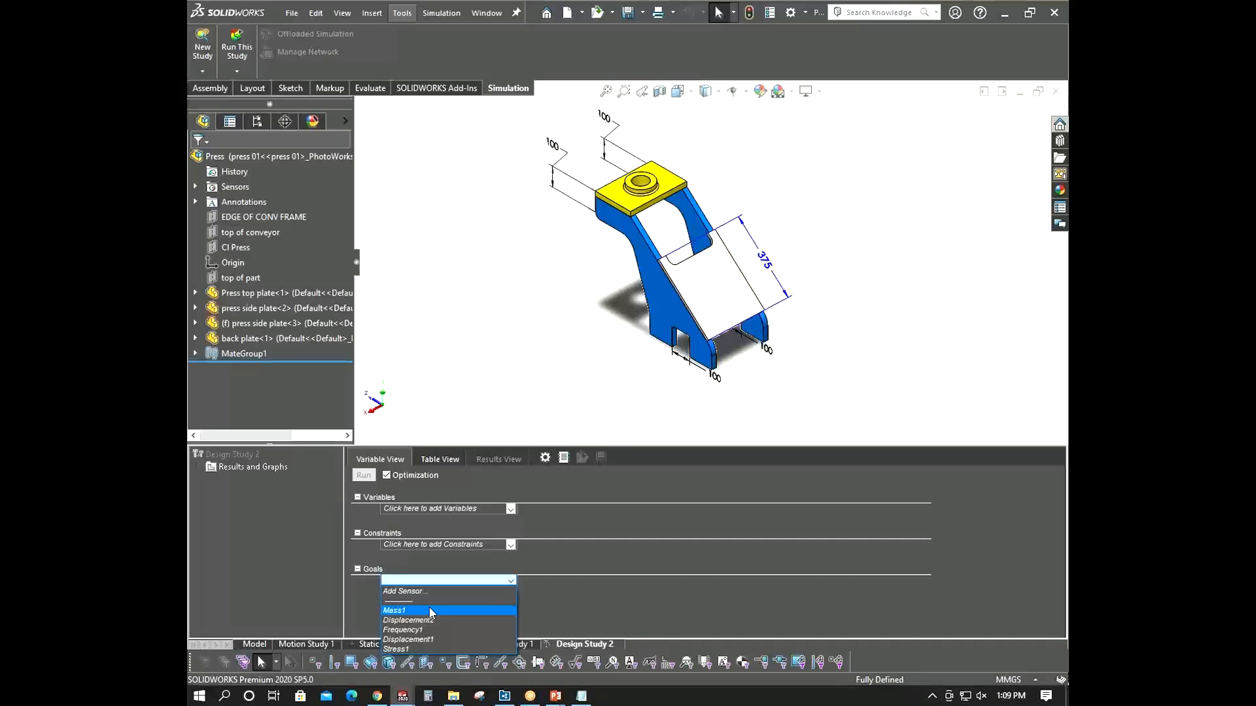
{"action": "left_click", "coordinate": [431, 611]}
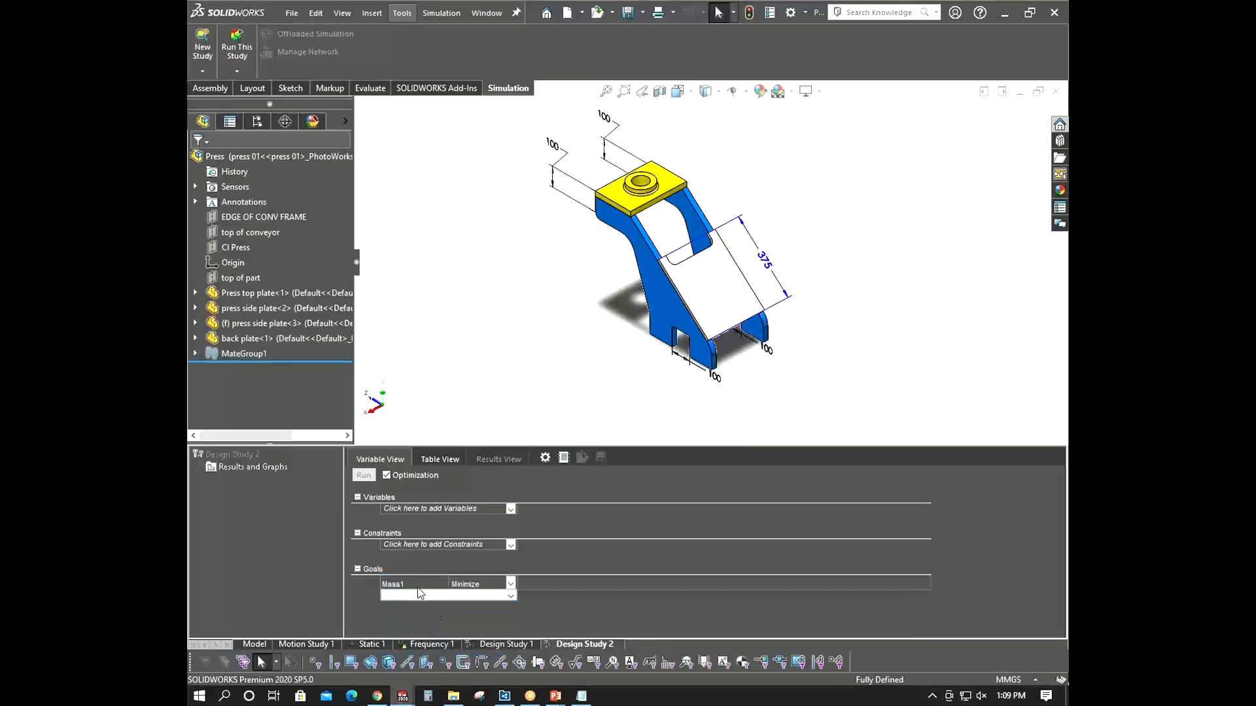
{"action": "left_click", "coordinate": [513, 584]}
{"action": "left_click", "coordinate": [512, 584]}
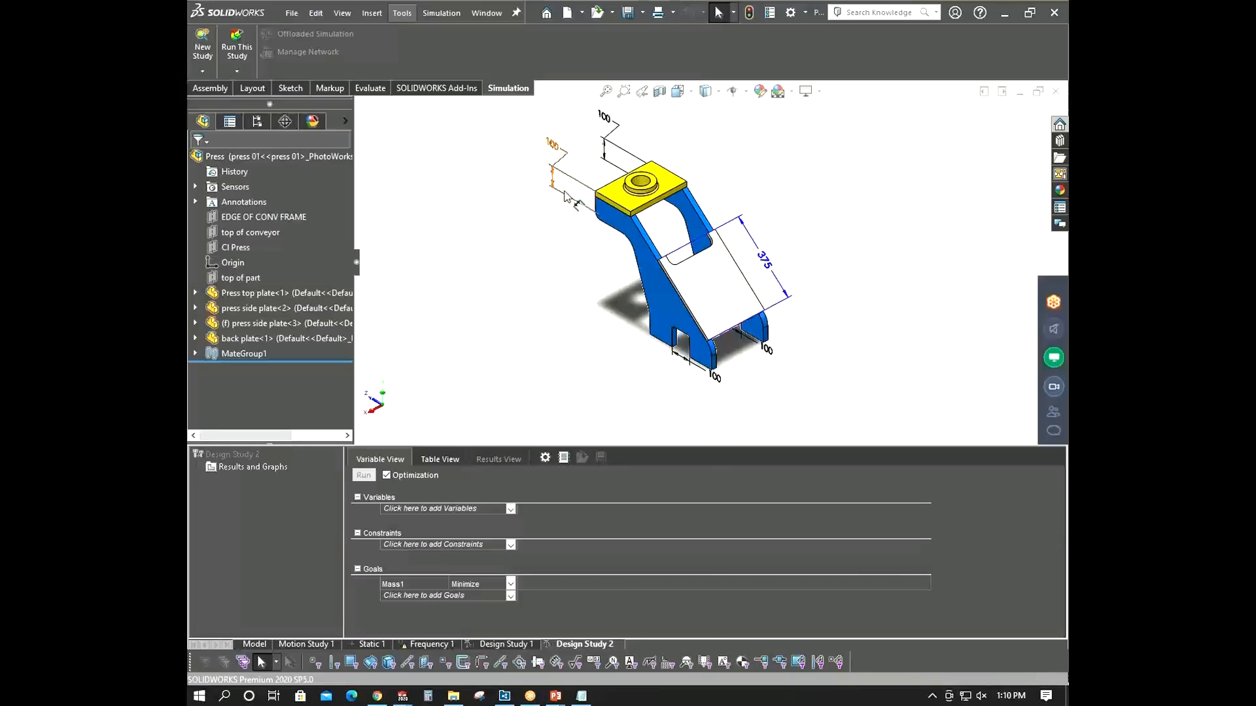
- Open the Parameters dialog from the Design Study variables, review the defined parameters and close it
{"action": "middle_click_drag", "start_coordinate": [567, 195], "coordinate": [567, 197]}
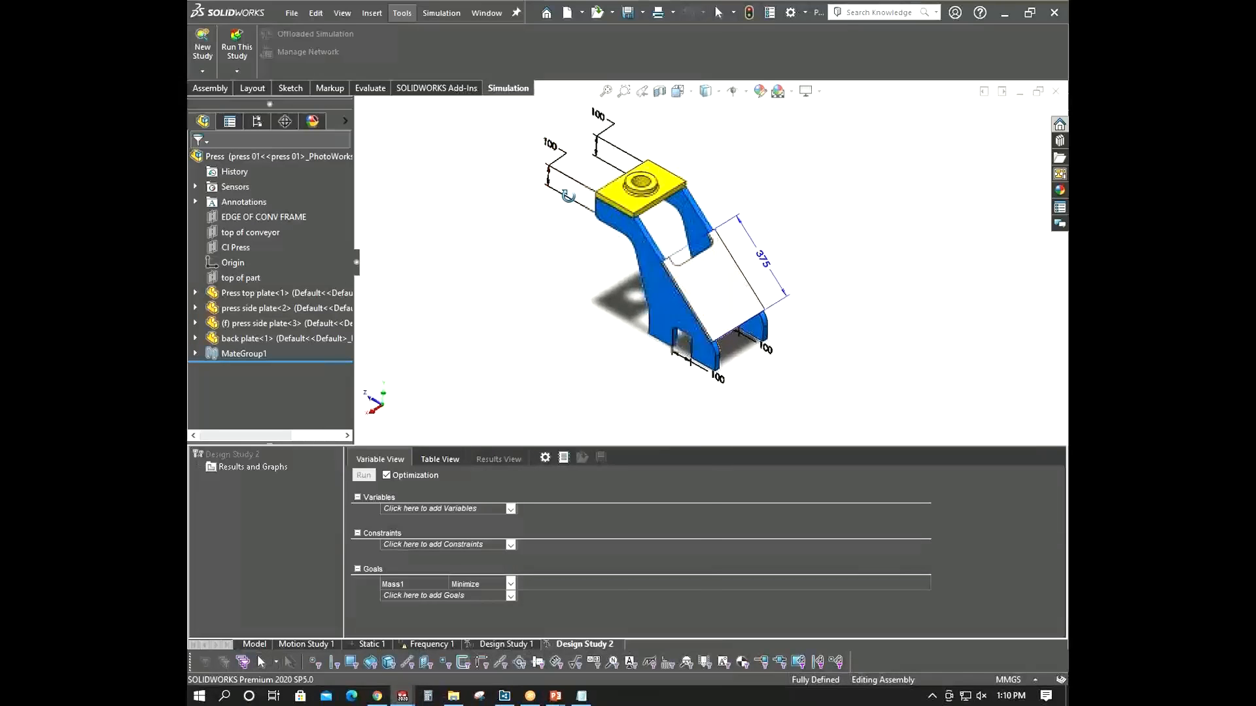
{"action": "left_click", "coordinate": [253, 644]}
{"action": "left_click", "coordinate": [563, 646]}
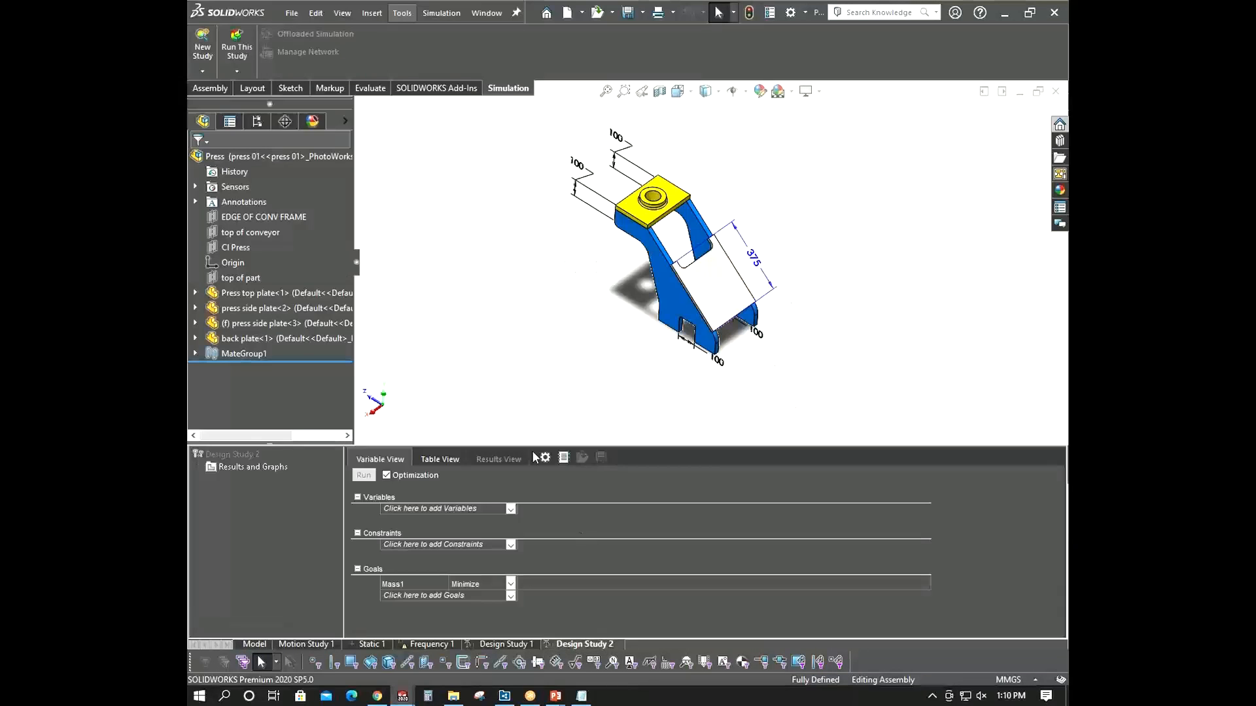
{"action": "left_click", "coordinate": [511, 511]}
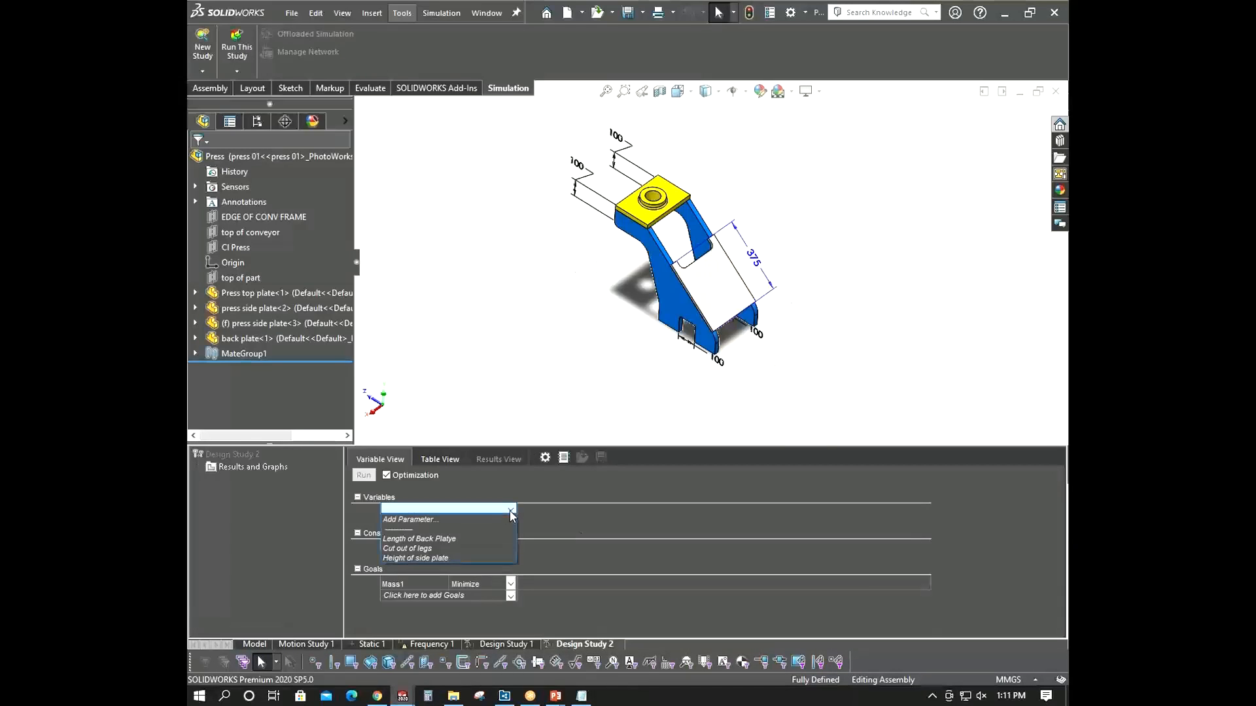
{"action": "left_click", "coordinate": [449, 520]}
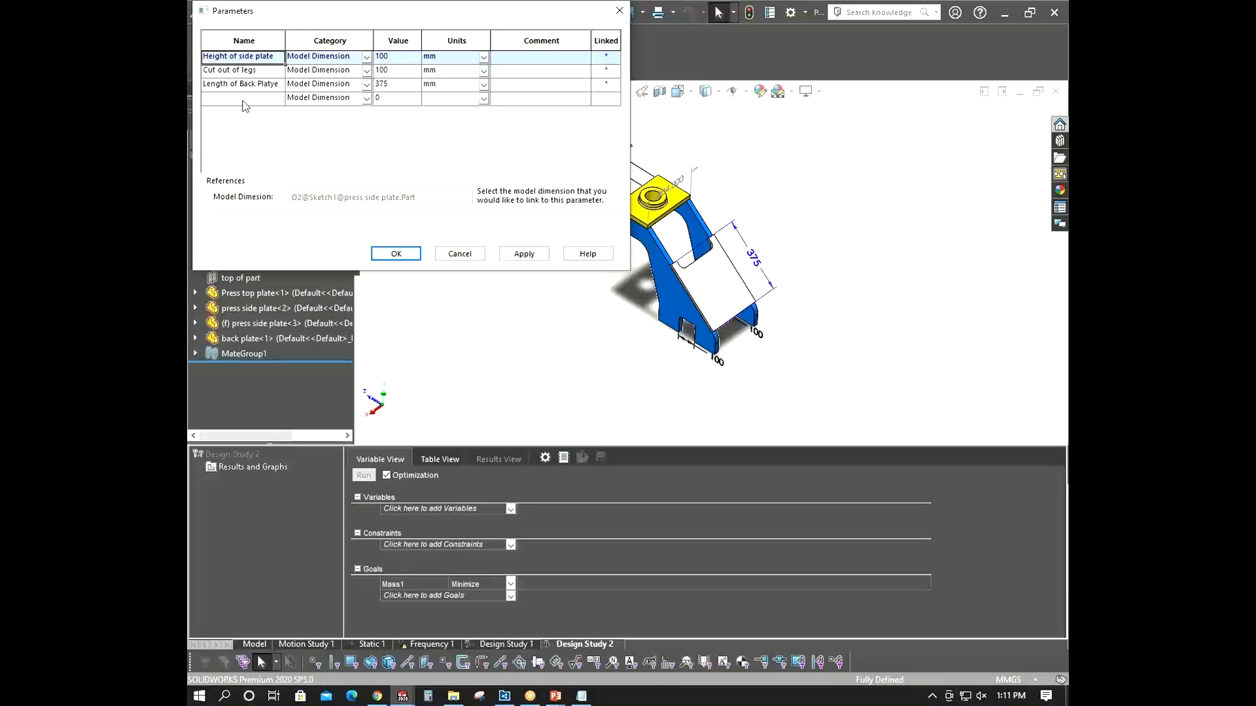
{"action": "left_click", "coordinate": [235, 97]}
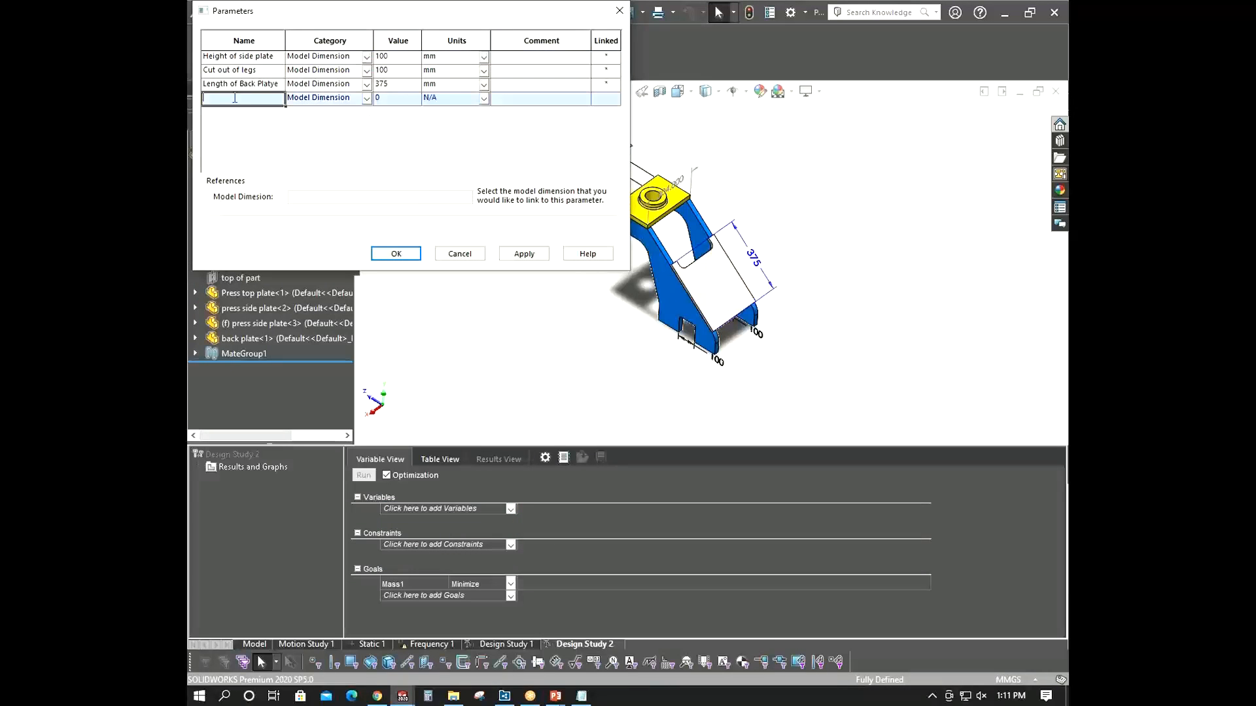
{"action": "left_click", "coordinate": [244, 71]}
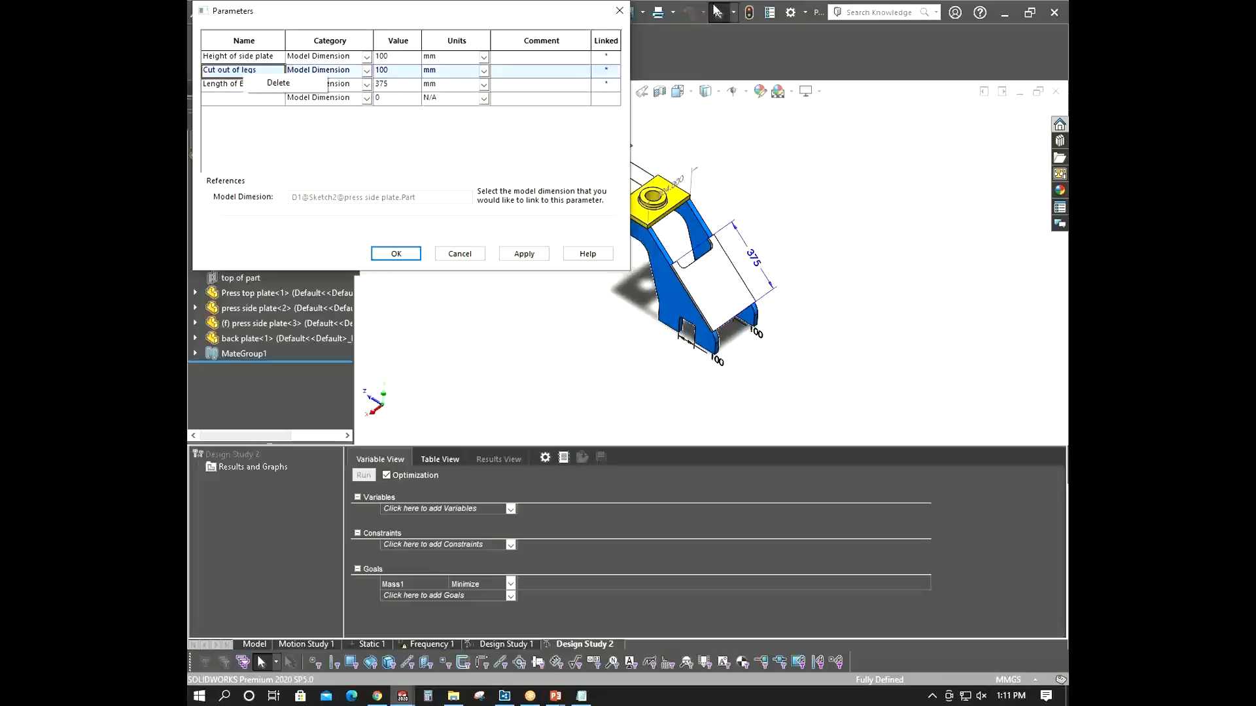
{"action": "left_click", "coordinate": [396, 253]}
- Add Height of side plate as a Range with Step variable in Design Study 2
{"action": "left_click", "coordinate": [422, 509]}
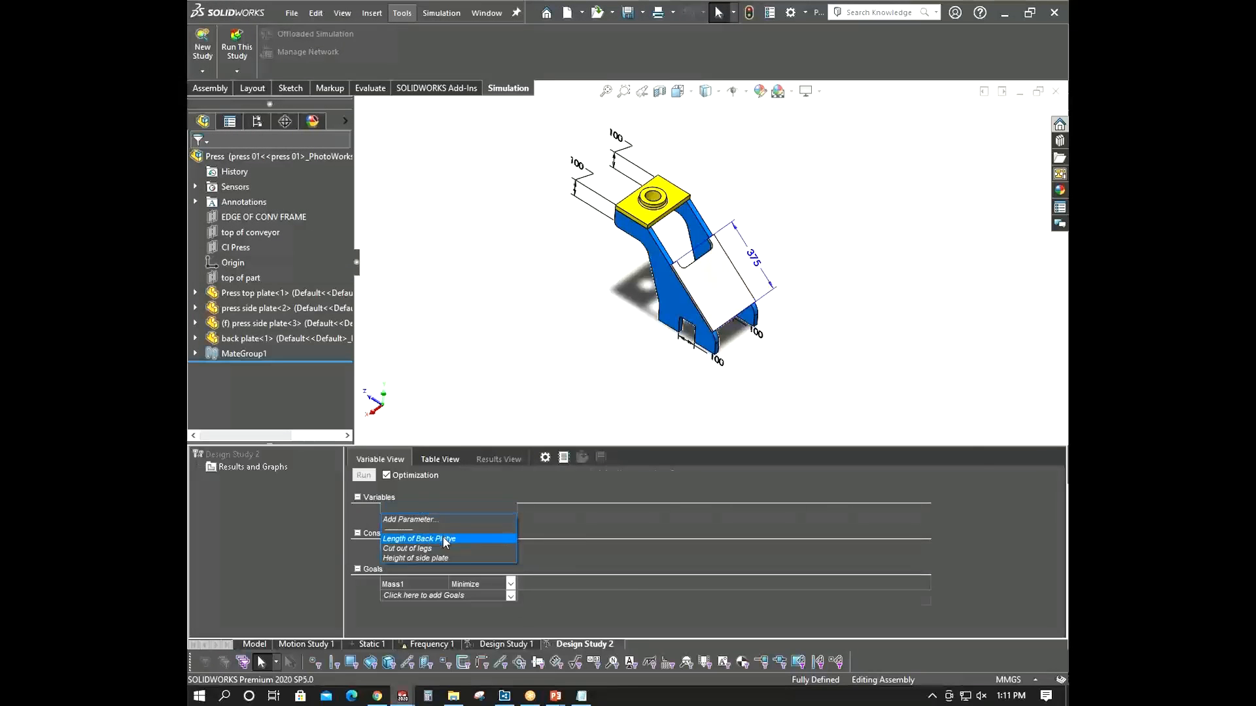
{"action": "left_click", "coordinate": [432, 538]}
{"action": "right_click", "coordinate": [436, 512]}
{"action": "left_click", "coordinate": [489, 503]}
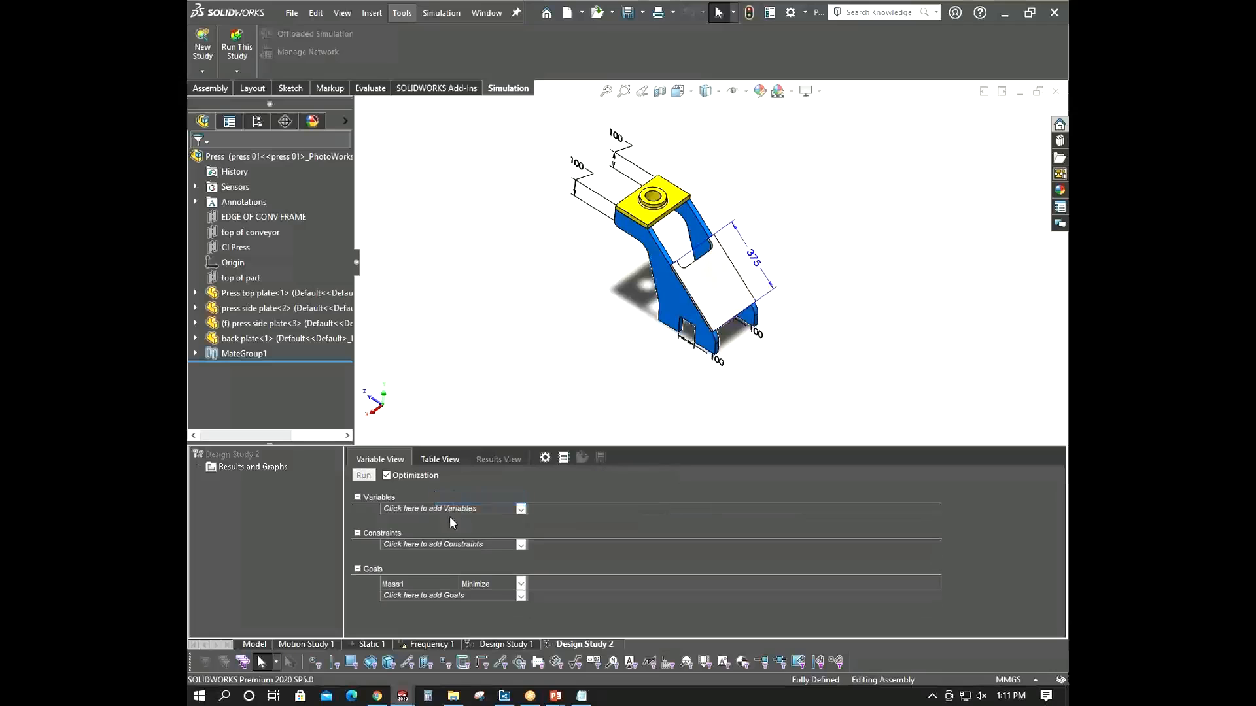
{"action": "left_click", "coordinate": [463, 515]}
{"action": "left_click", "coordinate": [443, 559]}
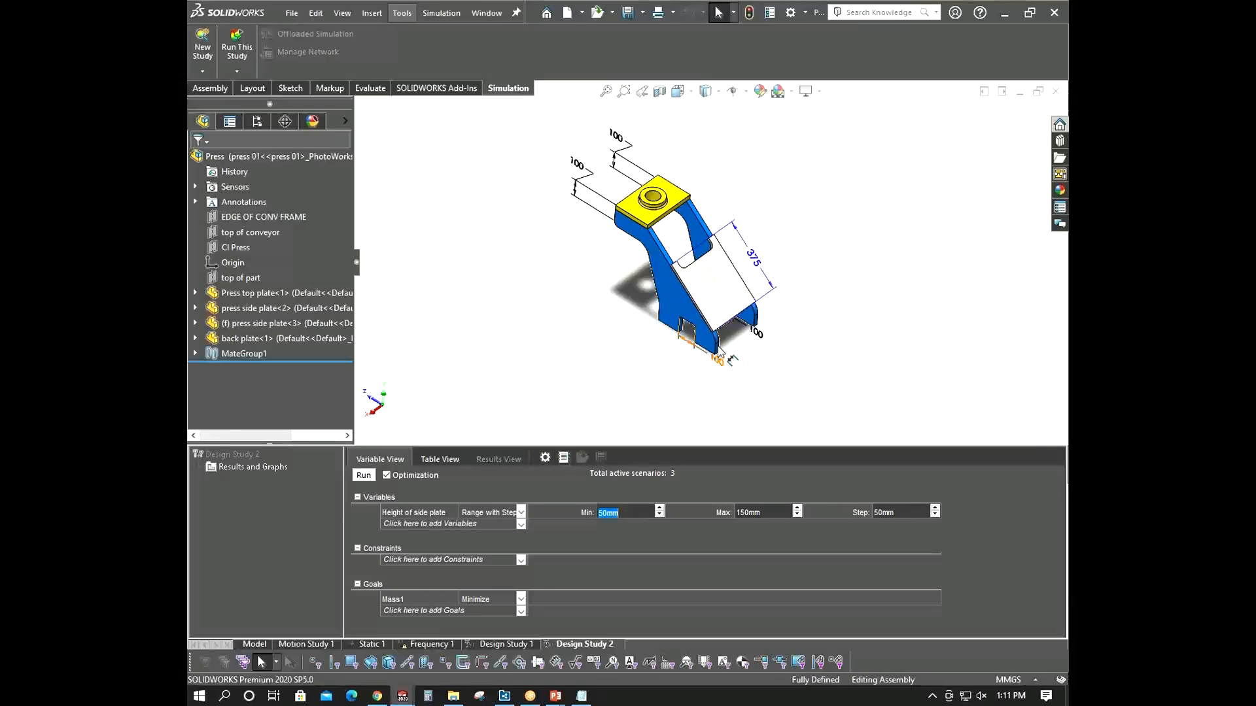
- Switch to the model and inspect the mates in MateGroup1
{"action": "scroll", "coordinate": [708, 333], "scroll_direction": "down", "scroll_amount": 3}
{"action": "middle_click_drag", "start_coordinate": [710, 333], "coordinate": [710, 344]}
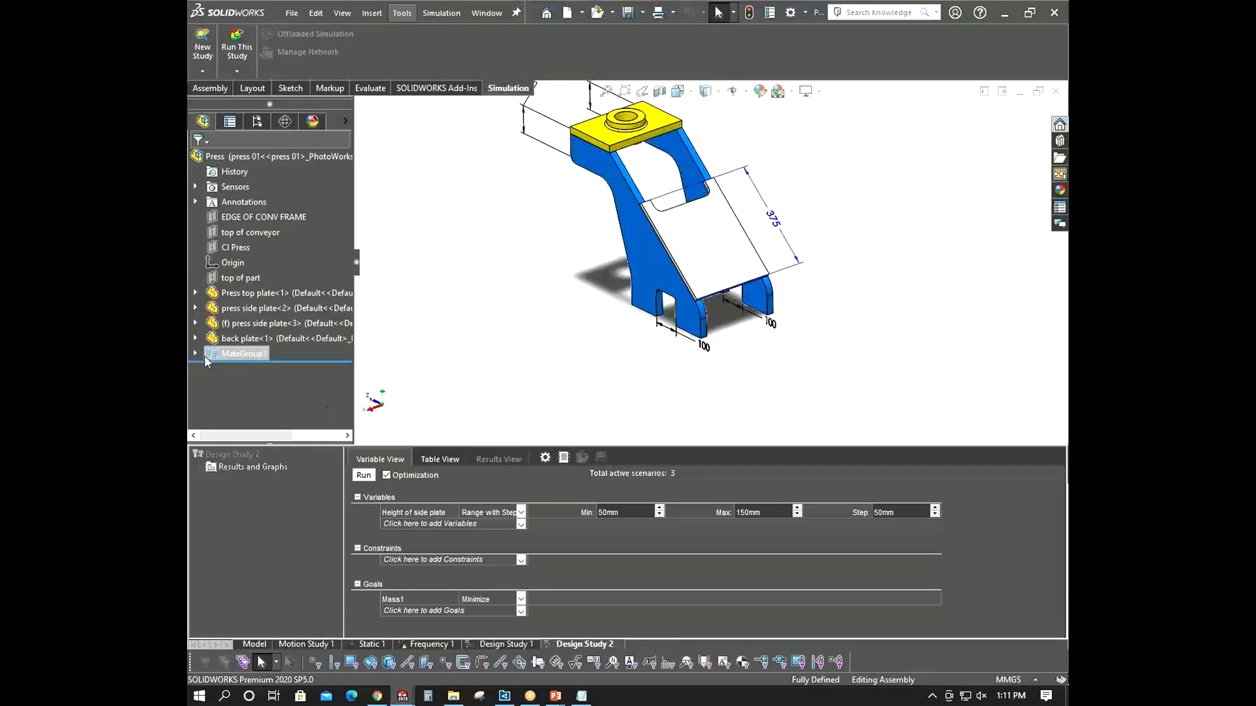
{"action": "left_click", "coordinate": [252, 646]}
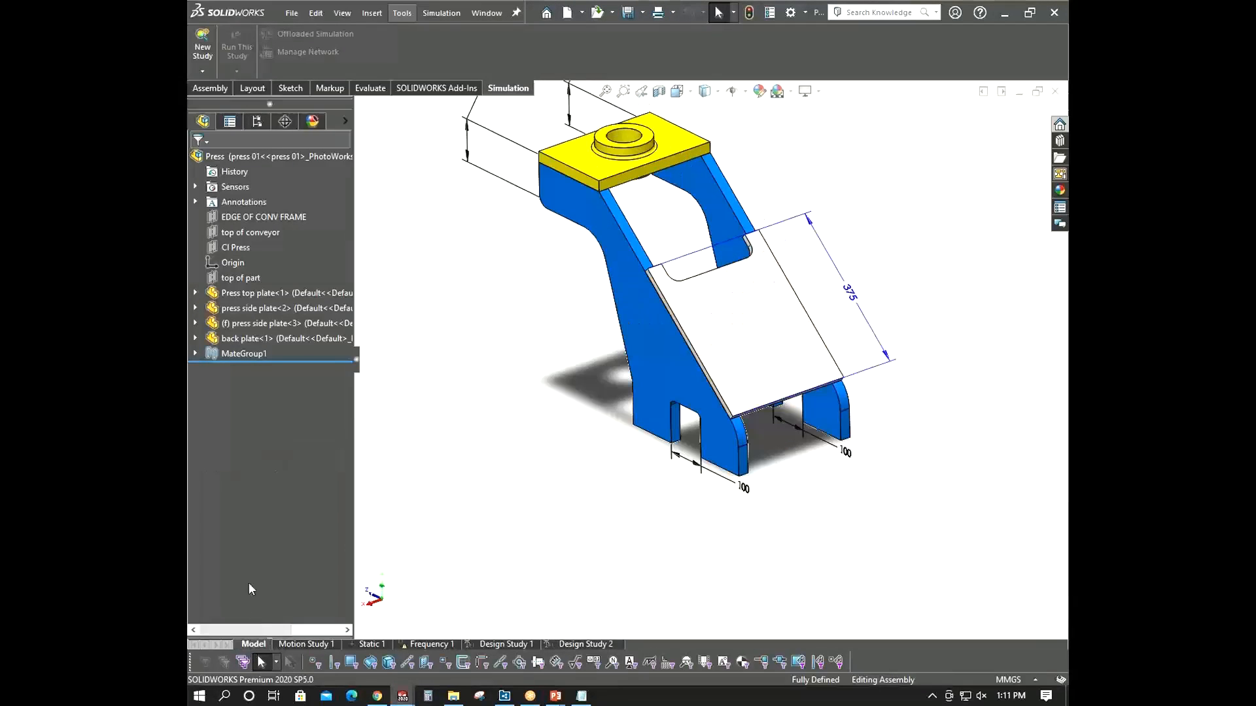
{"action": "left_click", "coordinate": [195, 353]}
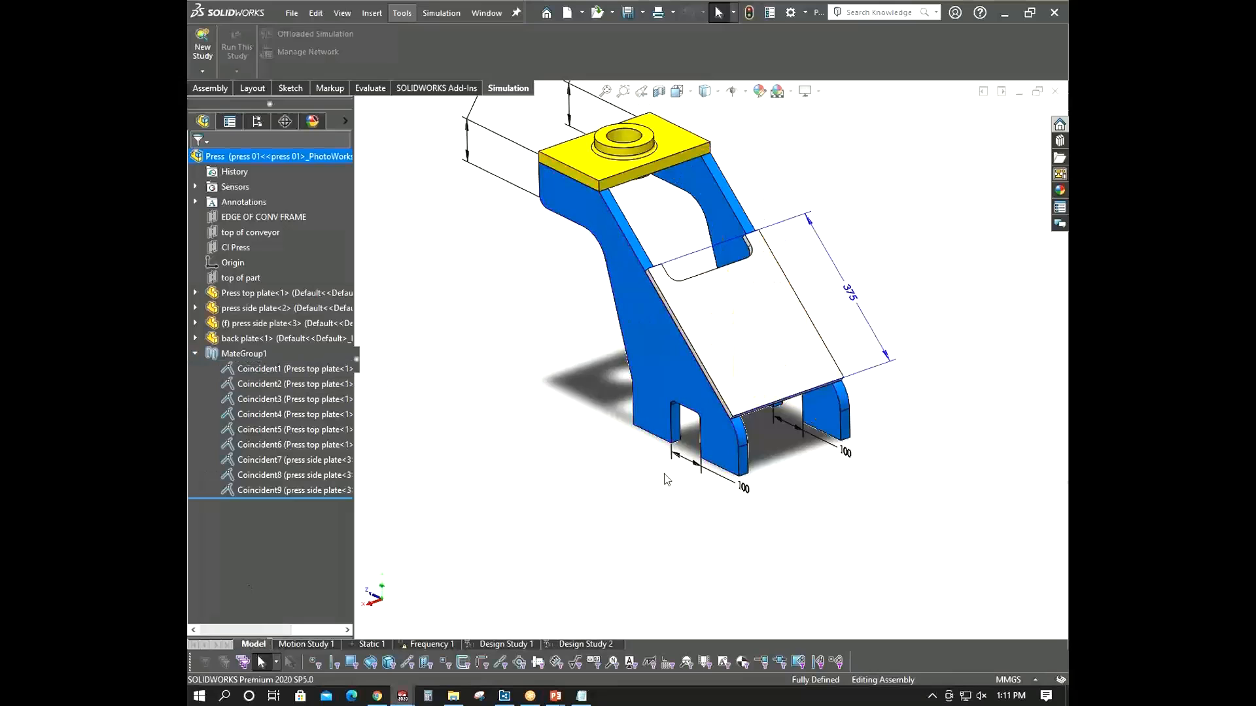
{"action": "middle_click_drag", "start_coordinate": [665, 477], "coordinate": [681, 479]}
{"action": "left_click", "coordinate": [195, 353]}
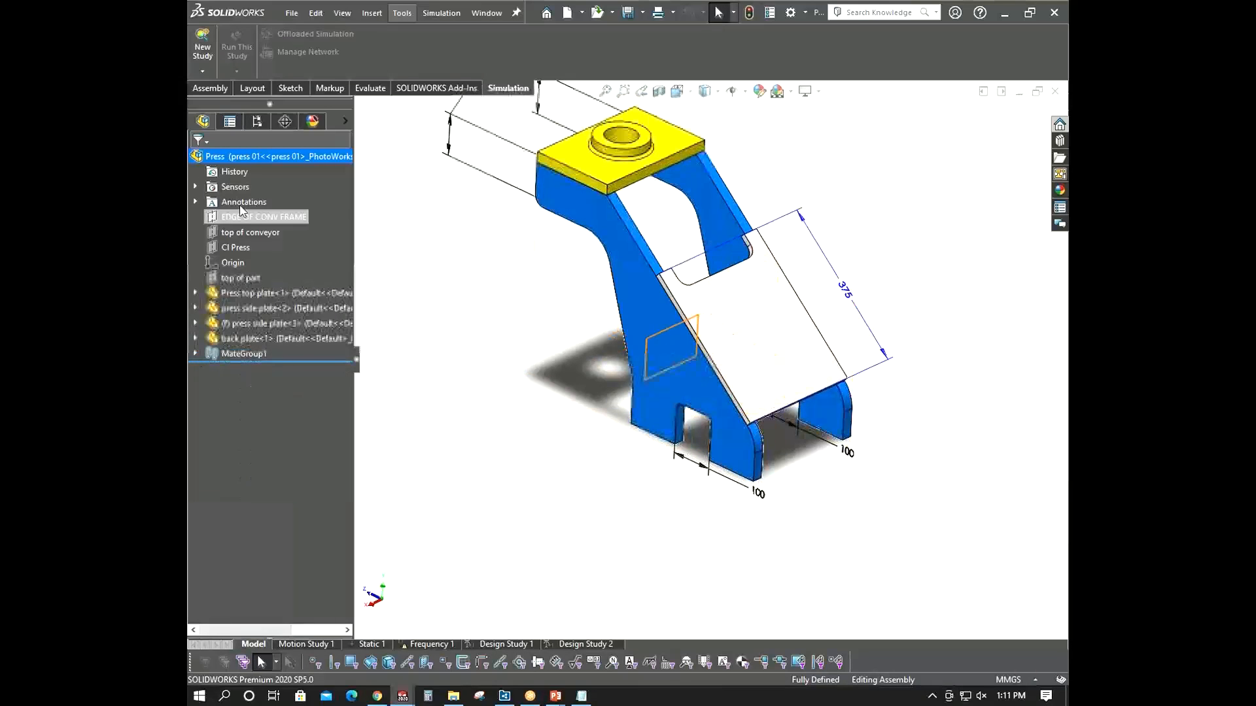
- Examine the assembly's annotation notes and their annotation view options without applying changes
{"action": "left_click", "coordinate": [195, 201]}
{"action": "left_click", "coordinate": [281, 232]}
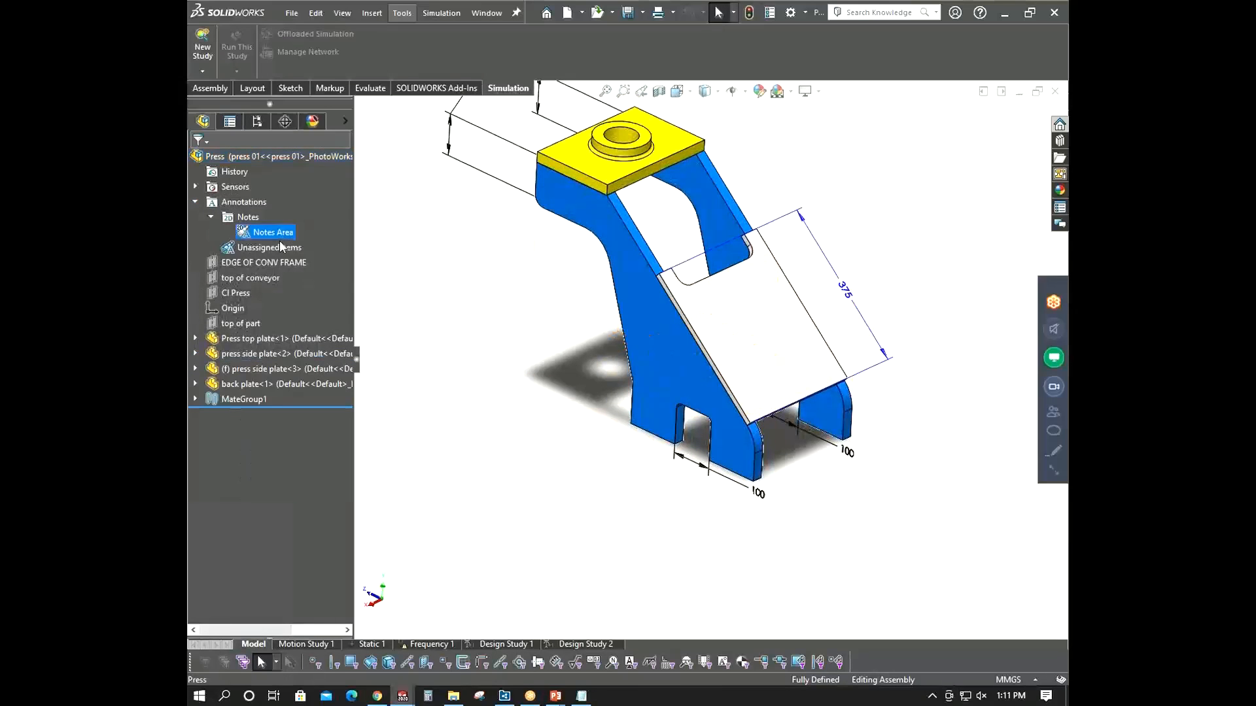
{"action": "right_click", "coordinate": [279, 233]}
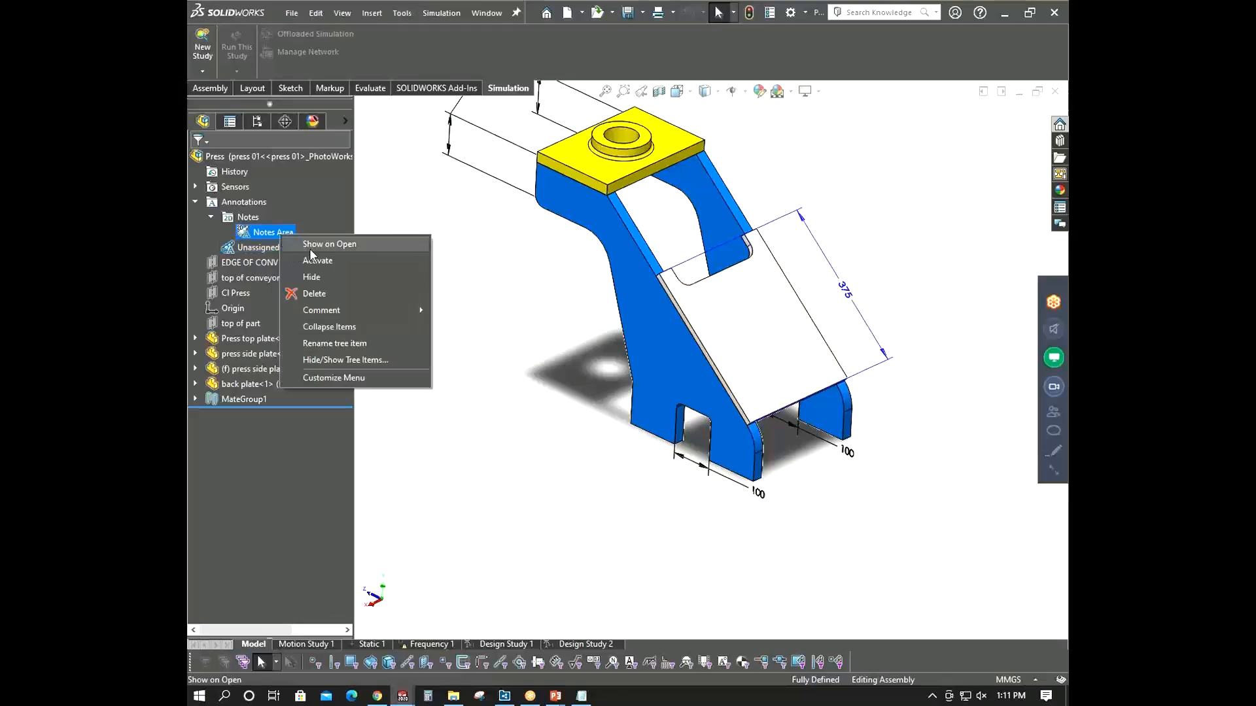
{"action": "left_click", "coordinate": [310, 249]}
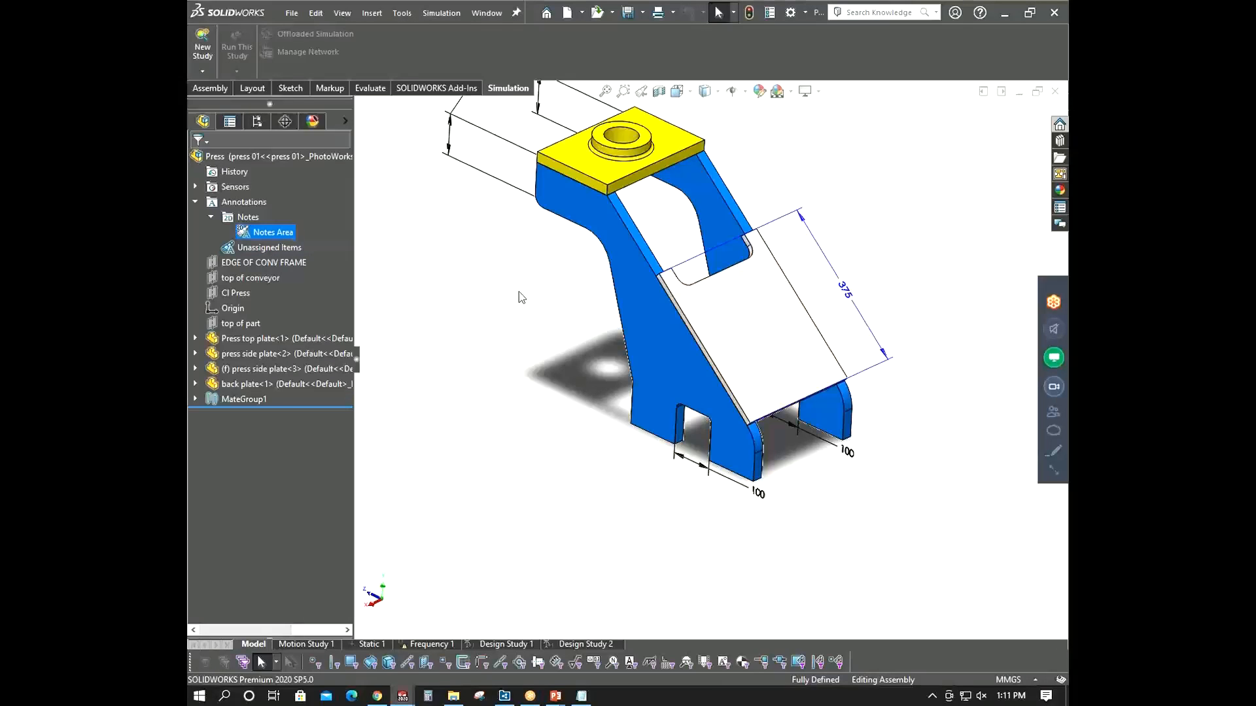
{"action": "right_click", "coordinate": [268, 247]}
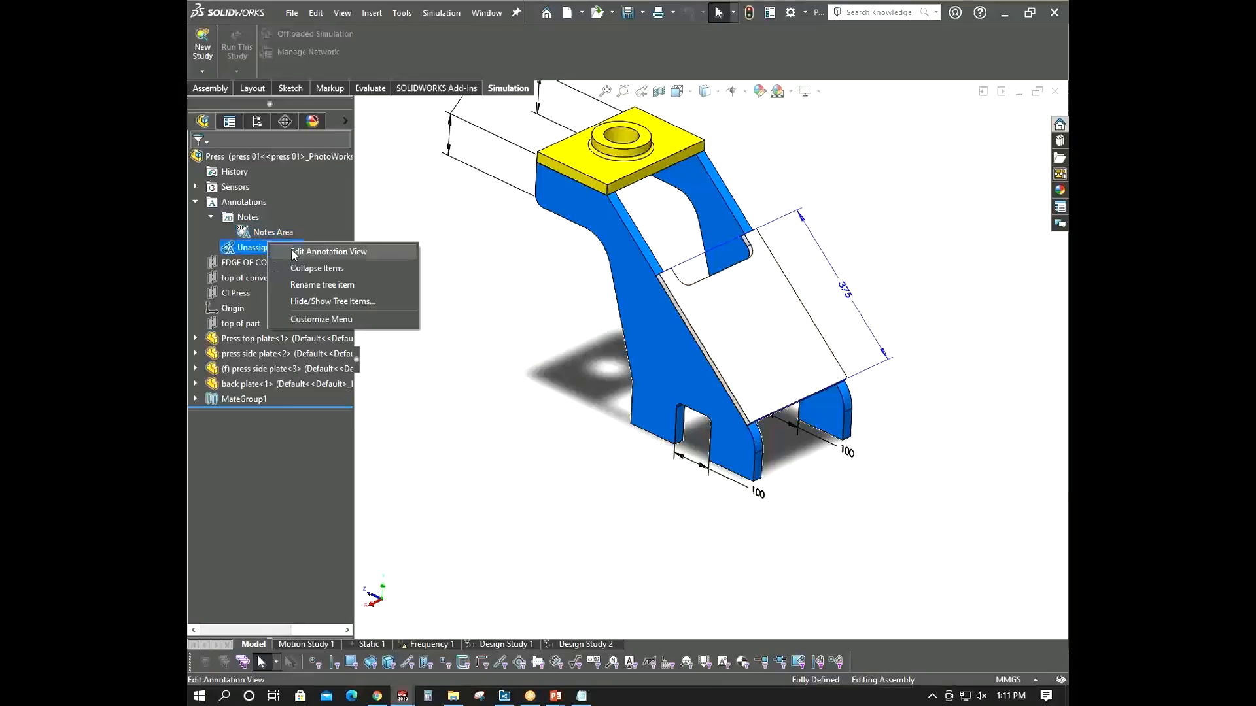
{"action": "left_click", "coordinate": [295, 252]}
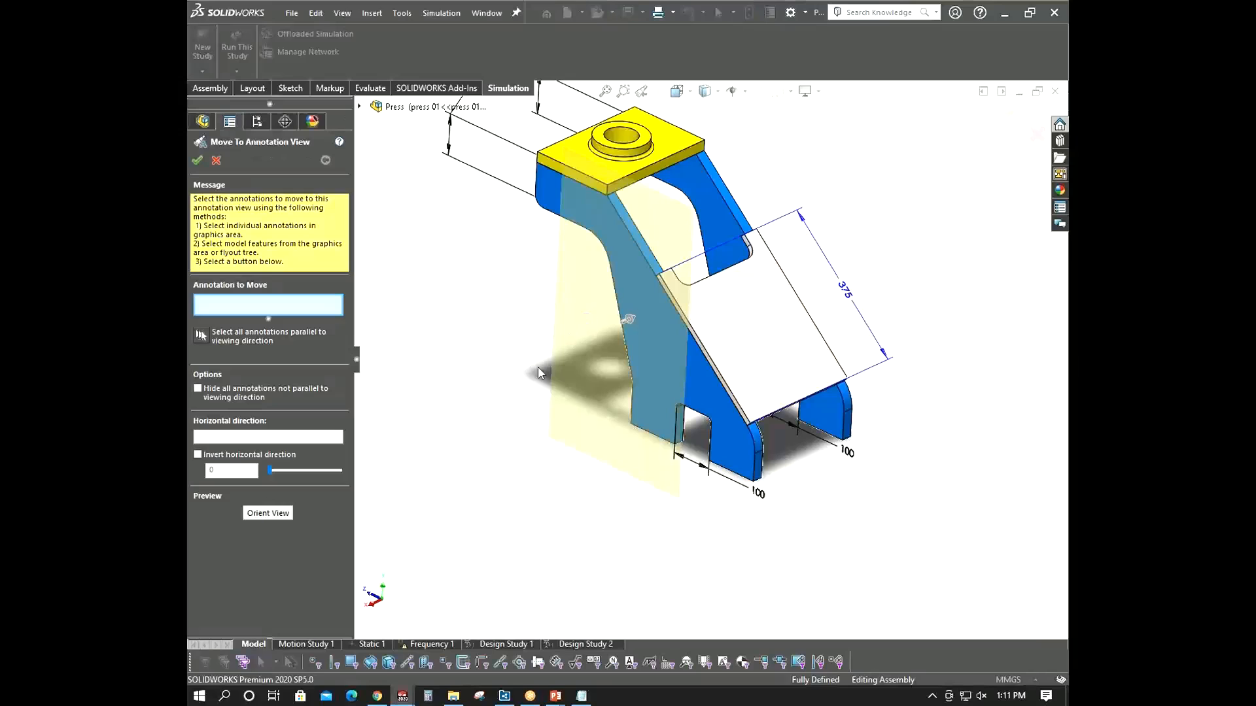
{"action": "left_click", "coordinate": [217, 161]}
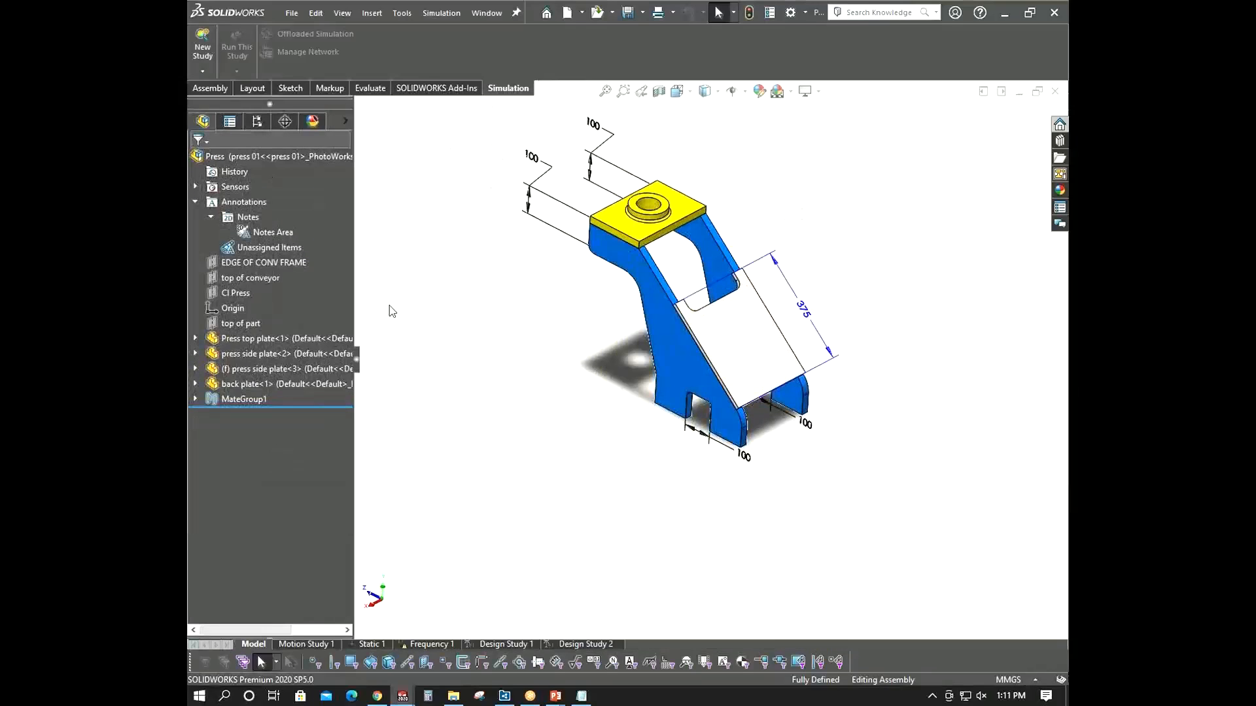
- Inspect the reference planes and the Press top plate's features and annotations in the tree
{"action": "left_click", "coordinate": [262, 262]}
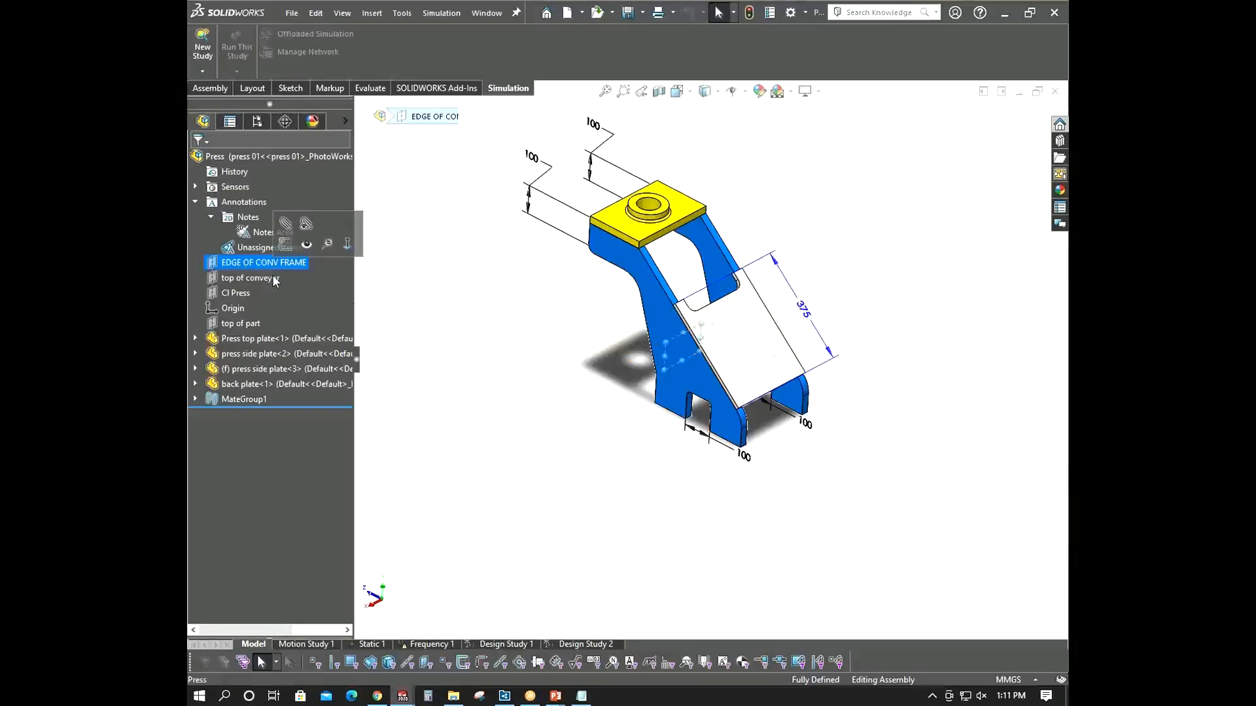
{"action": "left_click", "coordinate": [256, 279]}
{"action": "left_click", "coordinate": [456, 363]}
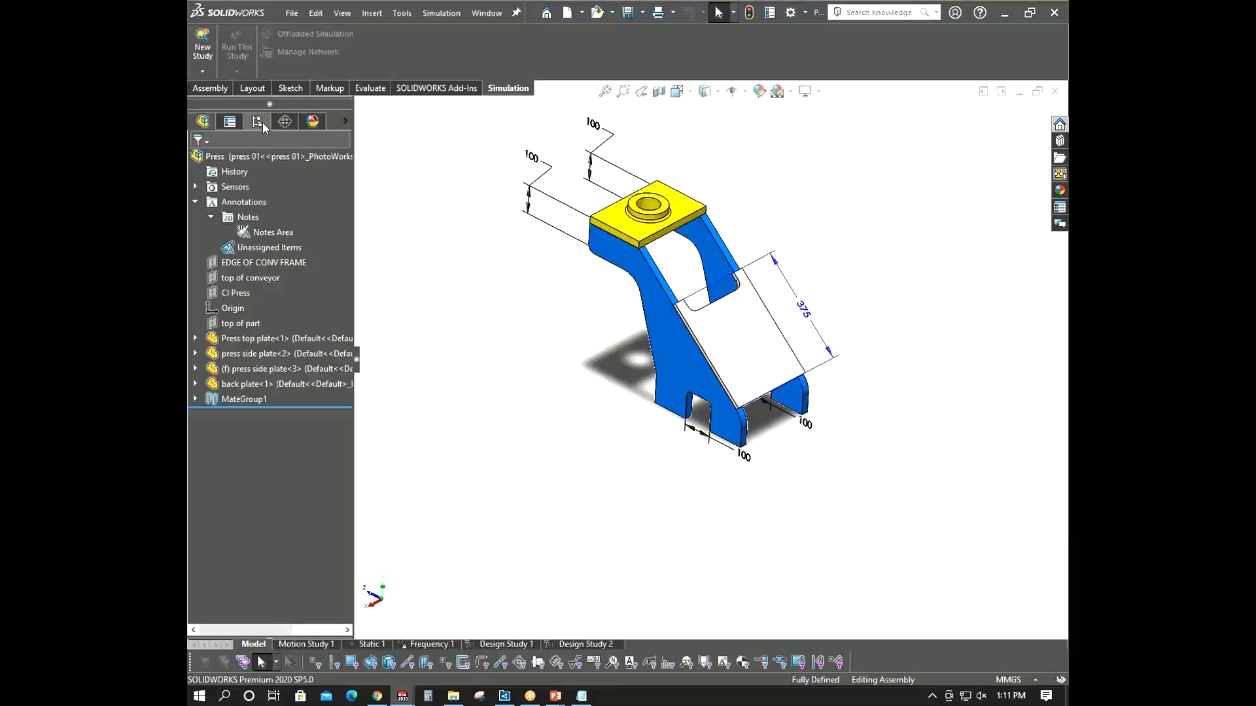
{"action": "left_click", "coordinate": [230, 121]}
{"action": "left_click", "coordinate": [209, 123]}
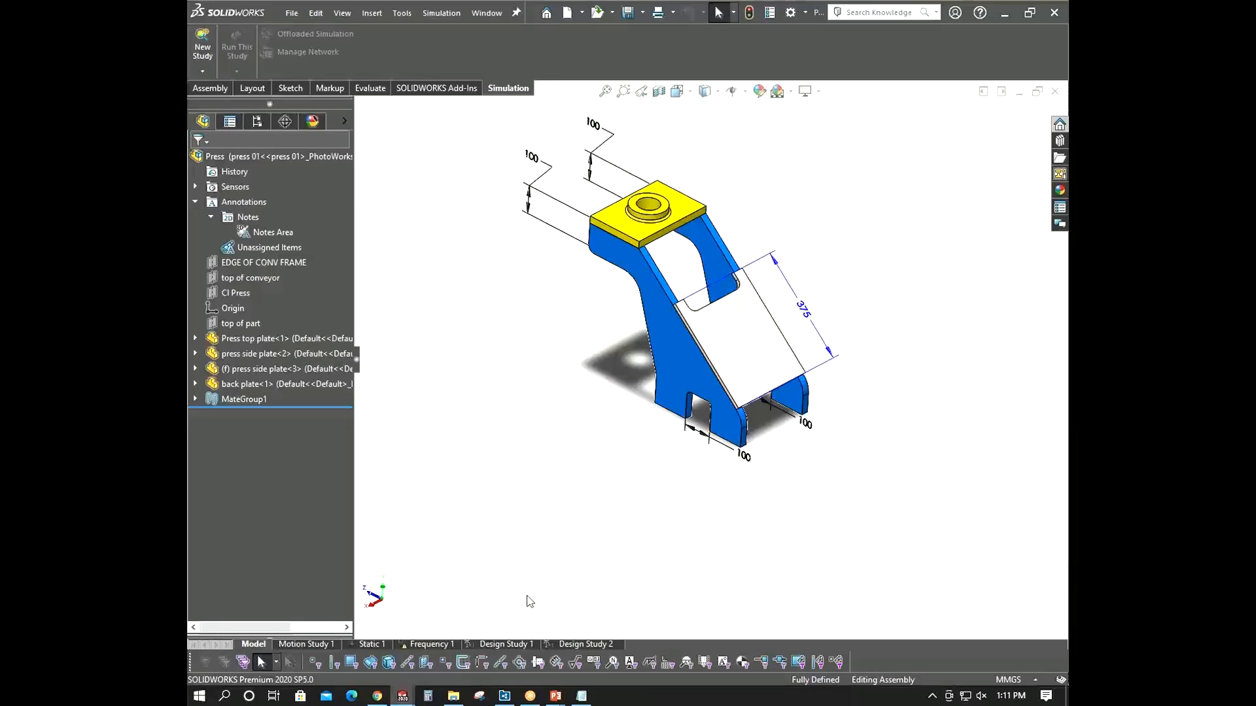
{"action": "left_click", "coordinate": [195, 339]}
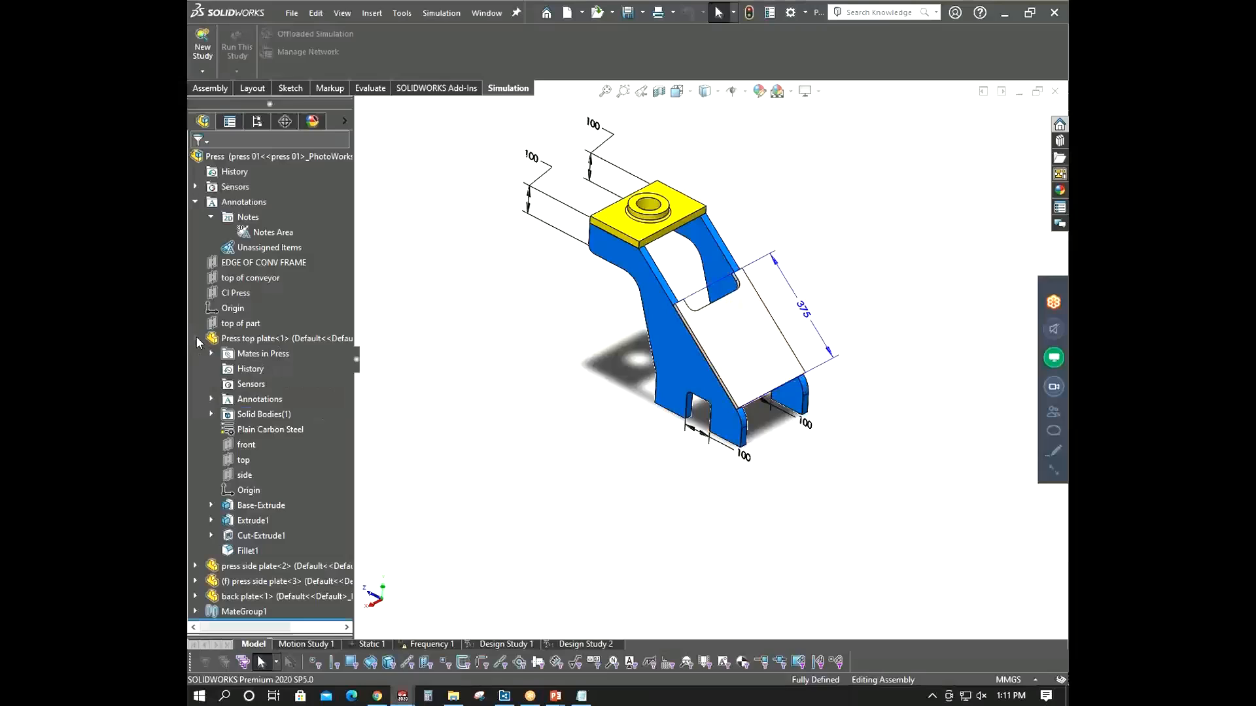
{"action": "left_click", "coordinate": [212, 399]}
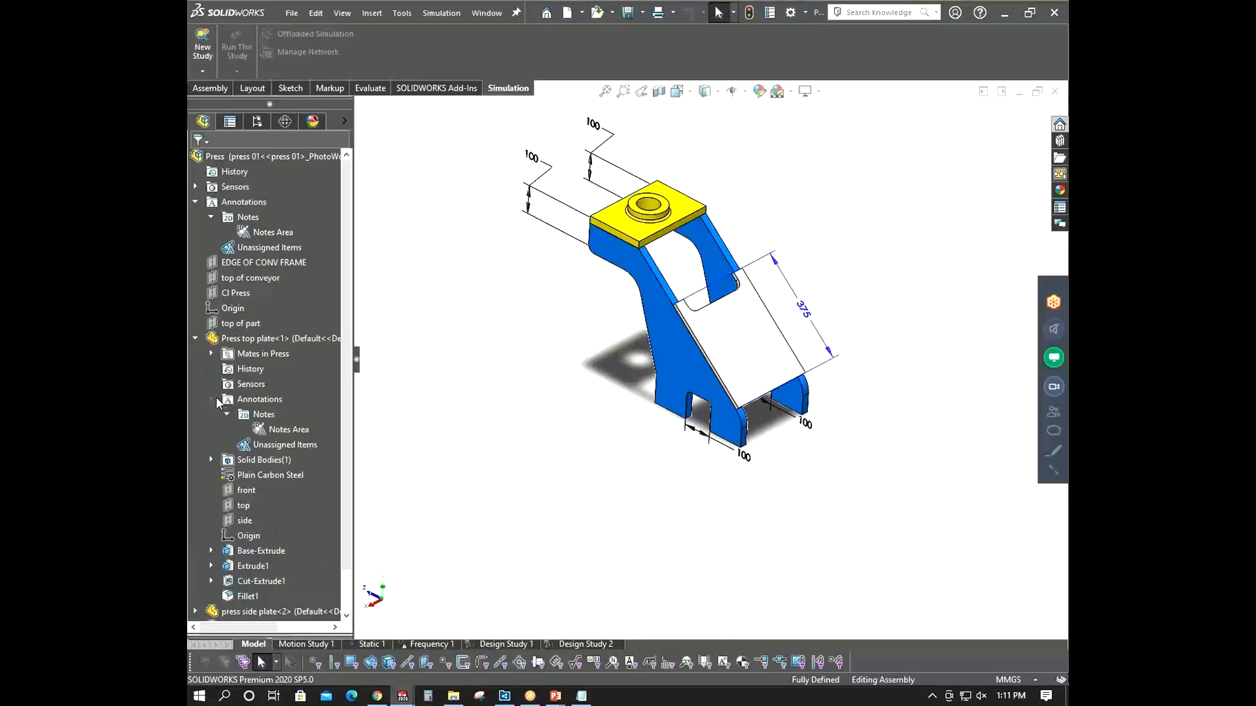
{"action": "left_click", "coordinate": [212, 399]}
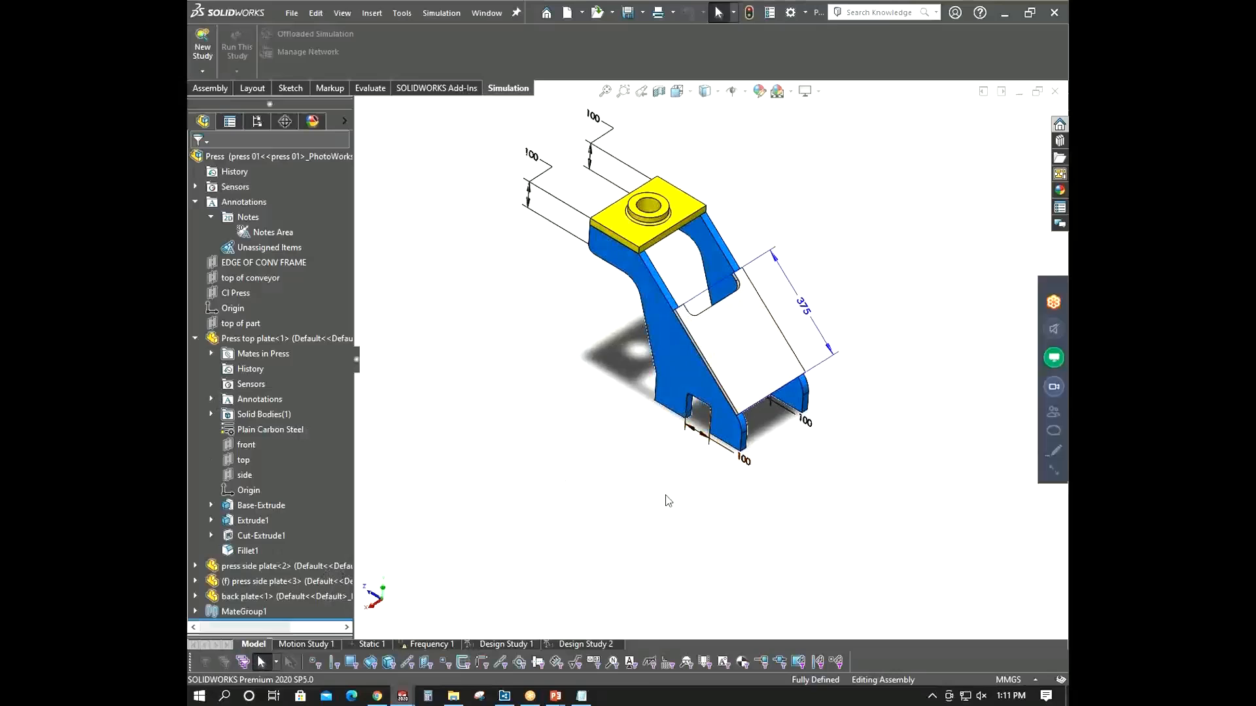
- In Design Study 2, try to add a new parameter named Width top plate of, linked to the top plate's width dimension
{"action": "left_click", "coordinate": [594, 645]}
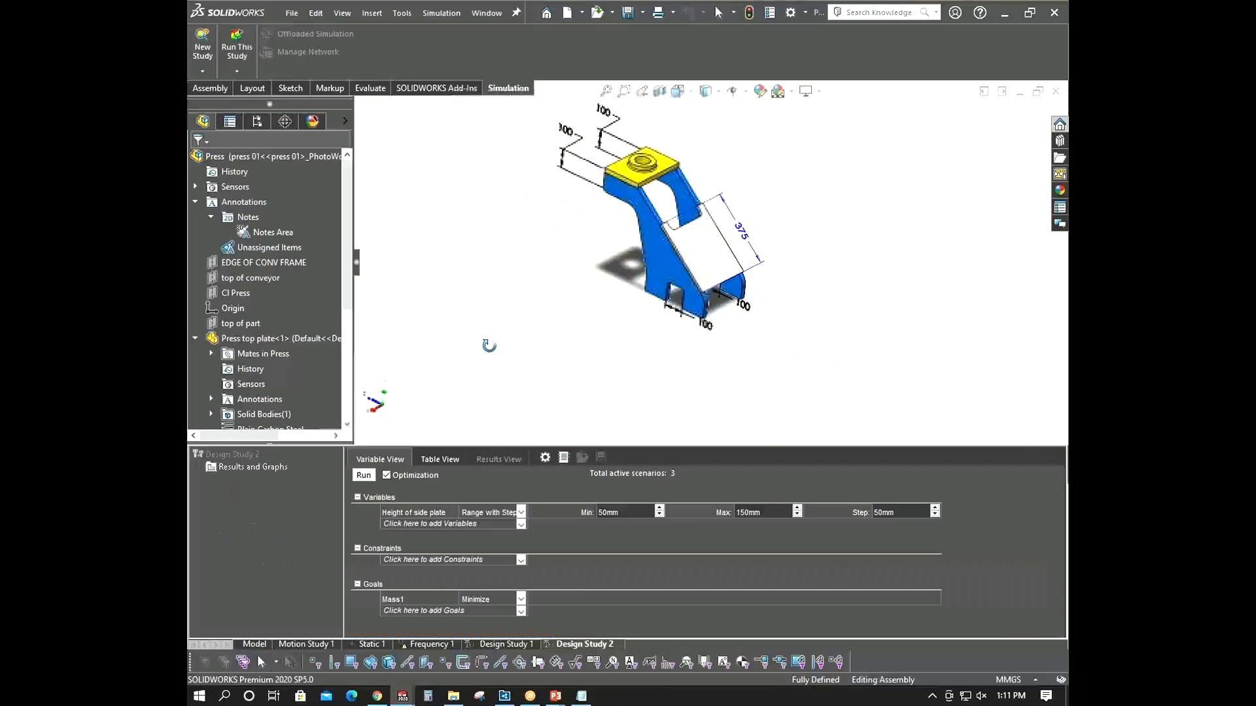
{"action": "left_click", "coordinate": [521, 524]}
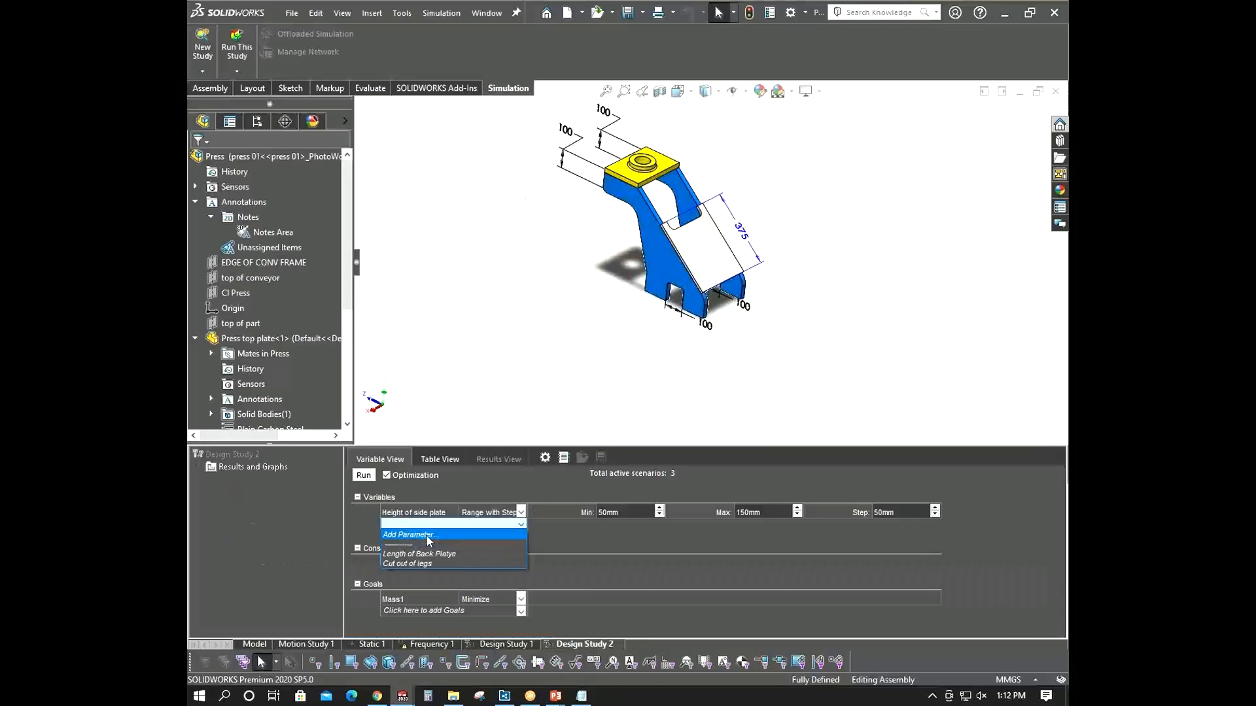
{"action": "left_click", "coordinate": [449, 545]}
{"action": "left_click", "coordinate": [245, 98]}
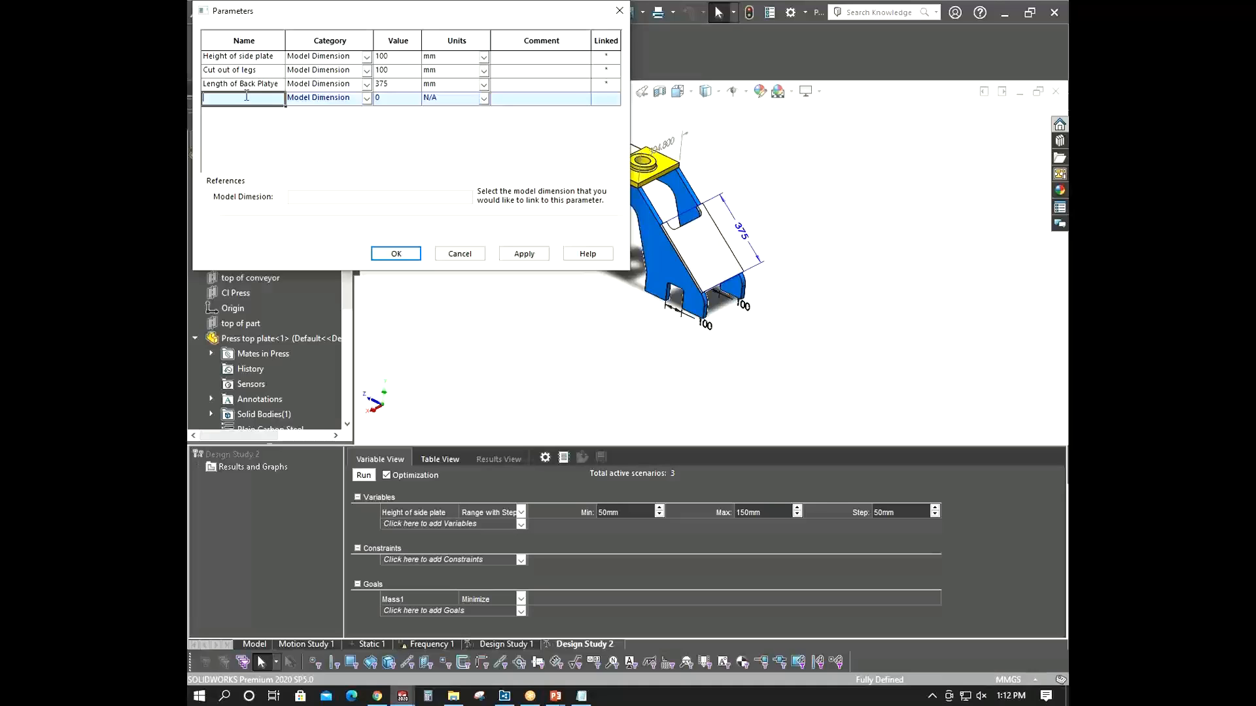
{"action": "type", "text": "H"}
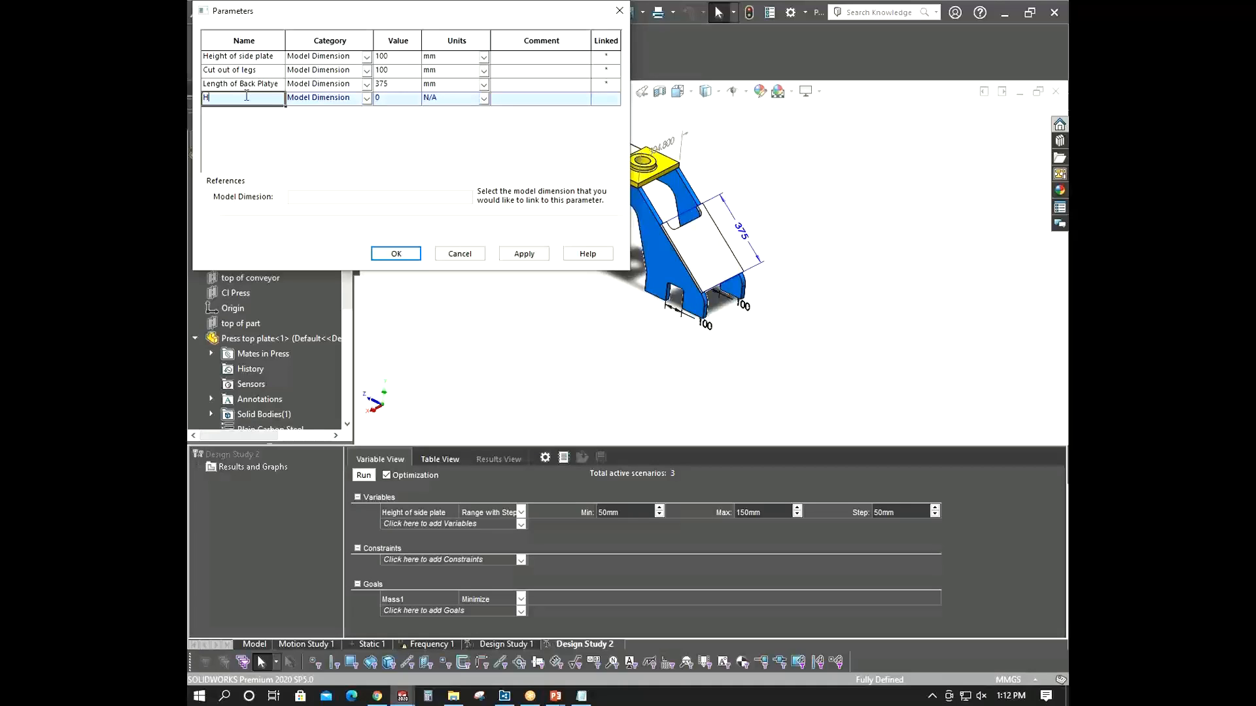
{"action": "key", "text": "BackSpace"}
{"action": "key", "text": "BackSpace"}
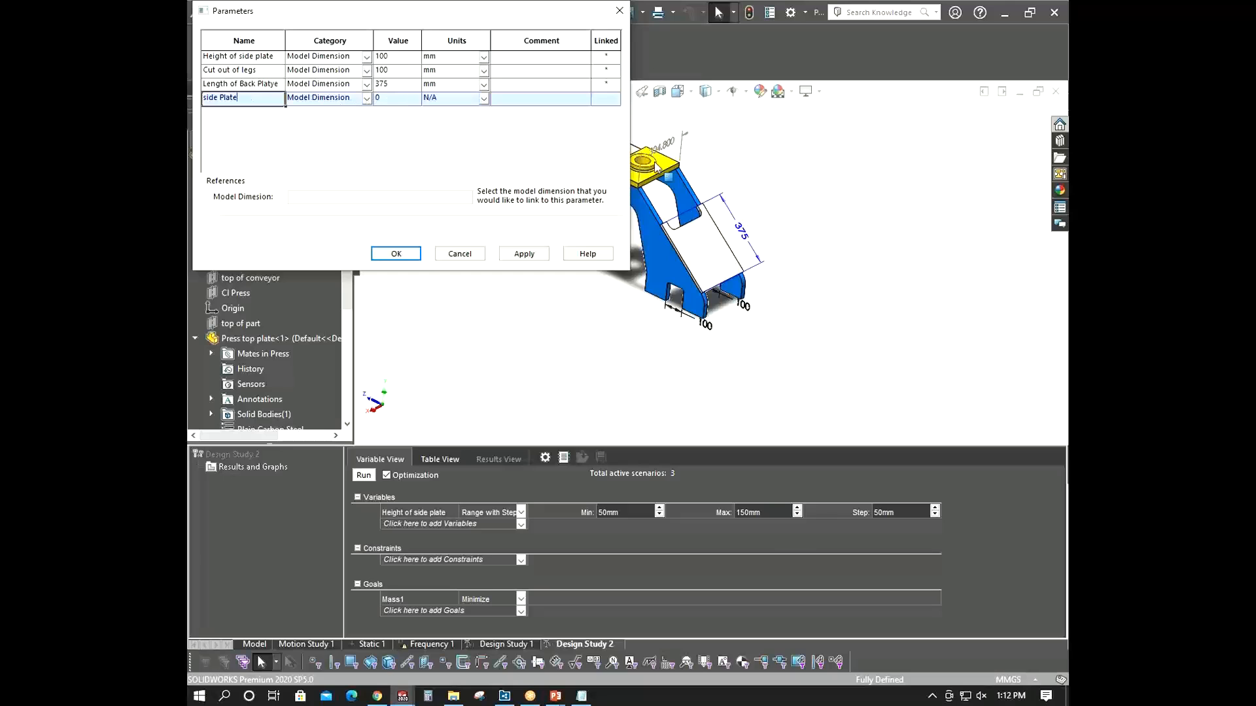
{"action": "scroll", "coordinate": [731, 191], "scroll_direction": "up", "scroll_amount": 4}
{"action": "scroll", "coordinate": [696, 237], "scroll_direction": "down", "scroll_amount": 5}
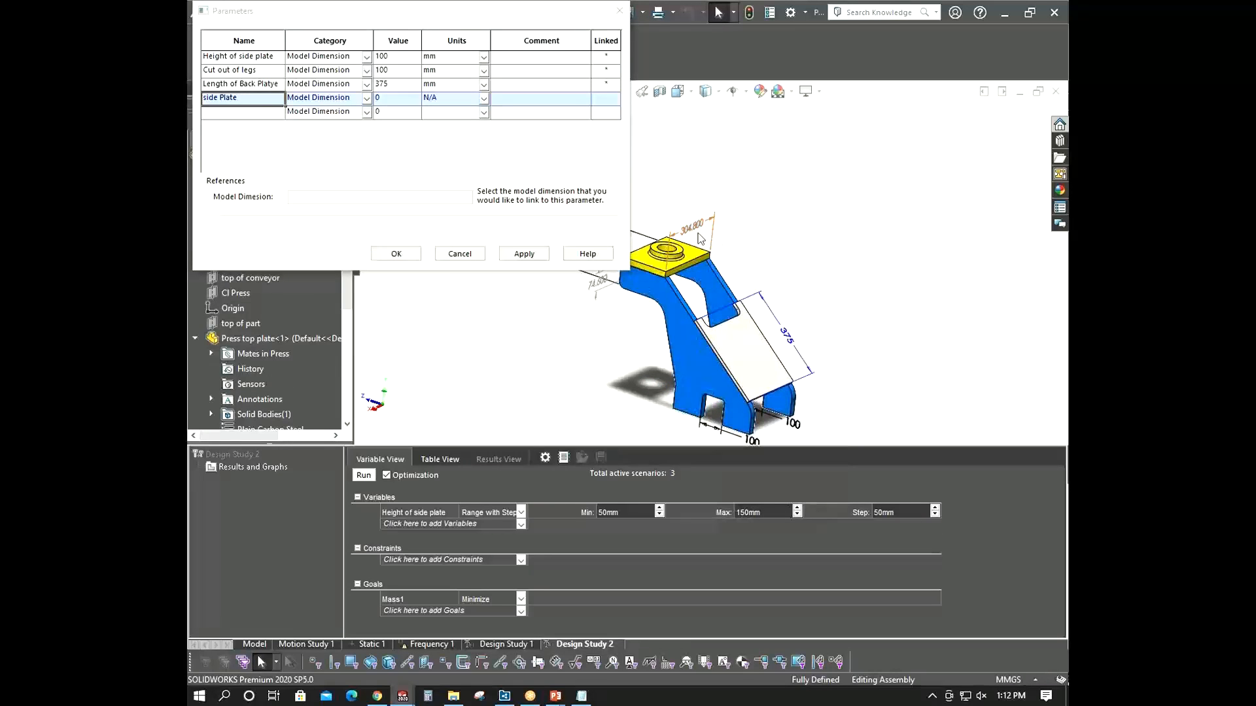
{"action": "left_click", "coordinate": [242, 94]}
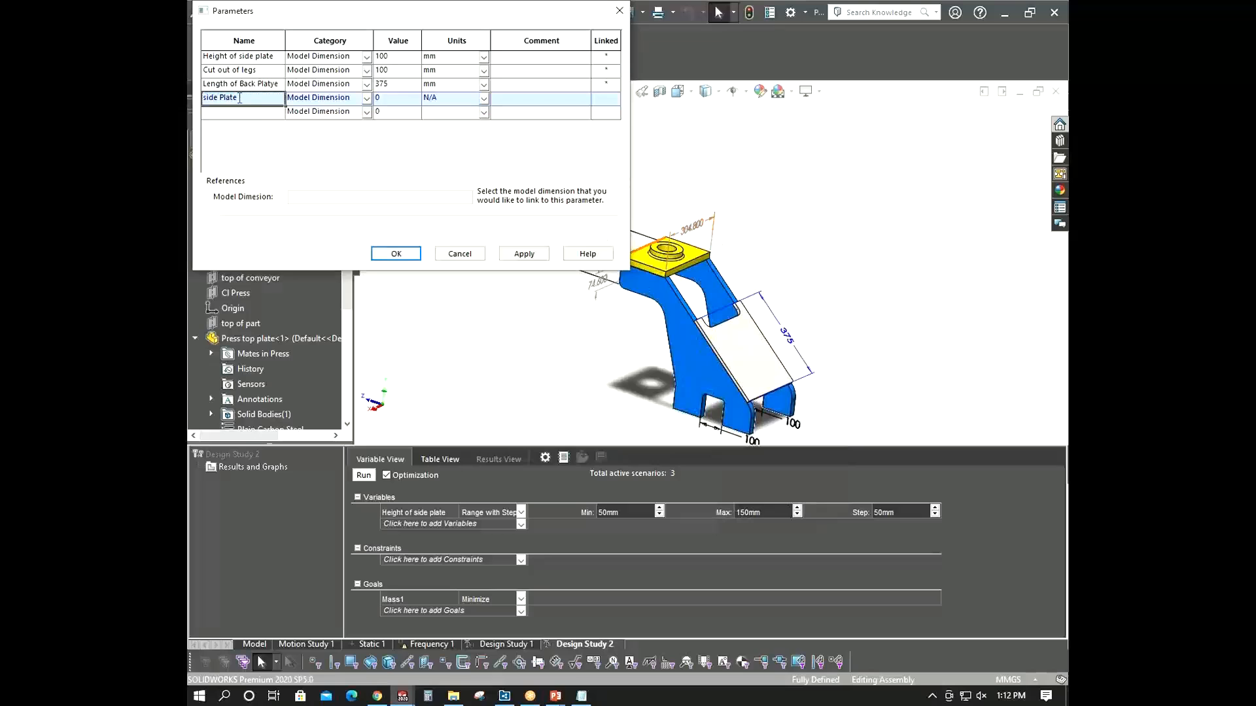
{"action": "double_click", "coordinate": [240, 98]}
{"action": "type", "text": "Widh"}
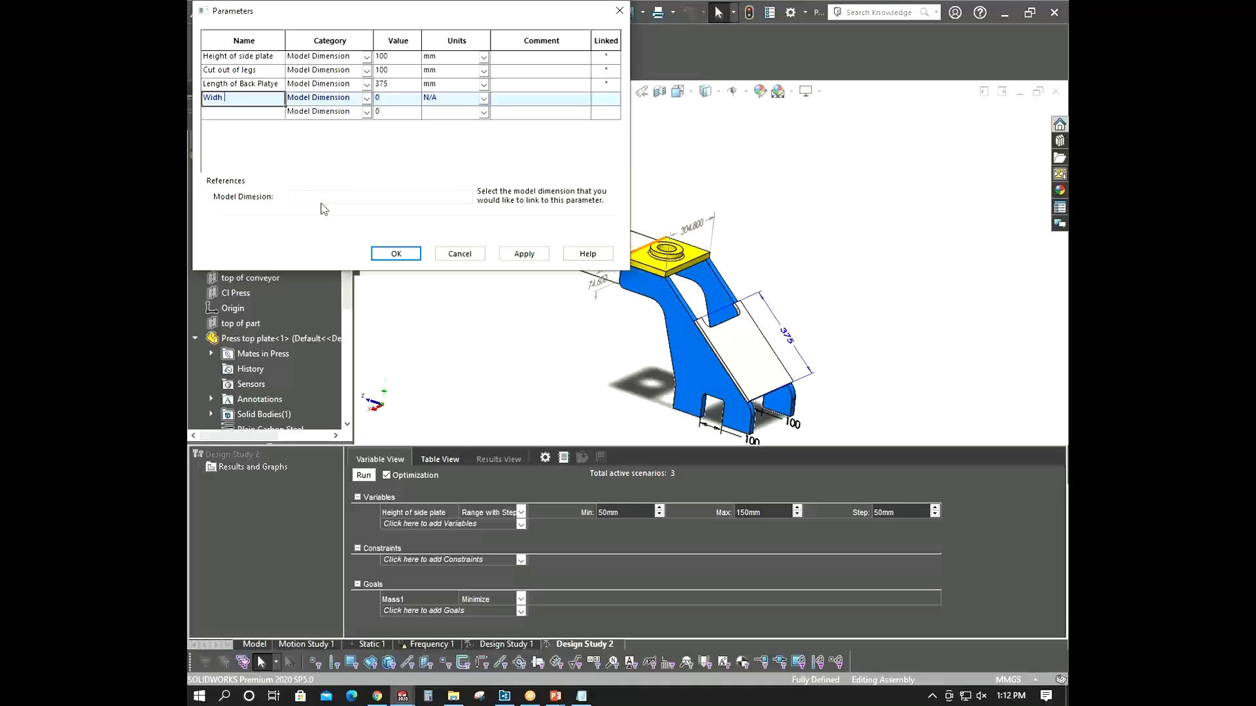
{"action": "type", "text": "topp p"}
{"action": "type", "text": "press"}
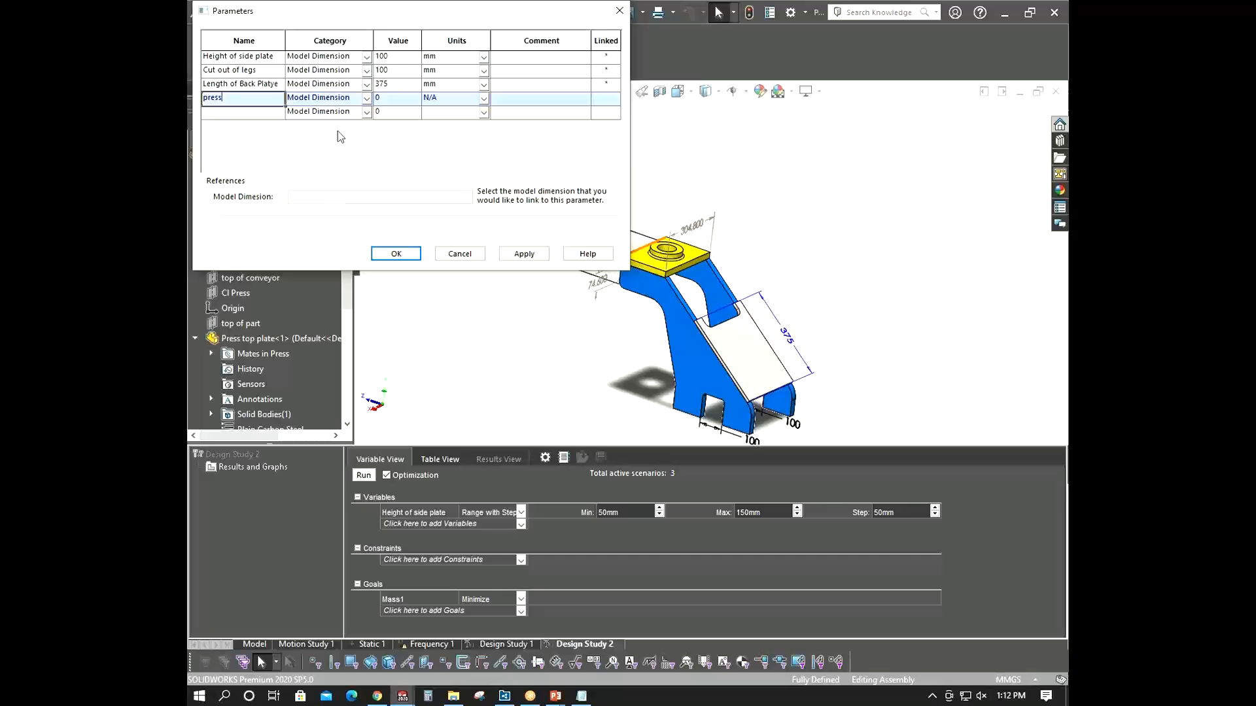
{"action": "left_click", "coordinate": [695, 225]}
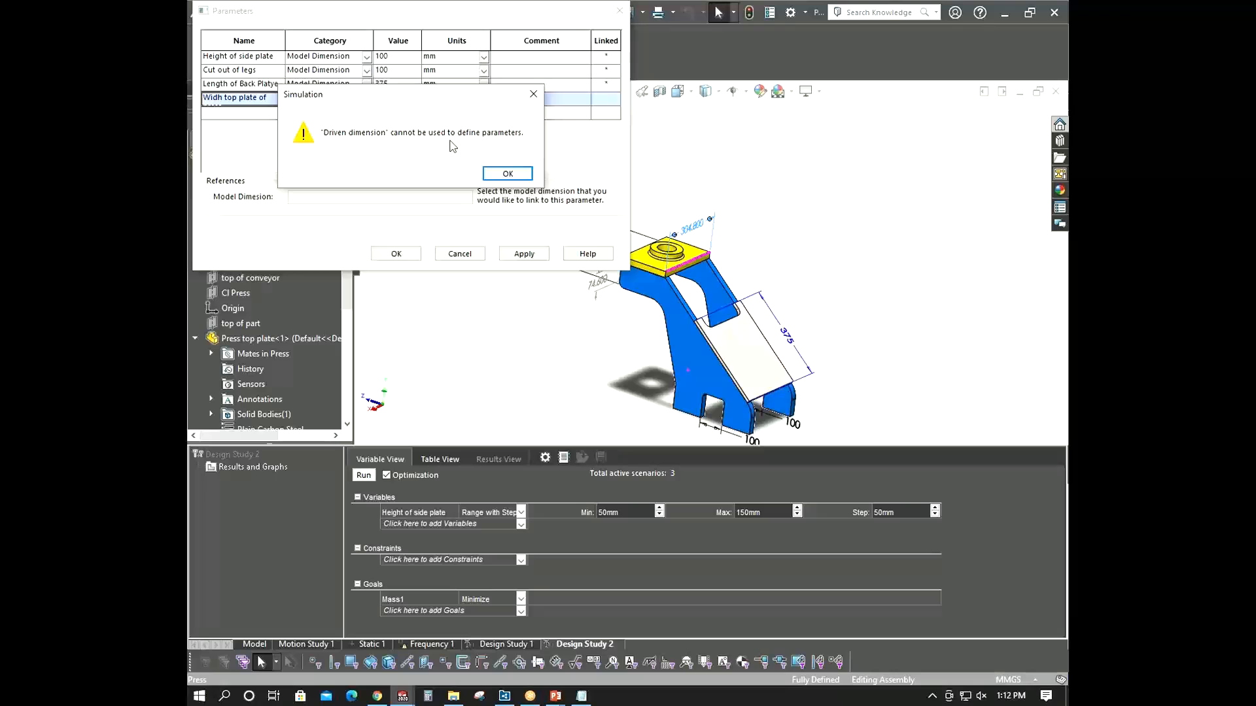
{"action": "left_click", "coordinate": [507, 173]}
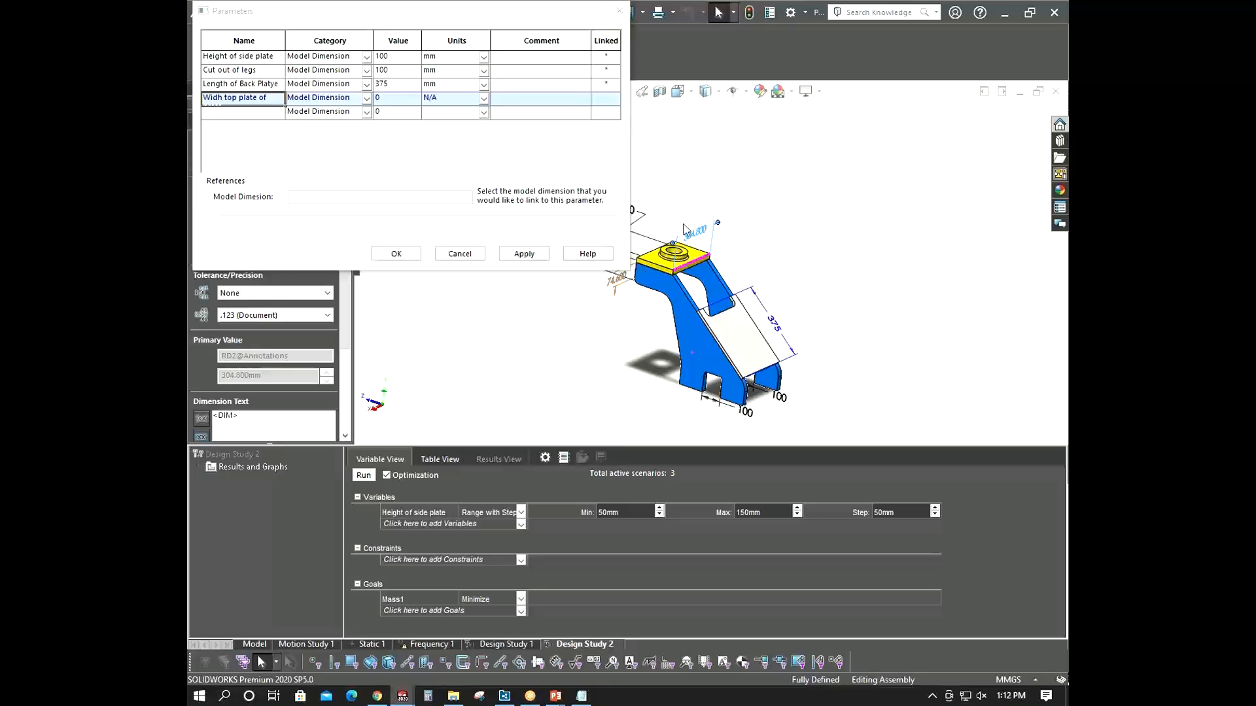
{"action": "scroll", "coordinate": [775, 353], "scroll_direction": "up", "scroll_amount": 2}
{"action": "middle_click_drag", "start_coordinate": [775, 357], "coordinate": [733, 346]}
{"action": "scroll", "coordinate": [681, 280], "scroll_direction": "down", "scroll_amount": 2}
{"action": "scroll", "coordinate": [681, 277], "scroll_direction": "up", "scroll_amount": 1}
{"action": "scroll", "coordinate": [673, 277], "scroll_direction": "down", "scroll_amount": 3}
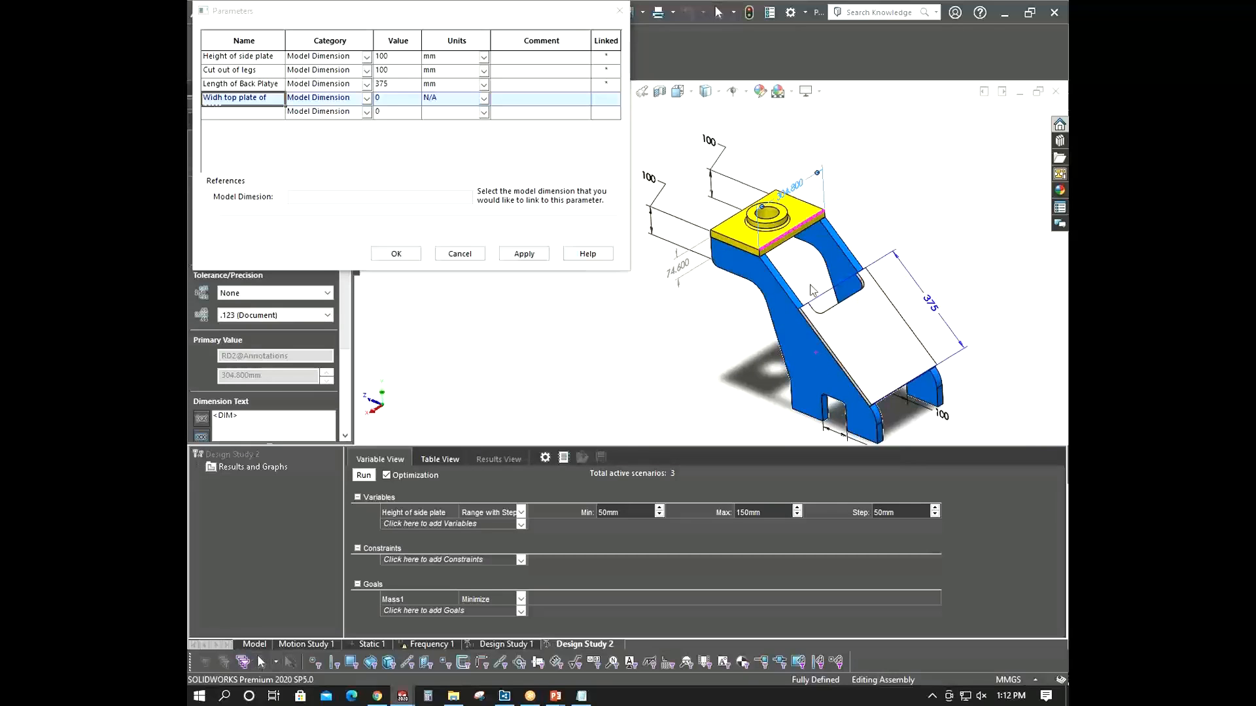
{"action": "middle_click_drag", "start_coordinate": [794, 193], "coordinate": [772, 206]}
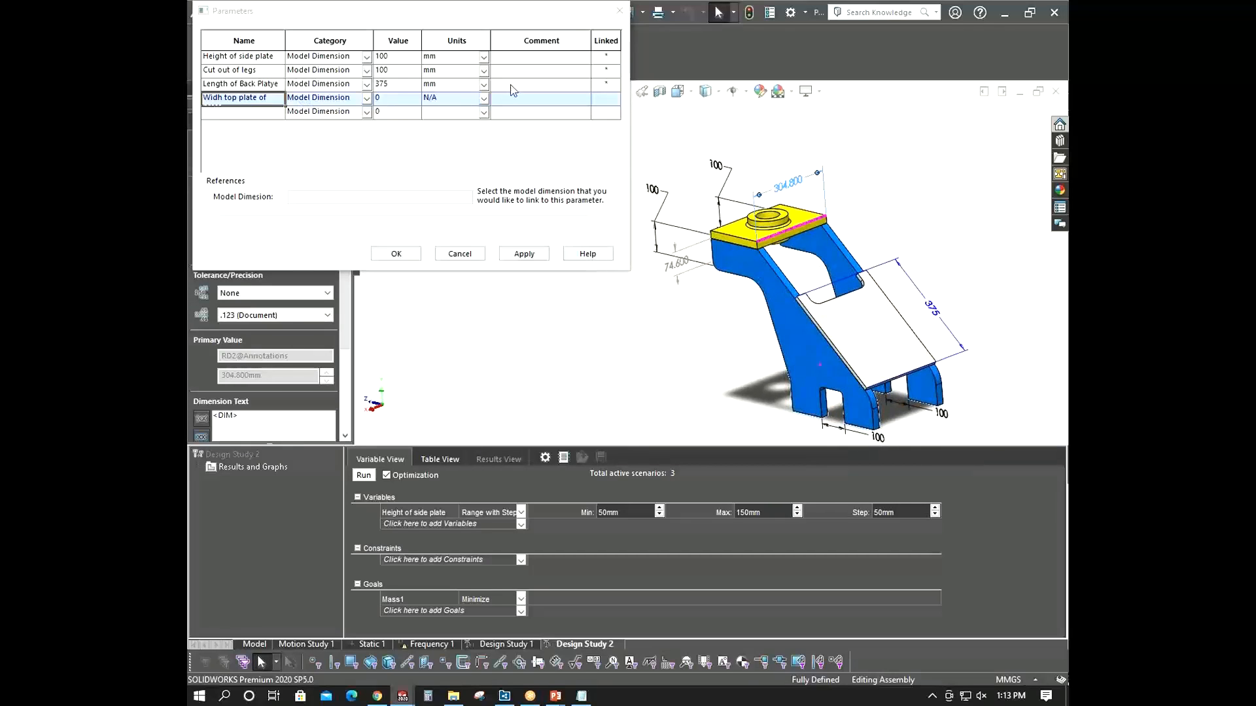
{"action": "left_click", "coordinate": [619, 11]}
- Examine the assembly model and the available variable options in Design Study 2
{"action": "left_click", "coordinate": [199, 160]}
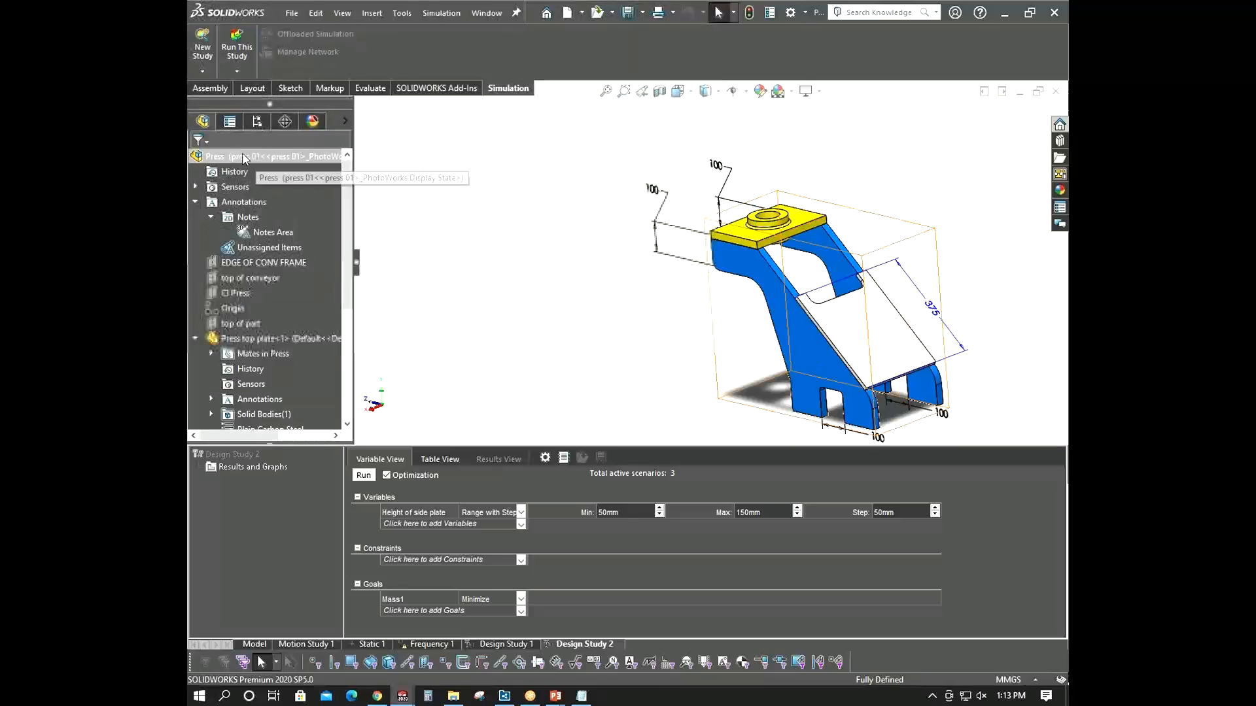
{"action": "middle_click_drag", "start_coordinate": [548, 274], "coordinate": [572, 303]}
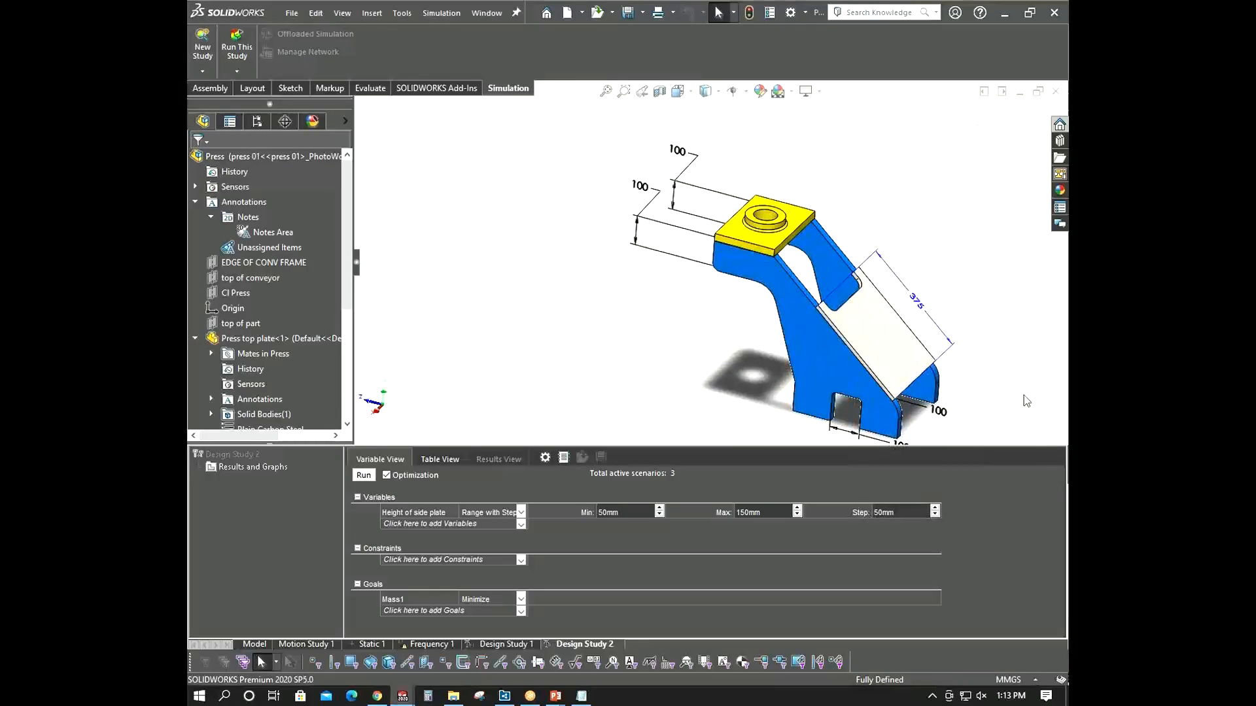
{"action": "scroll", "coordinate": [960, 299], "scroll_direction": "up", "scroll_amount": 2}
{"action": "middle_click_drag", "start_coordinate": [960, 299], "coordinate": [951, 303]}
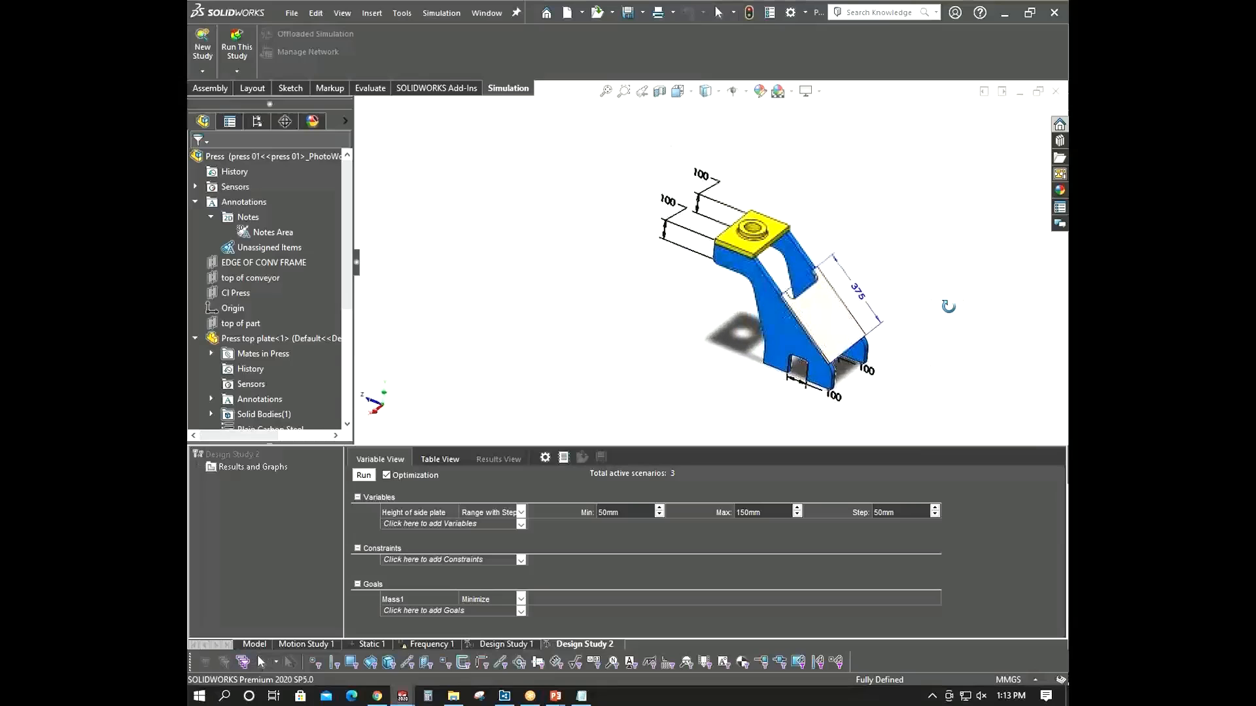
{"action": "left_click", "coordinate": [521, 526]}
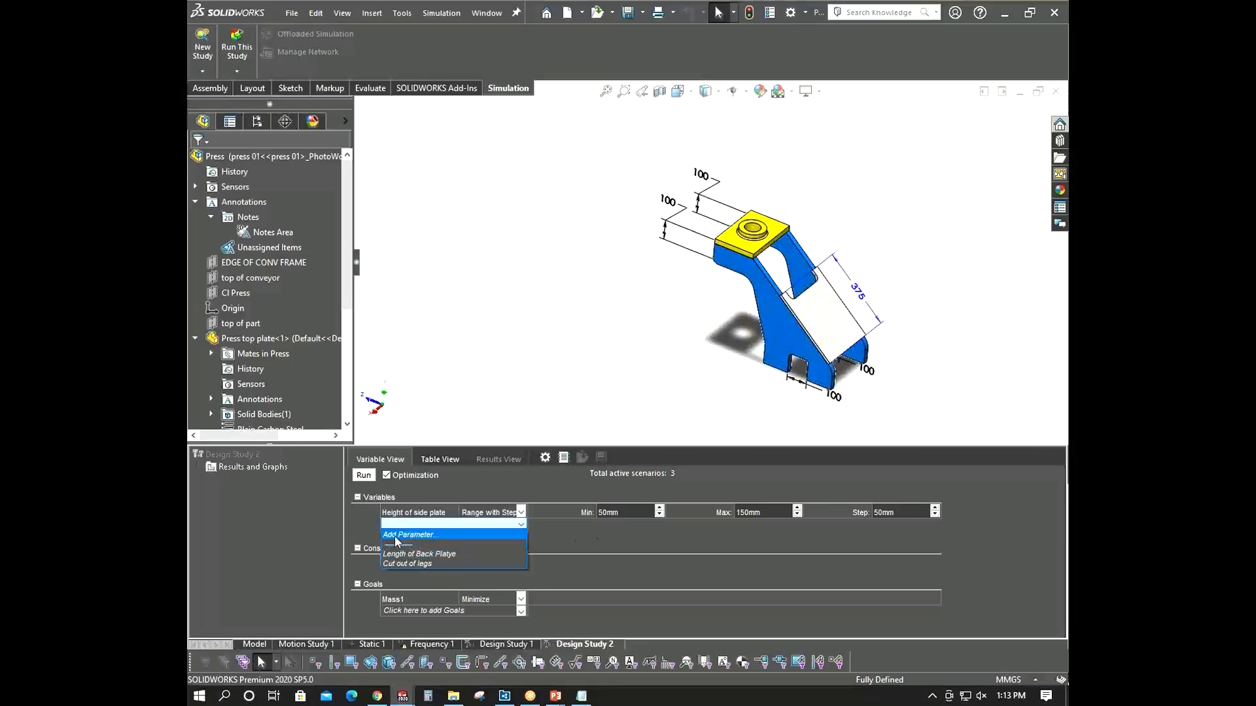
{"action": "left_click", "coordinate": [558, 352]}
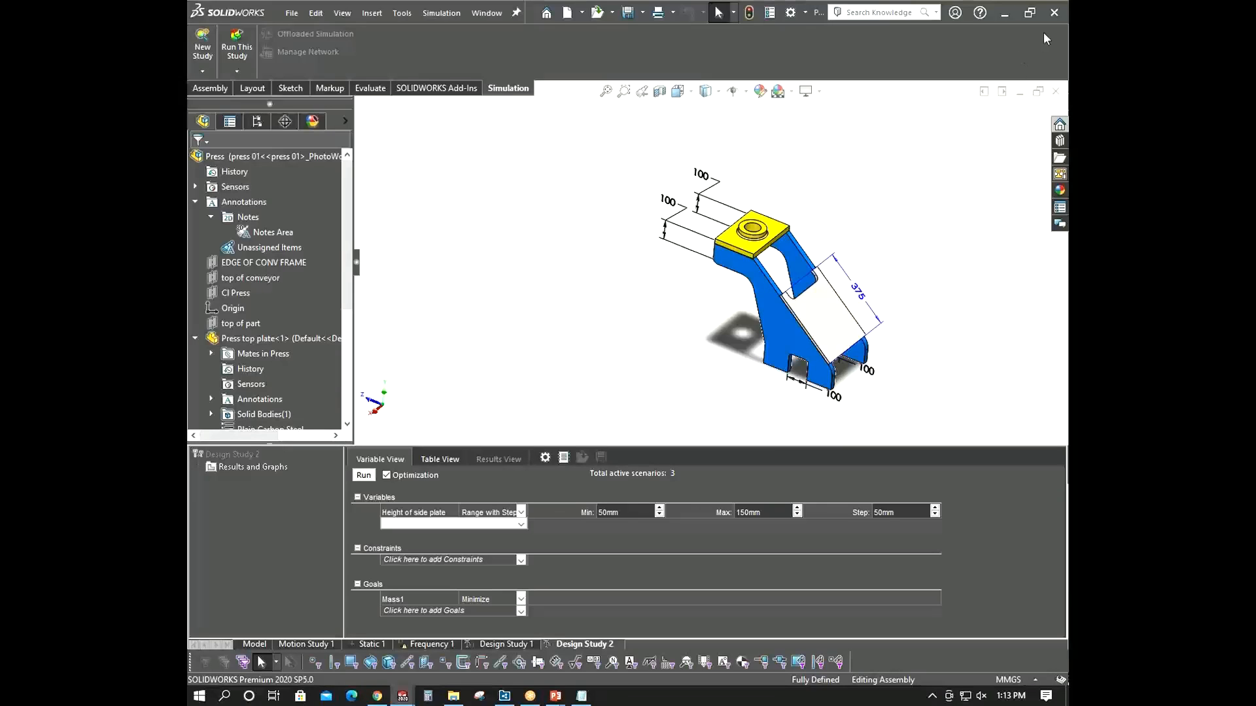
- Switch to the training PowerPoint presentation and browse the slides about the design study and linear static analysis
{"action": "mouse_move", "coordinate": [555, 696]}
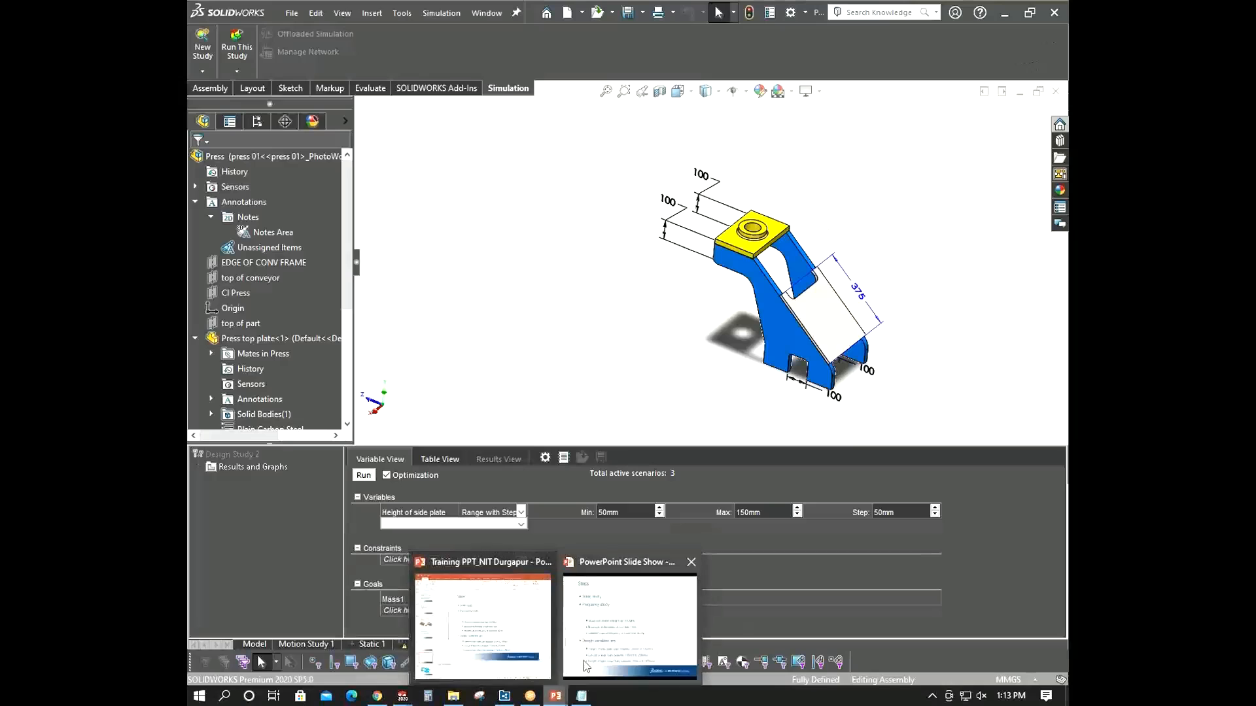
{"action": "left_click", "coordinate": [482, 641]}
{"action": "scroll", "coordinate": [268, 571], "scroll_direction": "down", "scroll_amount": 3}
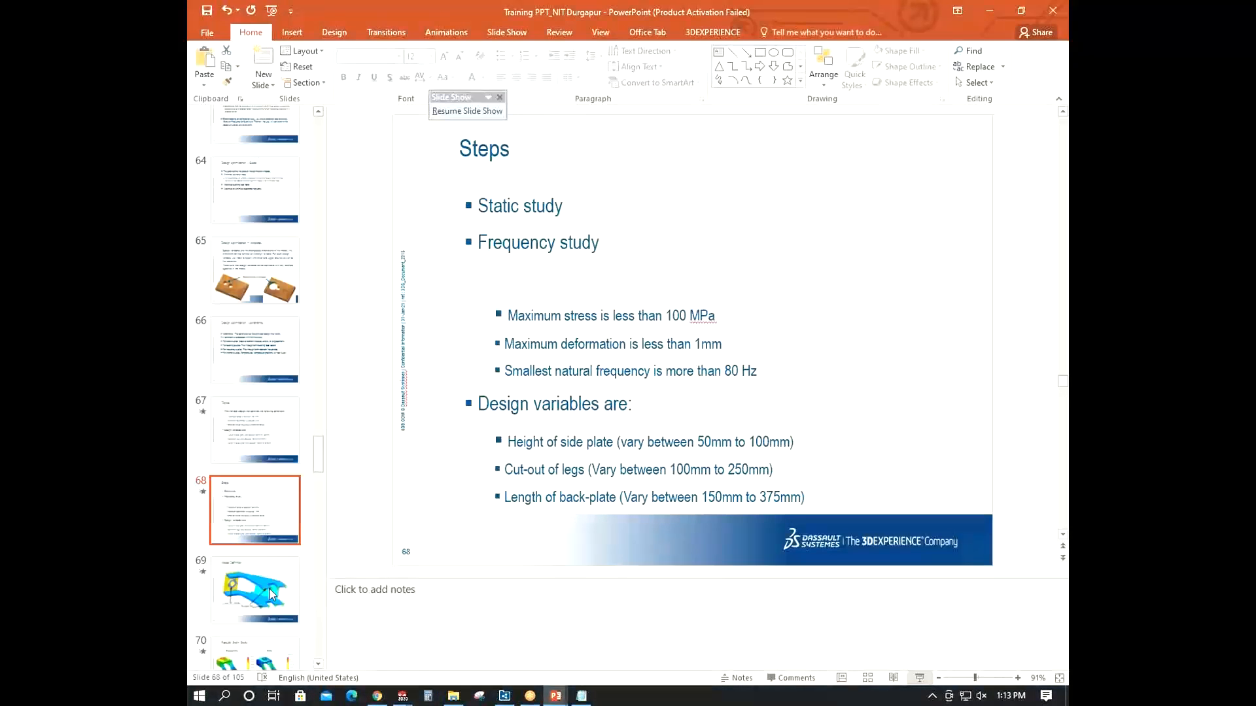
{"action": "scroll", "coordinate": [265, 564], "scroll_direction": "down", "scroll_amount": 5}
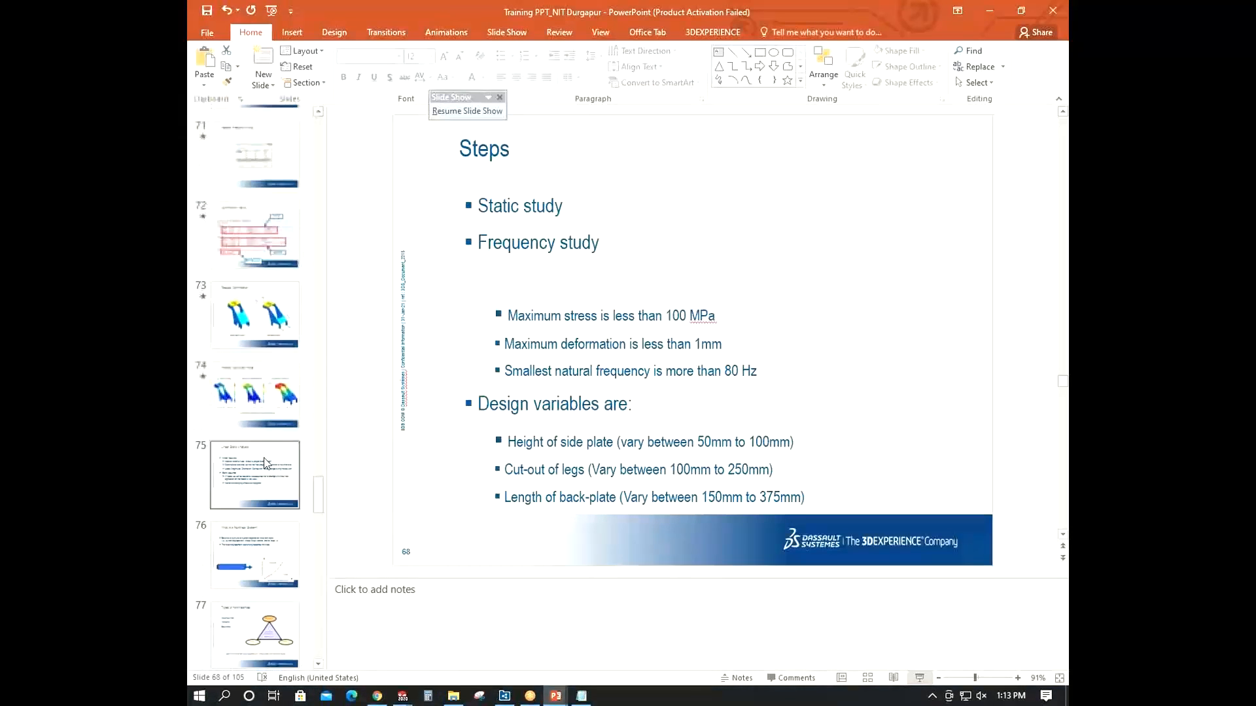
{"action": "left_click", "coordinate": [265, 463]}
{"action": "left_click", "coordinate": [267, 535]}
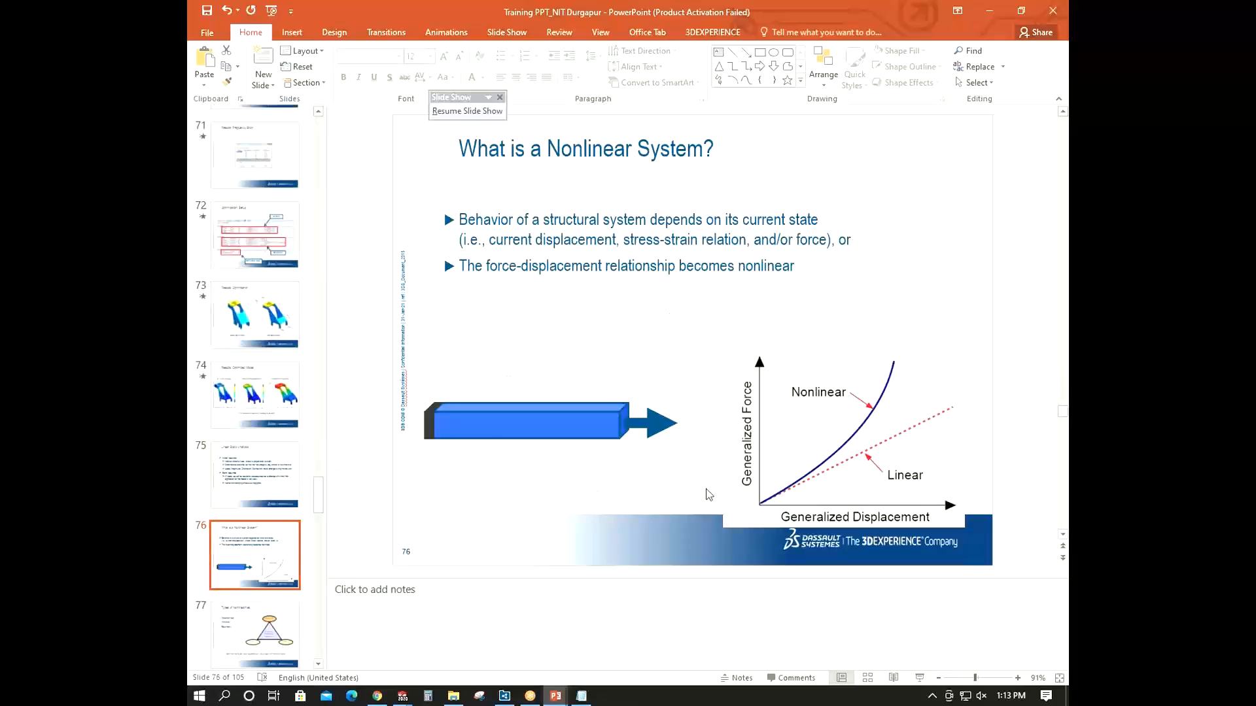
{"action": "left_click", "coordinate": [218, 483]}
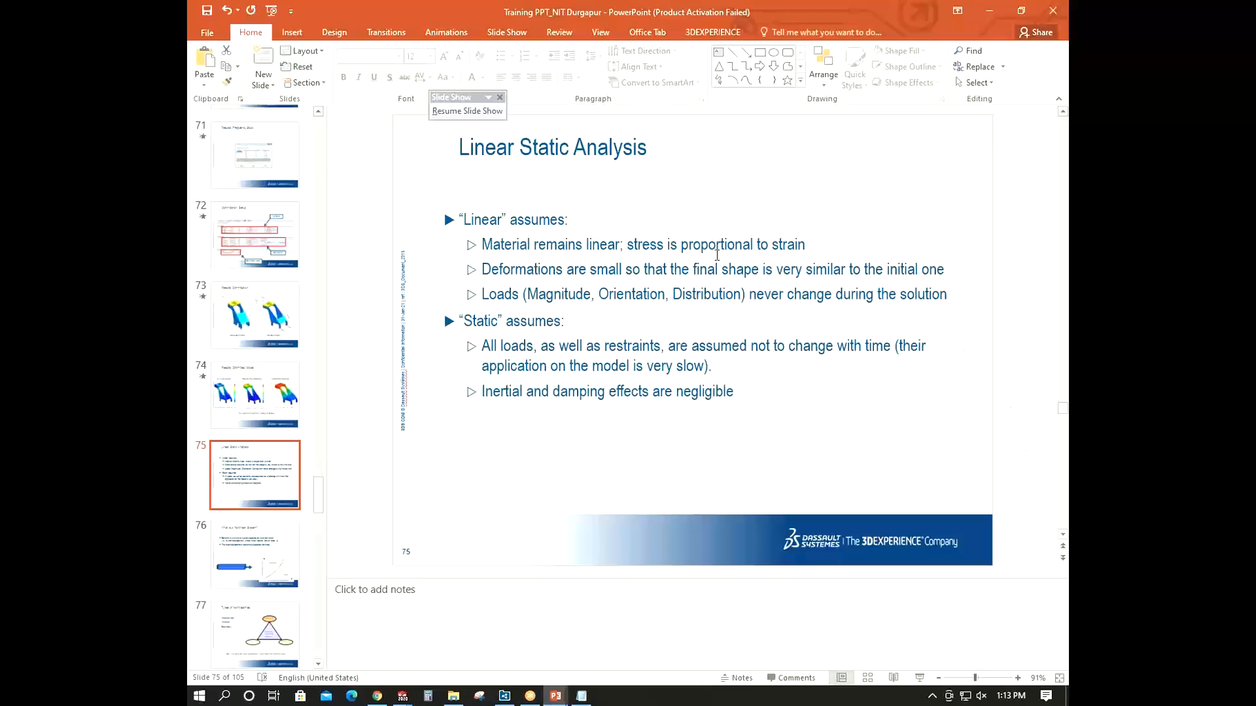
- Start the slide show and page through the static study result slides
{"action": "left_click", "coordinate": [919, 677]}
{"action": "key", "text": "Right"}
{"action": "key", "text": "Right"}
{"action": "key", "text": "Right"}
{"action": "key", "text": "Right"}
{"action": "key", "text": "Right"}
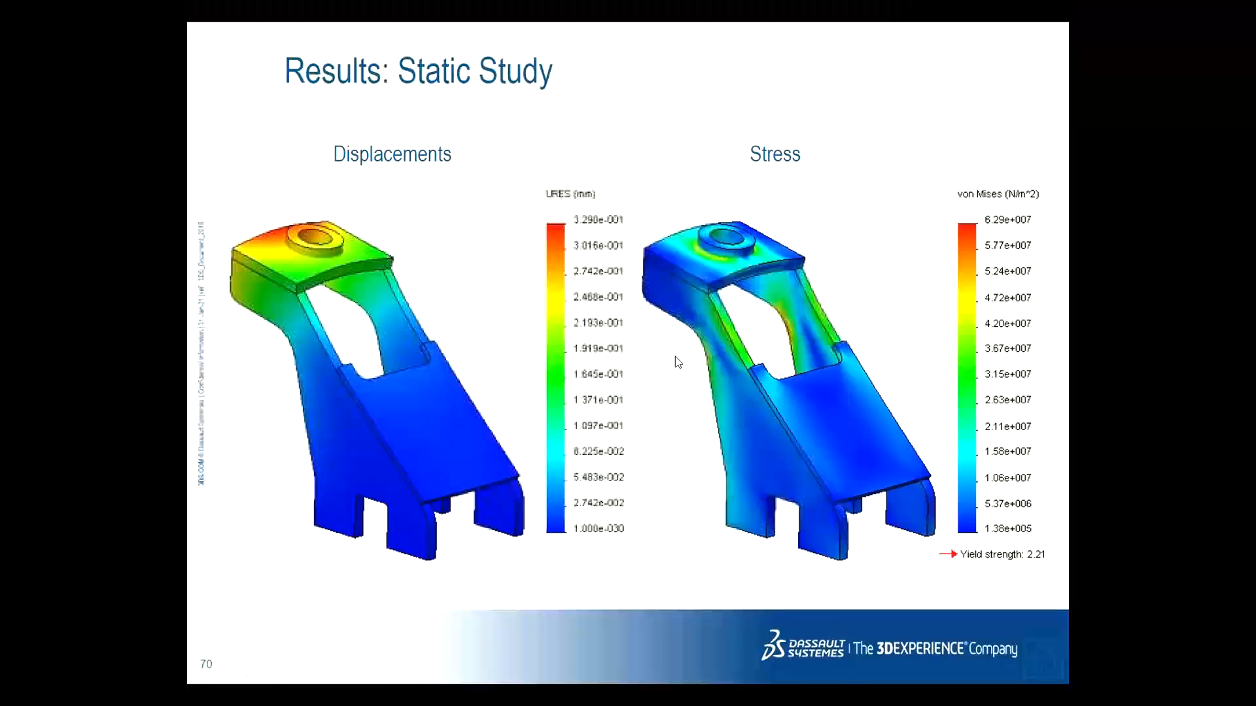
{"action": "key", "text": "Right"}
{"action": "key", "text": "Right"}
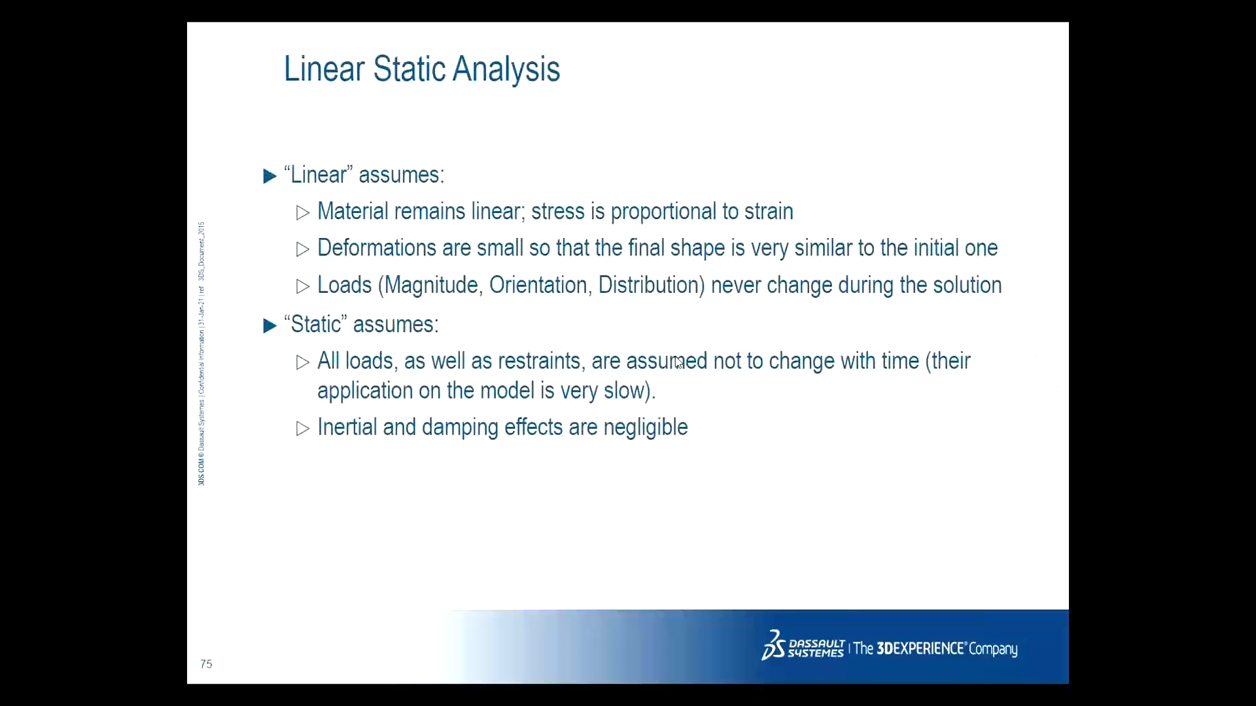
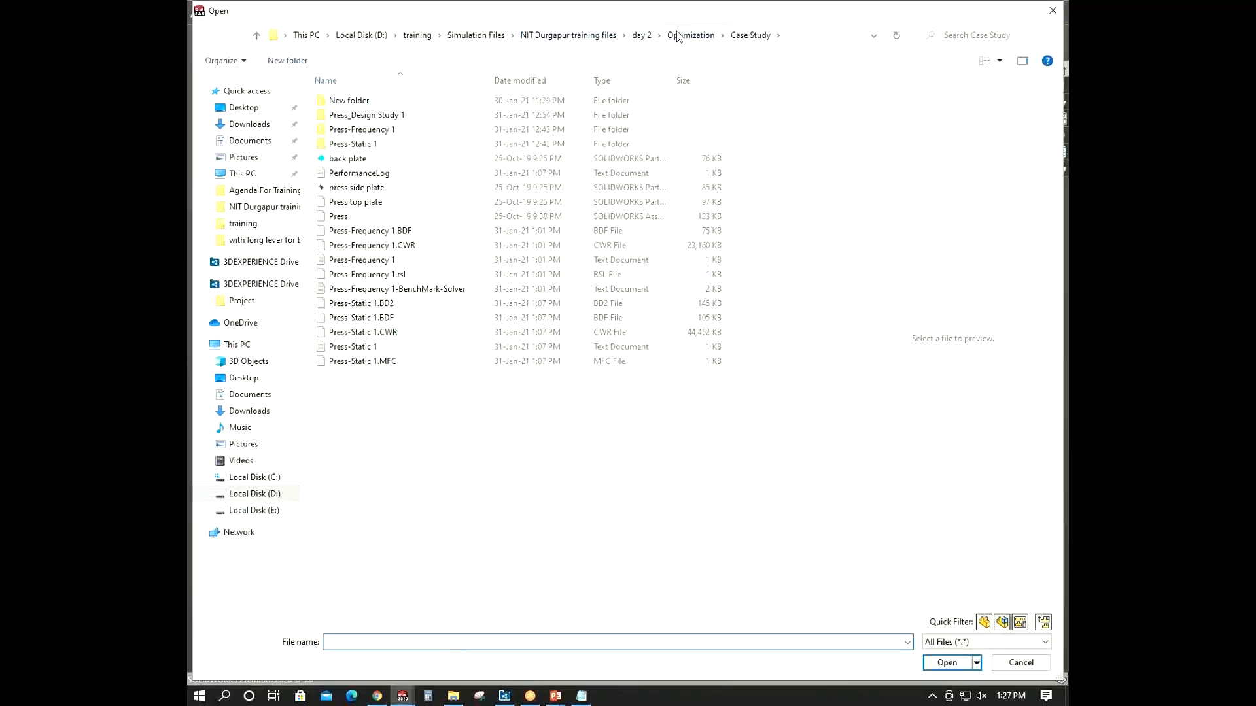
- Open the hose-clamp part from the day 2 training folder
{"action": "left_click", "coordinate": [688, 35]}
{"action": "left_click", "coordinate": [640, 35]}
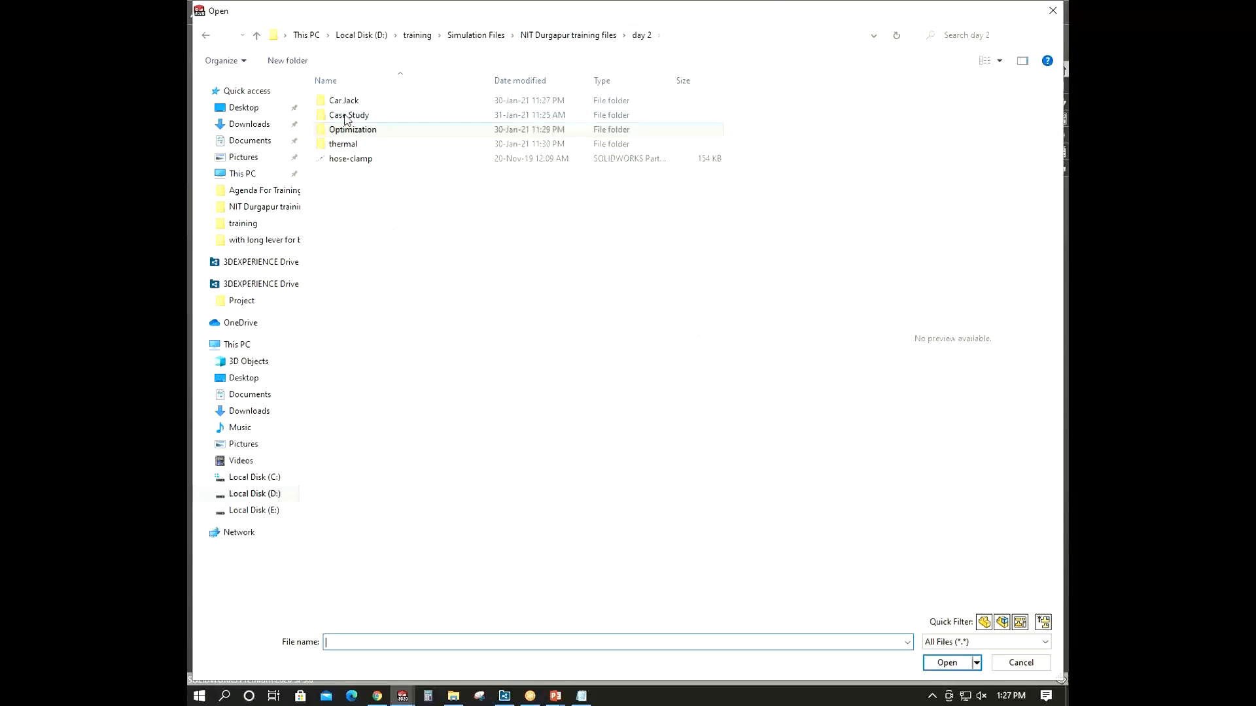
{"action": "double_click", "coordinate": [354, 158]}
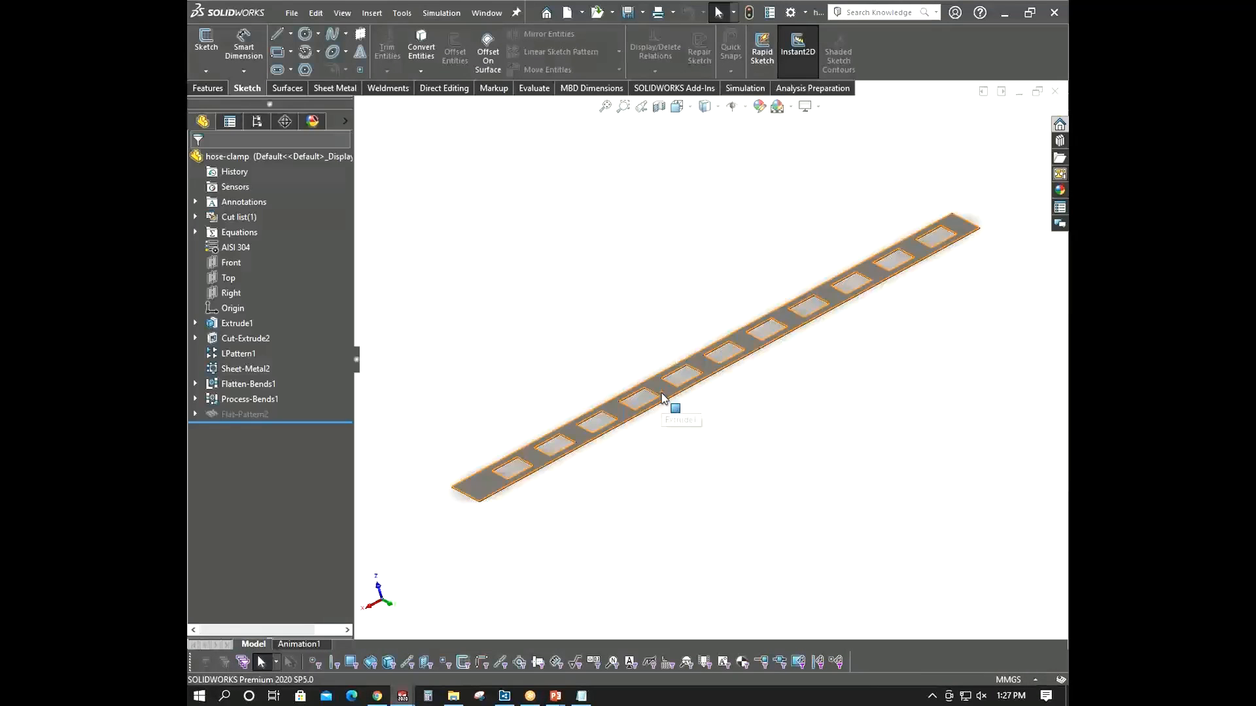
- Orbit around the hose-clamp strip to examine its shape and edges
{"action": "middle_click_drag", "start_coordinate": [672, 406], "coordinate": [824, 316]}
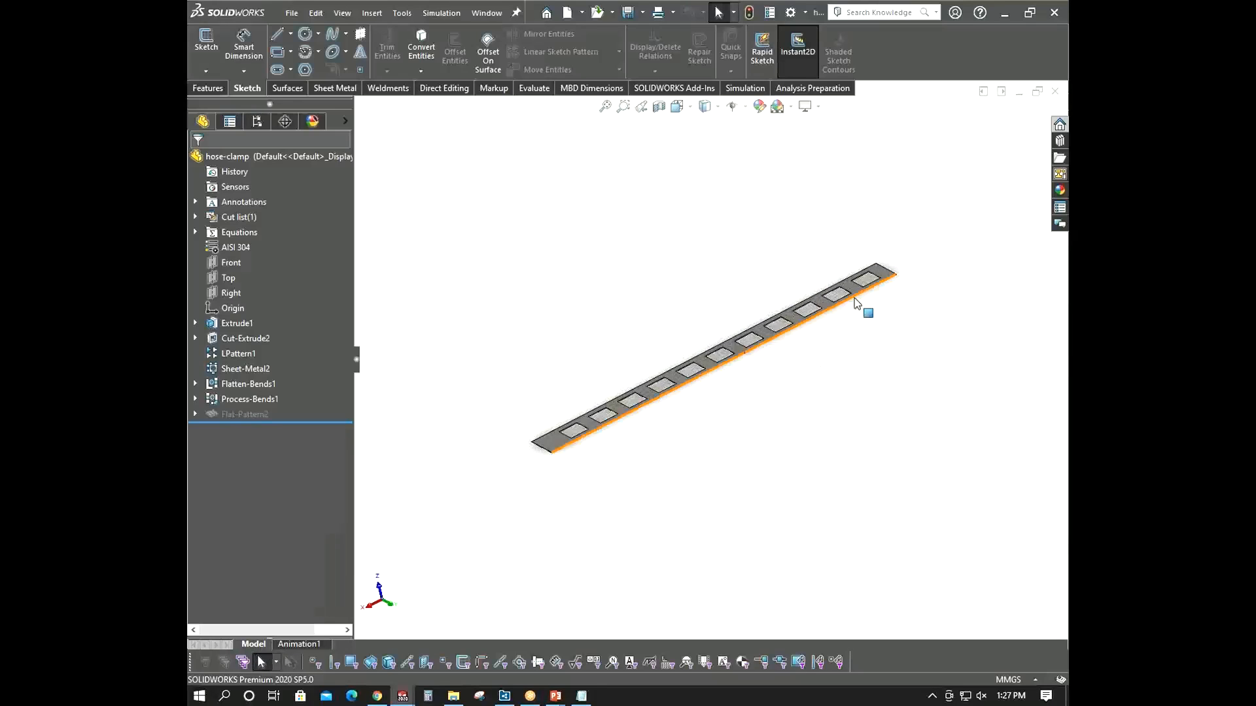
{"action": "left_click", "coordinate": [886, 273]}
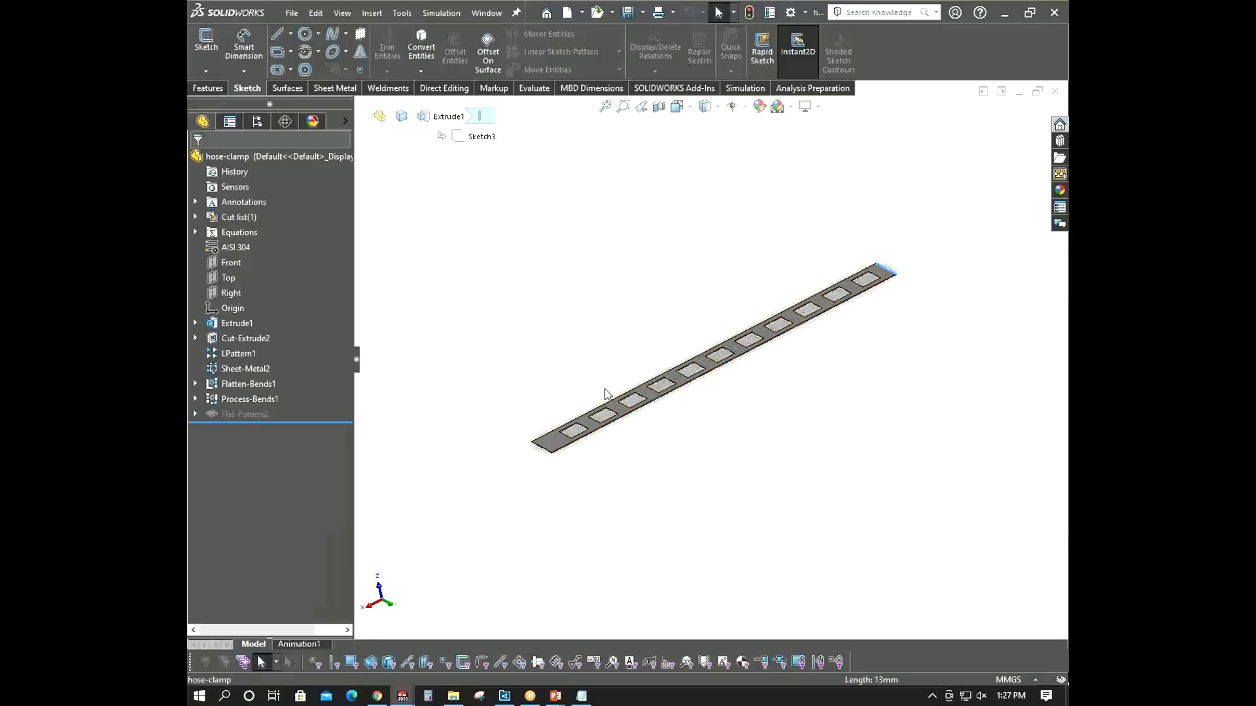
{"action": "middle_click_drag", "start_coordinate": [547, 457], "coordinate": [493, 400]}
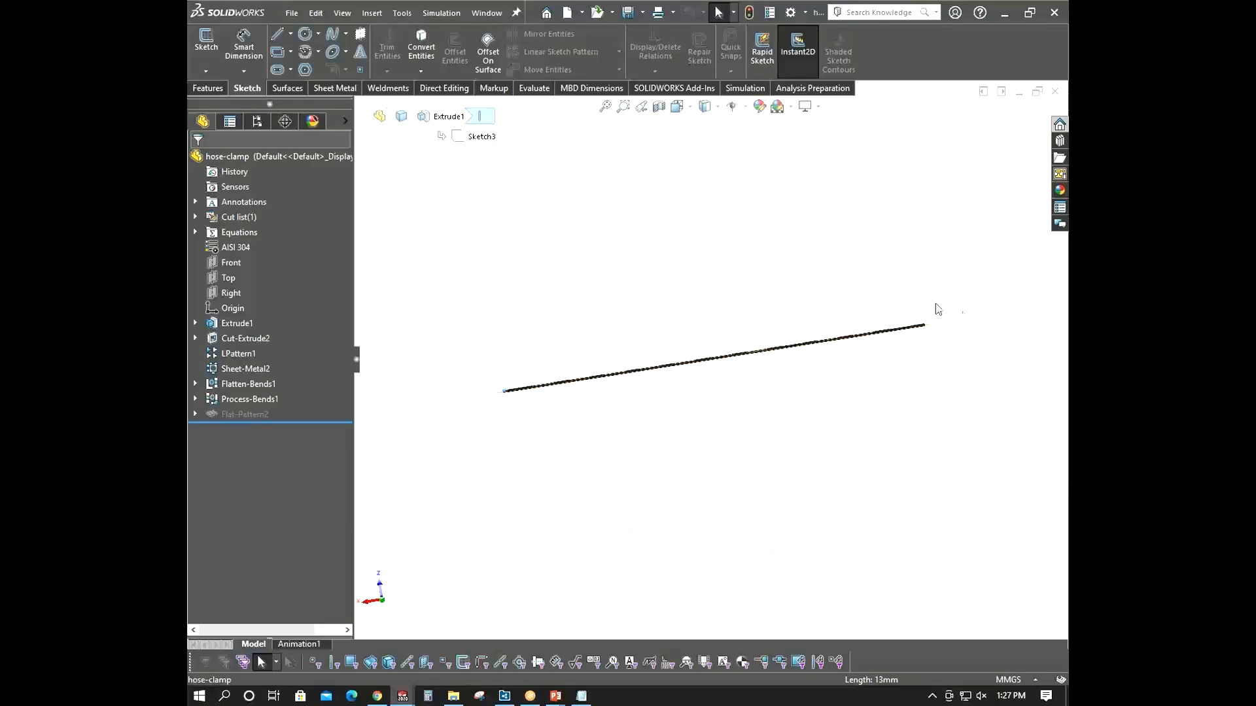
{"action": "middle_click_drag", "start_coordinate": [920, 354], "coordinate": [916, 397]}
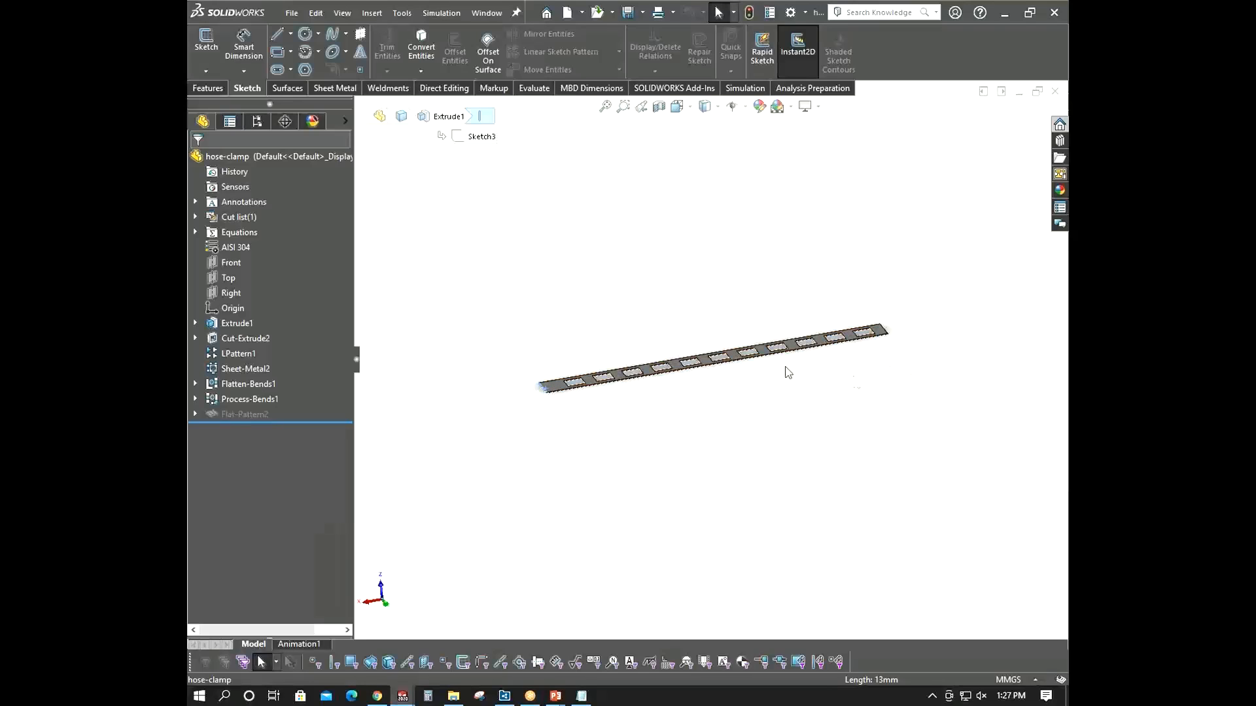
- Switch to the training presentation to view the Large Displacement Analysis slide, and return to the model
{"action": "mouse_move", "coordinate": [555, 695]}
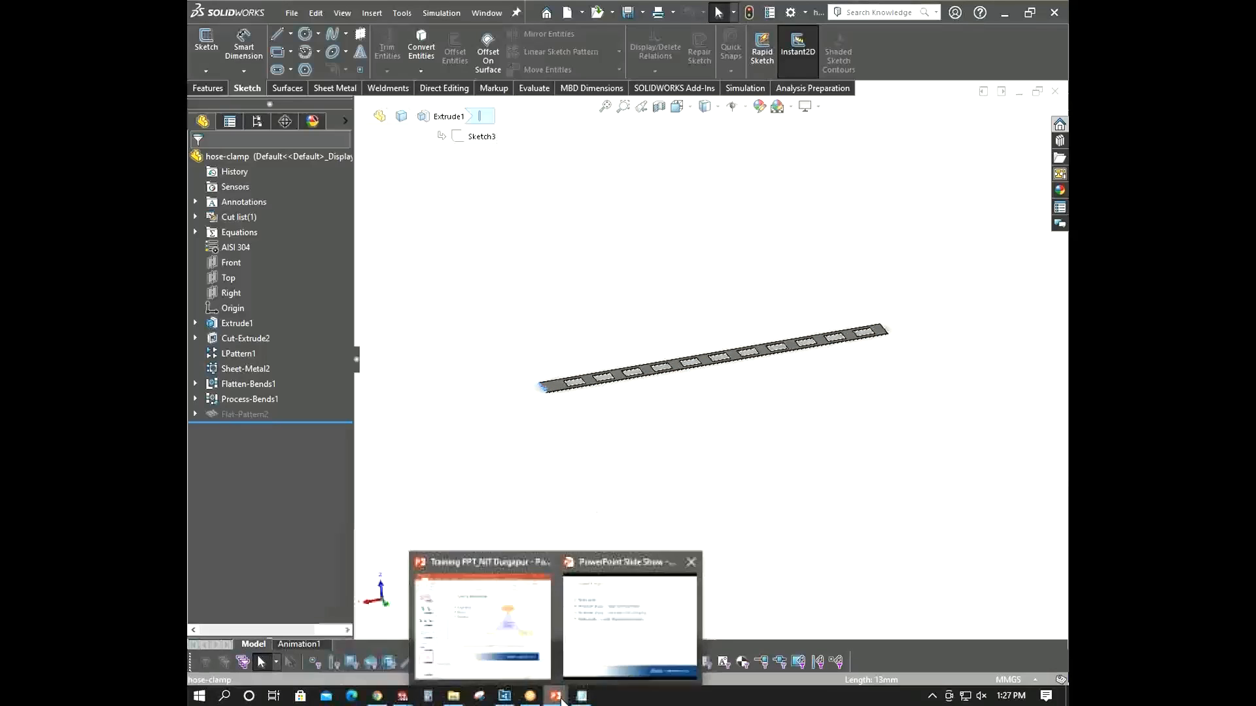
{"action": "left_click", "coordinate": [602, 637]}
{"action": "scroll", "coordinate": [497, 236], "scroll_direction": "up", "scroll_amount": 1}
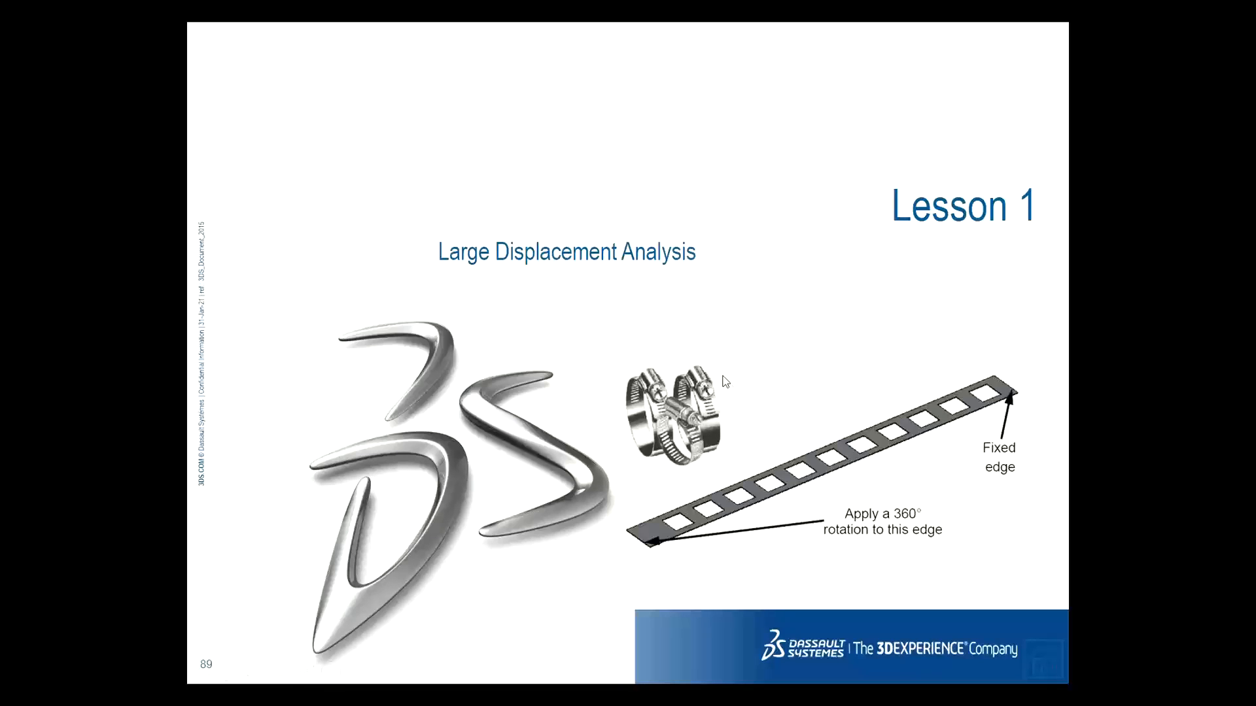
{"action": "key", "text": "alt+Tab"}
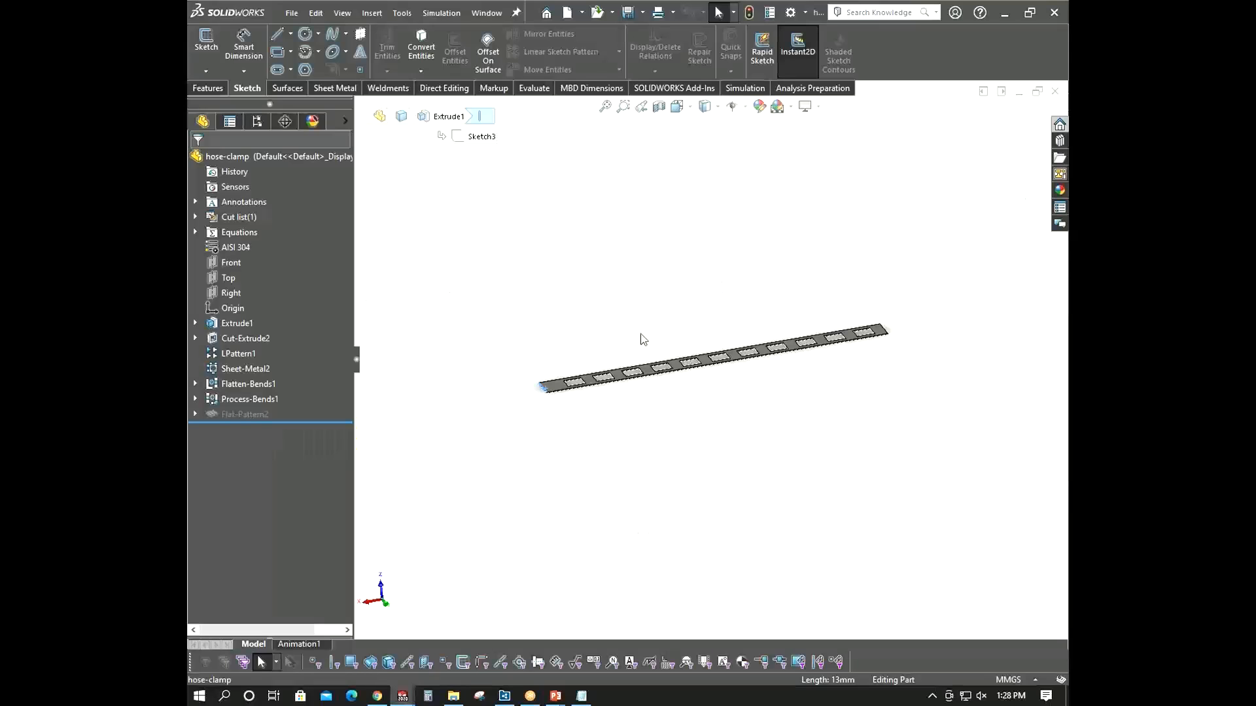
- Create a new Static simulation study for the hose-clamp part
{"action": "middle_click_drag", "start_coordinate": [502, 295], "coordinate": [581, 322]}
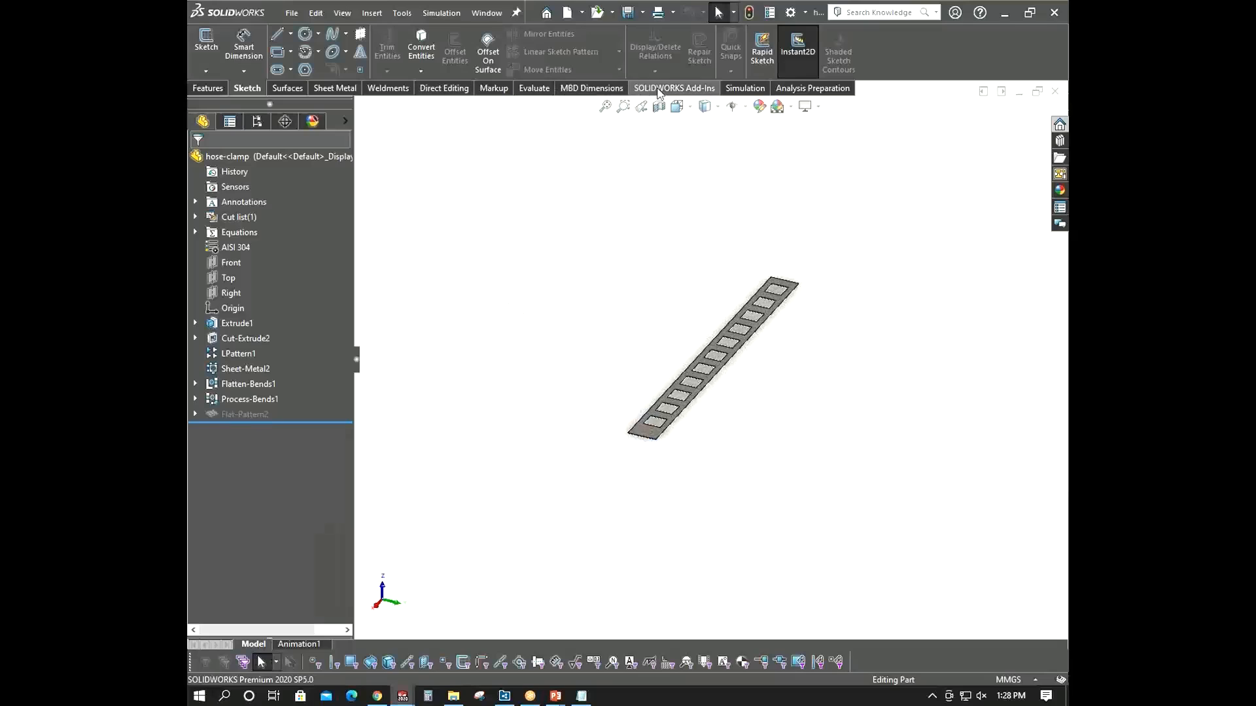
{"action": "left_click", "coordinate": [745, 88]}
{"action": "left_click", "coordinate": [204, 49]}
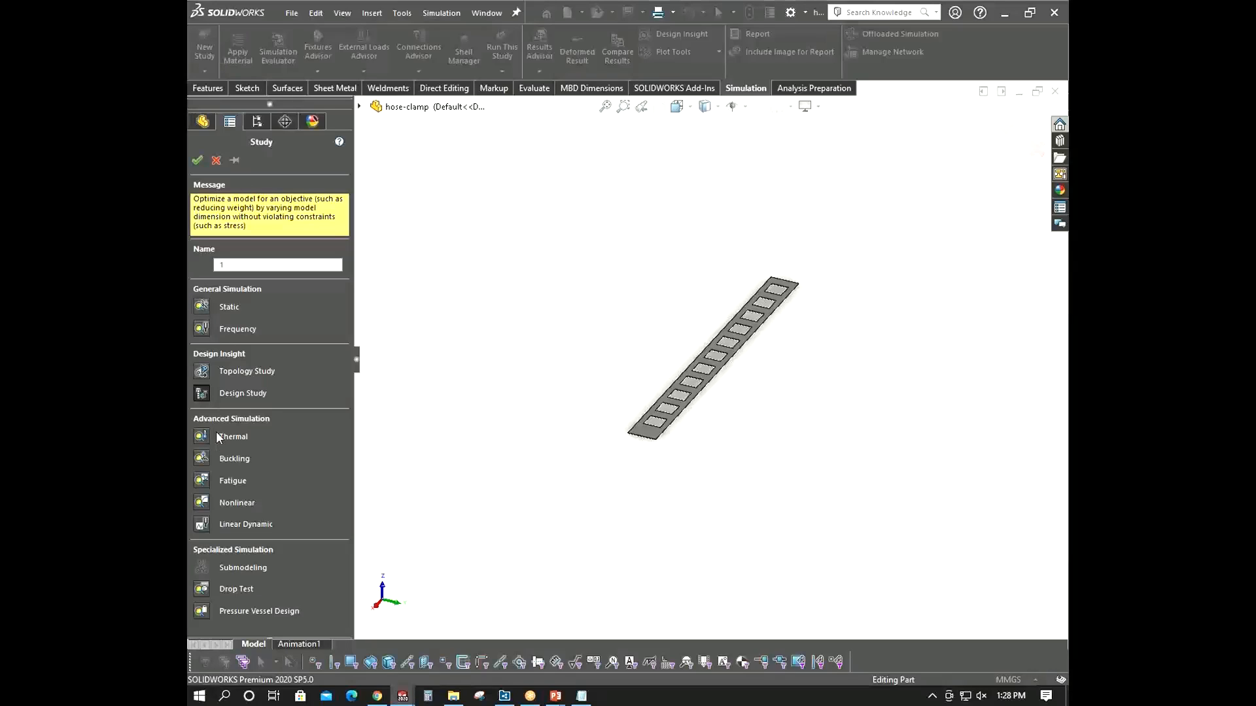
{"action": "left_click", "coordinate": [198, 311]}
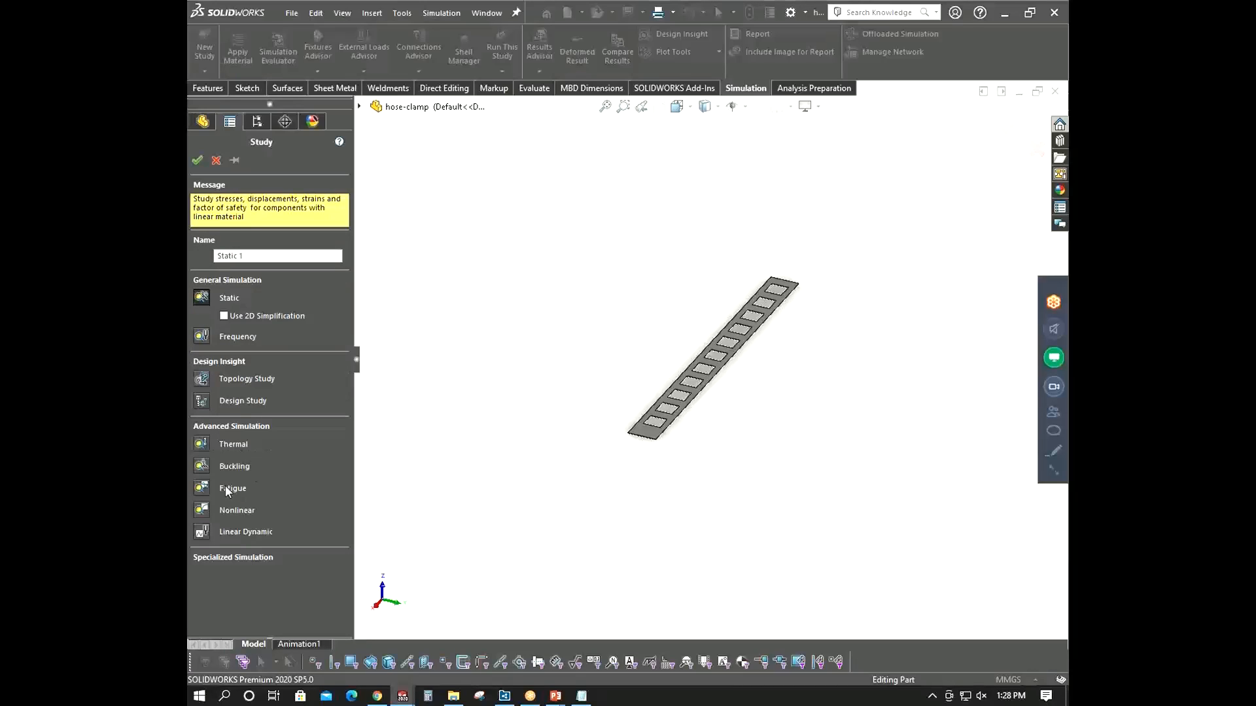
{"action": "left_click", "coordinate": [208, 510]}
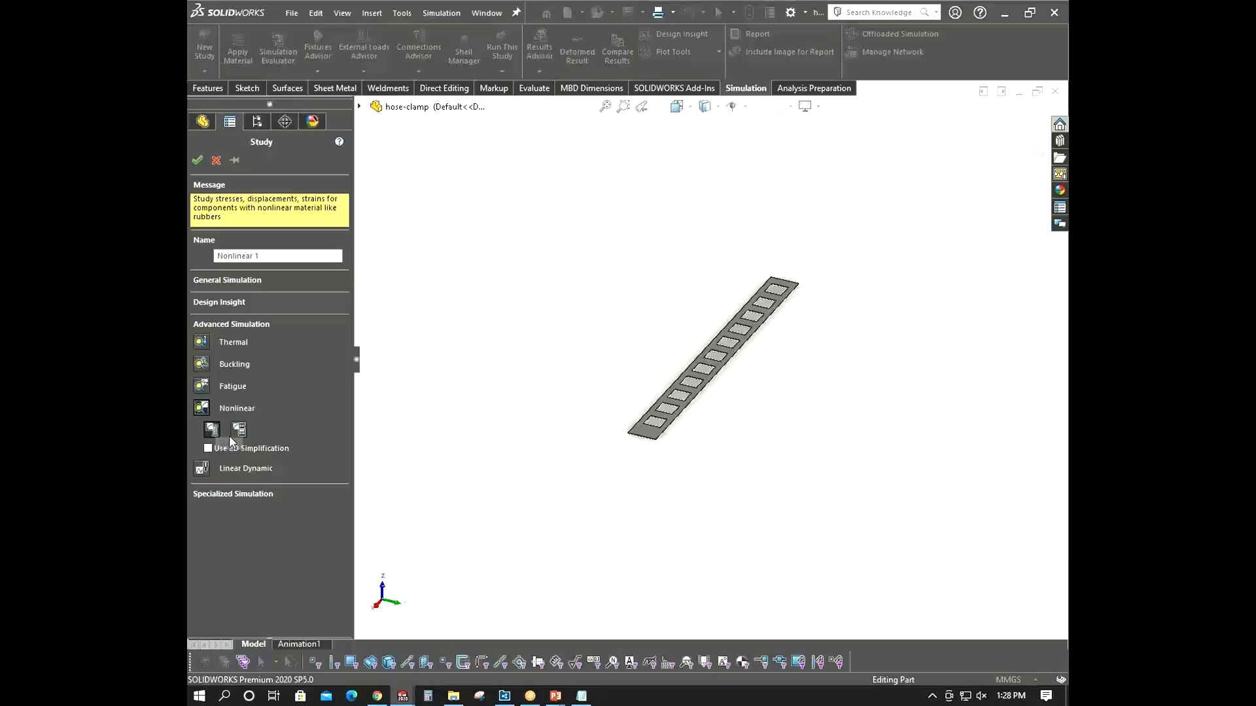
{"action": "middle_click_drag", "start_coordinate": [644, 476], "coordinate": [662, 419]}
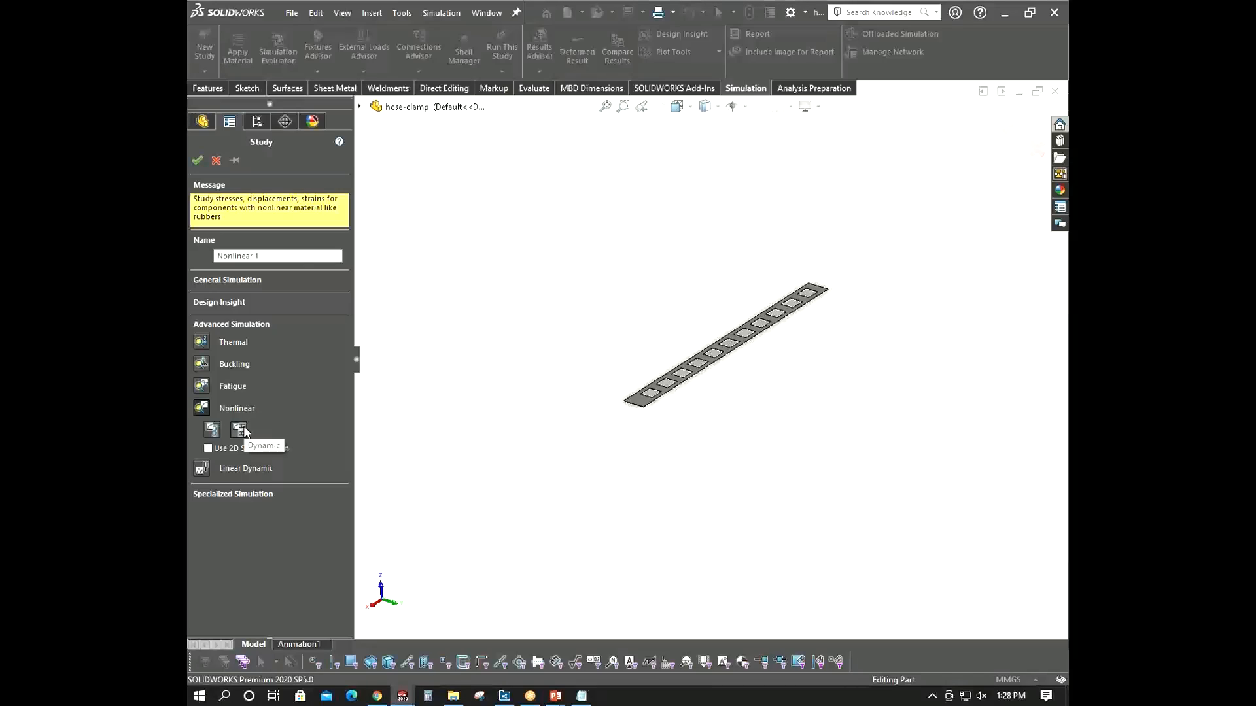
{"action": "left_click", "coordinate": [212, 432]}
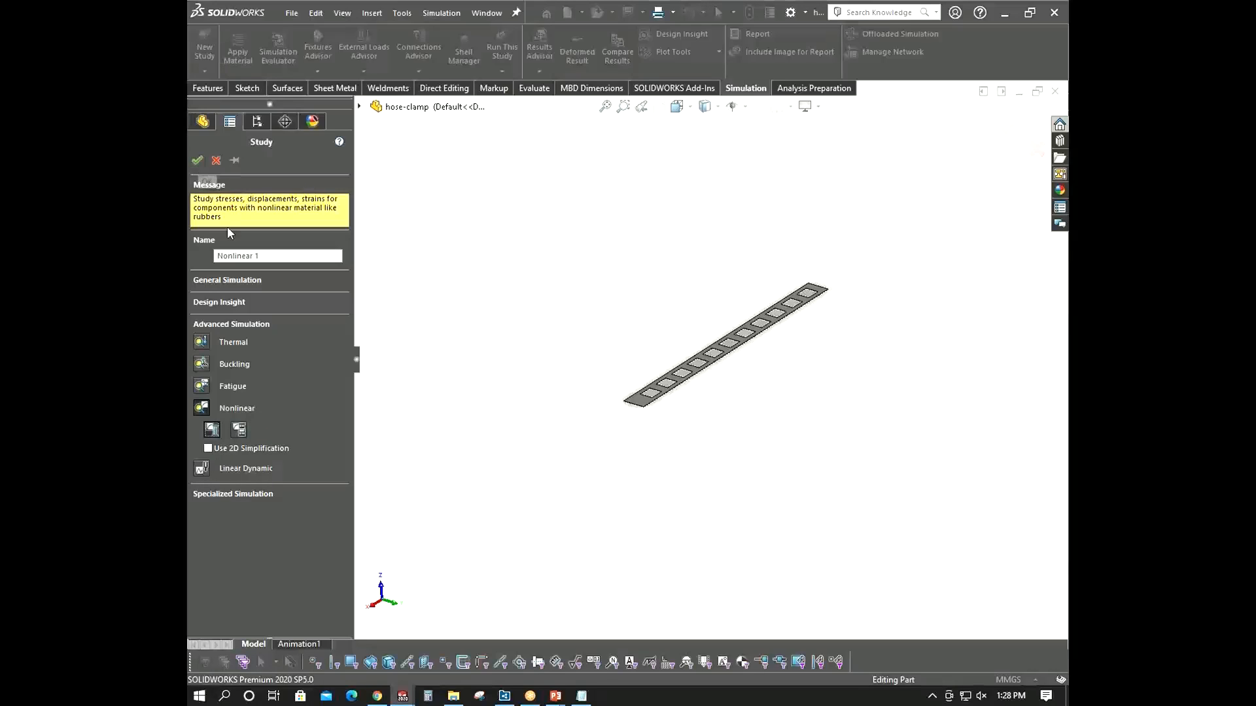
{"action": "left_click", "coordinate": [219, 283]}
{"action": "left_click", "coordinate": [204, 301]}
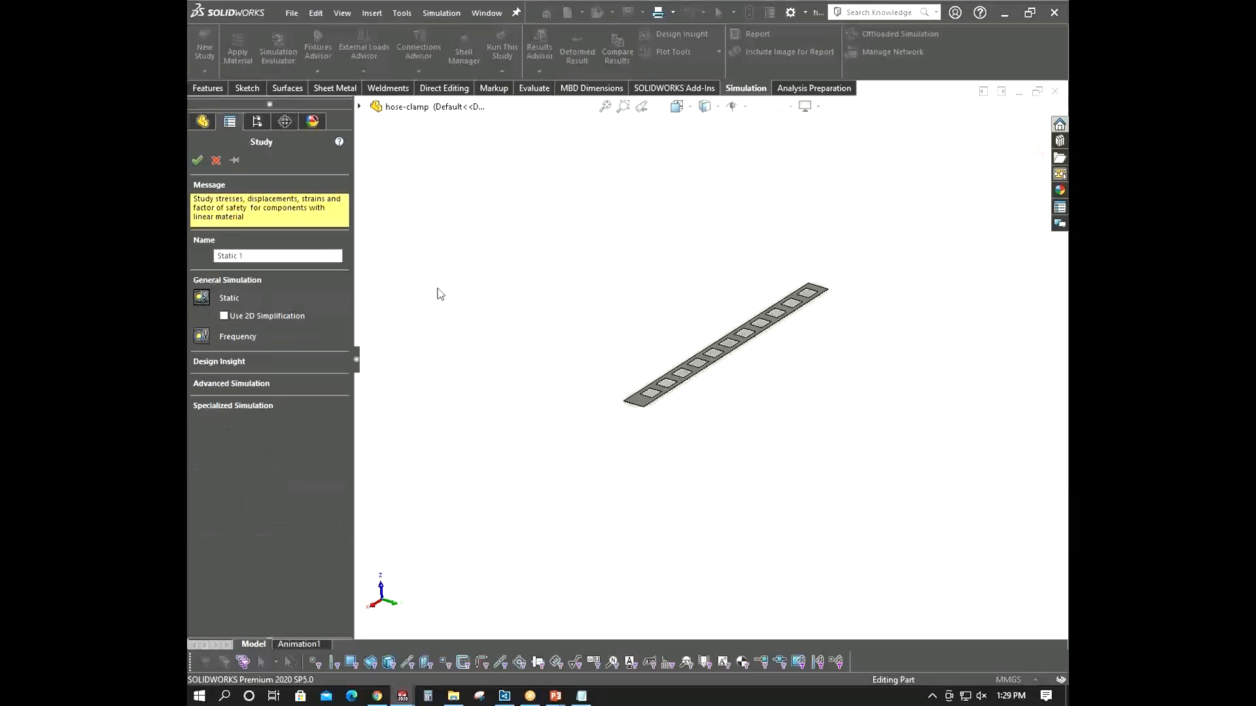
{"action": "left_click", "coordinate": [197, 160]}
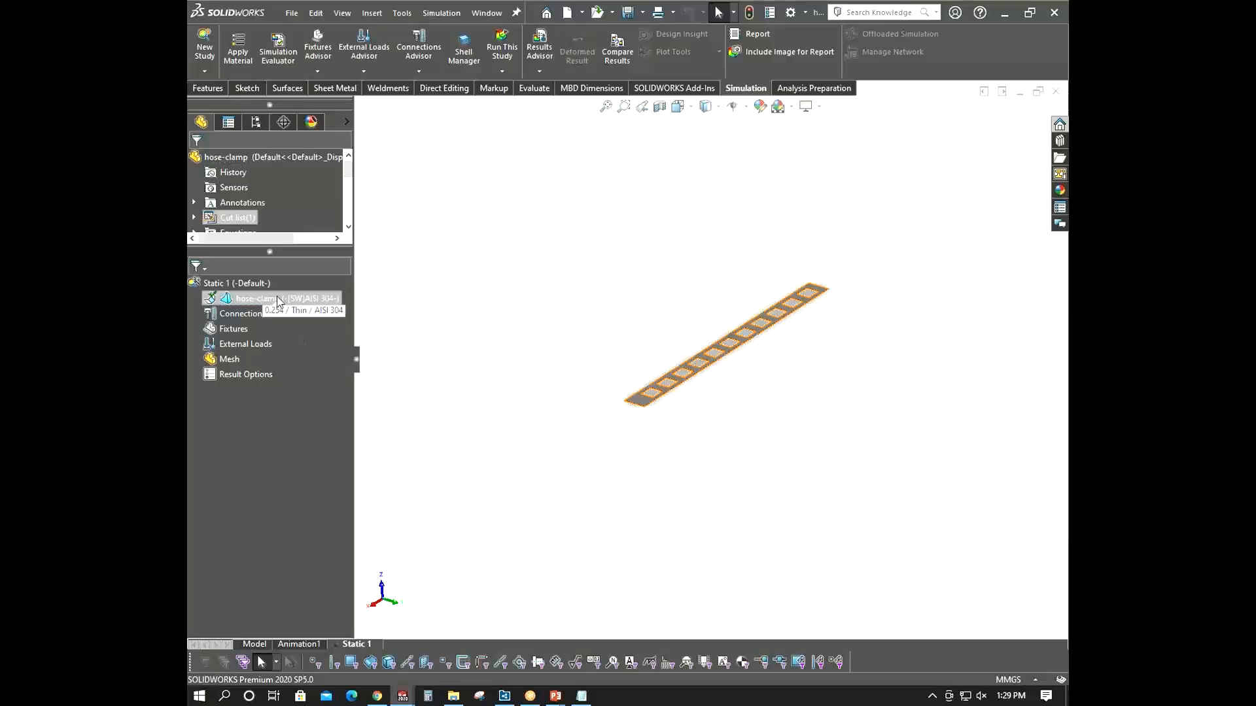
{"action": "middle_click_drag", "start_coordinate": [555, 328], "coordinate": [776, 329]}
{"action": "scroll", "coordinate": [777, 330], "scroll_direction": "up", "scroll_amount": 3}
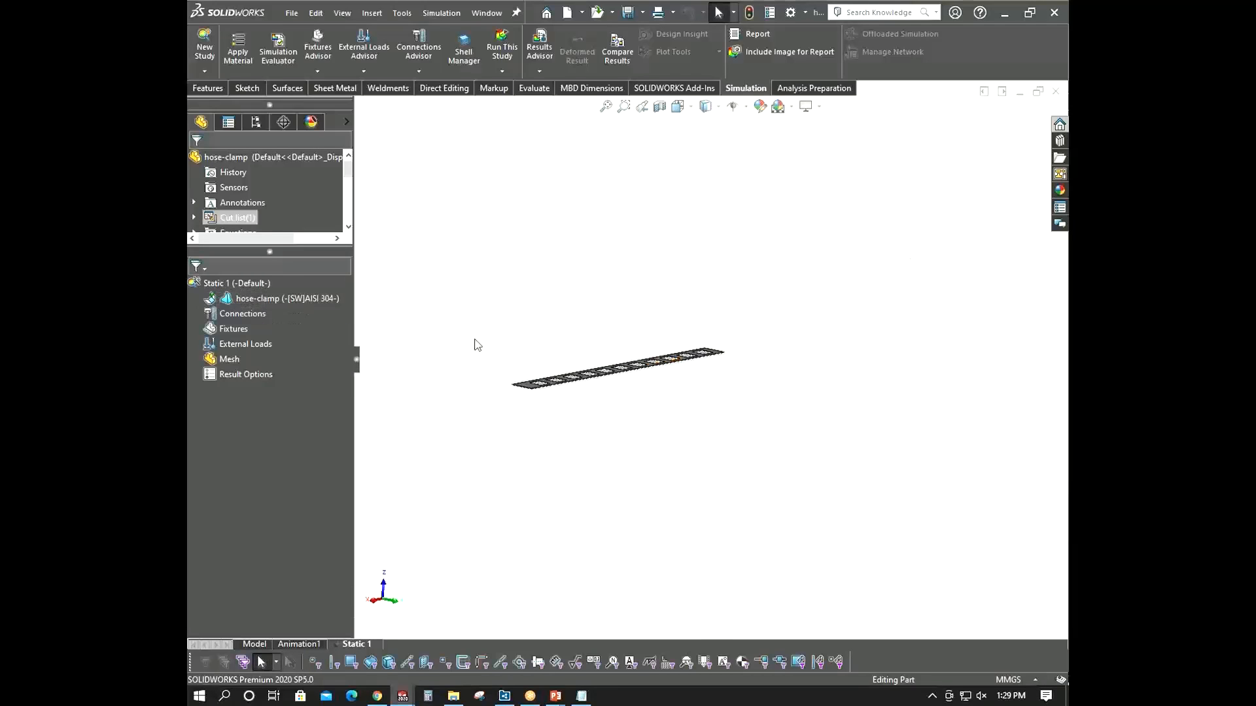
{"action": "middle_click_drag", "start_coordinate": [476, 341], "coordinate": [468, 374]}
{"action": "right_click", "coordinate": [262, 329]}
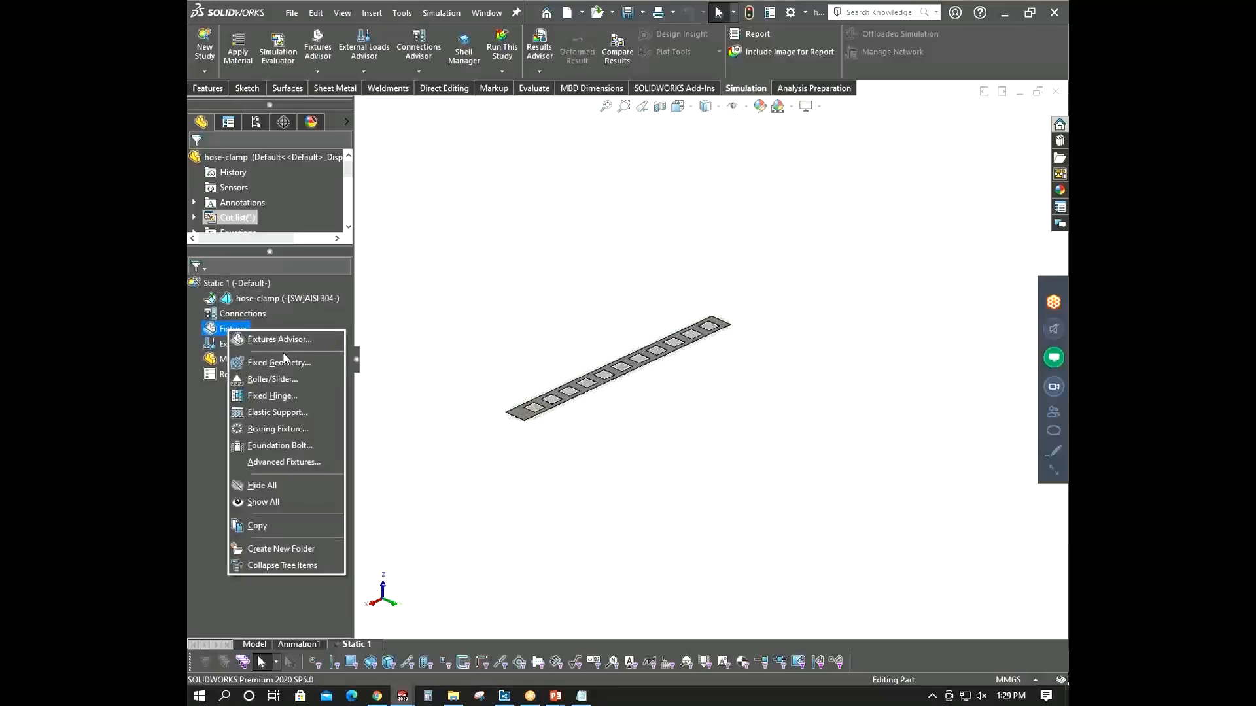
{"action": "left_click", "coordinate": [284, 361]}
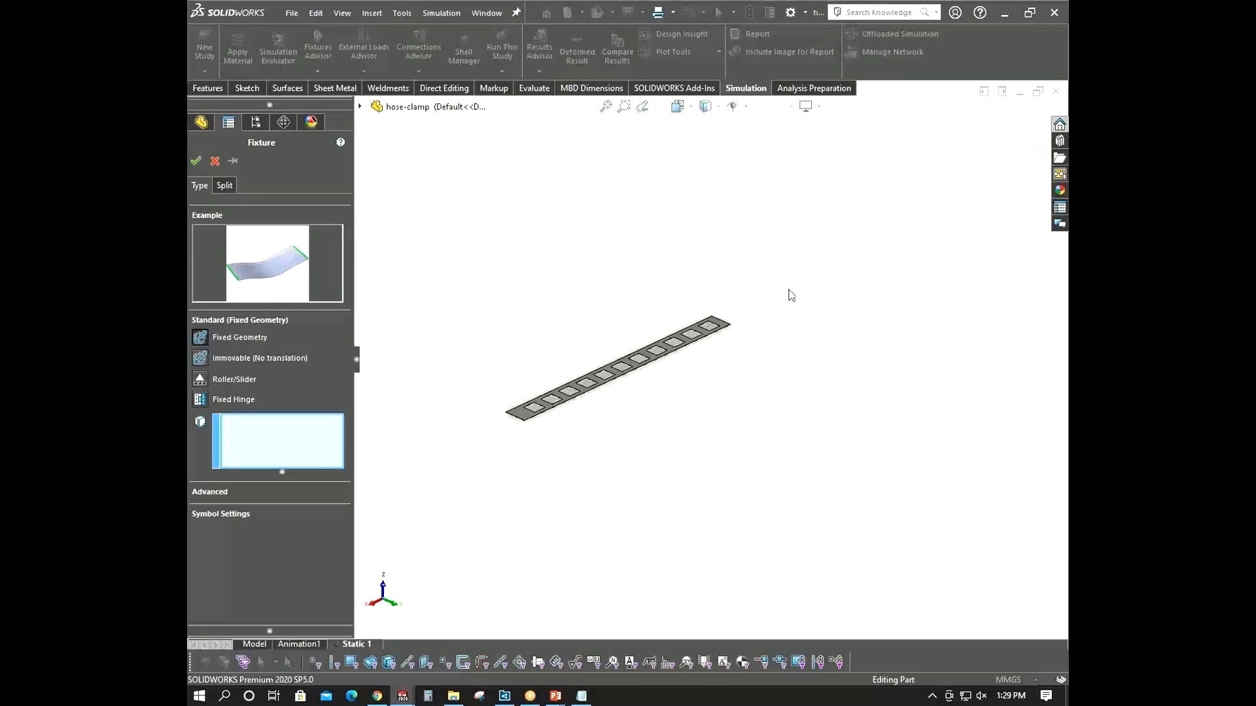
{"action": "middle_click_drag", "start_coordinate": [776, 289], "coordinate": [638, 298]}
{"action": "left_click", "coordinate": [214, 162]}
- Inspect the hose-clamp model in the Model and Static 1 tabs from several angles
{"action": "middle_click_drag", "start_coordinate": [488, 334], "coordinate": [557, 381]}
{"action": "left_click", "coordinate": [253, 645]}
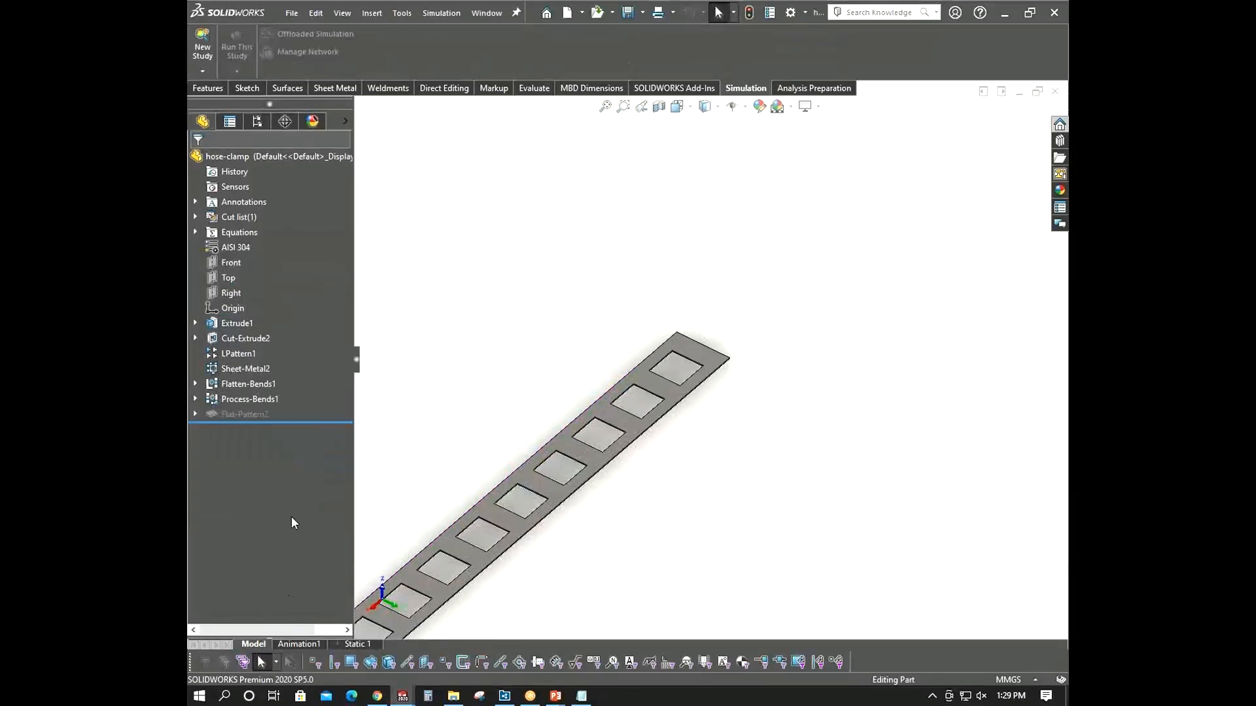
{"action": "middle_click_drag", "start_coordinate": [667, 477], "coordinate": [611, 416]}
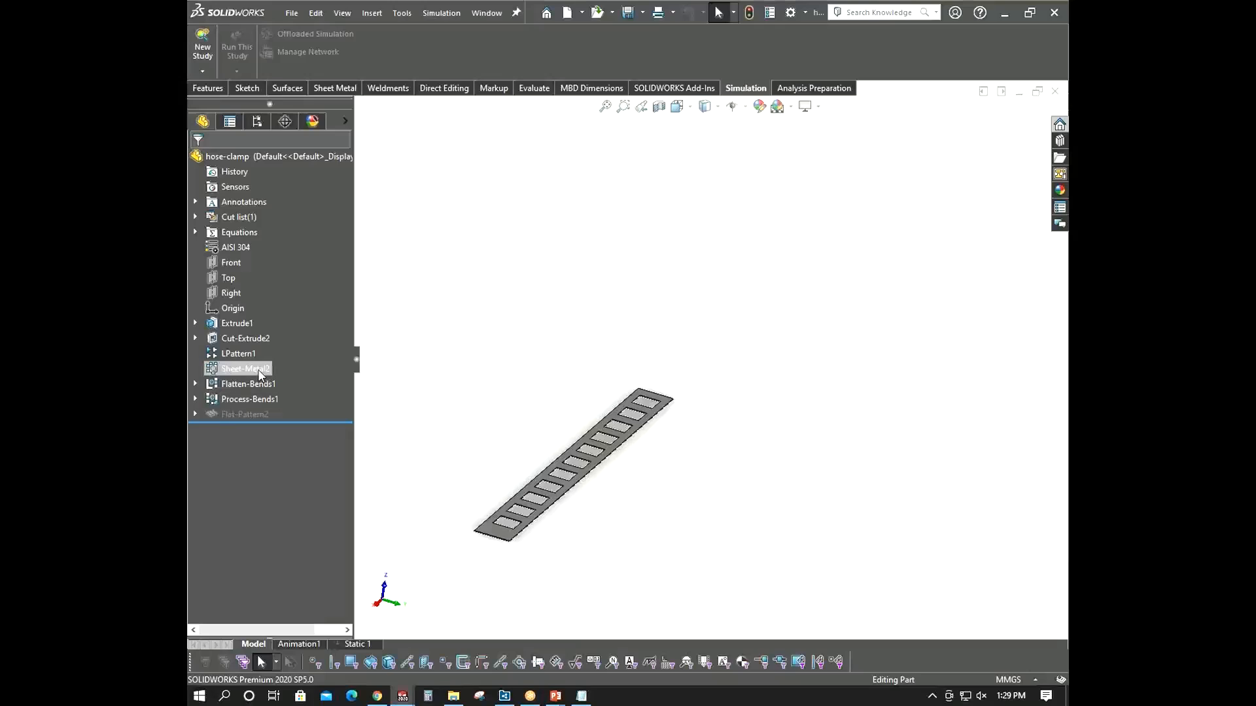
{"action": "left_click", "coordinate": [356, 645]}
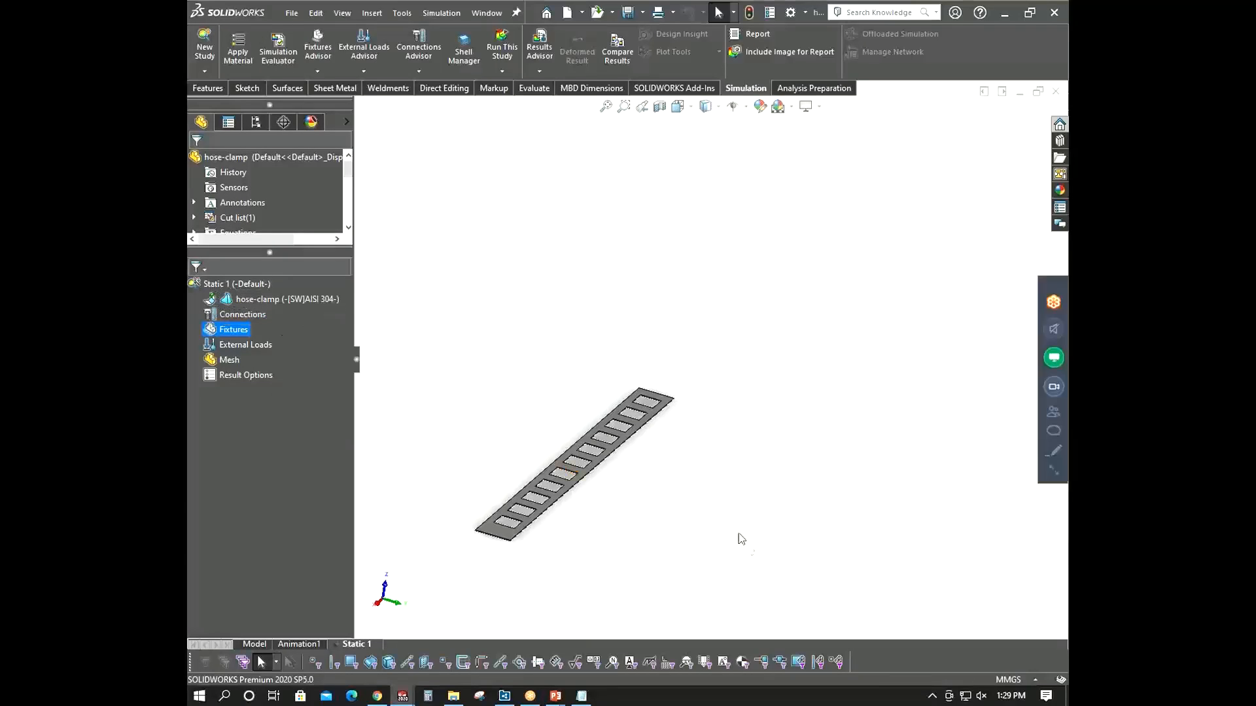
{"action": "middle_click_drag", "start_coordinate": [741, 538], "coordinate": [670, 512]}
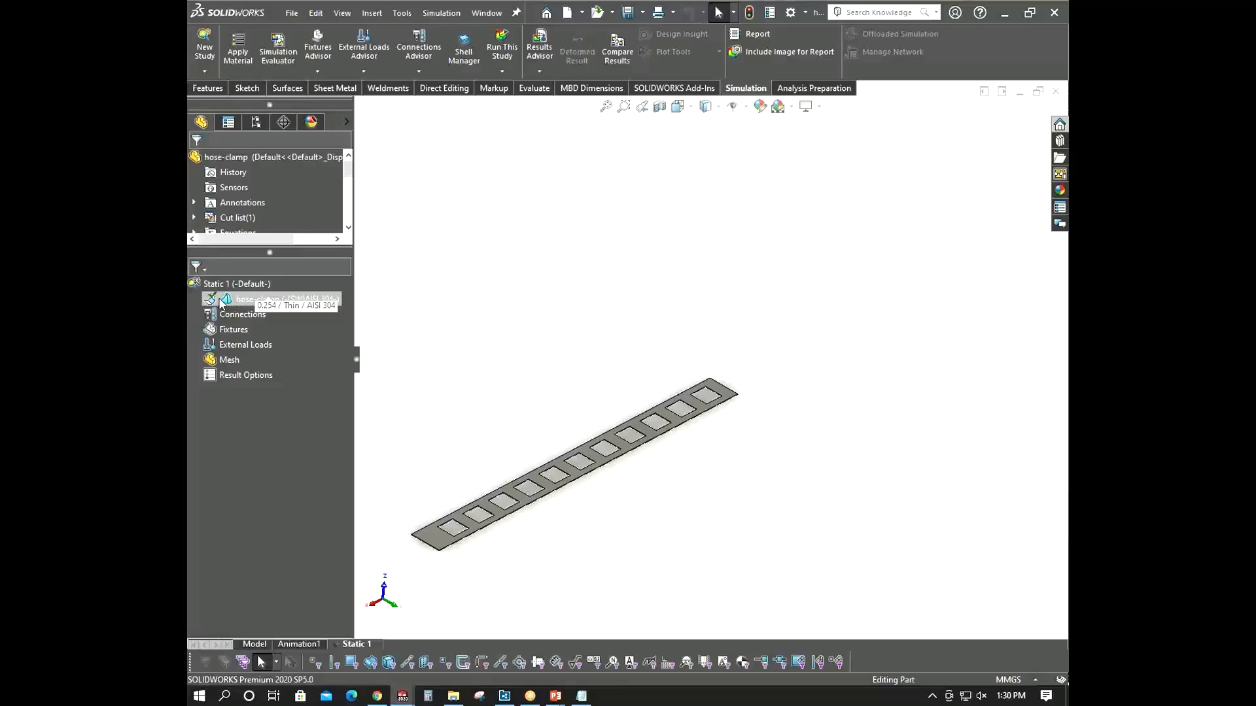
{"action": "middle_click_drag", "start_coordinate": [397, 327], "coordinate": [426, 348]}
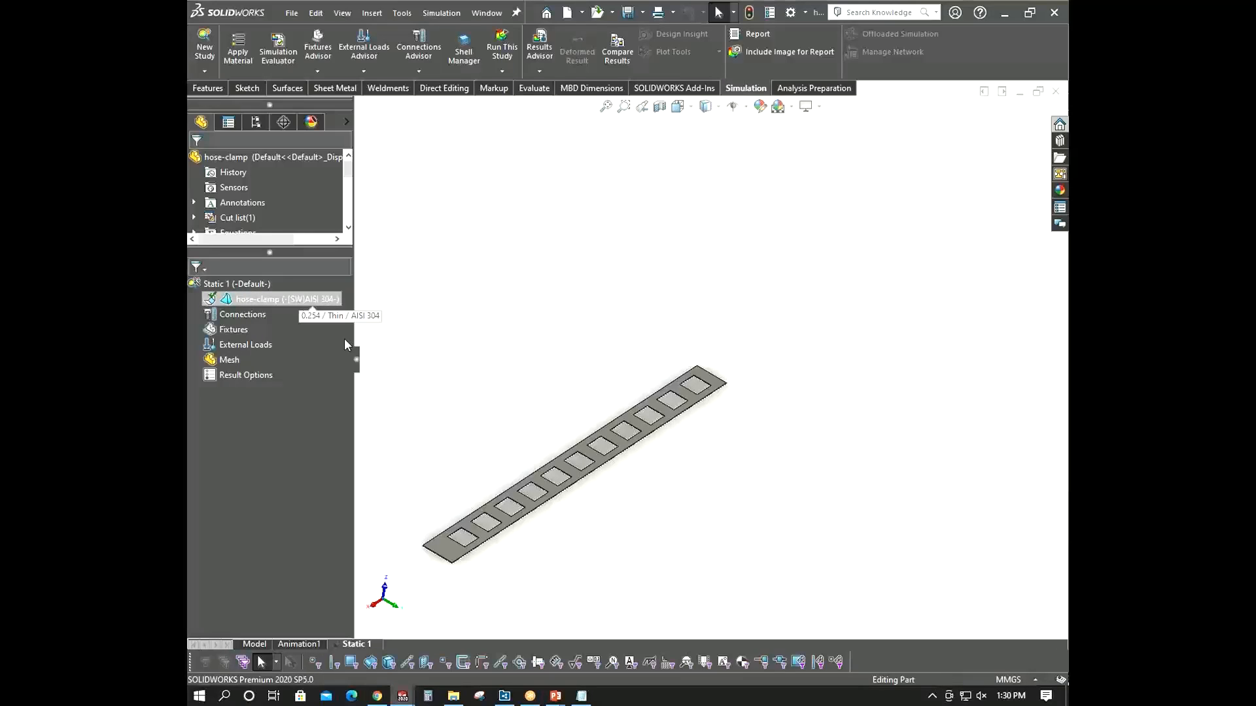
{"action": "scroll", "coordinate": [553, 364], "scroll_direction": "up", "scroll_amount": 1}
{"action": "middle_click_drag", "start_coordinate": [553, 364], "coordinate": [552, 371]}
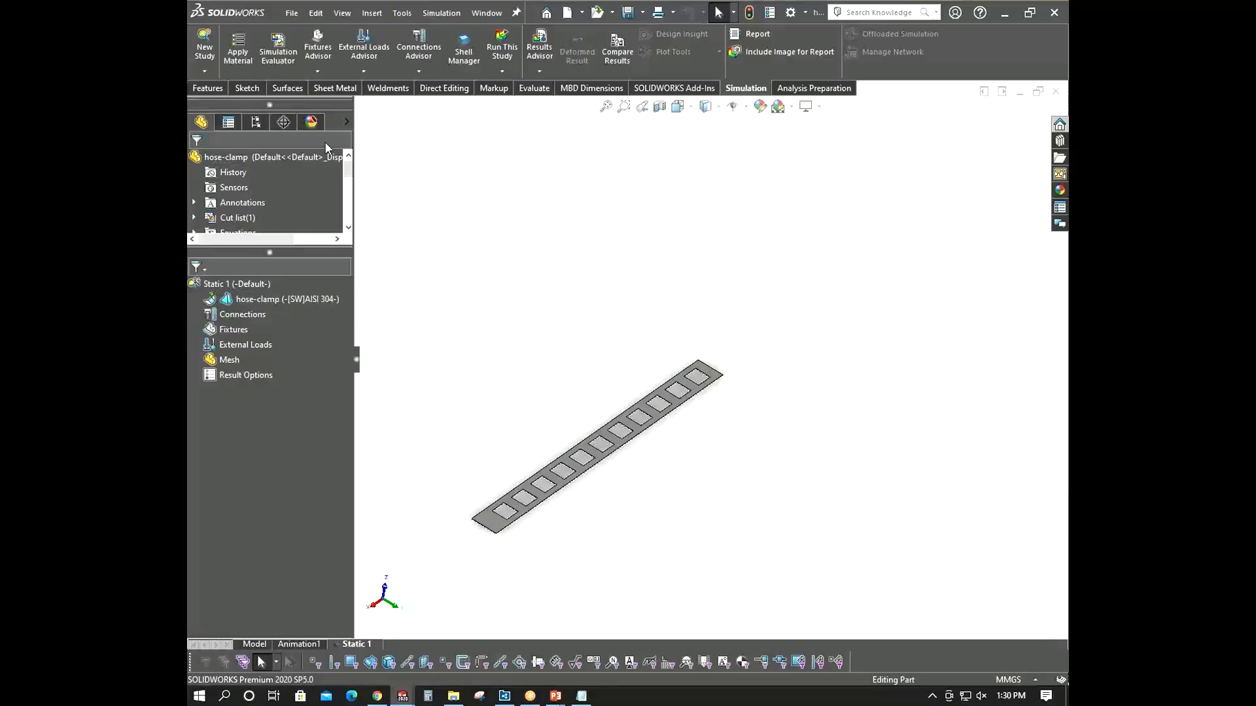
{"action": "middle_click_drag", "start_coordinate": [613, 457], "coordinate": [628, 451]}
{"action": "right_click", "coordinate": [231, 330]}
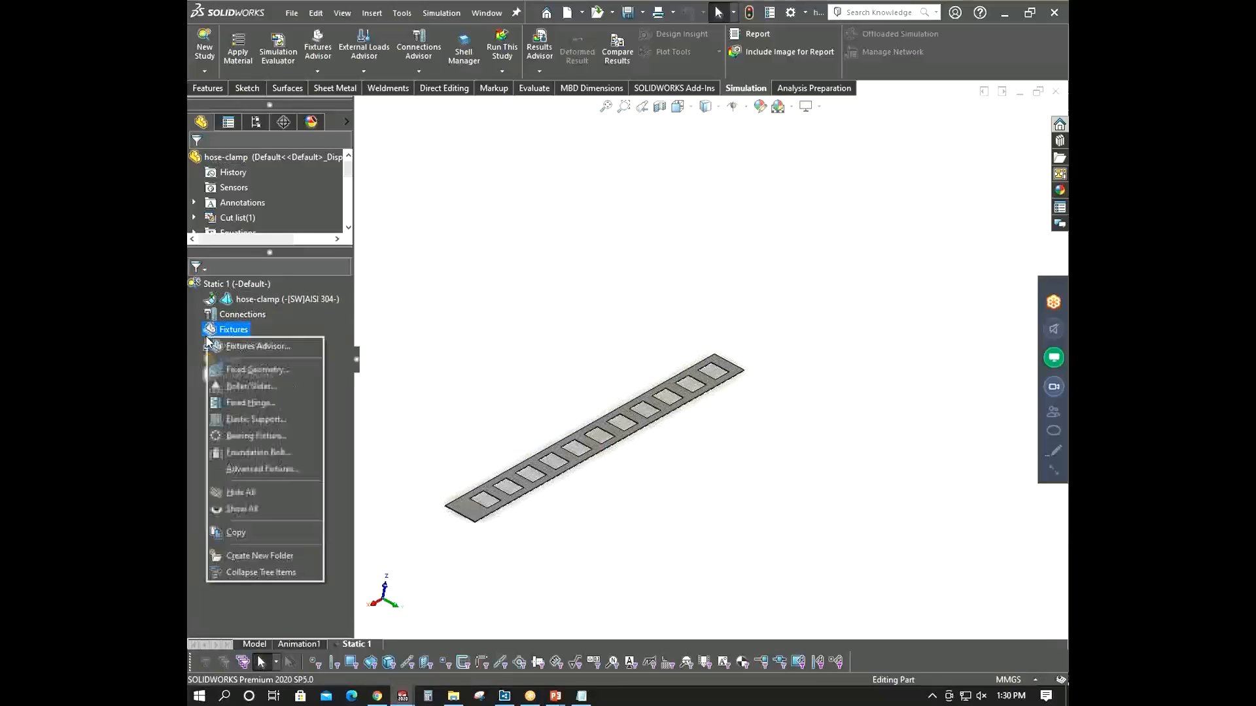
{"action": "left_click", "coordinate": [268, 345]}
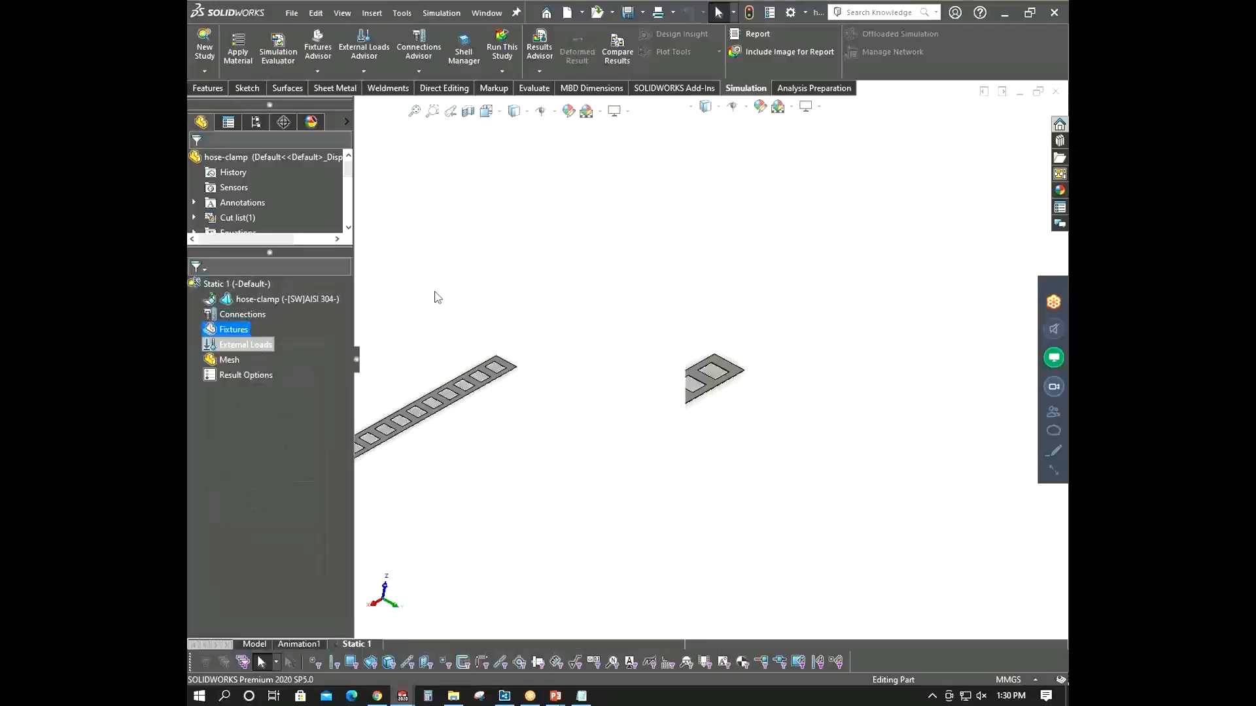
{"action": "left_click", "coordinate": [1041, 110]}
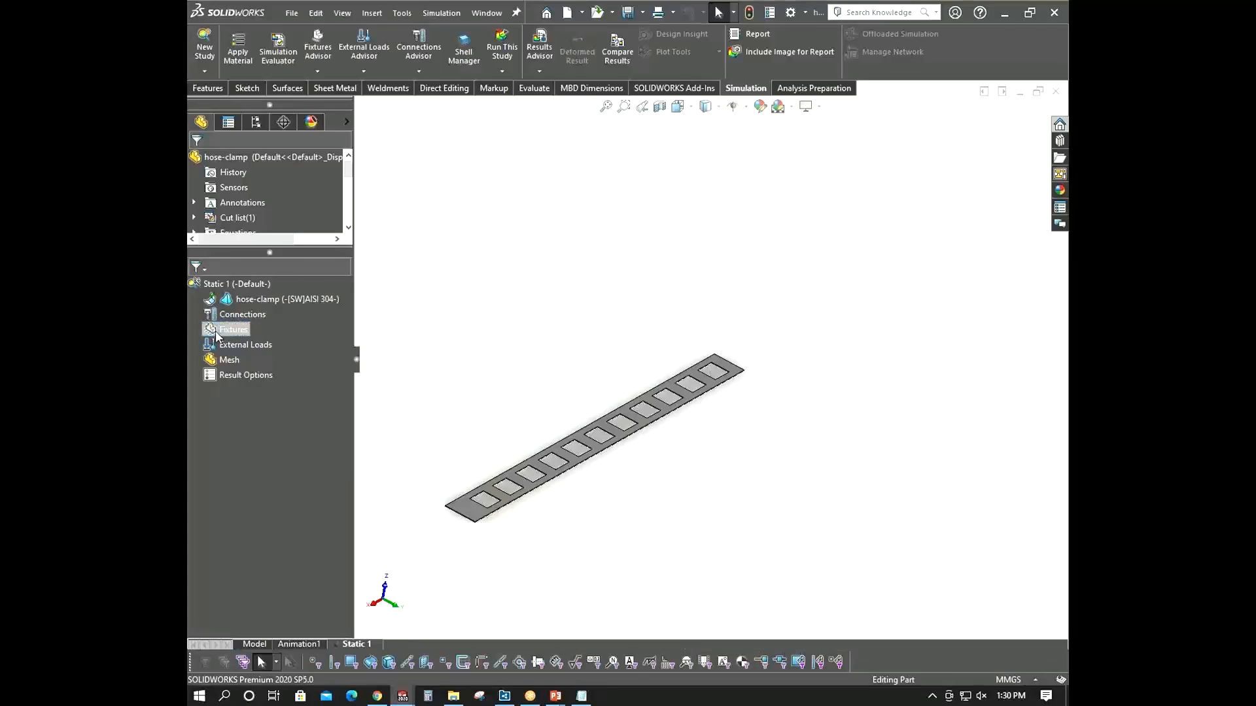
- Apply a Fixed Geometry fixture to the short end edge of the clamp strip
{"action": "right_click", "coordinate": [222, 330]}
{"action": "left_click", "coordinate": [265, 356]}
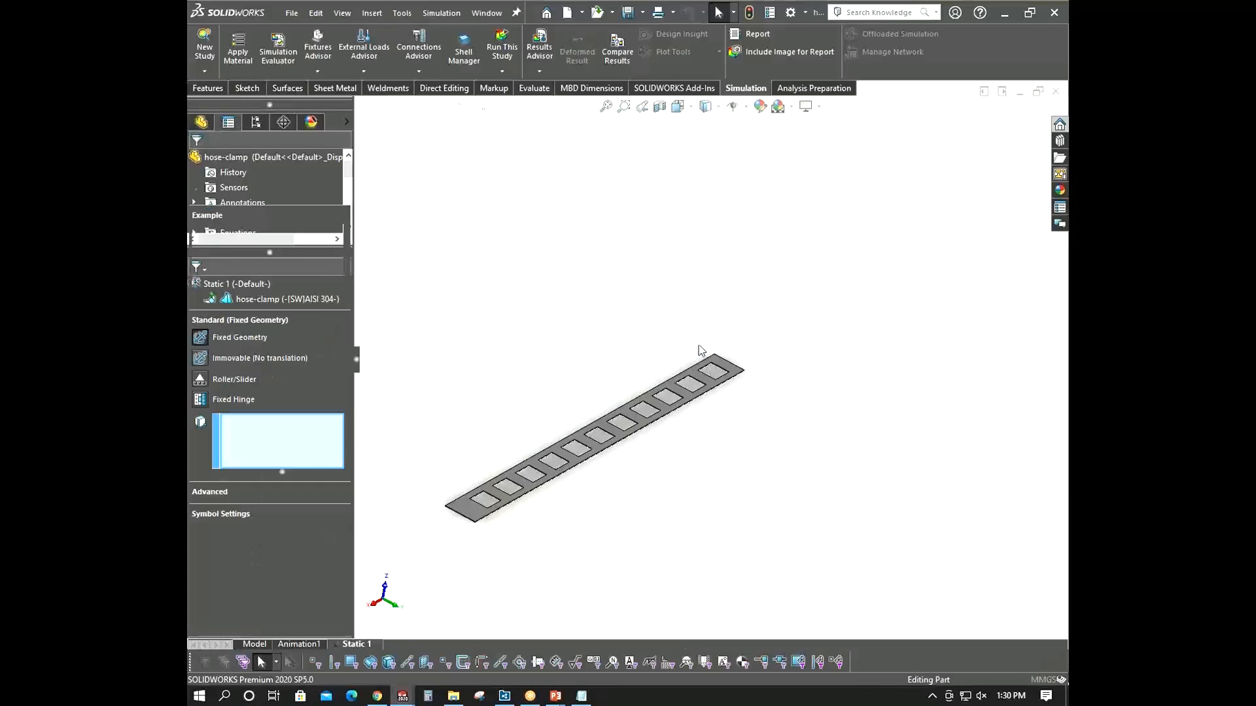
{"action": "scroll", "coordinate": [719, 367], "scroll_direction": "down", "scroll_amount": 2}
{"action": "left_click", "coordinate": [742, 372]}
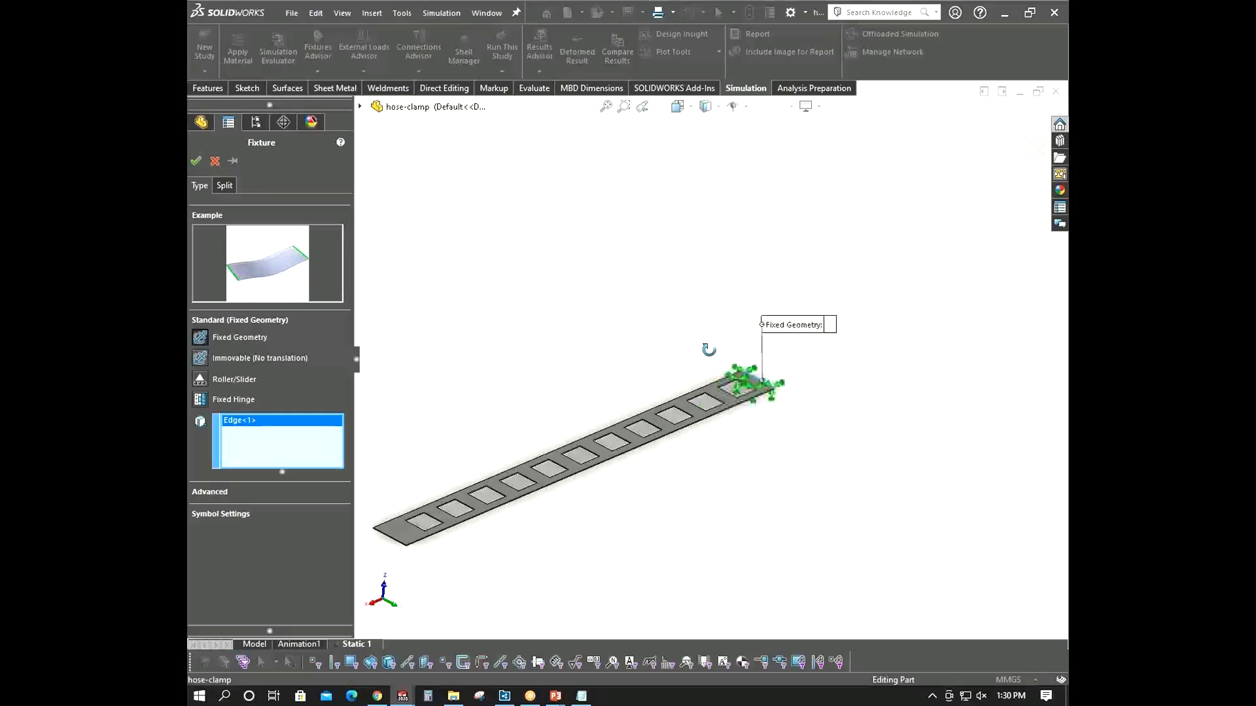
{"action": "middle_click_drag", "start_coordinate": [742, 371], "coordinate": [811, 426]}
{"action": "middle_click_drag", "start_coordinate": [804, 423], "coordinate": [787, 386]}
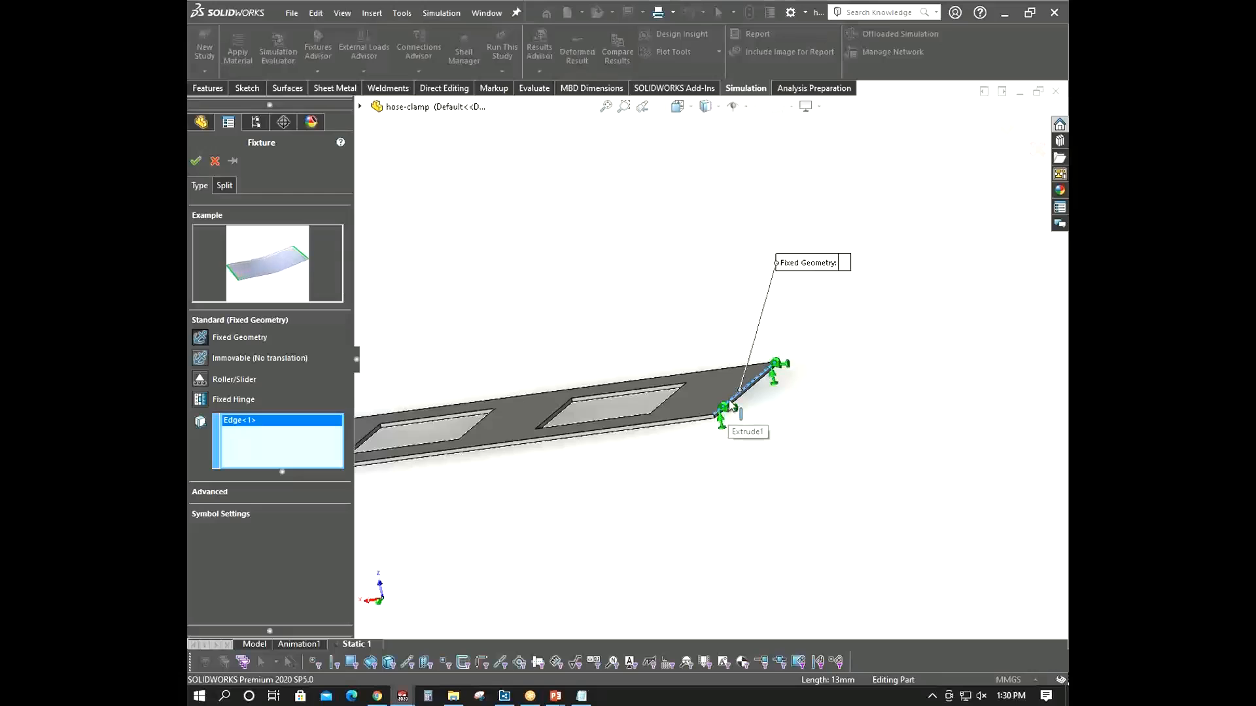
{"action": "scroll", "coordinate": [727, 401], "scroll_direction": "down", "scroll_amount": 5}
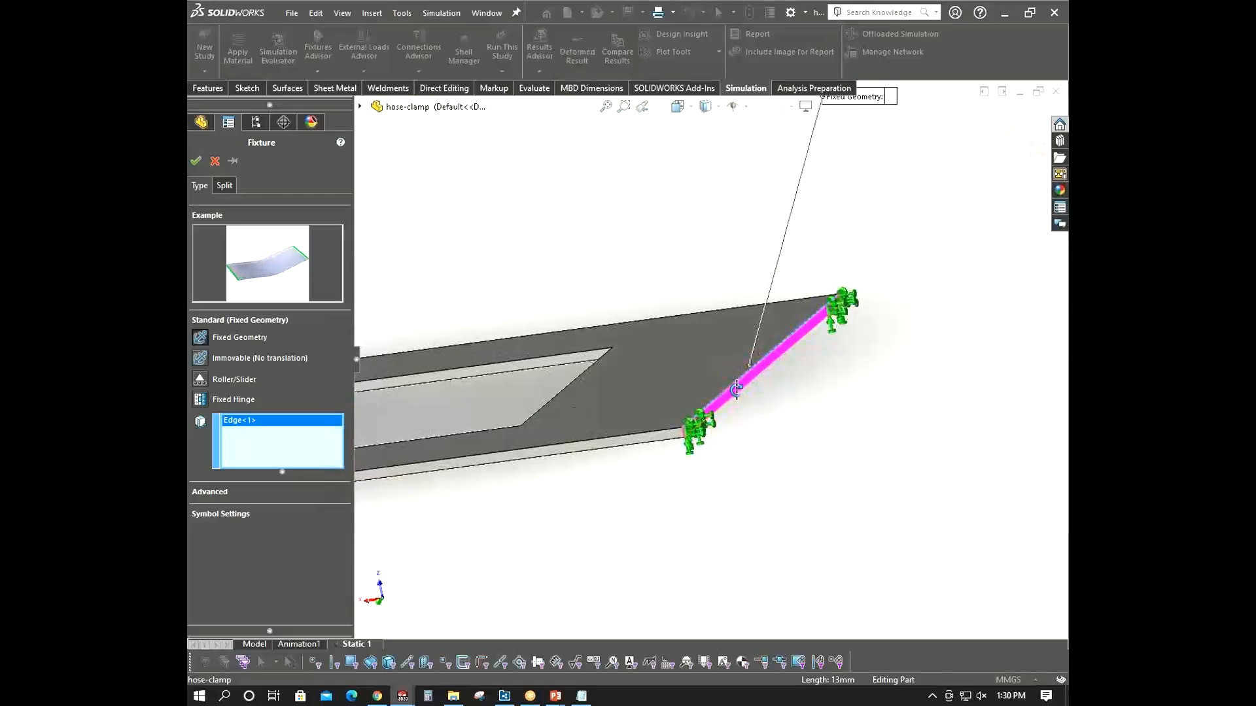
{"action": "scroll", "coordinate": [722, 399], "scroll_direction": "up", "scroll_amount": 3}
{"action": "middle_click_drag", "start_coordinate": [721, 402], "coordinate": [523, 325]}
{"action": "scroll", "coordinate": [521, 321], "scroll_direction": "down", "scroll_amount": 3}
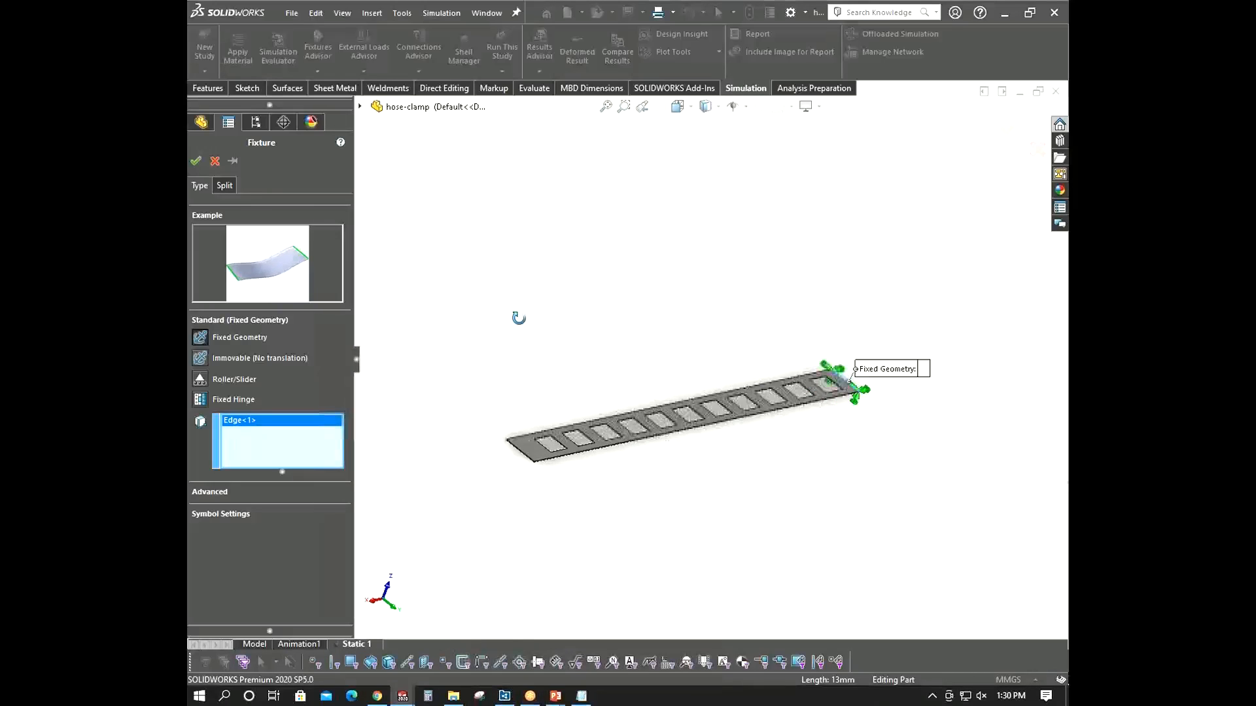
{"action": "left_click", "coordinate": [195, 161]}
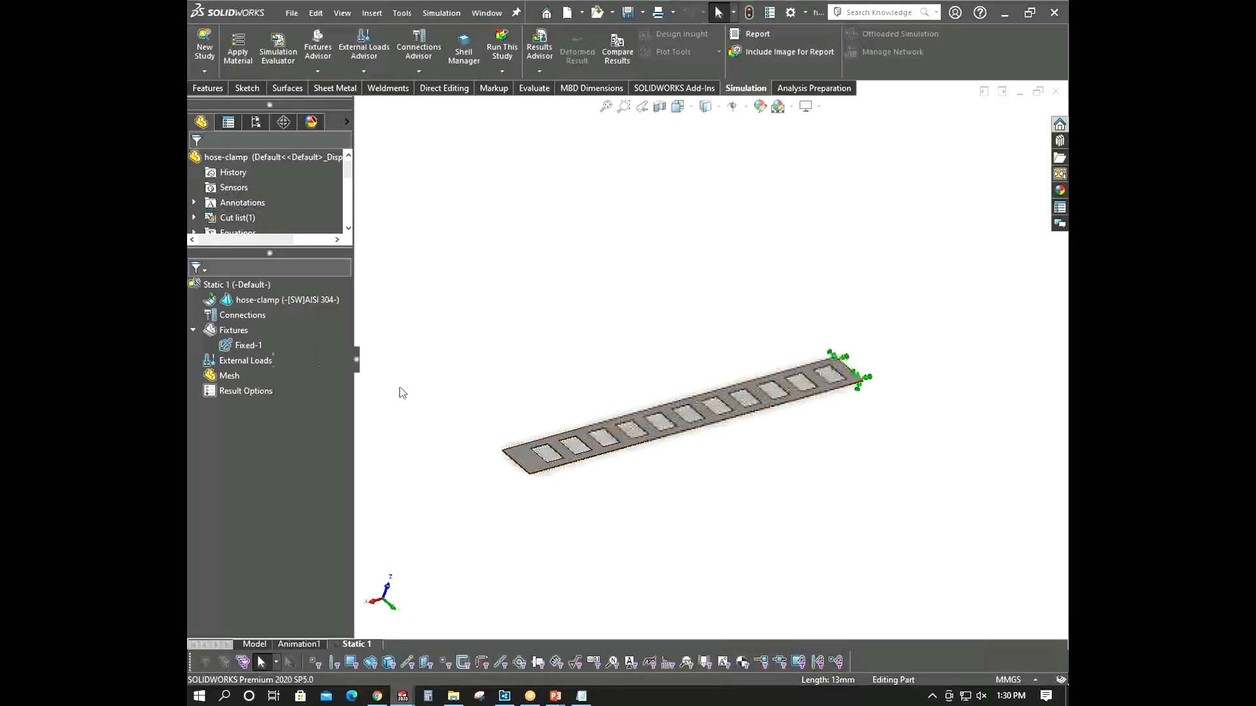
- Start a Prescribed Displacement fixture and pick the strip's short end edge as reference geometry
{"action": "right_click", "coordinate": [247, 361]}
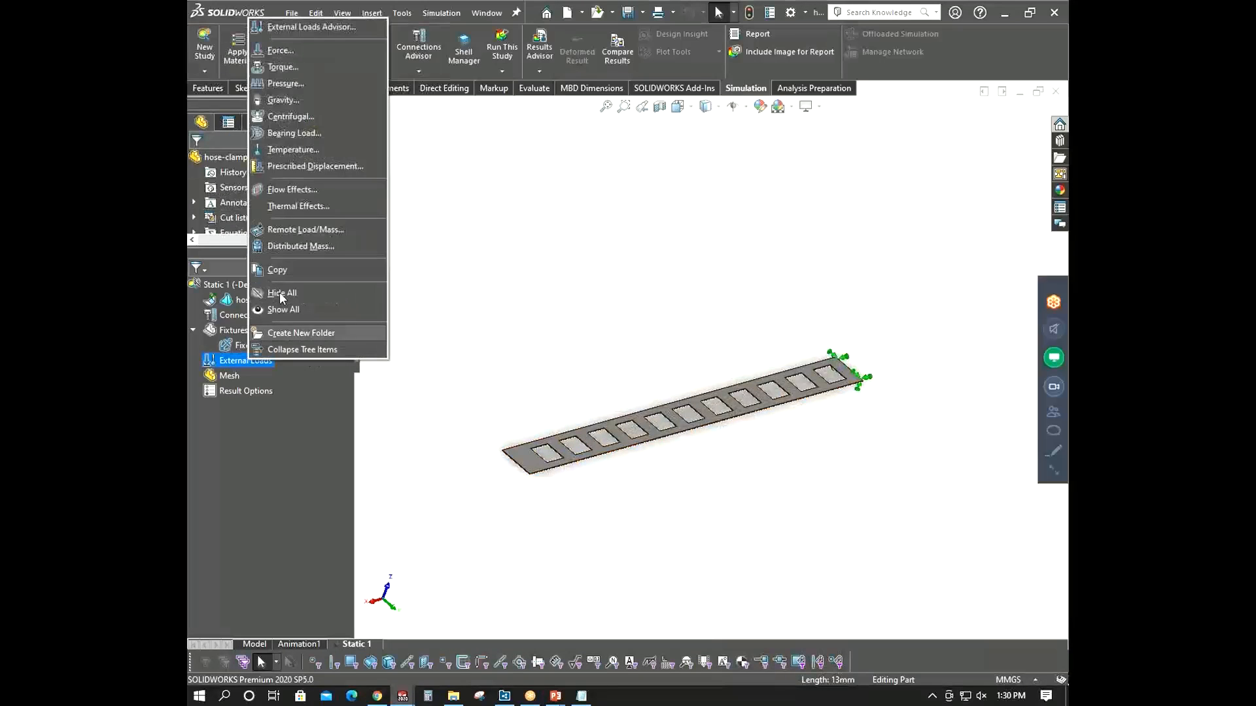
{"action": "left_click", "coordinate": [316, 167]}
{"action": "scroll", "coordinate": [556, 457], "scroll_direction": "down", "scroll_amount": 3}
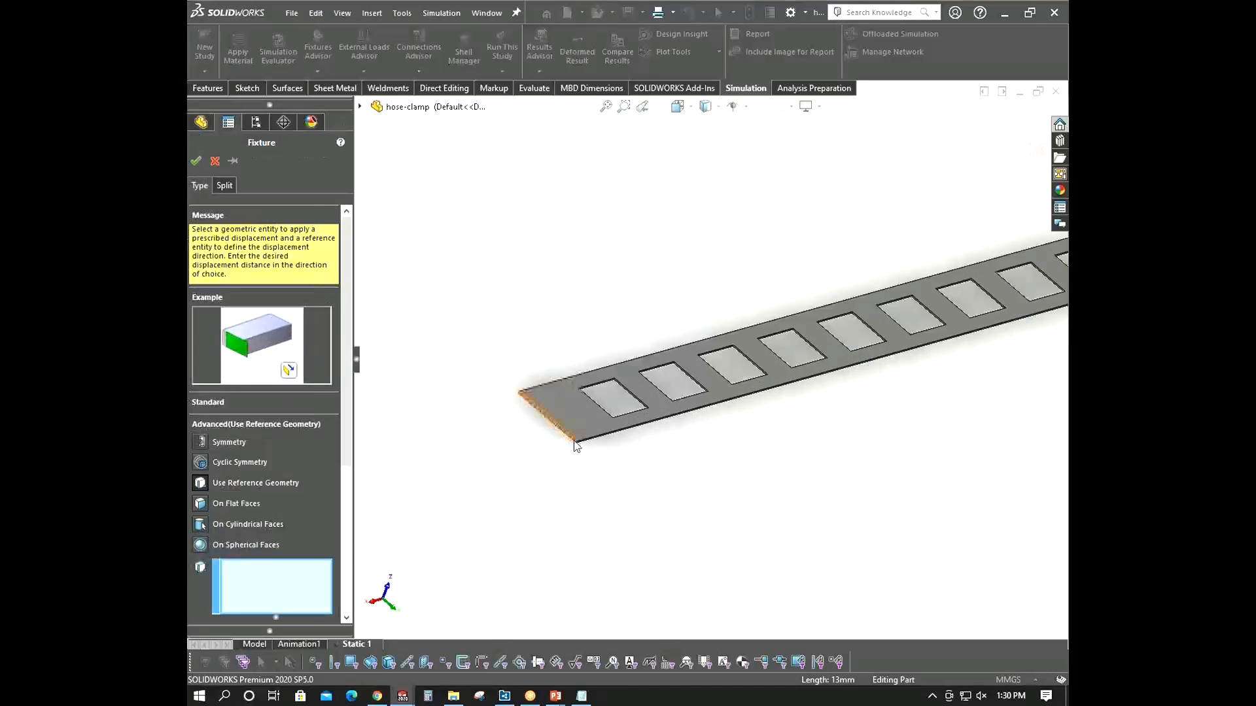
{"action": "left_click", "coordinate": [574, 441]}
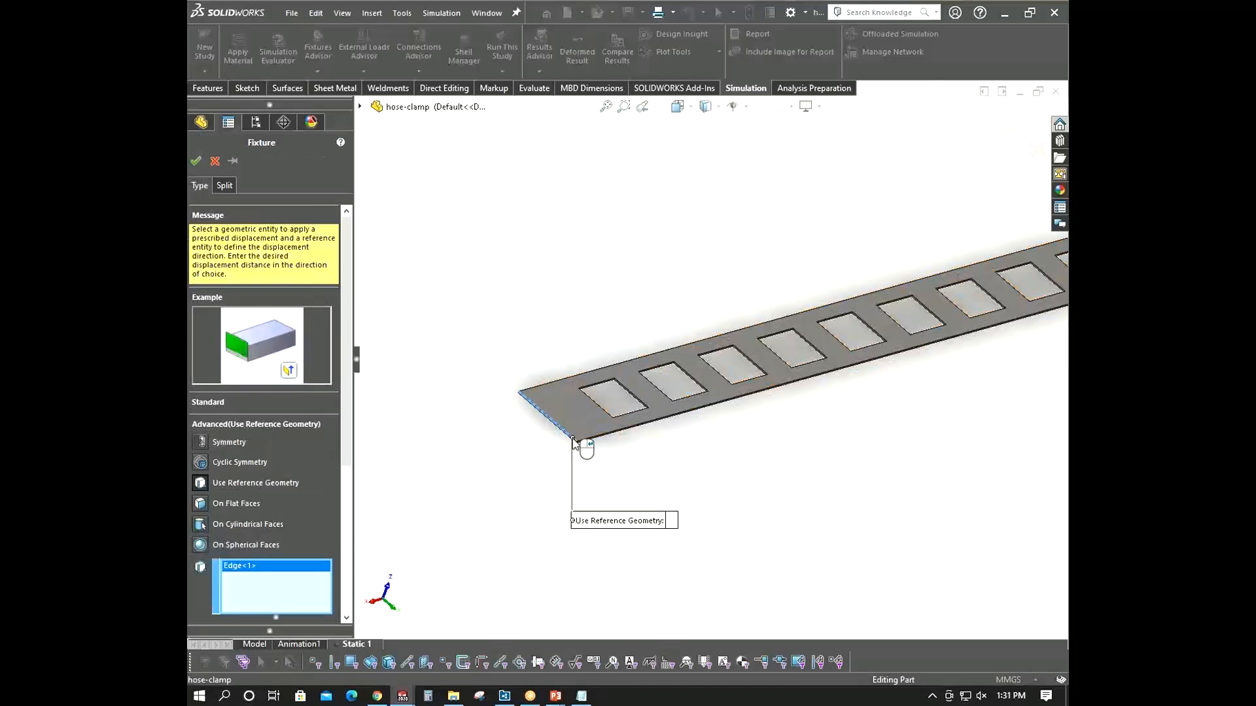
{"action": "scroll", "coordinate": [556, 471], "scroll_direction": "up", "scroll_amount": 3}
{"action": "scroll", "coordinate": [343, 575], "scroll_direction": "down", "scroll_amount": 5}
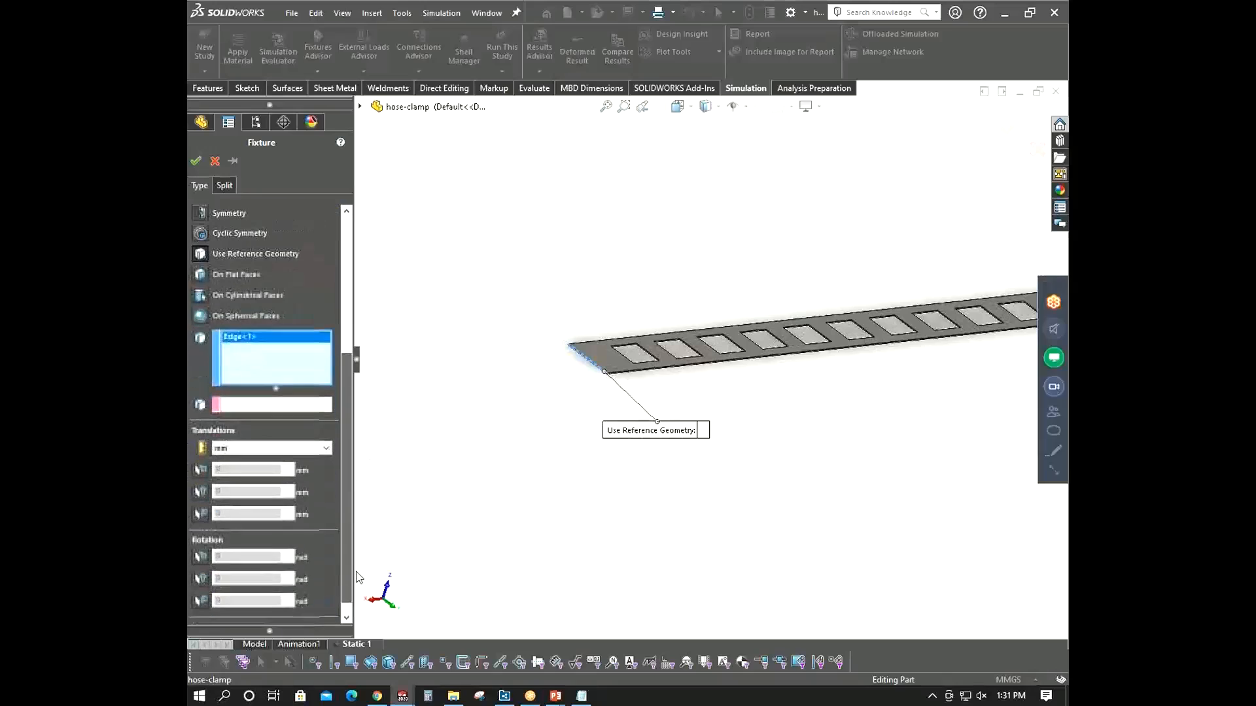
{"action": "left_click", "coordinate": [274, 402]}
{"action": "scroll", "coordinate": [614, 410], "scroll_direction": "up", "scroll_amount": 3}
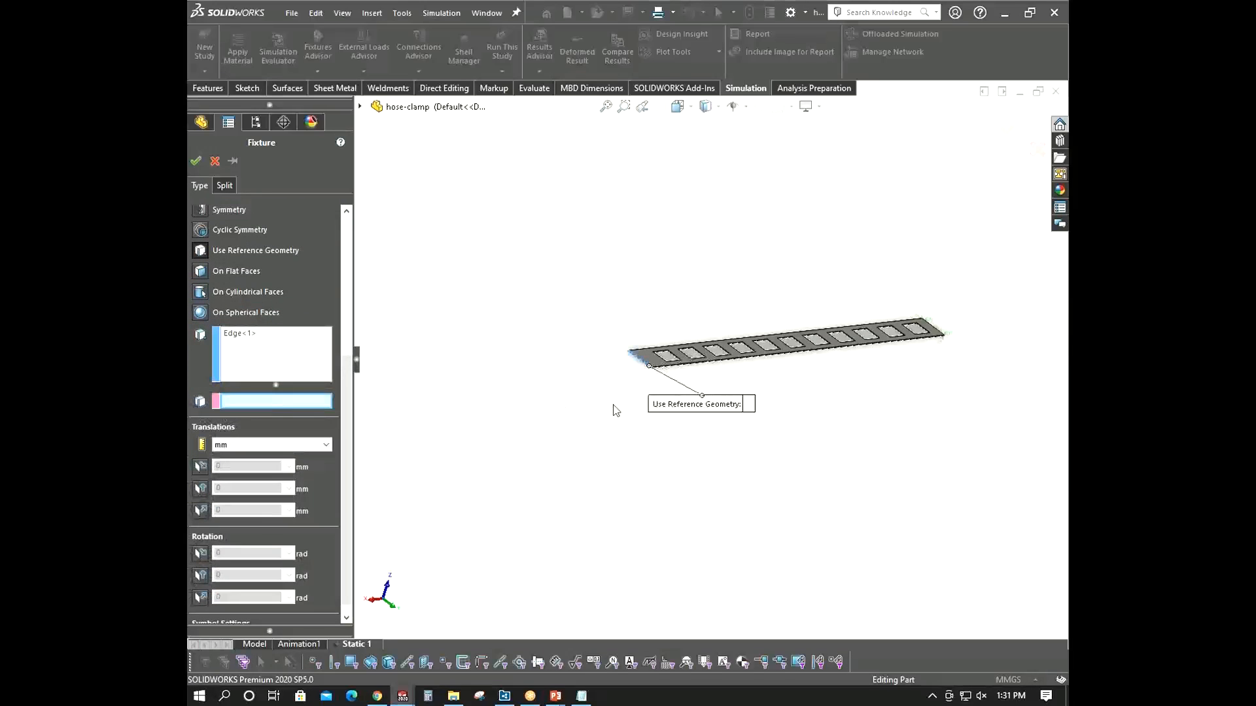
- Switch the fixture to On Flat Faces and select the short end face of the clamp strip
{"action": "left_click", "coordinate": [361, 108]}
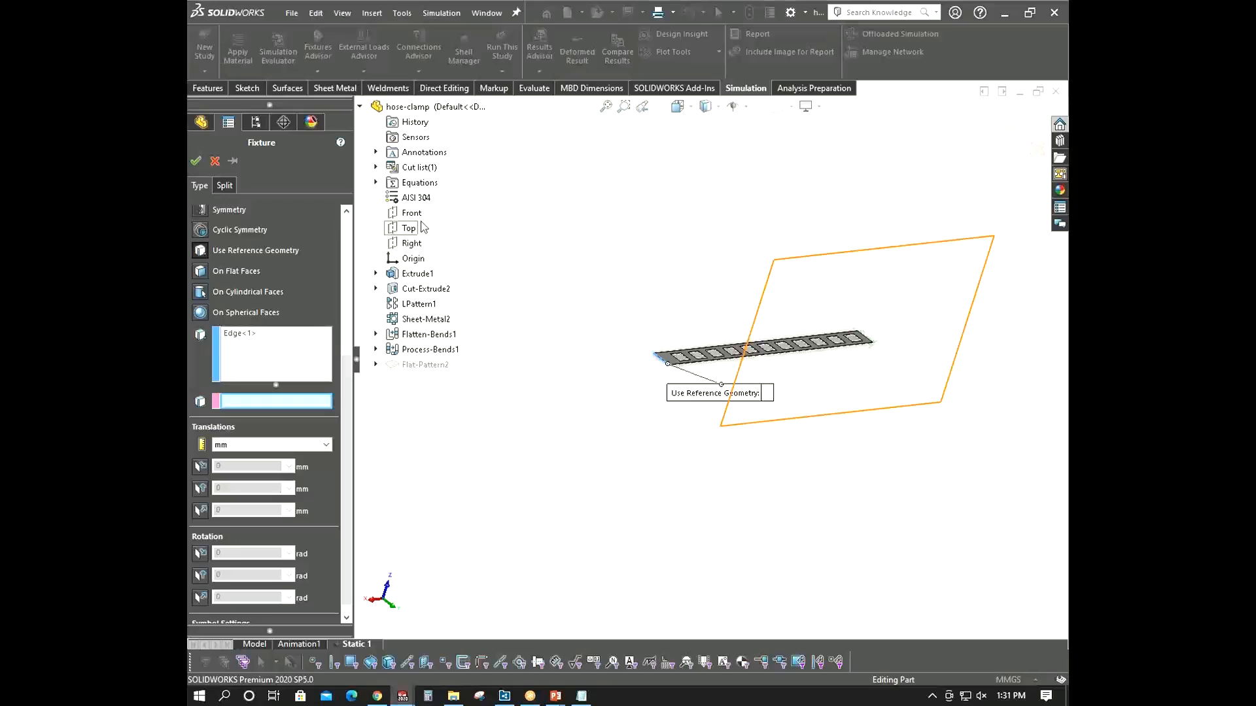
{"action": "left_click", "coordinate": [203, 271]}
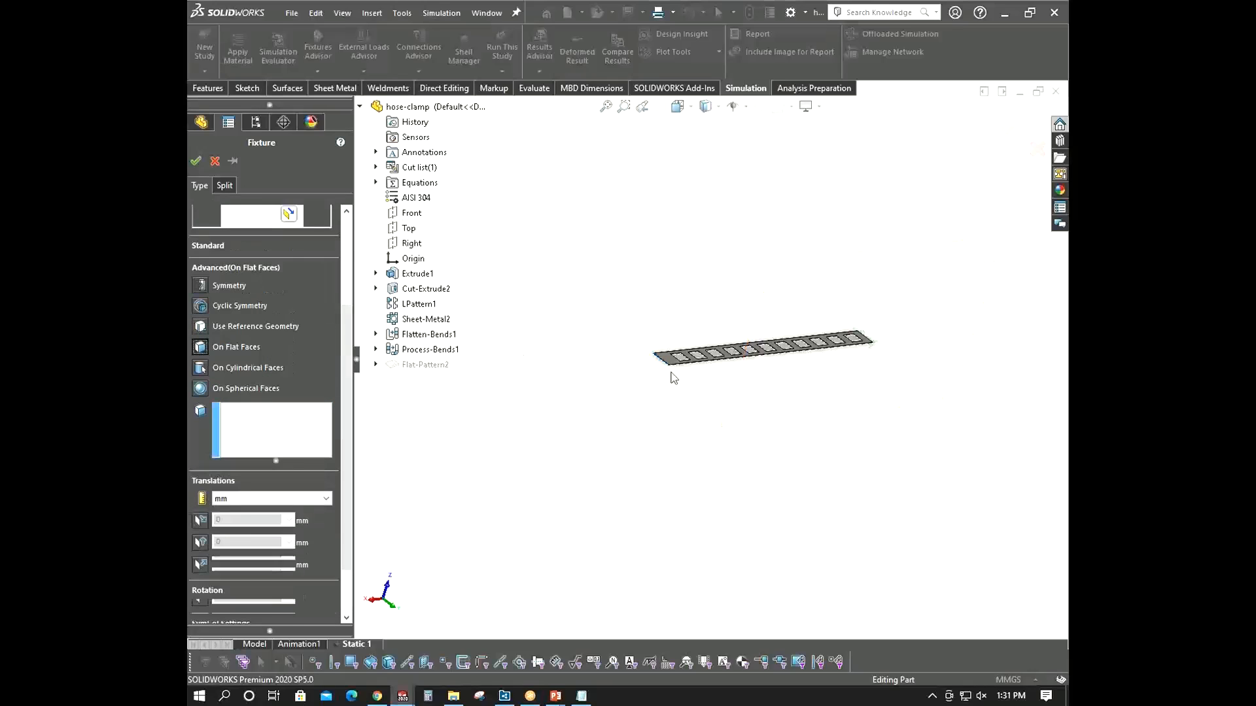
{"action": "scroll", "coordinate": [668, 373], "scroll_direction": "down", "scroll_amount": 10}
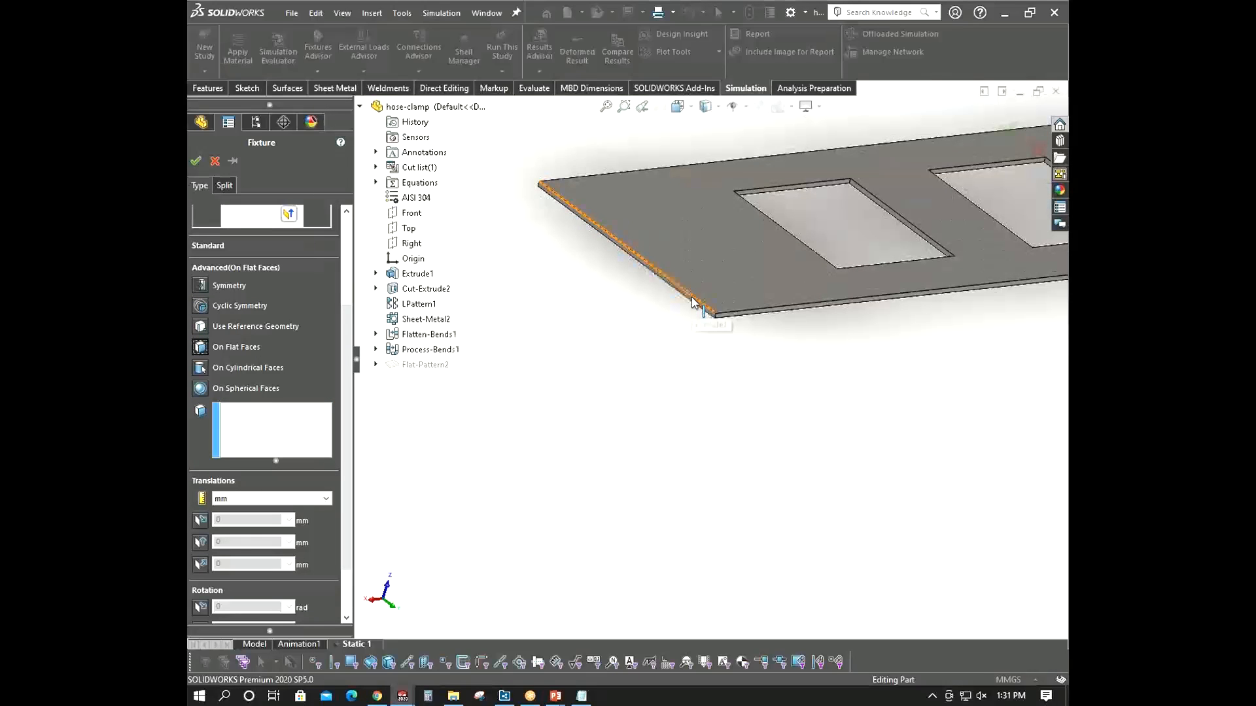
{"action": "scroll", "coordinate": [697, 309], "scroll_direction": "down", "scroll_amount": 3}
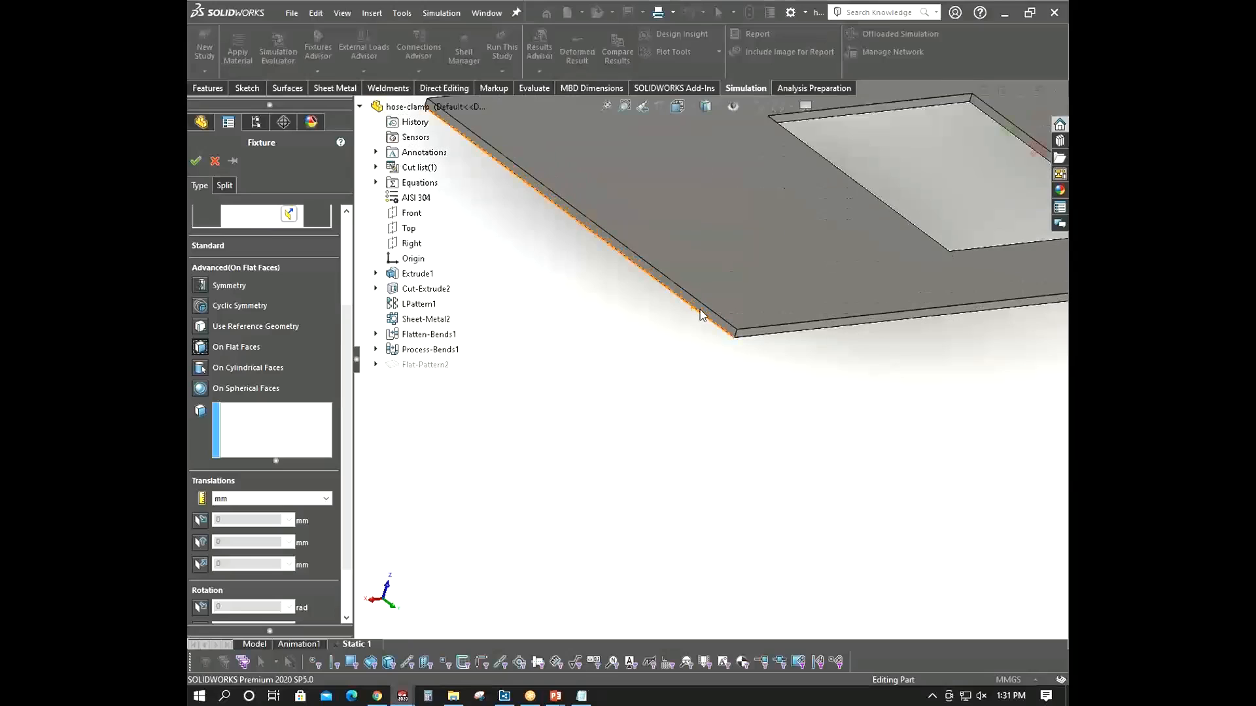
{"action": "left_click", "coordinate": [702, 310]}
{"action": "scroll", "coordinate": [683, 370], "scroll_direction": "up", "scroll_amount": 6}
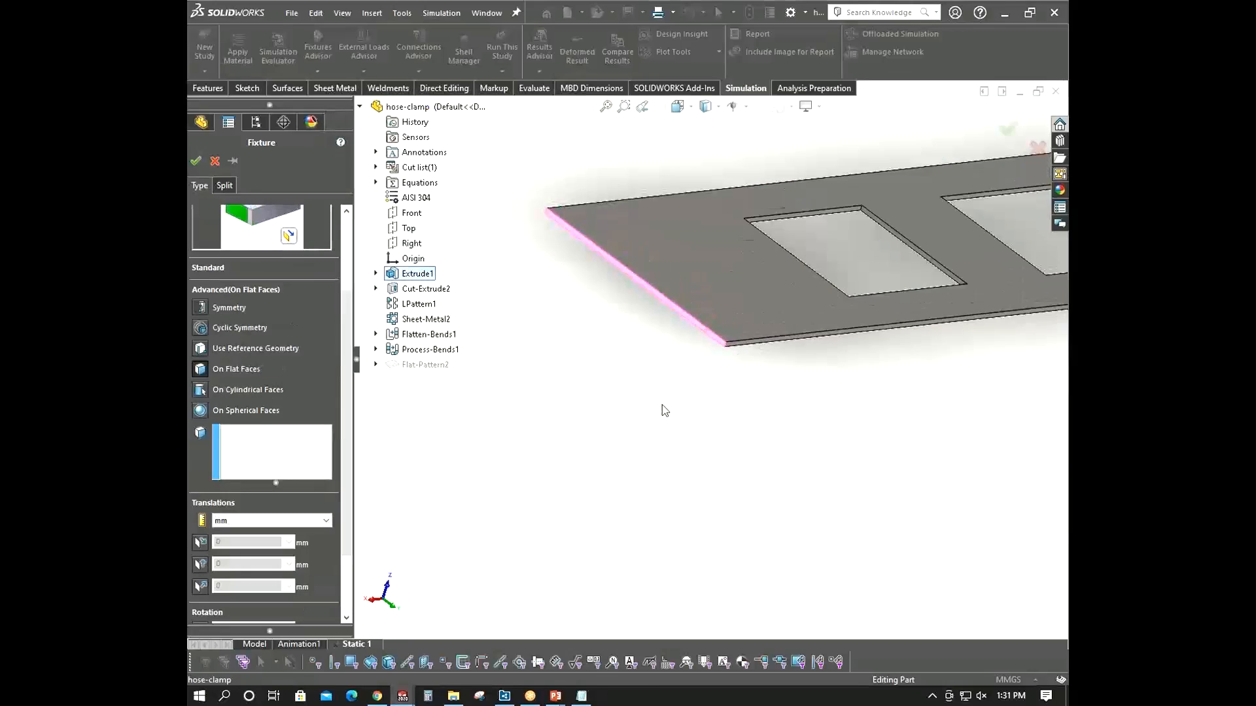
{"action": "scroll", "coordinate": [751, 306], "scroll_direction": "down", "scroll_amount": 10}
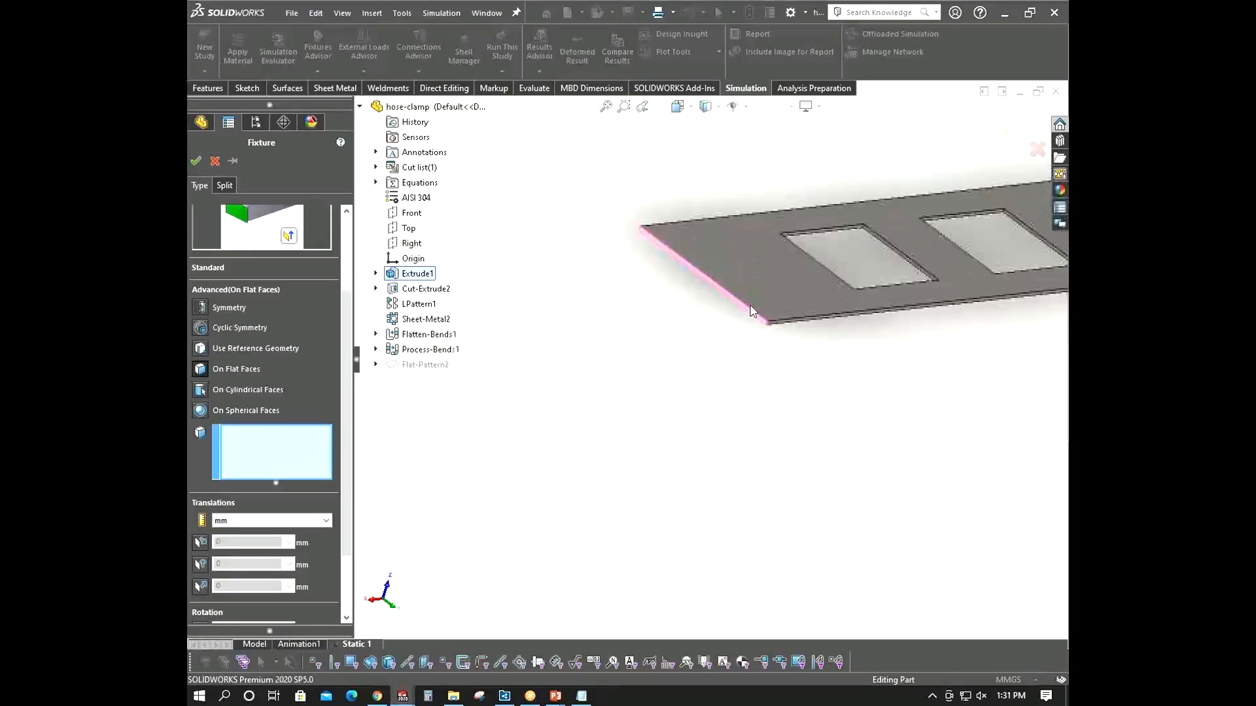
{"action": "left_click", "coordinate": [758, 385]}
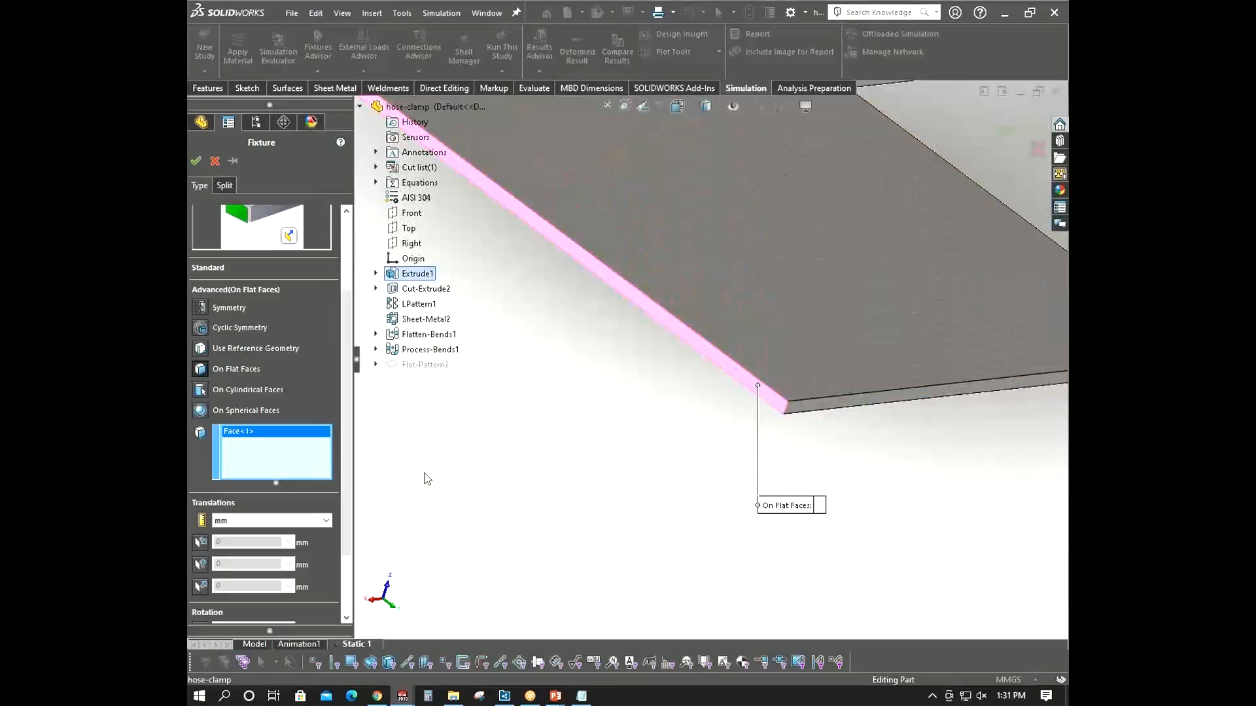
{"action": "scroll", "coordinate": [331, 410], "scroll_direction": "down", "scroll_amount": 3}
{"action": "scroll", "coordinate": [847, 379], "scroll_direction": "up", "scroll_amount": 4}
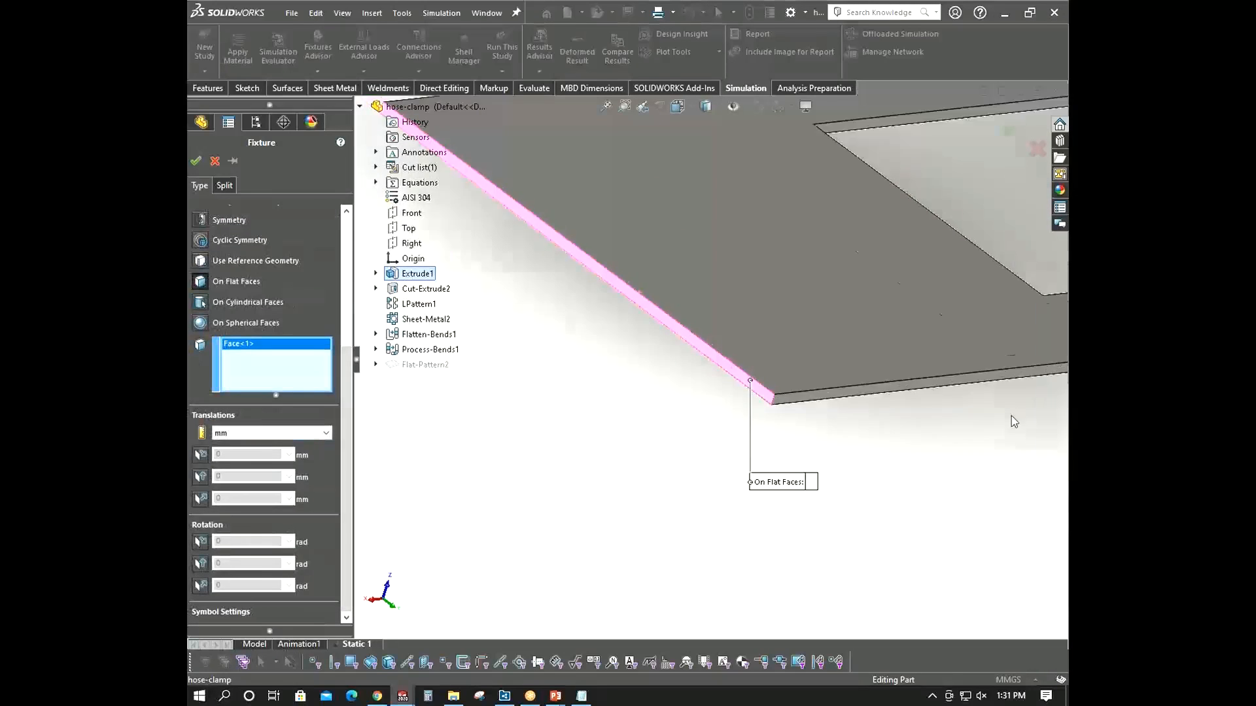
{"action": "scroll", "coordinate": [847, 384], "scroll_direction": "up", "scroll_amount": 4}
{"action": "middle_click_drag", "start_coordinate": [833, 370], "coordinate": [781, 392]}
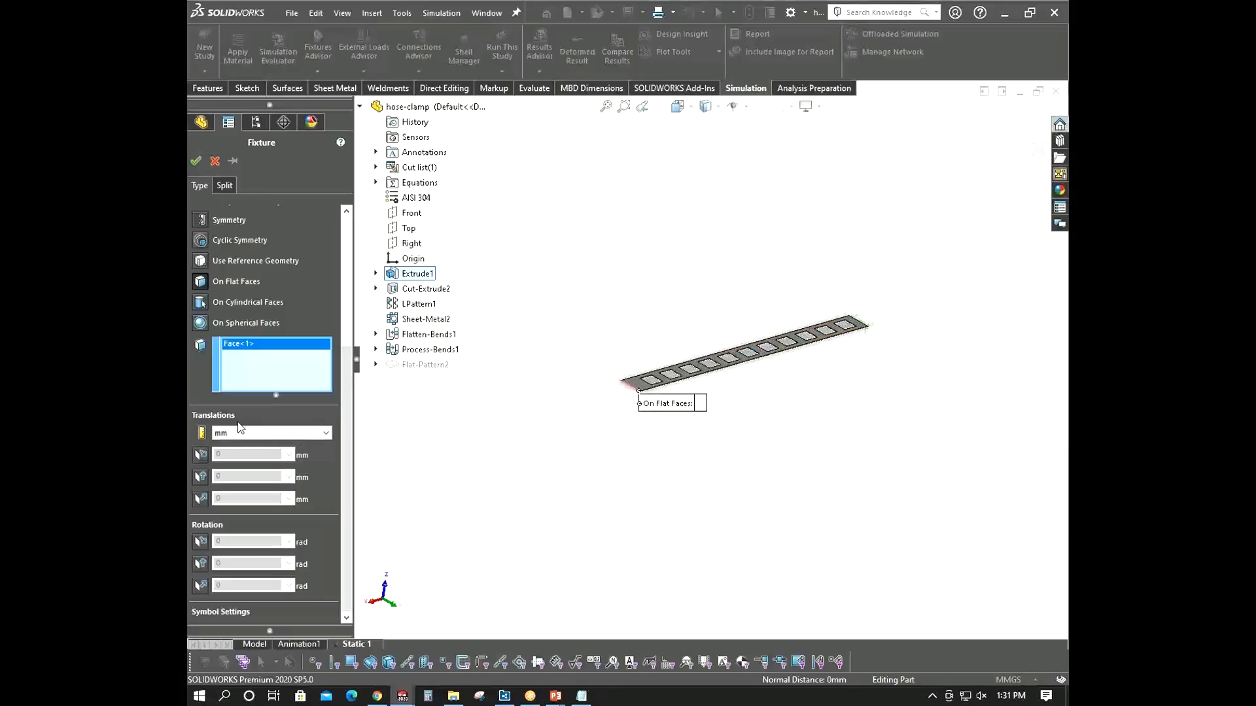
{"action": "left_click", "coordinate": [200, 456]}
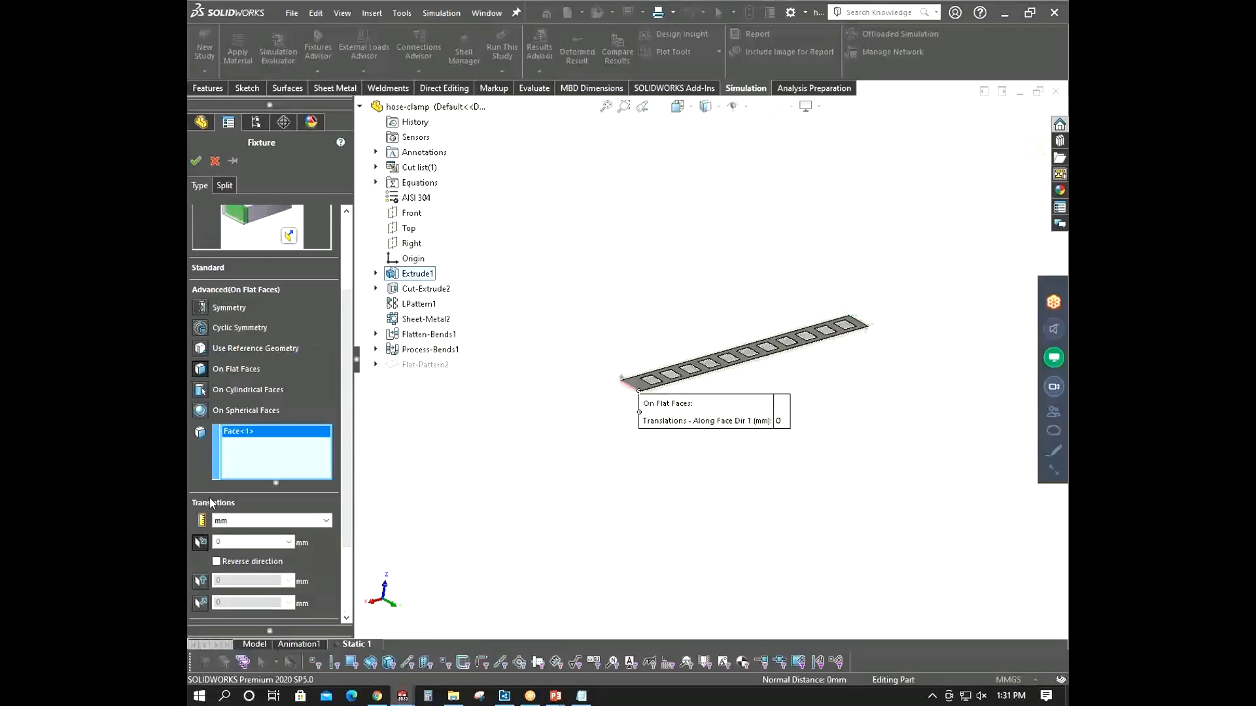
{"action": "left_click", "coordinate": [200, 542]}
{"action": "left_click", "coordinate": [200, 586]}
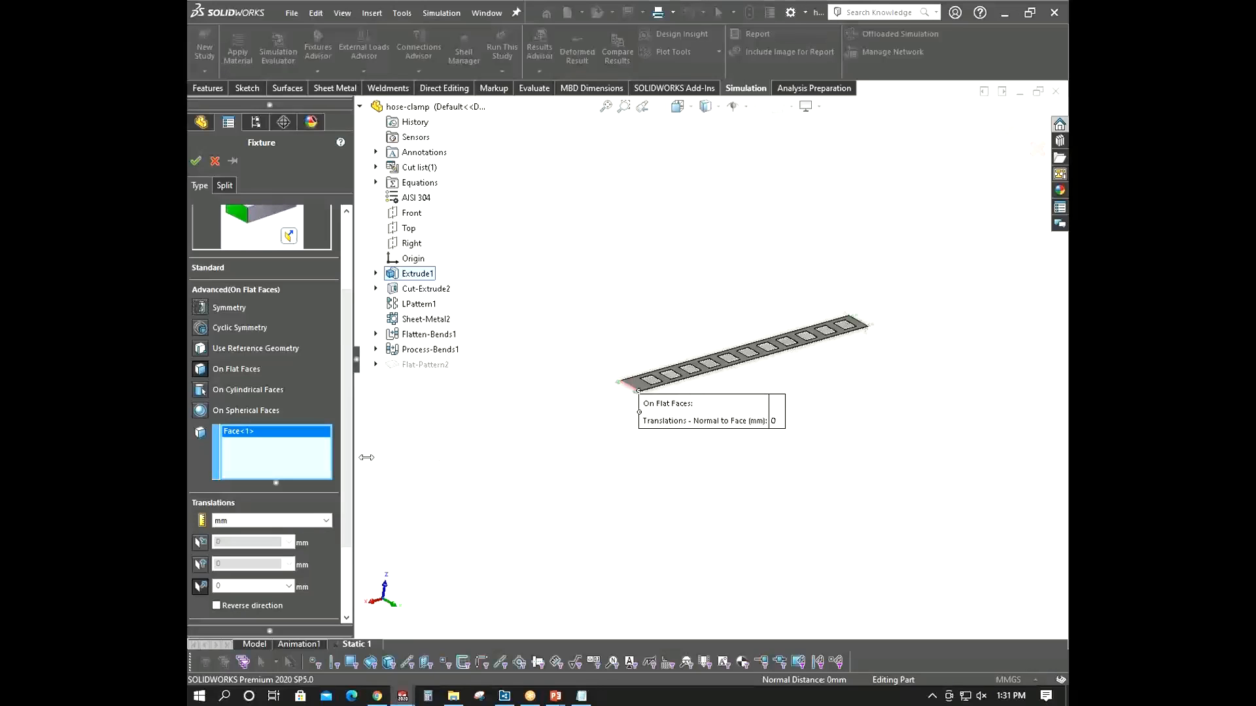
{"action": "left_click_drag", "start_coordinate": [349, 458], "coordinate": [352, 515]}
{"action": "scroll", "coordinate": [632, 365], "scroll_direction": "down", "scroll_amount": 4}
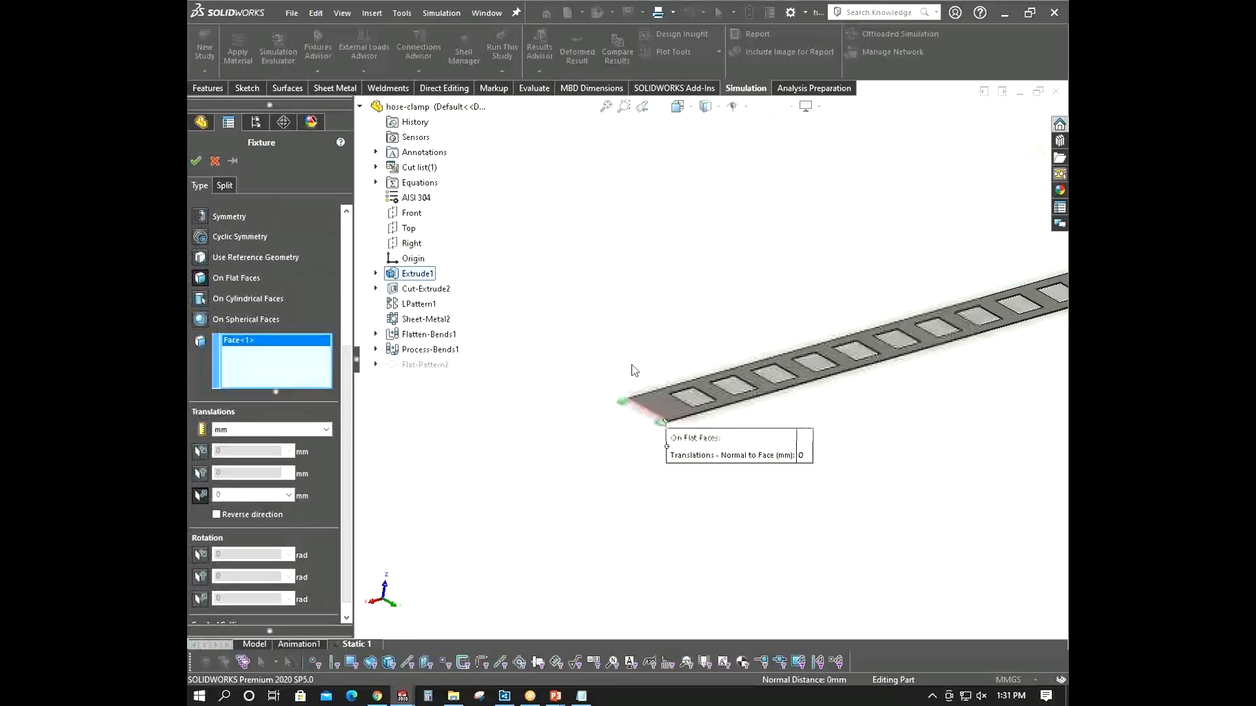
{"action": "scroll", "coordinate": [632, 370], "scroll_direction": "up", "scroll_amount": 4}
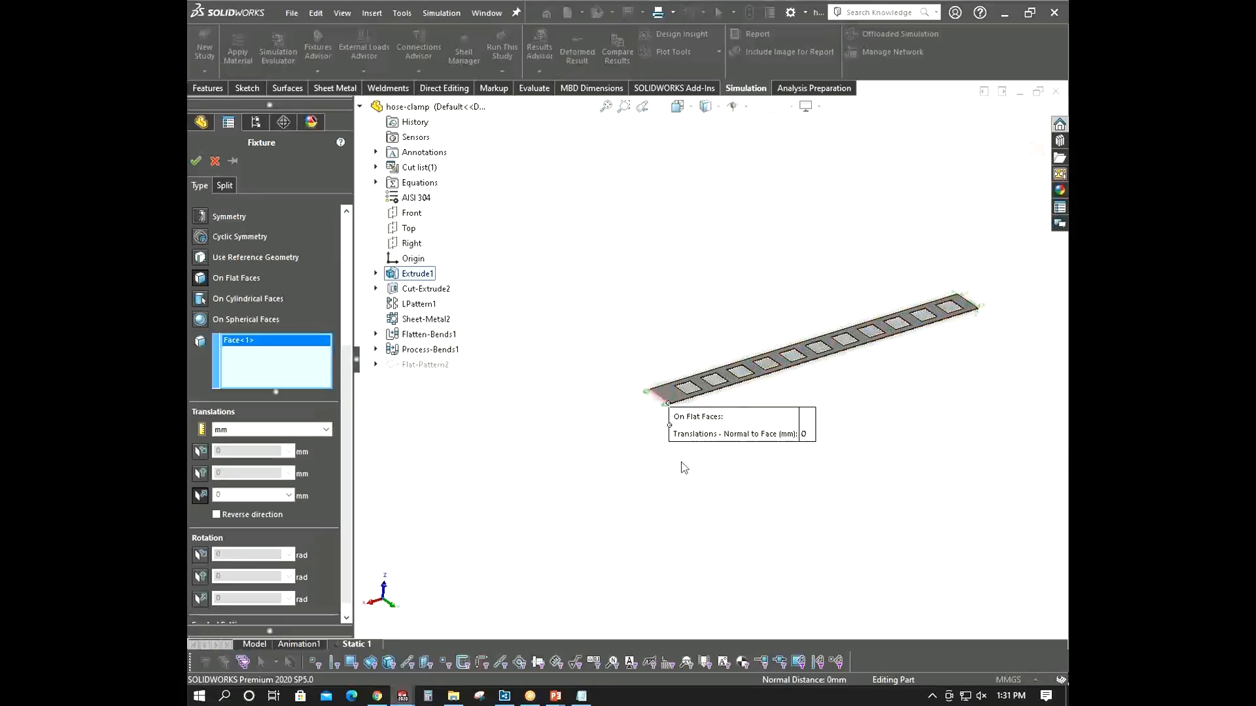
{"action": "left_click", "coordinate": [200, 496]}
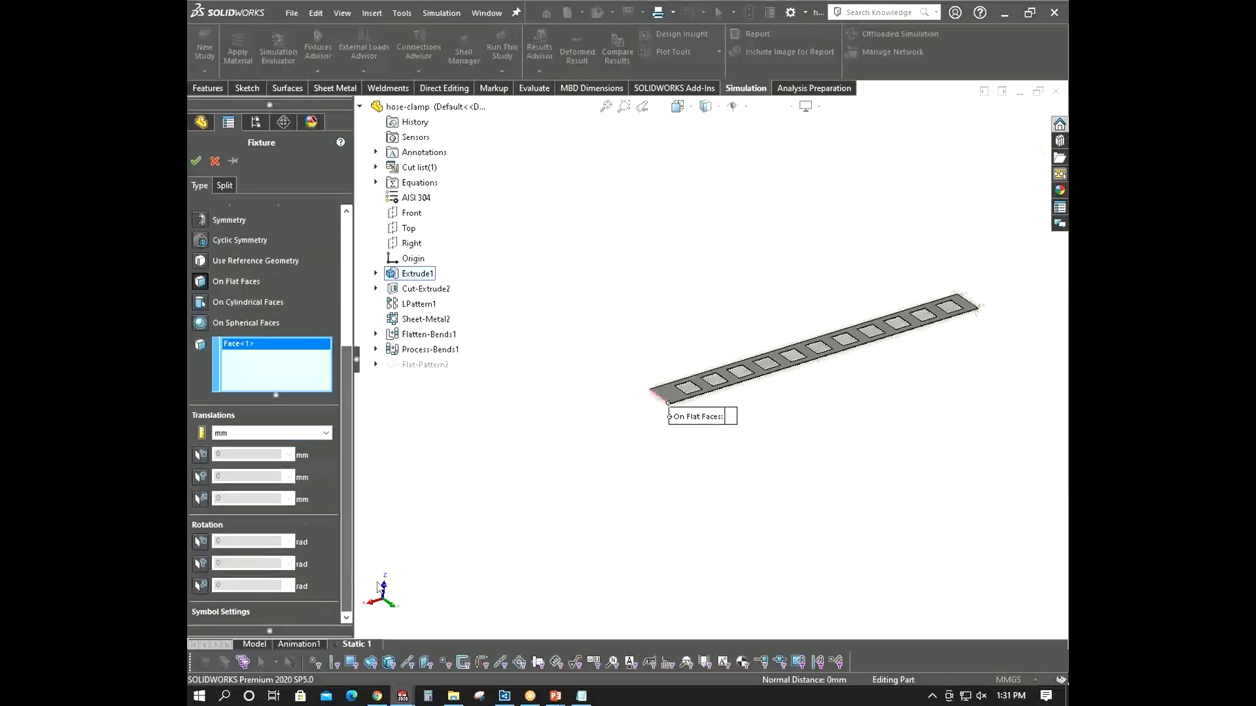
- Restrain the end face's translation along Face Dir 2 at 0 mm
{"action": "scroll", "coordinate": [660, 405], "scroll_direction": "down", "scroll_amount": 3}
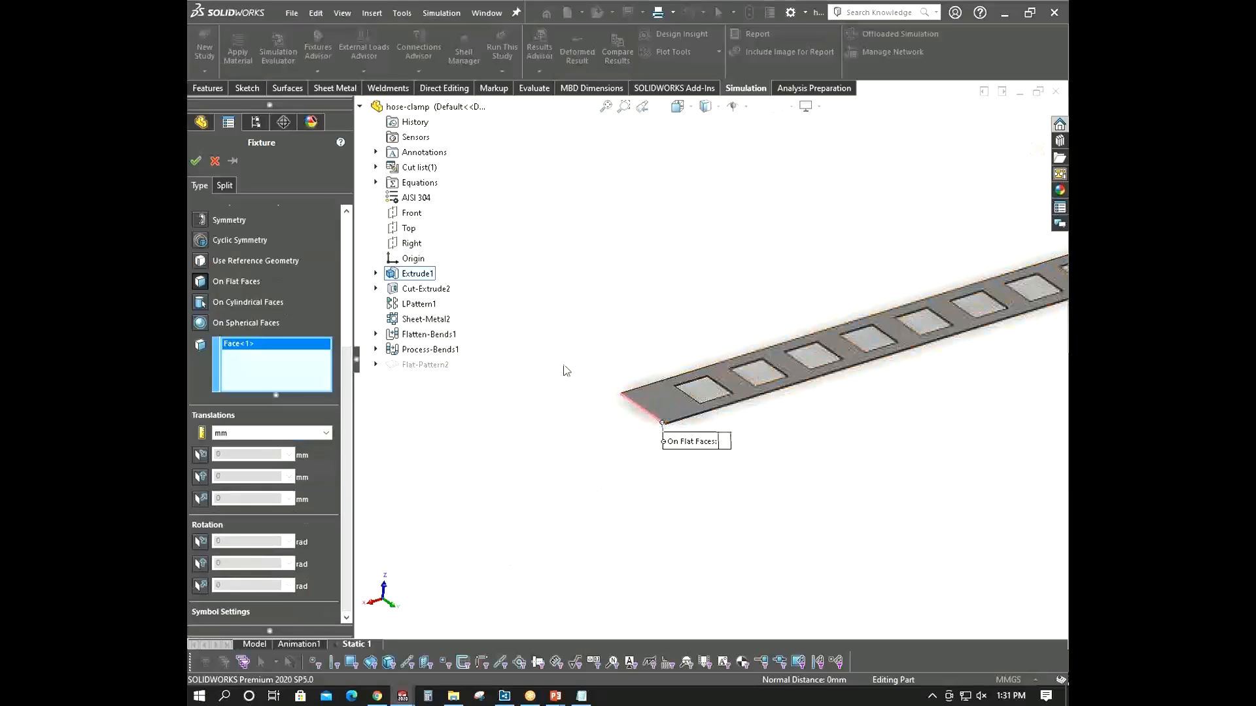
{"action": "scroll", "coordinate": [712, 359], "scroll_direction": "up", "scroll_amount": 3}
{"action": "middle_click_drag", "start_coordinate": [785, 313], "coordinate": [779, 446]}
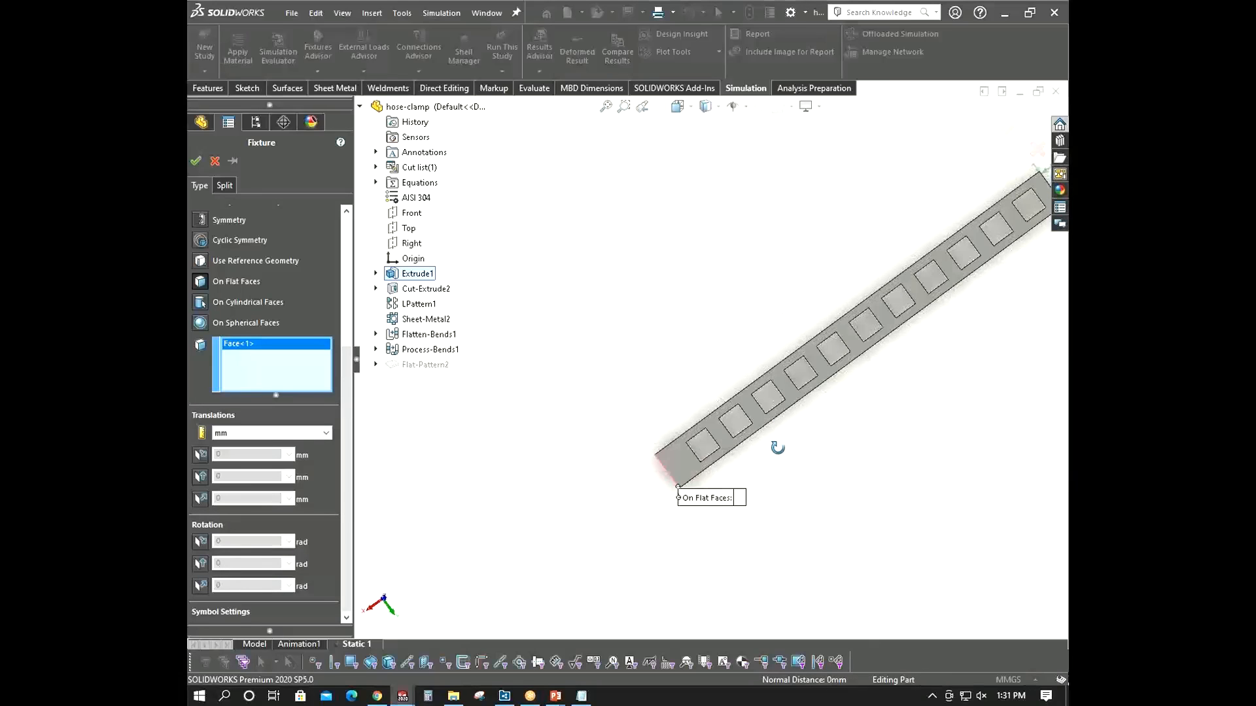
{"action": "scroll", "coordinate": [659, 610], "scroll_direction": "up", "scroll_amount": 1}
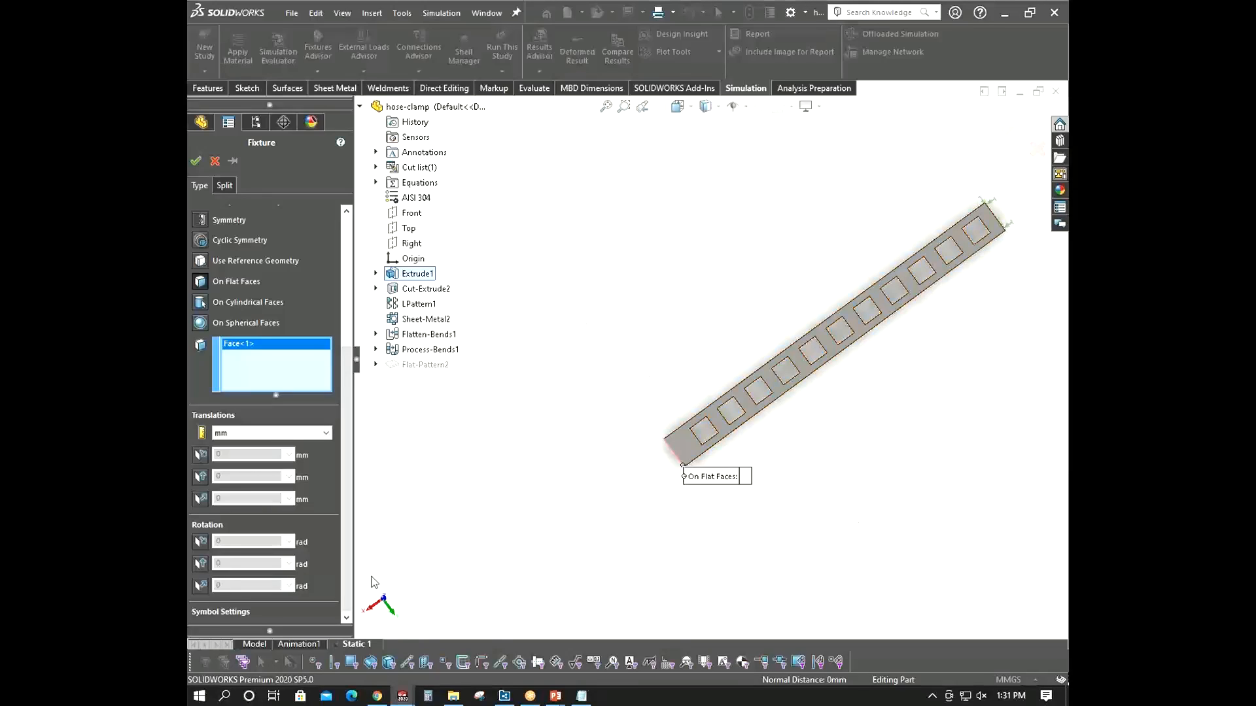
{"action": "middle_click_drag", "start_coordinate": [921, 375], "coordinate": [917, 218]}
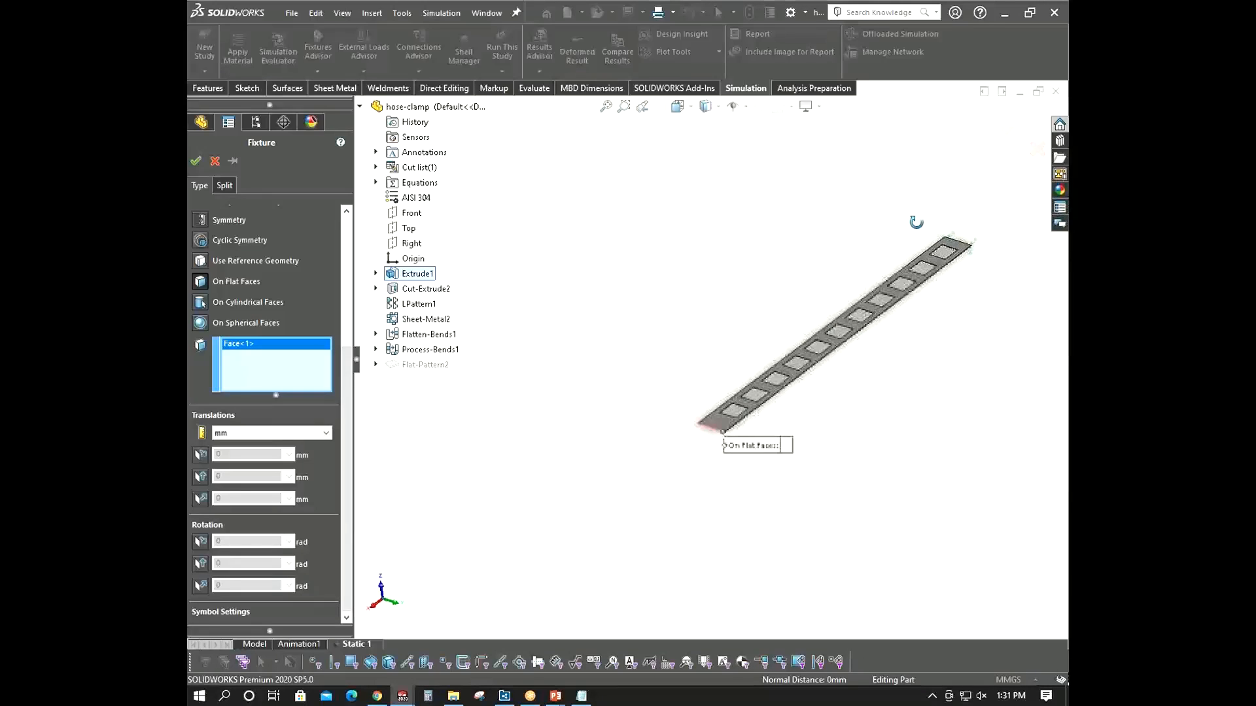
{"action": "left_click", "coordinate": [201, 481]}
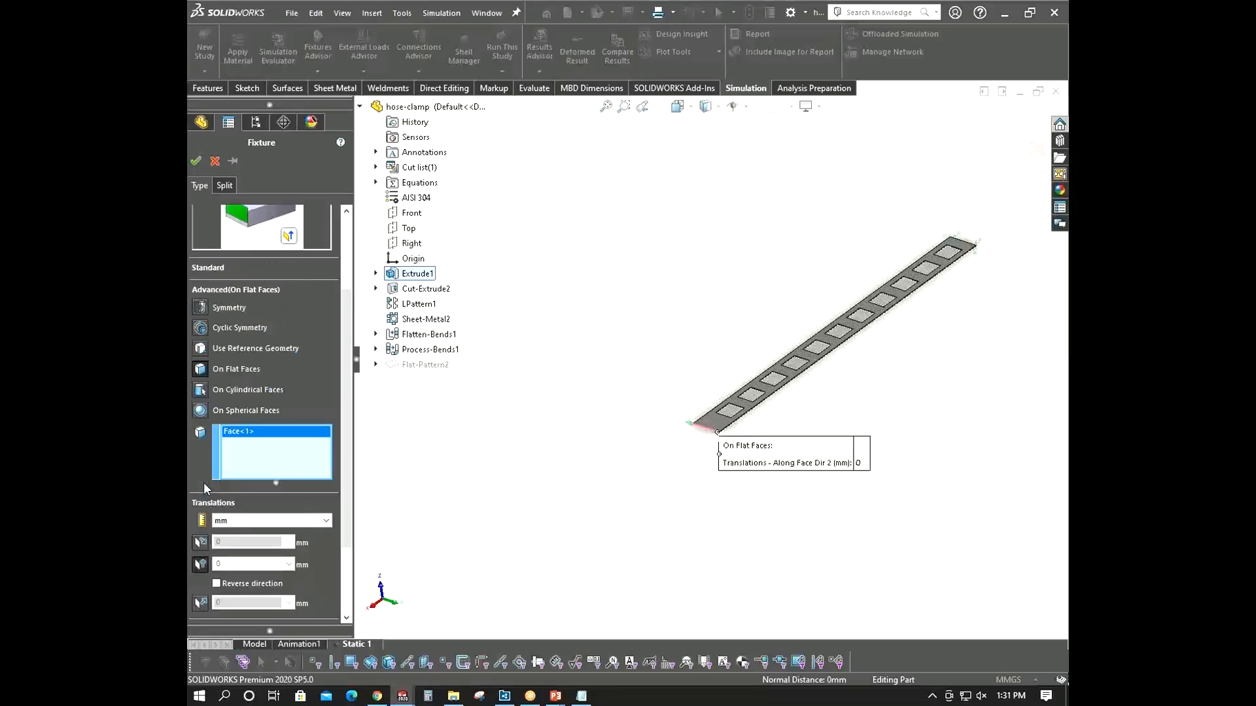
- Restrain the end face's rotation along Face Dir 1 at 0 rad
{"action": "scroll", "coordinate": [715, 476], "scroll_direction": "down", "scroll_amount": 3}
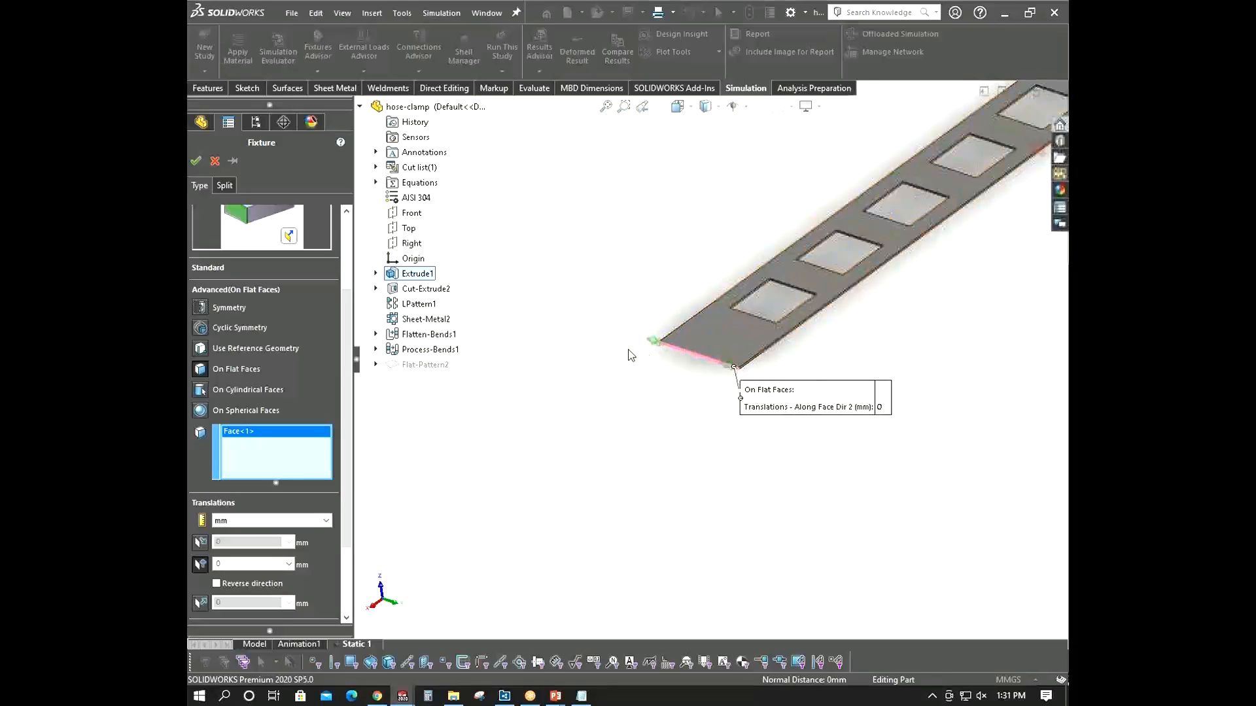
{"action": "scroll", "coordinate": [684, 383], "scroll_direction": "up", "scroll_amount": 2}
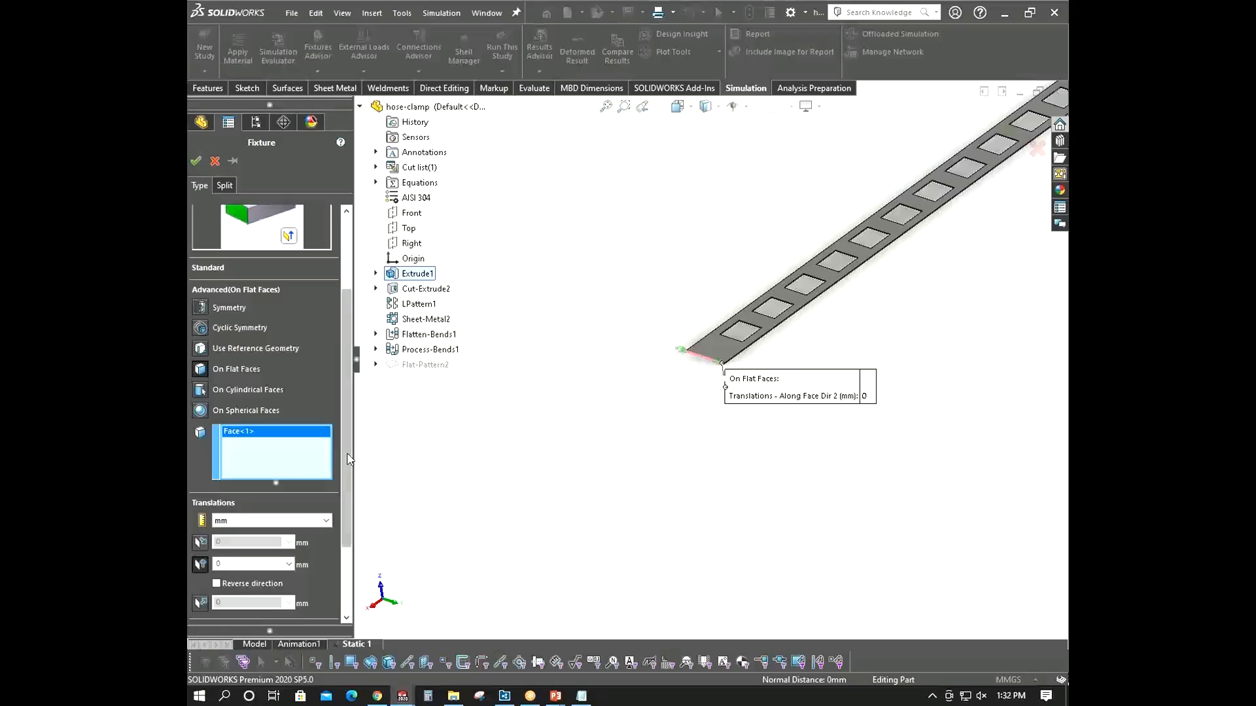
{"action": "scroll", "coordinate": [346, 563], "scroll_direction": "down", "scroll_amount": 3}
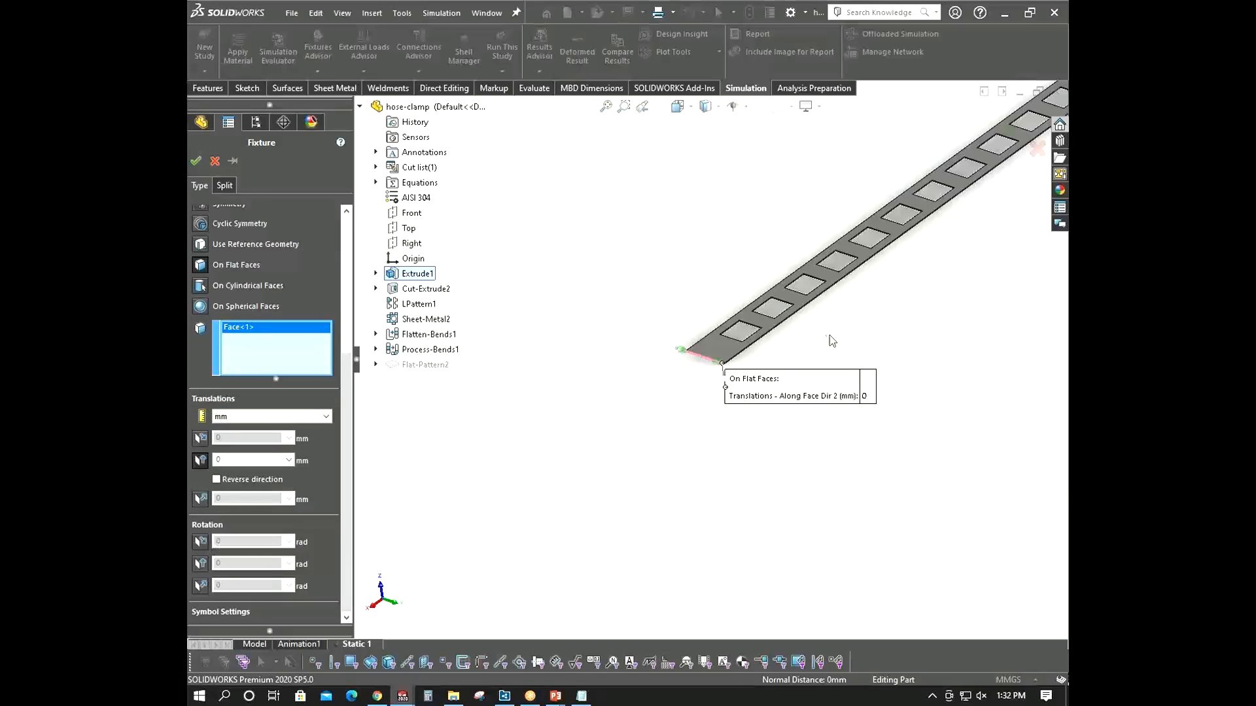
{"action": "middle_click_drag", "start_coordinate": [830, 337], "coordinate": [770, 286]}
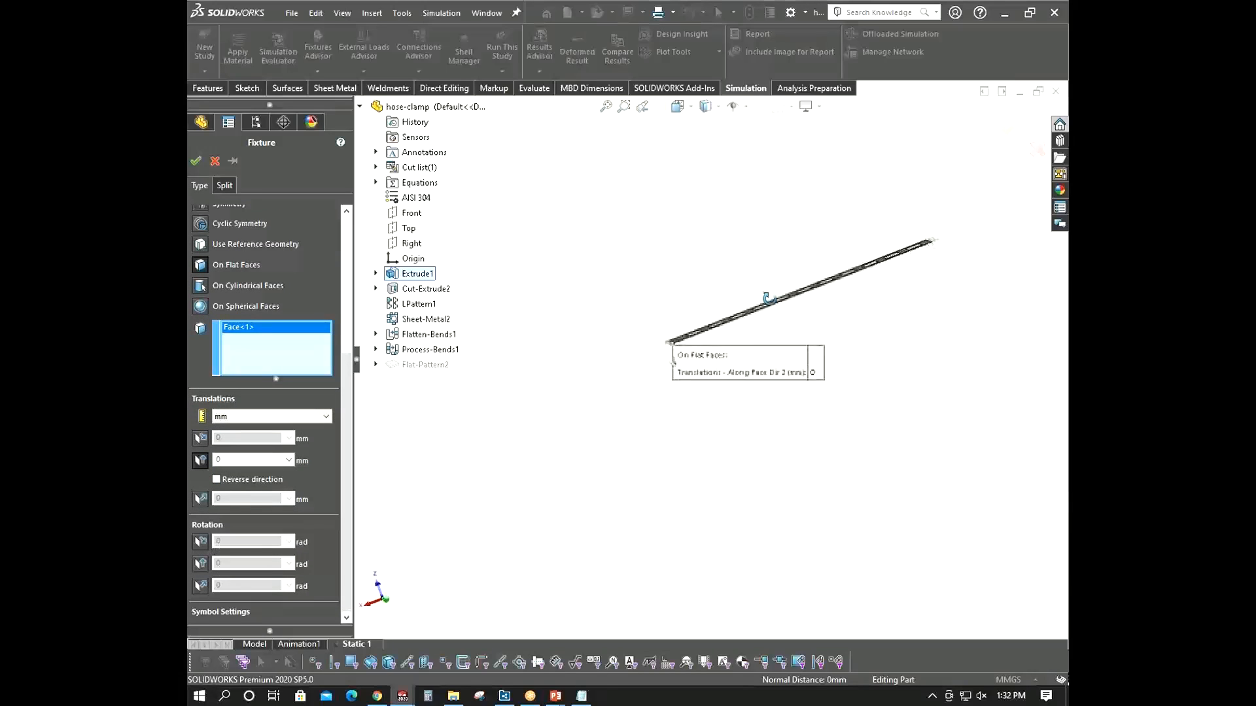
{"action": "scroll", "coordinate": [909, 251], "scroll_direction": "down", "scroll_amount": 3}
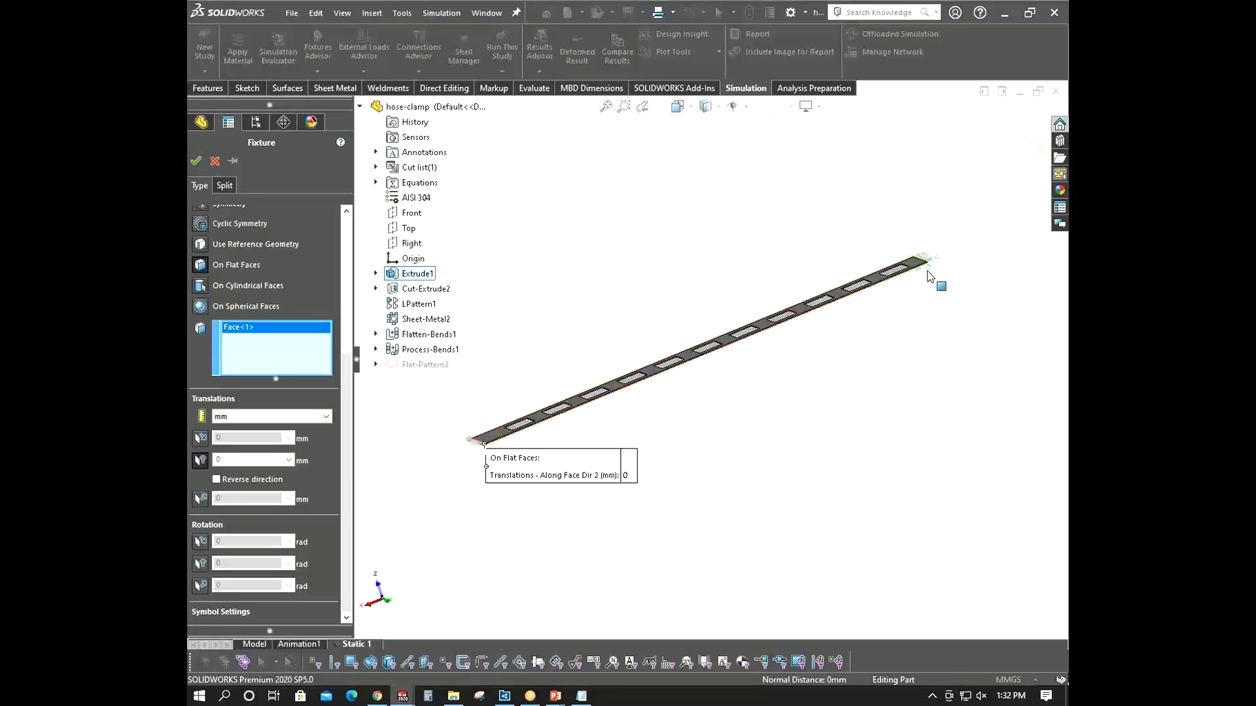
{"action": "middle_click_drag", "start_coordinate": [764, 532], "coordinate": [783, 528]}
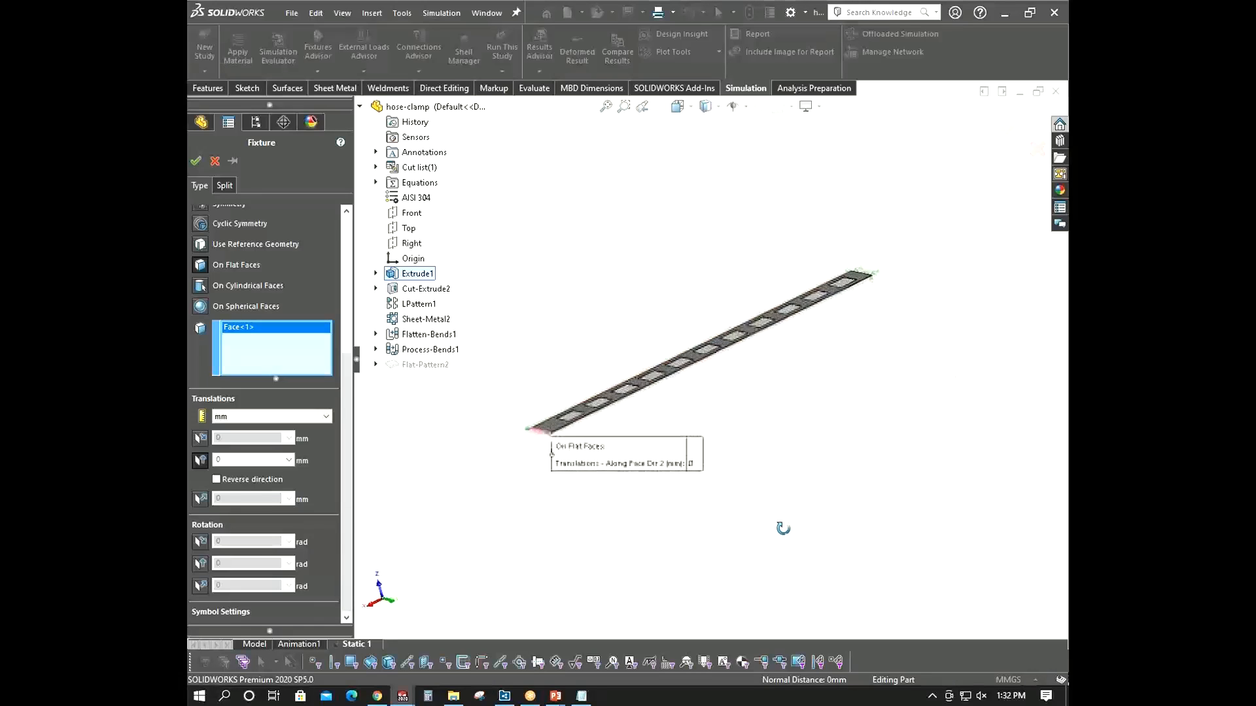
{"action": "scroll", "coordinate": [610, 389], "scroll_direction": "down", "scroll_amount": 2}
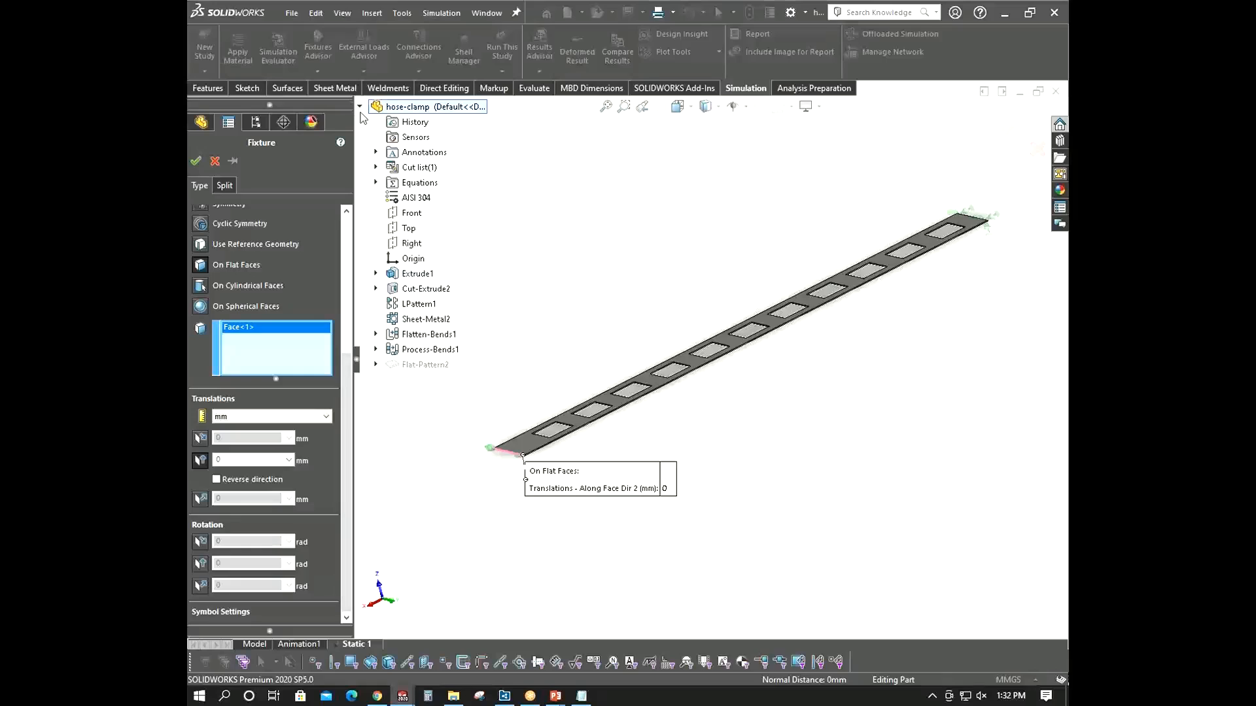
{"action": "left_click", "coordinate": [360, 107]}
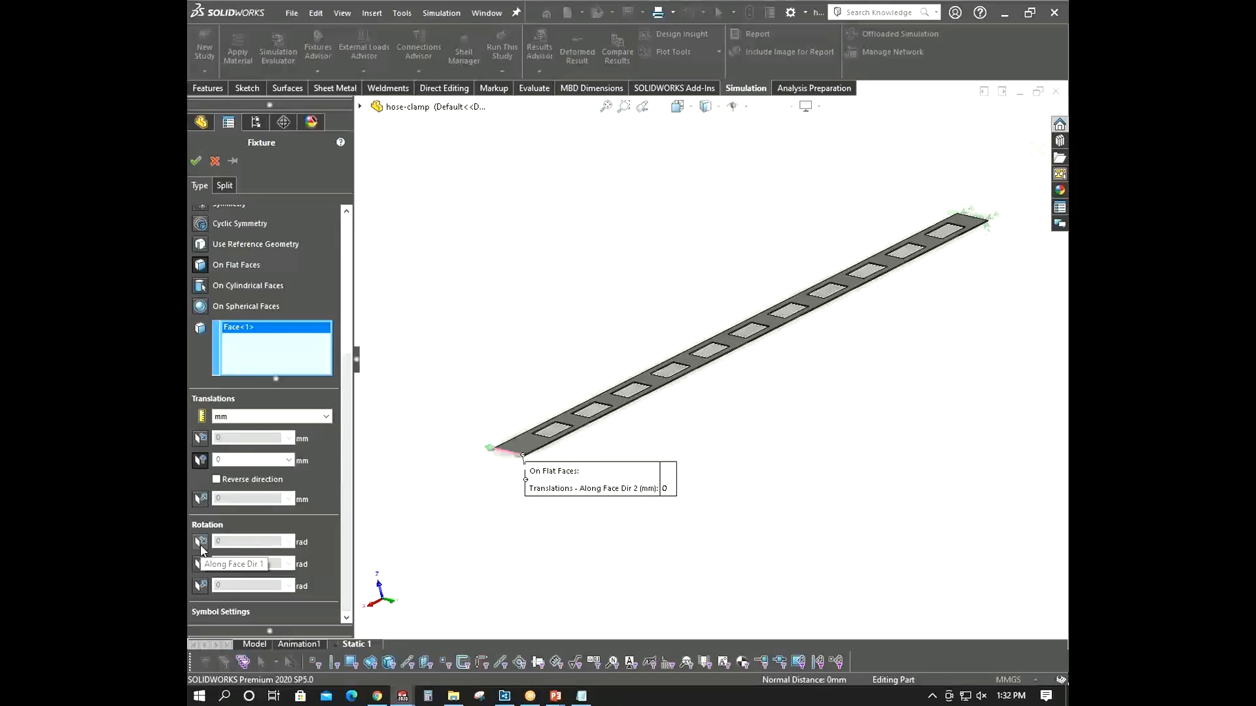
{"action": "left_click", "coordinate": [200, 545]}
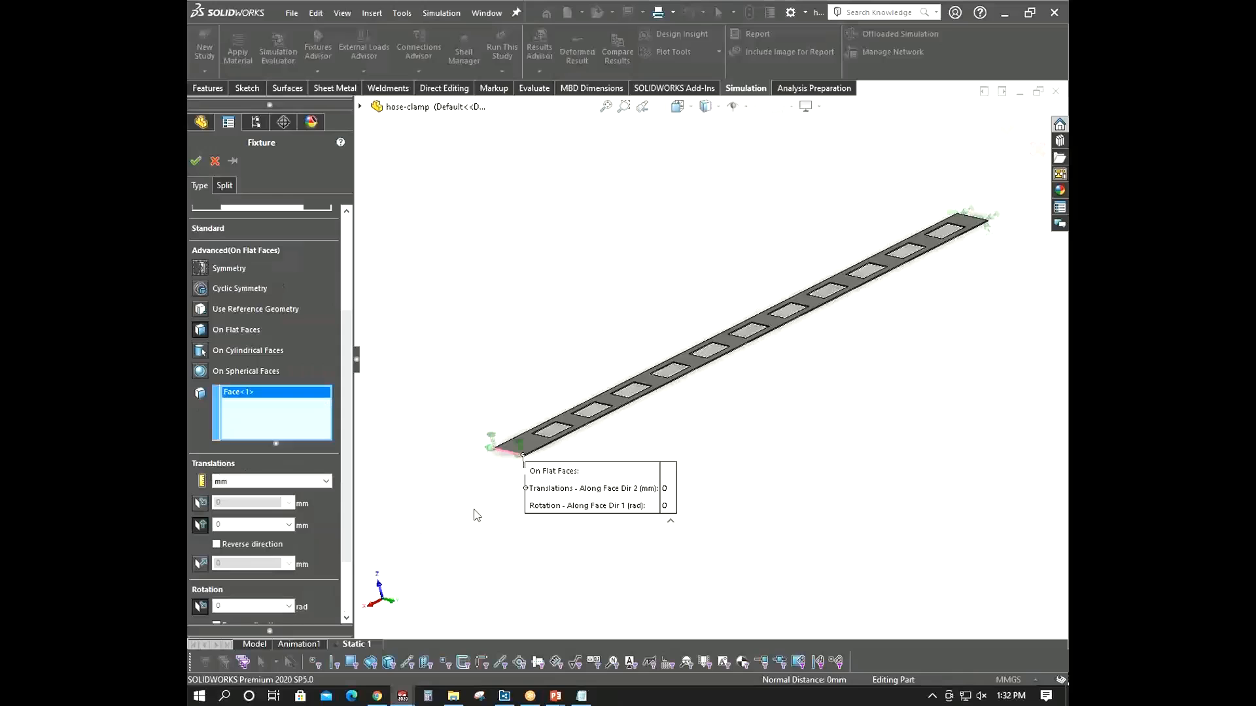
{"action": "middle_click_drag", "start_coordinate": [422, 597], "coordinate": [564, 516]}
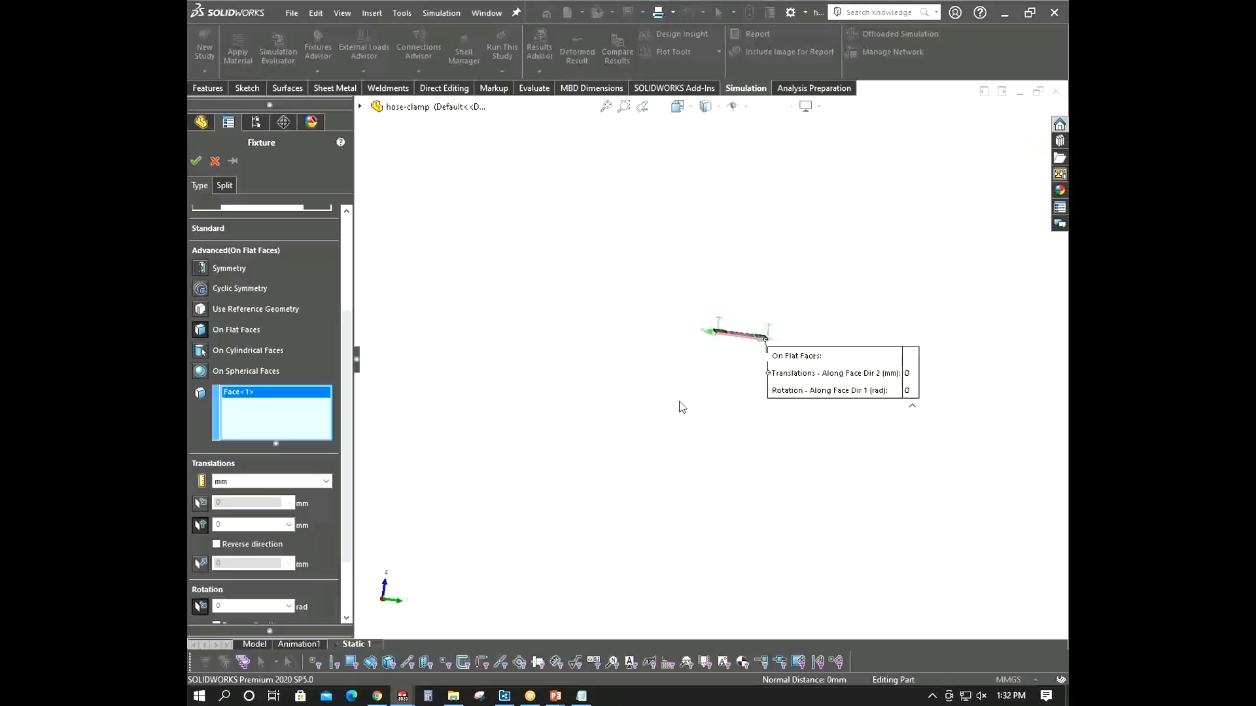
{"action": "scroll", "coordinate": [342, 528], "scroll_direction": "down", "scroll_amount": 3}
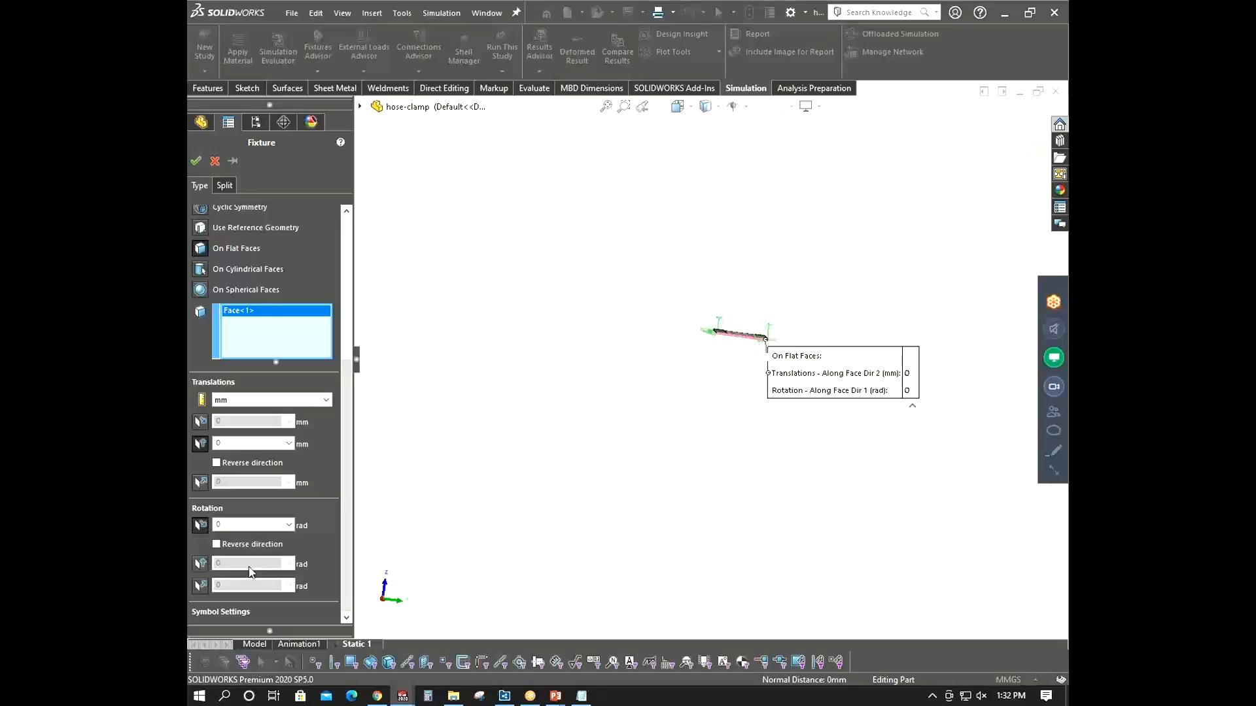
- Enlarge the fixture symbols to a size of 200
{"action": "scroll", "coordinate": [709, 429], "scroll_direction": "up", "scroll_amount": 1}
{"action": "key", "text": "ctrl+7"}
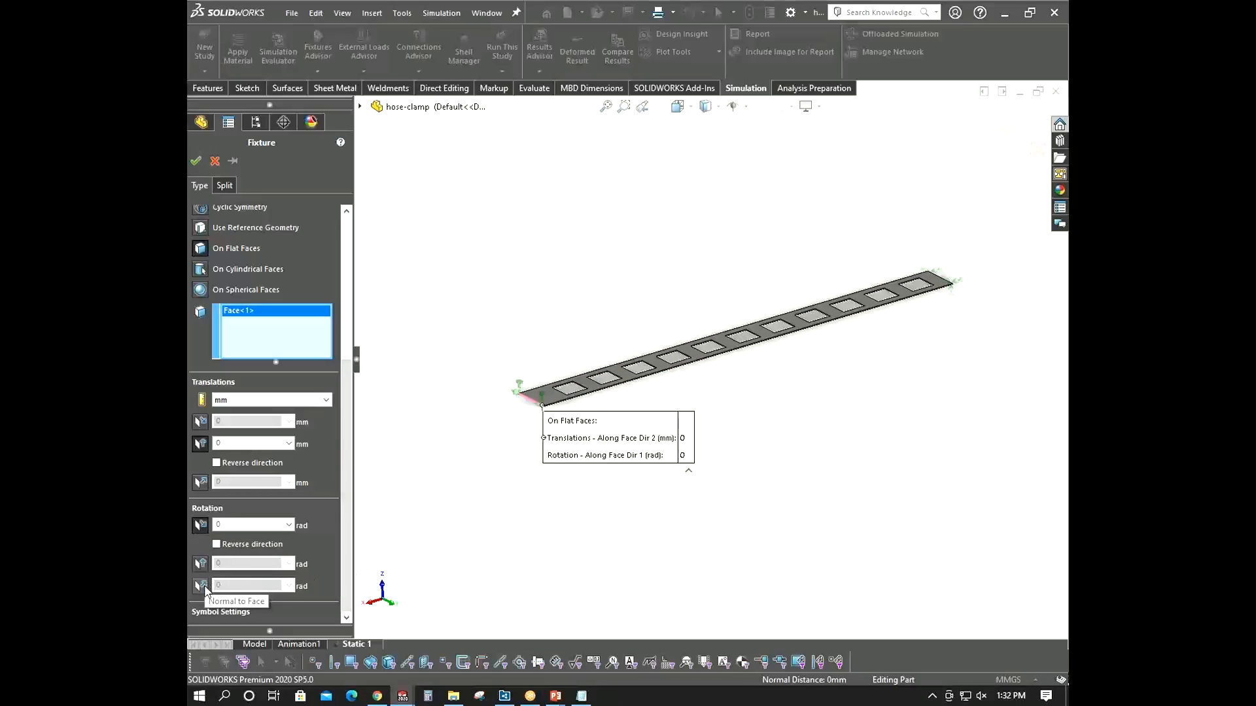
{"action": "scroll", "coordinate": [567, 395], "scroll_direction": "down", "scroll_amount": 8}
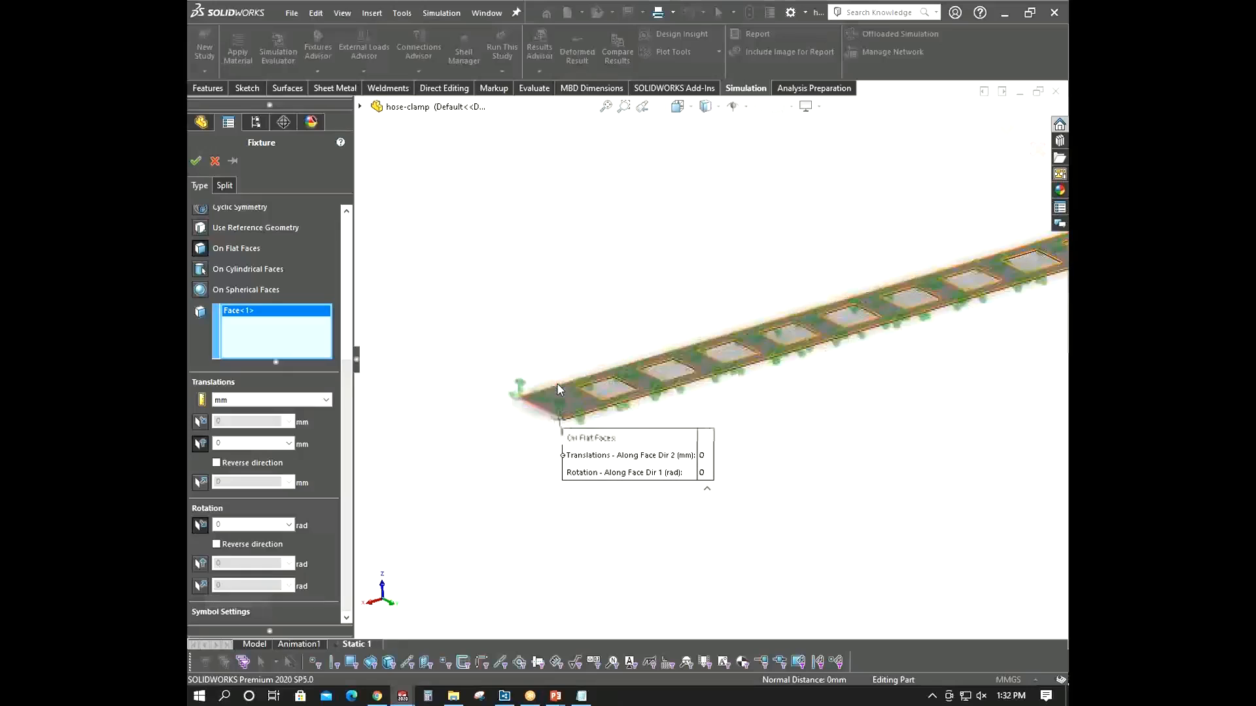
{"action": "scroll", "coordinate": [585, 402], "scroll_direction": "up", "scroll_amount": 8}
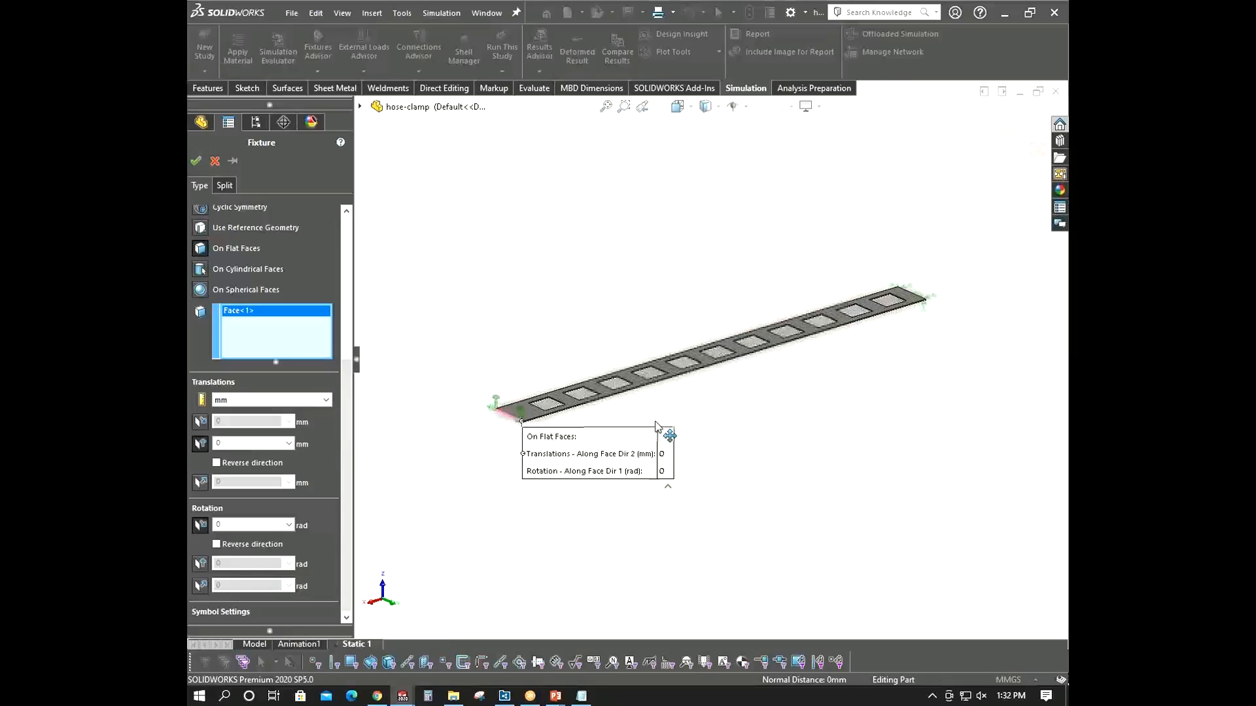
{"action": "scroll", "coordinate": [567, 395], "scroll_direction": "down", "scroll_amount": 6}
{"action": "scroll", "coordinate": [567, 397], "scroll_direction": "down", "scroll_amount": 5}
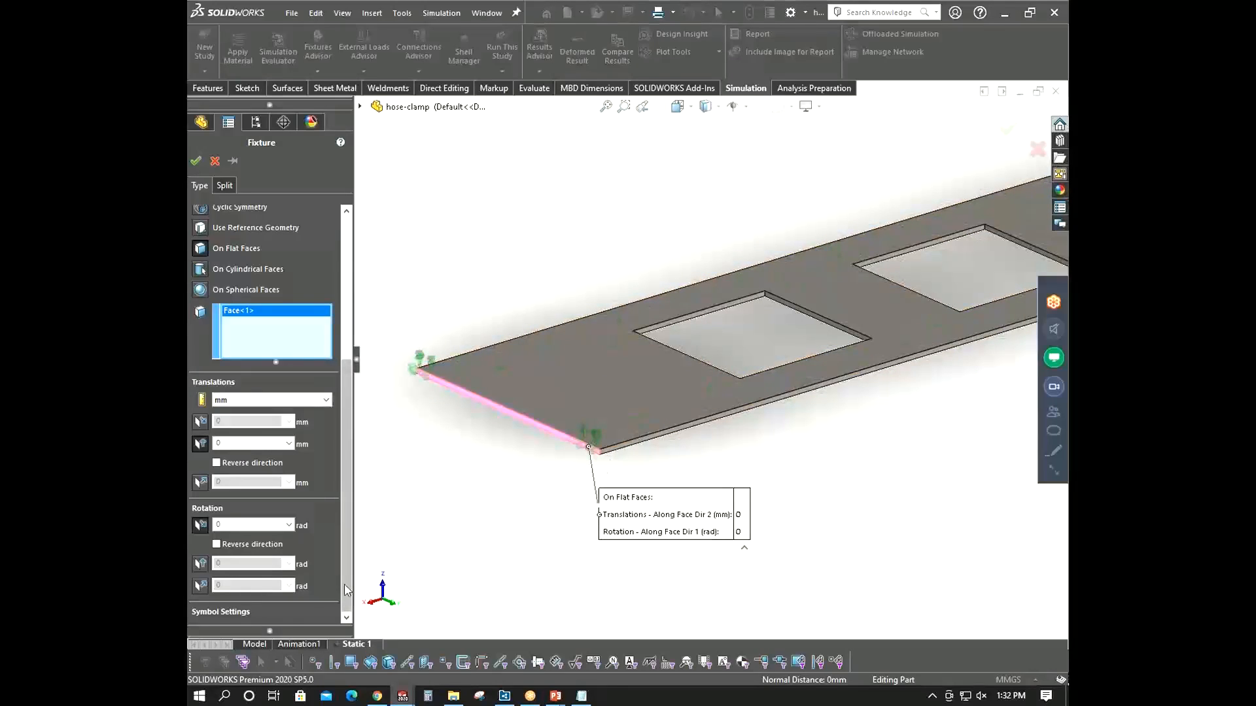
{"action": "scroll", "coordinate": [327, 533], "scroll_direction": "down", "scroll_amount": 3}
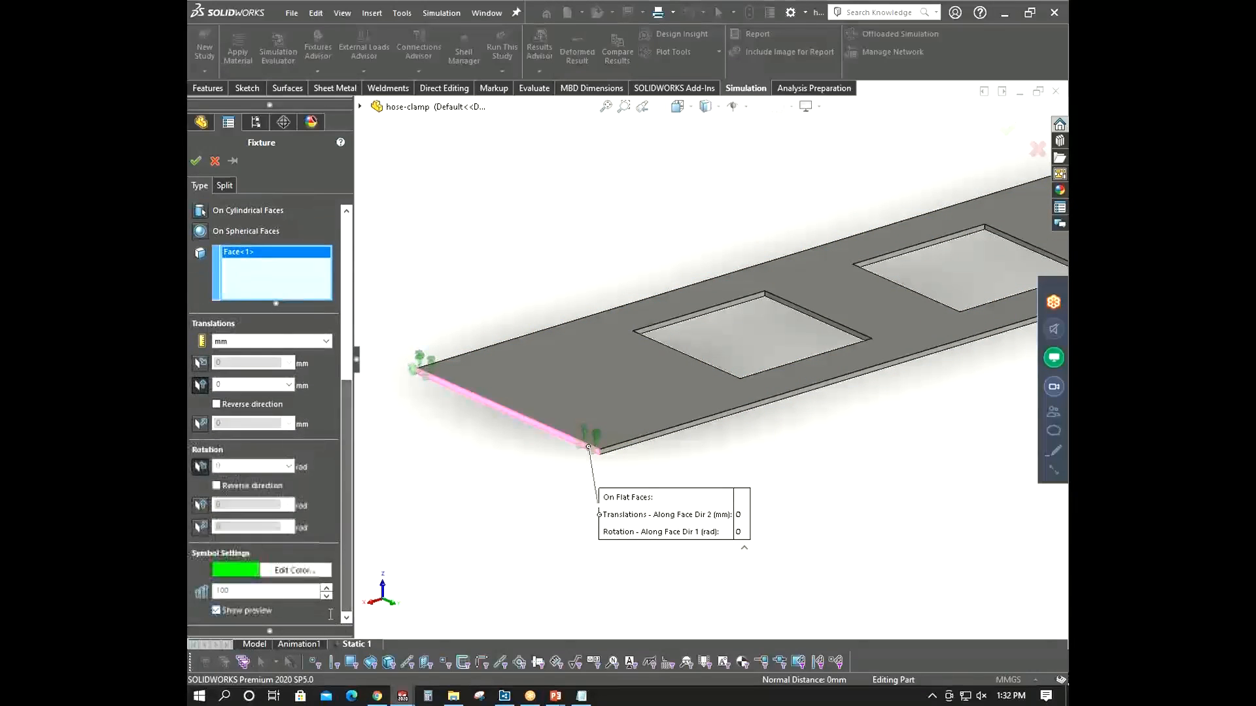
{"action": "left_click", "coordinate": [326, 588]}
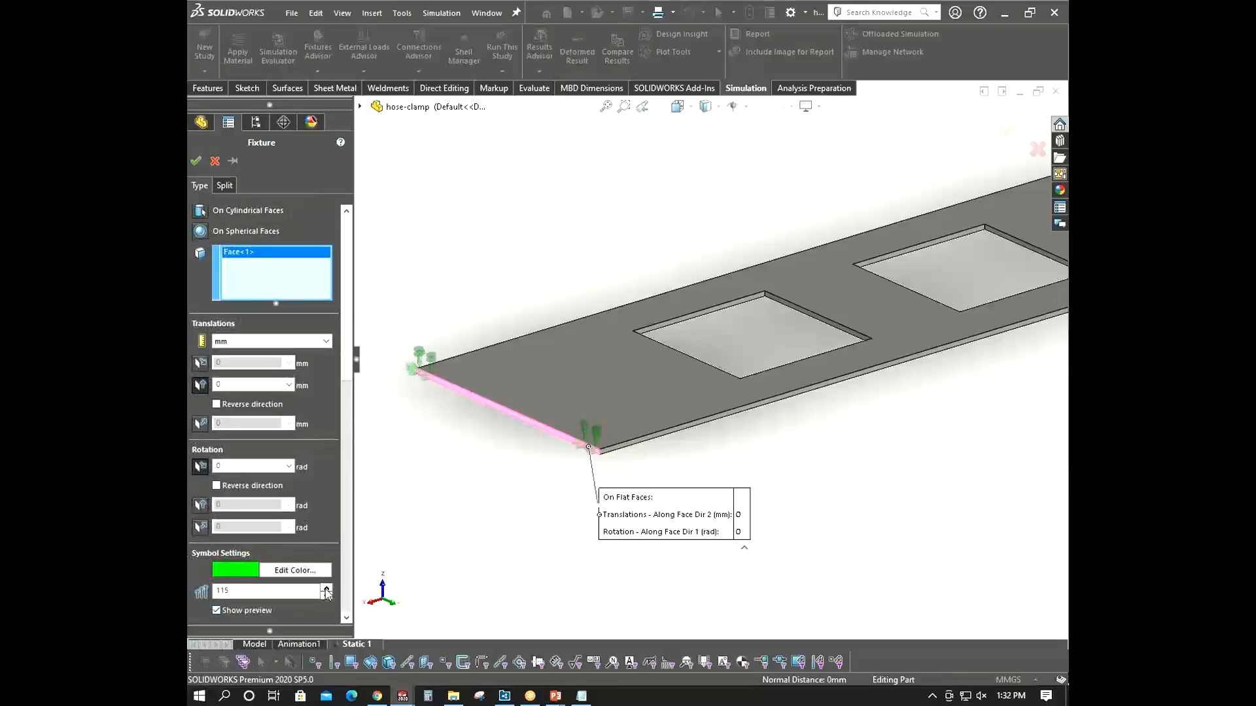
{"action": "left_click", "coordinate": [326, 587]}
{"action": "type", "text": "200"}
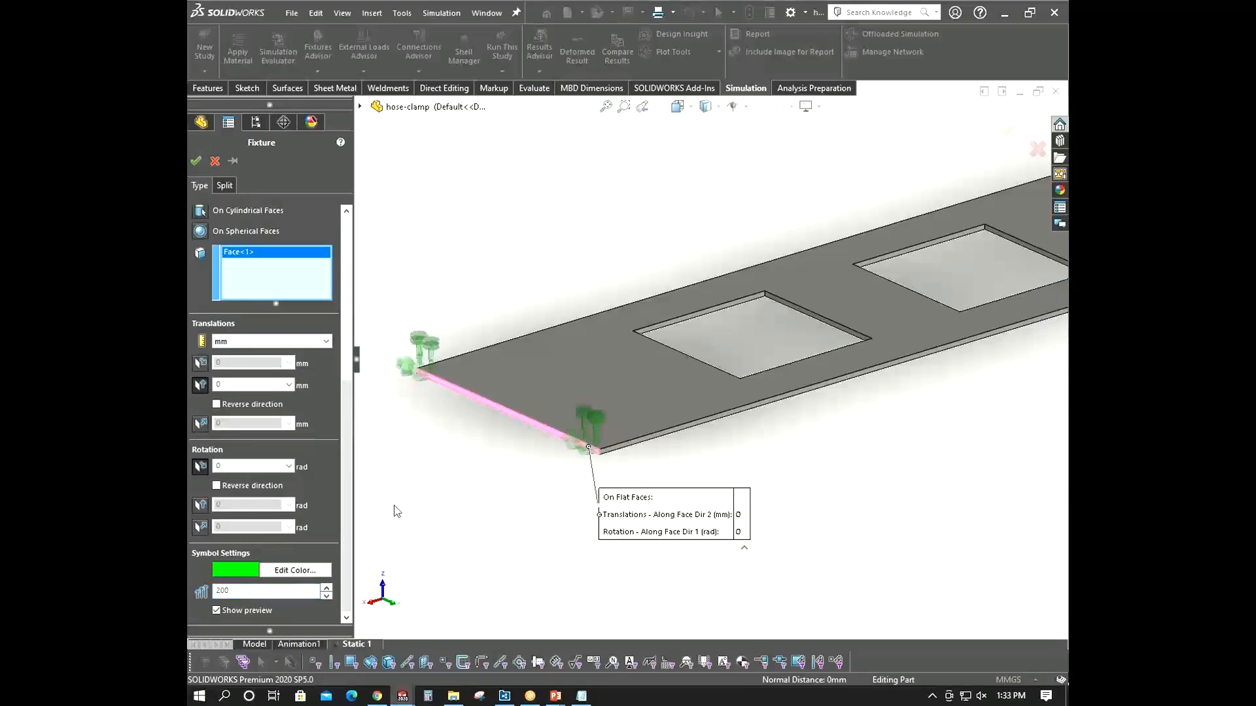
- Restrain the end face's rotation along Face Dir 2 at 6.27 rad
{"action": "scroll", "coordinate": [468, 372], "scroll_direction": "down", "scroll_amount": 4}
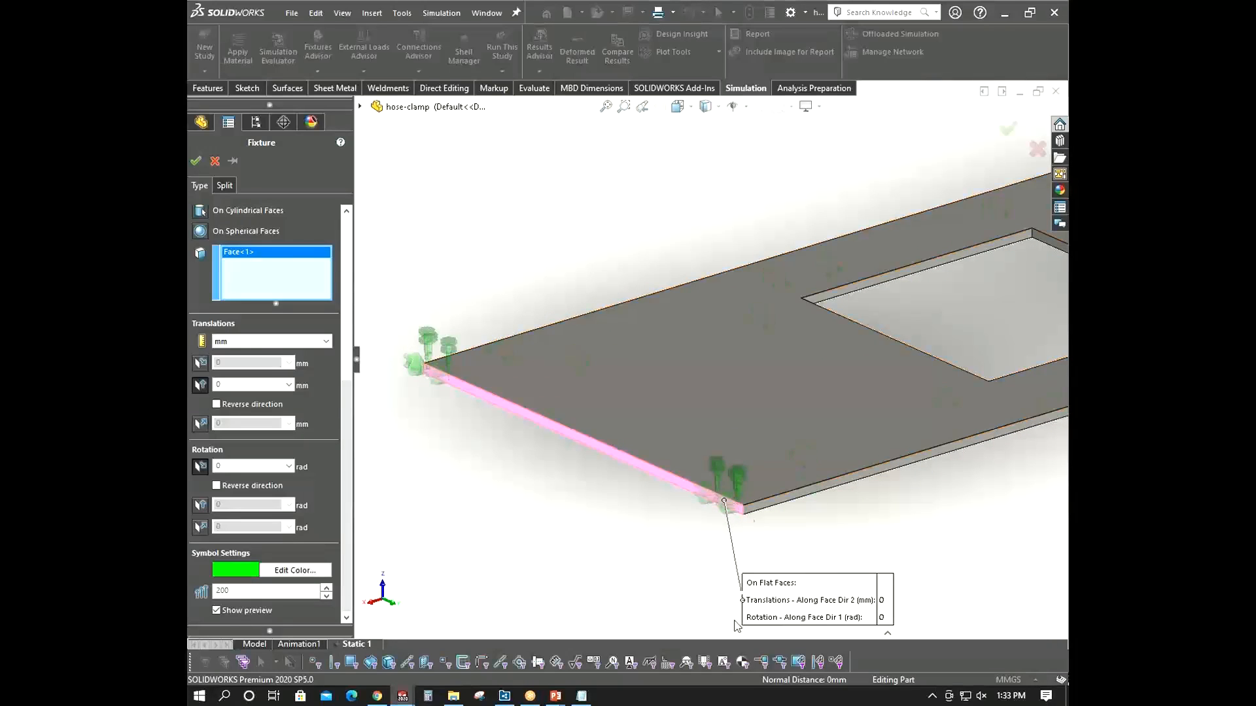
{"action": "scroll", "coordinate": [739, 480], "scroll_direction": "up", "scroll_amount": 1}
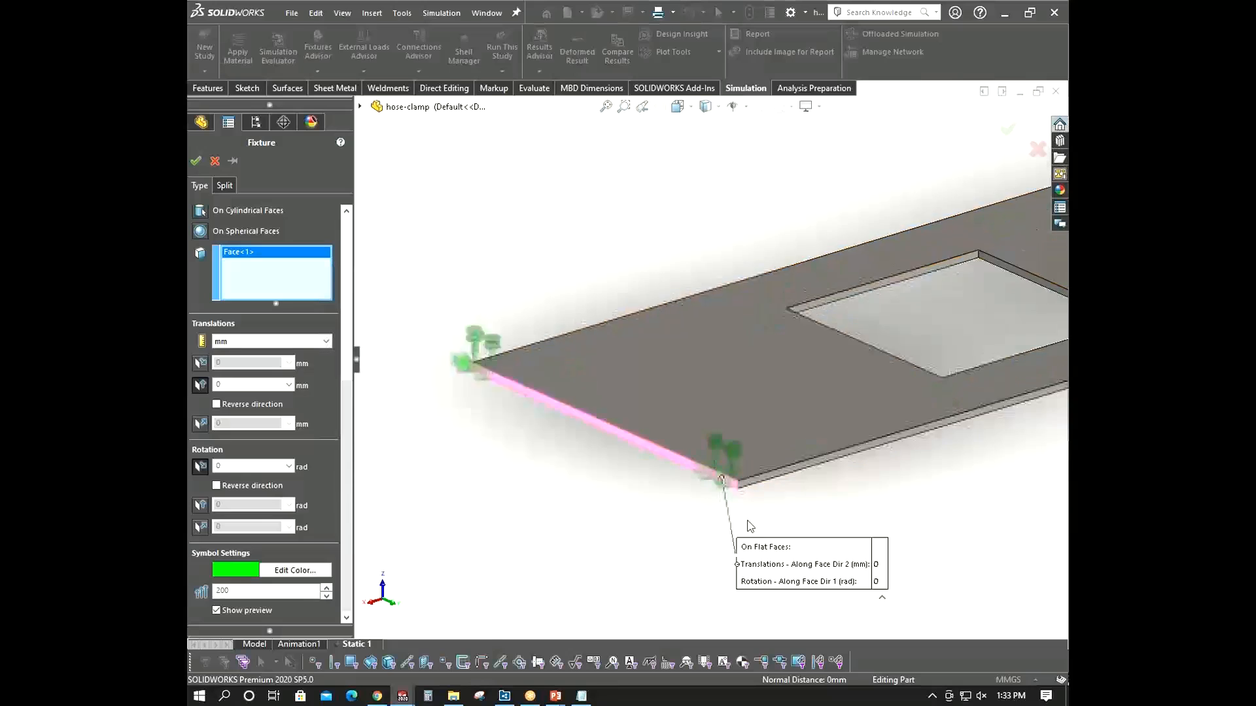
{"action": "scroll", "coordinate": [750, 527], "scroll_direction": "up", "scroll_amount": 2}
{"action": "middle_click_drag", "start_coordinate": [788, 509], "coordinate": [869, 466]}
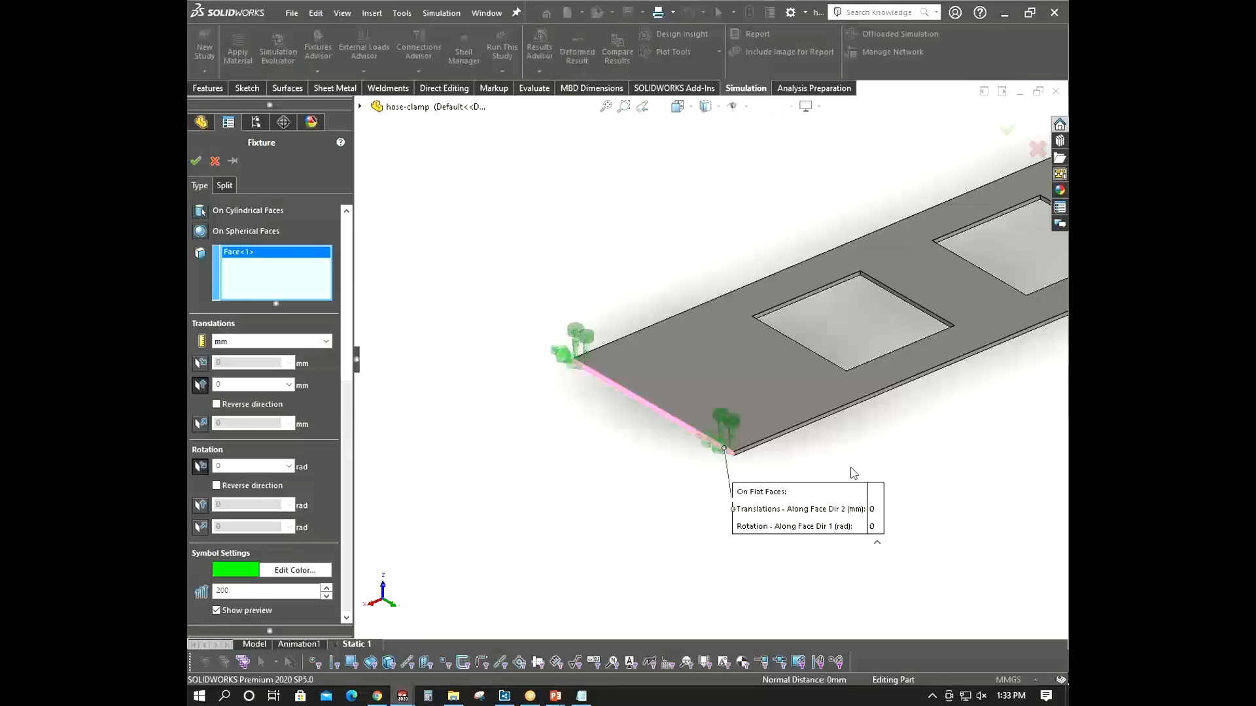
{"action": "middle_click_drag", "start_coordinate": [749, 507], "coordinate": [747, 508]}
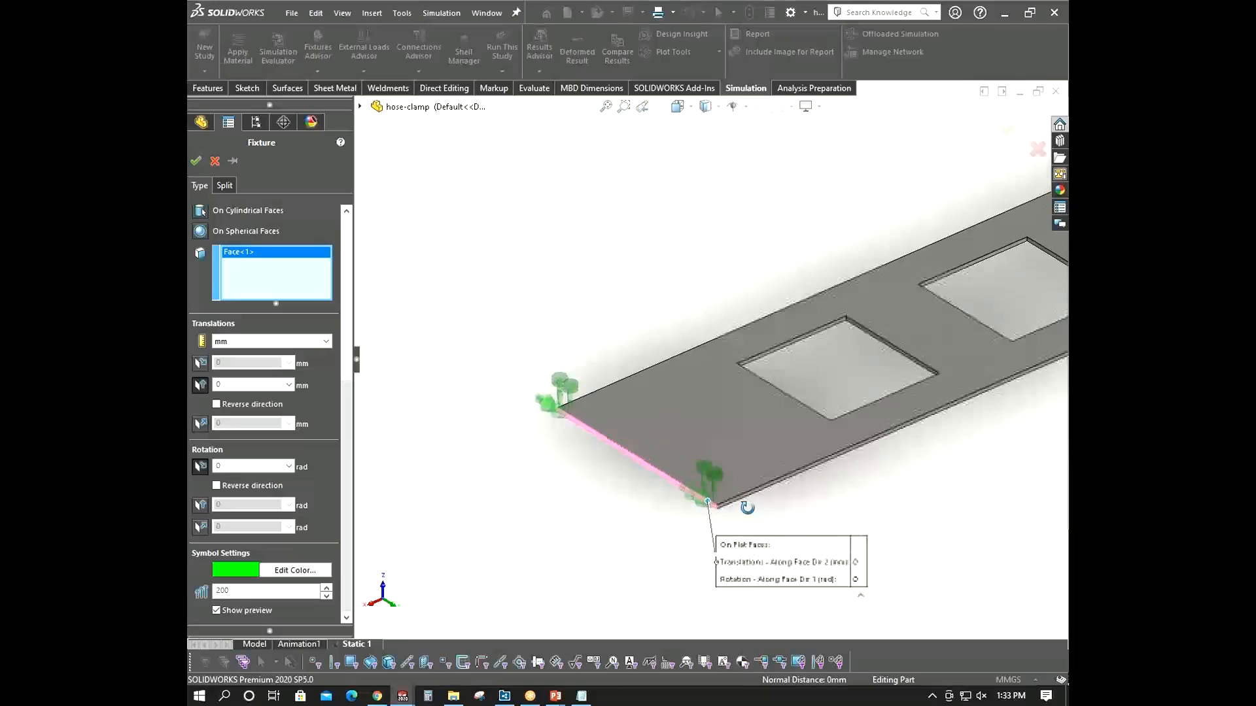
{"action": "scroll", "coordinate": [844, 490], "scroll_direction": "down", "scroll_amount": 2}
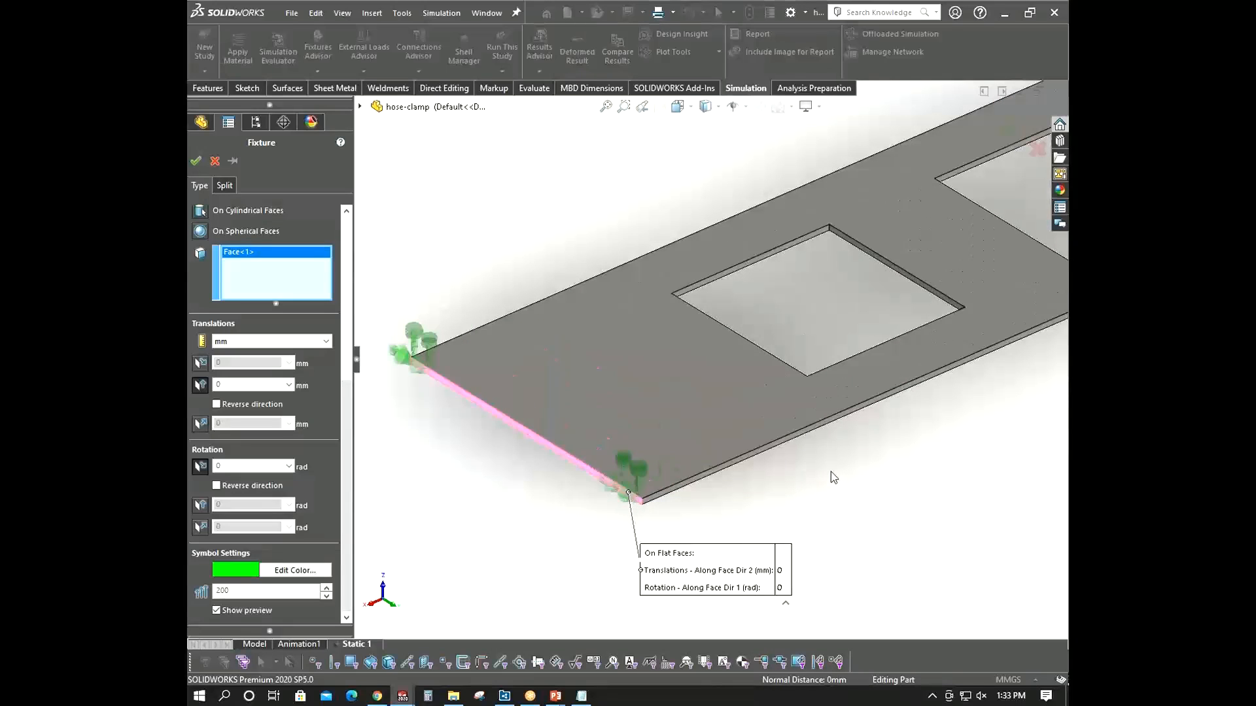
{"action": "left_click", "coordinate": [200, 509]}
{"action": "scroll", "coordinate": [628, 512], "scroll_direction": "up", "scroll_amount": 3}
{"action": "middle_click_drag", "start_coordinate": [627, 472], "coordinate": [552, 442]}
{"action": "scroll", "coordinate": [662, 402], "scroll_direction": "up", "scroll_amount": 10}
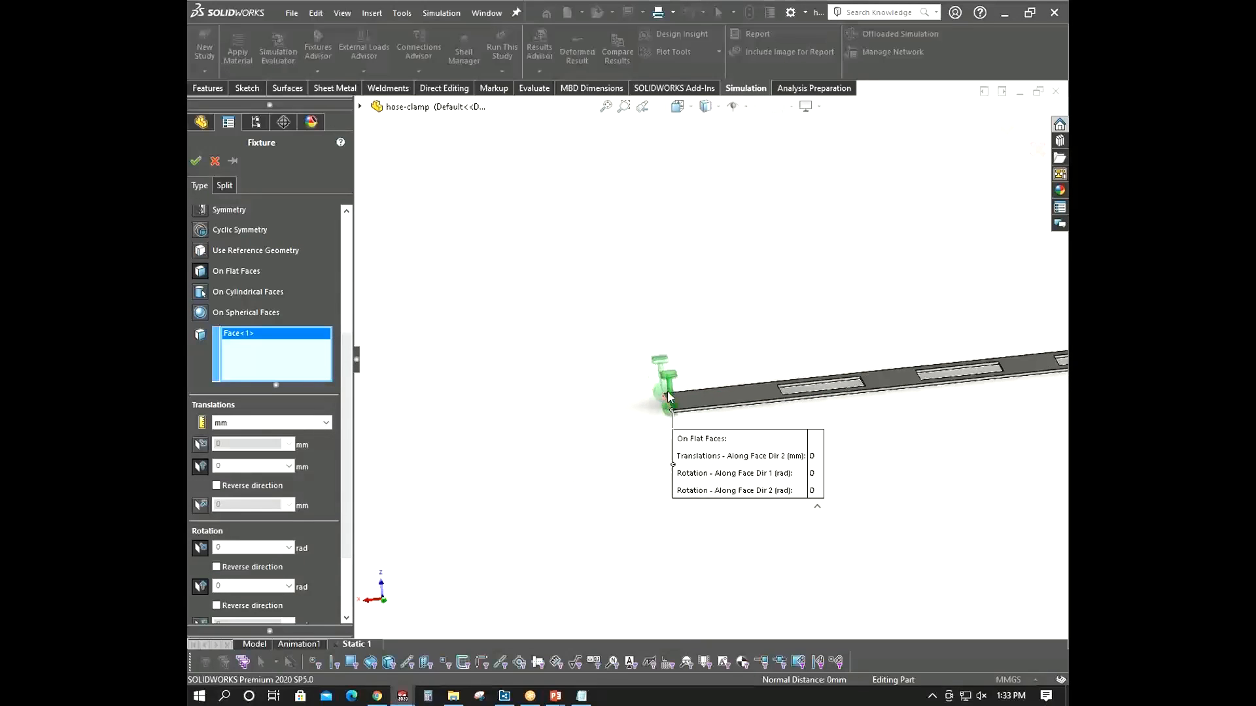
{"action": "scroll", "coordinate": [994, 365], "scroll_direction": "down", "scroll_amount": 2}
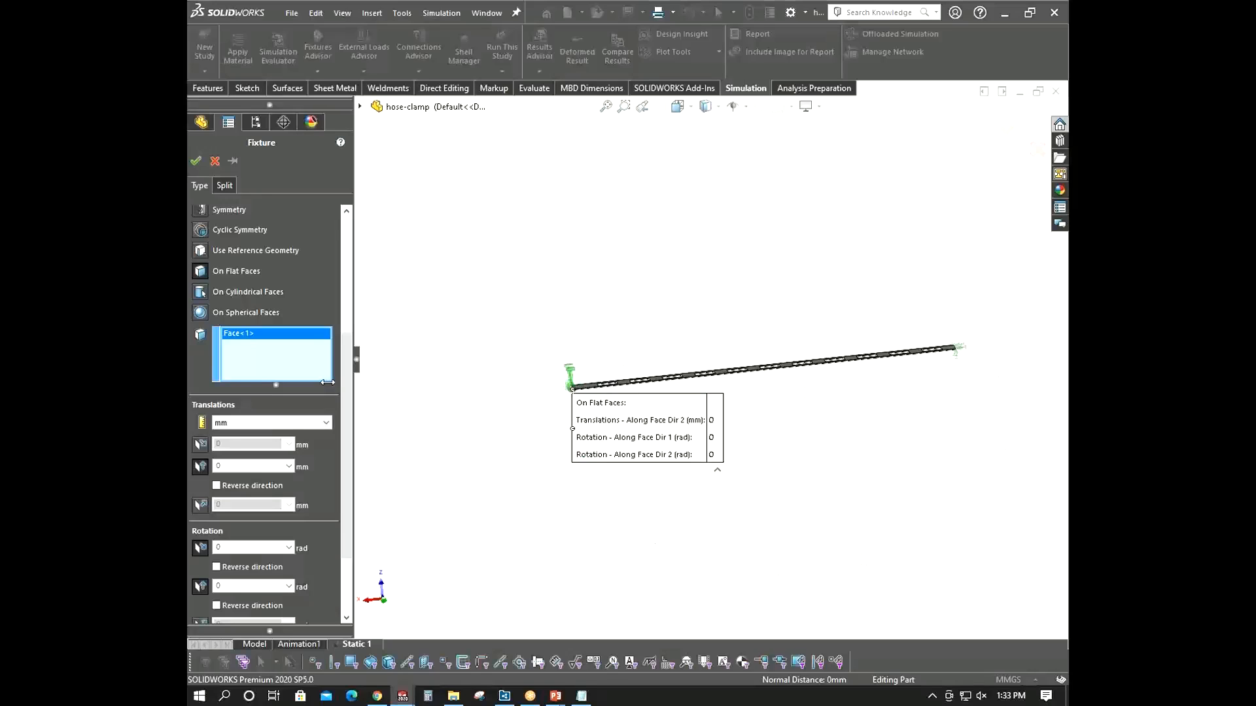
{"action": "scroll", "coordinate": [333, 497], "scroll_direction": "down", "scroll_amount": 3}
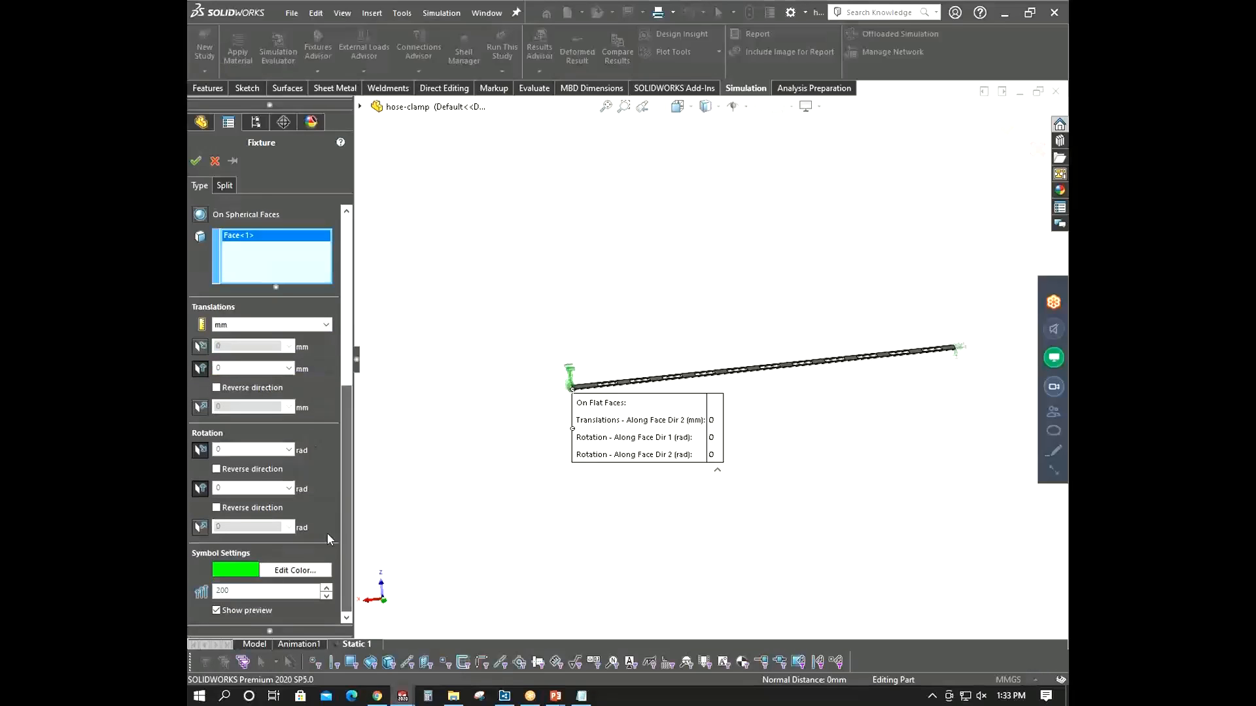
{"action": "left_click", "coordinate": [254, 487]}
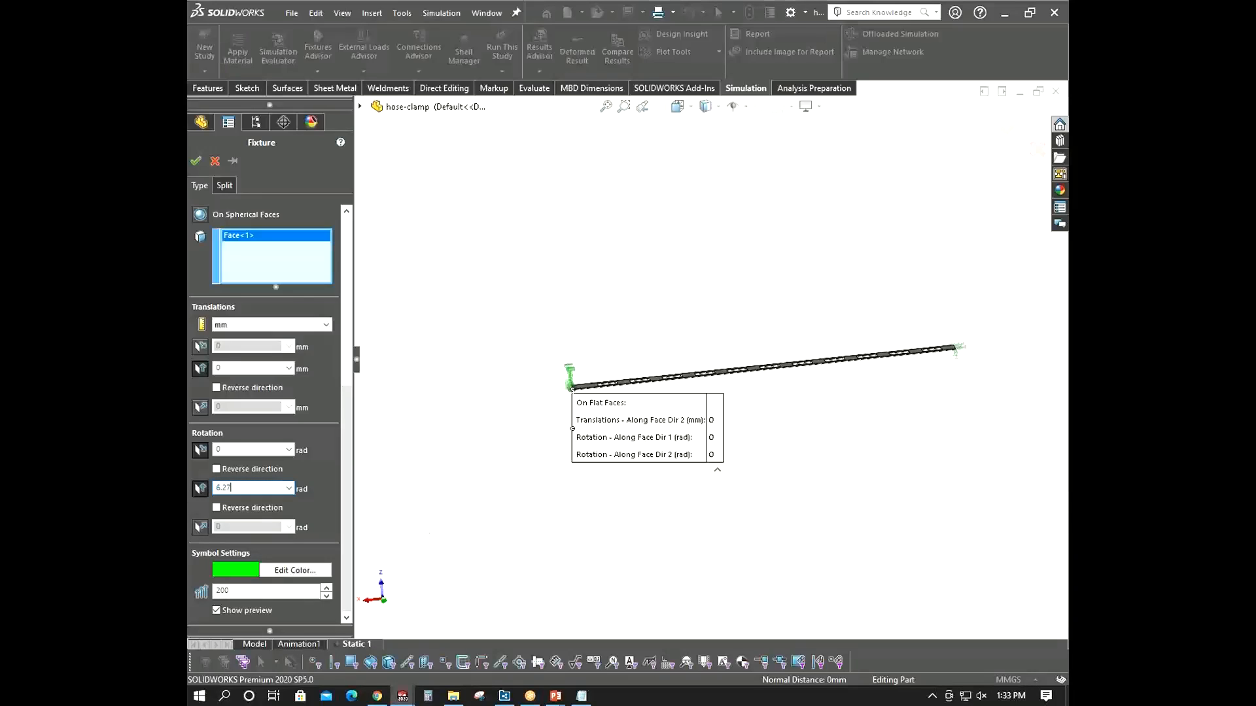
{"action": "left_click", "coordinate": [533, 478]}
{"action": "middle_click_drag", "start_coordinate": [505, 437], "coordinate": [524, 450]}
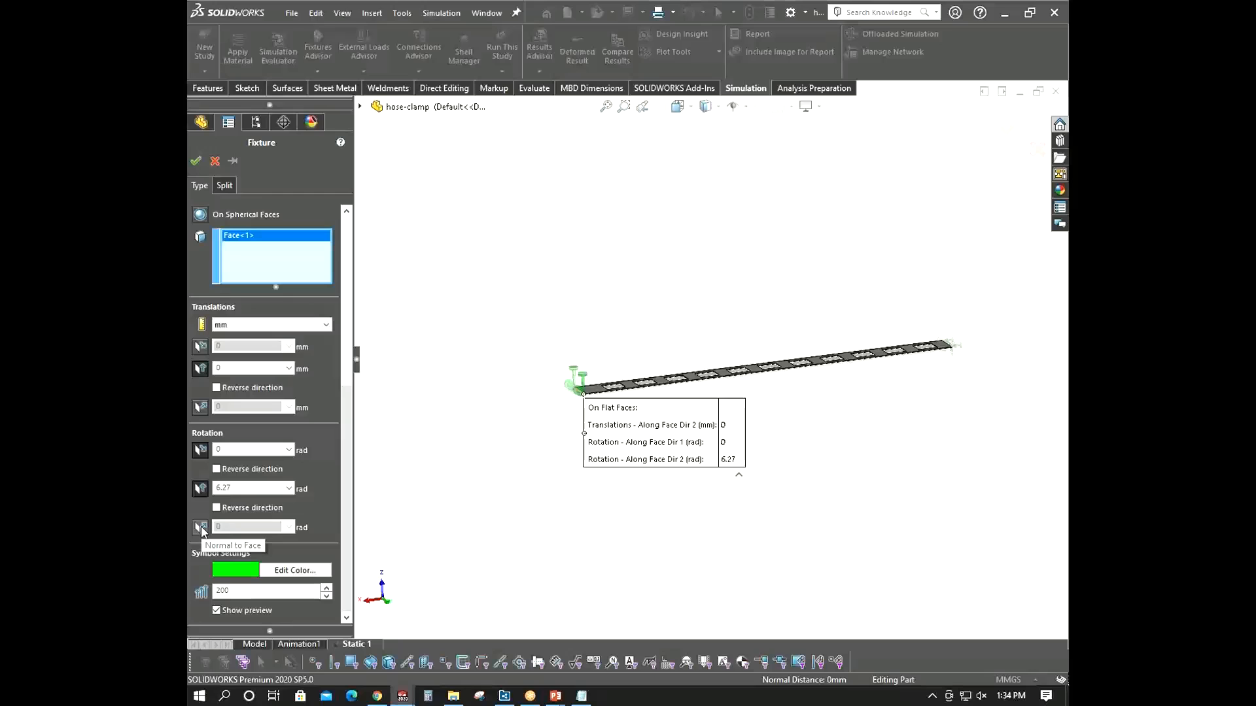
- Restrain rotation normal to the face at 0 rad, release the Face Dir 1 rotation, and accept the fixture
{"action": "scroll", "coordinate": [592, 393], "scroll_direction": "down", "scroll_amount": 5}
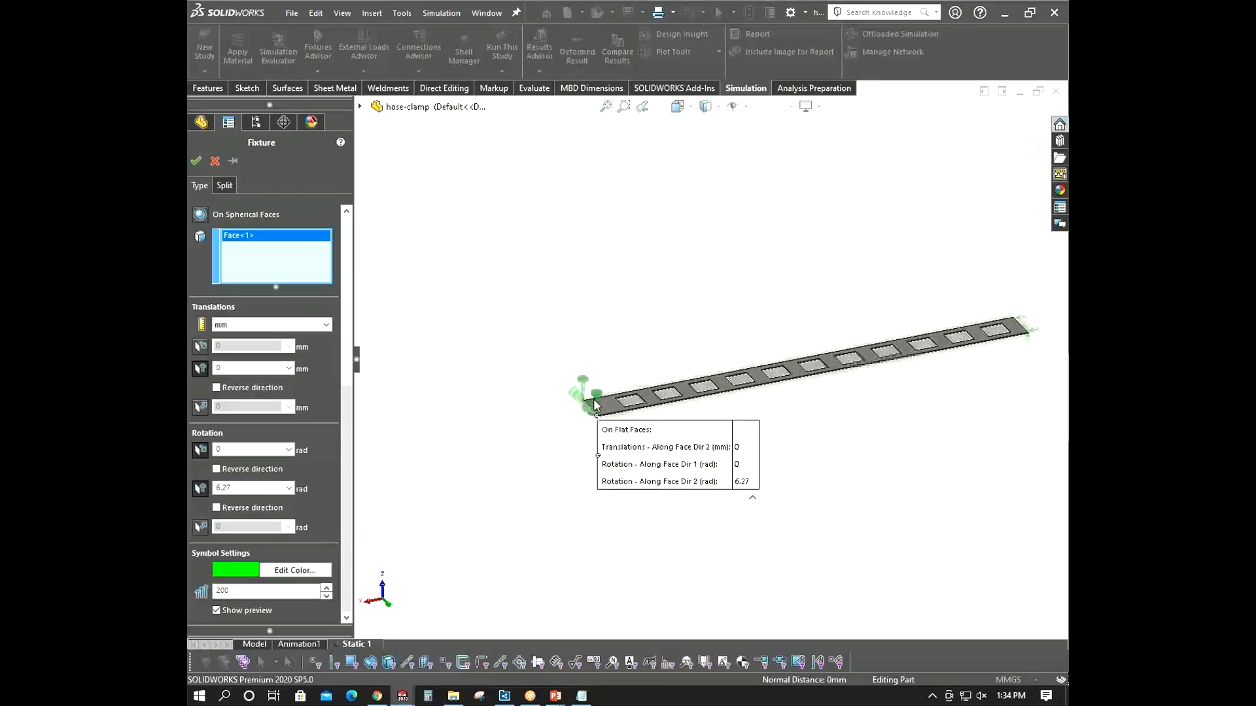
{"action": "middle_click_drag", "start_coordinate": [600, 419], "coordinate": [710, 350]}
{"action": "scroll", "coordinate": [306, 318], "scroll_direction": "up", "scroll_amount": 3}
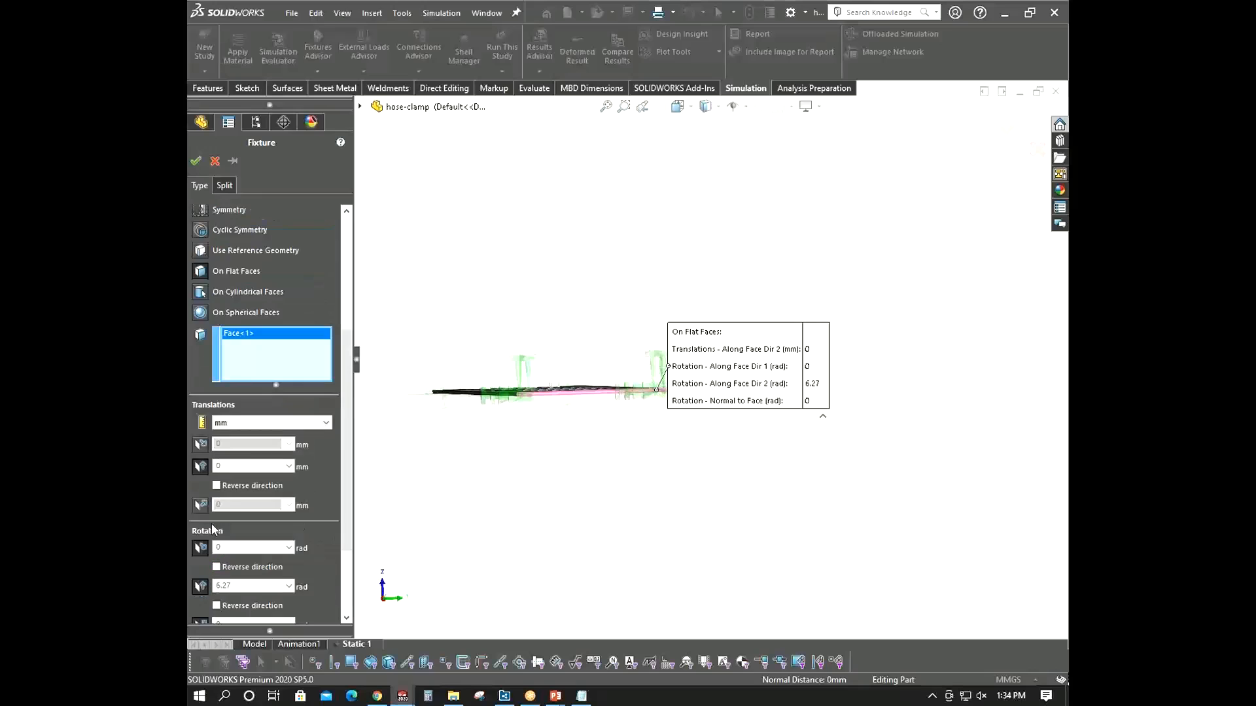
{"action": "middle_click_drag", "start_coordinate": [589, 434], "coordinate": [575, 428]}
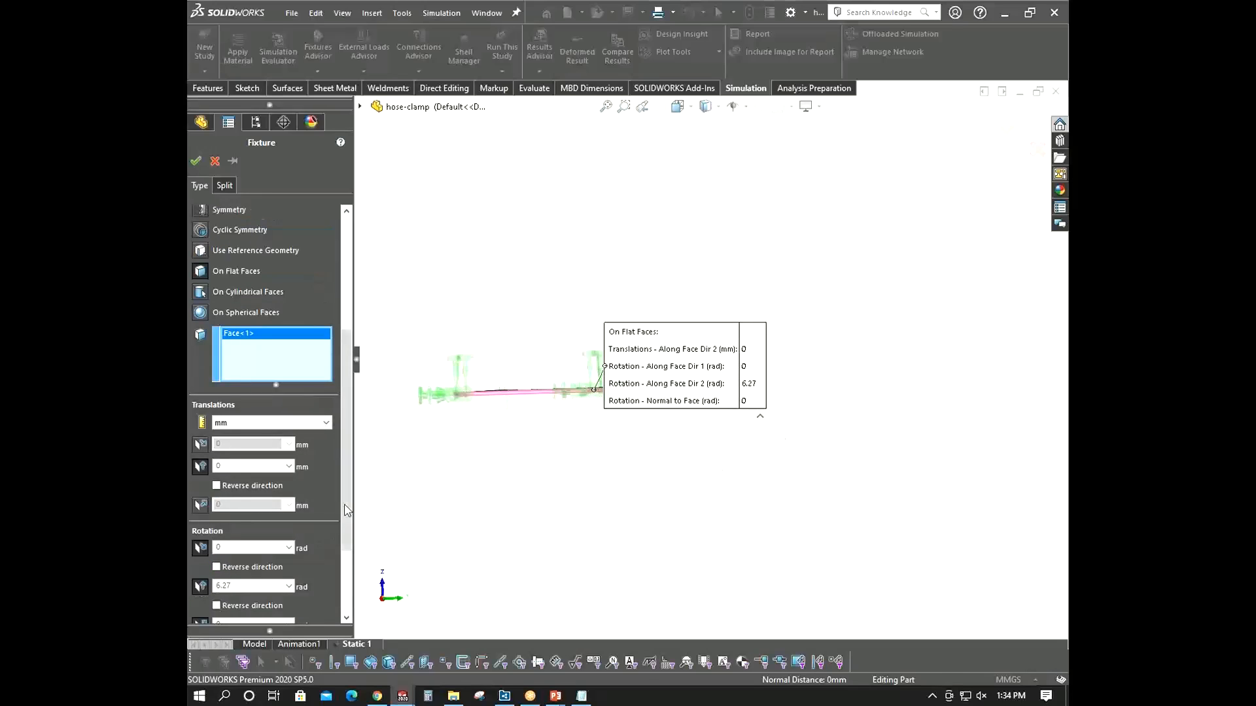
{"action": "scroll", "coordinate": [351, 490], "scroll_direction": "down", "scroll_amount": 5}
{"action": "middle_click_drag", "start_coordinate": [608, 488], "coordinate": [619, 460]}
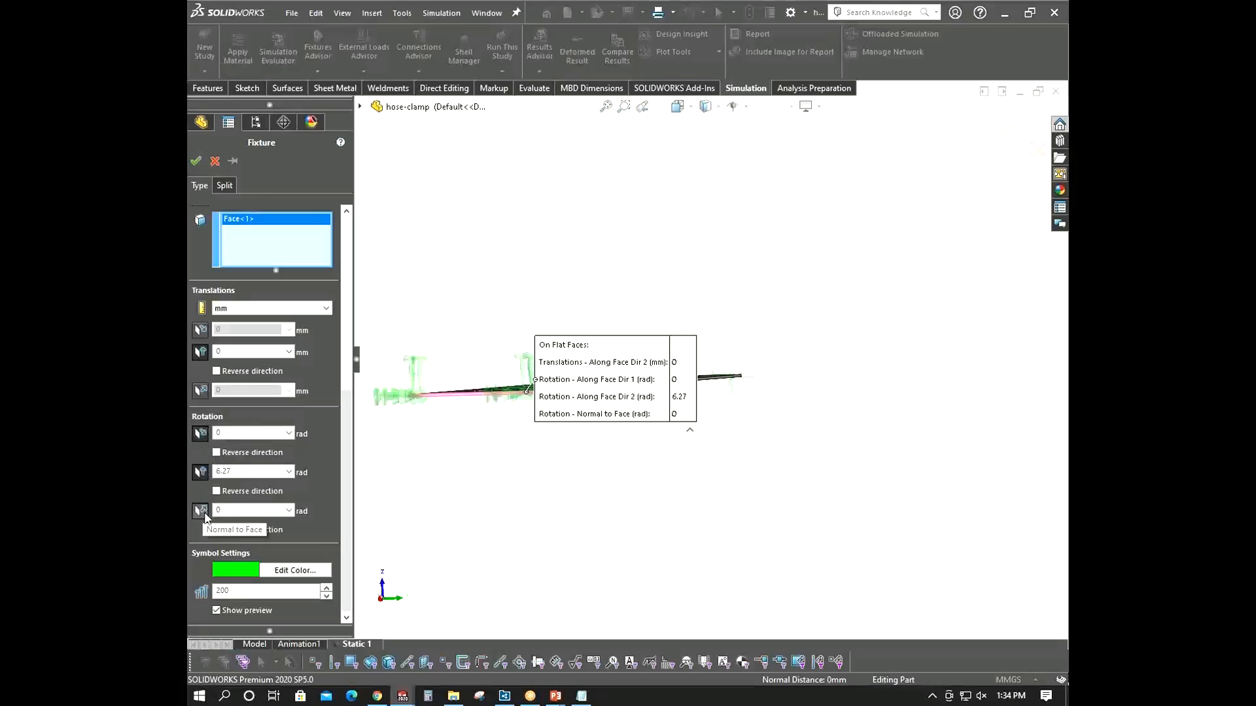
{"action": "left_click", "coordinate": [199, 436]}
{"action": "scroll", "coordinate": [532, 434], "scroll_direction": "up", "scroll_amount": 2}
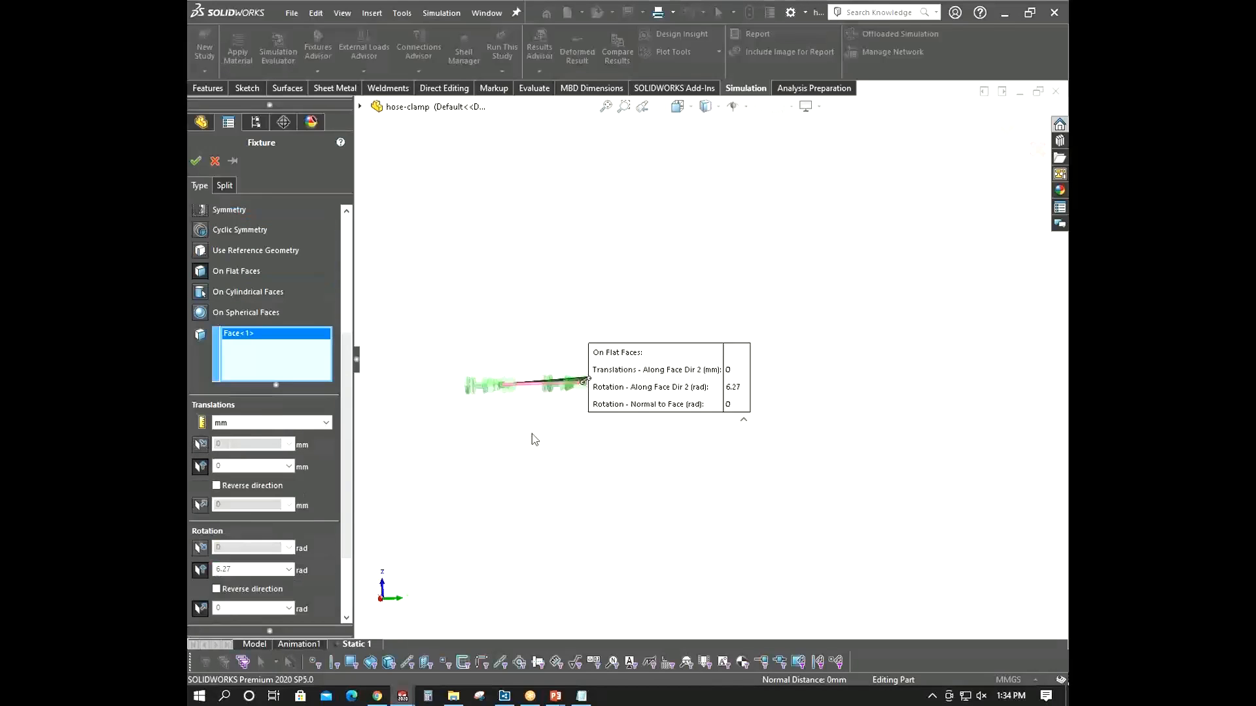
{"action": "middle_click_drag", "start_coordinate": [532, 433], "coordinate": [507, 486]}
{"action": "middle_click_drag", "start_coordinate": [823, 474], "coordinate": [787, 470]}
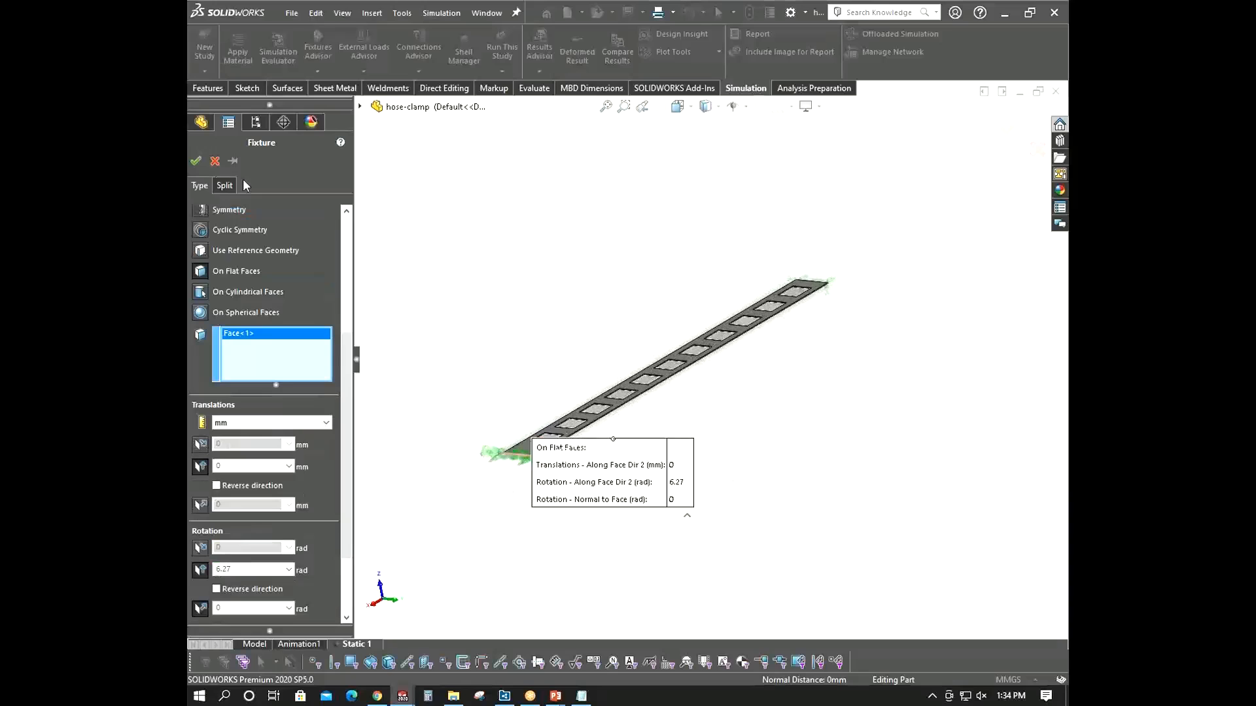
{"action": "left_click", "coordinate": [196, 165]}
- Run the static study, declining the Large Displacement option
{"action": "right_click", "coordinate": [261, 285]}
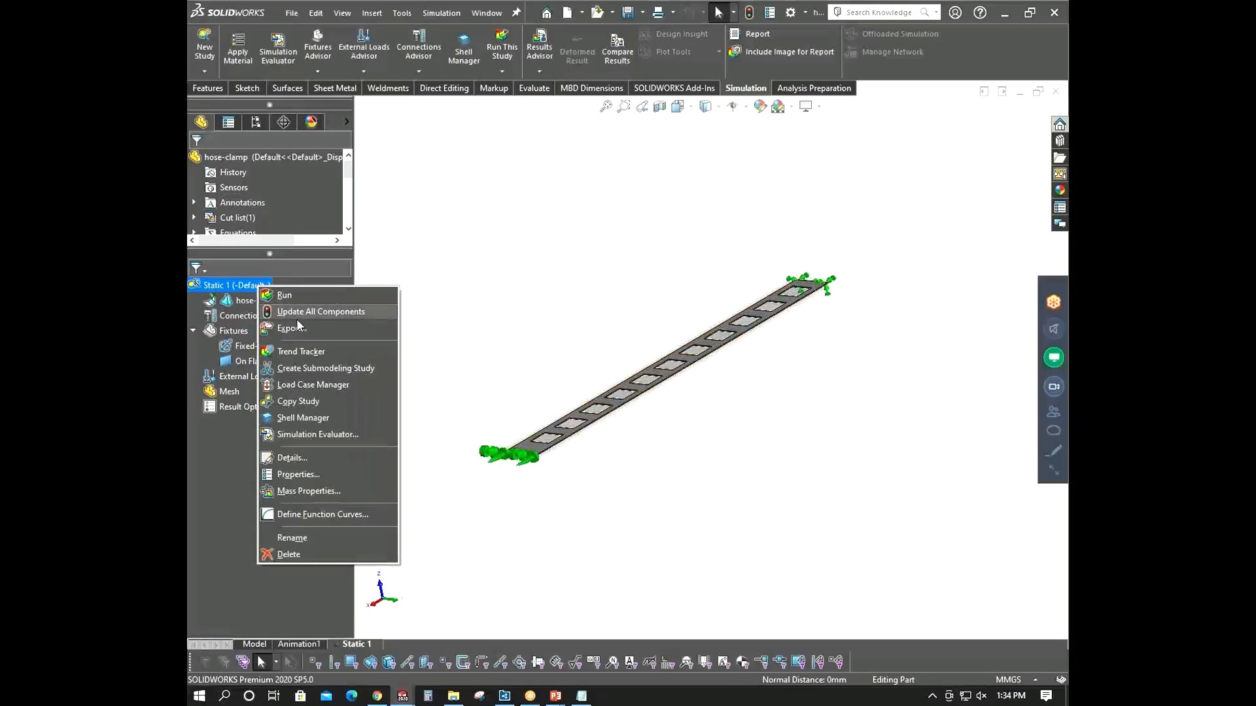
{"action": "left_click", "coordinate": [287, 296]}
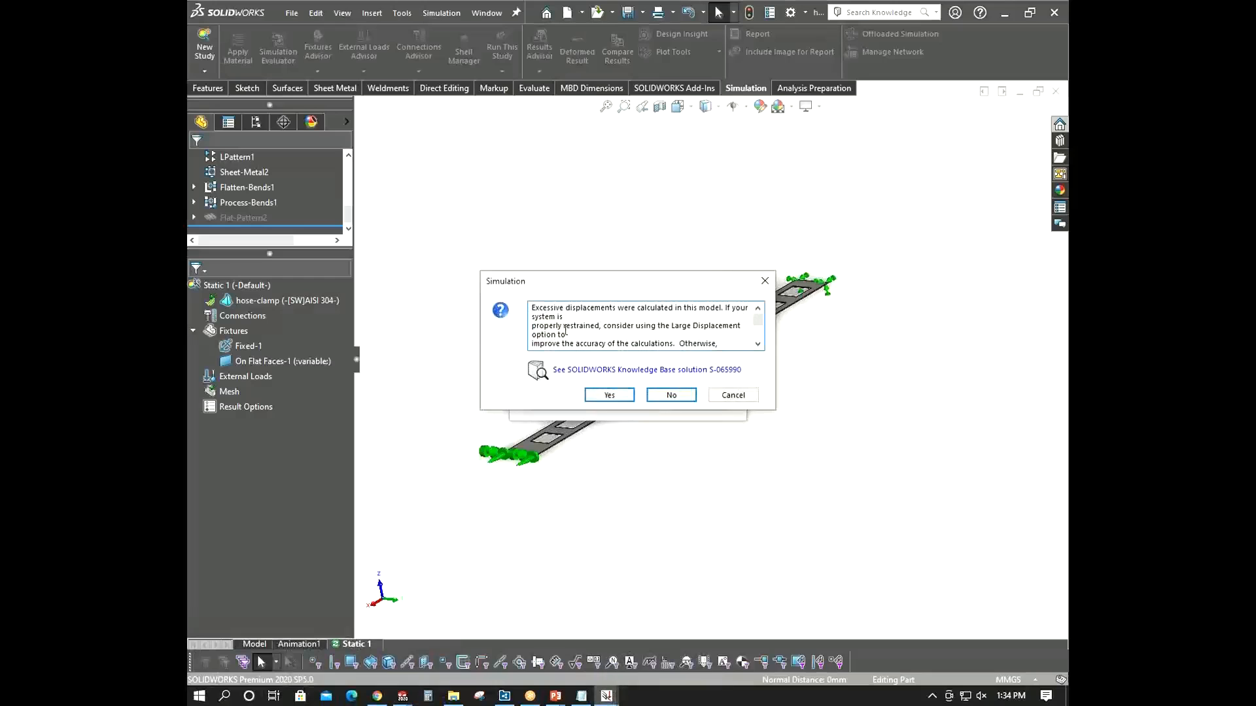
{"action": "left_click_drag", "start_coordinate": [708, 272], "coordinate": [528, 194]}
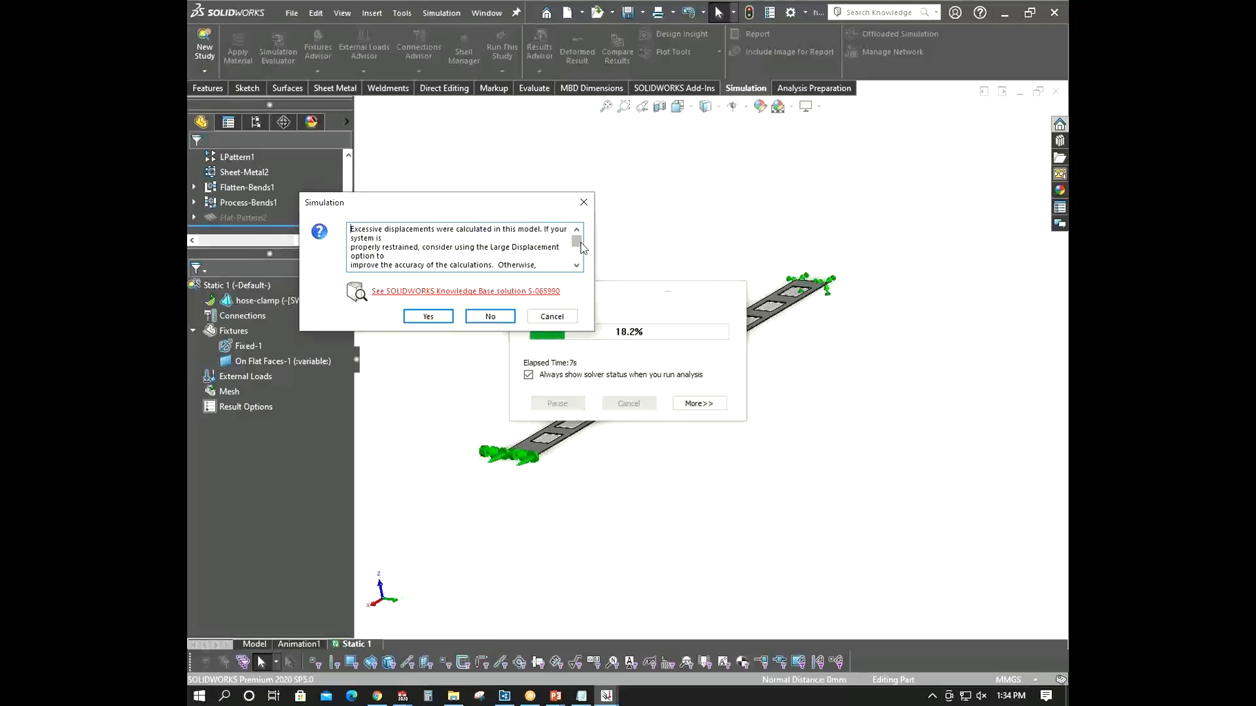
{"action": "left_click_drag", "start_coordinate": [508, 200], "coordinate": [414, 134]}
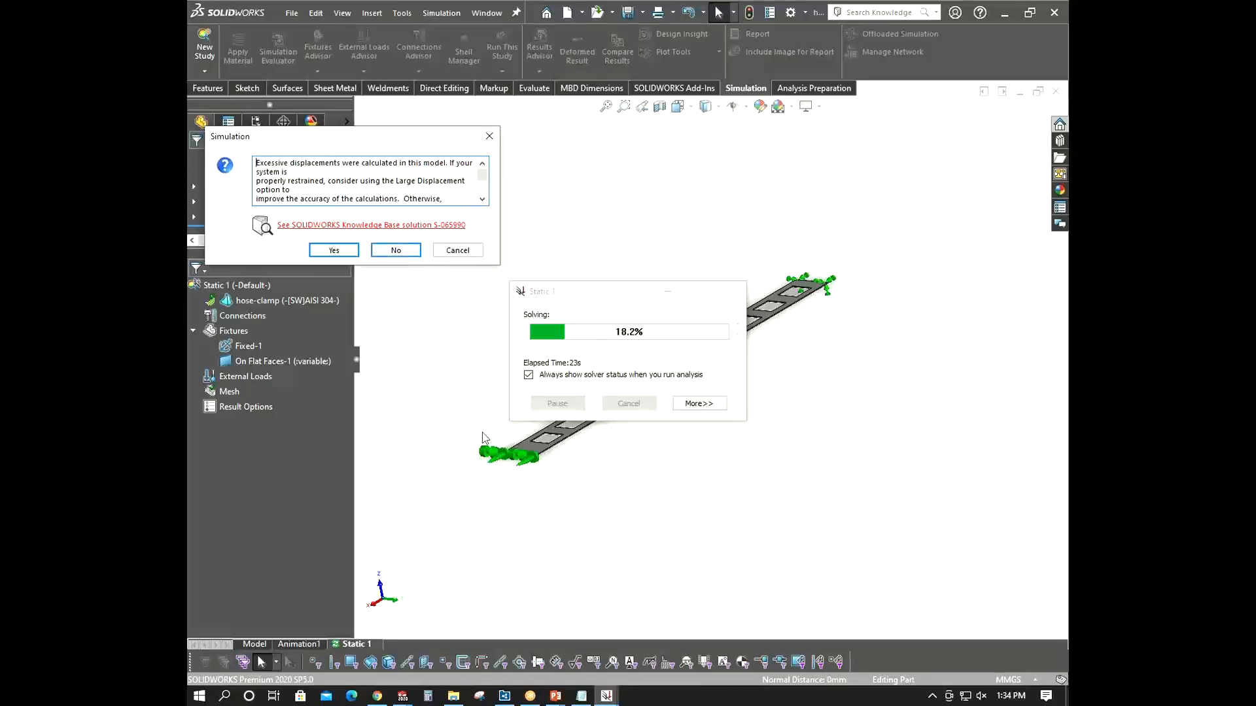
{"action": "left_click", "coordinate": [409, 253]}
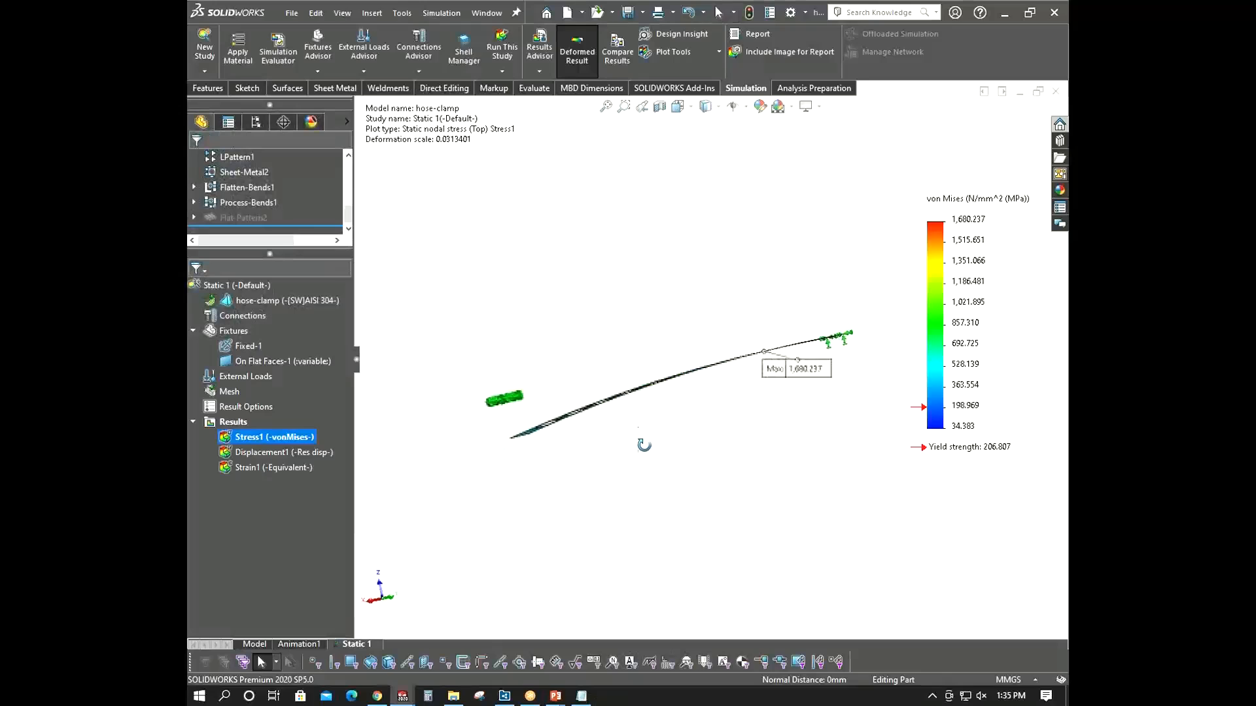
- Show the von Mises stress plot's deformed shape at true scale
{"action": "right_click", "coordinate": [302, 433]}
{"action": "left_click", "coordinate": [366, 157]}
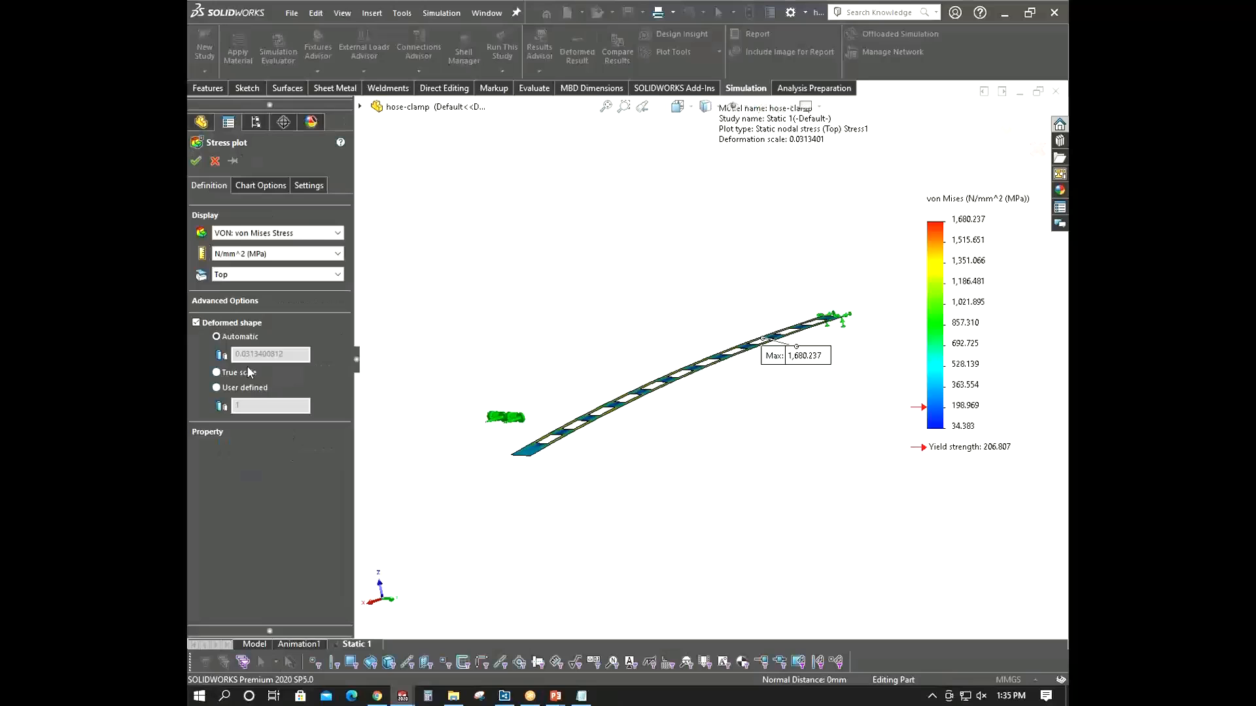
{"action": "left_click", "coordinate": [249, 371]}
{"action": "left_click", "coordinate": [195, 161]}
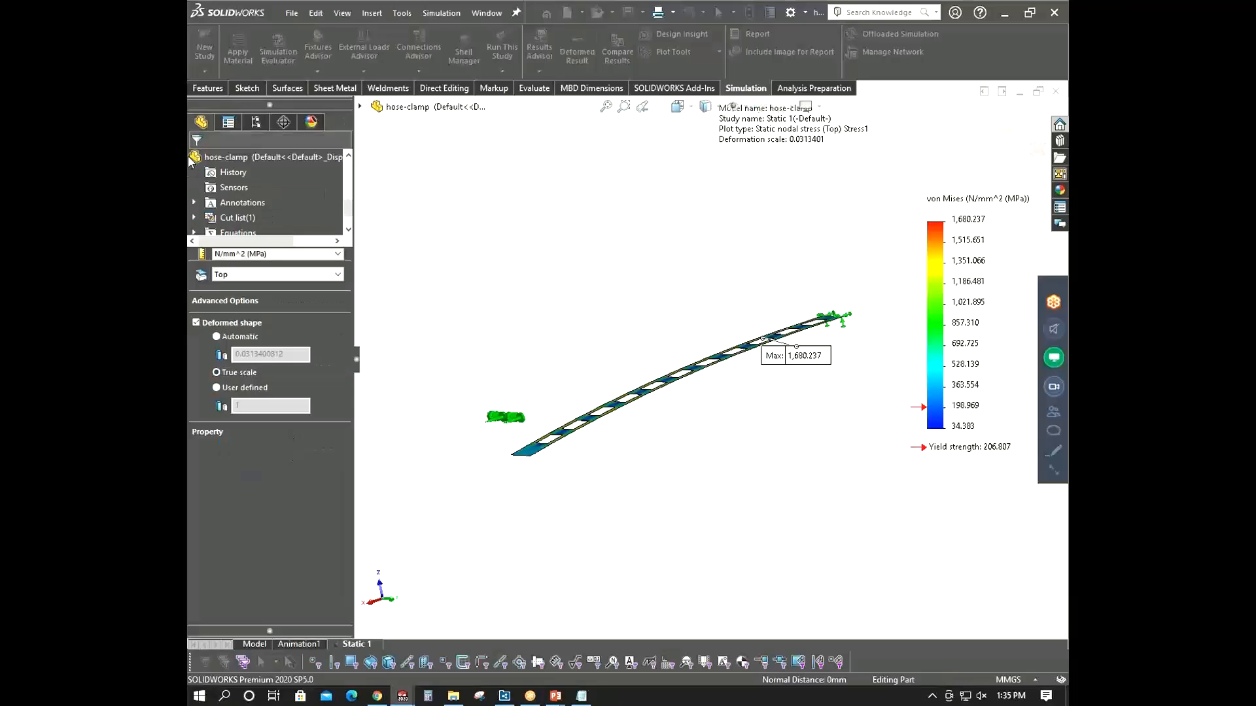
- Examine the deformed stress plot of the clamp strip from different angles
{"action": "scroll", "coordinate": [644, 474], "scroll_direction": "up", "scroll_amount": 4}
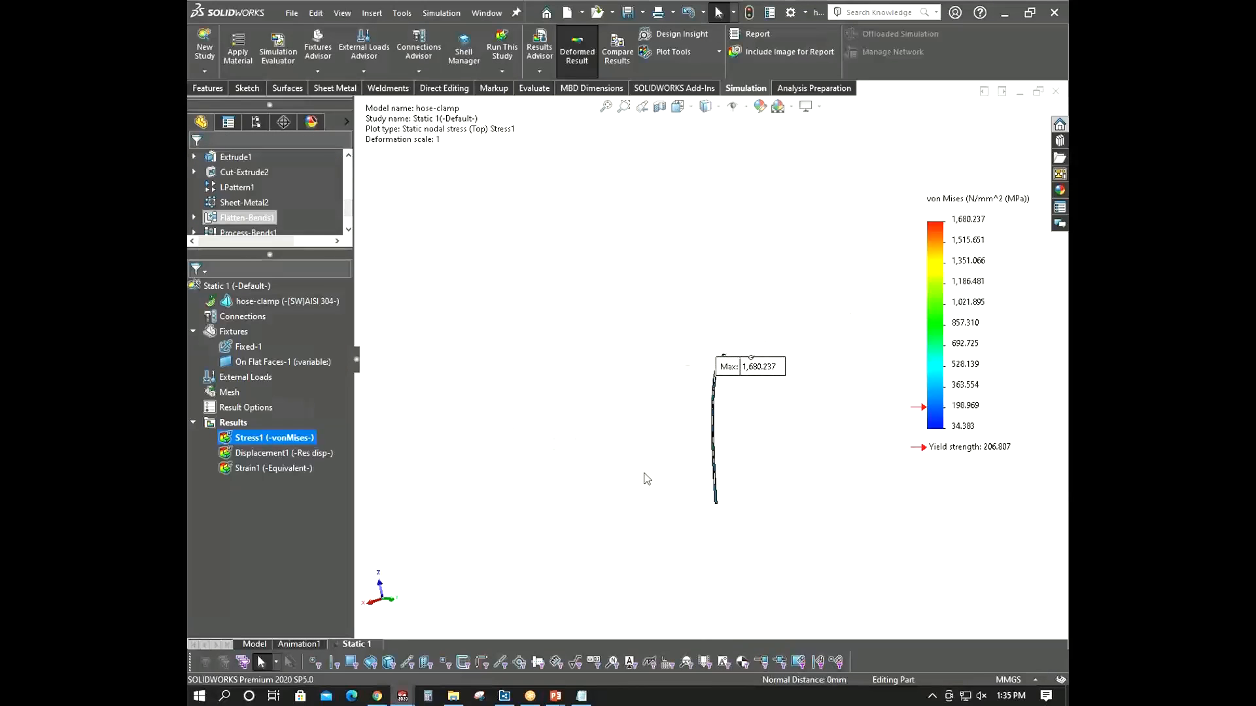
{"action": "scroll", "coordinate": [727, 467], "scroll_direction": "down", "scroll_amount": 3}
{"action": "middle_click_drag", "start_coordinate": [720, 386], "coordinate": [663, 388]}
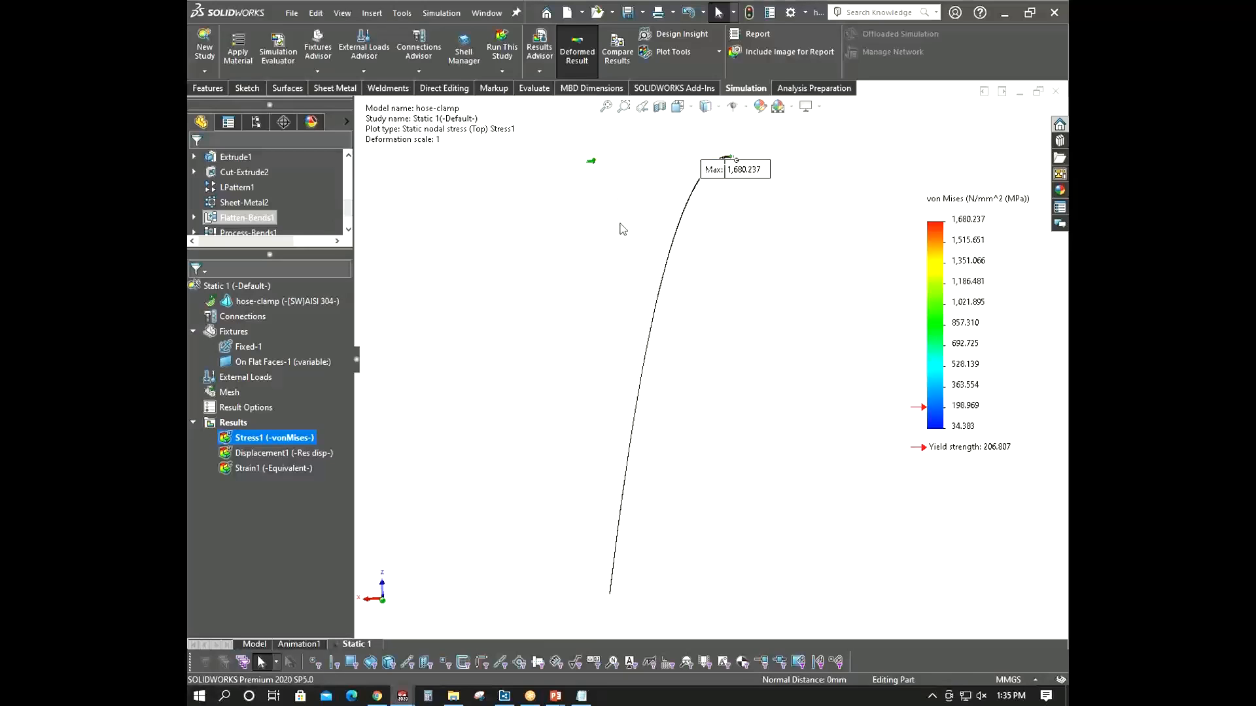
{"action": "middle_click_drag", "start_coordinate": [622, 228], "coordinate": [694, 258]}
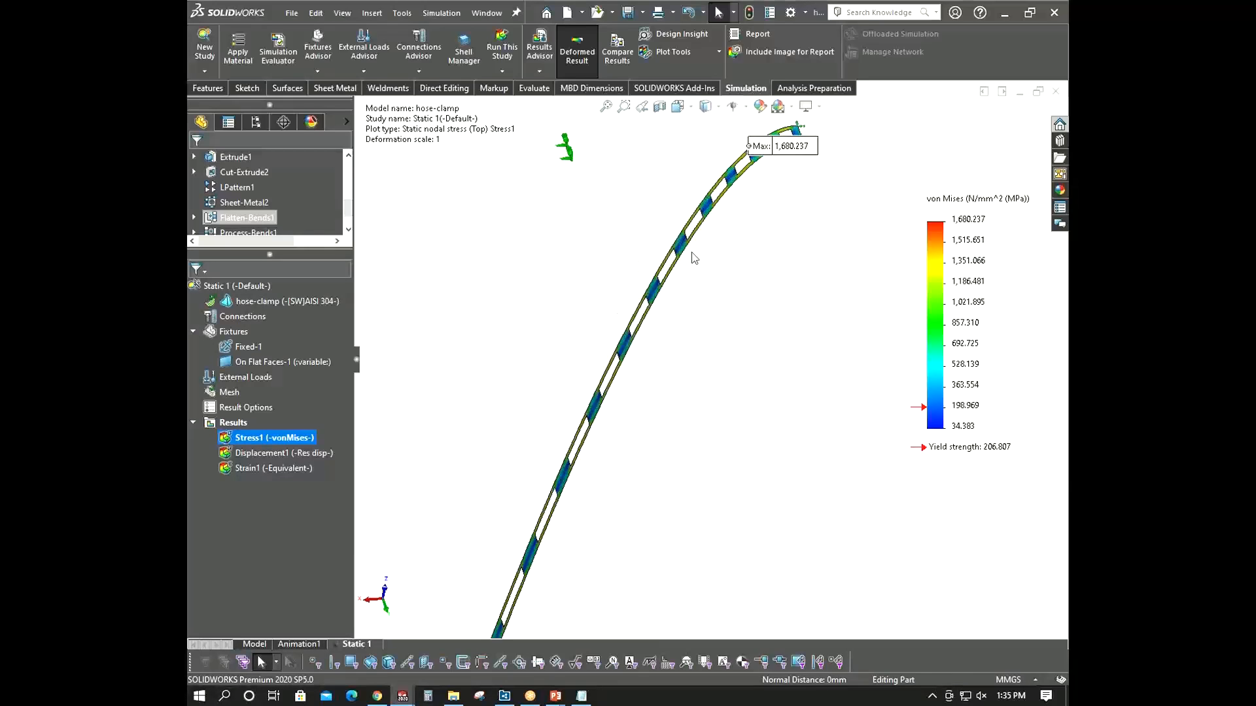
{"action": "scroll", "coordinate": [695, 257], "scroll_direction": "up", "scroll_amount": 5}
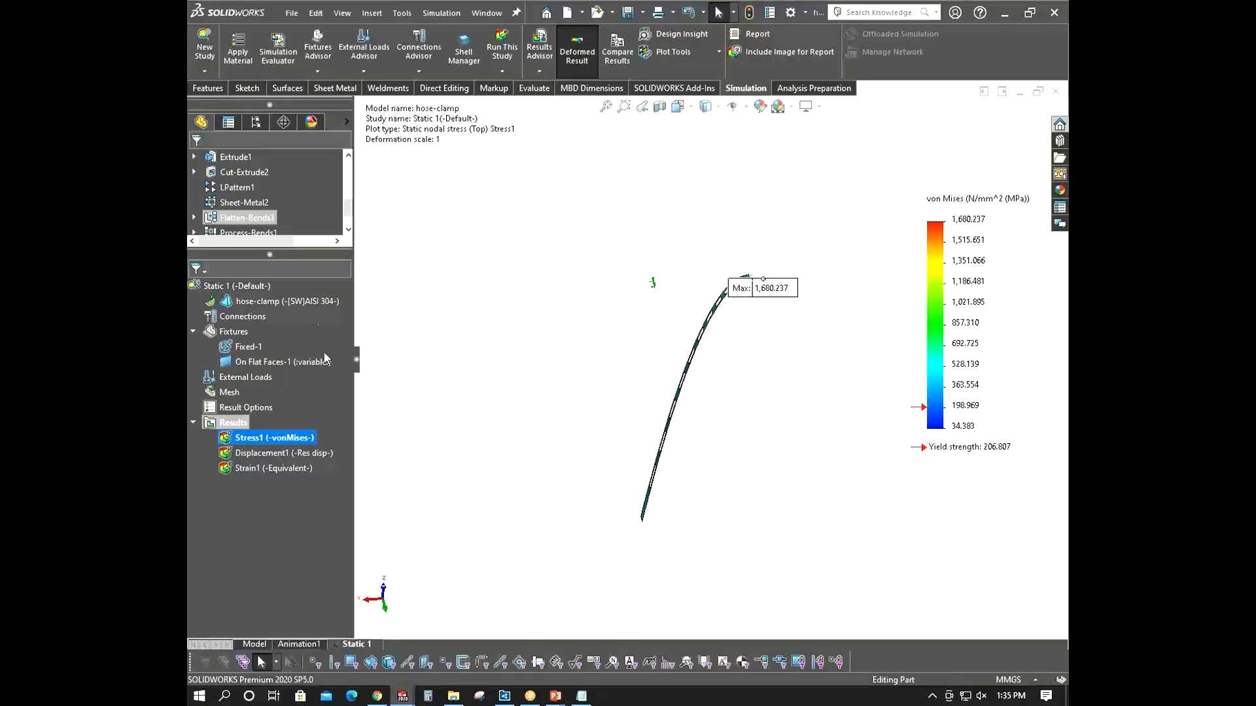
- Turn on Large displacement and turn off Compute free body forces in the static study's properties, then accept
{"action": "right_click", "coordinate": [256, 286]}
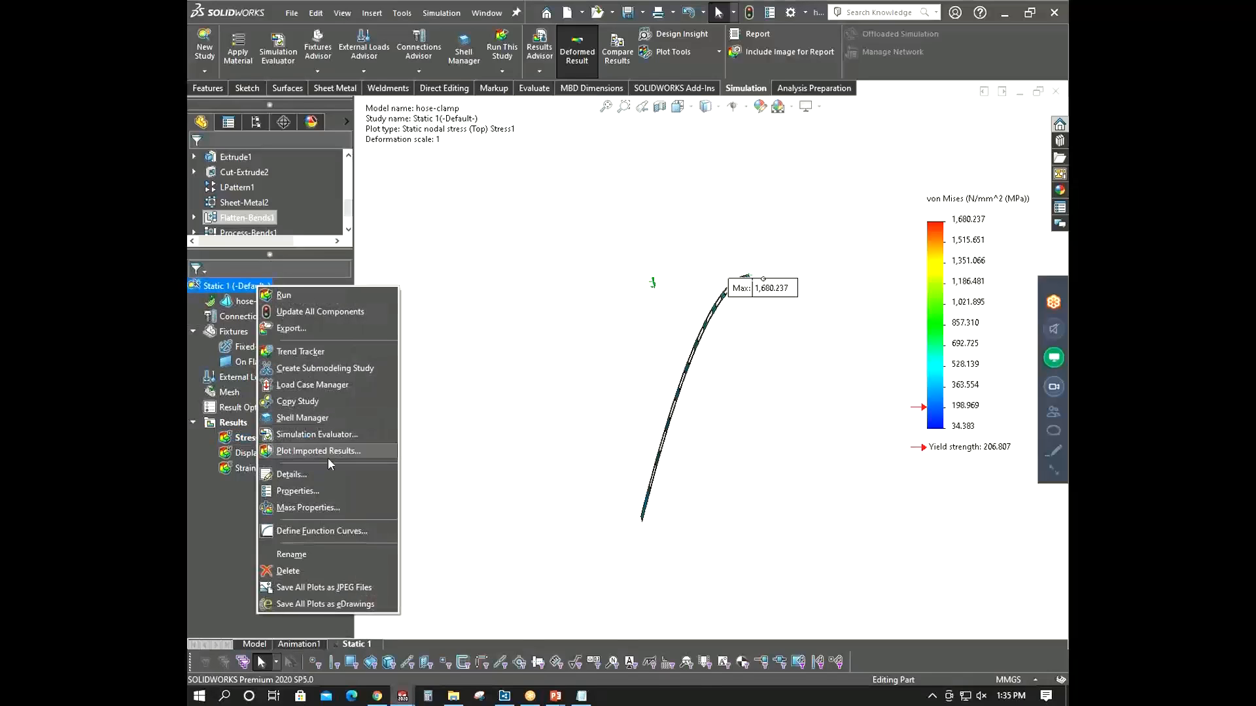
{"action": "left_click", "coordinate": [515, 501]}
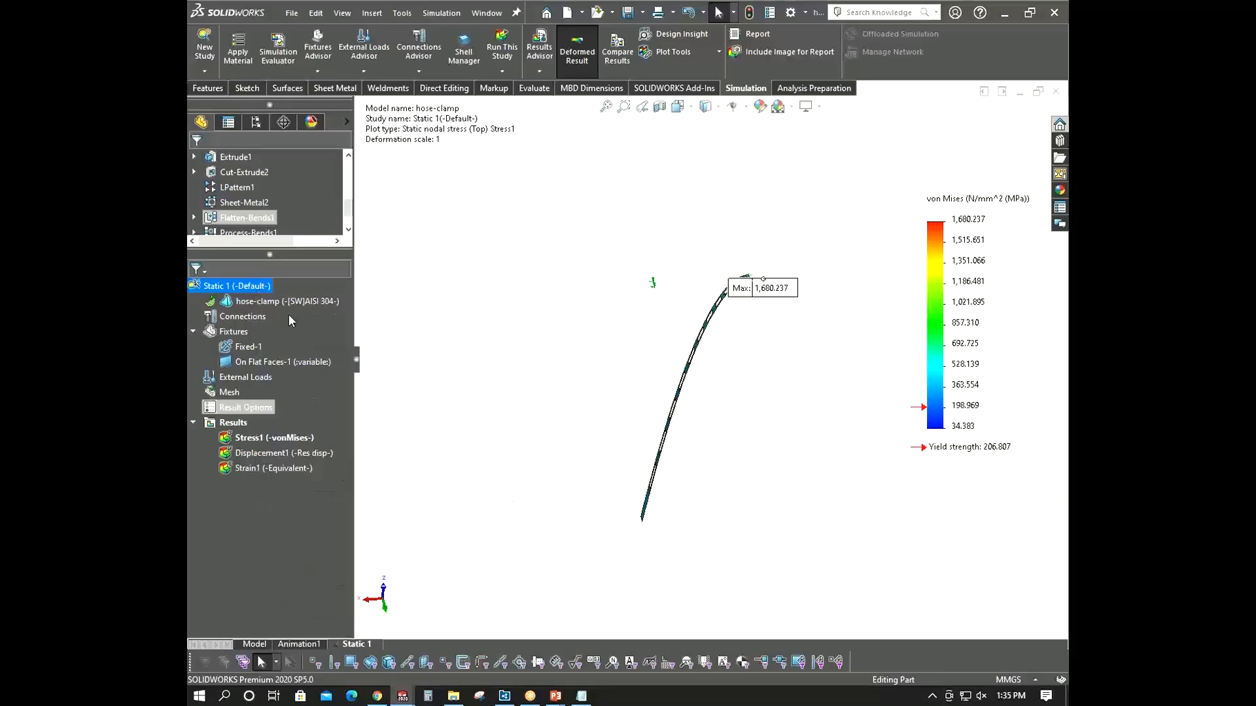
{"action": "right_click", "coordinate": [235, 286]}
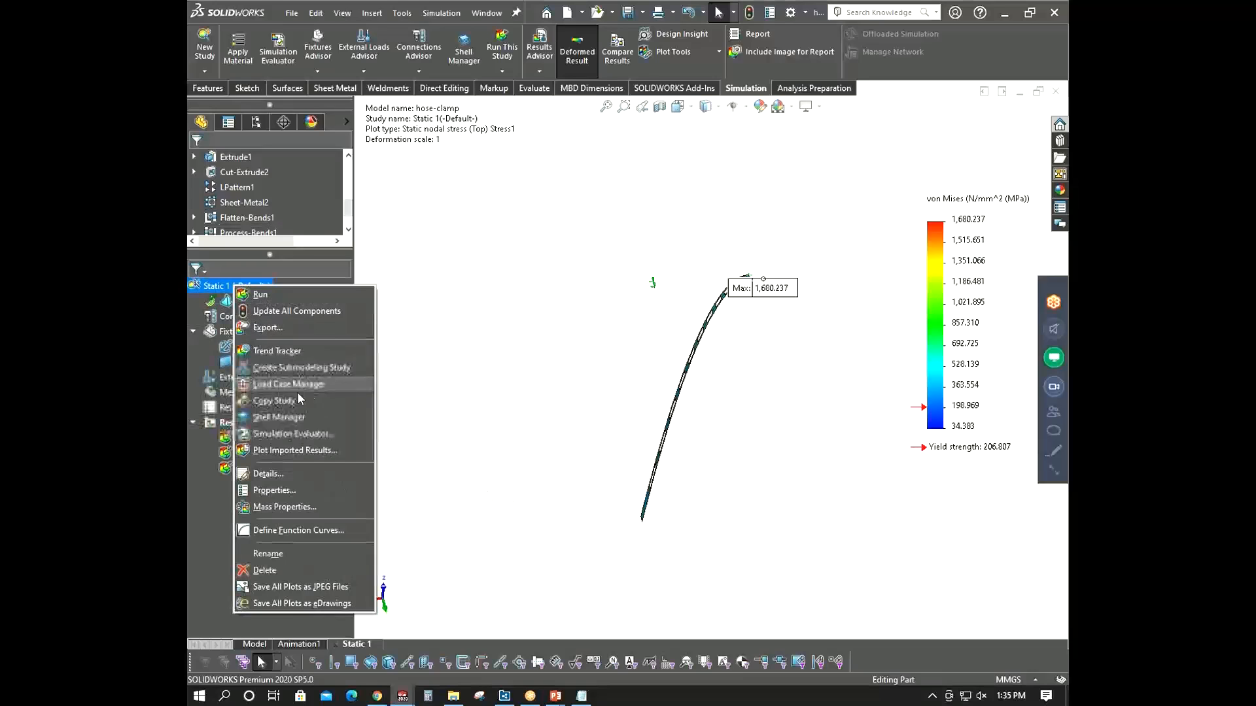
{"action": "left_click", "coordinate": [285, 489]}
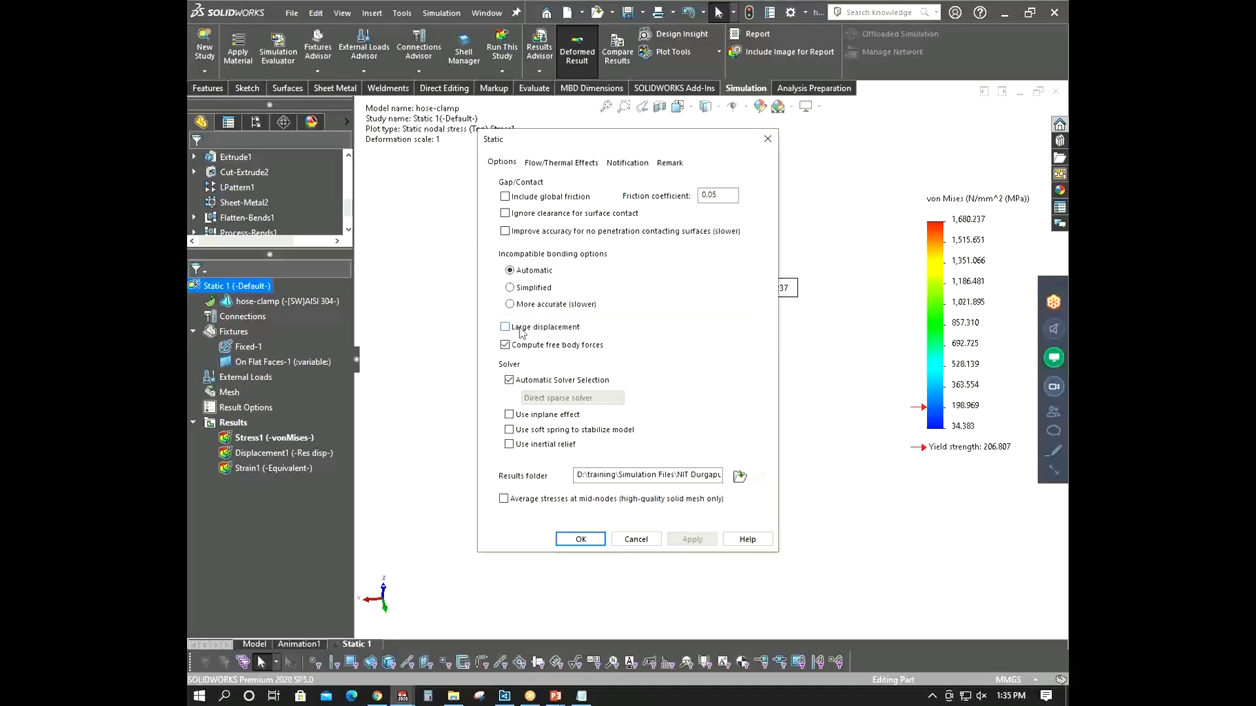
{"action": "left_click_drag", "start_coordinate": [639, 139], "coordinate": [467, 128]}
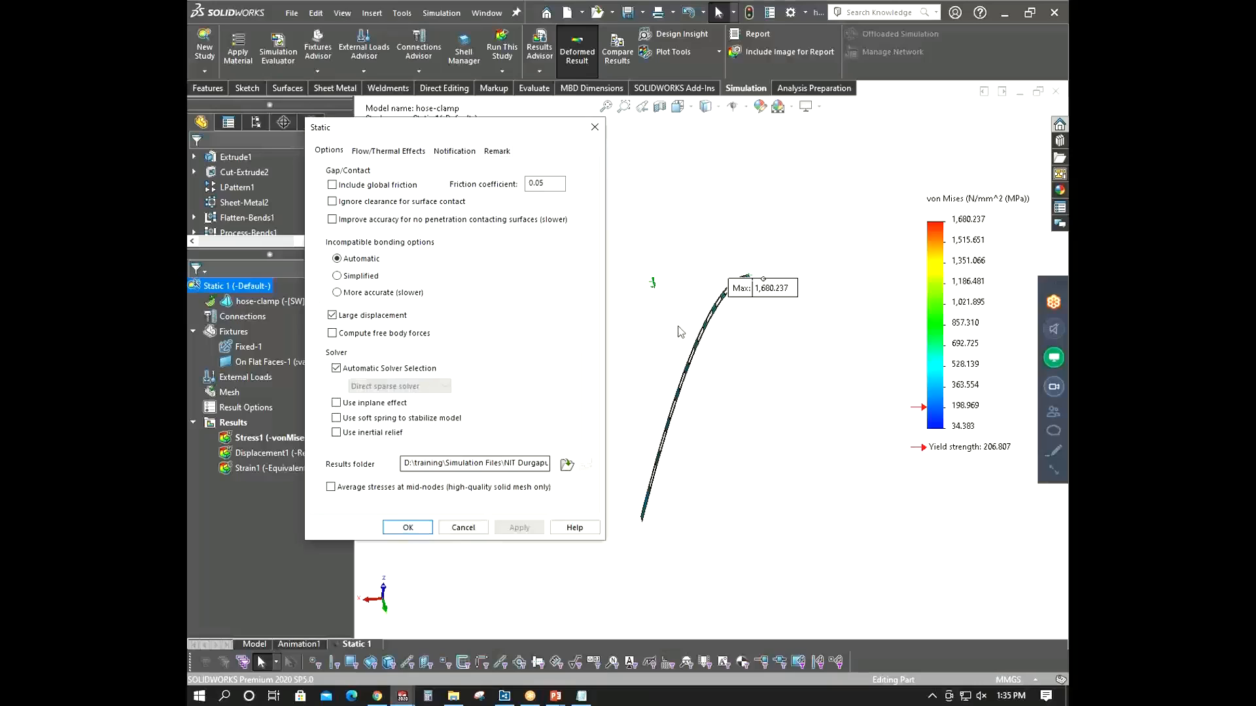
{"action": "left_click", "coordinate": [418, 529]}
- Run the static study with large displacement enabled
{"action": "scroll", "coordinate": [682, 385], "scroll_direction": "up", "scroll_amount": 2}
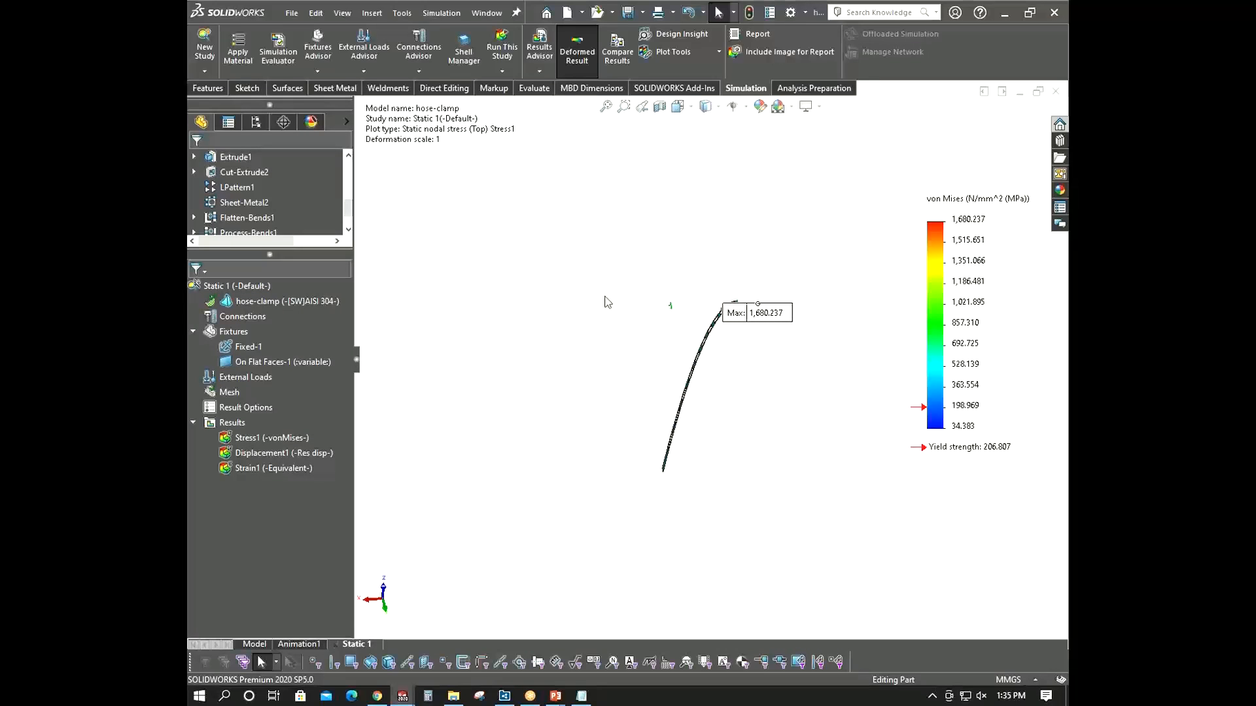
{"action": "right_click", "coordinate": [226, 286]}
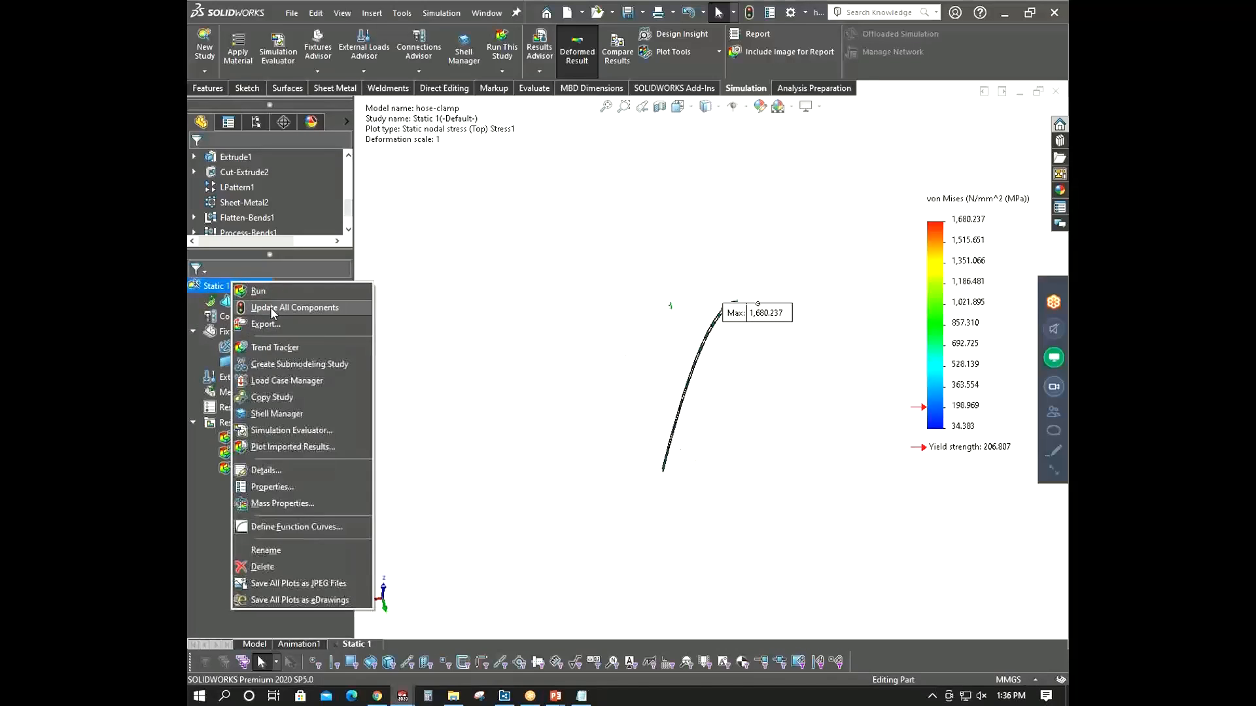
{"action": "left_click", "coordinate": [273, 292]}
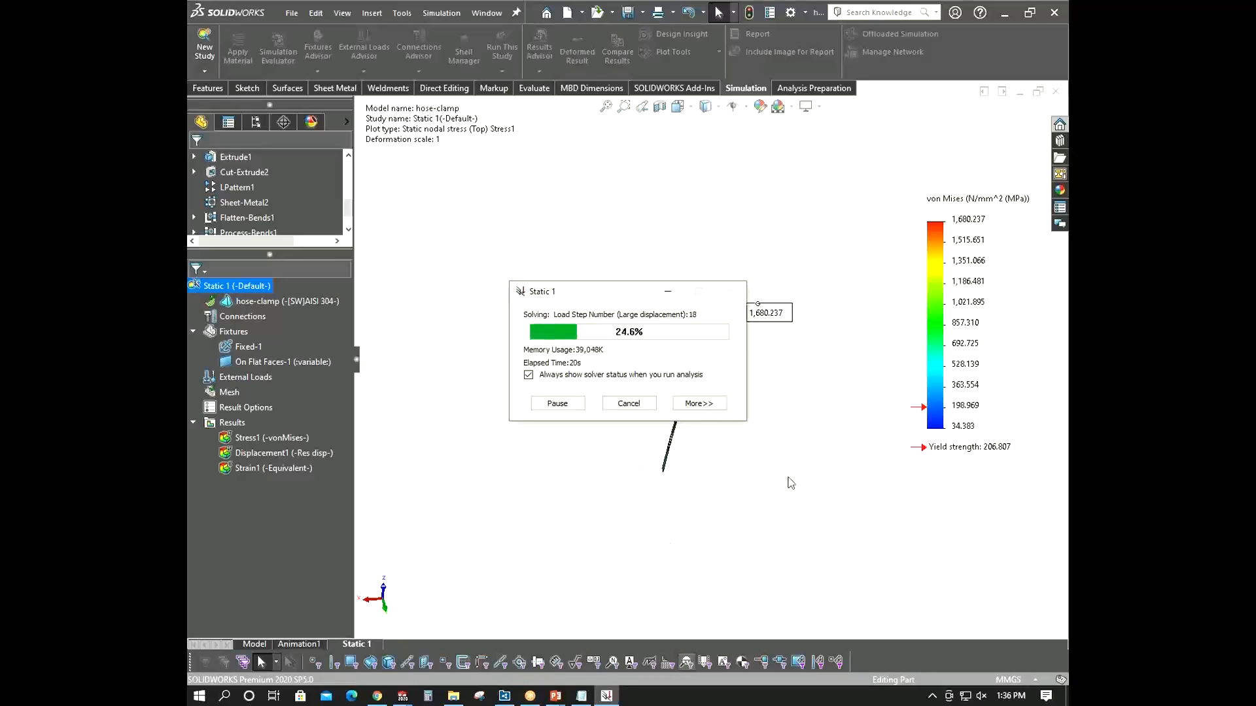
{"action": "left_click_drag", "start_coordinate": [622, 299], "coordinate": [487, 267]}
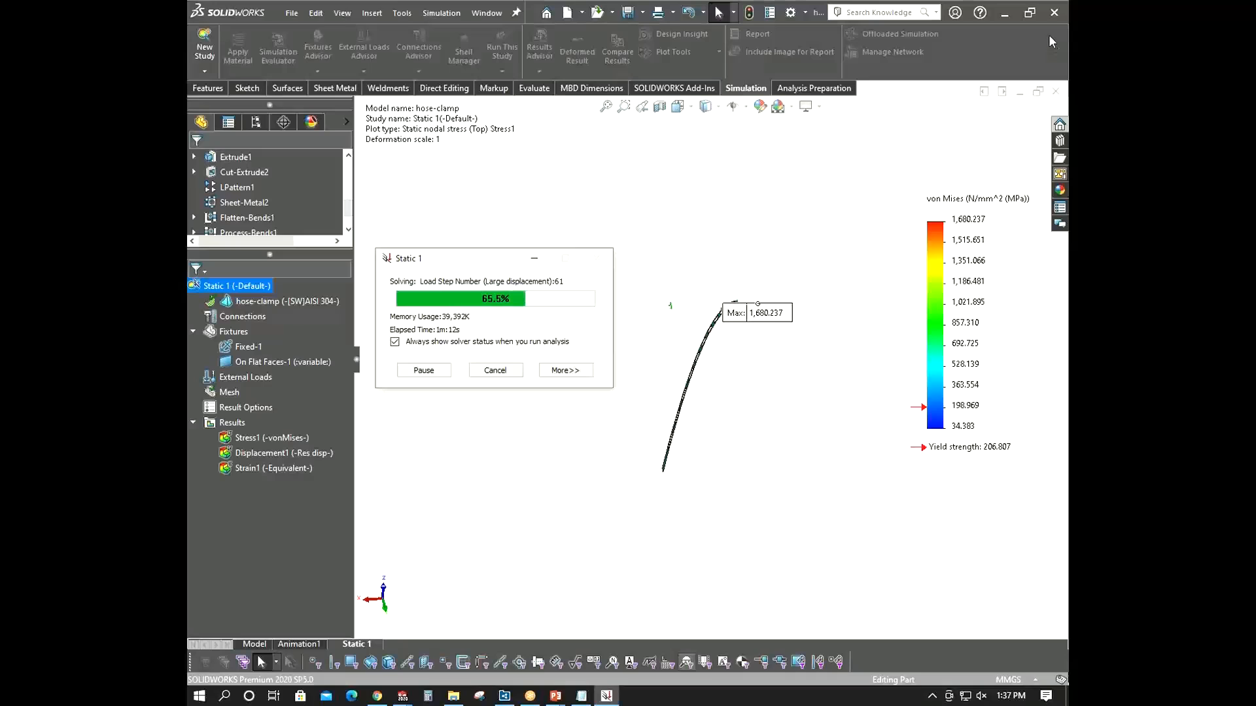
{"action": "left_click_drag", "start_coordinate": [486, 264], "coordinate": [493, 256]}
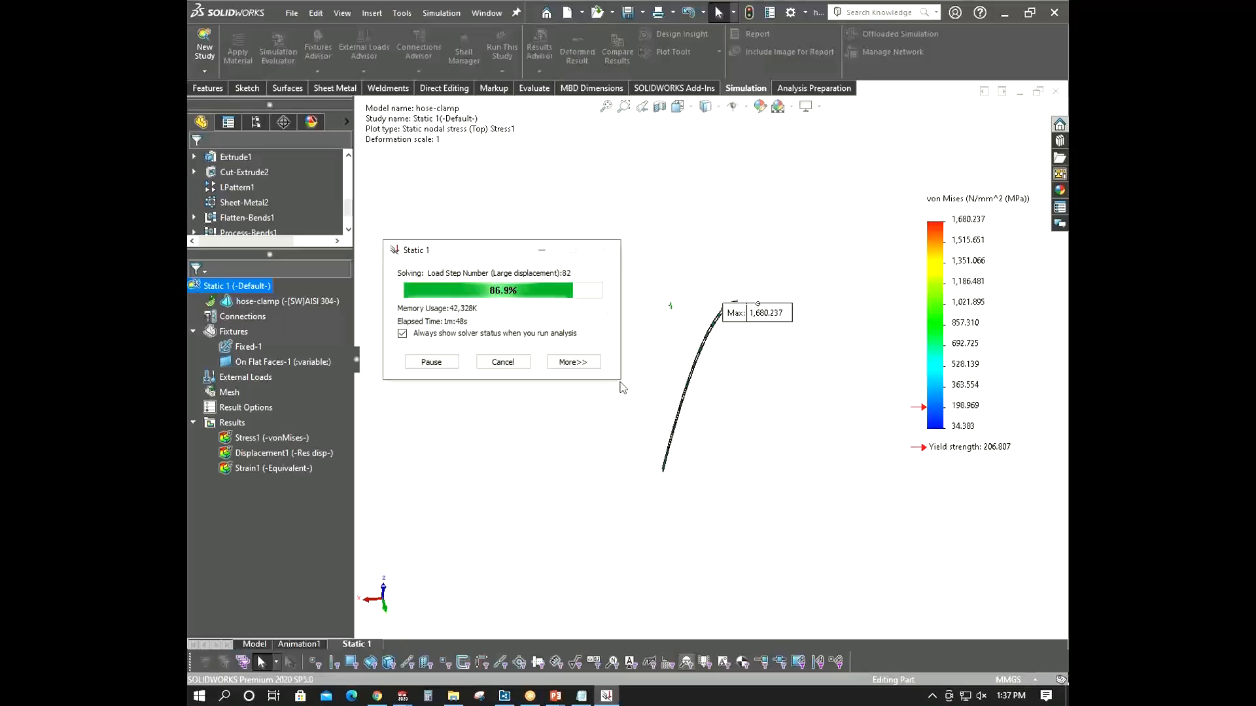
{"action": "left_click_drag", "start_coordinate": [521, 261], "coordinate": [492, 247]}
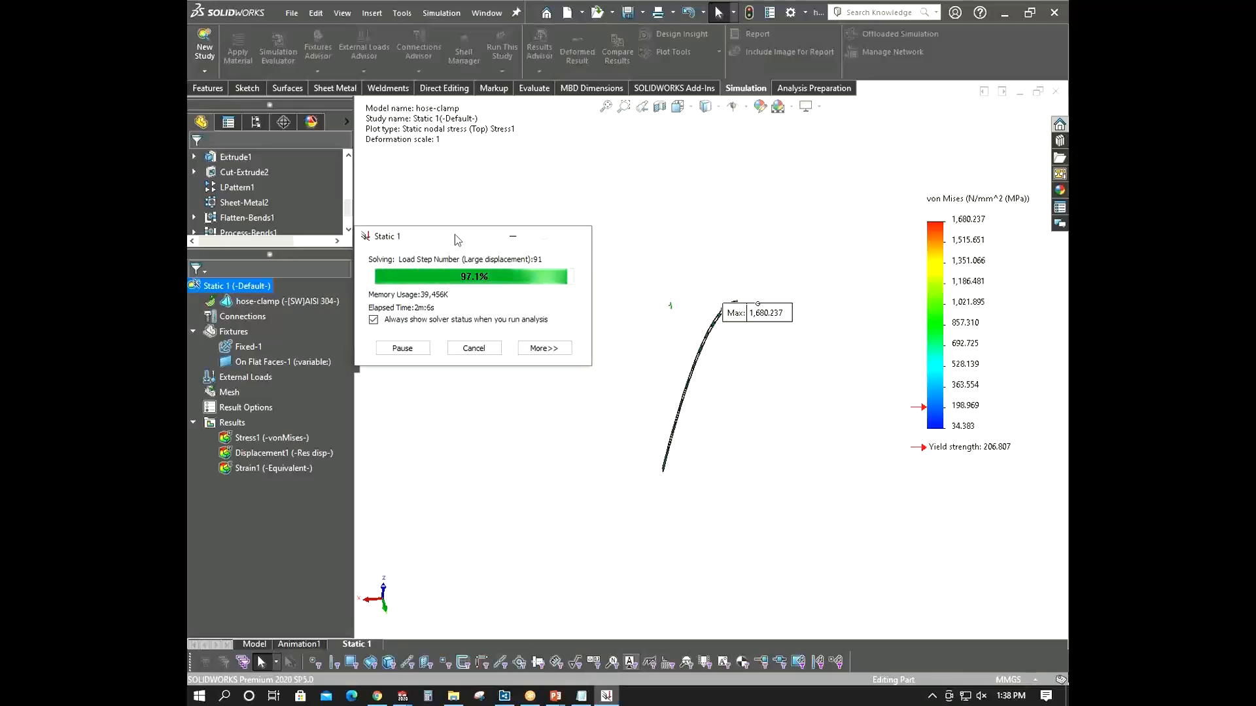
{"action": "left_click_drag", "start_coordinate": [465, 235], "coordinate": [468, 230]}
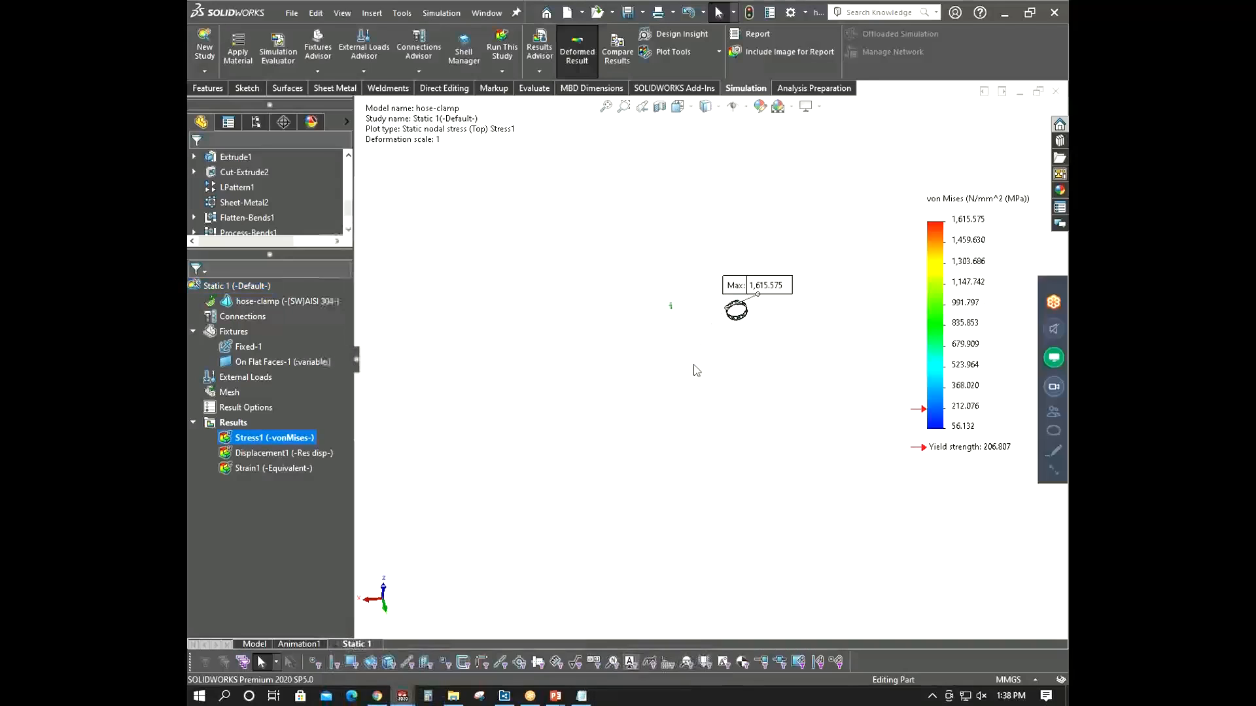
- Display the displacement plot and animate it at speed about 102, then close the animation
{"action": "scroll", "coordinate": [717, 291], "scroll_direction": "down", "scroll_amount": 9}
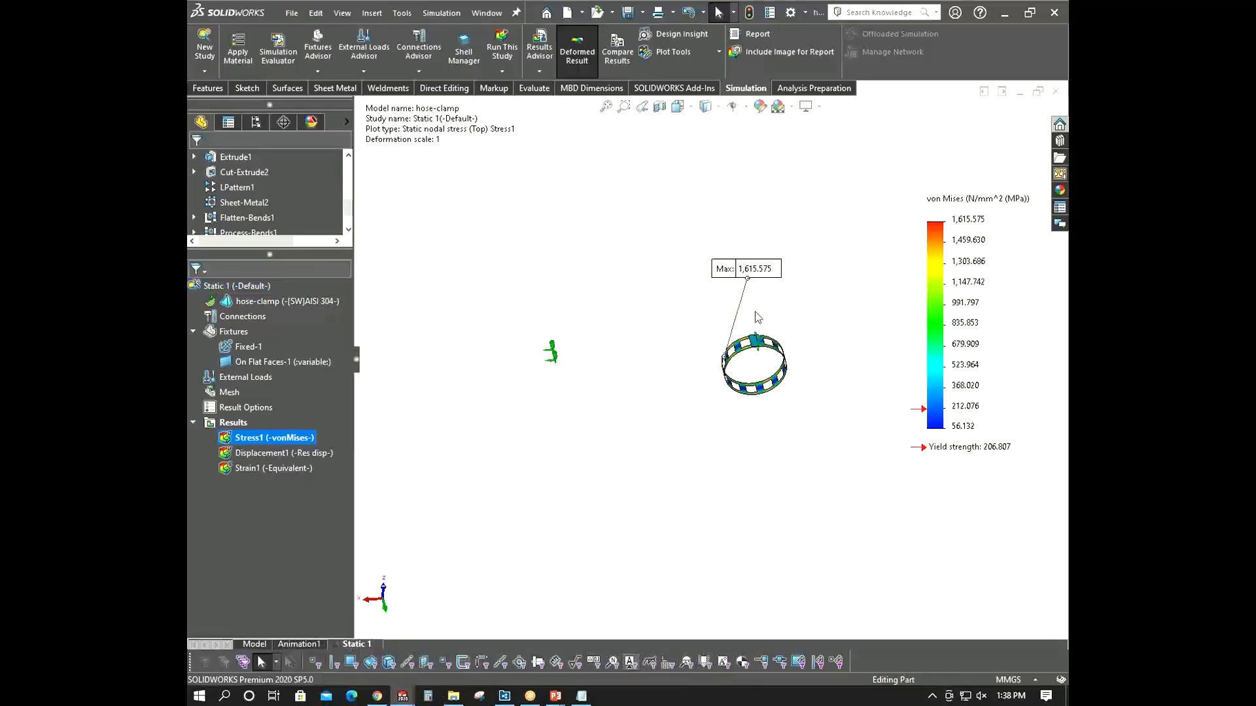
{"action": "middle_click_drag", "start_coordinate": [767, 312], "coordinate": [735, 296]}
{"action": "scroll", "coordinate": [733, 352], "scroll_direction": "down", "scroll_amount": 5}
{"action": "scroll", "coordinate": [742, 391], "scroll_direction": "down", "scroll_amount": 7}
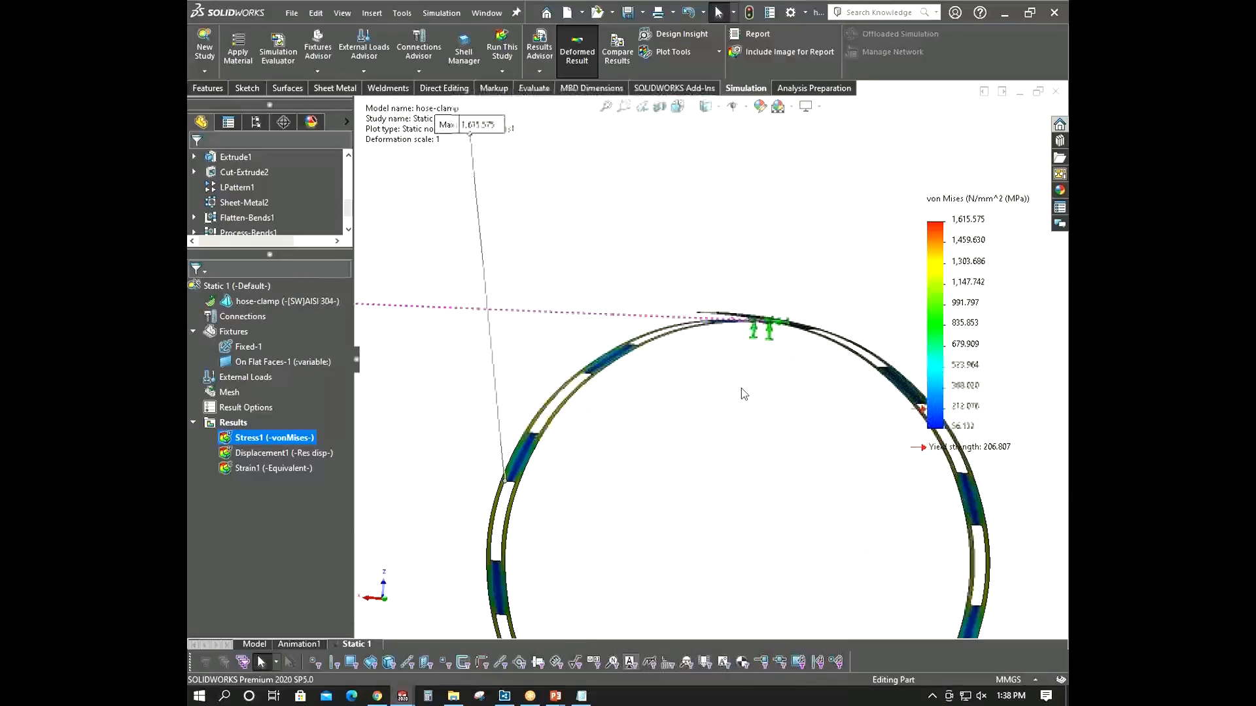
{"action": "double_click", "coordinate": [242, 453]}
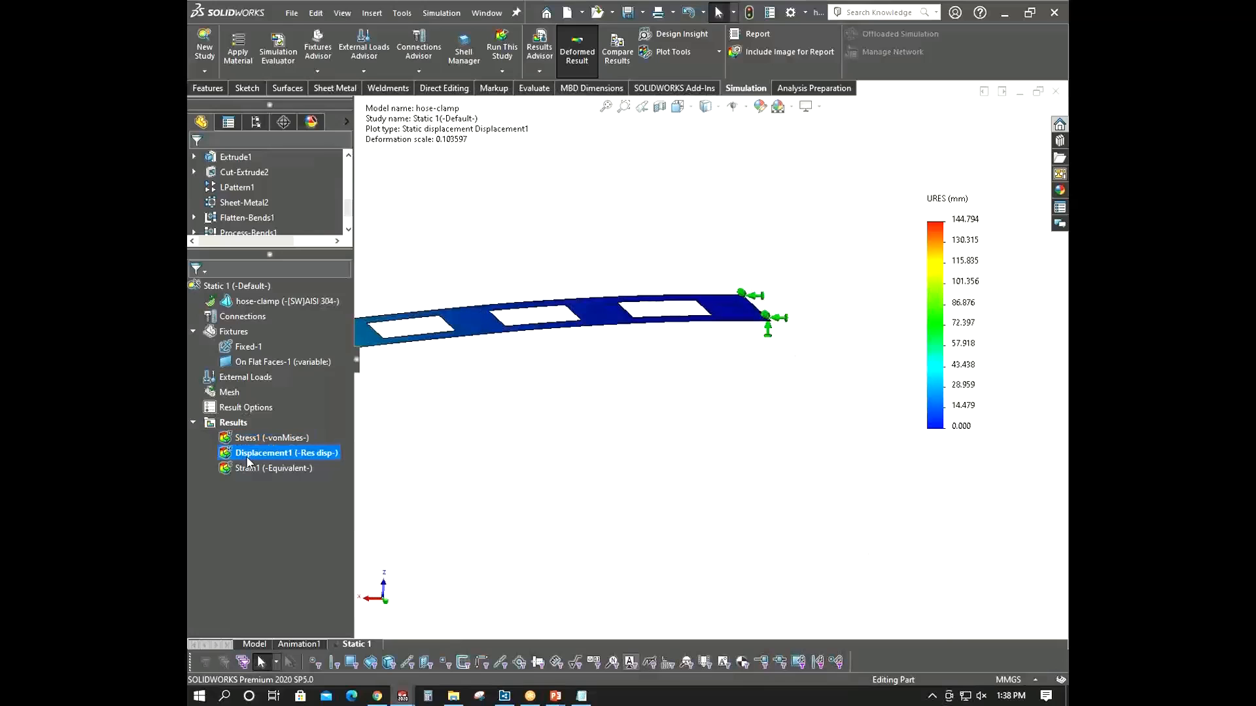
{"action": "right_click", "coordinate": [247, 452]}
{"action": "left_click", "coordinate": [285, 229]}
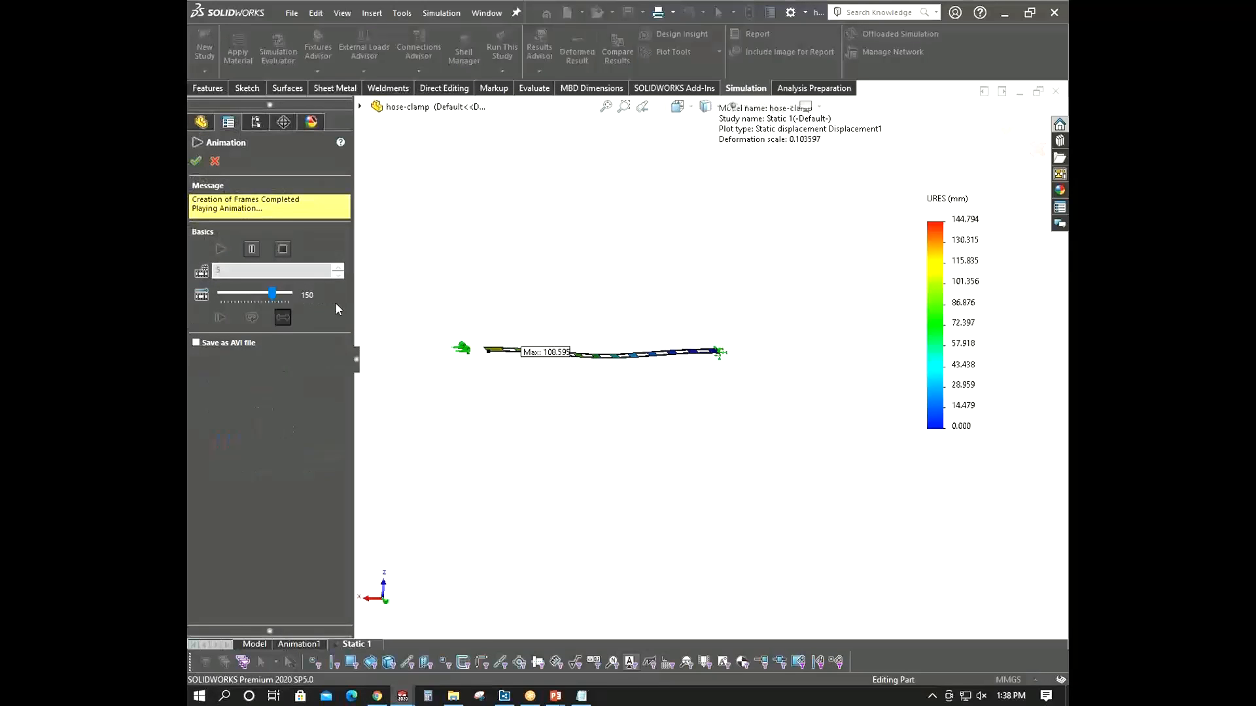
{"action": "left_click_drag", "start_coordinate": [272, 292], "coordinate": [268, 292]}
{"action": "left_click", "coordinate": [252, 294]}
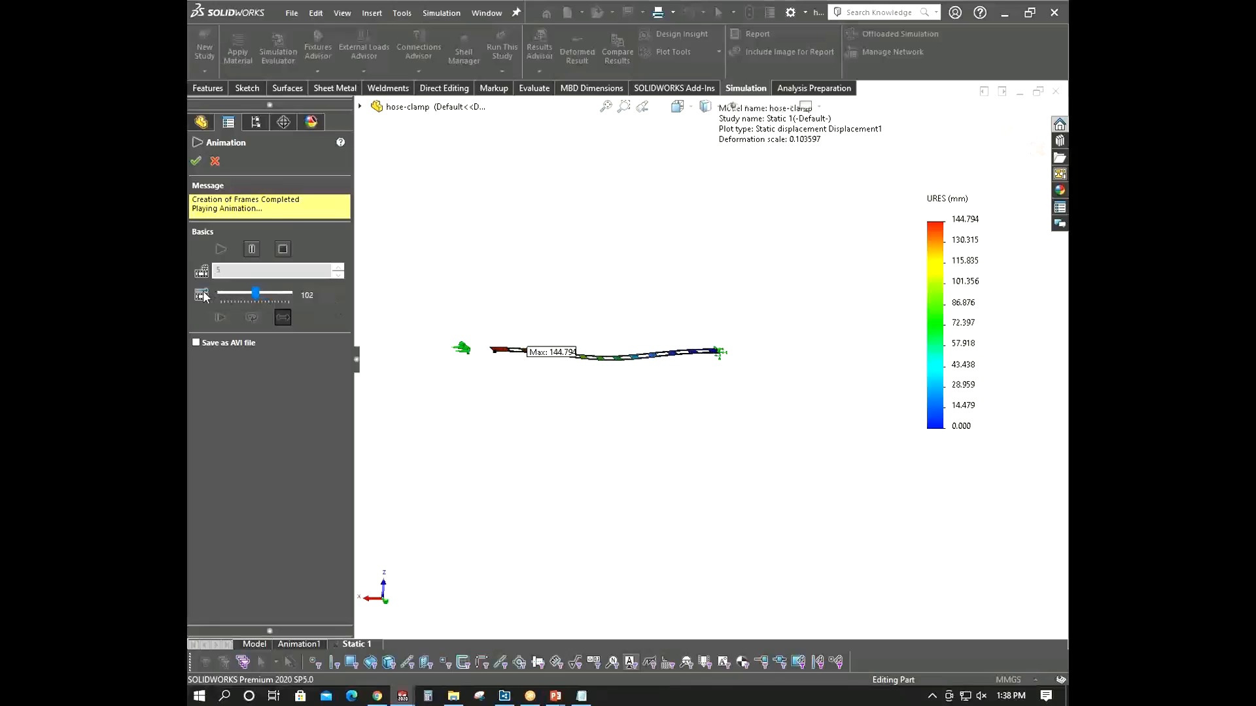
{"action": "middle_click_drag", "start_coordinate": [527, 322], "coordinate": [748, 393]}
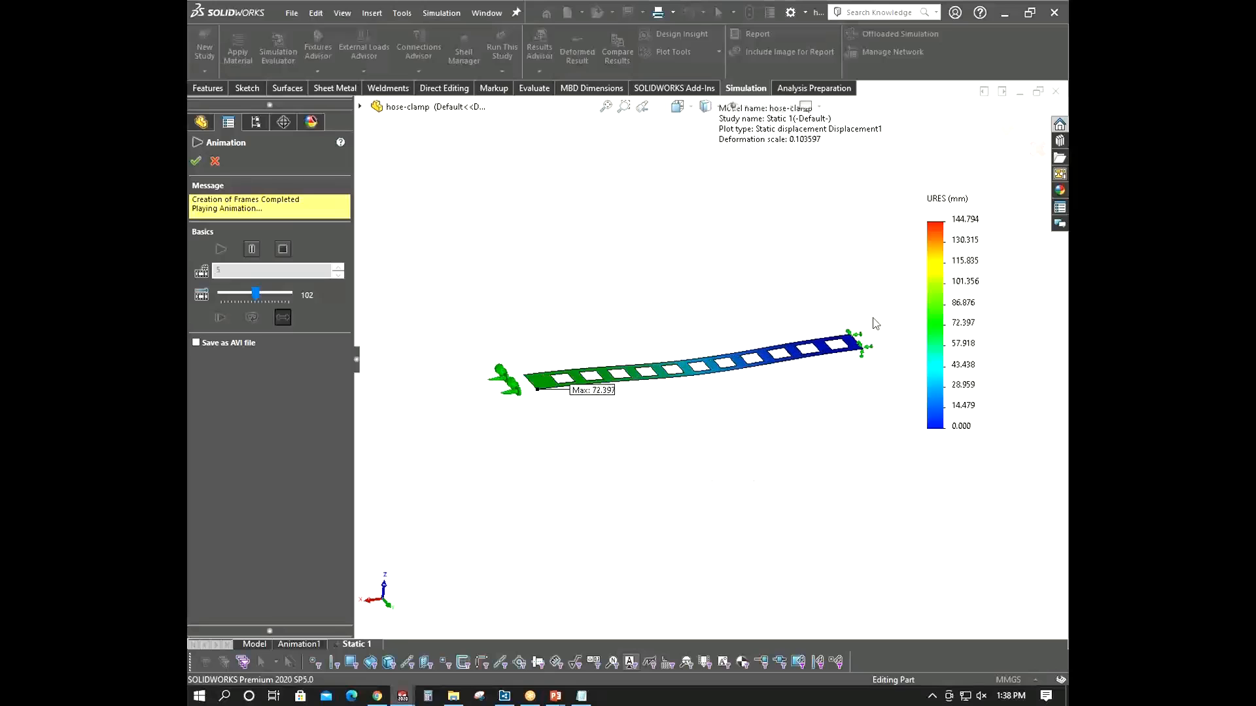
{"action": "left_click", "coordinate": [215, 160]}
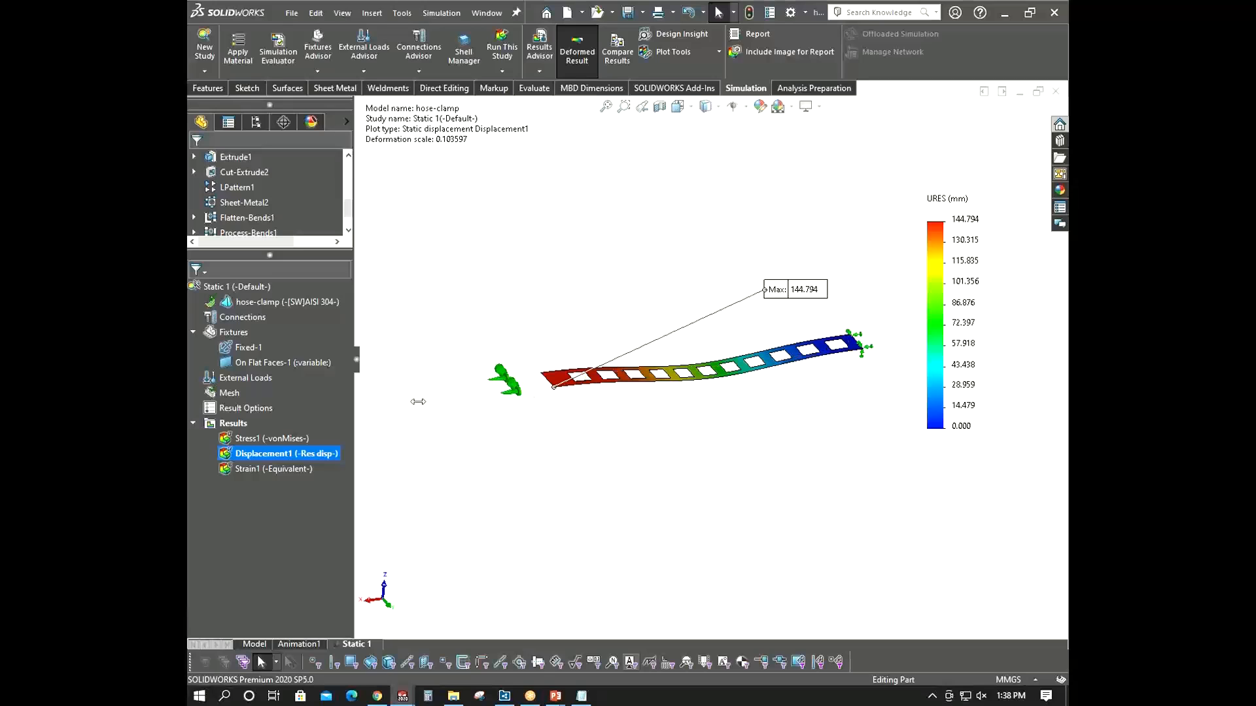
- Display the von Mises stress plot, animate it, and close the animation
{"action": "double_click", "coordinate": [291, 439]}
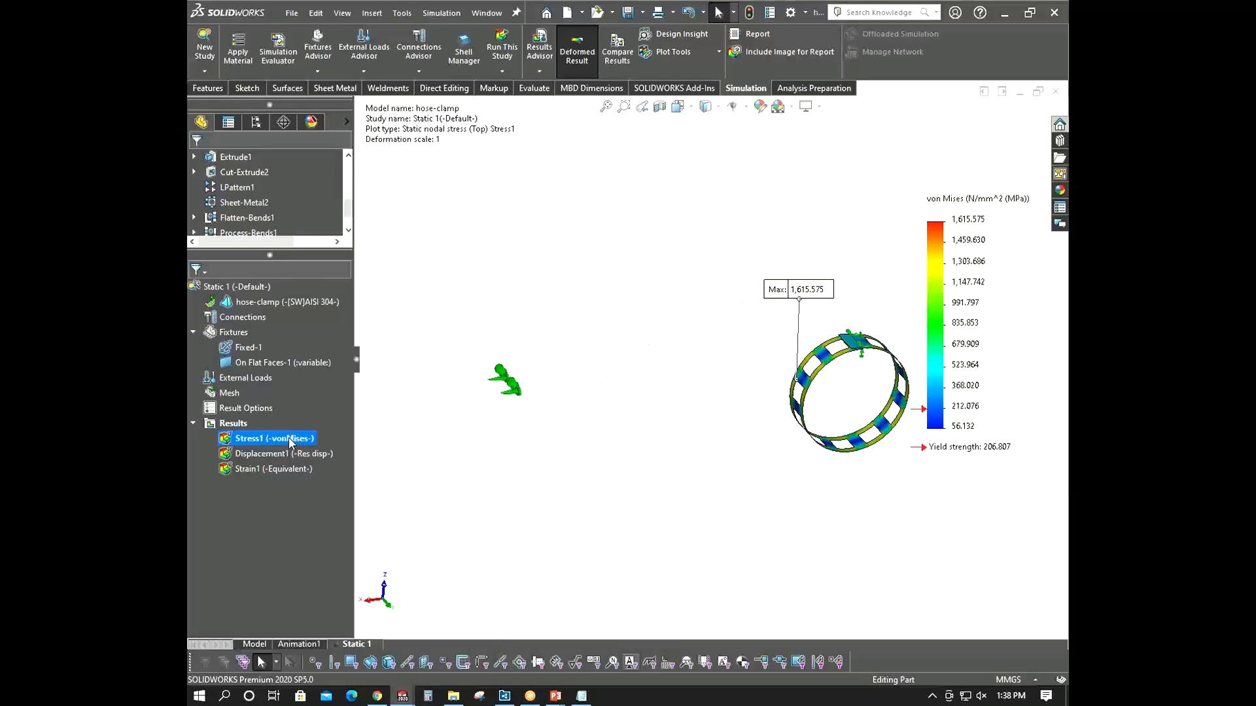
{"action": "right_click", "coordinate": [290, 440]}
{"action": "left_click", "coordinate": [336, 213]}
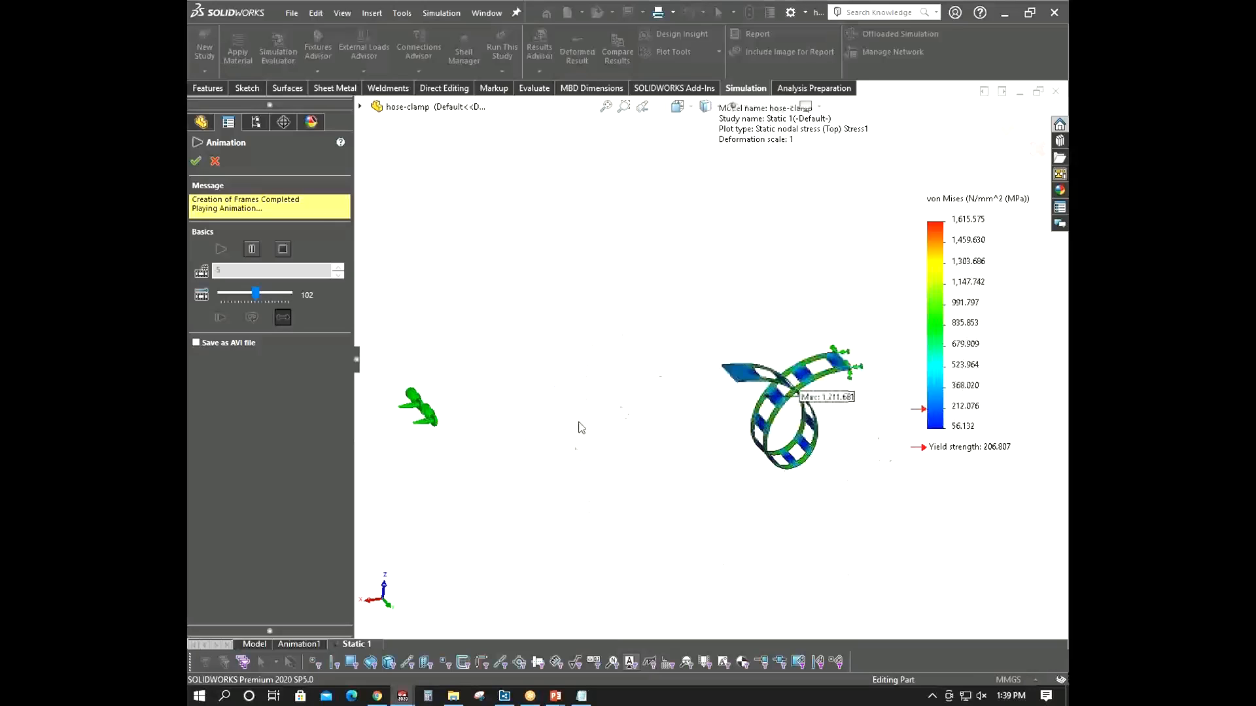
{"action": "left_click", "coordinate": [215, 161]}
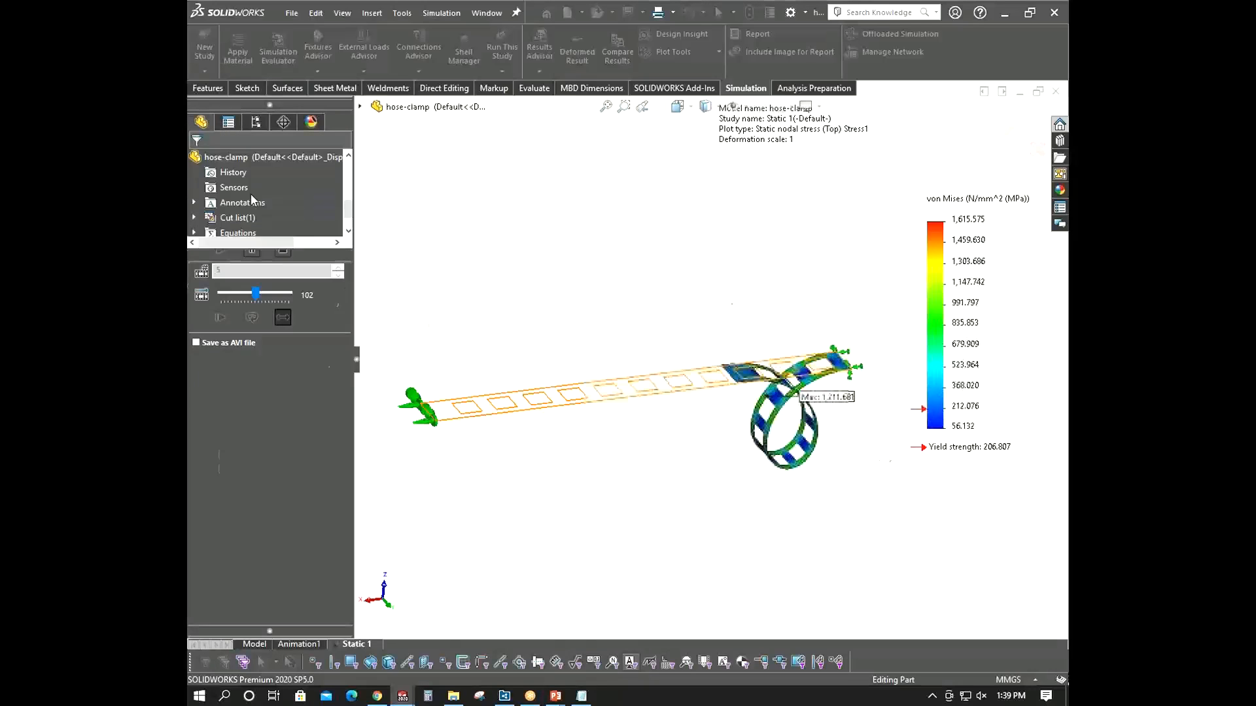
{"action": "left_click", "coordinate": [480, 396]}
{"action": "left_click", "coordinate": [511, 475]}
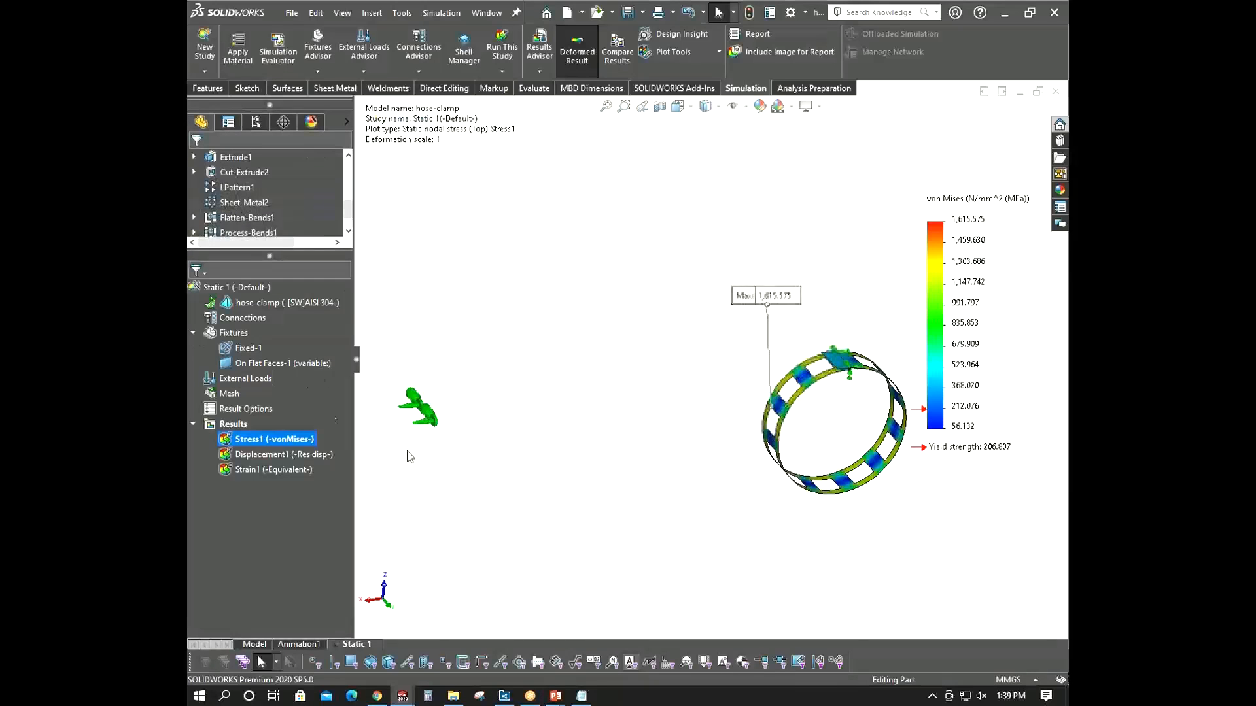
- Edit the On Flat Faces-1 fixture to also restrain rotation along Face Dir 1 at 0 rad, and accept
{"action": "right_click", "coordinate": [244, 364]}
{"action": "left_click", "coordinate": [263, 363]}
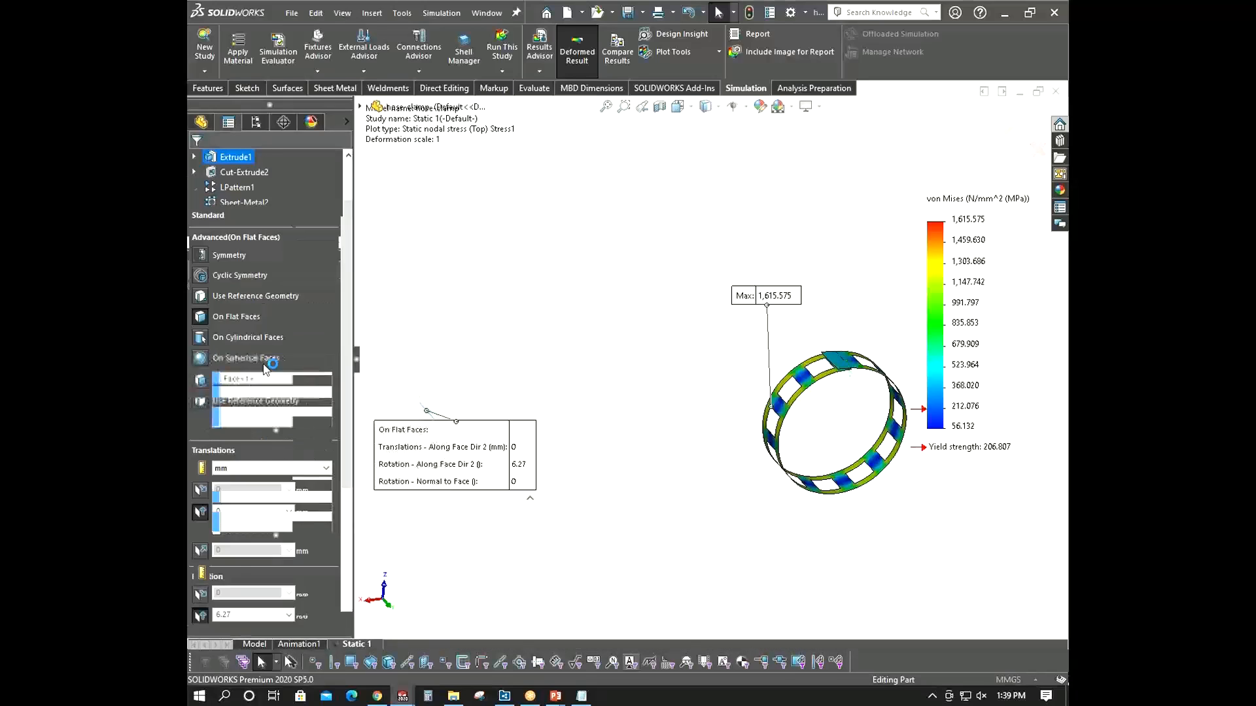
{"action": "left_click_drag", "start_coordinate": [345, 319], "coordinate": [344, 466]}
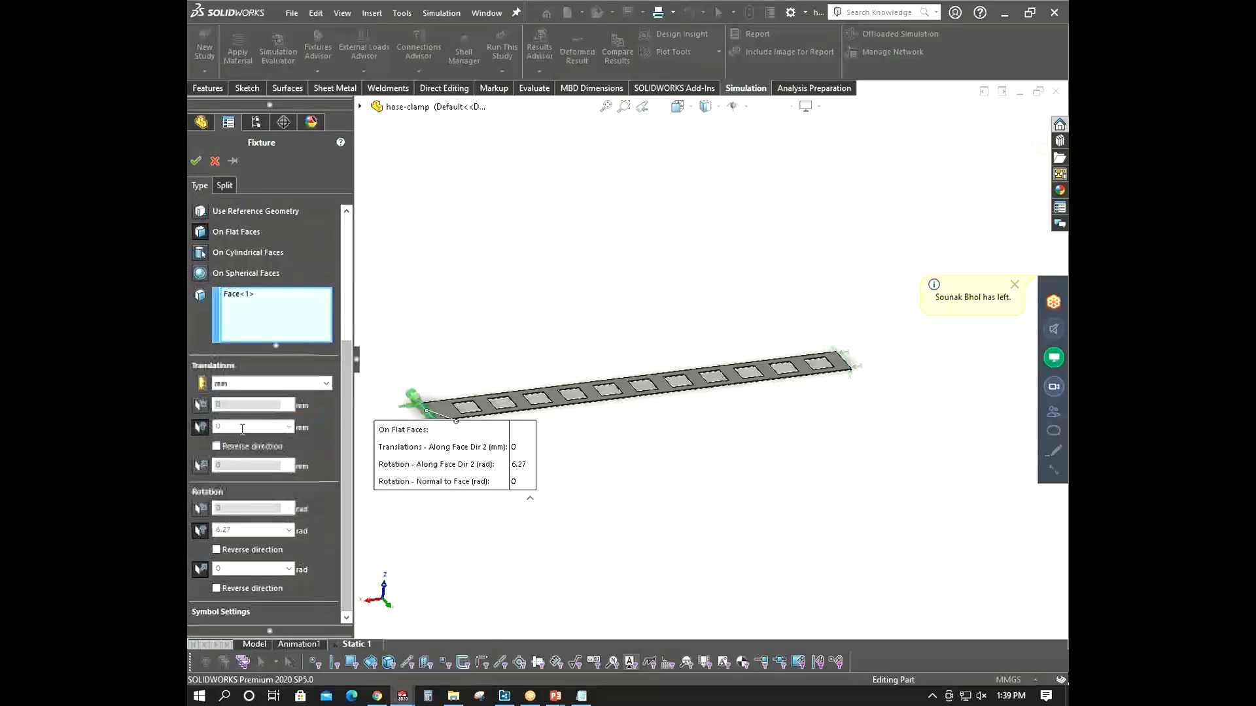
{"action": "scroll", "coordinate": [452, 359], "scroll_direction": "down", "scroll_amount": 4}
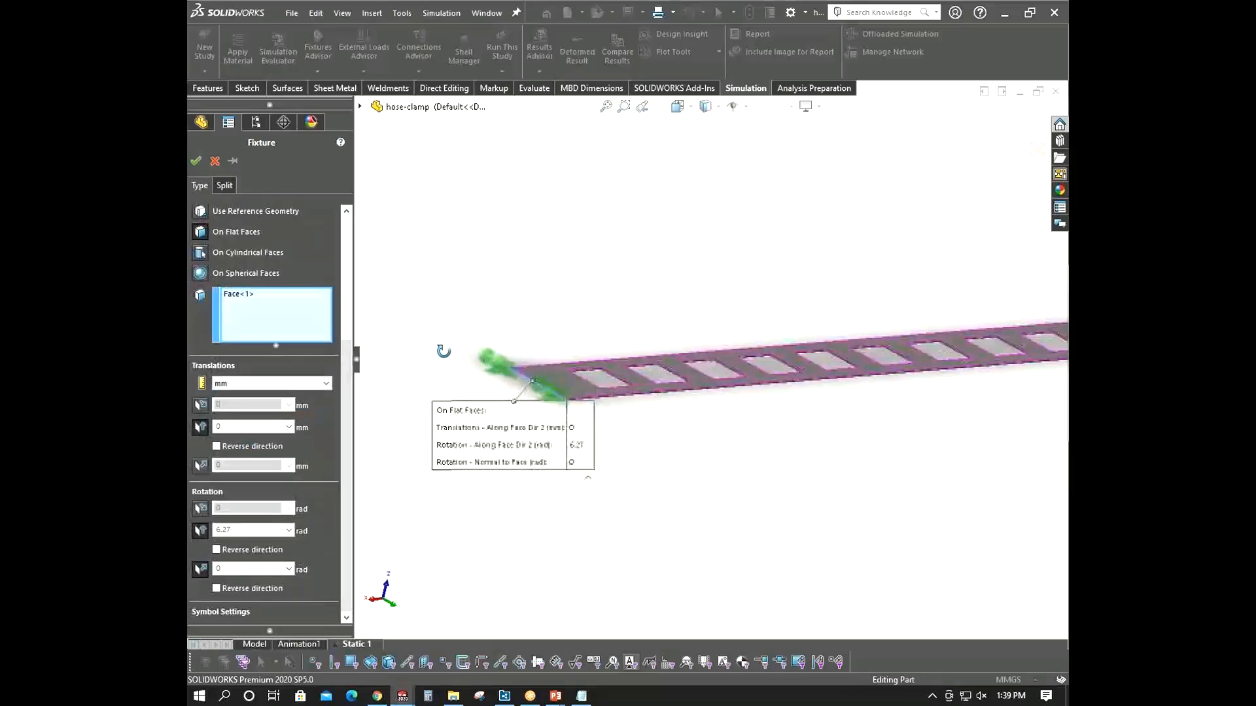
{"action": "middle_click_drag", "start_coordinate": [423, 317], "coordinate": [381, 333]}
{"action": "scroll", "coordinate": [654, 350], "scroll_direction": "down", "scroll_amount": 2}
{"action": "middle_click_drag", "start_coordinate": [658, 349], "coordinate": [650, 362]}
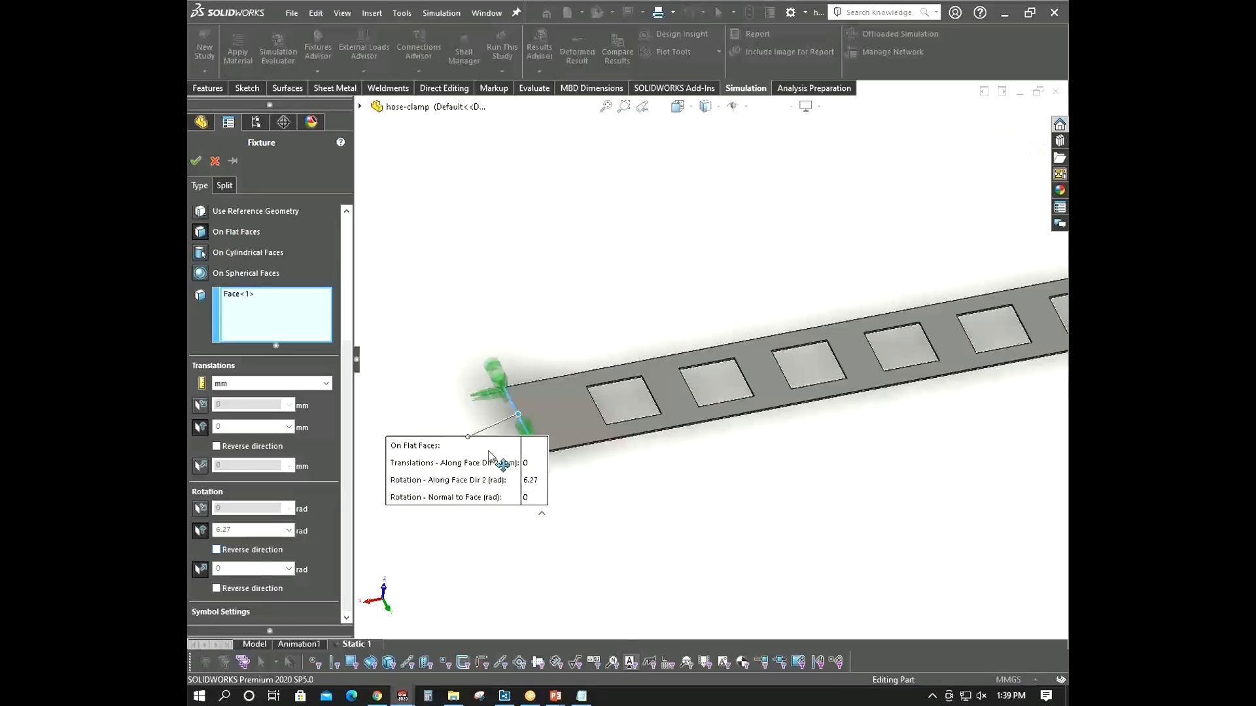
{"action": "middle_click_drag", "start_coordinate": [468, 394], "coordinate": [453, 376]}
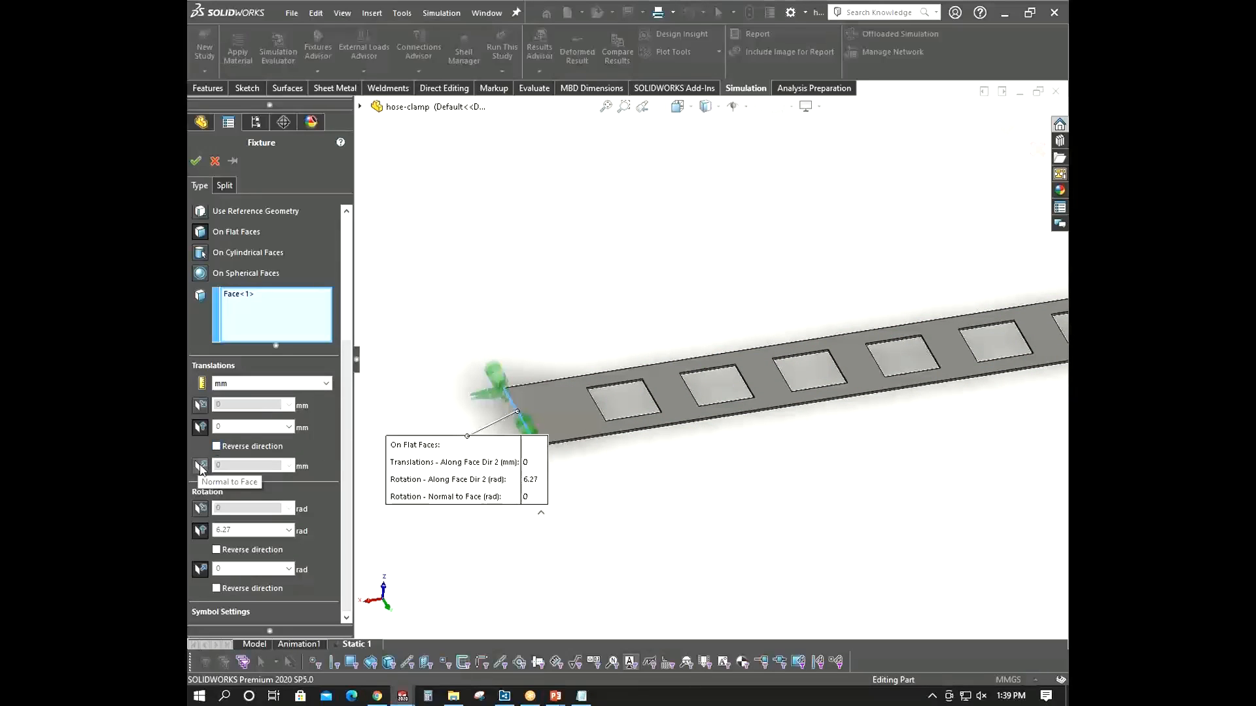
{"action": "left_click", "coordinate": [199, 510]}
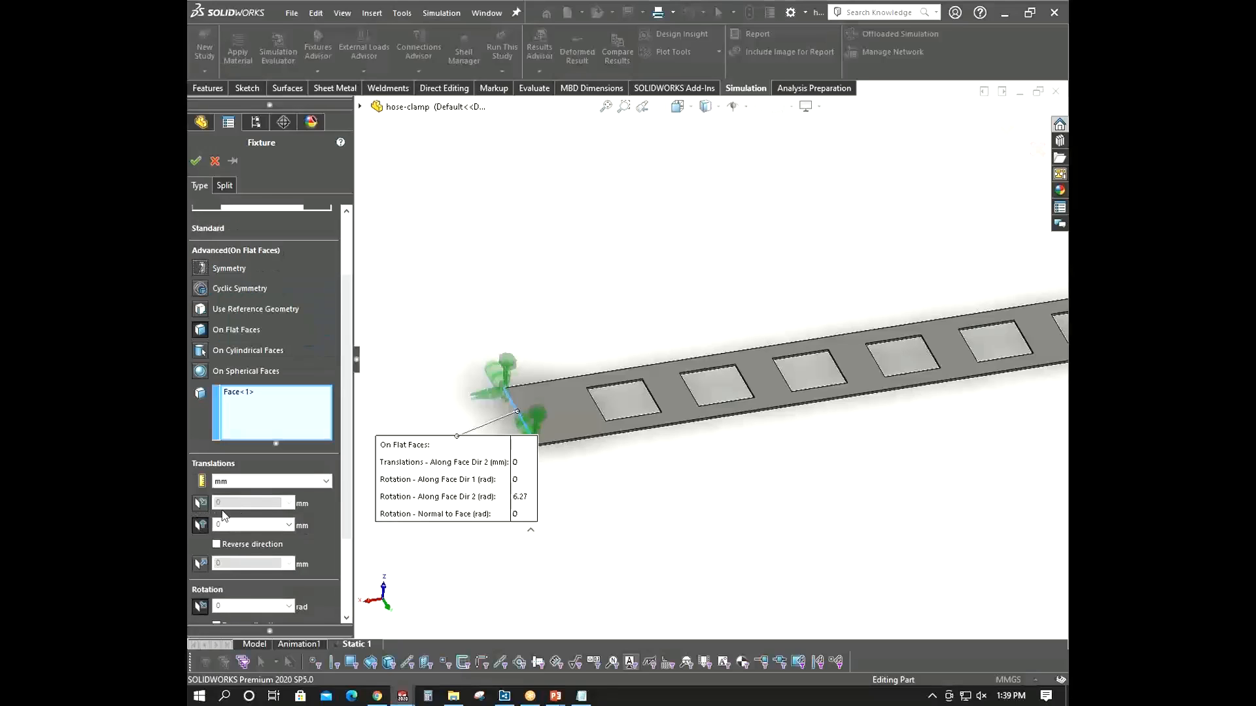
{"action": "scroll", "coordinate": [341, 451], "scroll_direction": "down", "scroll_amount": 3}
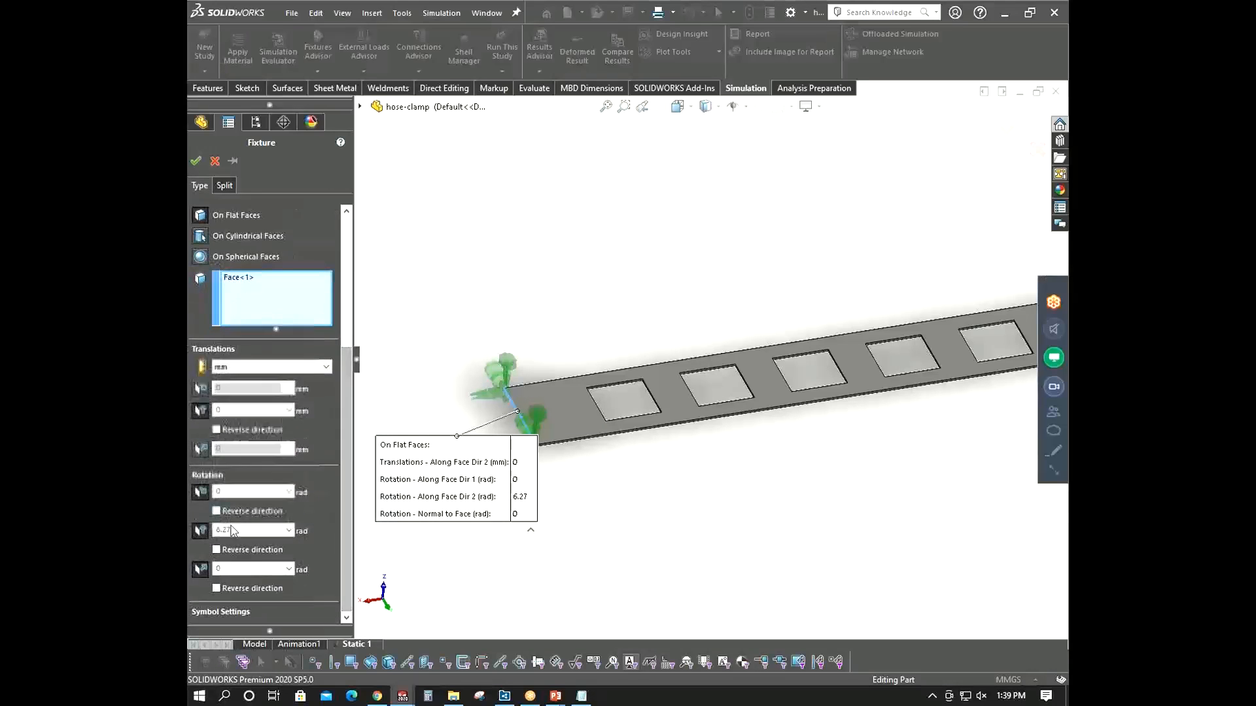
{"action": "left_click", "coordinate": [195, 160]}
- Run the static study again with the updated flat-face fixture, expanding the solver status details
{"action": "right_click", "coordinate": [252, 288]}
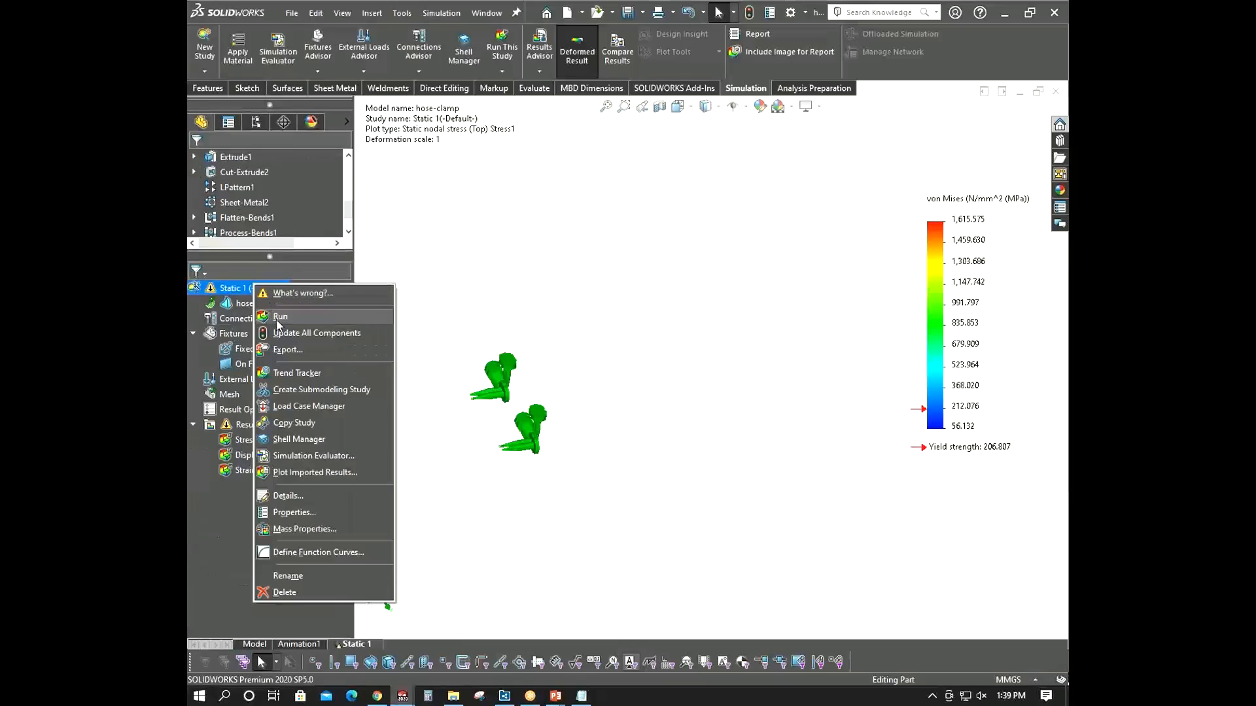
{"action": "left_click", "coordinate": [278, 317]}
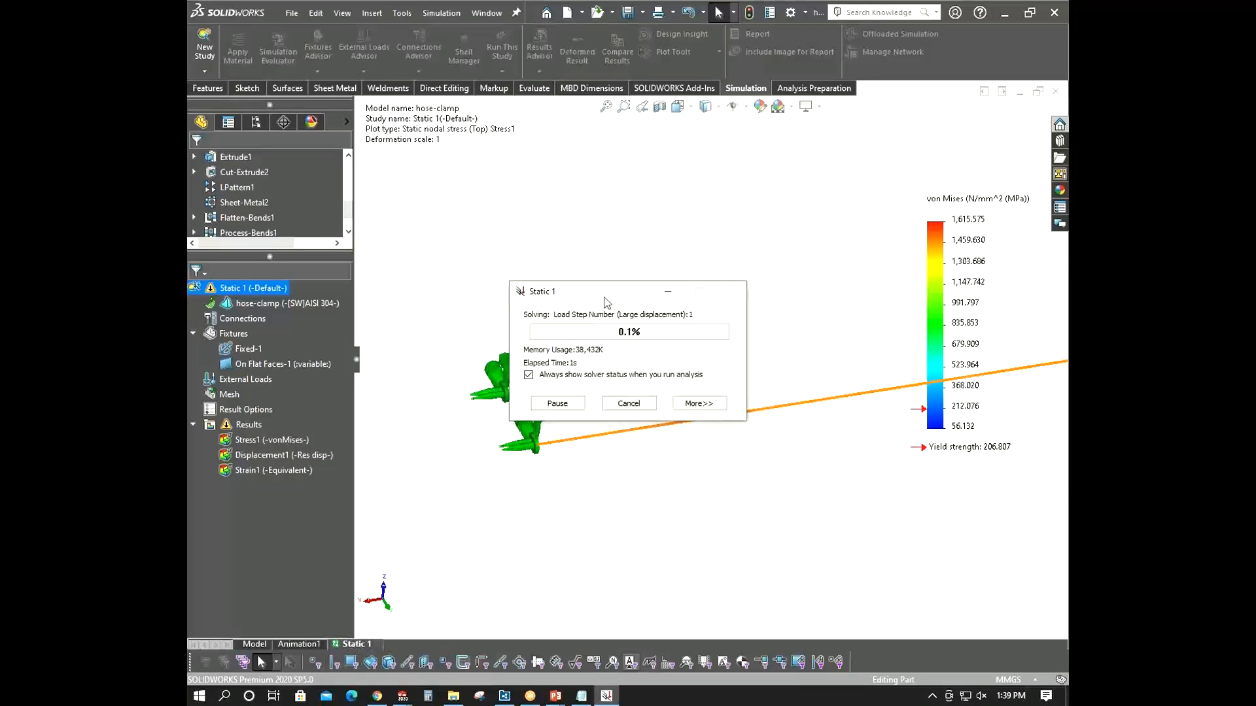
{"action": "left_click_drag", "start_coordinate": [607, 302], "coordinate": [480, 188]}
{"action": "left_click", "coordinate": [602, 342]}
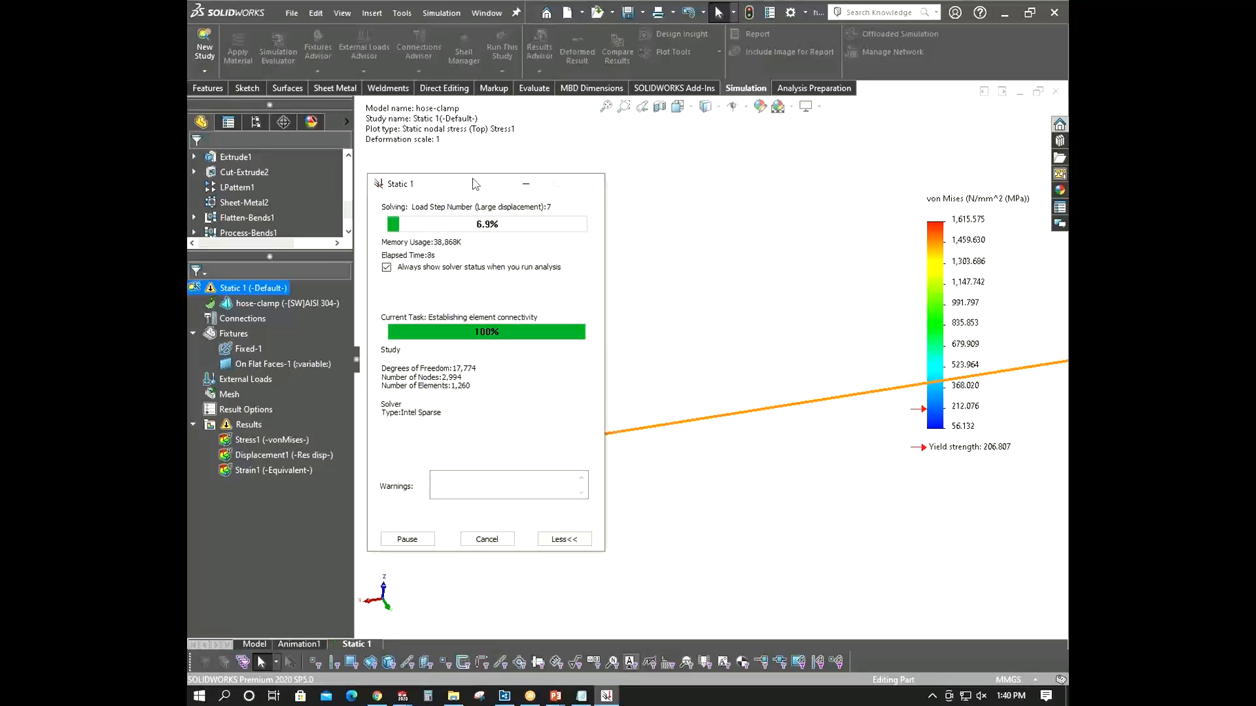
{"action": "left_click", "coordinate": [1039, 485]}
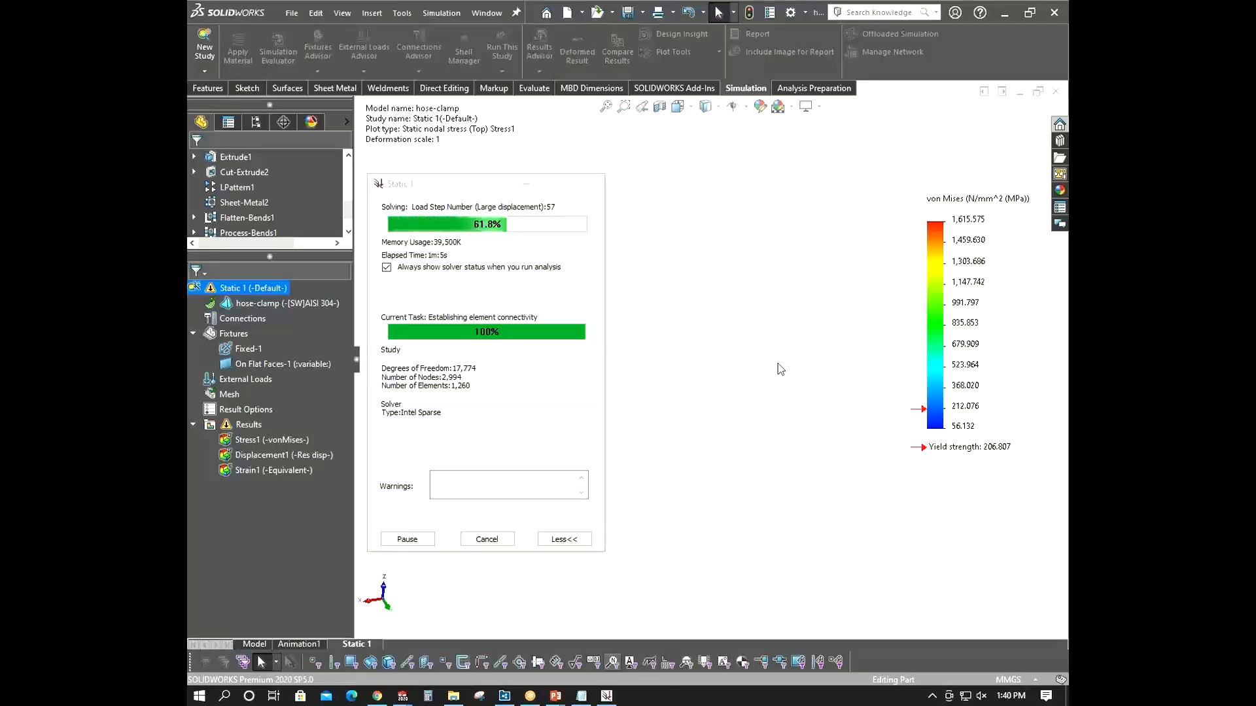
{"action": "mouse_move", "coordinate": [464, 192]}
{"action": "left_mouse_down"}
{"action": "mouse_move", "coordinate": [467, 169]}
{"action": "mouse_move", "coordinate": [472, 188]}
{"action": "left_mouse_up"}
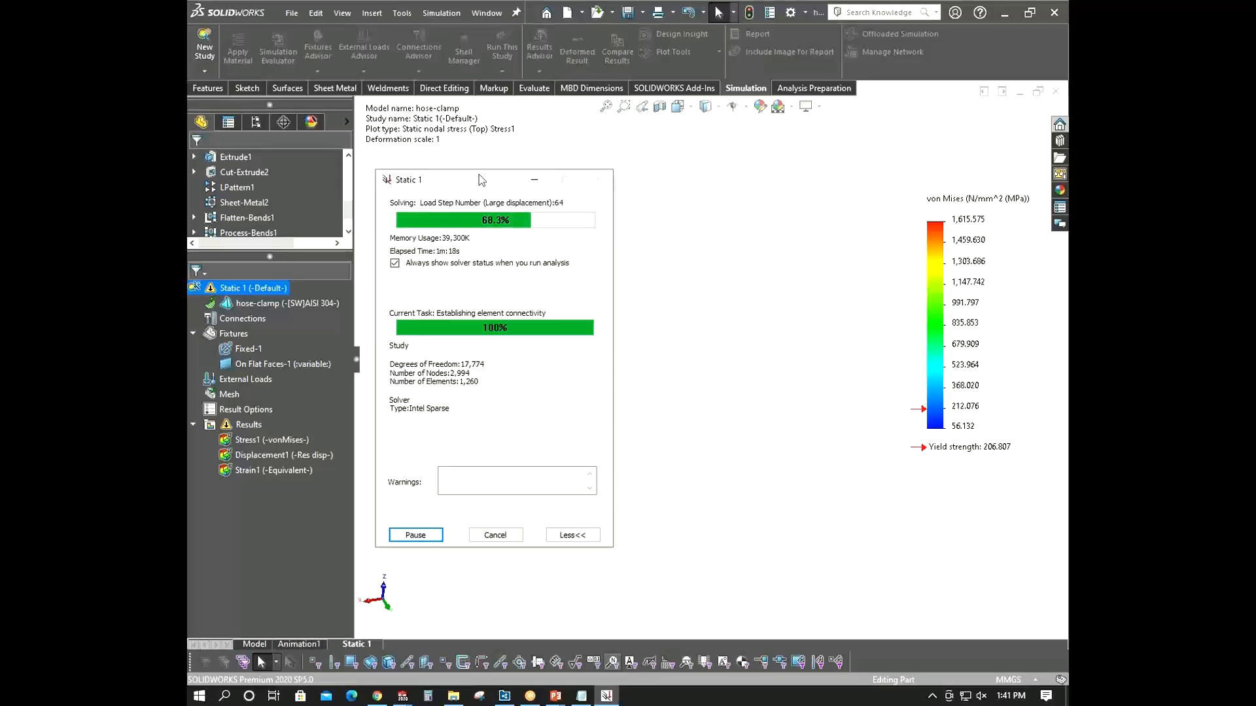
{"action": "left_click", "coordinate": [894, 410]}
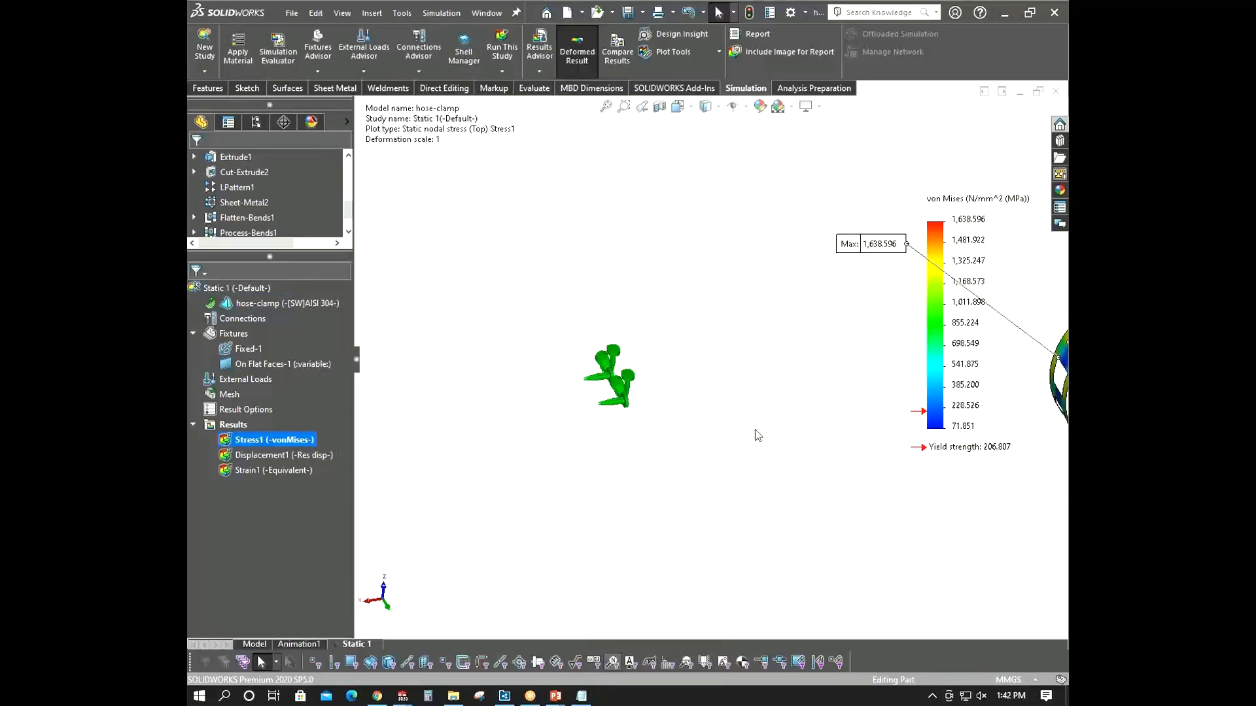
- Animate the von Mises stress plot of the rerun study and close the animation
{"action": "scroll", "coordinate": [755, 427], "scroll_direction": "up", "scroll_amount": 8}
{"action": "scroll", "coordinate": [766, 306], "scroll_direction": "down", "scroll_amount": 5}
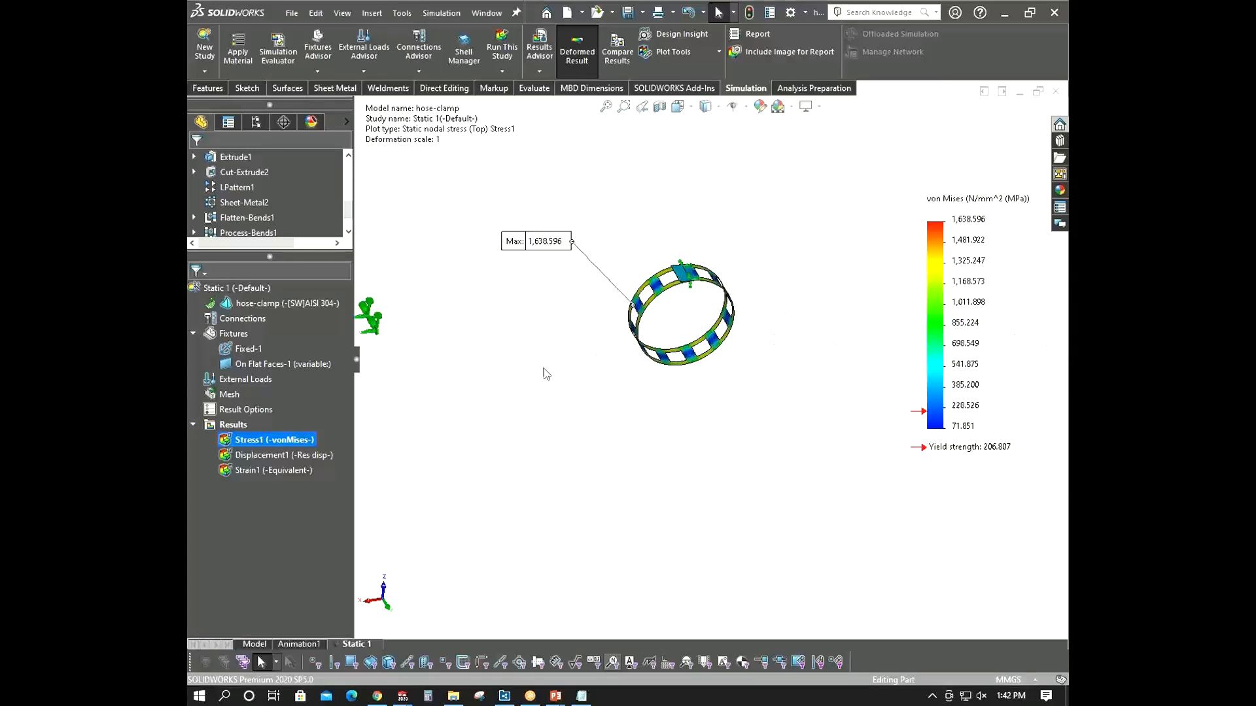
{"action": "right_click", "coordinate": [256, 443]}
{"action": "left_click", "coordinate": [288, 208]}
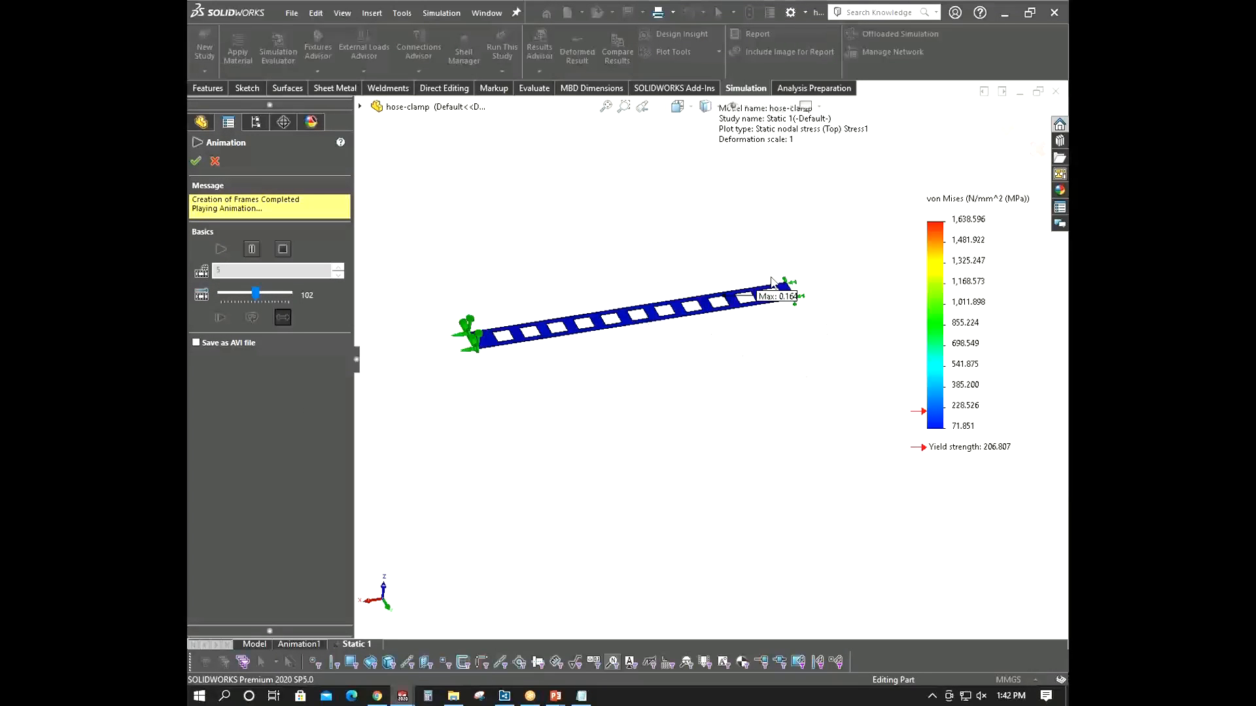
{"action": "left_click", "coordinate": [214, 161]}
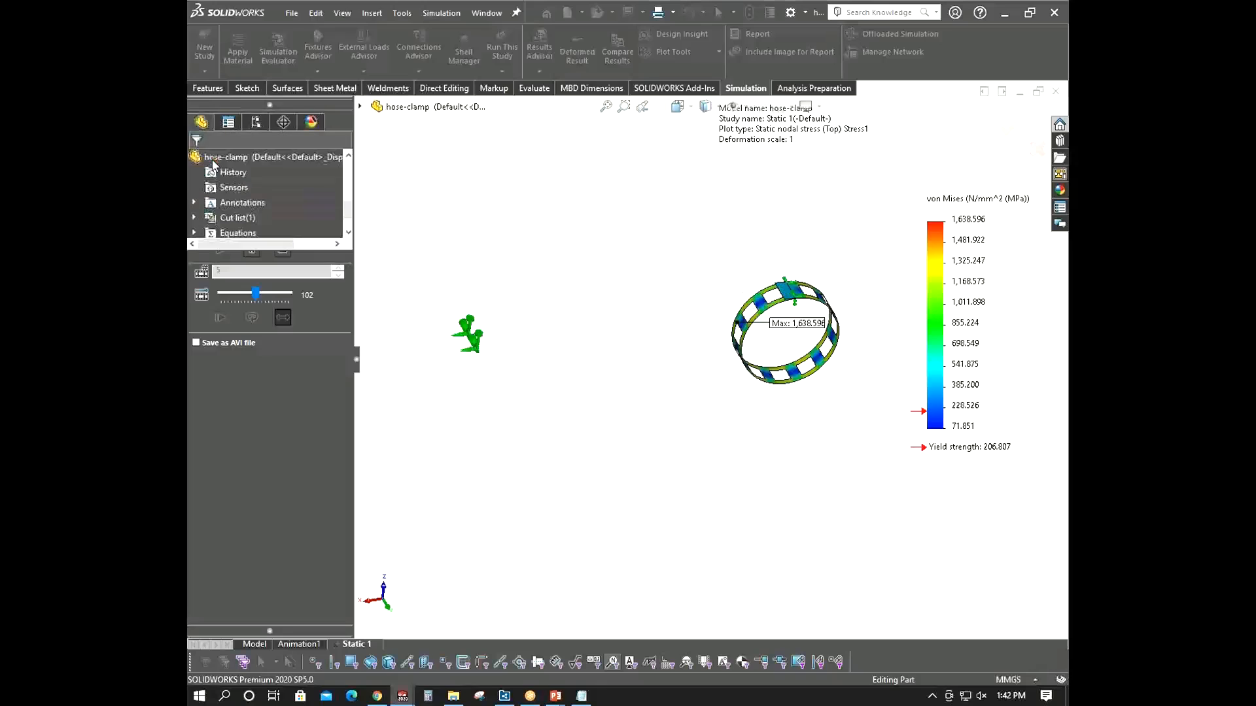
- Copy the static study to a new Nonlinear target study with default name and configuration
{"action": "scroll", "coordinate": [751, 305], "scroll_direction": "down", "scroll_amount": 3}
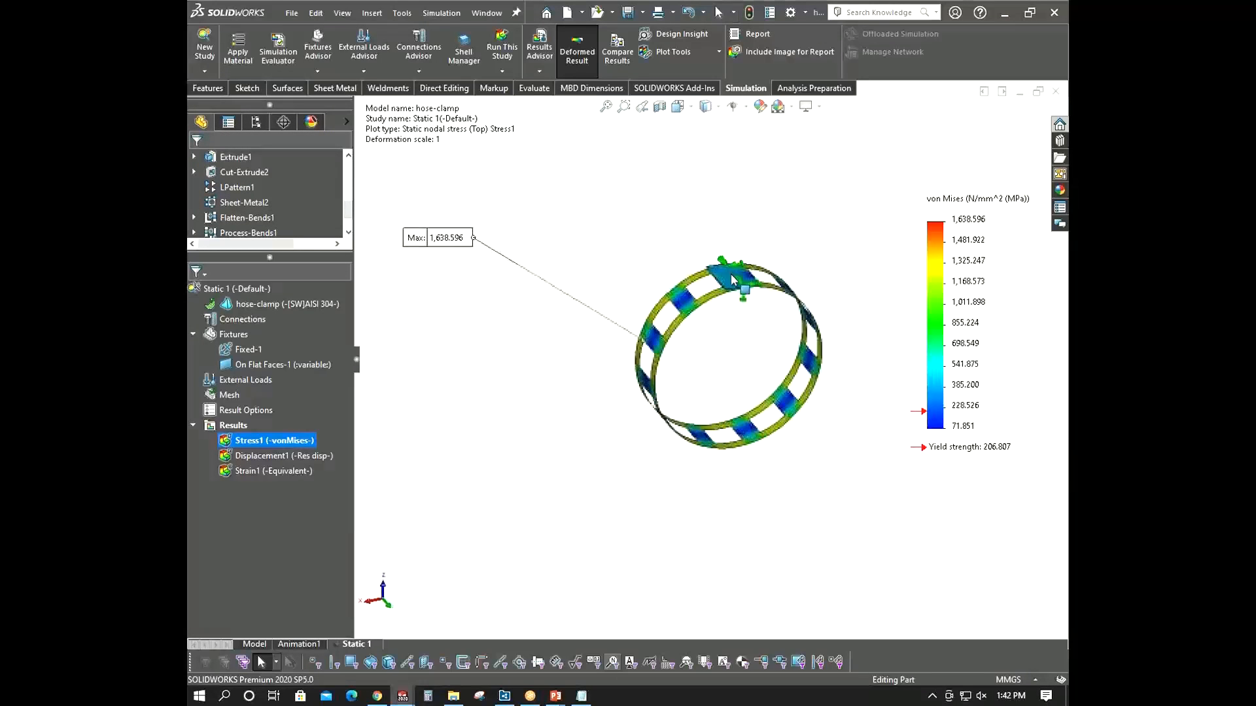
{"action": "scroll", "coordinate": [741, 308], "scroll_direction": "down", "scroll_amount": 3}
{"action": "scroll", "coordinate": [741, 308], "scroll_direction": "down", "scroll_amount": 3}
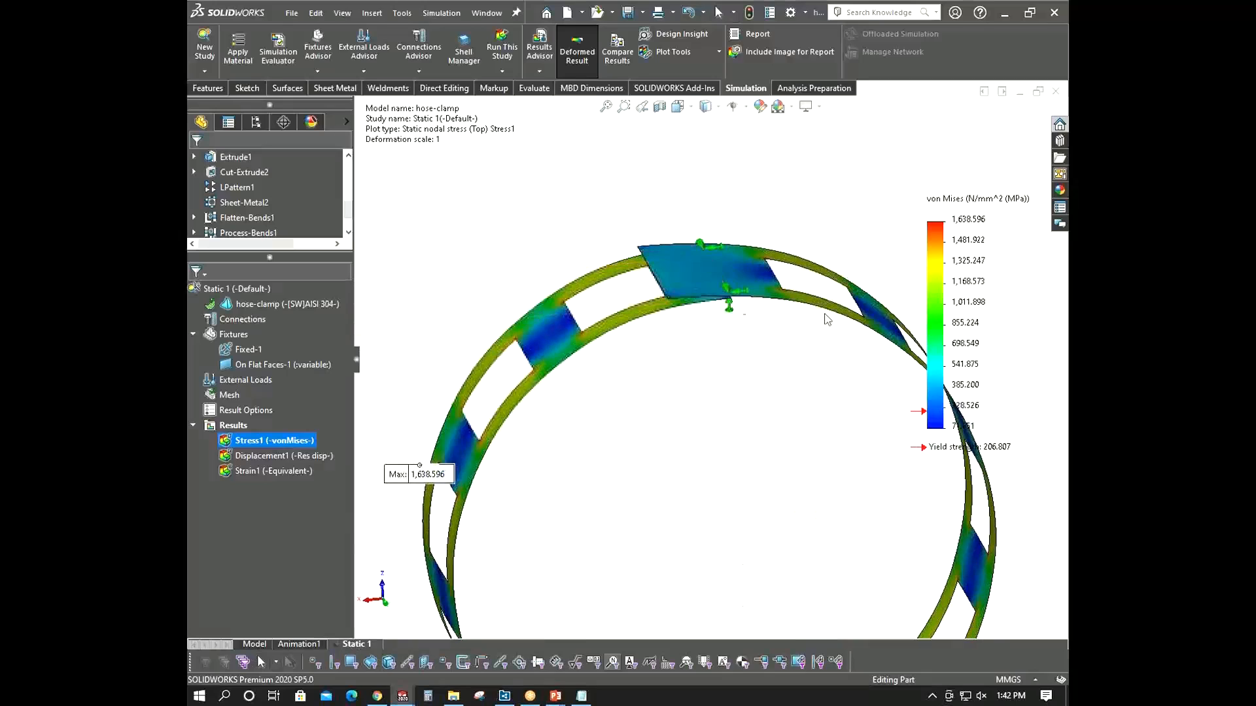
{"action": "scroll", "coordinate": [695, 412], "scroll_direction": "up", "scroll_amount": 10}
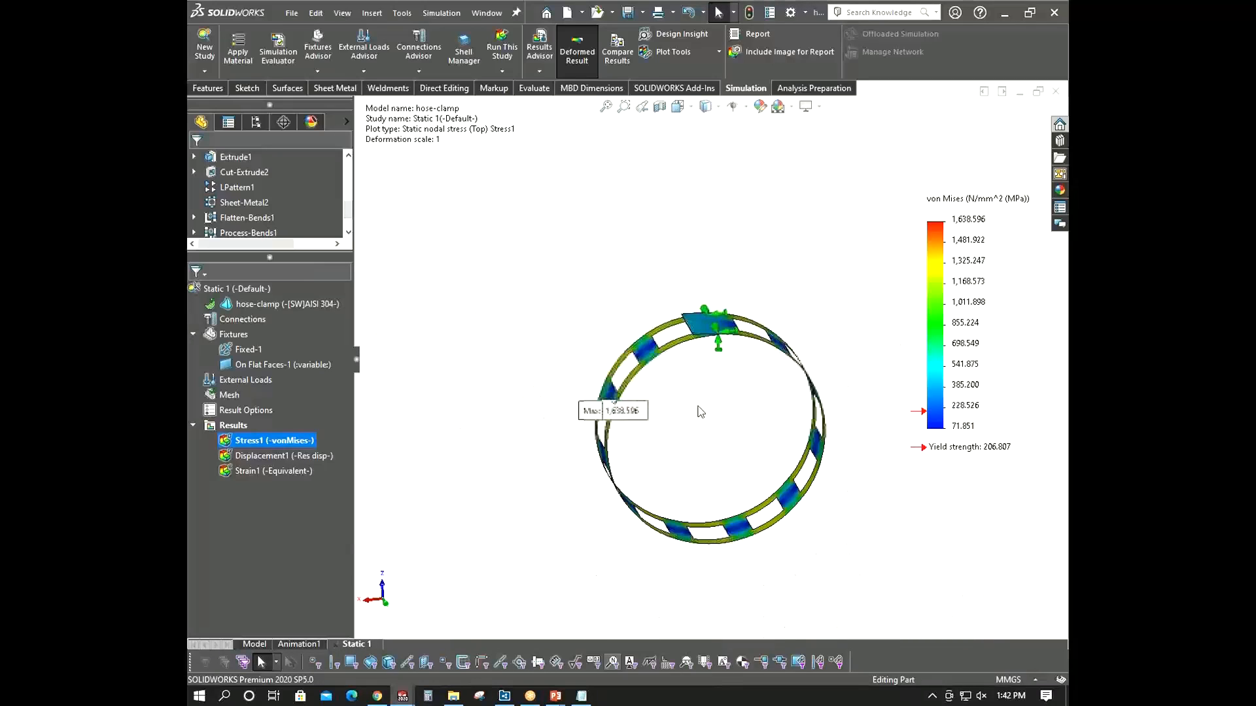
{"action": "scroll", "coordinate": [698, 407], "scroll_direction": "up", "scroll_amount": 1}
{"action": "middle_click_drag", "start_coordinate": [698, 407], "coordinate": [721, 424]}
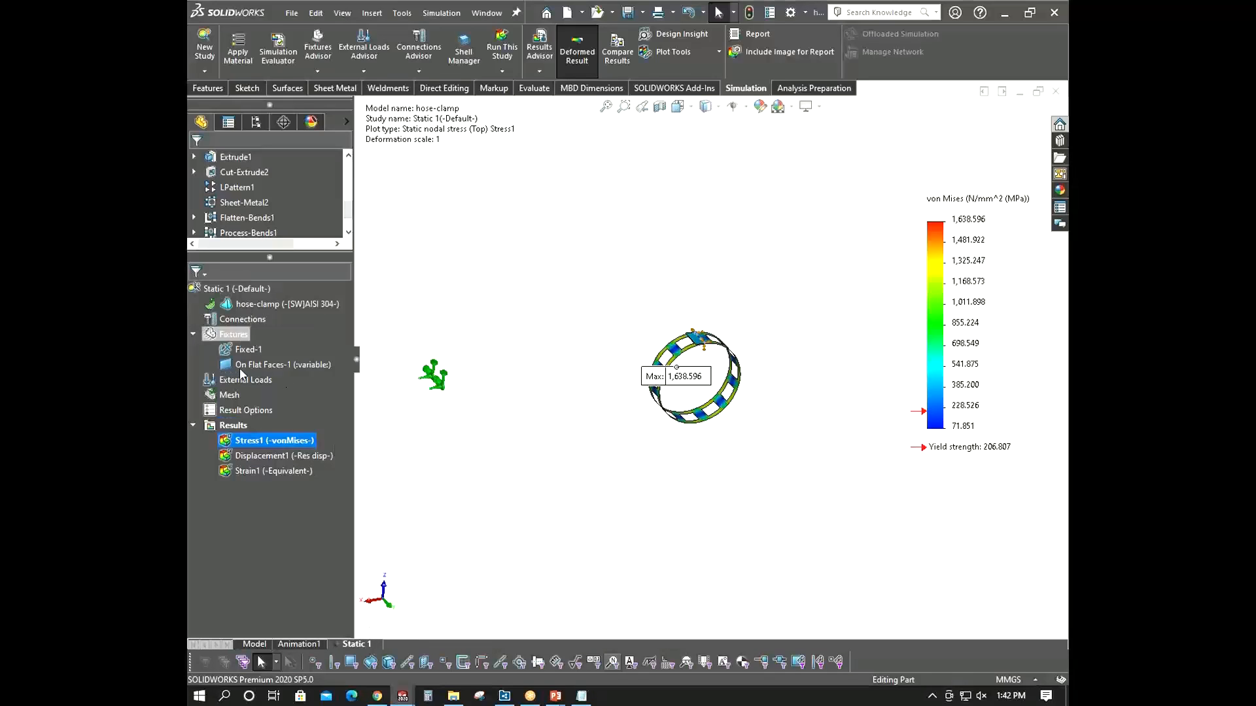
{"action": "right_click", "coordinate": [356, 644]}
{"action": "left_click", "coordinate": [366, 554]}
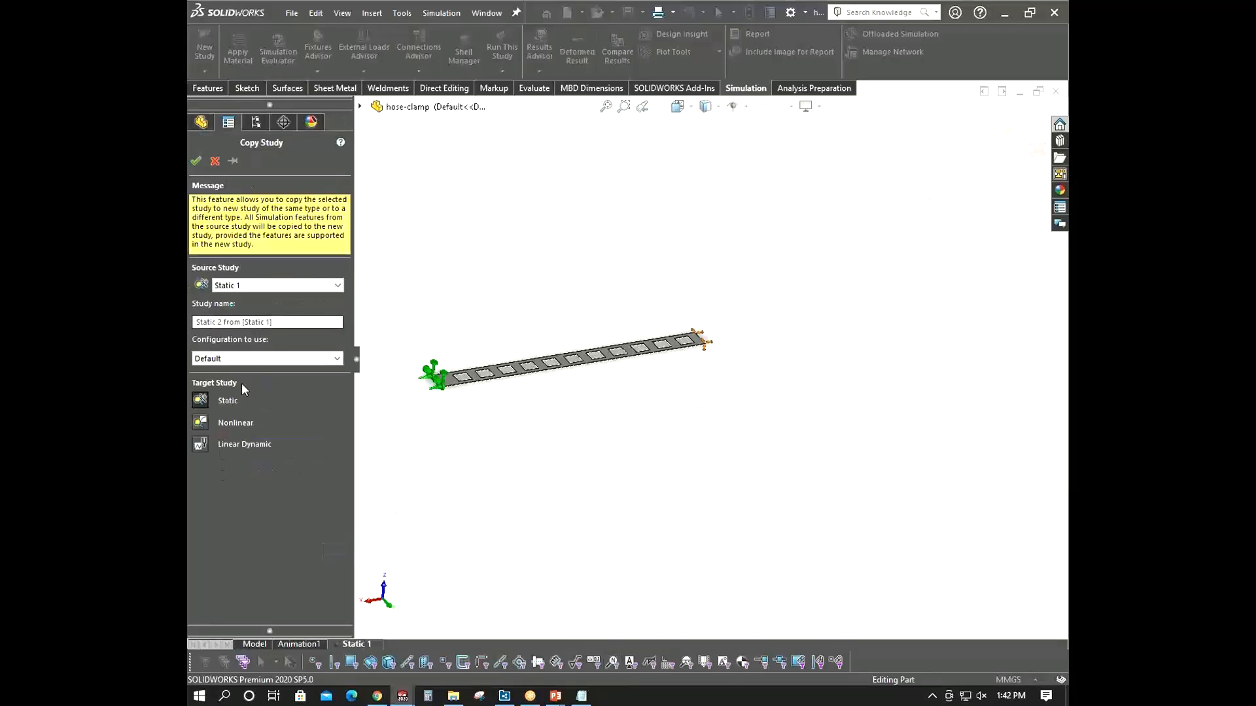
{"action": "left_click", "coordinate": [201, 428]}
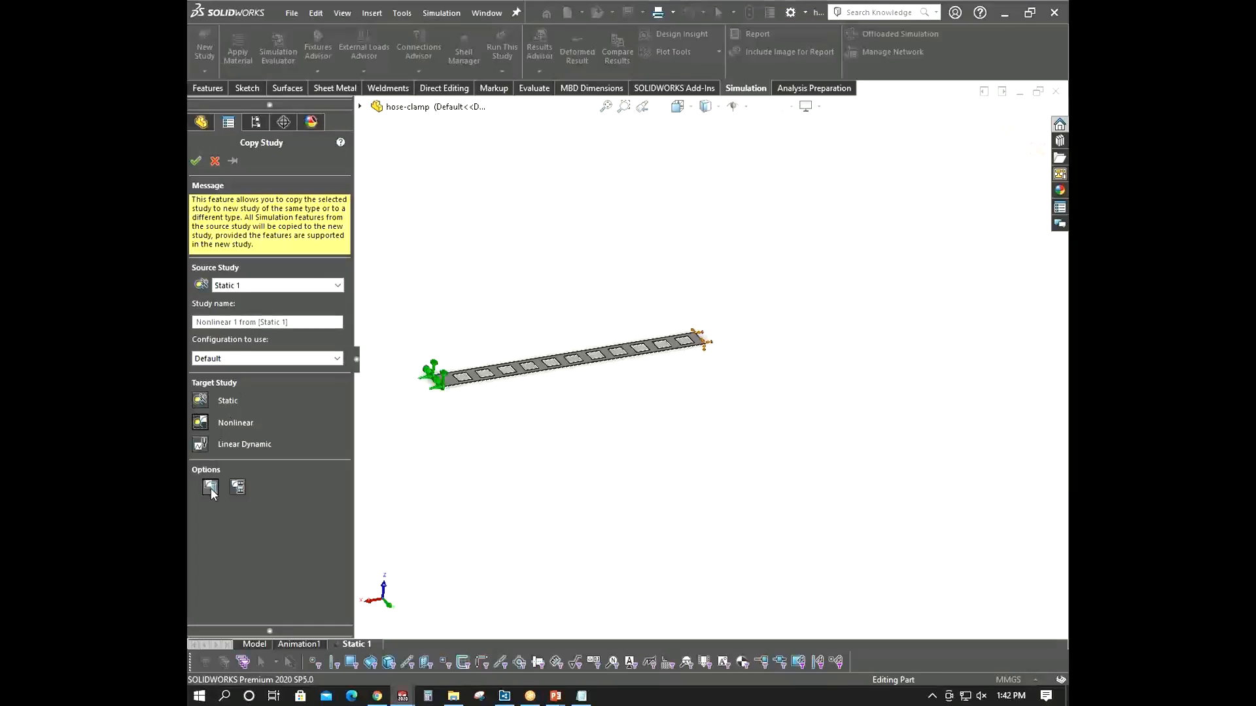
{"action": "left_click", "coordinate": [196, 161]}
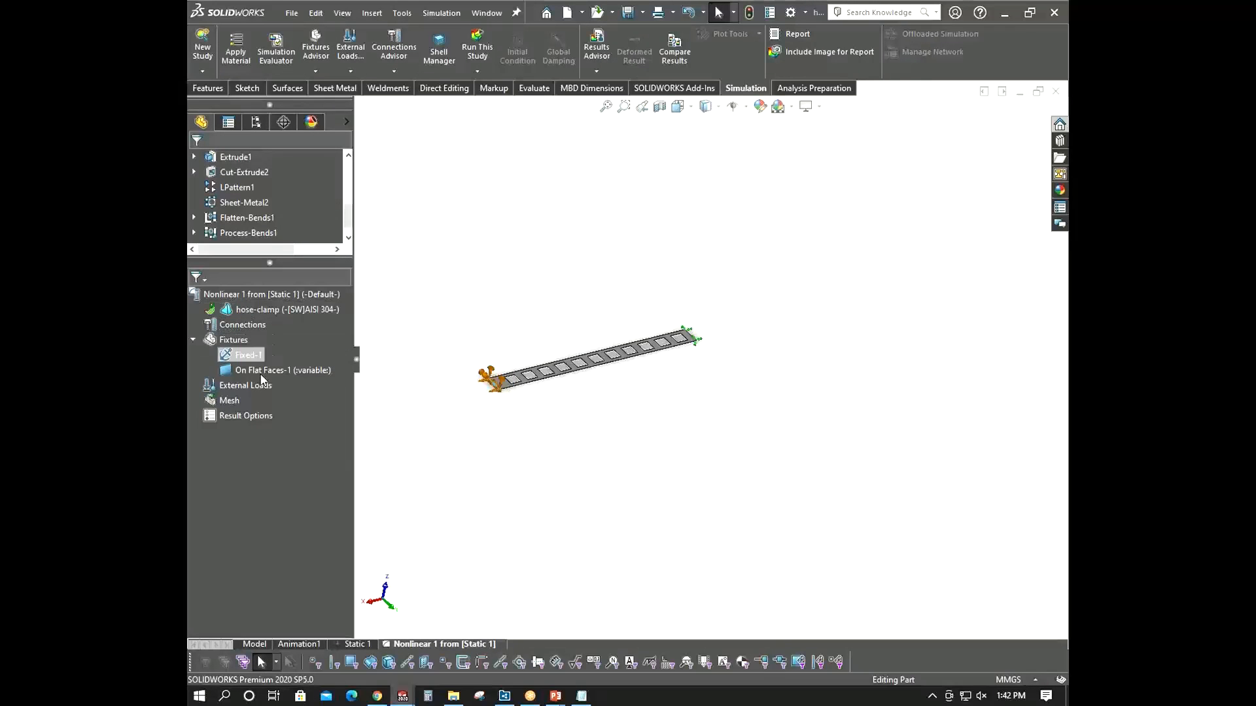
- Open the Nonlinear 1 study's properties to review its stepping and geometry nonlinearity options
{"action": "right_click", "coordinate": [262, 300]}
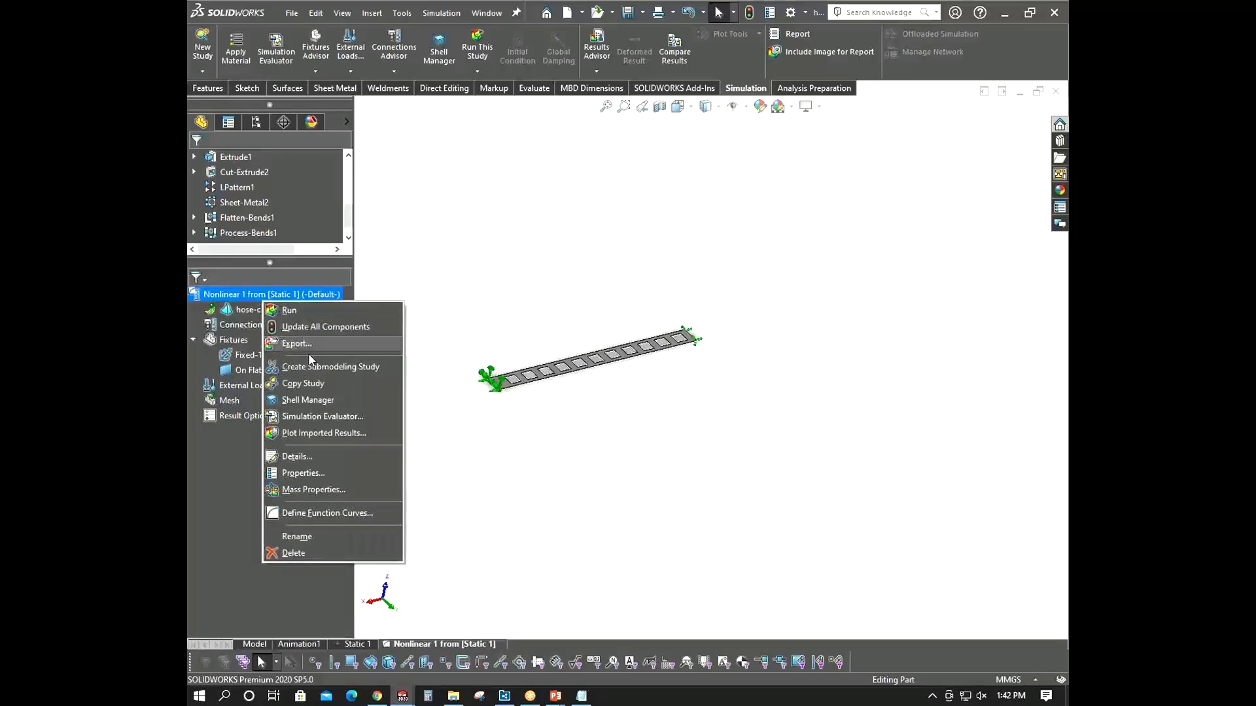
{"action": "left_click", "coordinate": [321, 473]}
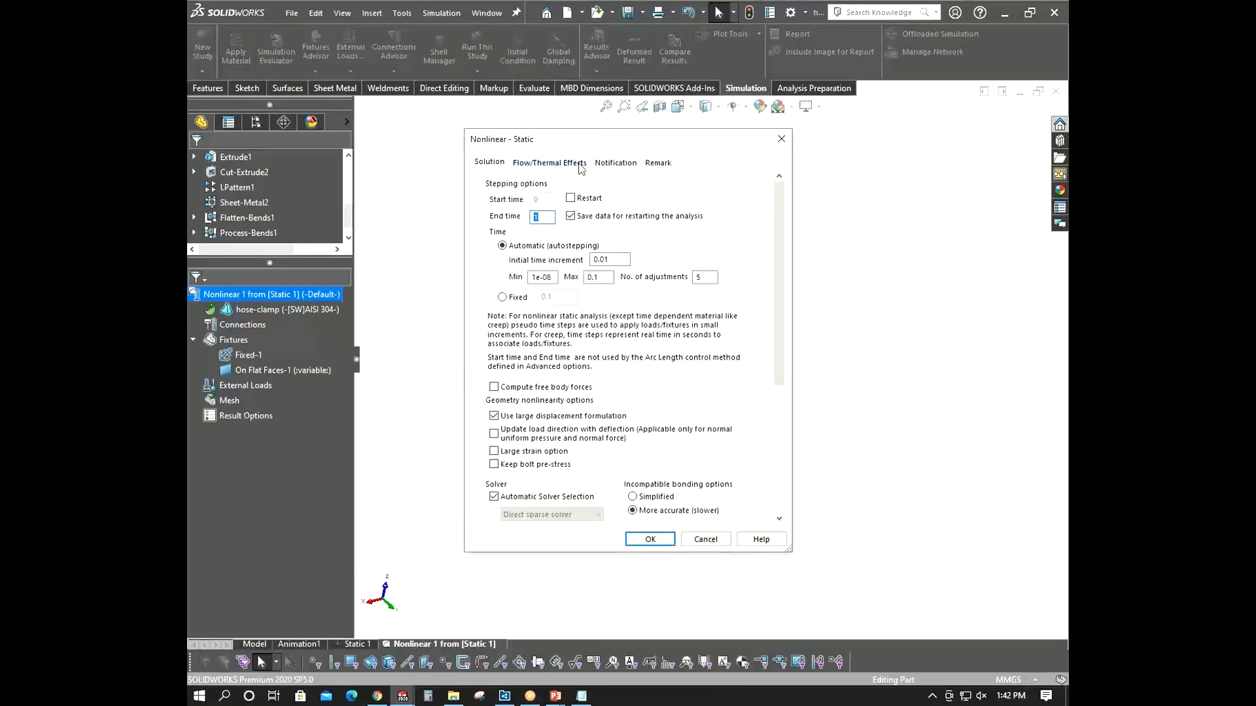
{"action": "left_click_drag", "start_coordinate": [572, 133], "coordinate": [310, 117]}
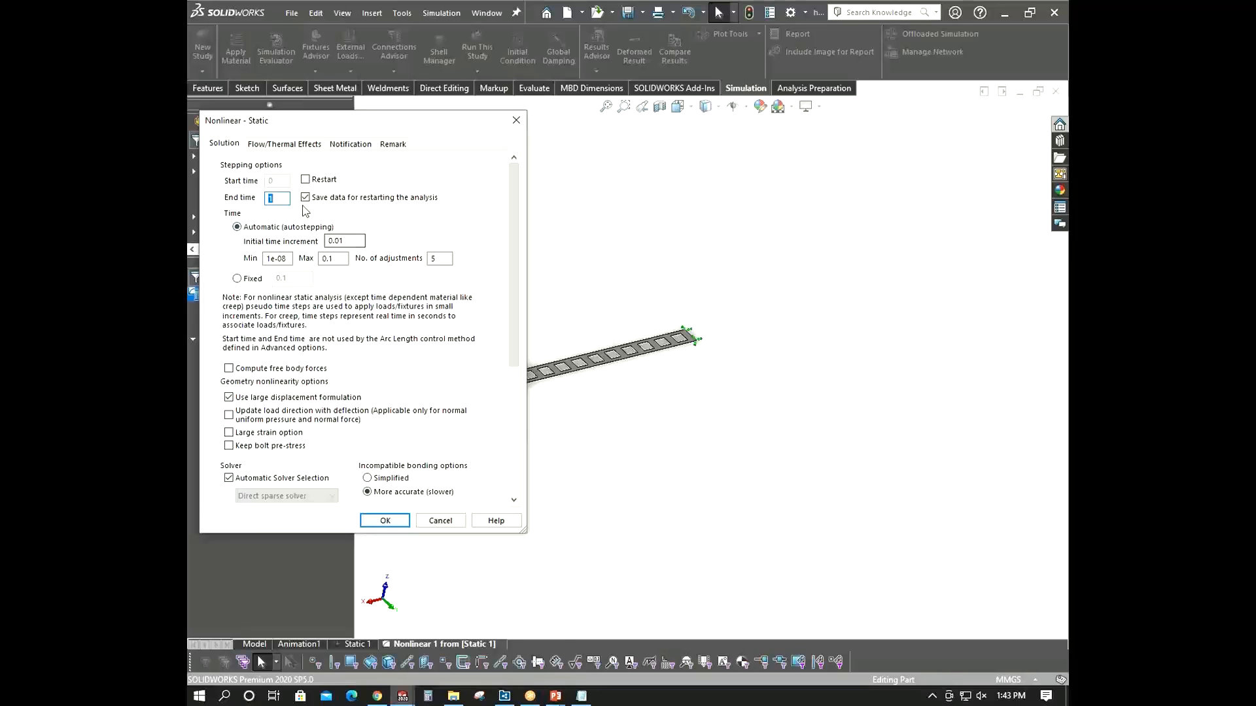
- Switch to Calculator to compute 1 ÷ 0.1 and cumulative increments such as 0.1 + 0.01 + 0.001, then close it
{"action": "left_click", "coordinate": [428, 696]}
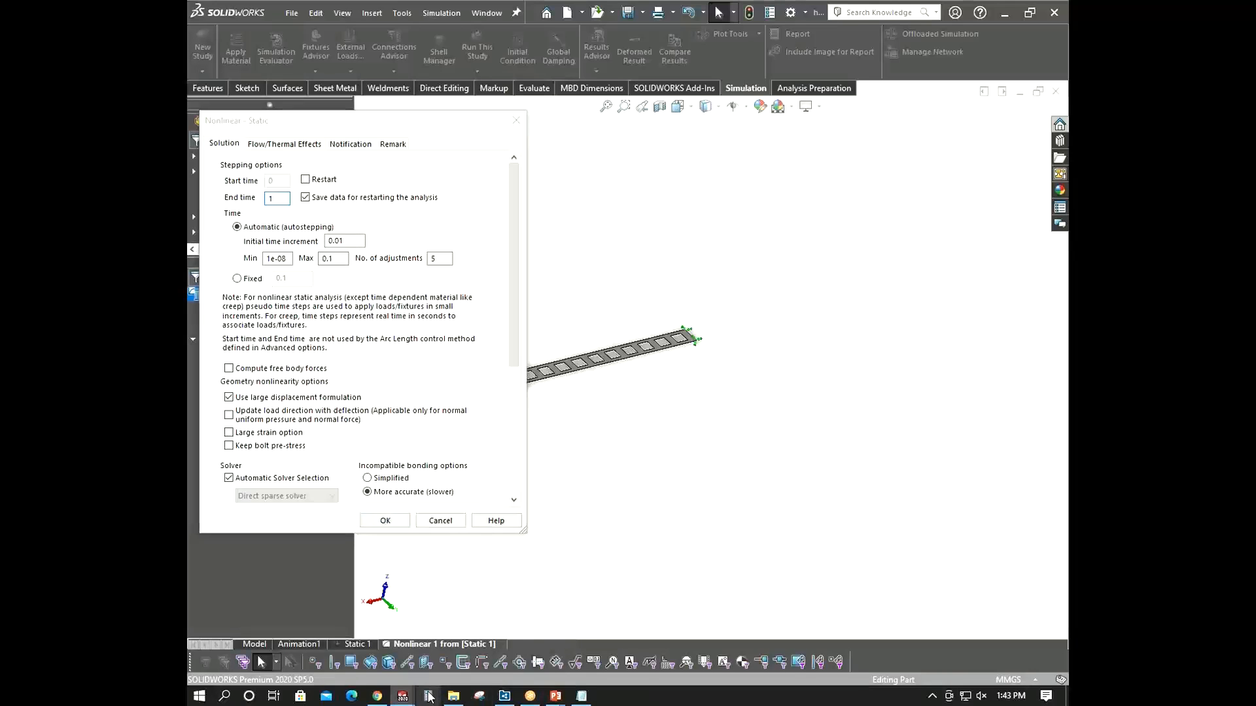
{"action": "double_click", "coordinate": [485, 247]}
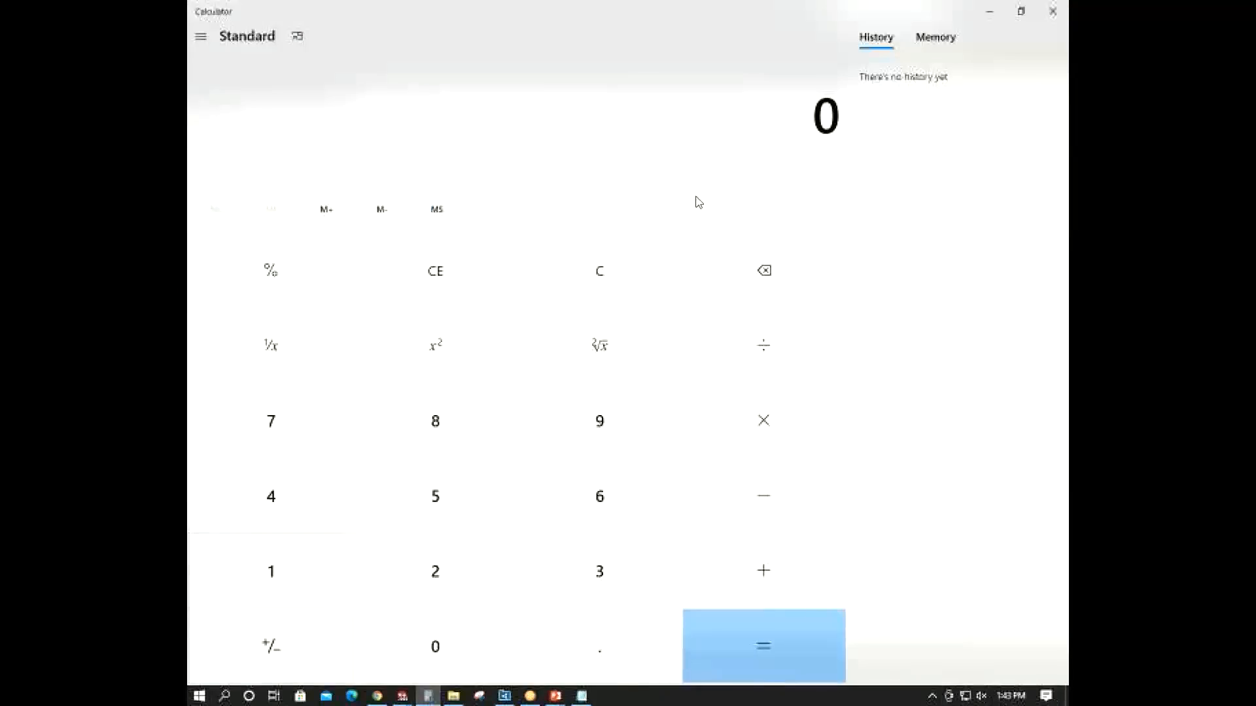
{"action": "left_click", "coordinate": [1017, 8]}
{"action": "left_click_drag", "start_coordinate": [474, 247], "coordinate": [796, 151]}
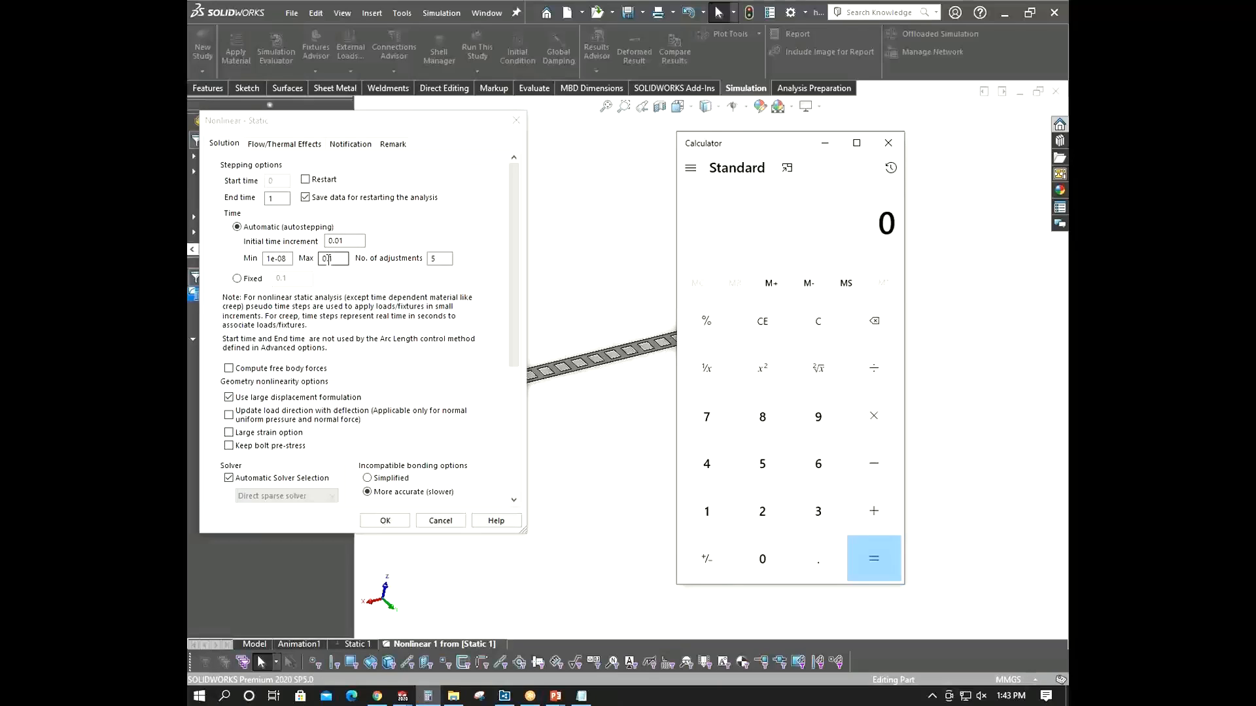
{"action": "left_click", "coordinate": [707, 514]}
{"action": "left_click", "coordinate": [874, 369]}
{"action": "left_click", "coordinate": [752, 575]}
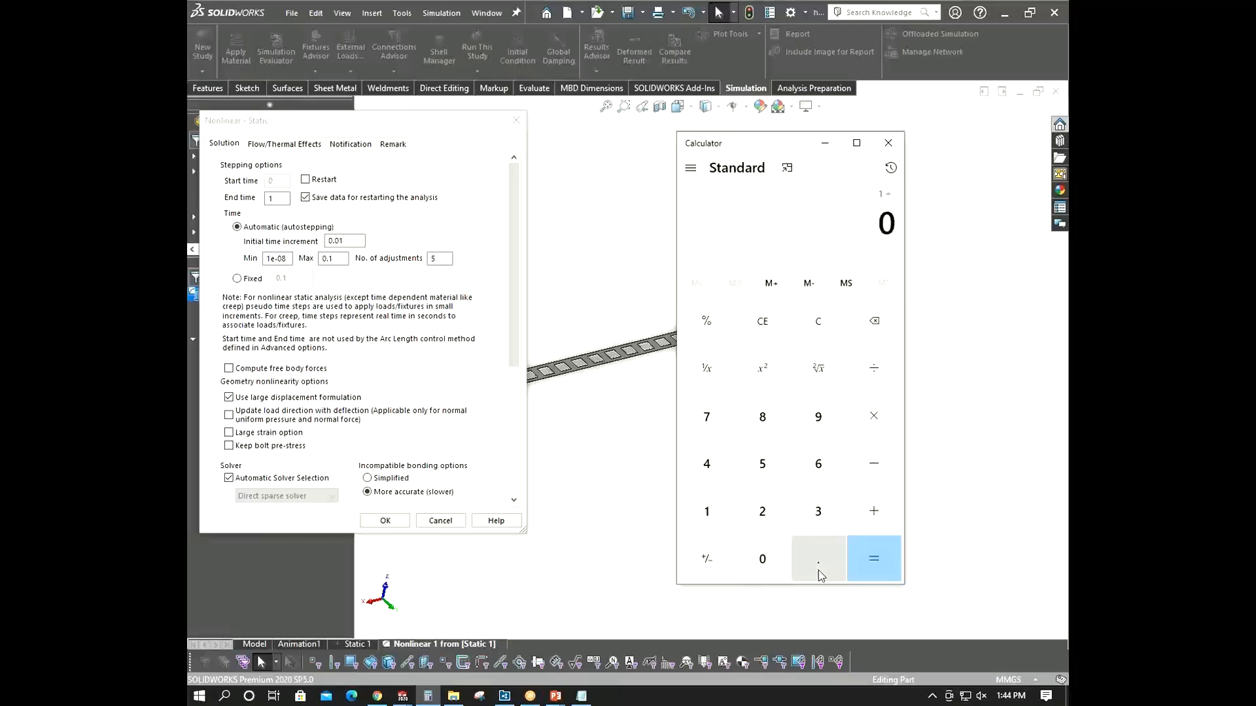
{"action": "left_click", "coordinate": [818, 574]}
{"action": "left_click", "coordinate": [713, 521]}
{"action": "left_click", "coordinate": [872, 556]}
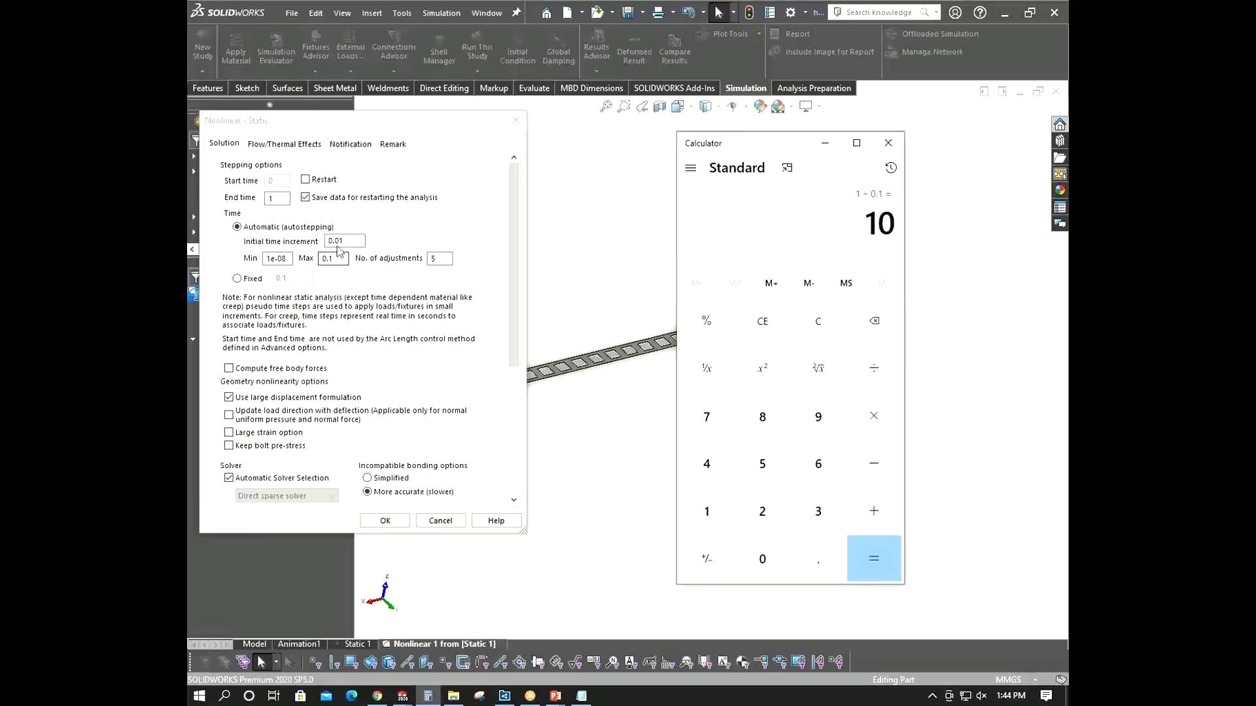
{"action": "left_click", "coordinate": [343, 241]}
{"action": "left_click", "coordinate": [339, 259]}
{"action": "left_click", "coordinate": [811, 320]}
{"action": "left_click", "coordinate": [877, 512]}
{"action": "left_click", "coordinate": [762, 560]}
{"action": "left_click", "coordinate": [818, 559]}
{"action": "left_click", "coordinate": [710, 512]}
{"action": "left_click", "coordinate": [865, 554]}
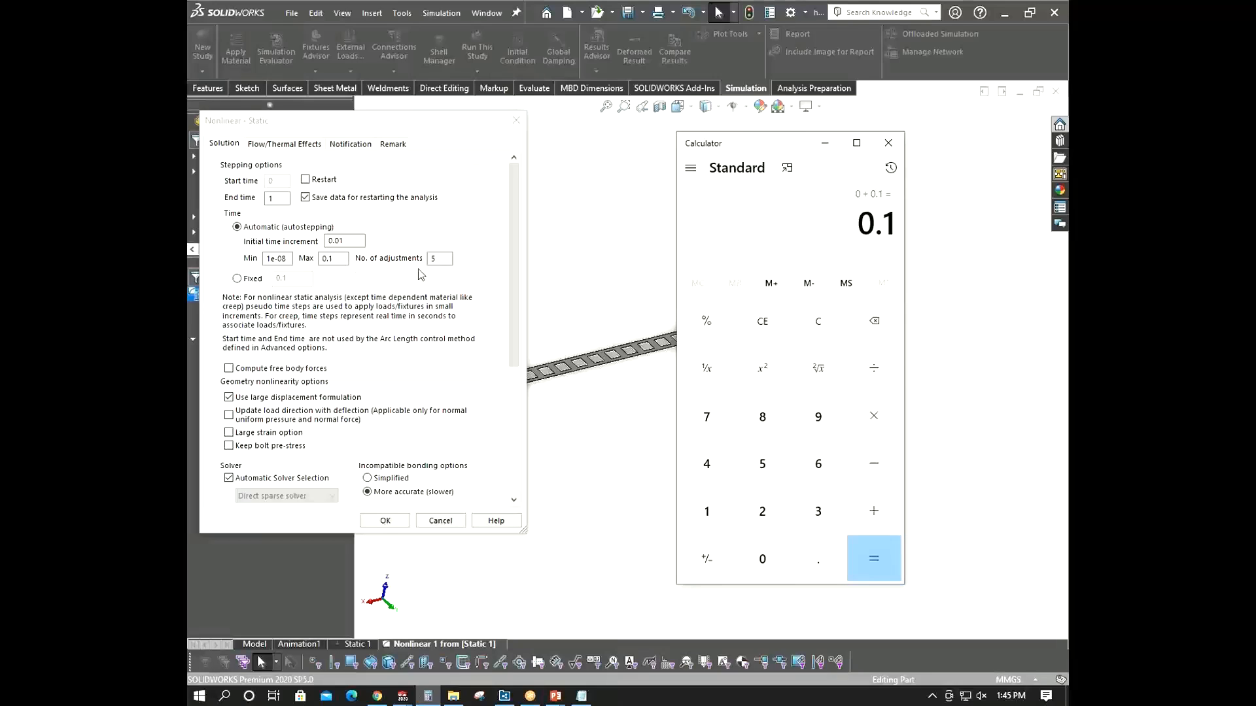
{"action": "left_click", "coordinate": [875, 513]}
{"action": "left_click", "coordinate": [754, 558]}
{"action": "left_click", "coordinate": [811, 556]}
{"action": "left_click", "coordinate": [774, 555]}
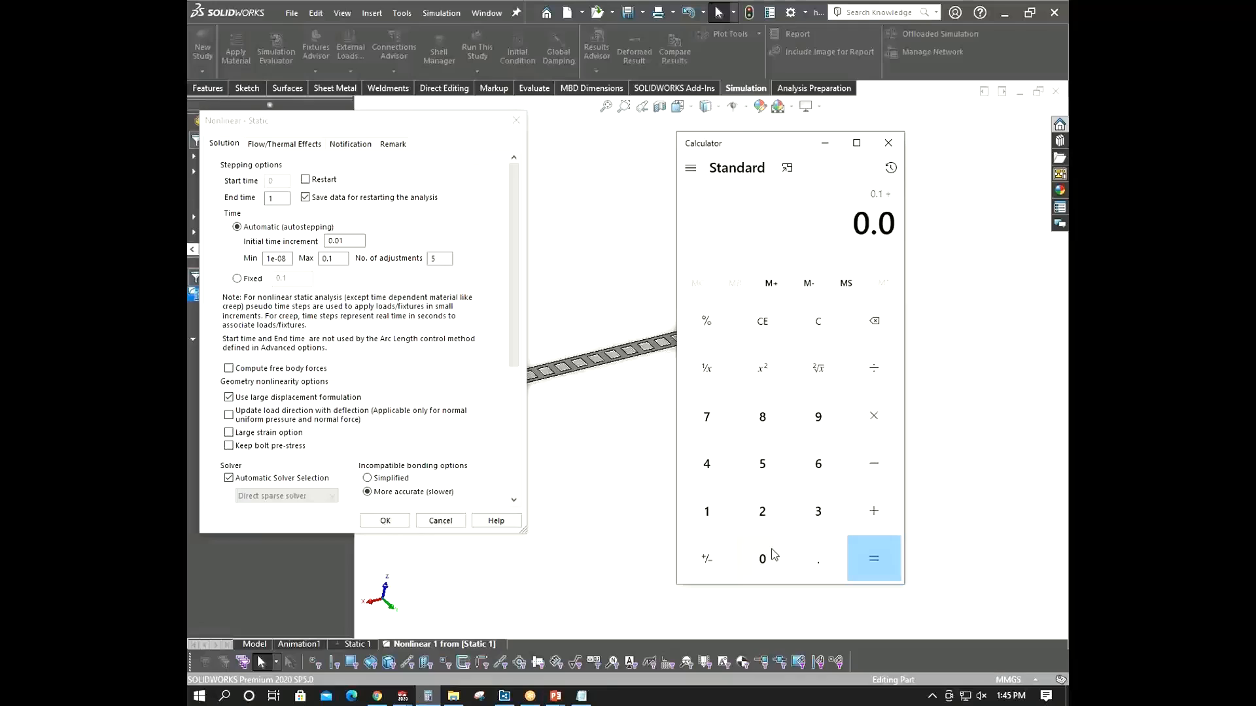
{"action": "left_click", "coordinate": [717, 508]}
{"action": "left_click", "coordinate": [876, 559]}
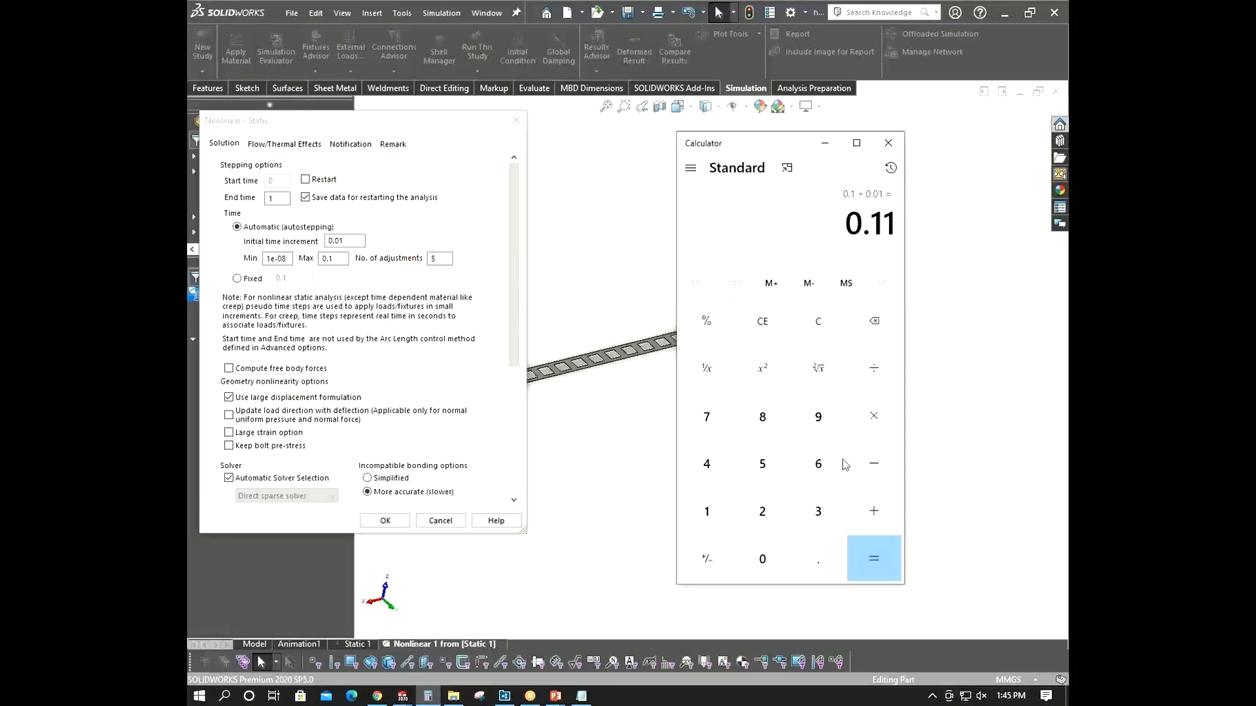
{"action": "left_click", "coordinate": [891, 507]}
{"action": "left_click", "coordinate": [765, 557]}
{"action": "left_click", "coordinate": [817, 557]}
{"action": "left_click", "coordinate": [762, 556]}
{"action": "left_click", "coordinate": [762, 557]}
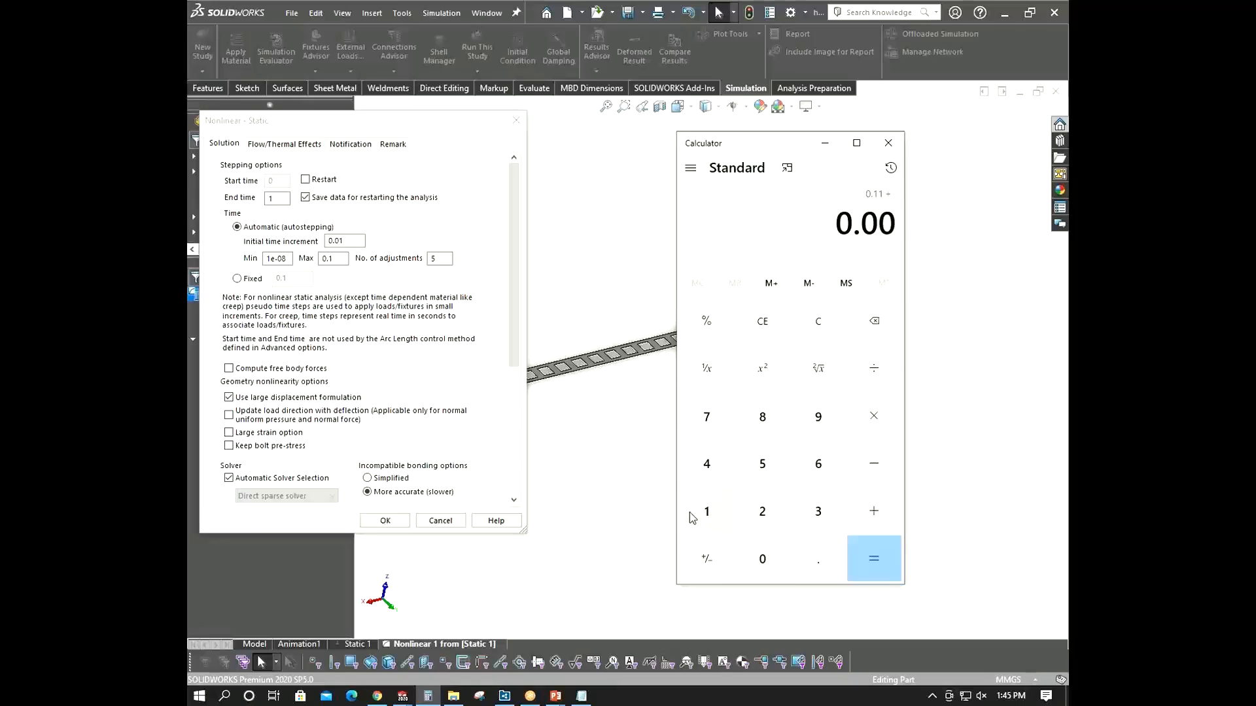
{"action": "left_click", "coordinate": [706, 511]}
{"action": "left_click", "coordinate": [853, 566]}
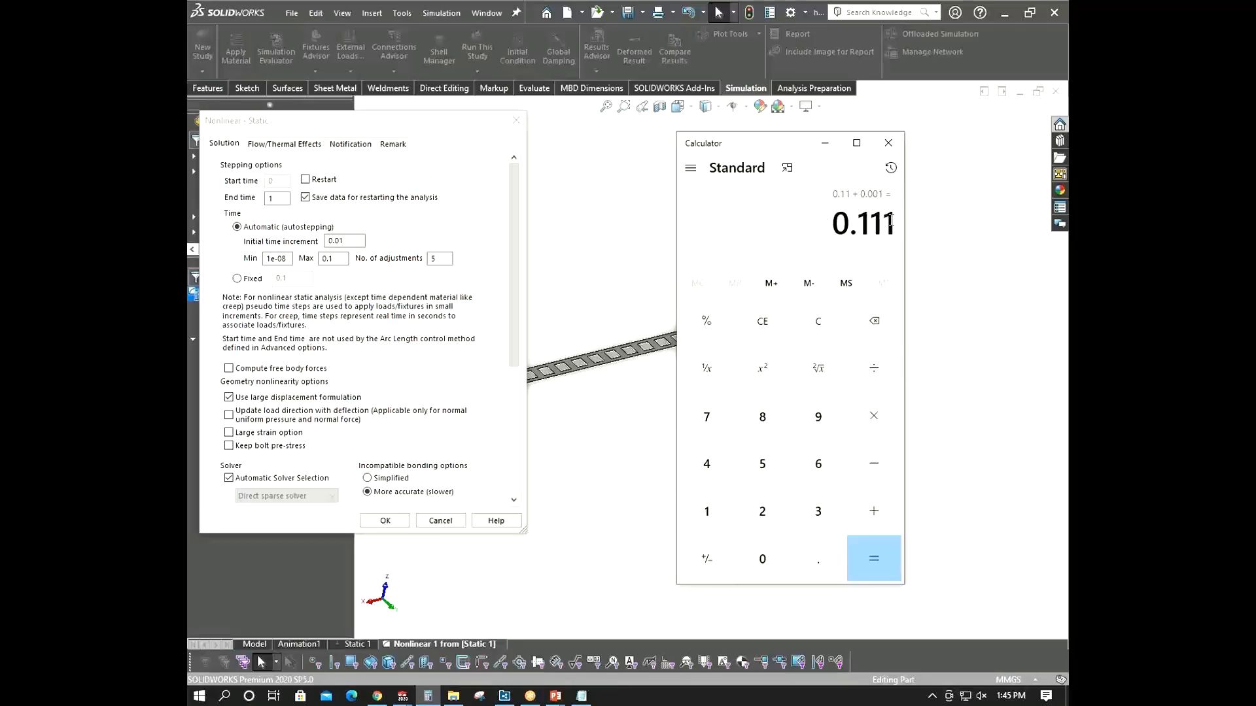
{"action": "left_click", "coordinate": [436, 257]}
{"action": "left_click", "coordinate": [337, 259]}
{"action": "left_click", "coordinate": [890, 525]}
{"action": "left_click", "coordinate": [758, 562]}
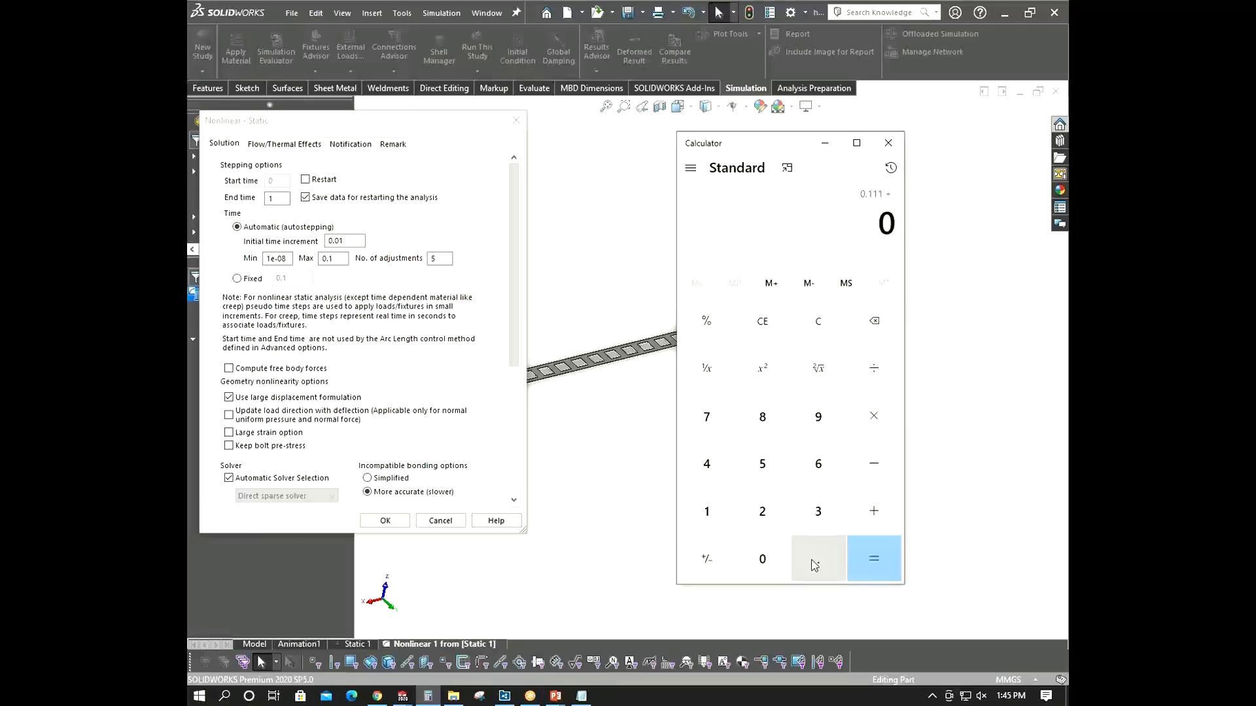
{"action": "left_click", "coordinate": [811, 561]}
{"action": "left_click", "coordinate": [730, 520]}
{"action": "left_click", "coordinate": [886, 556]}
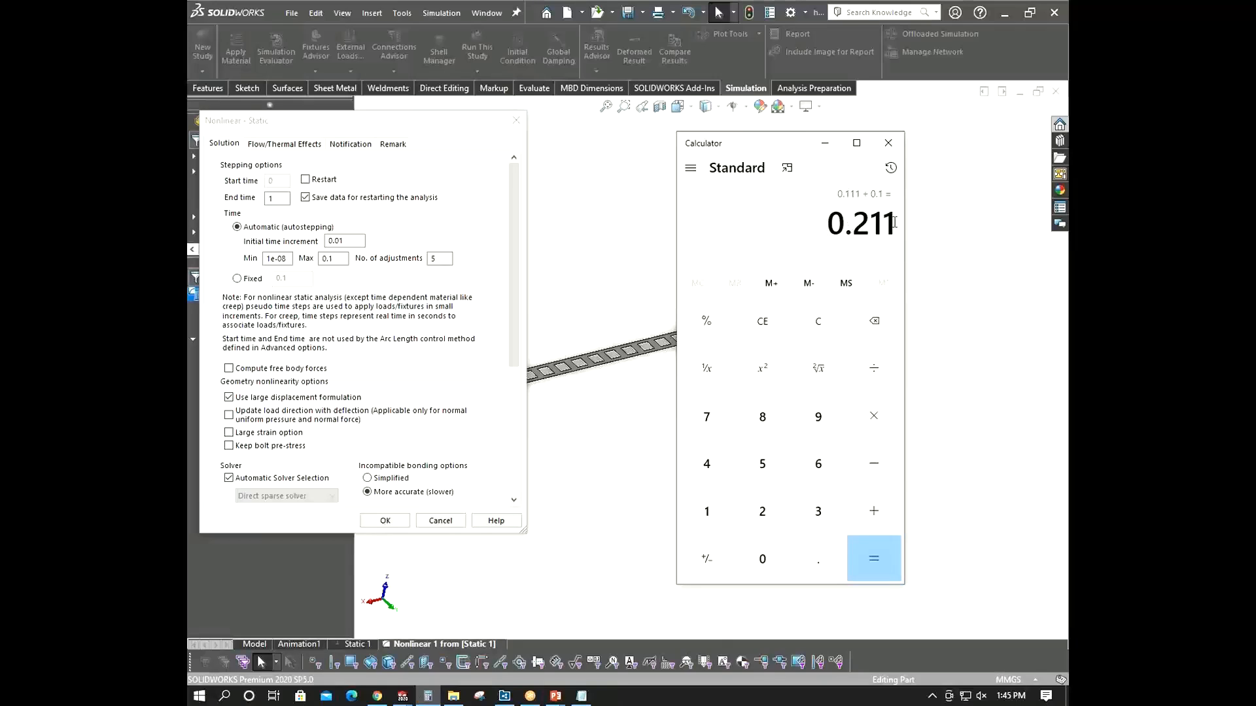
{"action": "left_click", "coordinate": [888, 143]}
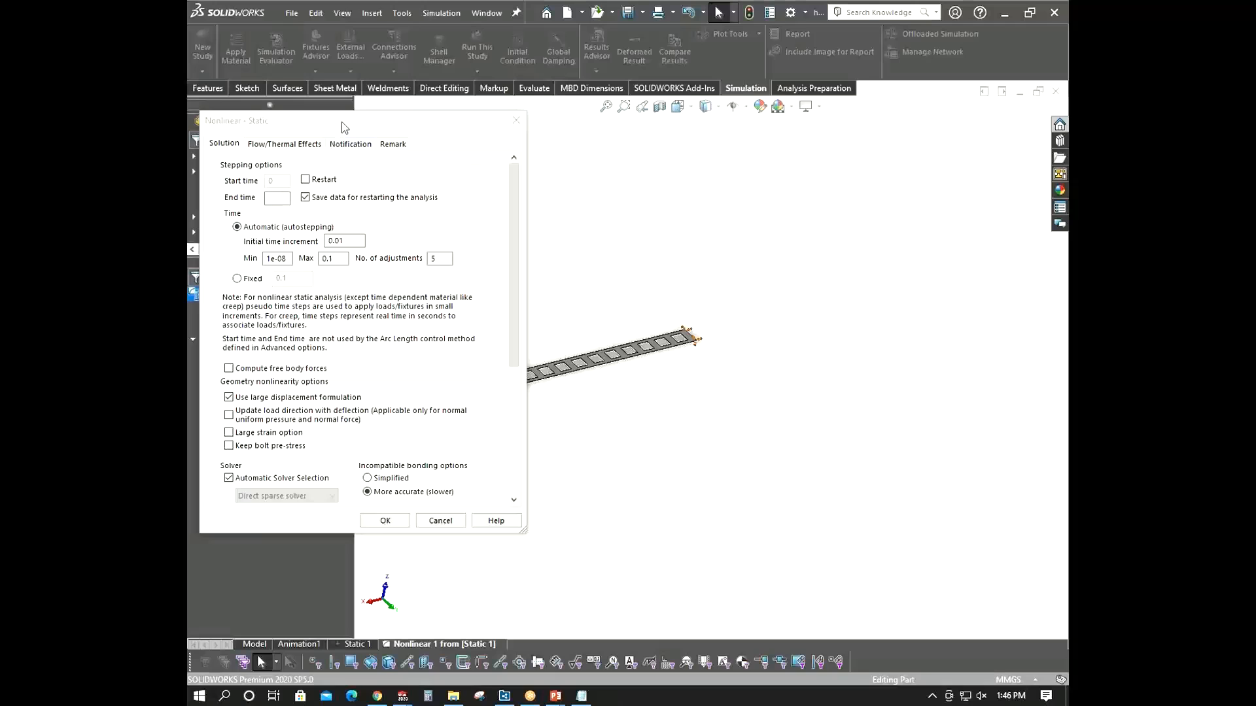
- Accept the nonlinear study properties with end time 1 and run the Nonlinear 1 study
{"action": "left_click_drag", "start_coordinate": [344, 127], "coordinate": [844, 149]}
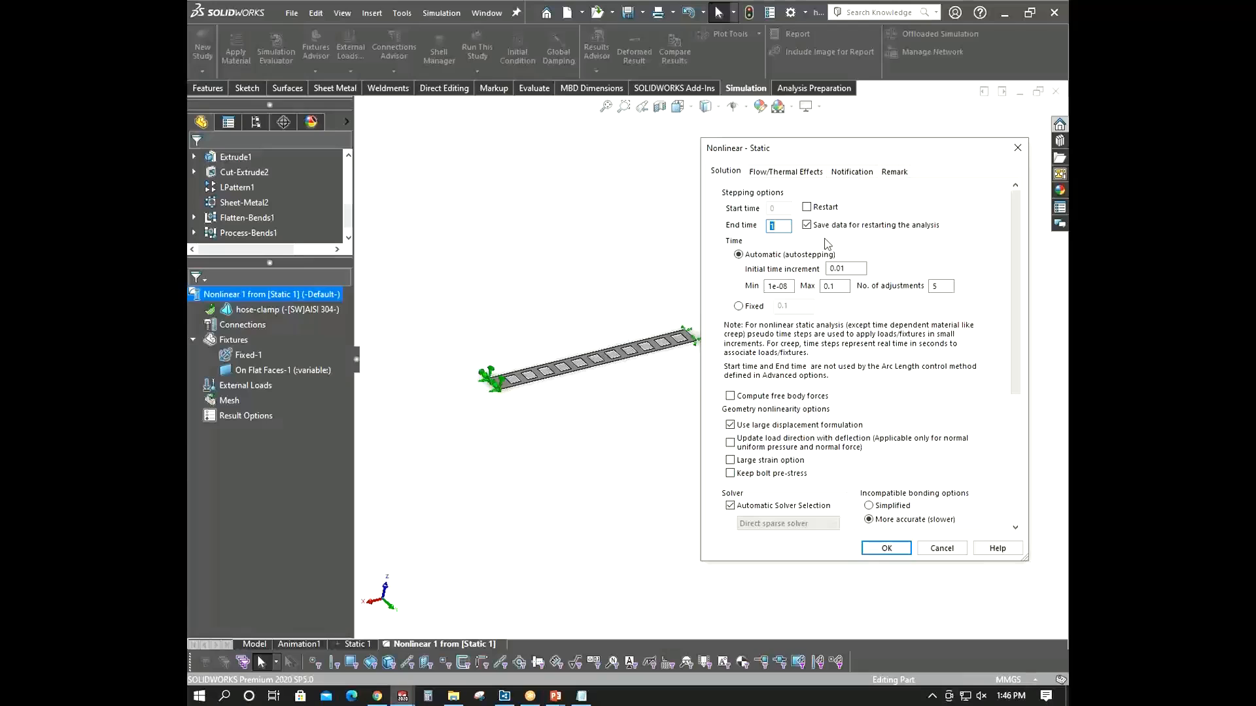
{"action": "left_click", "coordinate": [806, 224]}
{"action": "left_click", "coordinate": [887, 549]}
{"action": "right_click", "coordinate": [302, 295]}
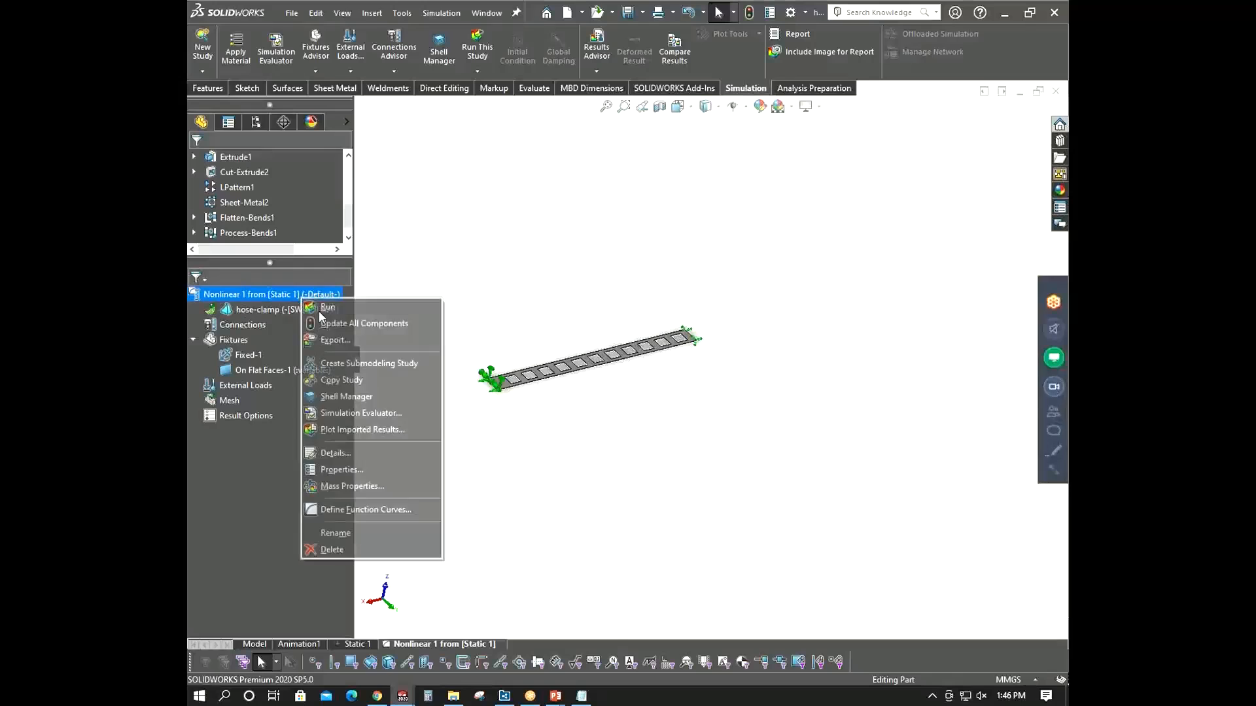
{"action": "left_click", "coordinate": [346, 308]}
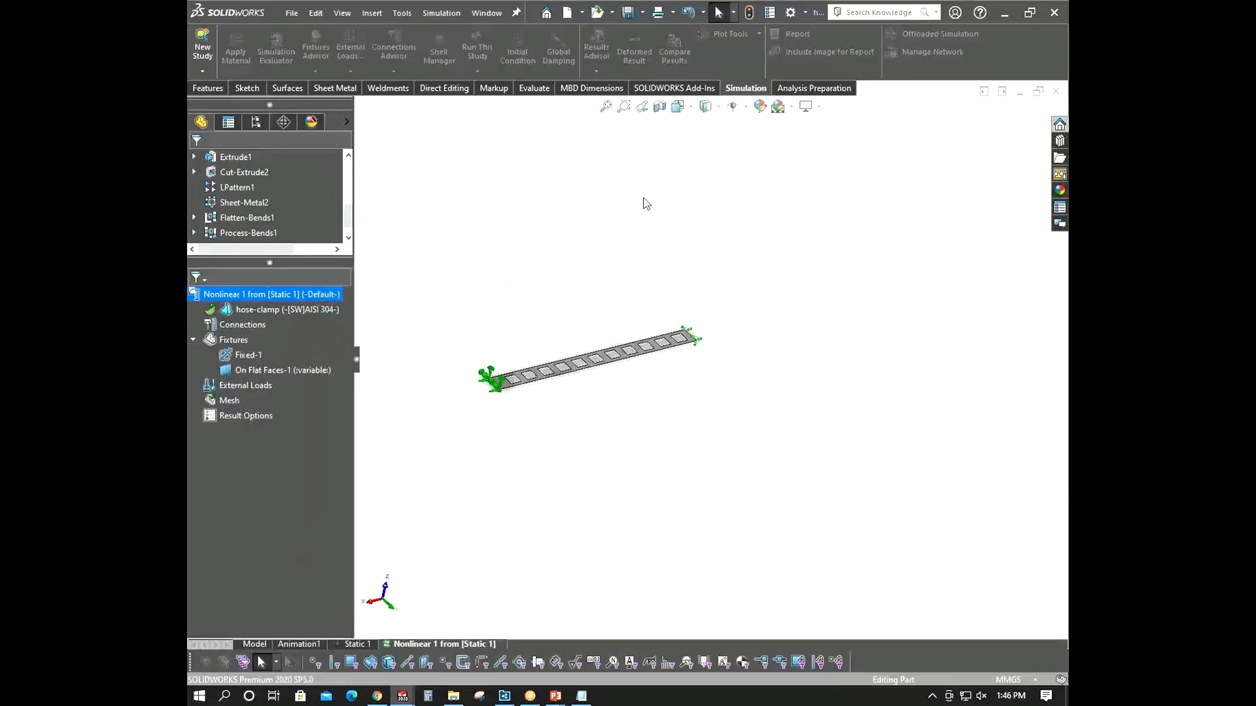
- Monitor the Nonlinear 1 solve and inspect the resulting von Mises stress plot of the curled strip
{"action": "left_click", "coordinate": [698, 404]}
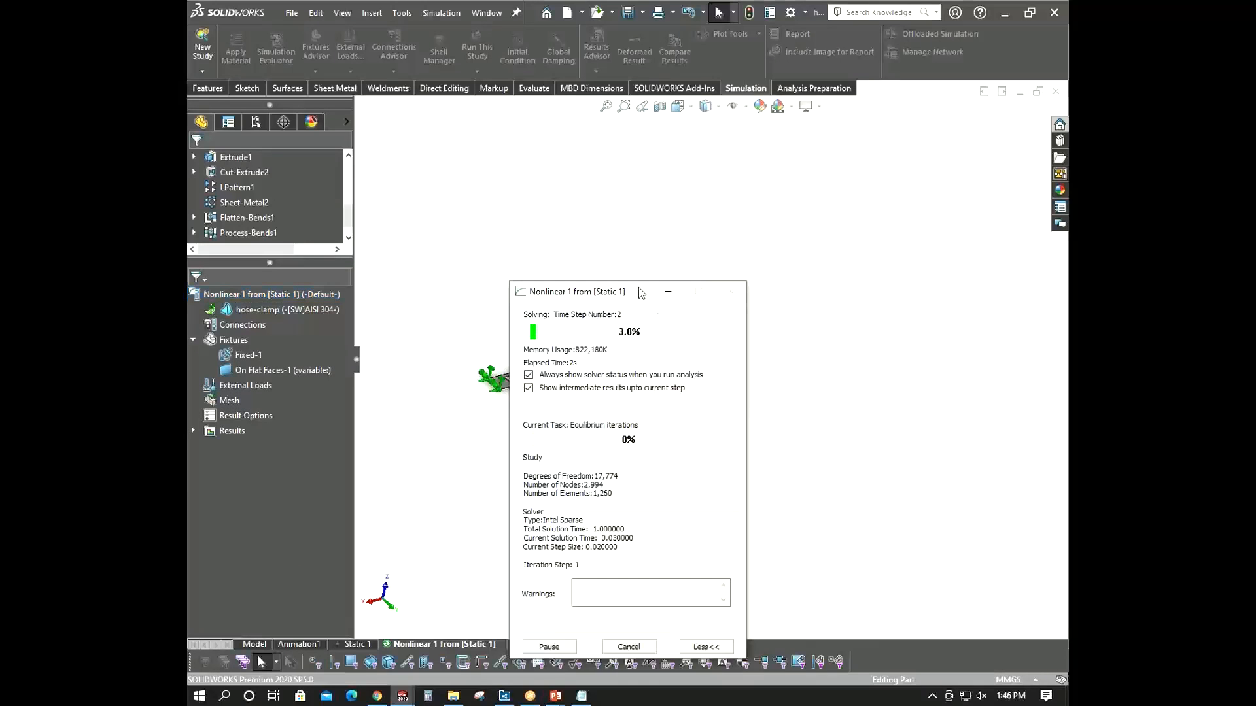
{"action": "left_click_drag", "start_coordinate": [628, 292], "coordinate": [357, 164]}
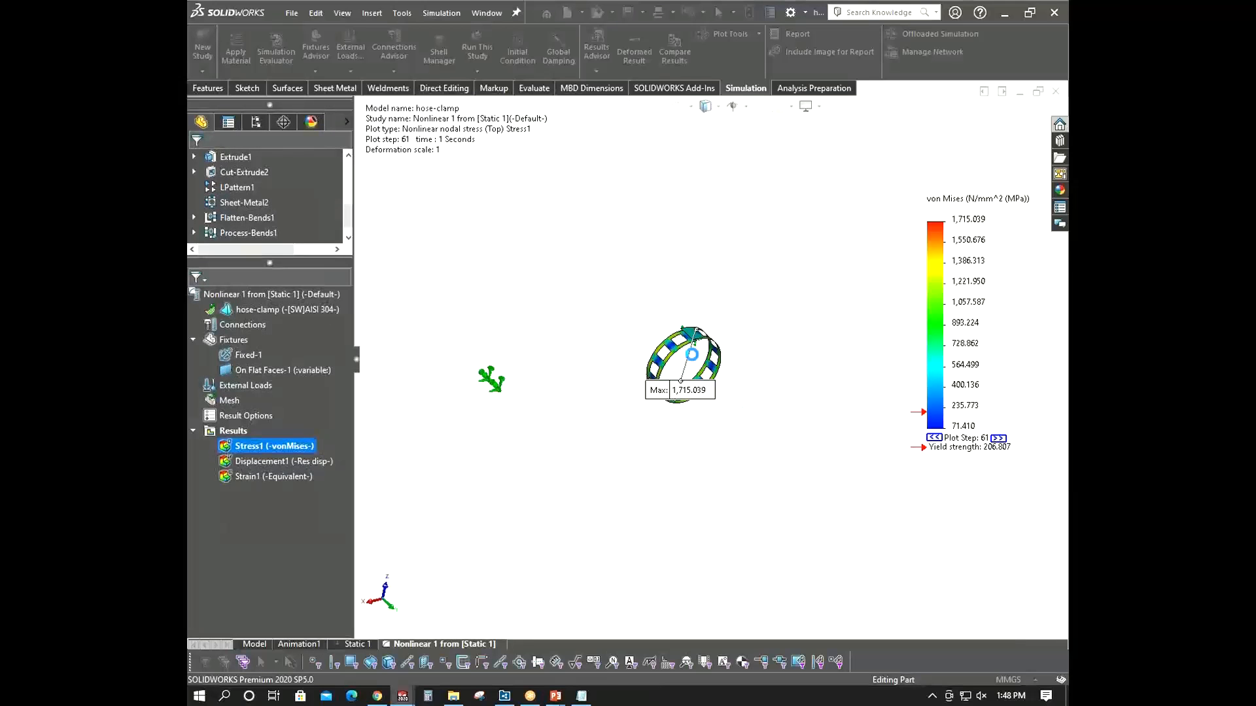
{"action": "middle_click_drag", "start_coordinate": [695, 361], "coordinate": [641, 270]}
{"action": "mouse_move", "coordinate": [732, 459]}
{"action": "middle_mouse_down"}
{"action": "mouse_move", "coordinate": [748, 469]}
{"action": "mouse_move", "coordinate": [742, 484]}
{"action": "mouse_move", "coordinate": [732, 463]}
{"action": "middle_mouse_up"}
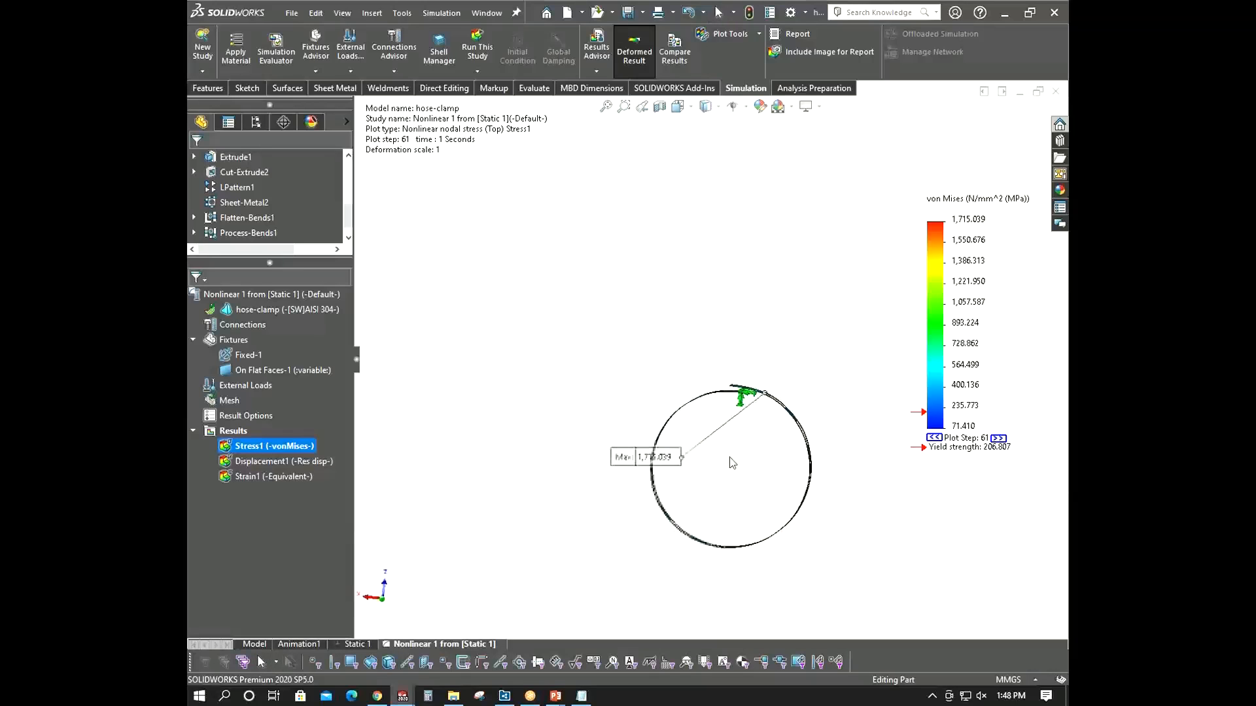
- Show the Displacement1 plot of the nonlinear study and play its animation, then close the animation
{"action": "double_click", "coordinate": [261, 462]}
{"action": "right_click", "coordinate": [261, 462]}
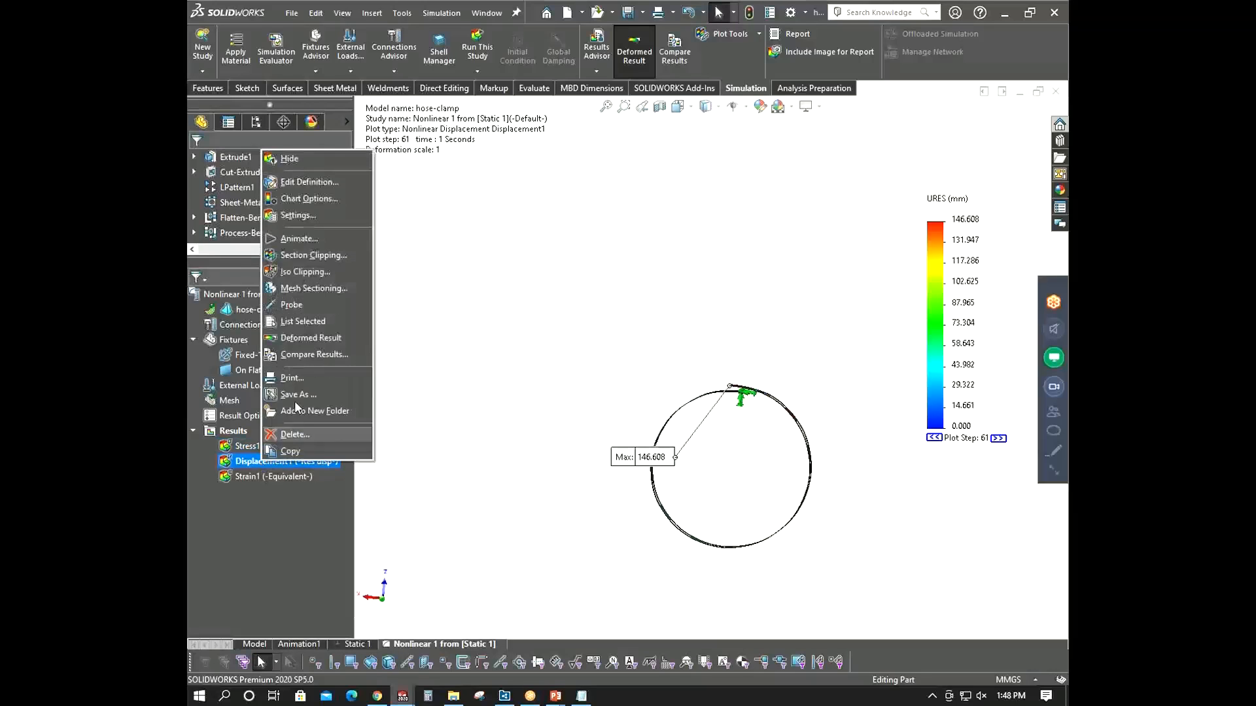
{"action": "left_click", "coordinate": [288, 239]}
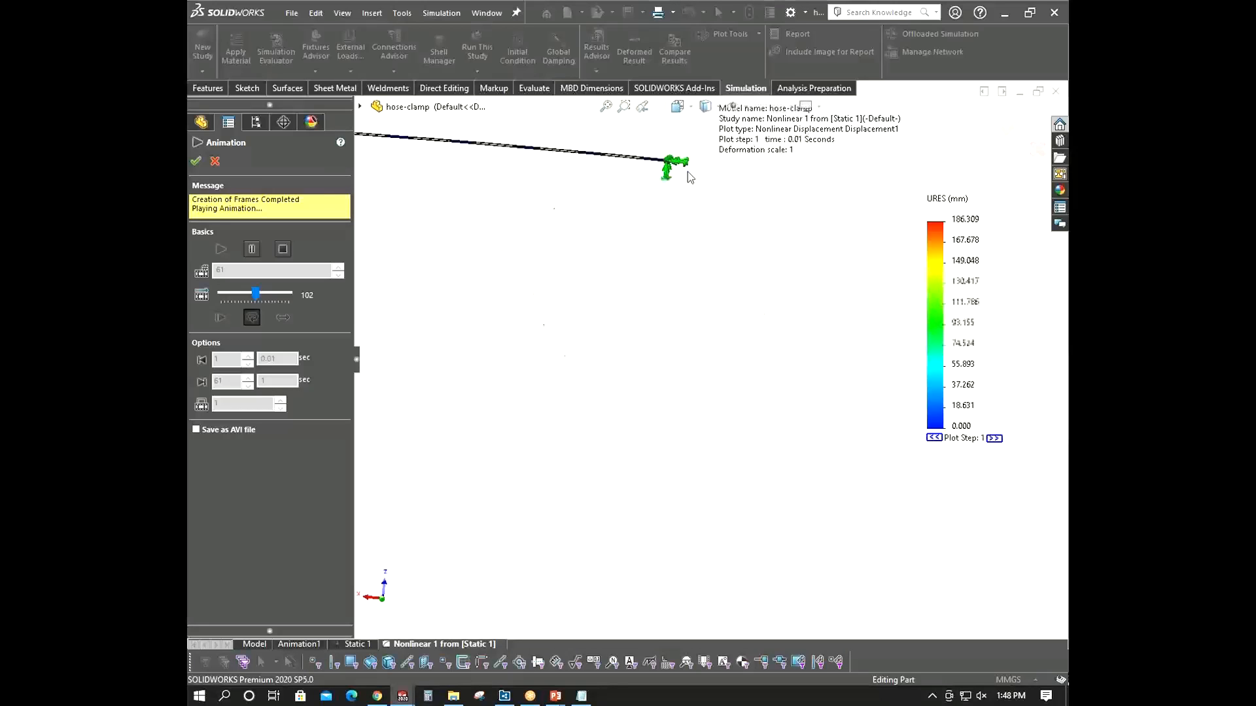
{"action": "middle_click_drag", "start_coordinate": [676, 258], "coordinate": [727, 349]}
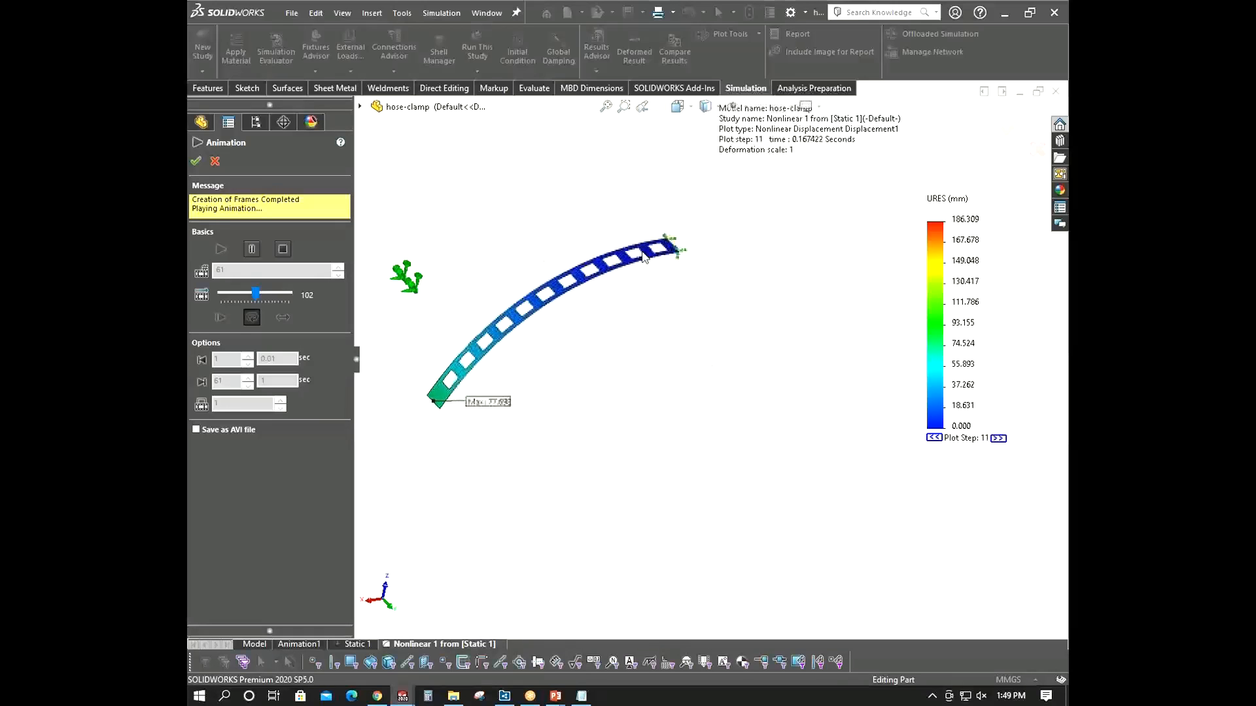
{"action": "left_click", "coordinate": [215, 161]}
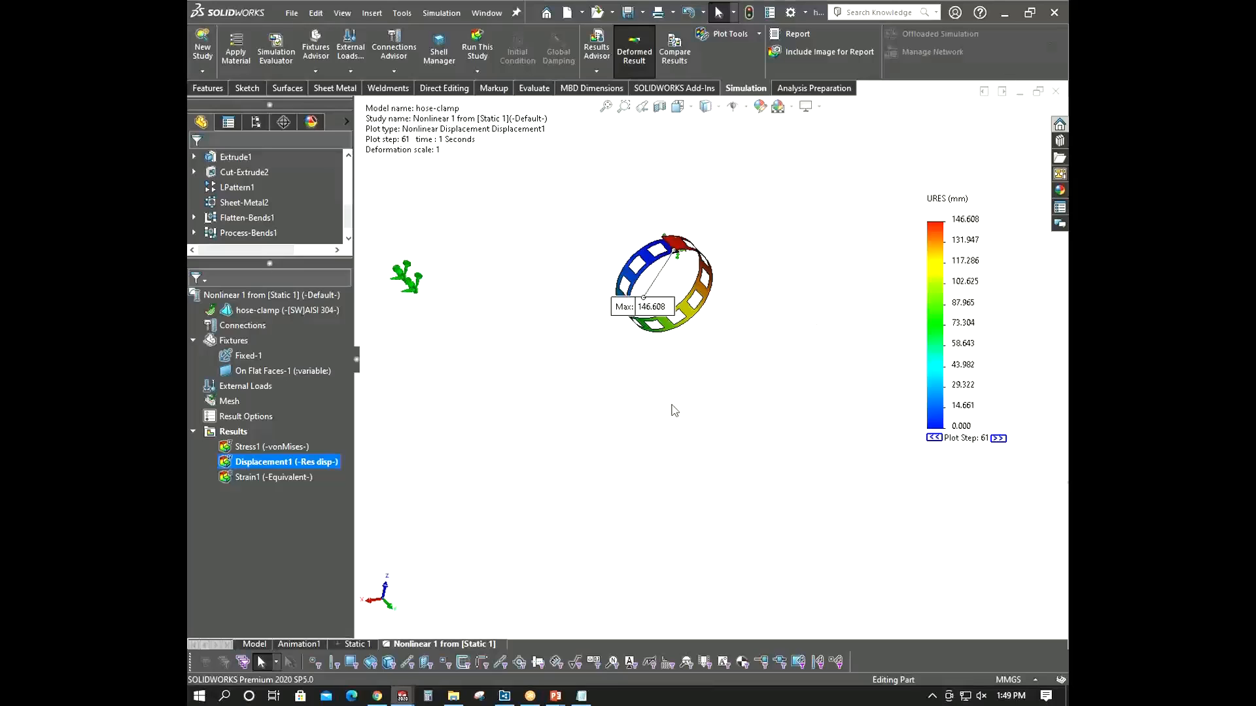
- Review the Static 1 study properties, checking its Large displacement option without applying changes
{"action": "left_click", "coordinate": [353, 644]}
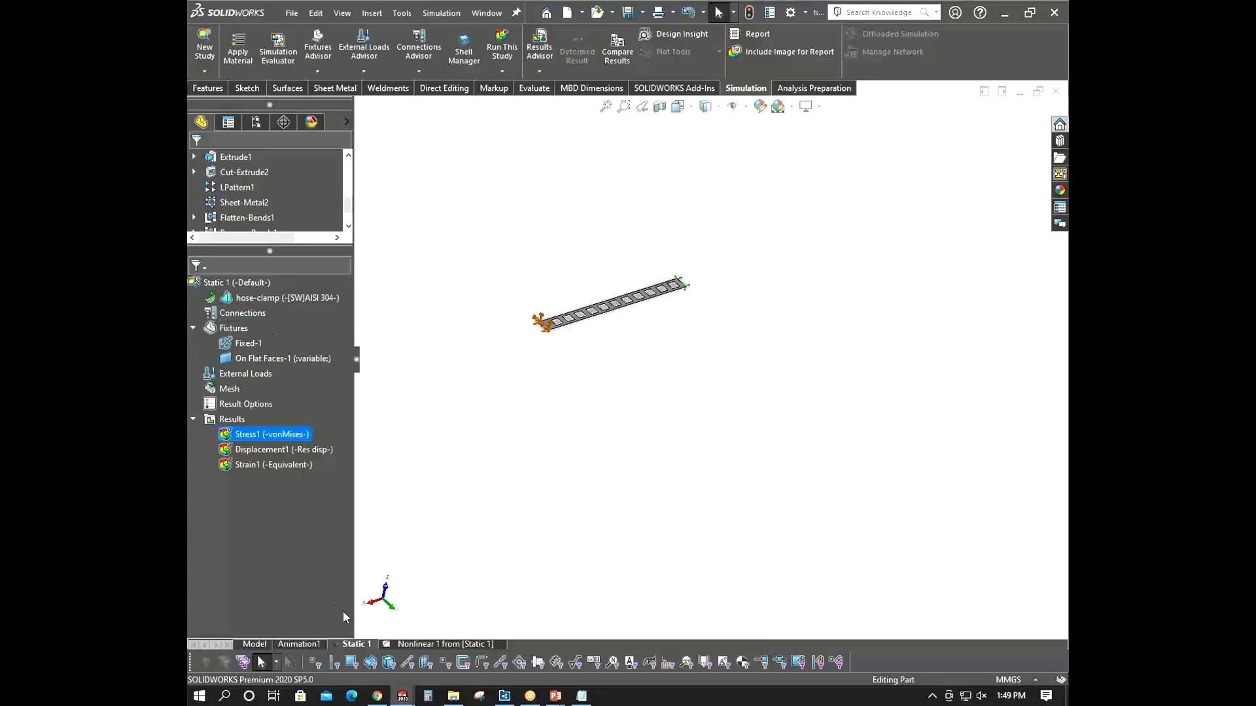
{"action": "right_click", "coordinate": [225, 288]}
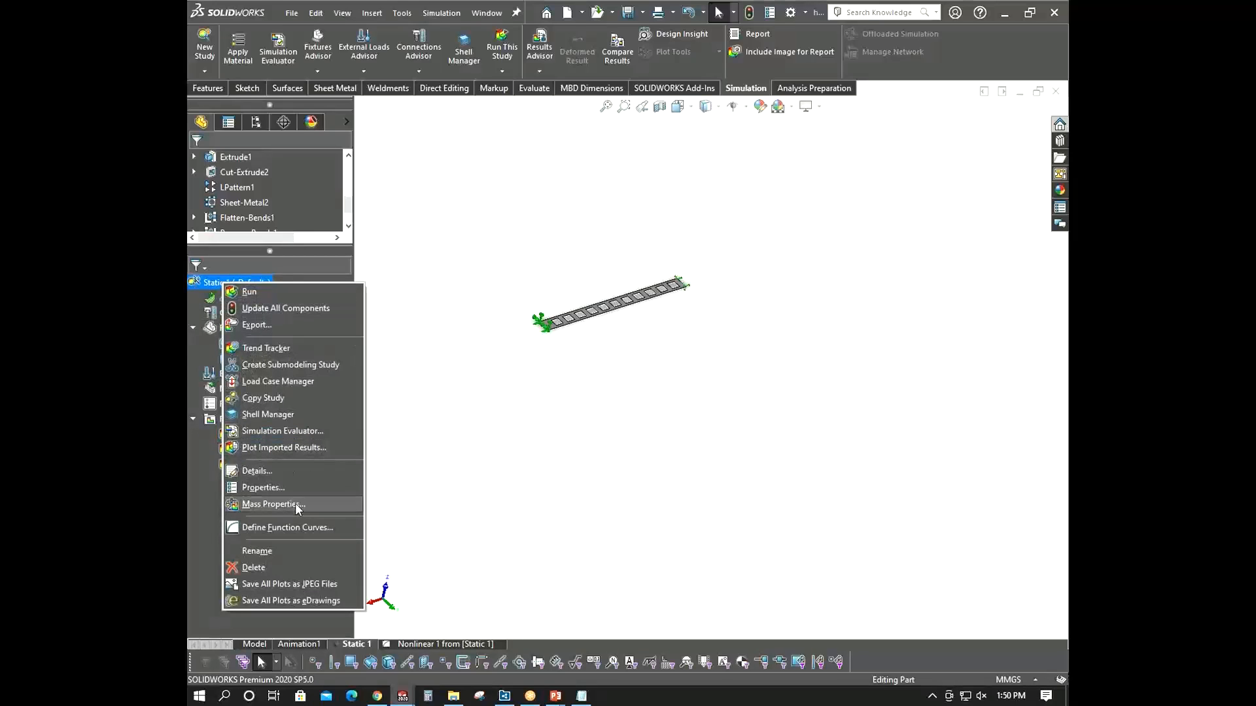
{"action": "left_click", "coordinate": [298, 488]}
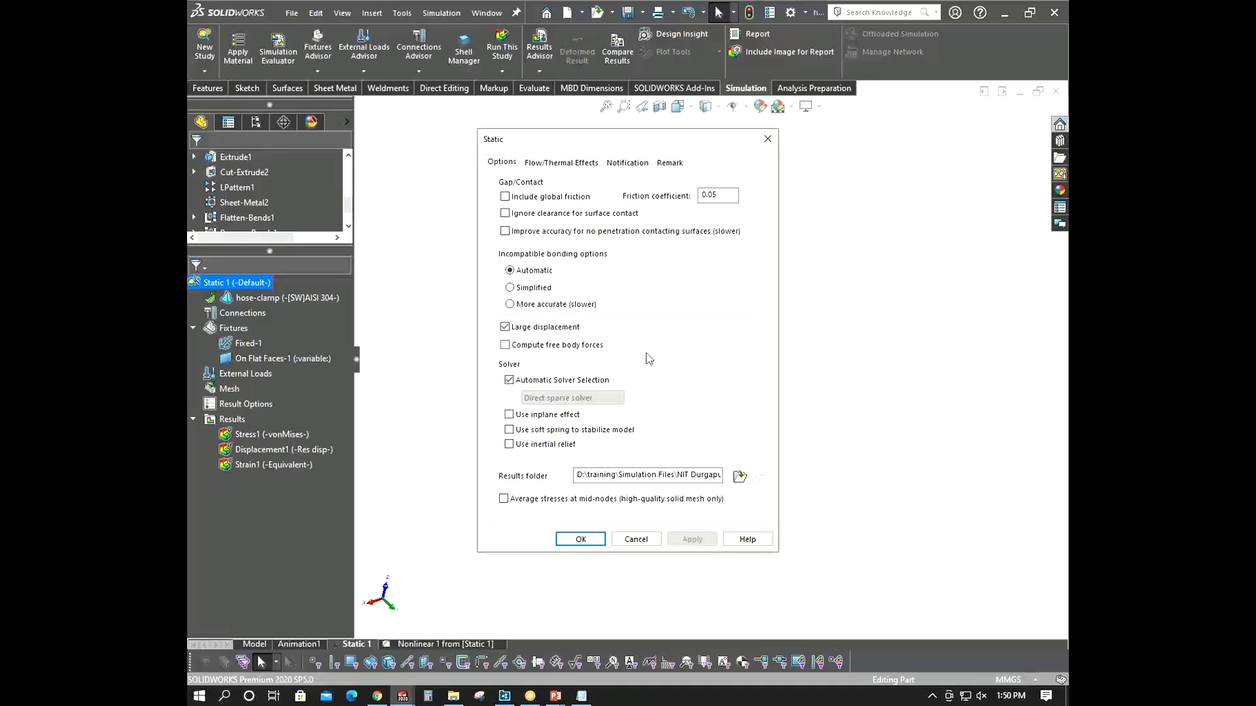
{"action": "left_click", "coordinate": [504, 326]}
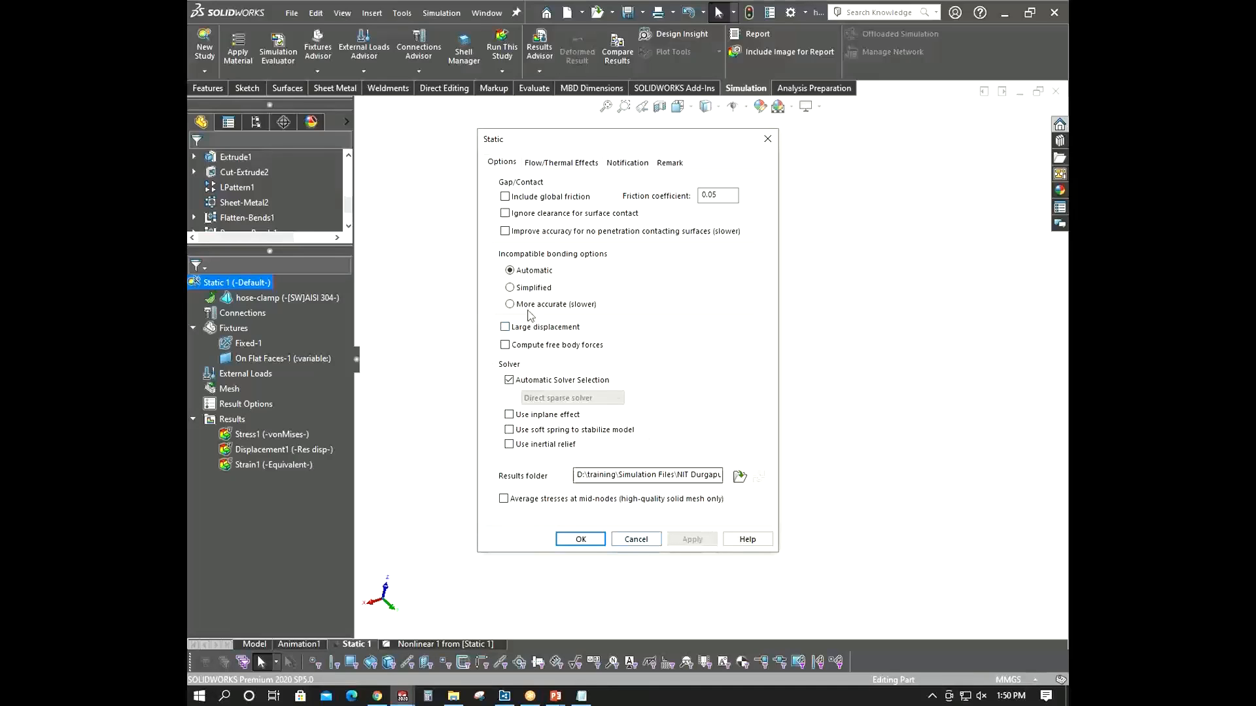
{"action": "left_click", "coordinate": [504, 327]}
{"action": "left_click", "coordinate": [634, 542]}
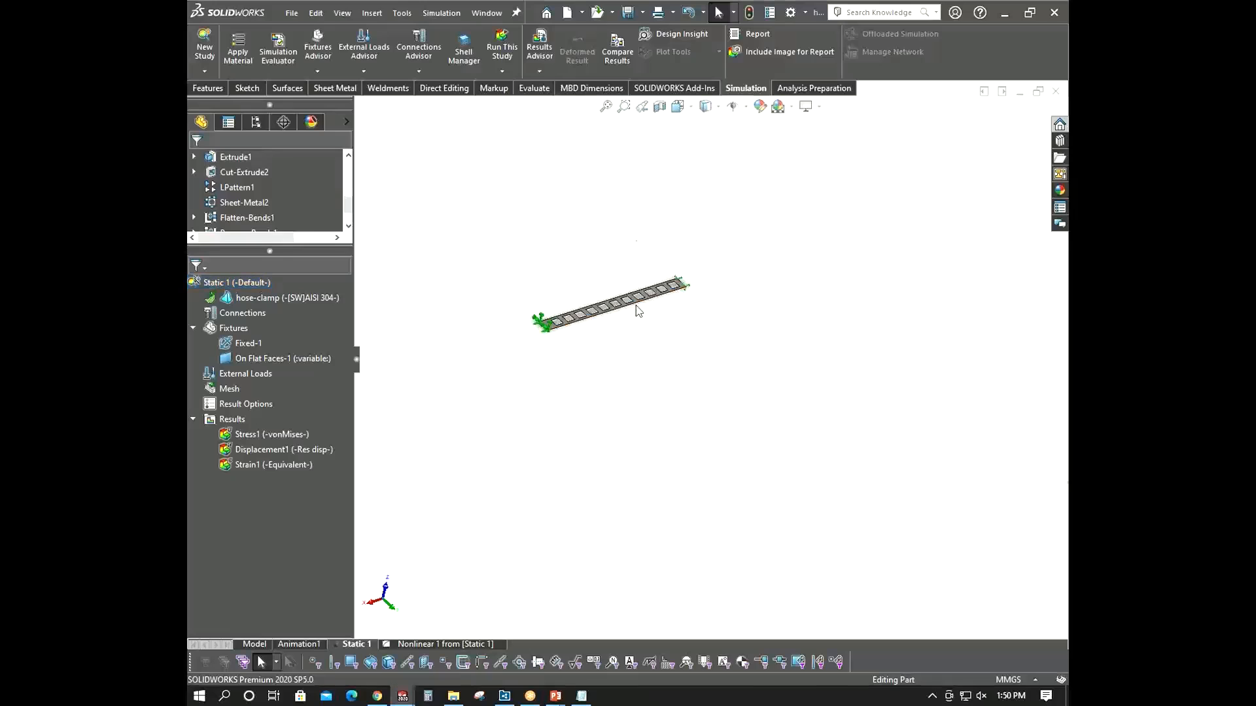
{"action": "scroll", "coordinate": [637, 286], "scroll_direction": "down", "scroll_amount": 3}
{"action": "mouse_move", "coordinate": [534, 296]}
{"action": "middle_mouse_down"}
{"action": "mouse_move", "coordinate": [546, 286]}
{"action": "mouse_move", "coordinate": [547, 298]}
{"action": "middle_mouse_up"}
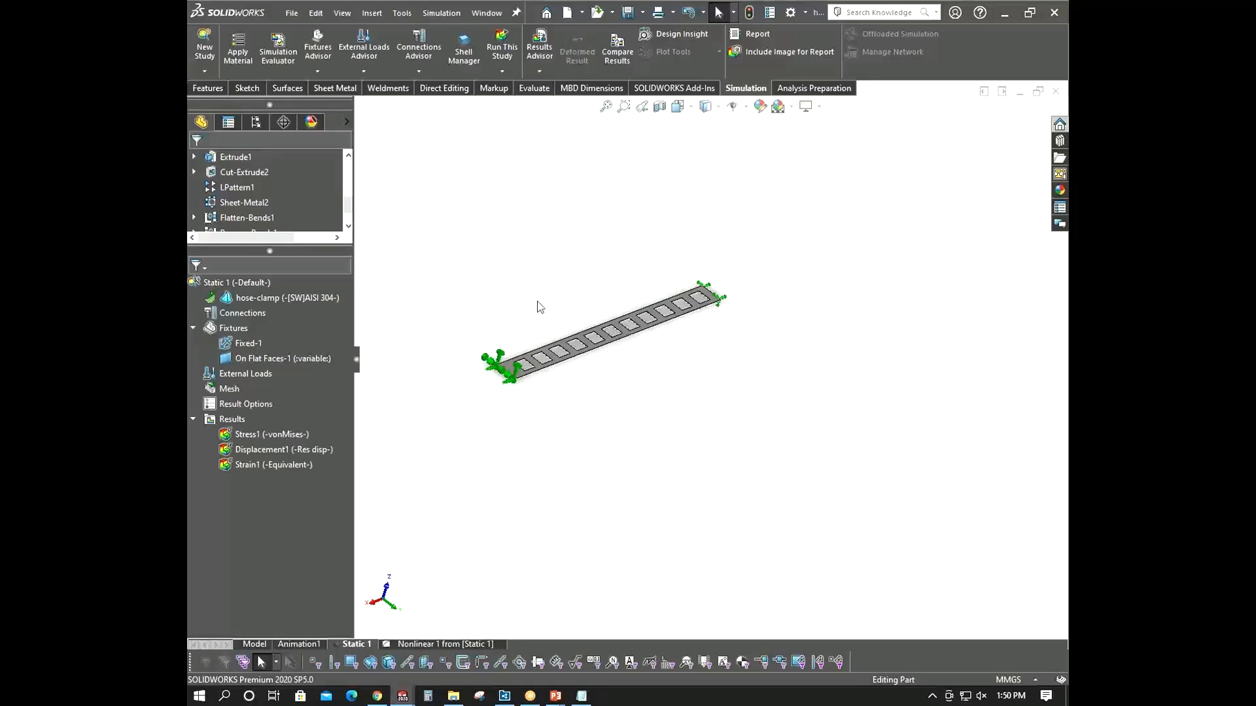
{"action": "right_click", "coordinate": [215, 284]}
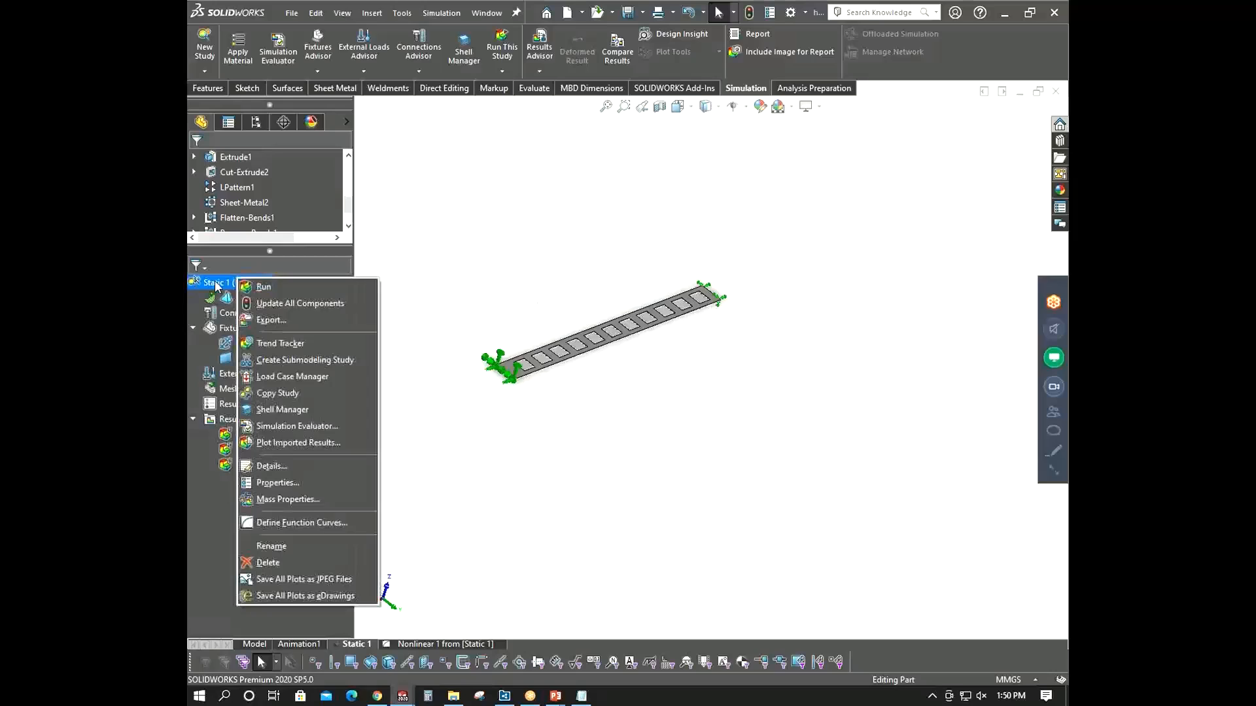
{"action": "left_click", "coordinate": [281, 487]}
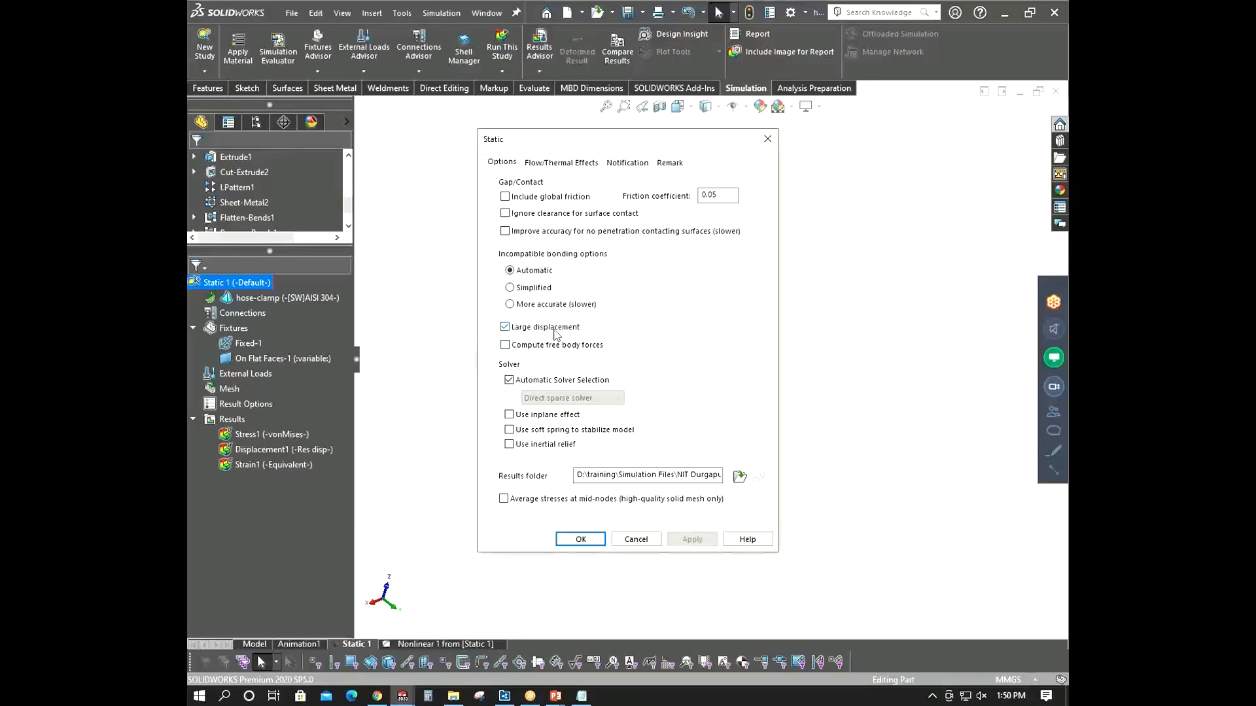
{"action": "left_click", "coordinate": [633, 540]}
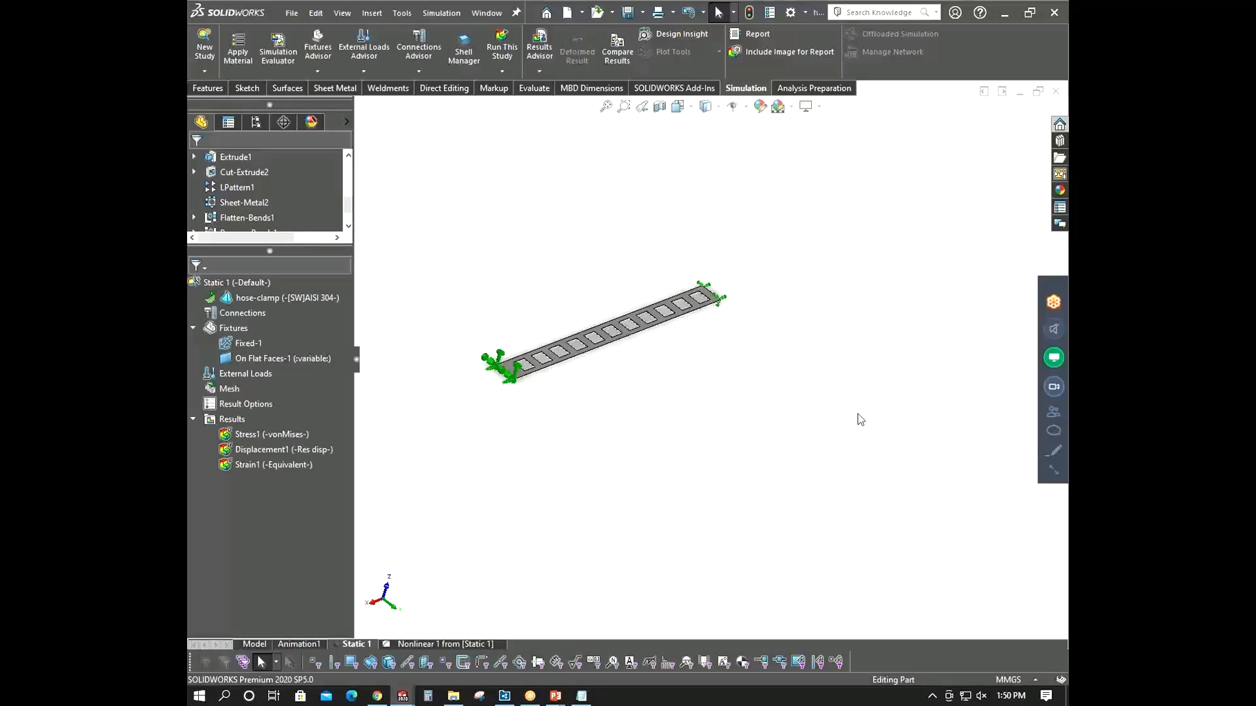
- Switch to the PowerPoint slide show, advance to the Lesson 1 Topics slide, and return
{"action": "mouse_move", "coordinate": [555, 695]}
{"action": "mouse_move", "coordinate": [582, 643]}
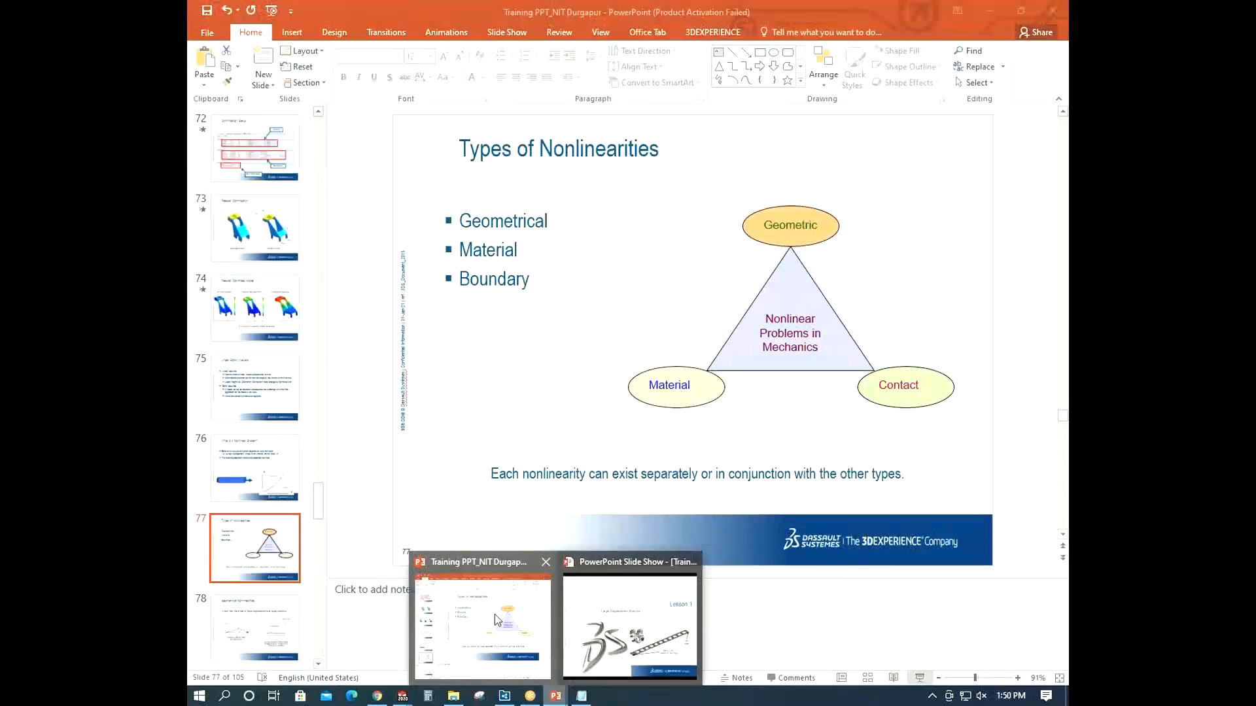
{"action": "left_click", "coordinate": [628, 628]}
{"action": "key", "text": "Right"}
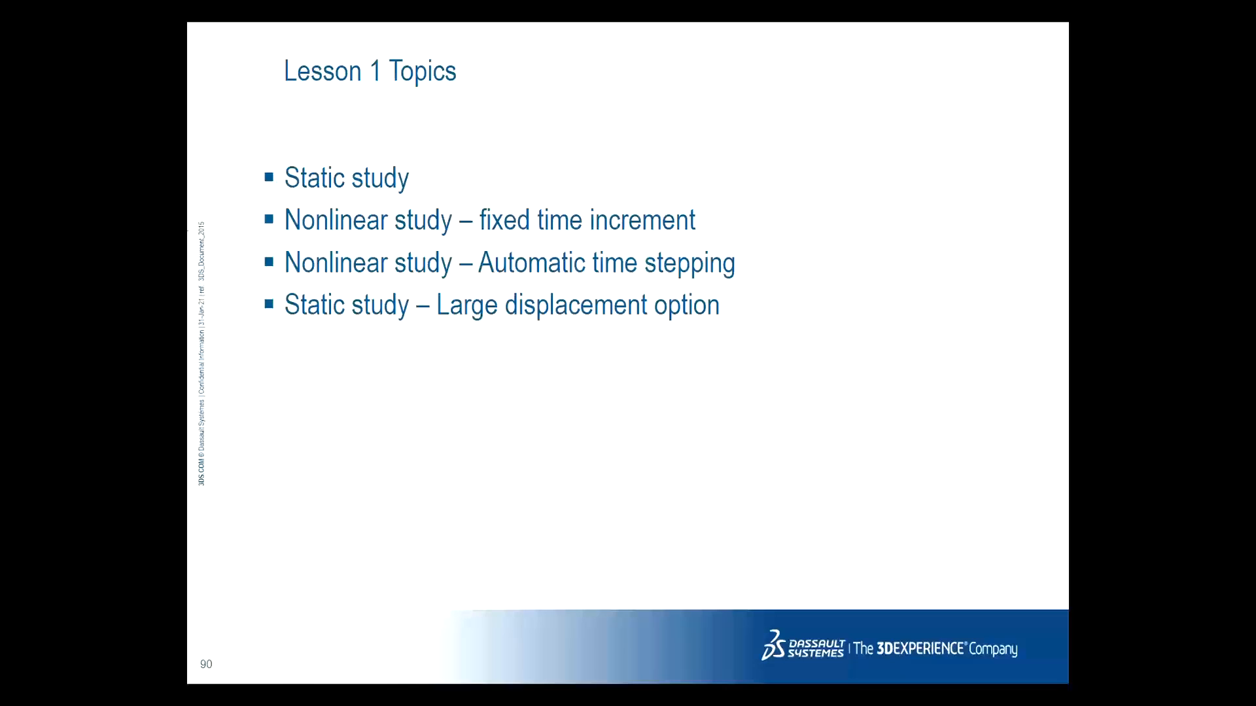
{"action": "key", "text": "alt+Tab"}
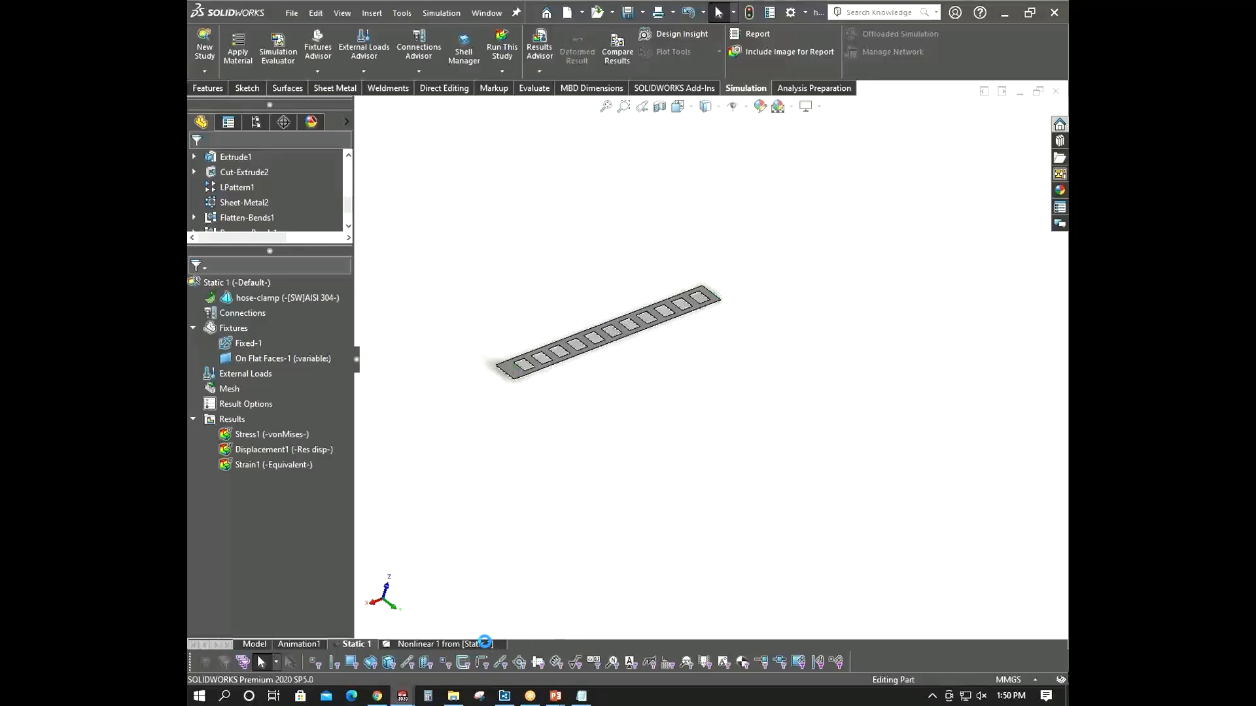
- Try Fixed versus Automatic time stepping with a 0.1 maximum increment in the Nonlinear 1 properties, then cancel
{"action": "left_click", "coordinate": [487, 644]}
{"action": "right_click", "coordinate": [288, 294]}
{"action": "left_click", "coordinate": [329, 471]}
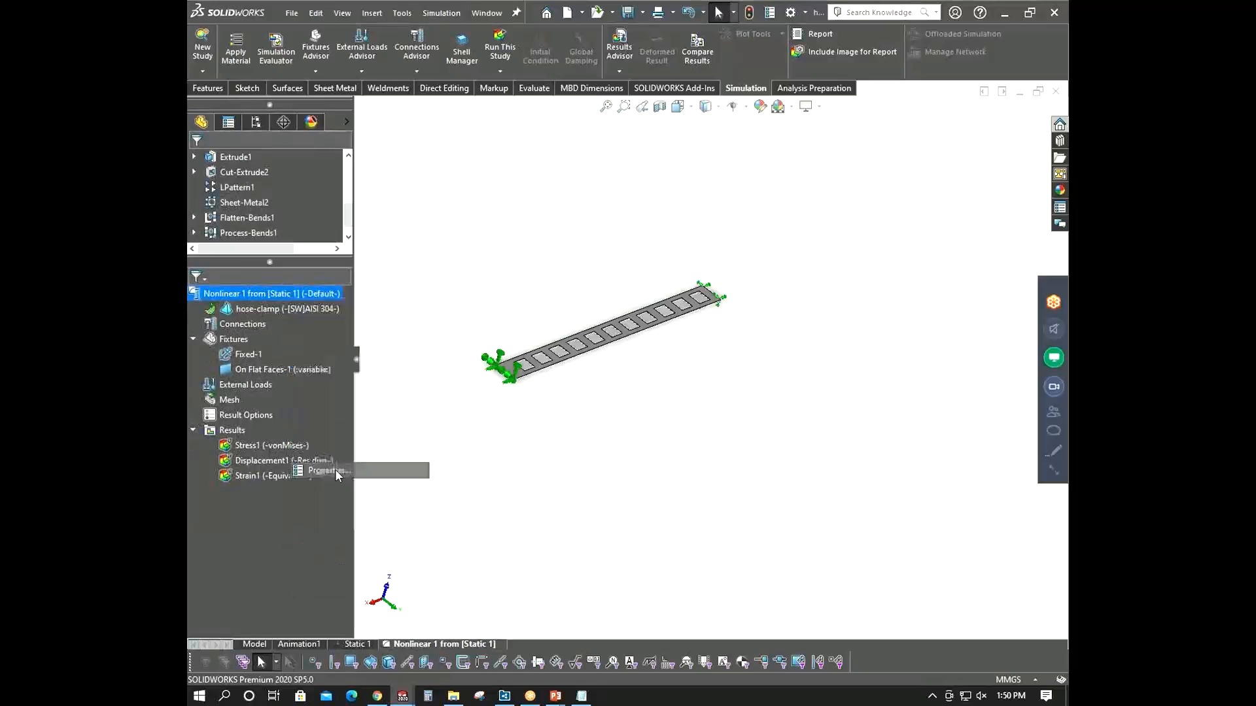
{"action": "left_click_drag", "start_coordinate": [643, 143], "coordinate": [820, 196]}
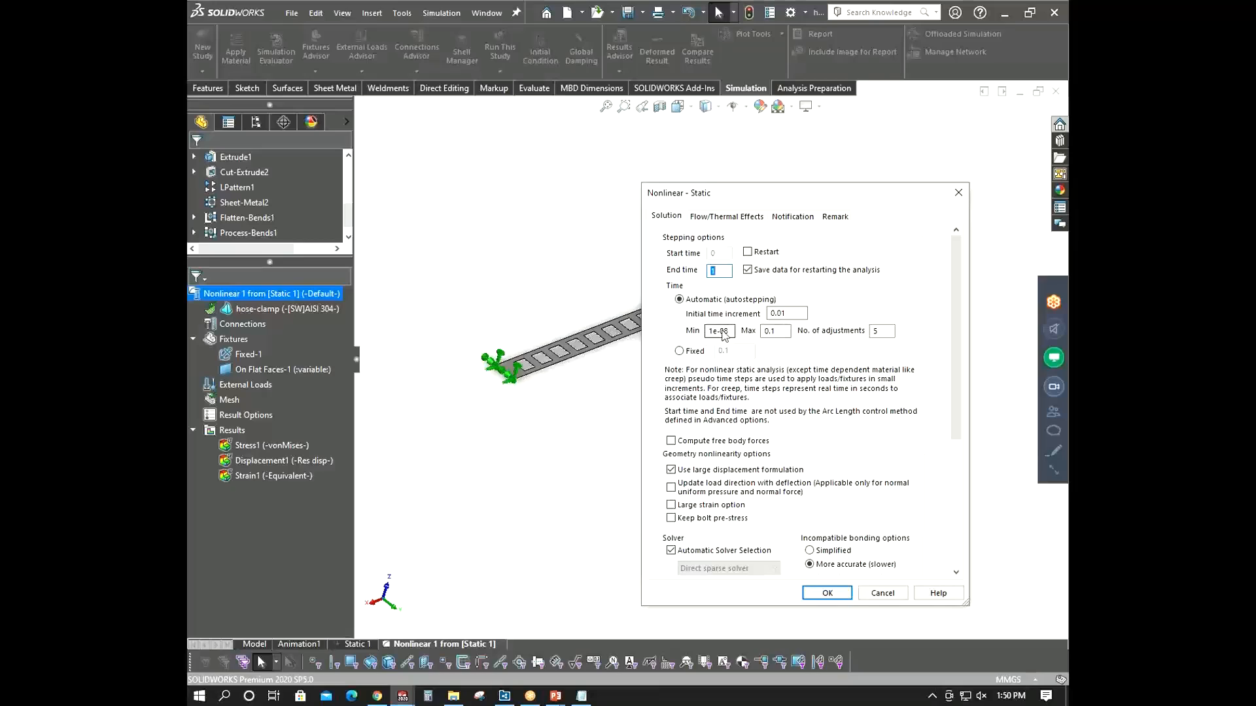
{"action": "left_click", "coordinate": [692, 353]}
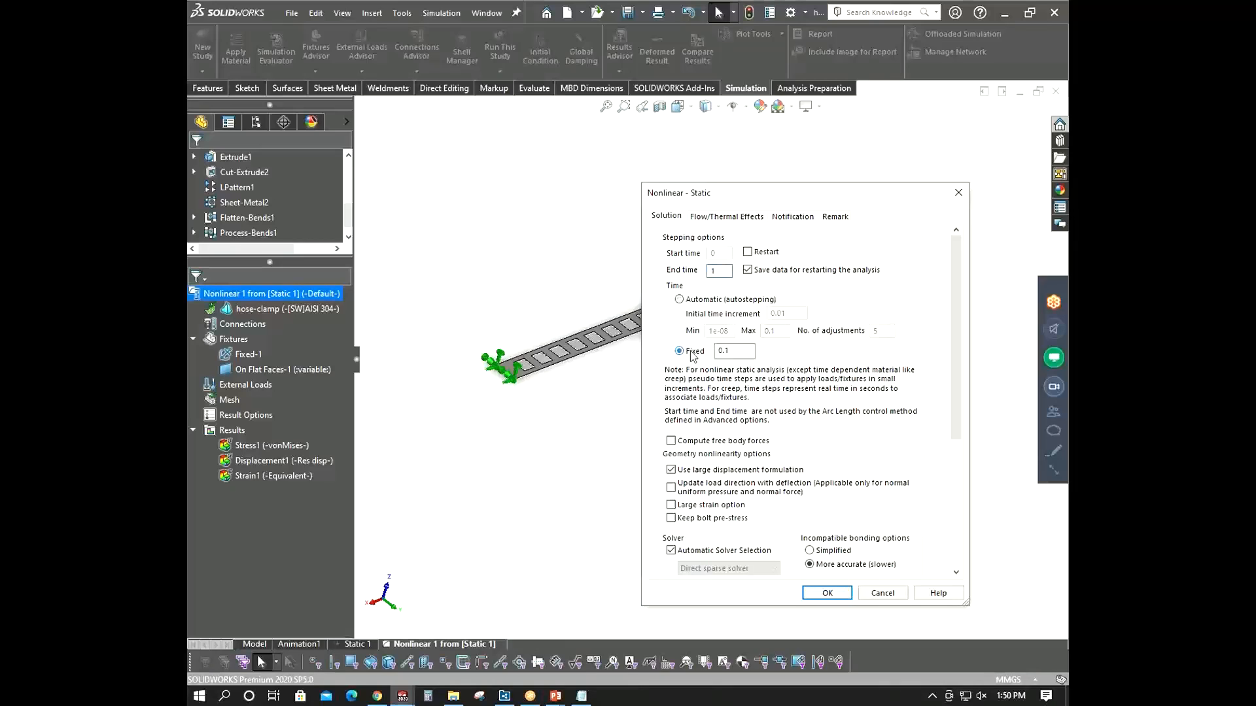
{"action": "left_click", "coordinate": [741, 351]}
{"action": "left_click", "coordinate": [680, 299]}
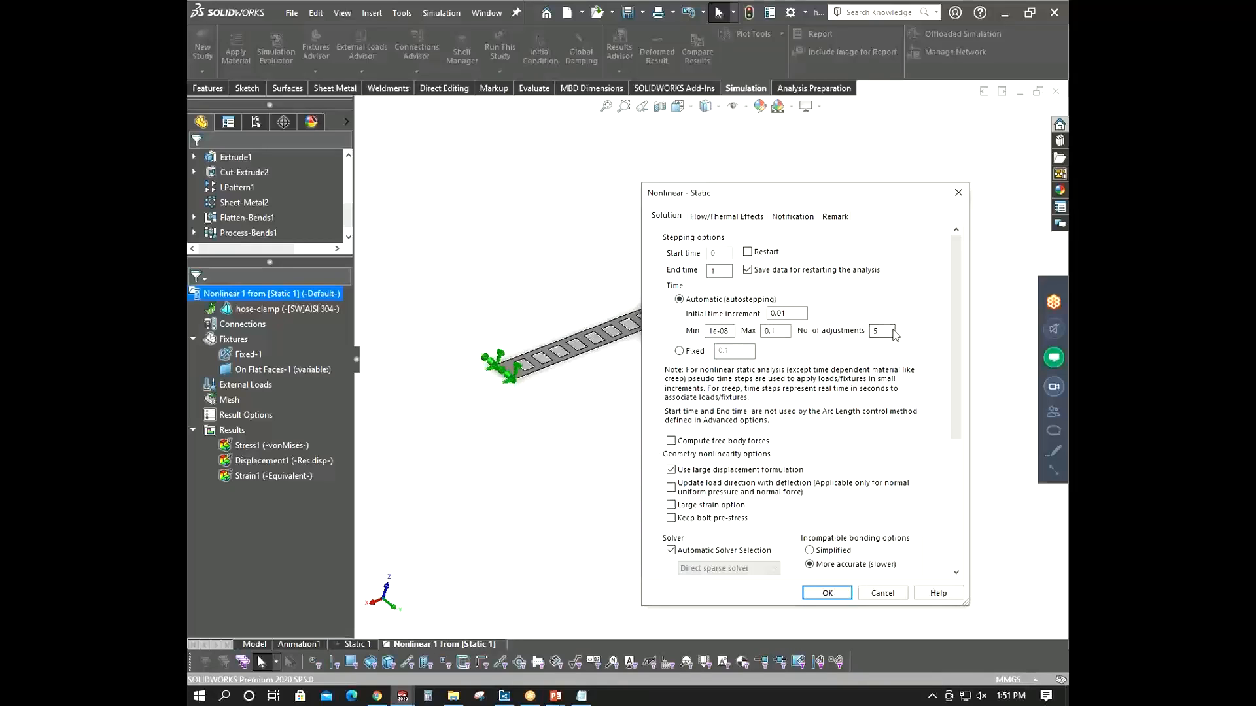
{"action": "left_click", "coordinate": [774, 329]}
{"action": "type", "text": "0.1"}
{"action": "left_click", "coordinate": [870, 593]}
- Step through the slide show to the linear results and time curves slides, then return
{"action": "mouse_move", "coordinate": [555, 696]}
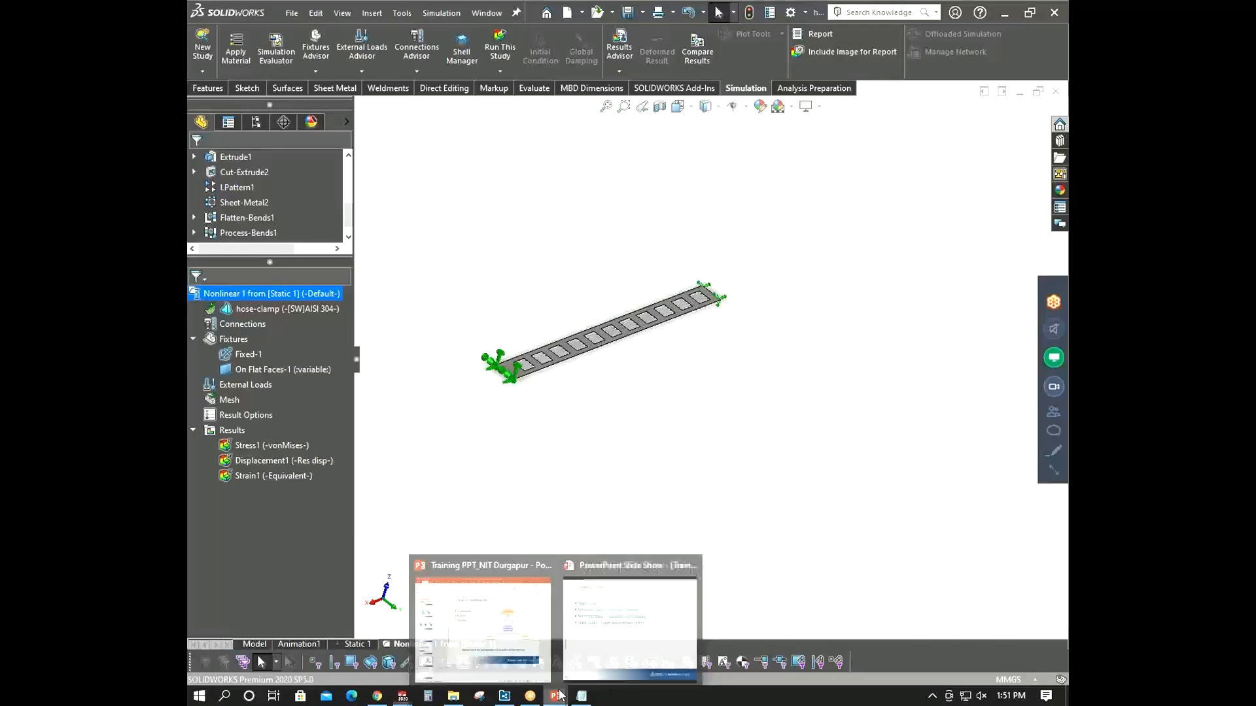
{"action": "left_click", "coordinate": [615, 609]}
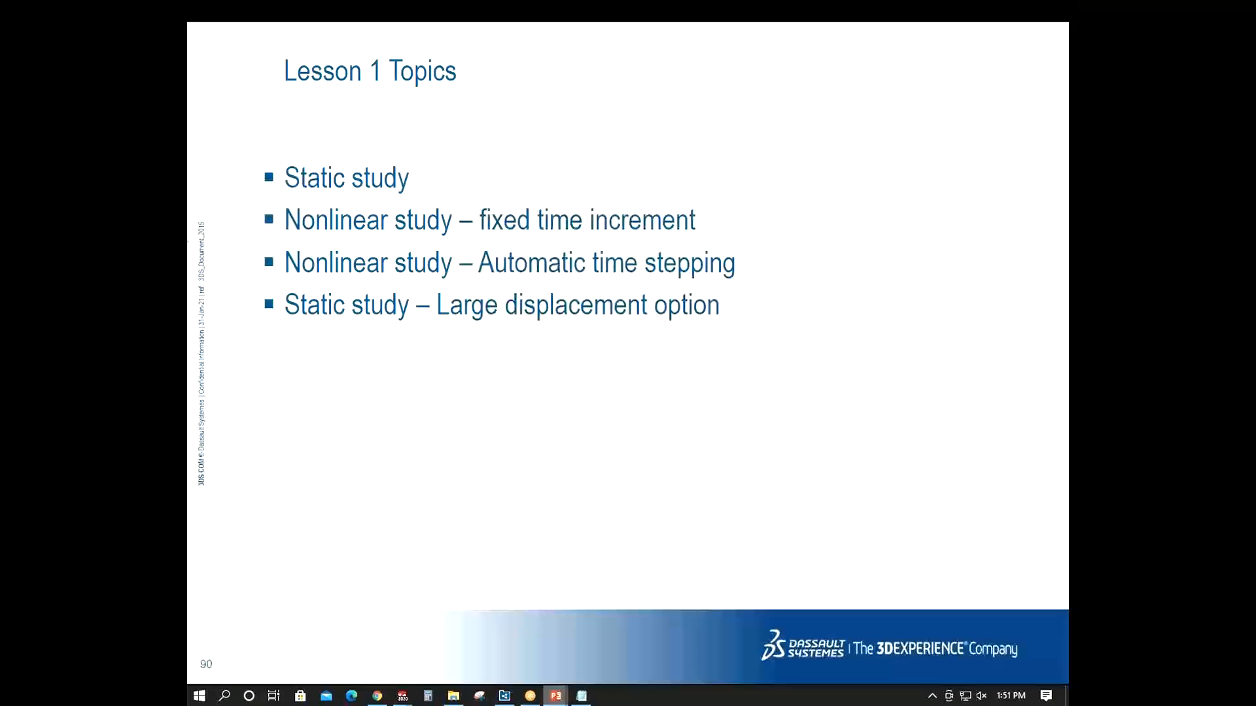
{"action": "left_click", "coordinate": [380, 352]}
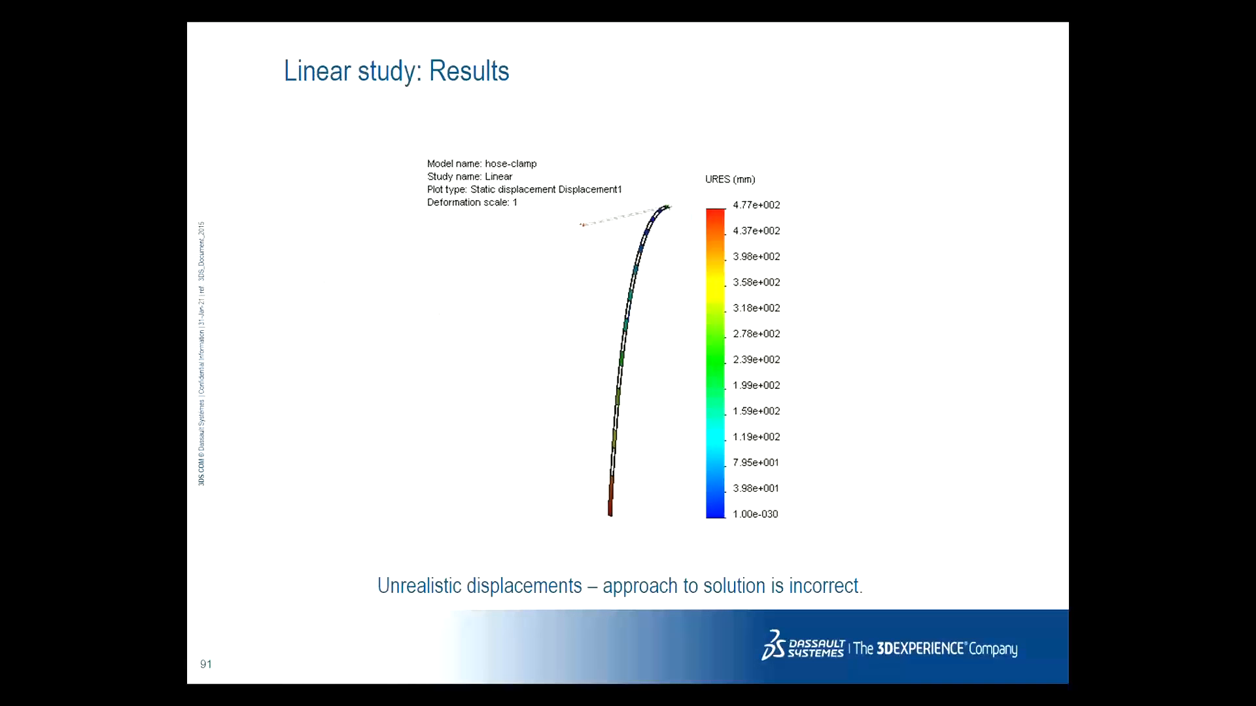
{"action": "key", "text": "Right"}
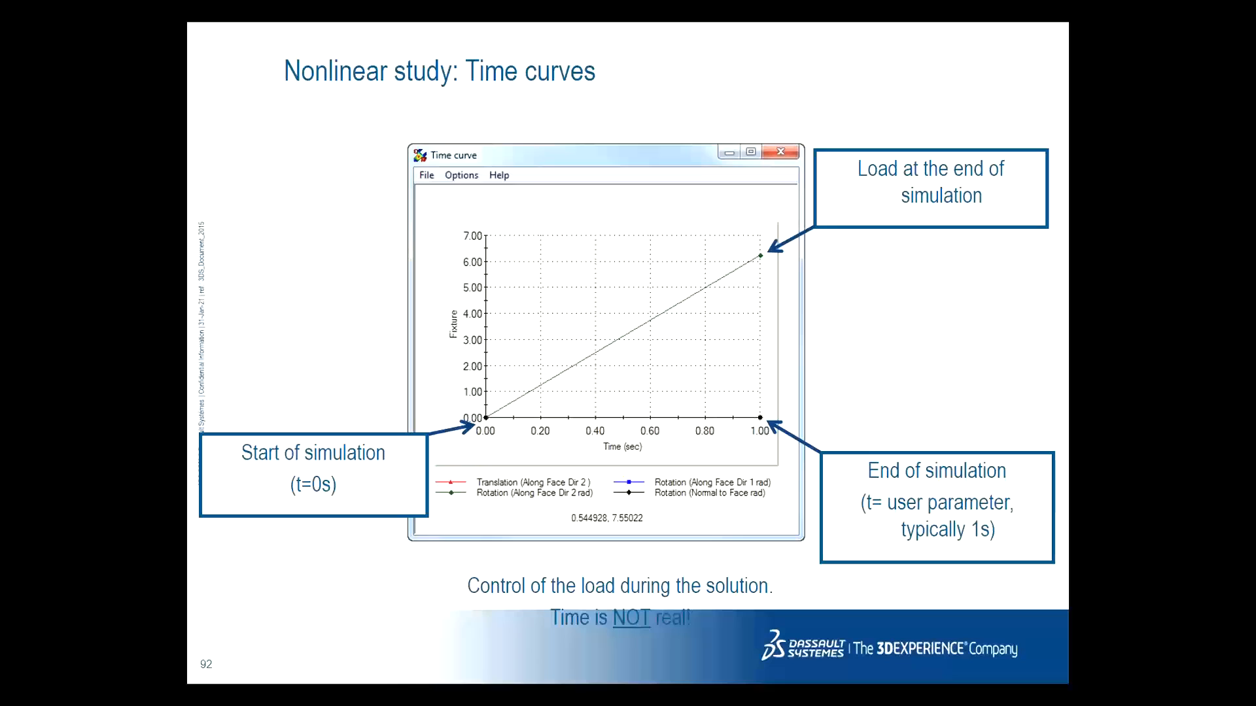
{"action": "key", "text": "Left"}
{"action": "key", "text": "alt+Tab"}
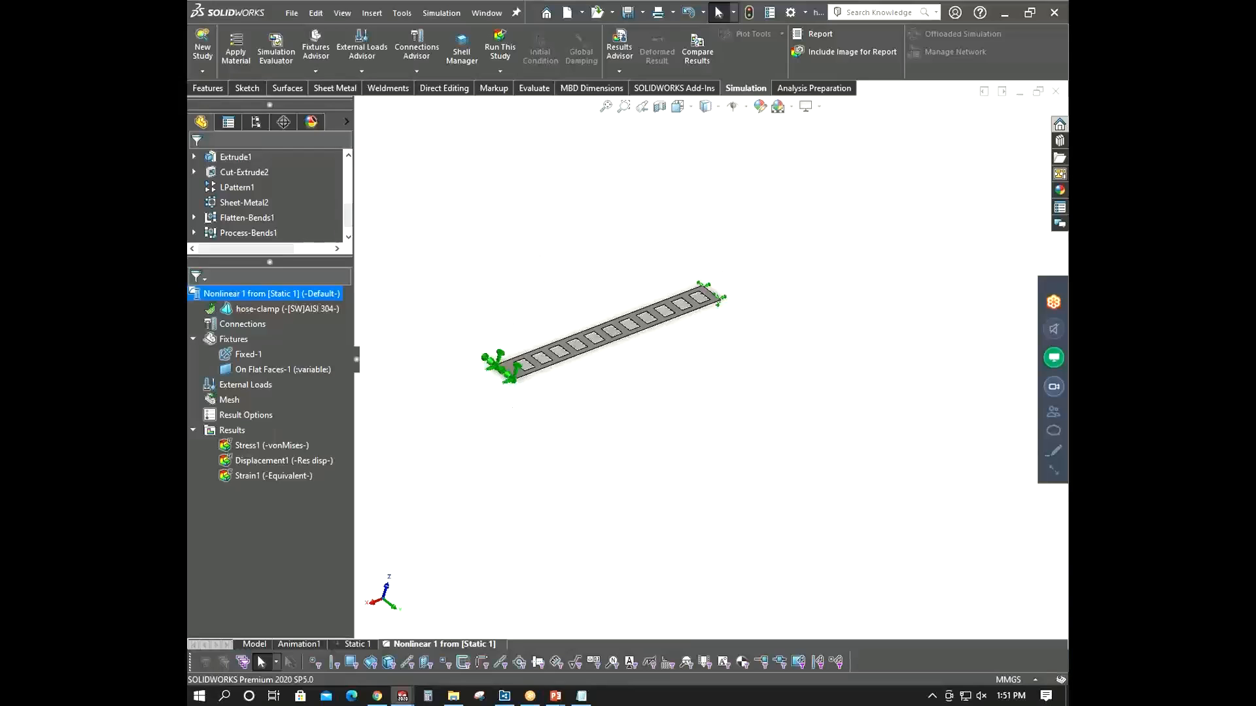
- Edit the On Flat Faces-1 fixture to vary with time along a curve and open its curve editor
{"action": "left_click", "coordinate": [401, 412]}
{"action": "right_click", "coordinate": [275, 370]}
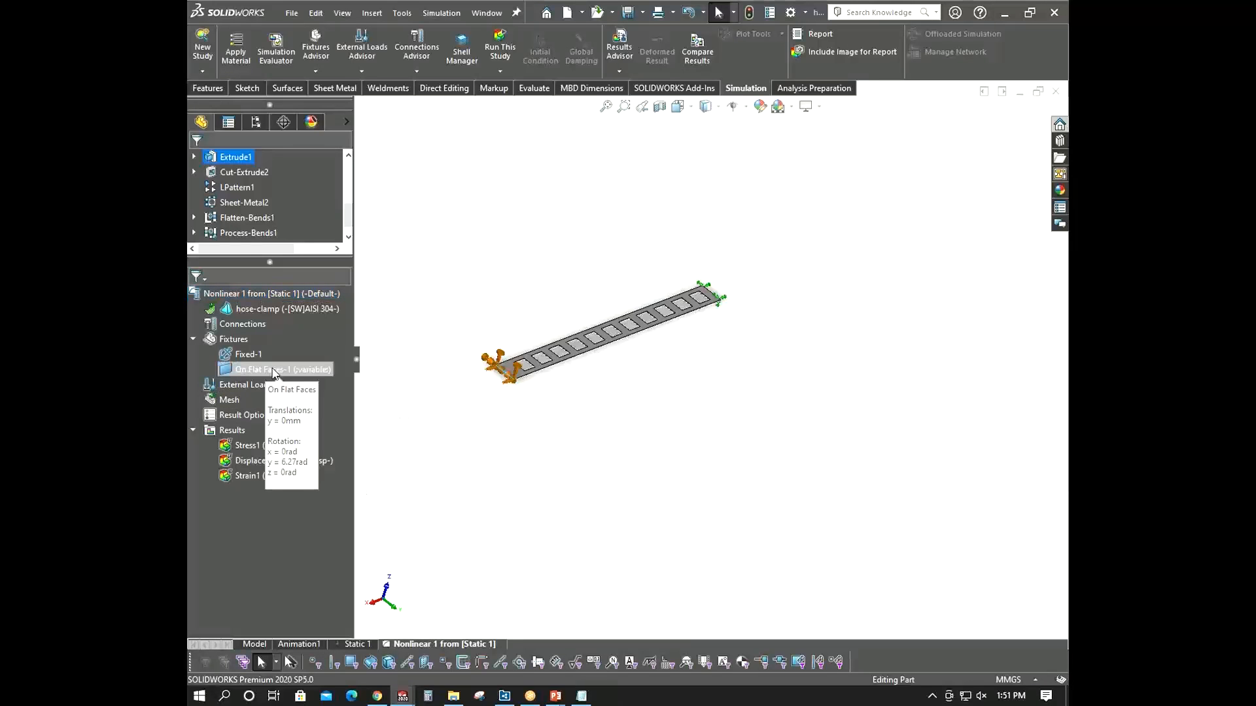
{"action": "left_click", "coordinate": [304, 379]}
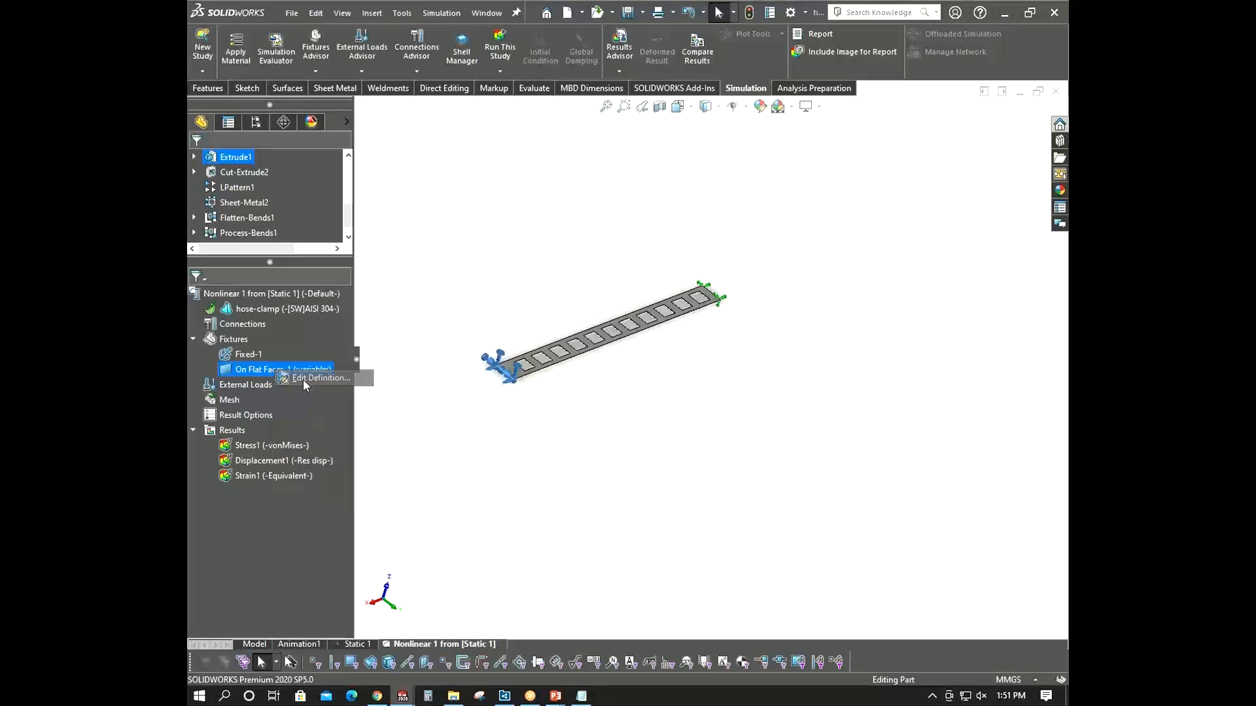
{"action": "left_click_drag", "start_coordinate": [349, 349], "coordinate": [334, 507]}
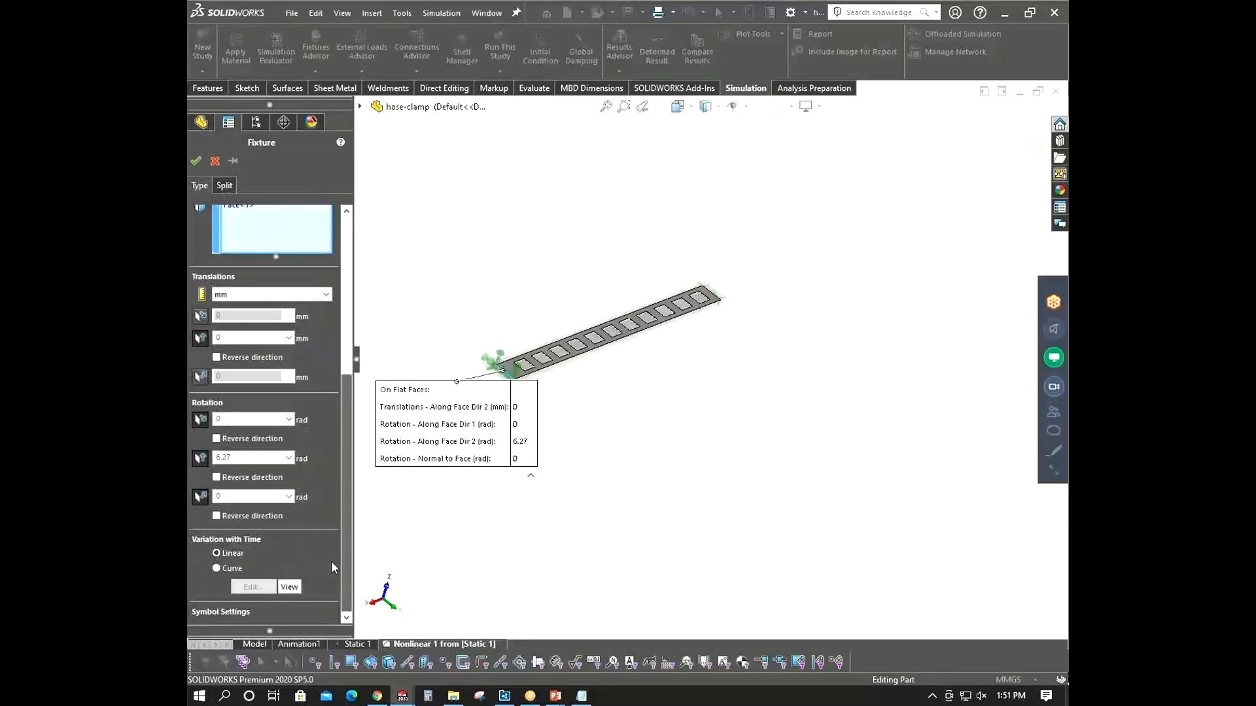
{"action": "left_click", "coordinate": [218, 567]}
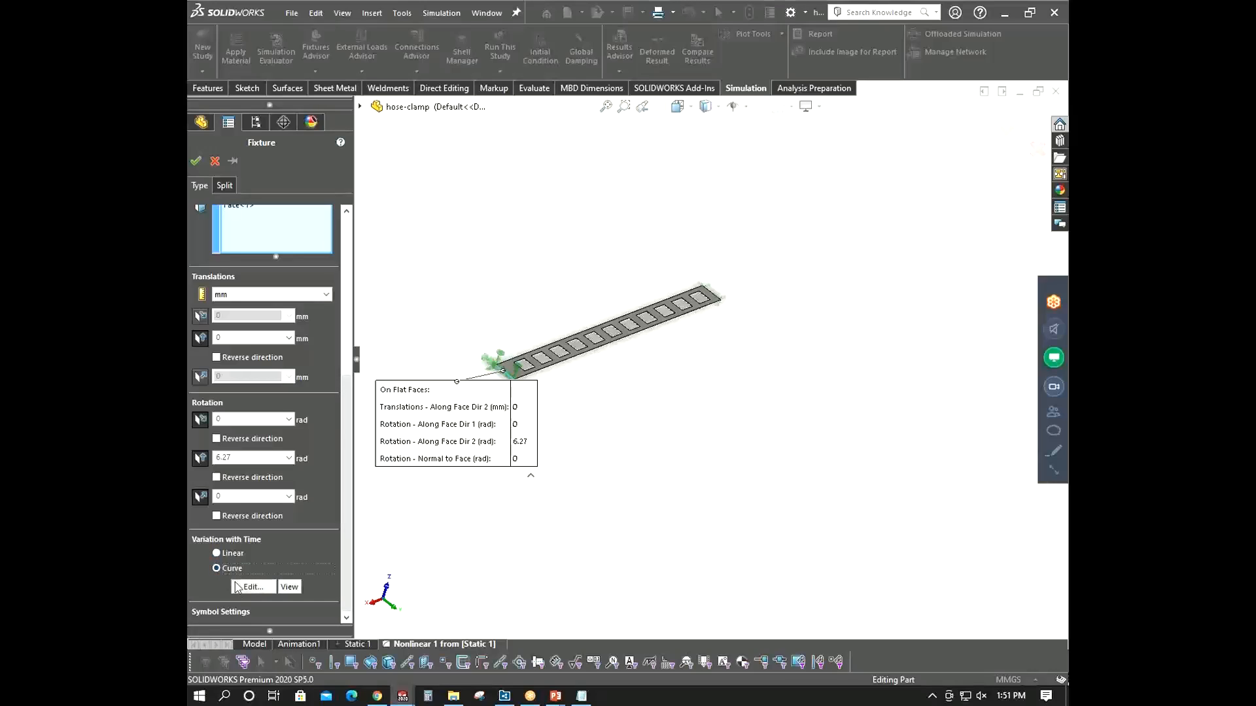
{"action": "left_click", "coordinate": [240, 588]}
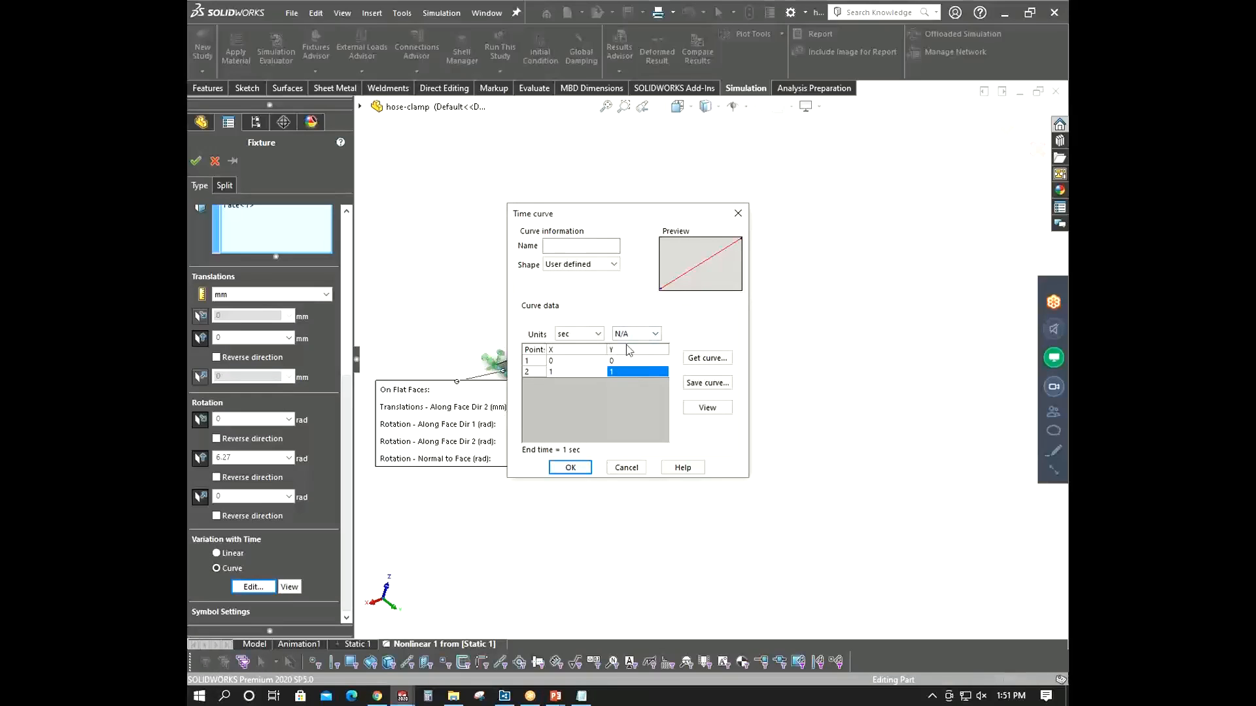
- Define the time curve points 0,0; 0.5,0.75; and 1,1, then view the curve graph
{"action": "left_click", "coordinate": [580, 372]}
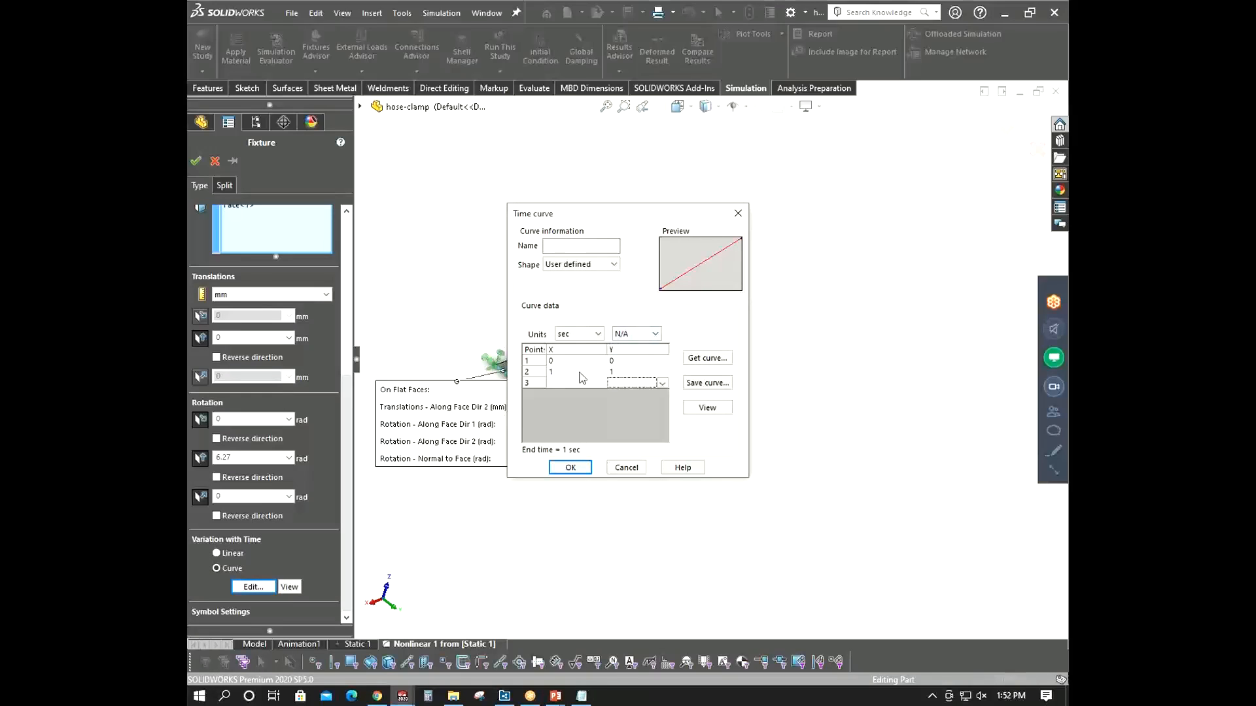
{"action": "type", "text": "0.5"}
{"action": "left_click", "coordinate": [583, 384]}
{"action": "type", "text": "1"}
{"action": "left_click", "coordinate": [623, 371]}
{"action": "key", "text": "BackSpace"}
{"action": "type", "text": "0.75"}
{"action": "left_click", "coordinate": [619, 384]}
{"action": "left_click", "coordinate": [575, 407]}
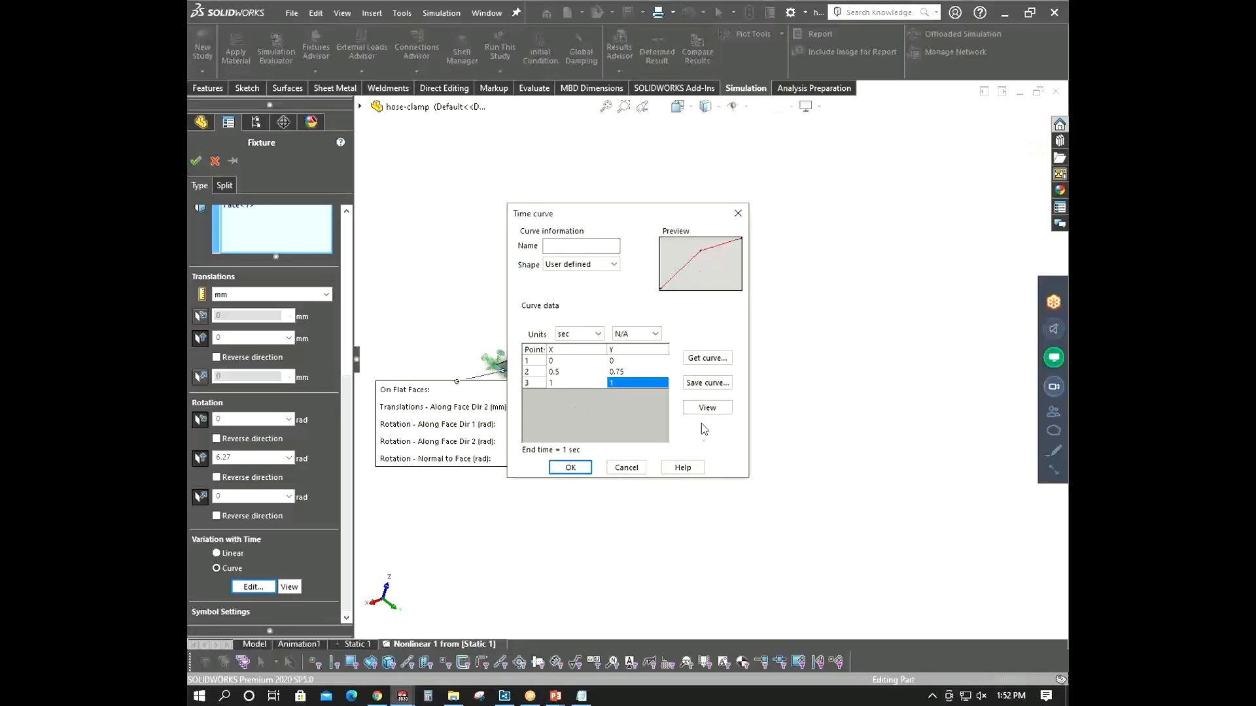
{"action": "left_click", "coordinate": [701, 407]}
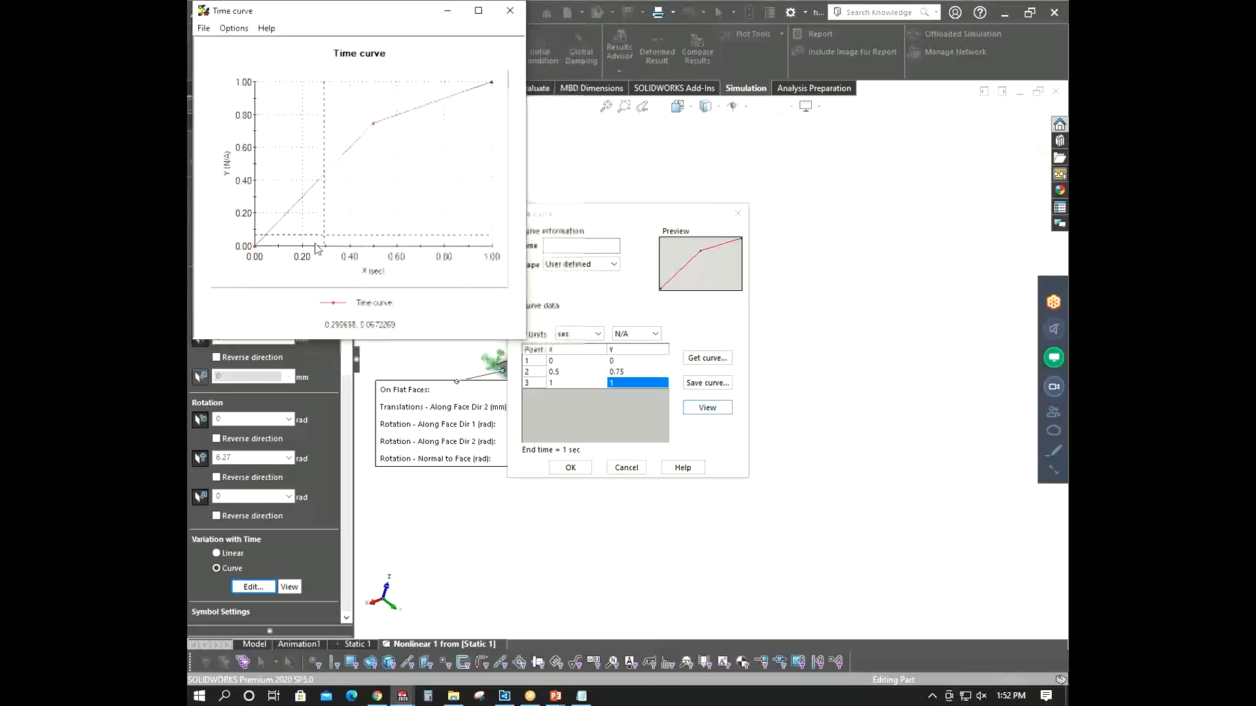
- Close the time curve graph and curve editor, and finish editing the On Flat Faces-1 fixture
{"action": "left_click", "coordinate": [510, 11]}
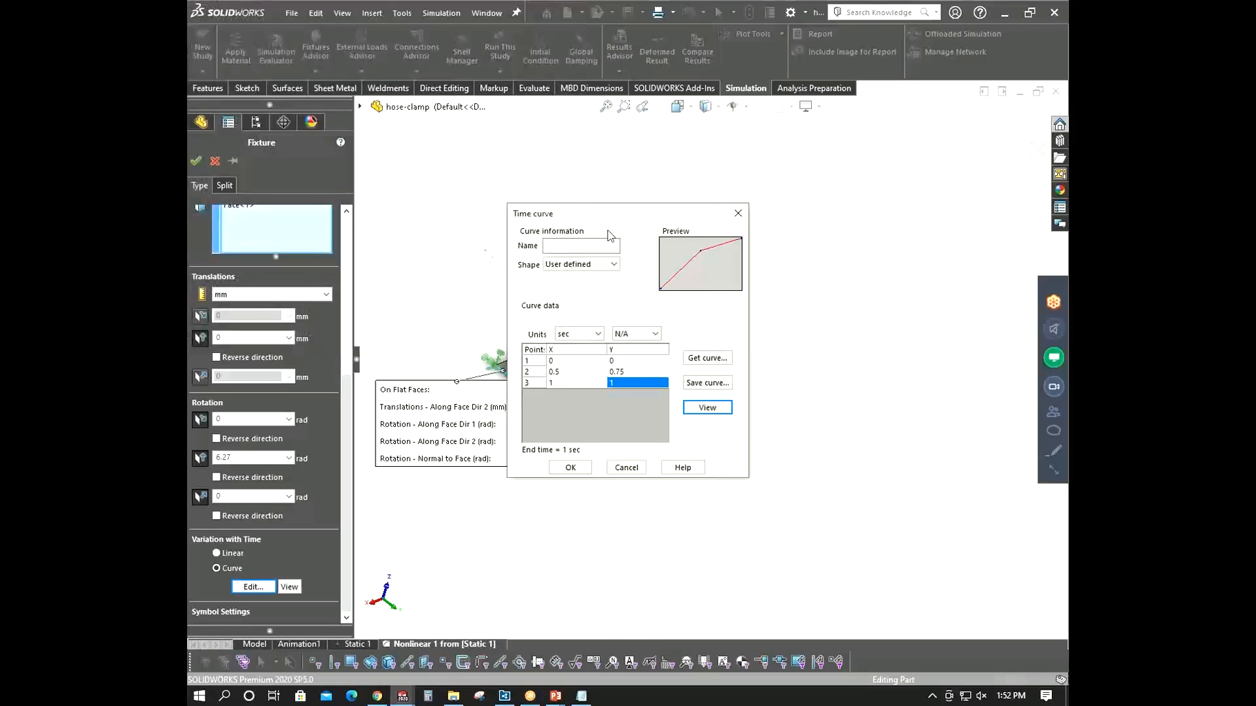
{"action": "left_click", "coordinate": [731, 216]}
{"action": "left_click", "coordinate": [211, 162]}
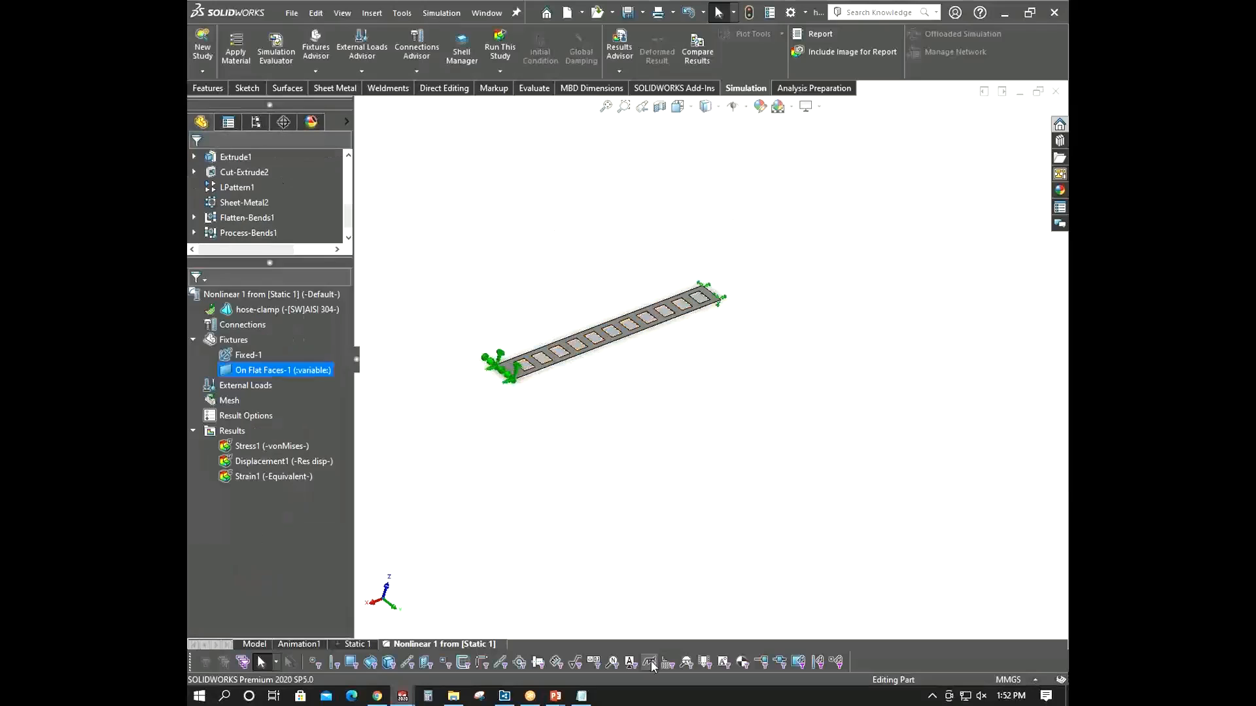
- Switch to the slide show and step through the nonlinear properties and large displacement static study results slides
{"action": "mouse_move", "coordinate": [555, 696]}
{"action": "left_click", "coordinate": [631, 624]}
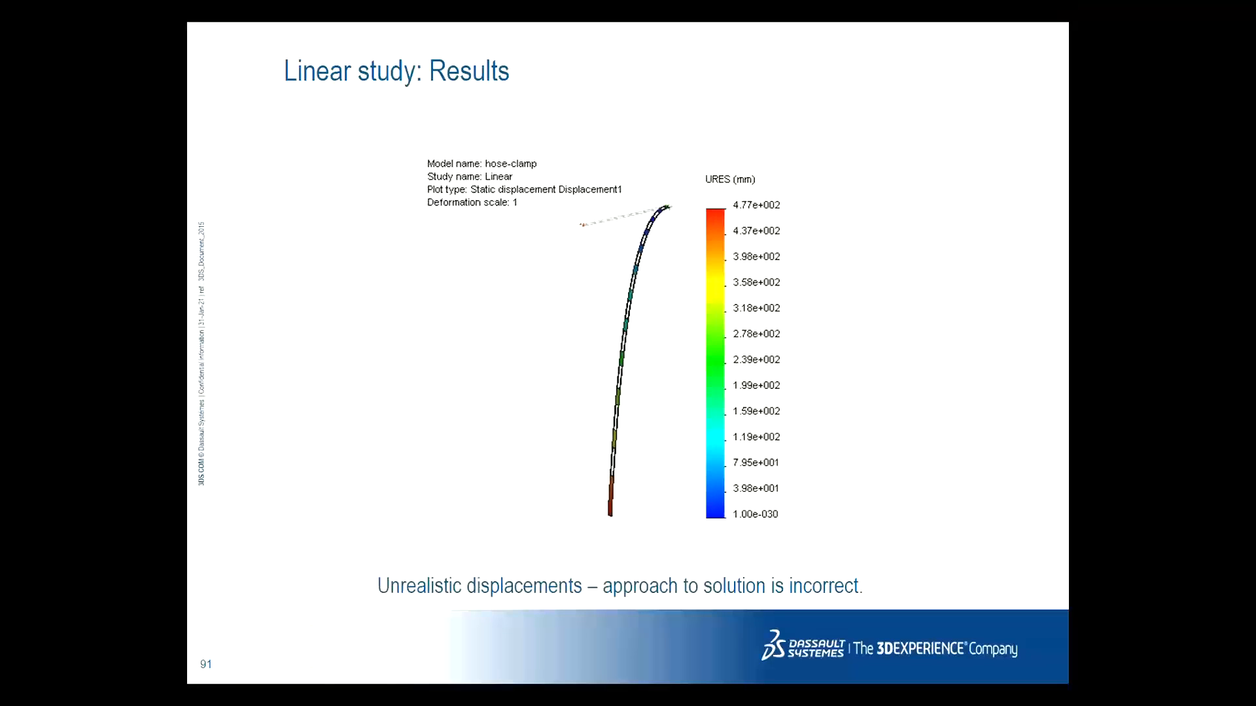
{"action": "key", "text": "Right"}
{"action": "key", "text": "Right"}
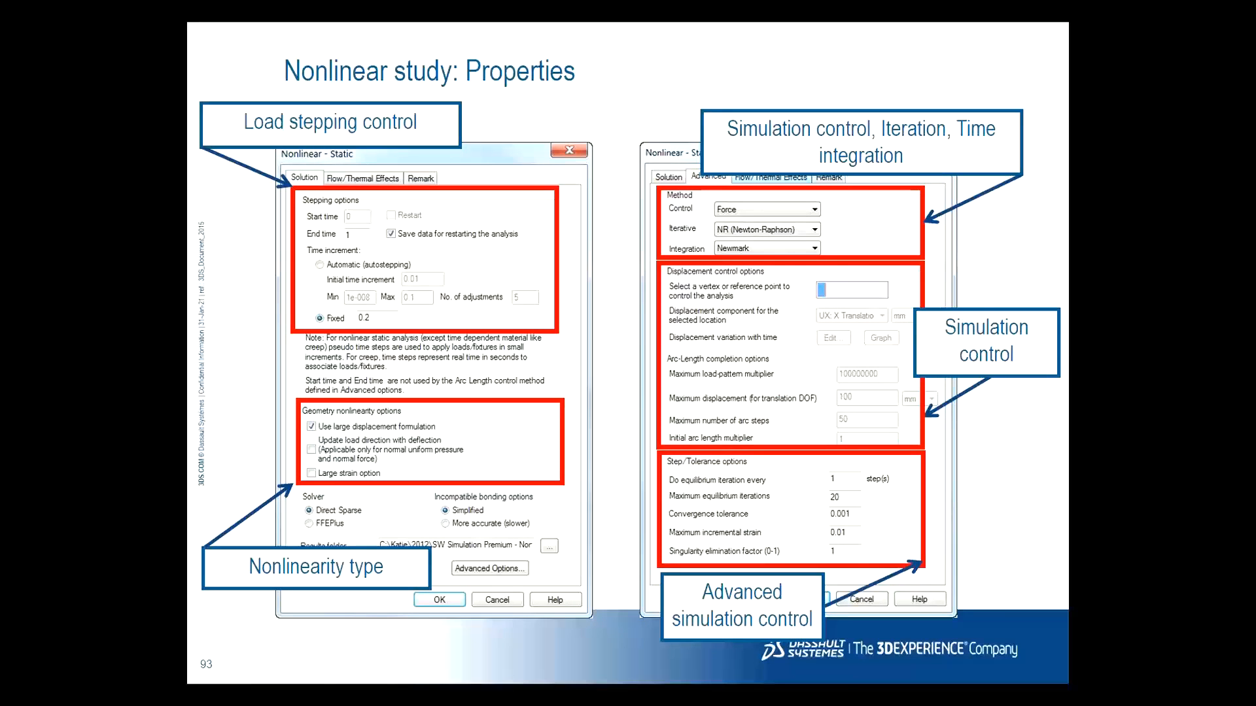
{"action": "key", "text": "Right"}
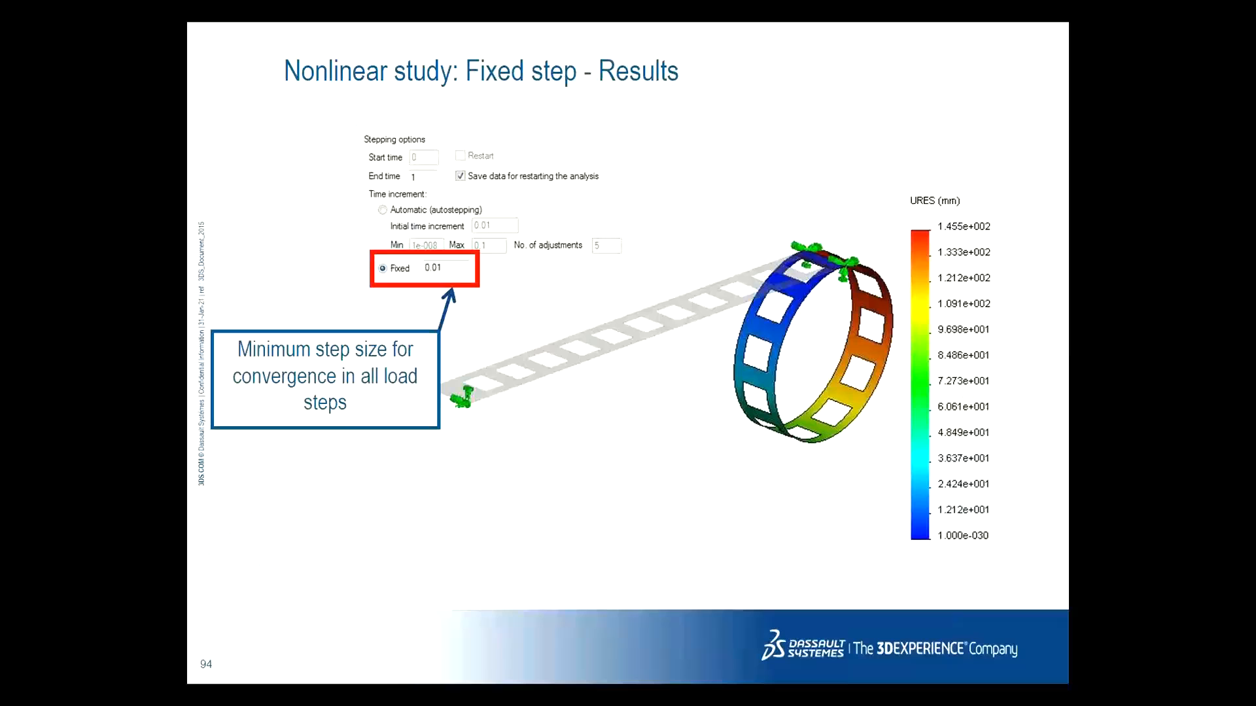
{"action": "key", "text": "Right"}
{"action": "key", "text": "Right"}
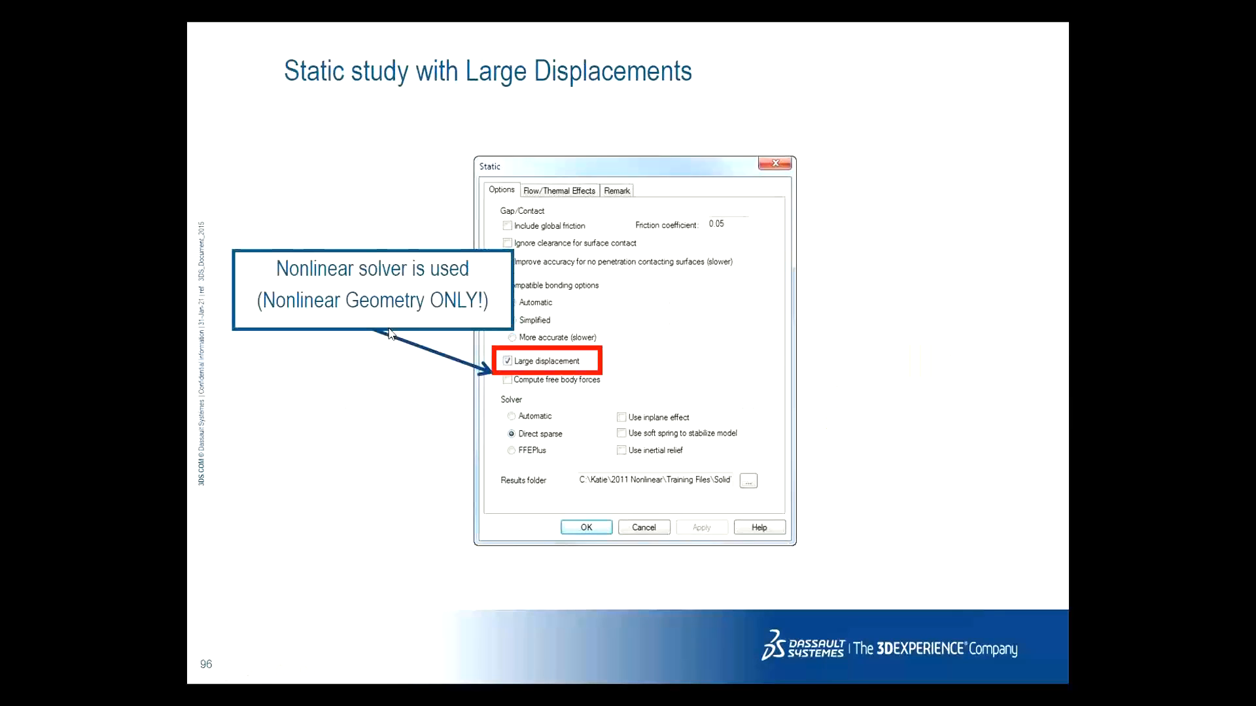
{"action": "key", "text": "Right"}
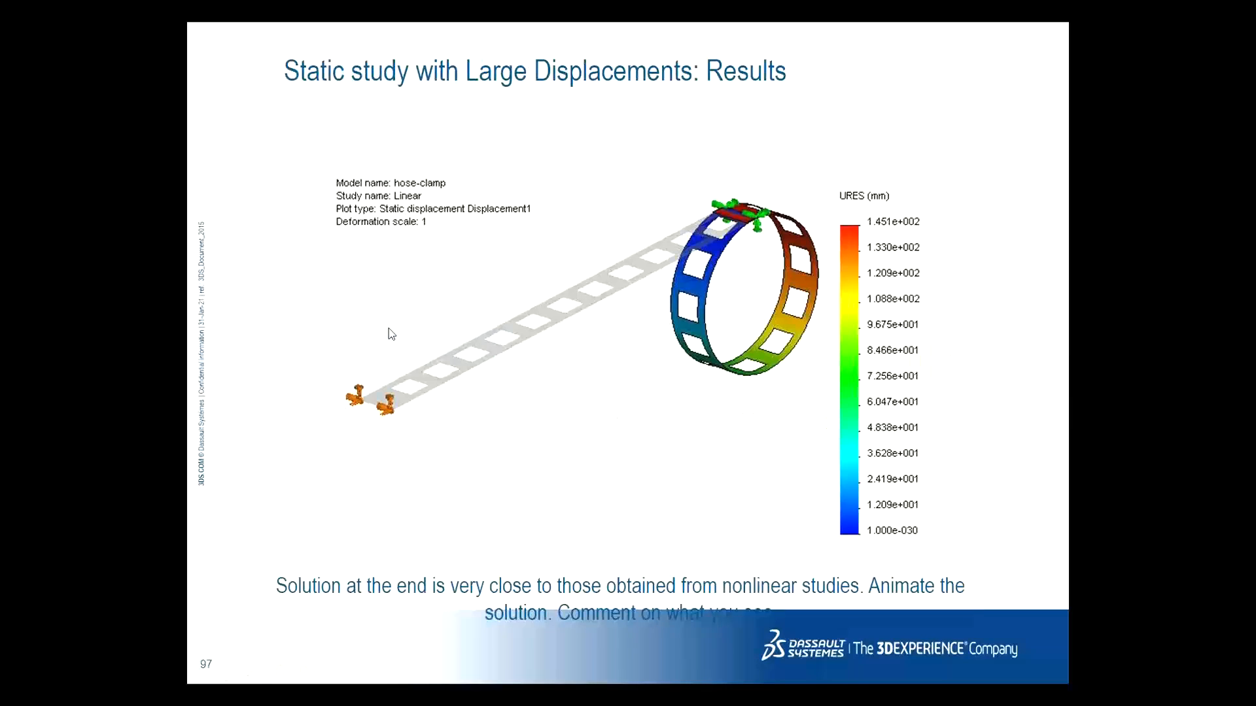
{"action": "key", "text": "Right"}
{"action": "key", "text": "Left"}
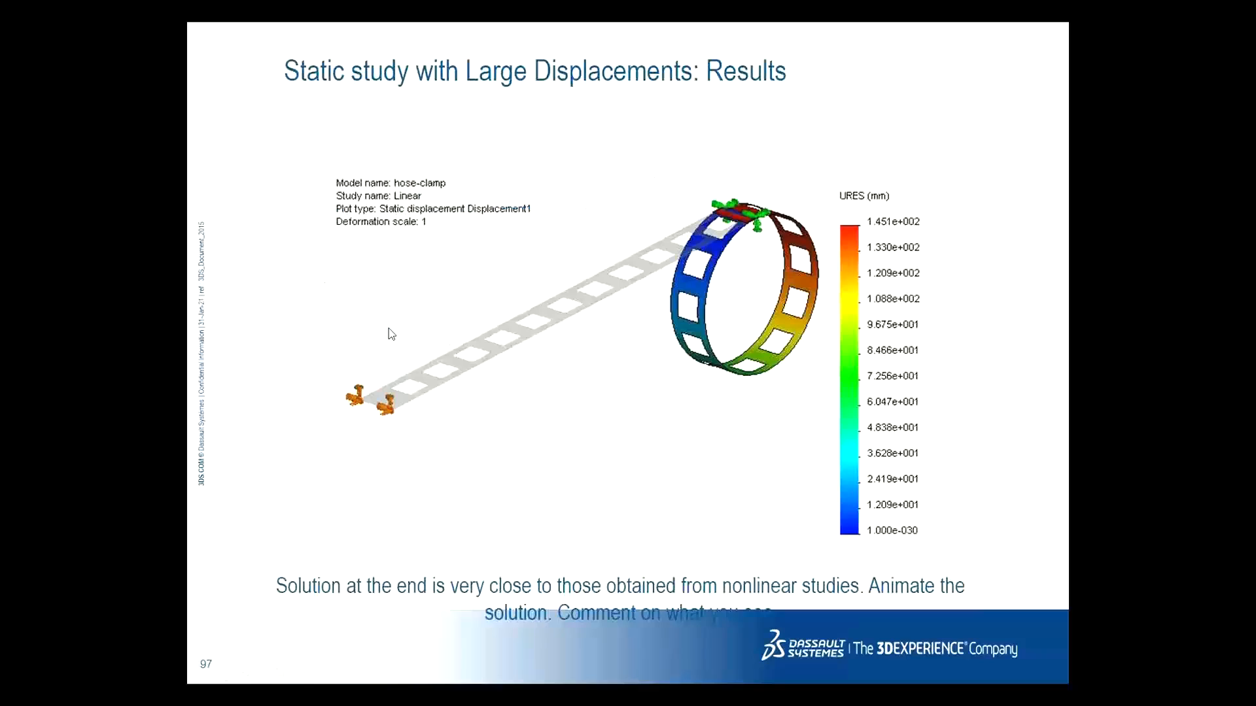
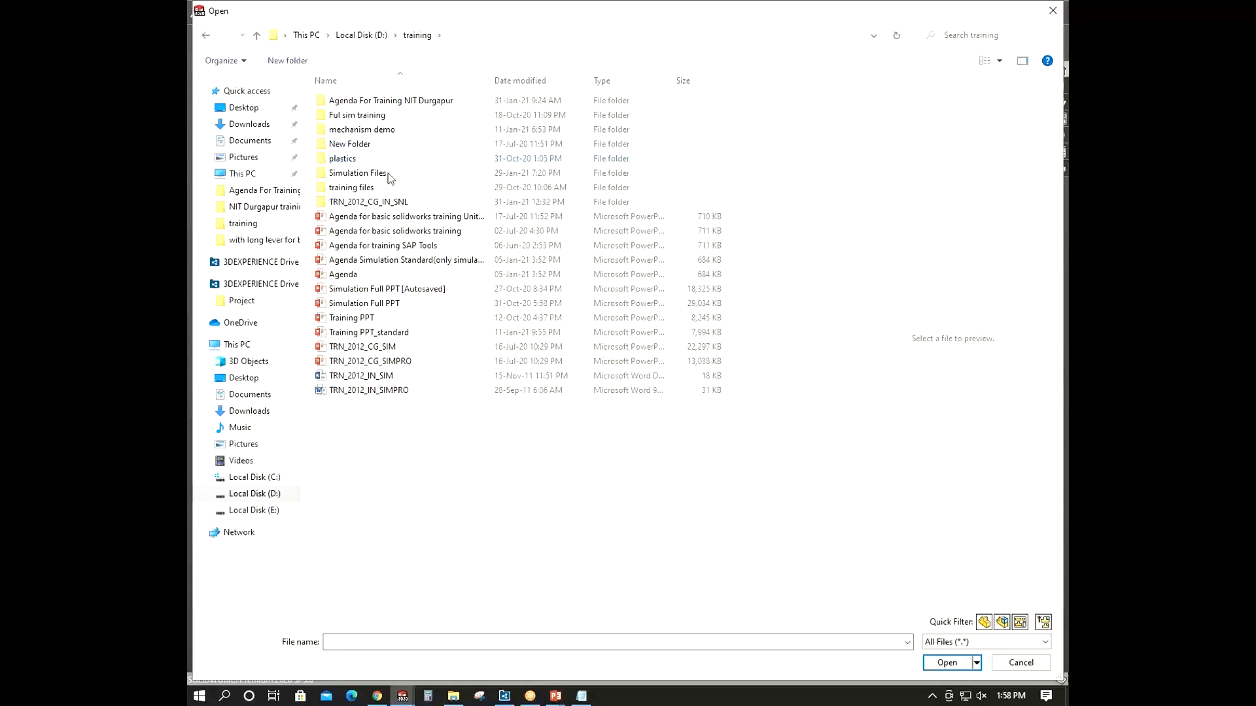
- Open the Car_Jack assembly from the training day 2 Car Jack folder and rebuild it
{"action": "double_click", "coordinate": [387, 172]}
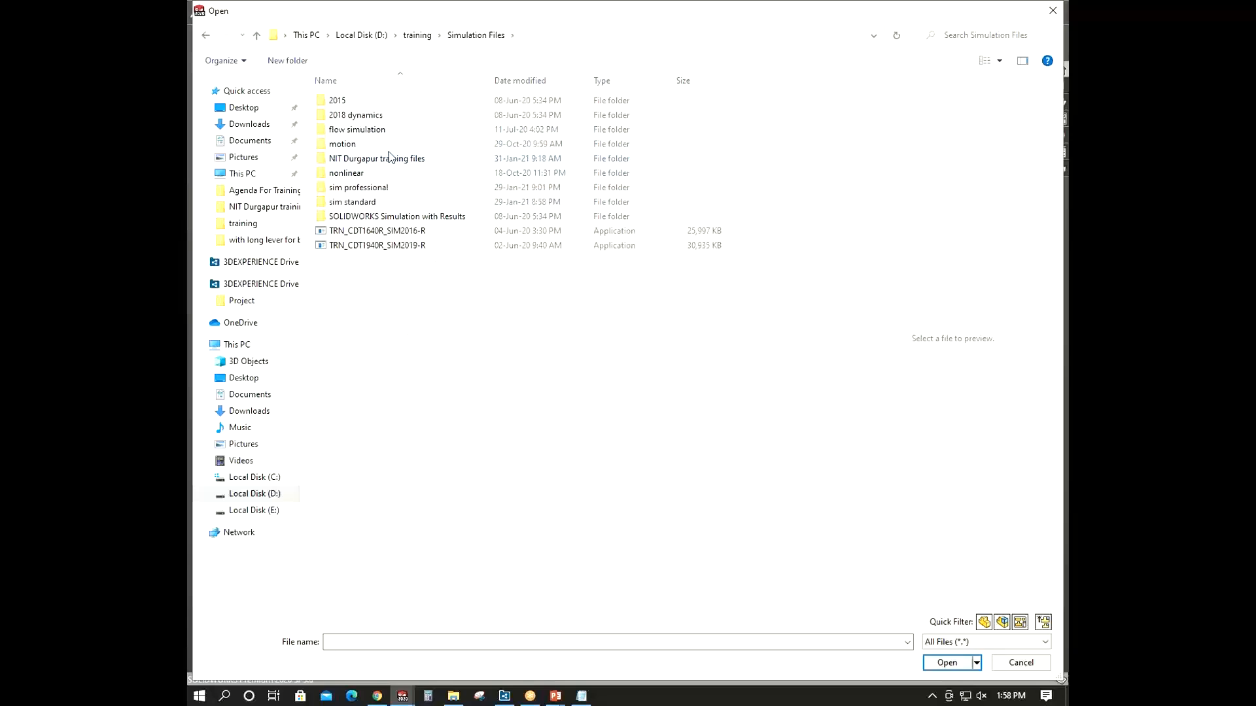
{"action": "double_click", "coordinate": [389, 158]}
{"action": "double_click", "coordinate": [364, 115]}
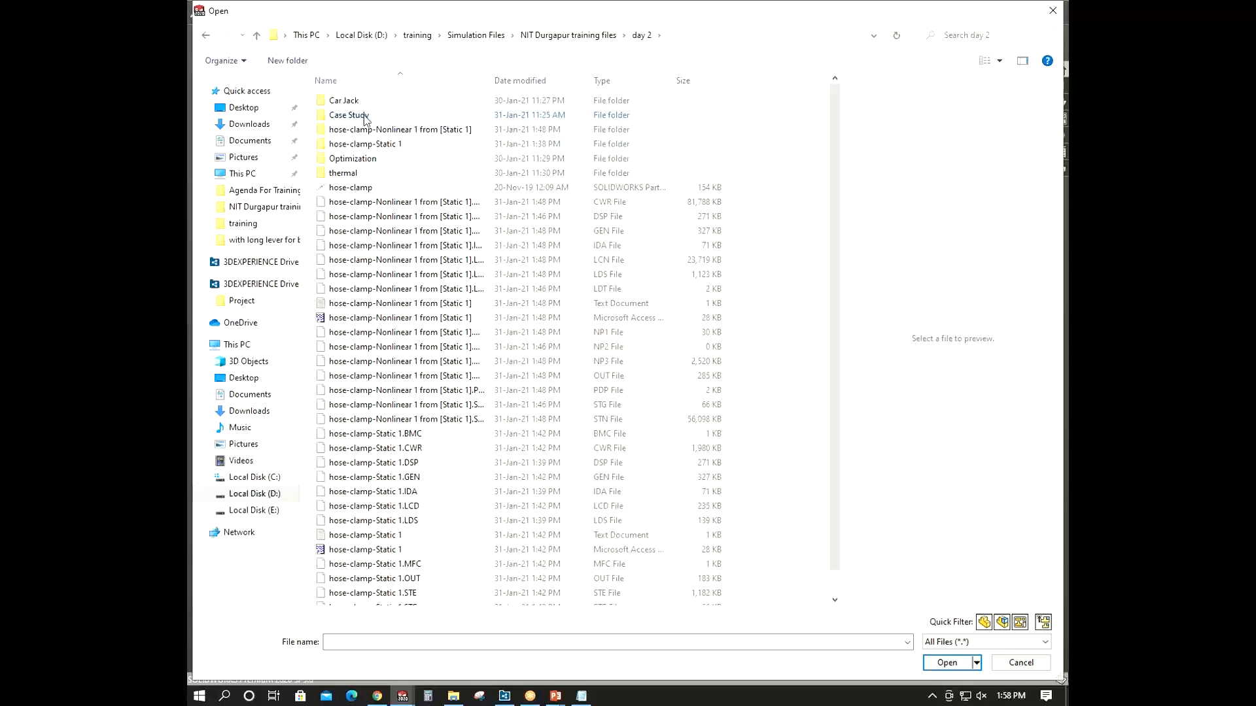
{"action": "left_click", "coordinate": [205, 36]}
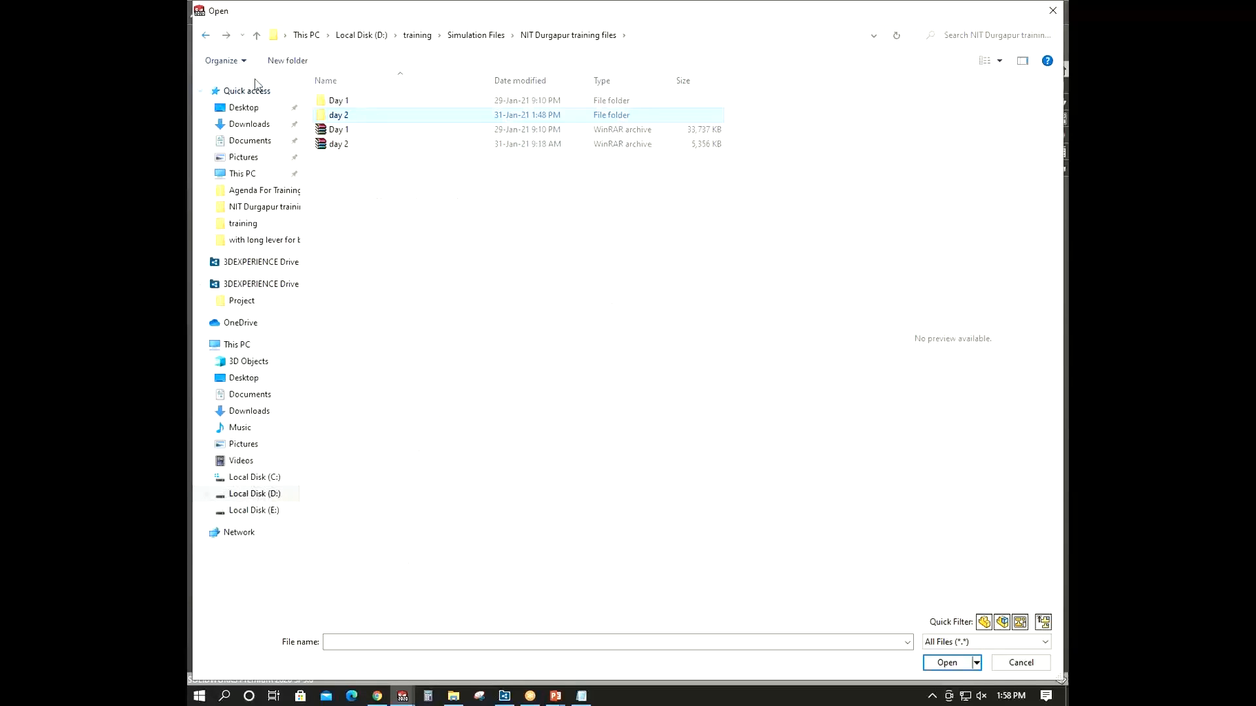
{"action": "double_click", "coordinate": [379, 119]}
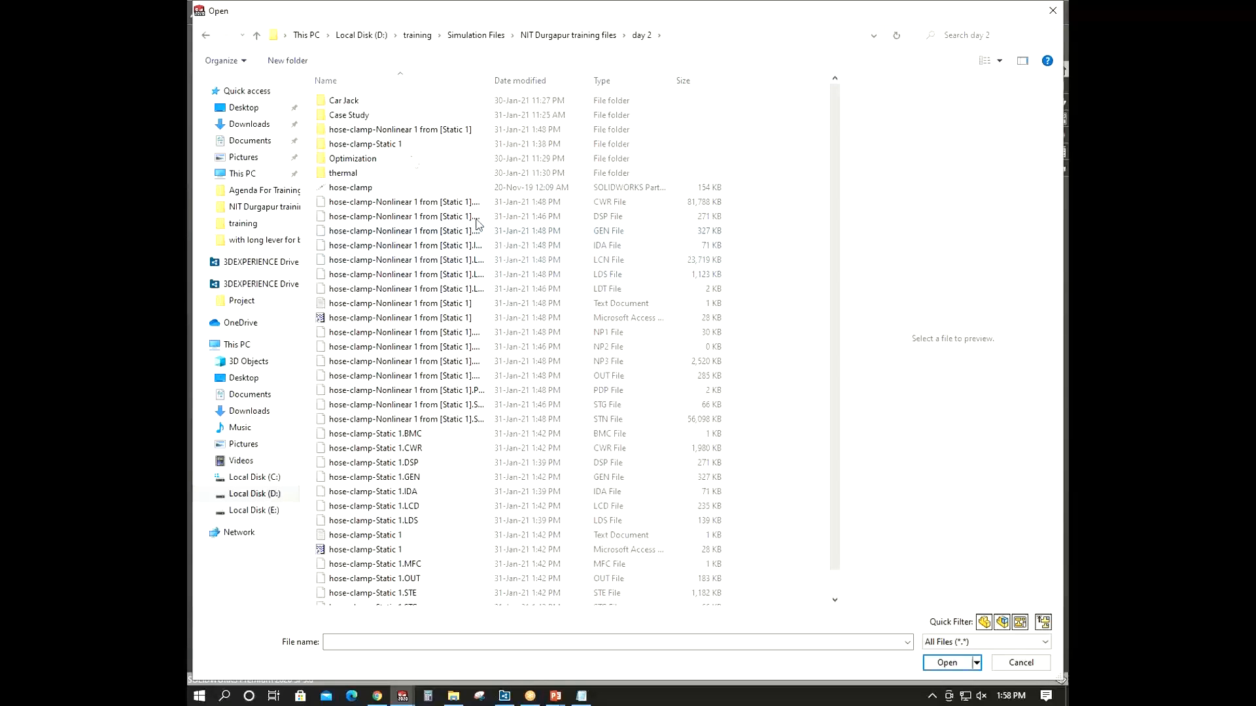
{"action": "double_click", "coordinate": [378, 105]}
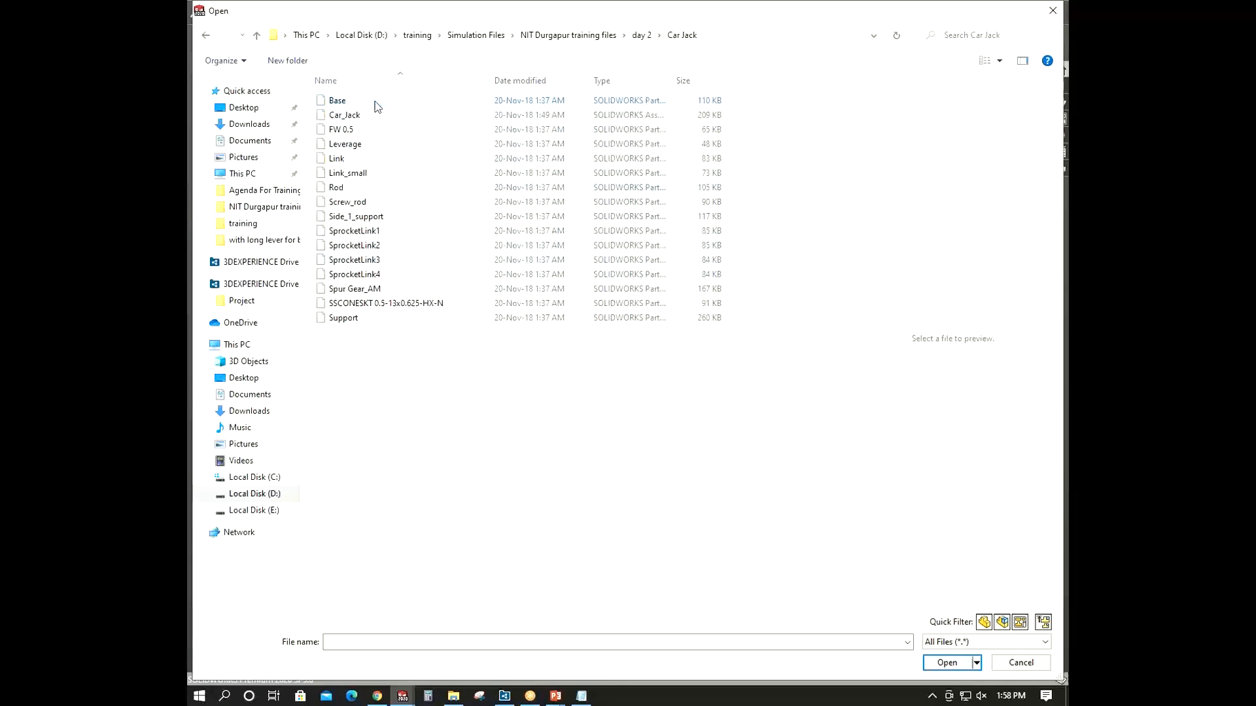
{"action": "left_click", "coordinate": [1045, 624]}
{"action": "left_click", "coordinate": [345, 100]}
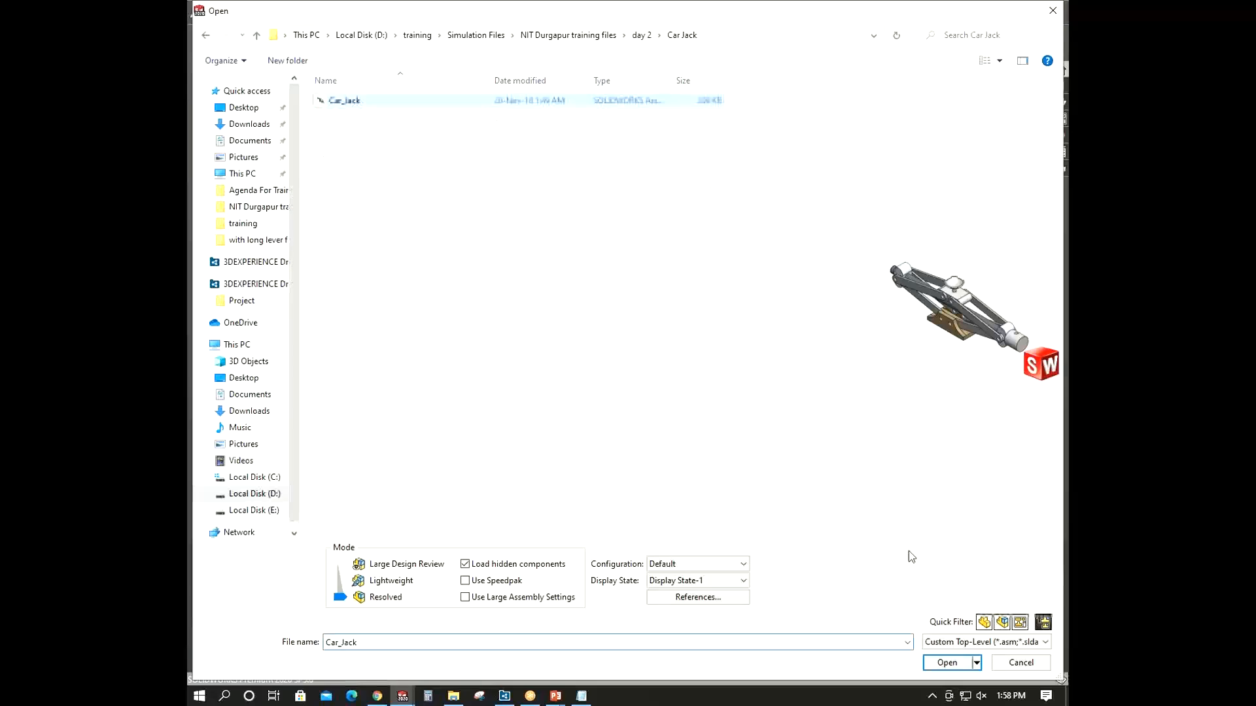
{"action": "left_click", "coordinate": [947, 662]}
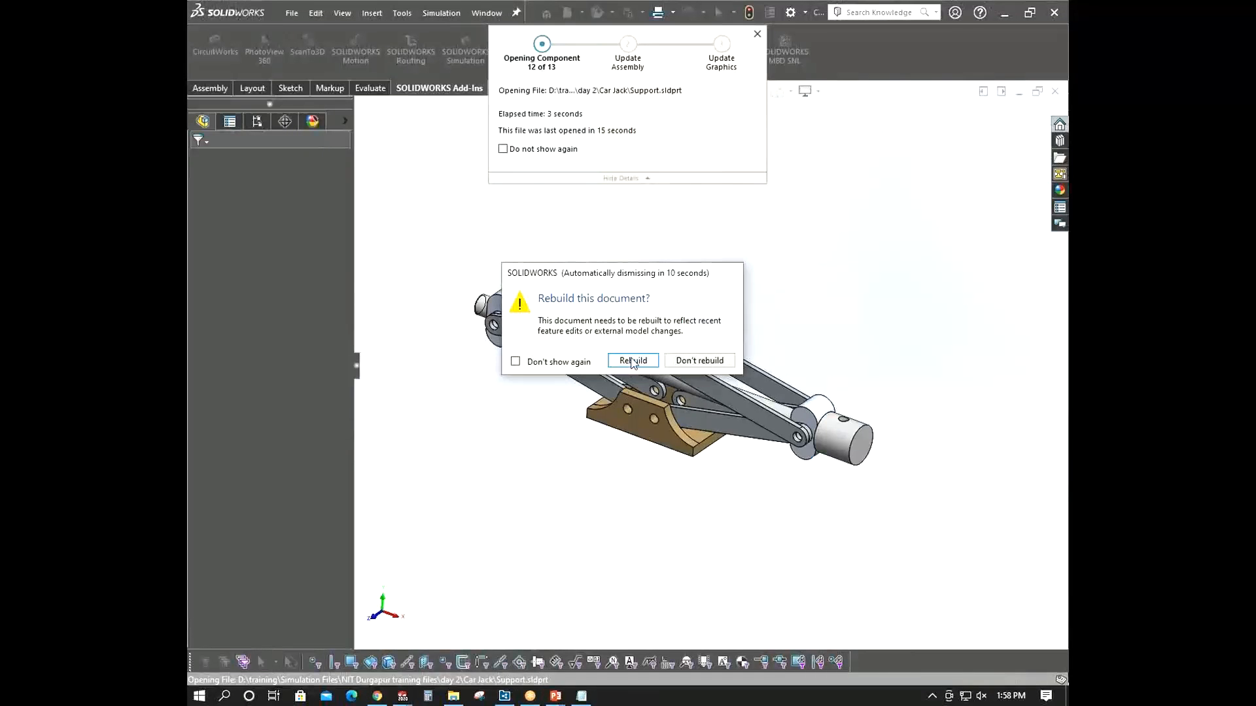
{"action": "left_click", "coordinate": [631, 361]}
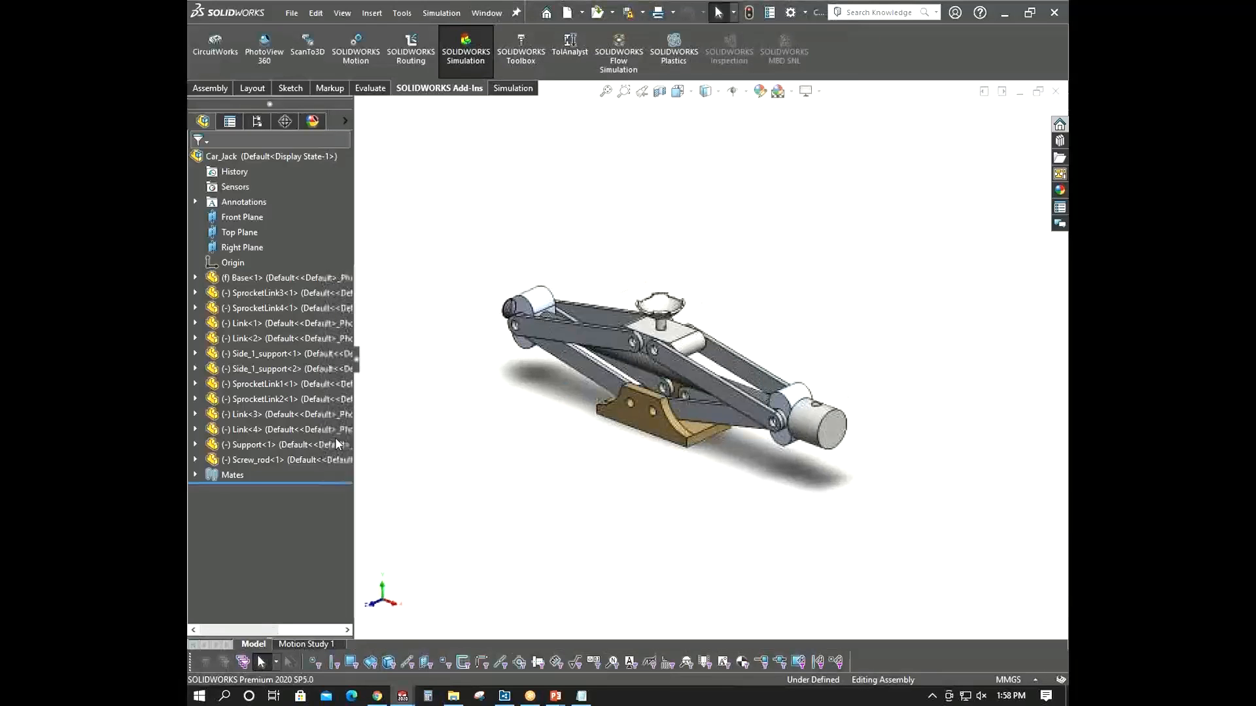
- Inspect the assembly's mates by highlighting the coincident, screw and hinge mates in the tree
{"action": "left_click", "coordinate": [195, 476]}
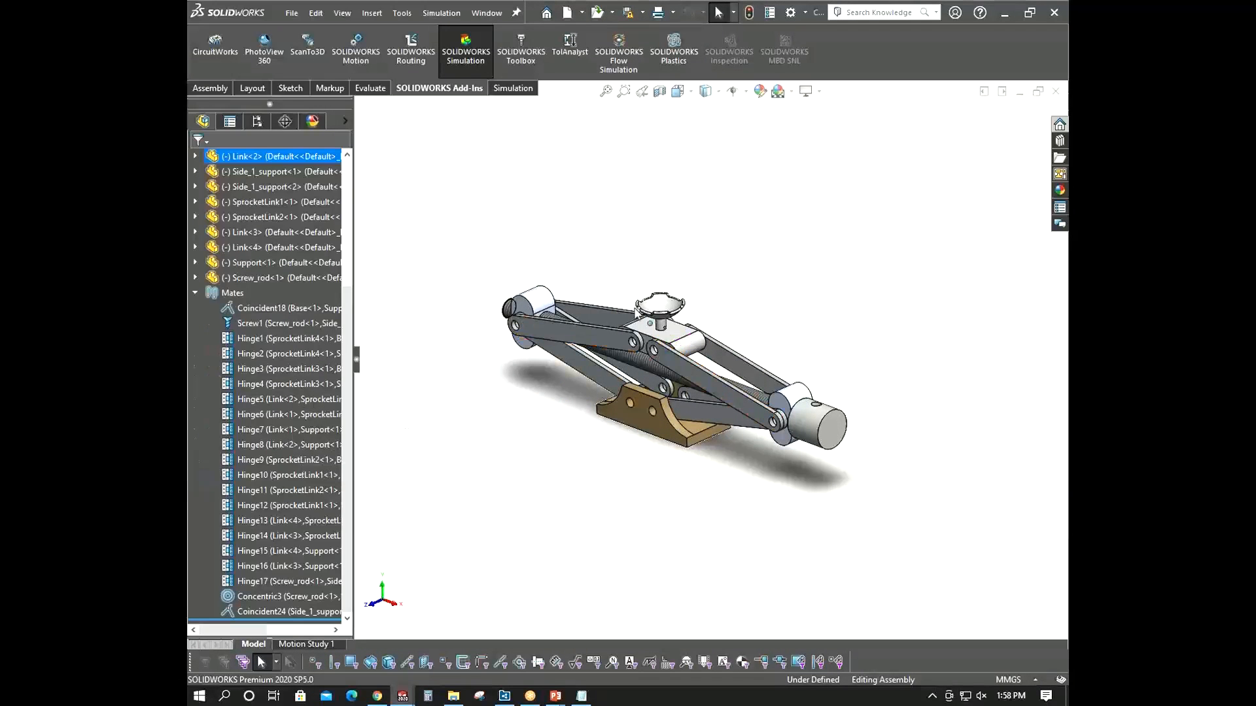
{"action": "scroll", "coordinate": [654, 314], "scroll_direction": "up", "scroll_amount": 1}
{"action": "left_click", "coordinate": [673, 317]}
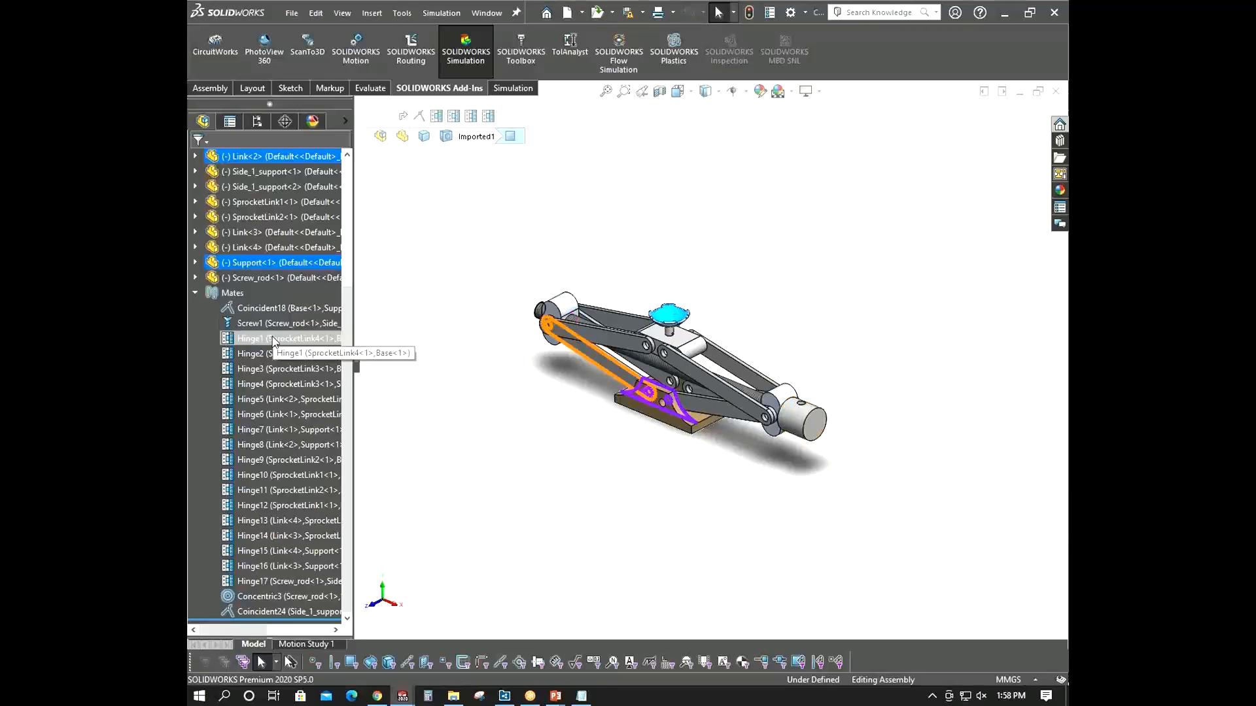
{"action": "left_click", "coordinate": [275, 398]}
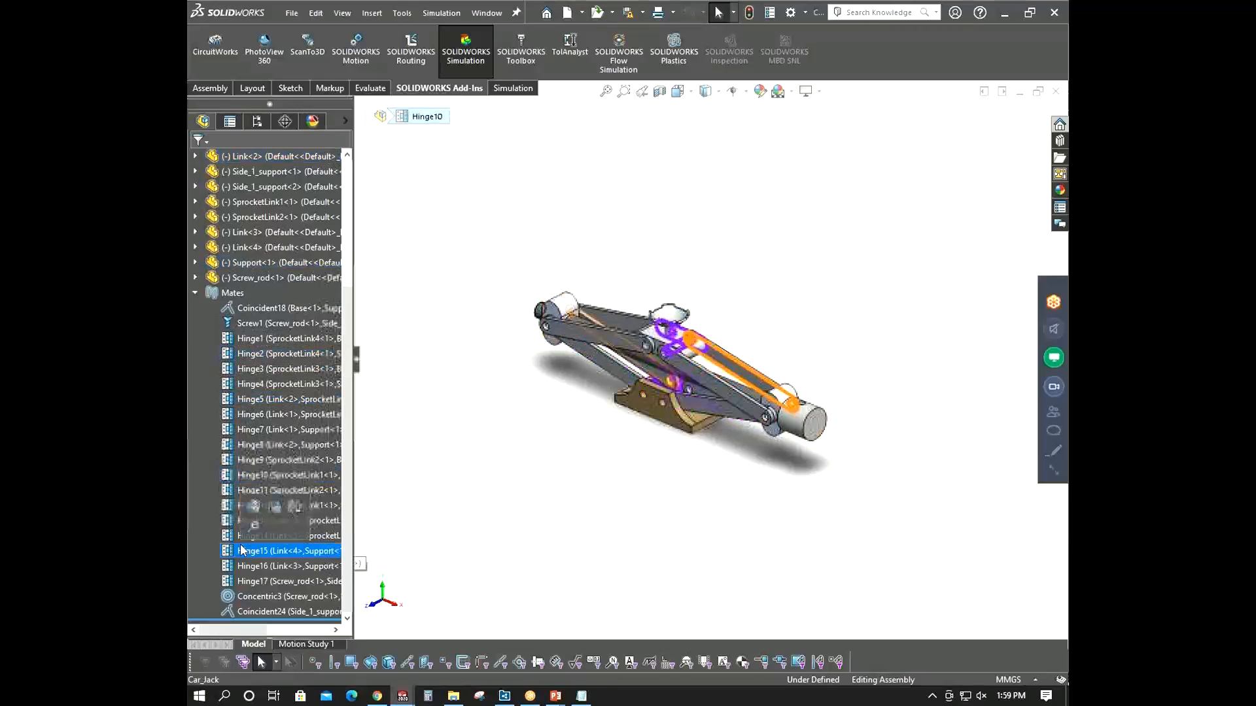
{"action": "left_click", "coordinate": [273, 309]}
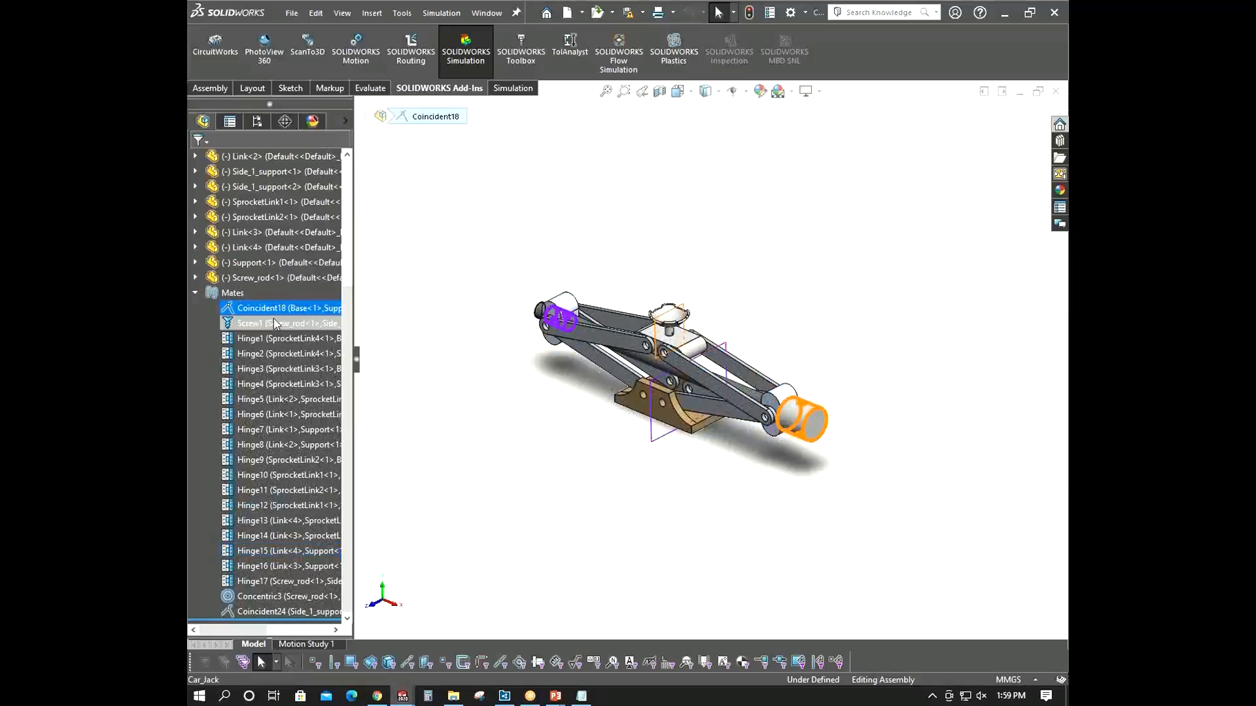
{"action": "left_click", "coordinate": [275, 324]}
{"action": "left_click", "coordinate": [434, 407]}
{"action": "left_click", "coordinate": [195, 292]}
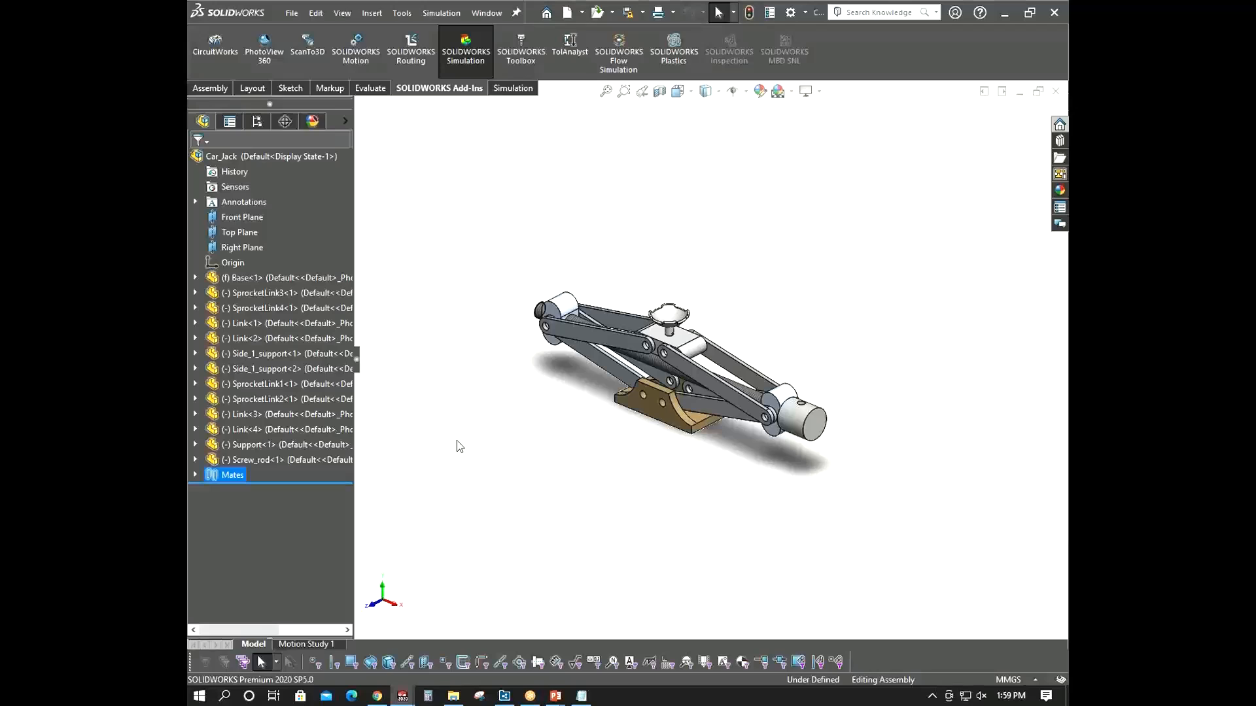
- Open Motion Study 1 and activate the SOLIDWORKS Motion add-in
{"action": "left_click", "coordinate": [306, 644]}
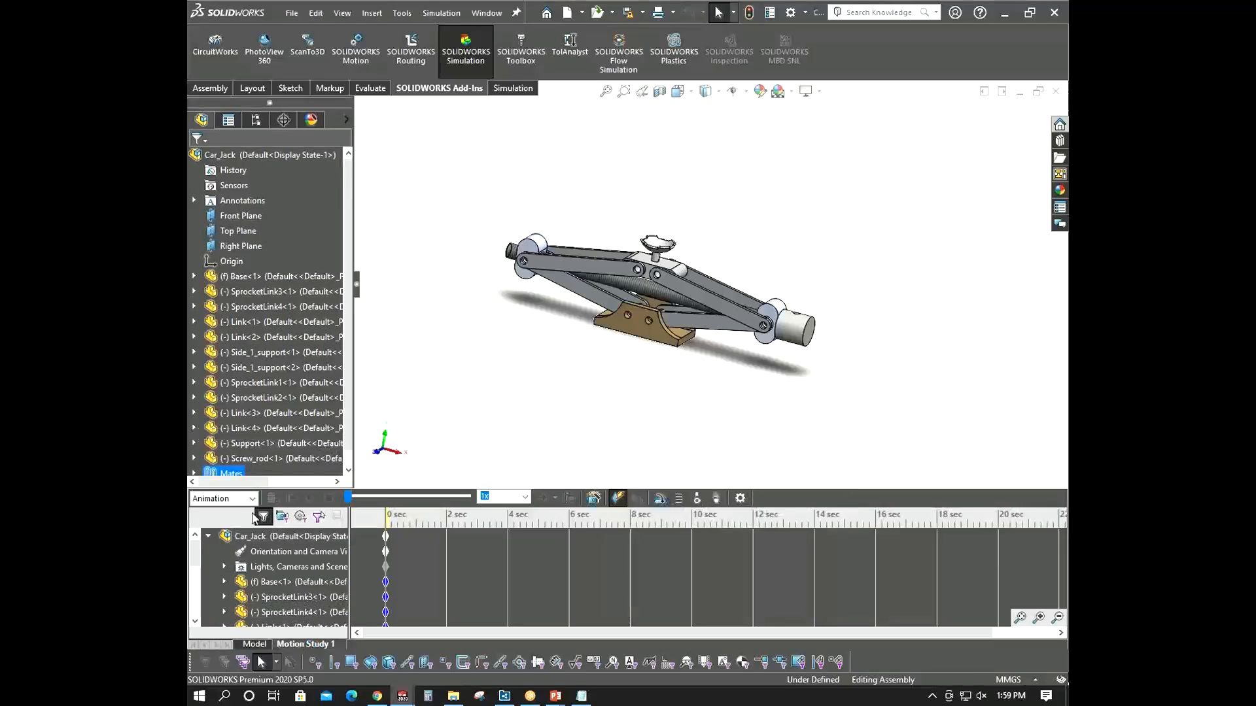
{"action": "left_click", "coordinate": [242, 498]}
{"action": "left_click", "coordinate": [242, 514]}
{"action": "left_click", "coordinate": [372, 72]}
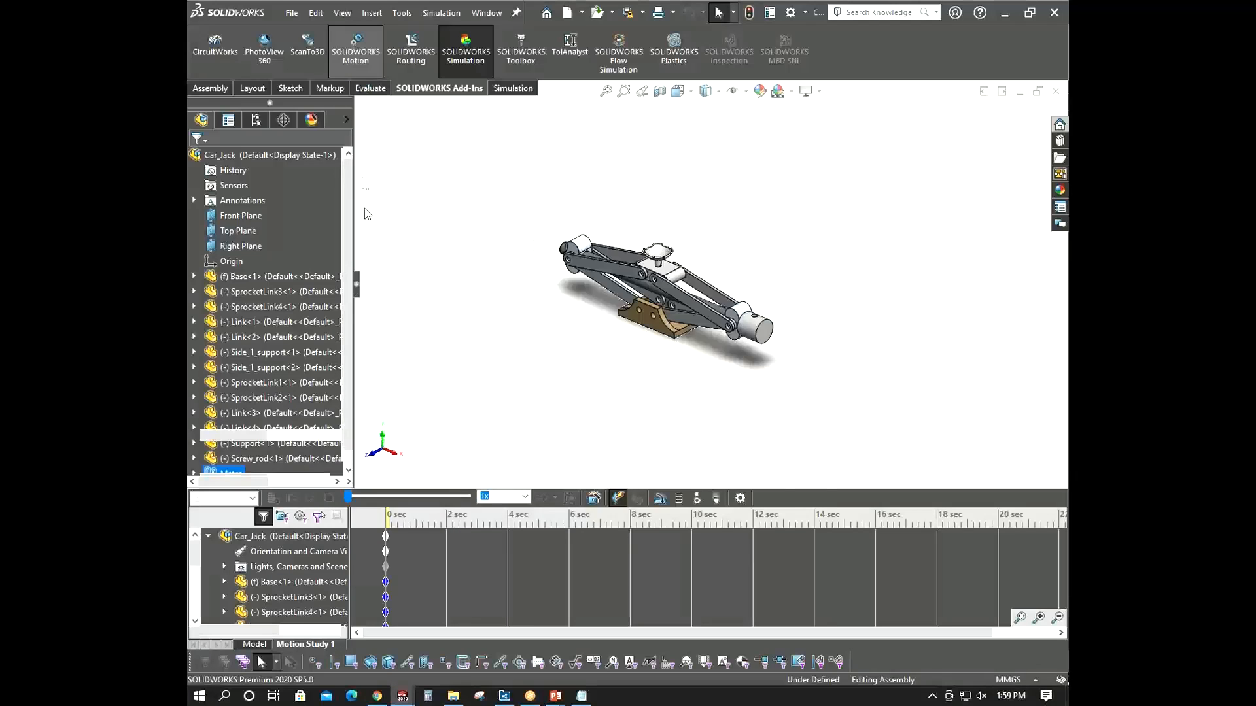
- Set the motion study type to Motion Analysis and enlarge the MotionManager panel
{"action": "left_click", "coordinate": [229, 498]}
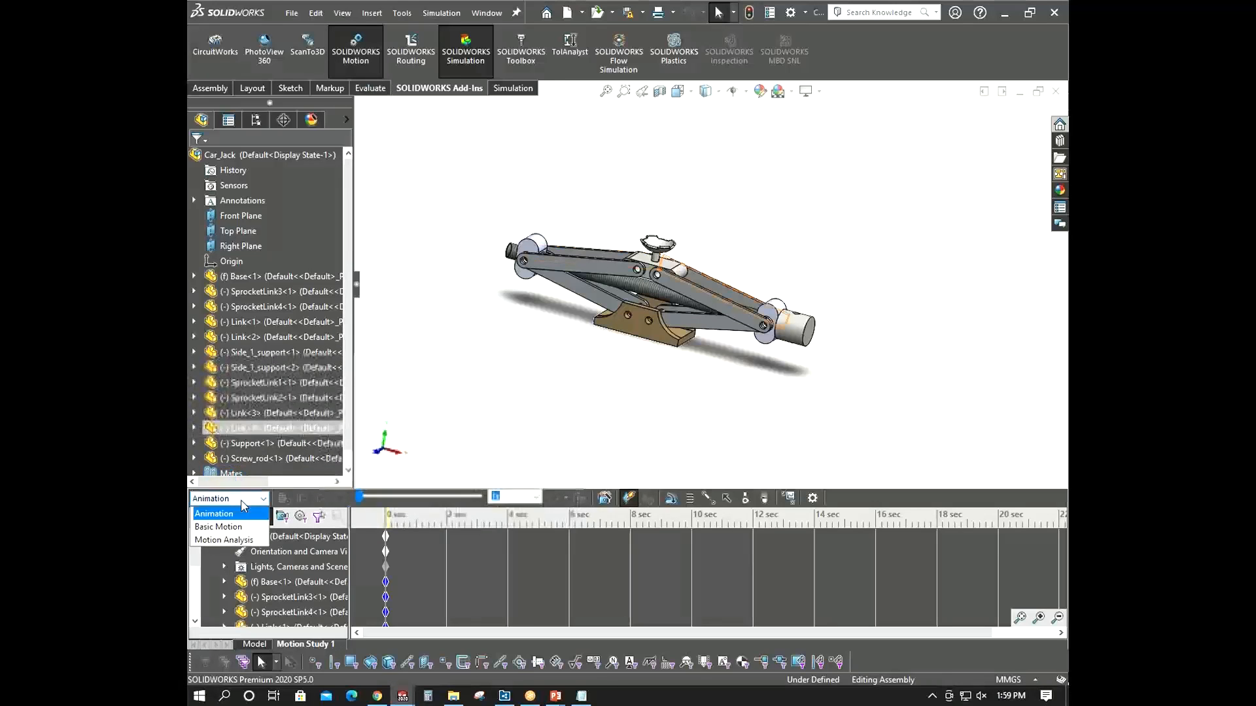
{"action": "left_click", "coordinate": [227, 540]}
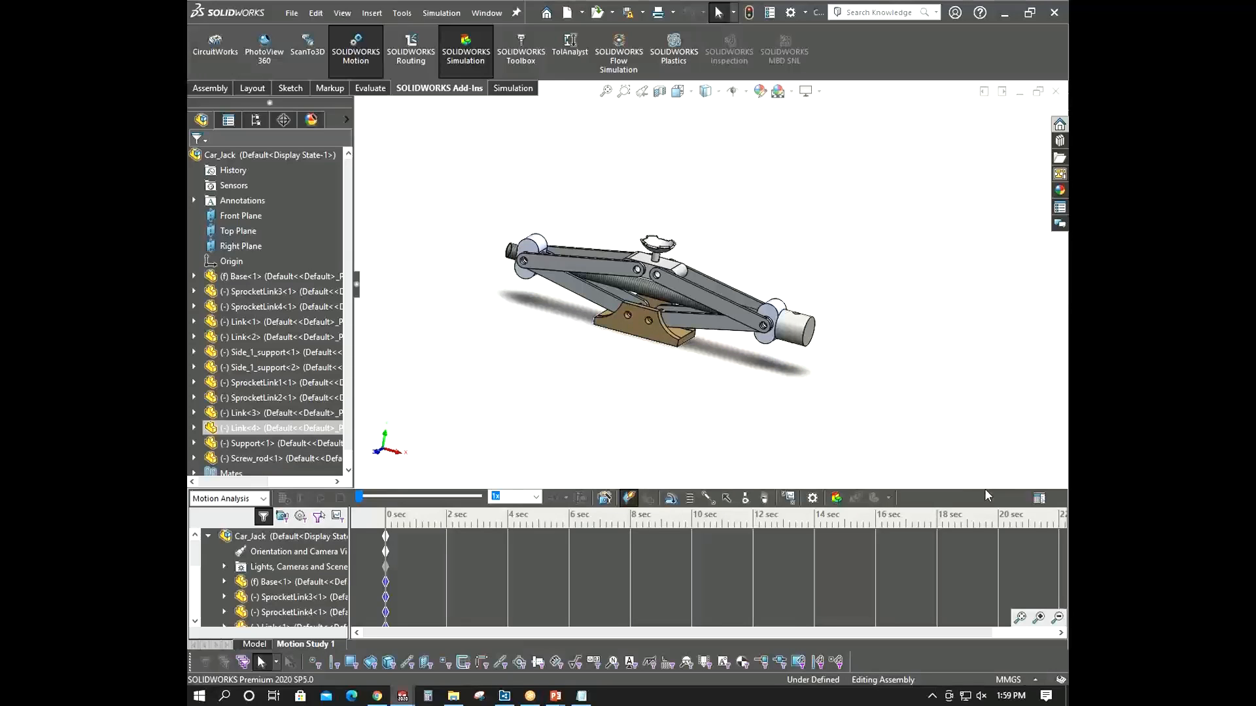
{"action": "left_click_drag", "start_coordinate": [985, 489], "coordinate": [984, 436]}
{"action": "scroll", "coordinate": [202, 568], "scroll_direction": "down", "scroll_amount": 2}
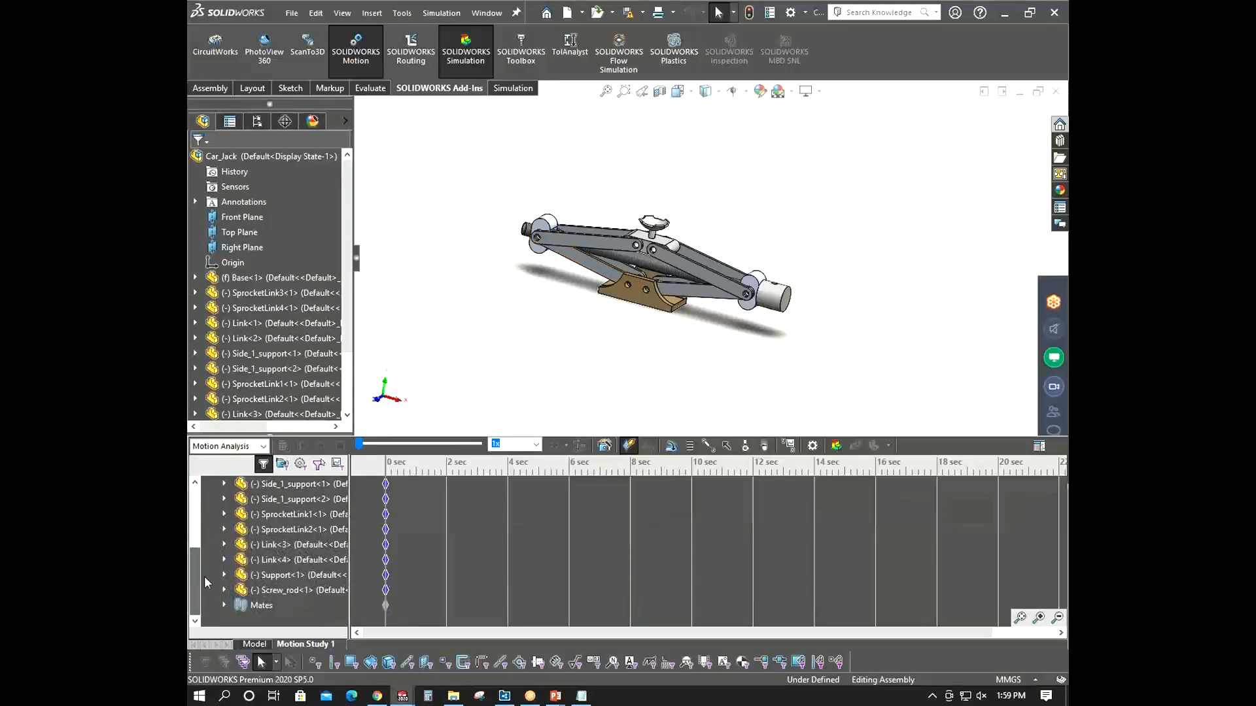
{"action": "scroll", "coordinate": [206, 530], "scroll_direction": "up", "scroll_amount": 2}
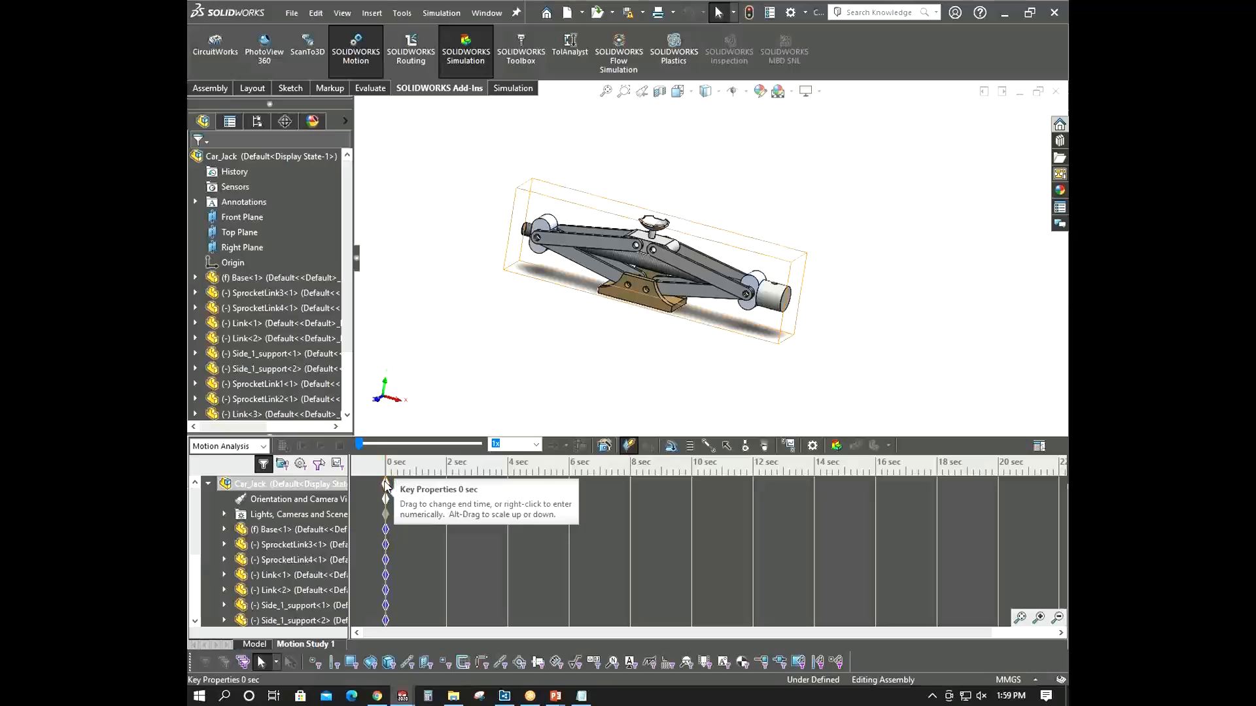
{"action": "middle_click_drag", "start_coordinate": [636, 327], "coordinate": [609, 353]}
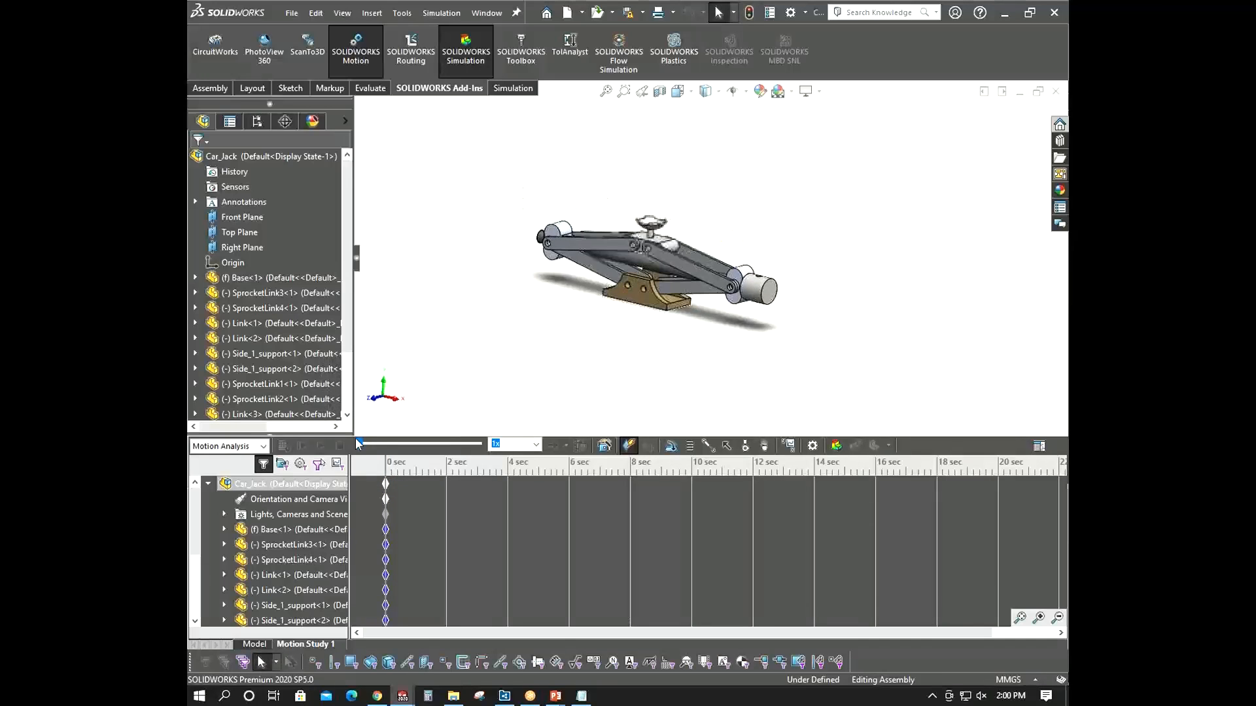
{"action": "left_click", "coordinate": [227, 447]}
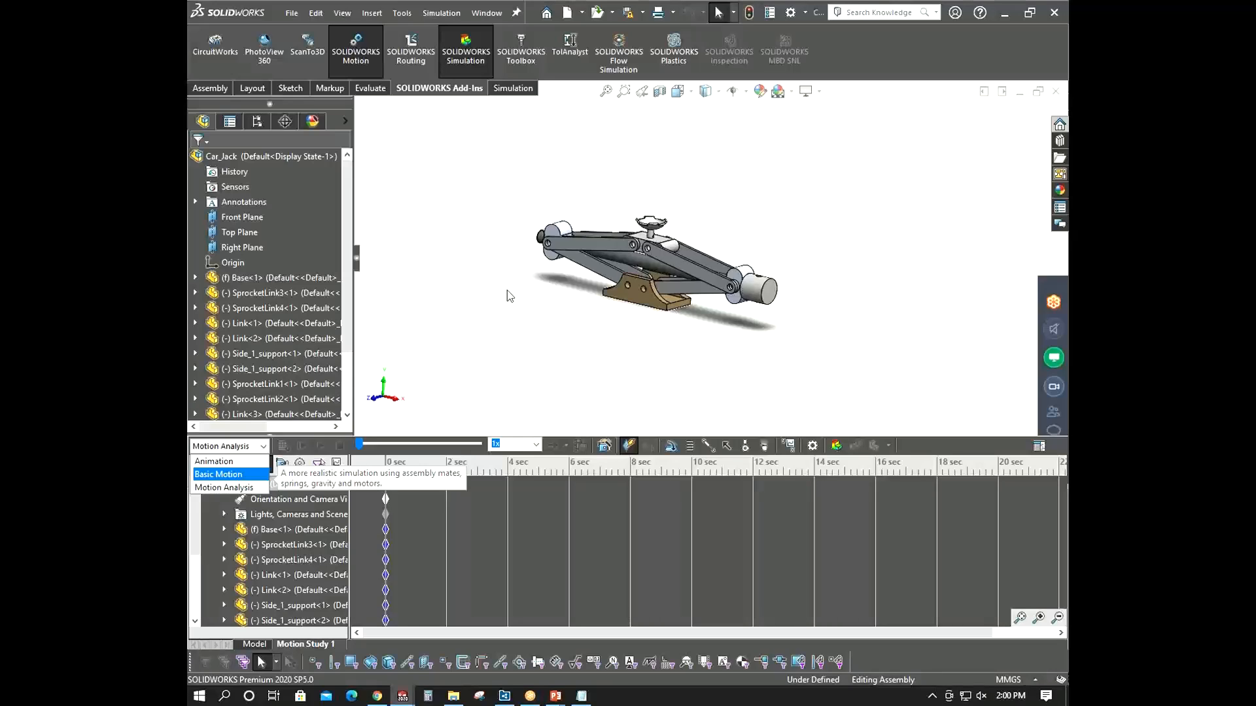
{"action": "left_click", "coordinate": [223, 487]}
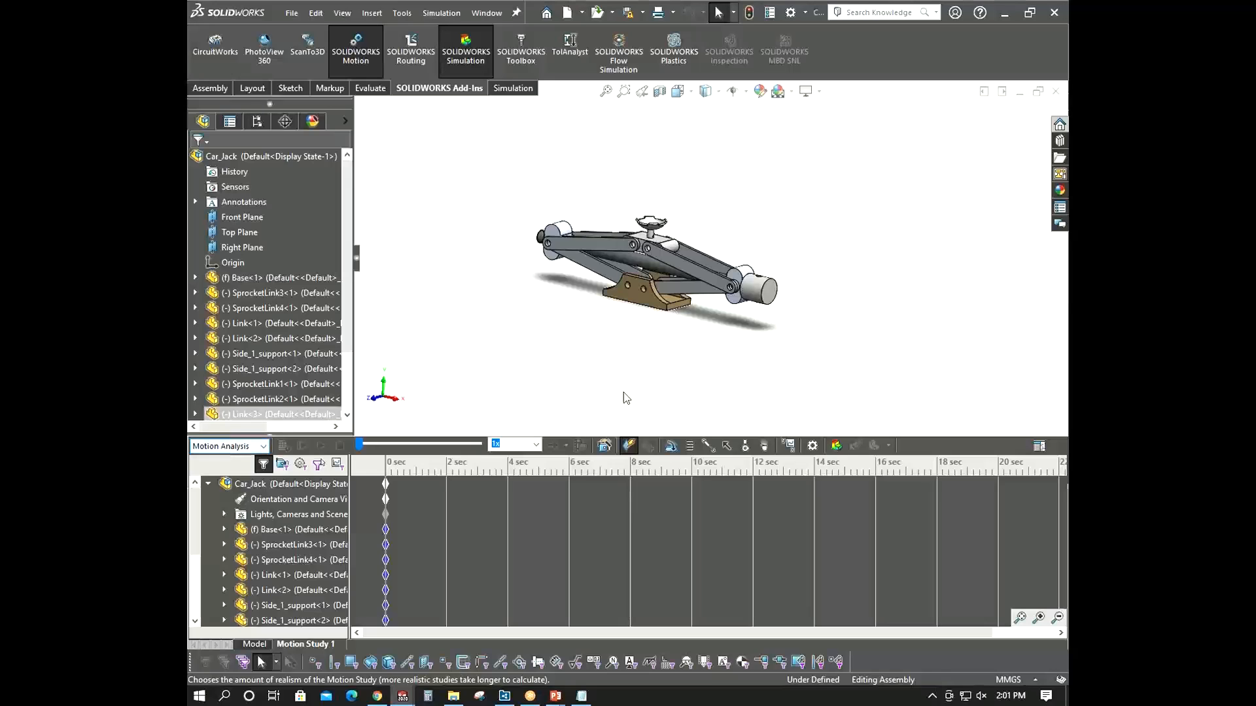
- Start a Motor and select the screw rod's end face for its component and direction
{"action": "middle_click_drag", "start_coordinate": [622, 395], "coordinate": [616, 397]}
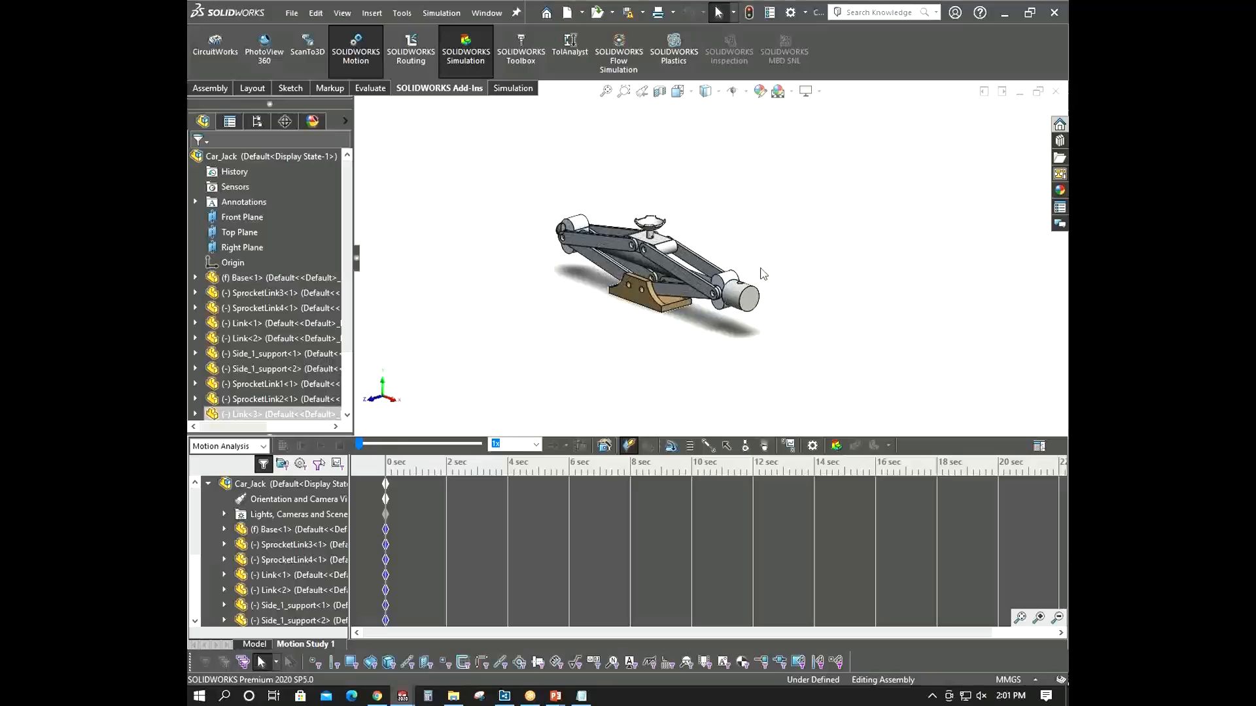
{"action": "mouse_move", "coordinate": [594, 172]}
{"action": "middle_mouse_down"}
{"action": "mouse_move", "coordinate": [597, 190]}
{"action": "mouse_move", "coordinate": [606, 173]}
{"action": "middle_mouse_up"}
{"action": "scroll", "coordinate": [598, 186], "scroll_direction": "down", "scroll_amount": 3}
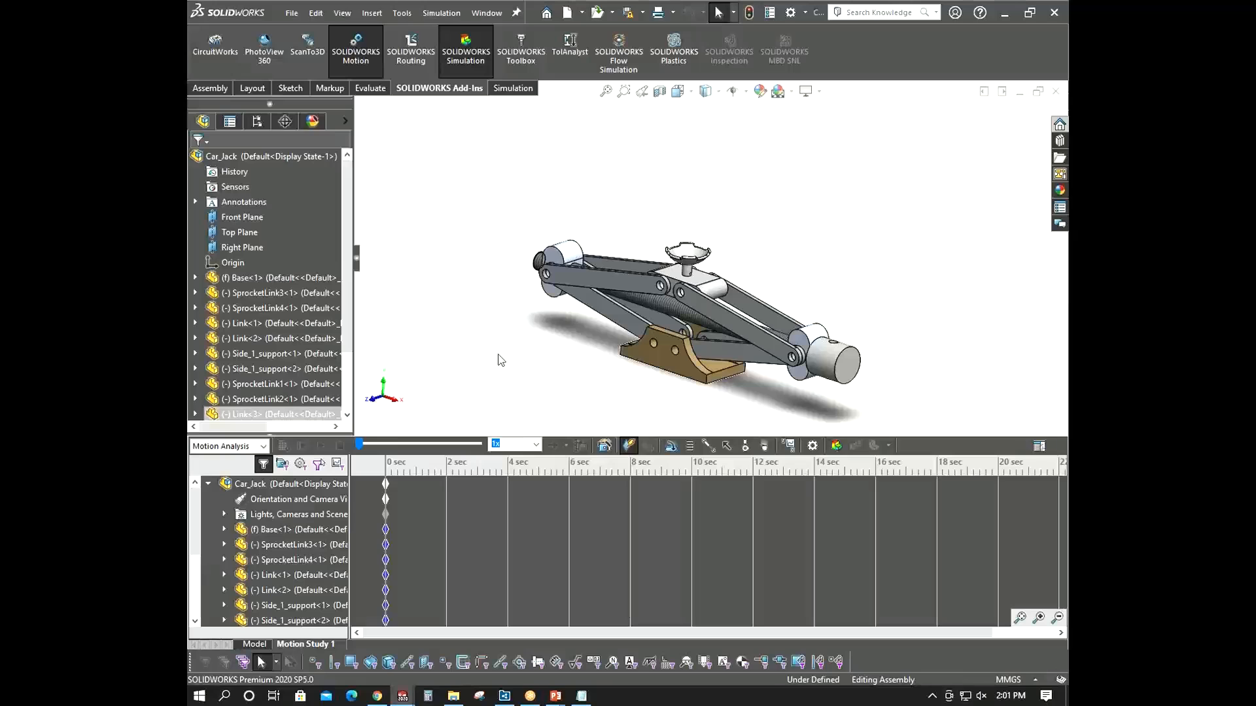
{"action": "left_click", "coordinate": [821, 357]}
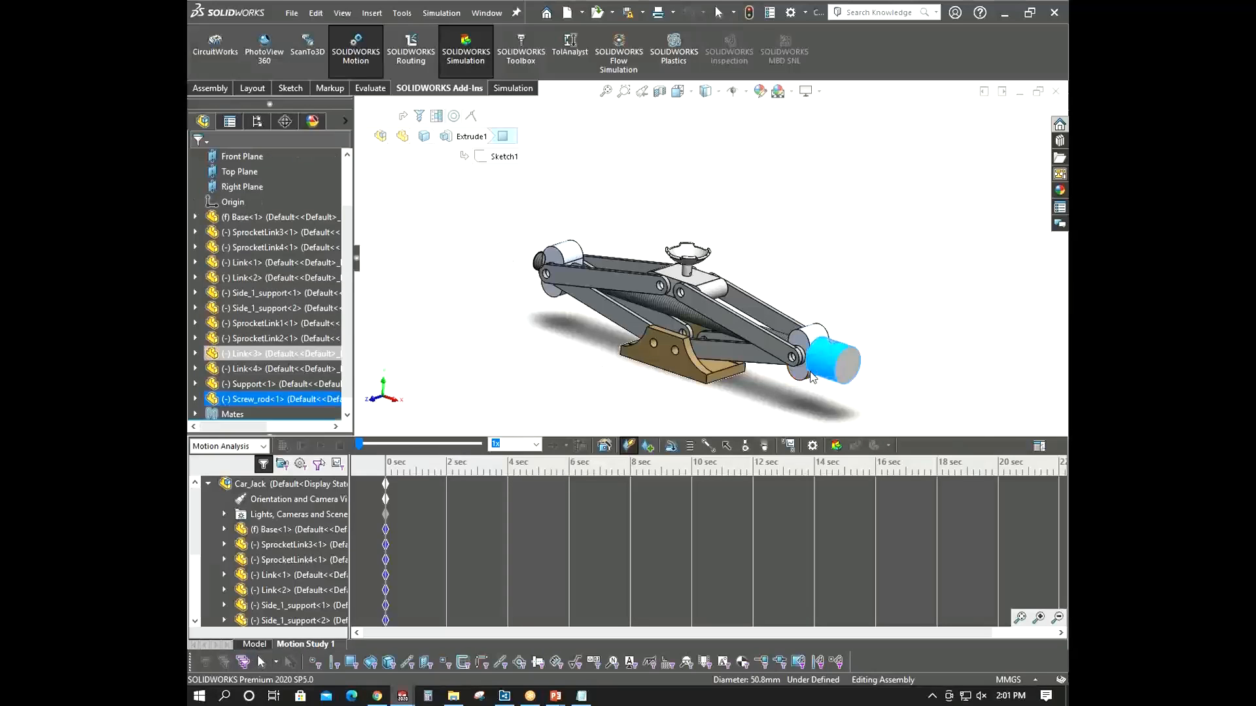
{"action": "middle_click_drag", "start_coordinate": [821, 358], "coordinate": [843, 330]}
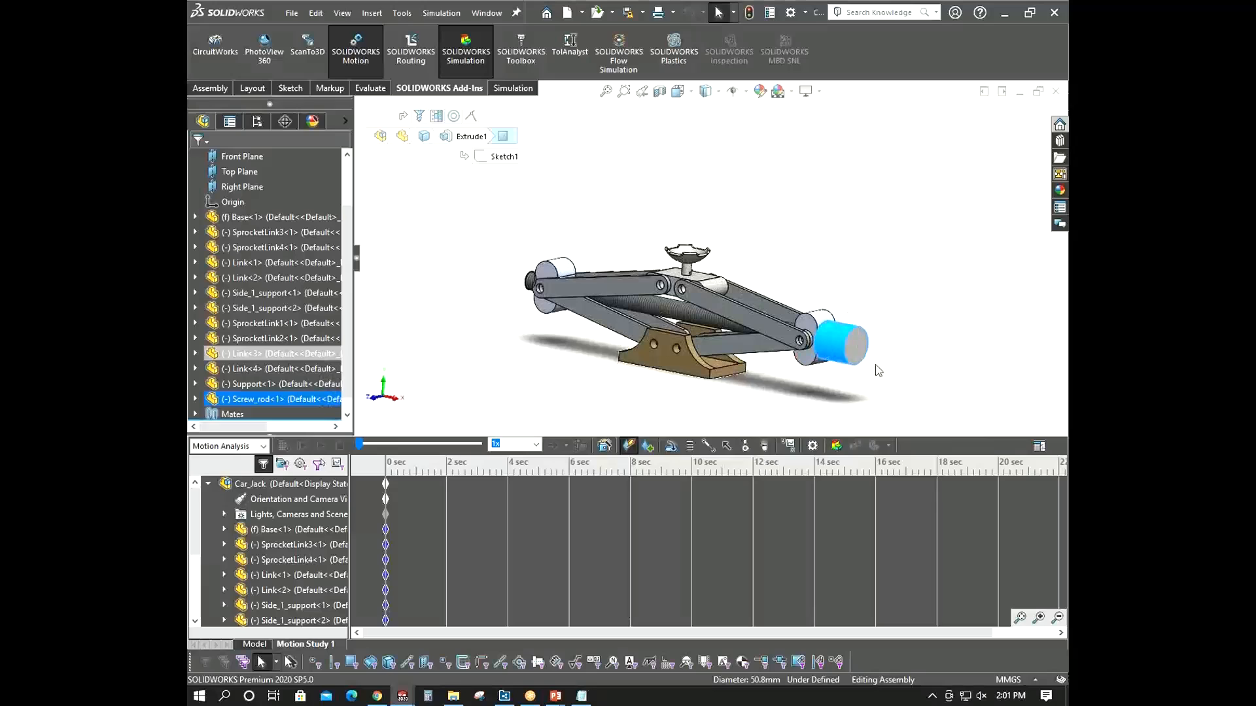
{"action": "mouse_move", "coordinate": [703, 264]}
{"action": "middle_mouse_down"}
{"action": "mouse_move", "coordinate": [681, 320]}
{"action": "mouse_move", "coordinate": [684, 261]}
{"action": "middle_mouse_up"}
{"action": "left_click", "coordinate": [685, 258]}
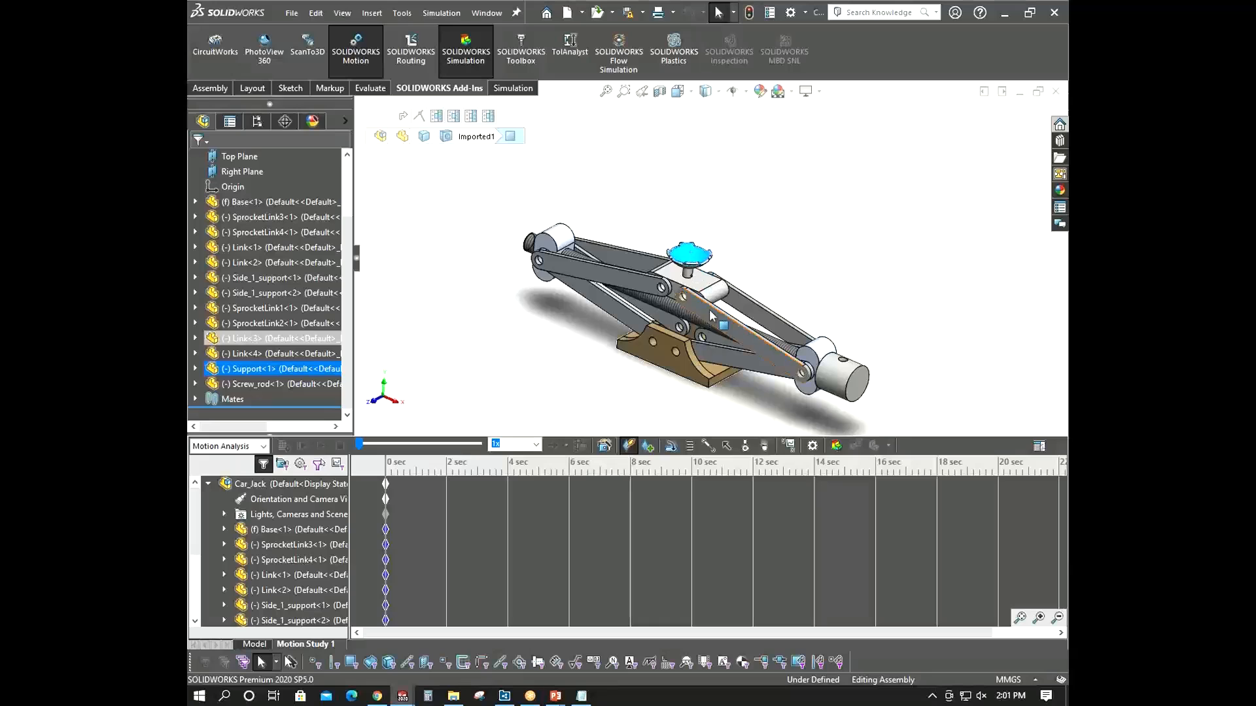
{"action": "middle_click_drag", "start_coordinate": [671, 289], "coordinate": [655, 346]}
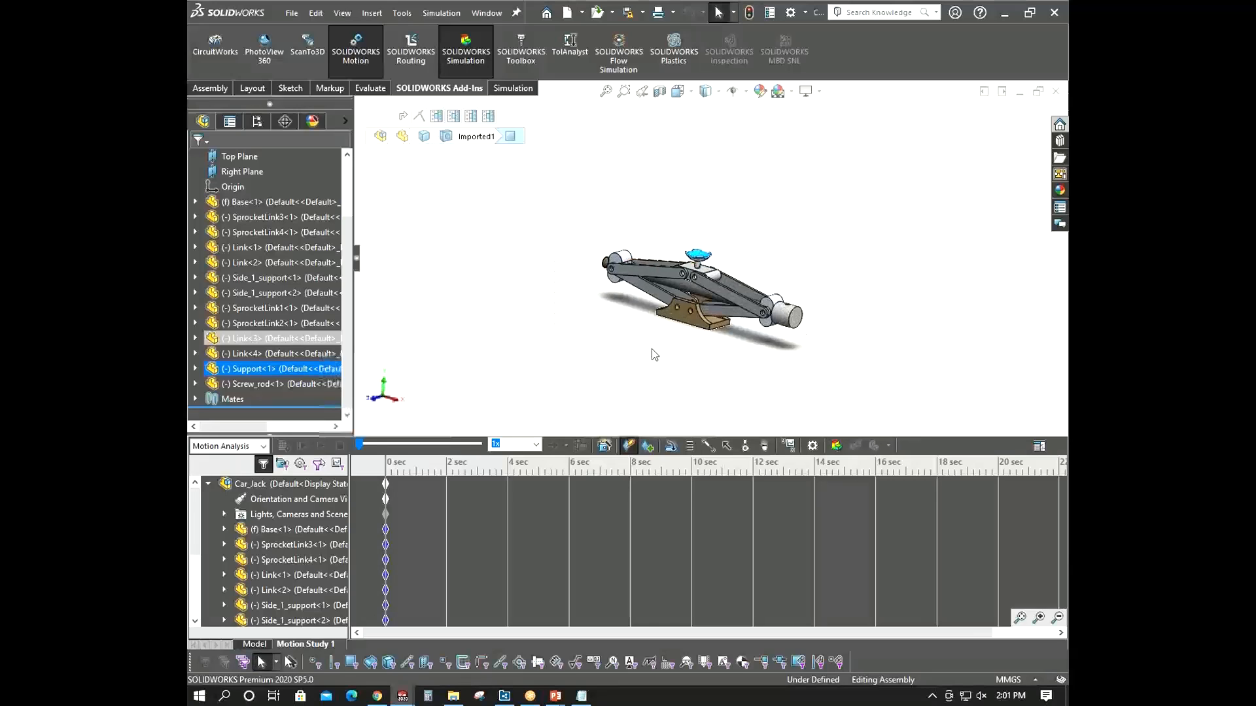
{"action": "left_click", "coordinate": [655, 354]}
{"action": "scroll", "coordinate": [794, 339], "scroll_direction": "down", "scroll_amount": 2}
{"action": "middle_click_drag", "start_coordinate": [793, 340], "coordinate": [790, 356]}
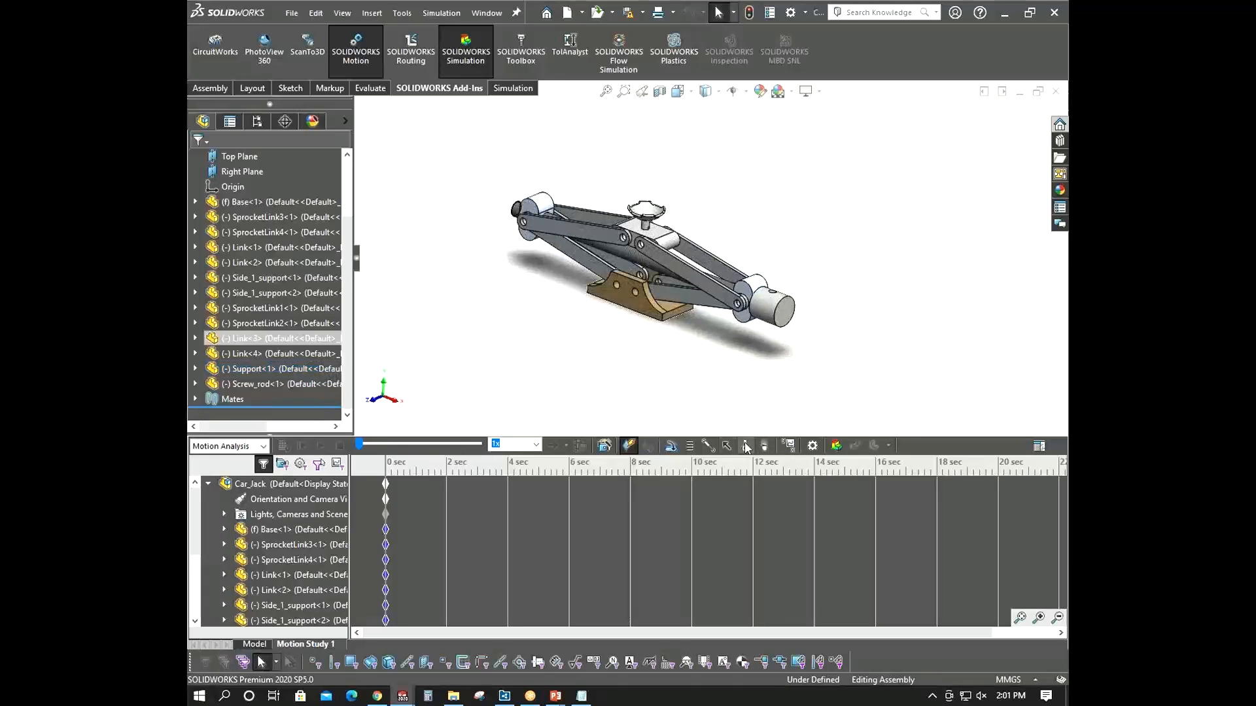
{"action": "left_click", "coordinate": [670, 446]}
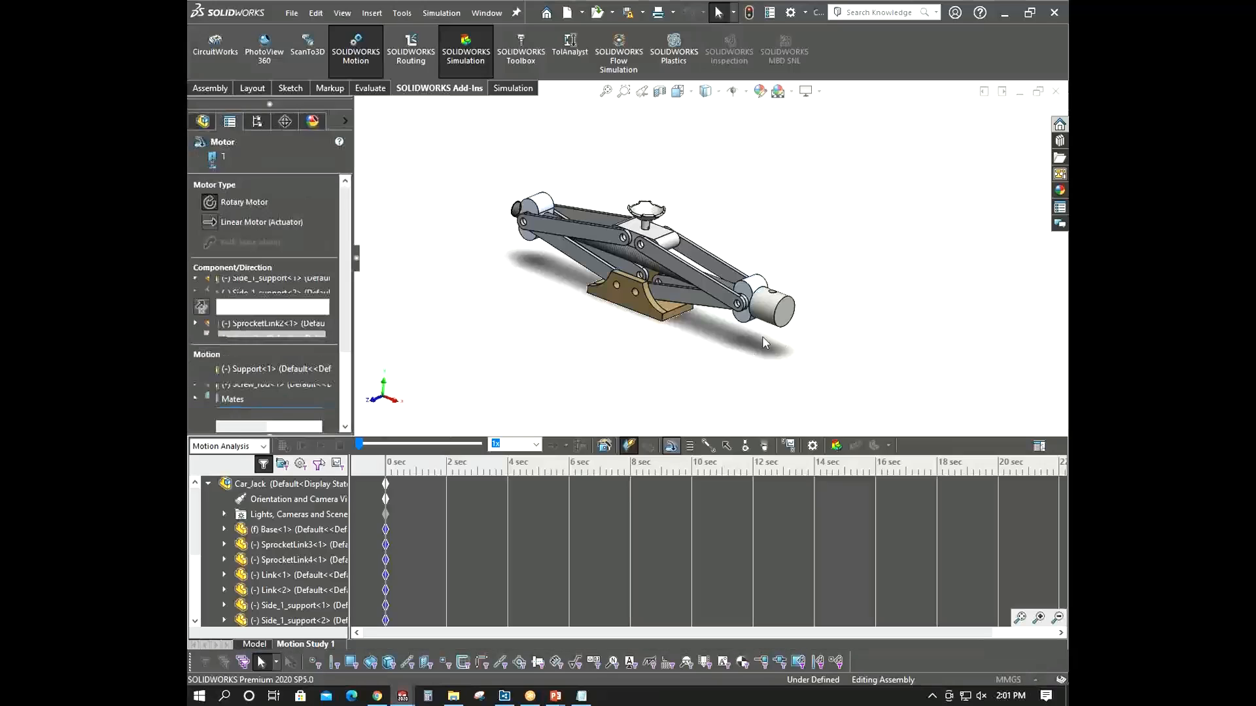
{"action": "left_click", "coordinate": [768, 300]}
- Pick the screw rod's end face to fill the rotary motor's component and direction references
{"action": "middle_click_drag", "start_coordinate": [809, 320], "coordinate": [804, 269]}
{"action": "scroll", "coordinate": [559, 176], "scroll_direction": "down", "scroll_amount": 3}
{"action": "middle_click_drag", "start_coordinate": [556, 176], "coordinate": [568, 187]}
{"action": "scroll", "coordinate": [639, 291], "scroll_direction": "up", "scroll_amount": 2}
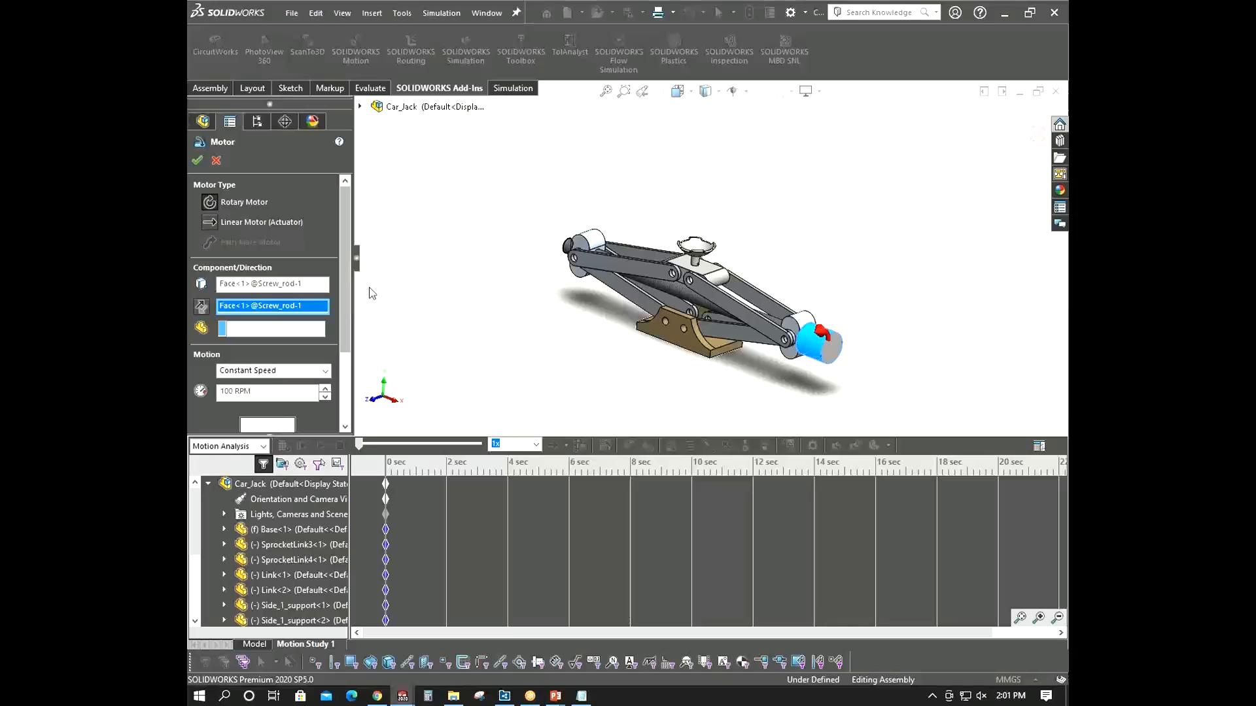
{"action": "middle_click_drag", "start_coordinate": [566, 308], "coordinate": [563, 305]}
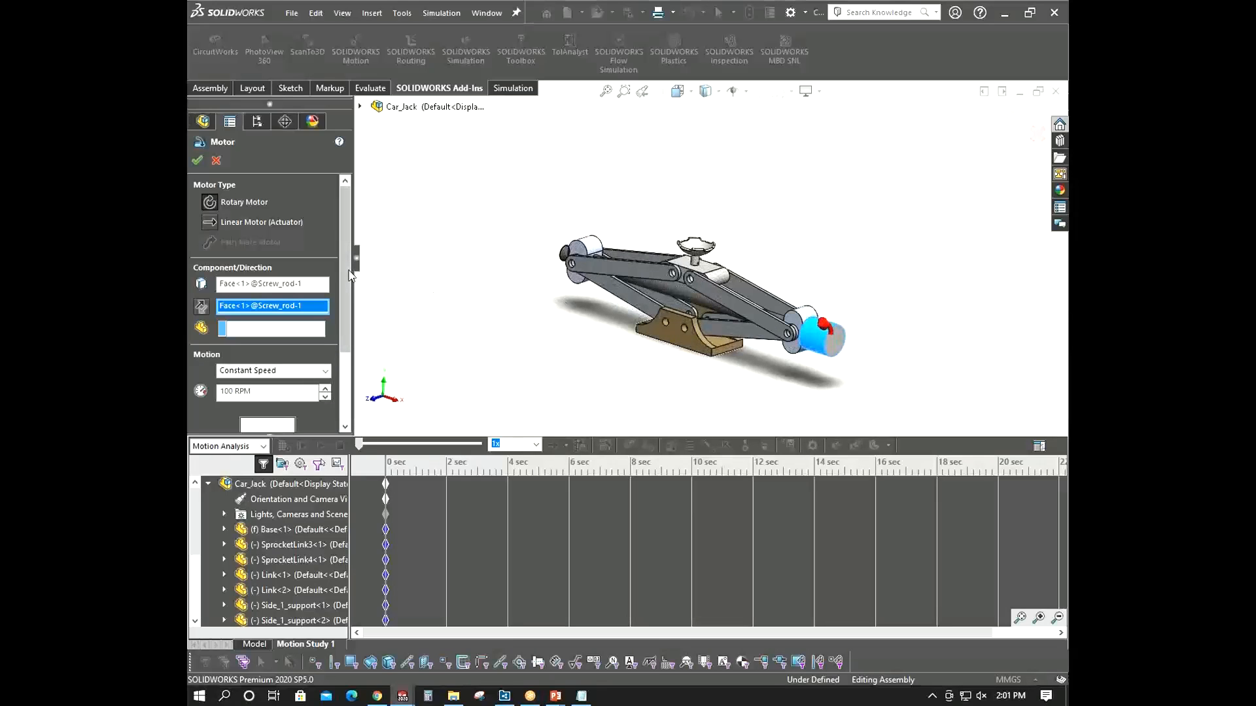
{"action": "left_click_drag", "start_coordinate": [345, 270], "coordinate": [370, 284]}
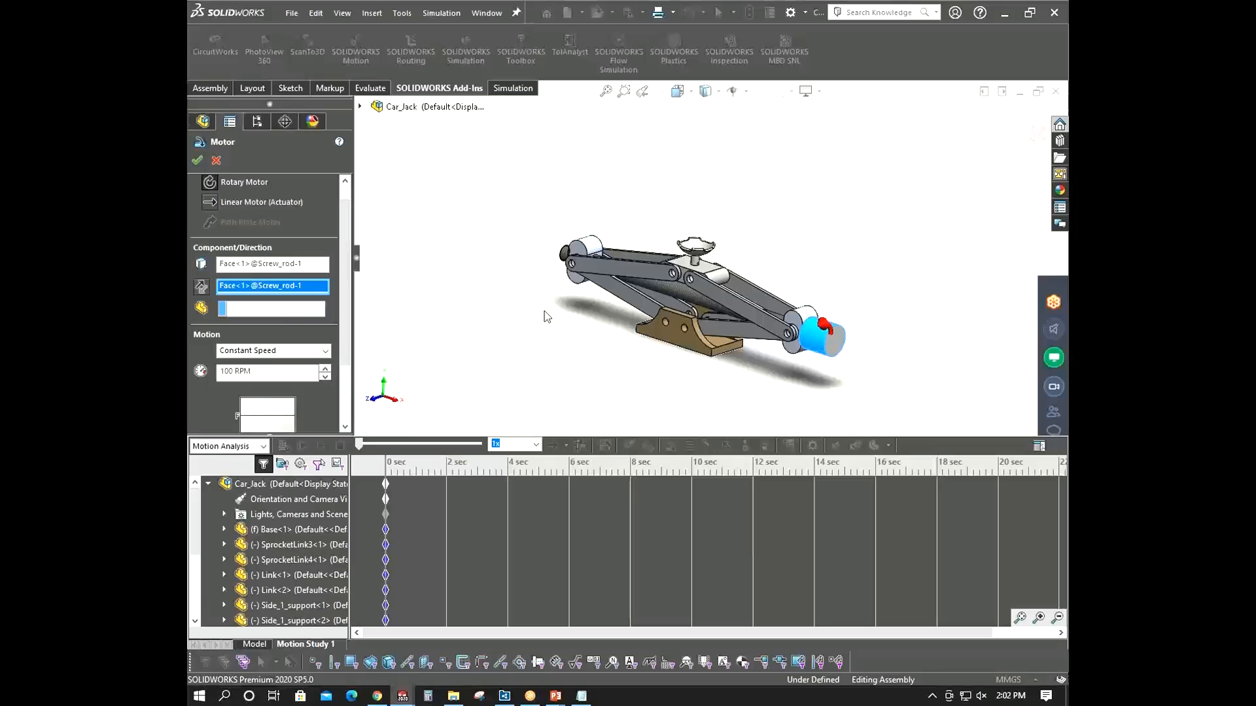
- Set the motor's motion profile to Distance
{"action": "left_click", "coordinate": [322, 352]}
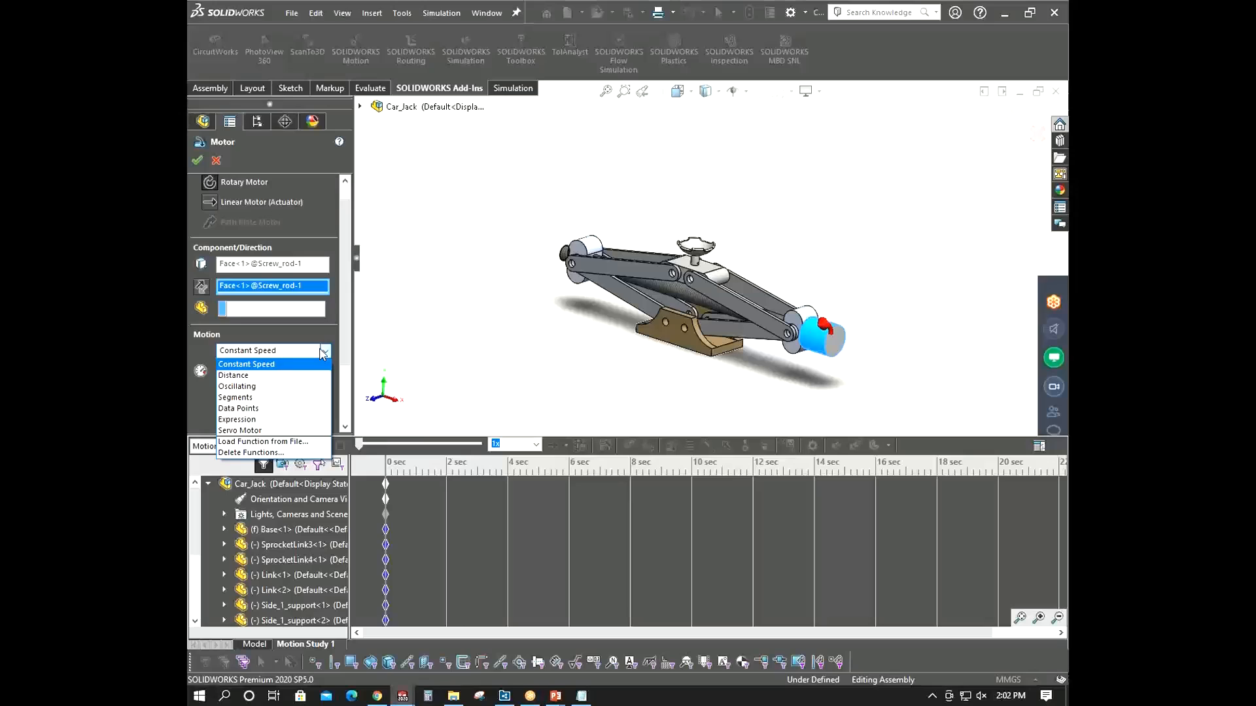
{"action": "left_click", "coordinate": [323, 352]}
{"action": "scroll", "coordinate": [856, 332], "scroll_direction": "down", "scroll_amount": 4}
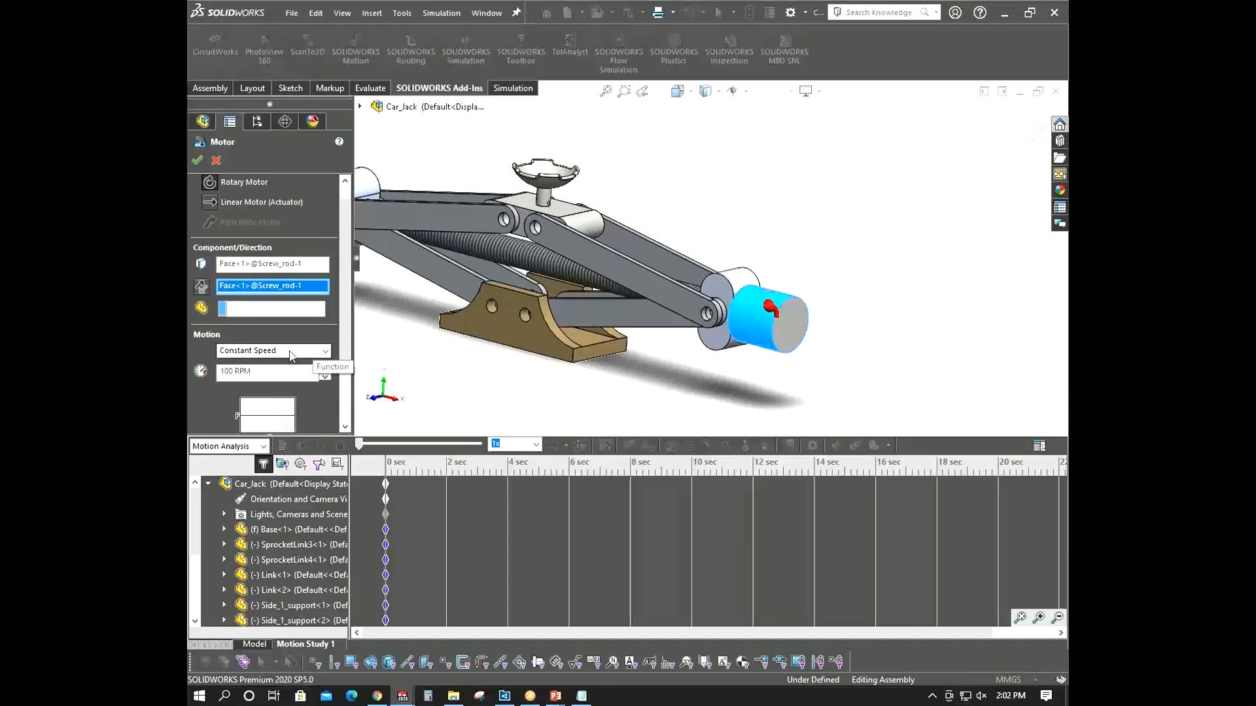
{"action": "left_click", "coordinate": [304, 351]}
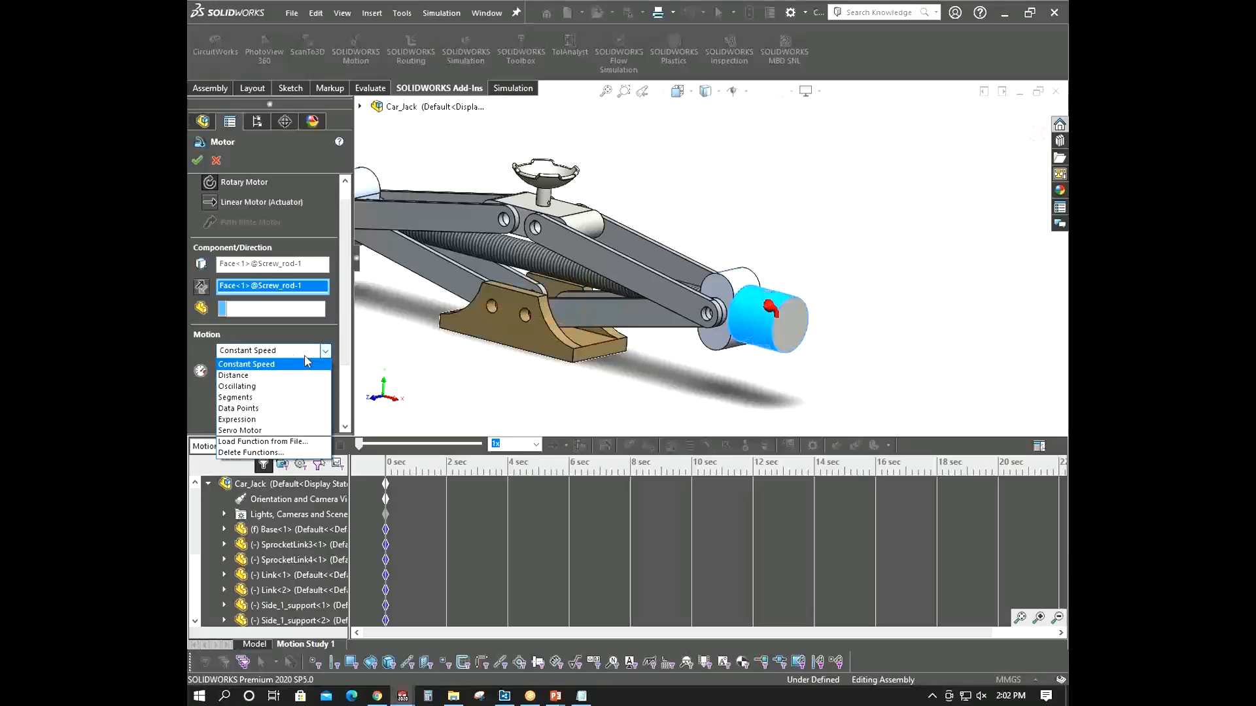
{"action": "left_click", "coordinate": [278, 378]}
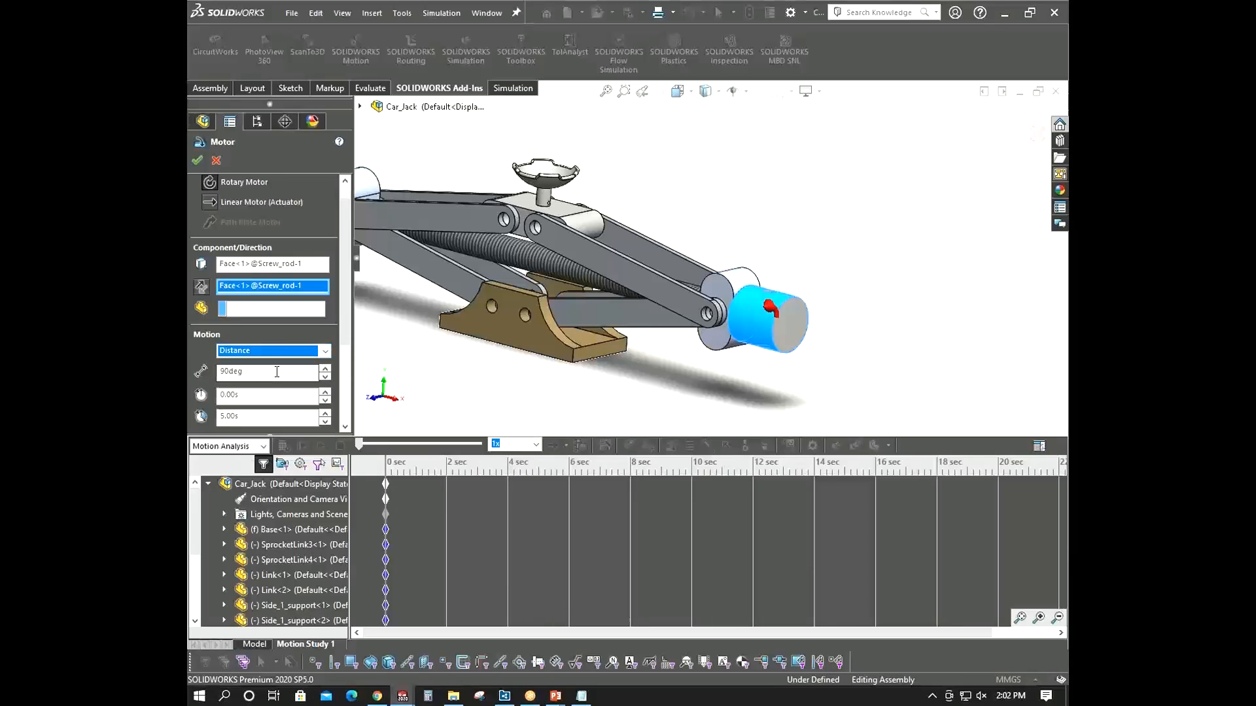
- Switch the motor type to Linear Motor and back to Rotary Motor
{"action": "scroll", "coordinate": [726, 300], "scroll_direction": "up", "scroll_amount": 3}
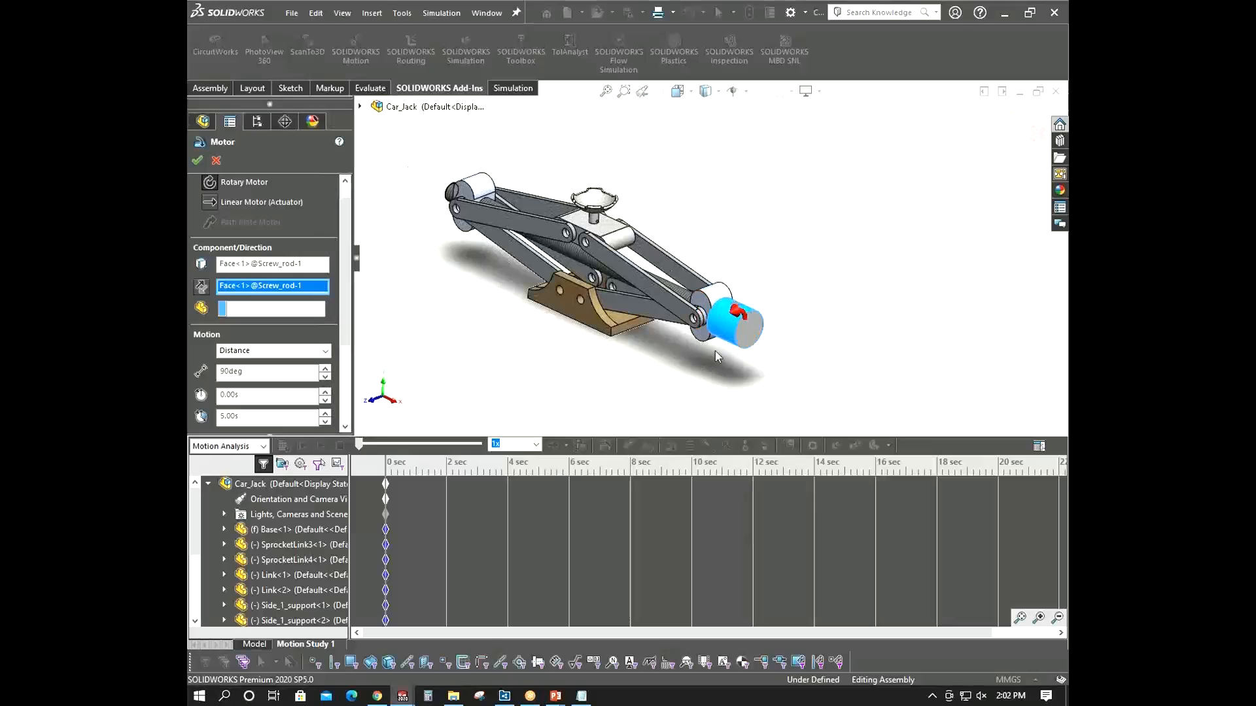
{"action": "middle_click_drag", "start_coordinate": [716, 351], "coordinate": [680, 299]}
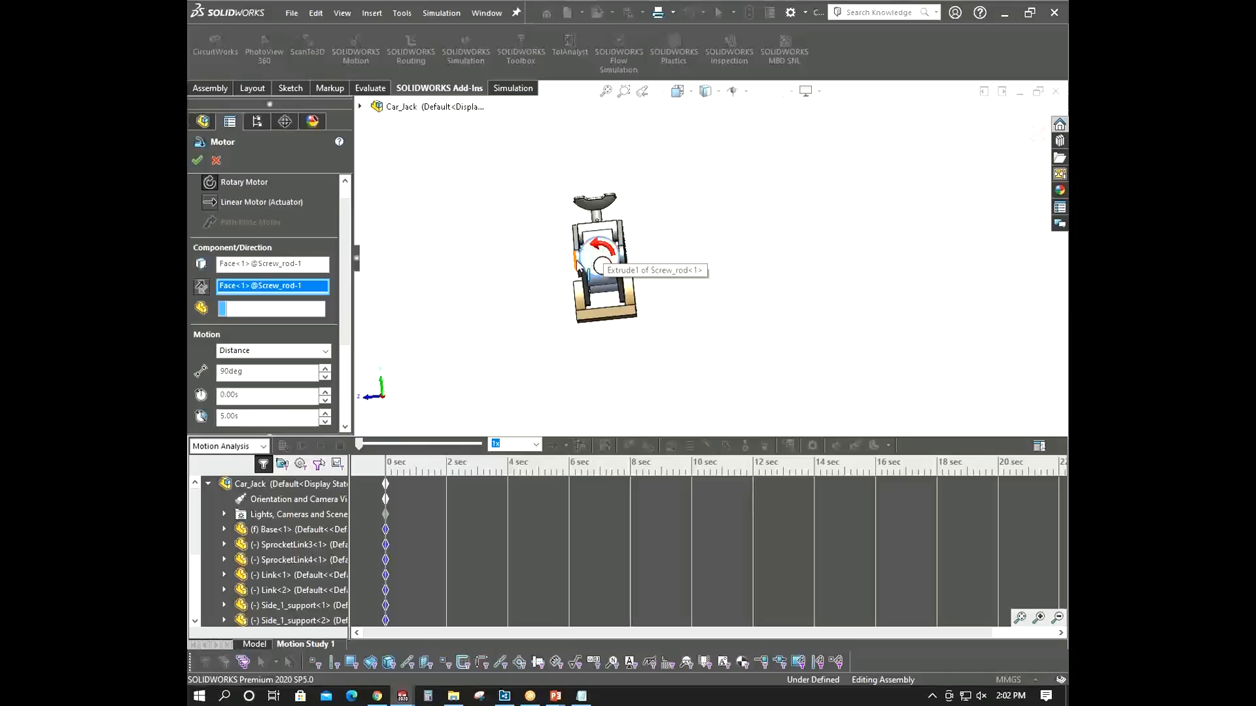
{"action": "middle_click_drag", "start_coordinate": [550, 275], "coordinate": [605, 305]}
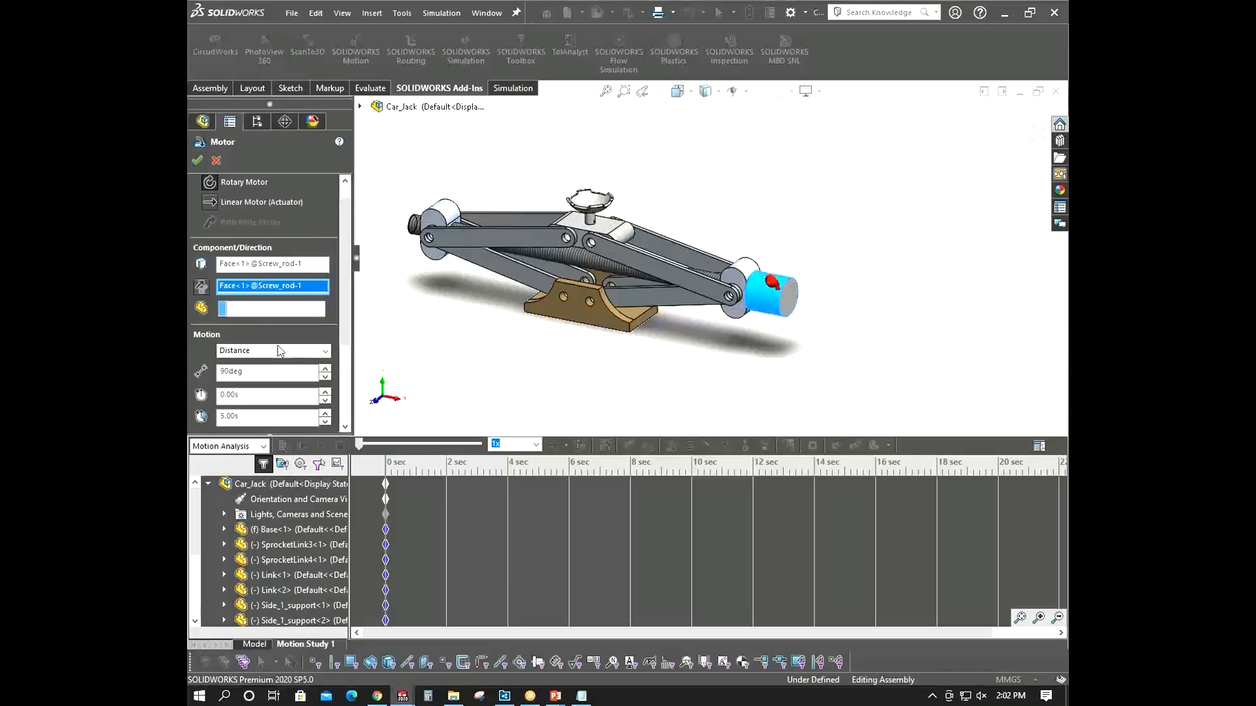
{"action": "left_click", "coordinate": [209, 203]}
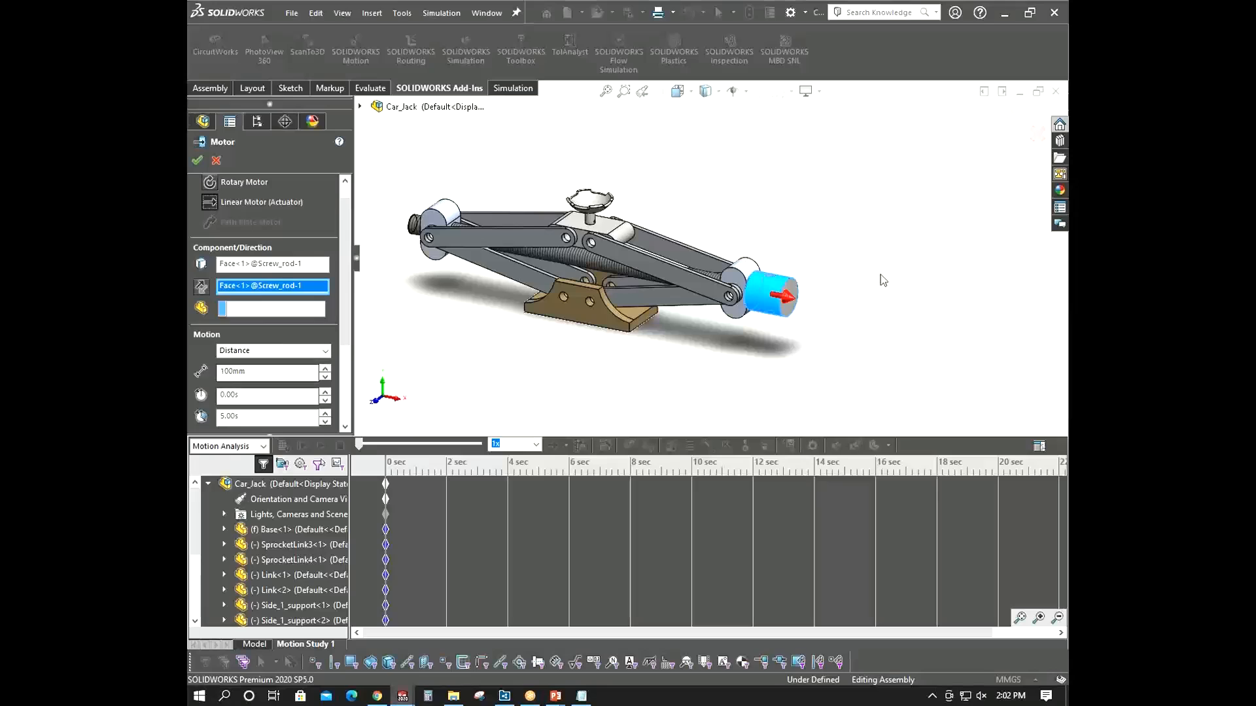
{"action": "left_click", "coordinate": [211, 183]}
- Set the motor's motion profile to Segments and open its function editor
{"action": "left_click", "coordinate": [291, 351]}
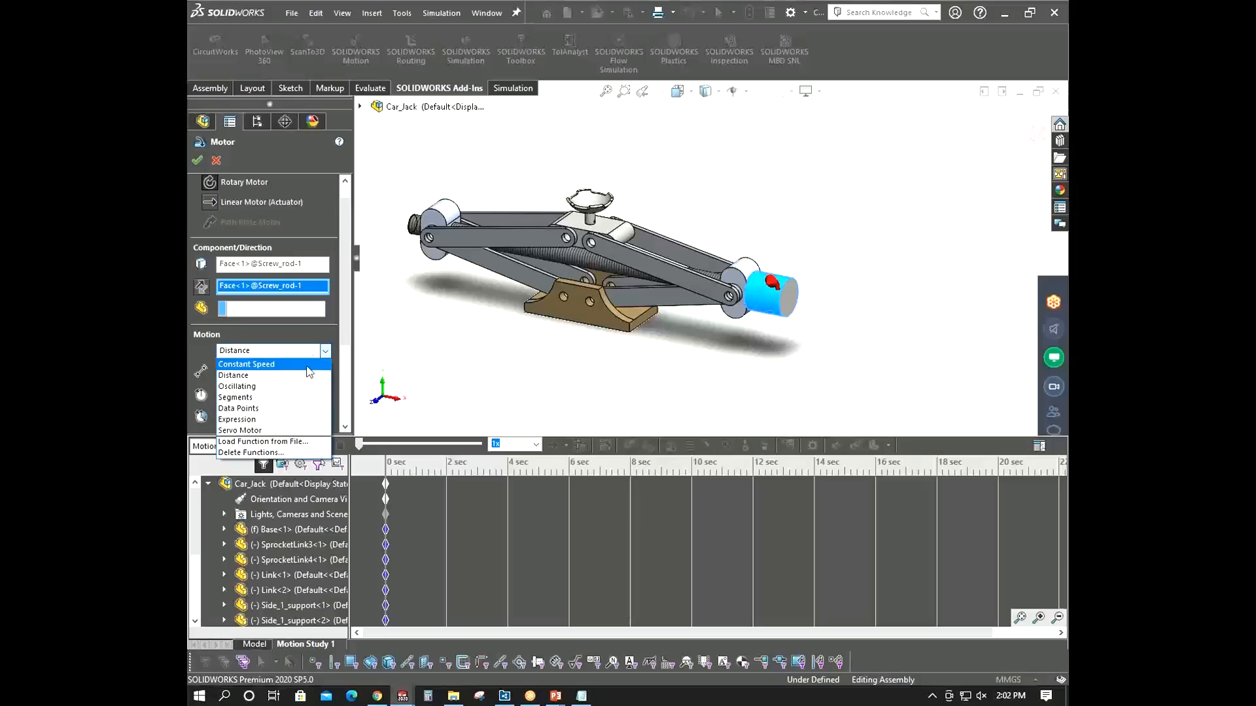
{"action": "left_click", "coordinate": [247, 399]}
{"action": "left_click", "coordinate": [262, 372]}
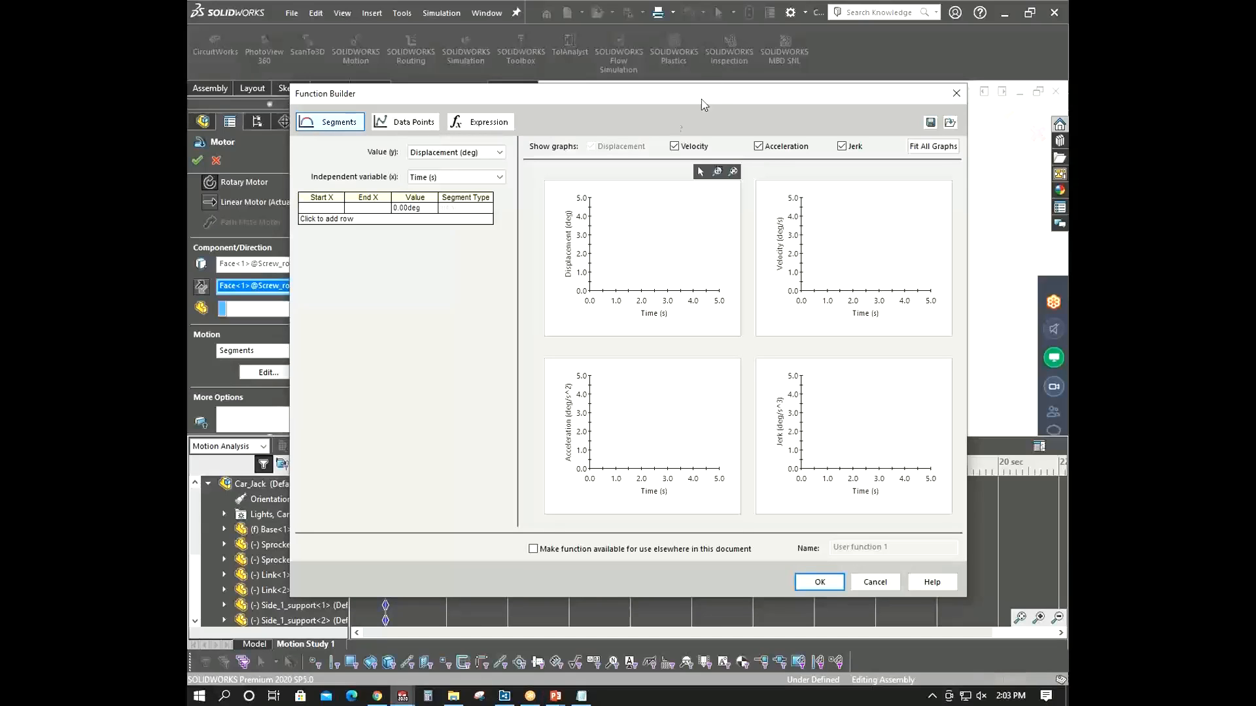
- Keep Displacement (deg) over Time (s) and add three segment rows to the function
{"action": "left_click", "coordinate": [461, 154]}
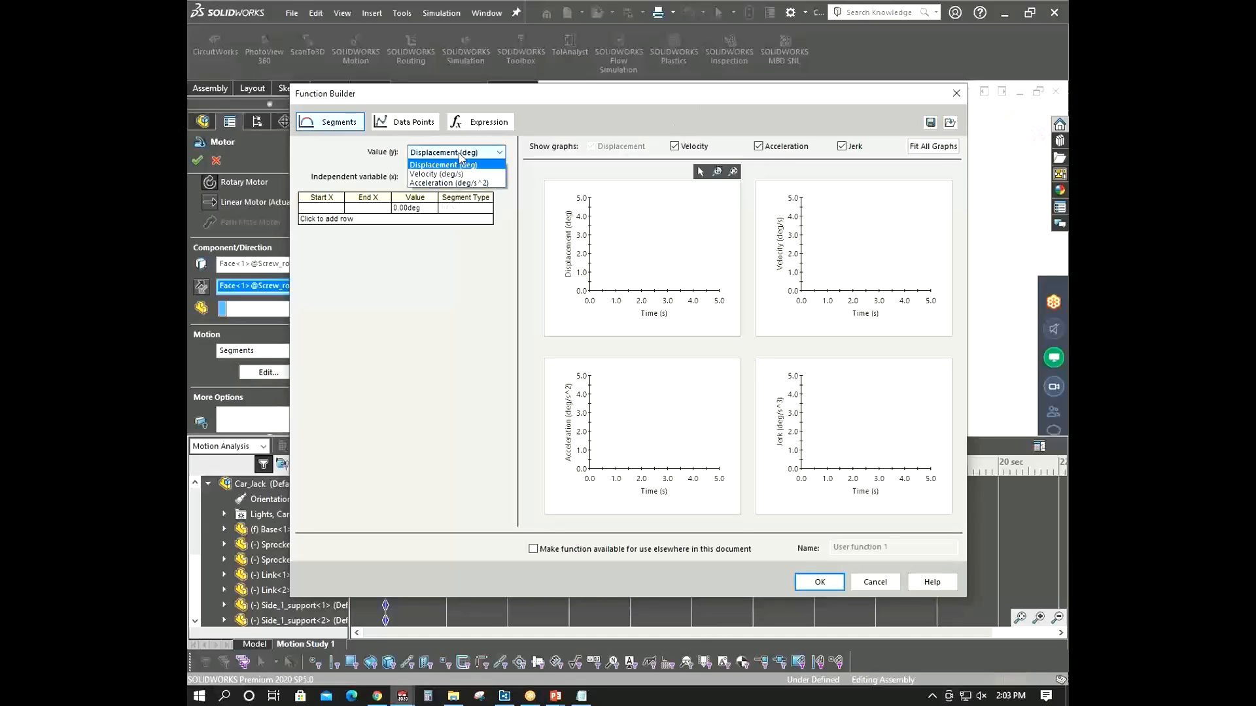
{"action": "left_click", "coordinate": [452, 167]}
{"action": "left_click", "coordinate": [460, 178]}
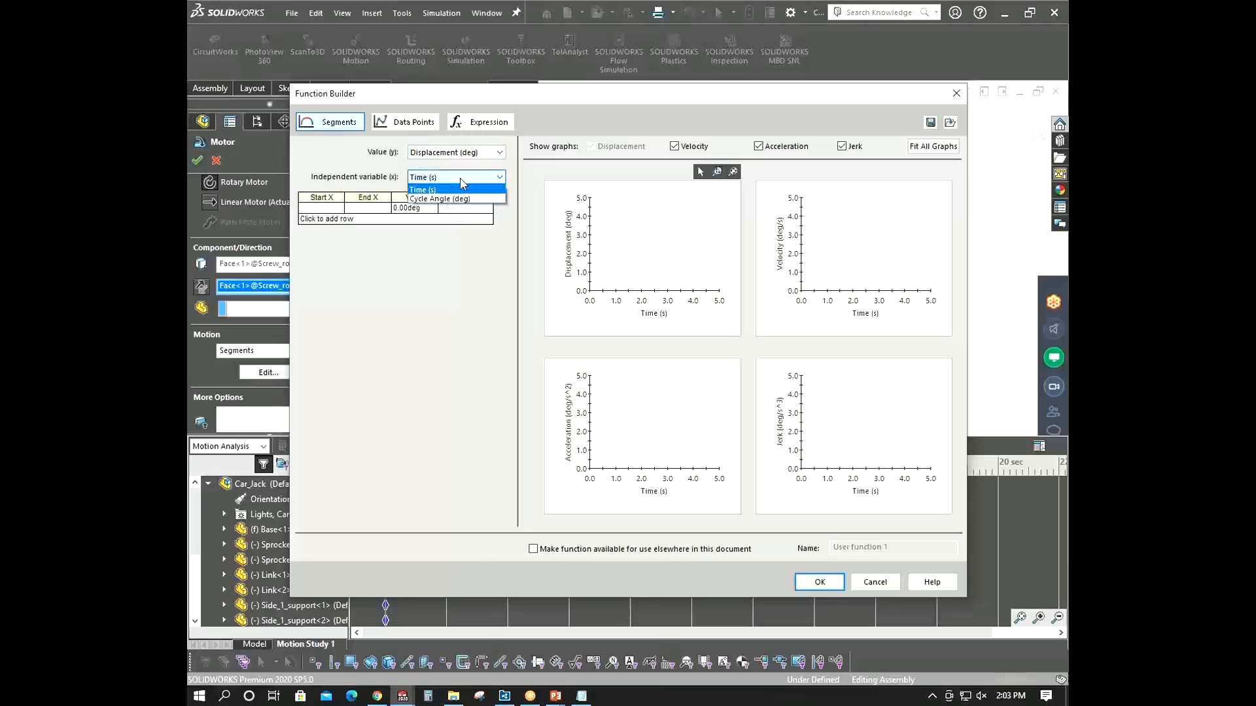
{"action": "left_click", "coordinate": [460, 179]}
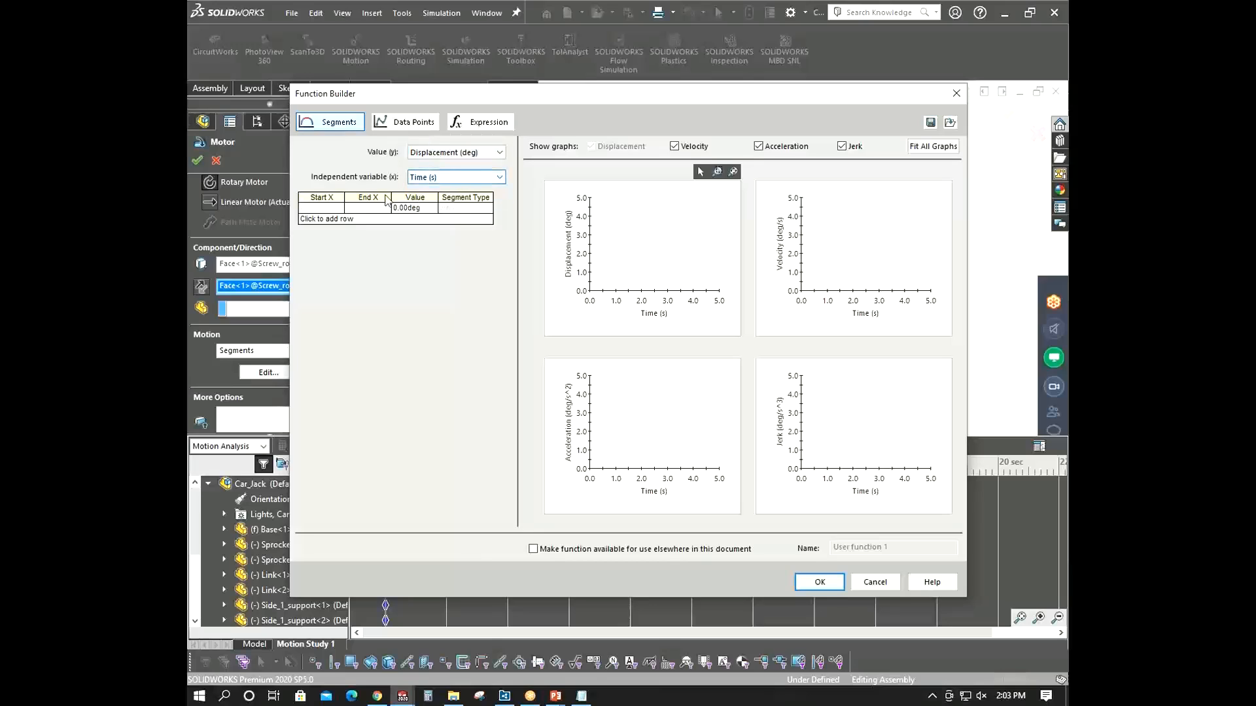
{"action": "left_click", "coordinate": [332, 219]}
{"action": "left_click", "coordinate": [333, 229]}
{"action": "left_click", "coordinate": [332, 241]}
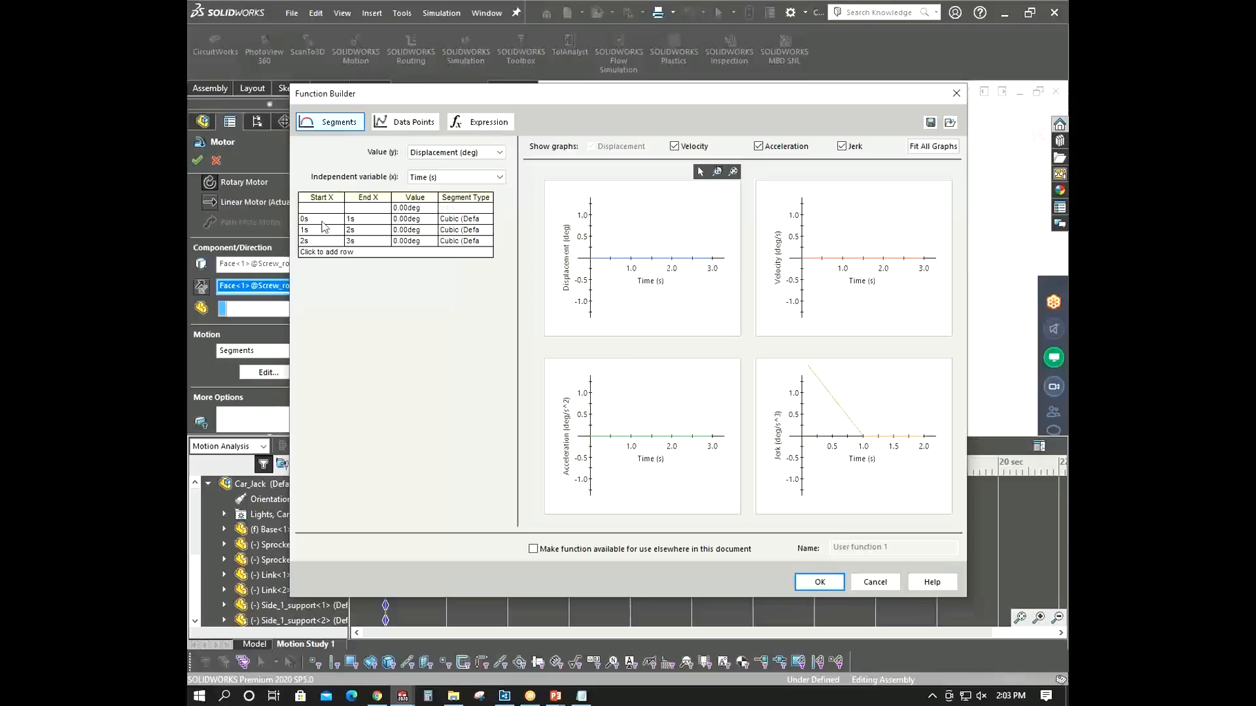
- Set the first segment's displacement to 30 deg and the second segment's to 90 deg
{"action": "left_click", "coordinate": [418, 220]}
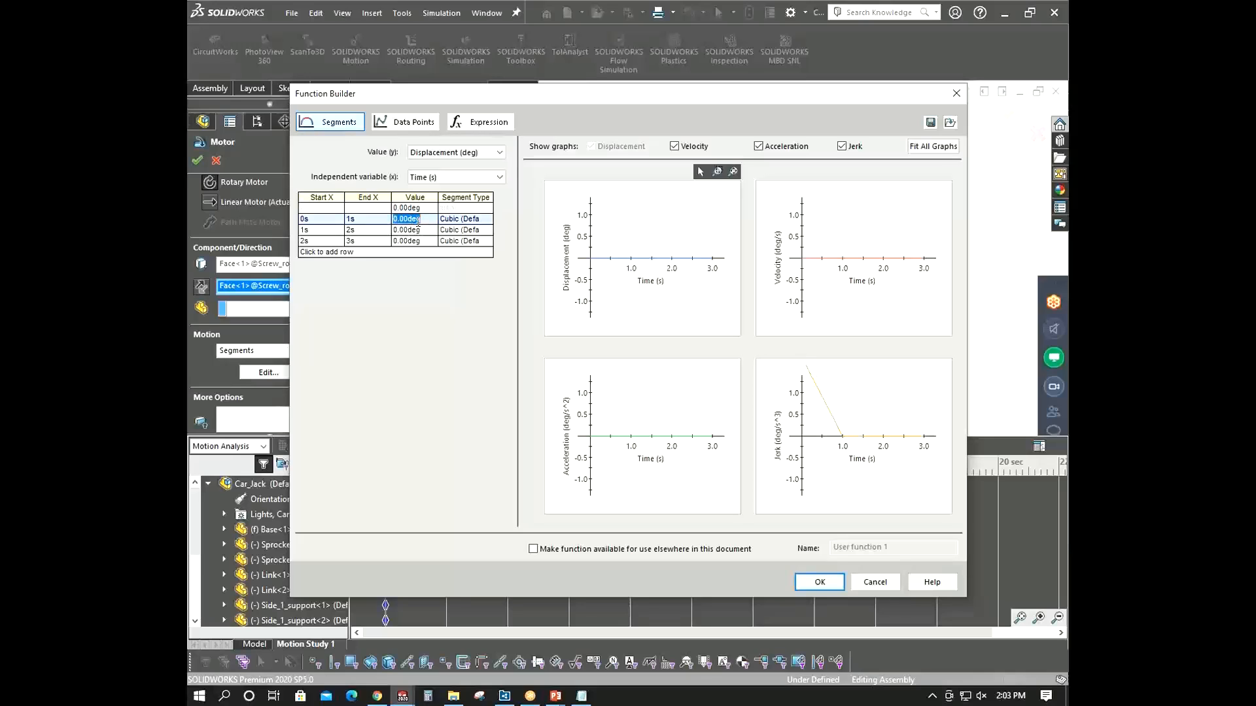
{"action": "type", "text": "30"}
{"action": "left_click", "coordinate": [419, 230]}
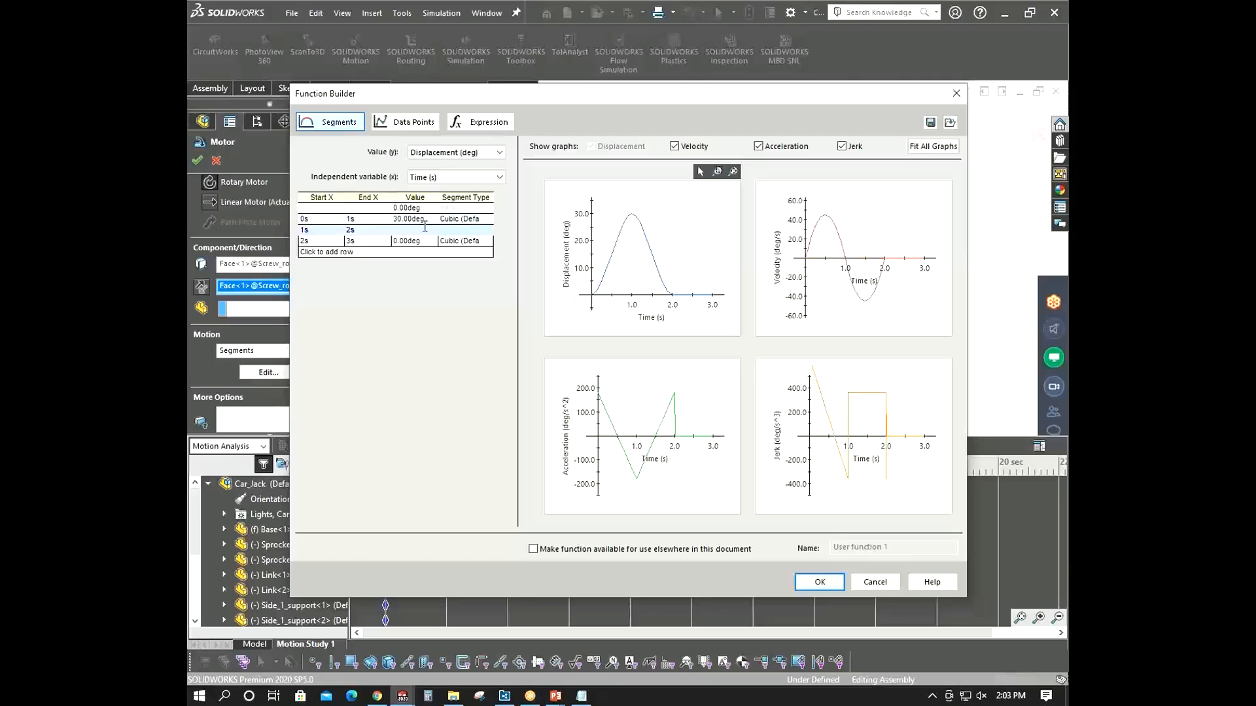
{"action": "left_click_drag", "start_coordinate": [420, 230], "coordinate": [382, 236]}
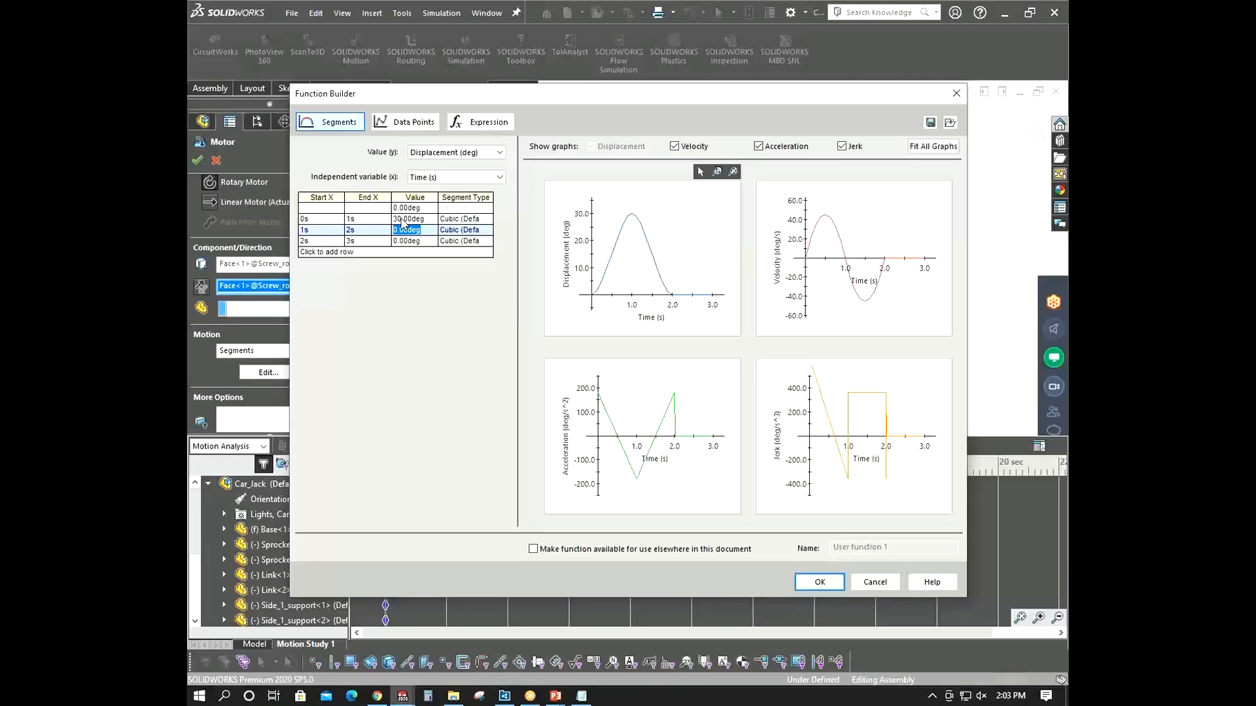
{"action": "type", "text": "90"}
{"action": "left_click", "coordinate": [419, 242]}
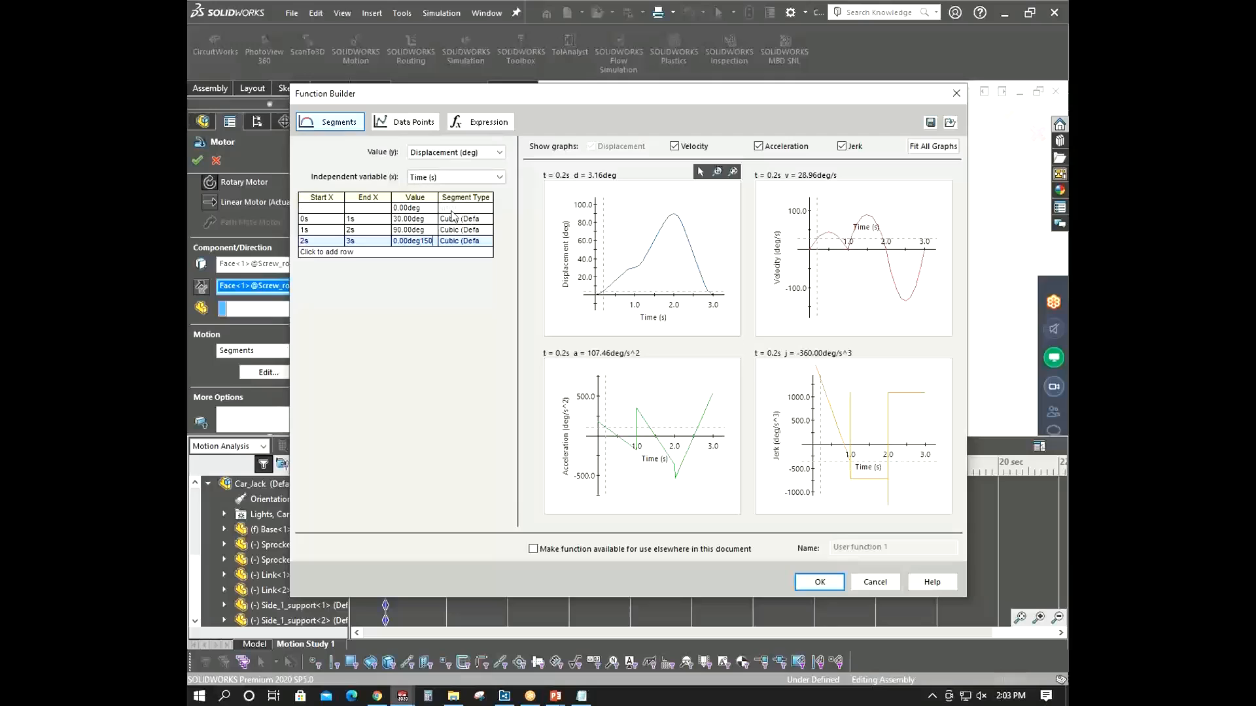
- Change the first segment's type to Linear
{"action": "left_click", "coordinate": [475, 220]}
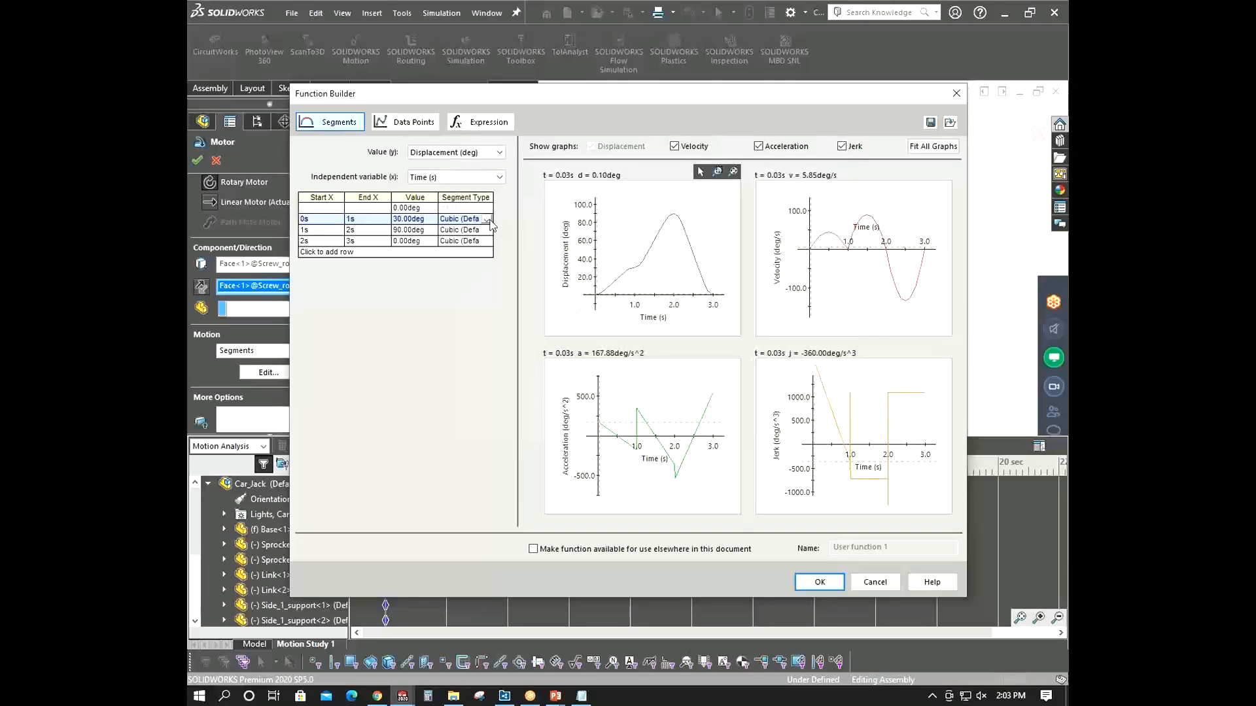
{"action": "left_click", "coordinate": [487, 220]}
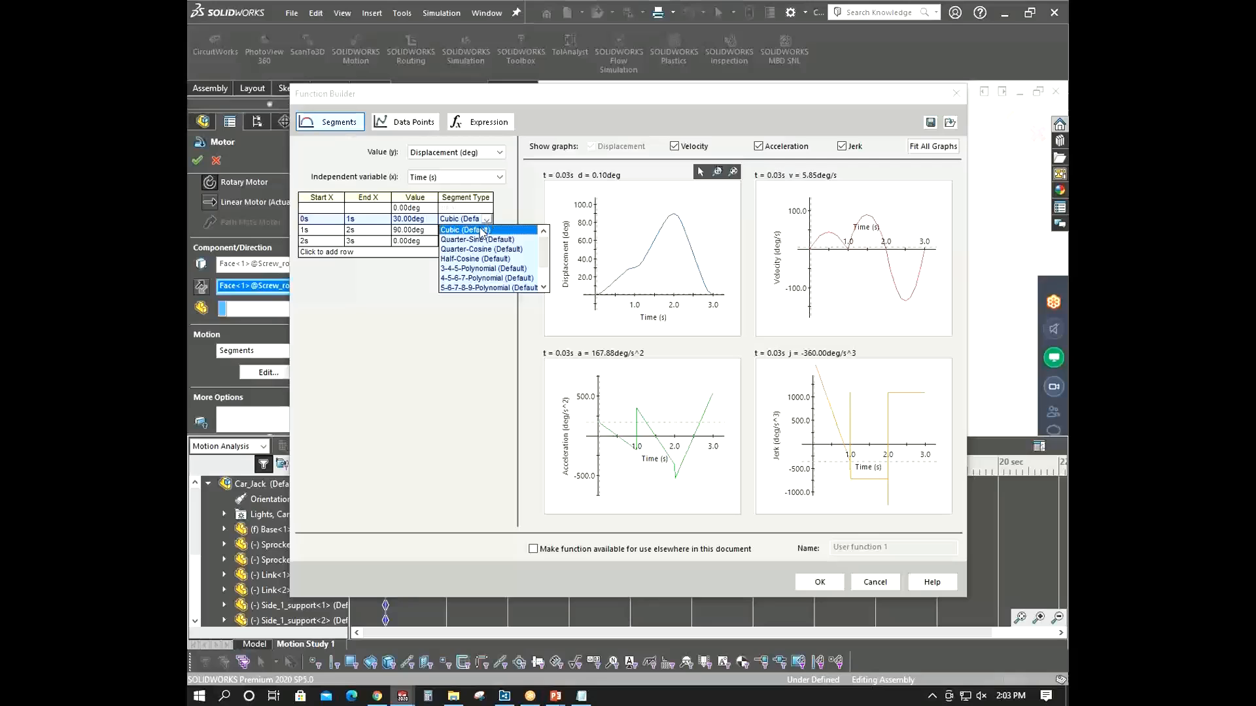
{"action": "left_click", "coordinate": [459, 231]}
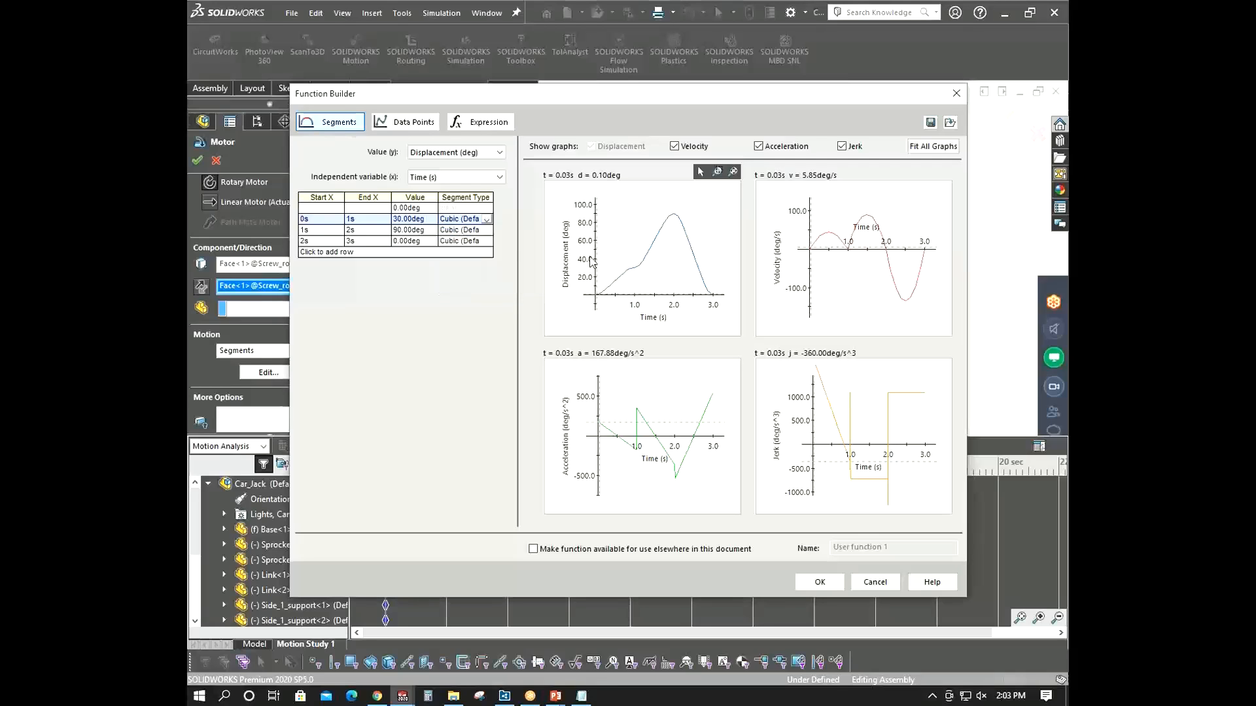
{"action": "left_click", "coordinate": [494, 222]}
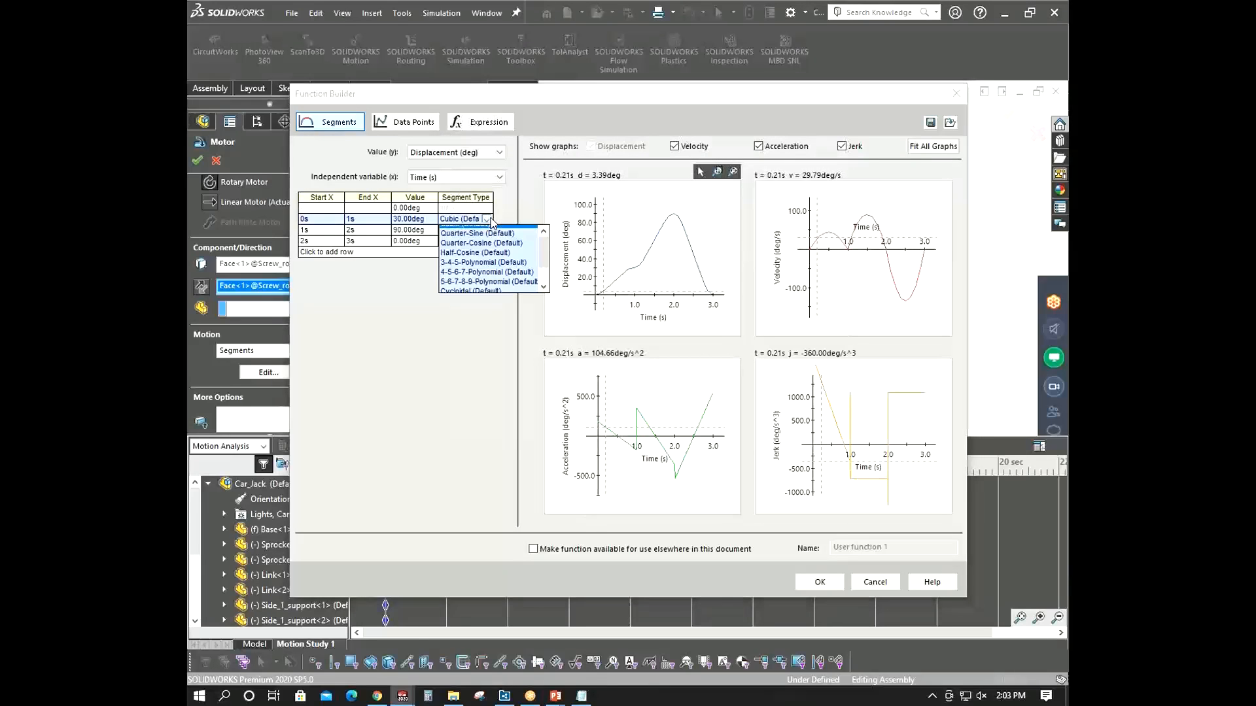
{"action": "left_click", "coordinate": [482, 240]}
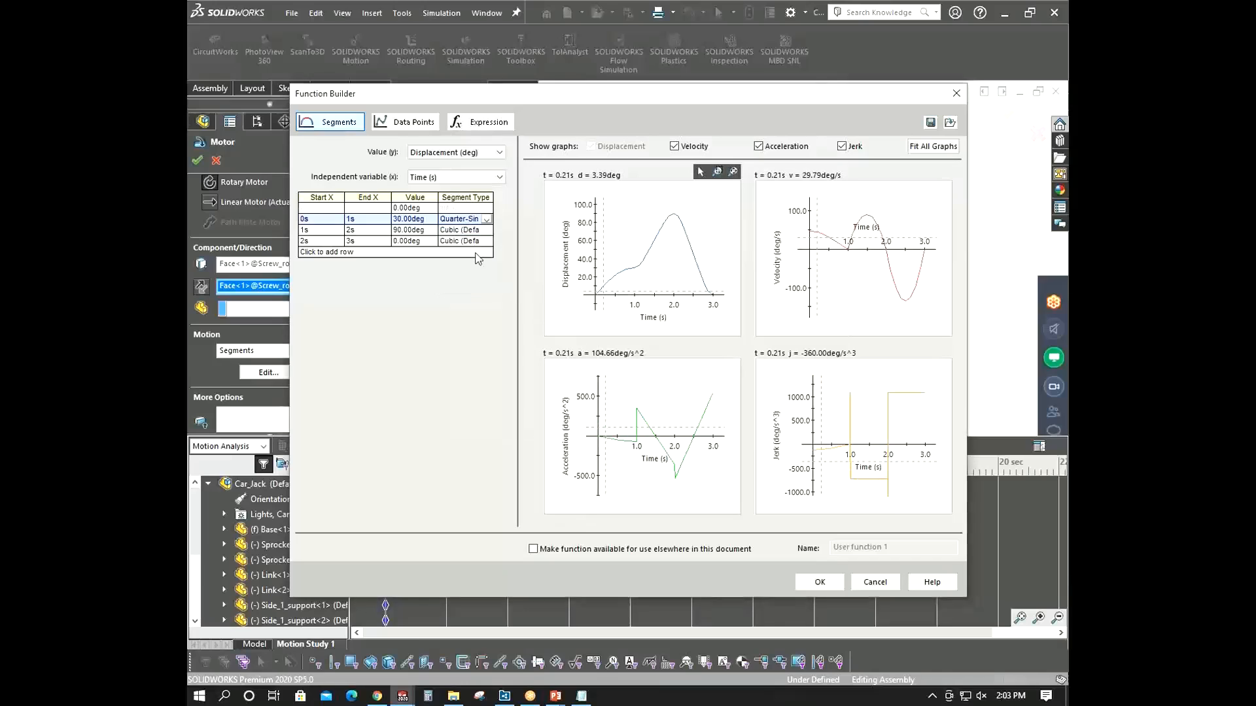
{"action": "left_click", "coordinate": [487, 221]}
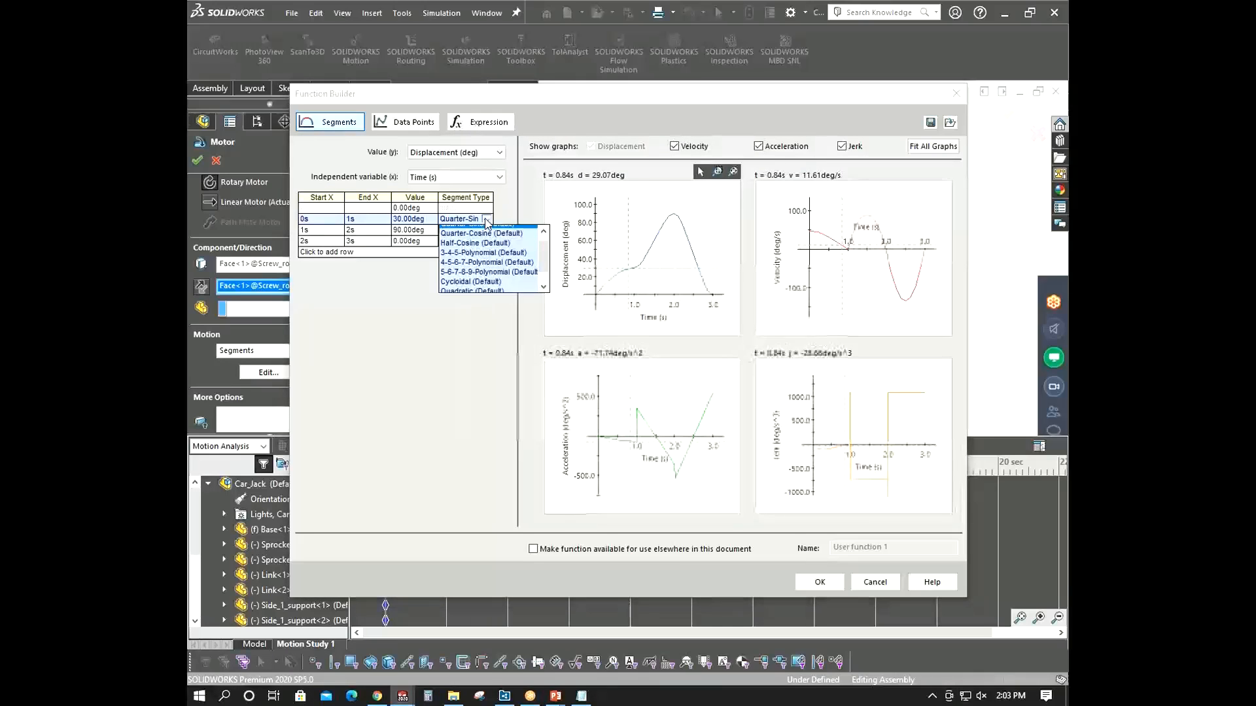
{"action": "scroll", "coordinate": [465, 275], "scroll_direction": "down", "scroll_amount": 3}
{"action": "left_click", "coordinate": [463, 289]}
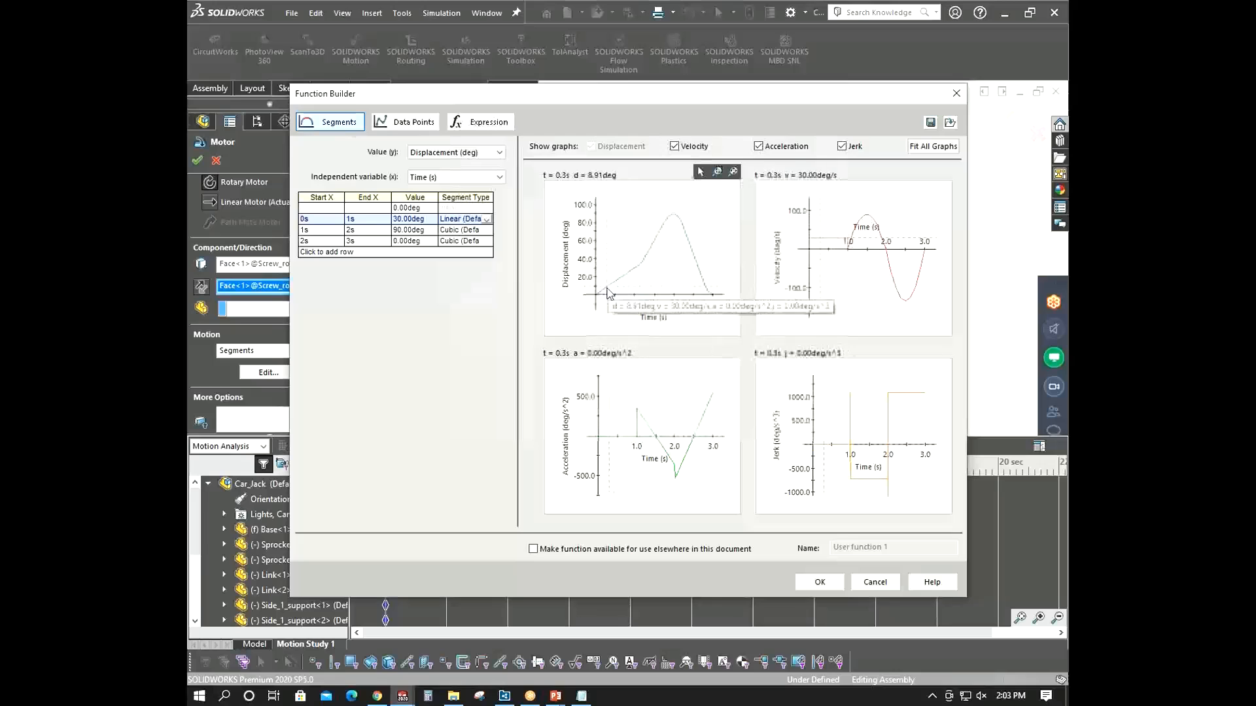
{"action": "mouse_move", "coordinate": [594, 301]}
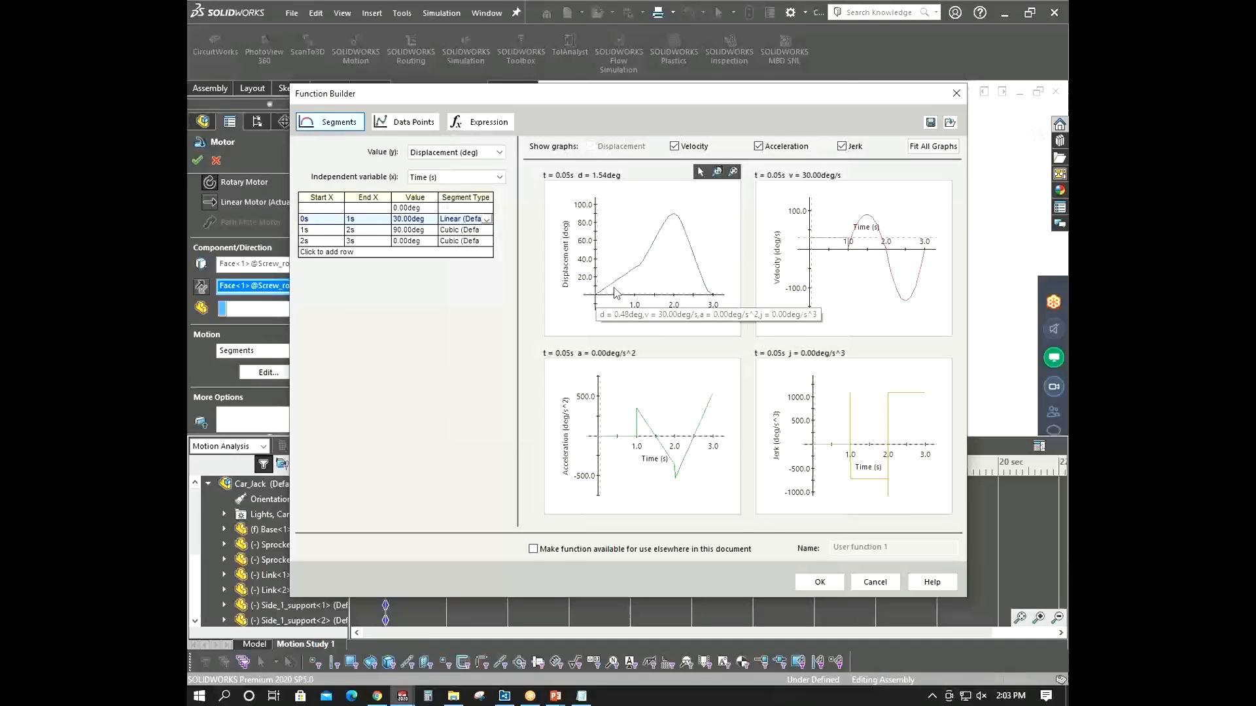
- Change the second segment's type to Half-Cosine
{"action": "left_click", "coordinate": [486, 231]}
{"action": "left_click", "coordinate": [487, 231]}
{"action": "left_click", "coordinate": [487, 232]}
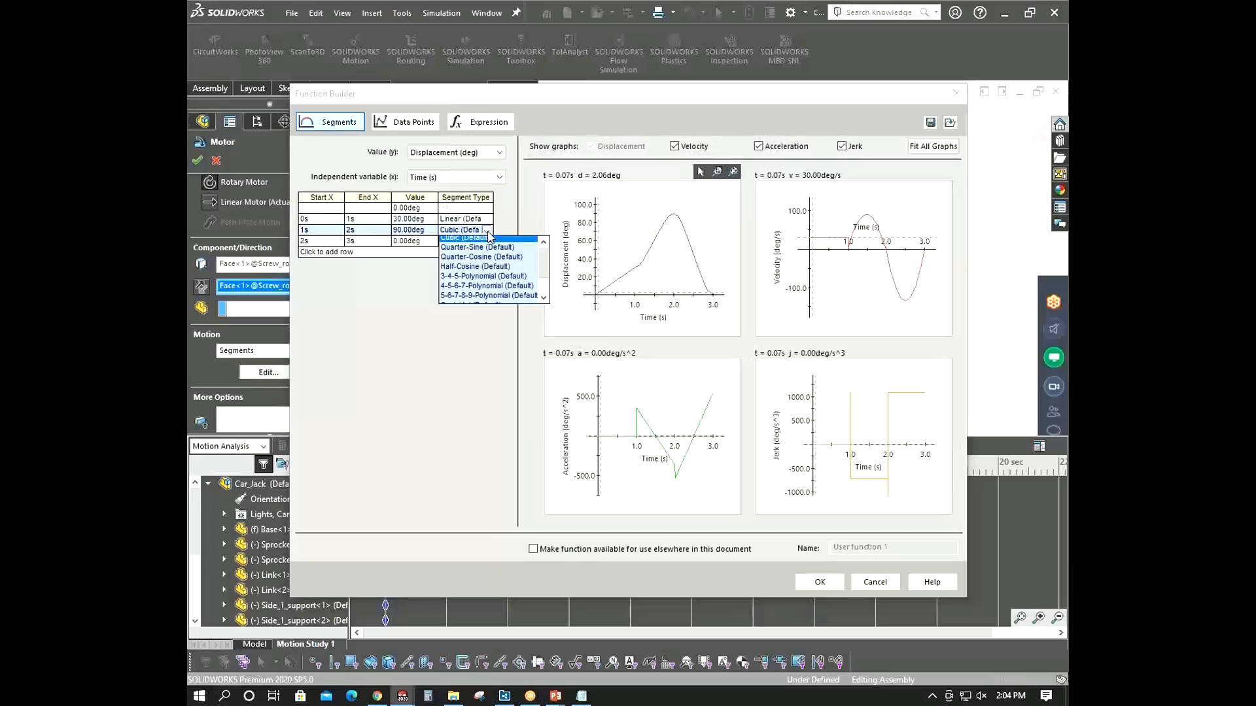
{"action": "left_click", "coordinate": [479, 270]}
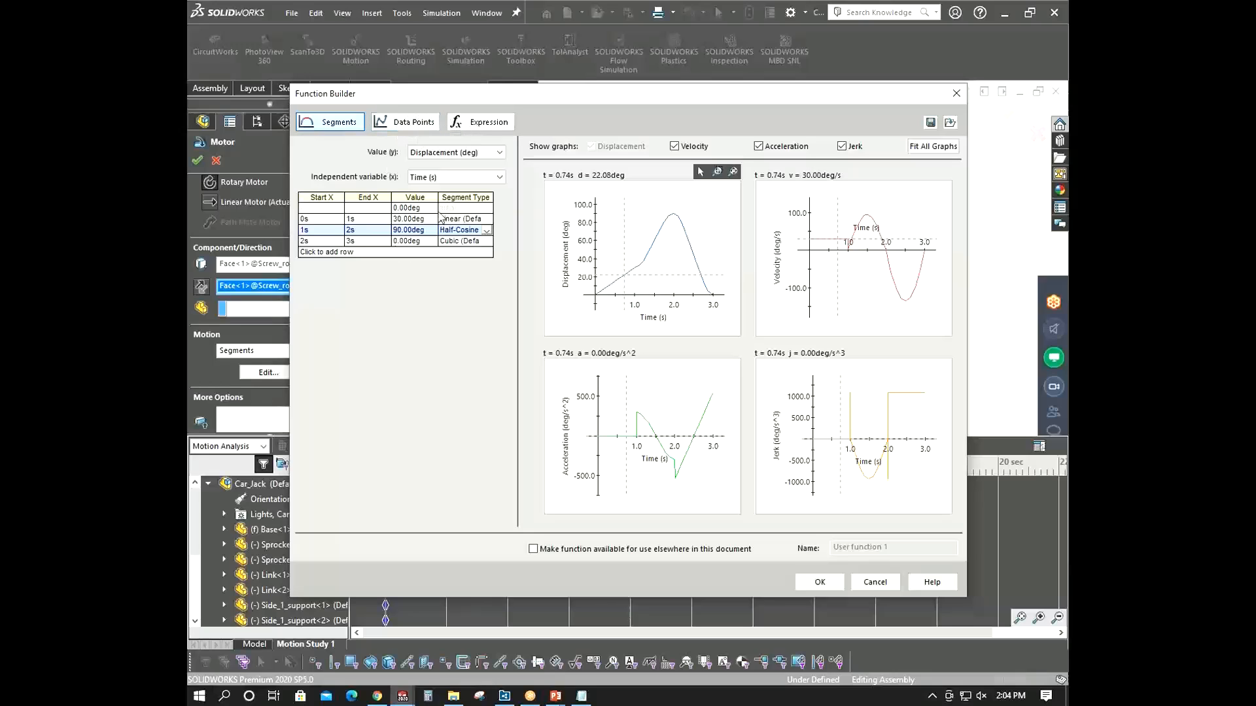
- Examine the Data Points interpolation options and the Expression tab of the Function Builder
{"action": "left_click", "coordinate": [406, 128]}
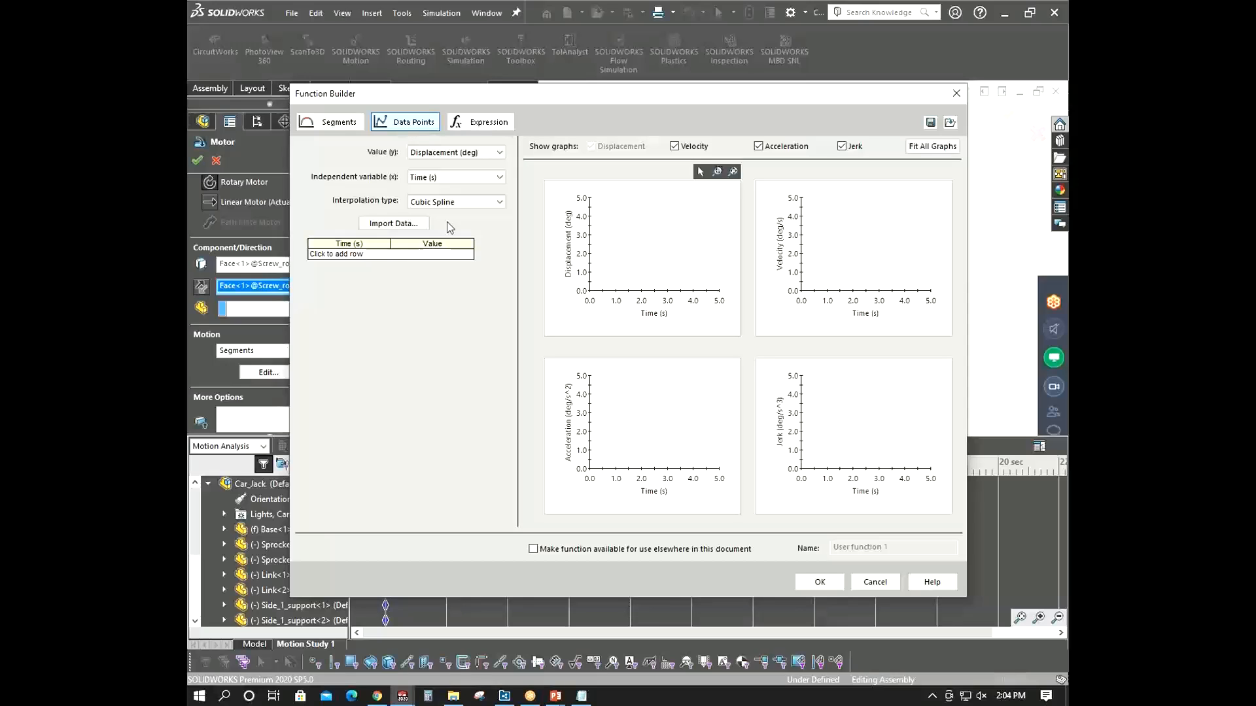
{"action": "left_click", "coordinate": [462, 202]}
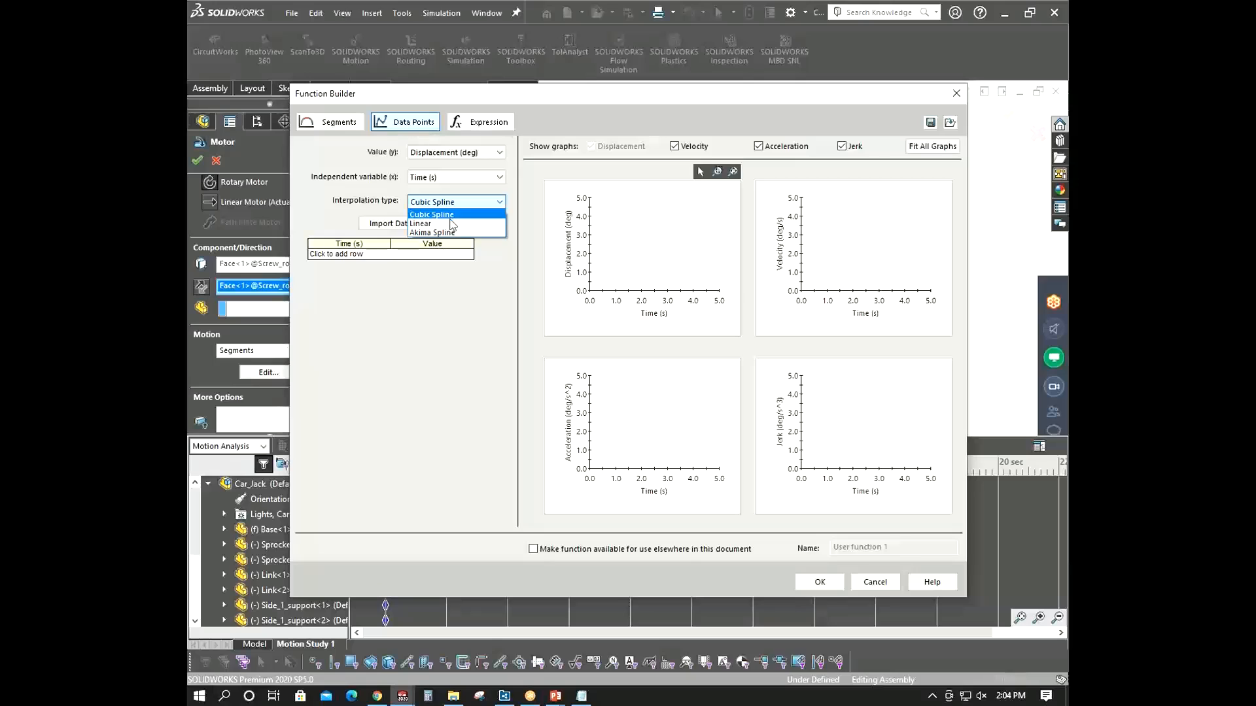
{"action": "left_click", "coordinate": [448, 216]}
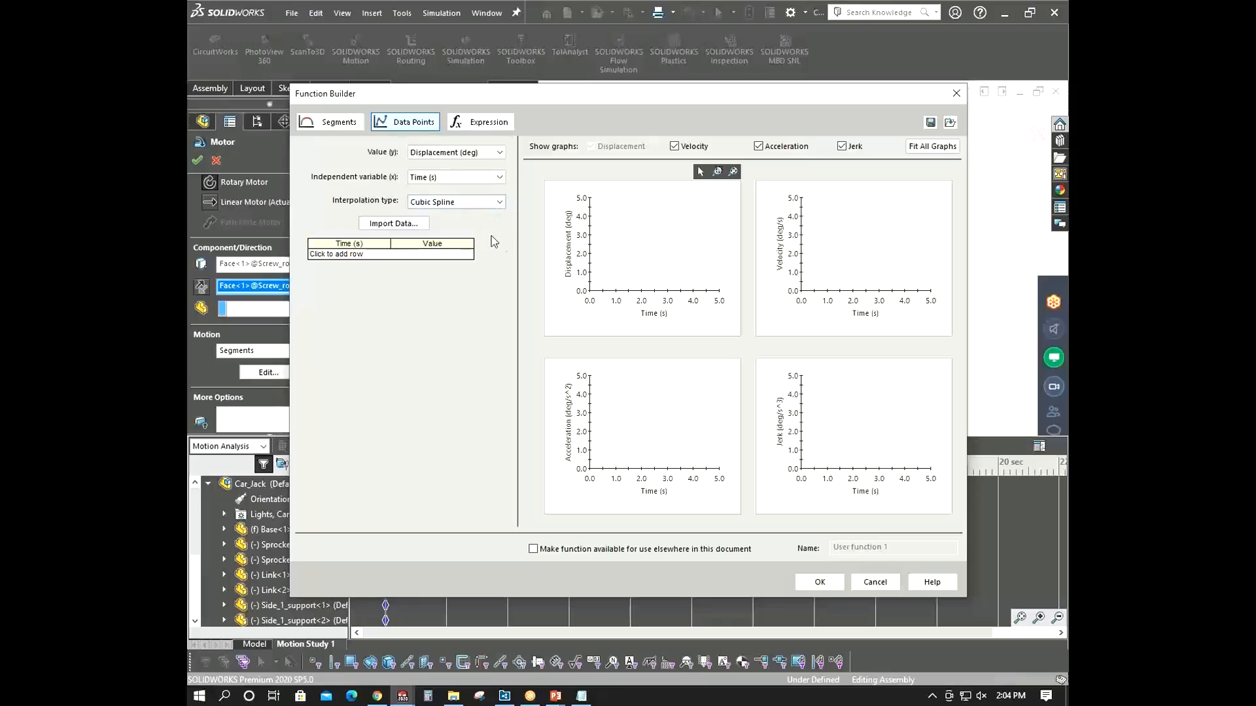
{"action": "left_click", "coordinate": [476, 122]}
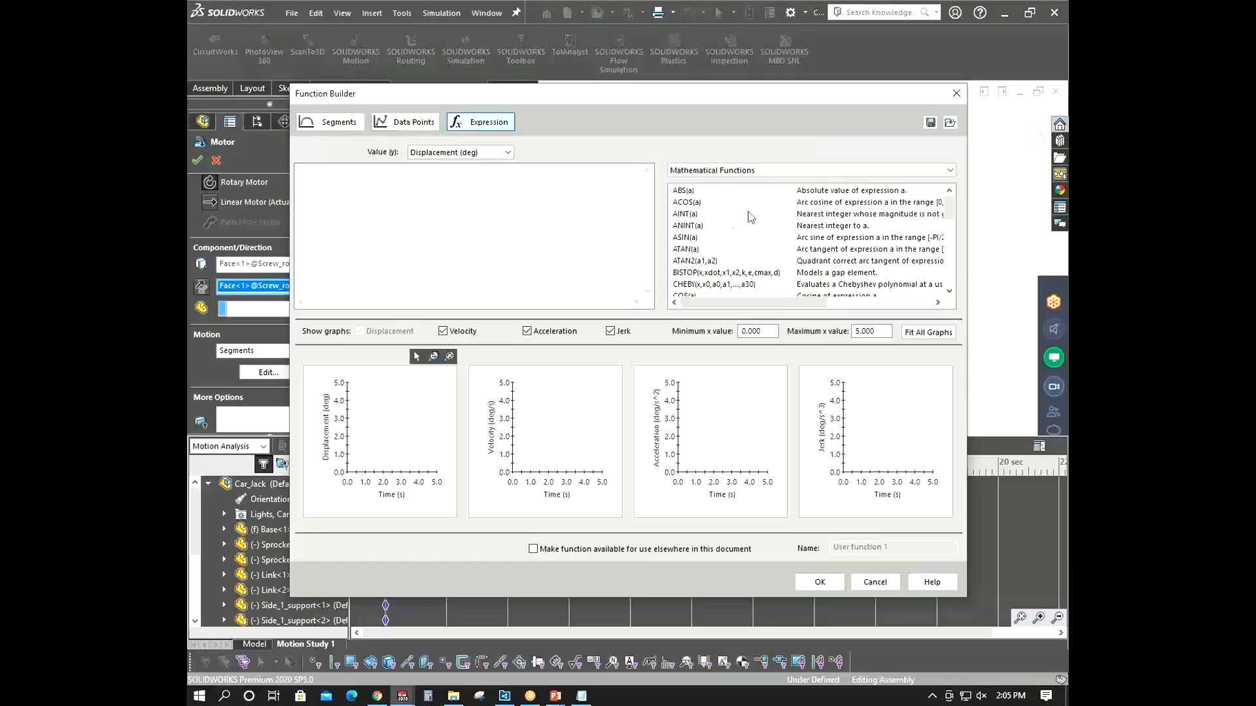
{"action": "left_click", "coordinate": [315, 185]}
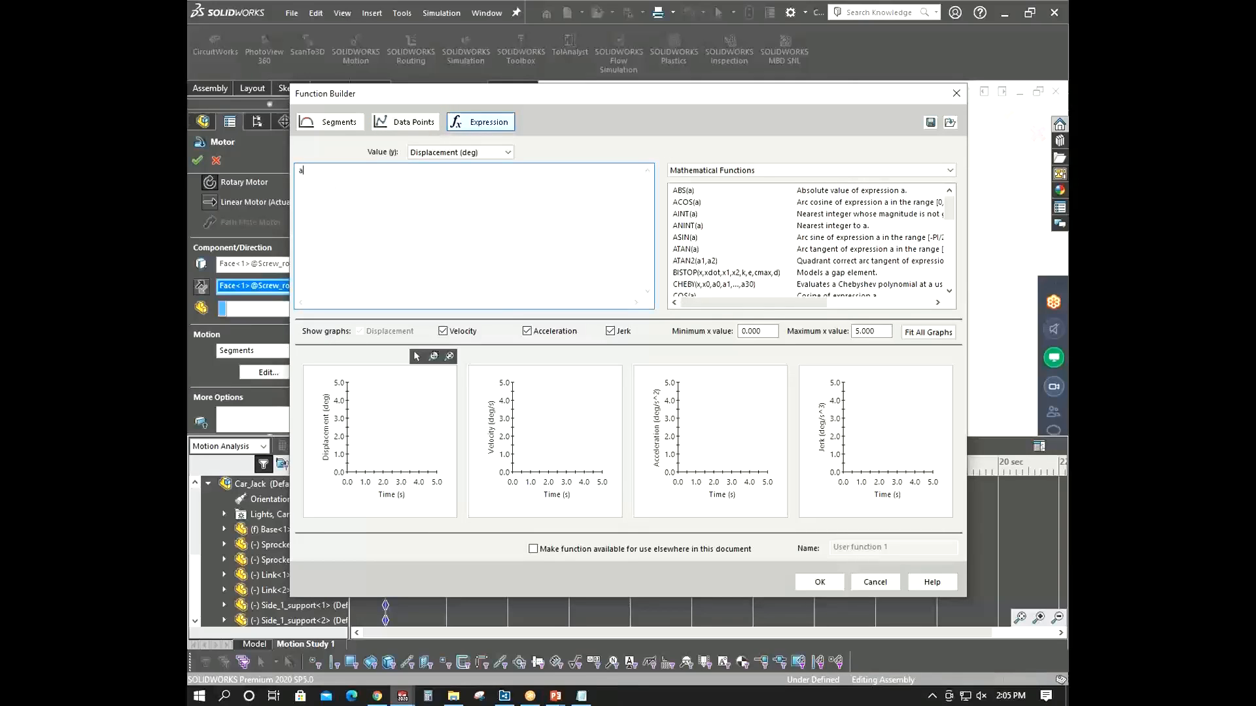
{"action": "double_click", "coordinate": [697, 191]}
{"action": "left_click_drag", "start_coordinate": [949, 210], "coordinate": [949, 297]}
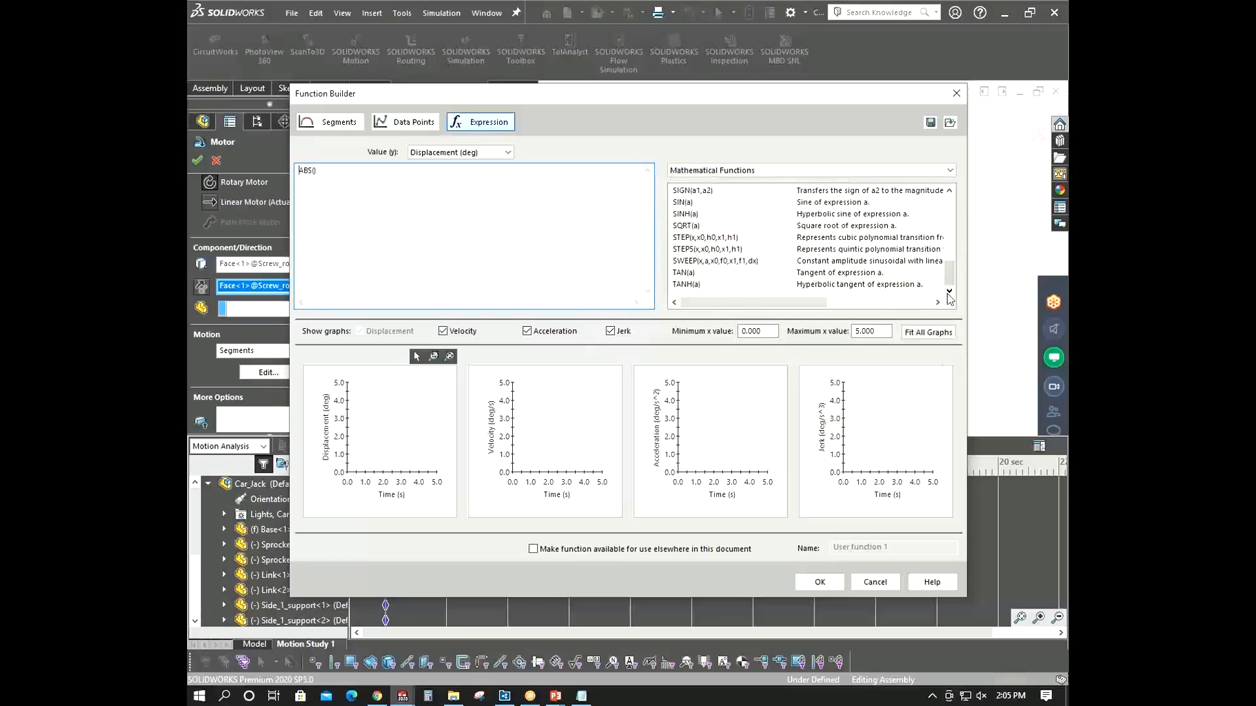
{"action": "left_click", "coordinate": [875, 582]}
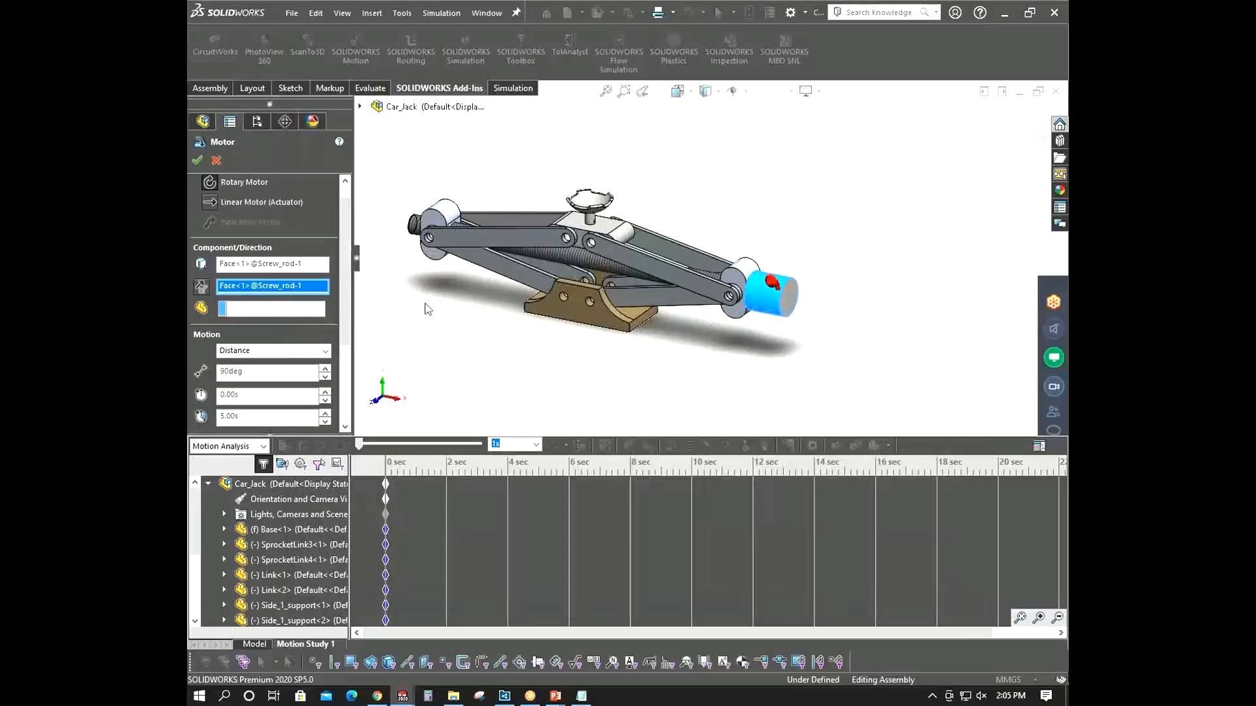
- Set the rotary motor's motion to Constant Speed at 100 RPM and accept the motor
{"action": "left_click", "coordinate": [273, 350]}
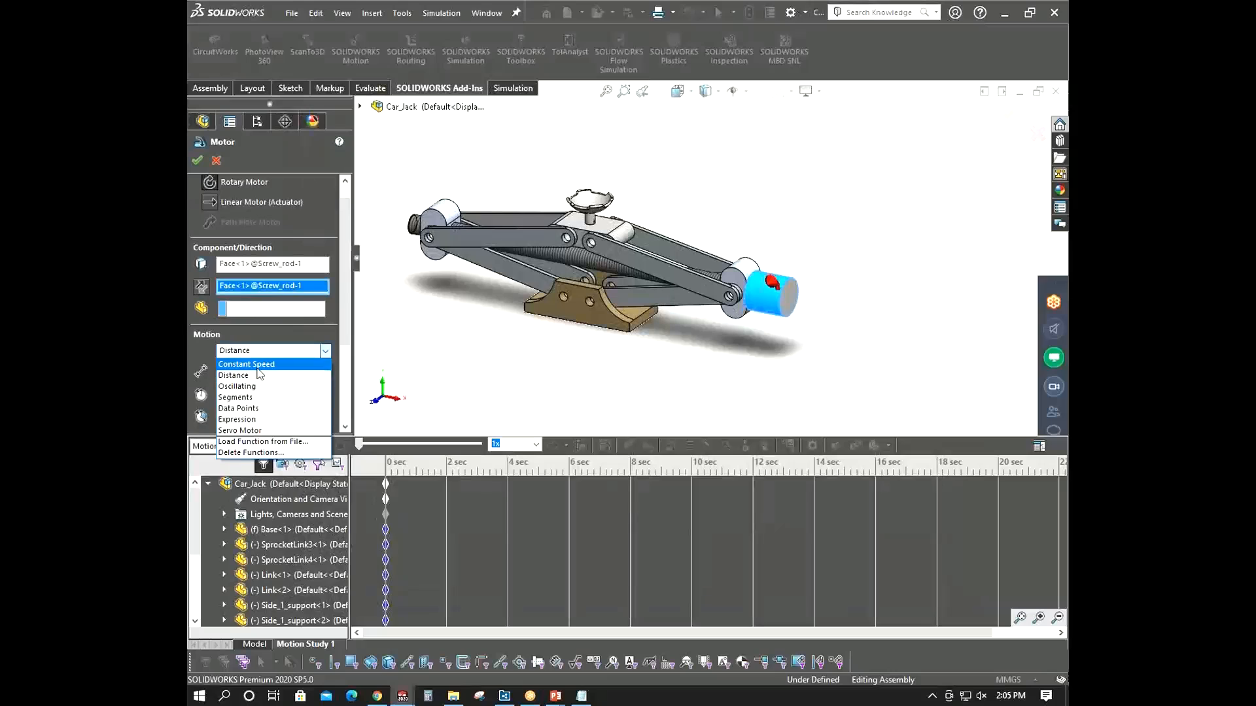
{"action": "left_click", "coordinate": [261, 361]}
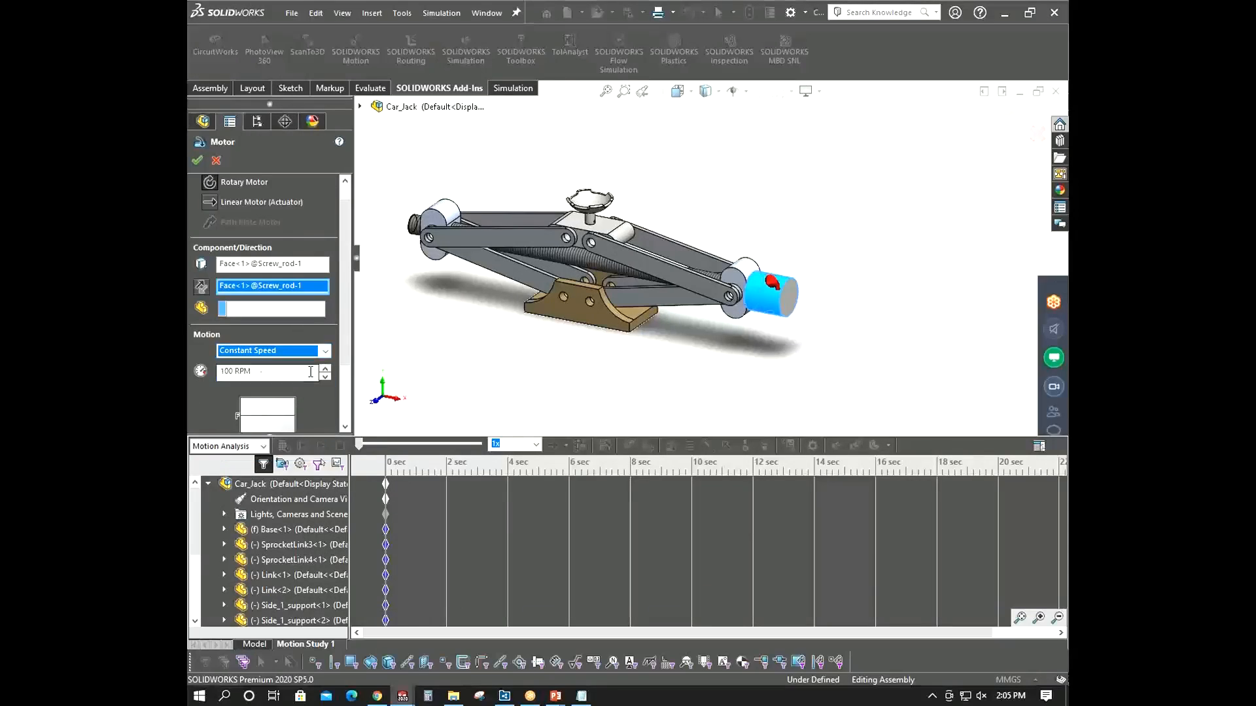
{"action": "left_click", "coordinate": [196, 159]}
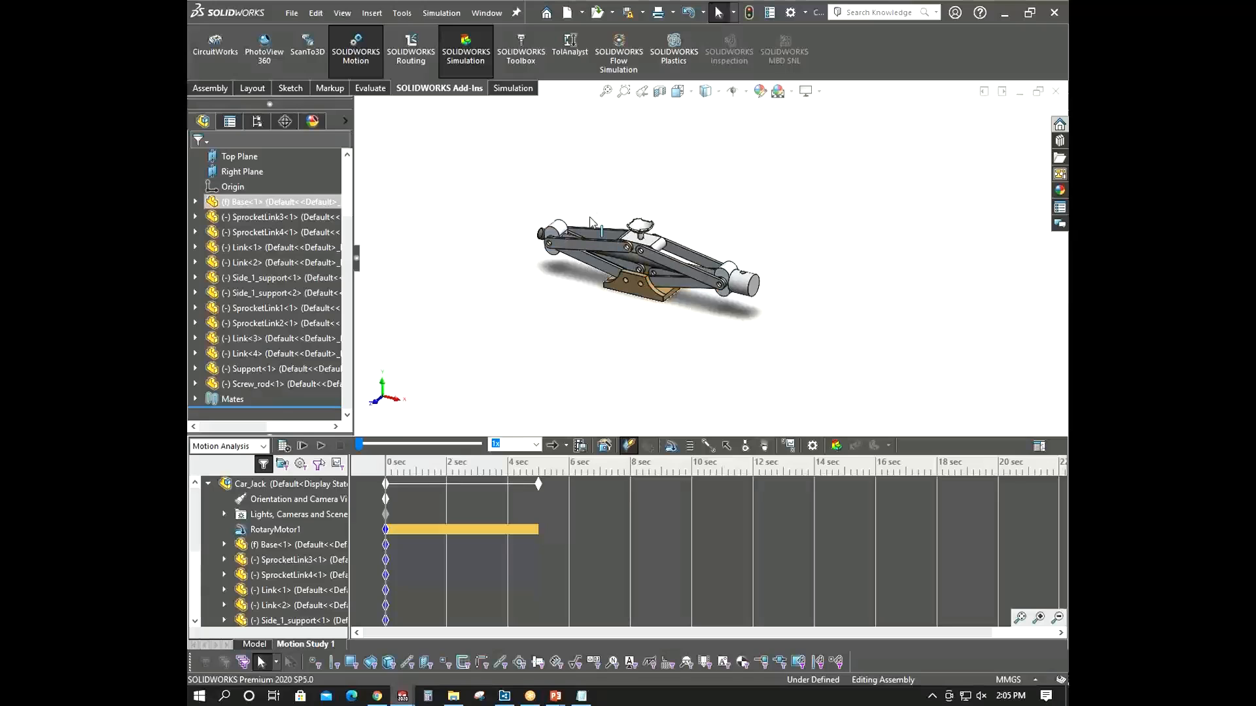
- Start a Force on the support's top face and flip its direction to point downward
{"action": "scroll", "coordinate": [656, 239], "scroll_direction": "down", "scroll_amount": 5}
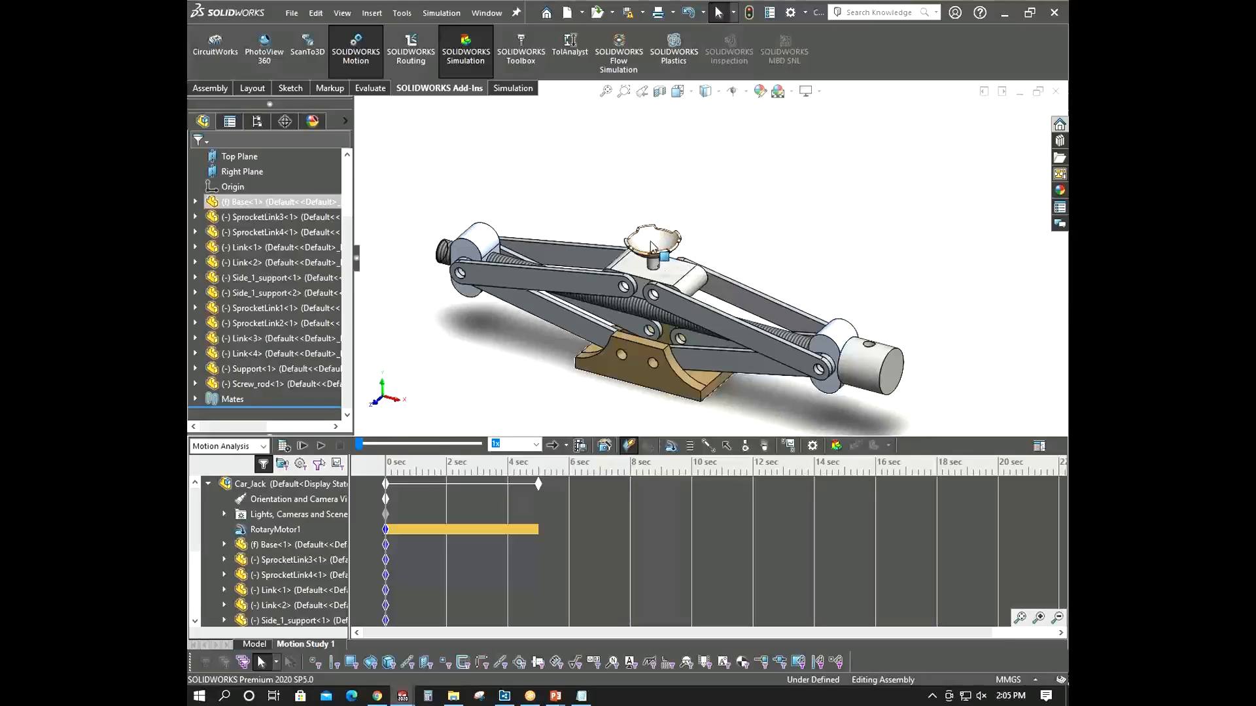
{"action": "middle_click_drag", "start_coordinate": [656, 239], "coordinate": [670, 276]}
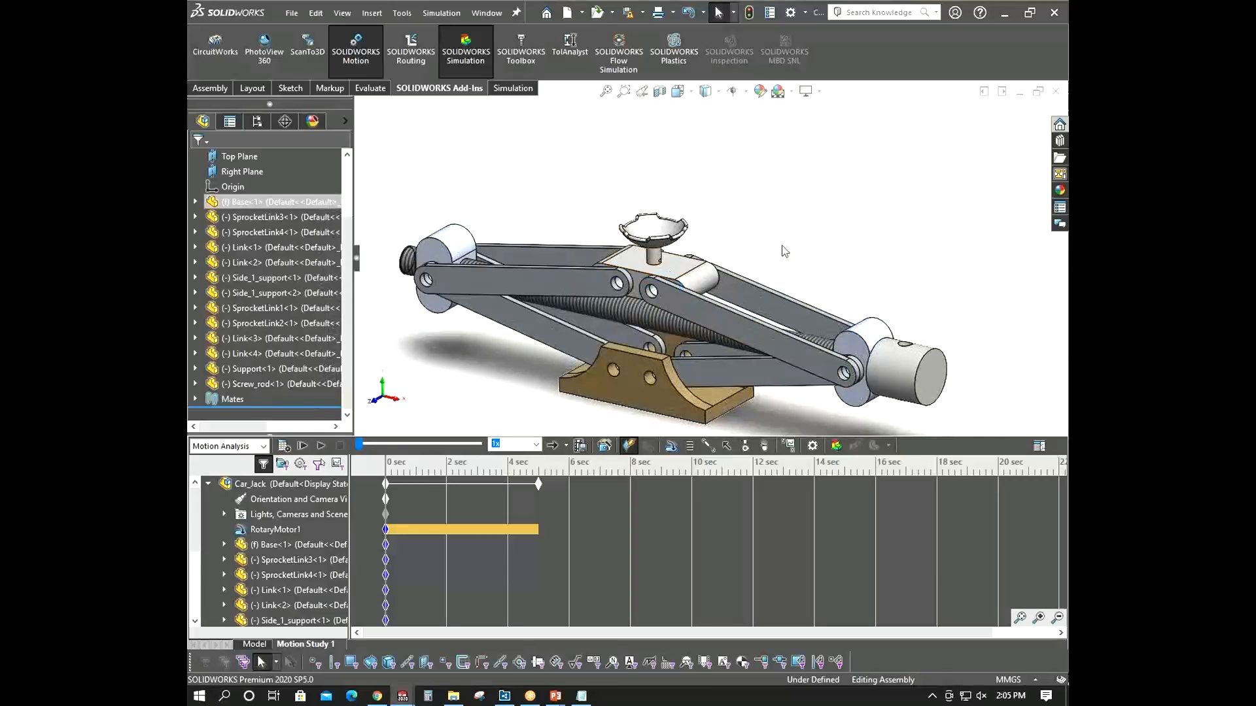
{"action": "left_click", "coordinate": [726, 446]}
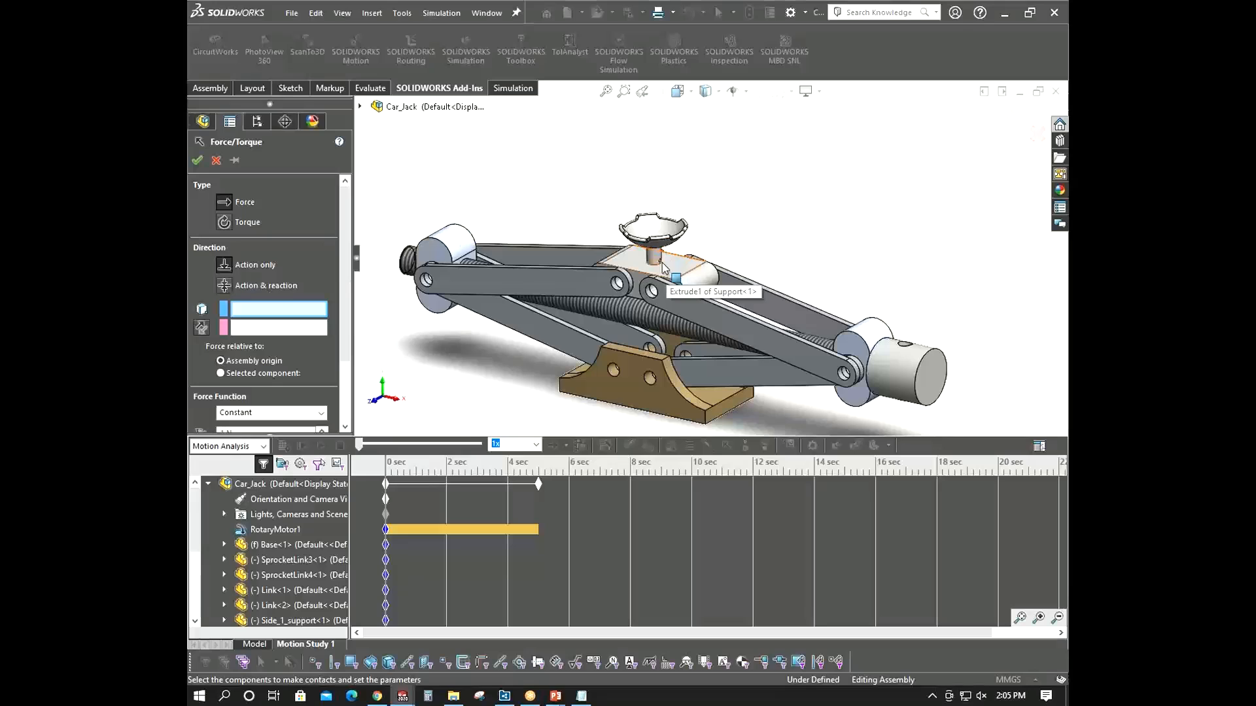
{"action": "scroll", "coordinate": [671, 273], "scroll_direction": "down", "scroll_amount": 3}
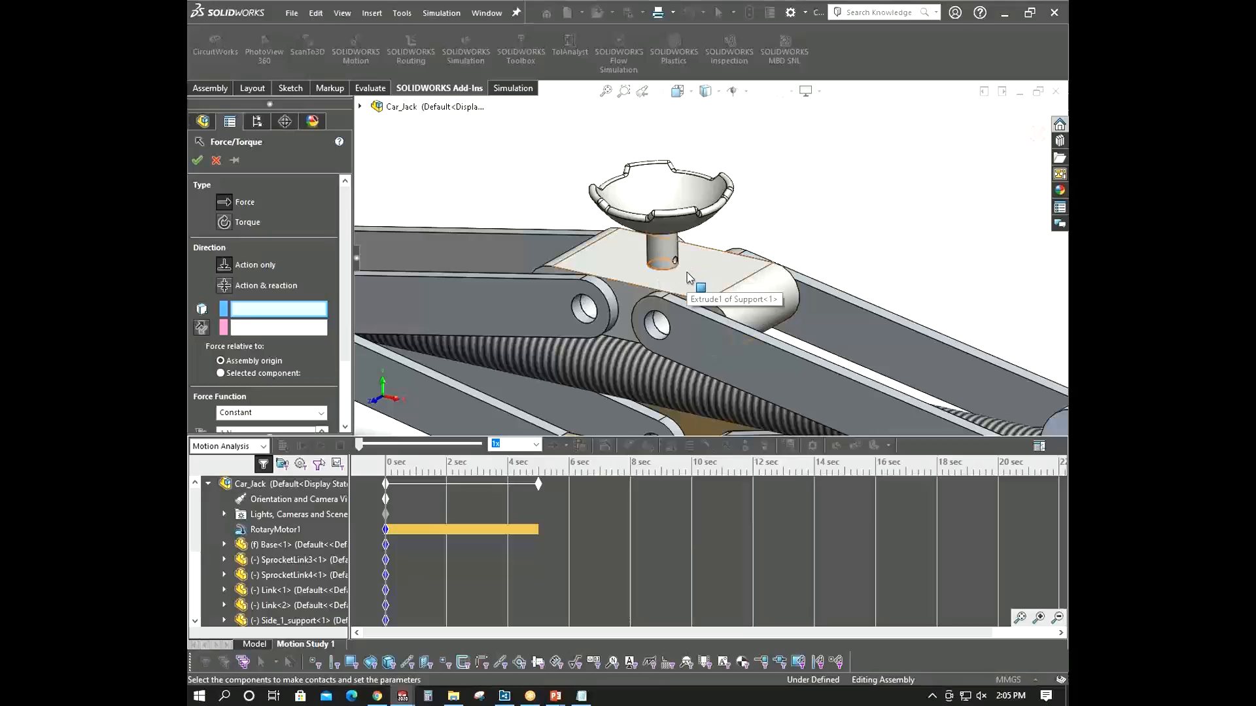
{"action": "scroll", "coordinate": [687, 272], "scroll_direction": "up", "scroll_amount": 3}
{"action": "left_click", "coordinate": [687, 272]}
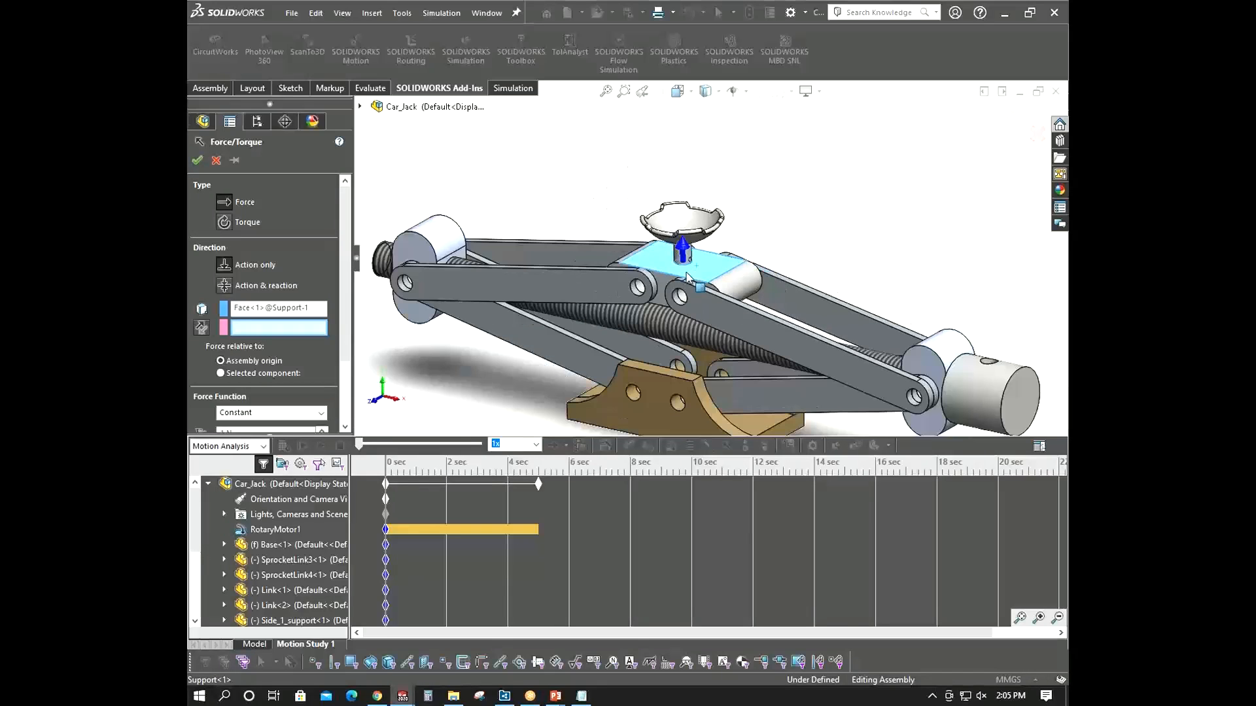
{"action": "left_click", "coordinate": [201, 328]}
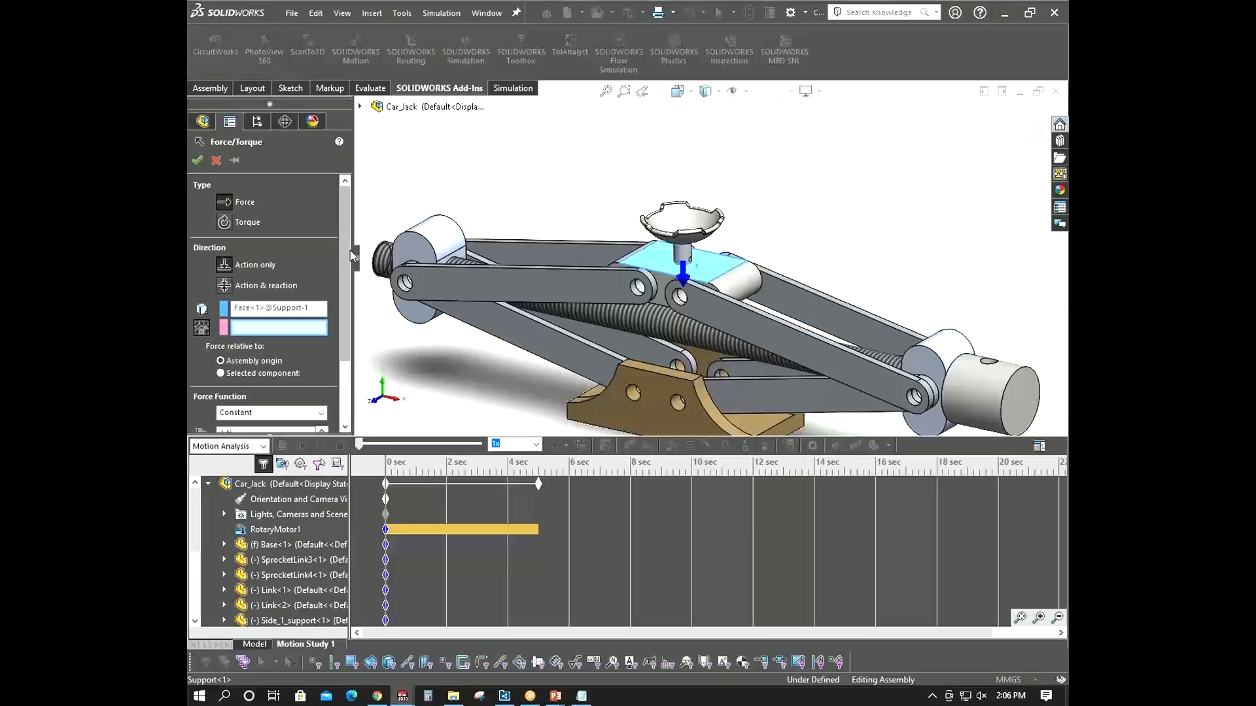
- Review the force's relative-to reference and force function options, then switch to the presentation slide on force directions
{"action": "scroll", "coordinate": [341, 284], "scroll_direction": "down", "scroll_amount": 1}
{"action": "scroll", "coordinate": [341, 301], "scroll_direction": "down", "scroll_amount": 3}
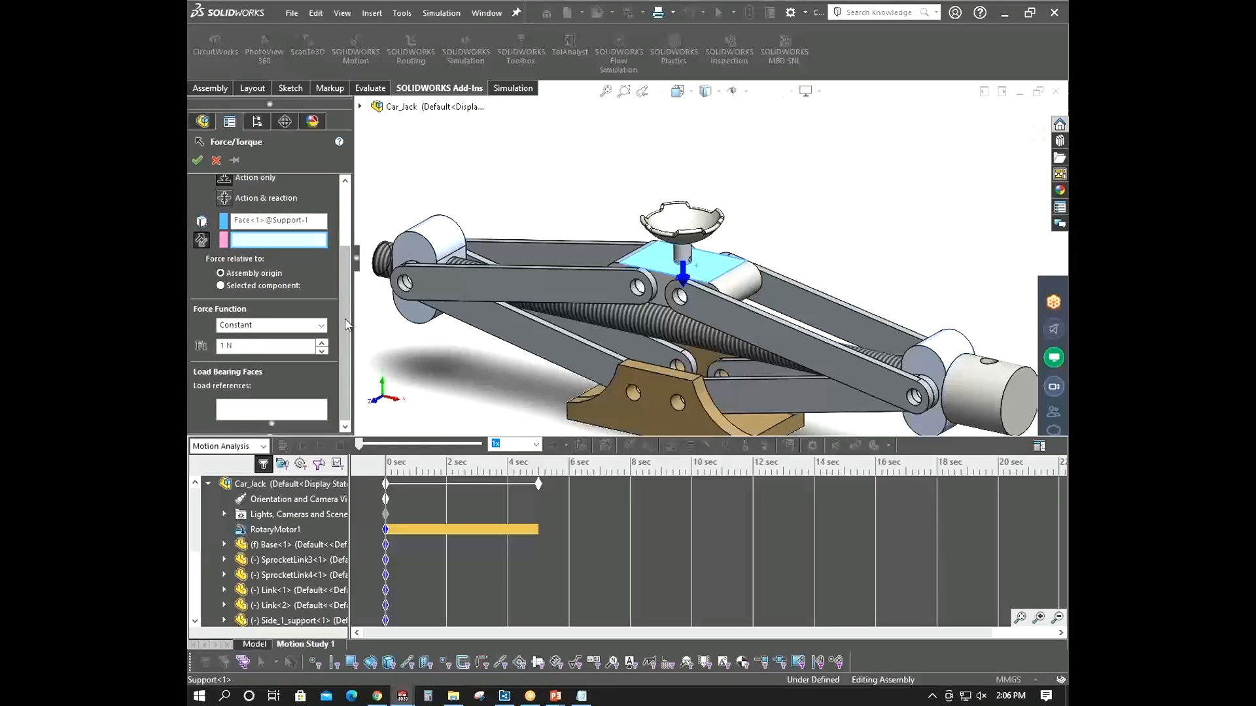
{"action": "scroll", "coordinate": [347, 323], "scroll_direction": "up", "scroll_amount": 4}
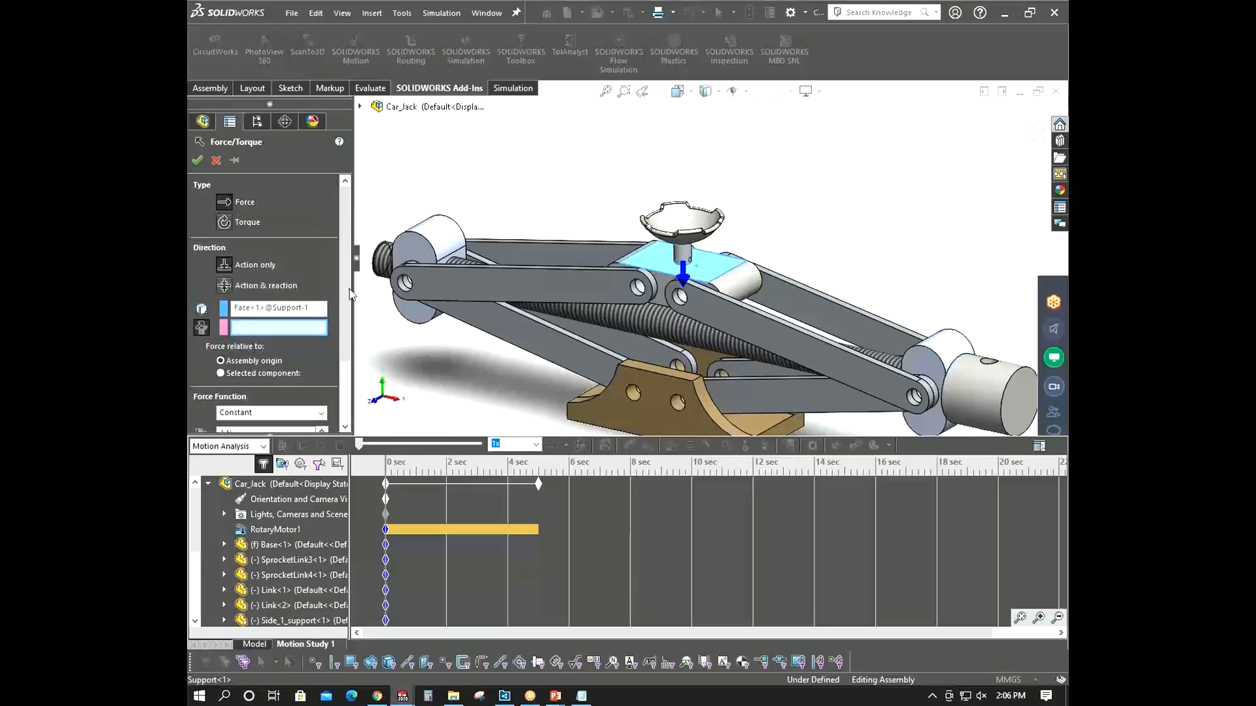
{"action": "left_click_drag", "start_coordinate": [347, 303], "coordinate": [348, 275]}
{"action": "scroll", "coordinate": [331, 261], "scroll_direction": "down", "scroll_amount": 4}
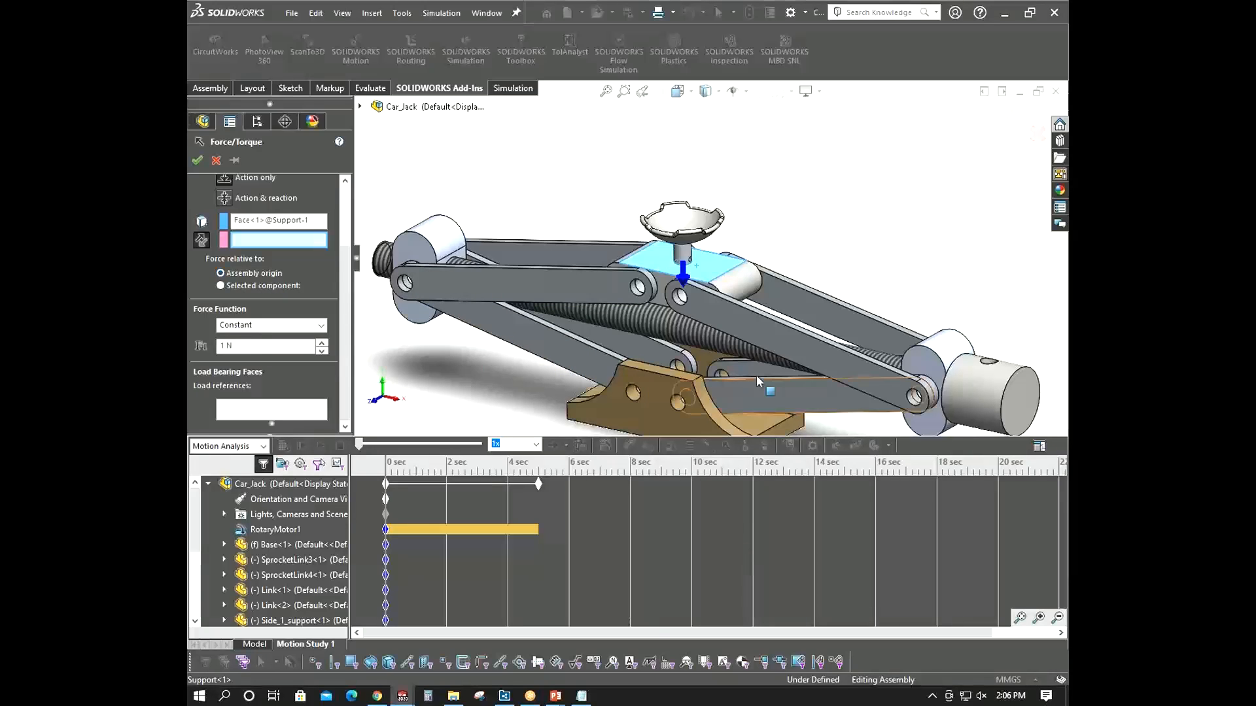
{"action": "scroll", "coordinate": [757, 381], "scroll_direction": "up", "scroll_amount": 2}
{"action": "mouse_move", "coordinate": [673, 364]}
{"action": "middle_mouse_down"}
{"action": "mouse_move", "coordinate": [687, 378]}
{"action": "mouse_move", "coordinate": [681, 366]}
{"action": "middle_mouse_up"}
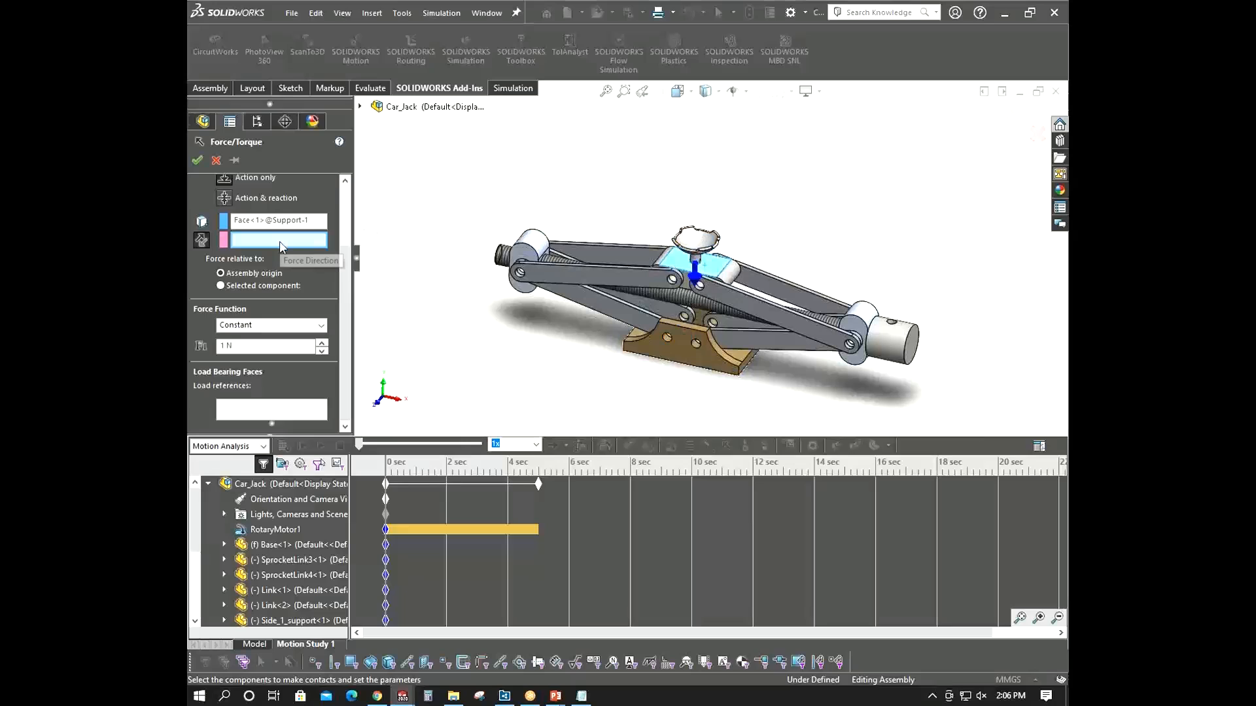
{"action": "left_click", "coordinate": [249, 288]}
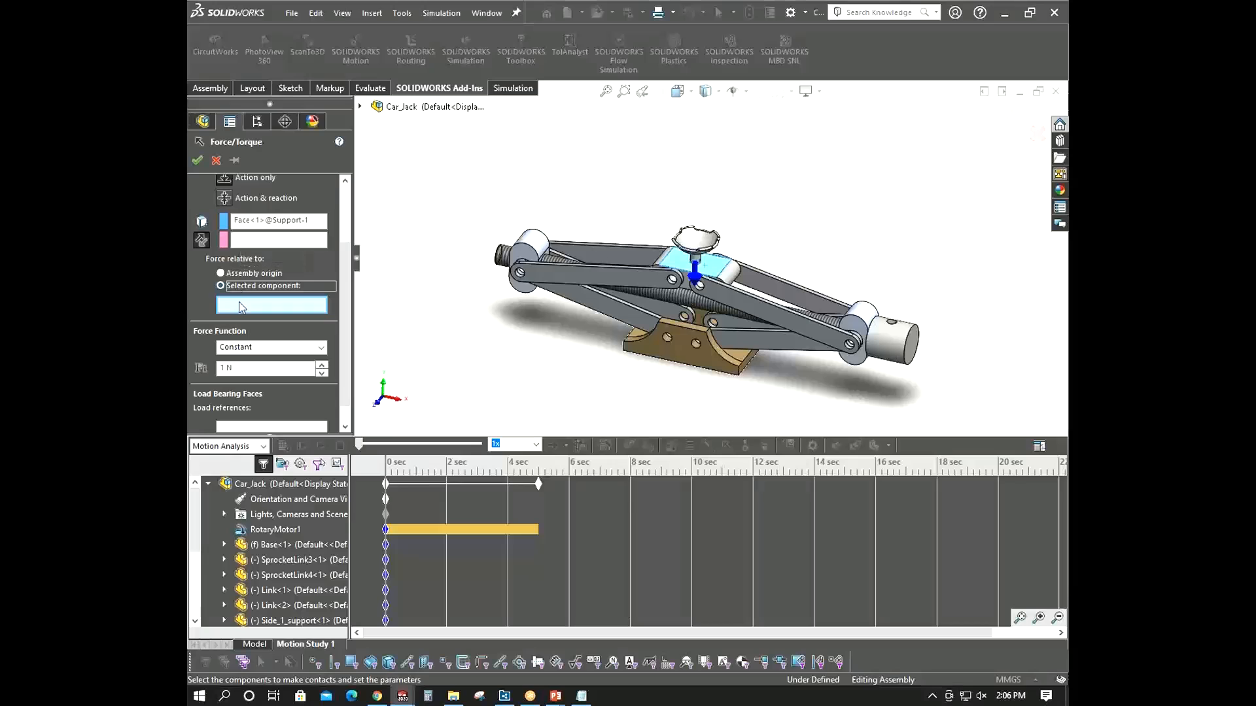
{"action": "left_click", "coordinate": [241, 275]}
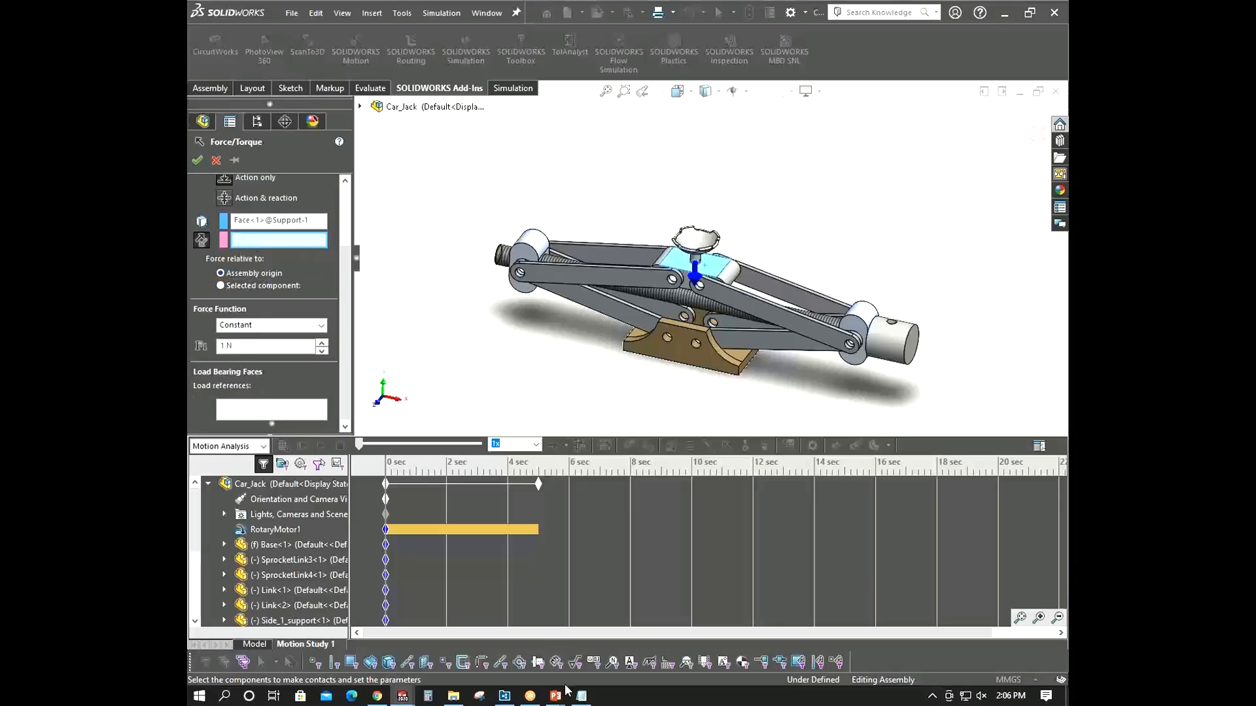
{"action": "mouse_move", "coordinate": [557, 693]}
{"action": "left_click", "coordinate": [627, 608]}
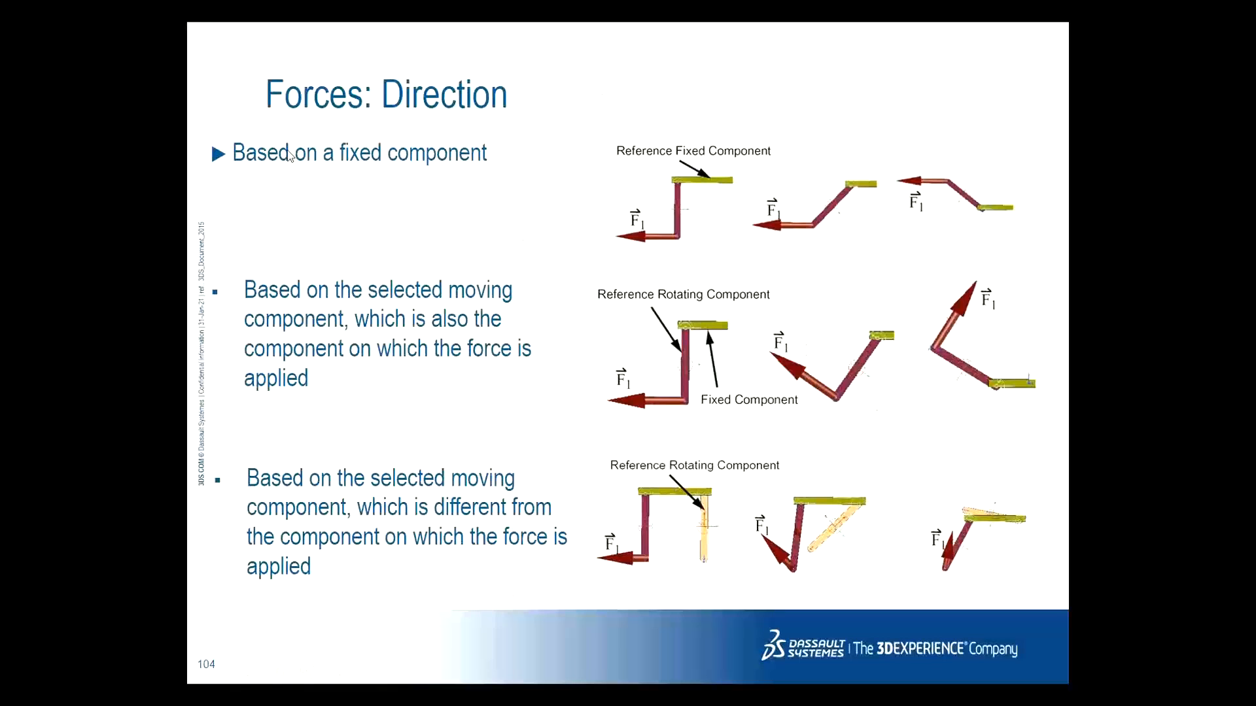
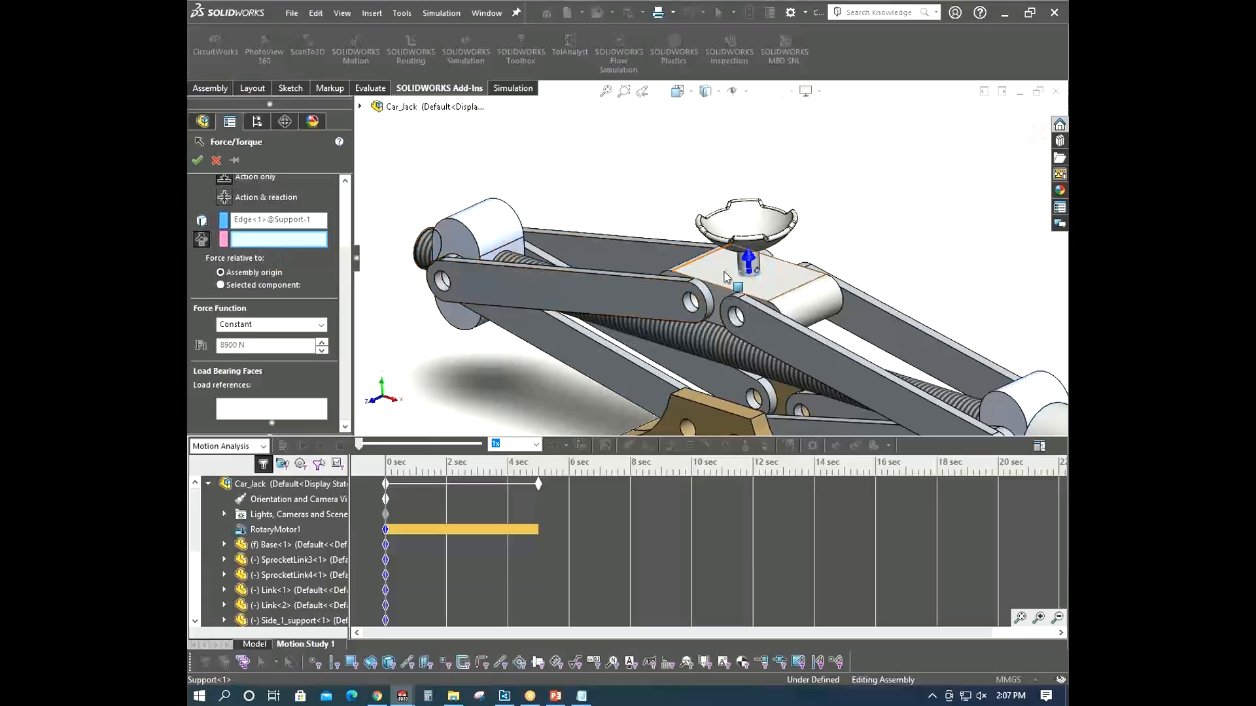
- Pick the base's curved edge as the force's reaction reference and accept the force
{"action": "scroll", "coordinate": [453, 299], "scroll_direction": "up", "scroll_amount": 3}
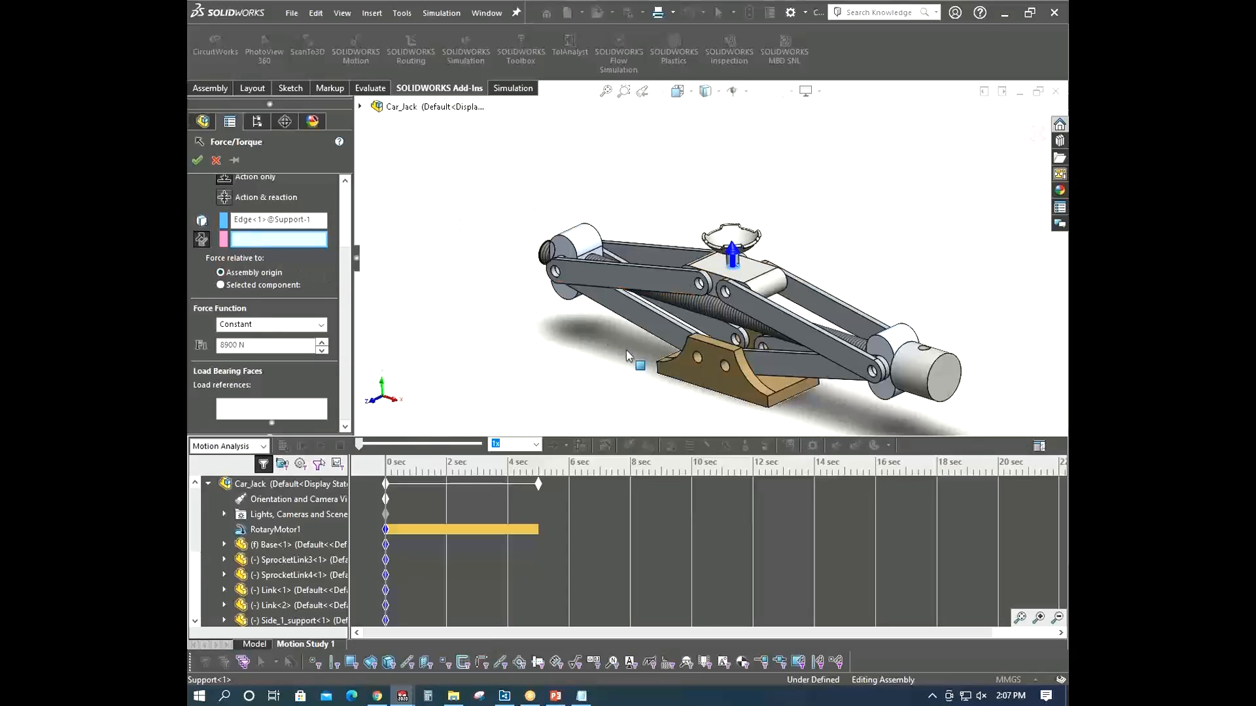
{"action": "scroll", "coordinate": [803, 401], "scroll_direction": "down", "scroll_amount": 2}
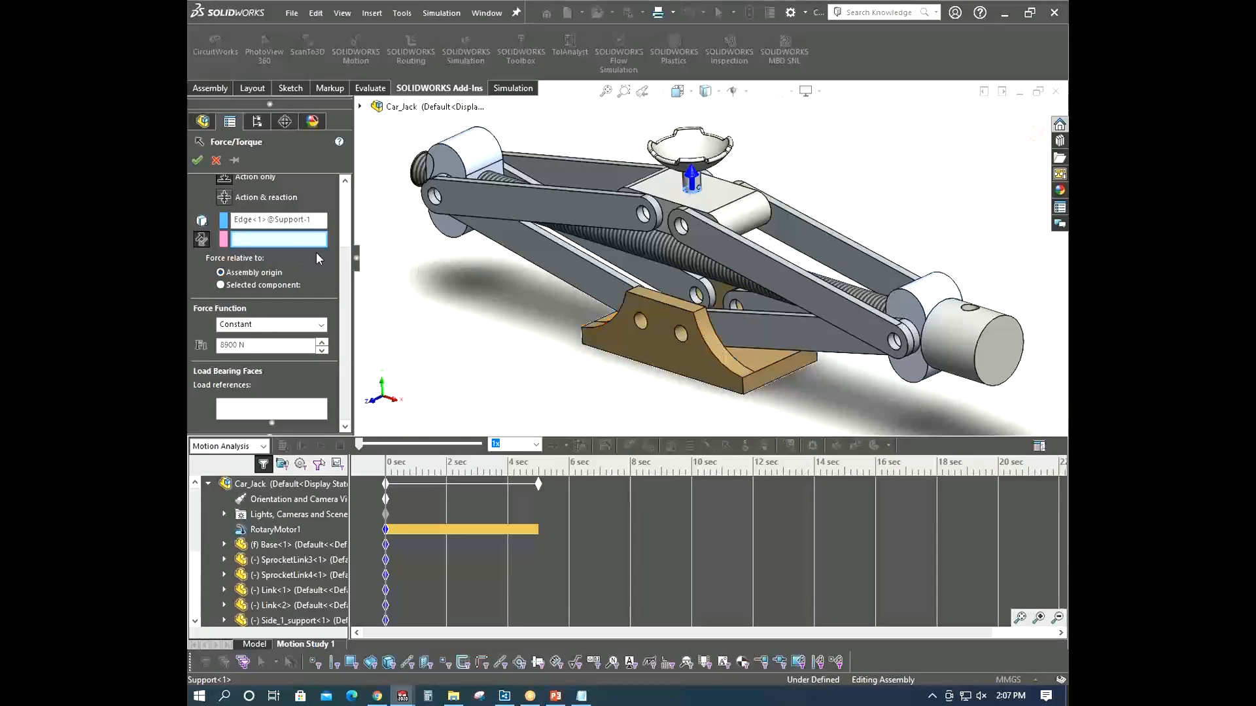
{"action": "left_click", "coordinate": [744, 386]}
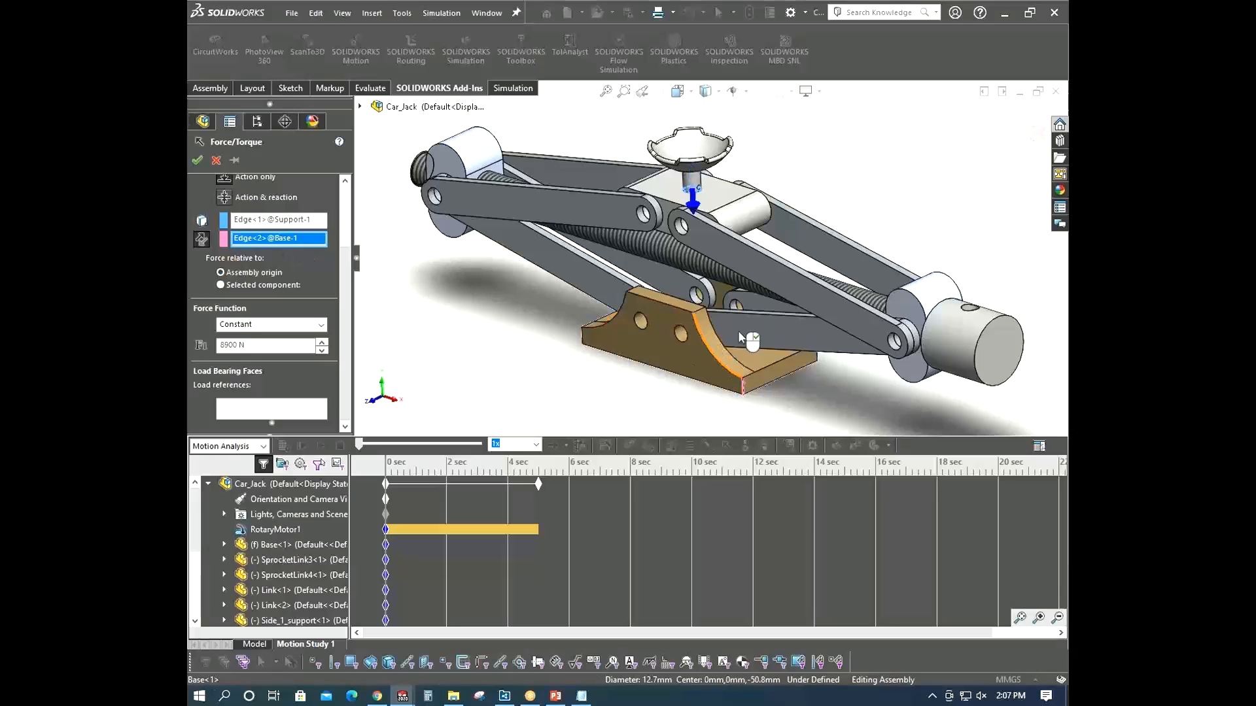
{"action": "scroll", "coordinate": [713, 261], "scroll_direction": "up", "scroll_amount": 2}
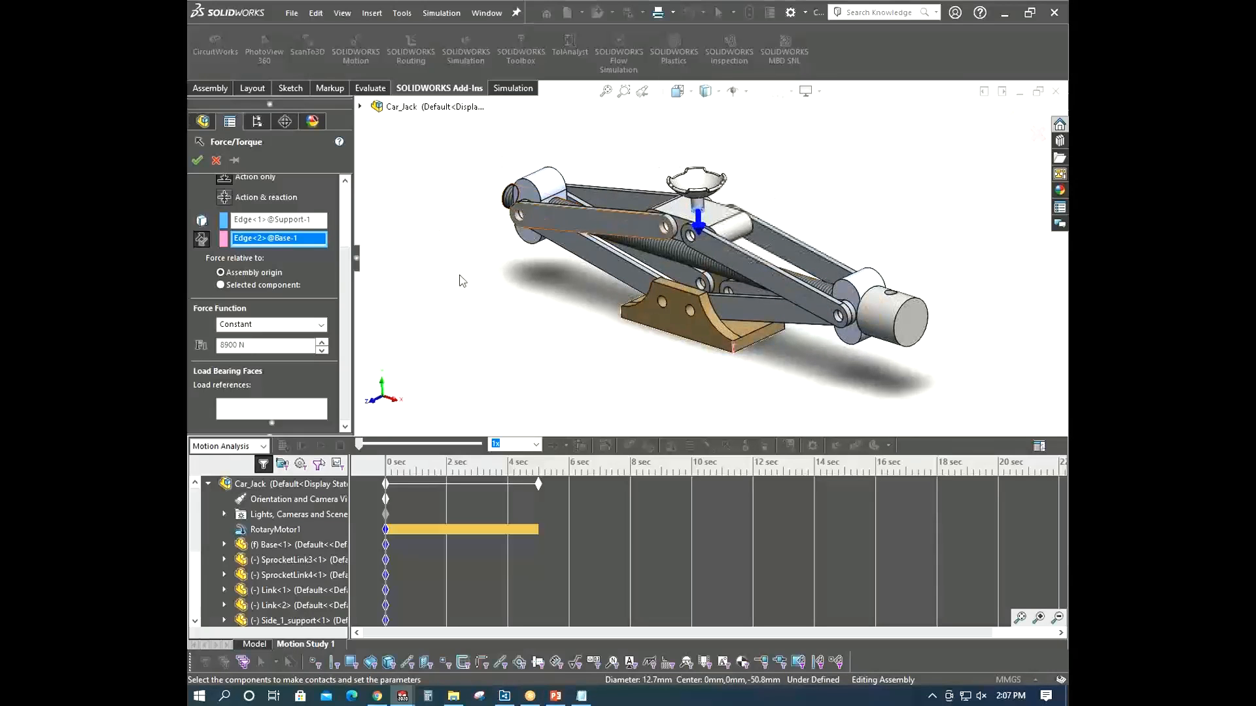
{"action": "left_click", "coordinate": [201, 242]}
{"action": "left_click", "coordinate": [201, 242]}
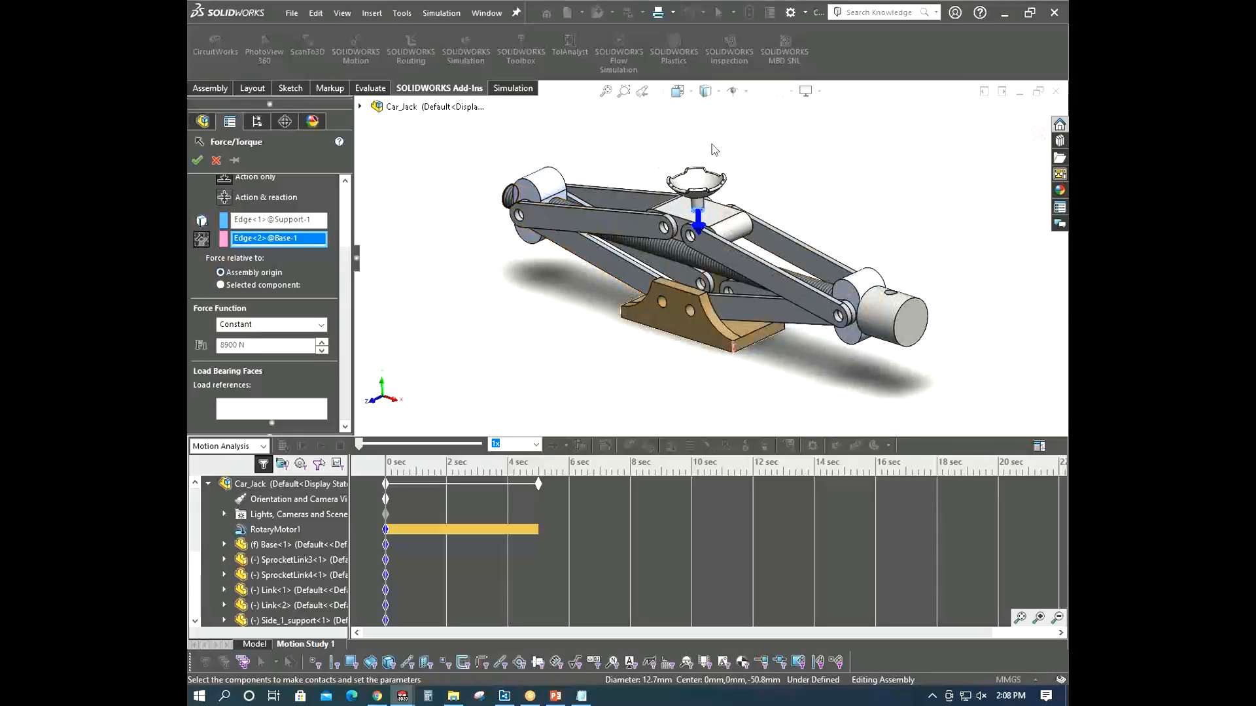
{"action": "scroll", "coordinate": [707, 258], "scroll_direction": "up", "scroll_amount": 3}
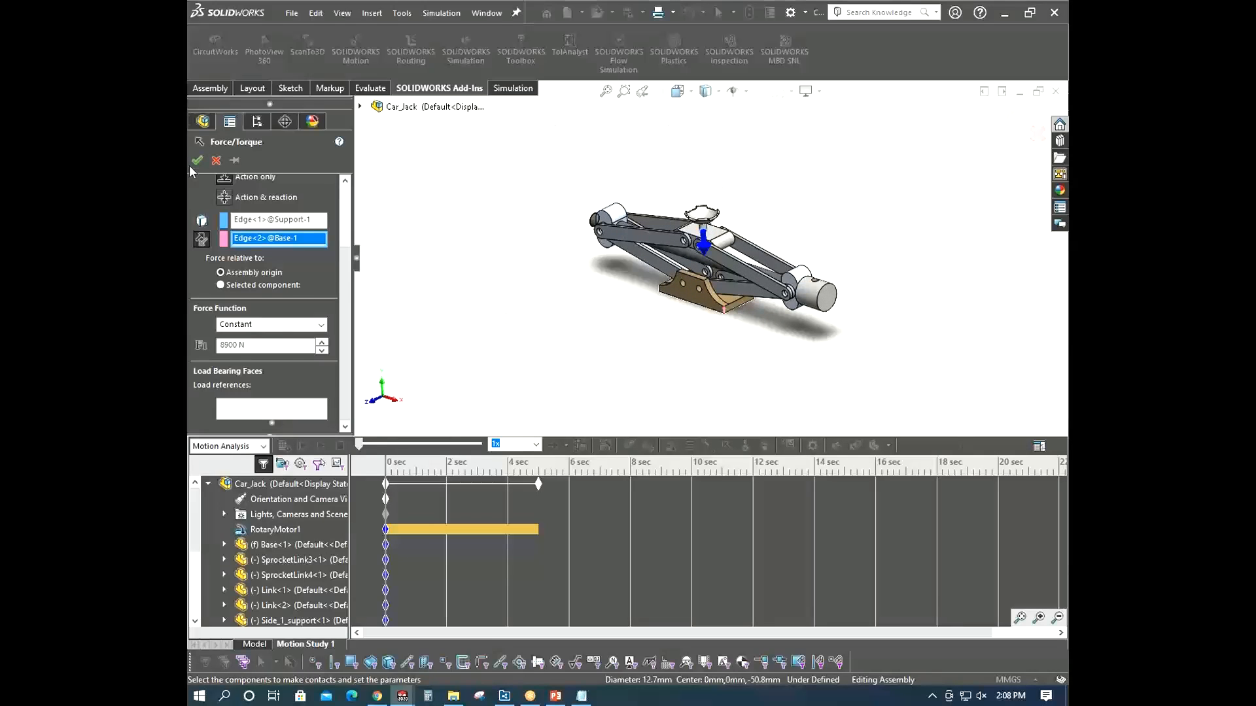
{"action": "key", "text": "Return"}
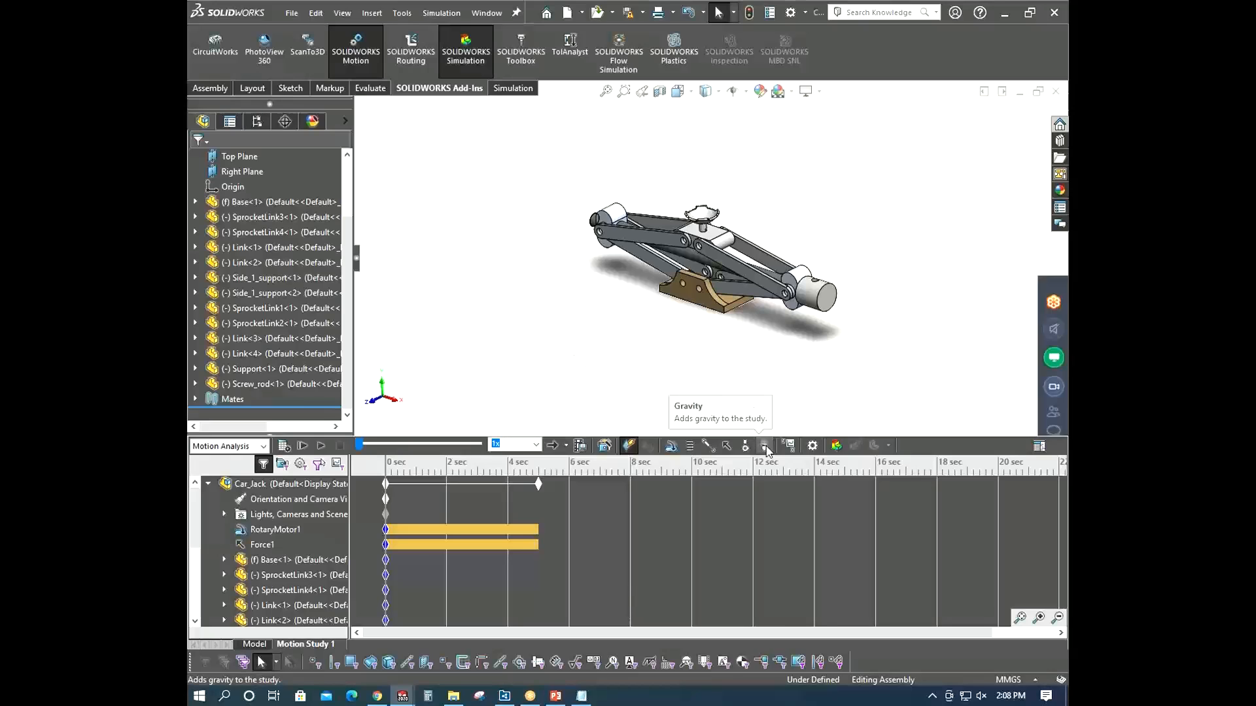
- Add gravity to the study acting along the Y direction and accept it
{"action": "left_click", "coordinate": [765, 447]}
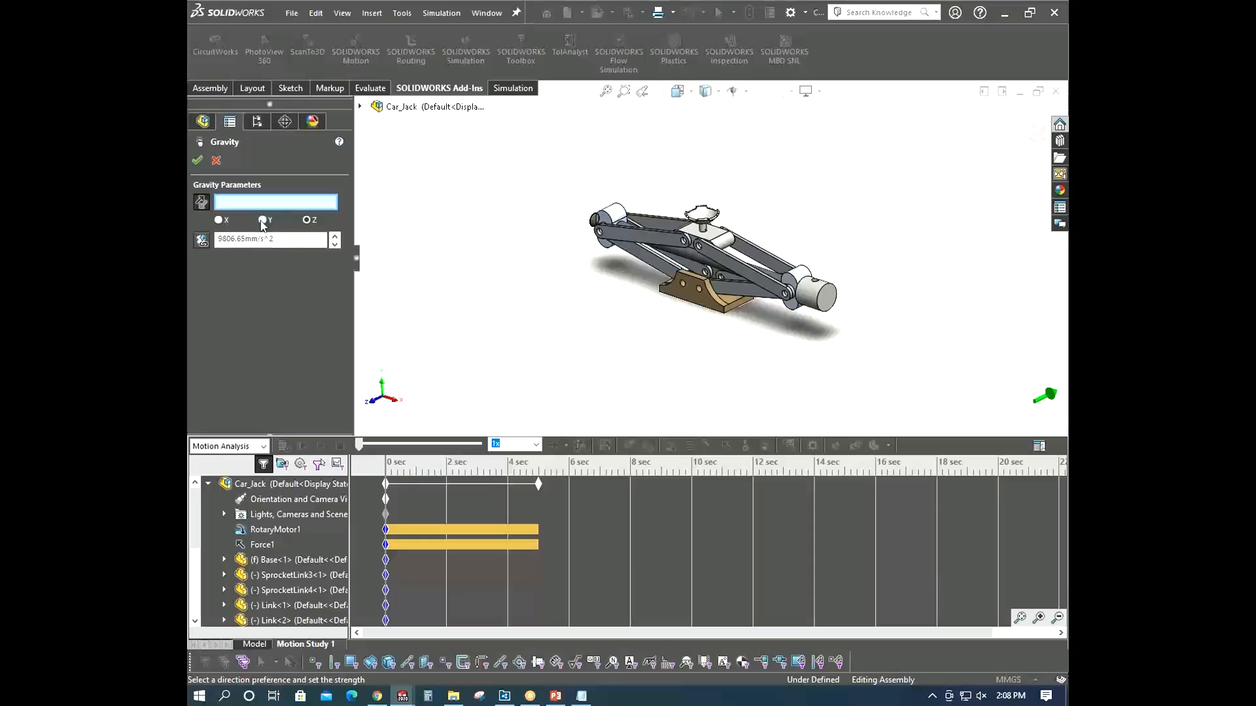
{"action": "left_click", "coordinate": [263, 221]}
{"action": "left_click", "coordinate": [197, 160]}
{"action": "middle_click_drag", "start_coordinate": [686, 405], "coordinate": [688, 407]}
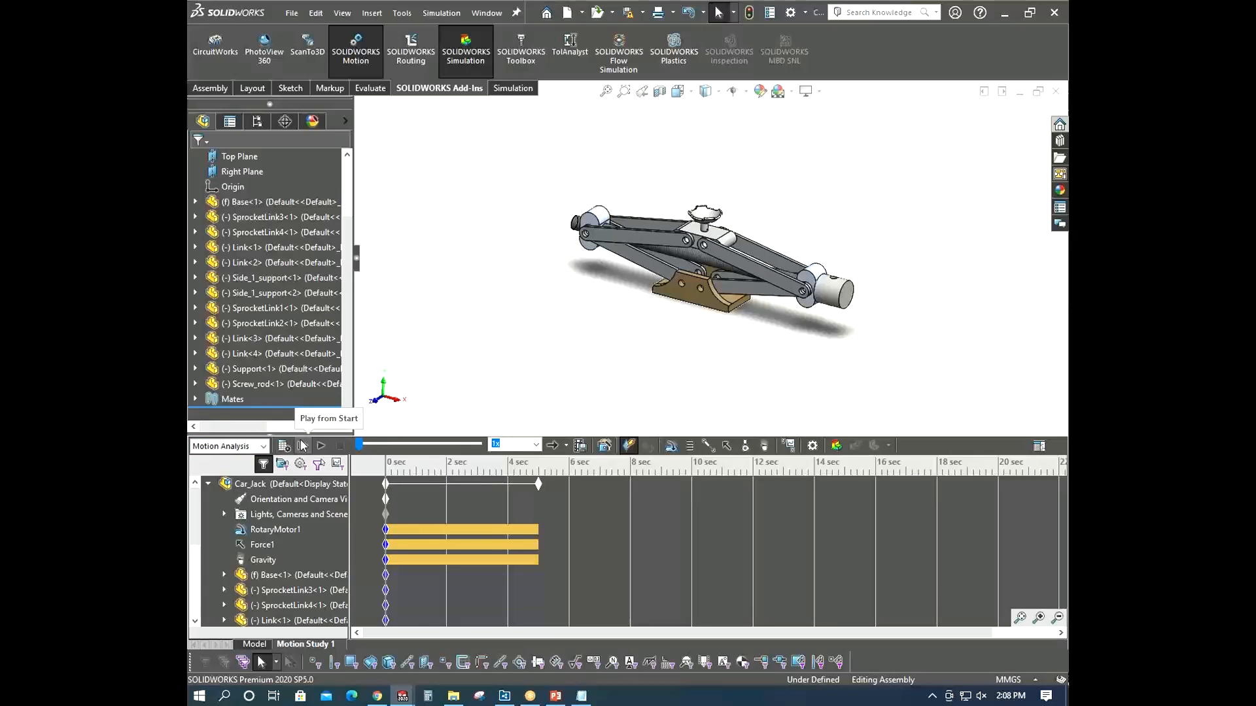
- Calculate the motion study and close the analysis messages
{"action": "left_click", "coordinate": [275, 529]}
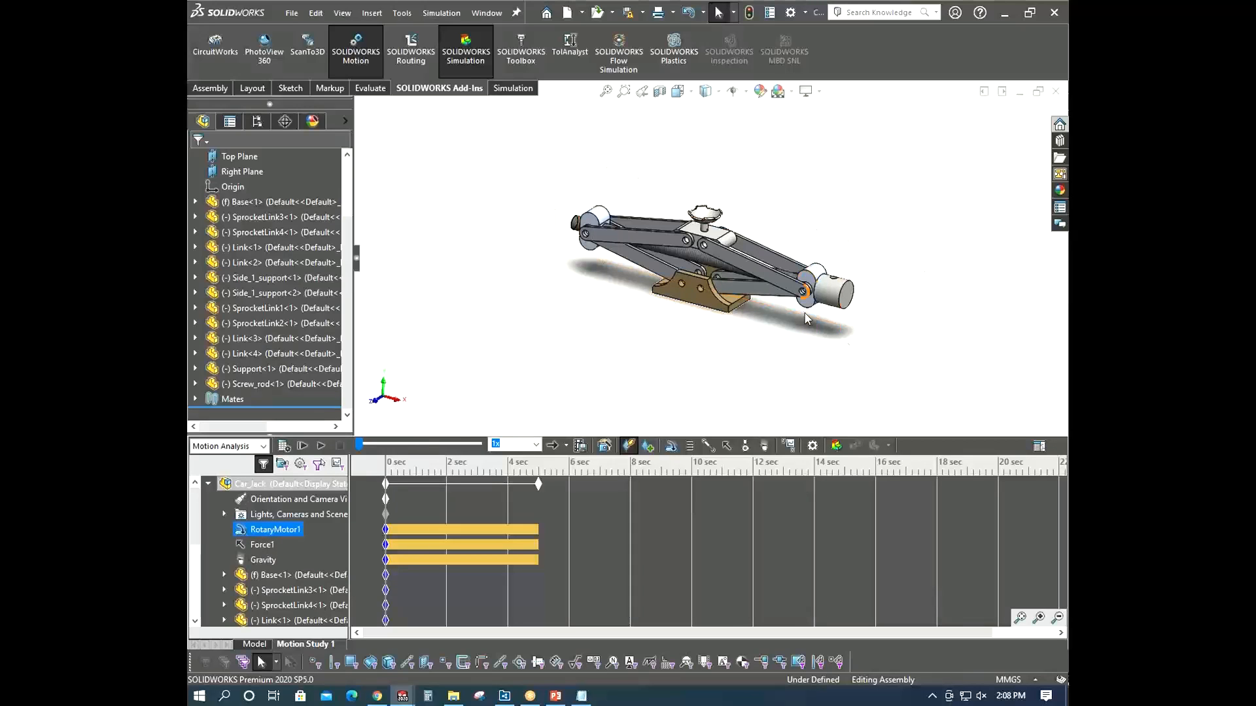
{"action": "left_click", "coordinate": [284, 447]}
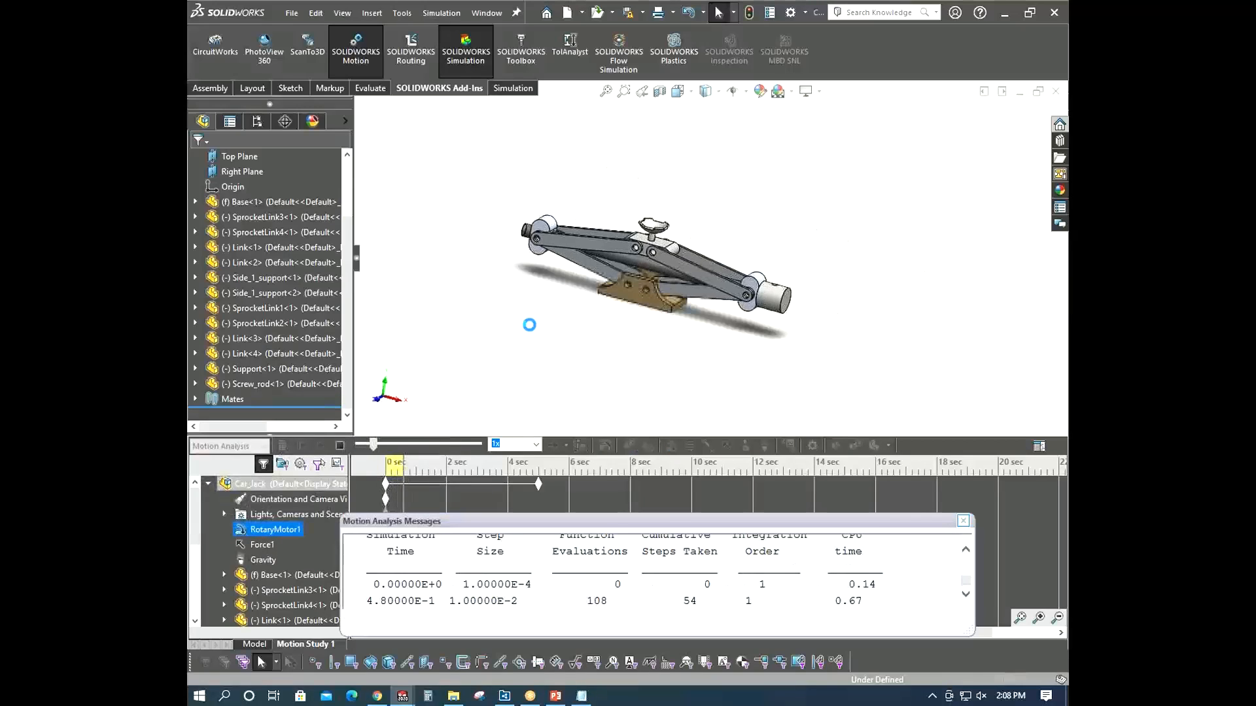
{"action": "scroll", "coordinate": [776, 284], "scroll_direction": "down", "scroll_amount": 2}
{"action": "scroll", "coordinate": [772, 297], "scroll_direction": "down", "scroll_amount": 1}
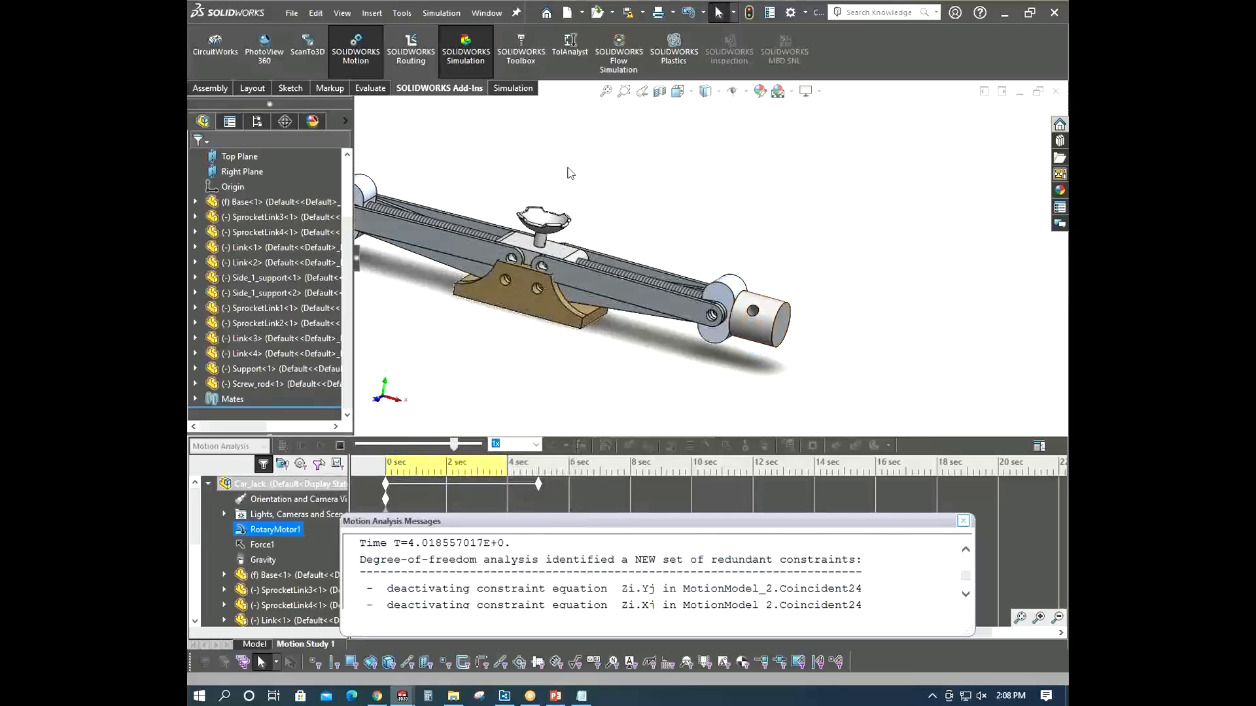
{"action": "scroll", "coordinate": [548, 240], "scroll_direction": "up", "scroll_amount": 3}
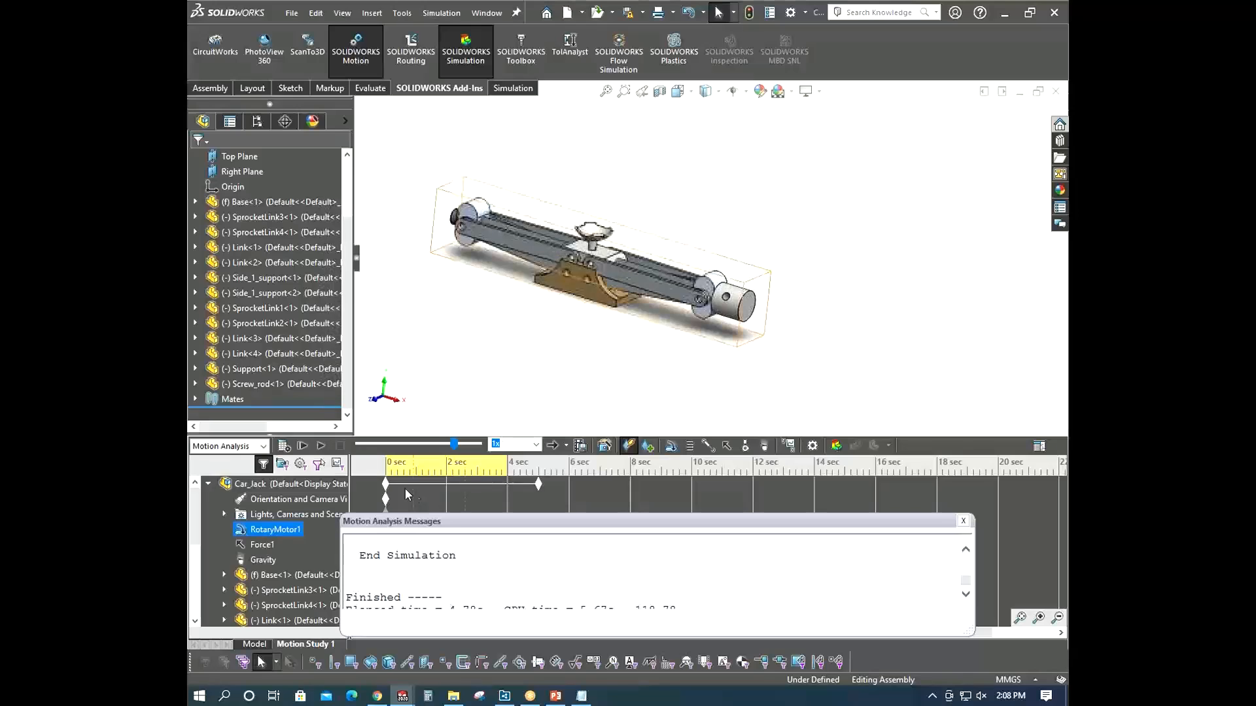
{"action": "scroll", "coordinate": [566, 275], "scroll_direction": "down", "scroll_amount": 2}
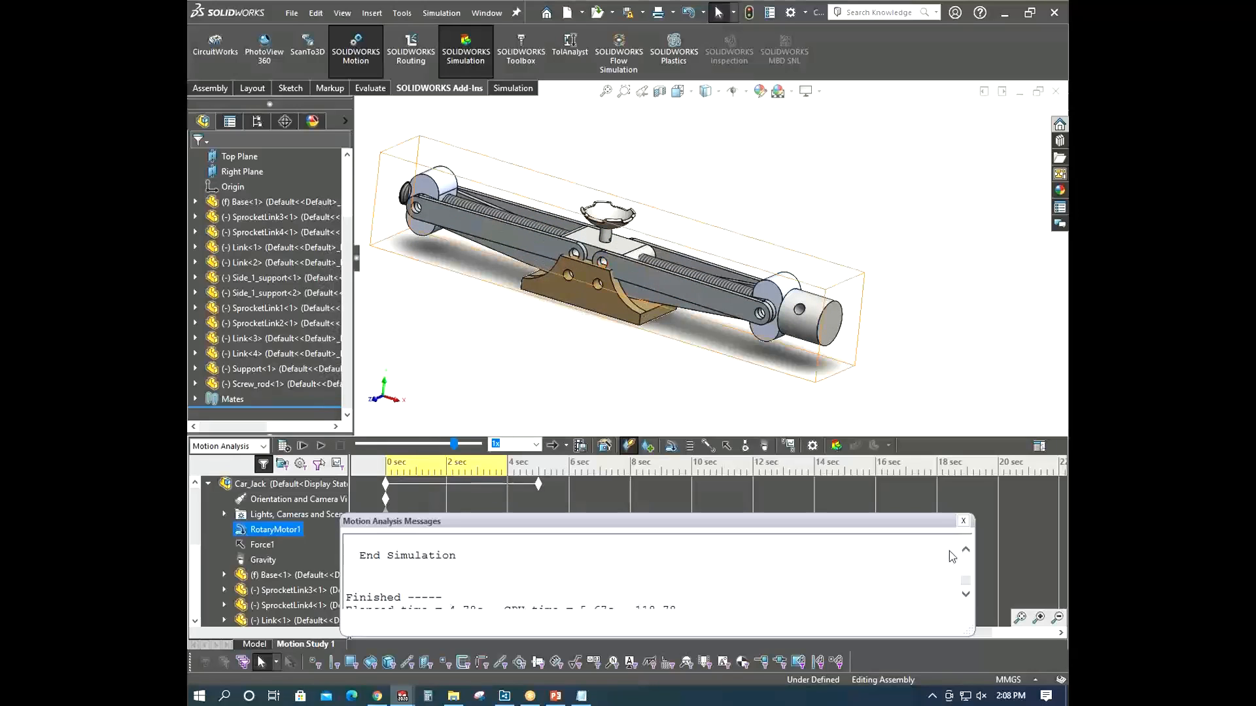
{"action": "left_click", "coordinate": [963, 521]}
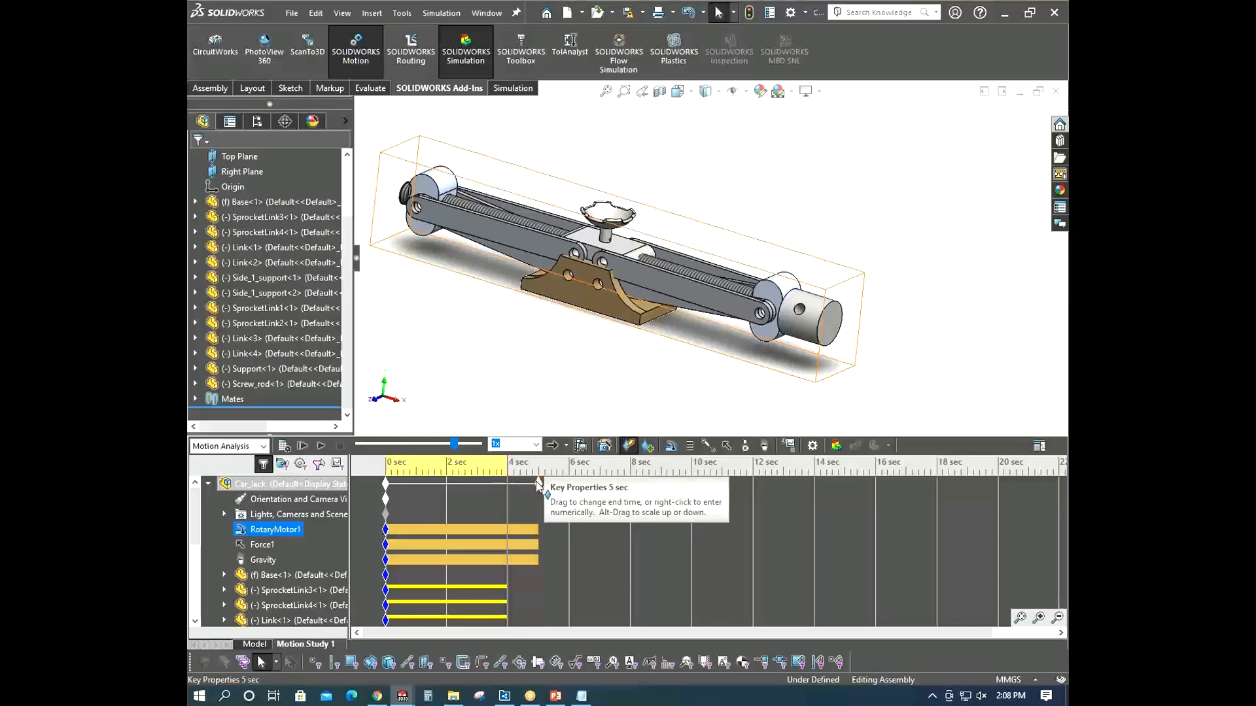
- Rotate and zoom the view to inspect the jack's simulated position, then rewind the timeline to 0 sec
{"action": "scroll", "coordinate": [639, 286], "scroll_direction": "down", "scroll_amount": 4}
{"action": "middle_click_drag", "start_coordinate": [639, 286], "coordinate": [562, 265]}
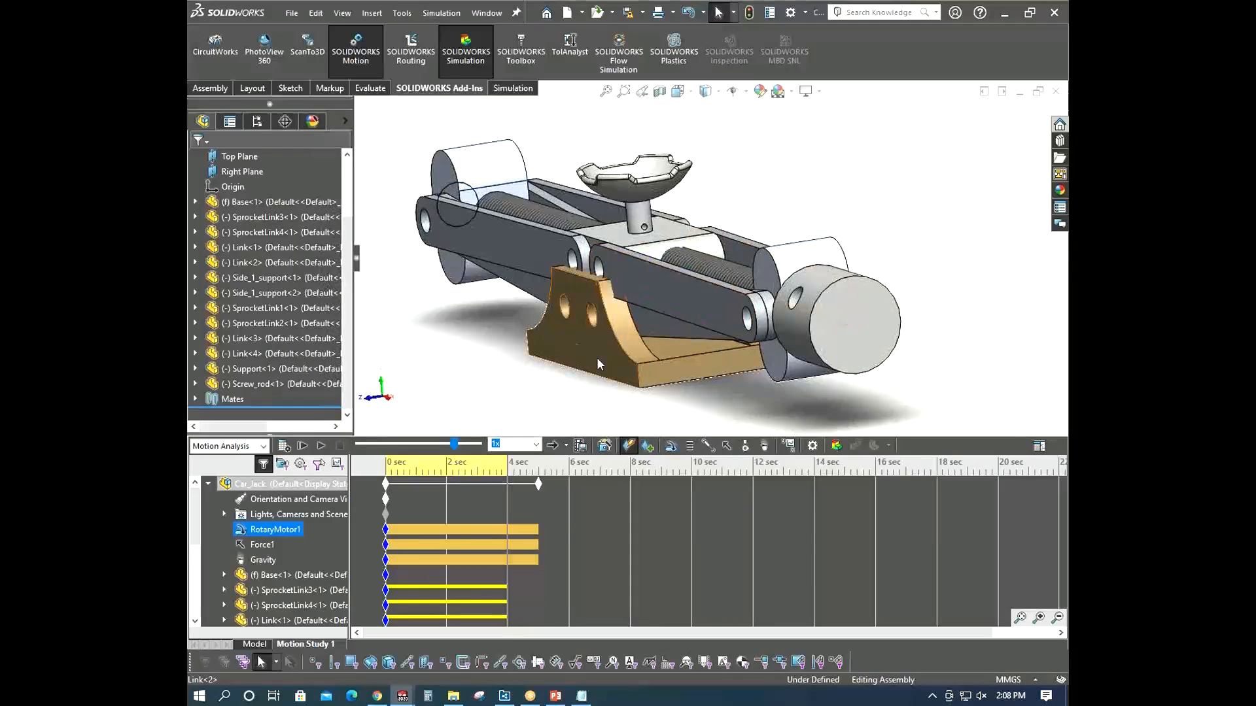
{"action": "scroll", "coordinate": [588, 373], "scroll_direction": "up", "scroll_amount": 1}
{"action": "middle_click_drag", "start_coordinate": [580, 387], "coordinate": [623, 400]}
{"action": "scroll", "coordinate": [630, 414], "scroll_direction": "up", "scroll_amount": 3}
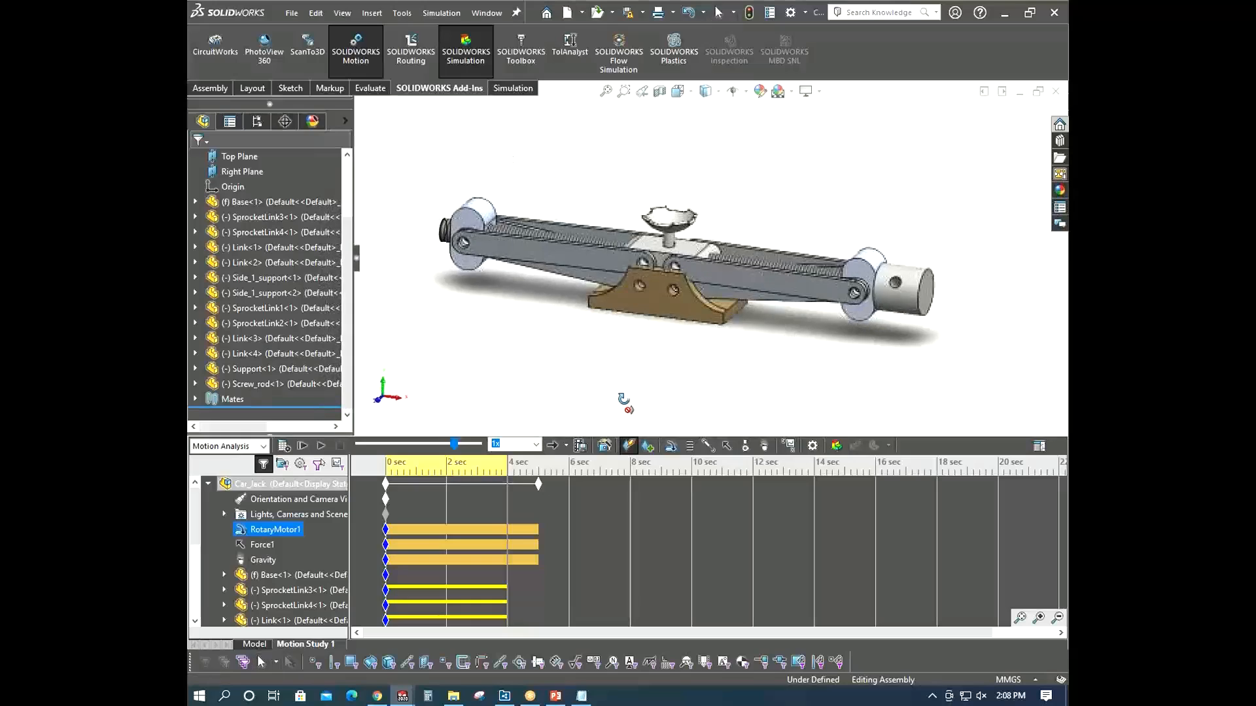
{"action": "left_click_drag", "start_coordinate": [456, 444], "coordinate": [310, 440]}
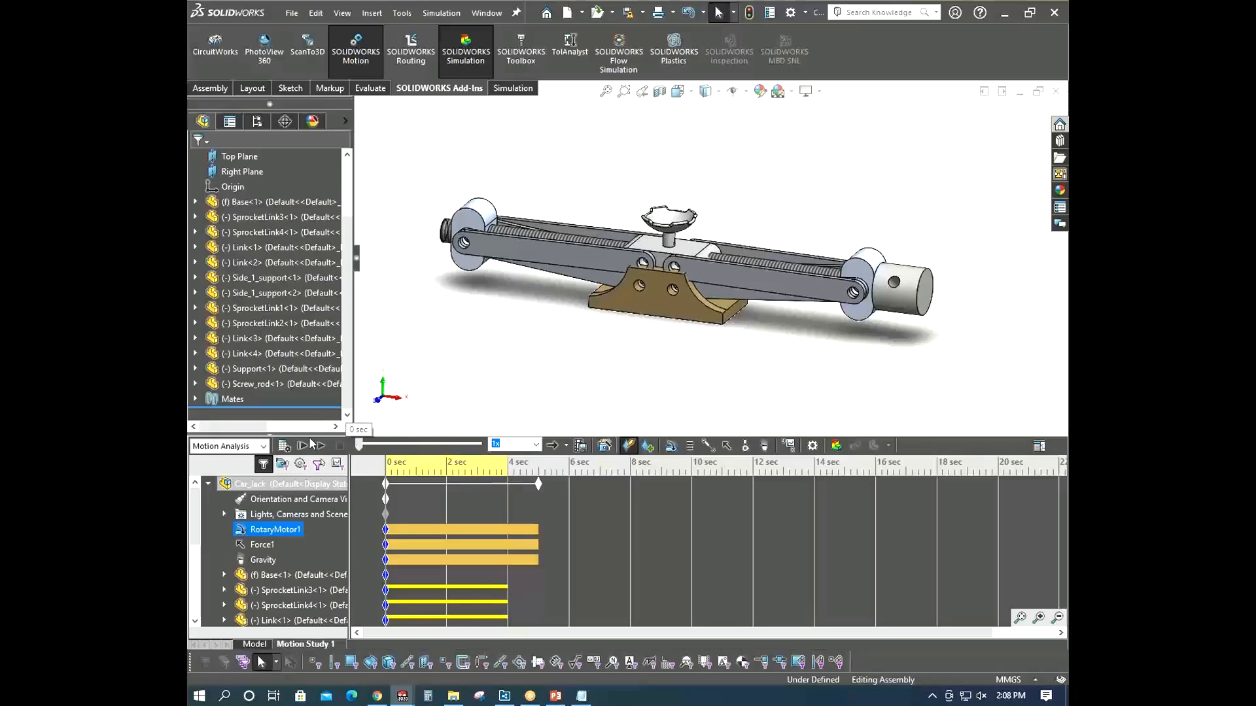
- Reopen the rotary motor's definition, close it unchanged, and recalculate the motion study
{"action": "right_click", "coordinate": [253, 530]}
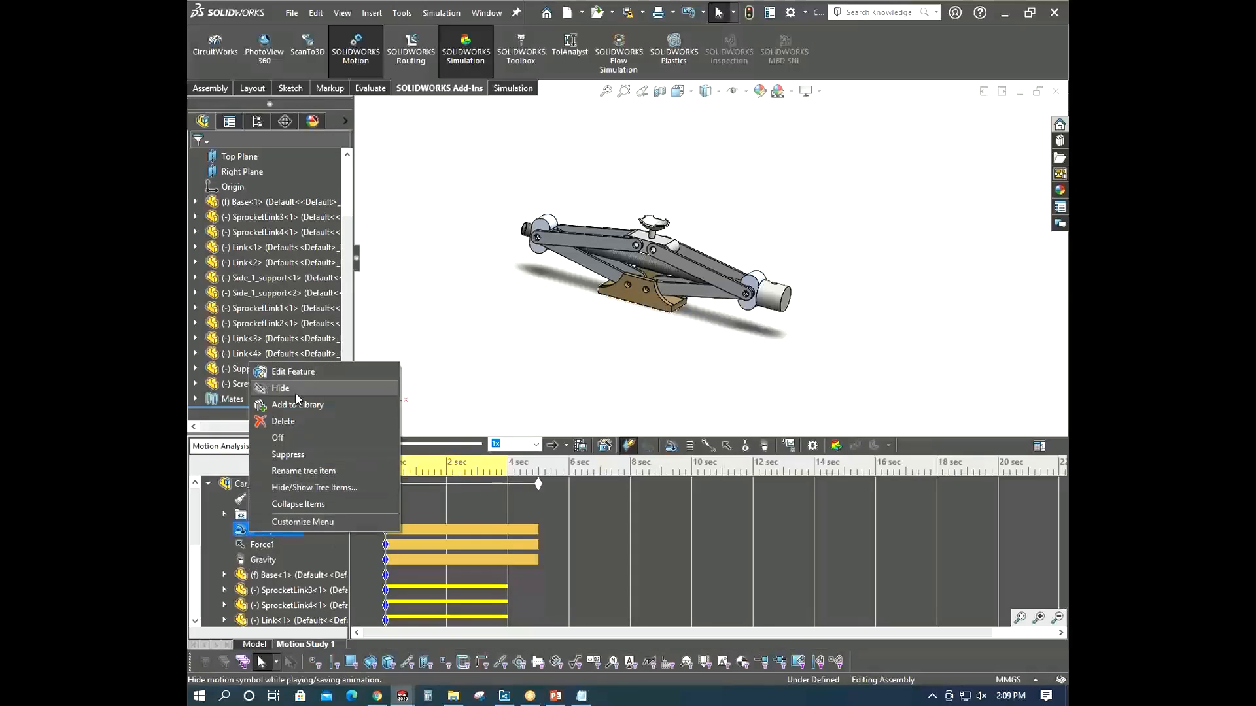
{"action": "left_click", "coordinate": [298, 373]}
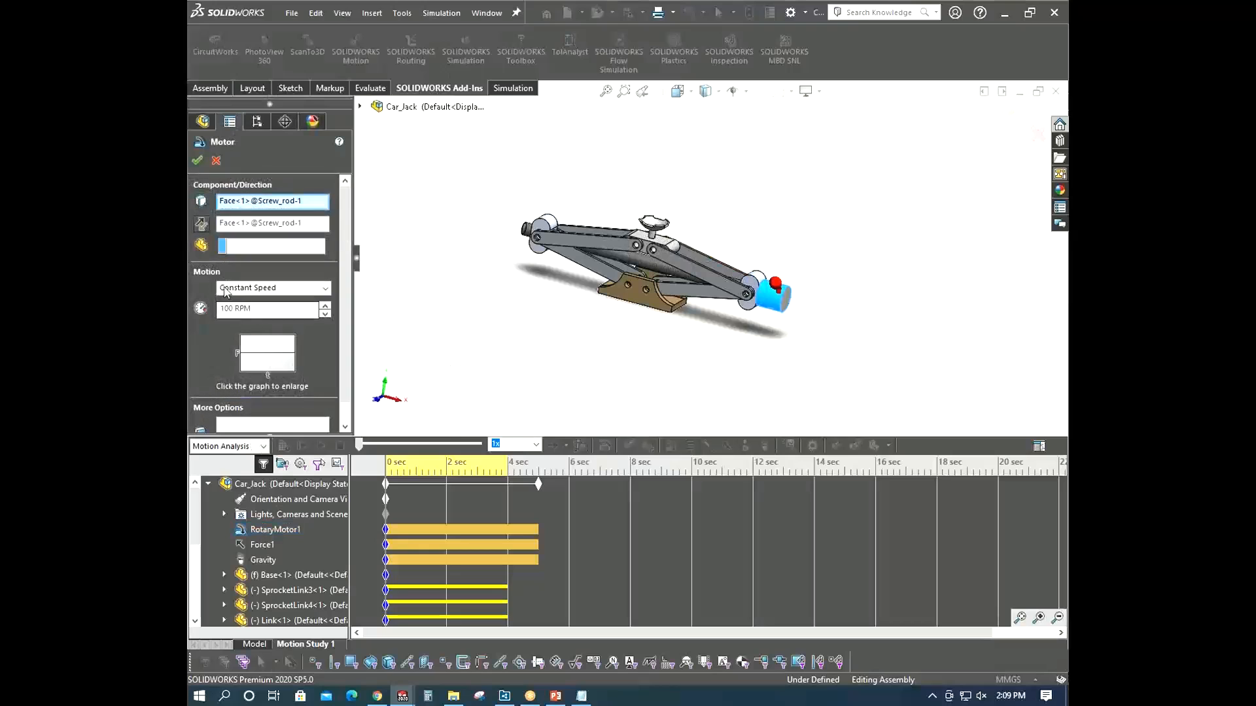
{"action": "left_click", "coordinate": [197, 160]}
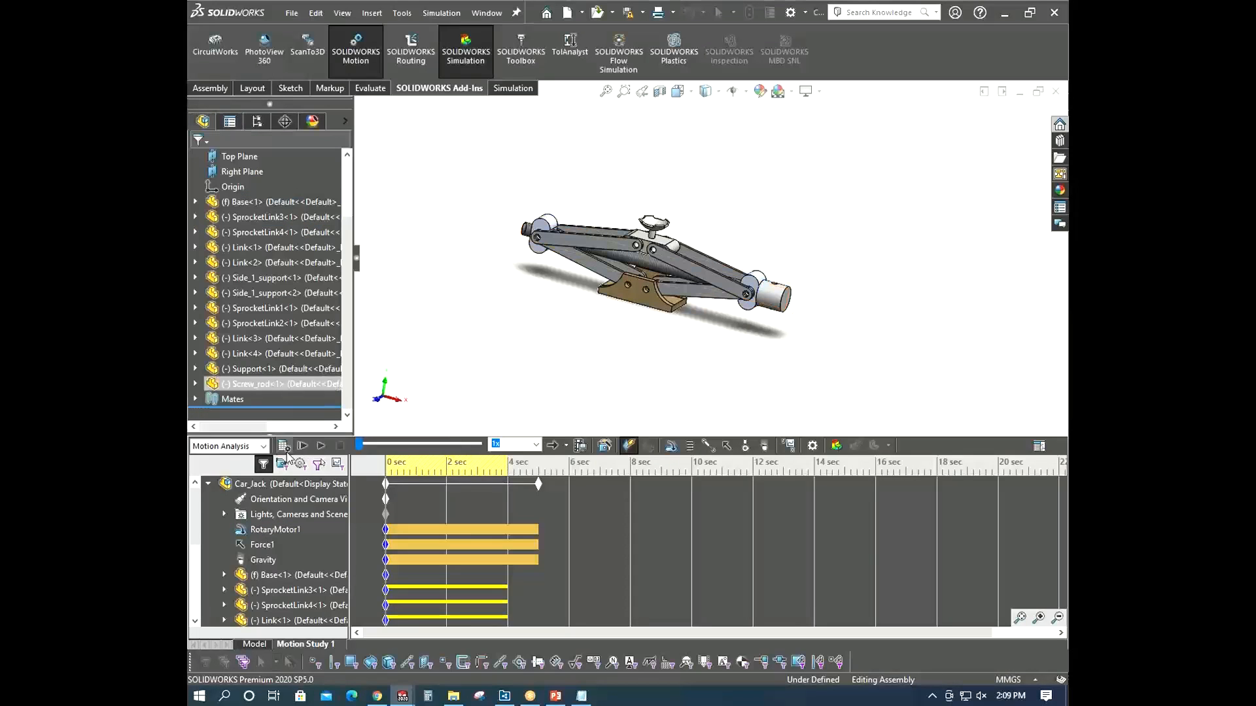
{"action": "left_click", "coordinate": [284, 447]}
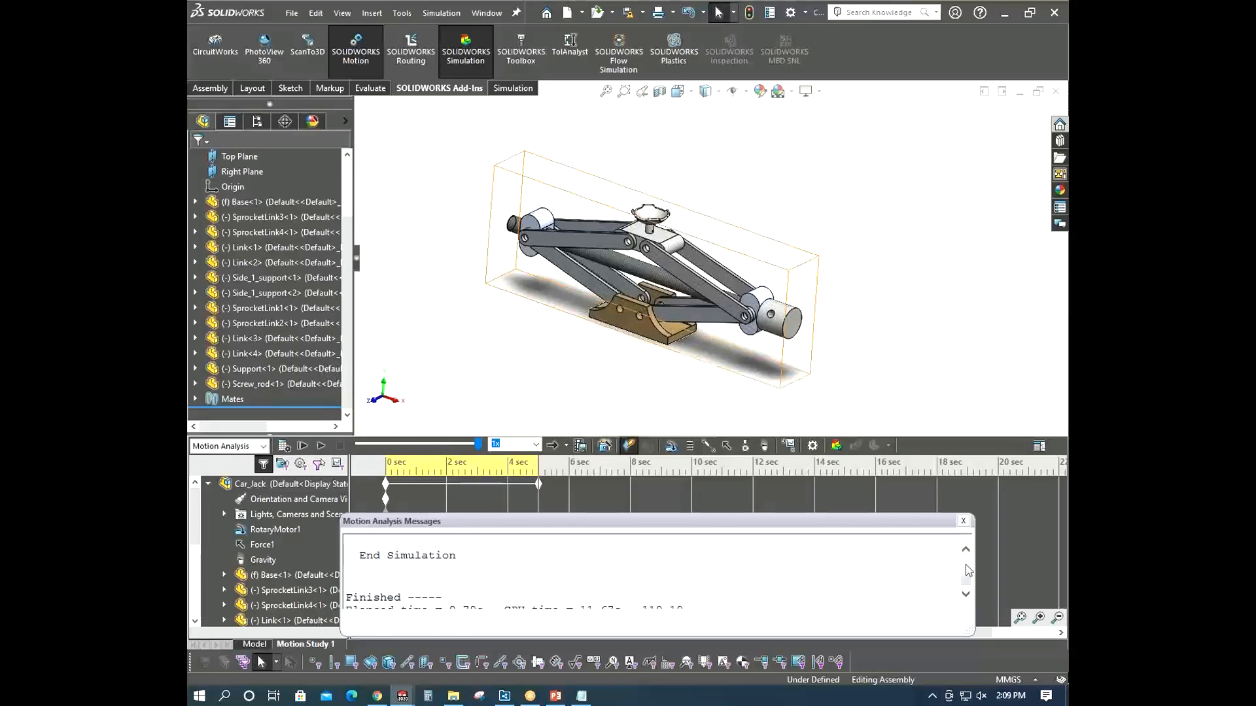
{"action": "left_click", "coordinate": [963, 521]}
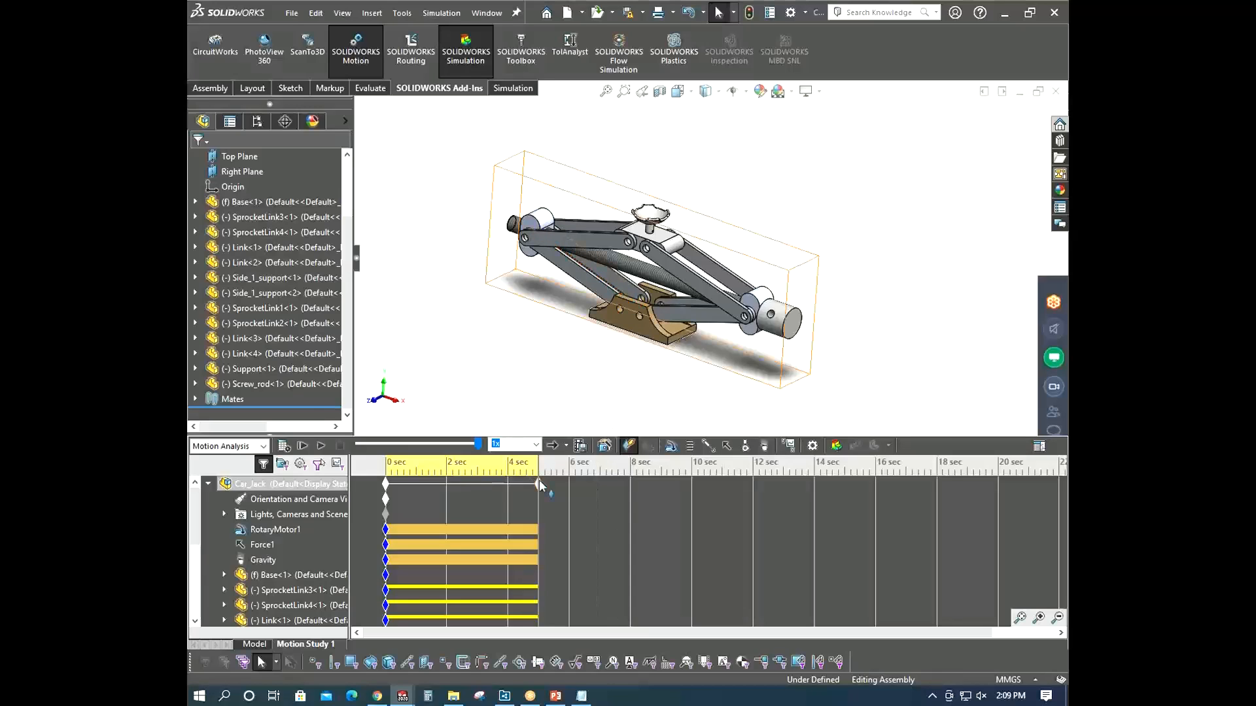
- Extend the study's end time to 8 sec and recalculate the motion study
{"action": "left_click_drag", "start_coordinate": [540, 482], "coordinate": [631, 492]}
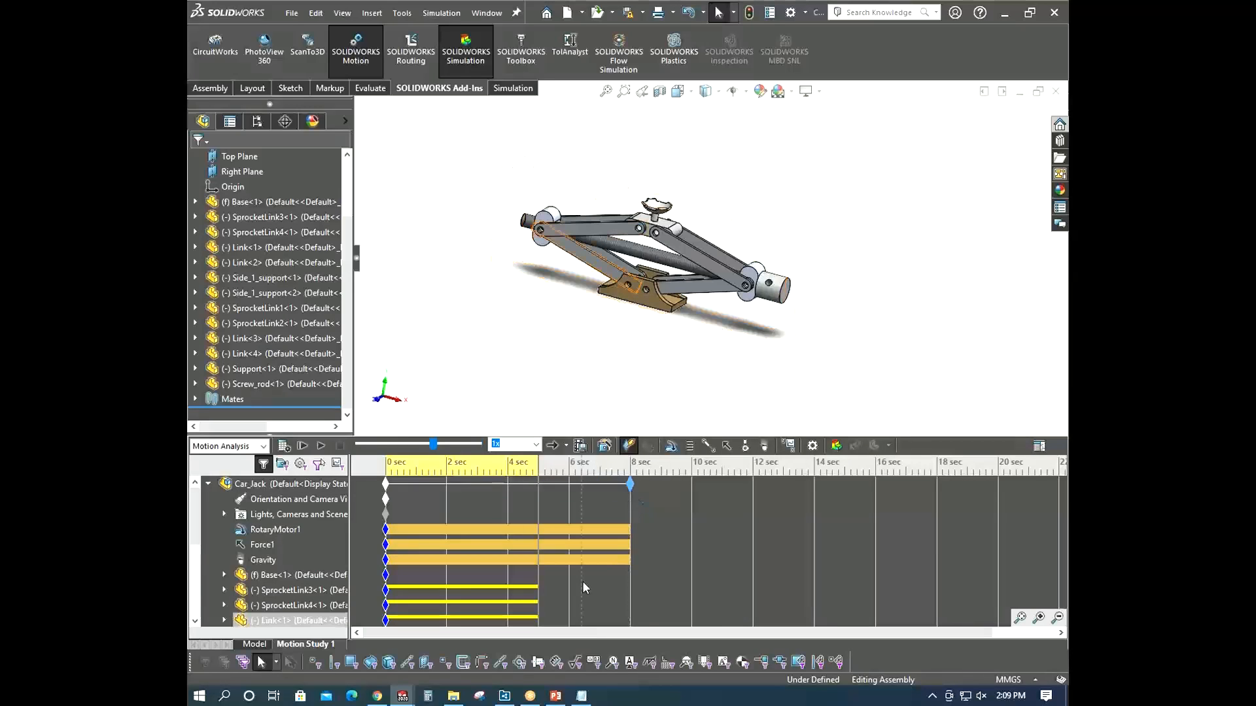
{"action": "scroll", "coordinate": [567, 581], "scroll_direction": "down", "scroll_amount": 4}
{"action": "scroll", "coordinate": [552, 582], "scroll_direction": "up", "scroll_amount": 5}
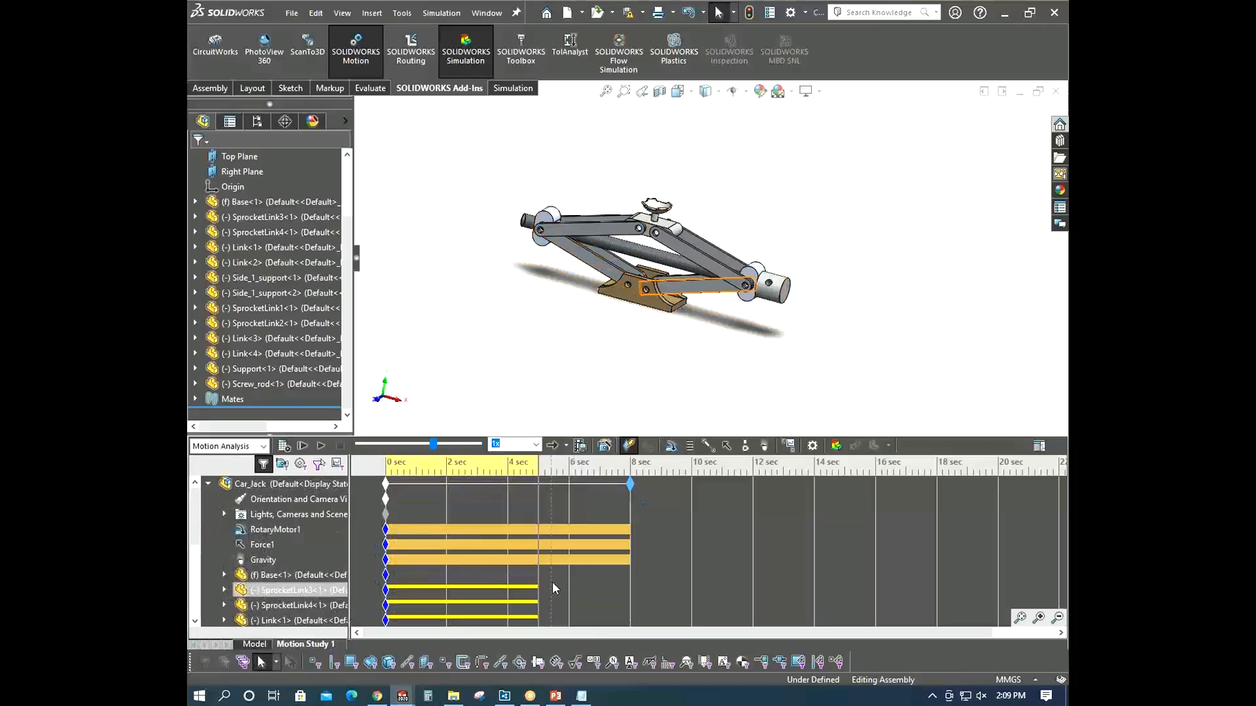
{"action": "left_click", "coordinate": [283, 447]}
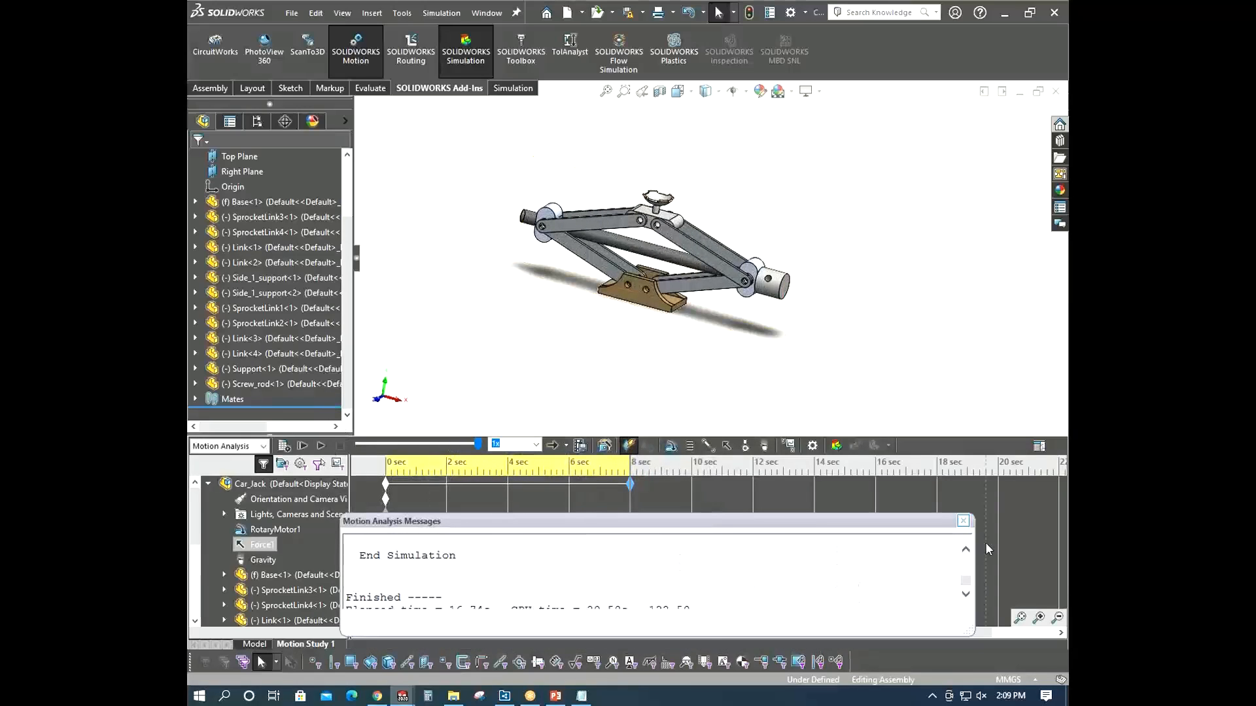
{"action": "left_click", "coordinate": [964, 522]}
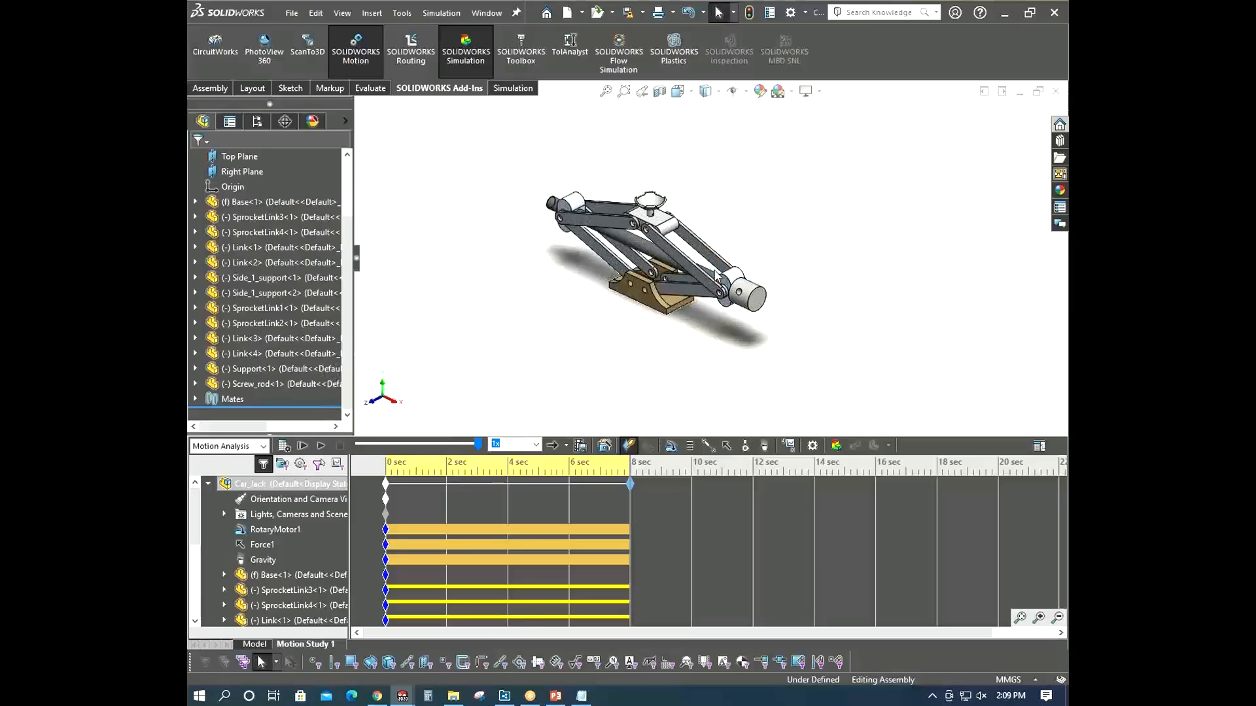
- Start a new motion result and set its category to Forces, sub-category Motor Torque, component Magnitude
{"action": "left_click", "coordinate": [786, 449]}
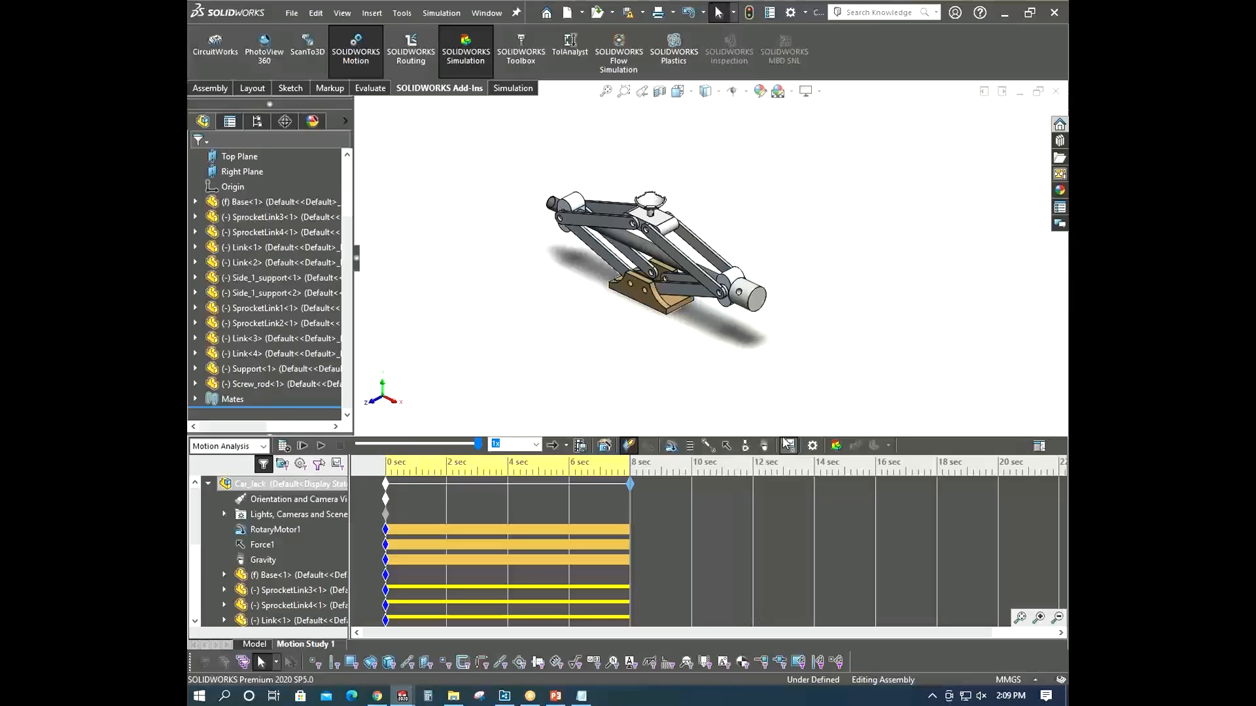
{"action": "left_click", "coordinate": [234, 201]}
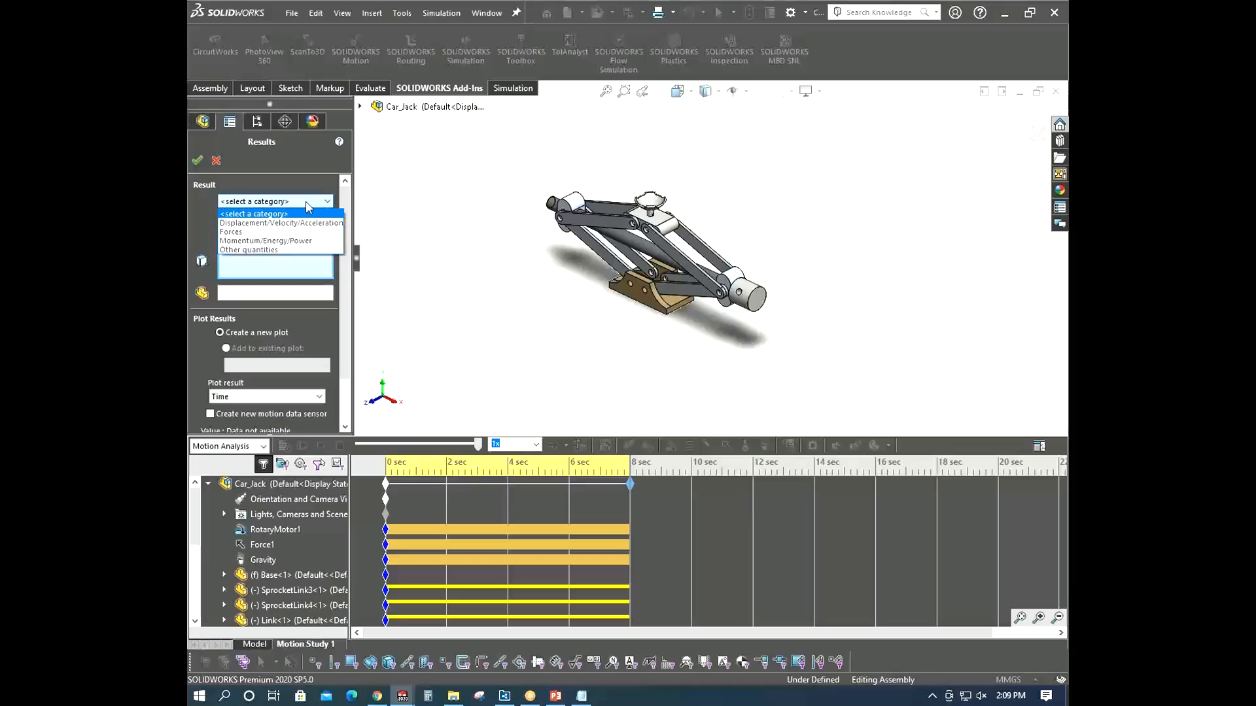
{"action": "left_click", "coordinate": [283, 232]}
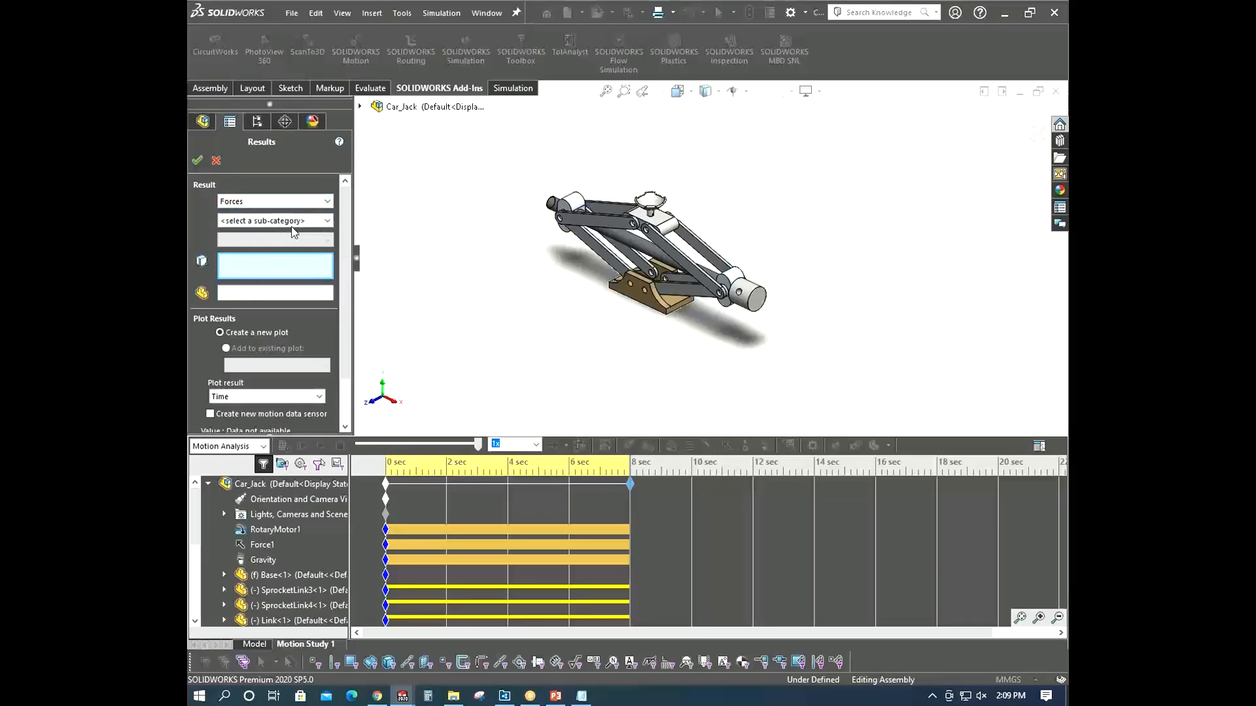
{"action": "left_click", "coordinate": [292, 222]}
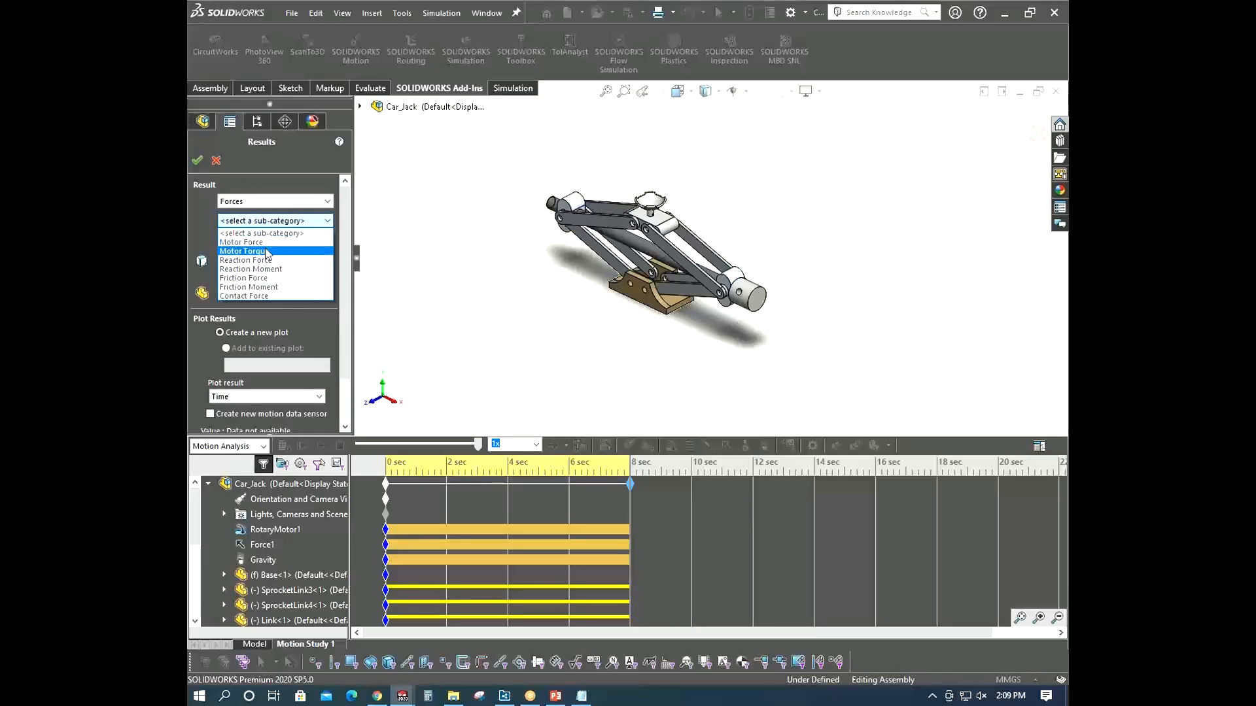
{"action": "left_click", "coordinate": [267, 252]}
{"action": "left_click", "coordinate": [288, 240]}
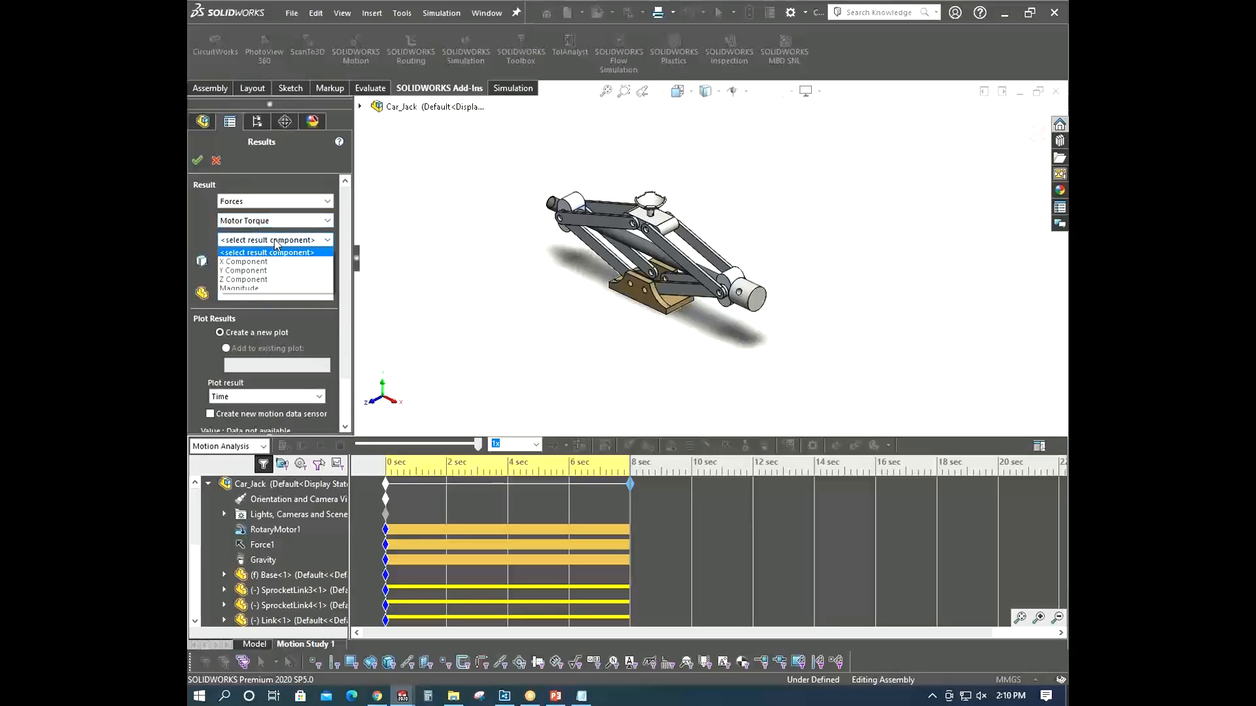
{"action": "left_click", "coordinate": [254, 288]}
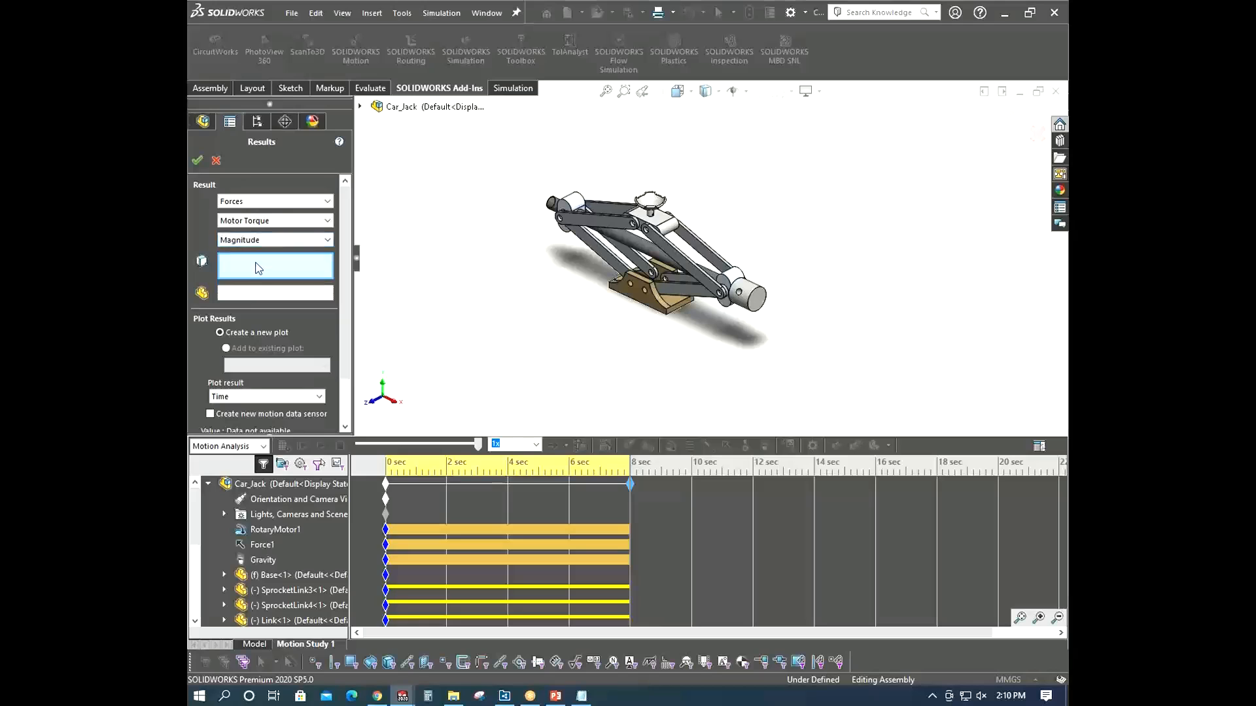
- Pick RotaryMotor1 as the result's entity and plot the motor torque against Time
{"action": "left_click", "coordinate": [266, 531]}
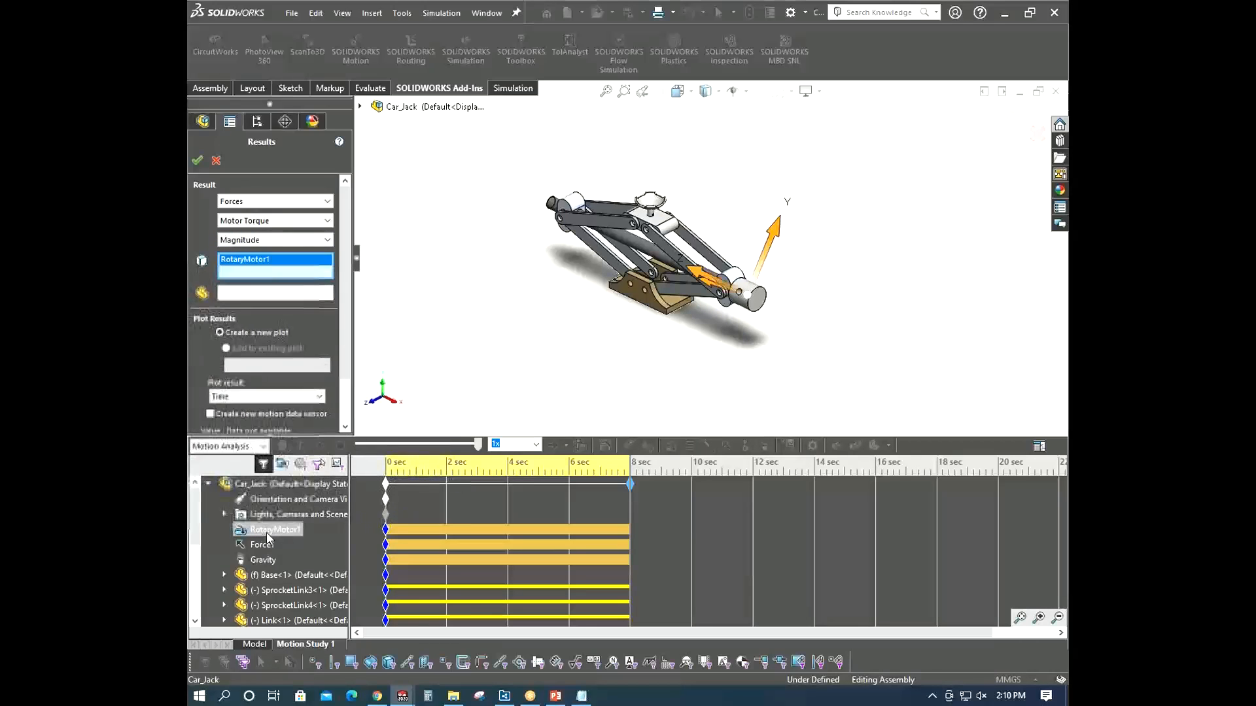
{"action": "middle_click_drag", "start_coordinate": [762, 271], "coordinate": [658, 234]}
{"action": "scroll", "coordinate": [755, 286], "scroll_direction": "down", "scroll_amount": 3}
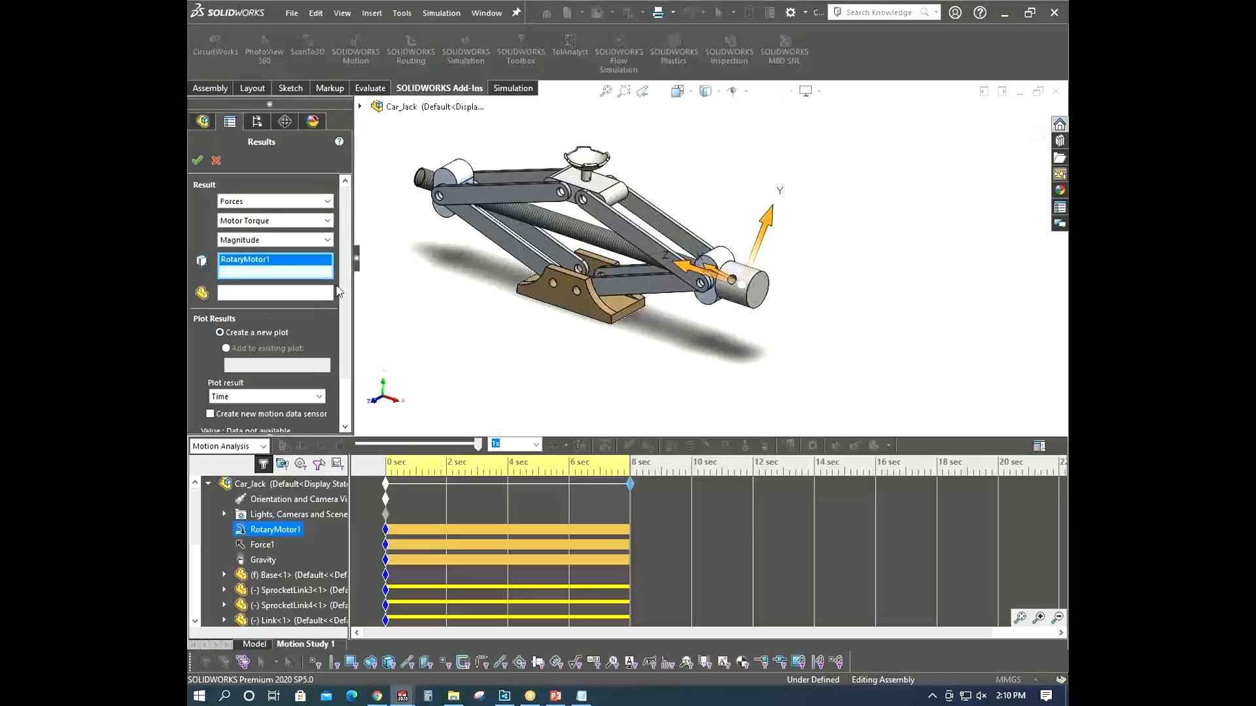
{"action": "scroll", "coordinate": [343, 284], "scroll_direction": "down", "scroll_amount": 2}
{"action": "left_click", "coordinate": [286, 341]}
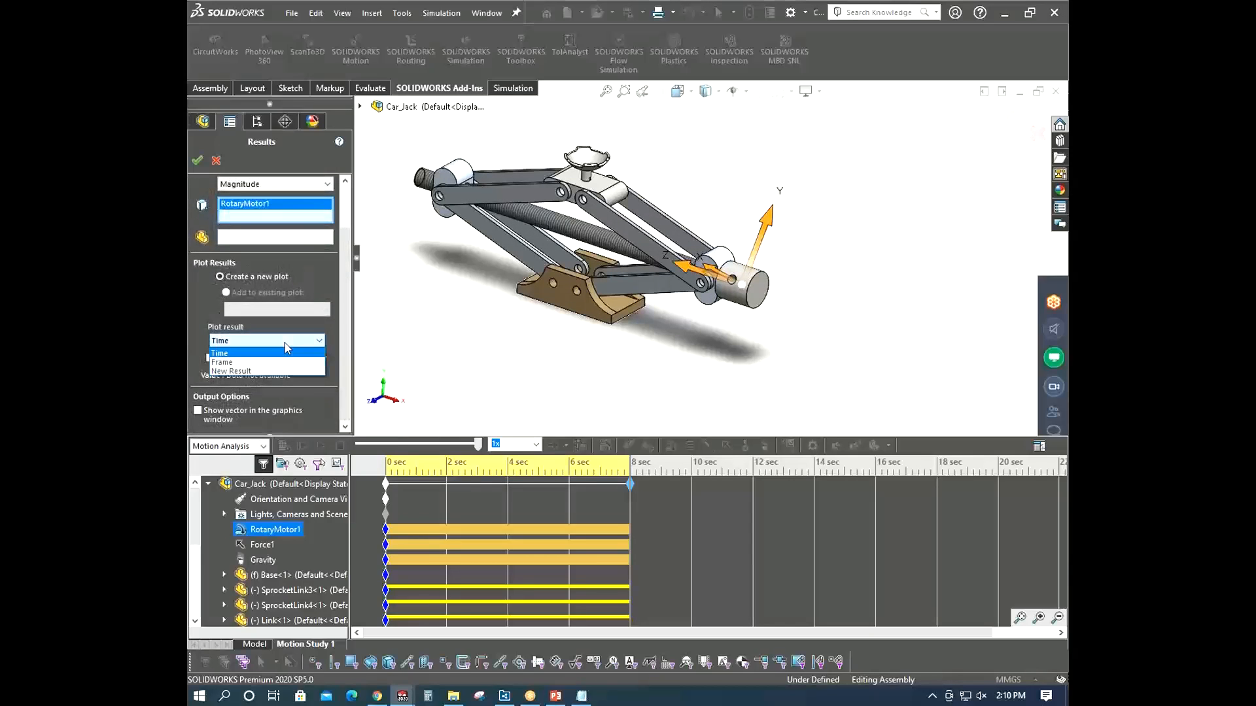
{"action": "left_click", "coordinate": [225, 354]}
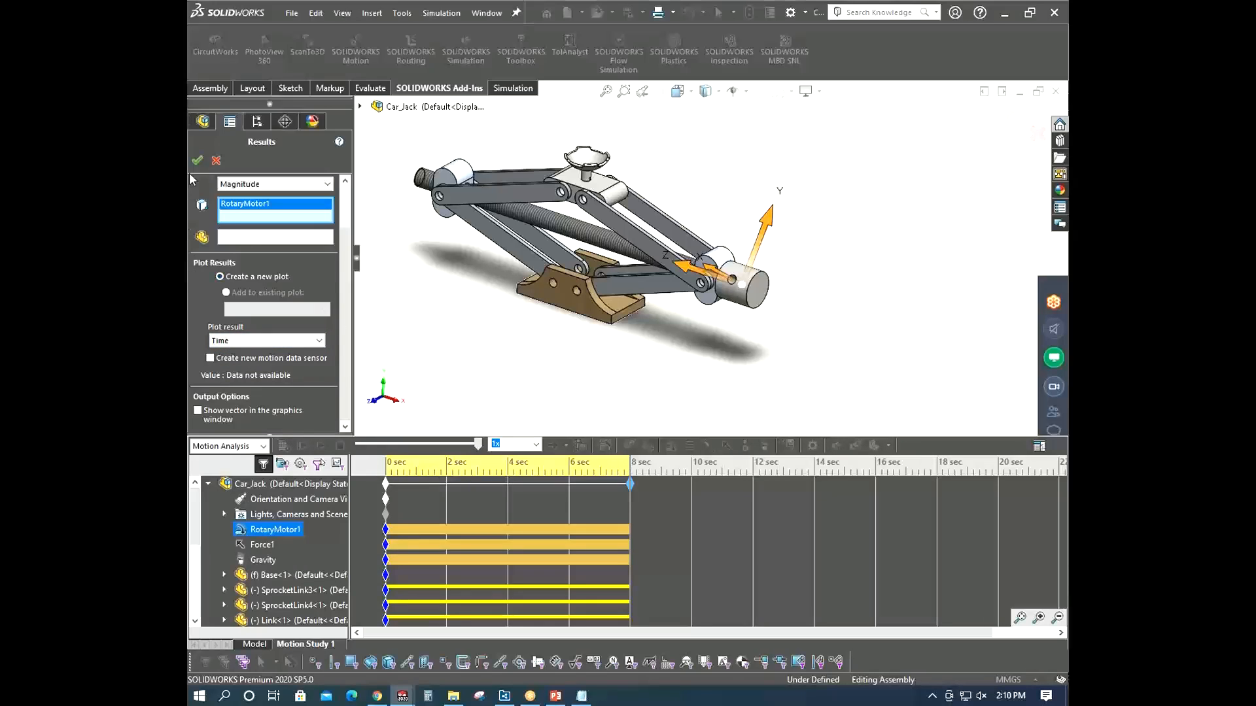
{"action": "left_click", "coordinate": [197, 160]}
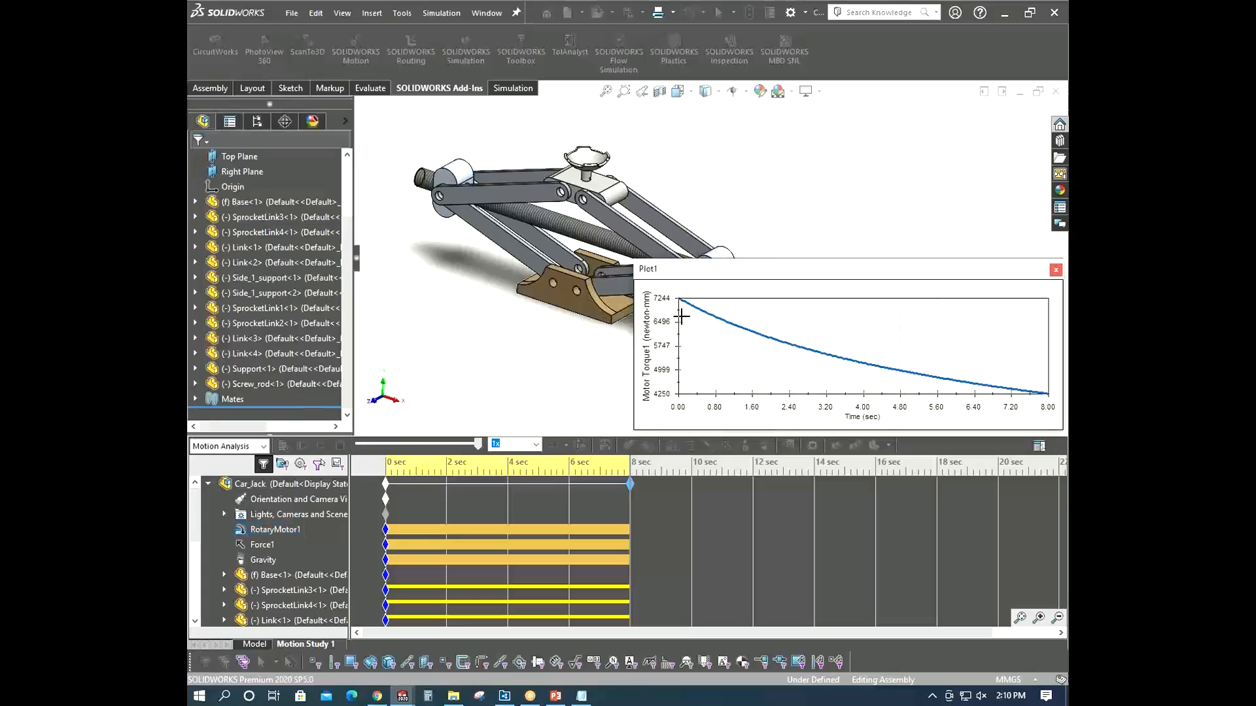
- Move and enlarge the motor torque plot to examine it, then close it
{"action": "left_click_drag", "start_coordinate": [728, 269], "coordinate": [412, 210]}
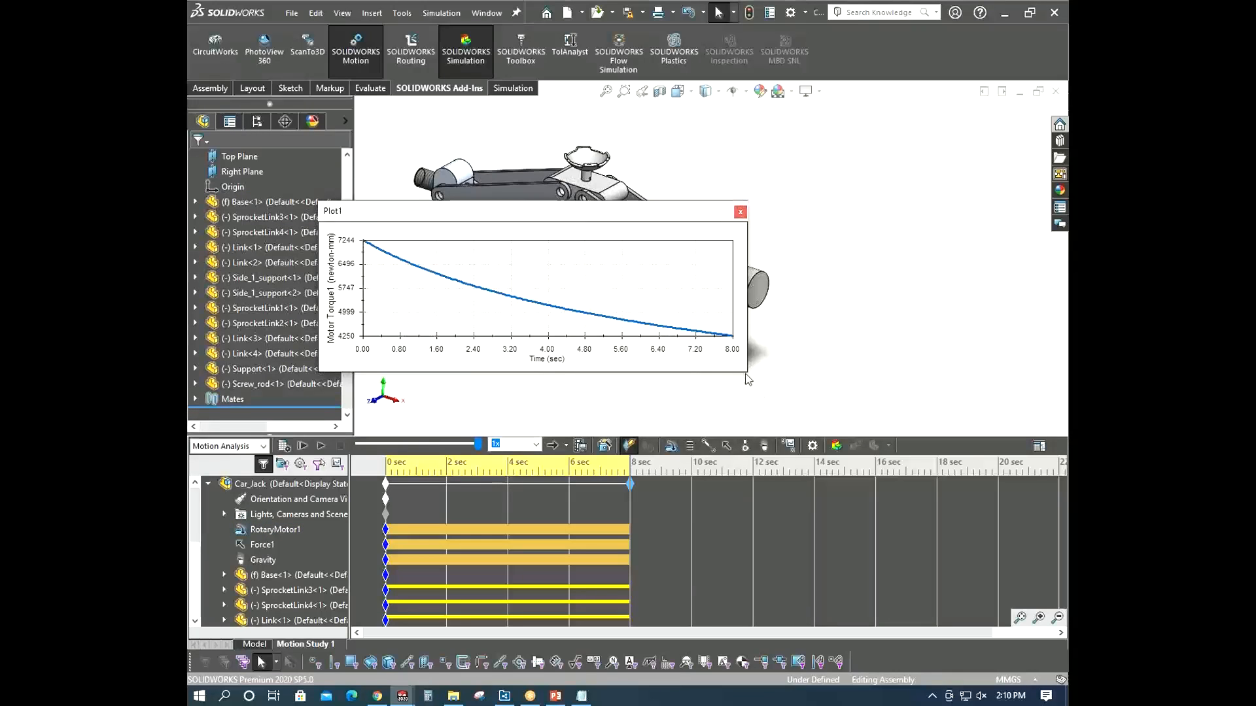
{"action": "left_click_drag", "start_coordinate": [749, 370], "coordinate": [966, 463]}
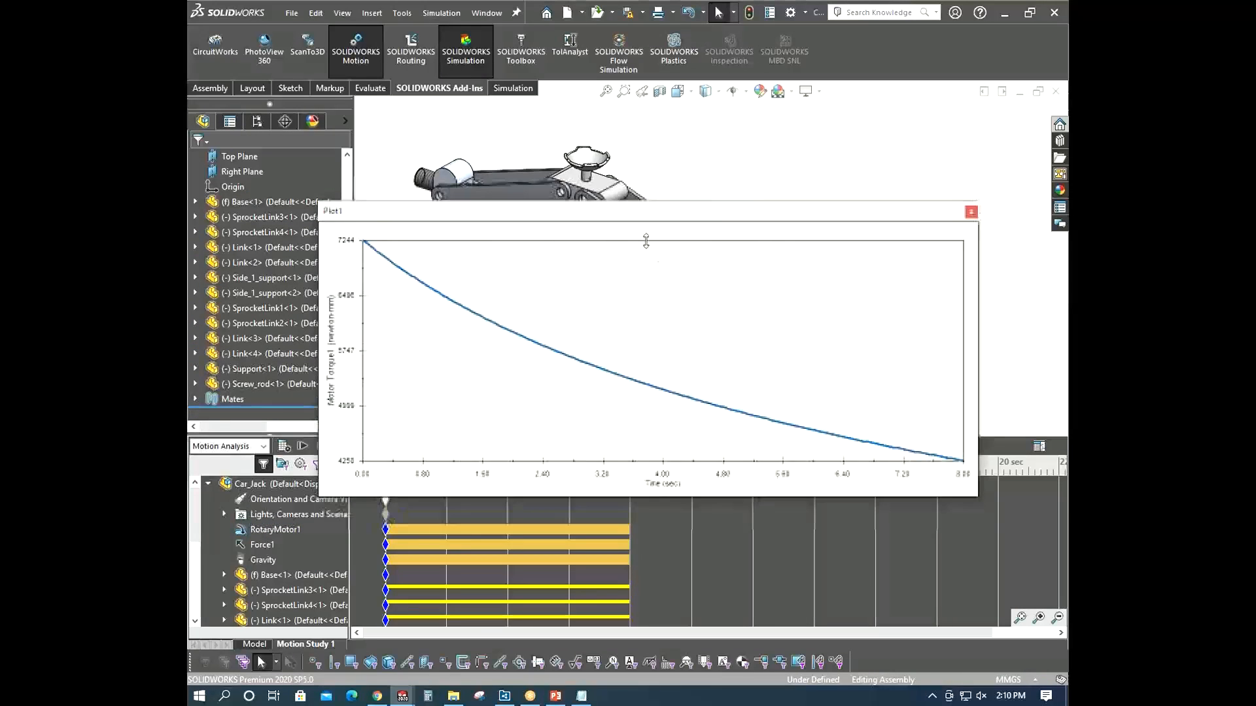
{"action": "left_click_drag", "start_coordinate": [549, 218], "coordinate": [442, 134]}
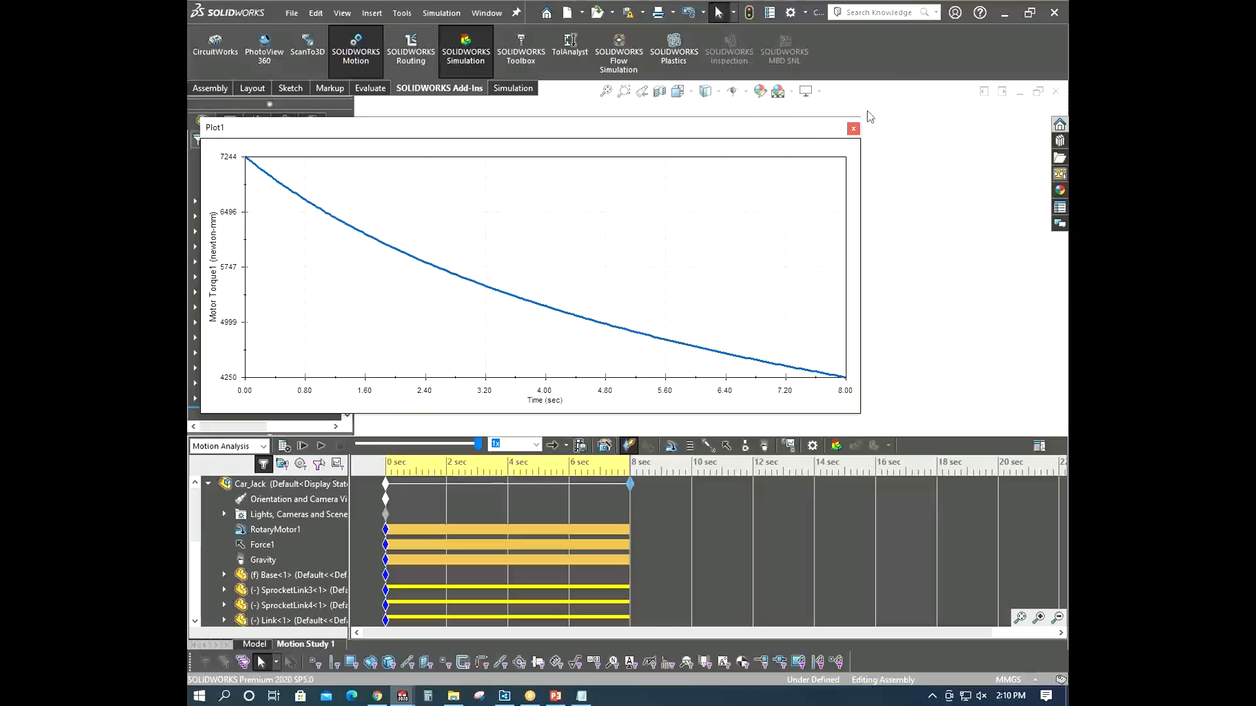
{"action": "left_click", "coordinate": [853, 128]}
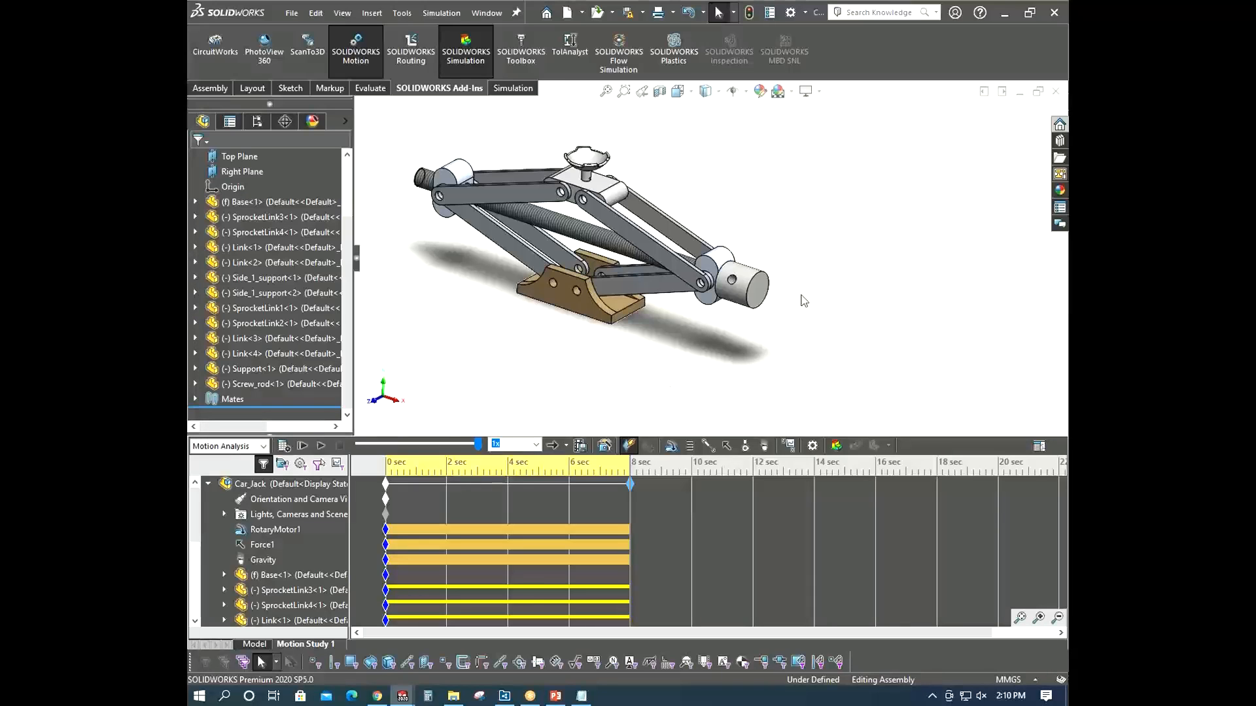
- Create a time plot of RotaryMotor1's power consumption under Momentum/Energy/Power
{"action": "scroll", "coordinate": [677, 351], "scroll_direction": "up", "scroll_amount": 3}
{"action": "scroll", "coordinate": [677, 351], "scroll_direction": "down", "scroll_amount": 2}
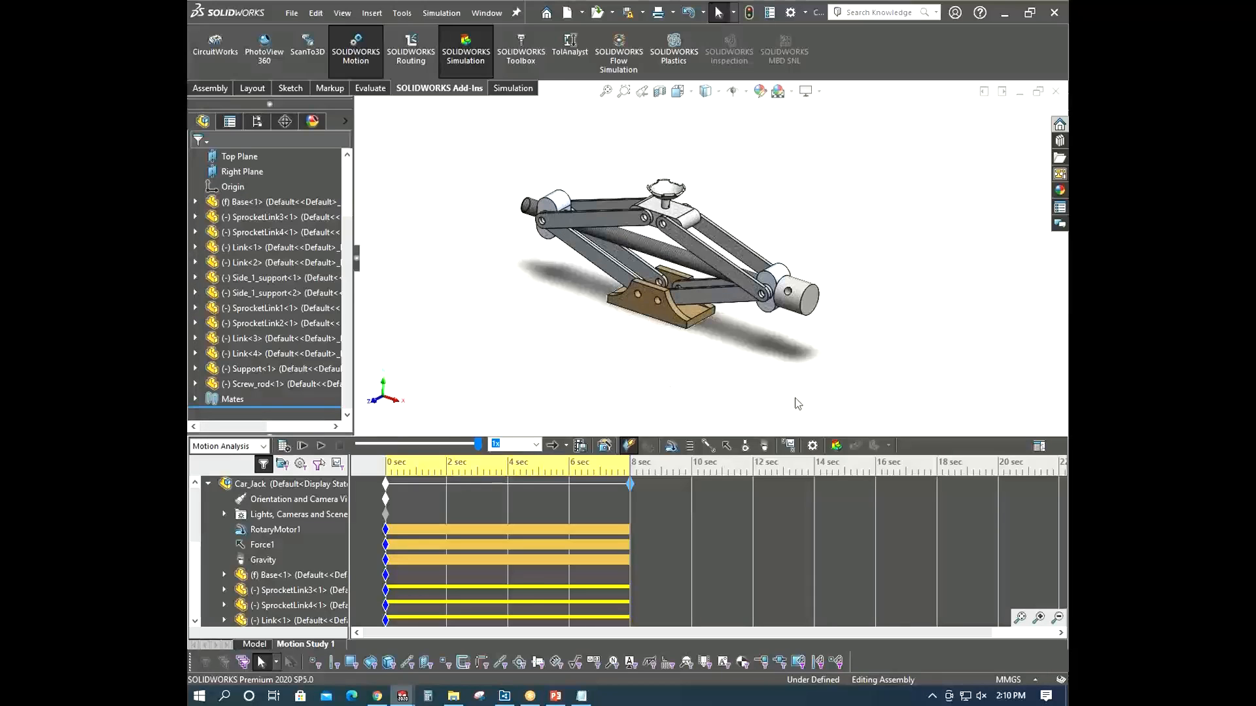
{"action": "left_click", "coordinate": [788, 447]}
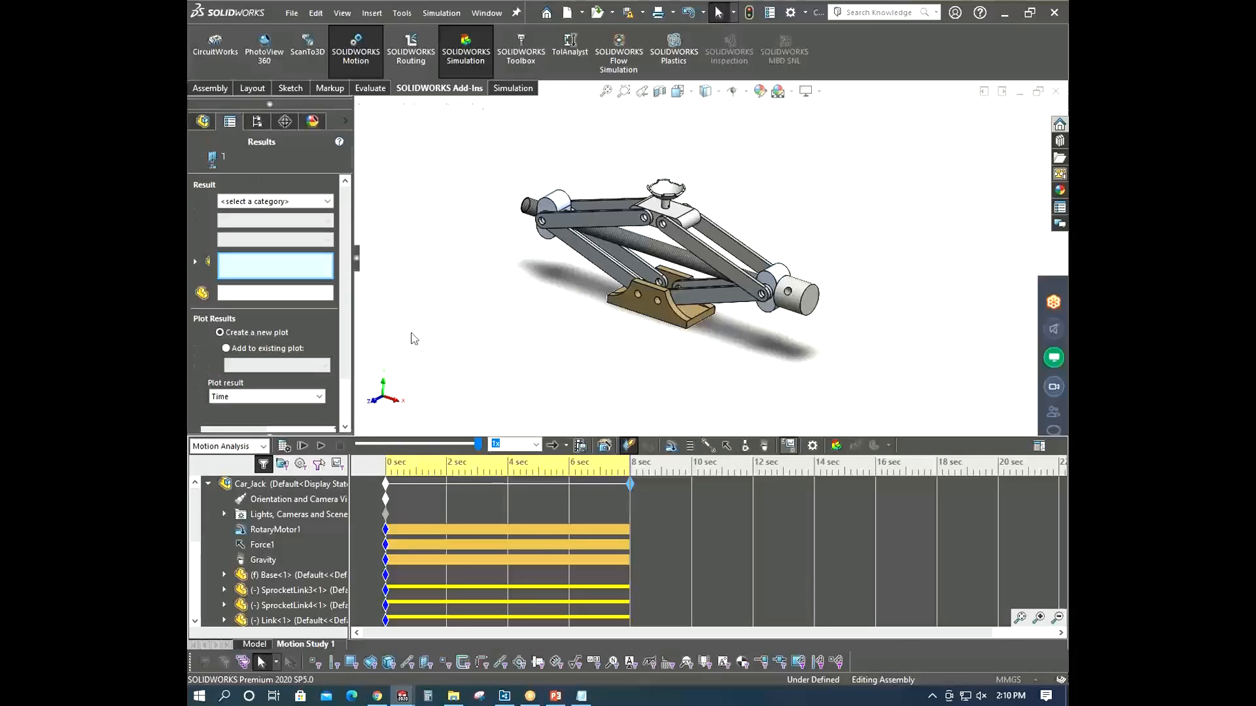
{"action": "left_click", "coordinate": [296, 202]}
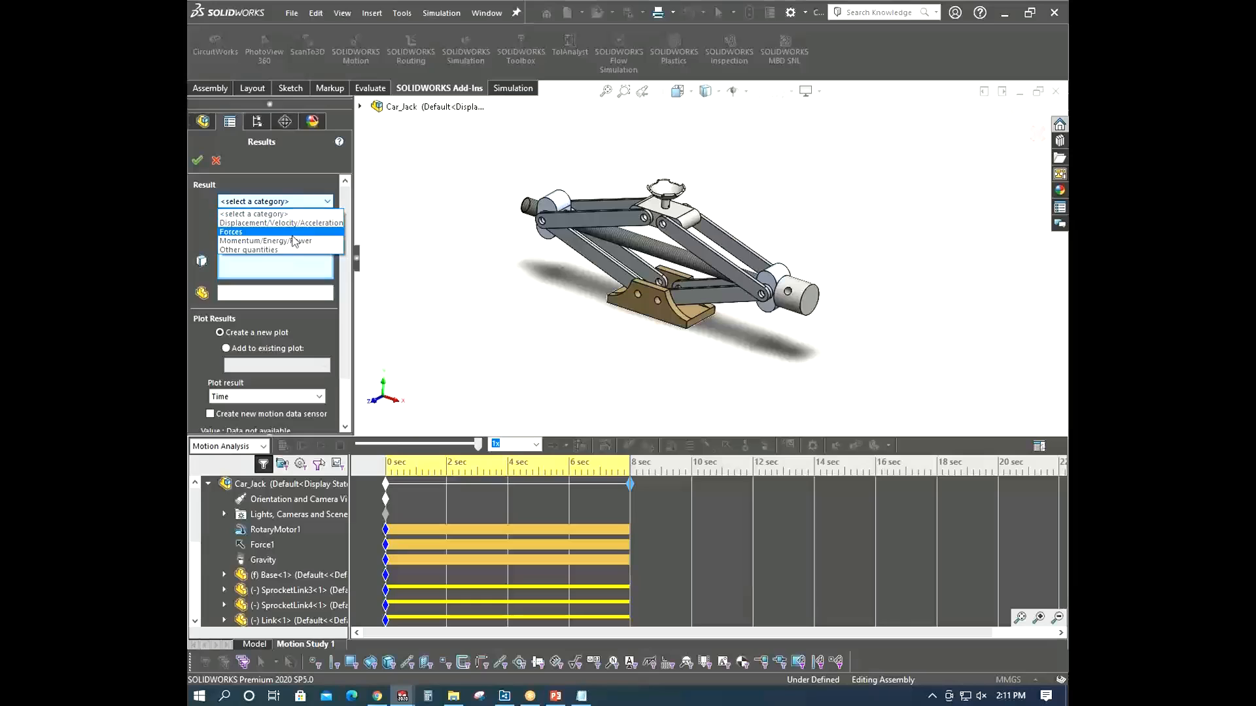
{"action": "left_click", "coordinate": [265, 240]}
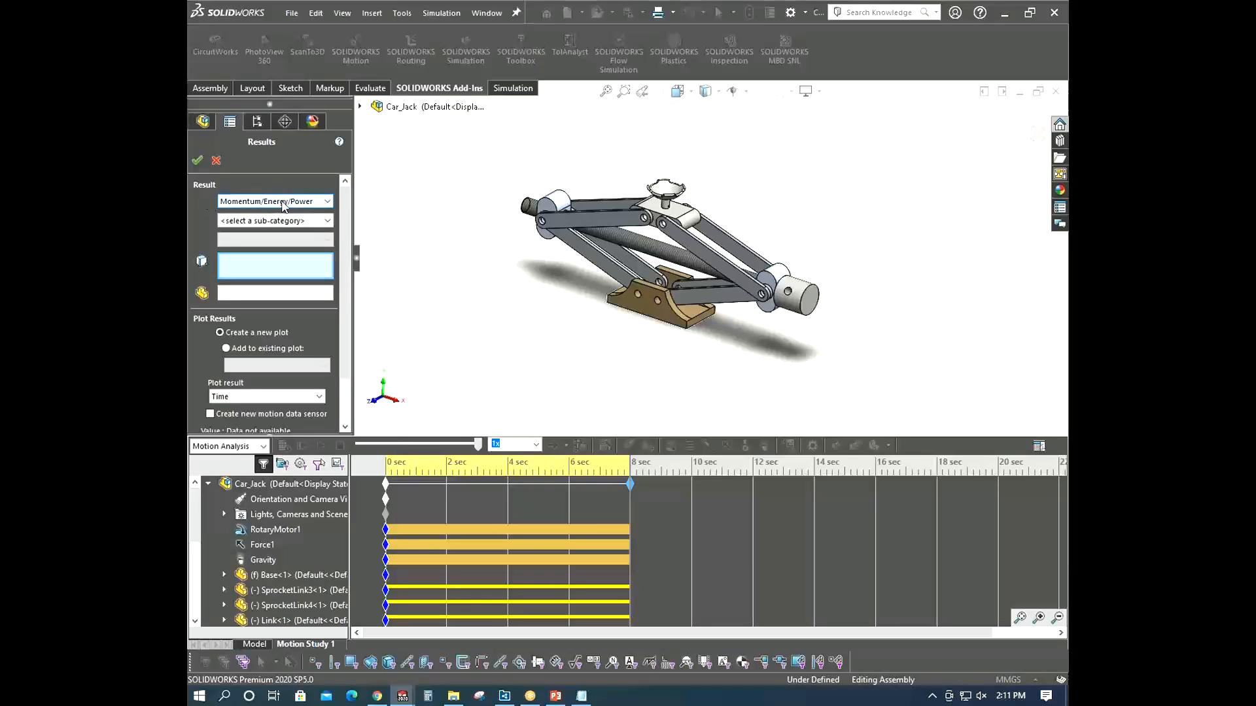
{"action": "left_click", "coordinate": [310, 221]}
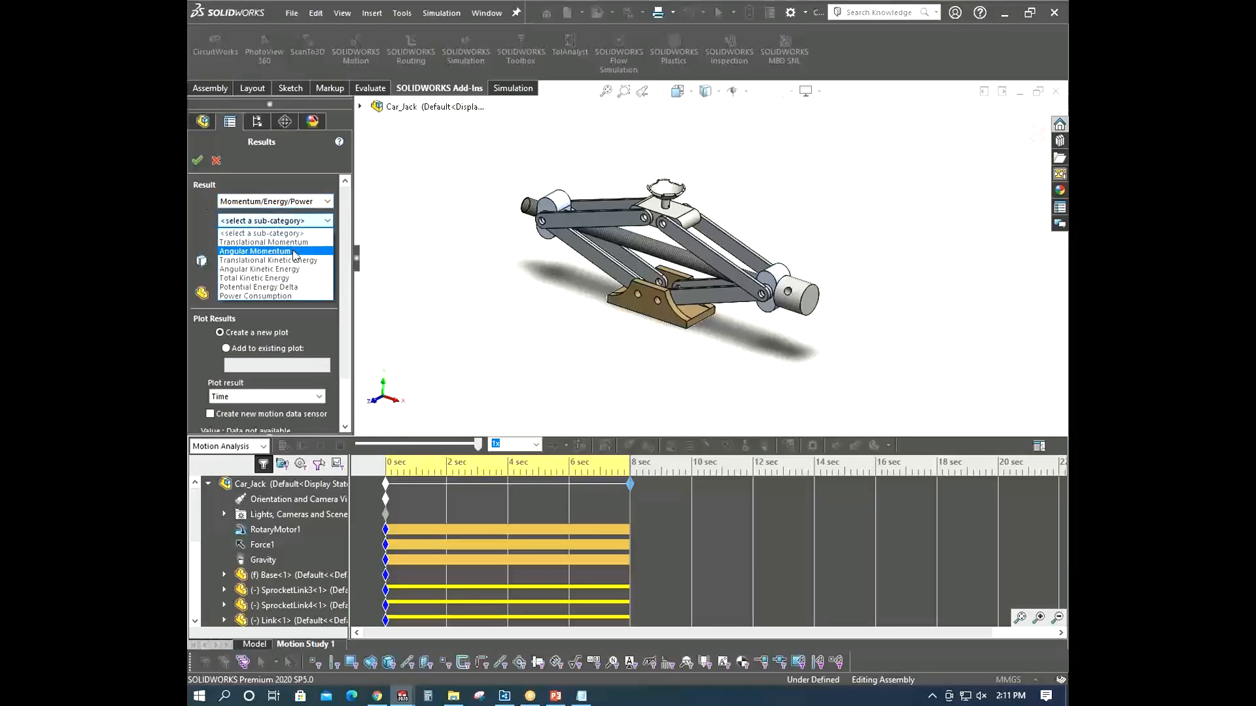
{"action": "left_click", "coordinate": [283, 296]}
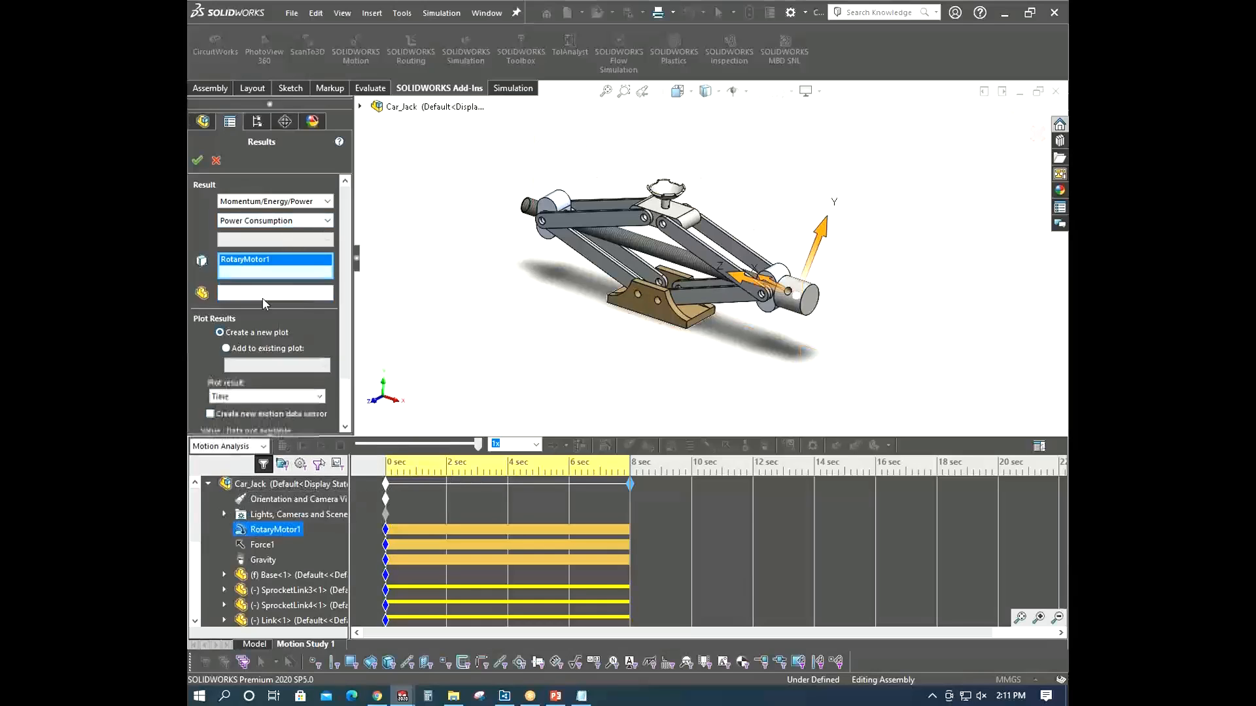
{"action": "left_click", "coordinate": [197, 160]}
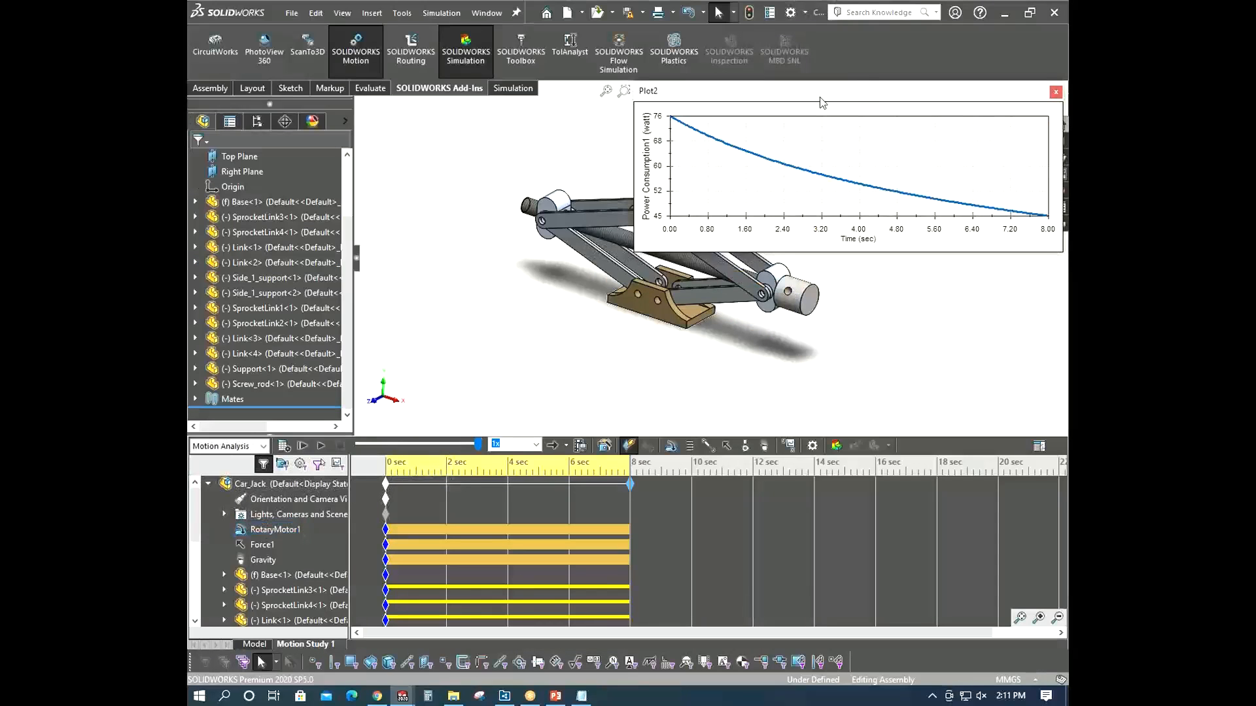
- Move and enlarge the power consumption plot to examine it, then close it
{"action": "left_click_drag", "start_coordinate": [791, 92], "coordinate": [342, 122]}
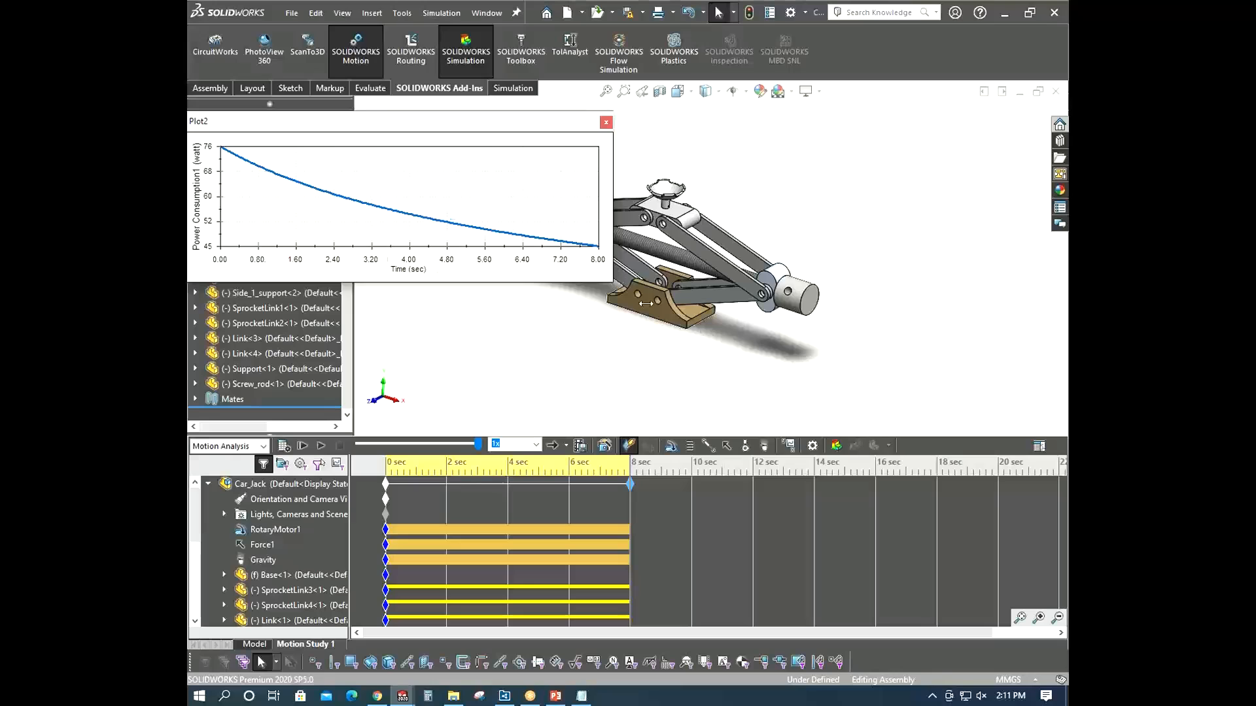
{"action": "left_click_drag", "start_coordinate": [646, 303], "coordinate": [961, 301]}
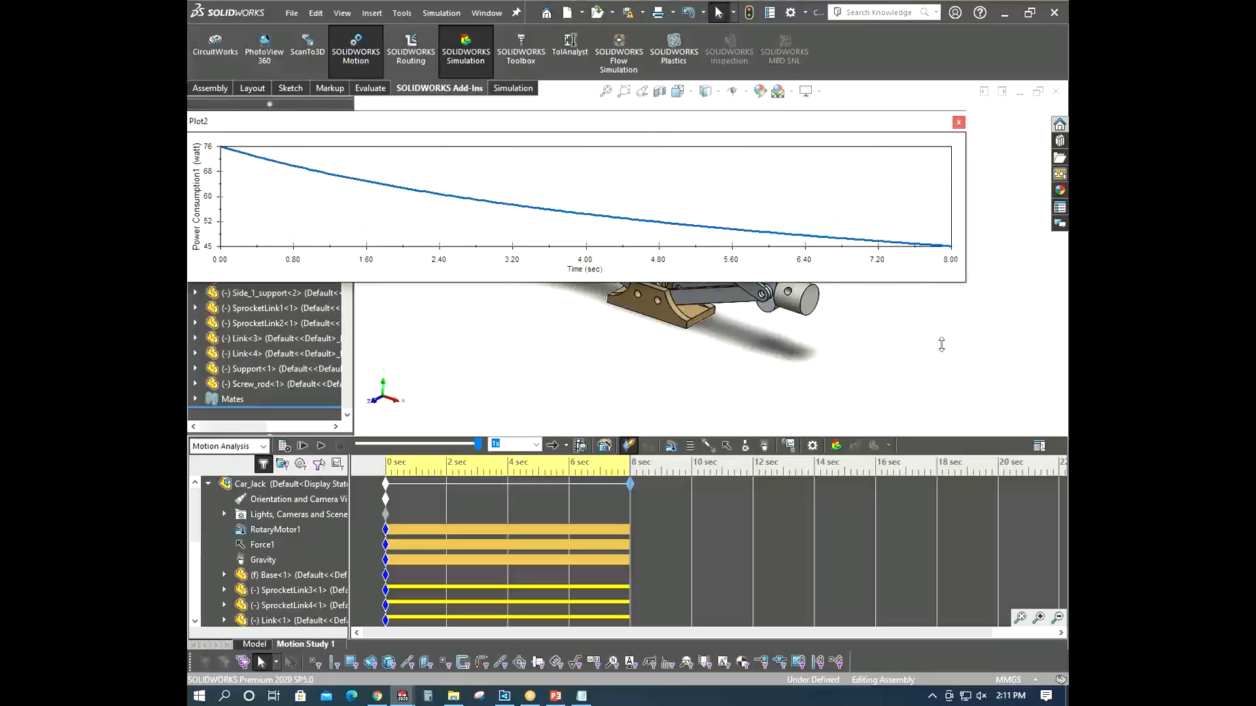
{"action": "left_click_drag", "start_coordinate": [941, 345], "coordinate": [941, 413]}
{"action": "mouse_move", "coordinate": [611, 115]}
{"action": "left_mouse_down"}
{"action": "mouse_move", "coordinate": [715, 146]}
{"action": "mouse_move", "coordinate": [622, 119]}
{"action": "left_mouse_up"}
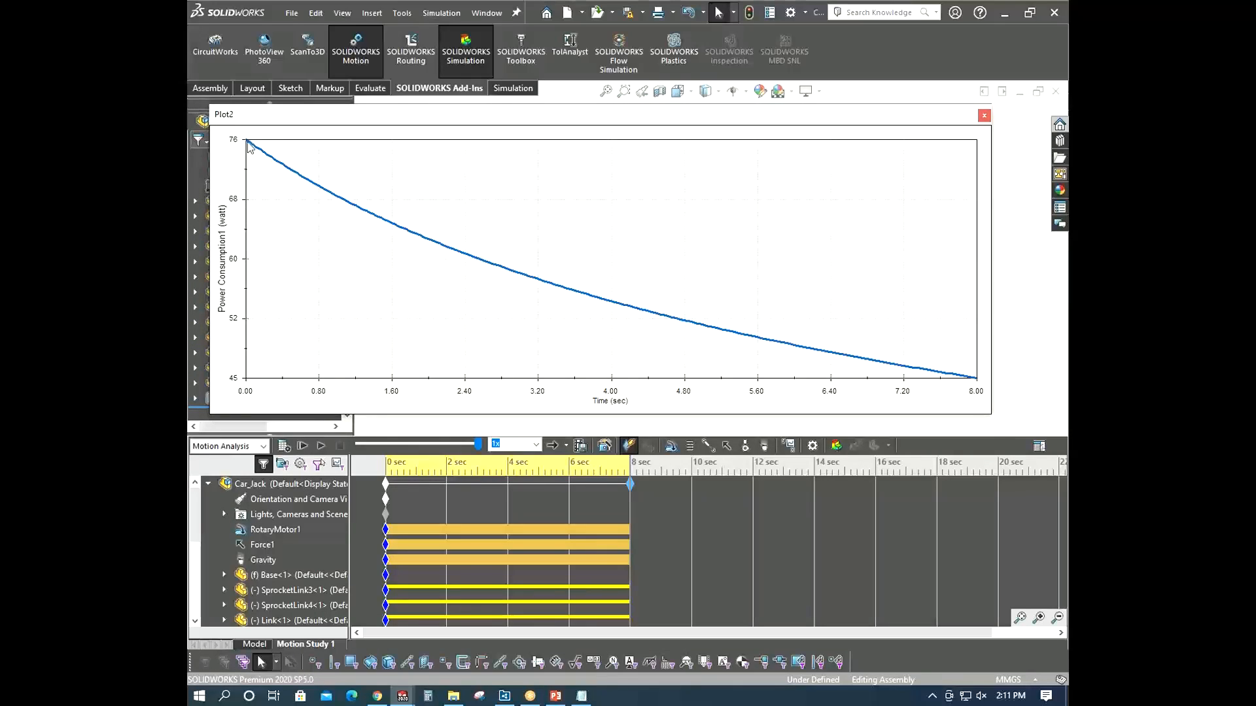
{"action": "left_click", "coordinate": [984, 116]}
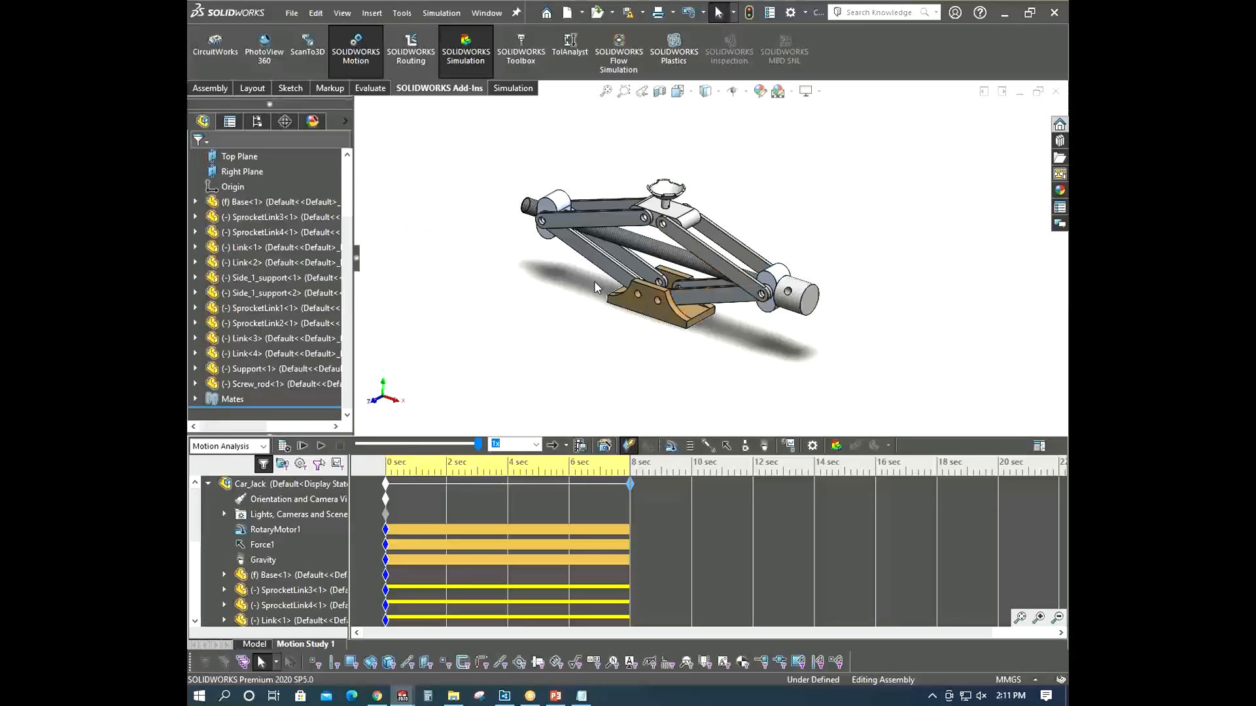
- Start a new Trace Path result under Displacement/Velocity/Acceleration on the support's top face and try to confirm it
{"action": "left_click", "coordinate": [789, 446]}
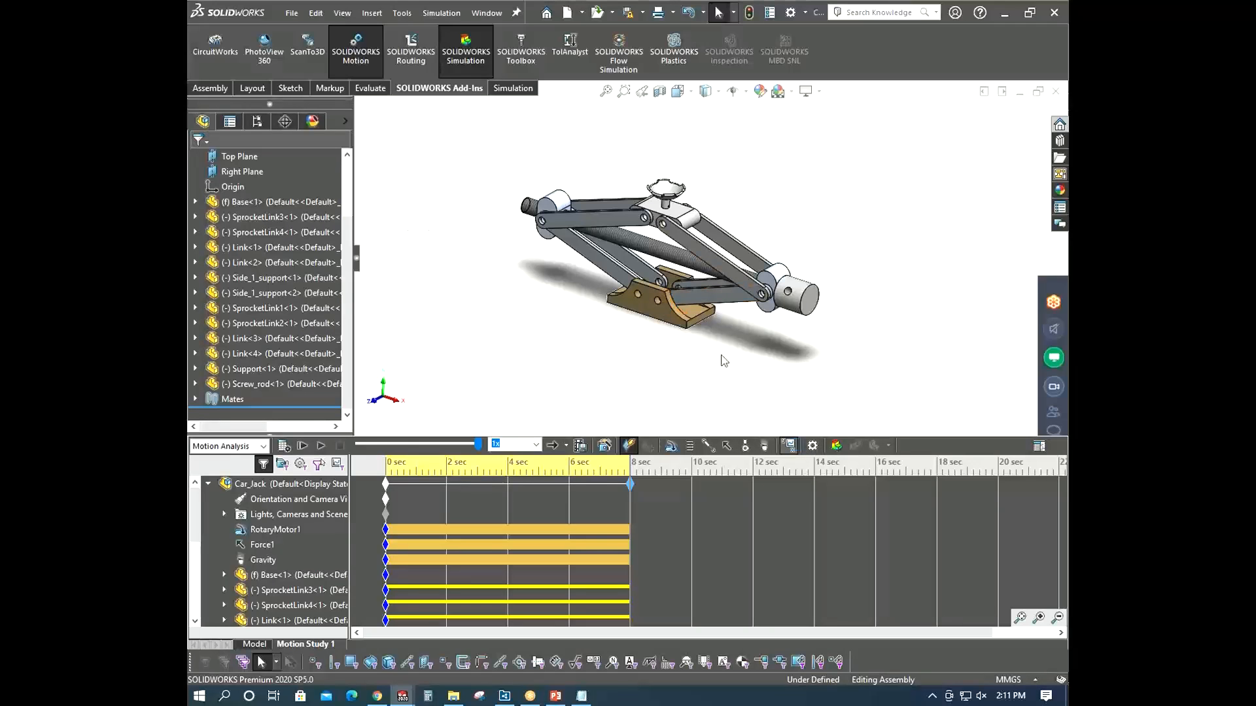
{"action": "scroll", "coordinate": [675, 213], "scroll_direction": "down", "scroll_amount": 3}
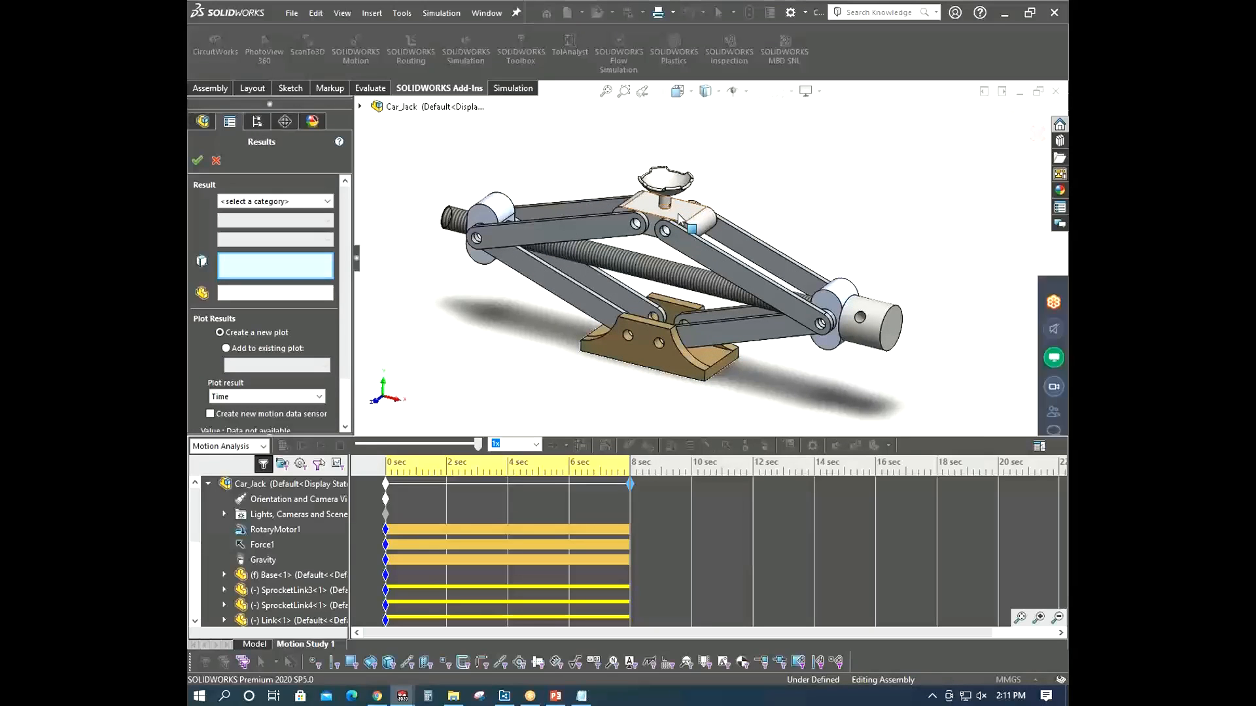
{"action": "left_click", "coordinate": [677, 209]}
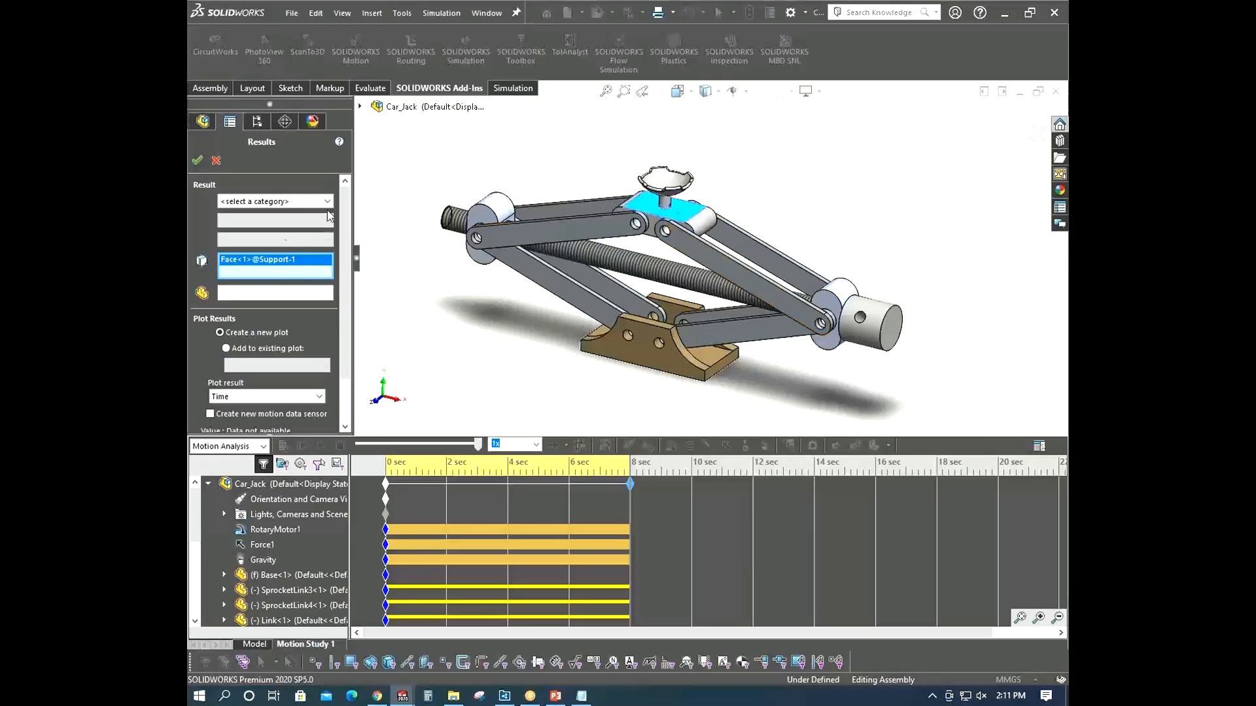
{"action": "left_click", "coordinate": [286, 202]}
{"action": "left_click", "coordinate": [264, 216]}
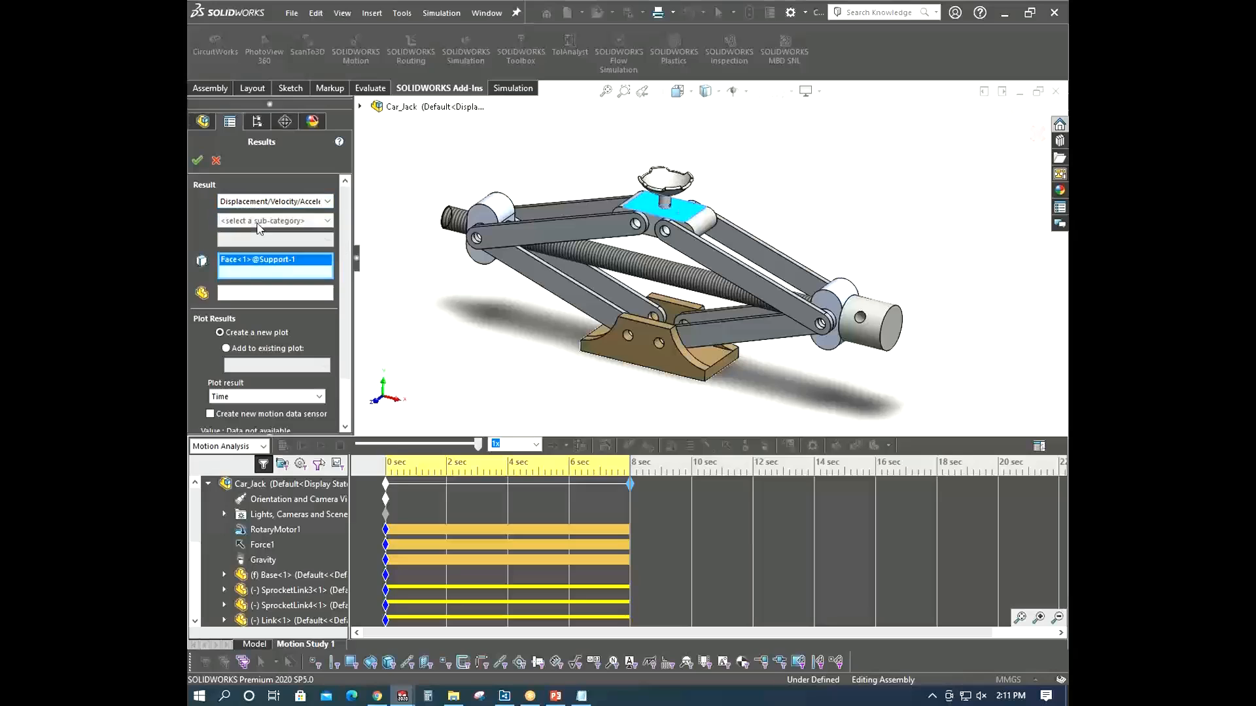
{"action": "left_click", "coordinate": [260, 222]}
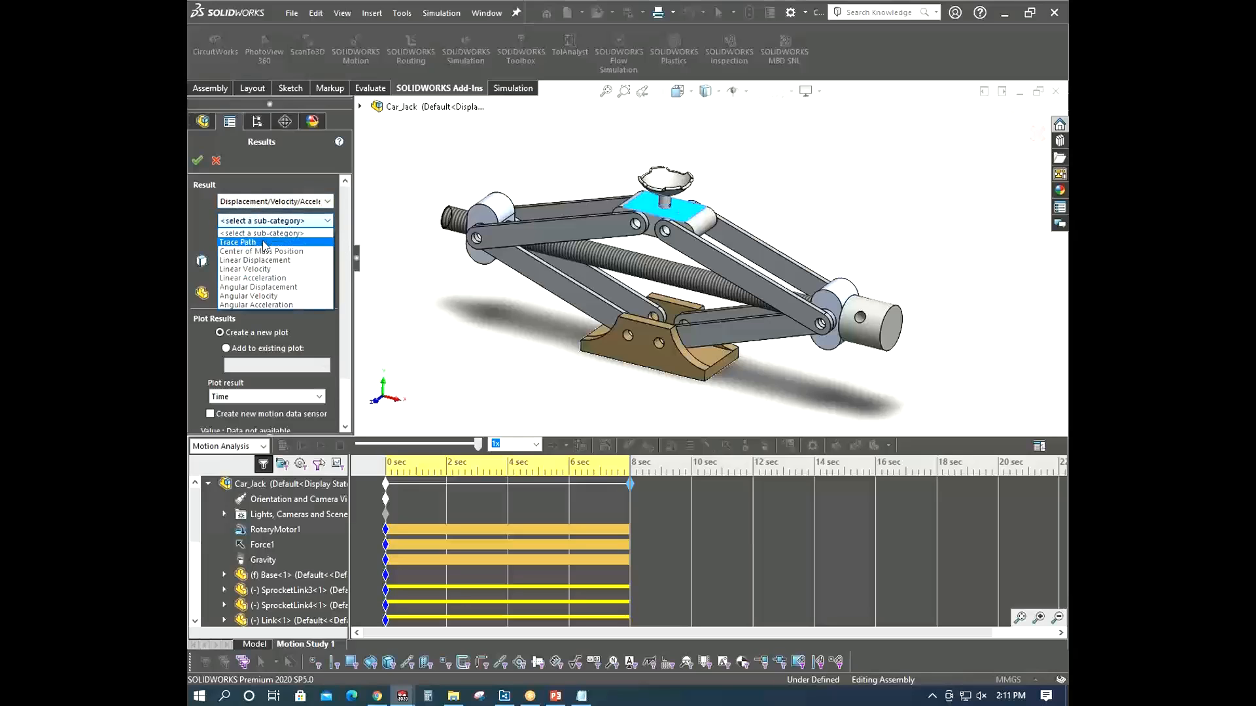
{"action": "left_click", "coordinate": [263, 243]}
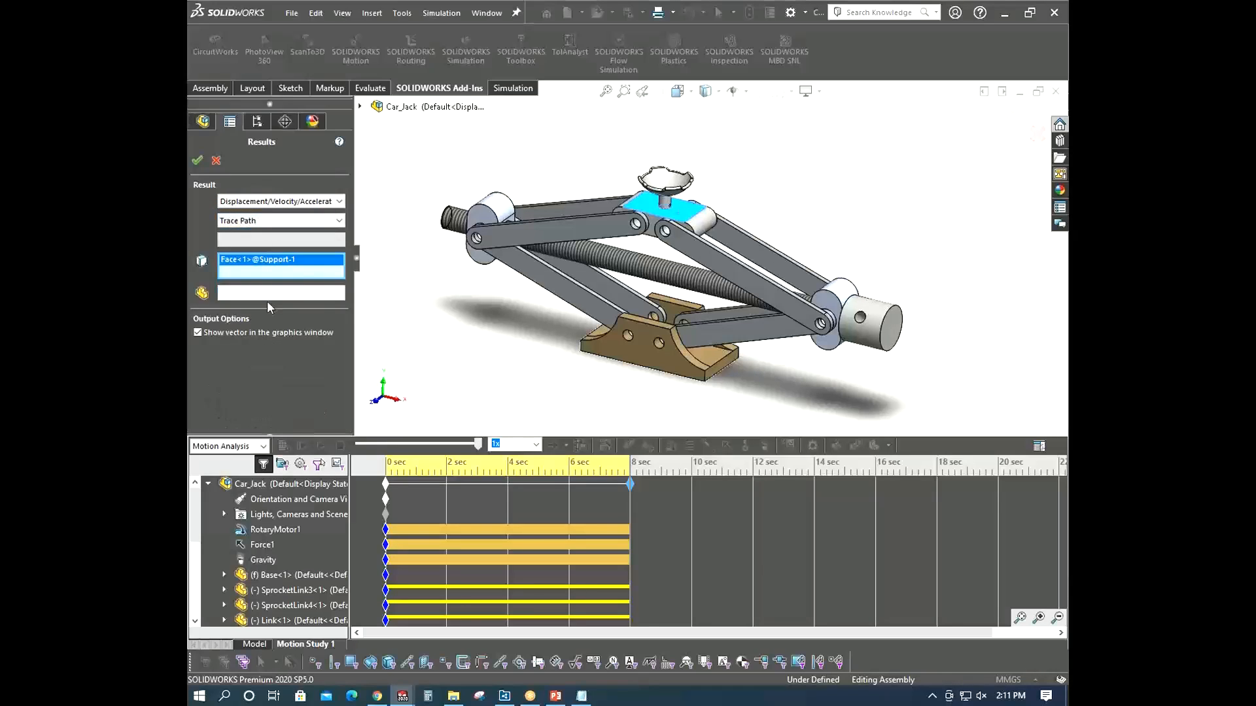
{"action": "left_click", "coordinate": [198, 160]}
- Replace the Trace Path selection with a vertex on the support's top edge and confirm the result
{"action": "middle_click_drag", "start_coordinate": [717, 375], "coordinate": [656, 328]}
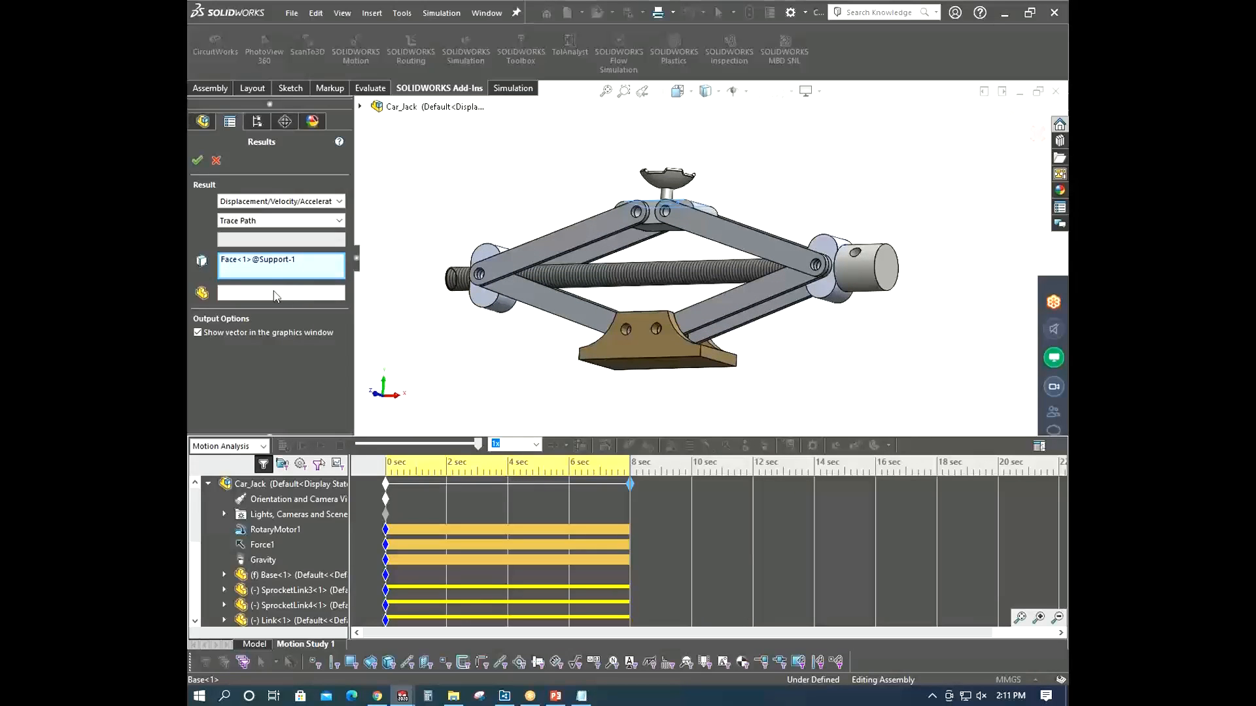
{"action": "left_click", "coordinate": [262, 260]}
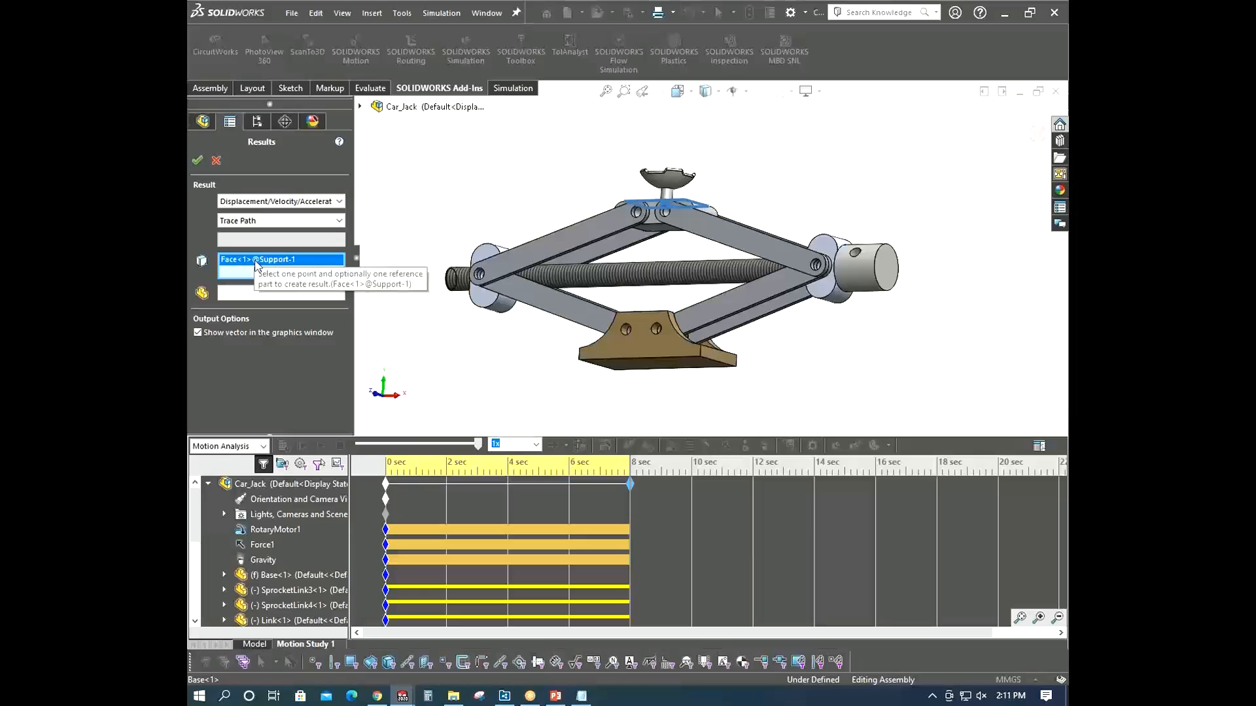
{"action": "right_click", "coordinate": [268, 264]}
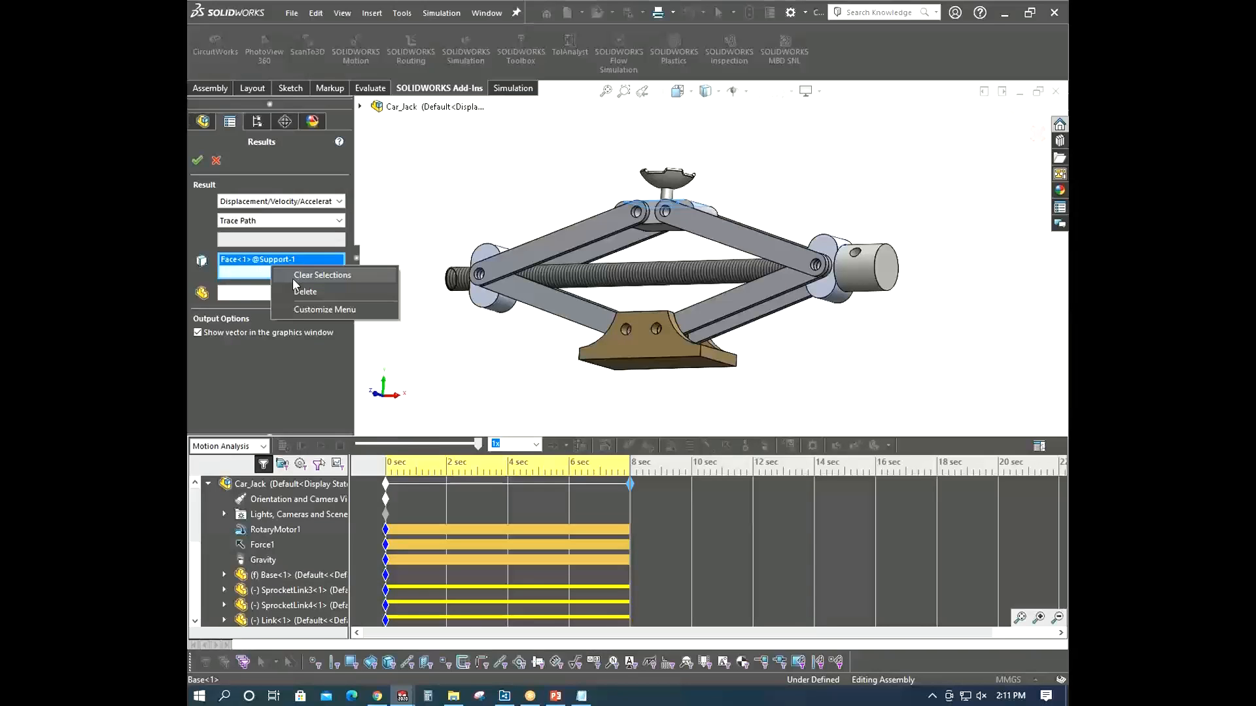
{"action": "left_click", "coordinate": [303, 276]}
{"action": "middle_click_drag", "start_coordinate": [626, 238], "coordinate": [657, 222]}
{"action": "scroll", "coordinate": [663, 218], "scroll_direction": "down", "scroll_amount": 5}
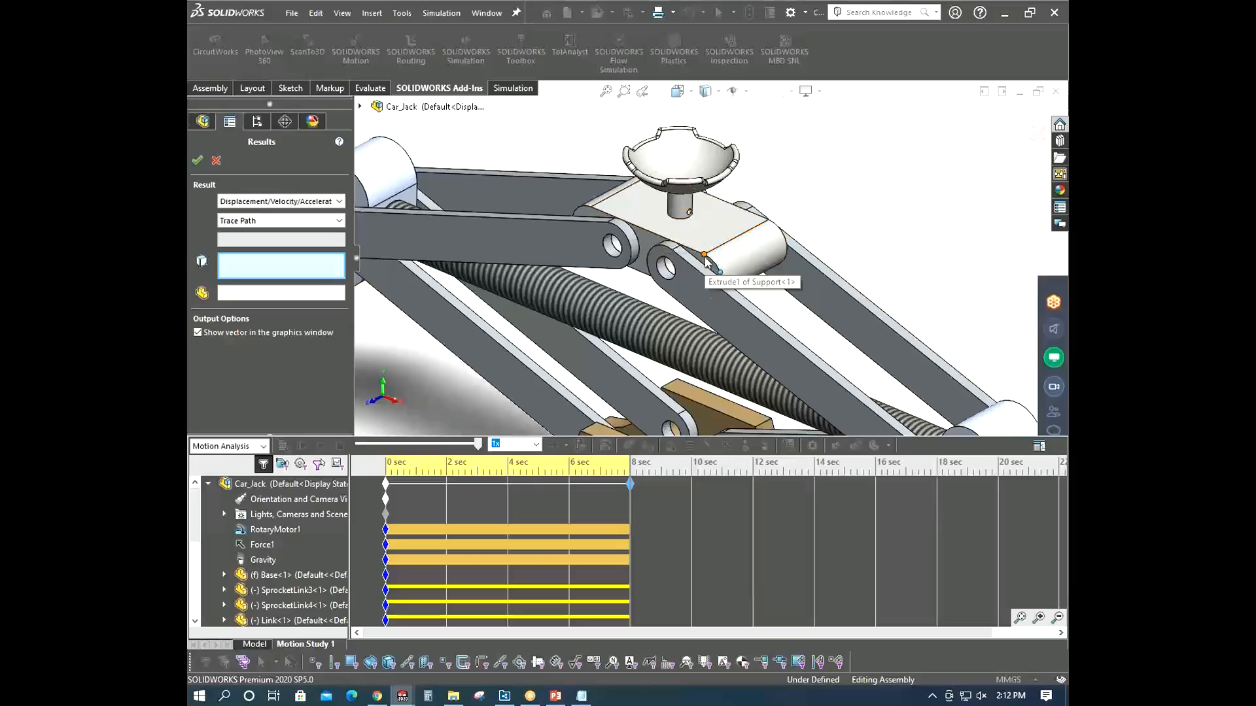
{"action": "left_click", "coordinate": [728, 275]}
{"action": "key", "text": "f"}
{"action": "middle_click_drag", "start_coordinate": [598, 327], "coordinate": [562, 353]}
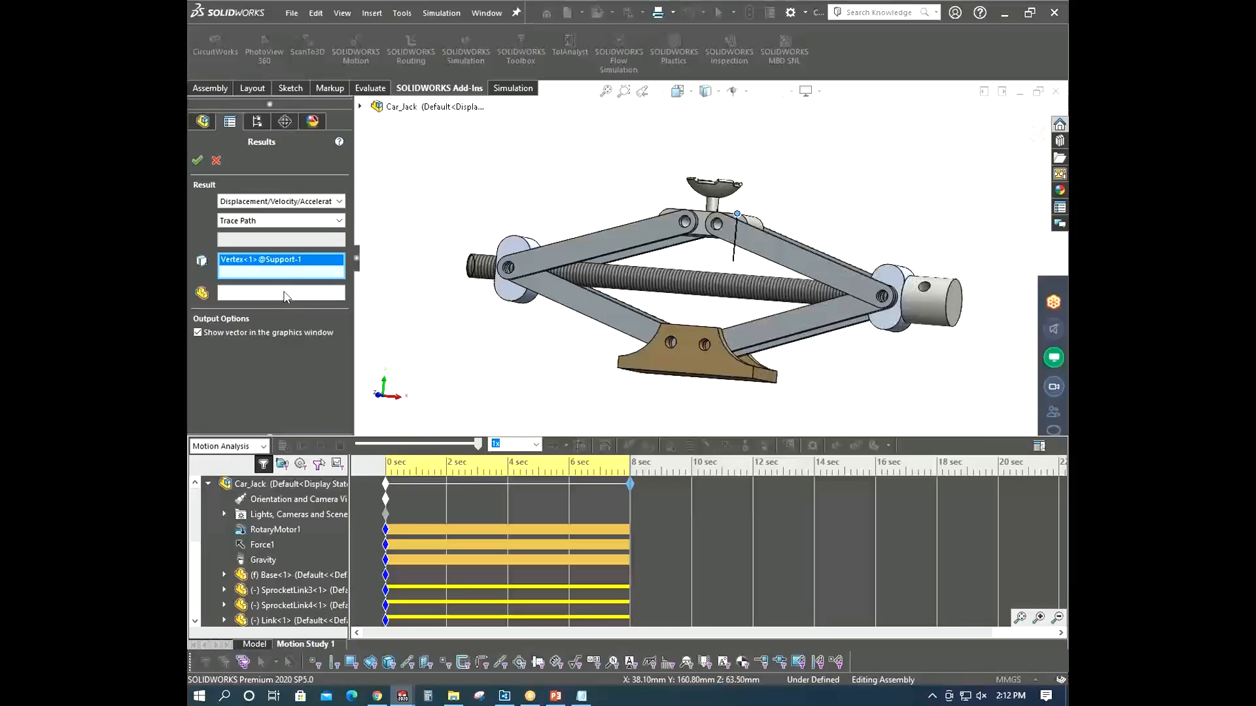
{"action": "left_click", "coordinate": [196, 159]}
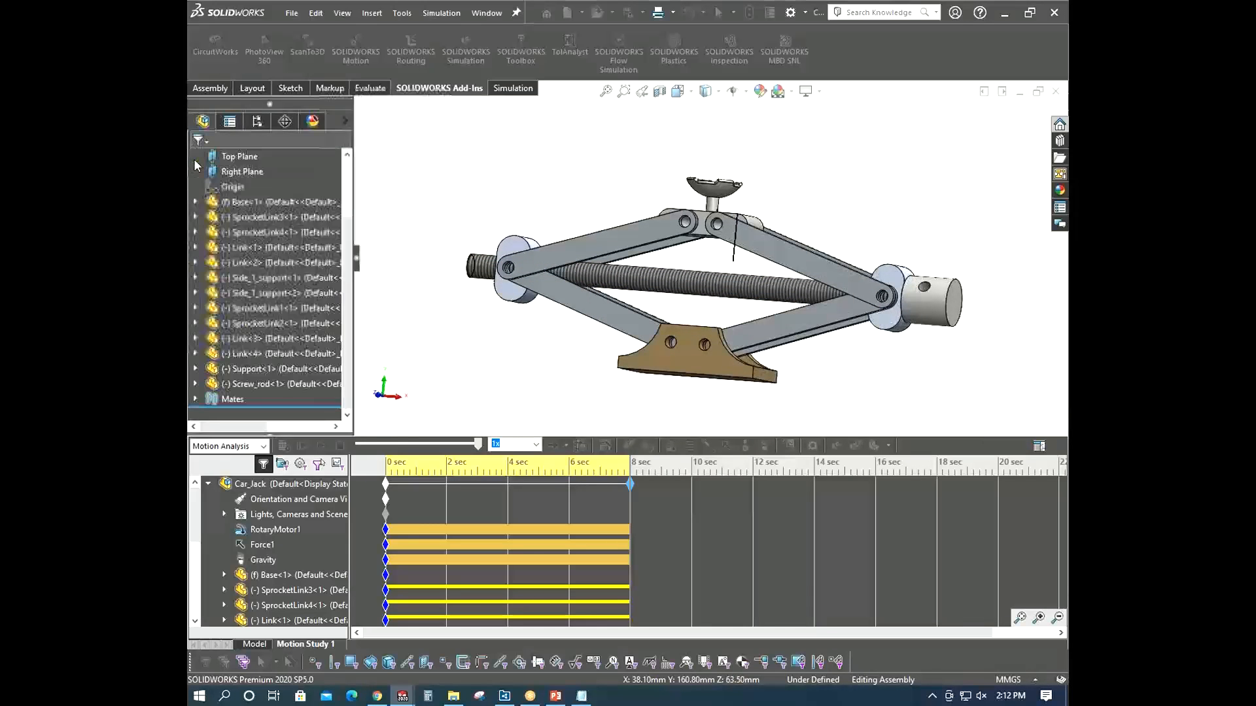
- Examine the trace path line on the jack from several viewpoints
{"action": "middle_click_drag", "start_coordinate": [576, 340], "coordinate": [648, 276]}
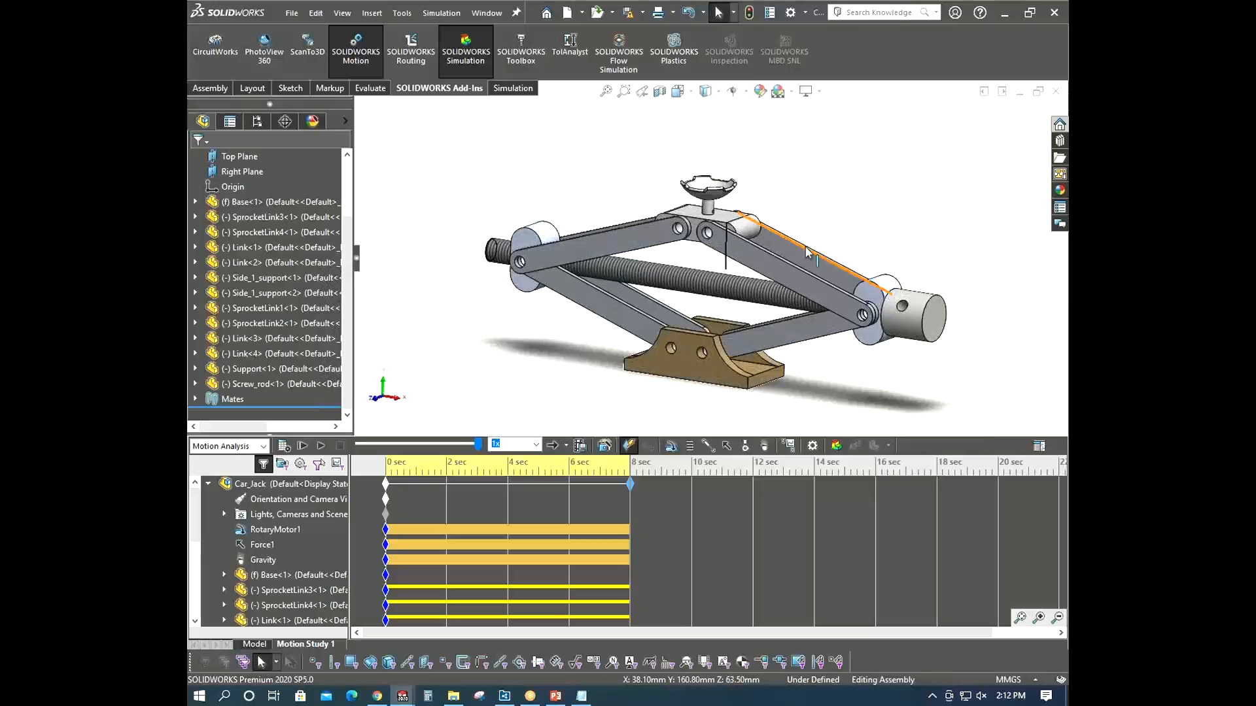
{"action": "scroll", "coordinate": [743, 246], "scroll_direction": "down", "scroll_amount": 3}
{"action": "middle_click_drag", "start_coordinate": [743, 246], "coordinate": [686, 280]}
{"action": "scroll", "coordinate": [759, 232], "scroll_direction": "up", "scroll_amount": 3}
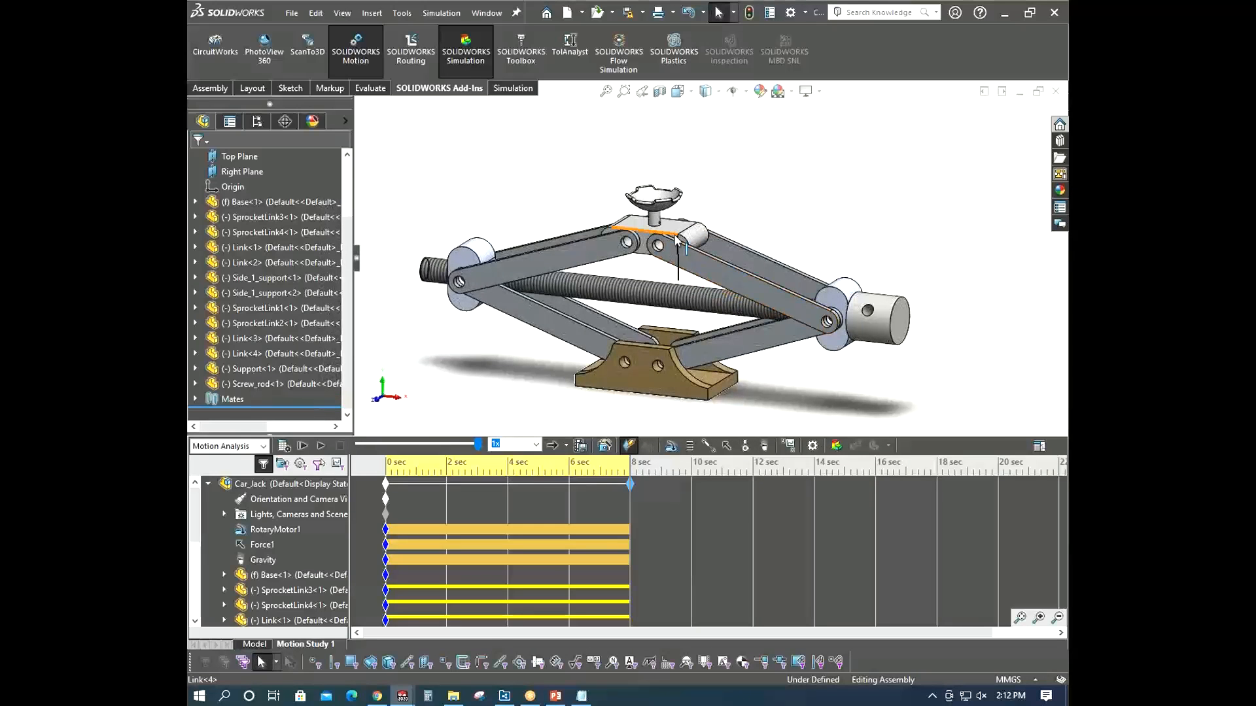
{"action": "scroll", "coordinate": [680, 278], "scroll_direction": "down", "scroll_amount": 3}
{"action": "mouse_move", "coordinate": [682, 274]}
{"action": "middle_mouse_down"}
{"action": "mouse_move", "coordinate": [637, 228]}
{"action": "mouse_move", "coordinate": [651, 270]}
{"action": "mouse_move", "coordinate": [700, 269]}
{"action": "mouse_move", "coordinate": [700, 279]}
{"action": "middle_mouse_up"}
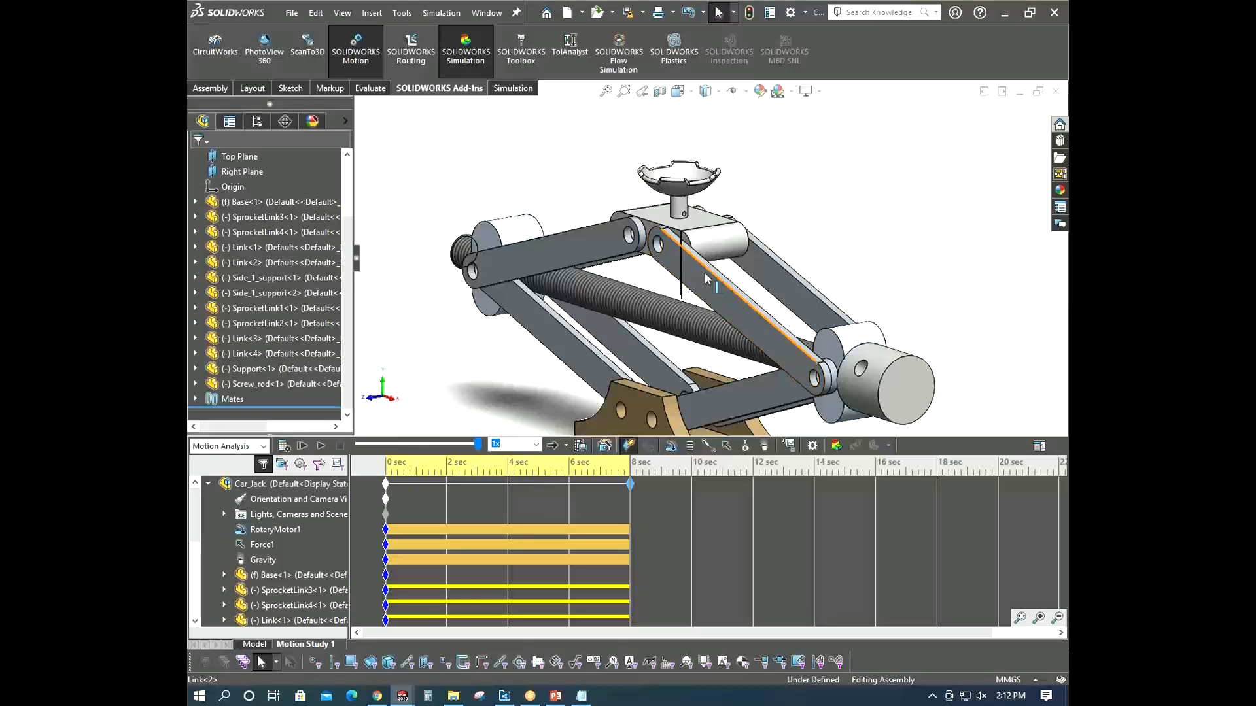
{"action": "scroll", "coordinate": [704, 275], "scroll_direction": "up", "scroll_amount": 3}
{"action": "middle_click_drag", "start_coordinate": [692, 294], "coordinate": [731, 330]}
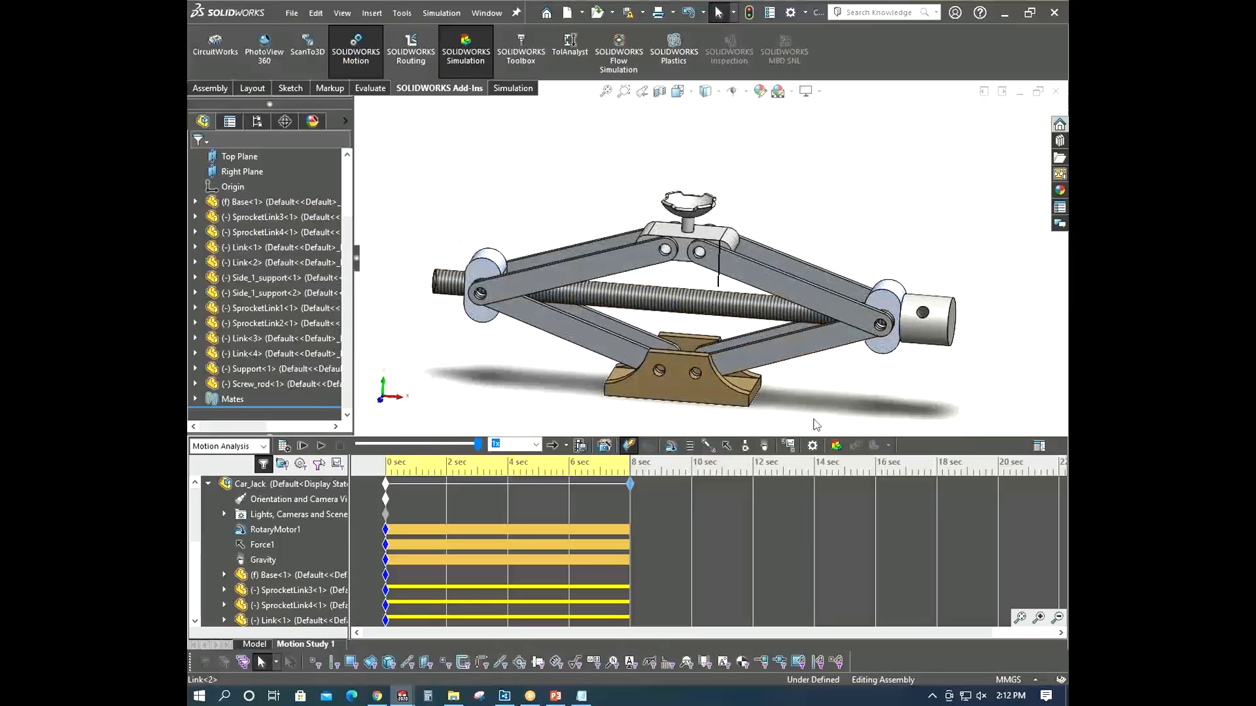
{"action": "middle_click_drag", "start_coordinate": [822, 405], "coordinate": [815, 408]}
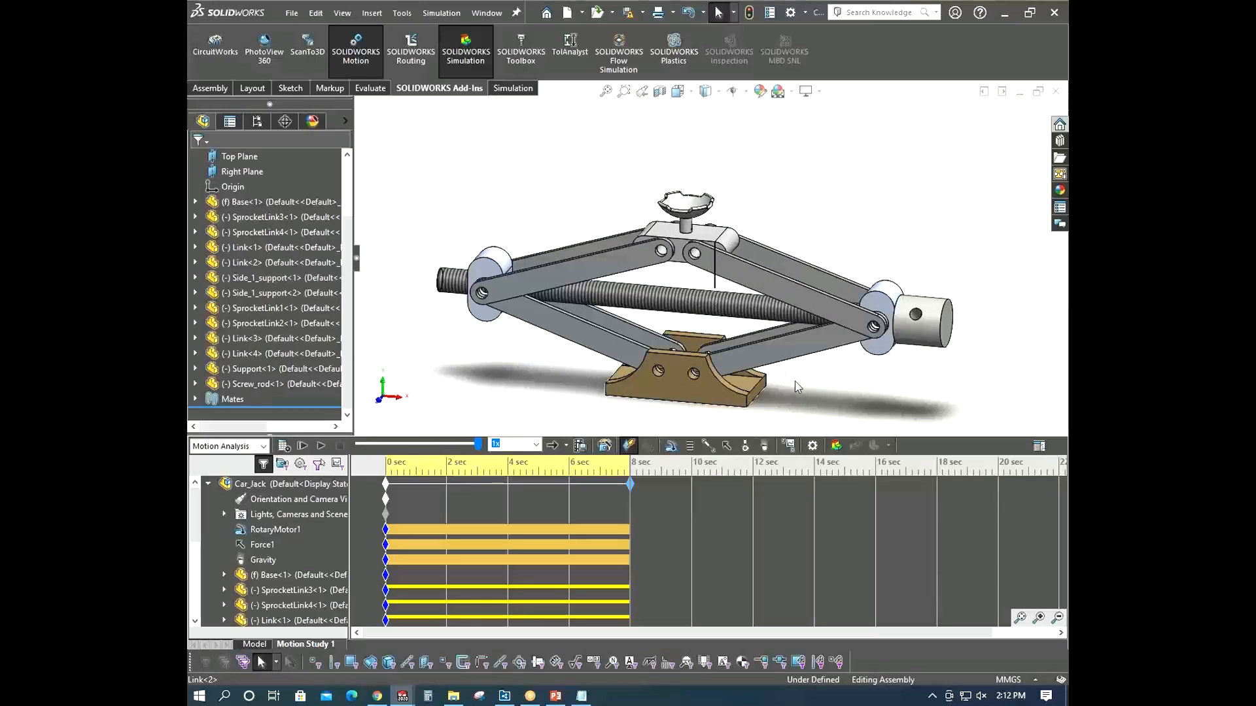
{"action": "middle_click_drag", "start_coordinate": [797, 386], "coordinate": [782, 378]}
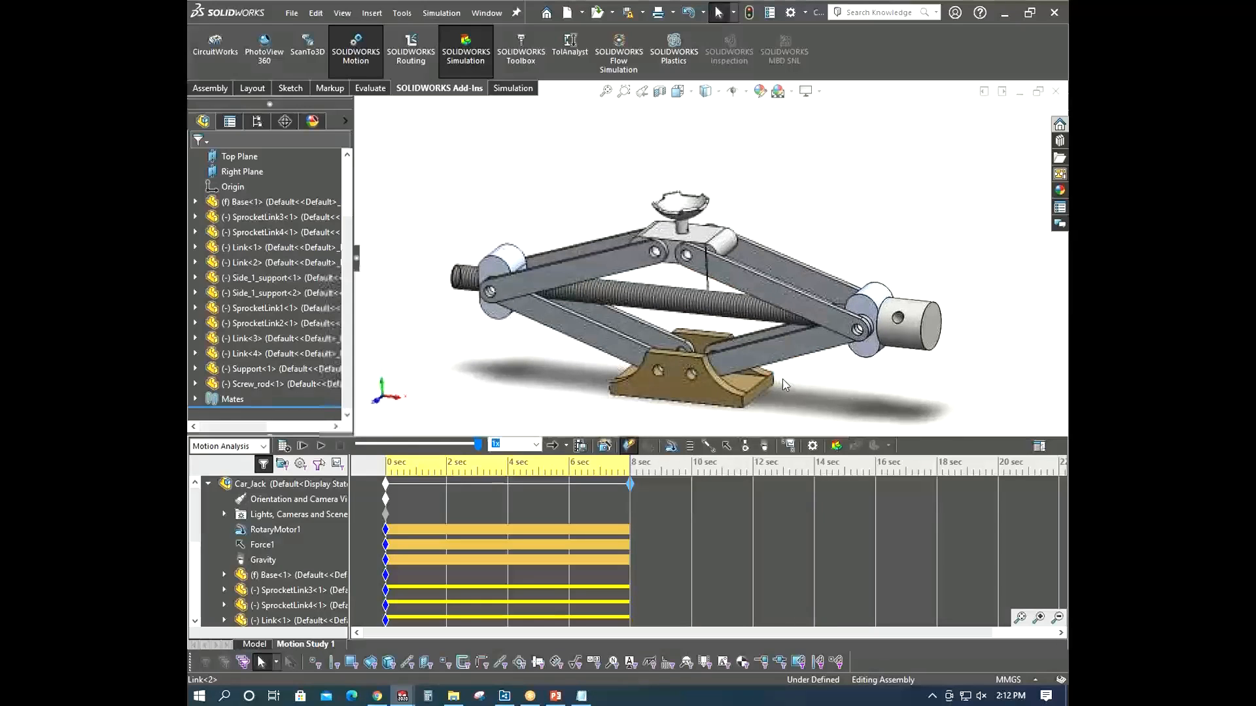
{"action": "left_click", "coordinate": [787, 447]}
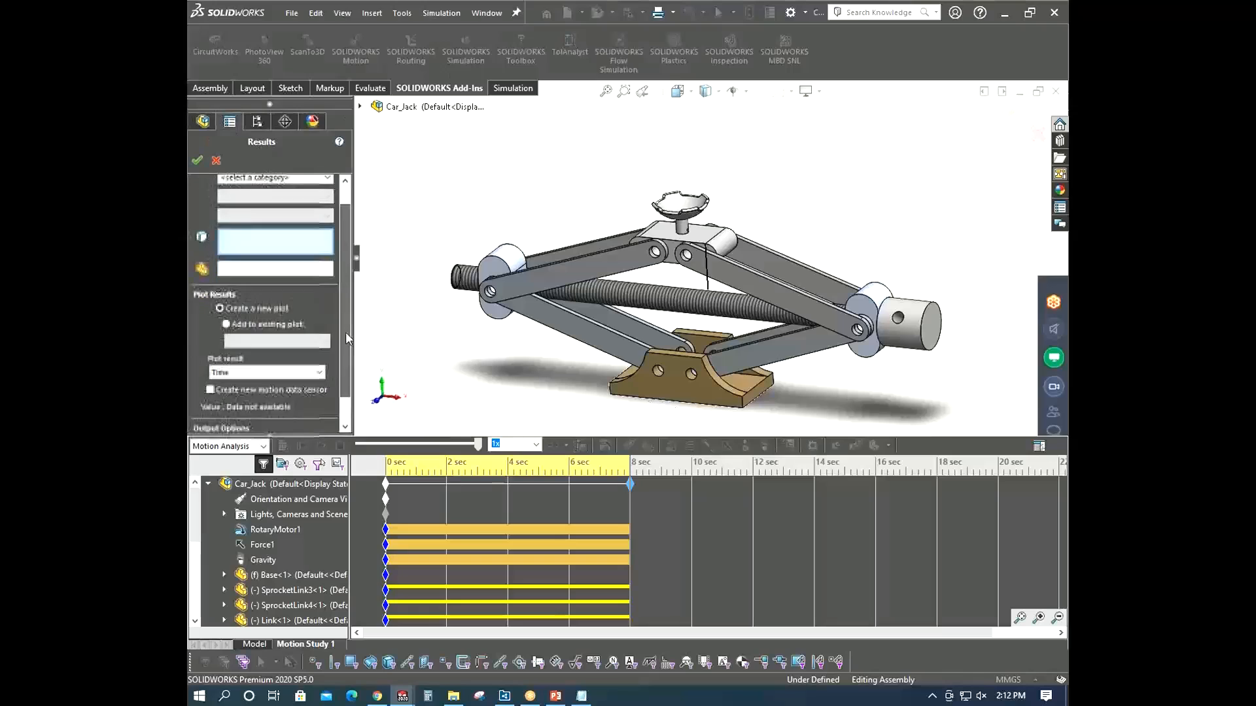
{"action": "left_click_drag", "start_coordinate": [345, 333], "coordinate": [346, 312]}
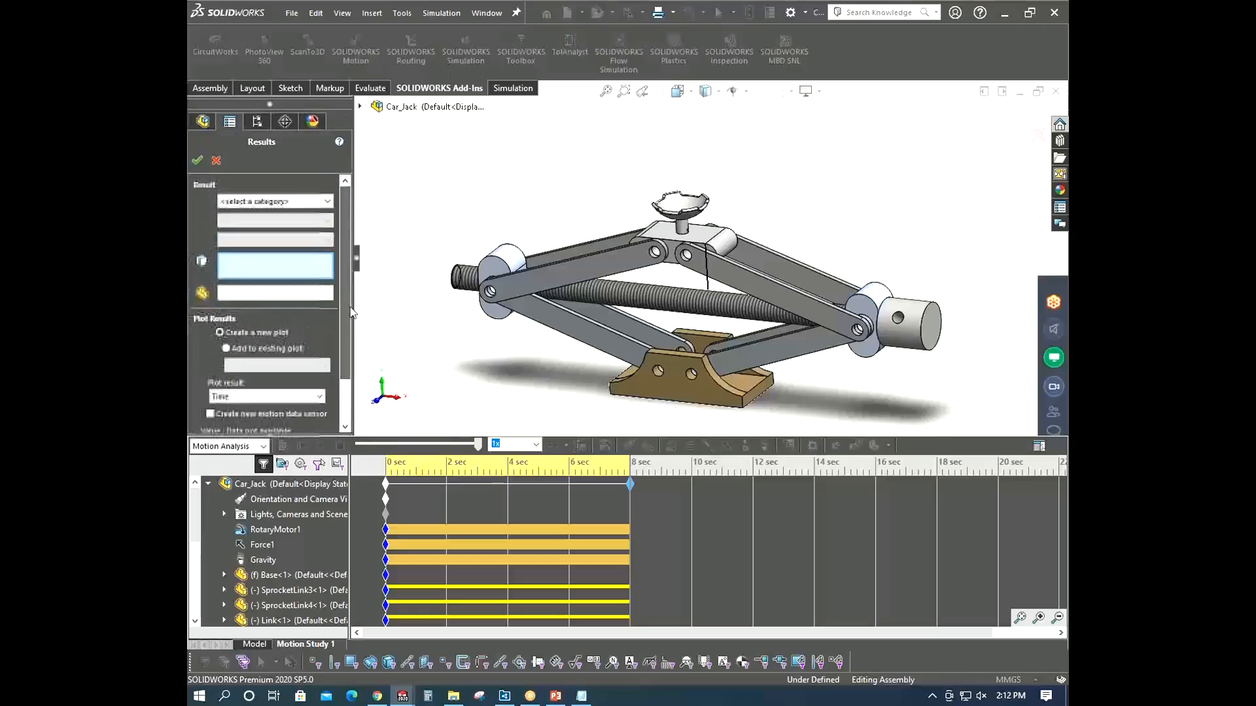
{"action": "left_click", "coordinate": [287, 205]}
{"action": "left_click", "coordinate": [287, 205]}
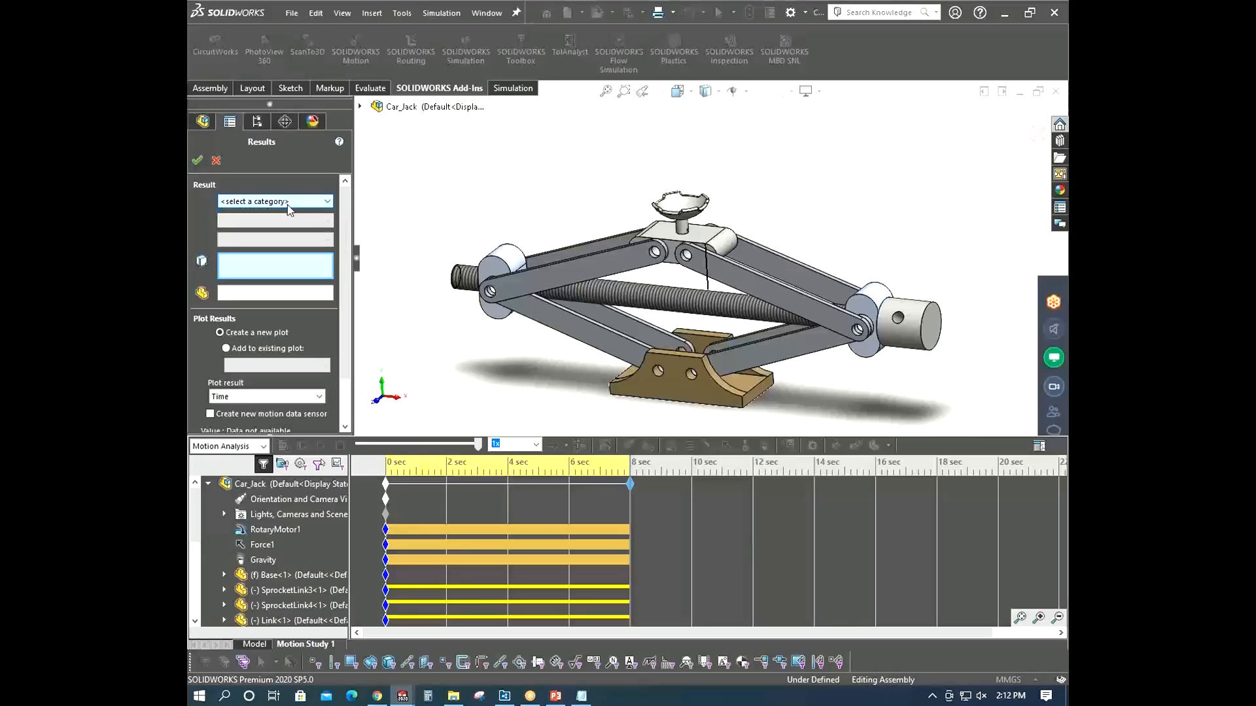
{"action": "left_click", "coordinate": [216, 161]}
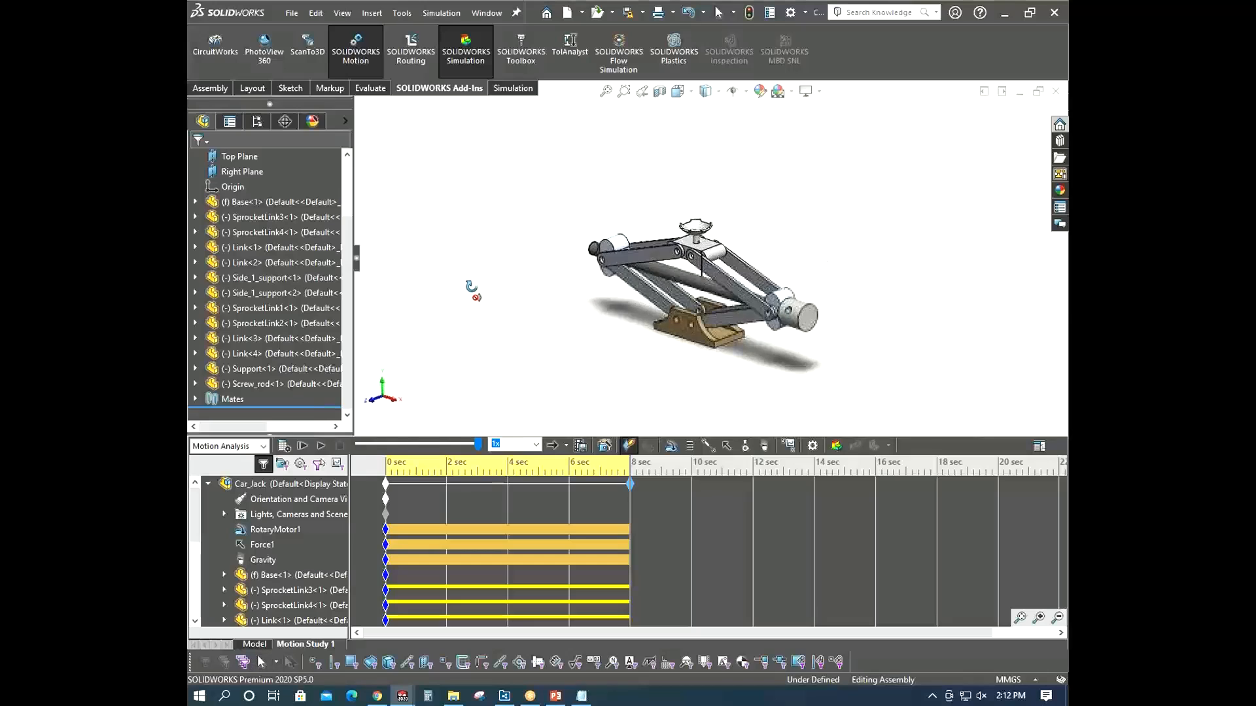